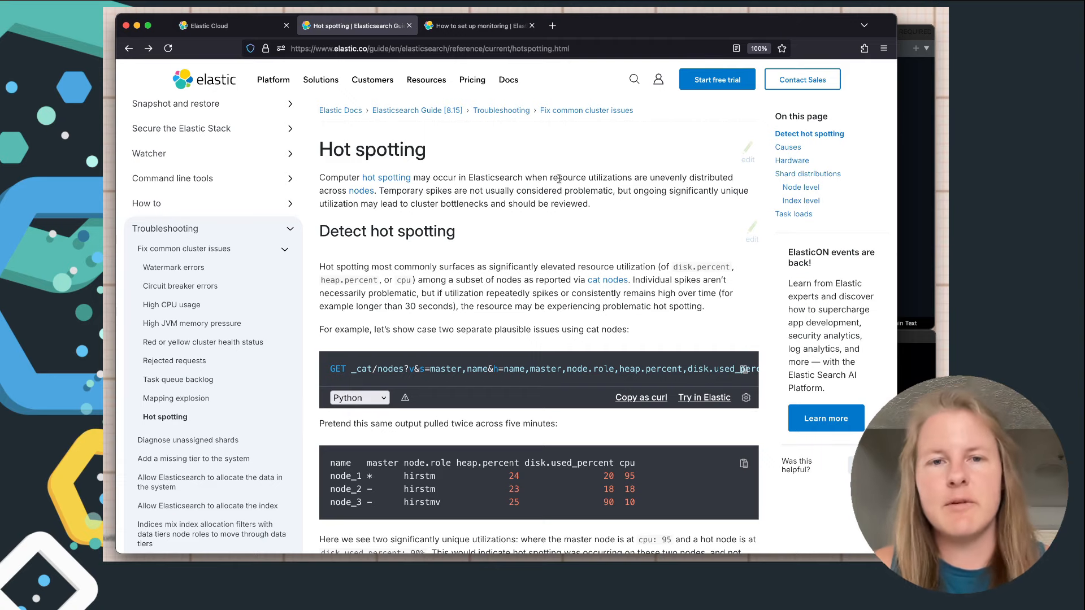
# - Finish reading the hot spotting detection paragraph, then bring up the Elastic Cloud home page
pyautogui.scroll(-3, 558, 178)
pyautogui.moveTo(489, 184); pyautogui.dragTo(514, 209)
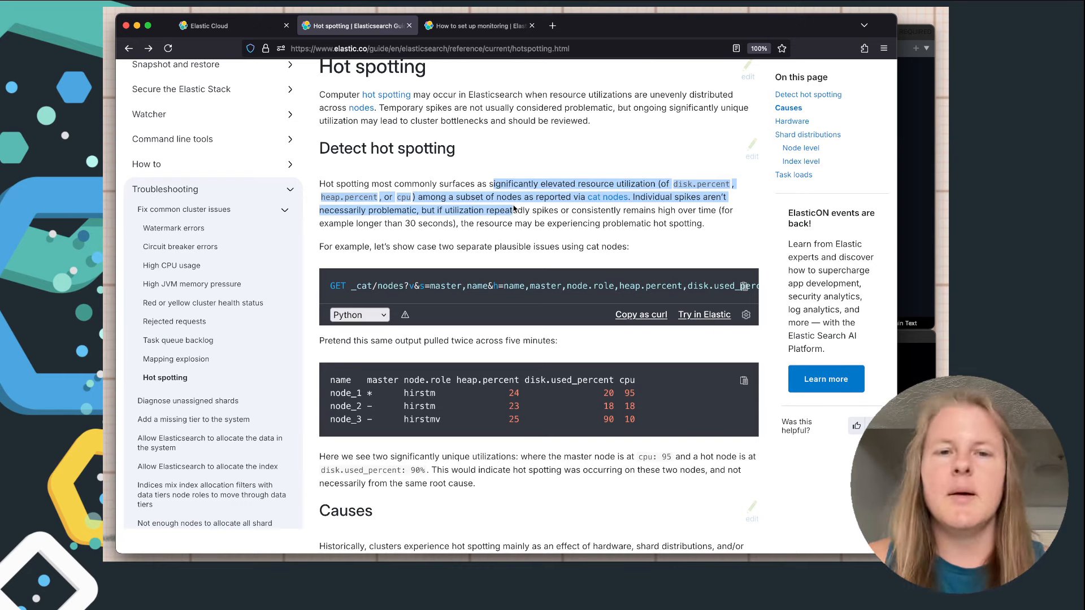
pyautogui.click(525, 226)
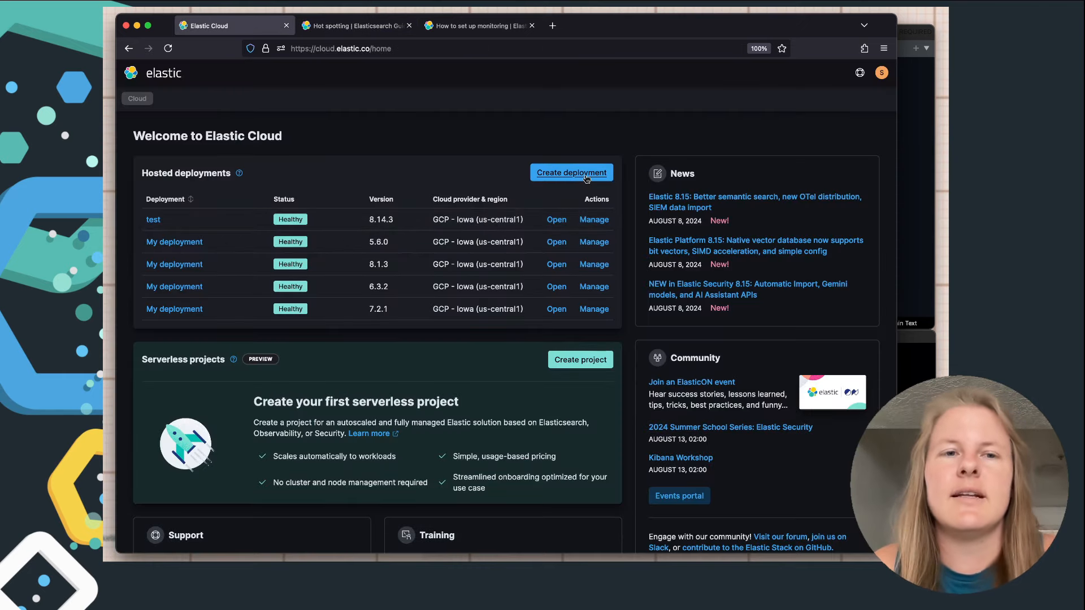
# - Start a new deployment and name it hotSpotTest
pyautogui.click(585, 177)
pyautogui.click(417, 257)
pyautogui.write('ho')
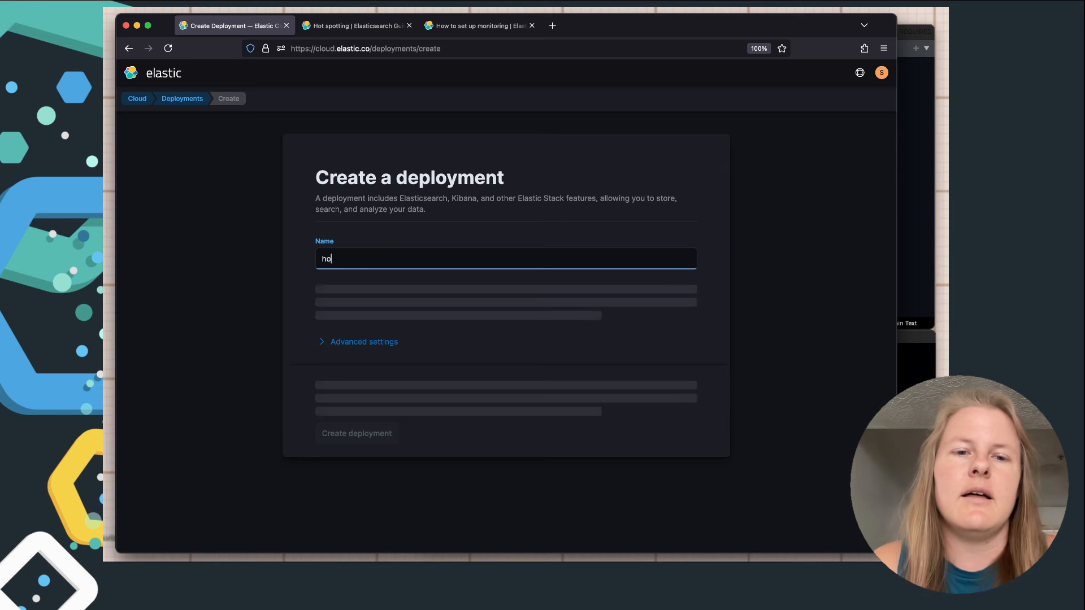
pyautogui.write('tSpotTest')
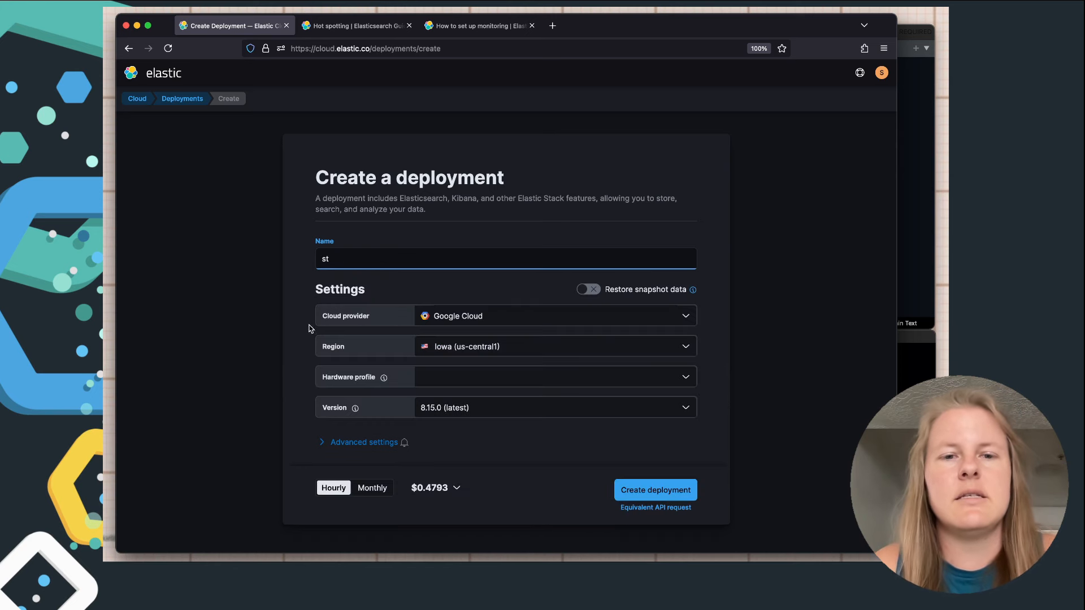
pyautogui.press('super+a')
pyautogui.write('hotSpot')
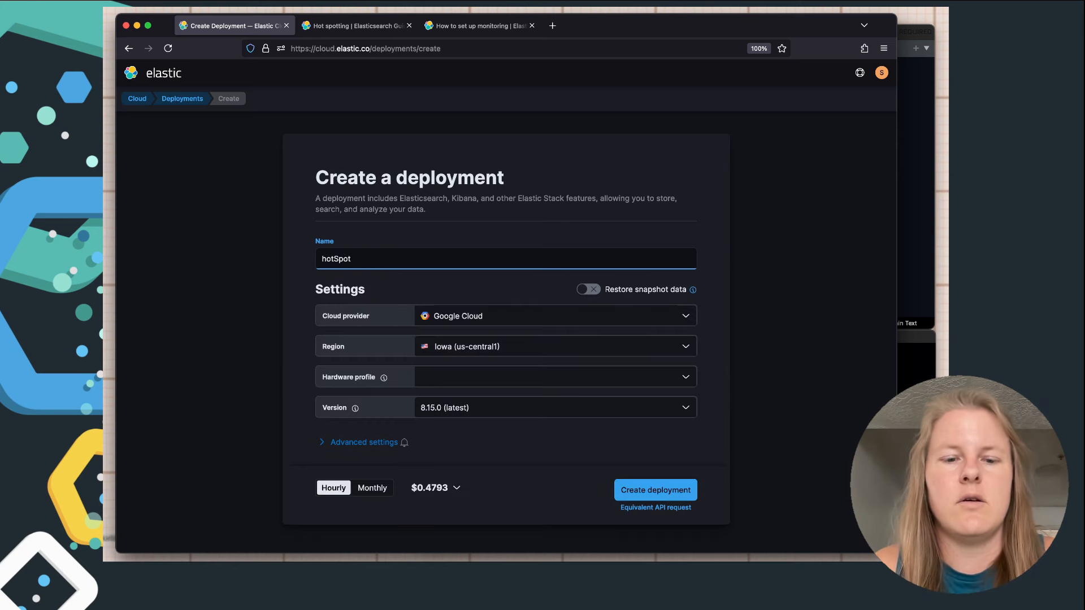
pyautogui.write('Test')
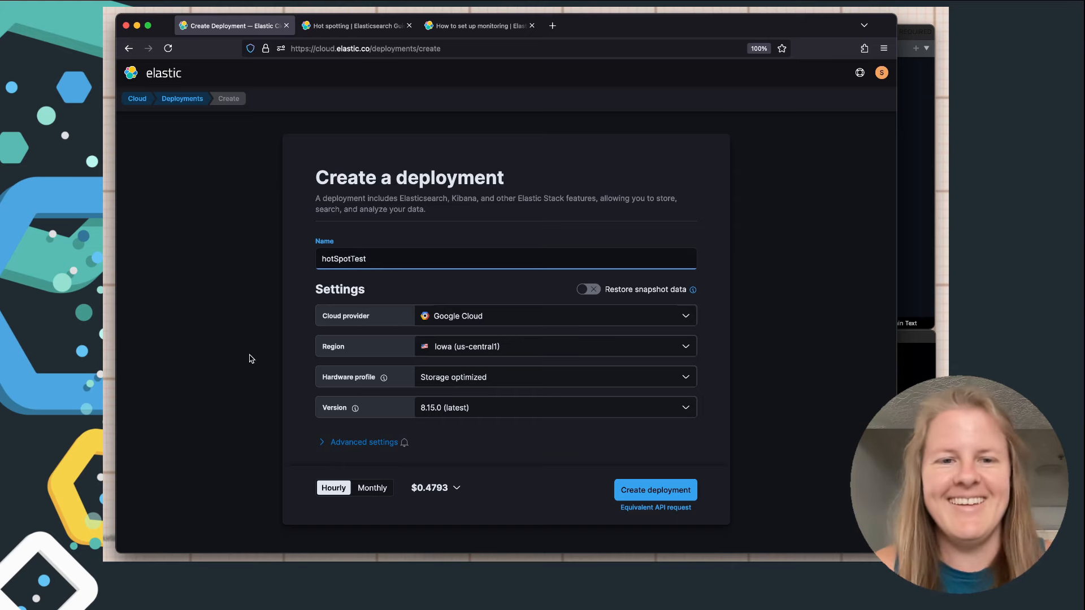
pyautogui.click(249, 360)
# - In advanced settings, turn autoscaling off and give the hot tier 90 GB | 2 GB RAM across 3 zones
pyautogui.click(363, 442)
pyautogui.scroll(-5, 305, 444)
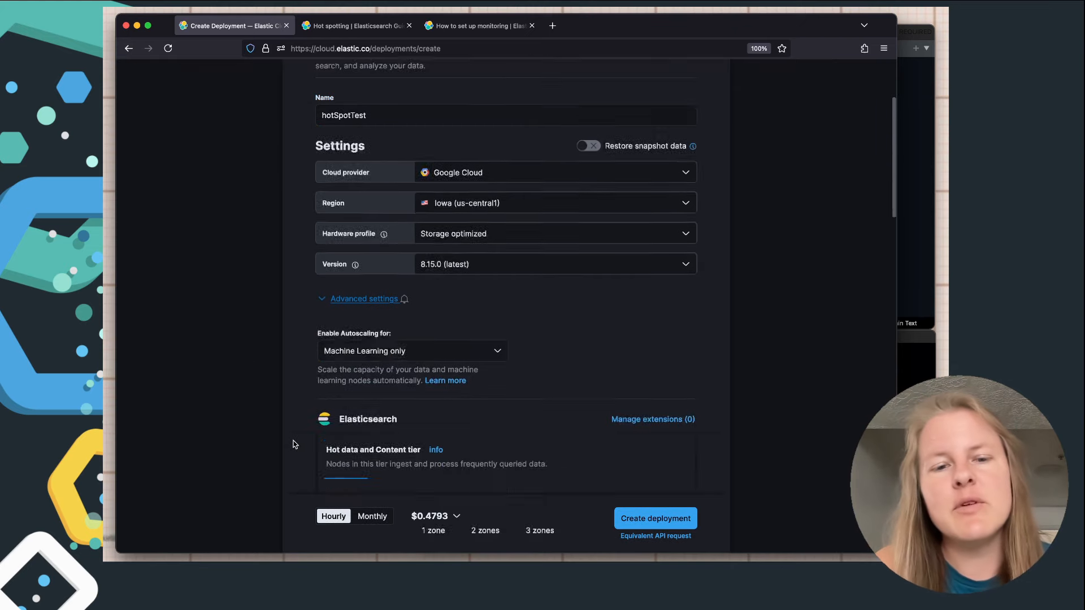
pyautogui.scroll(-1, 293, 444)
pyautogui.click(396, 170)
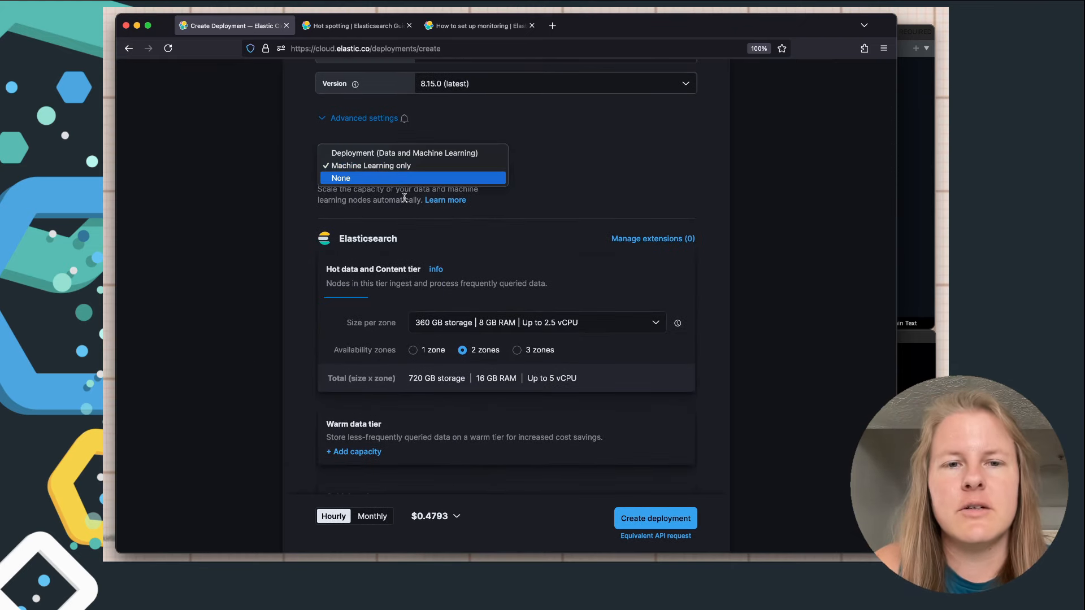
pyautogui.click(360, 178)
pyautogui.click(495, 322)
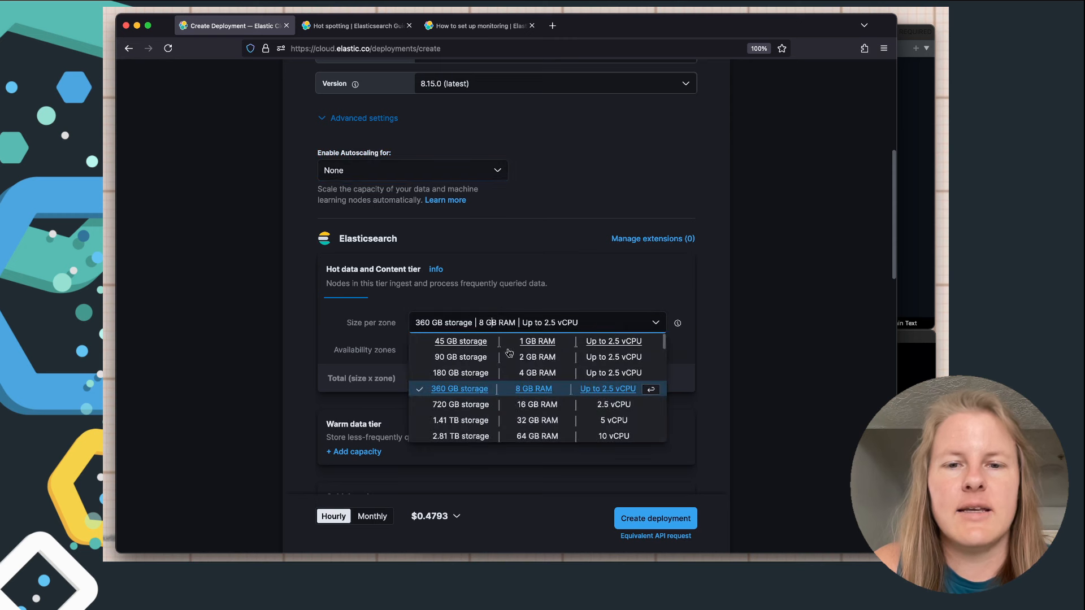
pyautogui.click(510, 357)
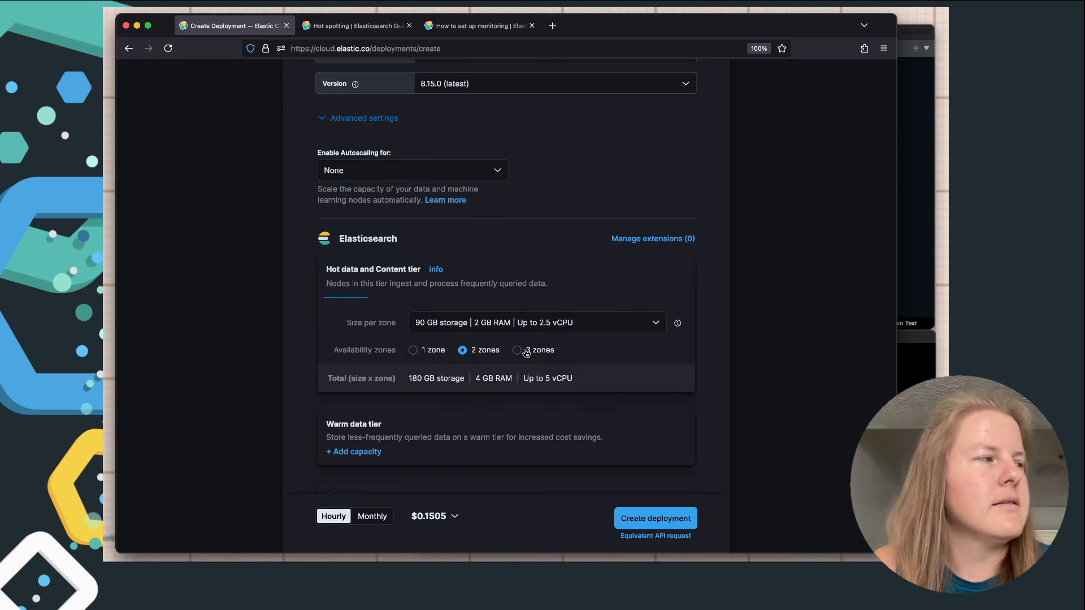
pyautogui.click(526, 353)
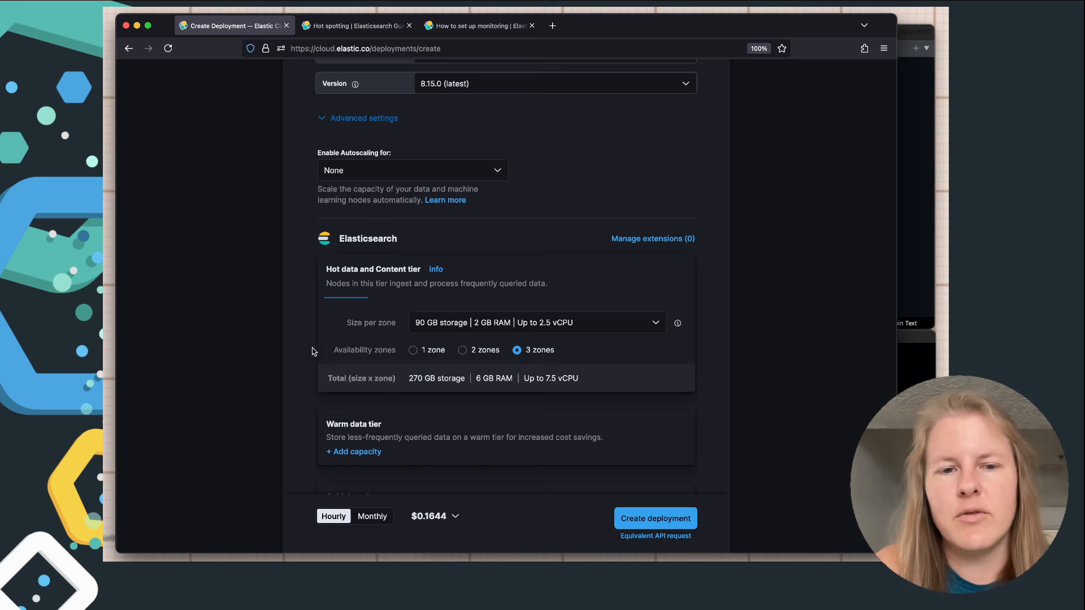
# - Remove the Enterprise Search instance and create the deployment
pyautogui.scroll(-5, 292, 390)
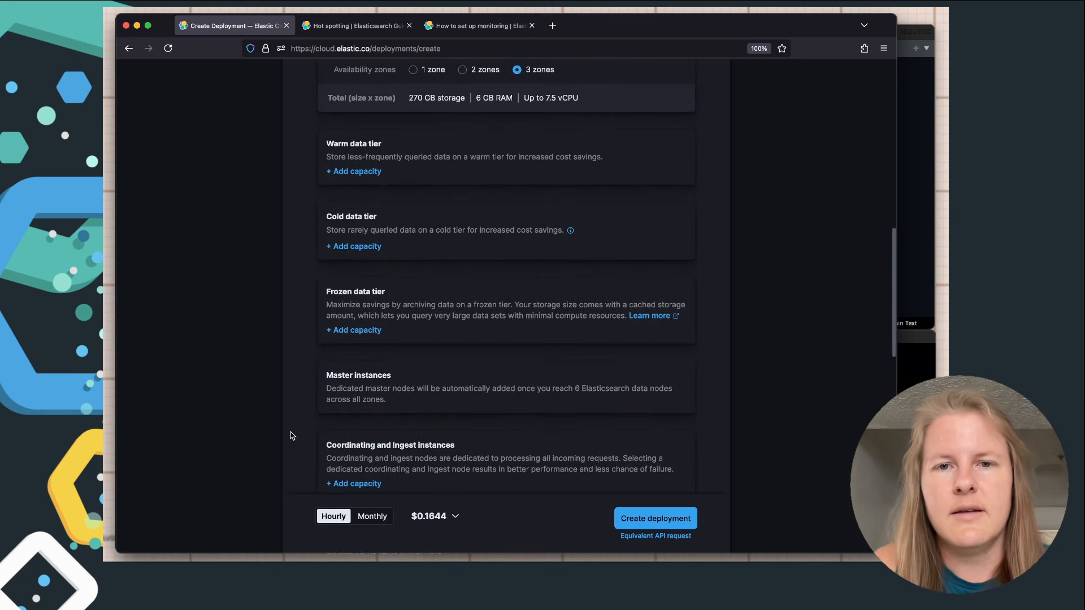
pyautogui.scroll(1, 291, 436)
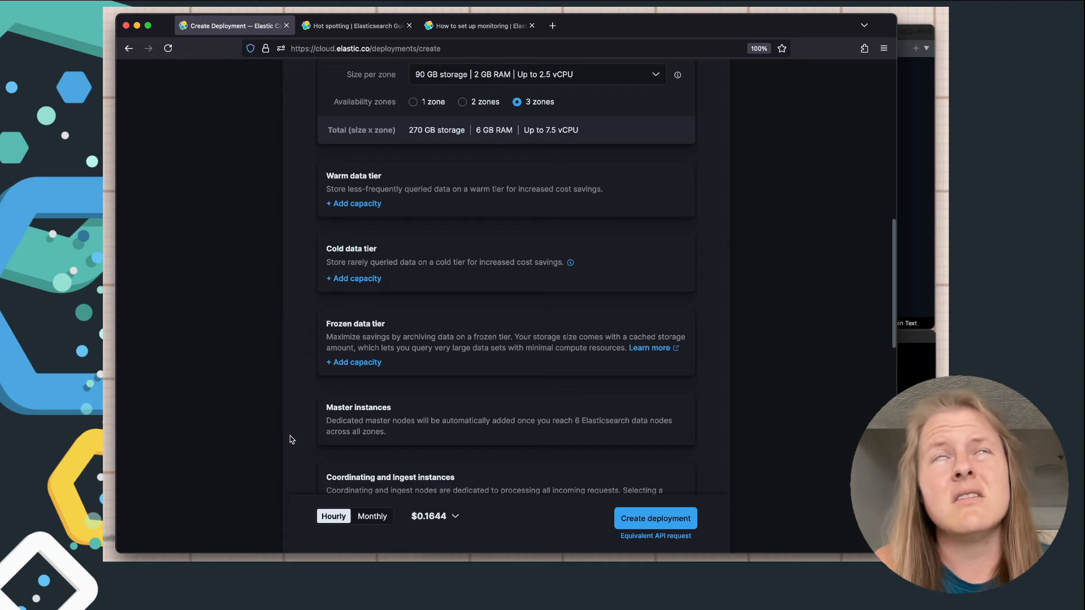
pyautogui.scroll(-4, 291, 439)
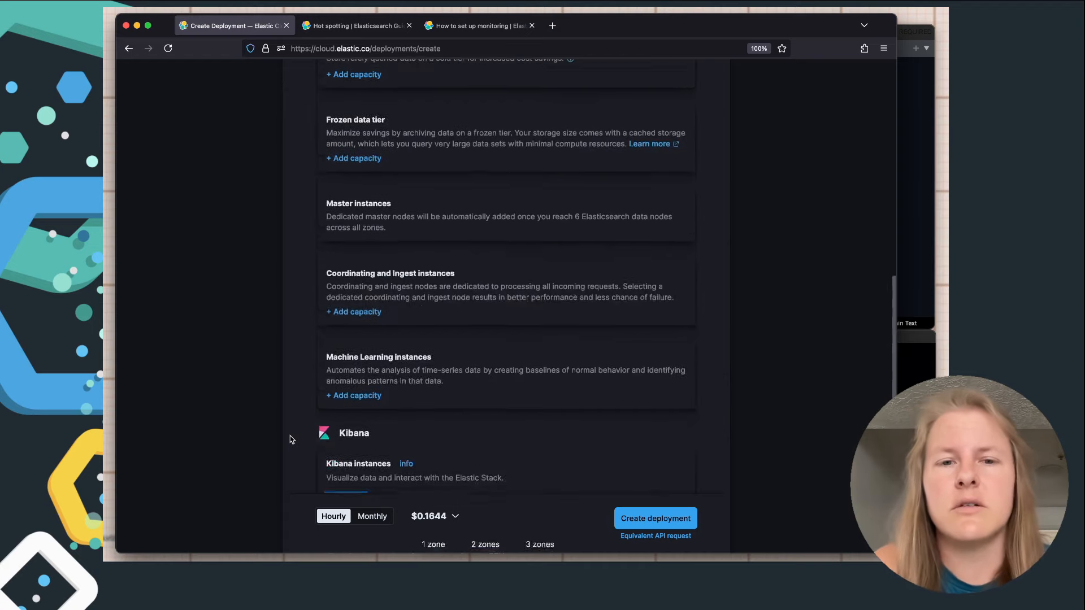
pyautogui.scroll(-7, 290, 439)
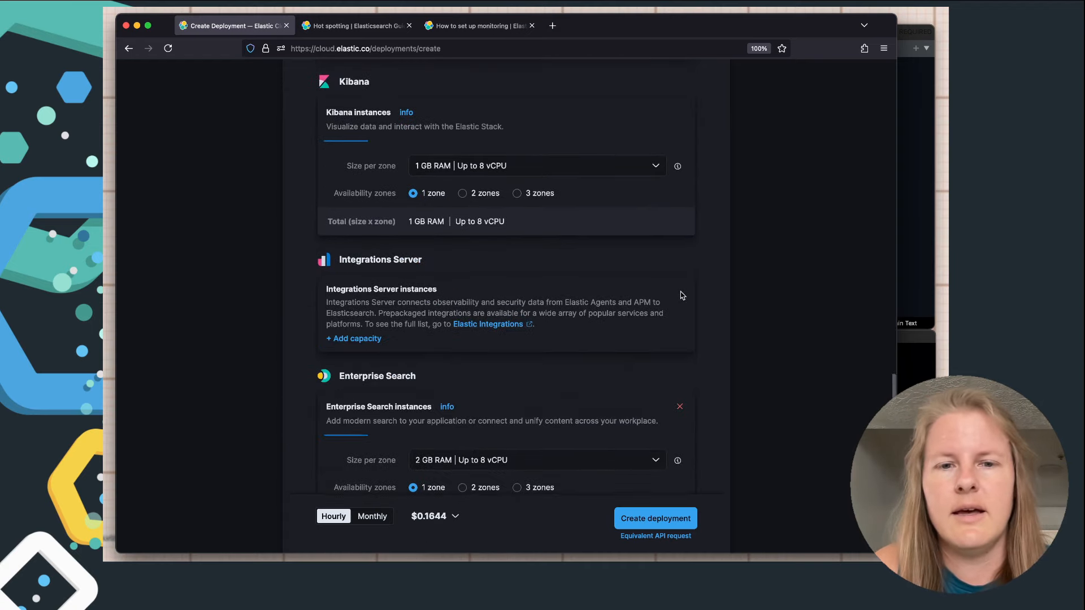
pyautogui.scroll(-2, 680, 296)
pyautogui.click(684, 305)
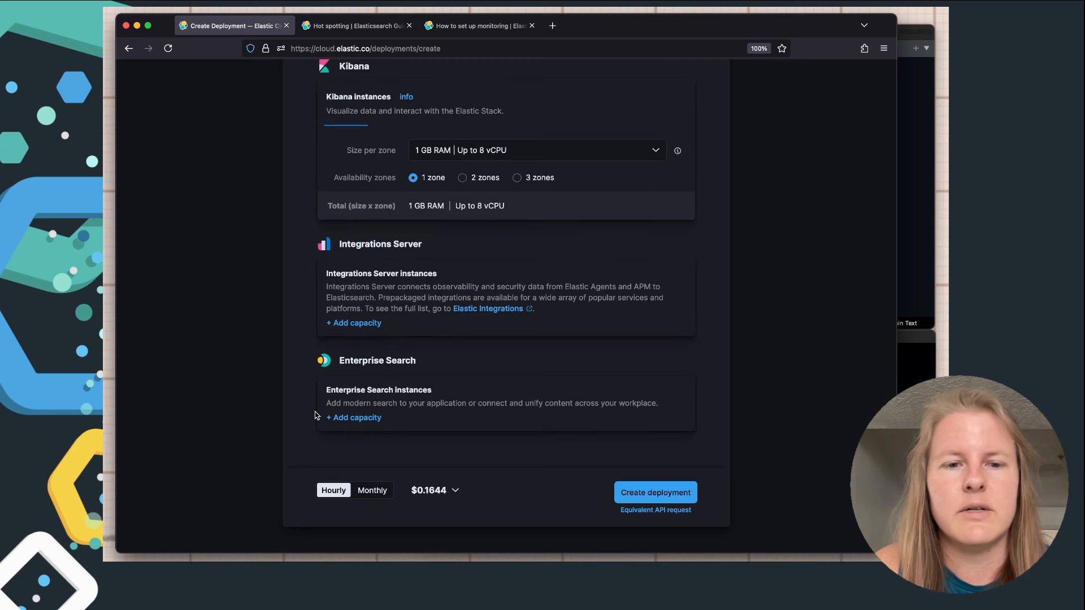
pyautogui.click(655, 492)
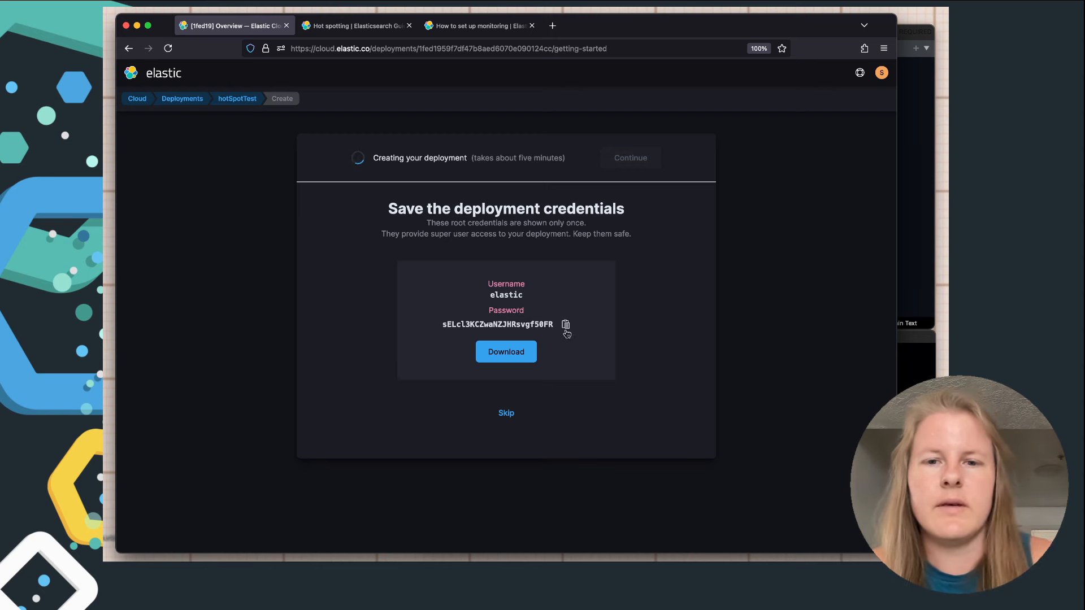
# - Save the credentials as elastic:<password> in the text note, then skip past the credentials screen
pyautogui.click(566, 324)
pyautogui.click(917, 136)
pyautogui.write('elast')
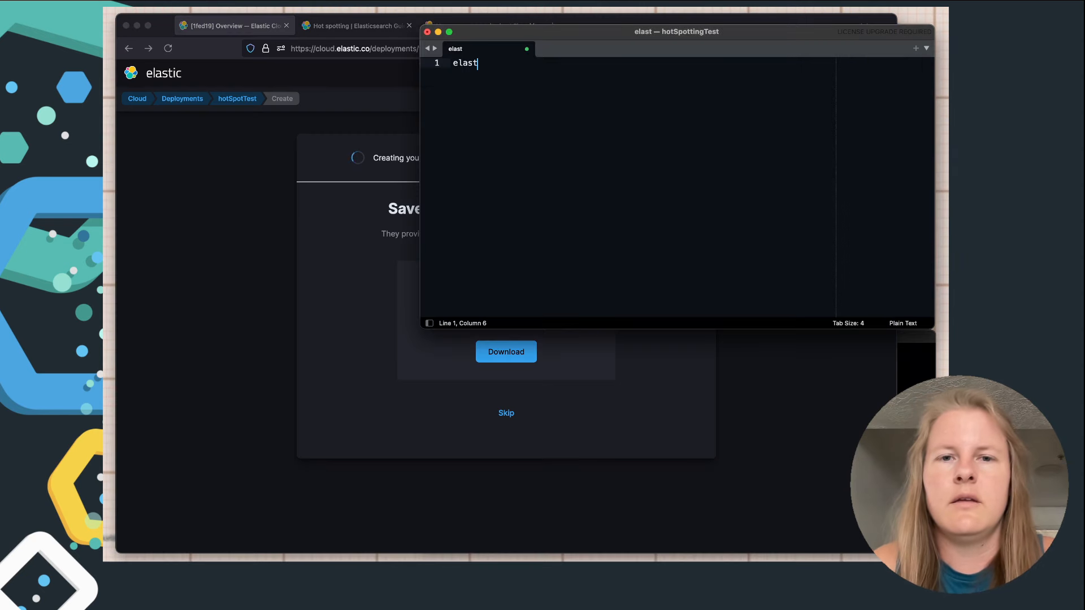
pyautogui.write('ic:')
pyautogui.press('super+v')
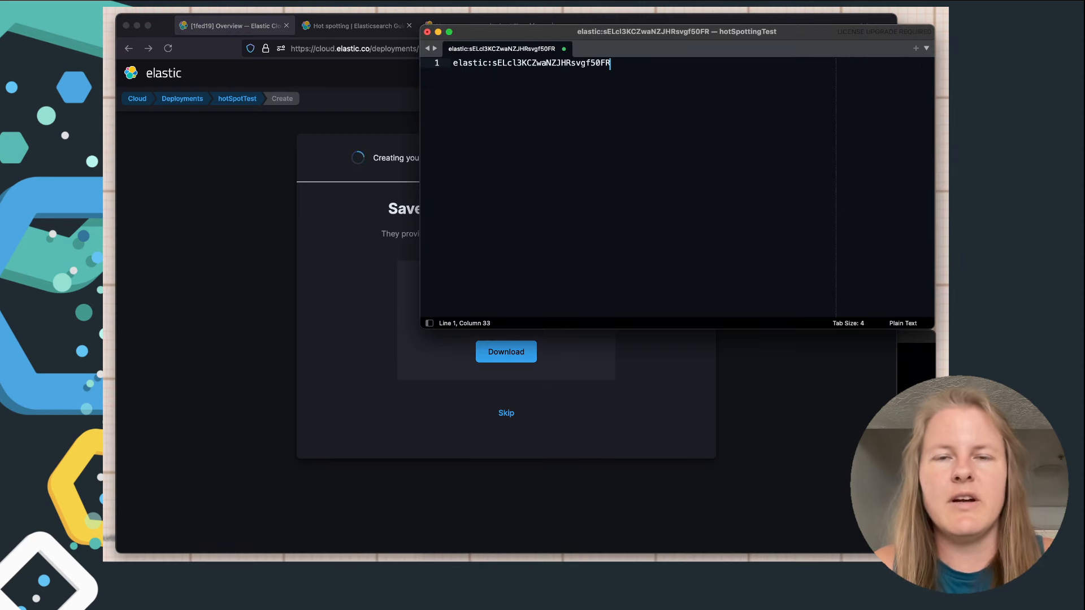
pyautogui.click(409, 380)
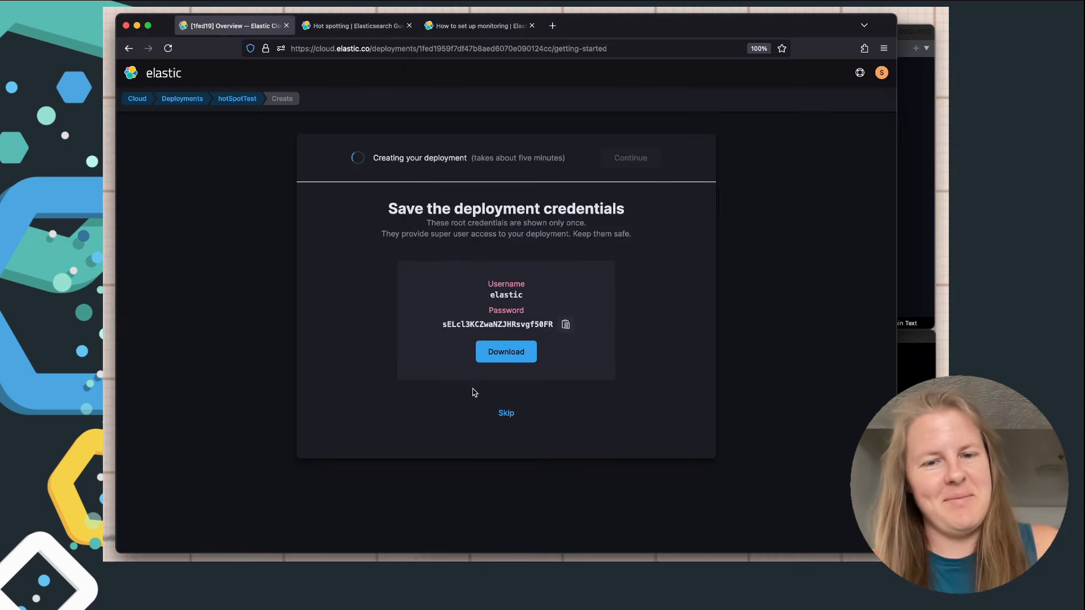
pyautogui.click(490, 421)
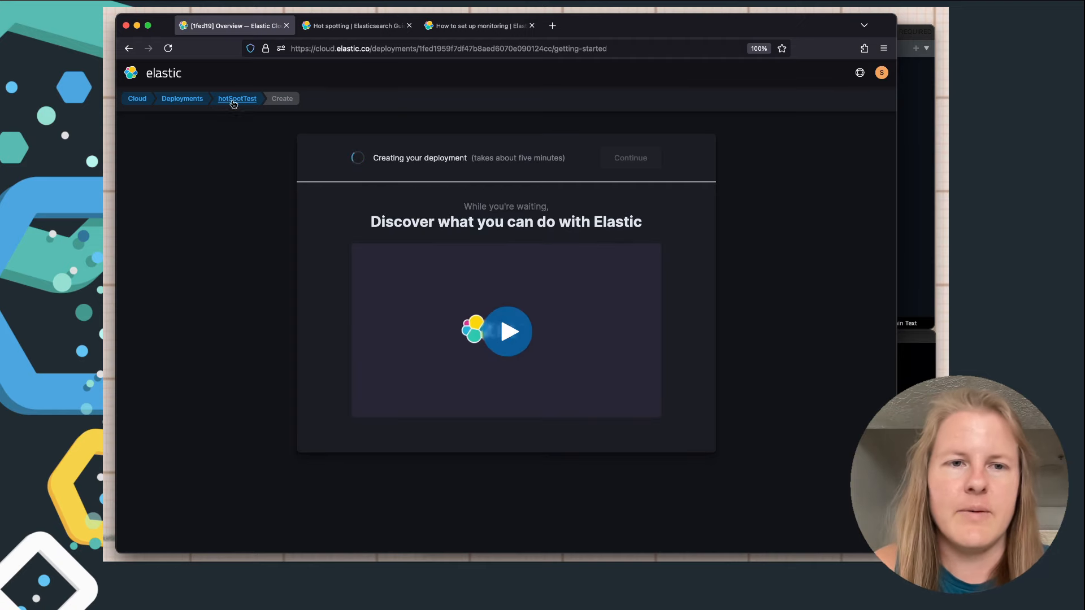
# - Open hotSpotTest's Activity log and expand the elasticsearch-0 change details to follow its progress
pyautogui.click(234, 100)
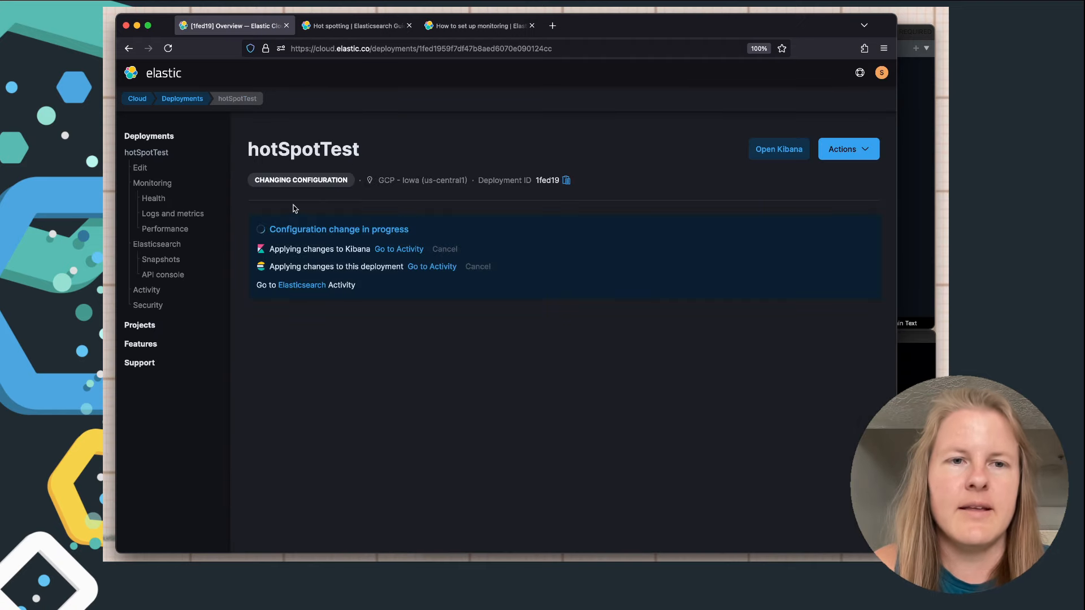
pyautogui.click(150, 293)
pyautogui.scroll(-2, 745, 399)
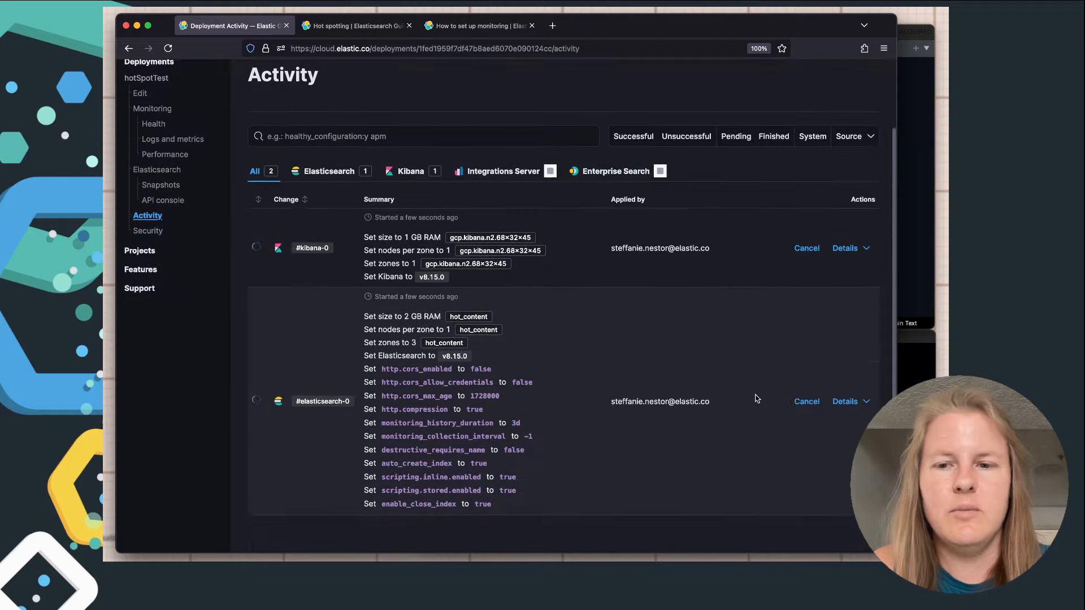
pyautogui.click(844, 401)
pyautogui.scroll(-2, 242, 457)
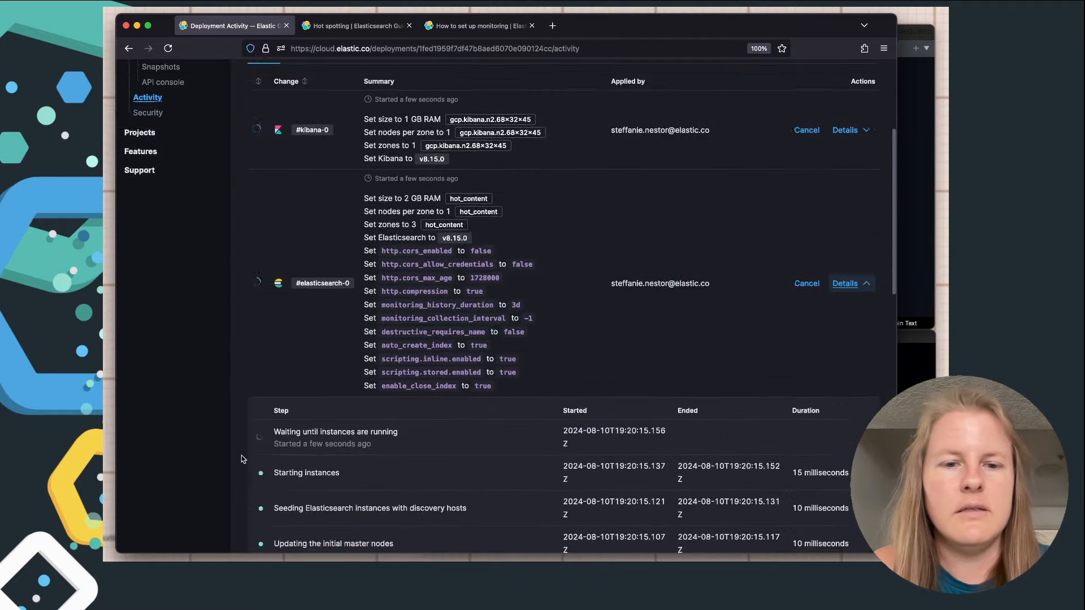
pyautogui.scroll(-1, 242, 456)
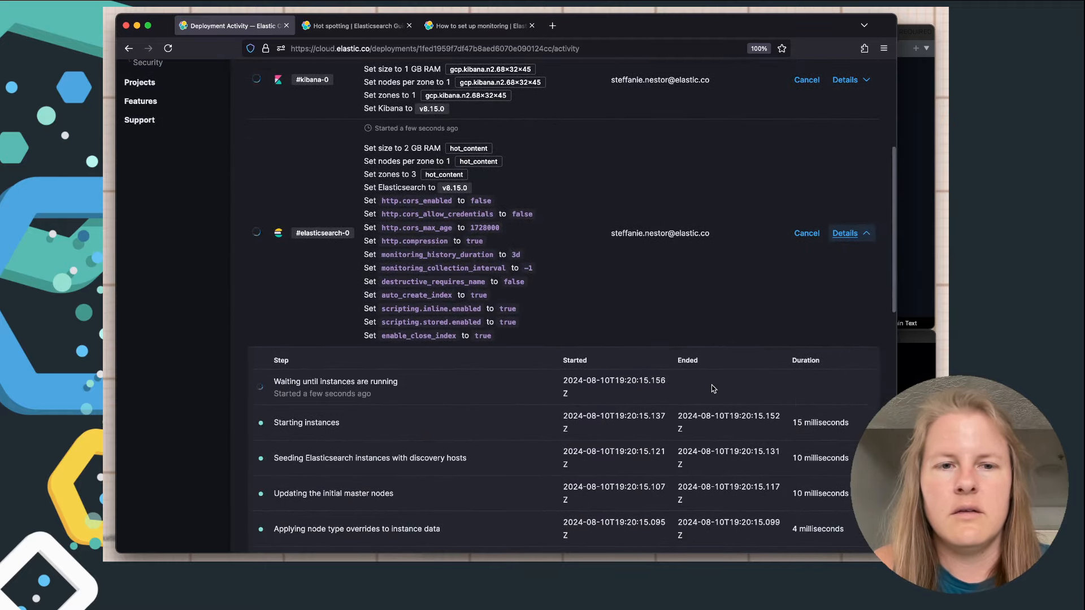
pyautogui.scroll(5, 713, 389)
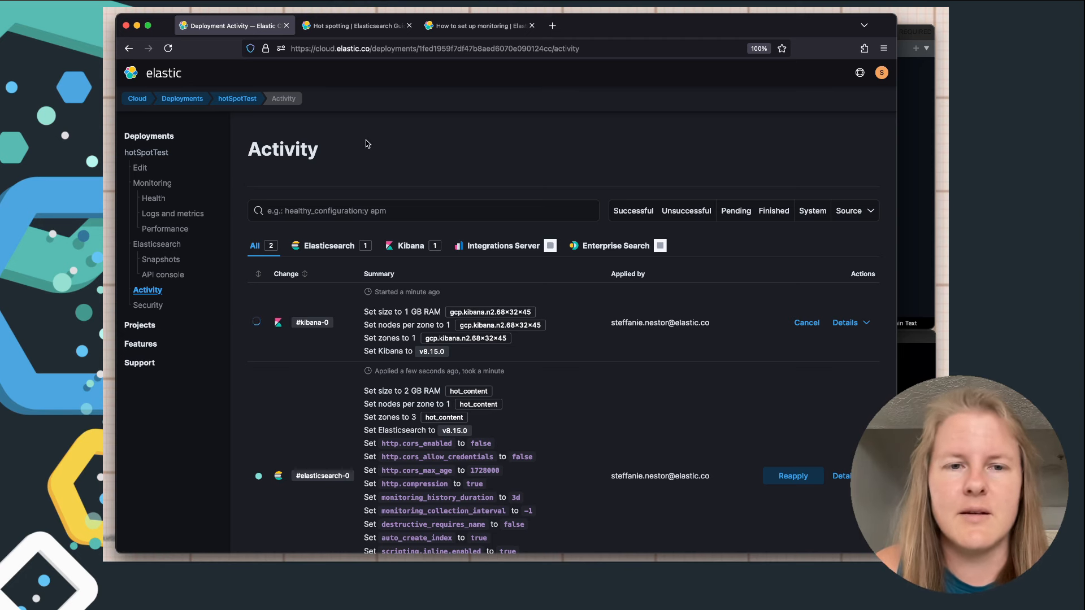
# - Return to the Hot spotting guide and go over the detection paragraph
pyautogui.click(340, 34)
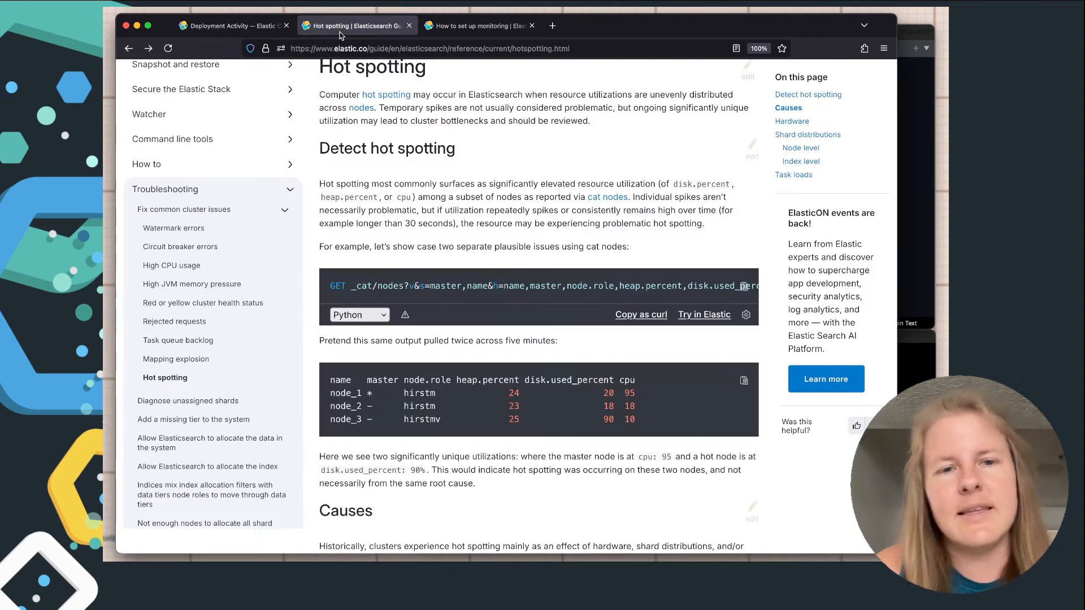
pyautogui.moveTo(432, 185); pyautogui.dragTo(451, 196)
pyautogui.click(450, 196)
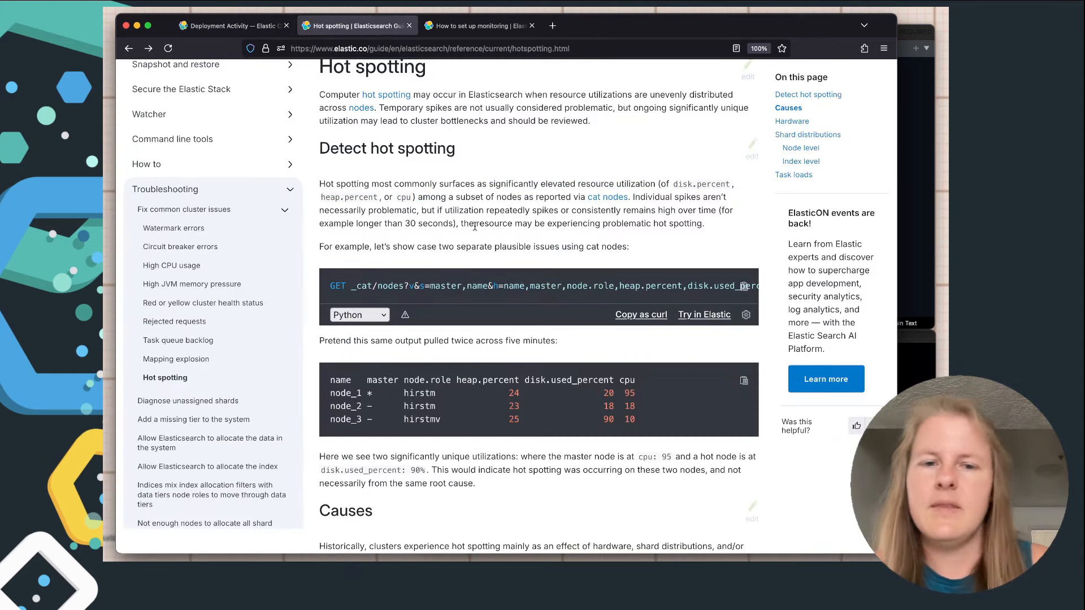
pyautogui.scroll(-2, 474, 226)
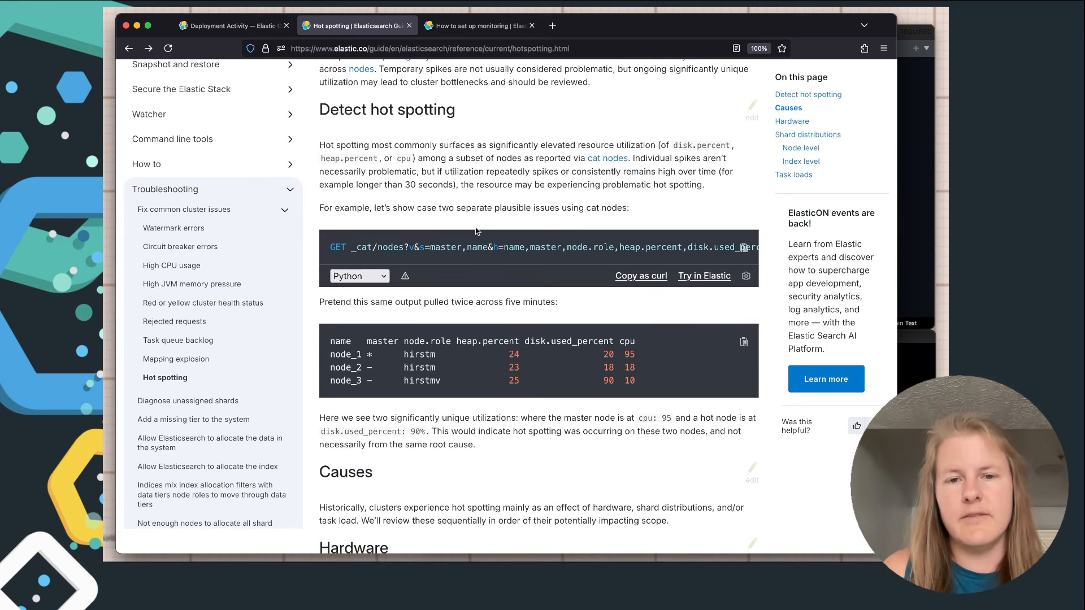
# - Jump to Hardware and highlight its causes: uneven resources, other services, throughput limits, JVM heap over 31GB
pyautogui.click(791, 121)
pyautogui.moveTo(375, 130); pyautogui.dragTo(486, 141)
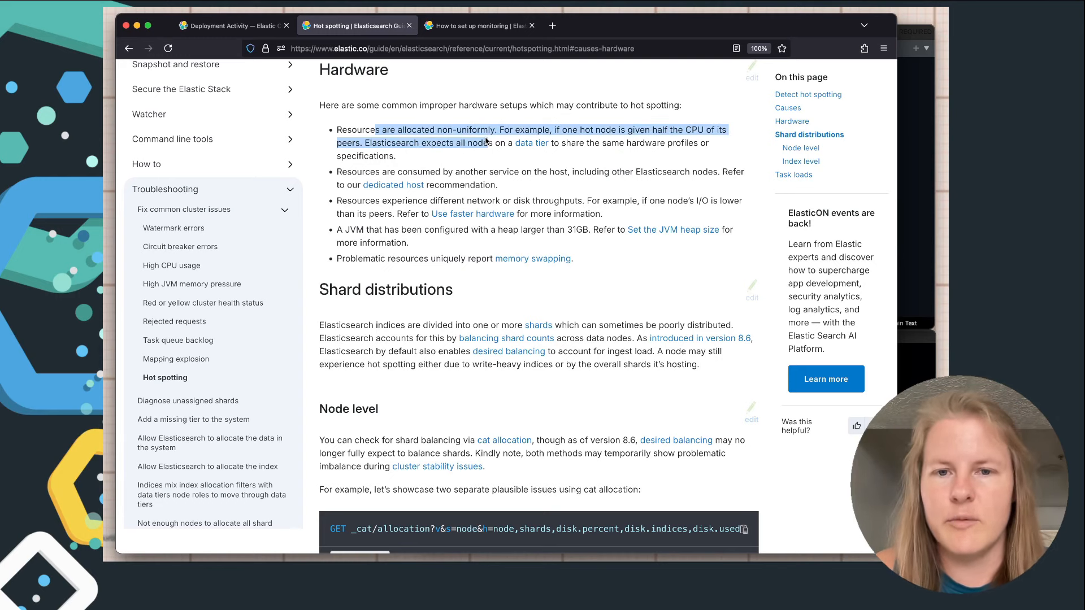
pyautogui.moveTo(401, 171); pyautogui.dragTo(480, 182)
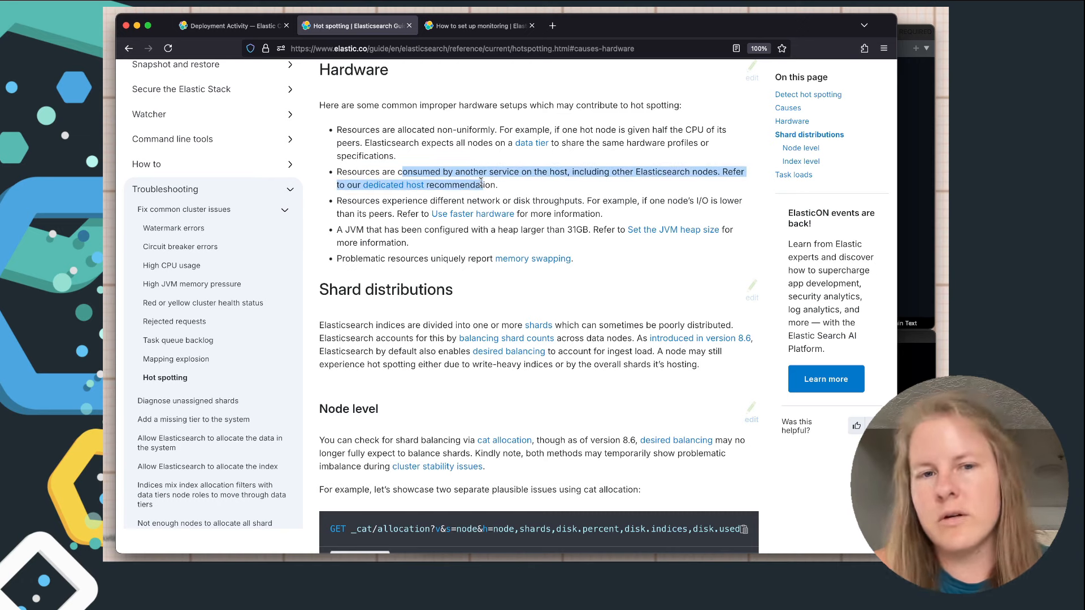
pyautogui.moveTo(418, 201); pyautogui.dragTo(568, 197)
pyautogui.moveTo(374, 230); pyautogui.dragTo(386, 239)
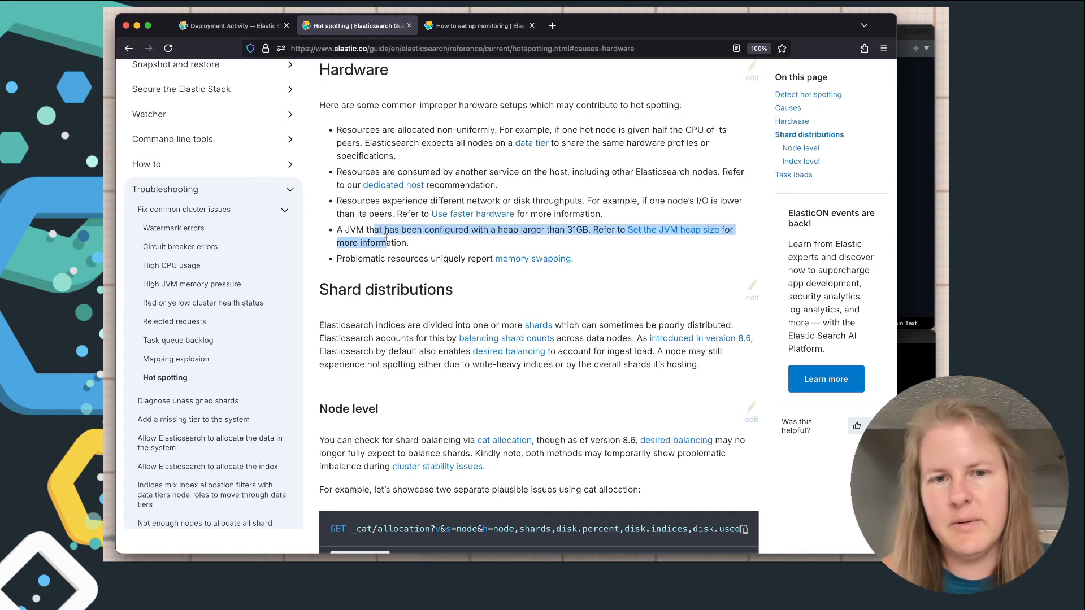
# - Highlight the node, shards and disk.percent columns in the cat allocation example, then continue to Index level
pyautogui.scroll(-2, 384, 302)
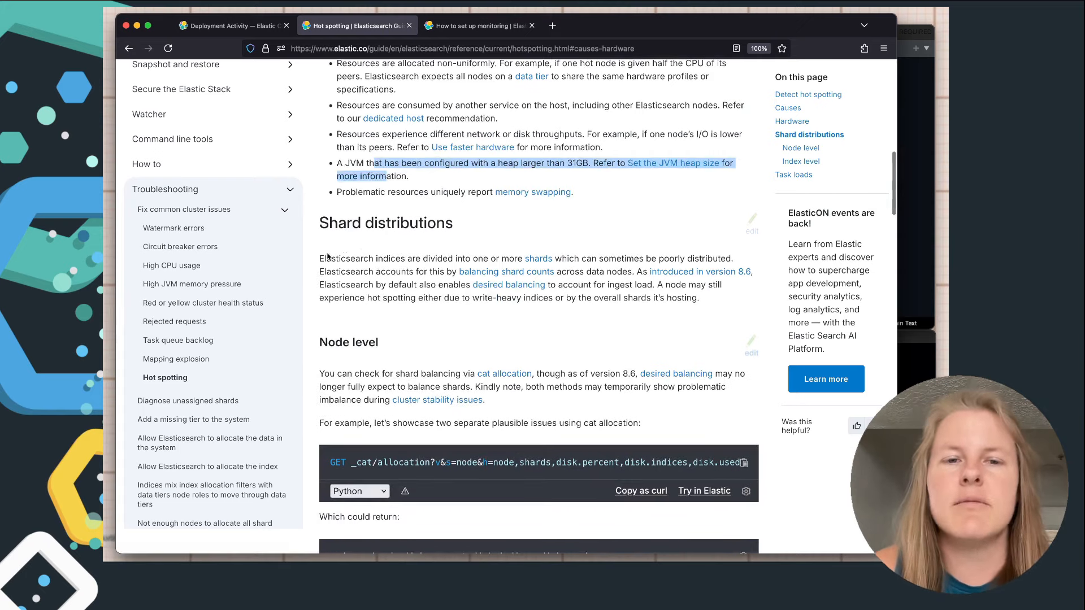
pyautogui.scroll(-2, 339, 238)
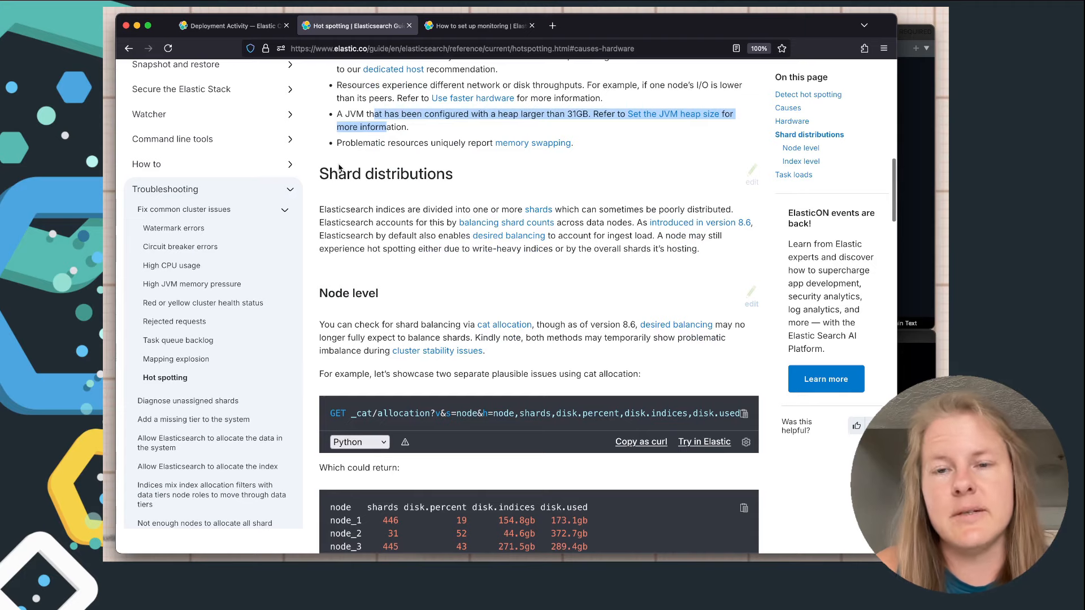
pyautogui.scroll(-2, 348, 163)
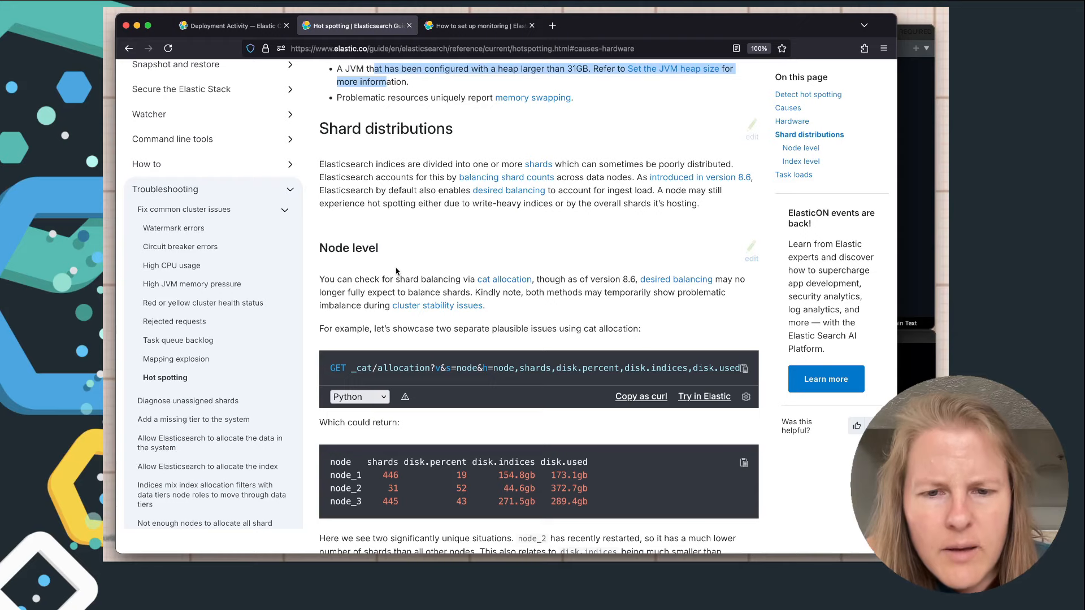
pyautogui.scroll(-5, 424, 325)
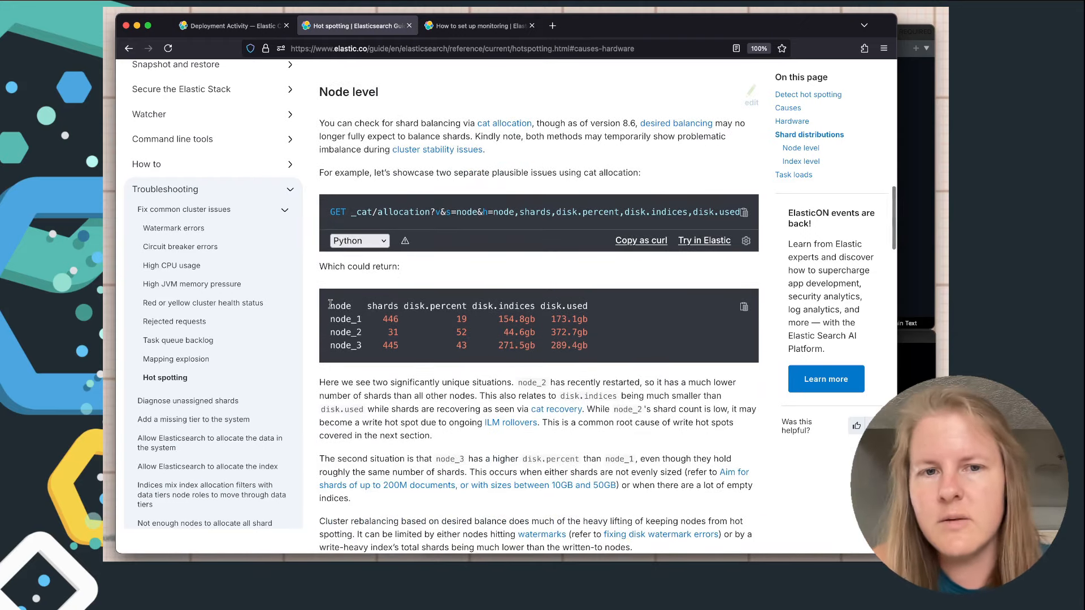
pyautogui.moveTo(330, 304); pyautogui.dragTo(472, 309)
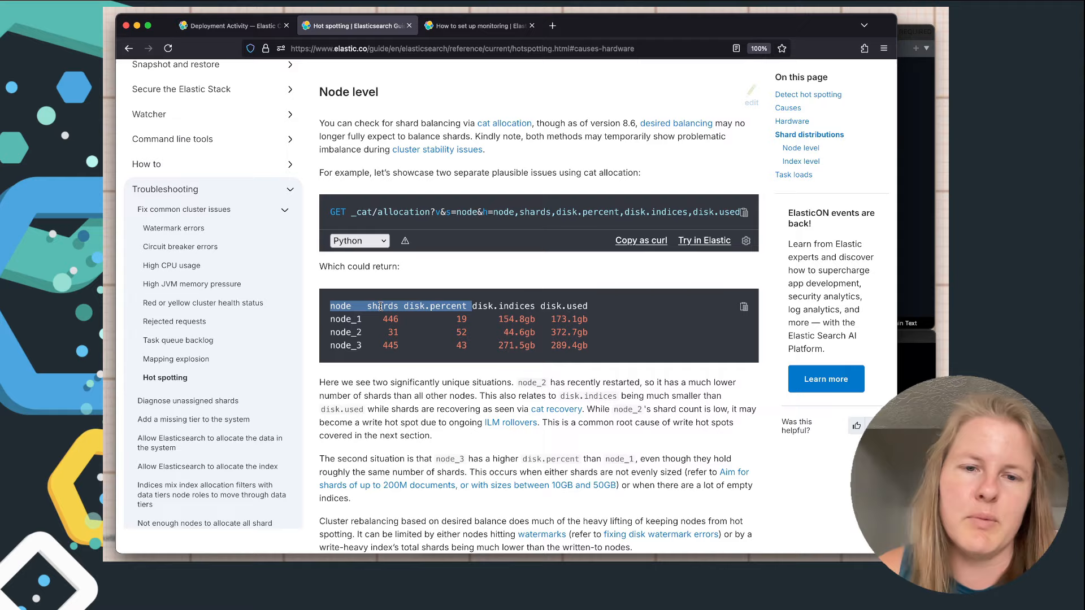
pyautogui.click(413, 371)
pyautogui.scroll(-7, 412, 369)
# - Highlight the write node_1 row and shard_stats in the Index level examples, then return to Activity
pyautogui.scroll(-3, 410, 366)
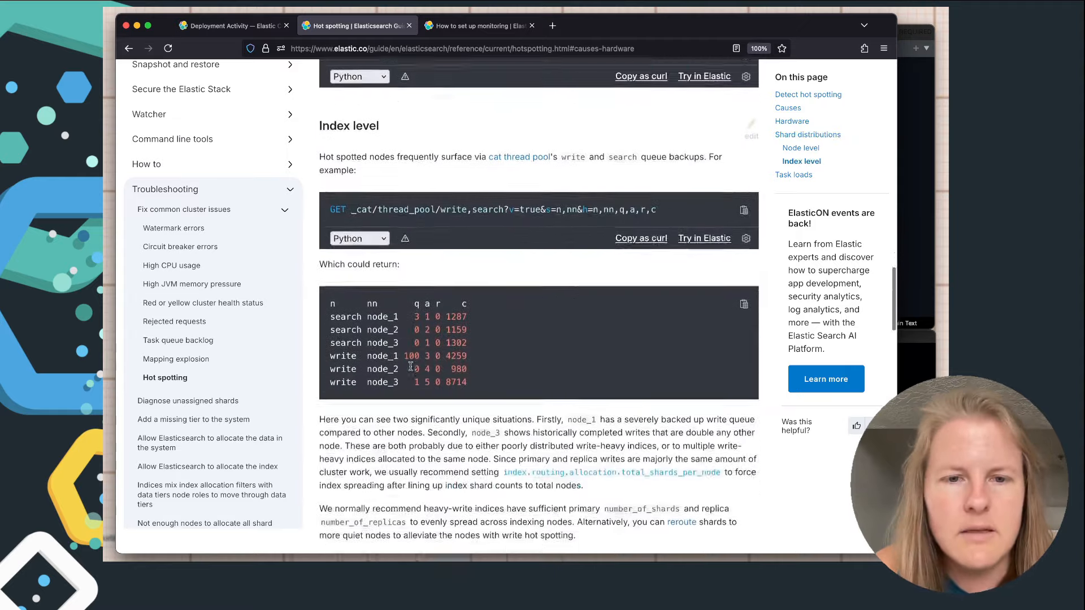
pyautogui.scroll(-1, 399, 305)
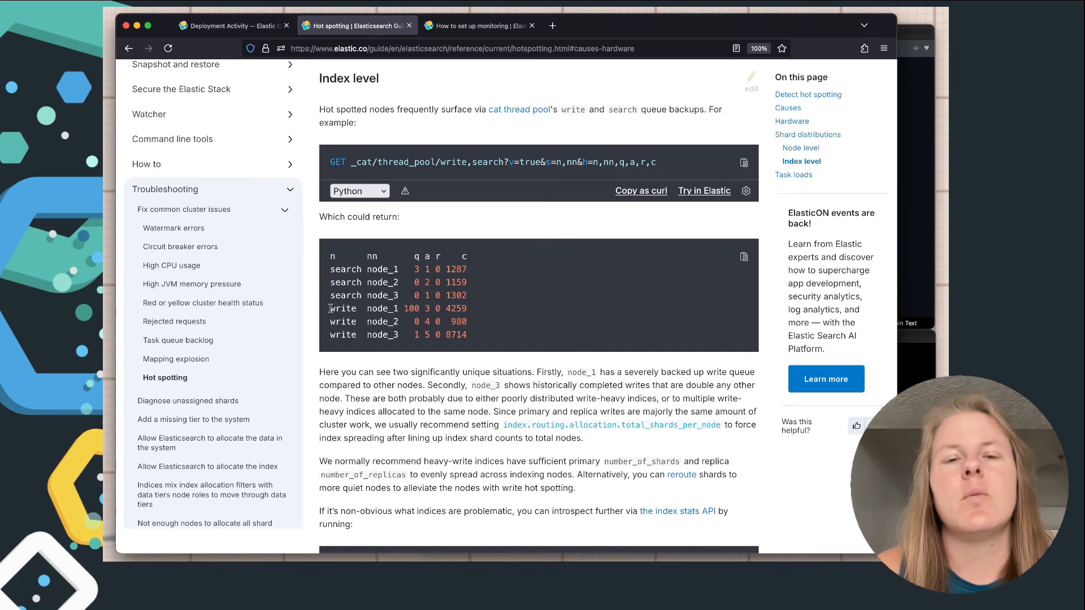
pyautogui.moveTo(331, 309); pyautogui.dragTo(491, 310)
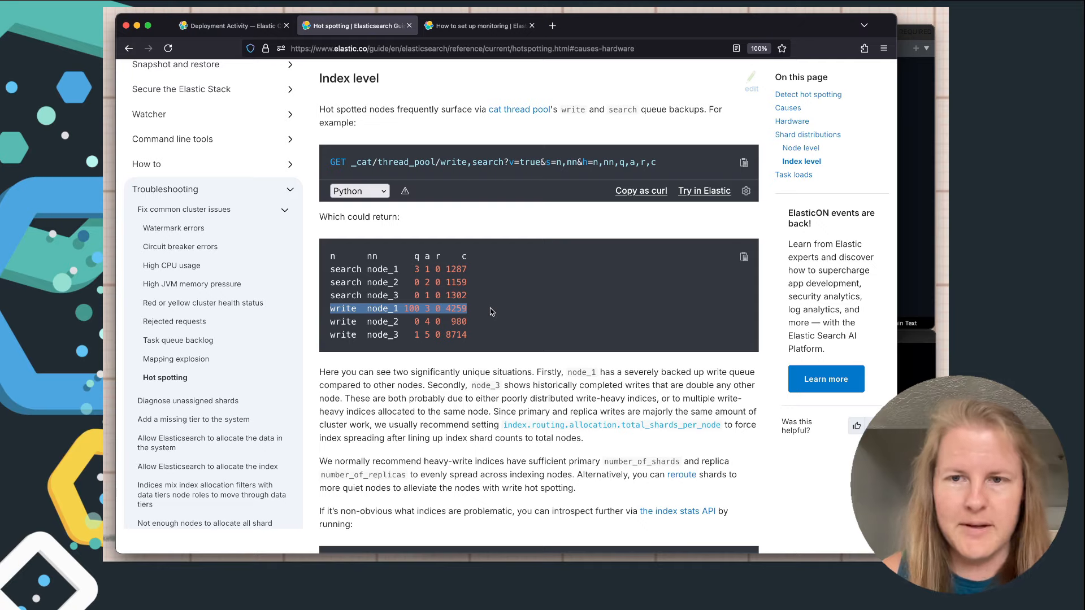
pyautogui.scroll(-5, 491, 311)
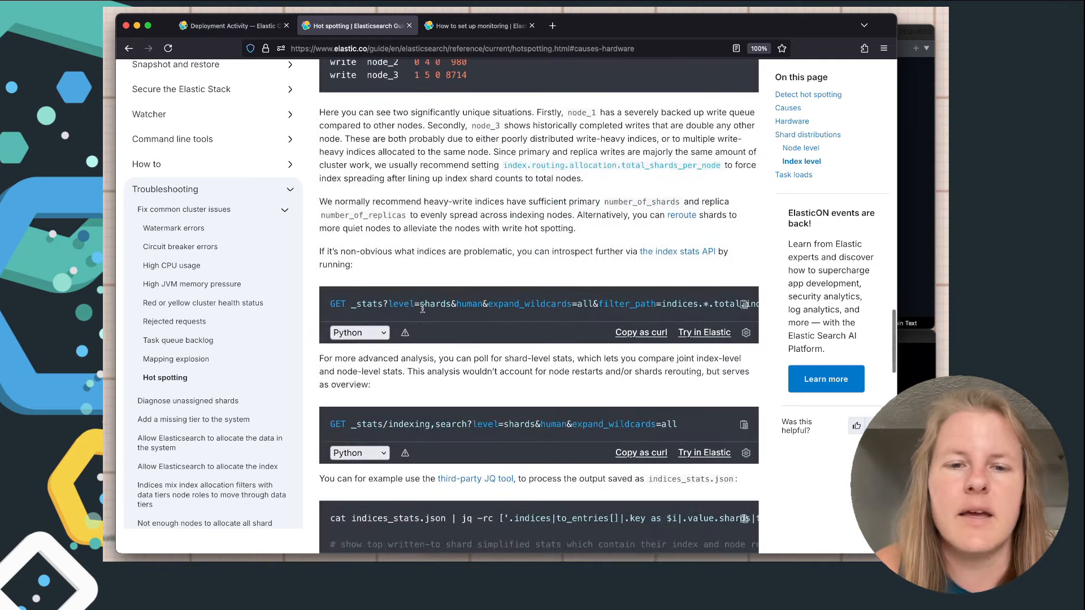
pyautogui.scroll(-3, 396, 339)
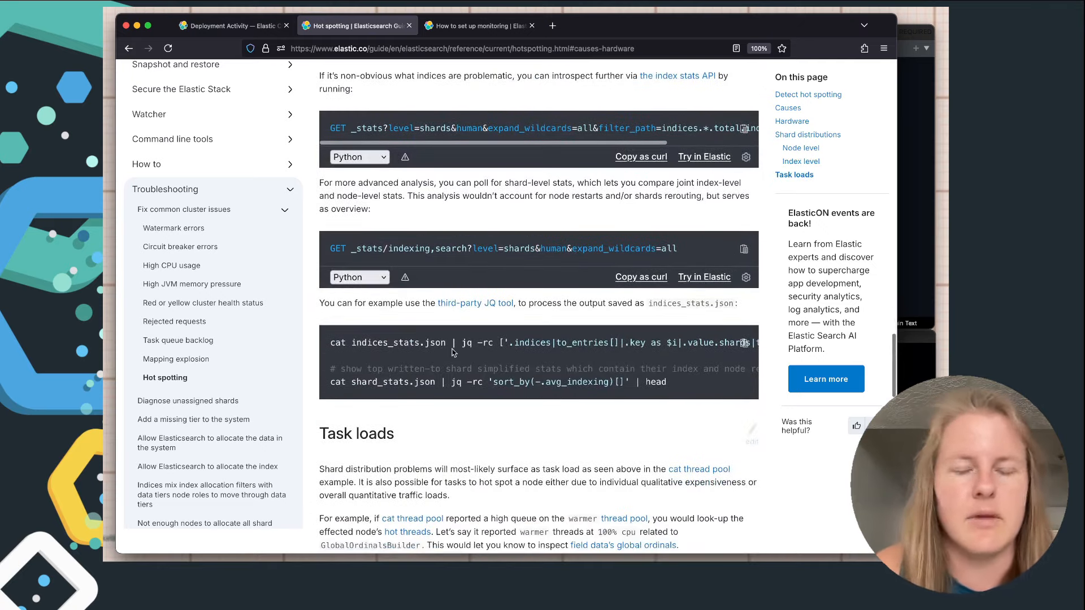
pyautogui.doubleClick(366, 381)
pyautogui.click(458, 379)
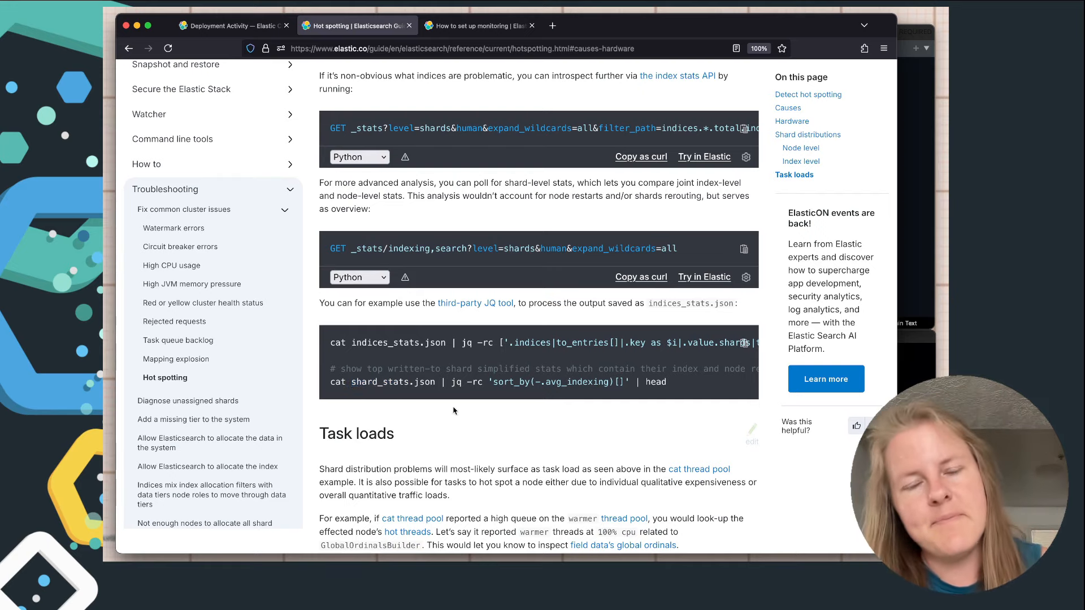
pyautogui.scroll(6, 458, 379)
pyautogui.scroll(2, 454, 409)
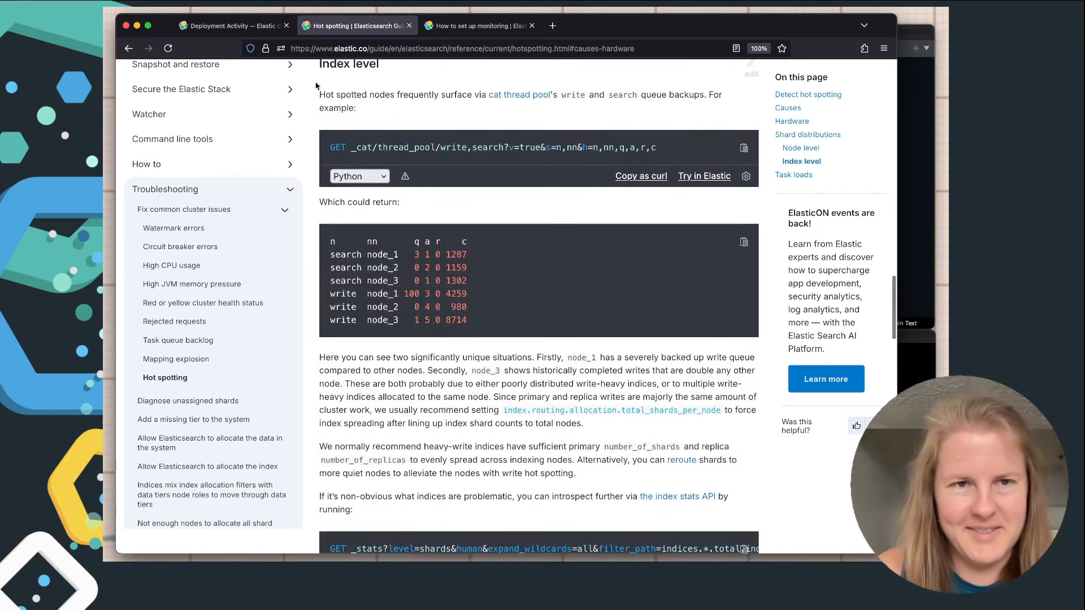
pyautogui.click(232, 26)
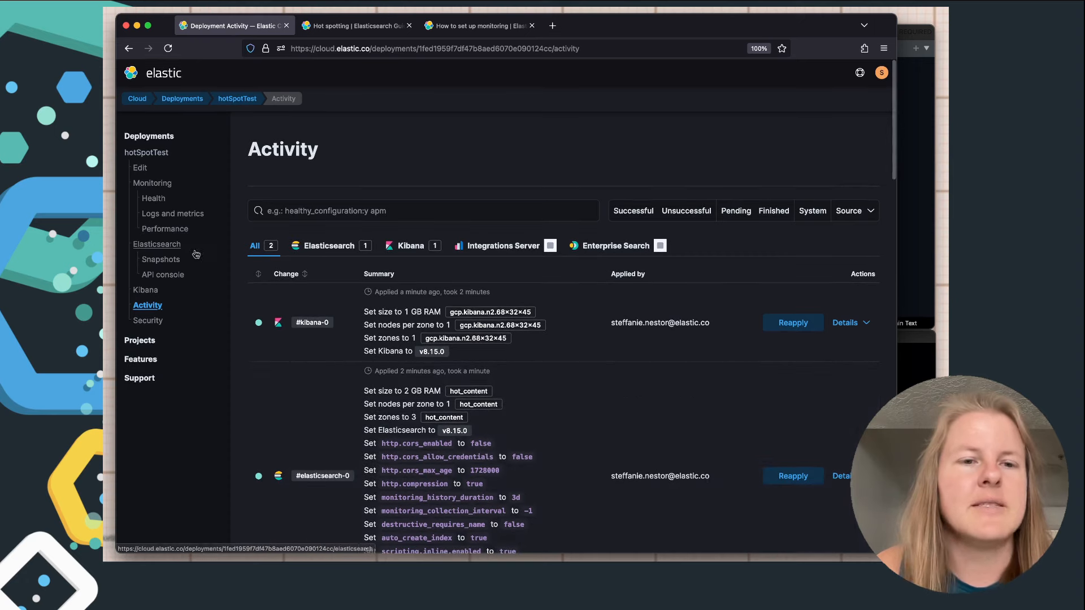
# - Enable logs and metrics shipping with hotSpotTest as destination, save, and return to its overview
pyautogui.click(166, 215)
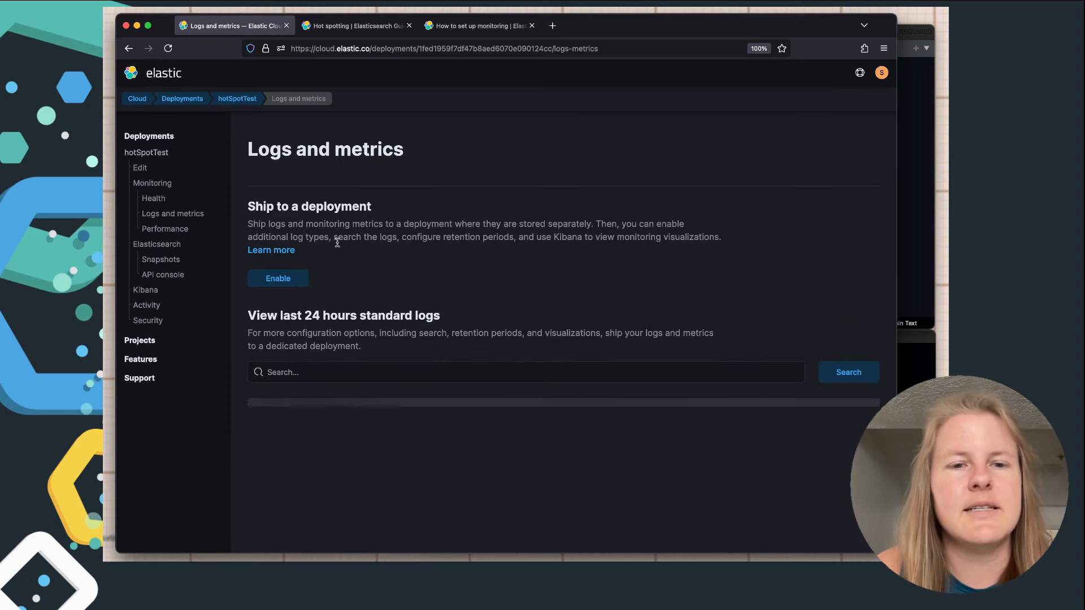
pyautogui.click(291, 281)
pyautogui.click(329, 294)
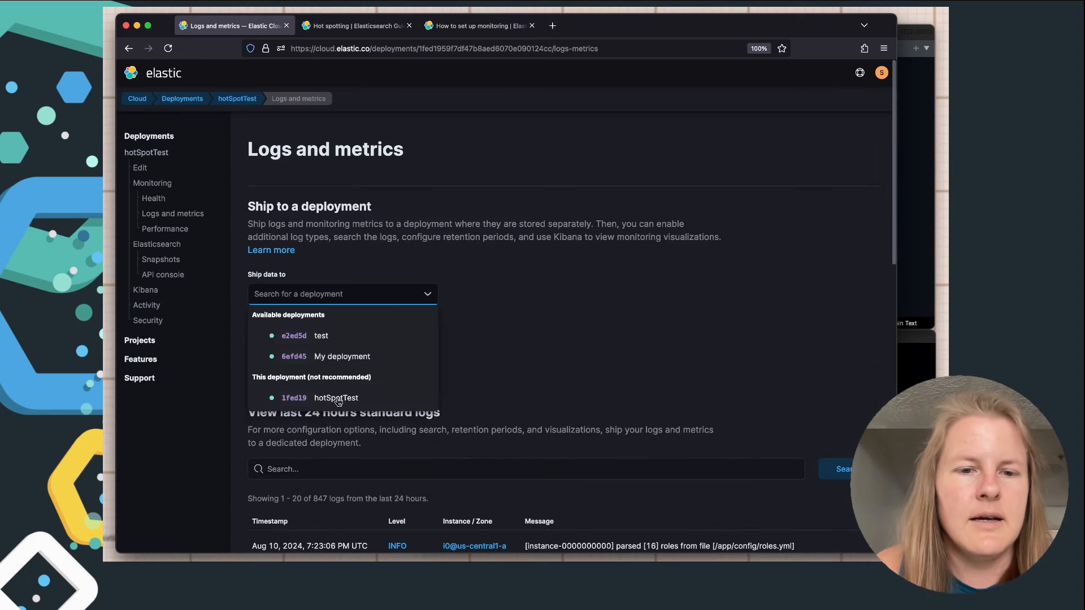
pyautogui.click(337, 398)
pyautogui.click(277, 375)
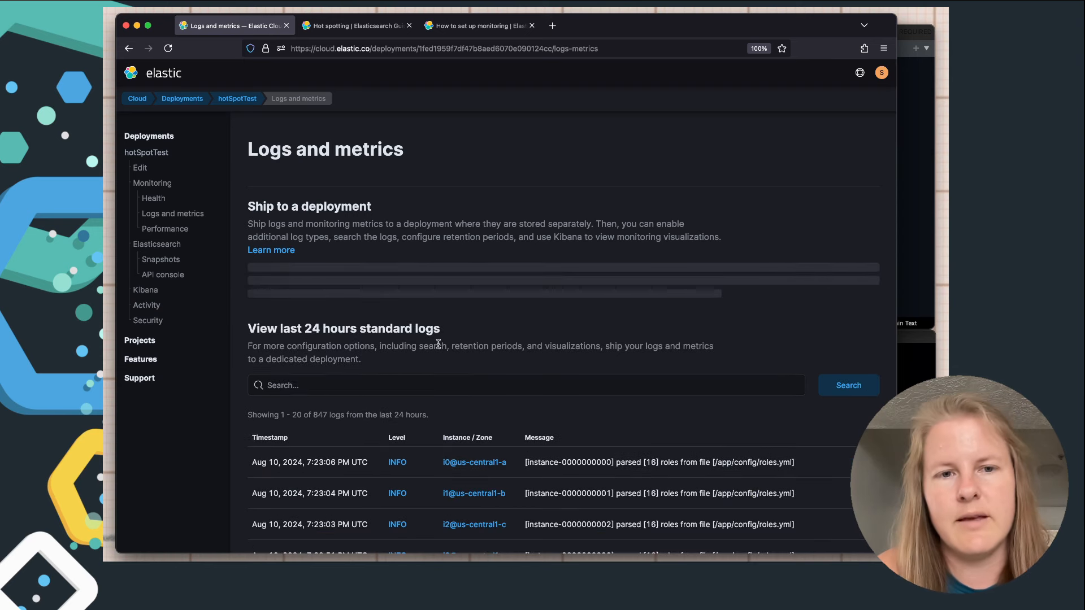
pyautogui.click(146, 153)
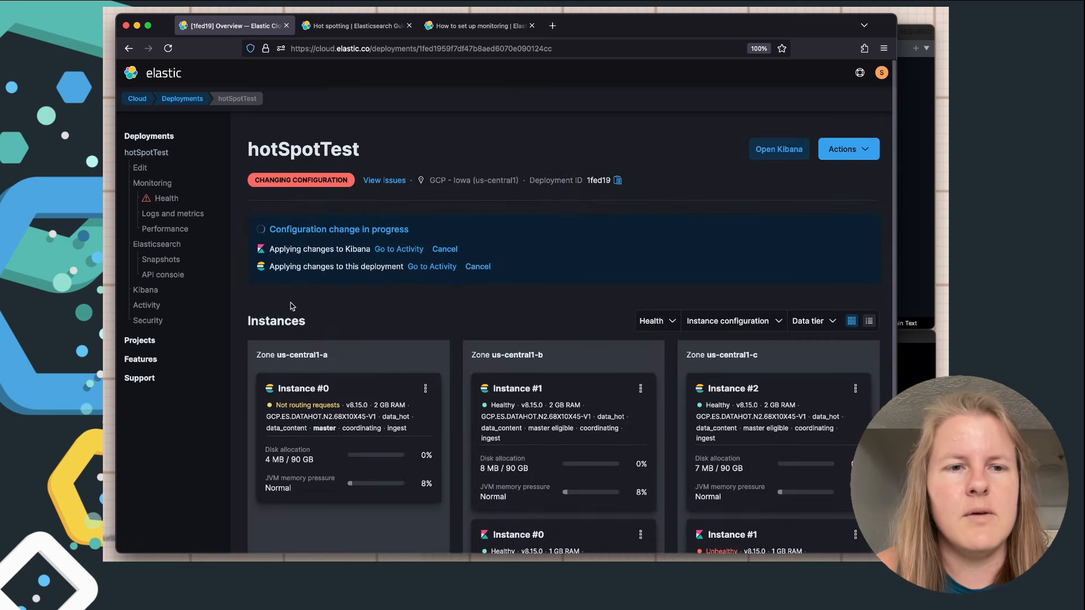
# - Launch hotSpotTest's Kibana in a new tab, check the elasticsearch-1 change in Activity, then view Kibana home
pyautogui.click(145, 291)
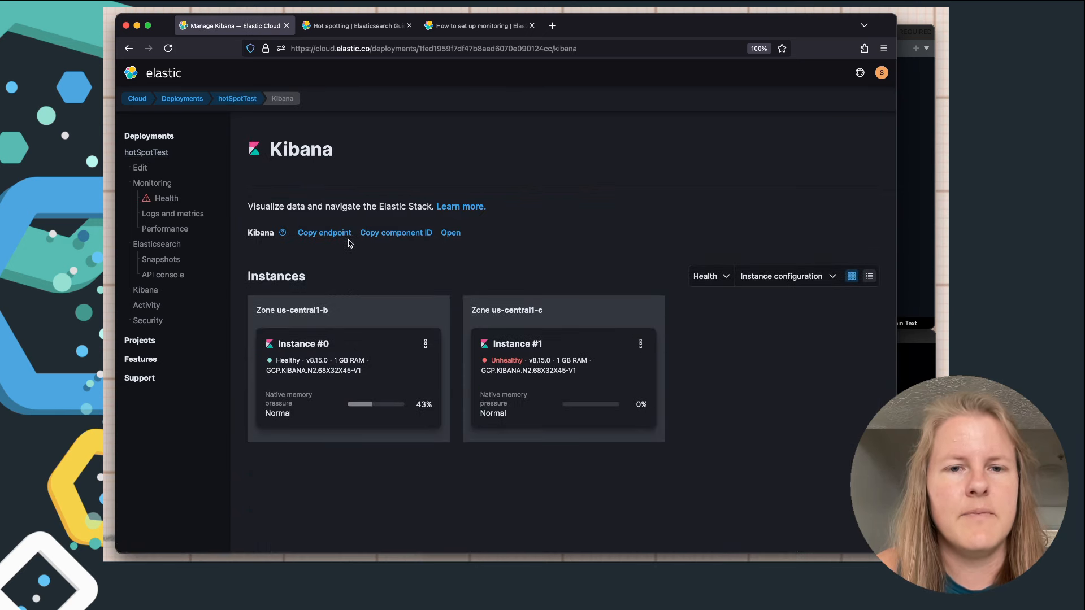
pyautogui.click(449, 234)
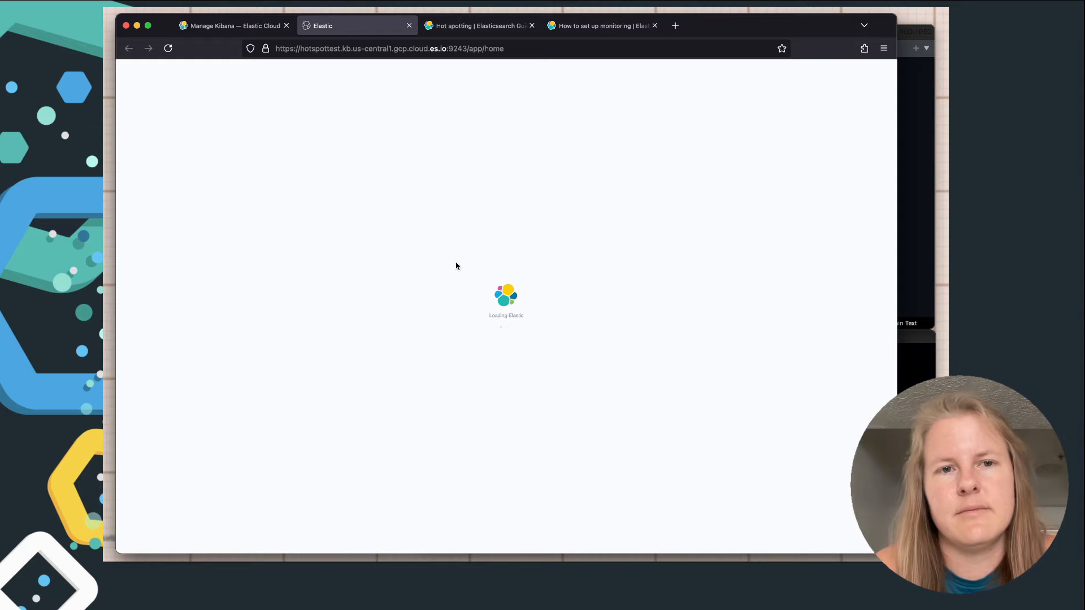
pyautogui.hotkey('ctrl', 'shift', 'Tab')
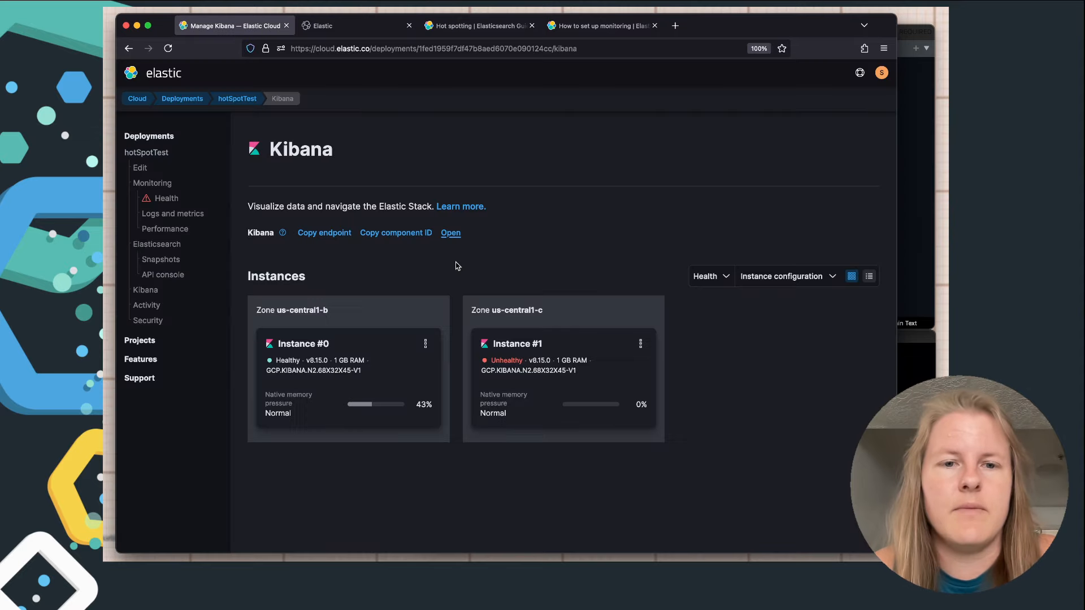
pyautogui.click(146, 305)
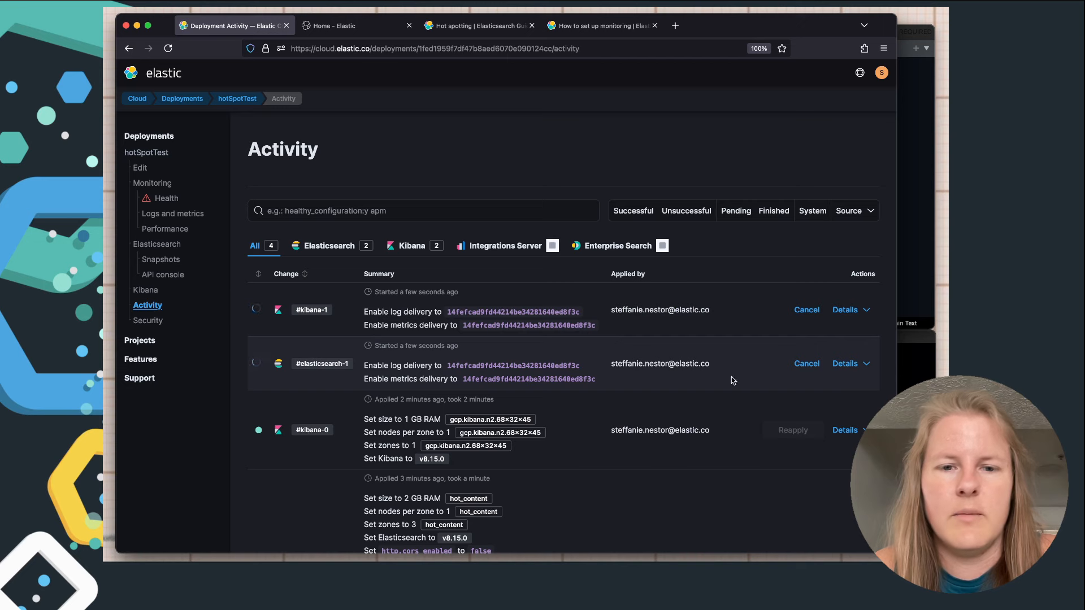
pyautogui.click(854, 368)
pyautogui.scroll(-2, 226, 464)
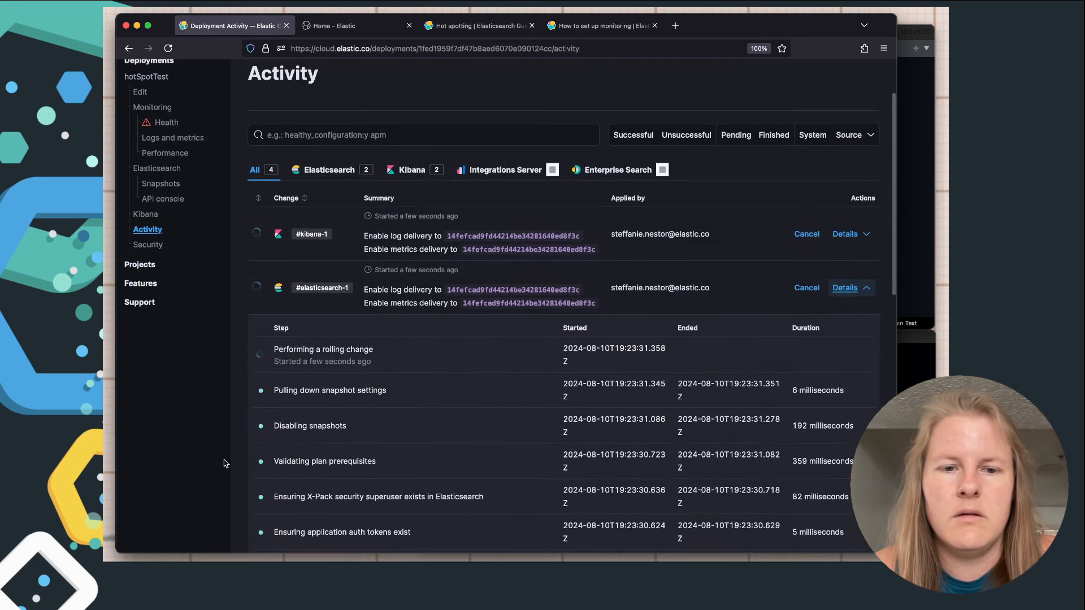
pyautogui.hotkey('ctrl', 'Tab')
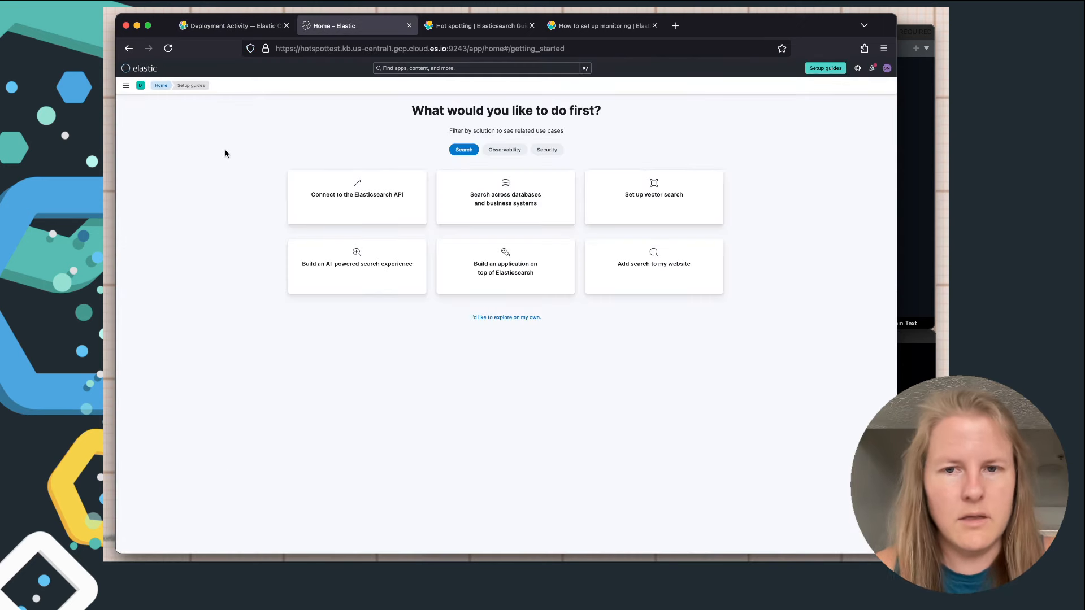
# - Collapse the Kibana nav groups, visit Stack Management, then open Stack Monitoring for hotSpotTest
pyautogui.press('super+equal')
pyautogui.press('super+equal')
pyautogui.press('super+equal')
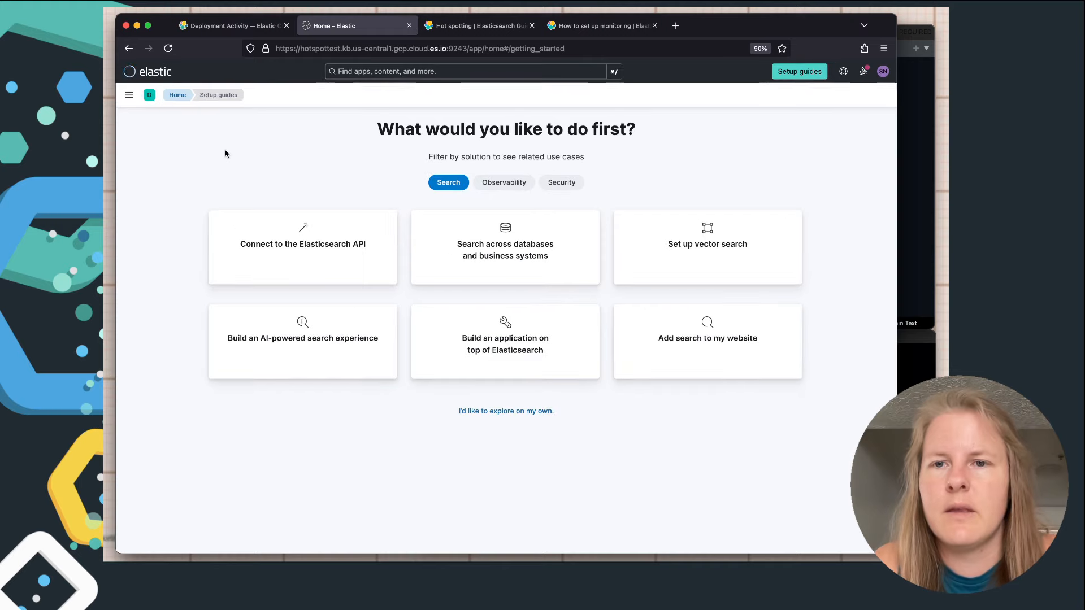
pyautogui.click(130, 99)
pyautogui.click(235, 181)
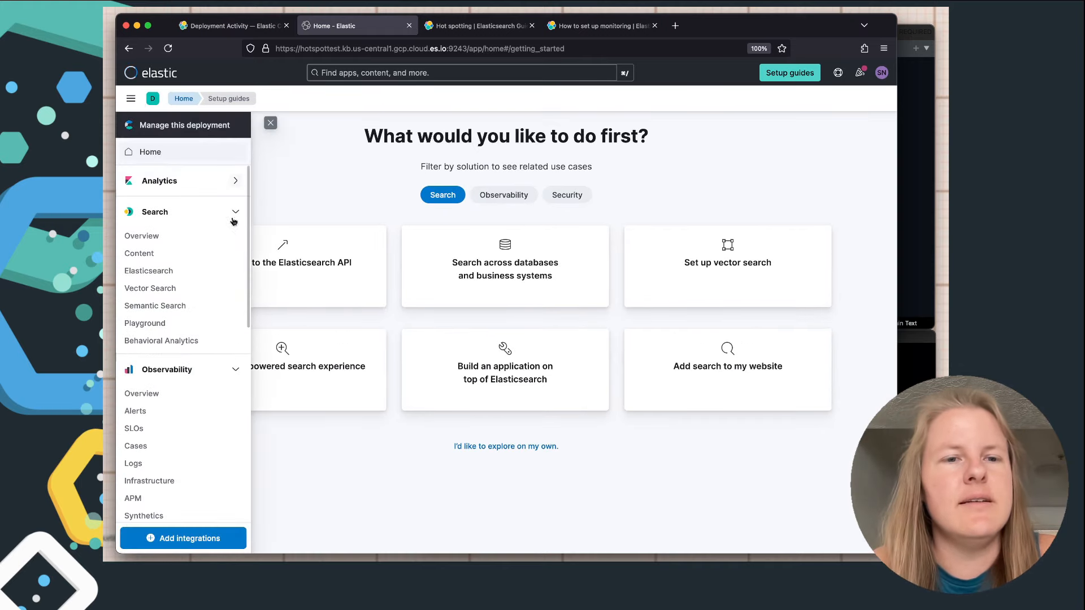
pyautogui.click(235, 212)
pyautogui.click(233, 242)
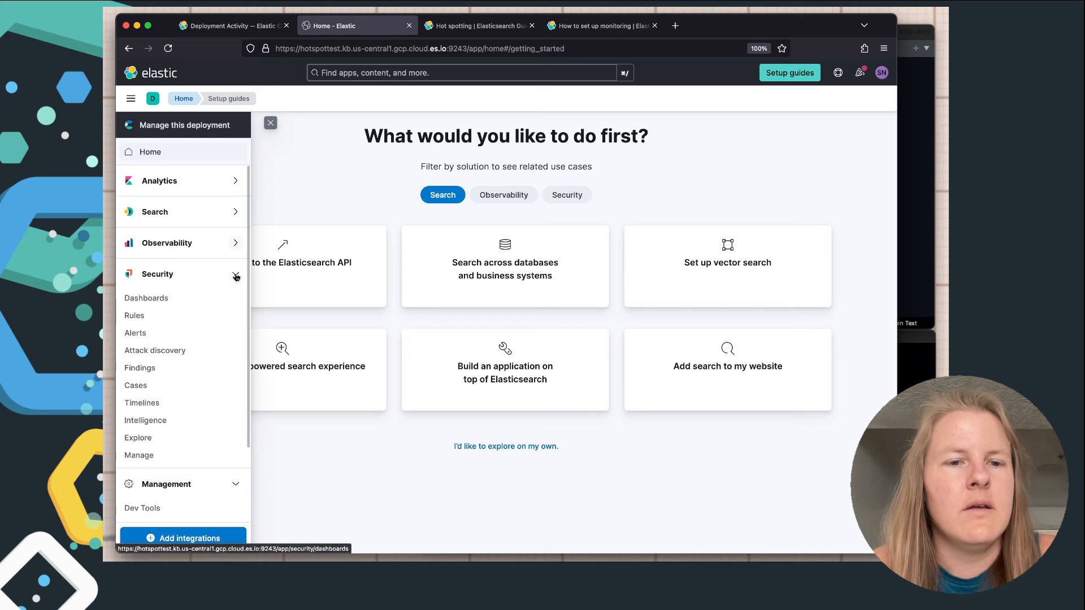
pyautogui.click(235, 274)
pyautogui.click(160, 416)
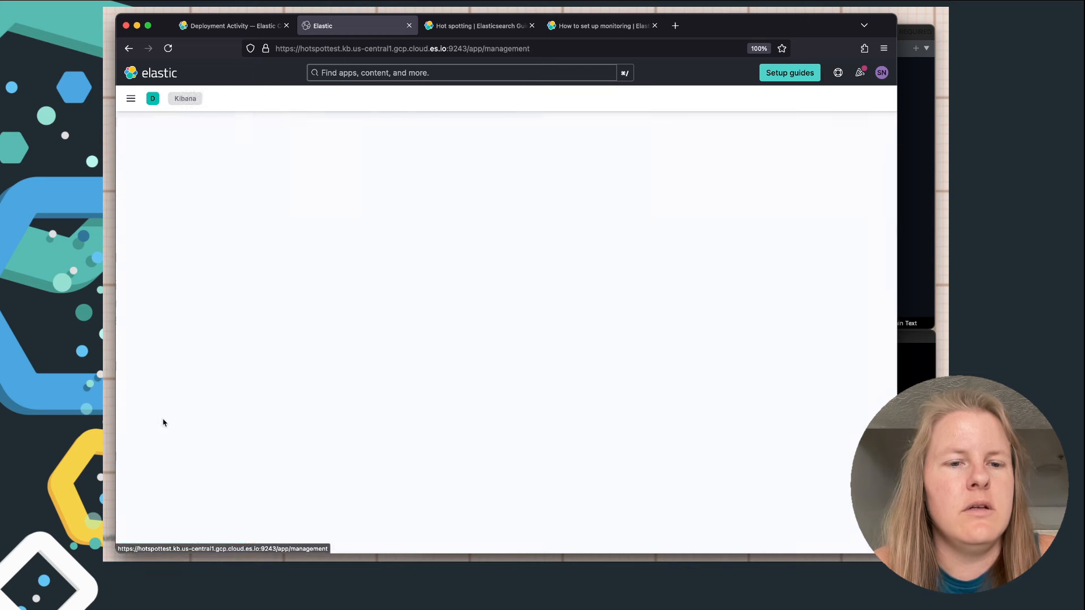
pyautogui.scroll(-5, 195, 404)
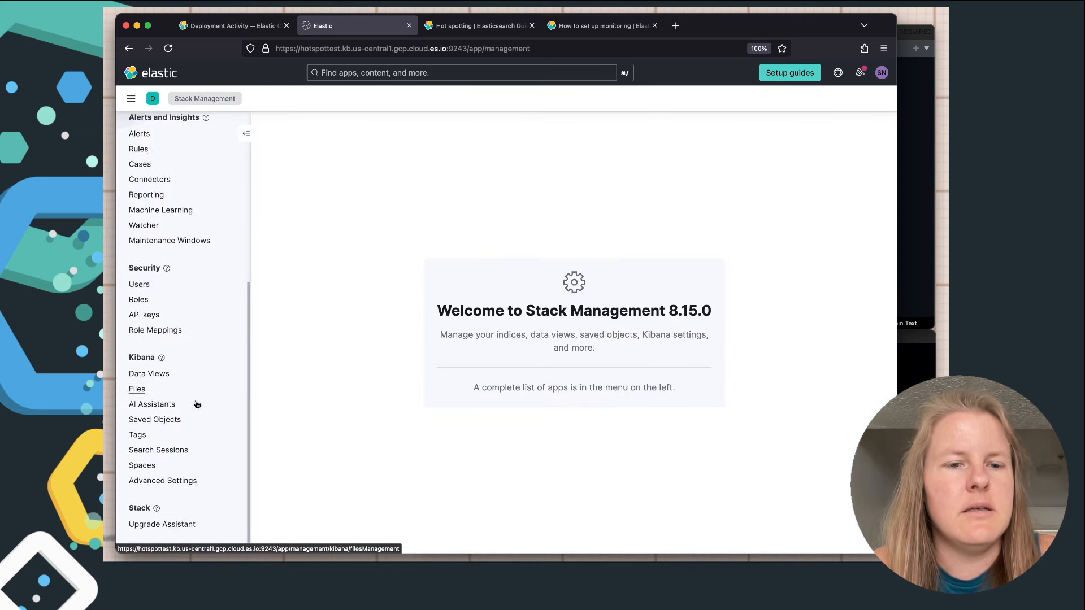
pyautogui.click(131, 98)
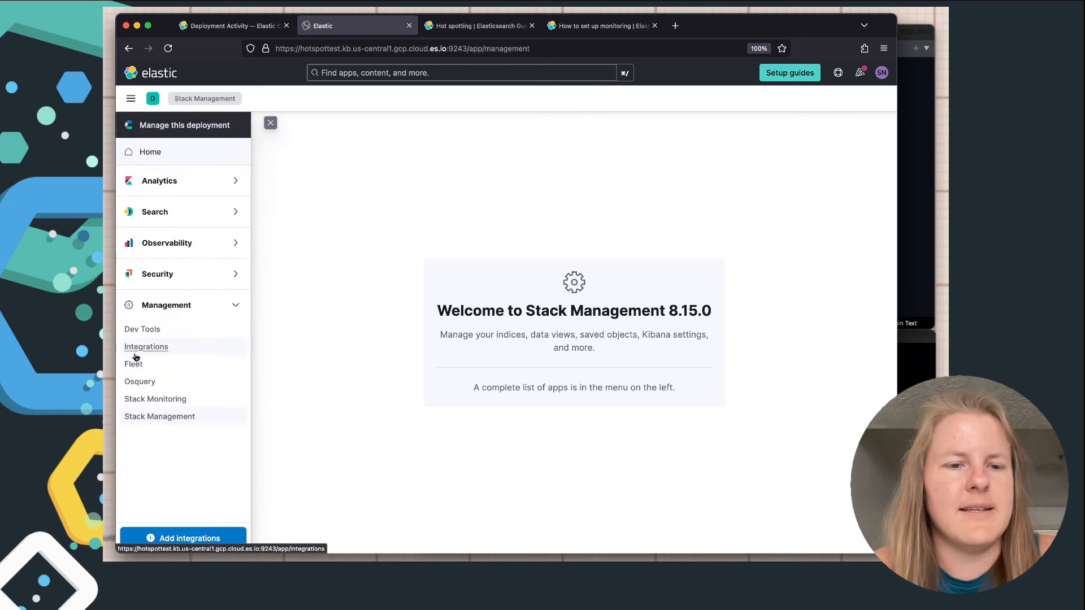
pyautogui.click(141, 397)
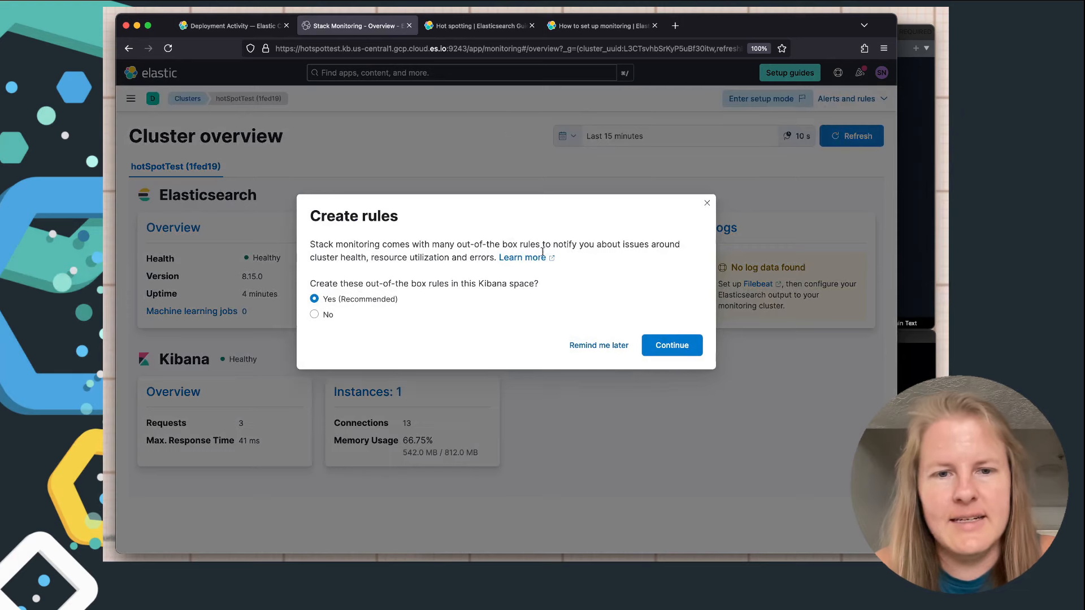
# - Postpone the create-rules prompt and review the cluster's three Elasticsearch nodes
pyautogui.click(577, 346)
pyautogui.click(358, 232)
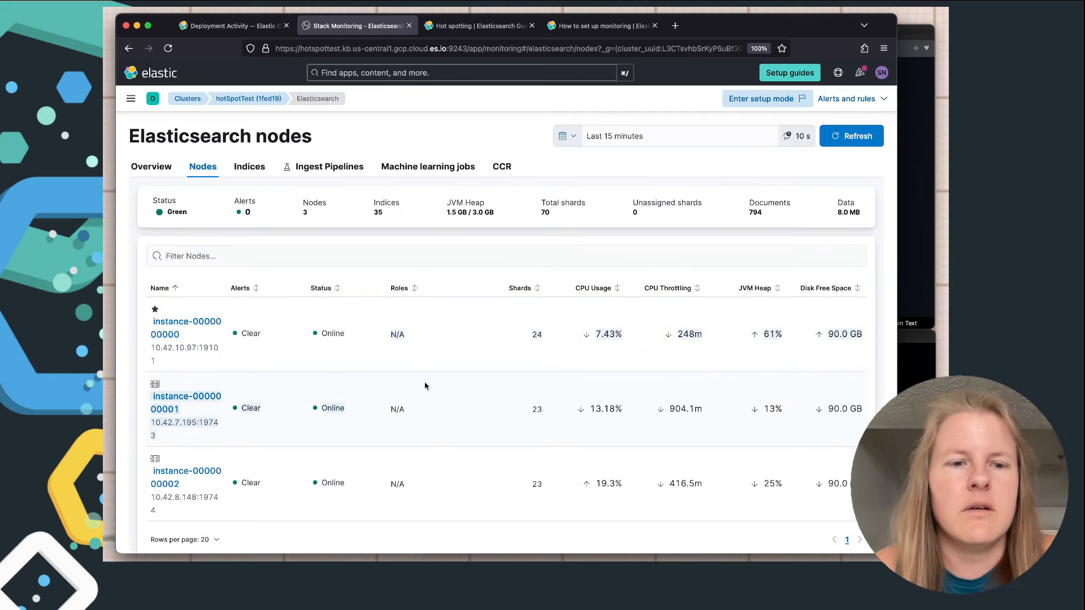
pyautogui.scroll(-1, 441, 435)
pyautogui.scroll(1, 441, 464)
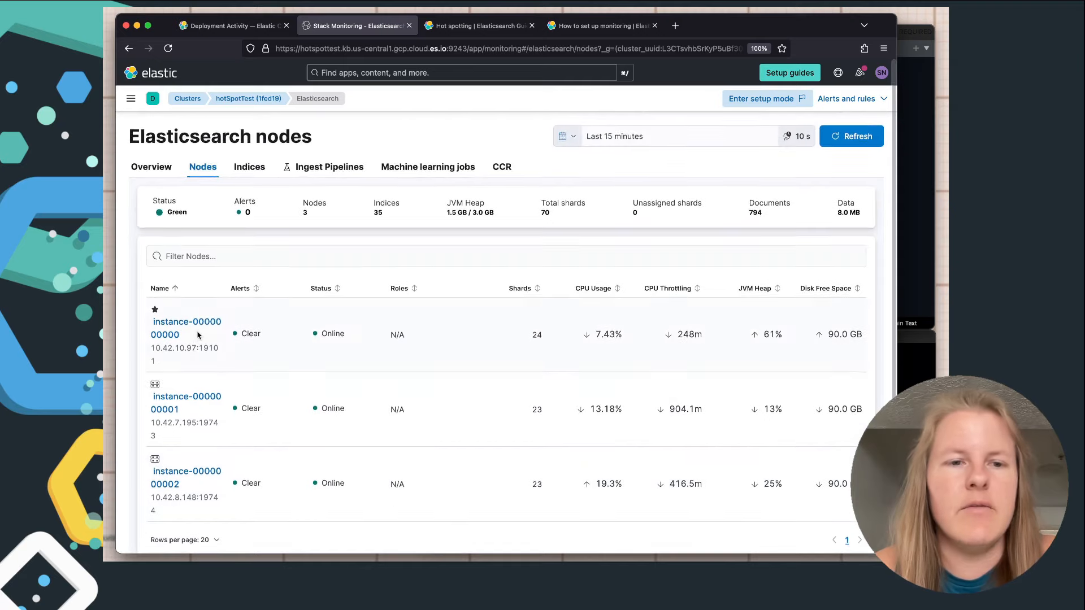
pyautogui.click(181, 321)
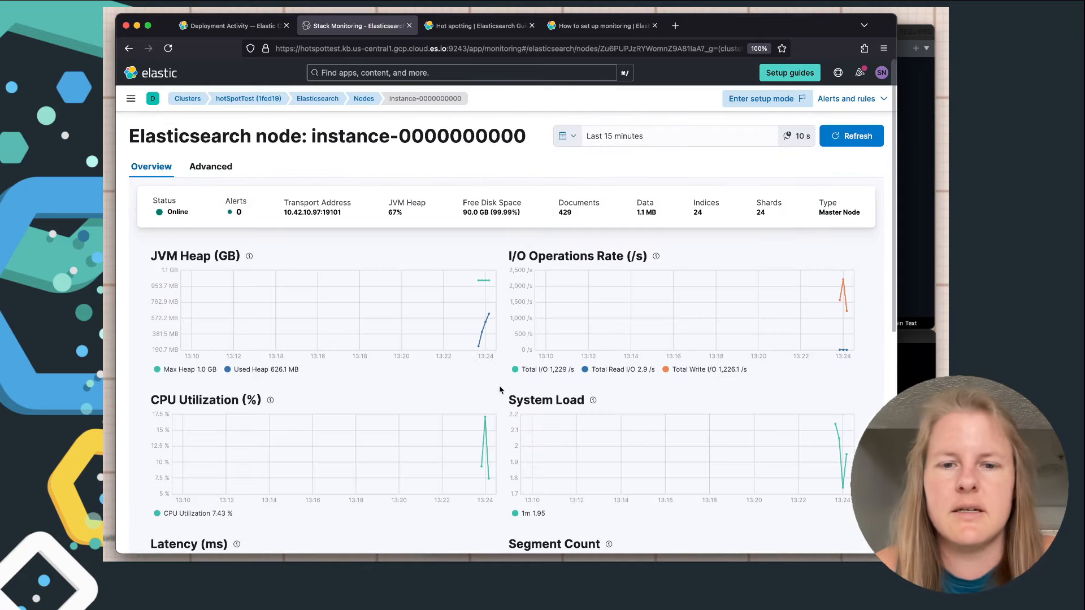
pyautogui.scroll(-6, 503, 399)
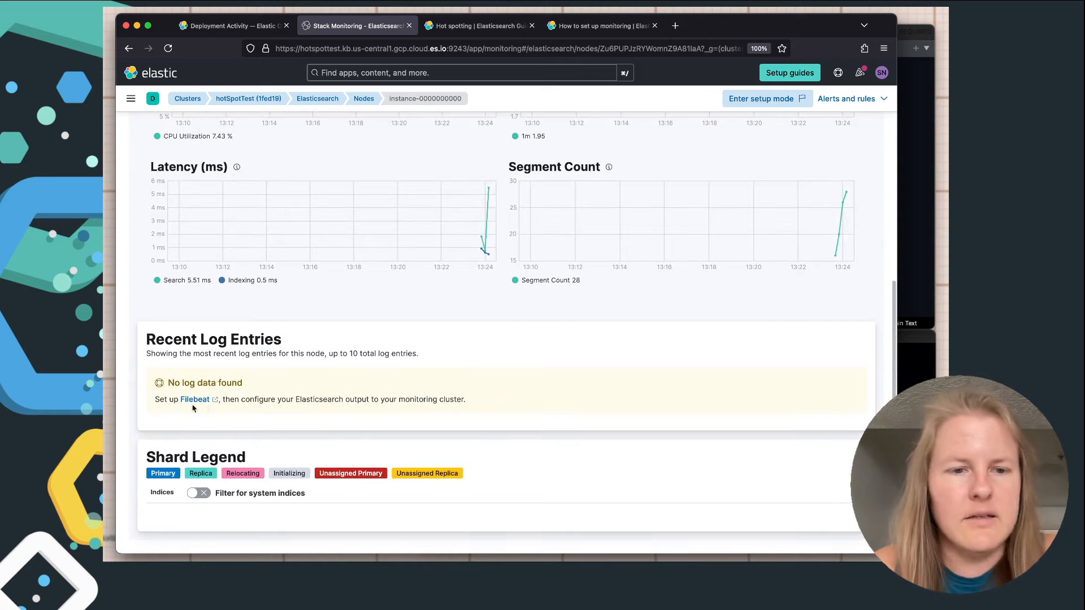
pyautogui.moveTo(238, 402); pyautogui.dragTo(392, 402)
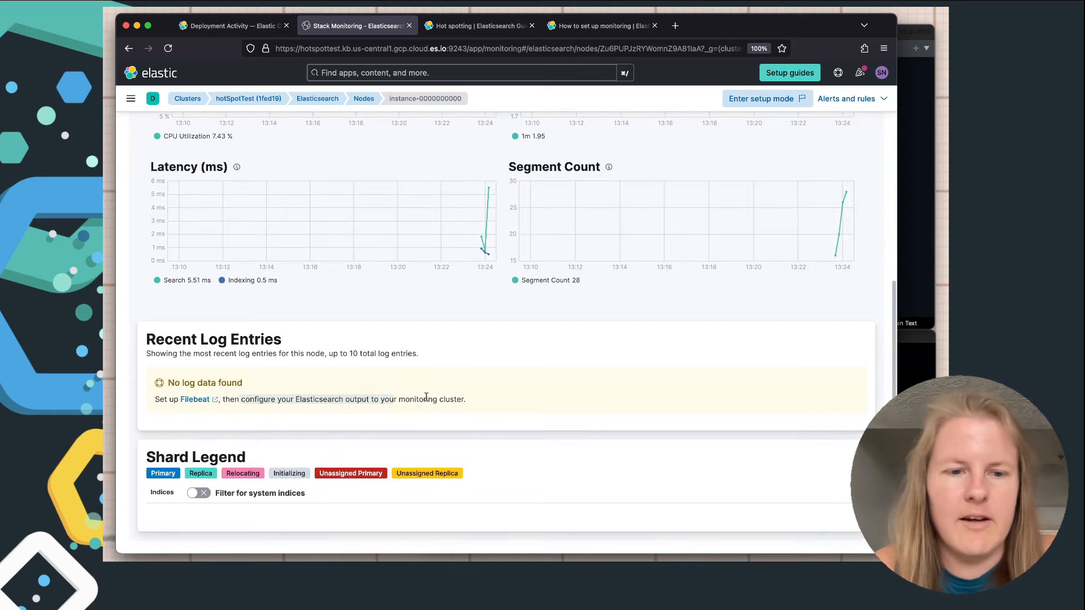
pyautogui.click(427, 397)
pyautogui.scroll(6, 426, 397)
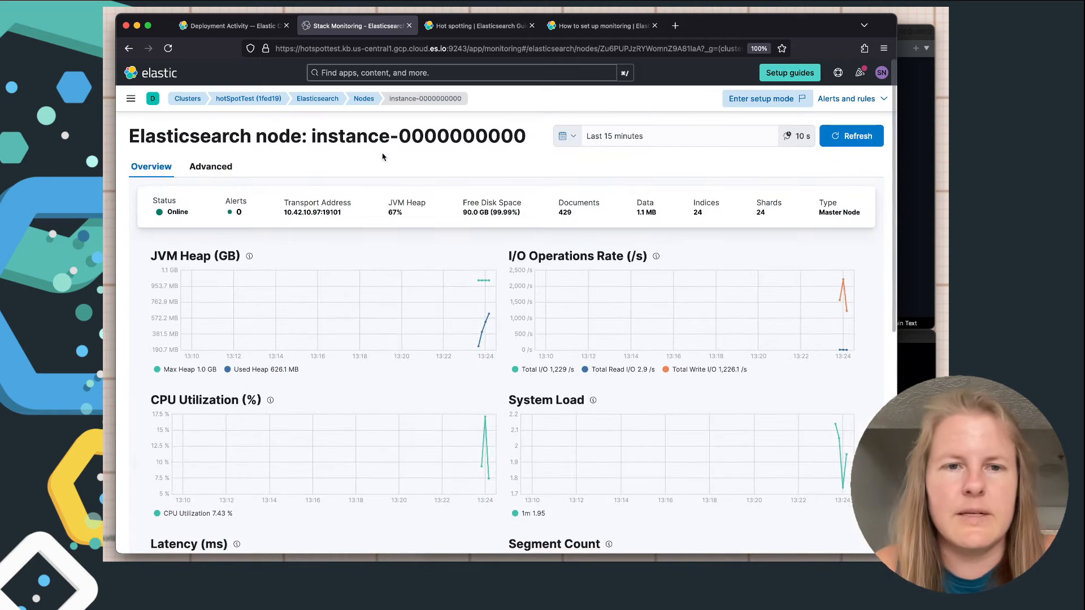
# - Copy the deployment ID from the Activity page URL and echo it into a .d file
pyautogui.hotkey('ctrl', 'shift', 'Tab')
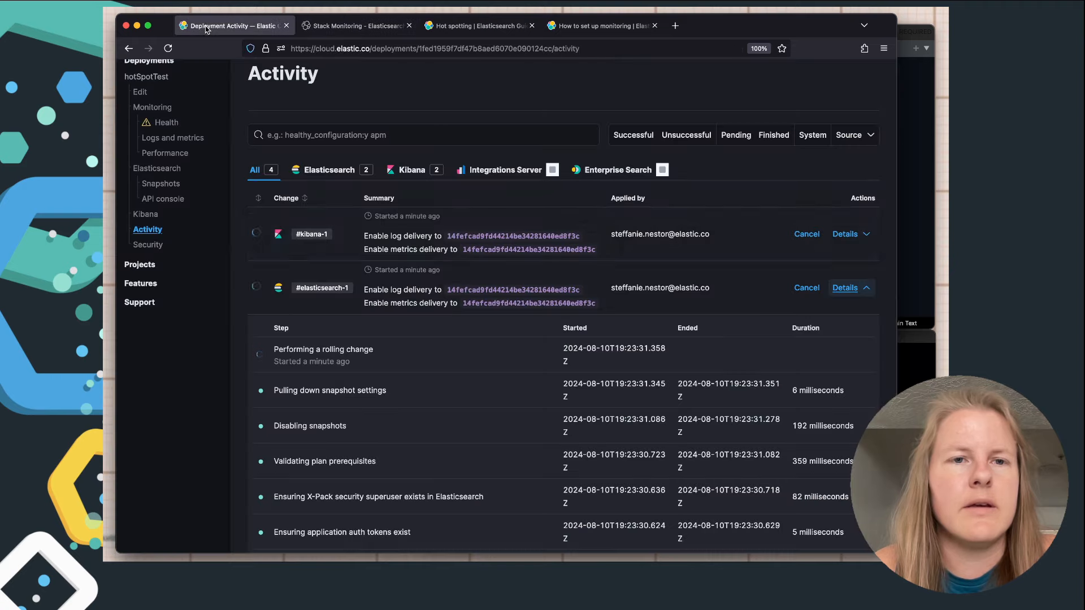
pyautogui.scroll(3, 350, 308)
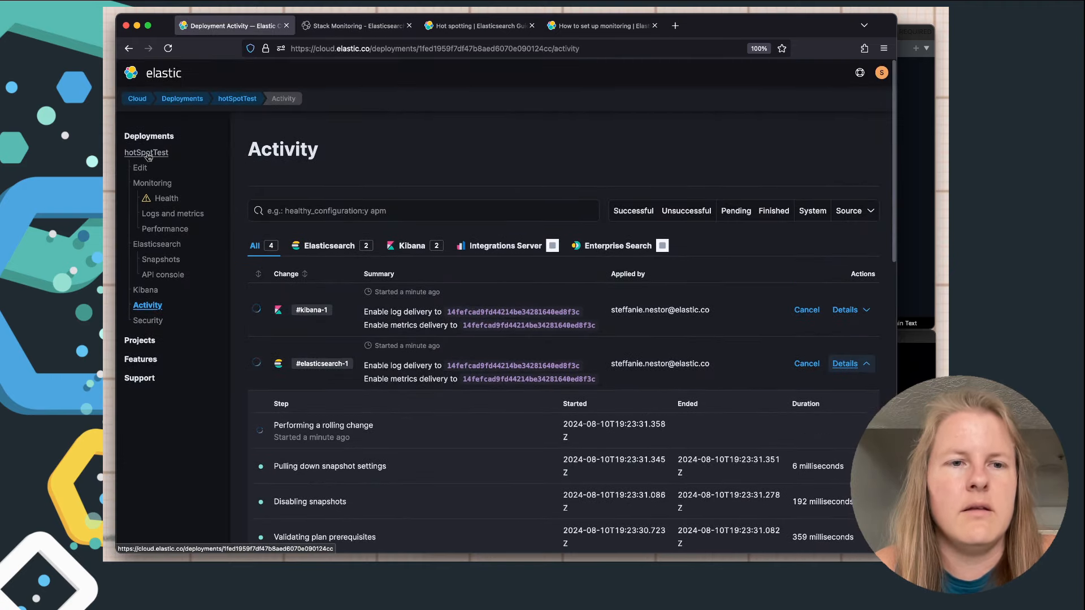
pyautogui.doubleClick(488, 48)
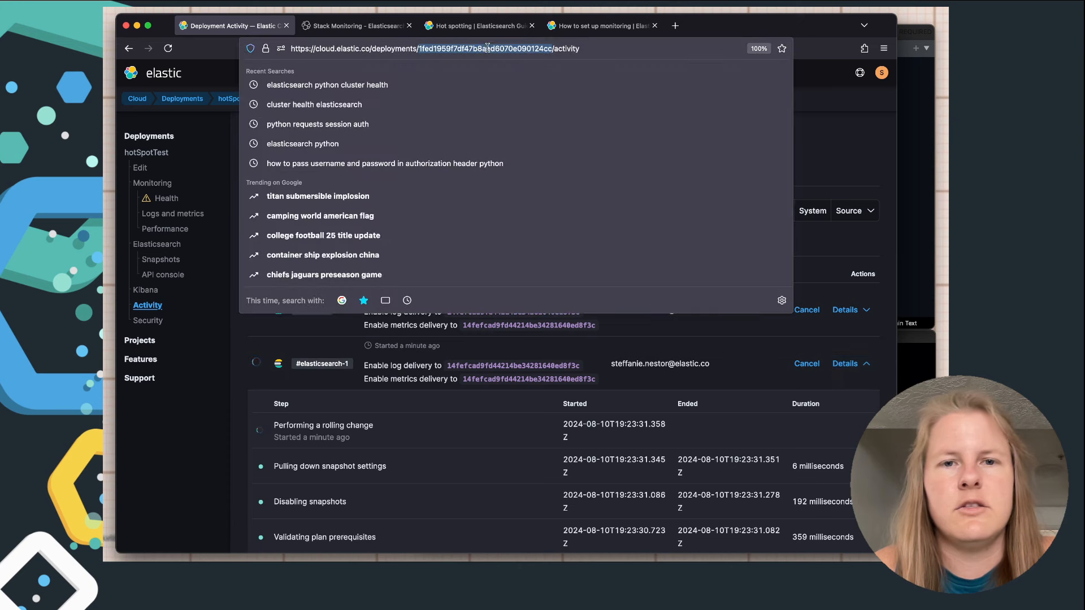
pyautogui.press('super+c')
pyautogui.press('super+Tab')
pyautogui.write('echo "')
pyautogui.press('super+v')
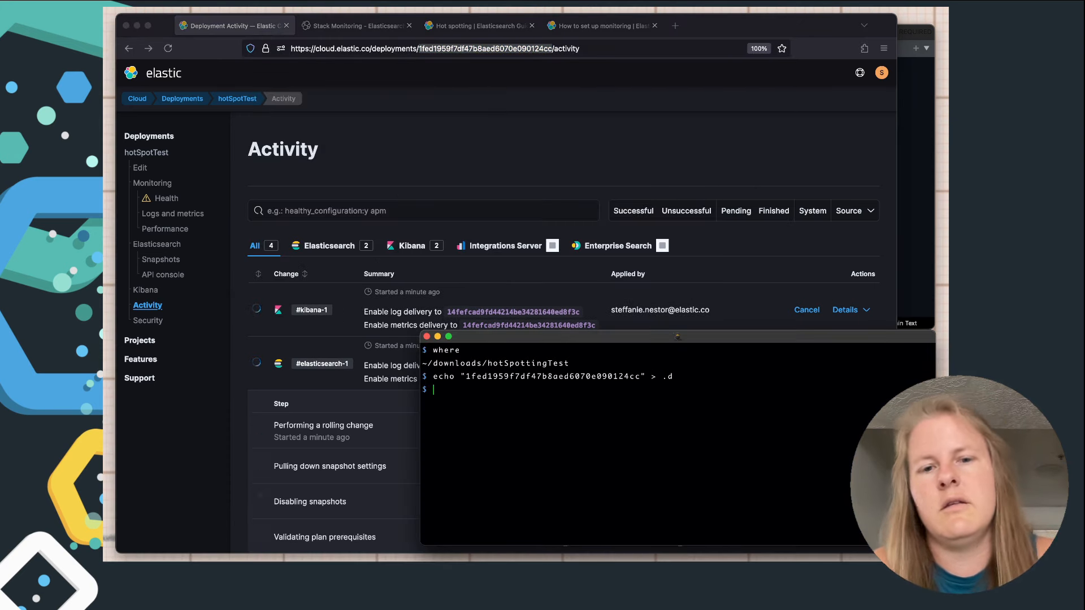
# - Show the cat_nodes alias definition, run cat_nodes, and select its _cat/nodes query
pyautogui.write('cat_n')
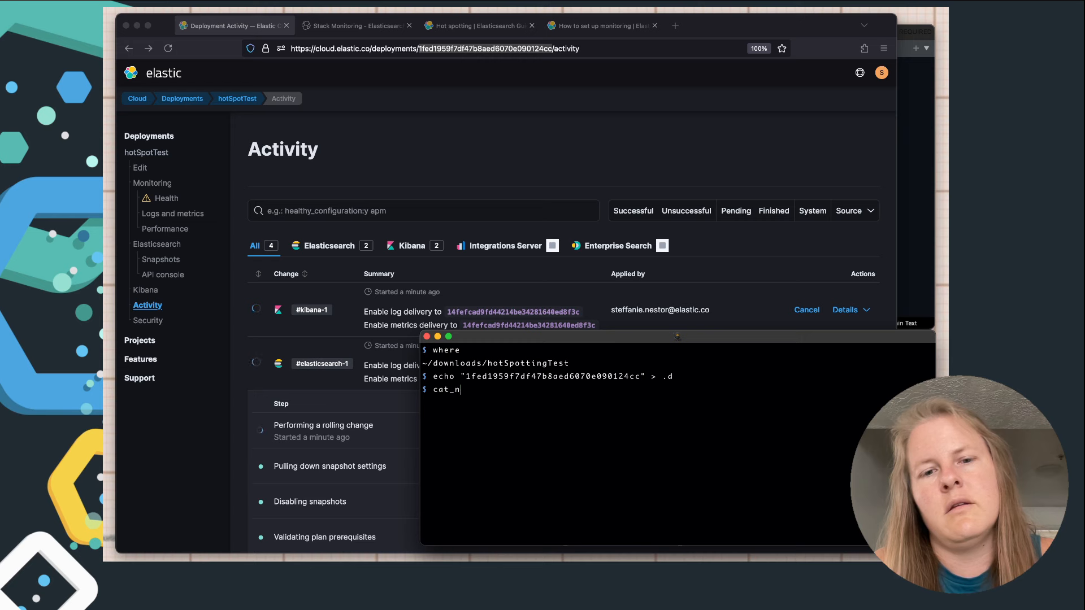
pyautogui.write('odes')
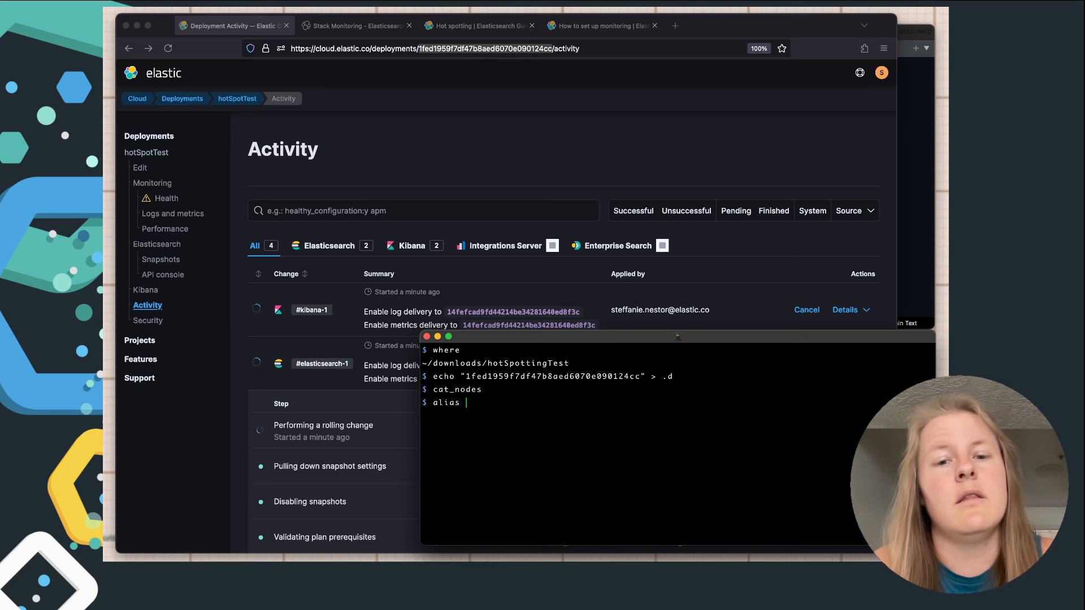
pyautogui.write('cat_nodes')
pyautogui.press('Return')
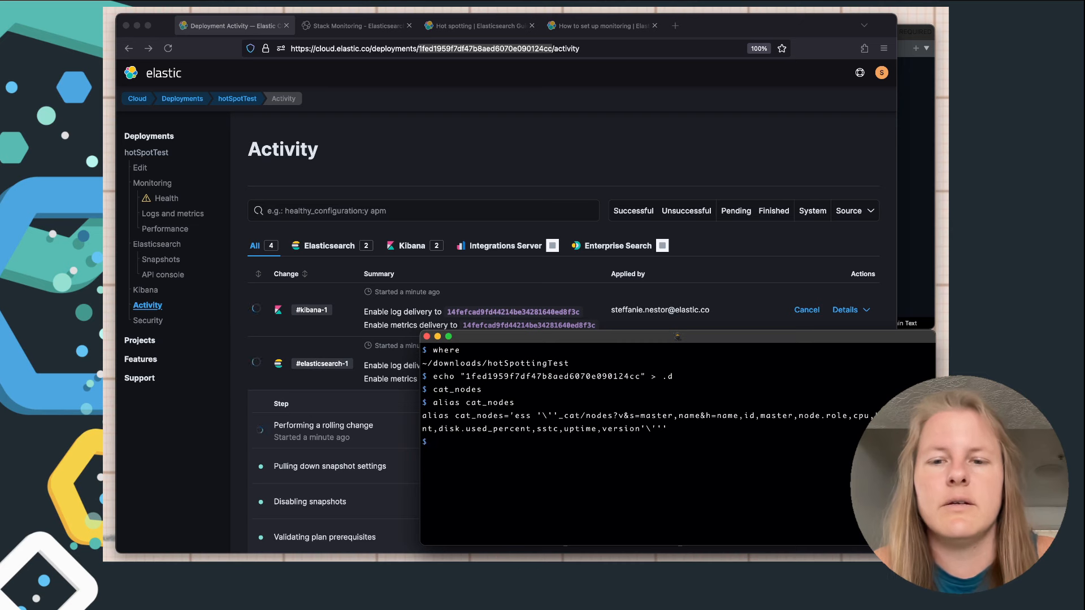
pyautogui.write('cat_nodes')
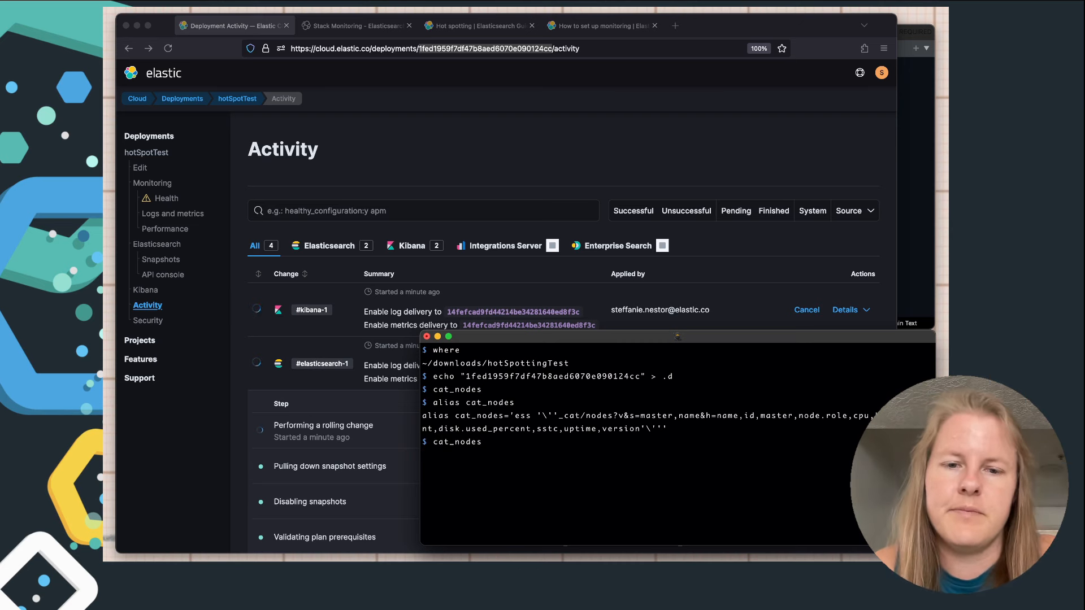
pyautogui.press('Return')
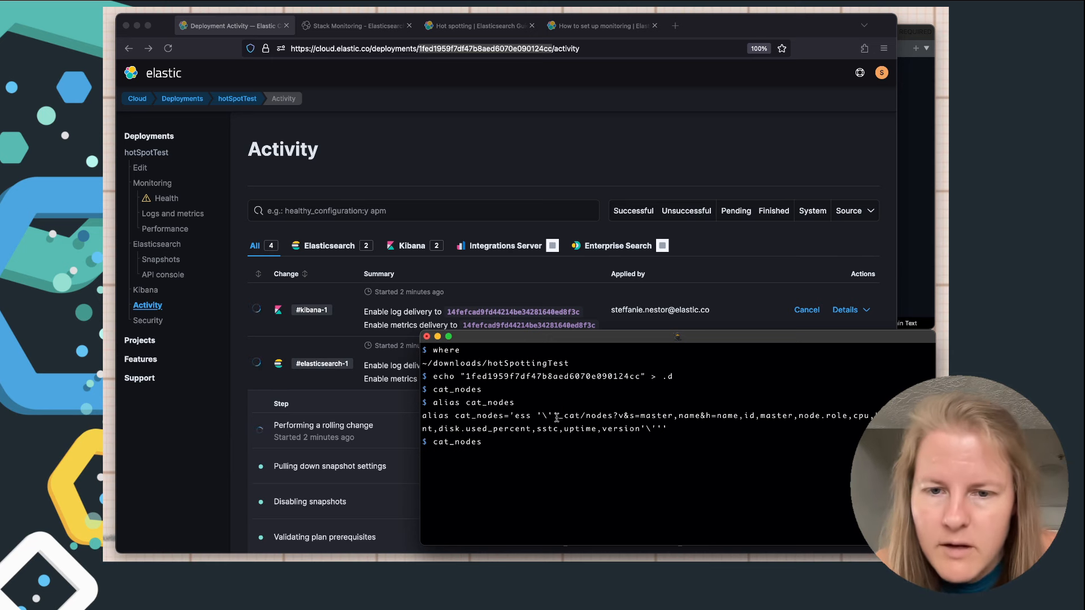
pyautogui.moveTo(557, 416); pyautogui.dragTo(640, 430)
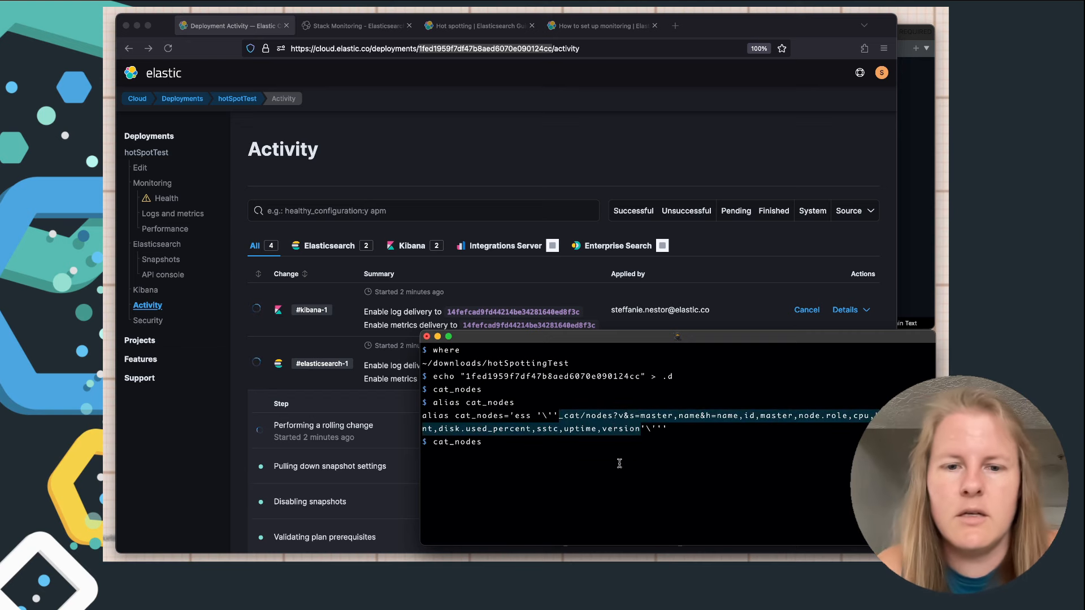
# - In the API console, submit the pasted _cat/nodes path with an empty request body
pyautogui.click(163, 275)
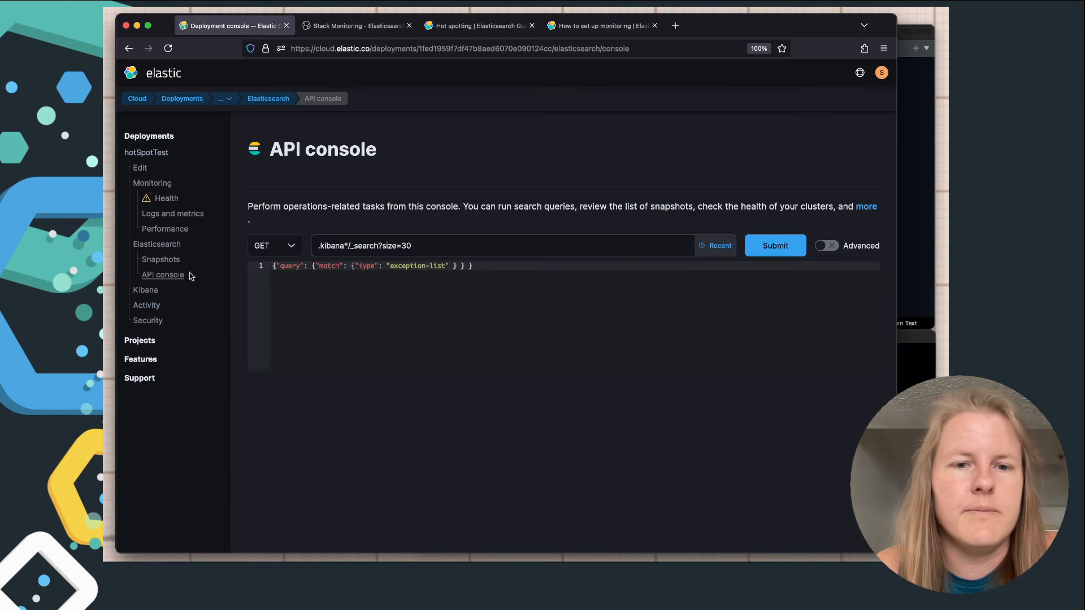
pyautogui.click(392, 244)
pyautogui.press('super+a')
pyautogui.press('super+v')
pyautogui.click(366, 266)
pyautogui.press('super+a')
pyautogui.press('super+v')
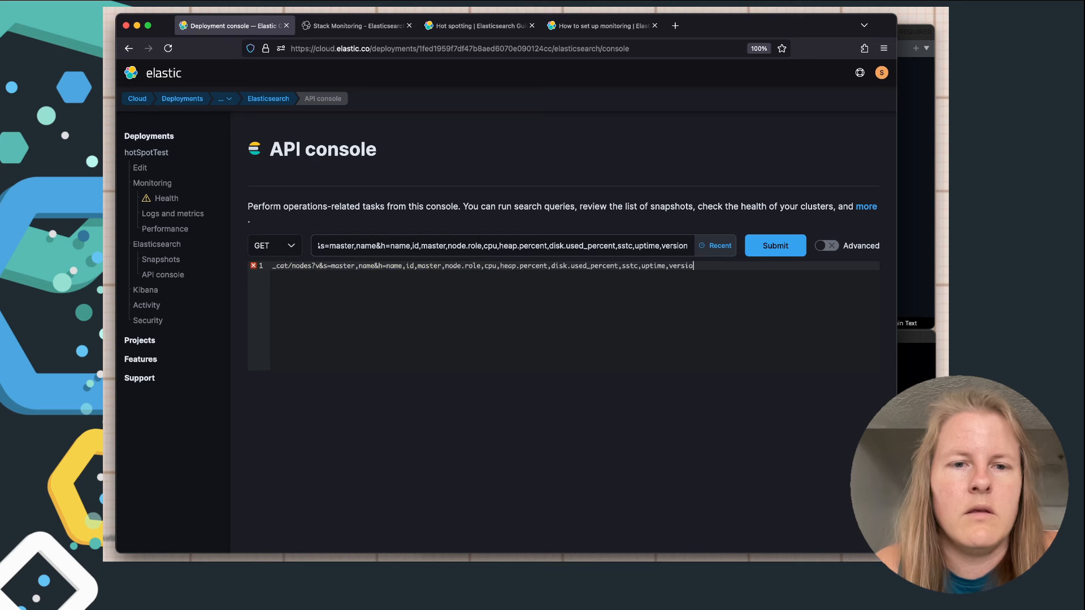
pyautogui.press('super+a')
pyautogui.press('BackSpace')
pyautogui.click(771, 245)
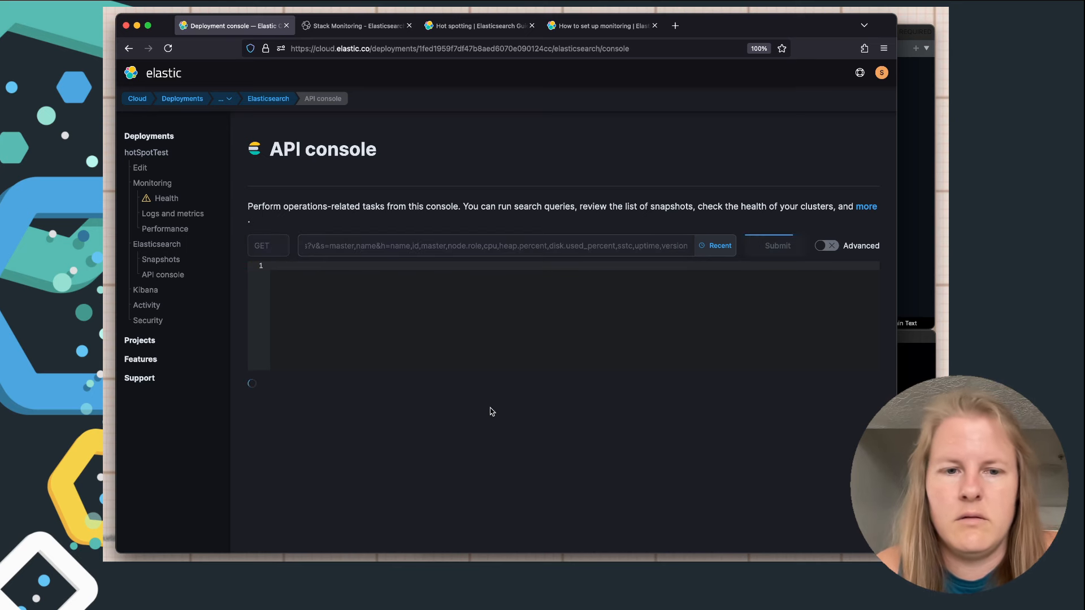
# - Add =true after ?v to rerun with column headers, then select the uptime and version values
pyautogui.click(364, 245)
pyautogui.write('=true')
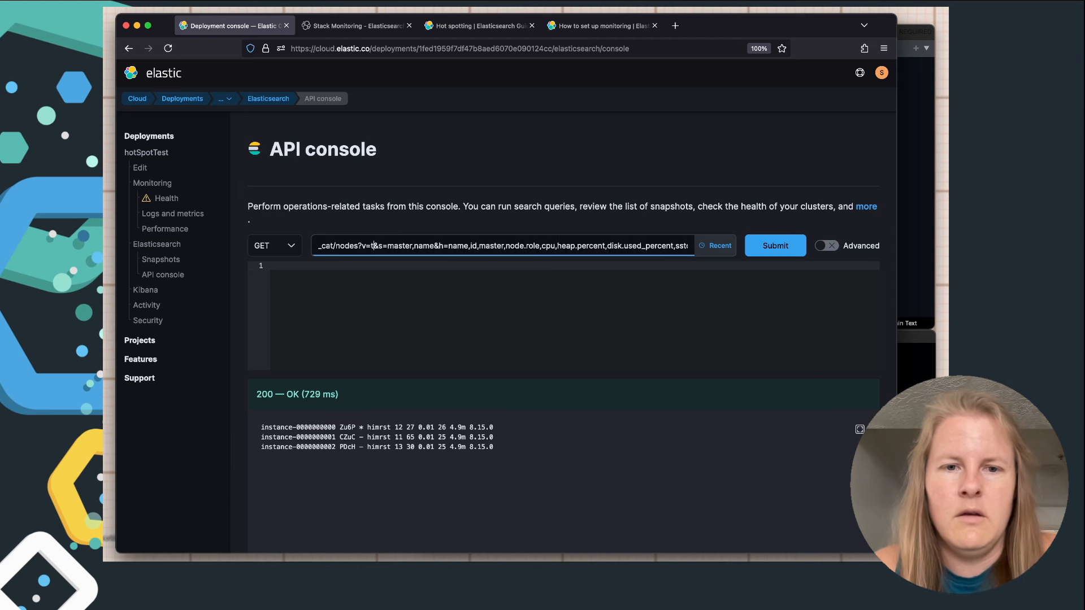
pyautogui.press('super+Right')
pyautogui.press('Return')
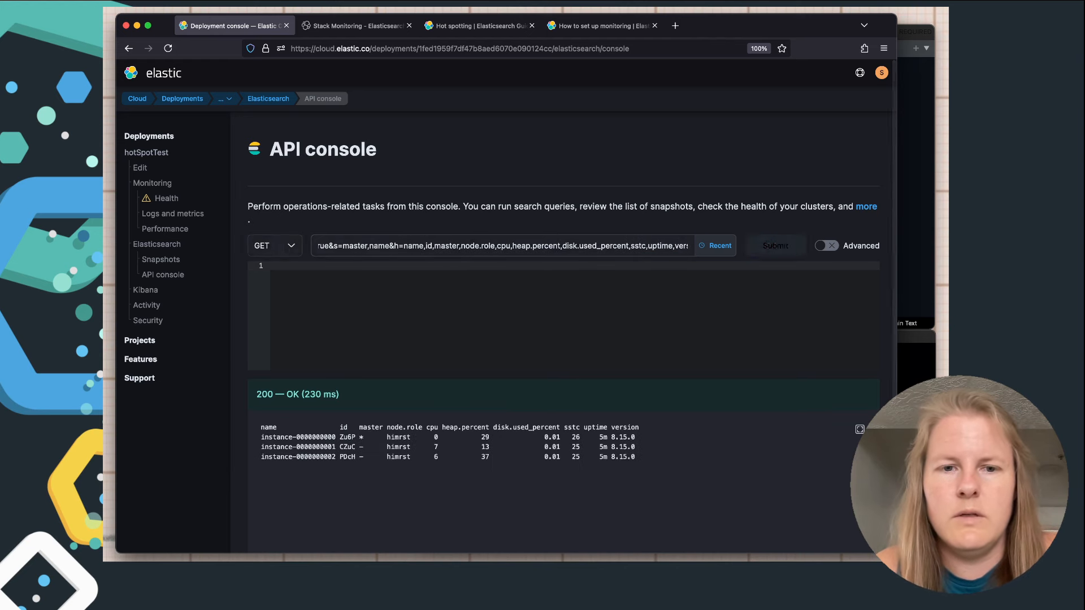
pyautogui.moveTo(367, 428); pyautogui.dragTo(391, 456)
pyautogui.click(409, 468)
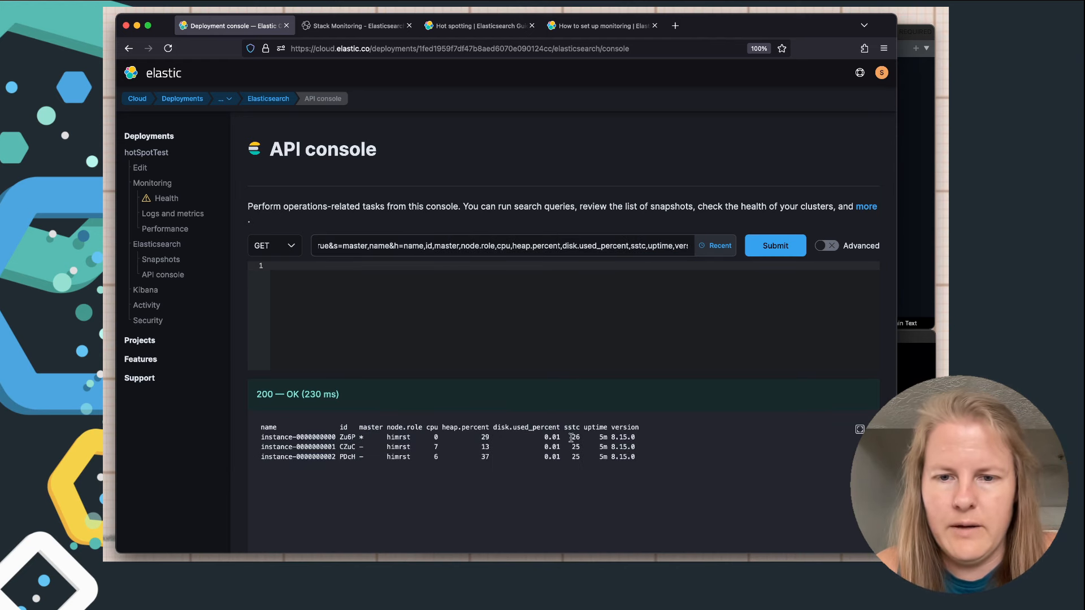
pyautogui.moveTo(595, 436); pyautogui.dragTo(614, 470)
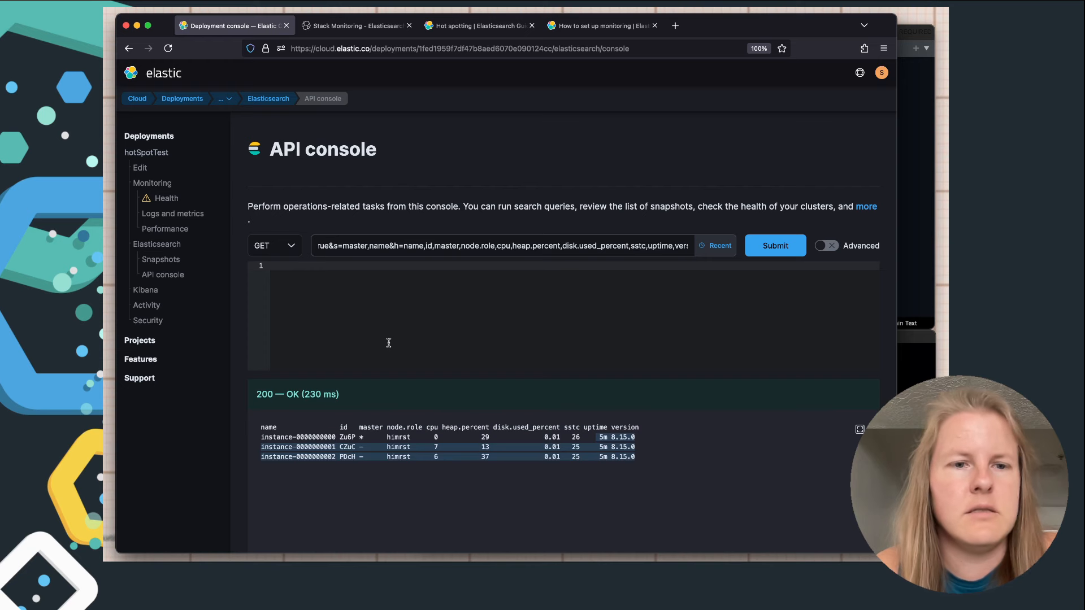
# - Interrupt cat_nodes in Terminal, clear the screen, and run whoami
pyautogui.click(146, 305)
pyautogui.press('super+bracketleft')
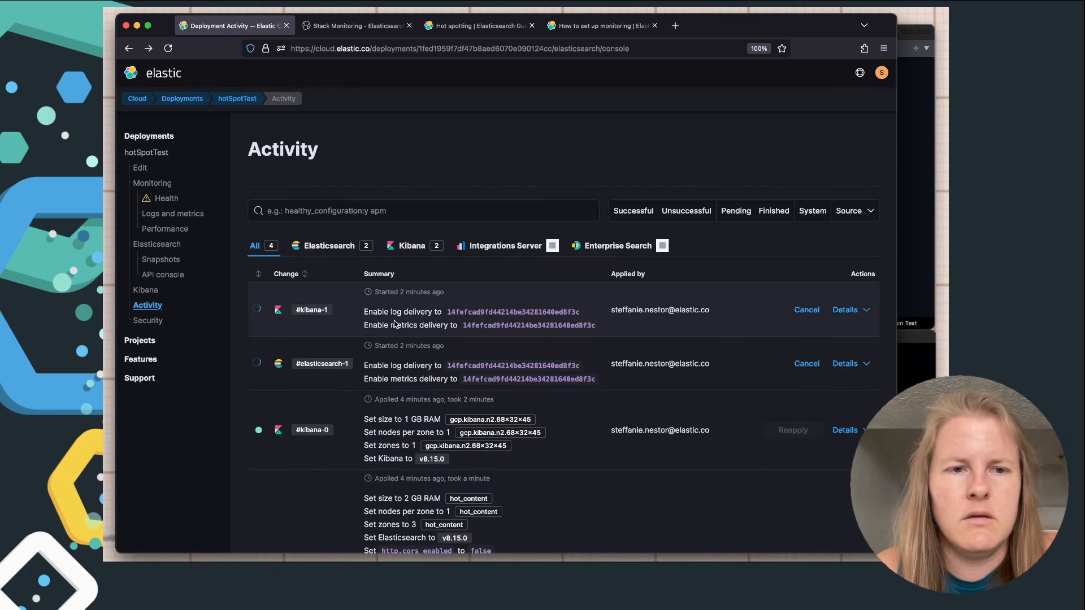
pyautogui.press('super+Tab')
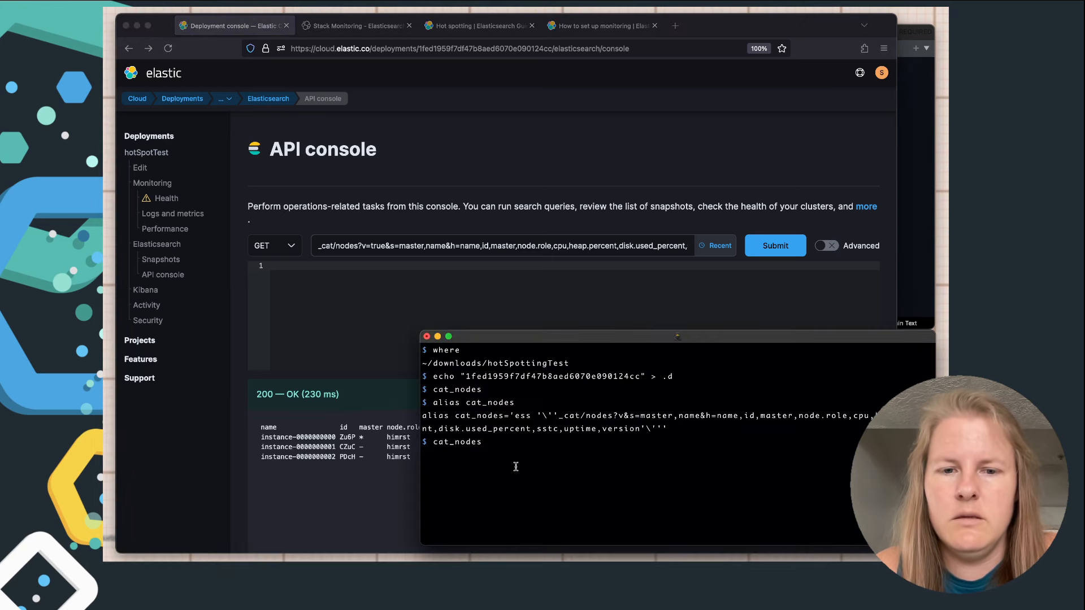
pyautogui.hotkey('ctrl', 'c')
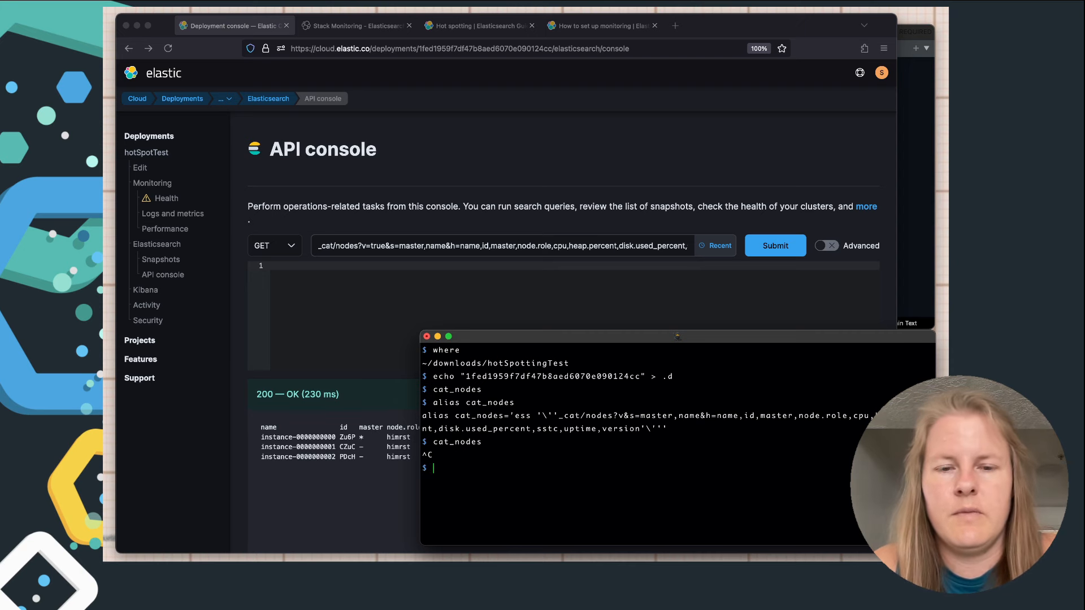
pyautogui.hotkey('ctrl', 'l')
pyautogui.write('whoami')
pyautogui.press('Return')
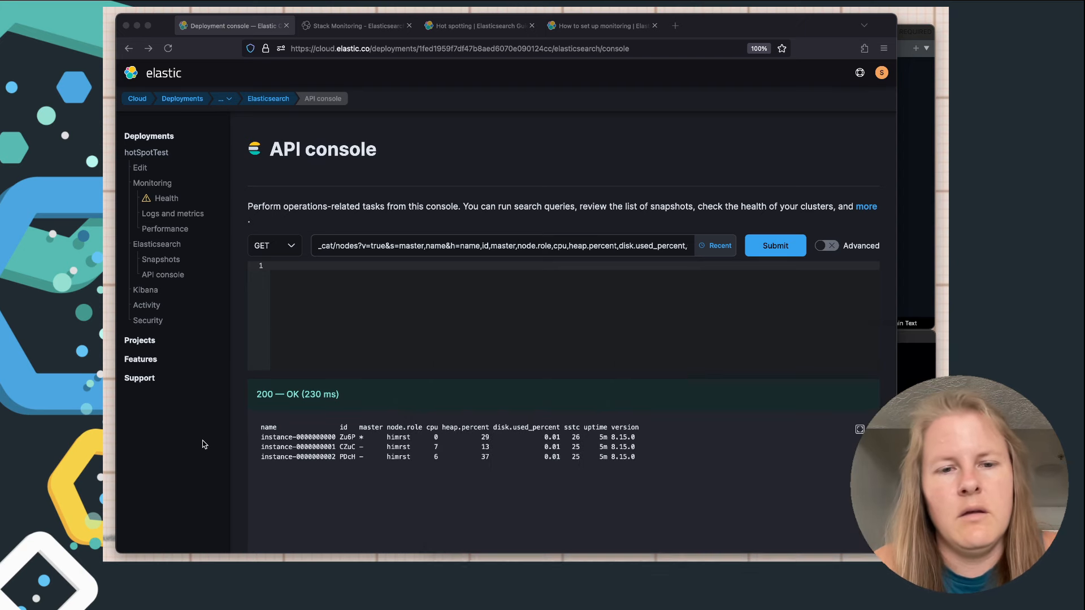
pyautogui.click(205, 443)
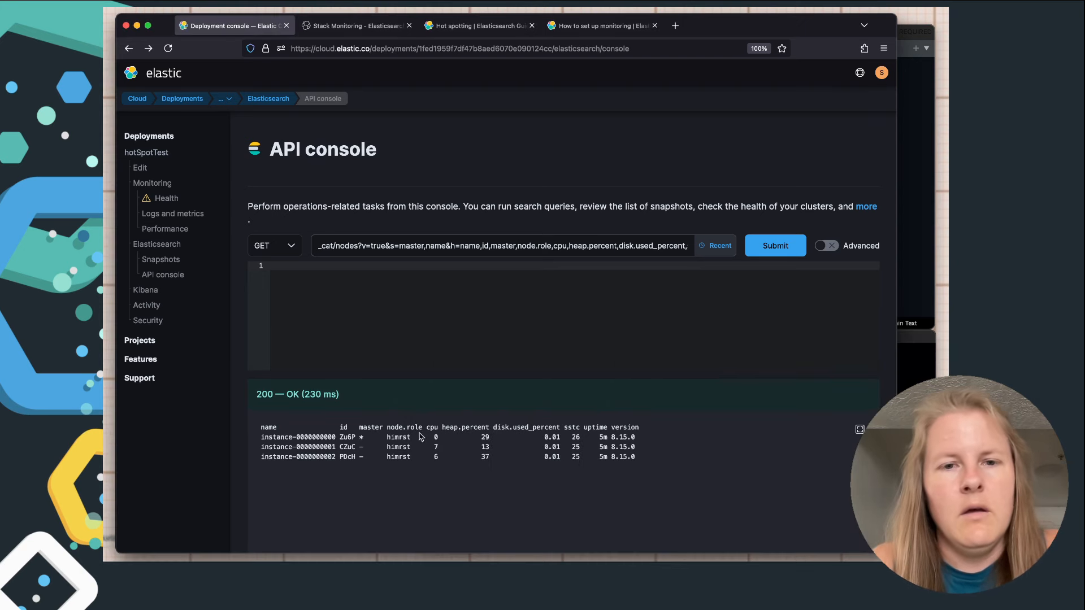
pyautogui.click(774, 254)
pyautogui.click(774, 256)
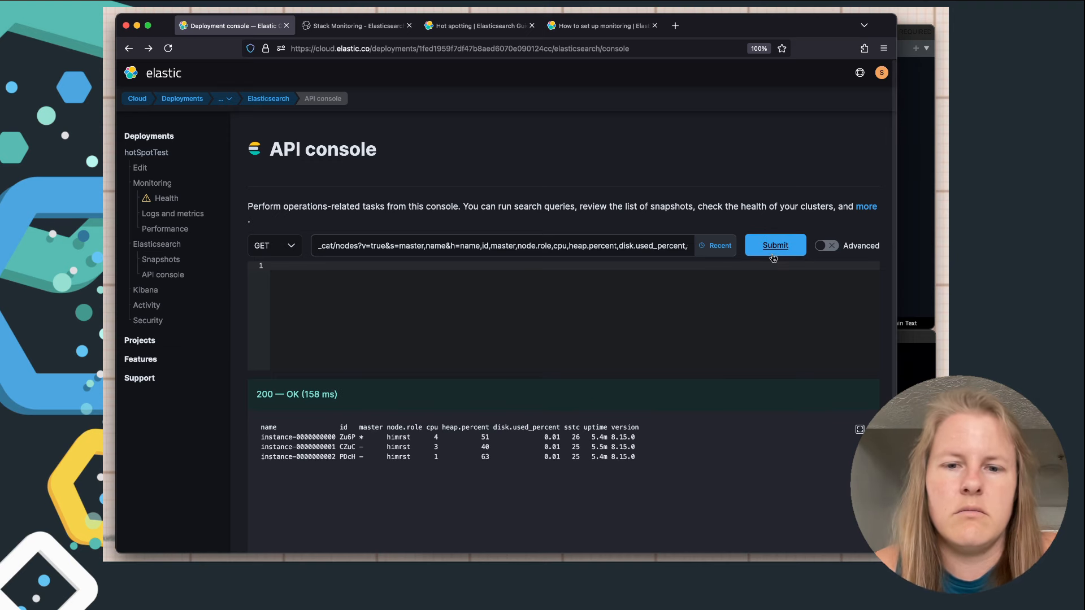
pyautogui.click(773, 255)
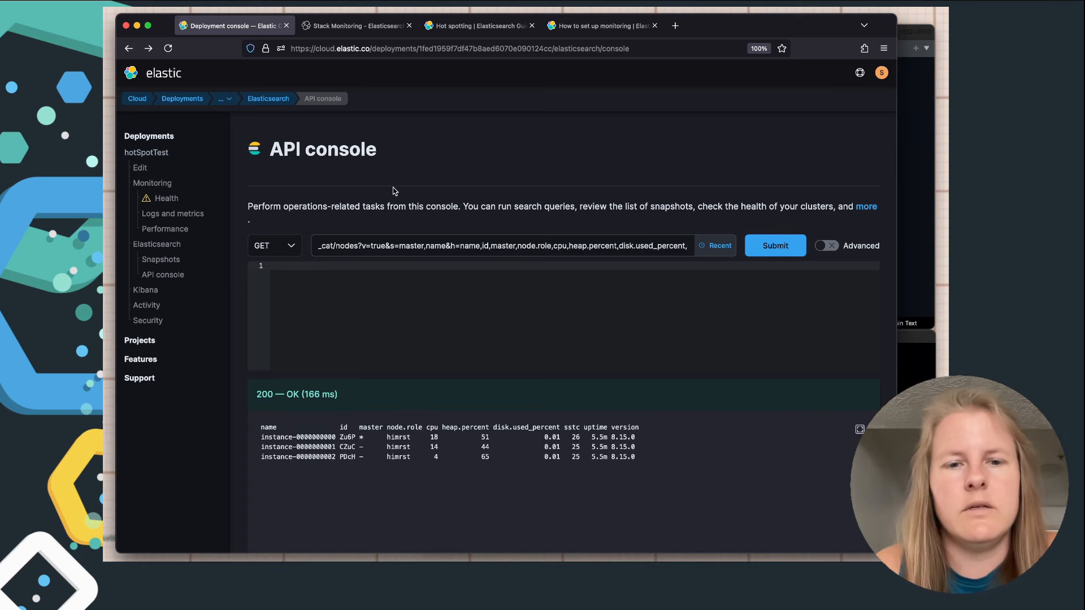
pyautogui.click(347, 26)
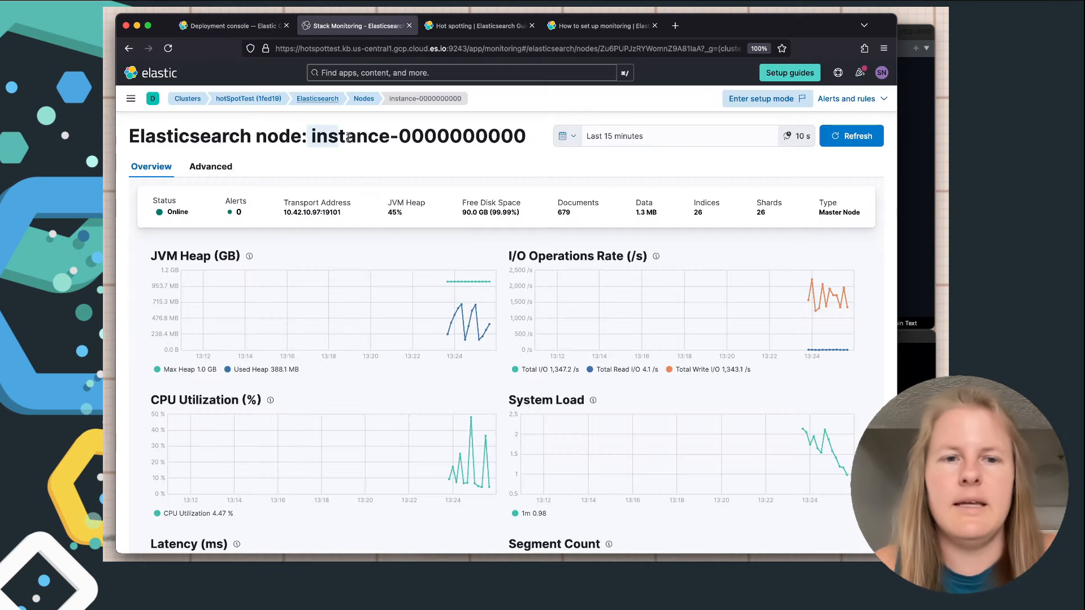
pyautogui.click(851, 141)
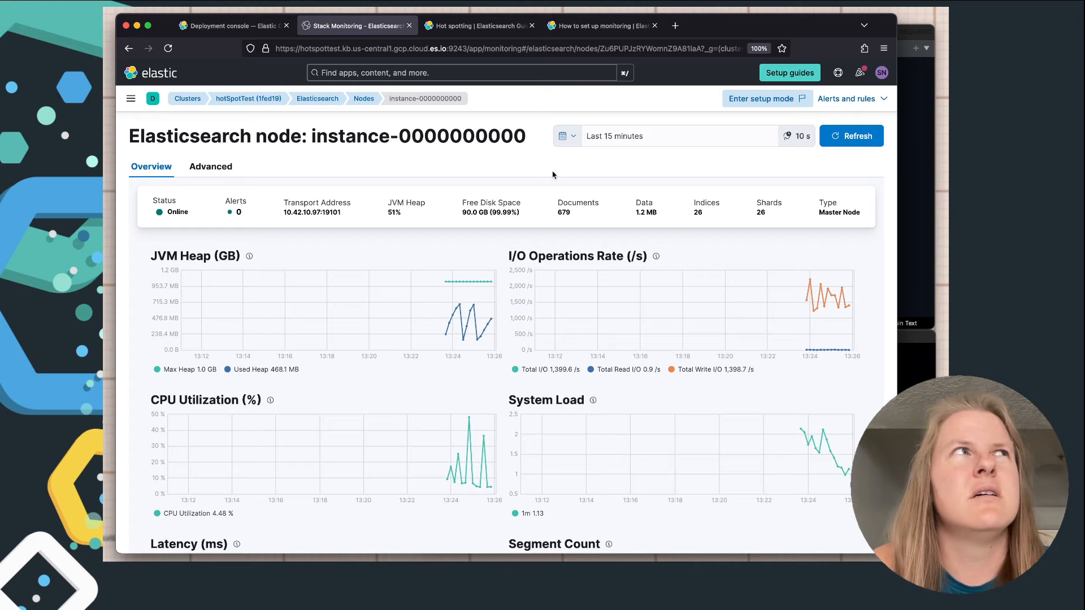
pyautogui.click(131, 98)
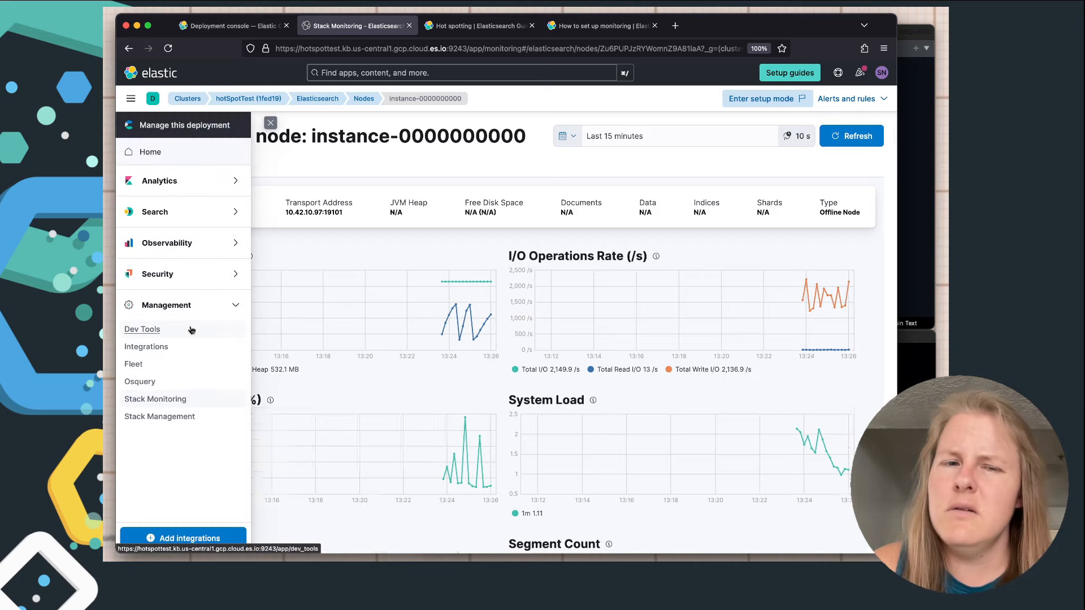
pyautogui.click(170, 402)
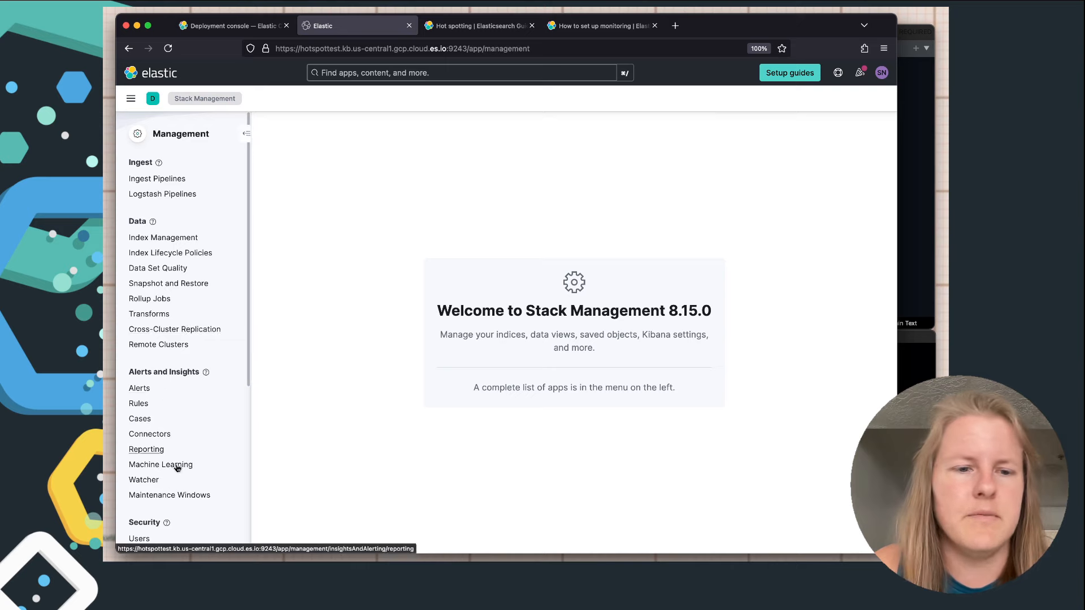
pyautogui.scroll(-5, 177, 468)
pyautogui.click(148, 386)
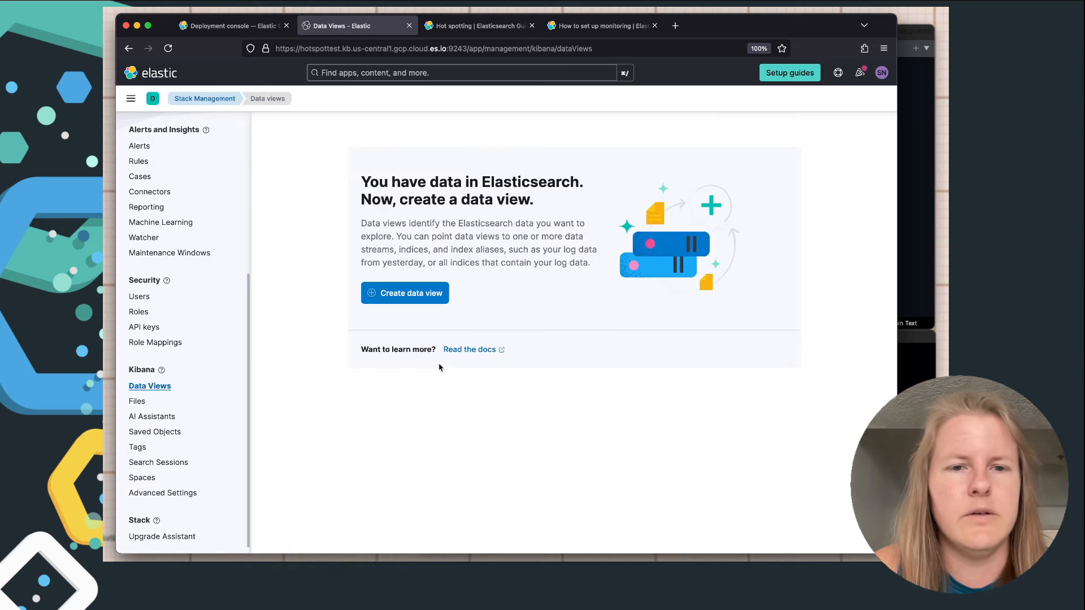
# - Start a new data view including hidden and system indices, and browse the available sources
pyautogui.click(413, 289)
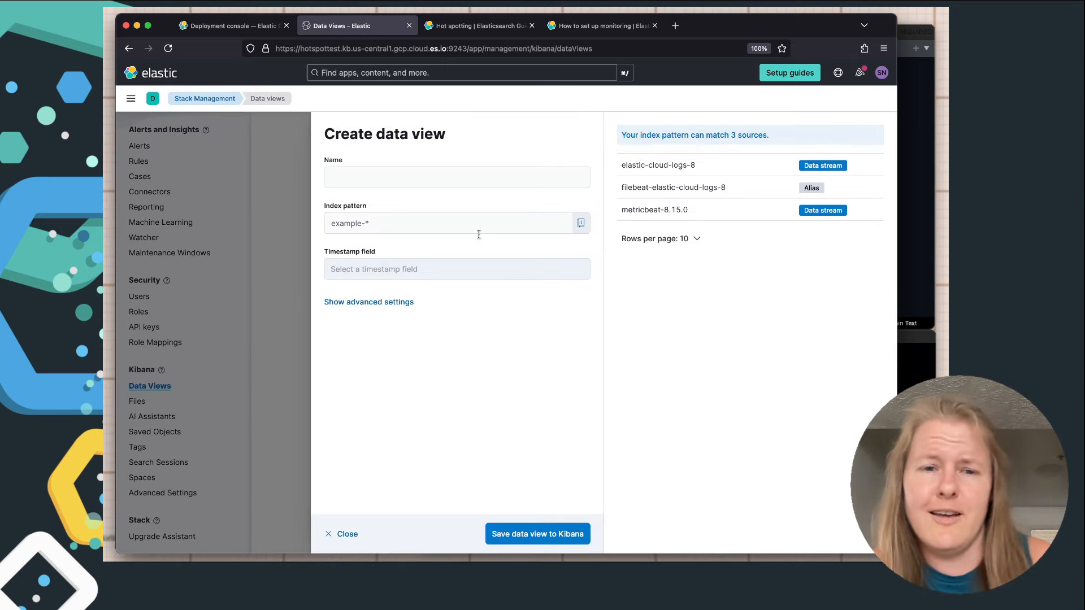
pyautogui.click(370, 302)
pyautogui.click(337, 327)
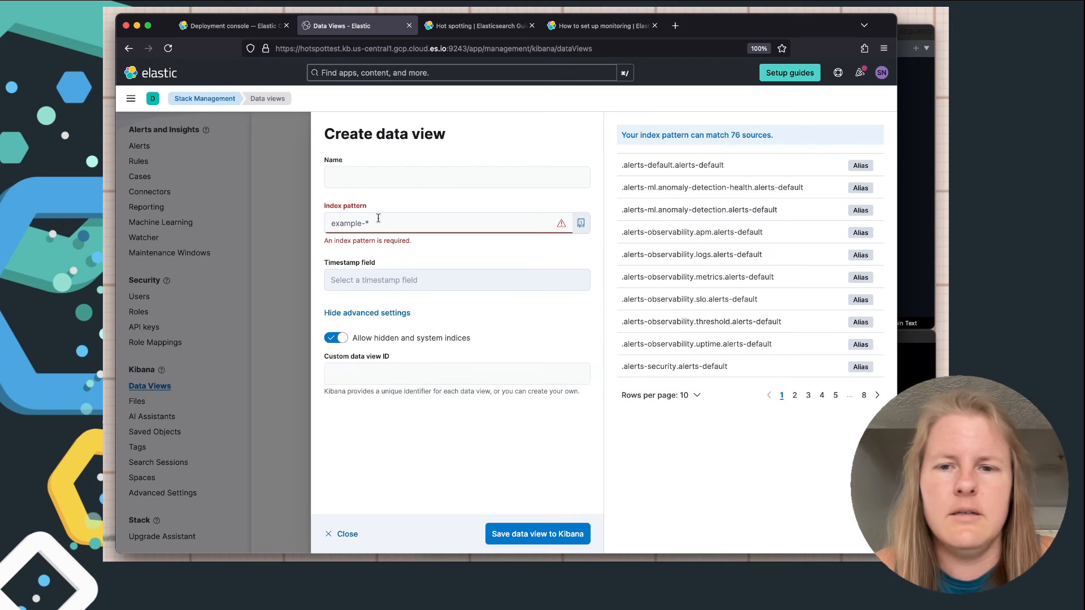
pyautogui.click(794, 396)
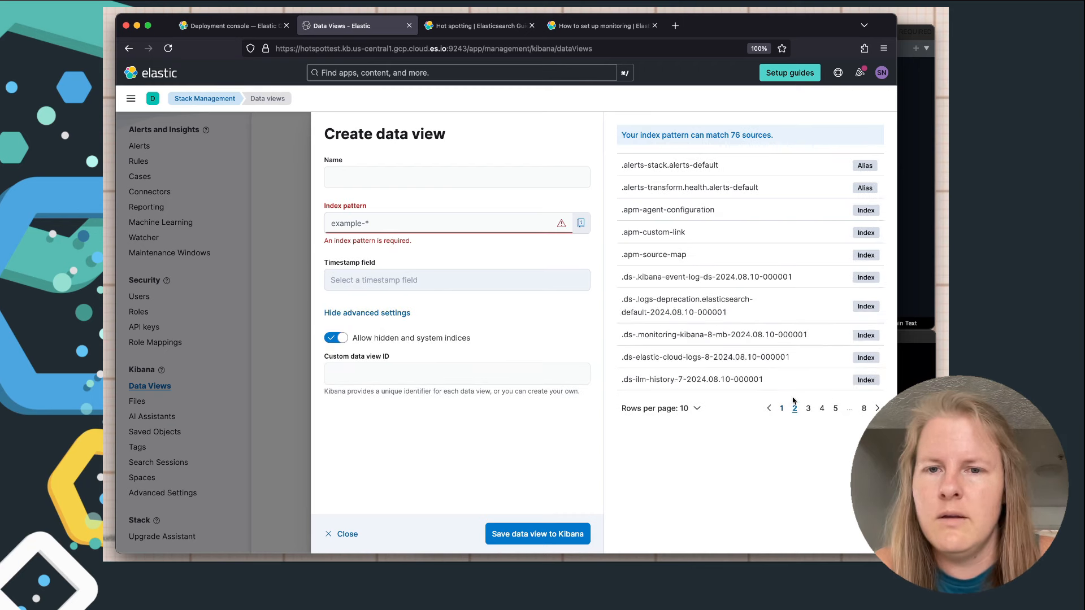
pyautogui.click(808, 410)
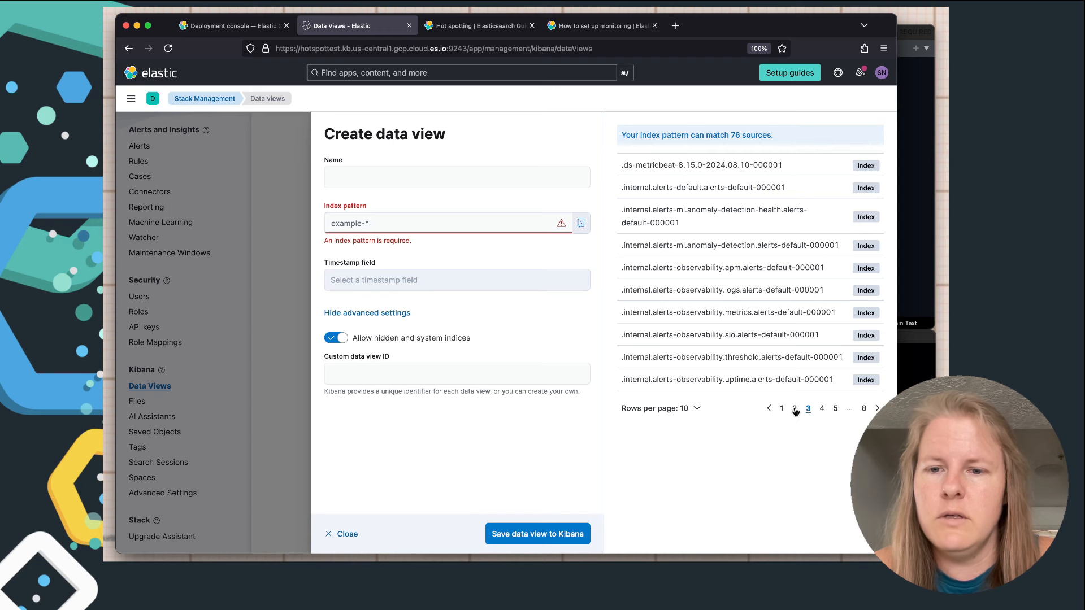
pyautogui.click(795, 410)
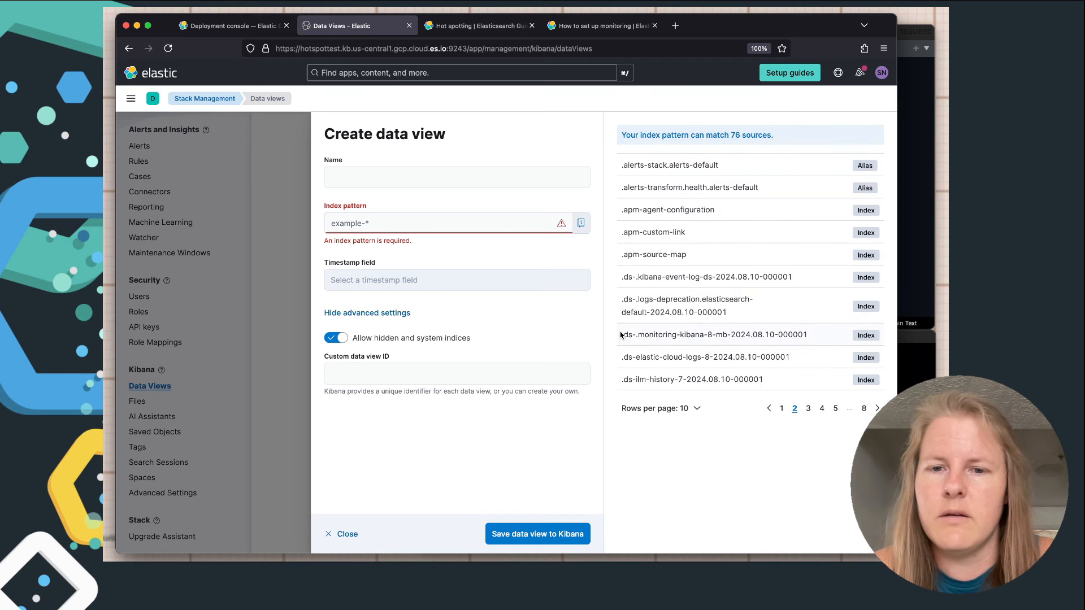
pyautogui.moveTo(620, 337); pyautogui.dragTo(673, 337)
pyautogui.click(683, 337)
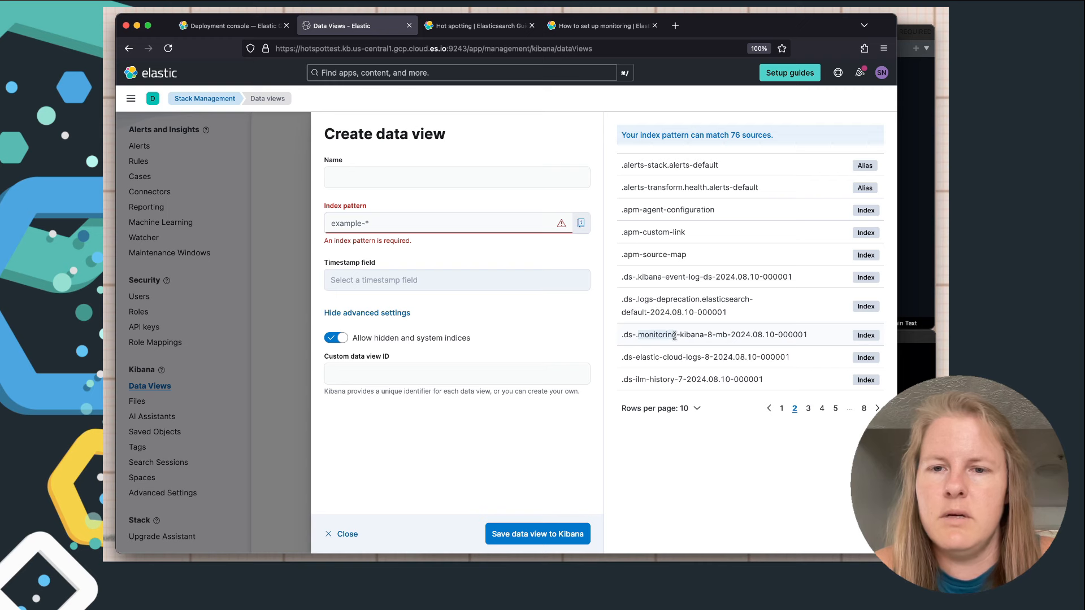
# - Set the index pattern to elastic*,monitoring* and review the matching sources
pyautogui.click(427, 177)
pyautogui.click(418, 218)
pyautogui.write('elastic*')
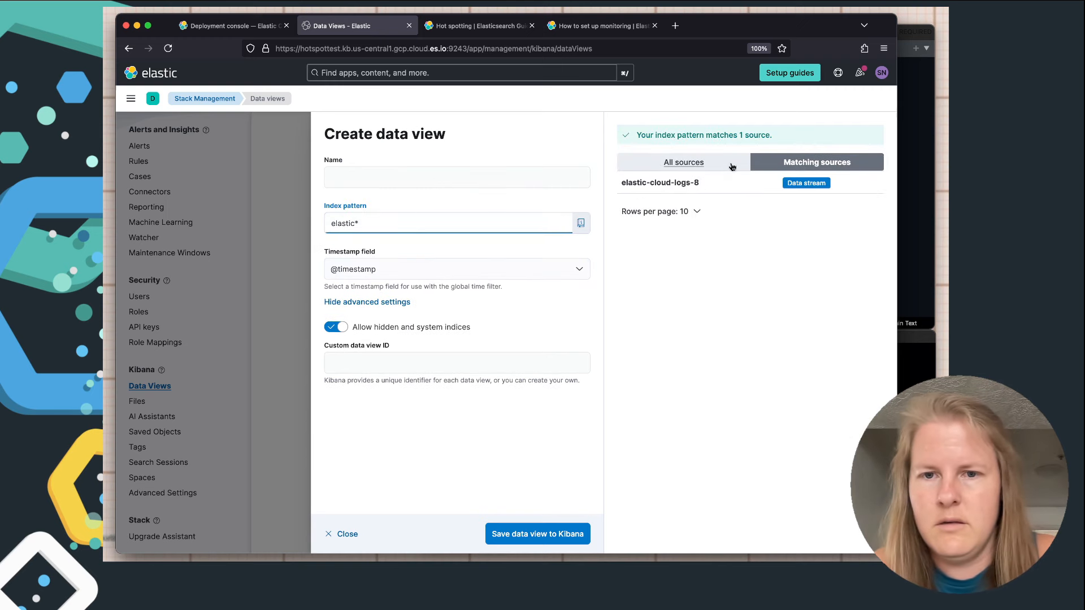
pyautogui.tripleClick(671, 181)
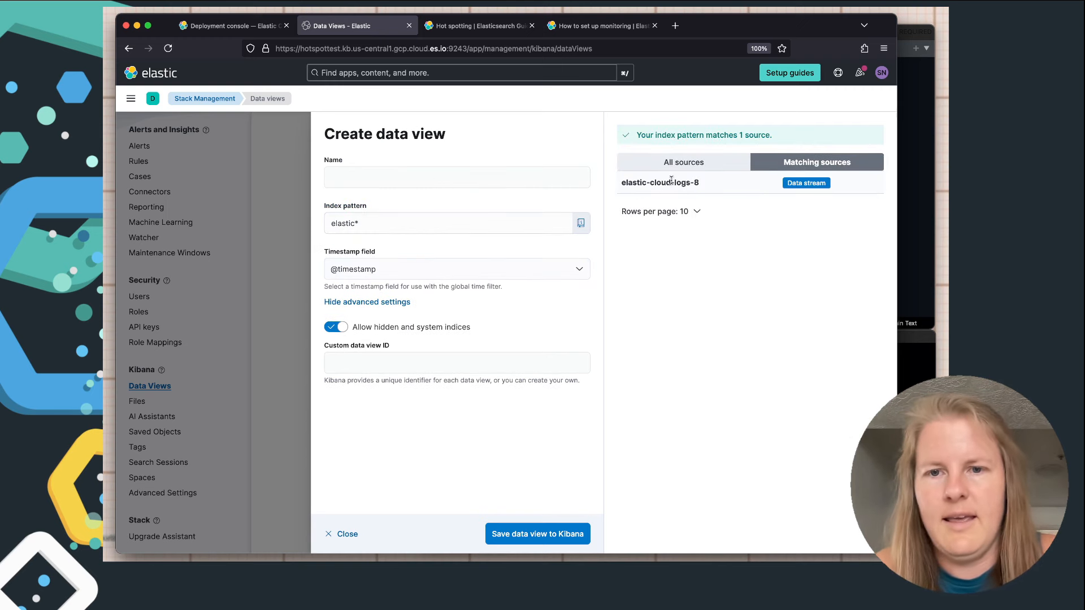
pyautogui.click(398, 223)
pyautogui.write(',monitoring*')
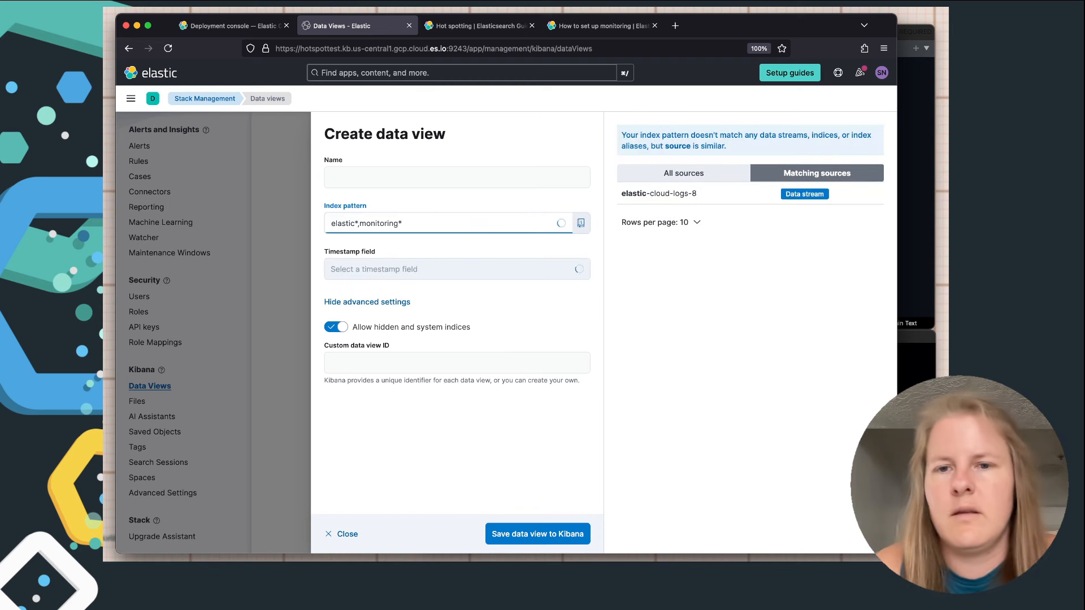
pyautogui.click(697, 171)
pyautogui.click(793, 170)
pyautogui.click(695, 173)
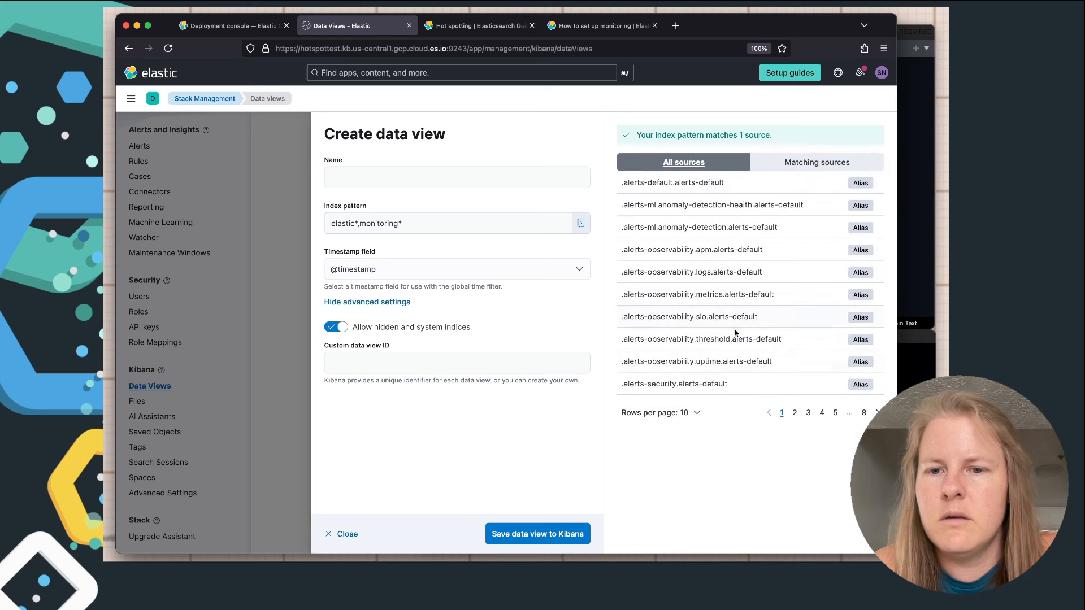
pyautogui.click(795, 413)
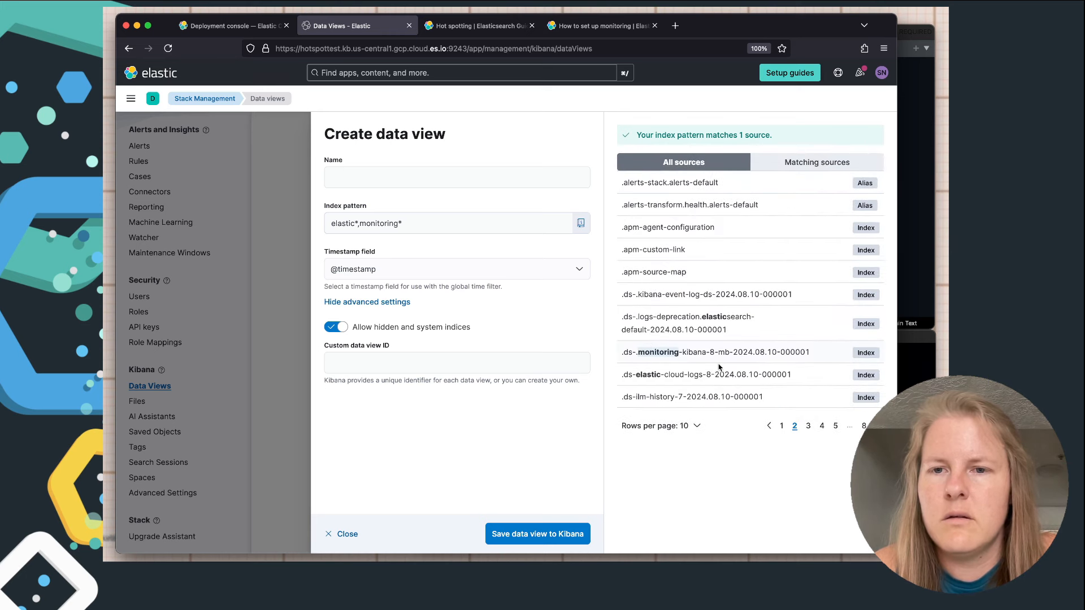
pyautogui.click(347, 222)
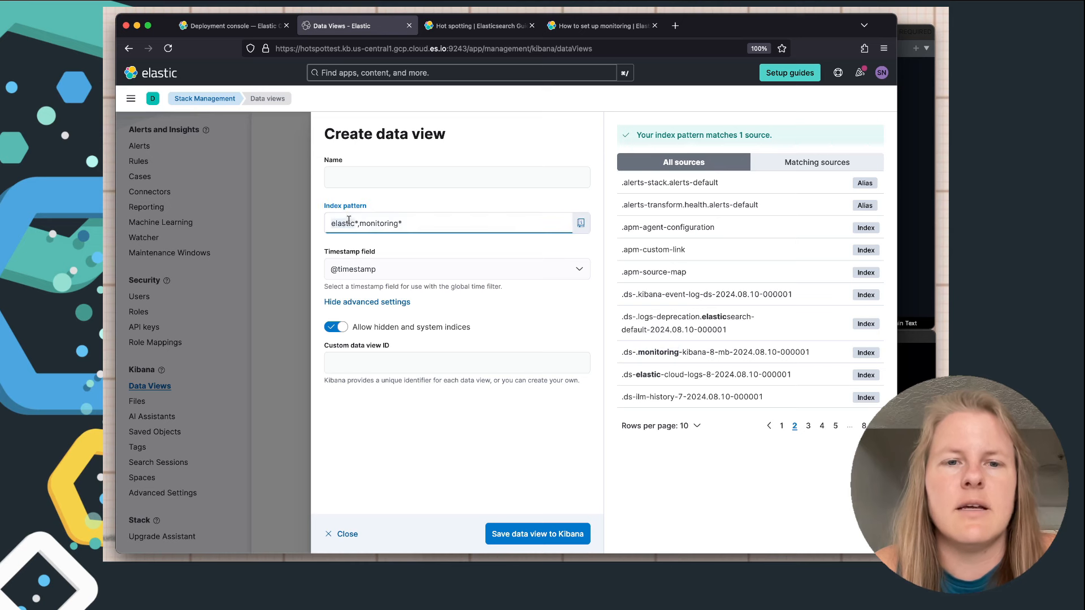
pyautogui.click(357, 224)
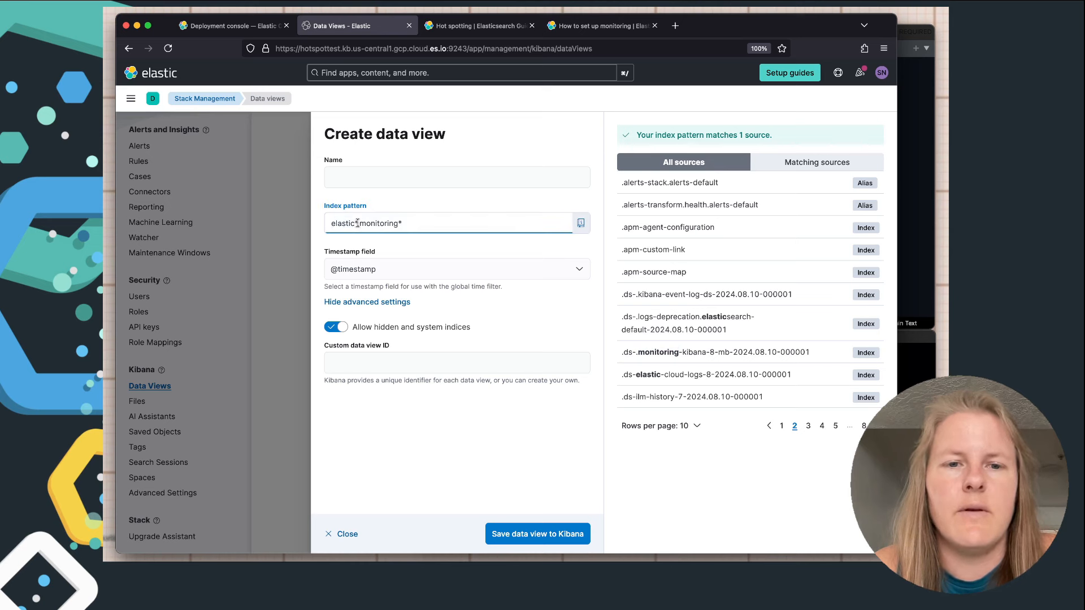
pyautogui.click(356, 182)
pyautogui.write('el')
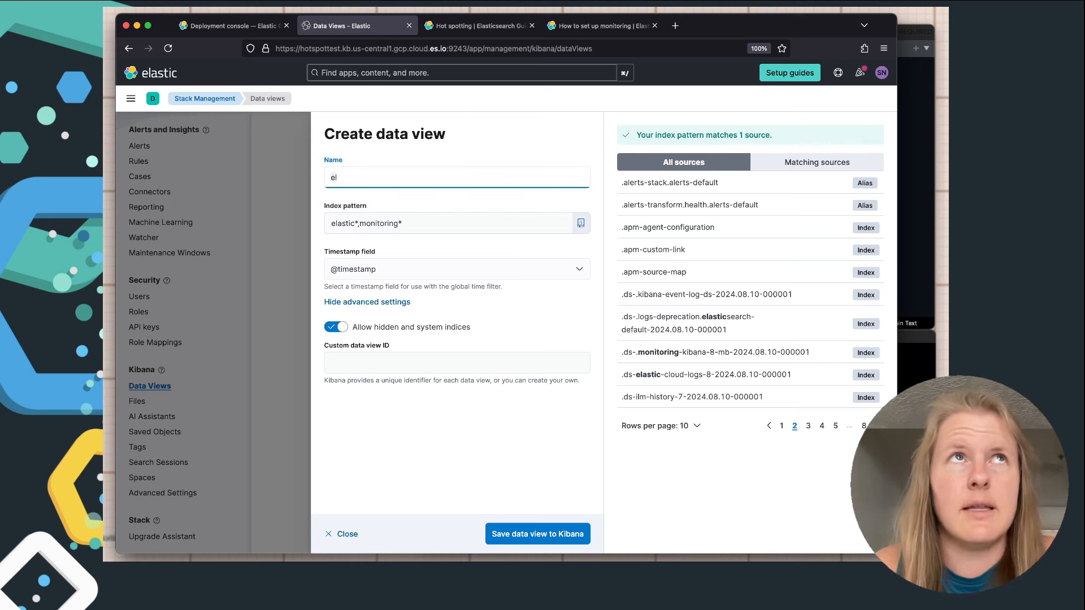
pyautogui.write('ogs&')
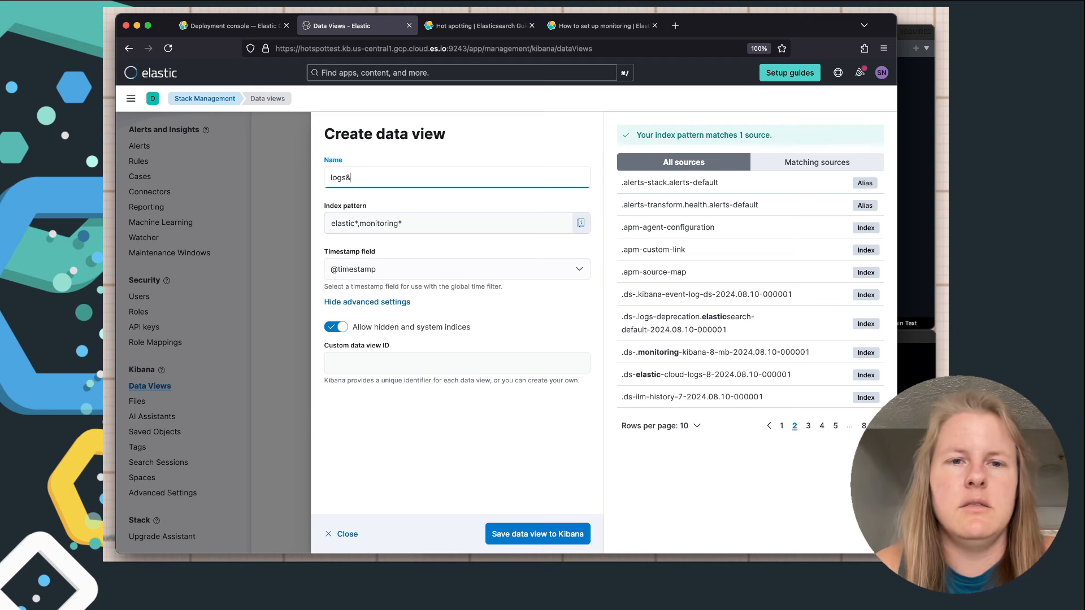
pyautogui.write('Metrics')
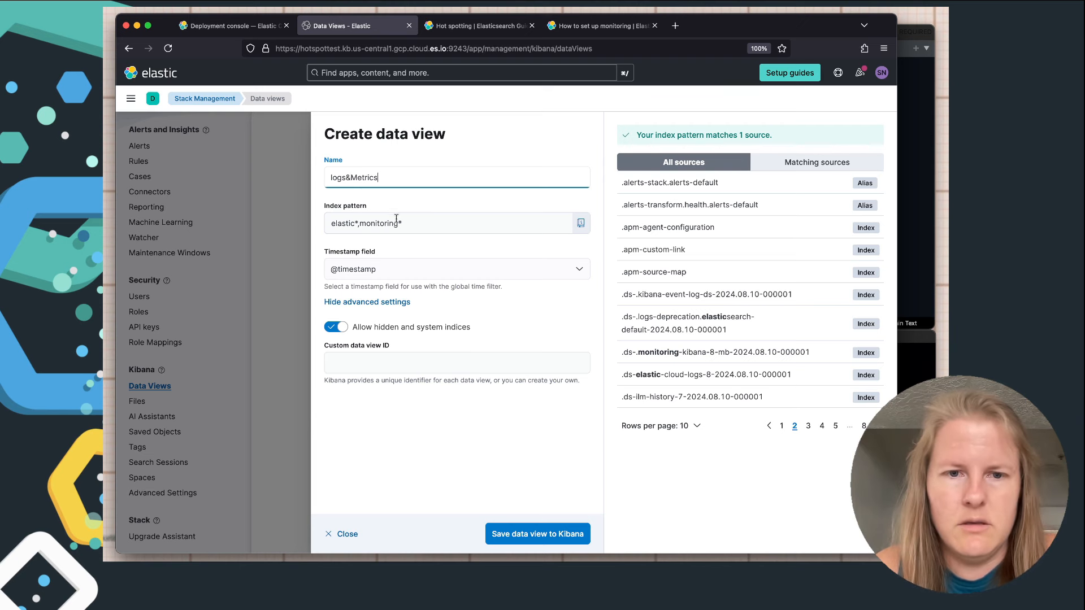
pyautogui.click(416, 224)
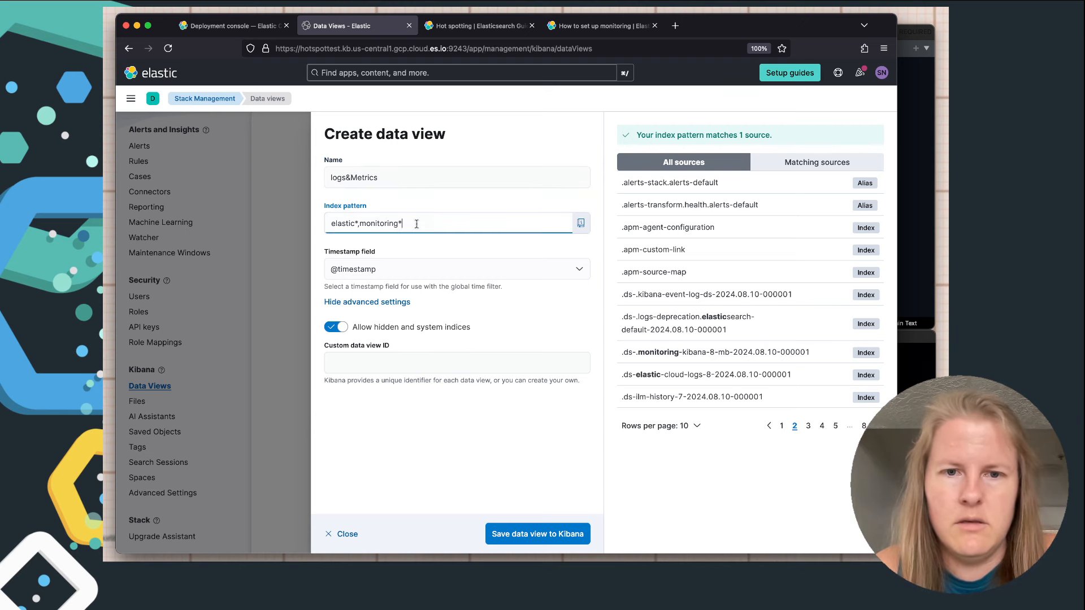
pyautogui.click(808, 429)
pyautogui.click(795, 427)
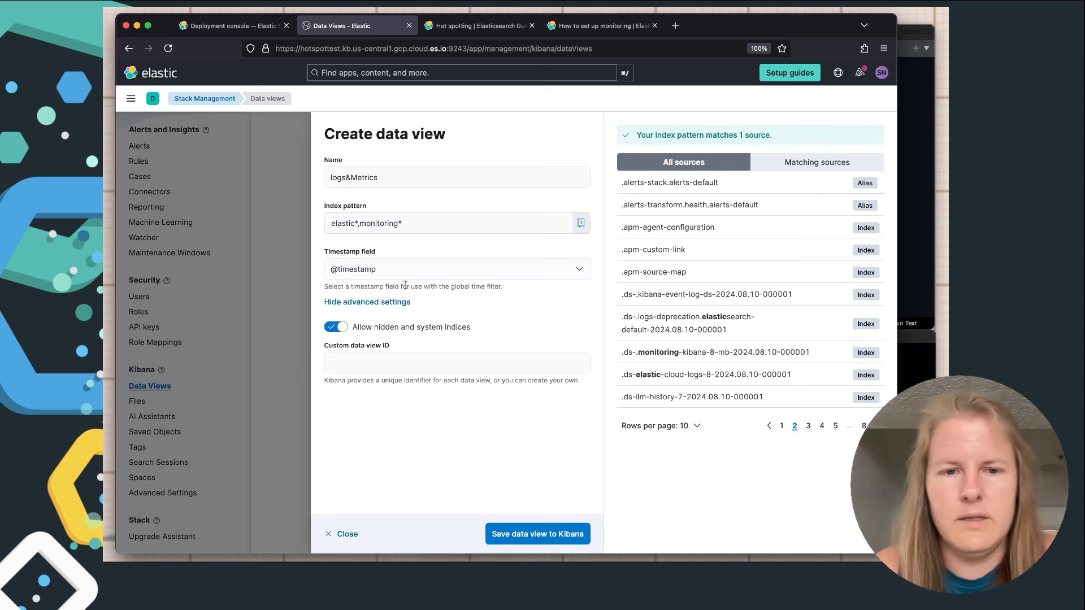
pyautogui.click(394, 269)
pyautogui.click(394, 257)
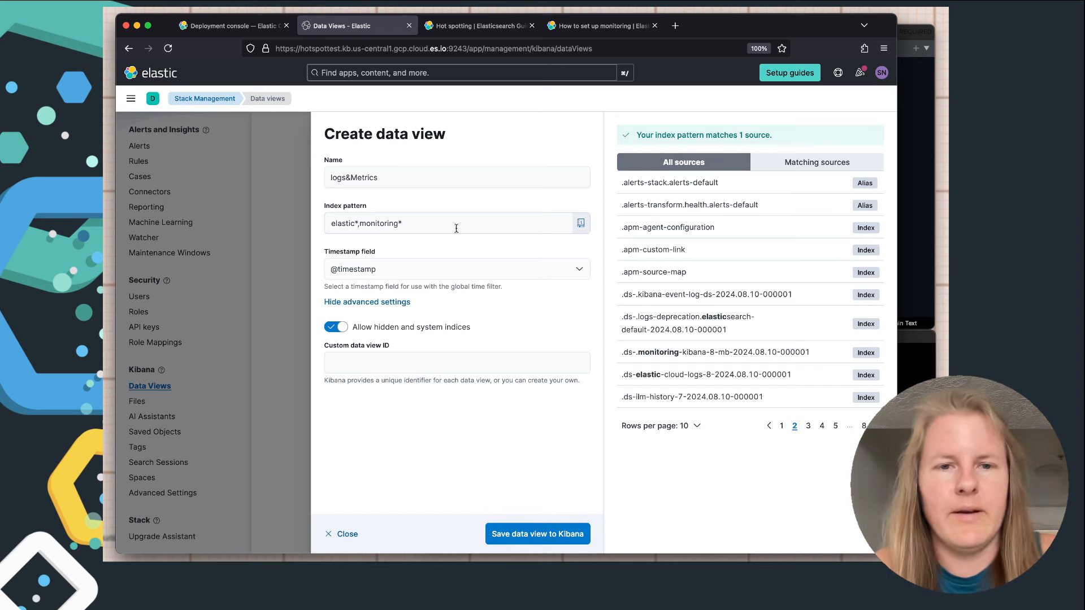
pyautogui.click(525, 534)
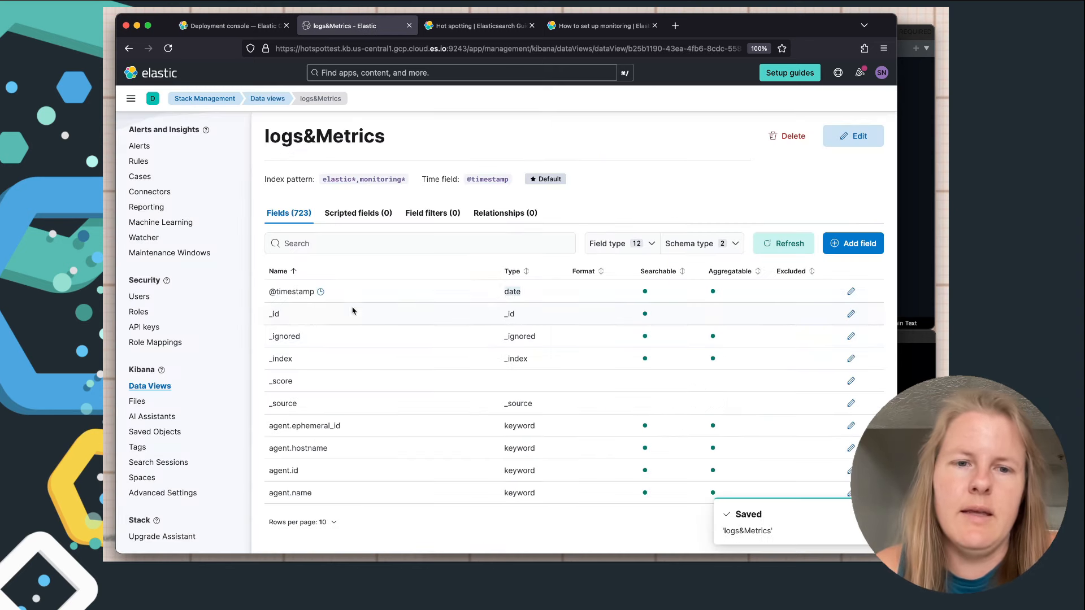
# - Go through Observability to Logs Explorer, then the live Logs Stream, and return to the deployment console
pyautogui.click(130, 100)
pyautogui.click(221, 243)
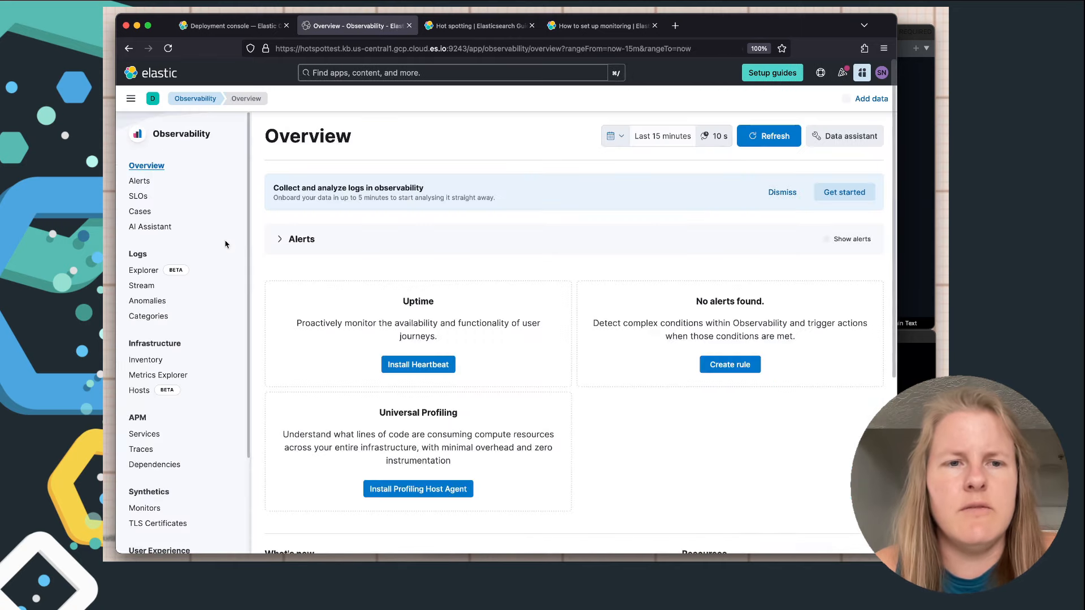
pyautogui.click(144, 271)
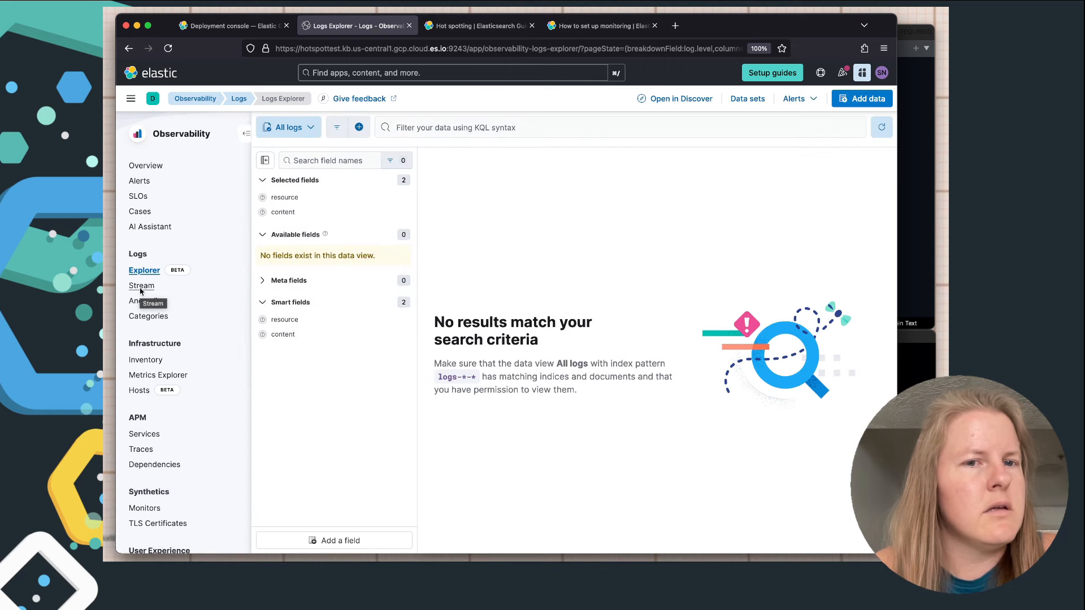
pyautogui.click(141, 285)
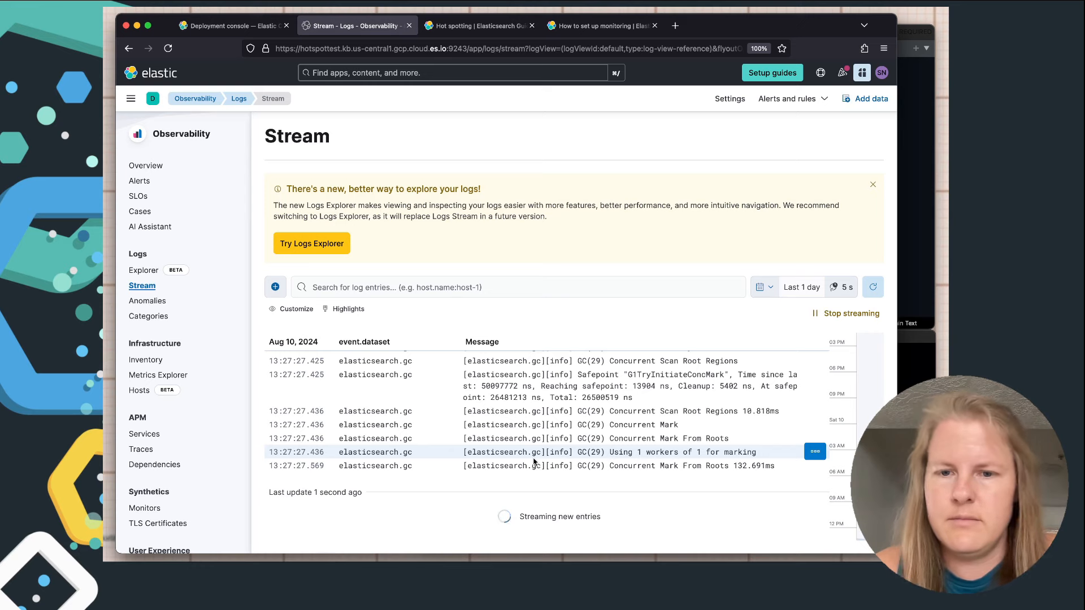
pyautogui.click(213, 27)
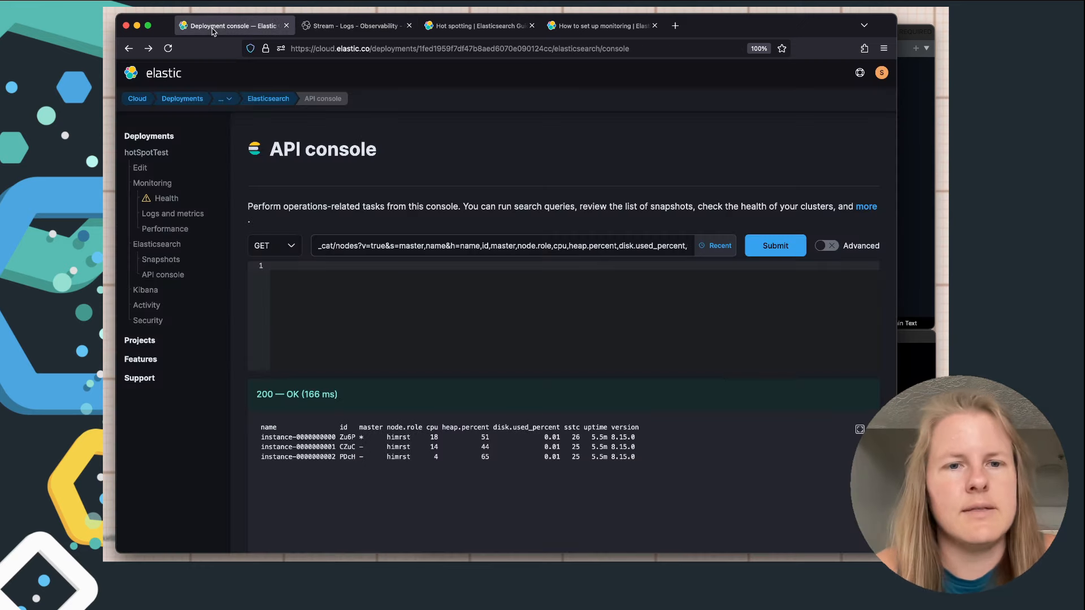
# - Check Activity, rerun _cat/nodes, and highlight the 7.2m and 1.3m node uptimes before returning to Stream
pyautogui.click(146, 305)
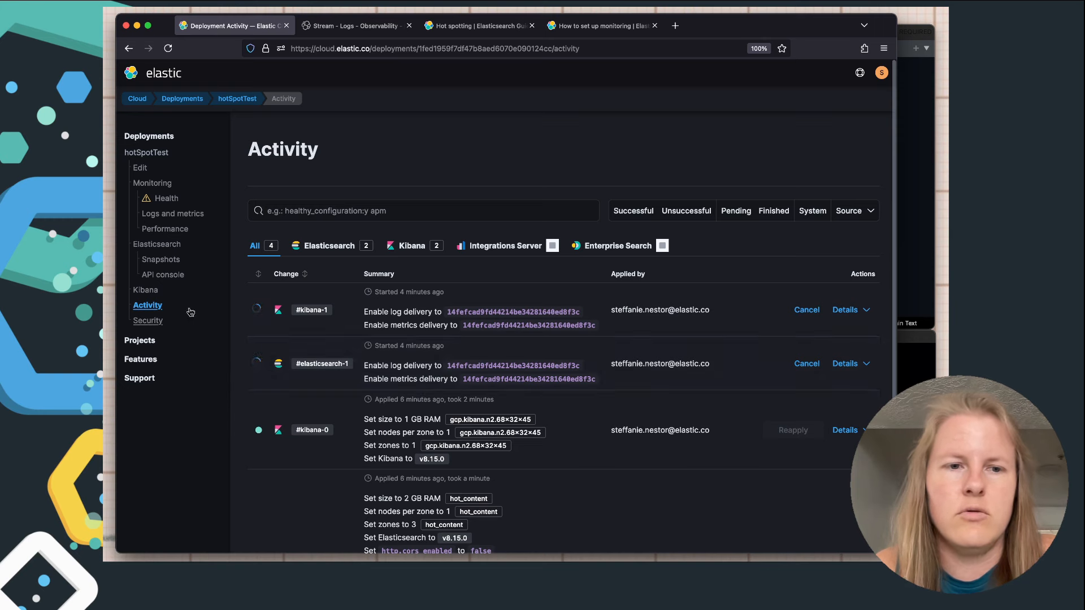
pyautogui.click(163, 274)
pyautogui.click(772, 250)
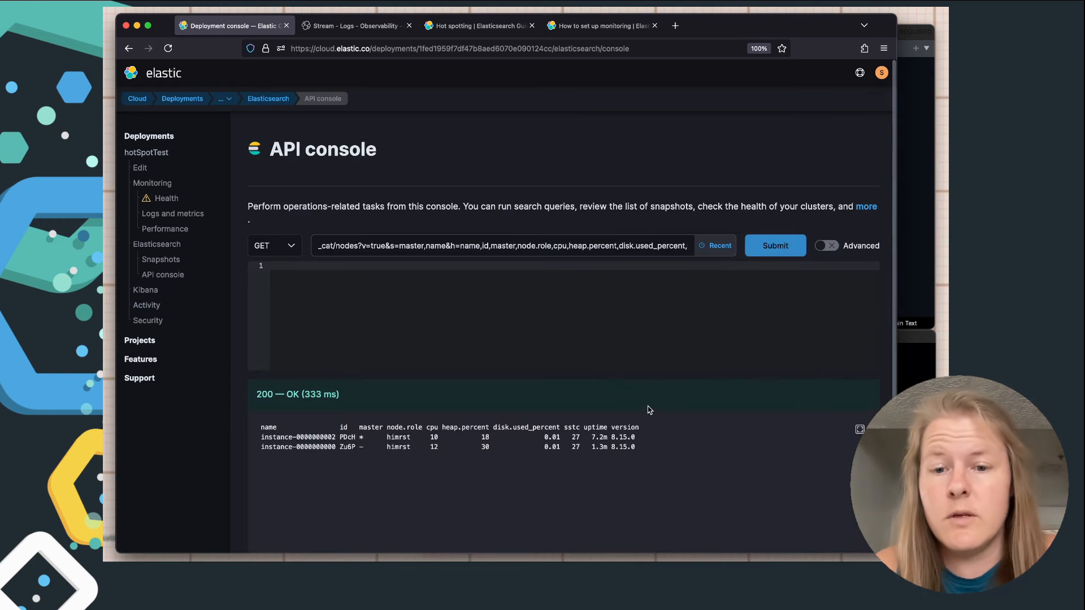
pyautogui.moveTo(528, 418); pyautogui.dragTo(600, 447)
pyautogui.click(592, 447)
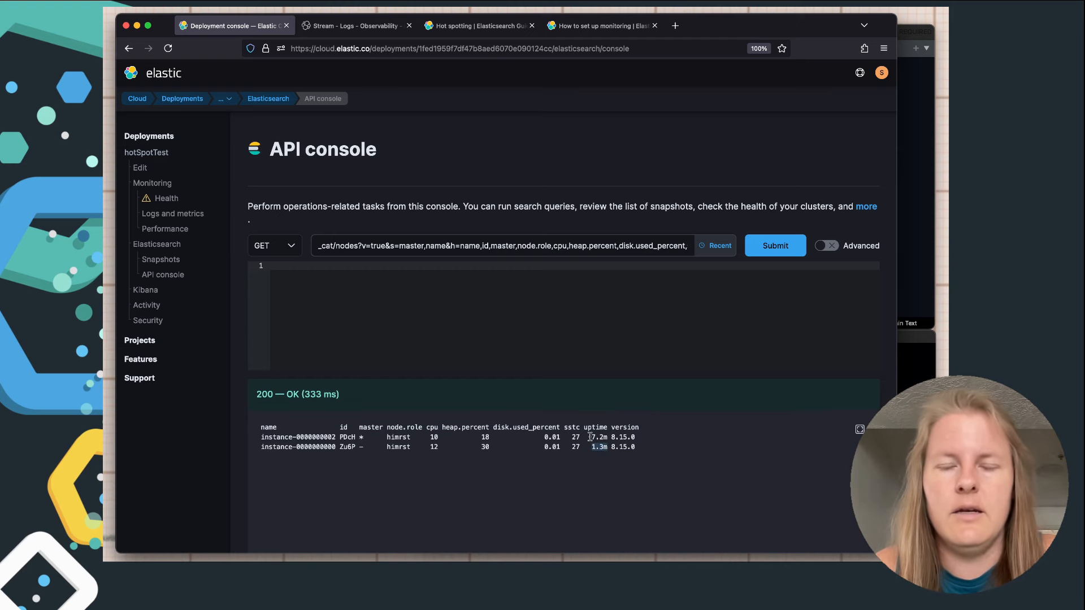
pyautogui.moveTo(590, 437); pyautogui.dragTo(611, 436)
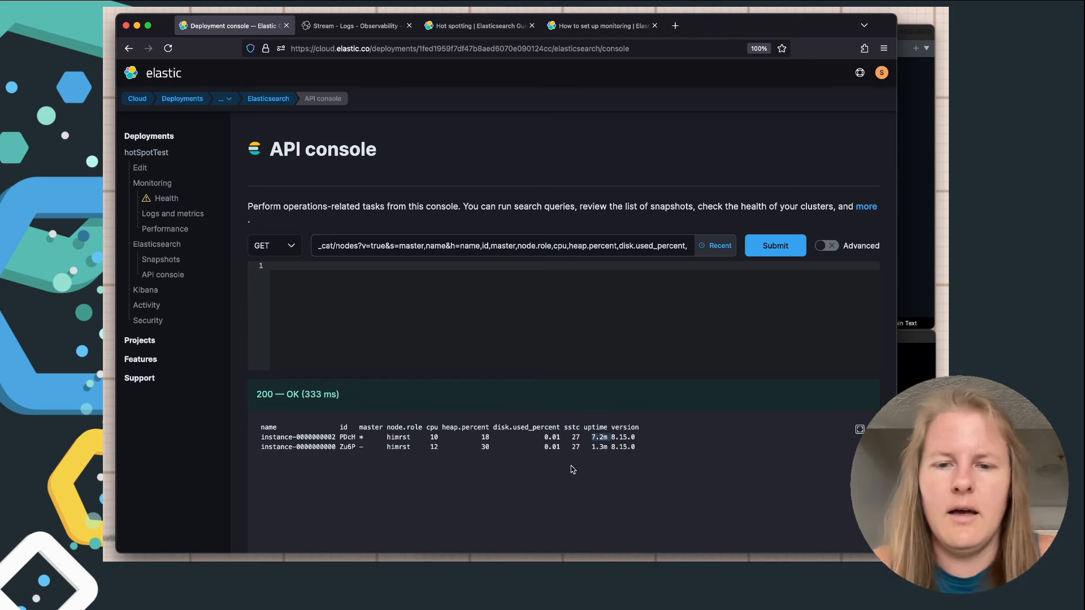
pyautogui.hotkey('ctrl', 'Tab')
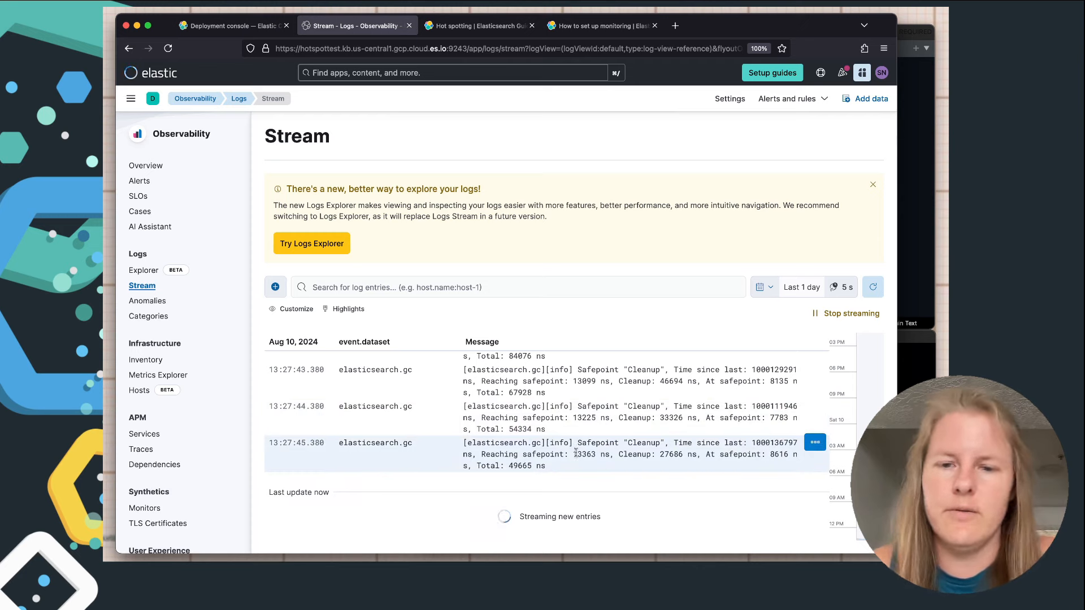
# - Dismiss the Logs Explorer notice, inspect a log entry's actions, then open Discover under Analytics
pyautogui.click(874, 185)
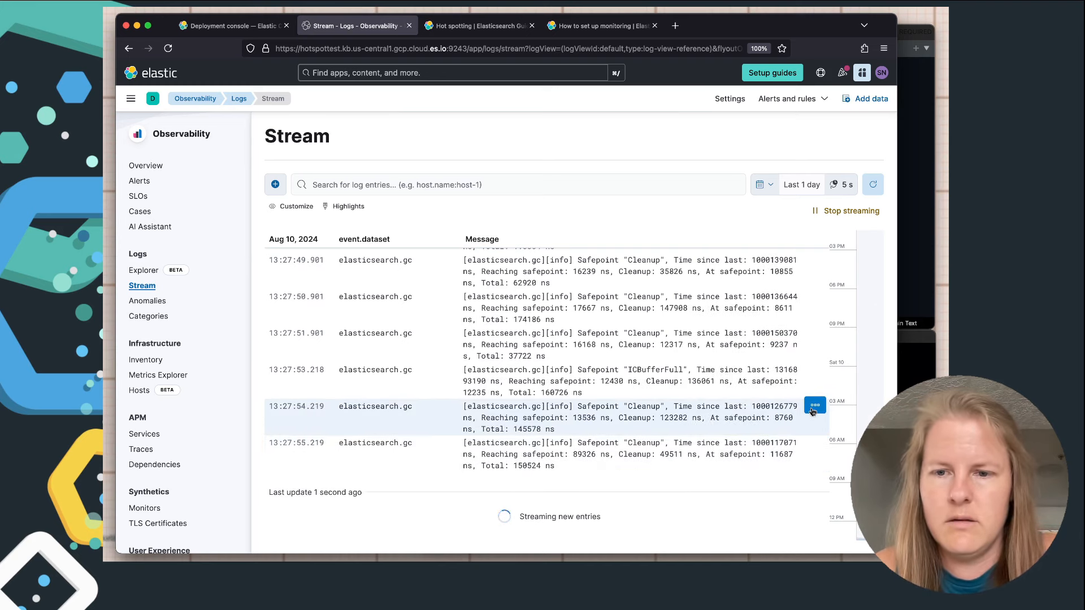
pyautogui.click(812, 411)
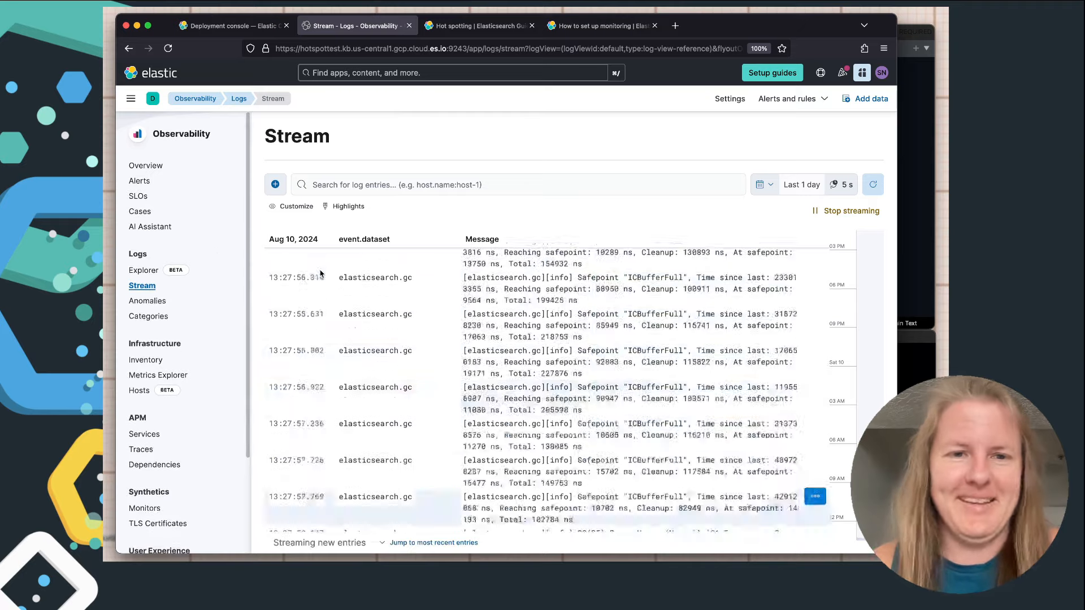
pyautogui.click(131, 99)
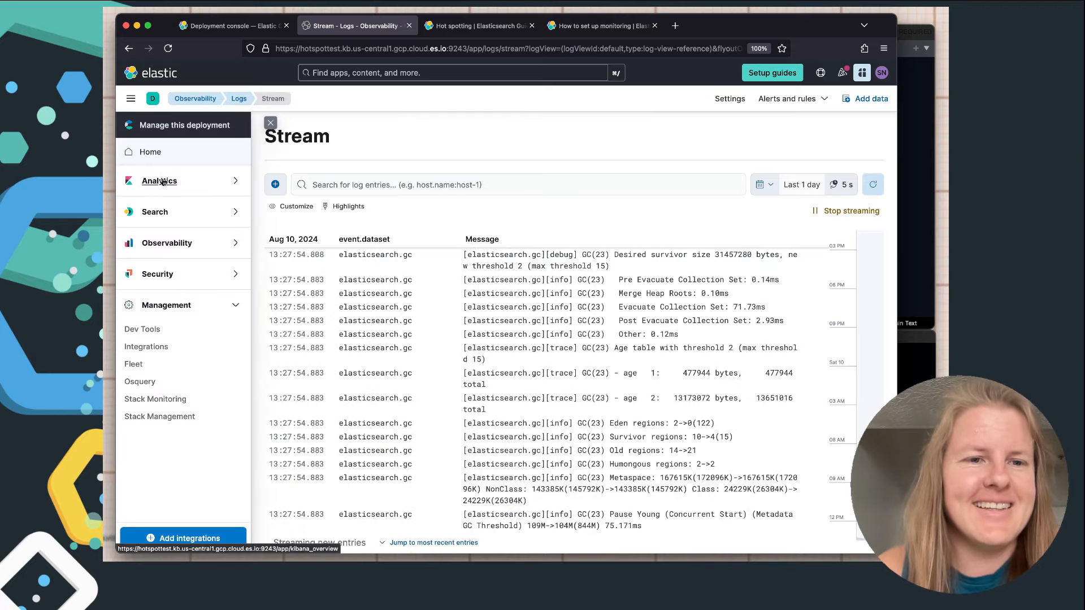
pyautogui.click(224, 182)
pyautogui.click(146, 209)
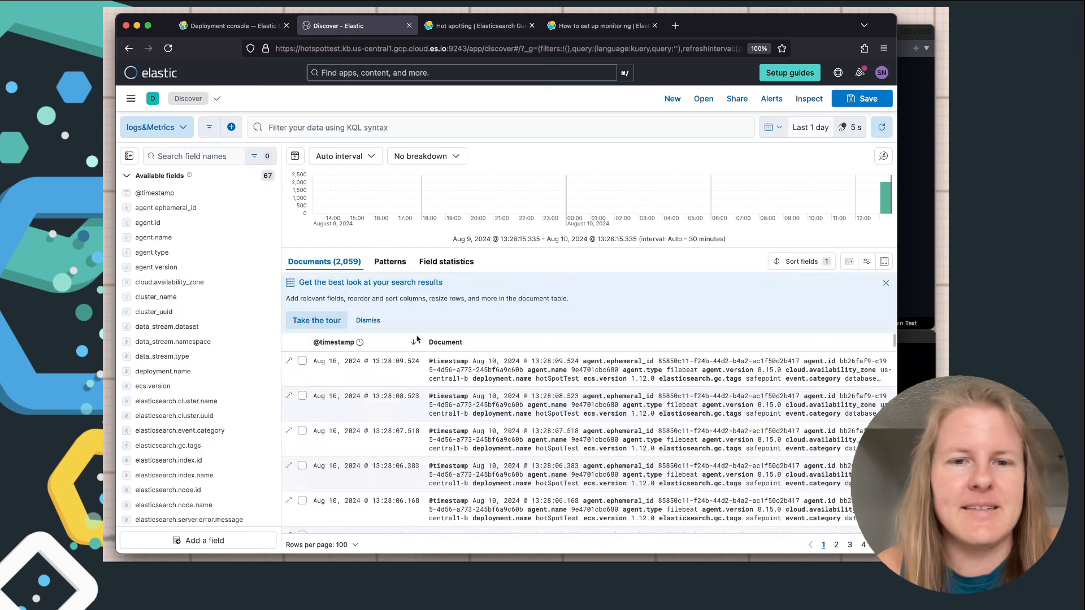
# - Filter Discover to service.type: elasticsearch entries after checking the input.type and service.type top values
pyautogui.click(177, 158)
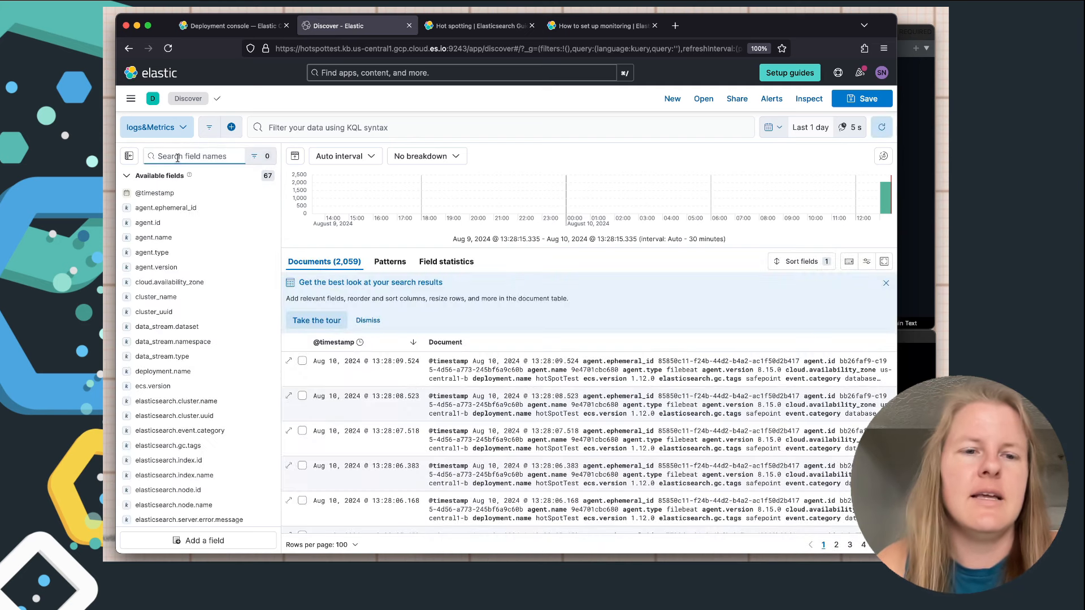
pyautogui.write('type')
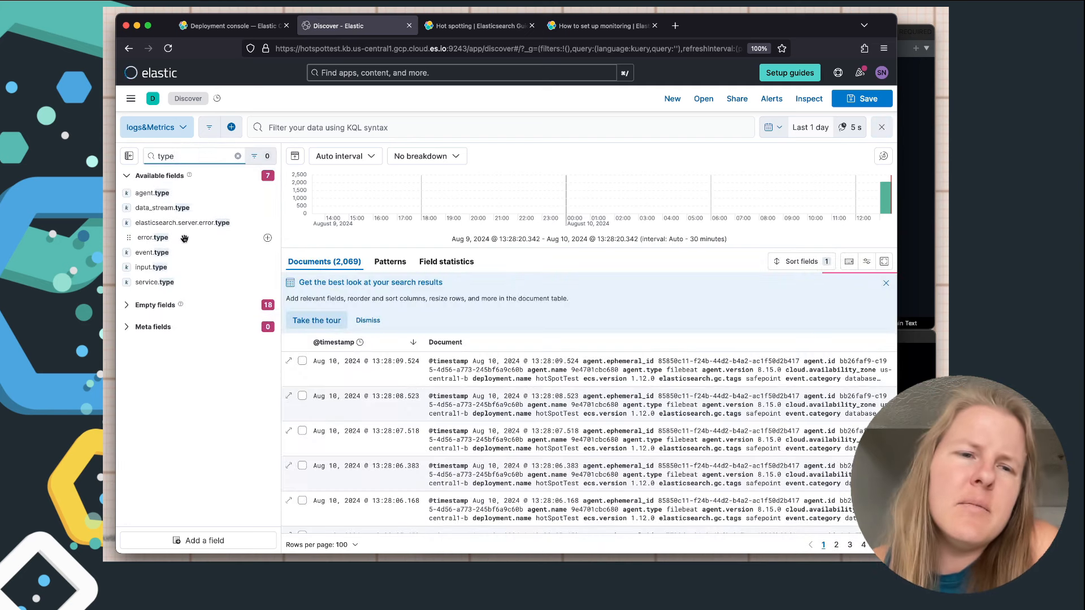
pyautogui.click(177, 266)
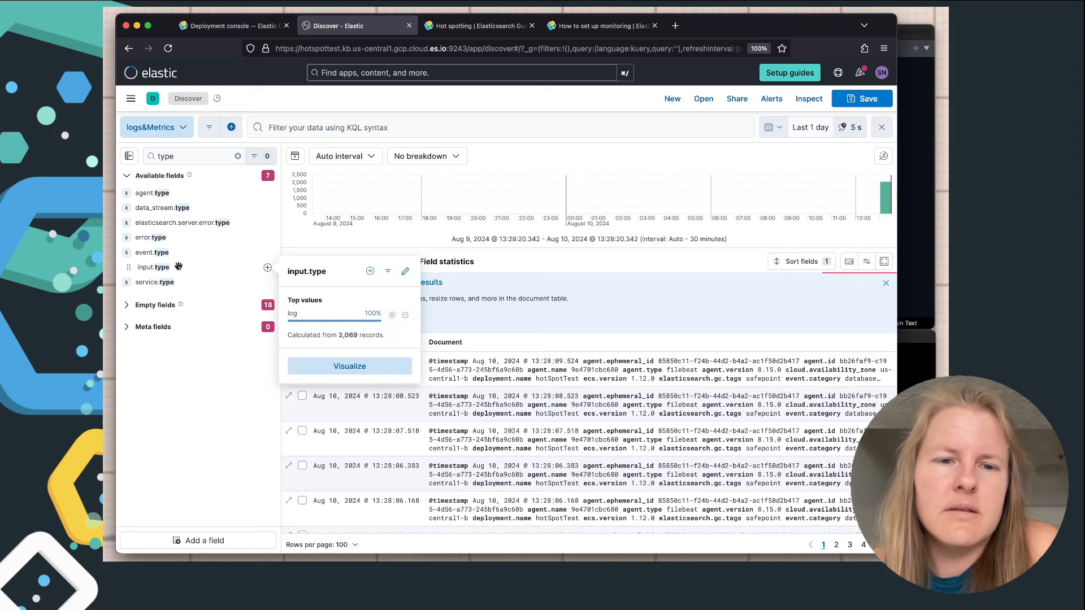
pyautogui.click(170, 284)
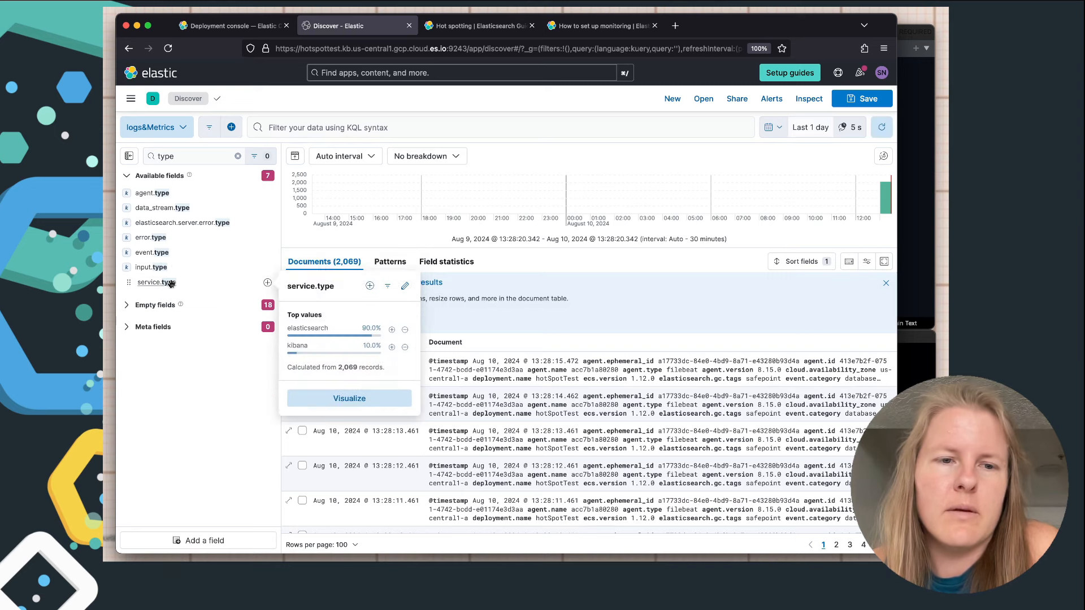
pyautogui.click(391, 330)
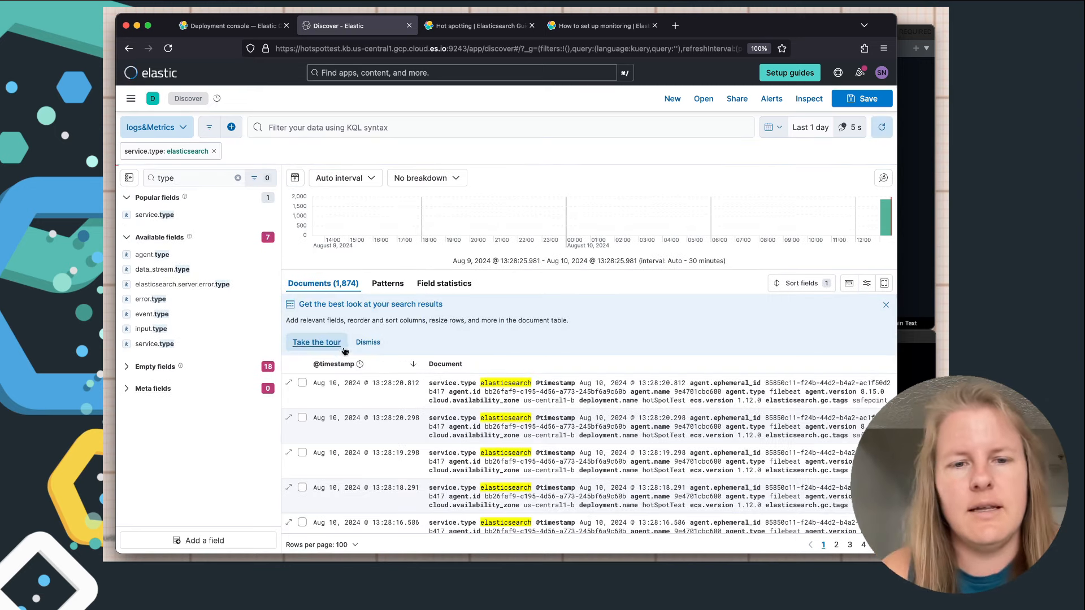
pyautogui.click(369, 342)
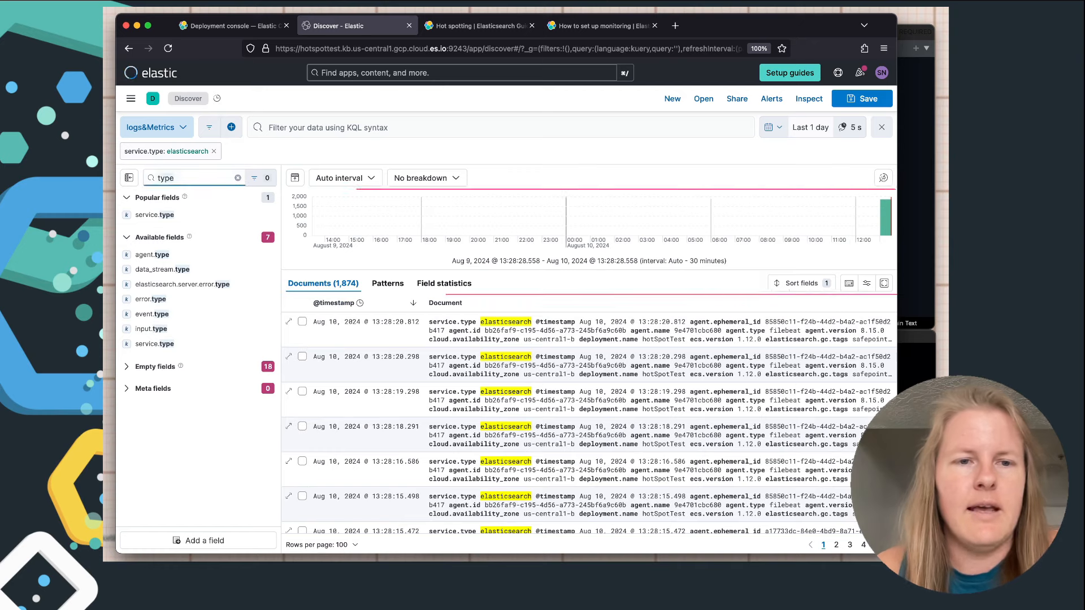
# - Add message and log.level columns, with a narrow log.level placed left of message
pyautogui.click(238, 178)
pyautogui.write('message')
pyautogui.click(266, 244)
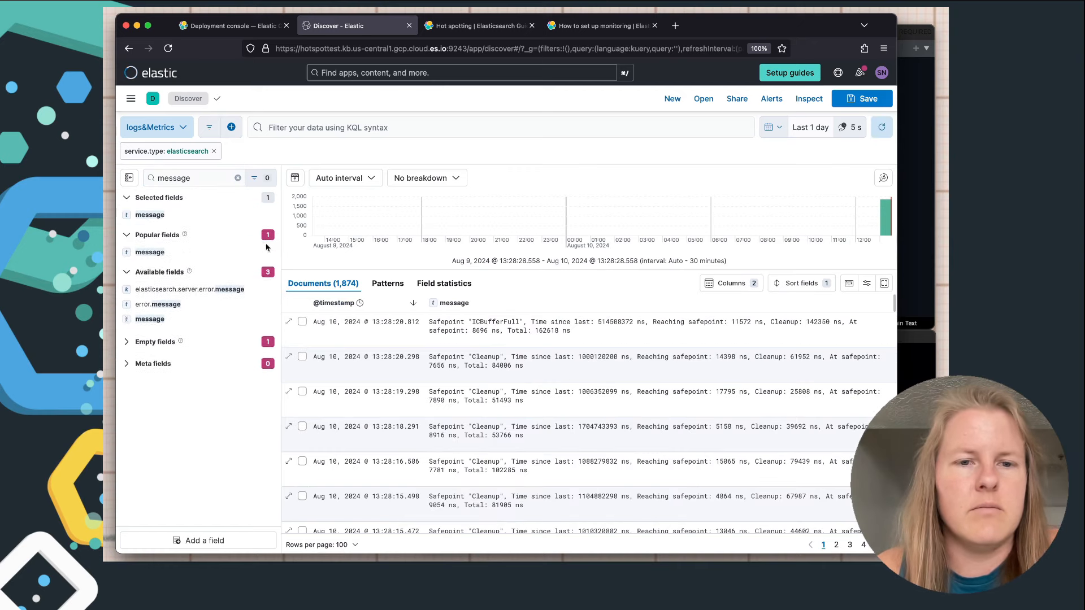
pyautogui.click(195, 180)
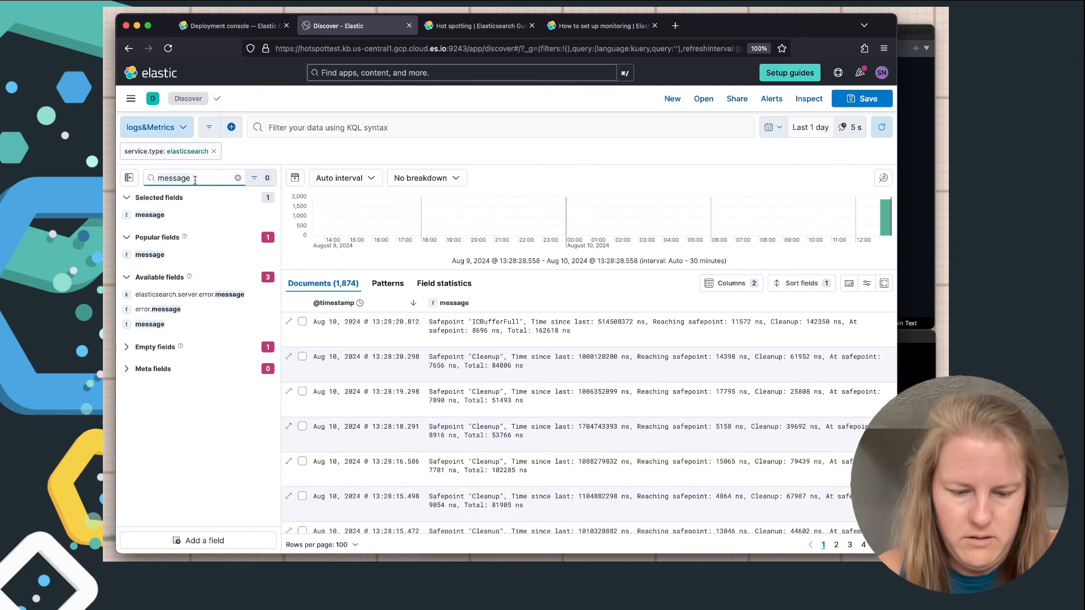
pyautogui.click(238, 177)
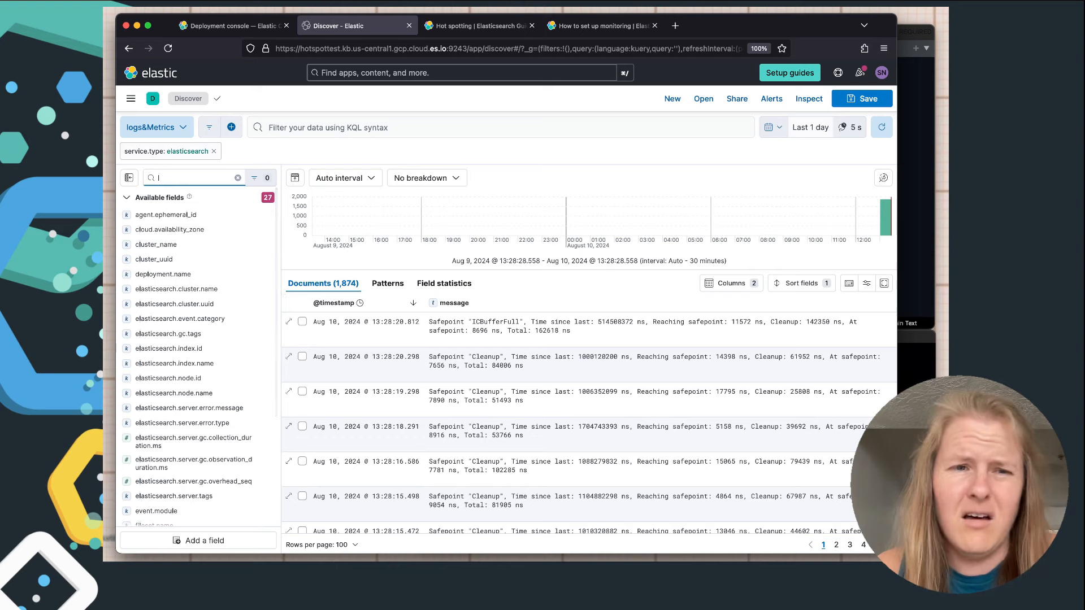
pyautogui.write('level')
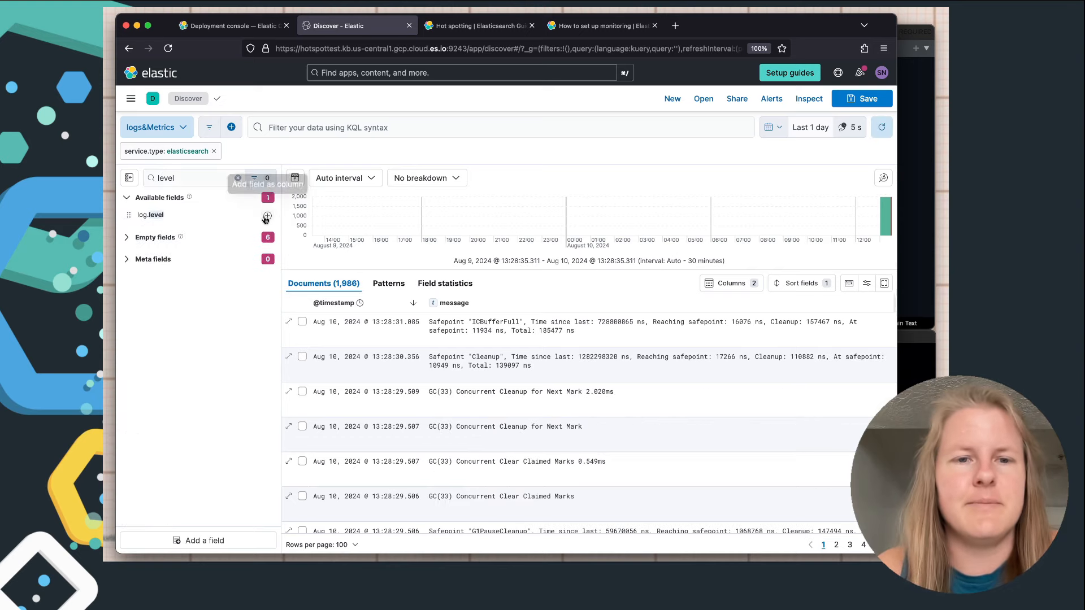
pyautogui.click(266, 215)
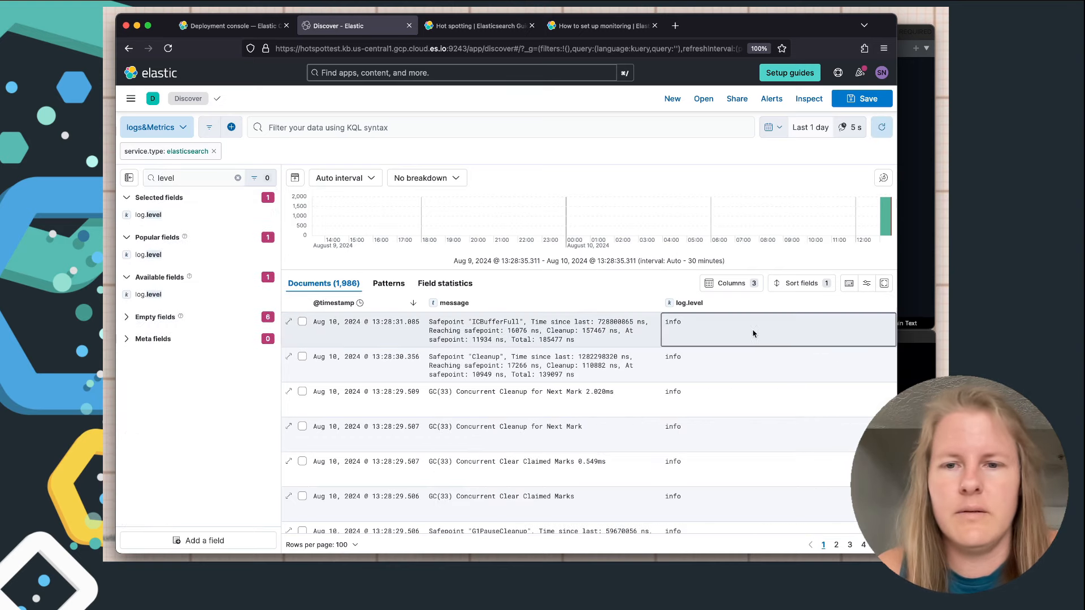
pyautogui.click(888, 303)
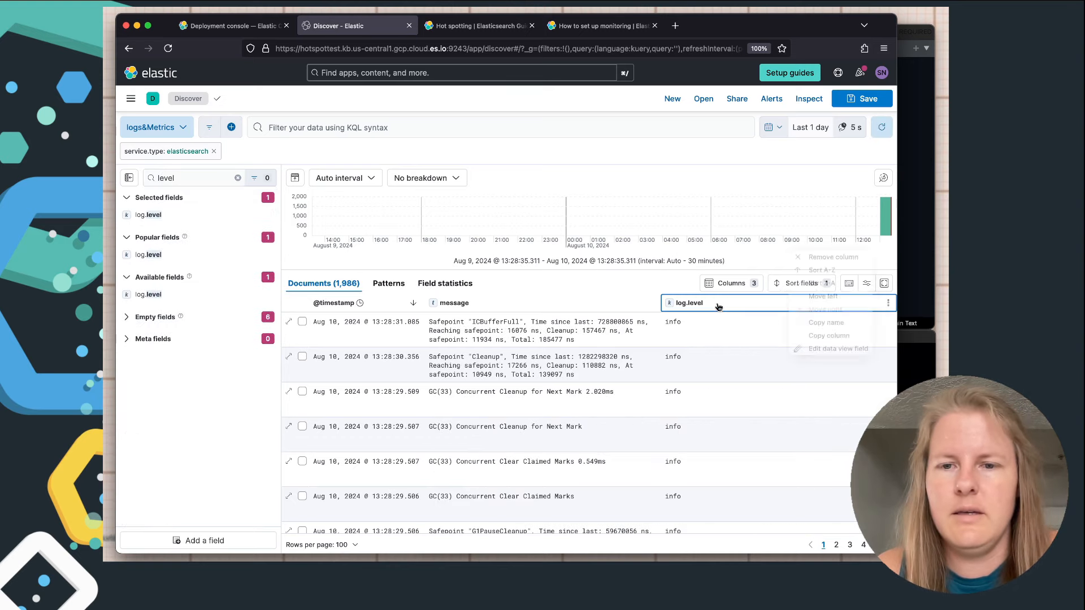
pyautogui.click(823, 297)
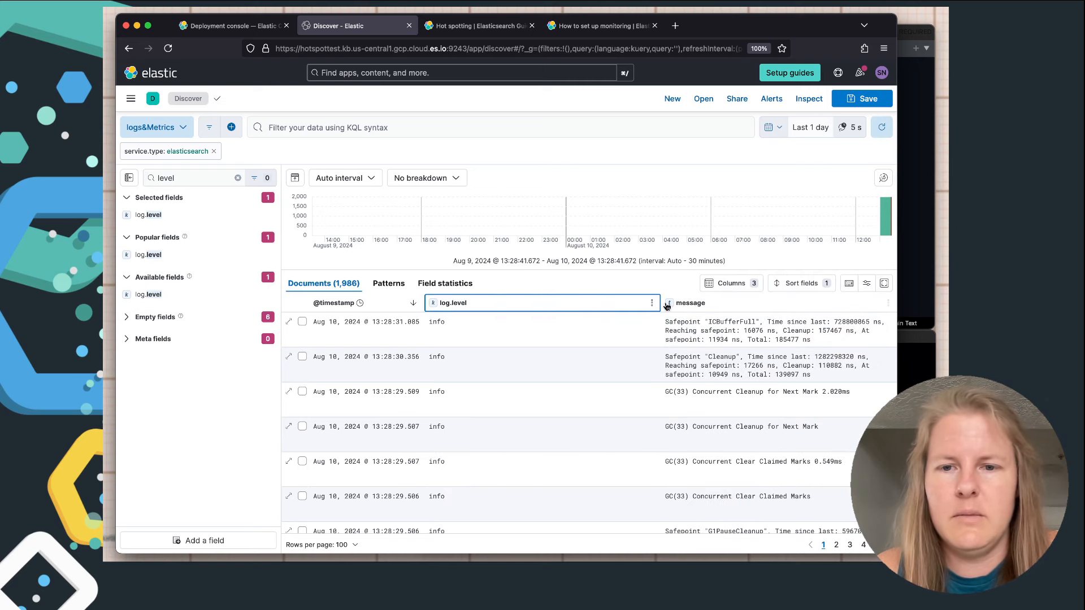
pyautogui.moveTo(660, 303); pyautogui.dragTo(473, 305)
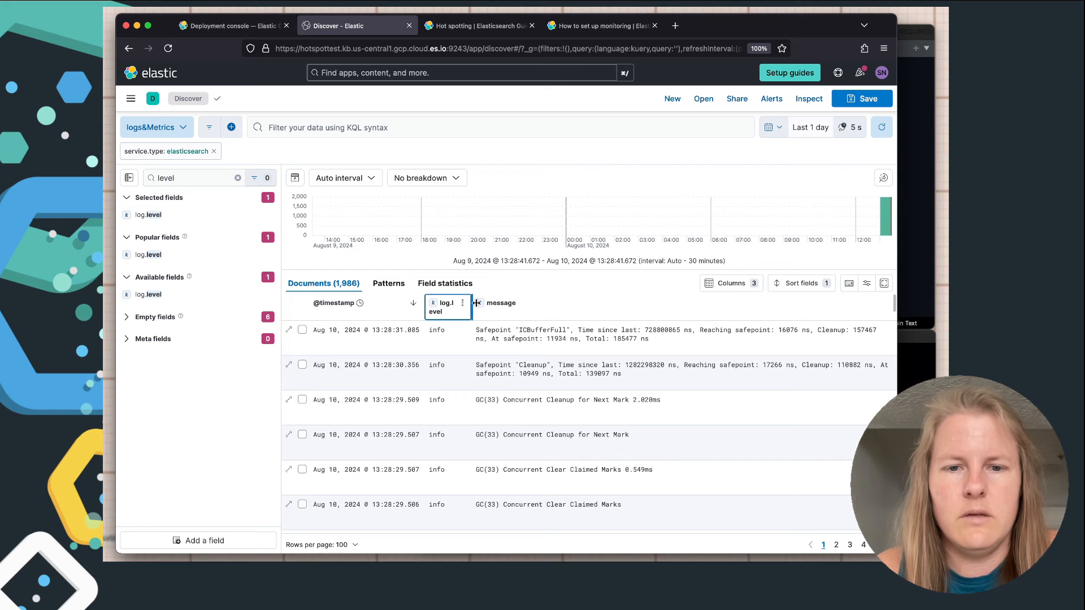
pyautogui.moveTo(476, 302); pyautogui.dragTo(491, 303)
# - Add log.logger as a column, collapse the field sidebar, and widen the message column
pyautogui.doubleClick(201, 178)
pyautogui.write('logg')
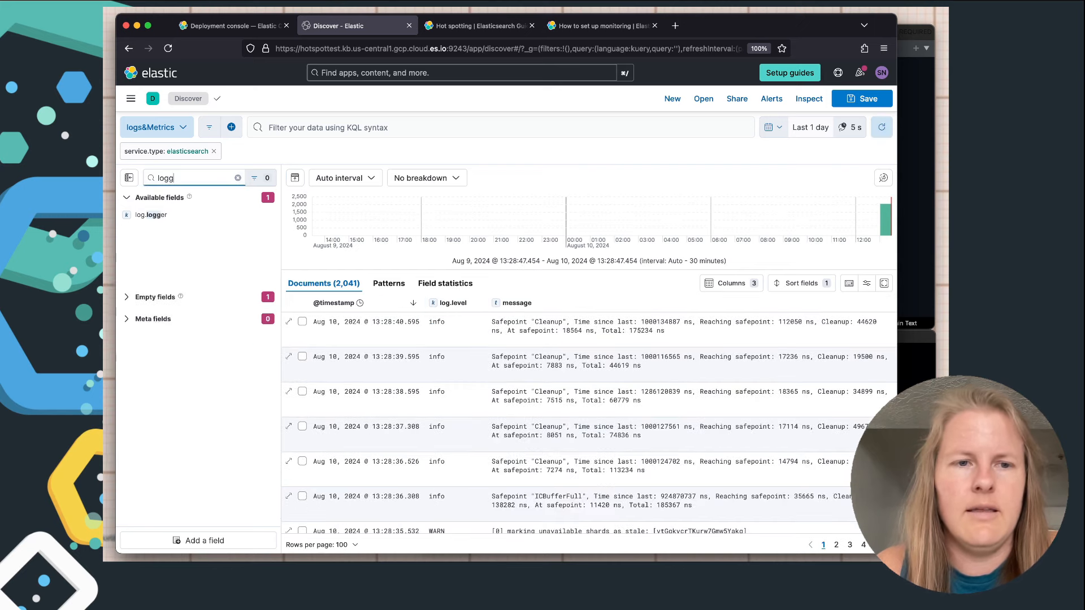
pyautogui.write('er')
pyautogui.click(181, 214)
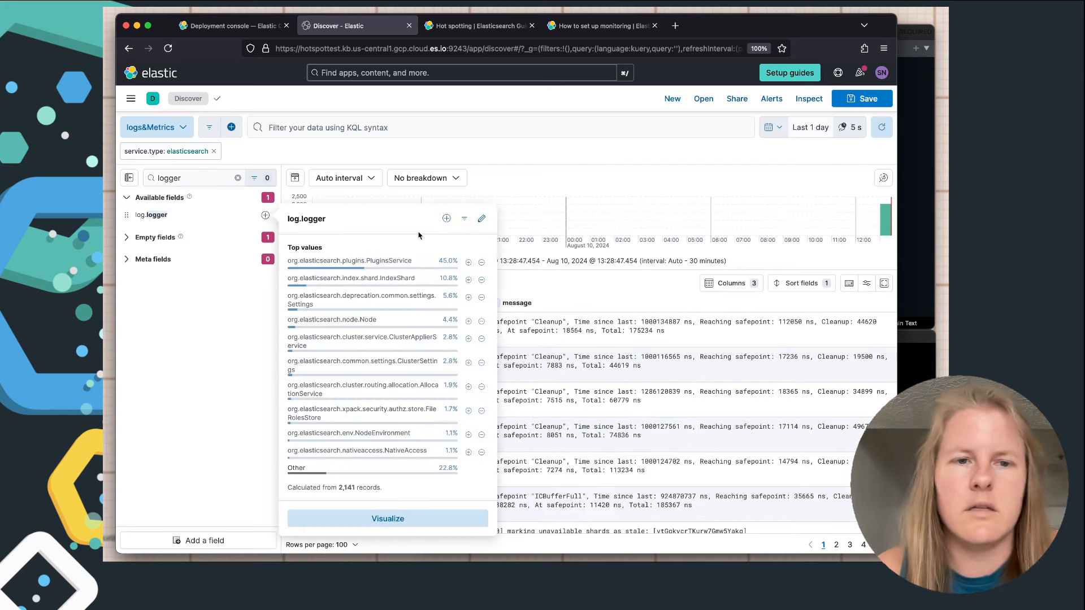
pyautogui.click(265, 215)
pyautogui.click(129, 177)
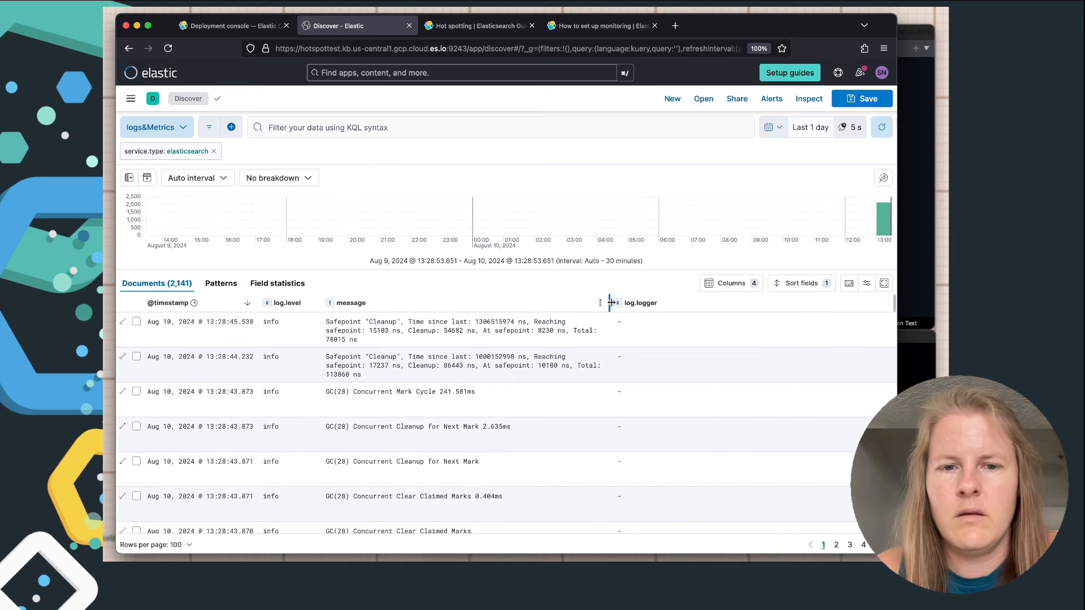
pyautogui.moveTo(647, 306); pyautogui.dragTo(822, 309)
pyautogui.scroll(-3, 448, 477)
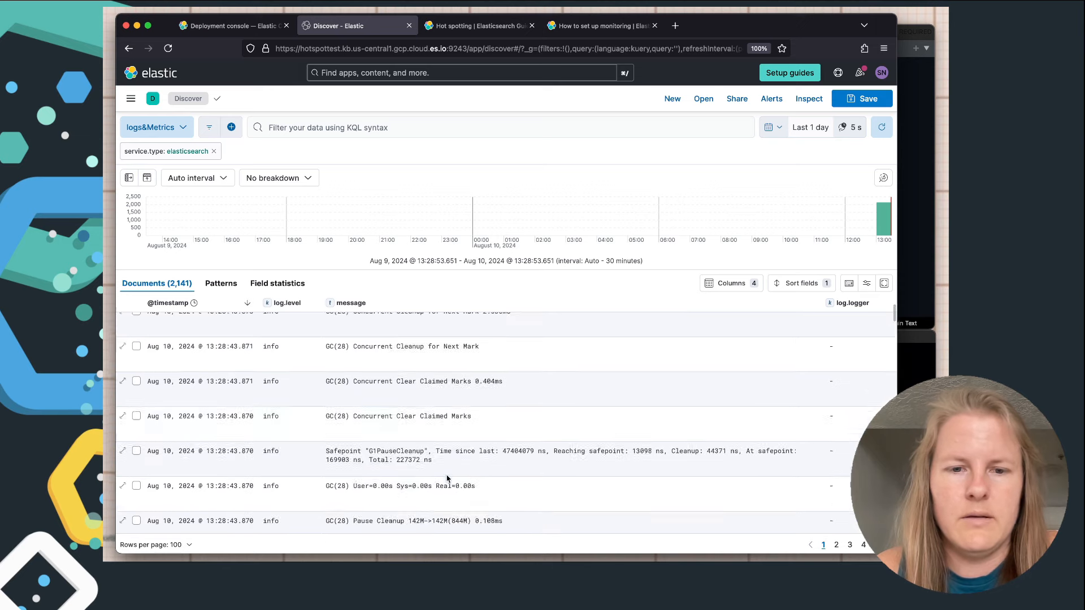
pyautogui.click(303, 124)
# - Switch the query language to Lucene and exclude GC messages with NOT ("GC")
pyautogui.click(209, 127)
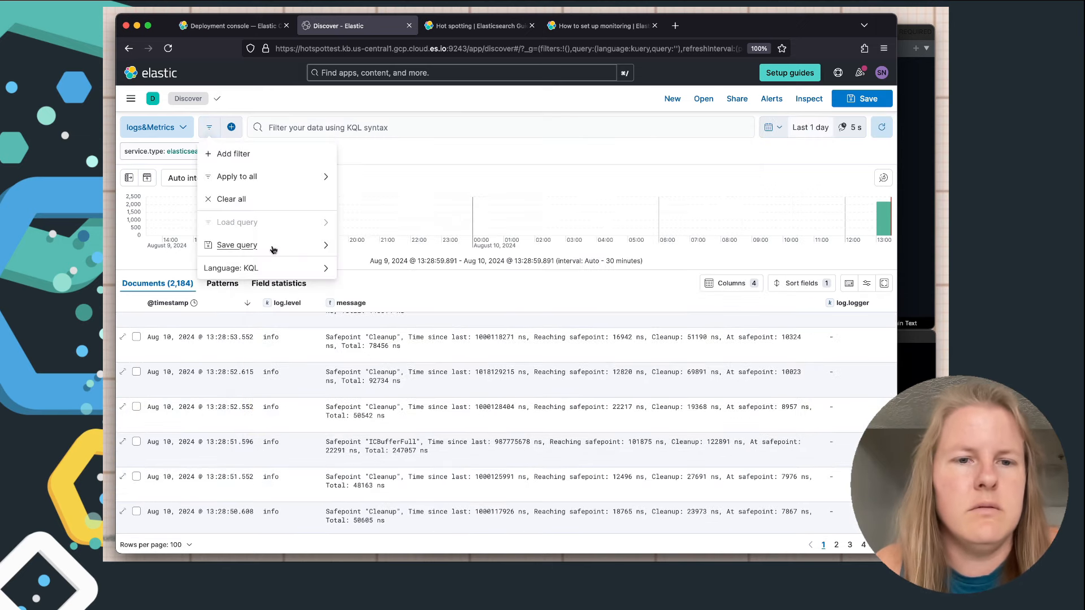
pyautogui.click(267, 264)
pyautogui.click(252, 203)
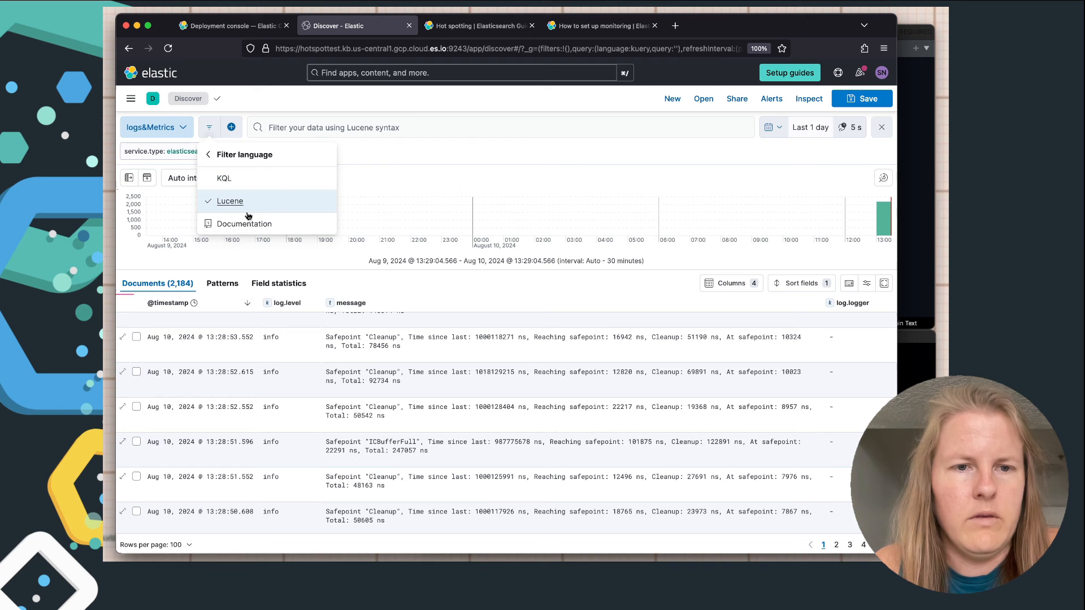
pyautogui.click(314, 131)
pyautogui.write('NOT ()')
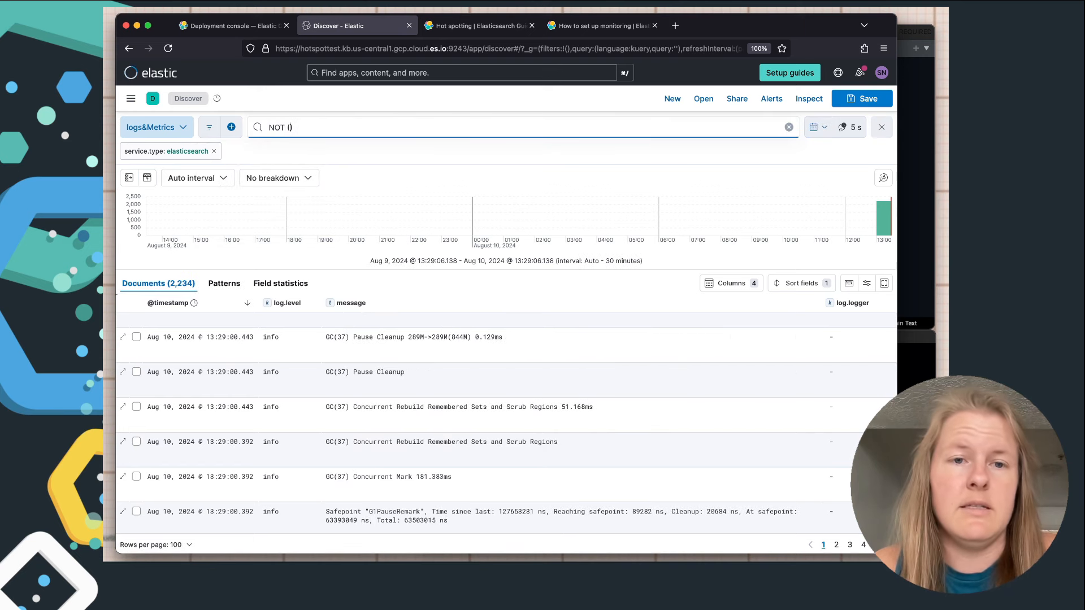
pyautogui.press('Return')
pyautogui.write('"GC')
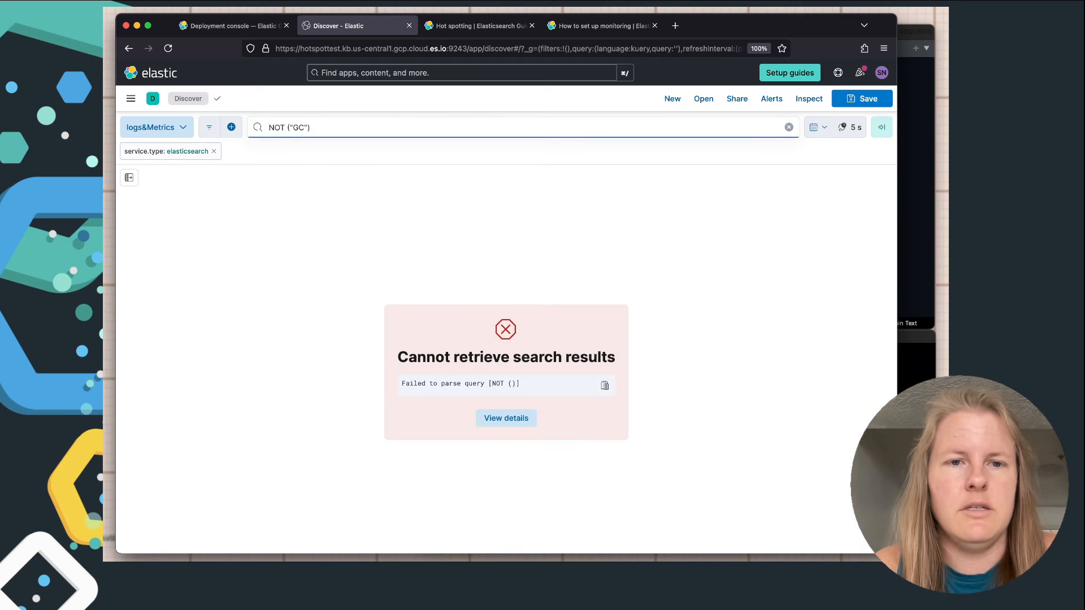
pyautogui.press('Return')
pyautogui.click(361, 164)
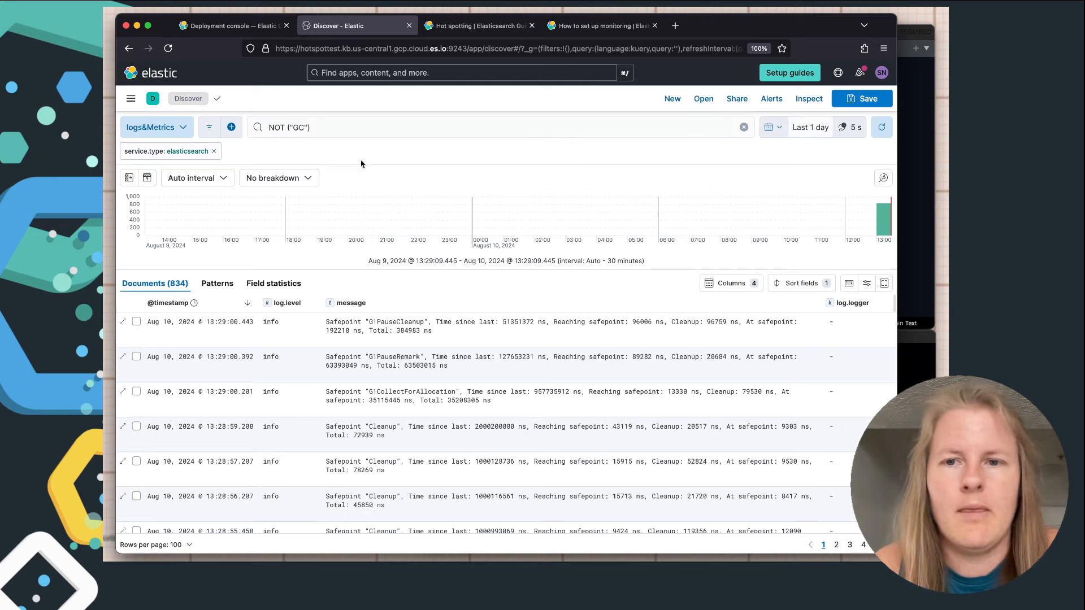
# - Limit the time range to Last 1 hour and extend the query to NOT ("GC" OR "Safepoint")
pyautogui.click(767, 128)
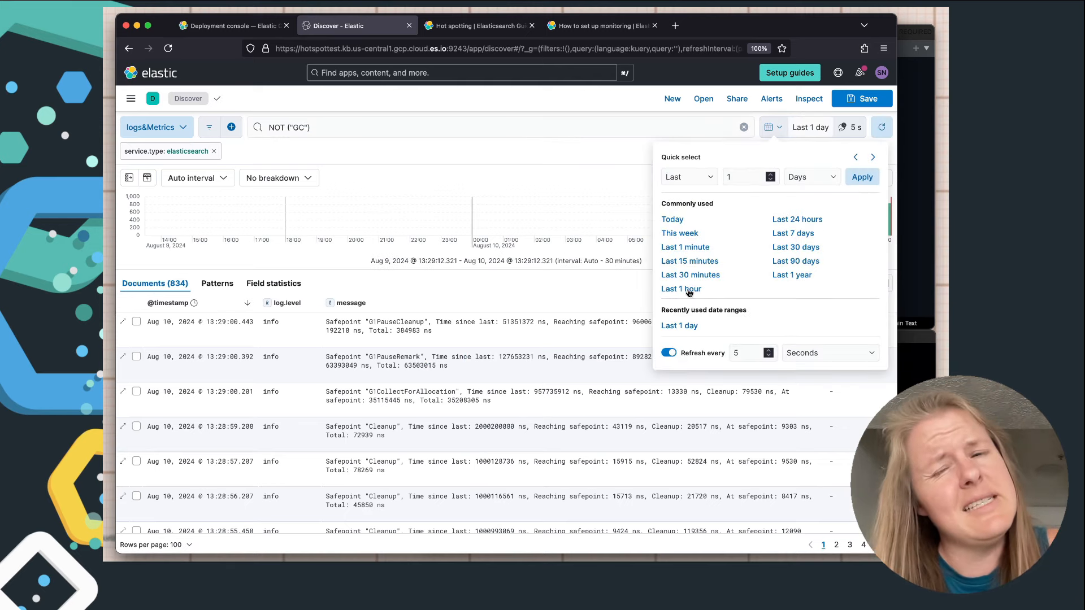
pyautogui.click(689, 290)
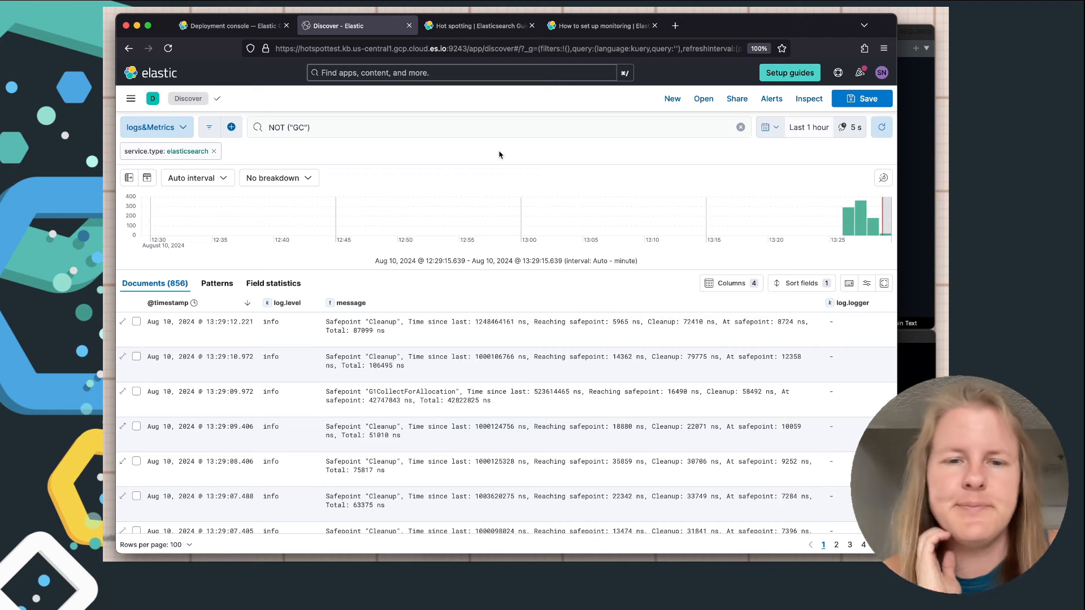
pyautogui.click(345, 320)
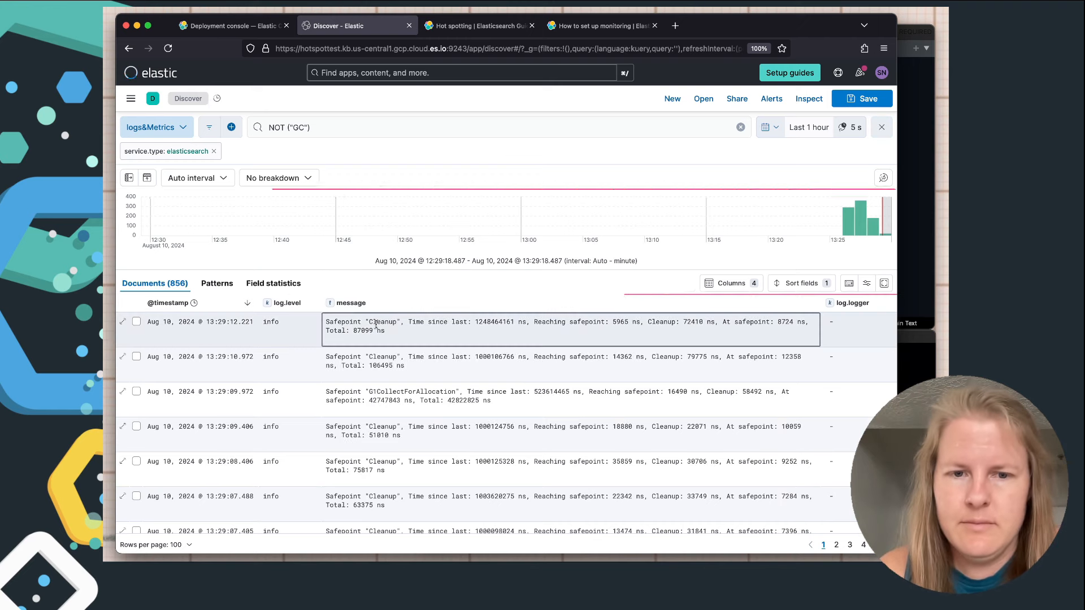
pyautogui.click(310, 127)
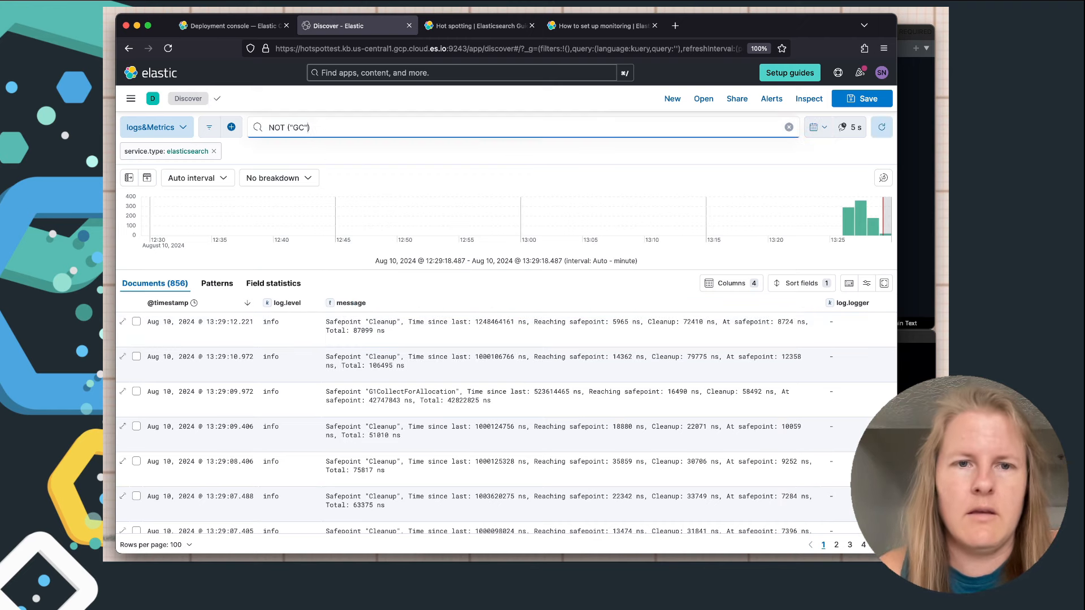
pyautogui.write('OR "monitoring')
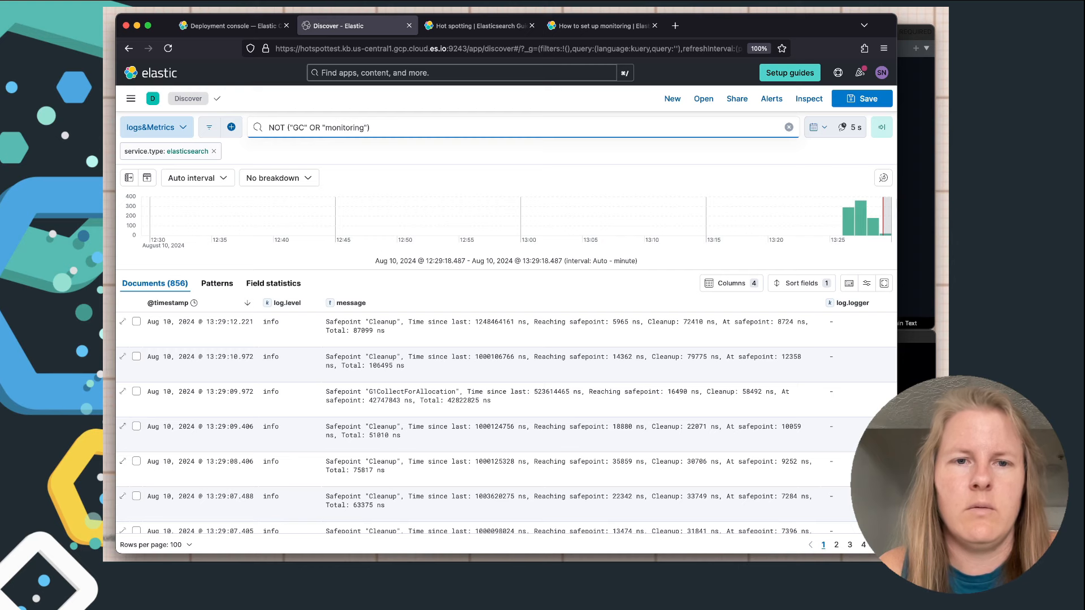
pyautogui.hotkey('alt', 'shift', 'Left')
pyautogui.write('Safepoint')
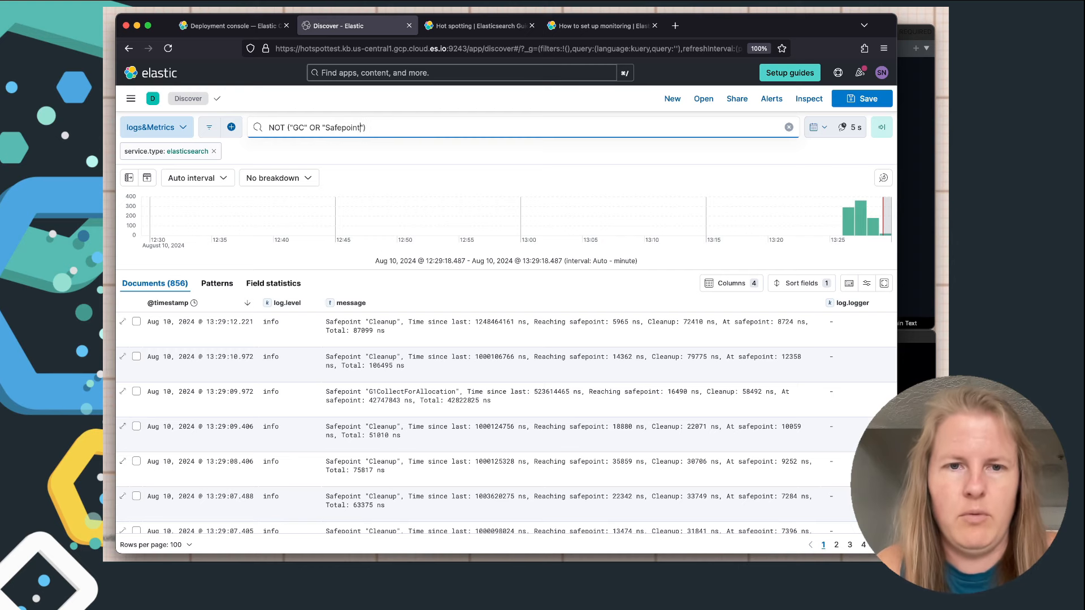
pyautogui.press('Return')
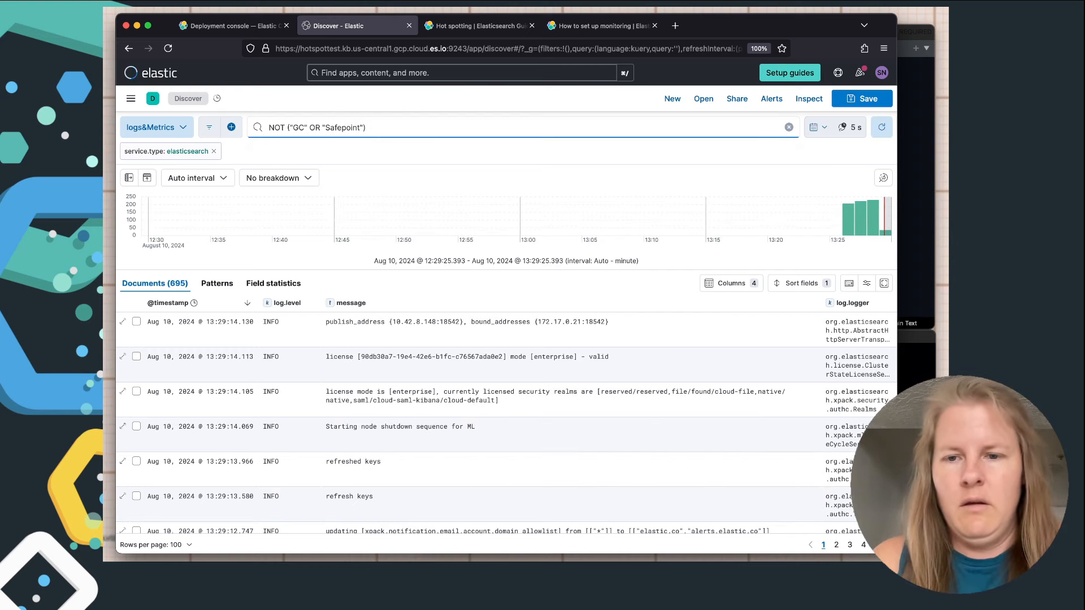
pyautogui.doubleClick(351, 323)
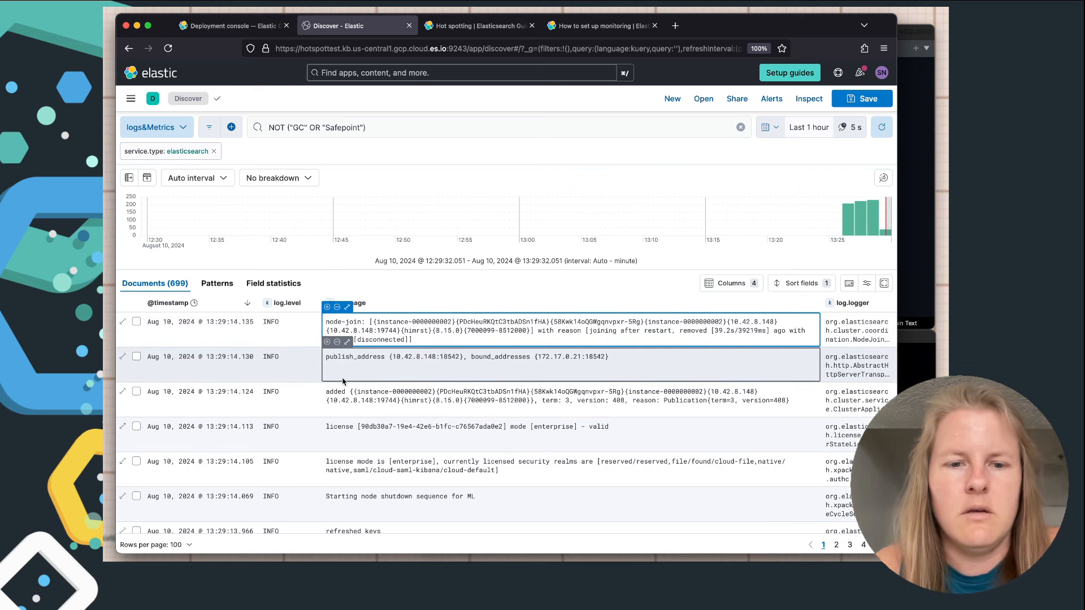
# - Rerun _cat/nodes in the deployment console to confirm three nodes, then view Activity
pyautogui.click(229, 25)
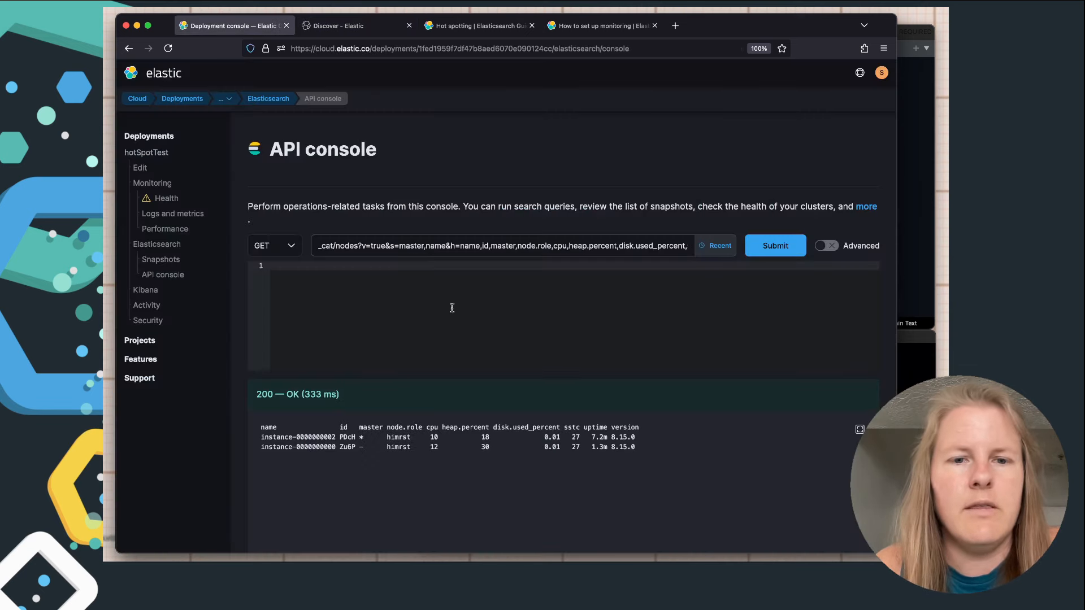
pyautogui.click(788, 249)
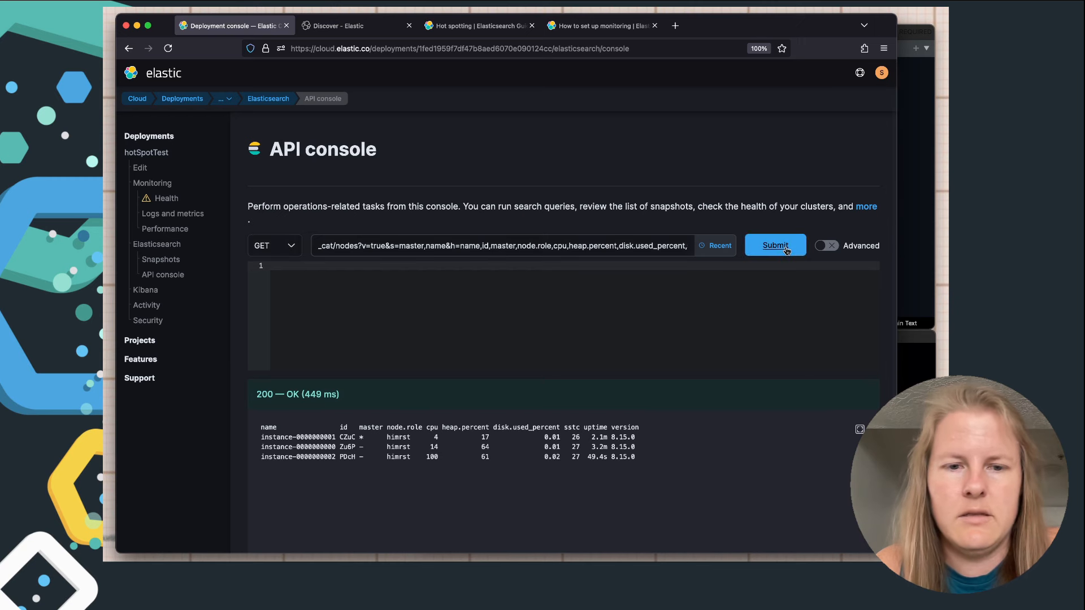
pyautogui.tripleClick(590, 435)
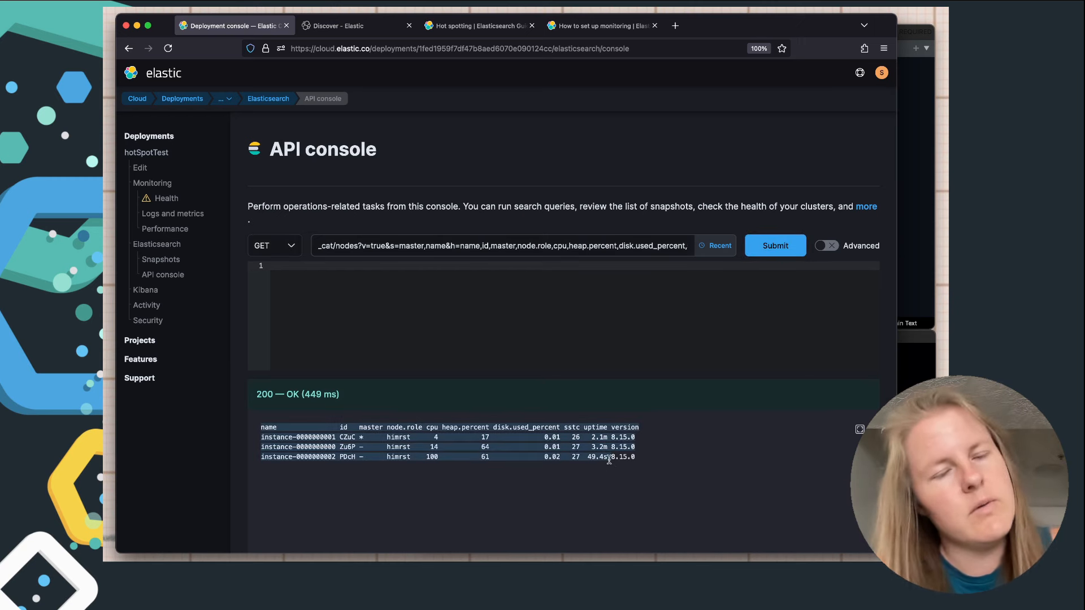
pyautogui.click(559, 481)
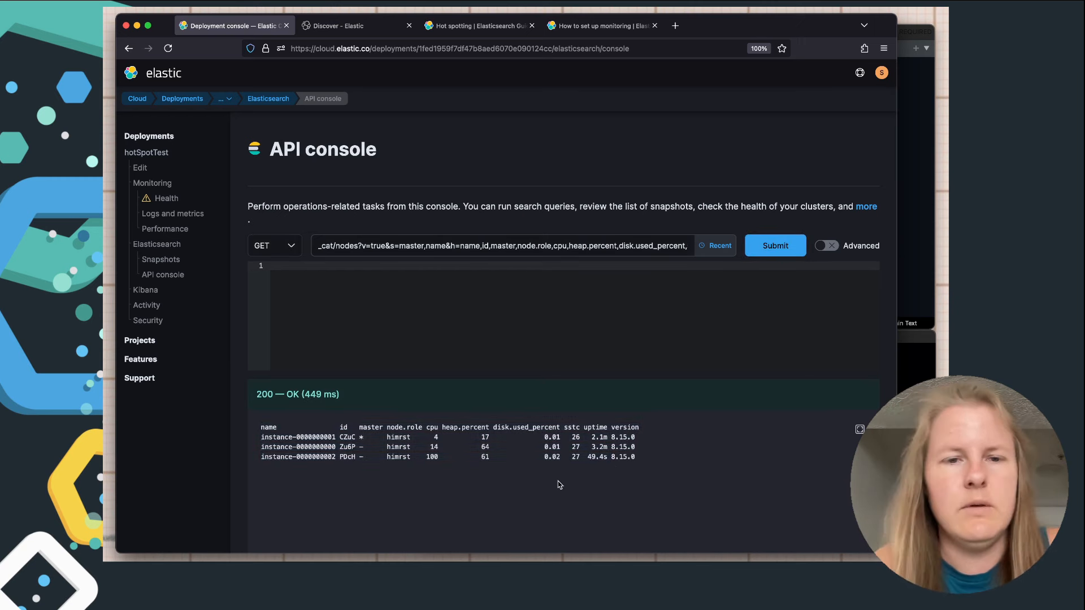
pyautogui.click(147, 306)
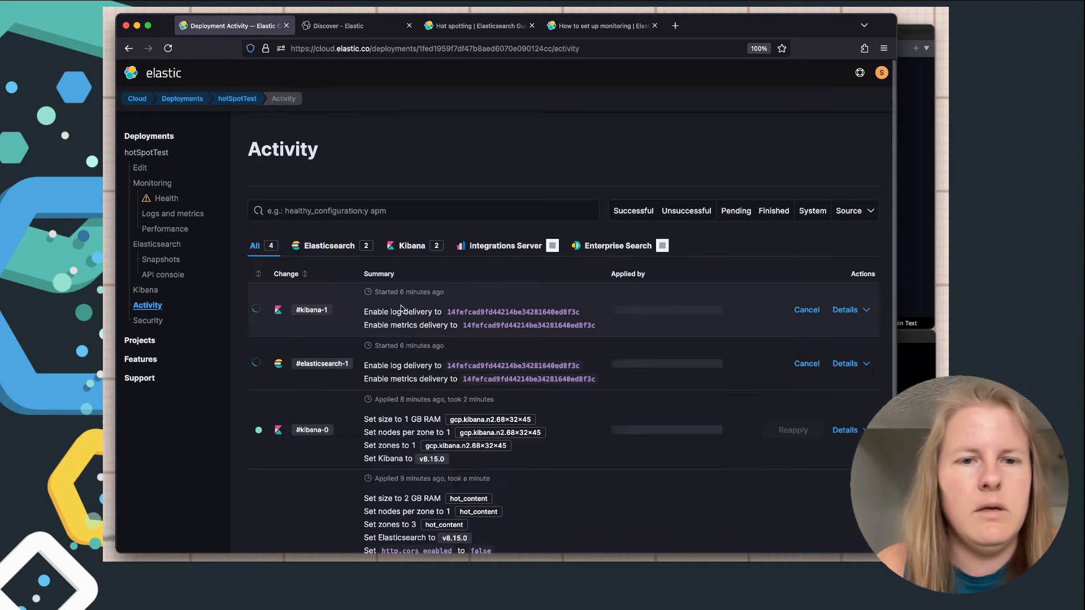
# - Expand the elasticsearch-1 change and review its steps, including Apply plan settings
pyautogui.click(864, 364)
pyautogui.scroll(-2, 238, 438)
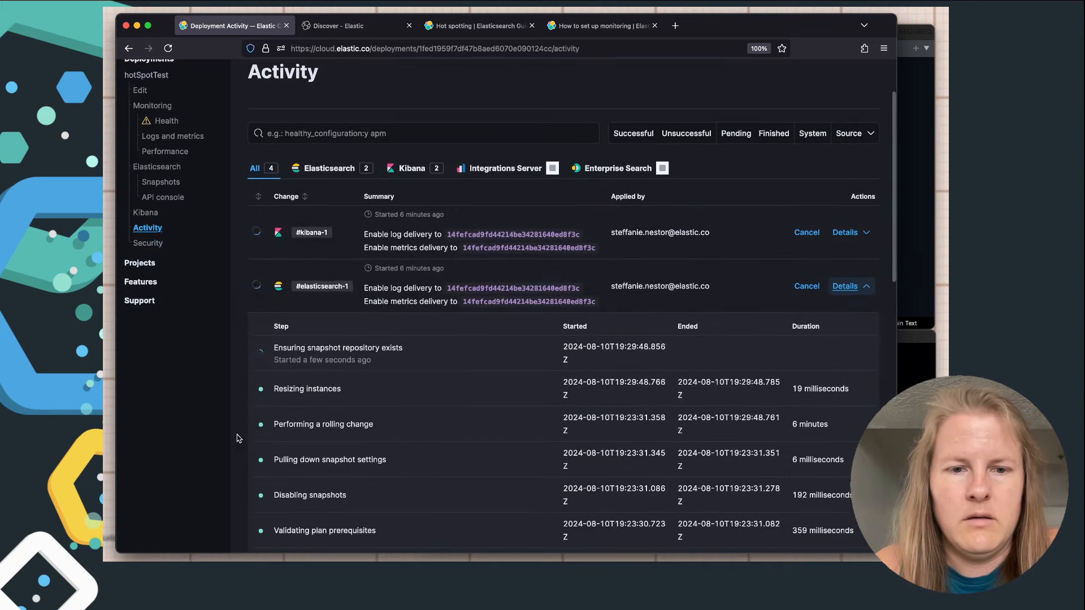
pyautogui.scroll(-3, 237, 439)
pyautogui.moveTo(274, 285); pyautogui.dragTo(342, 286)
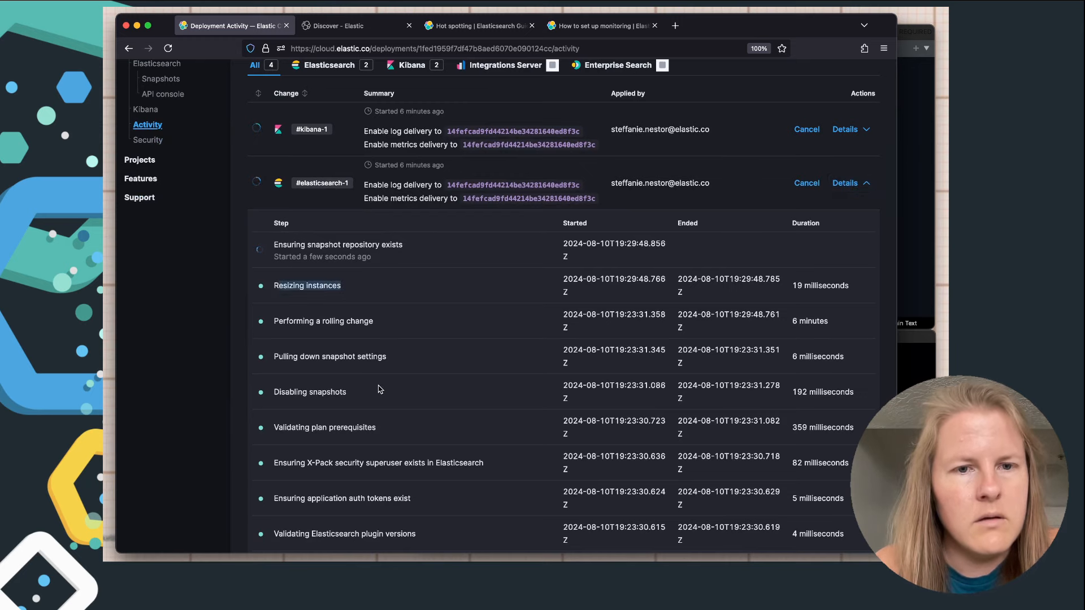
pyautogui.scroll(1, 416, 315)
pyautogui.scroll(-10, 384, 447)
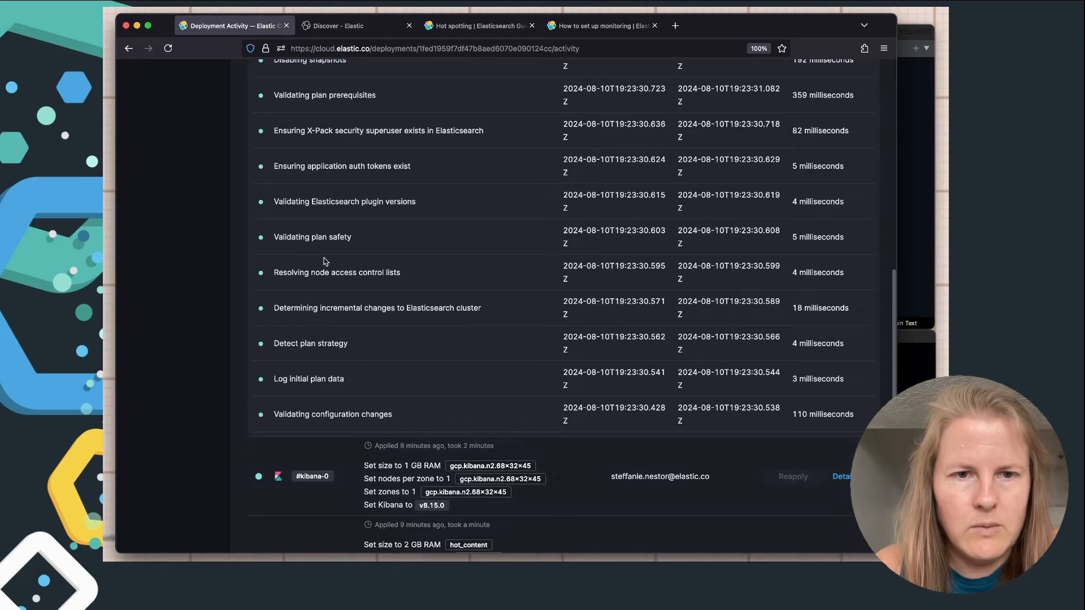
pyautogui.scroll(15, 323, 262)
pyautogui.moveTo(279, 211); pyautogui.dragTo(330, 226)
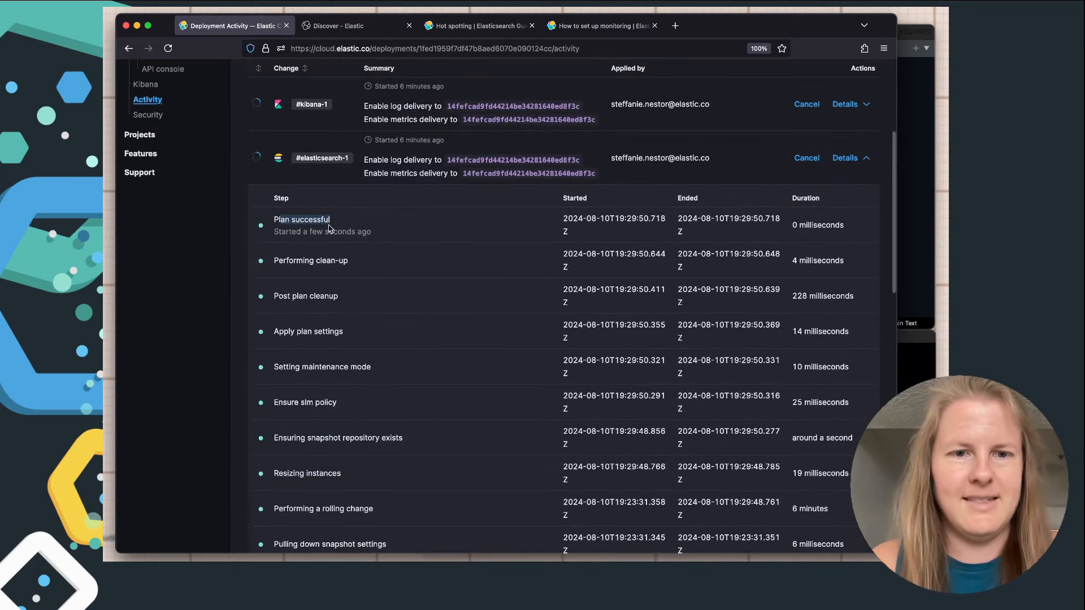
pyautogui.scroll(-2, 339, 395)
pyautogui.scroll(-1, 336, 438)
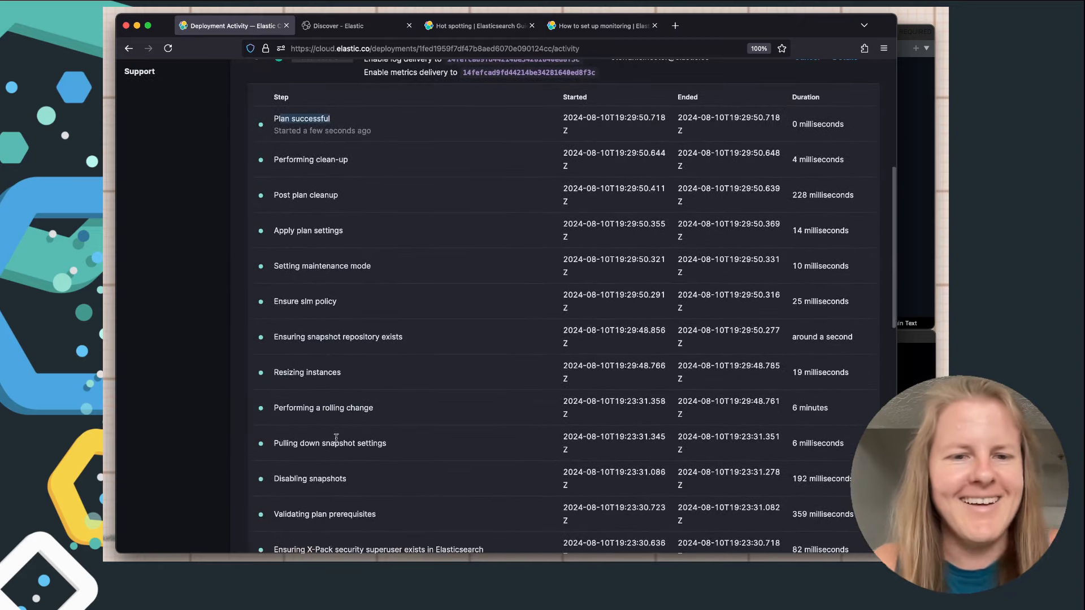
pyautogui.moveTo(306, 337); pyautogui.dragTo(373, 338)
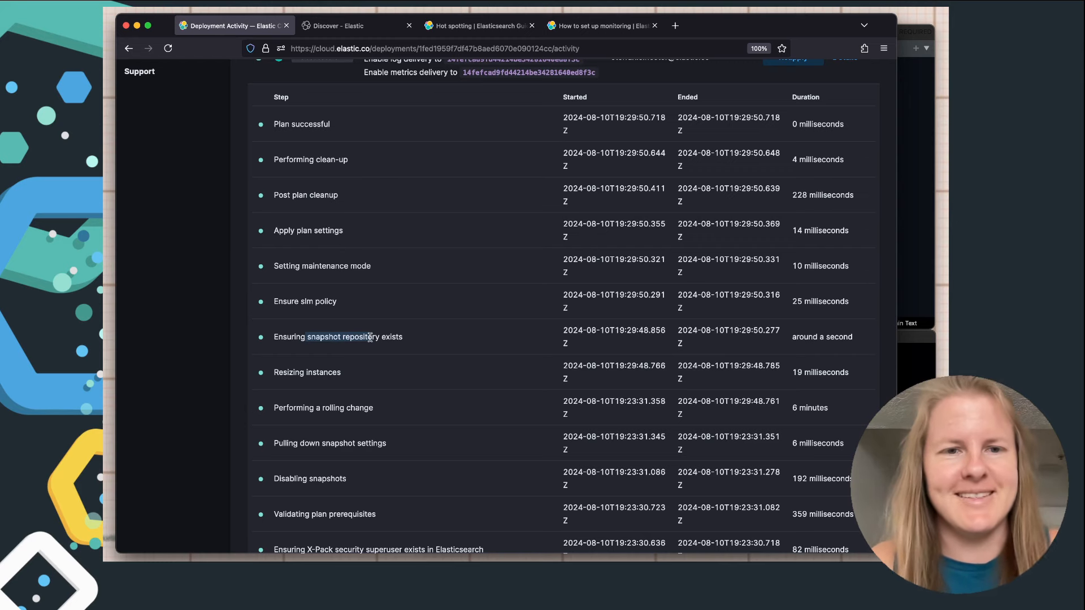
pyautogui.scroll(1, 333, 225)
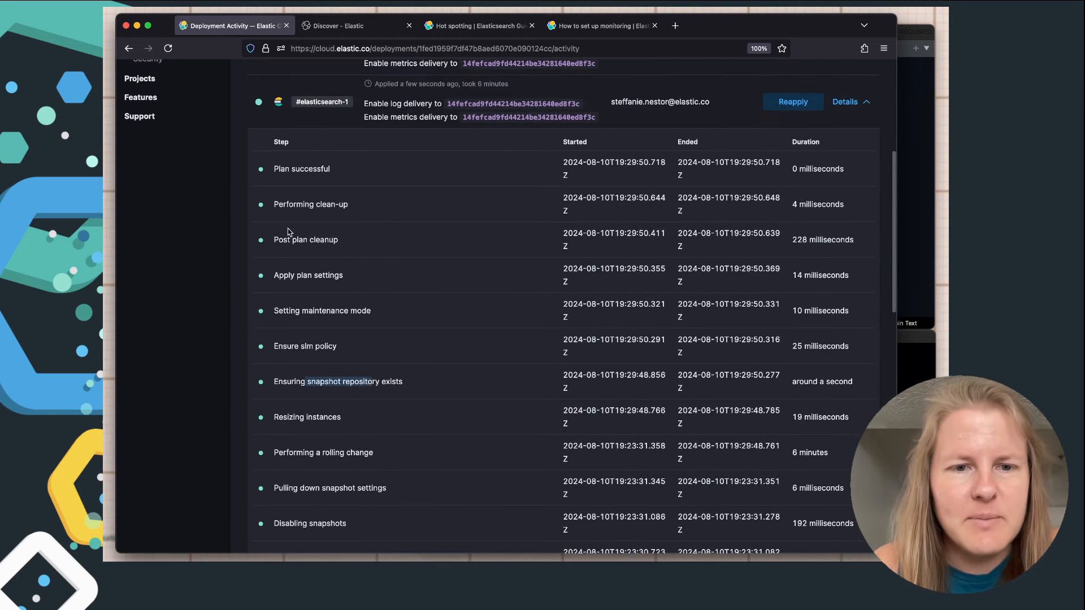
pyautogui.tripleClick(301, 276)
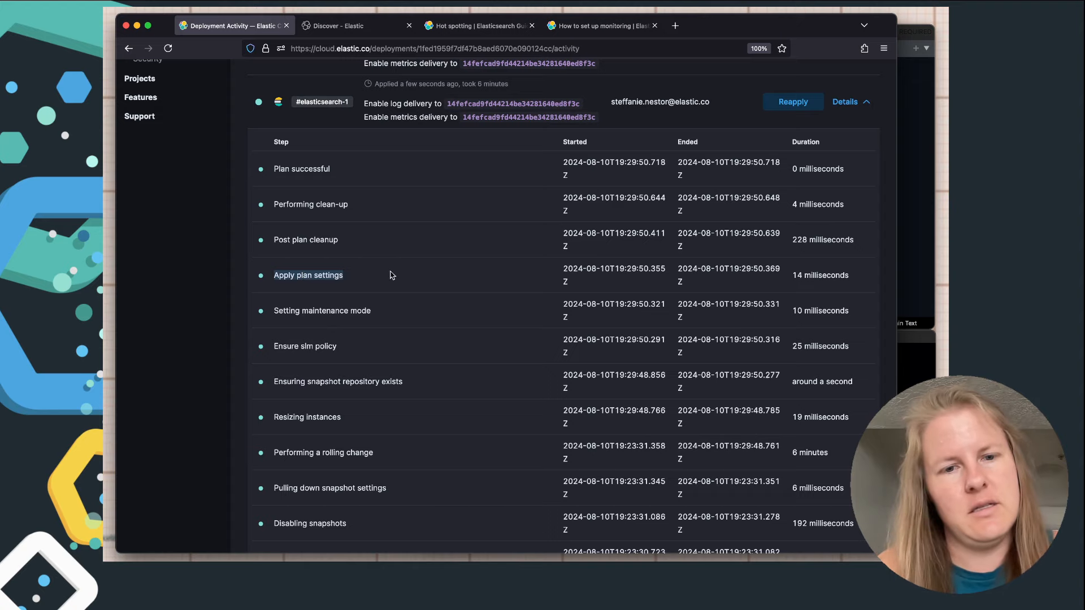
# - Collapse the elasticsearch-1 step details and return to the Kibana Discover tab
pyautogui.scroll(5, 368, 280)
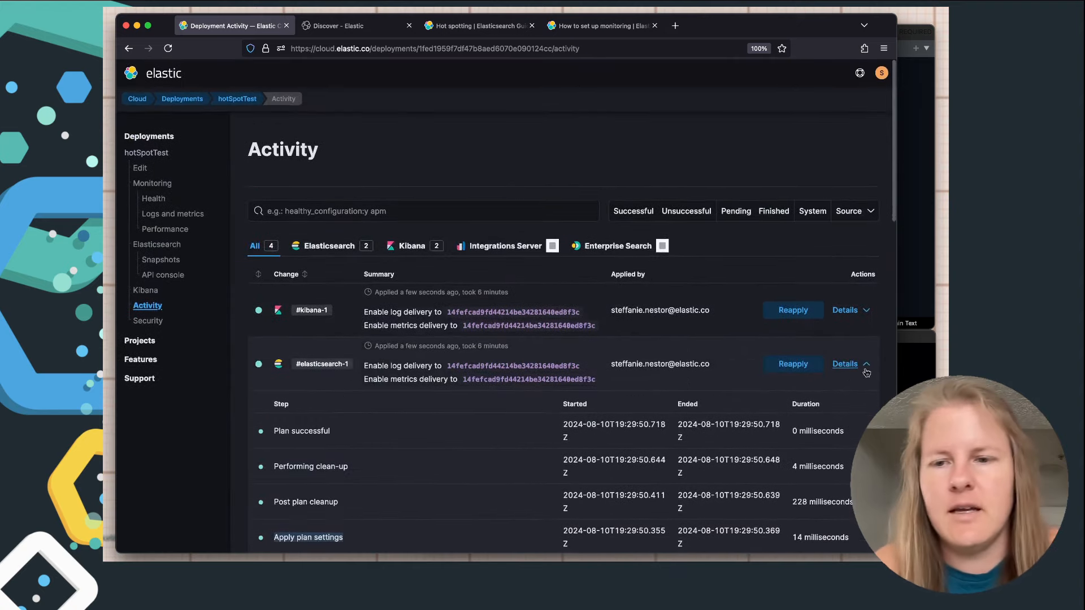
pyautogui.click(865, 367)
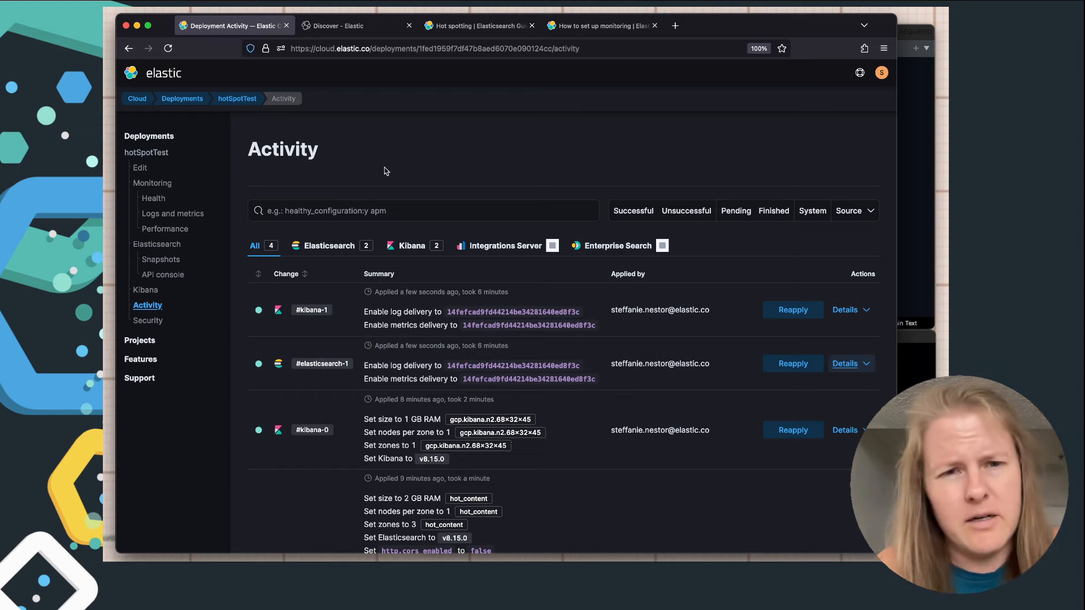
pyautogui.hotkey('ctrl', 'Tab')
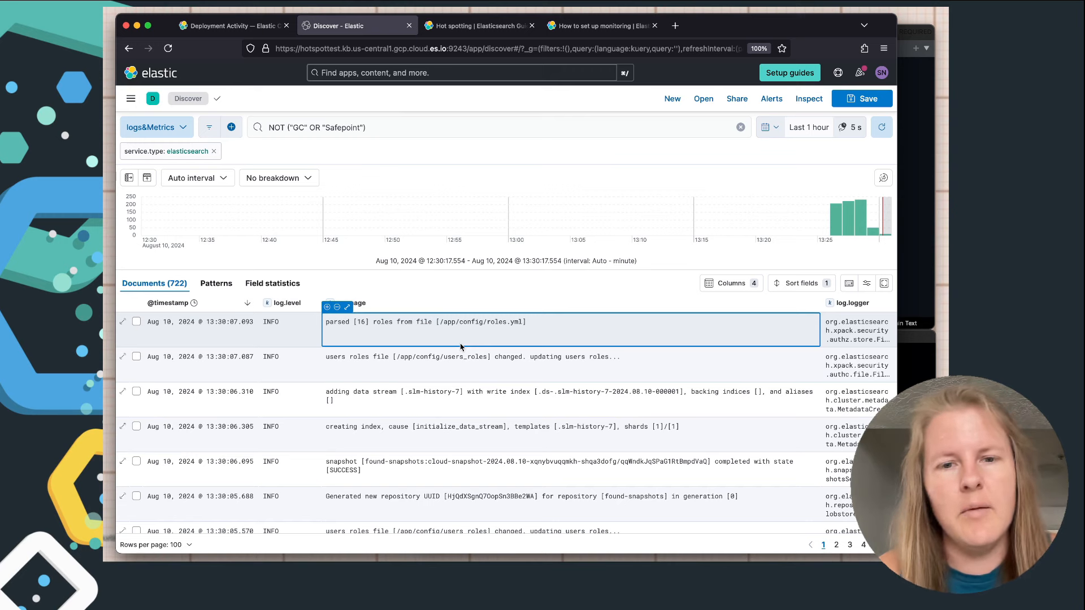
pyautogui.click(131, 98)
pyautogui.scroll(-2, 170, 430)
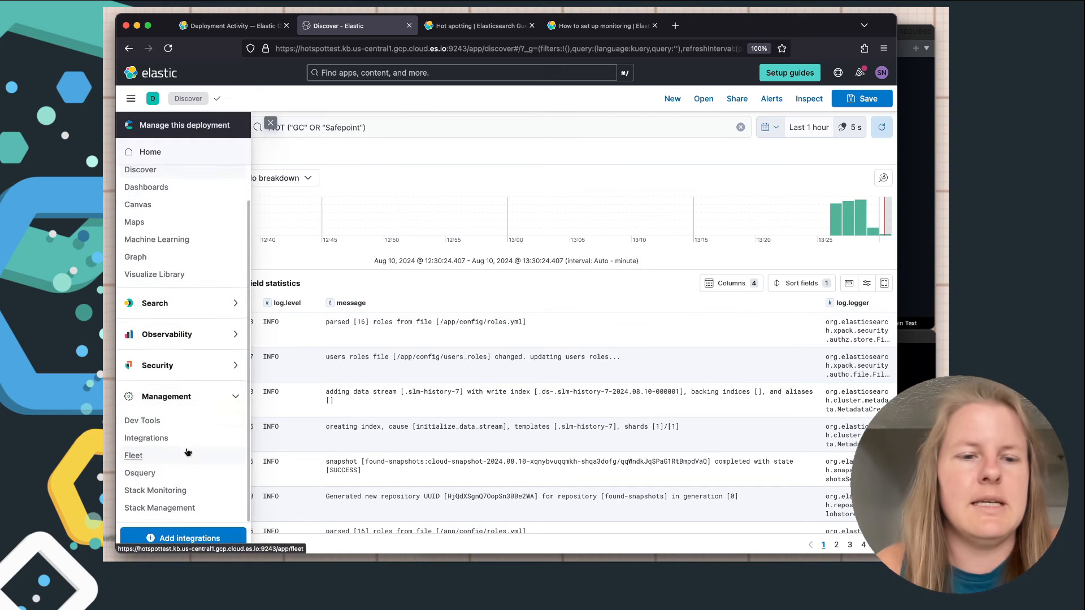
pyautogui.click(155, 494)
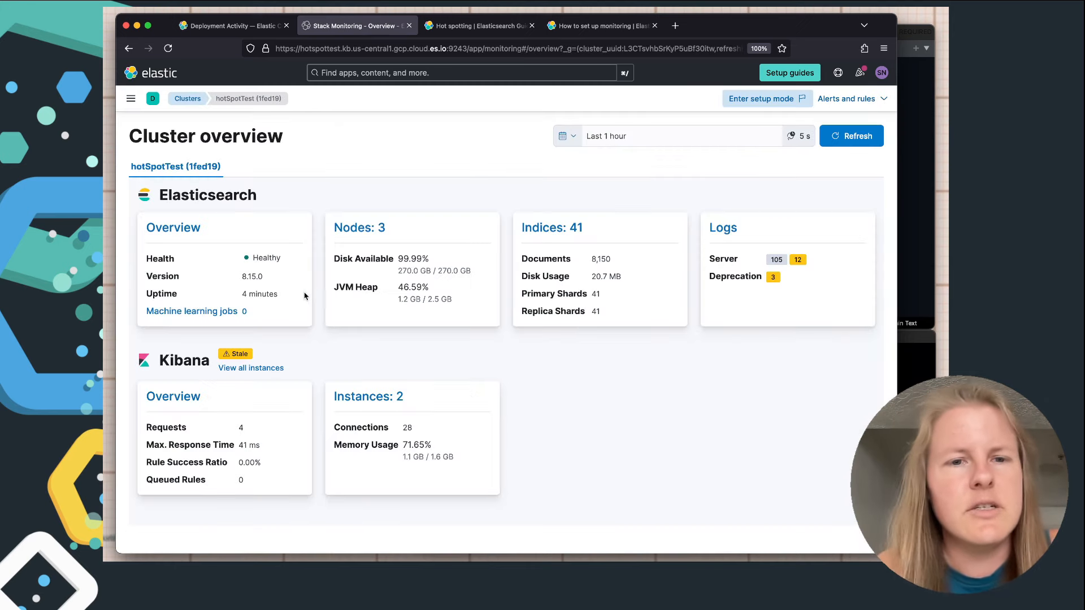
pyautogui.click(350, 233)
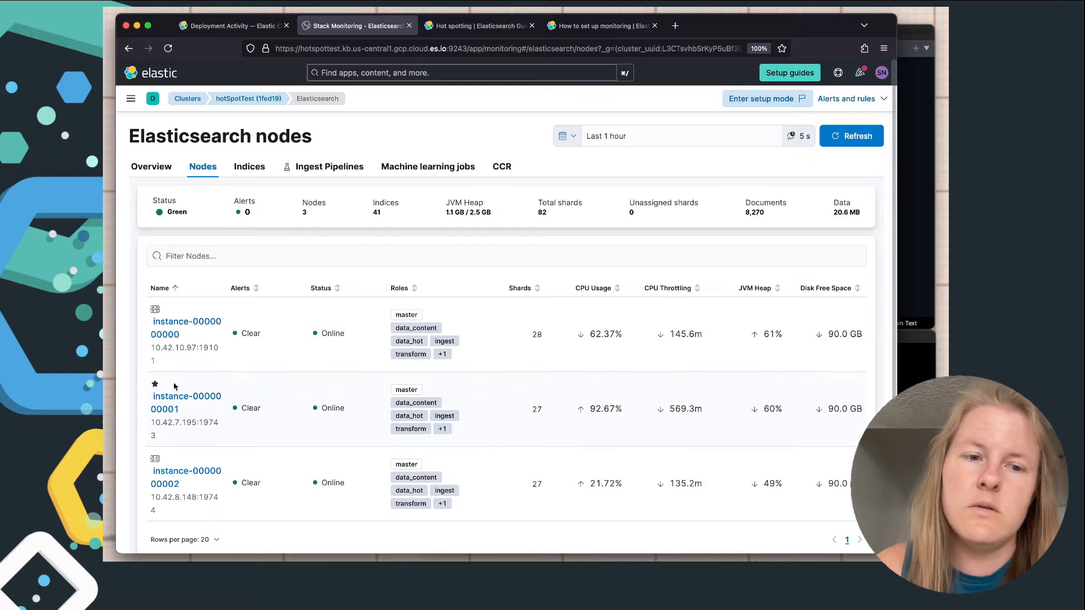
pyautogui.click(171, 401)
pyautogui.scroll(-10, 302, 478)
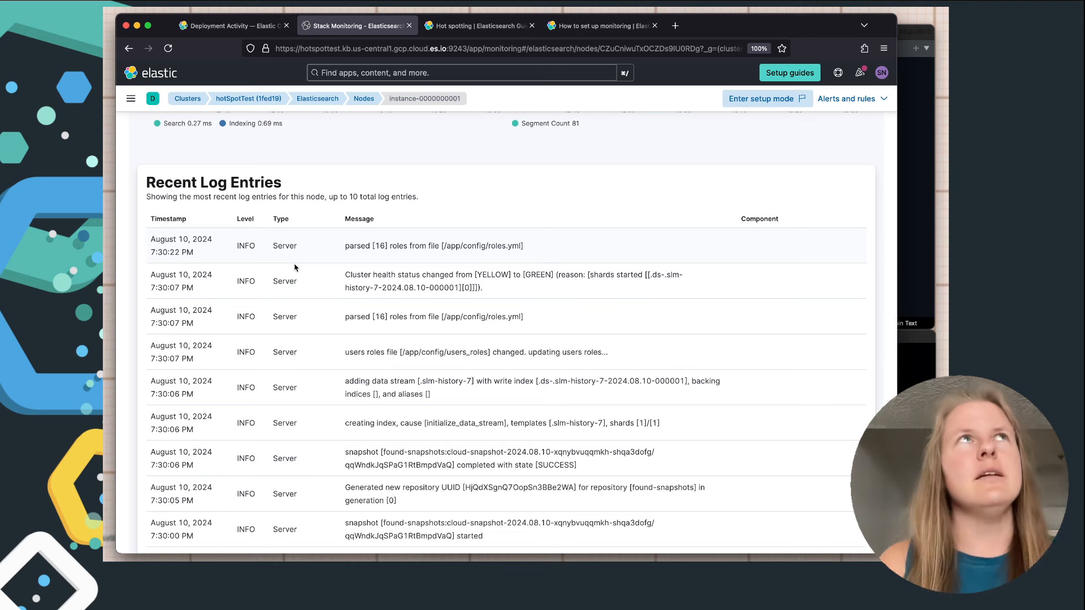
pyautogui.scroll(10, 294, 267)
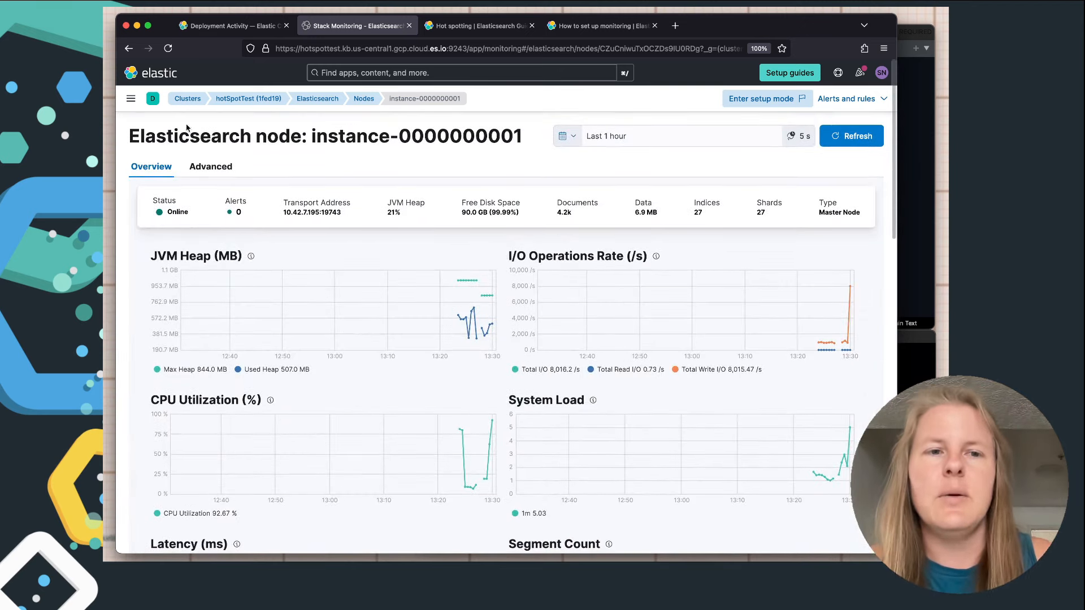
# - Go to Stack Management from the Kibana navigation menu
pyautogui.click(126, 100)
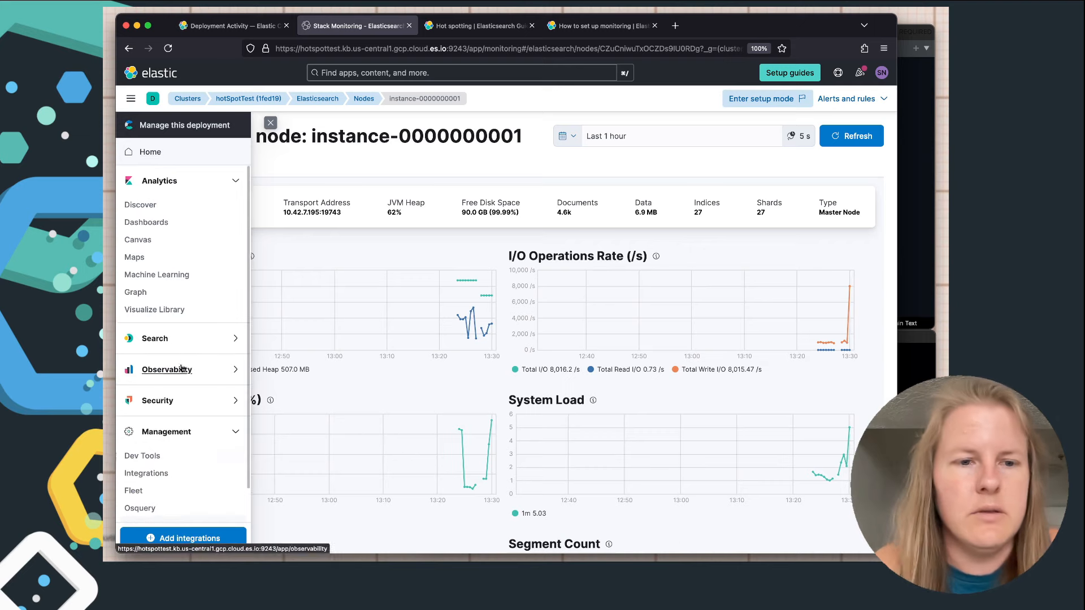
pyautogui.scroll(-1, 148, 423)
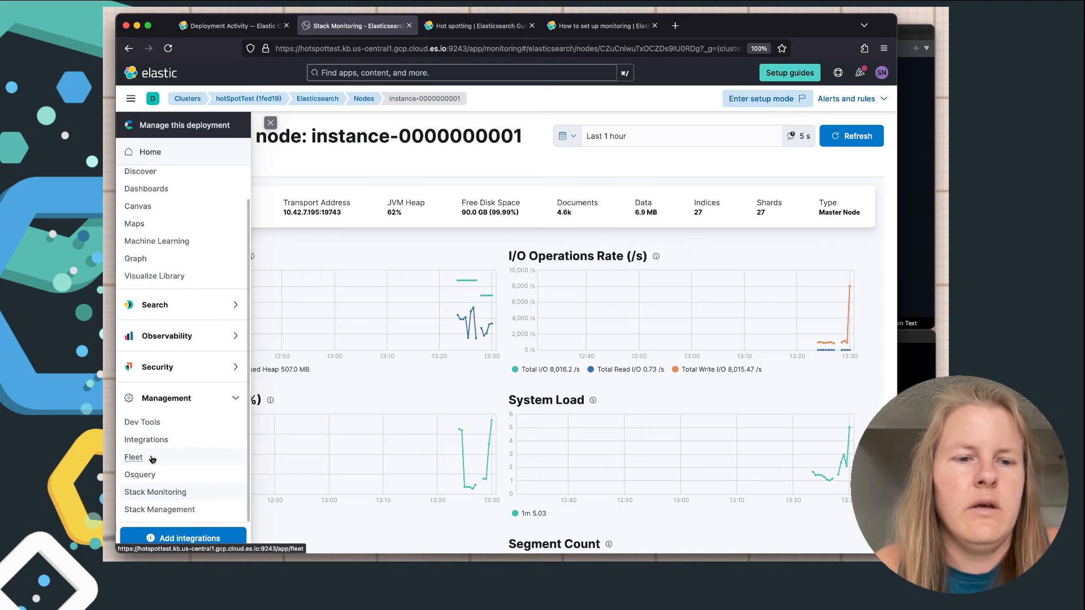
pyautogui.click(156, 510)
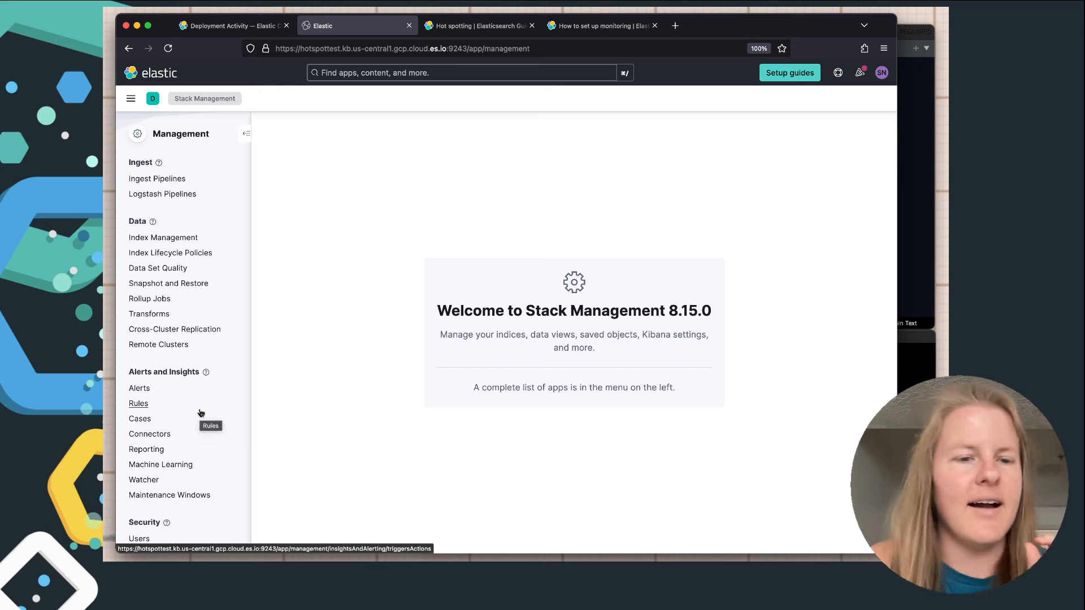
pyautogui.scroll(-1, 198, 395)
# - Inspect .monitoring-es-7-2024.08.10 and its Manage index options, then go to Dev Tools Console
pyautogui.click(195, 202)
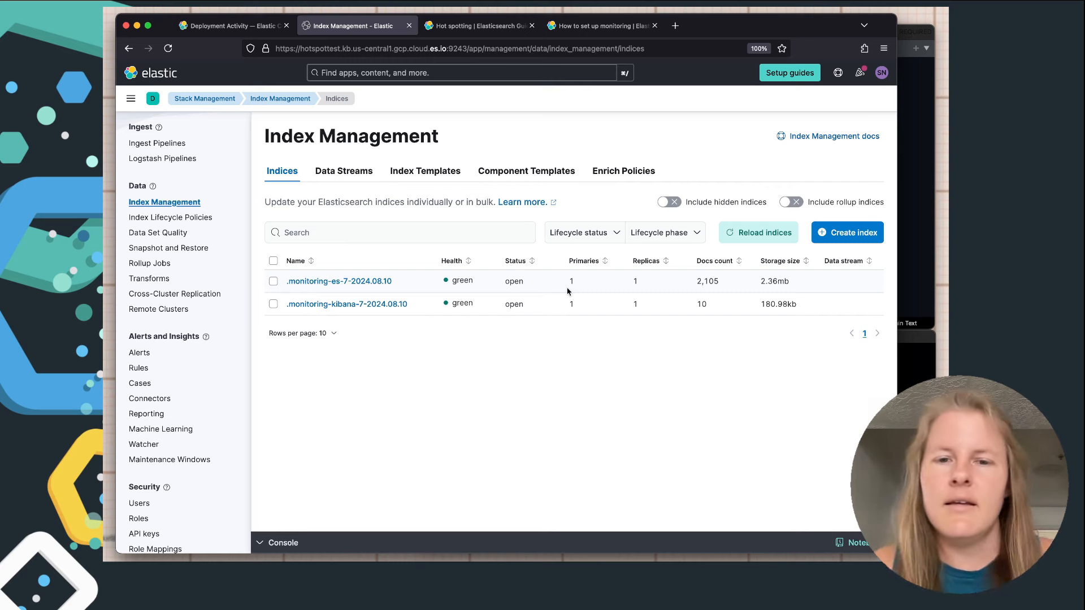
pyautogui.click(323, 281)
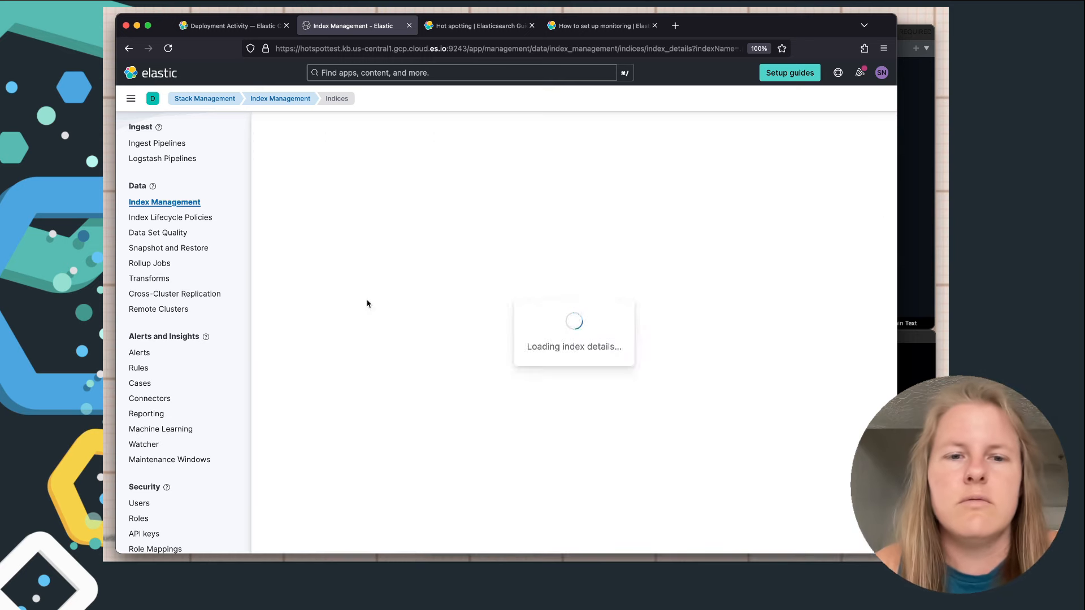
pyautogui.click(766, 179)
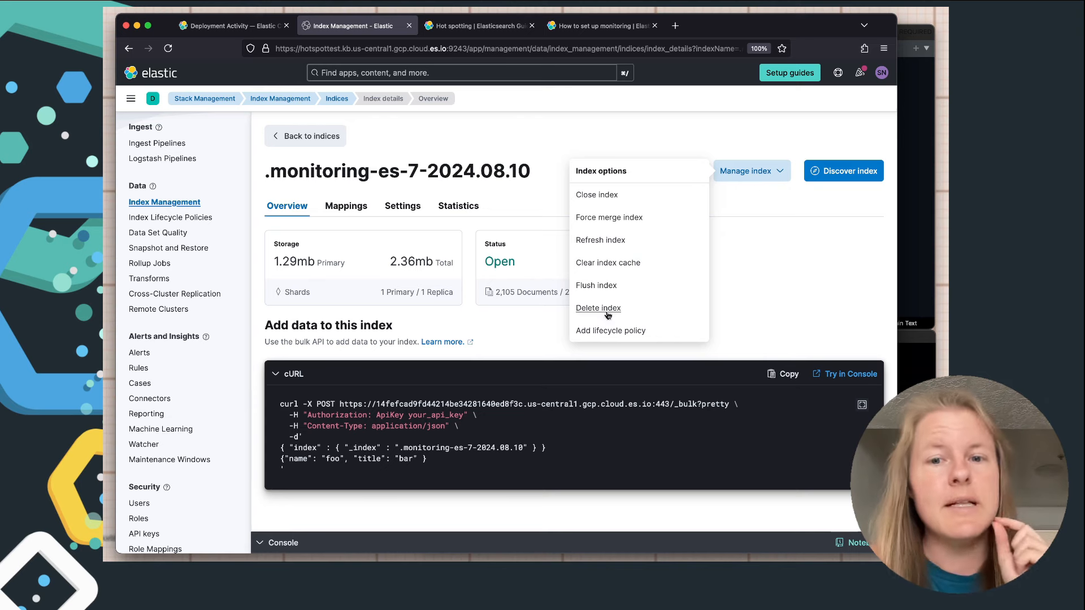
pyautogui.click(739, 286)
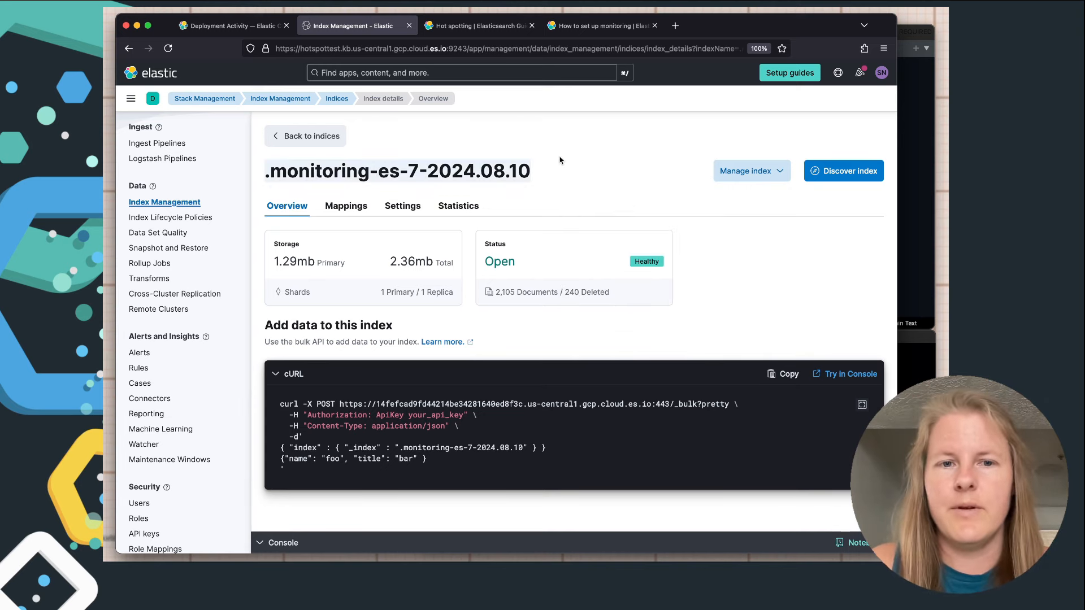
pyautogui.click(131, 101)
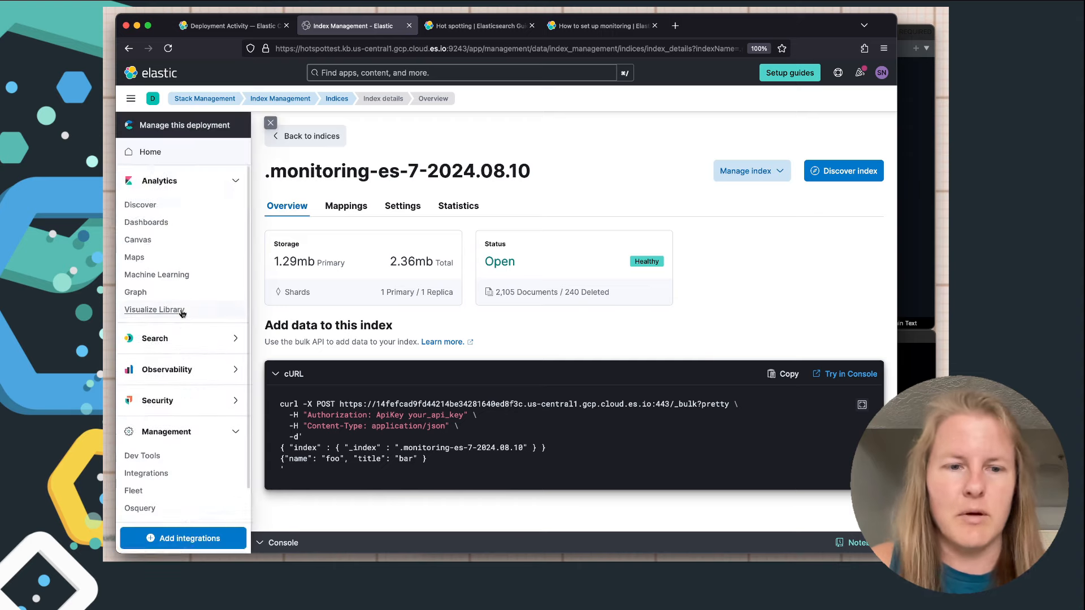
pyautogui.click(154, 400)
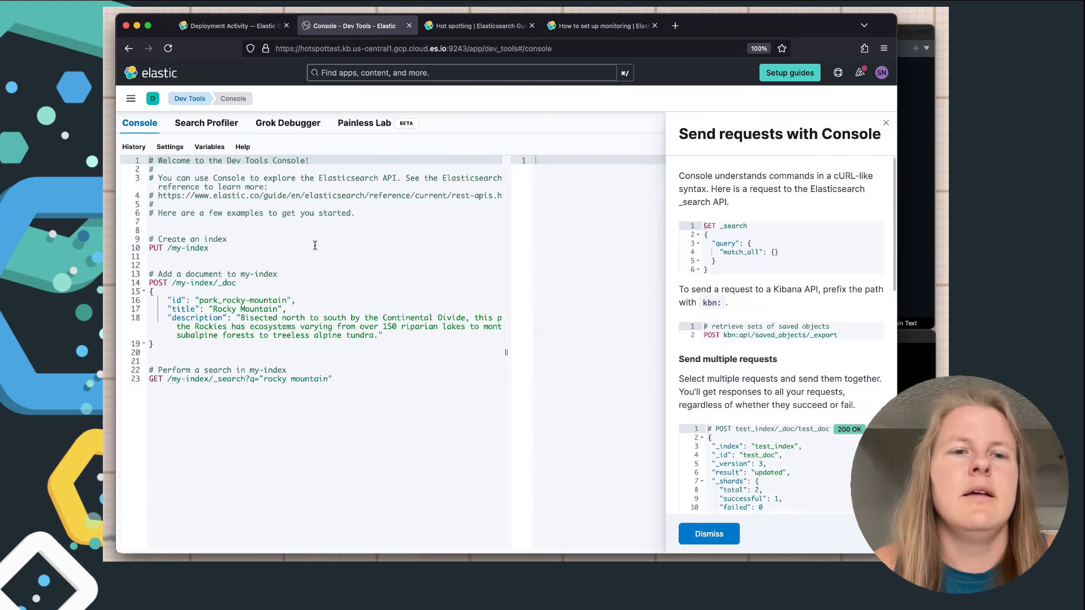
# - Replace the Console samples with GET .monitoring-es-7-2024.08.10/_ilm/explain and run it
pyautogui.click(308, 313)
pyautogui.press('super+a')
pyautogui.press('BackSpace')
pyautogui.write('GET')
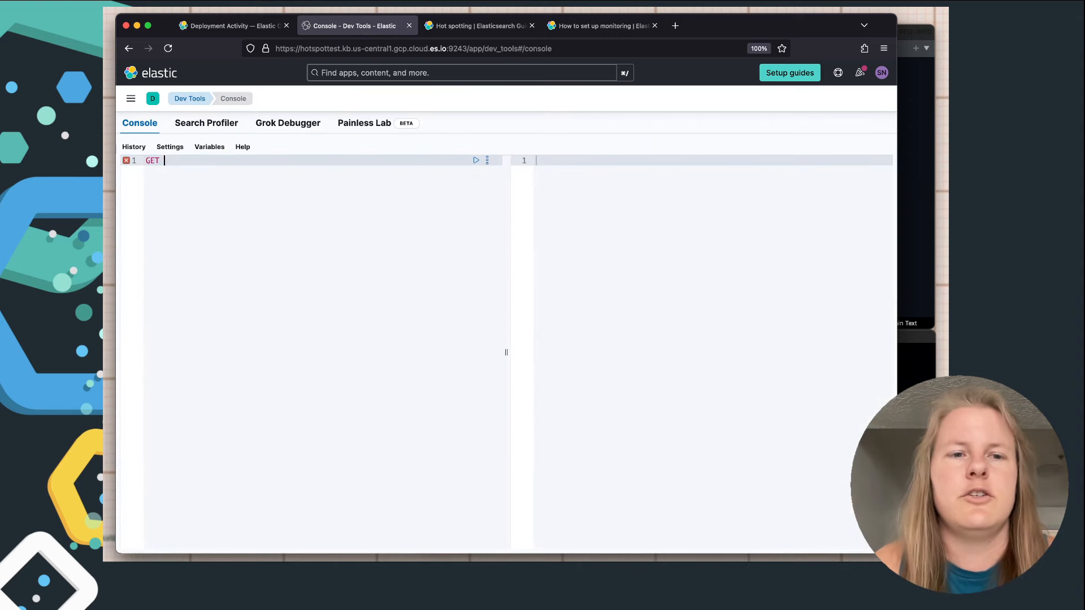
pyautogui.write('.monitoring-es-7-2024.08.10/')
pyautogui.write('_ilm/e')
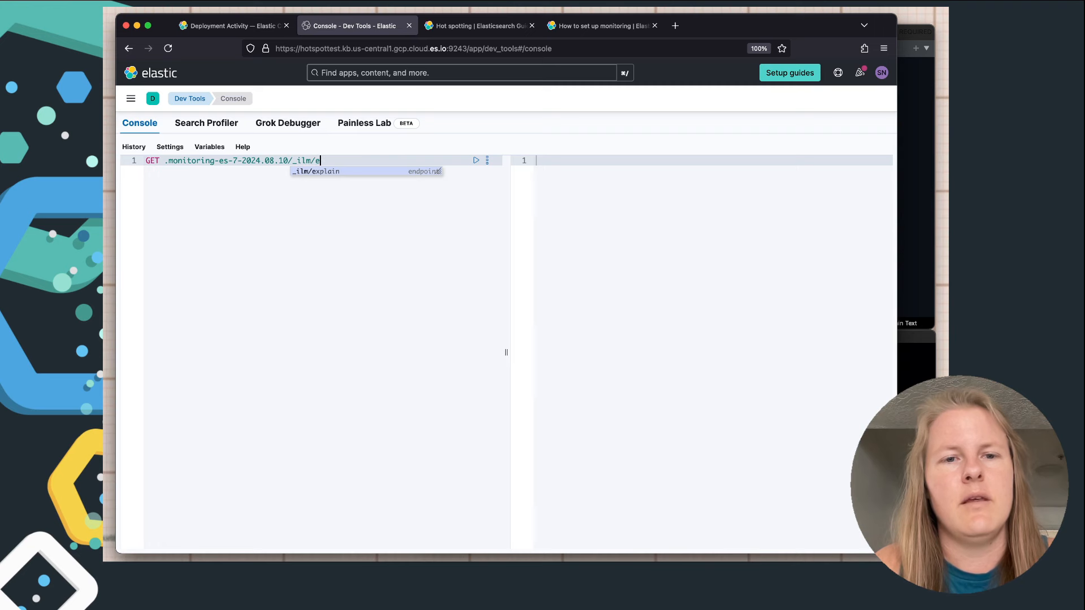
pyautogui.write('xplain')
pyautogui.press('Return')
pyautogui.press('BackSpace')
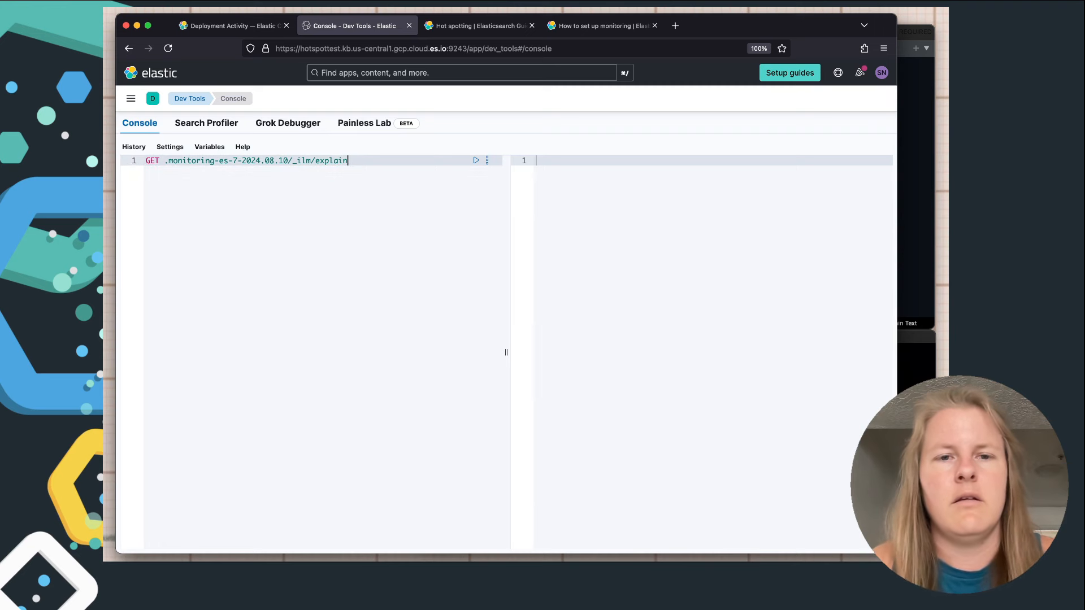
pyautogui.press('super+Return')
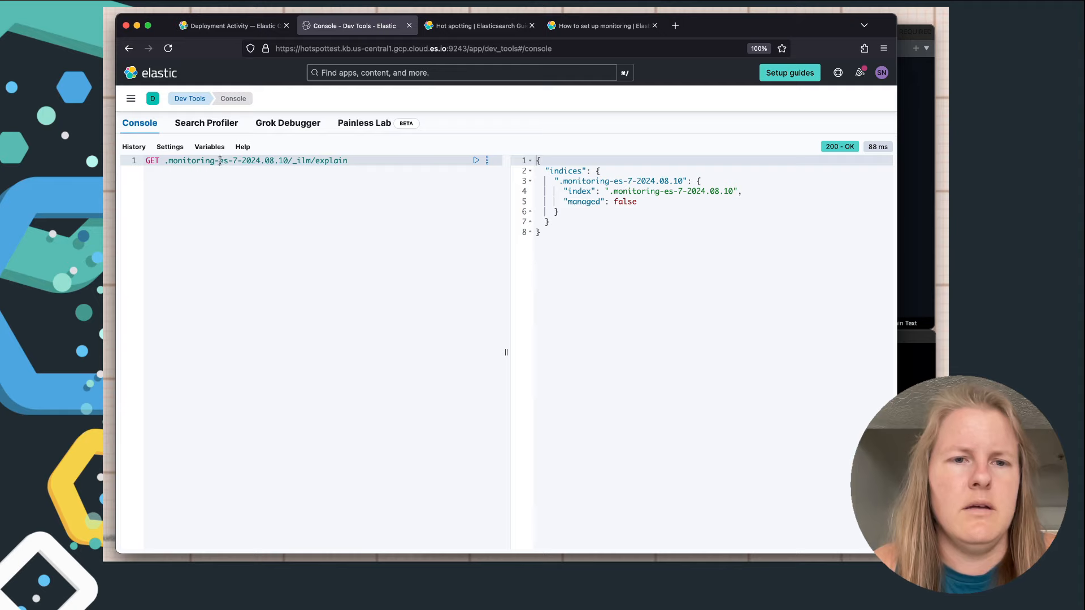
# - Run GET .monitoring-*/_ilm/explain, showing es-8-mb still under .monitoring-8-ilm-policy
pyautogui.moveTo(290, 162); pyautogui.dragTo(221, 162)
pyautogui.press('BackSpace')
pyautogui.write('*')
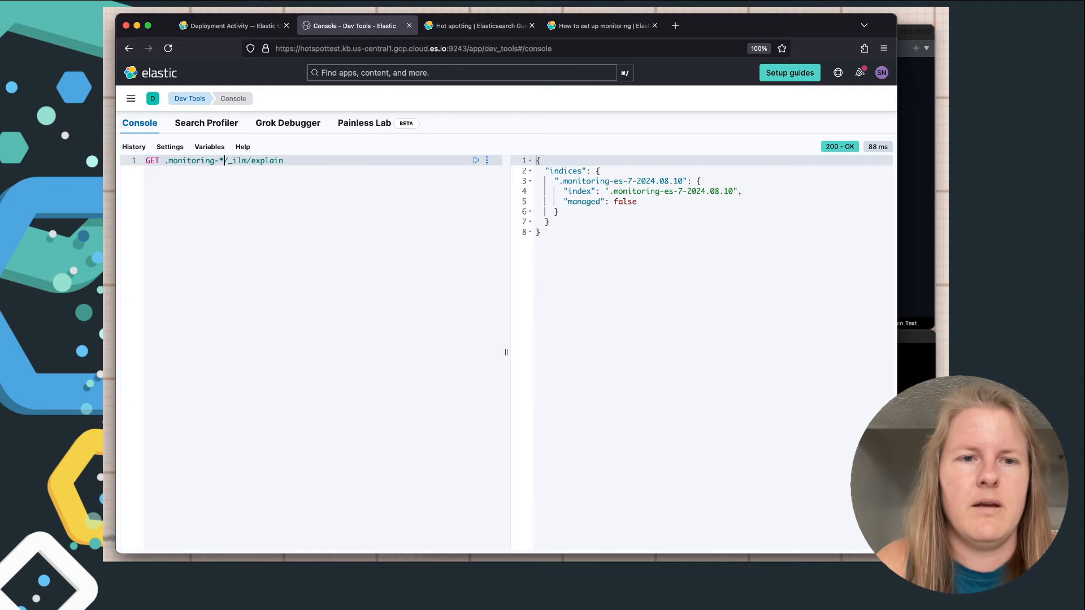
pyautogui.press('super+Return')
pyautogui.scroll(-5, 592, 339)
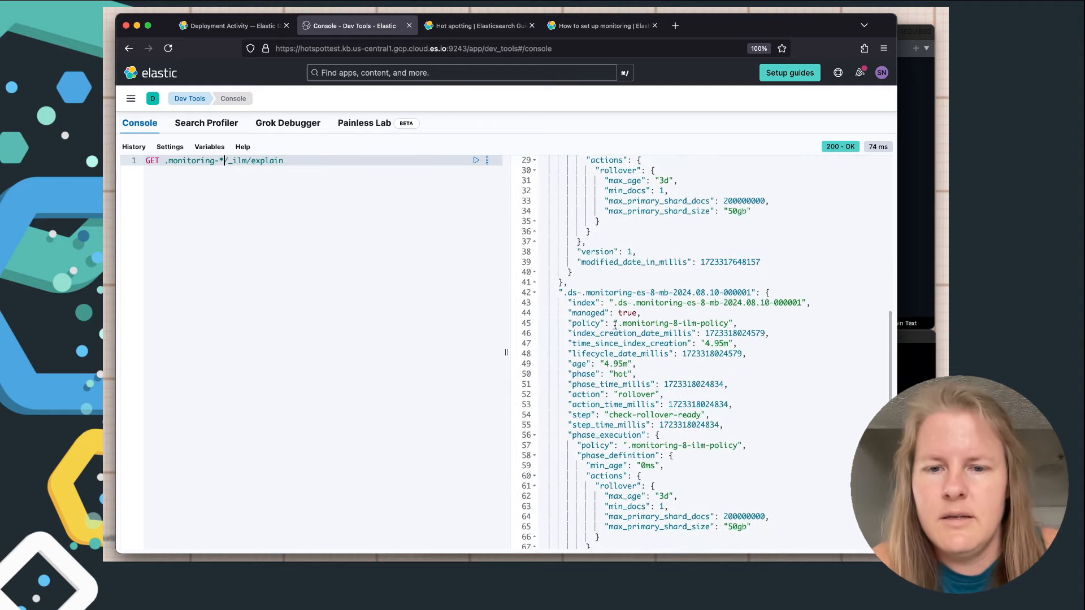
pyautogui.scroll(-3, 592, 339)
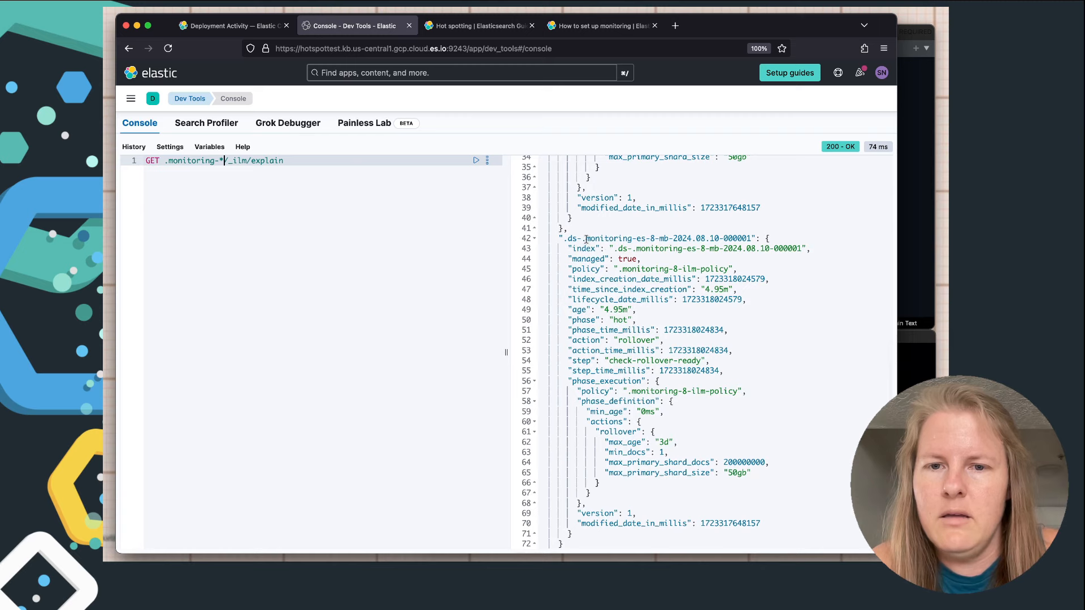
pyautogui.scroll(10, 586, 239)
pyautogui.scroll(-6, 602, 328)
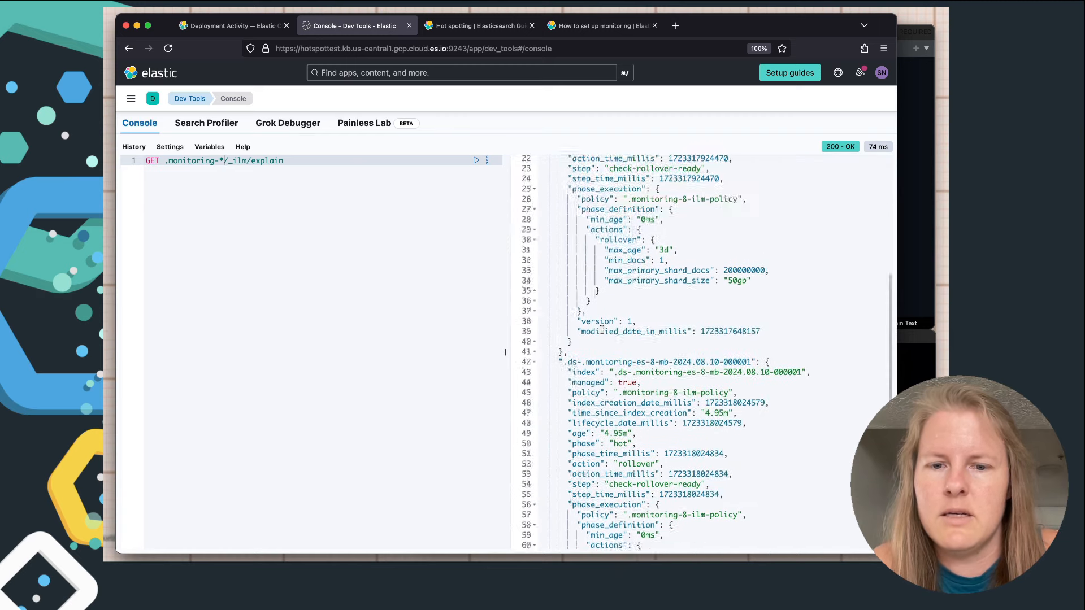
pyautogui.scroll(-3, 601, 328)
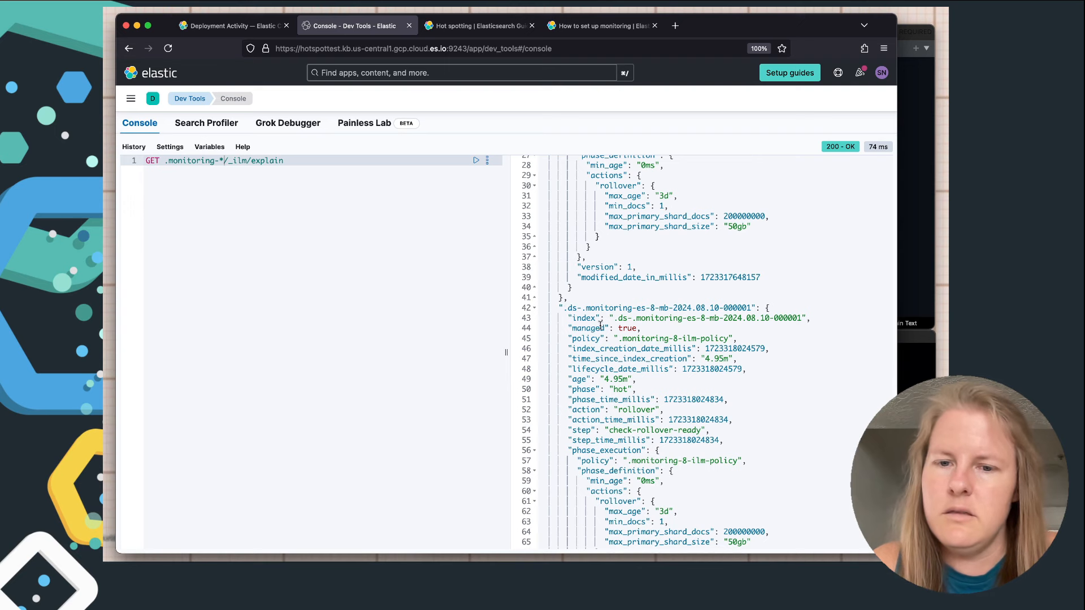
pyautogui.scroll(-5, 600, 326)
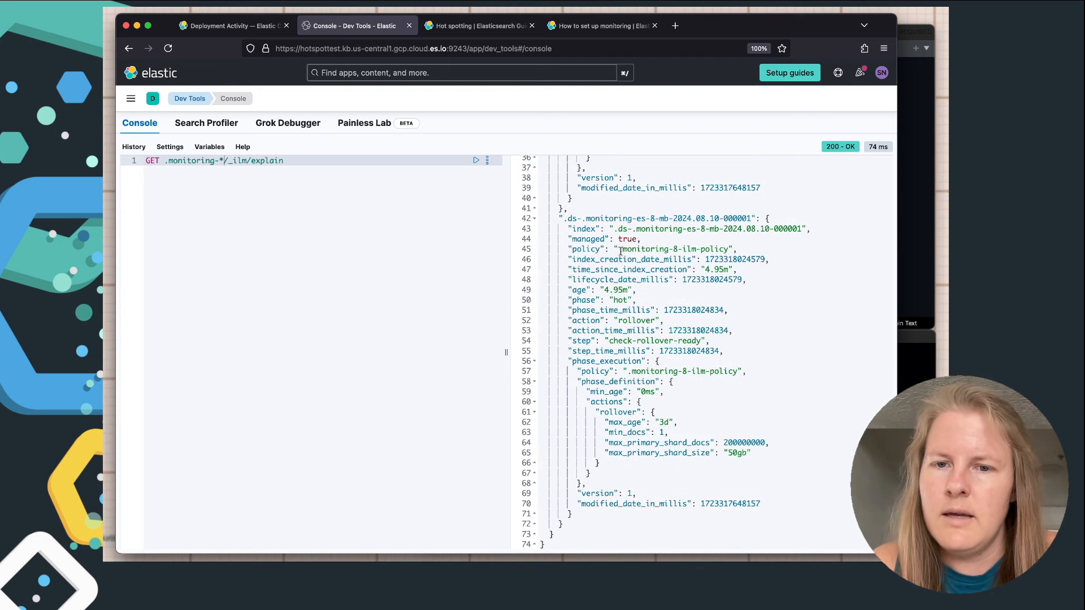
pyautogui.click(619, 249)
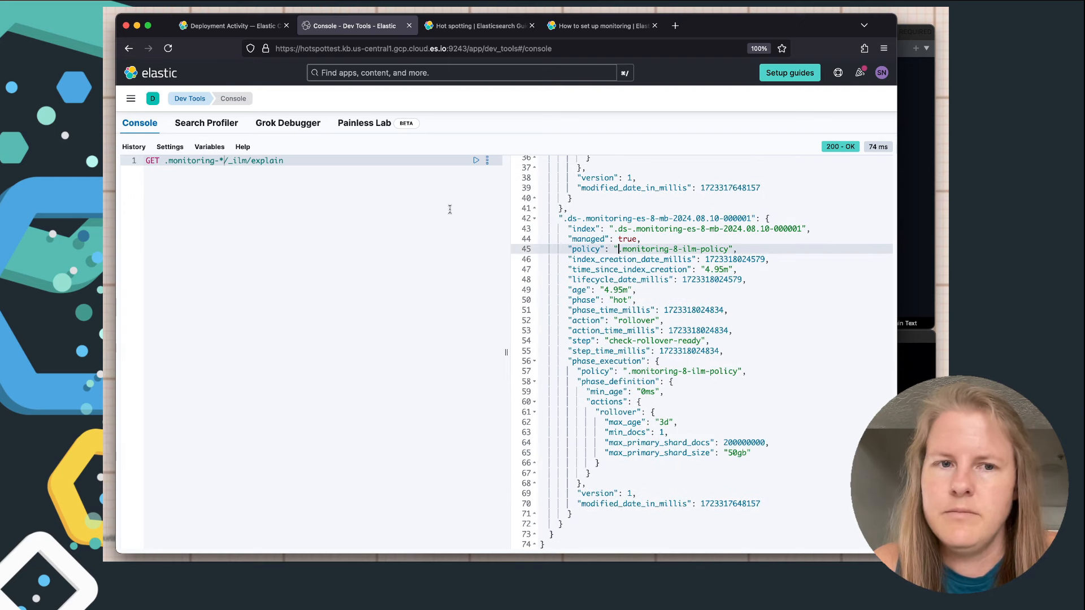
pyautogui.hotkey('ctrl', 't')
# - Search 'remove ilm policy' and find POST <target>/_ilm/remove in the Remove policy from index API docs
pyautogui.write('remove ')
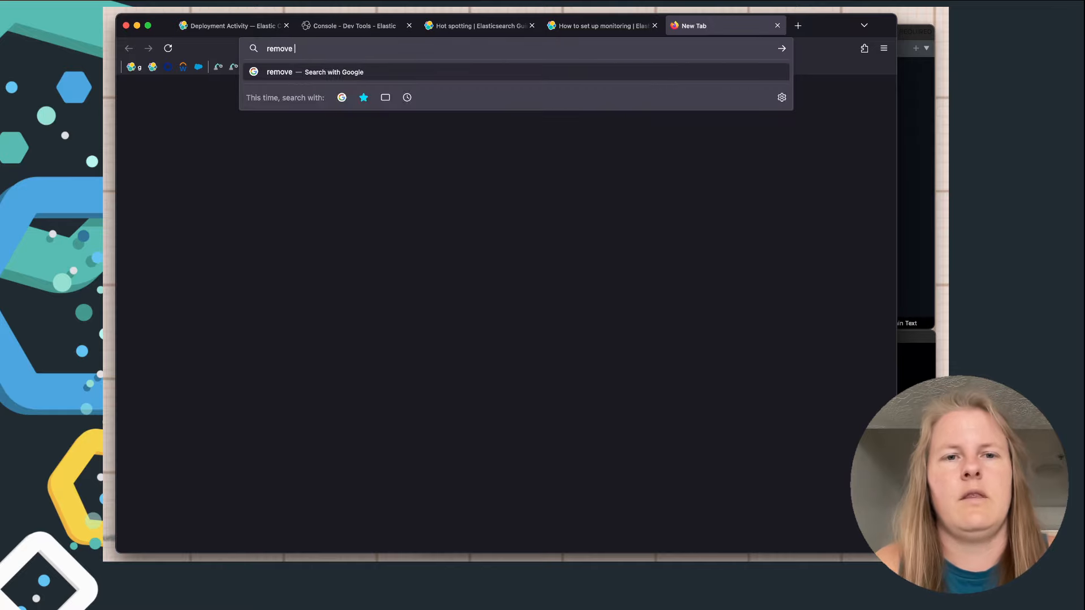
pyautogui.write('ilm policy')
pyautogui.press('Return')
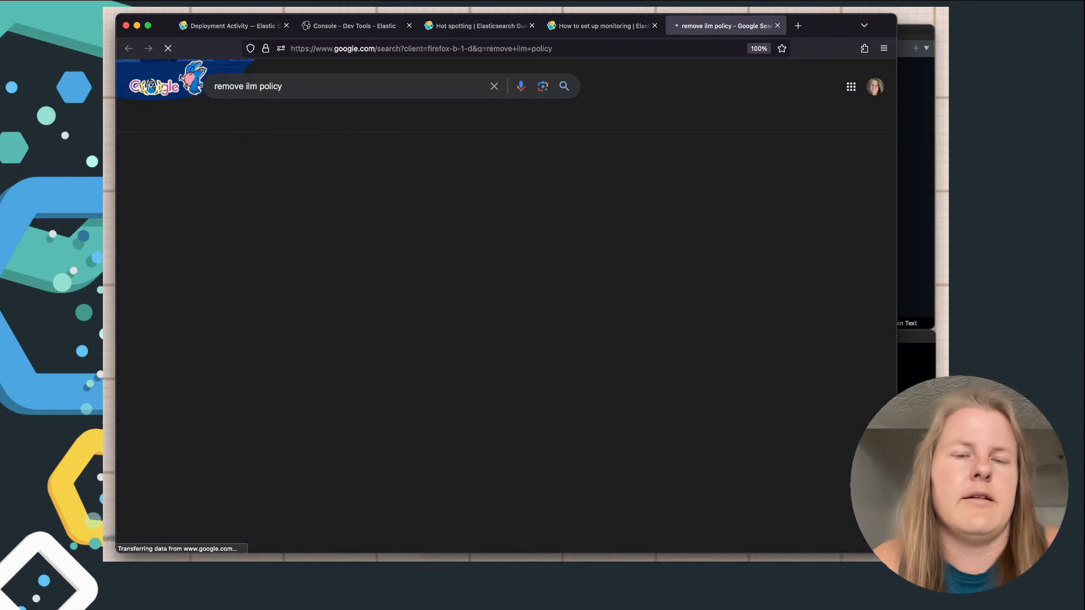
pyautogui.click(277, 210)
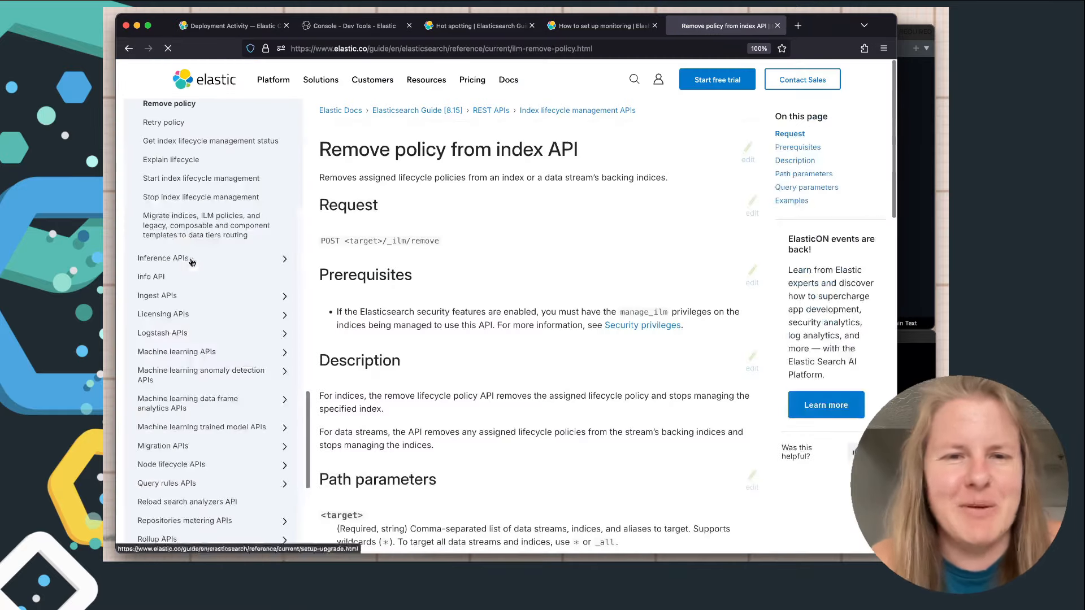
pyautogui.moveTo(390, 243); pyautogui.dragTo(439, 242)
# - Send POST .monitoring-*/_ilm/remove in the Dev Tools Console
pyautogui.click(354, 26)
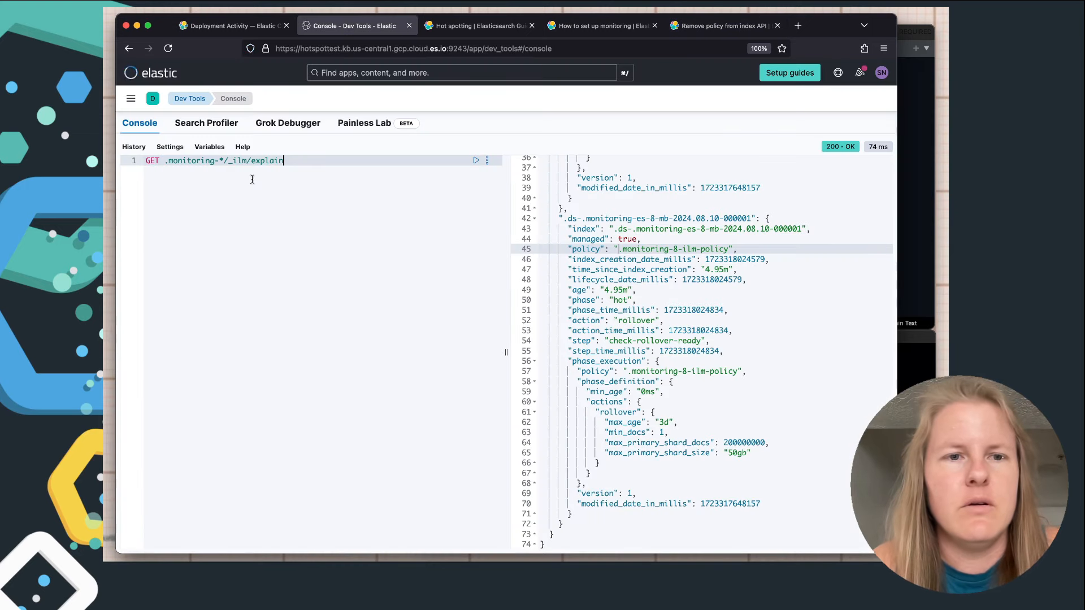
pyautogui.doubleClick(266, 160)
pyautogui.write('remove')
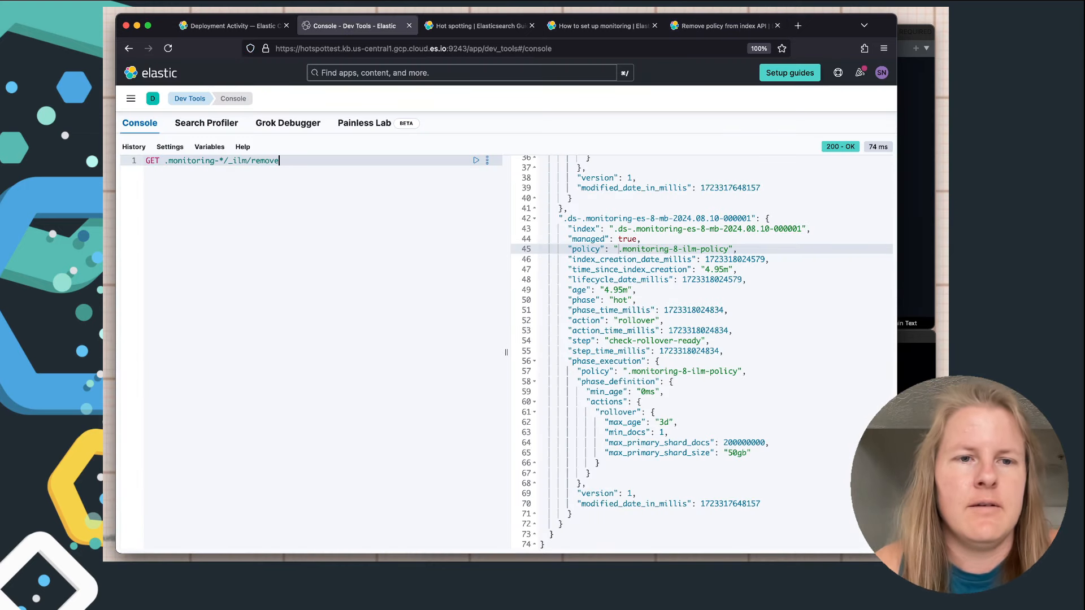
pyautogui.doubleClick(152, 160)
pyautogui.write('POST')
pyautogui.press('super+Return')
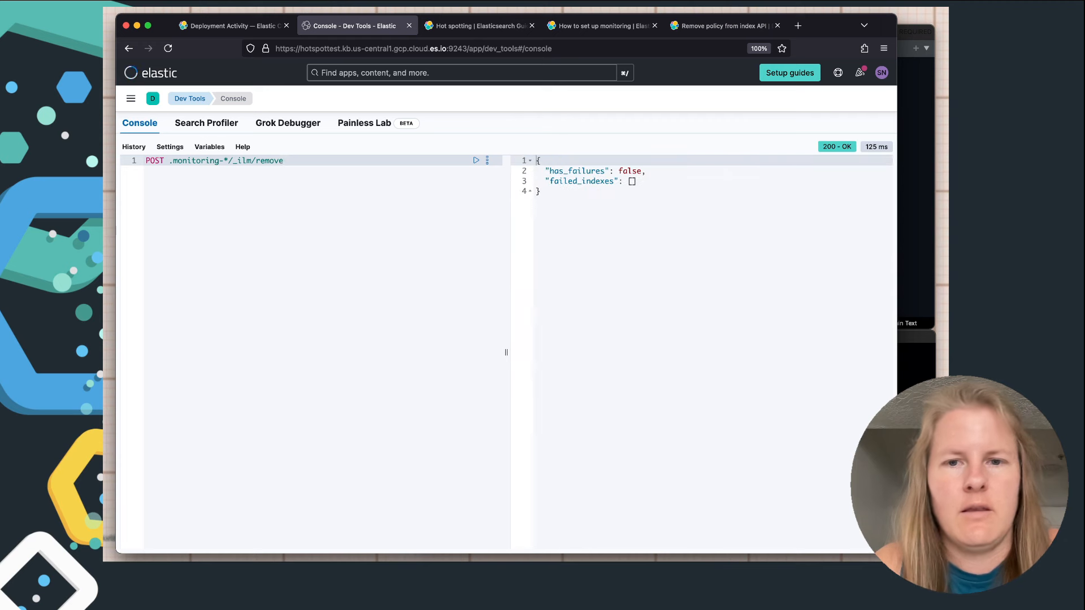
# - Rerun GET .monitoring-*/_ilm/explain, still showing .monitoring-8-ilm-policy, and recheck the remove API docs
pyautogui.hotkey('alt', 'BackSpace')
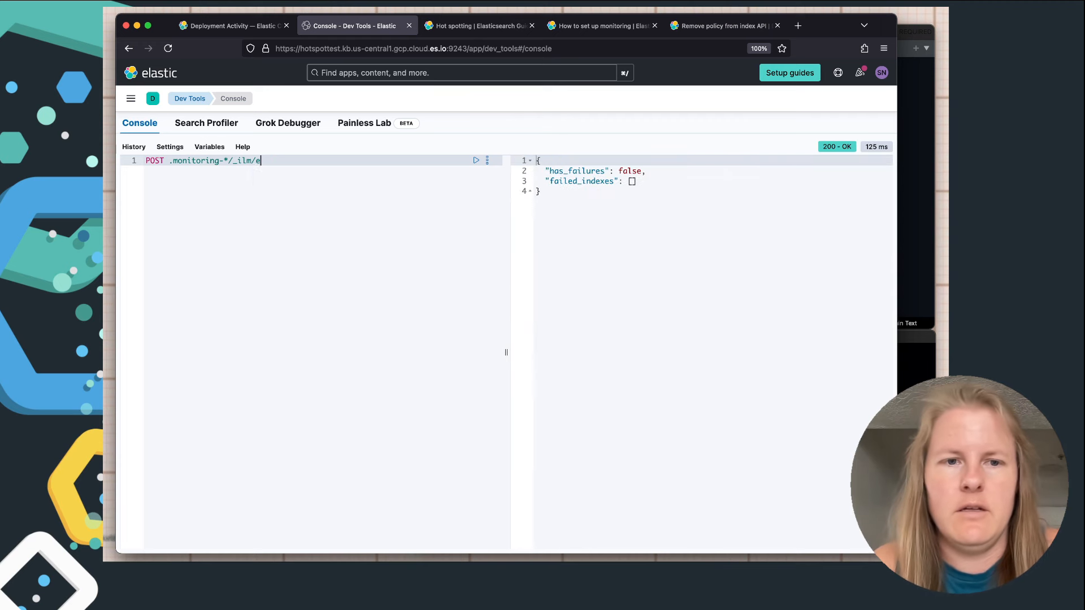
pyautogui.write('explain')
pyautogui.doubleClick(152, 161)
pyautogui.write('GET')
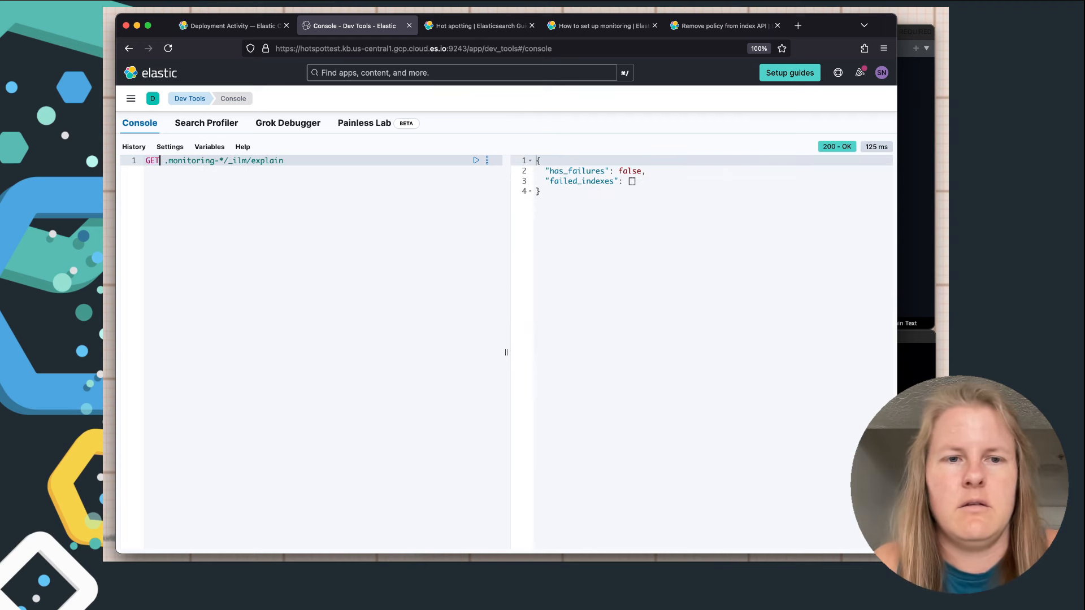
pyautogui.press('super+Return')
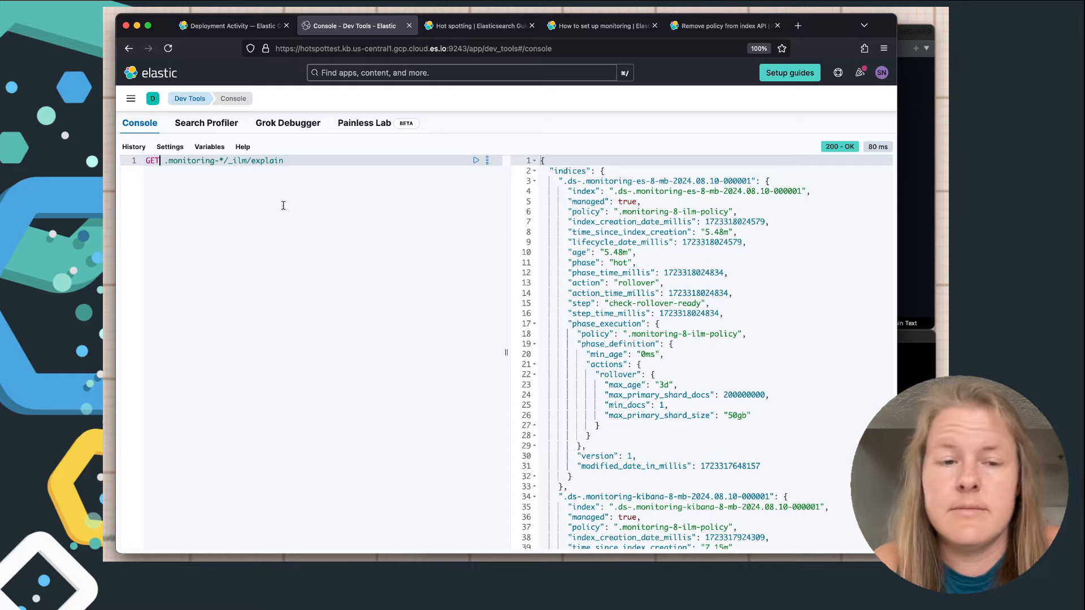
pyautogui.click(730, 29)
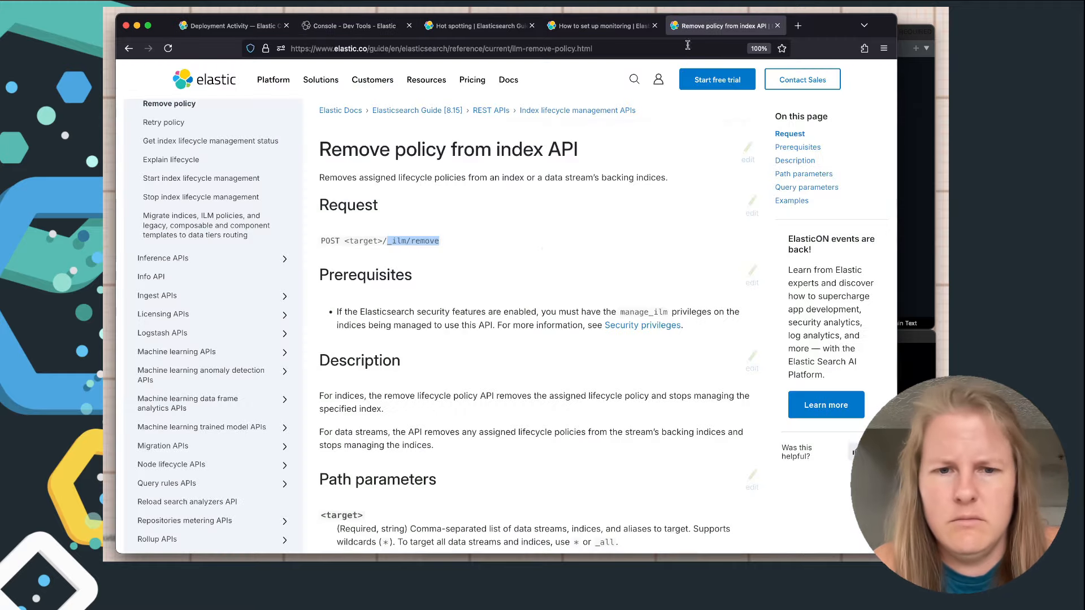
pyautogui.scroll(-8, 520, 356)
pyautogui.scroll(-3, 520, 358)
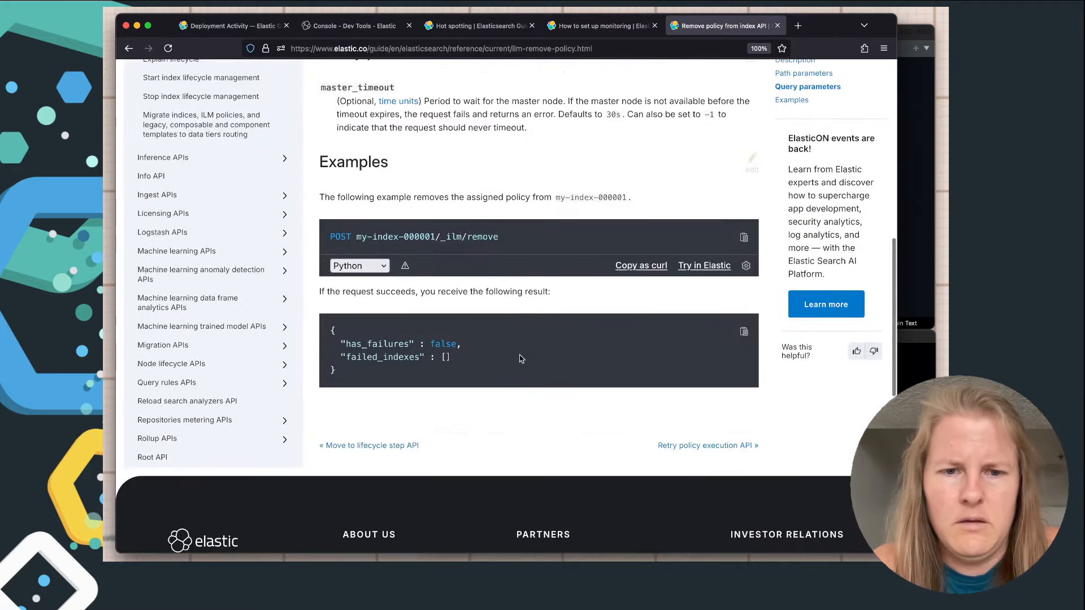
pyautogui.scroll(7, 512, 327)
pyautogui.scroll(4, 510, 312)
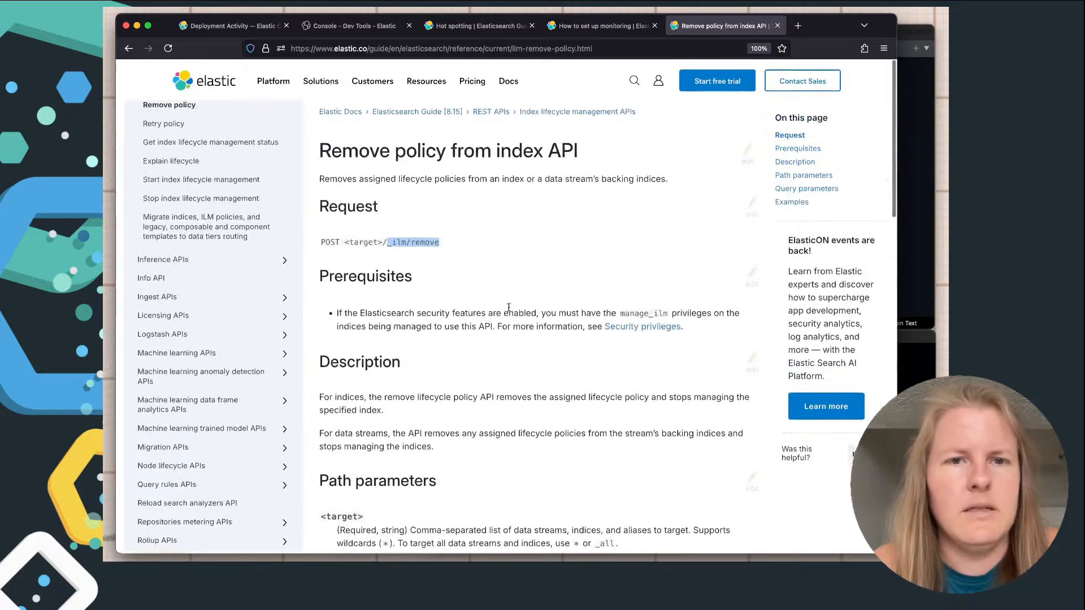
pyautogui.hotkey('ctrl', 'Tab')
pyautogui.hotkey('ctrl', 'Tab')
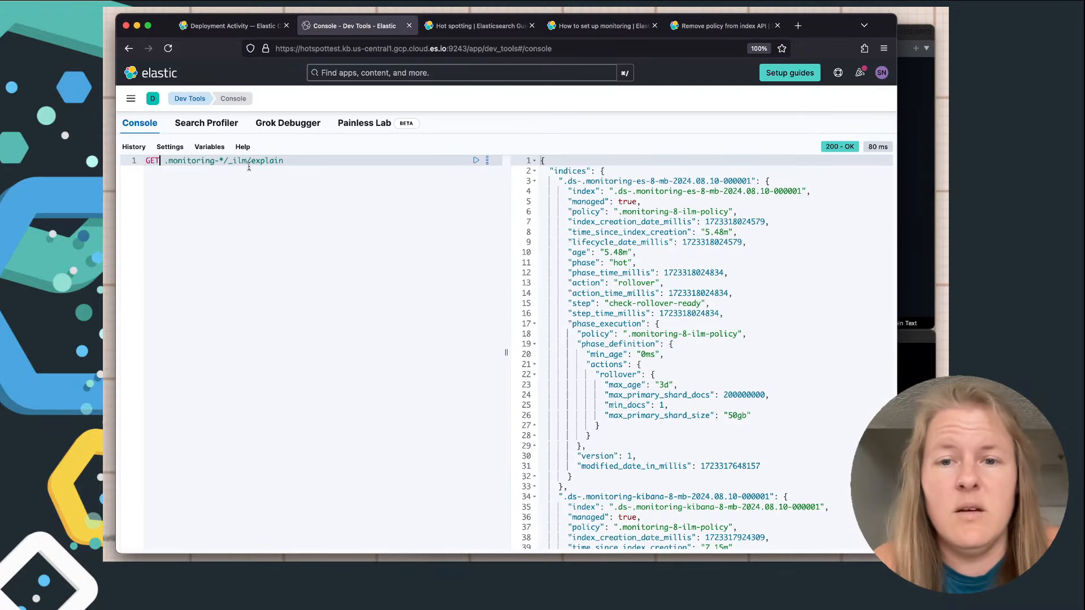
# - Copy .ds-.monitoring-es-8-mb-2024.08.10-000001 from the response onto line 3 of the editor
pyautogui.click(563, 181)
pyautogui.keyDown('shift'); pyautogui.click(753, 181); pyautogui.keyUp('shift')
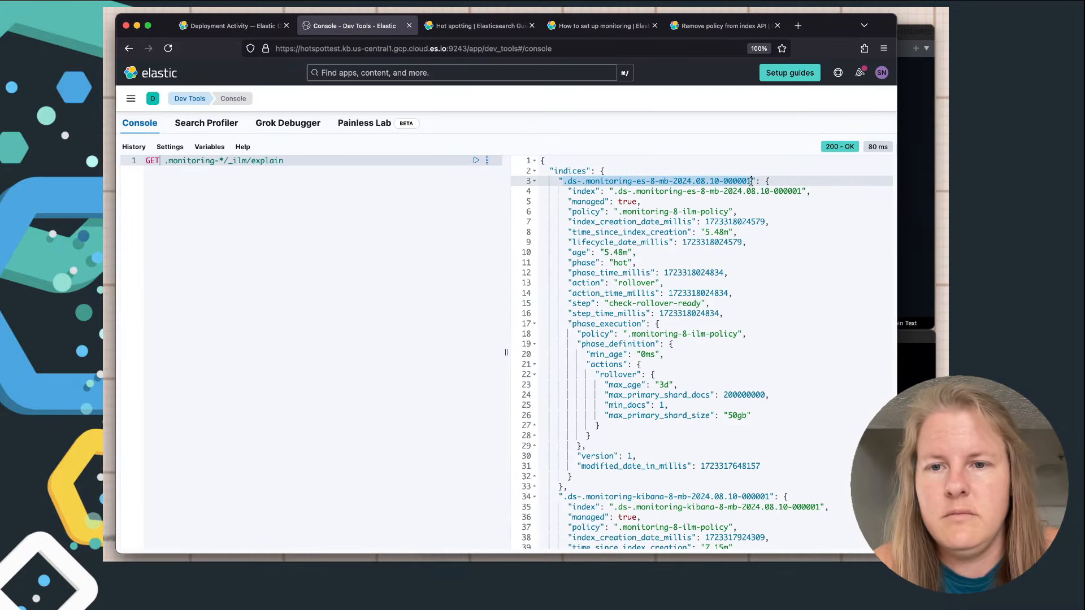
pyautogui.press('super+c')
pyautogui.click(293, 254)
pyautogui.press('Return')
pyautogui.press('Return')
pyautogui.press('super+v')
pyautogui.scroll(-5, 696, 254)
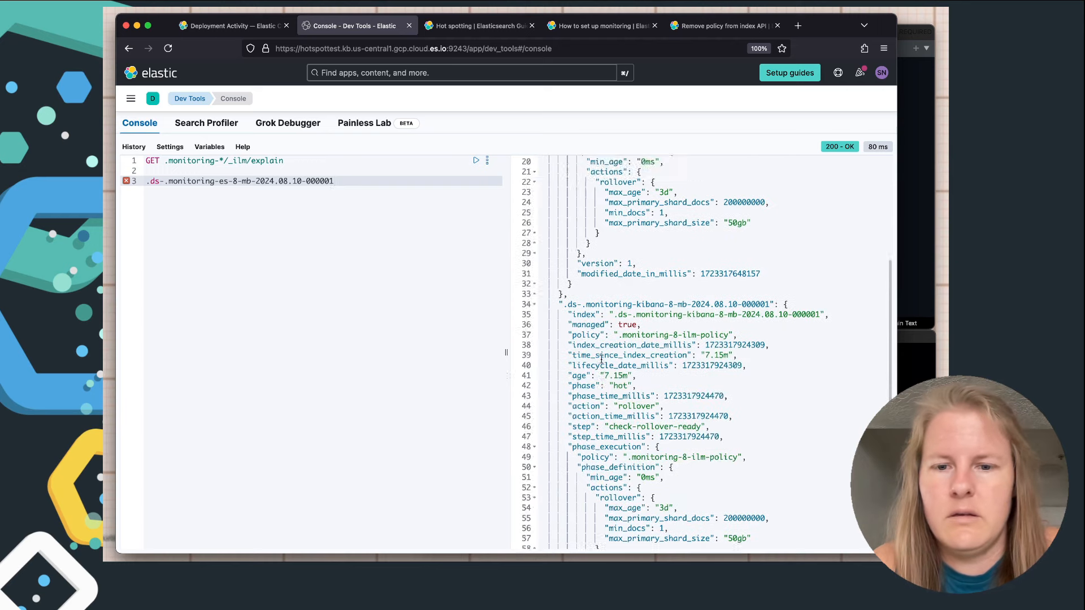
# - Copy .ds-.monitoring-kibana-8-mb-2024.08.10-000001 onto line 4 of the editor
pyautogui.click(564, 271)
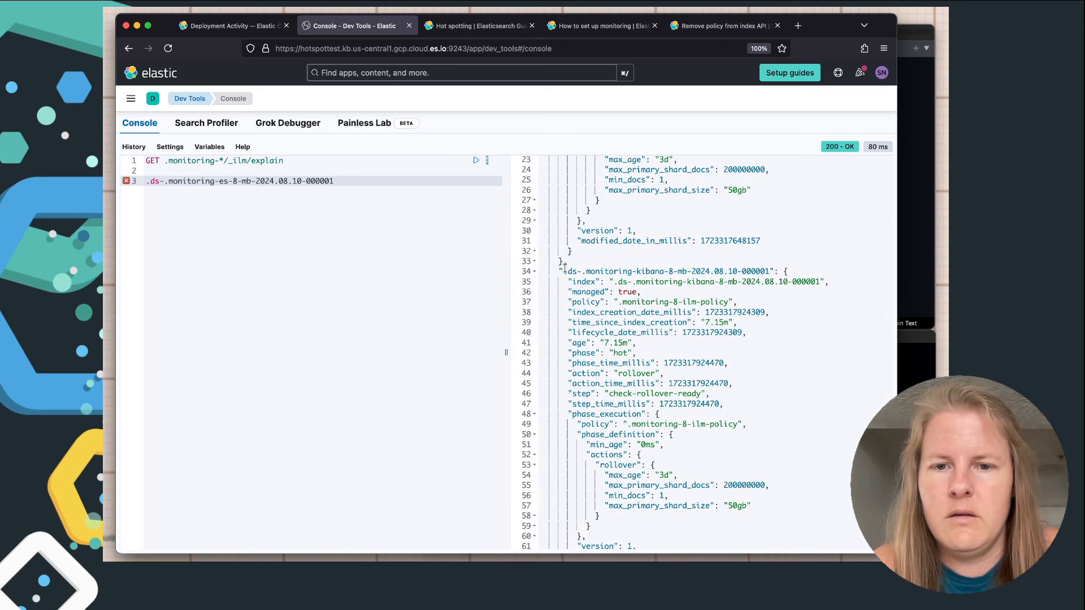
pyautogui.keyDown('shift'); pyautogui.click(771, 271); pyautogui.keyUp('shift')
pyautogui.press('super+c')
pyautogui.click(304, 317)
pyautogui.press('Return')
pyautogui.press('super+v')
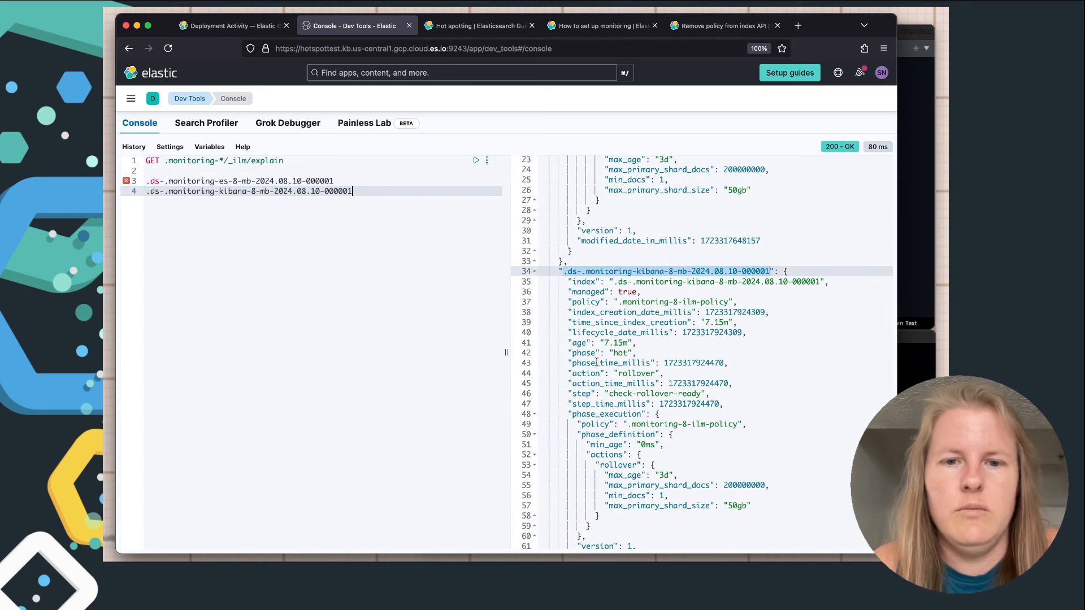
pyautogui.click(599, 362)
pyautogui.scroll(-5, 596, 367)
pyautogui.scroll(12, 593, 443)
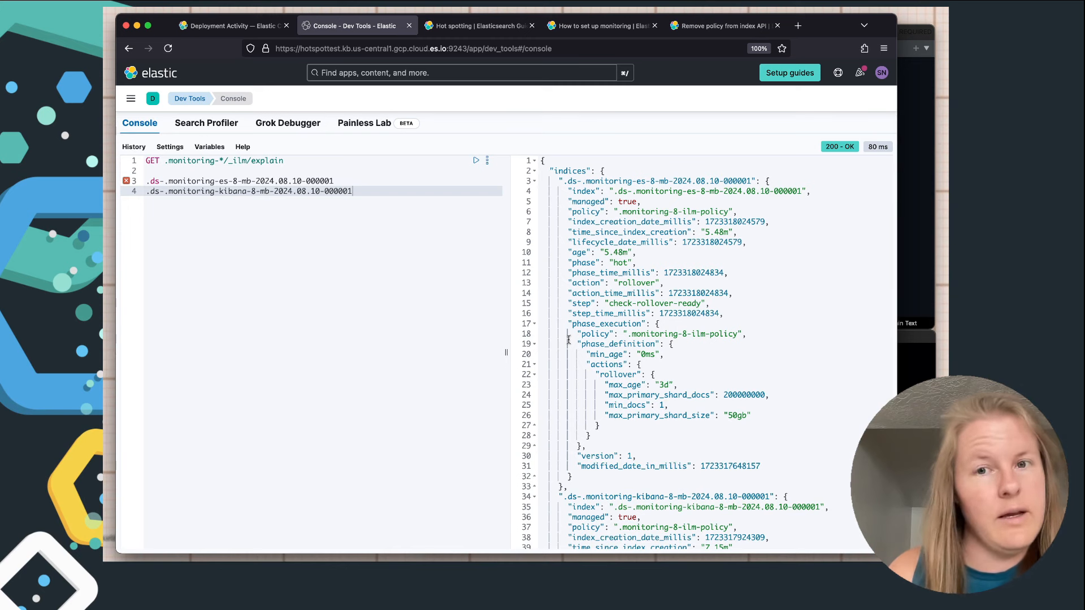
# - Rewrite line 1 as POST .ds-.monitoring-es-8-mb-2024.08.10-000001/_ilm/remove and run it
pyautogui.click(368, 180)
pyautogui.hotkey('shift', 'Home')
pyautogui.press('BackSpace')
pyautogui.press('Up')
pyautogui.press('Up')
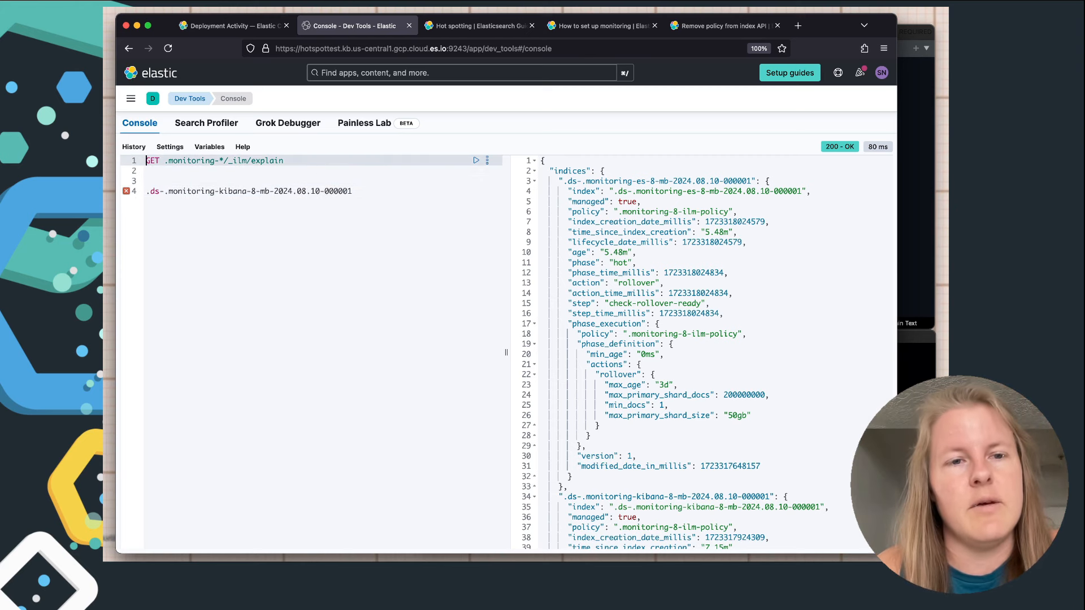
pyautogui.hotkey('shift', 'alt', 'Left')
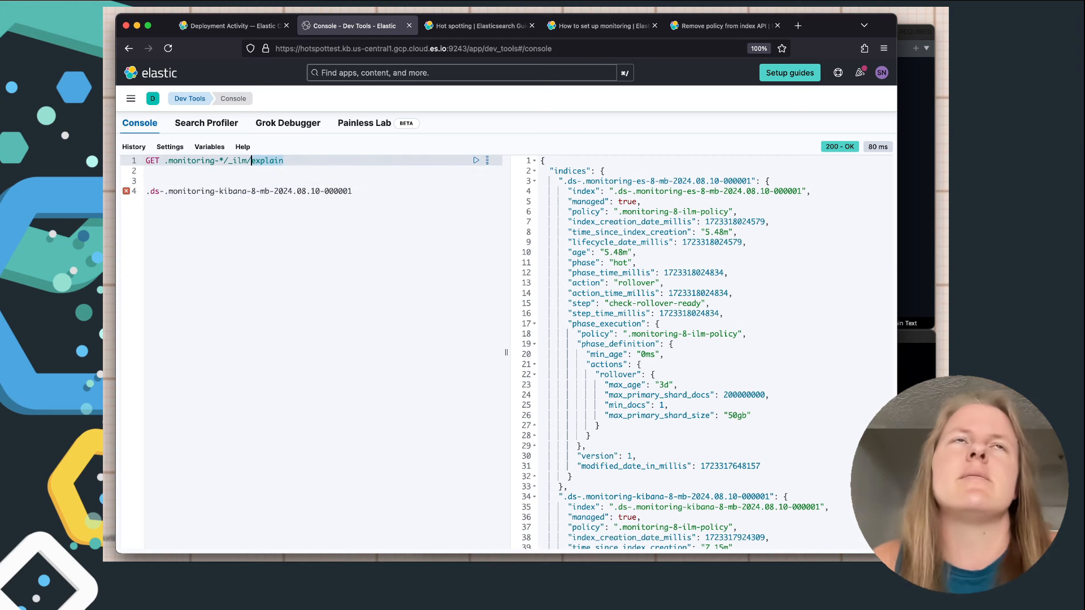
pyautogui.write('remove')
pyautogui.press('super+Left')
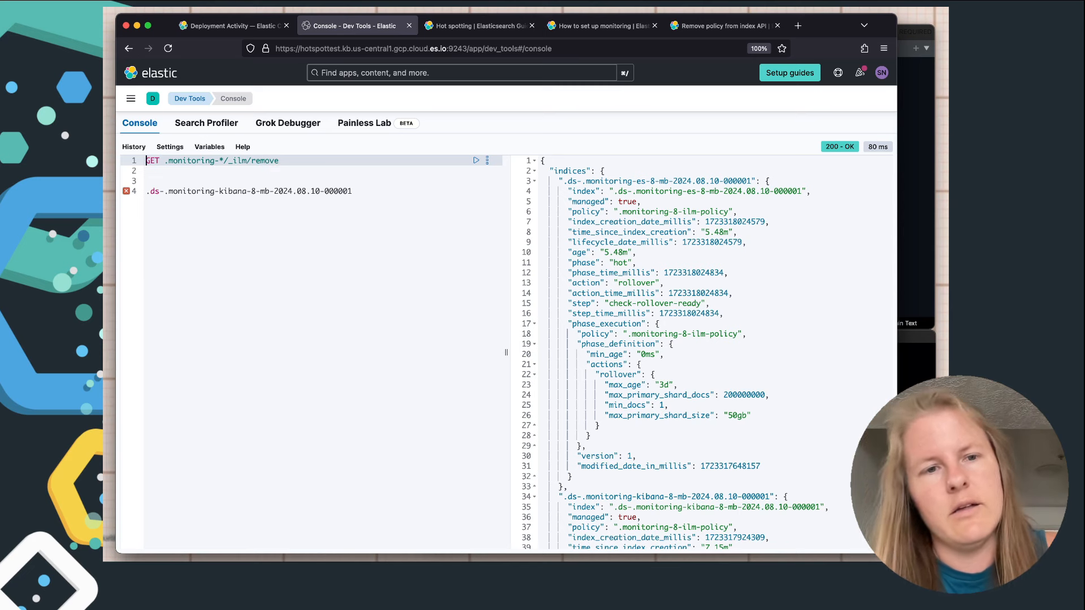
pyautogui.hotkey('alt', 'Right')
pyautogui.hotkey('alt', 'Right')
pyautogui.hotkey('alt', 'Right')
pyautogui.hotkey('alt', 'Right')
pyautogui.press('Right')
pyautogui.hotkey('shift', 'alt', 'Left')
pyautogui.hotkey('shift', 'alt', 'Left')
pyautogui.hotkey('shift', 'alt', 'Left')
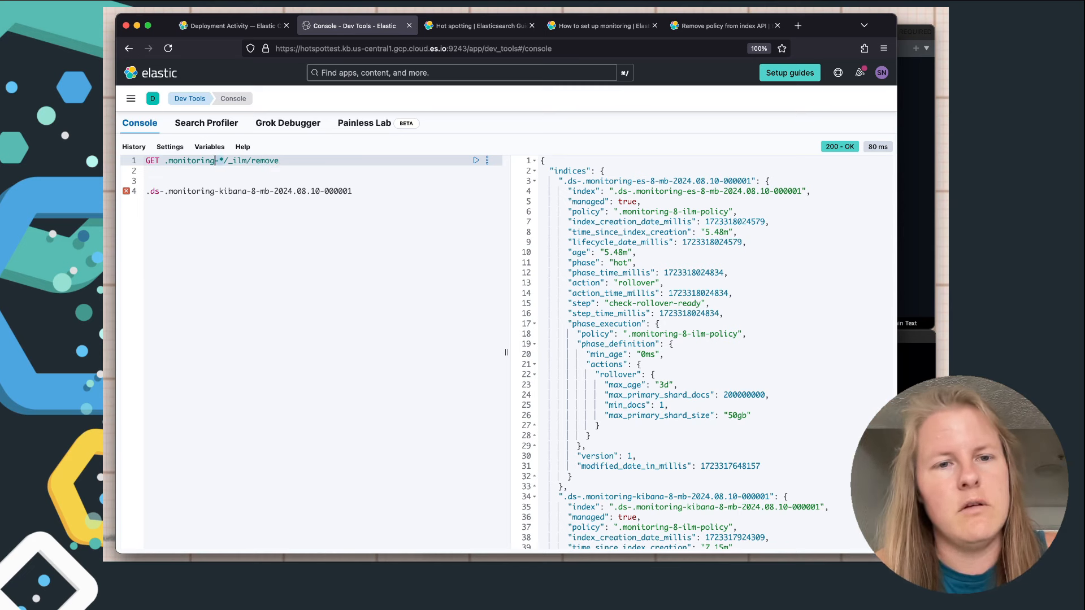
pyautogui.hotkey('shift', 'Right')
pyautogui.hotkey('shift', 'Right')
pyautogui.hotkey('shift', 'Left')
pyautogui.press('cmd+v')
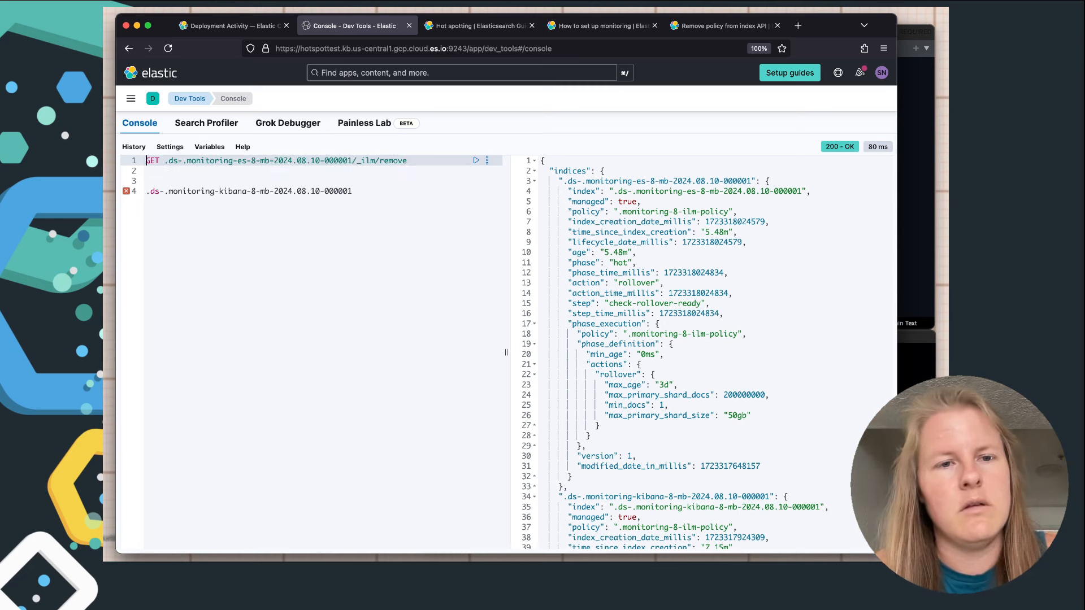
pyautogui.press('super+Left')
pyautogui.hotkey('shift', 'alt', 'Right')
pyautogui.write('POST')
pyautogui.press('super+Return')
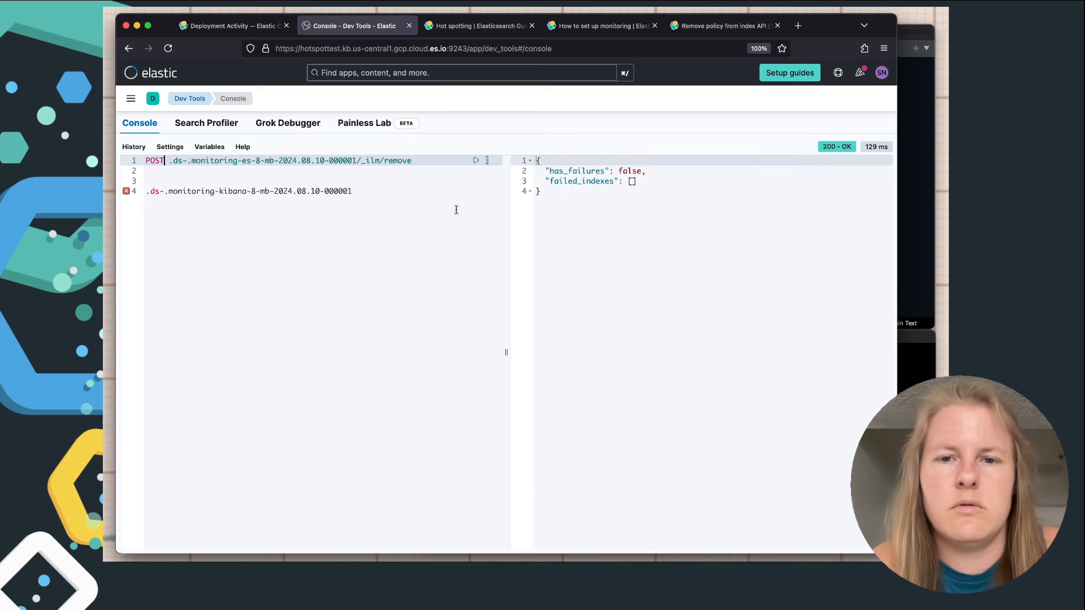
# - Duplicate the request as GET .ds-.monitoring-es-8-mb-2024.08.10-000001/_ilm/explain and run it, confirming managed: false
pyautogui.press('super+Right')
pyautogui.press('shift+super+Left')
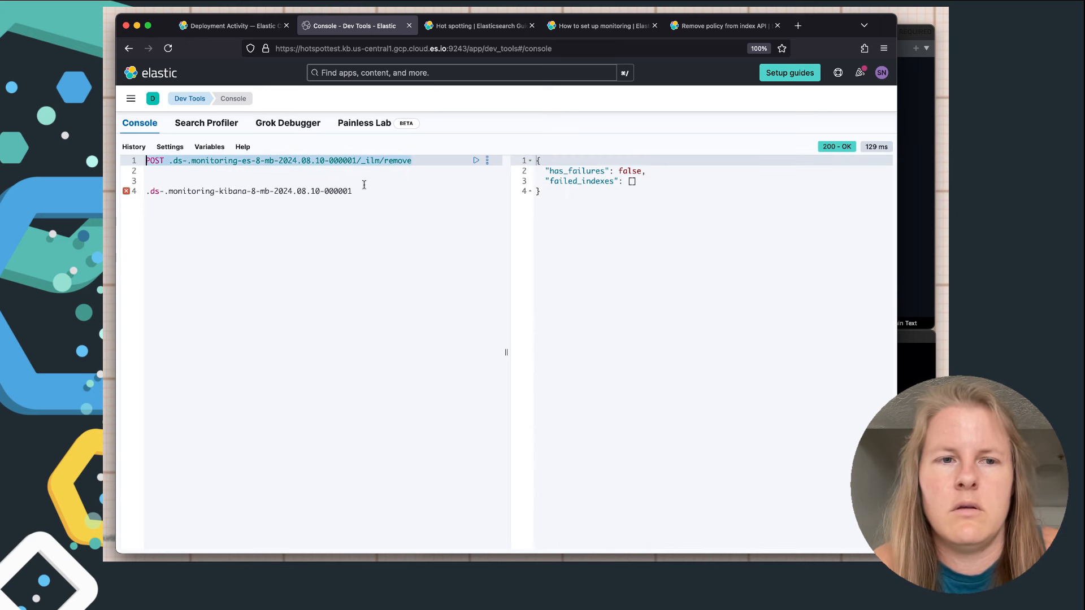
pyautogui.press('super+c')
pyautogui.press('super+Right')
pyautogui.press('Return')
pyautogui.press('Return')
pyautogui.press('super+v')
pyautogui.press('super+Left')
pyautogui.hotkey('shift', 'alt', 'Right')
pyautogui.write('GET')
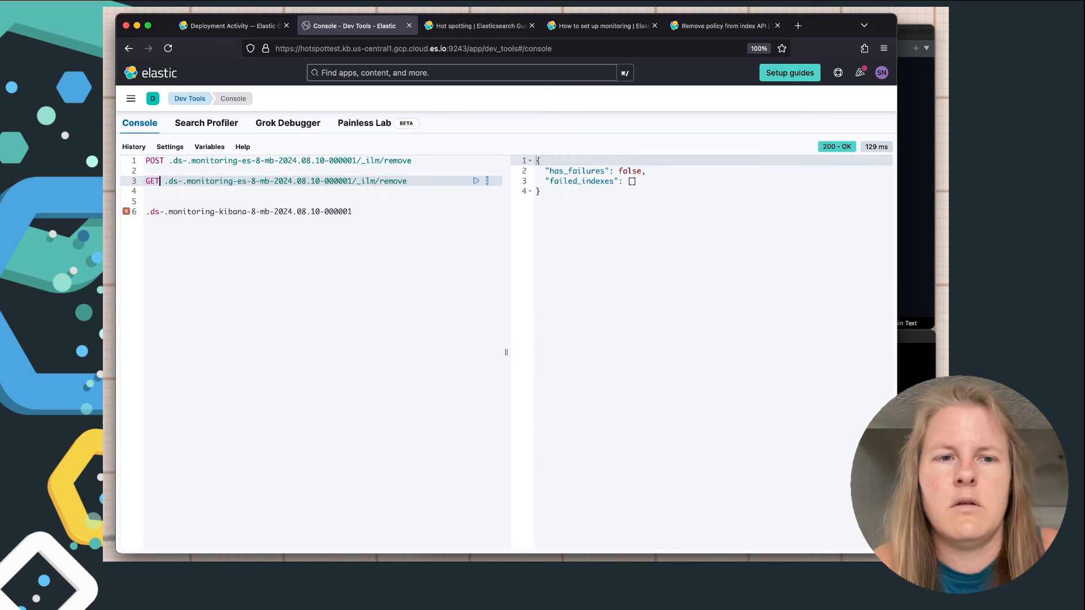
pyautogui.hotkey('shift', 'alt', 'Left')
pyautogui.write('explain')
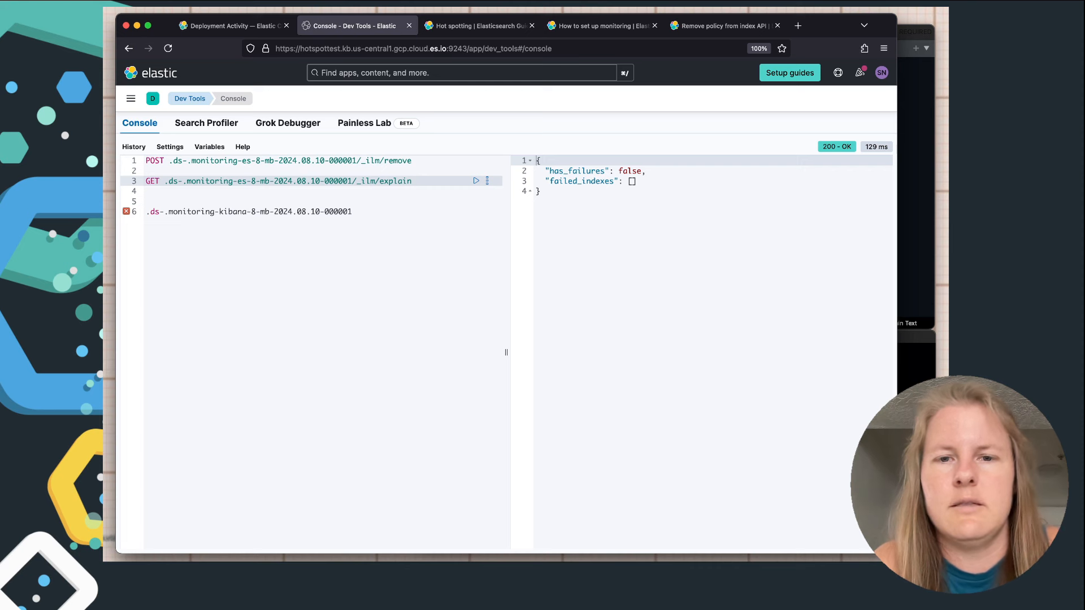
pyautogui.press('super+Return')
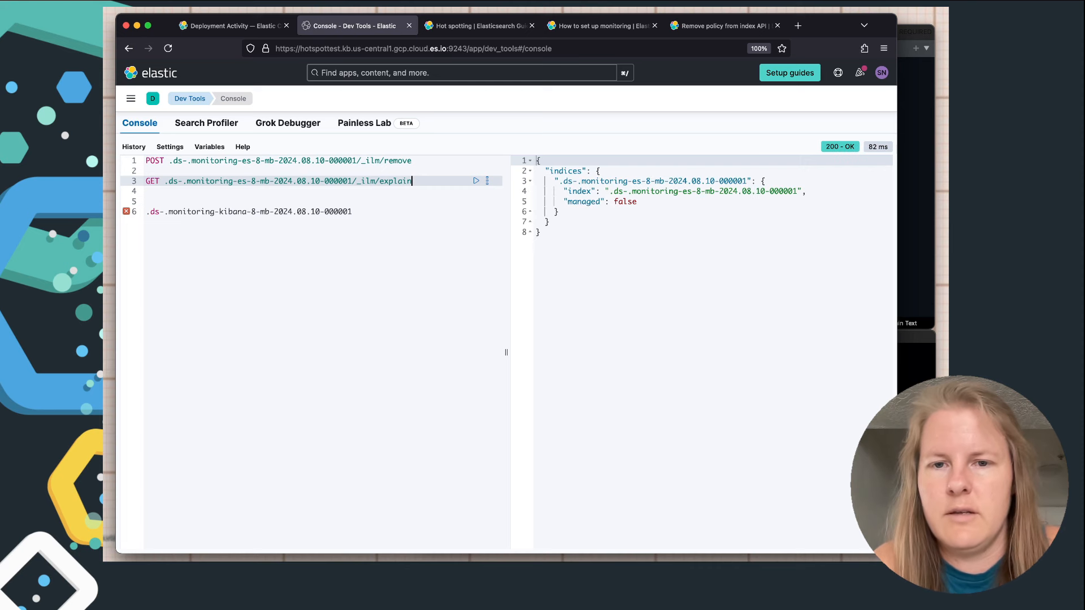
# - Delete the leftover Kibana index name on line 6
pyautogui.click(296, 211)
pyautogui.press('super+Right')
pyautogui.press('shift+super+Left')
pyautogui.press('BackSpace')
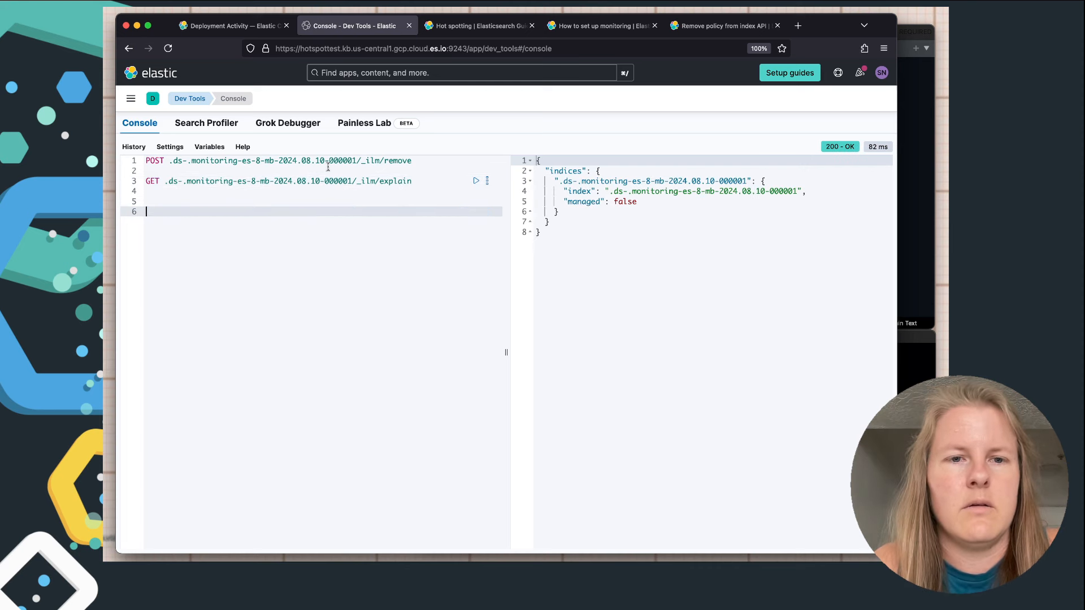
# - Point both the remove and explain requests at .ds-.monitoring-kibana-8-mb-2024.08.10-000001
pyautogui.click(356, 161)
pyautogui.press('shift+super+Left')
pyautogui.hotkey('shift', 'alt', 'Right')
pyautogui.hotkey('shift', 'Right')
pyautogui.press('super+v')
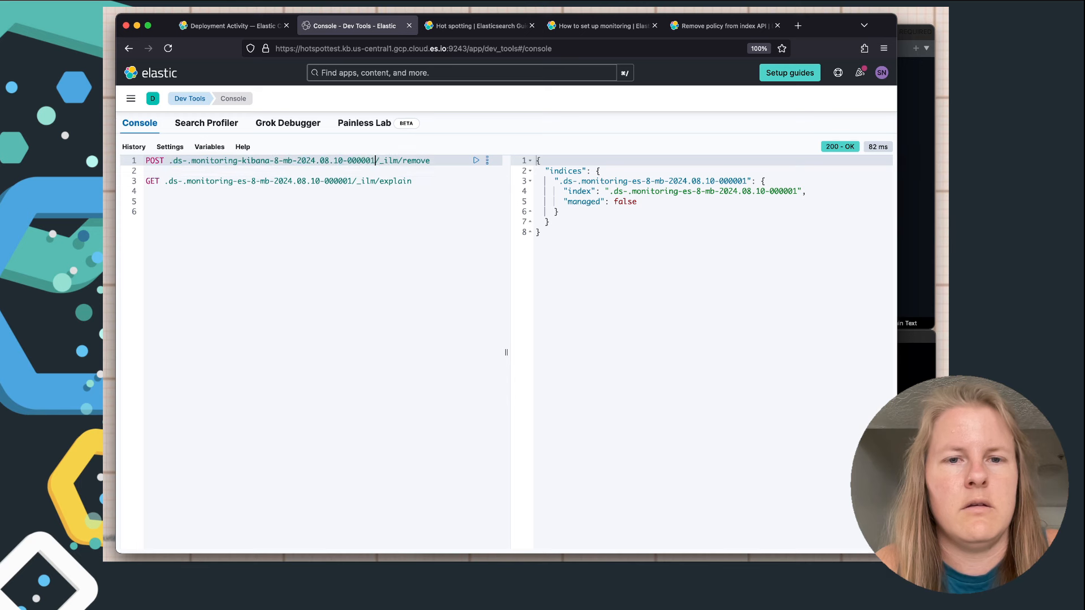
pyautogui.press('Down')
pyautogui.press('Down')
pyautogui.press('Left')
pyautogui.press('Left')
pyautogui.press('Left')
pyautogui.press('Left')
pyautogui.press('Left')
pyautogui.hotkey('shift', 'alt', 'Left')
pyautogui.hotkey('shift', 'alt', 'Left')
pyautogui.hotkey('shift', 'alt', 'Left')
pyautogui.hotkey('shift', 'alt', 'Left')
pyautogui.hotkey('shift', 'alt', 'Left')
pyautogui.hotkey('shift', 'alt', 'Left')
pyautogui.hotkey('shift', 'alt', 'Left')
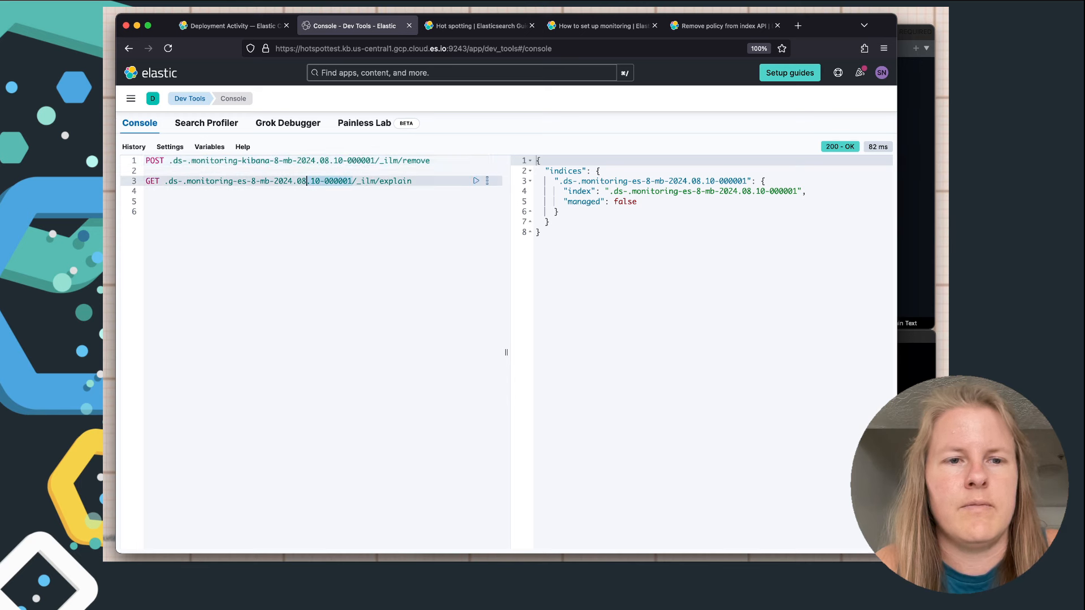
pyautogui.hotkey('shift', 'alt', 'Left')
pyautogui.hotkey('shift', 'alt', 'Left')
pyautogui.hotkey('shift', 'alt', 'Left')
pyautogui.hotkey('shift', 'alt', 'Left')
pyautogui.hotkey('shift', 'alt', 'Left')
pyautogui.hotkey('shift', 'alt', 'Left')
pyautogui.hotkey('shift', 'alt', 'Left')
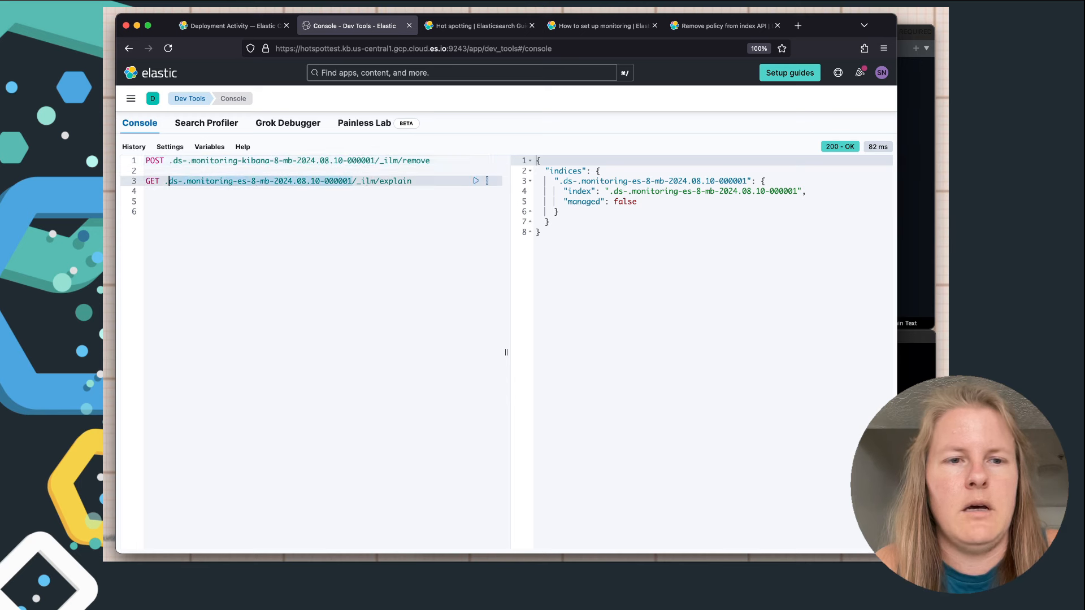
pyautogui.hotkey('shift', 'Right')
pyautogui.press('super+v')
# - Run the ILM remove request, then the explain request to confirm managed: false
pyautogui.press('Up')
pyautogui.press('Up')
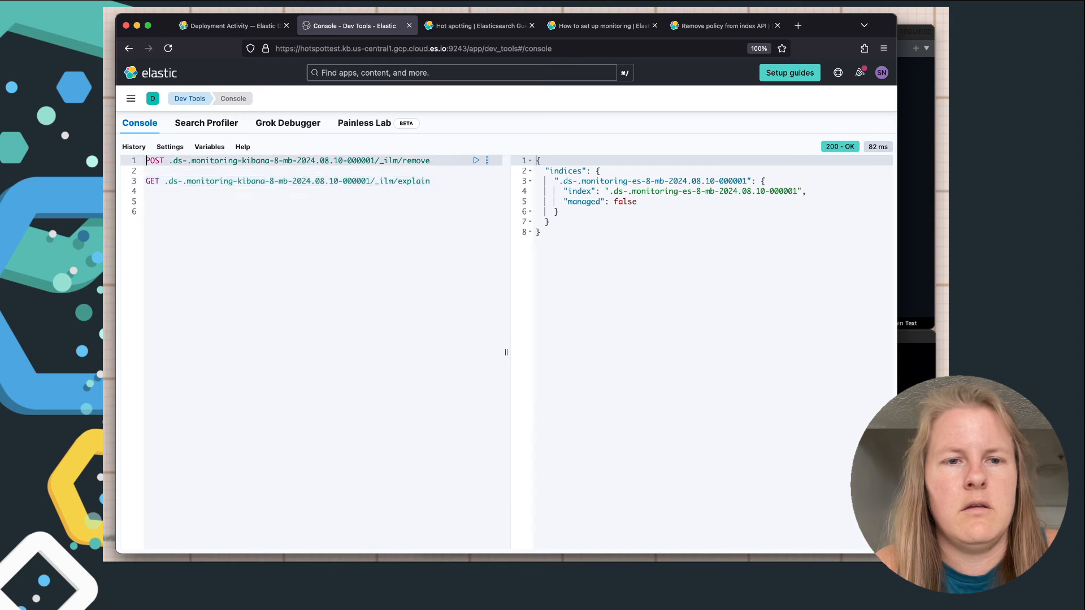
pyautogui.press('super+Return')
pyautogui.press('Down')
pyautogui.press('Down')
pyautogui.press('super+Return')
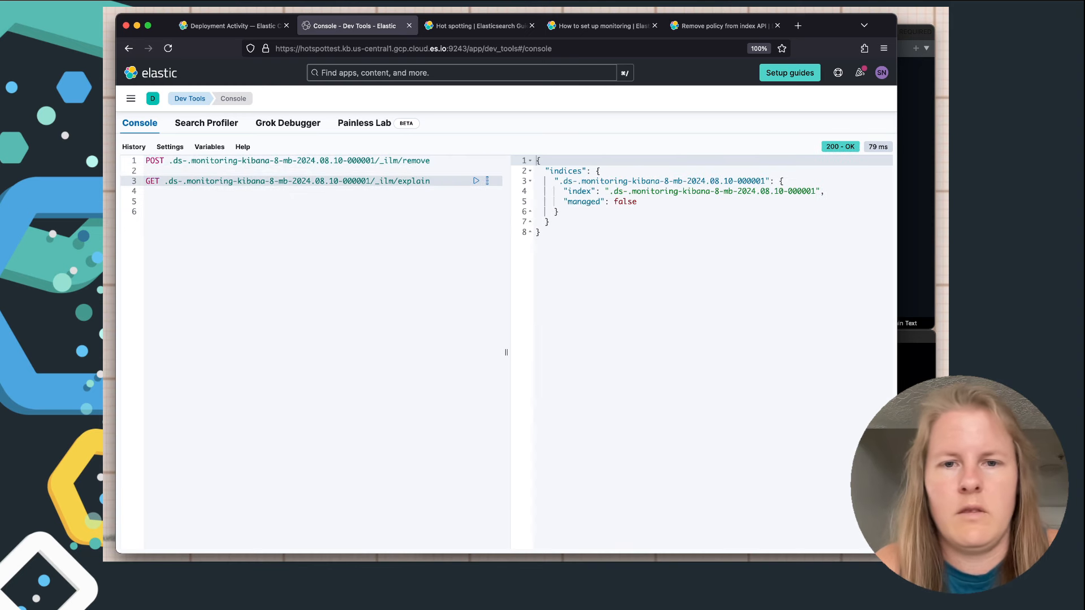
pyautogui.press('Down')
pyautogui.press('Down')
pyautogui.press('Down')
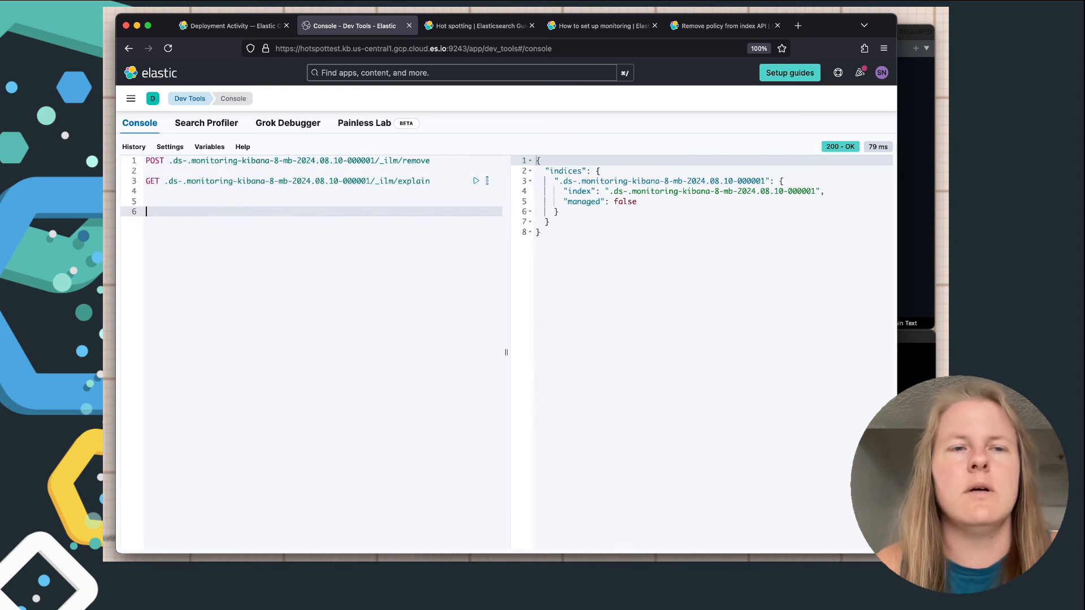
# - Write and run GET _cat/indices/monitoring*?v on blank line 5
pyautogui.click(261, 203)
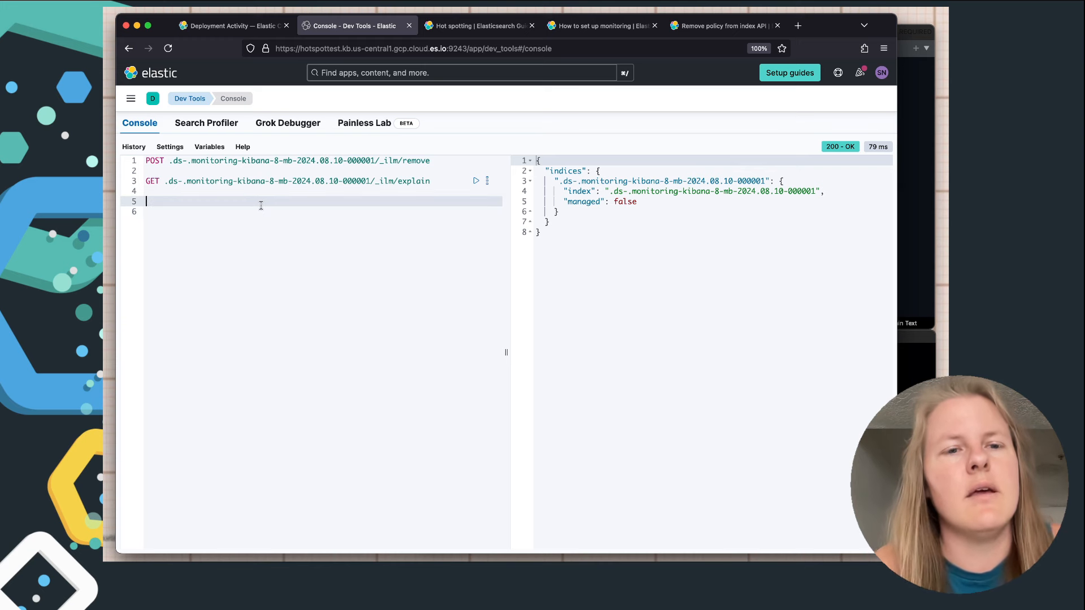
pyautogui.write('GET')
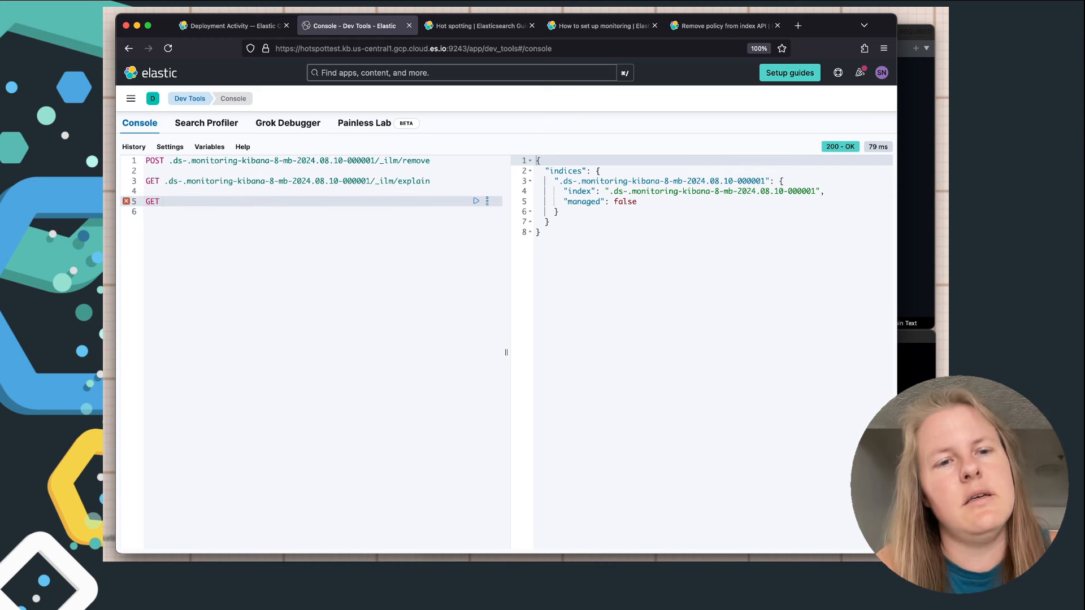
pyautogui.write(' monitoring*/')
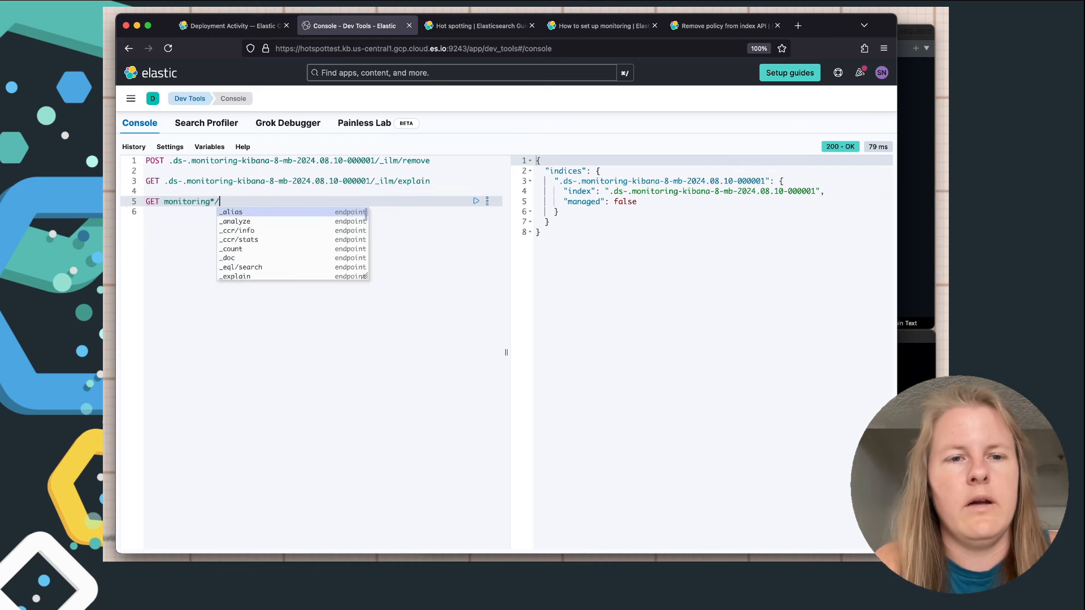
pyautogui.press('BackSpace')
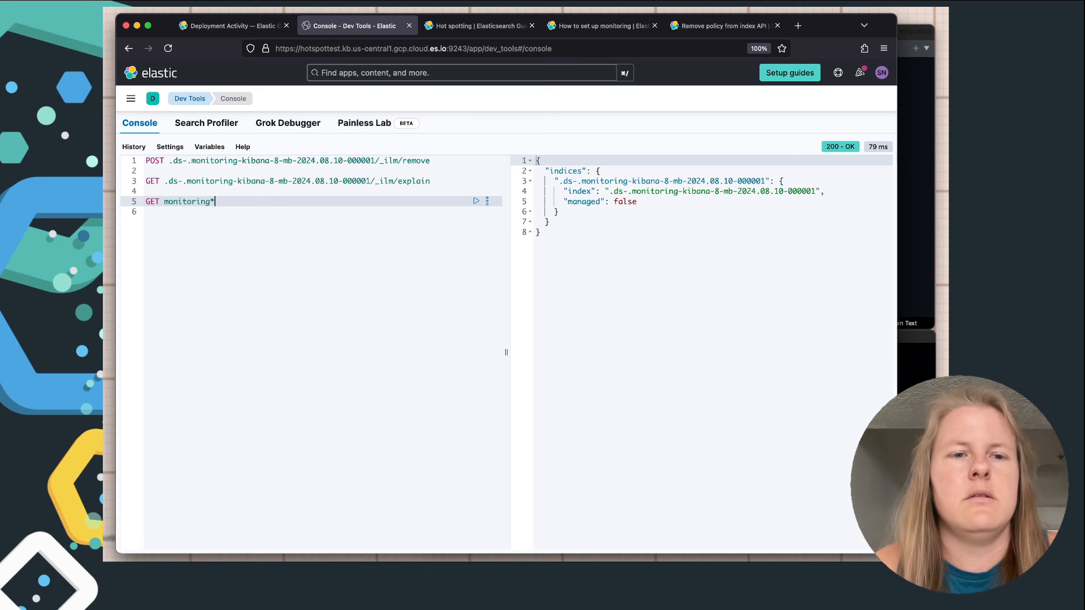
pyautogui.click(164, 201)
pyautogui.write('_cat/indices')
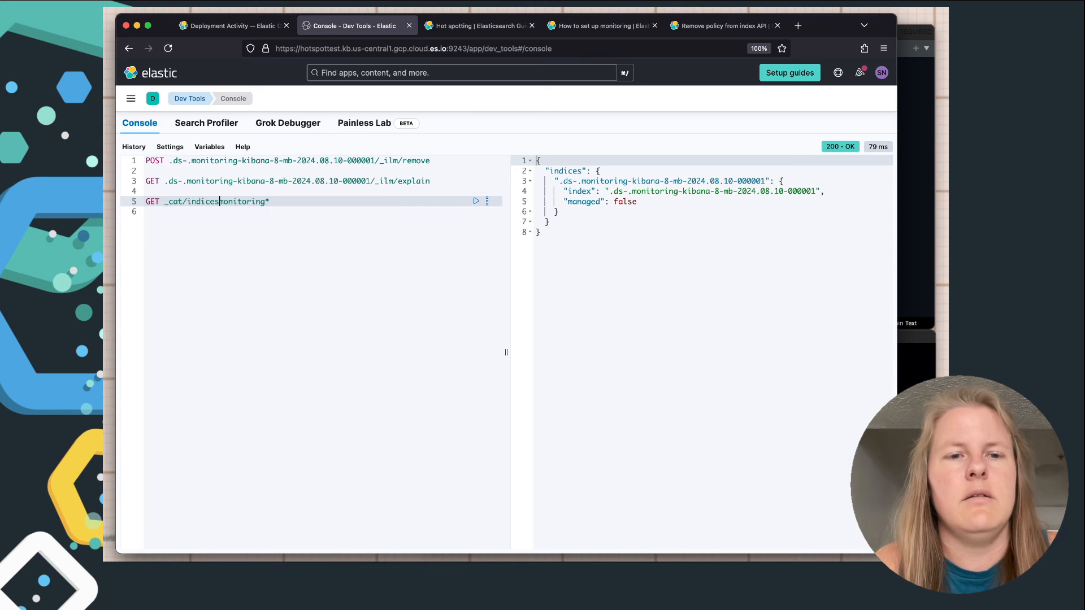
pyautogui.write('/')
pyautogui.press('super+Right')
pyautogui.write('?v')
pyautogui.press('super+Return')
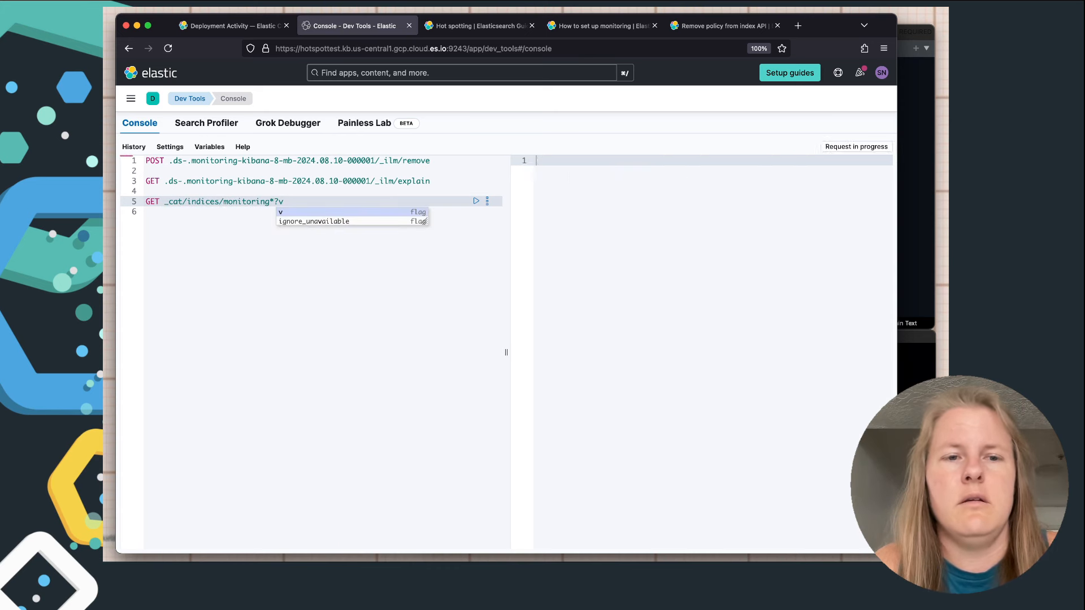
# - Correct the pattern to .monitoring*, rerun it, and widen the results pane
pyautogui.click(224, 201)
pyautogui.write('.')
pyautogui.press('super+Return')
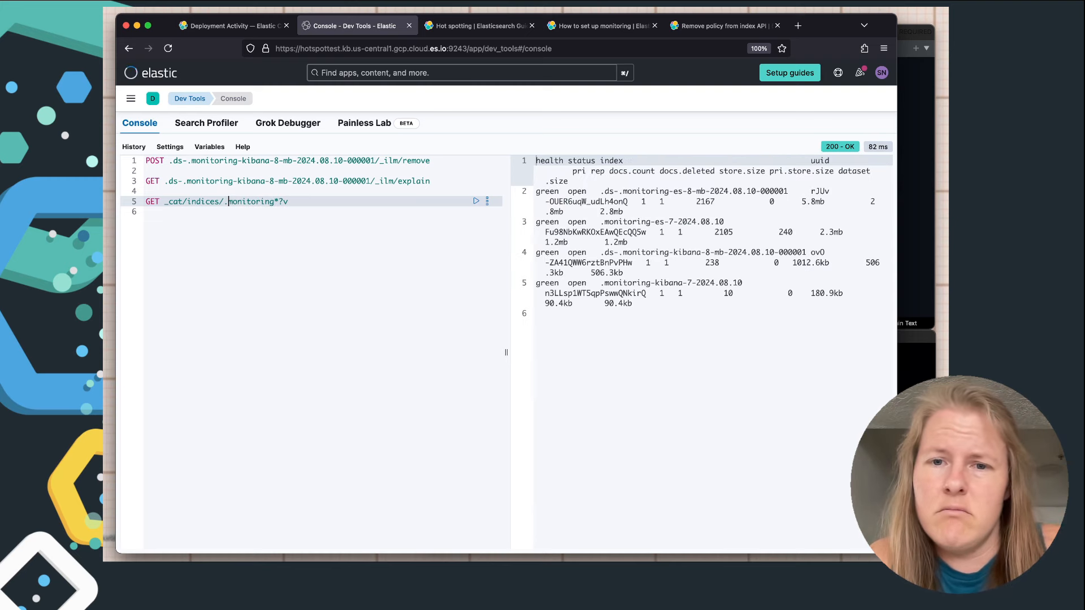
pyautogui.moveTo(505, 345); pyautogui.dragTo(353, 336)
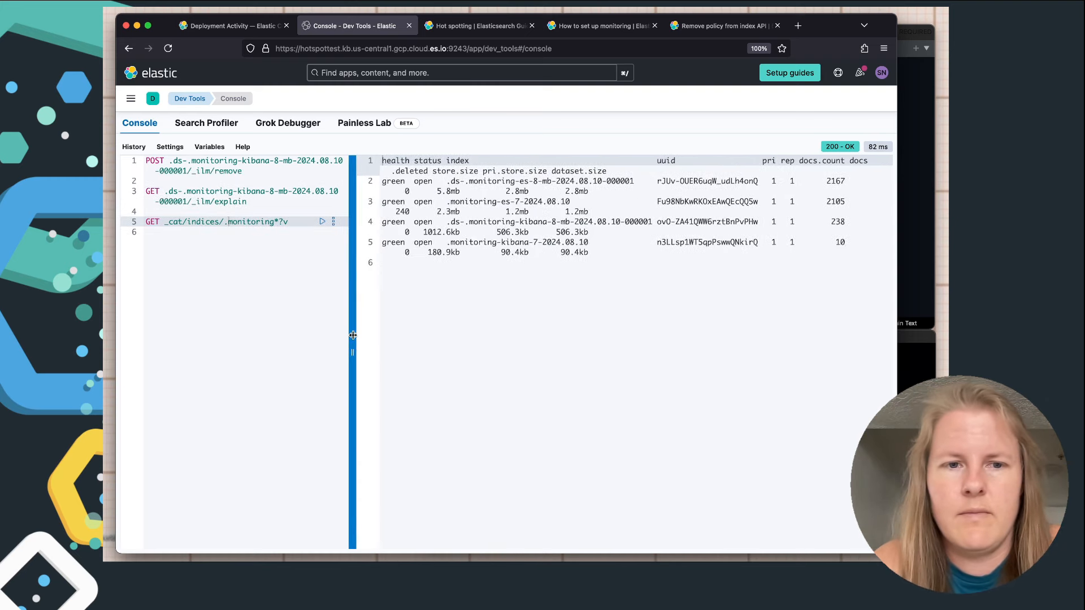
# - Delete the earlier remove and explain requests and review the listed monitoring index names
pyautogui.click(225, 212)
pyautogui.press('super+shift+Up')
pyautogui.press('BackSpace')
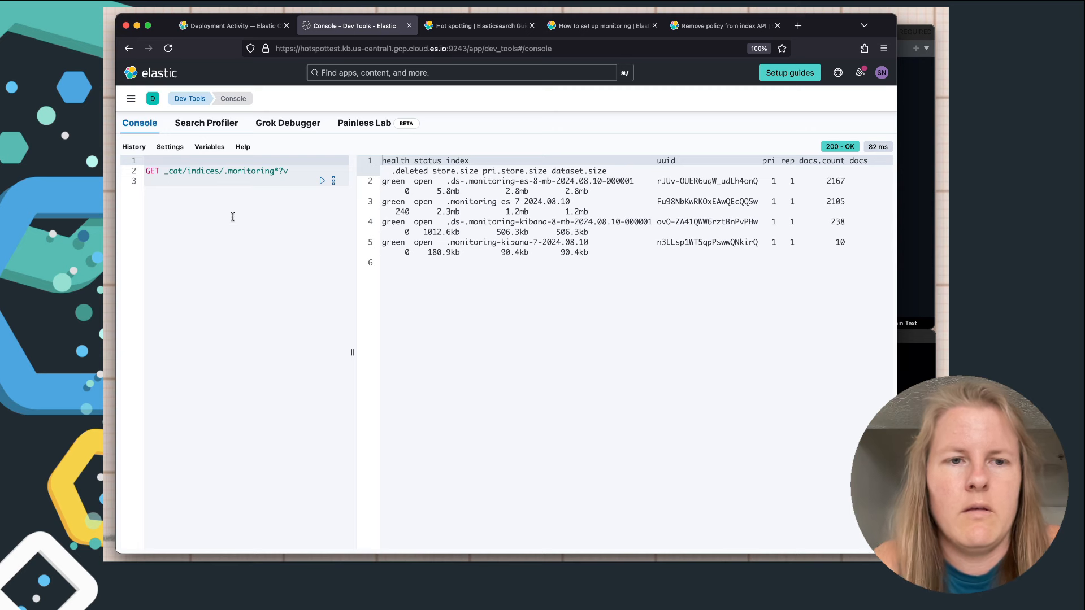
pyautogui.press('Down')
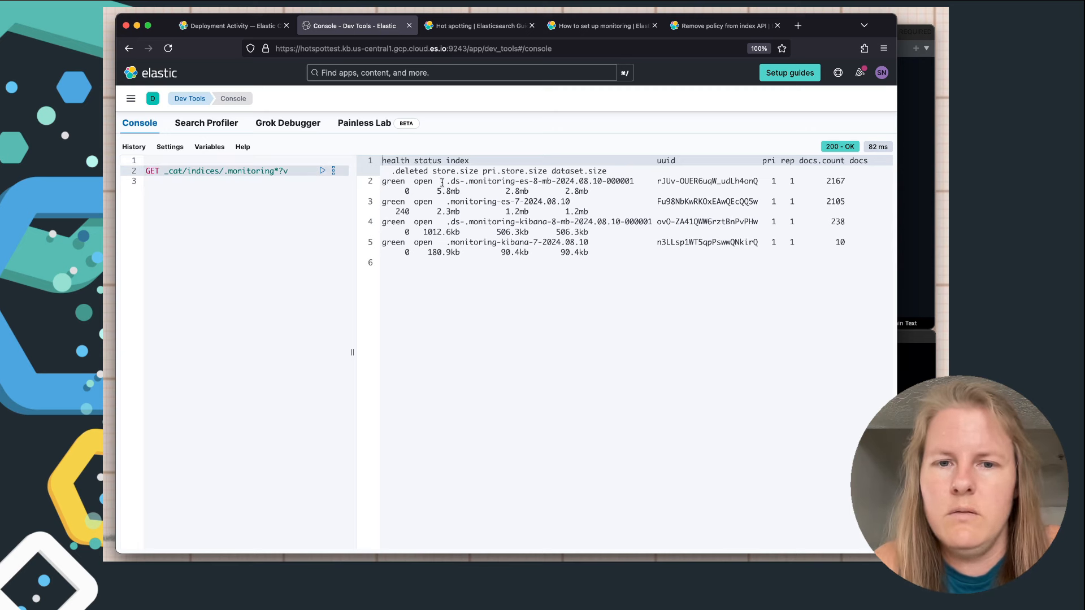
pyautogui.moveTo(441, 187); pyautogui.dragTo(559, 204)
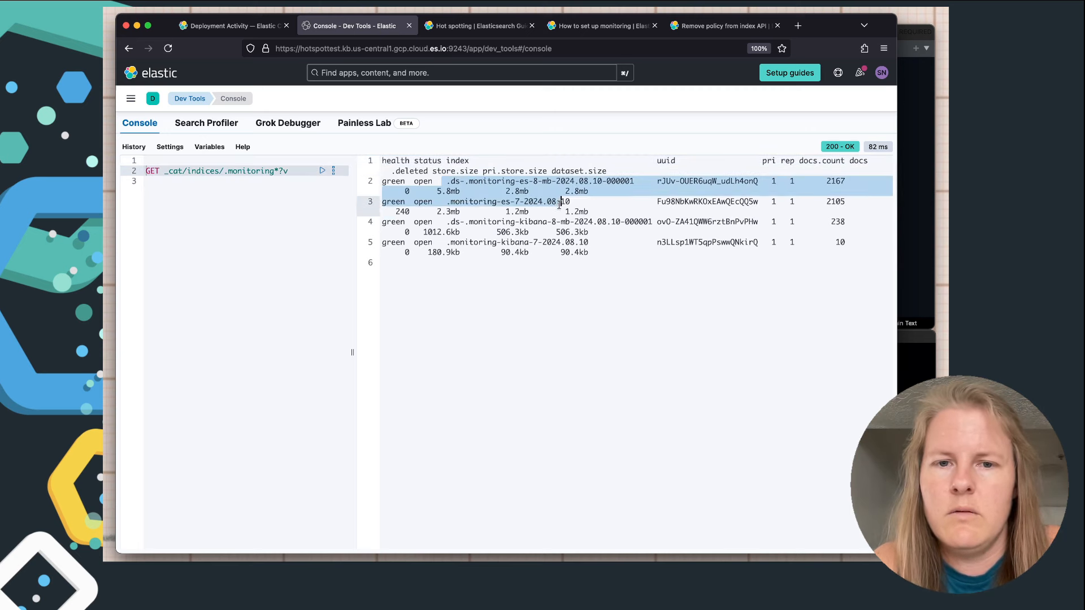
pyautogui.doubleClick(459, 202)
pyautogui.doubleClick(470, 222)
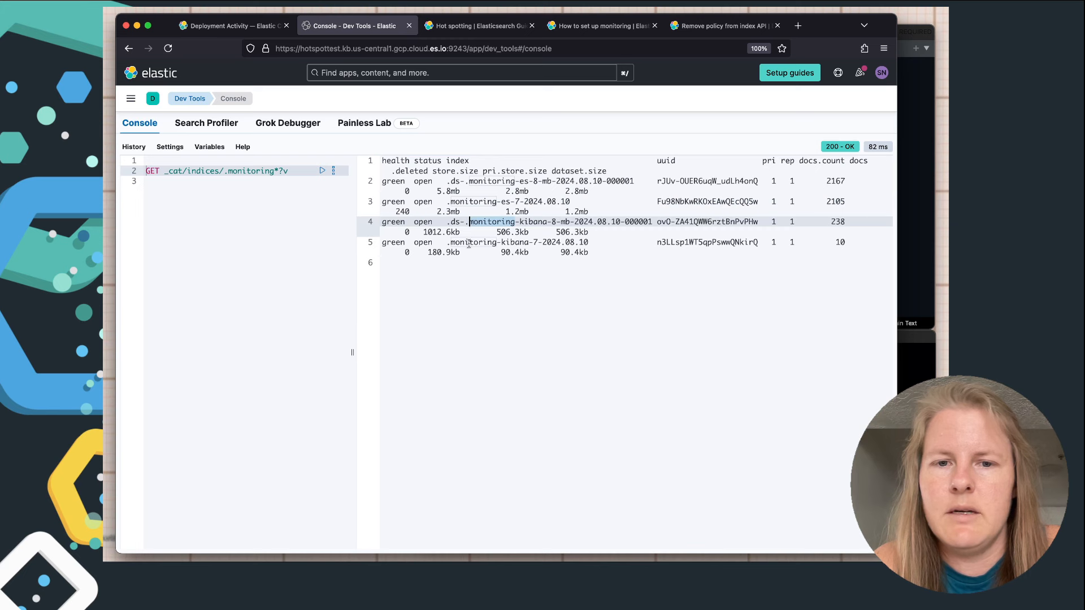
pyautogui.click(469, 243)
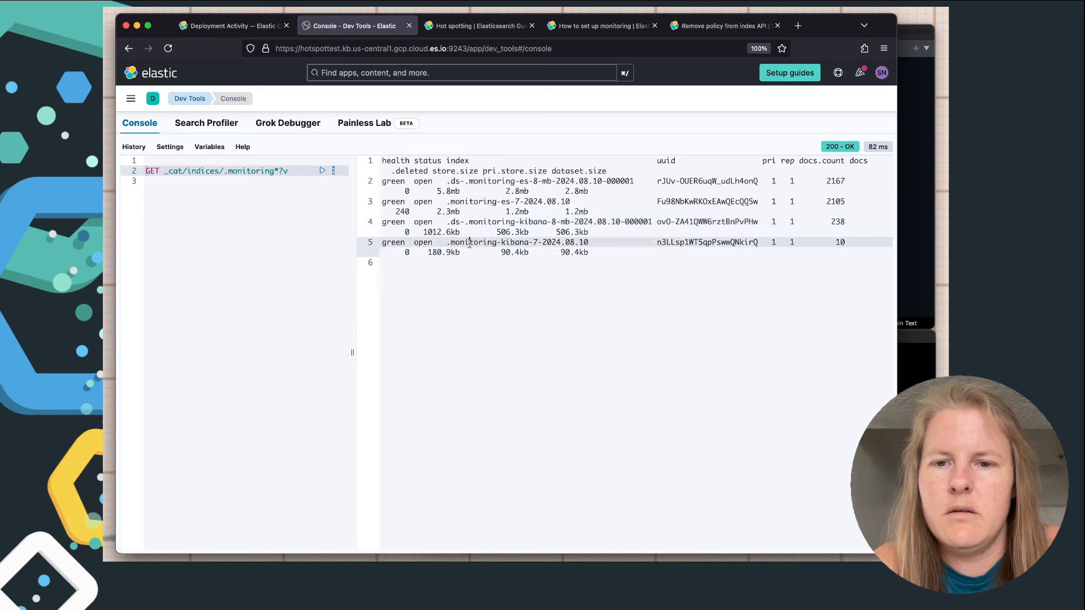
# - Append &h=index,pri,rep,docs.count to the _cat/indices request and run it
pyautogui.click(211, 171)
pyautogui.press('super+Right')
pyautogui.write('&h=')
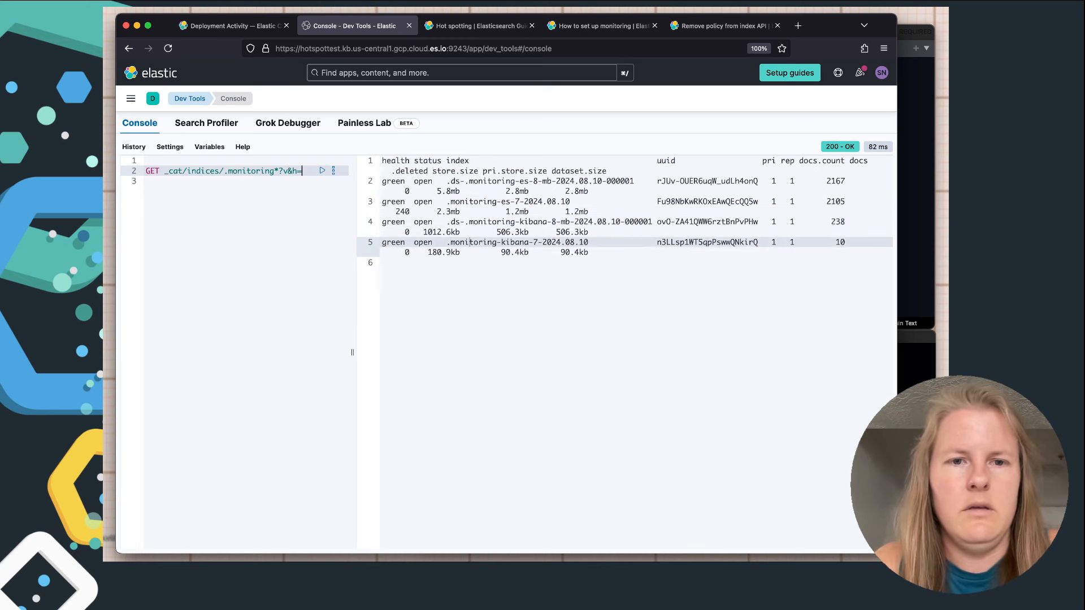
pyautogui.write('index')
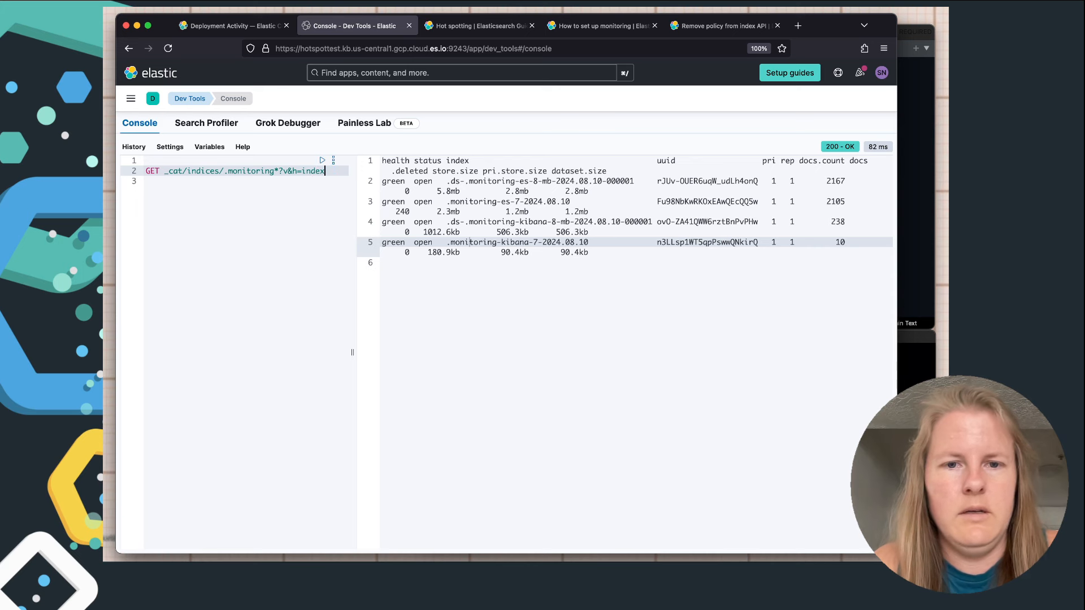
pyautogui.write(',')
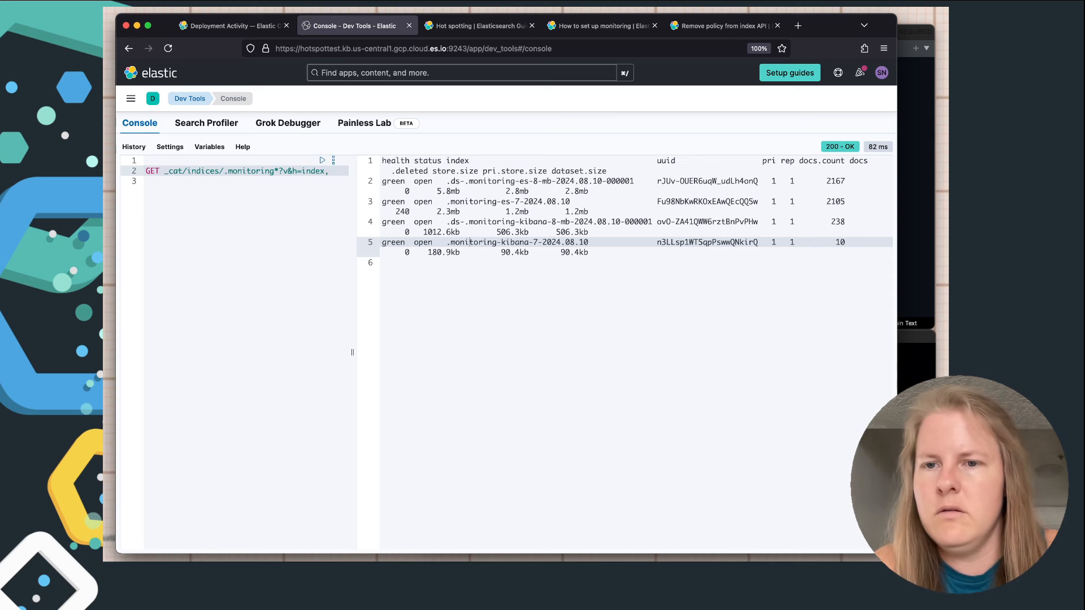
pyautogui.write('pri')
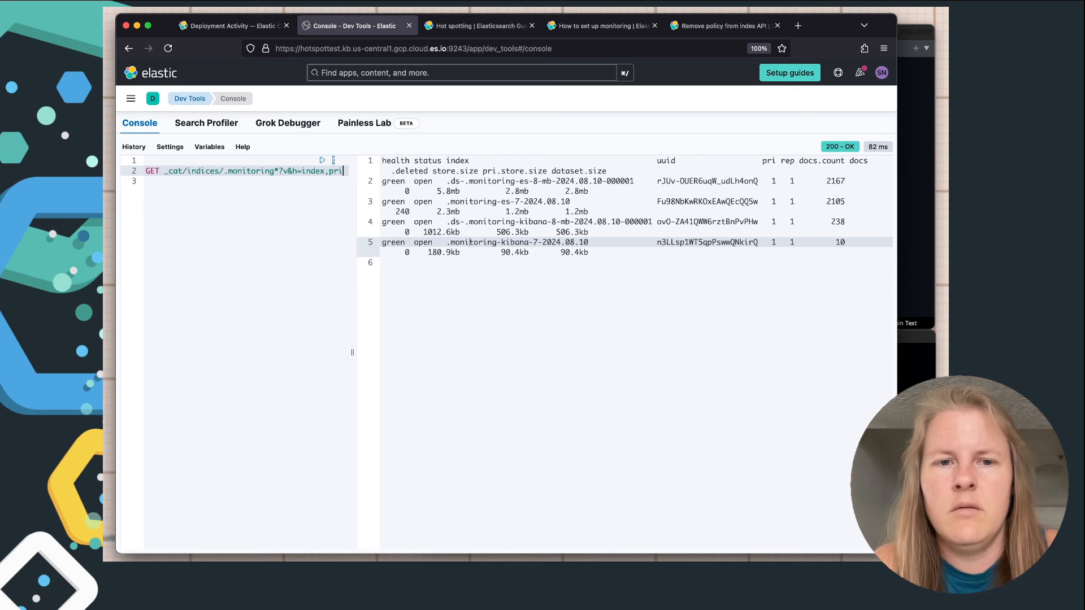
pyautogui.write(',rep,docs.count')
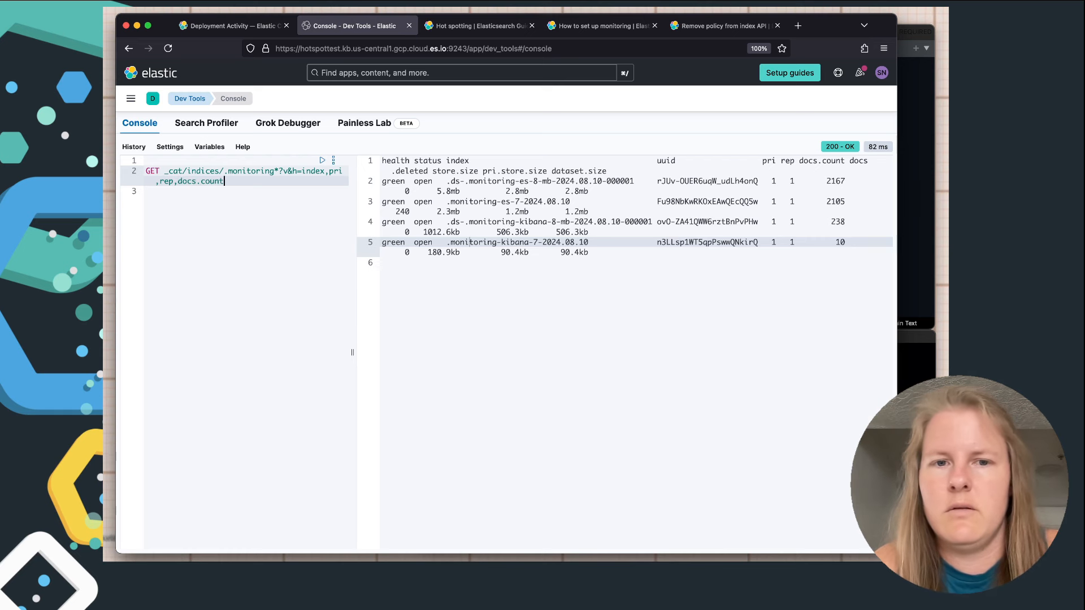
pyautogui.press('super+Return')
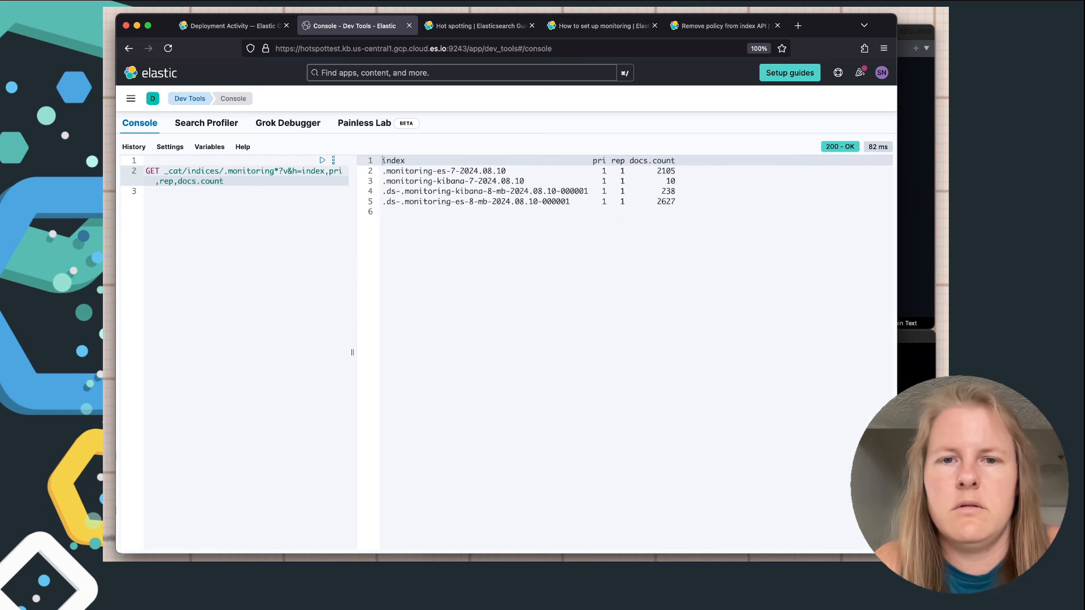
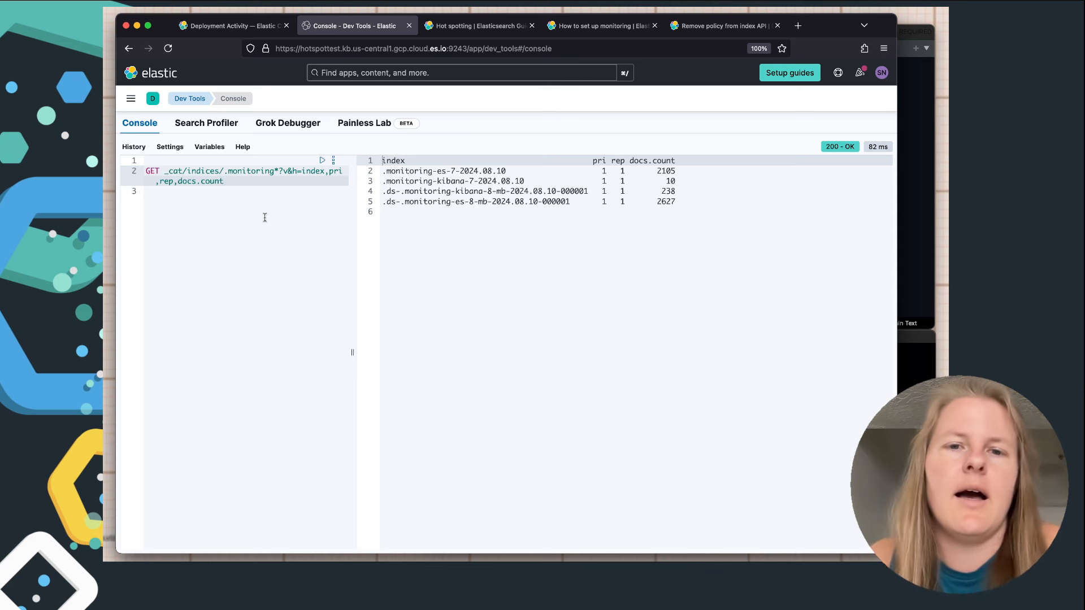
# - Sort the _cat/indices monitoring listing by index name with &s=index and rerun it several times
pyautogui.press('super+Return')
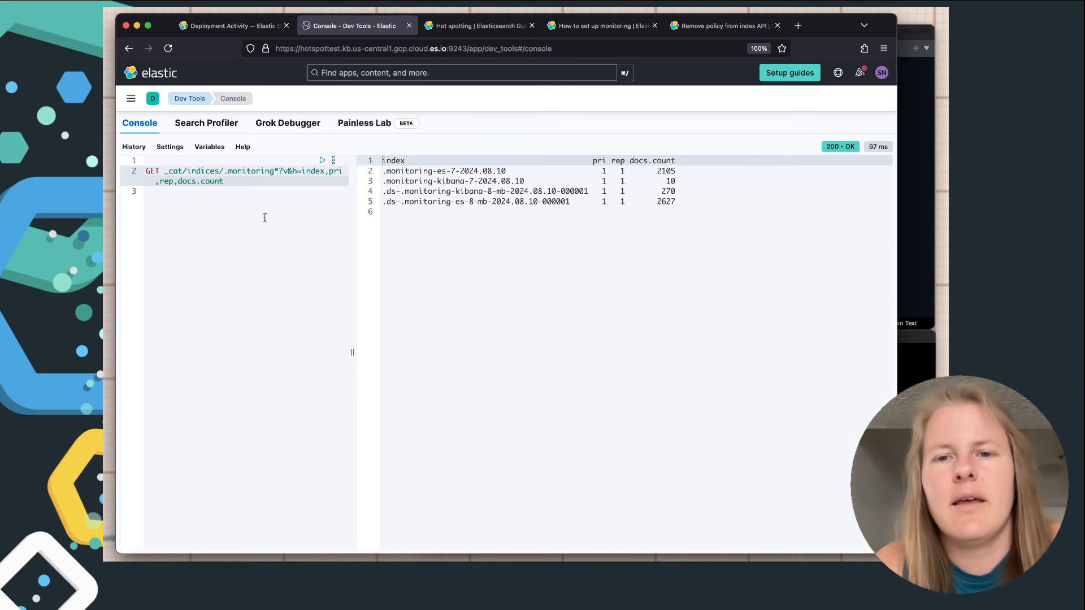
pyautogui.press('super+Return')
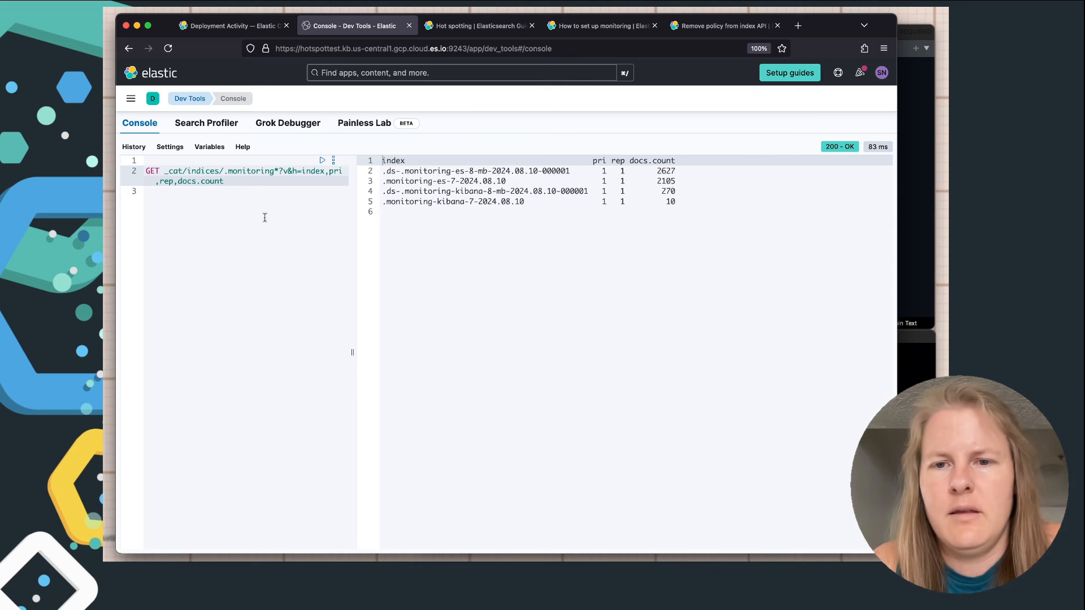
pyautogui.write('&s=ind')
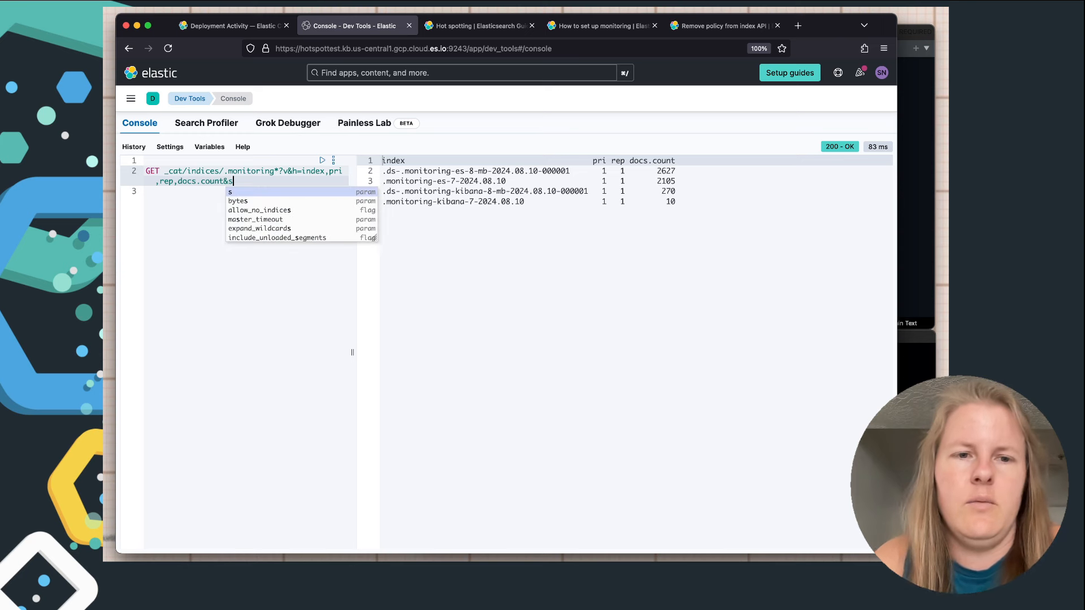
pyautogui.write('ex')
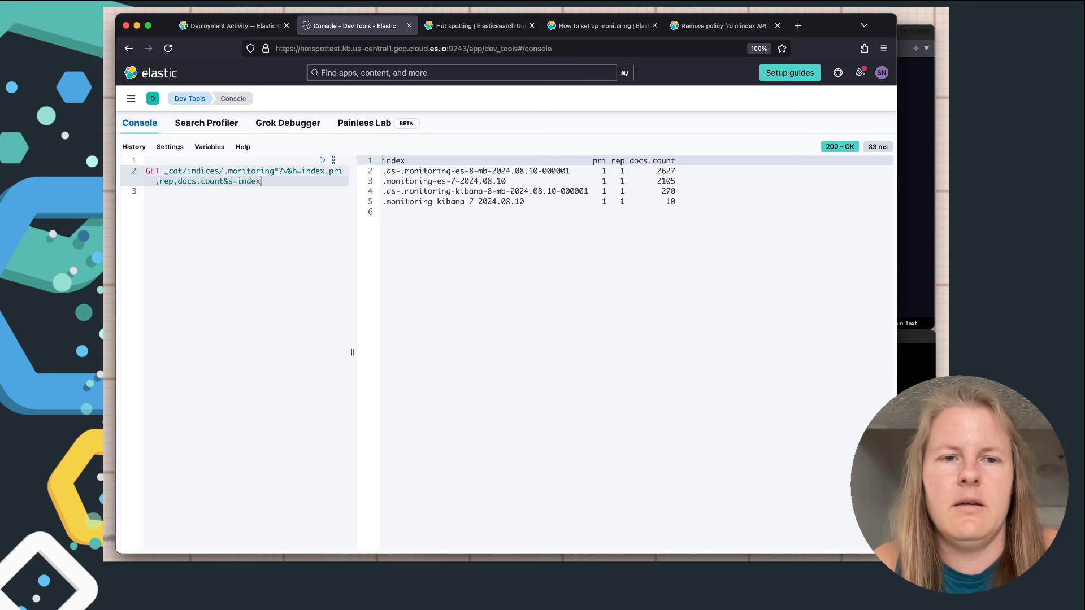
pyautogui.press('super+Return')
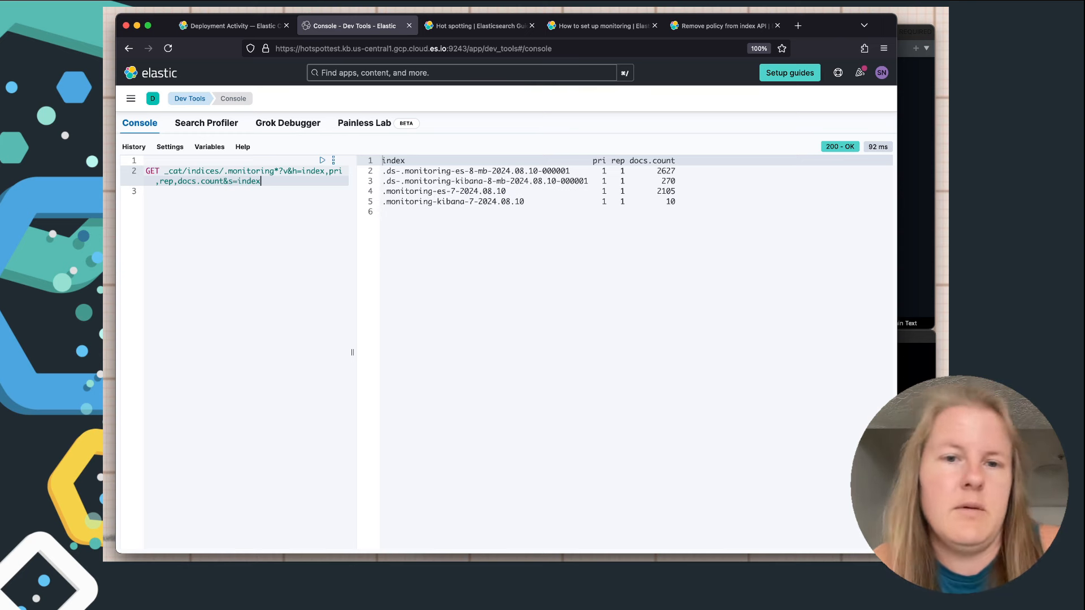
pyautogui.press('super+Return')
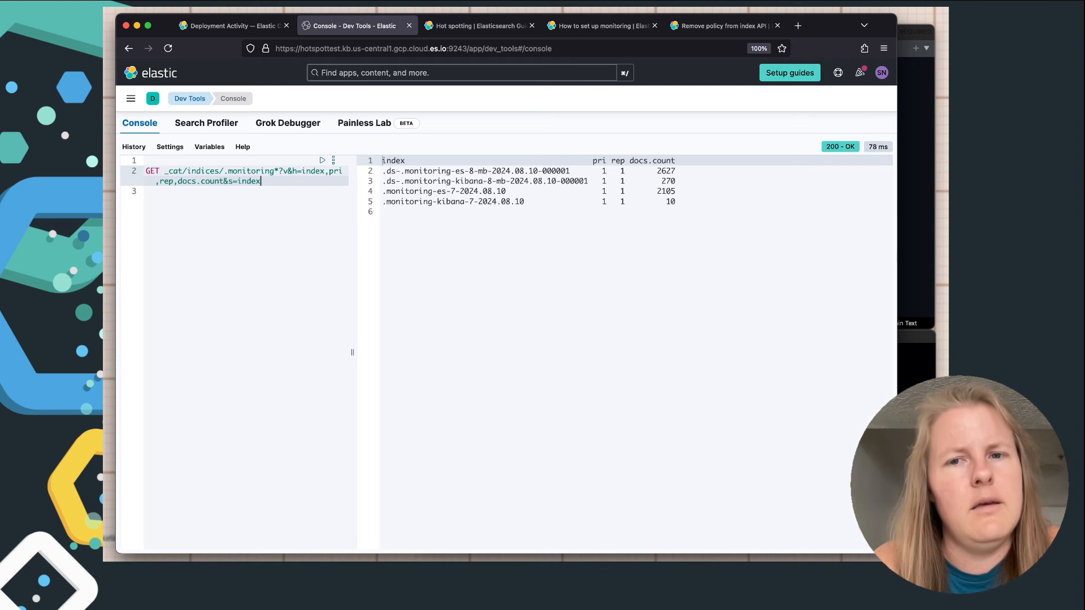
pyautogui.press('super+Return')
pyautogui.press('super+Return')
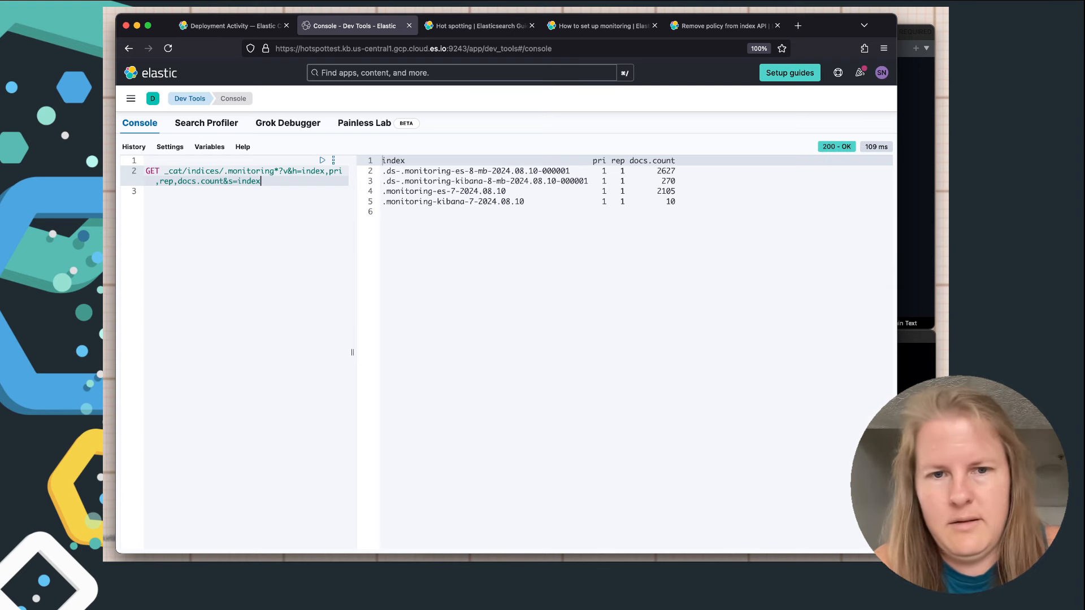
pyautogui.press('super+Return')
pyautogui.press('super+Return')
pyautogui.press('super+Return')
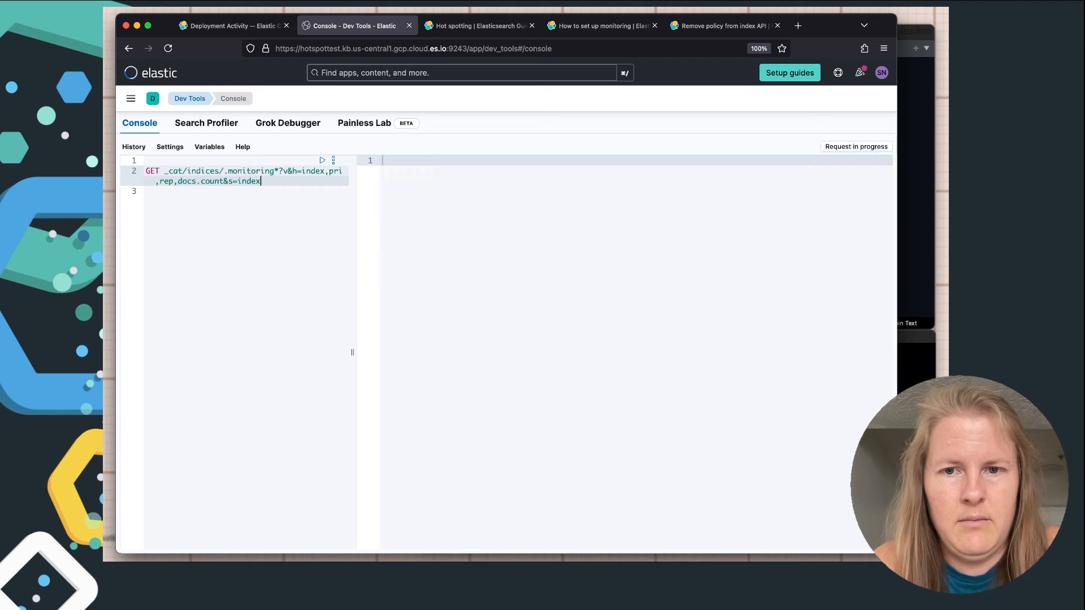
pyautogui.press('super+Return')
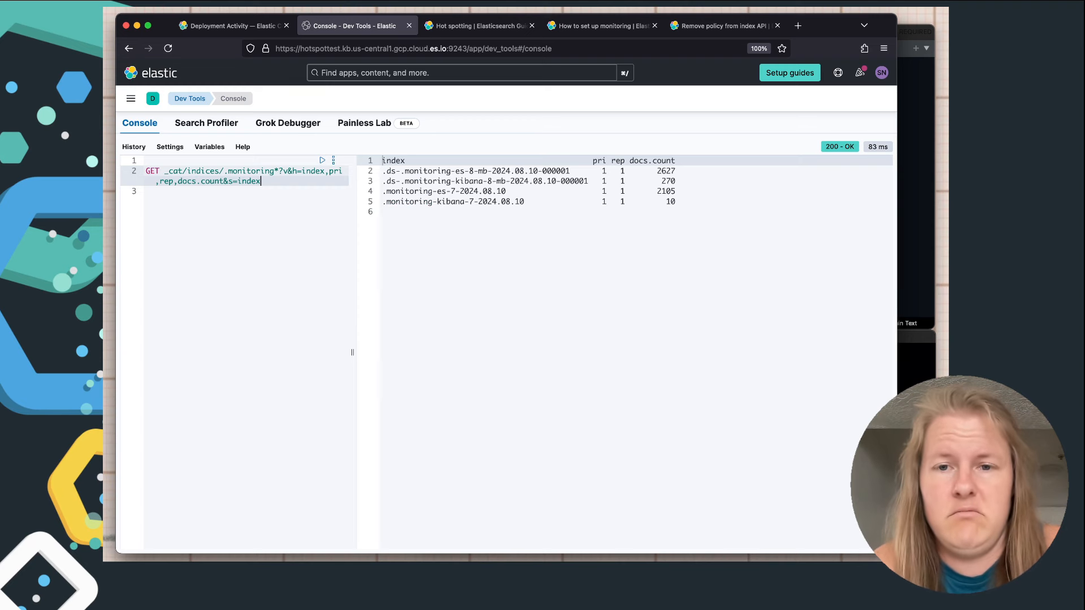
pyautogui.press('super+Return')
pyautogui.press('super+Return')
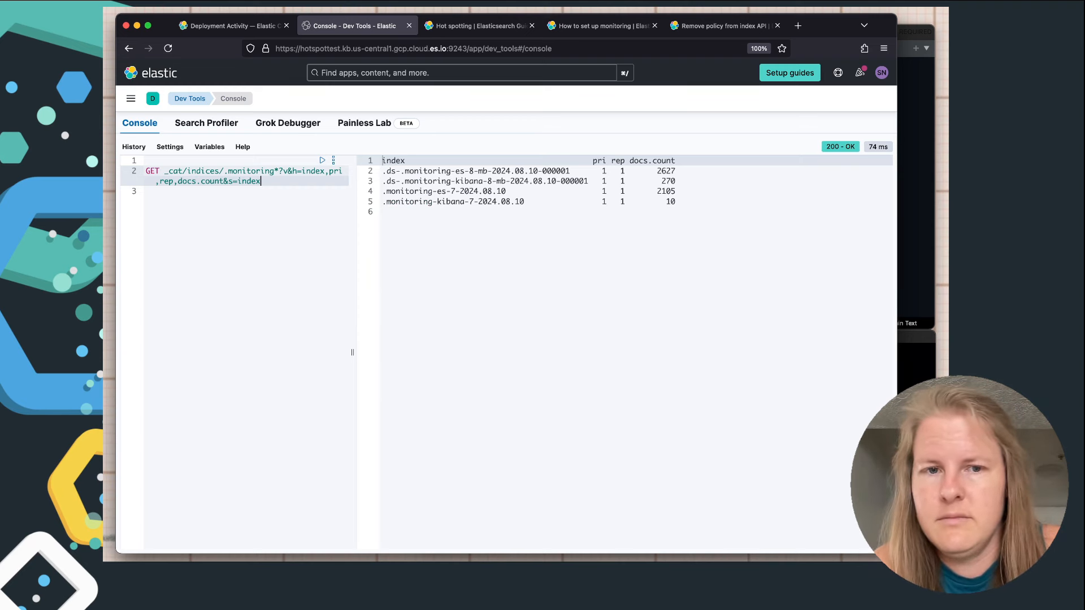
pyautogui.press('super+Return')
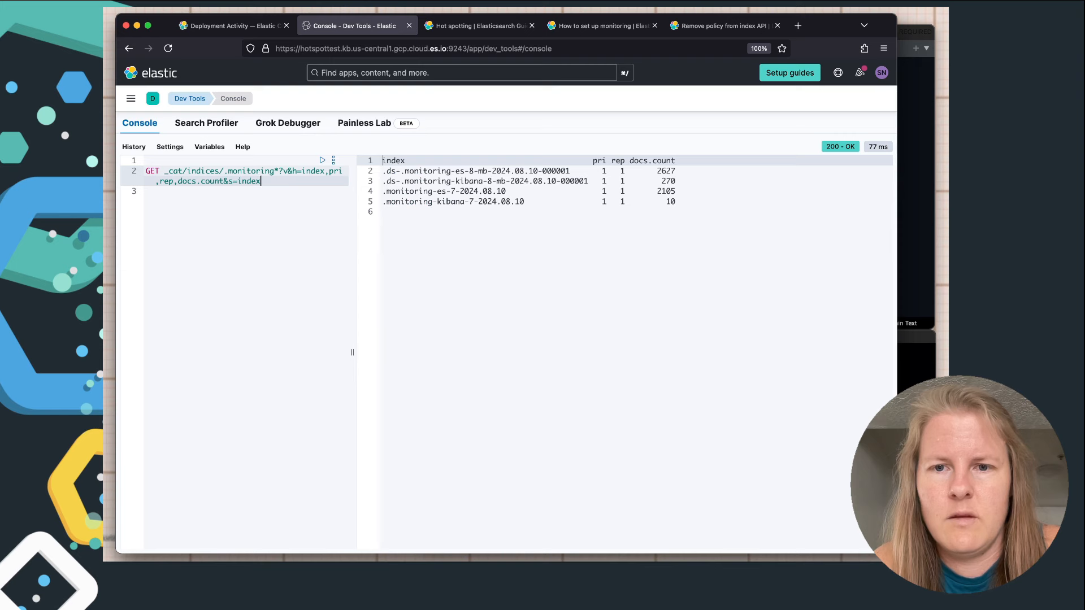
pyautogui.press('super+Return')
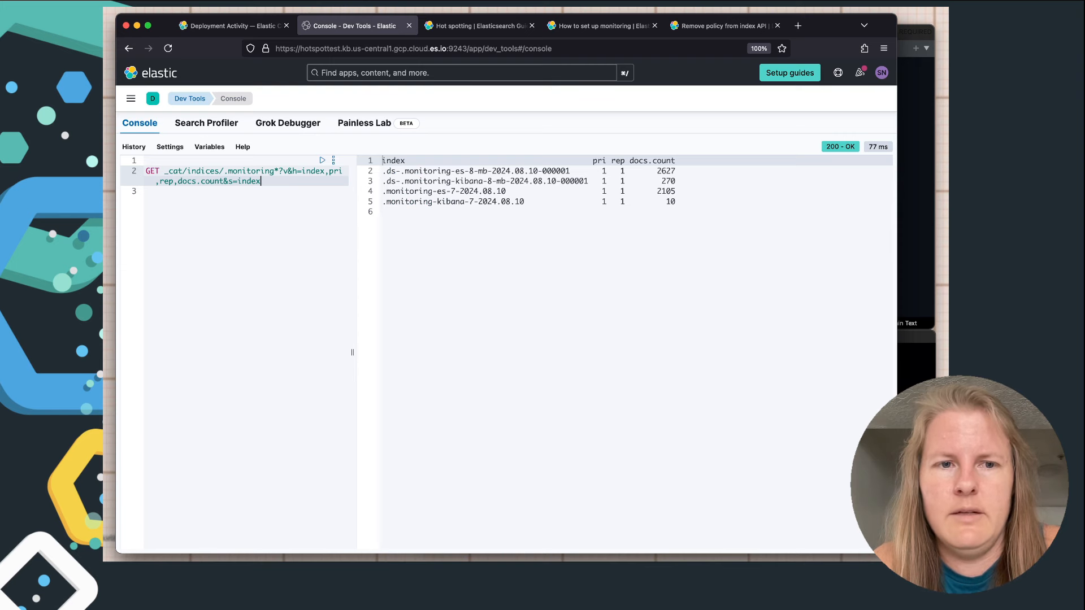
pyautogui.press('super+Return')
pyautogui.press('Return')
pyautogui.press('Return')
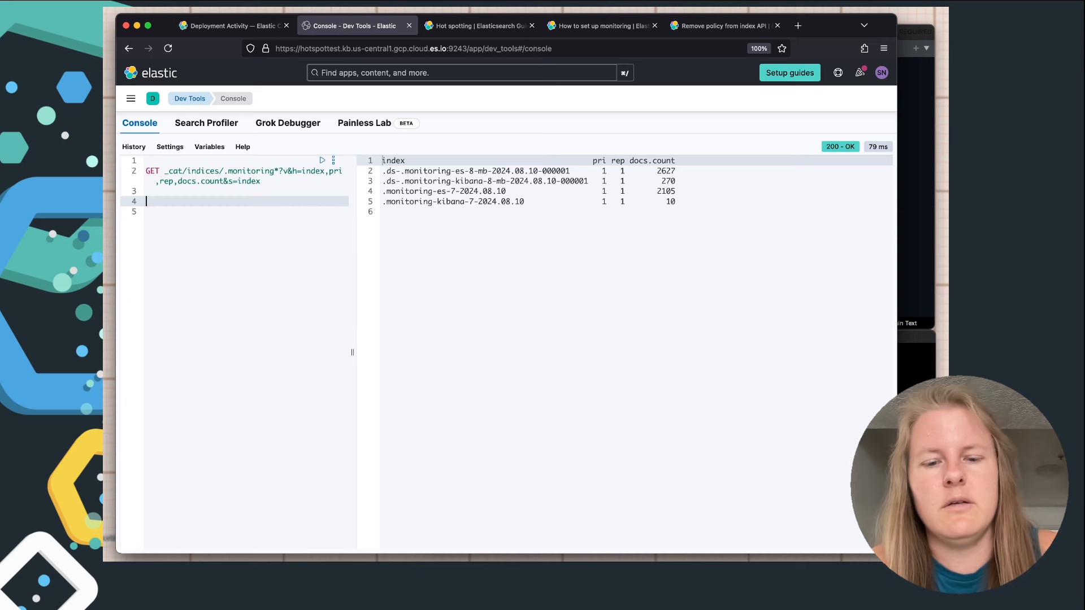
# - Send a POST .monitoring*/_refresh request to refresh all monitoring indices
pyautogui.write('POST .monitr')
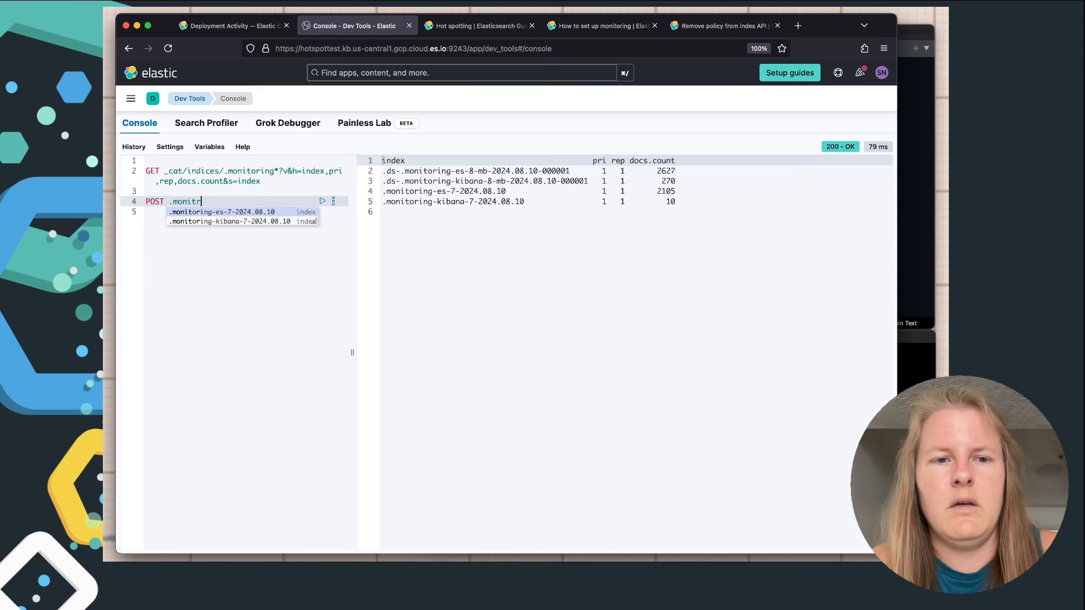
pyautogui.press('BackSpace')
pyautogui.write('or')
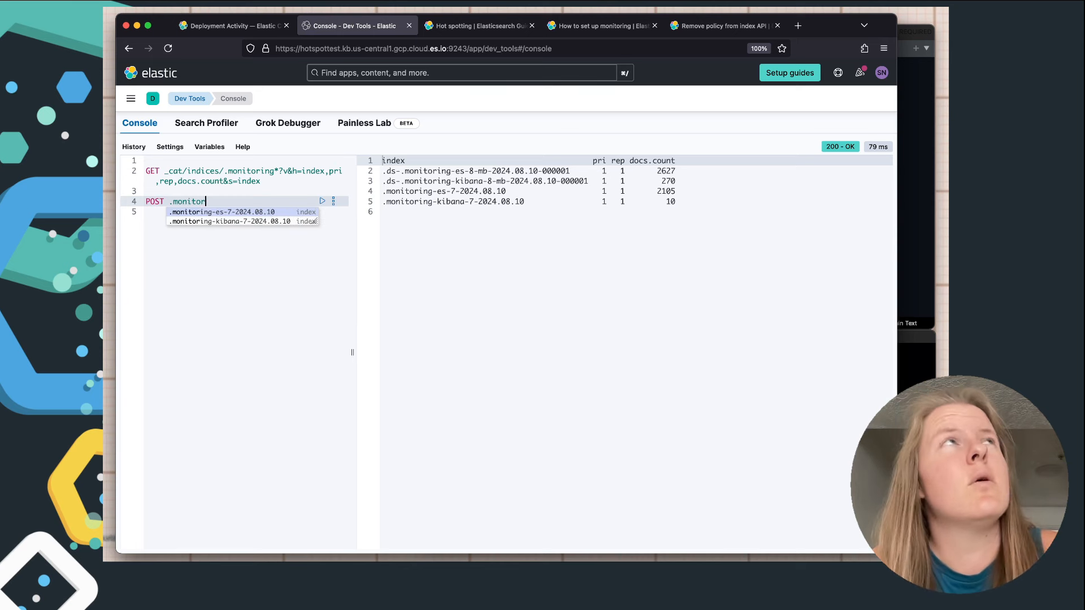
pyautogui.write('ing*/_refresh')
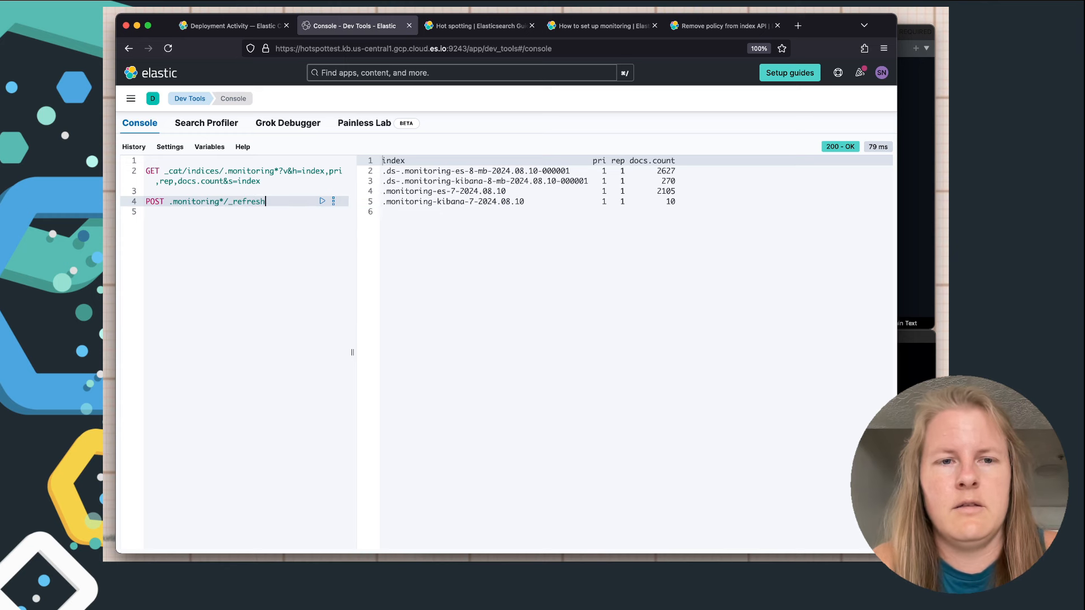
pyautogui.press('super+Return')
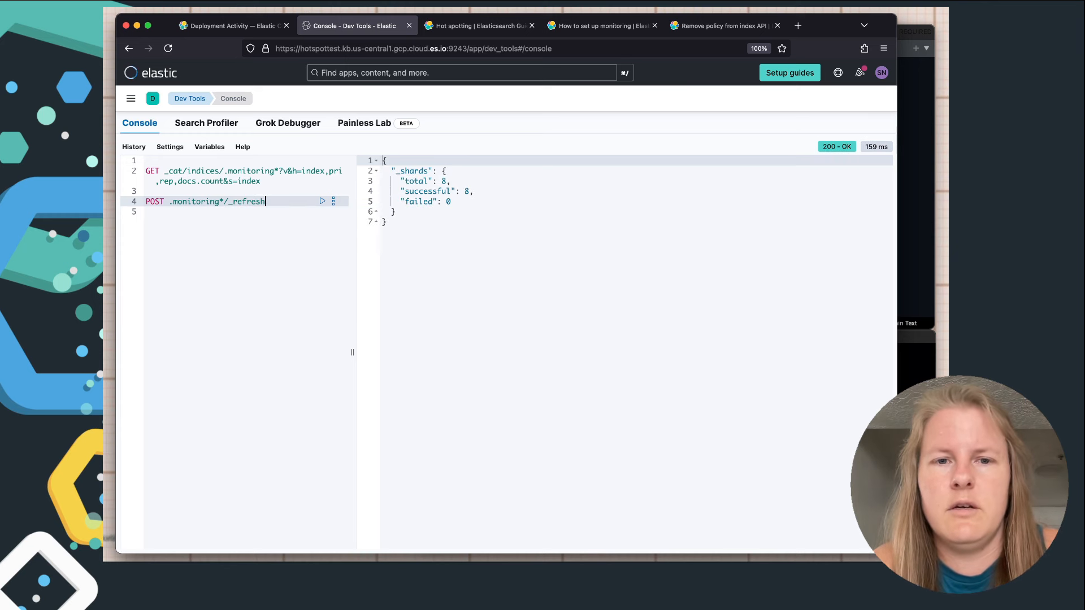
# - Rerun the index listing to see the updated 2922 and 288 document counts
pyautogui.press('Up')
pyautogui.press('Up')
pyautogui.press('Up')
pyautogui.press('Up')
pyautogui.press('Down')
pyautogui.press('super+Return')
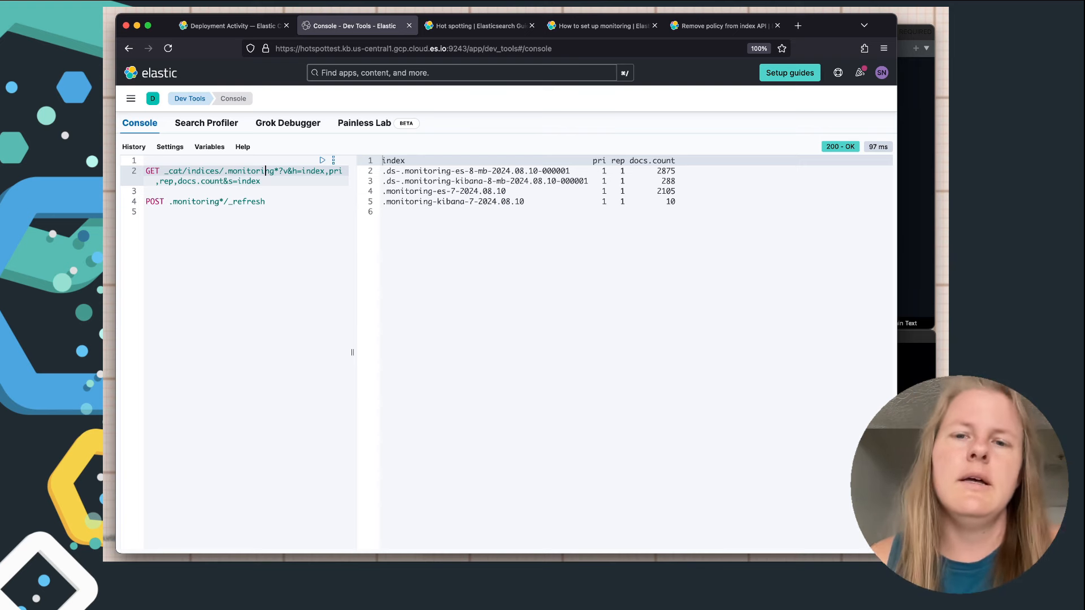
pyautogui.press('super+Return')
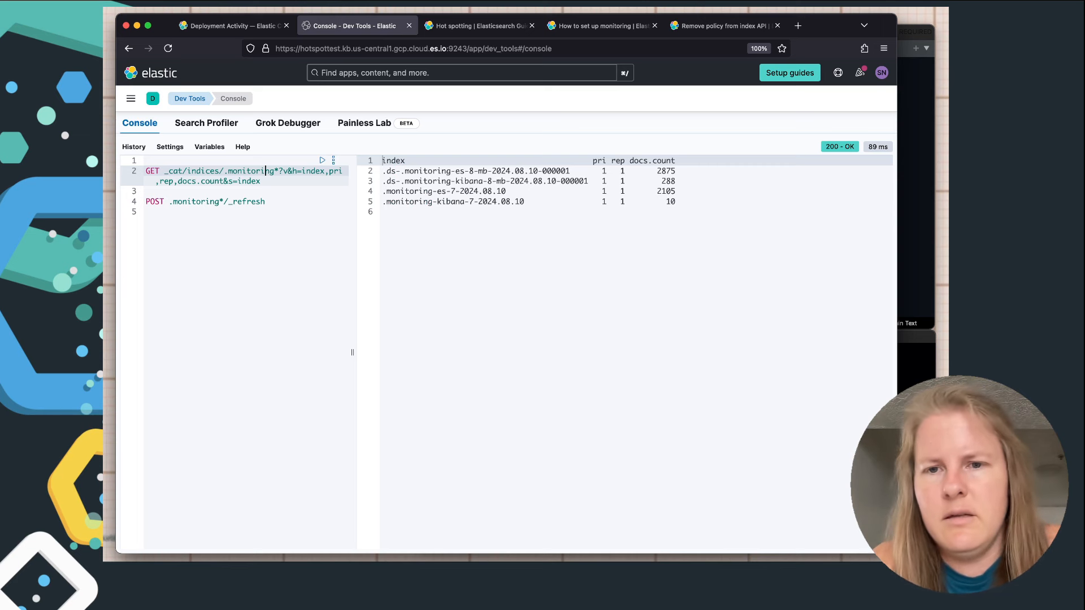
pyautogui.press('super+Return')
pyautogui.press('super+Return')
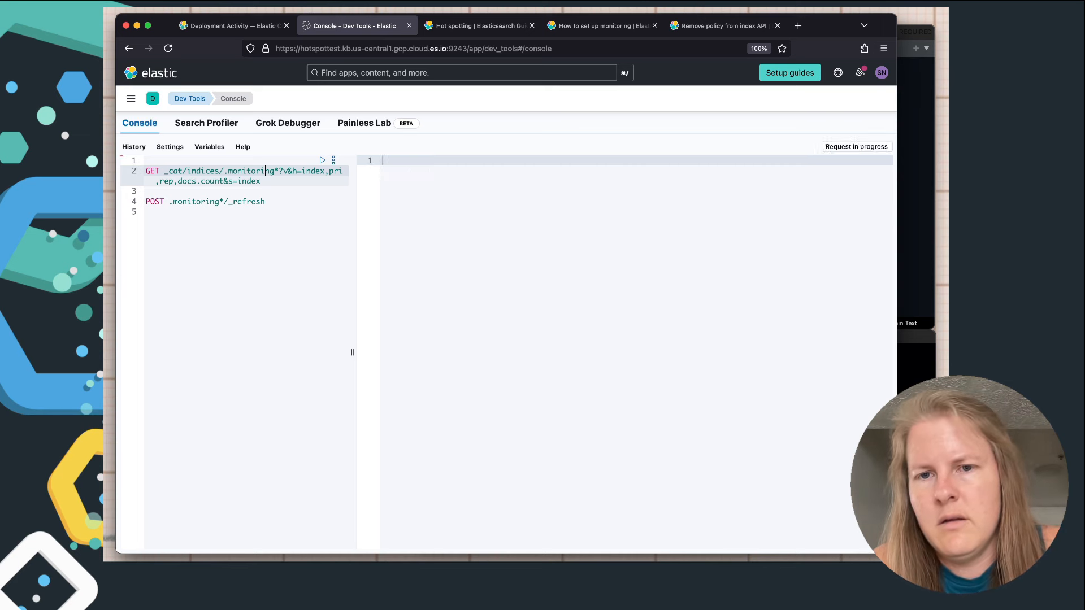
pyautogui.press('super+Return')
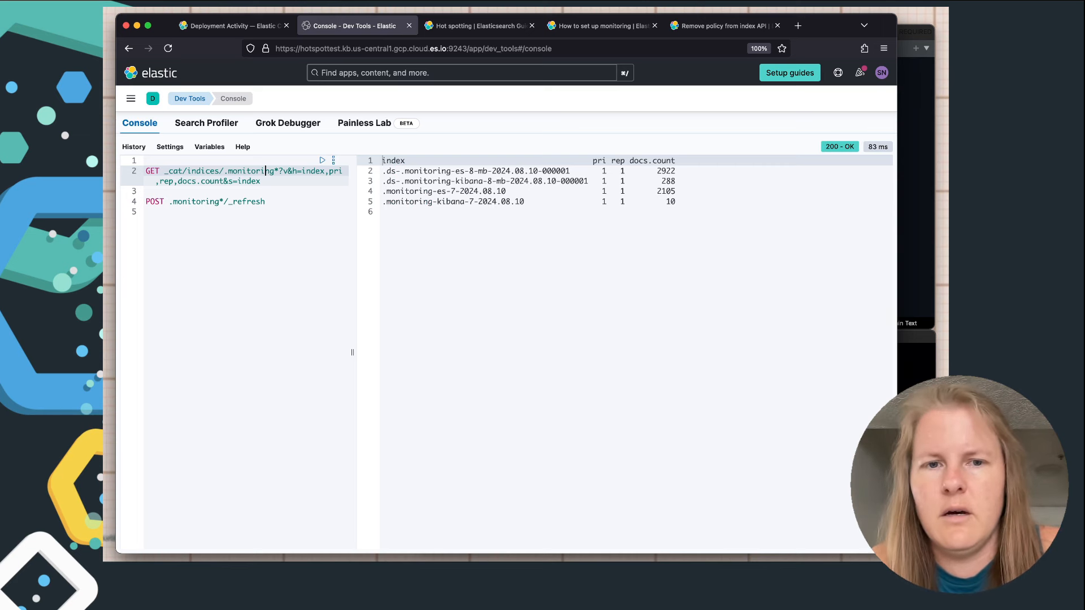
pyautogui.press('Down')
pyautogui.press('Down')
pyautogui.press('Down')
pyautogui.press('Down')
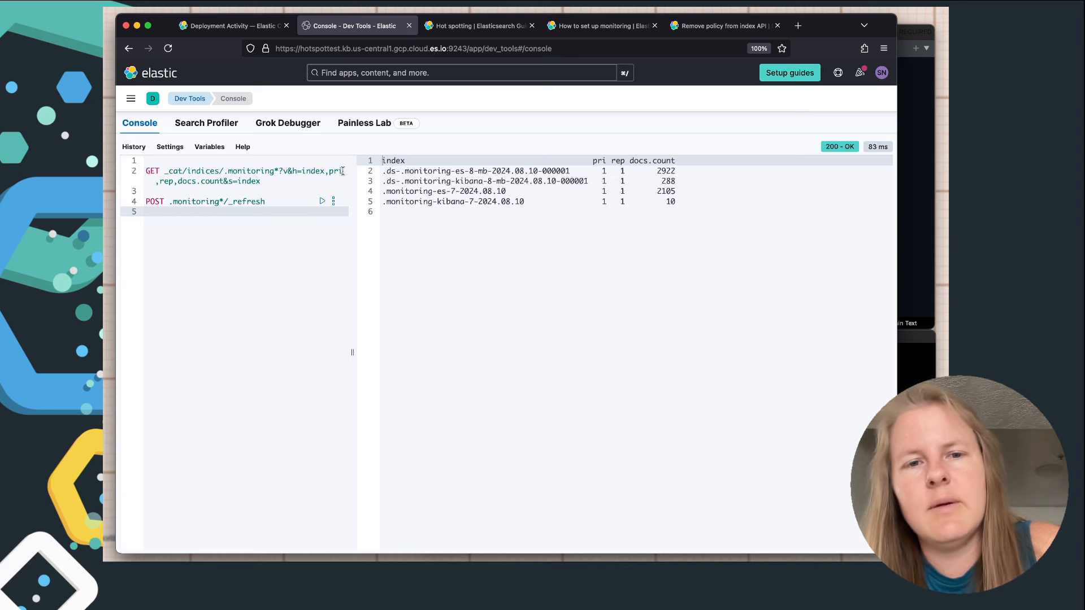
# - Copy the .monitoring-es index name from the response into a '# .monitoring-es' comment line
pyautogui.doubleClick(416, 190)
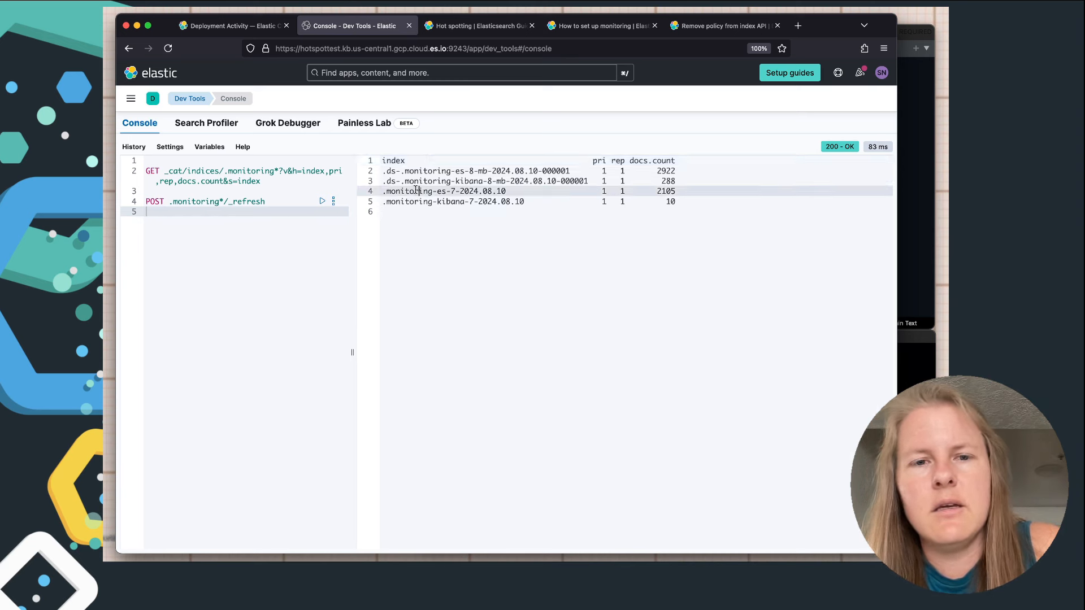
pyautogui.doubleClick(414, 172)
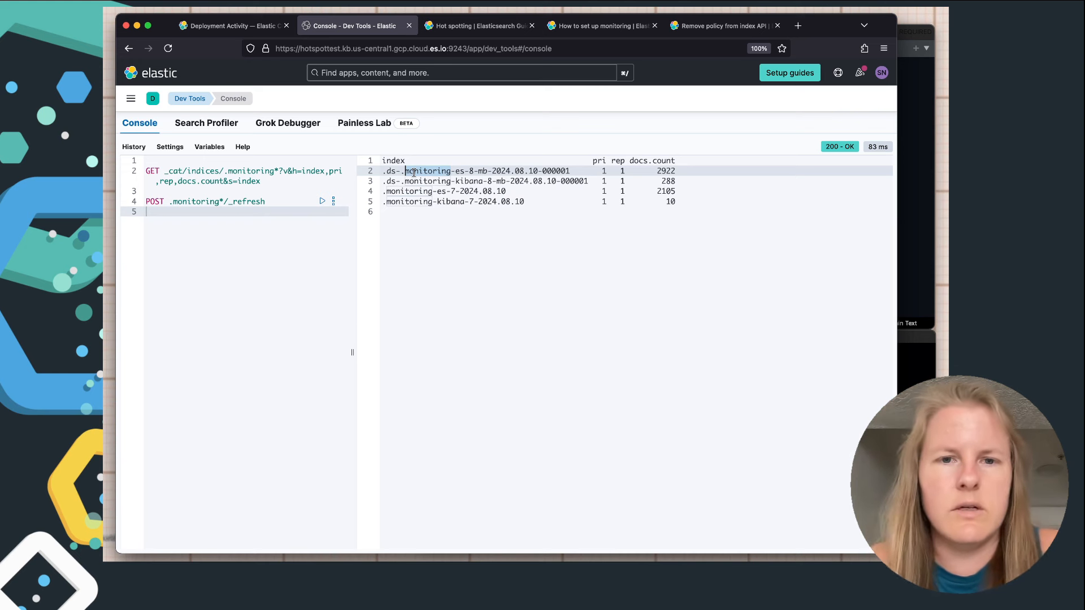
pyautogui.click(446, 191)
pyautogui.press('super+shift+Left')
pyautogui.press('super+c')
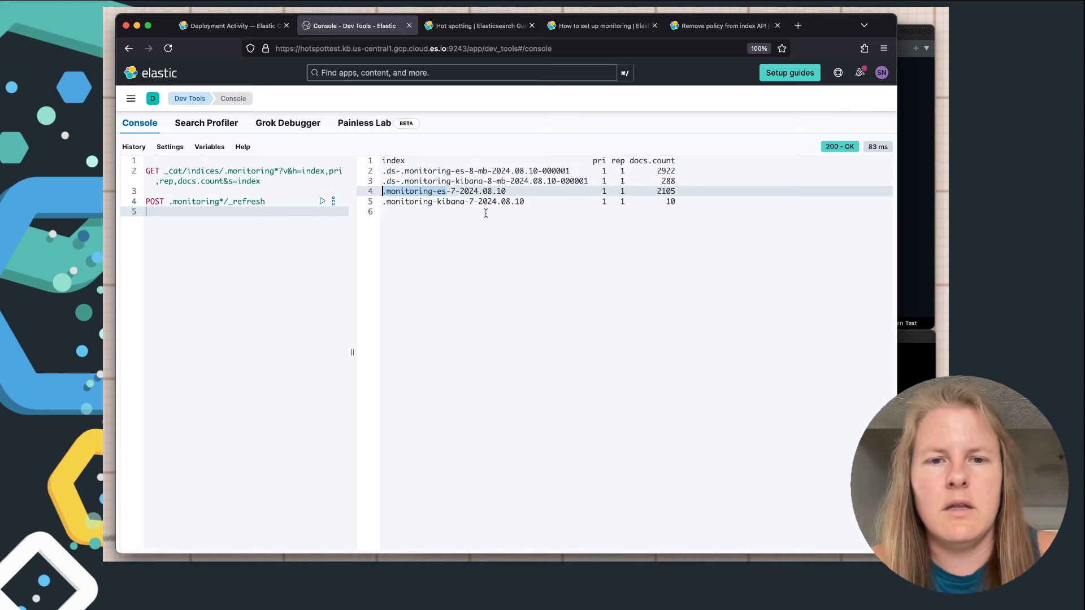
pyautogui.click(199, 268)
pyautogui.press('Return')
pyautogui.write('#')
pyautogui.press('super+v')
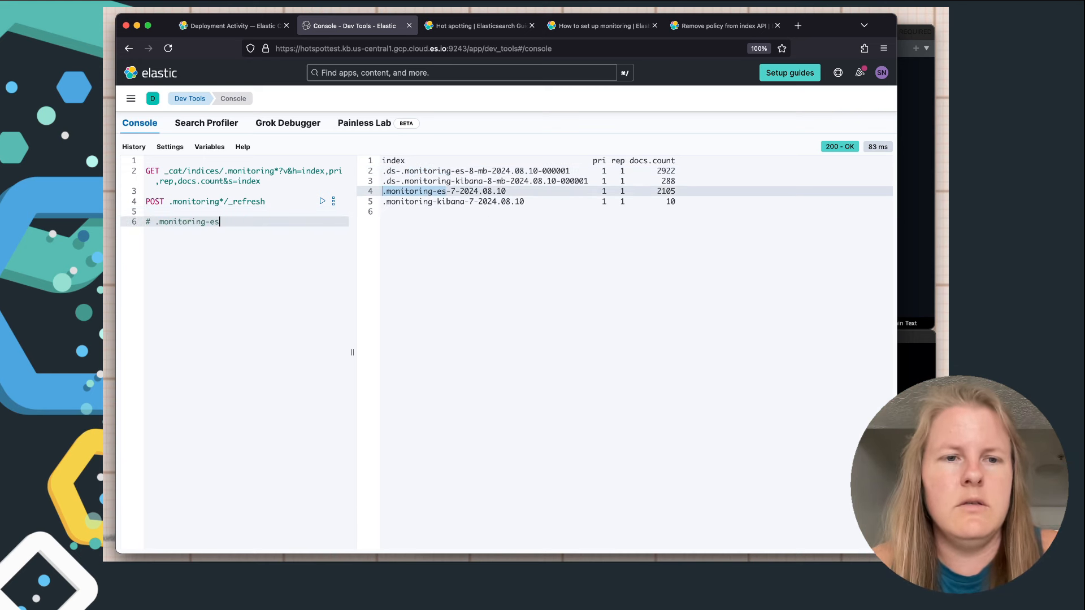
pyautogui.press('Return')
pyautogui.press('Return')
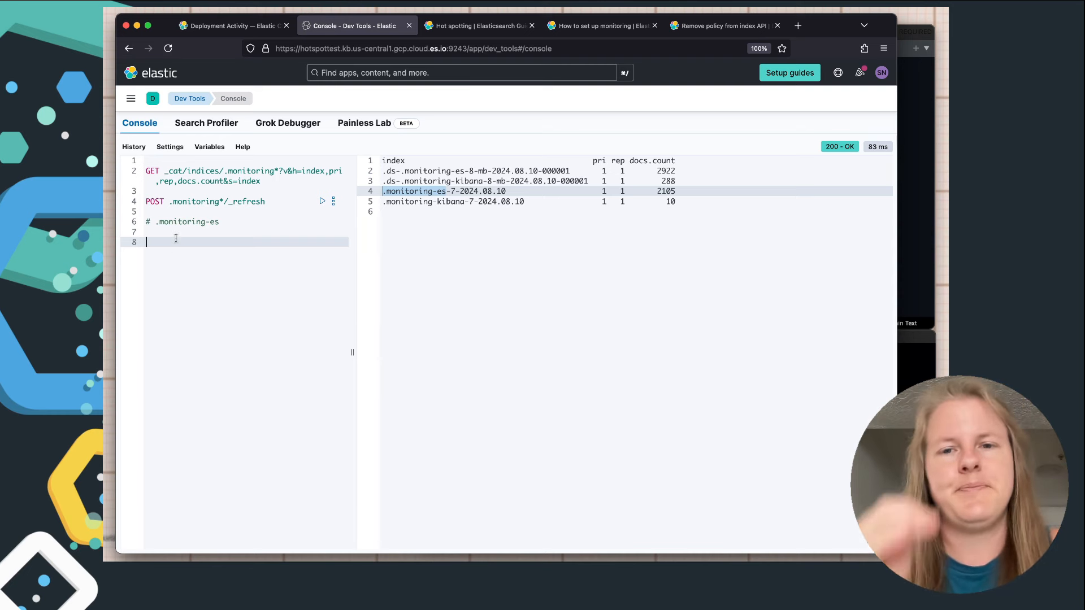
# - Write a PUT .monitoring-es/_settings request with number_of_replicas 0 and run it
pyautogui.press('super+v')
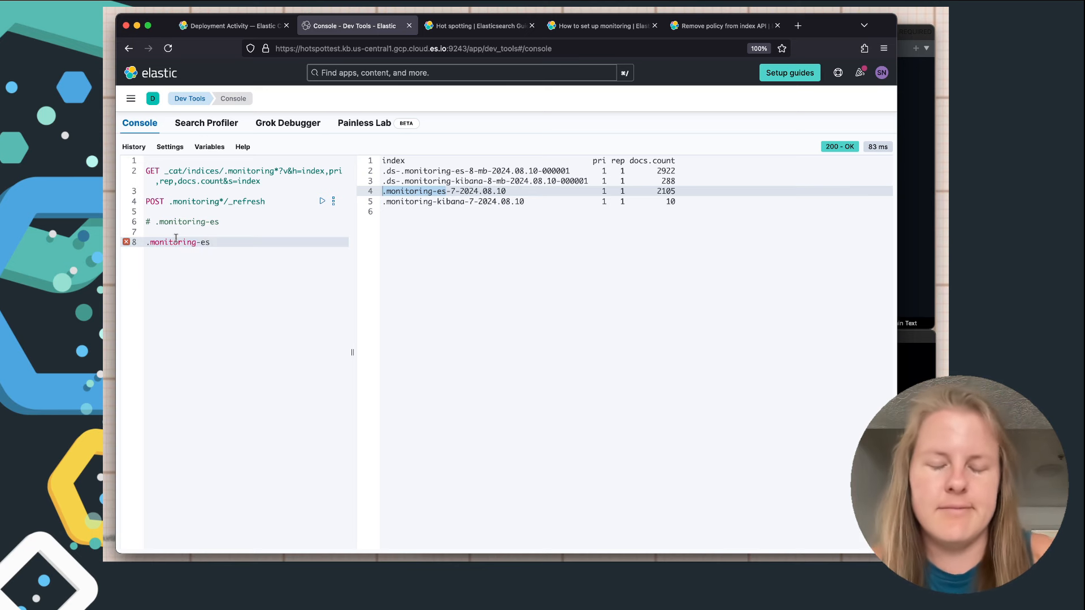
pyautogui.write('PUT')
pyautogui.write('/_')
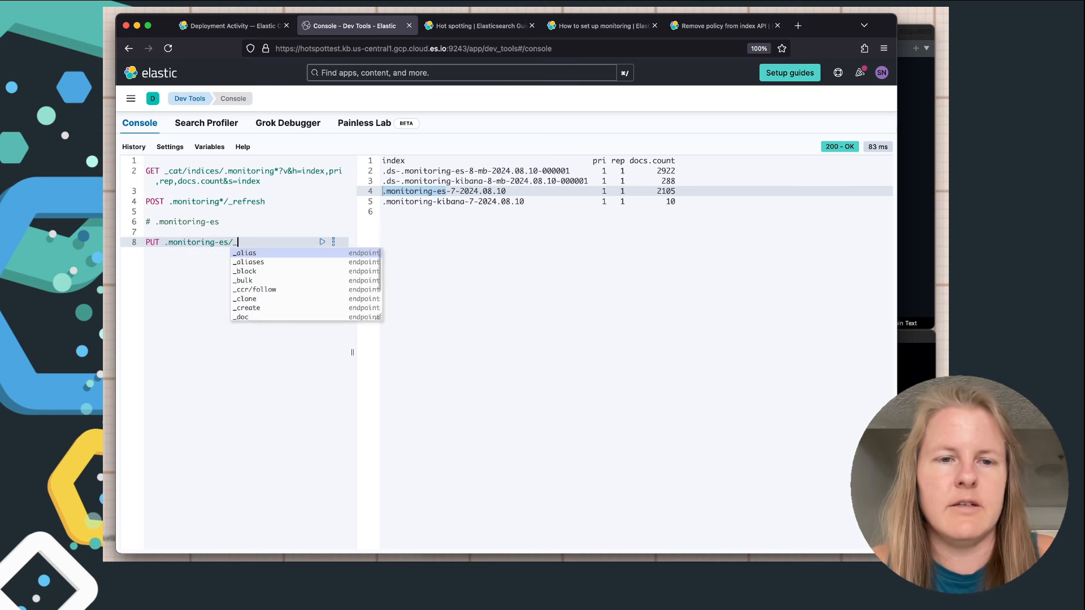
pyautogui.write('sett')
pyautogui.press('Return')
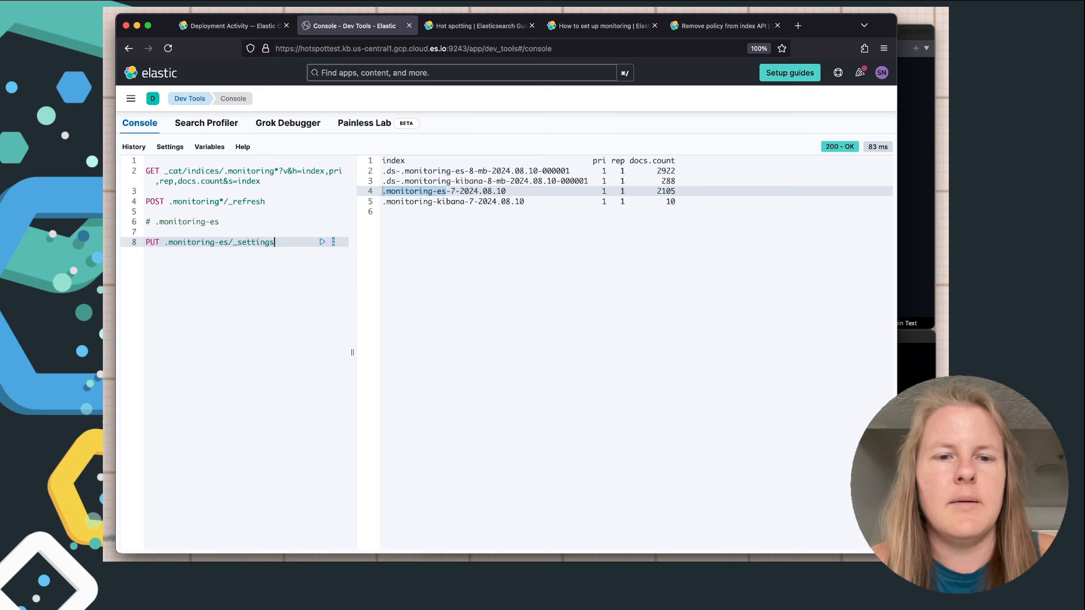
pyautogui.press('Return')
pyautogui.write('{ ')
pyautogui.write('"')
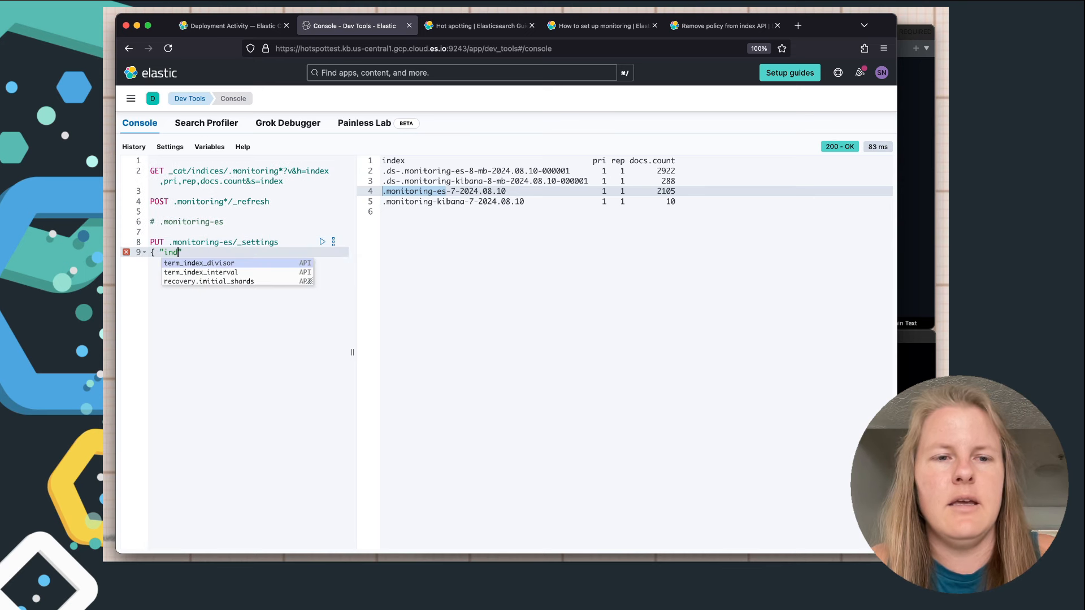
pyautogui.write('index": {')
pyautogui.press('Return')
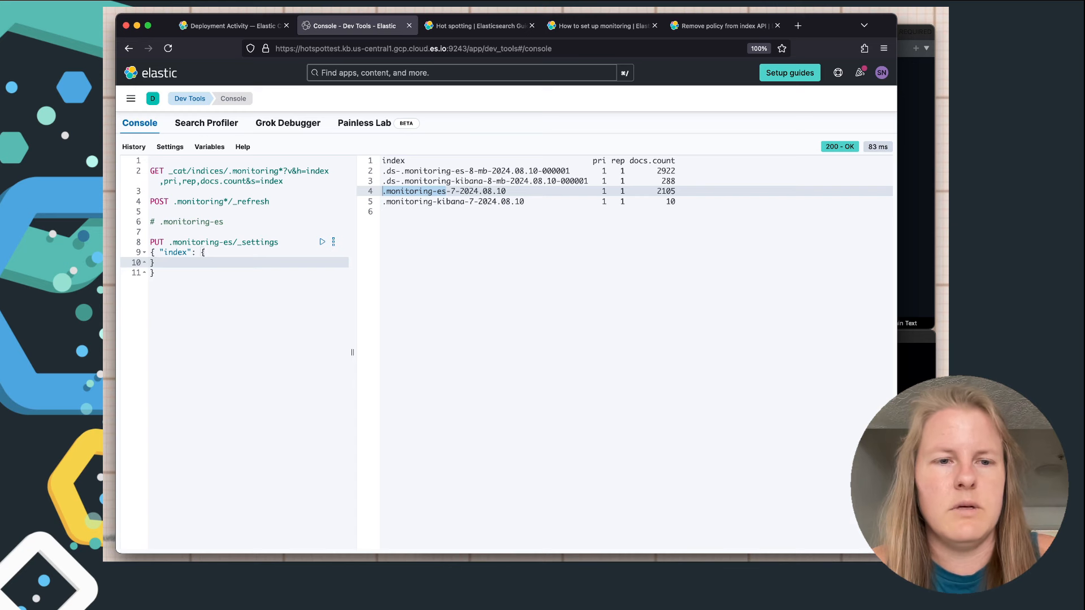
pyautogui.press('Delete')
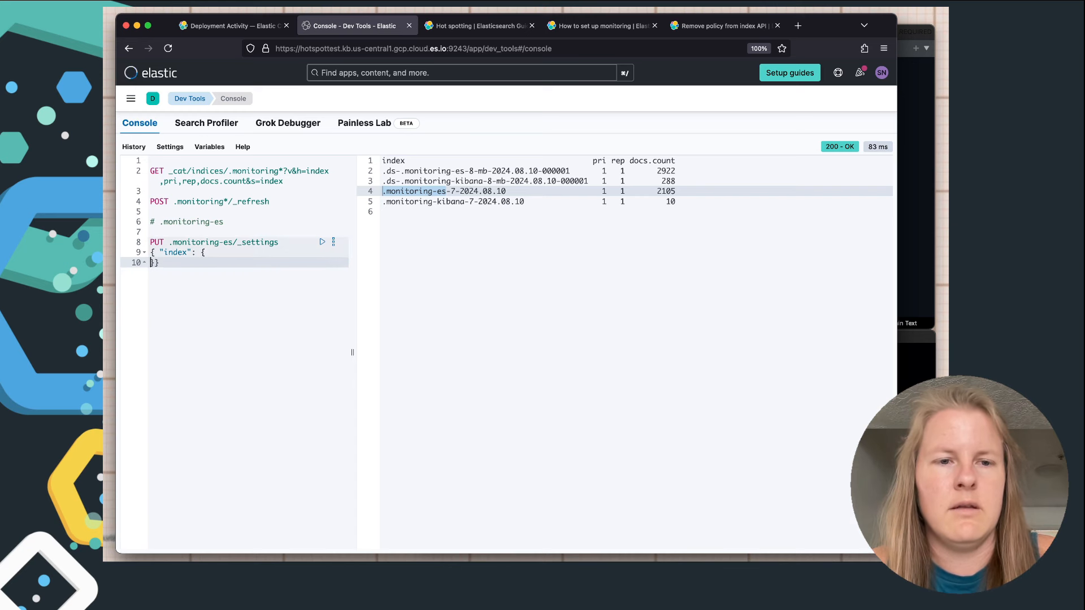
pyautogui.press('Return')
pyautogui.press('Return')
pyautogui.press('Up')
pyautogui.press('Up')
pyautogui.press('BackSpace')
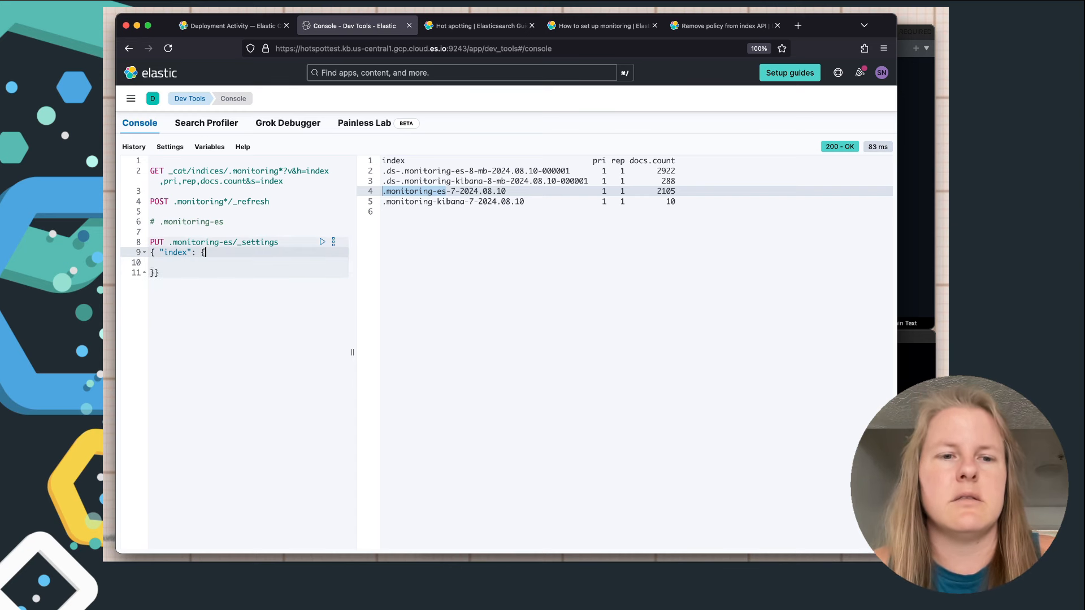
pyautogui.press('Return')
pyautogui.write('"nu')
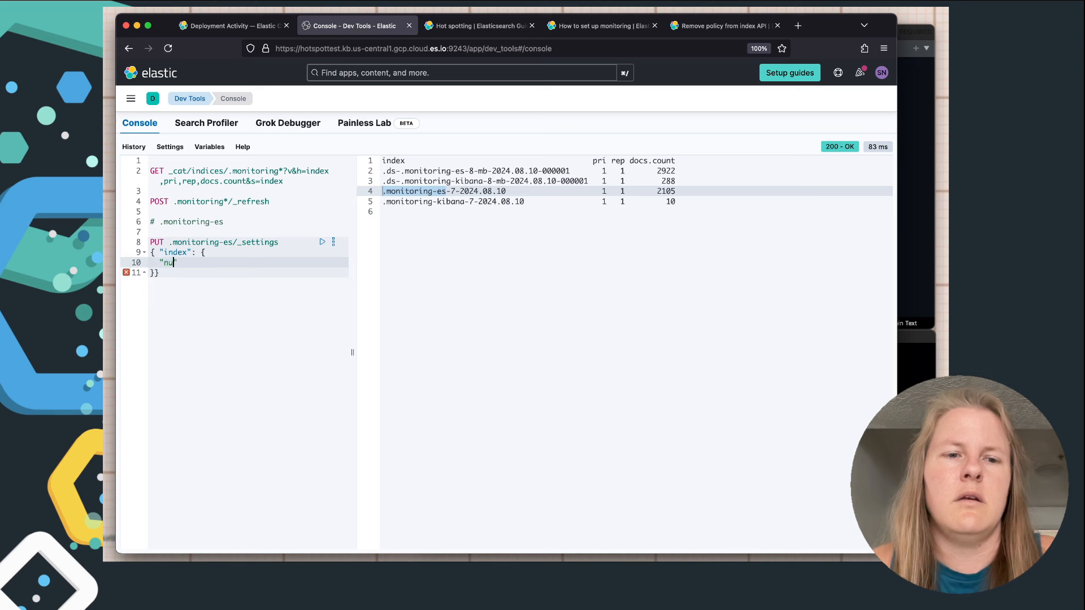
pyautogui.write('mber_of_repli')
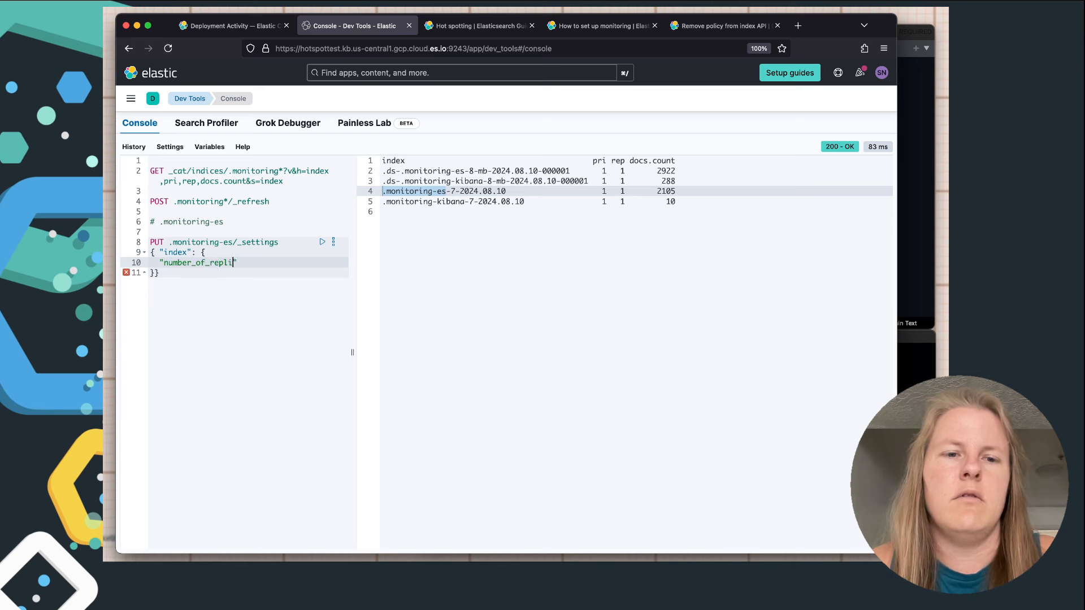
pyautogui.write('cas')
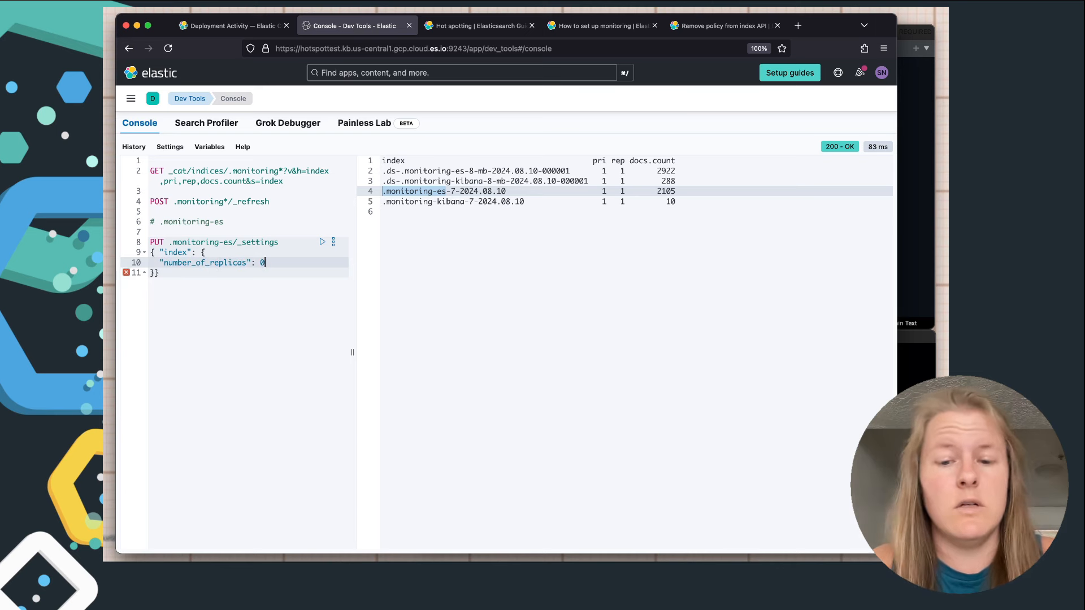
pyautogui.press('super+Return')
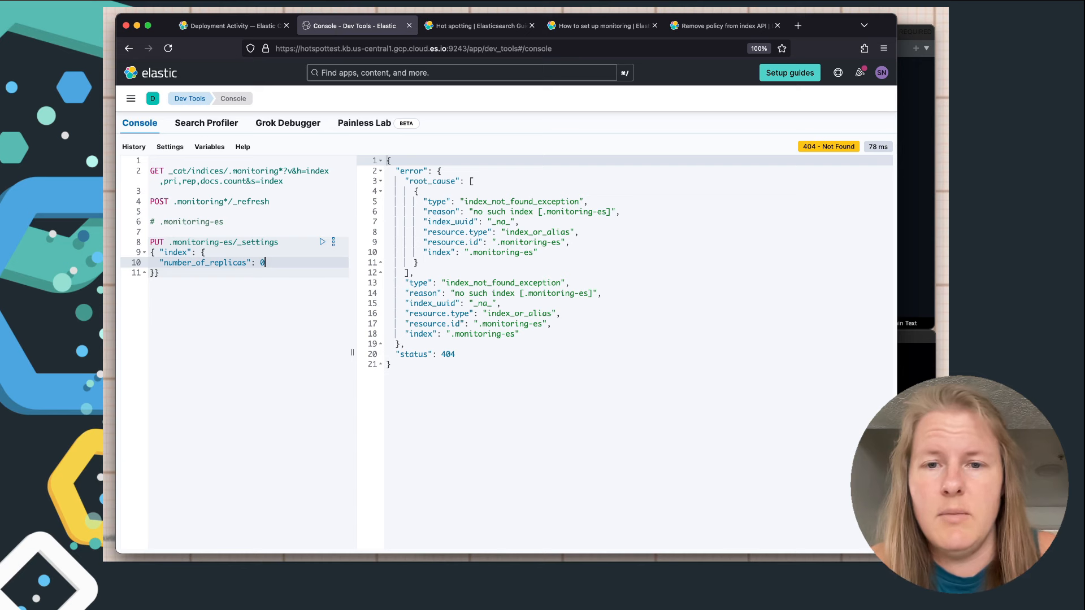
# - Change the target to .monitoring-es* and rerun the replicas update
pyautogui.click(229, 242)
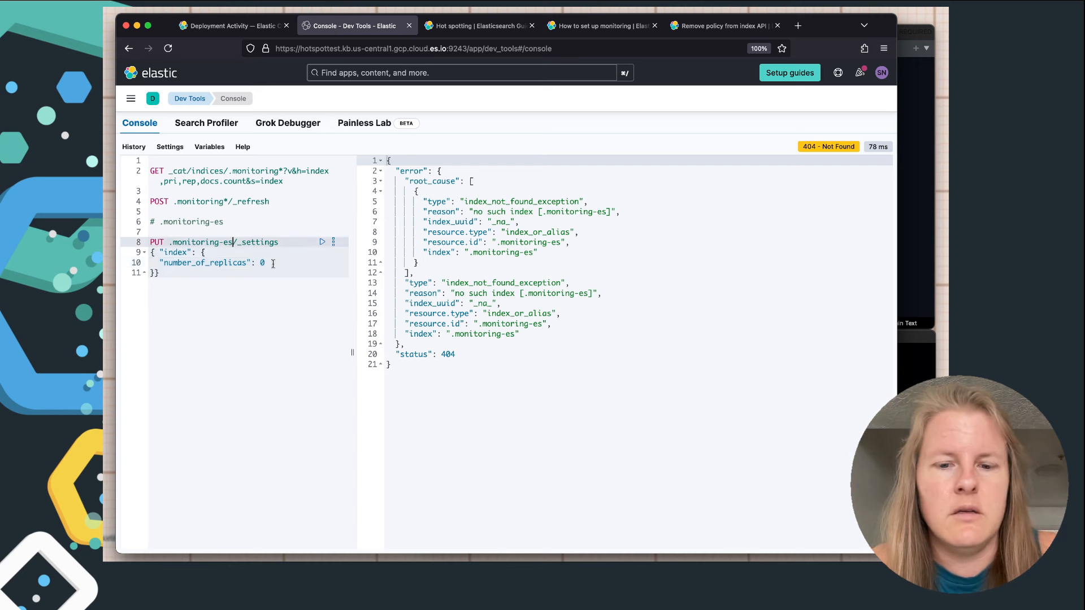
pyautogui.write('*')
pyautogui.press('super+Return')
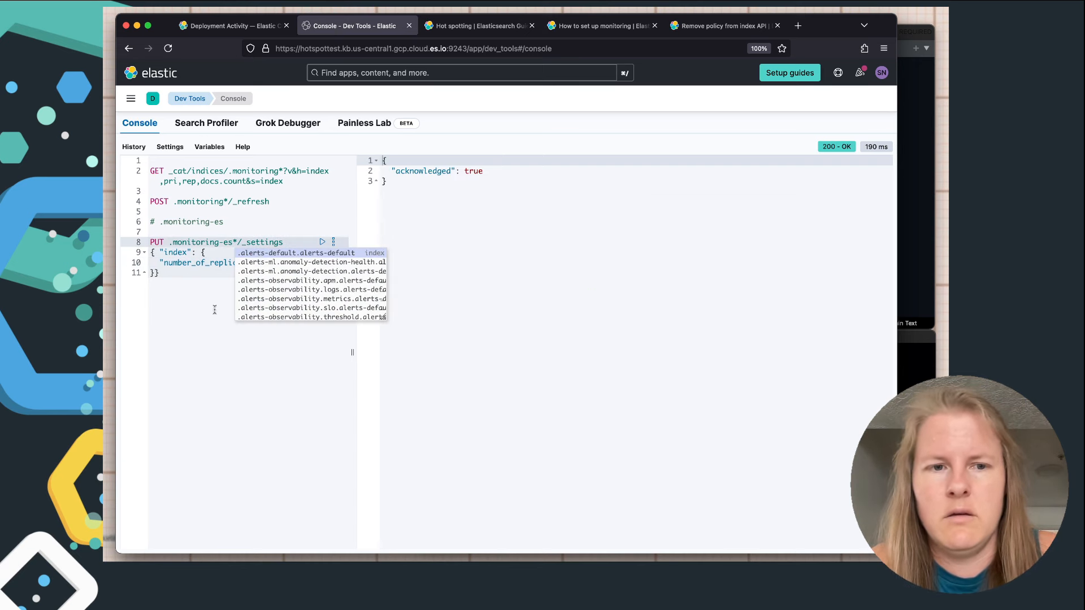
pyautogui.click(216, 313)
pyautogui.press('Return')
pyautogui.press('Return')
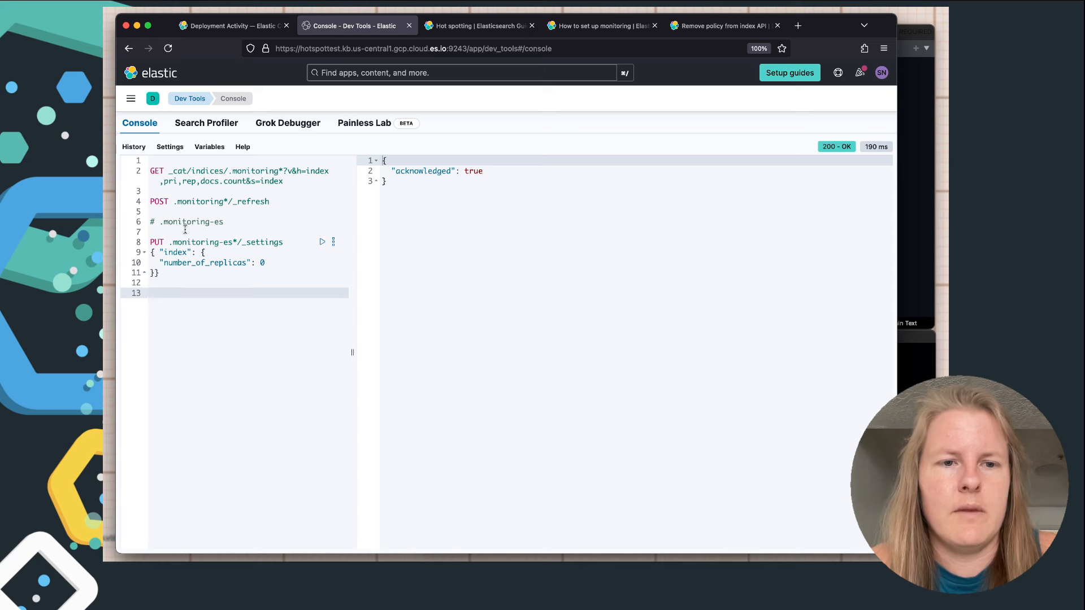
# - Rerun the index listing and note the first listed index name as a # comment
pyautogui.click(205, 171)
pyautogui.press('super+Return')
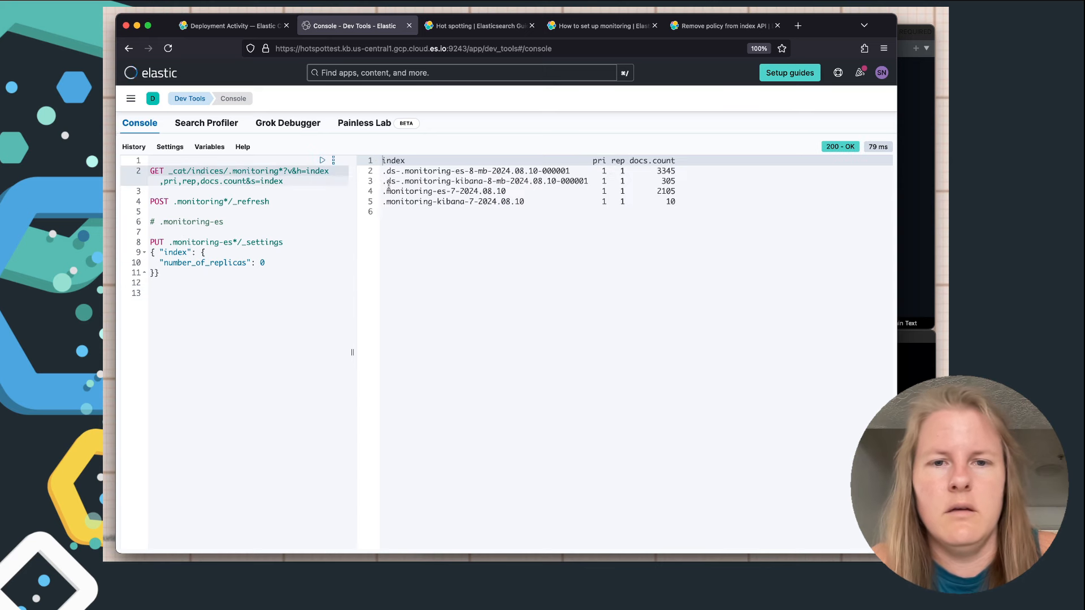
pyautogui.moveTo(570, 170); pyautogui.dragTo(382, 170)
pyautogui.press('super+c')
pyautogui.click(334, 180)
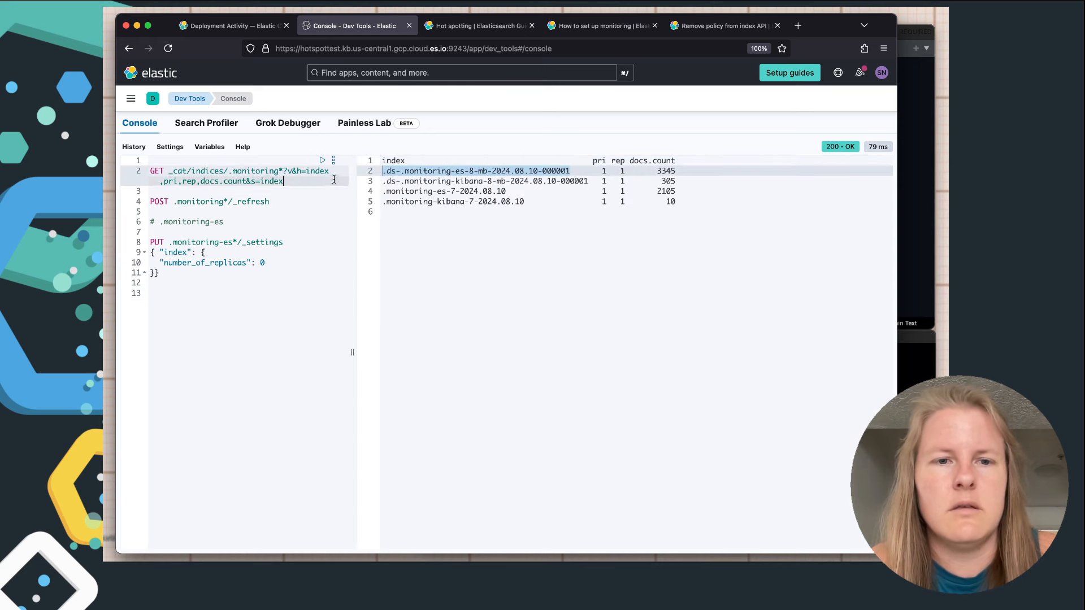
pyautogui.press('Return')
pyautogui.write('#')
pyautogui.press('super+v')
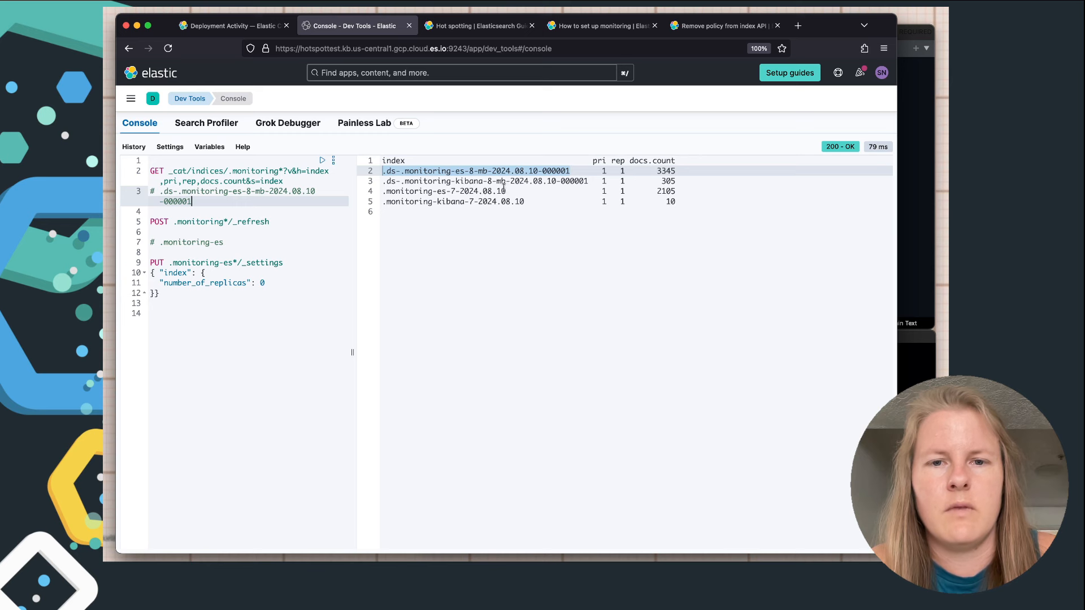
pyautogui.moveTo(530, 195); pyautogui.dragTo(382, 191)
pyautogui.press('super+c')
# - Note .monitoring-es-7-2024.08.10 as a comment and run GET on its _settings
pyautogui.press('Return')
pyautogui.write('#')
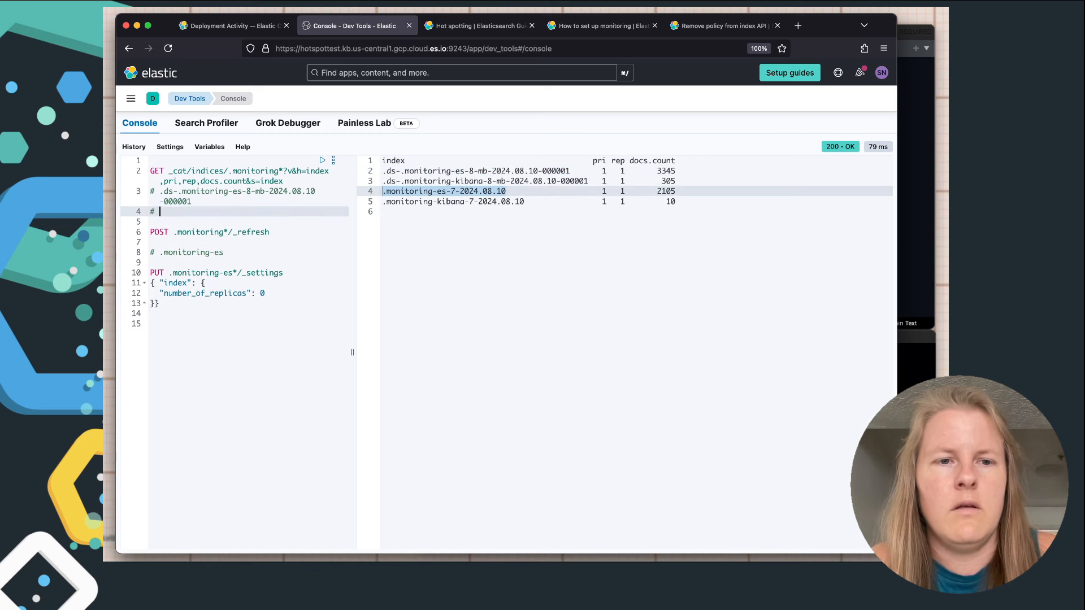
pyautogui.press('super+v')
pyautogui.click(179, 337)
pyautogui.write('GET')
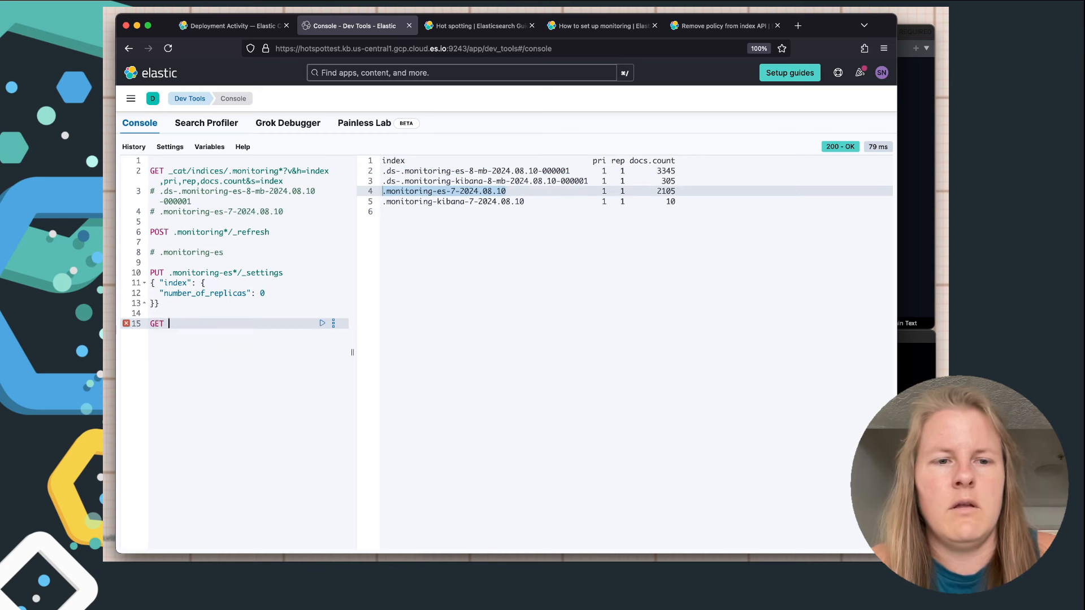
pyautogui.press('super+v')
pyautogui.write('/_settings')
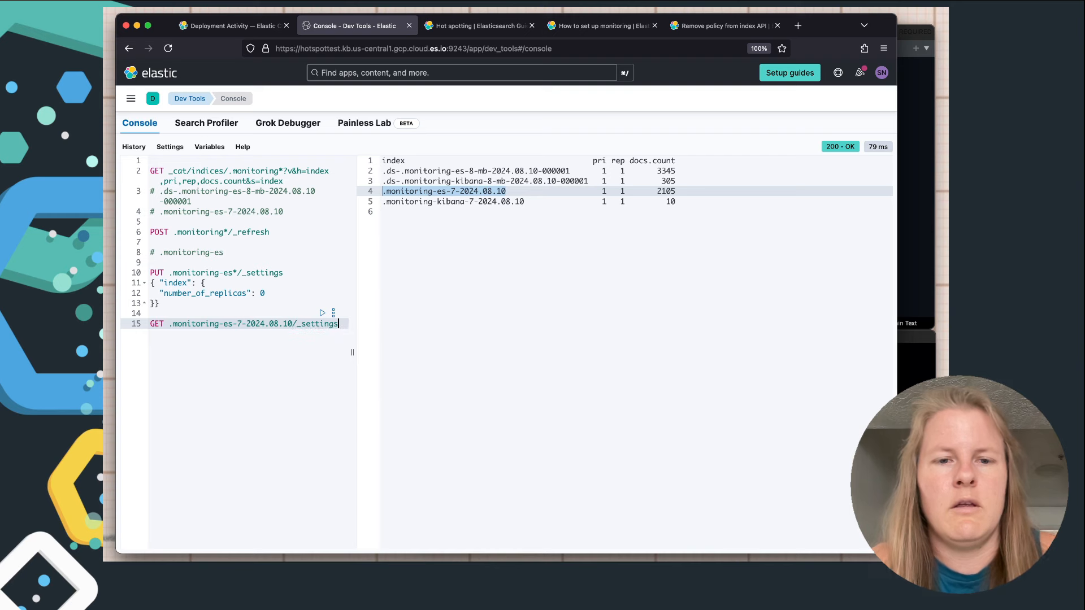
pyautogui.press('super+Return')
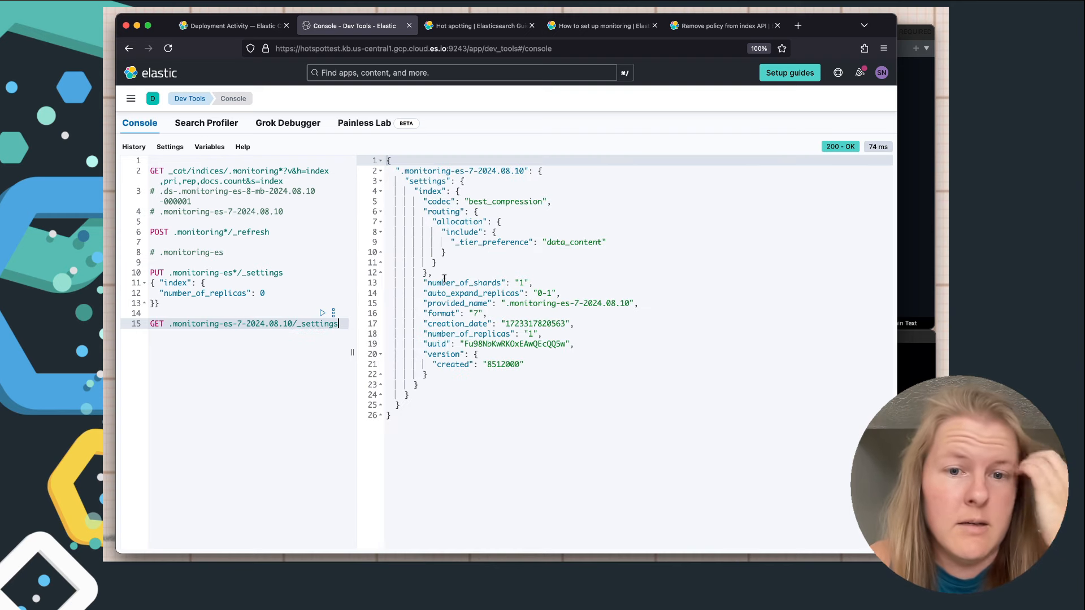
pyautogui.moveTo(446, 283); pyautogui.dragTo(510, 284)
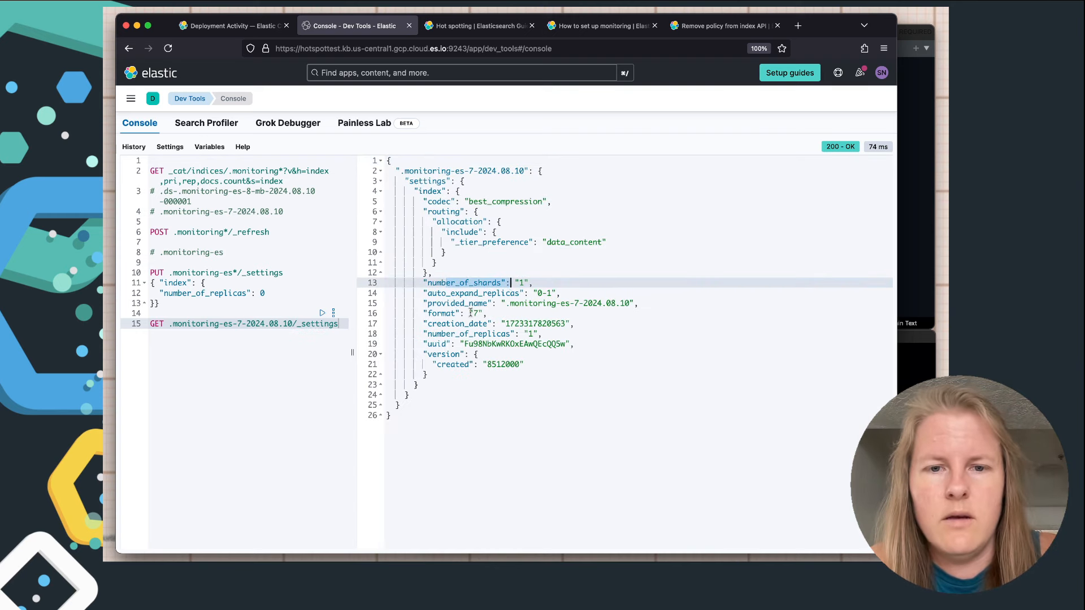
# - Fetch the settings of .ds-.monitoring-es-8-mb-2024.08.10-000001, showing 1 replica with auto_expand 0-1
pyautogui.click(160, 193)
pyautogui.keyDown('shift'); pyautogui.click(194, 202); pyautogui.keyUp('shift')
pyautogui.press('super+c')
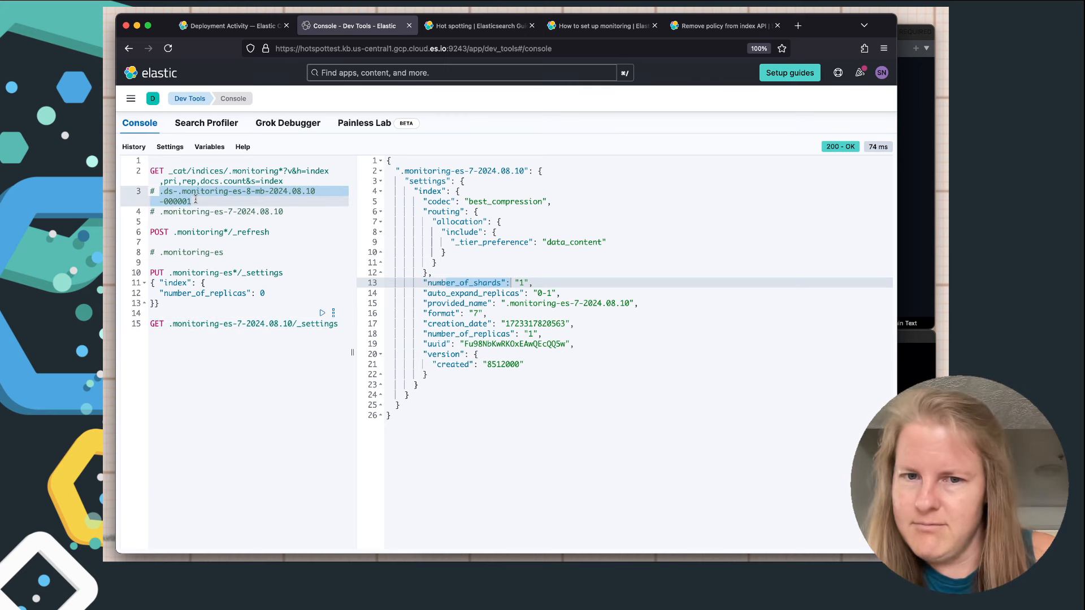
pyautogui.click(167, 324)
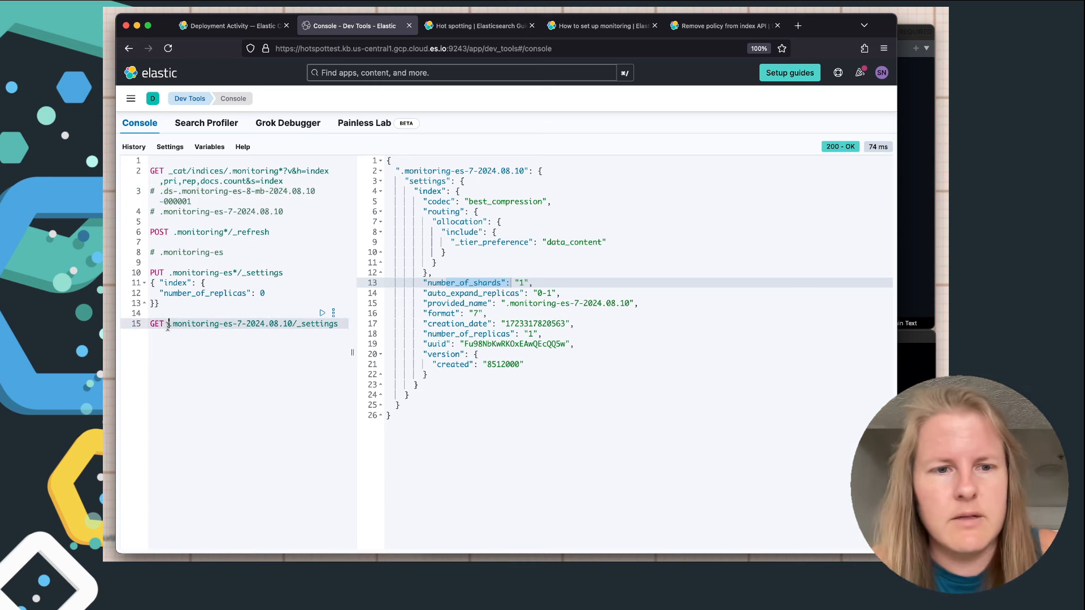
pyautogui.moveTo(168, 325); pyautogui.dragTo(293, 324)
pyautogui.press('super+v')
pyautogui.press('super+Return')
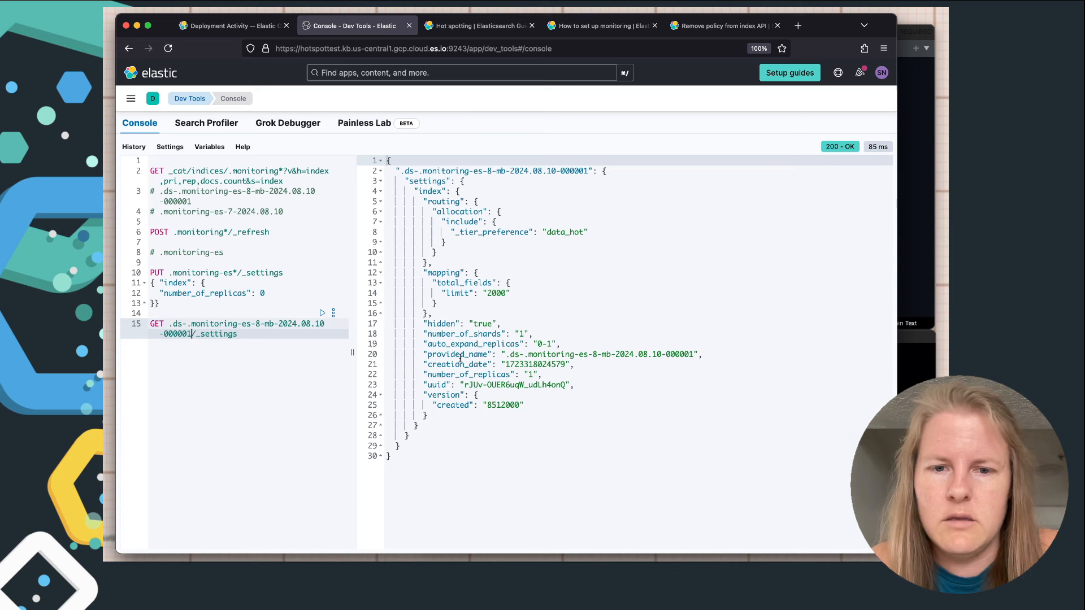
pyautogui.click(460, 237)
pyautogui.click(463, 283)
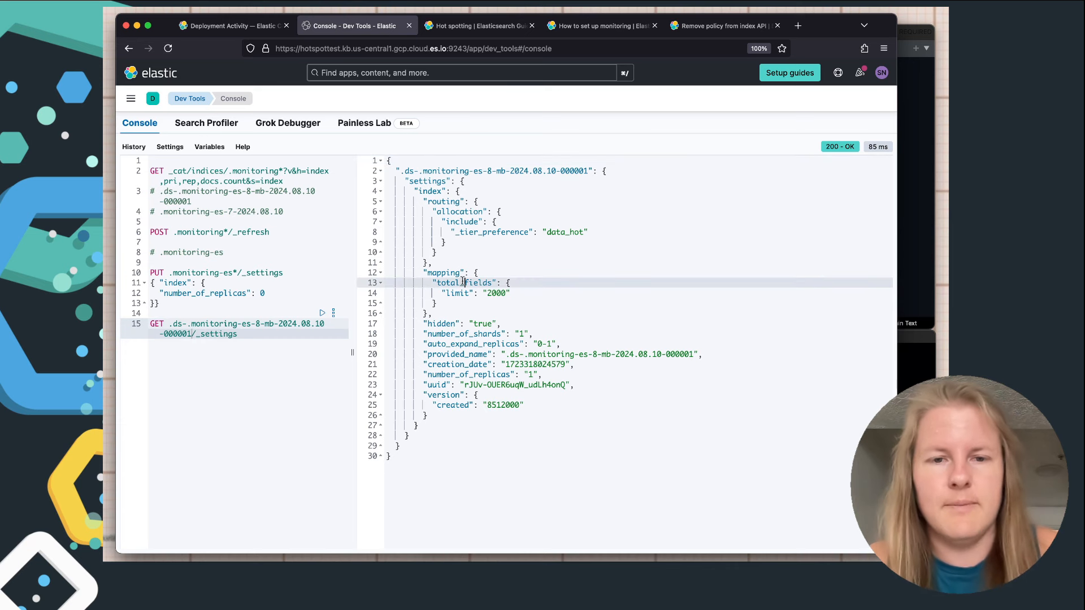
pyautogui.click(228, 398)
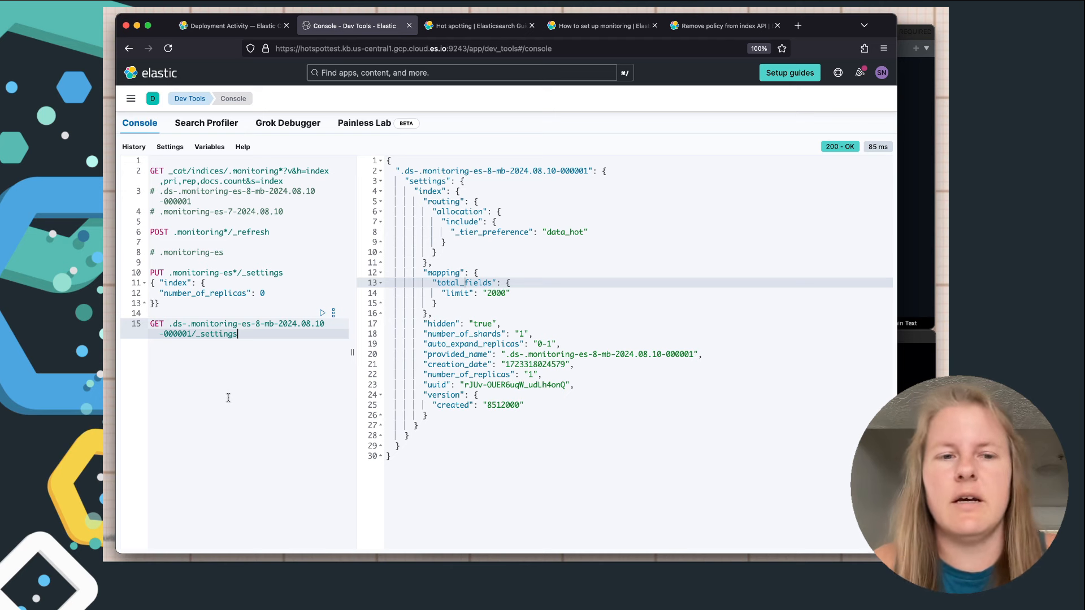
pyautogui.press('Return')
pyautogui.press('Return')
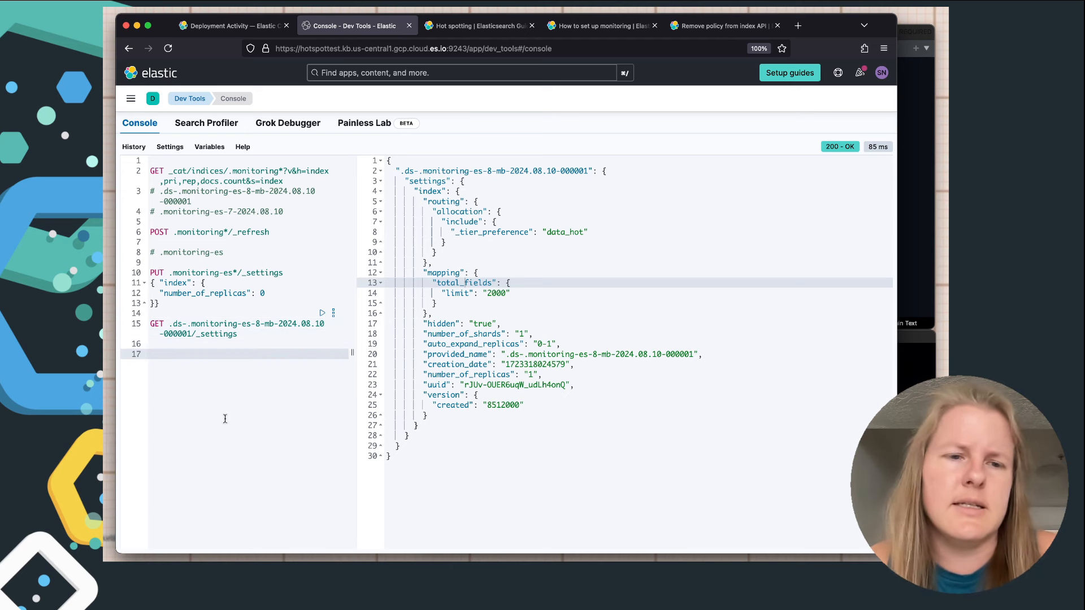
# - Copy the cat_nodes alias query from Terminal into a GET _cat/nodes request and run it
pyautogui.write('GET _cat/')
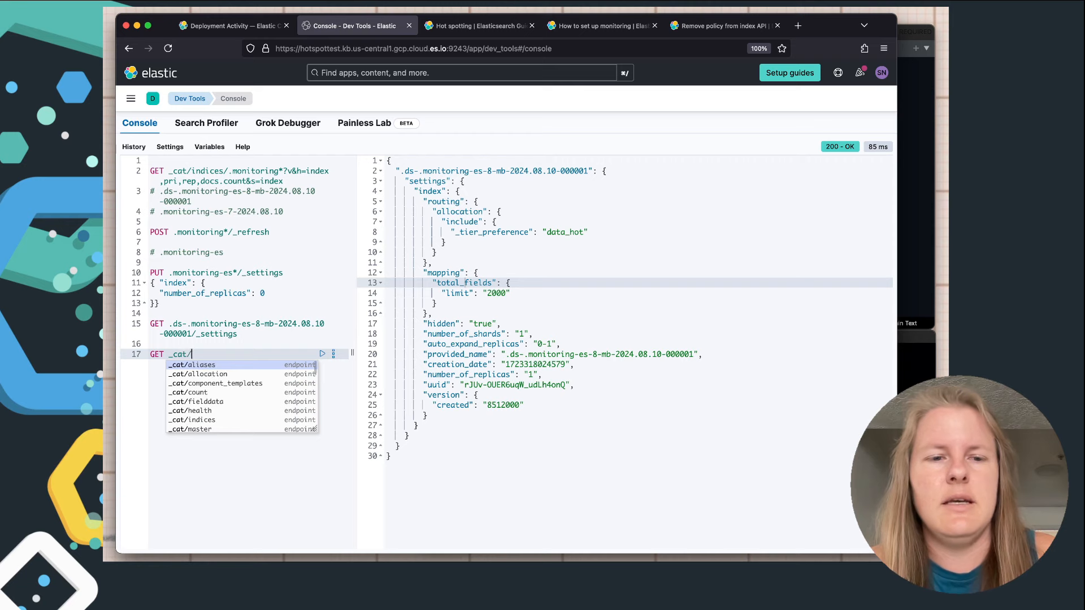
pyautogui.click(916, 365)
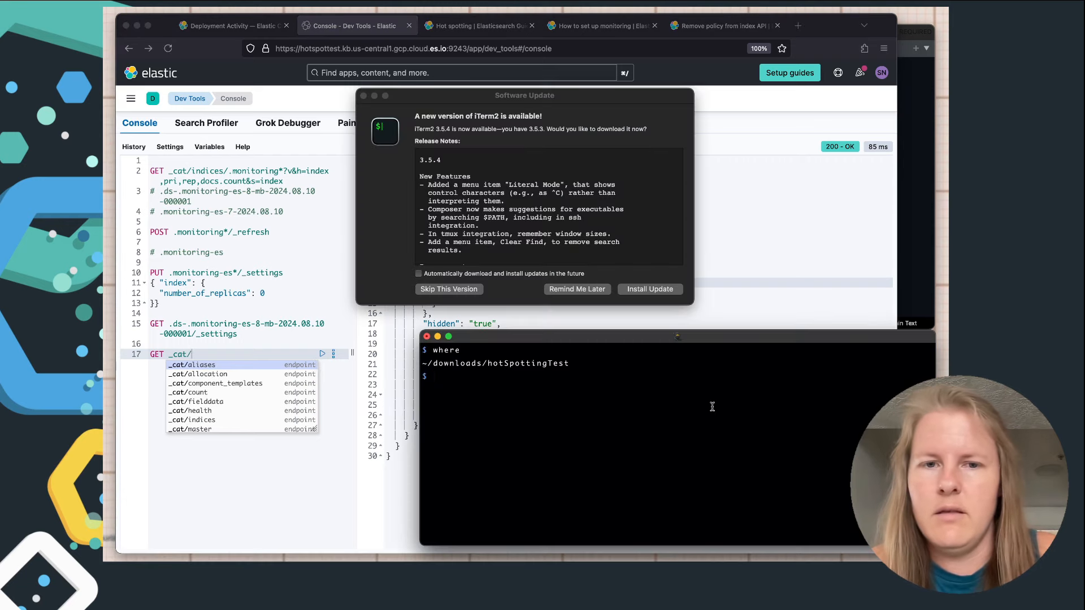
pyautogui.write('alias')
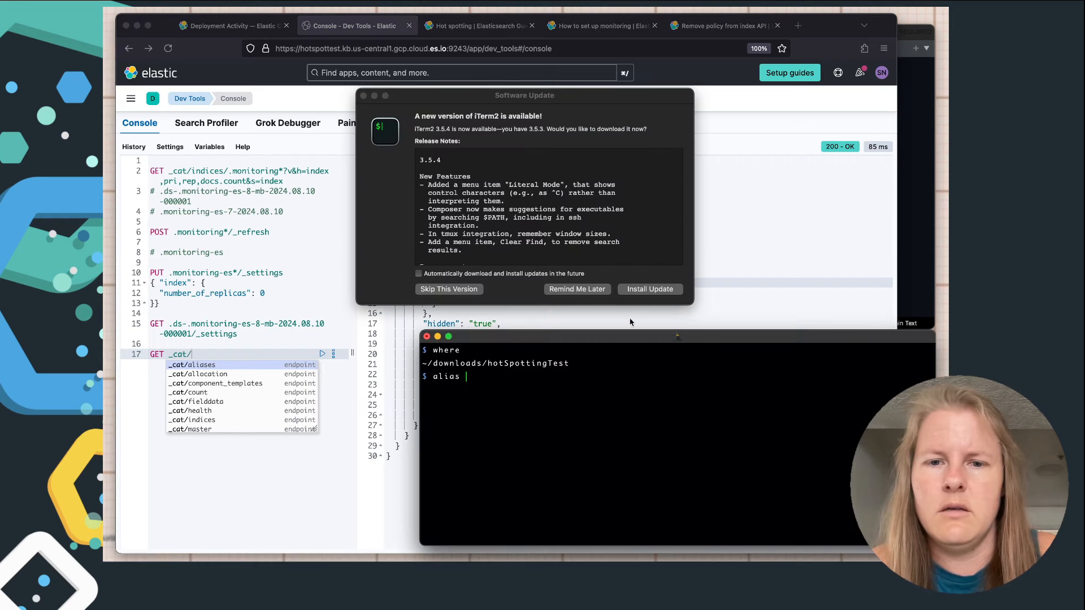
pyautogui.click(576, 289)
pyautogui.write('cat_nodes')
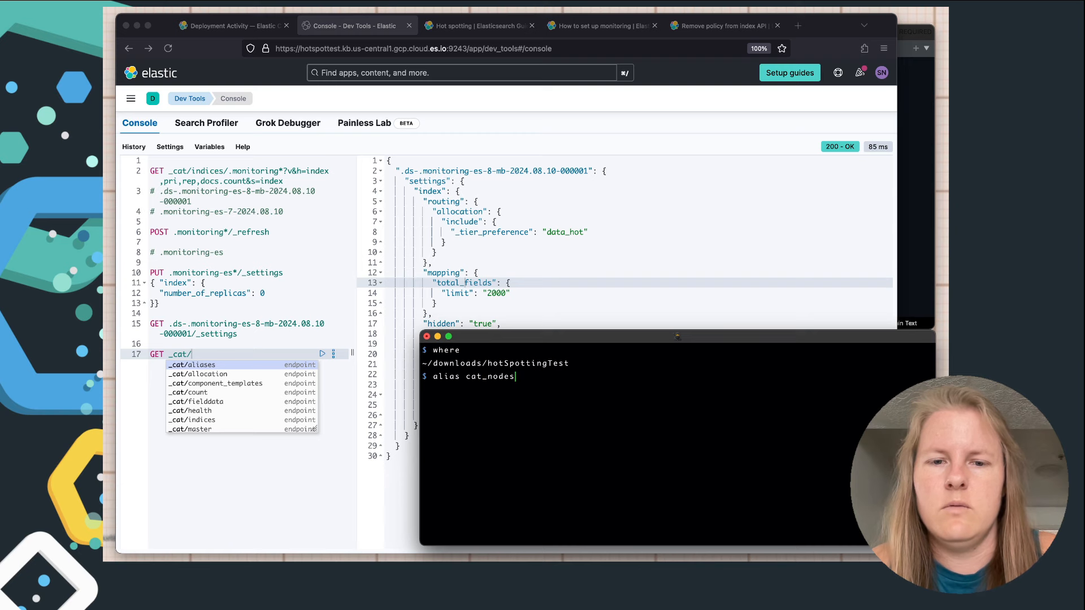
pyautogui.press('Return')
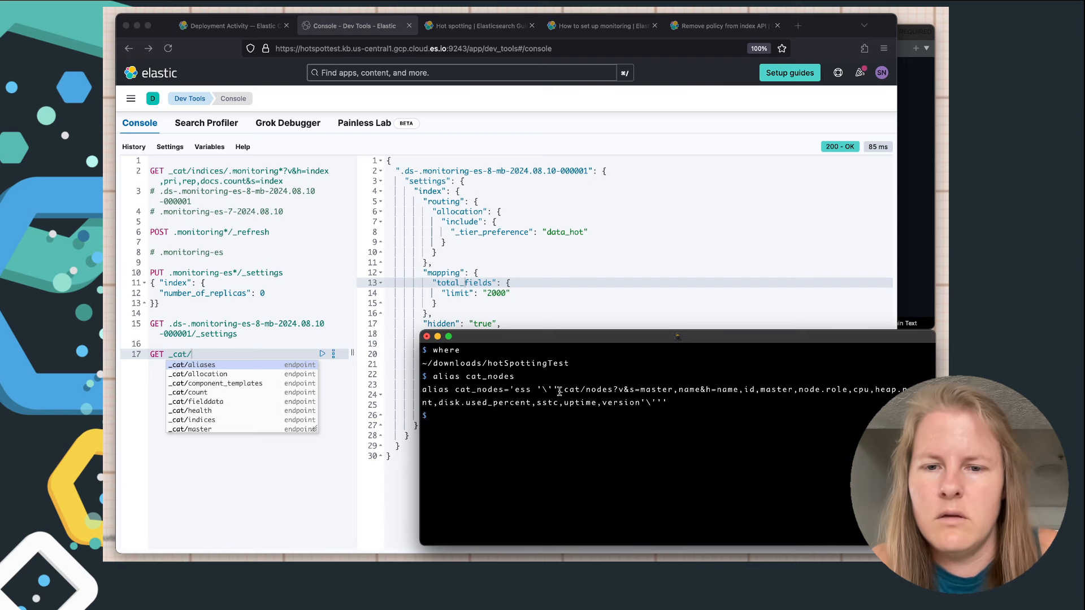
pyautogui.moveTo(558, 390); pyautogui.dragTo(640, 402)
pyautogui.press('super+c')
pyautogui.click(225, 498)
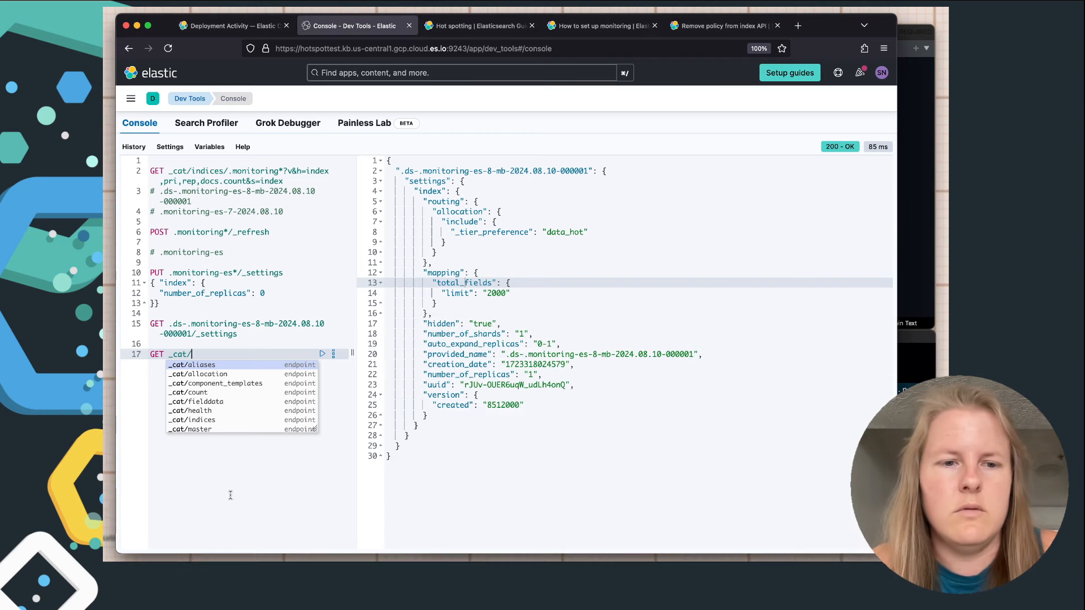
pyautogui.press('super+v')
pyautogui.press('super+Return')
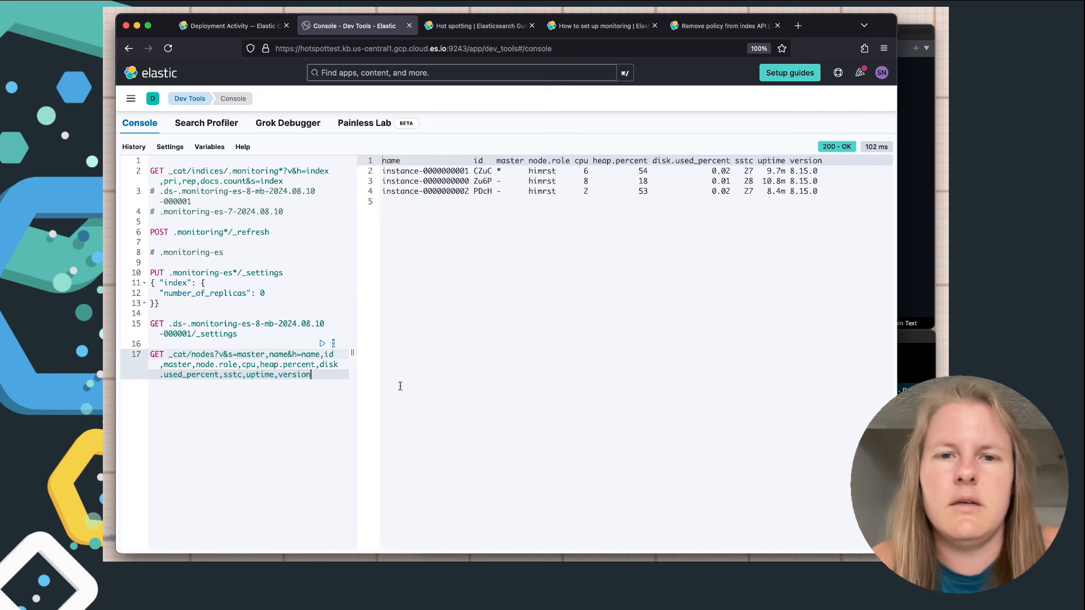
# - Rerun the _cat/nodes request several times, comparing cpu and heap.percent across the three nodes
pyautogui.moveTo(573, 168); pyautogui.dragTo(603, 193)
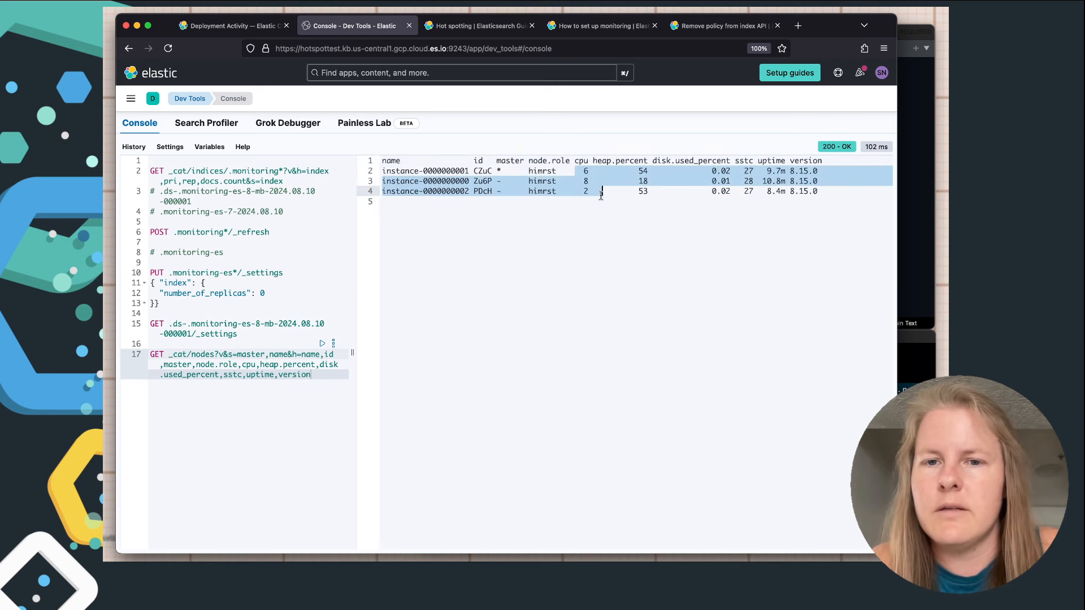
pyautogui.click(634, 171)
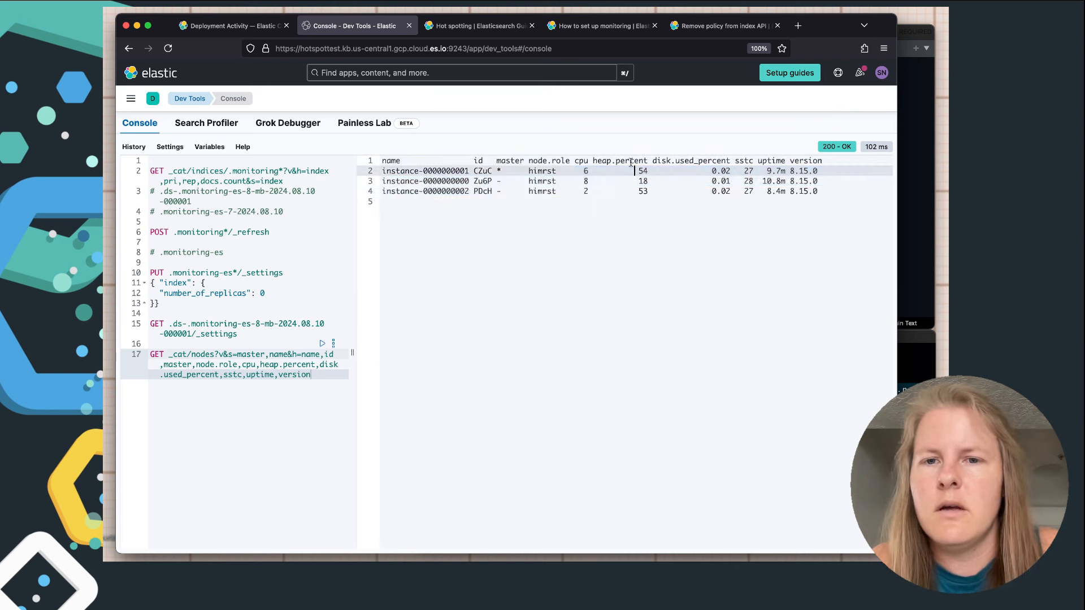
pyautogui.moveTo(593, 161); pyautogui.dragTo(647, 161)
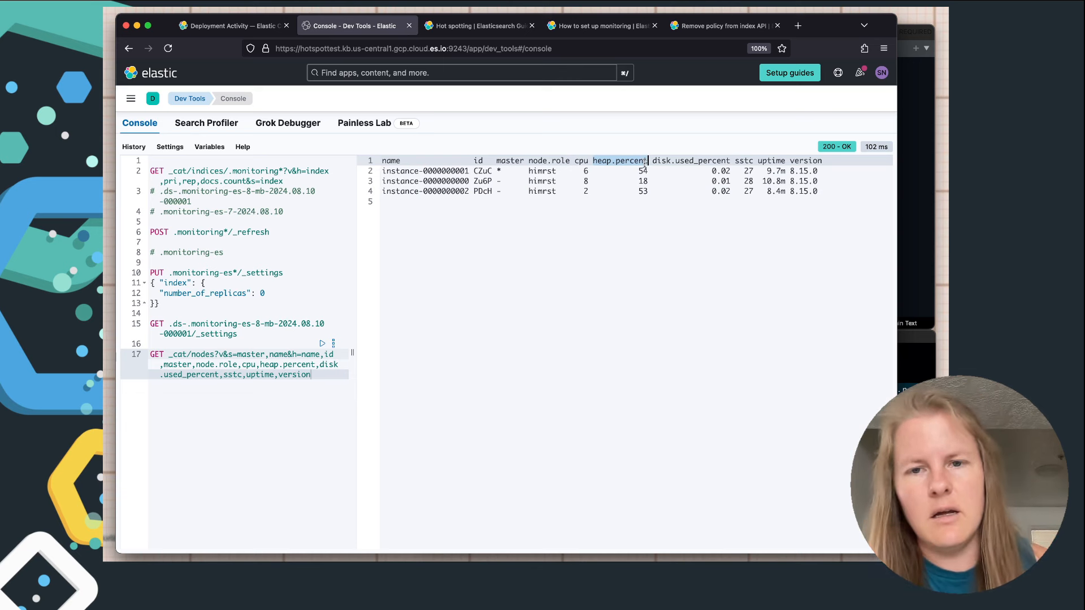
pyautogui.click(280, 357)
pyautogui.hotkey('ctrl', 'Return')
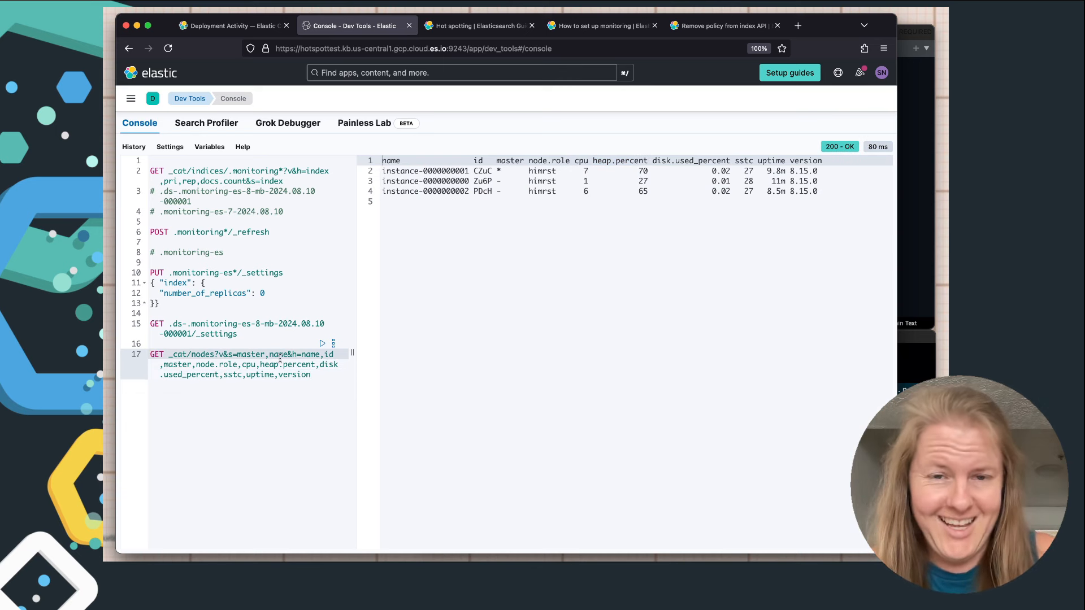
pyautogui.hotkey('ctrl', 'Return')
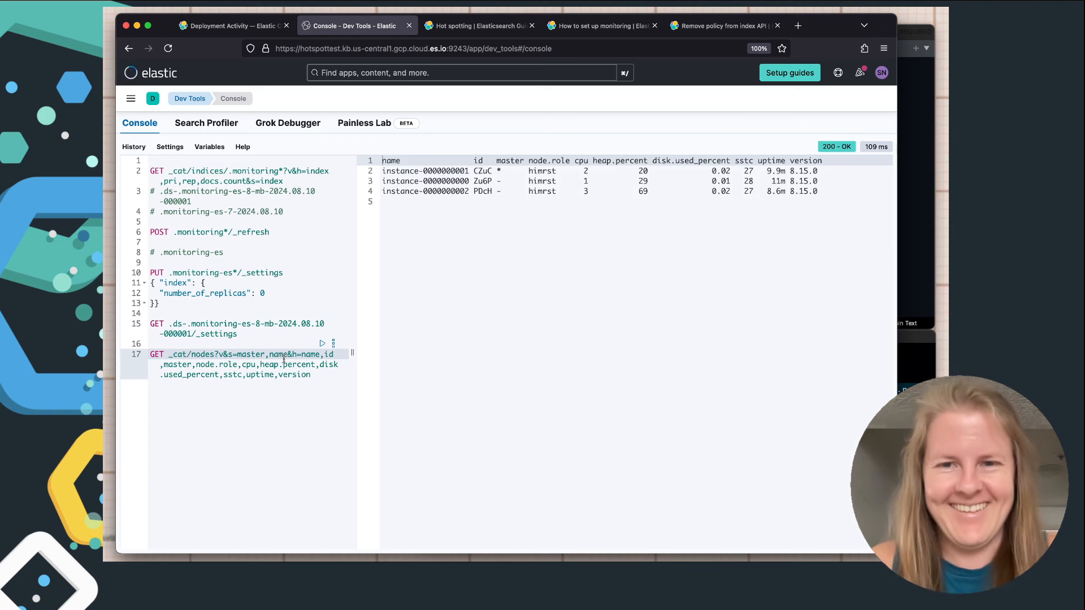
pyautogui.hotkey('ctrl', 'Return')
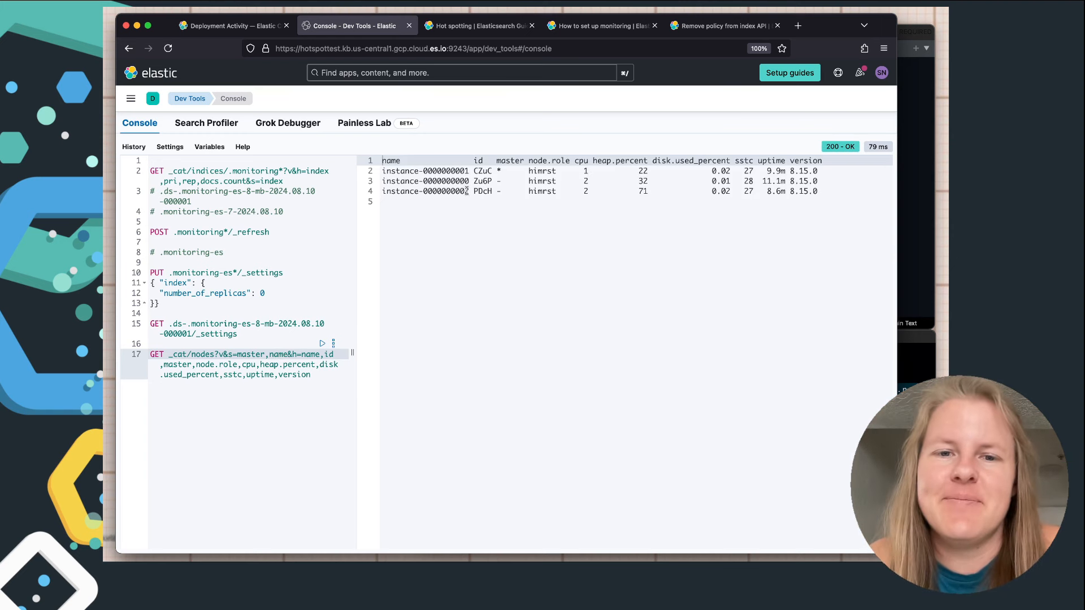
pyautogui.moveTo(468, 191); pyautogui.dragTo(381, 191)
pyautogui.doubleClick(644, 182)
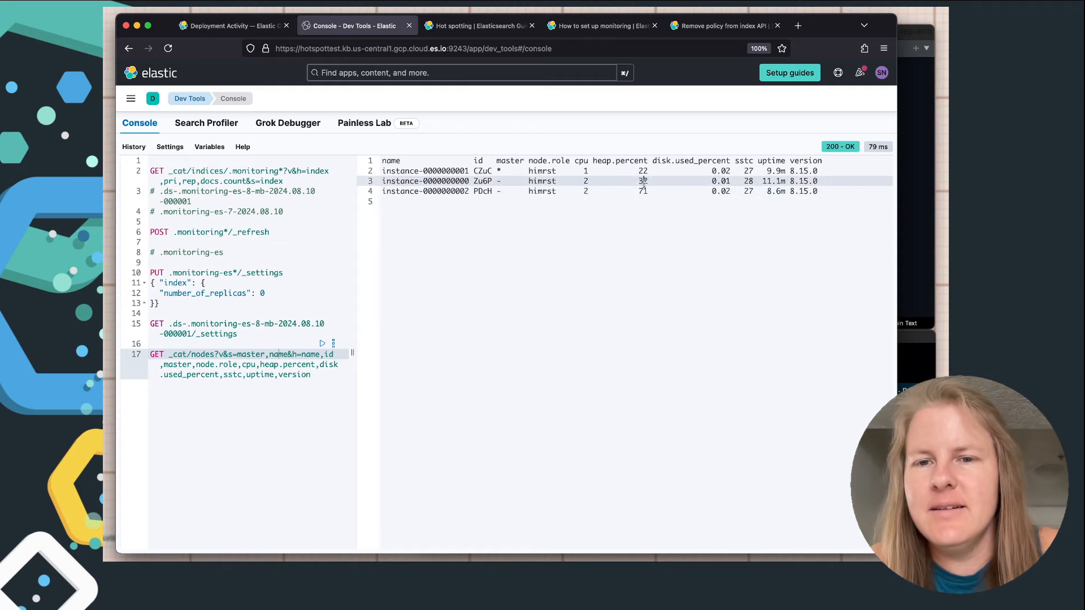
pyautogui.click(303, 364)
pyautogui.press('super+Return')
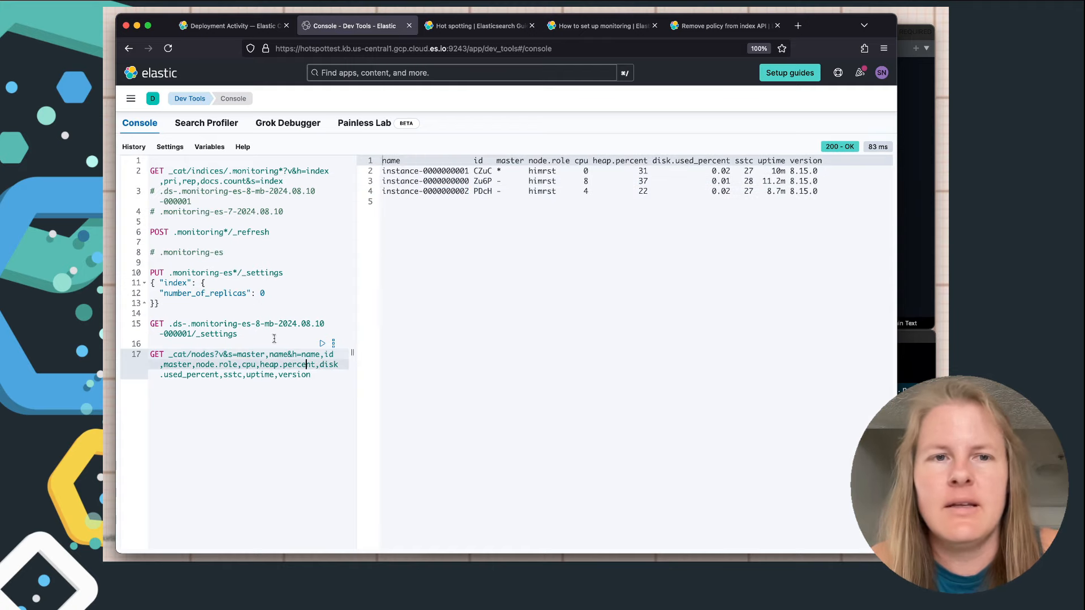
# - Check the hotSpotTest deployment's instances, including instance #0 JVM memory pressure
pyautogui.click(215, 25)
pyautogui.click(146, 153)
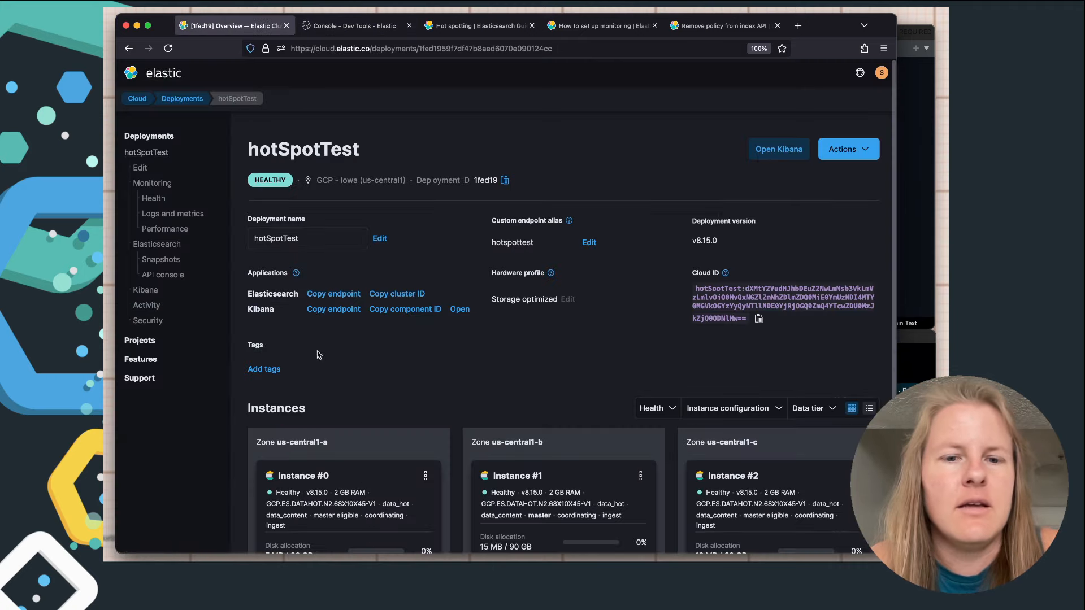
pyautogui.scroll(-5, 328, 373)
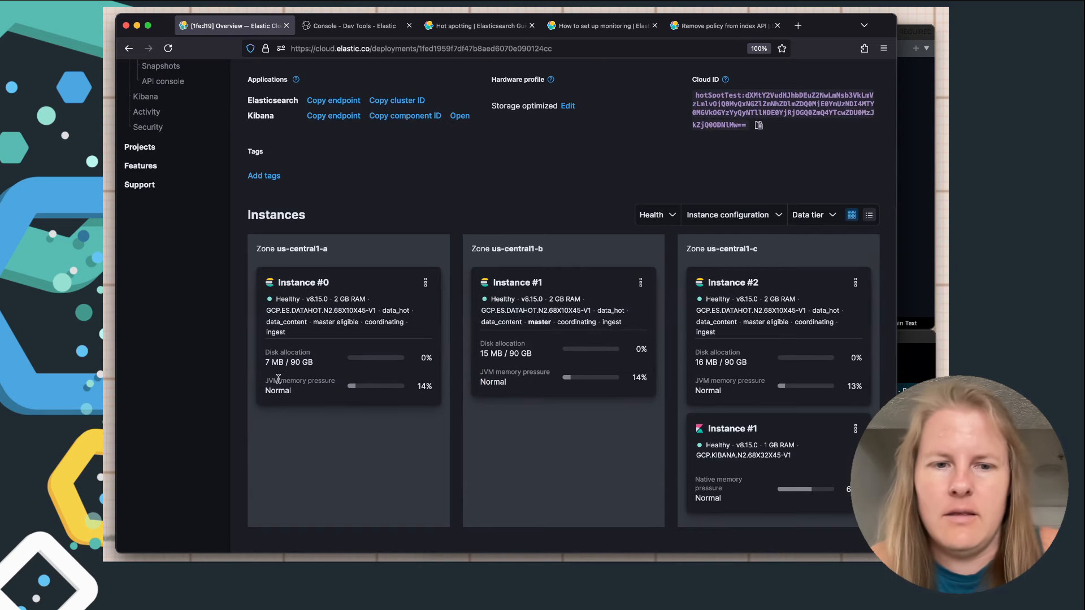
pyautogui.moveTo(268, 380); pyautogui.dragTo(323, 380)
pyautogui.click(360, 455)
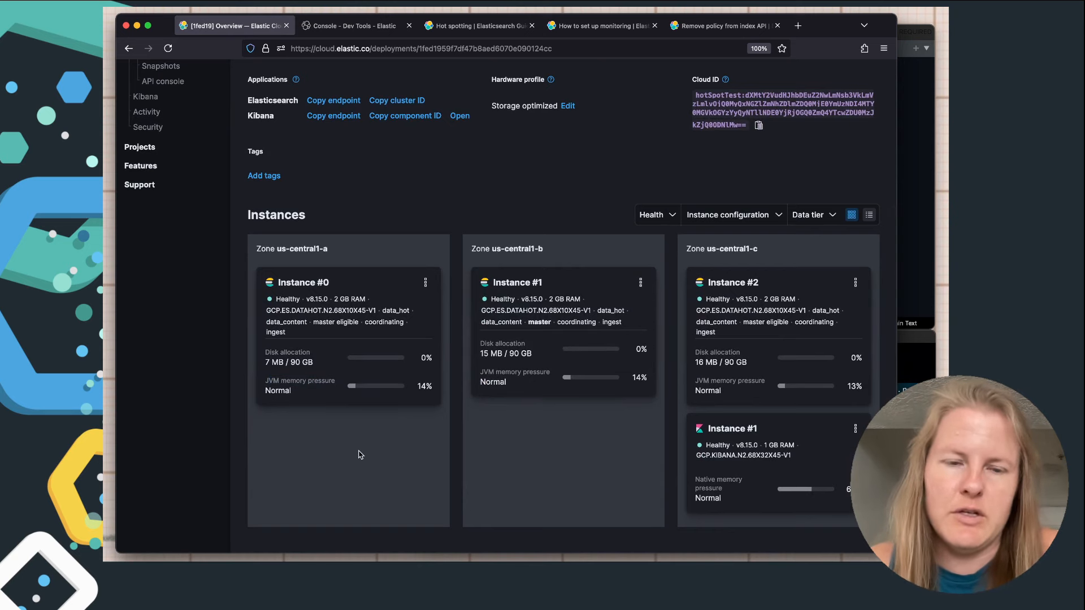
# - Rerun the _cat/nodes request (cpu 14, 4, 10; heap 58, 46, 38) and add blank lines below
pyautogui.click(344, 26)
pyautogui.click(447, 214)
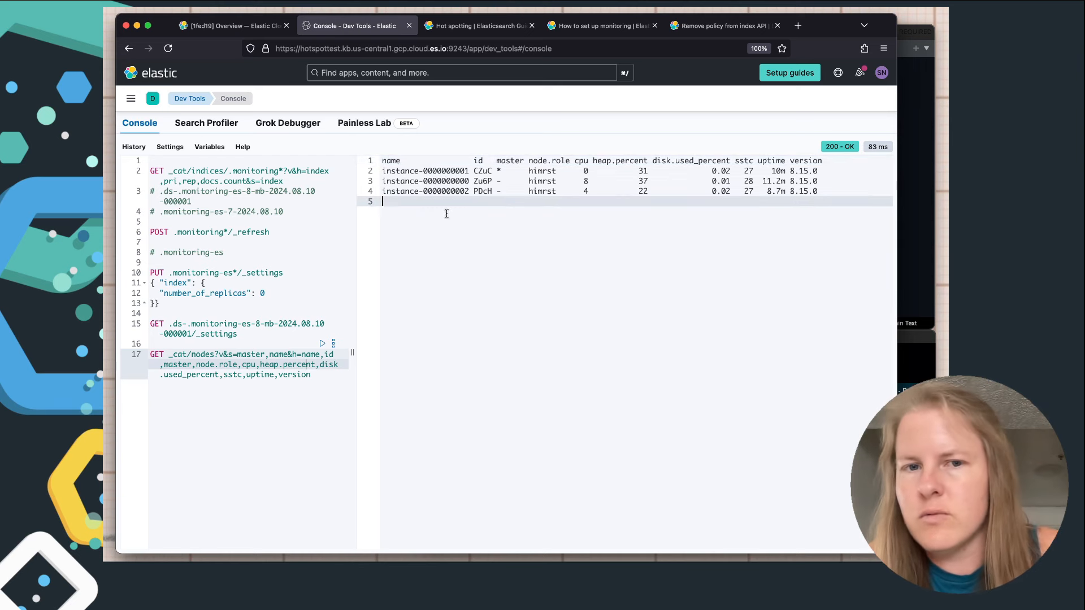
pyautogui.click(216, 354)
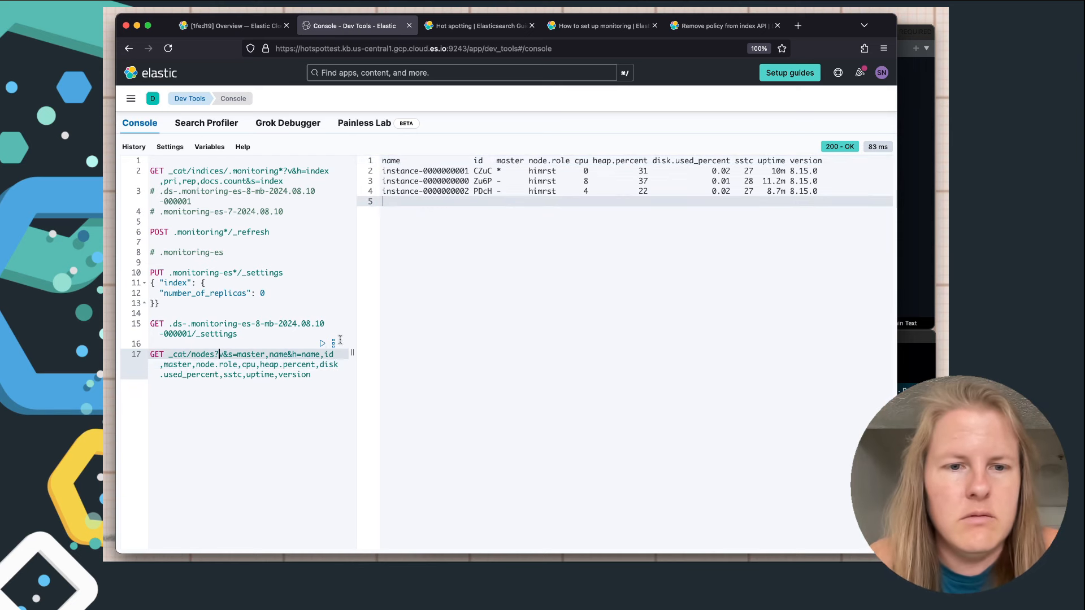
pyautogui.click(322, 344)
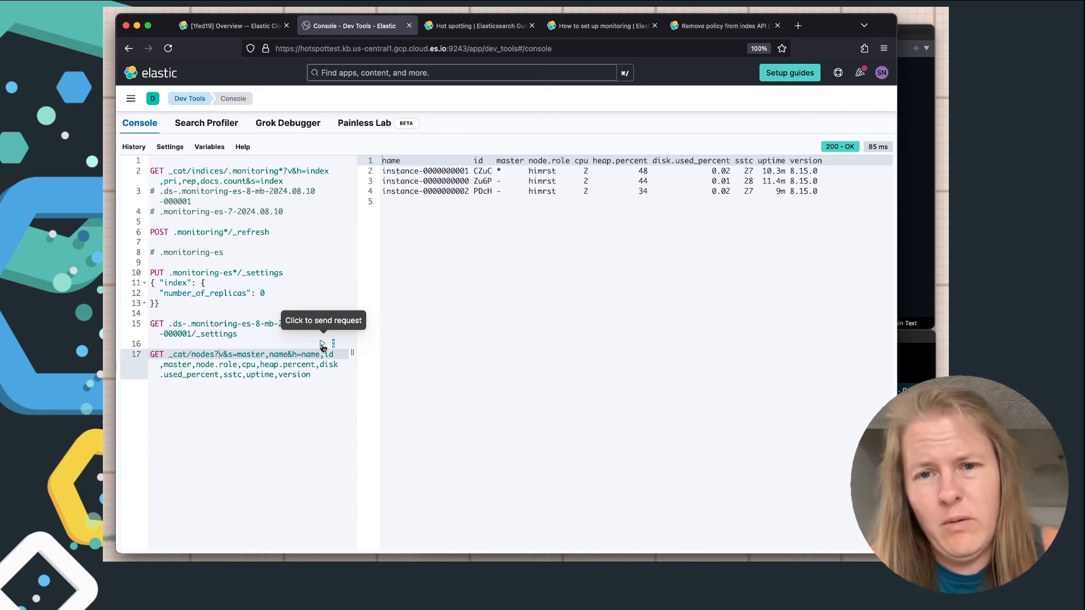
pyautogui.click(322, 344)
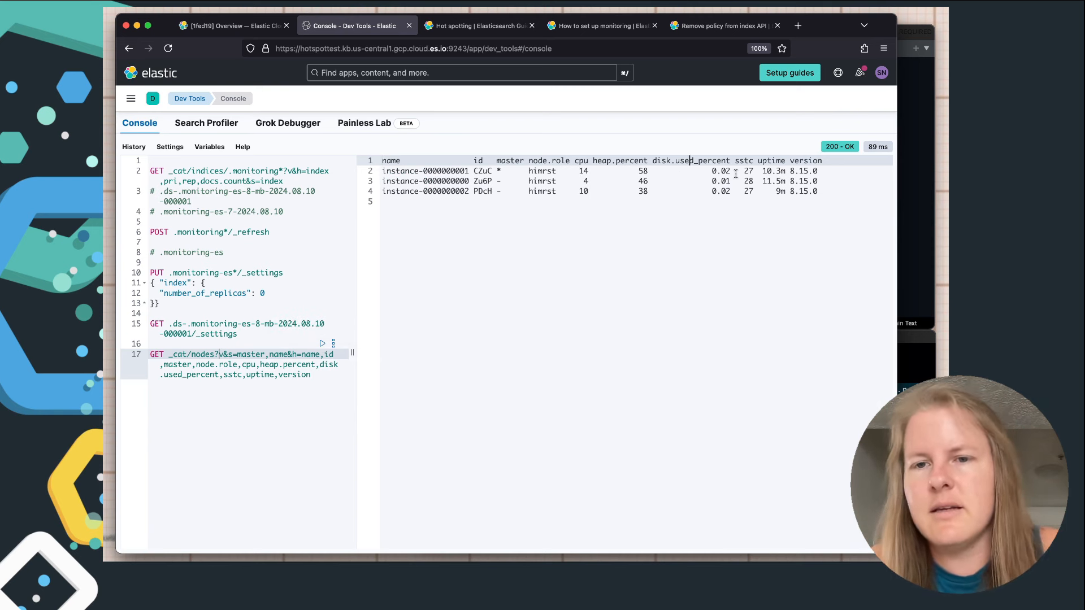
pyautogui.moveTo(743, 171); pyautogui.dragTo(758, 191)
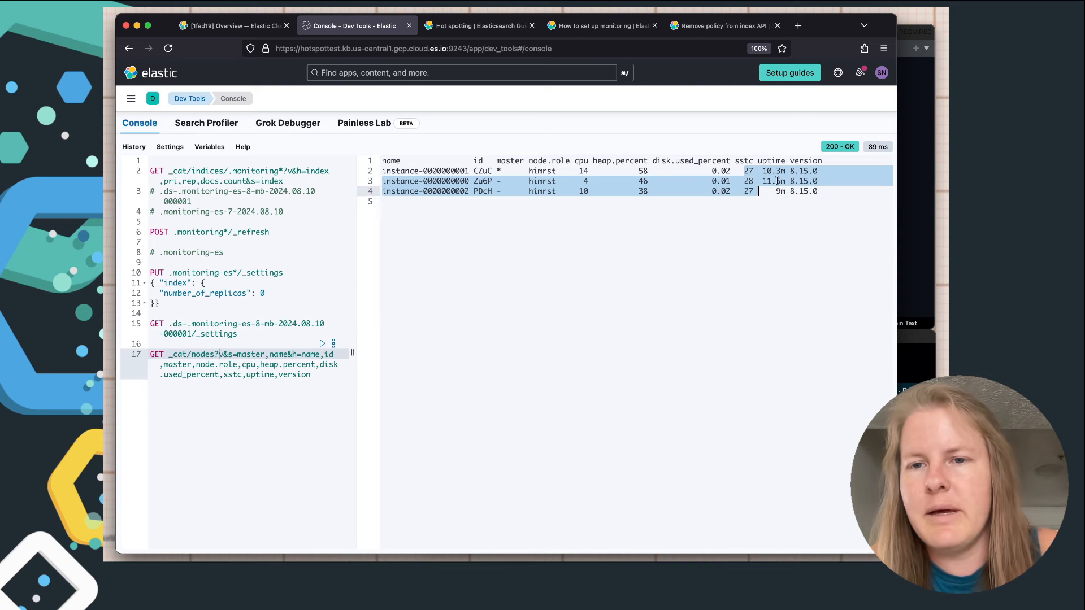
pyautogui.click(777, 164)
pyautogui.click(263, 443)
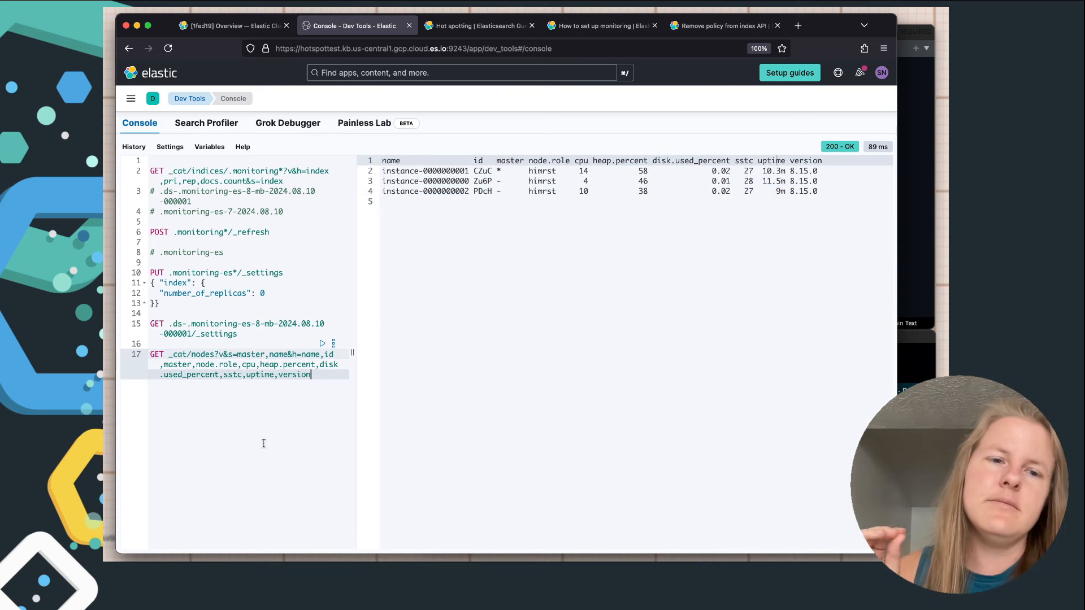
pyautogui.press('Return')
pyautogui.press('Return')
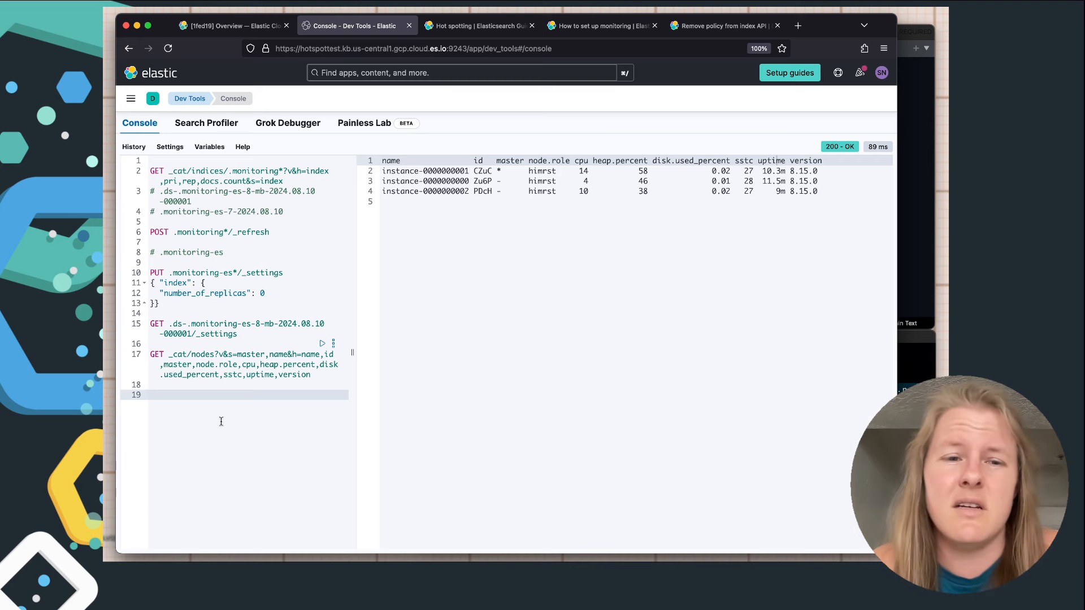
# - Create the test index with PUT test and set its number_of_replicas to 0
pyautogui.write('PUT test')
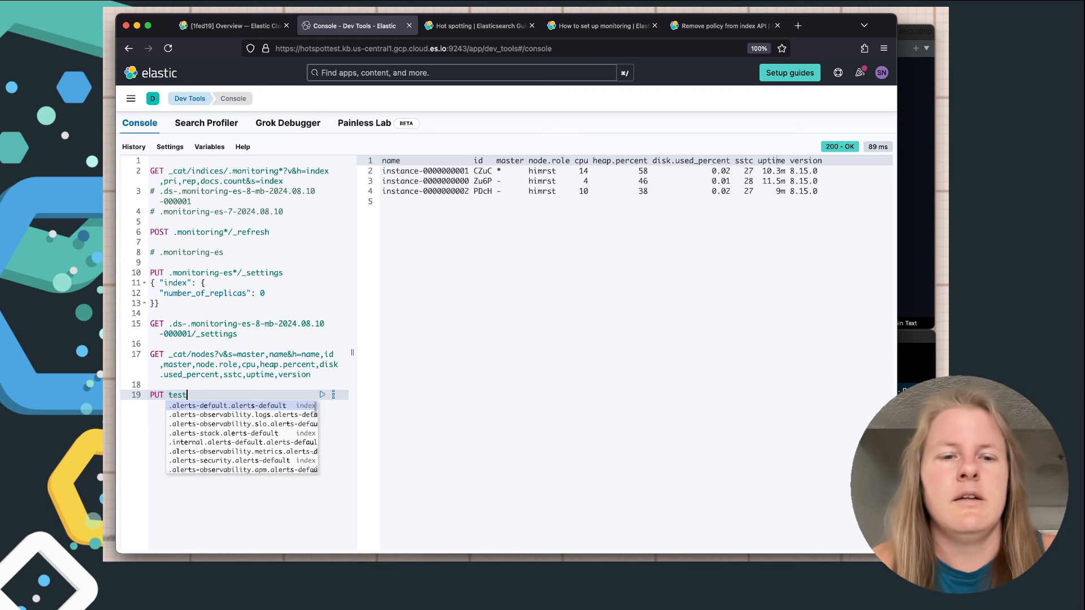
pyautogui.press('super+Return')
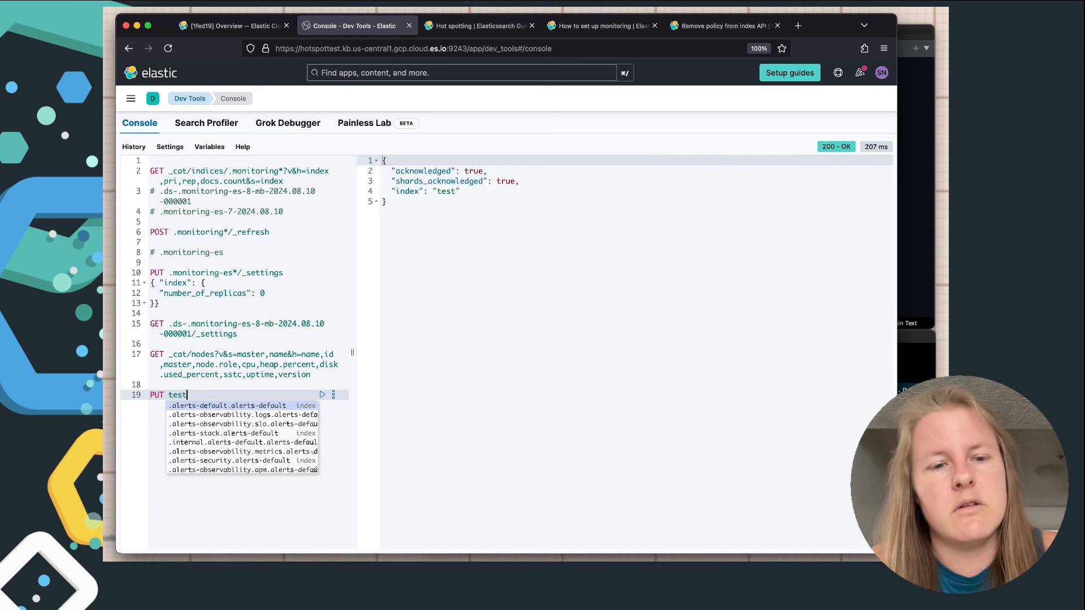
pyautogui.click(190, 273)
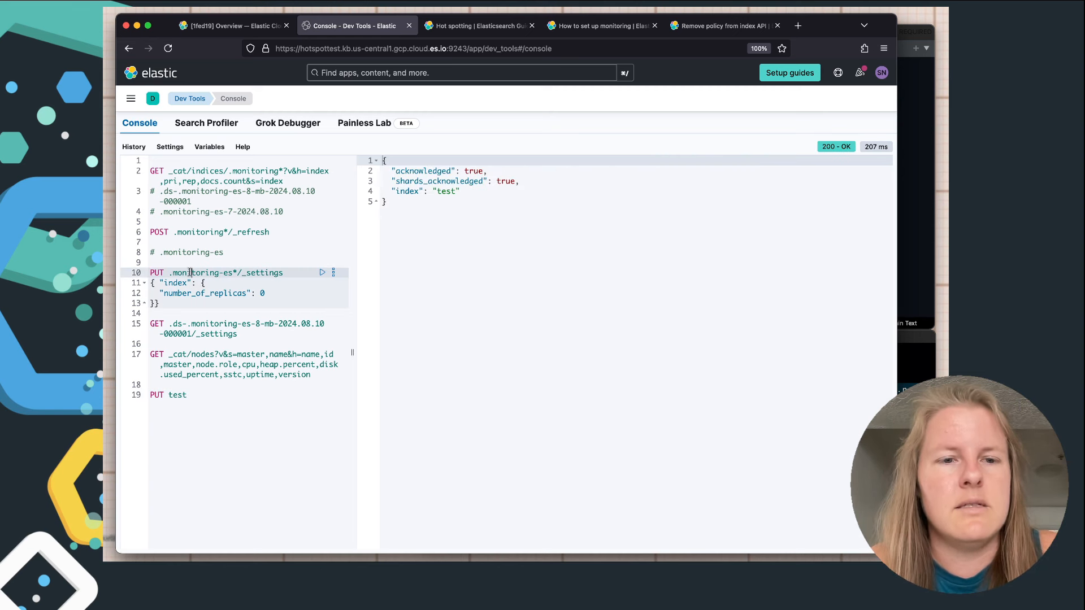
pyautogui.moveTo(235, 273); pyautogui.dragTo(168, 273)
pyautogui.write('test')
pyautogui.press('super+Return')
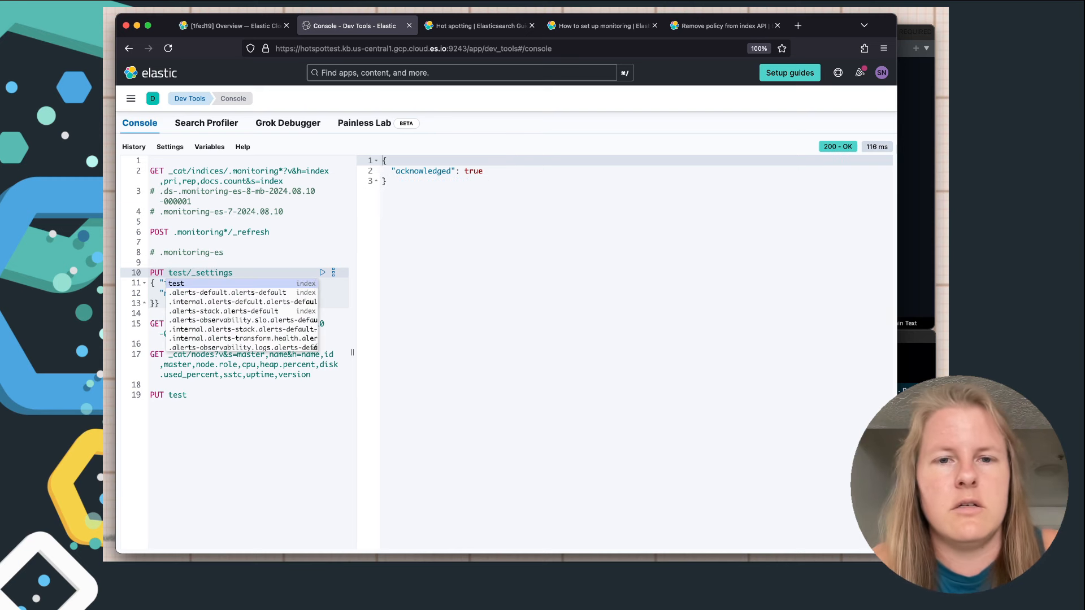
pyautogui.click(192, 374)
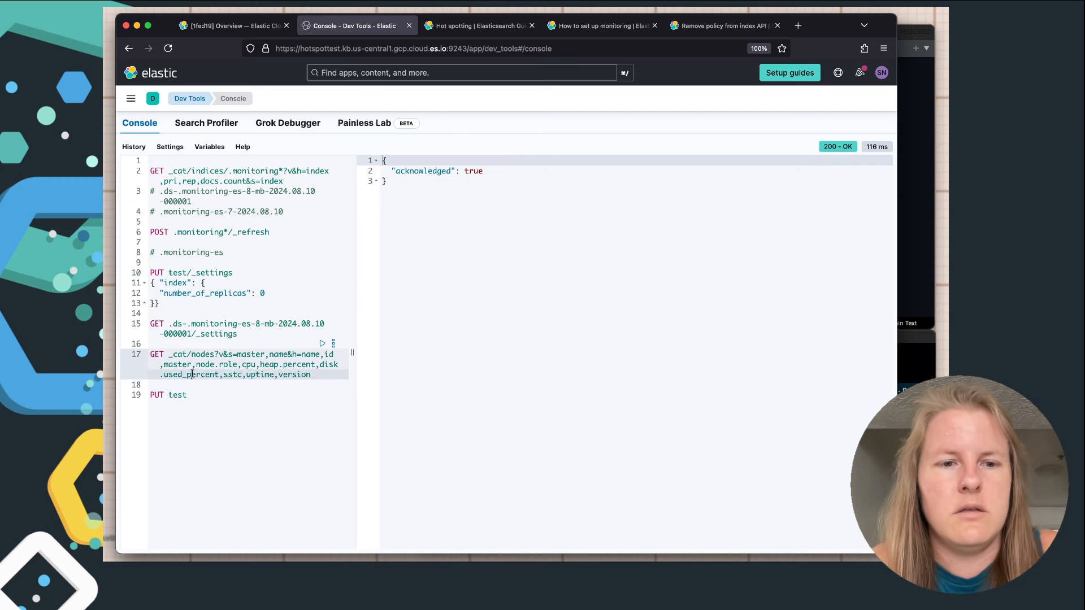
# - Fetch the test index settings and check its number_of_shards value
pyautogui.click(194, 334)
pyautogui.moveTo(167, 323); pyautogui.dragTo(195, 334)
pyautogui.write('test')
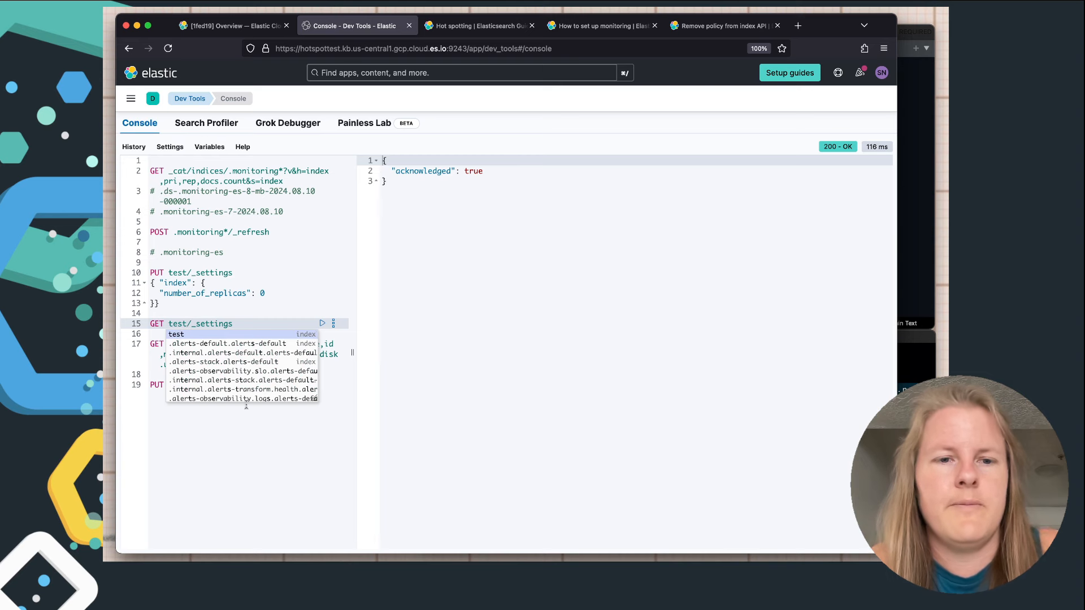
pyautogui.press('super+Return')
pyautogui.click(500, 283)
pyautogui.click(482, 272)
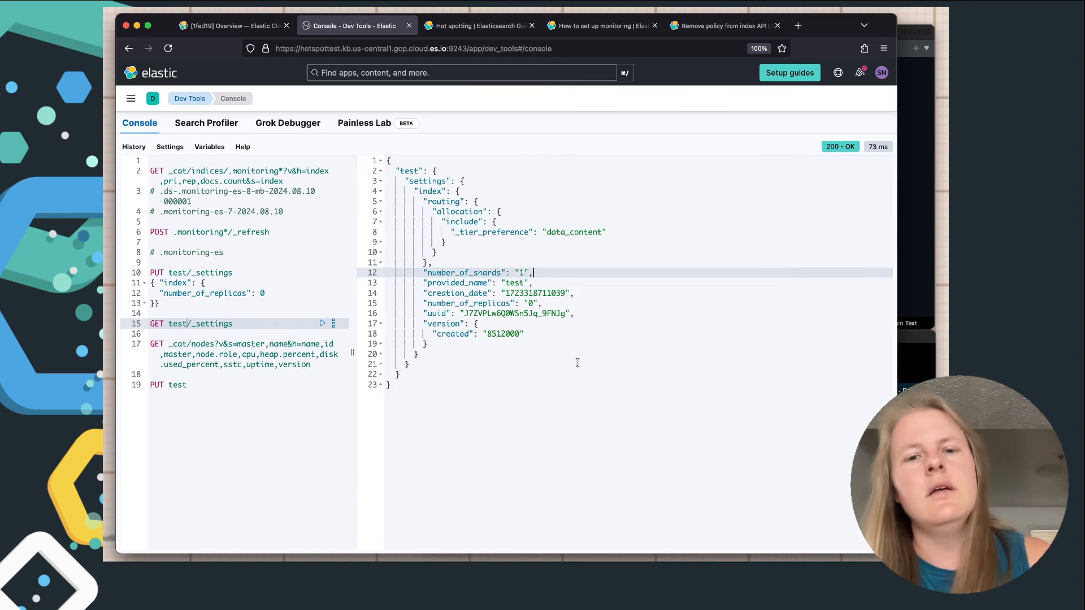
pyautogui.click(576, 384)
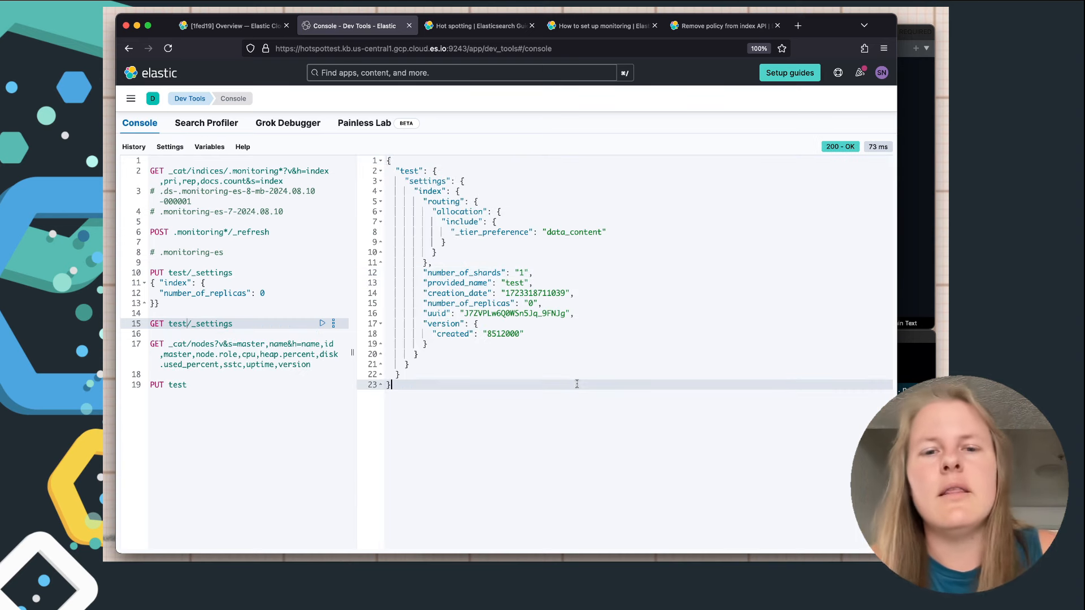
# - Close the remove policy docs tab and open a new blank browser tab
pyautogui.click(701, 31)
pyautogui.press('super+w')
pyautogui.press('super+t')
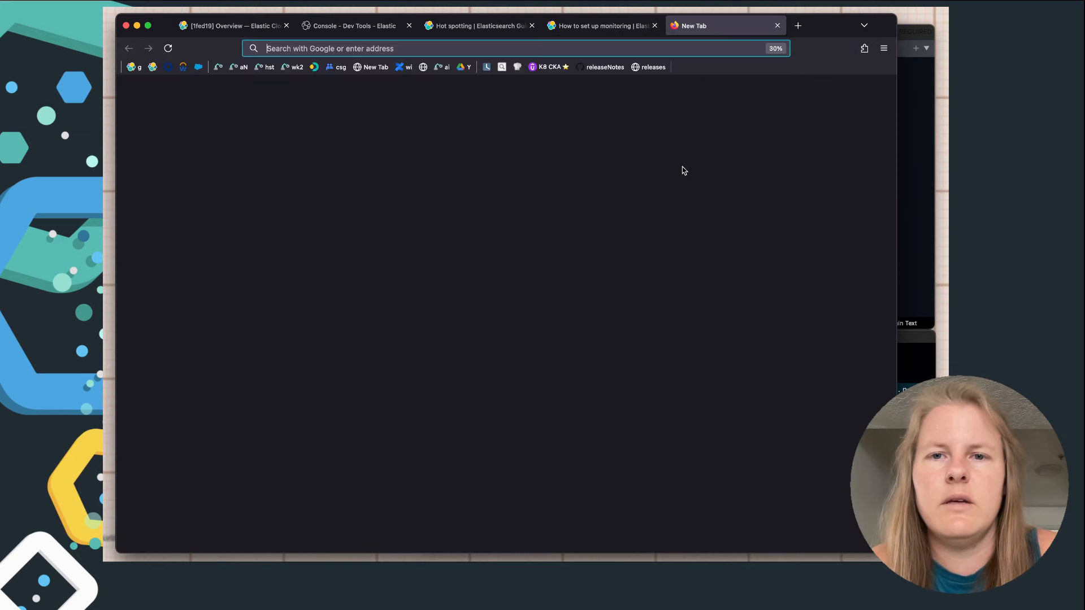
pyautogui.click(654, 25)
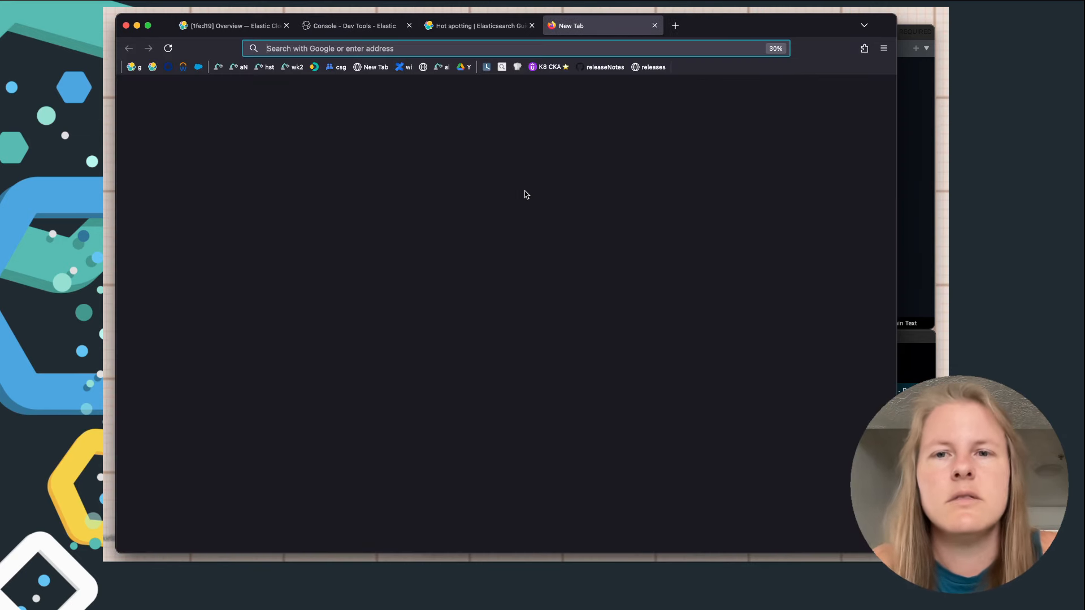
# - Search 'elasticsearch python', open the Python client docs, and copy the pip install elasticsearch command
pyautogui.write('e')
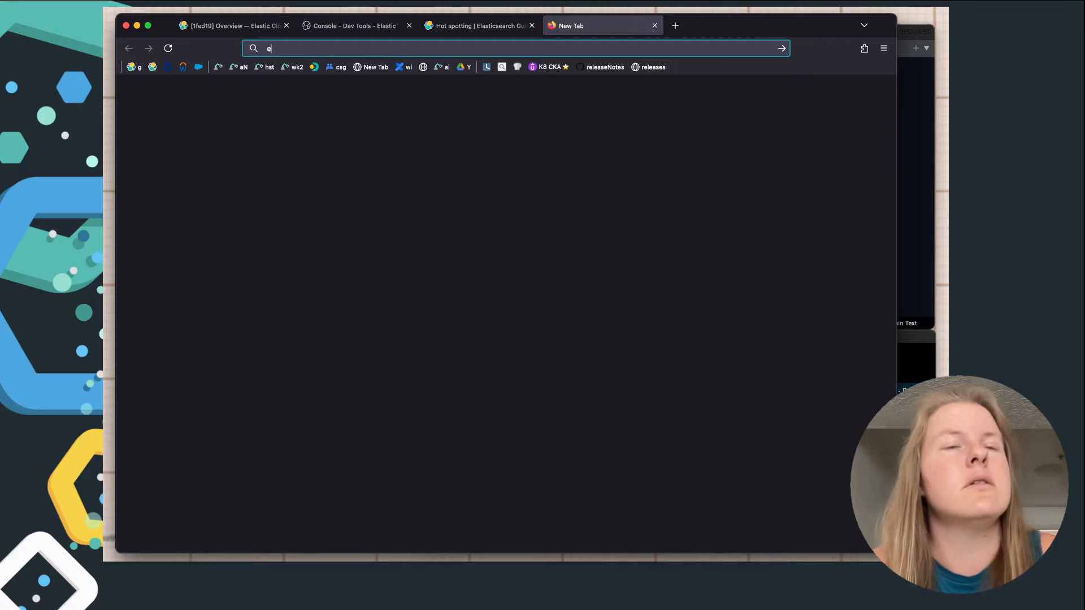
pyautogui.write('lasticsearch python')
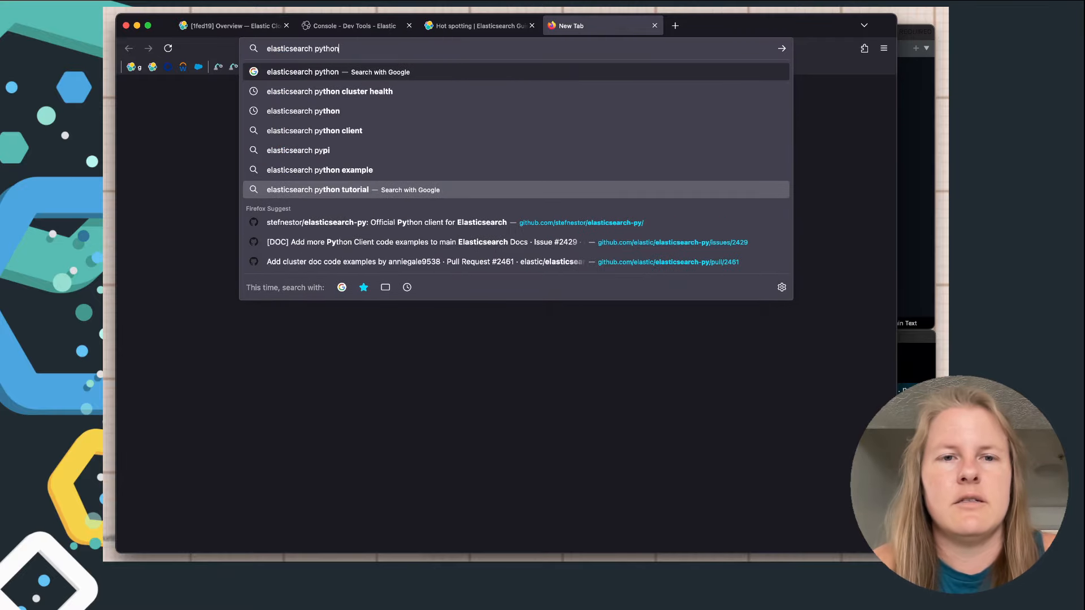
pyautogui.press('Return')
pyautogui.click(296, 182)
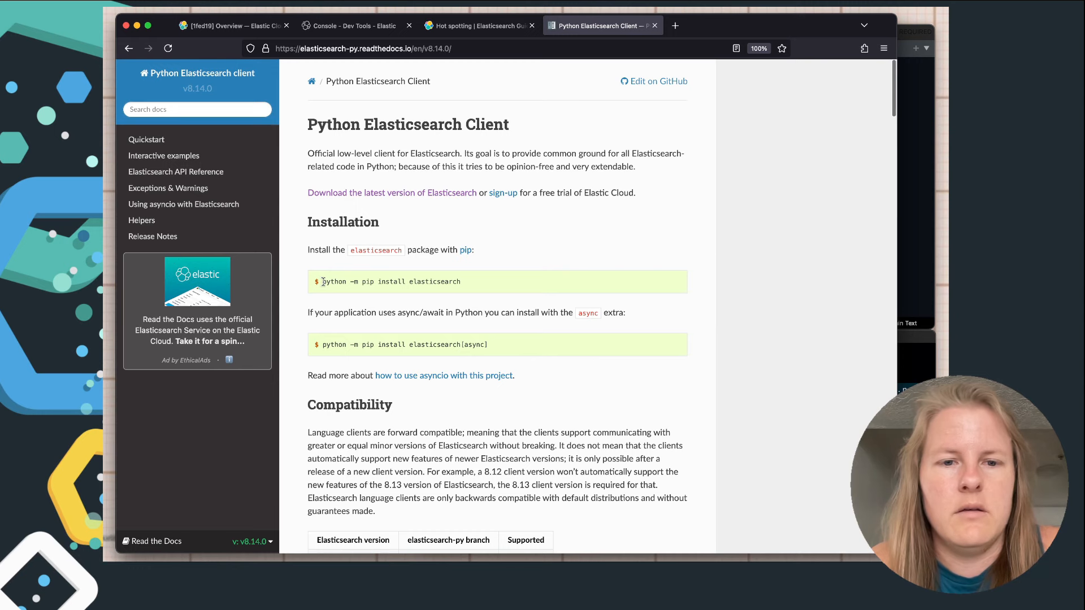
pyautogui.moveTo(322, 281); pyautogui.dragTo(480, 286)
pyautogui.press('super+c')
pyautogui.press('super+Tab')
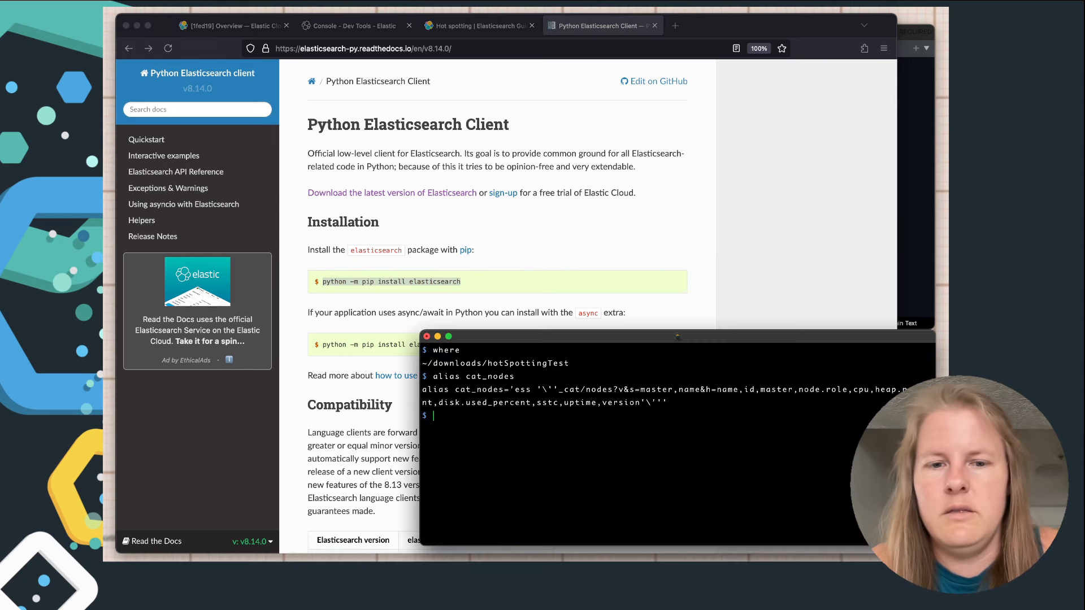
# - Install the elasticsearch package, then run the suggested pip upgrade in a second terminal tab
pyautogui.press('super+k')
pyautogui.press('super+v')
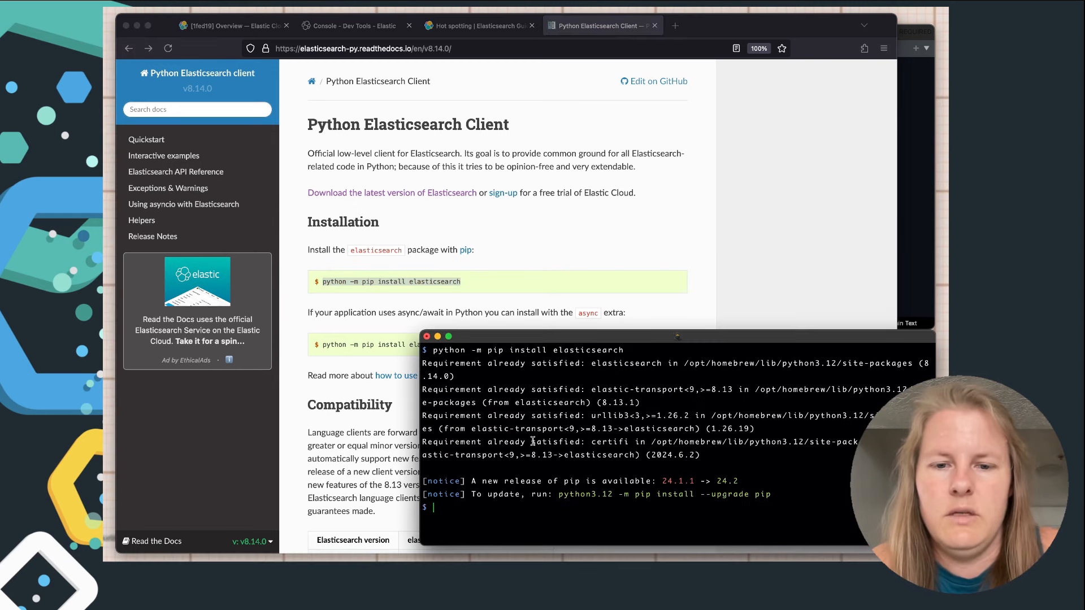
pyautogui.moveTo(557, 495); pyautogui.dragTo(773, 495)
pyautogui.press('super+c')
pyautogui.click(619, 457)
pyautogui.press('super+t')
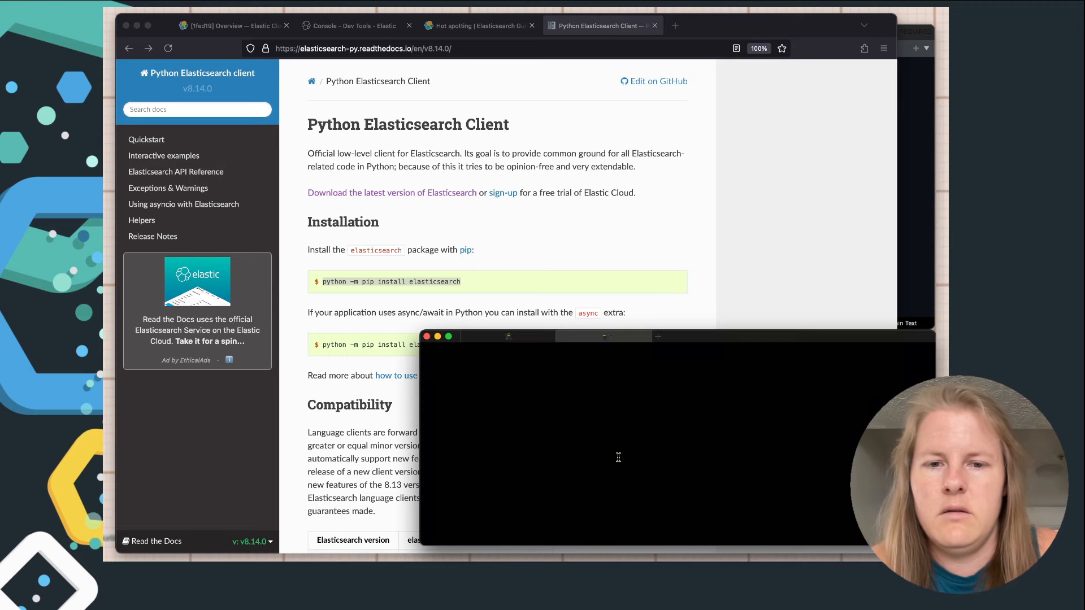
pyautogui.press('super+v')
pyautogui.press('Return')
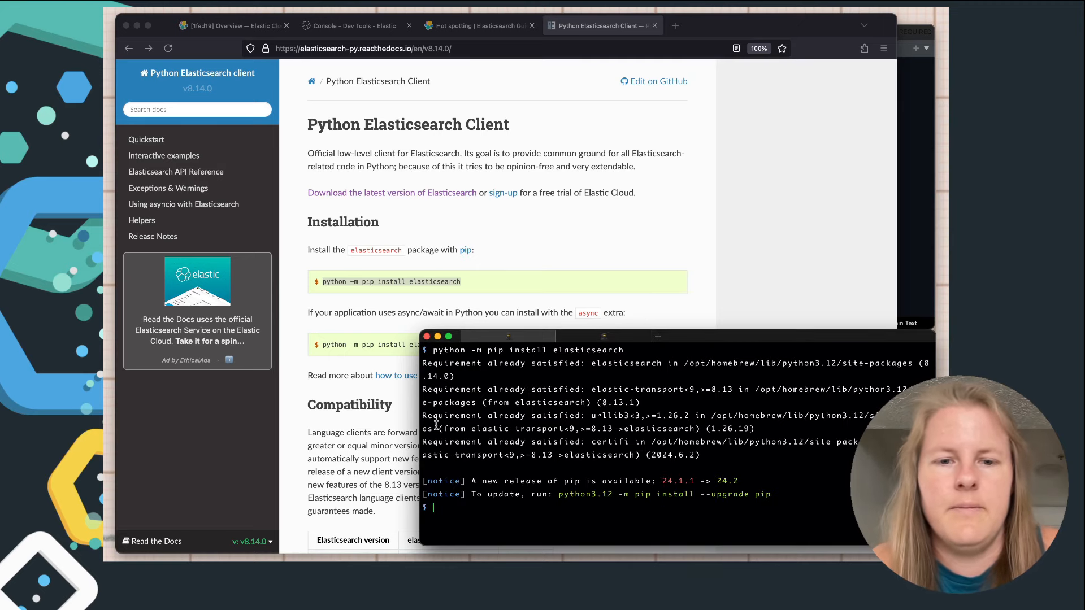
# - Select the Elasticsearch import line from the client docs example
pyautogui.click(358, 380)
pyautogui.scroll(-5, 378, 305)
pyautogui.moveTo(359, 302); pyautogui.dragTo(380, 344)
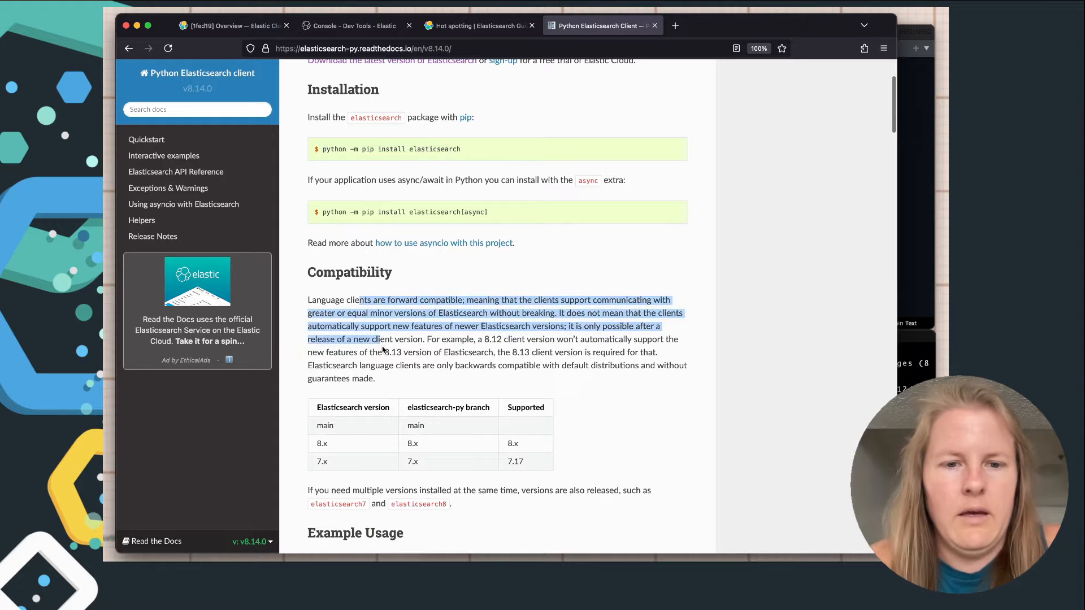
pyautogui.scroll(-10, 381, 347)
pyautogui.scroll(11, 382, 348)
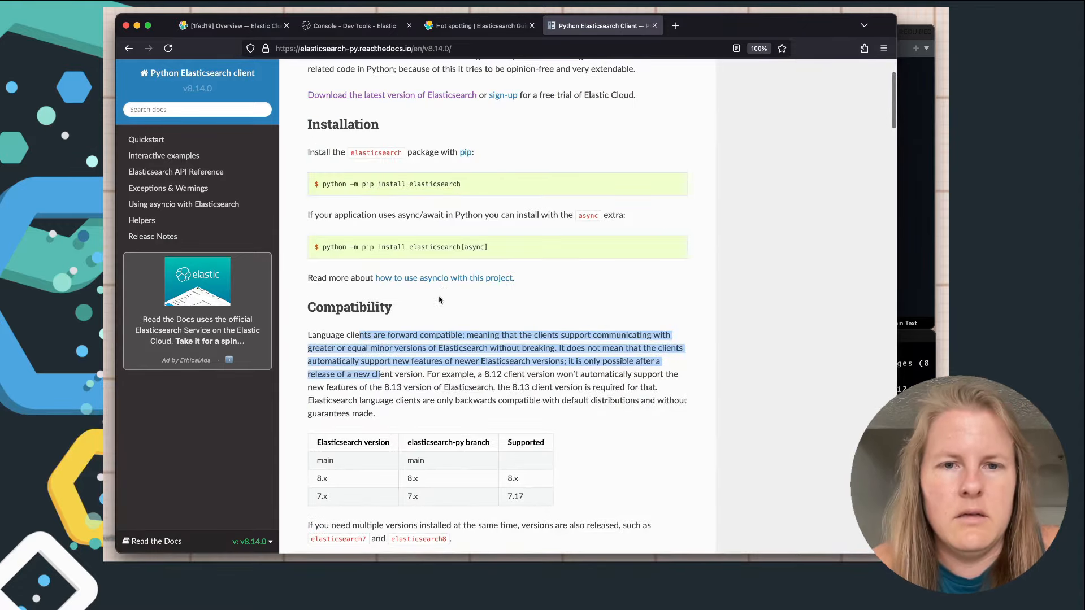
pyautogui.scroll(-15, 439, 321)
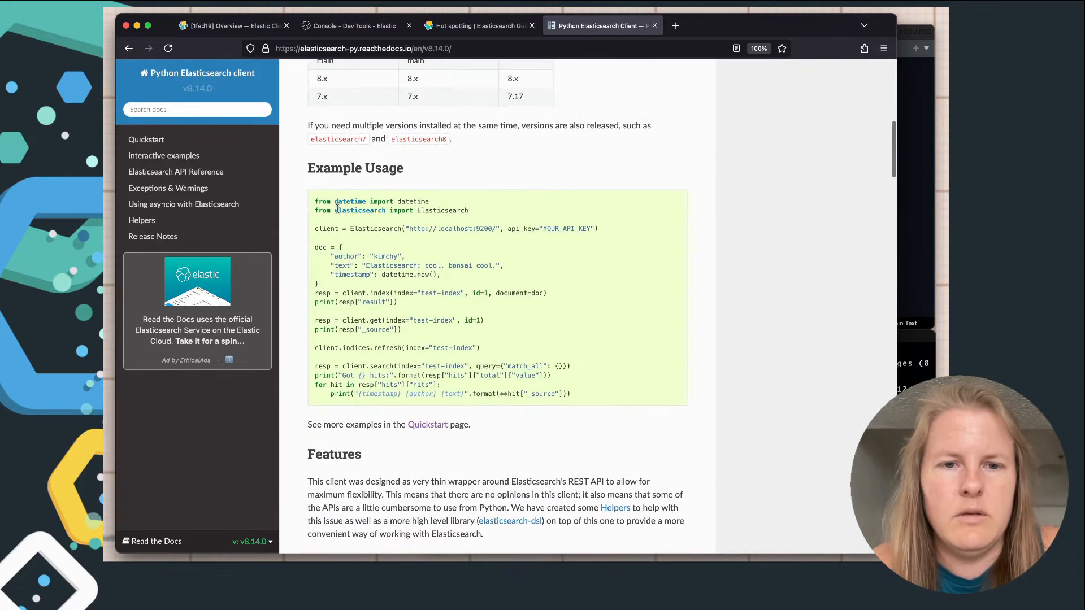
pyautogui.tripleClick(338, 211)
pyautogui.press('super+c')
# - Create an empty test.py and launch Sublime Text on the project with 'sub'
pyautogui.click(914, 367)
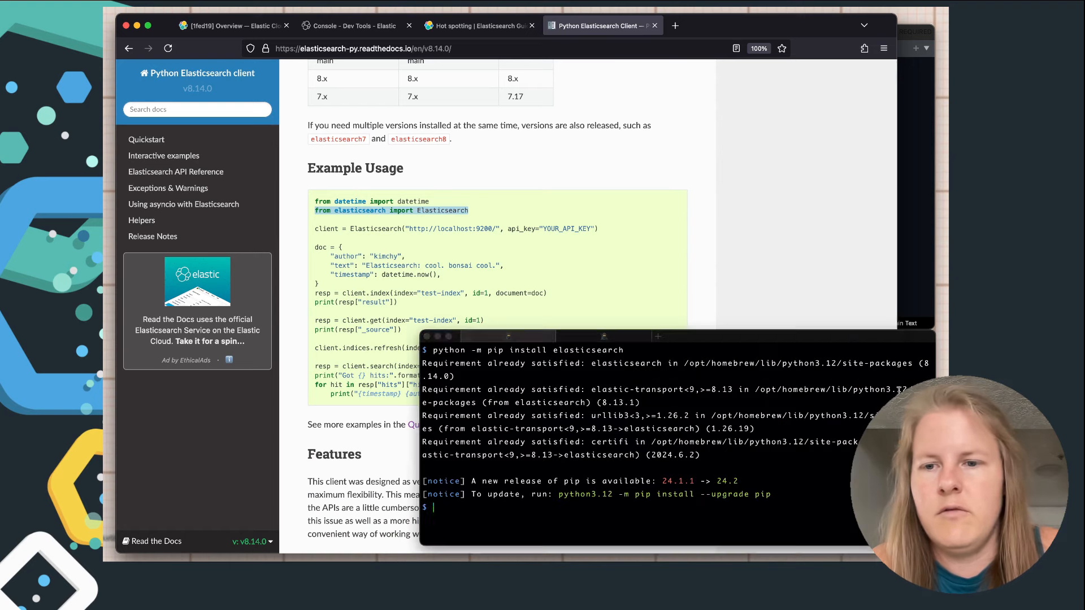
pyautogui.write('touch test.py $ ')
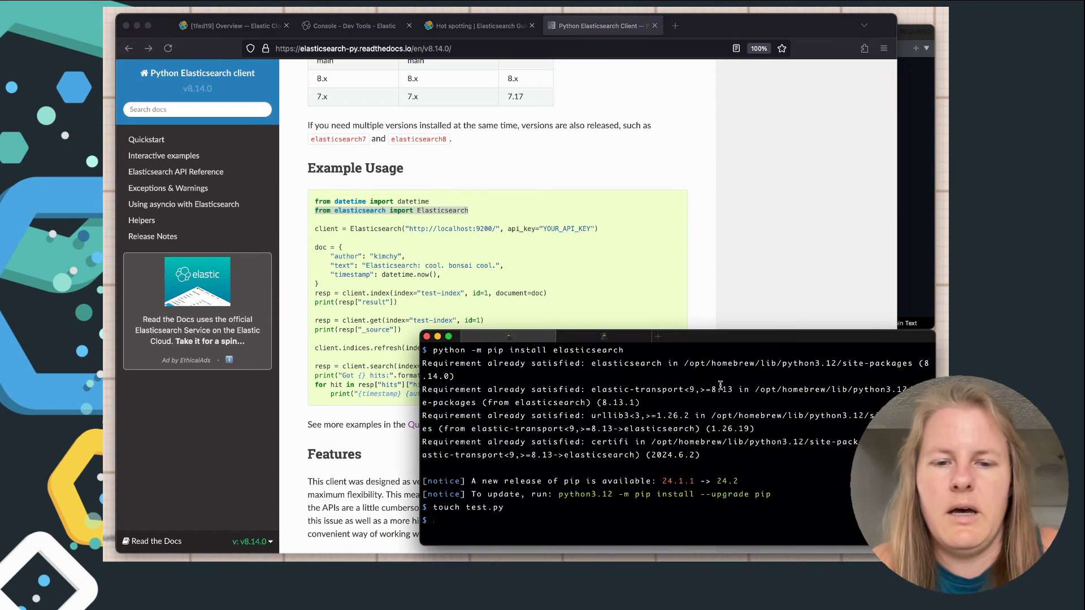
pyautogui.write('sub')
pyautogui.press('Return')
# - Open test.py and paste the Elasticsearch import line into it
pyautogui.press('super+p')
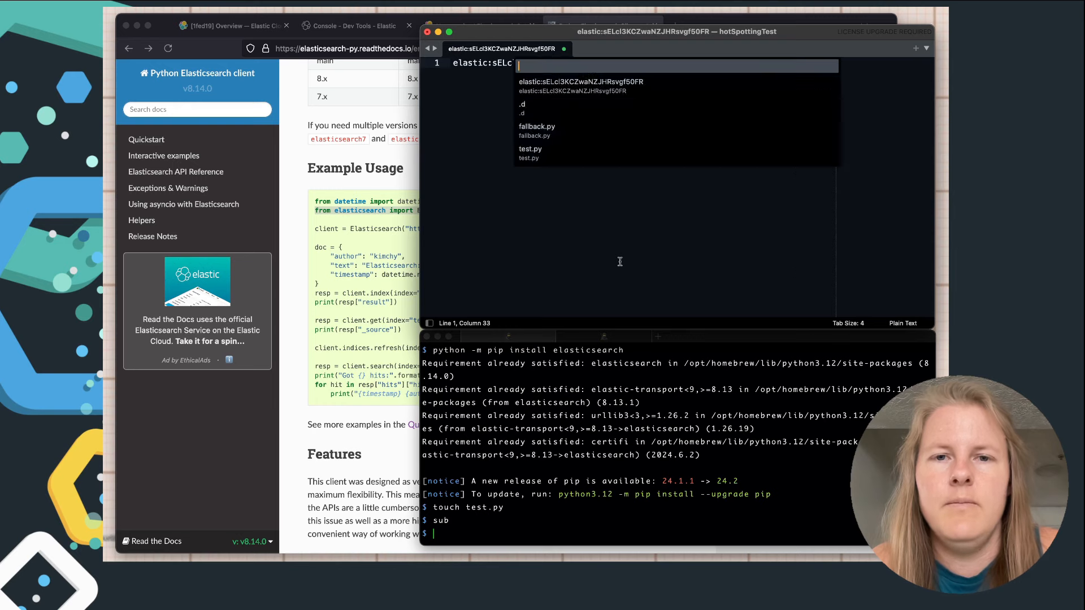
pyautogui.write('test')
pyautogui.press('Return')
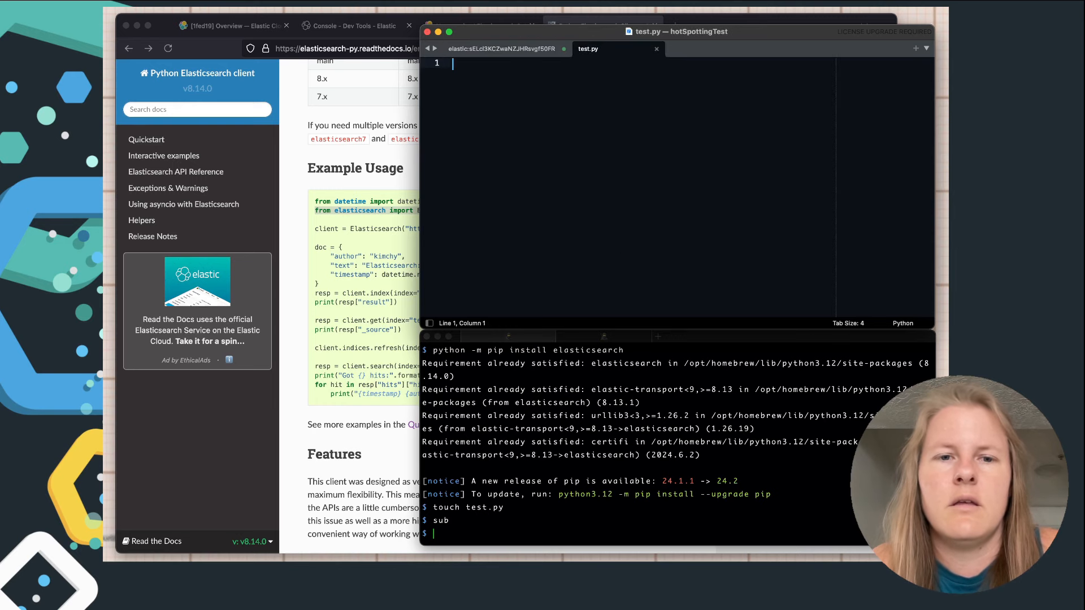
pyautogui.press('super+v')
# - Add the docs' Elasticsearch client line to test.py, renaming the variable client to es
pyautogui.click(314, 319)
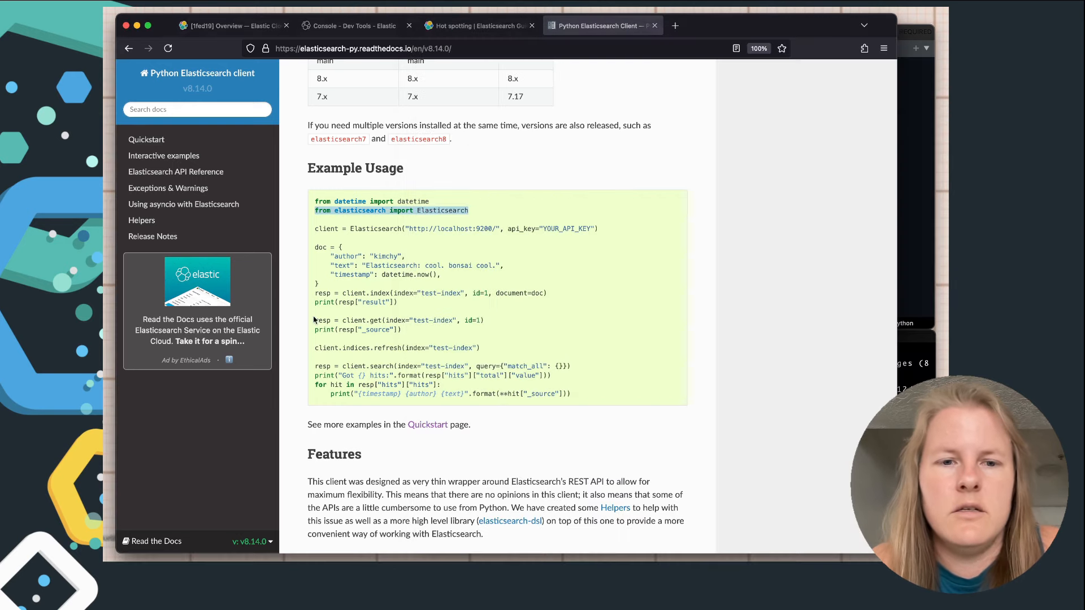
pyautogui.scroll(-1, 365, 214)
pyautogui.doubleClick(364, 205)
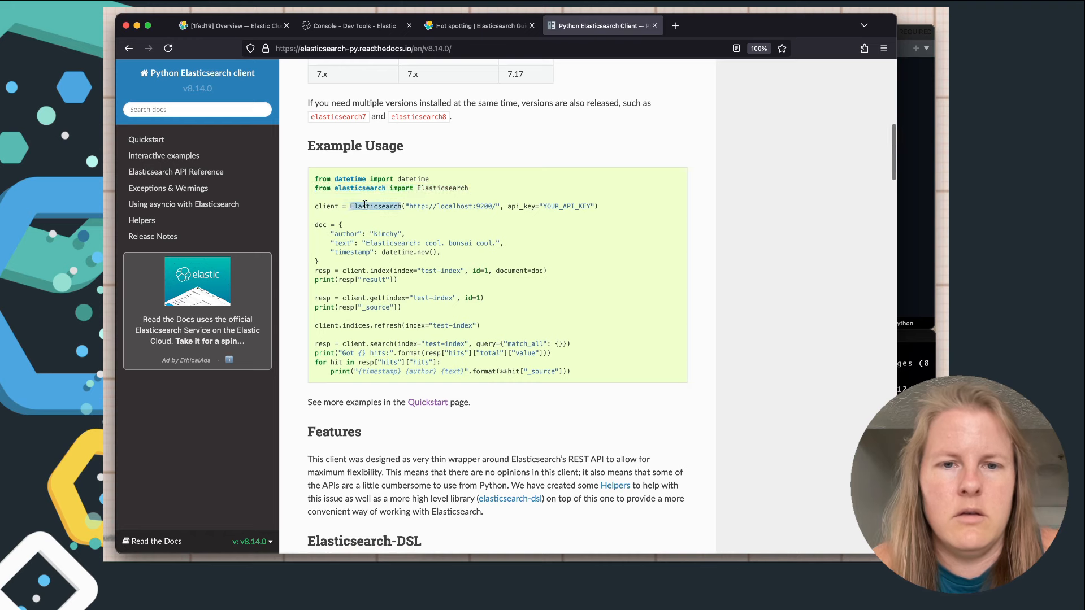
pyautogui.tripleClick(365, 205)
pyautogui.press('super+c')
pyautogui.click(906, 171)
pyautogui.press('super+v')
pyautogui.press('super+Left')
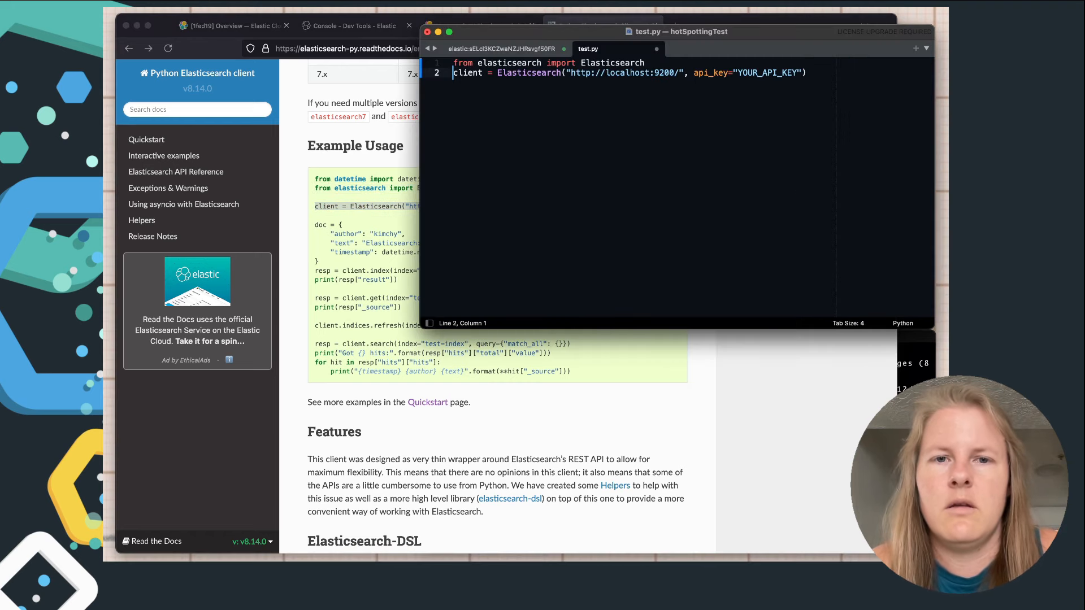
pyautogui.hotkey('alt', 'shift', 'Right')
pyautogui.write('es')
pyautogui.press('super+Left')
pyautogui.press('Return')
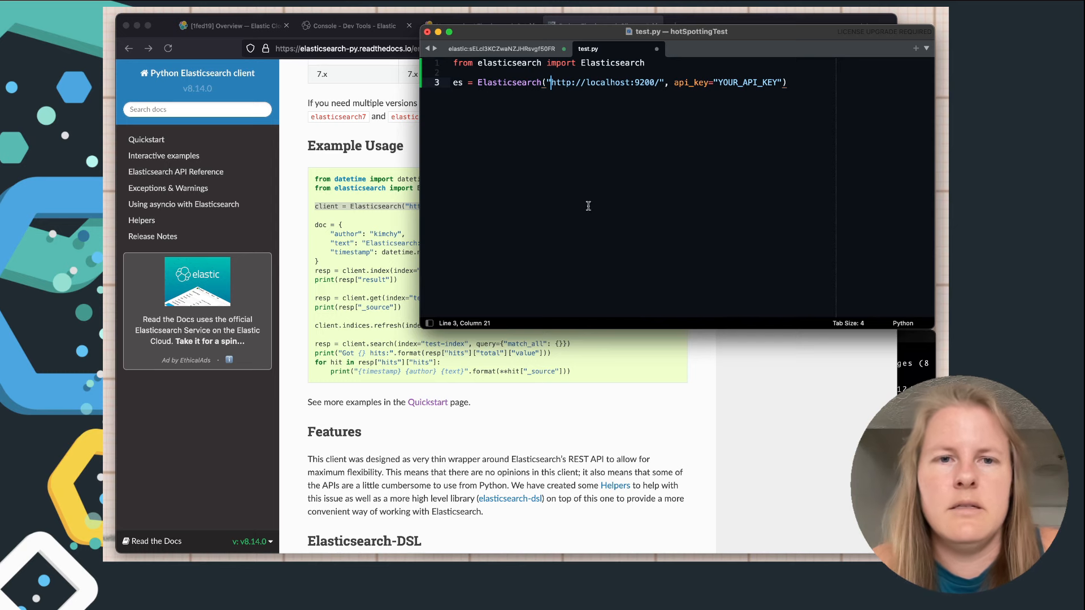
# - Copy the Elasticsearch endpoint URL from the Elastic Cloud deployment overview
pyautogui.press('super+Tab')
pyautogui.press('super+Tab')
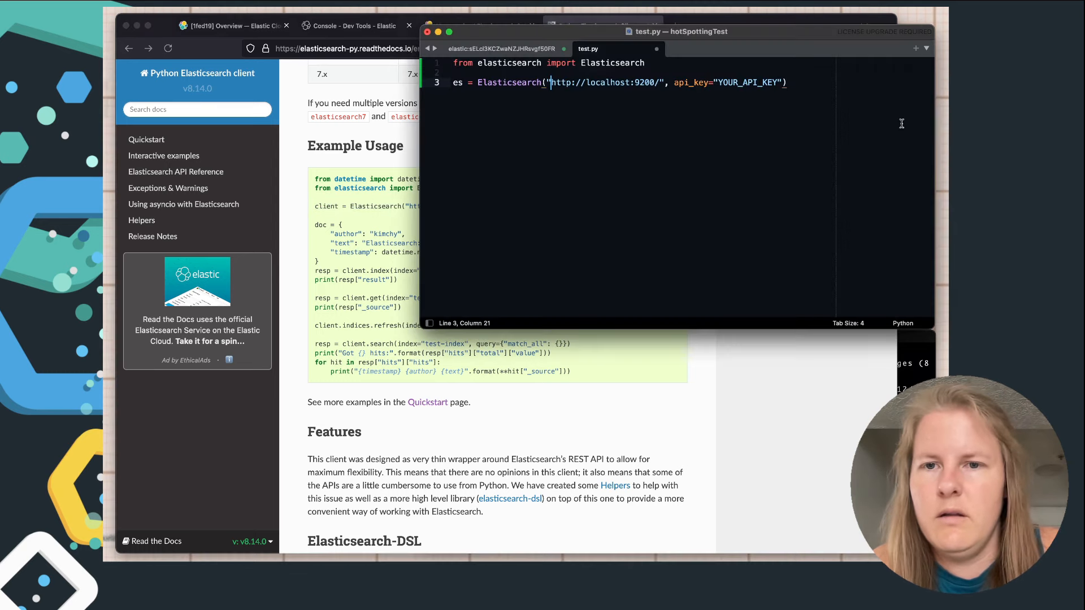
pyautogui.press('super+Right')
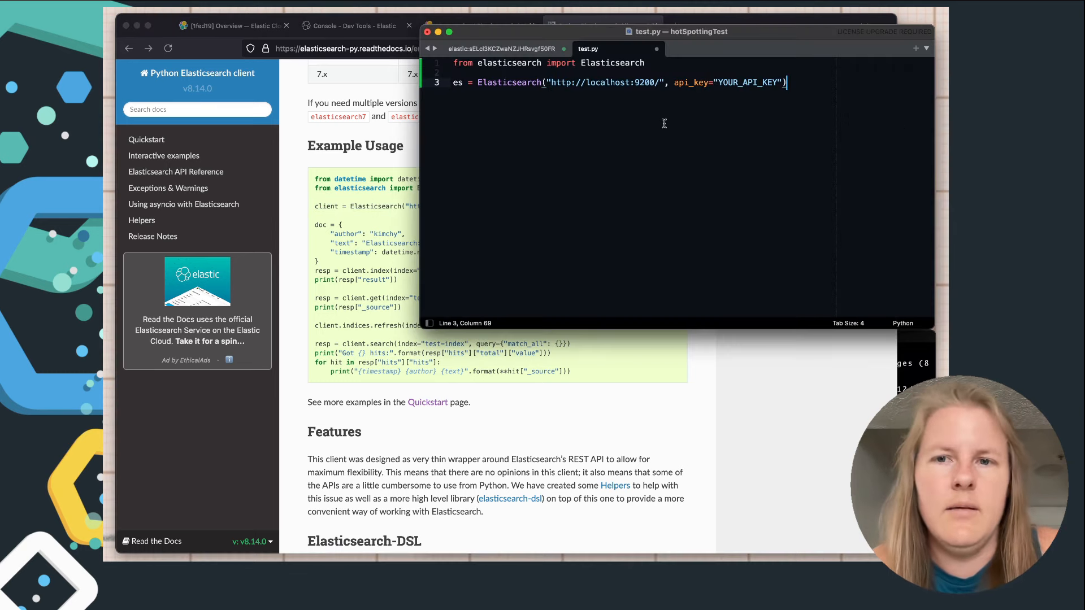
pyautogui.press('Return')
pyautogui.click(387, 207)
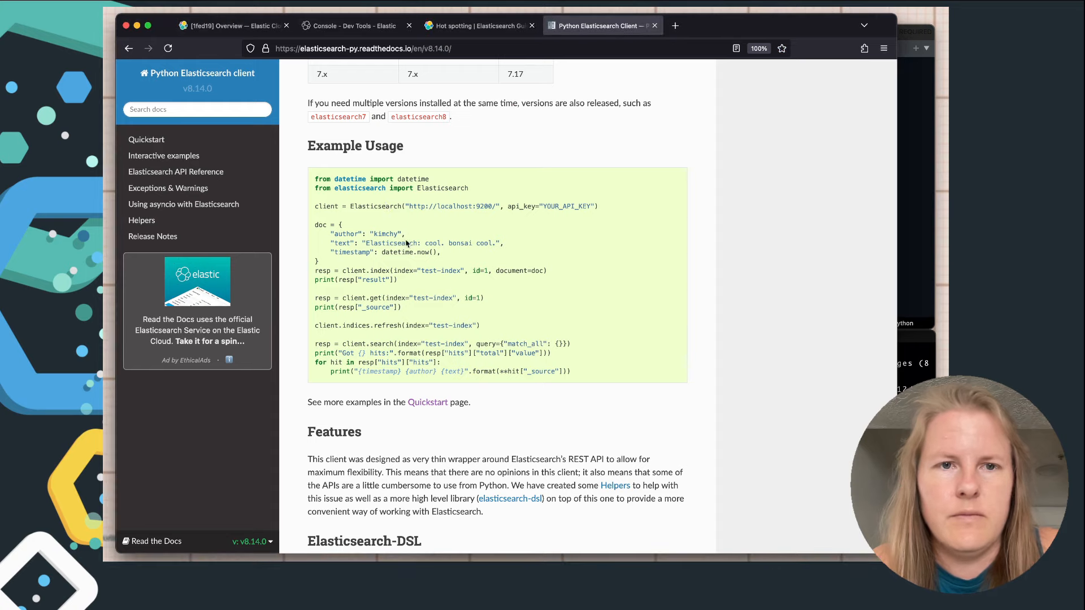
pyautogui.click(192, 21)
pyautogui.scroll(4, 339, 294)
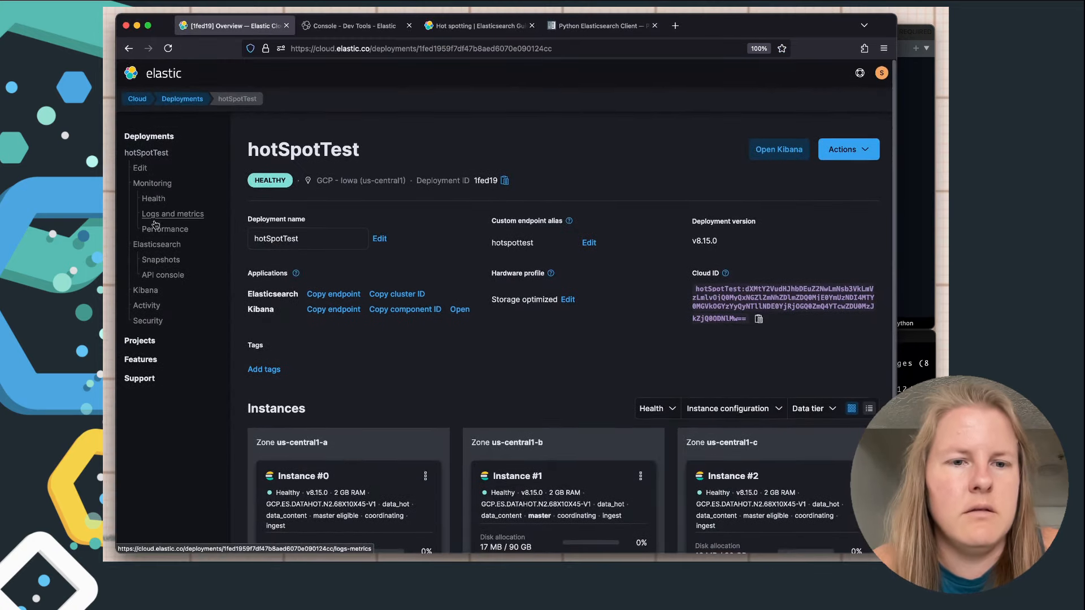
pyautogui.click(333, 295)
# - Replace the localhost URL in the client call with the cloud endpoint URL
pyautogui.click(912, 196)
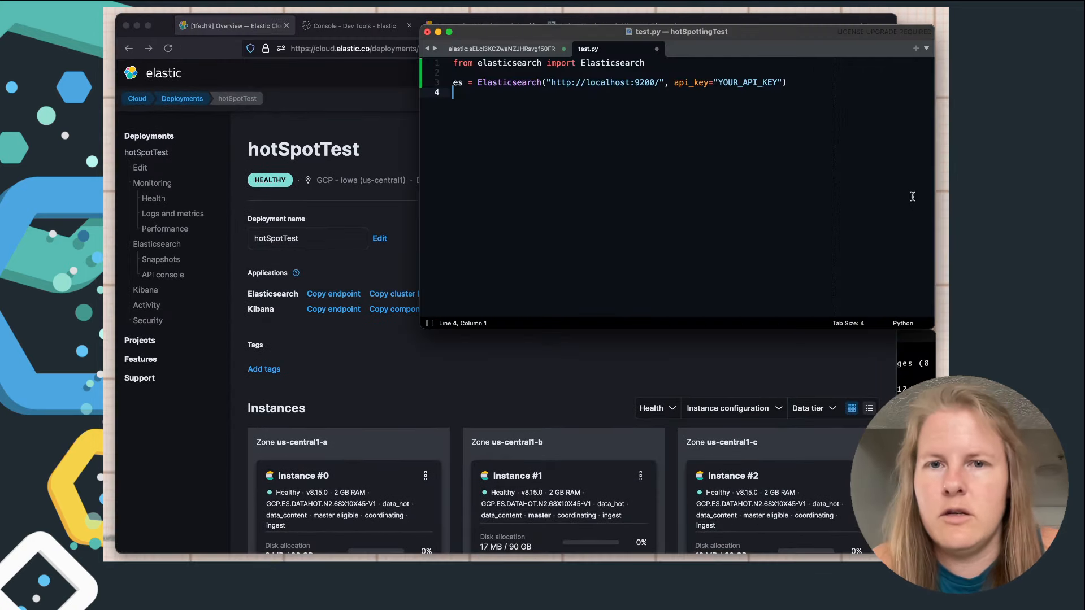
pyautogui.click(544, 83)
pyautogui.press('Return')
pyautogui.moveTo(477, 92); pyautogui.dragTo(582, 92)
pyautogui.press('super+v')
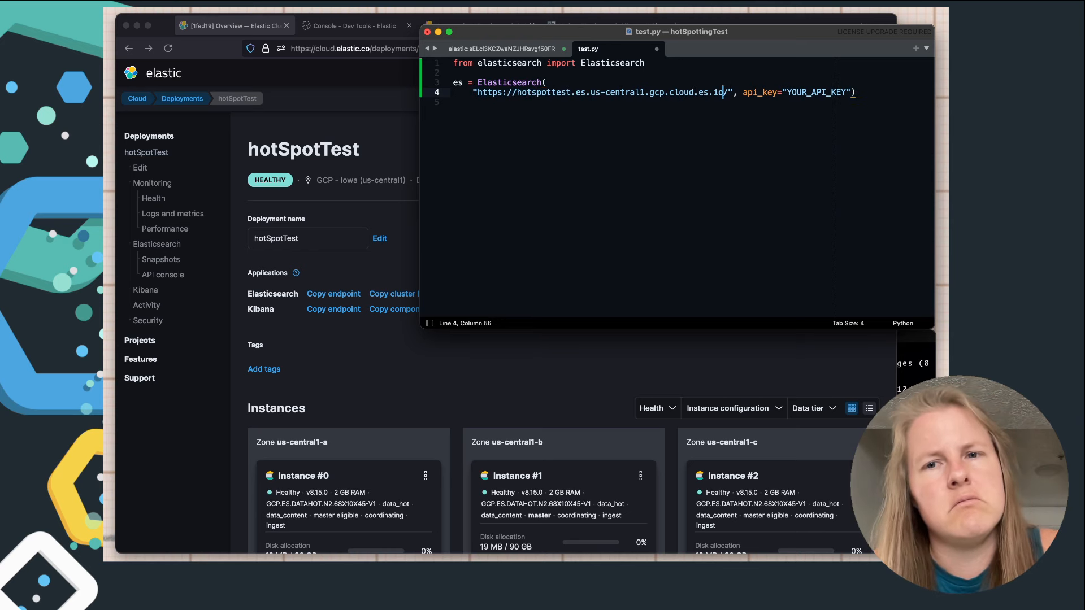
# - Put api_key and the closing parenthesis on their own lines and save test.py
pyautogui.press('Return')
pyautogui.press('BackSpace')
pyautogui.press('super+Right')
pyautogui.press('Left')
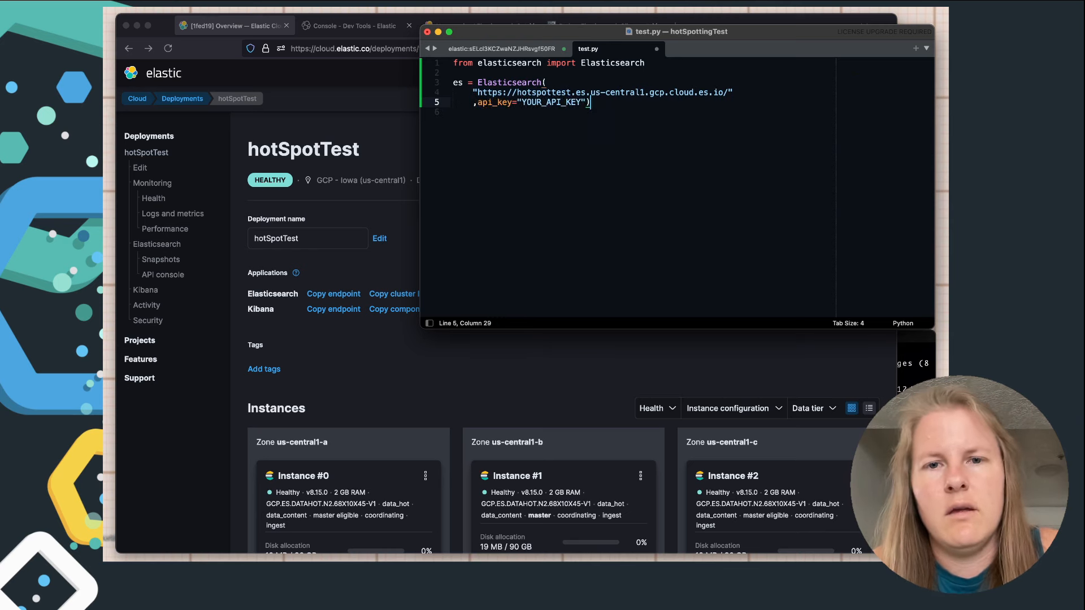
pyautogui.press('Return')
pyautogui.press('super+s')
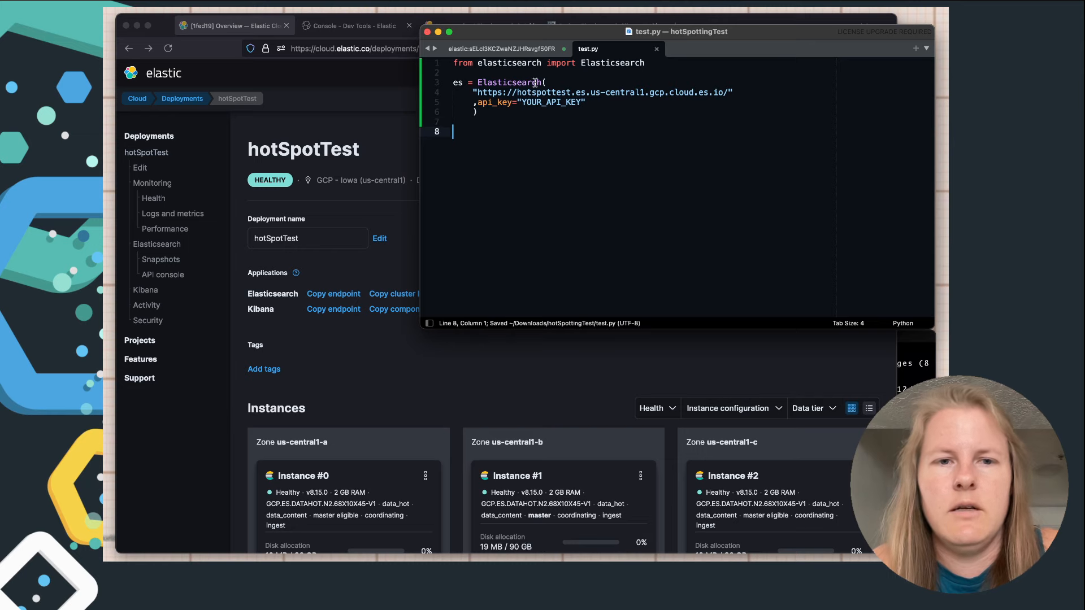
pyautogui.click(397, 128)
pyautogui.hotkey('ctrl', 'Tab')
# - Go to the API keys page under Kibana's Stack Management
pyautogui.click(229, 353)
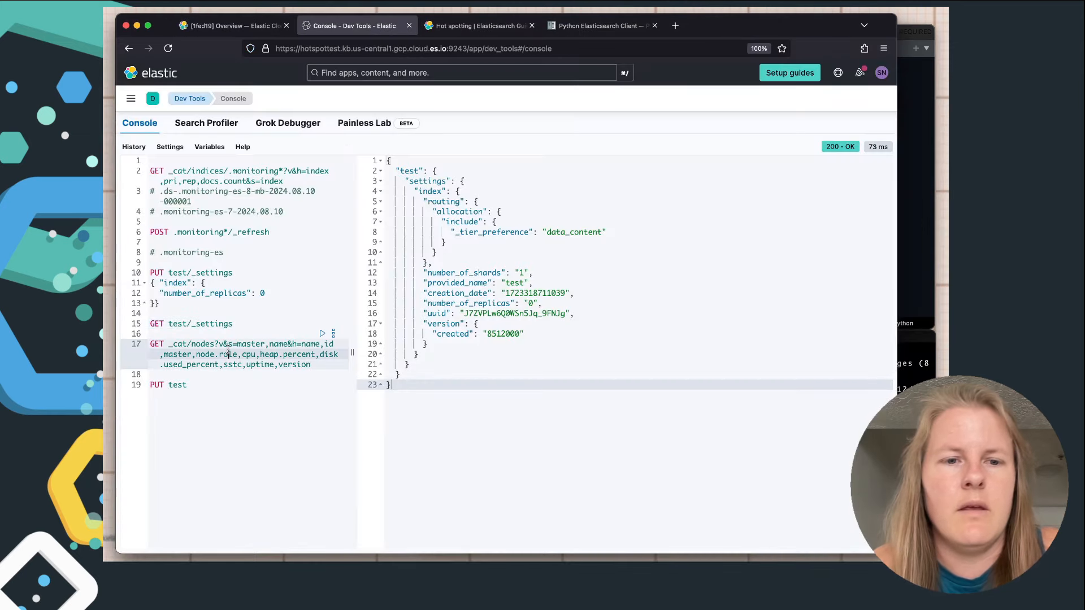
pyautogui.click(131, 99)
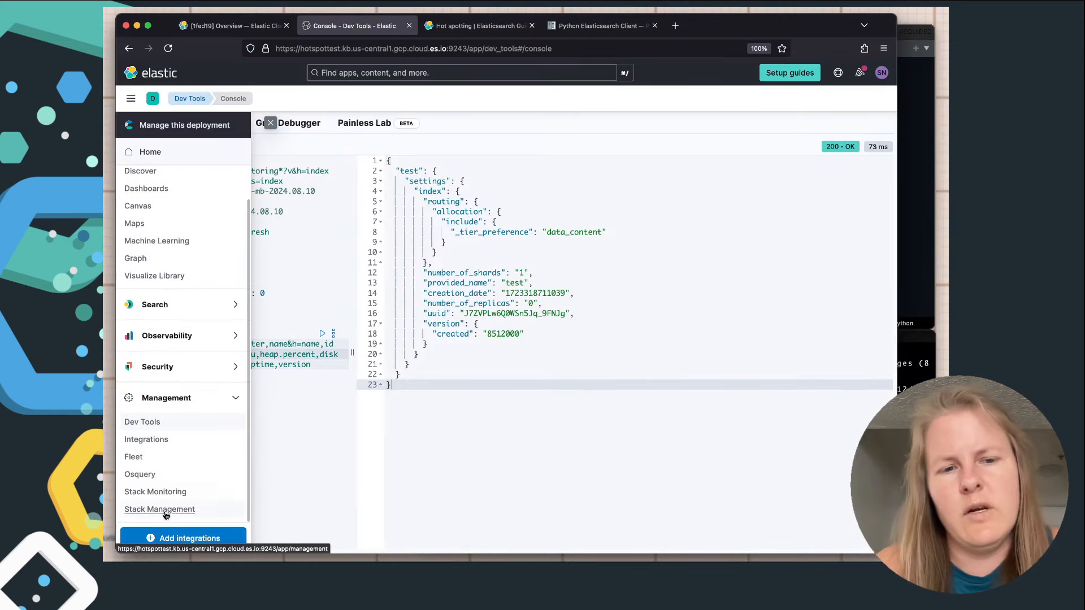
pyautogui.click(161, 513)
pyautogui.press('super+f')
pyautogui.write('api')
pyautogui.click(165, 320)
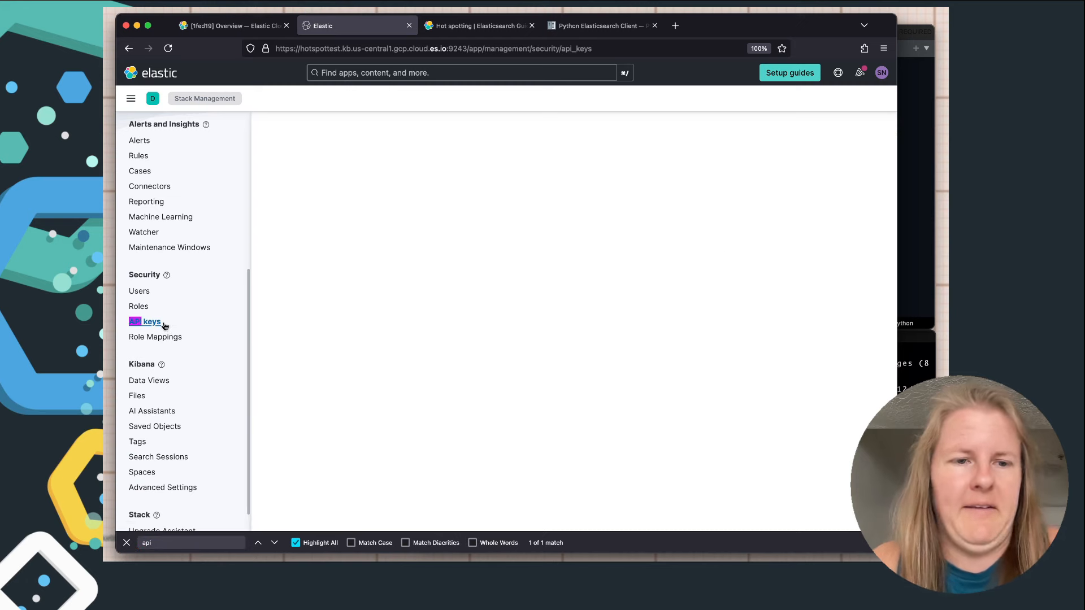
# - Create an API key named hotSpottingTest and copy its encoded value
pyautogui.click(585, 364)
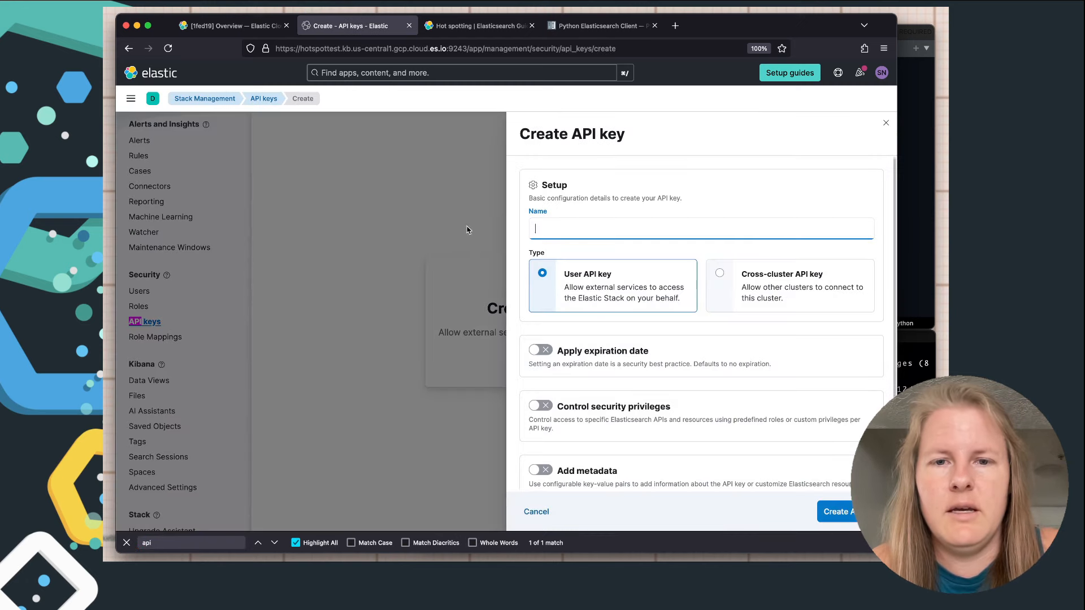
pyautogui.click(573, 231)
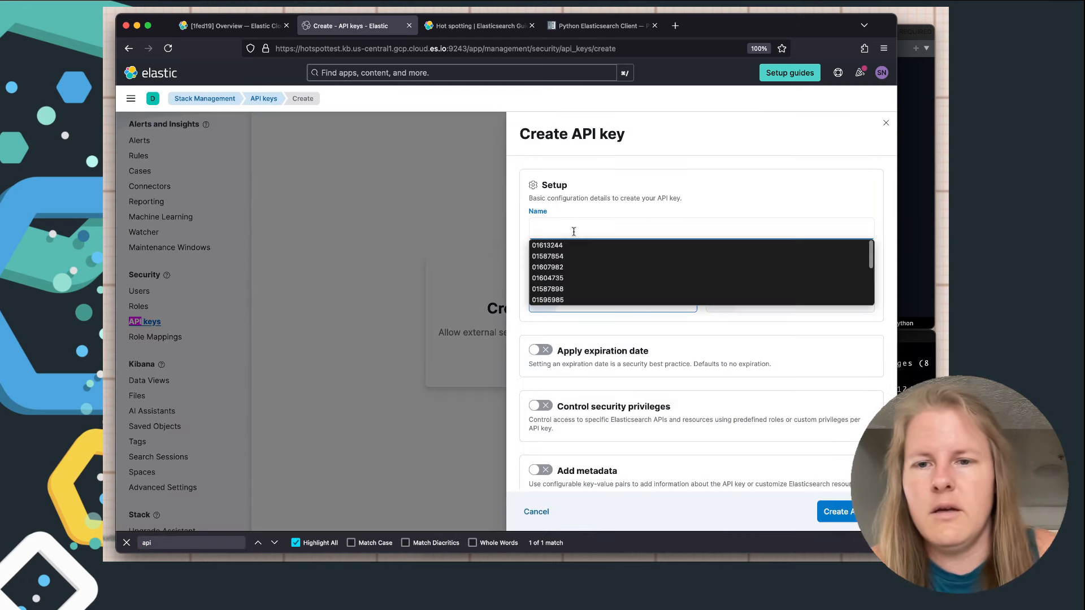
pyautogui.write('hotSpottingTest')
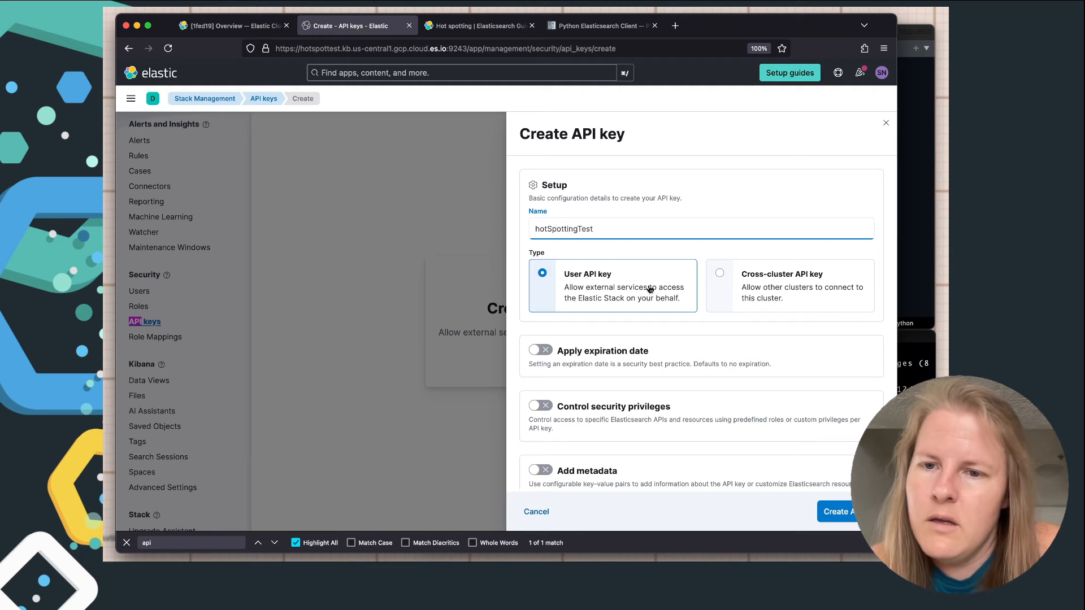
pyautogui.scroll(-2, 616, 299)
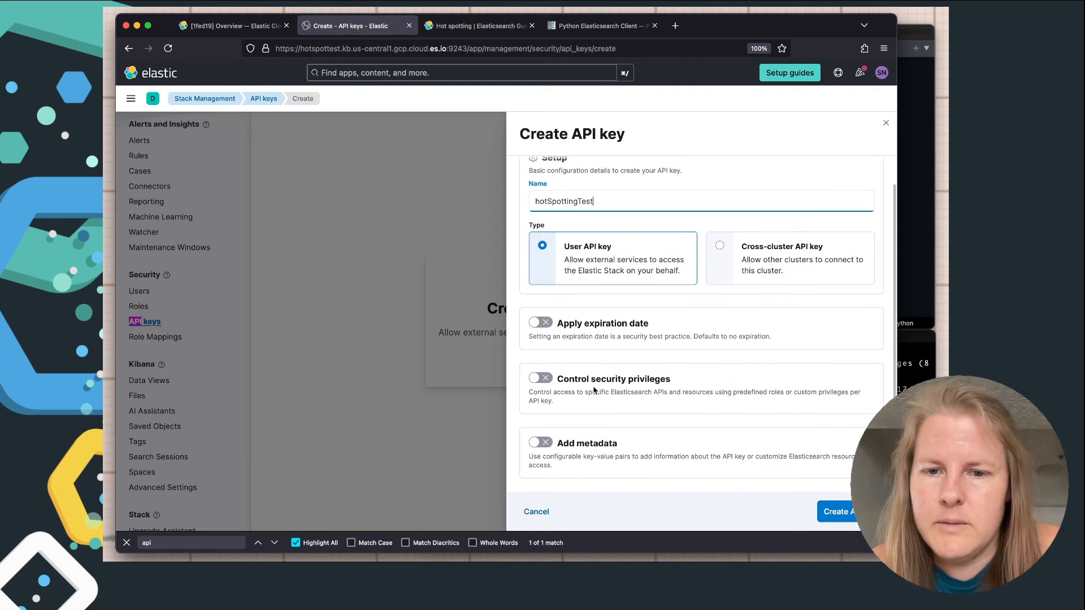
pyautogui.scroll(2, 582, 446)
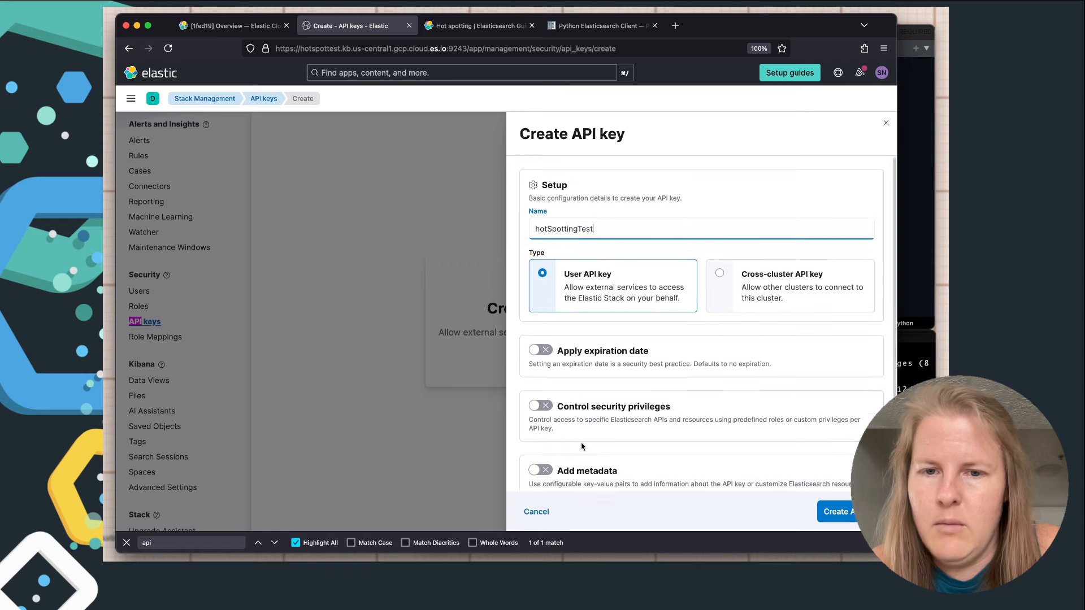
pyautogui.click(826, 512)
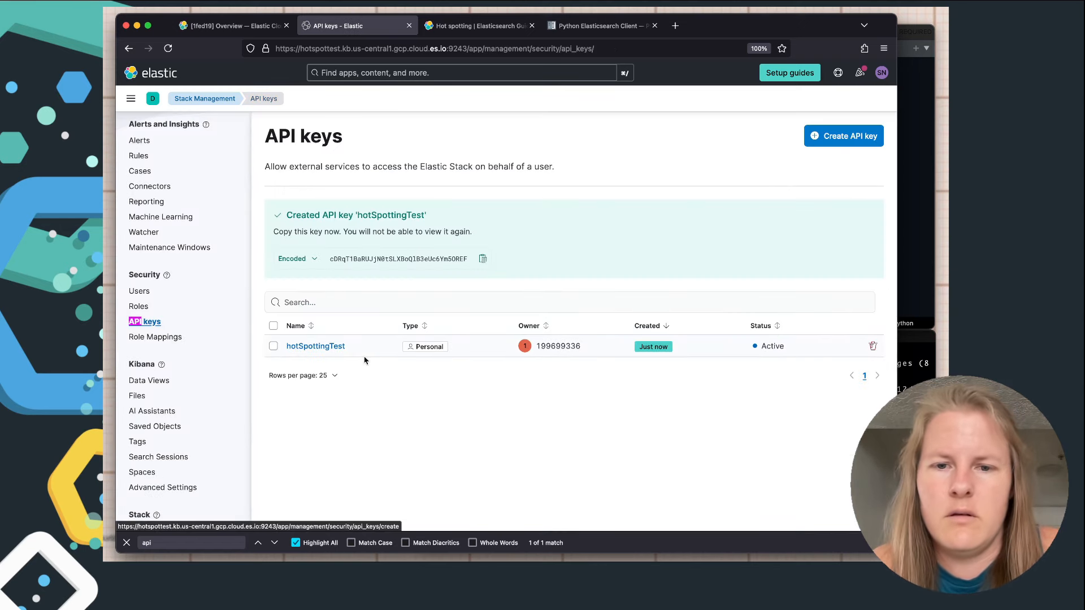
pyautogui.click(483, 258)
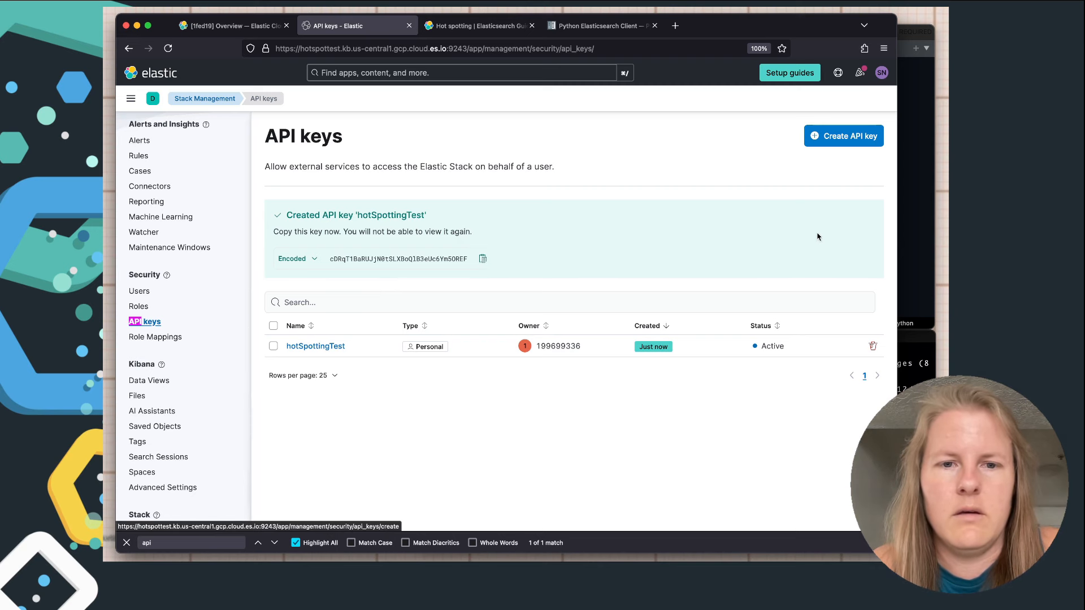
# - Replace the YOUR_API_KEY placeholder in test.py with the copied encoded key
pyautogui.click(905, 202)
pyautogui.doubleClick(547, 102)
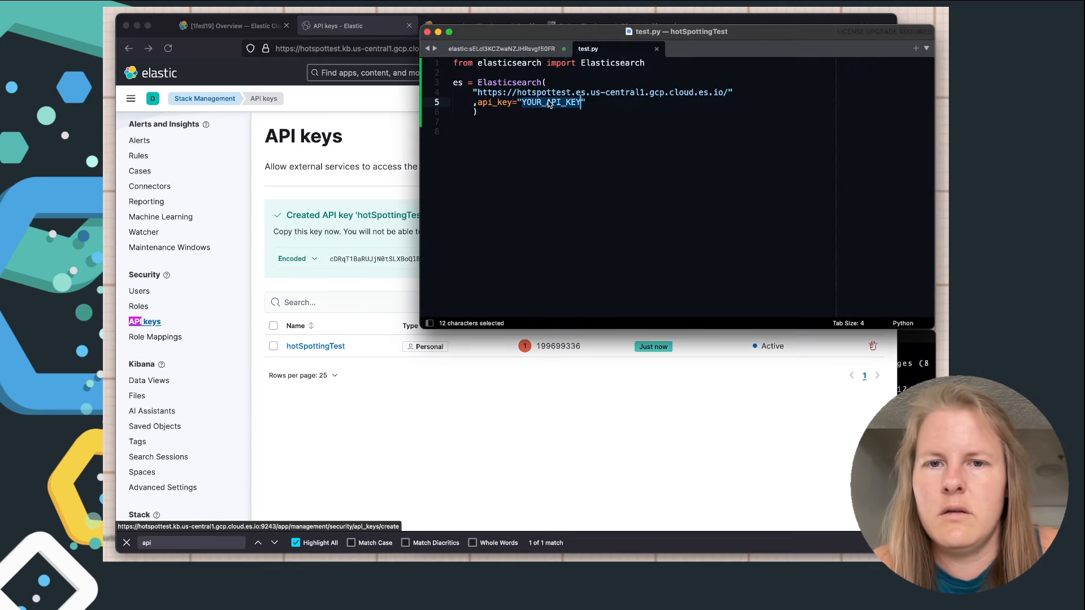
pyautogui.press('super+v')
pyautogui.click(600, 153)
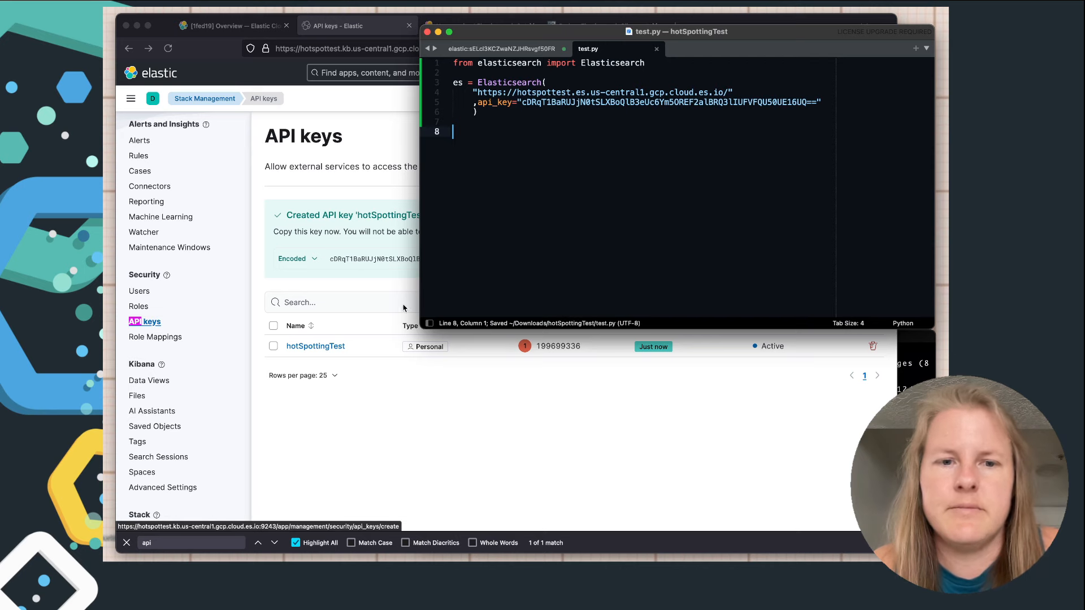
pyautogui.click(371, 253)
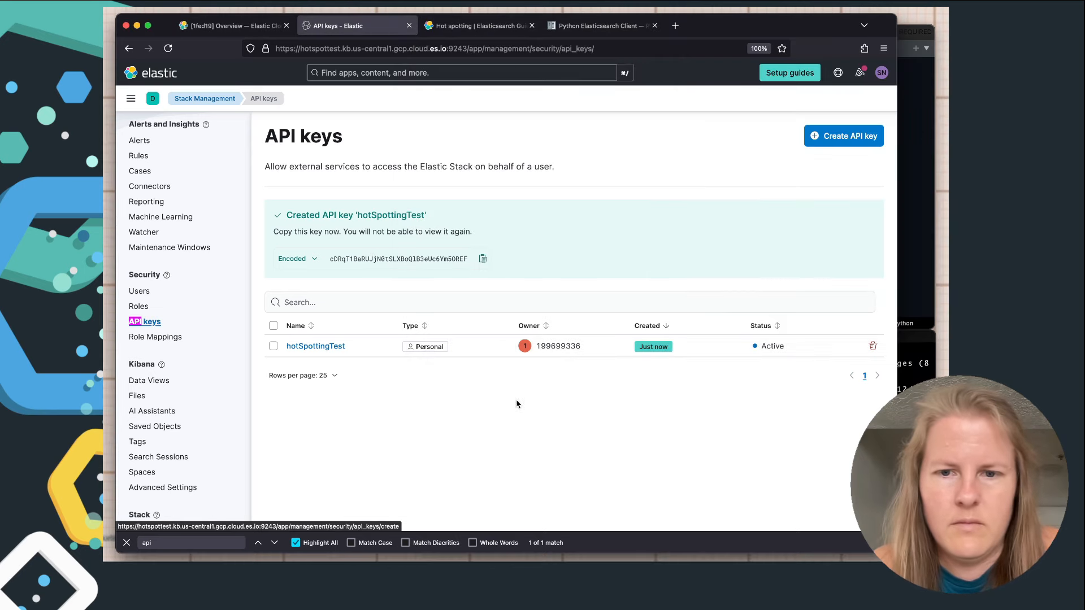
# - Duplicate the Python Elasticsearch Client docs tab
pyautogui.click(575, 26)
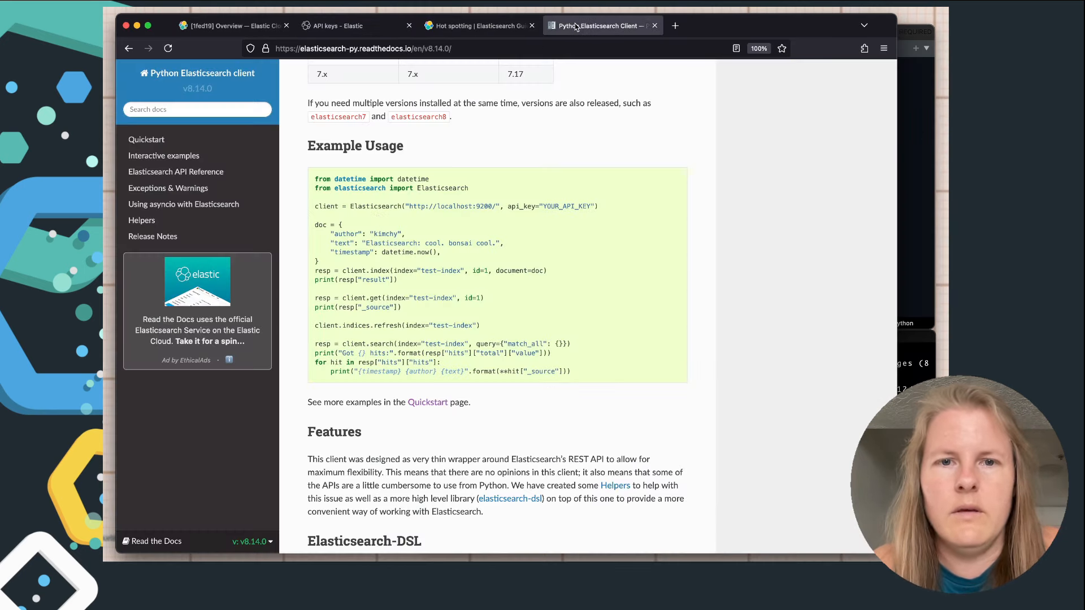
pyautogui.scroll(-1, 326, 212)
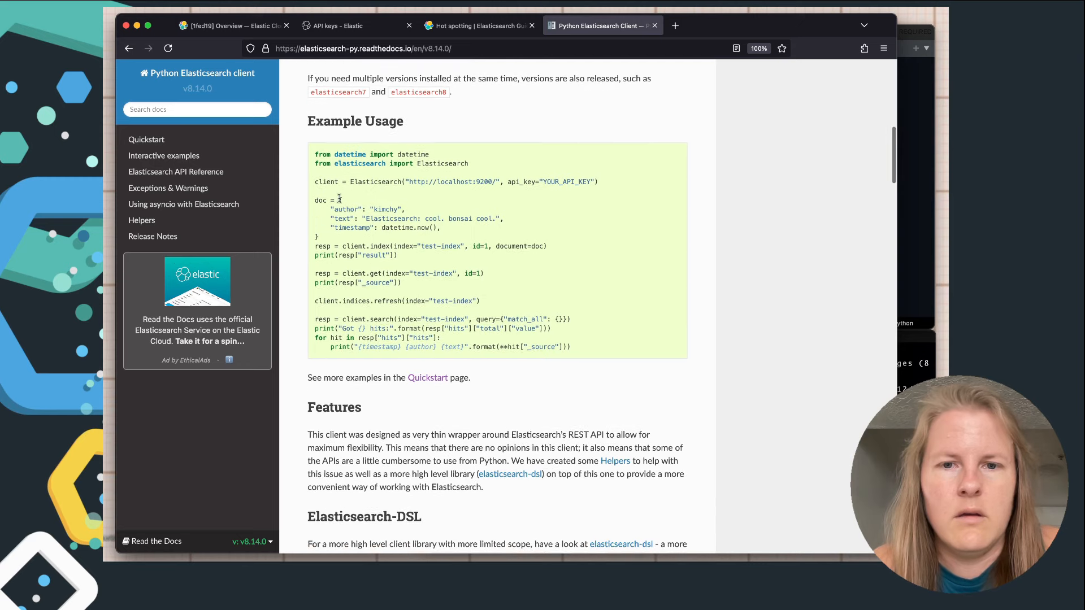
pyautogui.rightClick(584, 33)
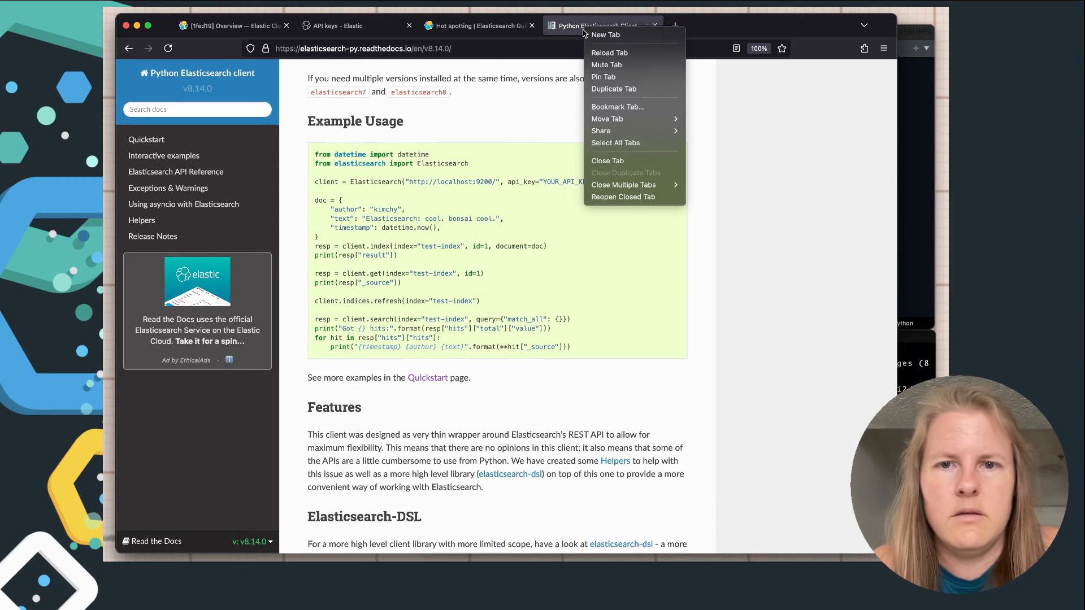
pyautogui.click(613, 89)
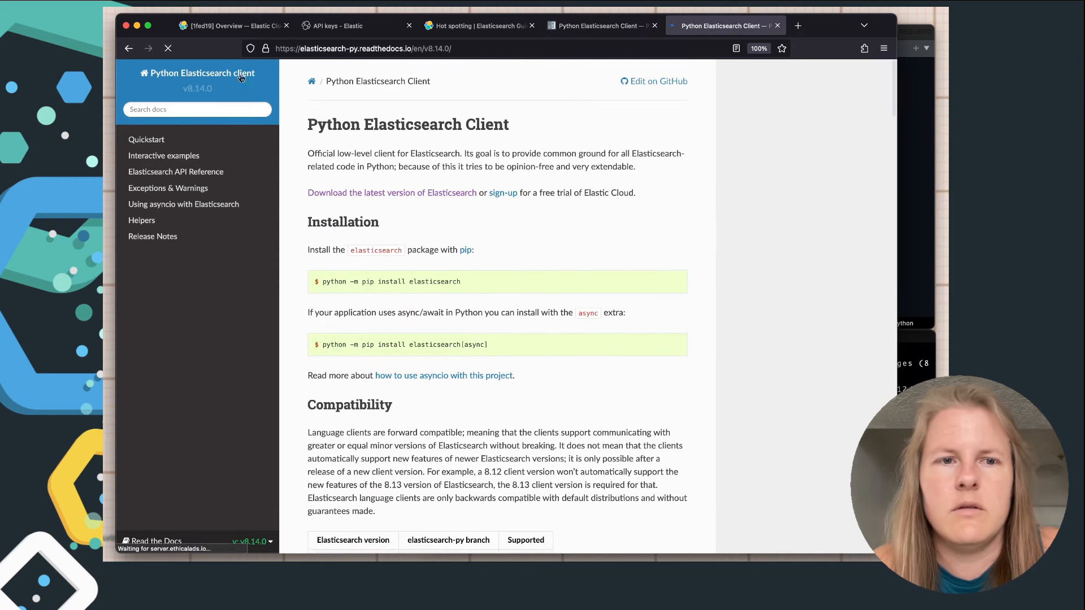
# - Search the docs for 'cluster health' and look through the results
pyautogui.click(182, 109)
pyautogui.write('cluster he')
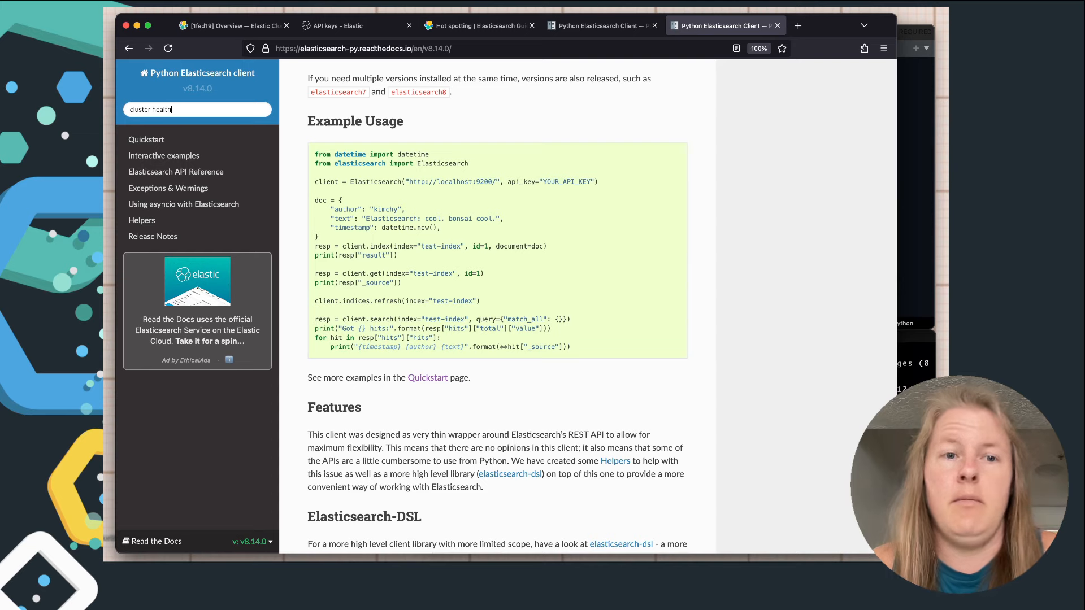
pyautogui.write('alth')
pyautogui.press('Return')
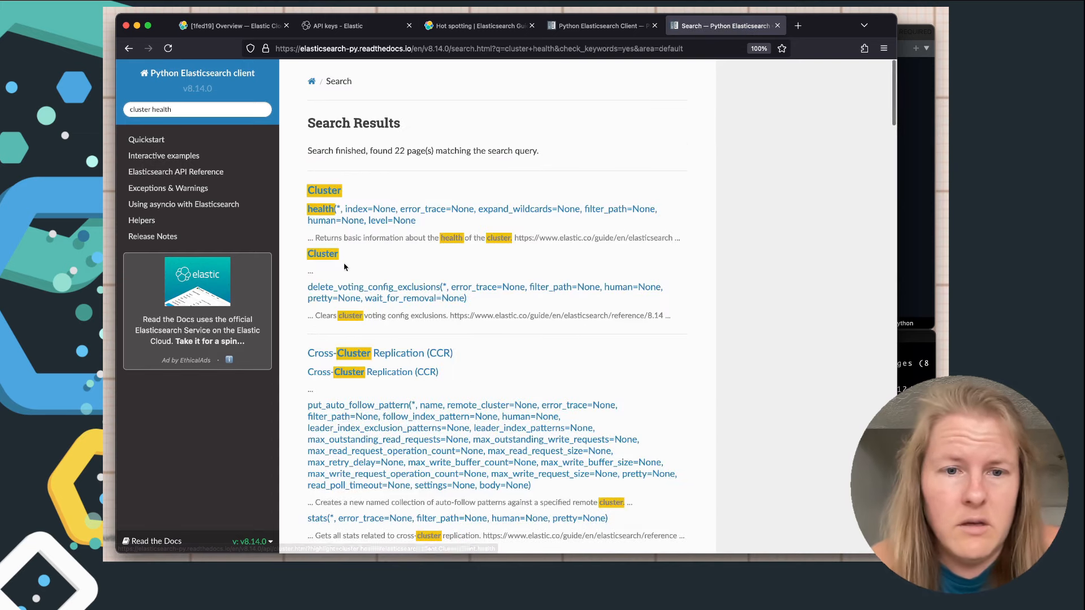
pyautogui.scroll(-6, 346, 266)
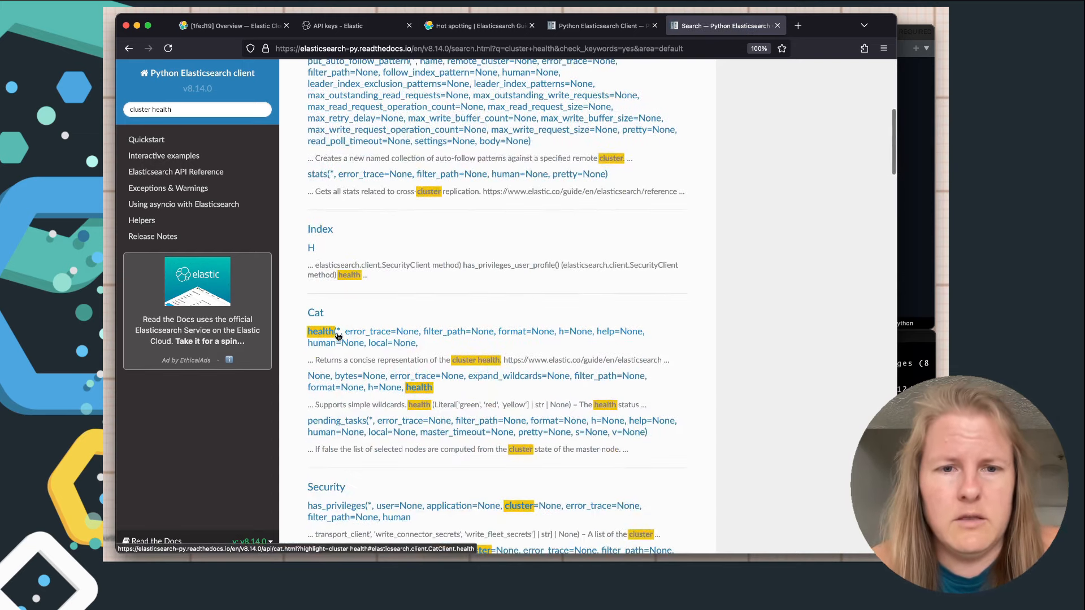
pyautogui.scroll(-2, 365, 334)
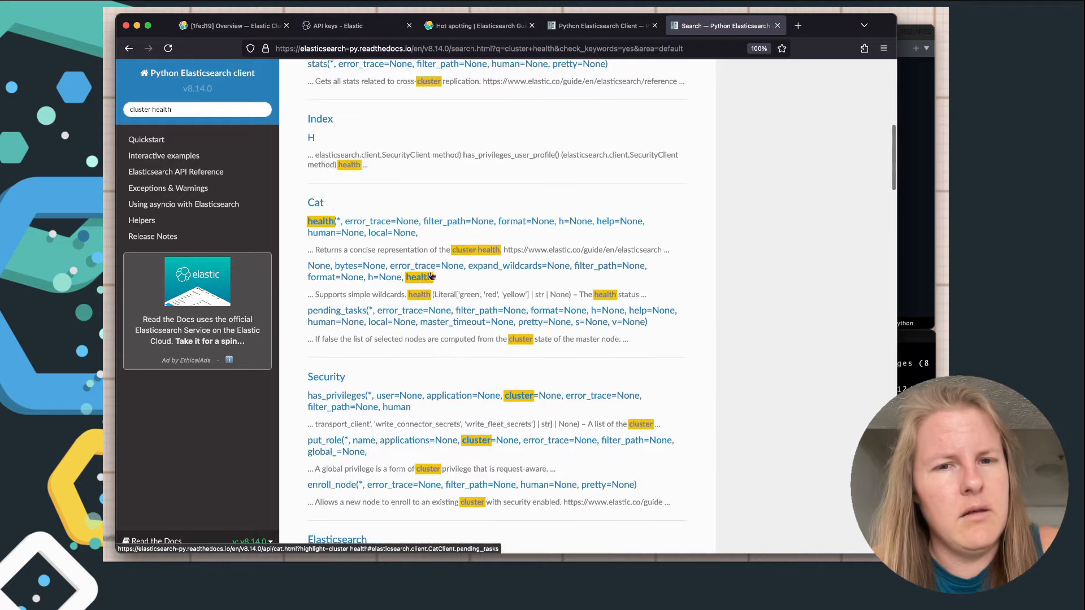
pyautogui.scroll(-3, 444, 220)
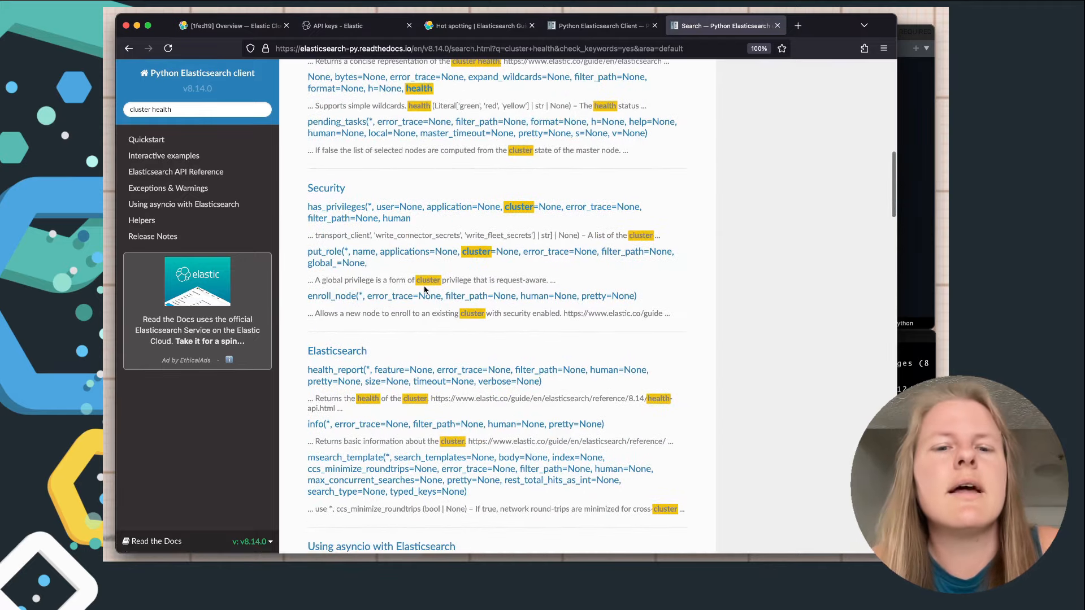
pyautogui.scroll(-5, 429, 271)
pyautogui.scroll(10, 395, 254)
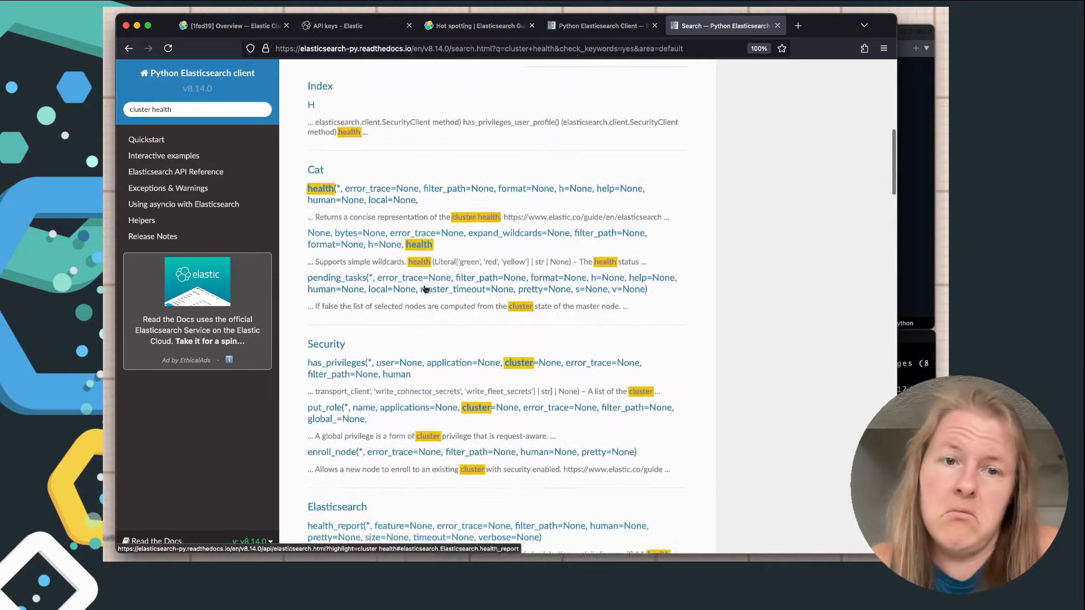
pyautogui.scroll(5, 356, 361)
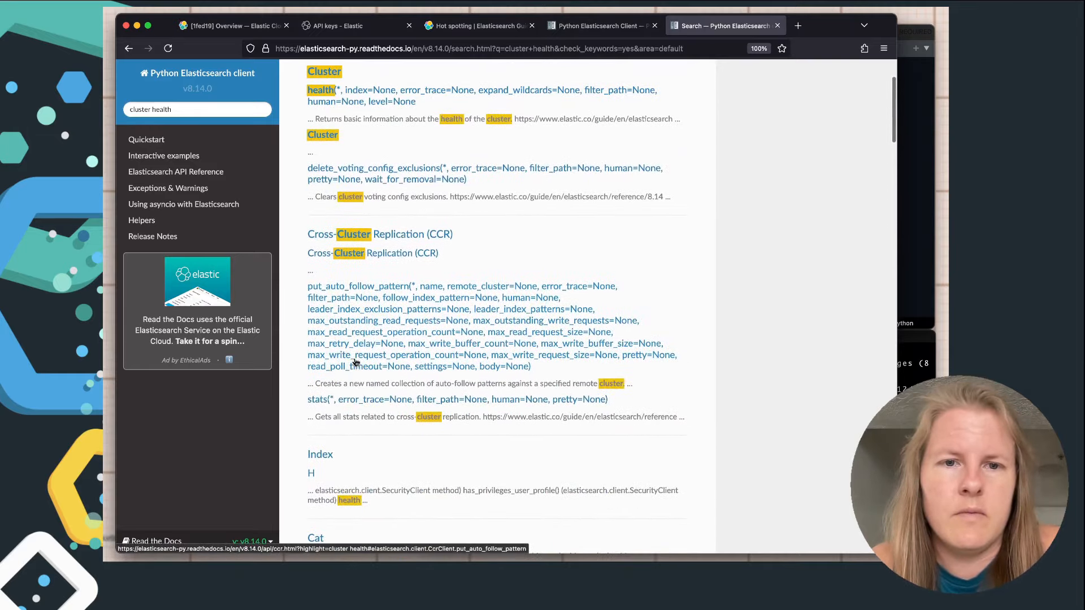
# - Open the ClusterClient.health() entry on the Cluster API reference page
pyautogui.click(330, 135)
pyautogui.press('super+bracketleft')
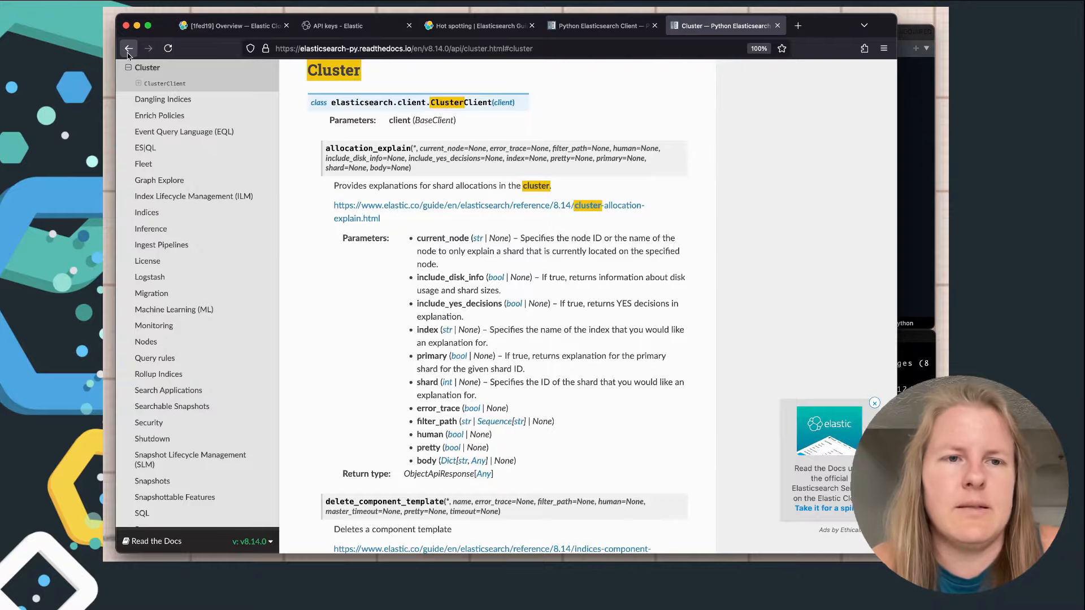
pyautogui.click(320, 166)
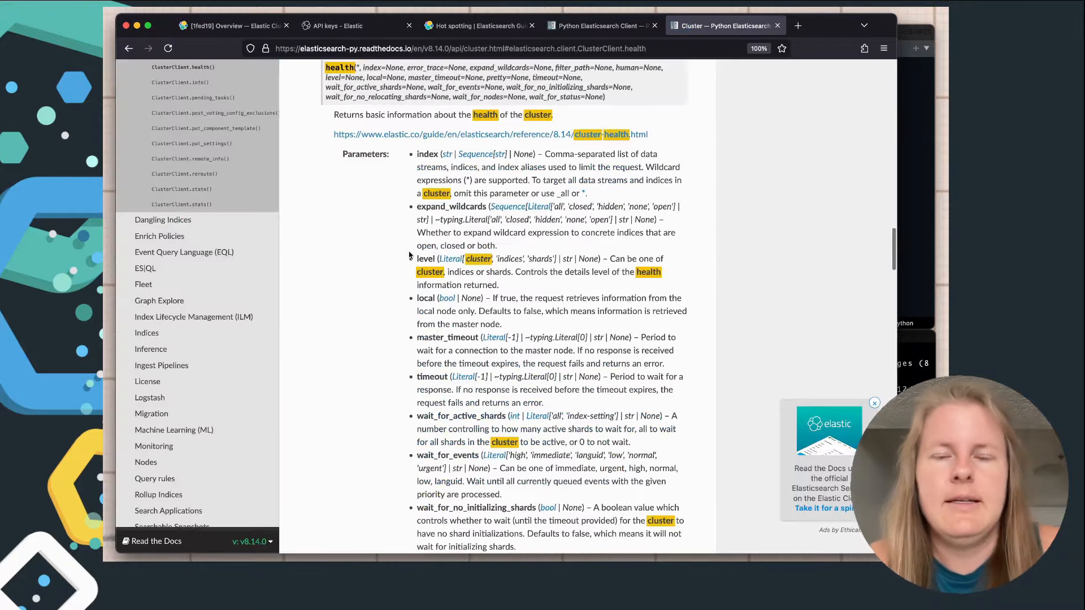
pyautogui.scroll(5, 387, 231)
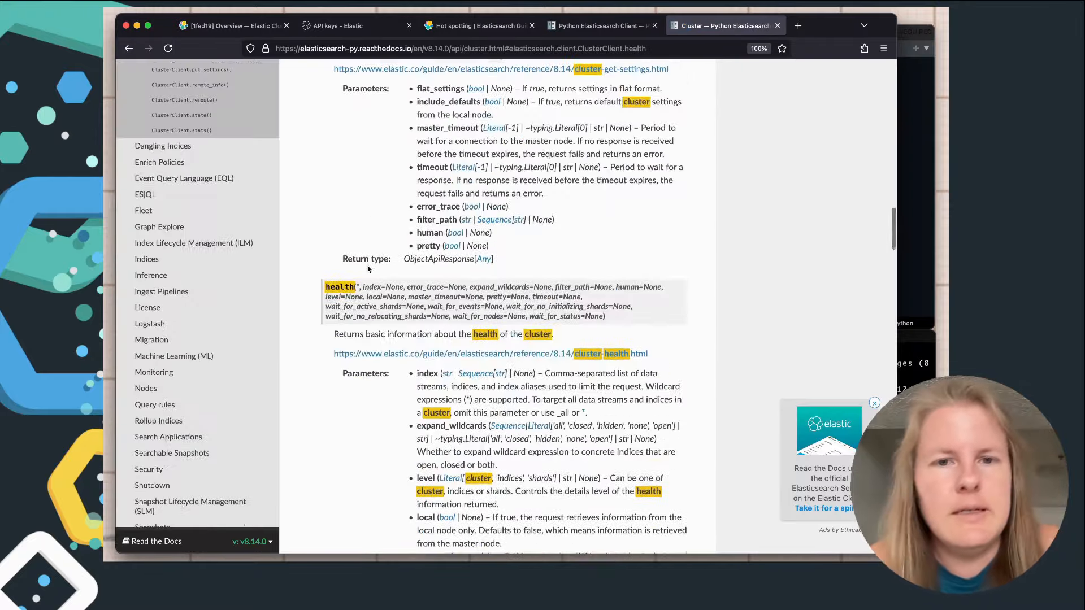
pyautogui.scroll(-5, 364, 397)
pyautogui.scroll(-15, 365, 397)
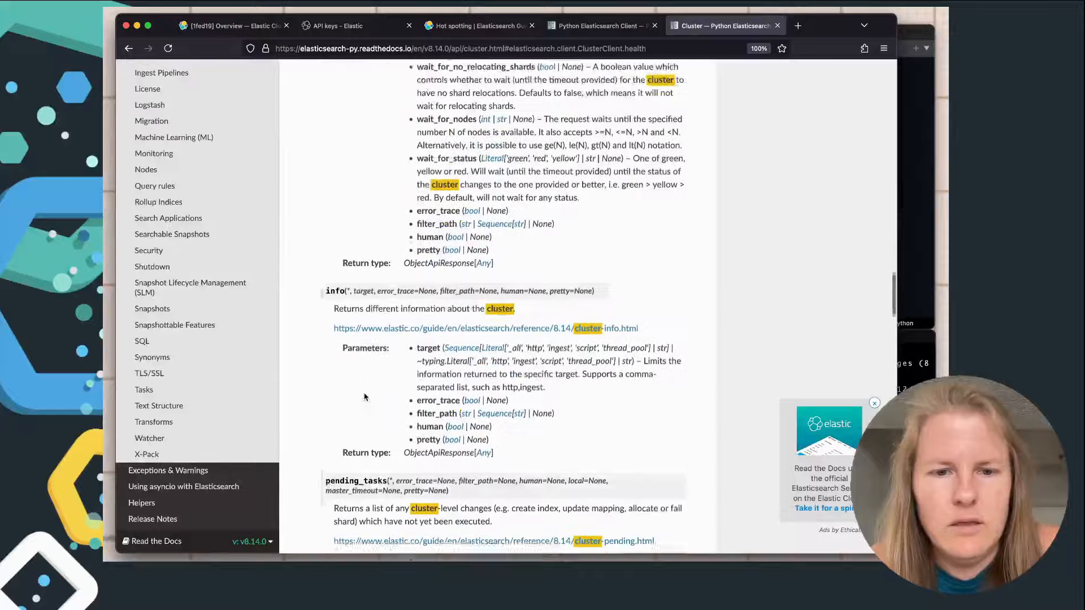
pyautogui.scroll(10, 364, 397)
pyautogui.scroll(5, 364, 397)
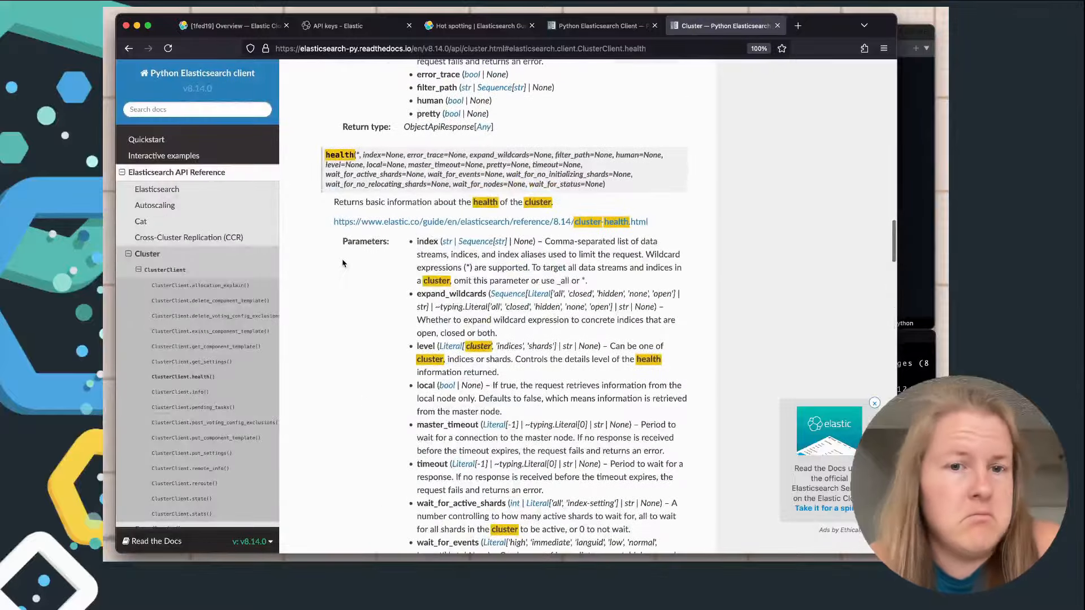
pyautogui.rightClick(694, 26)
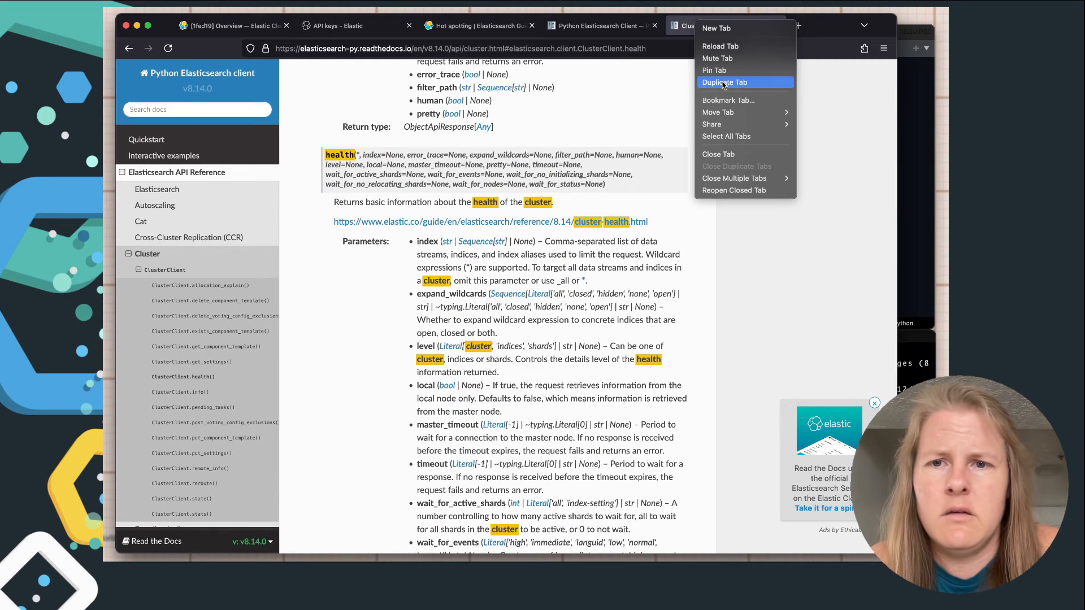
# - In a duplicated tab, search Google for 'elasticsearch cluster health', dropping 'python' from the query
pyautogui.click(723, 84)
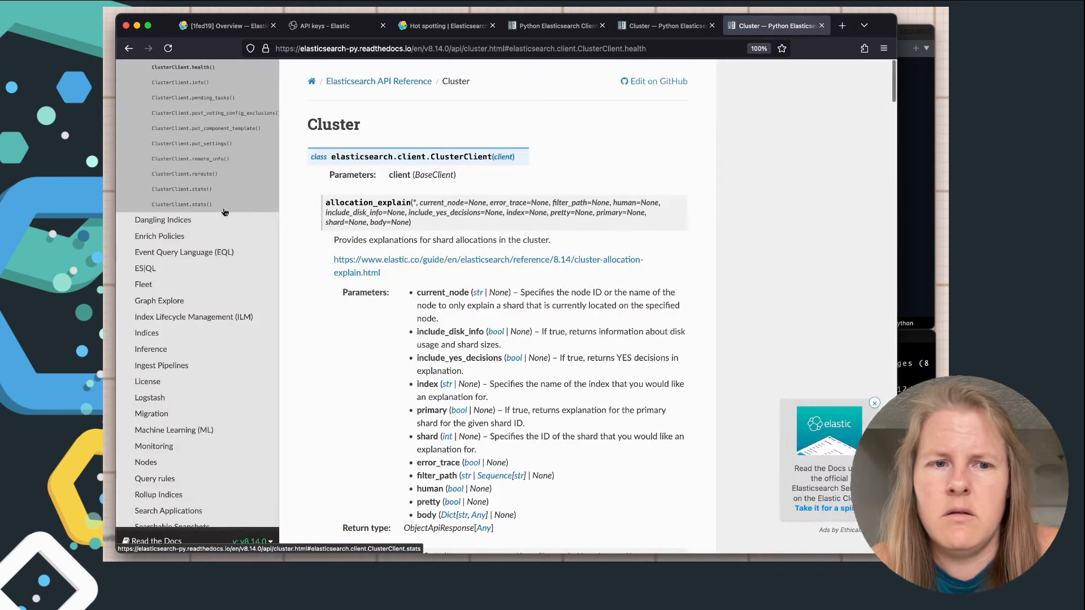
pyautogui.press('super+l')
pyautogui.write('elasticsearch py')
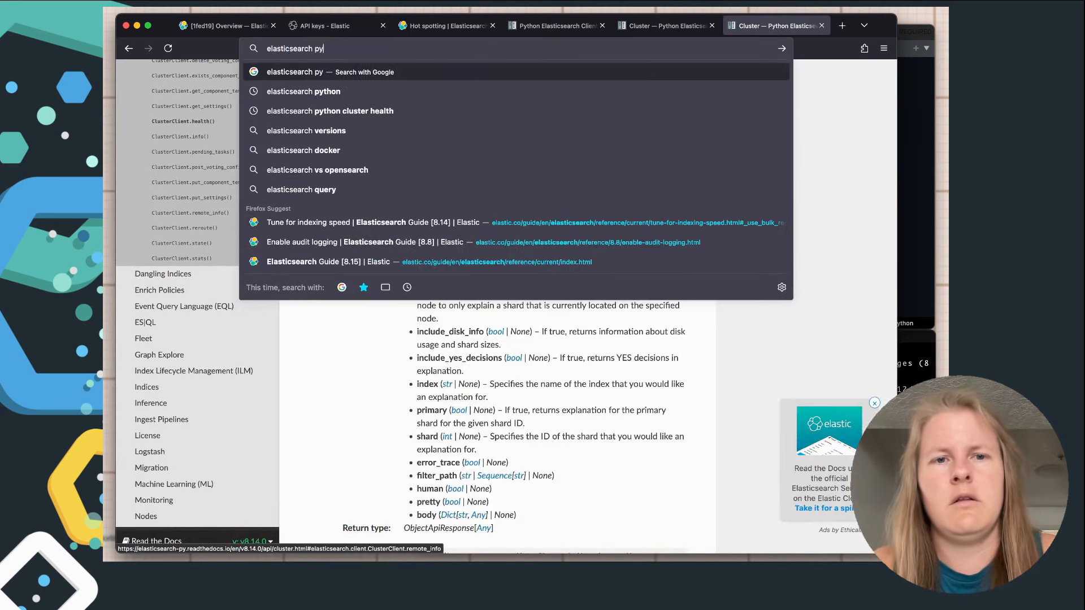
pyautogui.write('thon clust')
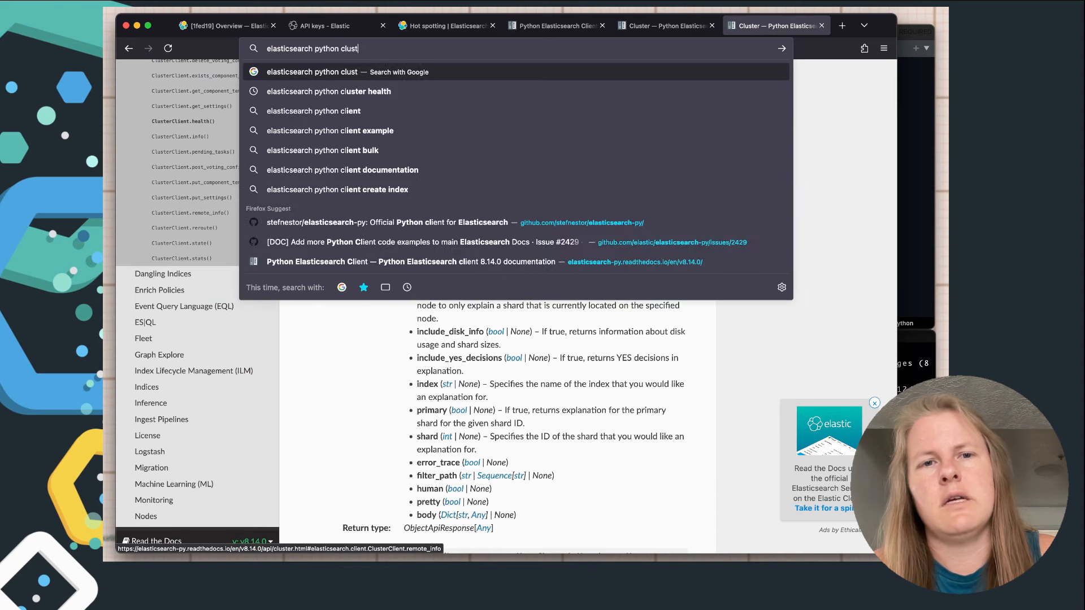
pyautogui.write('er health')
pyautogui.press('Return')
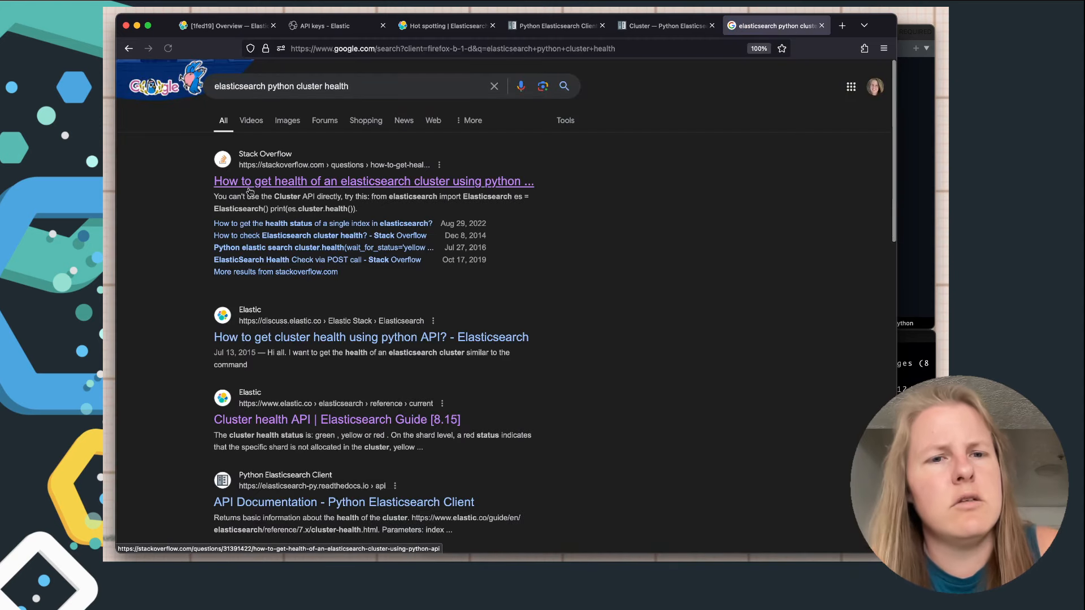
pyautogui.click(375, 86)
pyautogui.doubleClick(281, 86)
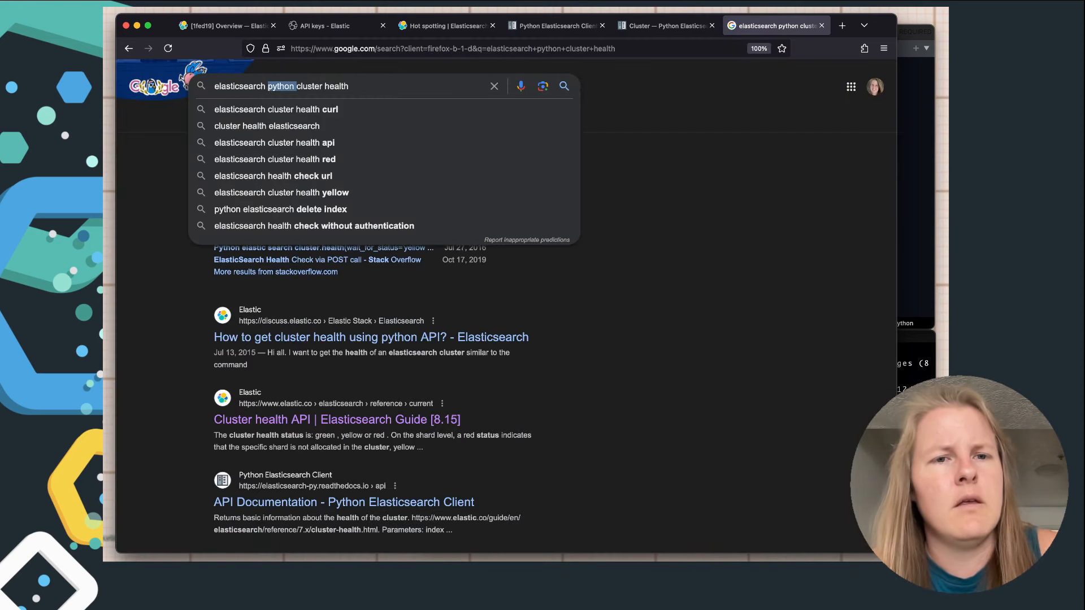
pyautogui.press('BackSpace')
pyautogui.press('BackSpace')
pyautogui.press('Return')
# - Open the 'Cluster health API | Elasticsearch Guide' result and select its Python example
pyautogui.click(273, 191)
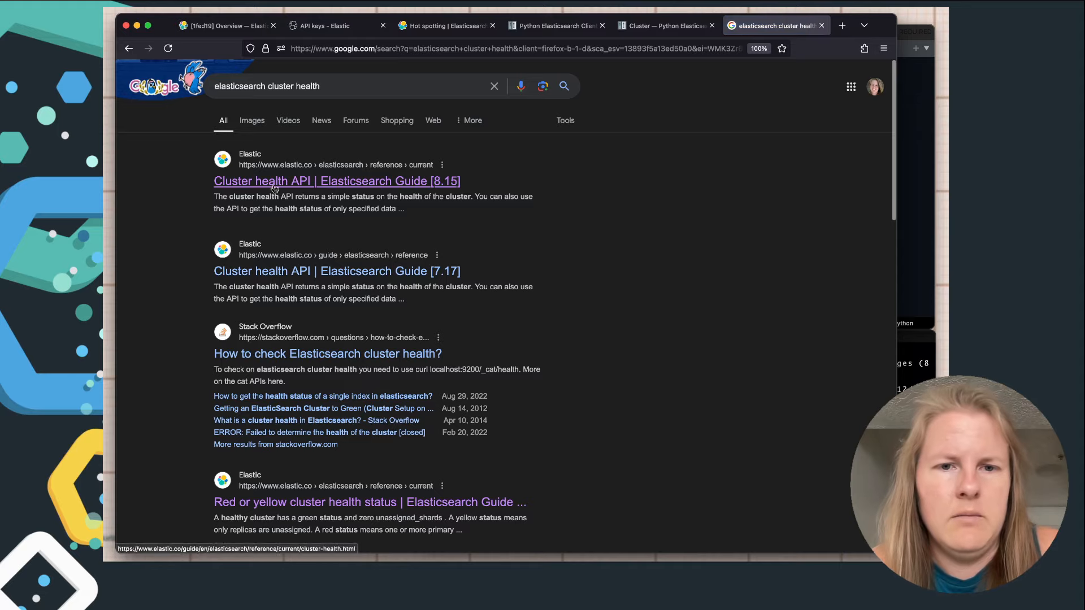
pyautogui.scroll(-6, 380, 284)
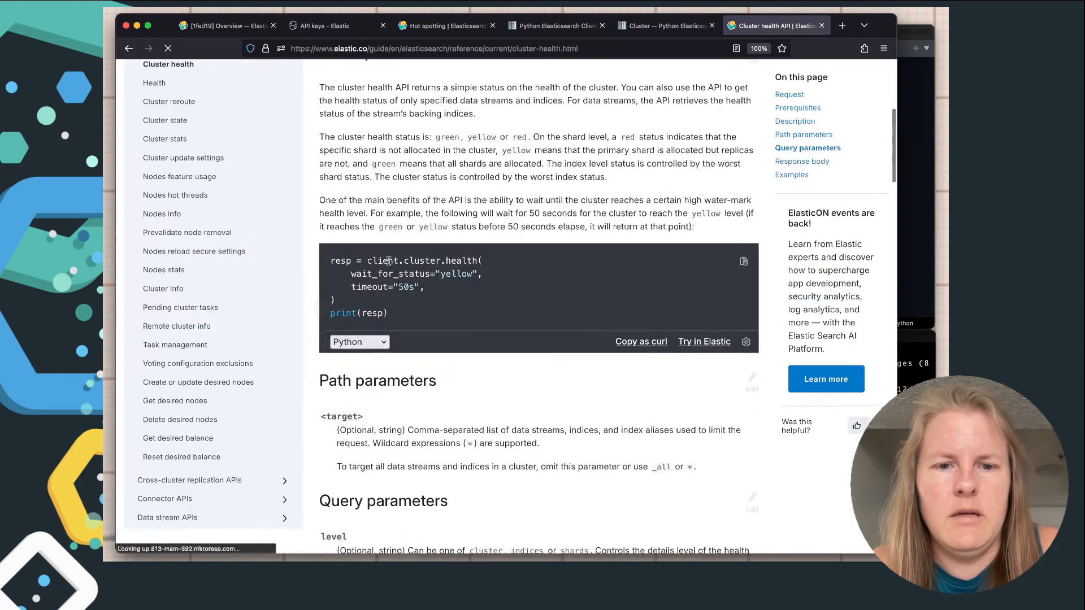
pyautogui.moveTo(367, 261); pyautogui.dragTo(388, 306)
pyautogui.click(388, 306)
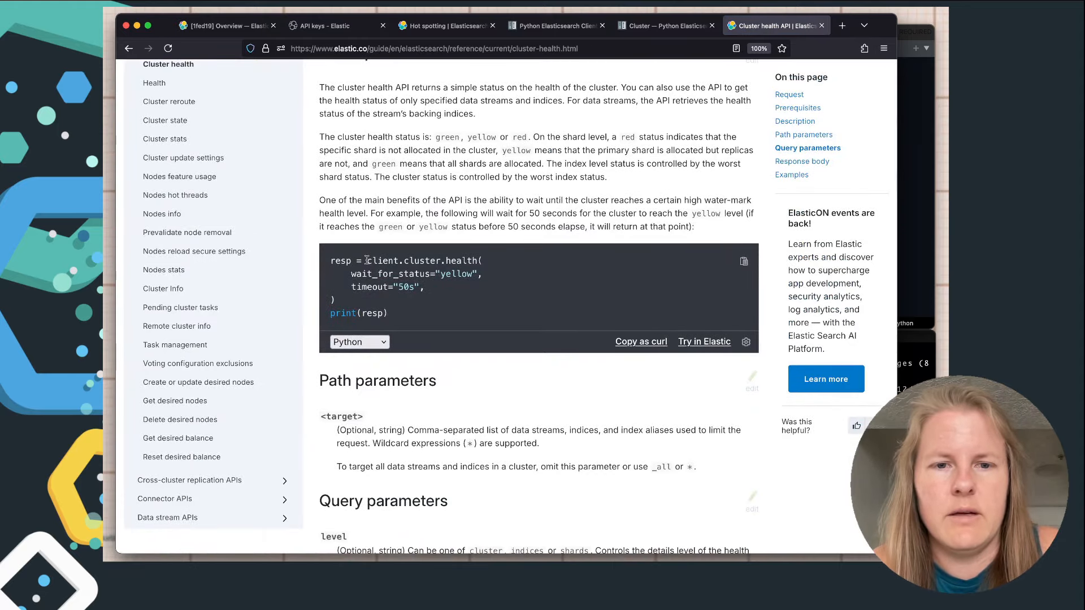
pyautogui.moveTo(367, 262); pyautogui.dragTo(414, 263)
pyautogui.click(414, 263)
# - Rename the es variable on line 3 of test.py to cluster
pyautogui.click(916, 129)
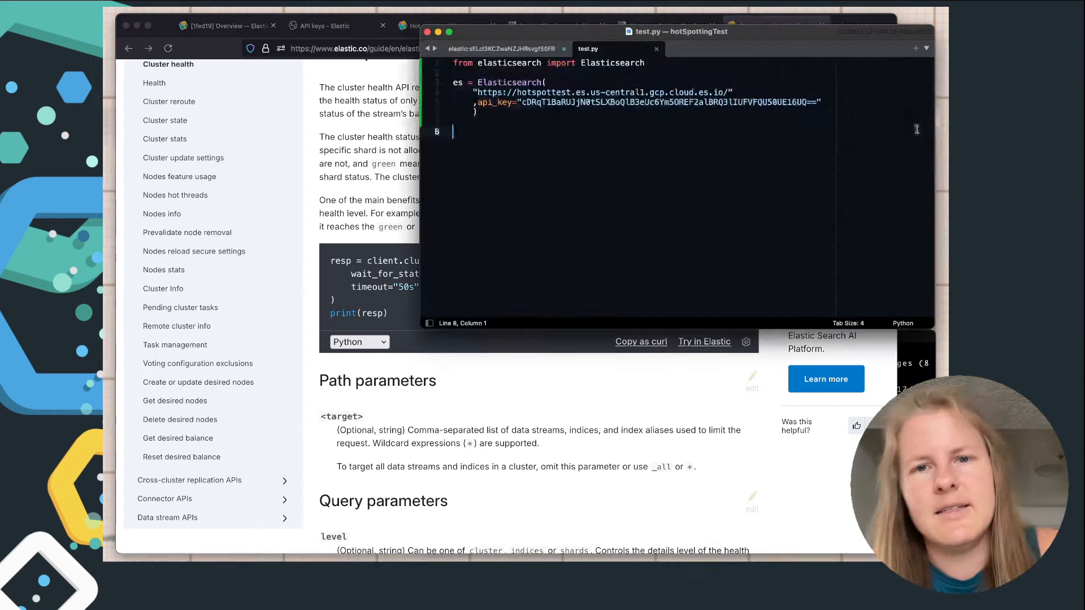
pyautogui.doubleClick(458, 82)
pyautogui.write('elastic')
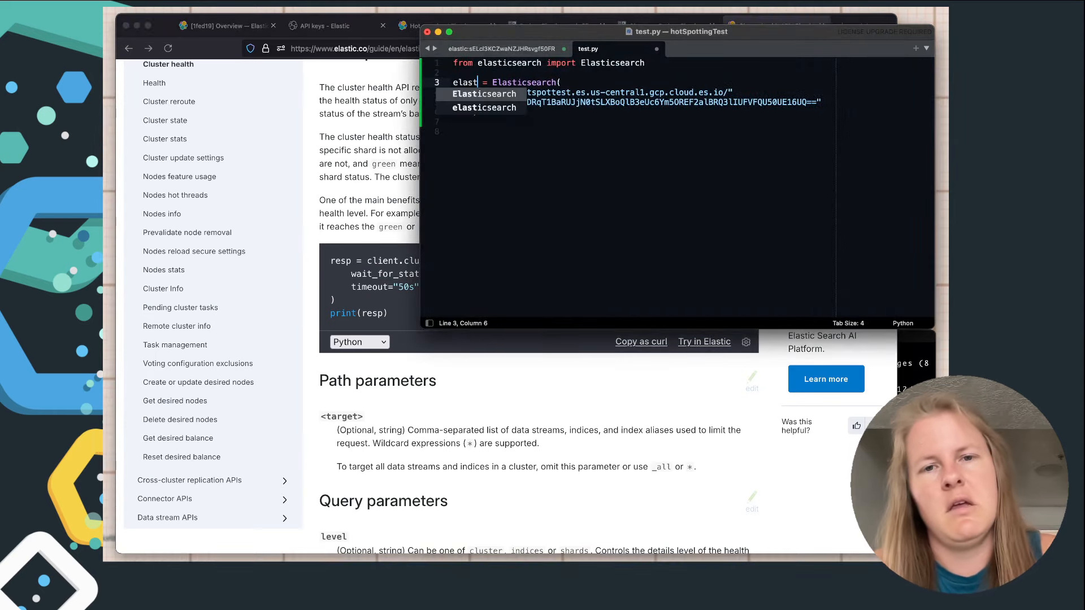
pyautogui.doubleClick(464, 82)
pyautogui.write('cluster')
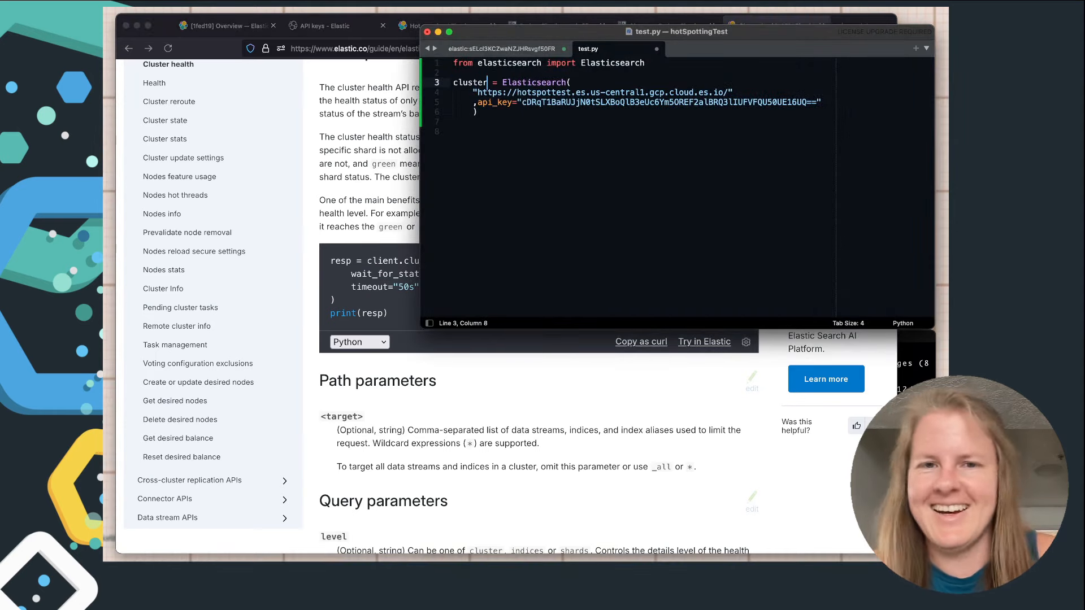
pyautogui.click(453, 131)
# - Paste the docs' cluster health example into test.py at line 8
pyautogui.click(384, 275)
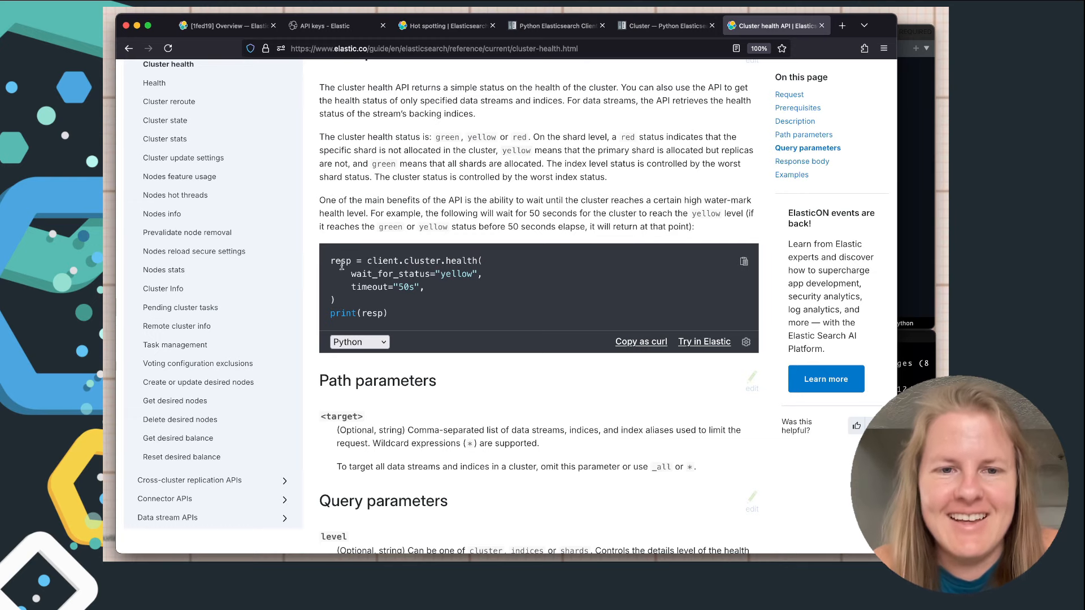
pyautogui.moveTo(330, 260); pyautogui.dragTo(418, 304)
pyautogui.press('super+c')
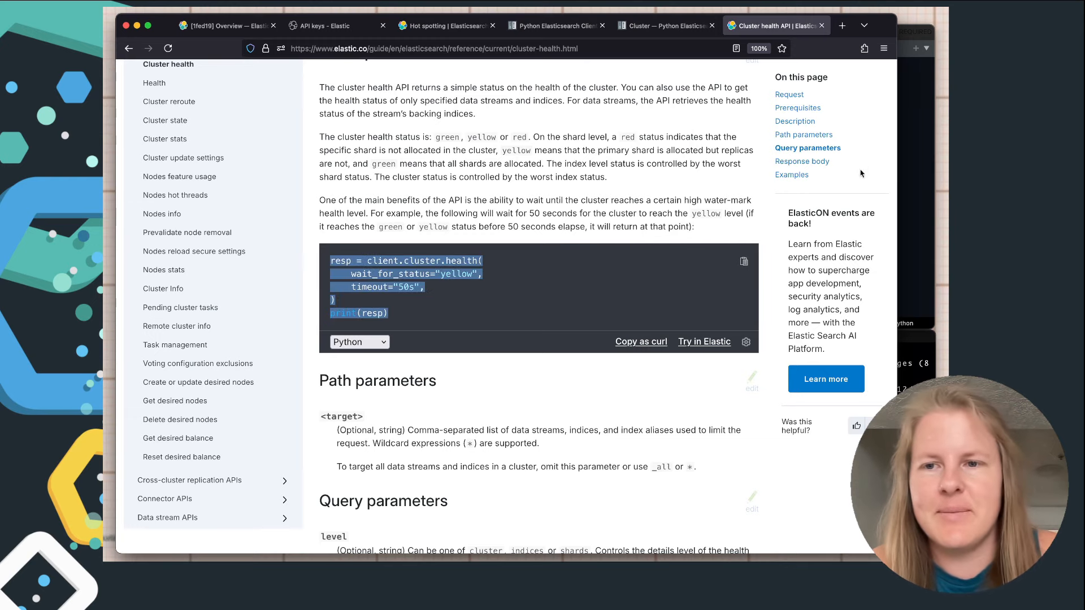
pyautogui.click(915, 155)
pyautogui.press('super+v')
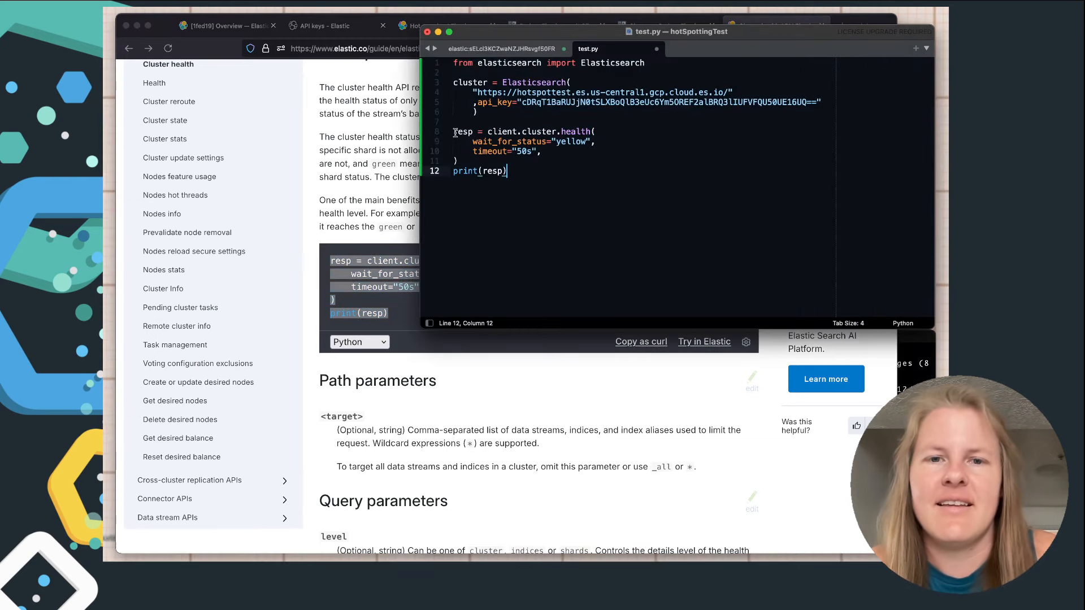
# - Delete the wait_for_status and timeout arguments from the pasted health call
pyautogui.click(523, 141)
pyautogui.click(575, 142)
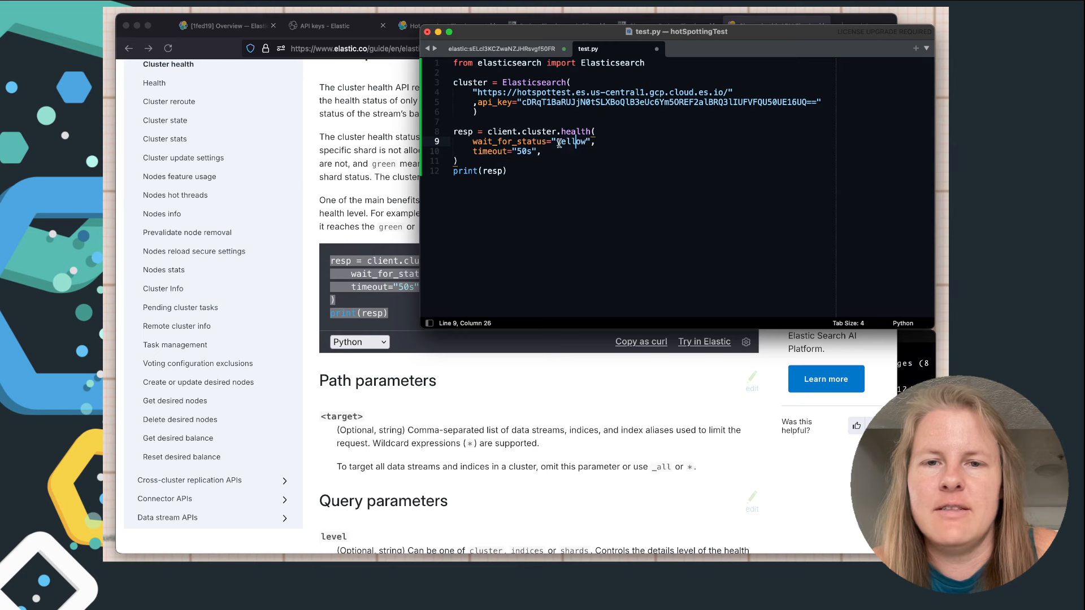
pyautogui.press('super+Right')
pyautogui.press('super+shift+Left')
pyautogui.press('BackSpace')
pyautogui.press('Down')
pyautogui.press('super+shift+Right')
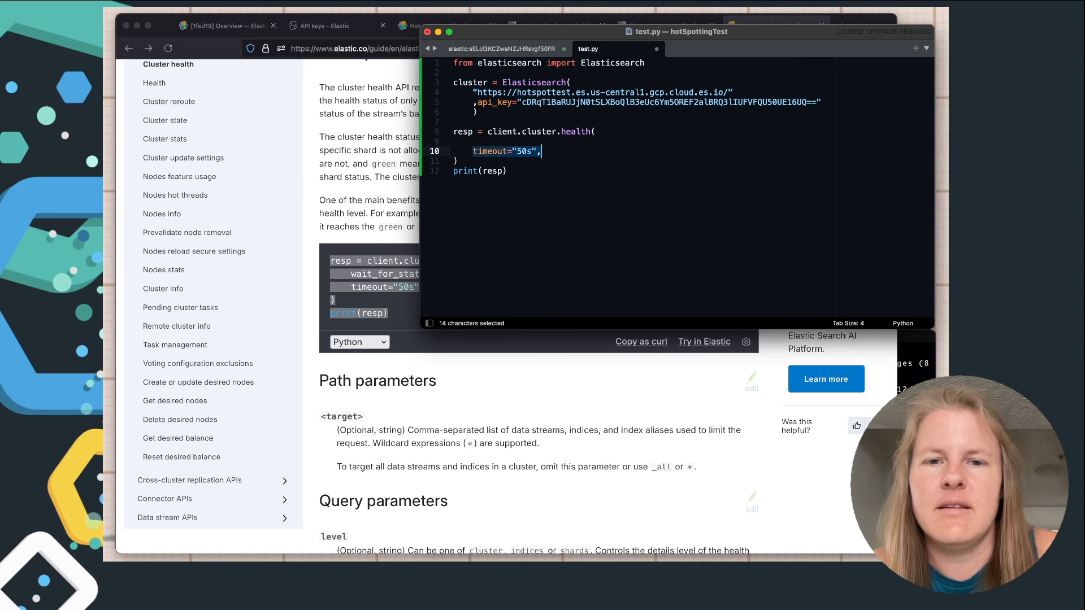
pyautogui.press('BackSpace')
# - Collapse it to a bare resp = client.cluster.health() call and save test.py
pyautogui.press('super+shift+Left')
pyautogui.press('BackSpace')
pyautogui.press('BackSpace')
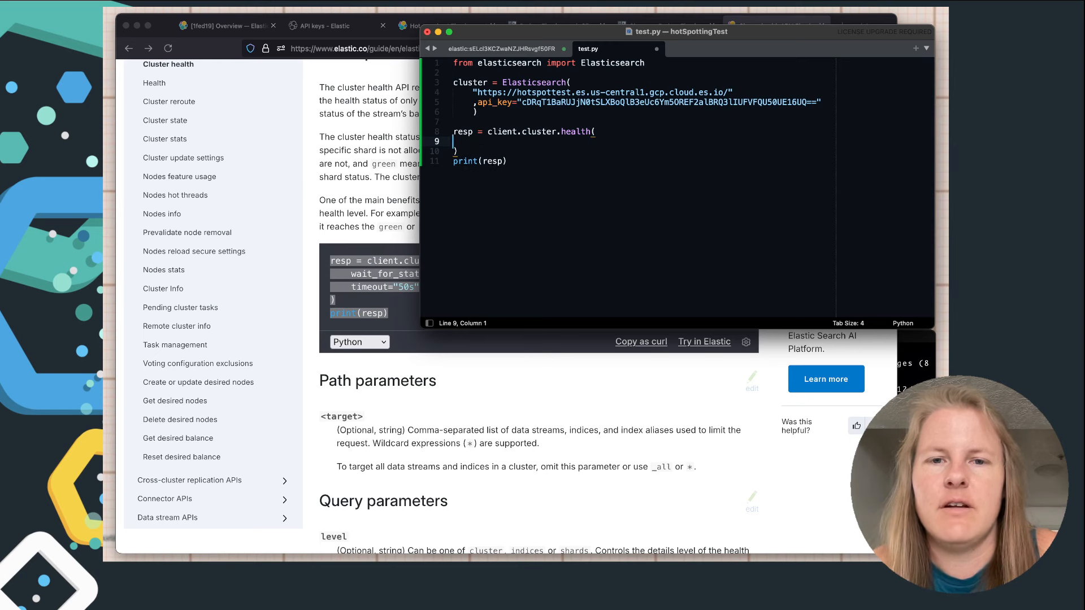
pyautogui.press('Delete')
pyautogui.press('Right')
pyautogui.press('BackSpace')
pyautogui.press('super+s')
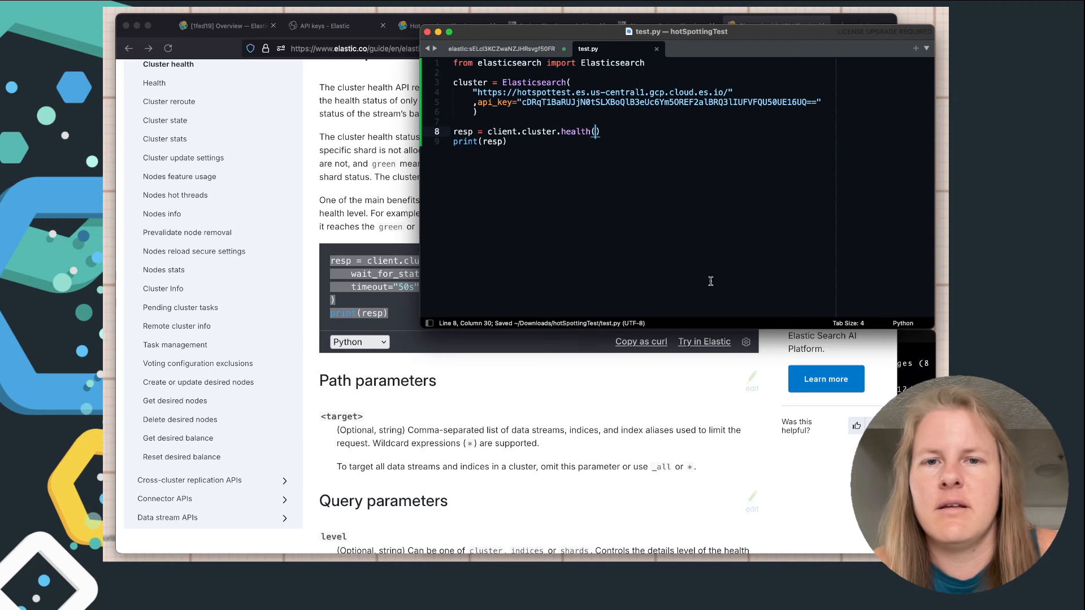
pyautogui.click(505, 50)
pyautogui.click(588, 50)
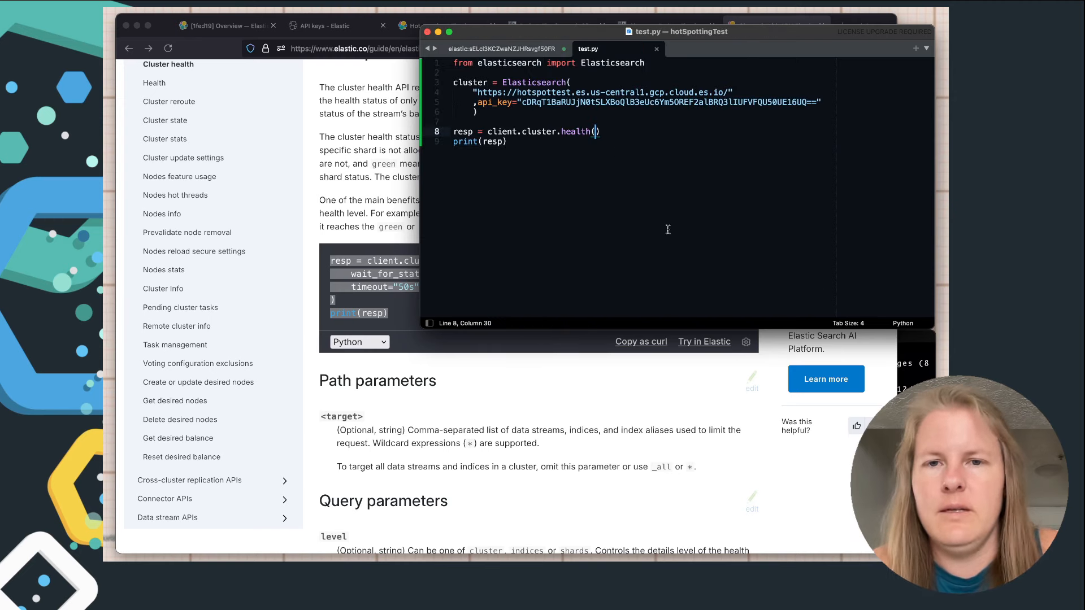
pyautogui.click(897, 381)
# - Run python test.py in Terminal, which fails with a NameError
pyautogui.click(897, 381)
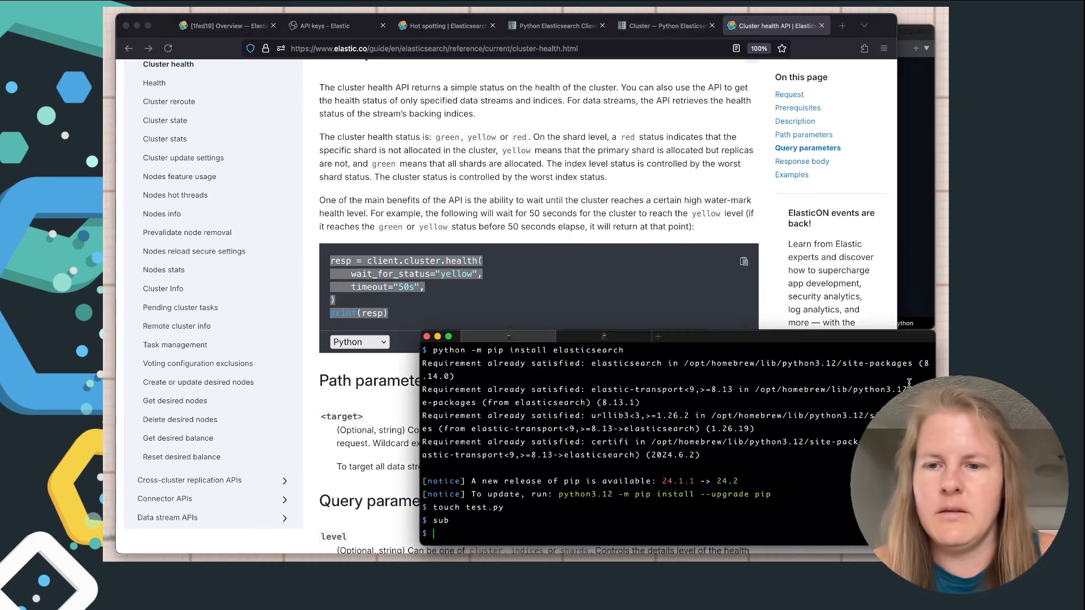
pyautogui.write('python tes')
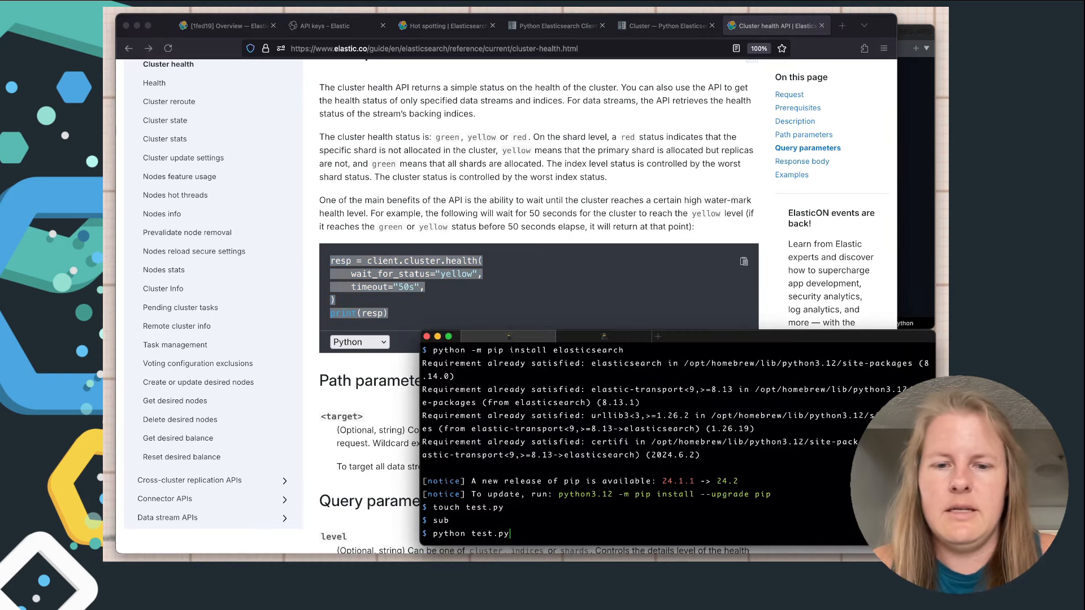
pyautogui.write('t.py')
pyautogui.press('Return')
# - Rename cluster to client on line 3, save, and rerun to print green cluster health
pyautogui.click(921, 174)
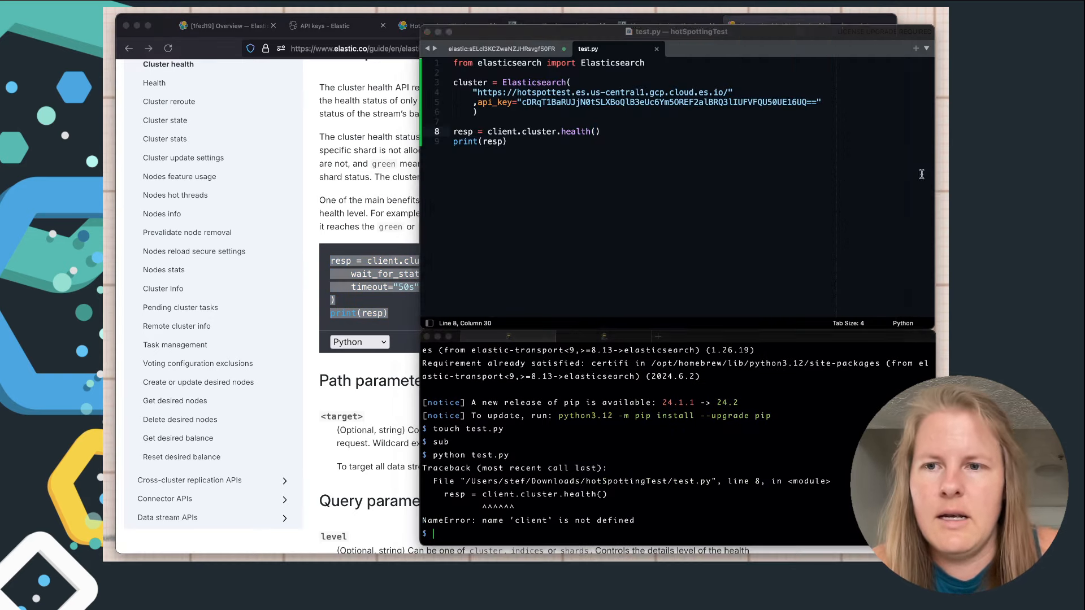
pyautogui.doubleClick(465, 83)
pyautogui.write('client')
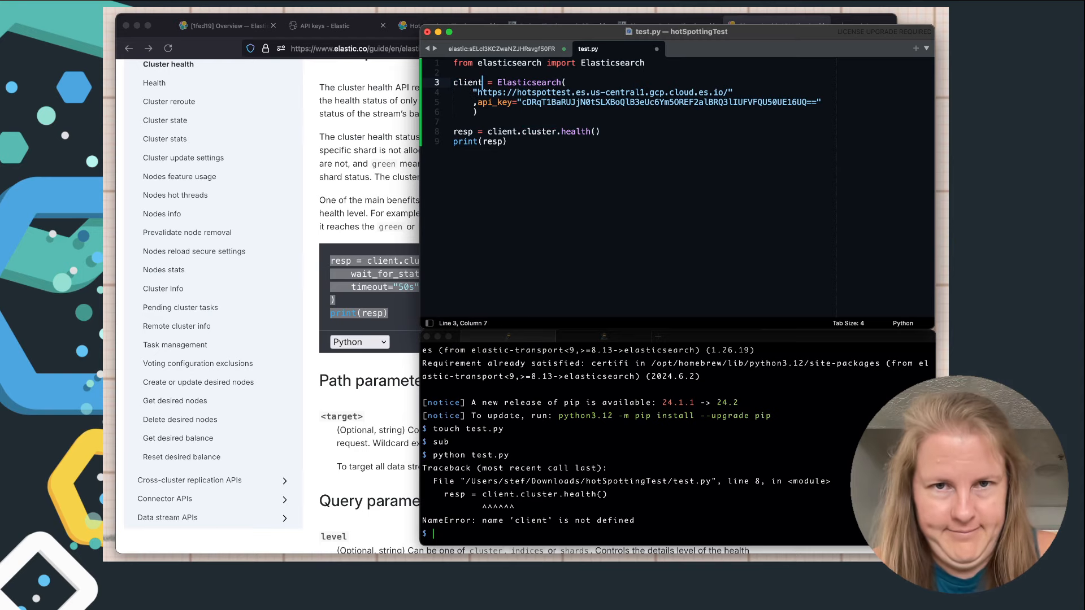
pyautogui.press('cmd+s')
pyautogui.click(818, 432)
pyautogui.press('Up')
pyautogui.press('Return')
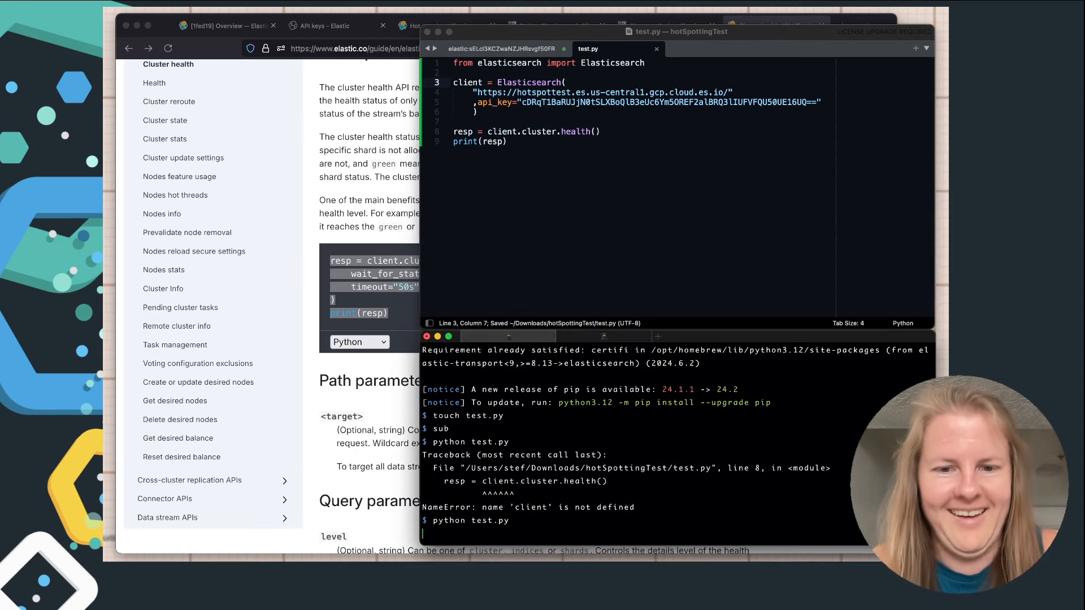
pyautogui.tripleClick(670, 491)
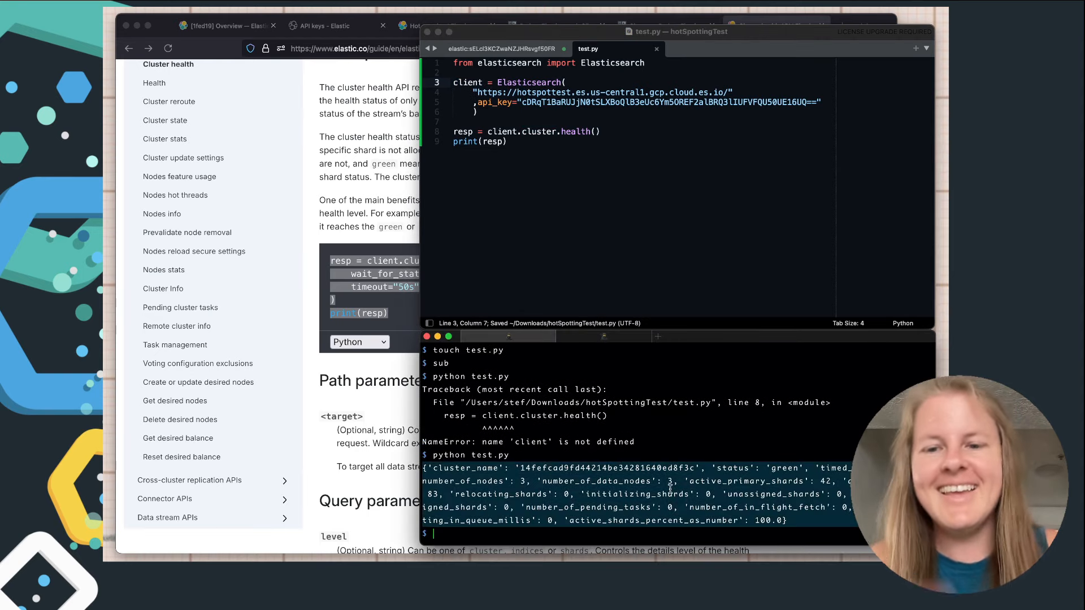
# - Close the Cluster health API and Python cluster reference tabs in Firefox
pyautogui.press('super+Tab')
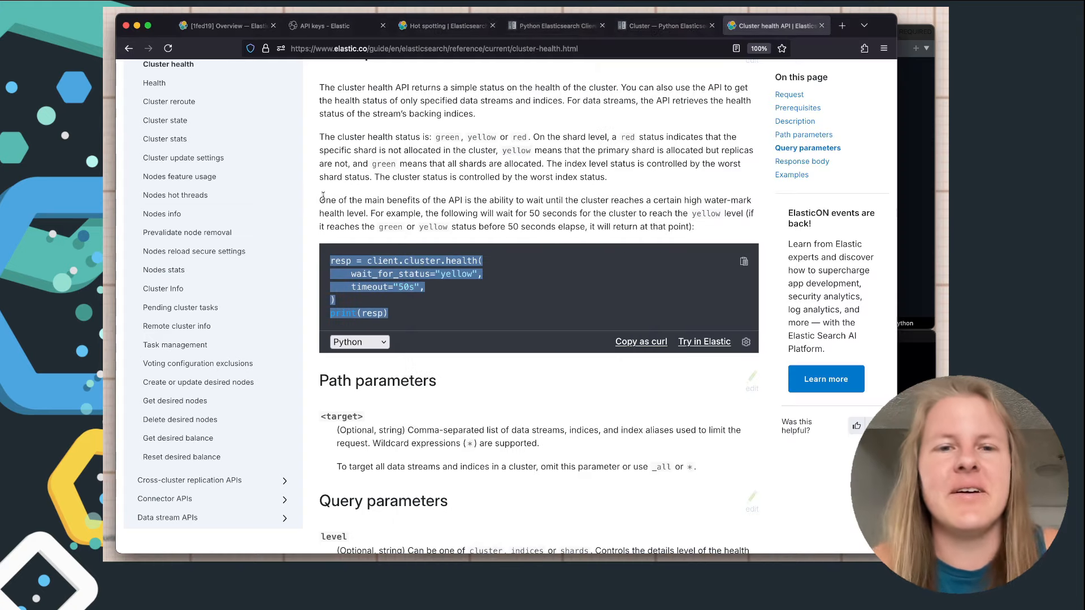
pyautogui.press('super+w')
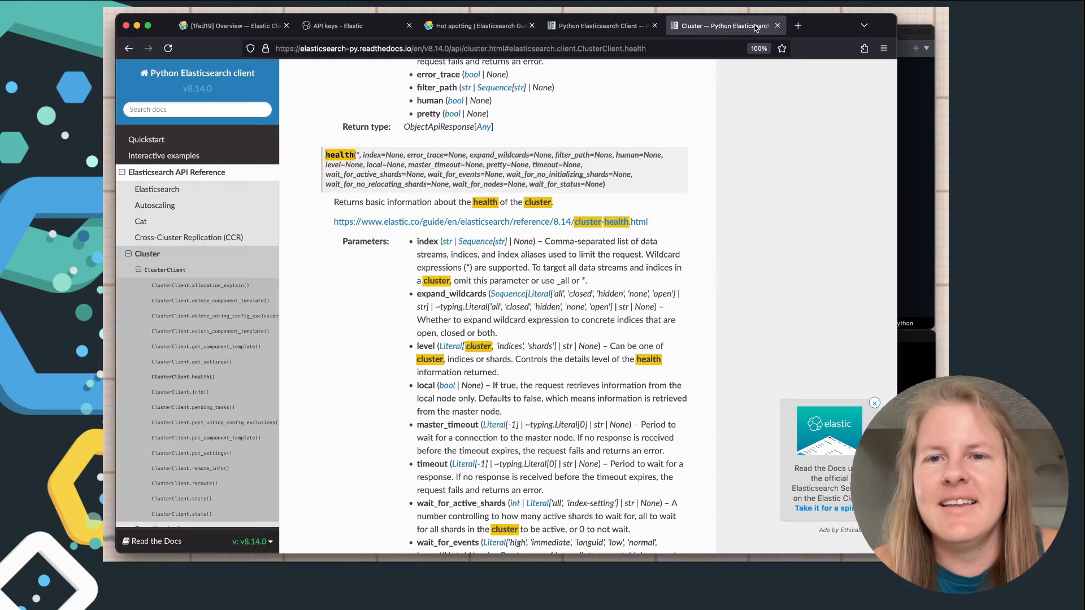
pyautogui.press('super+w')
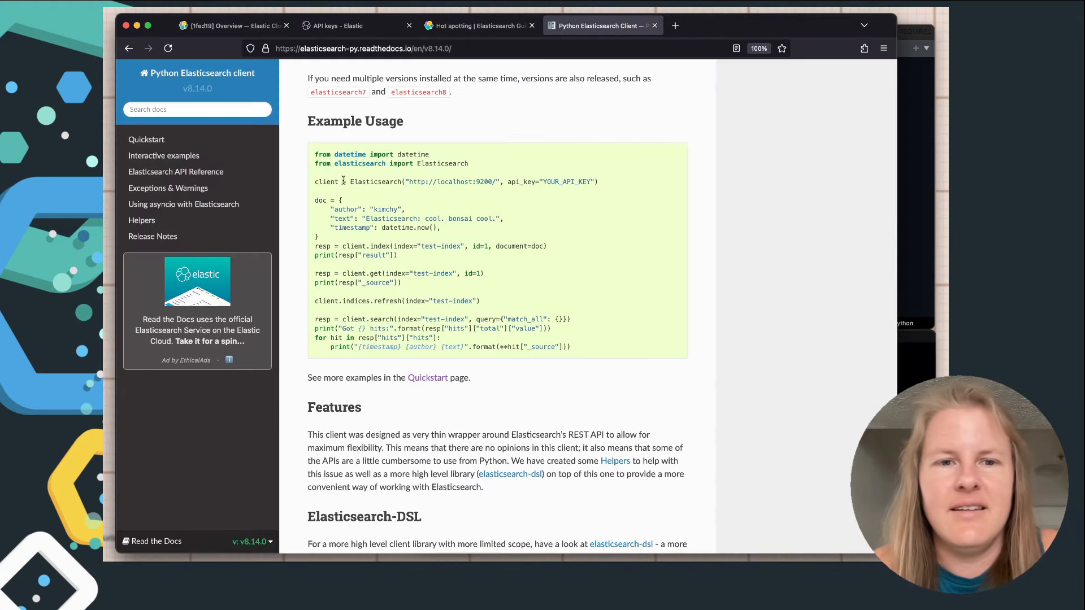
# - Select the Example Usage doc and client.index code, then return to the end of test.py
pyautogui.moveTo(316, 197); pyautogui.dragTo(351, 242)
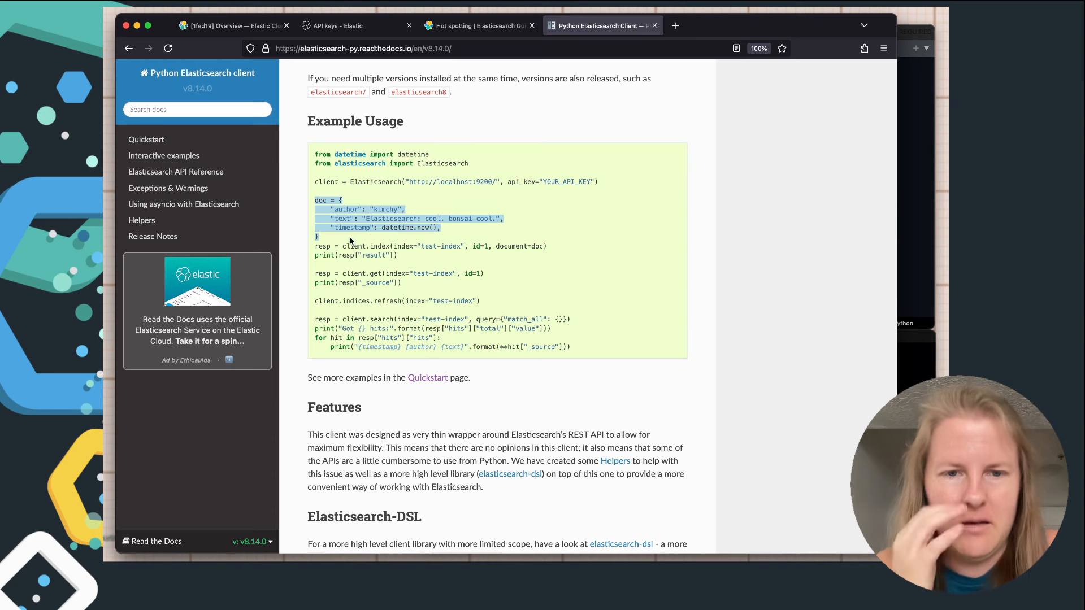
pyautogui.click(340, 243)
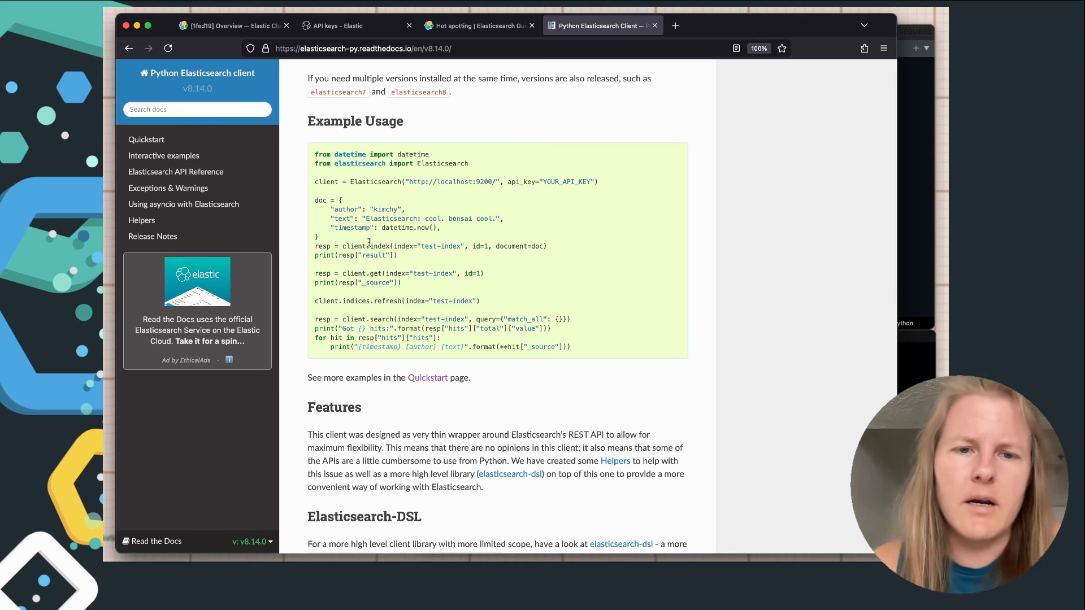
pyautogui.moveTo(341, 246); pyautogui.dragTo(390, 246)
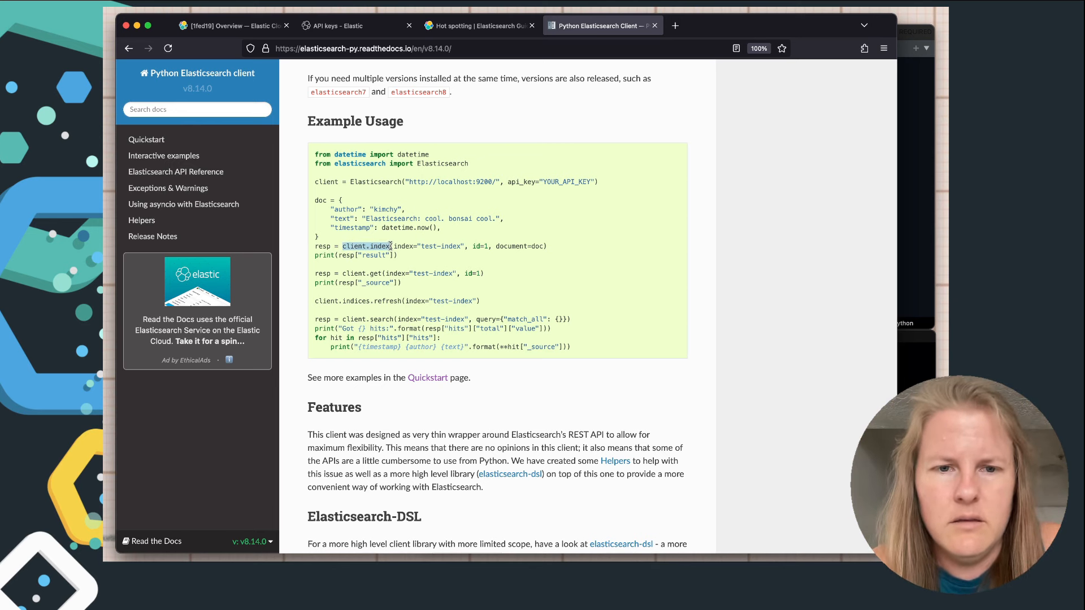
pyautogui.doubleClick(383, 247)
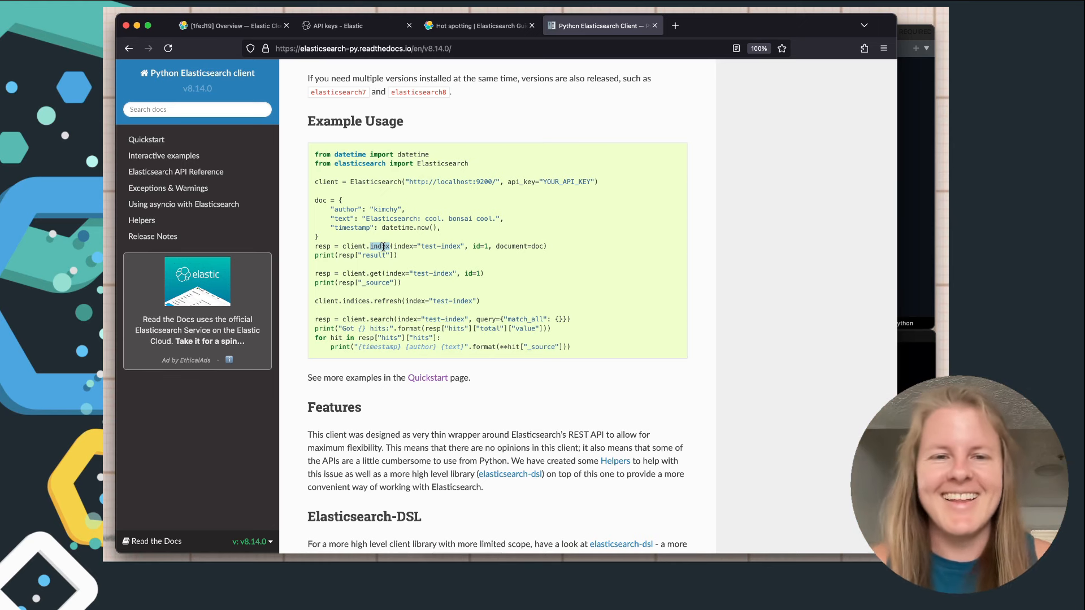
pyautogui.moveTo(314, 199); pyautogui.dragTo(425, 264)
pyautogui.press('super+c')
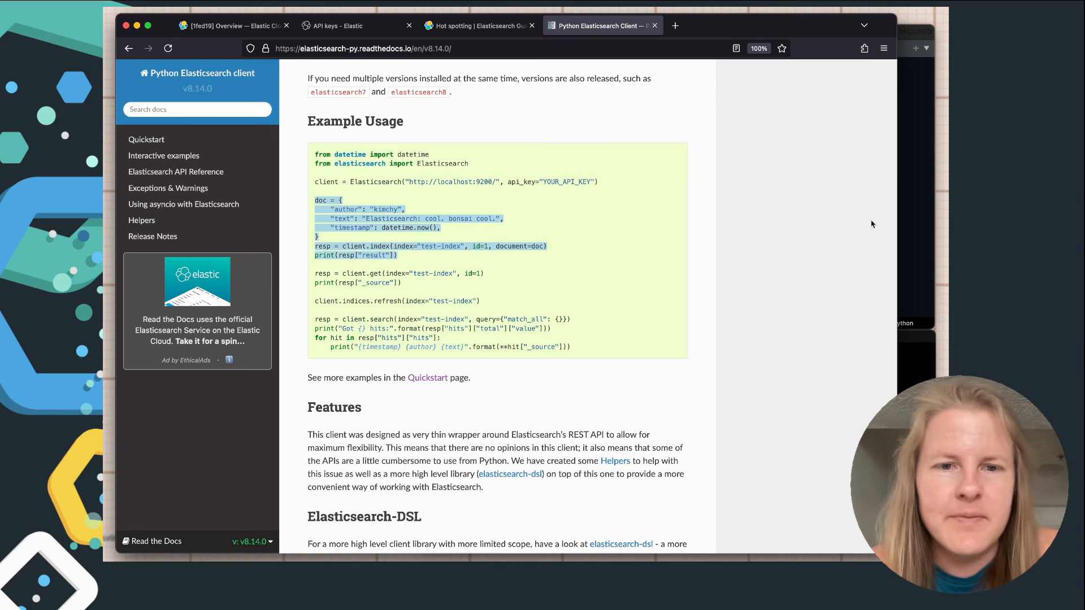
pyautogui.click(907, 224)
pyautogui.click(607, 233)
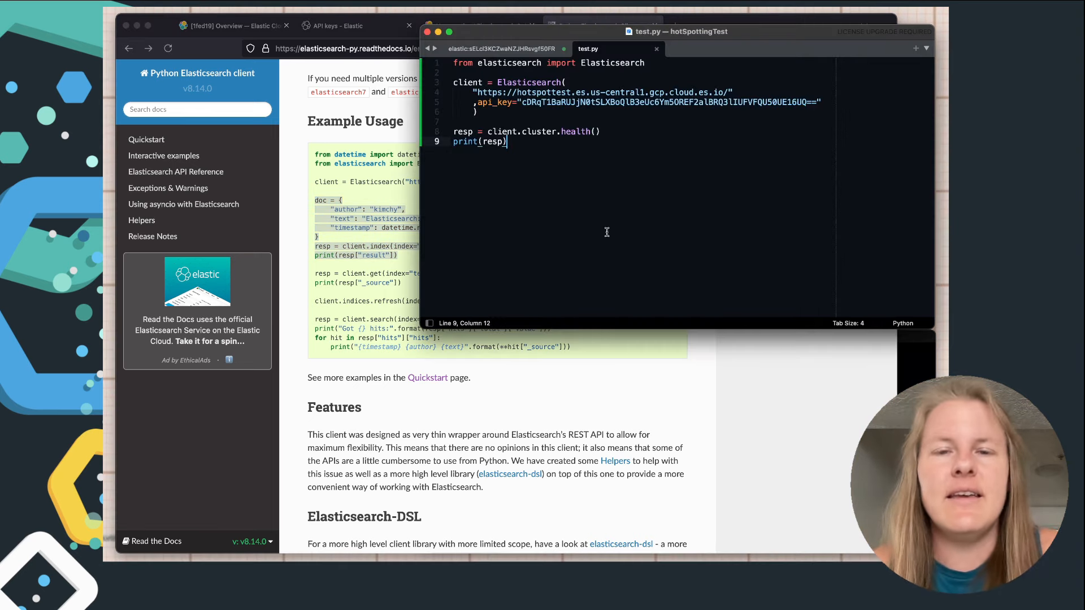
# - Comment out the two health check lines and paste the sample doc and indexing code below
pyautogui.hotkey('shift', 'Up')
pyautogui.press('super+shift+Left')
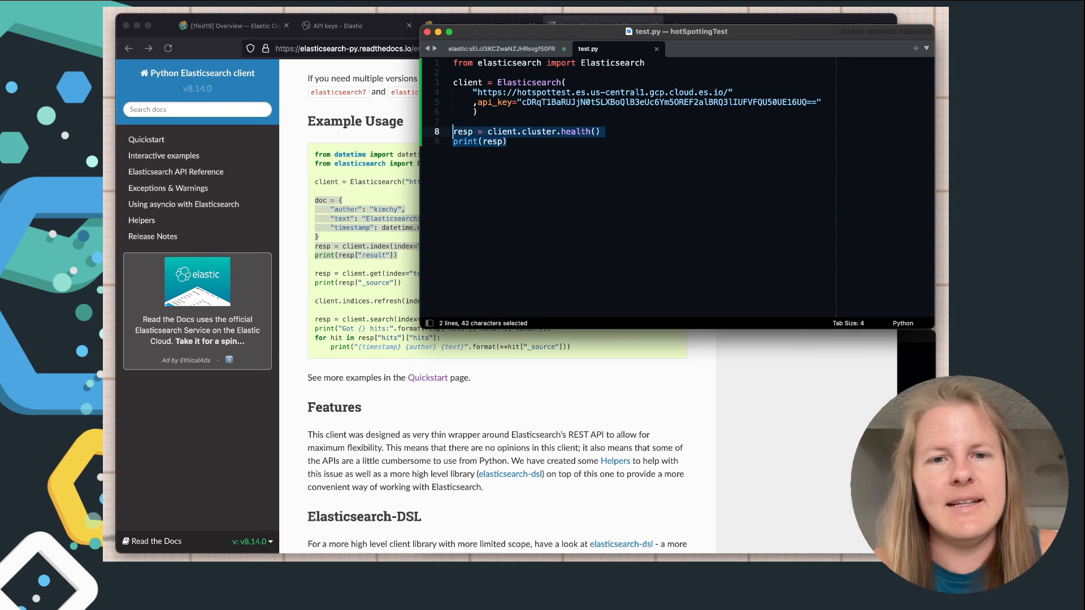
pyautogui.press('super+slash')
pyautogui.press('Right')
pyautogui.press('Return')
pyautogui.press('Return')
pyautogui.press('super+v')
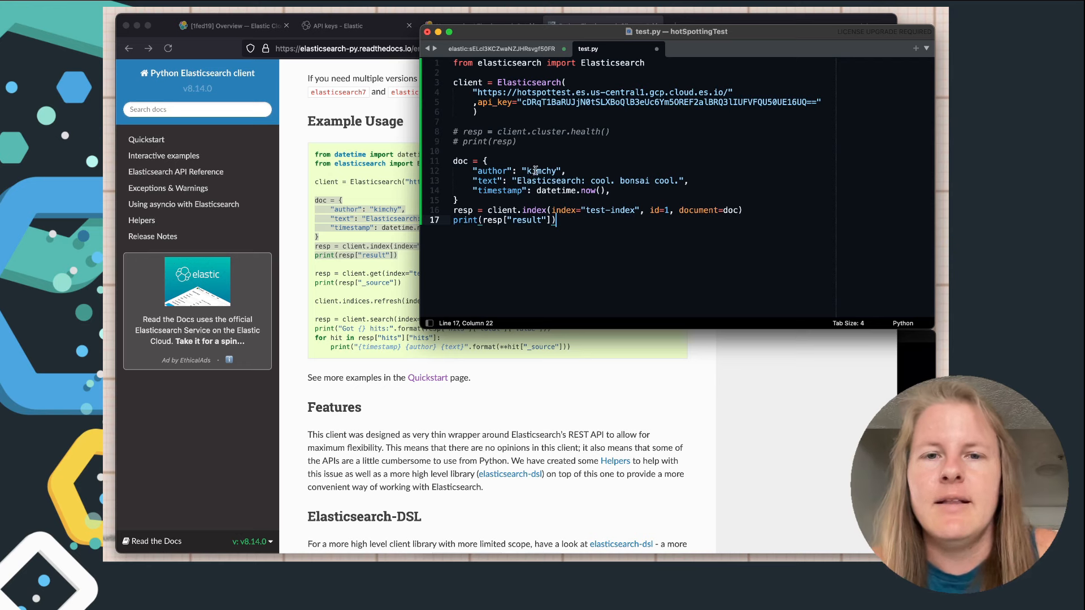
# - Rename the doc's author key to breed and select its kimchy value
pyautogui.doubleClick(490, 173)
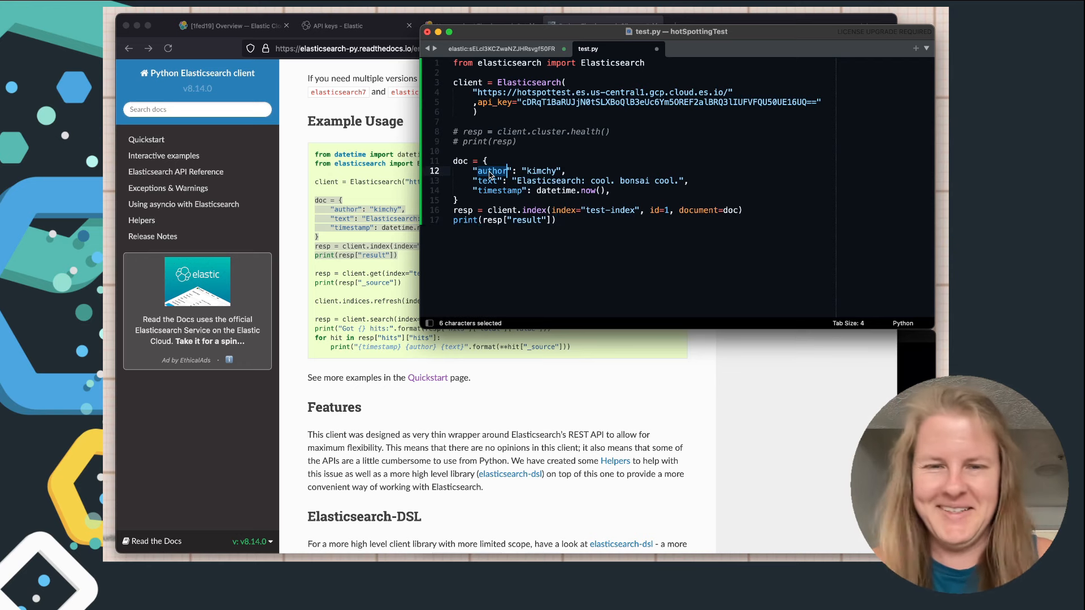
pyautogui.write('breed')
pyautogui.press('Right')
pyautogui.press('Right')
pyautogui.press('Right')
pyautogui.press('Right')
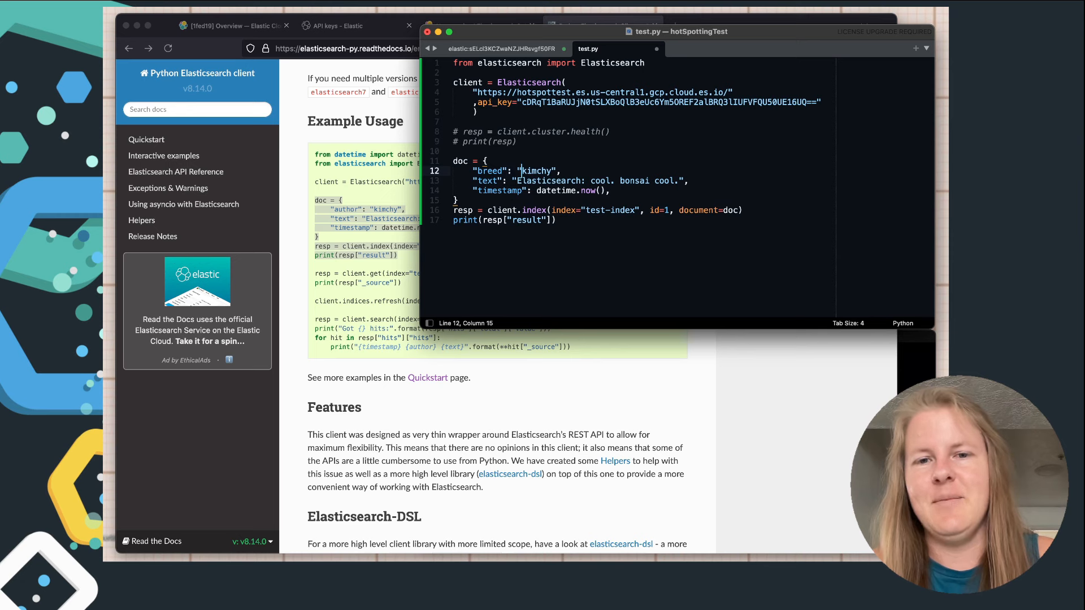
pyautogui.hotkey('shift', 'alt', 'Right')
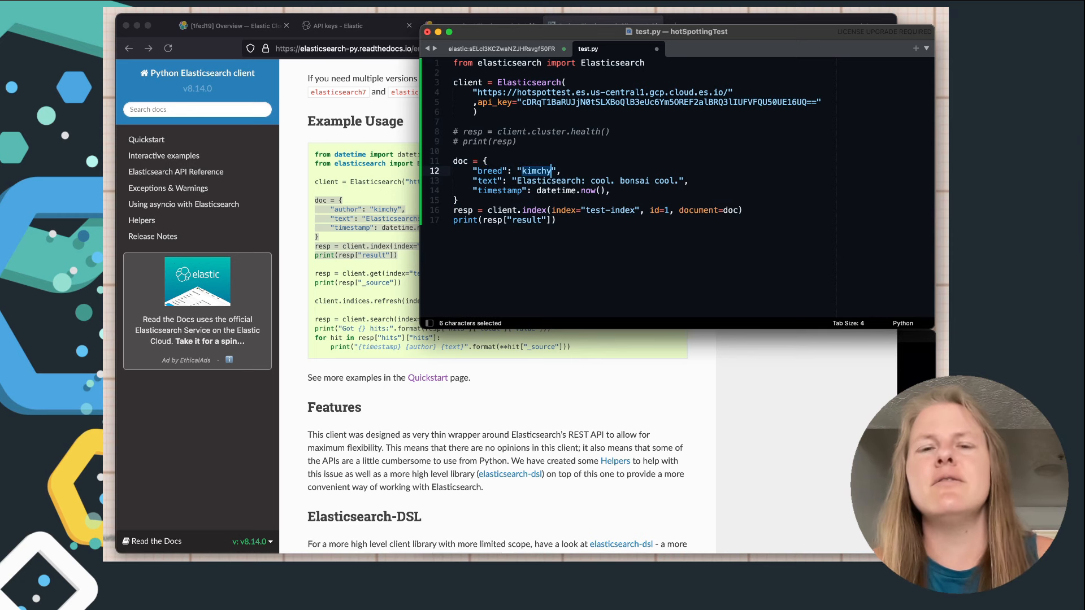
# - Add a loop over golden retriever, blue heeler and german shepard with a nested range(0,100) loop
pyautogui.press('Up')
pyautogui.press('Up')
pyautogui.press('Up')
pyautogui.press('Down')
pyautogui.press('Return')
pyautogui.write('for ')
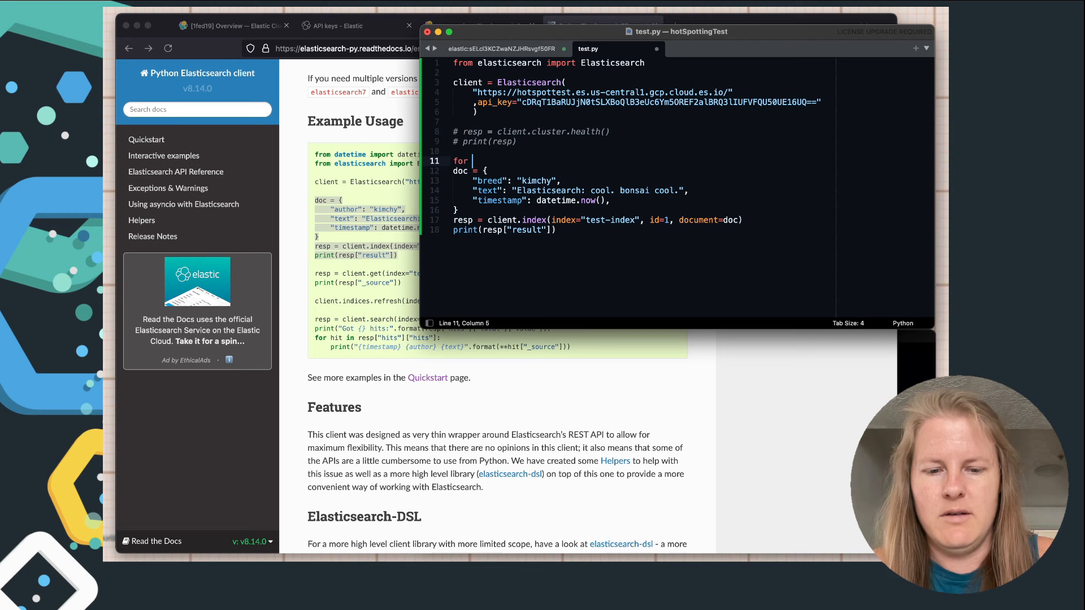
pyautogui.write('dog_type in ')
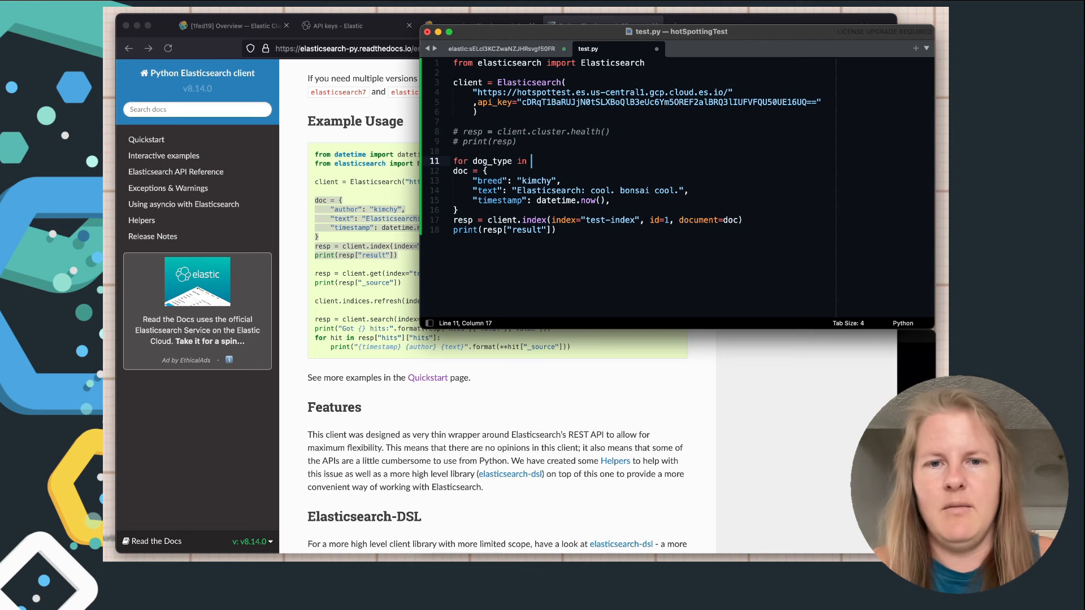
pyautogui.write('["golden retrie')
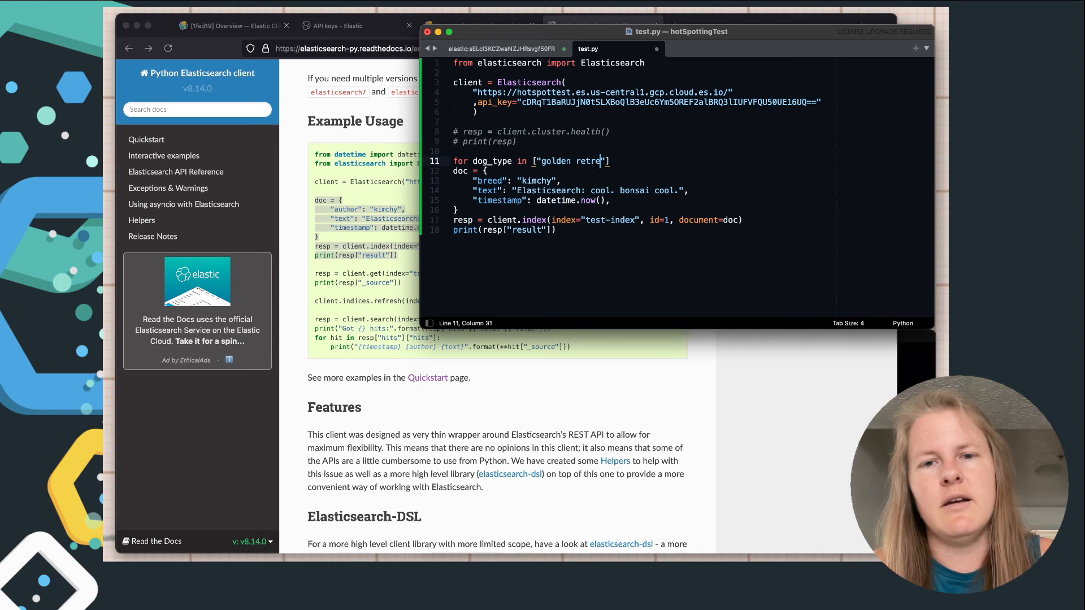
pyautogui.write('ver"')
pyautogui.write(', "blue heeler')
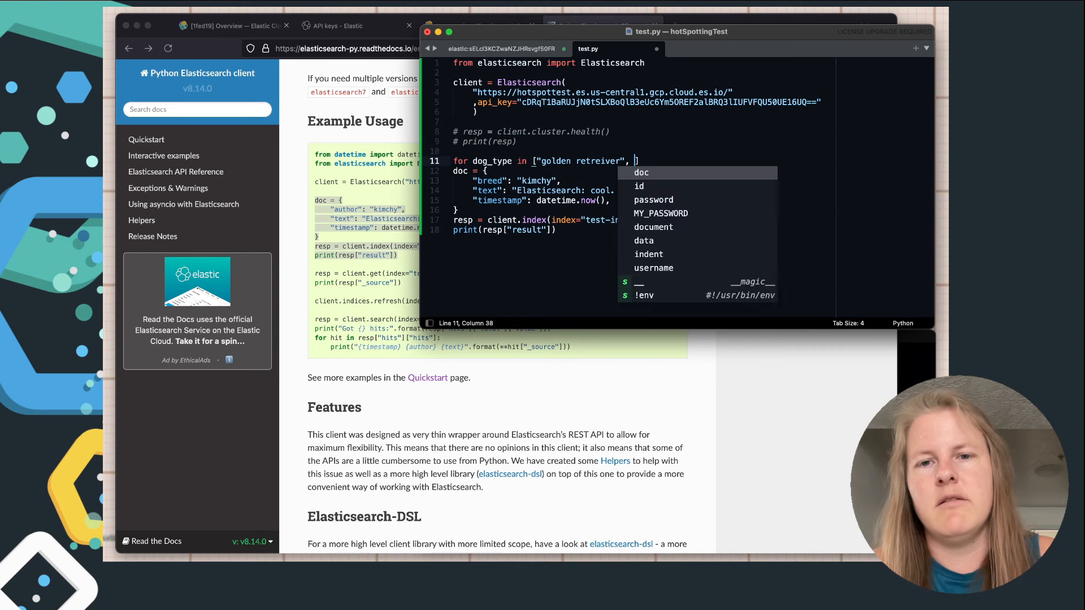
pyautogui.write('", "blue heeler')
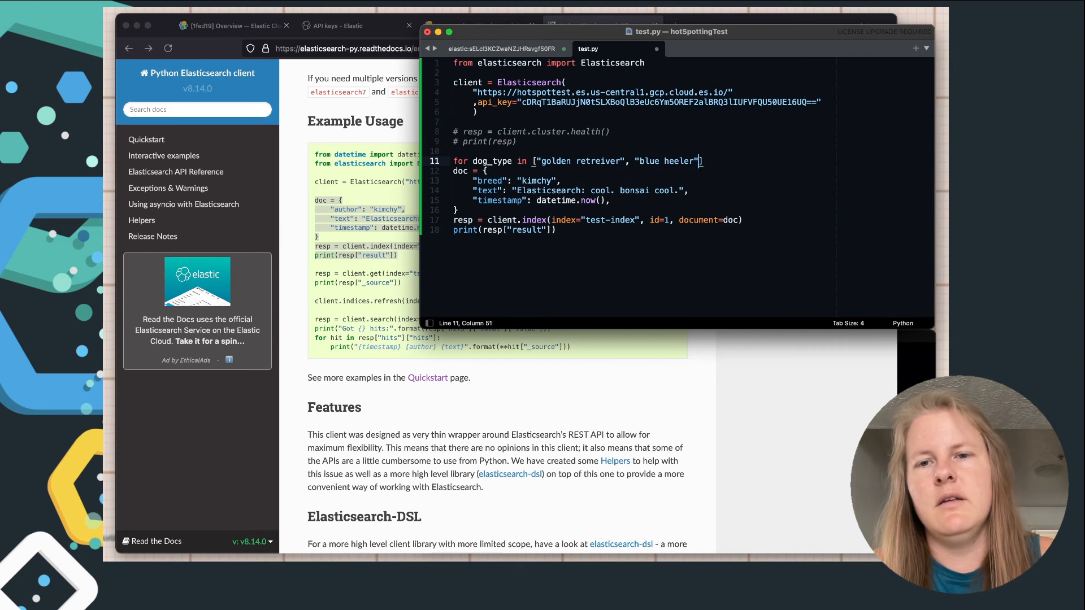
pyautogui.write('german shepard')
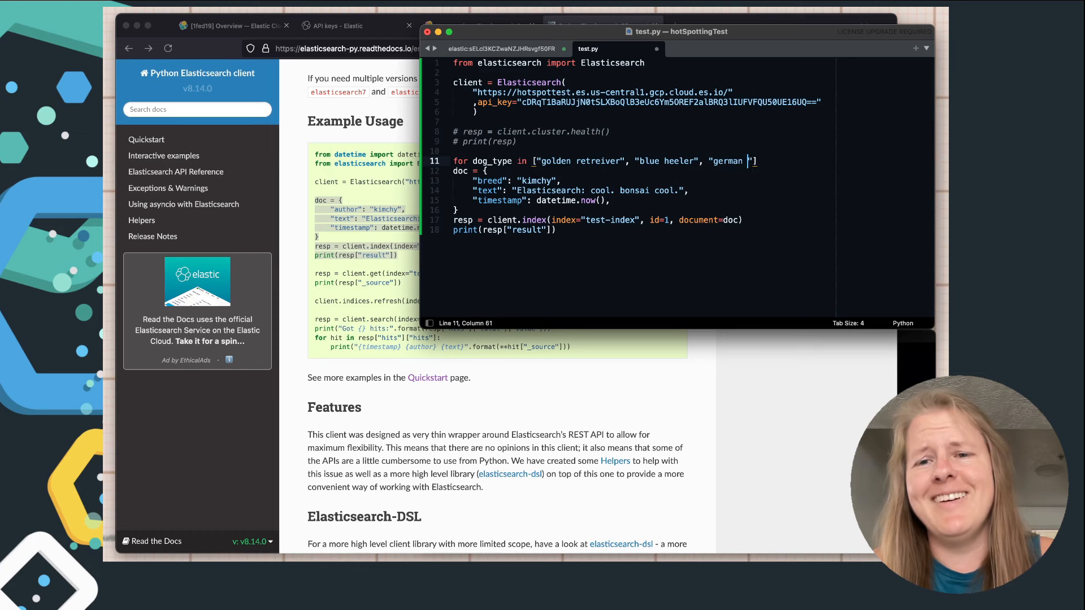
pyautogui.write('"]:')
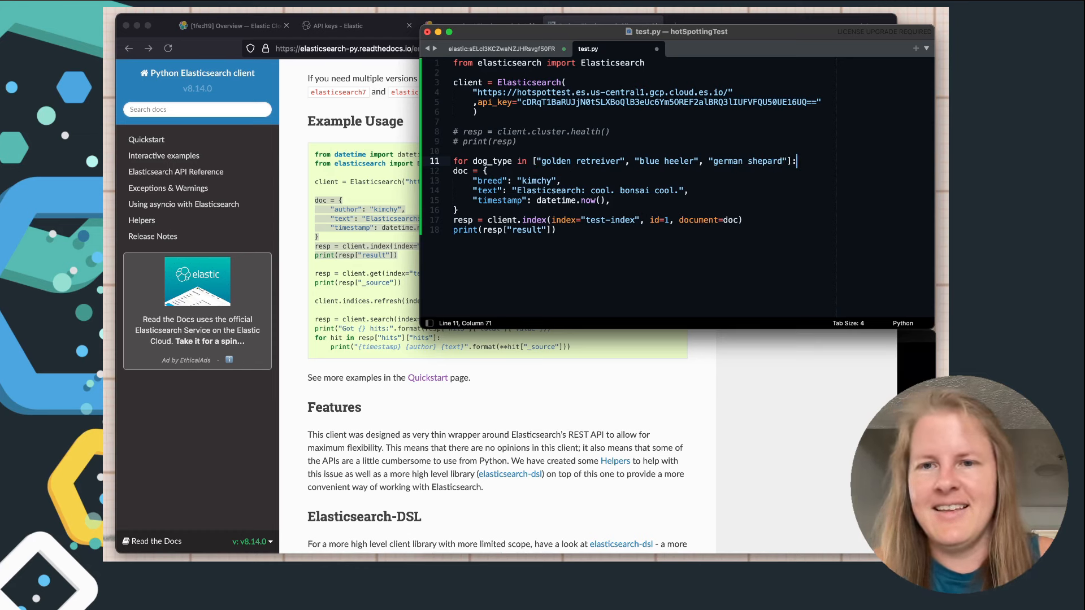
pyautogui.press('Return')
pyautogui.write('for ')
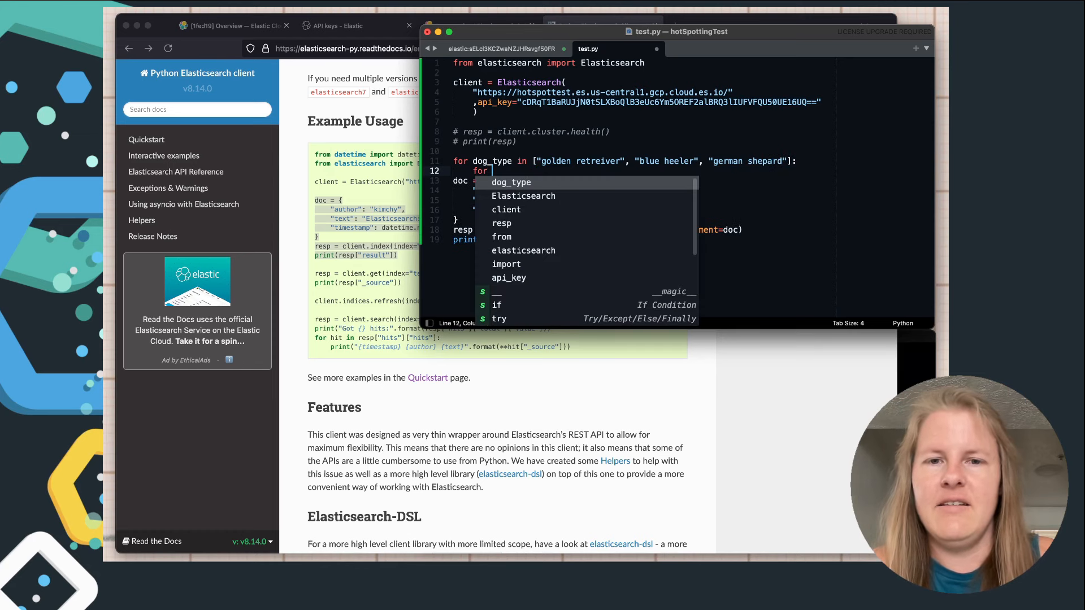
pyautogui.write('i in ')
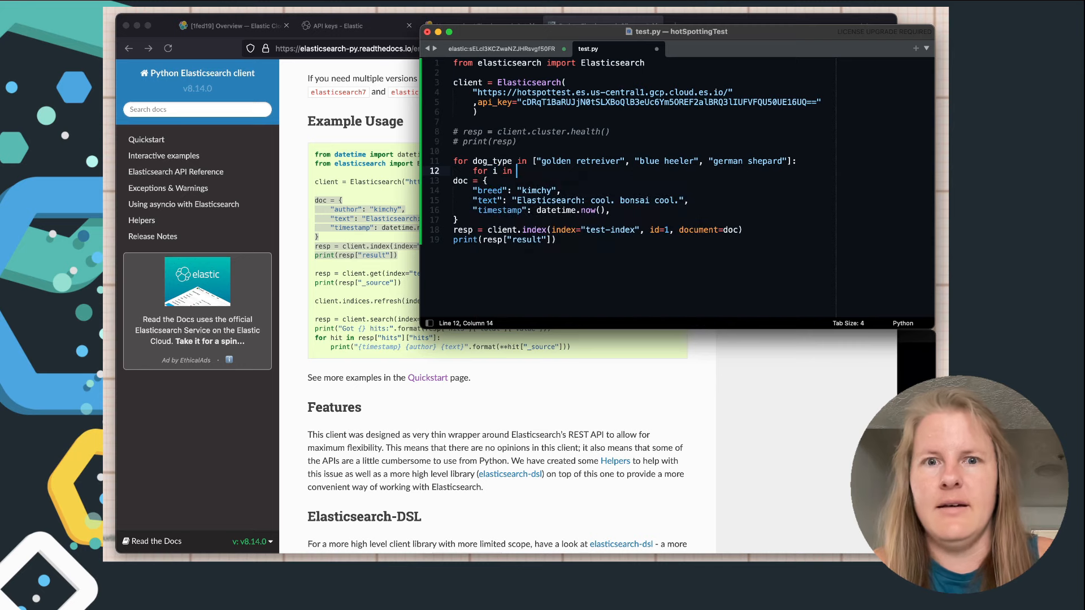
pyautogui.write('range(0,100')
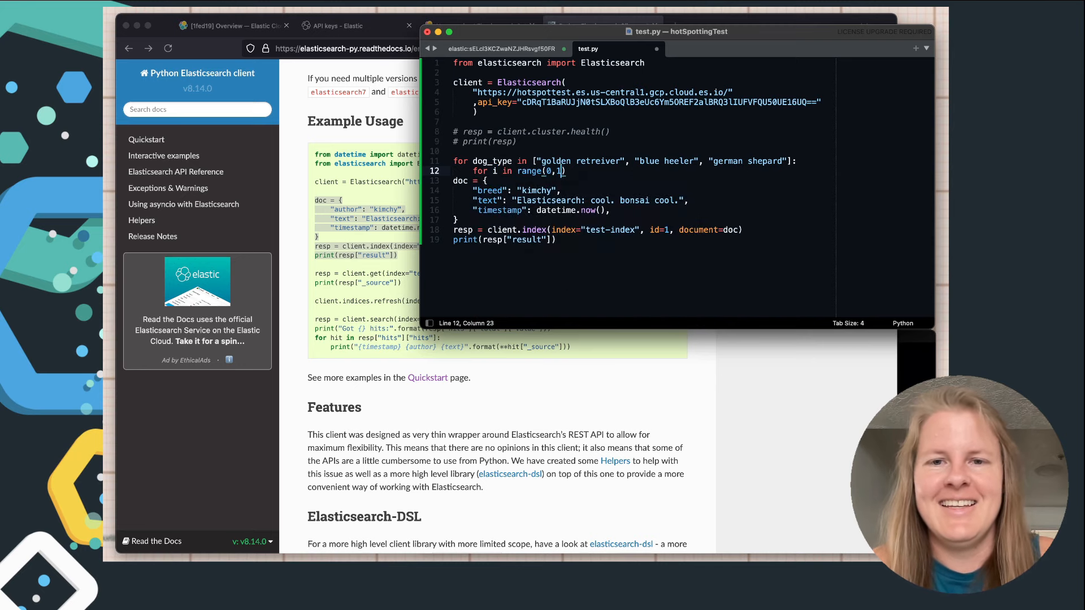
# - Look up Python's range() on W3Schools, try its example, then close both tabs
pyautogui.click(311, 208)
pyautogui.press('super+t')
pyautogui.write('python range')
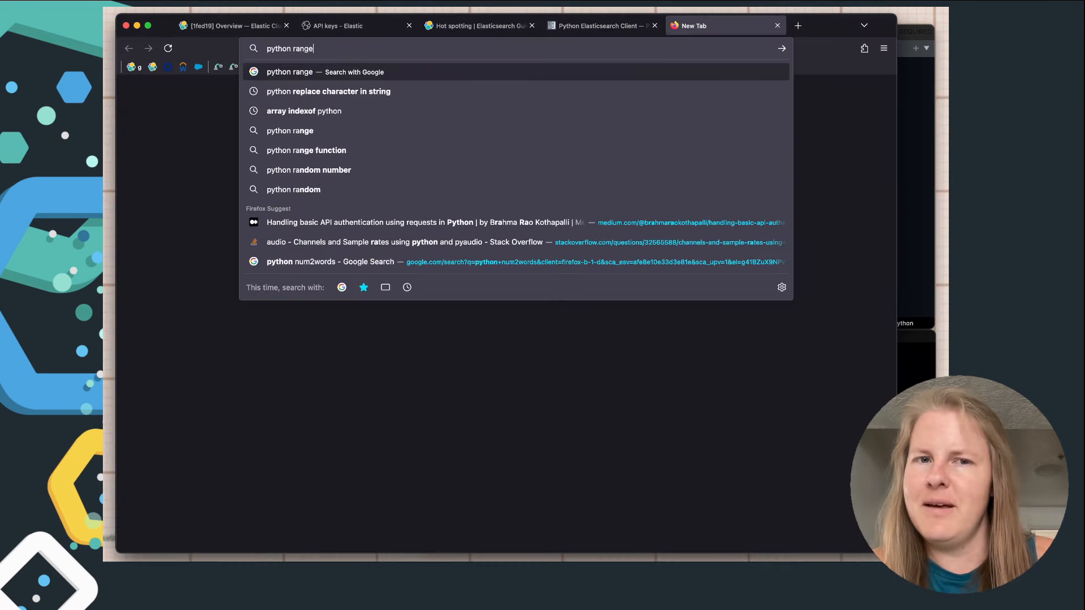
pyautogui.press('Return')
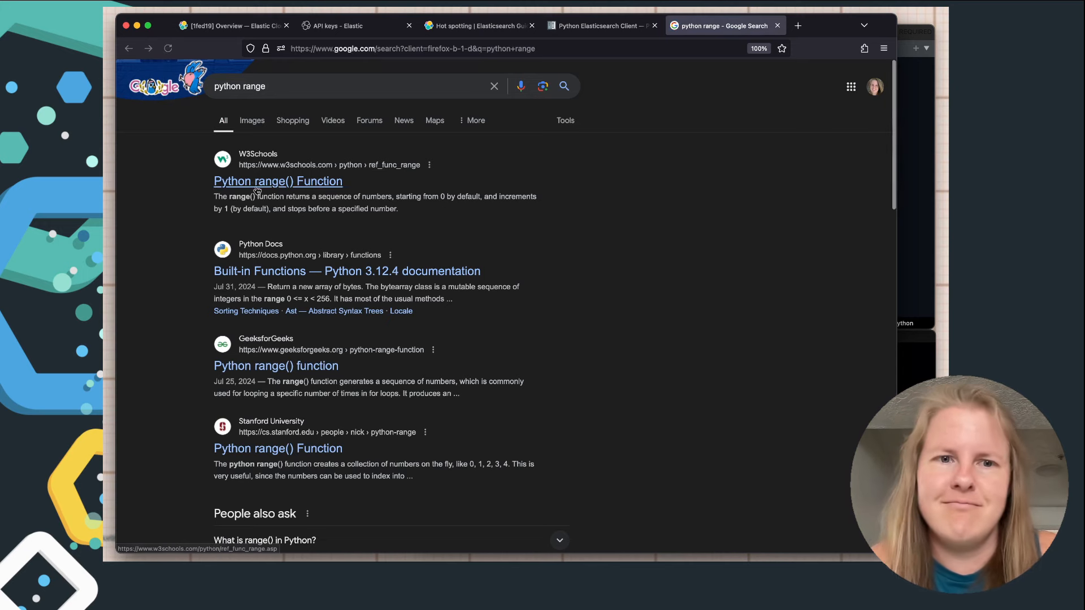
pyautogui.click(257, 182)
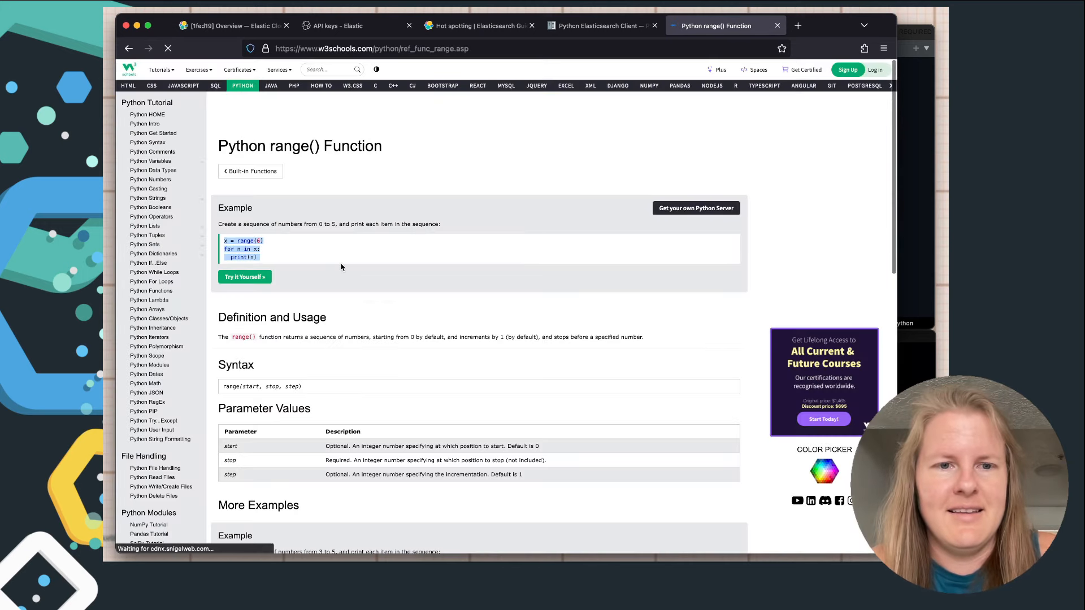
pyautogui.scroll(-3, 347, 316)
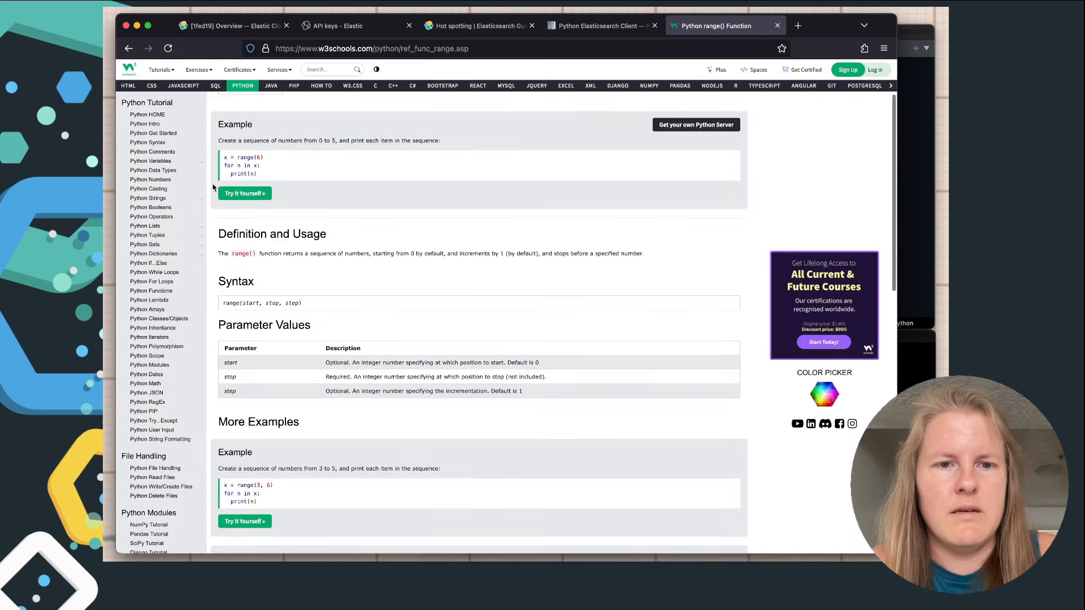
pyautogui.click(243, 193)
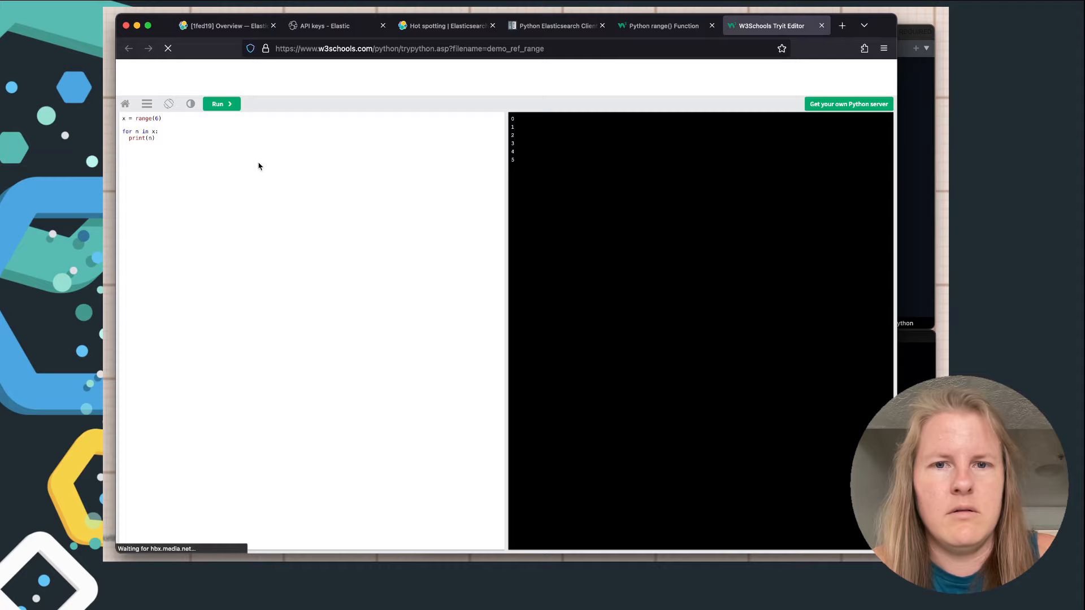
pyautogui.press('super+w')
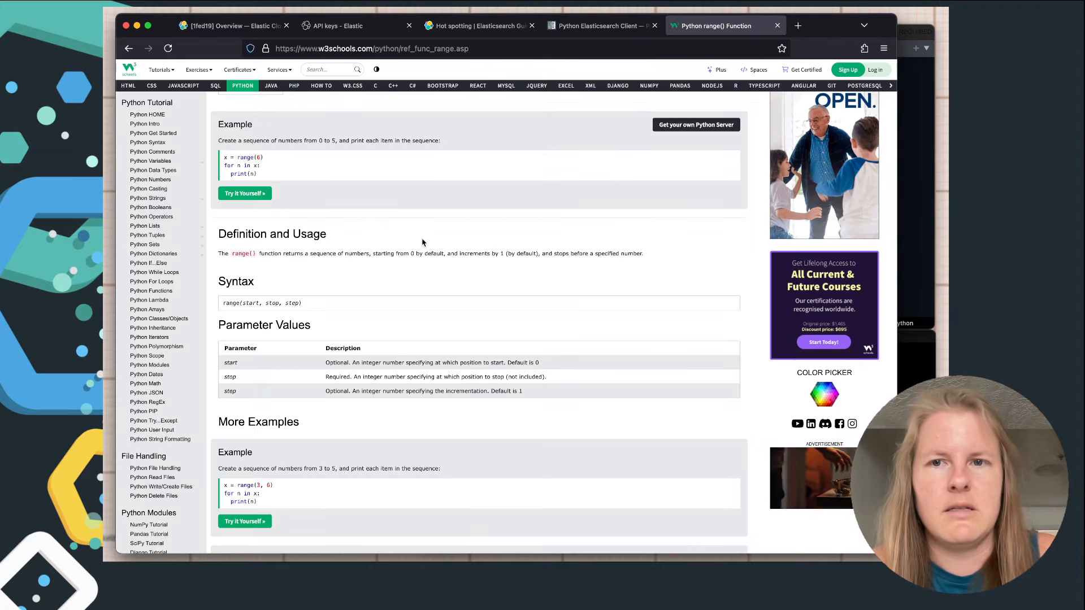
pyautogui.press('super+w')
pyautogui.click(915, 148)
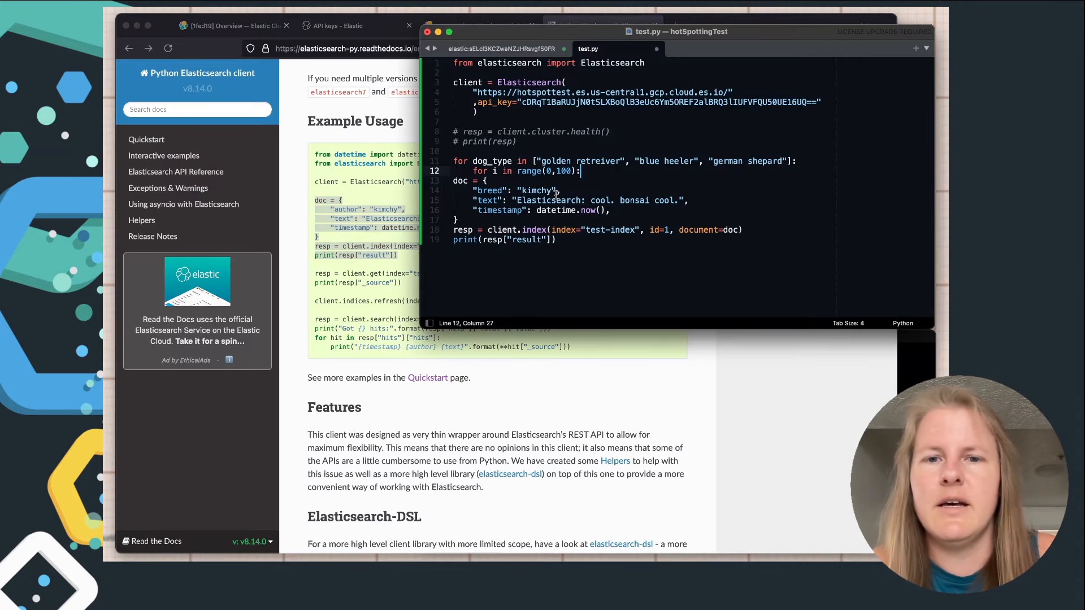
# - Change the loop to range(0,2) and print each counter with its dog_type in an f-string
pyautogui.click(523, 182)
pyautogui.click(613, 172)
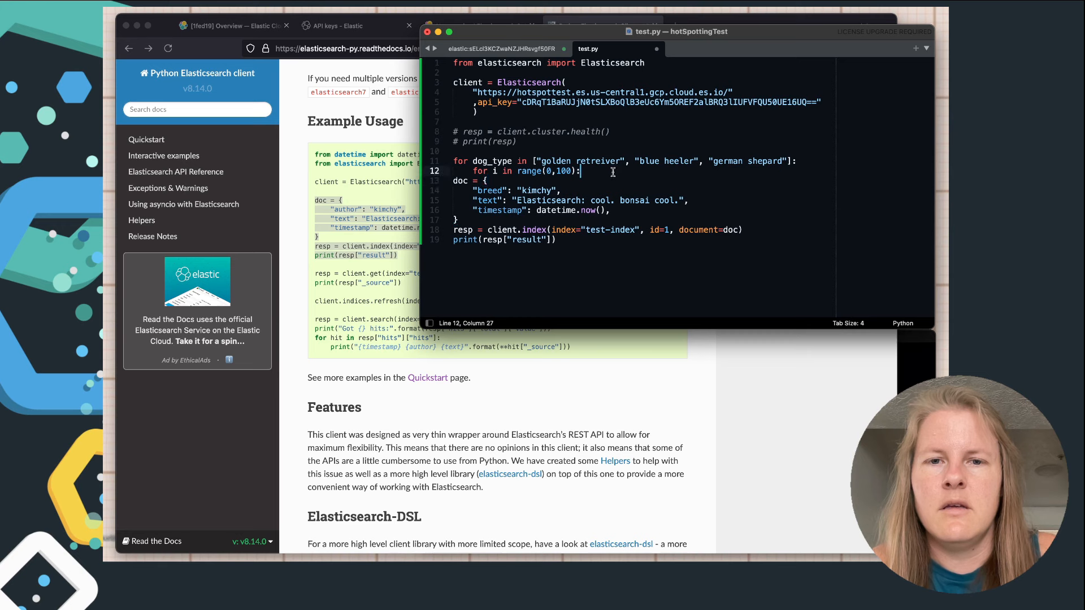
pyautogui.press('BackSpace')
pyautogui.press('BackSpace')
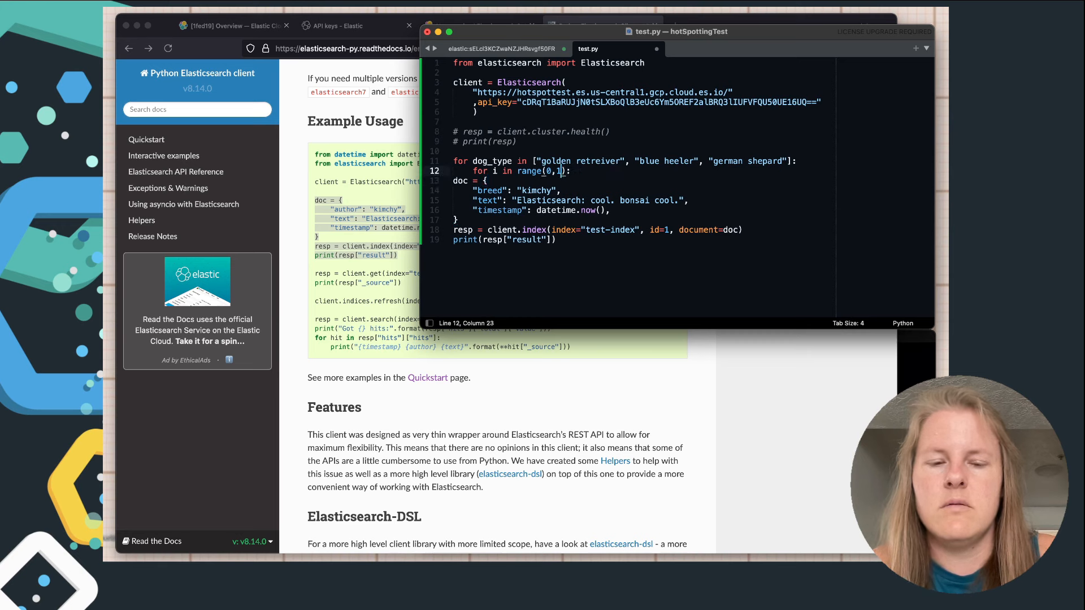
pyautogui.press('BackSpace')
pyautogui.write('2')
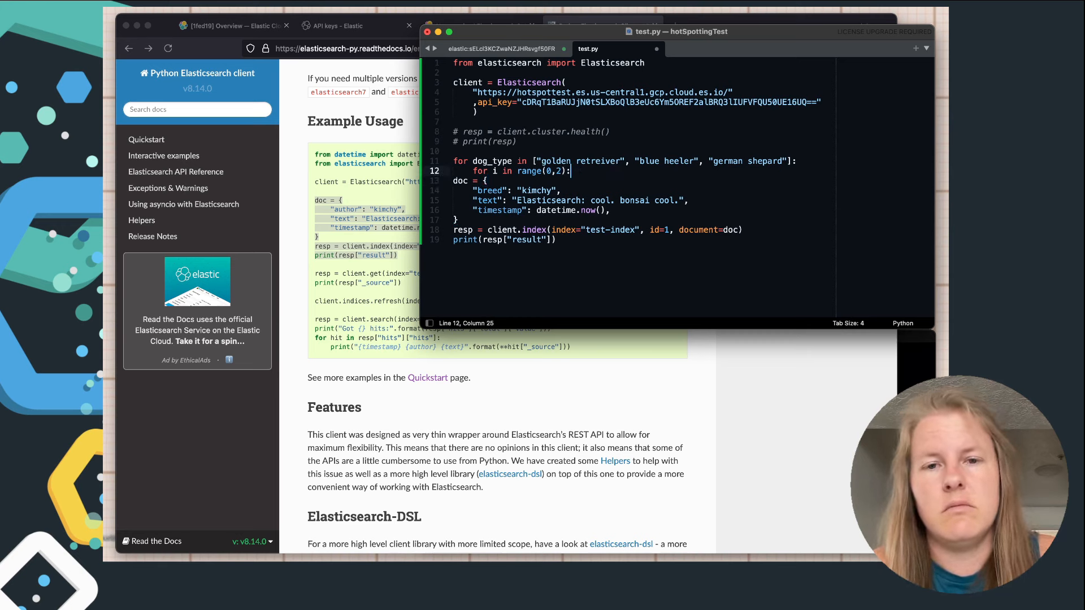
pyautogui.press('Return')
pyautogui.write('print(')
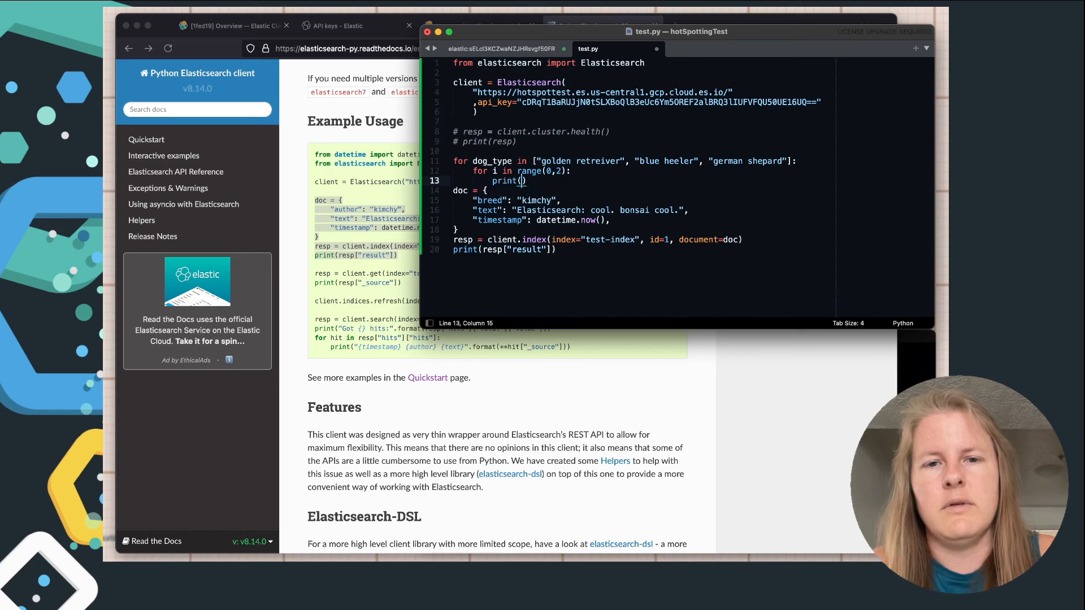
pyautogui.write('f{}')
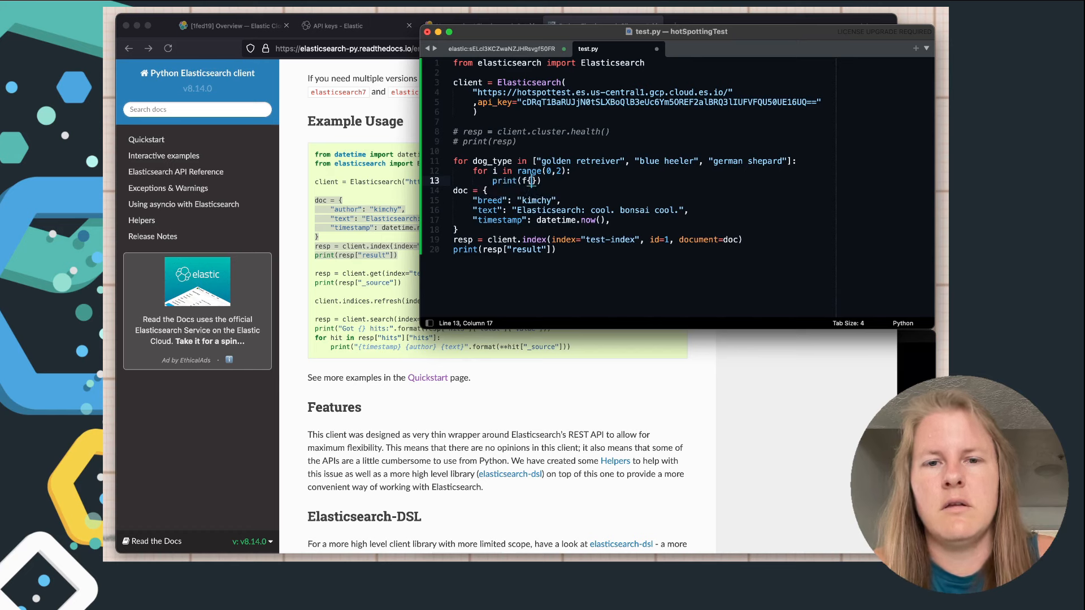
pyautogui.hotkey('shift', 'Right')
pyautogui.hotkey('shift', 'Right')
pyautogui.write('"')
pyautogui.press('Left')
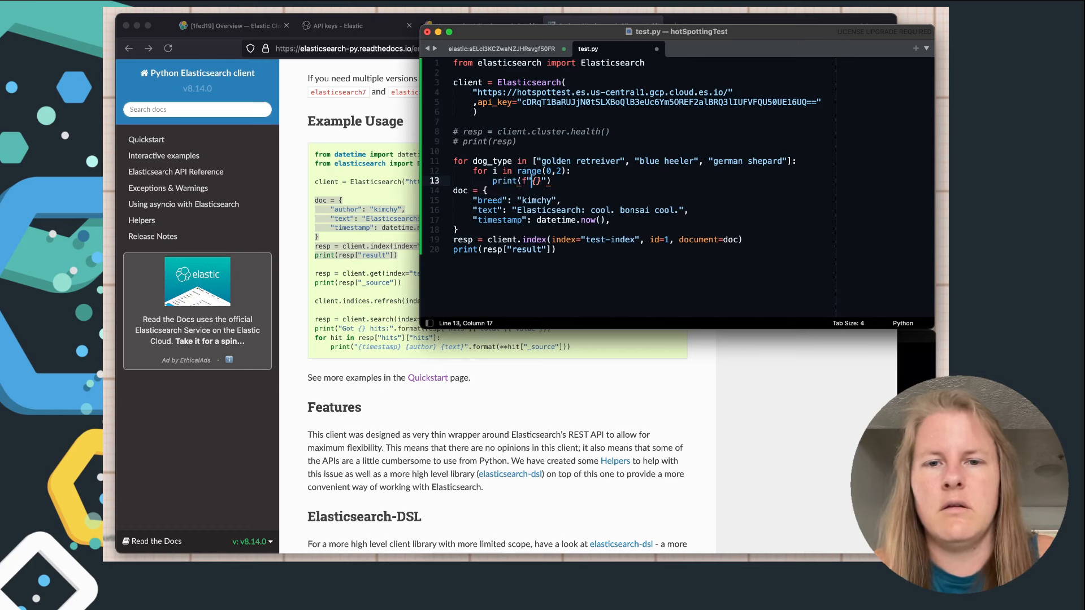
pyautogui.write('i}')
pyautogui.write(' - {}')
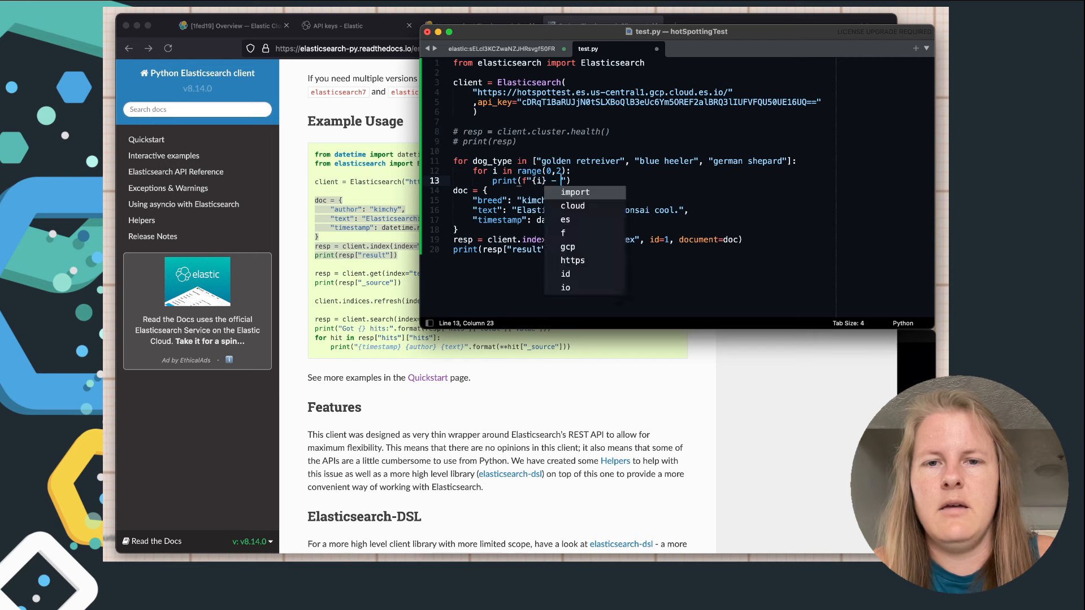
pyautogui.write('dog_type')
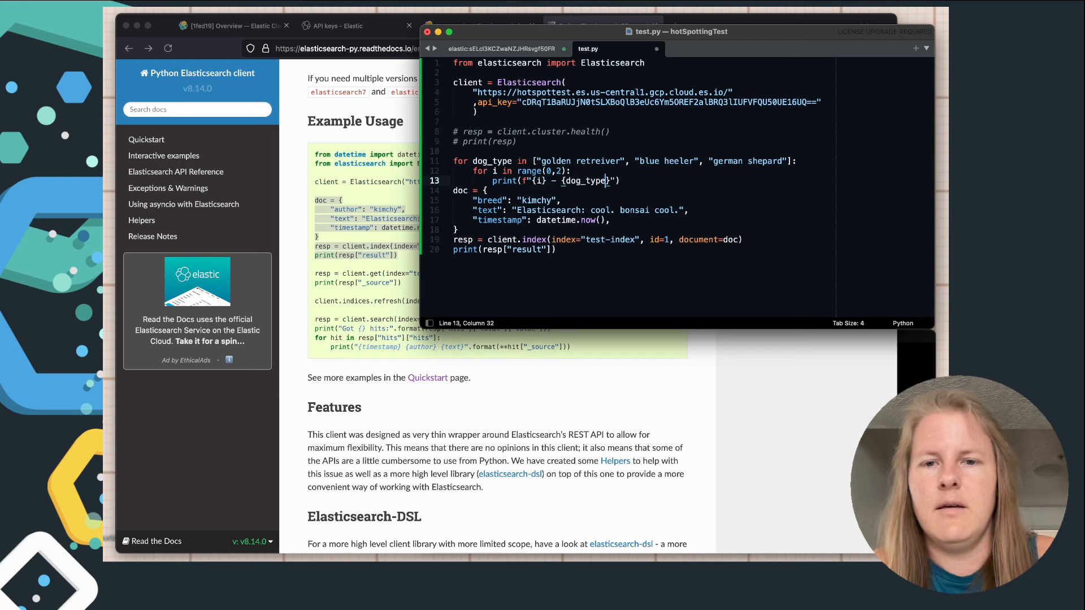
pyautogui.press('End')
# - Comment out the doc and indexing block and save the script
pyautogui.press('Return')
pyautogui.press('Down')
pyautogui.press('super+Left')
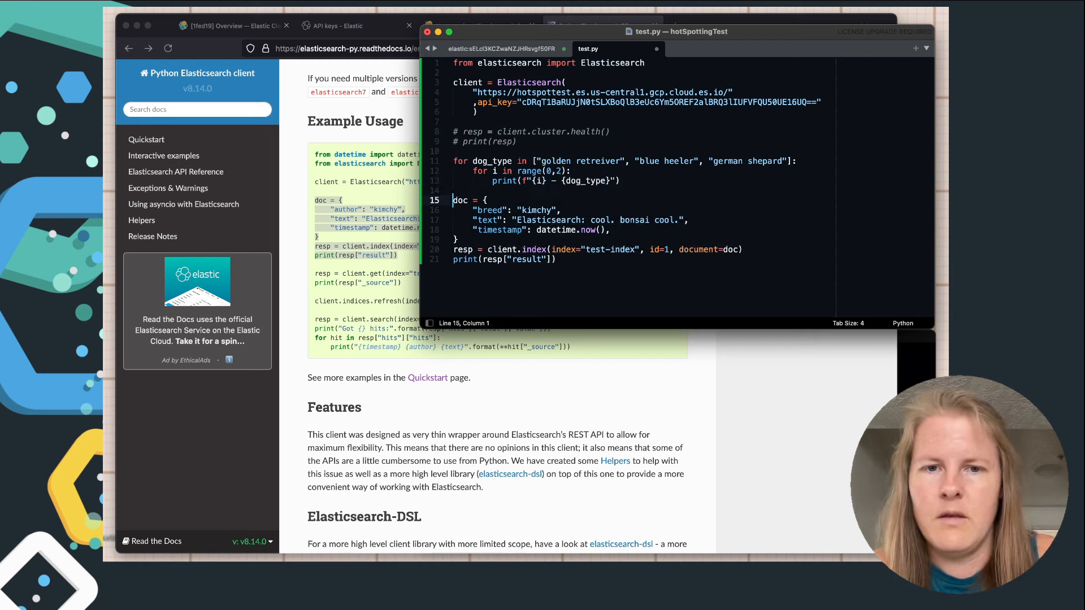
pyautogui.press('shift+super+Down')
pyautogui.press('super+slash')
pyautogui.press('super+s')
# - Rerun python test.py to print 0 and 1 beside each of the three breeds
pyautogui.press('super+Tab')
pyautogui.press('Up')
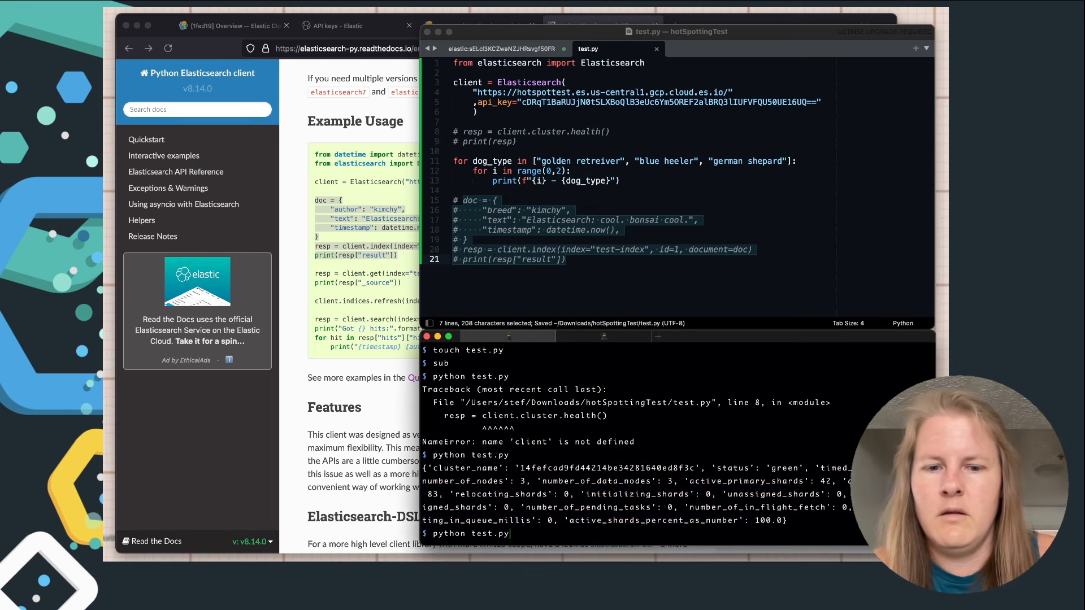
pyautogui.press('Return')
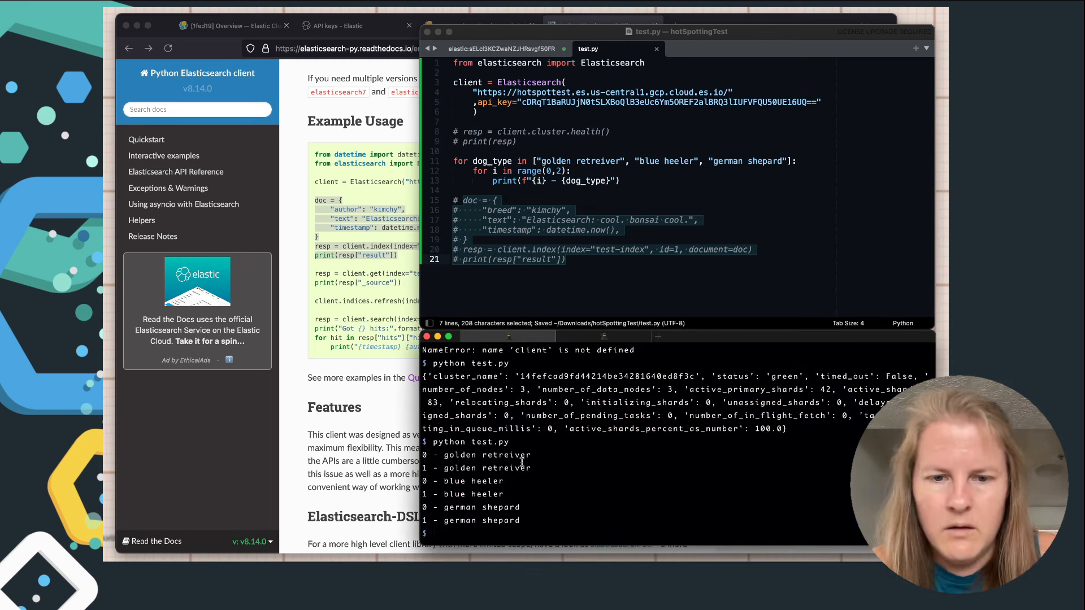
pyautogui.moveTo(481, 464); pyautogui.dragTo(488, 504)
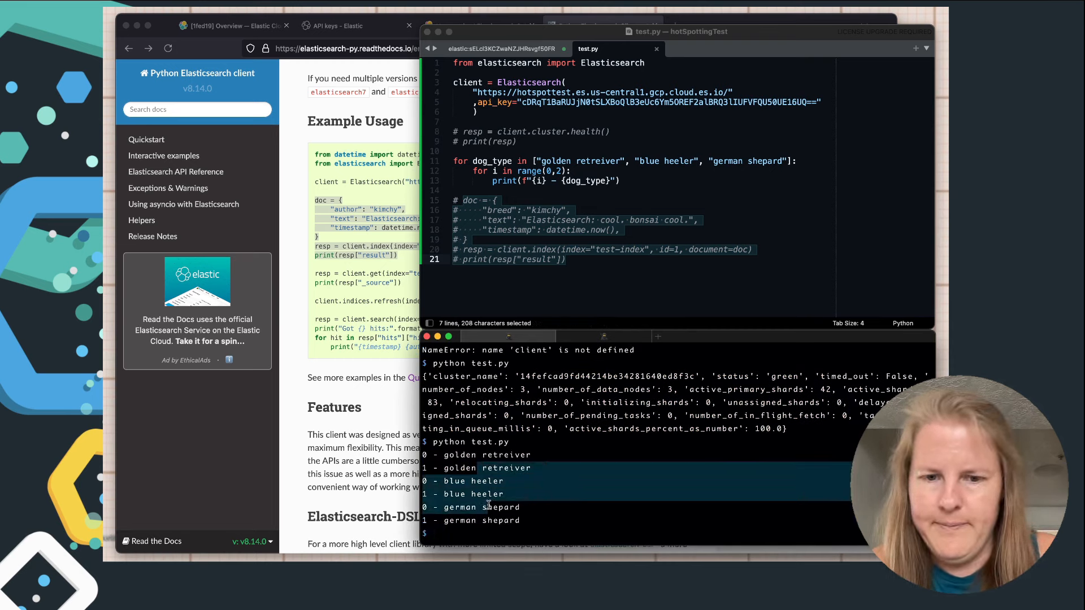
pyautogui.click(531, 181)
# - Delete the print line, then uncomment the doc and indexing block and indent it into the loop
pyautogui.click(570, 180)
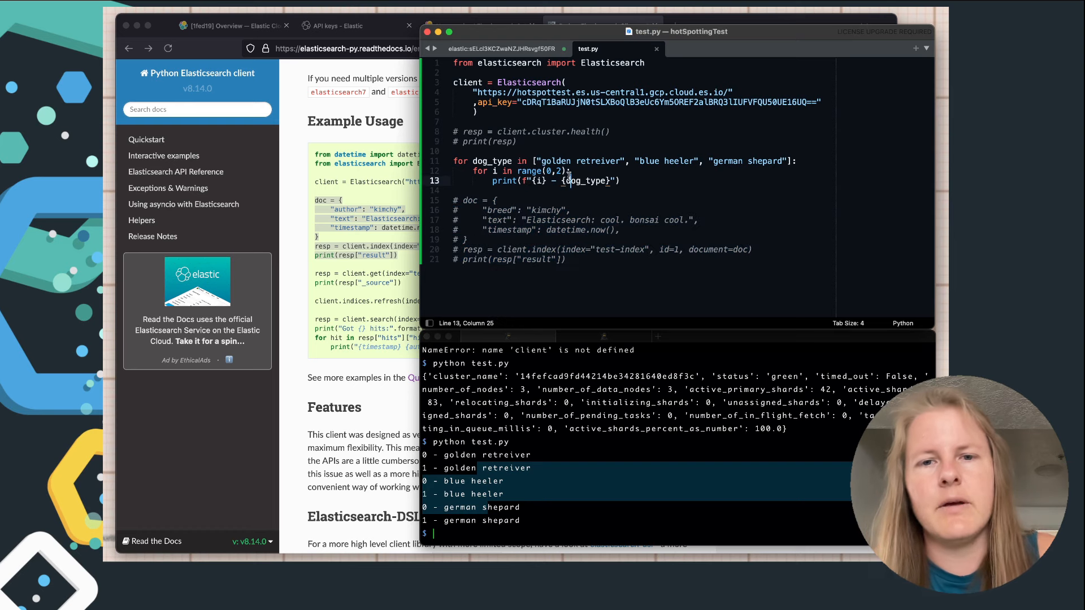
pyautogui.press('super+Right')
pyautogui.press('super+shift+Left')
pyautogui.press('BackSpace')
pyautogui.press('Down')
pyautogui.press('Down')
pyautogui.press('super+Left')
pyautogui.hotkey('shift', 'Down')
pyautogui.hotkey('shift', 'Down')
pyautogui.hotkey('shift', 'Down')
pyautogui.hotkey('shift', 'Down')
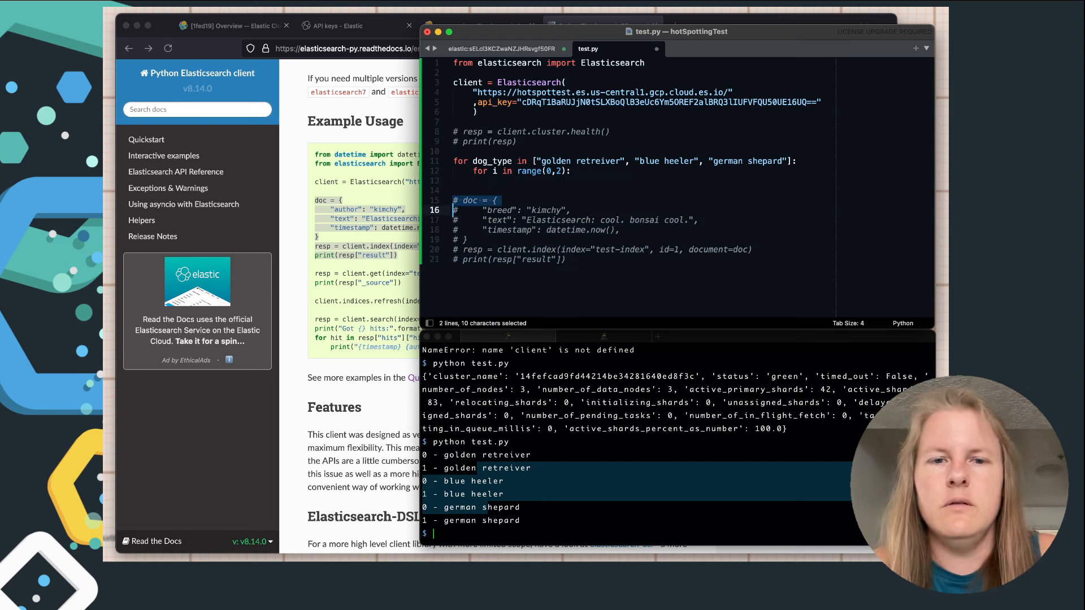
pyautogui.hotkey('shift', 'Down')
pyautogui.hotkey('shift', 'Down')
pyautogui.hotkey('shift', 'Down')
pyautogui.press('super+slash')
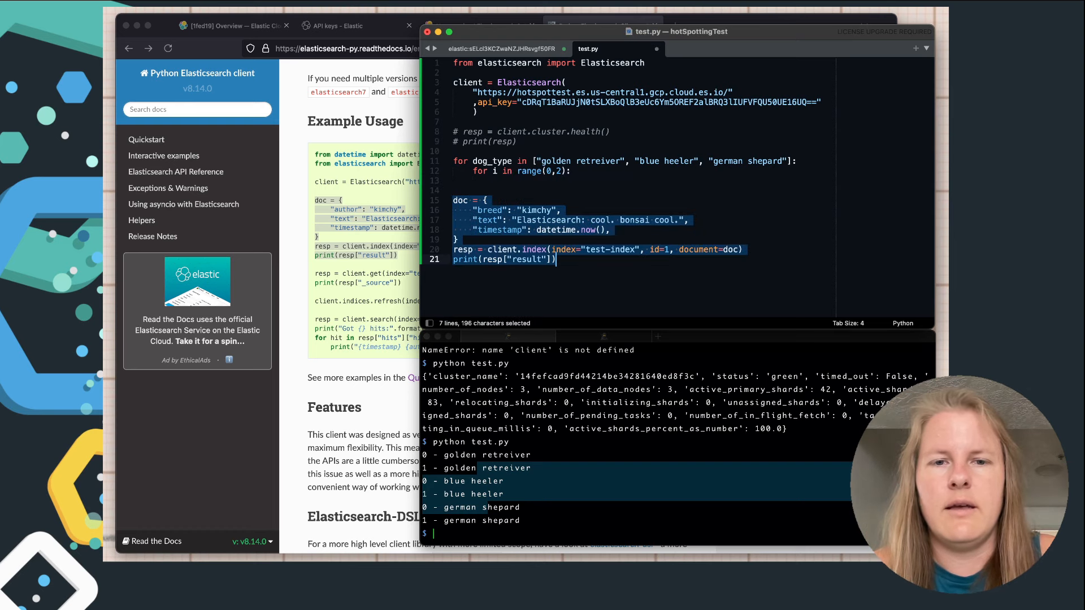
pyautogui.press('Tab')
pyautogui.press('Tab')
pyautogui.press('Up')
pyautogui.press('Up')
pyautogui.press('Down')
pyautogui.press('BackSpace')
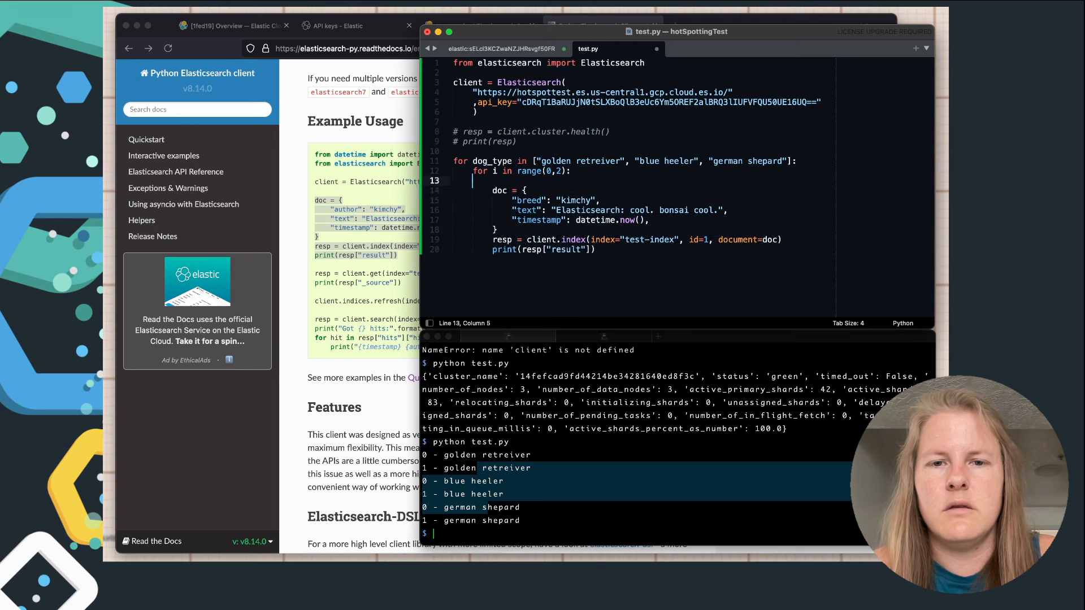
pyautogui.press('BackSpace')
pyautogui.press('BackSpace')
# - Replace the "kimchy" breed value with dog_type
pyautogui.press('Down')
pyautogui.press('Down')
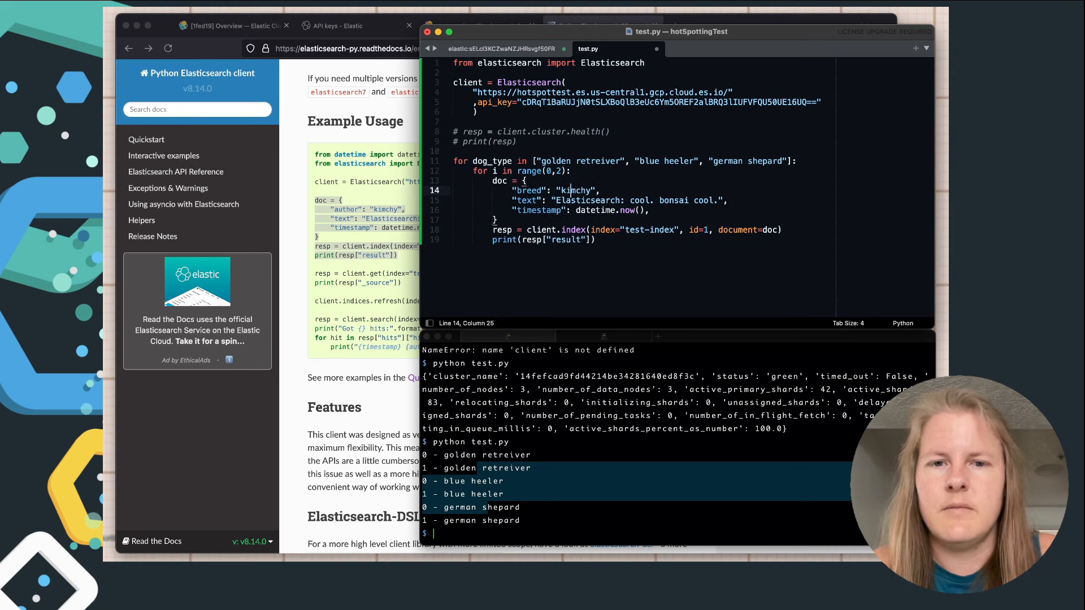
pyautogui.doubleClick(575, 191)
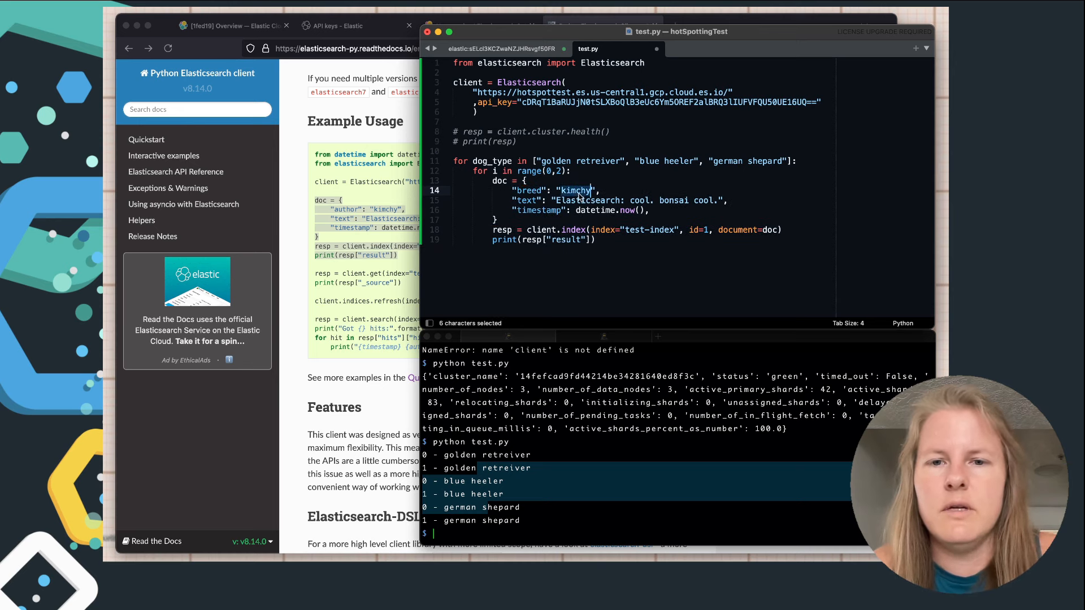
pyautogui.press('BackSpace')
pyautogui.press('BackSpace')
pyautogui.write('dog_')
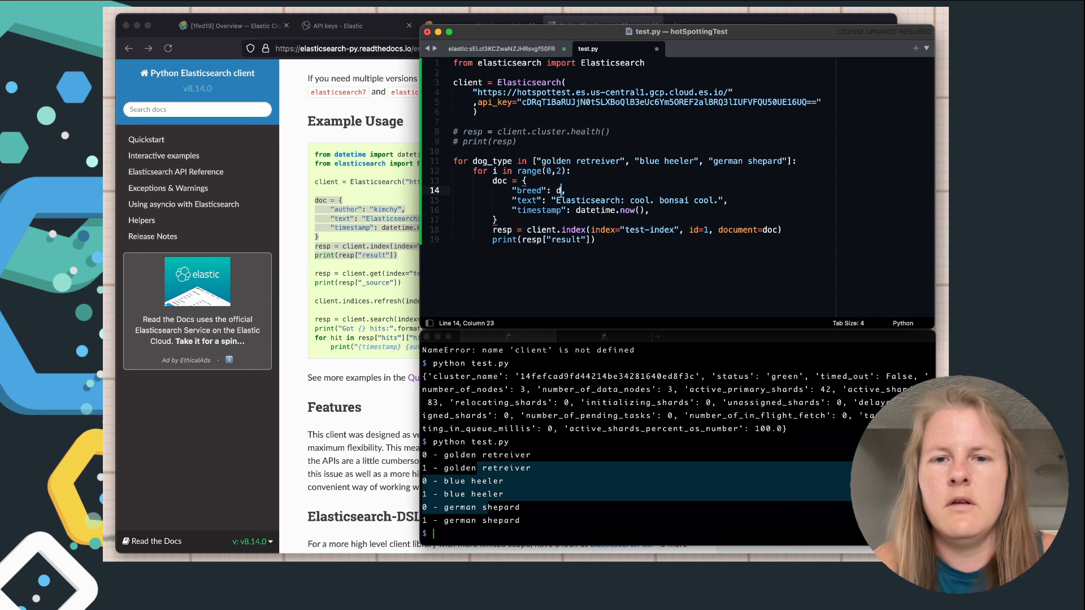
pyautogui.press('Tab')
# - Search the web for 'bonsai' from the sample message text
pyautogui.press('Down')
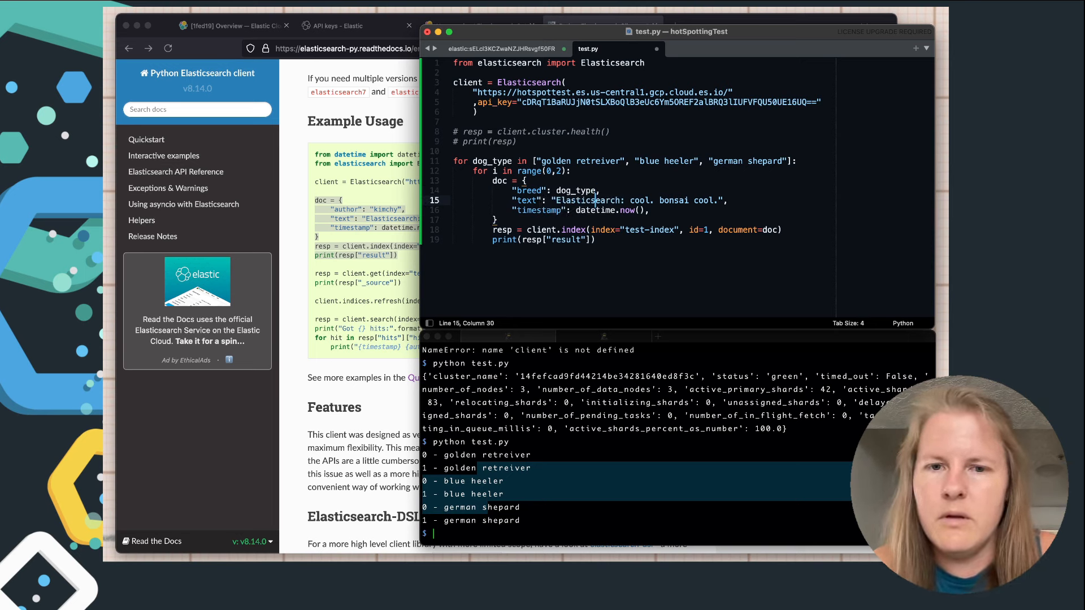
pyautogui.click(546, 200)
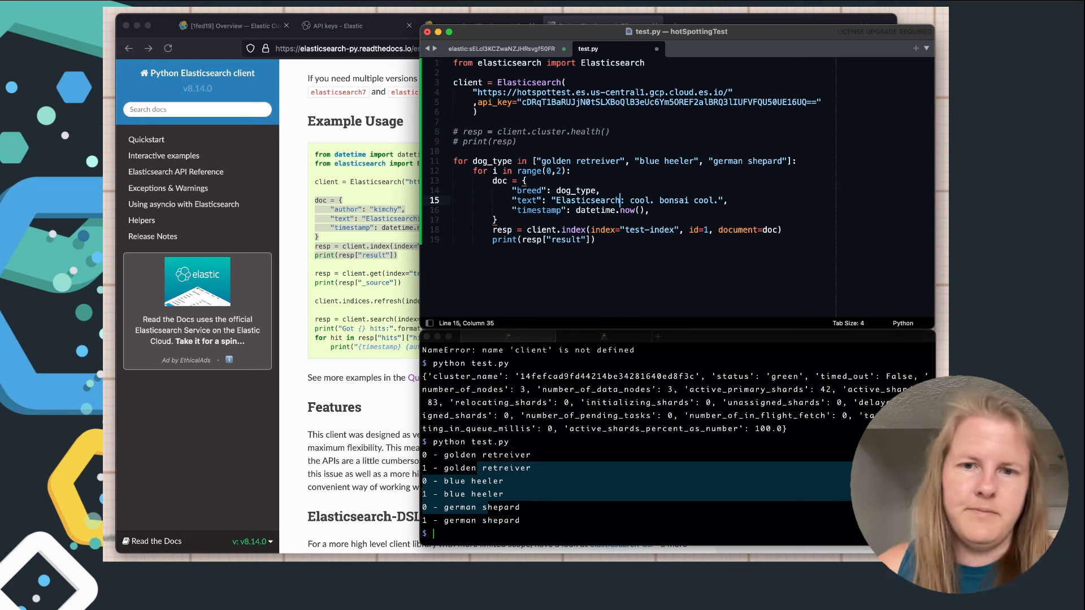
pyautogui.moveTo(555, 200); pyautogui.dragTo(689, 200)
pyautogui.doubleClick(674, 200)
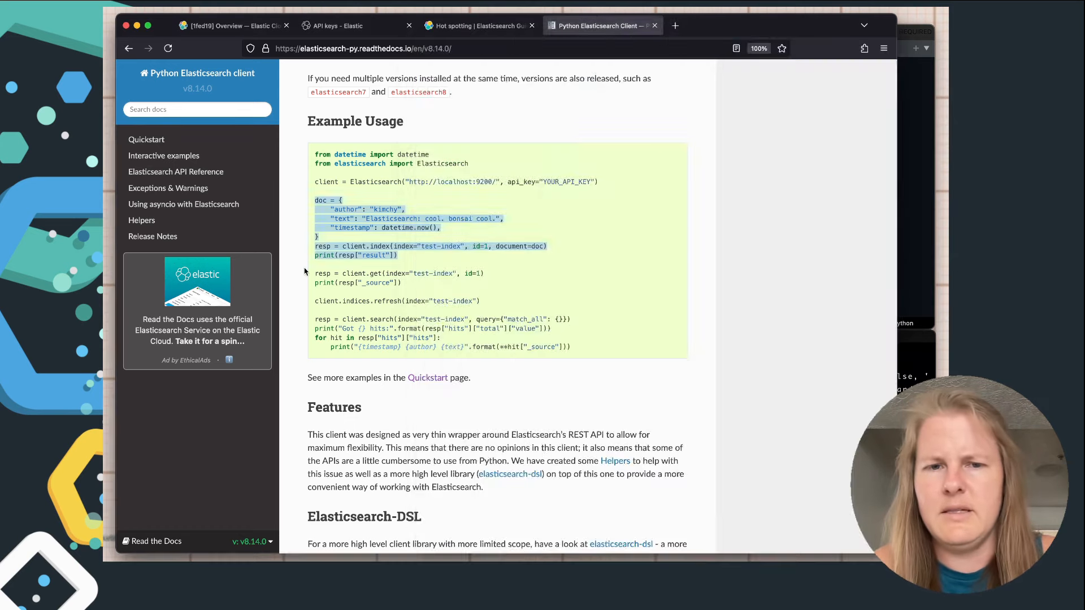
pyautogui.press('super+shift+l')
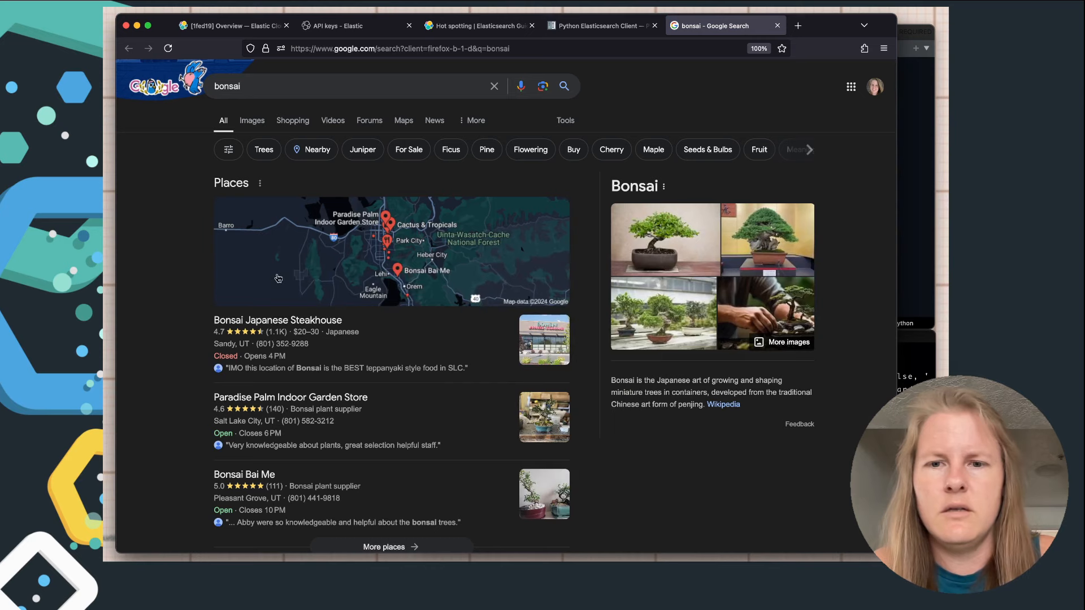
# - Close the bonsai search tab and rename the text field to message
pyautogui.press('super+w')
pyautogui.click(901, 248)
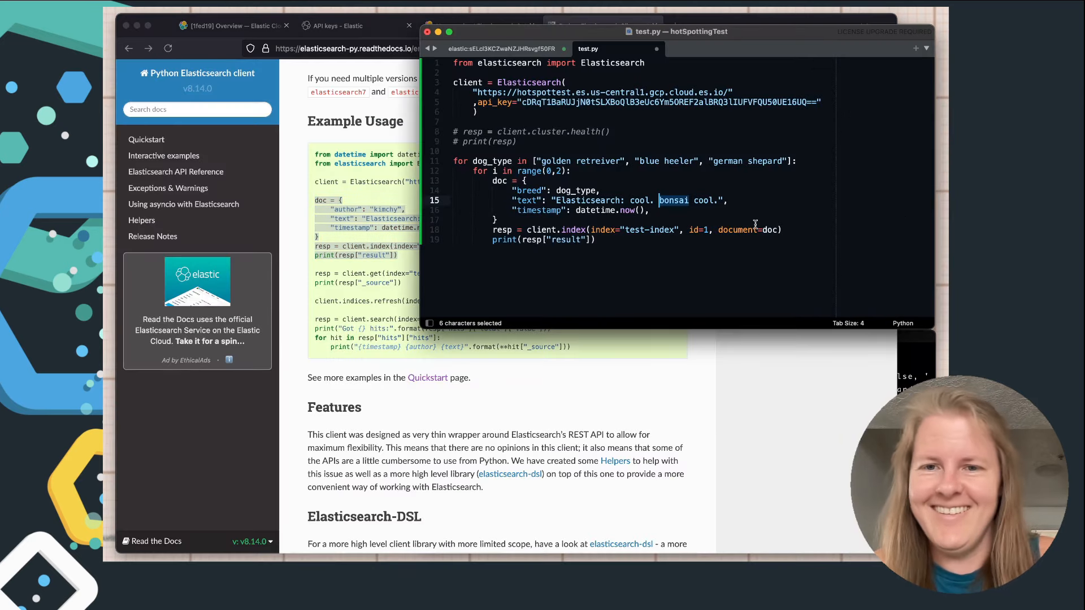
pyautogui.click(729, 201)
pyautogui.hotkey('alt', 'shift', 'Left')
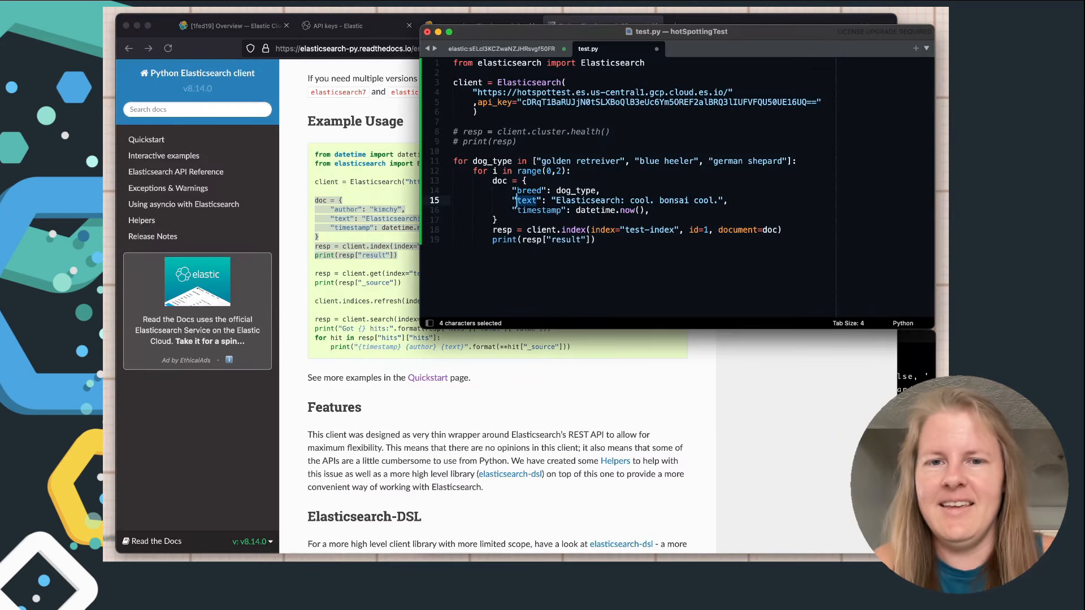
pyautogui.write('message')
# - Set the message value to "Don't you think this {dog_type} is adorable?! 💚"
pyautogui.press('Right')
pyautogui.press('Right')
pyautogui.press('Right')
pyautogui.press('Right')
pyautogui.press('super+shift+Right')
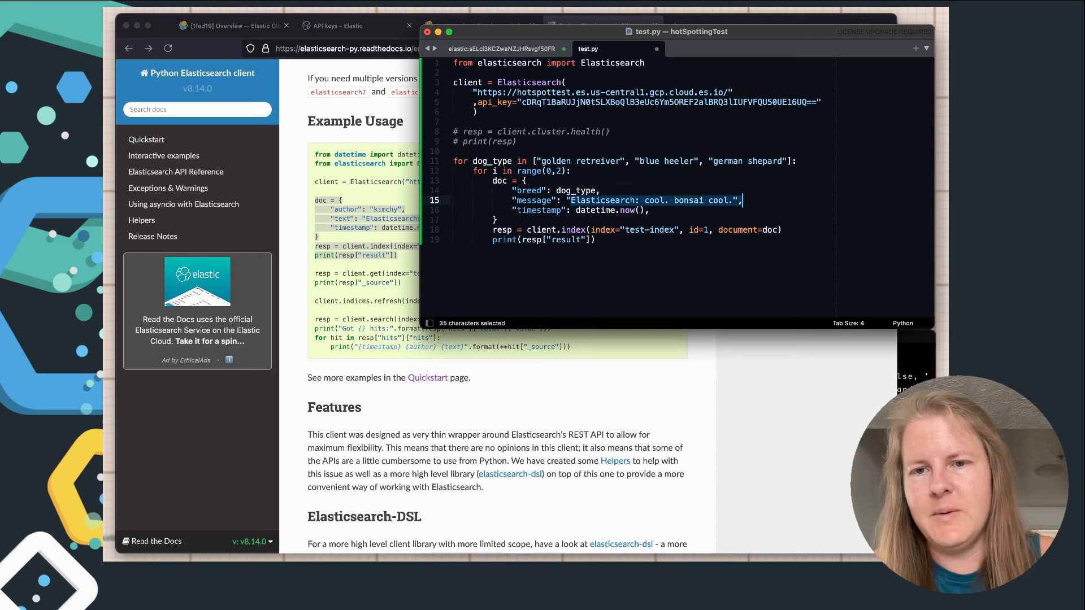
pyautogui.hotkey('shift', 'Left')
pyautogui.hotkey('shift', 'Left')
pyautogui.write("Don't")
pyautogui.write(' you think ')
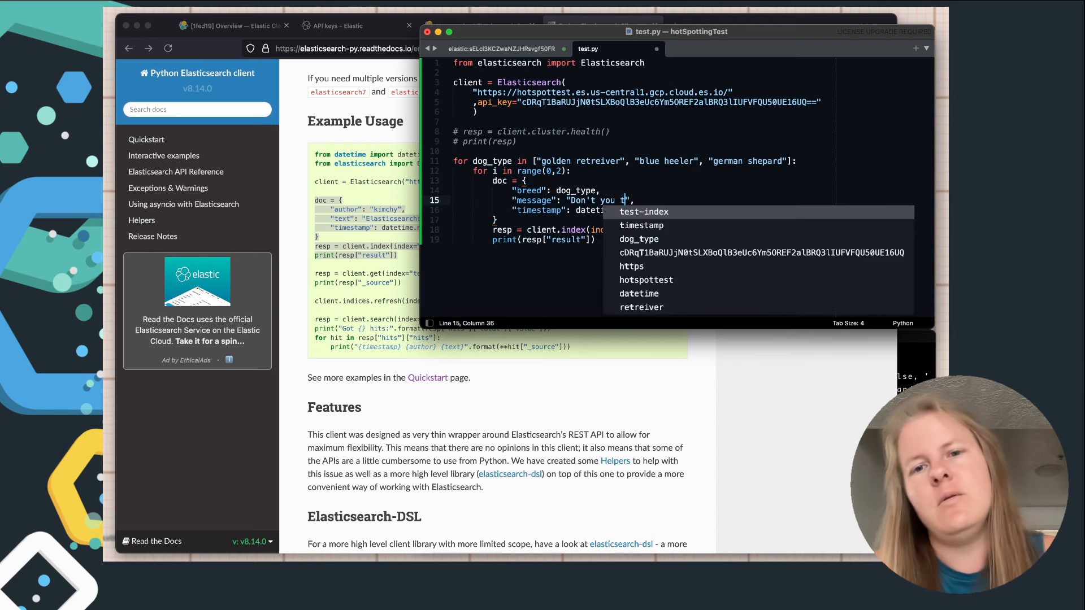
pyautogui.write('this ')
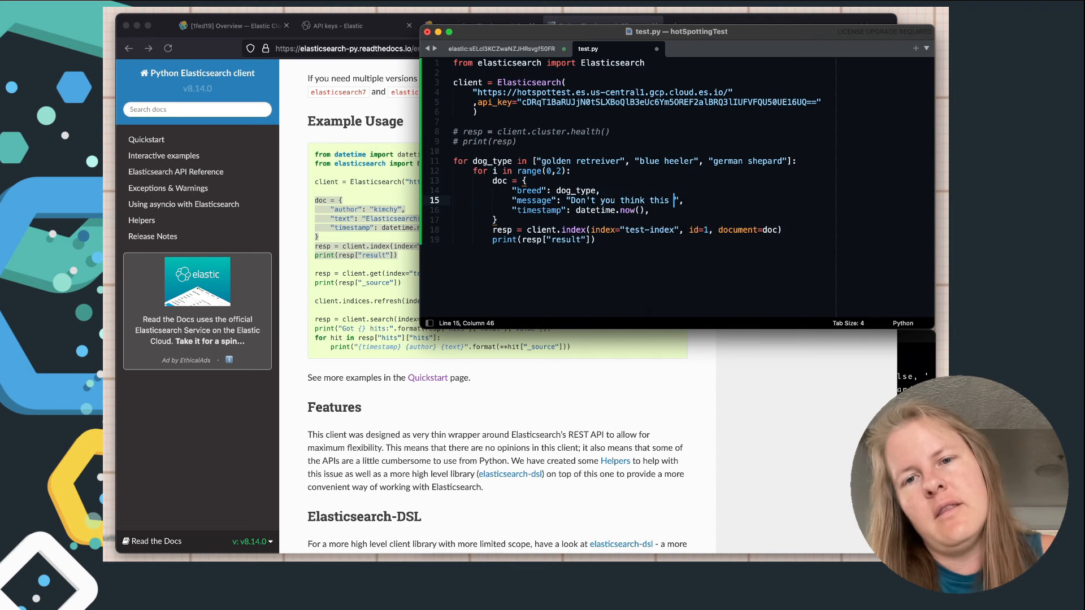
pyautogui.write('{dog_type} is')
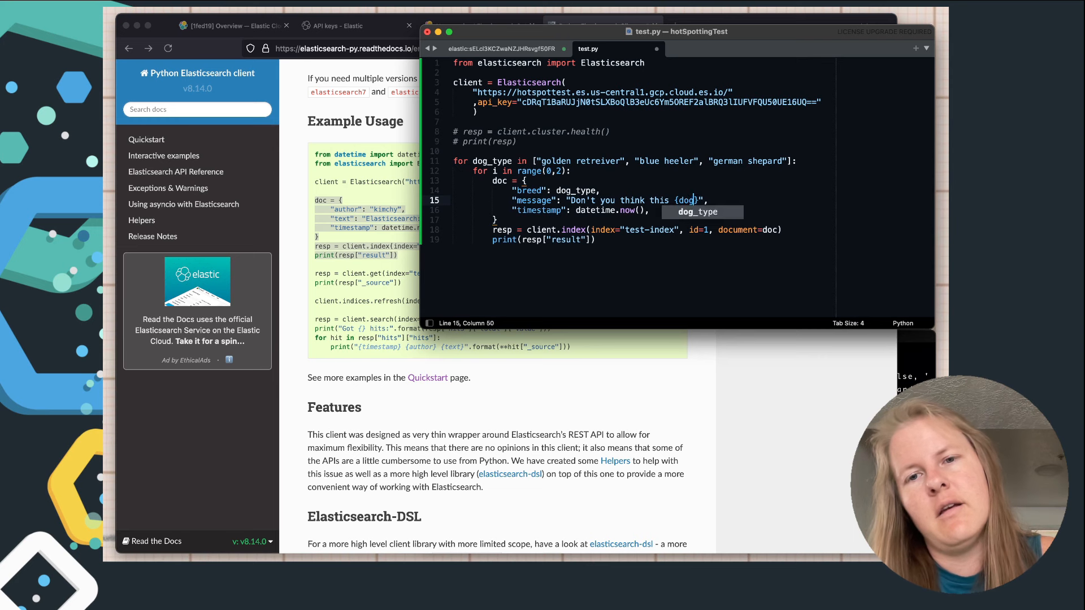
pyautogui.write(' adorable?! ')
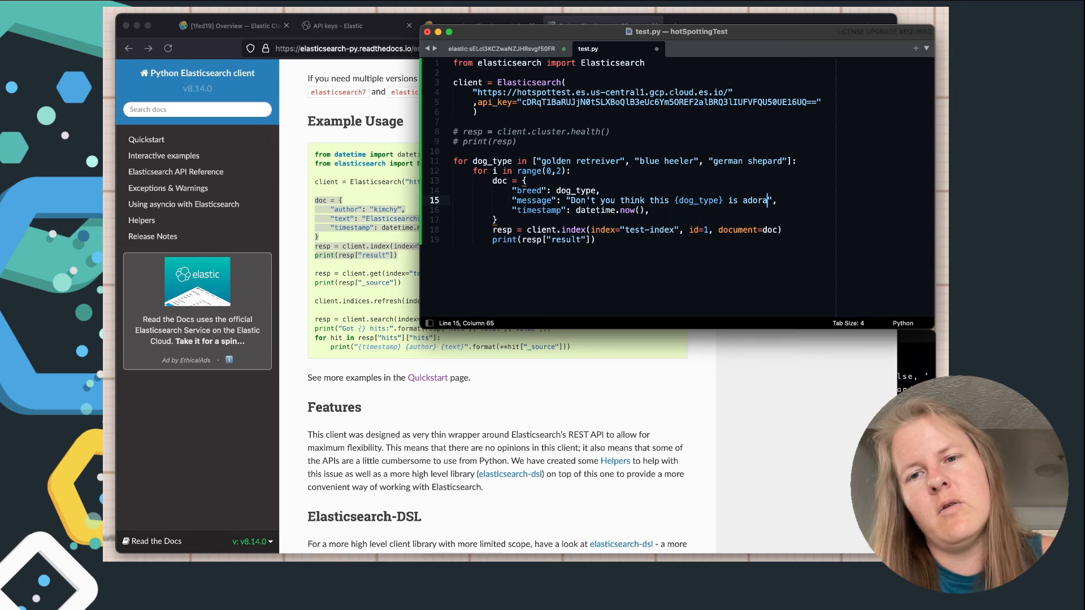
pyautogui.write('💚:')
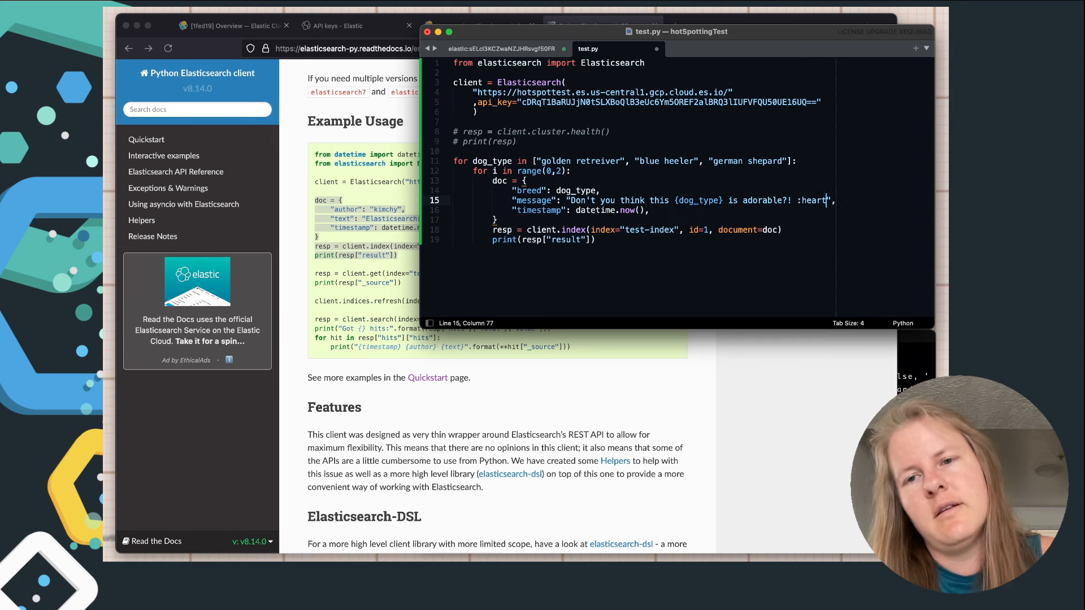
pyautogui.press('BackSpace')
# - Append the 🤩 star-struck emoji to the message and save the script
pyautogui.press('ctrl+super+space')
pyautogui.write('star')
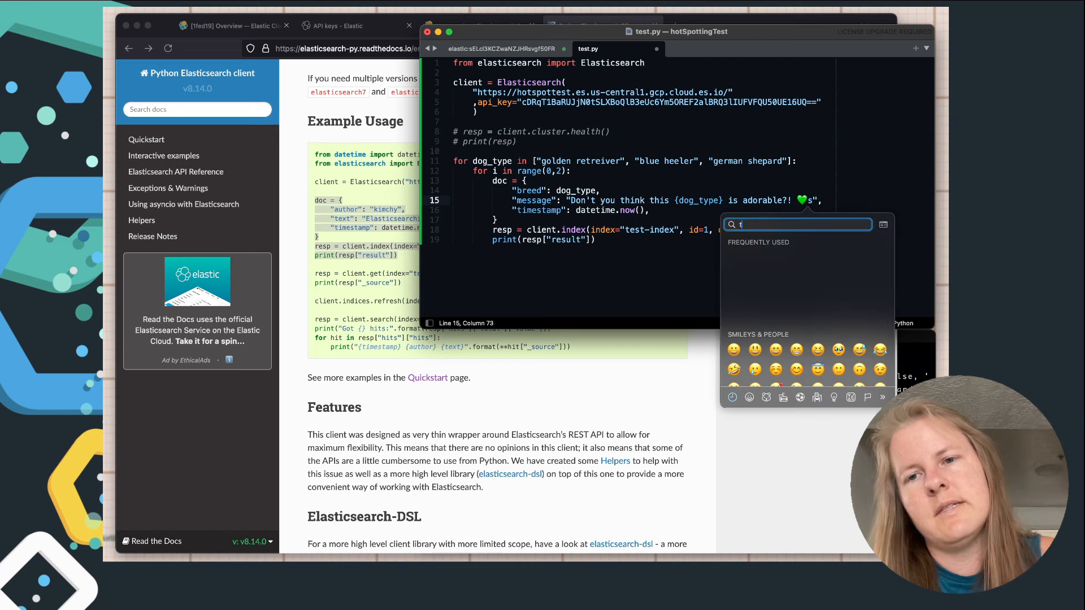
pyautogui.press('Return')
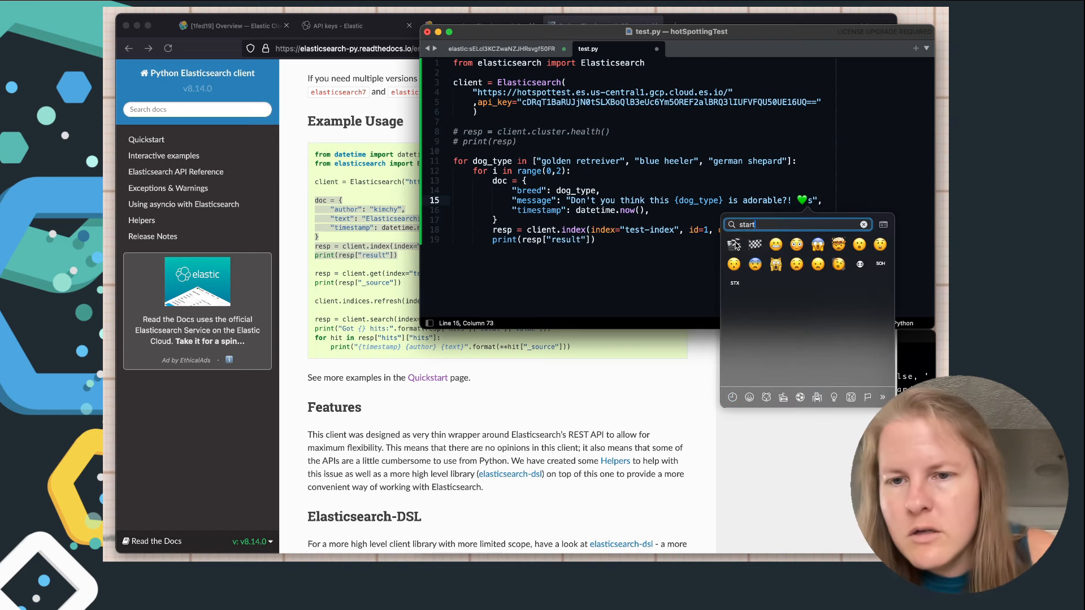
pyautogui.press('Return')
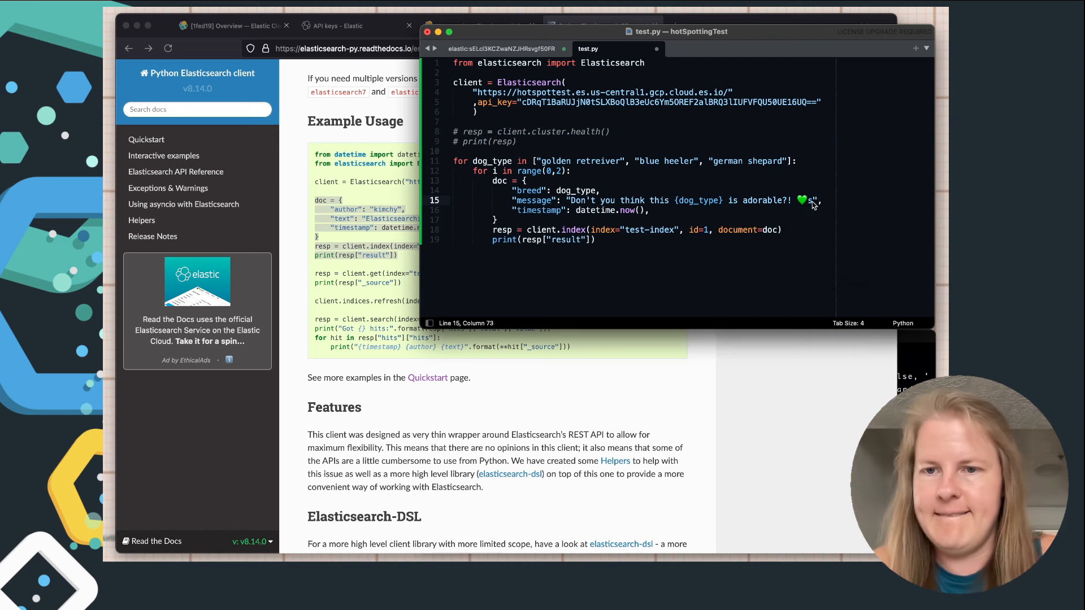
pyautogui.press('BackSpace')
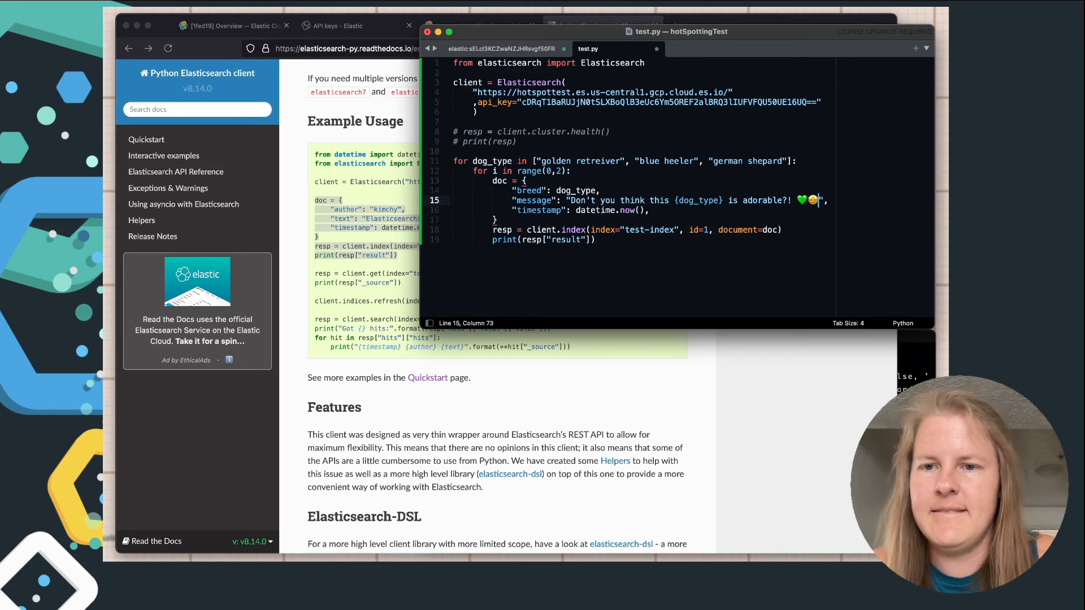
pyautogui.press('super+s')
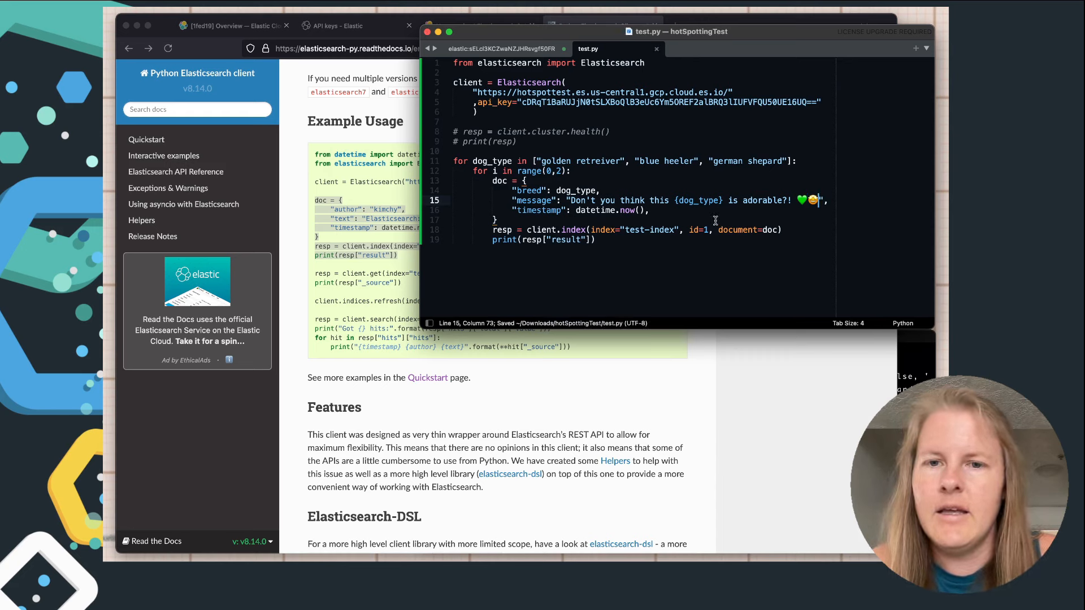
pyautogui.click(576, 210)
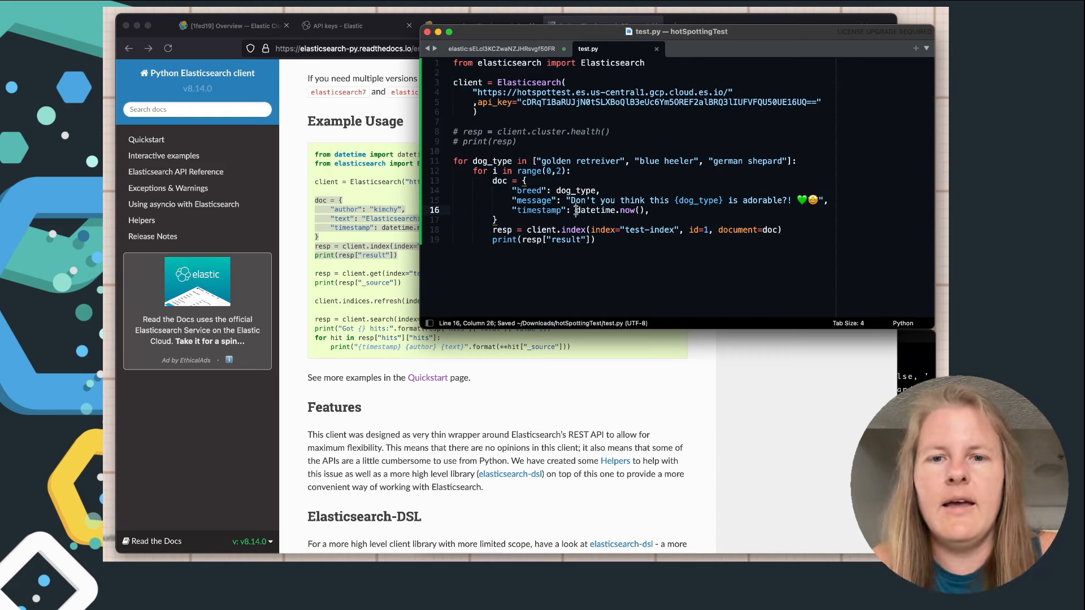
# - Prefix the timestamp key with @ and add a "rando": i field, then save
pyautogui.click(516, 210)
pyautogui.write('@')
pyautogui.click(654, 210)
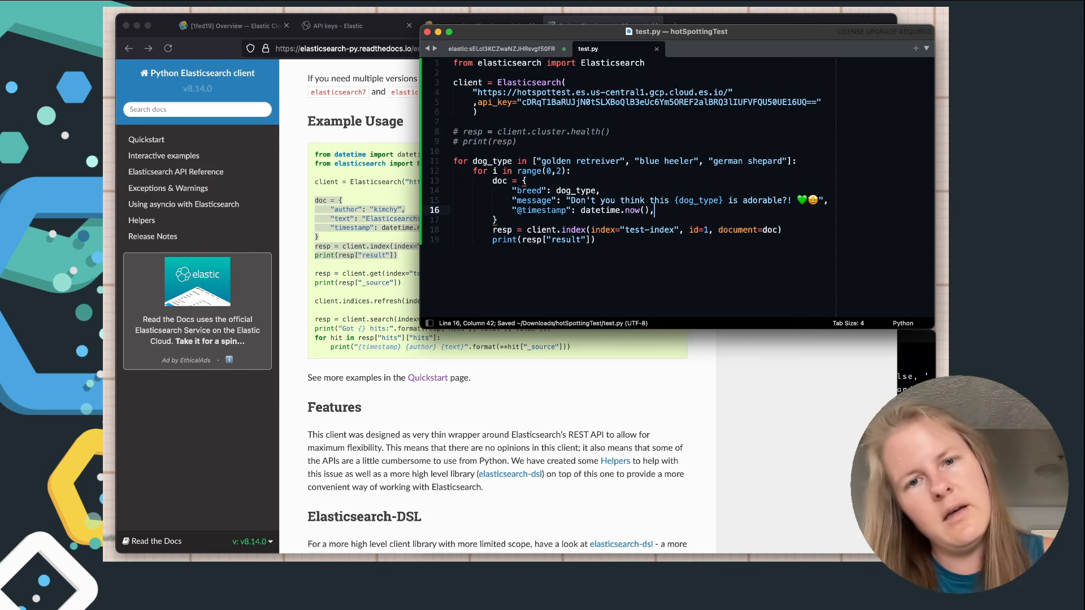
pyautogui.press('Return')
pyautogui.write('"')
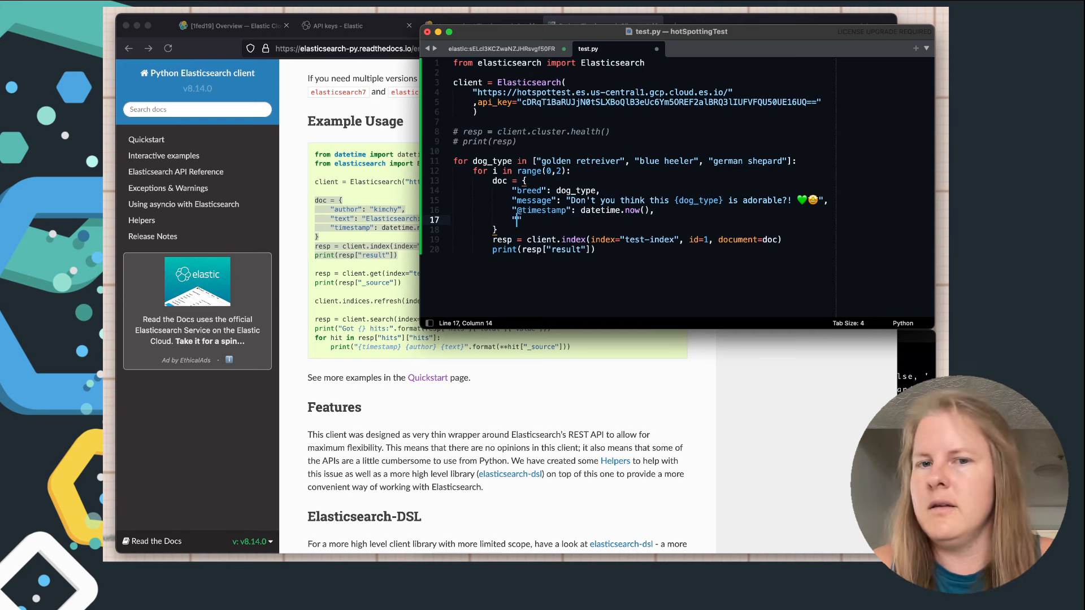
pyautogui.write('rando"')
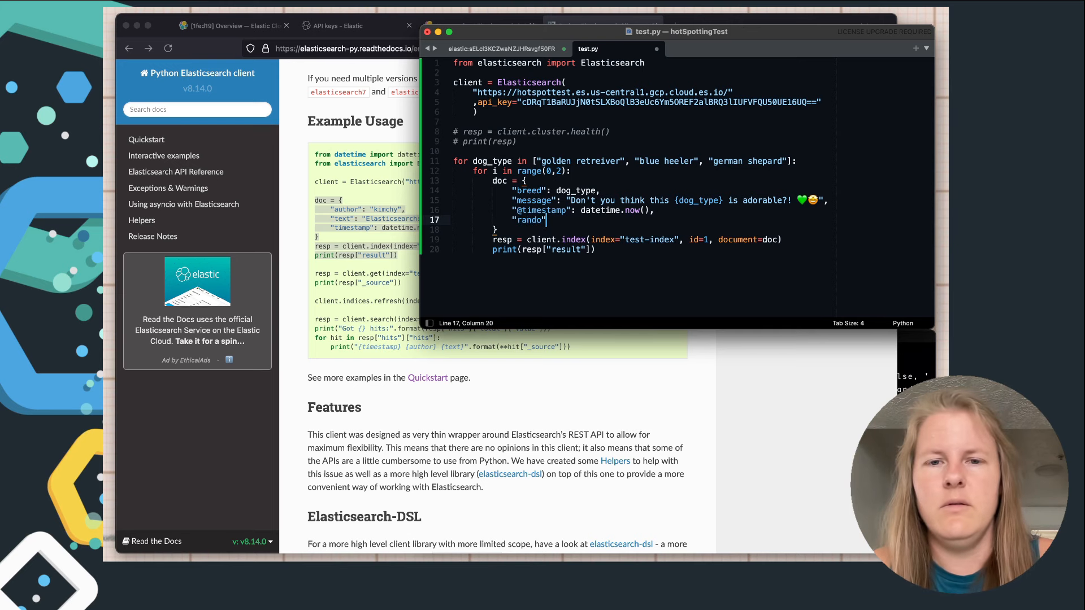
pyautogui.write(': i')
pyautogui.press('super+s')
# - Change the index name from test-index to test
pyautogui.click(561, 200)
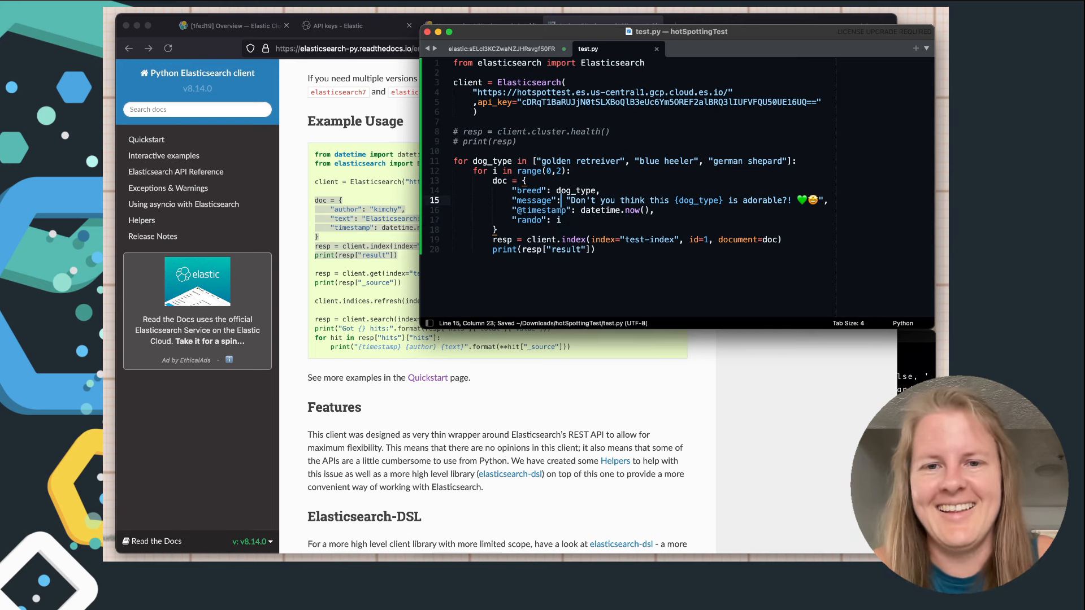
pyautogui.press('Down')
pyautogui.press('Down')
pyautogui.press('Down')
pyautogui.press('Down')
pyautogui.hotkey('alt', 'Right')
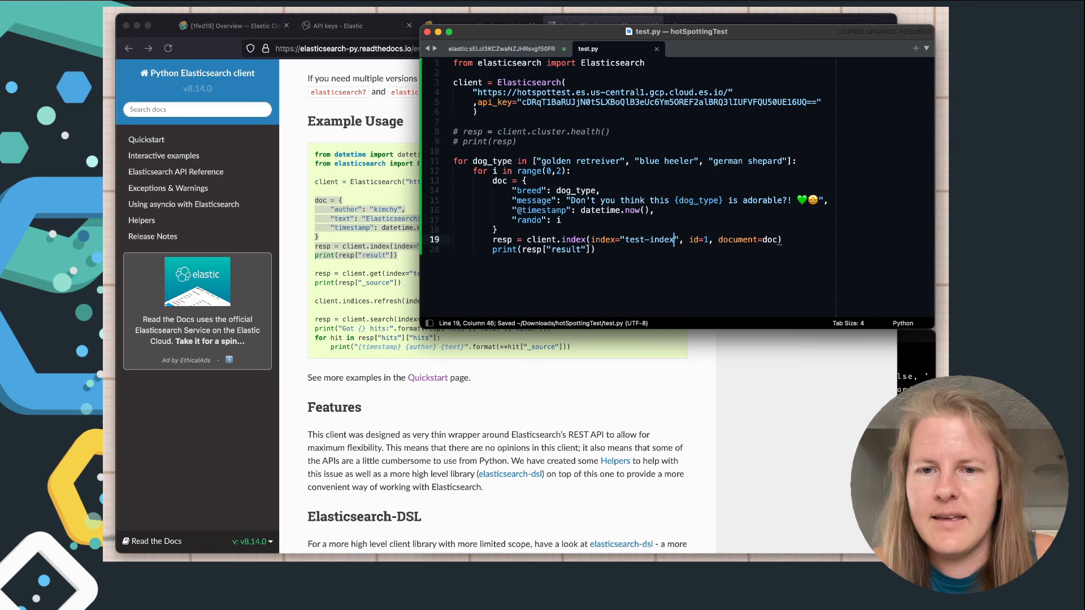
pyautogui.hotkey('alt', 'shift', 'Left')
pyautogui.hotkey('alt', 'shift', 'Left')
pyautogui.press('BackSpace')
pyautogui.press('super+s')
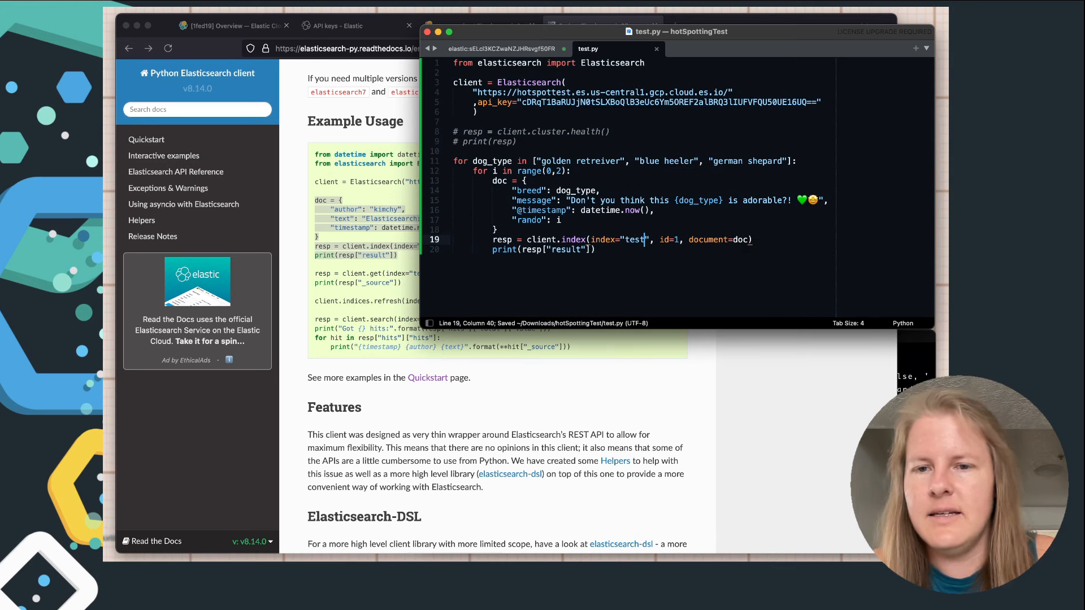
# - Remove the fixed id=1 argument from the index call and save
pyautogui.press('Right')
pyautogui.press('Right')
pyautogui.press('Right')
pyautogui.press('Right')
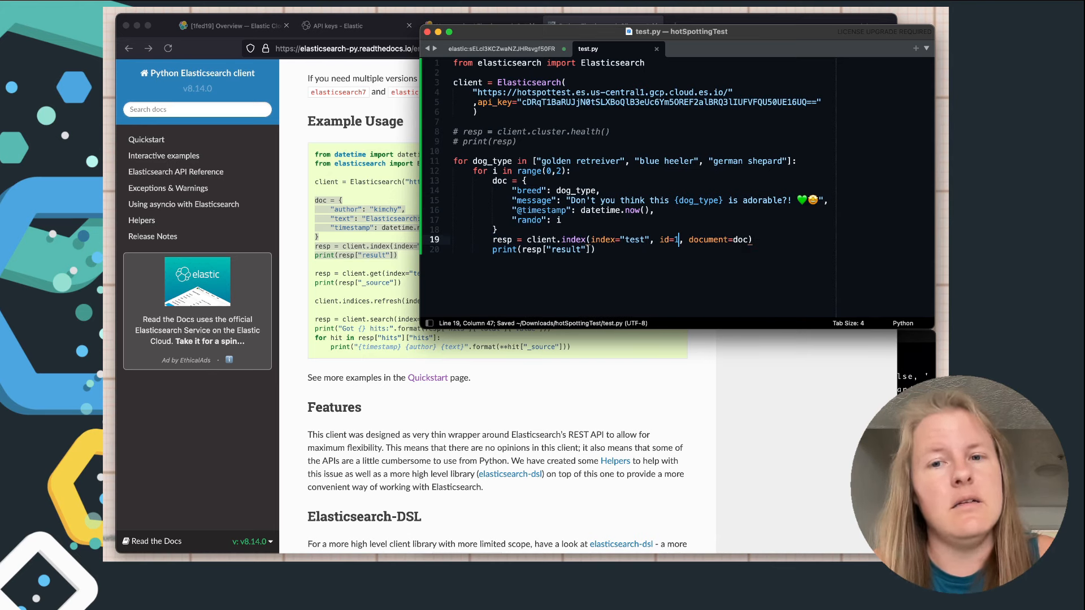
pyautogui.press('Right')
pyautogui.press('Right')
pyautogui.hotkey('alt', 'shift', 'Left')
pyautogui.hotkey('alt', 'shift', 'Left')
pyautogui.hotkey('alt', 'shift', 'Left')
pyautogui.hotkey('alt', 'shift', 'Left')
pyautogui.press('BackSpace')
pyautogui.press('super+s')
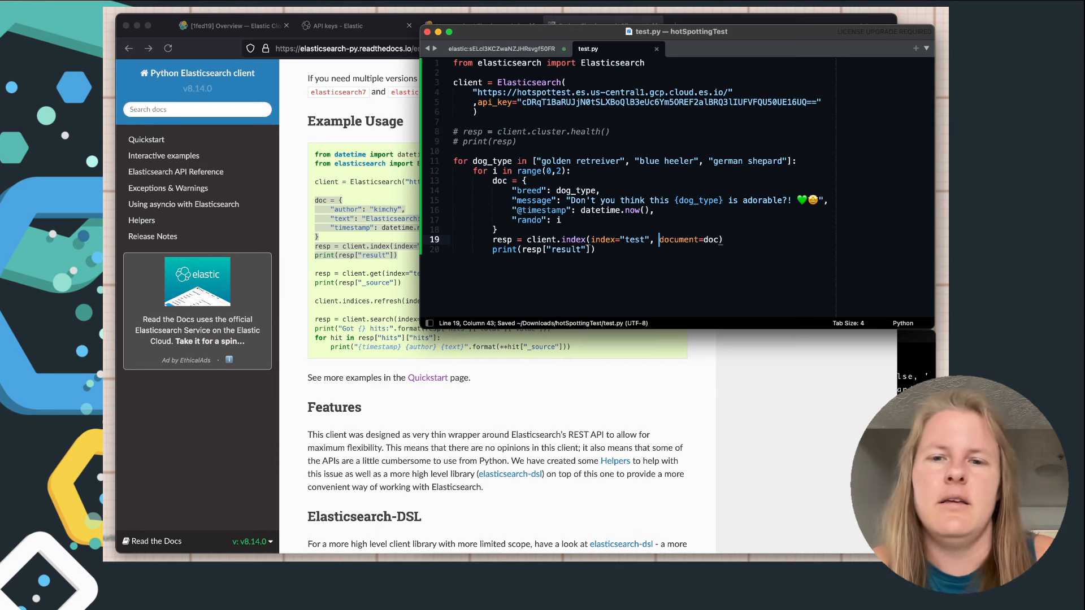
pyautogui.hotkey('alt', 'Right')
pyautogui.press('Down')
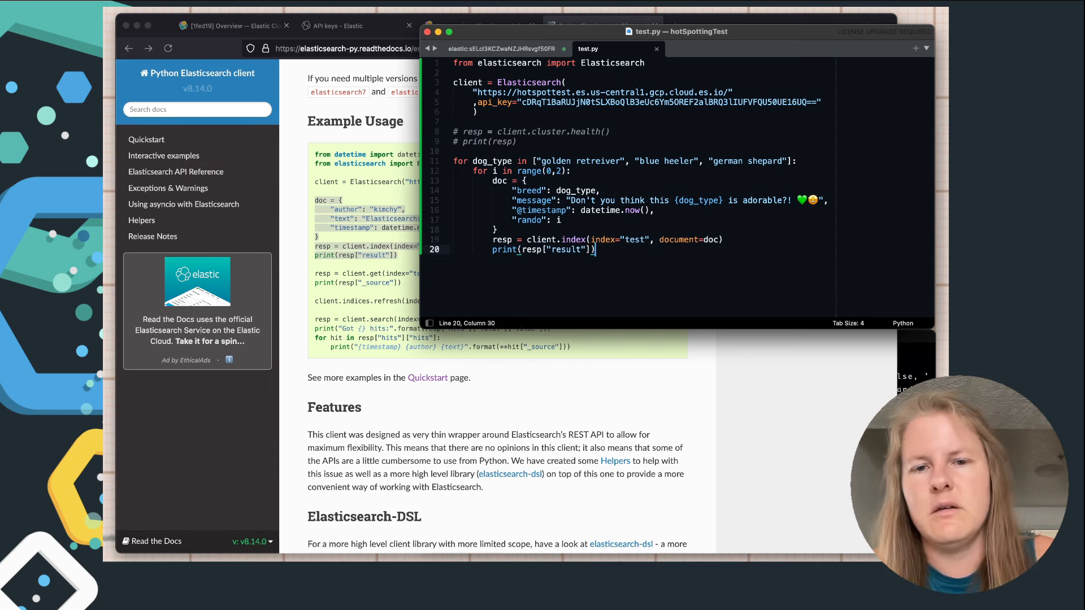
pyautogui.press('super+s')
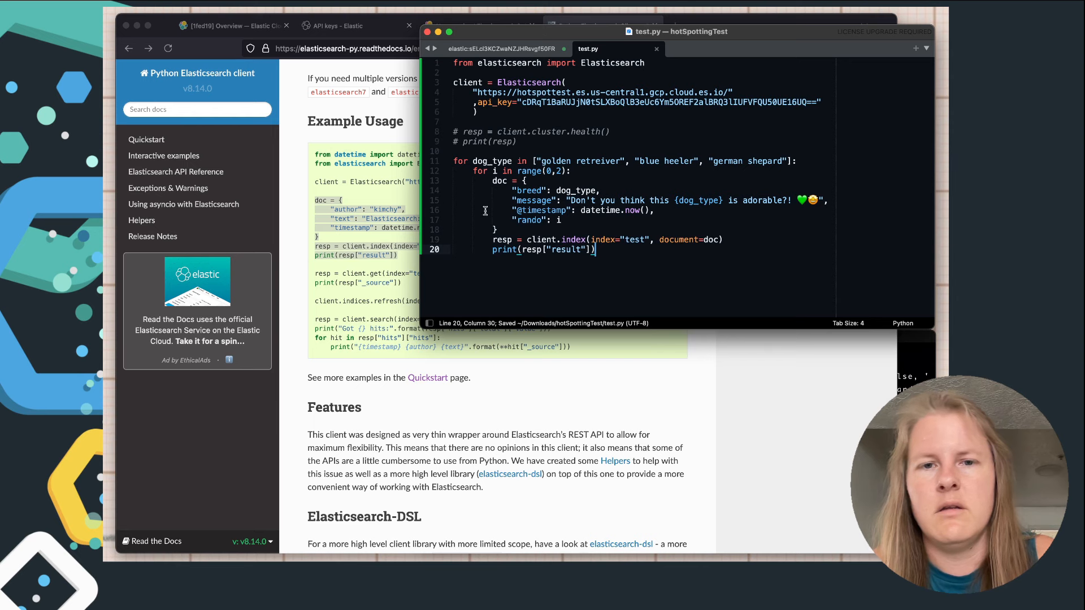
# - Start a new line below the index call for a print statement
pyautogui.click(495, 151)
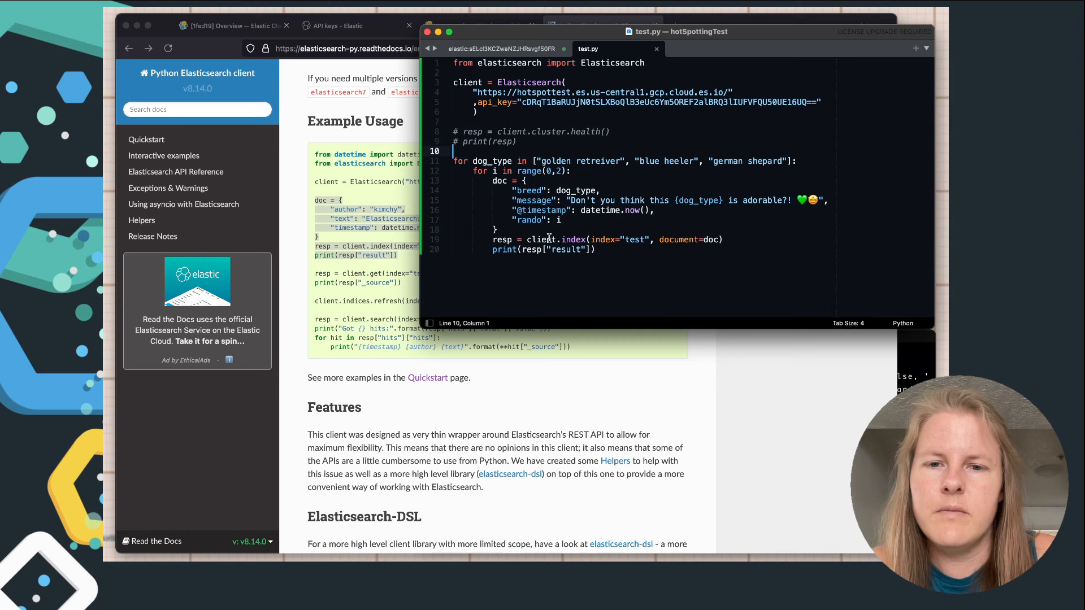
pyautogui.click(534, 251)
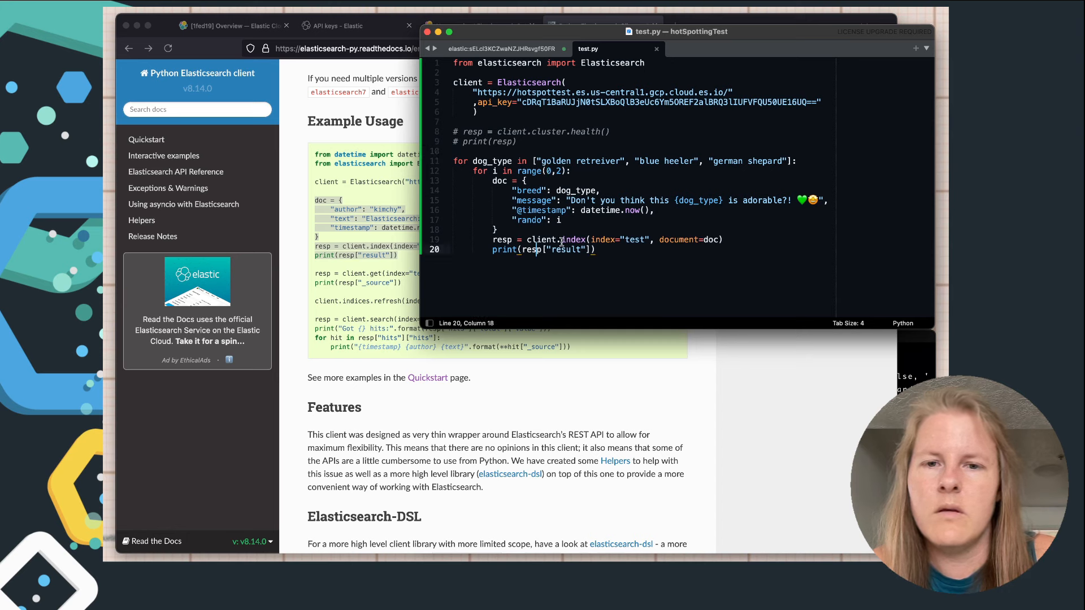
pyautogui.click(733, 240)
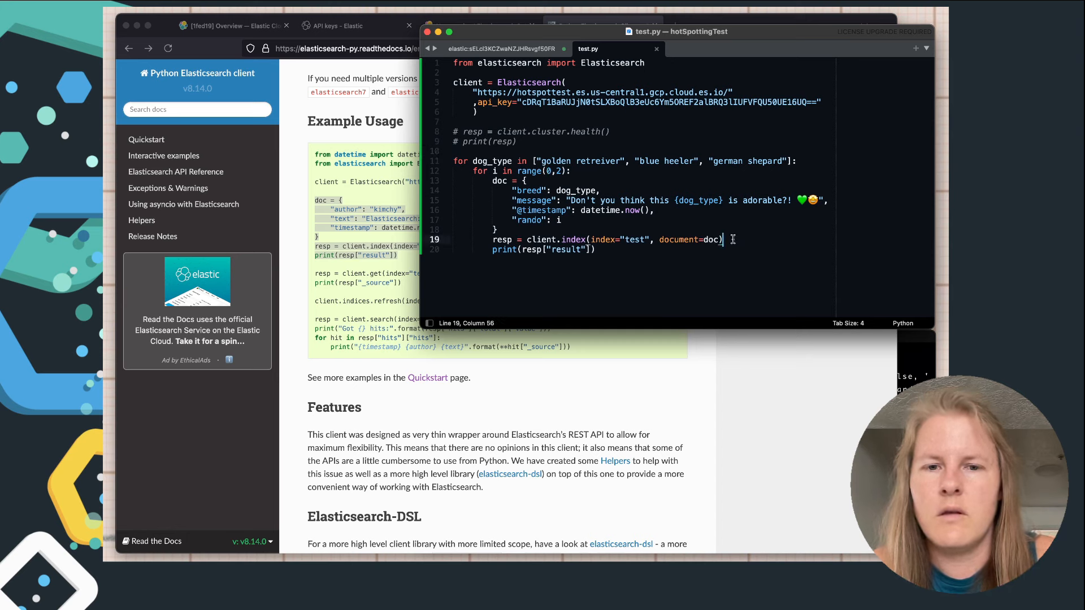
pyautogui.press('Return')
# - Add print(doc) before the client.index call, save, and rerun python test.py
pyautogui.write('print(')
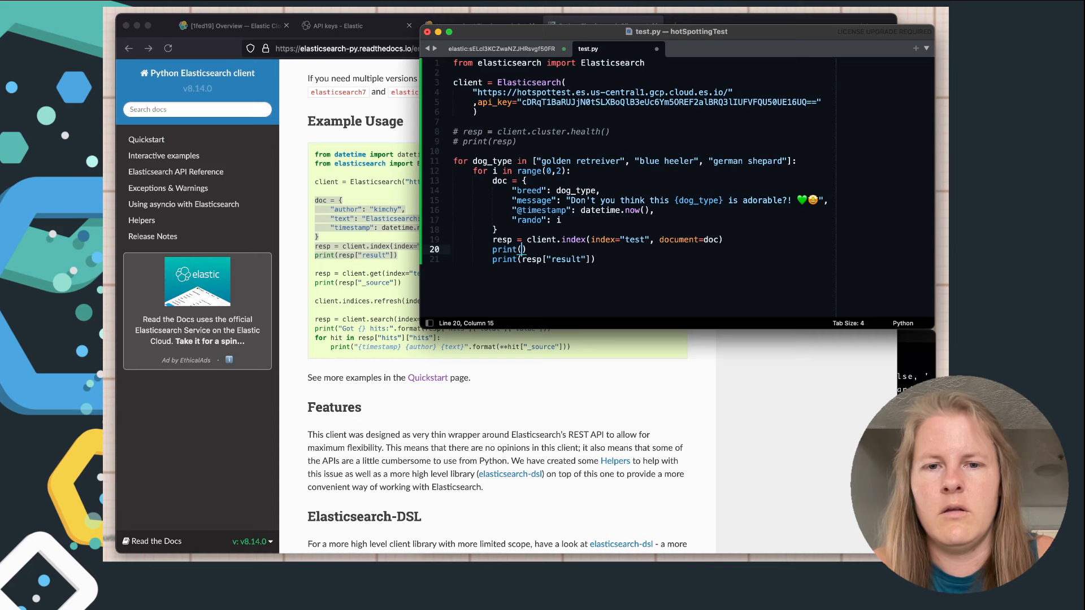
pyautogui.press('super+z')
pyautogui.press('super+z')
pyautogui.press('Up')
pyautogui.press('Return')
pyautogui.write('print')
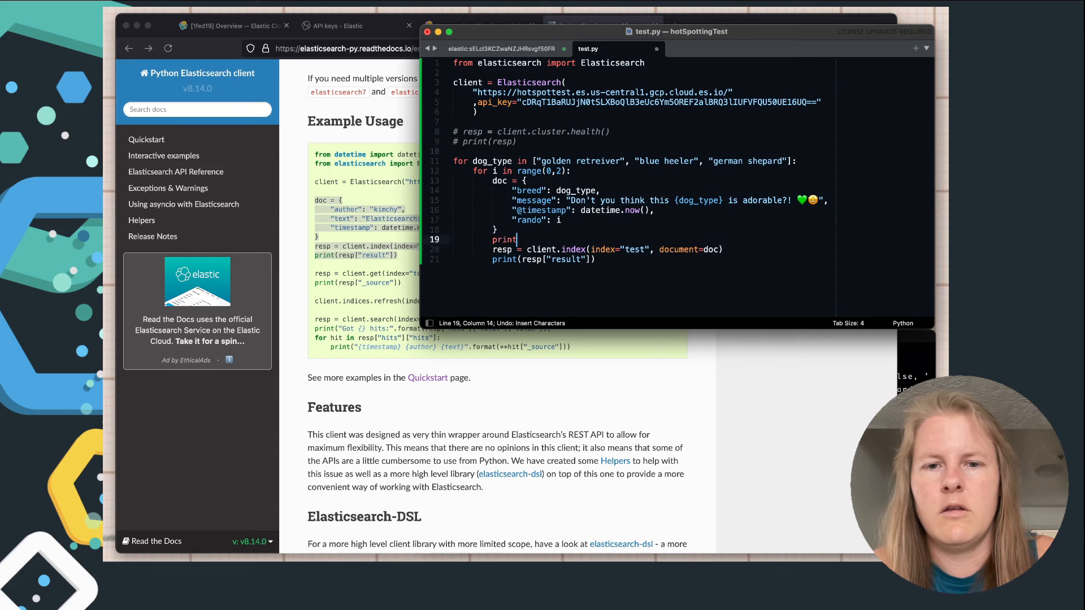
pyautogui.write('(doc)')
pyautogui.press('super+s')
pyautogui.press('super+Tab')
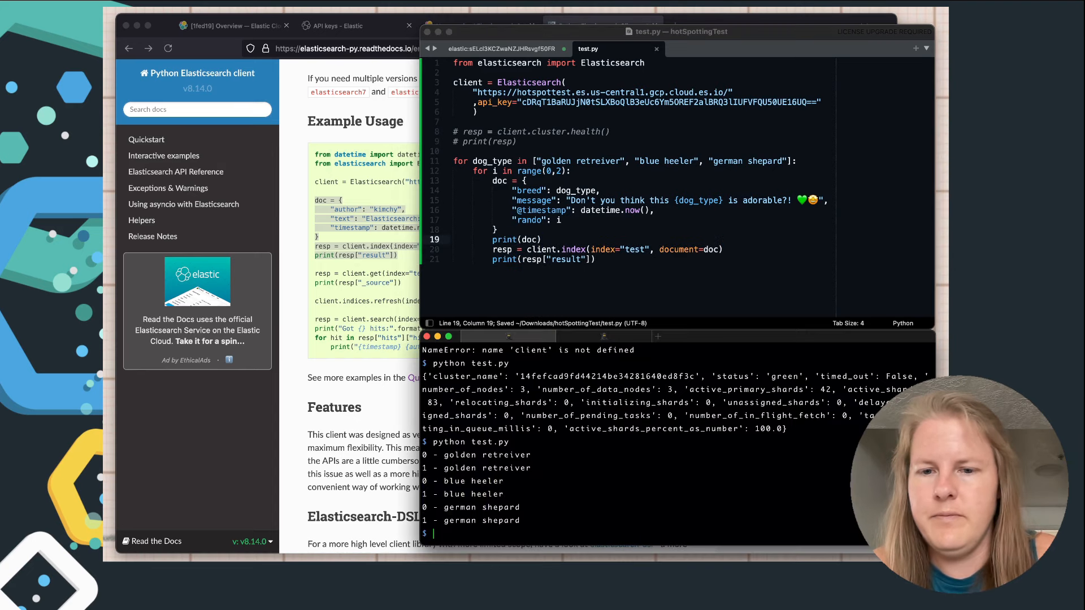
pyautogui.press('Up')
pyautogui.press('Return')
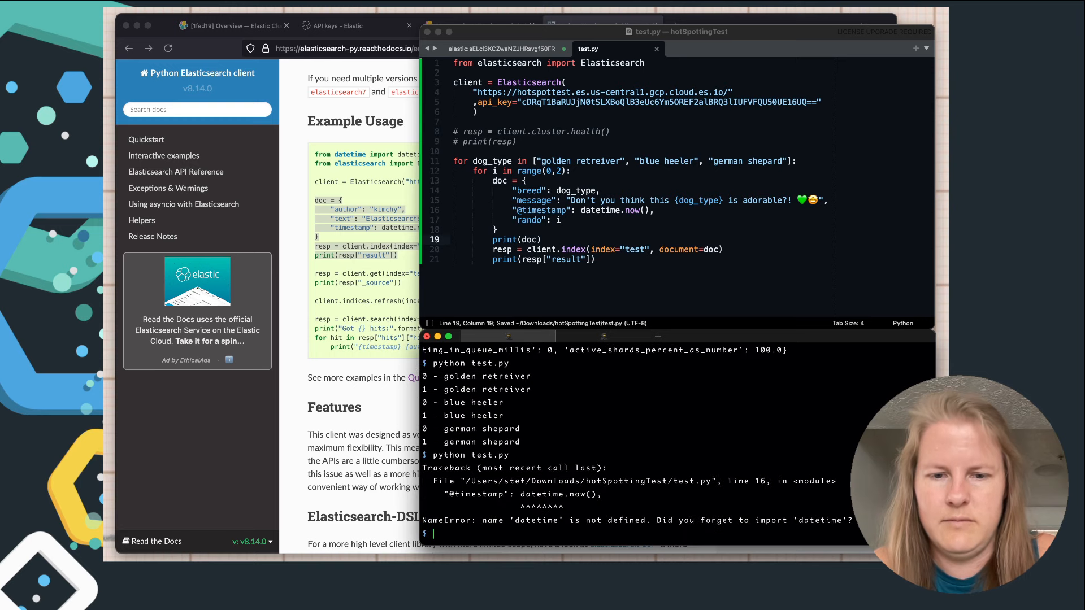
# - Fix the NameError by adding 'from datetime import datetime' at the top and saving
pyautogui.press('super+Tab')
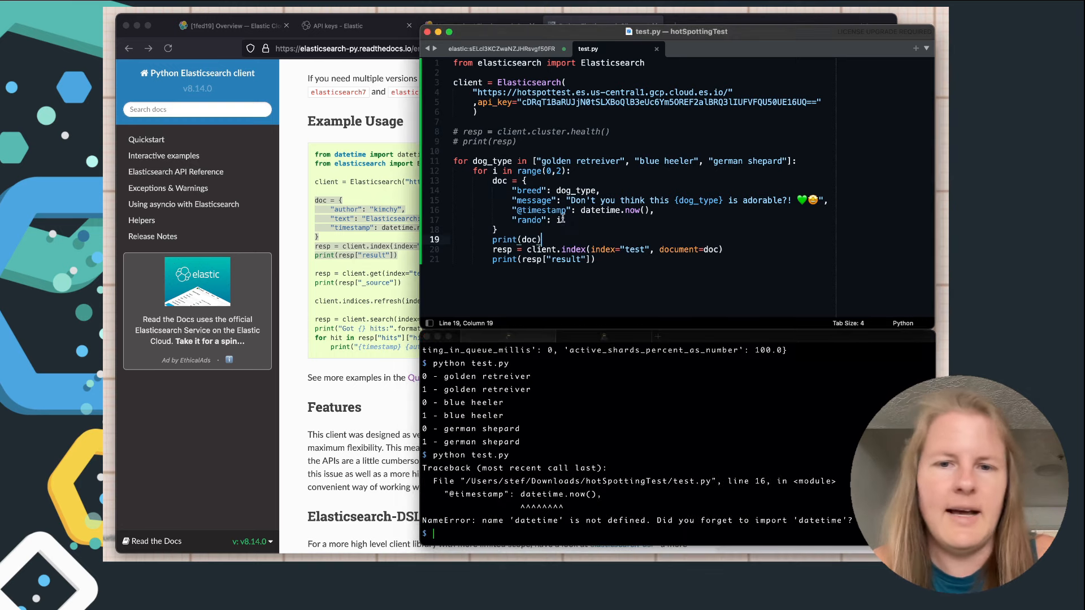
pyautogui.doubleClick(600, 210)
pyautogui.press('super+c')
pyautogui.click(457, 63)
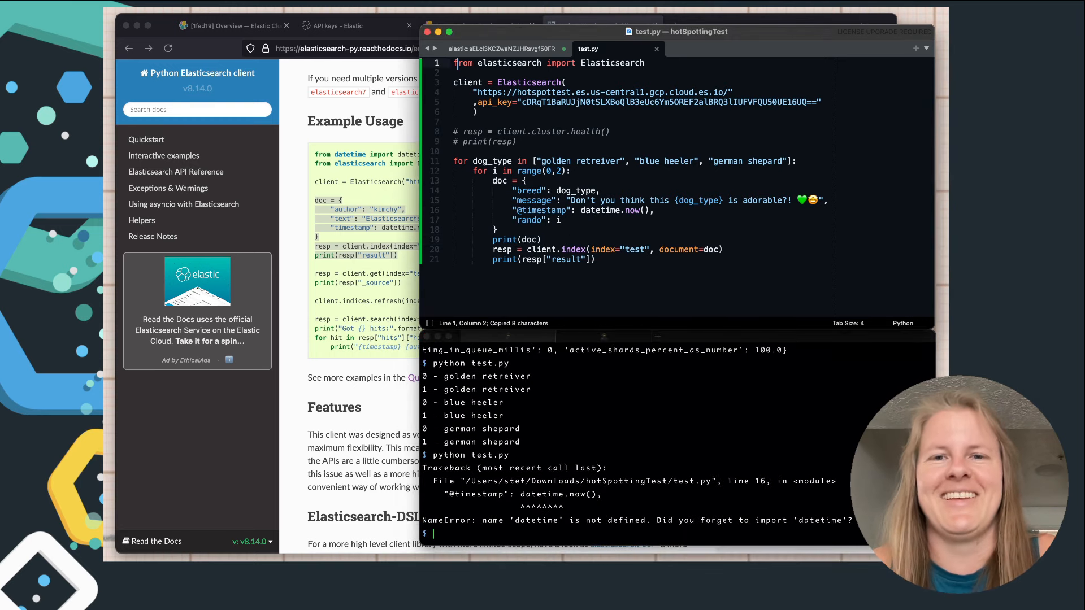
pyautogui.press('super+Right')
pyautogui.press('Return')
pyautogui.write('from date')
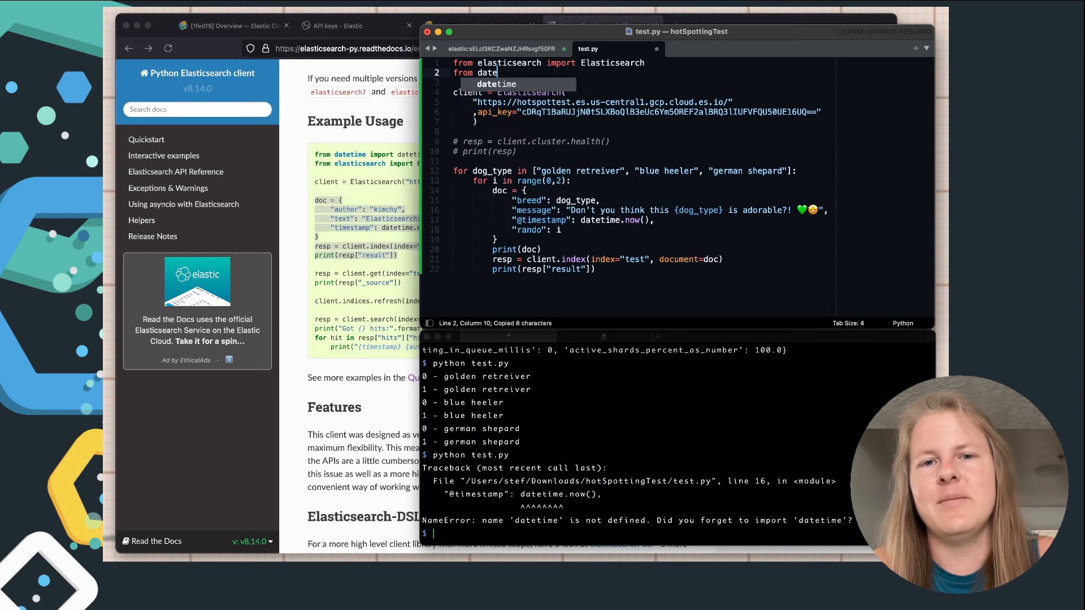
pyautogui.press('Tab')
pyautogui.write('import date')
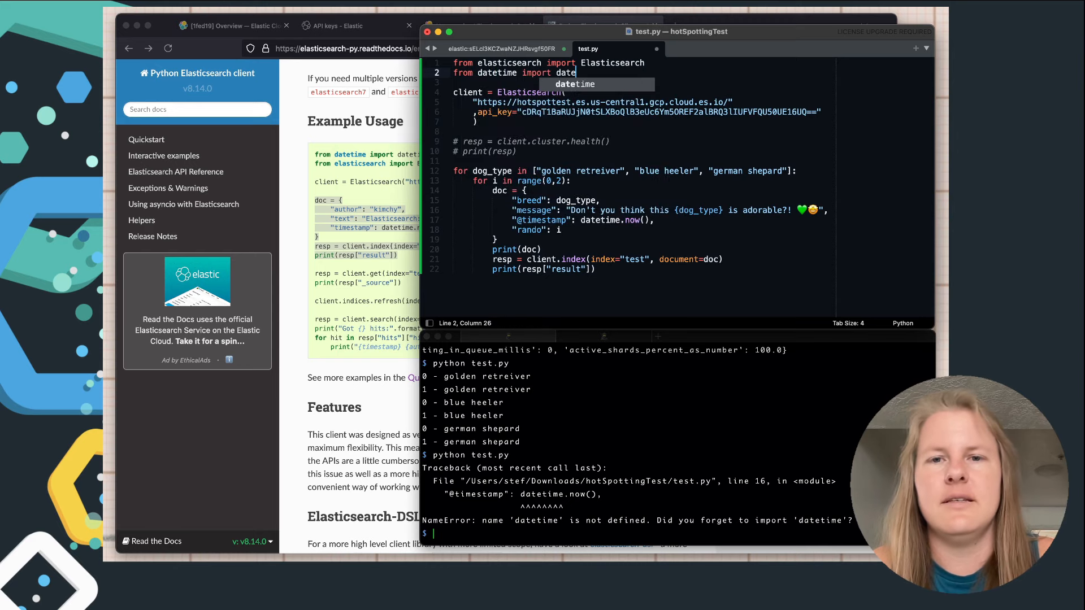
pyautogui.press('Tab')
pyautogui.press('super+s')
# - Rerun python test.py so all six dog docs report 'created'
pyautogui.press('super+Tab')
pyautogui.press('Up')
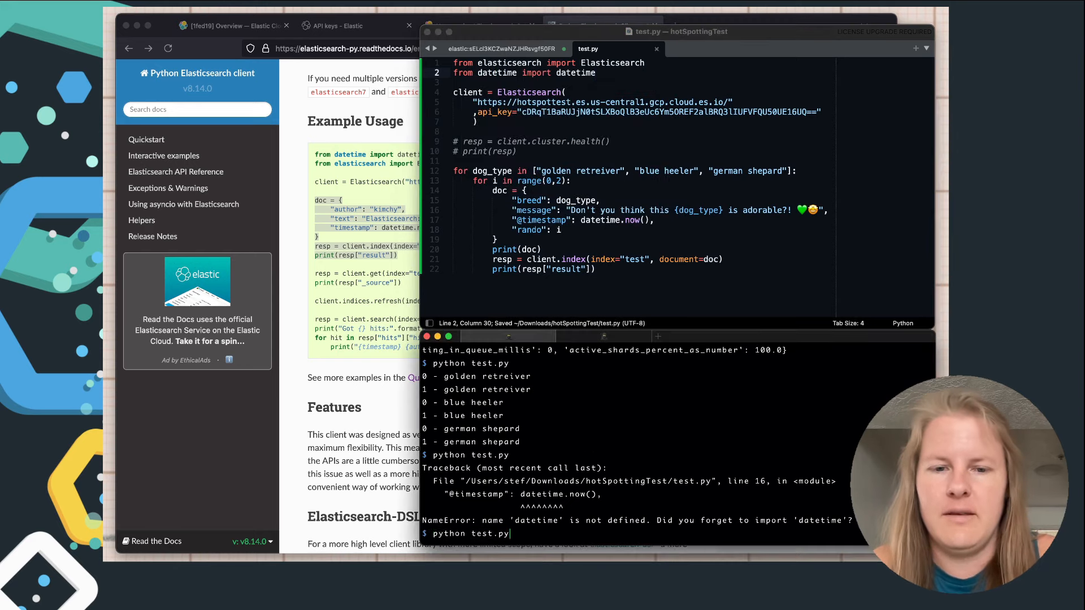
pyautogui.press('Return')
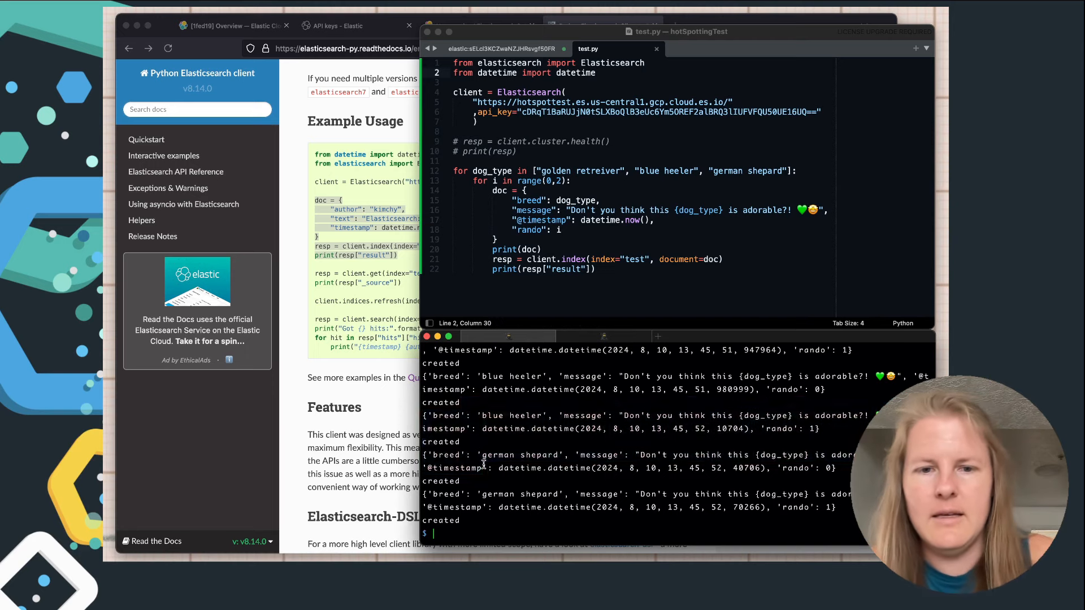
pyautogui.scroll(5, 483, 465)
pyautogui.scroll(-5, 483, 464)
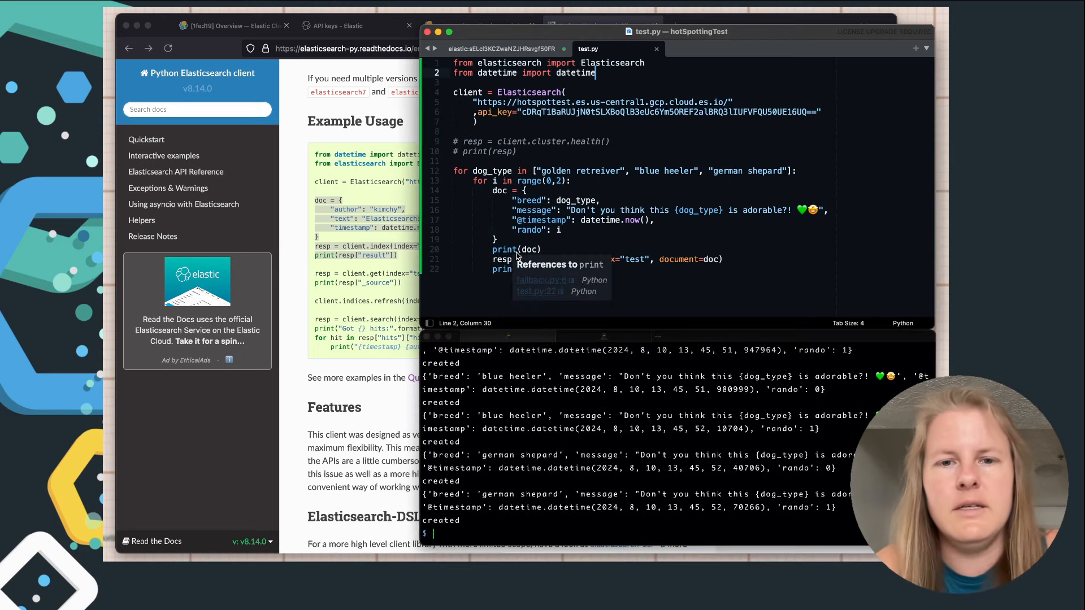
# - Return to the Elasticsearch Python client docs and select the get and refresh example lines
pyautogui.click(505, 220)
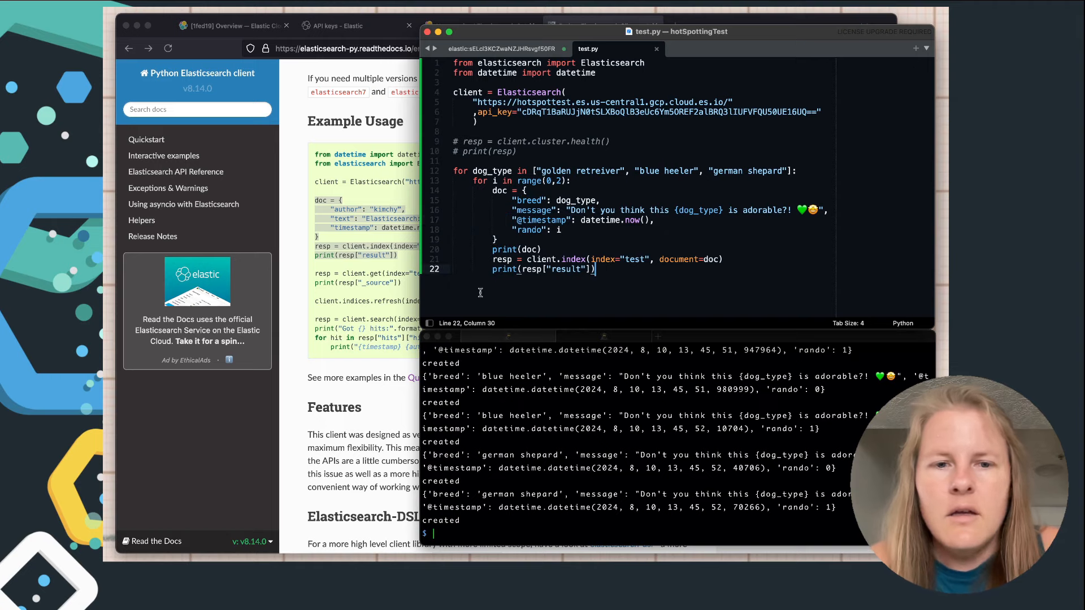
pyautogui.click(364, 303)
pyautogui.moveTo(357, 271); pyautogui.dragTo(395, 302)
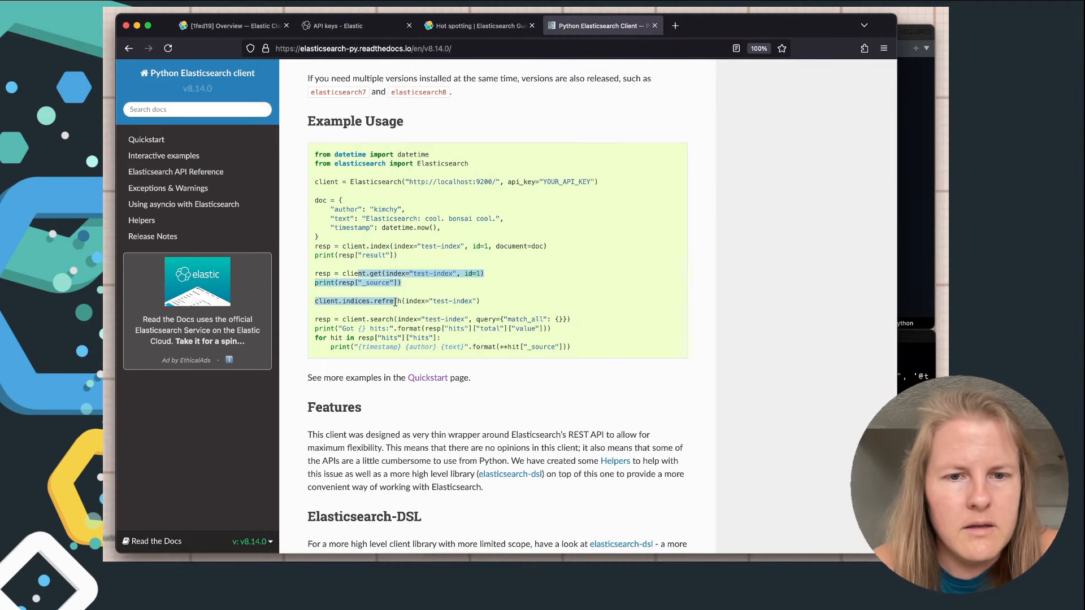
# - Go to Stack Management > Index Management in Kibana and open the 'test' index overview
pyautogui.hotkey('ctrl', 'Tab')
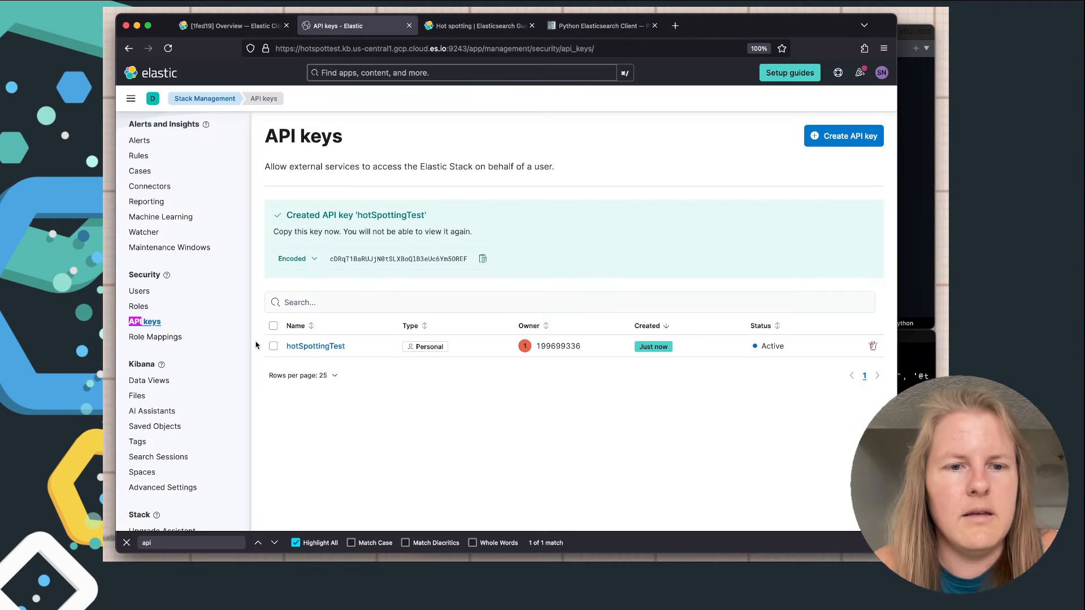
pyautogui.scroll(7, 170, 339)
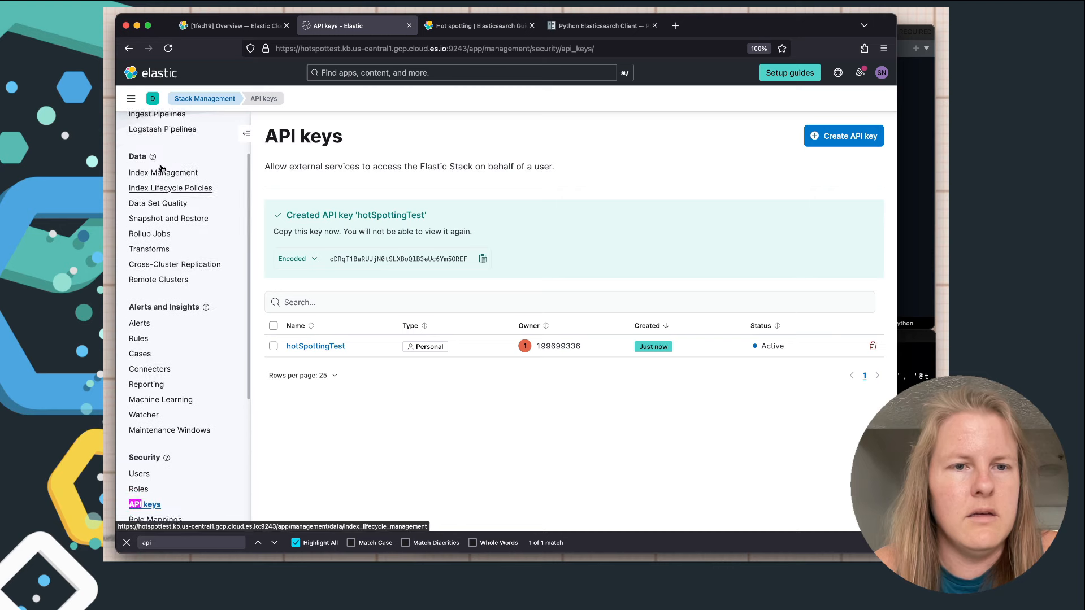
pyautogui.click(159, 205)
pyautogui.click(161, 191)
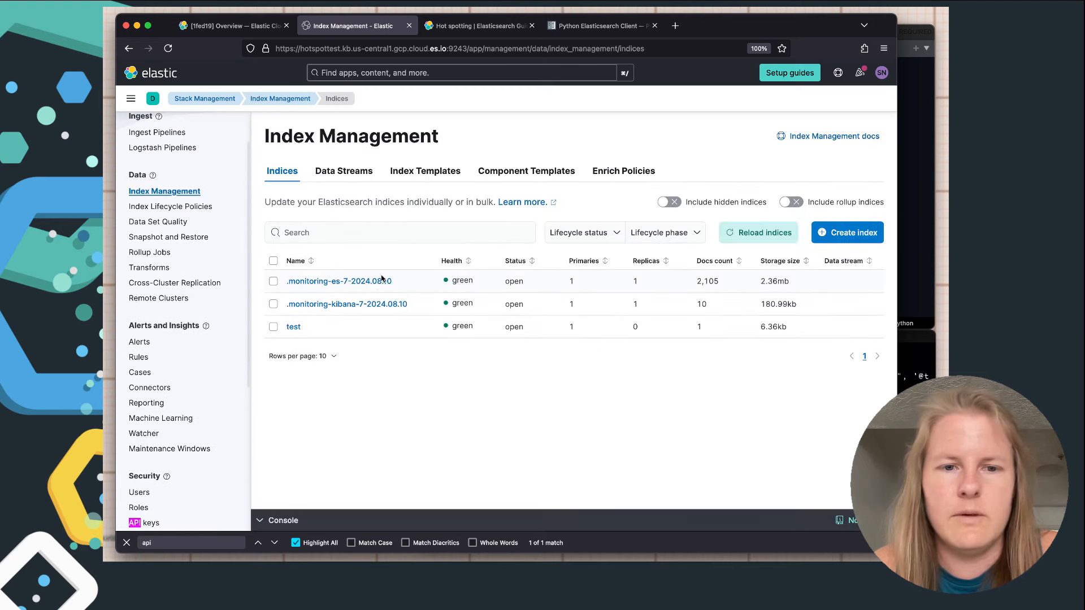
pyautogui.click(294, 327)
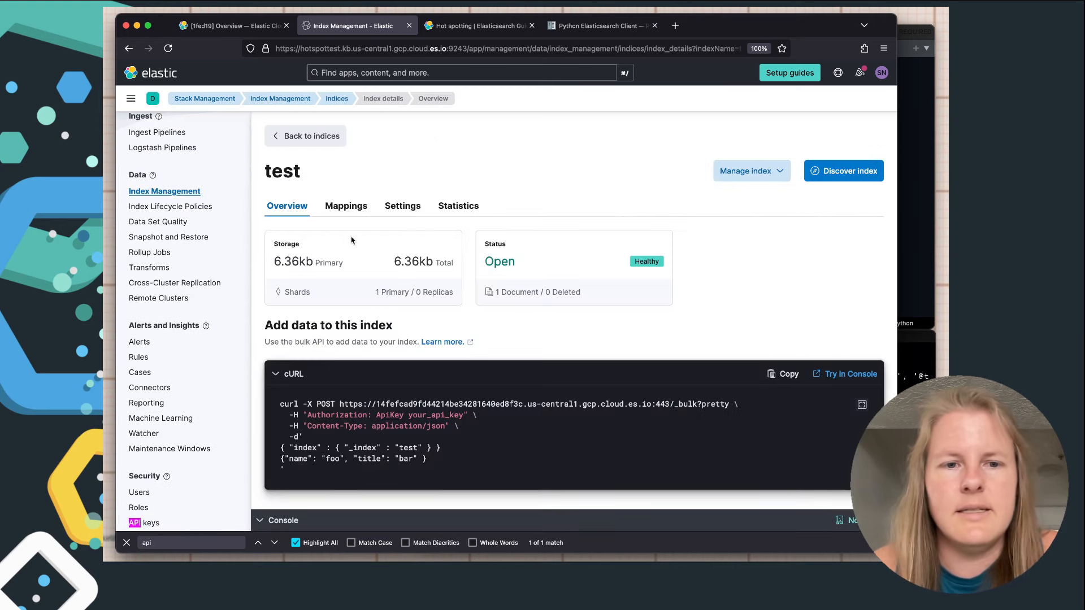
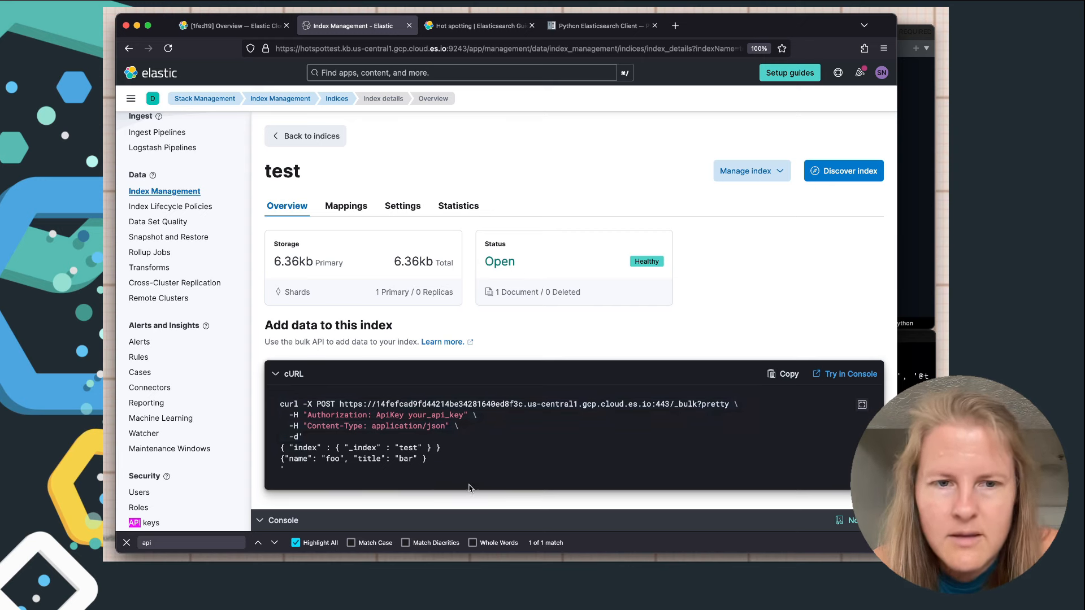
# - Switch the test index's Add data sample code from cURL to Python and look through it
pyautogui.click(291, 374)
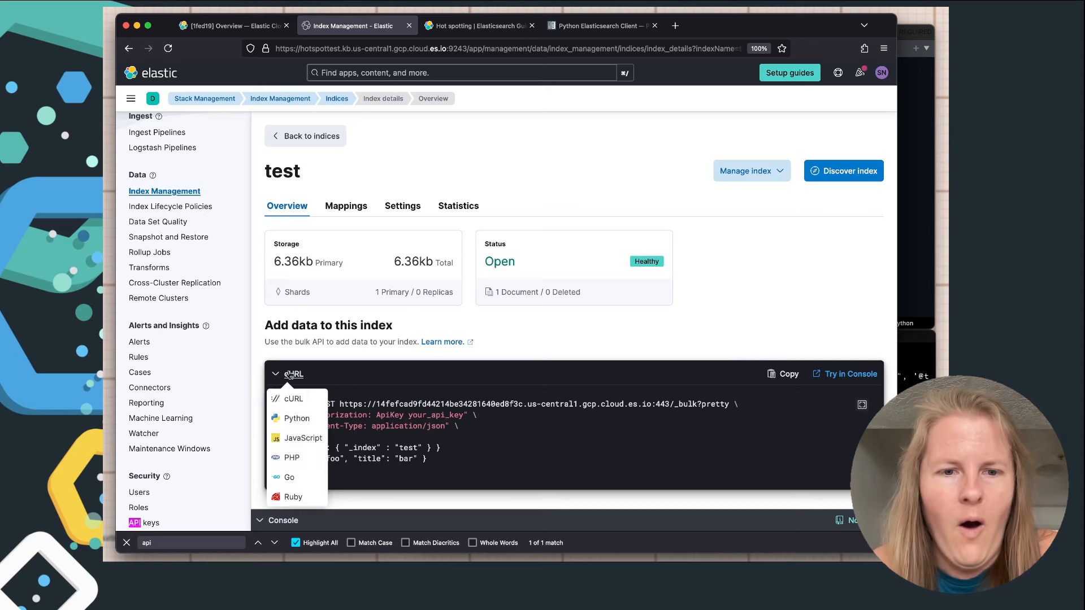
pyautogui.click(293, 421)
pyautogui.scroll(-2, 358, 441)
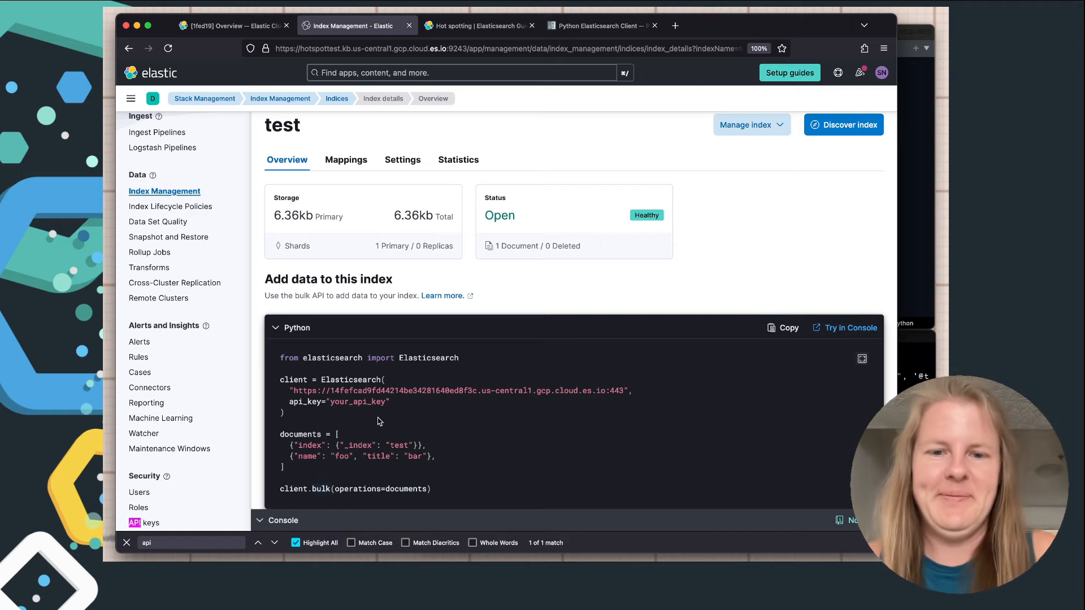
pyautogui.scroll(2, 339, 250)
# - In the test index's mappings, expand and collapse the breed and message fields
pyautogui.click(342, 209)
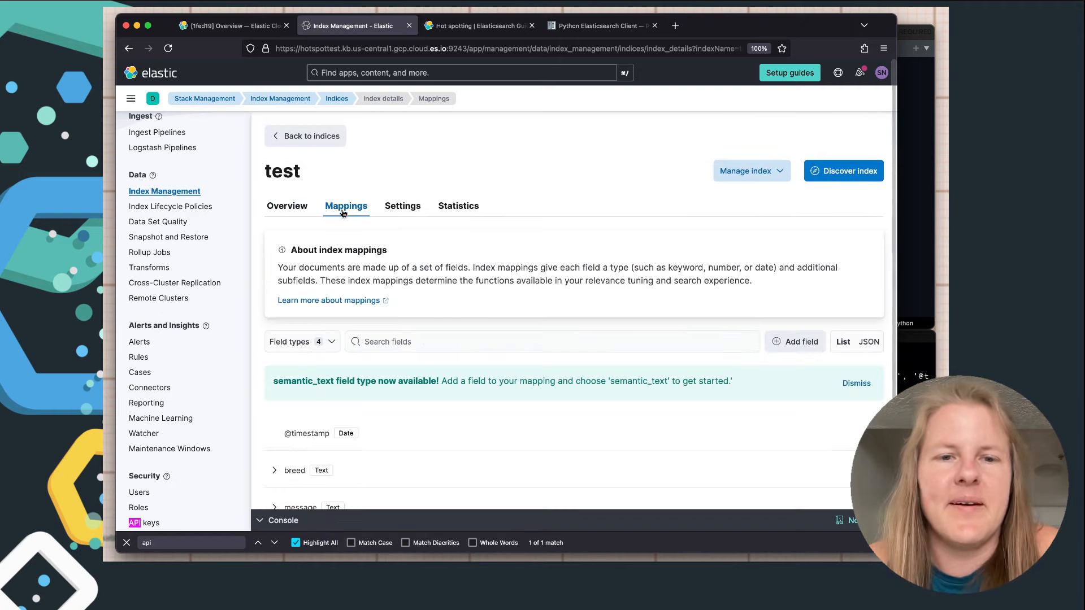
pyautogui.scroll(-2, 308, 447)
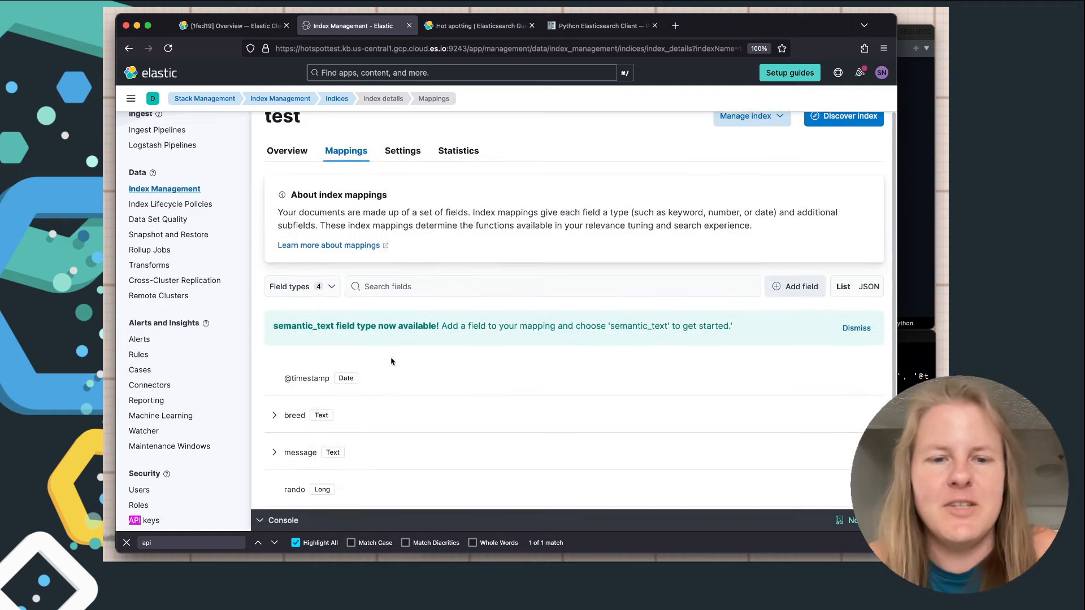
pyautogui.click(275, 419)
pyautogui.scroll(-2, 275, 440)
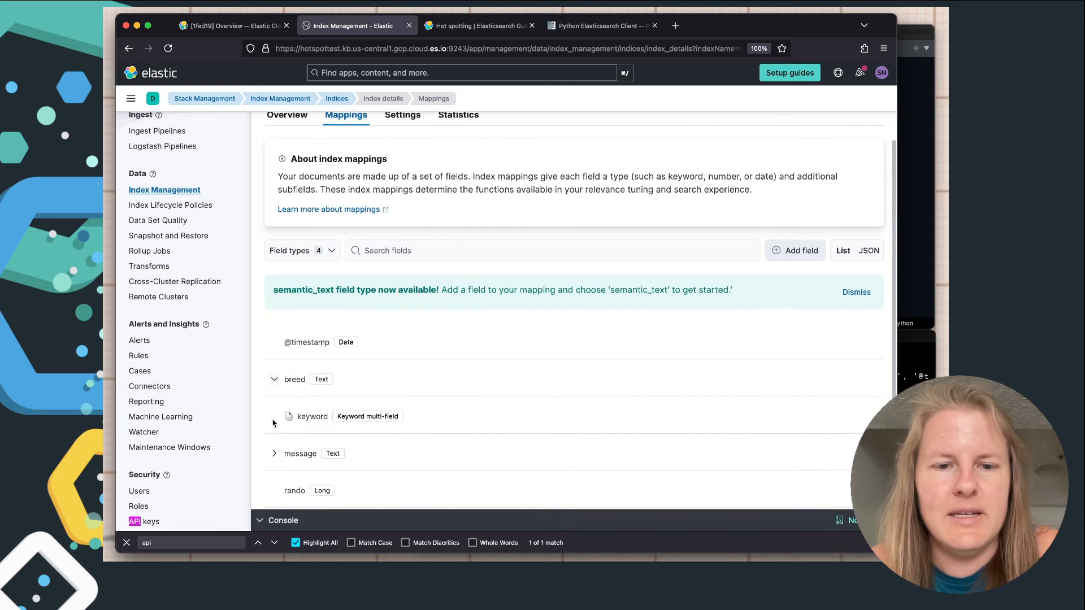
pyautogui.click(274, 455)
pyautogui.scroll(-2, 275, 438)
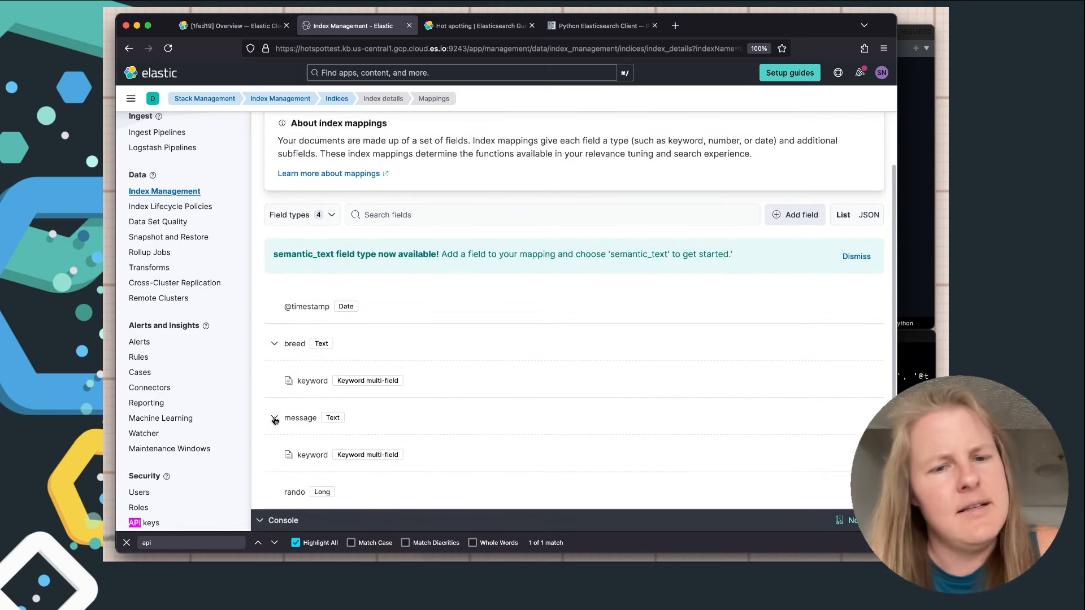
pyautogui.click(275, 418)
pyautogui.click(274, 381)
pyautogui.scroll(2, 368, 255)
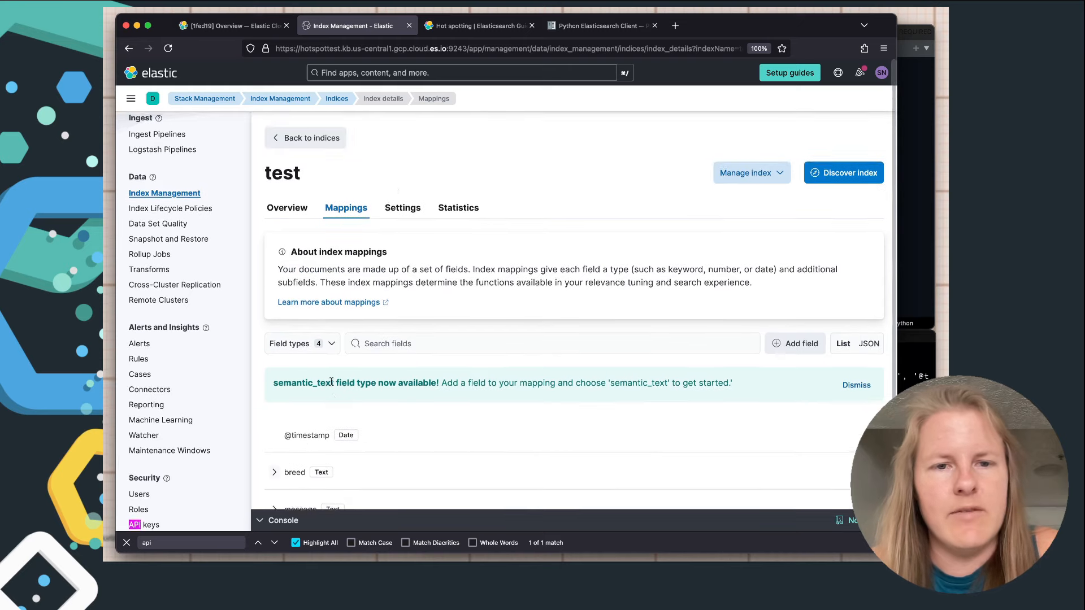
# - Find the number_of_replicas setting in the test index's settings
pyautogui.click(401, 207)
pyautogui.scroll(-3, 389, 346)
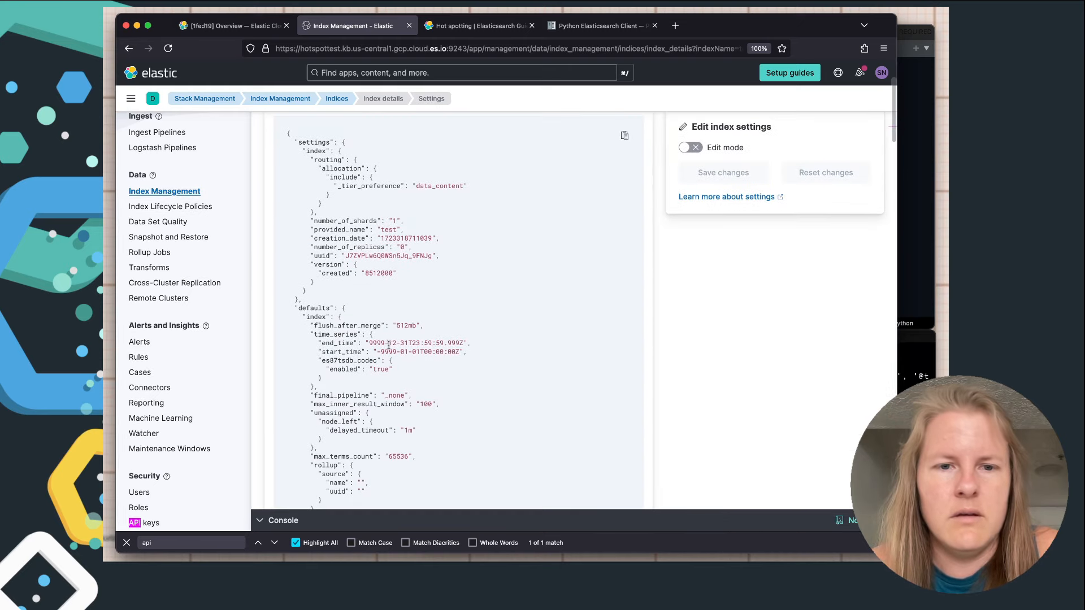
pyautogui.moveTo(338, 216); pyautogui.dragTo(375, 285)
pyautogui.press('super+f')
pyautogui.write('num')
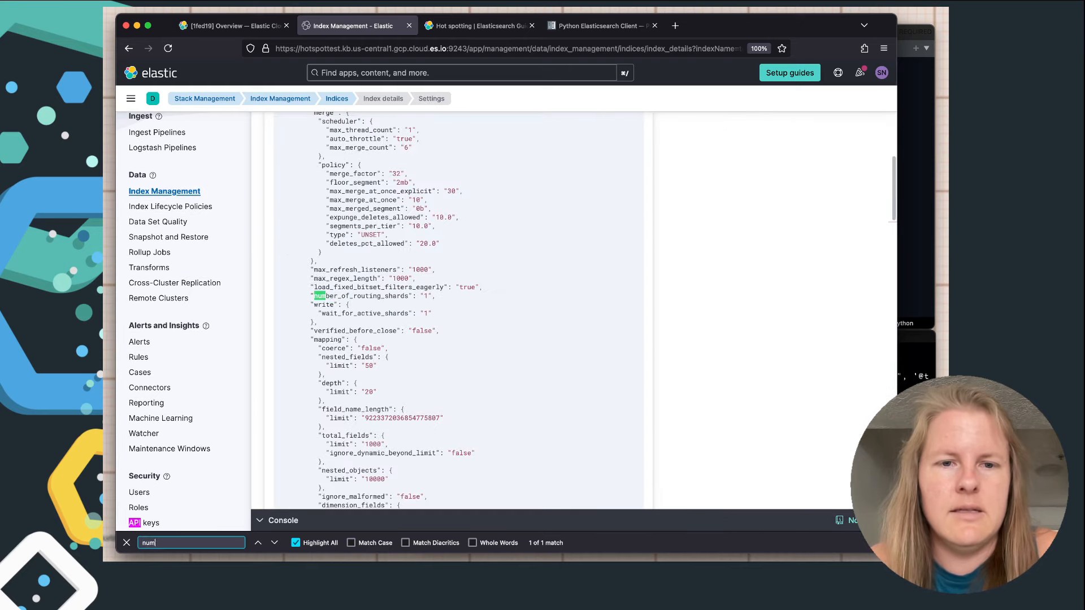
pyautogui.write('ber_of_replicas')
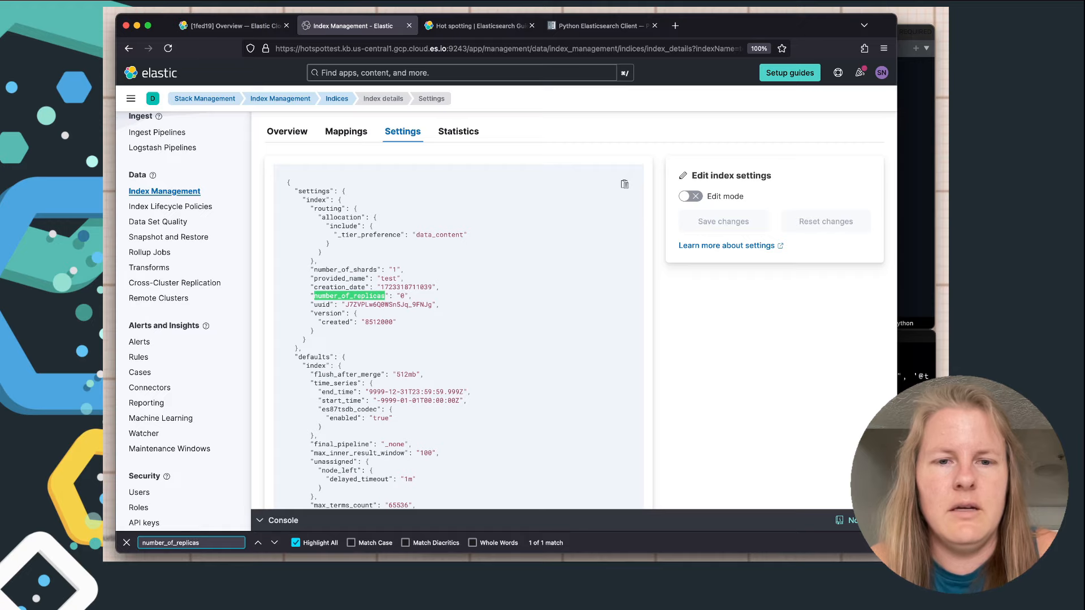
pyautogui.scroll(2, 380, 306)
# - Review the test index statistics (green, open, 1 document, 6184 bytes) and search the page for Data Views
pyautogui.click(458, 206)
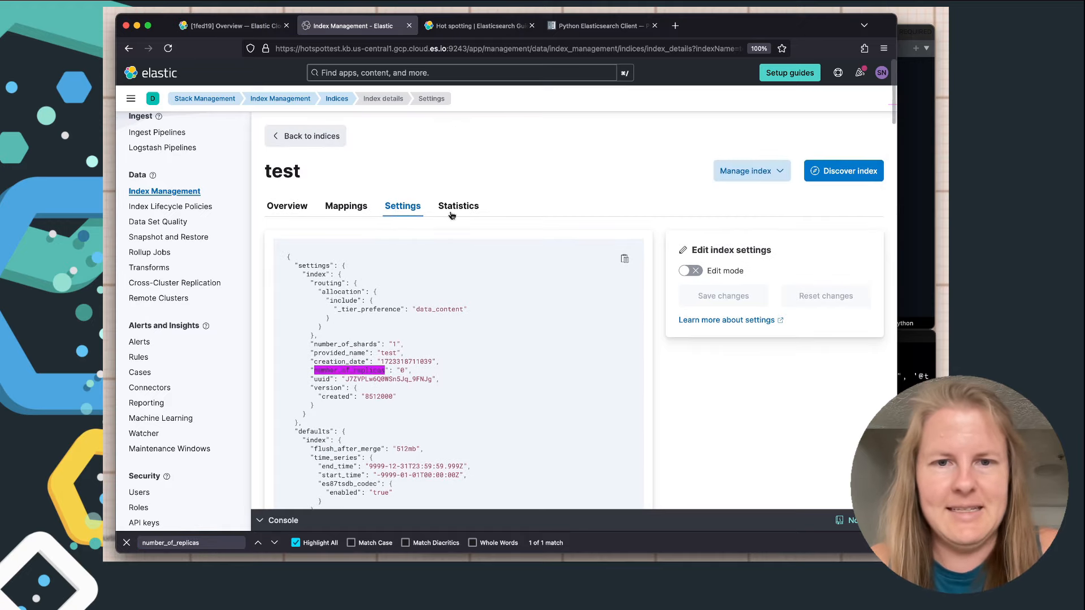
pyautogui.scroll(-6, 589, 396)
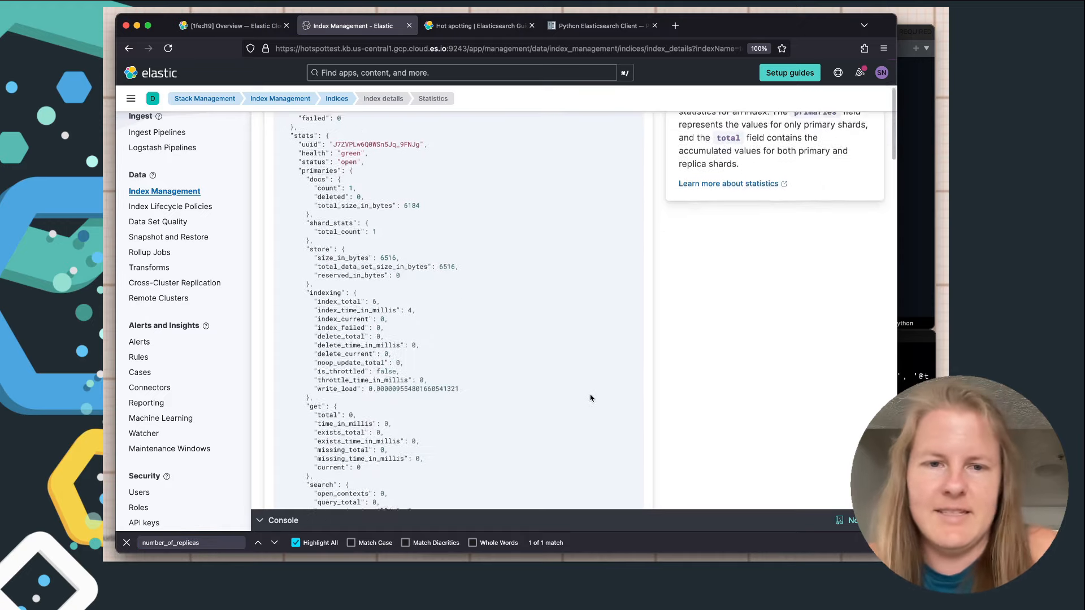
pyautogui.scroll(6, 588, 395)
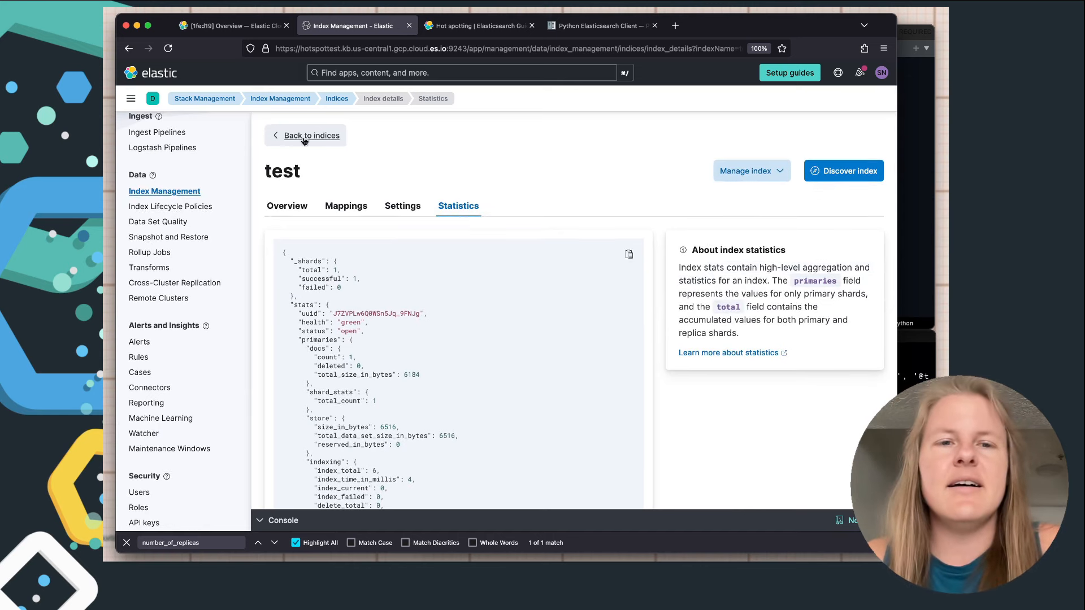
pyautogui.scroll(2, 194, 252)
pyautogui.scroll(-5, 195, 252)
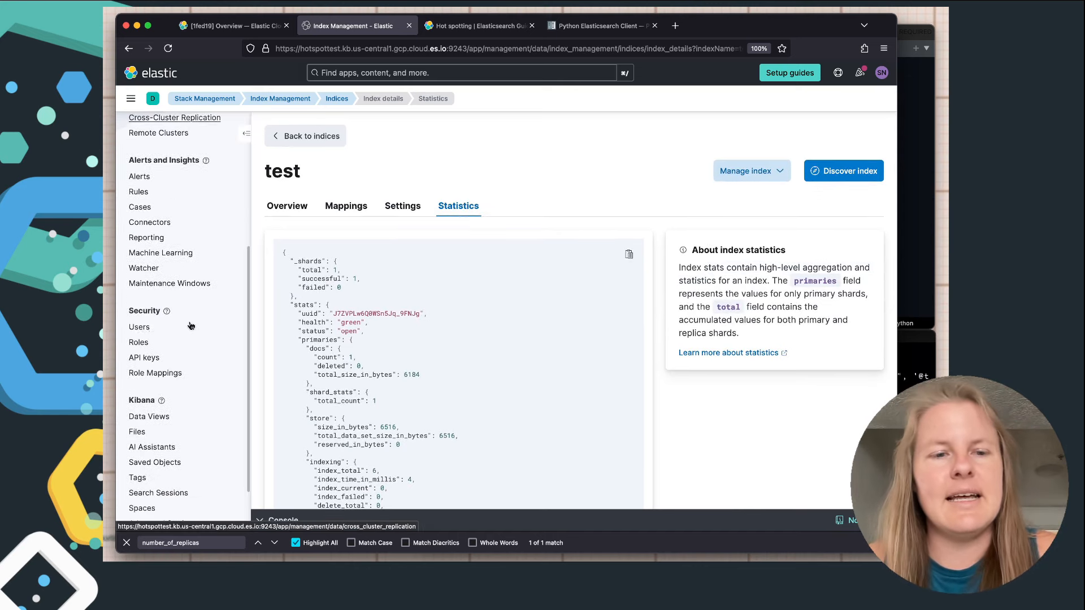
pyautogui.press('super+f')
pyautogui.write('data t')
pyautogui.press('BackSpace')
pyautogui.write('vier')
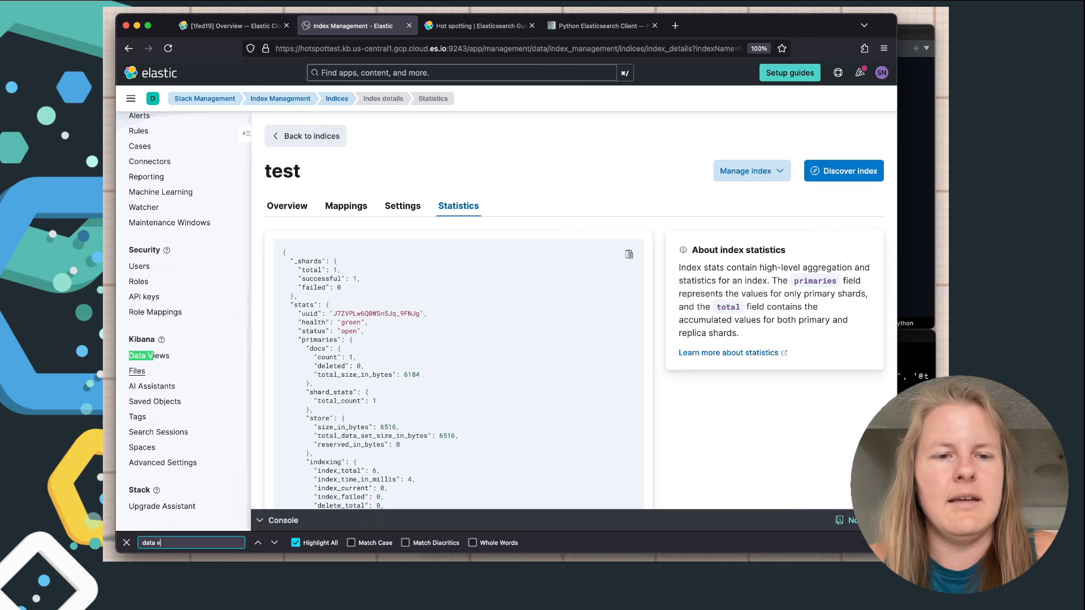
pyautogui.click(148, 356)
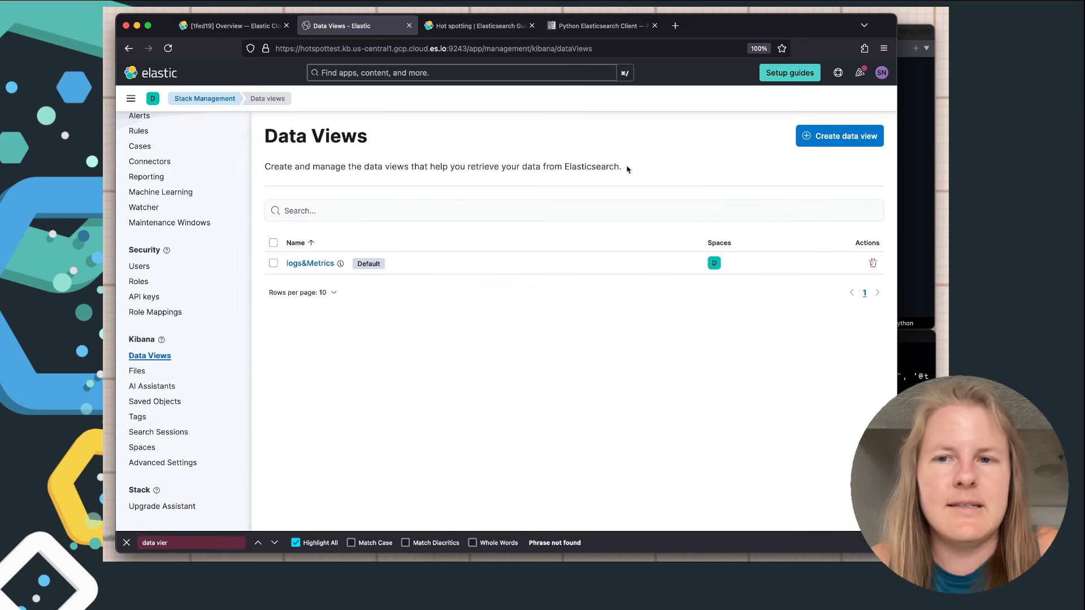
pyautogui.click(835, 137)
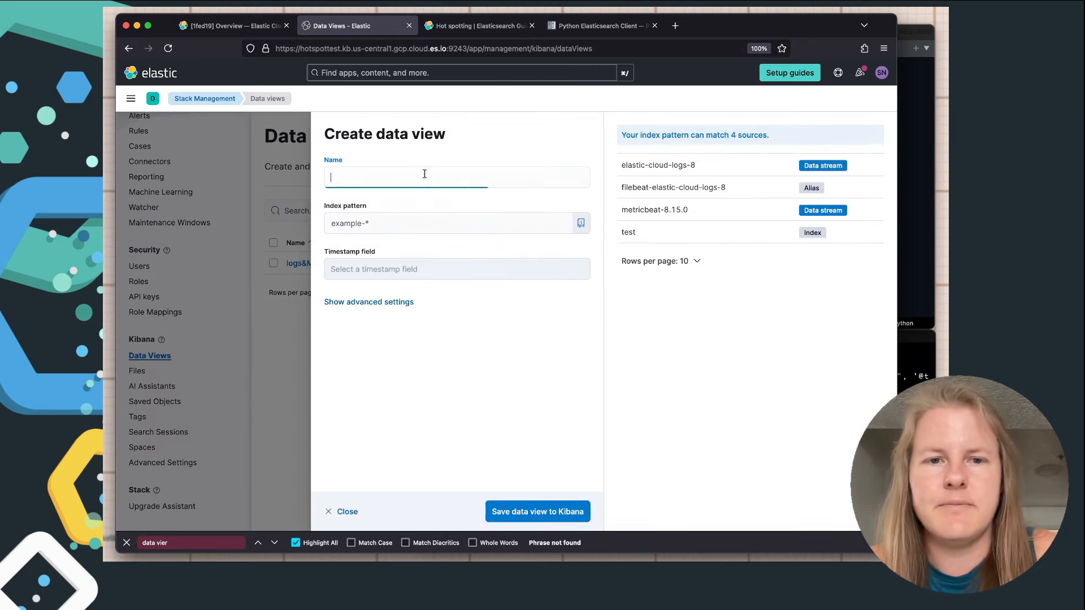
pyautogui.click(428, 226)
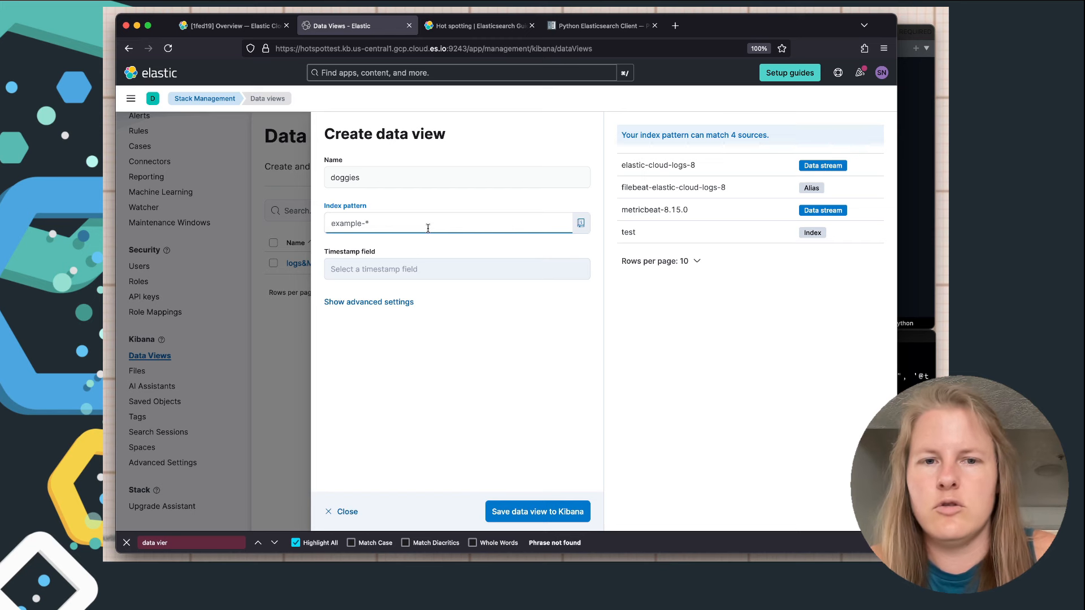
pyautogui.write('test')
pyautogui.press('Delete')
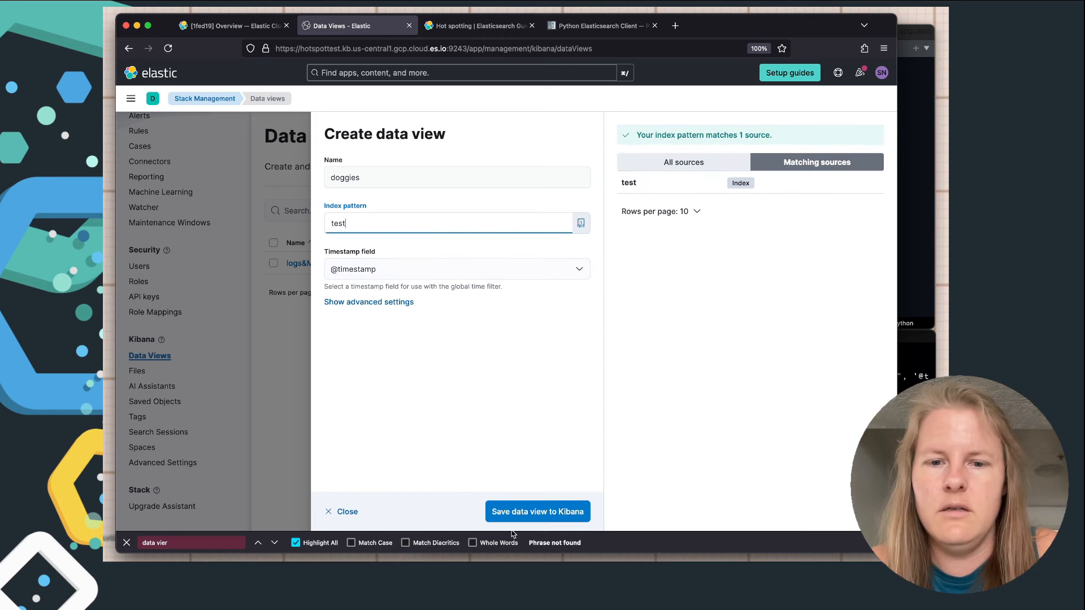
pyautogui.click(526, 511)
pyautogui.scroll(5, 153, 181)
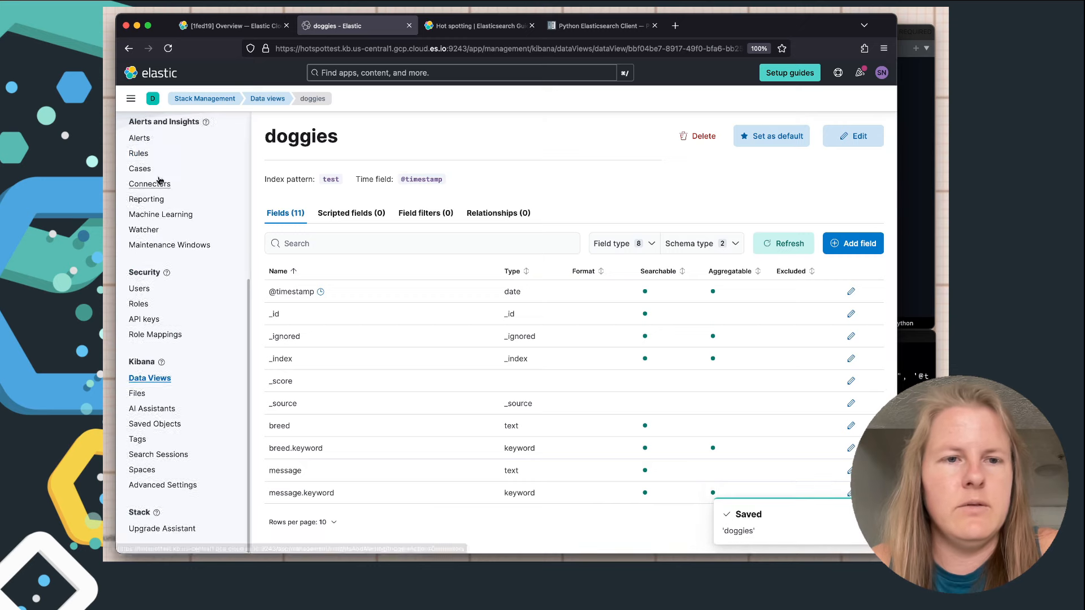
pyautogui.click(130, 98)
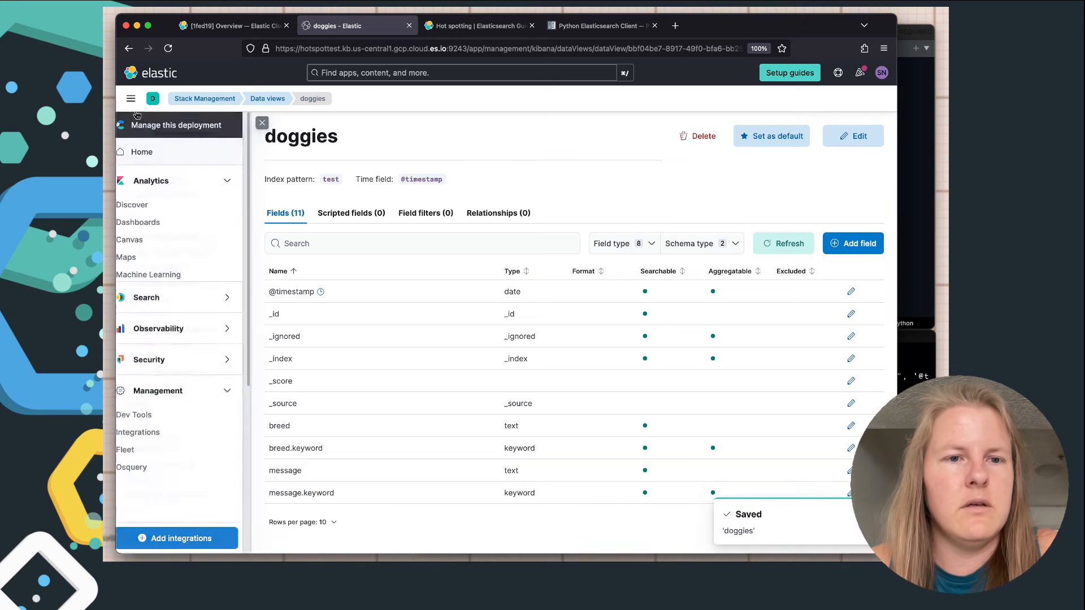
# - Open Discover on the doggies data view and rerun it with the old query cleared
pyautogui.click(143, 207)
pyautogui.click(150, 127)
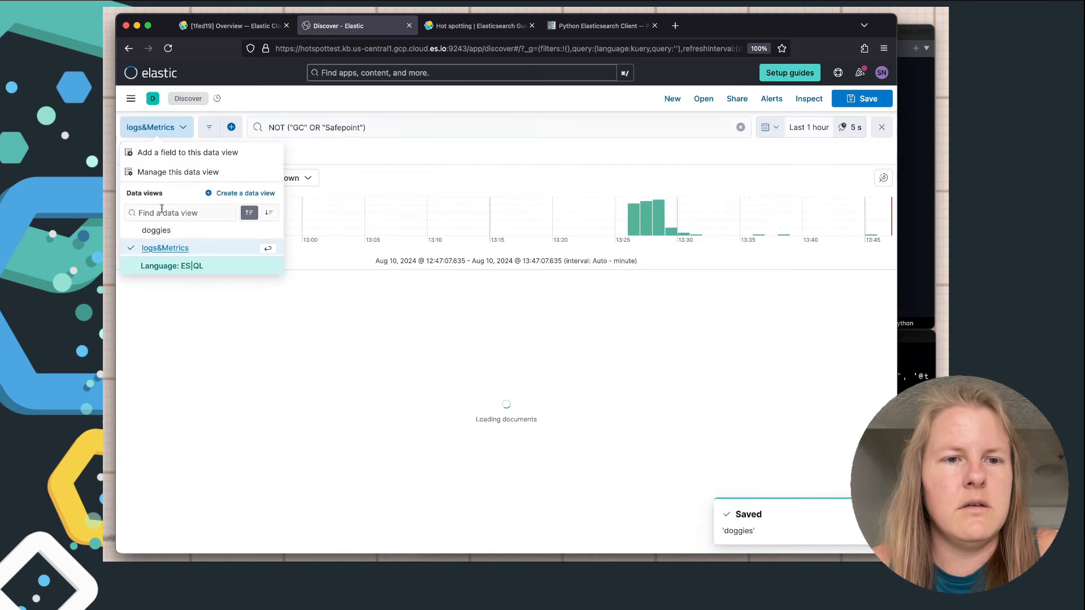
pyautogui.click(158, 230)
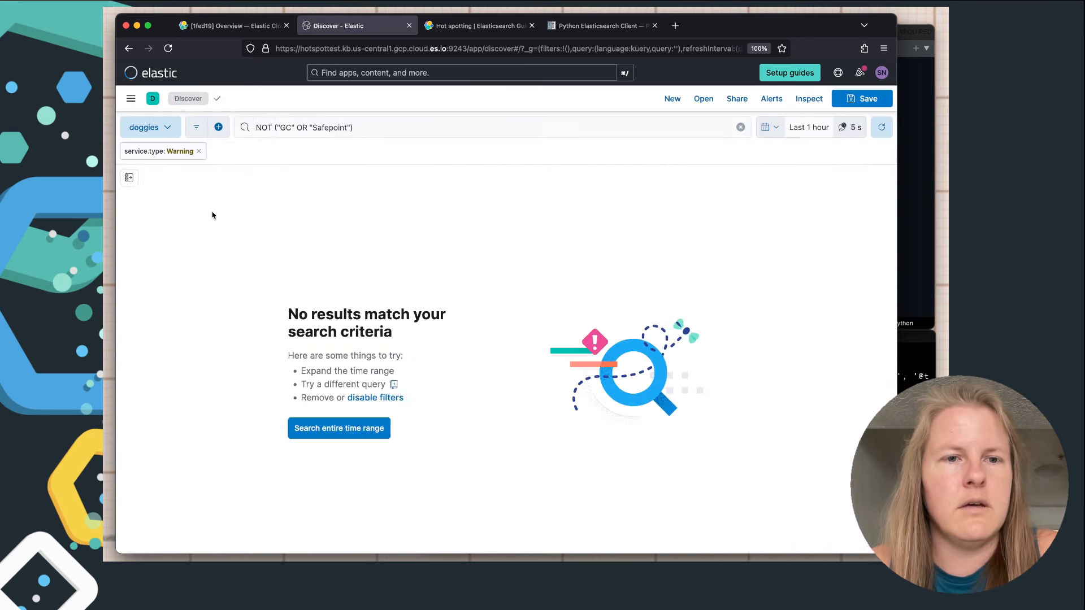
pyautogui.click(355, 130)
pyautogui.press('super+a')
pyautogui.press('BackSpace')
pyautogui.press('Return')
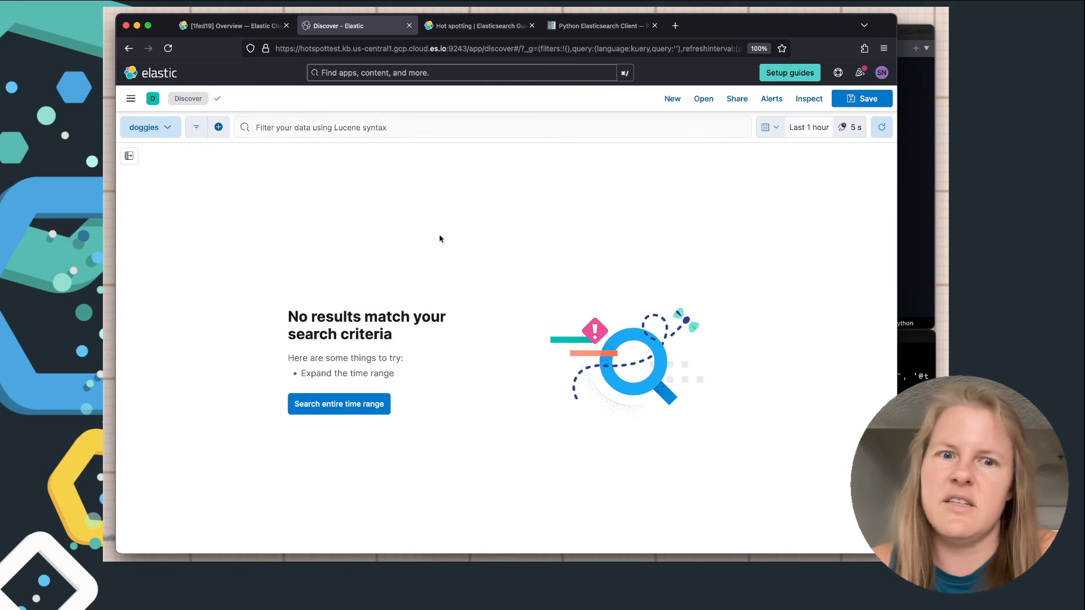
# - Bring up the quick time range choices for the Discover search
pyautogui.click(774, 135)
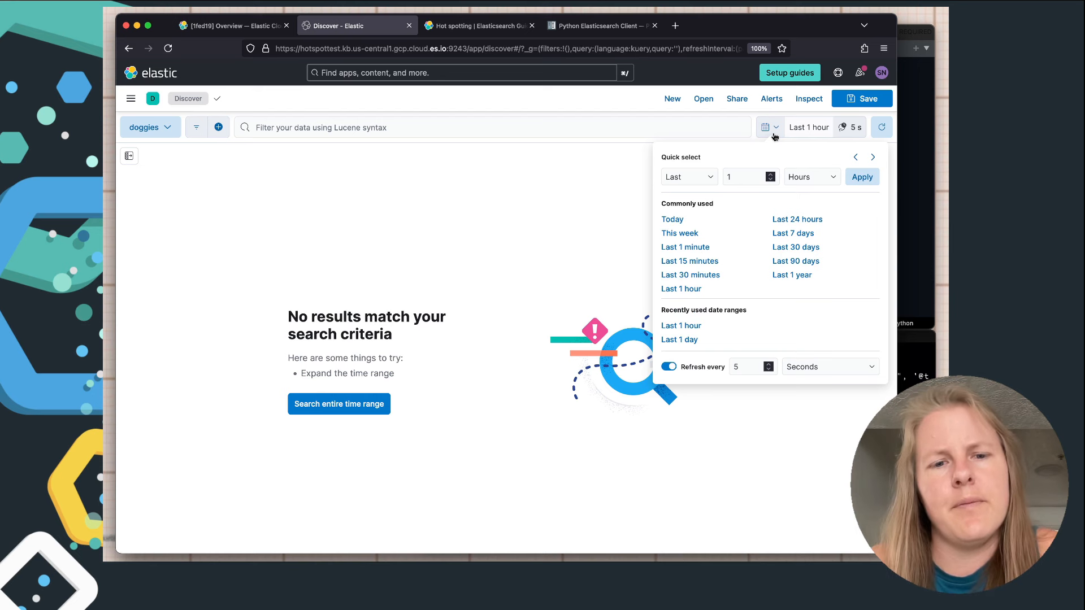
pyautogui.click(399, 303)
pyautogui.click(775, 128)
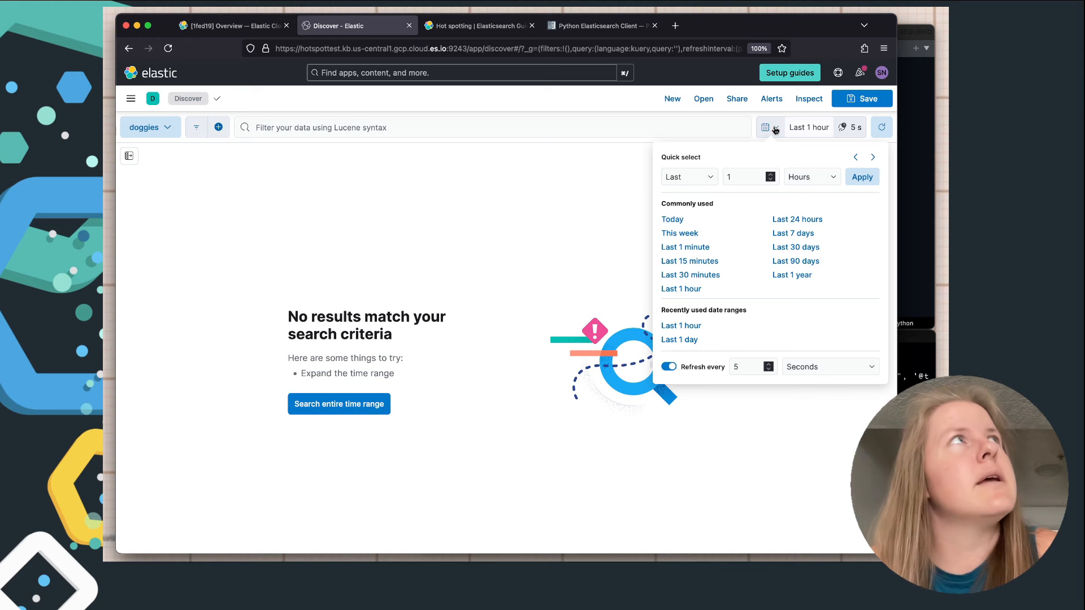
# - Google 'datetime now timezone' in a new tab, then return to the doggies Discover page
pyautogui.click(545, 247)
pyautogui.hotkey('ctrl', 't')
pyautogui.write('ti')
pyautogui.press('BackSpace')
pyautogui.press('BackSpace')
pyautogui.write('datetime now ')
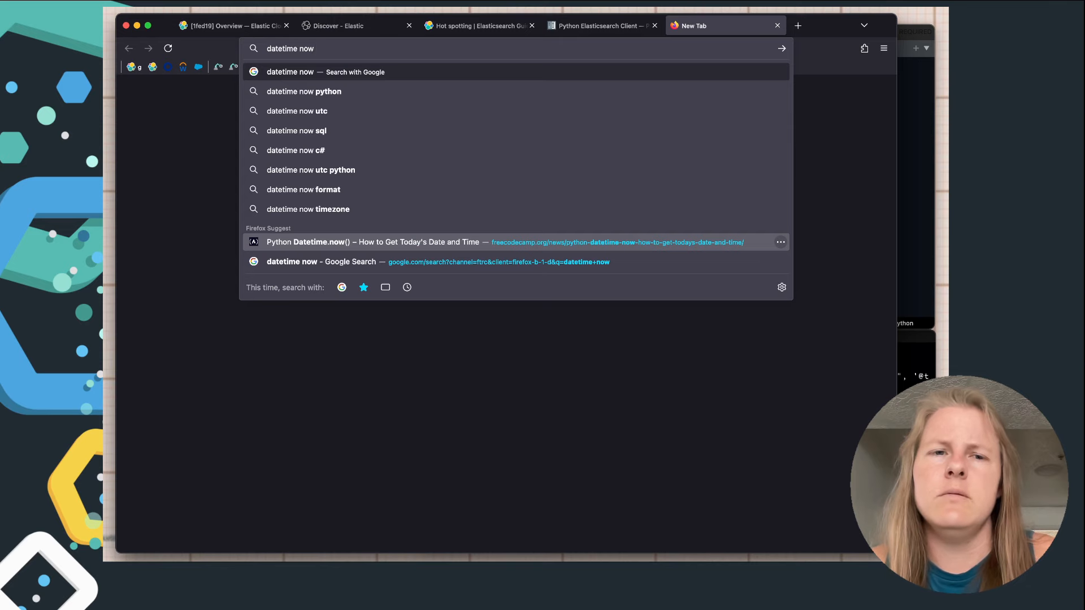
pyautogui.write('timezone')
pyautogui.press('Return')
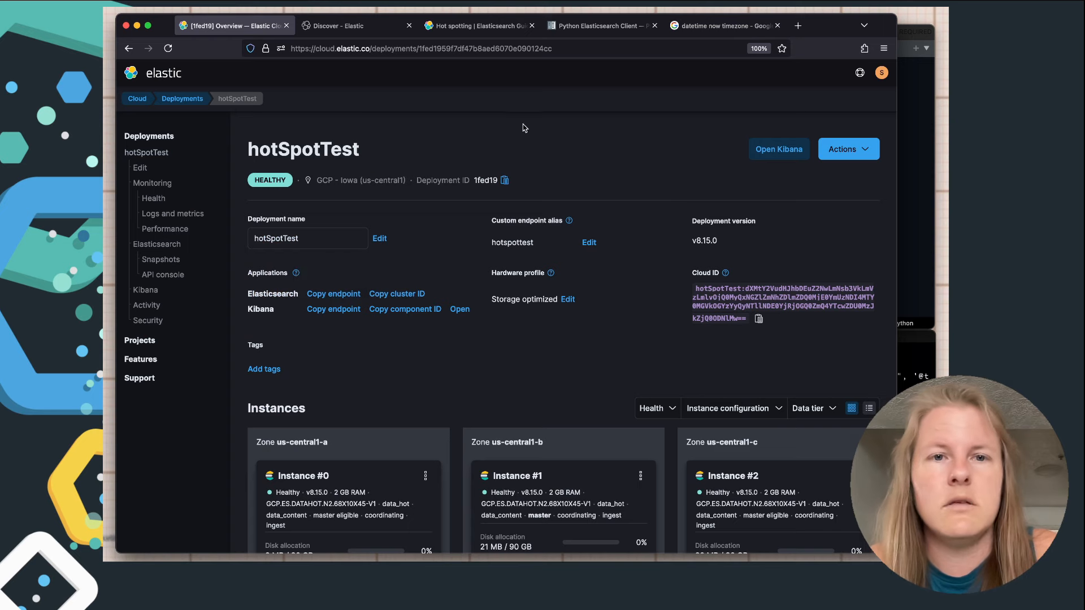
pyautogui.click(334, 28)
pyautogui.click(771, 128)
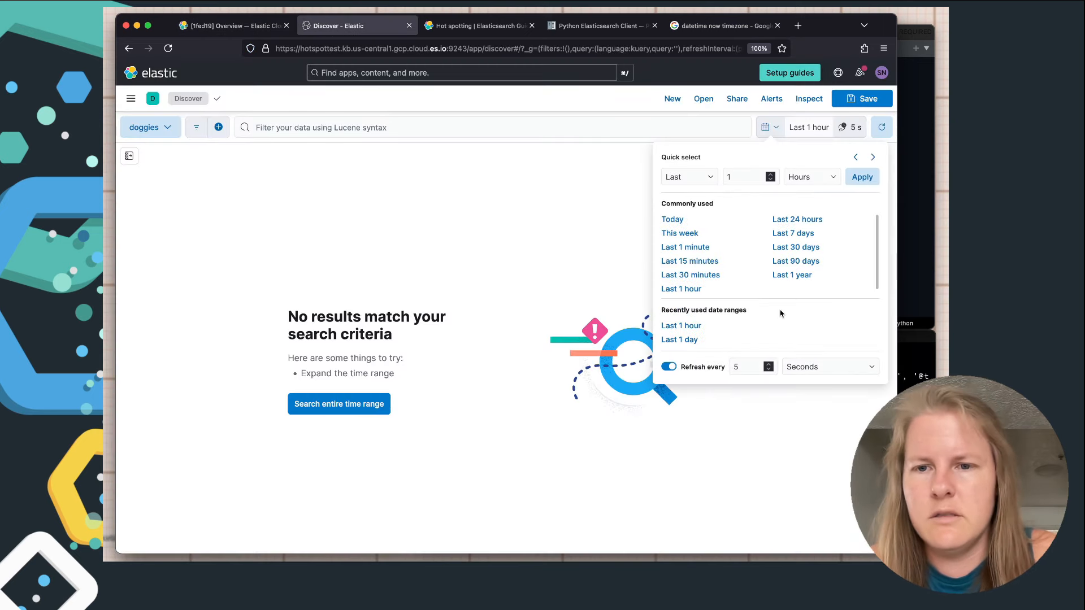
# - Set Discover's time range to Today so the 6 doggies documents appear
pyautogui.click(673, 220)
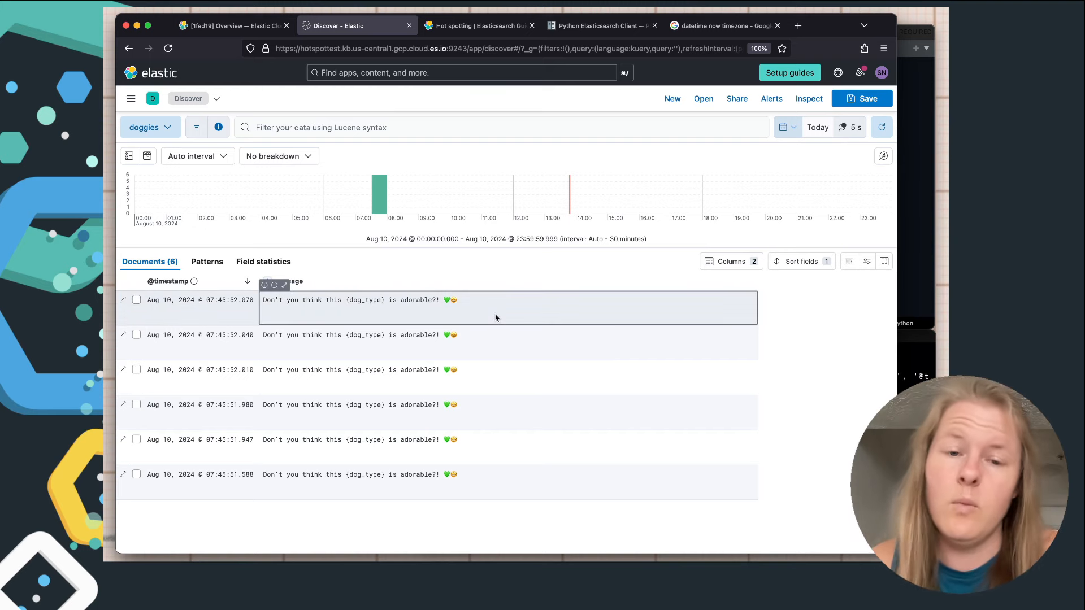
pyautogui.click(308, 319)
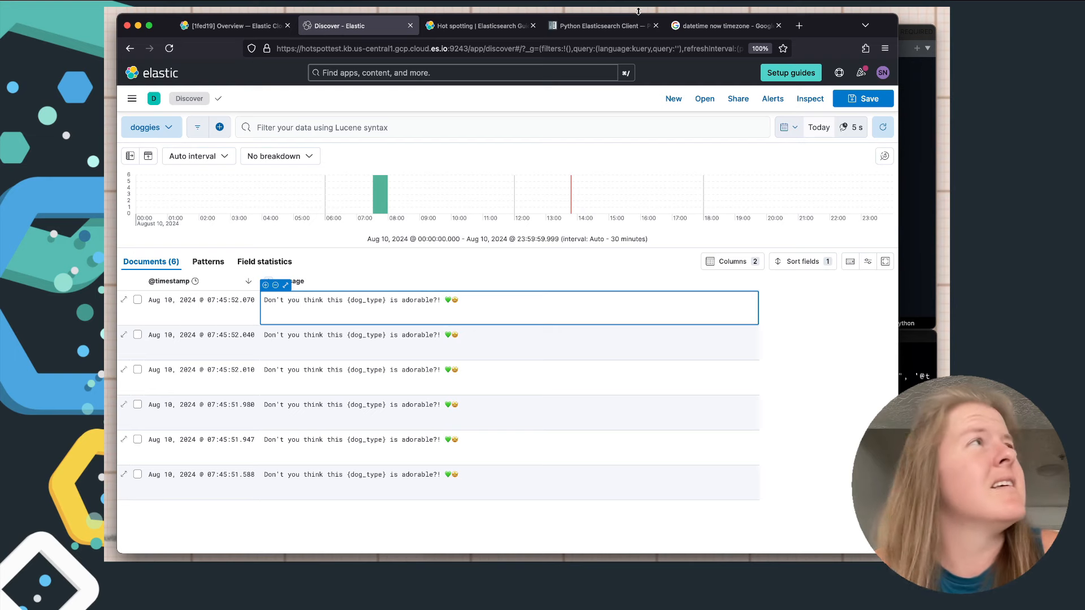
pyautogui.click(604, 241)
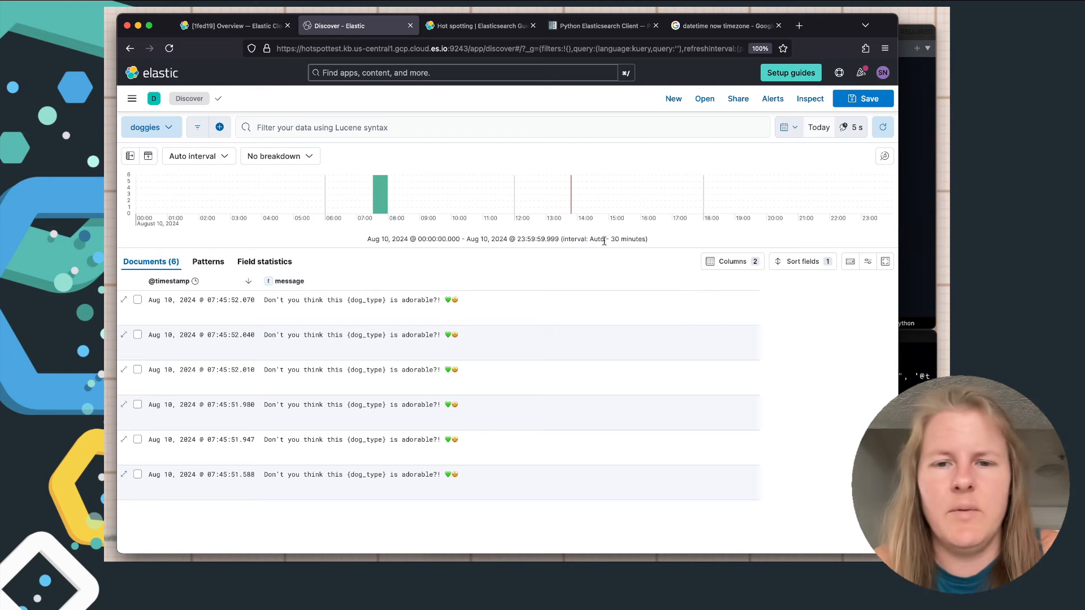
# - Make the message string on line 16 of test.py an f-string and save it
pyautogui.click(906, 156)
pyautogui.click(570, 210)
pyautogui.write('f')
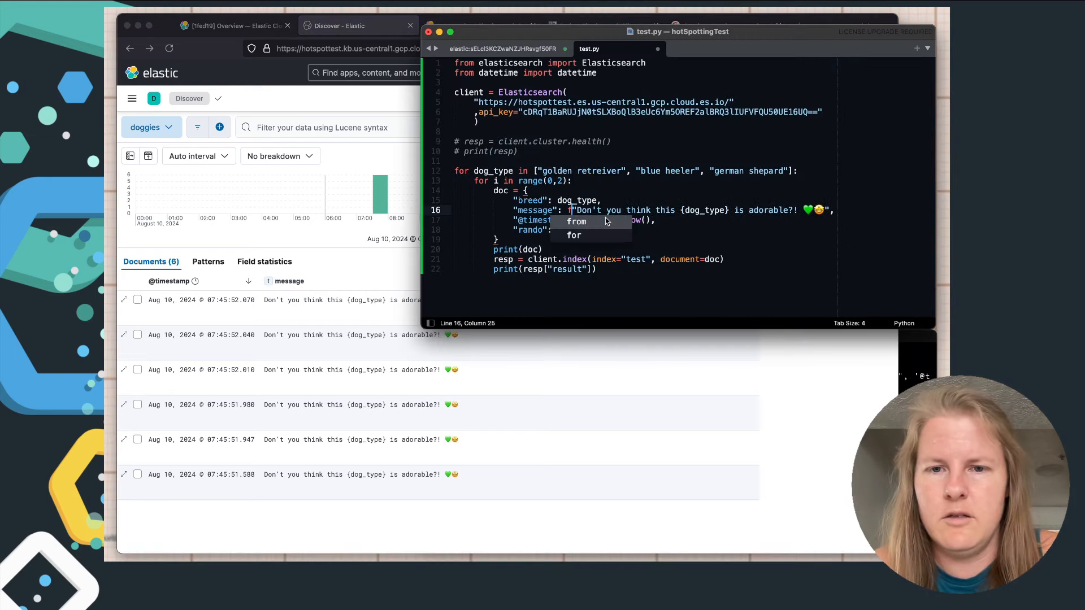
pyautogui.press('super+s')
pyautogui.click(607, 229)
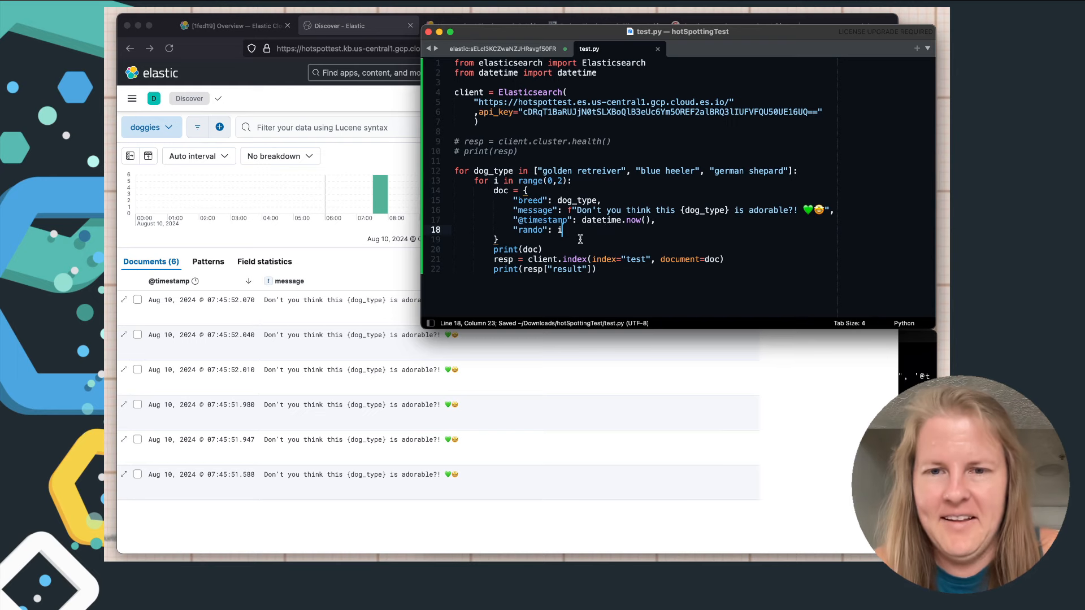
pyautogui.click(341, 392)
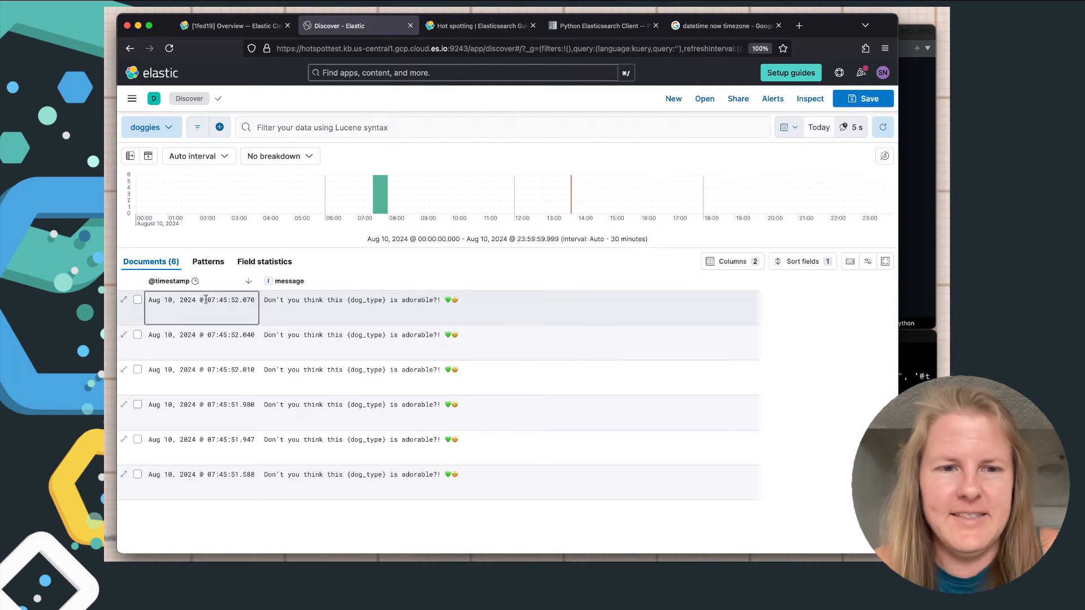
pyautogui.click(130, 156)
# - Add breed and rando as Discover table columns, narrowing the message column to fit
pyautogui.click(269, 248)
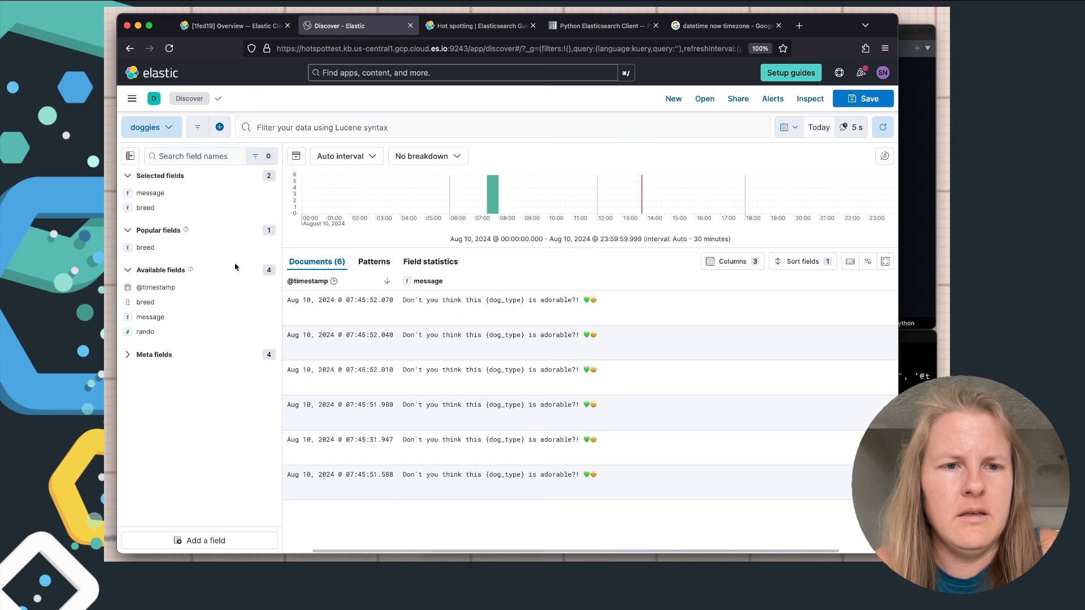
pyautogui.click(431, 325)
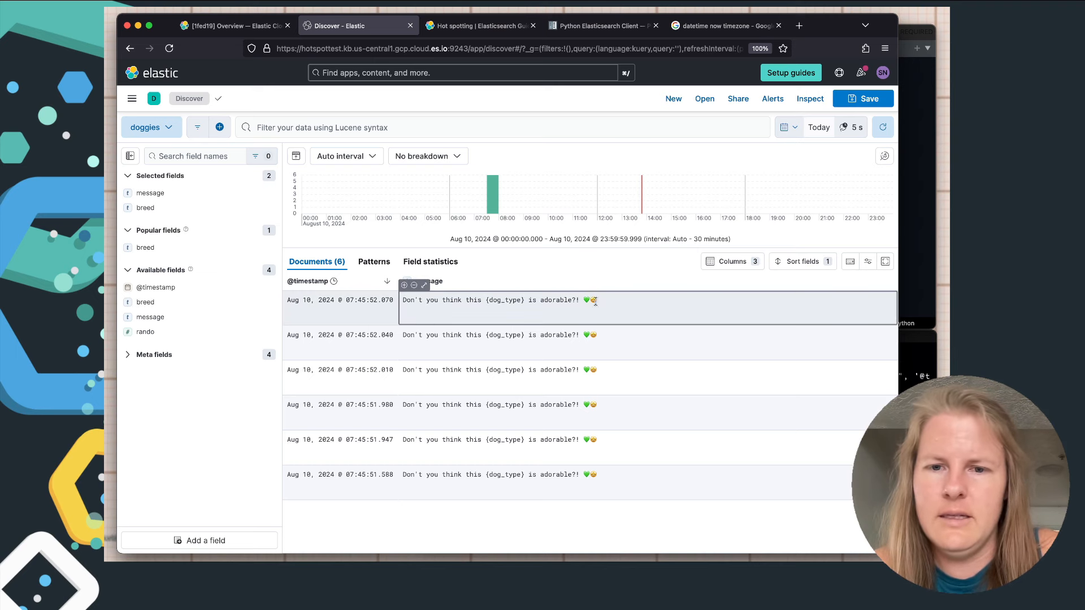
pyautogui.hscroll(2, 664, 318)
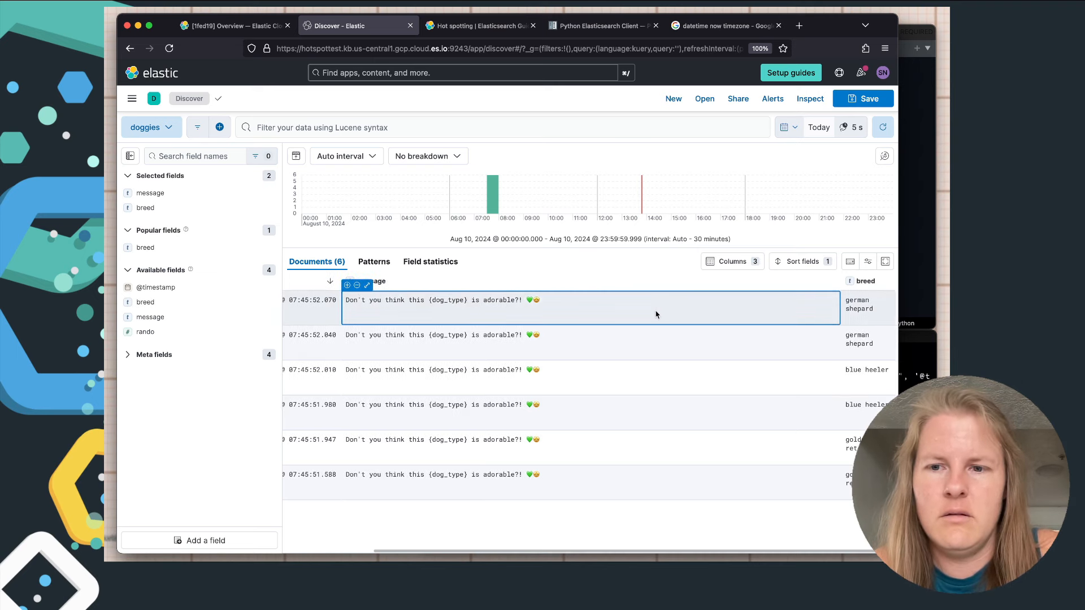
pyautogui.moveTo(841, 281); pyautogui.dragTo(580, 283)
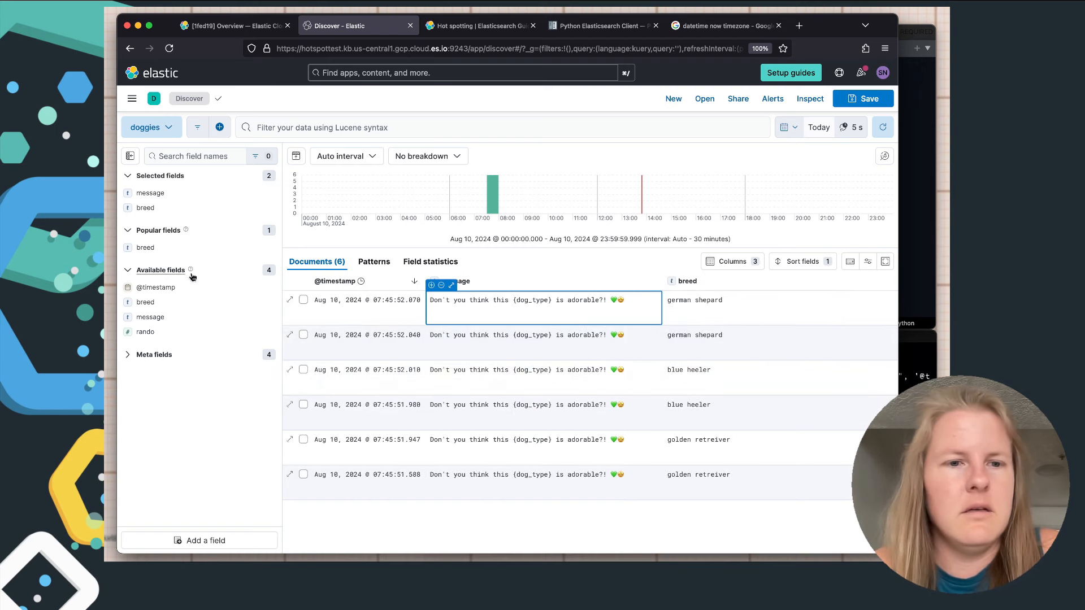
pyautogui.click(270, 334)
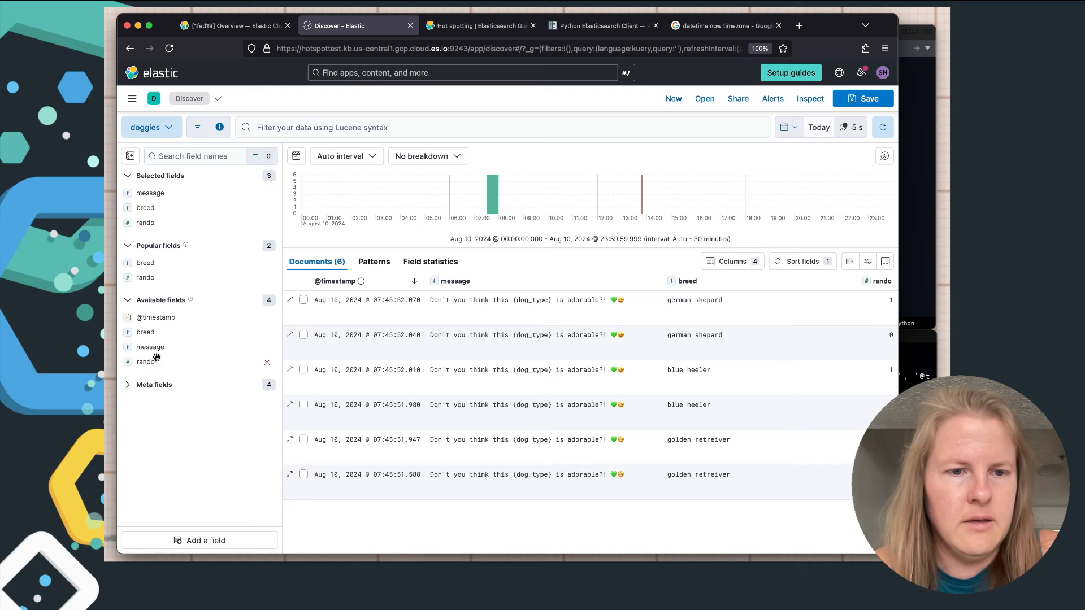
# - Hide the Discover field list and widen the message column
pyautogui.click(129, 155)
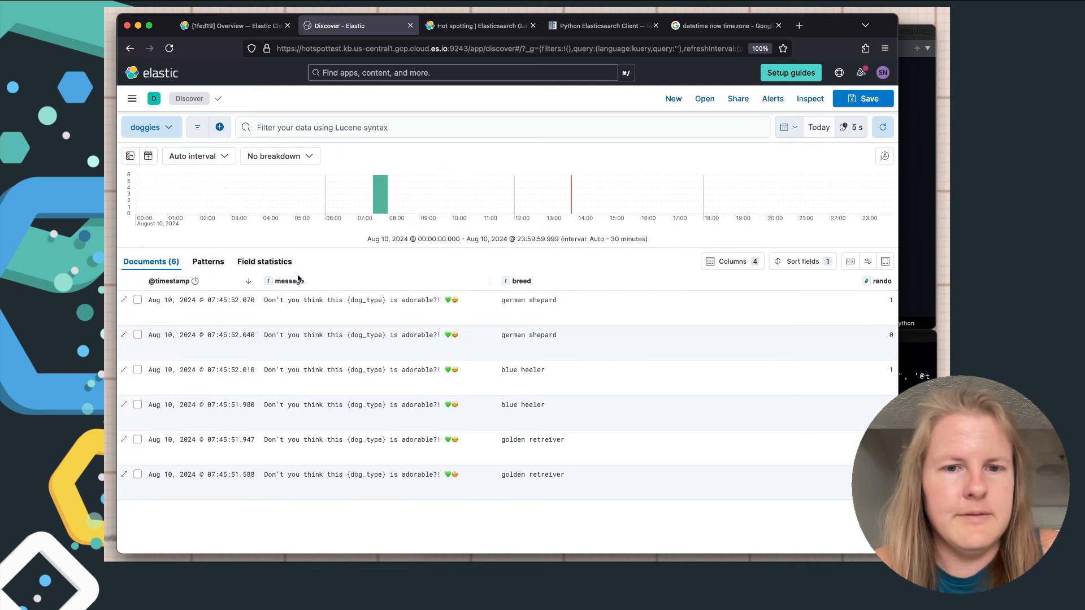
pyautogui.moveTo(537, 279); pyautogui.dragTo(564, 278)
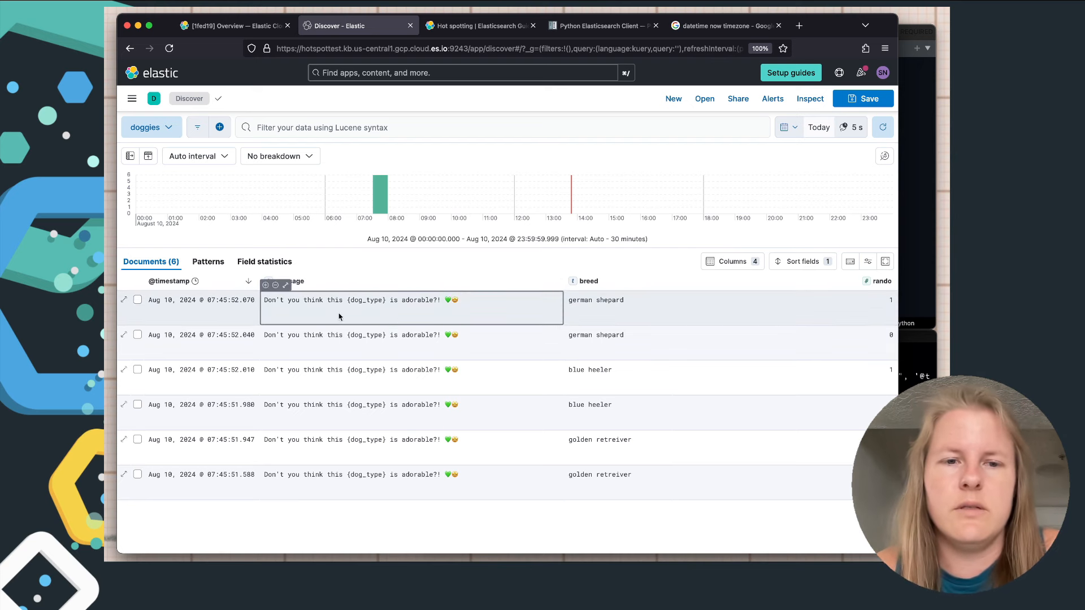
pyautogui.moveTo(315, 298); pyautogui.dragTo(367, 295)
pyautogui.click(366, 295)
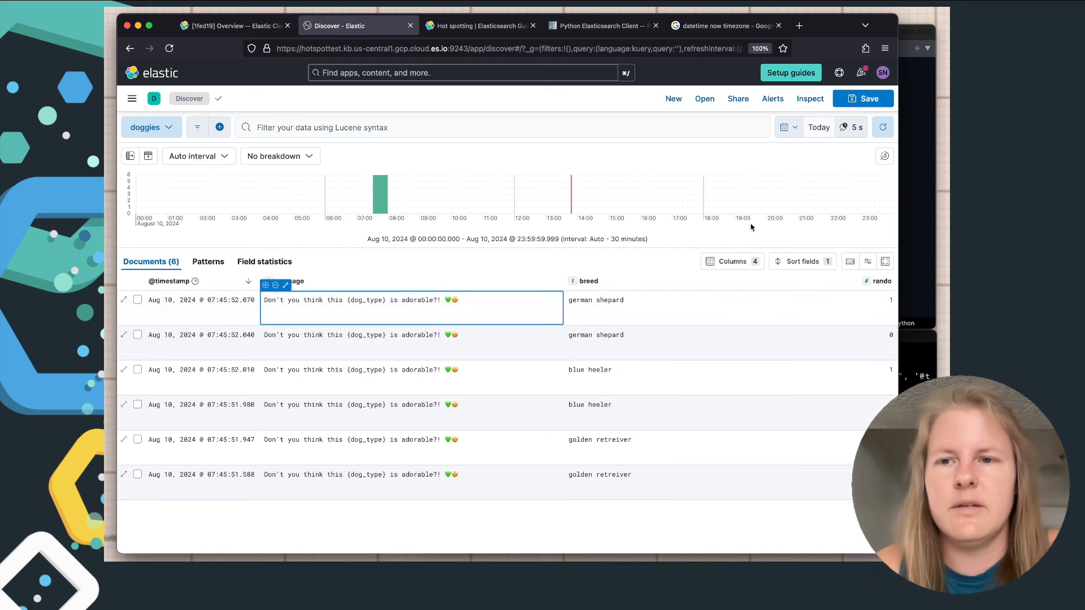
# - Rerun python test.py and refresh Discover to show 12 documents with breed names in messages
pyautogui.click(903, 390)
pyautogui.press('Up')
pyautogui.press('Return')
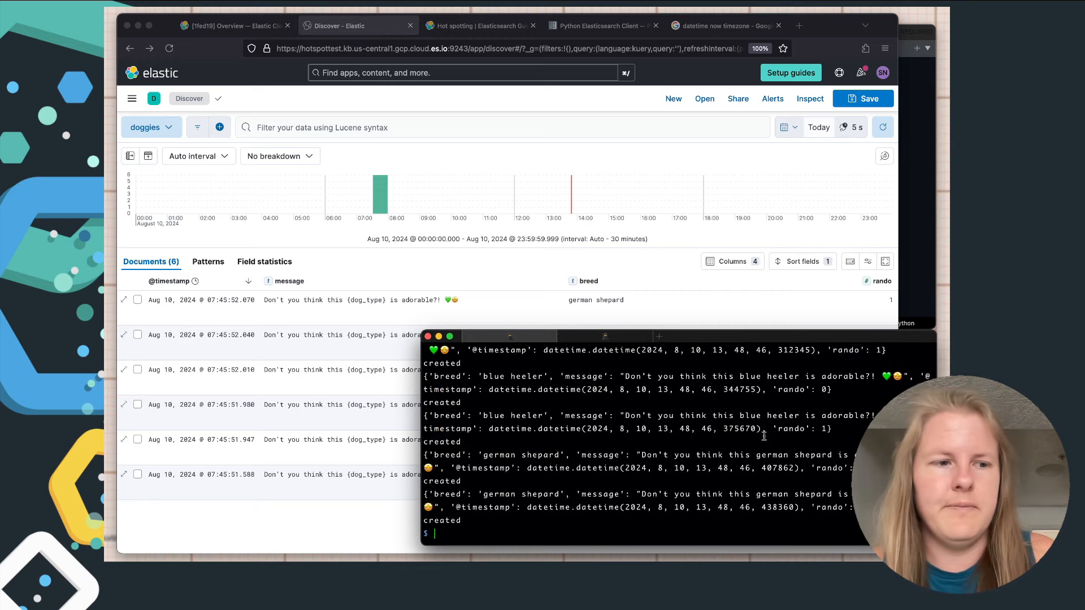
pyautogui.click(882, 131)
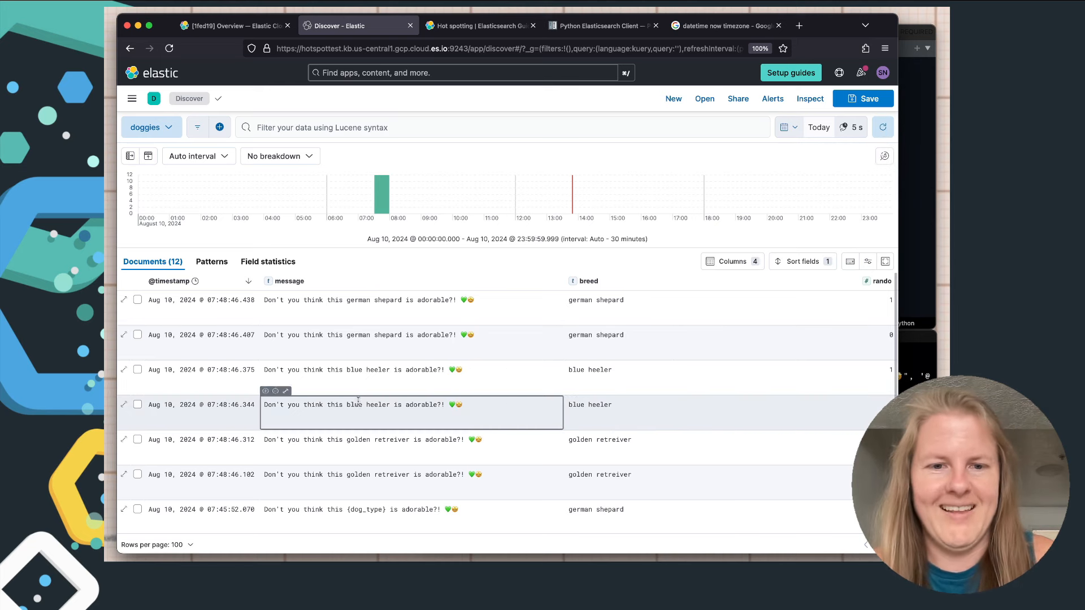
pyautogui.moveTo(343, 405); pyautogui.dragTo(417, 420)
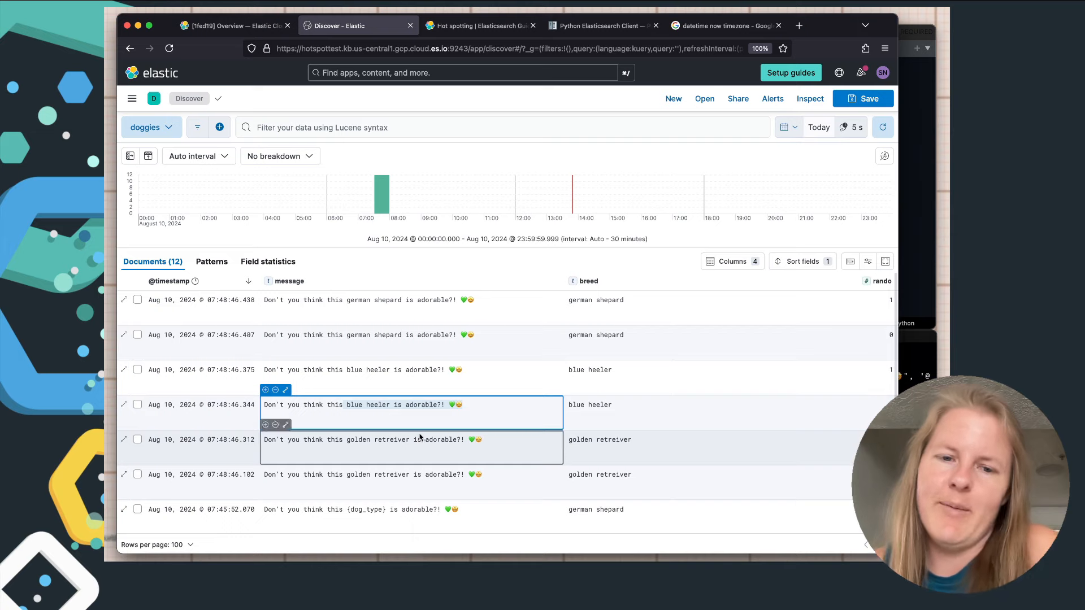
# - Append a puppy emoji after the existing emoji in test.py's message and save the file
pyautogui.click(911, 211)
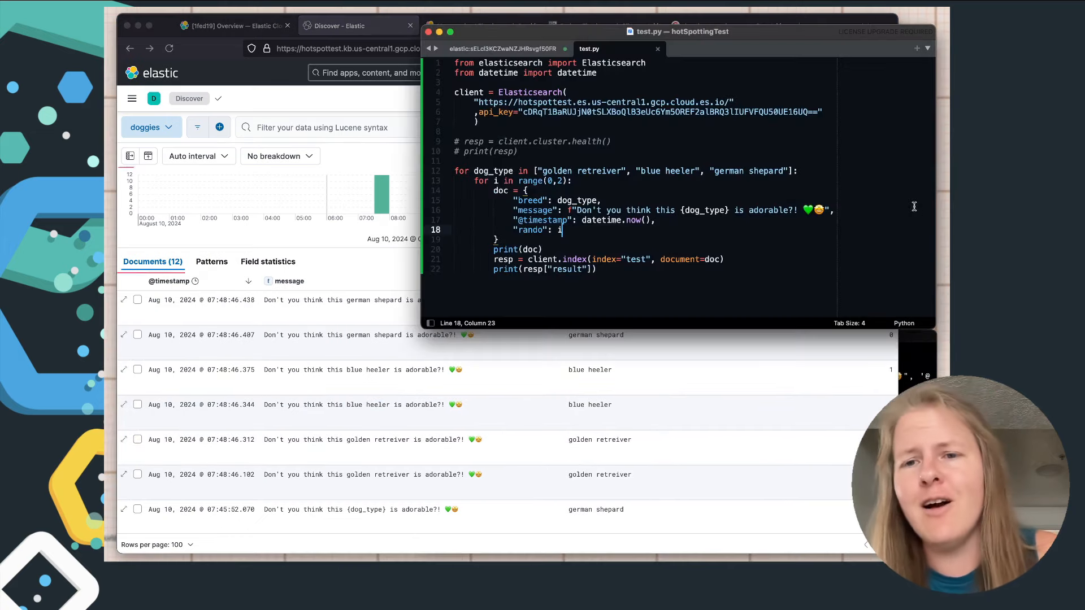
pyautogui.click(824, 208)
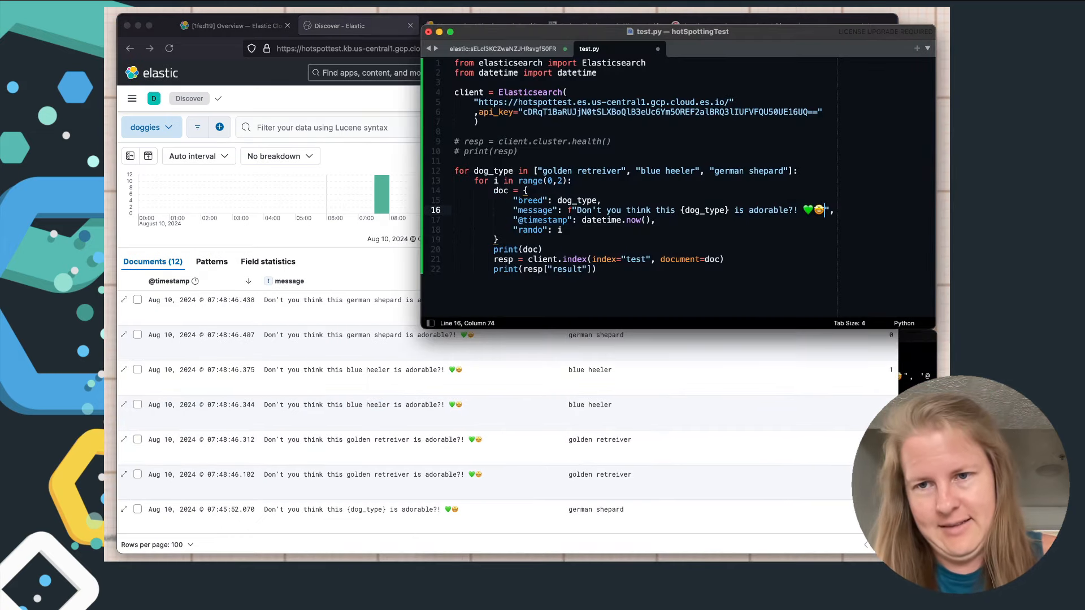
pyautogui.press('ctrl+super+space')
pyautogui.write('puppy')
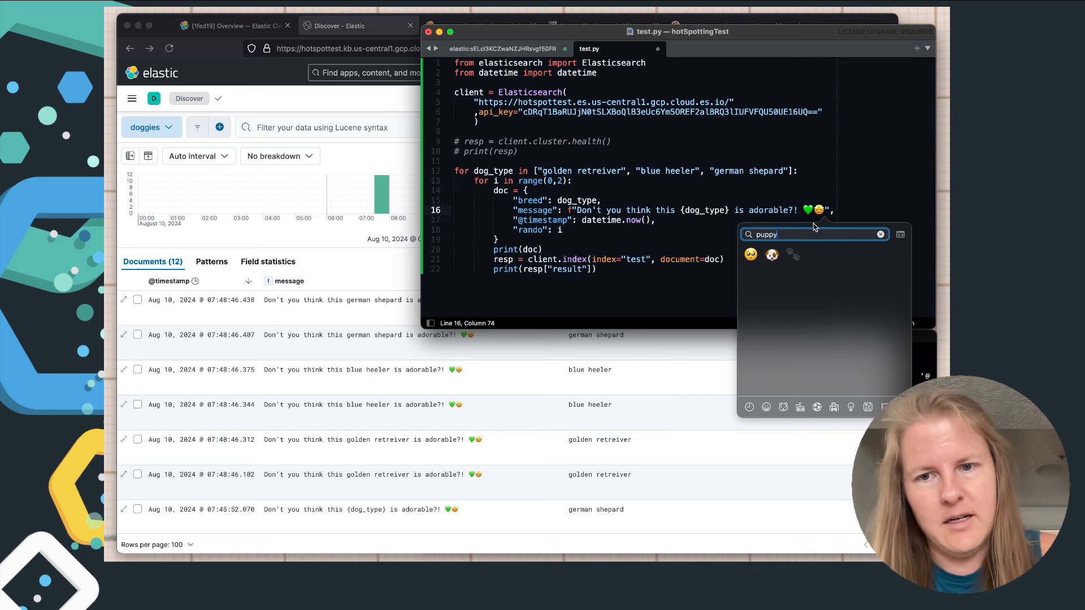
pyautogui.click(772, 256)
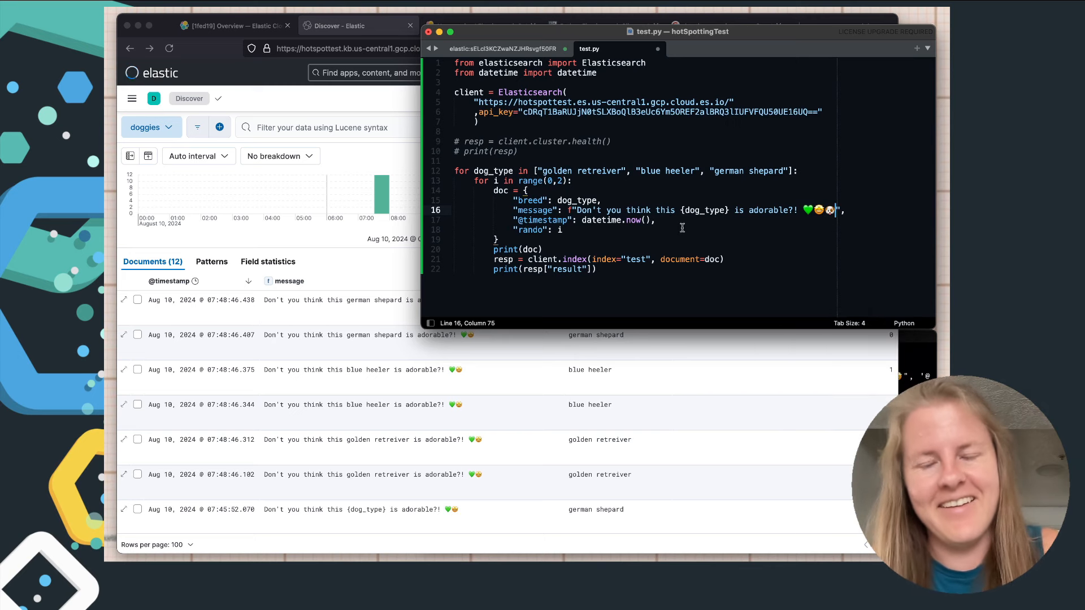
pyautogui.click(682, 228)
pyautogui.press('super+s')
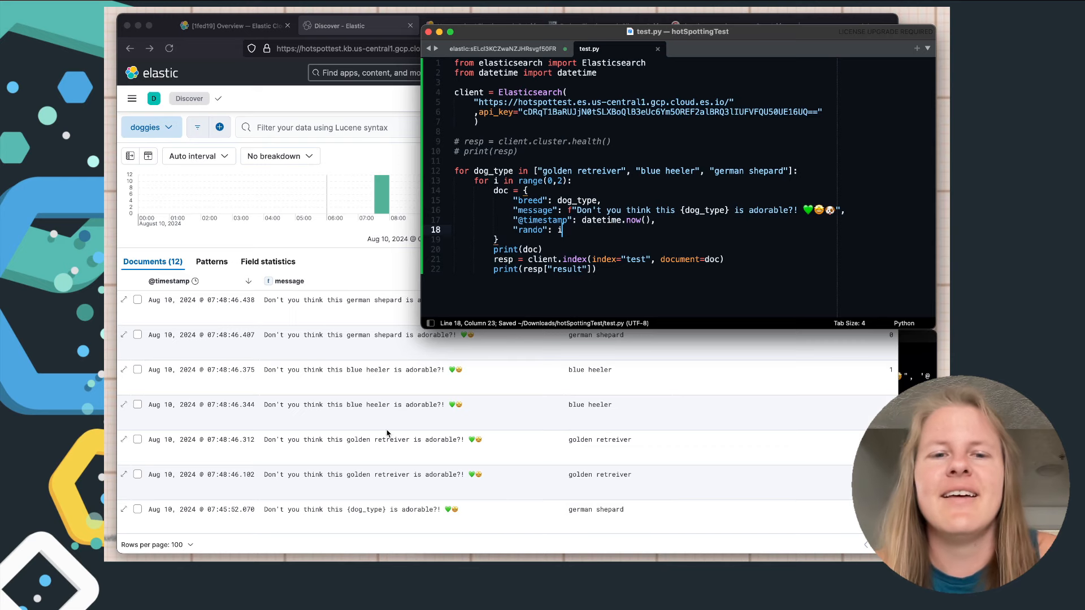
pyautogui.click(542, 381)
pyautogui.press('super+t')
# - Open the Stack Overflow question on timezone-aware datetime and select the .astimezone() suggestion
pyautogui.write('date')
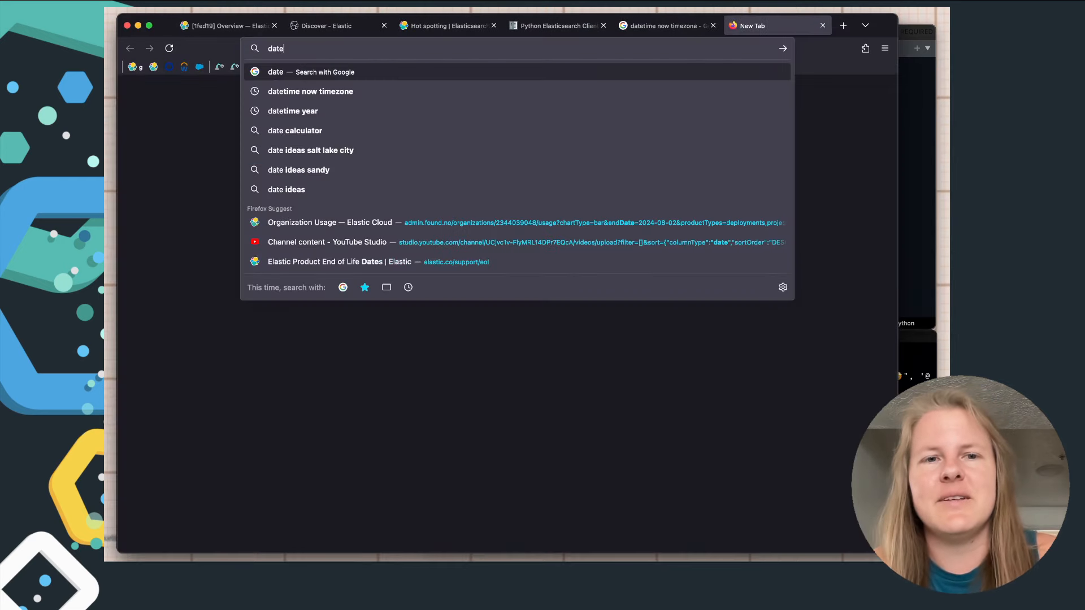
pyautogui.press('super+w')
pyautogui.click(699, 31)
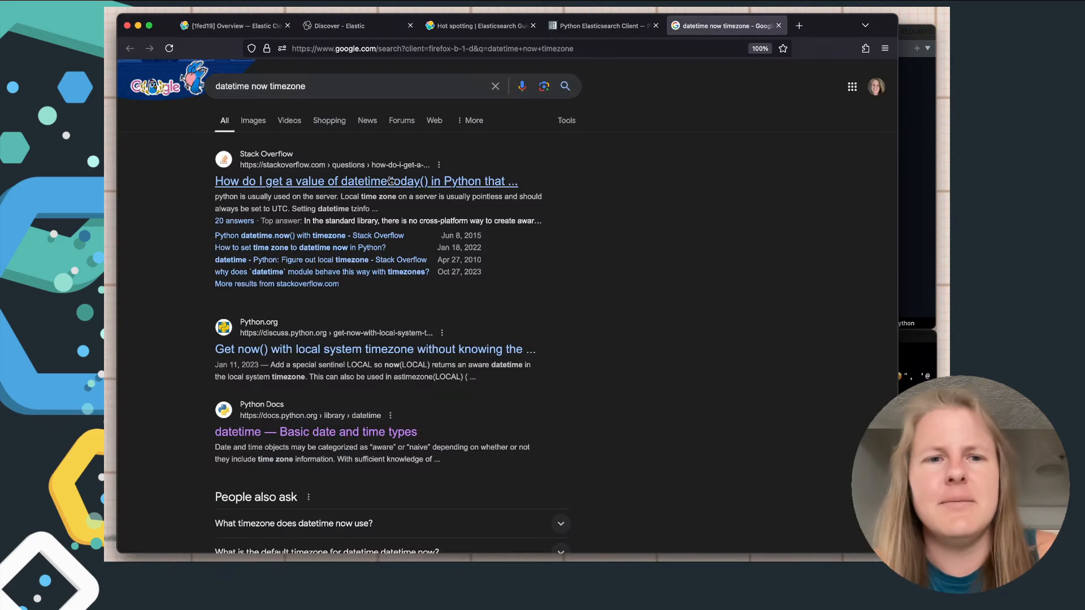
pyautogui.click(330, 182)
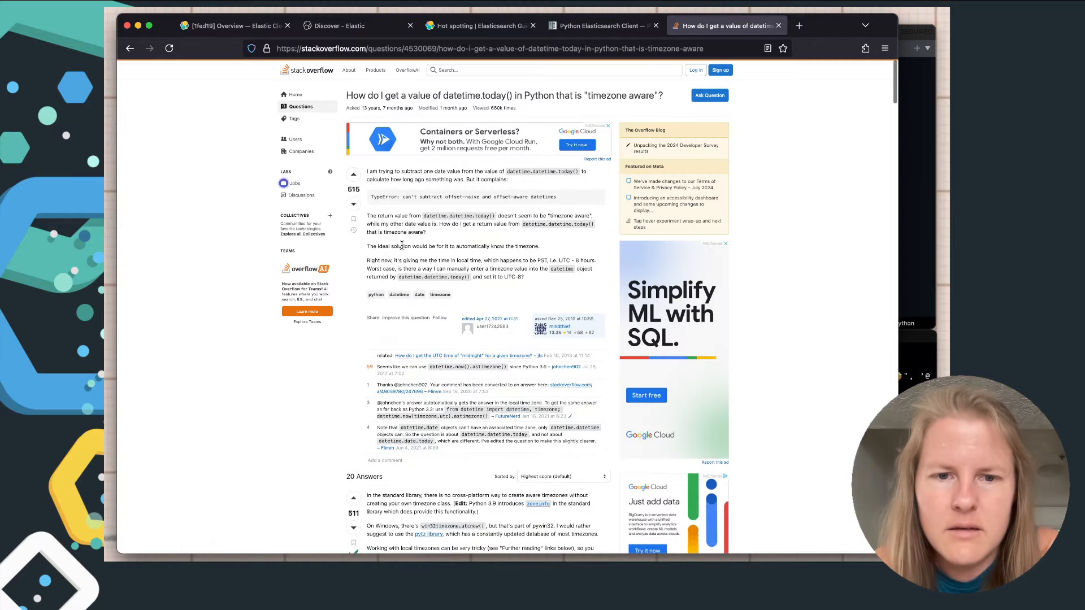
pyautogui.scroll(-5, 402, 244)
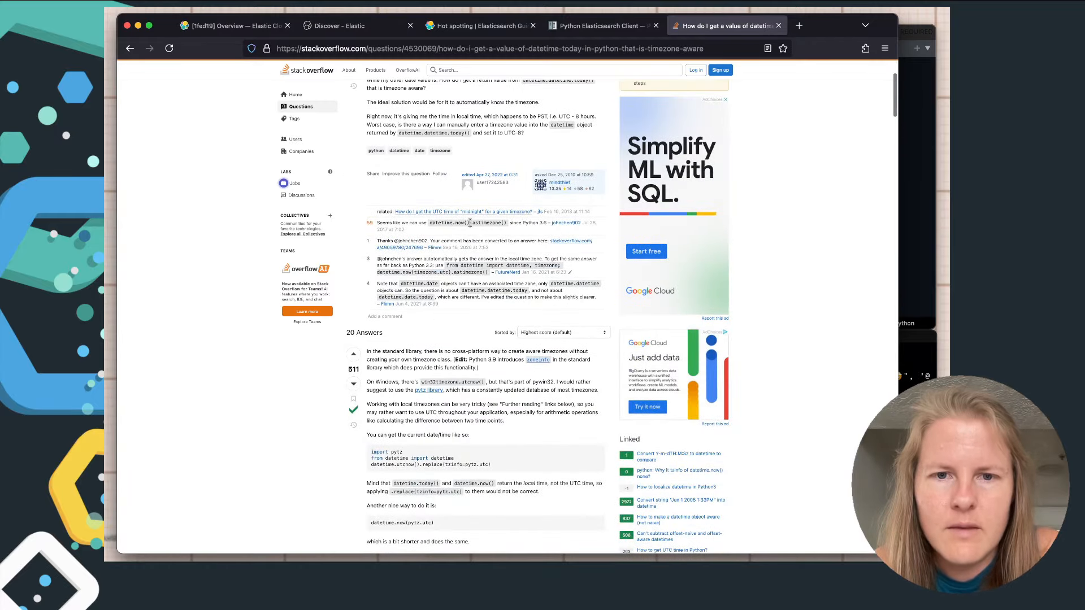
pyautogui.moveTo(469, 223); pyautogui.dragTo(508, 224)
pyautogui.press('super+c')
pyautogui.click(924, 257)
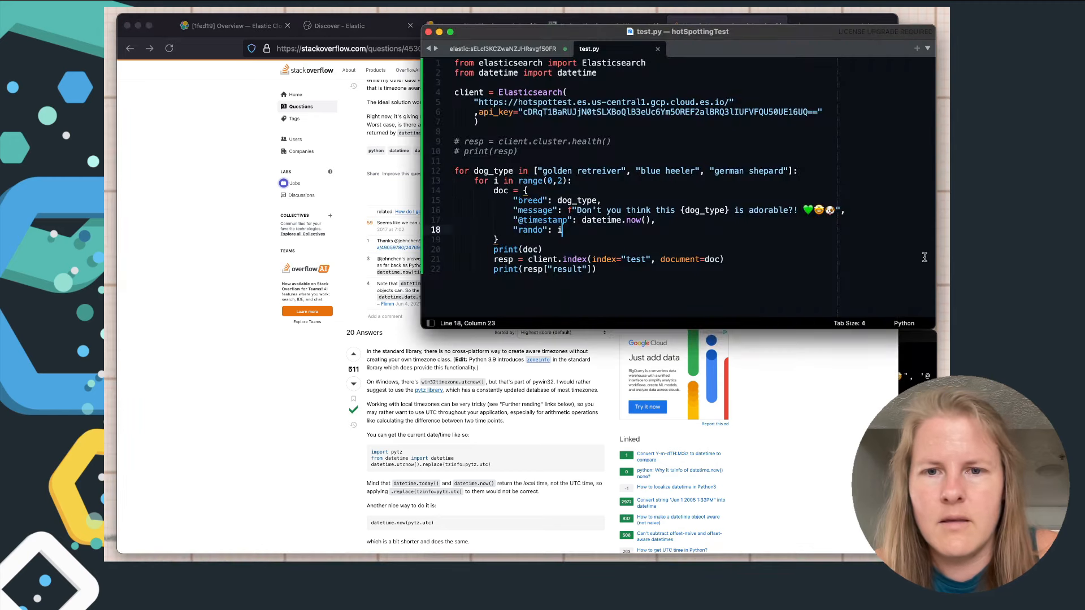
pyautogui.click(676, 220)
pyautogui.click(651, 220)
pyautogui.press('super+v')
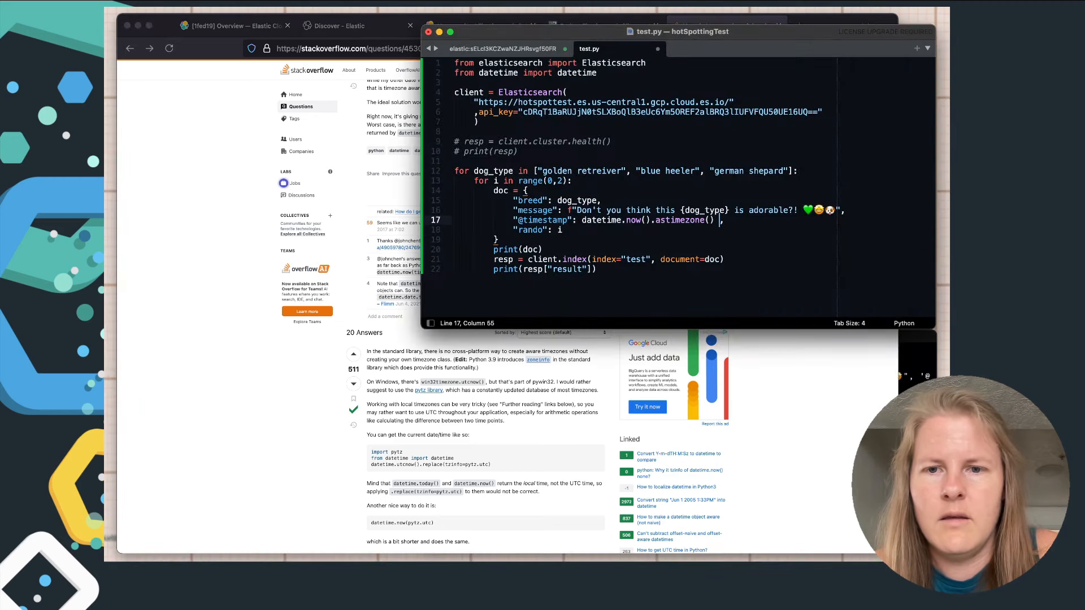
pyautogui.press('super+s')
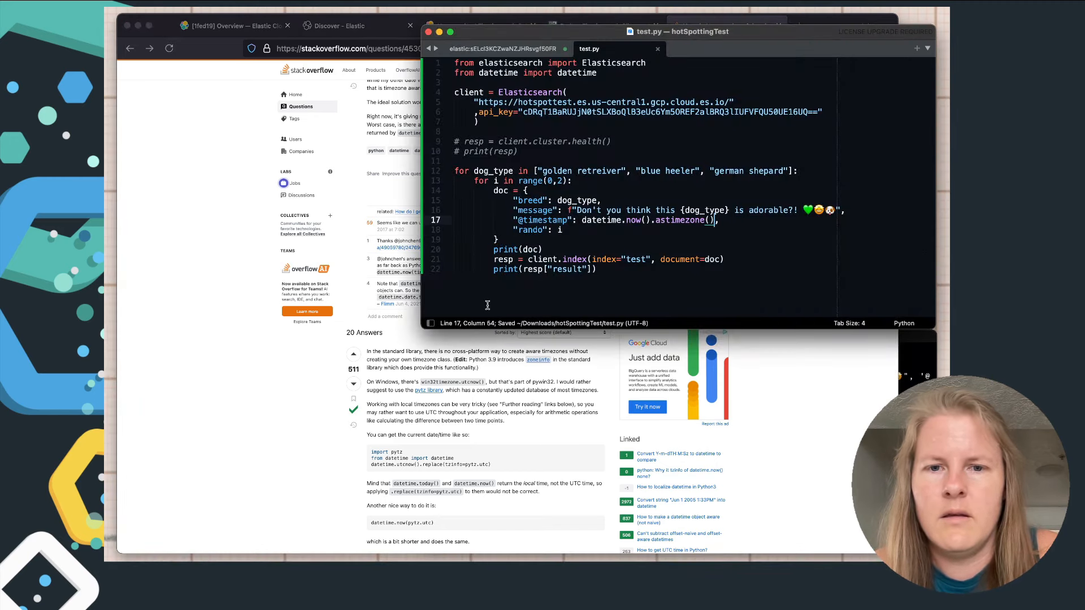
# - Rerun python test.py in the terminal to index more dog documents
pyautogui.click(340, 363)
pyautogui.click(339, 25)
pyautogui.click(914, 259)
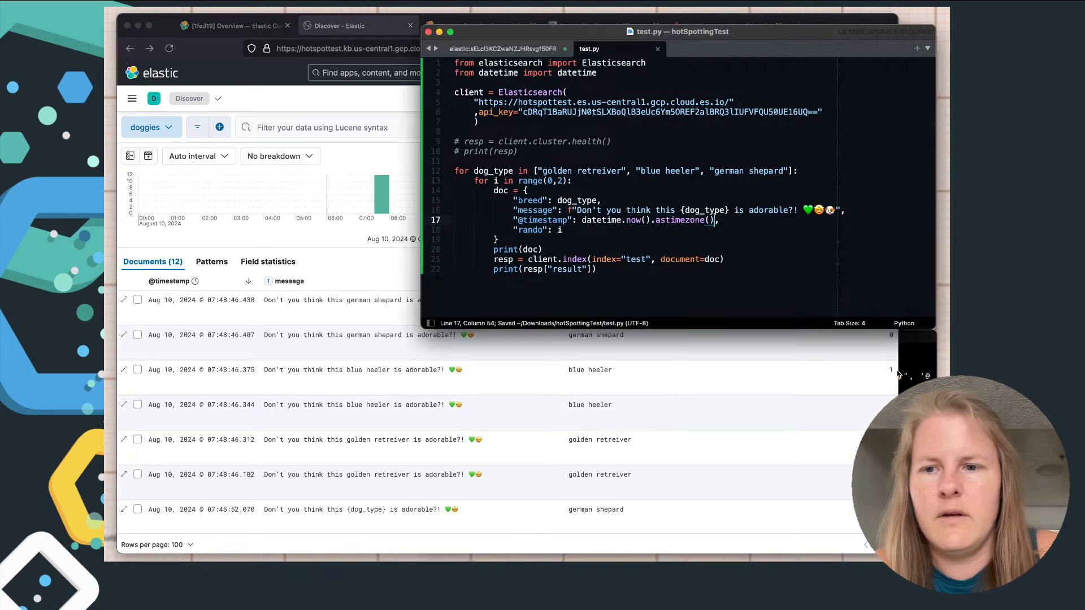
pyautogui.click(899, 374)
pyautogui.press('Up')
pyautogui.press('Return')
# - Refresh Discover and limit it to Last 1 hour, leaving the 6 recent dog documents
pyautogui.click(387, 347)
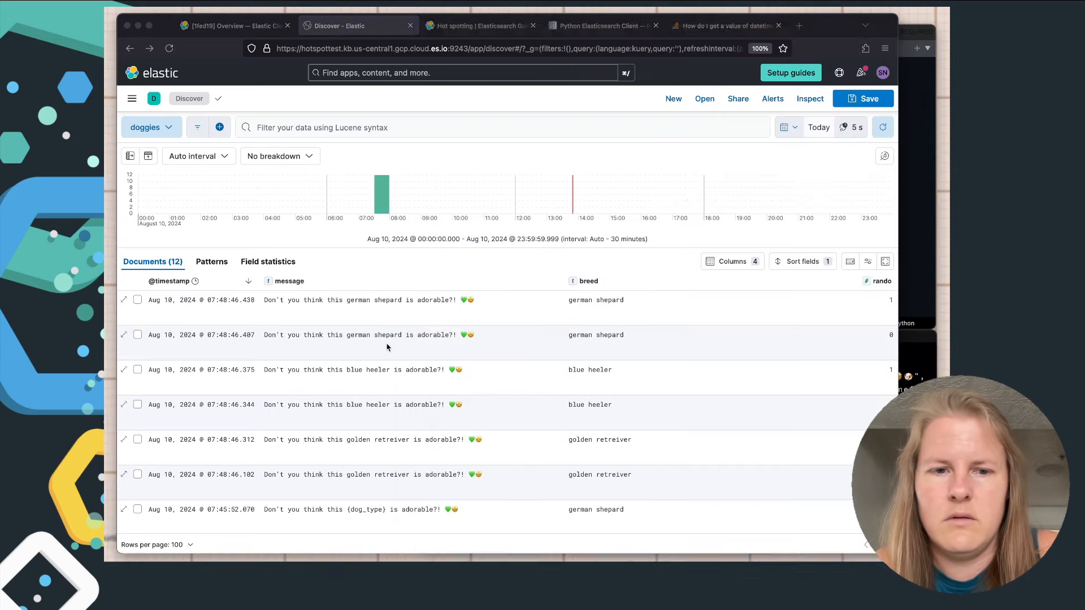
pyautogui.click(879, 129)
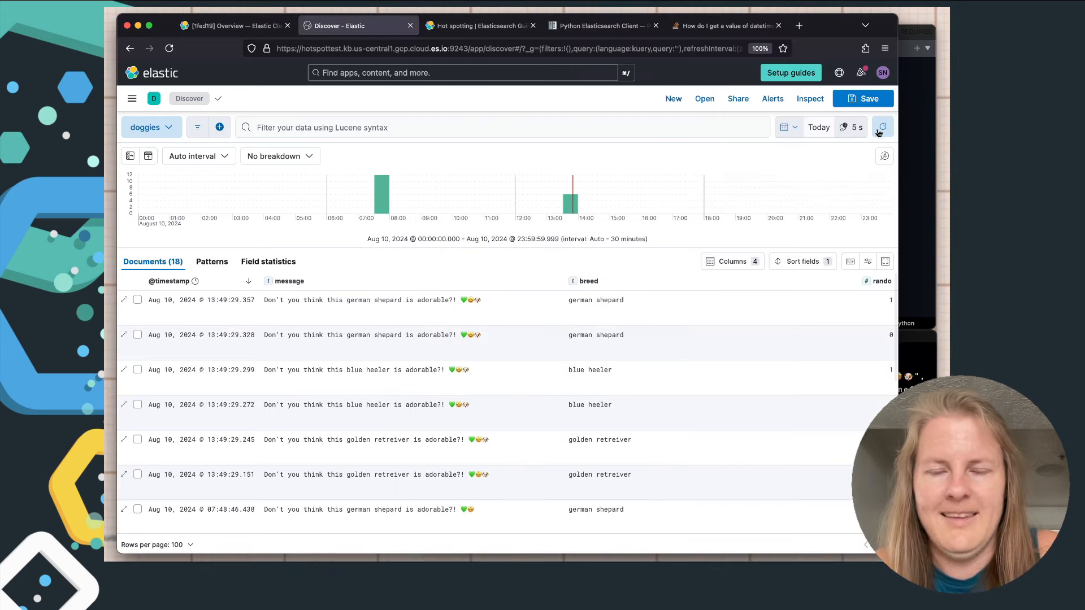
pyautogui.click(795, 128)
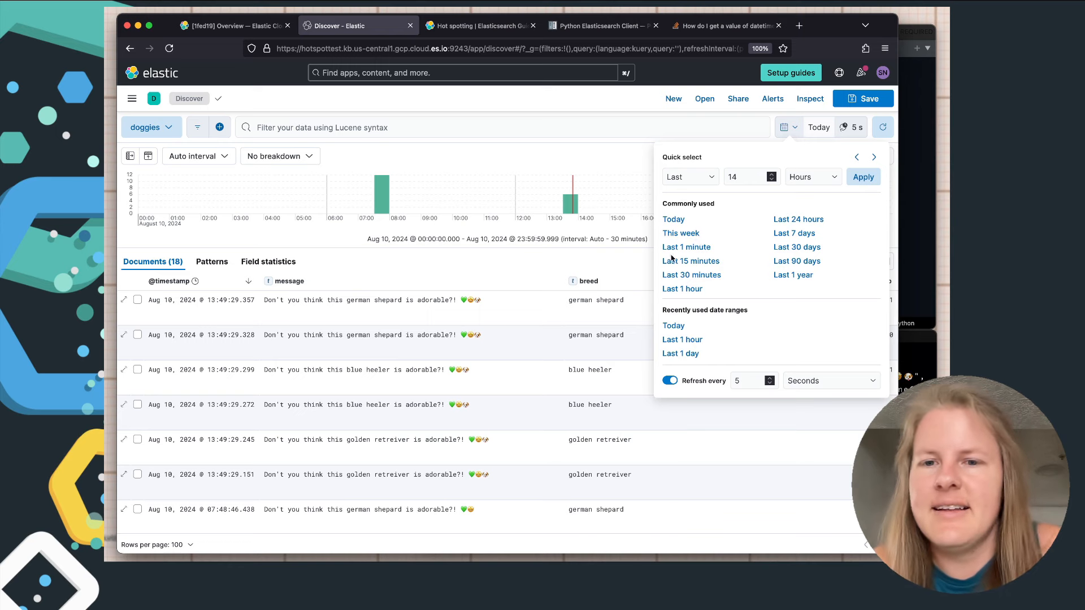
pyautogui.click(681, 290)
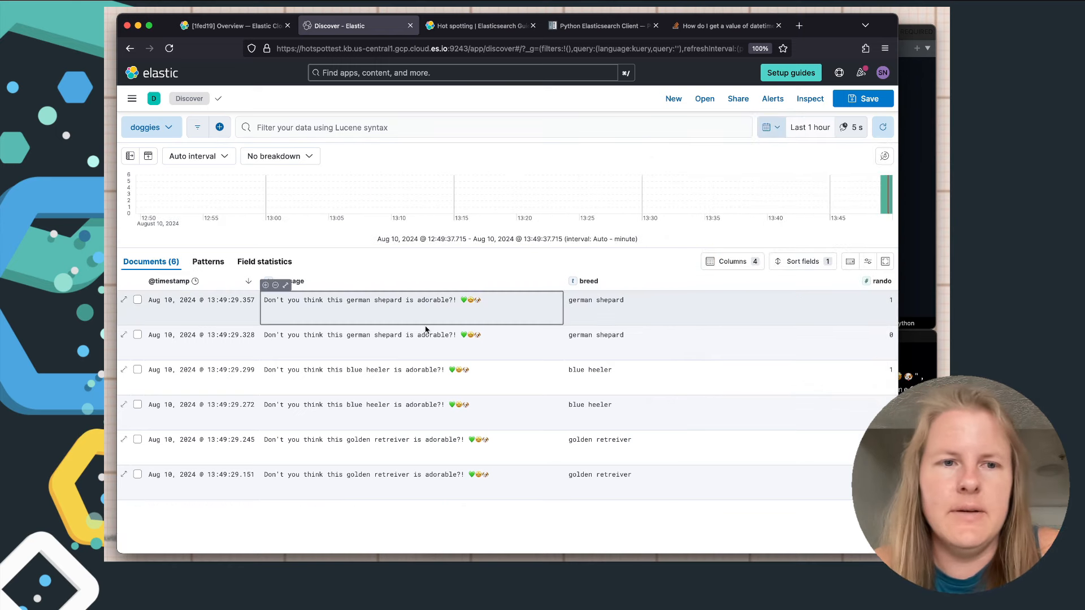
pyautogui.moveTo(349, 301); pyautogui.dragTo(435, 298)
pyautogui.click(435, 298)
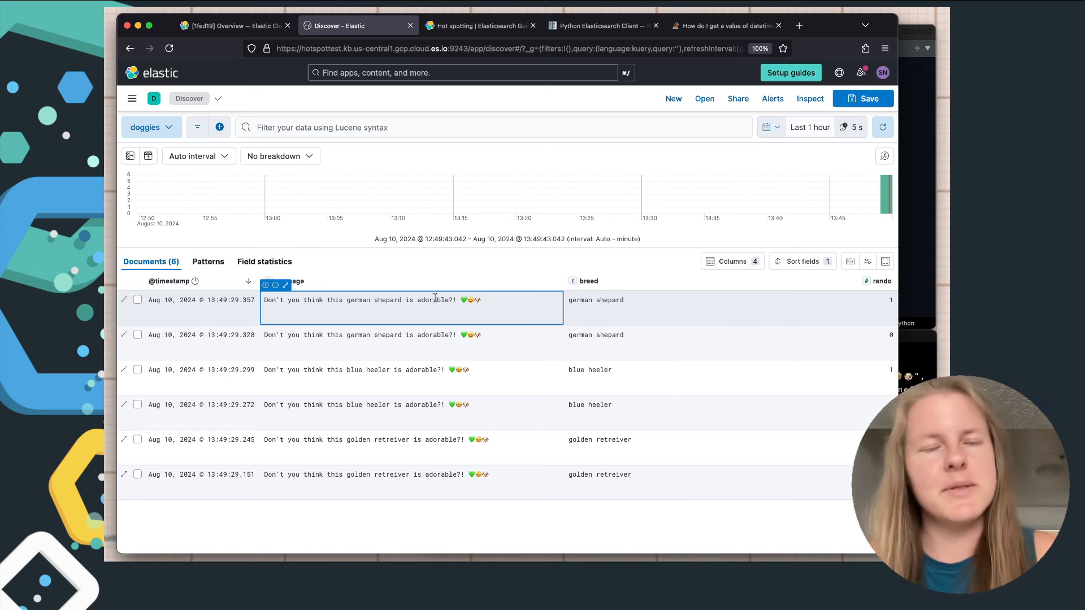
pyautogui.click(925, 193)
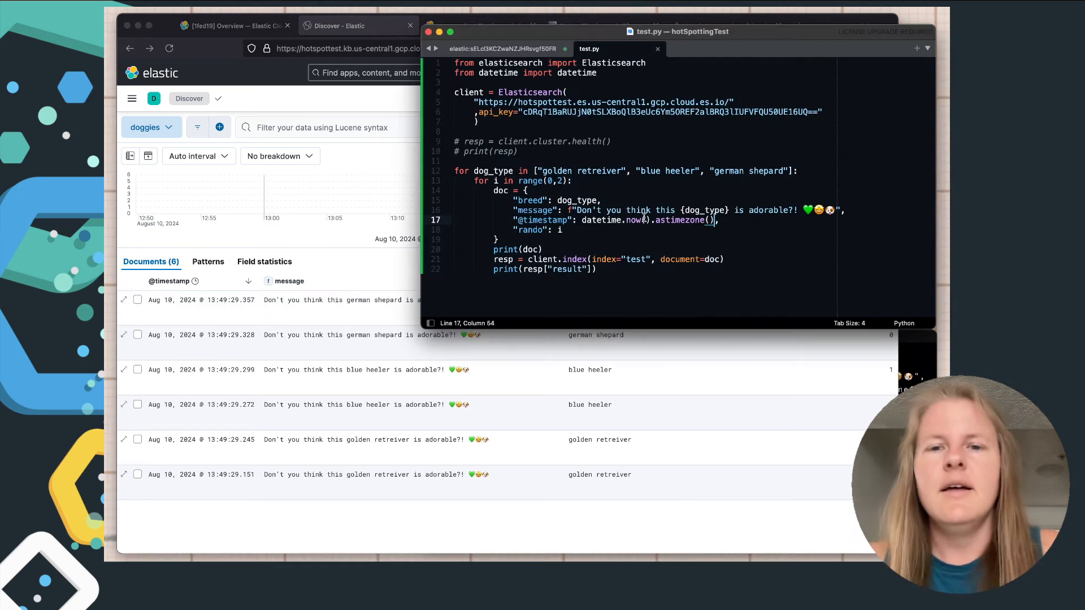
# - Change range(0,2) on line 13 to range(0,2000) and save test.py
pyautogui.doubleClick(570, 259)
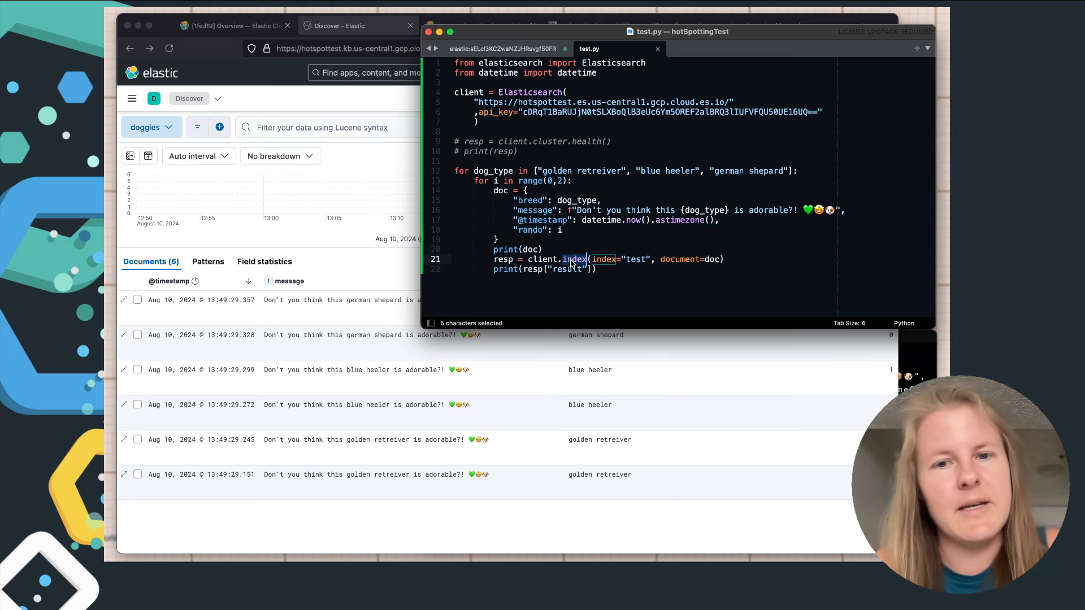
pyautogui.click(568, 244)
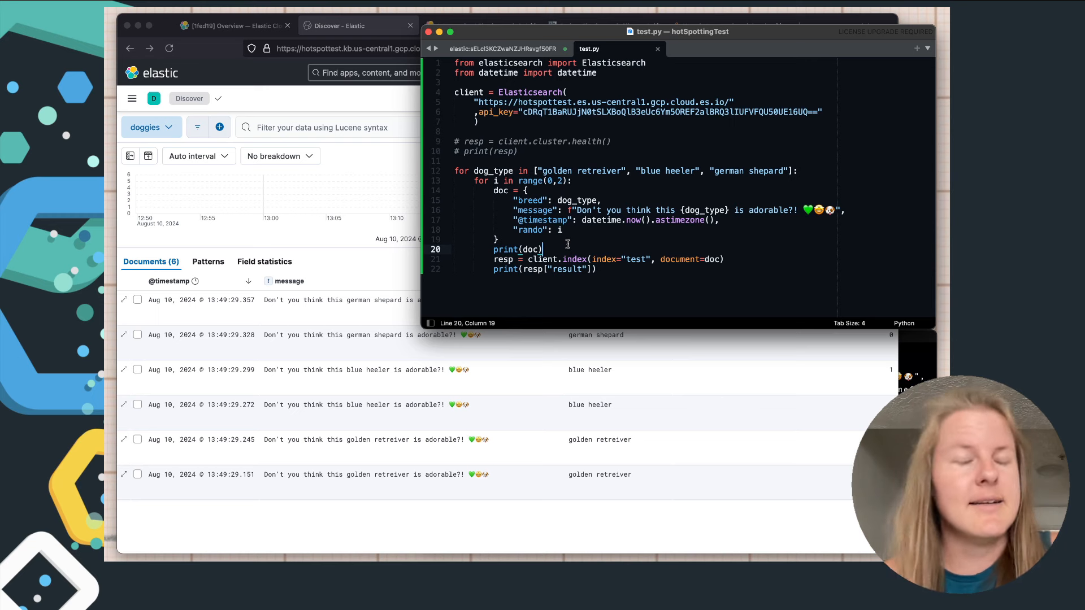
pyautogui.click(563, 181)
pyautogui.write('000')
pyautogui.press('cmd+s')
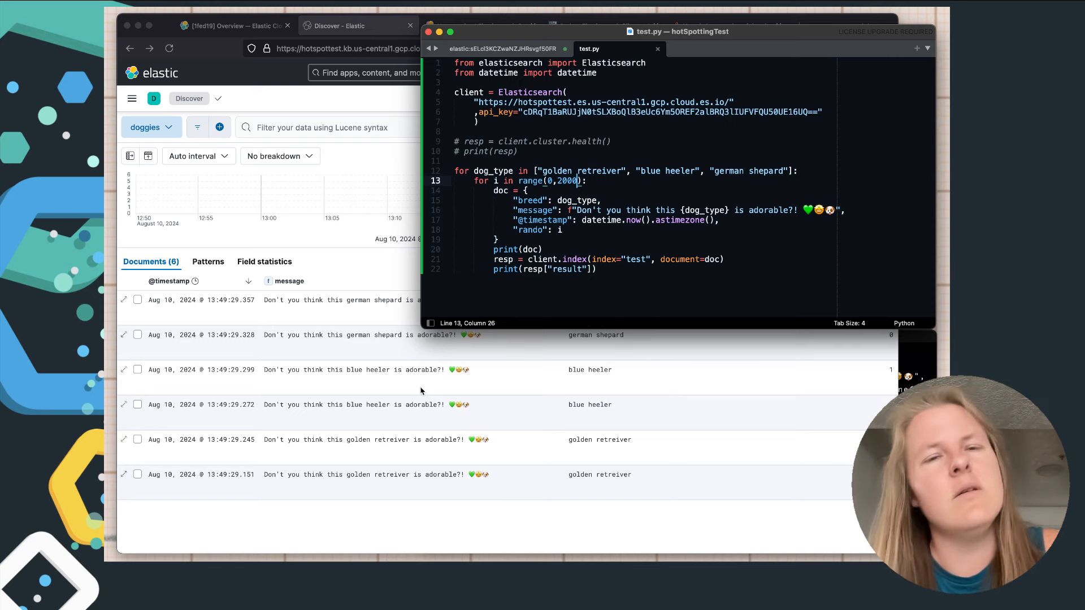
pyautogui.click(392, 293)
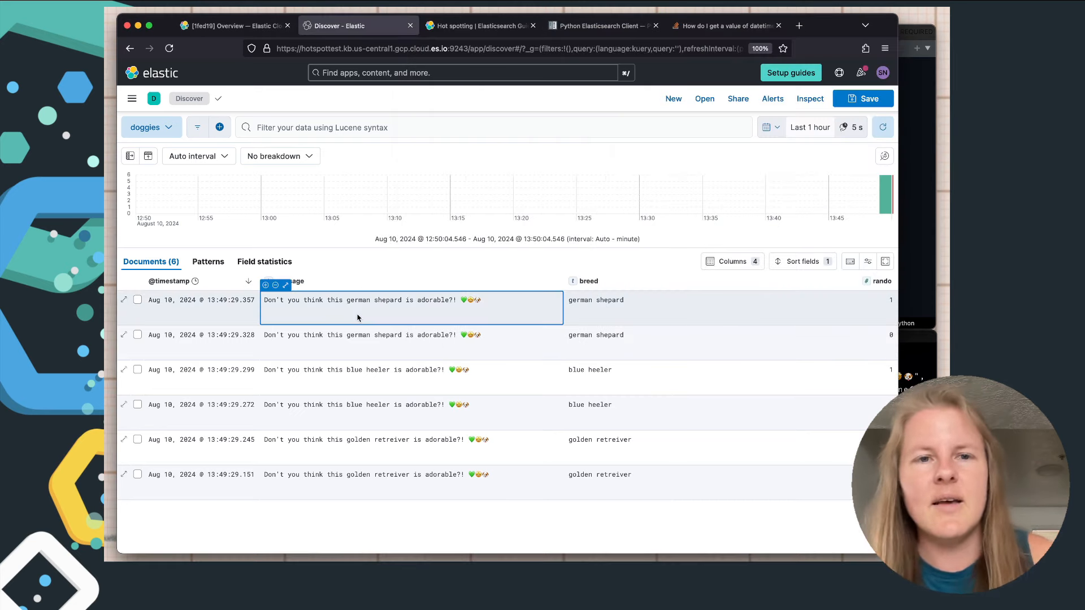
# - Review the hotSpotTest deployment's API console and its recent requests, then return to Discover
pyautogui.click(235, 28)
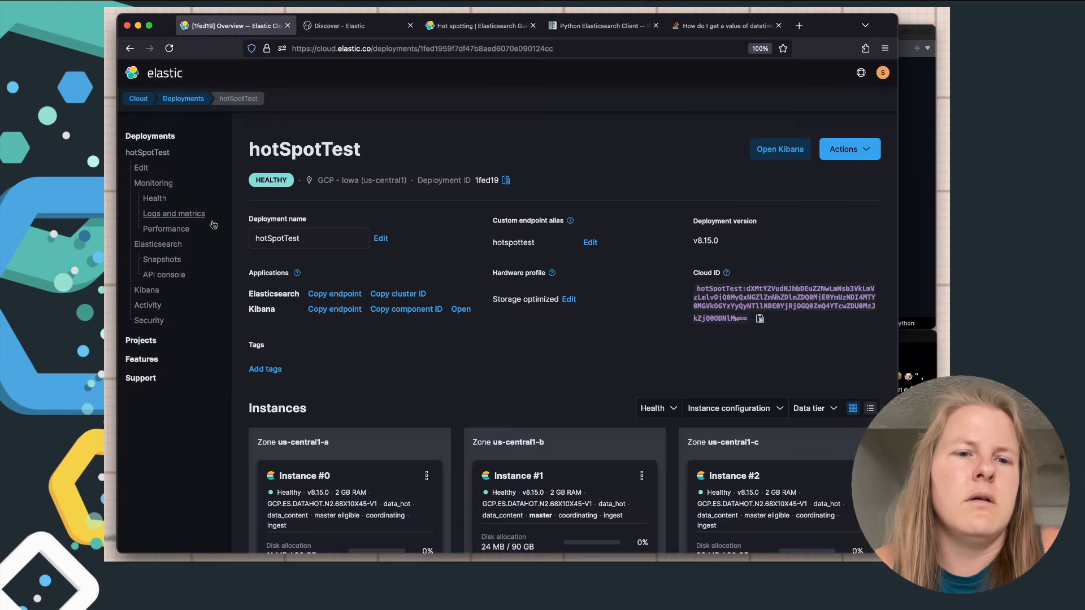
pyautogui.click(180, 278)
pyautogui.click(353, 247)
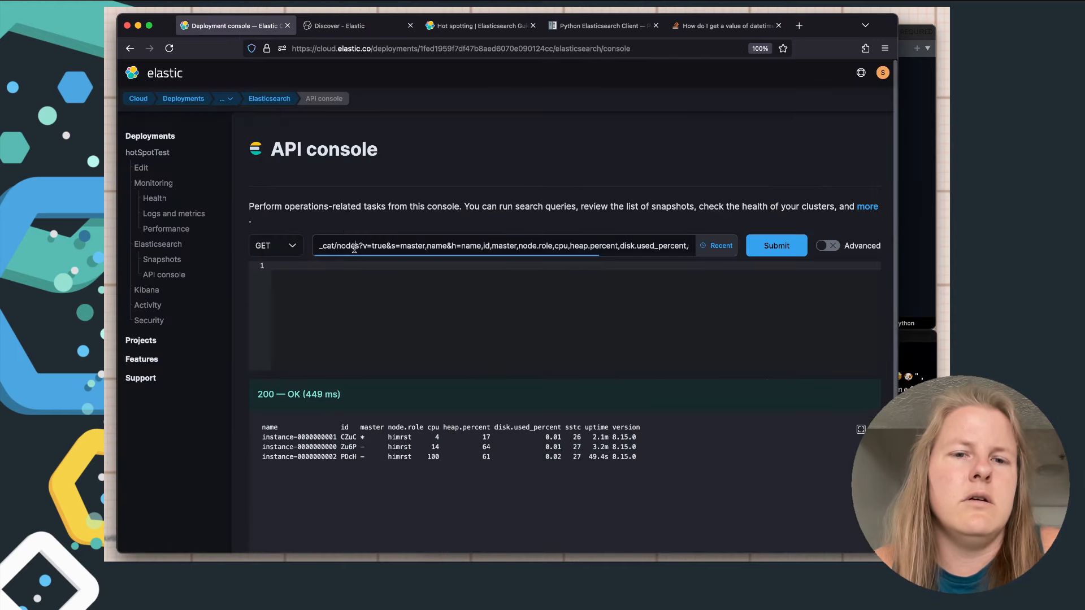
pyautogui.click(716, 246)
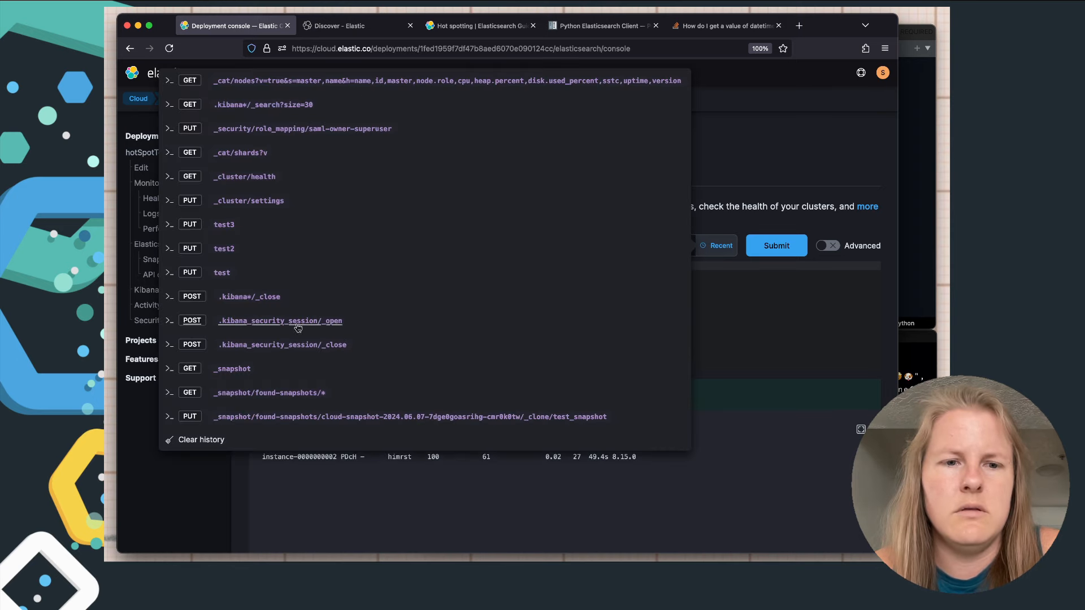
pyautogui.click(736, 133)
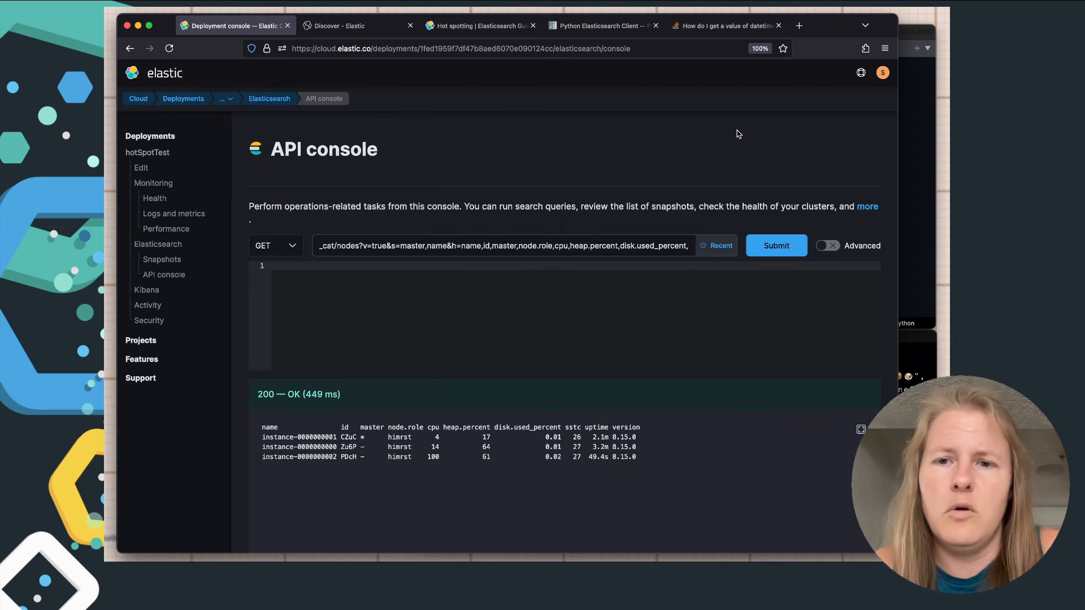
pyautogui.click(357, 29)
# - Open Dev Tools and copy the _cat/thread_pool example request from the Hot spotting guide
pyautogui.click(132, 98)
pyautogui.scroll(-1, 166, 327)
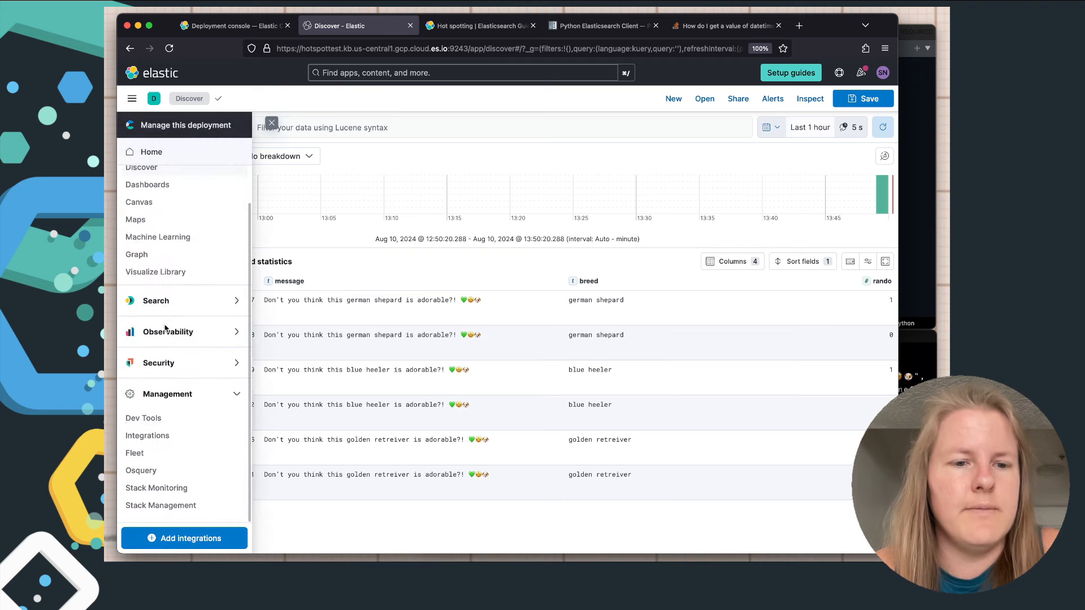
pyautogui.click(135, 420)
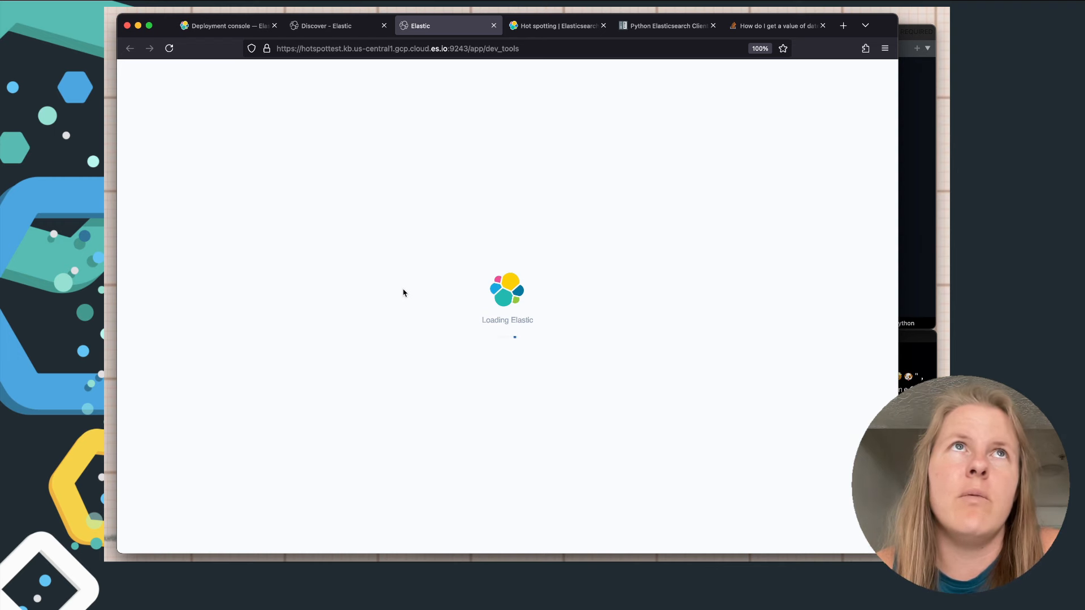
pyautogui.click(556, 29)
pyautogui.moveTo(349, 146); pyautogui.dragTo(665, 153)
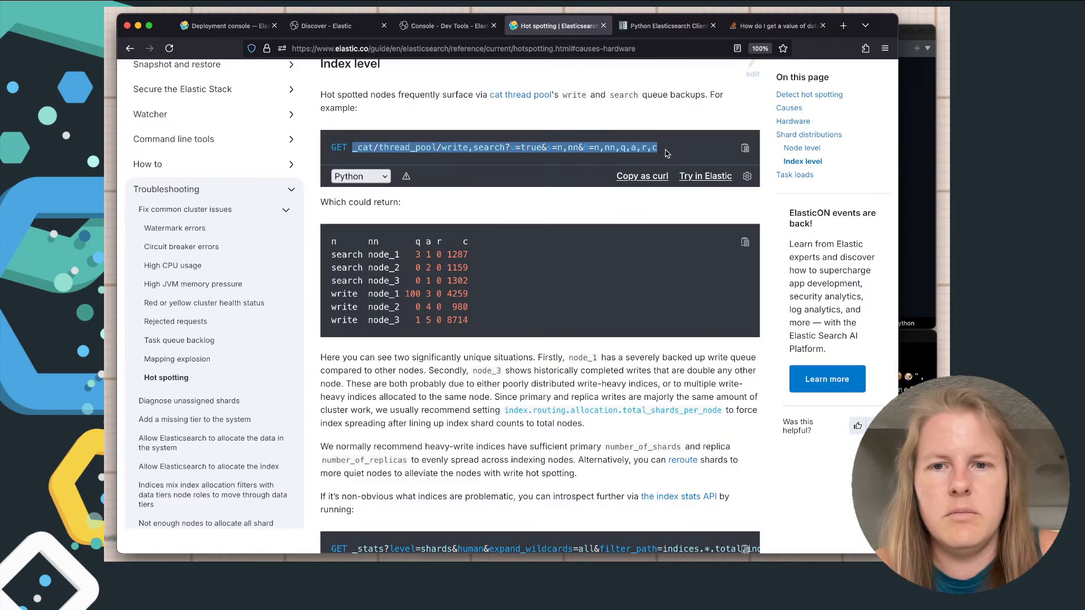
pyautogui.click(743, 150)
# - Replace the console contents with the thread-pool request, drop ',search', and run it
pyautogui.click(459, 30)
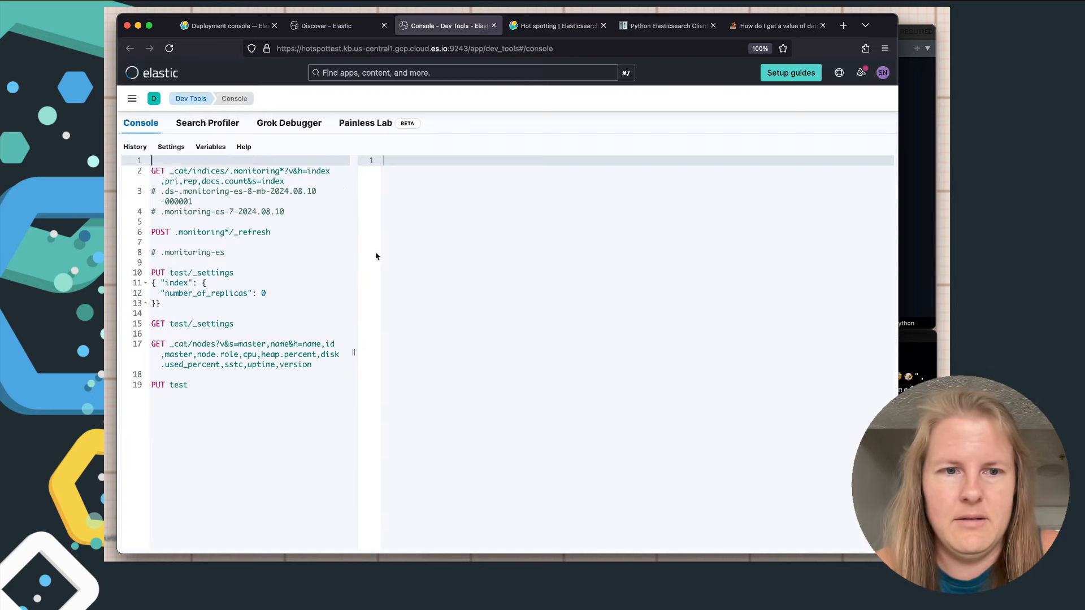
pyautogui.click(273, 278)
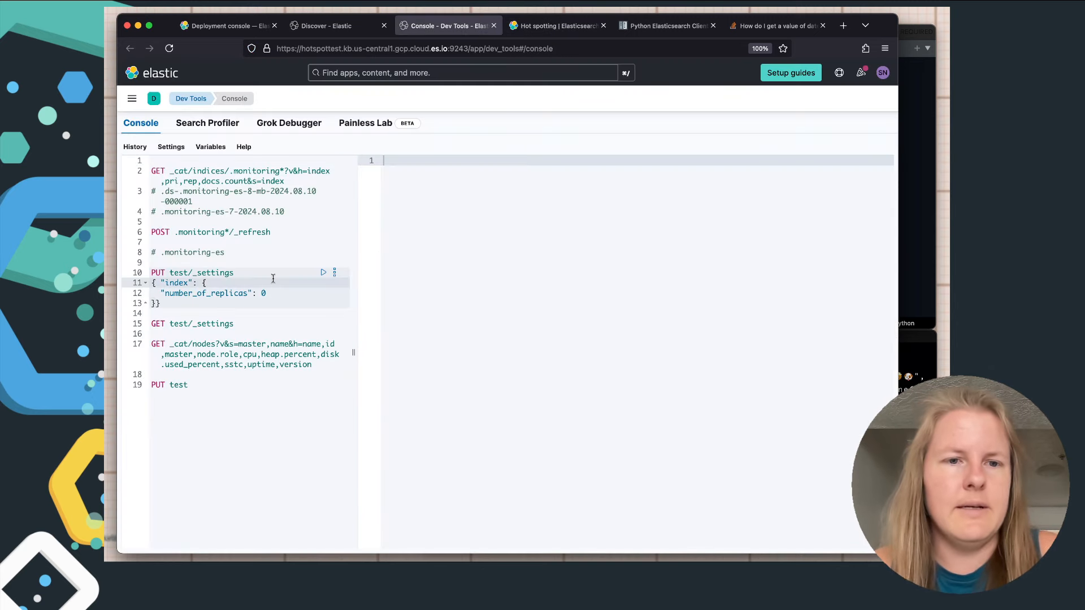
pyautogui.press('Up')
pyautogui.press('Up')
pyautogui.press('Up')
pyautogui.press('Up')
pyautogui.press('Up')
pyautogui.press('Up')
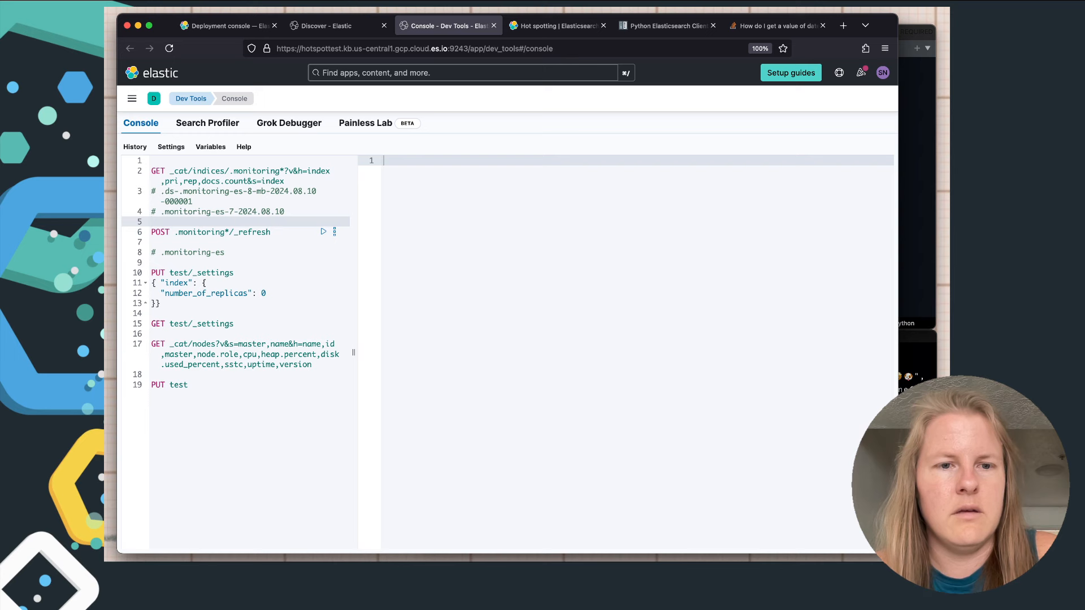
pyautogui.press('super+a')
pyautogui.press('super+v')
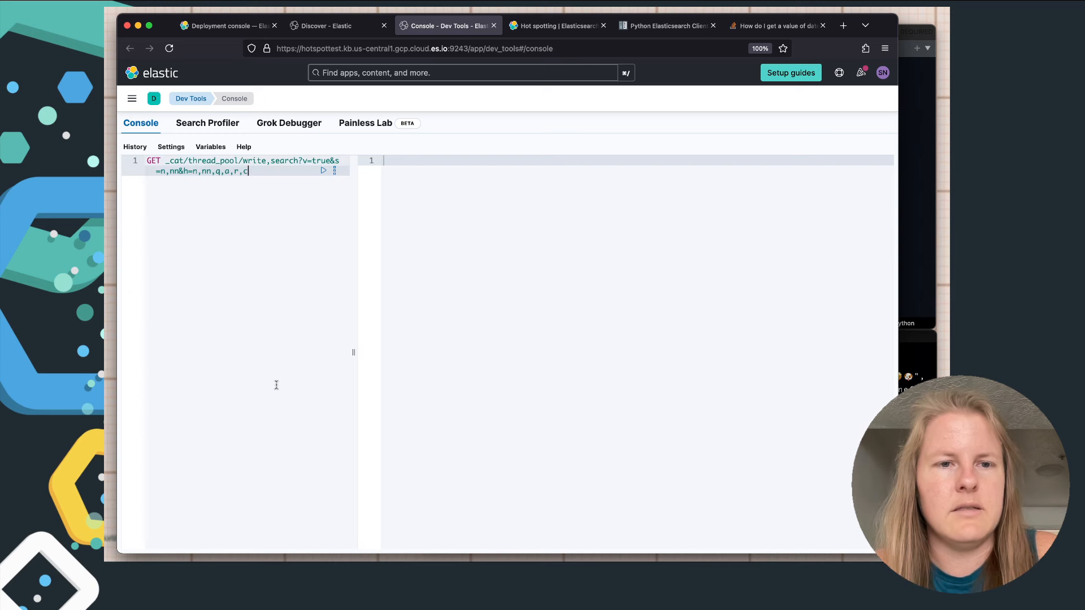
pyautogui.hotkey('shift', 'alt', 'Right')
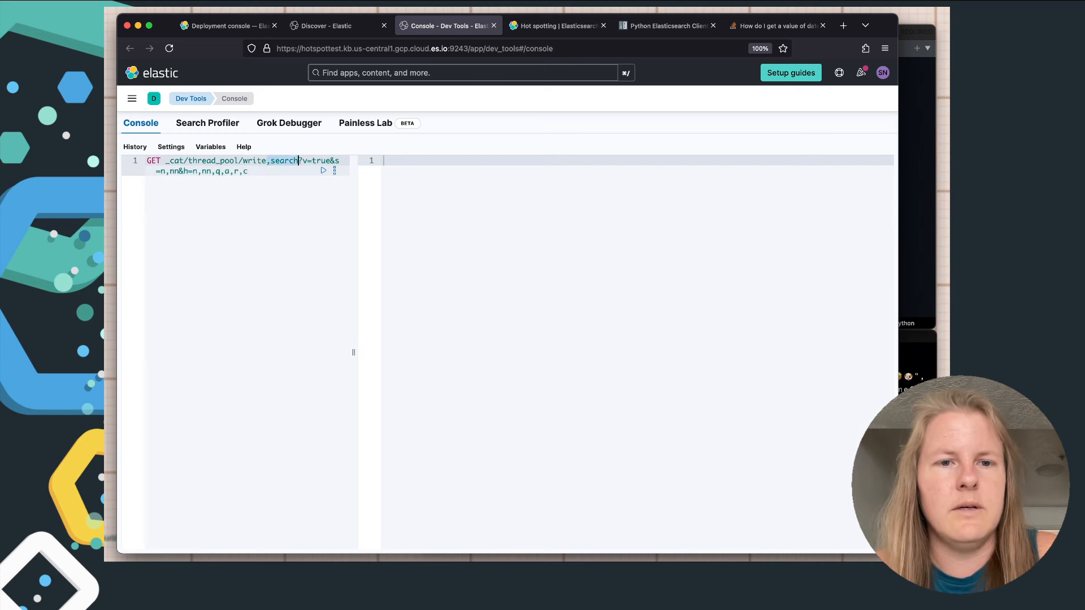
pyautogui.press('BackSpace')
pyautogui.press('BackSpace')
pyautogui.press('super+Return')
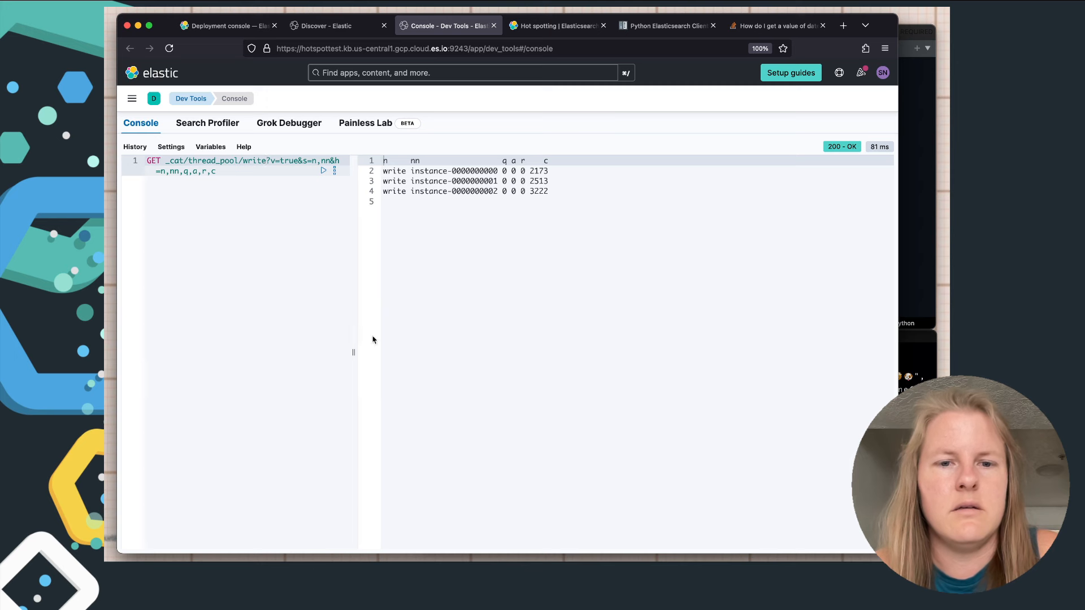
pyautogui.moveTo(353, 352); pyautogui.dragTo(479, 352)
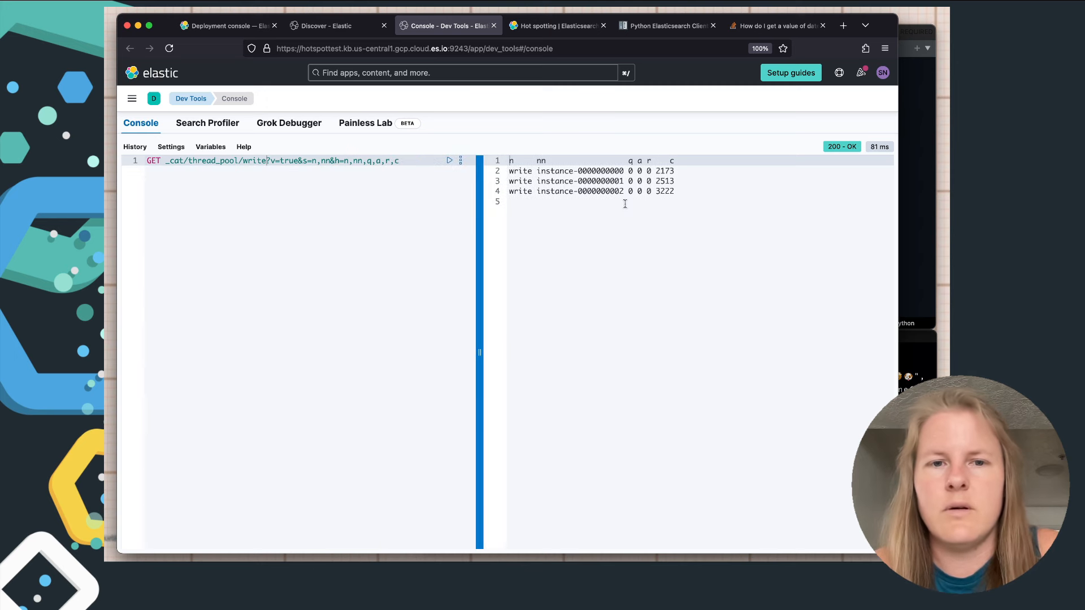
pyautogui.click(431, 222)
pyautogui.press('Return')
pyautogui.press('Return')
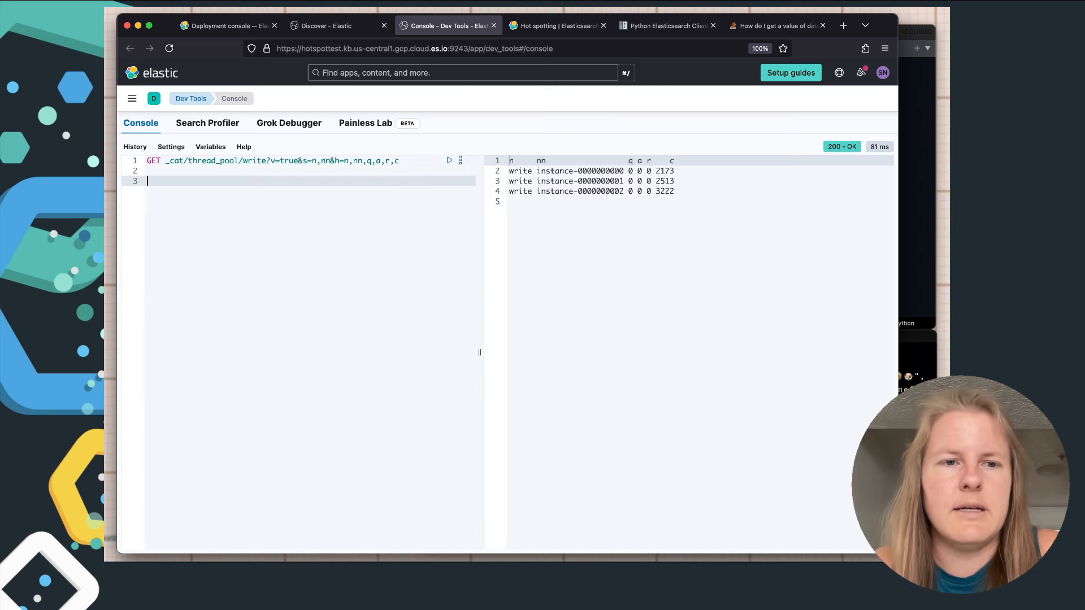
pyautogui.click(417, 162)
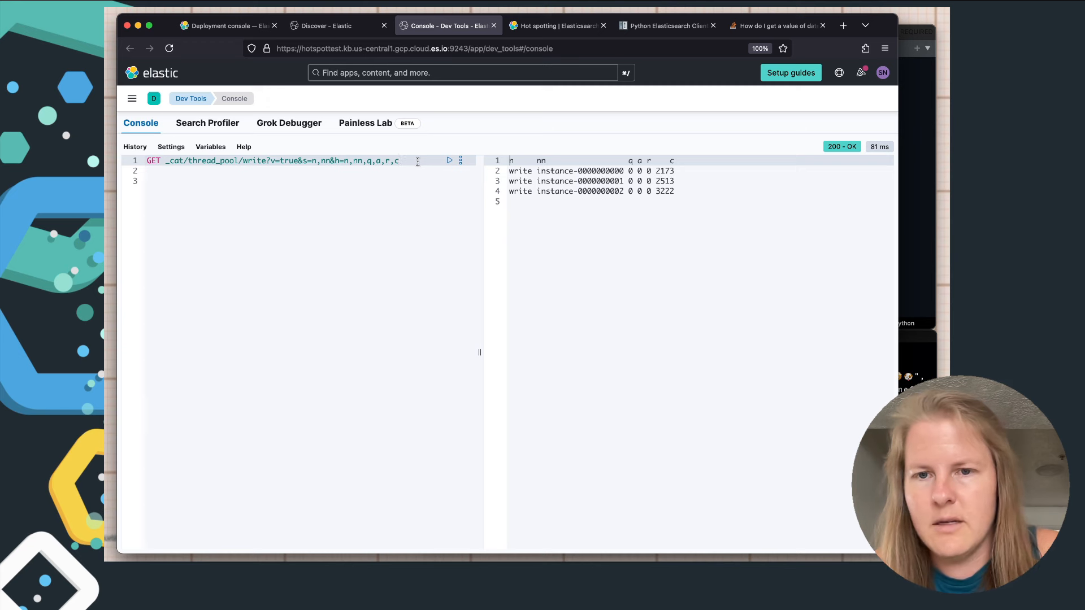
pyautogui.moveTo(657, 180); pyautogui.dragTo(676, 180)
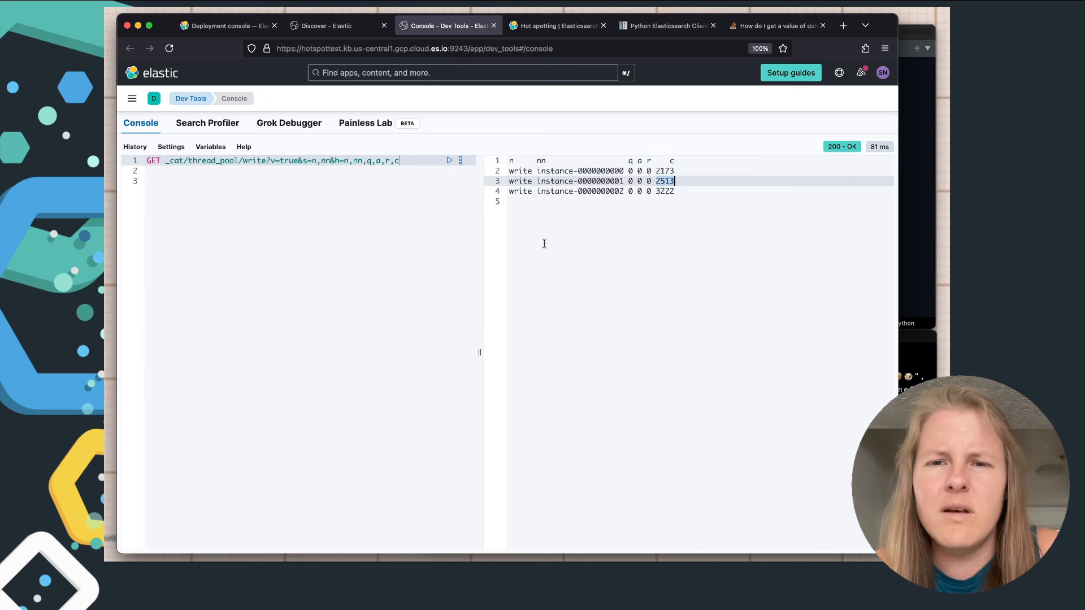
pyautogui.click(365, 282)
# - Run GET _cat/shards/test?v and record the shard's node name in a comment
pyautogui.write('GET _ca')
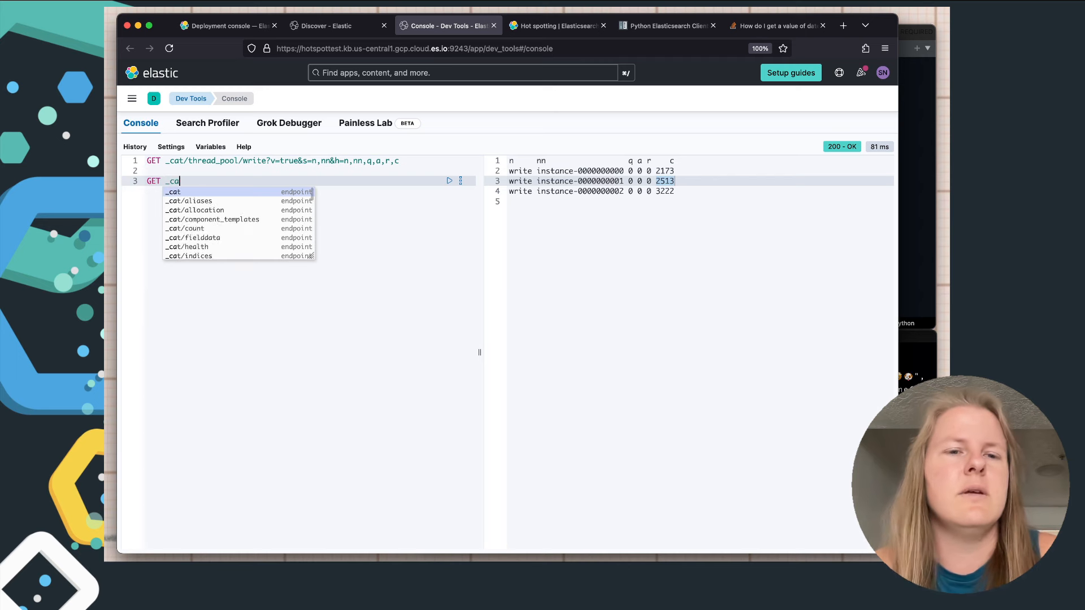
pyautogui.write('t/shards/test?v')
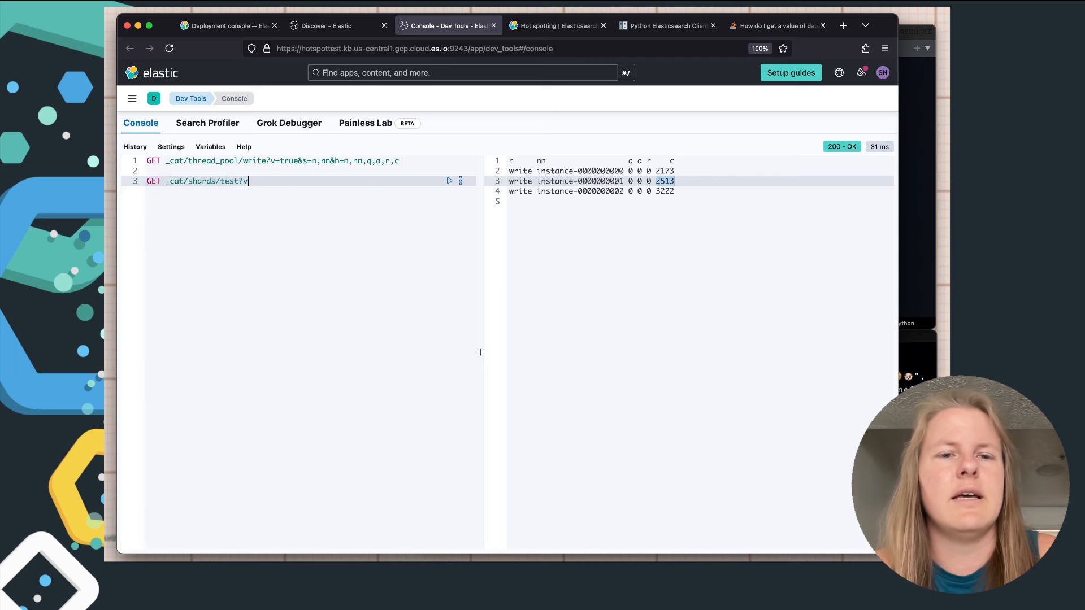
pyautogui.press('super+Return')
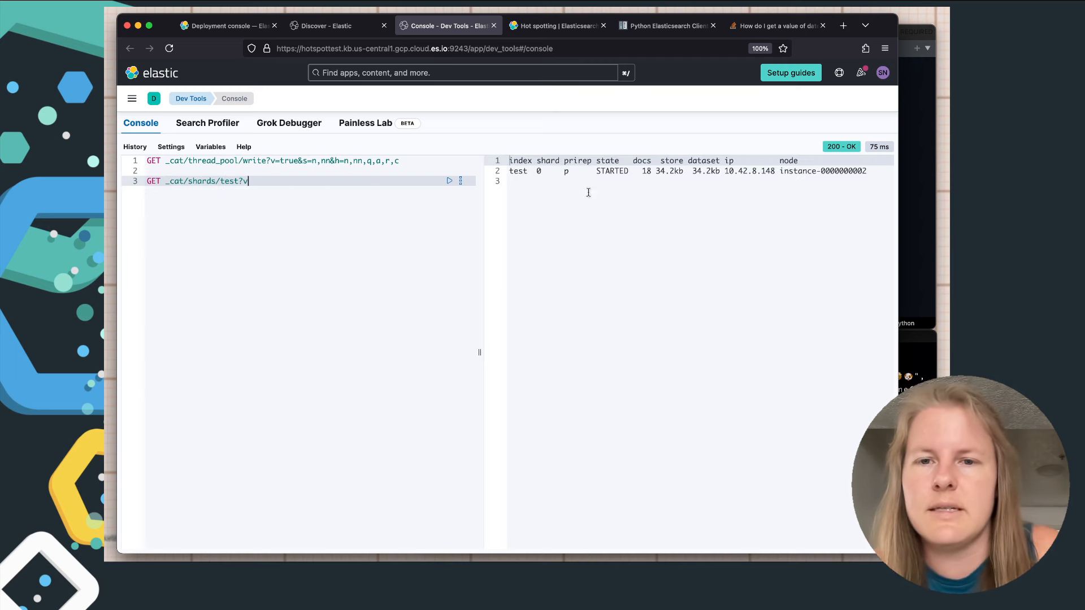
pyautogui.moveTo(782, 172); pyautogui.dragTo(880, 172)
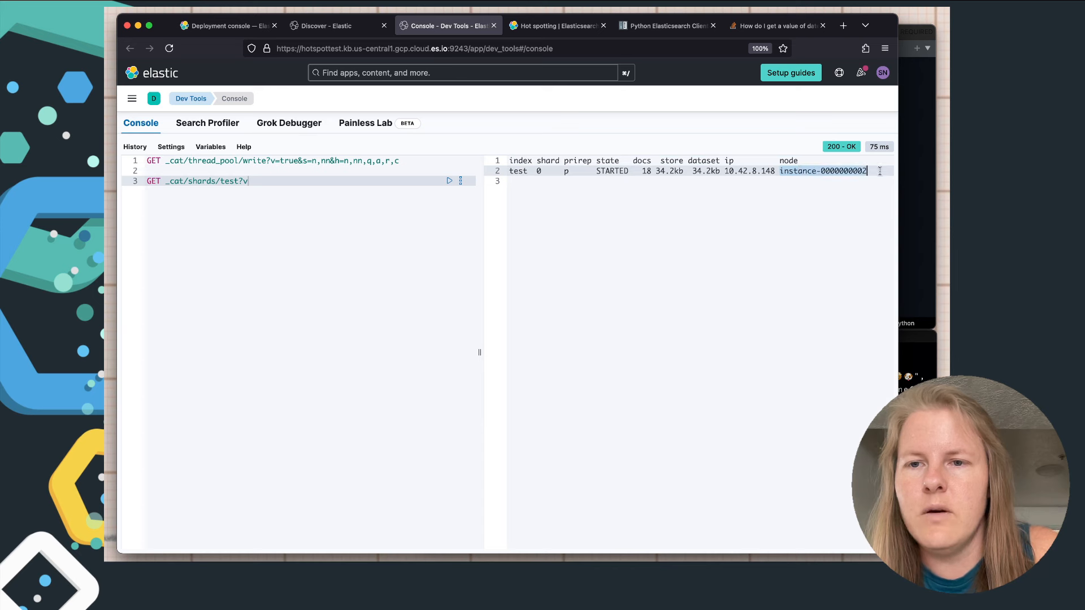
pyautogui.press('Return')
pyautogui.write('#')
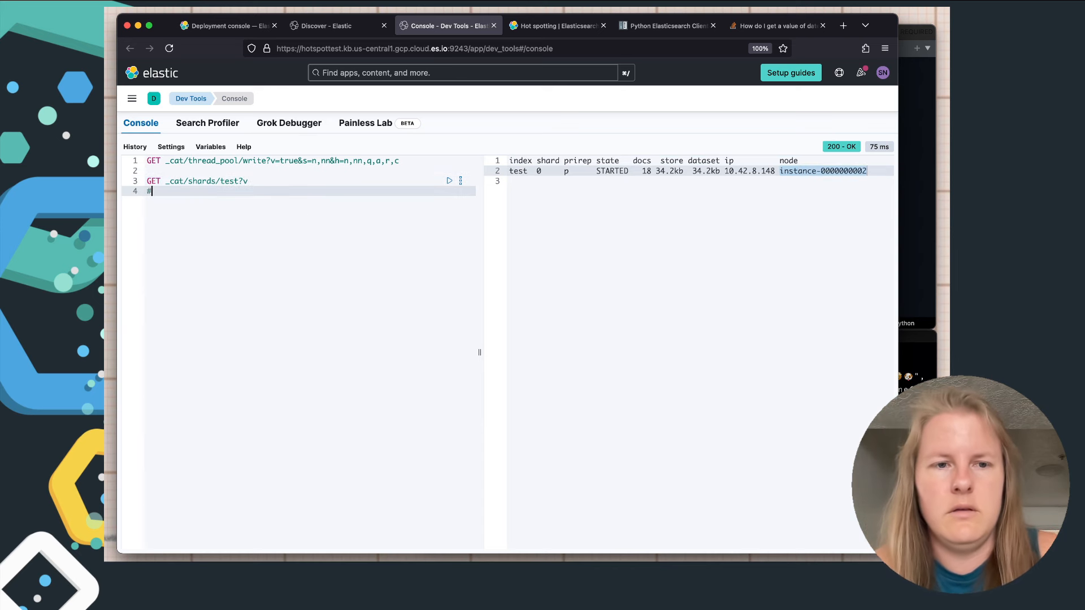
pyautogui.press('super+v')
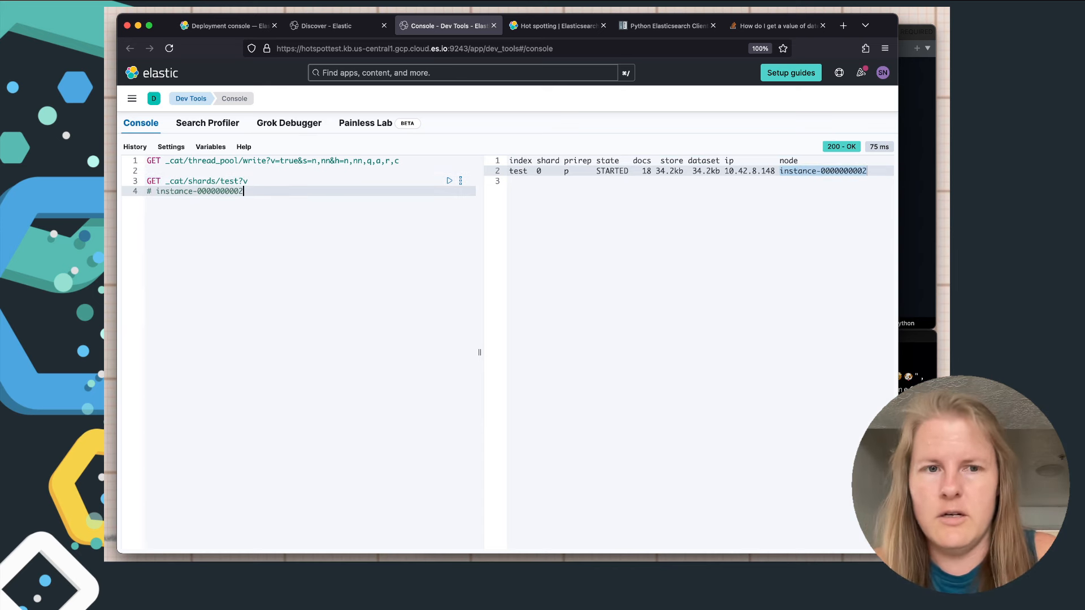
pyautogui.press('Return')
pyautogui.press('Return')
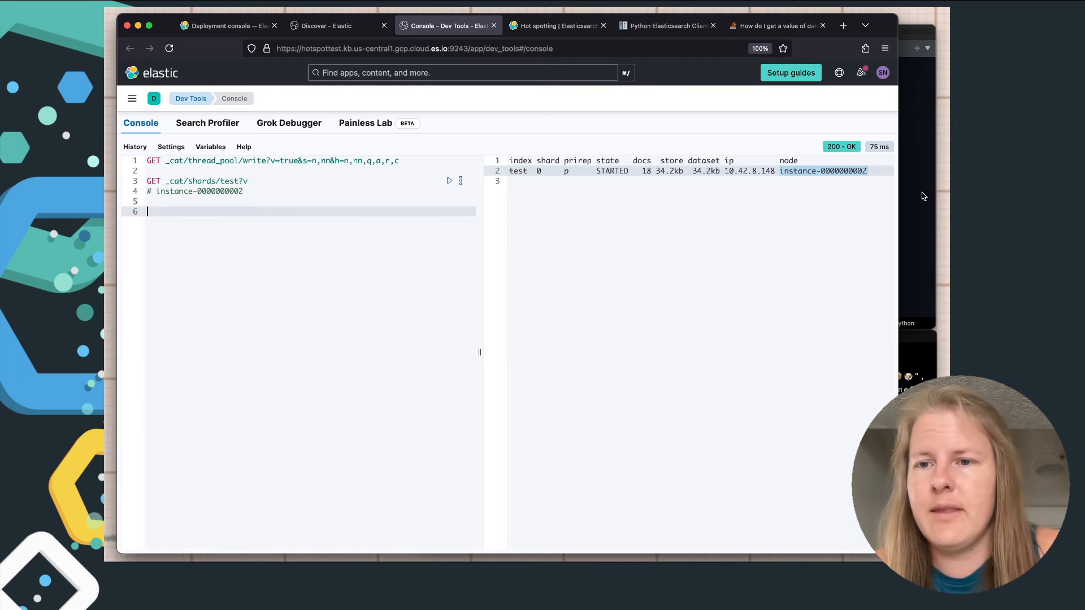
# - Search 'lorem ipsum' in a new tab, open lipsum.com, and select the first paragraph
pyautogui.press('super+t')
pyautogui.write('lorem ')
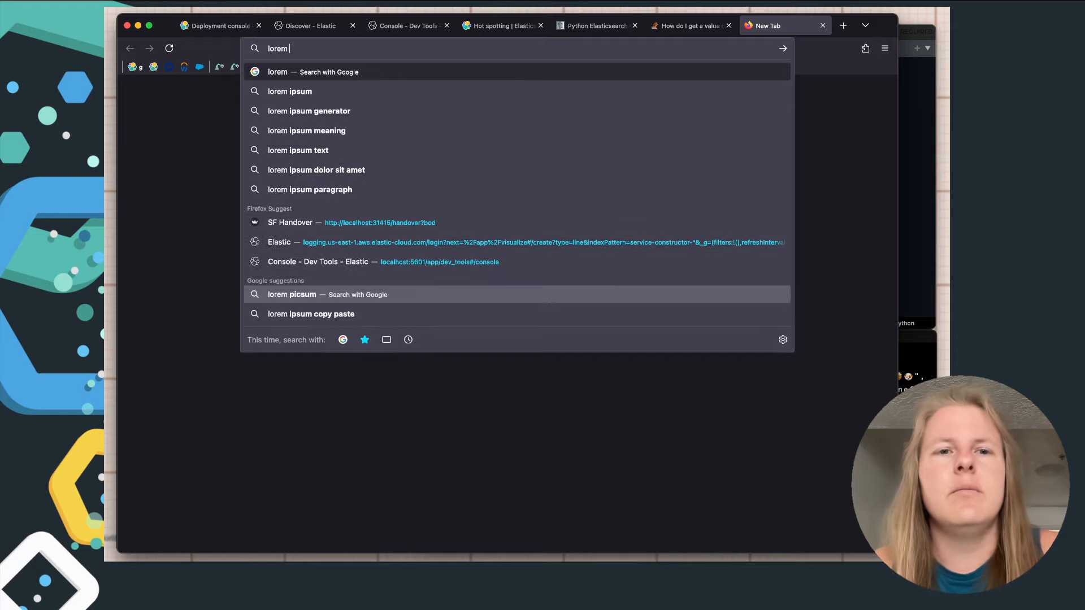
pyautogui.write('ipsum')
pyautogui.press('Return')
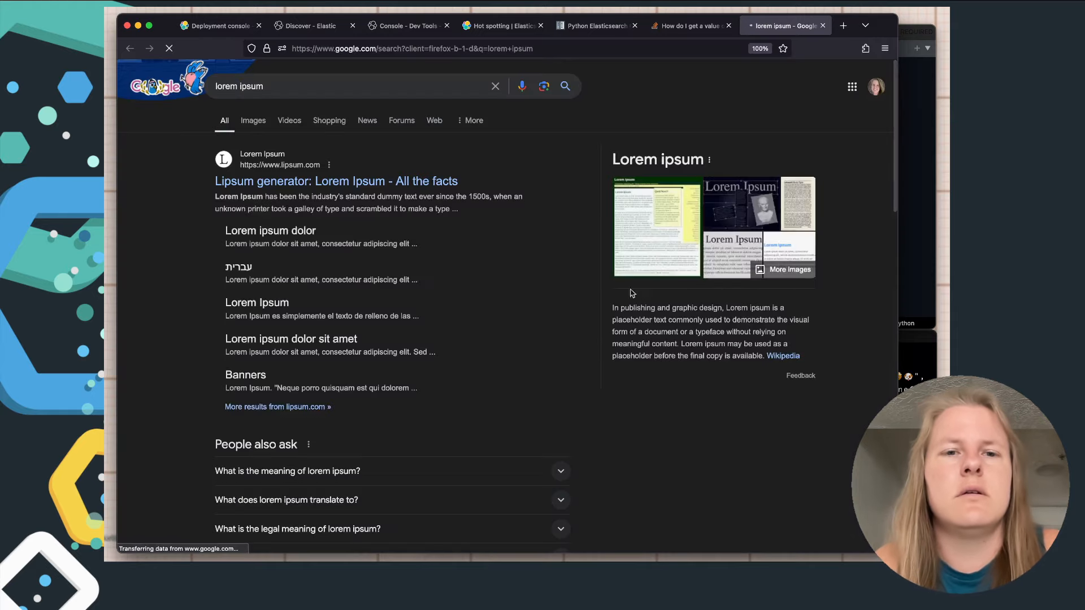
pyautogui.click(311, 181)
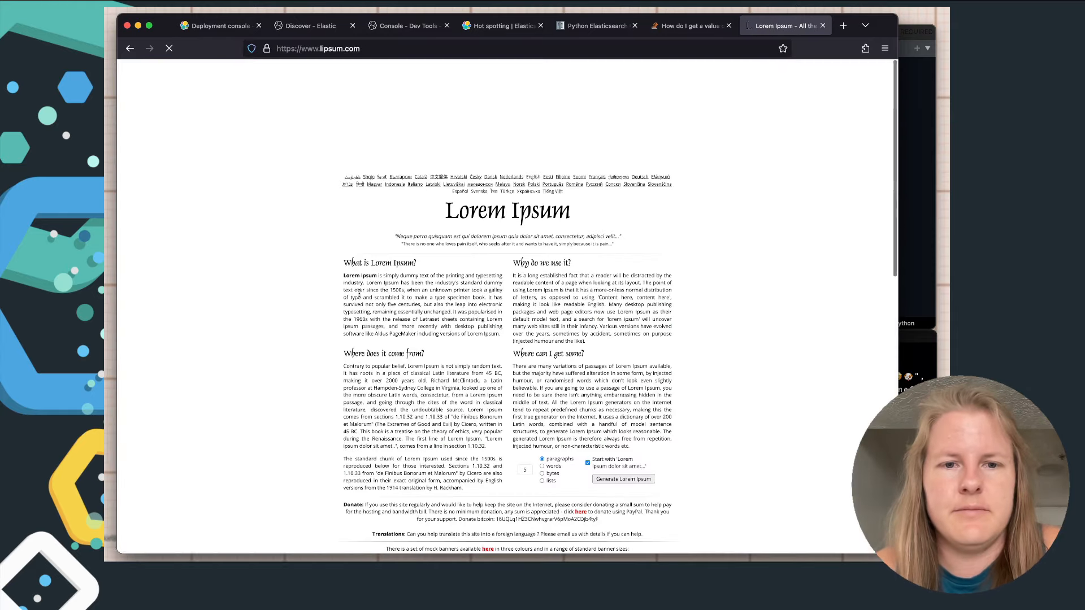
pyautogui.tripleClick(359, 292)
pyautogui.press('cmd+c')
# - Rewrite the doc dictionary in test.py to use leading commas instead of trailing ones
pyautogui.click(924, 145)
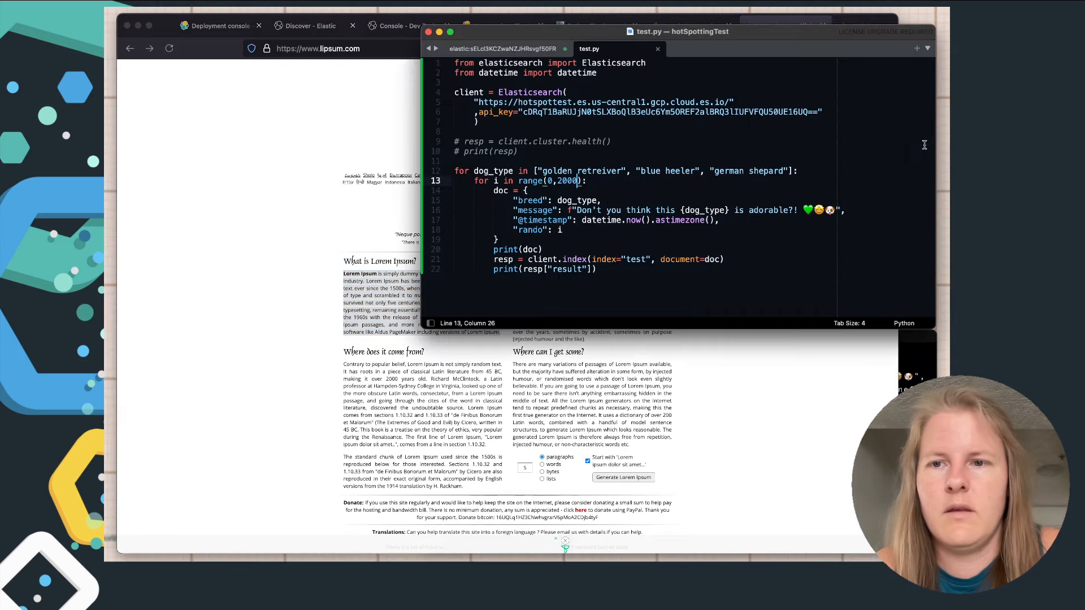
pyautogui.click(595, 230)
pyautogui.press('Return')
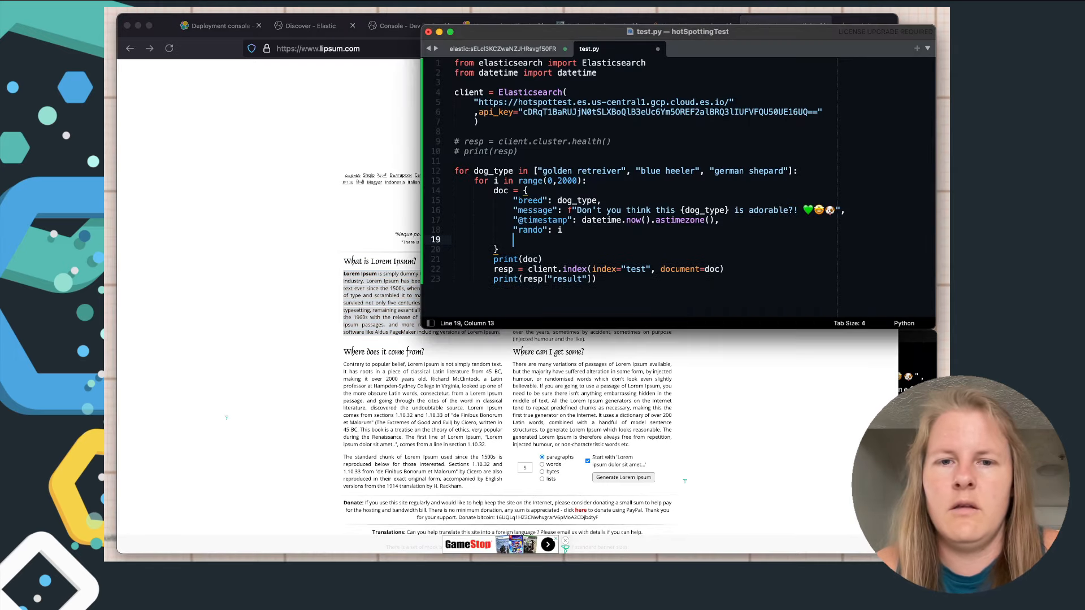
pyautogui.press('Up')
pyautogui.write(',')
pyautogui.press('Up')
pyautogui.press('Left')
pyautogui.write(',')
pyautogui.press('Up')
pyautogui.press('Left')
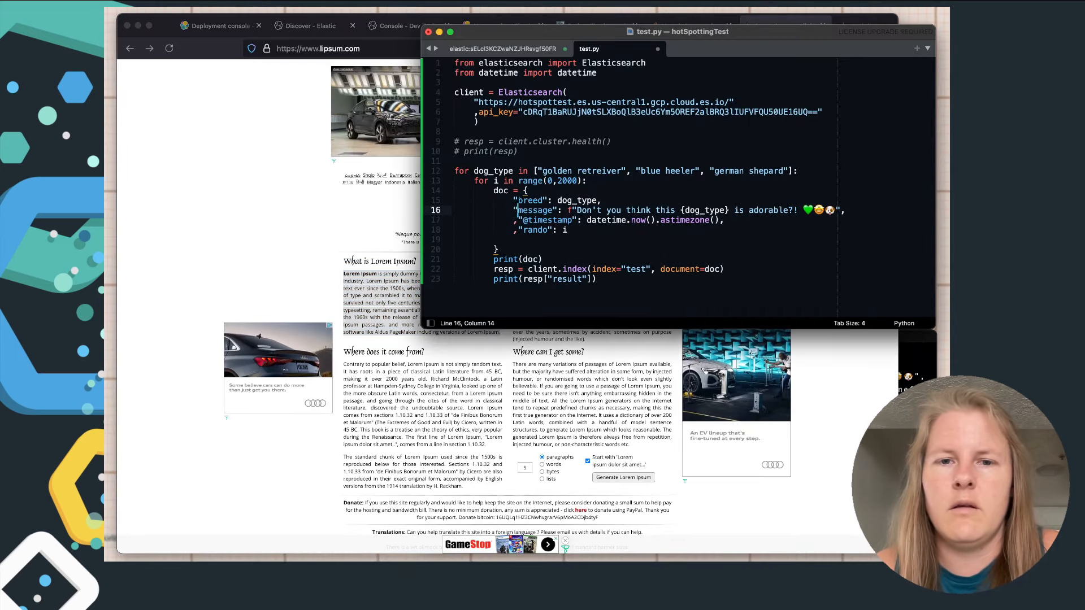
pyautogui.write(',')
pyautogui.press('Up')
pyautogui.press('End')
pyautogui.press('BackSpace')
pyautogui.press('Down')
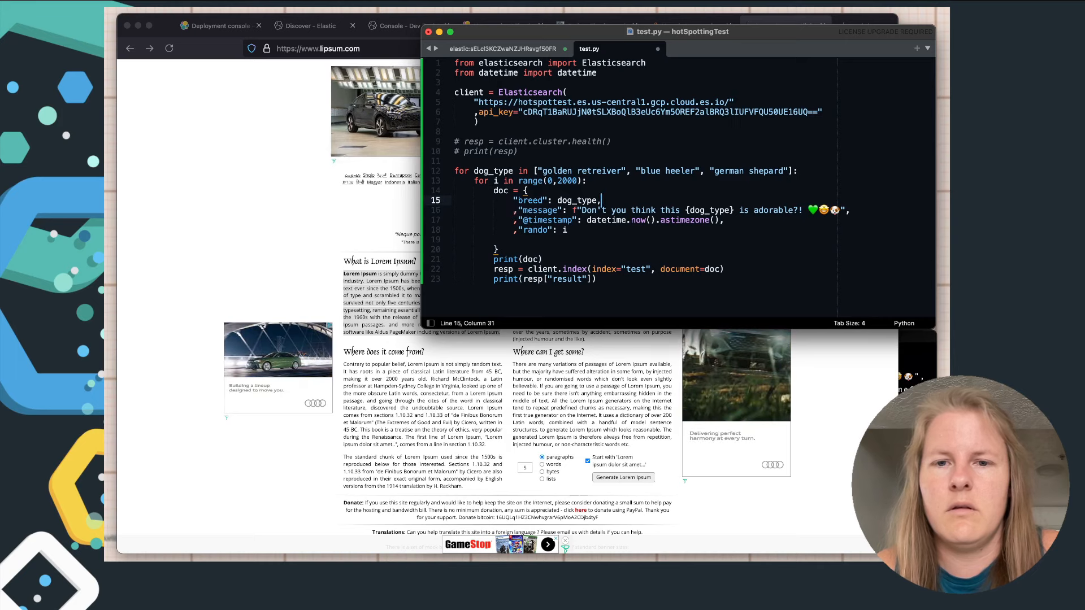
pyautogui.press('End')
pyautogui.press('BackSpace')
pyautogui.press('Down')
pyautogui.press('End')
pyautogui.press('BackSpace')
pyautogui.press('Down')
pyautogui.press('End')
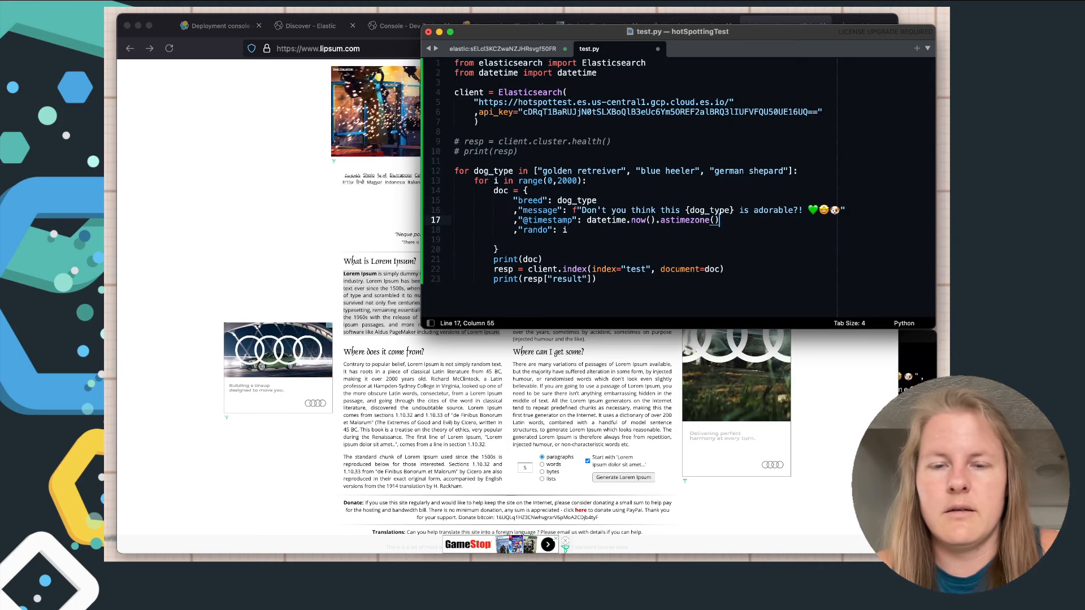
# - Add a lorem_ipsum f-string field with the pasted paragraph and {i}, and save
pyautogui.press('Return')
pyautogui.write(',"')
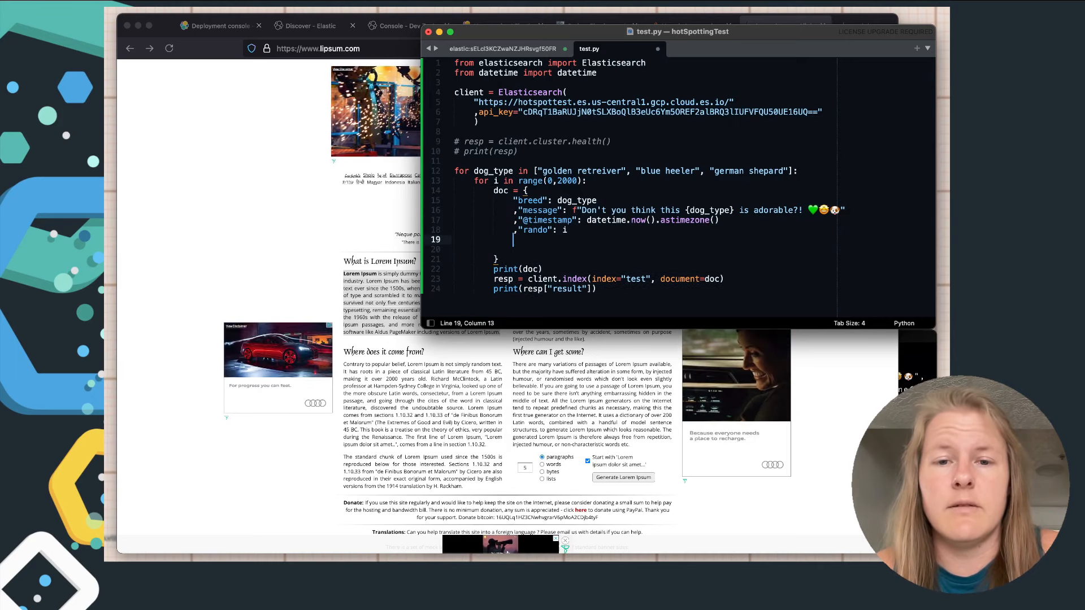
pyautogui.write('lorem')
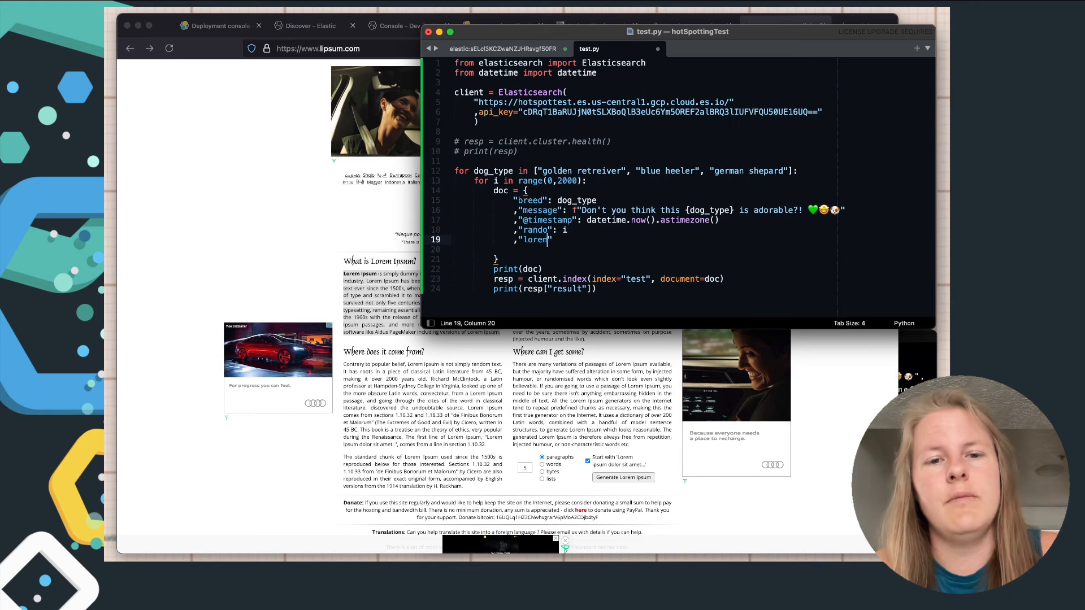
pyautogui.write('_ipsum')
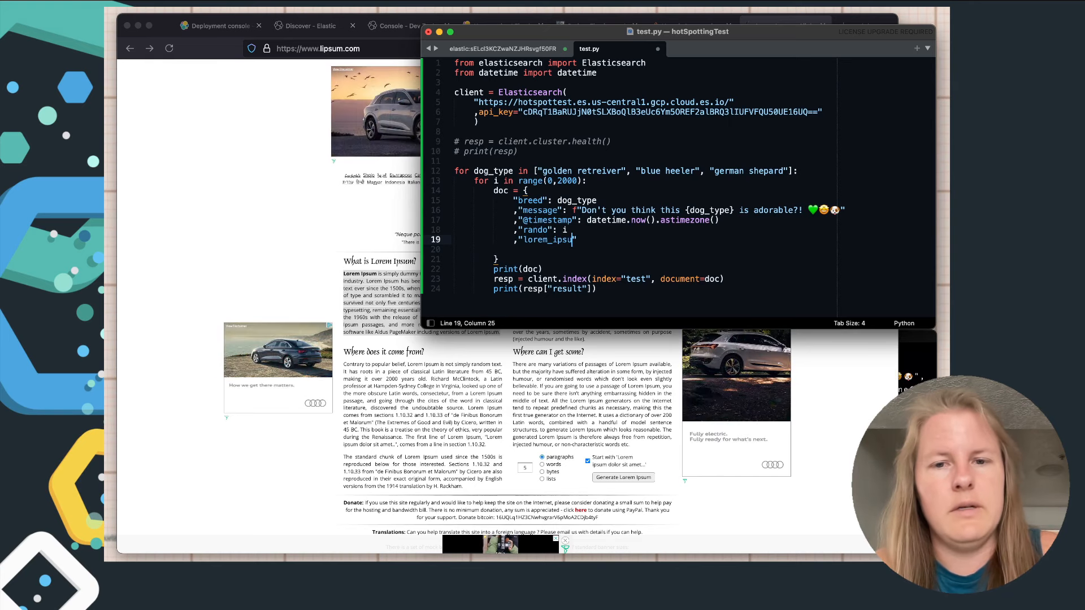
pyautogui.write('": ')
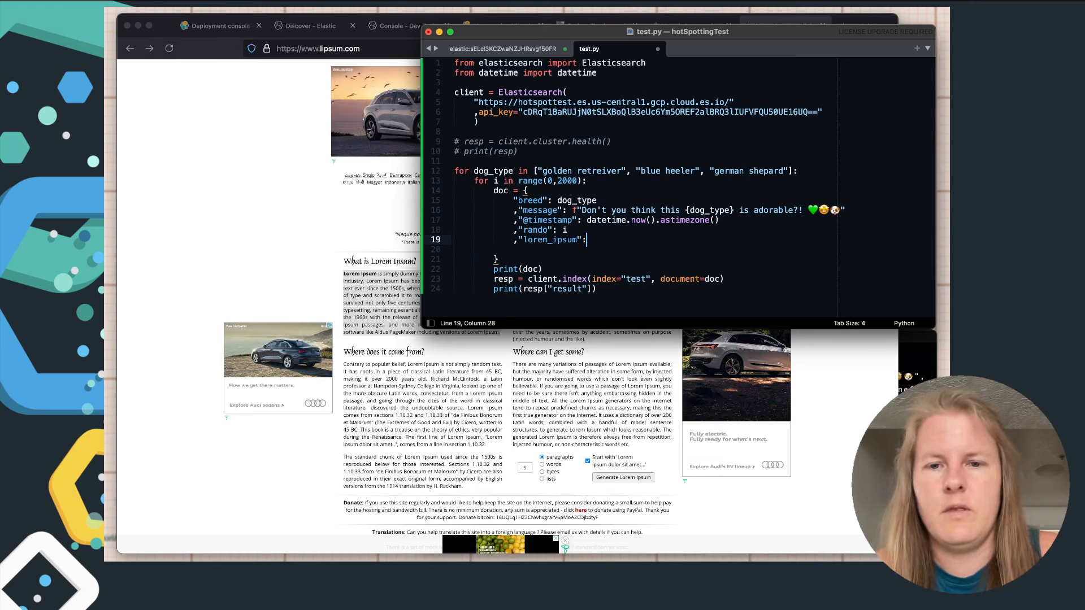
pyautogui.write('"')
pyautogui.press('cmd+v')
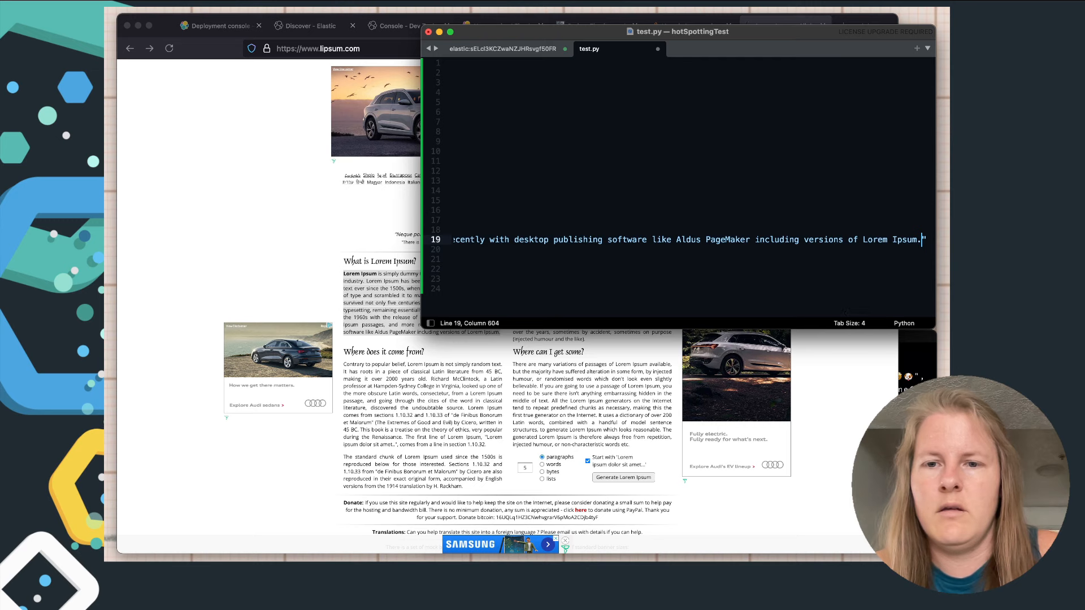
pyautogui.write('{i')
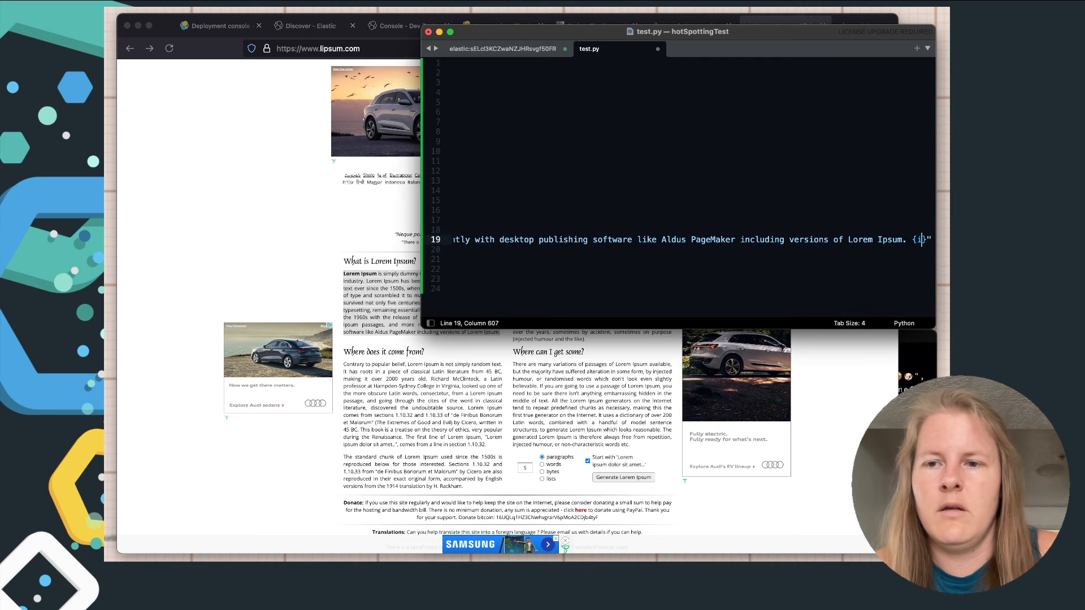
pyautogui.hscroll(-14, 557, 240)
pyautogui.hscroll(-15, 557, 239)
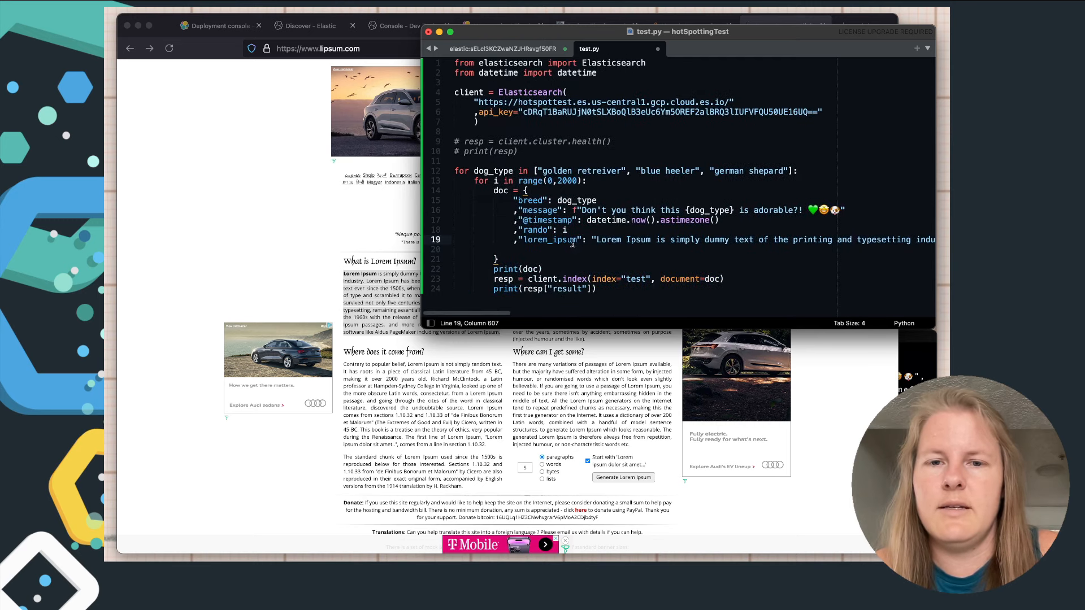
pyautogui.click(591, 238)
pyautogui.write('f')
pyautogui.press('super+s')
pyautogui.press('super+Right')
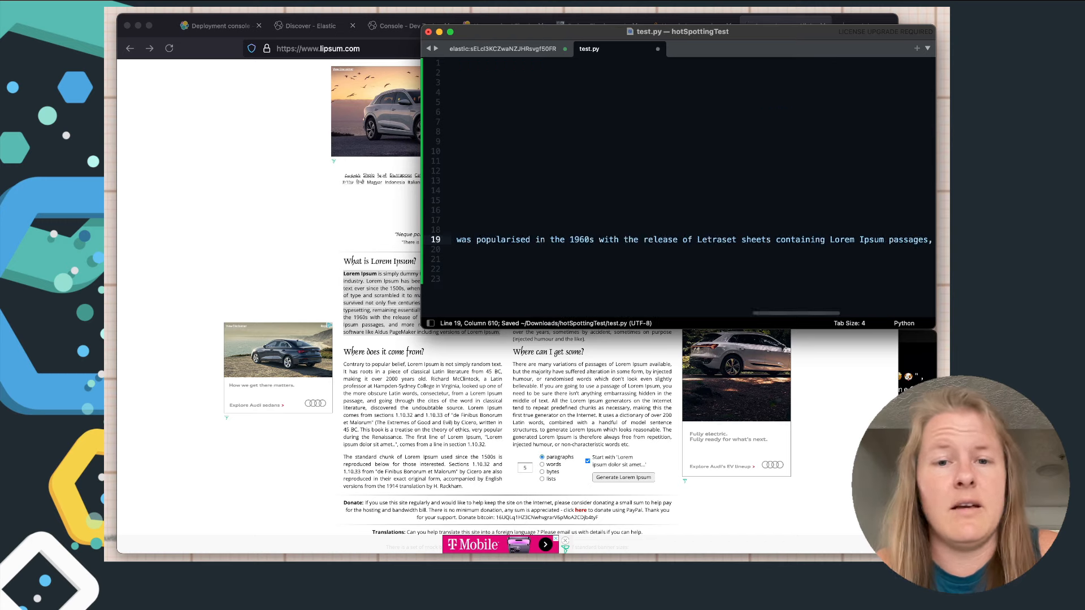
pyautogui.press('super+Left')
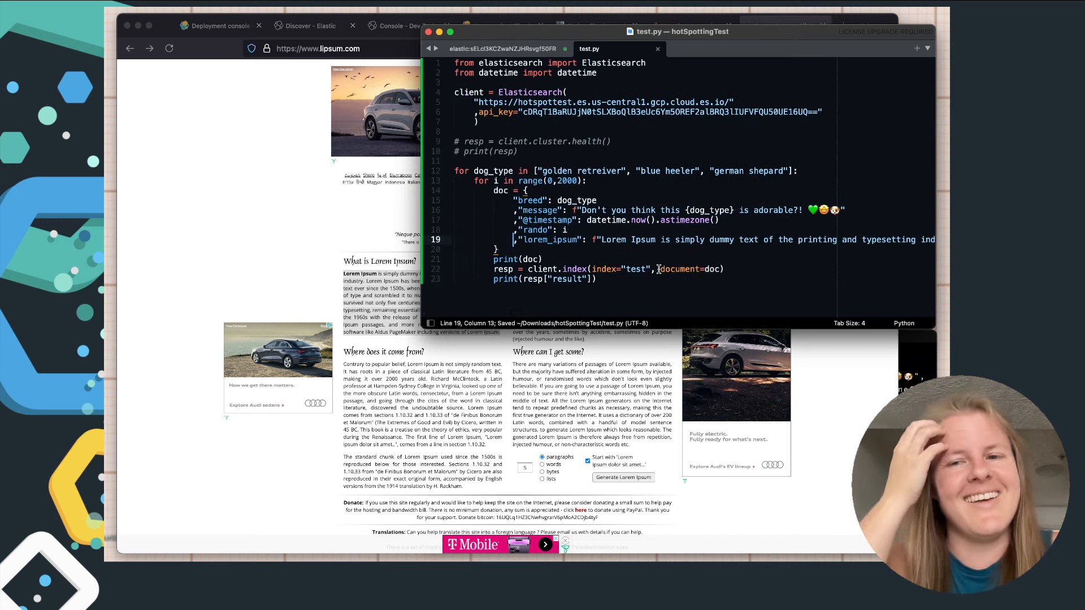
pyautogui.press('super+Tab')
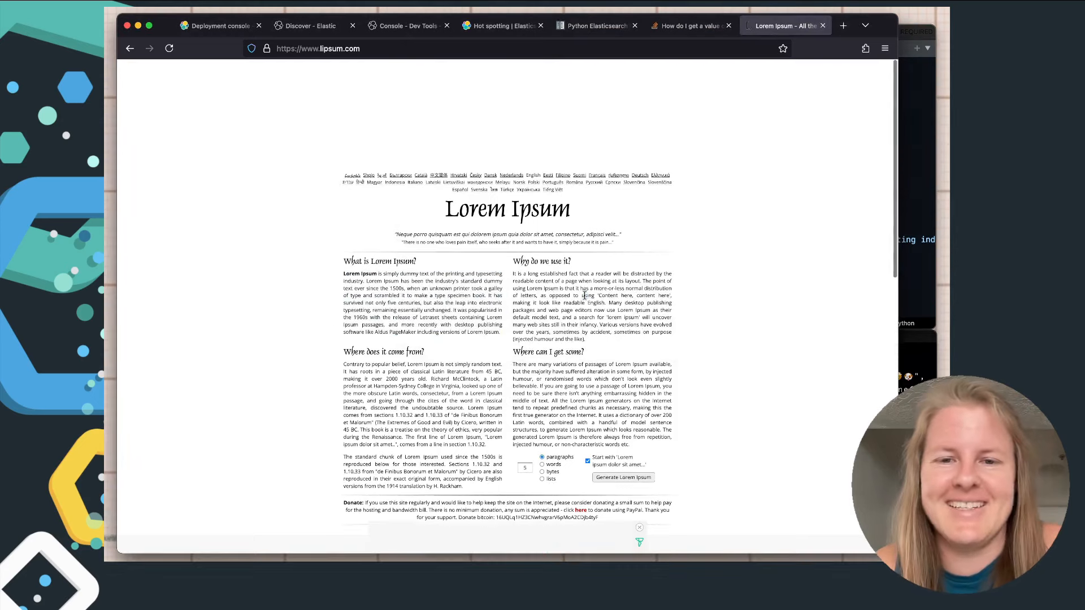
# - Append the 'Why do we use it?' and 'Where does it come from?' paragraphs to lorem_ipsum, saving
pyautogui.tripleClick(584, 295)
pyautogui.press('super+c')
pyautogui.press('super+Tab')
pyautogui.press('super+Right')
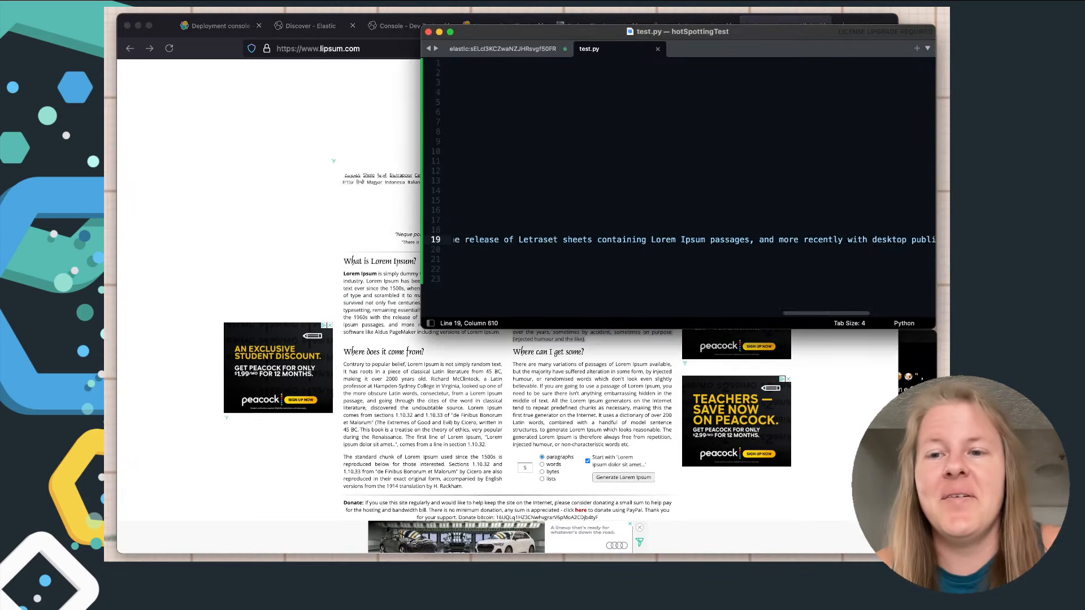
pyautogui.press('super+v')
pyautogui.press('super+s')
pyautogui.press('Down')
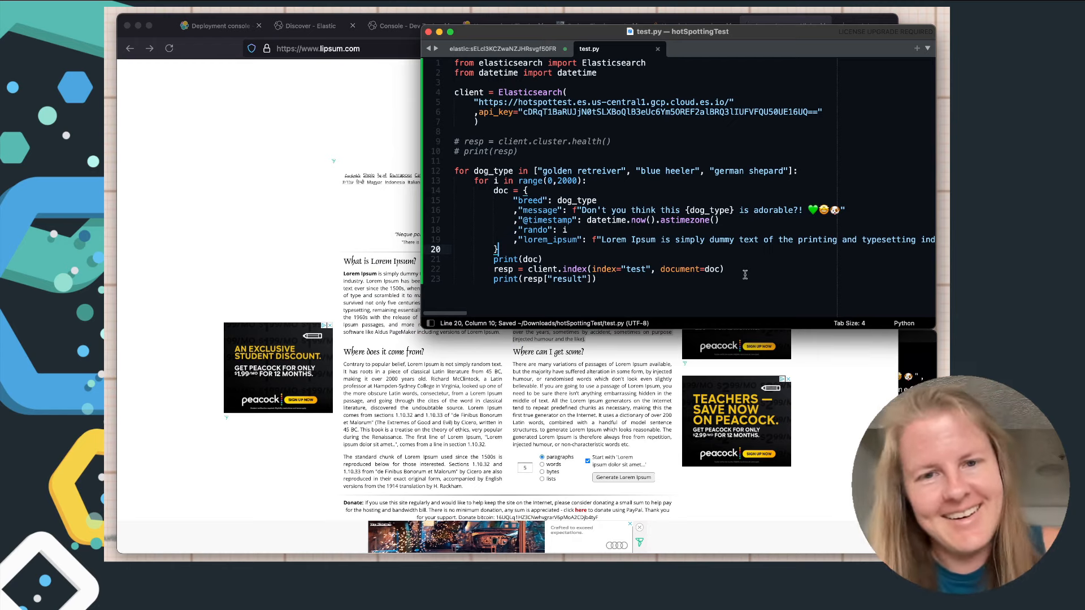
pyautogui.press('super+Tab')
pyautogui.tripleClick(494, 386)
pyautogui.press('super+c')
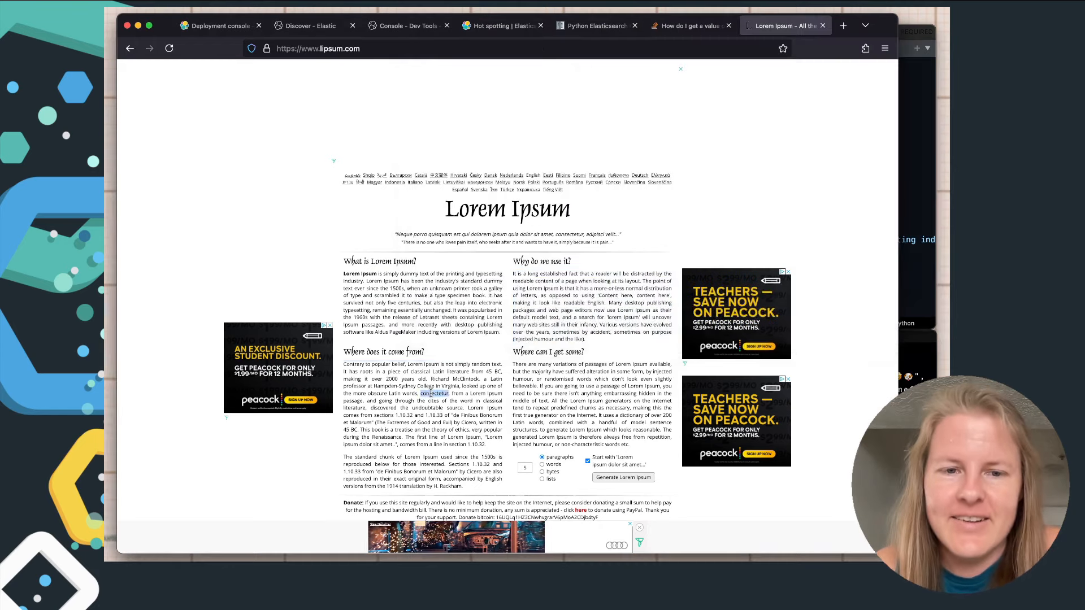
pyautogui.press('super+Tab')
pyautogui.press('Up')
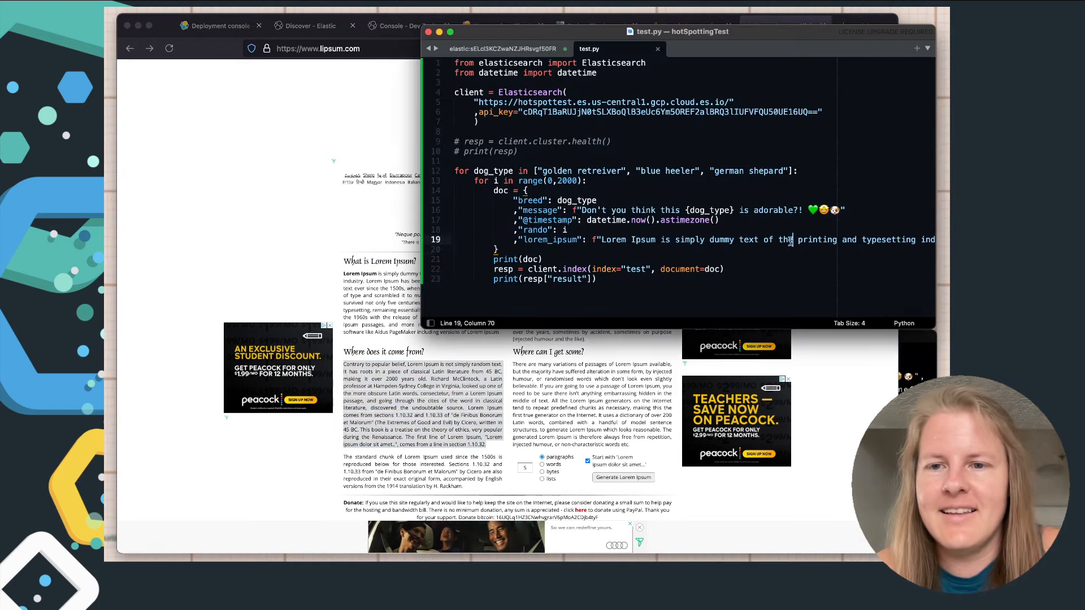
pyautogui.press('super+Right')
pyautogui.press('super+v')
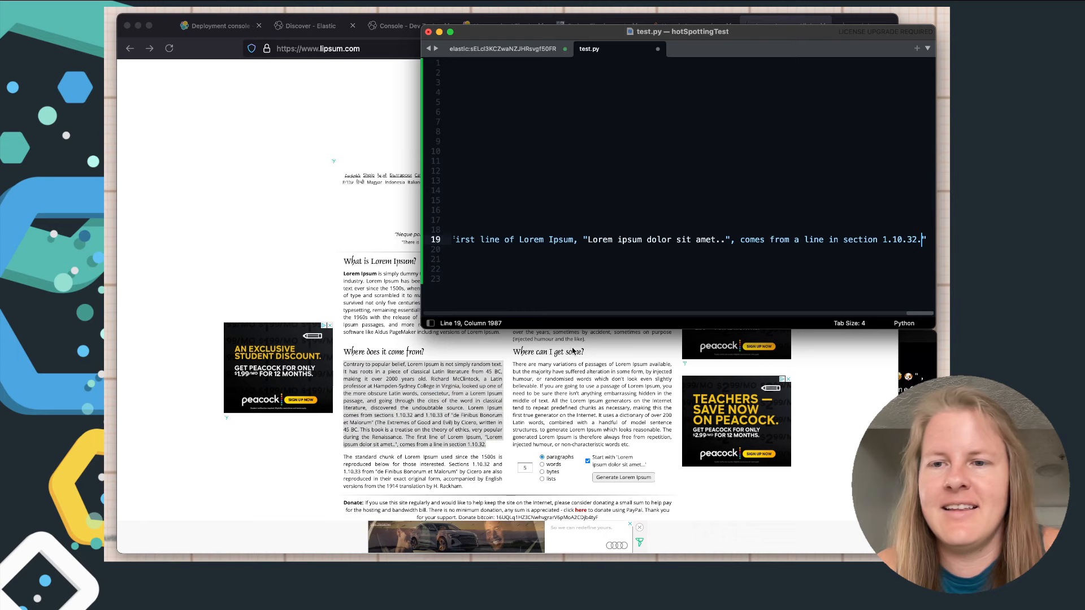
# - Append the 'Where can I get some?' paragraph and another 'Where does it come from?' copy
pyautogui.press('super+Tab')
pyautogui.tripleClick(559, 392)
pyautogui.press('super+c')
pyautogui.press('super+Tab')
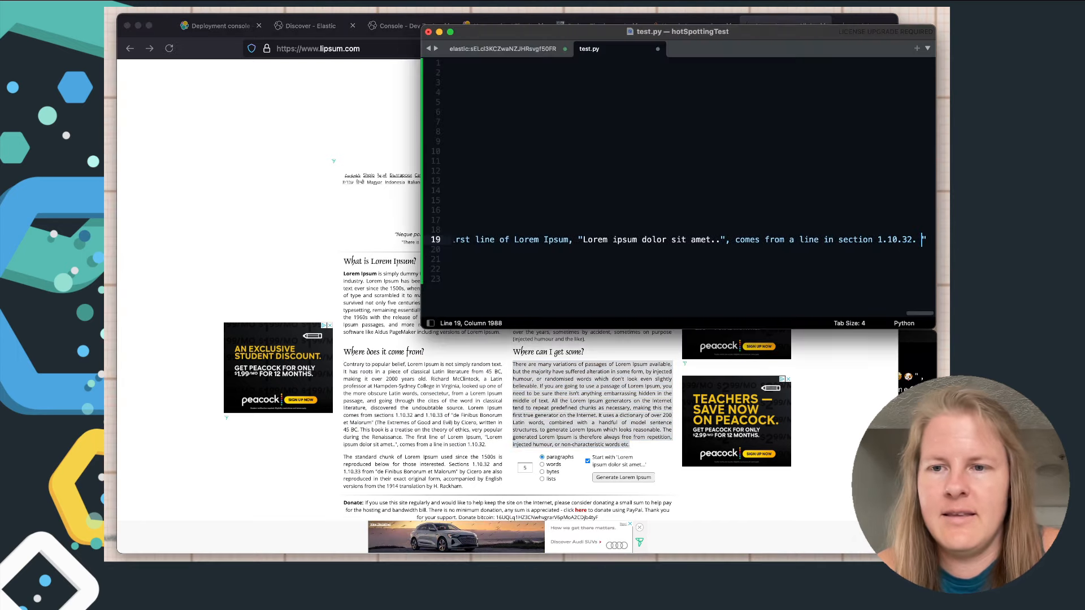
pyautogui.press('super+v')
pyautogui.press('super+Tab')
pyautogui.scroll(-2, 508, 399)
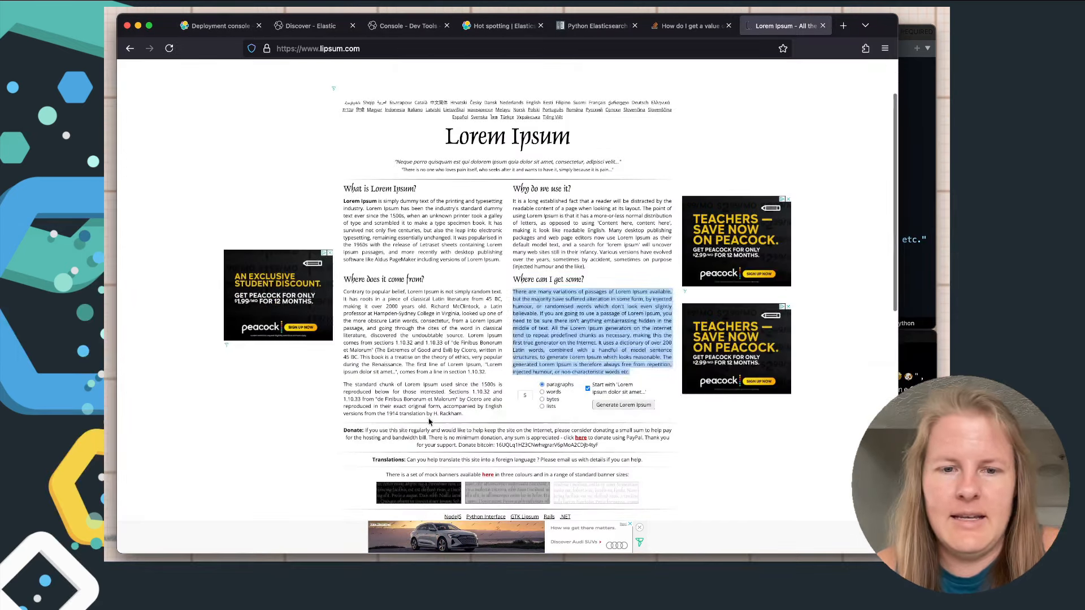
pyautogui.tripleClick(423, 368)
pyautogui.press('super+c')
pyautogui.press('super+Tab')
pyautogui.press('super+v')
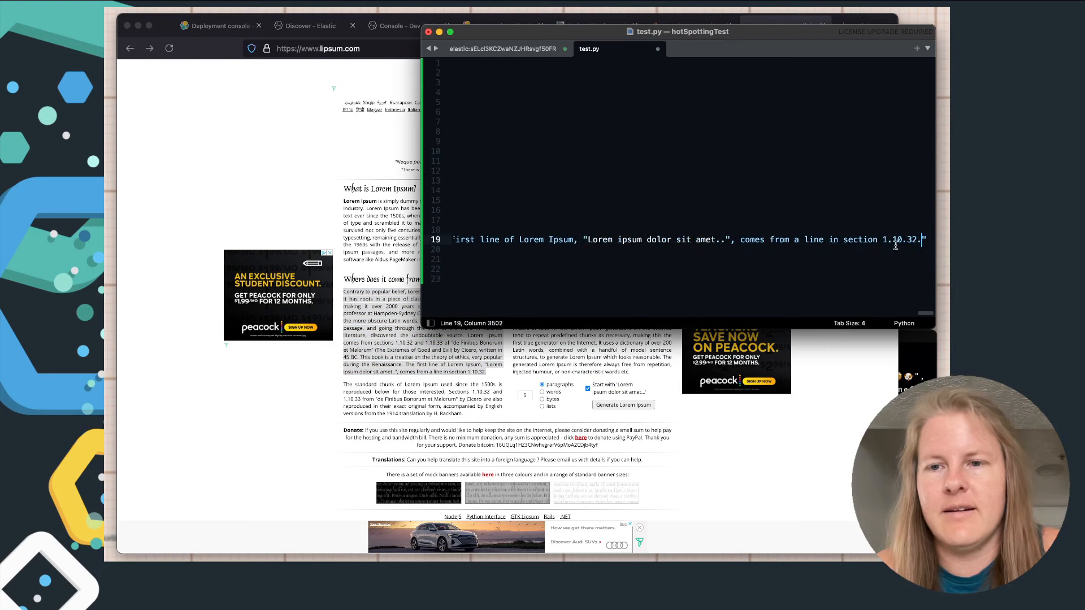
# - Rerun python test.py, which fails with a SyntaxError on line 19
pyautogui.hscroll(-10, 691, 196)
pyautogui.click(644, 202)
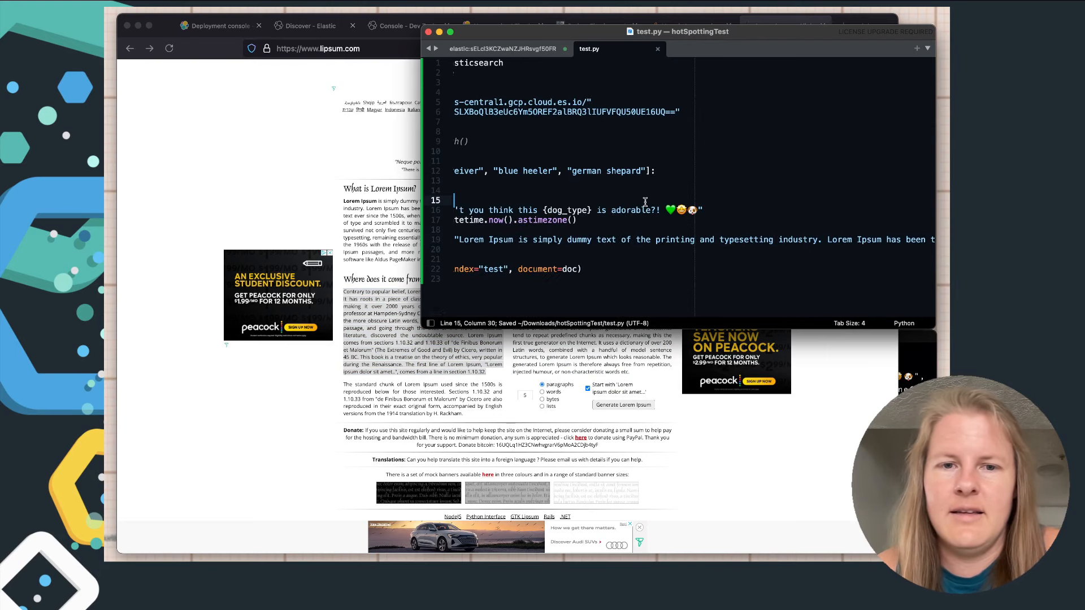
pyautogui.press('super+Up')
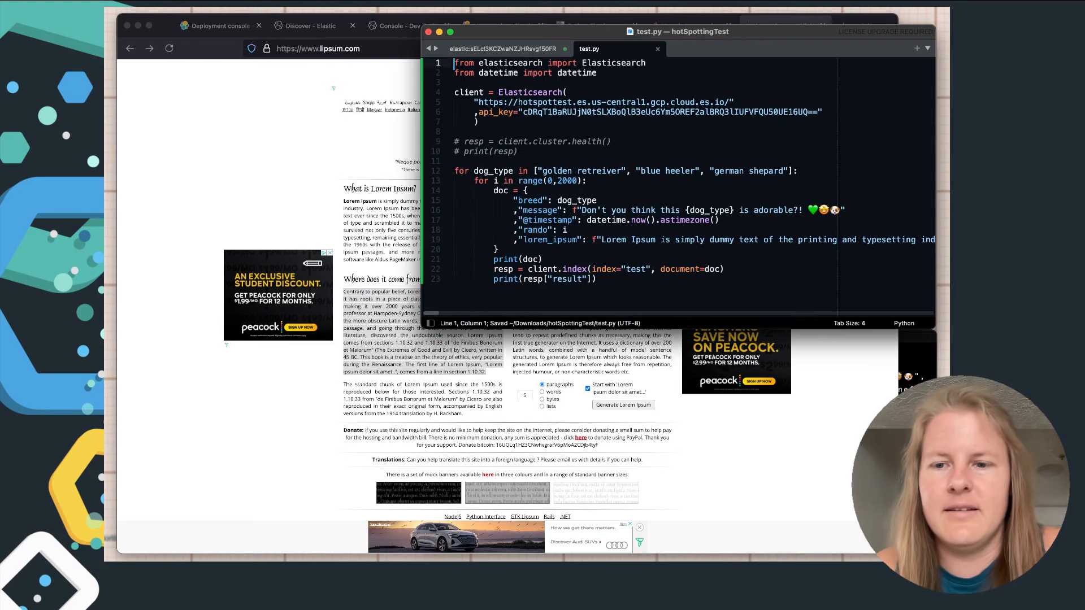
pyautogui.press('super+Tab')
pyautogui.press('Up')
pyautogui.press('Return')
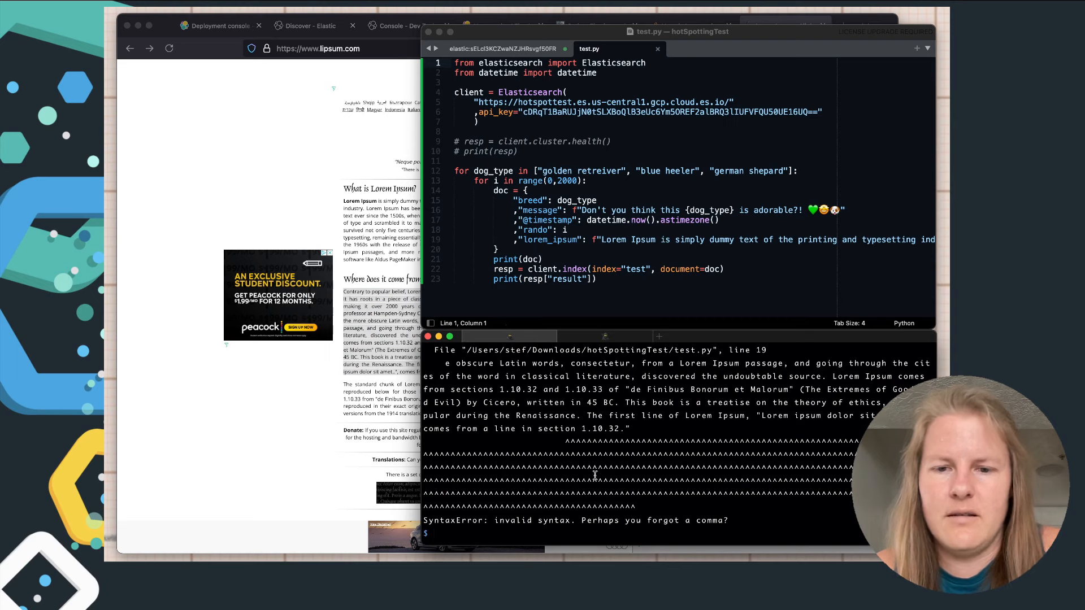
pyautogui.press('super+Tab')
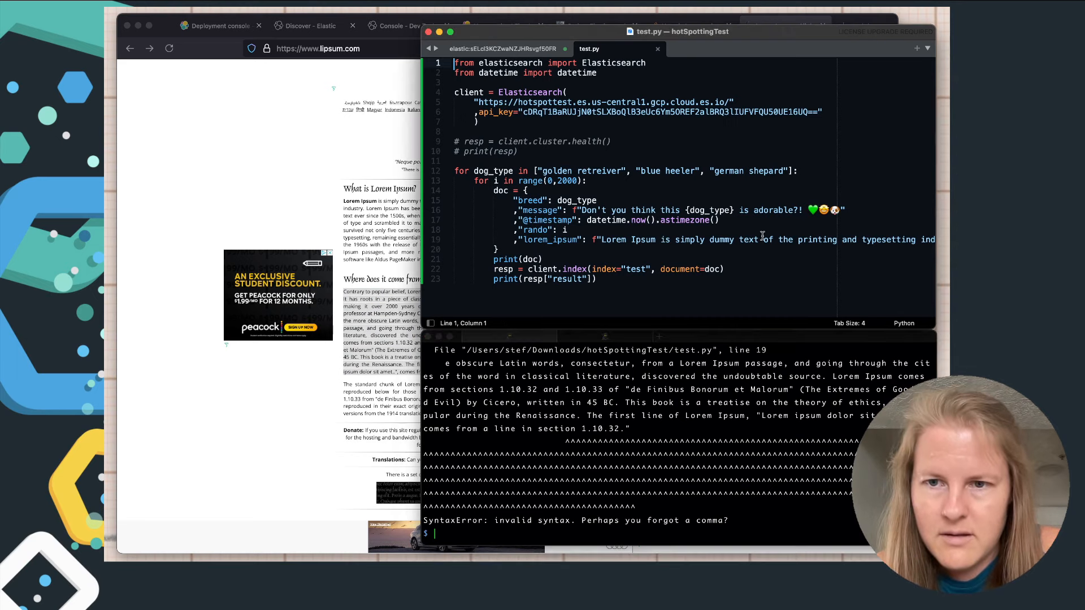
# - Turn on word wrap so the whole lorem_ipsum string is visible
pyautogui.hscroll(10, 621, 260)
pyautogui.hscroll(-8, 589, 262)
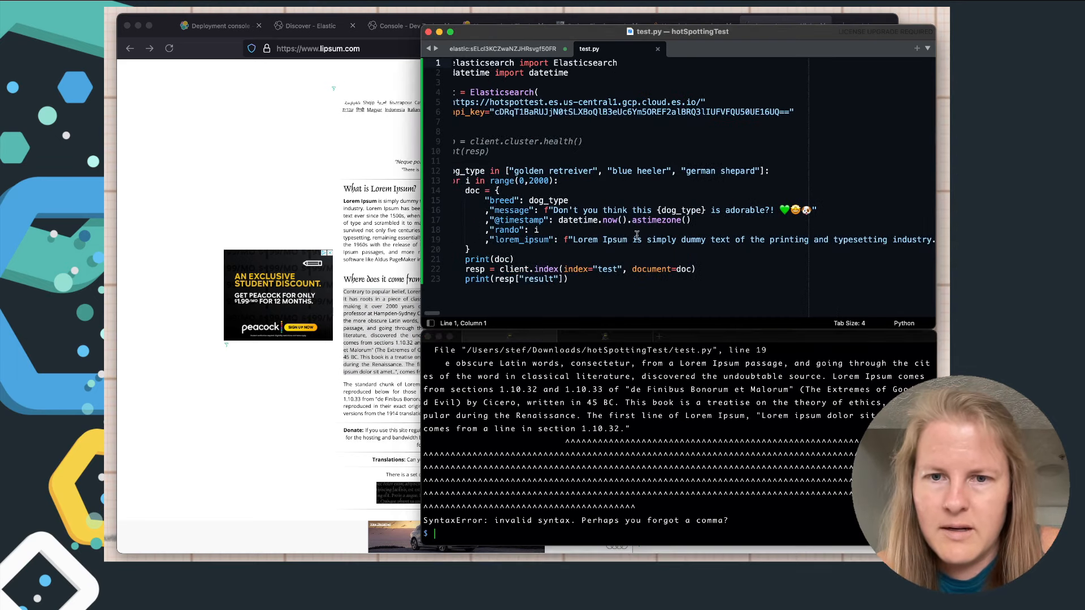
pyautogui.hscroll(20, 637, 234)
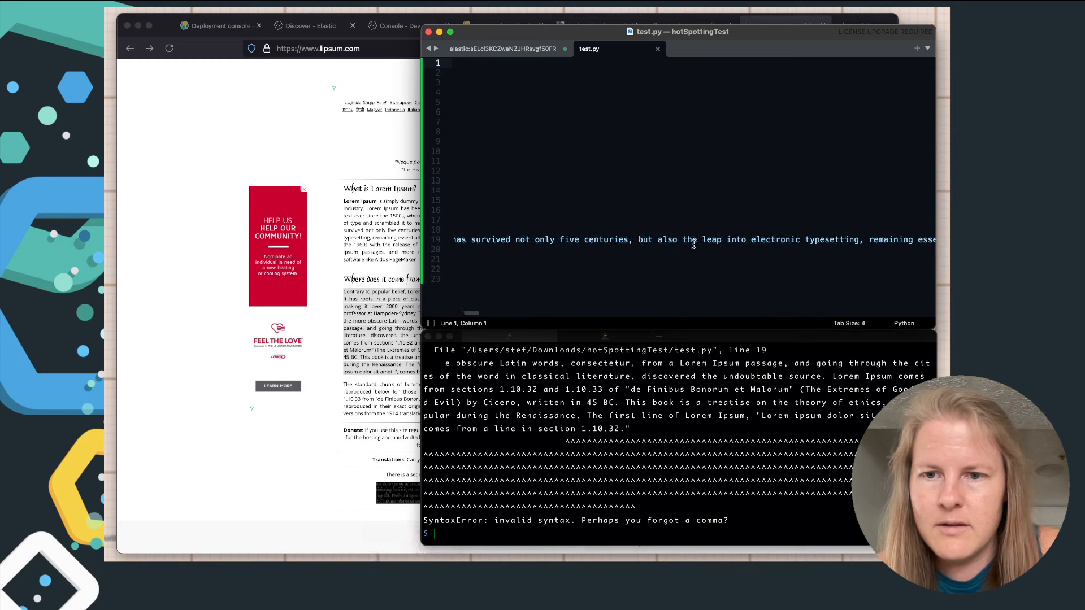
pyautogui.hscroll(20, 693, 243)
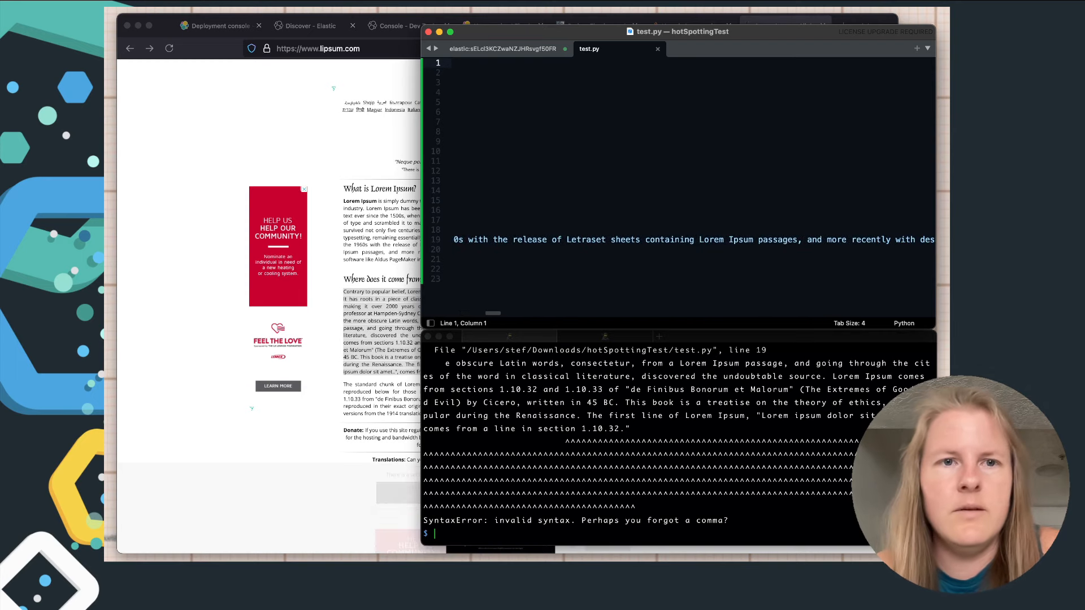
pyautogui.click(248, 5)
pyautogui.click(265, 186)
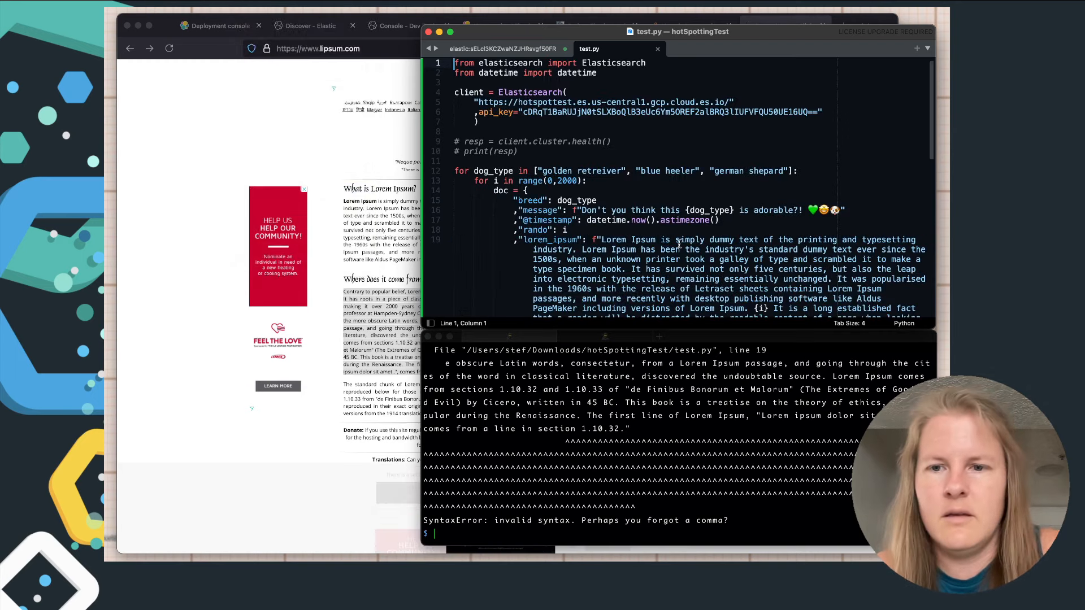
# - Change lorem_ipsum's double quotes to triple quotes at both ends and save test.py
pyautogui.click(678, 240)
pyautogui.scroll(-7, 678, 242)
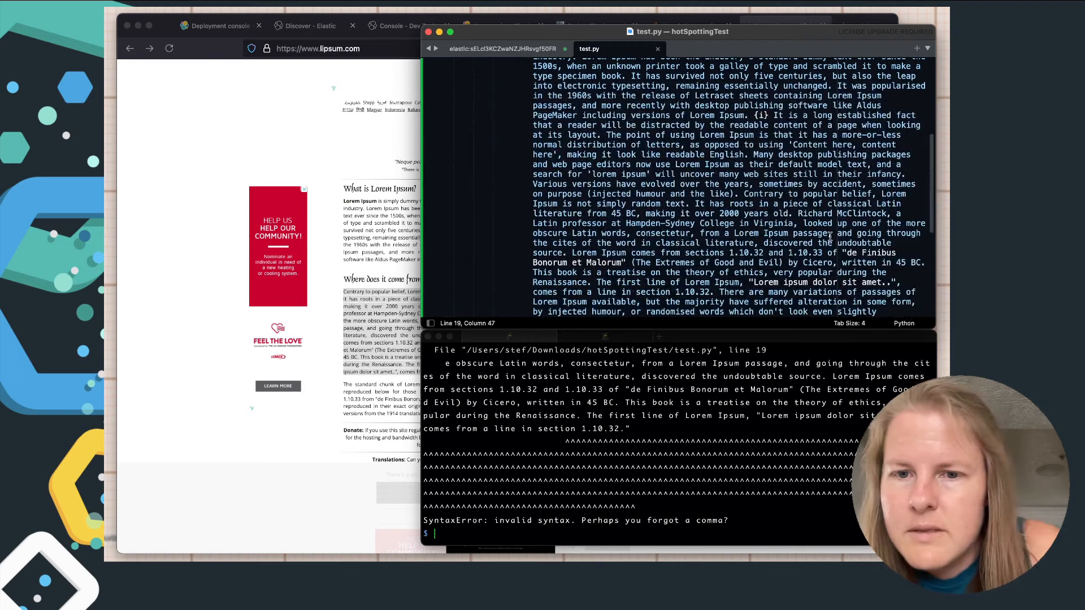
pyautogui.scroll(6, 829, 238)
pyautogui.click(600, 150)
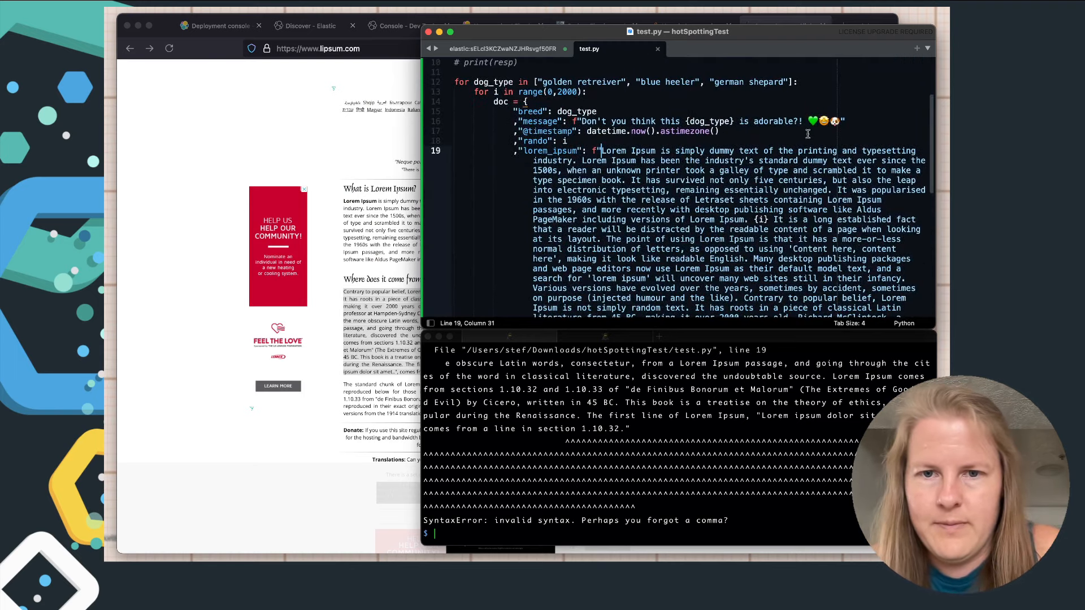
pyautogui.press('BackSpace')
pyautogui.write("'")
pyautogui.scroll(-4, 758, 203)
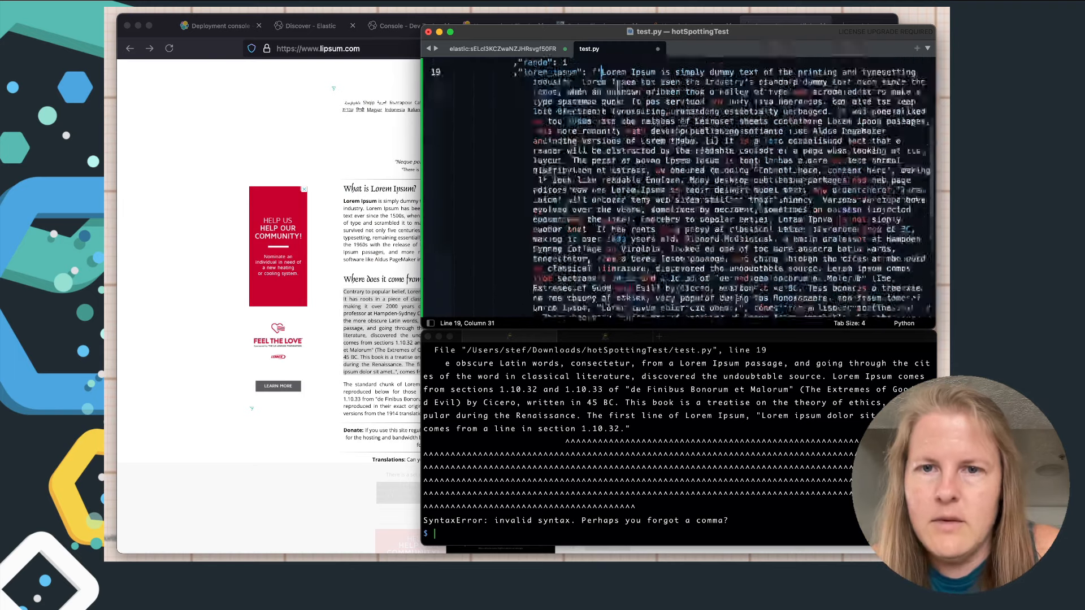
pyautogui.scroll(2, 759, 203)
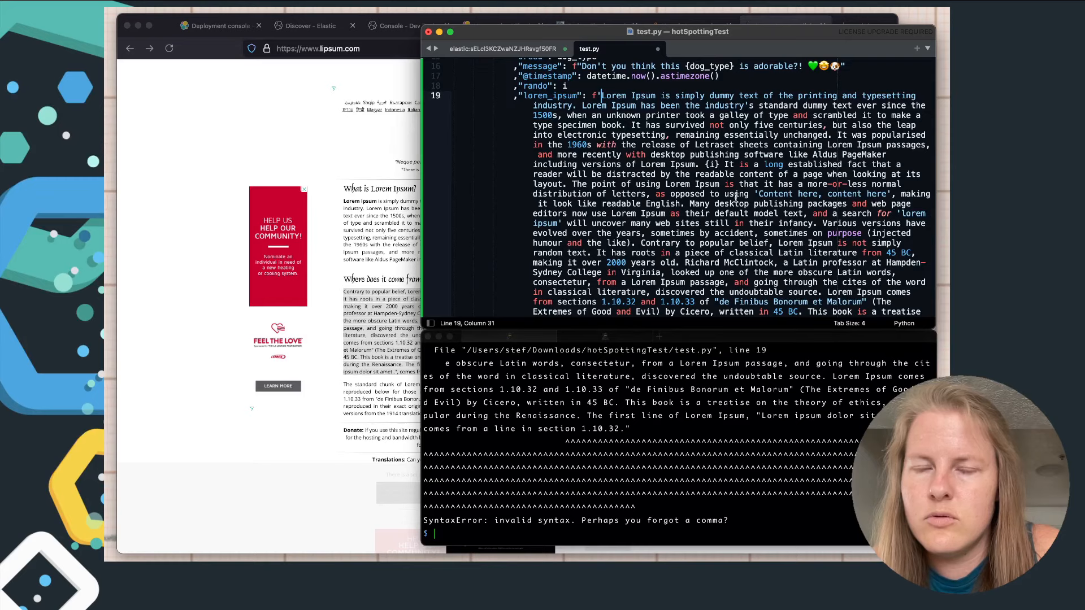
pyautogui.write("''")
pyautogui.scroll(-4, 704, 277)
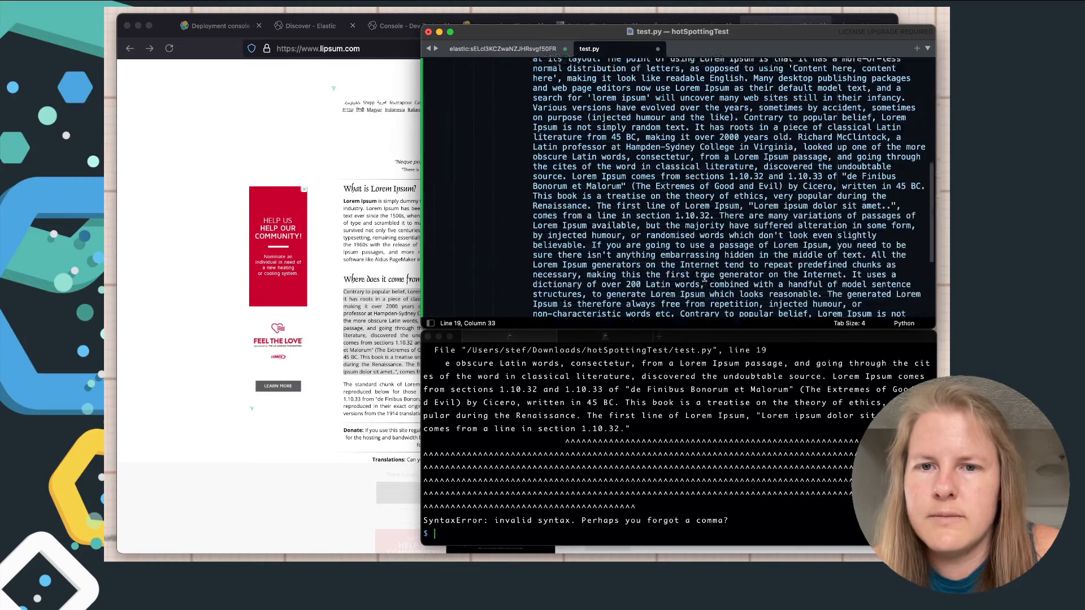
pyautogui.scroll(-5, 704, 276)
pyautogui.write('""')
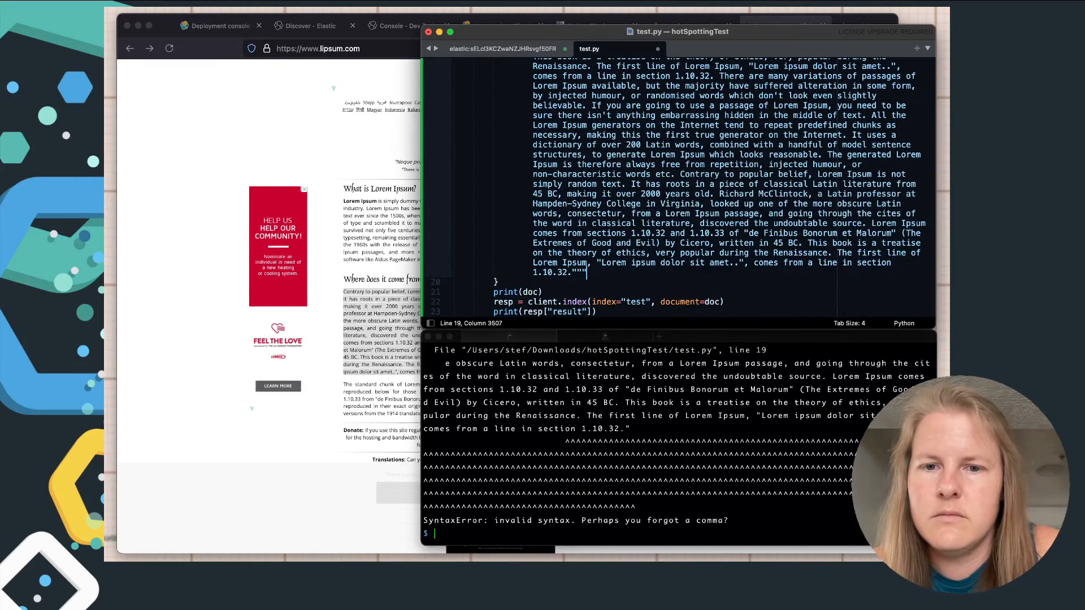
pyautogui.press('super+s')
pyautogui.press('super+Tab')
# - Rerun the script, then save test.py with print(doc) commented out
pyautogui.press('Up')
pyautogui.press('Return')
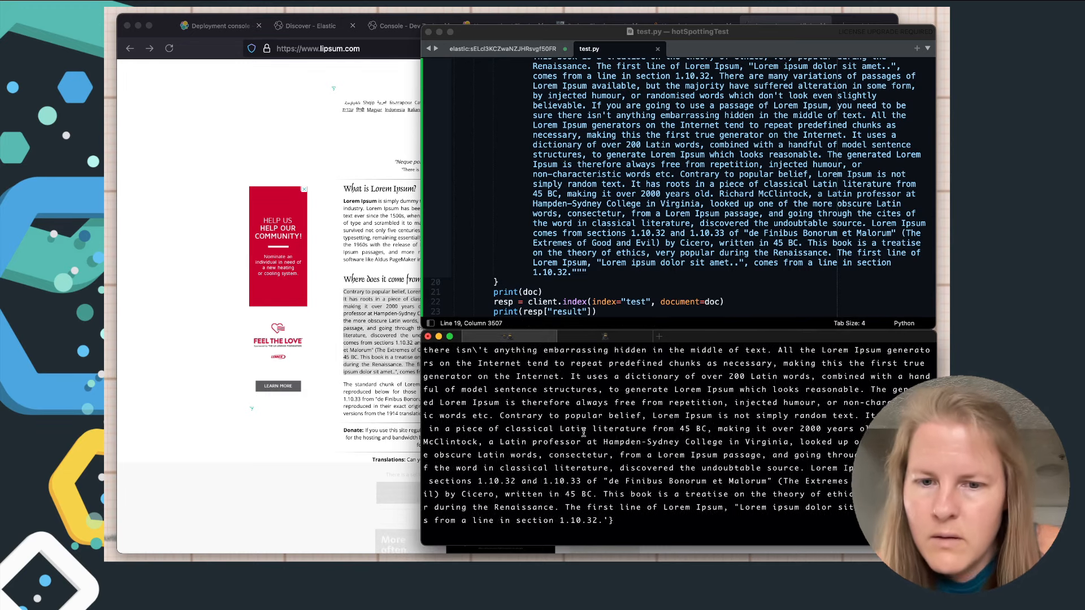
pyautogui.press('super+Tab')
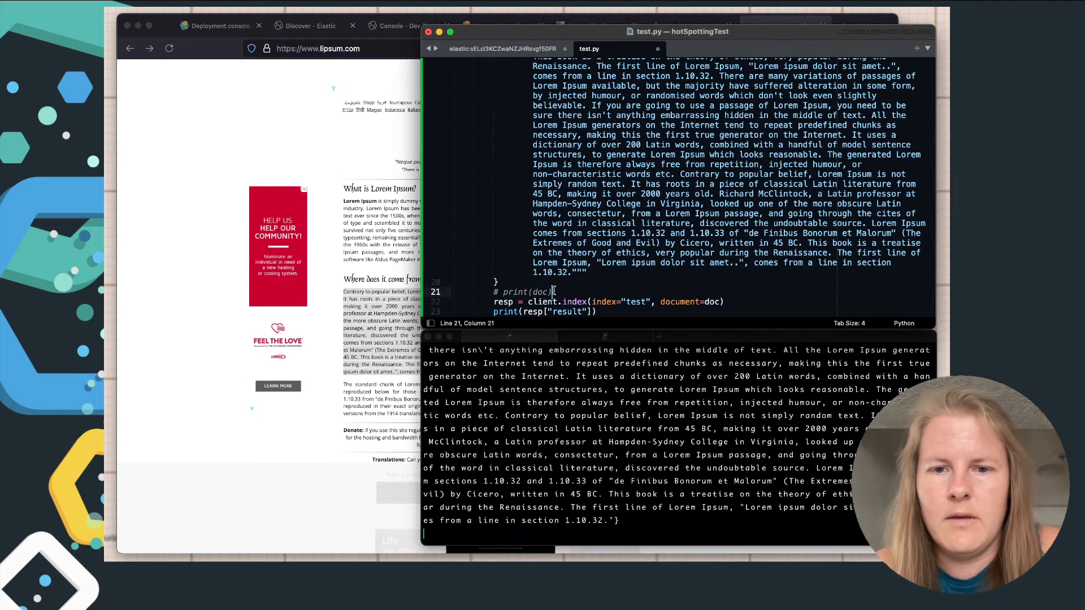
pyautogui.press('super+s')
# - Stop the running script and turn word wrap off in Sublime Text
pyautogui.click(568, 480)
pyautogui.hotkey('ctrl', 'c')
pyautogui.press('Up')
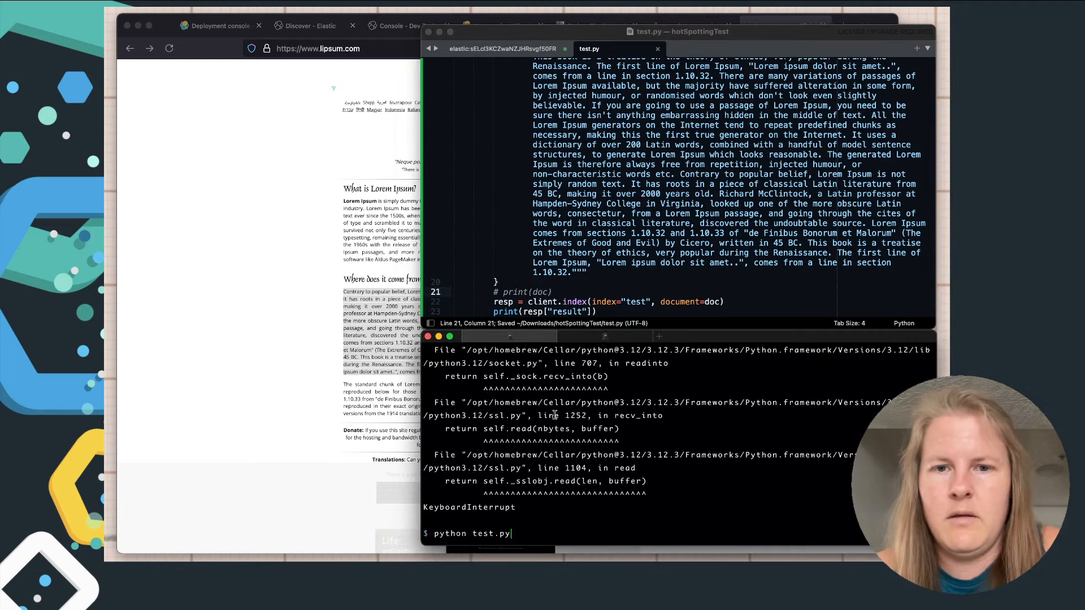
pyautogui.scroll(15, 615, 277)
pyautogui.click(580, 210)
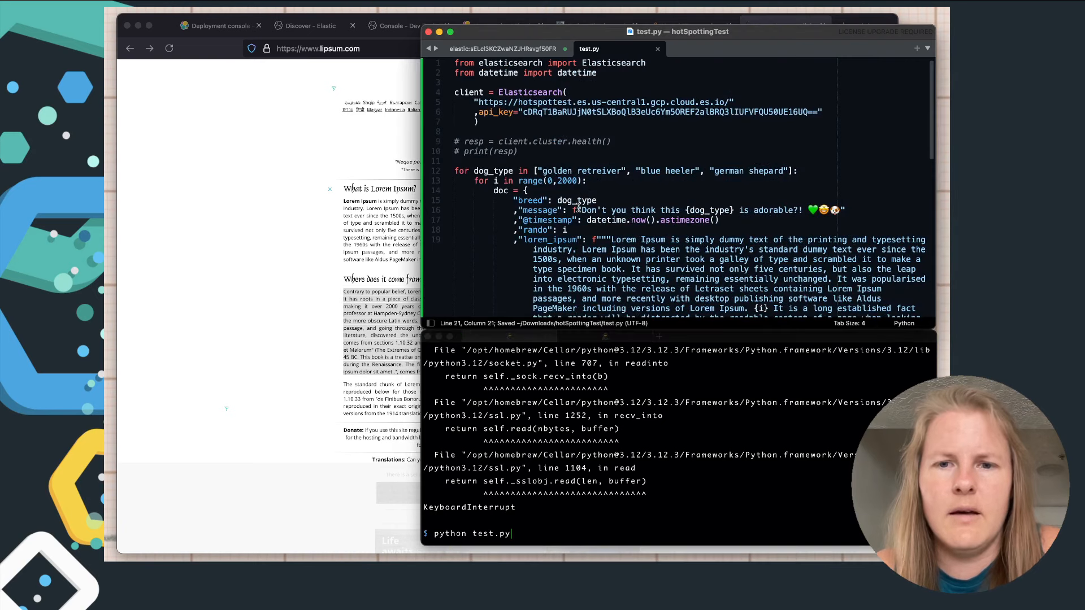
pyautogui.click(268, 2)
pyautogui.moveTo(239, 2)
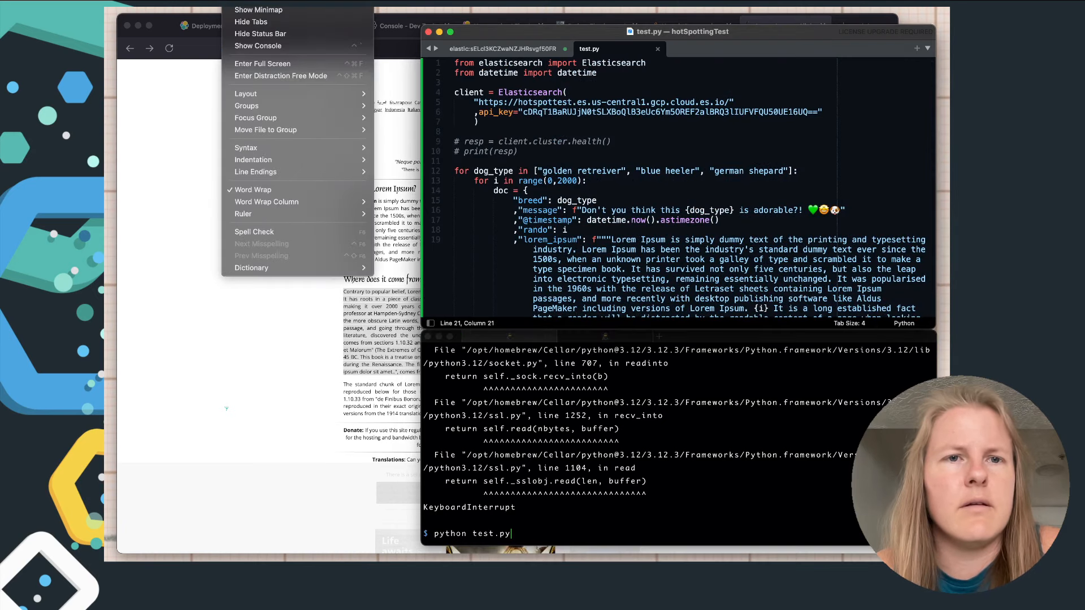
pyautogui.click(270, 190)
# - Change the loop to range(0,2), save test.py and rerun it
pyautogui.click(580, 180)
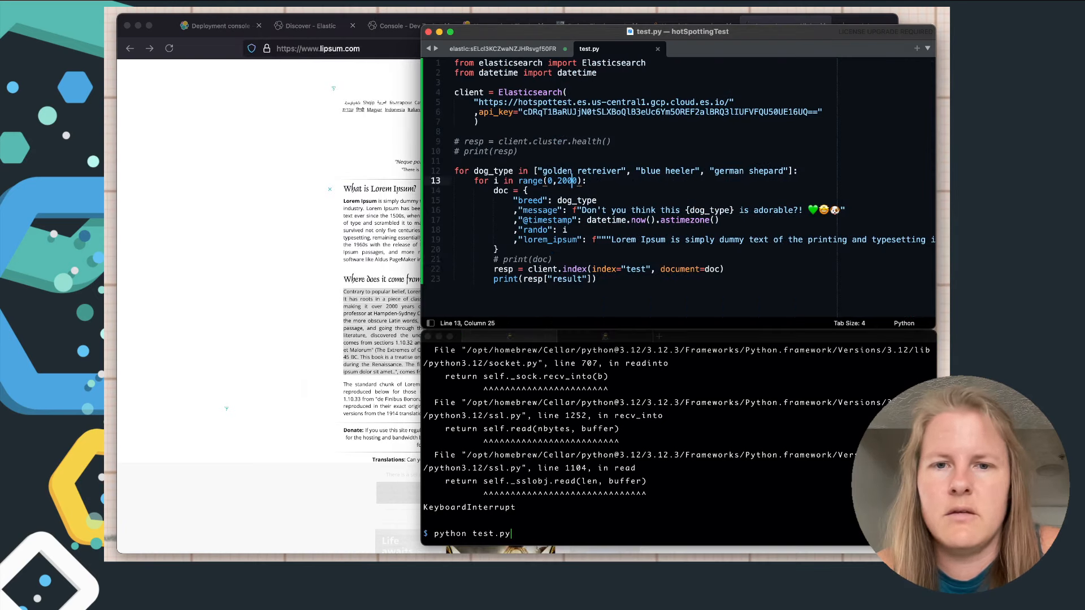
pyautogui.press('BackSpace')
pyautogui.press('BackSpace')
pyautogui.press('super+s')
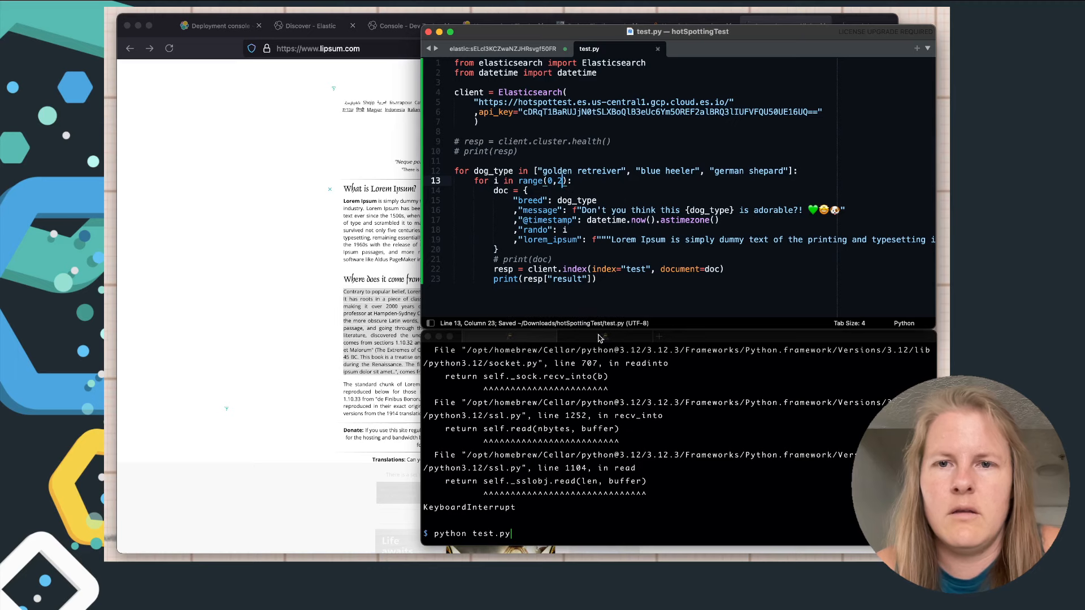
pyautogui.press('super+Tab')
pyautogui.press('Return')
pyautogui.click(266, 141)
# - Close the Lorem Ipsum page and run the write thread pool and test shards requests
pyautogui.press('super+w')
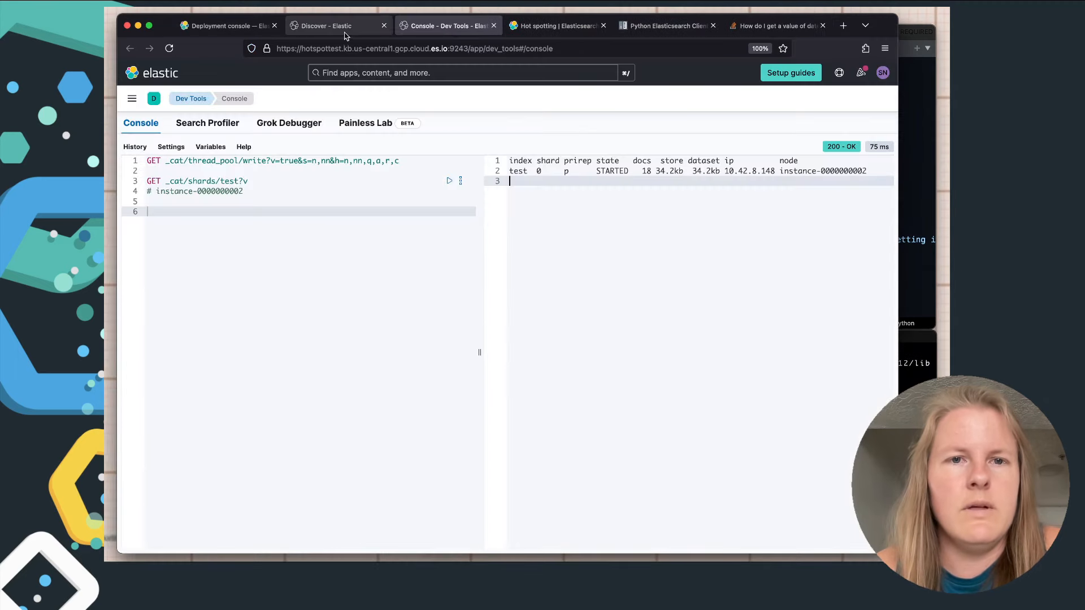
pyautogui.click(354, 161)
pyautogui.click(450, 161)
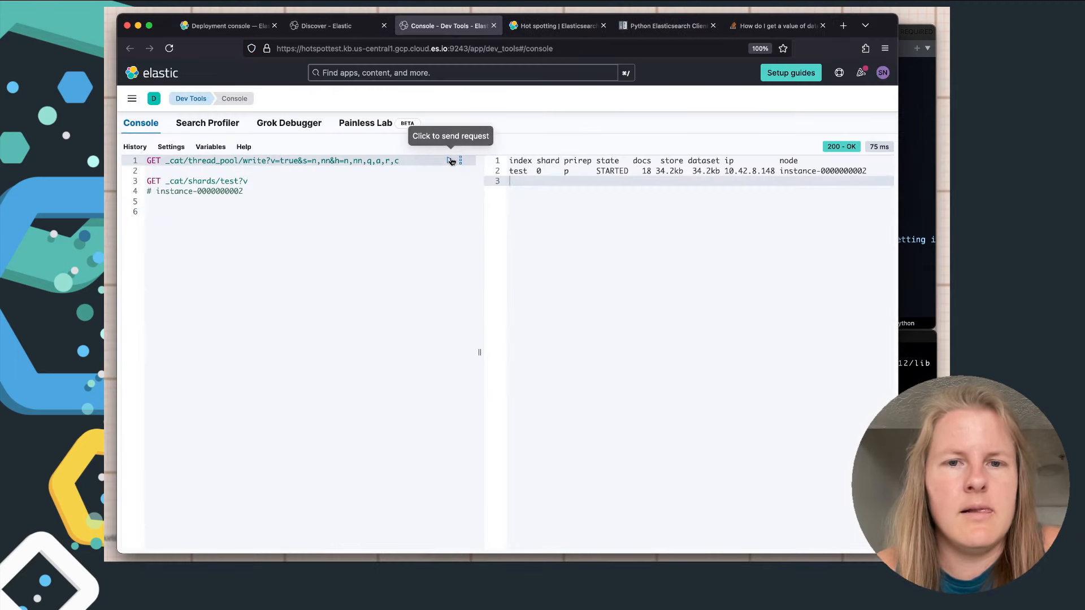
pyautogui.click(341, 180)
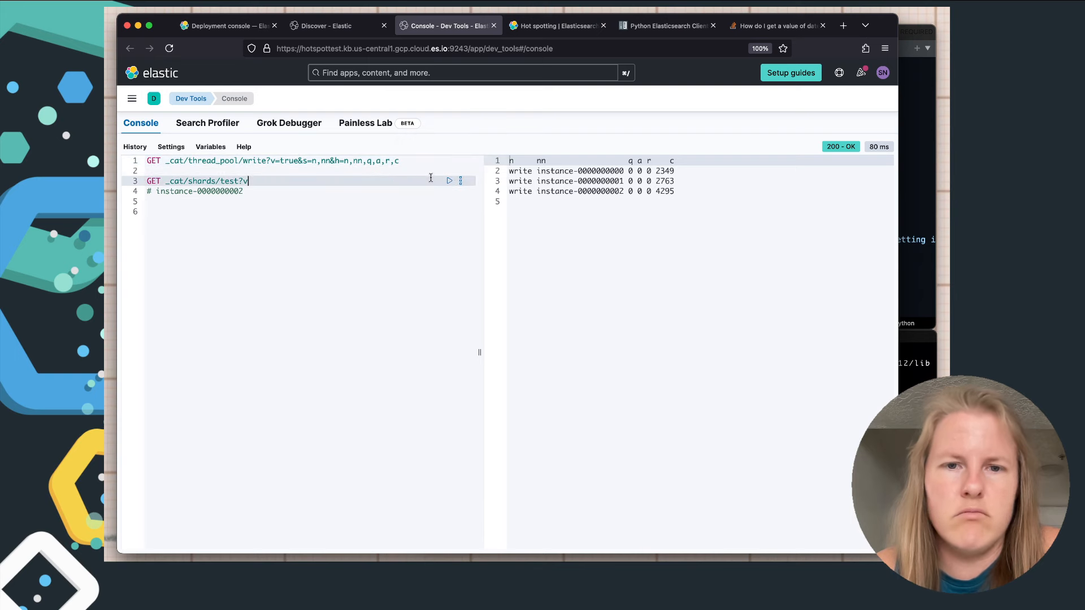
pyautogui.click(450, 182)
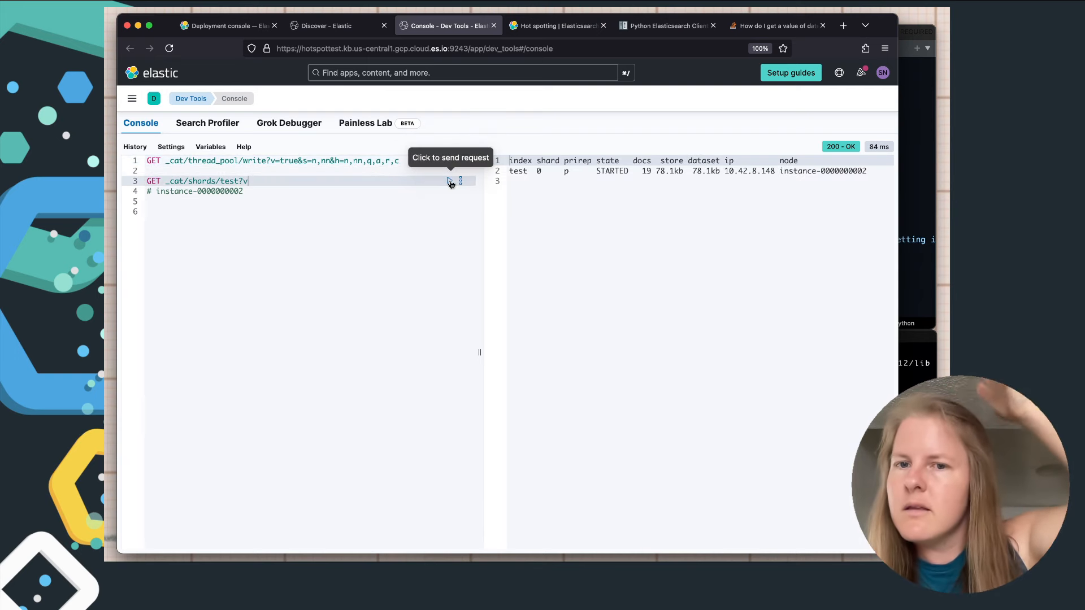
pyautogui.moveTo(655, 171)
pyautogui.mouseDown()
pyautogui.moveTo(707, 170)
pyautogui.moveTo(656, 170)
pyautogui.mouseUp()
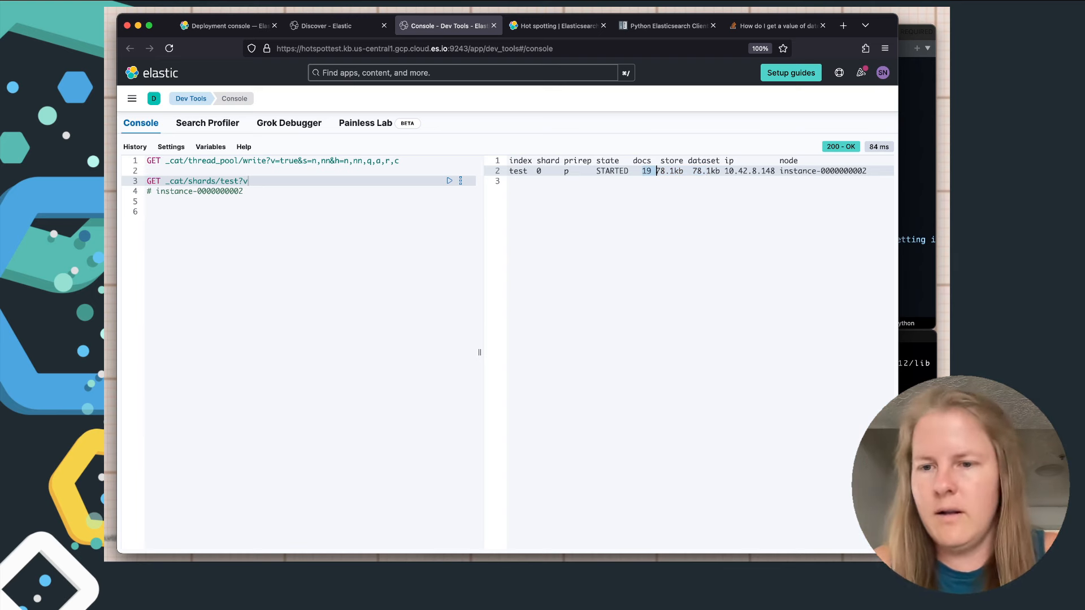
# - Check the created lines in the terminal output, then go to Discover
pyautogui.press('super+Tab')
pyautogui.moveTo(474, 452); pyautogui.dragTo(485, 508)
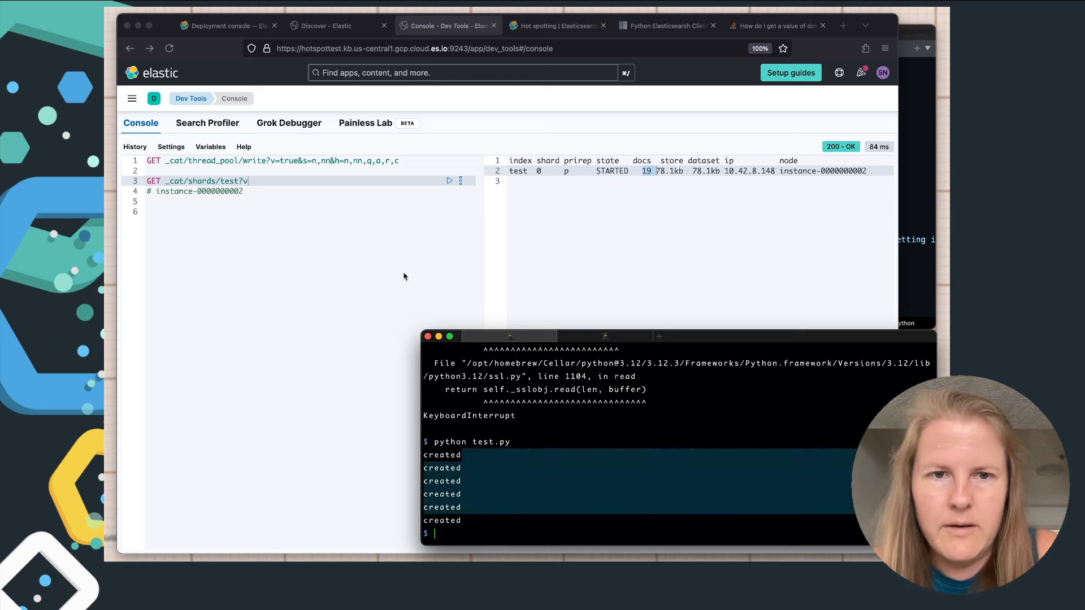
pyautogui.click(404, 273)
pyautogui.click(305, 31)
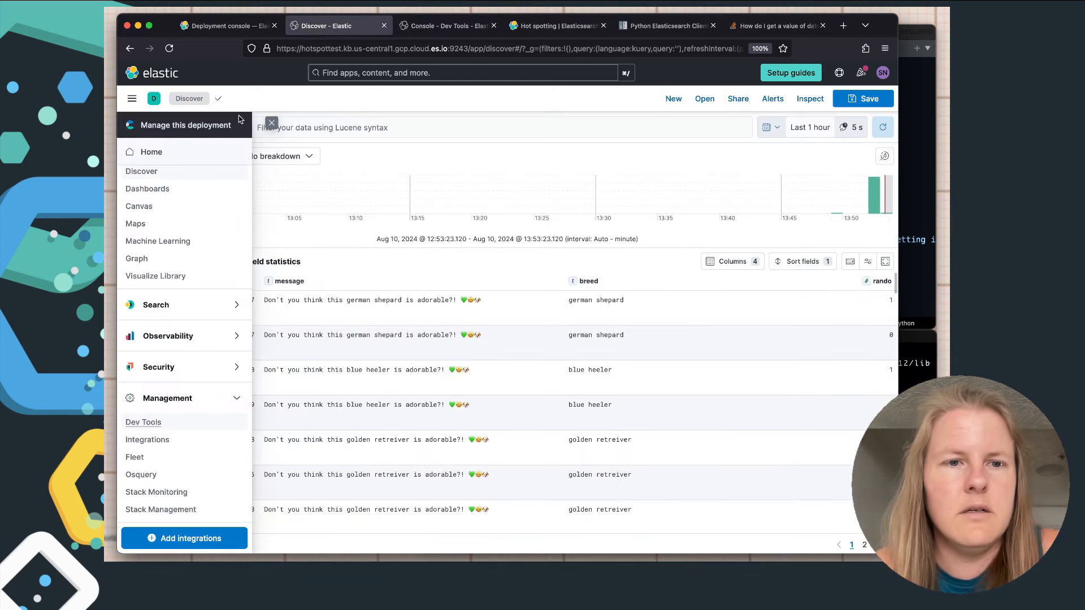
# - Add lorem_ipsum as a column in the Discover document table
pyautogui.click(132, 102)
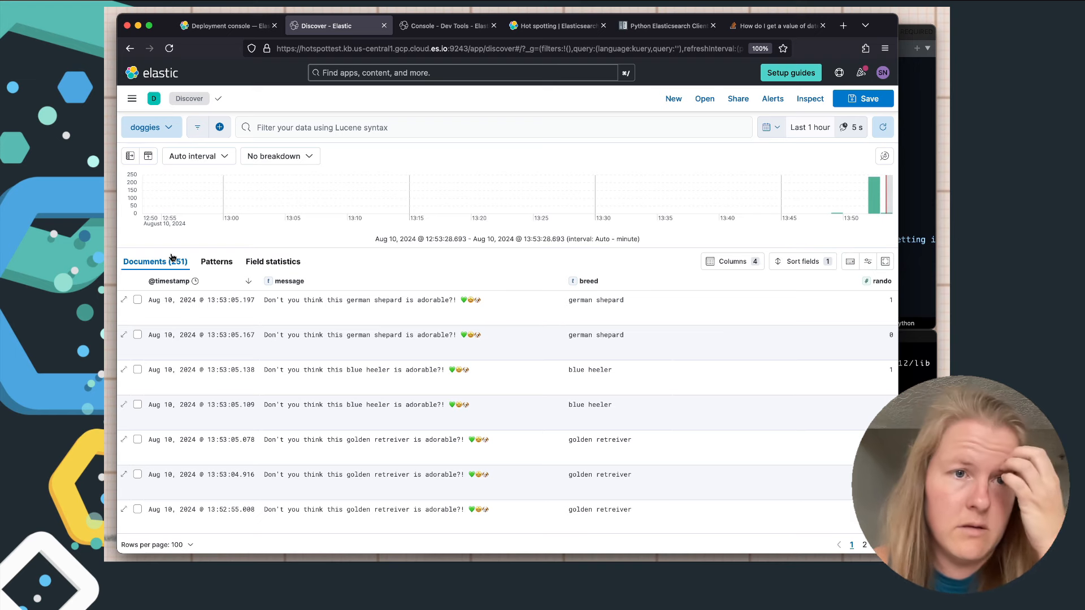
pyautogui.click(131, 158)
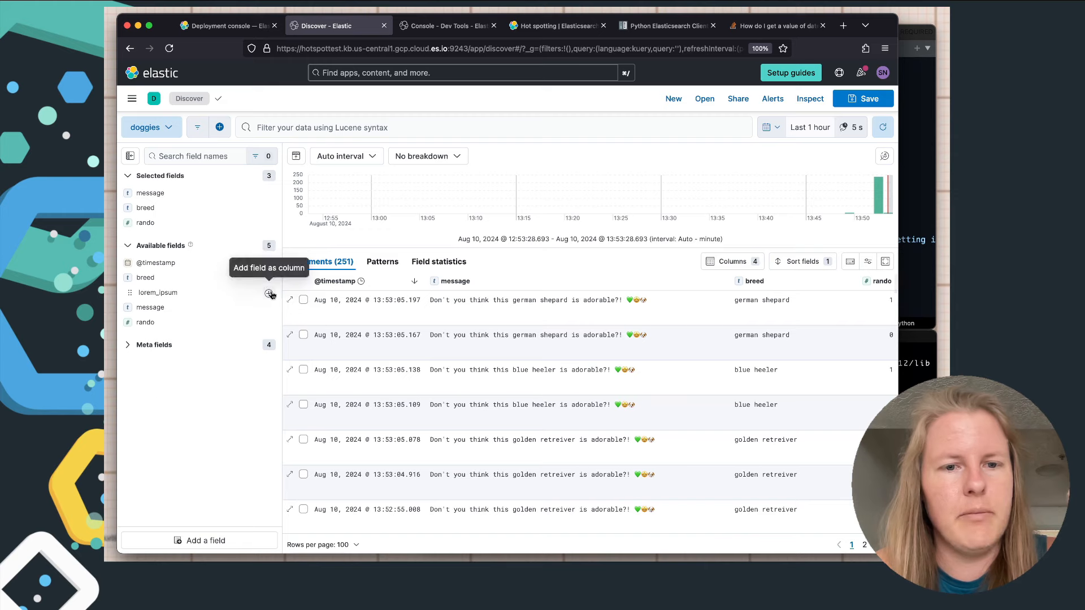
pyautogui.click(269, 293)
pyautogui.click(129, 158)
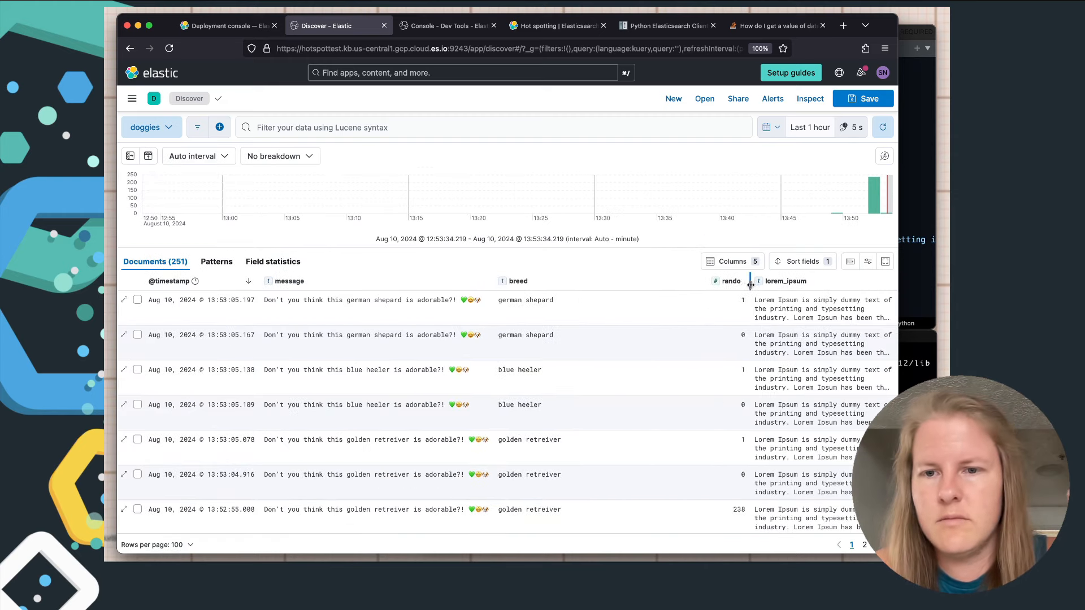
# - Narrow the breed and rando columns and refresh the document list
pyautogui.moveTo(711, 280); pyautogui.dragTo(576, 281)
pyautogui.moveTo(656, 281); pyautogui.dragTo(611, 281)
pyautogui.click(703, 324)
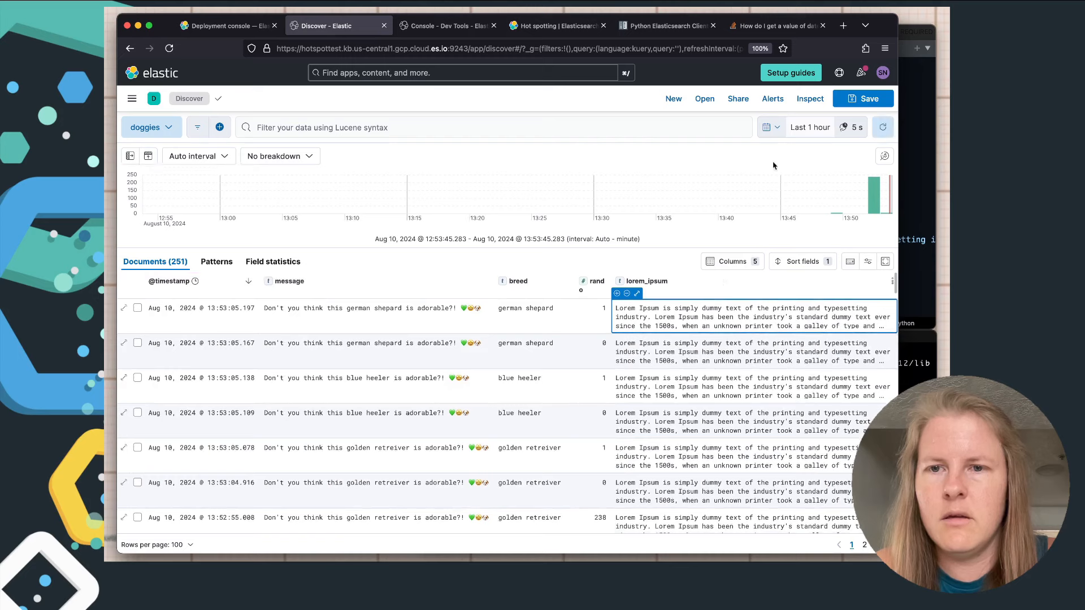
pyautogui.click(884, 129)
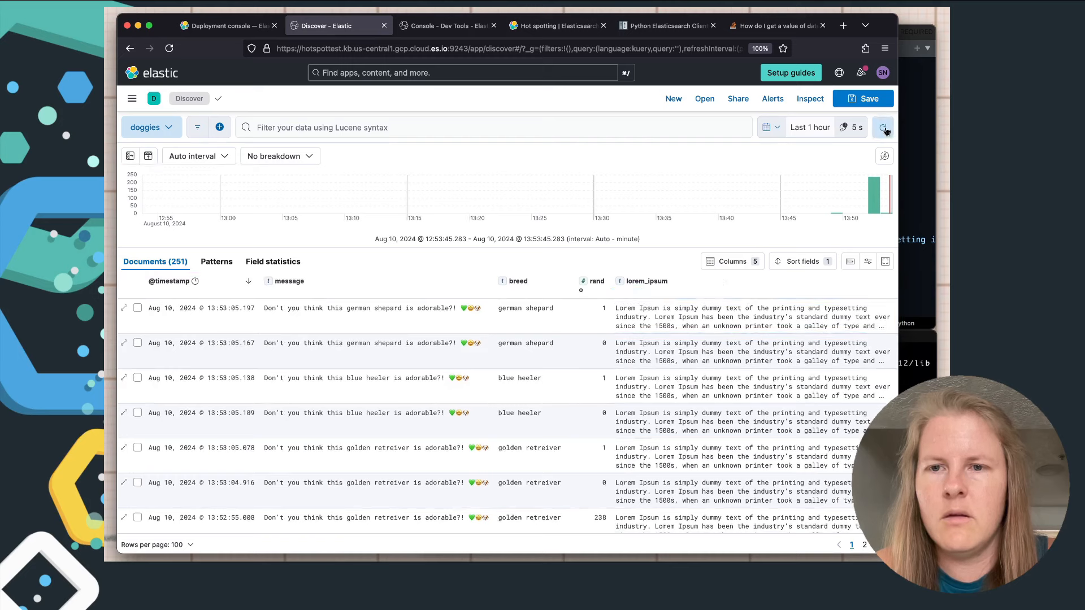
pyautogui.click(886, 131)
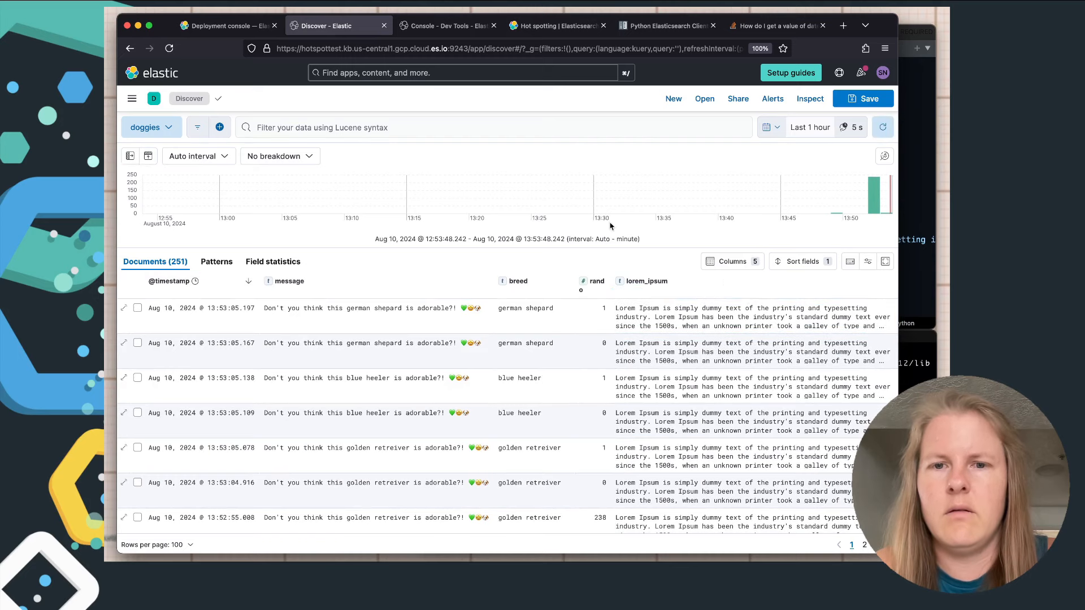
pyautogui.click(419, 29)
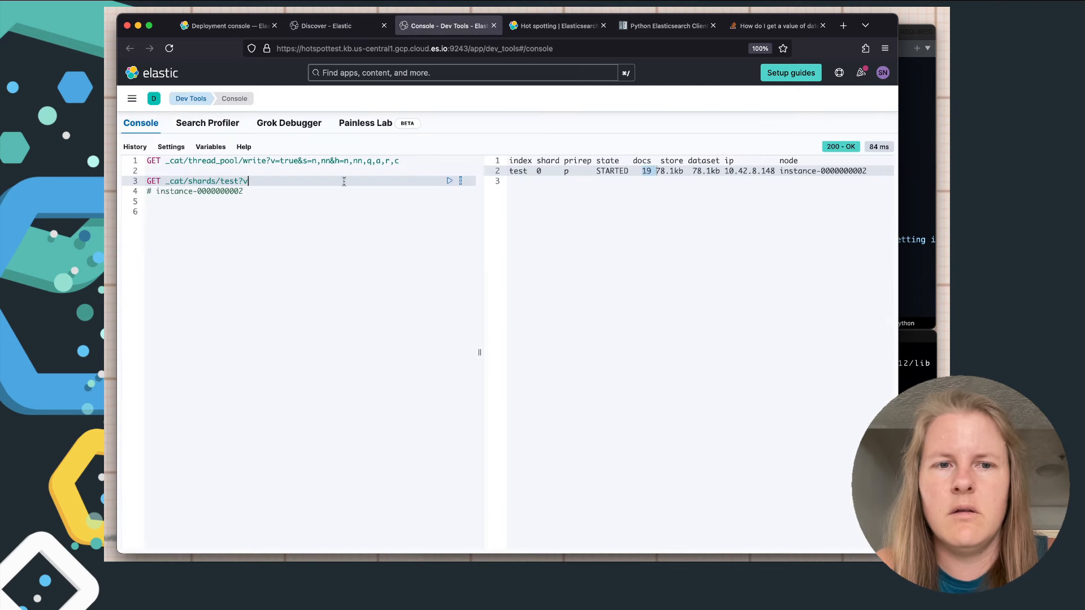
# - Re-run the test index shards request and the _cat/thread_pool/write request
pyautogui.click(450, 181)
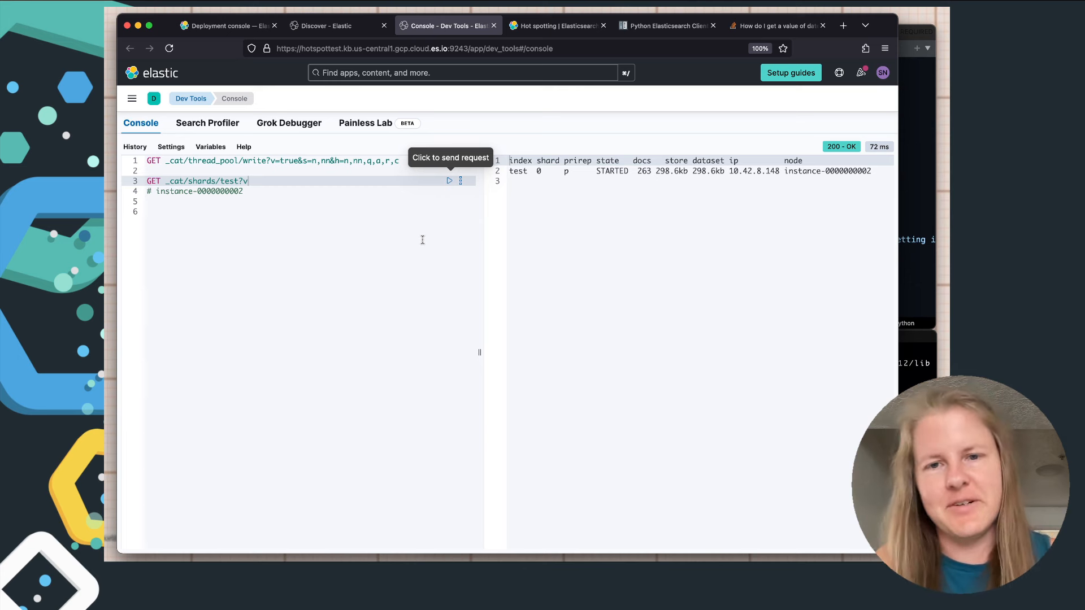
pyautogui.click(354, 303)
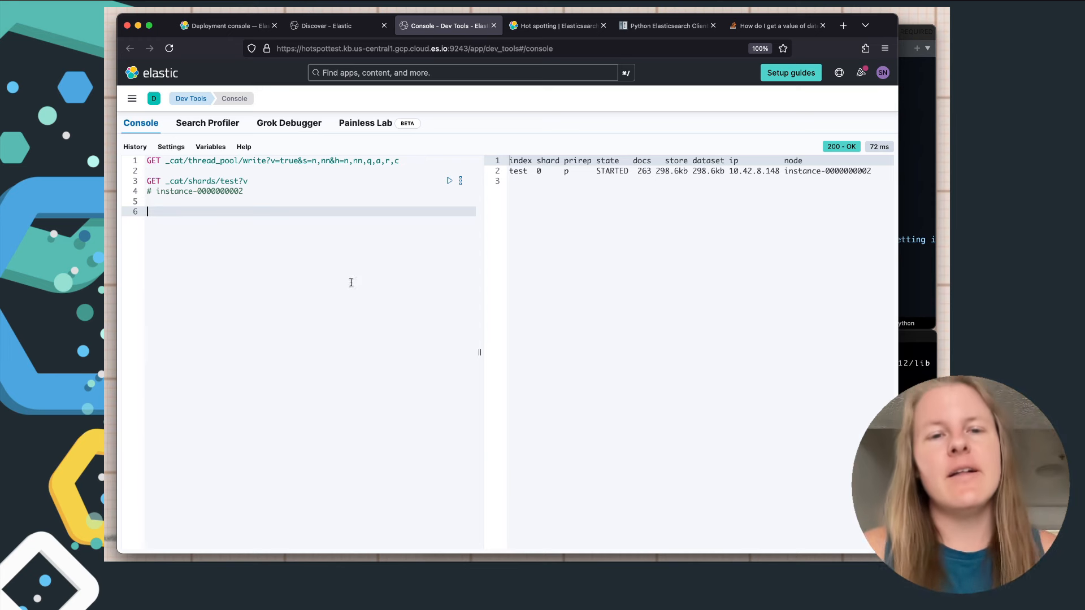
pyautogui.click(415, 162)
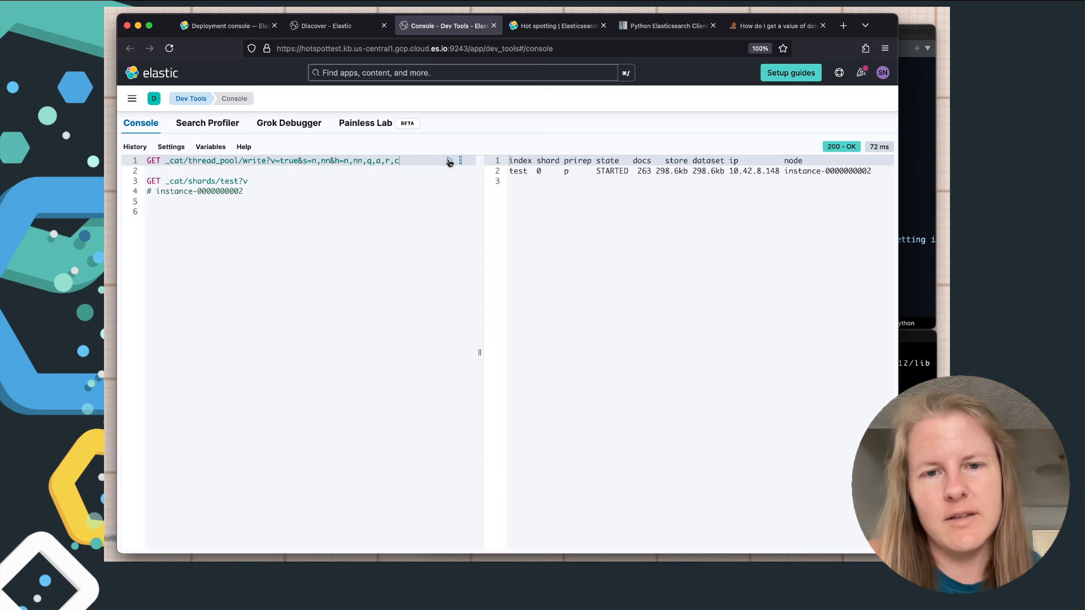
pyautogui.click(449, 160)
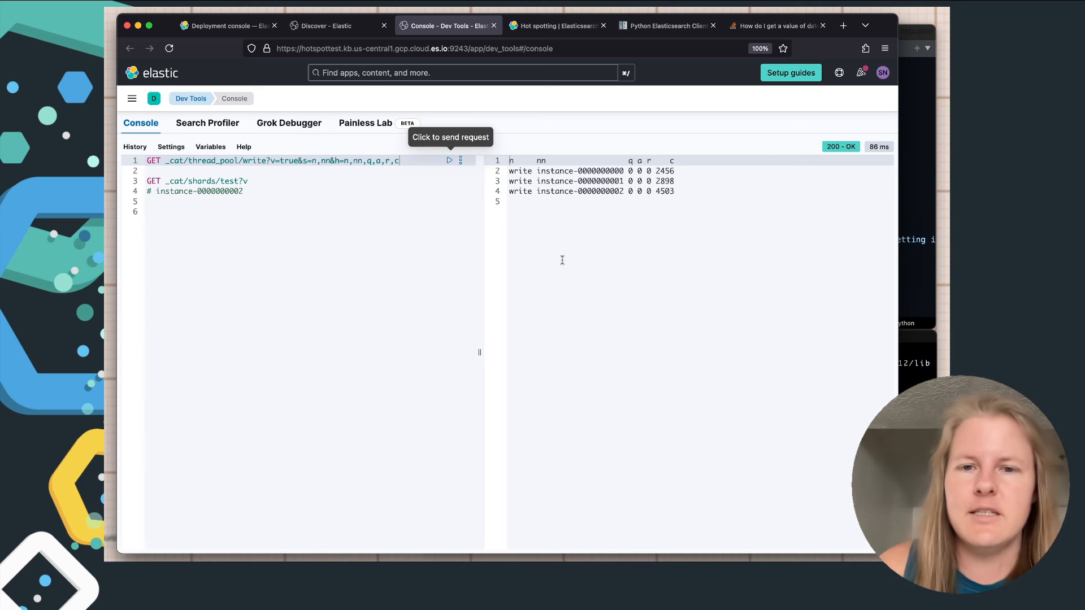
# - Review each node's write thread pool values, including the third node's 4503 completed
pyautogui.click(587, 172)
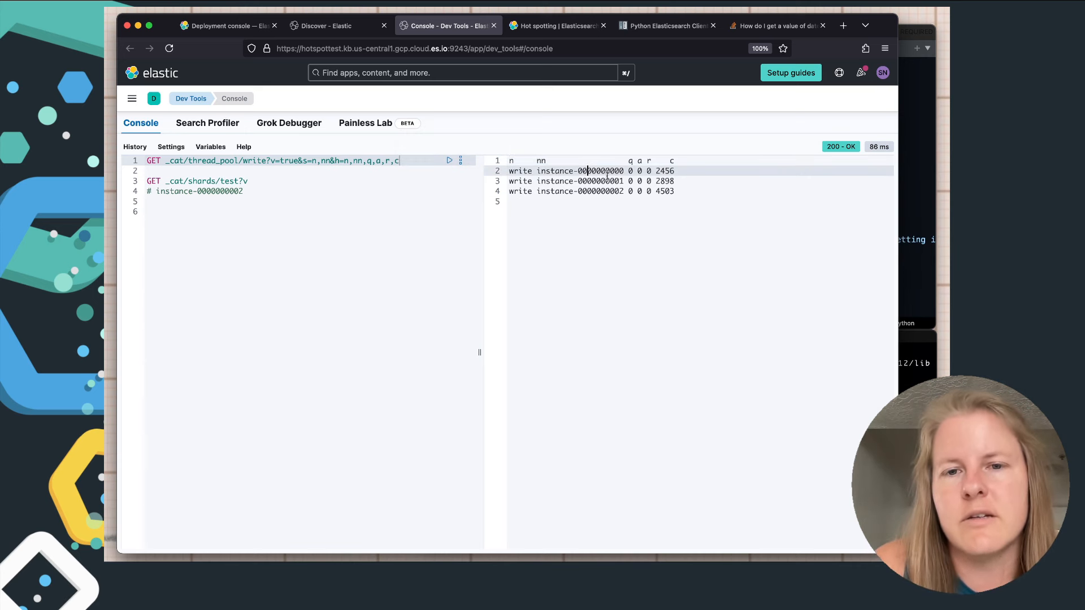
pyautogui.moveTo(627, 171); pyautogui.dragTo(651, 192)
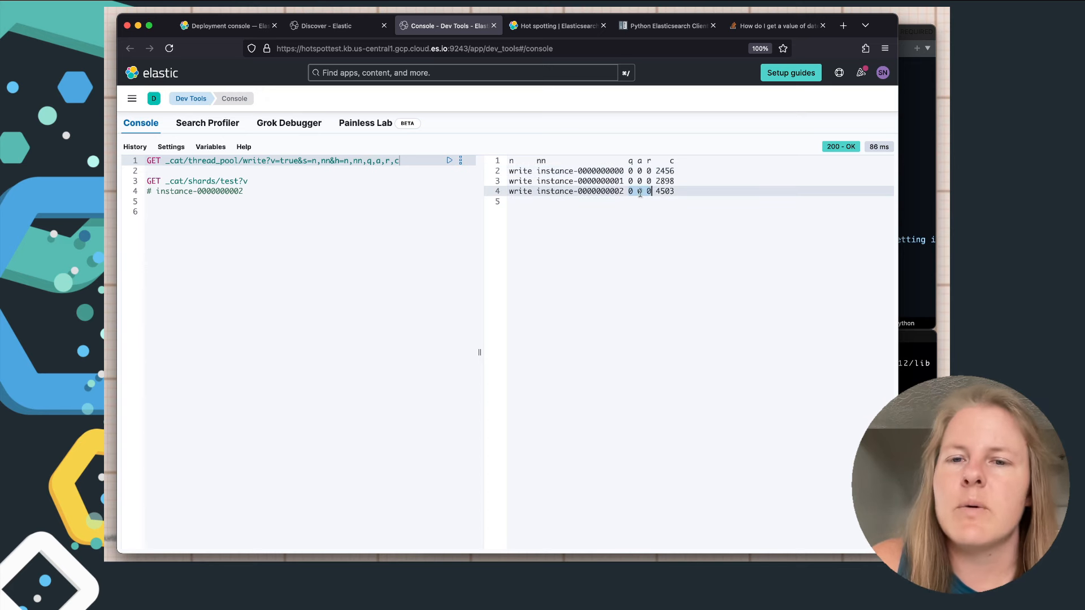
pyautogui.click(638, 191)
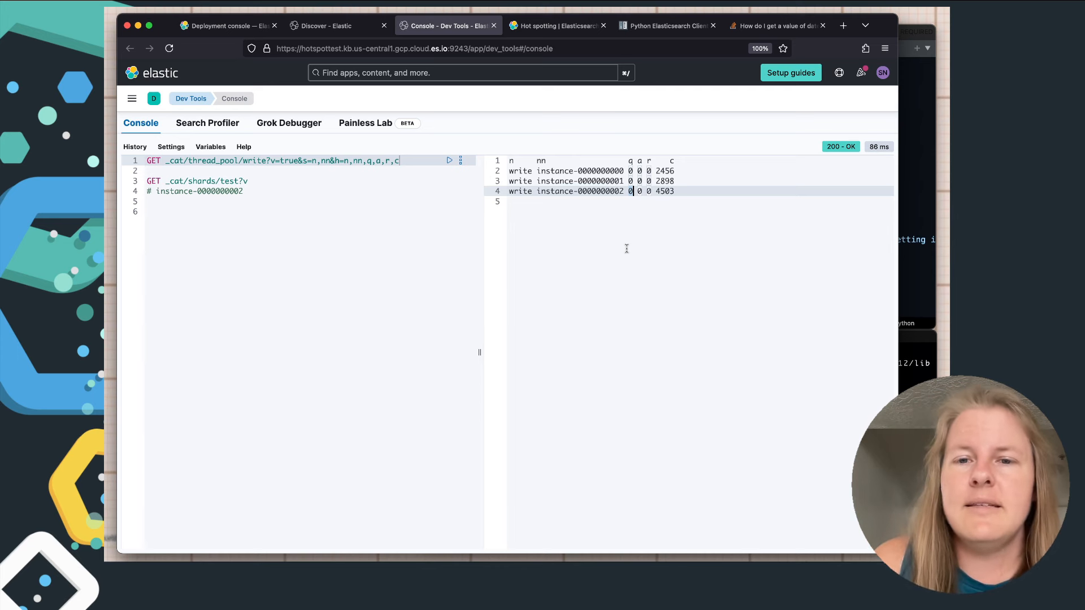
pyautogui.moveTo(655, 191); pyautogui.dragTo(676, 191)
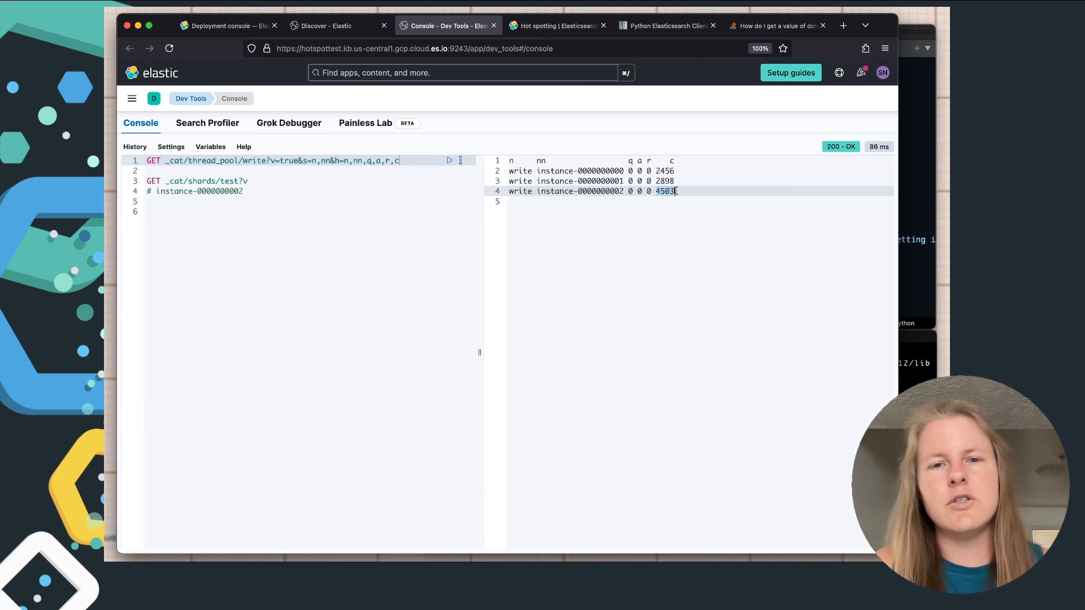
pyautogui.click(843, 26)
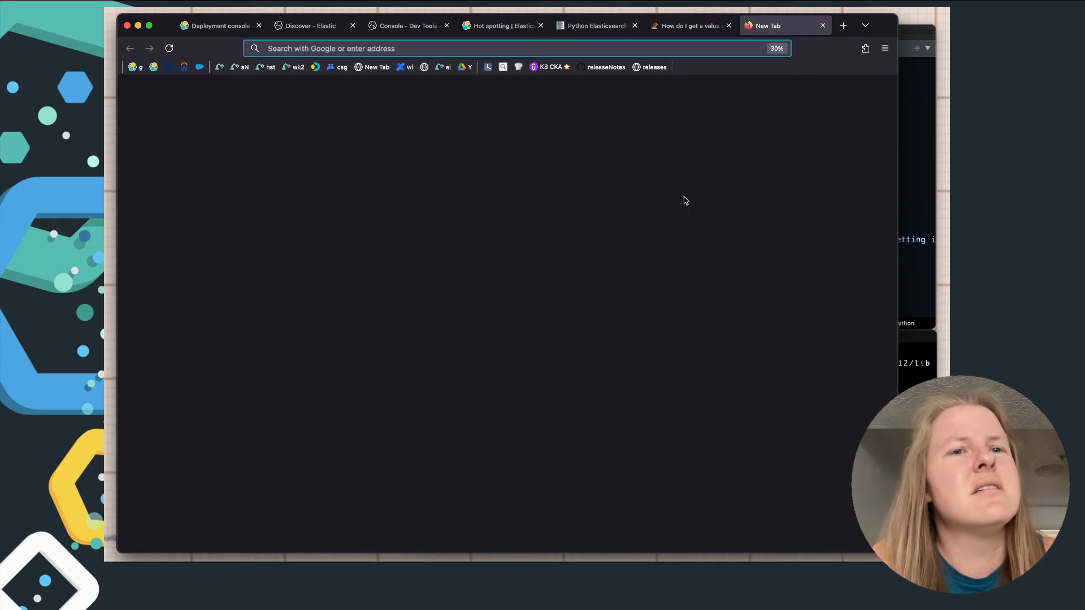
# - Search 'elasticsearch desired balance' and open the Cluster-level shard allocation and routing settings docs
pyautogui.write('elasticsearch di')
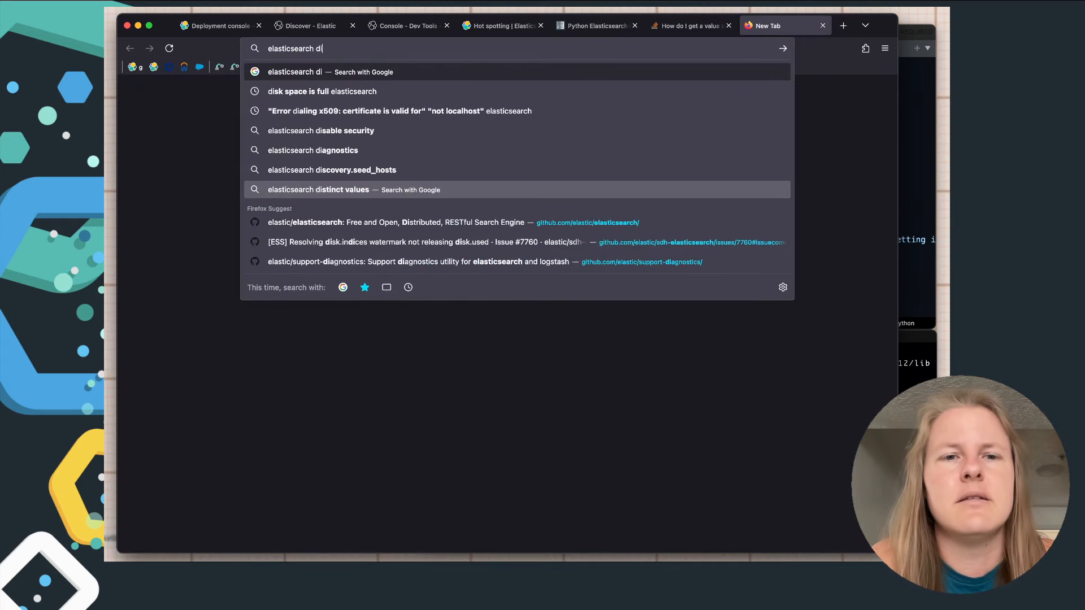
pyautogui.press('BackSpace')
pyautogui.write('esired balance')
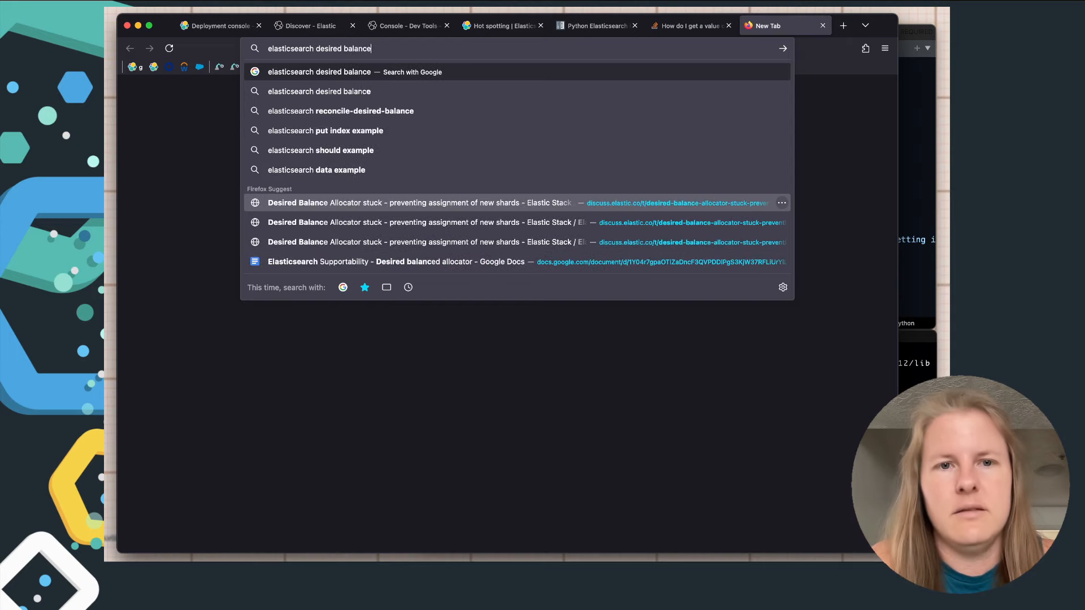
pyautogui.press('Return')
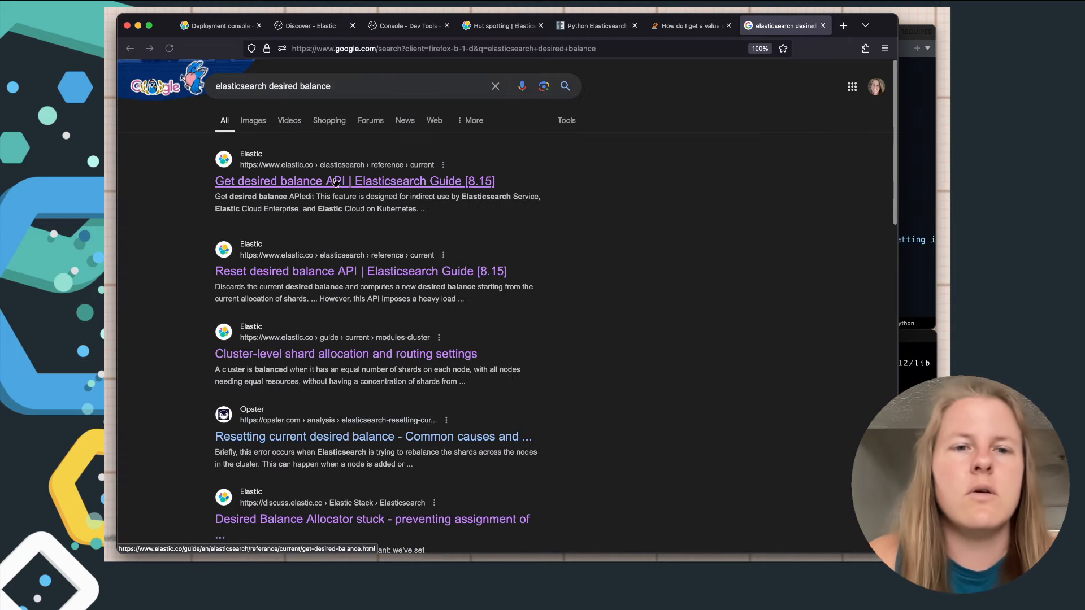
pyautogui.click(338, 354)
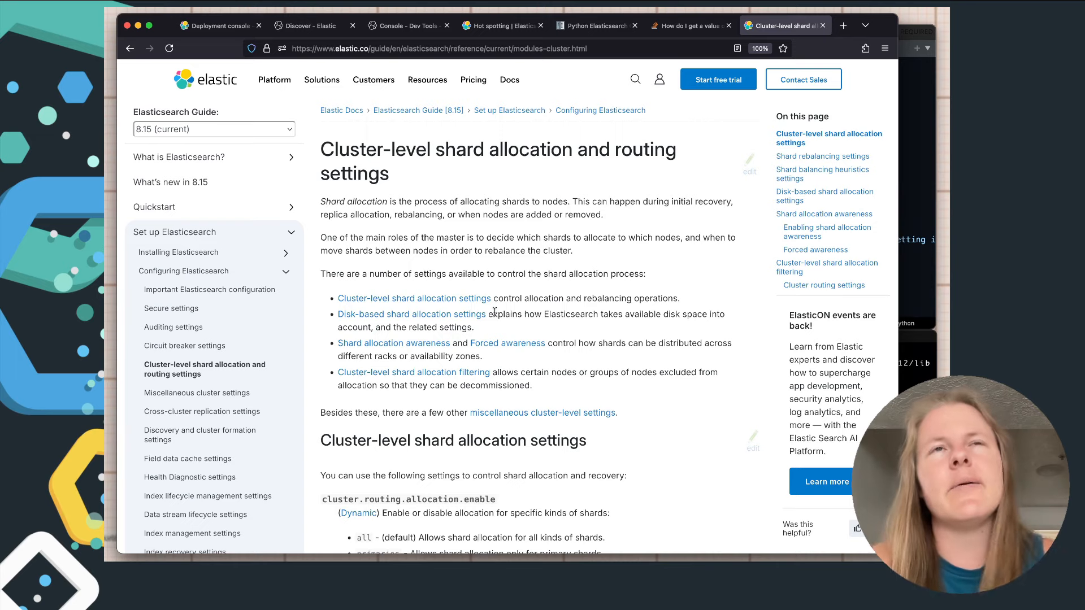
# - Find 'desired balance' on the docs page and jump to its second match
pyautogui.press('super+f')
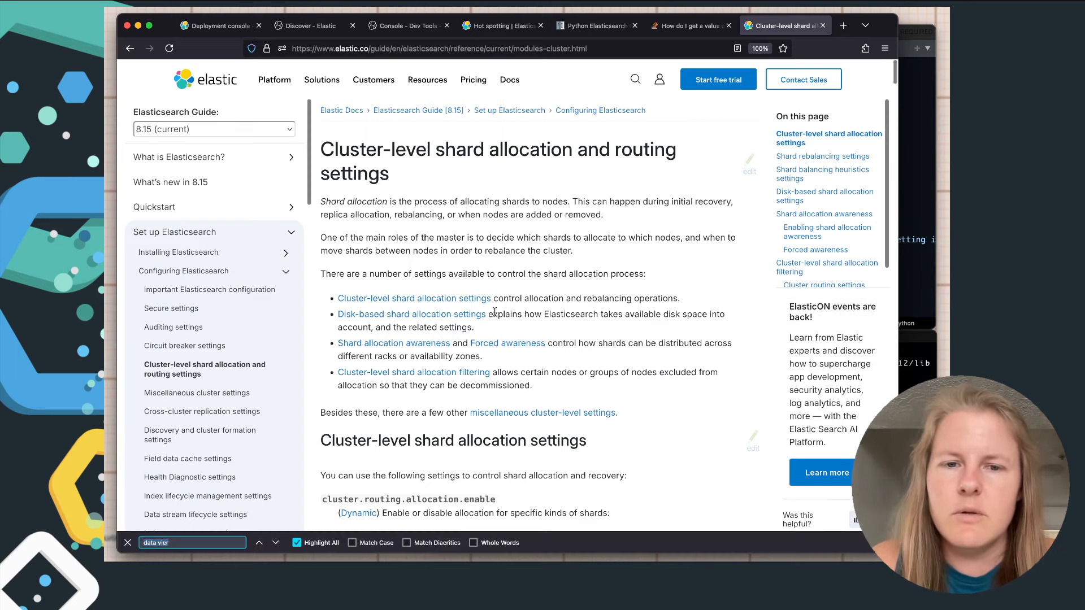
pyautogui.write('desired balance')
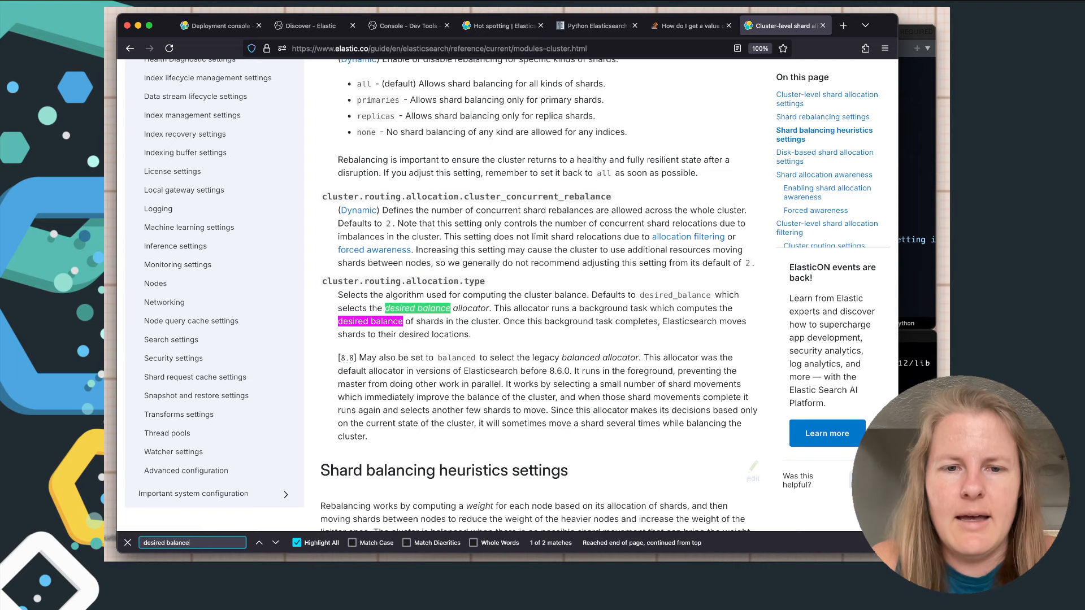
pyautogui.press('Return')
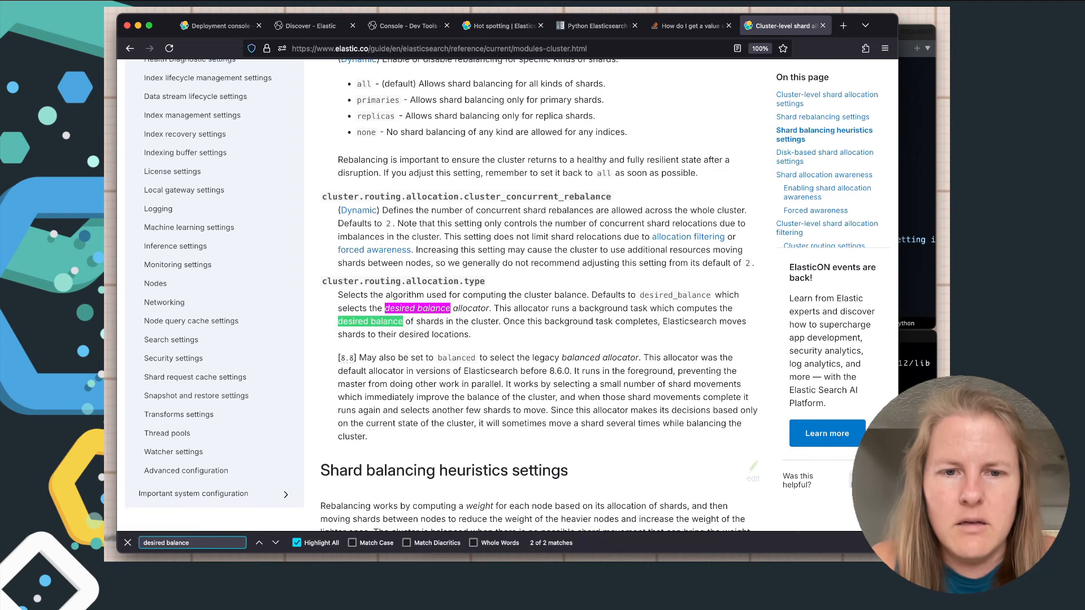
pyautogui.click(449, 306)
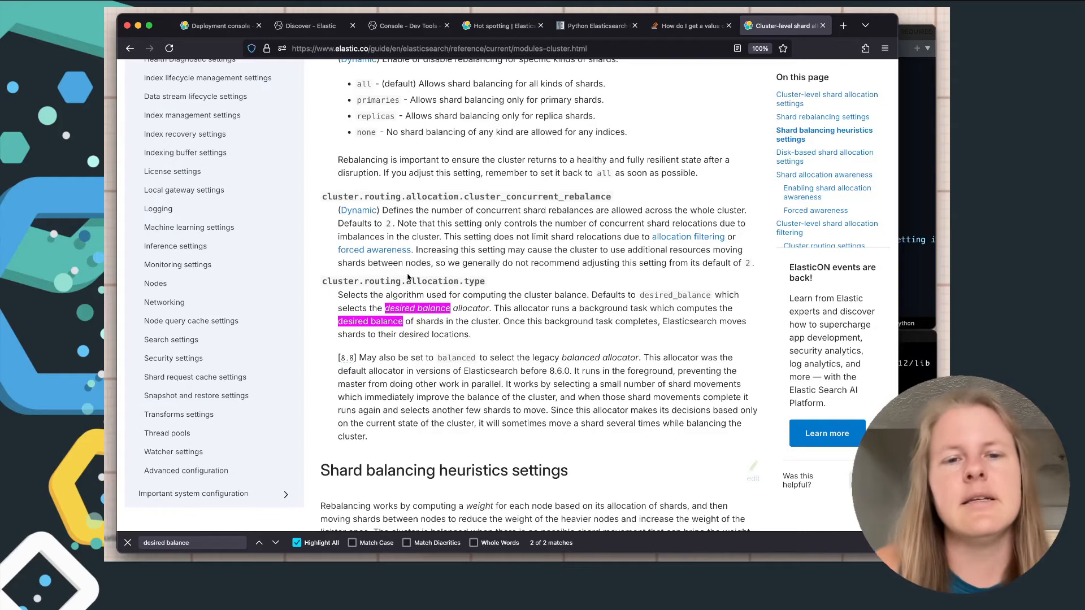
# - Highlight the cluster.routing.allocation.type desired balance explanation, then close the docs tab
pyautogui.scroll(6, 446, 316)
pyautogui.scroll(1, 438, 348)
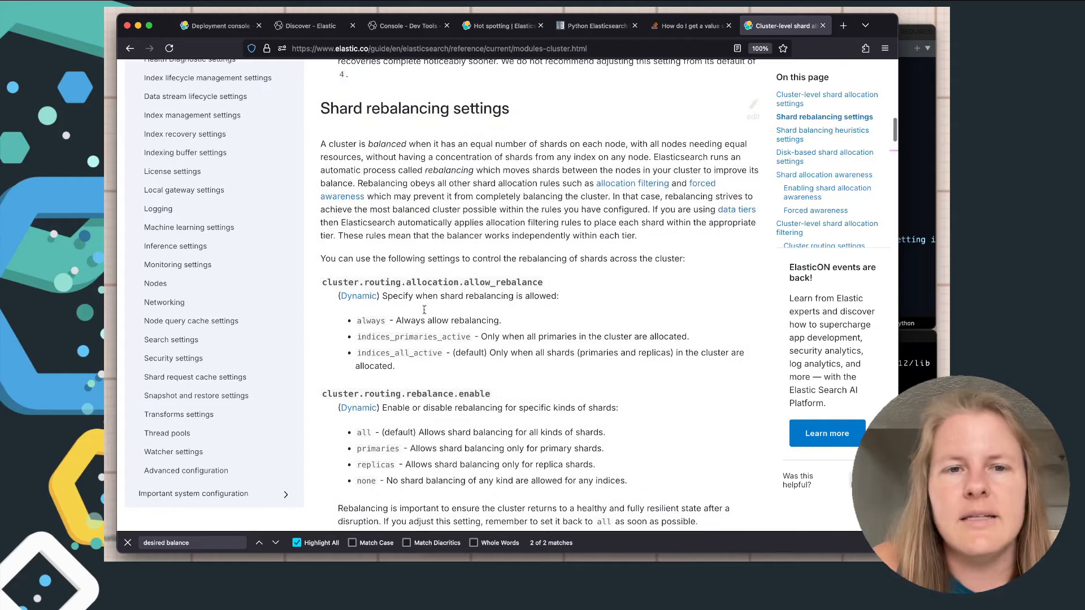
pyautogui.moveTo(366, 145); pyautogui.dragTo(510, 234)
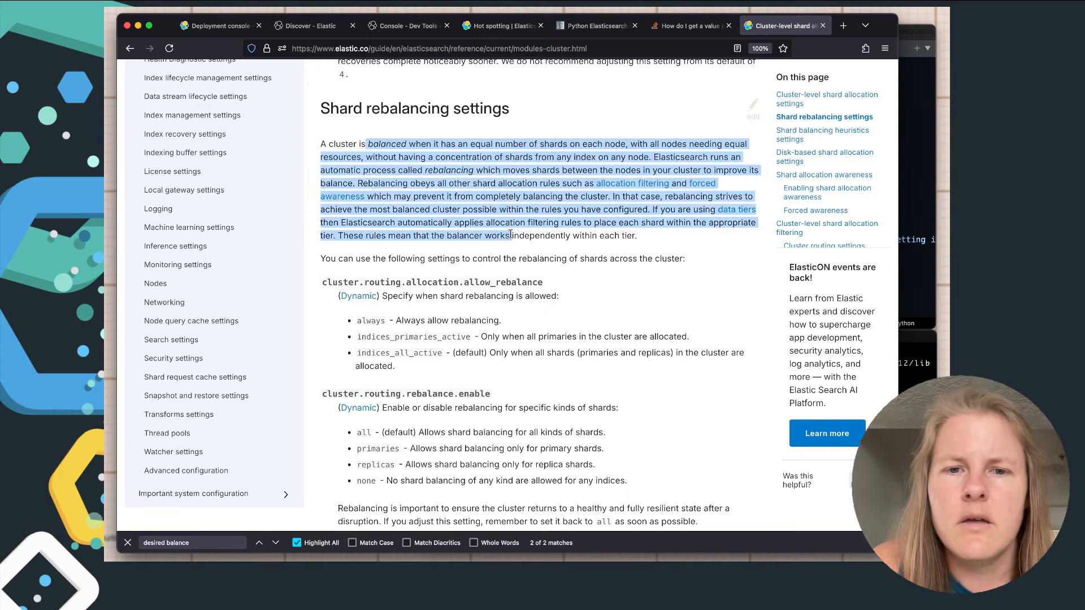
pyautogui.scroll(-2, 455, 326)
pyautogui.scroll(-3, 453, 380)
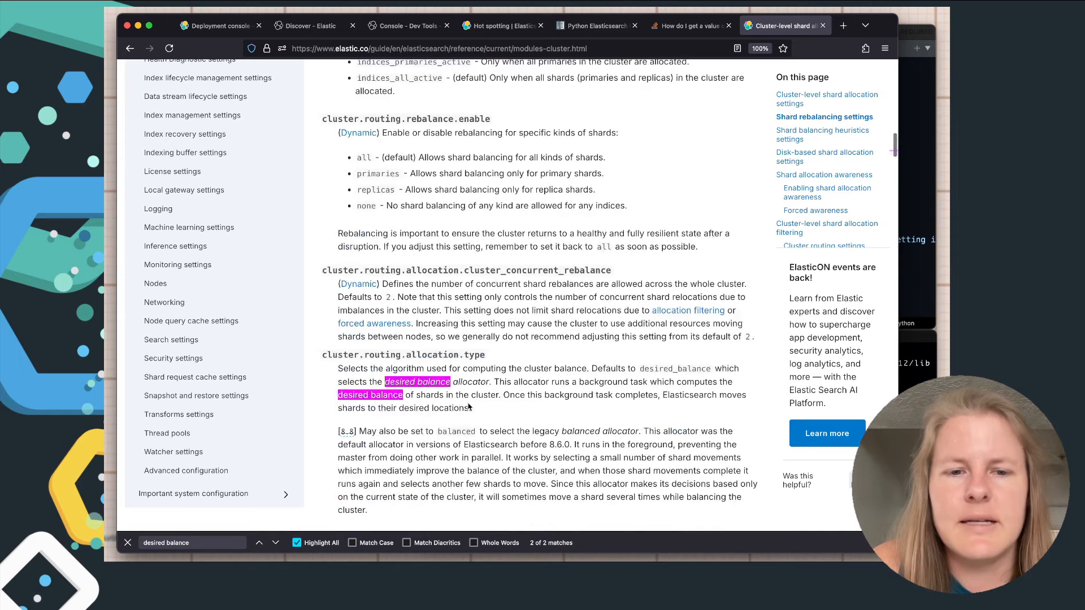
pyautogui.scroll(-1, 468, 407)
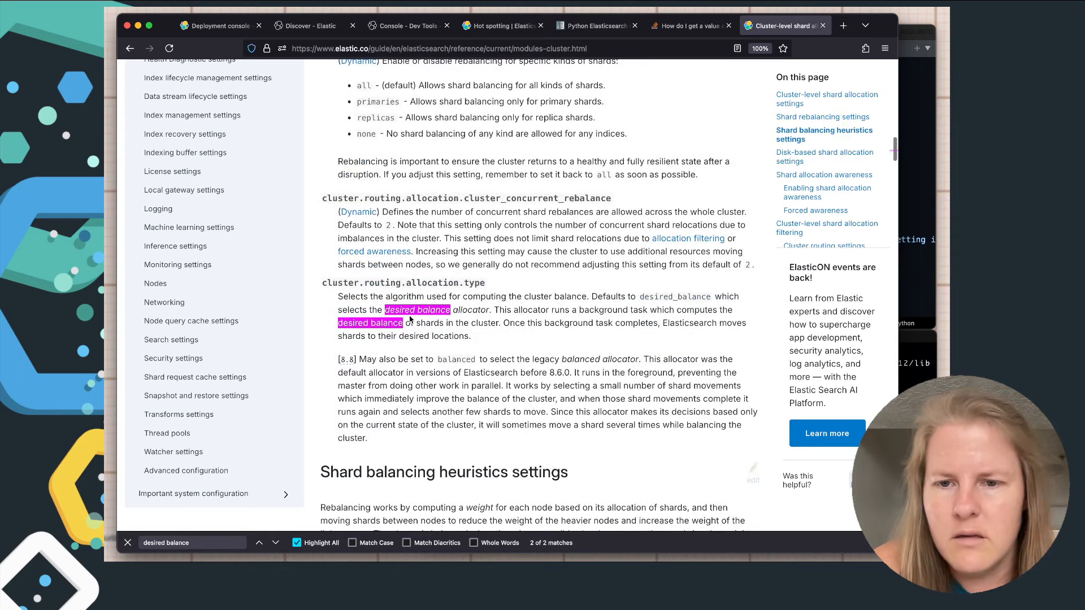
pyautogui.moveTo(364, 298); pyautogui.dragTo(649, 324)
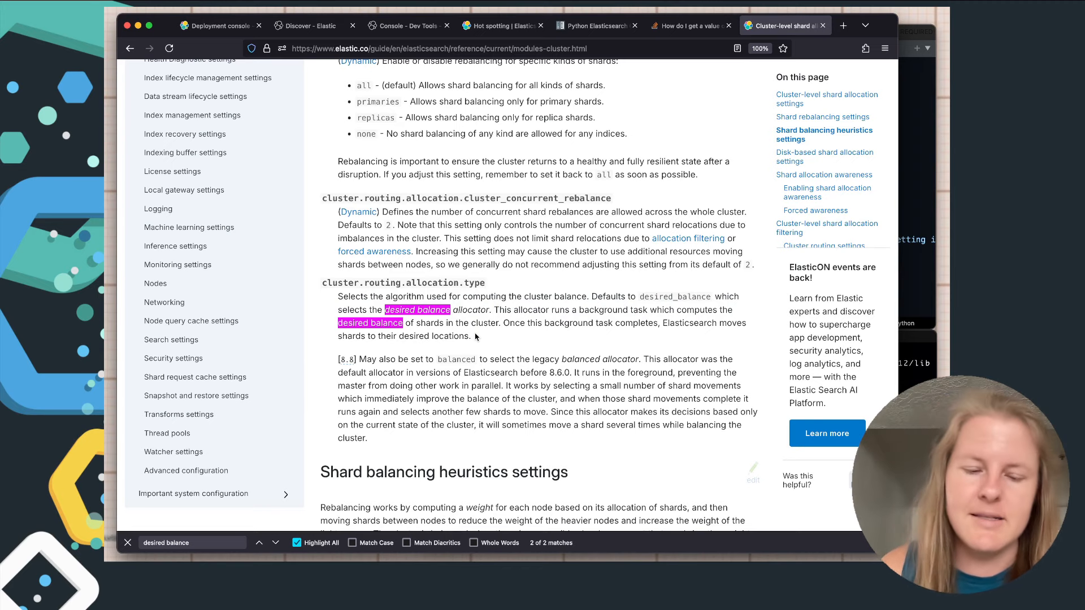
pyautogui.moveTo(474, 296); pyautogui.dragTo(487, 323)
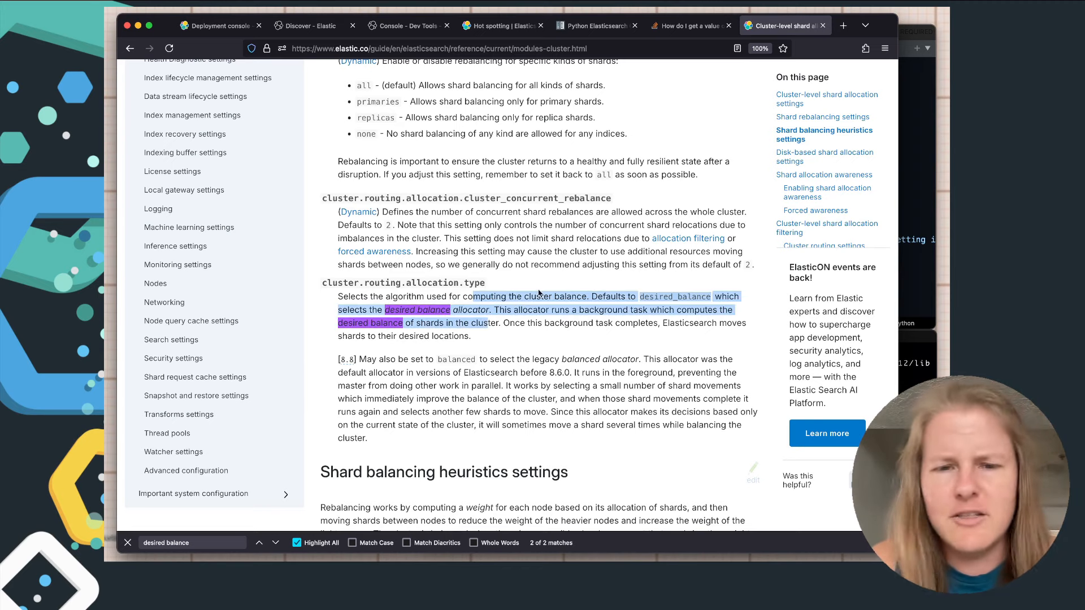
pyautogui.click(822, 26)
# - Return to the Kibana Dev Tools console at empty line 6
pyautogui.click(333, 26)
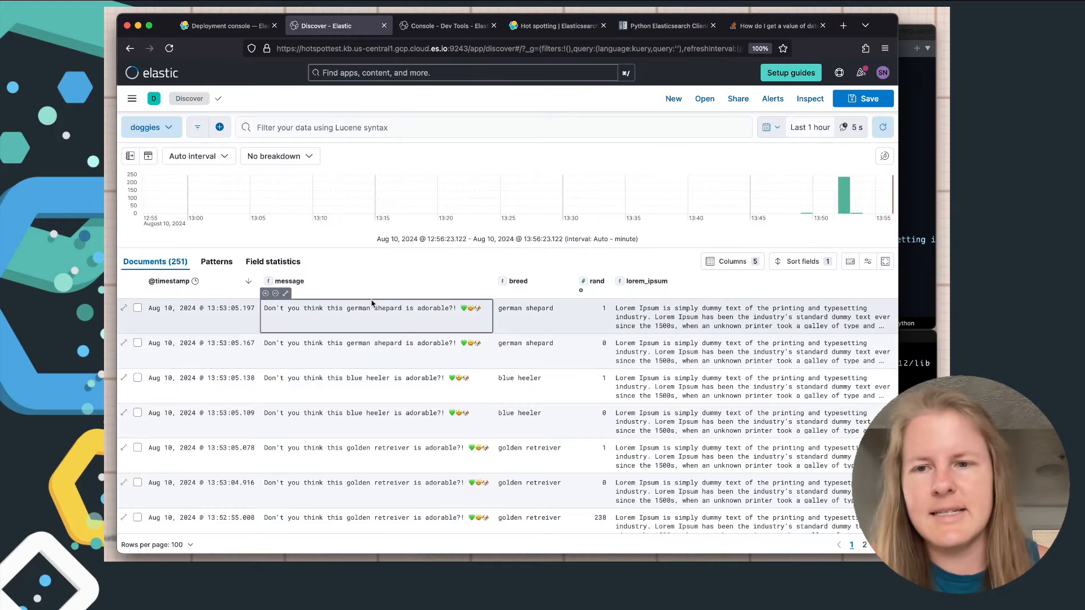
pyautogui.click(439, 28)
pyautogui.click(337, 297)
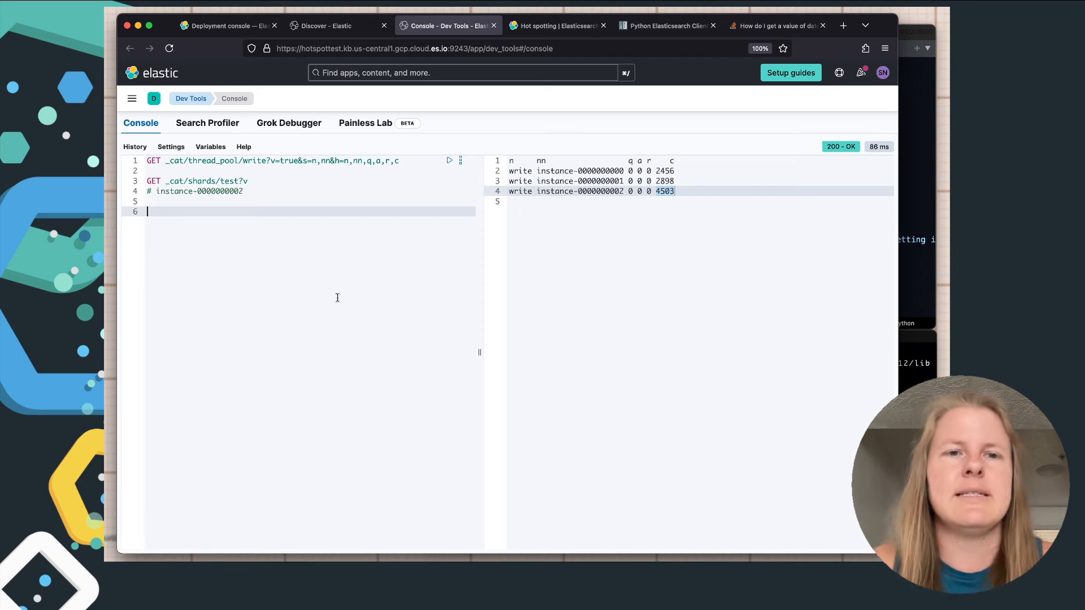
pyautogui.click(210, 30)
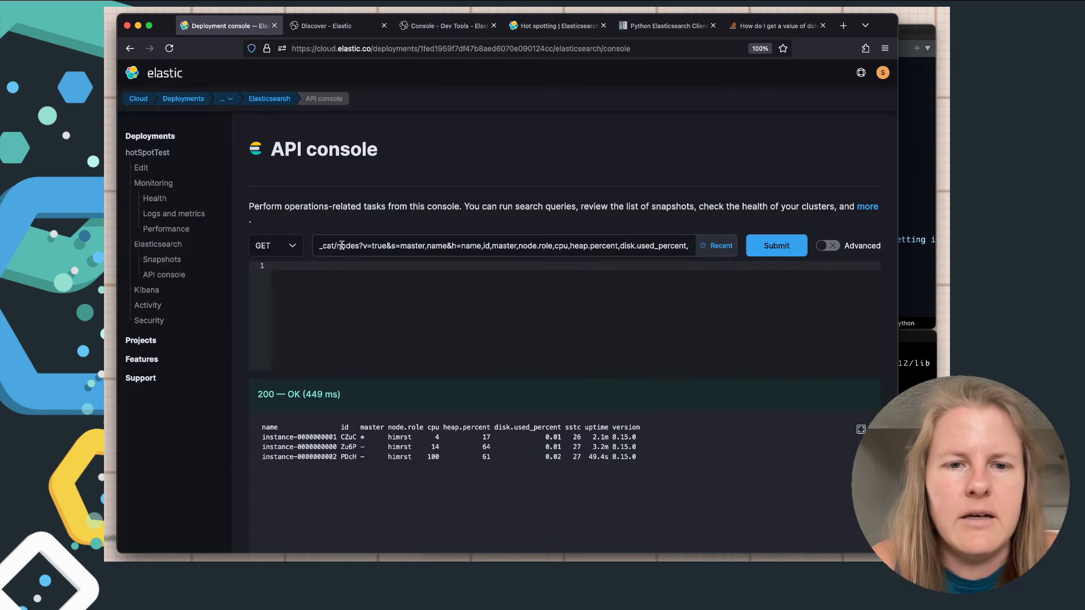
pyautogui.click(408, 27)
# - Paste a GET _cat/nodes request, drop its version and sstc columns, and run it
pyautogui.write('GET')
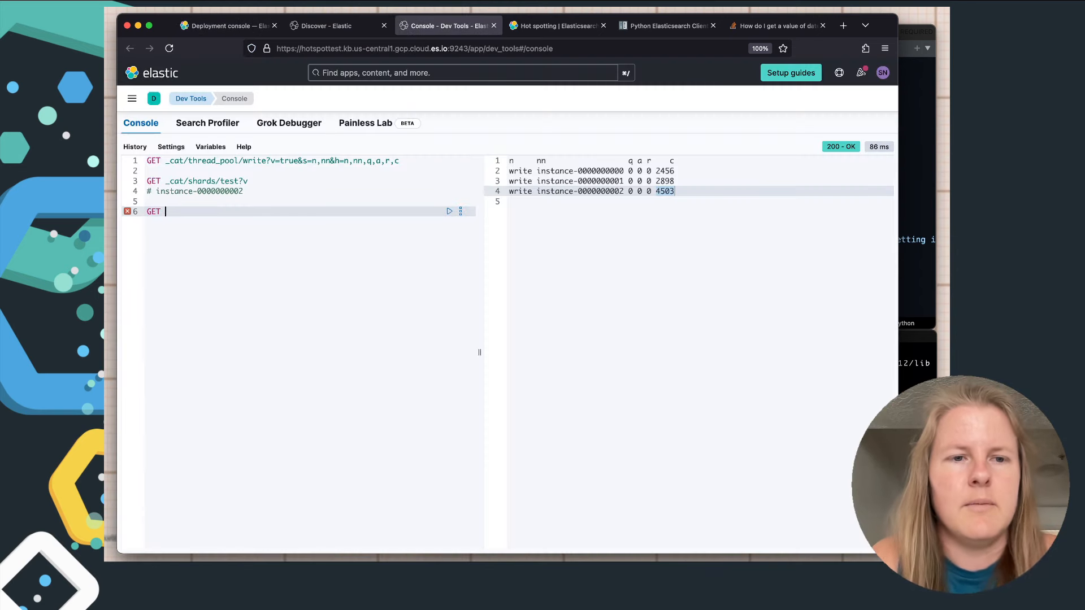
pyautogui.write('_cat/nodes?v=true&s=master,name&h=name,id,master,node.role,cpu,heap.percent,disk.used_percent,sstc,uptime,version')
pyautogui.hotkey('alt', 'shift', 'Left')
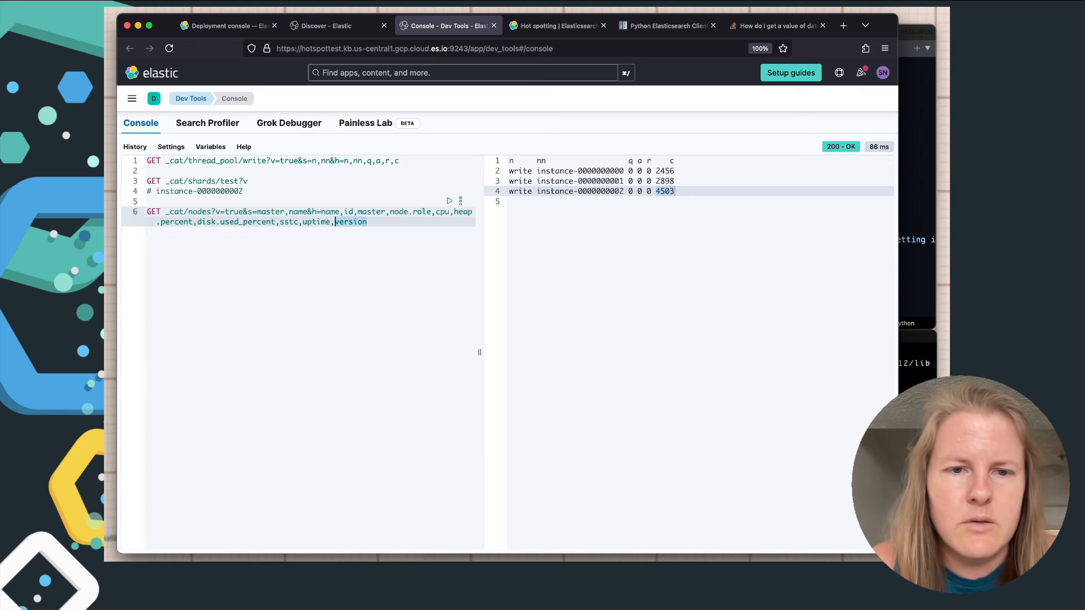
pyautogui.hotkey('shift', 'Left')
pyautogui.press('BackSpace')
pyautogui.hotkey('alt', 'Left')
pyautogui.hotkey('shift', 'Left')
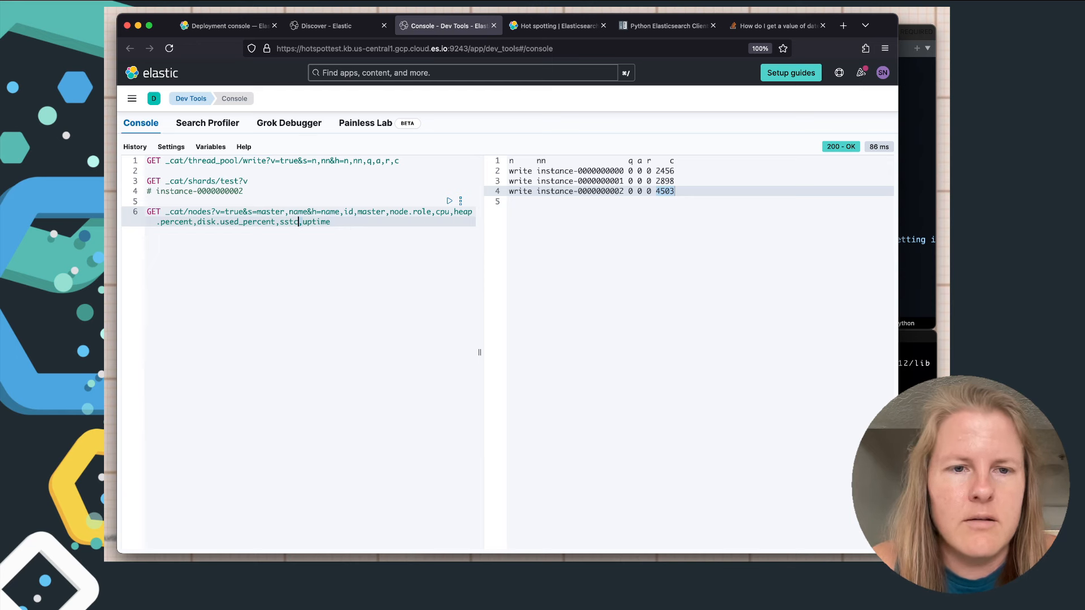
pyautogui.hotkey('alt', 'shift', 'Left')
pyautogui.press('BackSpace')
pyautogui.press('super+Return')
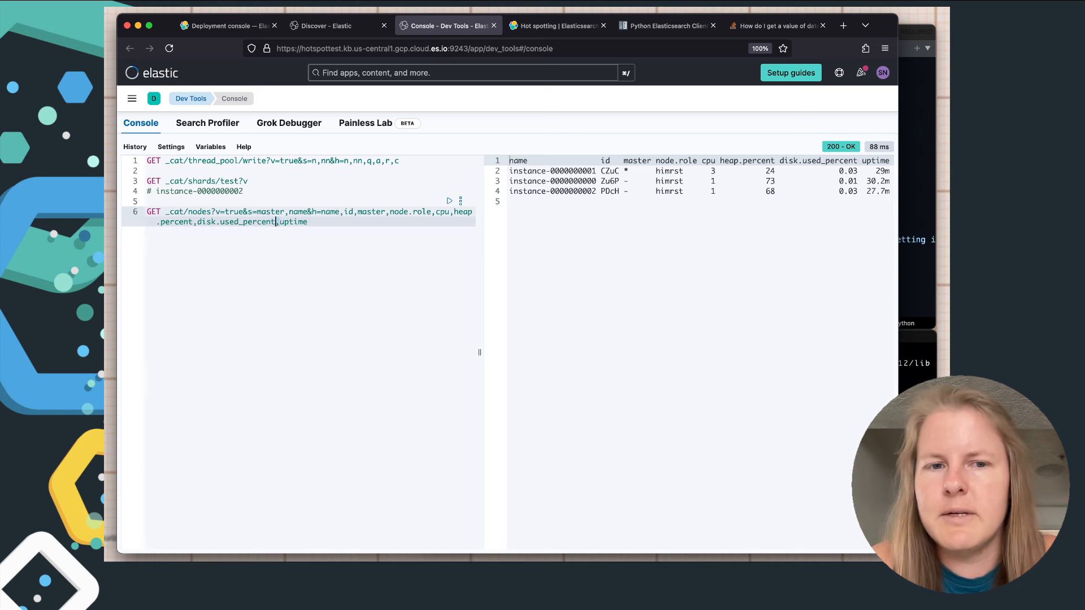
# - Inspect the last node's cpu through disk stats and 27.7m uptime in the response
pyautogui.hotkey('alt', 'shift', 'Right')
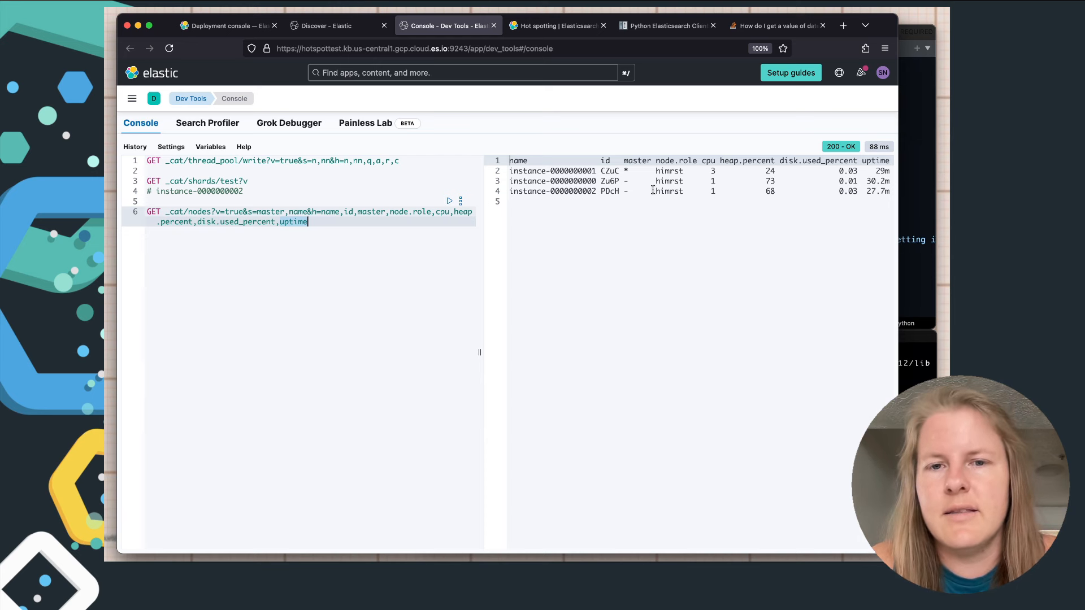
pyautogui.moveTo(653, 191); pyautogui.dragTo(862, 201)
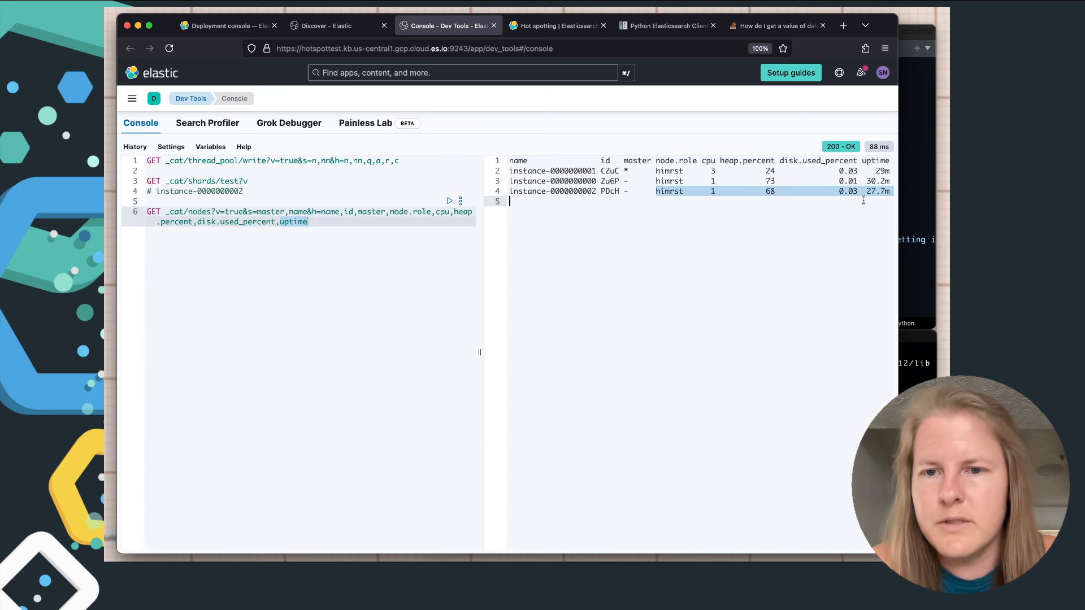
pyautogui.click(686, 182)
pyautogui.moveTo(706, 191); pyautogui.dragTo(904, 198)
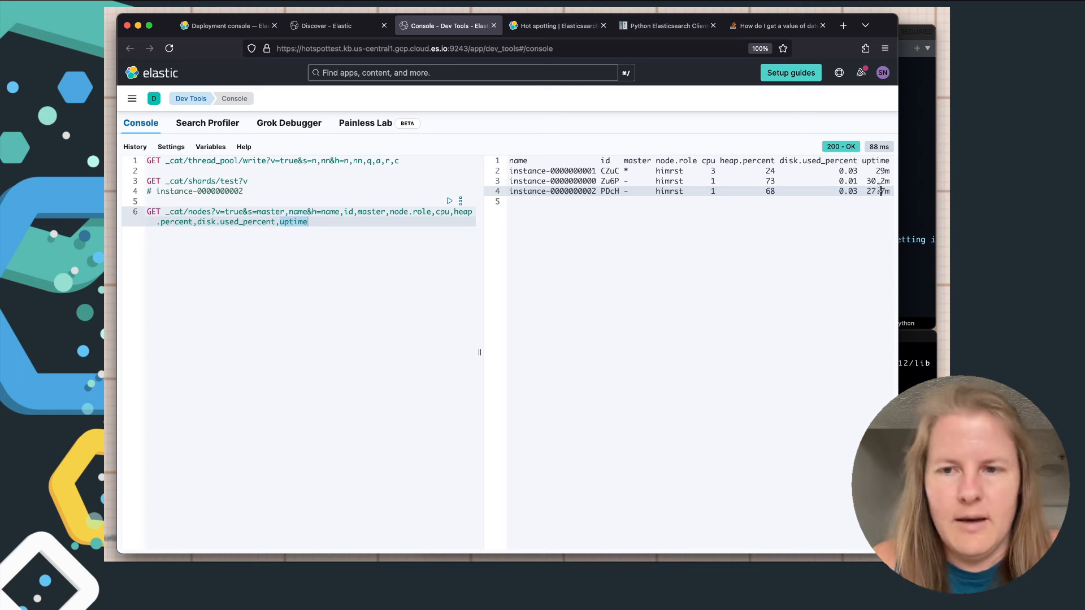
pyautogui.doubleClick(904, 197)
pyautogui.click(845, 247)
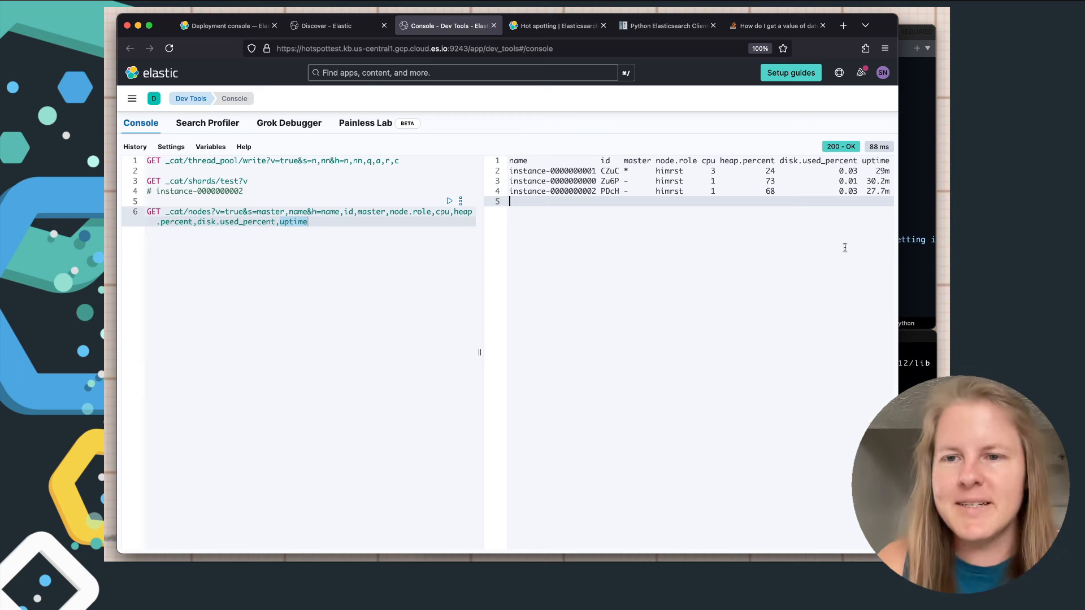
# - Add an empty line below the _cat/nodes request
pyautogui.click(328, 234)
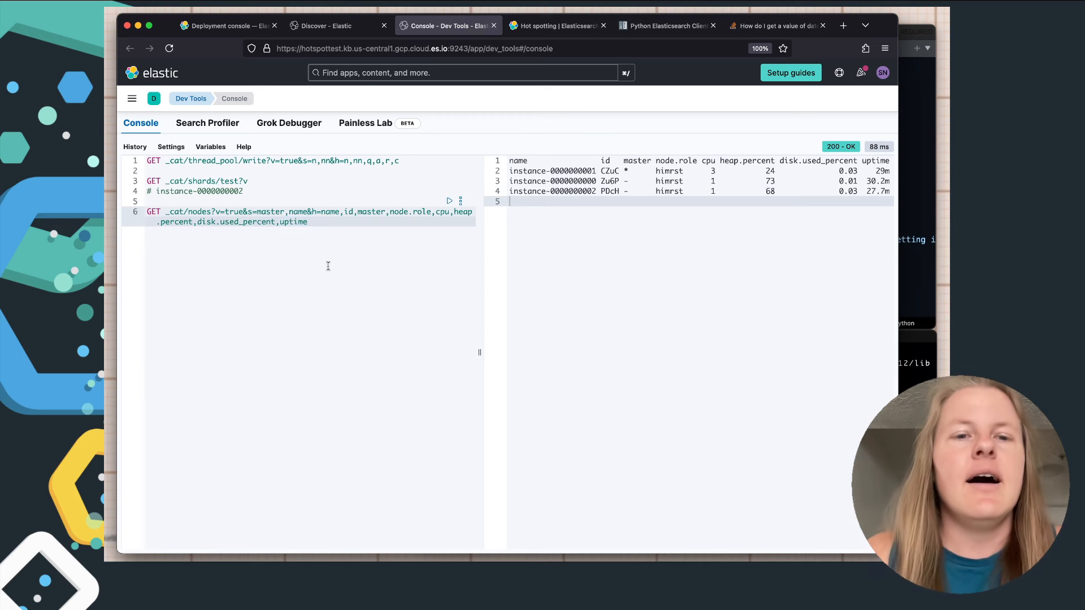
pyautogui.press('Return')
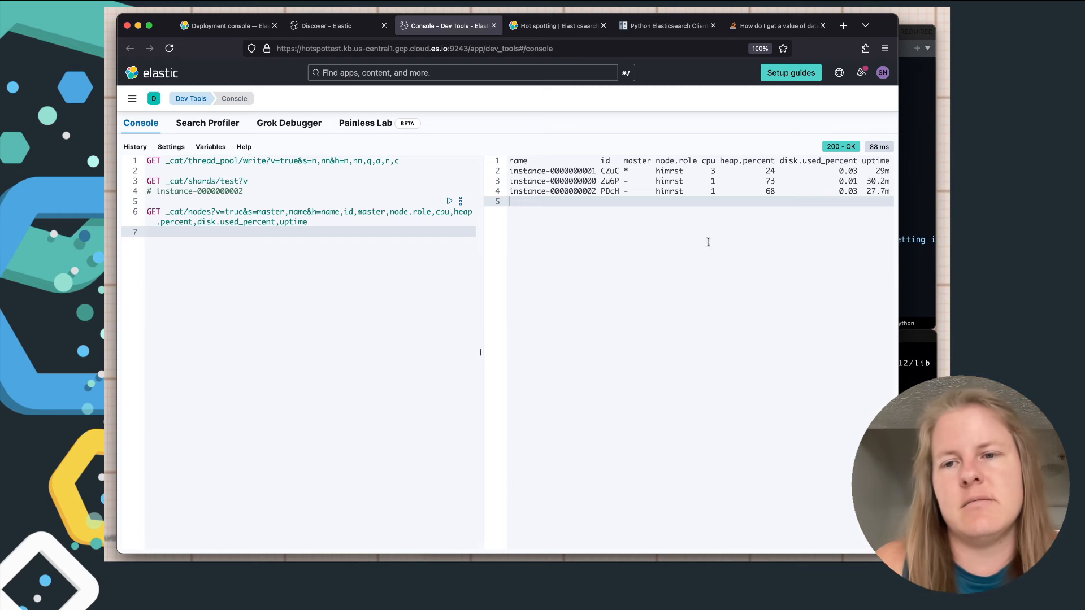
pyautogui.press('super+Tab')
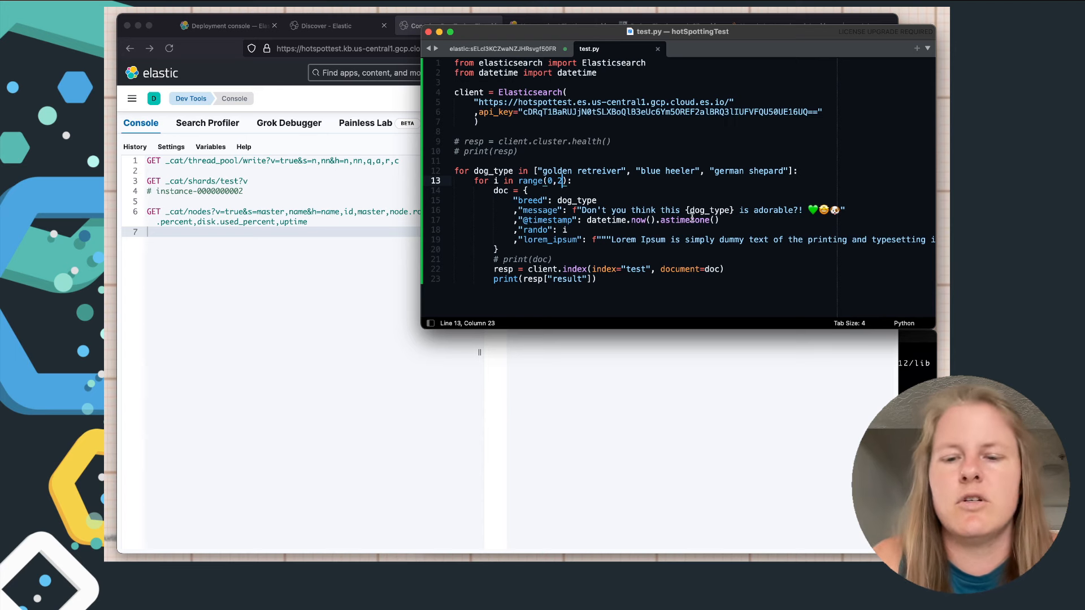
# - Save the 2000-iteration loop and add a lorem_ipsum2 field copied from lorem_ipsum
pyautogui.write('000')
pyautogui.press('super+s')
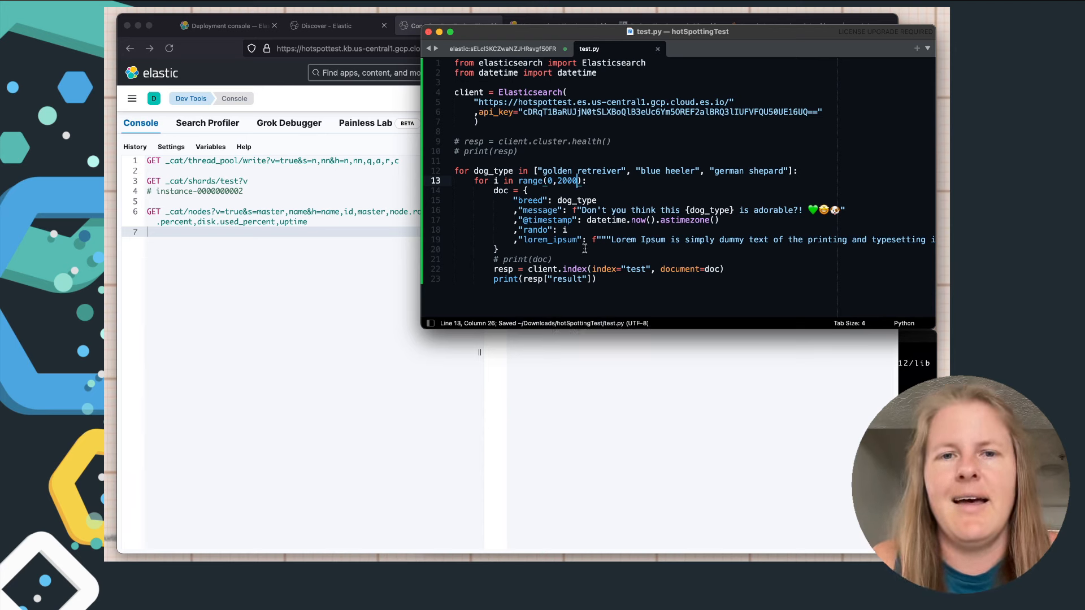
pyautogui.click(581, 219)
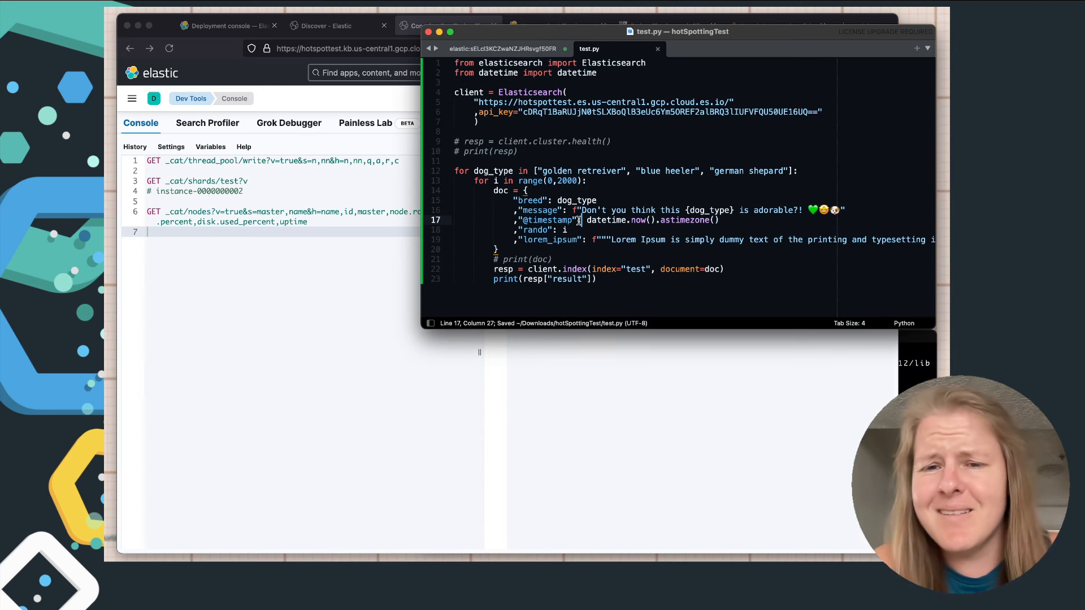
pyautogui.click(547, 240)
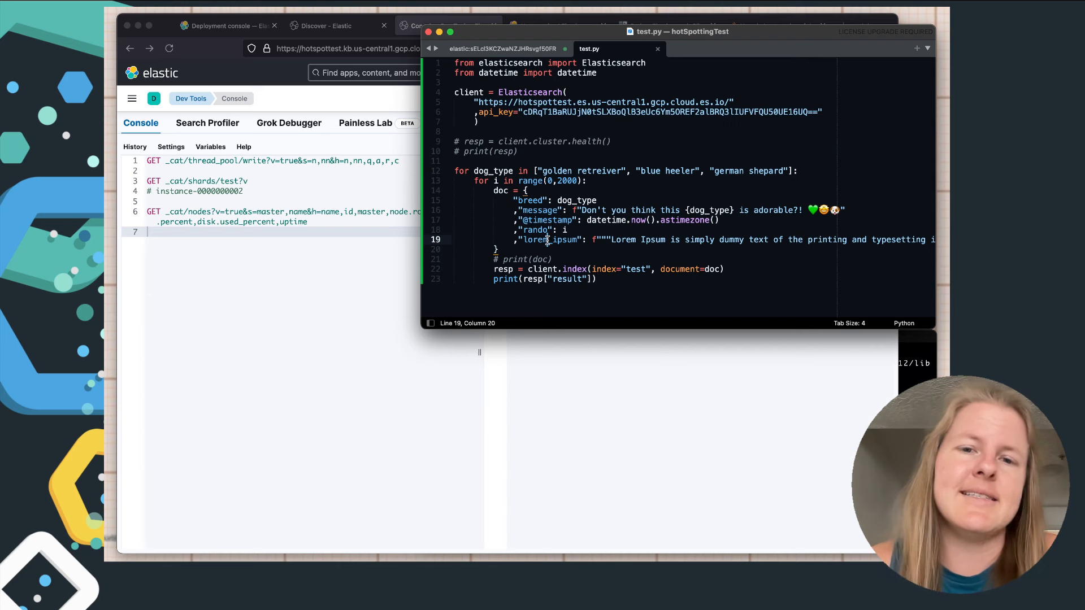
pyautogui.press('super+c')
pyautogui.press('super+v')
pyautogui.hotkey('alt', 'Right')
pyautogui.write('2')
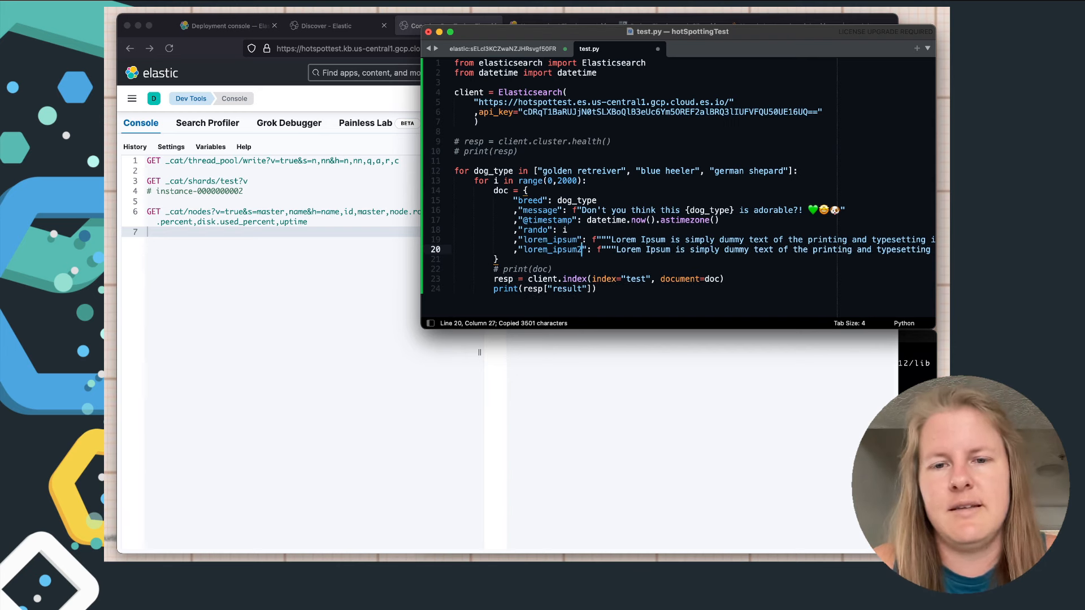
# - Duplicate the lorem line into lorem_ipsum3, lorem_ipsum4 and lorem_ipsum5 fields
pyautogui.press('super+c')
pyautogui.press('super+v')
pyautogui.press('BackSpace')
pyautogui.write('3')
pyautogui.press('super+c')
pyautogui.press('super+v')
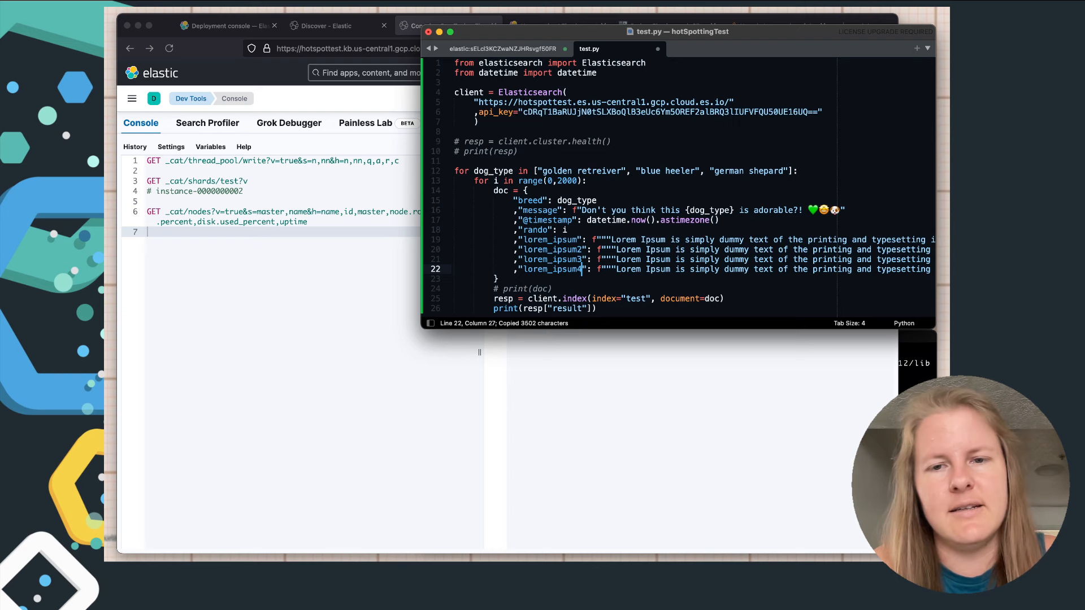
pyautogui.press('super+c')
pyautogui.press('super+v')
# - Try a {dog} placeholder in the lorem_ipsum text, then remove it
pyautogui.click(612, 242)
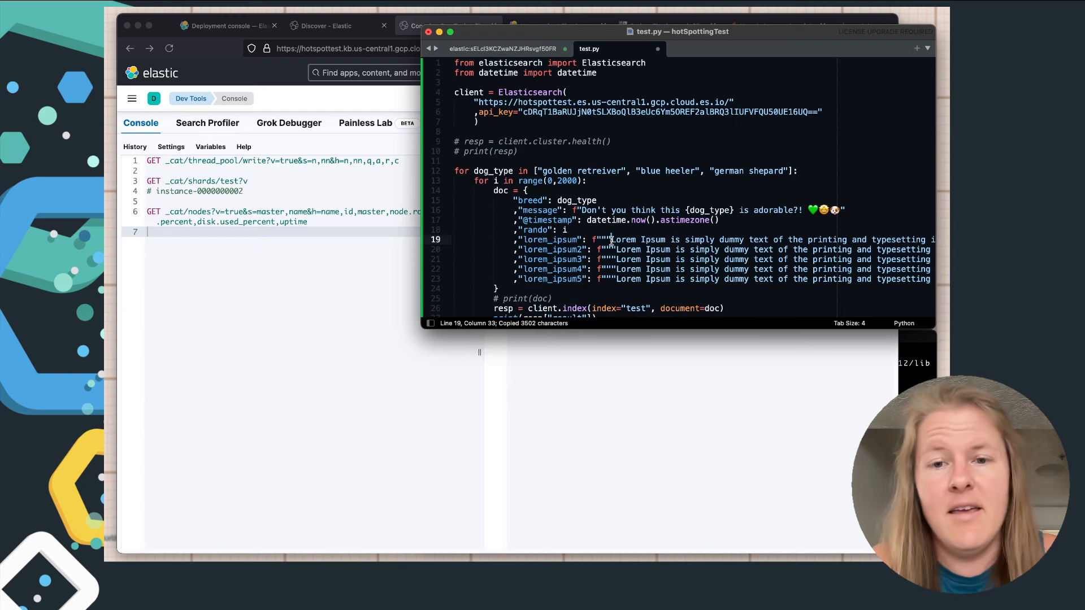
pyautogui.write('{}')
pyautogui.press('Left')
pyautogui.write('dog')
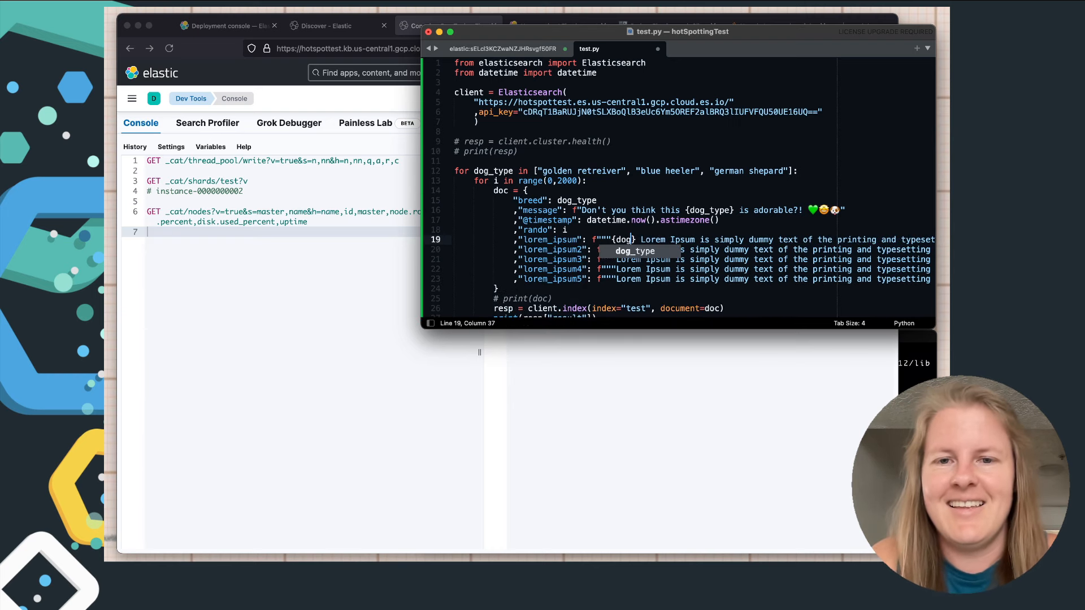
pyautogui.press('Right')
pyautogui.hotkey('alt', 'shift', 'Left')
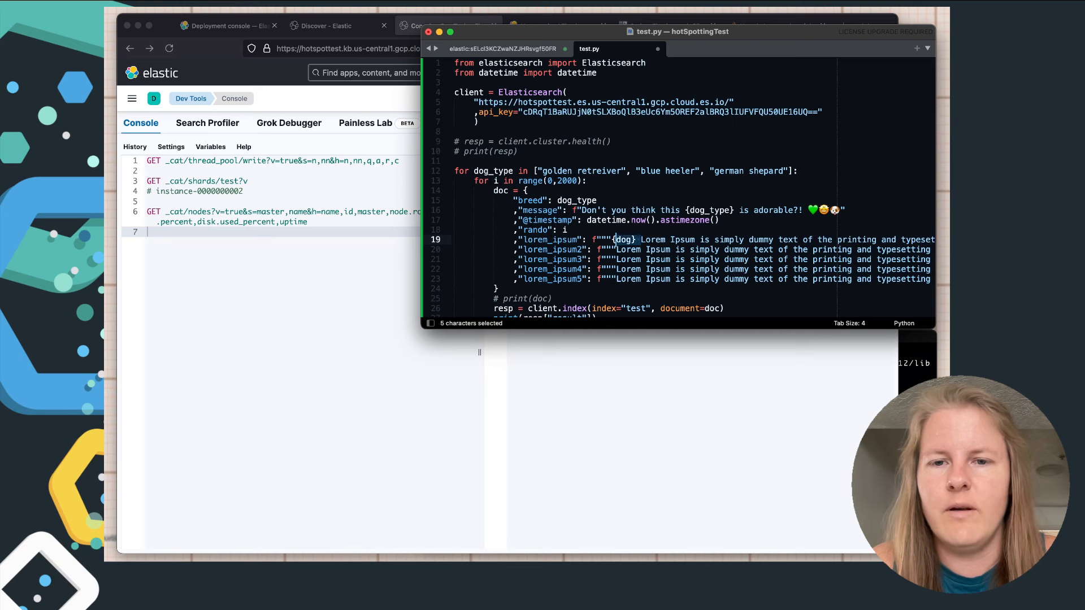
pyautogui.hotkey('shift', 'Left')
pyautogui.press('super+x')
pyautogui.press('Up')
pyautogui.press('Down')
pyautogui.press('Down')
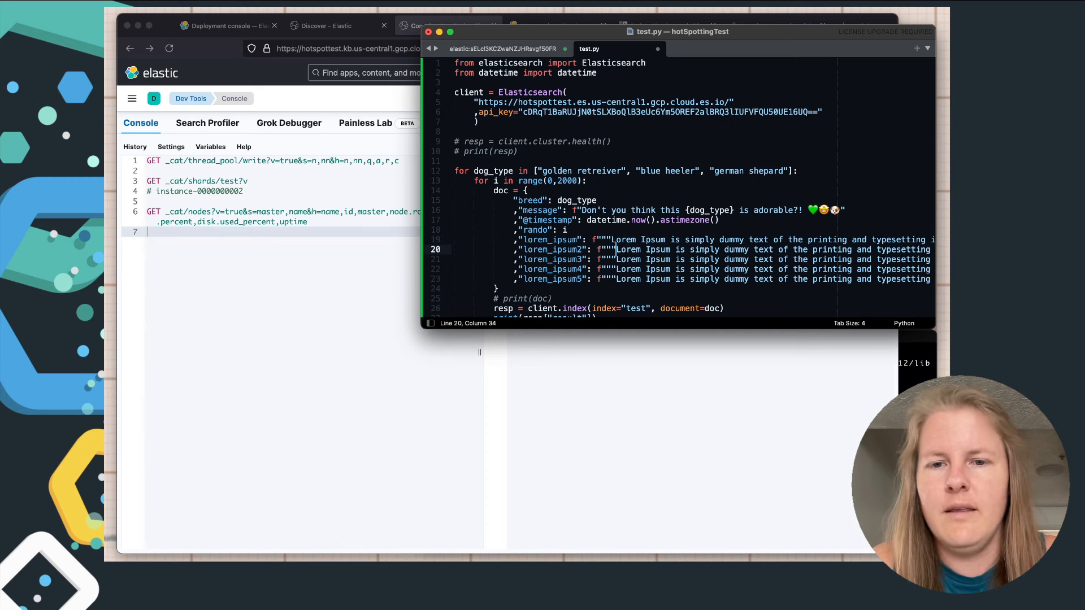
# - Prefix lorem_ipsum2 with {dog_type} and lorem_ipsum3 with {dog_type} {i}, then save
pyautogui.write('{dog_type}')
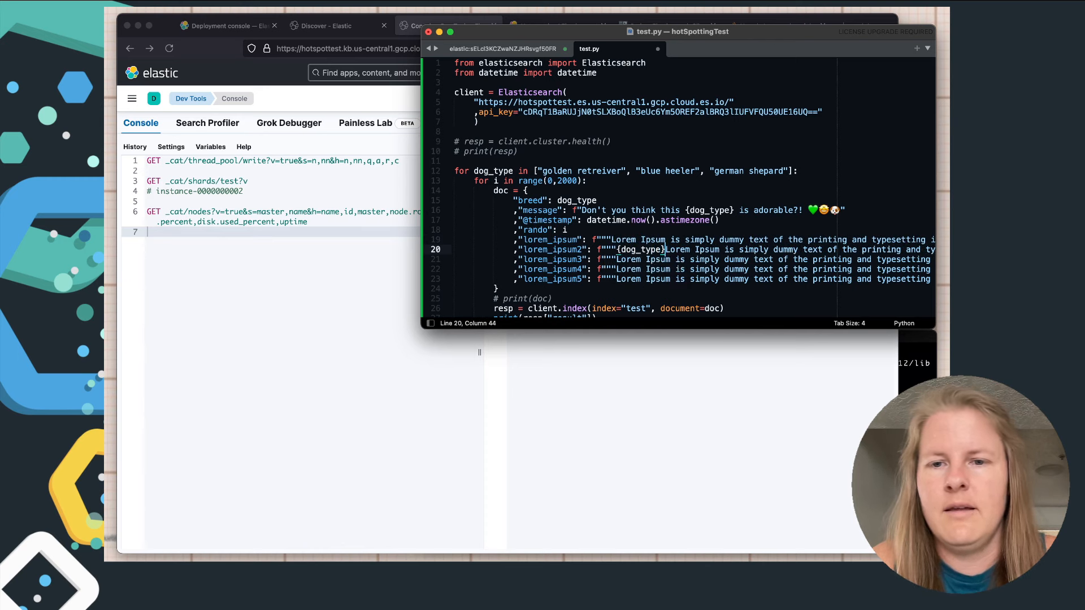
pyautogui.hotkey('alt', 'shift', 'Left')
pyautogui.hotkey('shift', 'Left')
pyautogui.press('super+c')
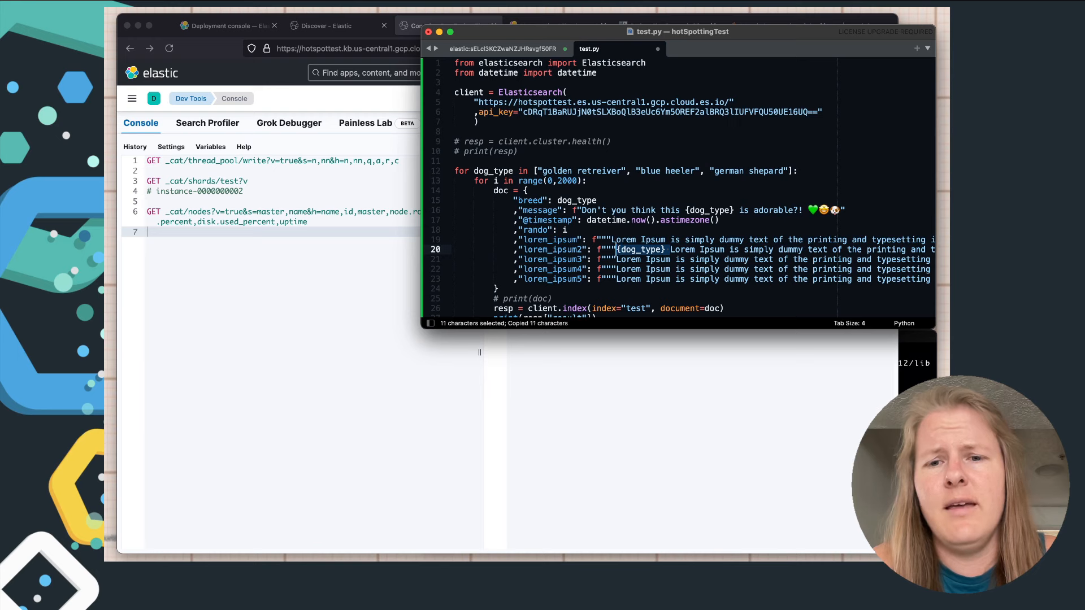
pyautogui.press('Down')
pyautogui.press('super+v')
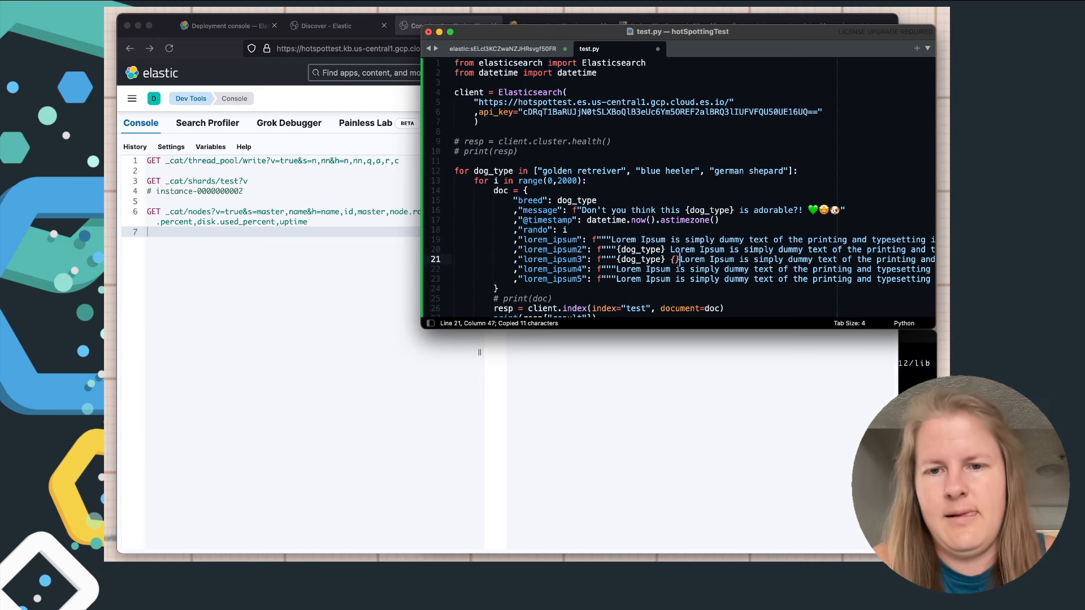
pyautogui.press('Left')
pyautogui.write('{')
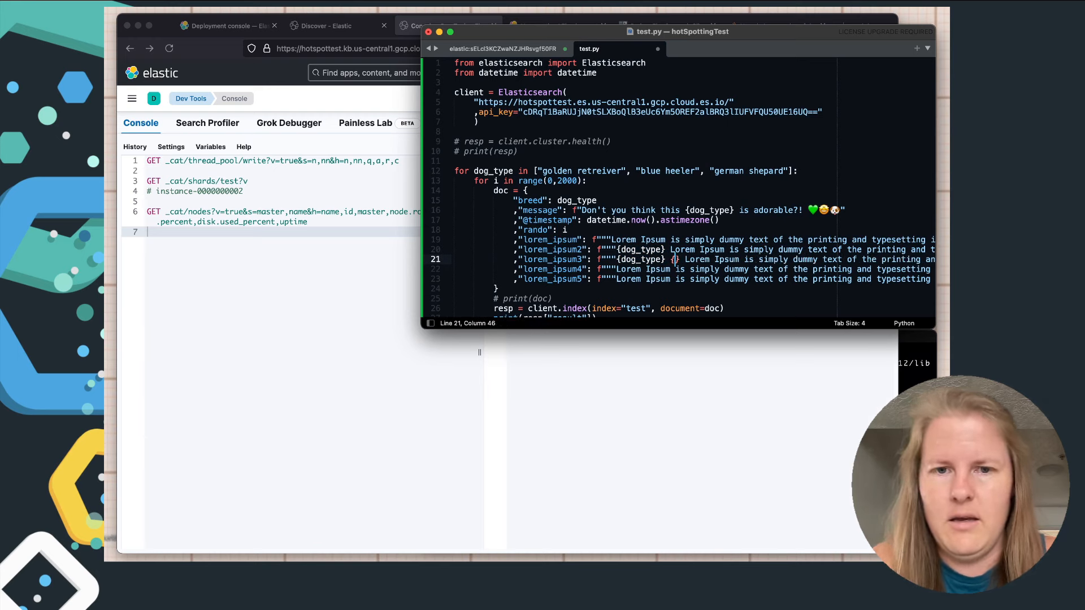
pyautogui.write('i')
pyautogui.press('super+s')
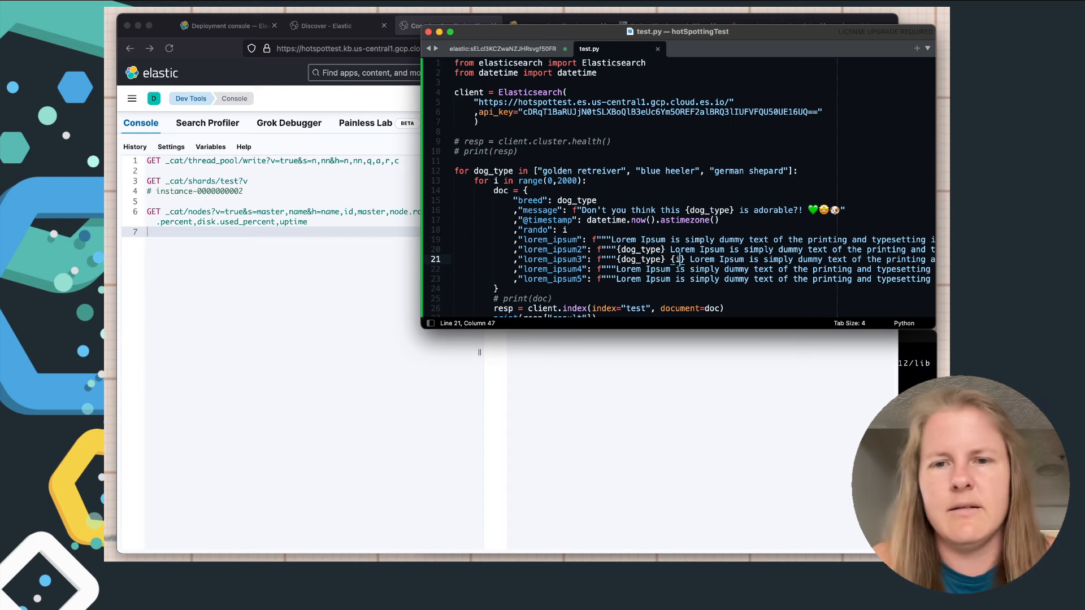
# - Cut the loop range back to two iterations, save, and rerun python test.py
pyautogui.scroll(-1, 598, 288)
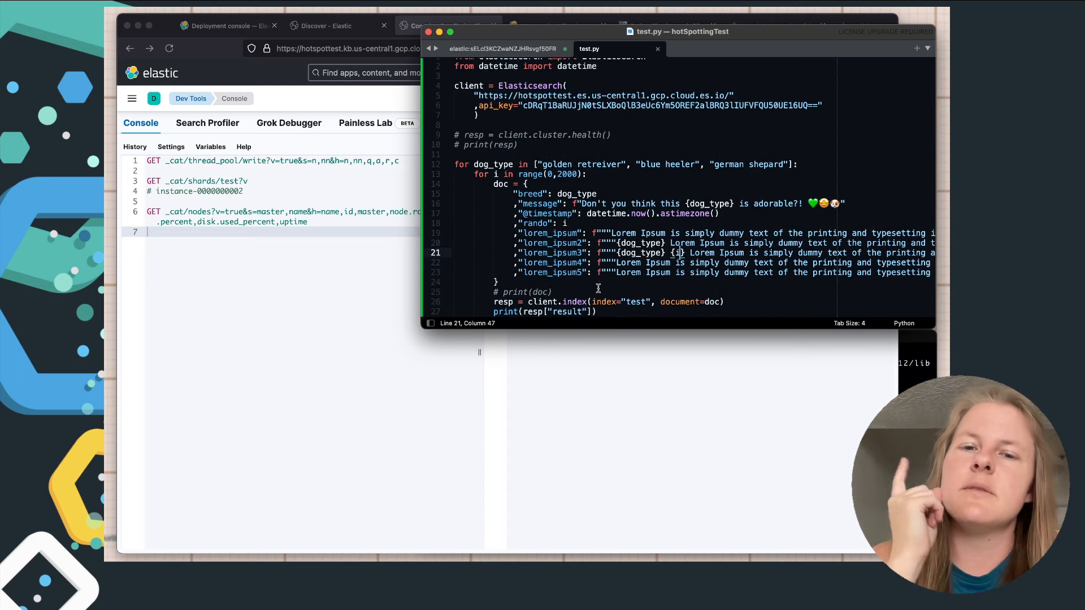
pyautogui.click(576, 174)
pyautogui.press('BackSpace')
pyautogui.press('BackSpace')
pyautogui.press('BackSpace')
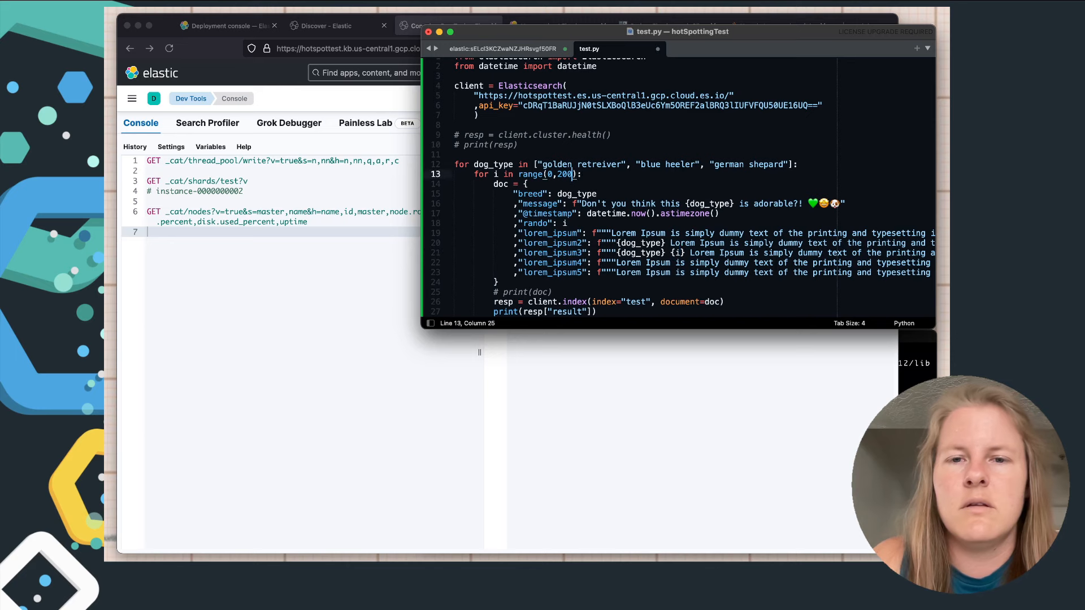
pyautogui.press('super+s')
pyautogui.click(917, 425)
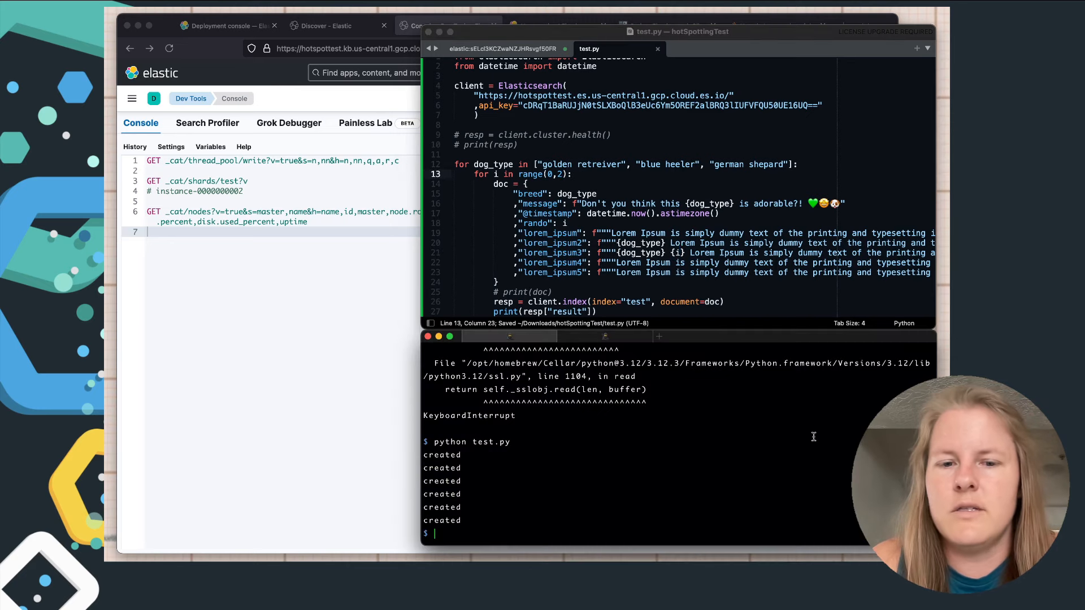
pyautogui.press('Up')
pyautogui.press('Return')
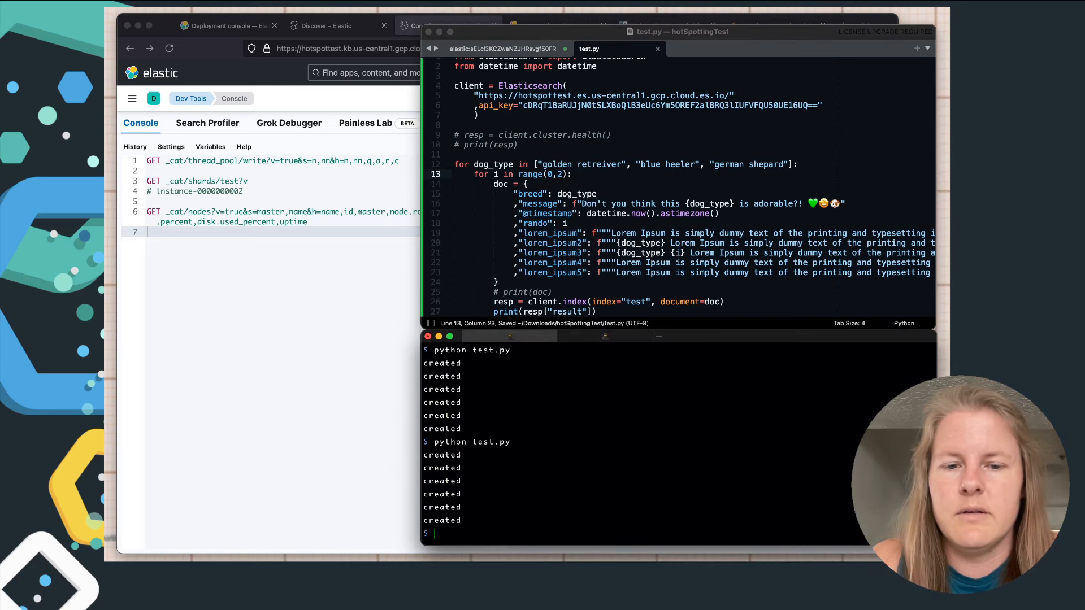
pyautogui.click(664, 235)
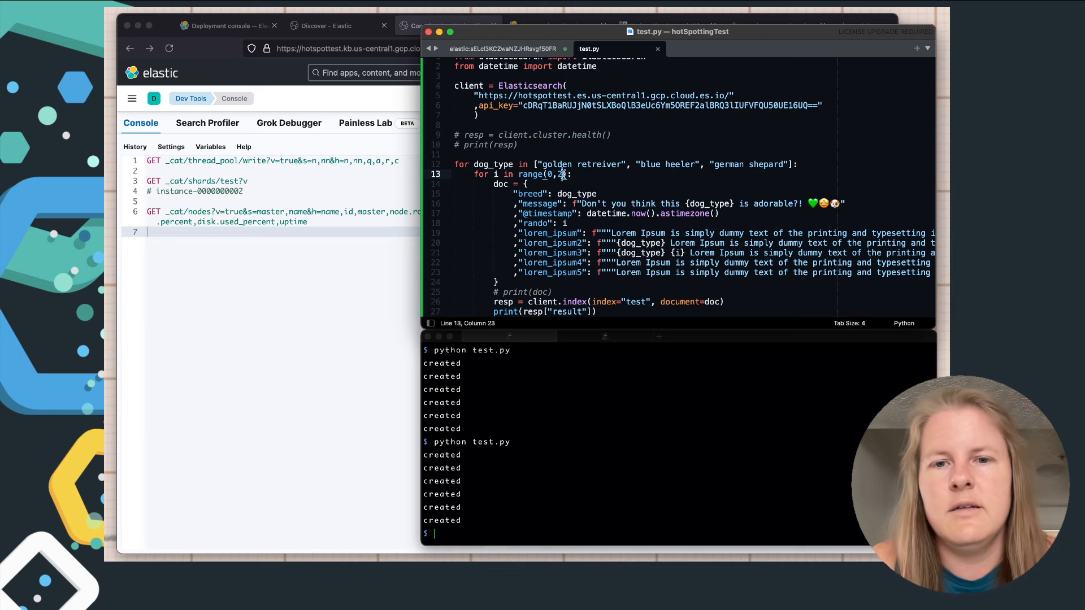
pyautogui.click(582, 175)
# - Add a progress line print(f"{dog_type}: {i}") inside the inner loop and save
pyautogui.press('Return')
pyautogui.write('print')
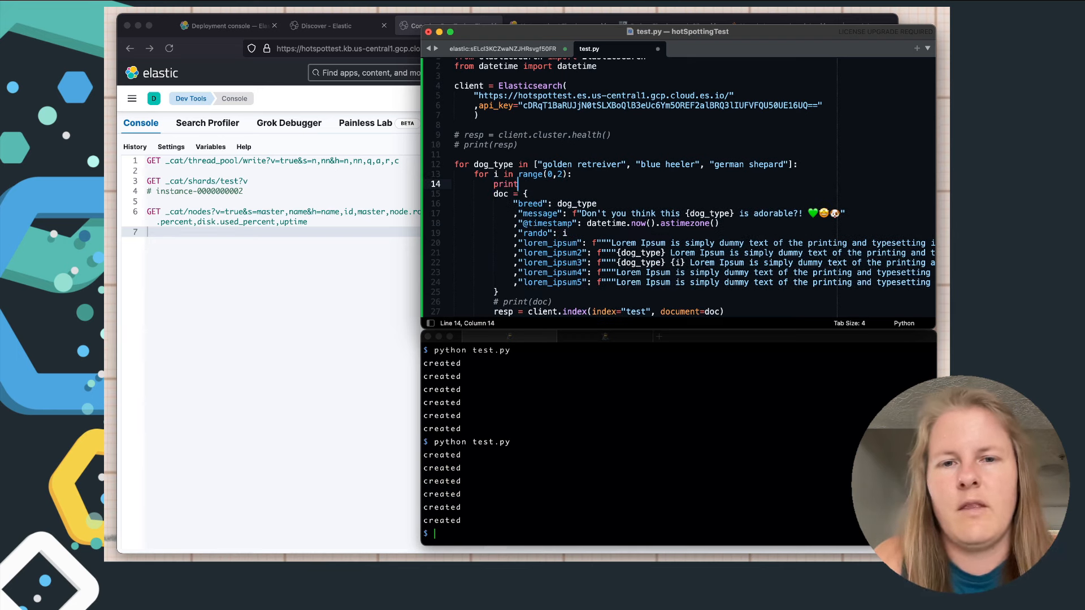
pyautogui.write('()f"{dog')
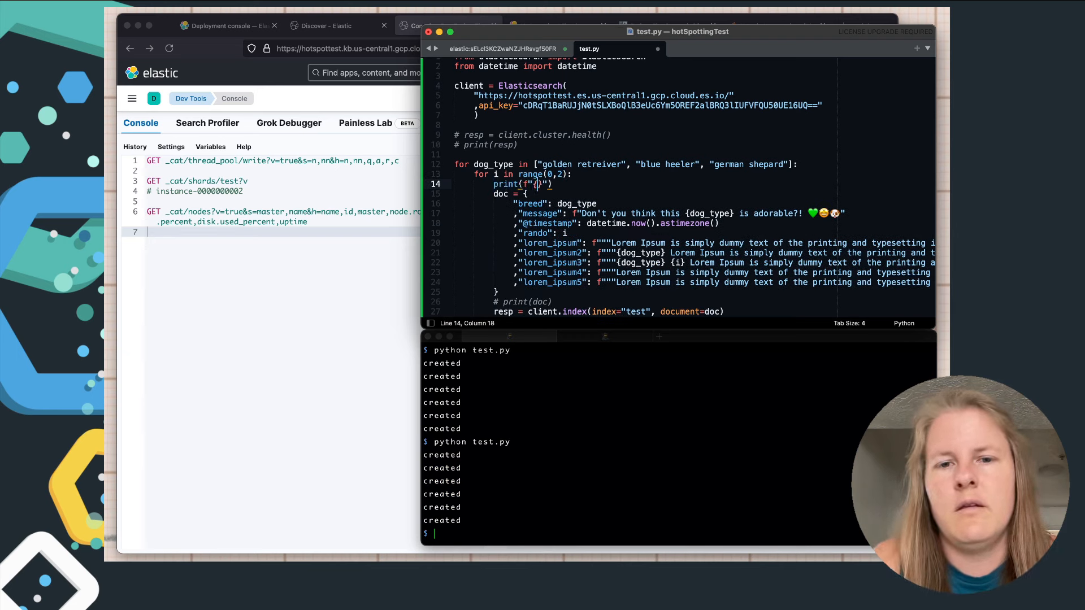
pyautogui.write('_type}: i')
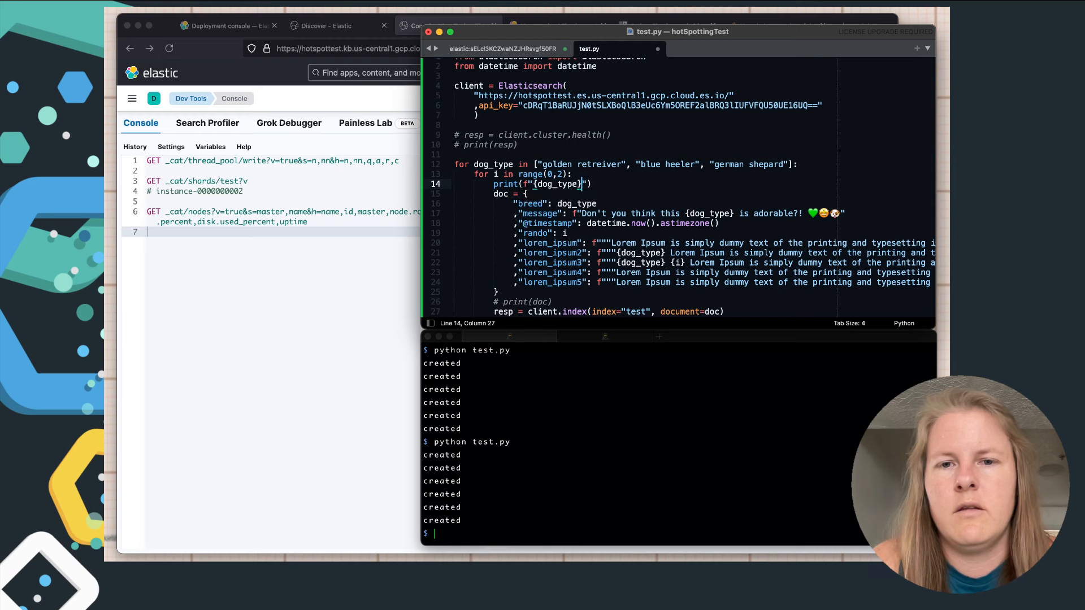
pyautogui.press('super+s')
pyautogui.hotkey('shift', 'Left')
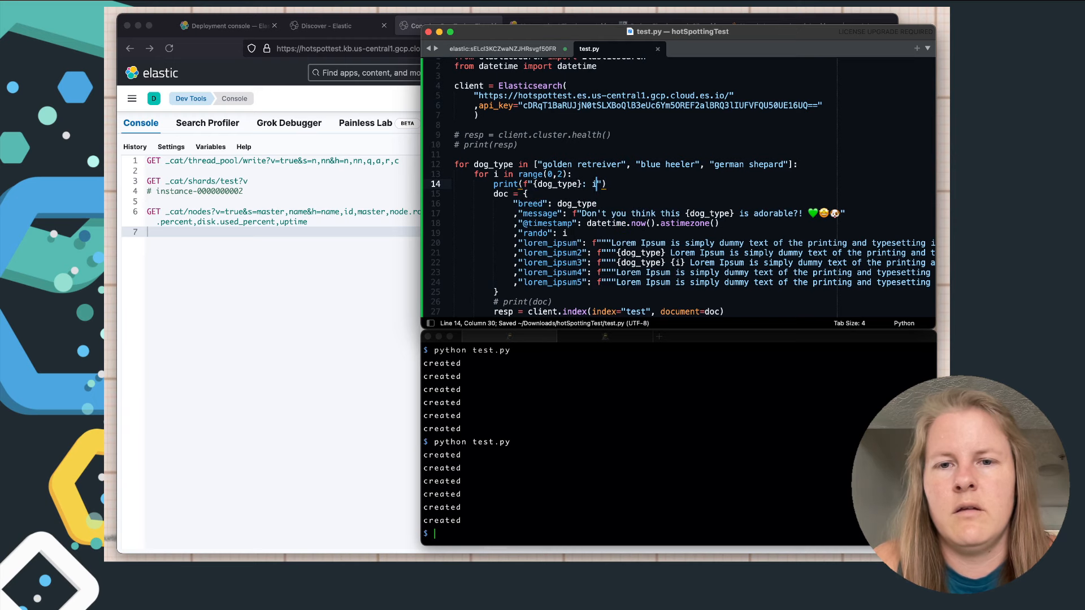
pyautogui.write('{i')
pyautogui.press('super+Right')
pyautogui.press('super+s')
# - Copy resp["result"] onto a new line above the result print and begin an if statement
pyautogui.scroll(-1, 526, 246)
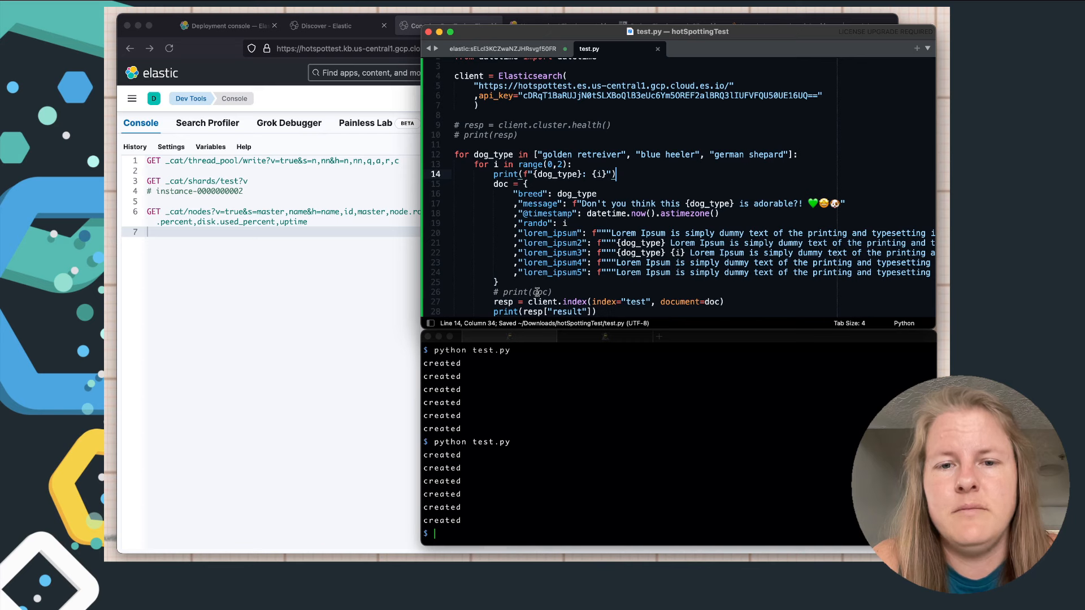
pyautogui.click(559, 291)
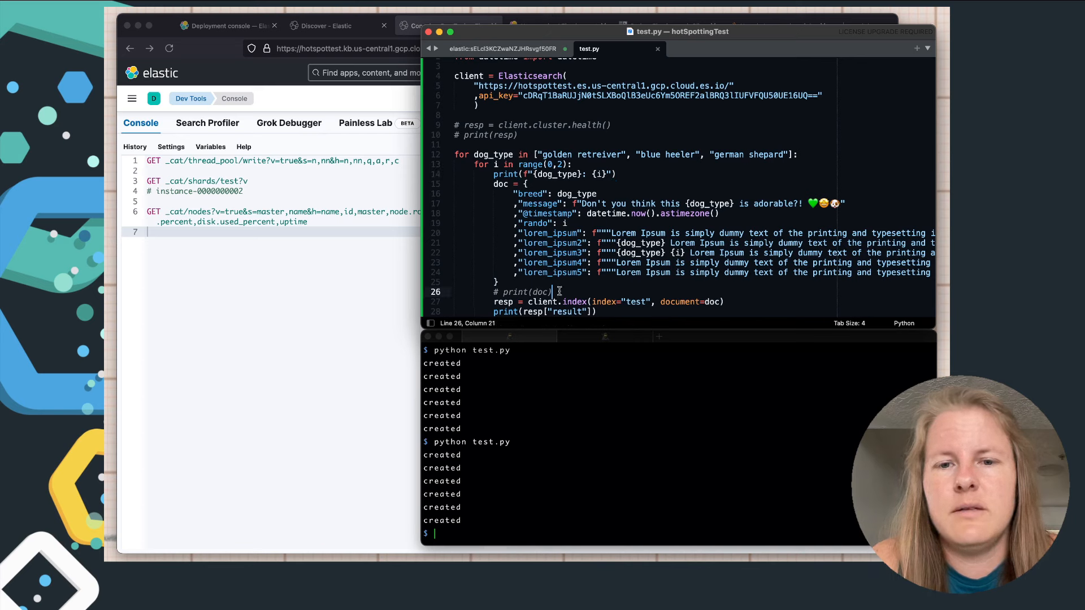
pyautogui.click(522, 311)
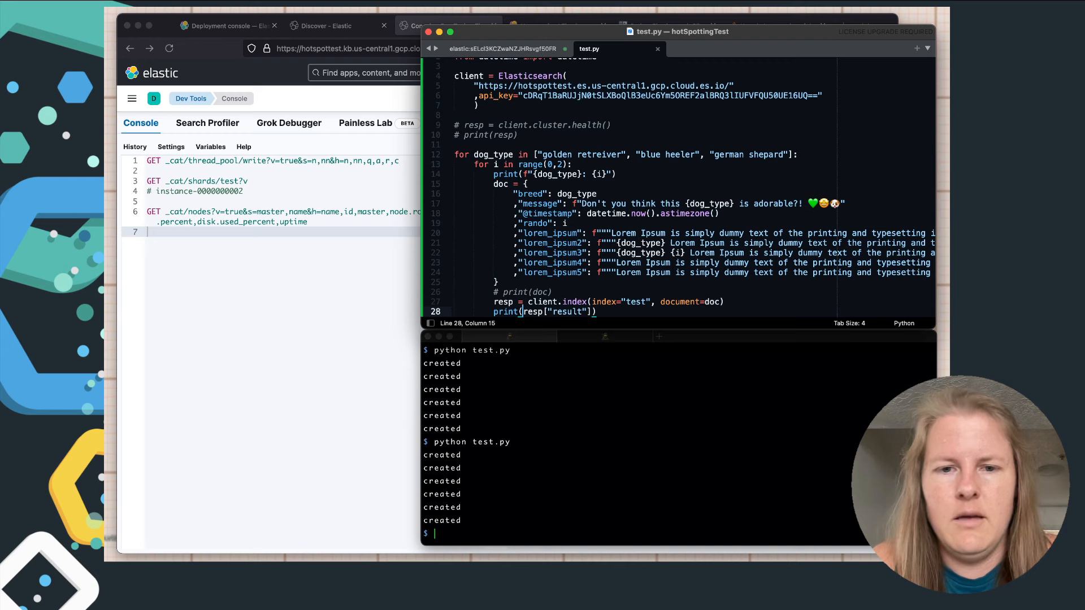
pyautogui.hotkey('shift', 'End')
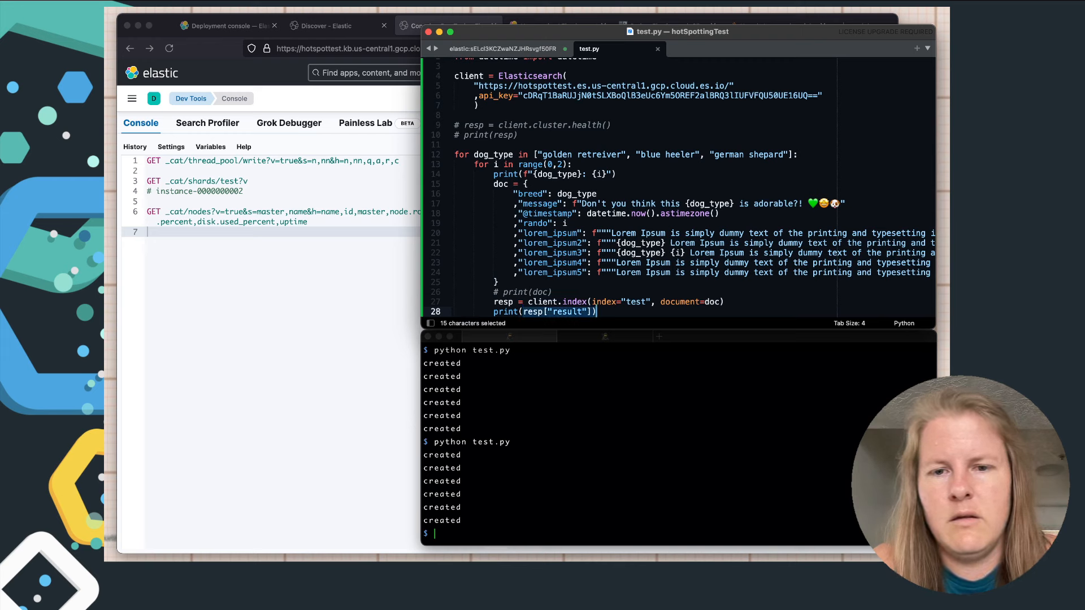
pyautogui.hotkey('shift', 'Left')
pyautogui.press('super+c')
pyautogui.press('super+Left')
pyautogui.press('Return')
pyautogui.press('Up')
pyautogui.press('super+v')
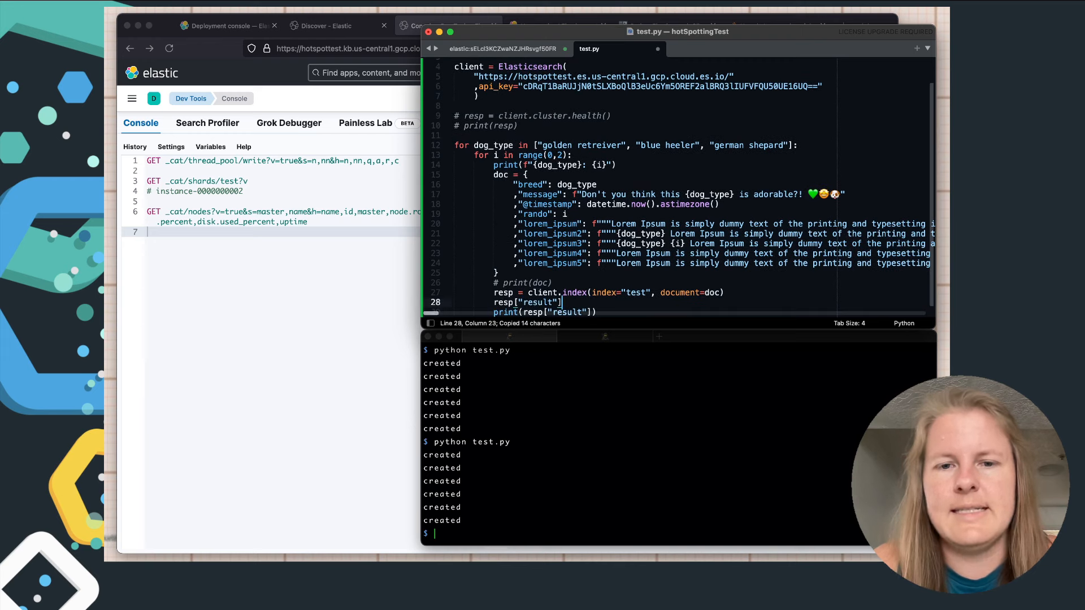
pyautogui.press('super+Left')
pyautogui.write('if')
# - Finish the line as if resp["result"] == "created": and indent the print under it
pyautogui.press('super+Right')
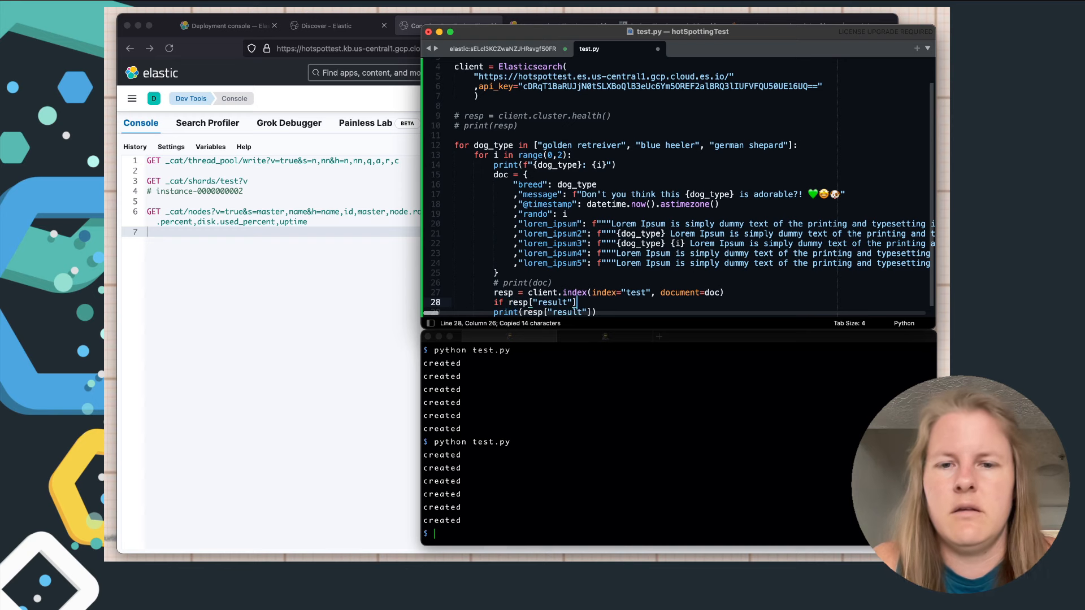
pyautogui.write('== "created":')
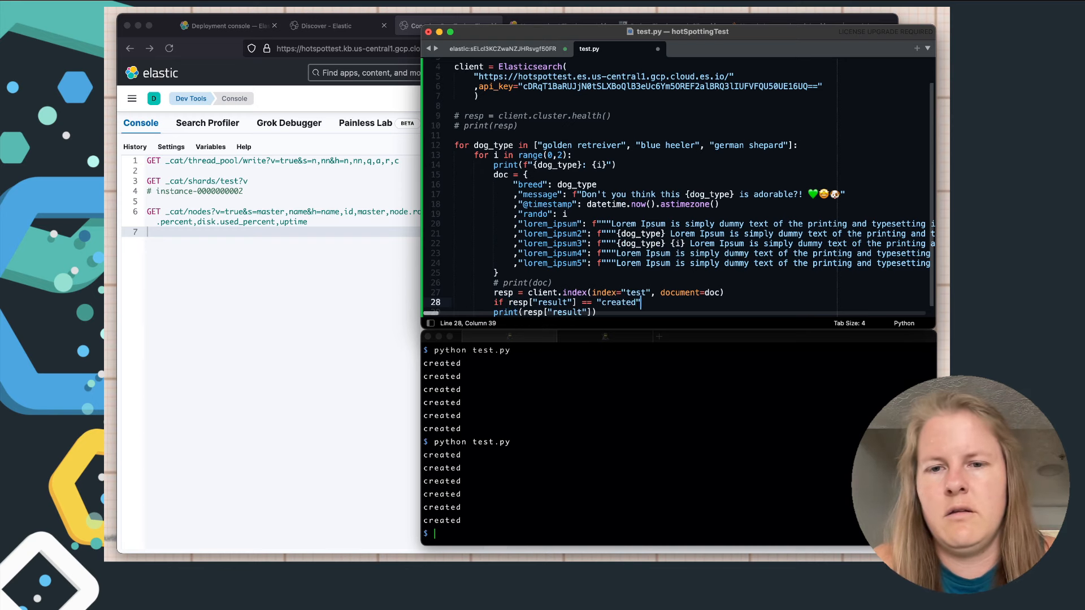
pyautogui.press('Down')
pyautogui.press('super+Left')
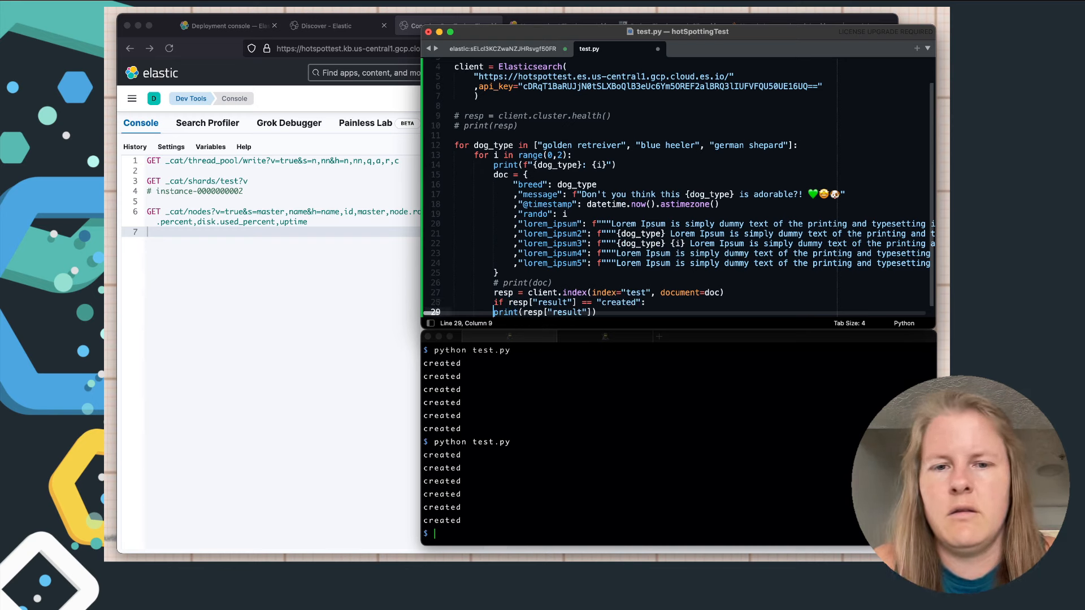
pyautogui.press('Tab')
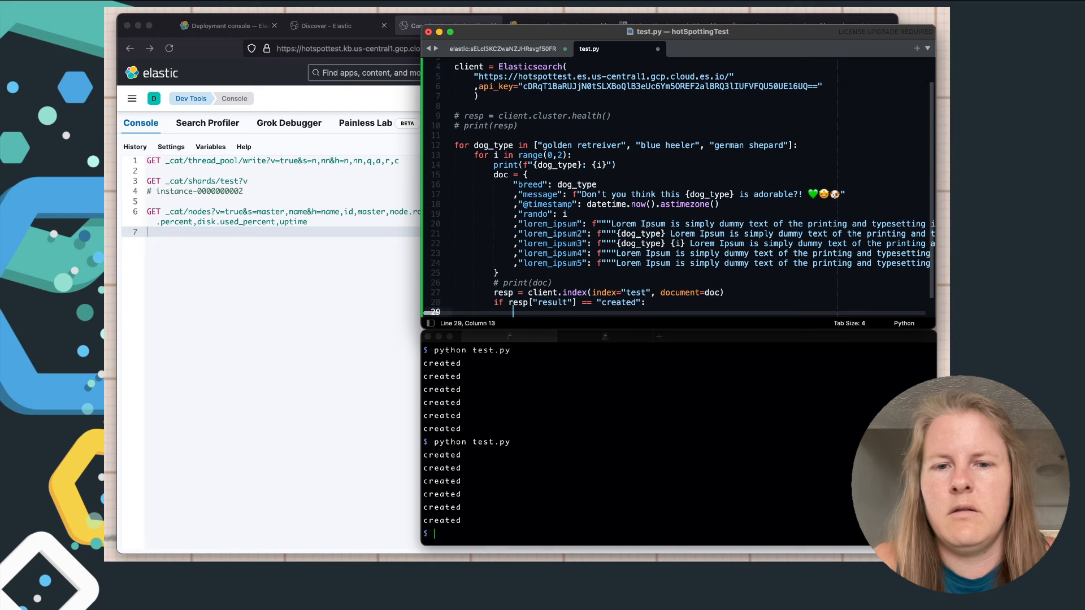
# - Change the condition to != "created", clean up the stray line, indent the print, and save
pyautogui.press('Up')
pyautogui.press('super+Right')
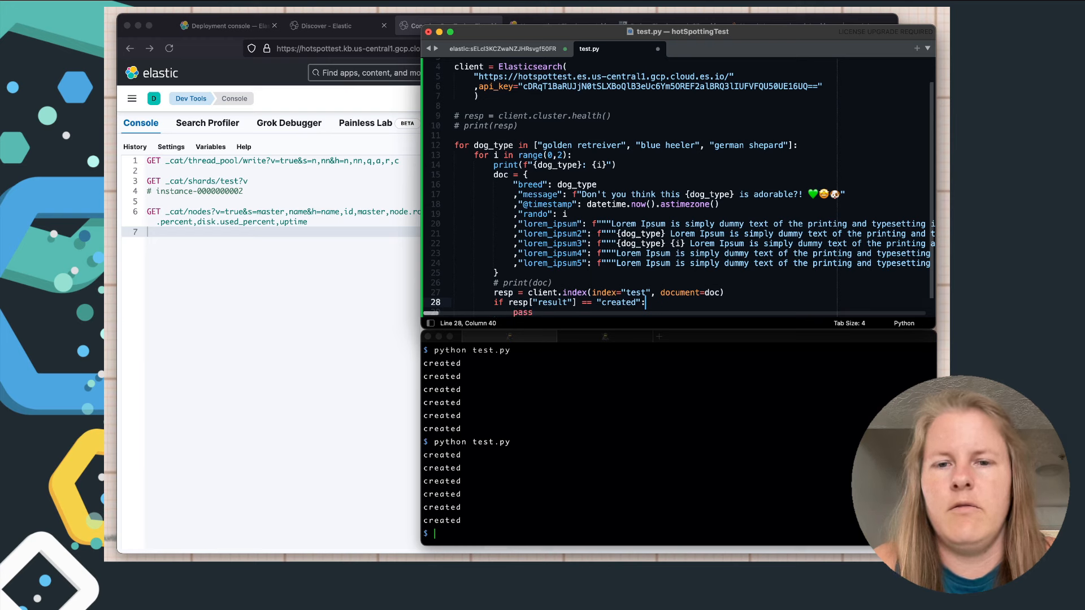
pyautogui.hotkey('alt', 'Left')
pyautogui.hotkey('alt', 'Left')
pyautogui.hotkey('alt', 'Left')
pyautogui.hotkey('alt', 'Left')
pyautogui.press('Right')
pyautogui.press('BackSpace')
pyautogui.write('!')
pyautogui.press('Down')
pyautogui.hotkey('alt', 'shift', 'Left')
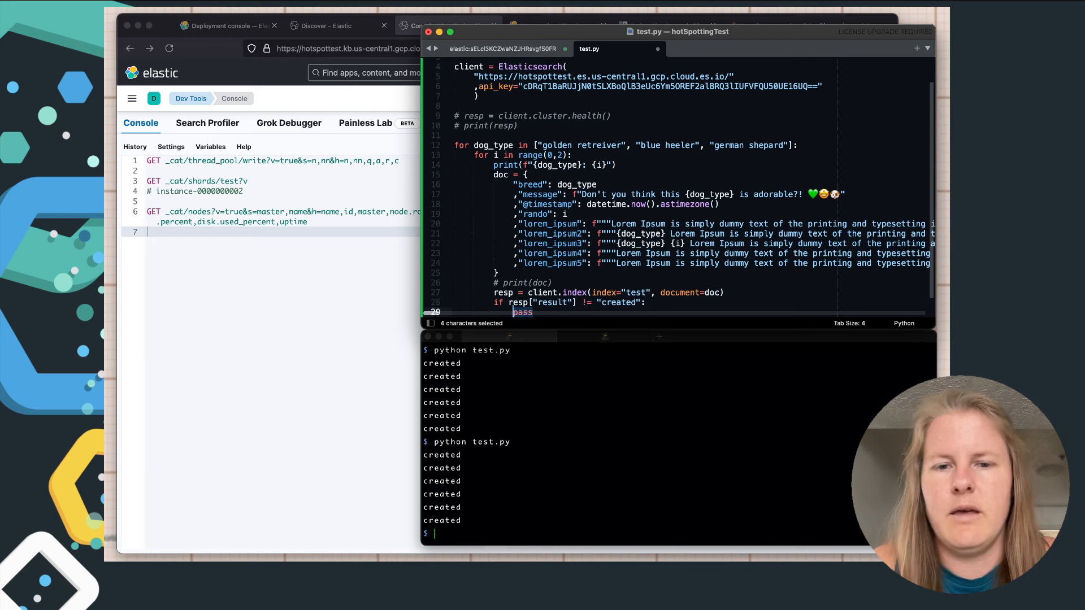
pyautogui.press('BackSpace')
pyautogui.press('super+shift+Left')
pyautogui.press('BackSpace')
pyautogui.press('BackSpace')
pyautogui.press('Down')
pyautogui.press('super+Left')
pyautogui.press('Tab')
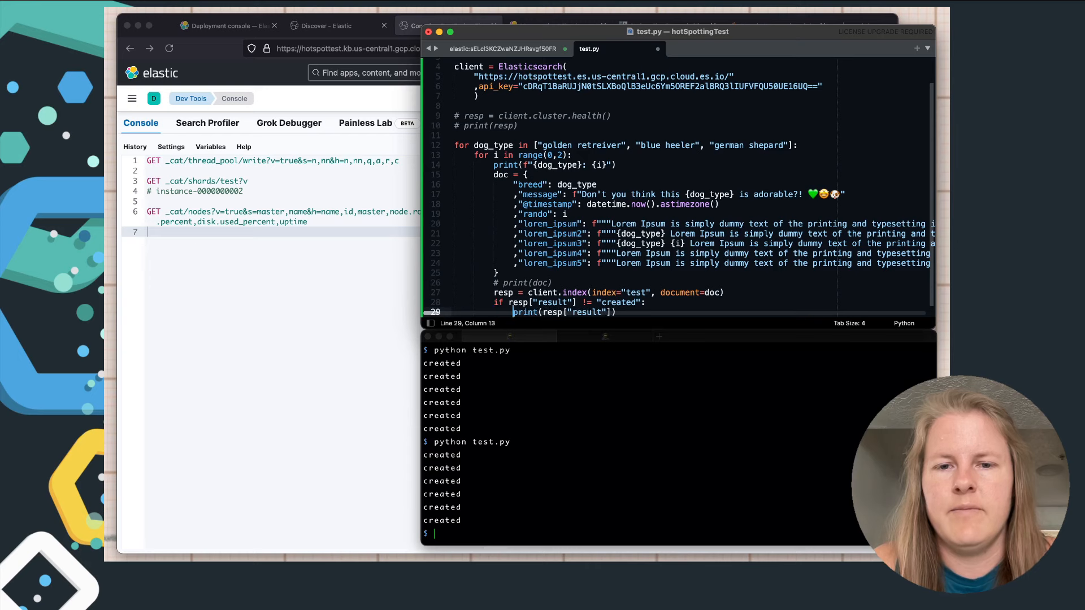
pyautogui.press('super+s')
# - Add blank lines at the end of the script, save, and rerun python test.py
pyautogui.press('super+Right')
pyautogui.press('Return')
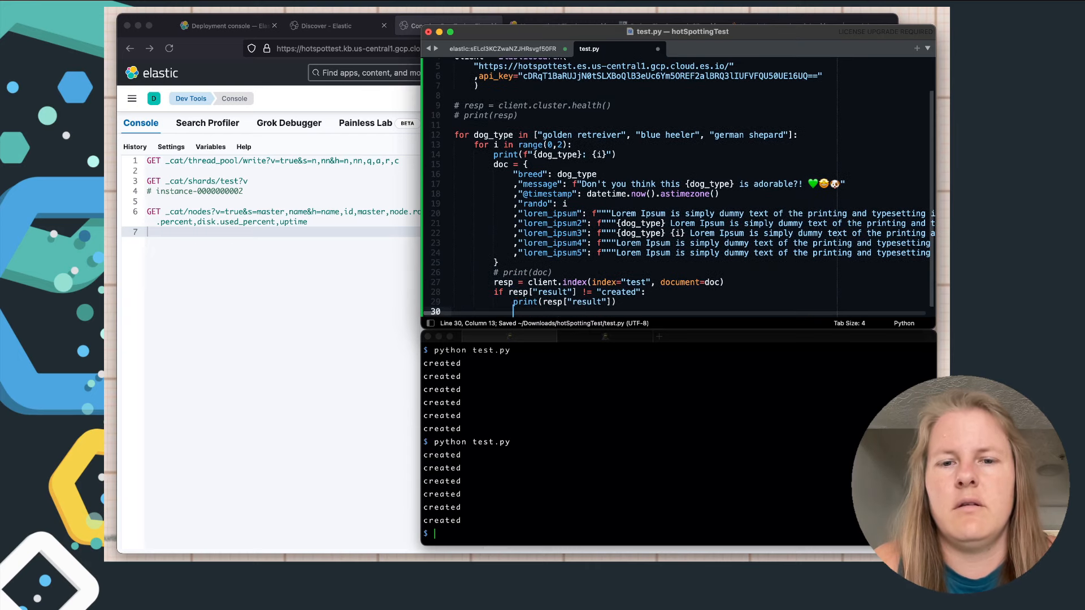
pyautogui.press('Return')
pyautogui.press('Return')
pyautogui.press('Return')
pyautogui.press('super+s')
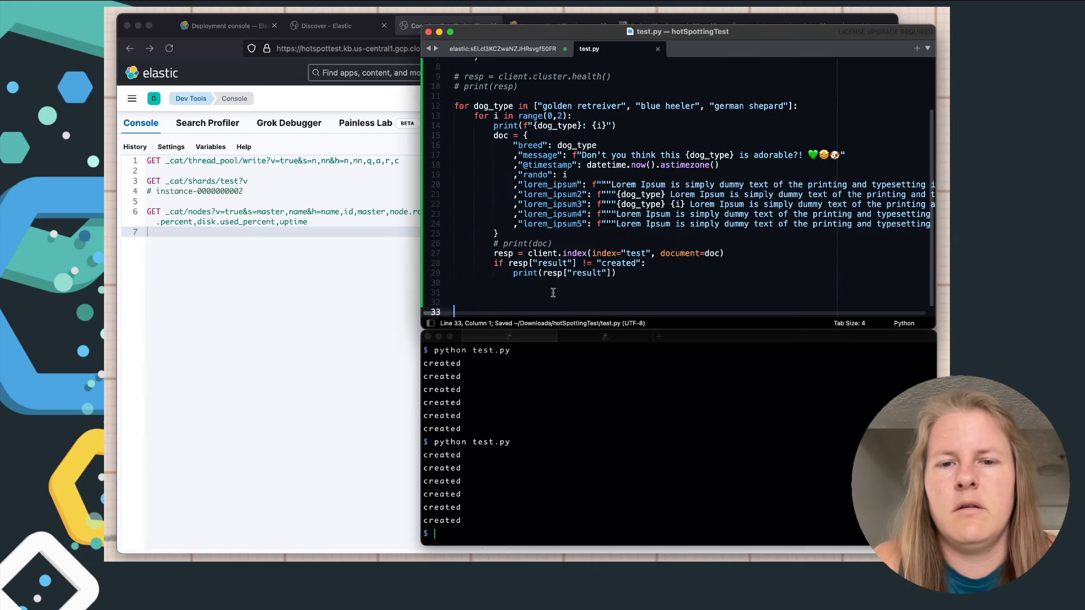
pyautogui.click(568, 241)
pyautogui.click(593, 467)
pyautogui.press('Up')
pyautogui.press('Return')
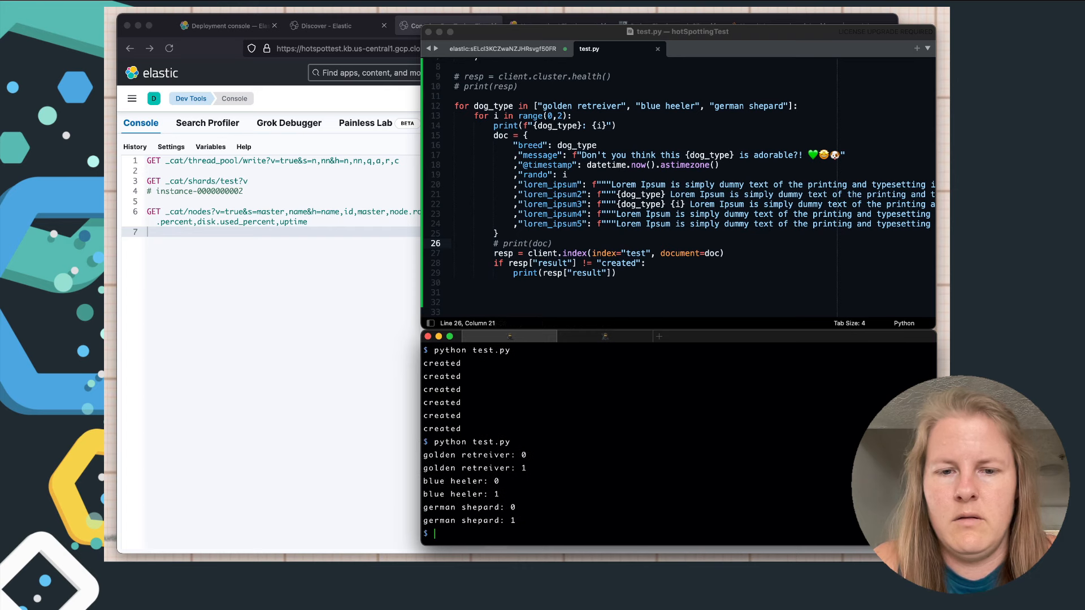
# - Move {i} to the front of the progress f-string, drop the ': ', save, and rerun
pyautogui.click(556, 173)
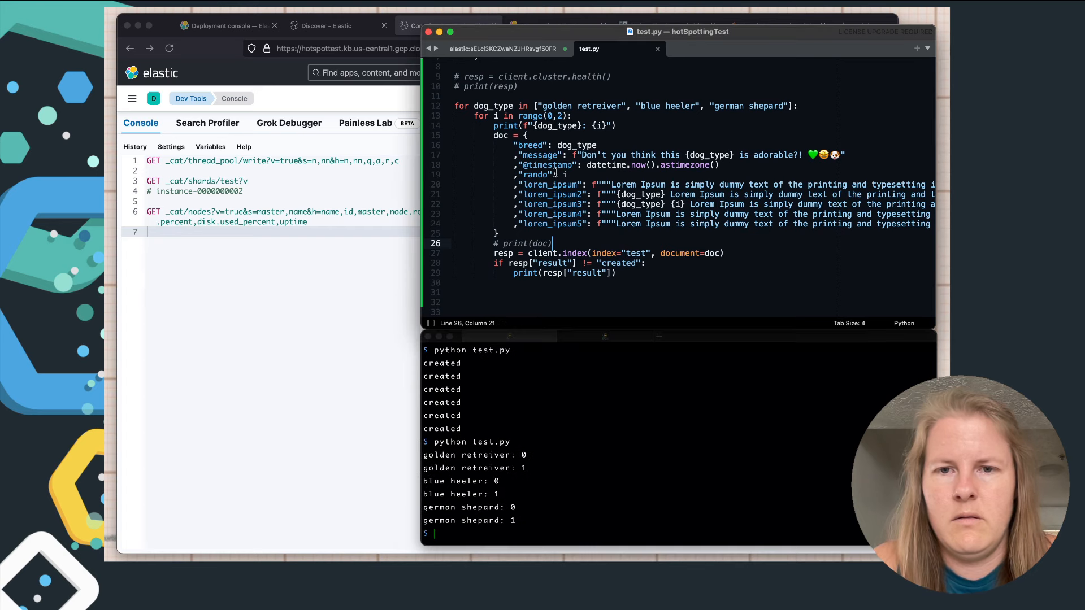
pyautogui.click(606, 125)
pyautogui.hotkey('shift', 'Left')
pyautogui.hotkey('shift', 'Left')
pyautogui.hotkey('shift', 'Left')
pyautogui.press('super+x')
pyautogui.click(533, 126)
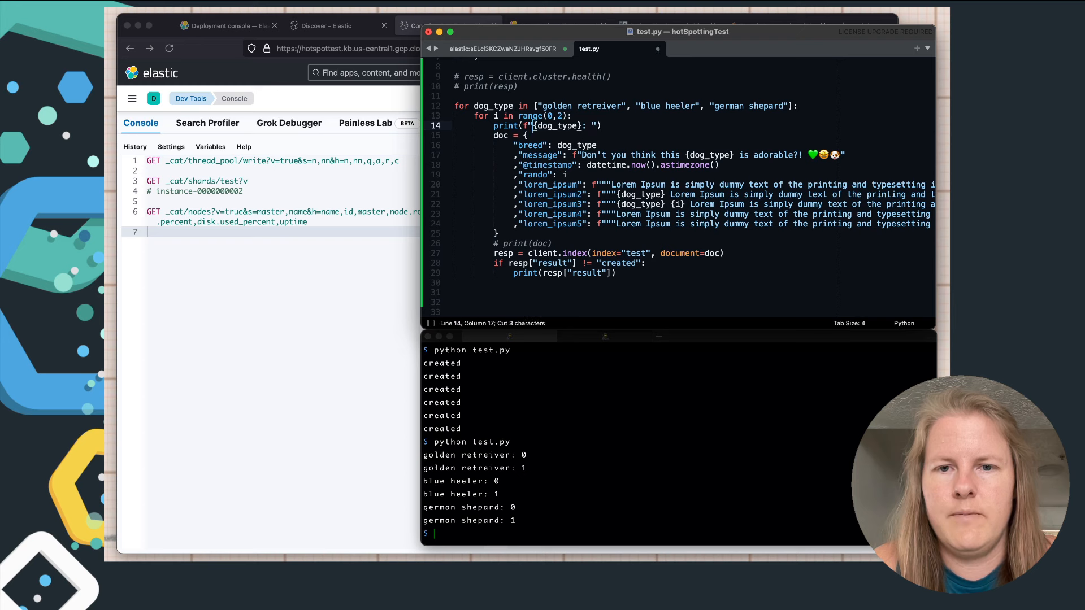
pyautogui.press('super+v')
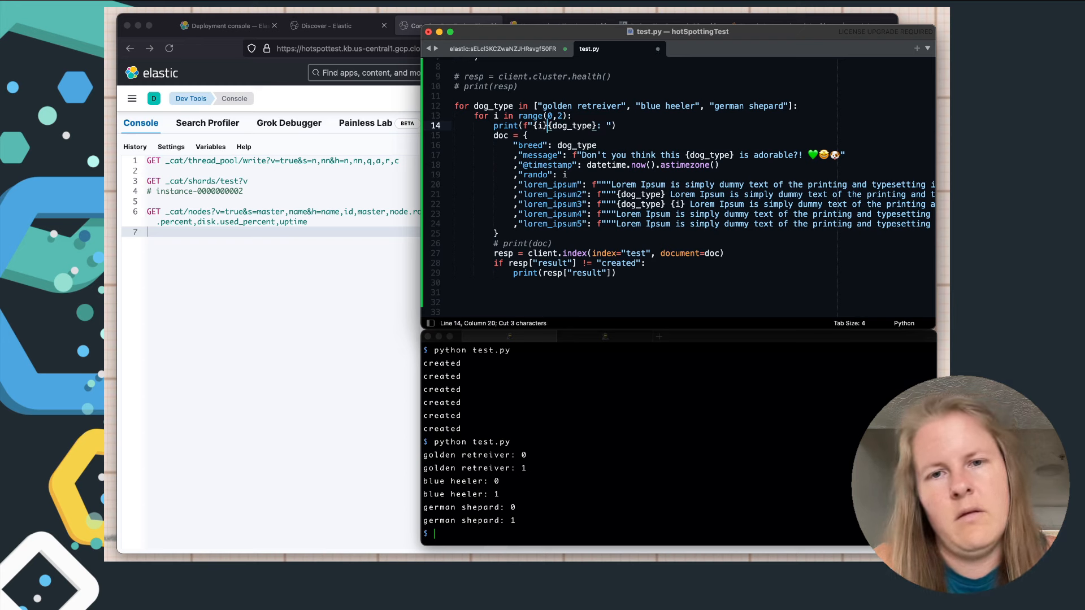
pyautogui.click(611, 125)
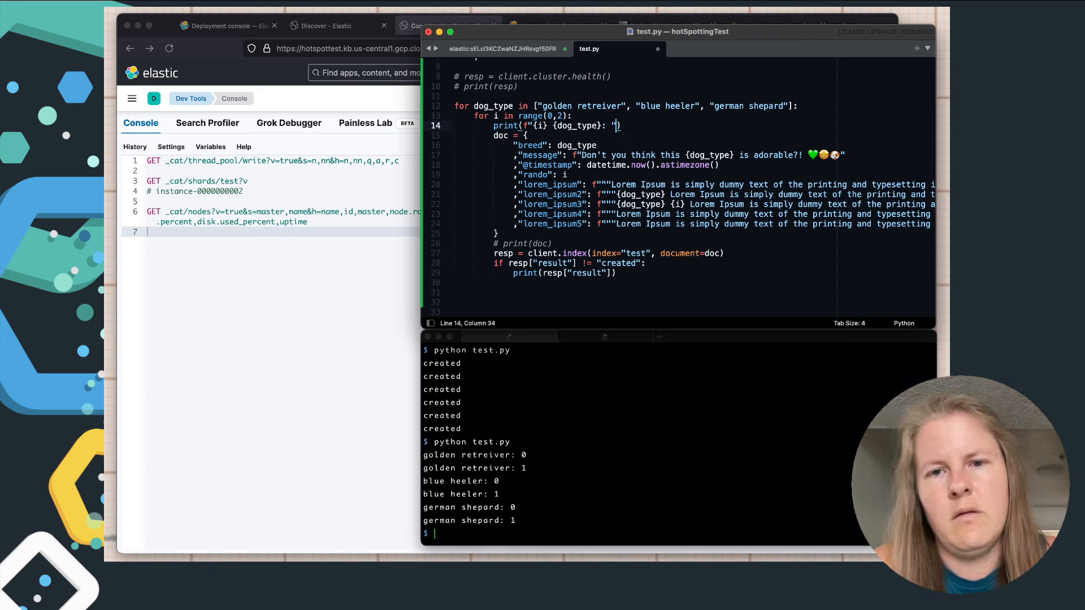
pyautogui.press('BackSpace')
pyautogui.press('BackSpace')
pyautogui.press('super+s')
pyautogui.click(639, 339)
pyautogui.press('Up')
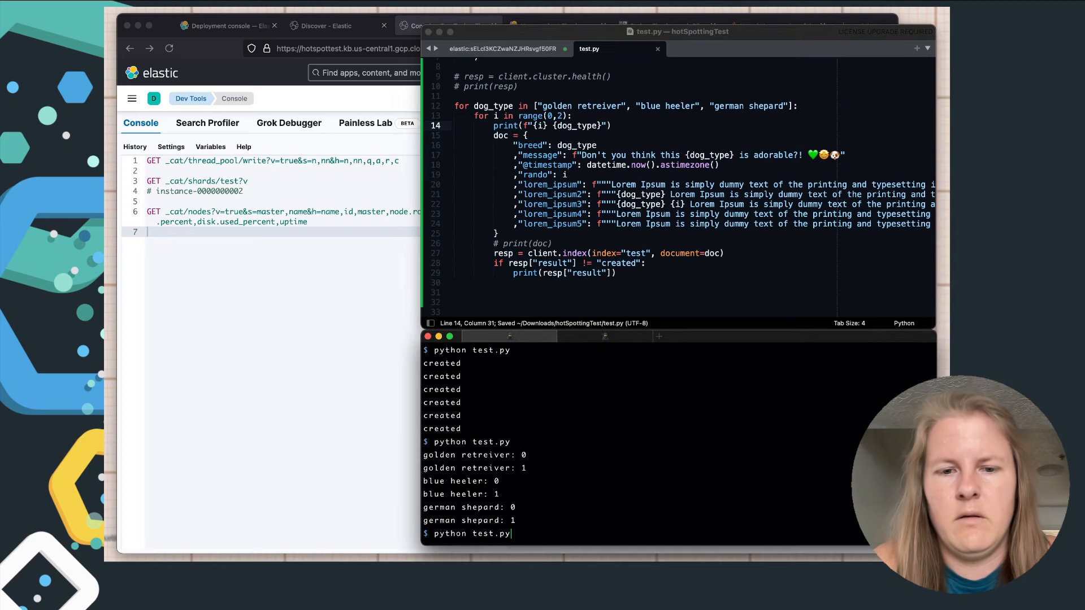
pyautogui.press('Return')
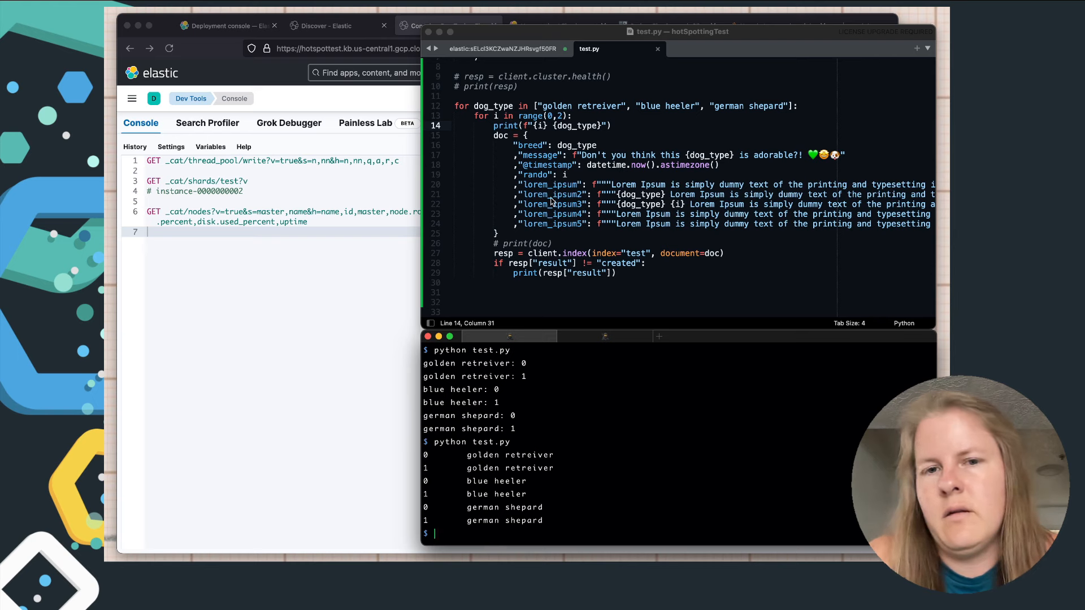
# - Change the loop to range(0,20), save, and rerun python test.py
pyautogui.click(551, 117)
pyautogui.click(564, 115)
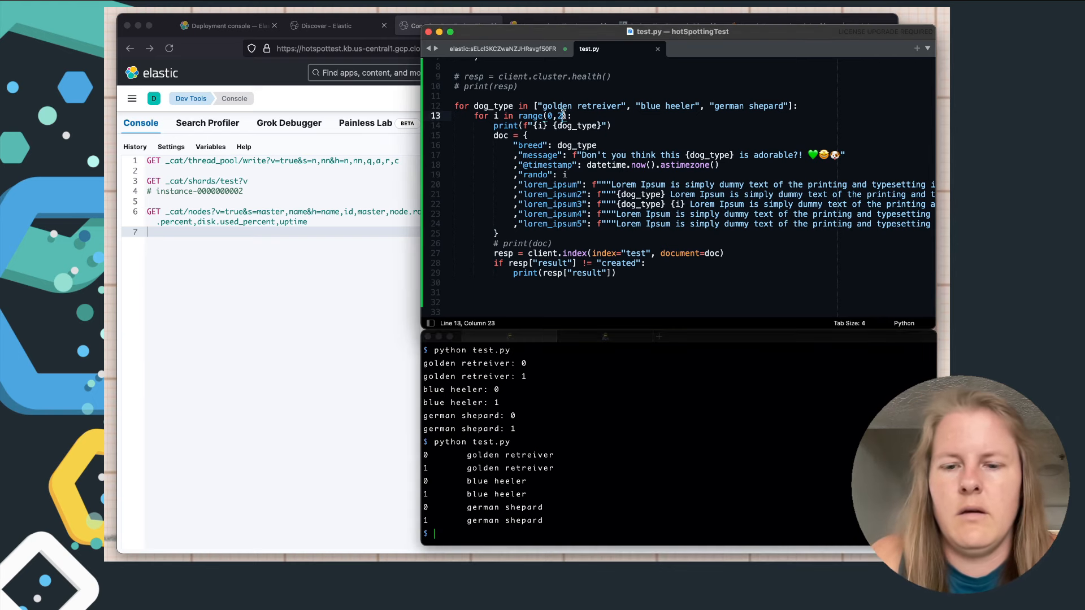
pyautogui.write('0')
pyautogui.press('super+s')
pyautogui.click(579, 383)
pyautogui.press('Up')
pyautogui.press('Return')
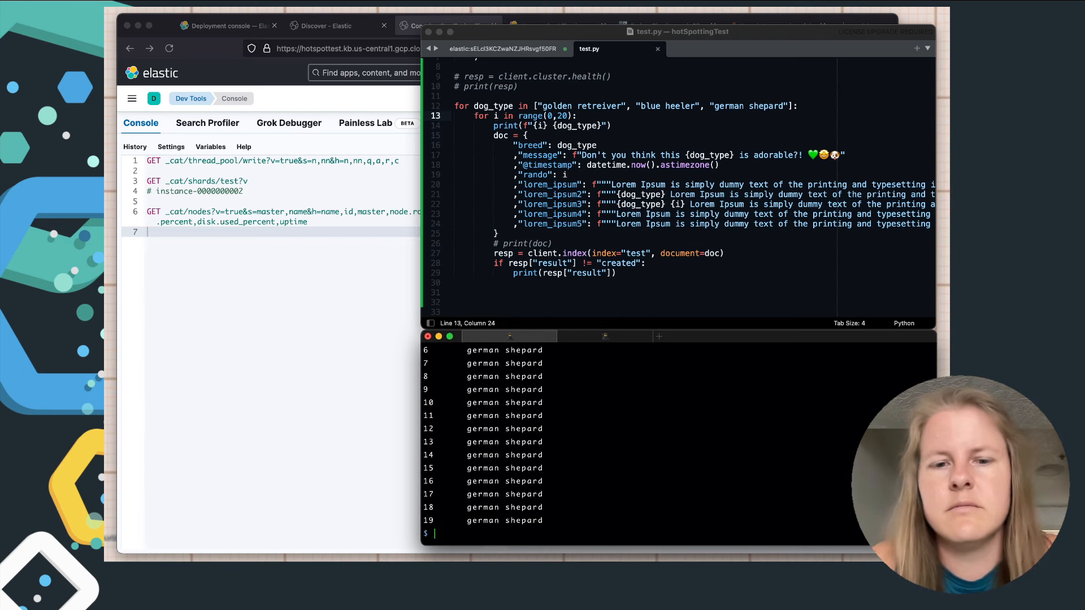
# - Look over the script and terminal output, then return to the Kibana Dev Tools console
pyautogui.click(599, 205)
pyautogui.click(572, 287)
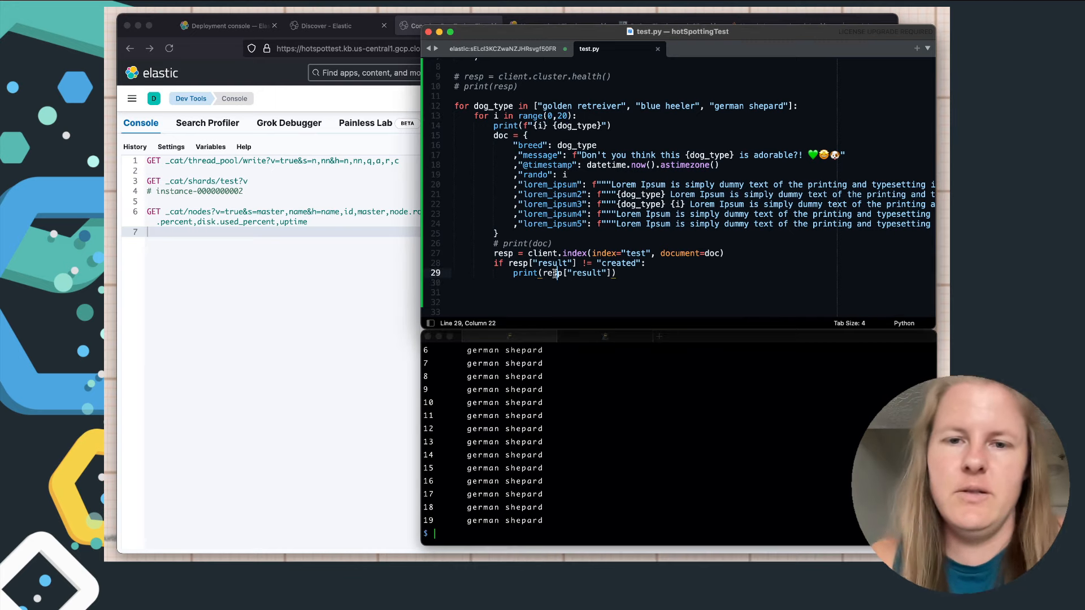
pyautogui.click(544, 289)
pyautogui.click(534, 395)
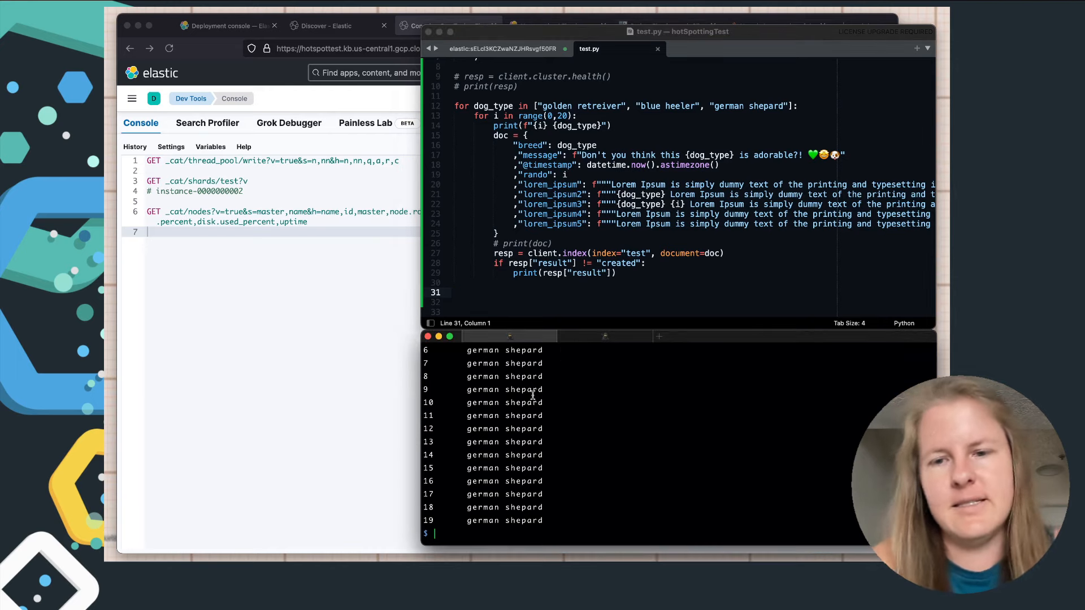
pyautogui.click(323, 356)
# - Run the _cat/thread_pool/write request in the Kibana console
pyautogui.click(411, 217)
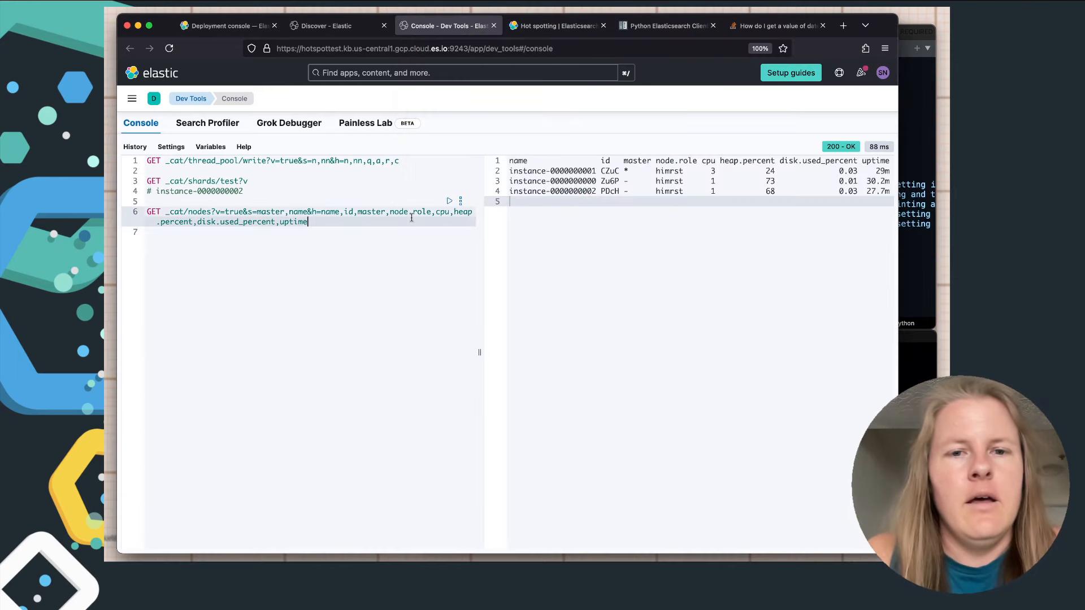
pyautogui.click(378, 162)
pyautogui.click(450, 160)
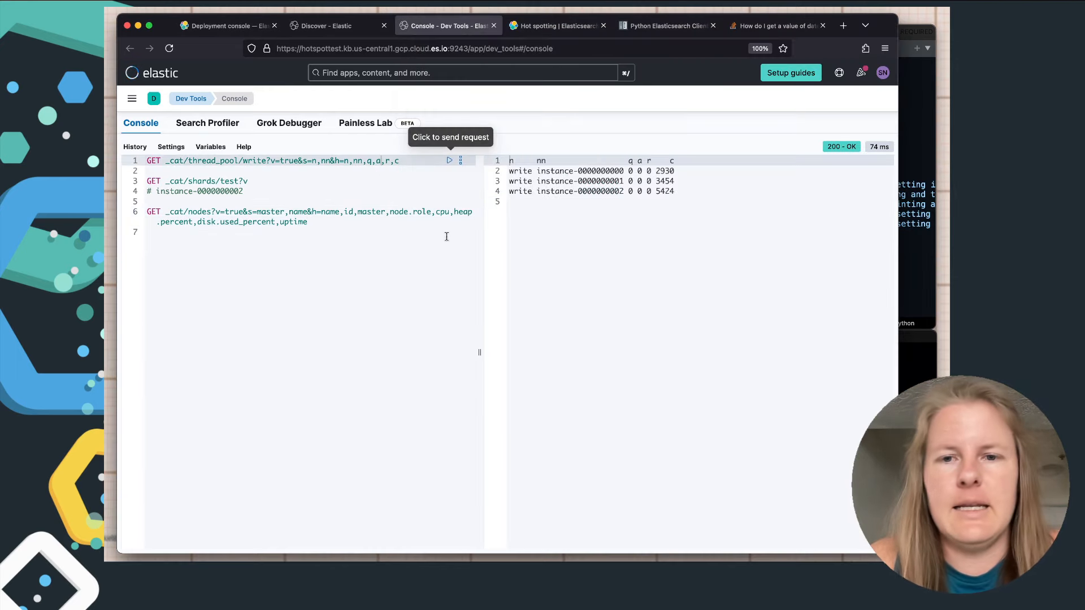
# - Change the loop to range(0,2000), save, and rerun python test.py
pyautogui.click(925, 379)
pyautogui.click(919, 216)
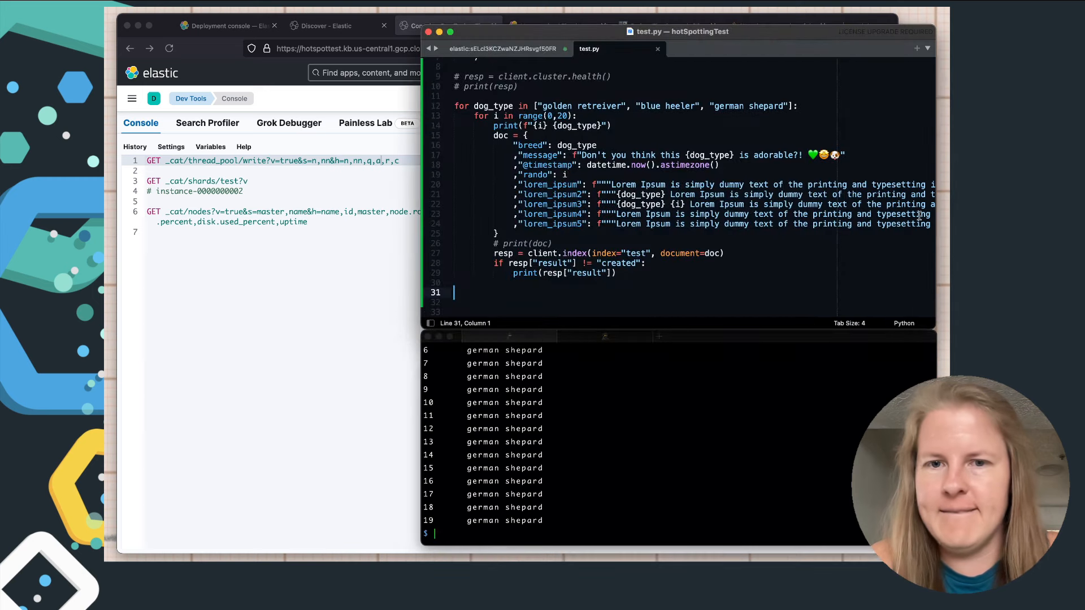
pyautogui.click(568, 117)
pyautogui.write('00')
pyautogui.press('super+s')
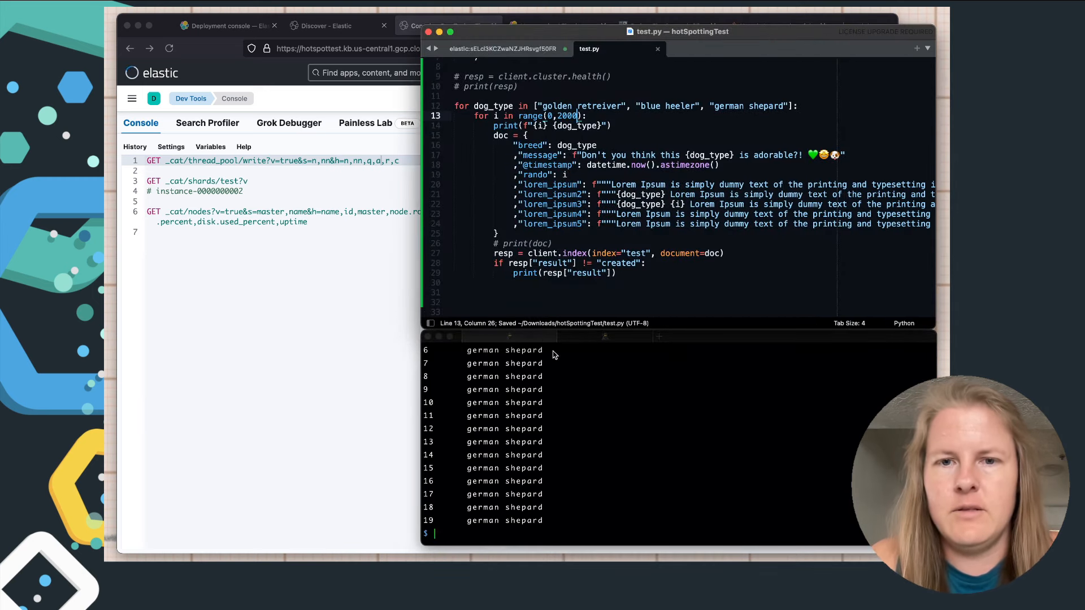
pyautogui.click(537, 410)
pyautogui.press('Up')
pyautogui.press('Return')
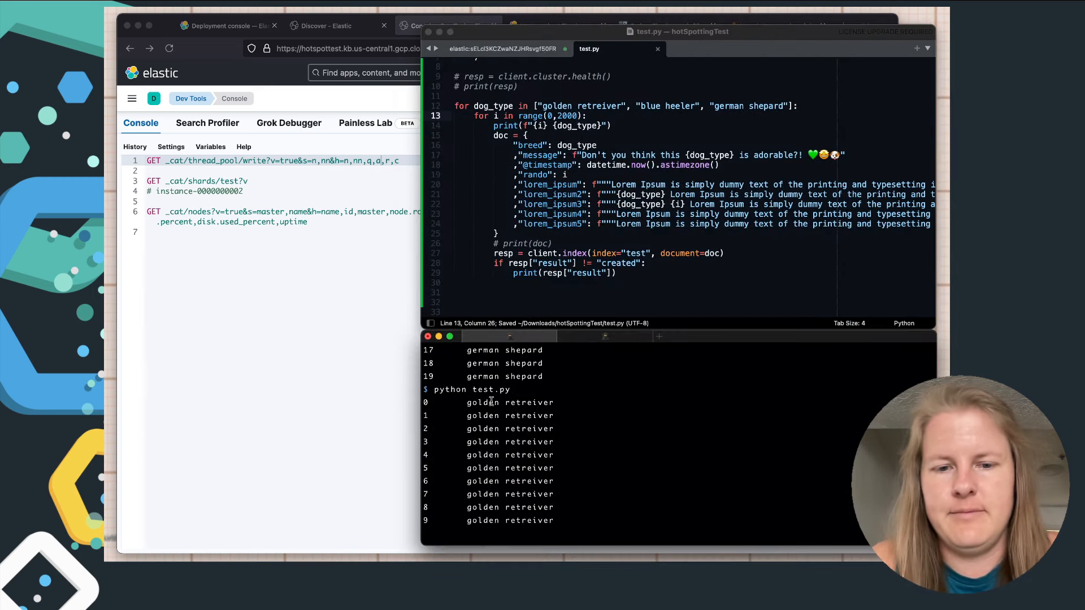
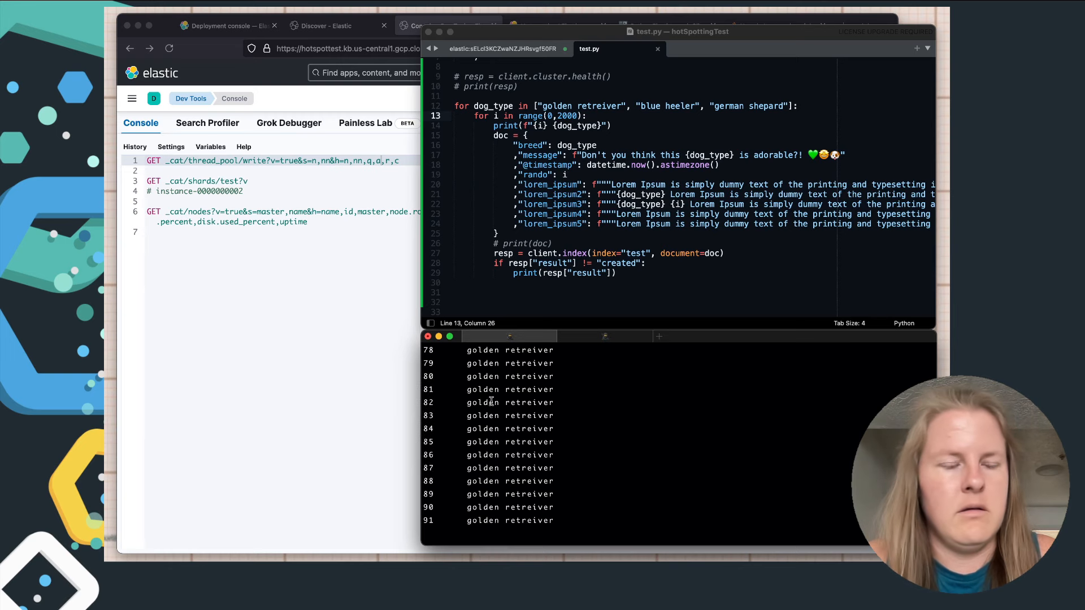
# - Re-run GET _cat/thread_pool/write repeatedly to watch the write completed counts climb
pyautogui.click(335, 165)
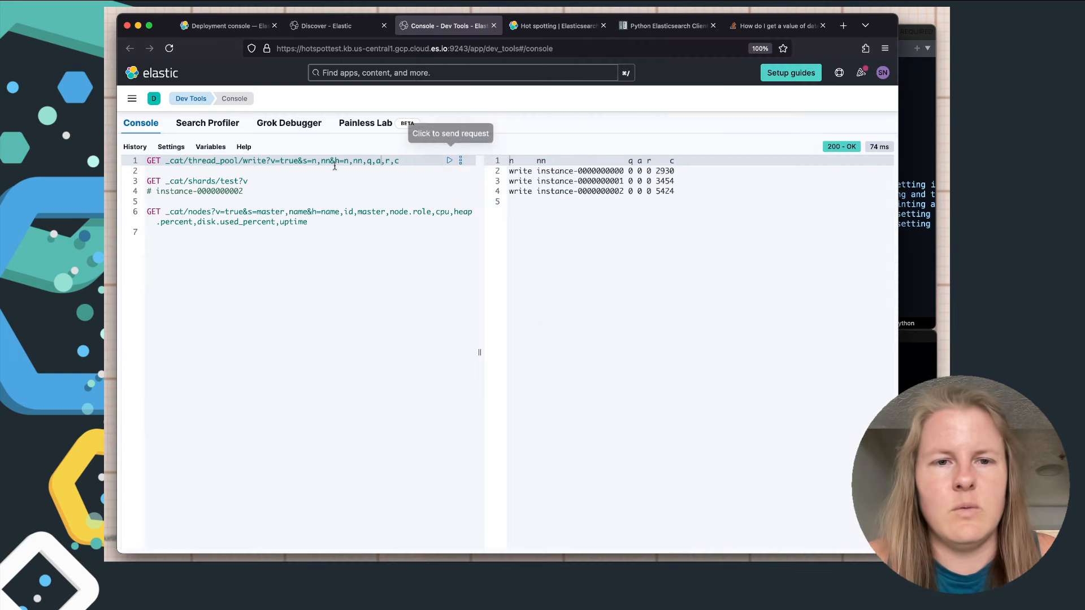
pyautogui.press('super+Return')
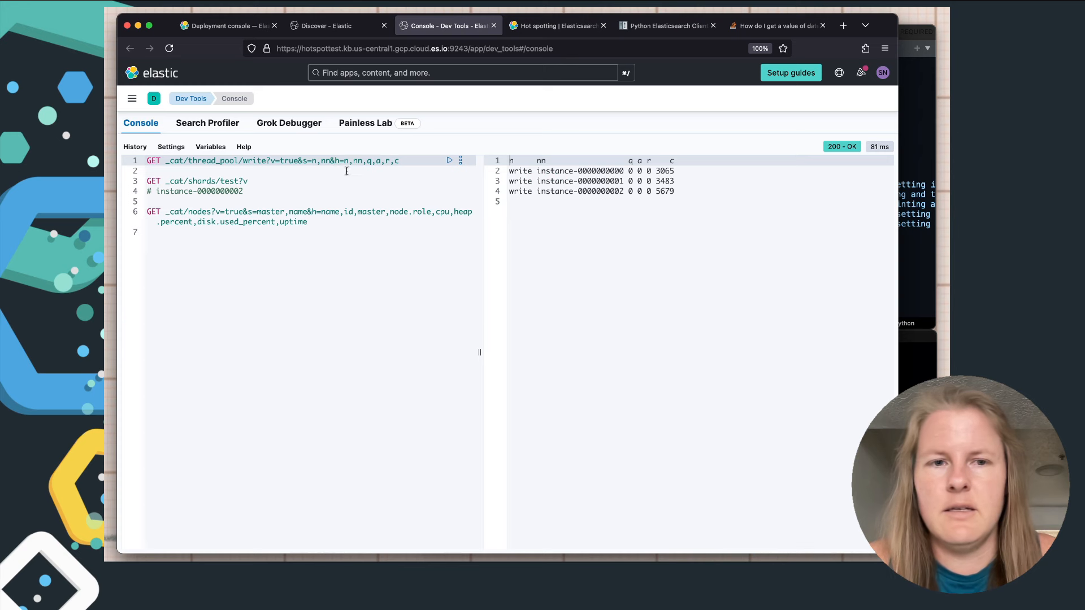
pyautogui.press('super+Return')
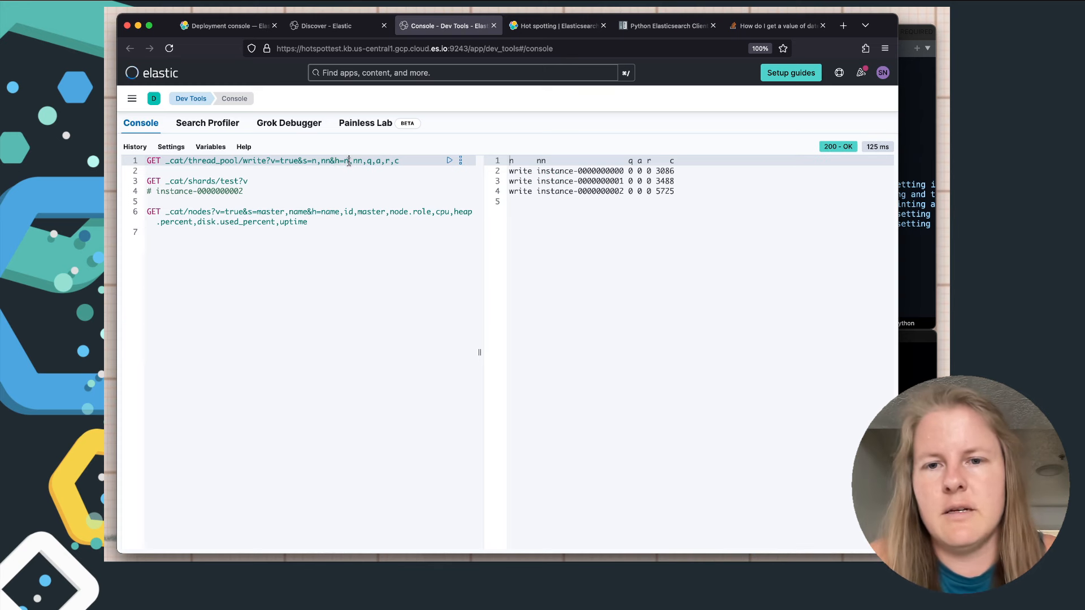
pyautogui.press('super+Return')
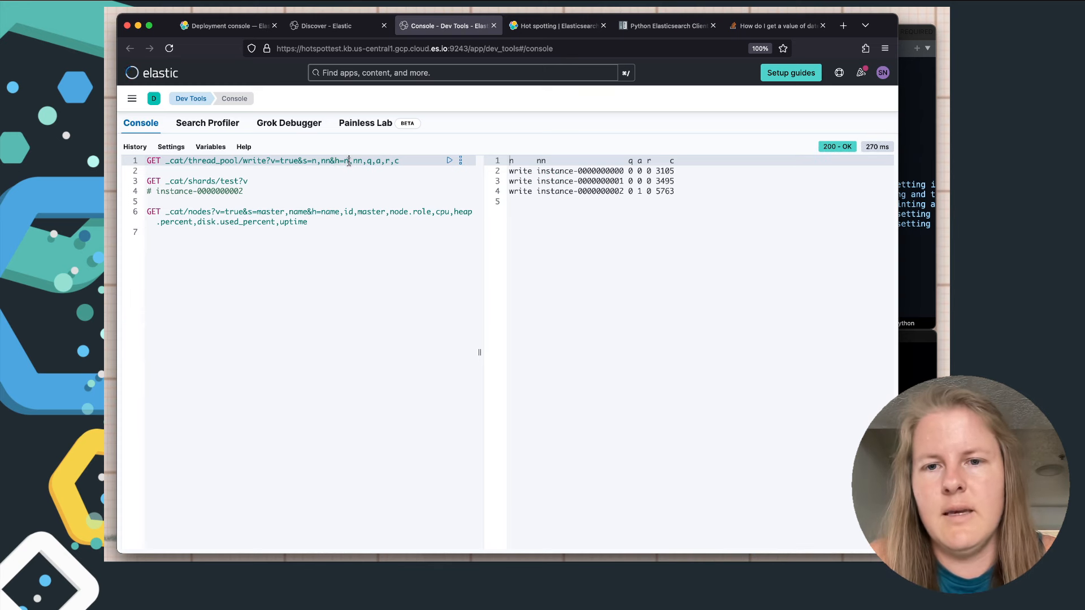
pyautogui.moveTo(637, 190); pyautogui.dragTo(655, 191)
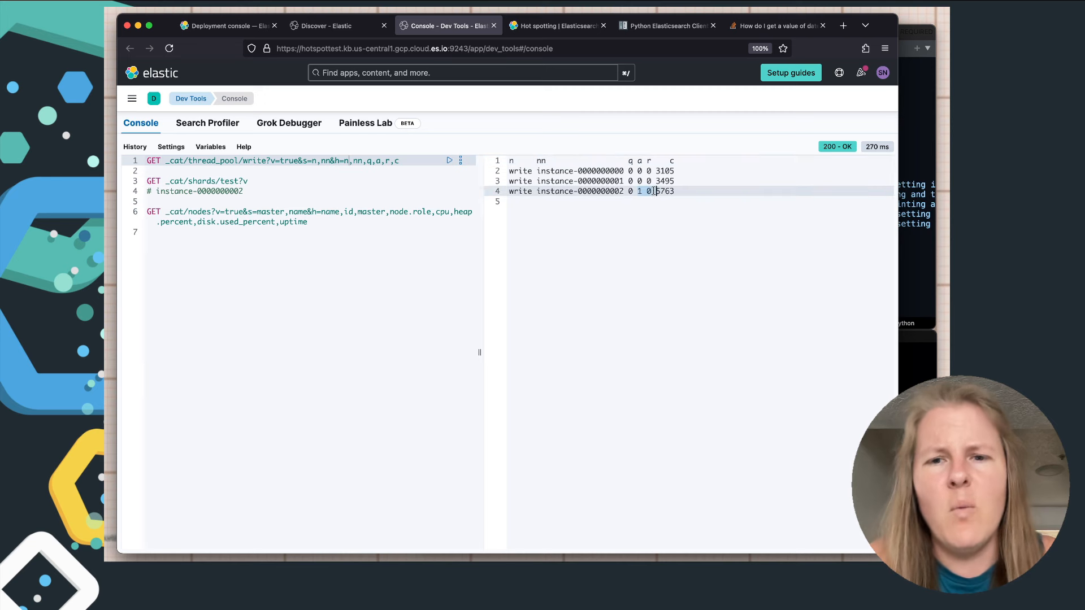
pyautogui.click(448, 162)
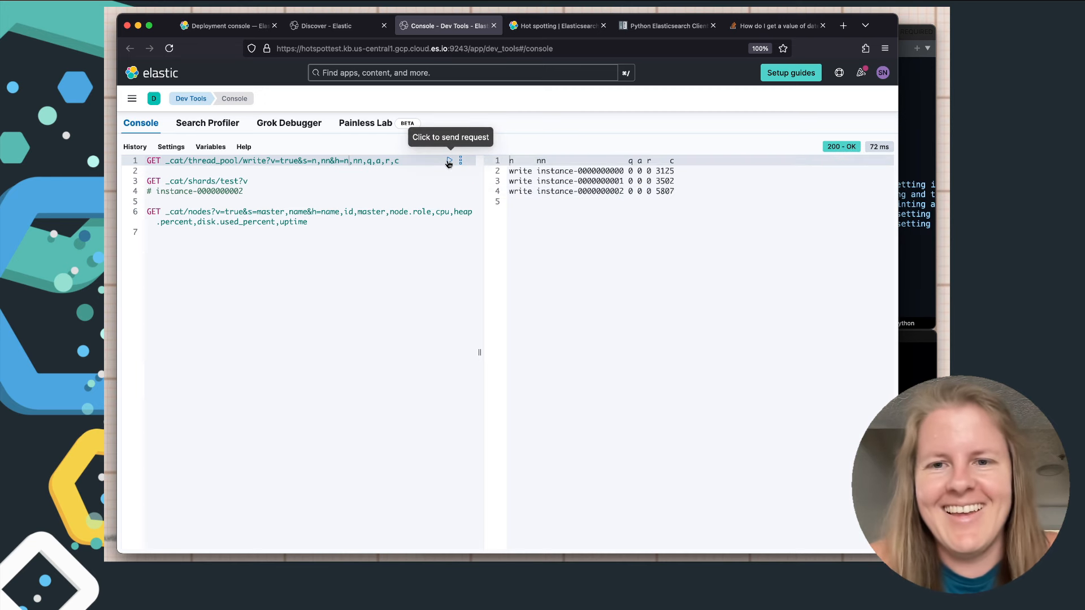
pyautogui.click(448, 162)
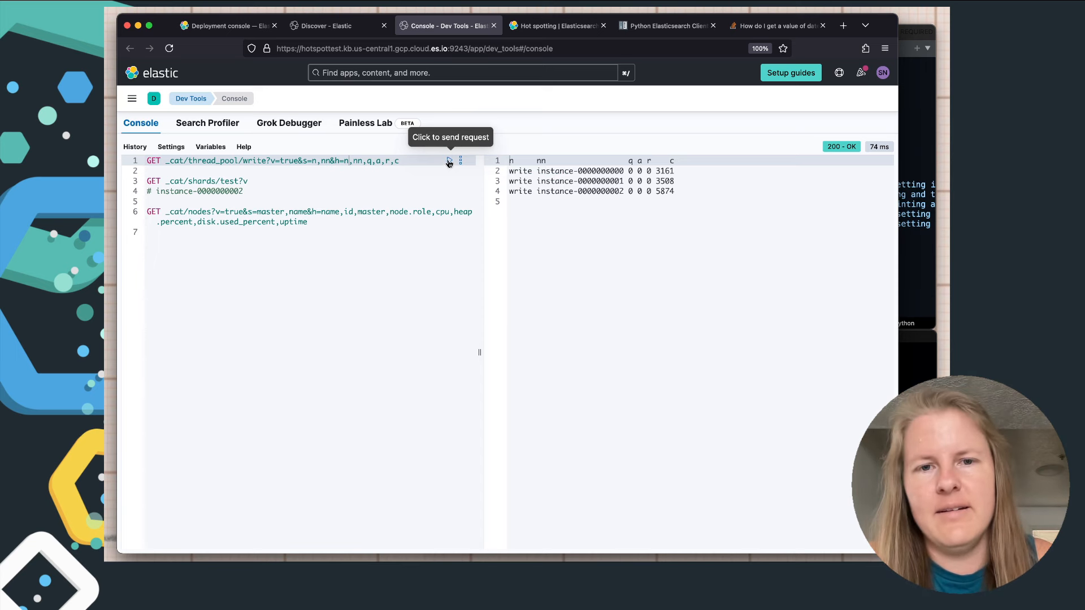
pyautogui.click(449, 162)
pyautogui.click(450, 162)
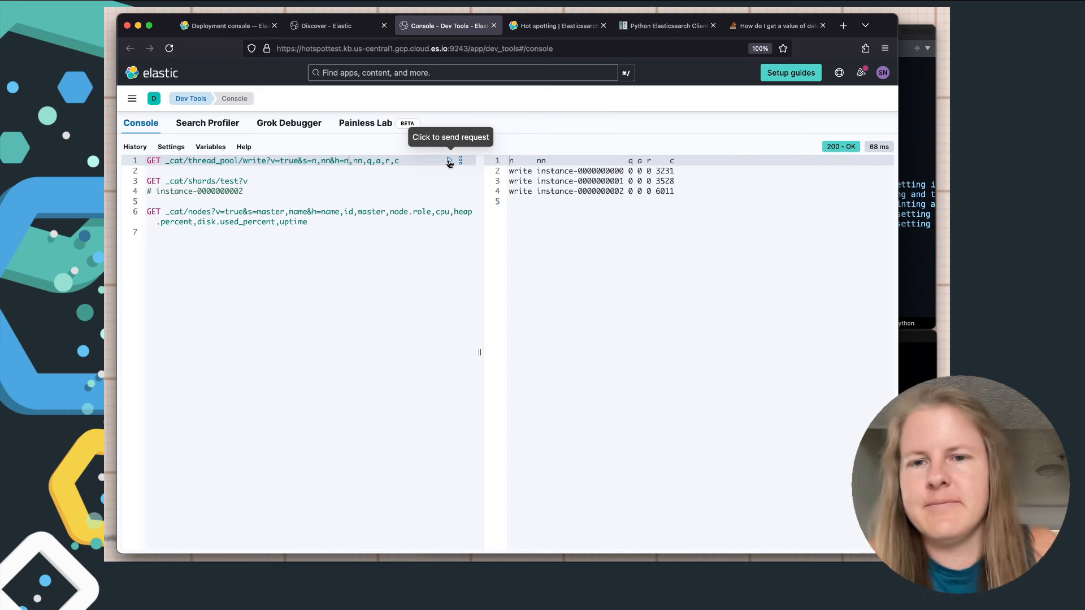
pyautogui.click(449, 162)
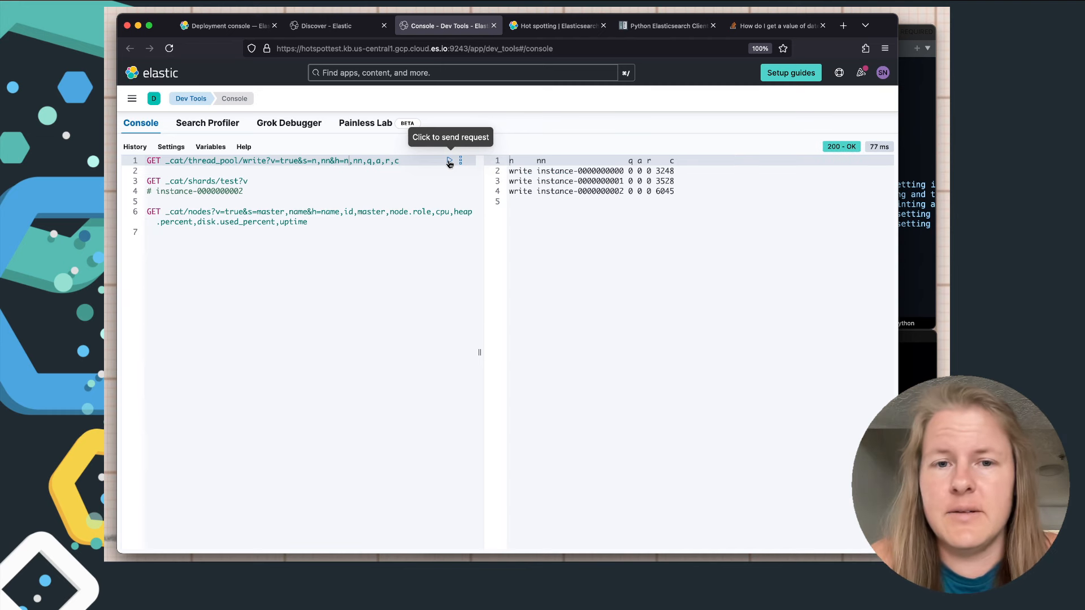
pyautogui.click(449, 162)
pyautogui.click(449, 163)
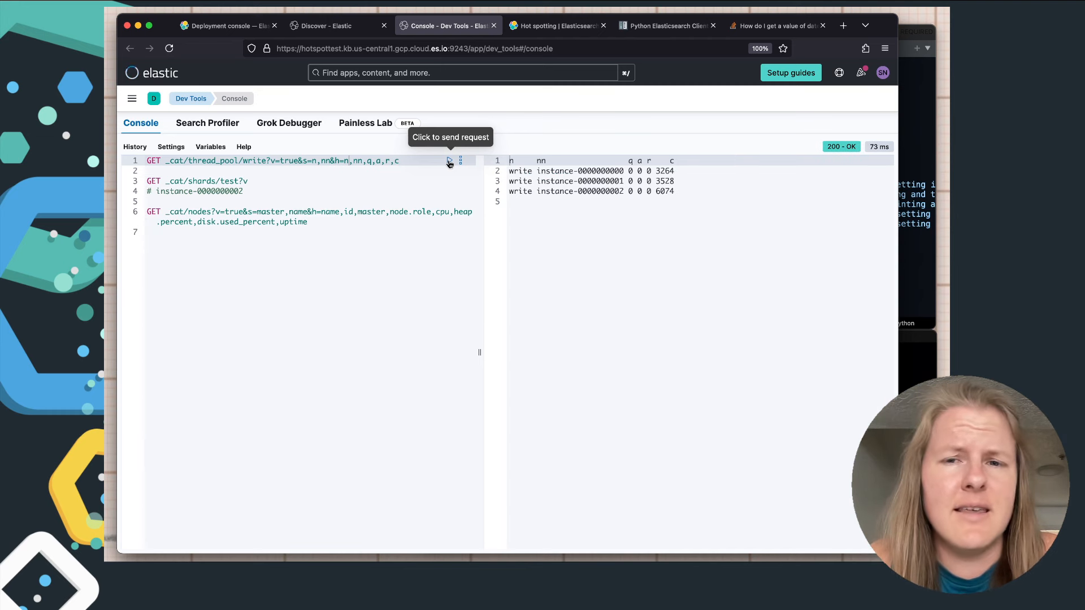
# - Check the running script's output, then refresh write stats to completed counts 3326, 3539, 6183
pyautogui.press('super+Tab')
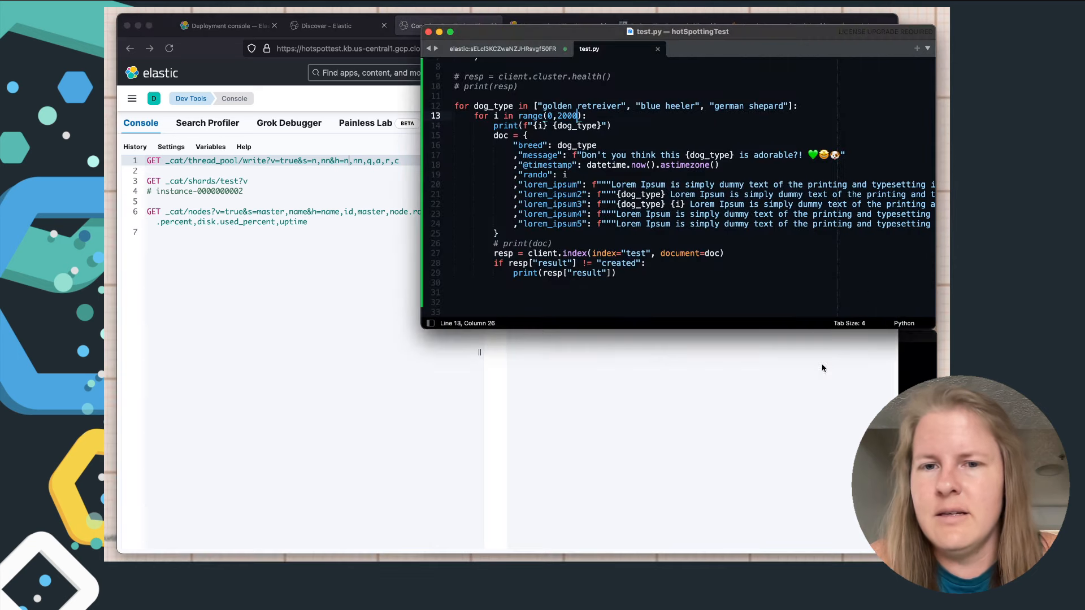
pyautogui.press('super+Tab')
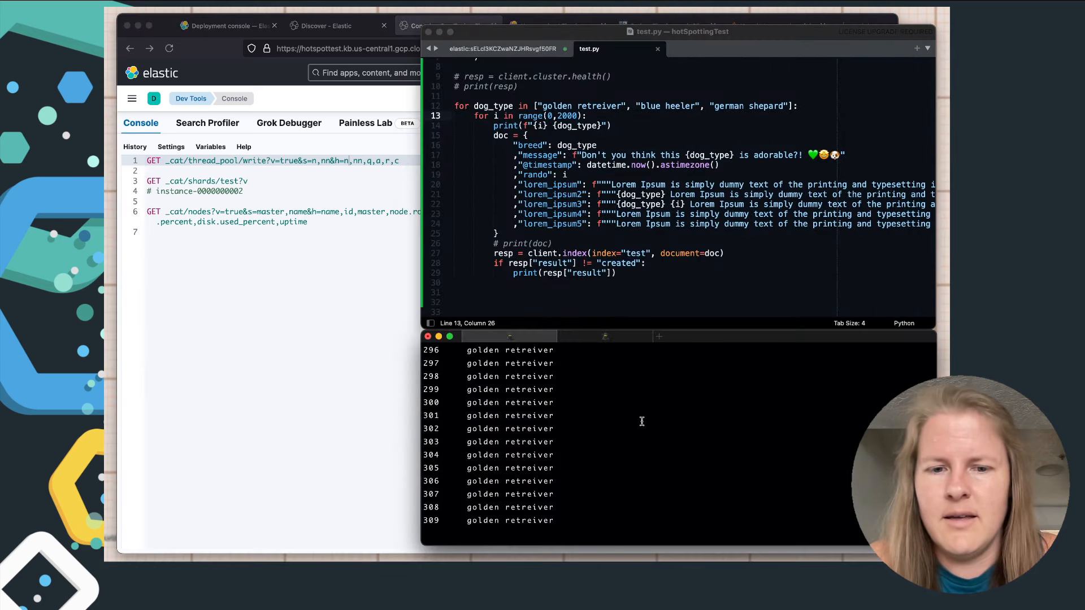
pyautogui.press('super+Tab')
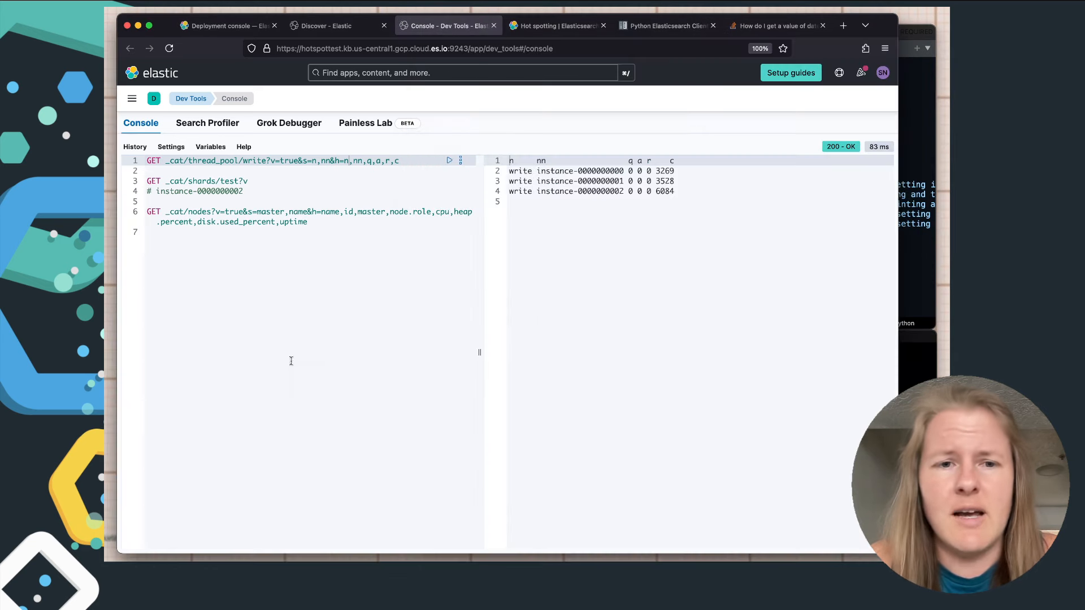
pyautogui.click(449, 161)
pyautogui.click(450, 162)
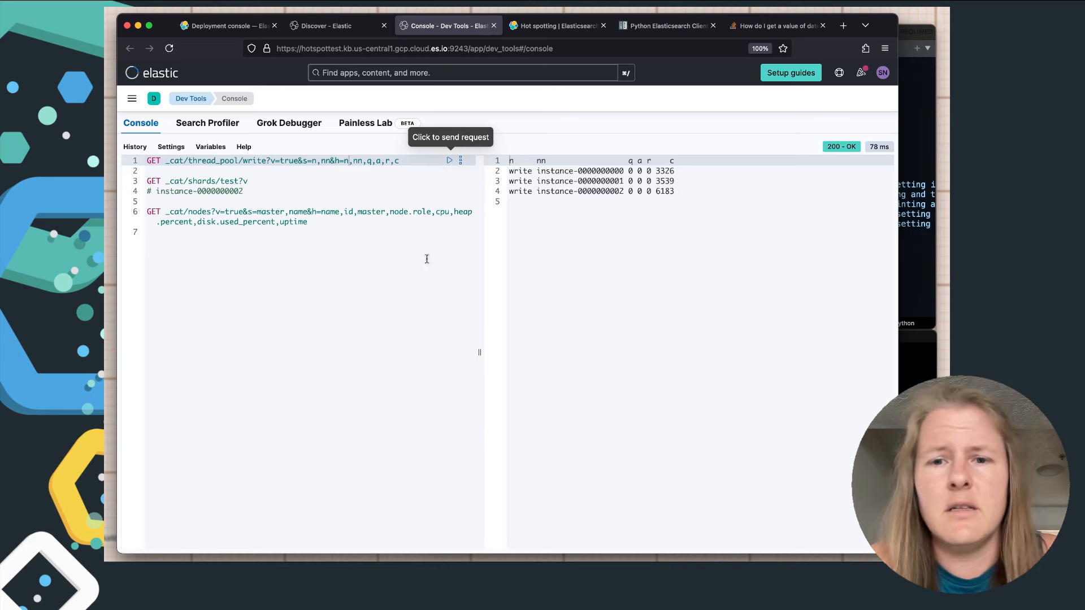
pyautogui.click(910, 373)
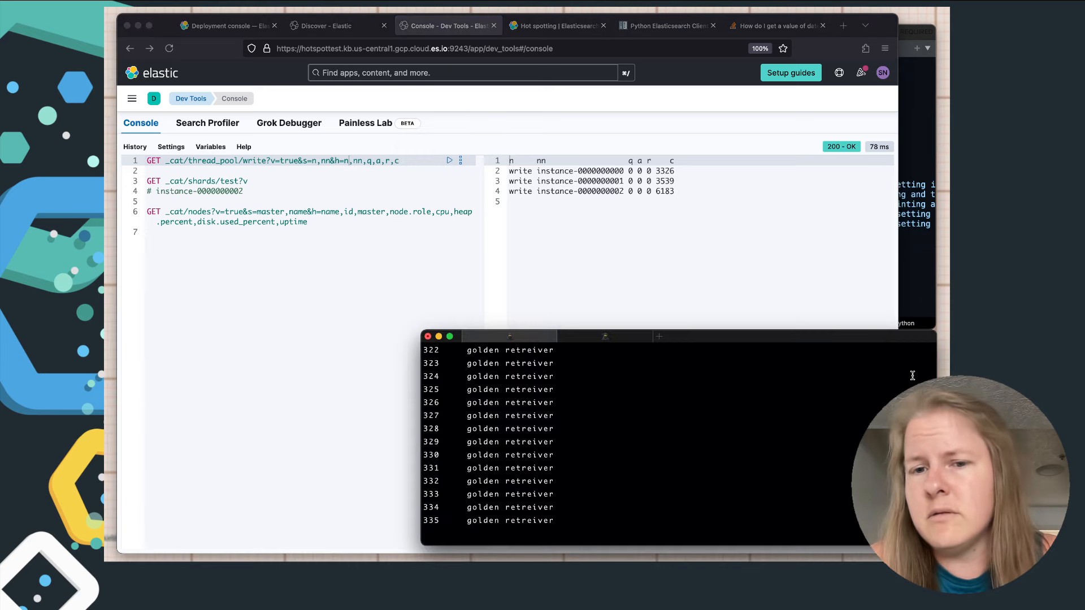
# - Review the doc definition in test.py, then add an empty line 8 in the console
pyautogui.click(918, 228)
pyautogui.click(587, 135)
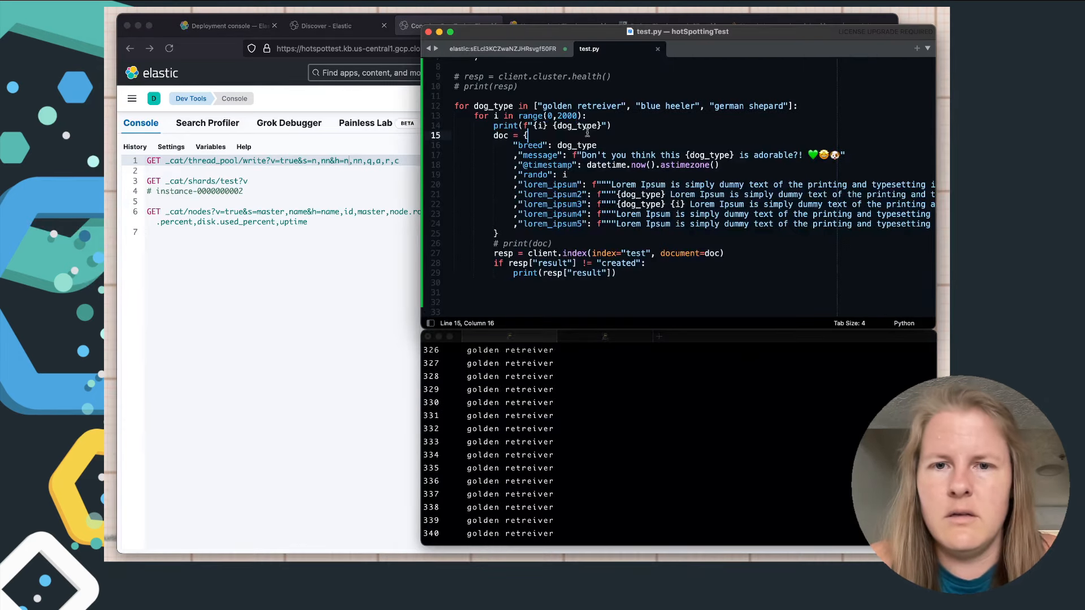
pyautogui.scroll(3, 558, 132)
pyautogui.scroll(-3, 568, 254)
pyautogui.click(259, 327)
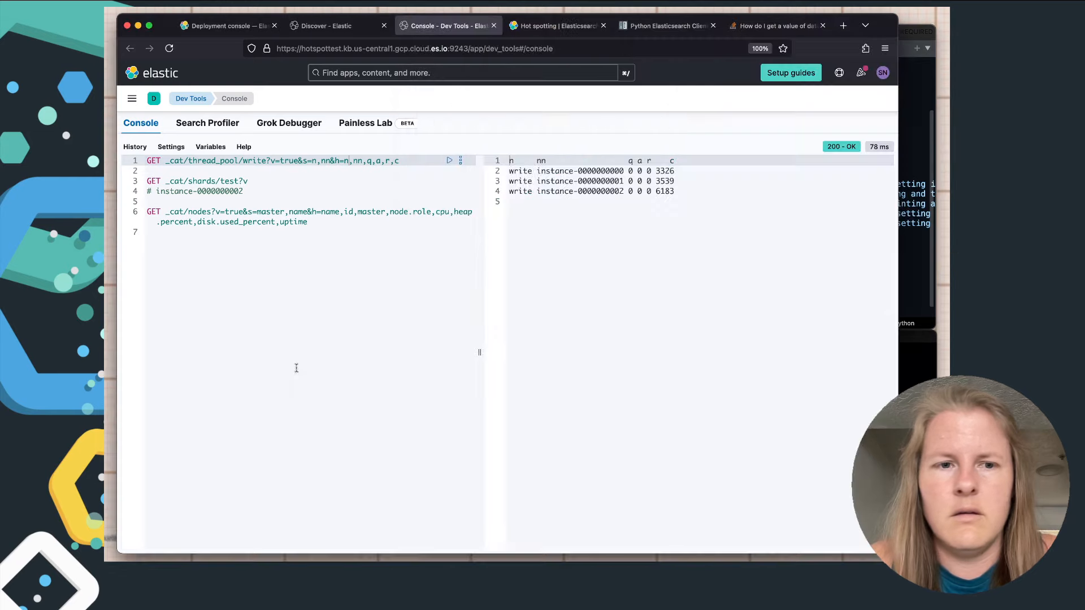
pyautogui.press('Return')
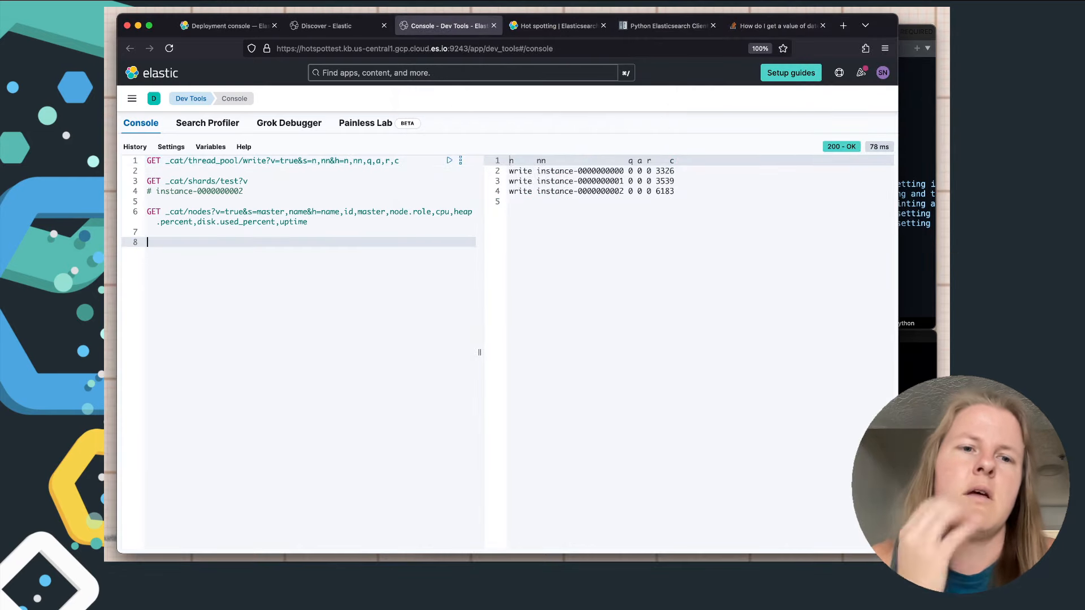
pyautogui.click(792, 387)
# - Clear the second terminal session and change into the hotSpottingTest folder
pyautogui.click(583, 334)
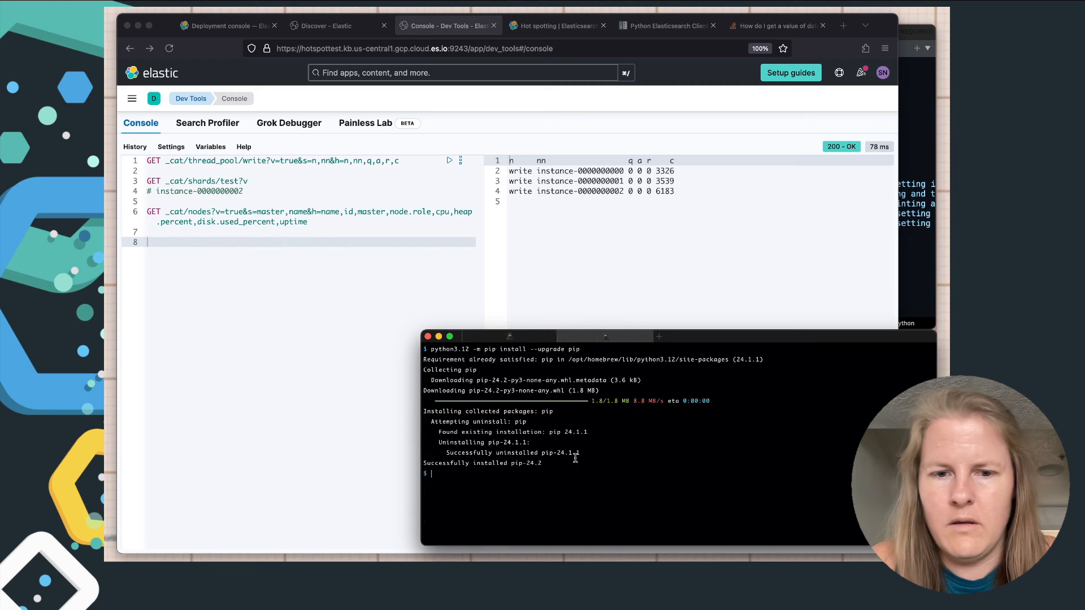
pyautogui.write('cl')
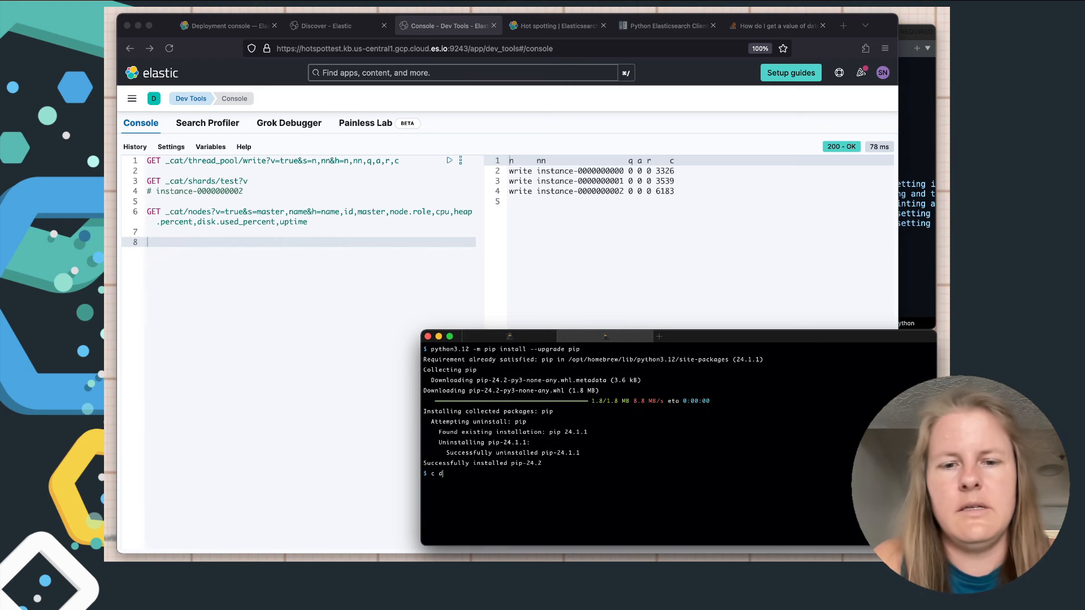
pyautogui.write('ear')
pyautogui.press('Return')
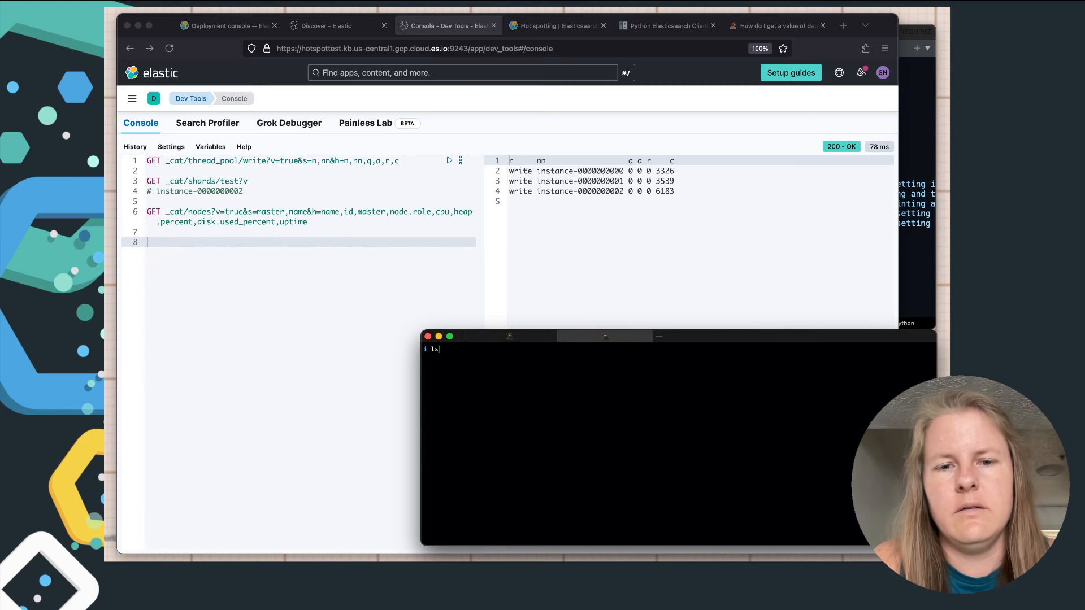
pyautogui.write('cd h')
pyautogui.press('Tab')
pyautogui.press('Return')
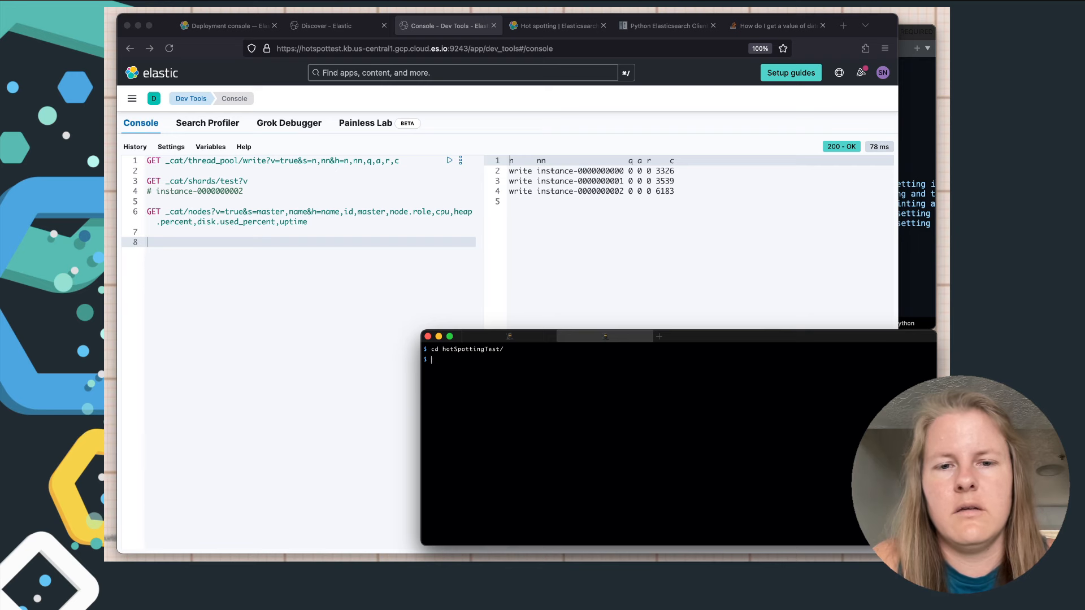
# - Run test.py to start indexing golden retriever documents, then return to the Kibana console
pyautogui.click(919, 124)
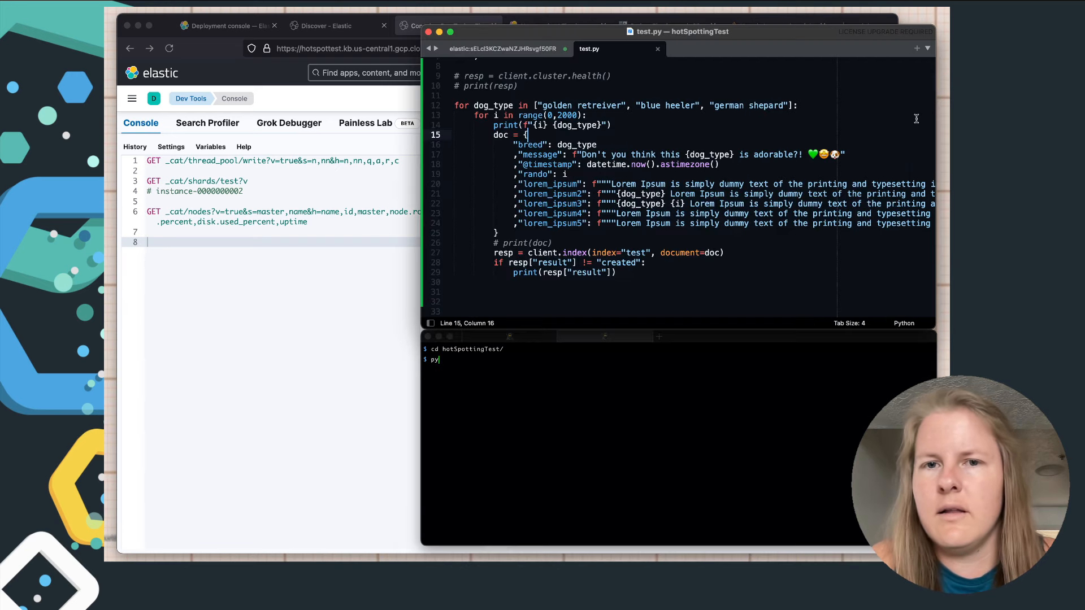
pyautogui.click(543, 419)
pyautogui.write('test.py')
pyautogui.press('Return')
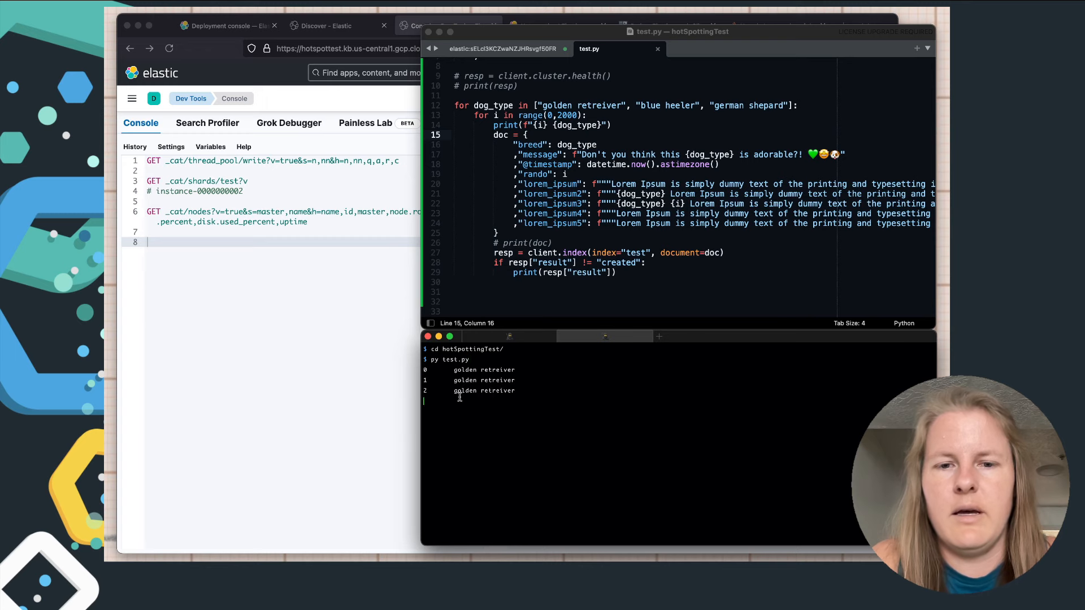
pyautogui.click(600, 338)
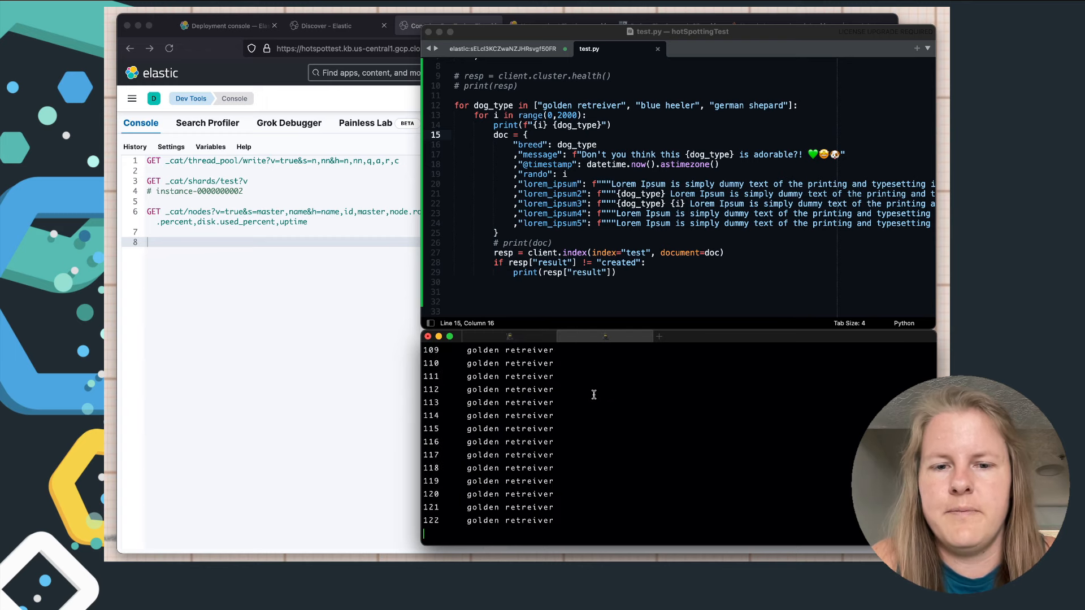
pyautogui.click(510, 338)
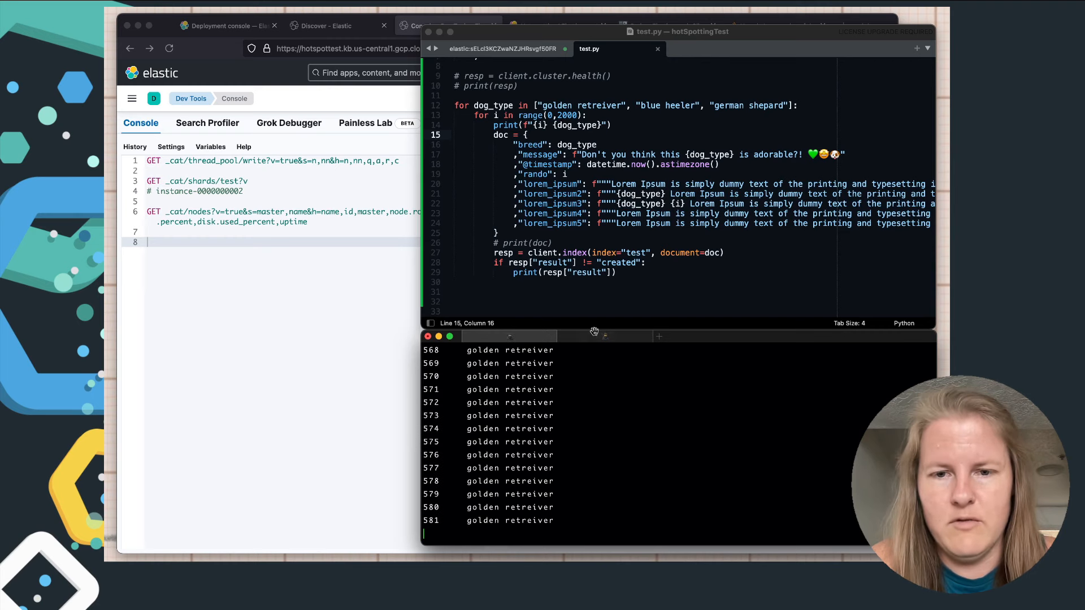
pyautogui.click(290, 339)
pyautogui.click(362, 186)
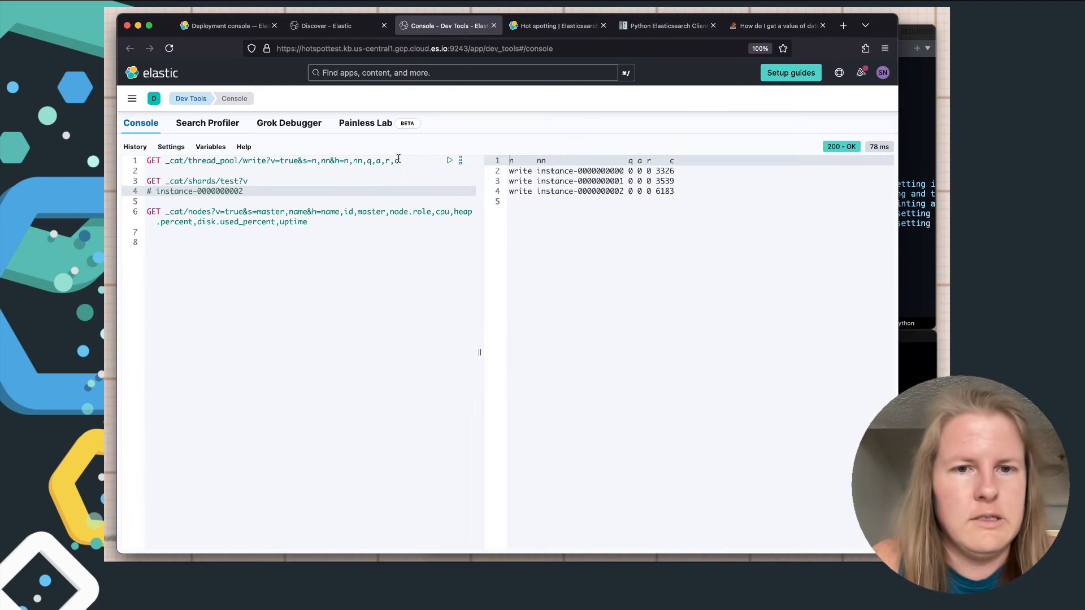
# - Re-send the line 1 write thread pool request several times to refresh its counts
pyautogui.click(399, 160)
pyautogui.click(448, 161)
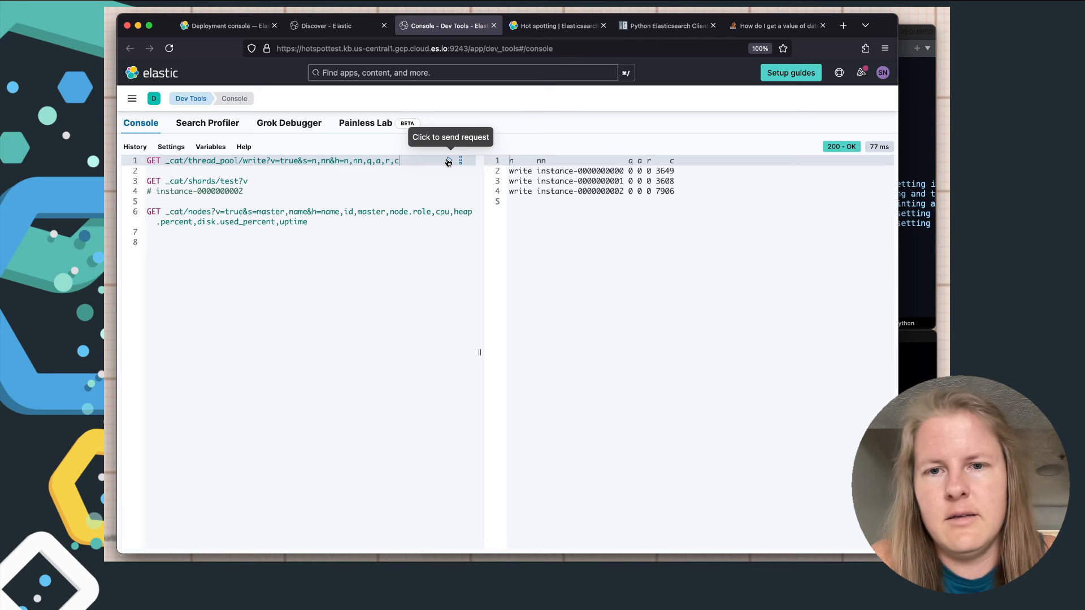
pyautogui.click(448, 161)
pyautogui.click(448, 161)
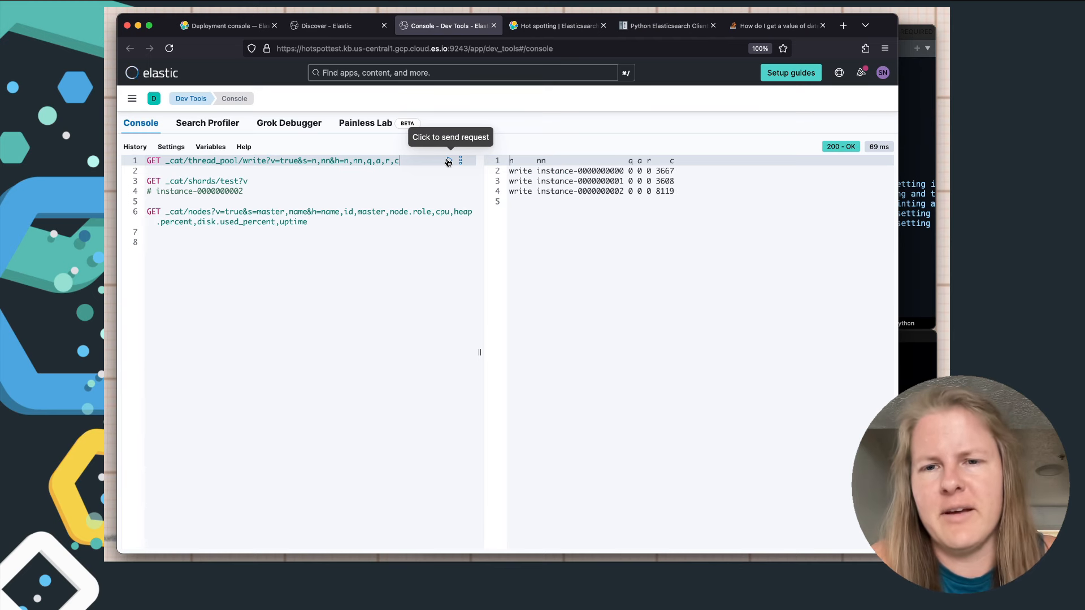
pyautogui.click(448, 161)
pyautogui.click(448, 161)
pyautogui.click(448, 161)
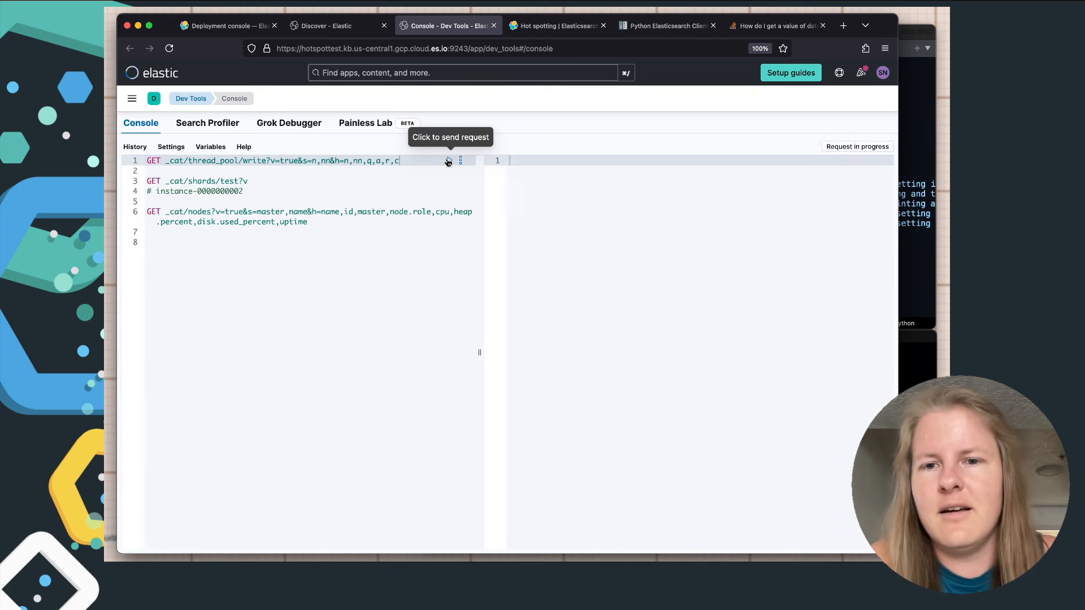
pyautogui.click(448, 161)
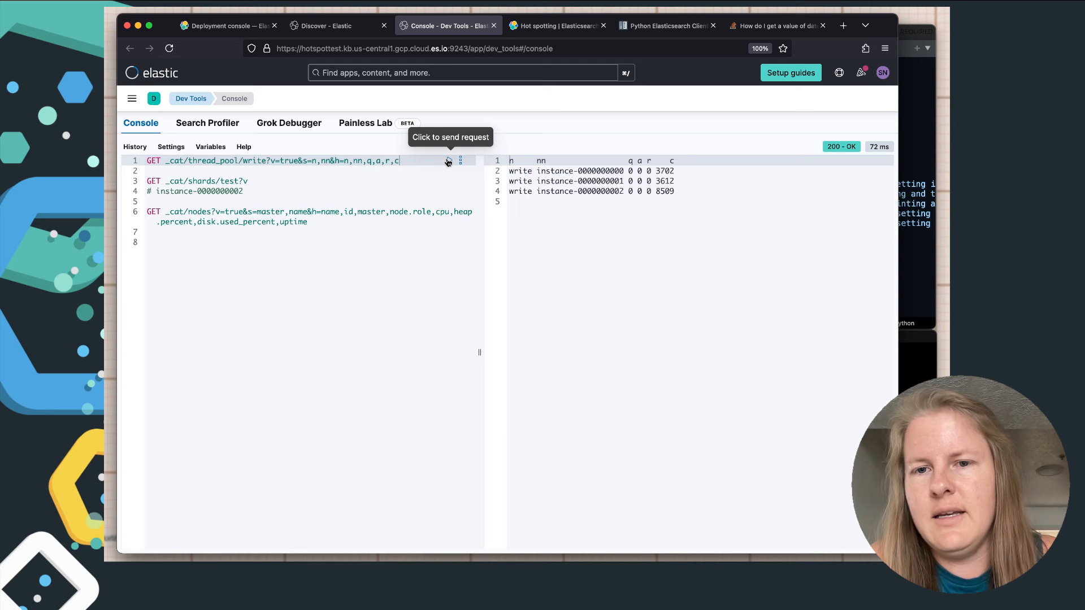
# - Run GET _cat/nodes repeatedly until it shows cpu 2, 2, 8 and heap.percent 48, 22, 60
pyautogui.click(351, 218)
pyautogui.click(450, 202)
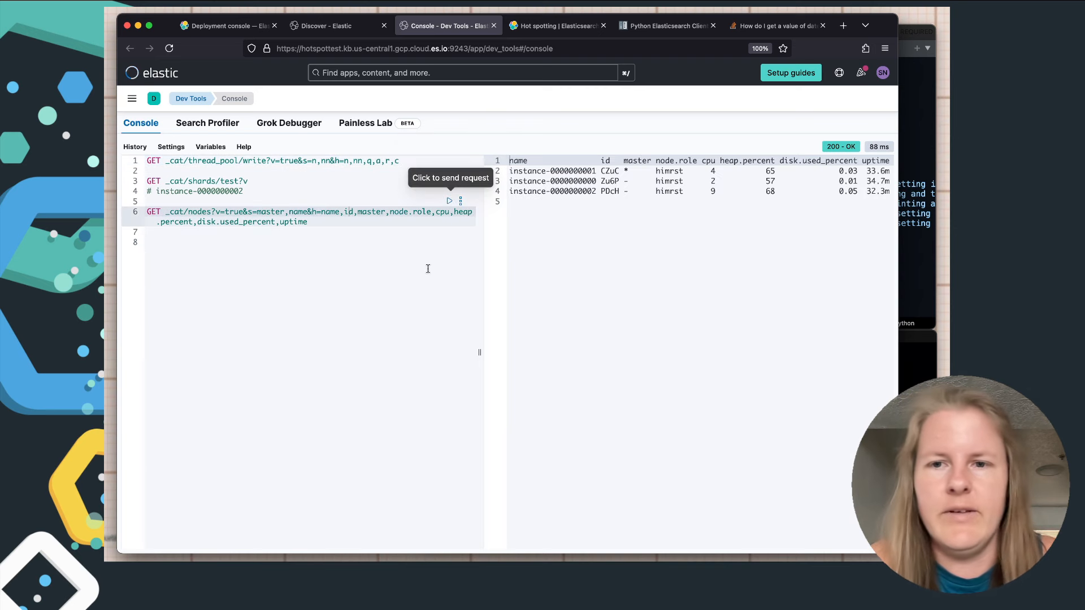
pyautogui.moveTo(480, 352); pyautogui.dragTo(431, 352)
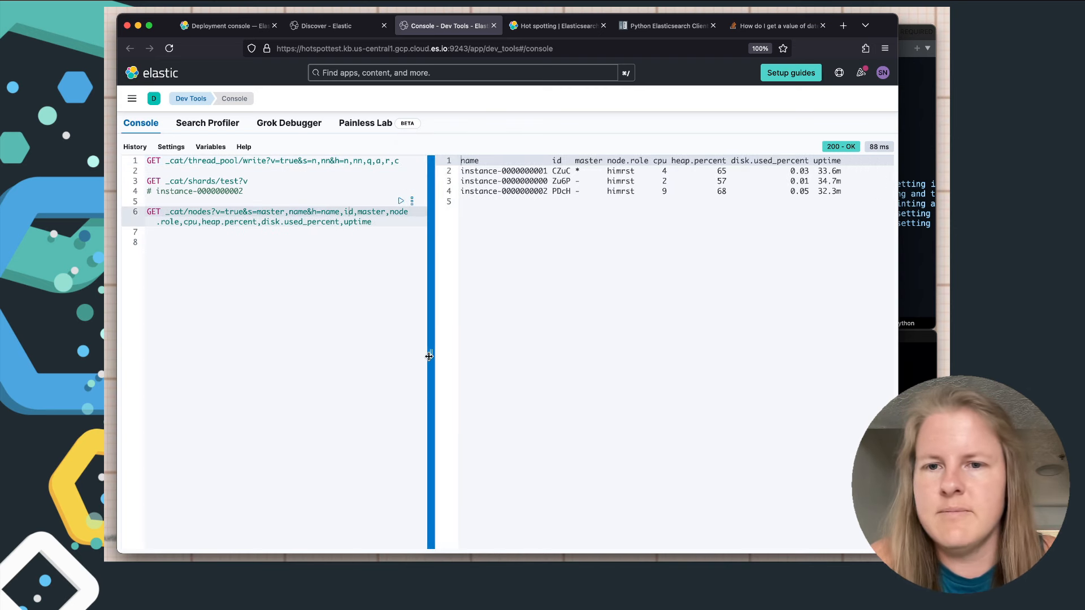
pyautogui.moveTo(717, 171); pyautogui.dragTo(728, 191)
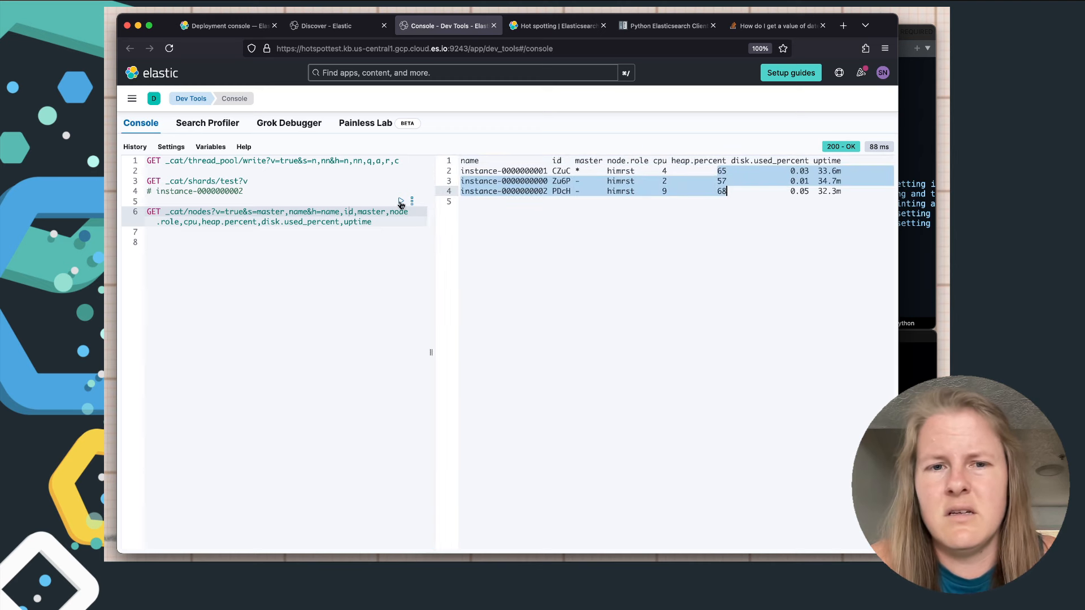
pyautogui.click(400, 202)
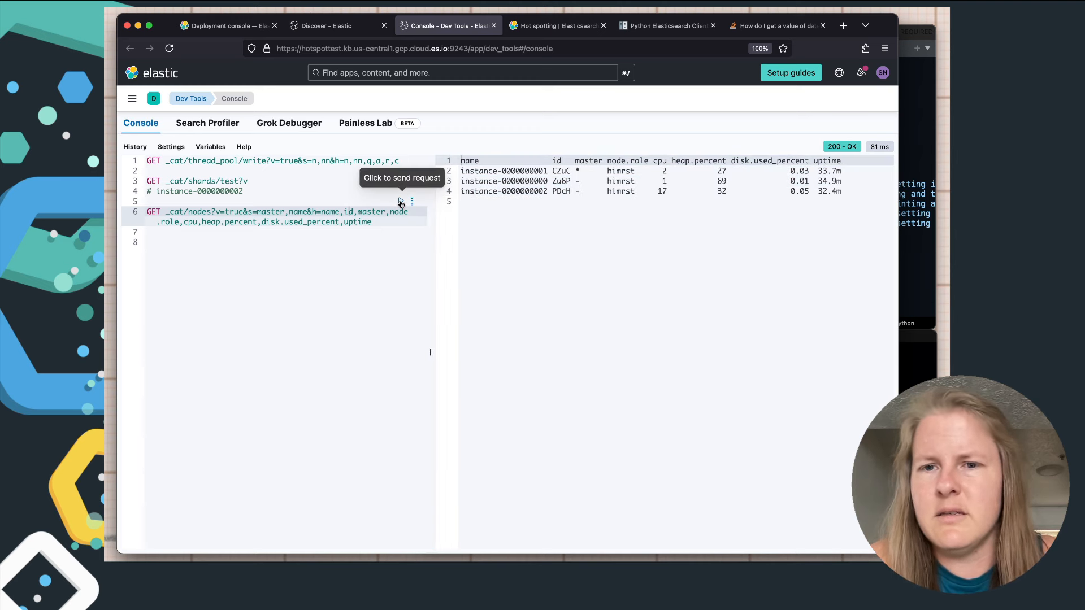
pyautogui.click(400, 202)
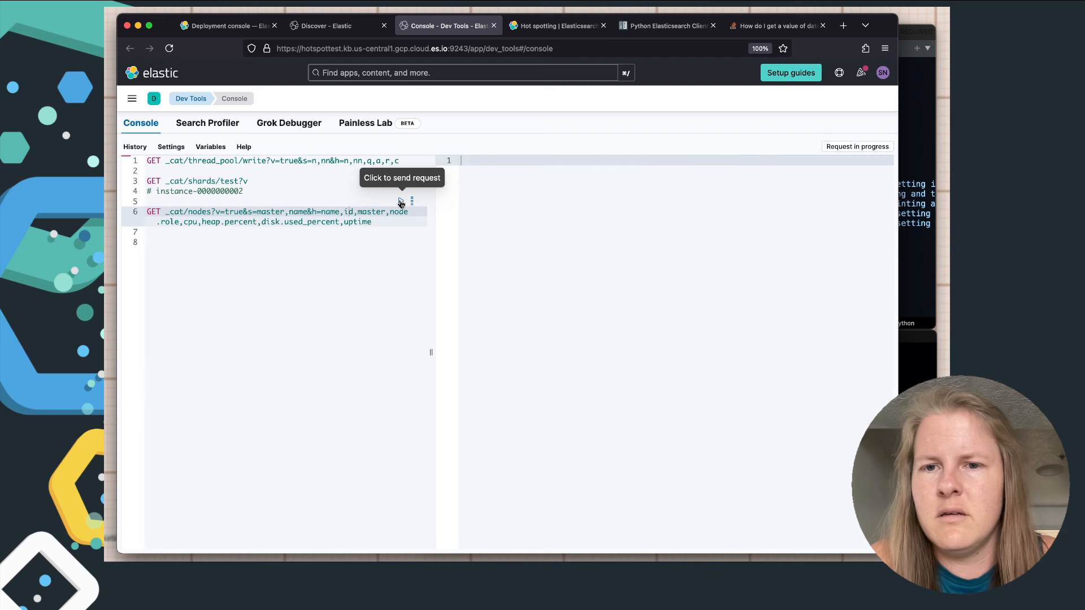
pyautogui.click(400, 203)
pyautogui.click(399, 203)
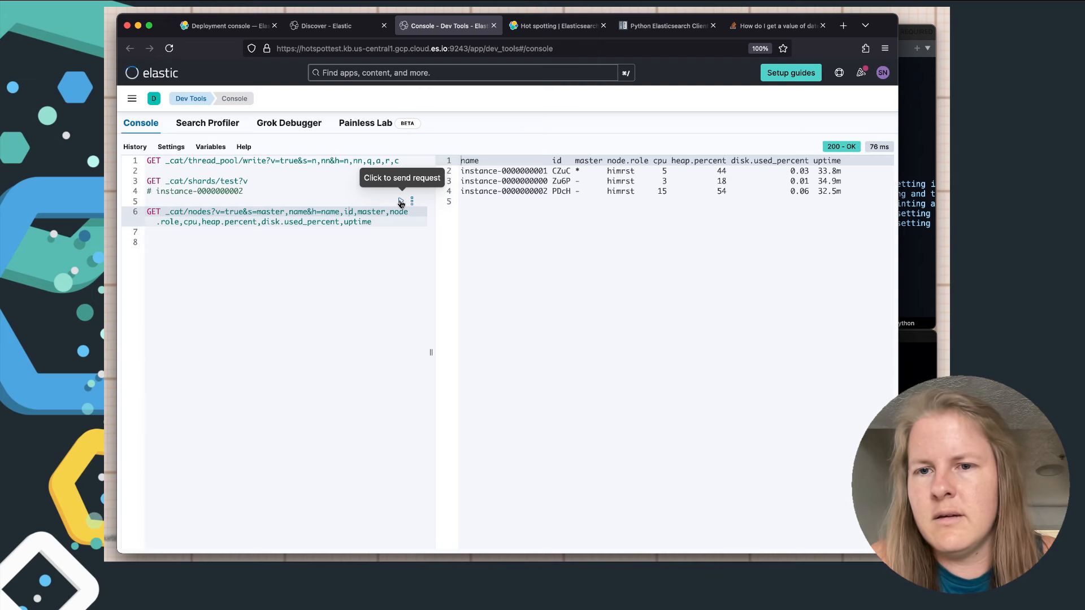
pyautogui.click(399, 203)
pyautogui.click(354, 257)
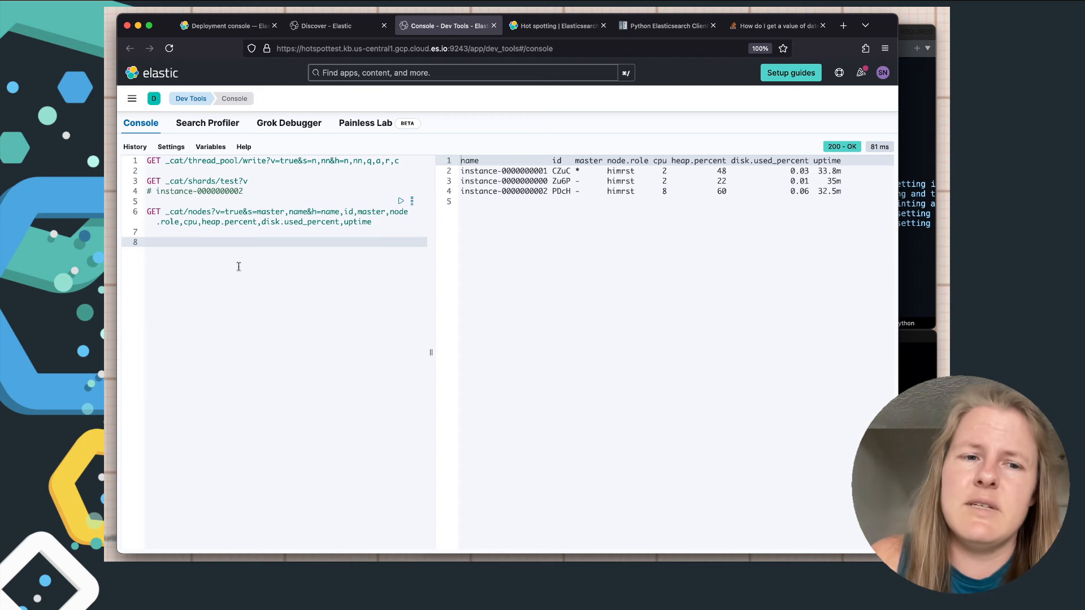
# - In a new terminal tab, cd hotSpottingTest/, enlarge the text, and run py test.py
pyautogui.click(903, 217)
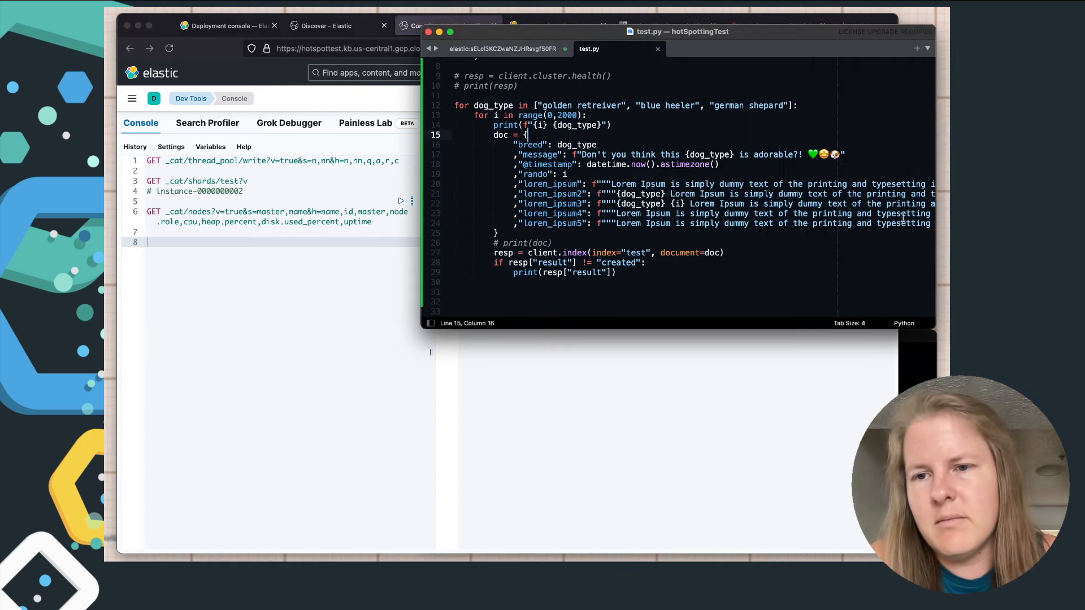
pyautogui.click(906, 353)
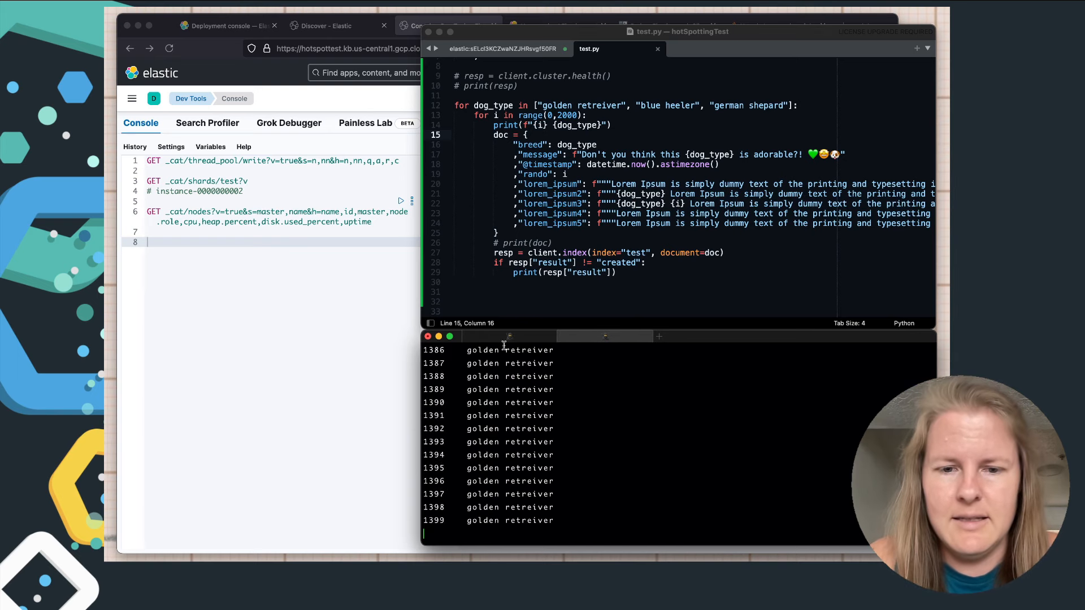
pyautogui.click(485, 336)
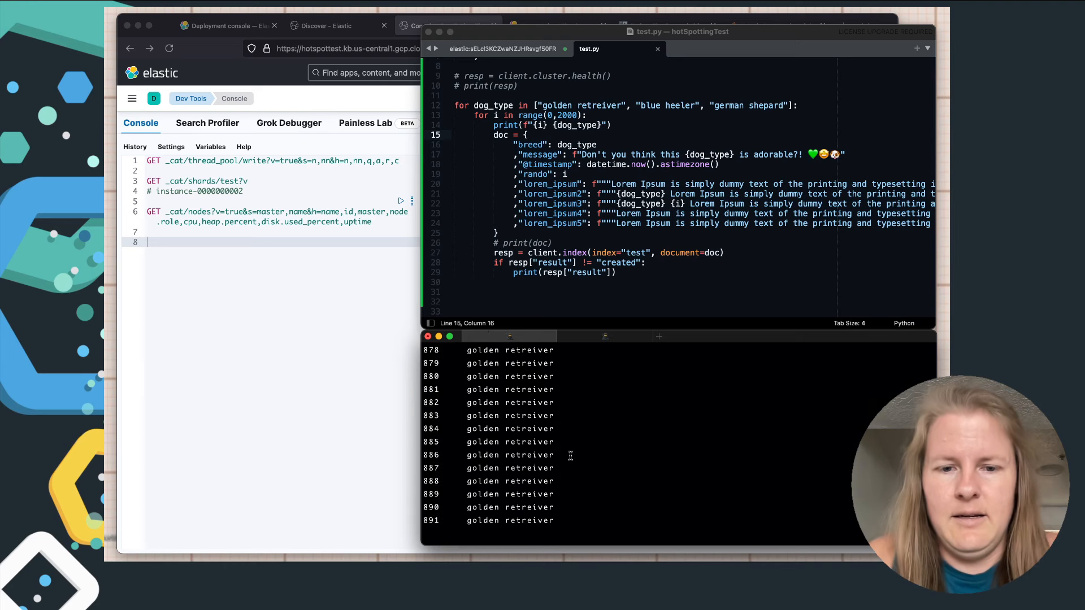
pyautogui.press('super+t')
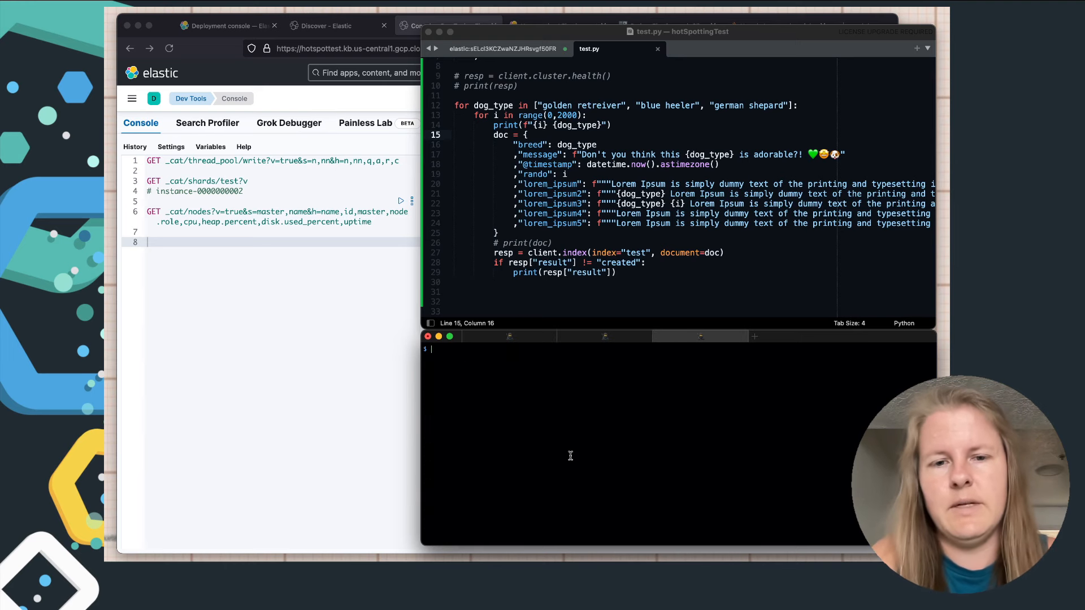
pyautogui.write('cd hotSpottingTest/')
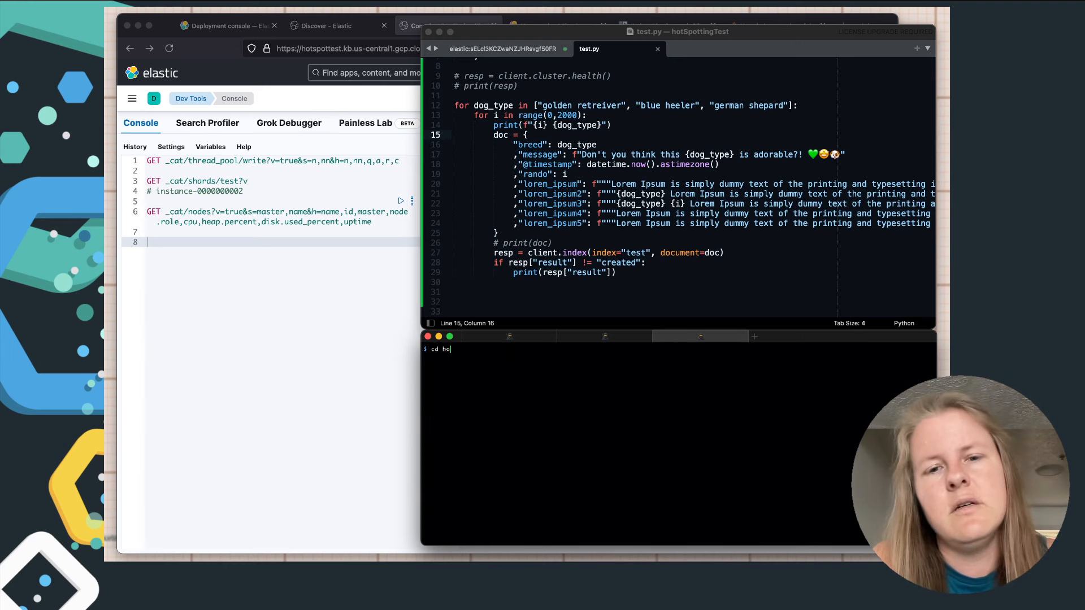
pyautogui.press('super+plus')
pyautogui.press('super+plus')
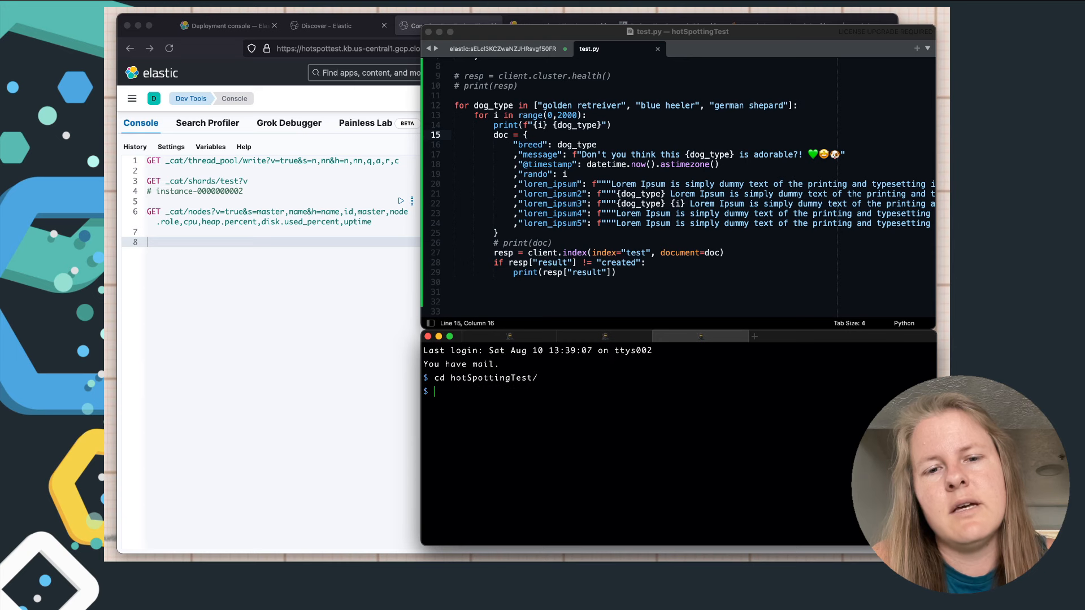
pyautogui.press('super+plus')
pyautogui.write('py test.')
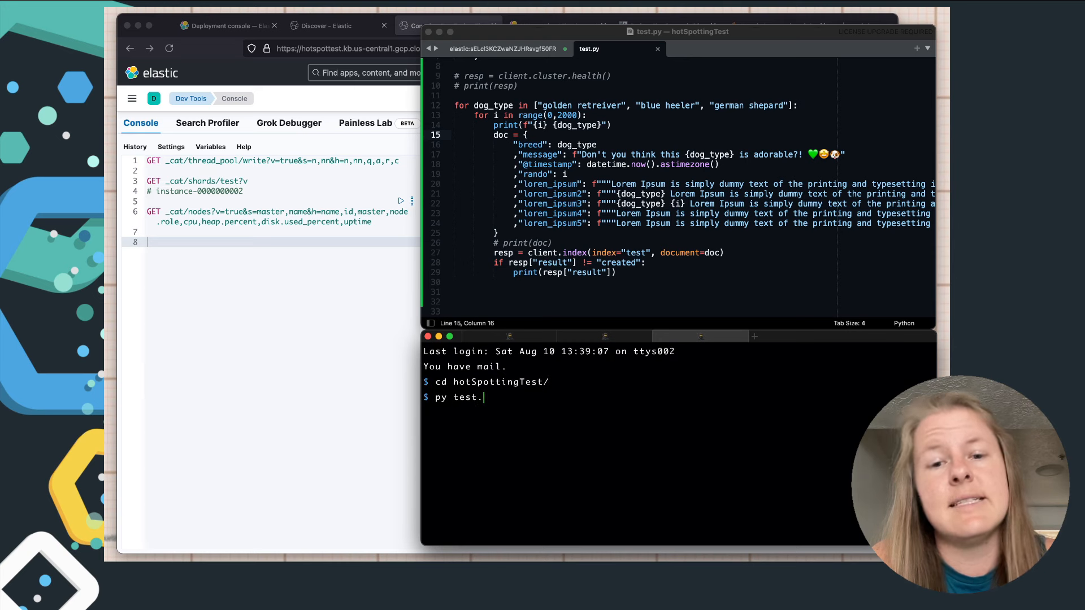
pyautogui.write('py')
pyautogui.press('Return')
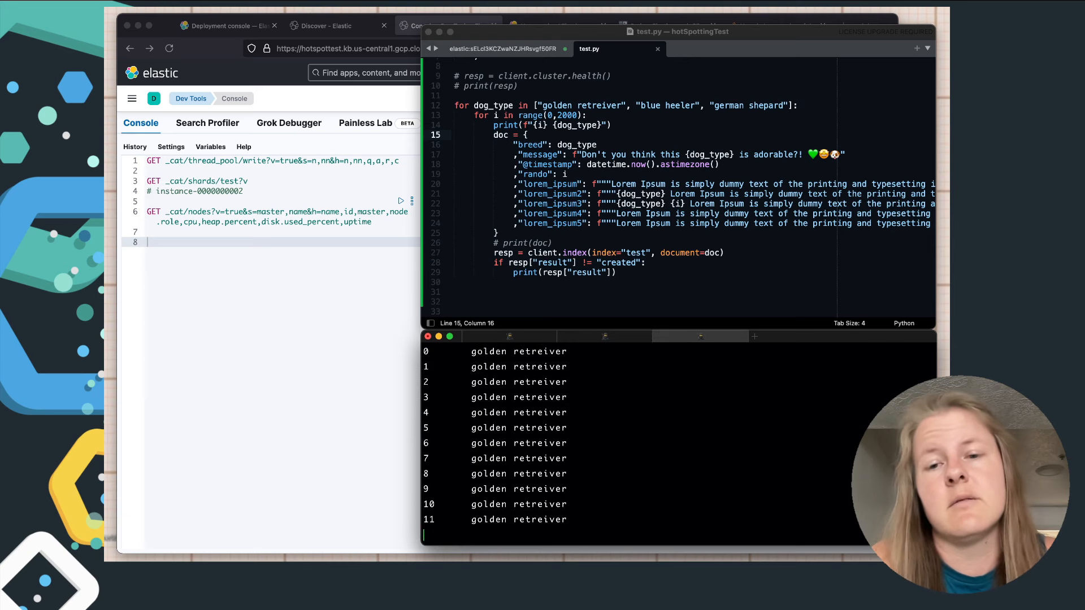
# - Start a second new tab running py test.py from hotSpottingTest with enlarged text
pyautogui.press('super+t')
pyautogui.press('super+k')
pyautogui.write('cd h')
pyautogui.press('Tab')
pyautogui.press('Return')
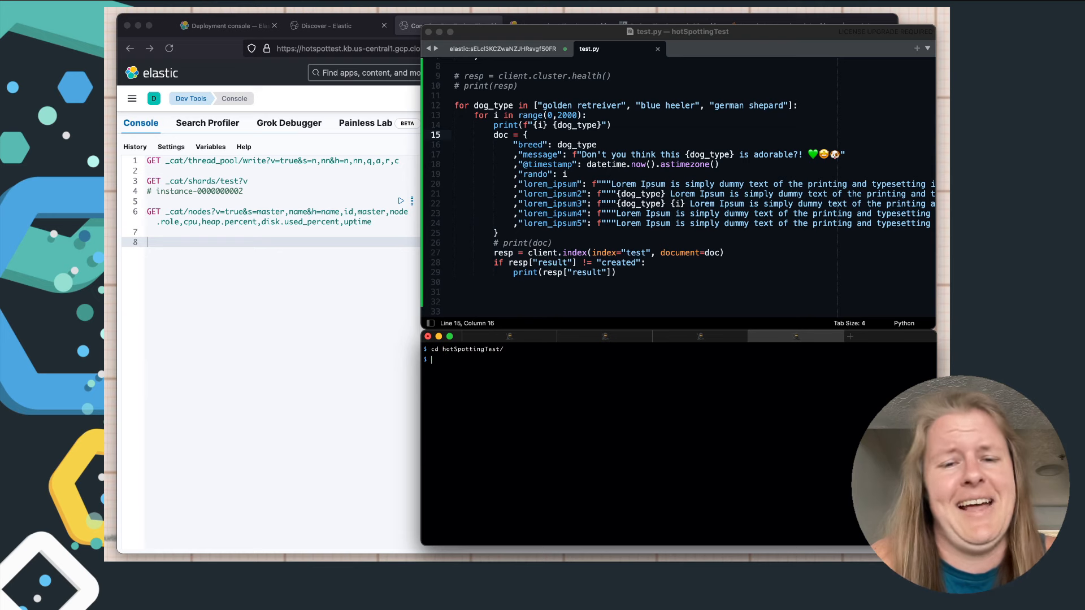
pyautogui.press('super+plus')
pyautogui.press('super+plus')
pyautogui.press('super+plus')
pyautogui.write('py test.')
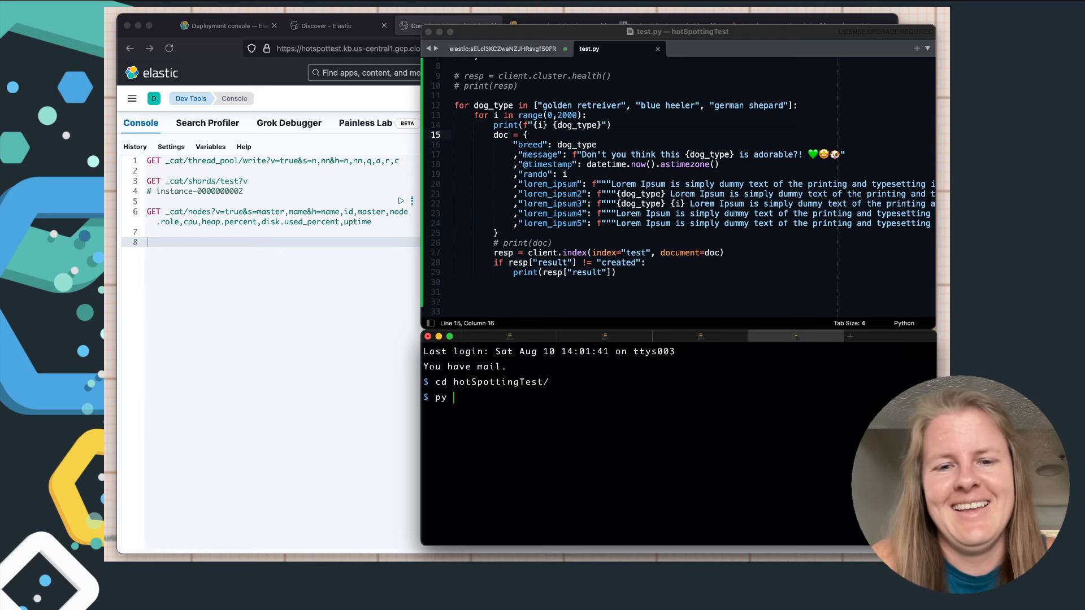
pyautogui.write('py')
pyautogui.press('Return')
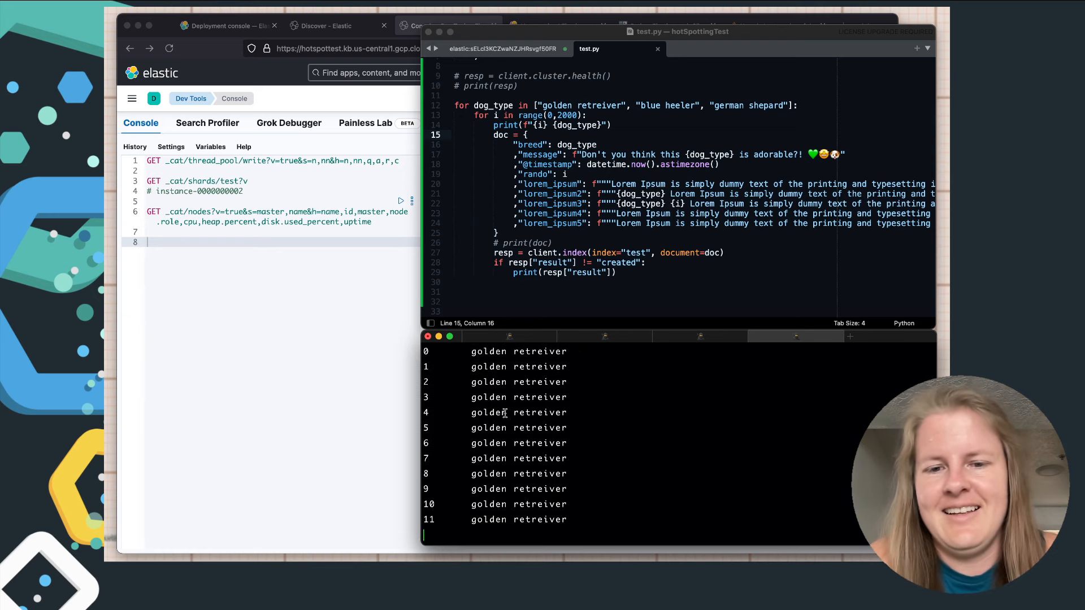
pyautogui.click(346, 252)
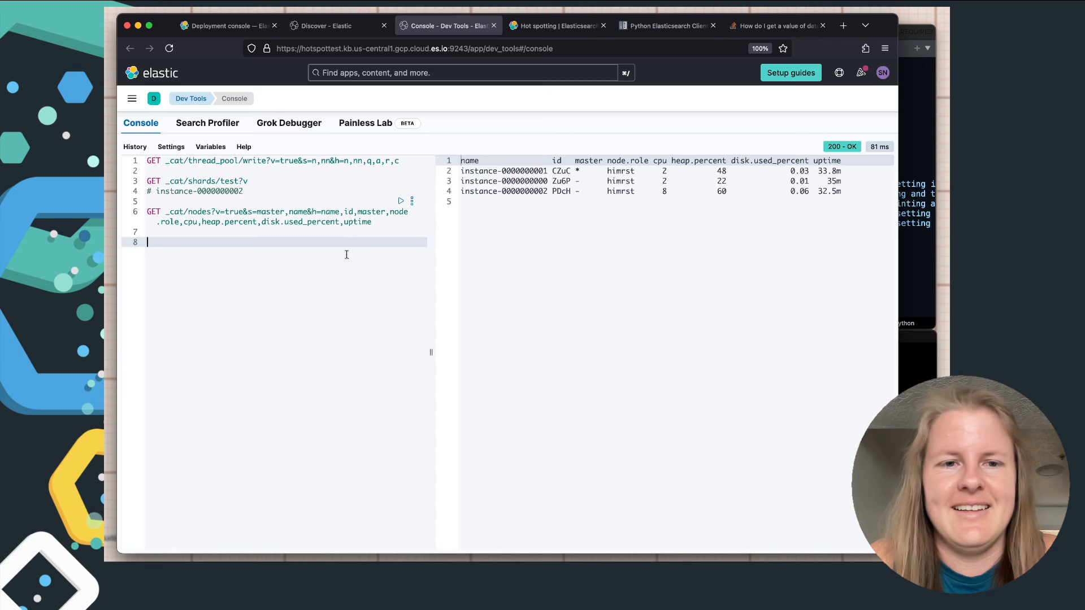
# - Refresh the write thread pool stats and select the three nodes' completed counts, including 14482
pyautogui.click(402, 161)
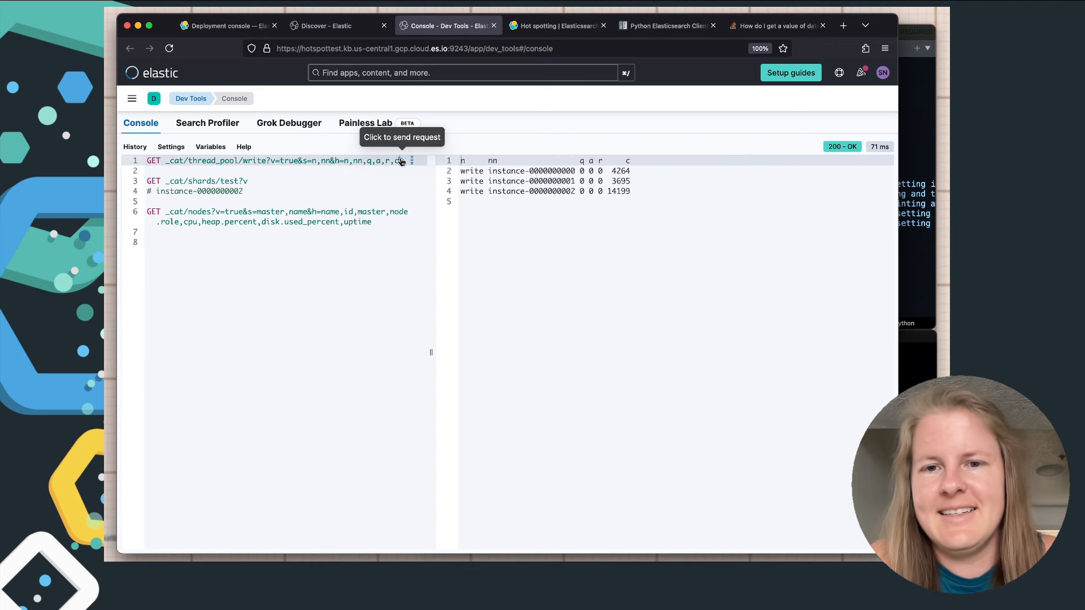
pyautogui.click(400, 162)
pyautogui.click(400, 161)
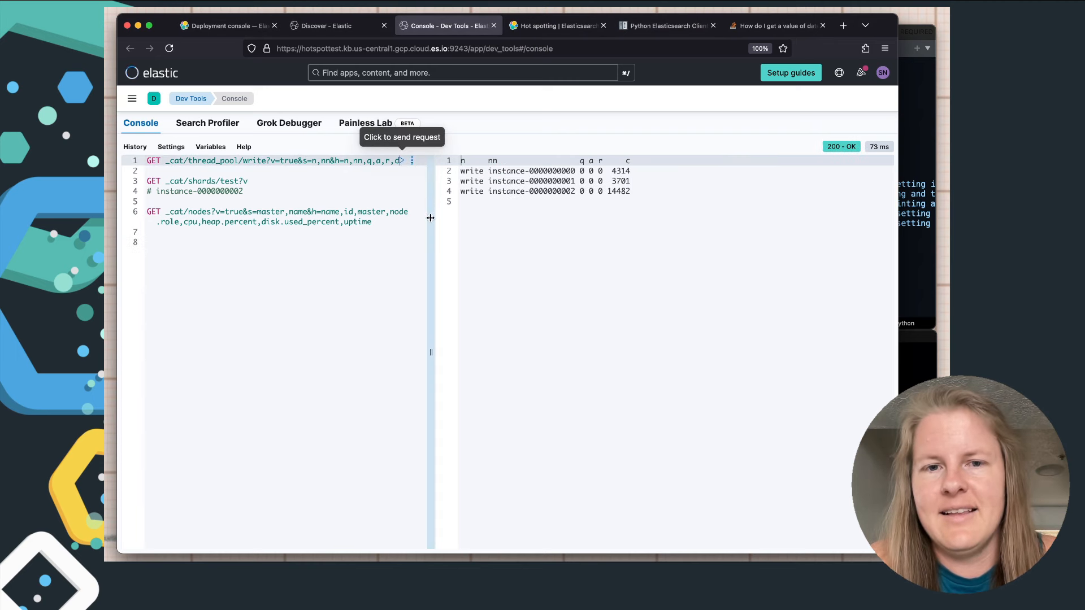
pyautogui.moveTo(430, 231); pyautogui.dragTo(490, 233)
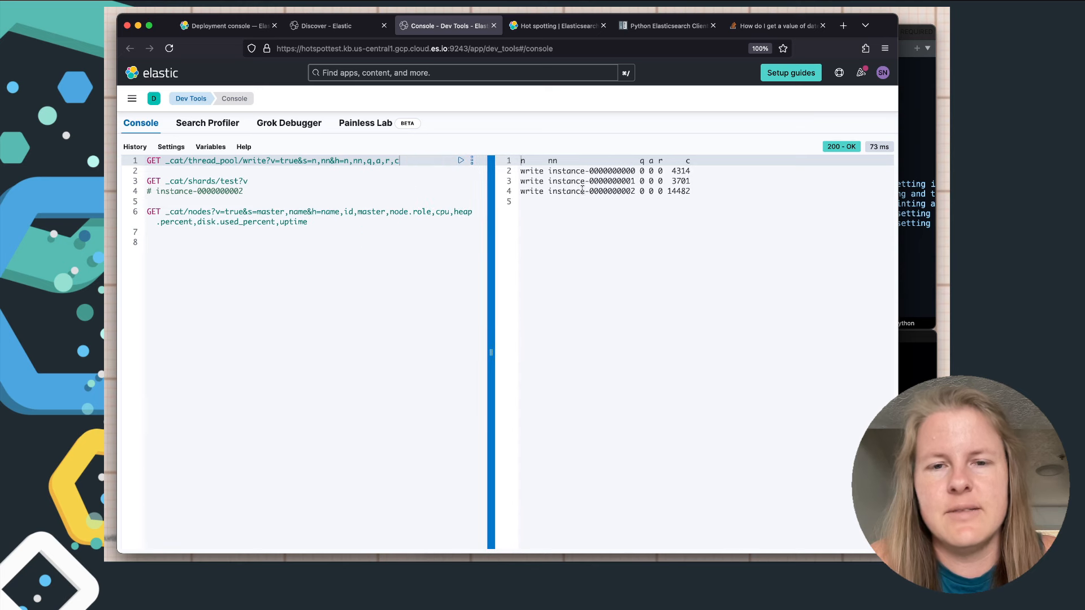
pyautogui.click(675, 192)
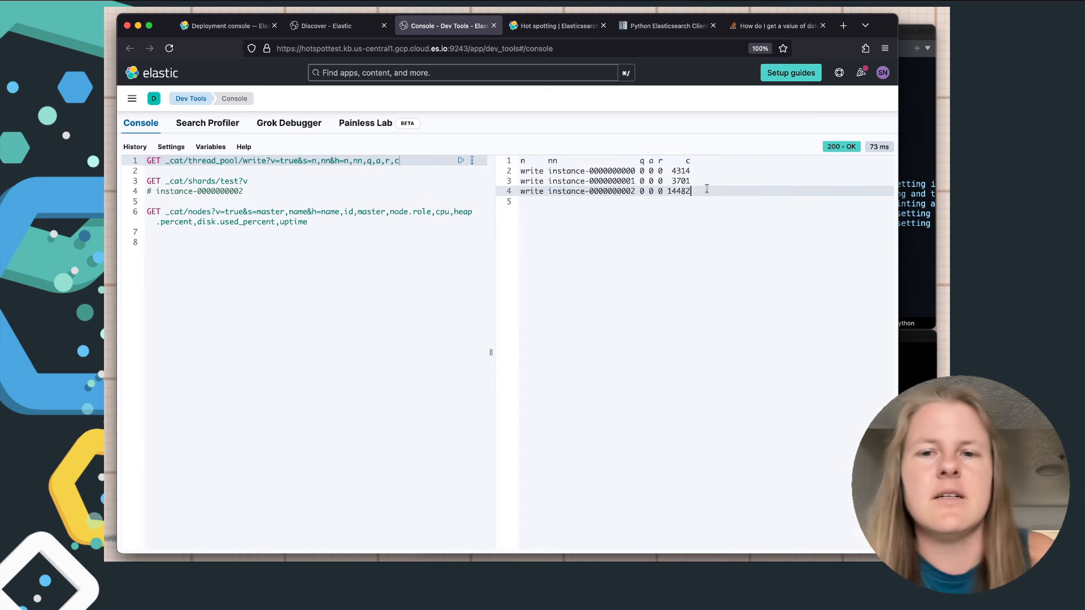
pyautogui.doubleClick(682, 192)
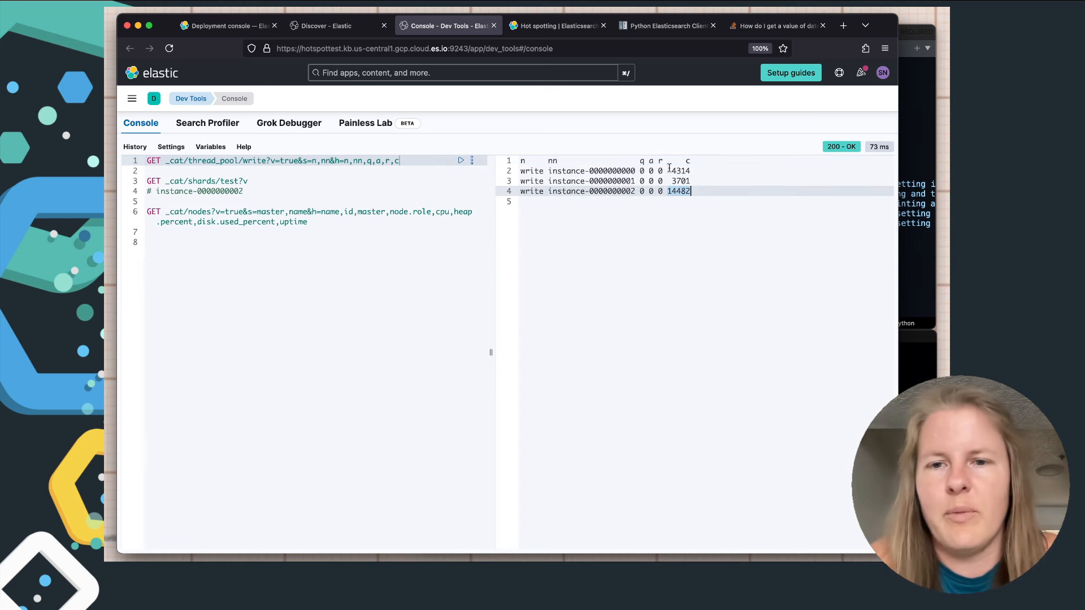
pyautogui.moveTo(670, 169); pyautogui.dragTo(699, 192)
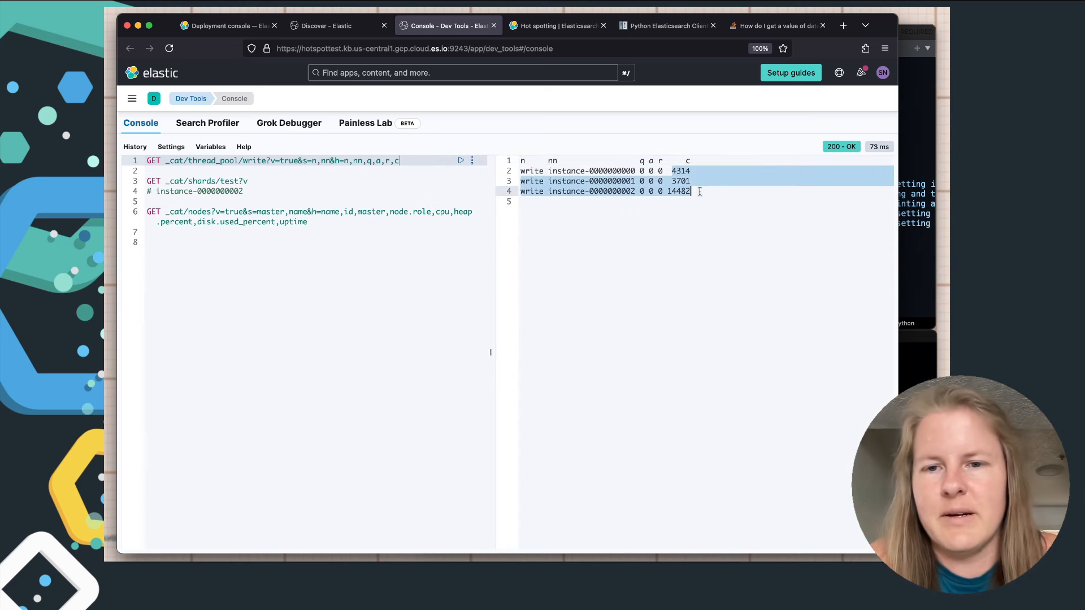
pyautogui.click(460, 162)
pyautogui.click(462, 162)
pyautogui.click(461, 163)
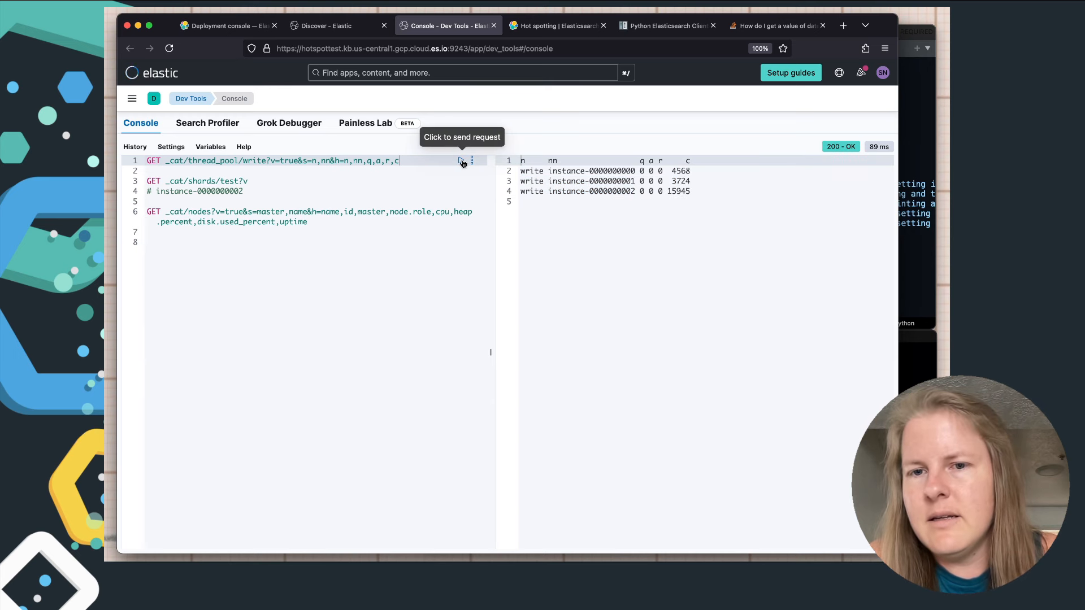
pyautogui.click(358, 179)
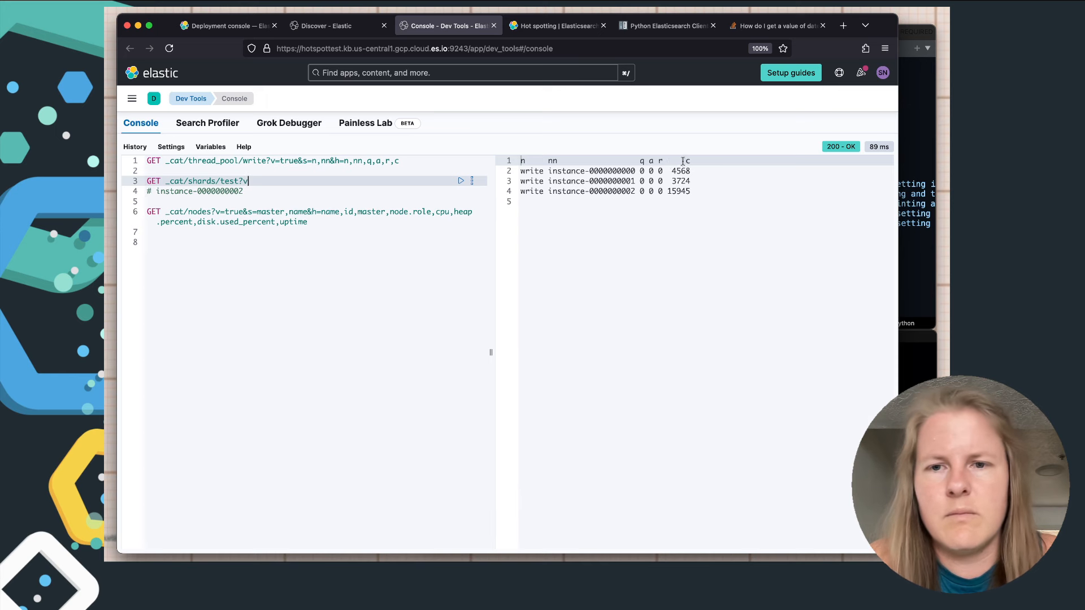
pyautogui.moveTo(683, 161); pyautogui.dragTo(696, 179)
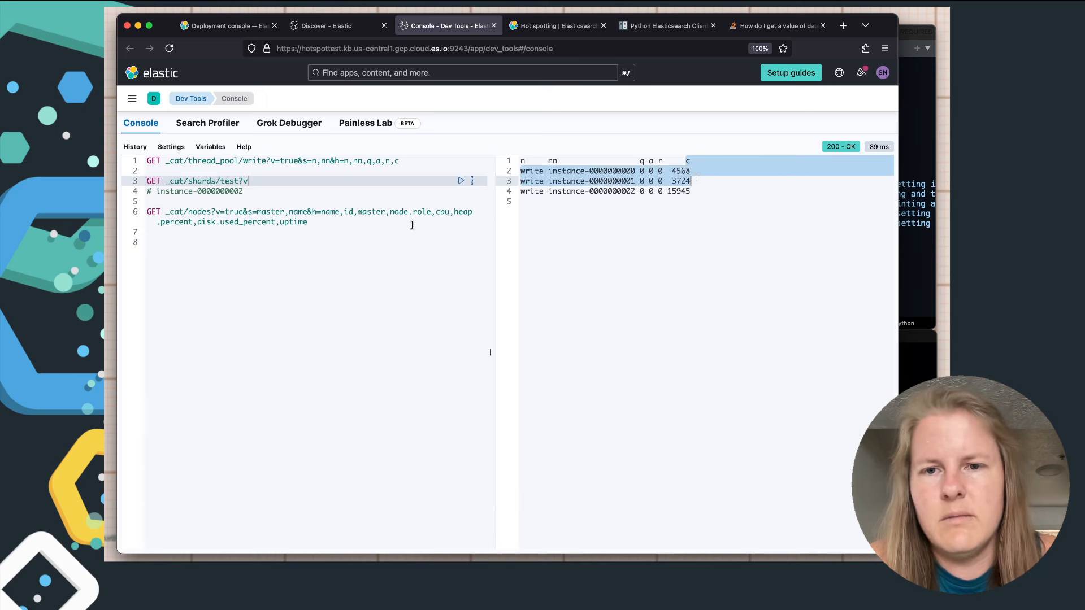
pyautogui.click(424, 212)
# - Send _cat/nodes twice, widening the response, to get cpu 0, 3, 6 and heap.percent 67, 18, 49
pyautogui.click(460, 201)
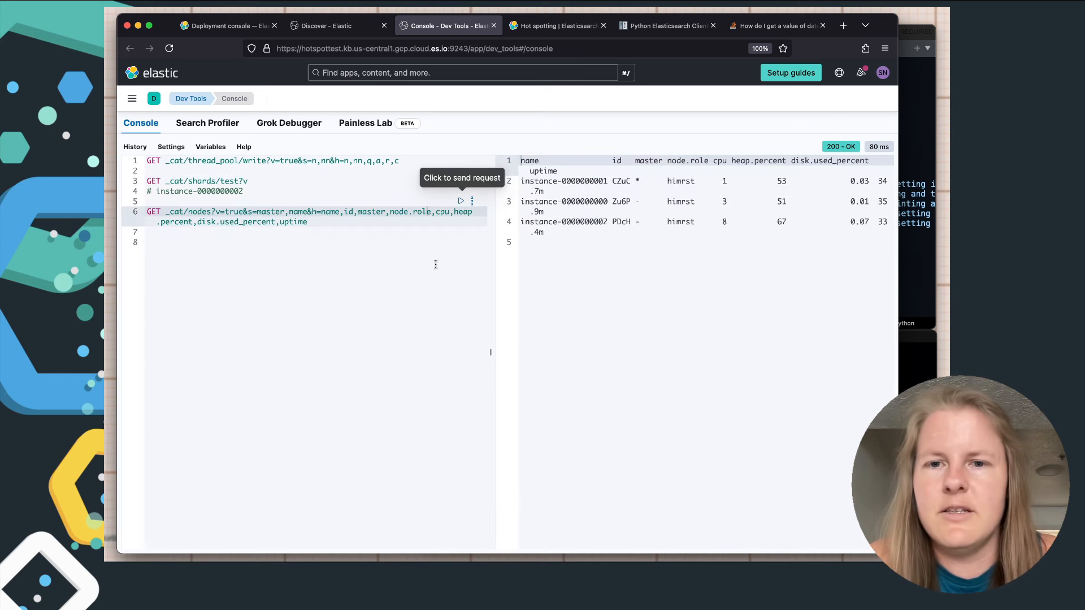
pyautogui.moveTo(491, 335); pyautogui.dragTo(467, 334)
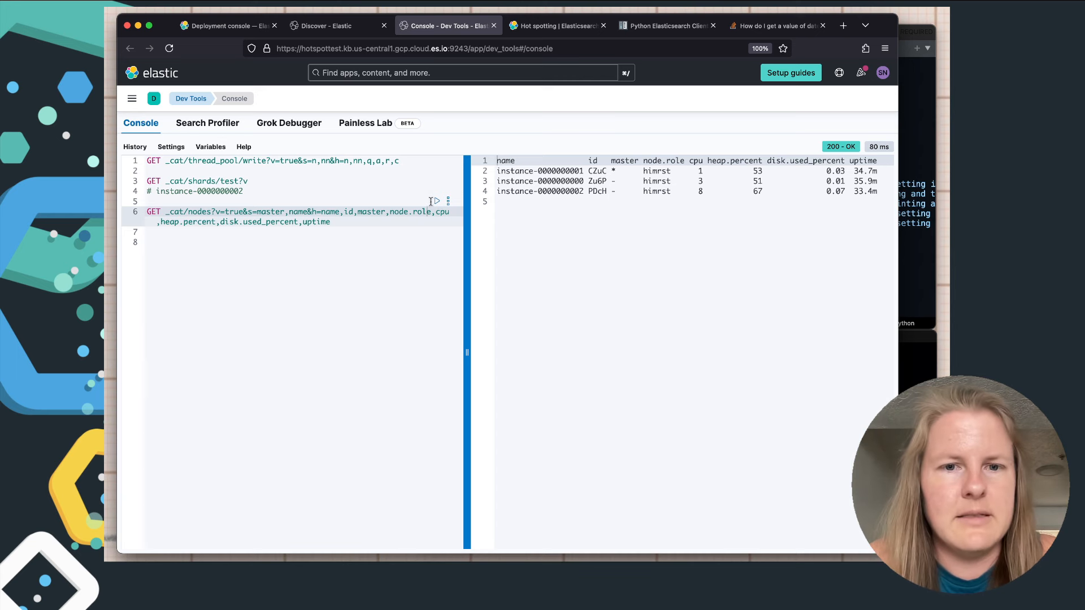
pyautogui.click(437, 202)
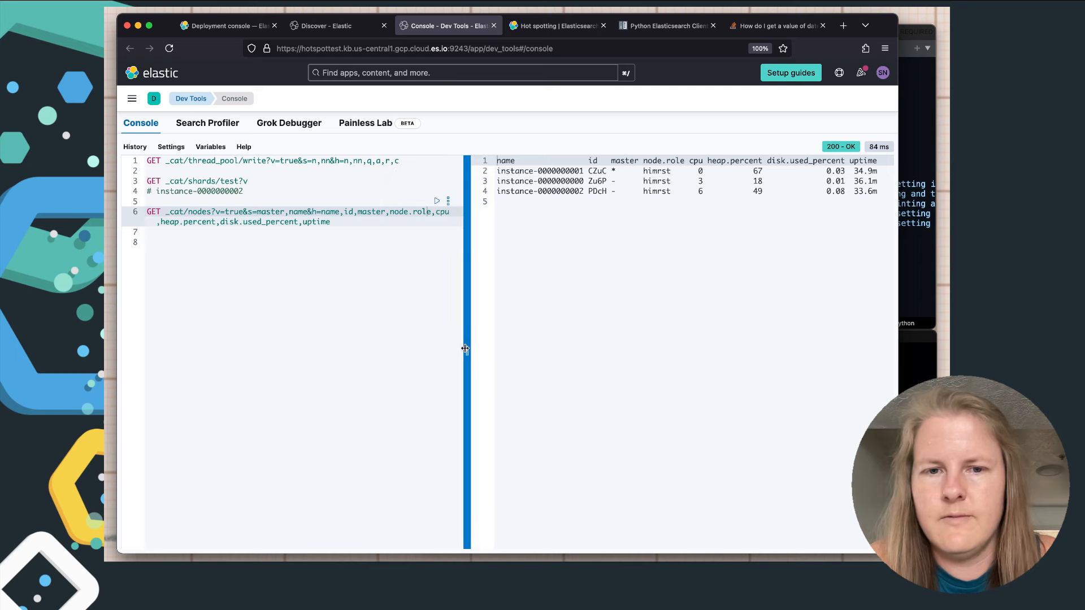
pyautogui.moveTo(466, 350); pyautogui.dragTo(508, 350)
pyautogui.click(340, 252)
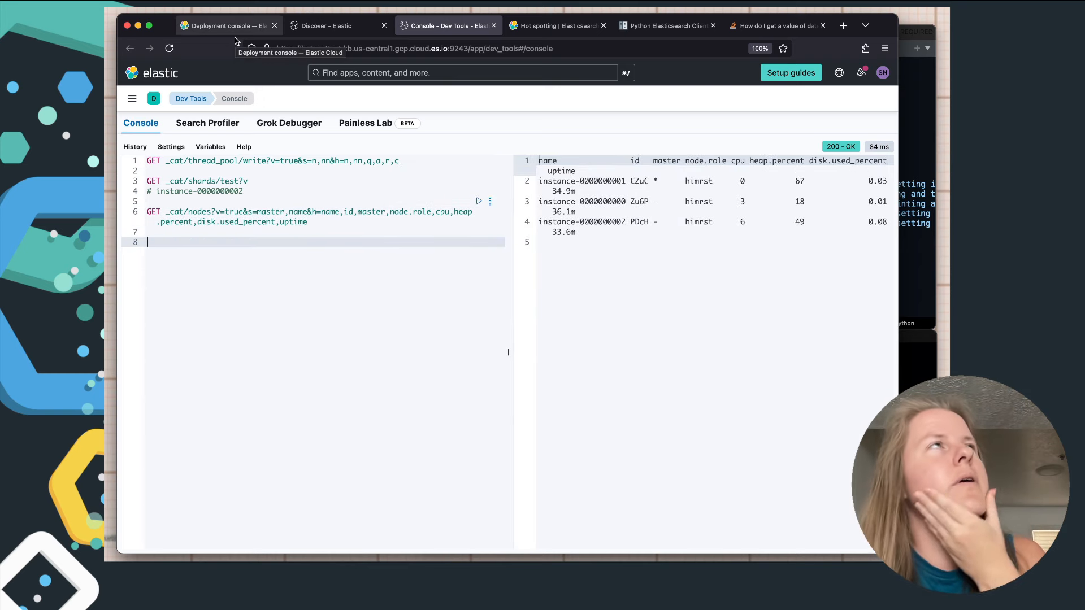
# - Open Discover in a new browser tab from the deployment navigation panel
pyautogui.click(326, 25)
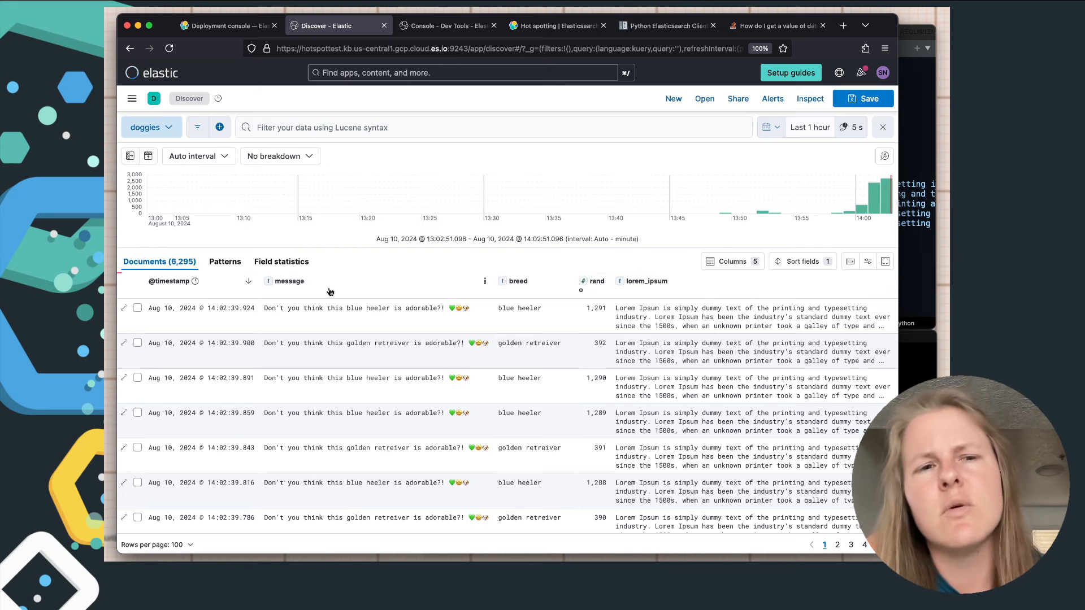
pyautogui.click(132, 99)
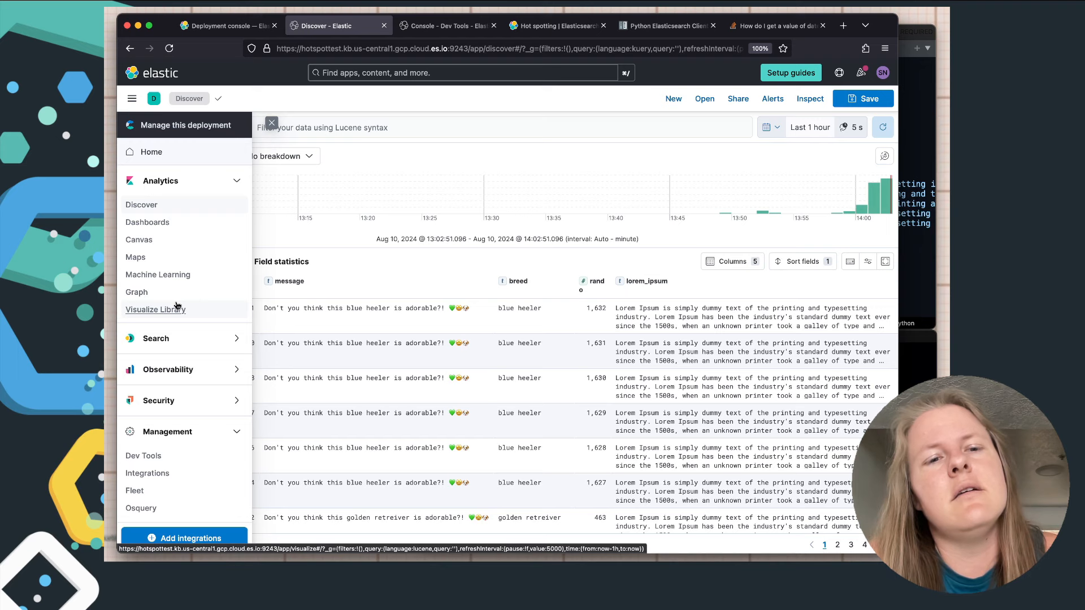
pyautogui.click(441, 26)
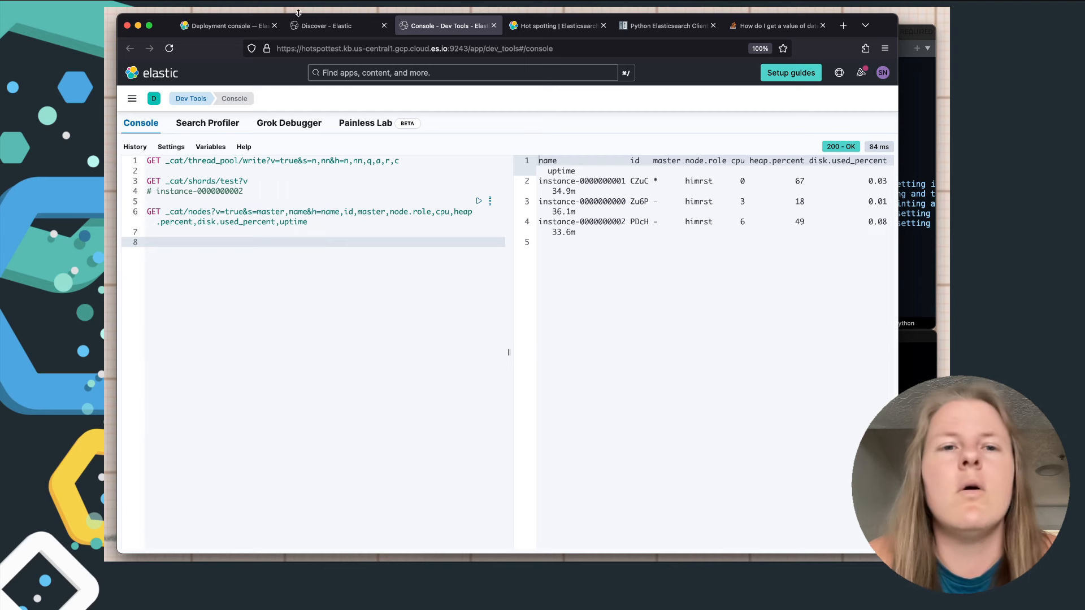
pyautogui.click(316, 26)
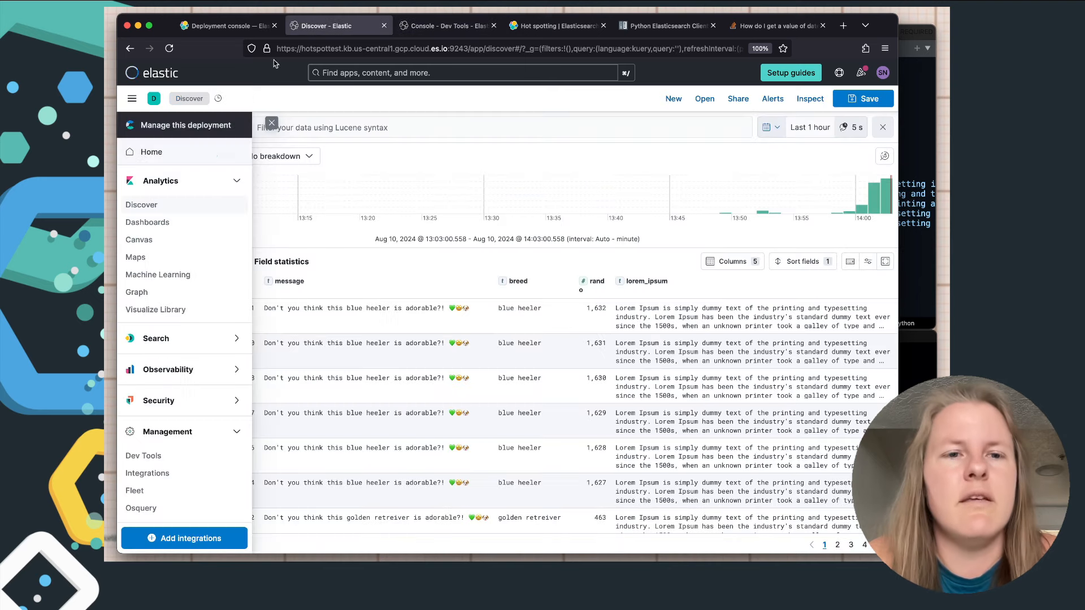
pyautogui.keyDown('super'); pyautogui.click(143, 206); pyautogui.keyUp('super')
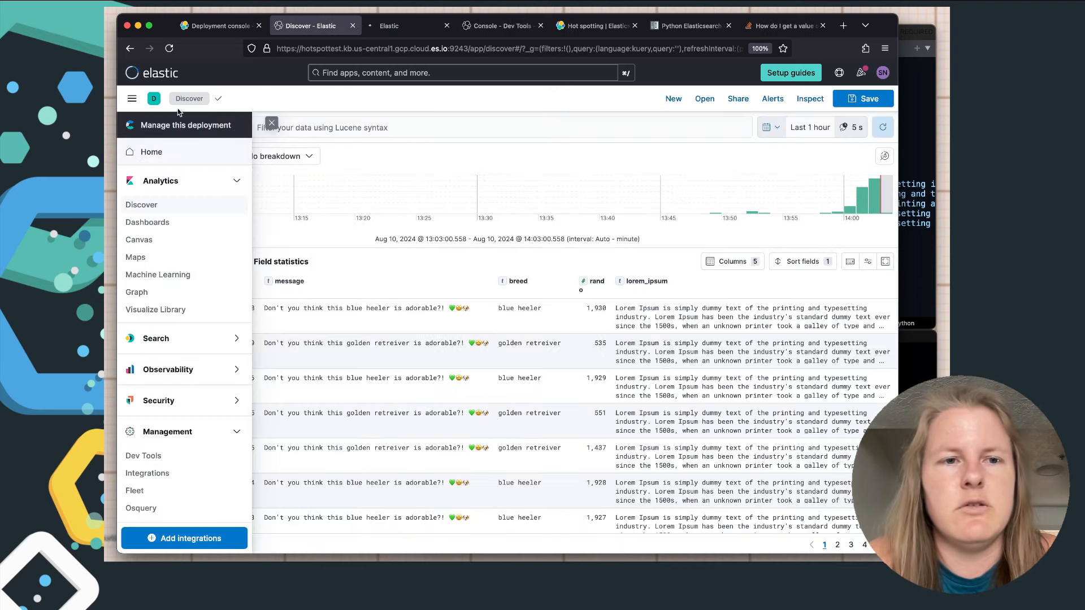
pyautogui.click(133, 99)
pyautogui.click(390, 26)
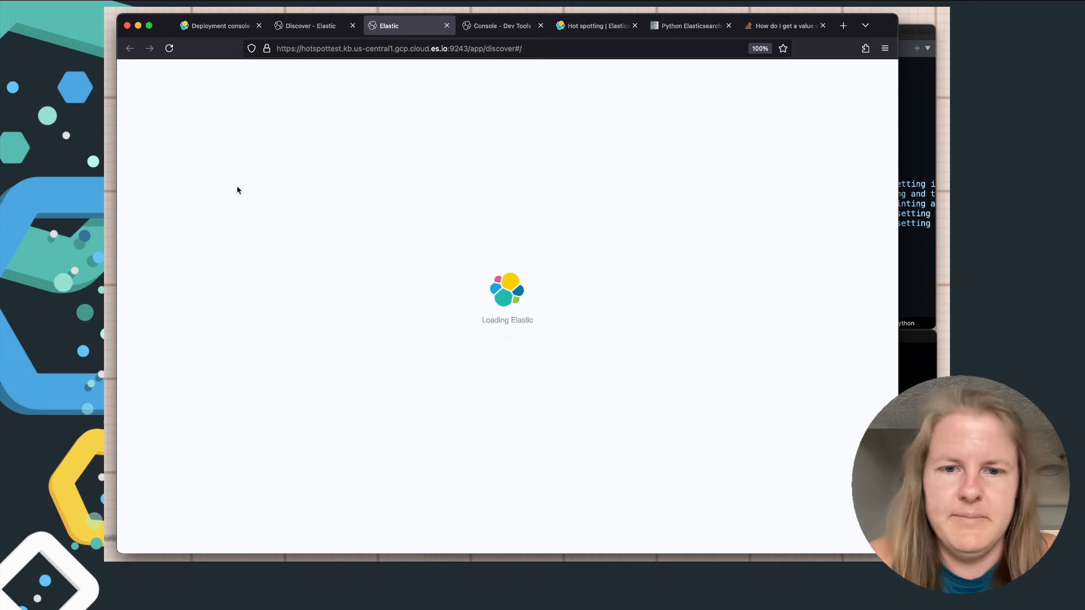
# - Close the Q&A tab and the Python client documentation tab
pyautogui.click(823, 25)
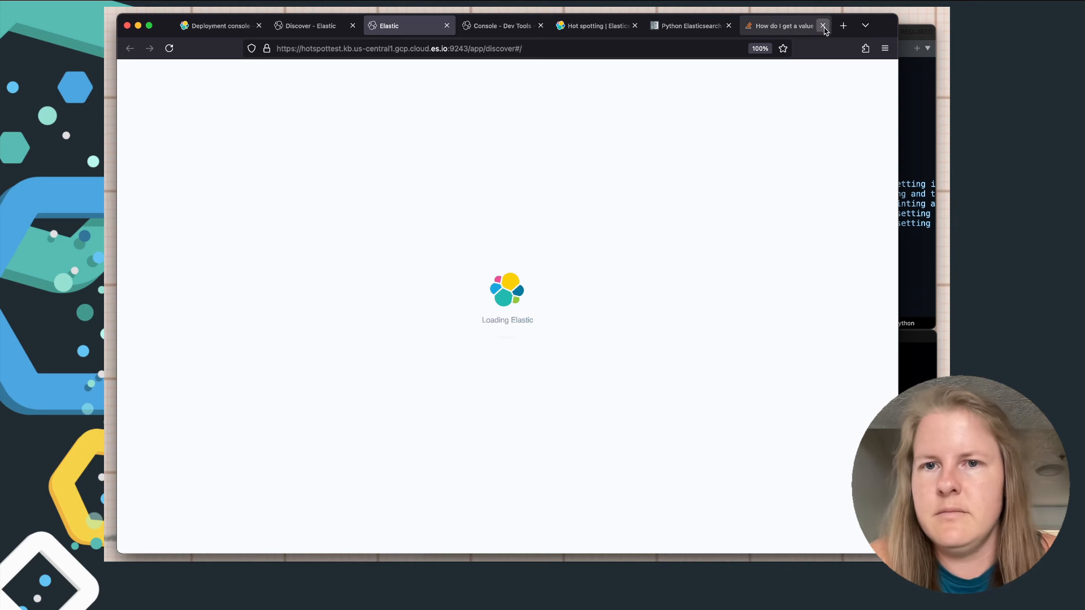
pyautogui.click(823, 26)
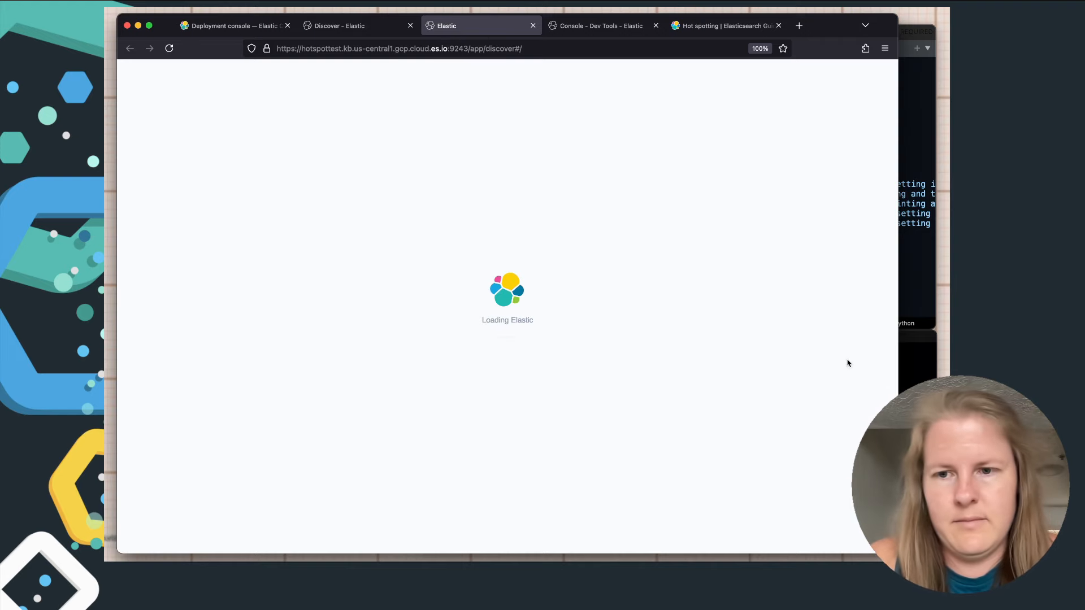
pyautogui.click(918, 365)
# - Open a new terminal tab, clear it, and begin a cd into hotSpottingTest
pyautogui.press('super+t')
pyautogui.press('super+k')
pyautogui.write('cd ')
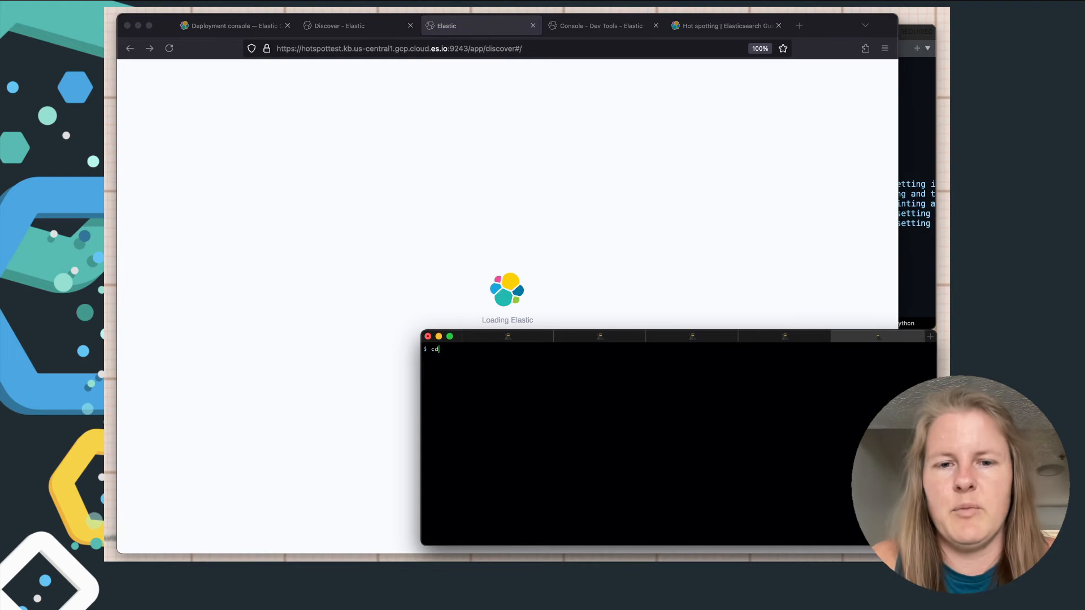
pyautogui.write('h')
pyautogui.press('Tab')
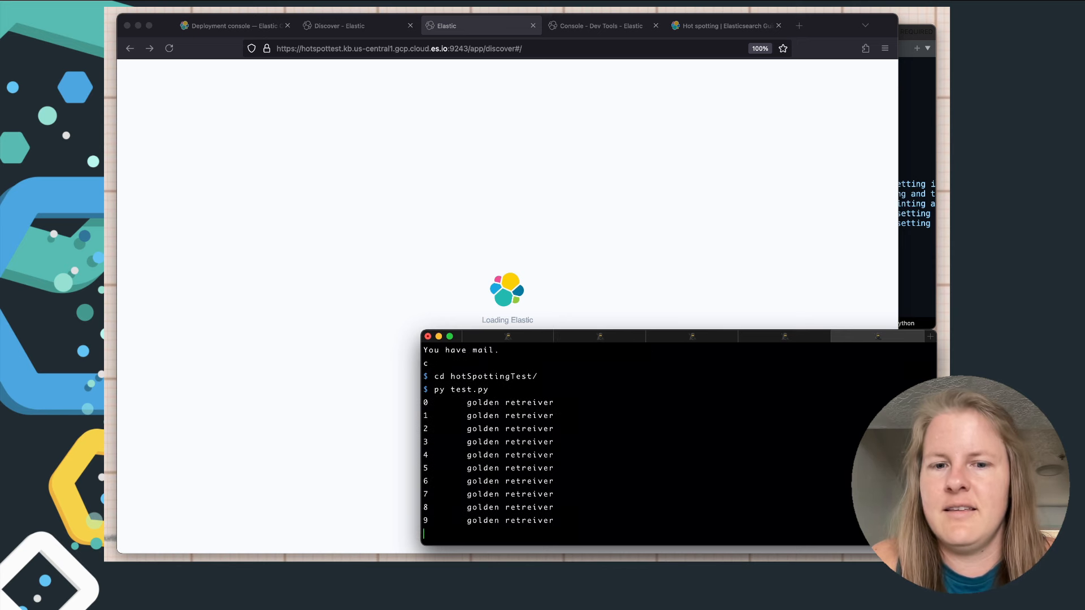
# - In another cleared tab, run py test.py from hotSpottingTest and enlarge the text twice
pyautogui.press('super+t')
pyautogui.press('super+k')
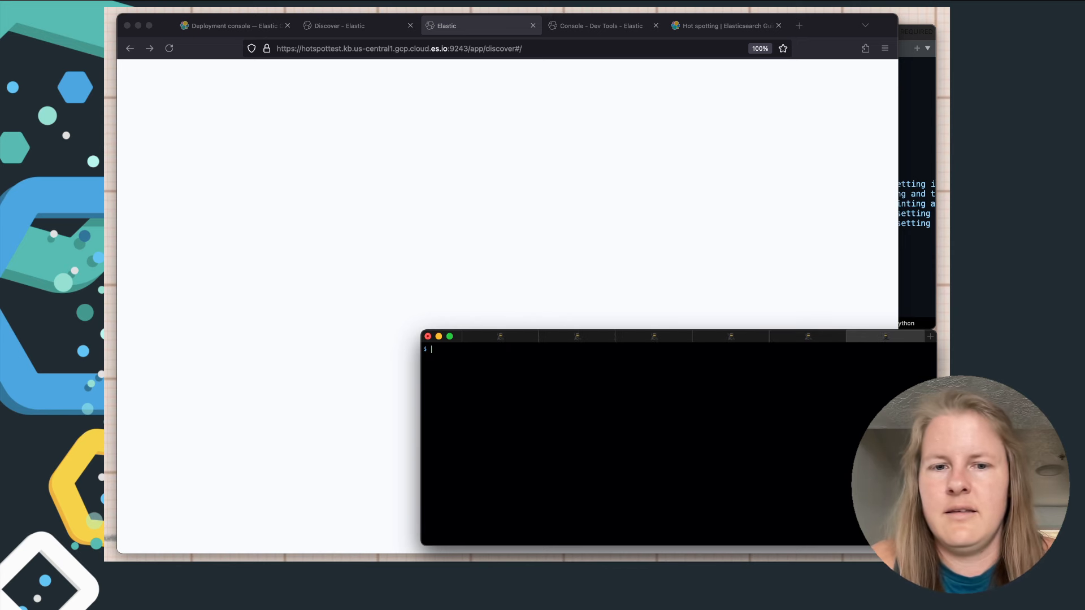
pyautogui.write('cd h')
pyautogui.press('Tab')
pyautogui.press('Return')
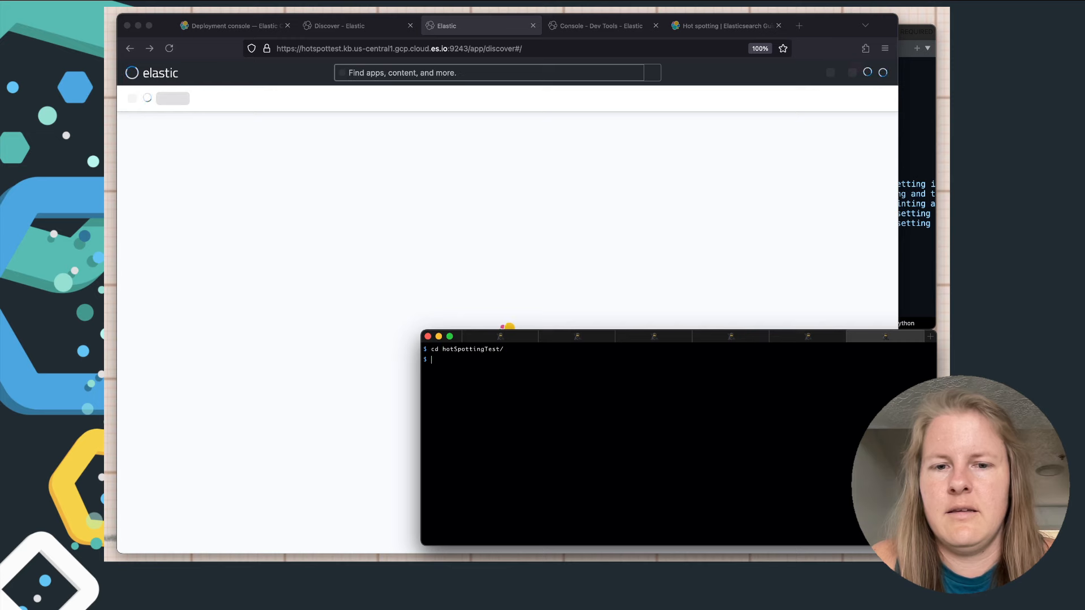
pyautogui.write('py test.py')
pyautogui.press('Return')
pyautogui.press('super+plus')
pyautogui.press('super+plus')
pyautogui.press('super+plus')
pyautogui.press('super+plus')
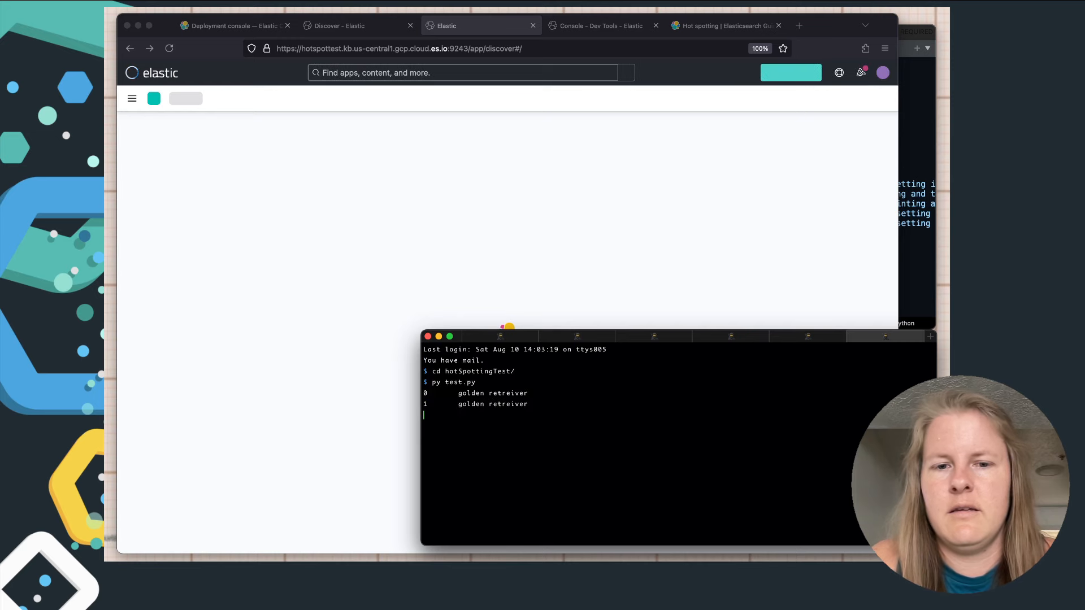
pyautogui.press('super+plus')
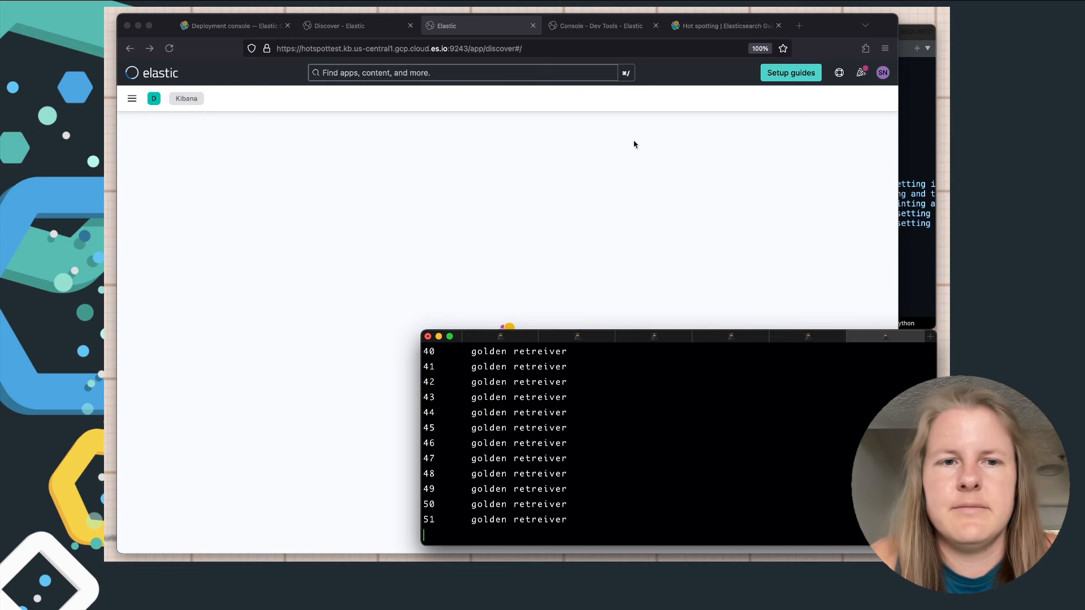
# - Set the Discover time range to Last 1 hour and close the extra logs&Metrics tab
pyautogui.click(465, 102)
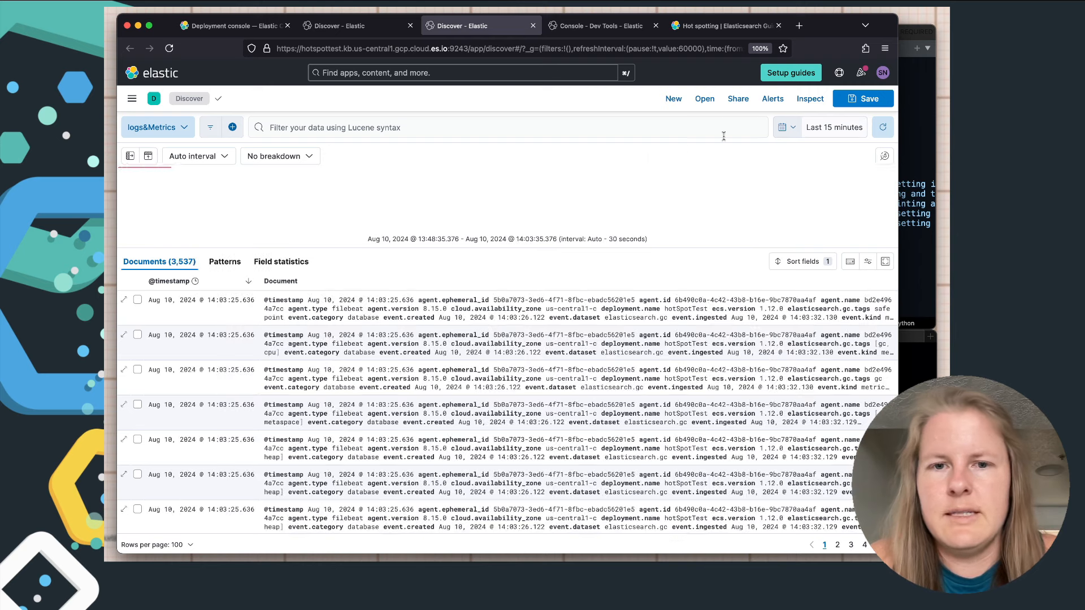
pyautogui.click(791, 128)
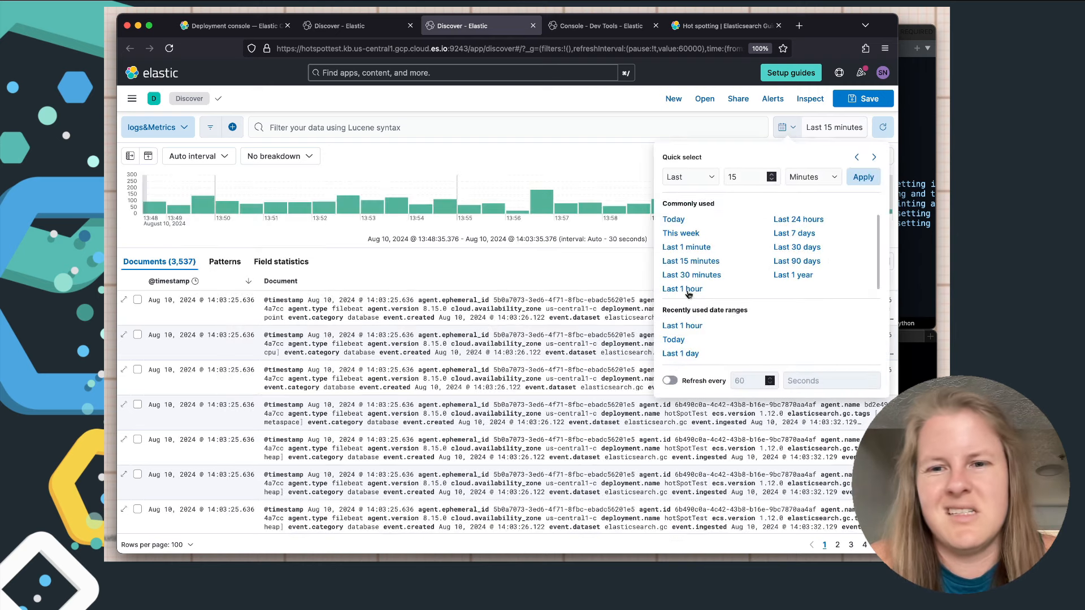
pyautogui.click(813, 306)
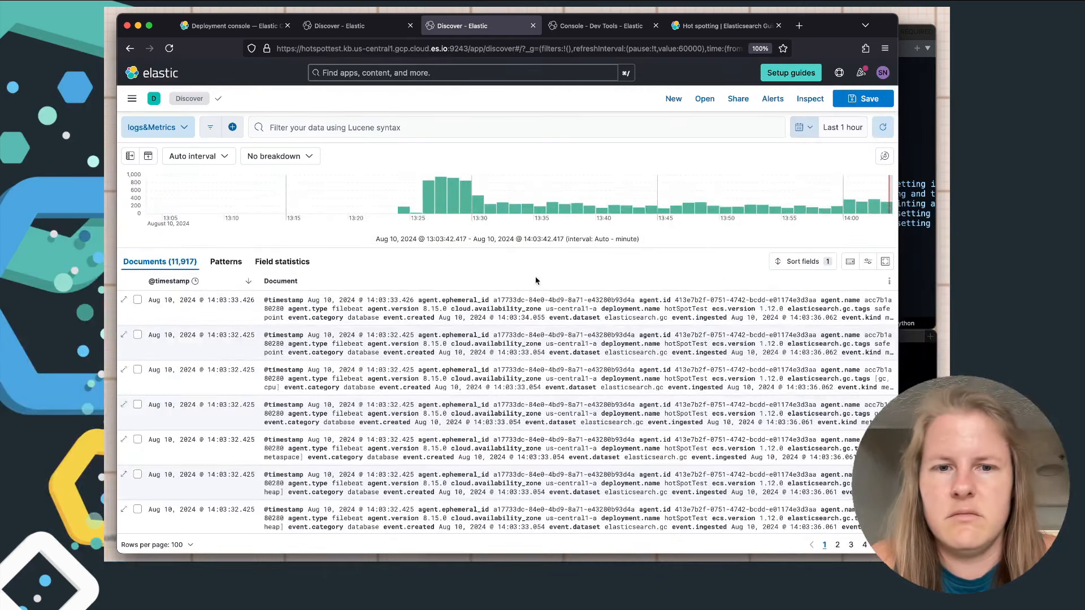
pyautogui.click(533, 26)
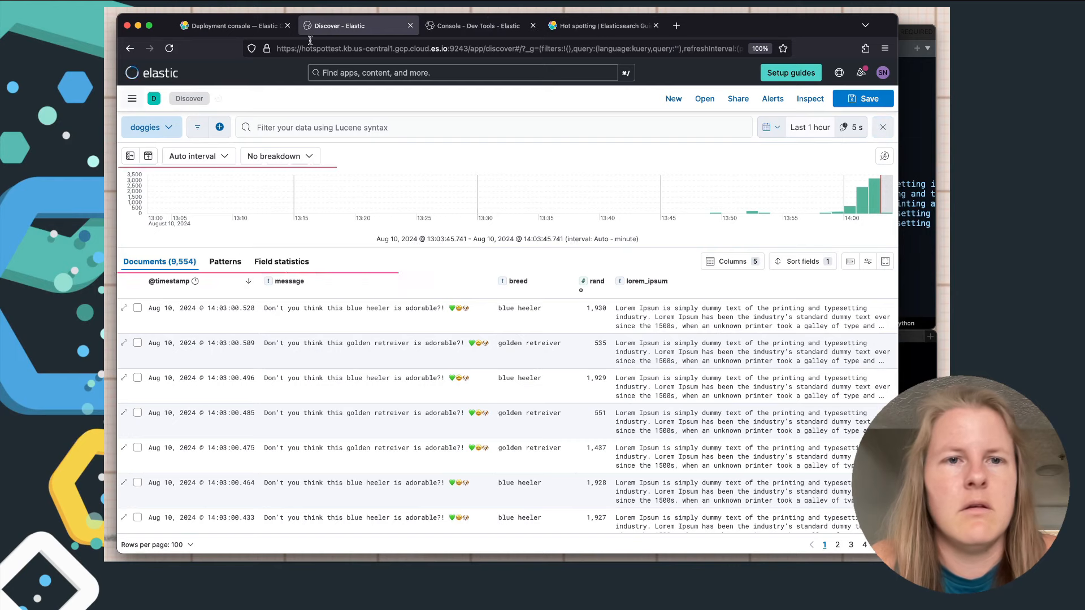
# - Return to the Dev Tools console and select the write thread pool request
pyautogui.click(253, 27)
pyautogui.click(323, 27)
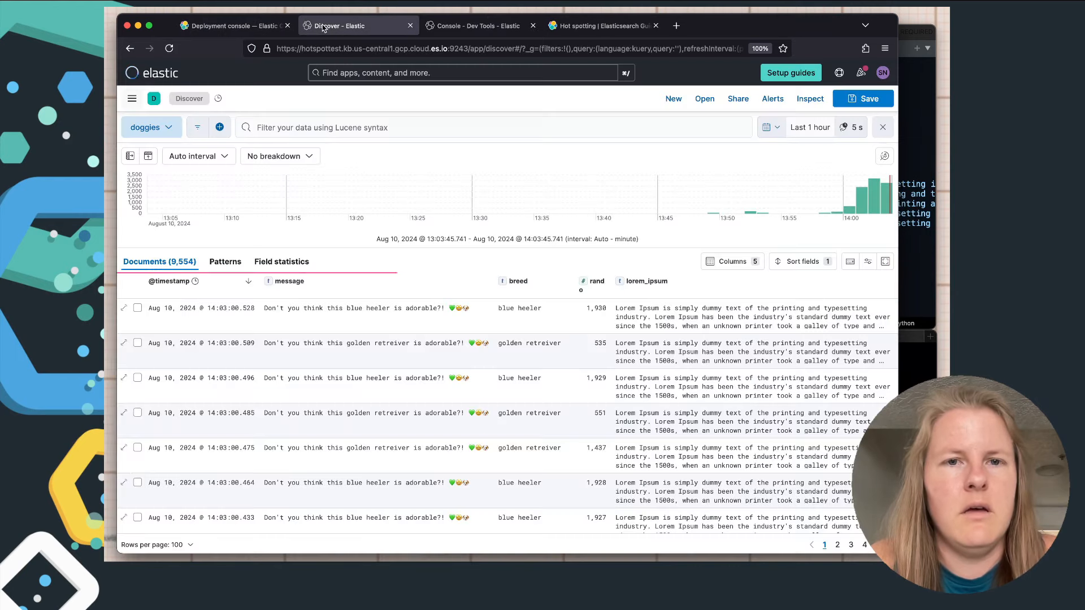
pyautogui.click(478, 26)
pyautogui.click(306, 161)
# - Re-send the write request, then rerun _cat/nodes to get cpu 1, 2, 22 and heap.percent 72, 25, 60
pyautogui.press('super+Return')
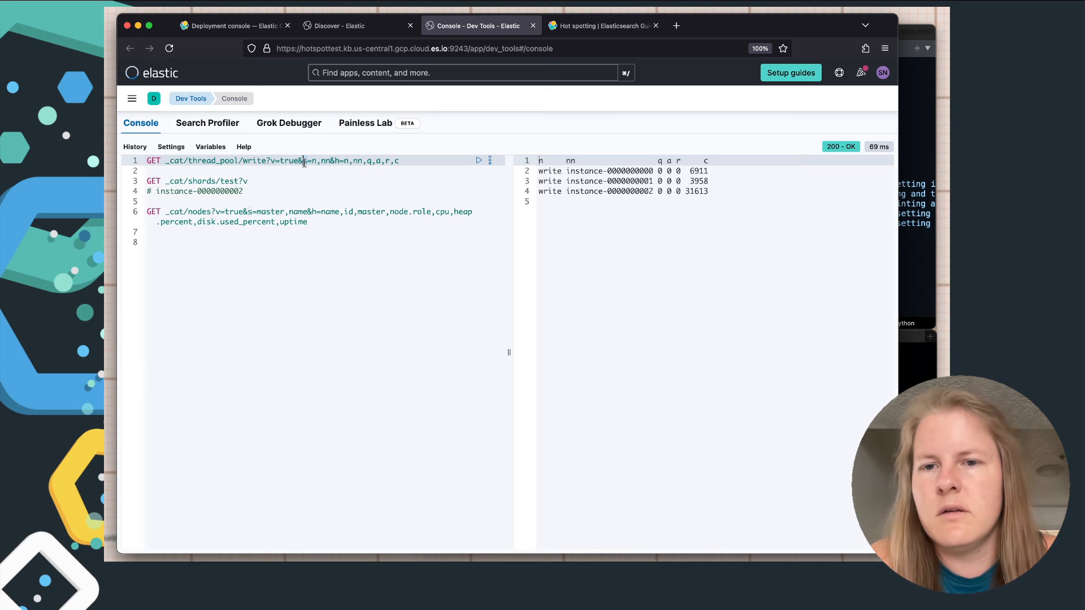
pyautogui.press('super+Return')
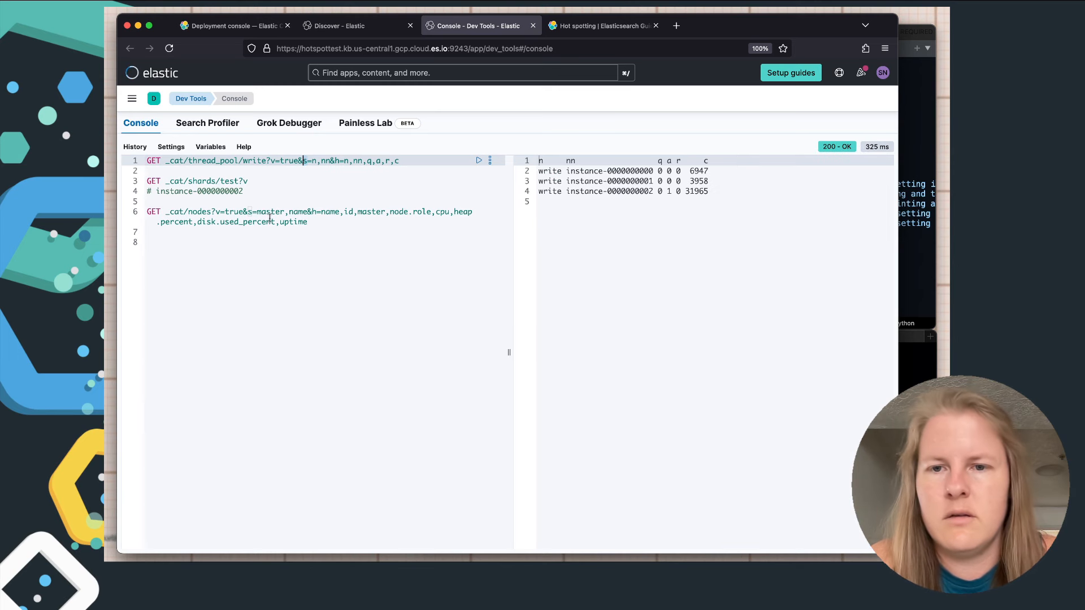
pyautogui.click(266, 211)
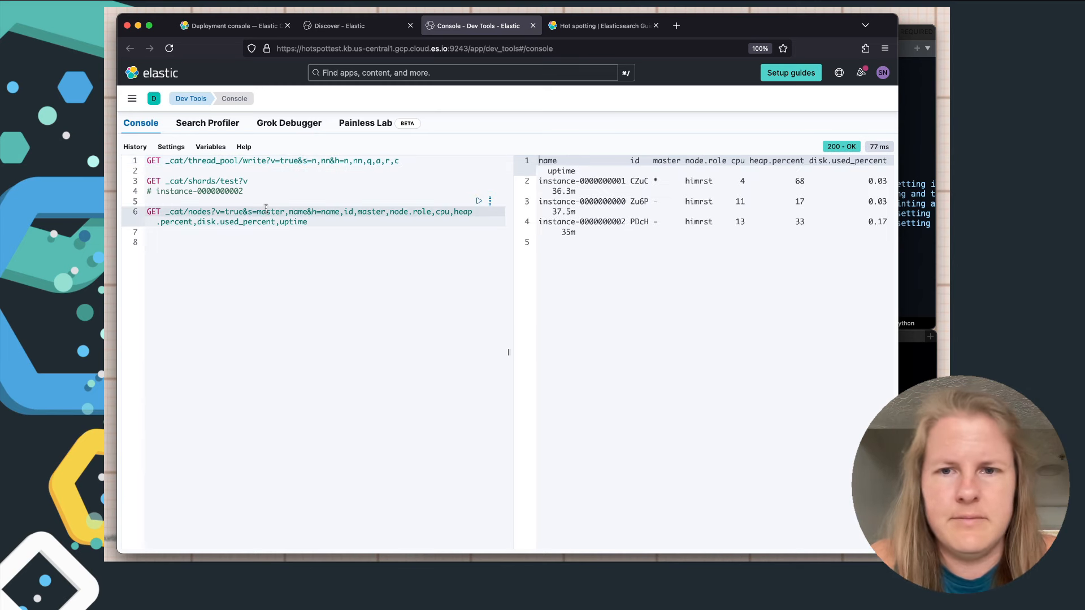
pyautogui.press('super+Return')
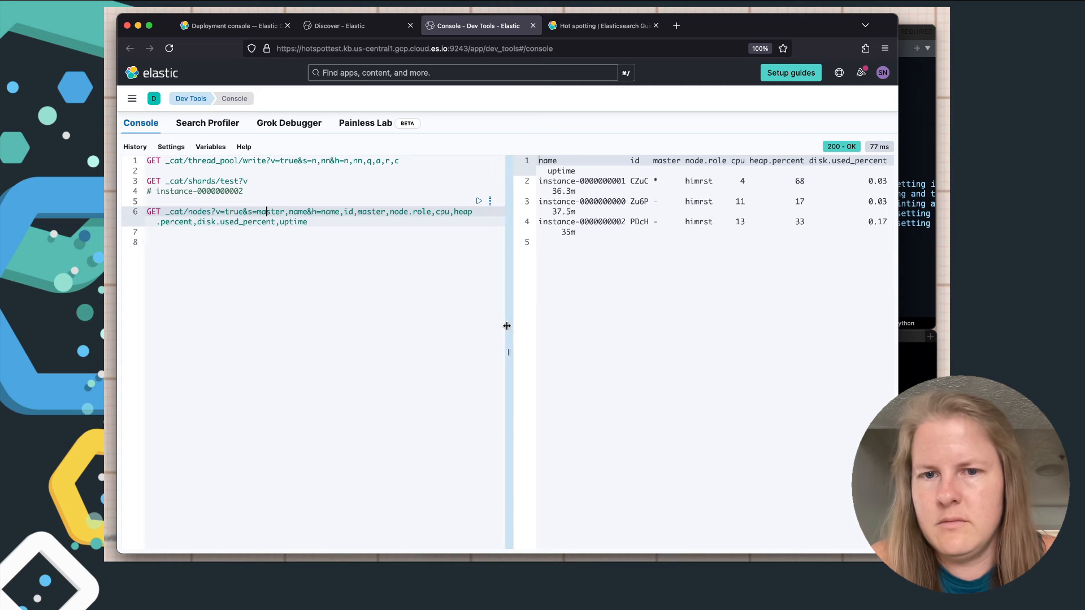
pyautogui.moveTo(508, 326); pyautogui.dragTo(408, 327)
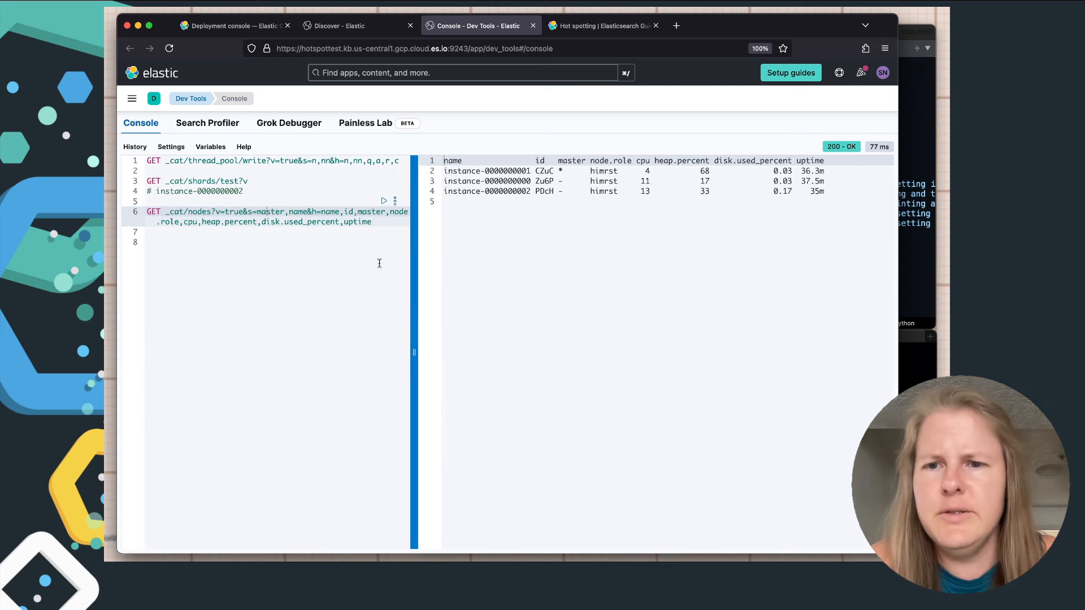
pyautogui.press('super+Return')
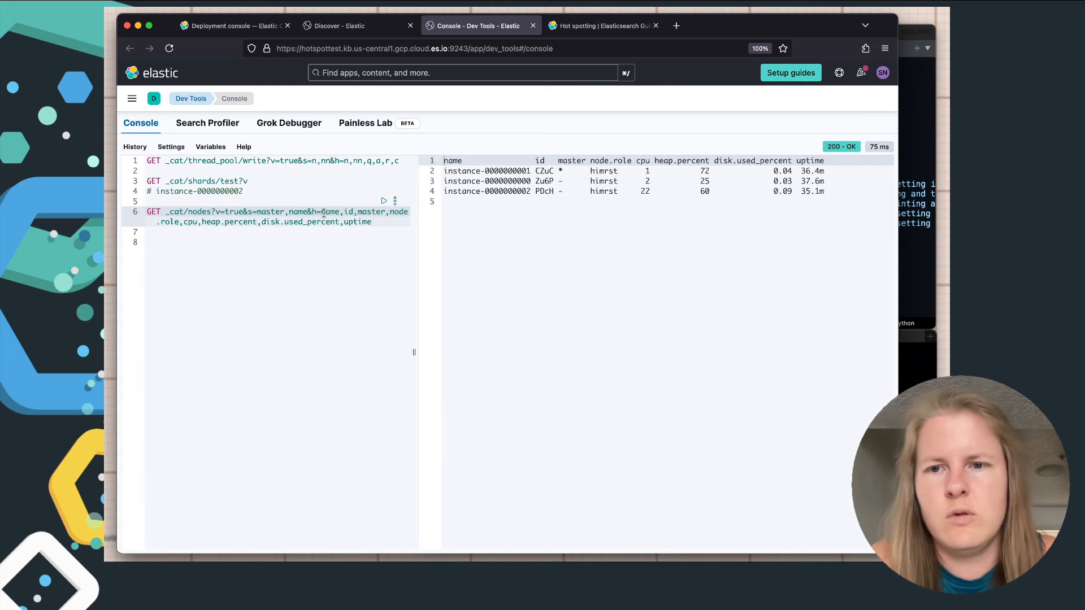
pyautogui.click(335, 250)
pyautogui.press('super+1')
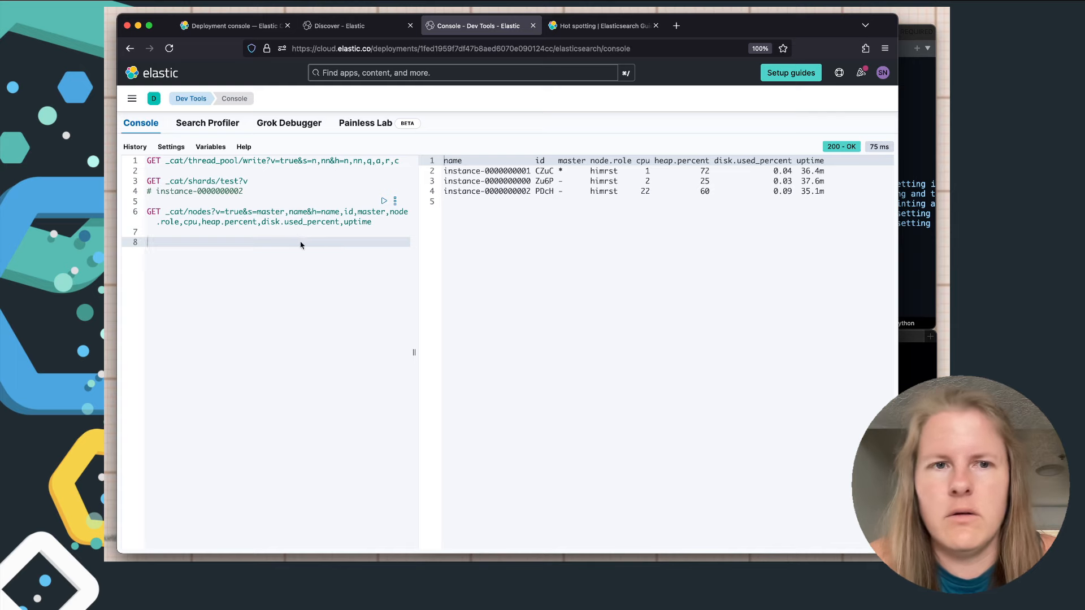
# - Check each indexing script's progress across the six terminal tabs, then bring test.py forward
pyautogui.click(238, 249)
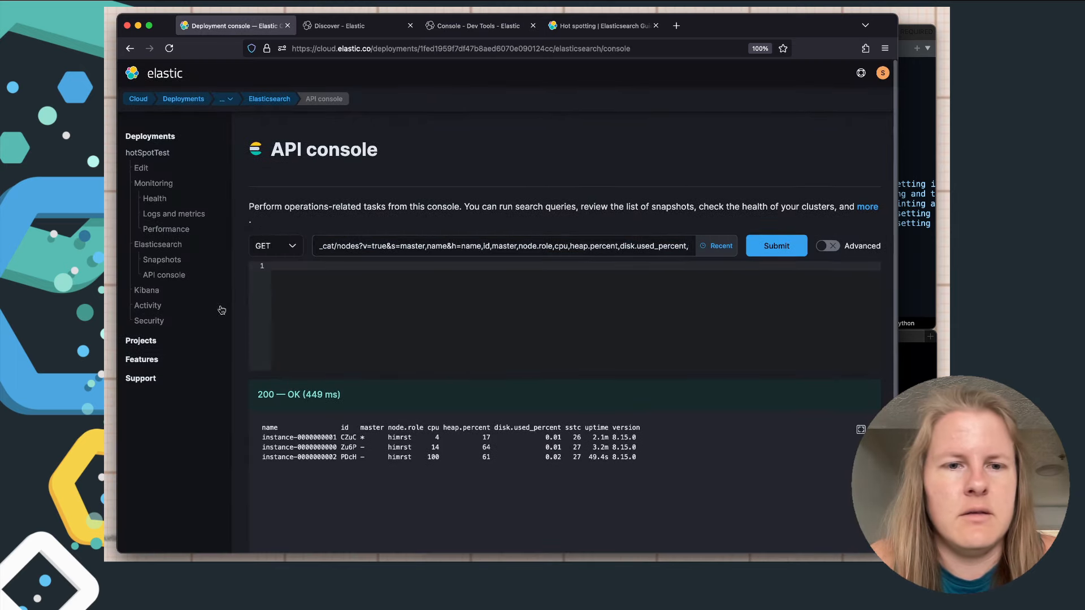
pyautogui.click(916, 418)
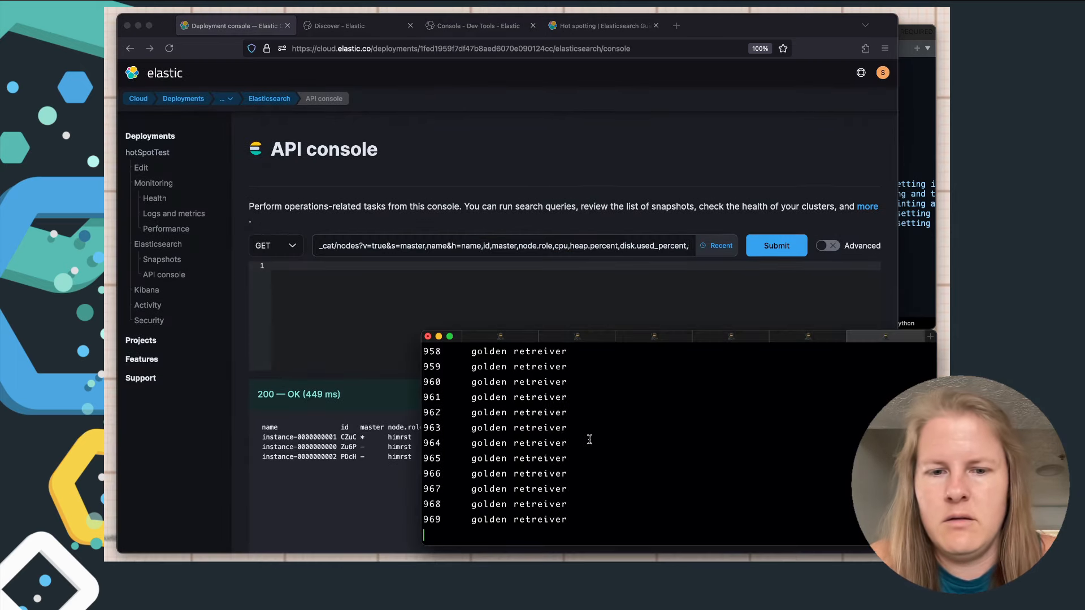
pyautogui.press('super+1')
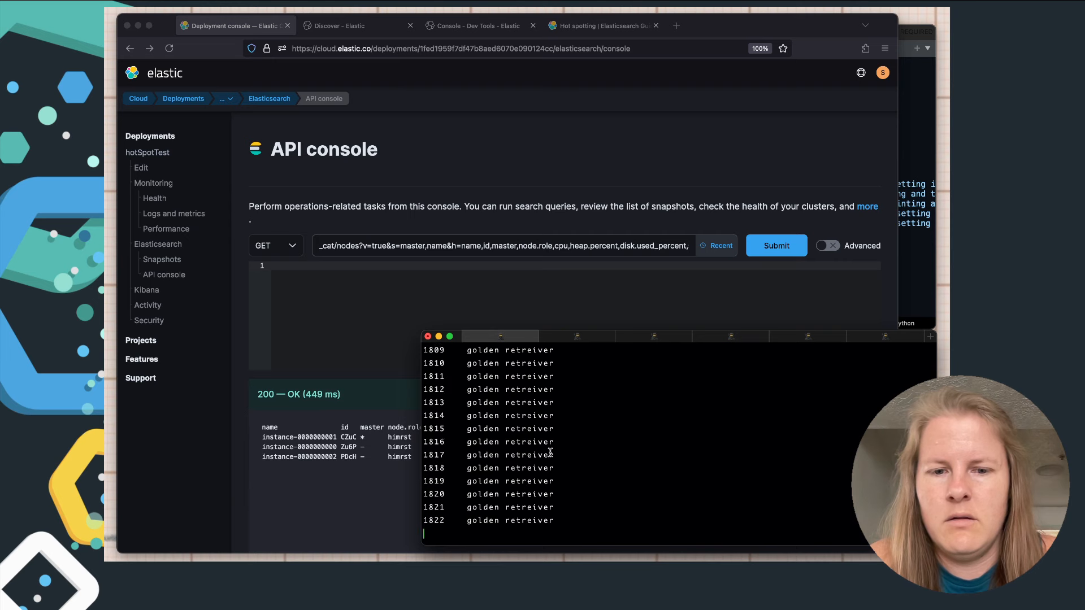
pyautogui.press('super+2')
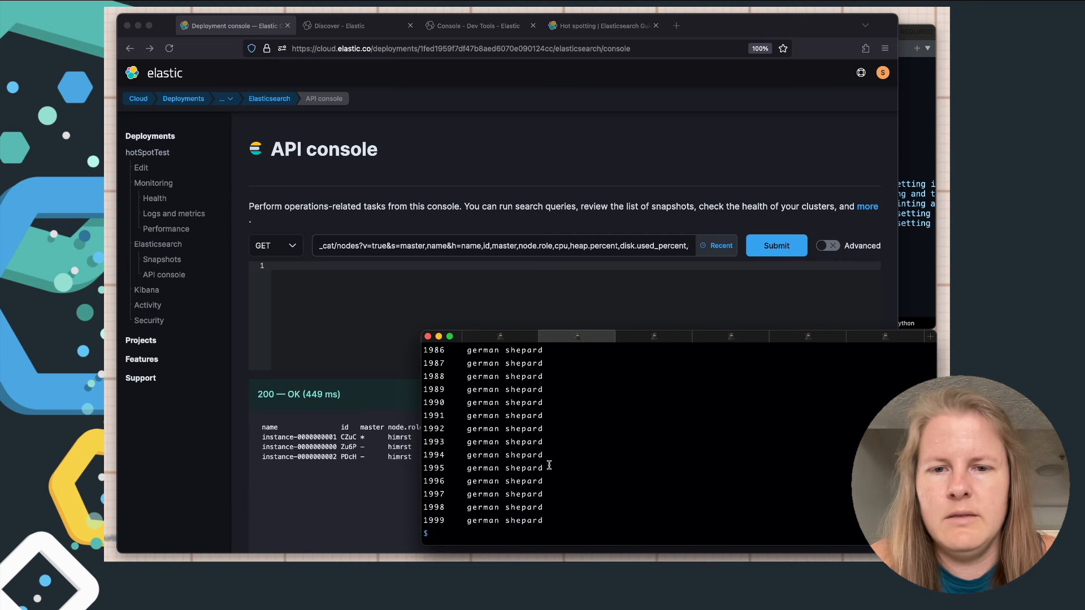
pyautogui.press('super+3')
pyautogui.click(711, 339)
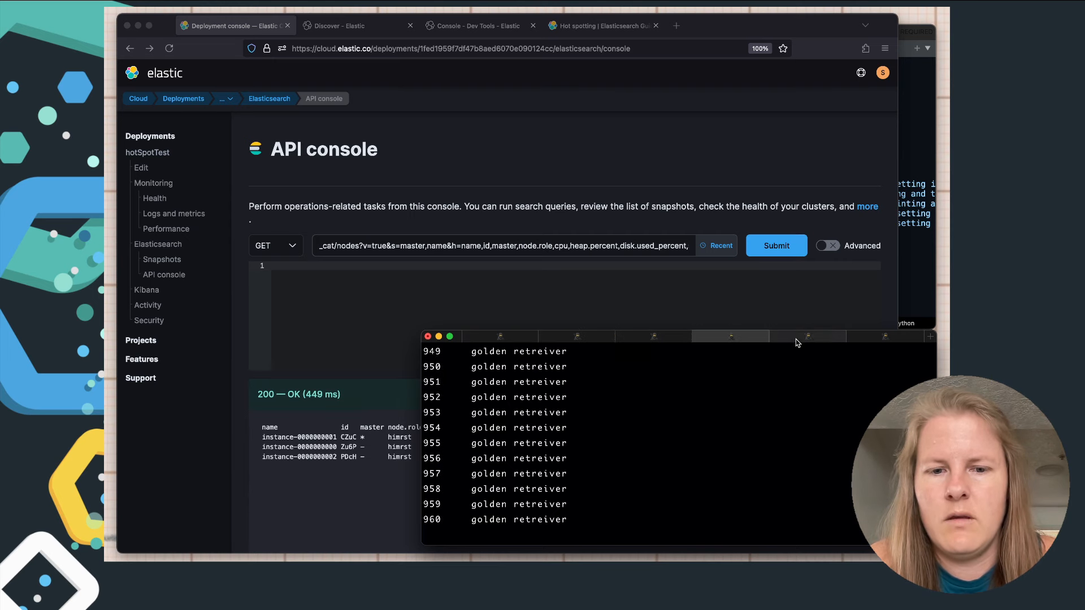
pyautogui.click(804, 339)
pyautogui.click(867, 339)
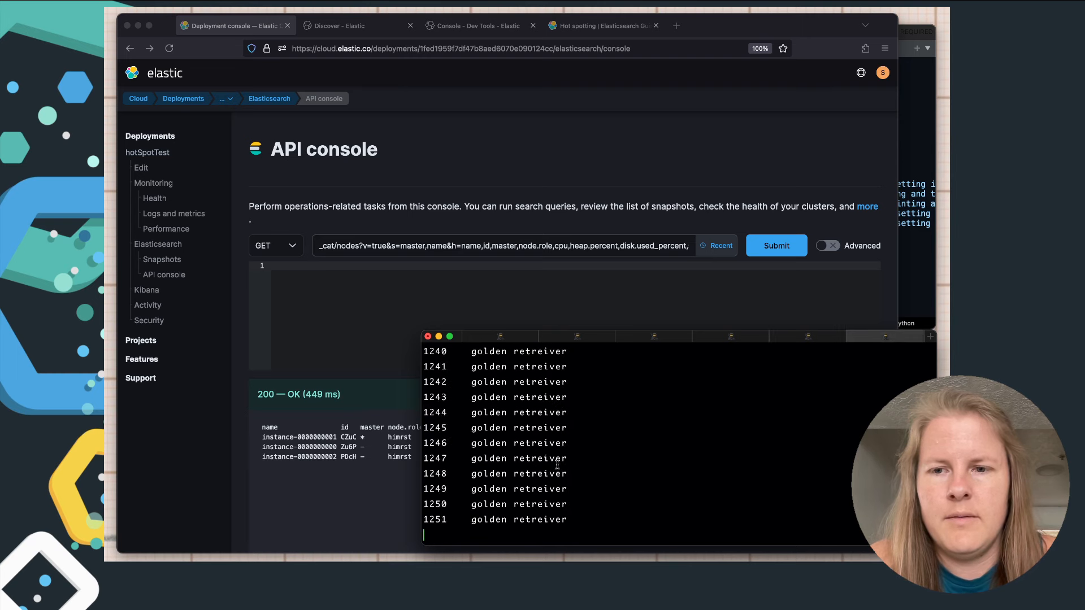
pyautogui.click(933, 250)
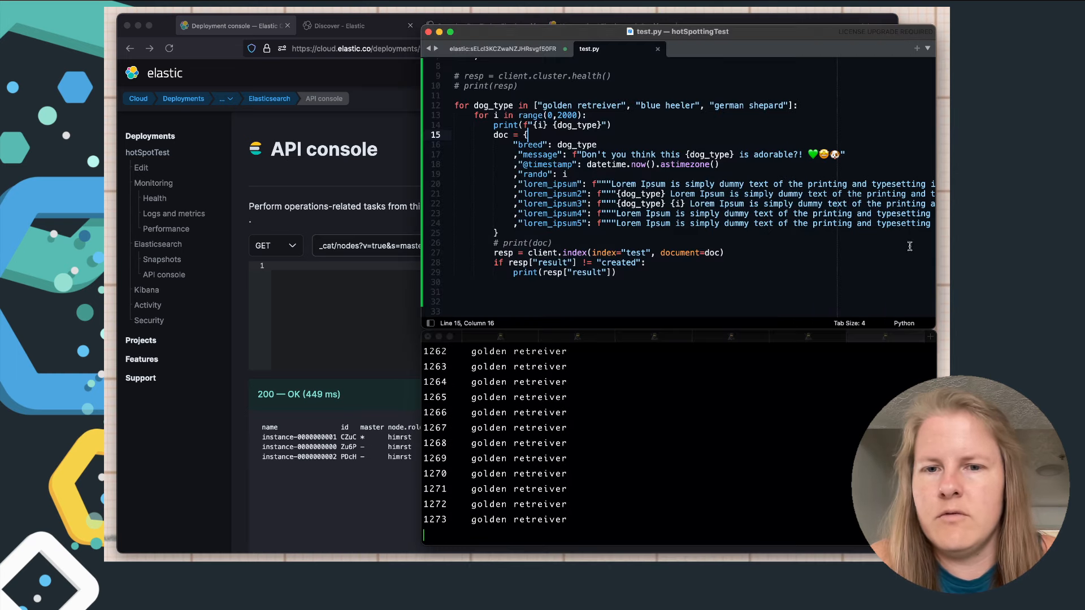
# - Add the line 'if i%100==0:' inside the loop, above the print statement
pyautogui.click(541, 125)
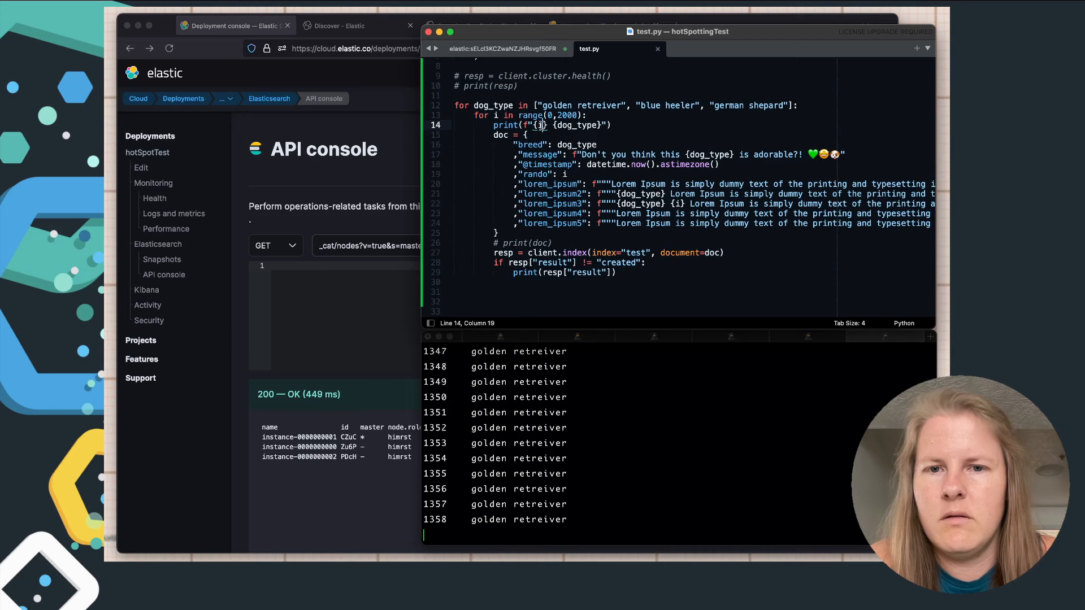
pyautogui.click(474, 115)
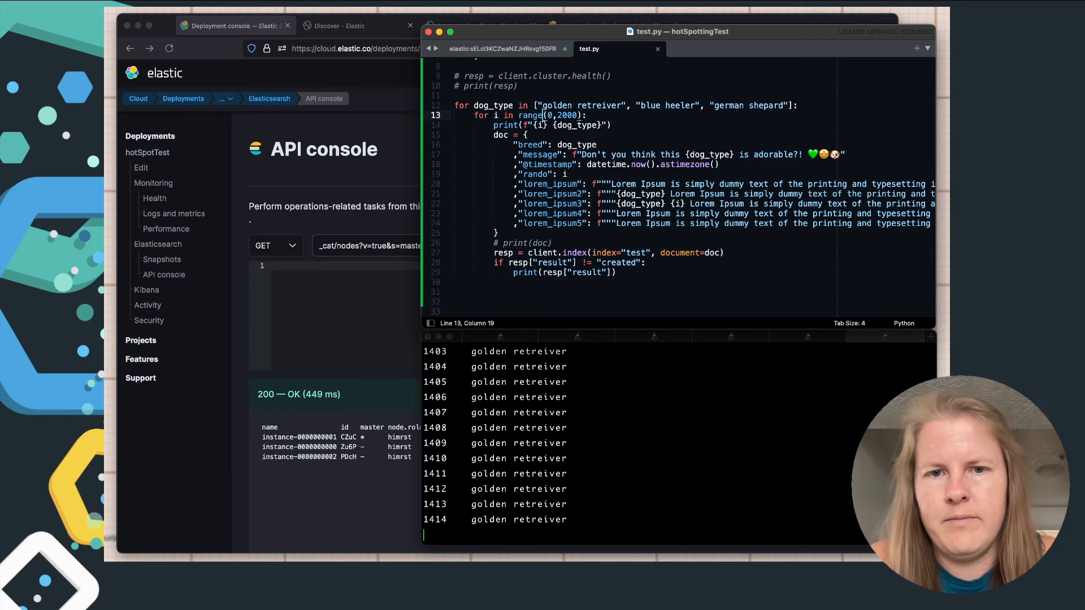
pyautogui.press('Return')
pyautogui.press('super+z')
pyautogui.press('Up')
pyautogui.press('Up')
pyautogui.press('Return')
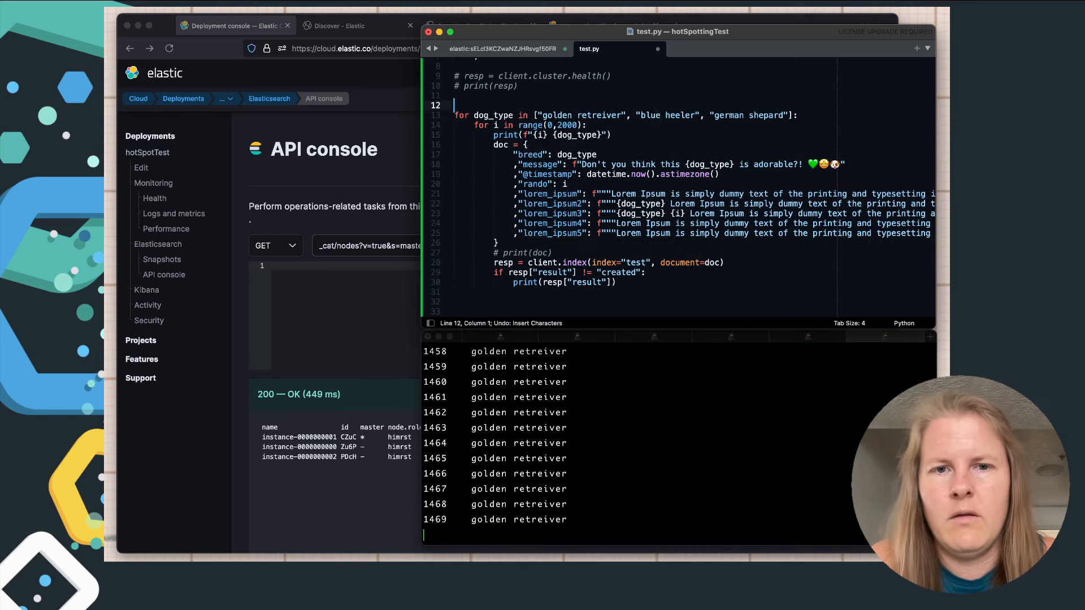
pyautogui.write('if')
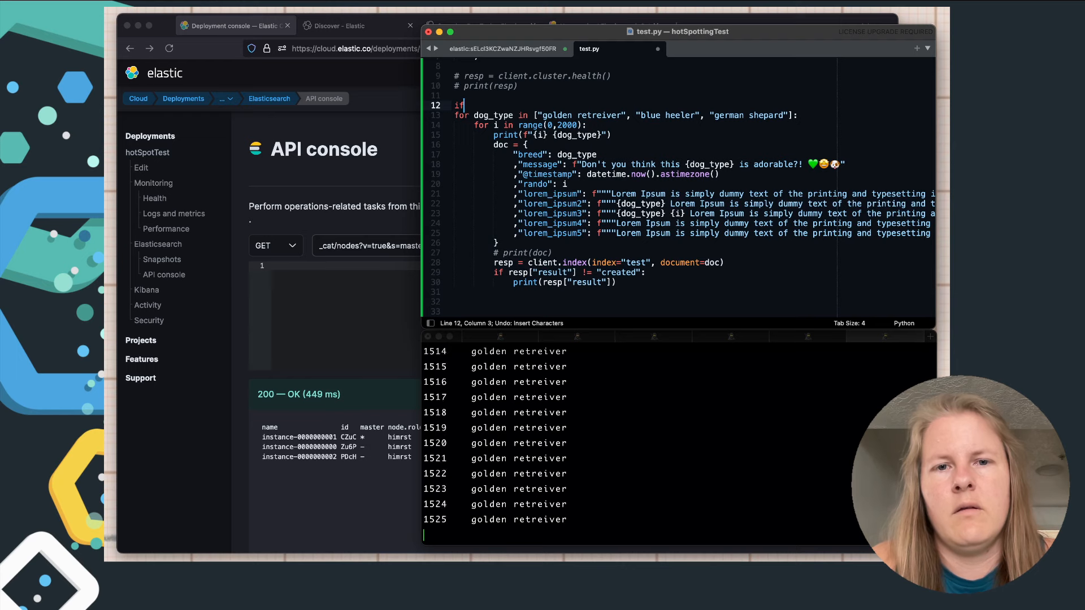
pyautogui.press('super+z')
pyautogui.press('Down')
pyautogui.press('Down')
pyautogui.press('Down')
pyautogui.press('Up')
pyautogui.press('super+Right')
pyautogui.press('Return')
pyautogui.write('i')
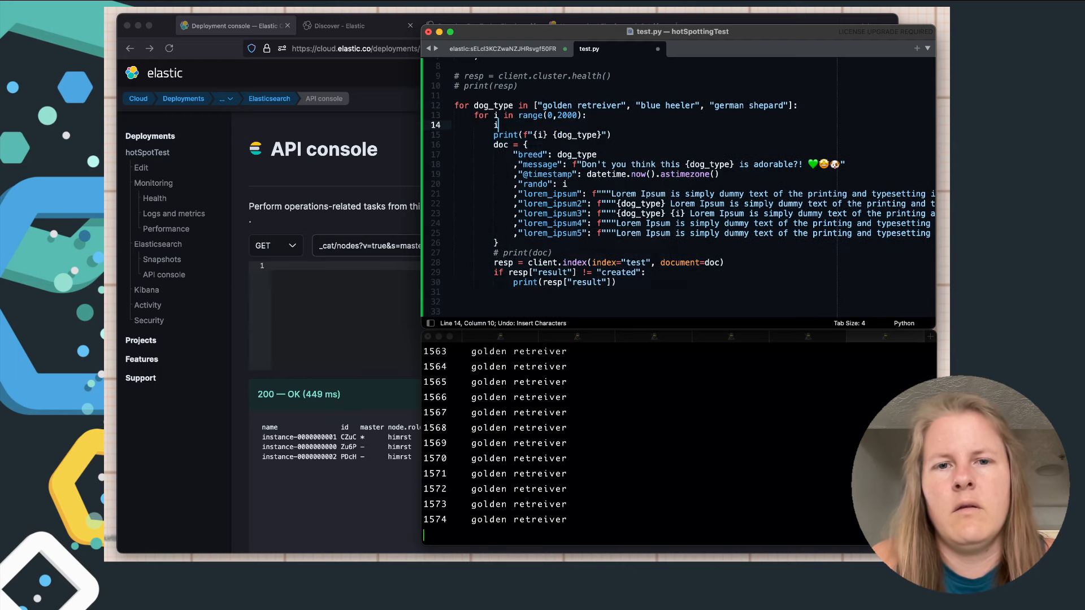
pyautogui.write('f i')
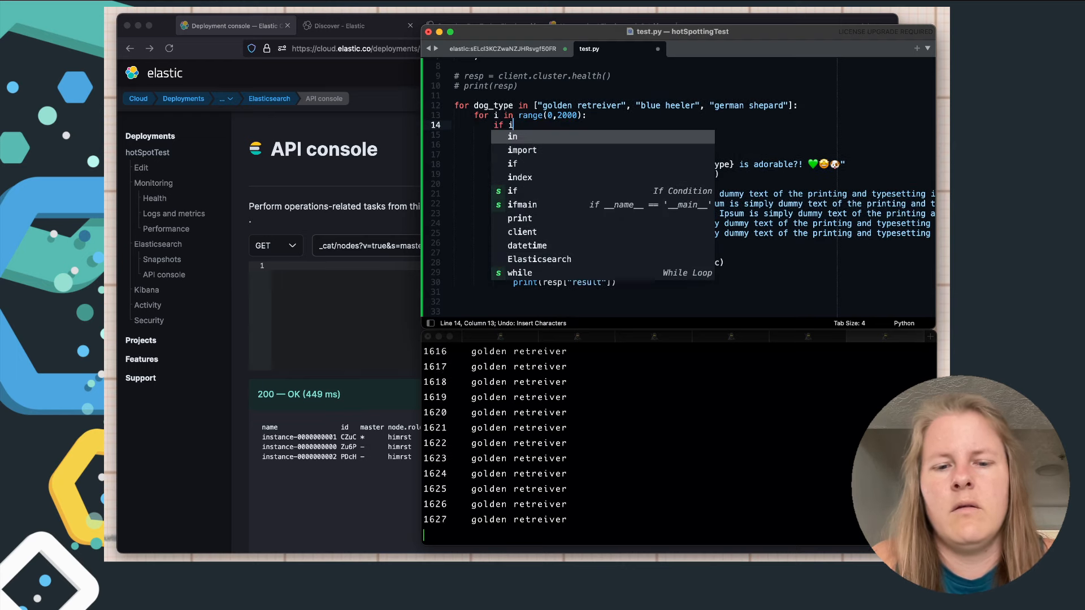
pyautogui.write('%100')
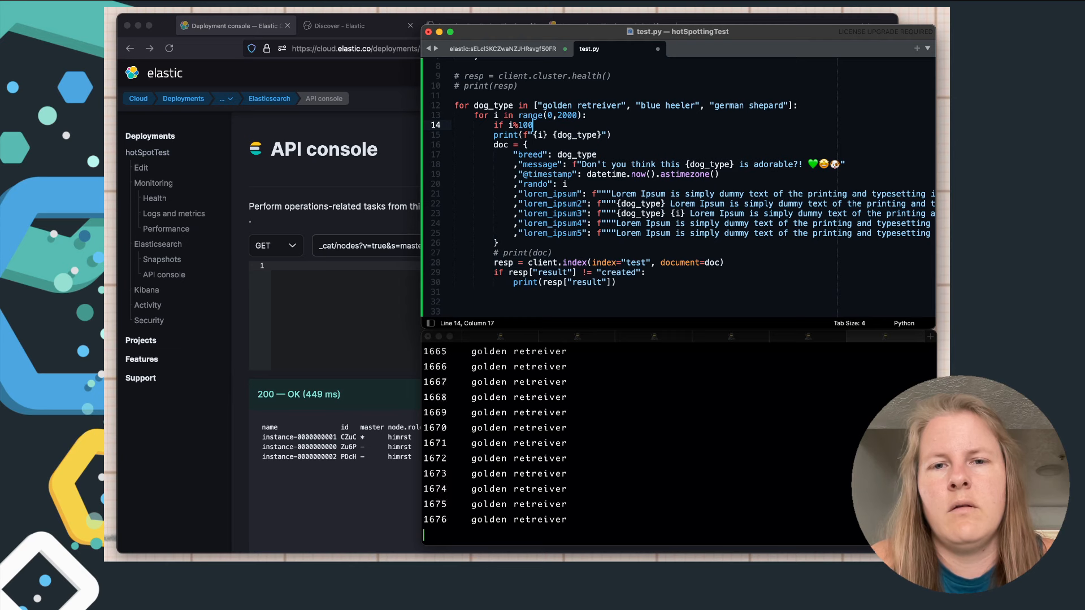
pyautogui.write('==0:')
# - Indent the print under the condition and save test.py
pyautogui.press('Down')
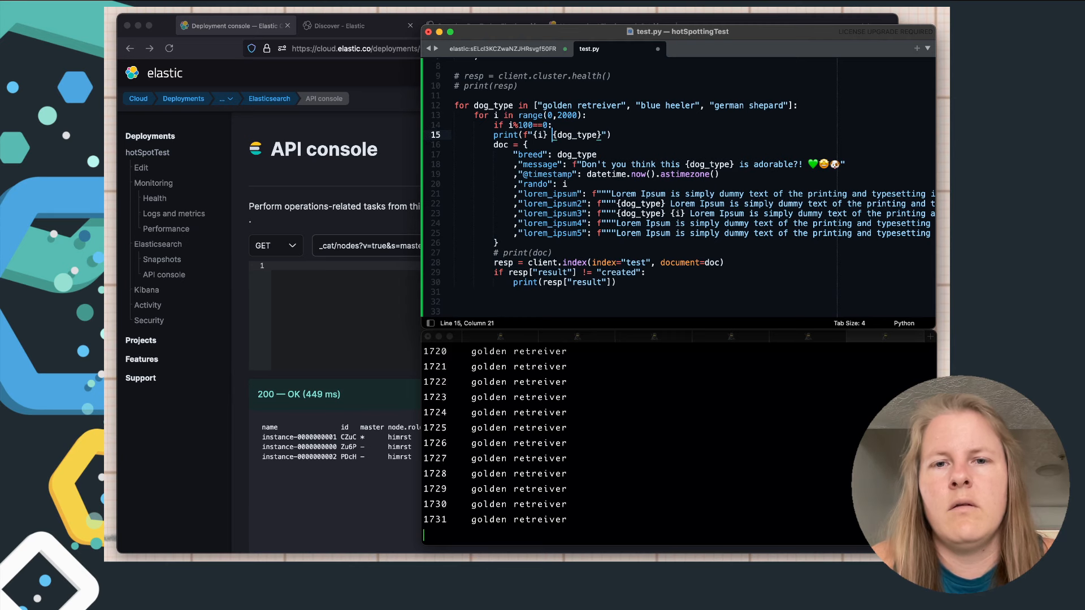
pyautogui.press('super+Left')
pyautogui.press('Tab')
pyautogui.press('Up')
pyautogui.press('super+s')
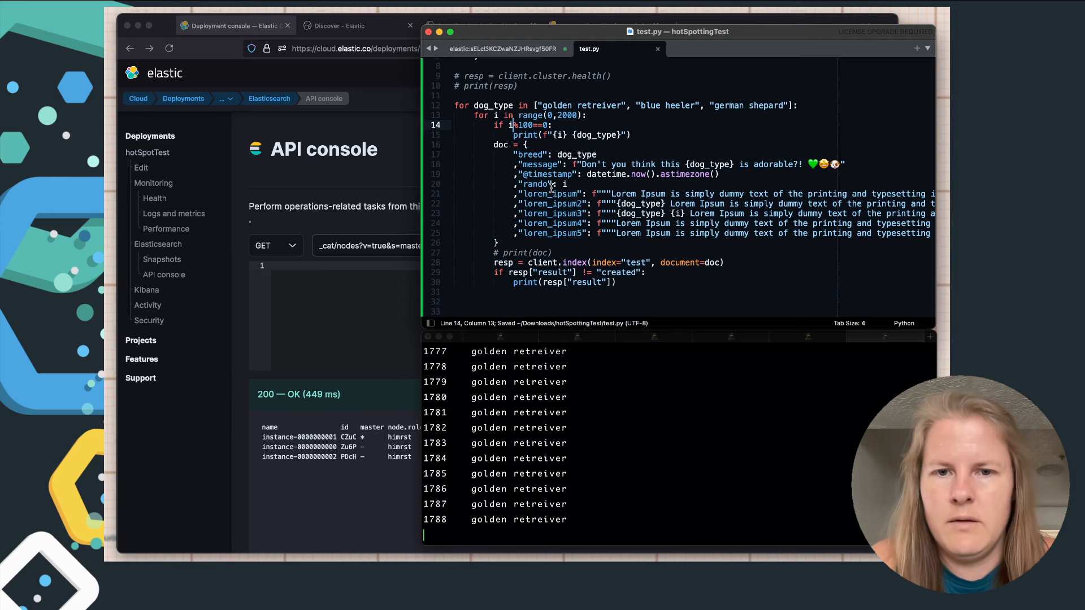
# - Review the new condition block, then check the output in the terminal tabs
pyautogui.press('super+Left')
pyautogui.hotkey('shift', 'Down')
pyautogui.press('super+shift+Right')
pyautogui.press('Up')
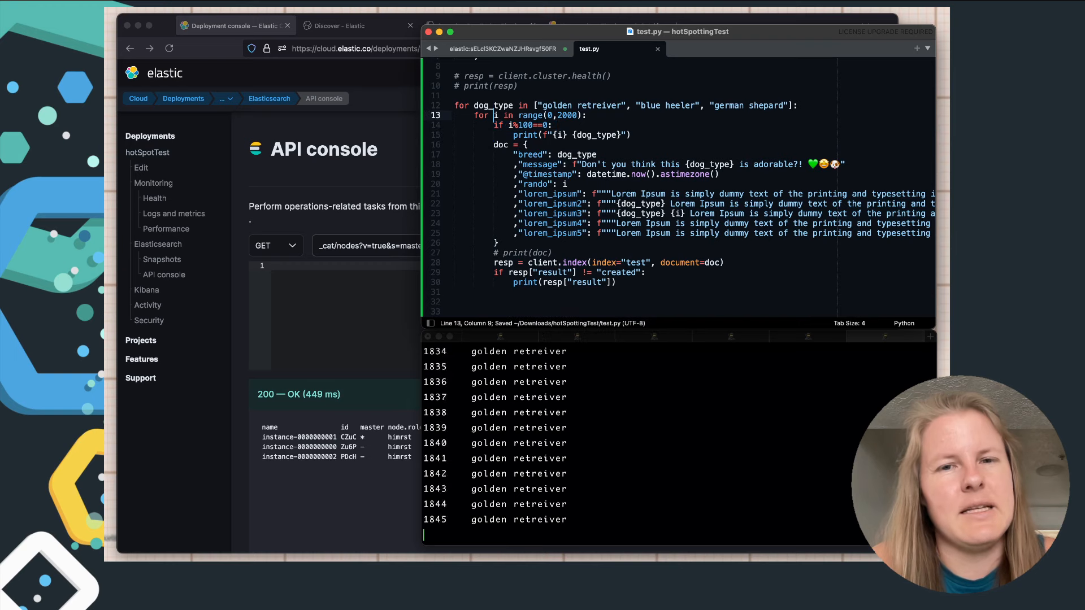
pyautogui.press('Down')
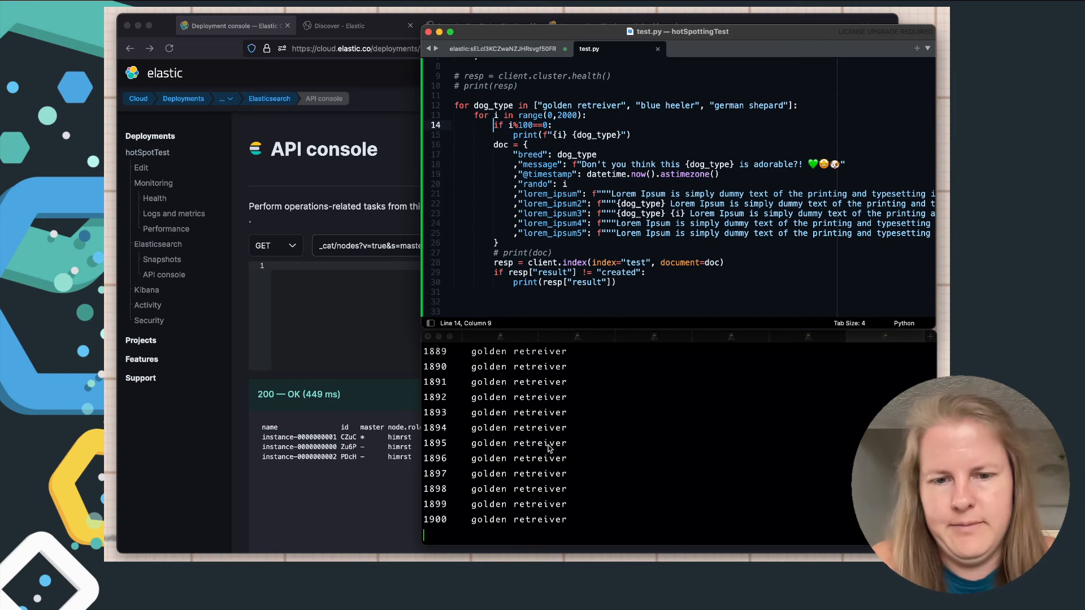
pyautogui.click(563, 487)
pyautogui.hotkey('ctrl', 'Tab')
pyautogui.hotkey('ctrl', 'Tab')
pyautogui.hotkey('ctrl', 'Tab')
pyautogui.hotkey('ctrl', 'Tab')
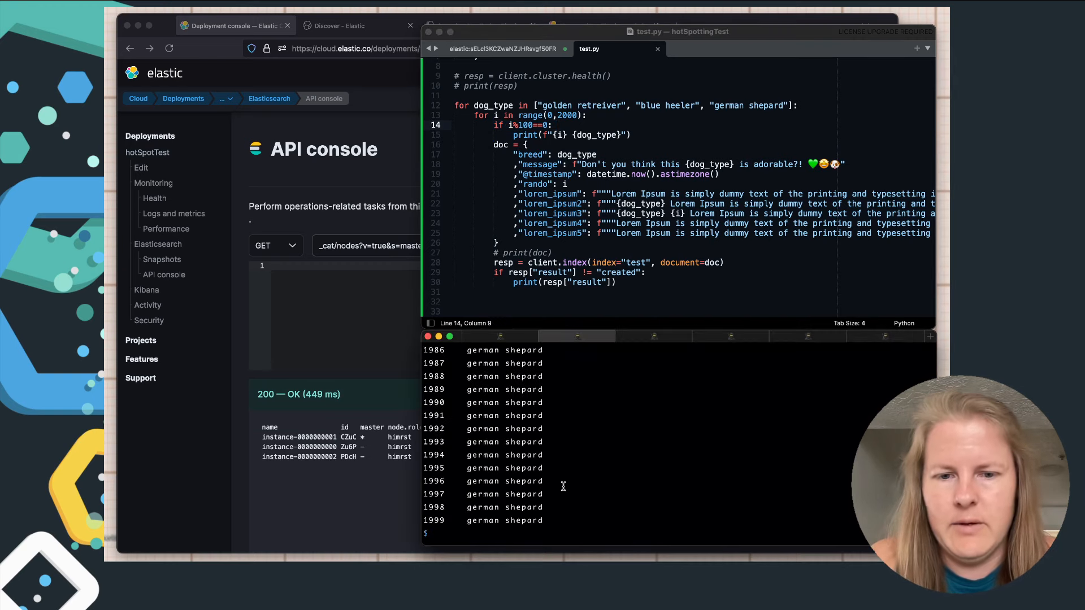
pyautogui.hotkey('ctrl', 'Tab')
pyautogui.hotkey('ctrl', 'Tab')
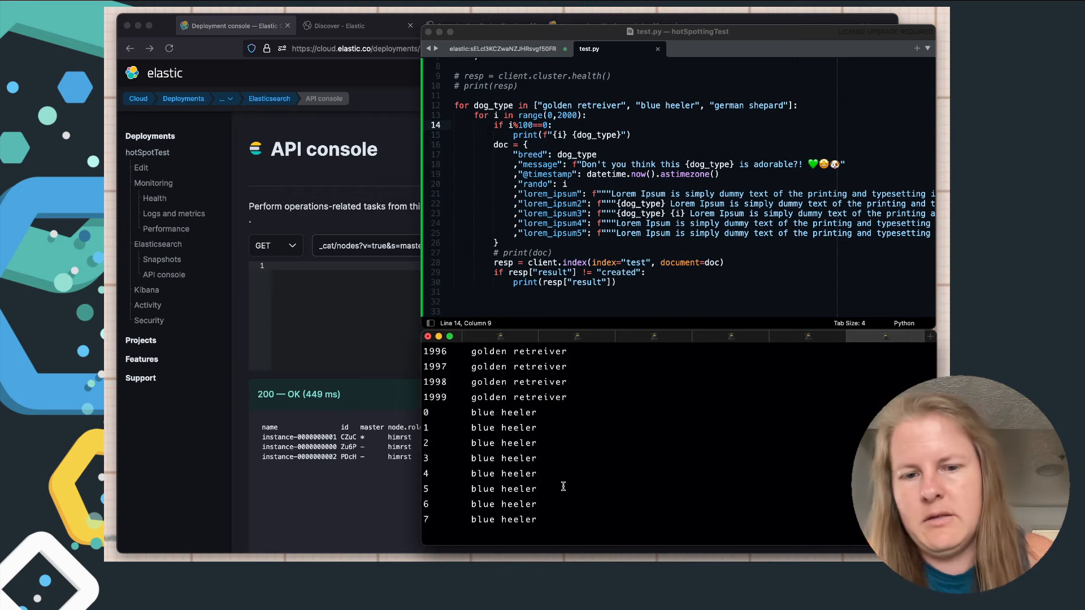
# - Run the write thread pool request in Kibana and inspect the last row's write count
pyautogui.click(306, 490)
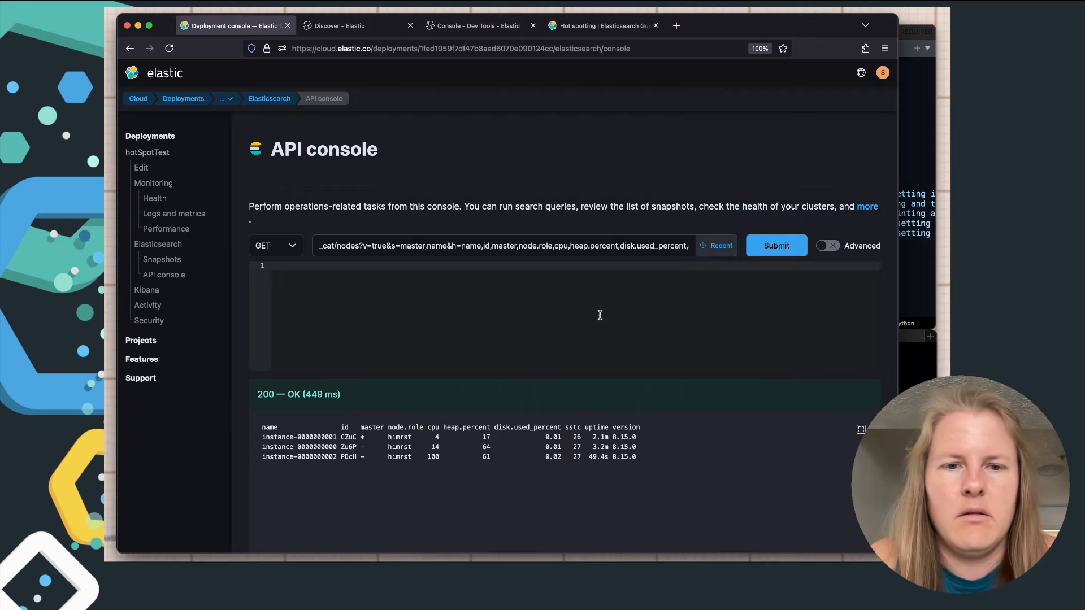
pyautogui.click(475, 25)
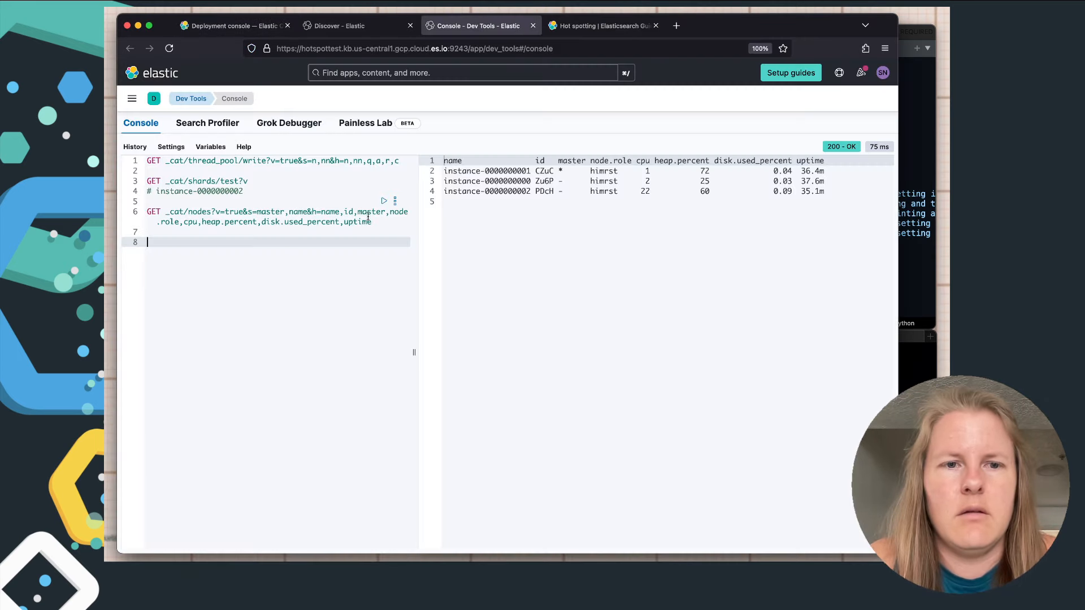
pyautogui.click(331, 161)
pyautogui.click(384, 171)
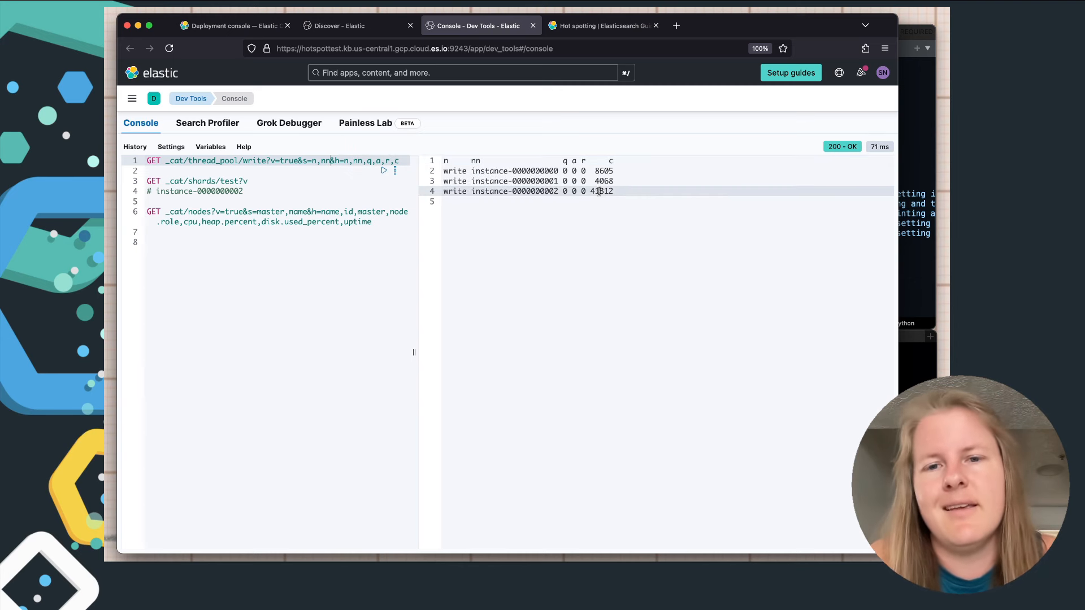
pyautogui.moveTo(599, 191); pyautogui.dragTo(619, 192)
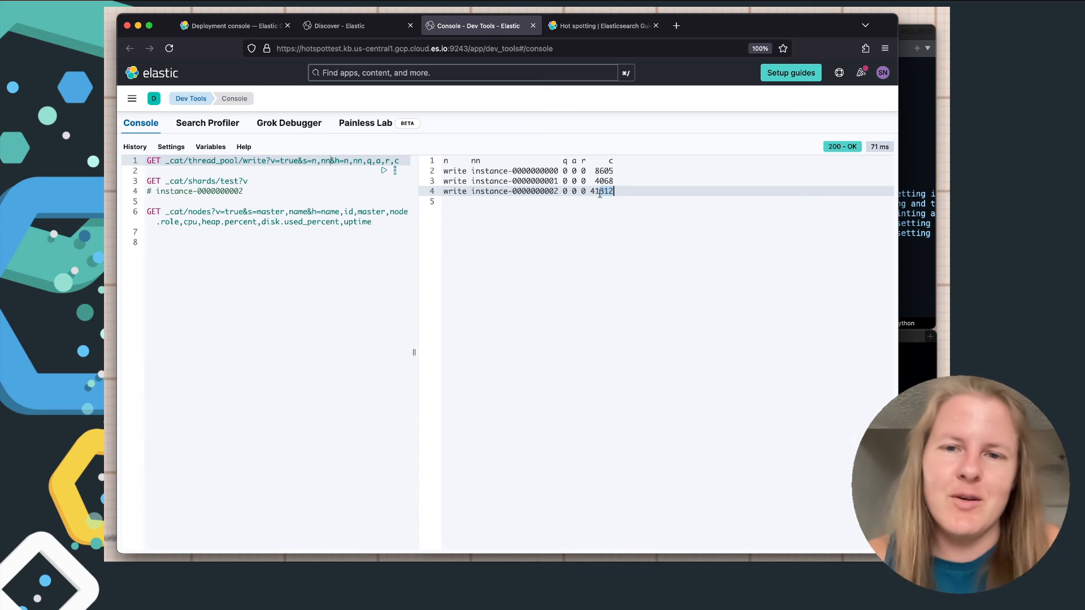
pyautogui.click(565, 191)
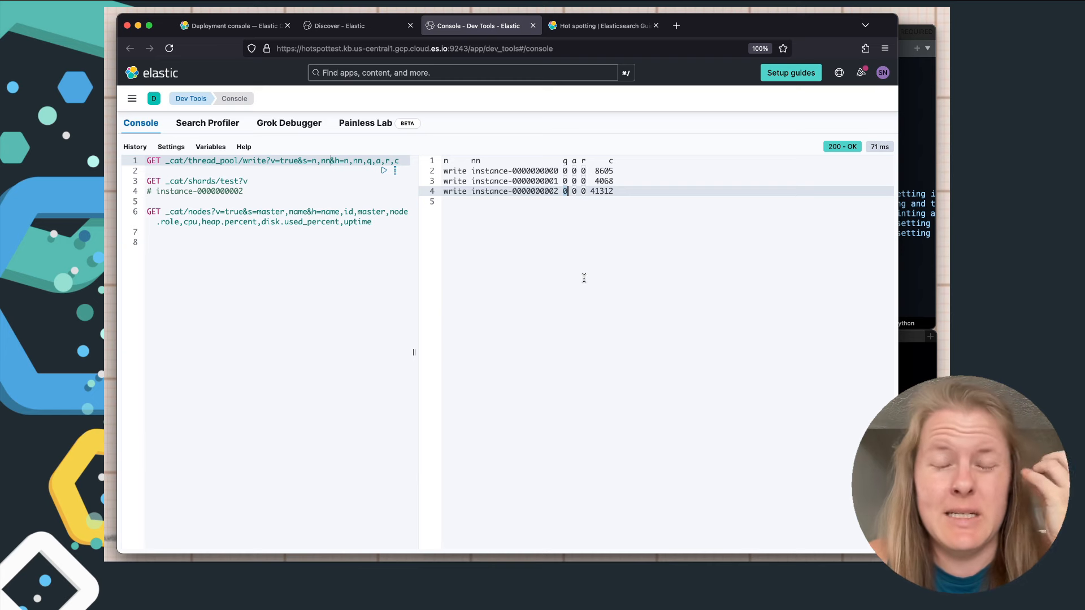
# - Run GET _cat/nodes three times to refresh CPU, heap and disk, then switch to Sublime Text
pyautogui.click(290, 212)
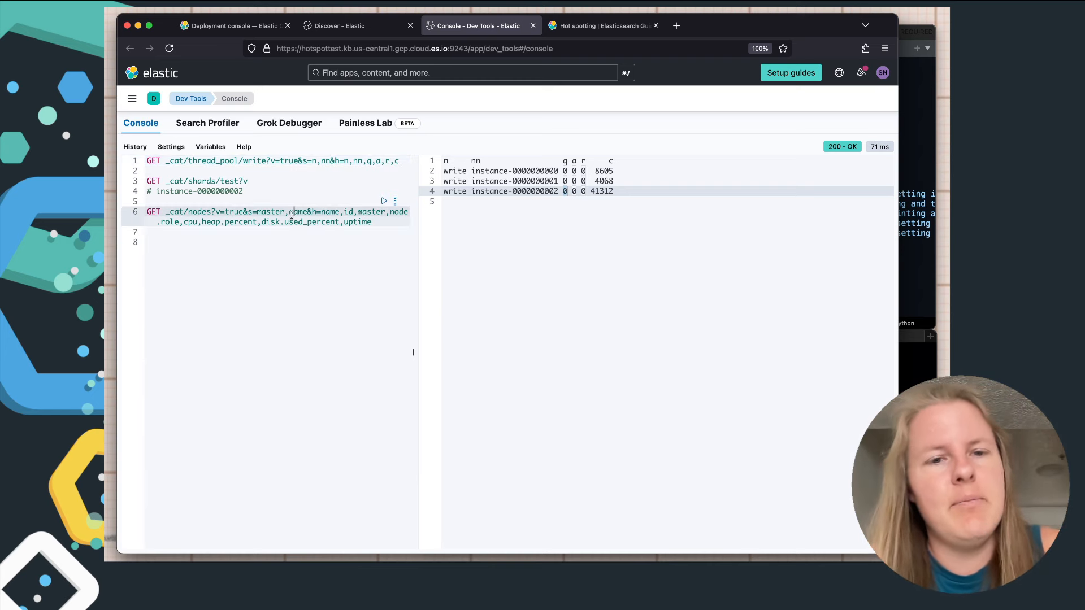
pyautogui.click(383, 201)
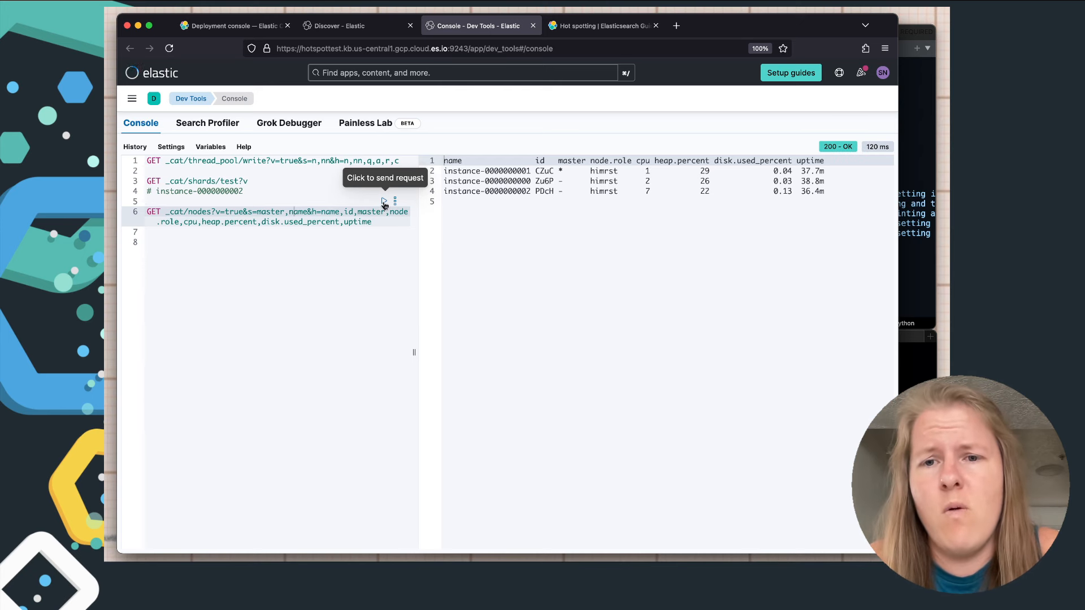
pyautogui.click(384, 202)
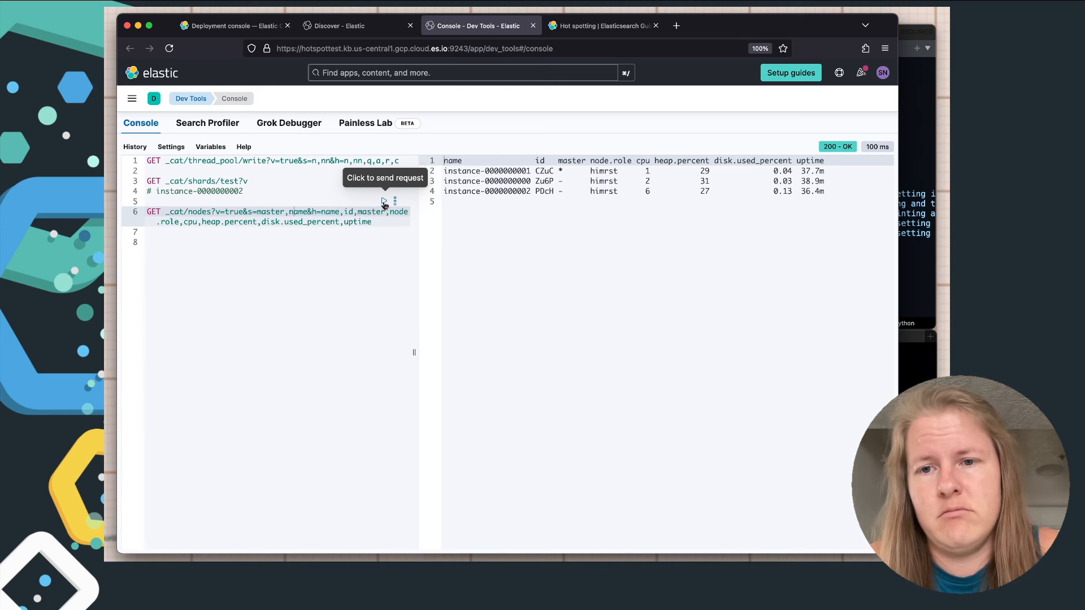
pyautogui.click(384, 202)
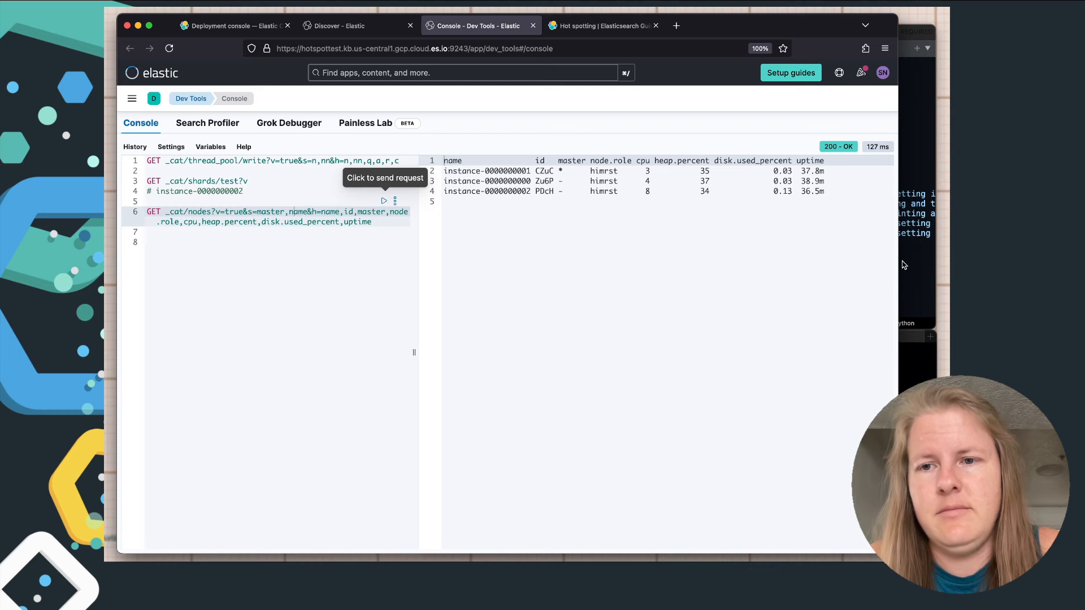
pyautogui.press('super+Tab')
# - Copy line 25's Lorem Ipsum string, paste it six more times, and save test.py
pyautogui.click(544, 234)
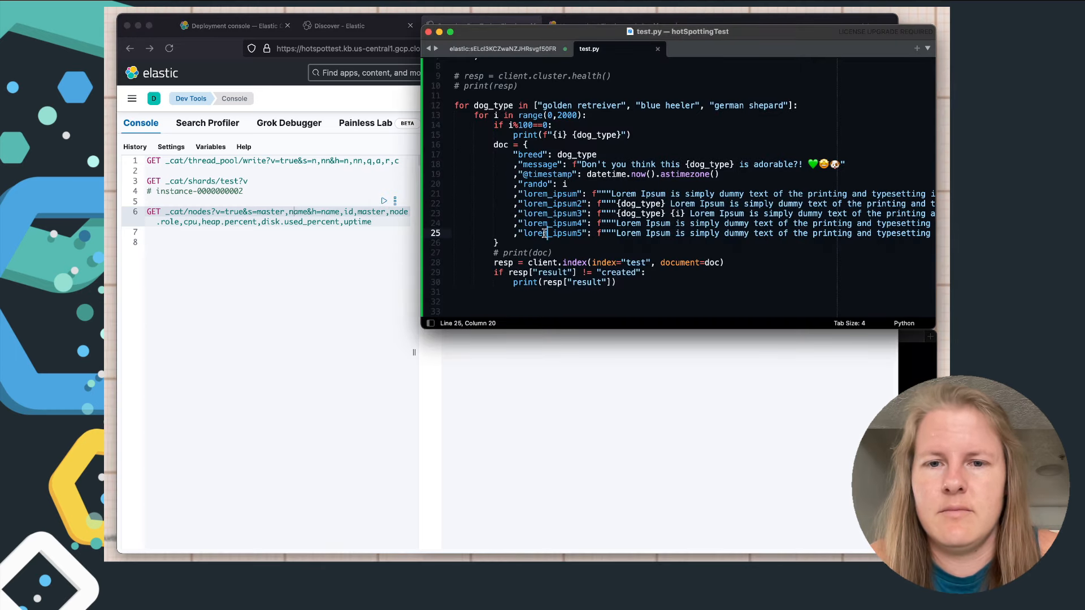
pyautogui.press('shift+super+Right')
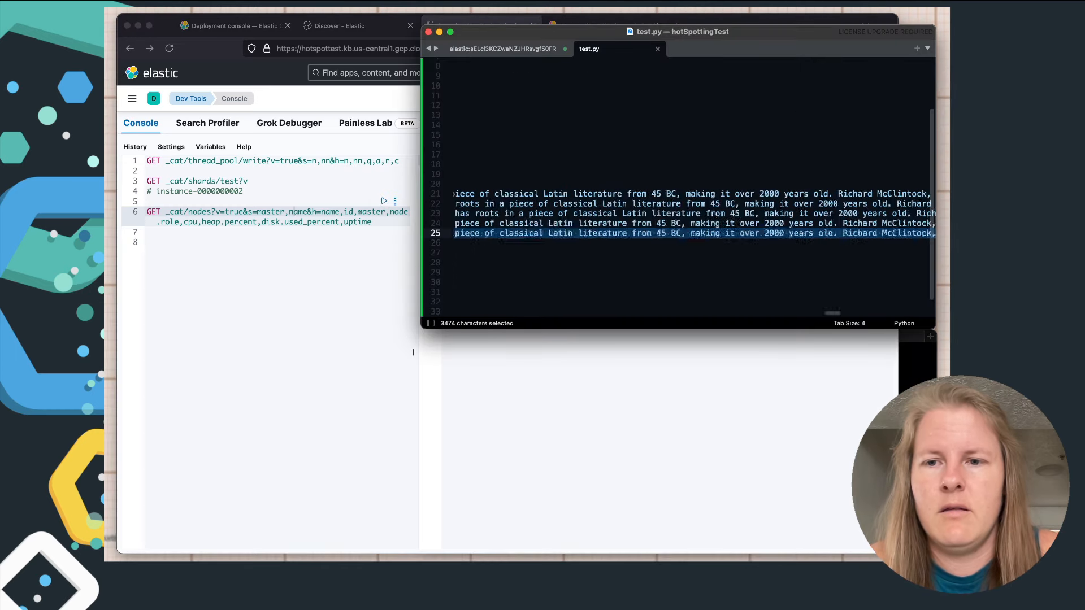
pyautogui.hotkey('shift', 'Left')
pyautogui.hotkey('shift', 'Left')
pyautogui.hotkey('shift', 'Left')
pyautogui.press('super+c')
pyautogui.press('Right')
pyautogui.press('super+v')
pyautogui.press('super+v')
pyautogui.press('super+v')
pyautogui.press('super+v')
pyautogui.press('super+v')
pyautogui.press('super+v')
pyautogui.press('super+v')
pyautogui.press('super+v')
pyautogui.press('super+v')
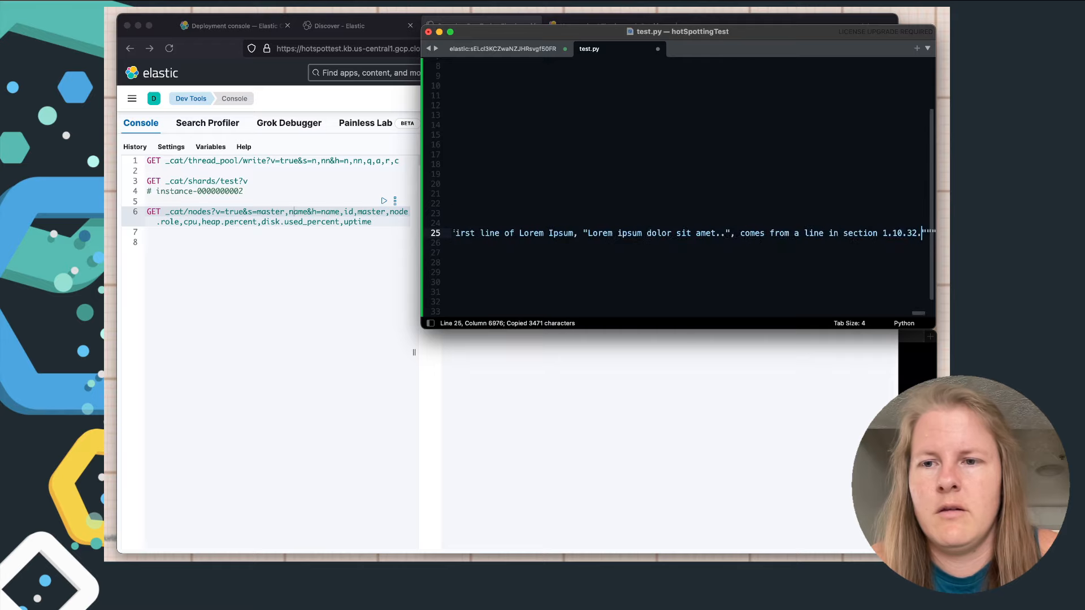
pyautogui.press('super+v')
pyautogui.press('super+v')
pyautogui.press('super+v')
pyautogui.press('super+v')
pyautogui.press('super+v')
pyautogui.press('super+v')
pyautogui.press('super+v')
pyautogui.press('super+v')
pyautogui.press('super+v')
pyautogui.press('super+v')
pyautogui.press('super+v')
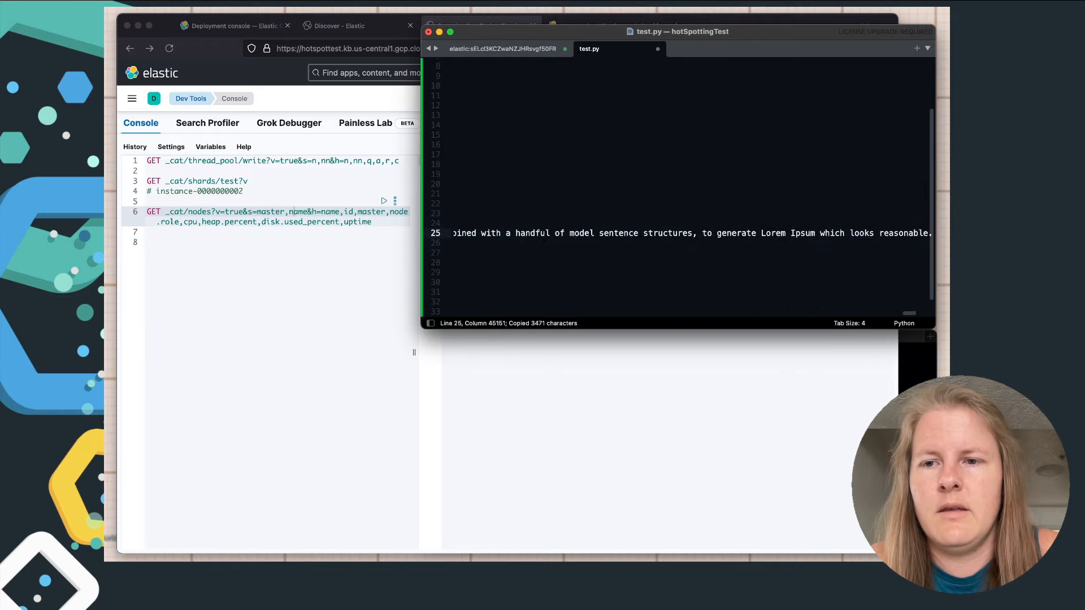
pyautogui.press('super+v')
pyautogui.press('super+v')
pyautogui.press('super+v')
pyautogui.press('super+v')
pyautogui.press('super+v')
pyautogui.press('super+v')
pyautogui.press('super+v')
pyautogui.press('super+v')
pyautogui.press('super+v')
pyautogui.press('super+v')
pyautogui.press('super+v')
pyautogui.press('super+v')
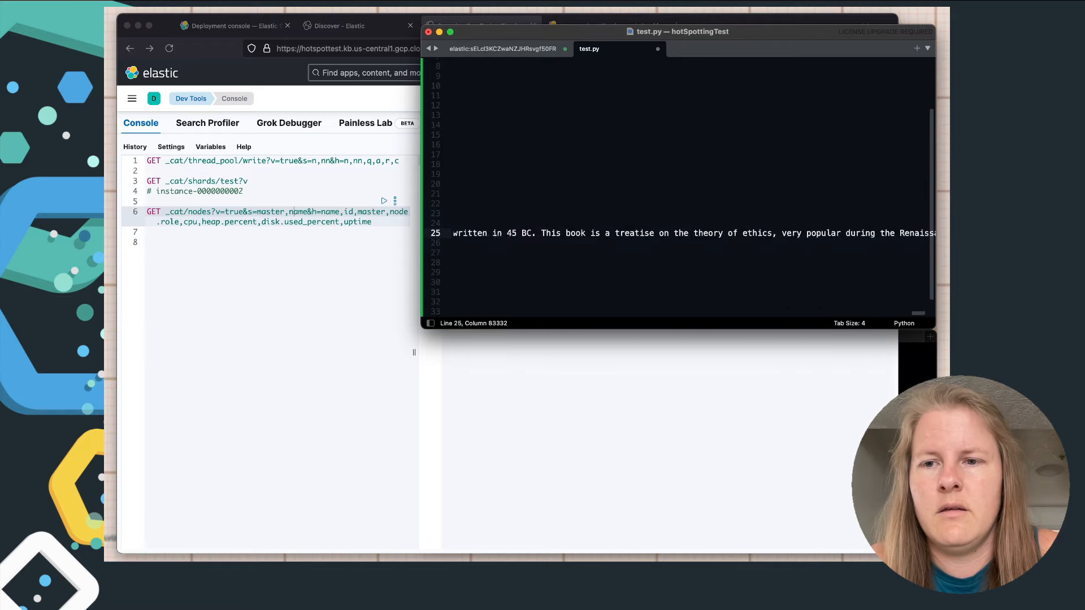
pyautogui.press('super+v')
pyautogui.press('super+v')
pyautogui.press('super+v')
pyautogui.press('super+v')
pyautogui.press('super+v')
pyautogui.press('super+v')
pyautogui.press('super+v')
pyautogui.press('super+v')
pyautogui.press('super+v')
pyautogui.press('super+v')
pyautogui.press('super+v')
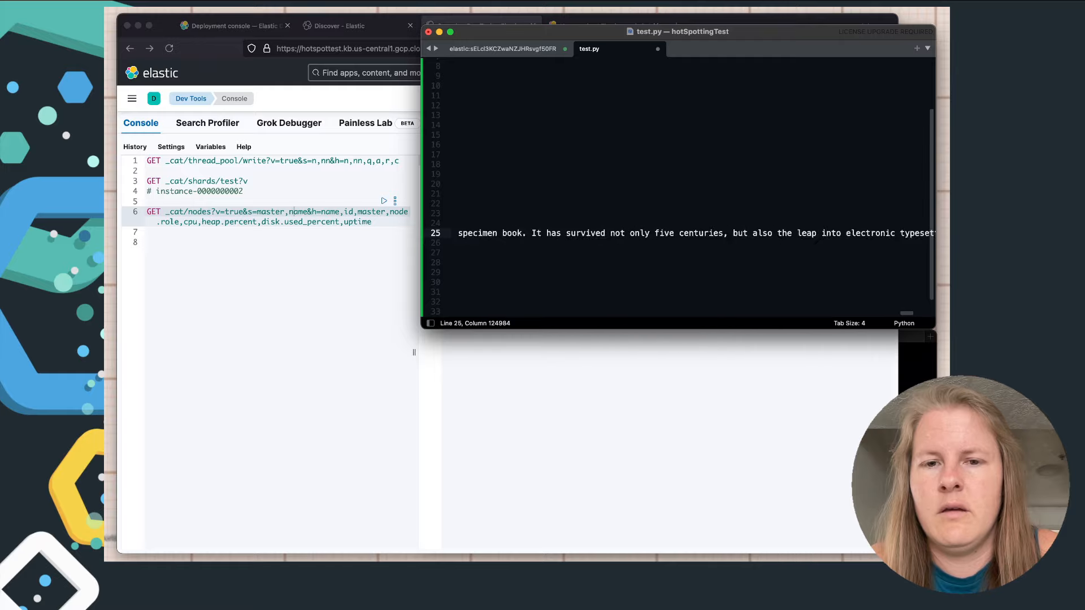
pyautogui.press('super+v')
pyautogui.press('super+v')
pyautogui.press('super+v')
pyautogui.press('super+v')
pyautogui.press('super+v')
pyautogui.press('super+v')
pyautogui.press('super+v')
pyautogui.press('super+v')
pyautogui.press('super+v')
pyautogui.press('super+v')
pyautogui.press('super+v')
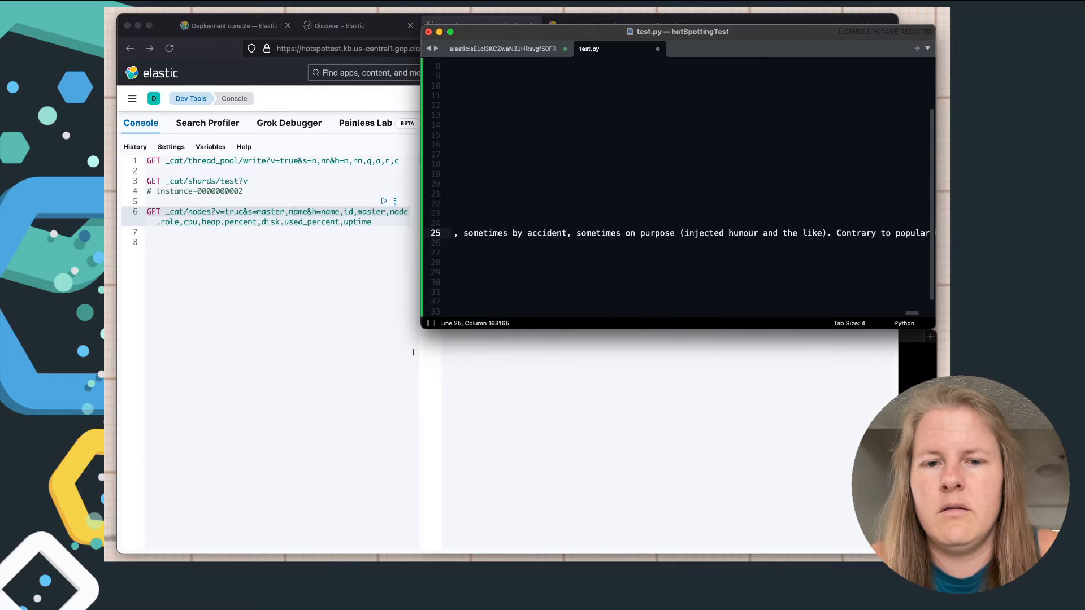
pyautogui.press('super+v')
pyautogui.press('super+v')
pyautogui.press('super+v')
pyautogui.press('super+v')
pyautogui.press('super+v')
pyautogui.press('super+v')
pyautogui.press('super+v')
pyautogui.press('super+v')
pyautogui.press('super+v')
pyautogui.press('super+v')
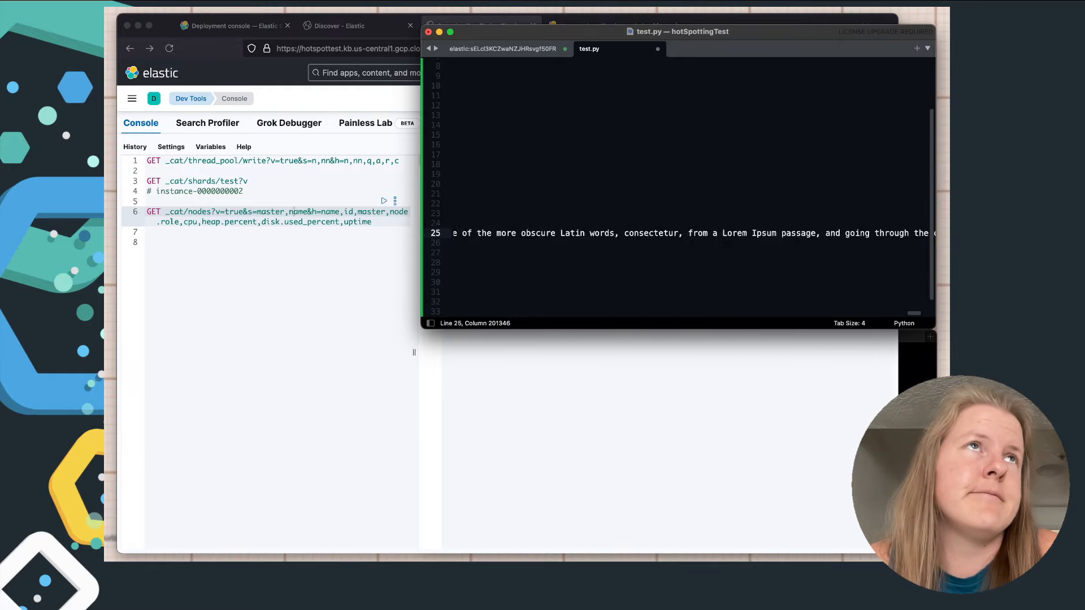
pyautogui.press('Down')
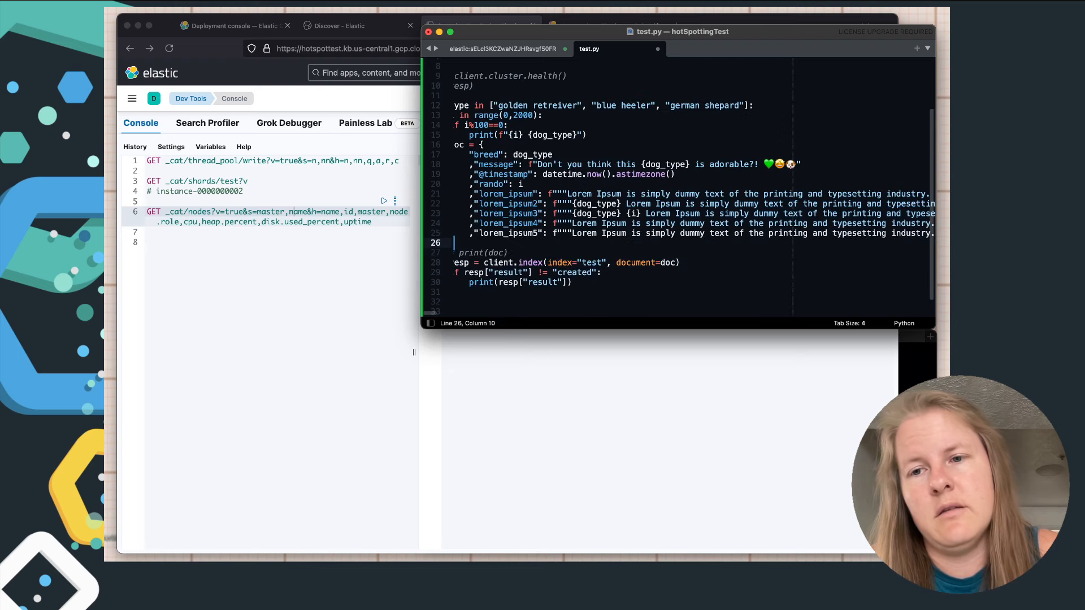
pyautogui.press('super+s')
# - Rerun py test.py in the terminal and check the new golden retriever output
pyautogui.press('super+Tab')
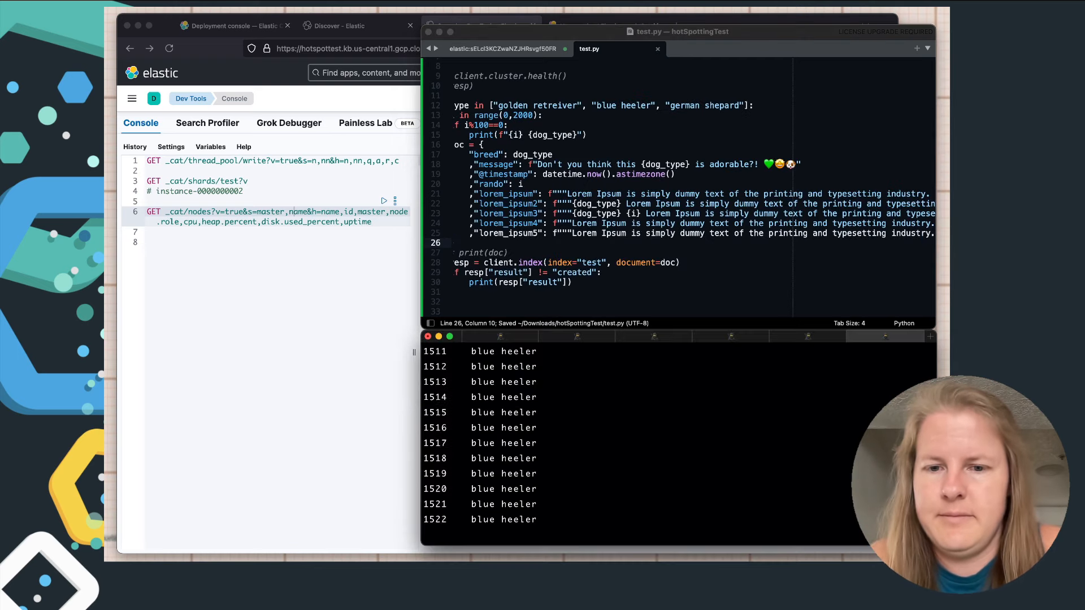
pyautogui.press('super+Right')
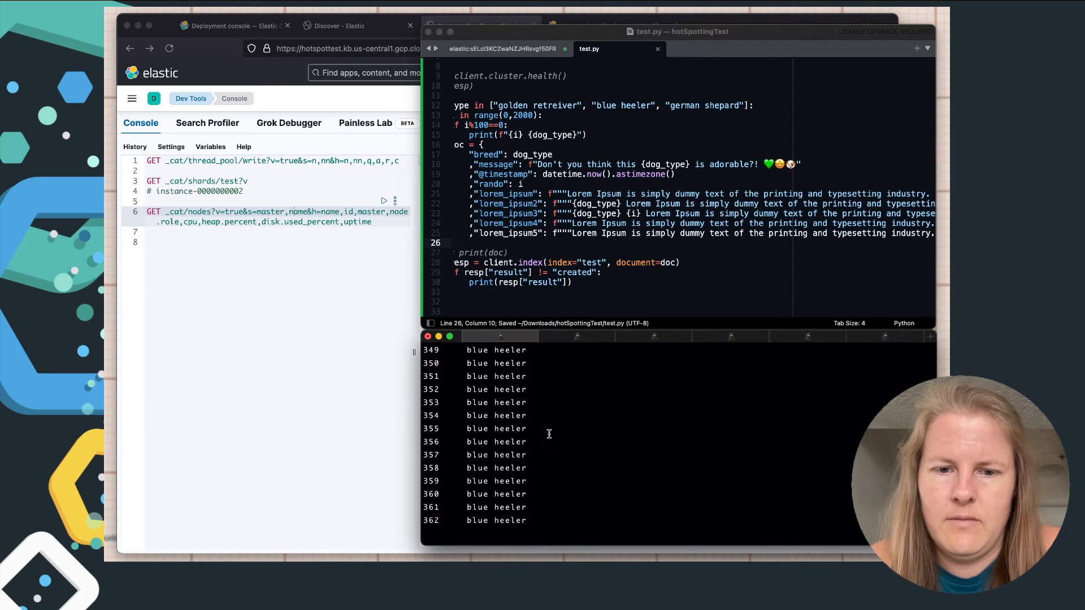
pyautogui.press('super+Right')
pyautogui.press('Up')
pyautogui.press('Return')
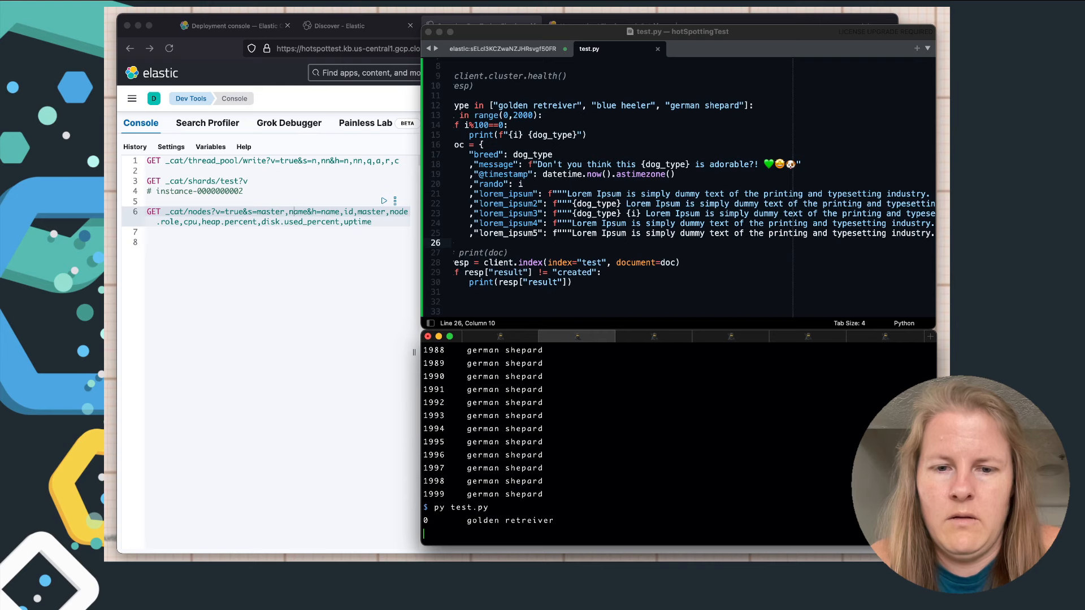
pyautogui.click(554, 246)
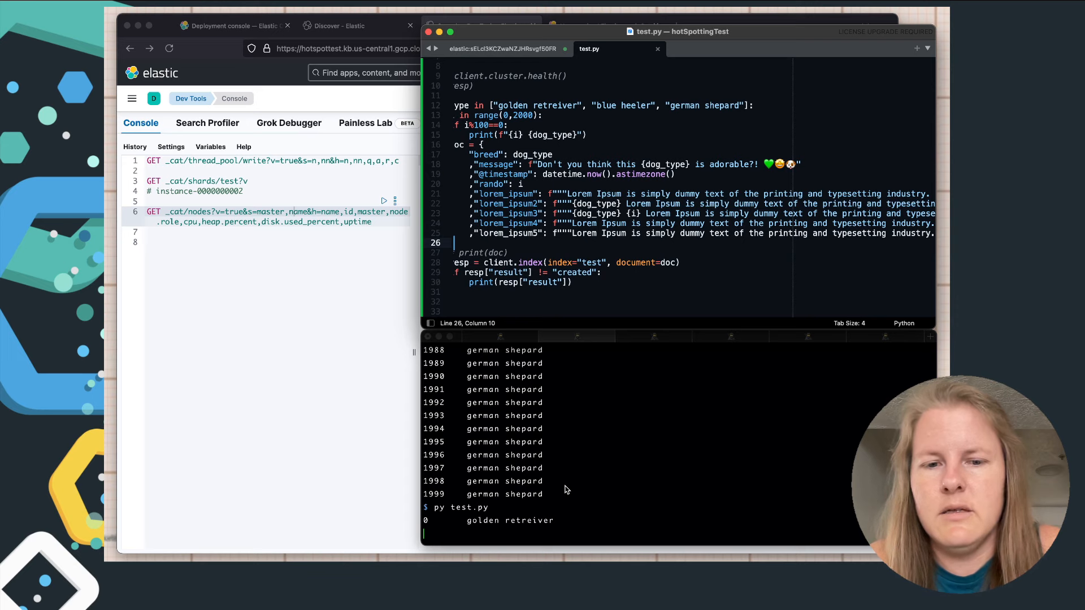
pyautogui.click(483, 525)
pyautogui.moveTo(466, 521); pyautogui.dragTo(525, 519)
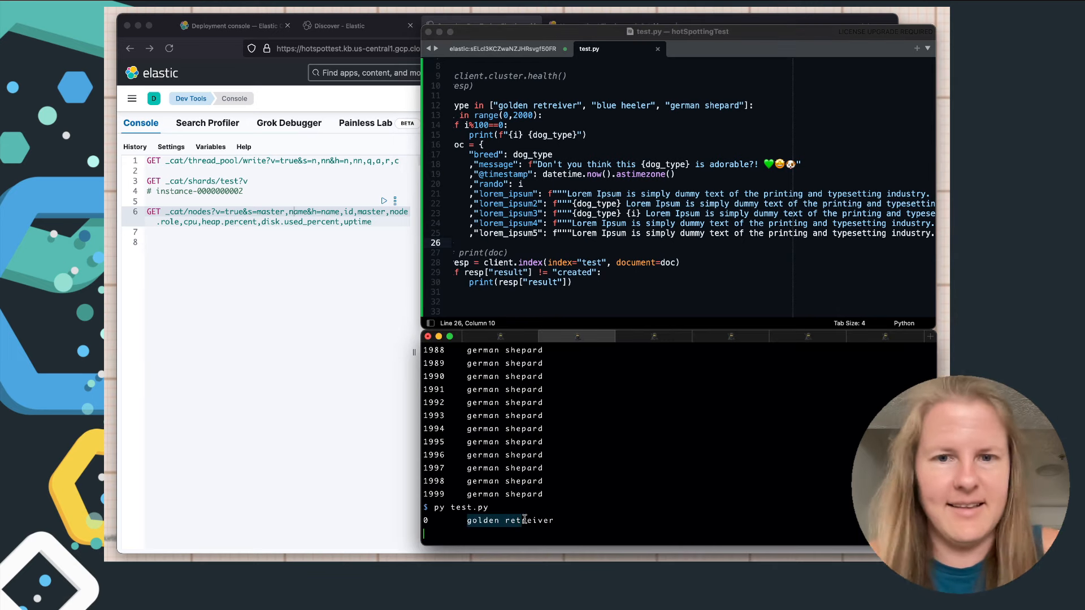
pyautogui.click(536, 238)
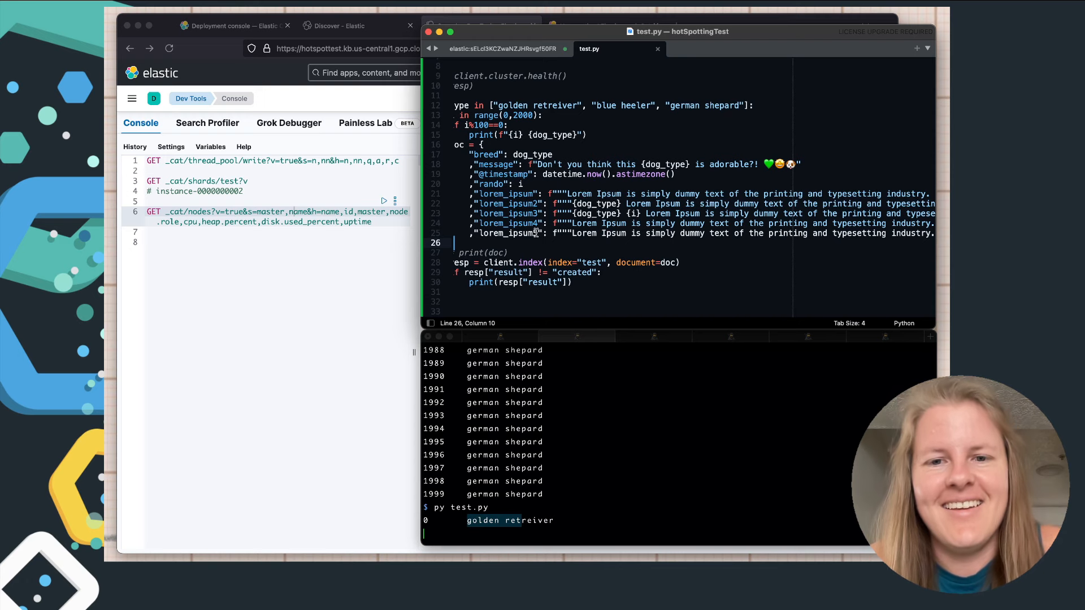
pyautogui.click(562, 441)
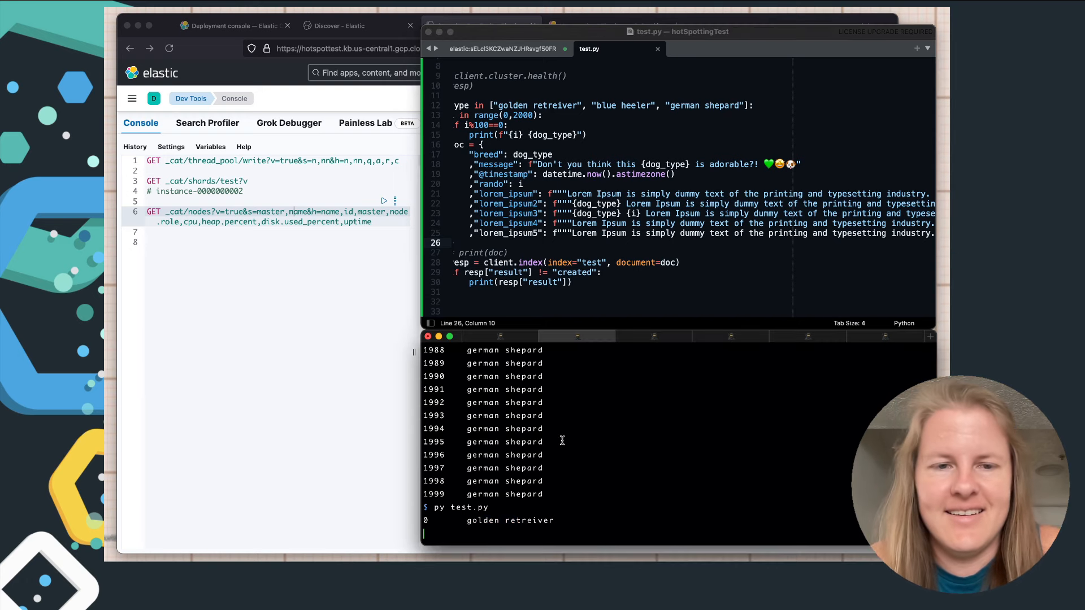
# - Refresh the _cat/nodes statistics twice in the Kibana console
pyautogui.click(313, 321)
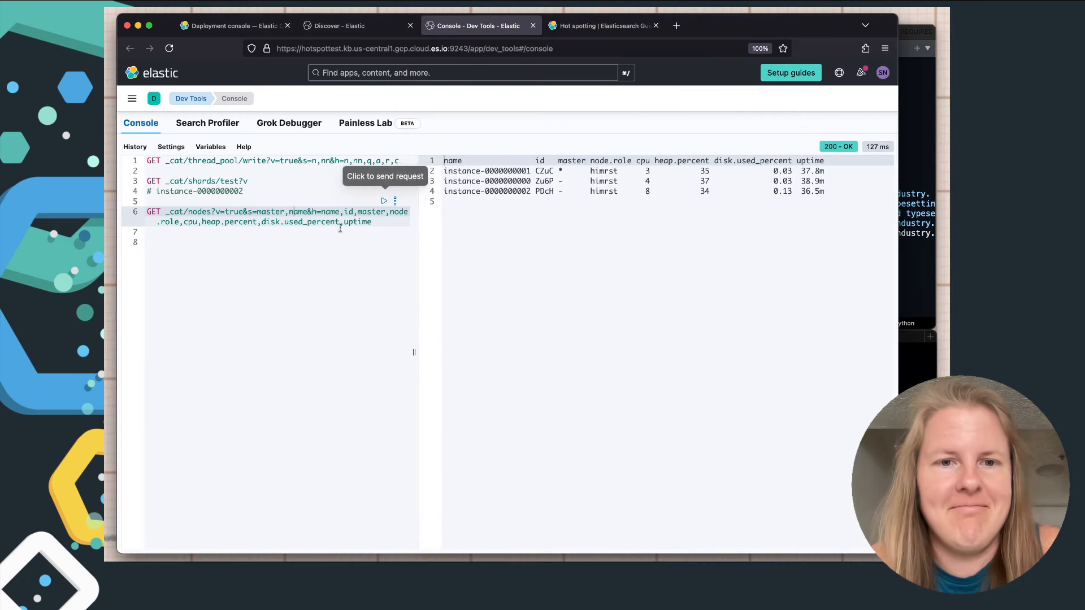
pyautogui.click(383, 201)
pyautogui.click(383, 201)
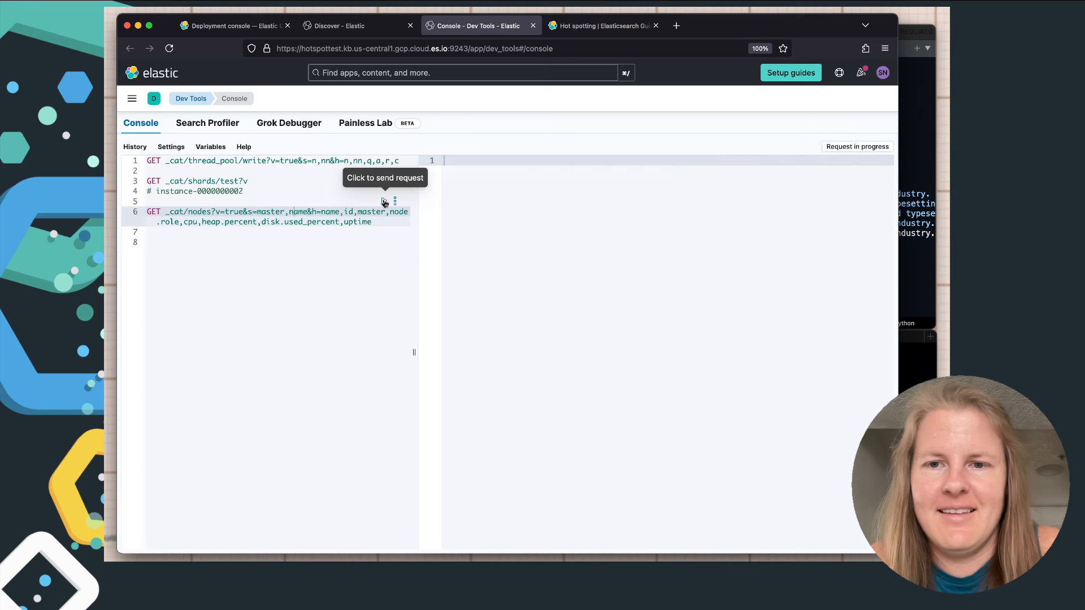
# - Run GET _cat/thread_pool/write to compare completed counts 10752, 4205 and 51941
pyautogui.click(324, 160)
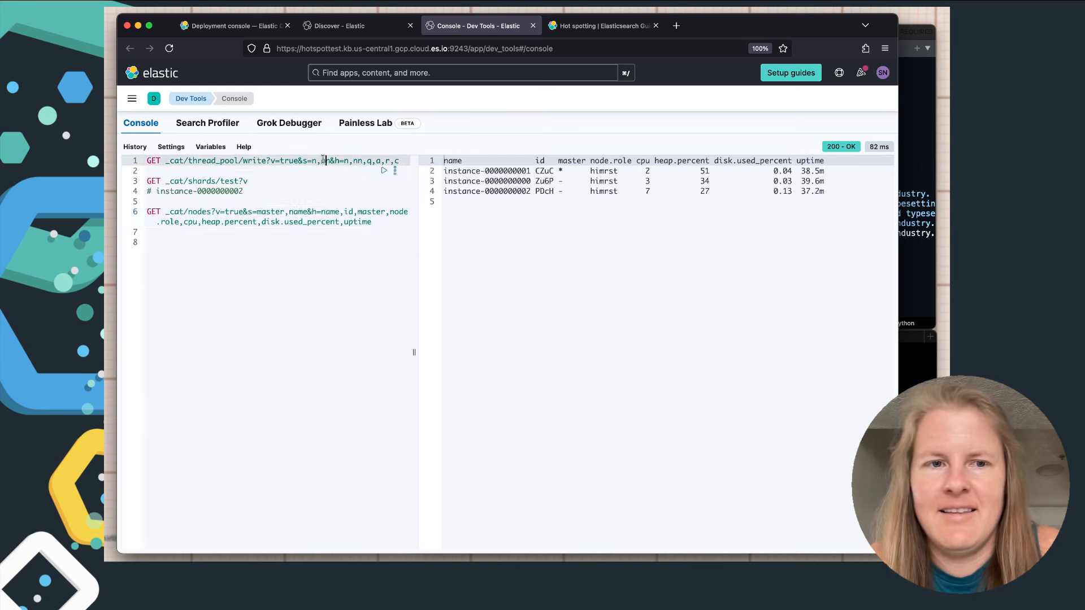
pyautogui.click(384, 170)
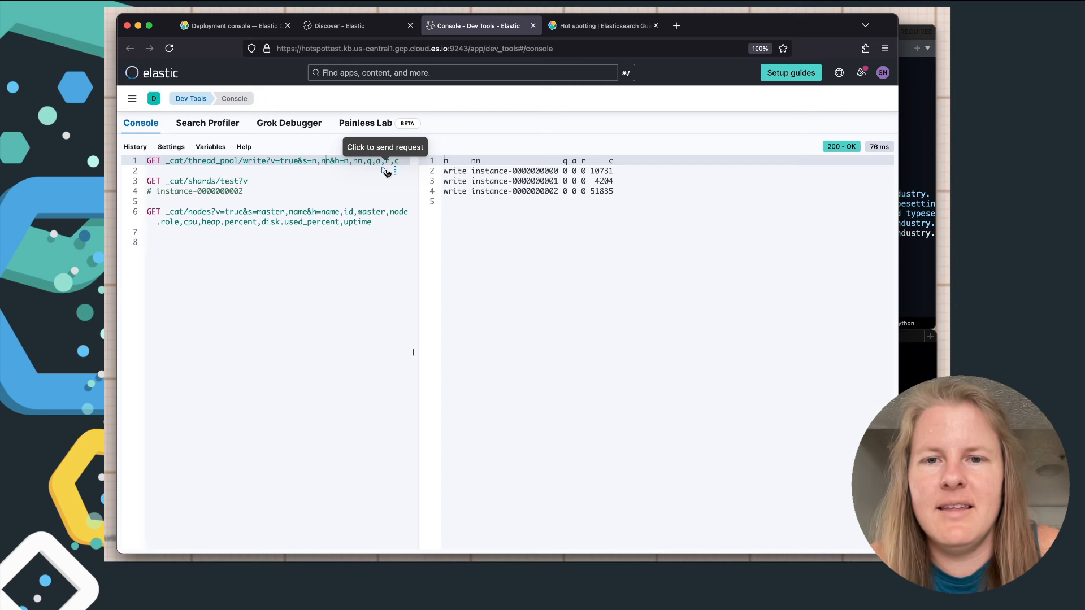
pyautogui.click(386, 172)
pyautogui.moveTo(595, 172); pyautogui.dragTo(617, 172)
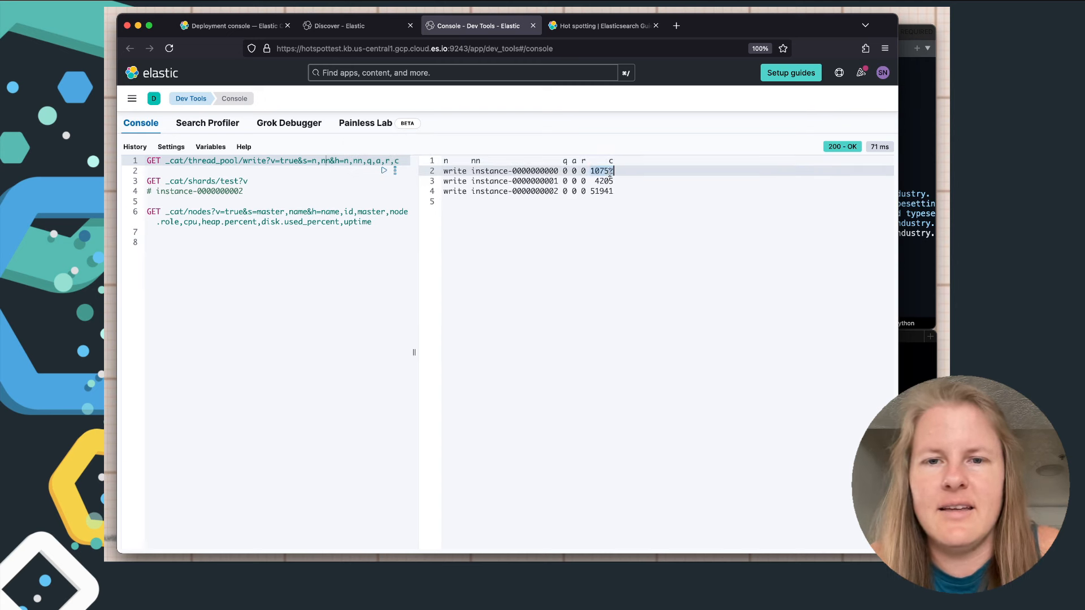
pyautogui.click(314, 281)
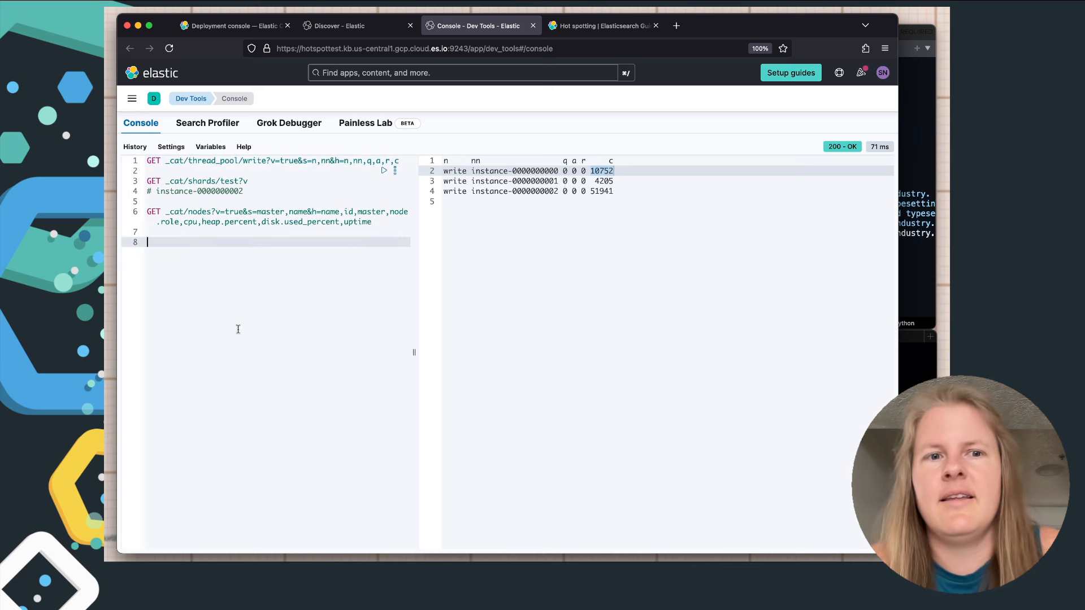
pyautogui.click(263, 179)
# - Run GET _cat/shards?v&h=node,index,shard,prirep,docs&s=node,index on line 8
pyautogui.press('super+Left')
pyautogui.hotkey('shift', 'Down')
pyautogui.hotkey('shift', 'Down')
pyautogui.hotkey('shift', 'Down')
pyautogui.hotkey('shift', 'Down')
pyautogui.hotkey('shift', 'Down')
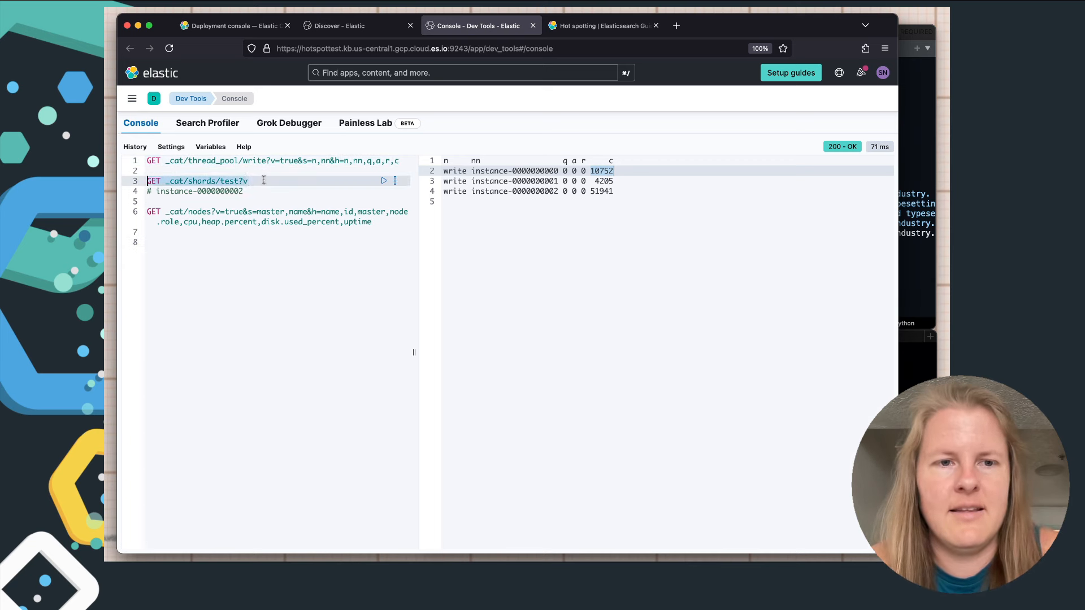
pyautogui.write('GET _cat/shards/test?v')
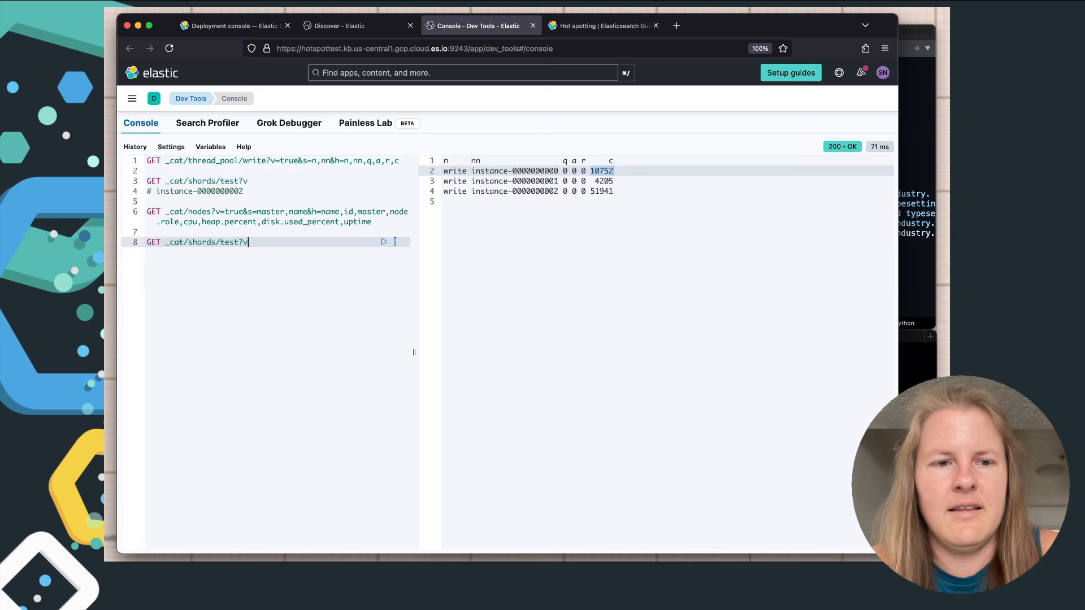
pyautogui.press('BackSpace')
pyautogui.press('BackSpace')
pyautogui.press('BackSpace')
pyautogui.press('BackSpace')
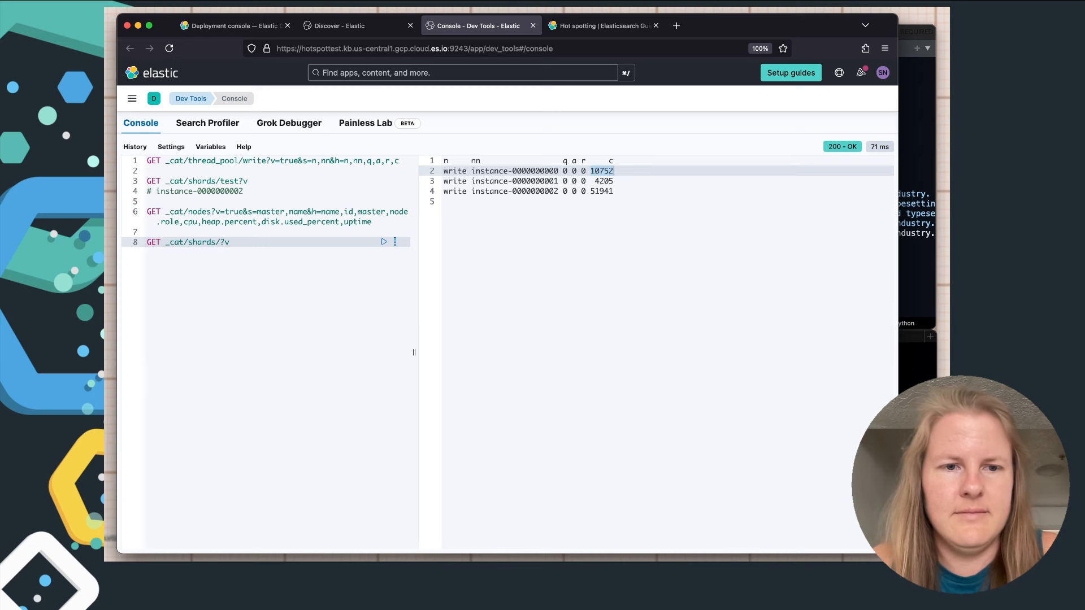
pyautogui.write('&h=n')
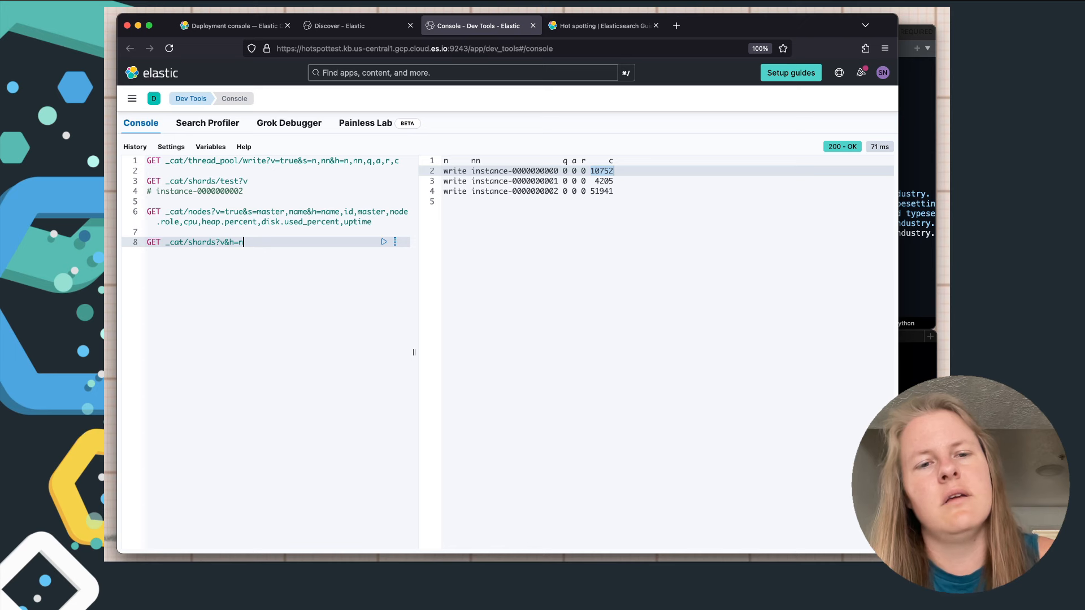
pyautogui.write('ode,index,shar')
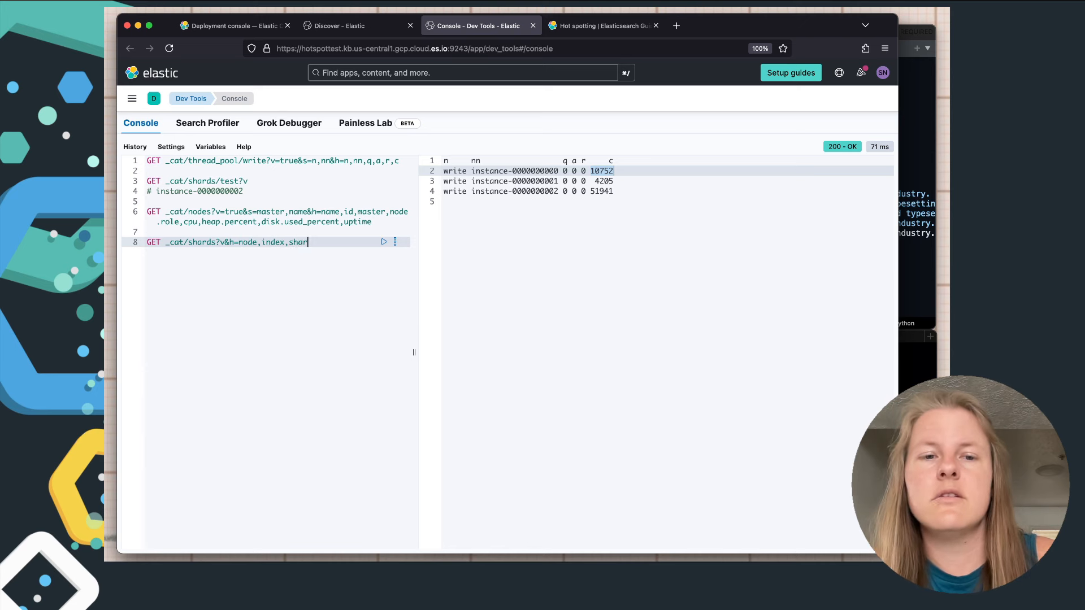
pyautogui.write('d,pr')
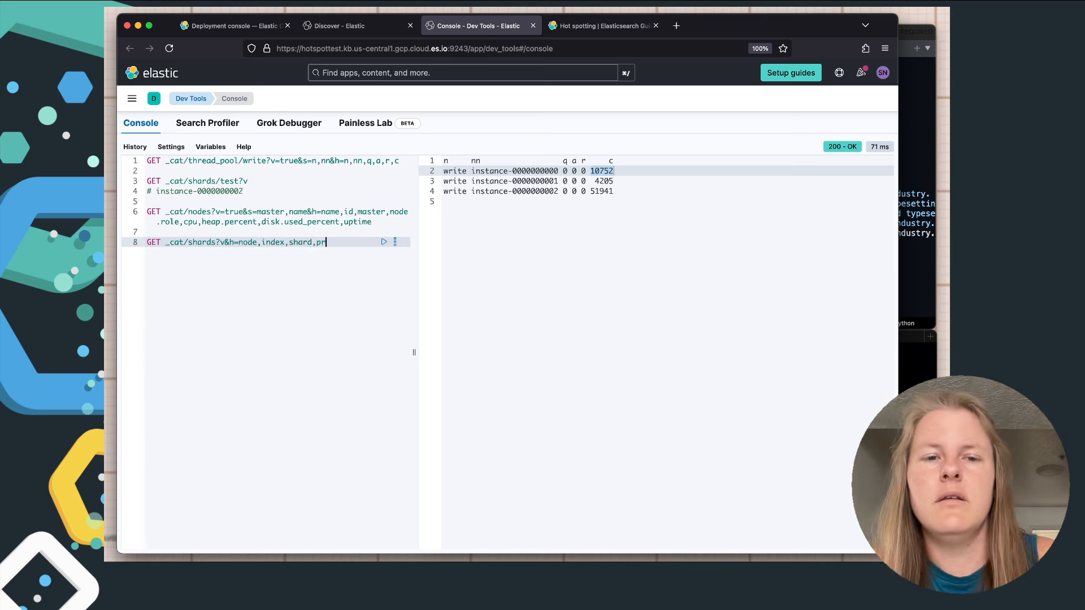
pyautogui.write('irep,docs')
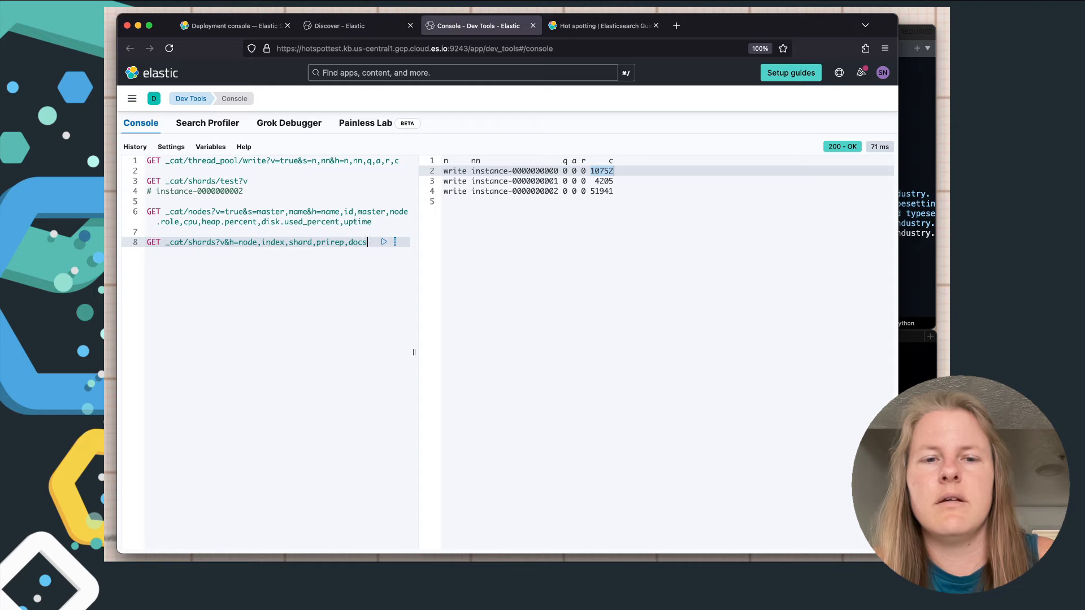
pyautogui.press('super+Return')
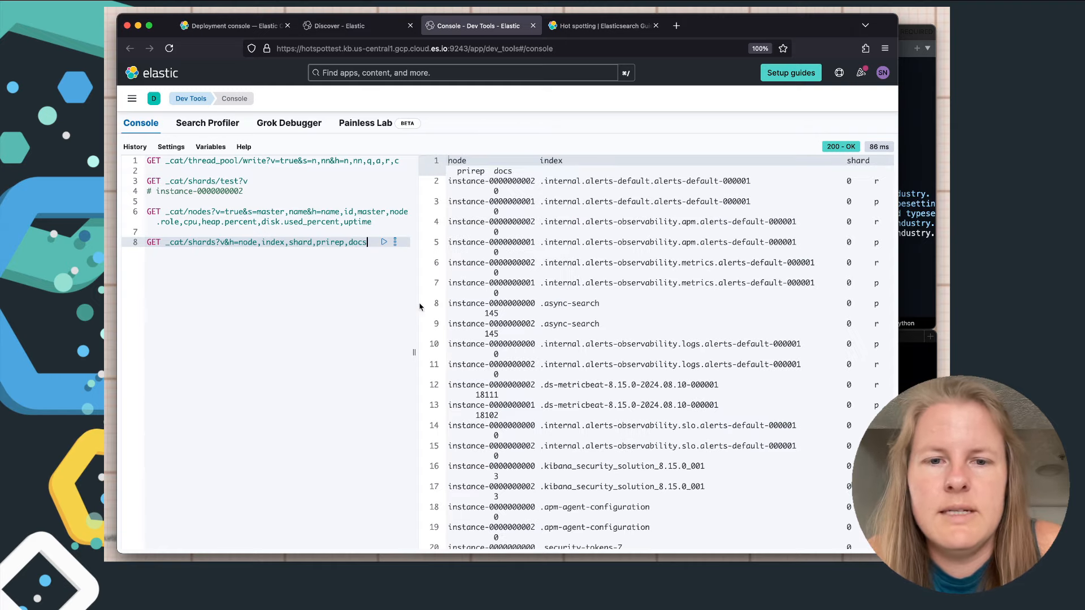
pyautogui.moveTo(413, 352); pyautogui.dragTo(287, 347)
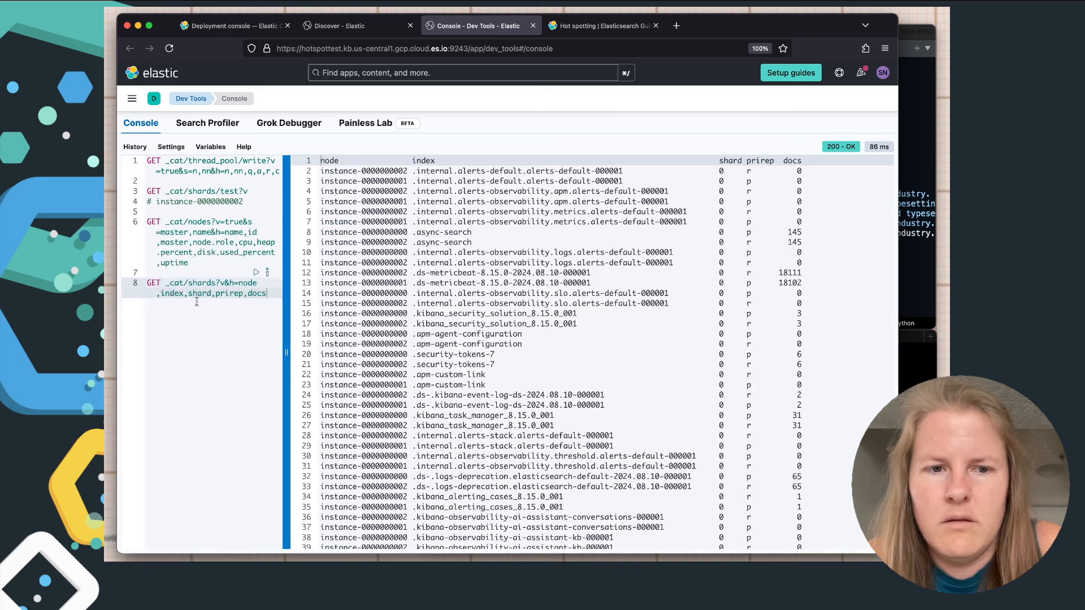
pyautogui.click(266, 292)
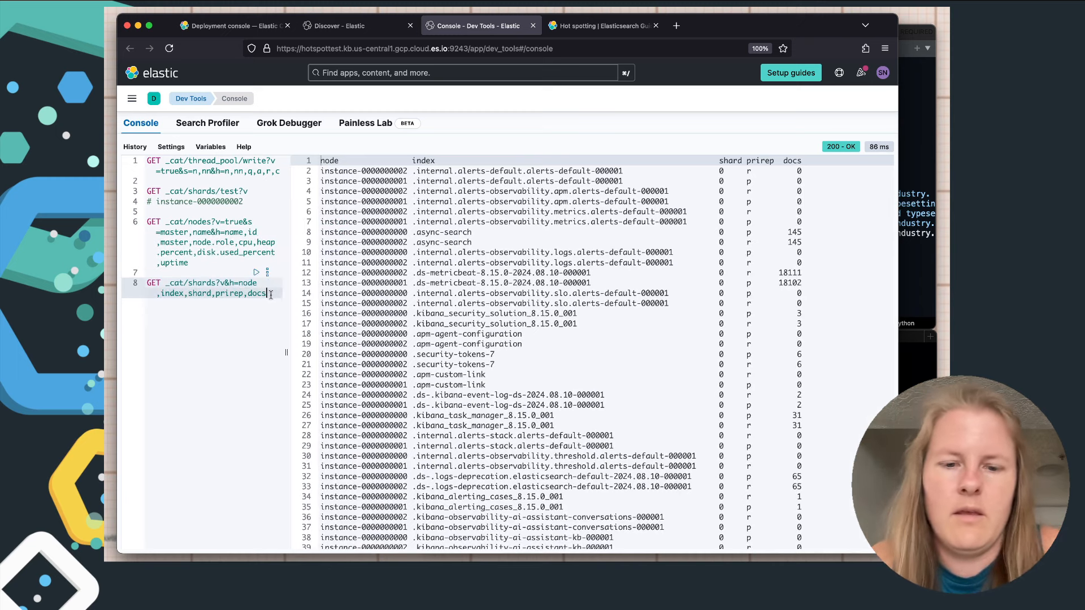
pyautogui.write('&s=')
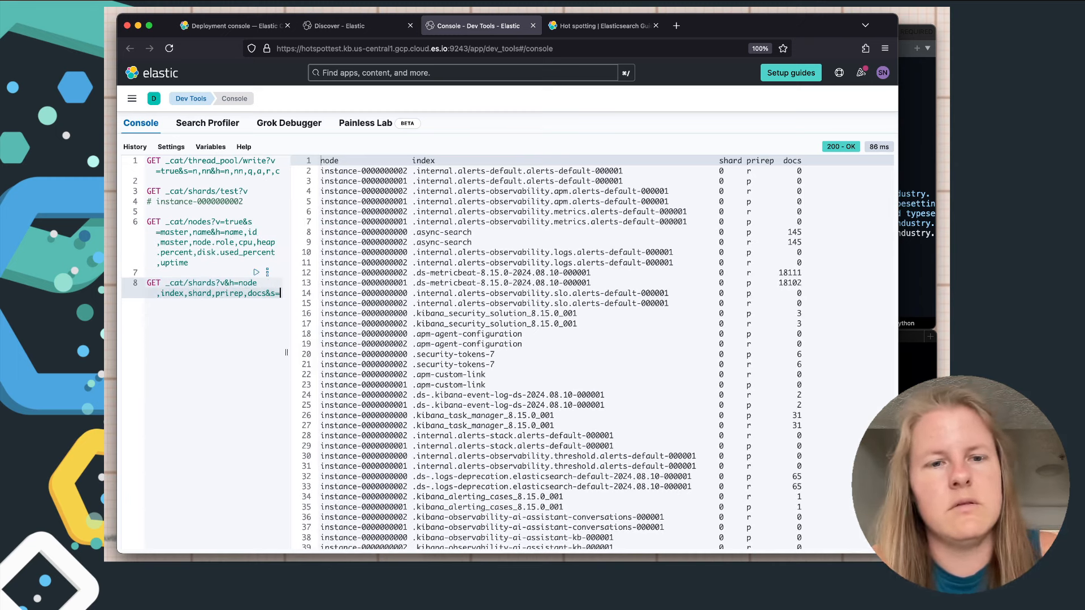
pyautogui.write('node,index')
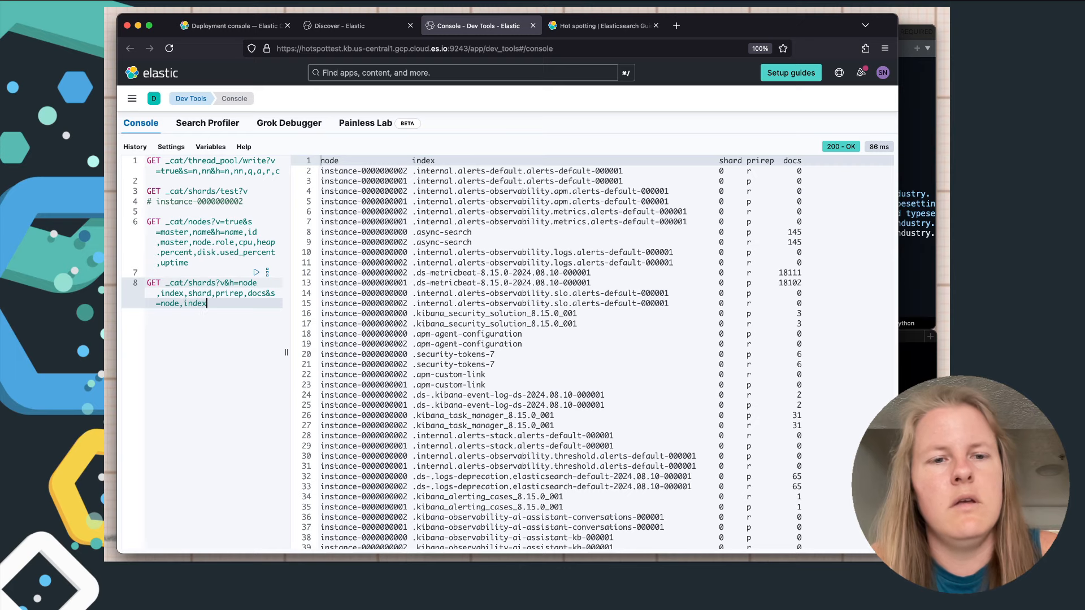
pyautogui.press('super+Return')
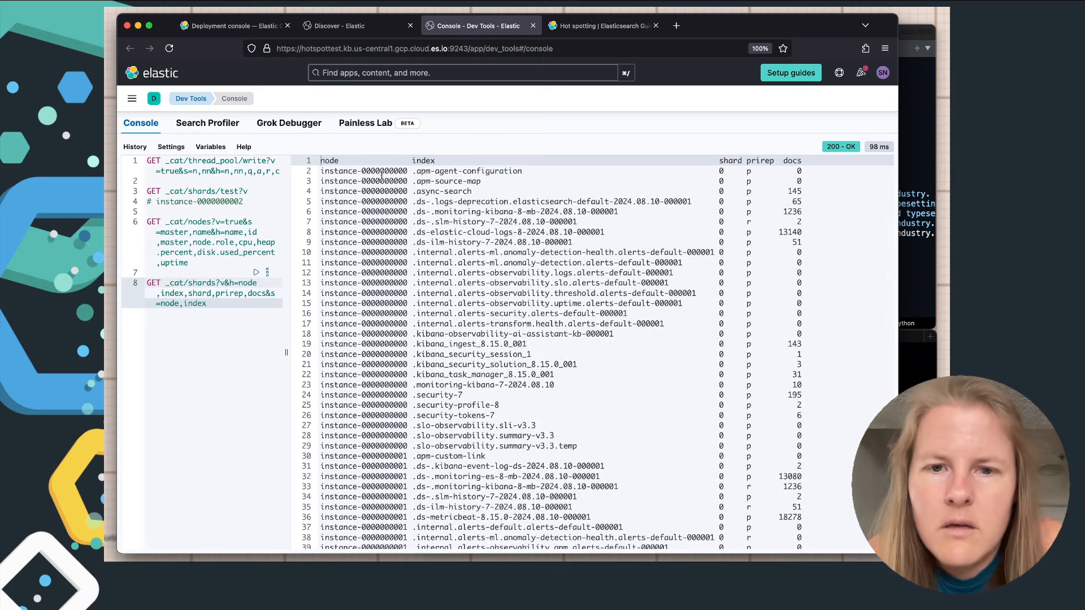
# - Inspect each node's shard rows, including elastic-cloud-logs, ilm-history and metricbeat doc counts
pyautogui.moveTo(384, 171); pyautogui.dragTo(448, 344)
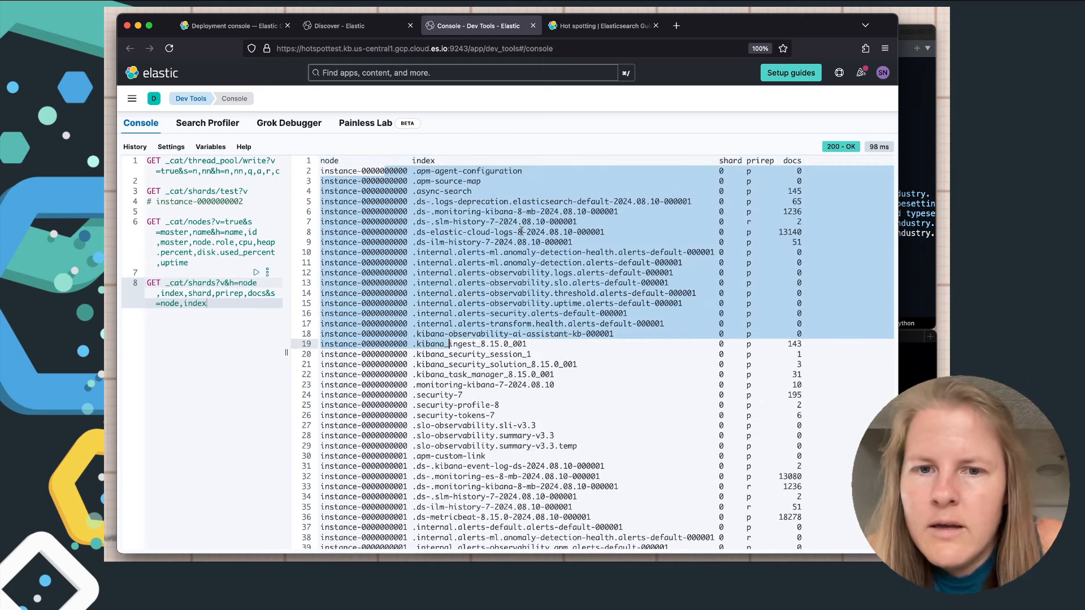
pyautogui.press('super+a')
pyautogui.click(554, 234)
pyautogui.moveTo(816, 242); pyautogui.dragTo(683, 230)
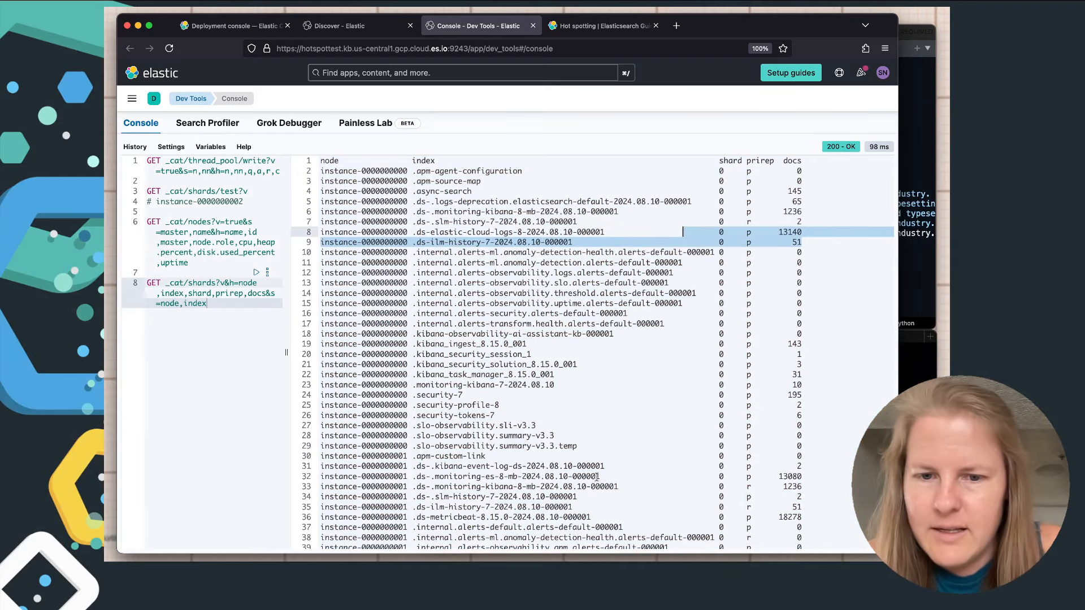
pyautogui.moveTo(803, 476); pyautogui.dragTo(701, 477)
pyautogui.scroll(-5, 802, 289)
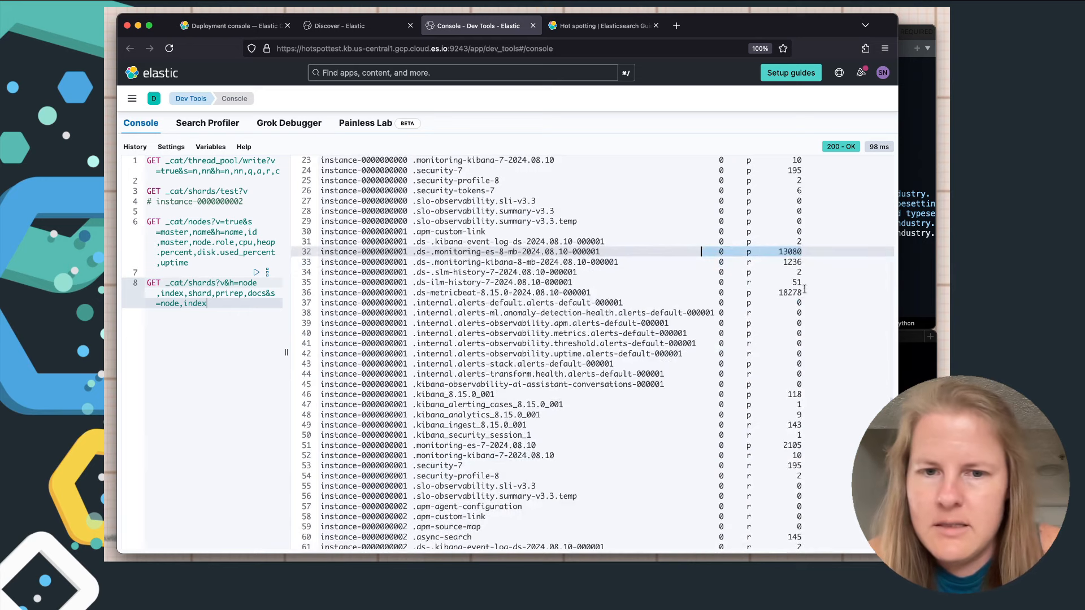
pyautogui.moveTo(803, 291); pyautogui.dragTo(637, 291)
pyautogui.scroll(-5, 637, 291)
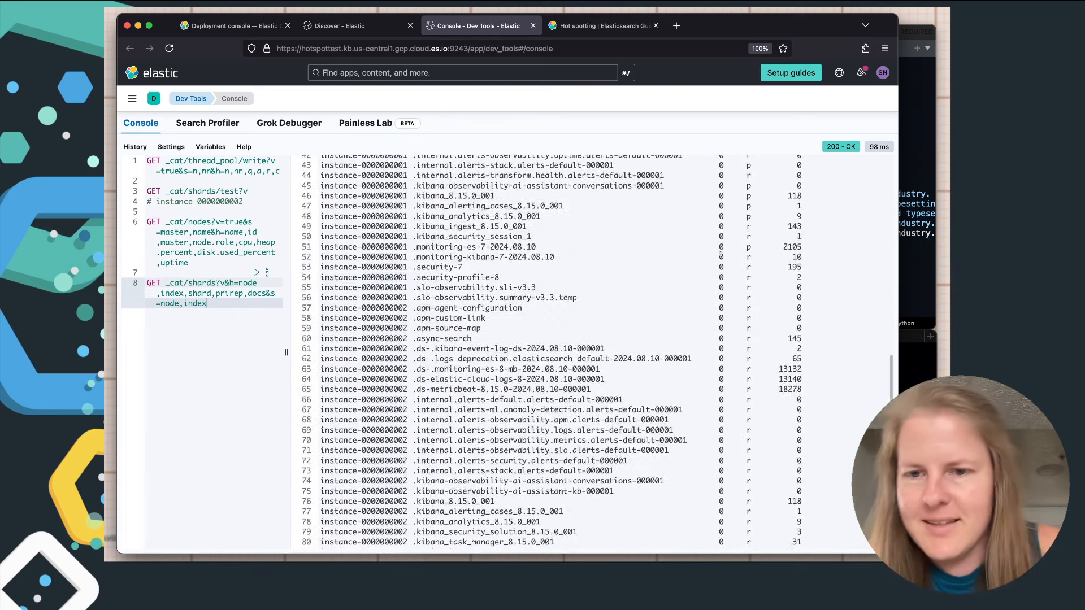
pyautogui.moveTo(802, 369); pyautogui.dragTo(646, 399)
pyautogui.scroll(-2, 586, 421)
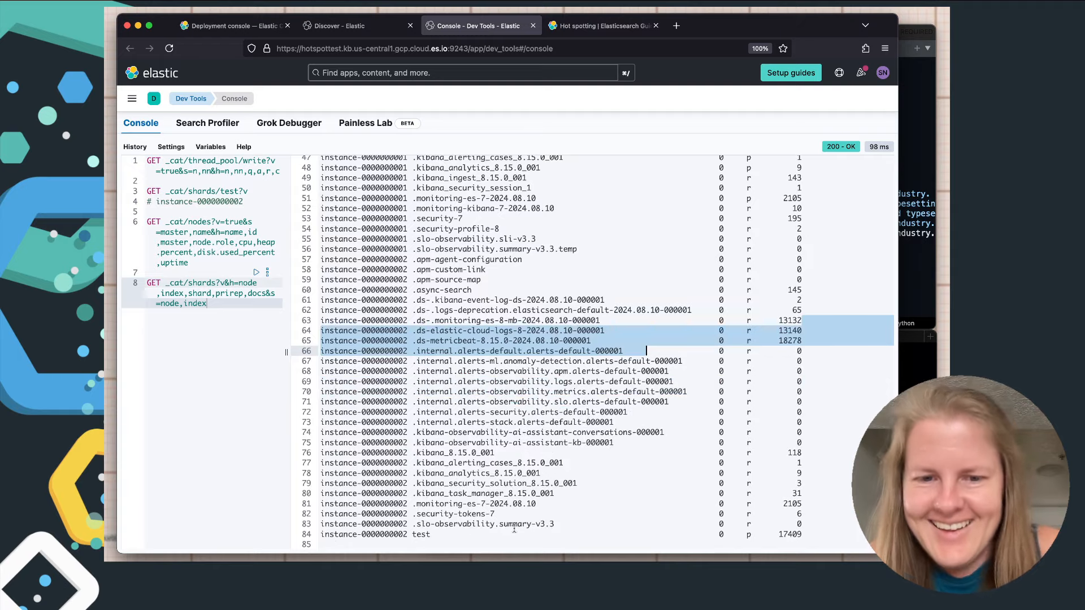
pyautogui.click(473, 533)
pyautogui.scroll(8, 446, 480)
pyautogui.scroll(4, 436, 458)
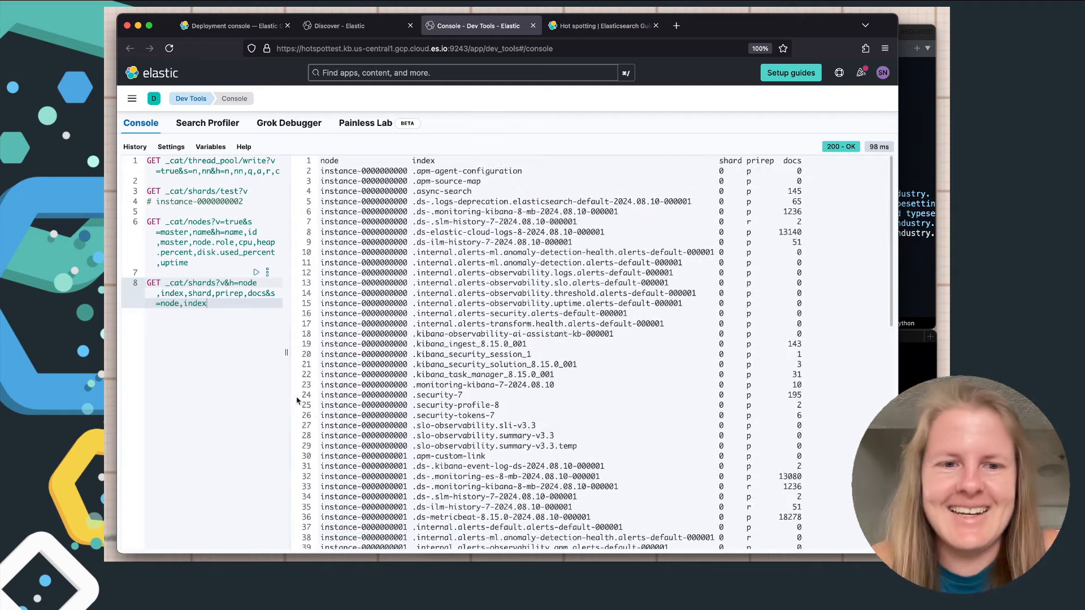
pyautogui.moveTo(286, 352); pyautogui.dragTo(443, 347)
# - Search the web for 'cluster reroute' and open the Cluster reroute API reference
pyautogui.press('super+t')
pyautogui.write('cluster reroute')
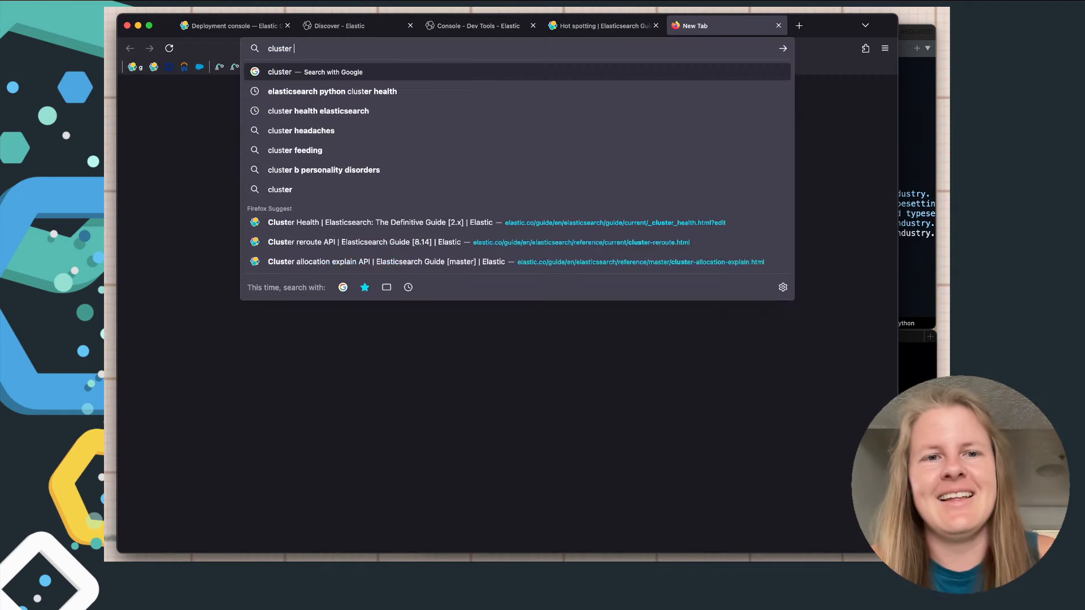
pyautogui.press('Return')
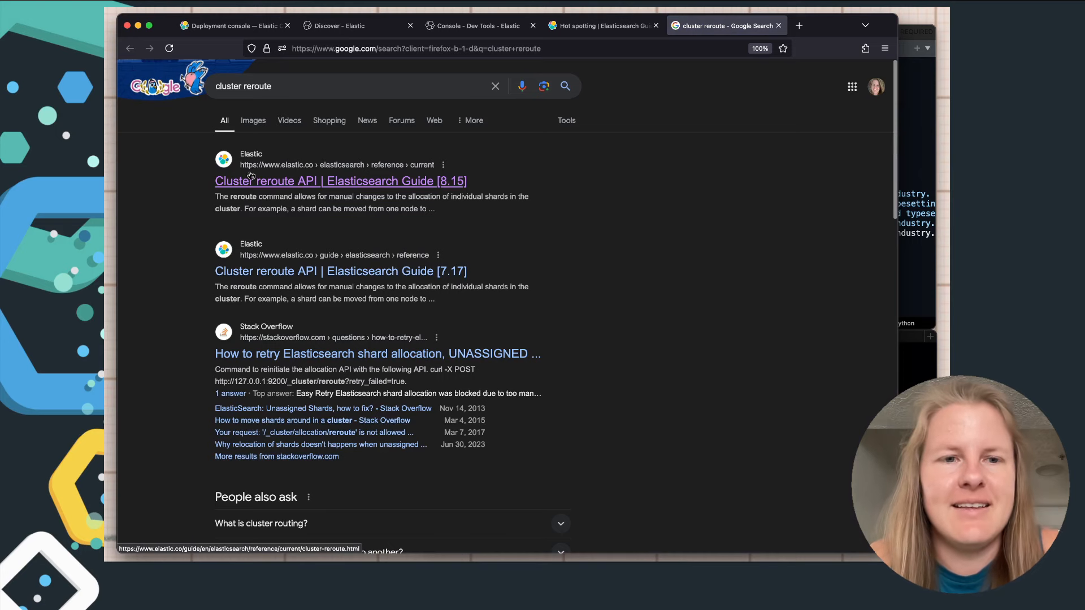
pyautogui.click(254, 181)
pyautogui.click(457, 26)
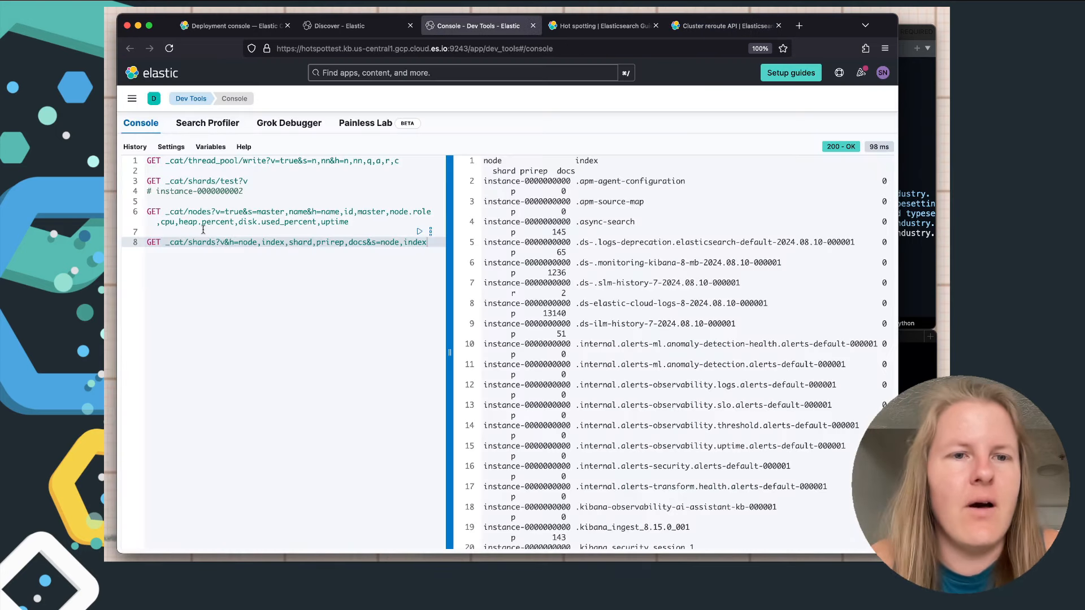
# - Run GET .ds-elastic-cloud-logs-8-2024.08.10-000001/_ilm/explain using the copied index name
pyautogui.click(182, 171)
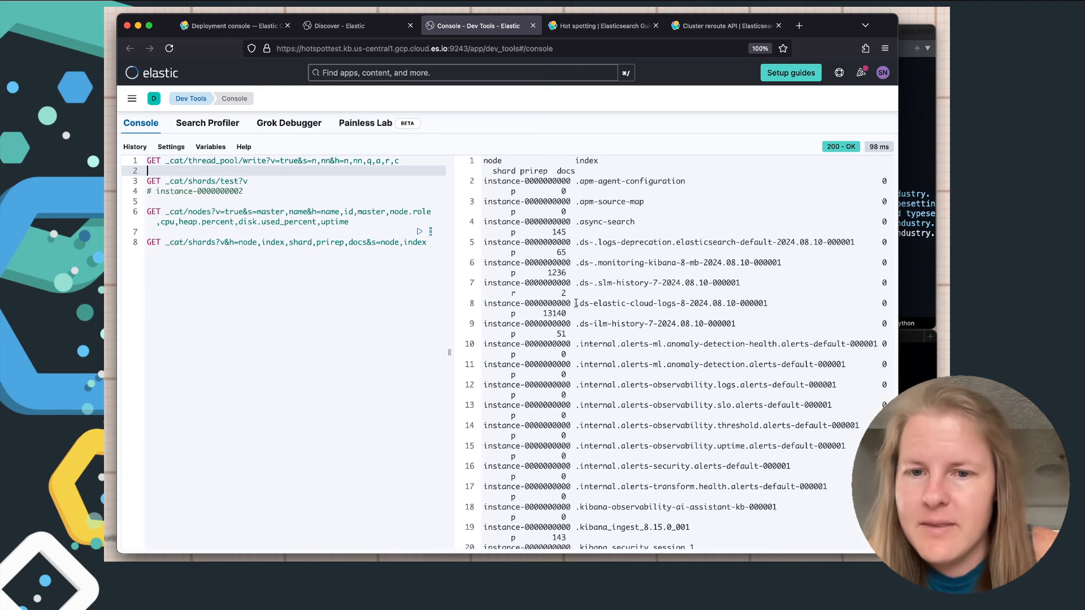
pyautogui.moveTo(576, 303); pyautogui.dragTo(770, 304)
pyautogui.press('super+c')
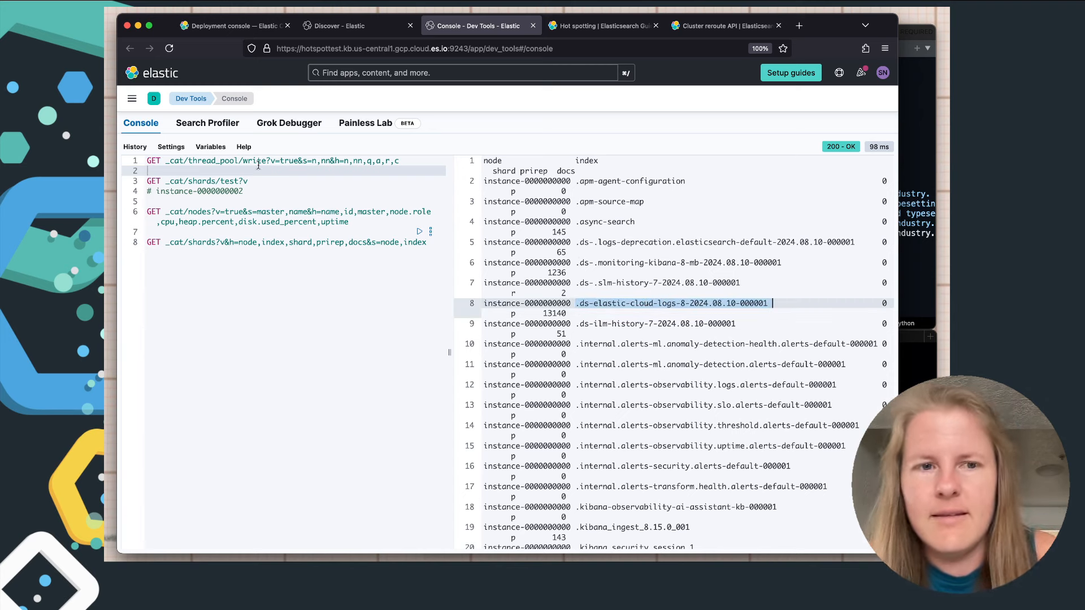
pyautogui.click(274, 303)
pyautogui.press('Return')
pyautogui.press('Return')
pyautogui.write('GET')
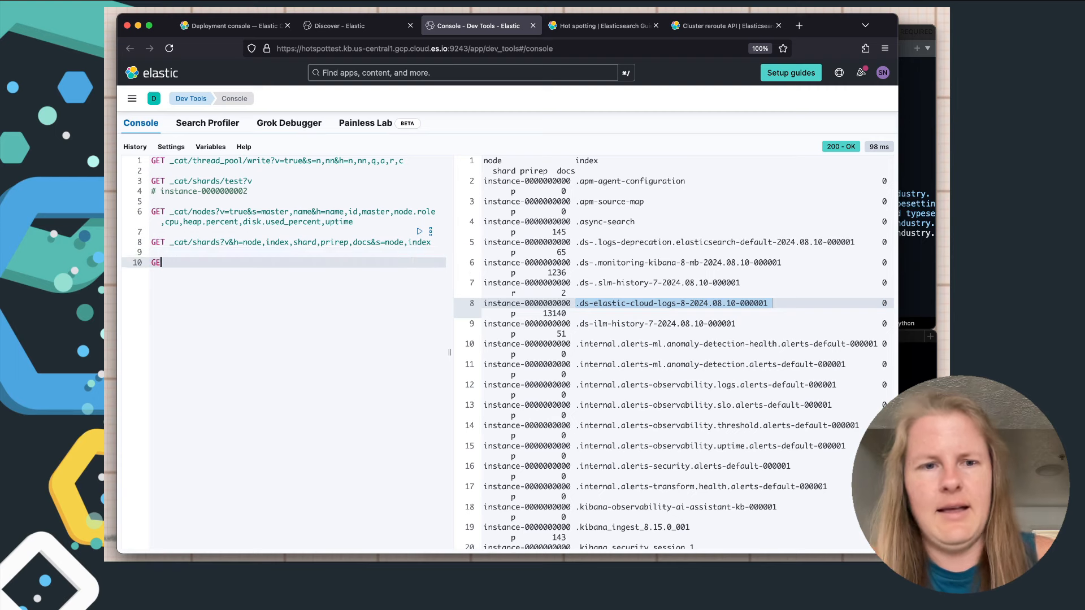
pyautogui.press('super+v')
pyautogui.write('/')
pyautogui.press('BackSpace')
pyautogui.press('BackSpace')
pyautogui.write('/_ilm/explain')
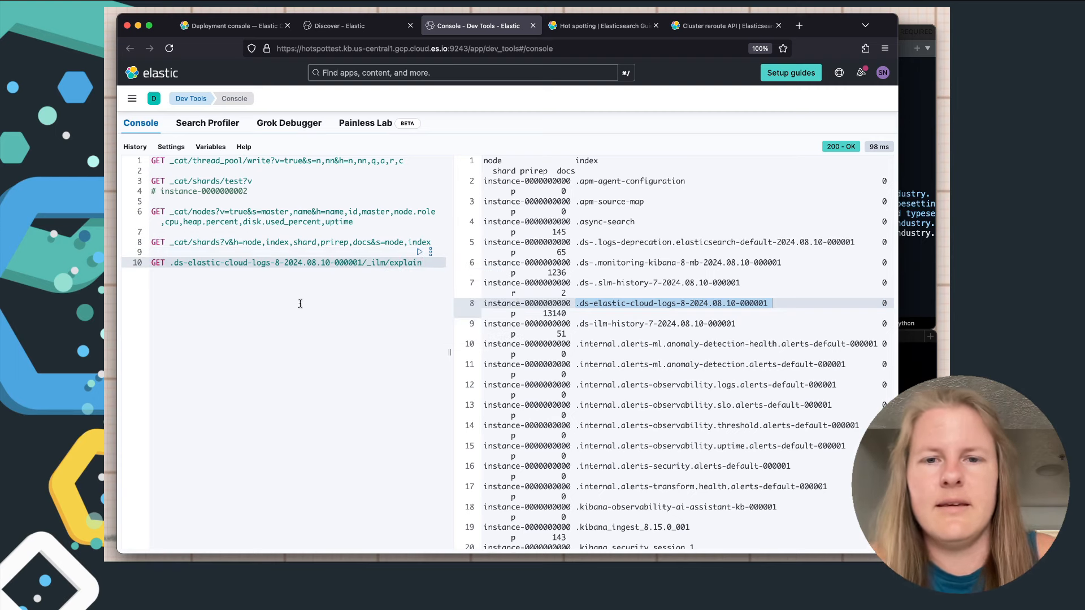
pyautogui.press('super+Return')
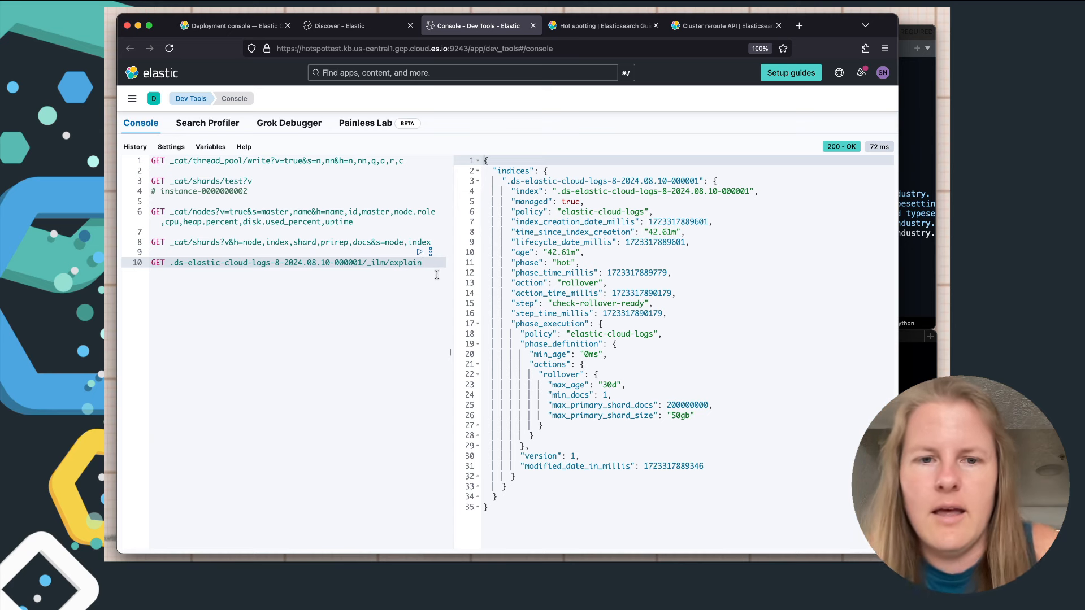
# - Run POST <index>/_ilm/remove, then rerun explain to confirm managed: false
pyautogui.press('Return')
pyautogui.press('Return')
pyautogui.write('POST')
pyautogui.press('super+v')
pyautogui.write('/_i')
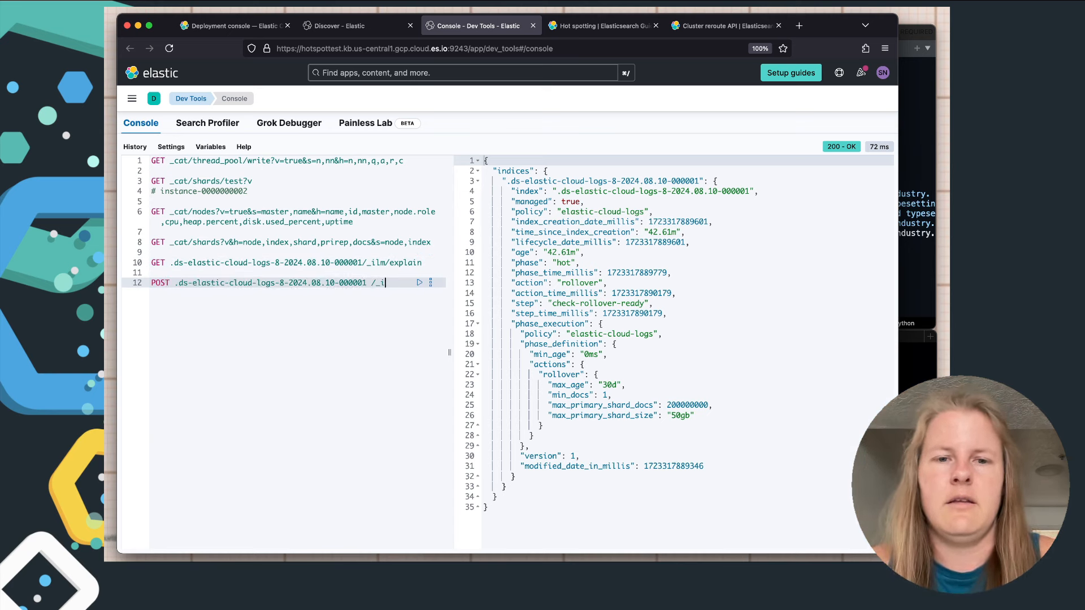
pyautogui.write('lm/remove')
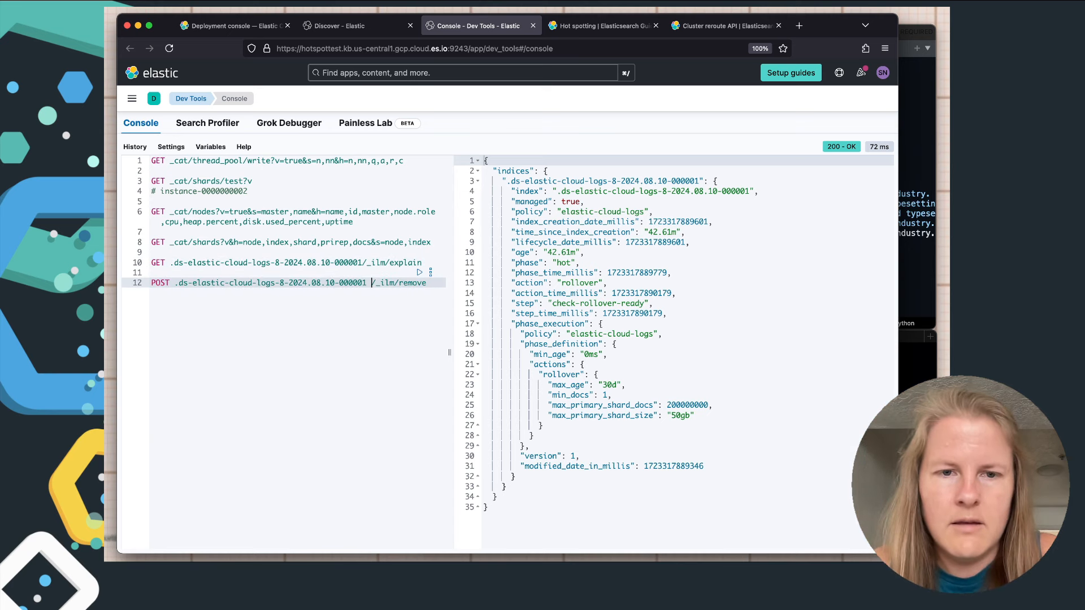
pyautogui.press('BackSpace')
pyautogui.press('super+Return')
pyautogui.press('Up')
pyautogui.press('Up')
pyautogui.press('super+Return')
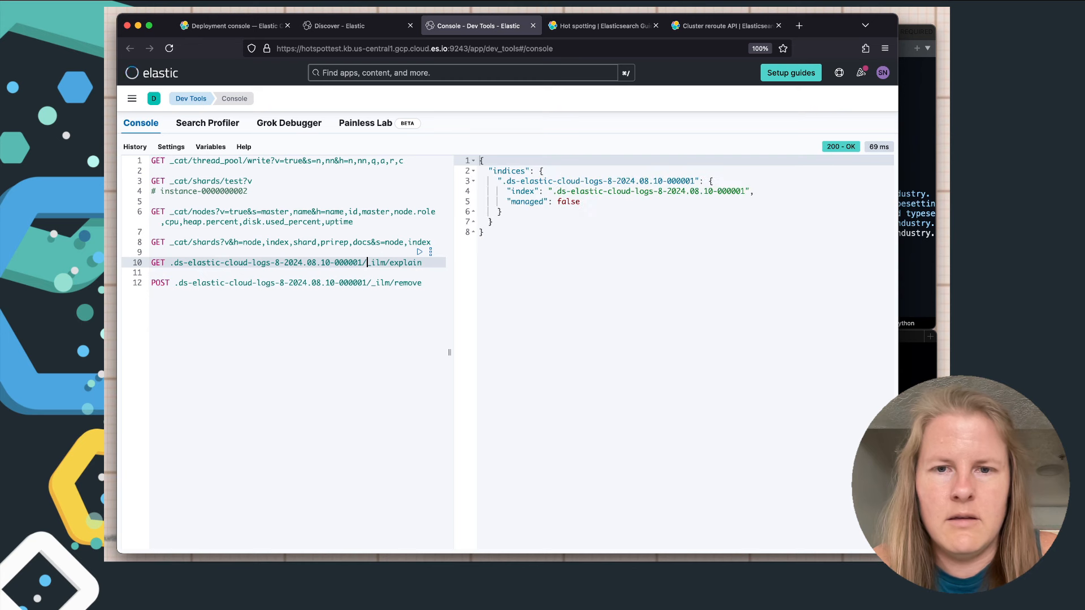
# - Delete the POST _ilm/remove request, leaving line 12 empty
pyautogui.press('Down')
pyautogui.press('Down')
pyautogui.press('super+shift+Right')
pyautogui.press('BackSpace')
pyautogui.press('super+Left')
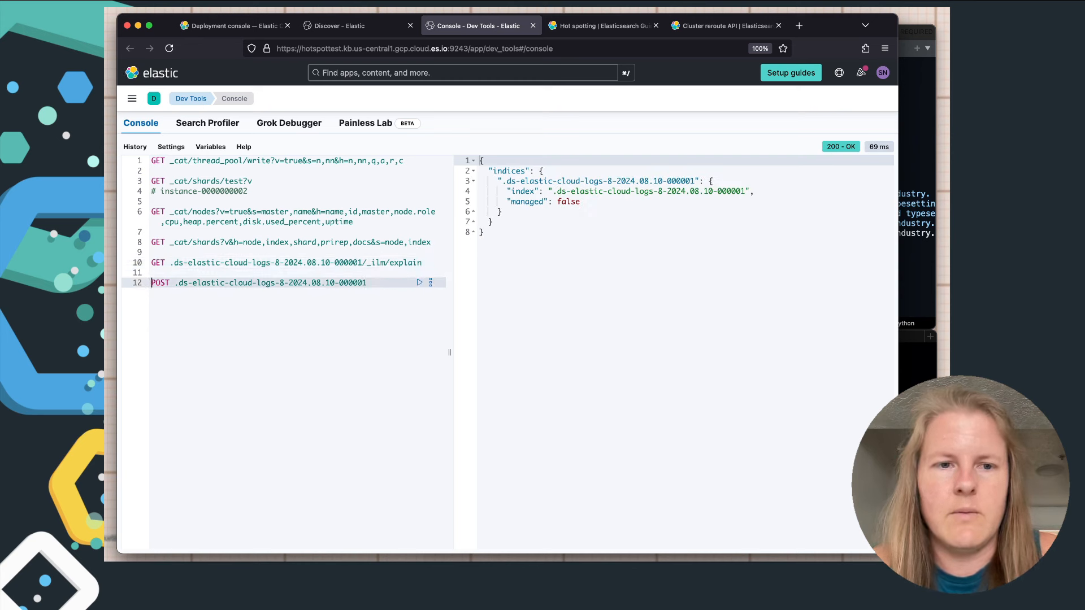
pyautogui.press('super+shift+Right')
pyautogui.press('super+c')
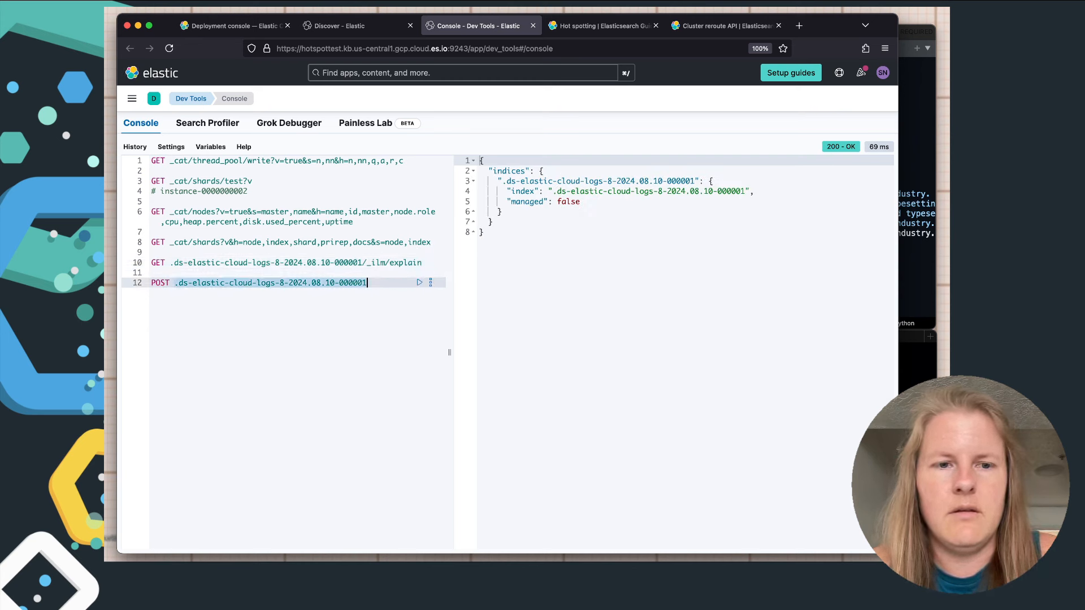
pyautogui.press('BackSpace')
pyautogui.press('super+shift+Left')
pyautogui.press('BackSpace')
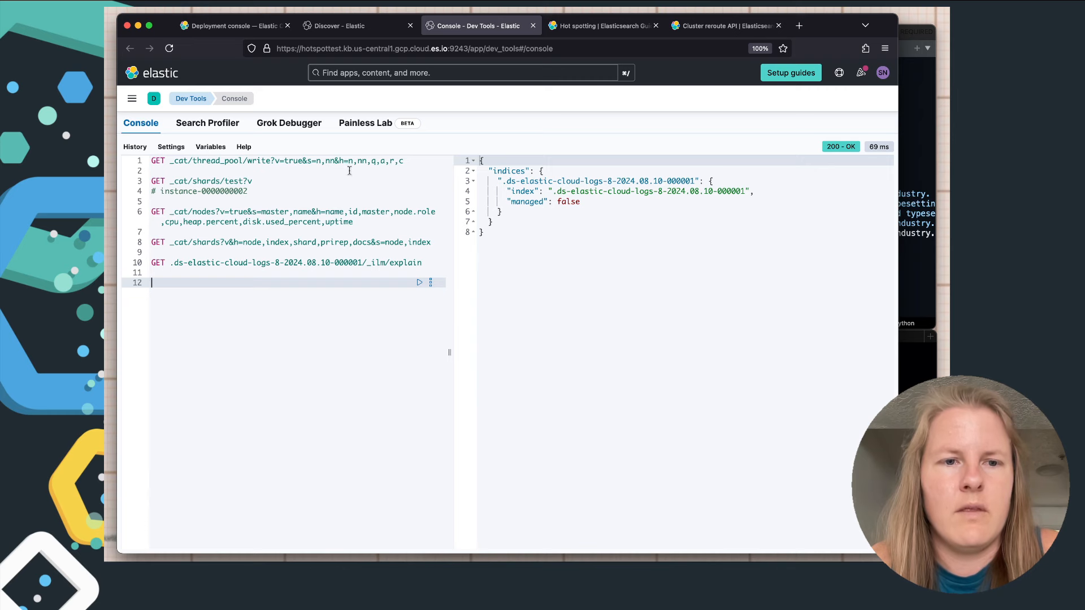
# - Add a comment line under the shards request holding the cloud-logs index name
pyautogui.click(224, 252)
pyautogui.press('Return')
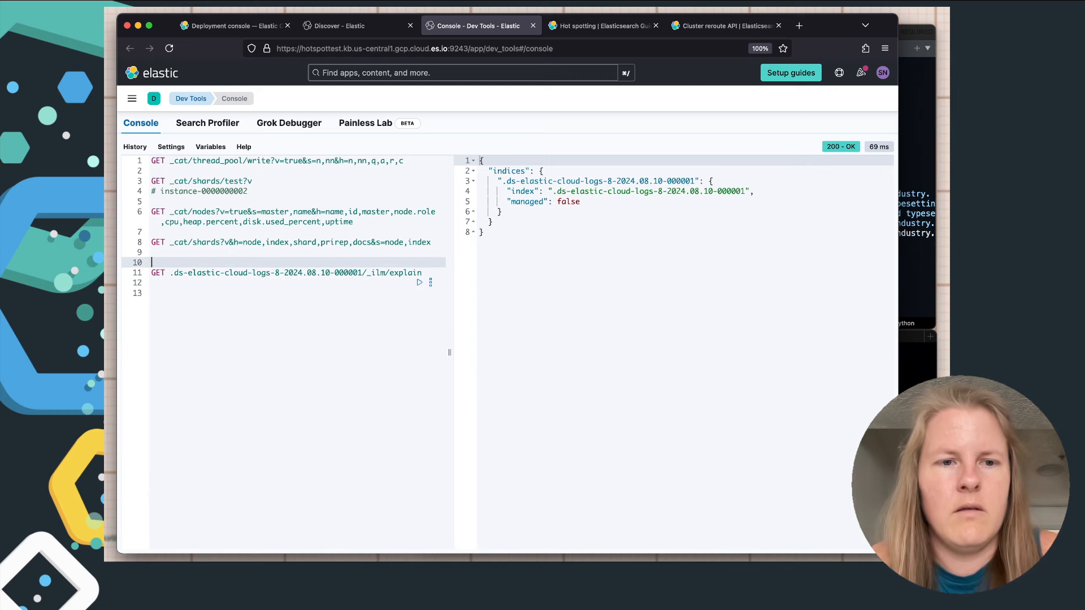
pyautogui.press('Up')
pyautogui.write('#')
pyautogui.press('super+v')
# - Rerun _cat/shards, widen the response, and select the monitoring index name on row 32
pyautogui.press('Up')
pyautogui.press('super+Return')
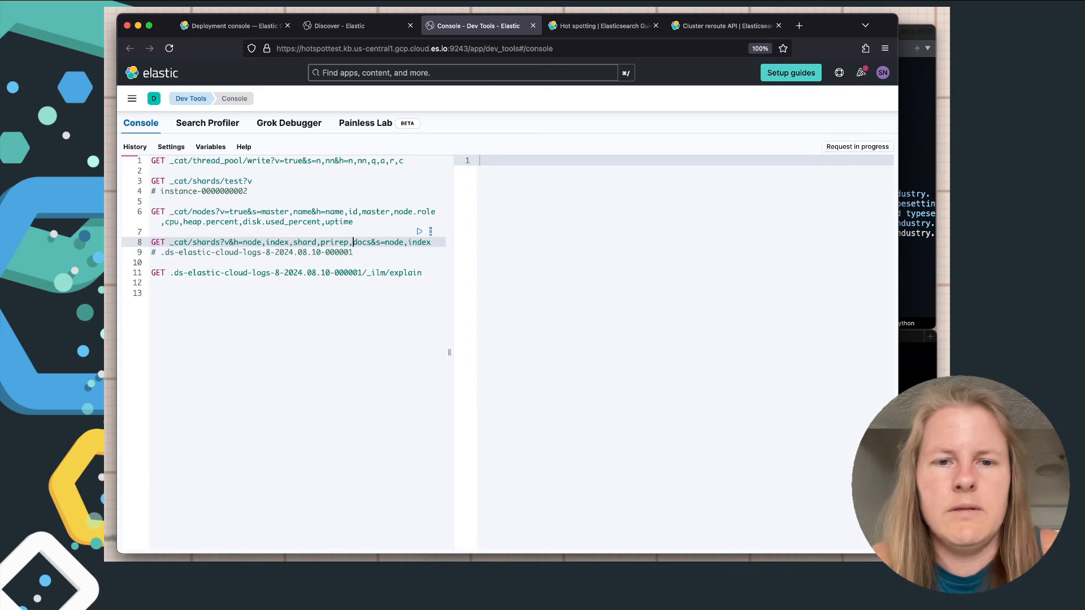
pyautogui.moveTo(448, 353); pyautogui.dragTo(282, 353)
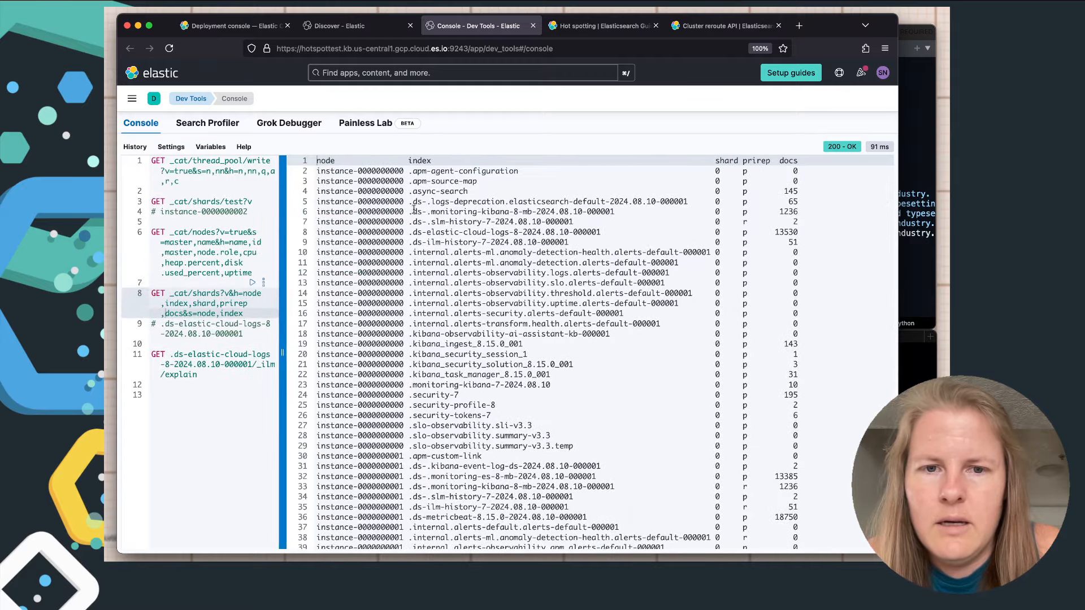
pyautogui.click(414, 209)
pyautogui.scroll(-5, 466, 273)
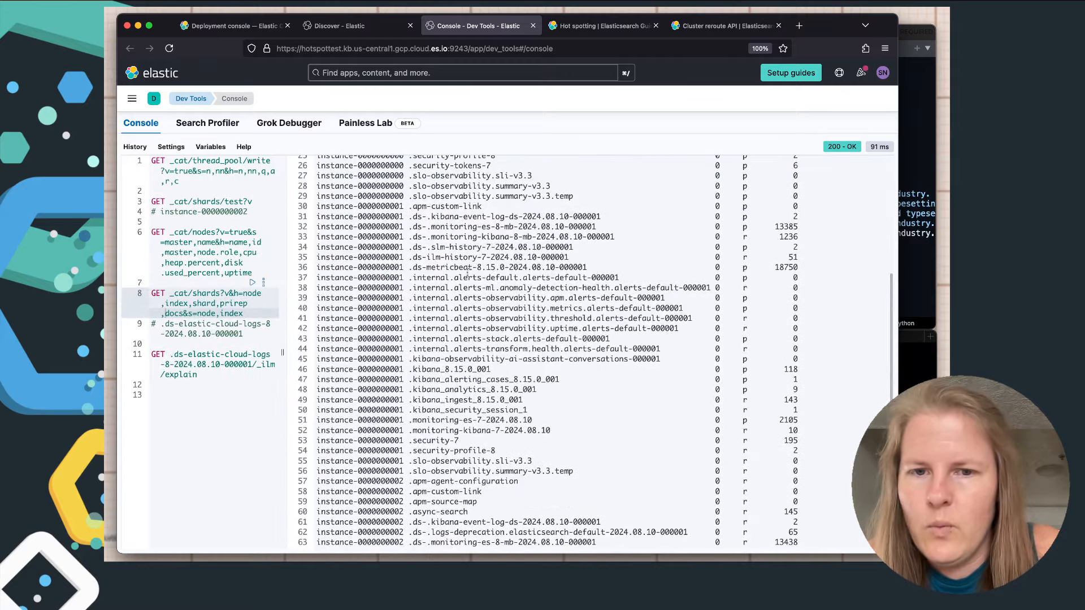
pyautogui.moveTo(409, 226); pyautogui.dragTo(600, 225)
pyautogui.press('super+c')
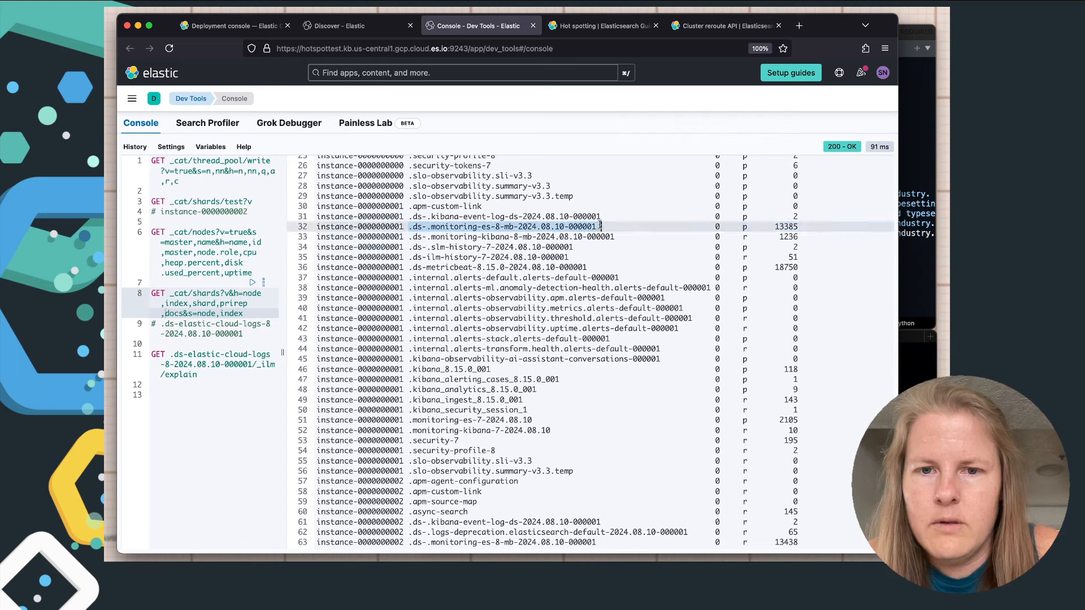
# - Note the monitoring and .ds-metricbeat-8.15.0-2024.08.10-000001 index names in the console
pyautogui.click(183, 344)
pyautogui.write('#')
pyautogui.press('super+v')
pyautogui.press('Return')
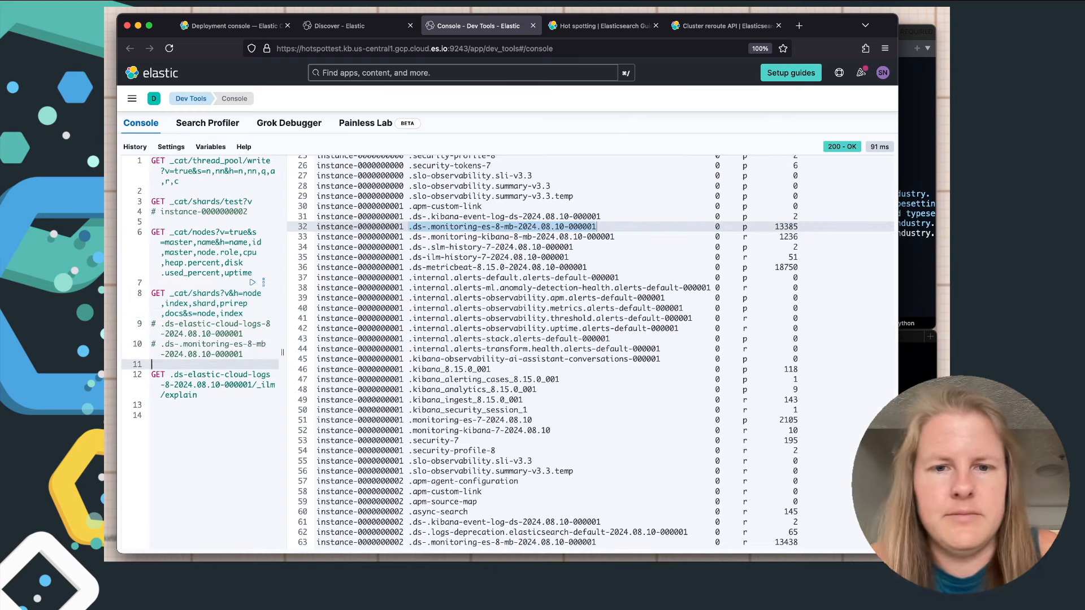
pyautogui.click(415, 257)
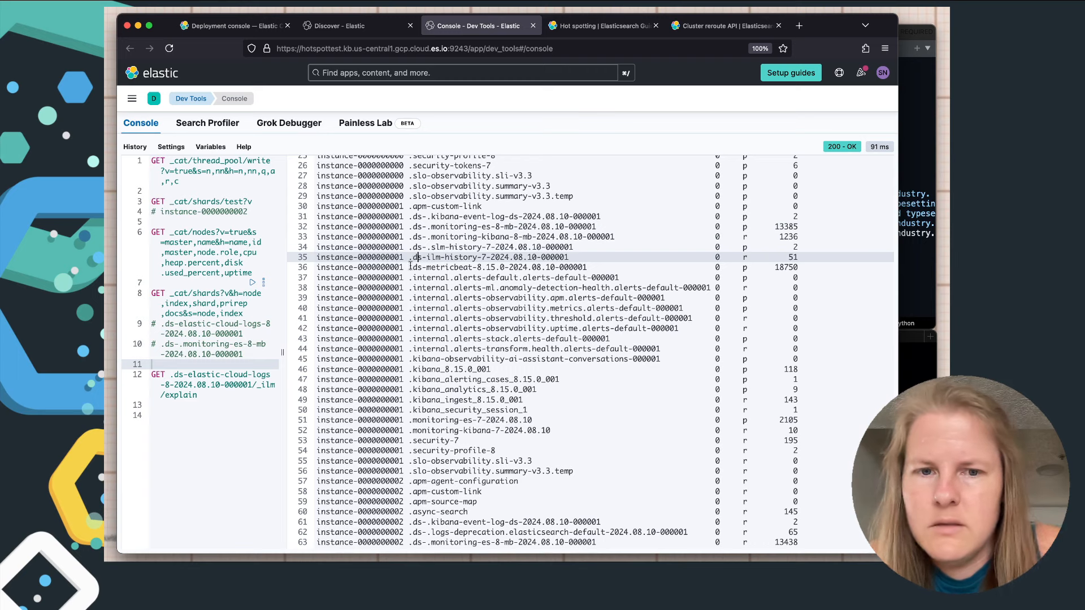
pyautogui.click(411, 268)
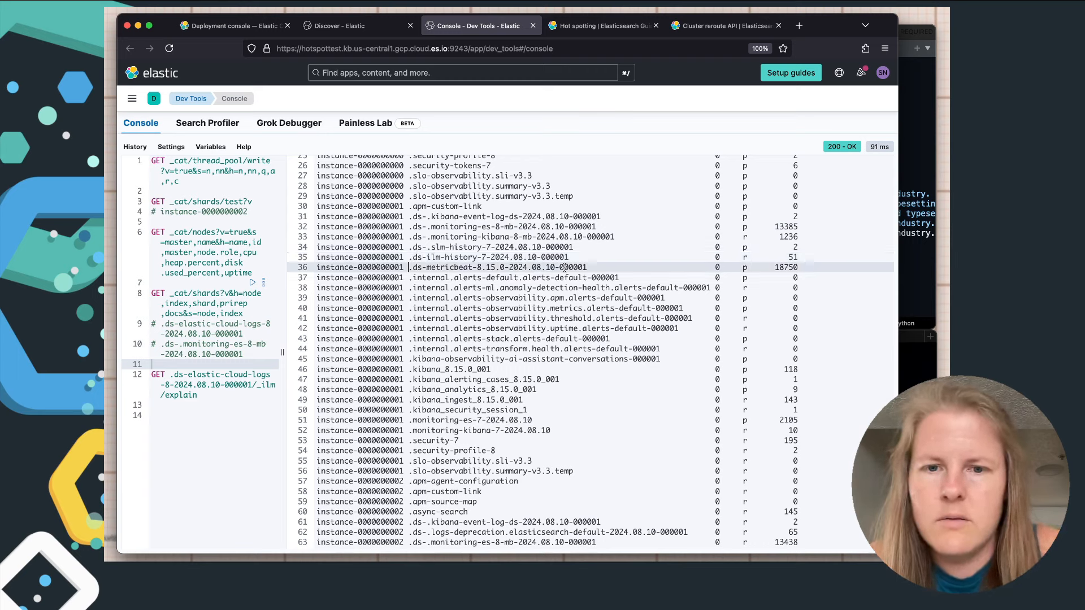
pyautogui.keyDown('shift'); pyautogui.click(586, 267); pyautogui.keyUp('shift')
pyautogui.press('super+c')
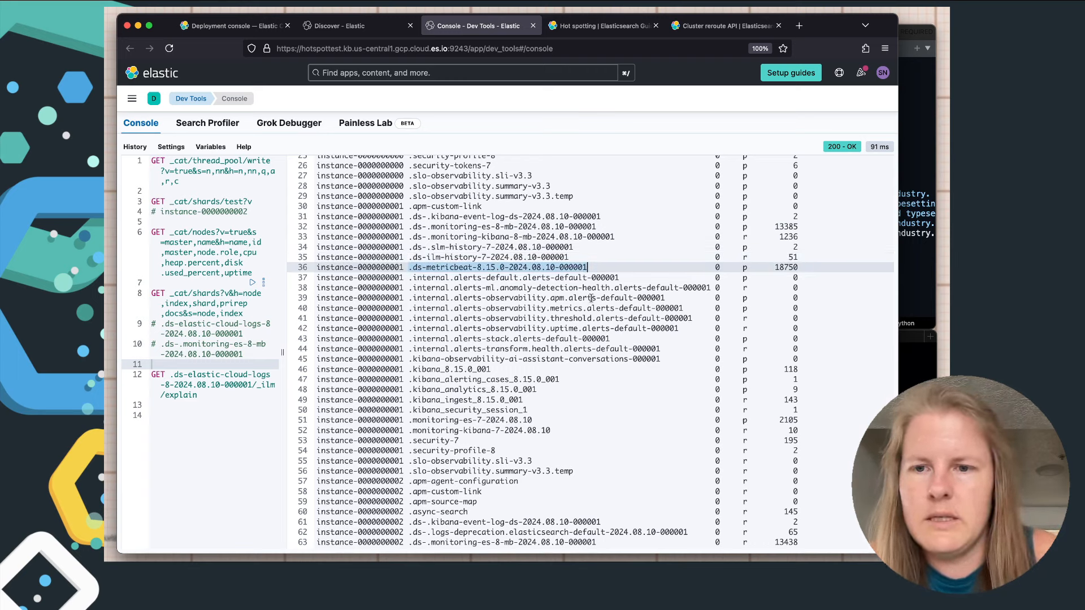
pyautogui.click(206, 441)
pyautogui.press('super+v')
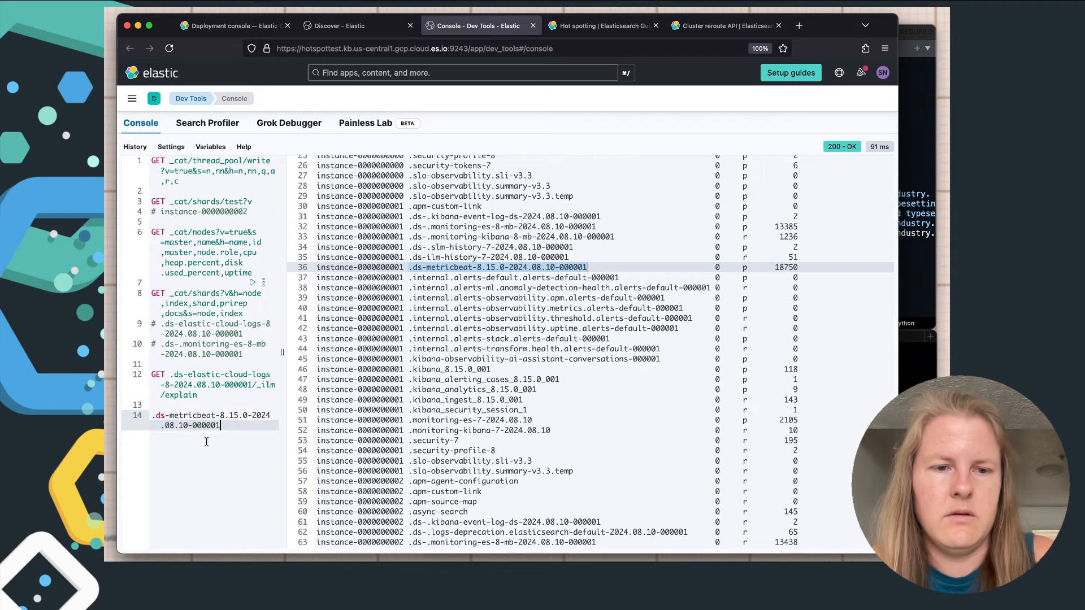
# - Check the replica rows for the monitoring, deprecation, cloud-logs and metricbeat indices
pyautogui.click(438, 288)
pyautogui.scroll(-7, 431, 352)
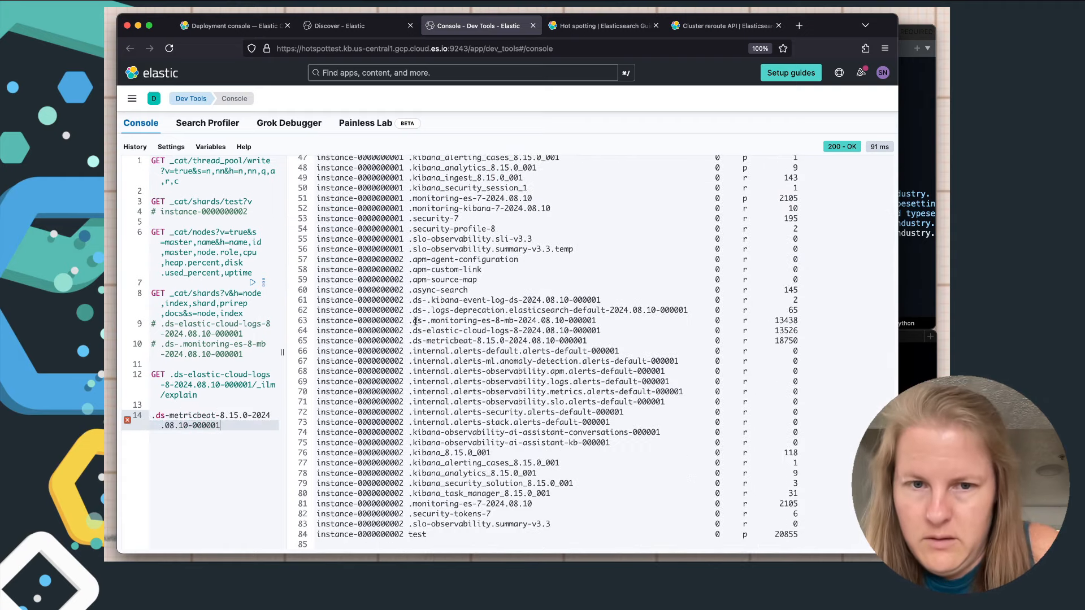
pyautogui.click(412, 321)
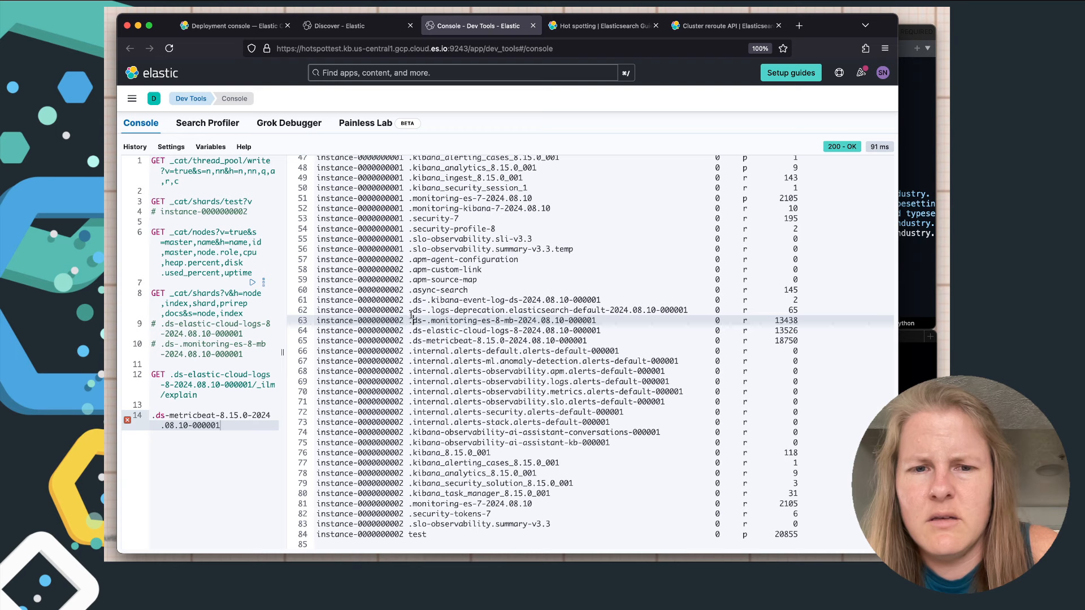
pyautogui.click(410, 314)
pyautogui.click(409, 321)
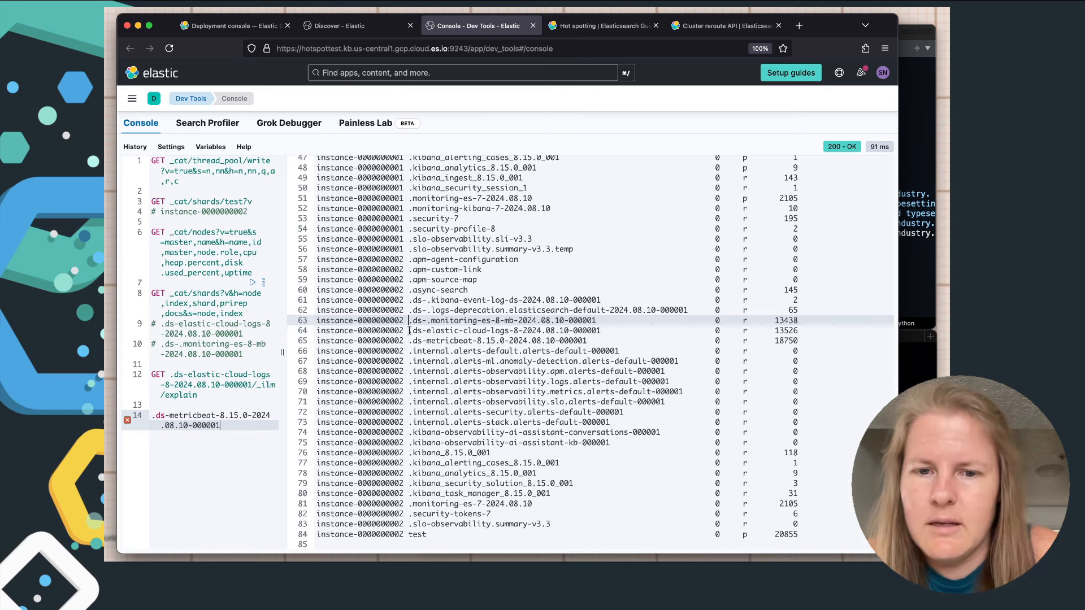
pyautogui.click(409, 331)
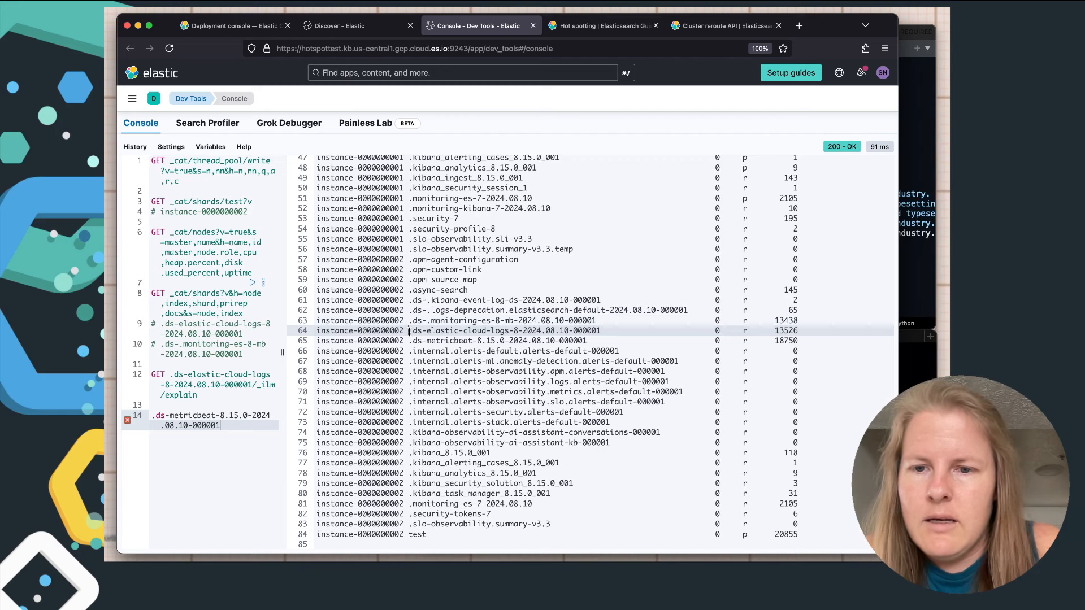
pyautogui.click(408, 340)
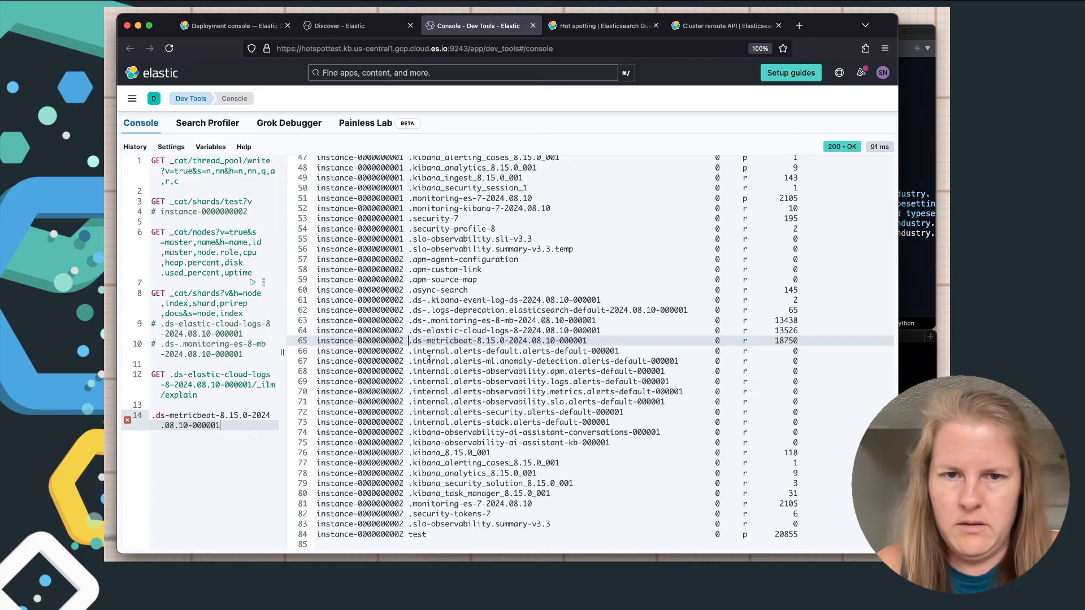
pyautogui.moveTo(408, 199); pyautogui.dragTo(556, 198)
# - Run GET .ds-elastic-cloud-logs-8-2024.08.10-000001/_ilm/explain to confirm it is not ILM-managed
pyautogui.moveTo(282, 347); pyautogui.dragTo(516, 347)
pyautogui.click(160, 254)
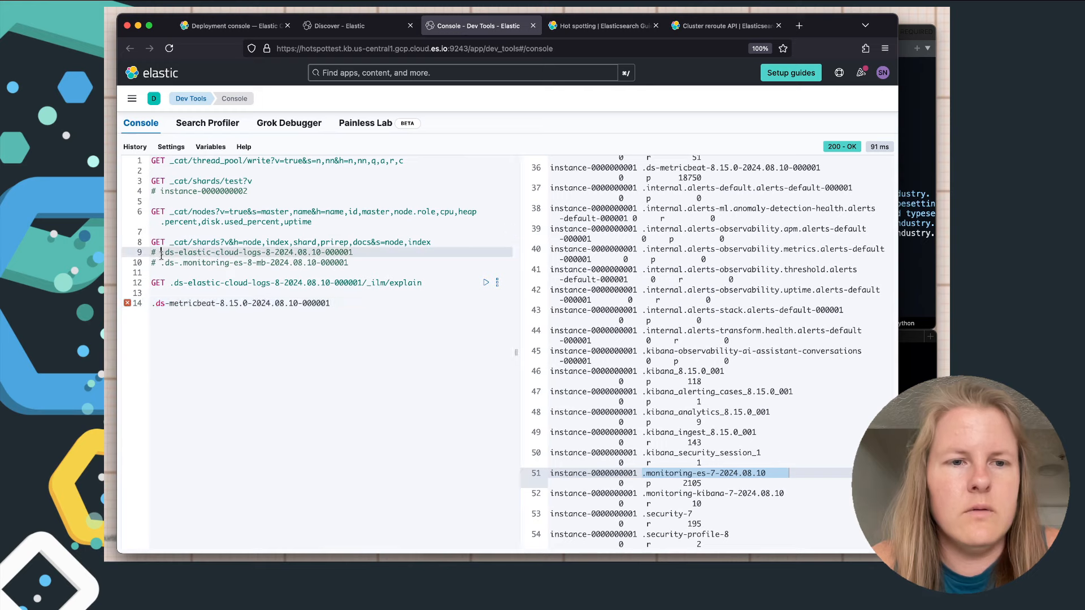
pyautogui.press('super+shift+Right')
pyautogui.press('super+c')
pyautogui.hotkey('shift', 'Down')
pyautogui.hotkey('shift', 'Down')
pyautogui.hotkey('shift', 'Down')
pyautogui.press('Down')
pyautogui.press('Down')
pyautogui.press('Down')
pyautogui.press('Return')
pyautogui.press('Return')
pyautogui.press('Return')
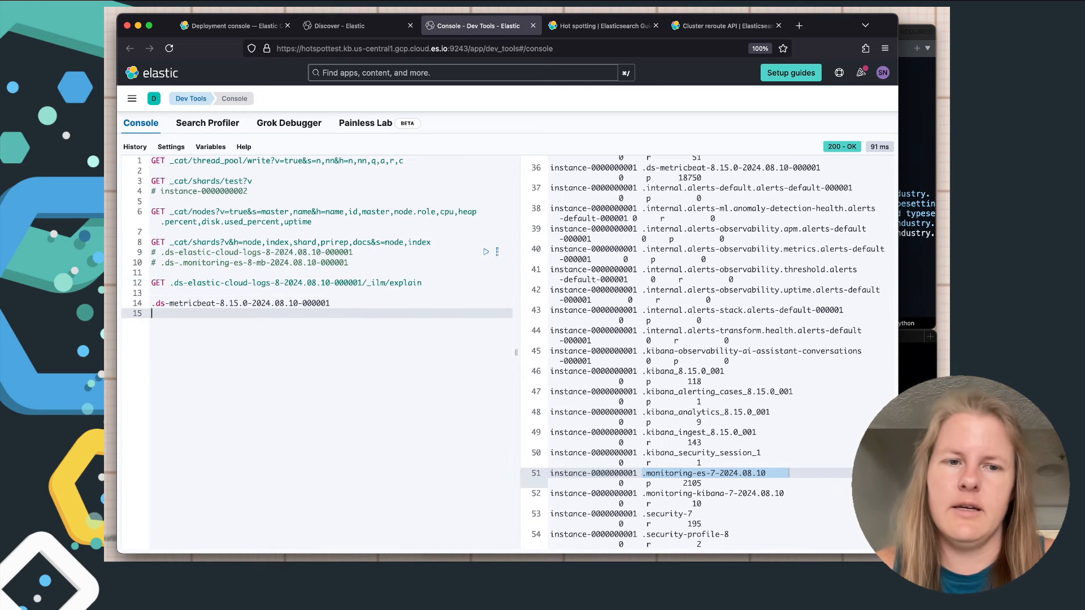
pyautogui.write('GET')
pyautogui.press('super+v')
pyautogui.write('/_ilm')
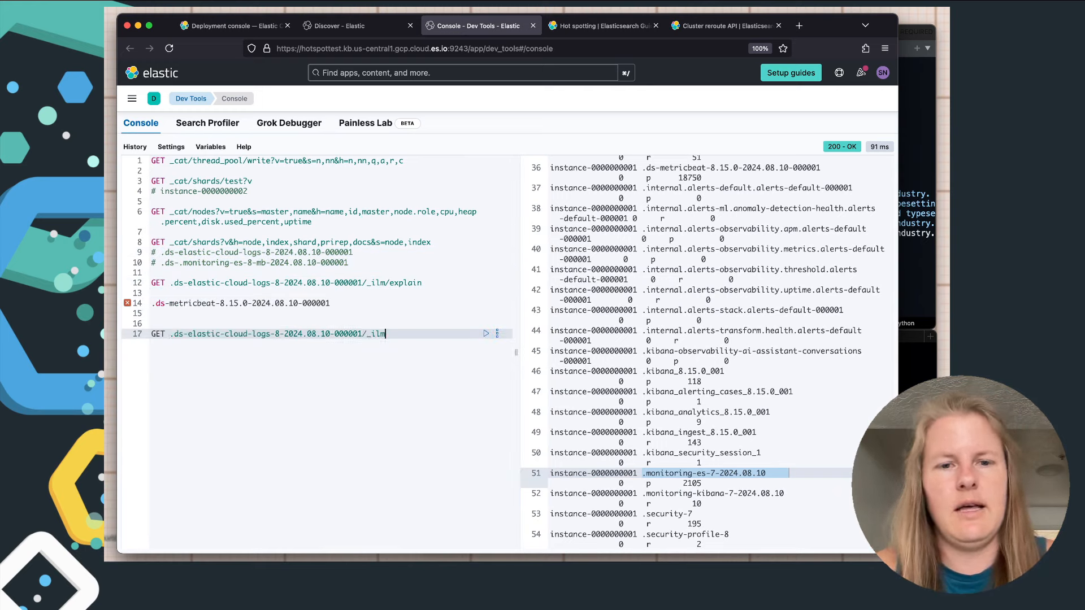
pyautogui.write('/explain')
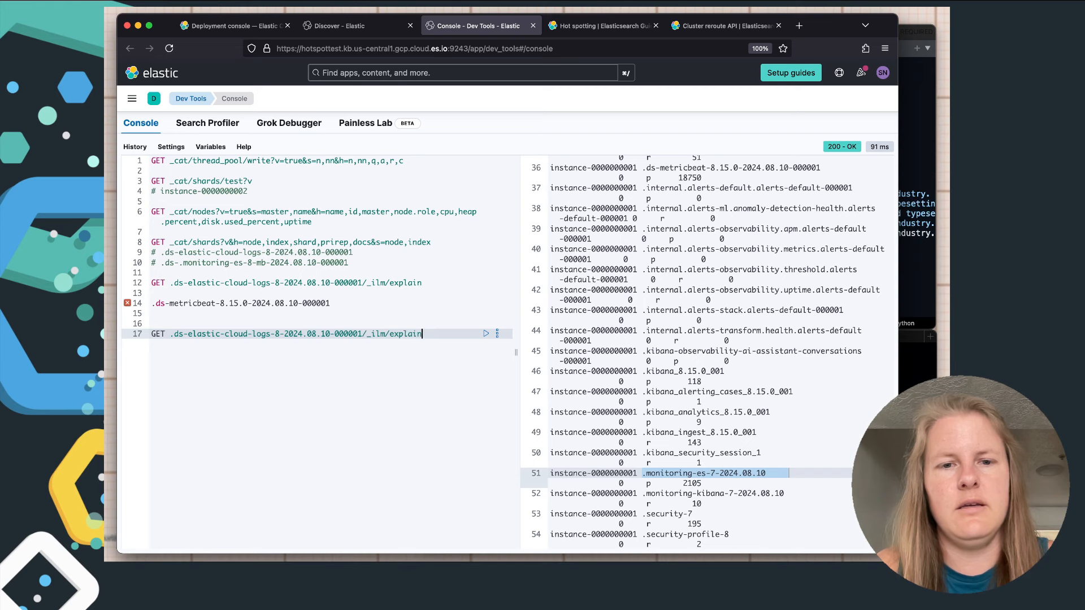
pyautogui.press('super+Return')
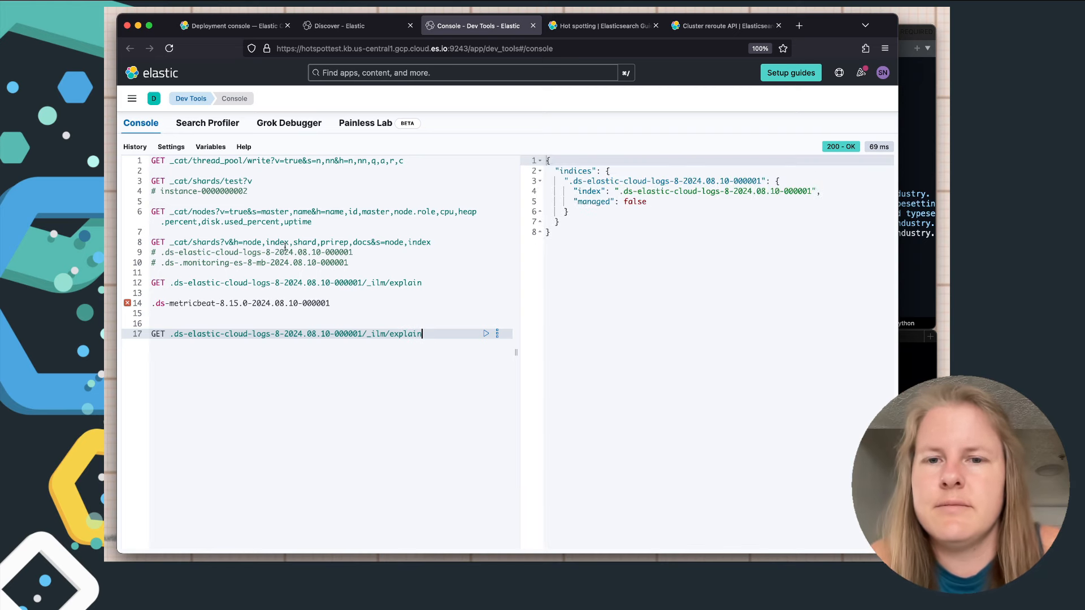
# - Draft PUT <cloud-logs index>/_settings with "index": {"number_of_replicas": 0}
pyautogui.press('Return')
pyautogui.press('Return')
pyautogui.write('PUT')
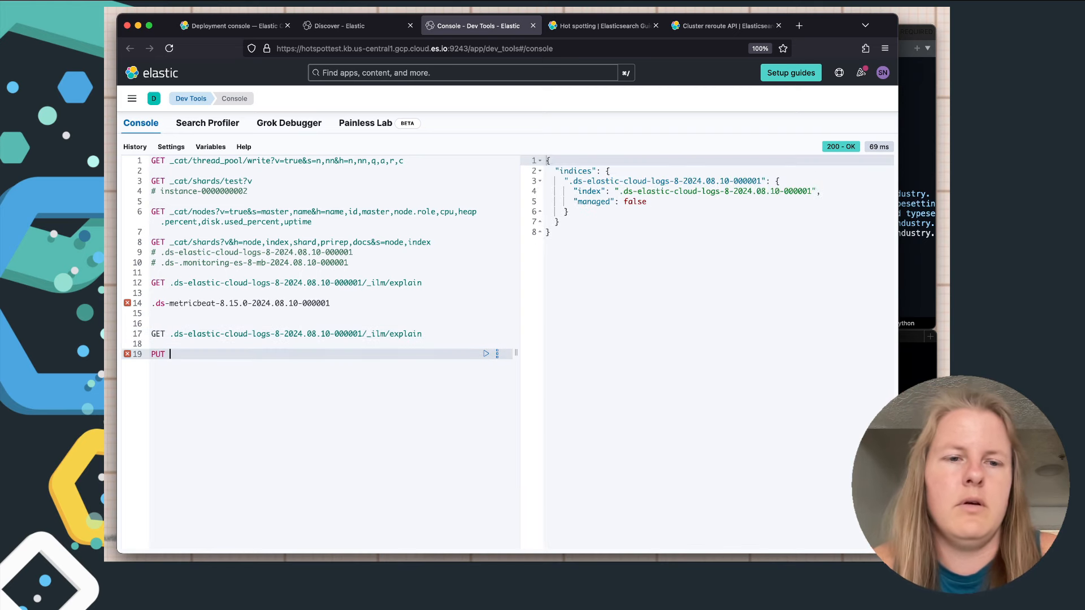
pyautogui.press('super+v')
pyautogui.write('/_settings')
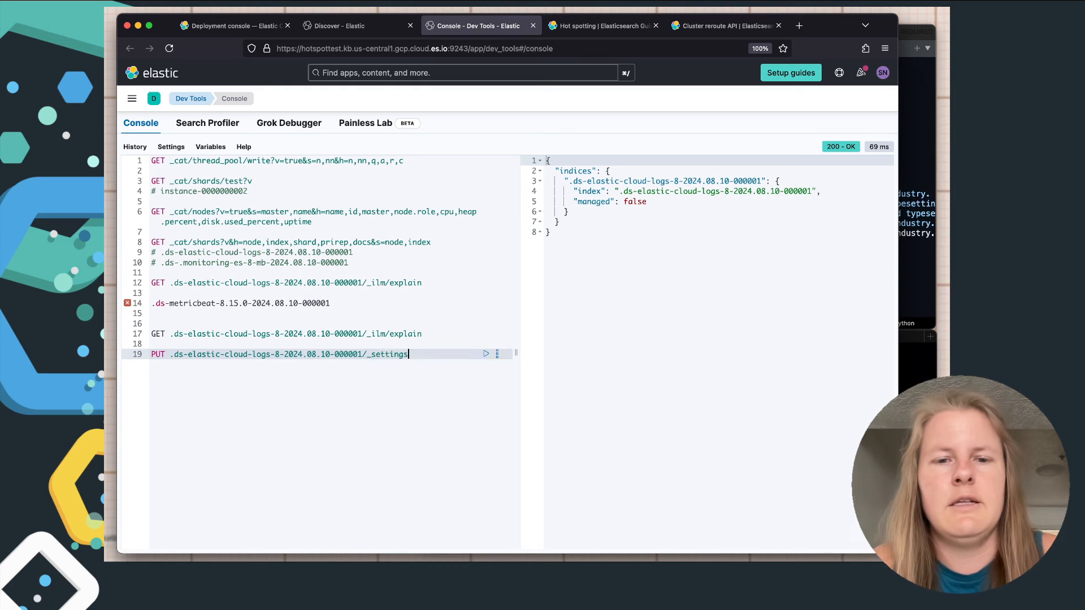
pyautogui.press('Return')
pyautogui.write('"index":')
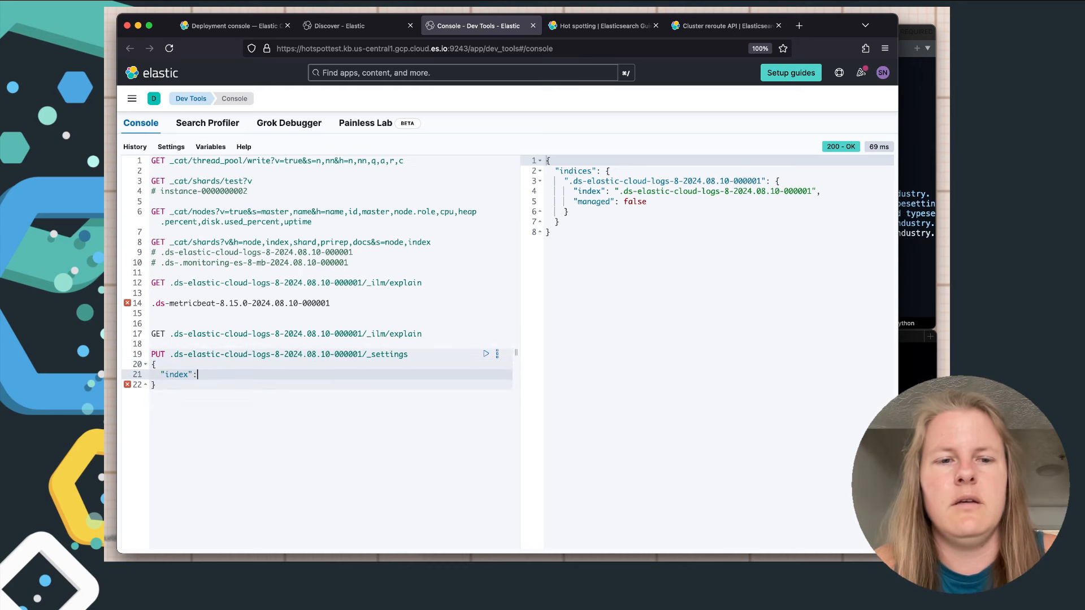
pyautogui.write(' {')
pyautogui.press('Return')
pyautogui.write('"')
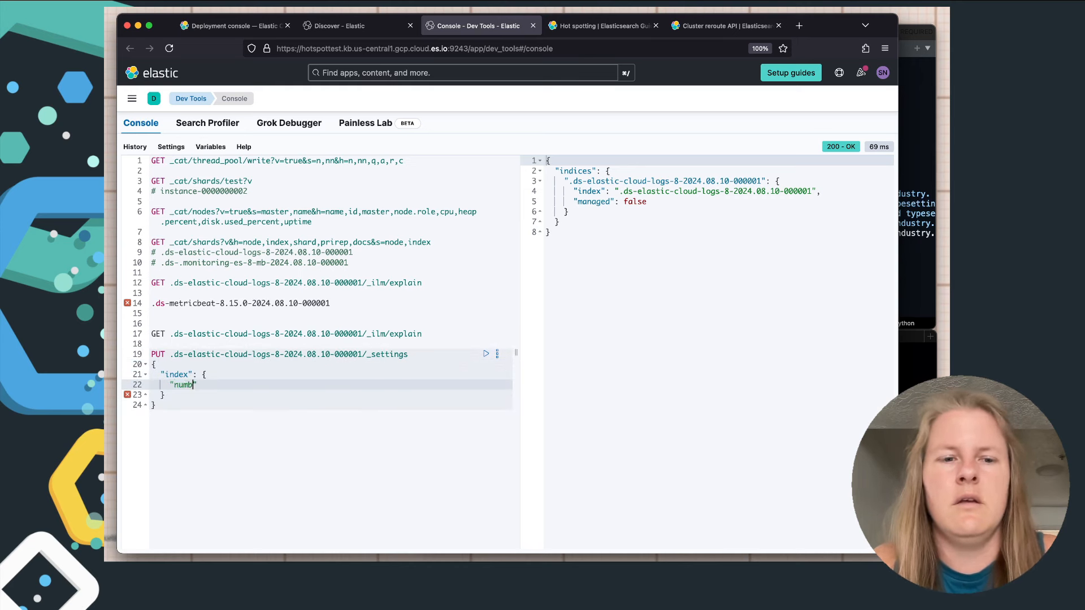
pyautogui.write('number_of_replicas":')
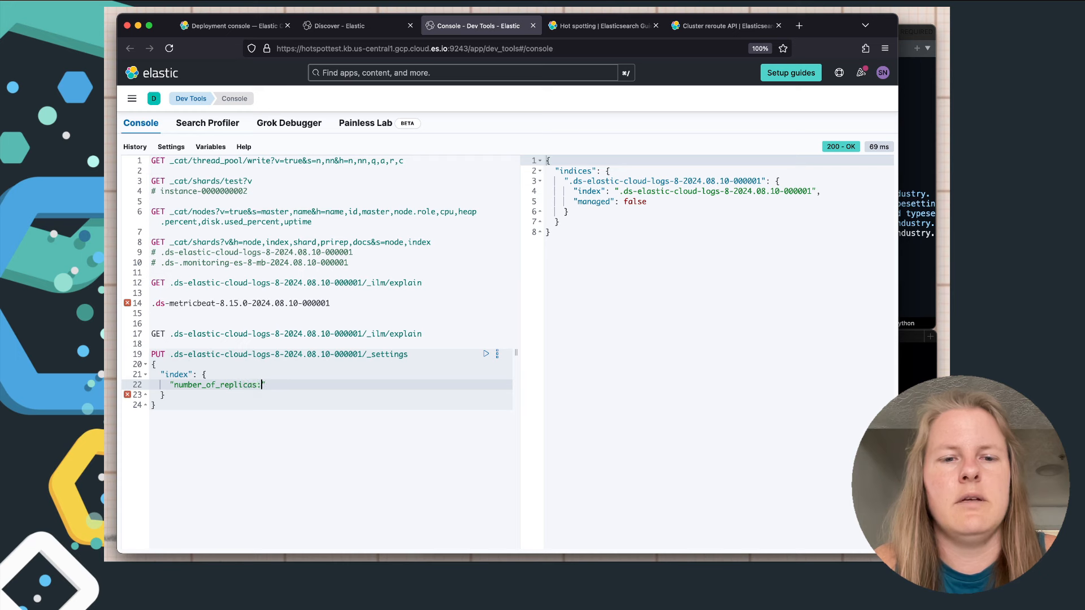
pyautogui.write(' 0')
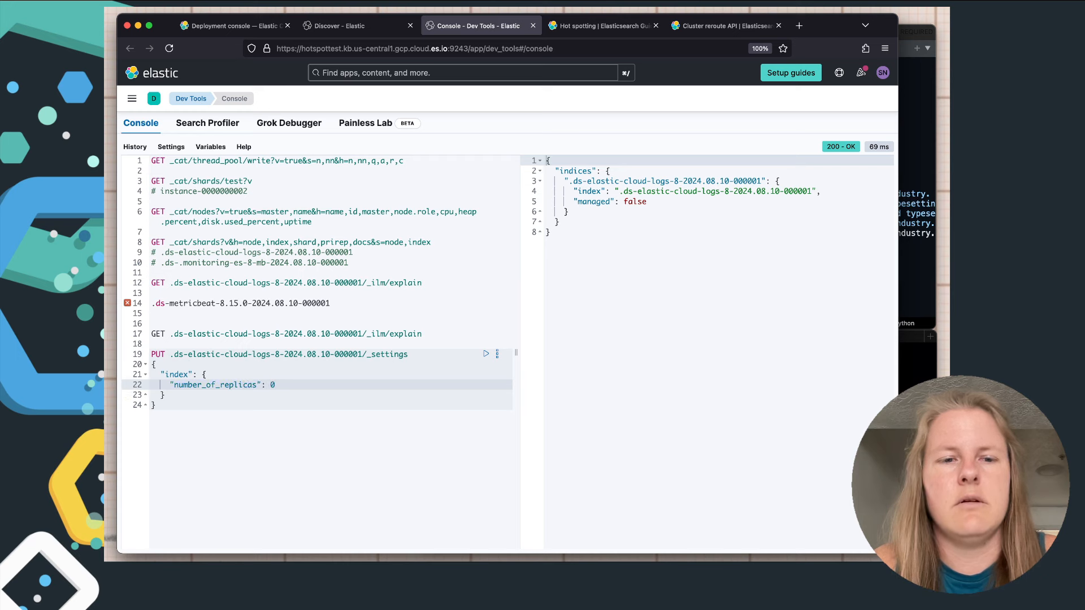
pyautogui.press('Return')
# - Add "auto_expand_replicas", trying "0" before settling on null
pyautogui.write(',"auto_expand')
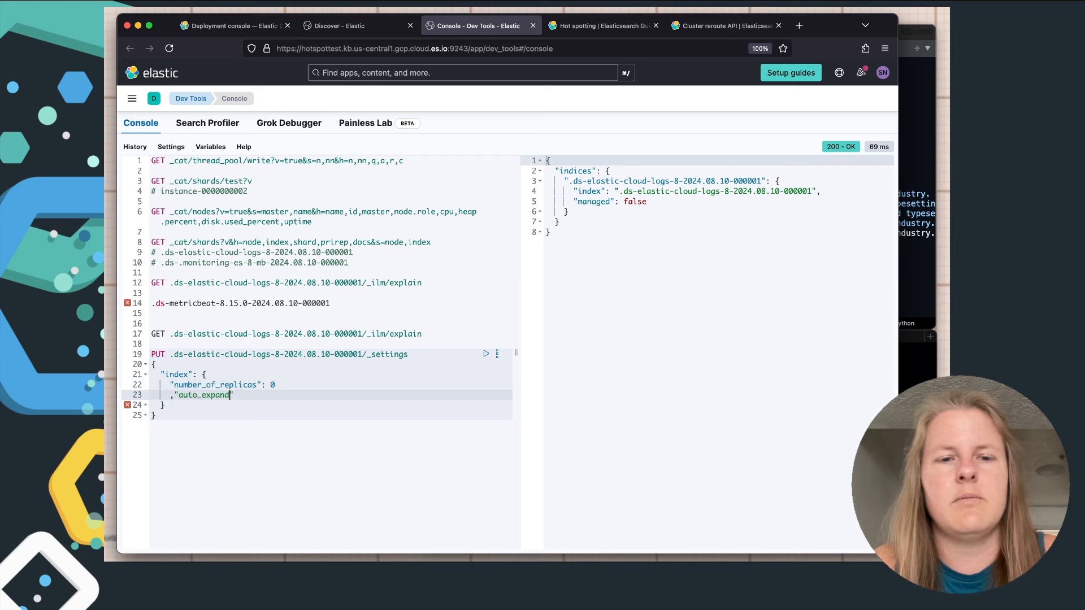
pyautogui.write('_recplica')
pyautogui.press('BackSpace')
pyautogui.press('BackSpace')
pyautogui.press('BackSpace')
pyautogui.press('BackSpace')
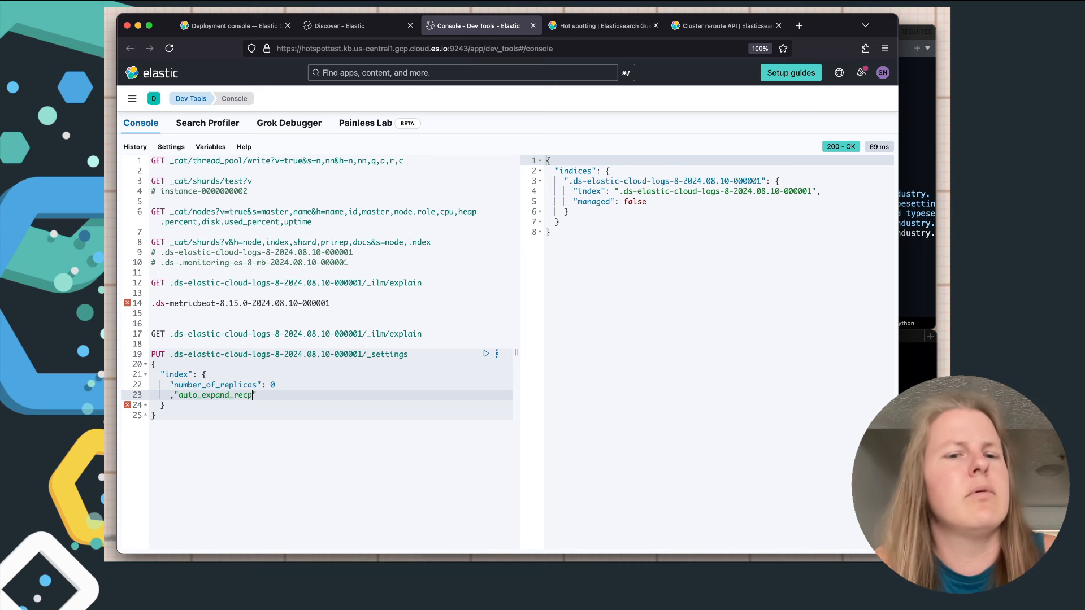
pyautogui.write('plicat')
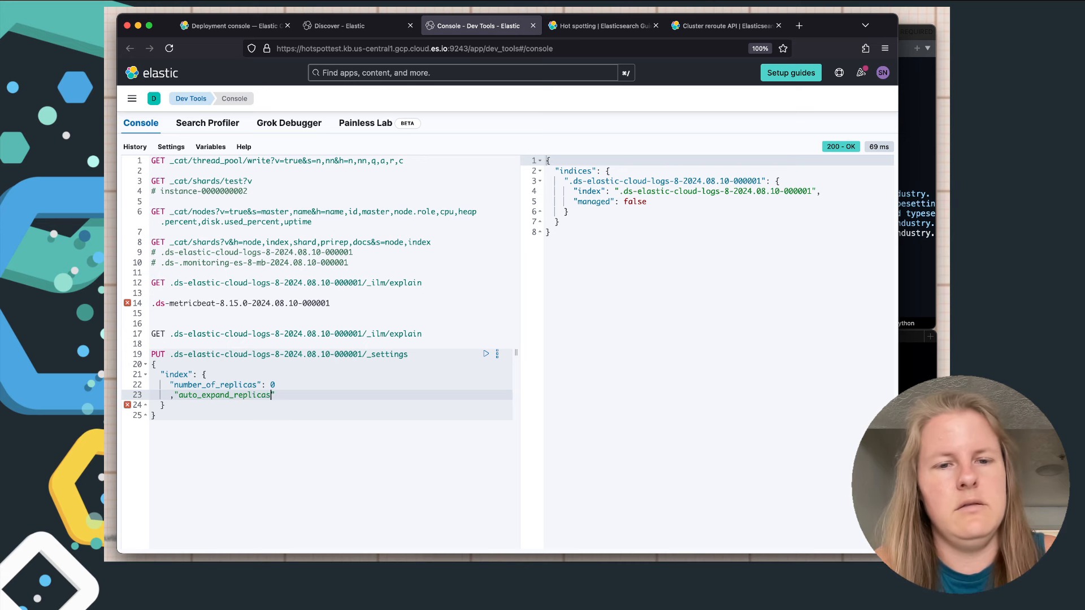
pyautogui.press('BackSpace')
pyautogui.write('"0"')
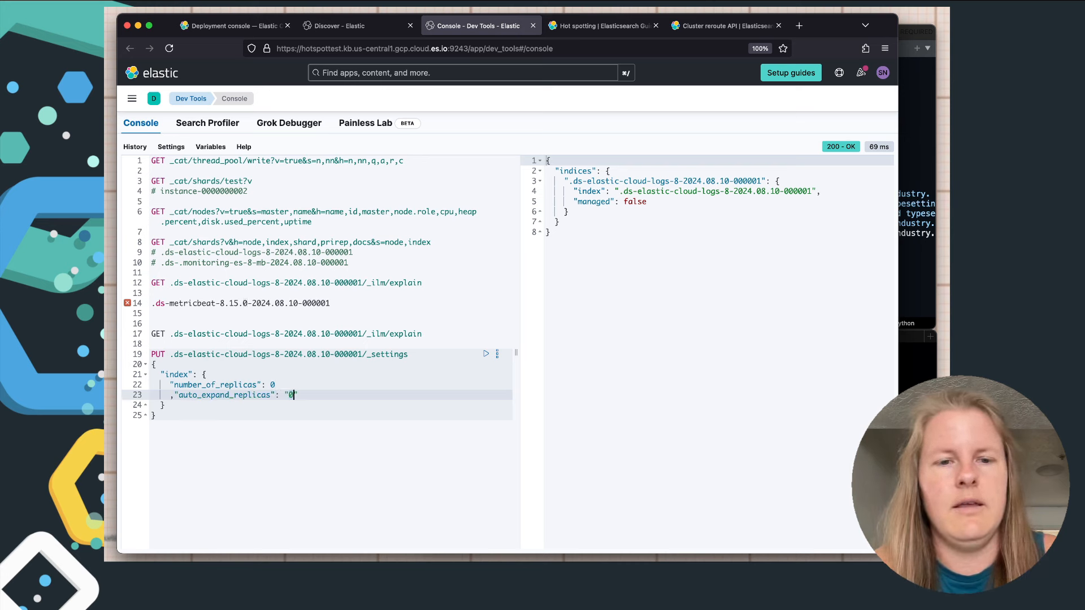
pyautogui.press('BackSpace')
pyautogui.press('BackSpace')
pyautogui.press('BackSpace')
pyautogui.write('null')
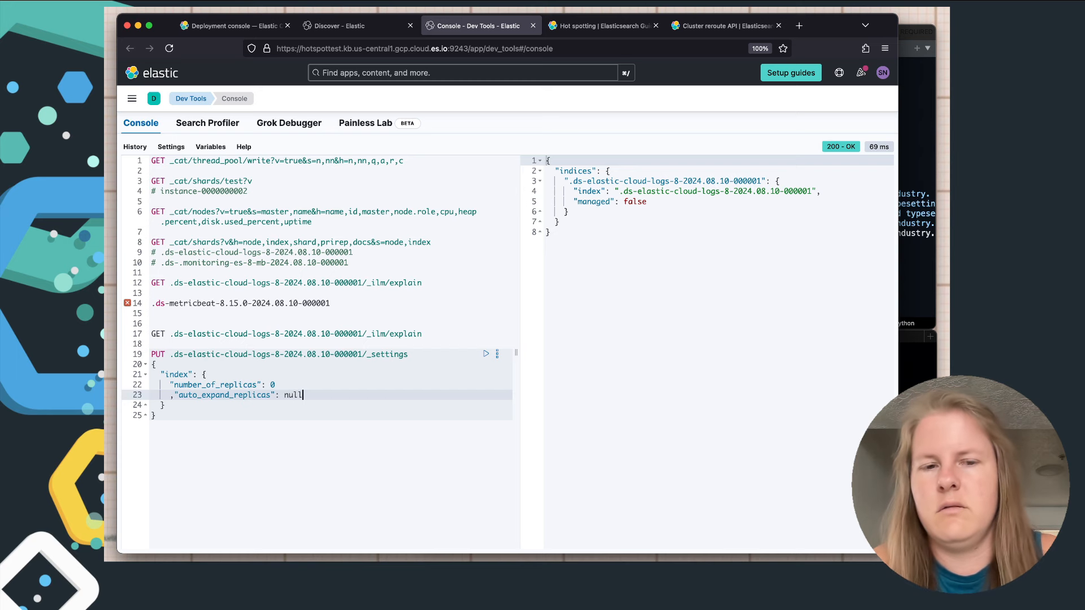
pyautogui.doubleClick(215, 395)
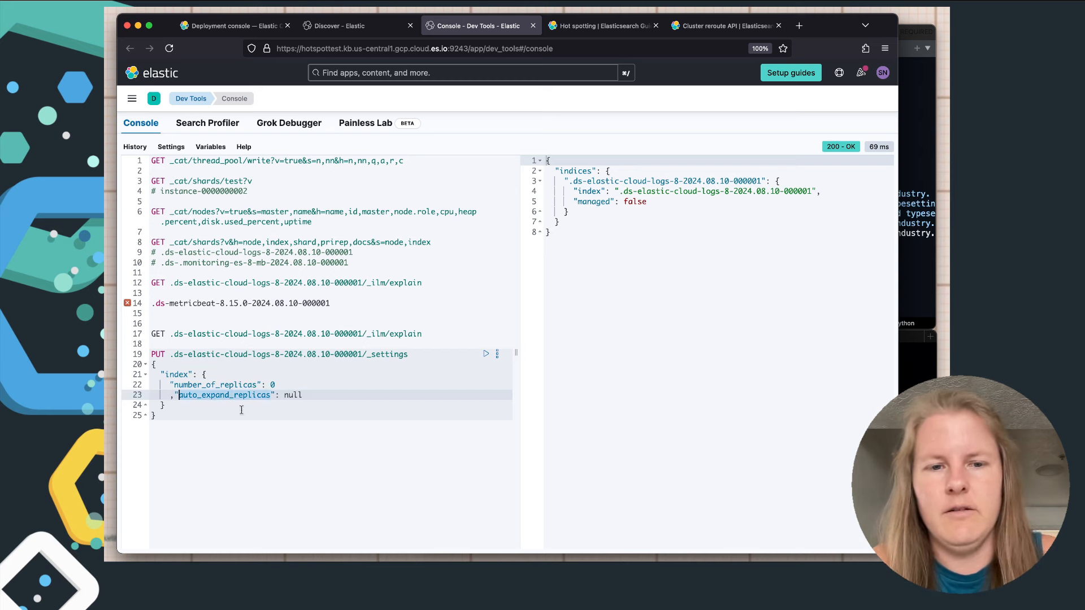
pyautogui.click(257, 353)
# - Send the settings update and web-search "auto_expand_replicas elasticsearch"
pyautogui.press('super+Return')
pyautogui.press('super+t')
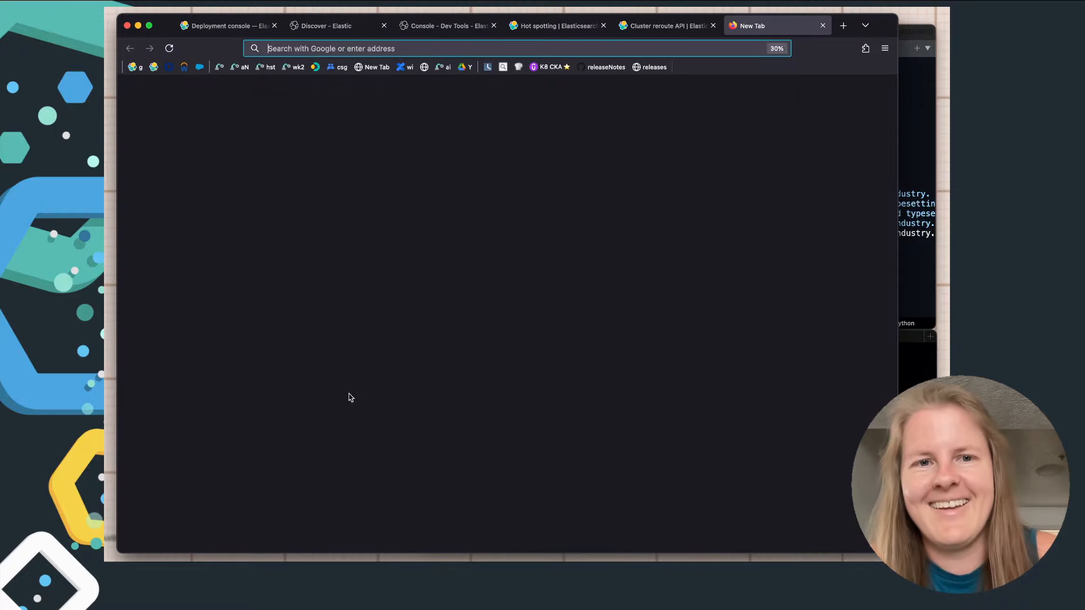
pyautogui.write('"auto_expand_replicas"')
pyautogui.write('elastic')
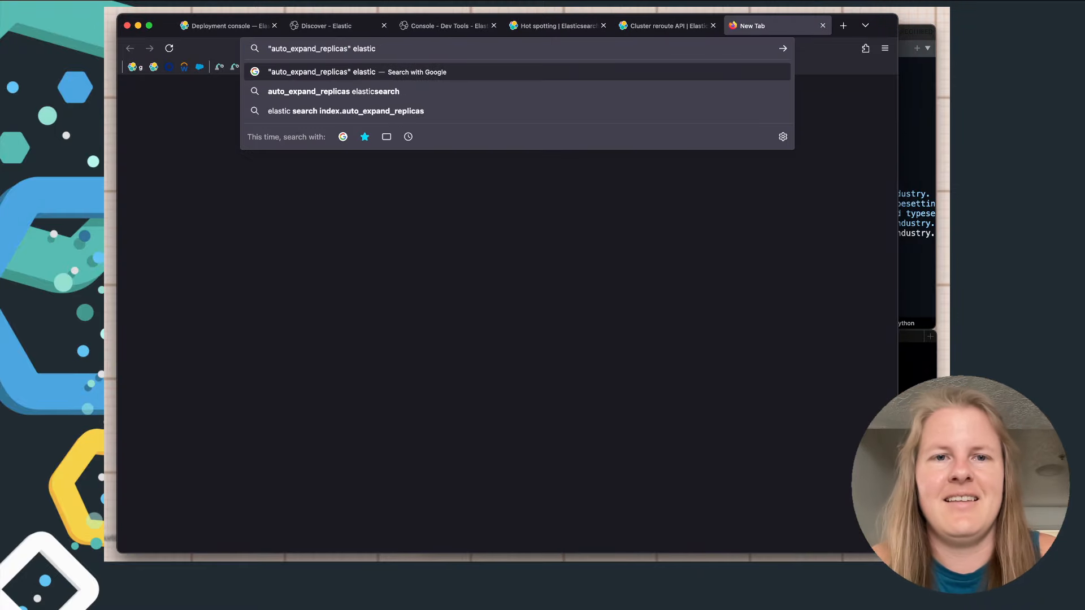
pyautogui.write('search')
pyautogui.press('Return')
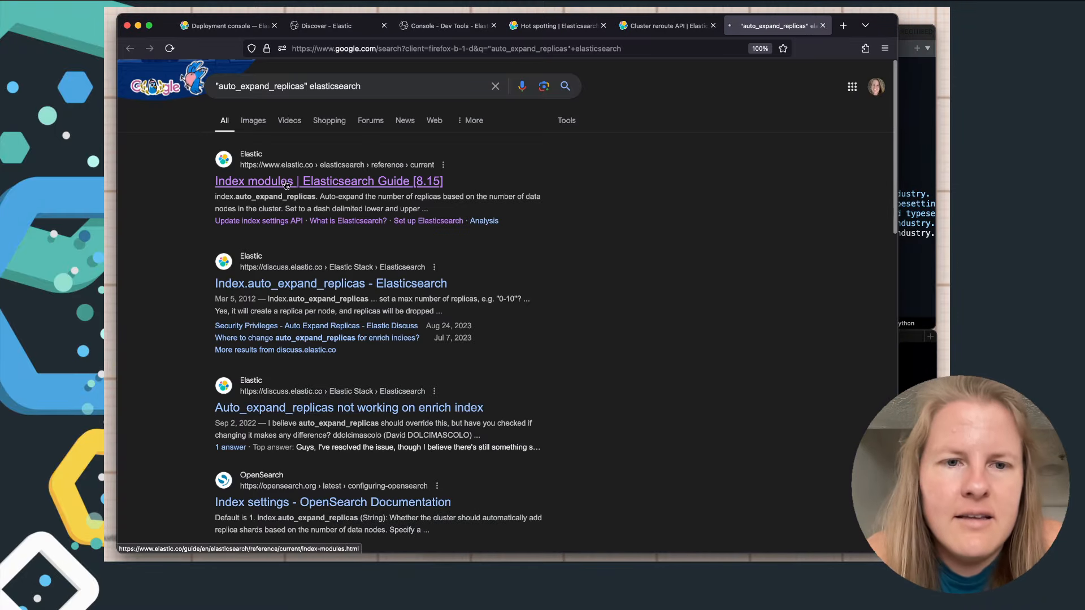
# - Read the auto_expand_replicas entry in the Index modules docs, then close the tab
pyautogui.click(287, 181)
pyautogui.press('super+f')
pyautogui.write('auto_expand_replicas')
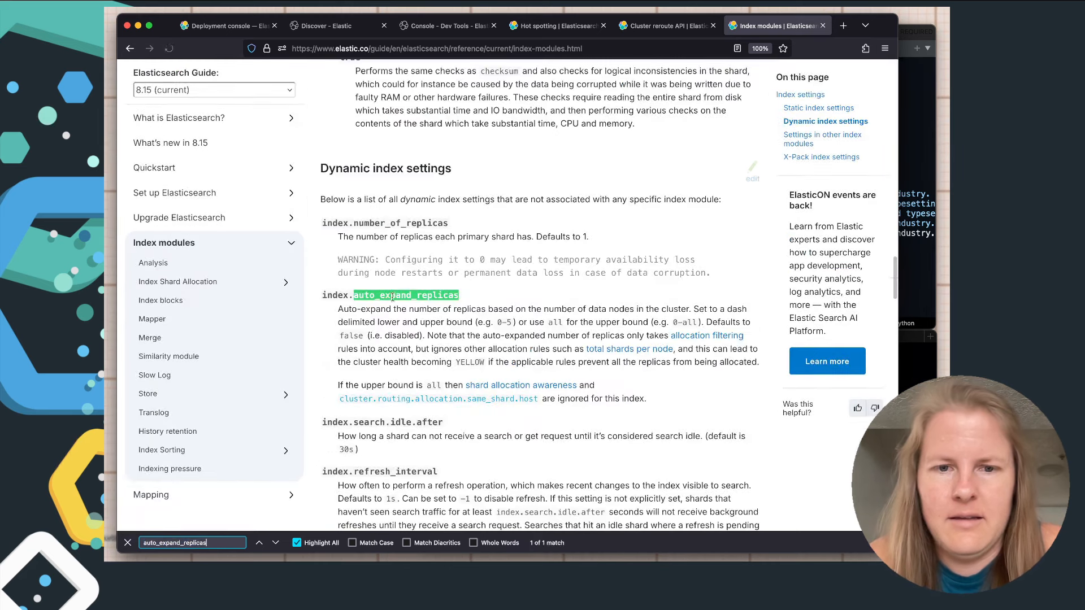
pyautogui.moveTo(428, 309); pyautogui.dragTo(461, 333)
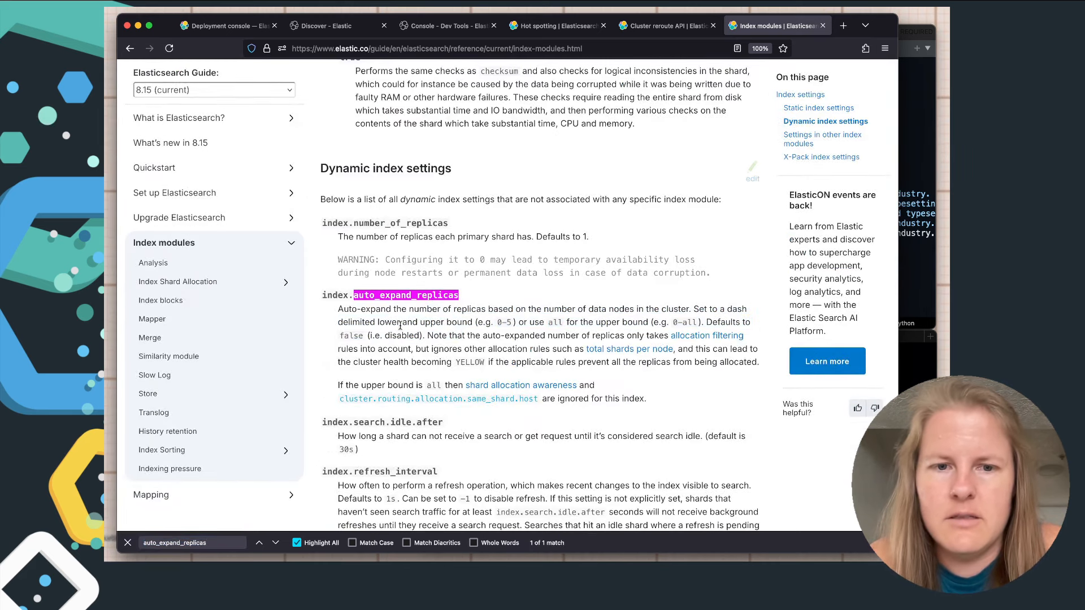
pyautogui.press('super+w')
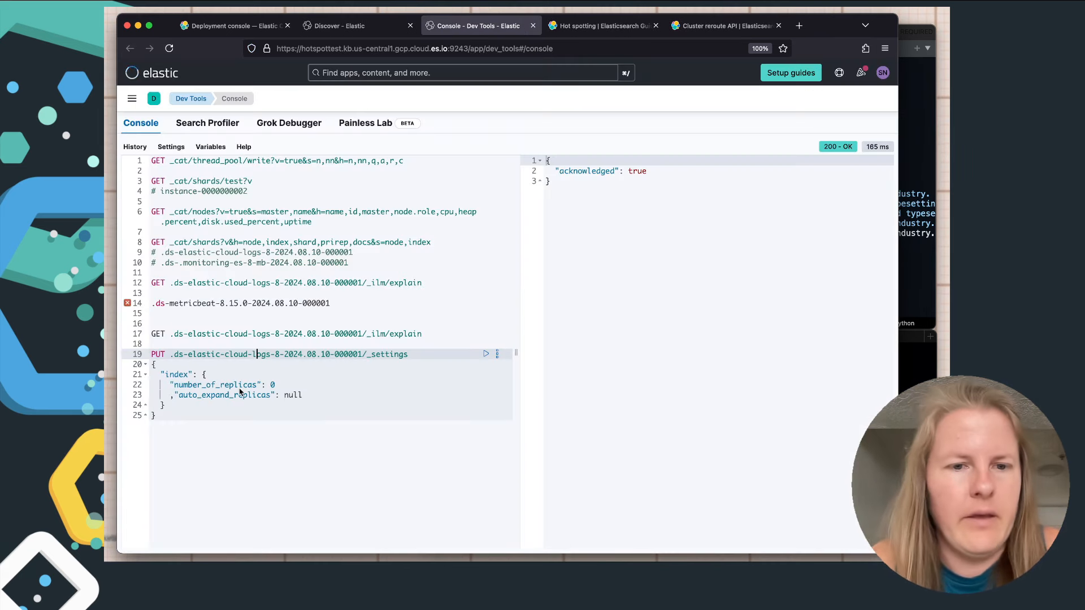
# - Add GET .ds-elastic-cloud-logs-8-2024.08.10-000001/_settings and check number_of_replicas is "0"
pyautogui.click(200, 405)
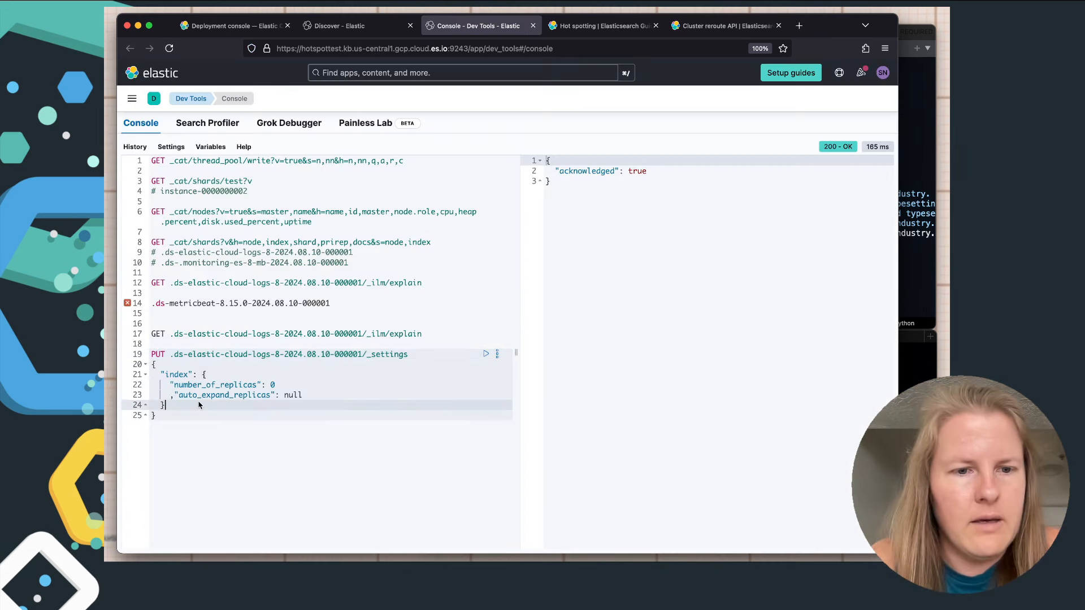
pyautogui.click(171, 356)
pyautogui.keyDown('shift'); pyautogui.click(360, 357); pyautogui.keyUp('shift')
pyautogui.press('super+c')
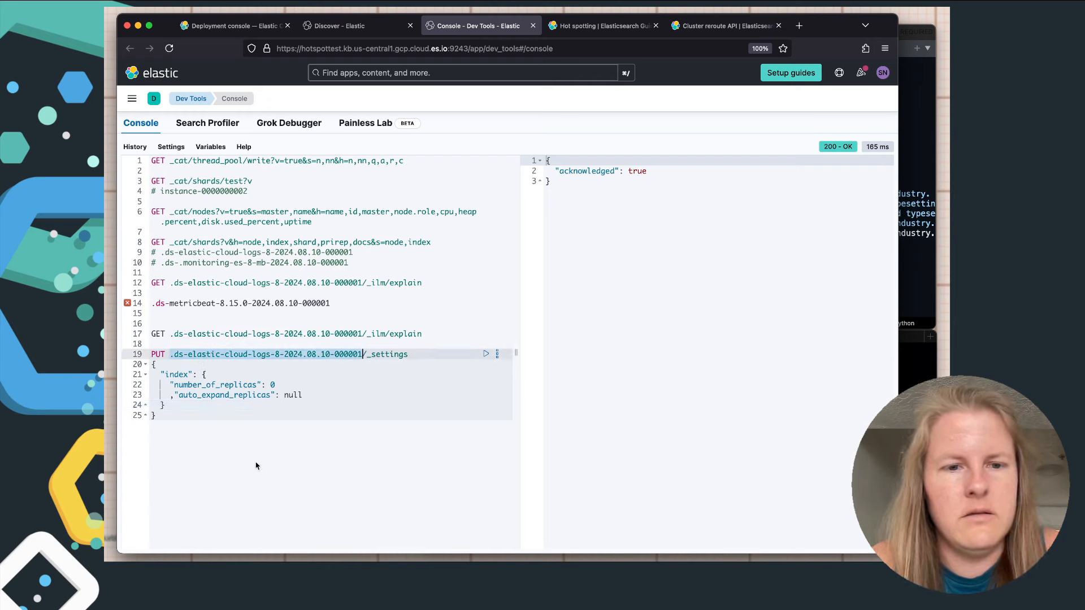
pyautogui.click(257, 466)
pyautogui.press('Return')
pyautogui.press('Return')
pyautogui.write('GET')
pyautogui.press('super+v')
pyautogui.write('/_settings')
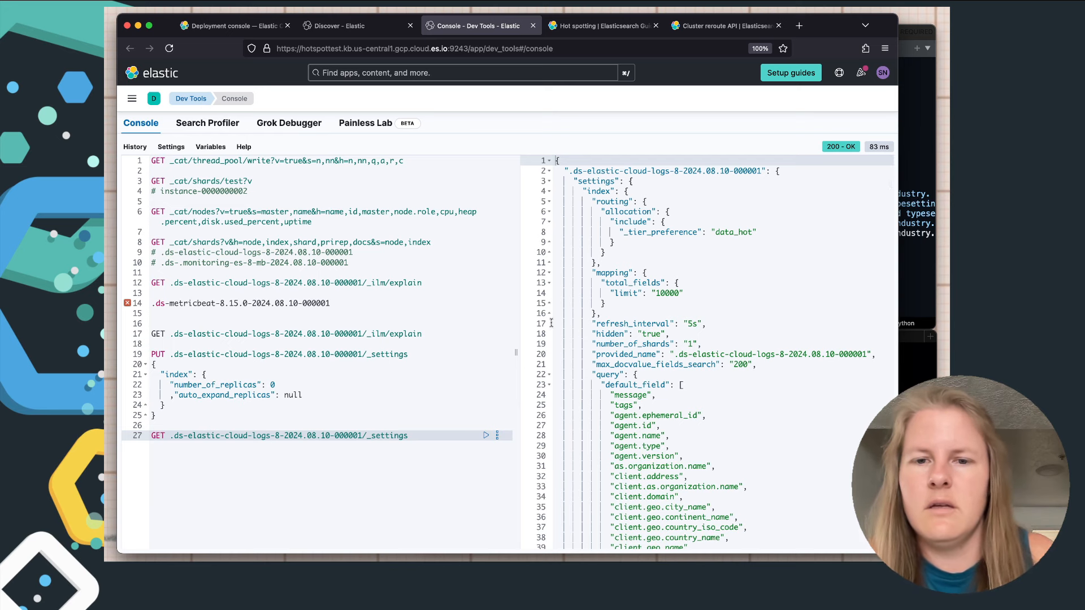
pyautogui.click(549, 375)
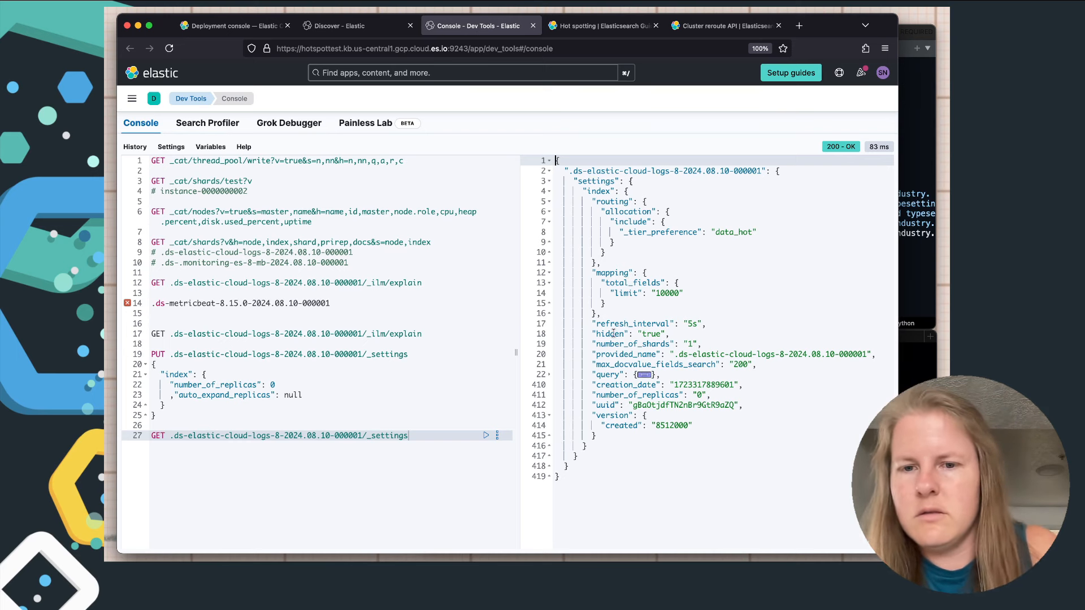
# - Move the metricbeat index name into the commented index list as a # note
pyautogui.click(263, 425)
pyautogui.click(234, 436)
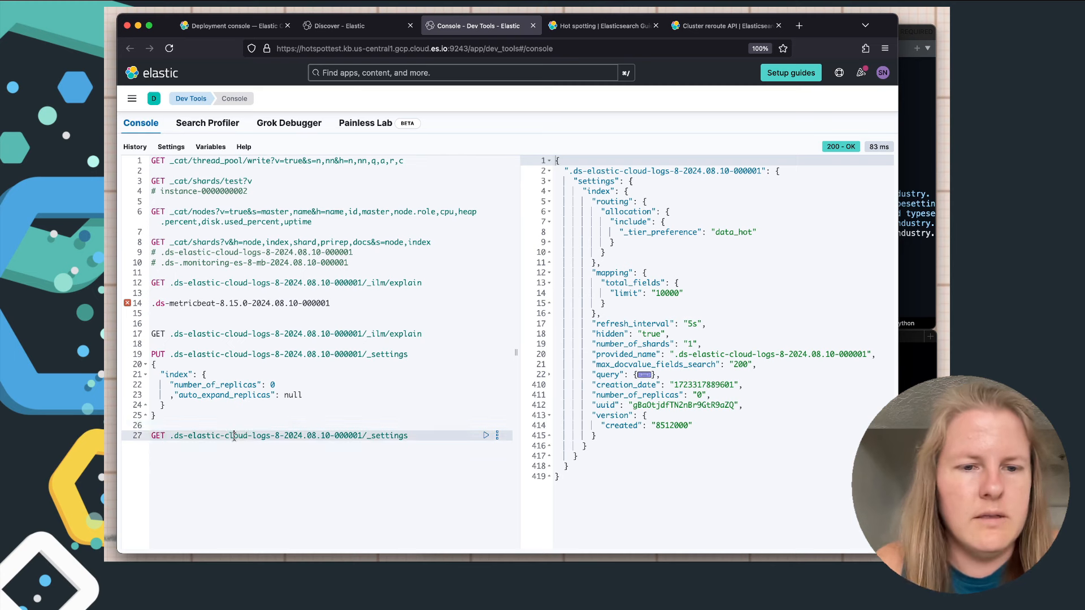
pyautogui.click(169, 304)
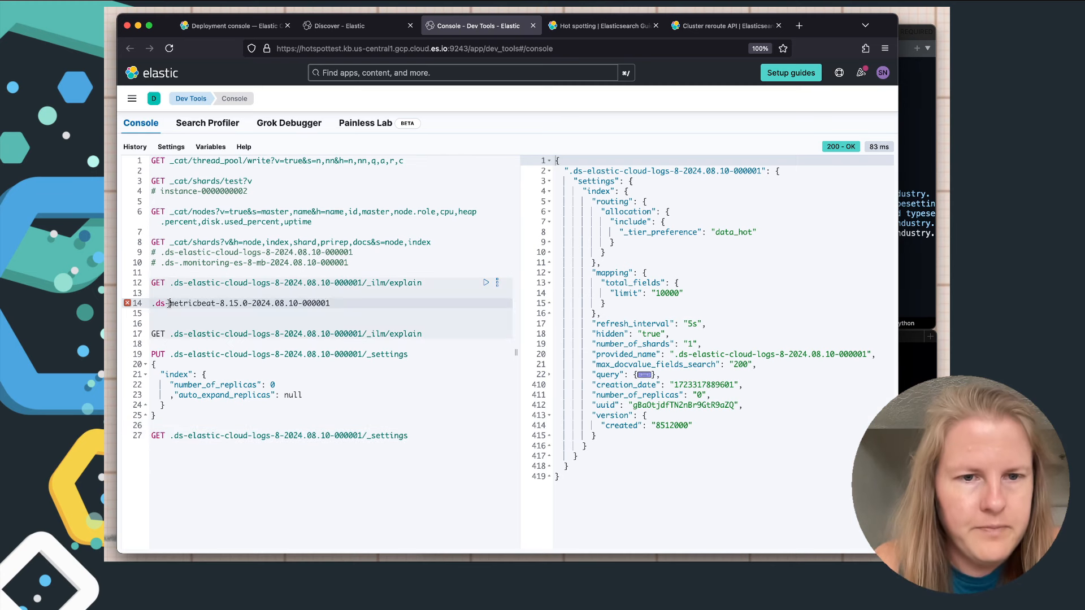
pyautogui.press('End')
pyautogui.hotkey('shift', 'Home')
pyautogui.click(172, 335)
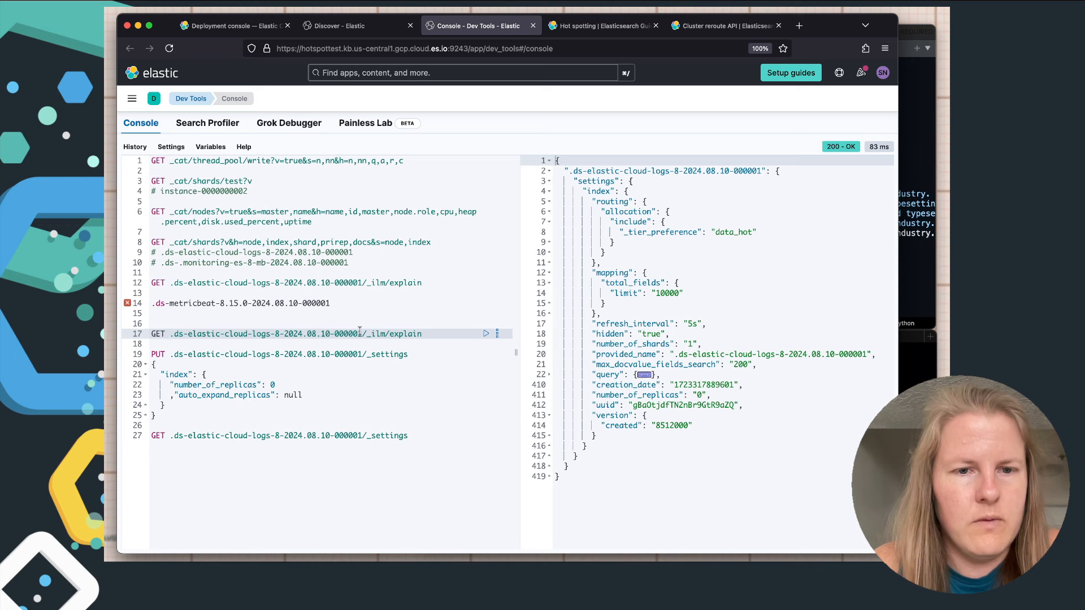
pyautogui.click(342, 299)
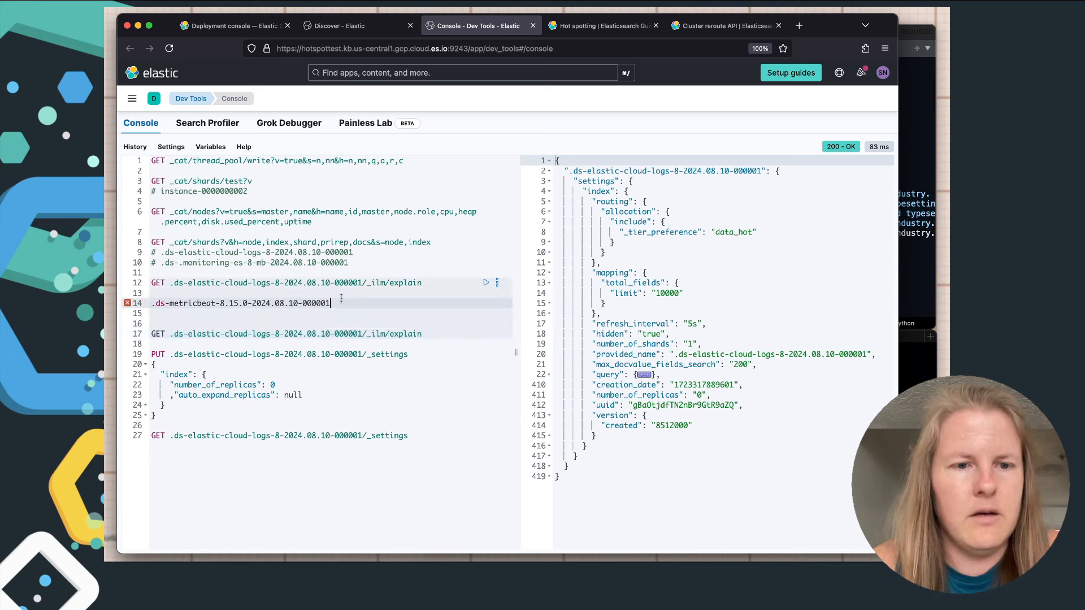
pyautogui.hotkey('shift', 'Home')
pyautogui.click(368, 262)
pyautogui.press('Return')
pyautogui.write('#')
pyautogui.hotkey('ctrl', 'v')
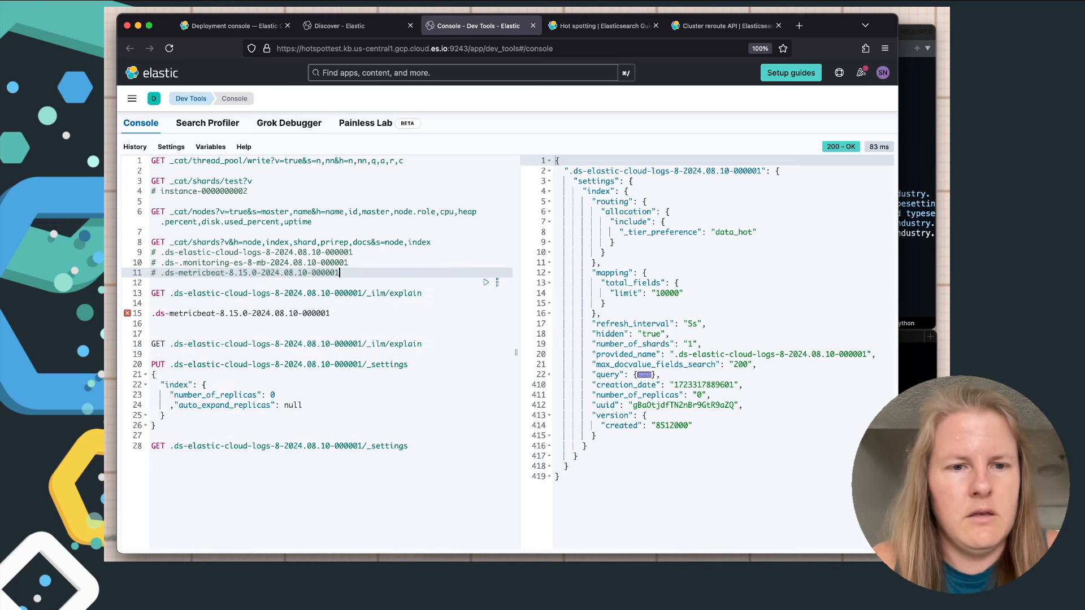
# - Delete the leftover metricbeat line and the extra blank line
pyautogui.click(344, 306)
pyautogui.click(350, 263)
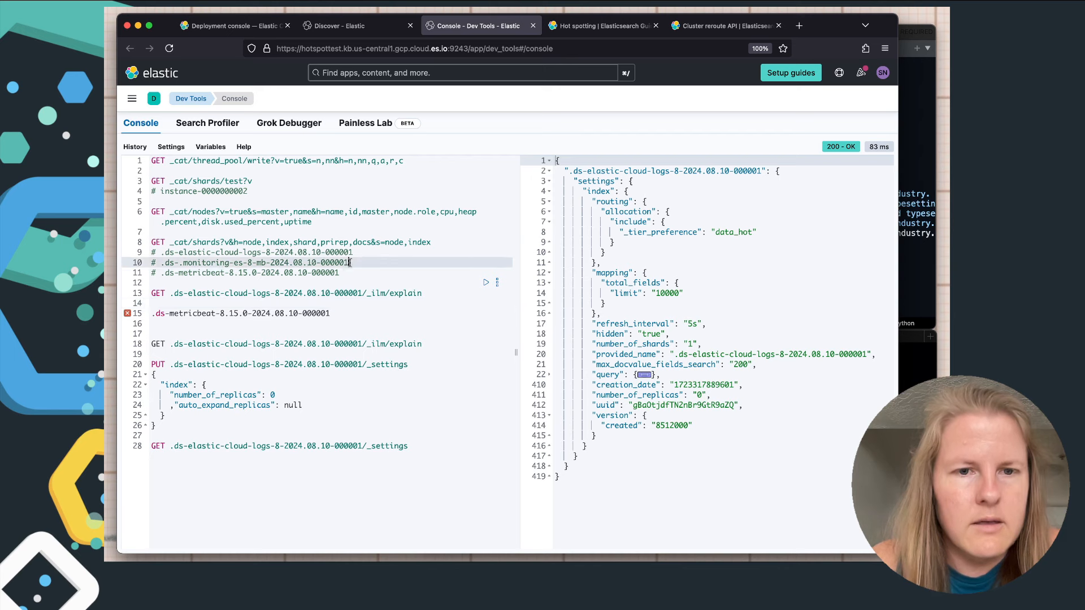
pyautogui.keyDown('shift'); pyautogui.click(159, 262); pyautogui.keyUp('shift')
pyautogui.click(331, 313)
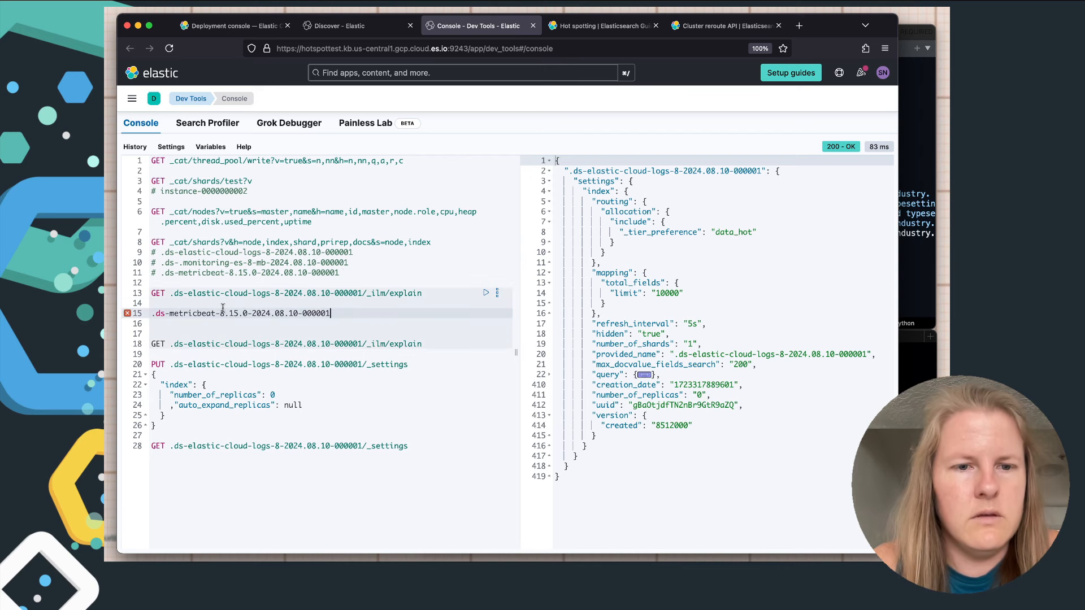
pyautogui.hotkey('shift', 'Home')
pyautogui.press('BackSpace')
pyautogui.press('BackSpace')
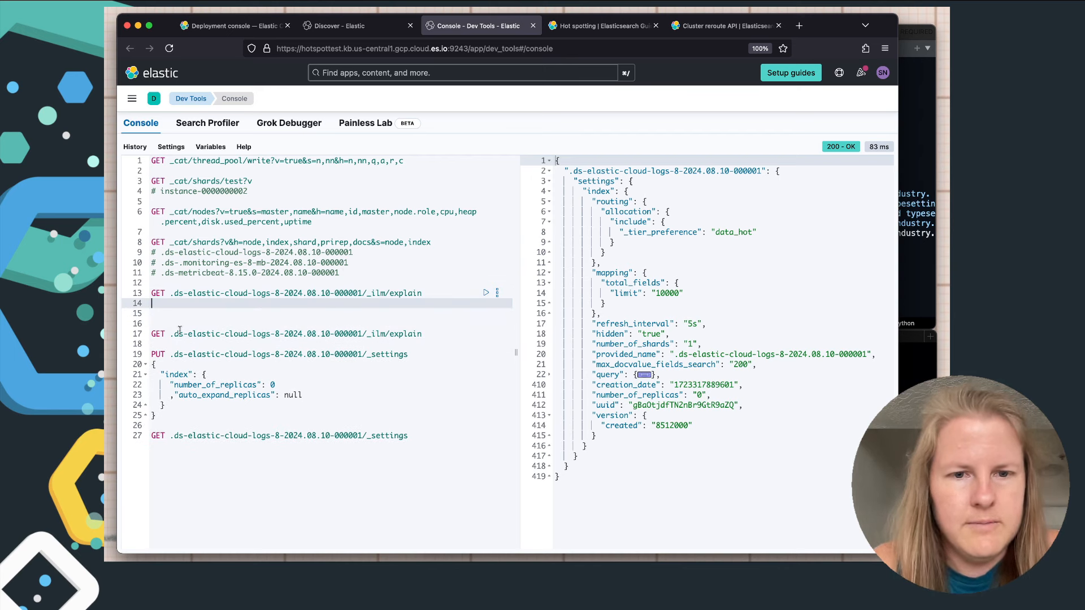
# - Remove the old ILM explain line and run _ilm/explain for the monitoring index
pyautogui.keyDown('shift'); pyautogui.click(183, 282); pyautogui.keyUp('shift')
pyautogui.press('BackSpace')
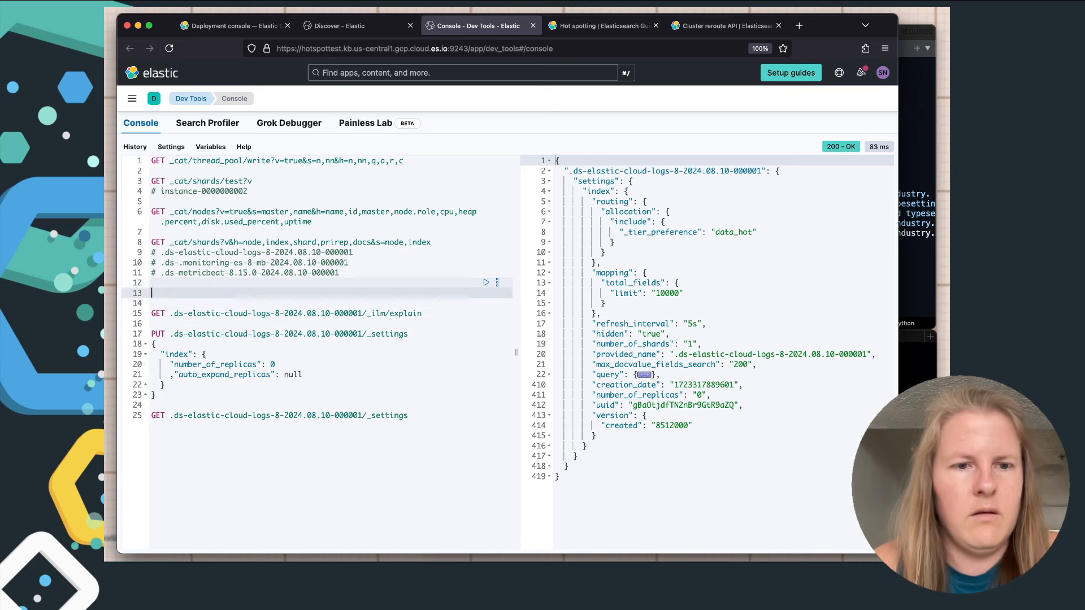
pyautogui.click(151, 313)
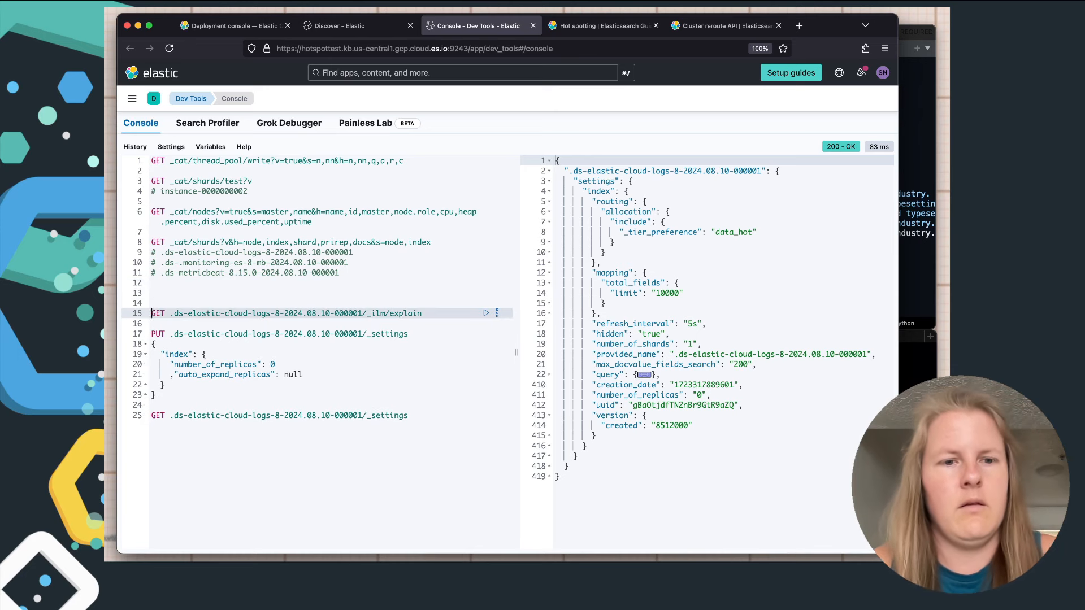
pyautogui.keyDown('shift'); pyautogui.click(364, 313); pyautogui.keyUp('shift')
pyautogui.press('super+v')
pyautogui.press('super+Return')
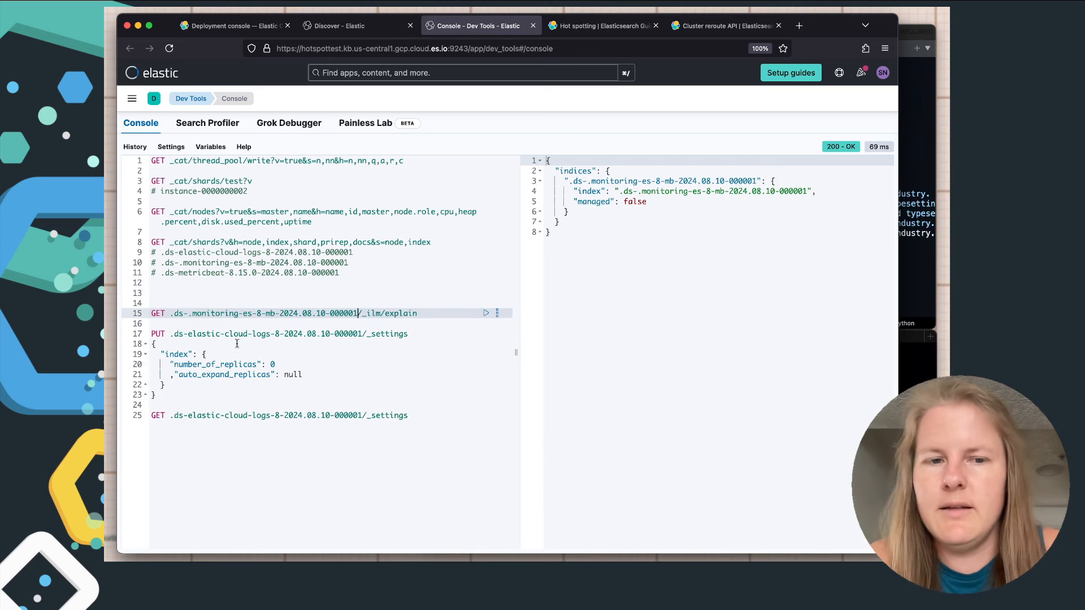
# - Apply 0 replicas with auto-expand null to the monitoring index and confirm via GET _settings
pyautogui.click(169, 336)
pyautogui.keyDown('shift'); pyautogui.click(362, 334); pyautogui.keyUp('shift')
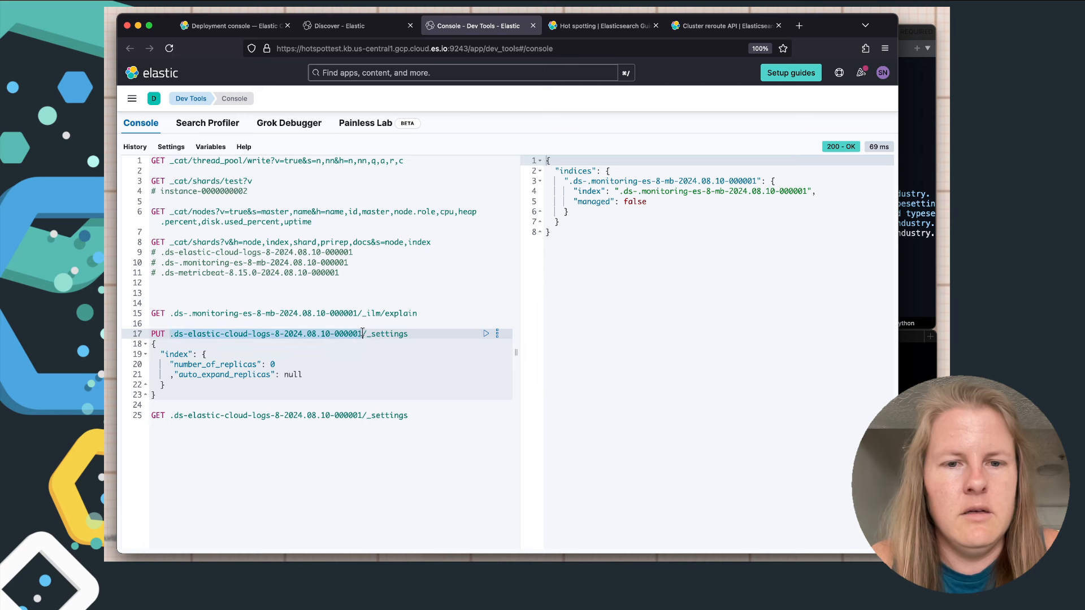
pyautogui.press('super+v')
pyautogui.press('super+Return')
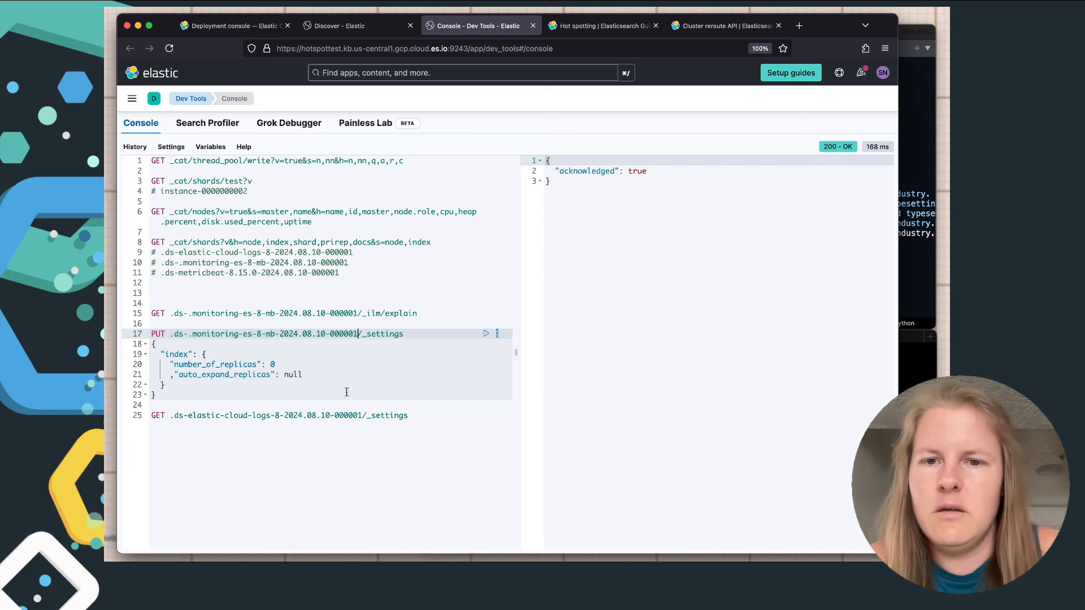
pyautogui.click(170, 415)
pyautogui.keyDown('shift'); pyautogui.click(362, 416); pyautogui.keyUp('shift')
pyautogui.press('super+v')
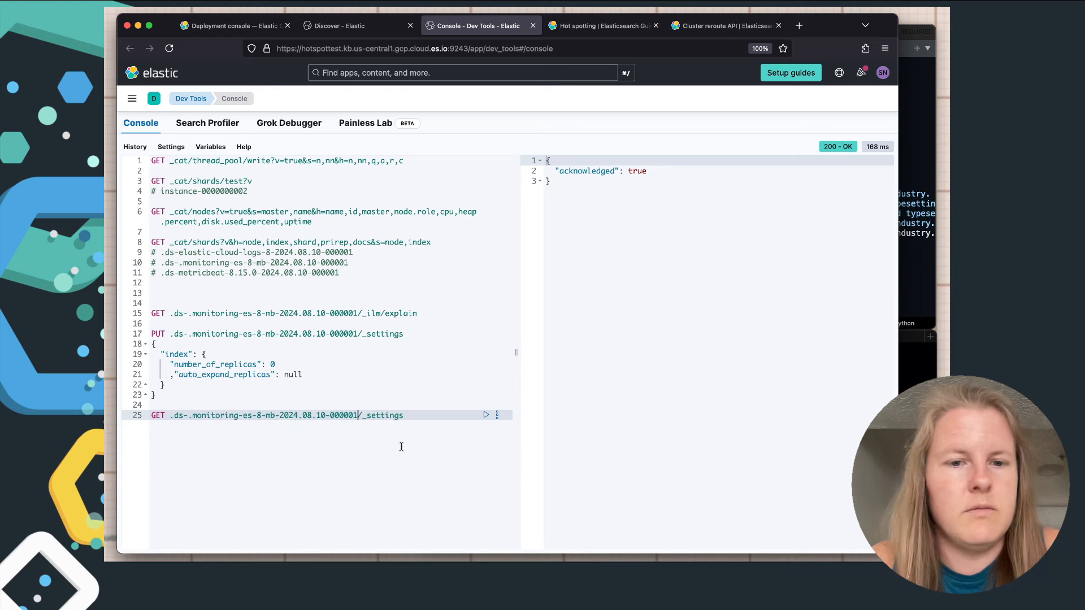
pyautogui.press('super+Return')
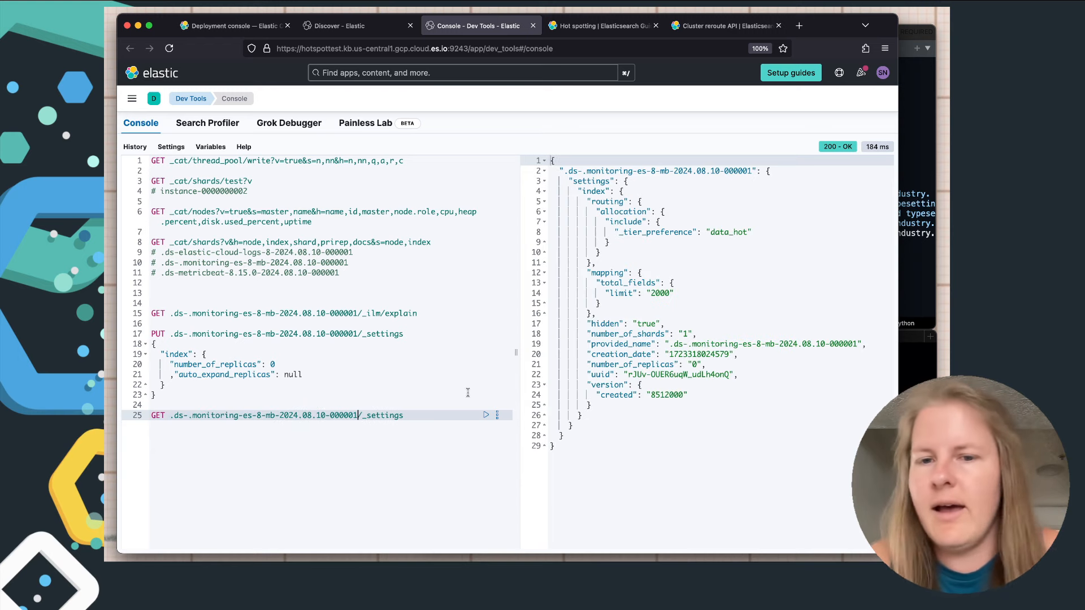
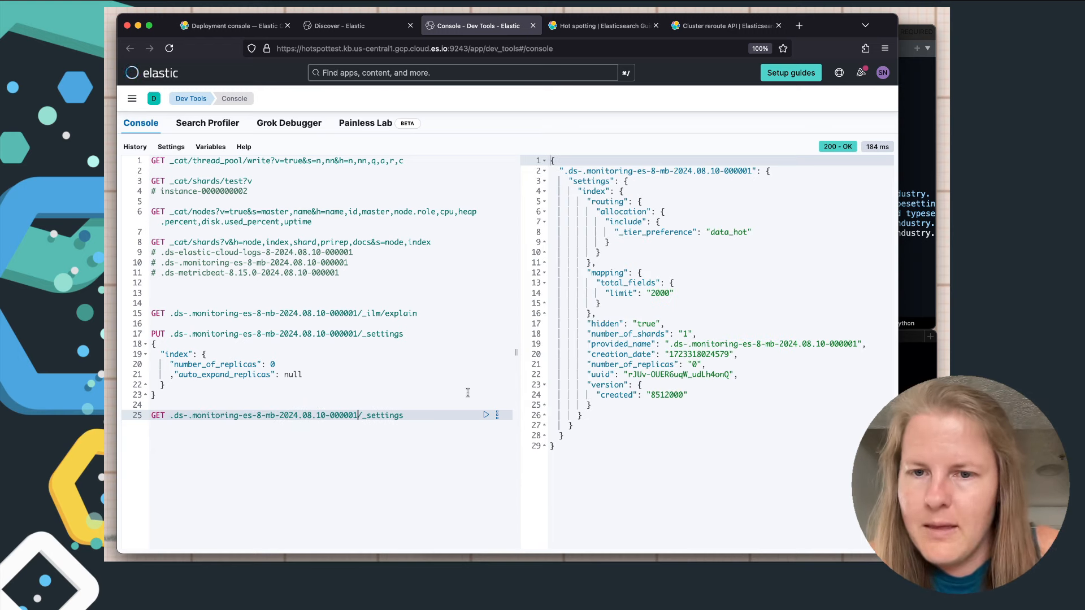
# - Copy the metricbeat index name into the ILM explain request and run it
pyautogui.click(162, 272)
pyautogui.hotkey('shift', 'End')
pyautogui.press('super+c')
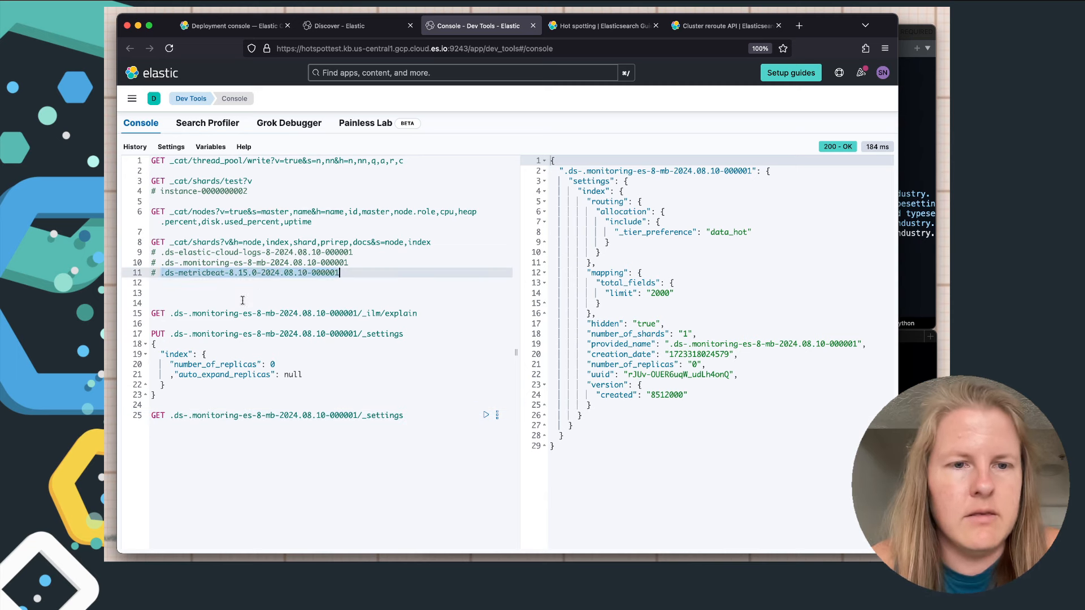
pyautogui.click(171, 313)
pyautogui.keyDown('shift'); pyautogui.click(354, 313); pyautogui.keyUp('shift')
pyautogui.press('super+v')
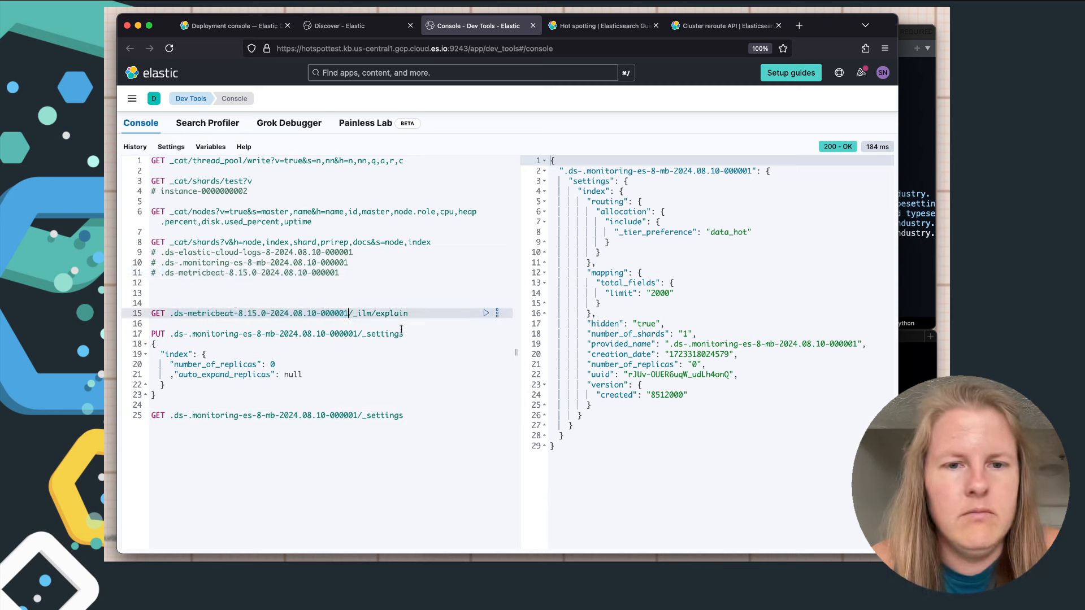
pyautogui.press('super+Return')
# - Retarget the zero-replica settings update to the metricbeat index and apply it
pyautogui.click(169, 334)
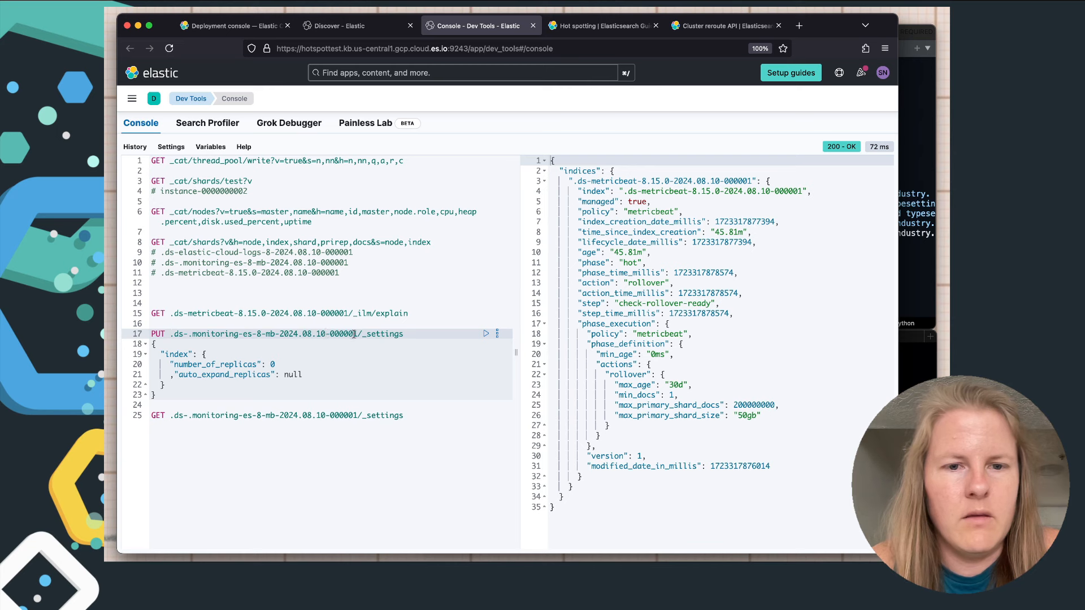
pyautogui.keyDown('shift'); pyautogui.click(356, 334); pyautogui.keyUp('shift')
pyautogui.press('super+v')
pyautogui.press('super+Return')
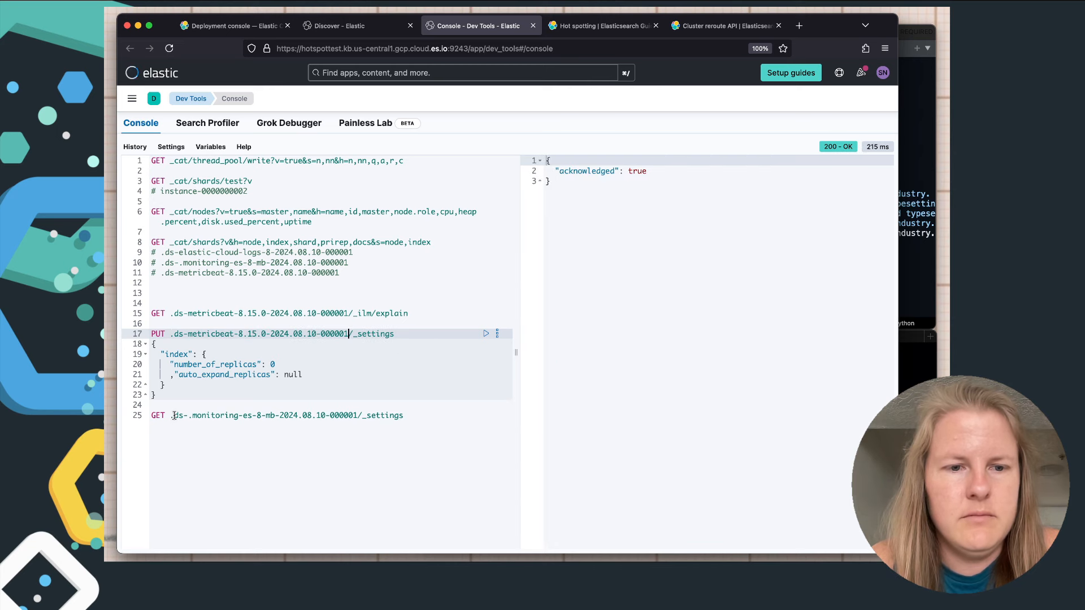
# - Fetch the metricbeat index settings with GET _settings
pyautogui.click(171, 415)
pyautogui.keyDown('shift'); pyautogui.click(356, 415); pyautogui.keyUp('shift')
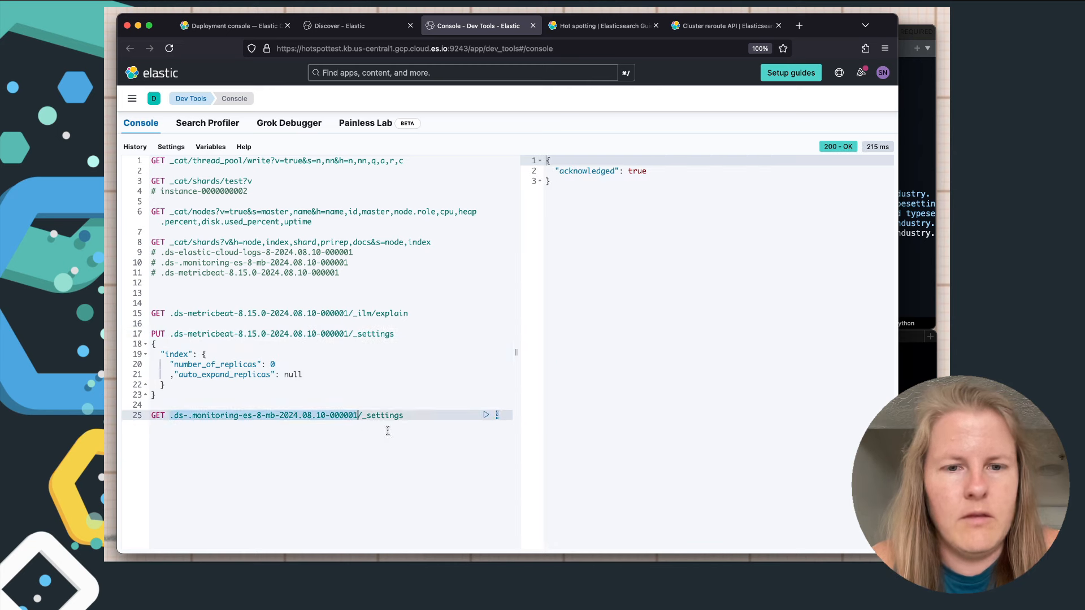
pyautogui.press('super+v')
pyautogui.press('super+Return')
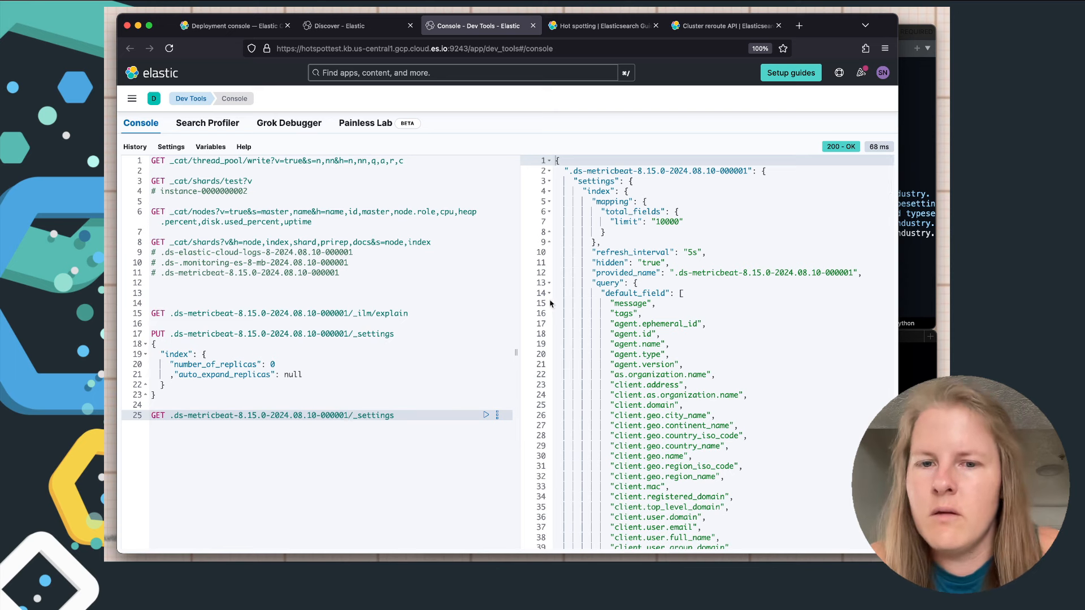
# - Check the response's replica count, routing and data_hot tier preference, and select refresh_interval
pyautogui.click(549, 283)
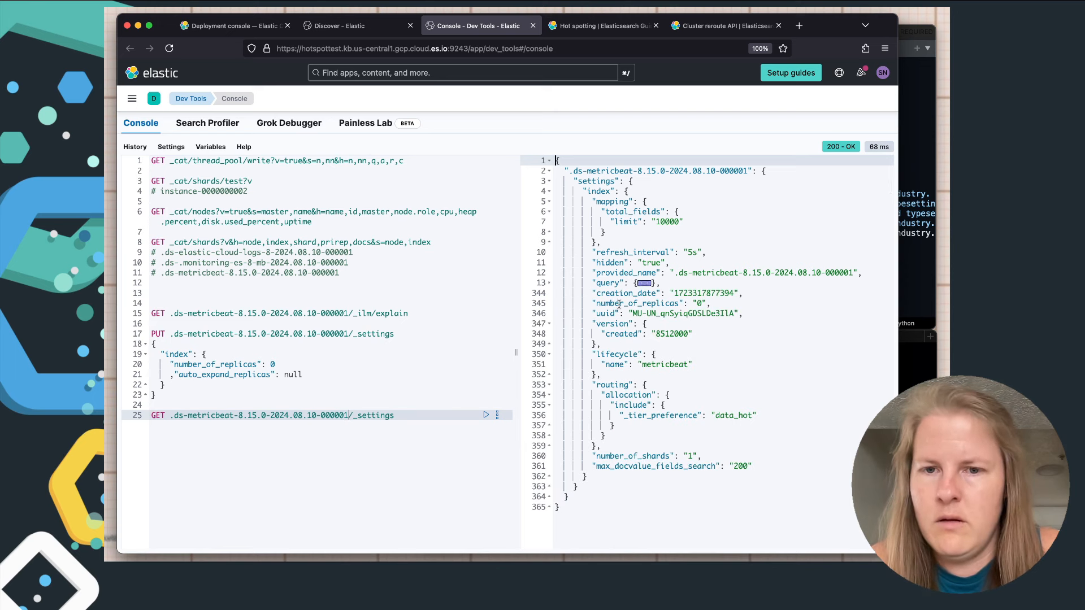
pyautogui.click(620, 305)
pyautogui.click(623, 386)
pyautogui.click(628, 415)
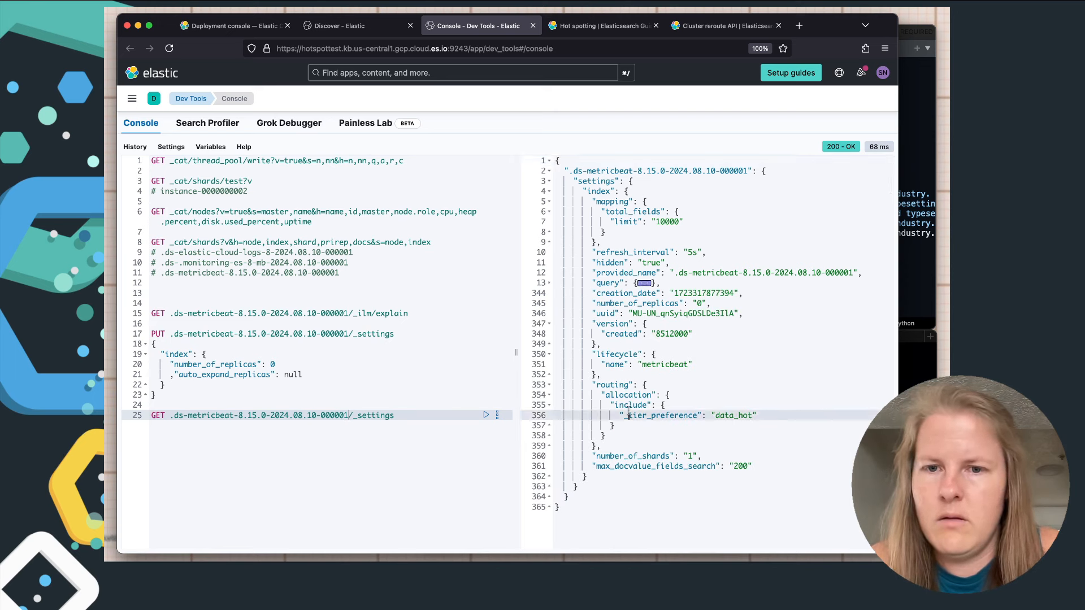
pyautogui.doubleClick(639, 252)
pyautogui.press('super+c')
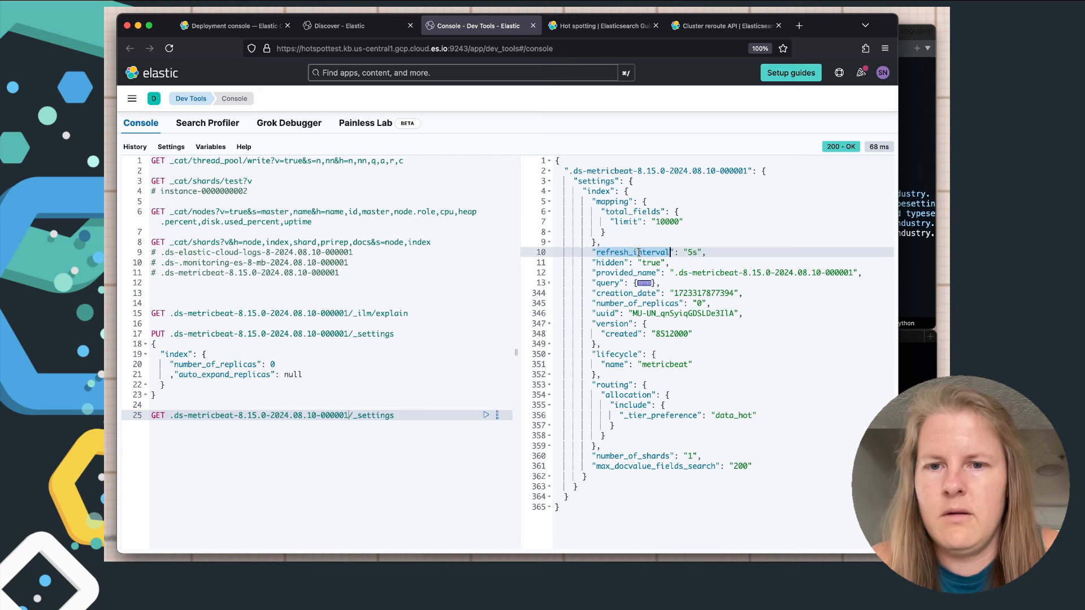
# - Add "refresh_interval": null to the settings body and send it to the metricbeat index
pyautogui.click(304, 375)
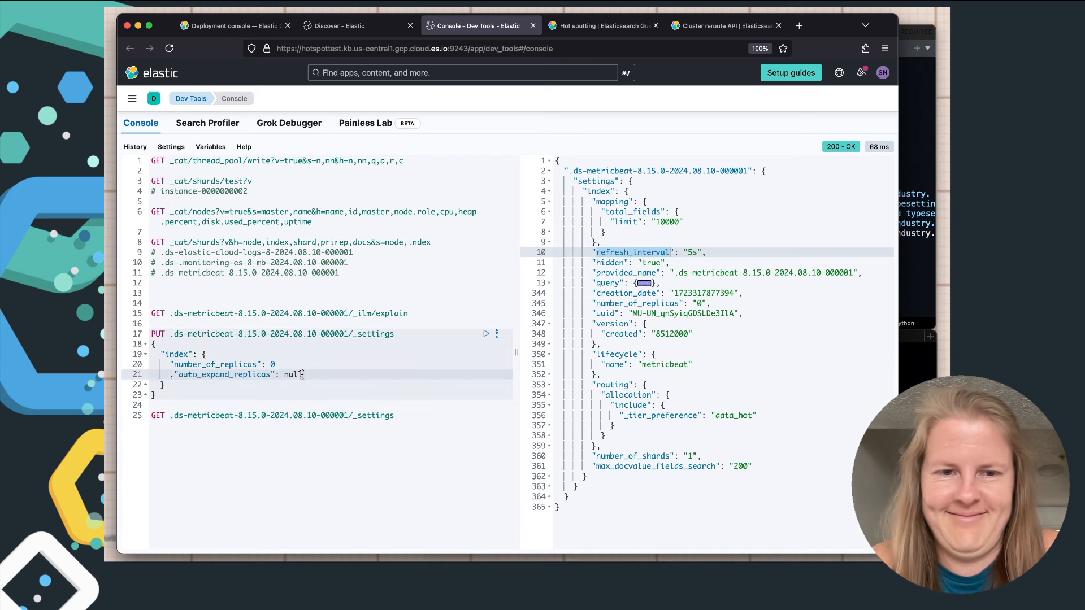
pyautogui.press('Return')
pyautogui.write(',"')
pyautogui.press('super+v')
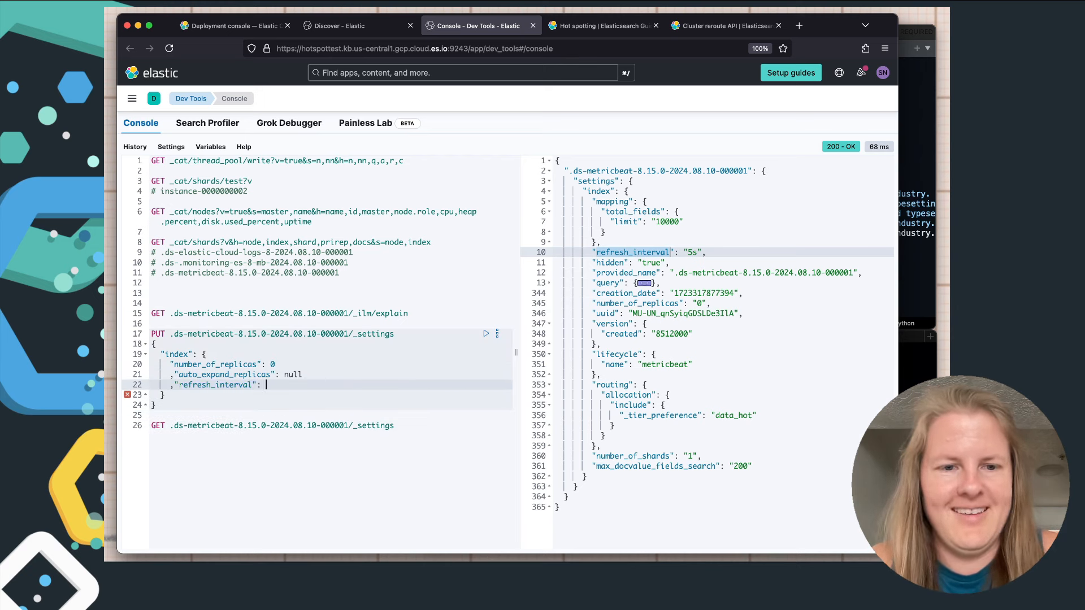
pyautogui.write(': null')
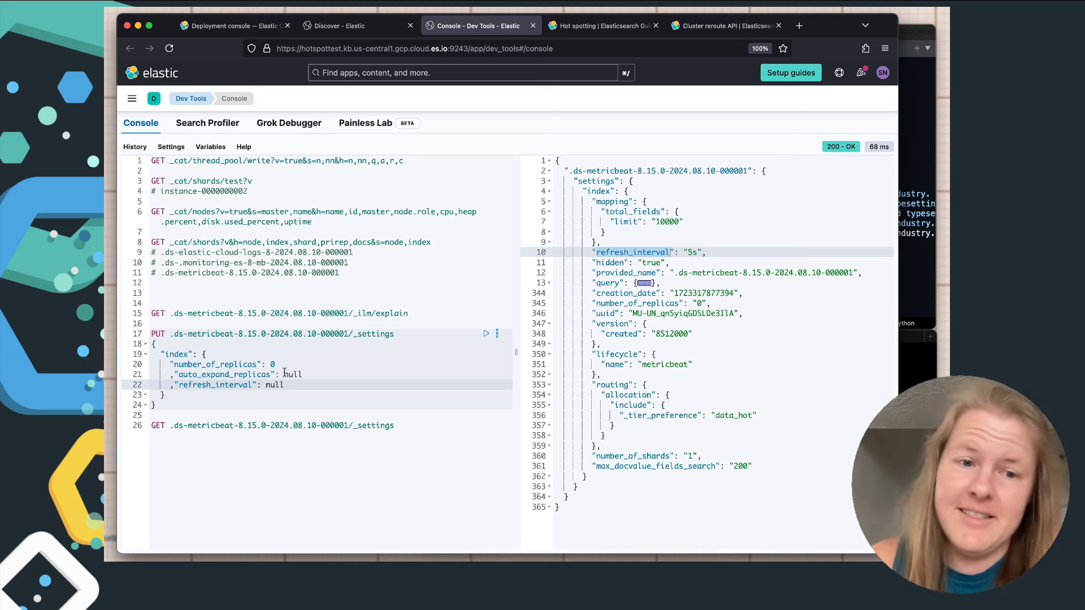
pyautogui.click(333, 334)
pyautogui.press('super+Return')
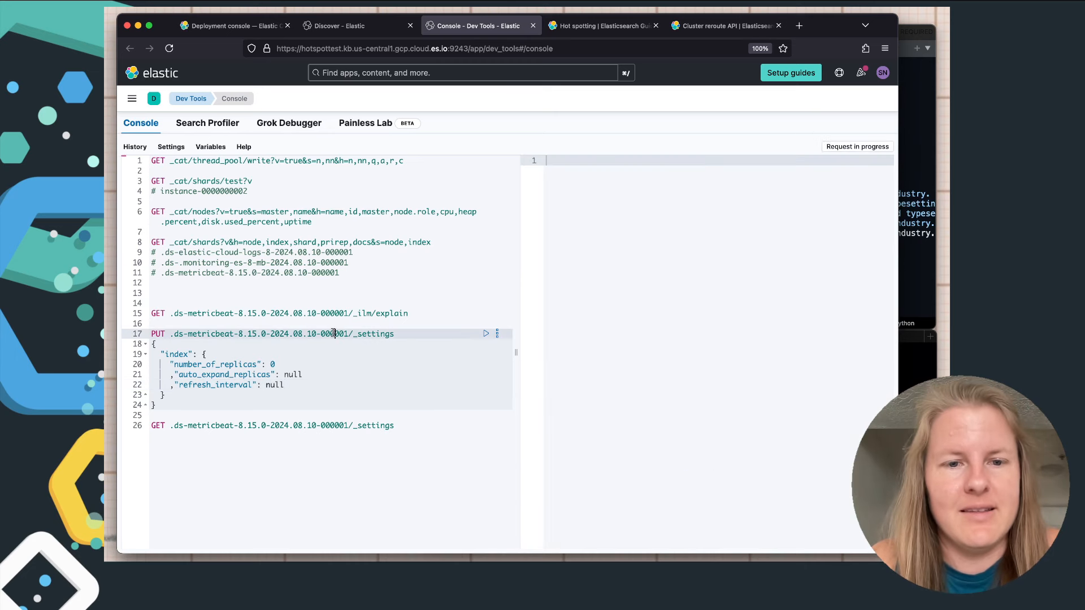
# - Apply the same zero-replica, null refresh_interval update to the monitoring index
pyautogui.click(160, 262)
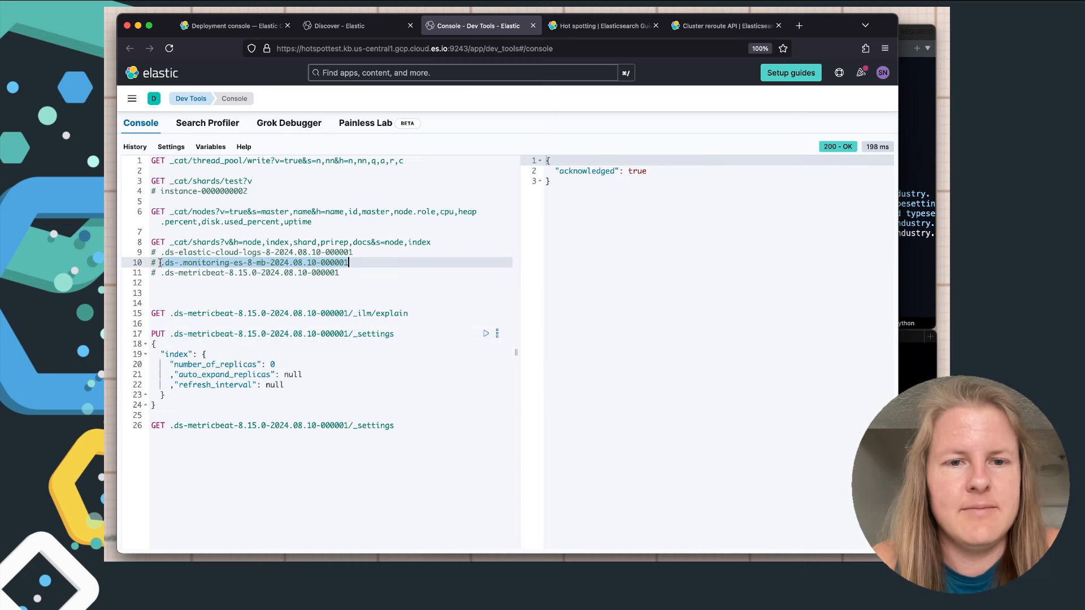
pyautogui.click(171, 334)
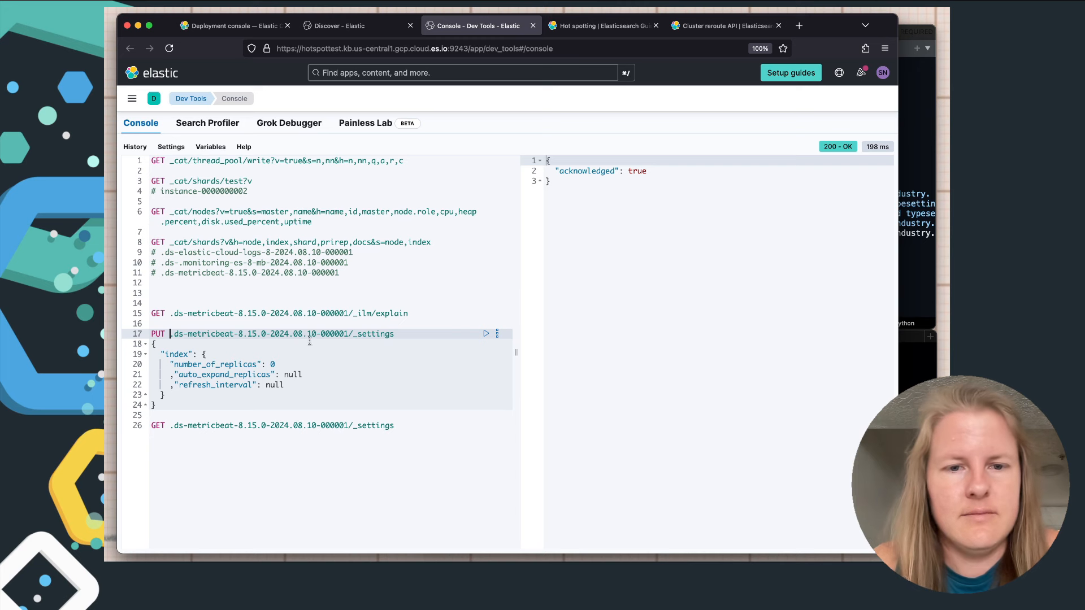
pyautogui.keyDown('shift'); pyautogui.click(349, 334); pyautogui.keyUp('shift')
pyautogui.write('.ds-.monitoring-es-8-mb-2024.08.10-000001')
pyautogui.press('super+Return')
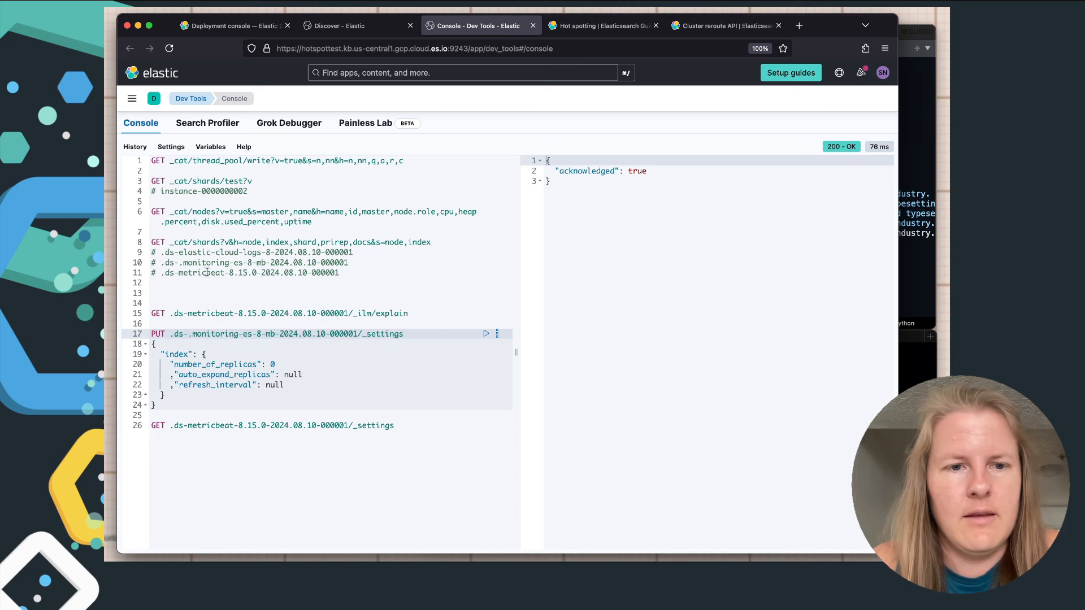
# - Retarget the settings update to the elastic-cloud-logs index
pyautogui.click(161, 252)
pyautogui.keyDown('shift'); pyautogui.click(353, 252); pyautogui.keyUp('shift')
pyautogui.press('super+c')
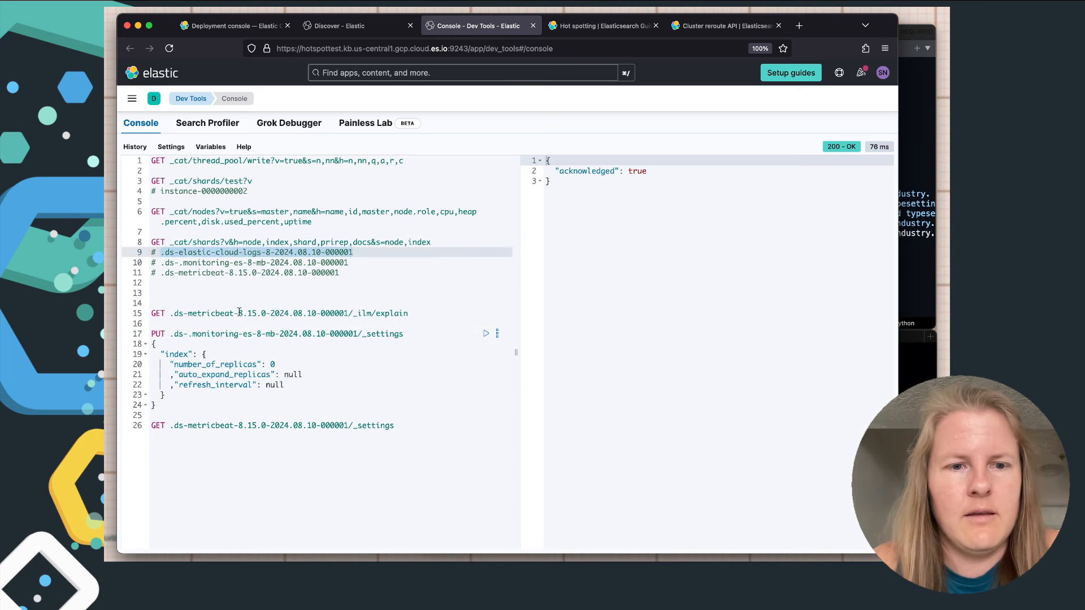
pyautogui.click(170, 334)
pyautogui.keyDown('shift'); pyautogui.click(361, 333); pyautogui.keyUp('shift')
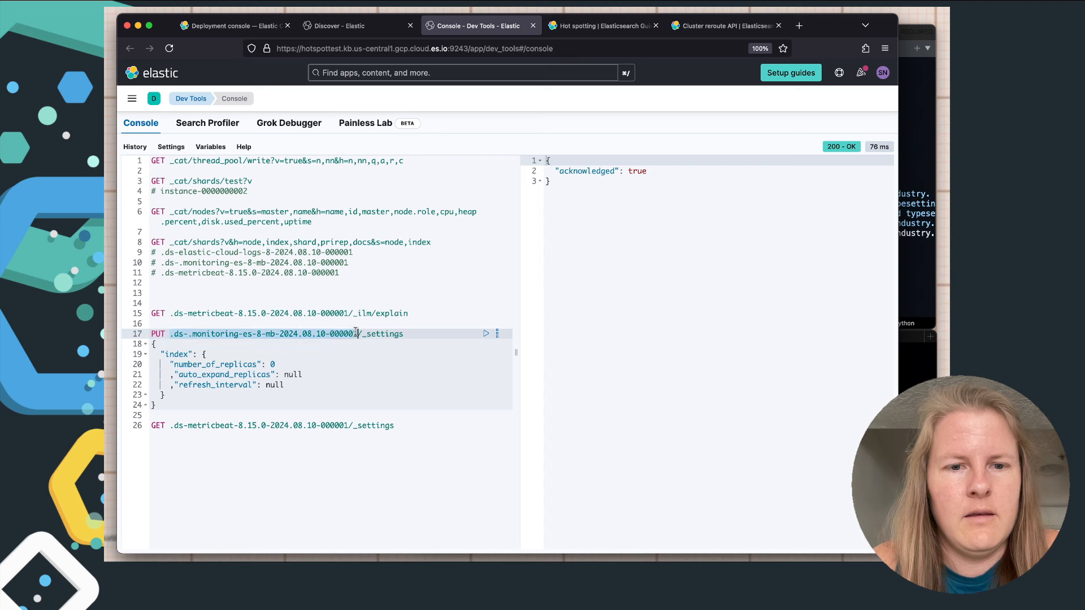
pyautogui.press('super+v')
pyautogui.click(238, 425)
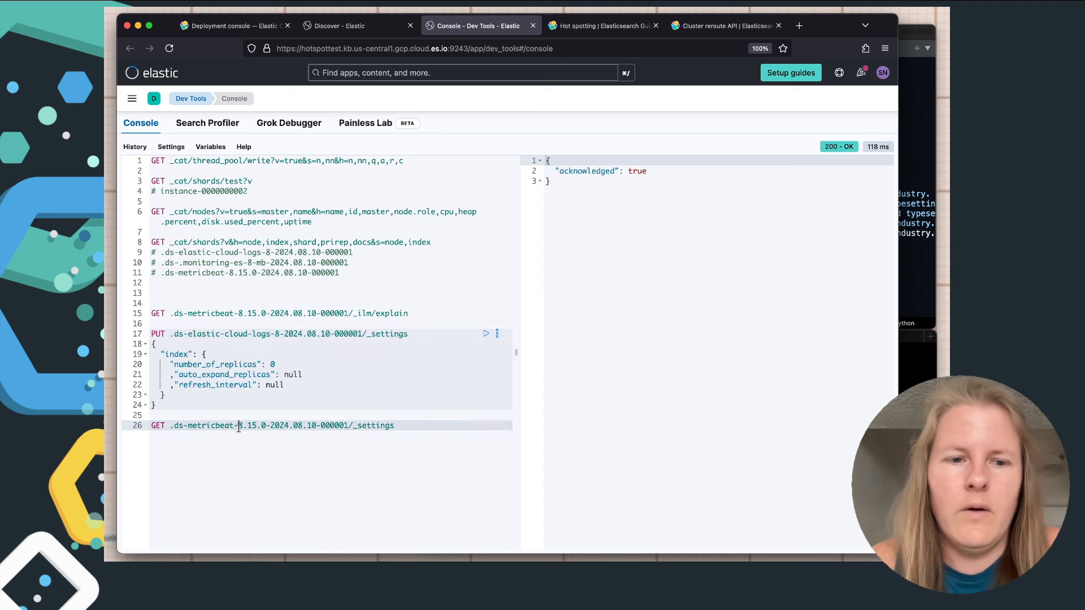
# - Add ### separator lines above the explain request and below the last request
pyautogui.click(178, 304)
pyautogui.press('super+shift+Left')
pyautogui.hotkey('shift', 'Down')
pyautogui.hotkey('shift', 'Down')
pyautogui.hotkey('shift', 'Down')
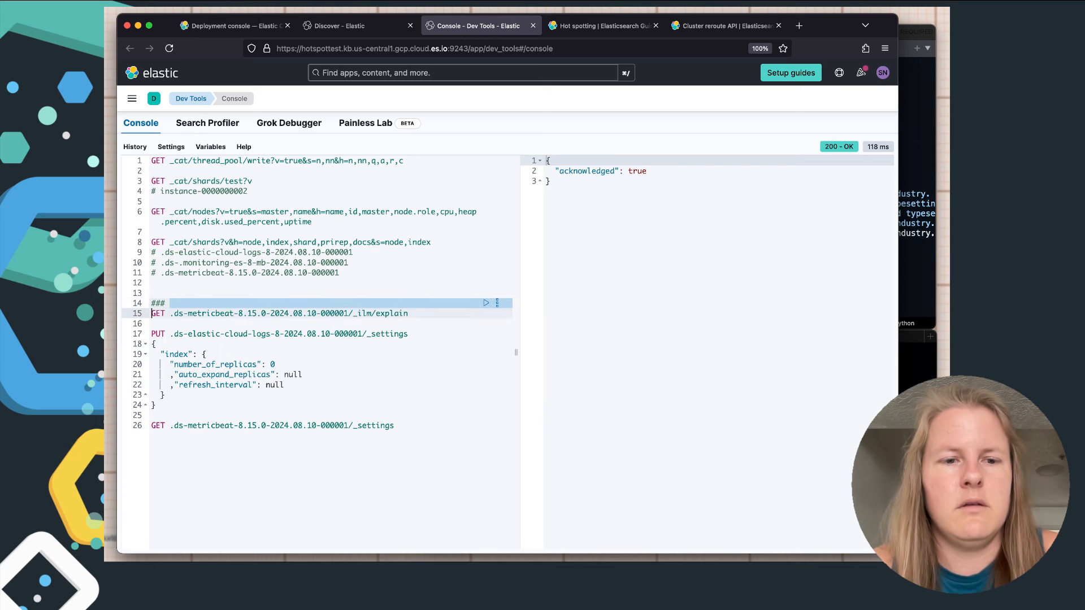
pyautogui.press('Down')
pyautogui.press('Down')
pyautogui.press('Down')
pyautogui.press('Down')
pyautogui.press('Down')
pyautogui.press('Down')
pyautogui.press('Down')
pyautogui.press('Down')
pyautogui.press('Down')
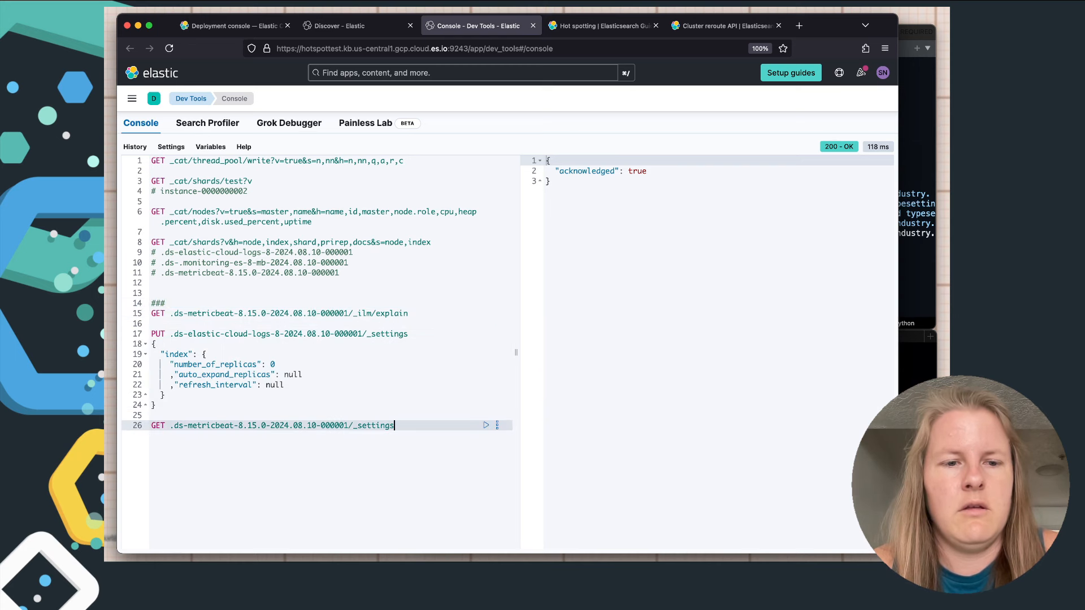
pyautogui.press('End')
pyautogui.press('Return')
pyautogui.press('Return')
pyautogui.press('Up')
pyautogui.write('###')
pyautogui.press('Up')
pyautogui.press('Up')
pyautogui.press('Up')
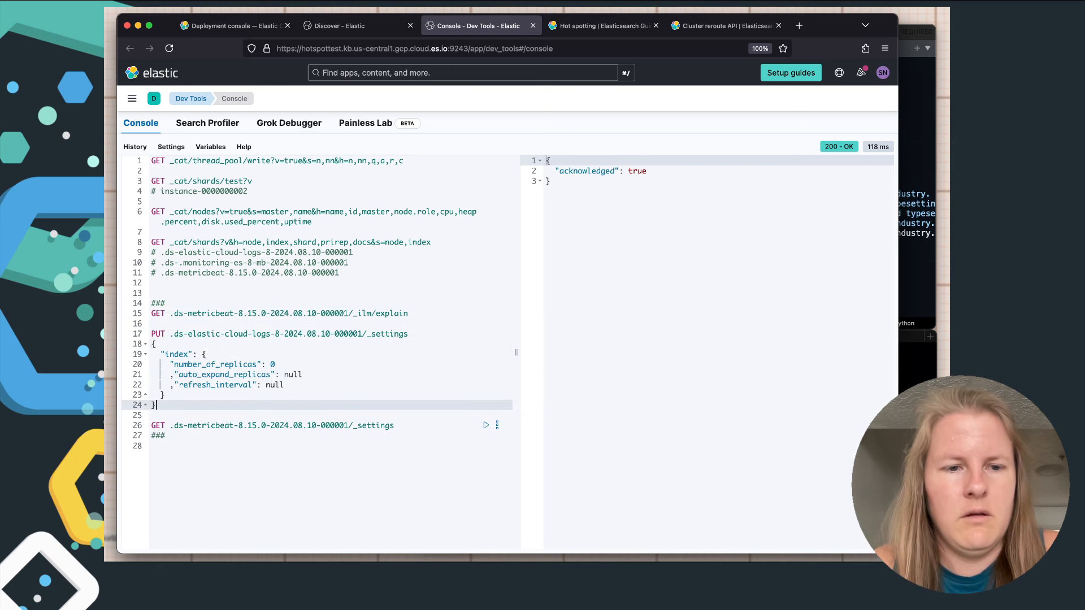
pyautogui.click(164, 273)
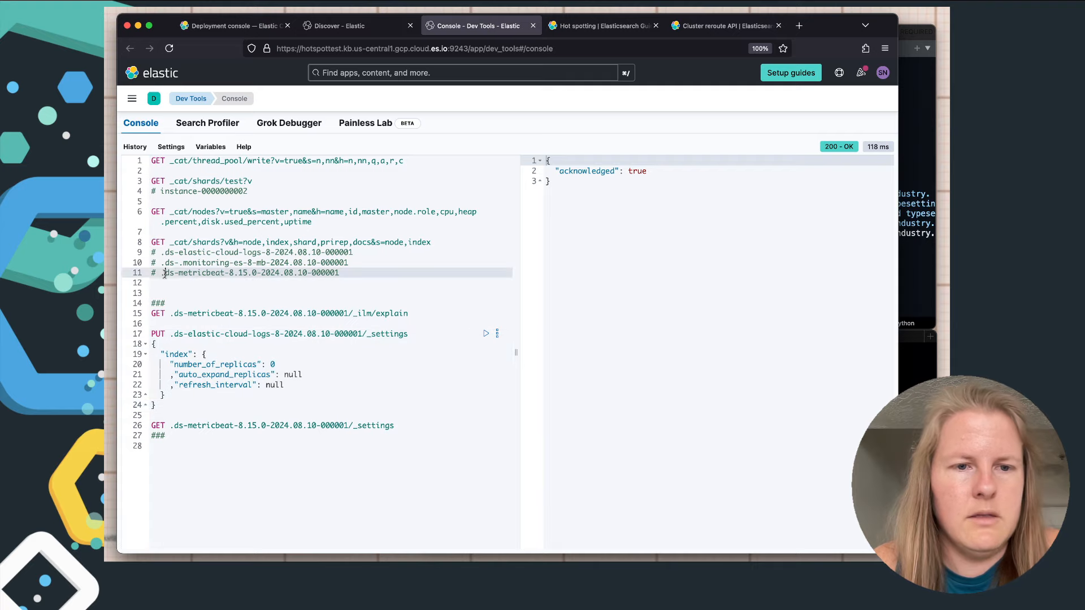
# - Run the _cat/shards listing sorted by docs:desc
pyautogui.click(201, 242)
pyautogui.press('super+Return')
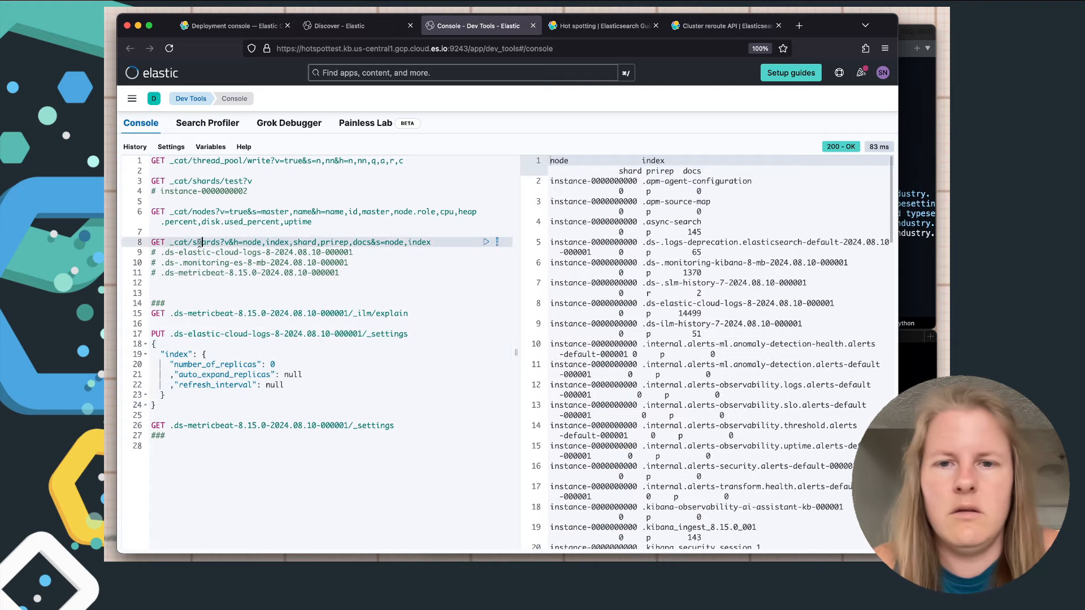
pyautogui.moveTo(516, 352); pyautogui.dragTo(291, 352)
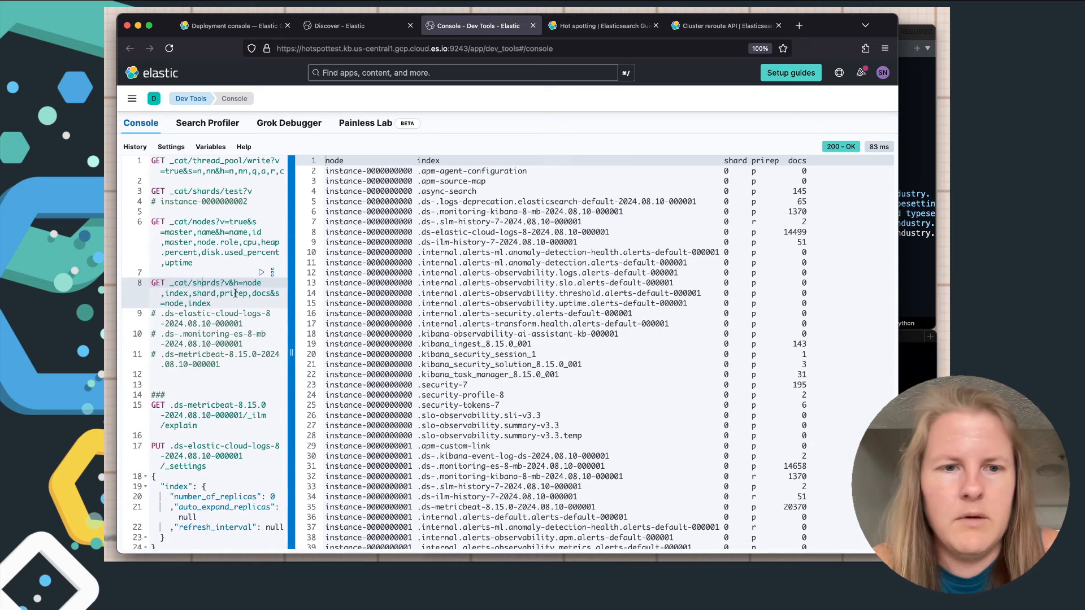
pyautogui.moveTo(211, 304); pyautogui.dragTo(164, 303)
pyautogui.write('docs:desc')
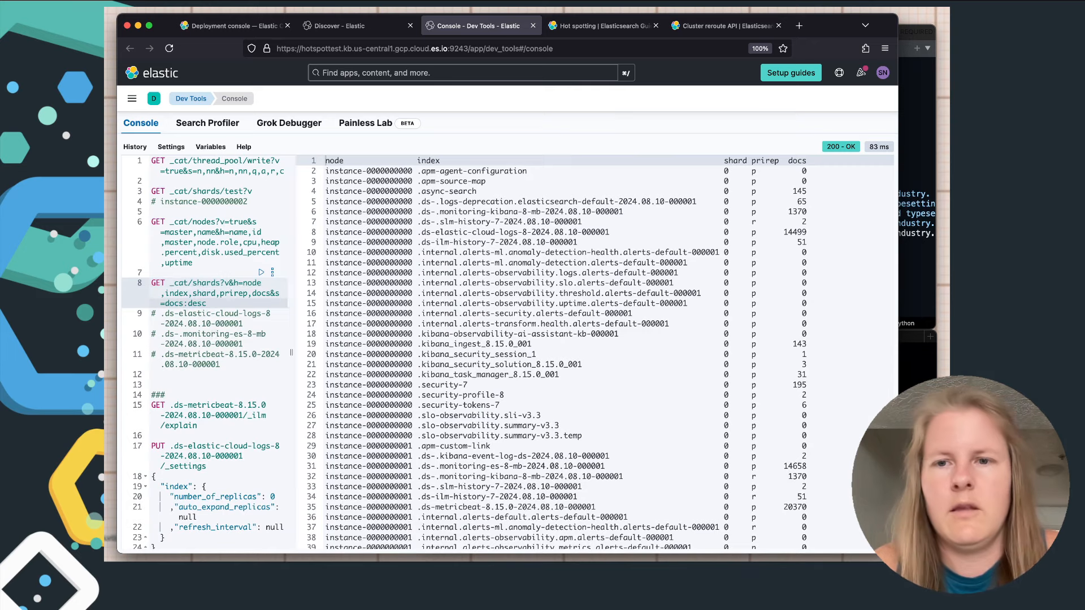
pyautogui.press('super+Return')
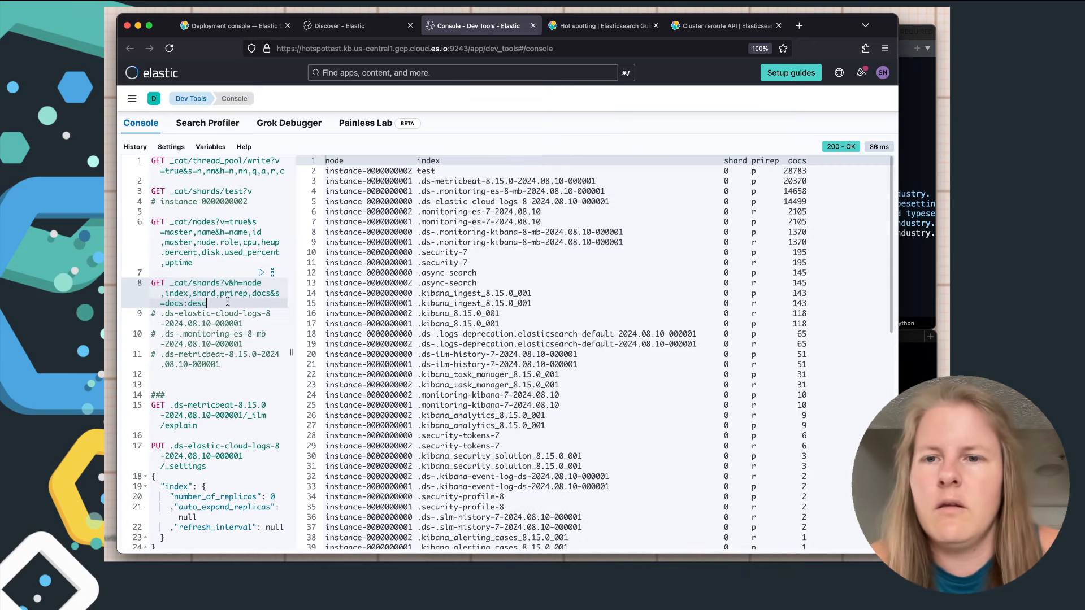
# - Drop the shard and prirep columns, rerun, and highlight the top shard rows
pyautogui.moveTo(291, 356); pyautogui.dragTo(360, 355)
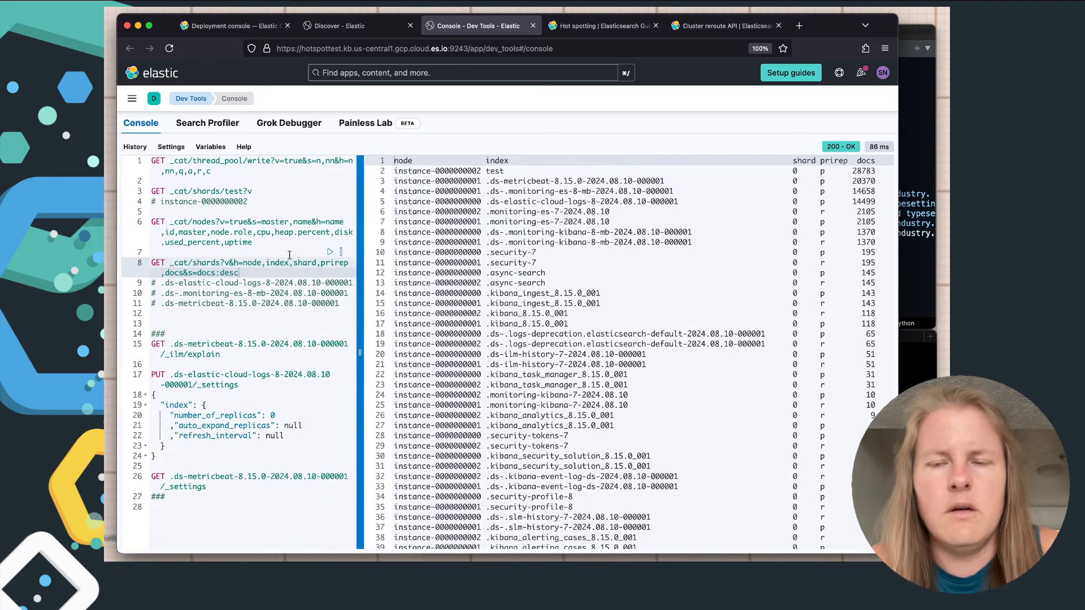
pyautogui.moveTo(293, 263); pyautogui.dragTo(348, 263)
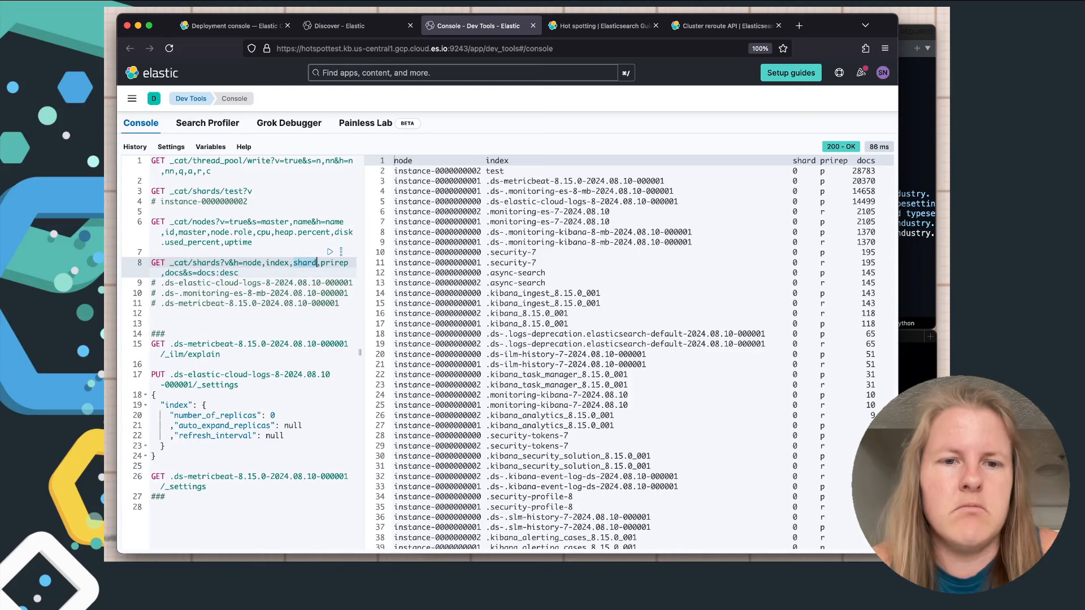
pyautogui.press('BackSpace')
pyautogui.press('BackSpace')
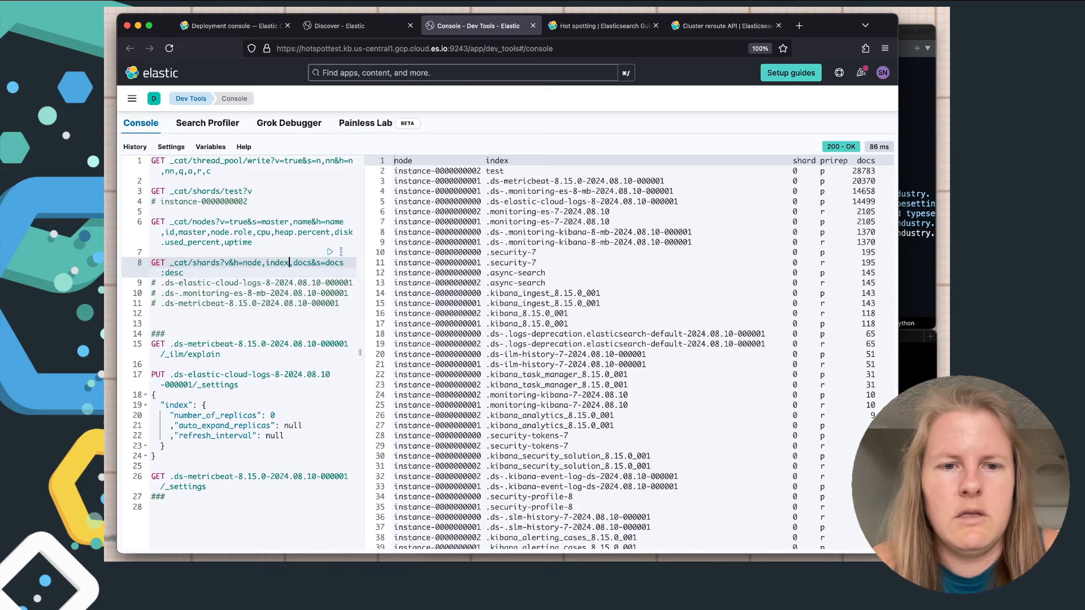
pyautogui.press('super+Return')
pyautogui.moveTo(359, 355); pyautogui.dragTo(382, 353)
pyautogui.moveTo(507, 170); pyautogui.dragTo(690, 201)
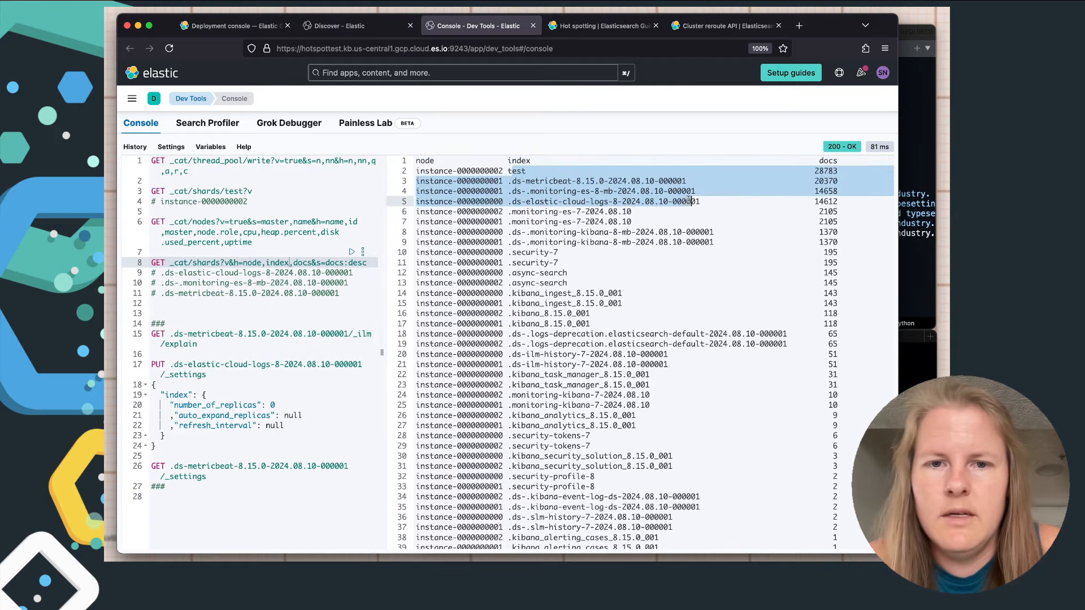
# - Copy the Console version of the Cluster reroute API example request from the docs
pyautogui.click(726, 25)
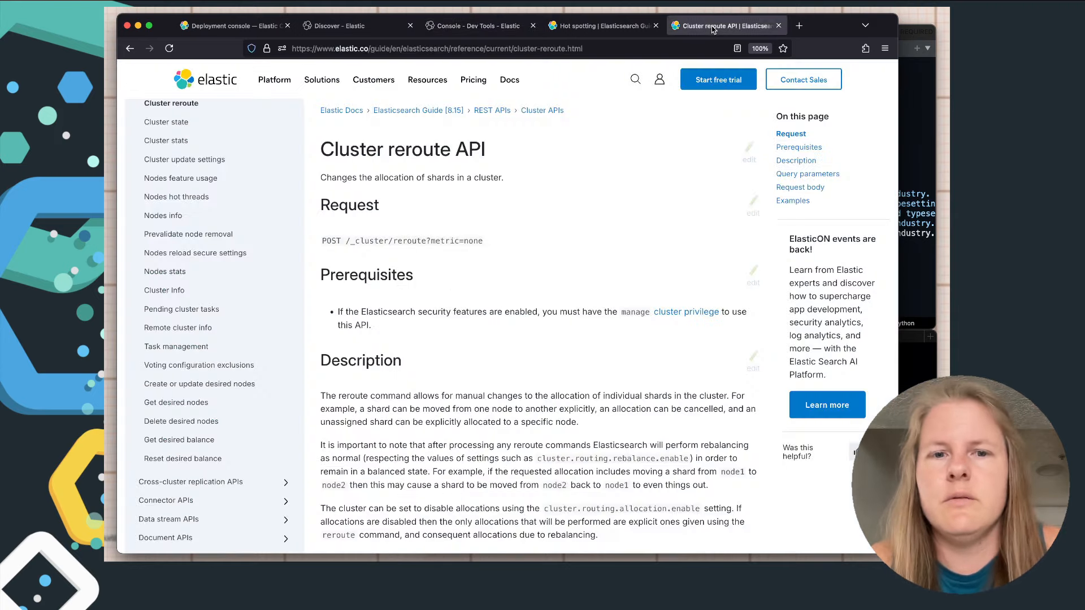
pyautogui.scroll(-10, 420, 336)
pyautogui.scroll(-10, 419, 336)
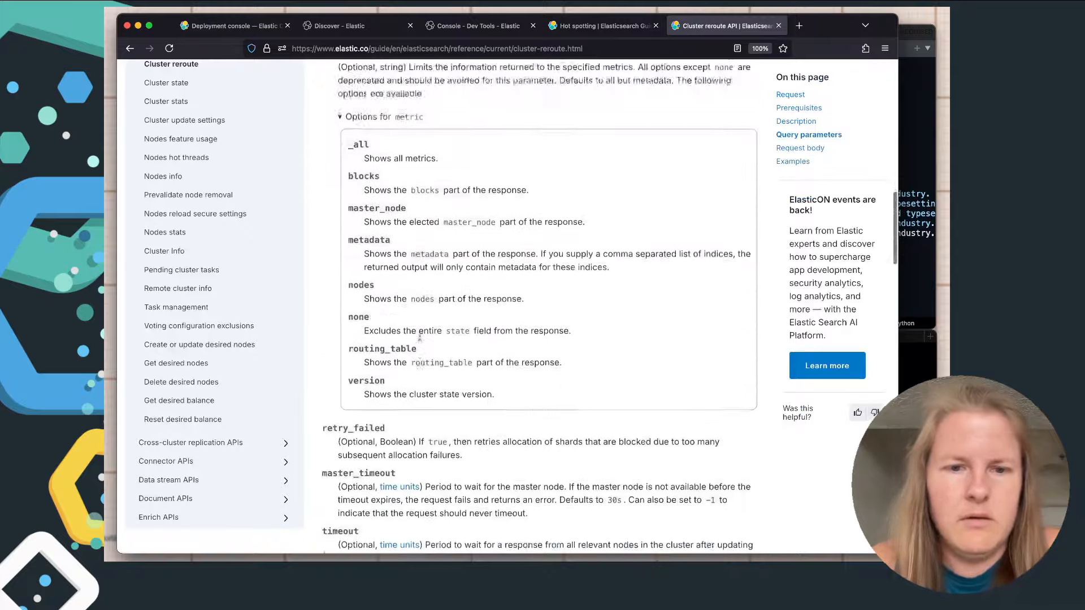
pyautogui.click(793, 162)
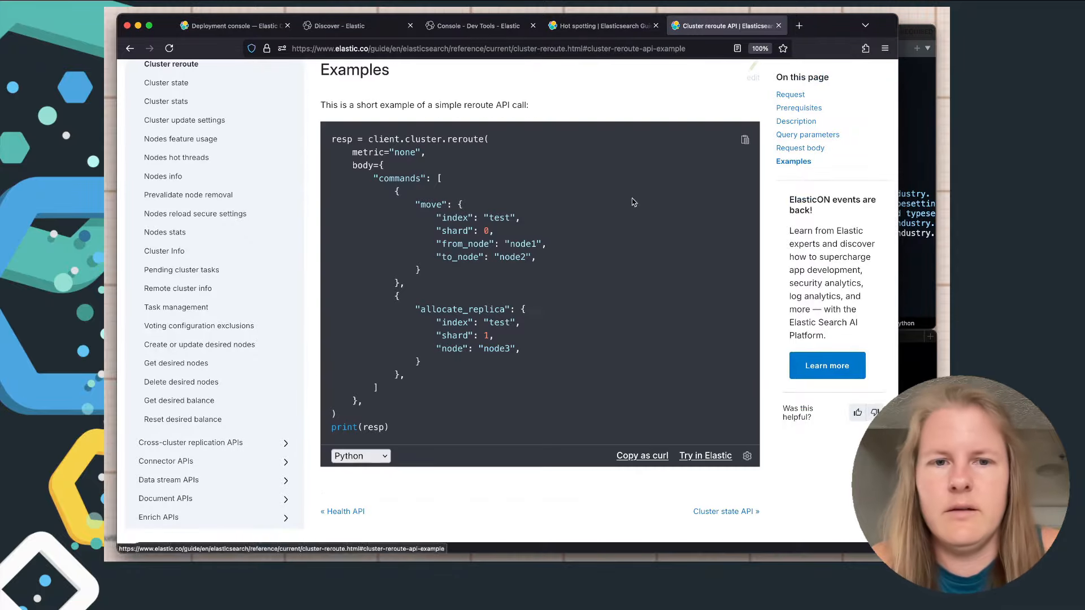
pyautogui.click(350, 463)
pyautogui.click(360, 430)
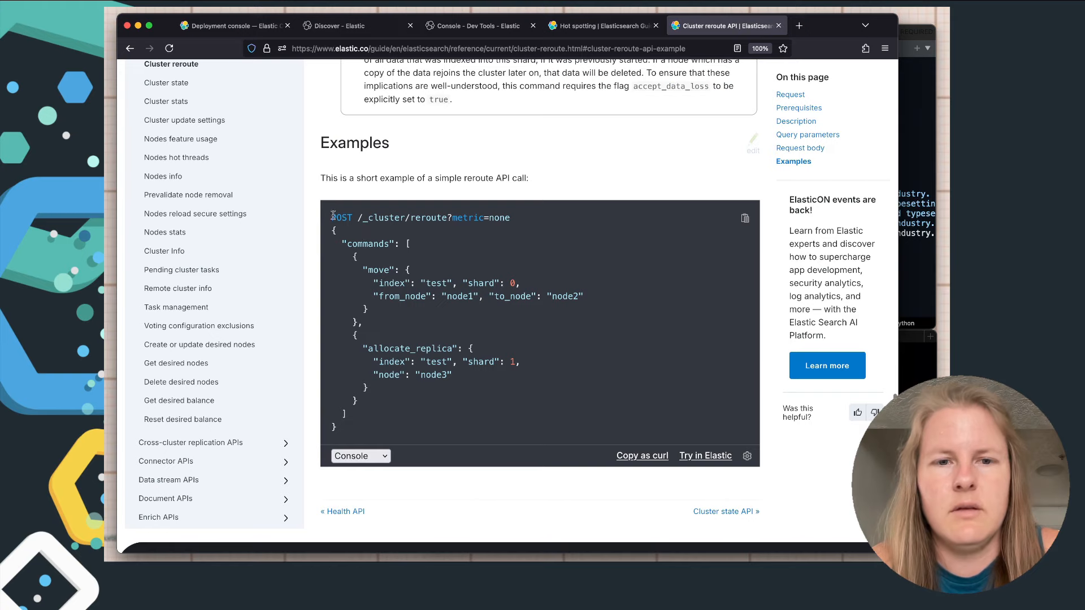
pyautogui.click(745, 218)
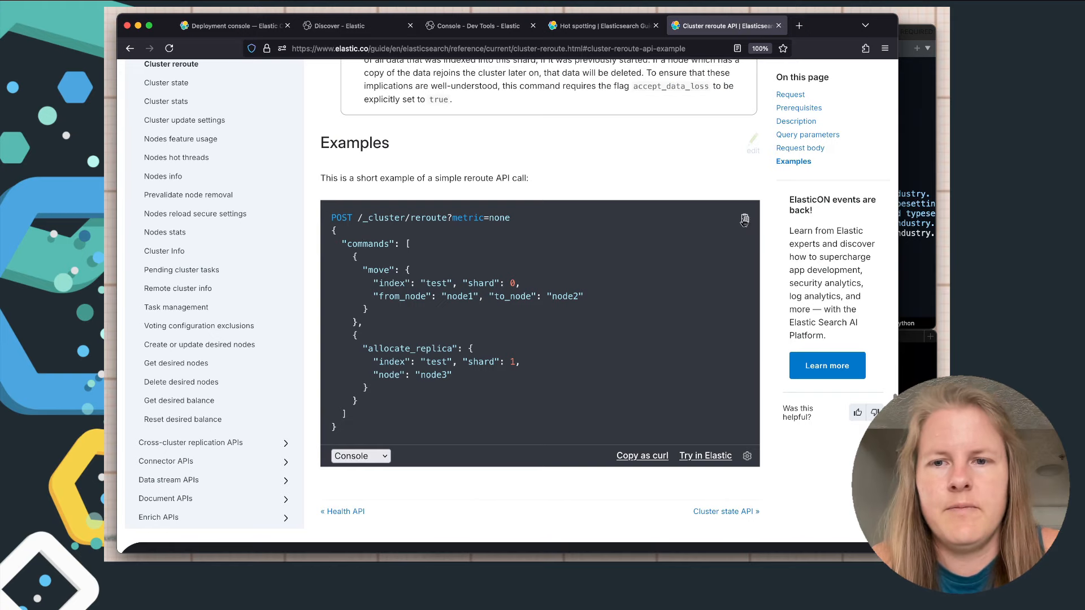
pyautogui.click(324, 28)
pyautogui.click(477, 28)
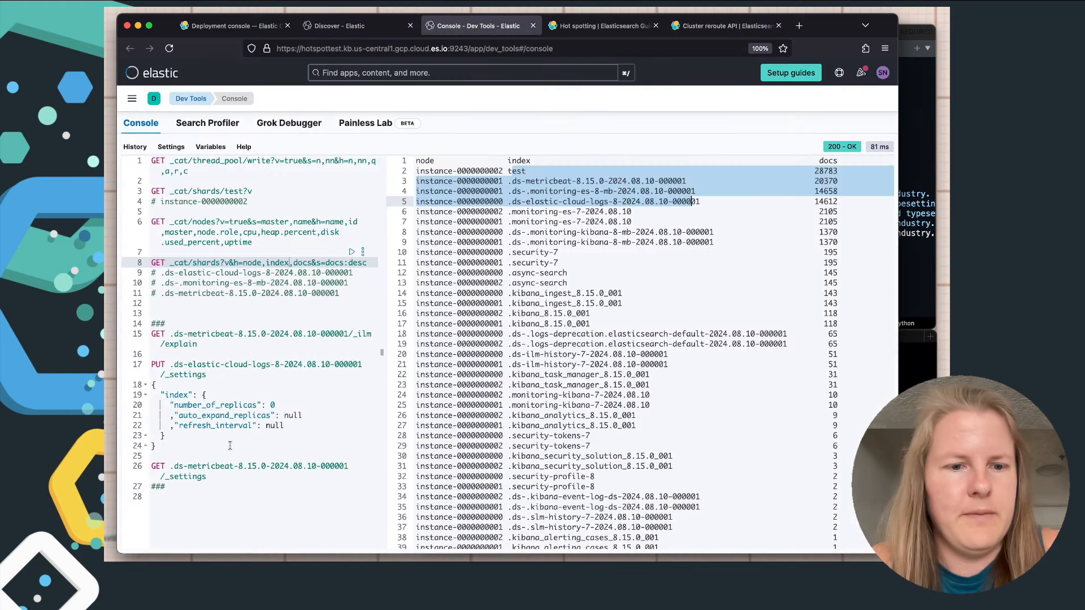
# - Paste the copied reroute request on a new line at the end
pyautogui.click(191, 497)
pyautogui.press('Return')
pyautogui.press('super+v')
pyautogui.scroll(5, 246, 299)
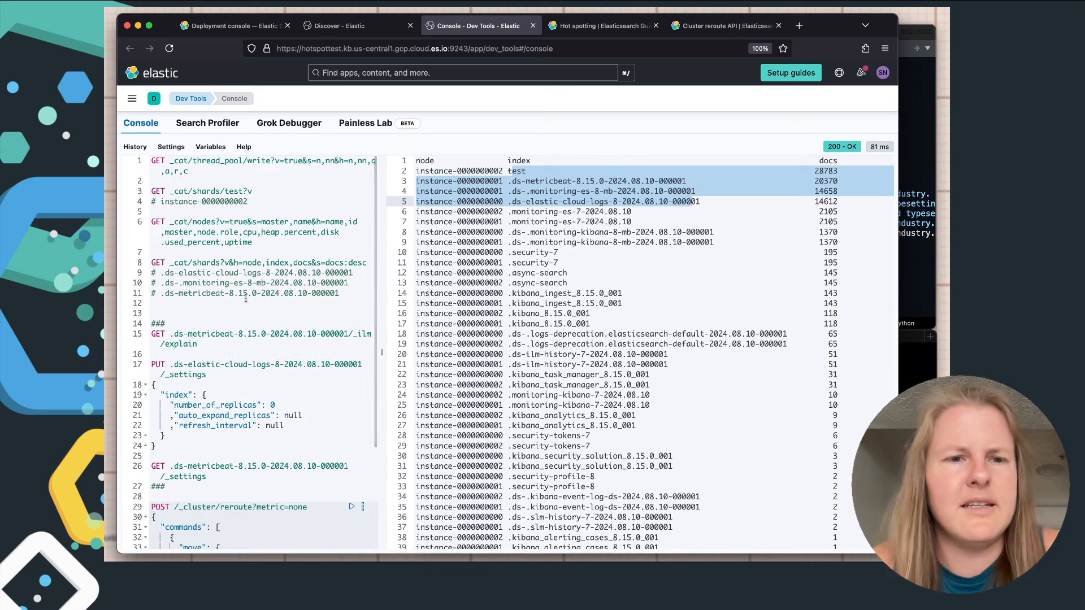
pyautogui.click(248, 162)
pyautogui.press('super+Return')
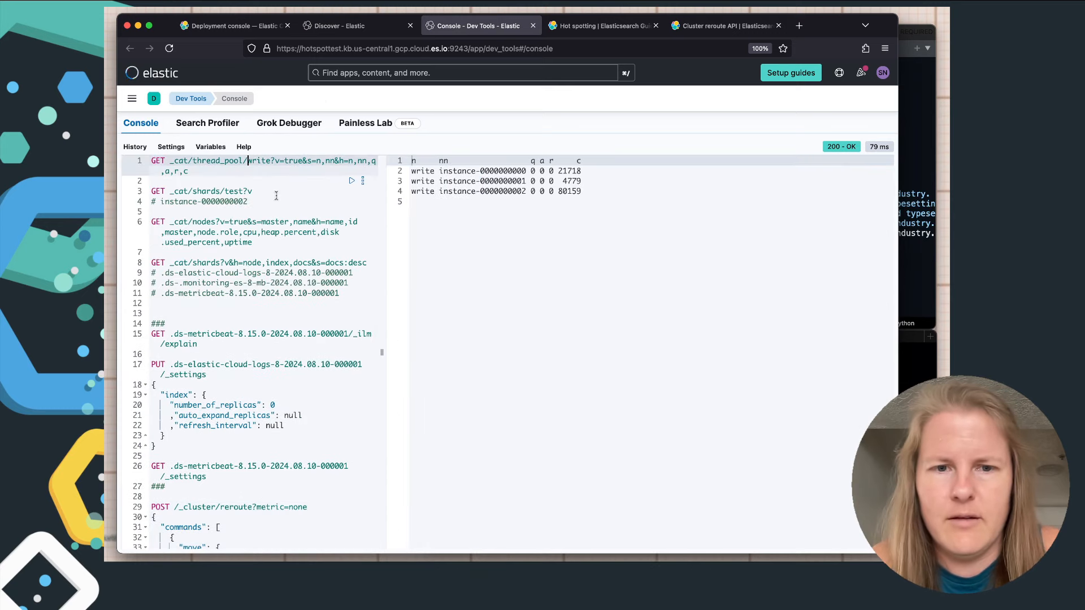
pyautogui.doubleClick(568, 170)
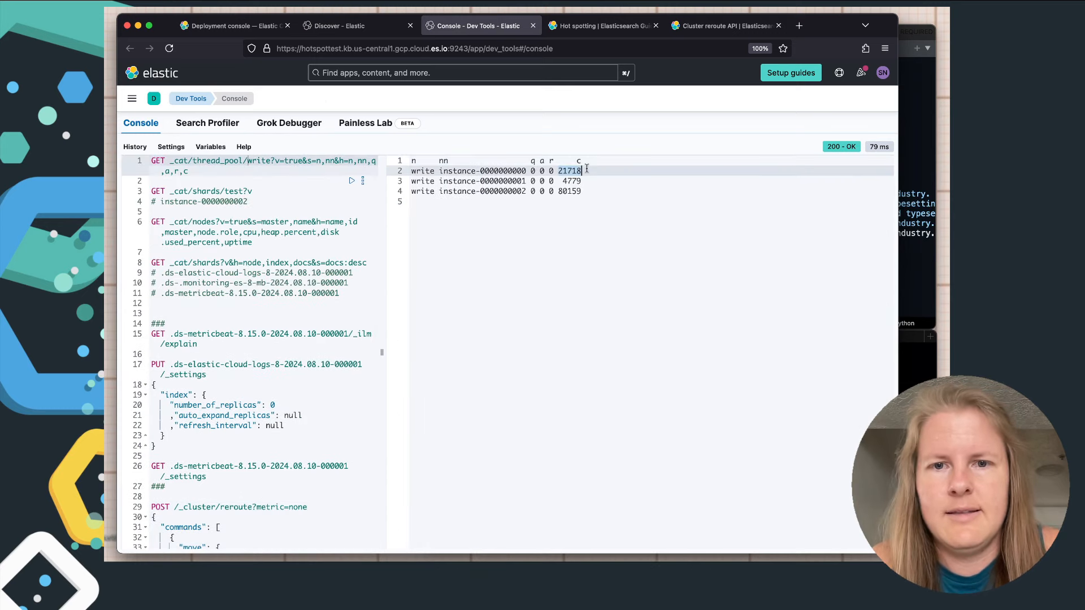
pyautogui.moveTo(382, 352); pyautogui.dragTo(507, 352)
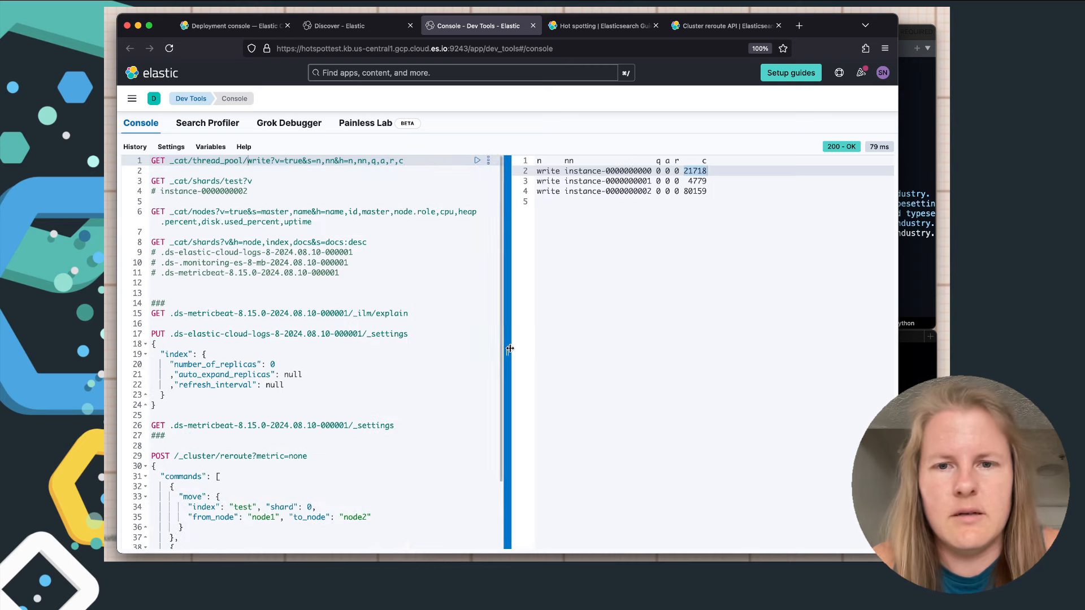
# - Delete the allocate_replica block from the reroute request
pyautogui.scroll(-3, 212, 431)
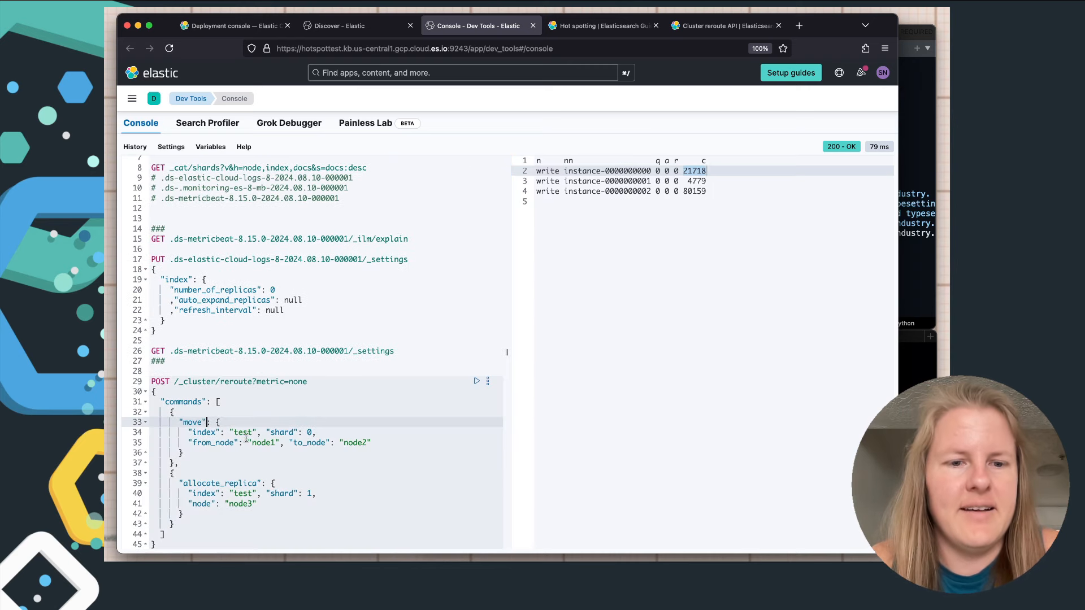
pyautogui.click(251, 432)
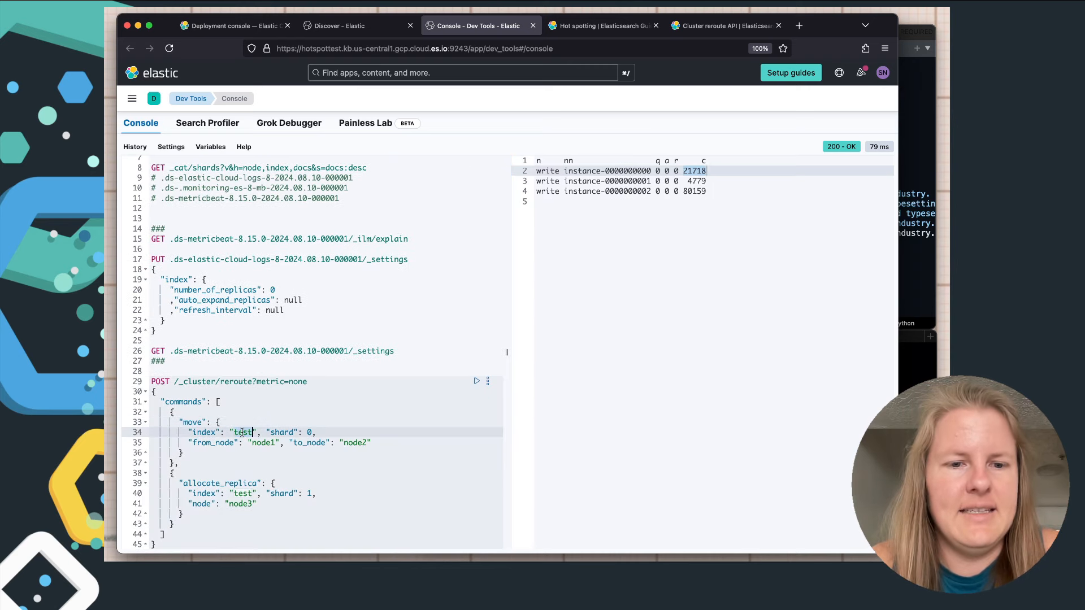
pyautogui.click(171, 473)
pyautogui.moveTo(168, 475); pyautogui.dragTo(183, 524)
pyautogui.press('BackSpace')
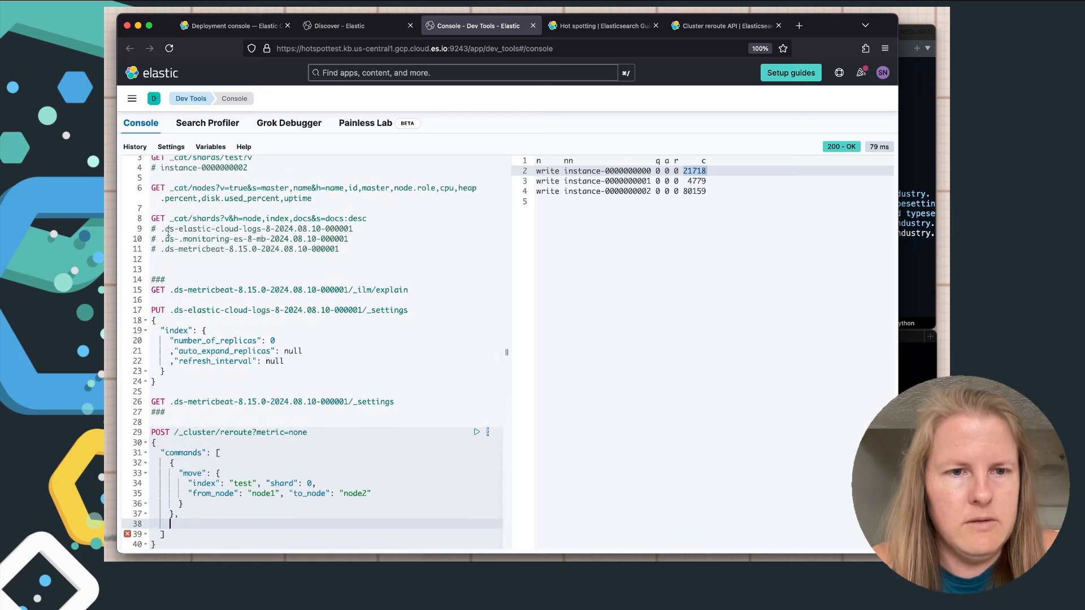
# - Rerun the shard listing and select the largest shard rows
pyautogui.scroll(2, 160, 230)
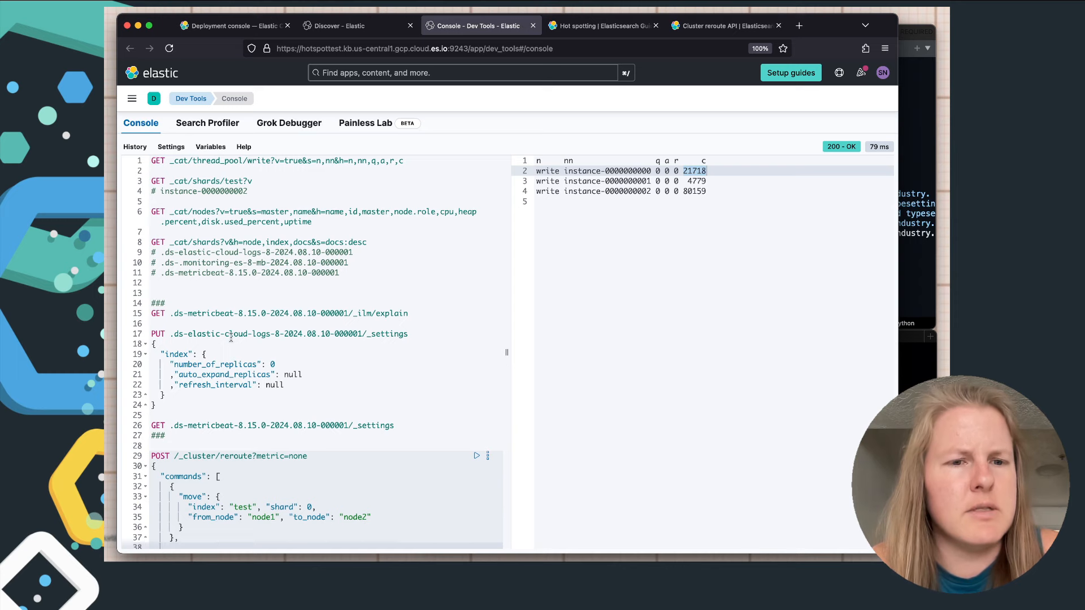
pyautogui.click(208, 243)
pyautogui.press('super+Return')
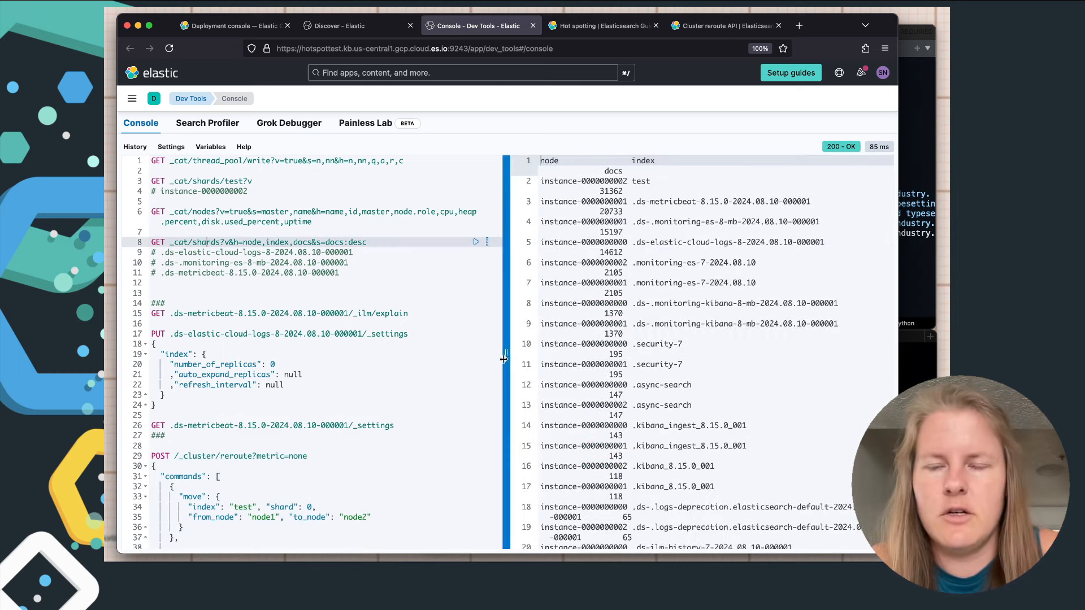
pyautogui.moveTo(503, 359); pyautogui.dragTo(317, 353)
pyautogui.moveTo(407, 170); pyautogui.dragTo(783, 207)
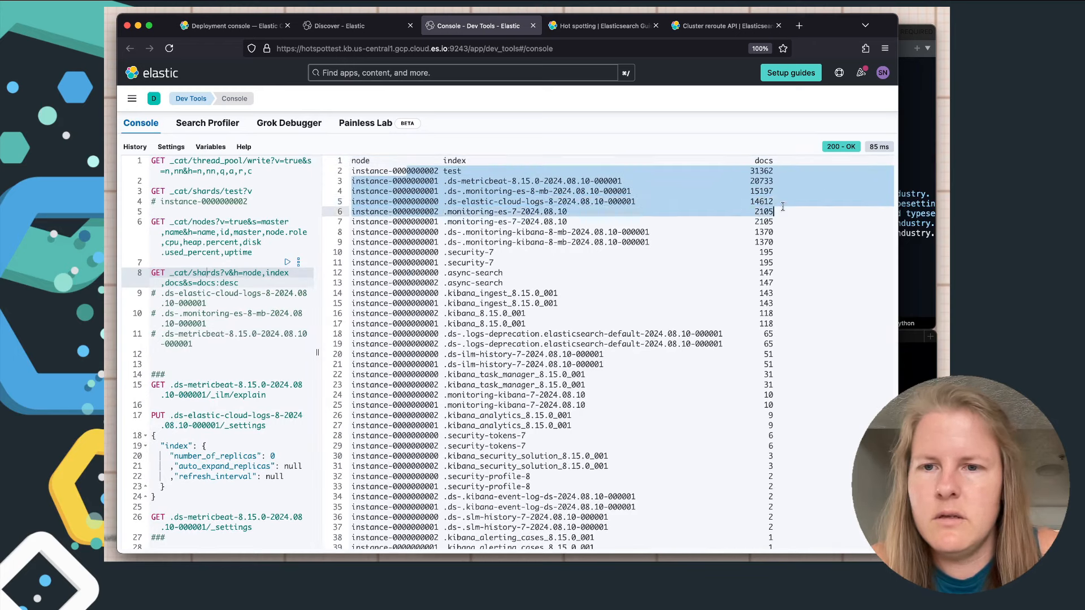
pyautogui.click(420, 181)
pyautogui.moveTo(352, 170); pyautogui.dragTo(434, 201)
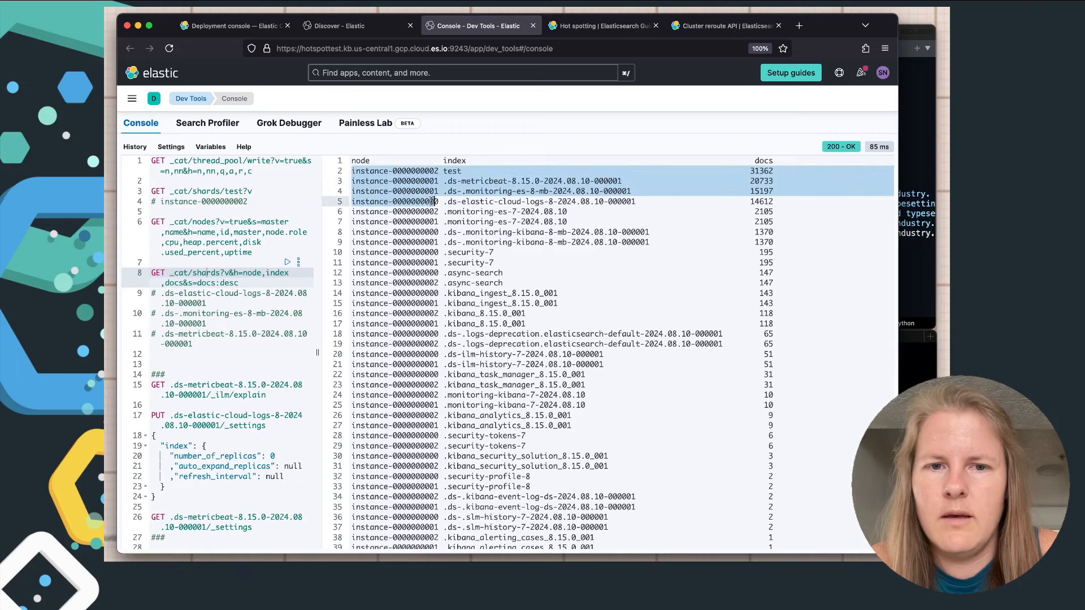
# - Copy the header and top four shard rows into a new note
pyautogui.click(370, 162)
pyautogui.hotkey('shift', 'Down')
pyautogui.hotkey('shift', 'Down')
pyautogui.hotkey('shift', 'Down')
pyautogui.hotkey('shift', 'Down')
pyautogui.hotkey('shift', 'Down')
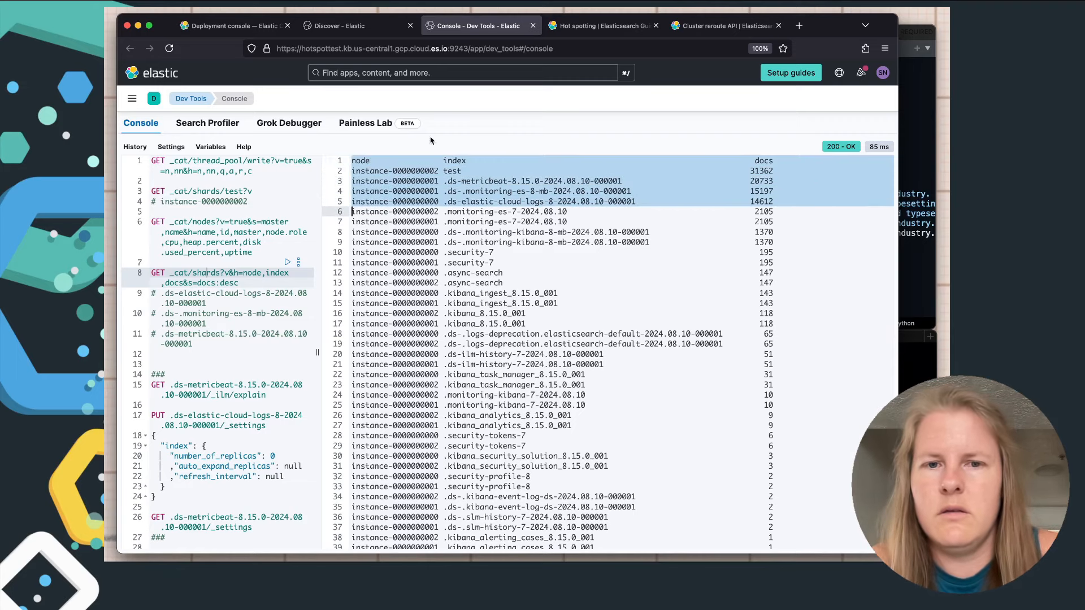
pyautogui.press('super+c')
pyautogui.press('super+Tab')
pyautogui.press('super+n')
pyautogui.press('super+v')
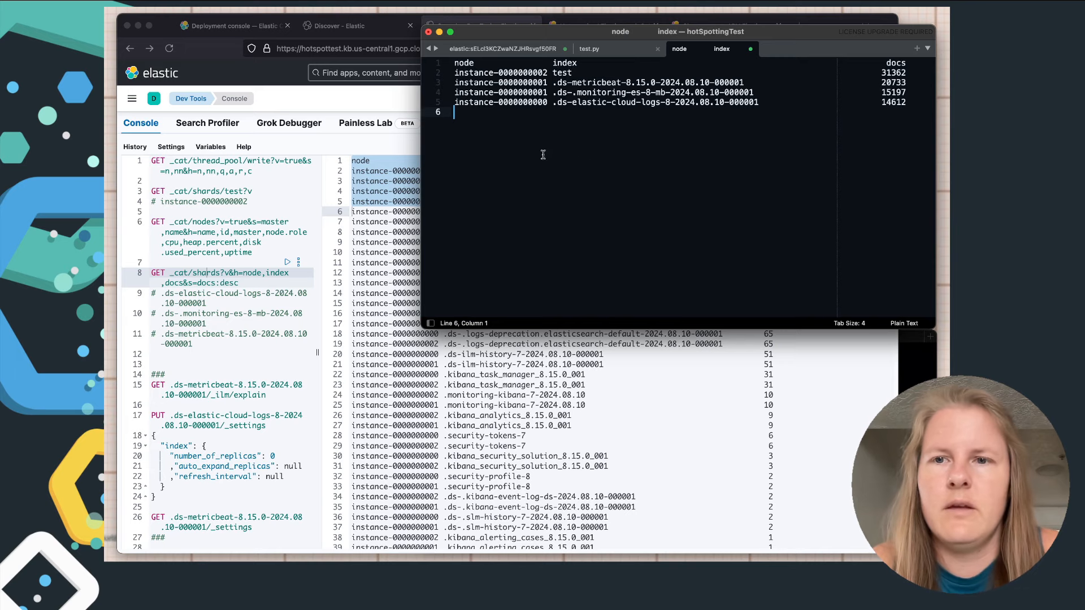
pyautogui.press('super+Tab')
# - Duplicate the move command so the reroute request has three move blocks
pyautogui.moveTo(317, 333); pyautogui.dragTo(534, 332)
pyautogui.scroll(-2, 316, 350)
pyautogui.click(215, 482)
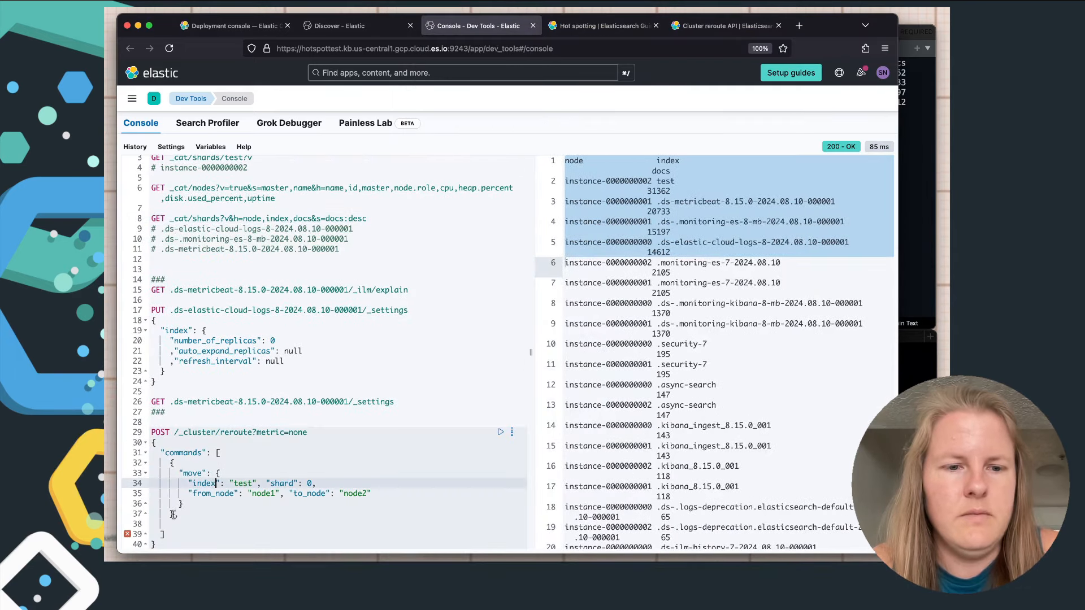
pyautogui.moveTo(172, 515); pyautogui.dragTo(174, 463)
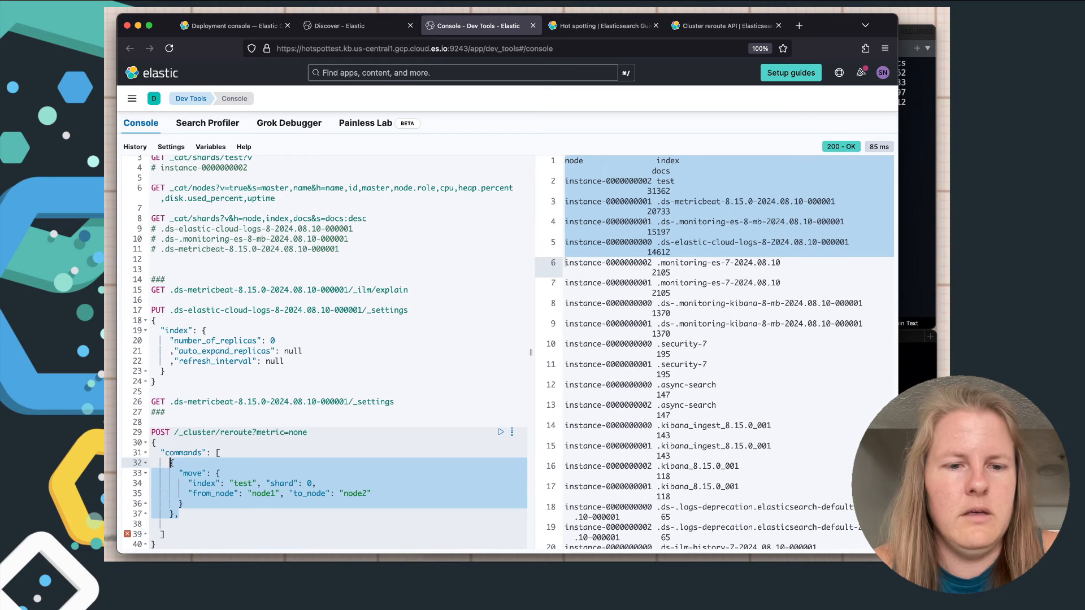
pyautogui.press('super+c')
pyautogui.press('Right')
pyautogui.press('Return')
pyautogui.press('super+v')
pyautogui.press('Return')
pyautogui.press('super+v')
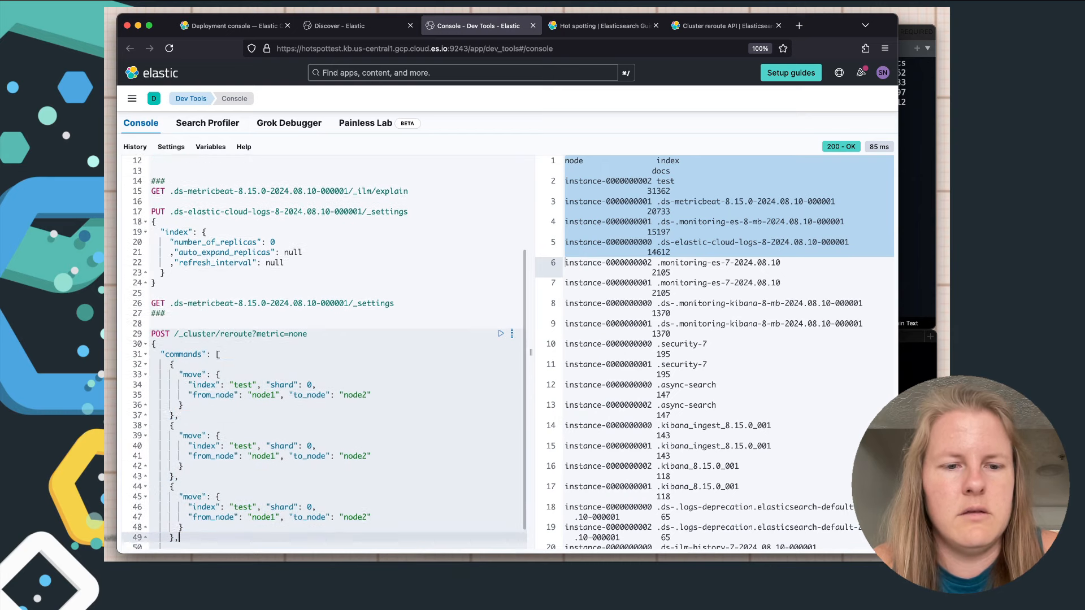
pyautogui.press('BackSpace')
pyautogui.scroll(-2, 315, 347)
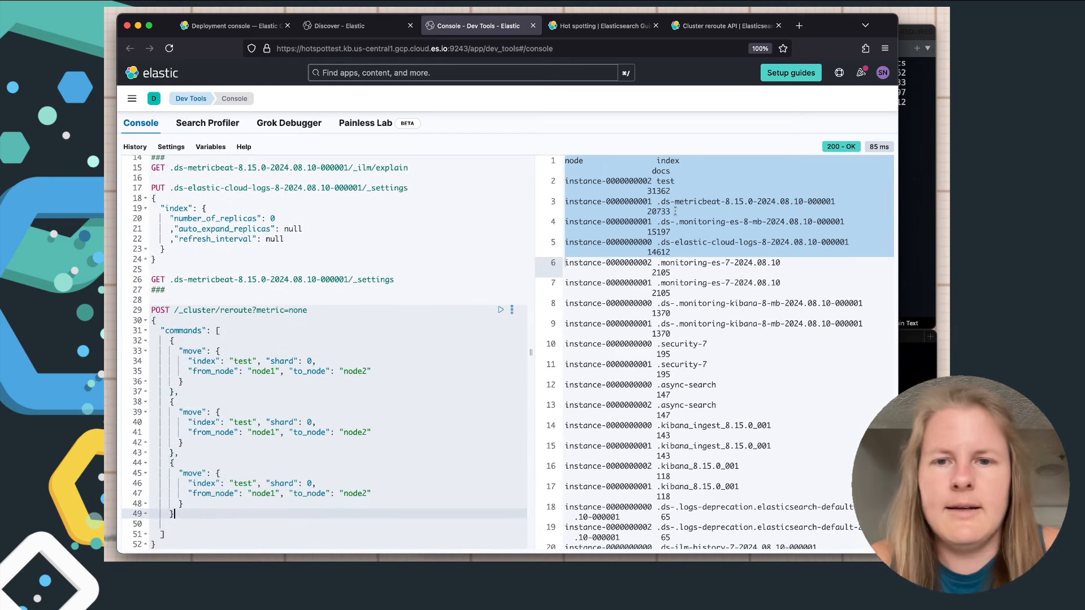
# - Set the first move's index to the metricbeat index name from the note
pyautogui.click(914, 155)
pyautogui.click(552, 82)
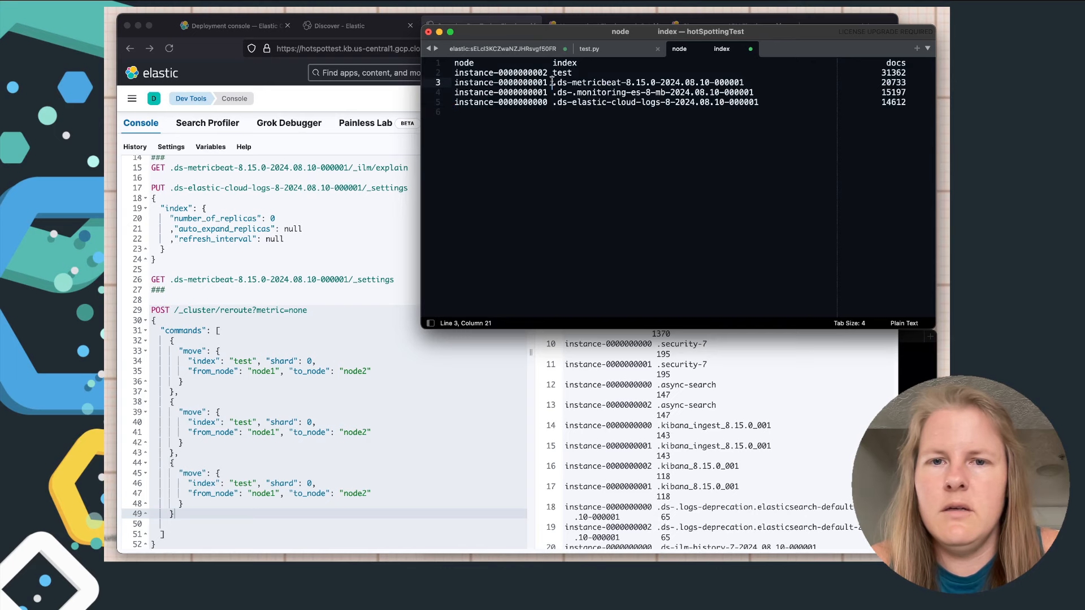
pyautogui.keyDown('shift'); pyautogui.click(744, 83); pyautogui.keyUp('shift')
pyautogui.press('super+c')
pyautogui.click(243, 434)
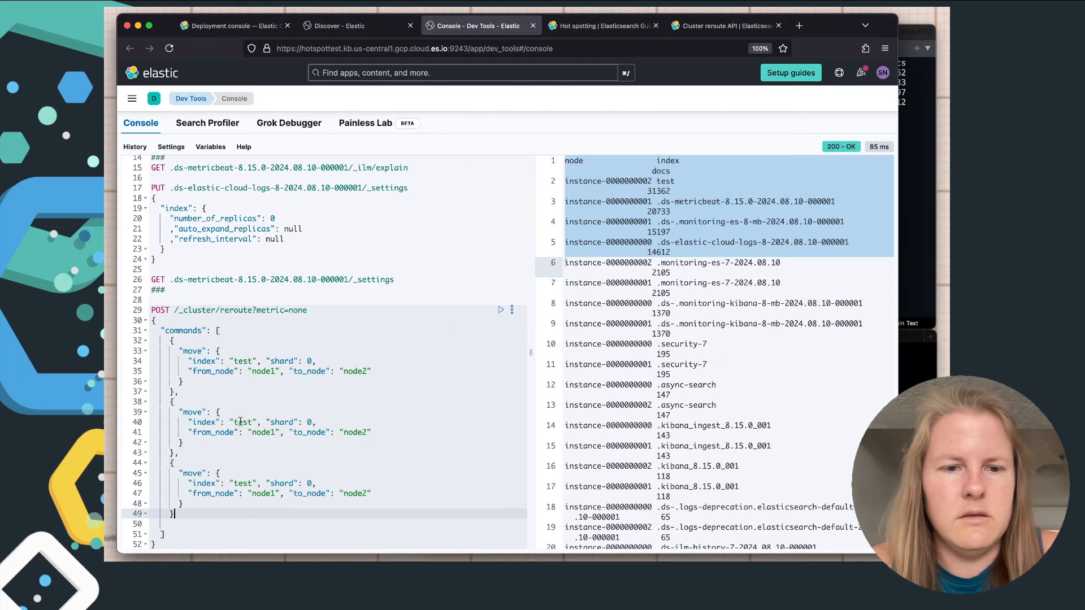
pyautogui.doubleClick(242, 360)
pyautogui.press('super+v')
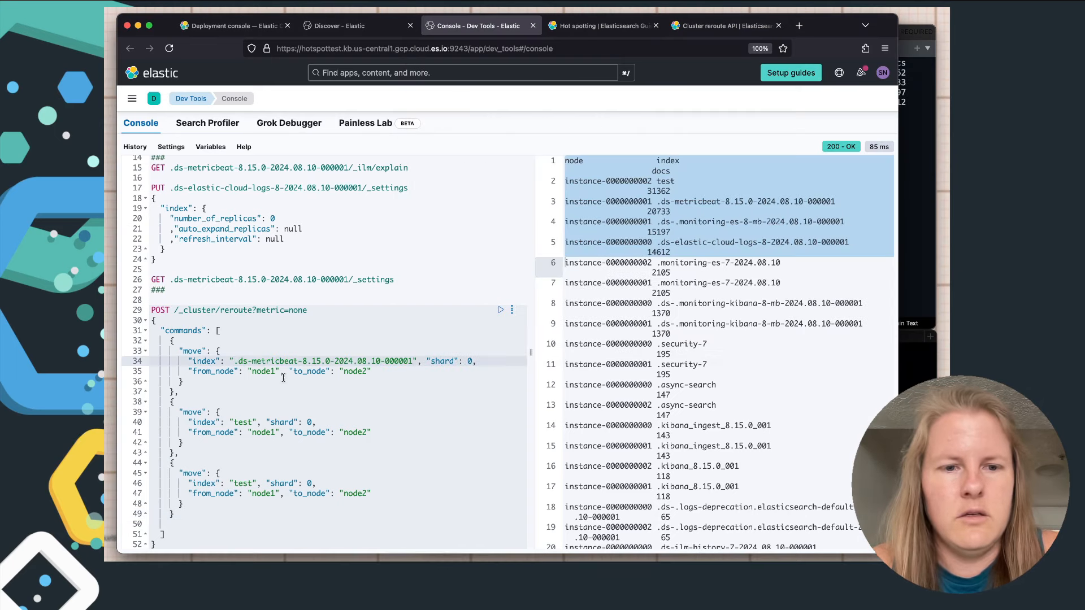
pyautogui.click(642, 181)
pyautogui.moveTo(651, 181); pyautogui.dragTo(564, 181)
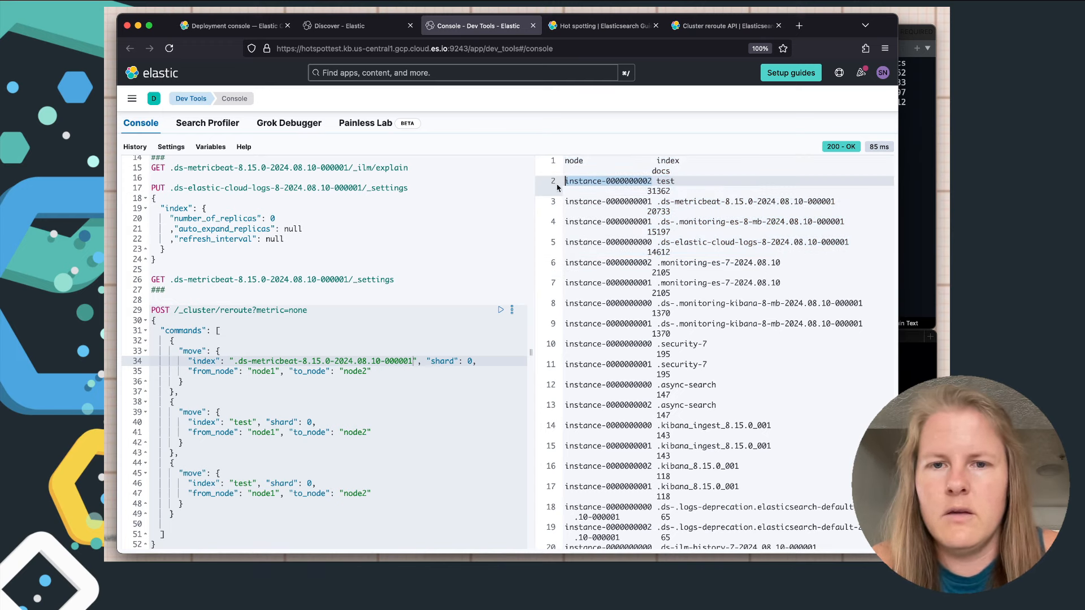
pyautogui.click(354, 371)
pyautogui.doubleClick(355, 371)
pyautogui.press('super+v')
pyautogui.doubleClick(354, 433)
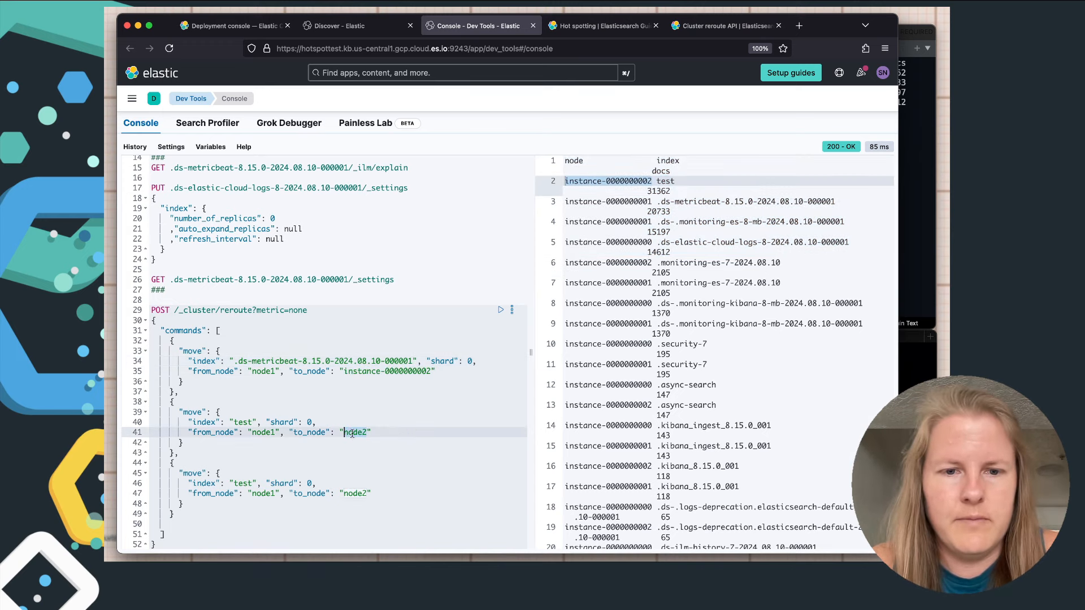
pyautogui.press('super+v')
pyautogui.doubleClick(351, 493)
pyautogui.press('super+v')
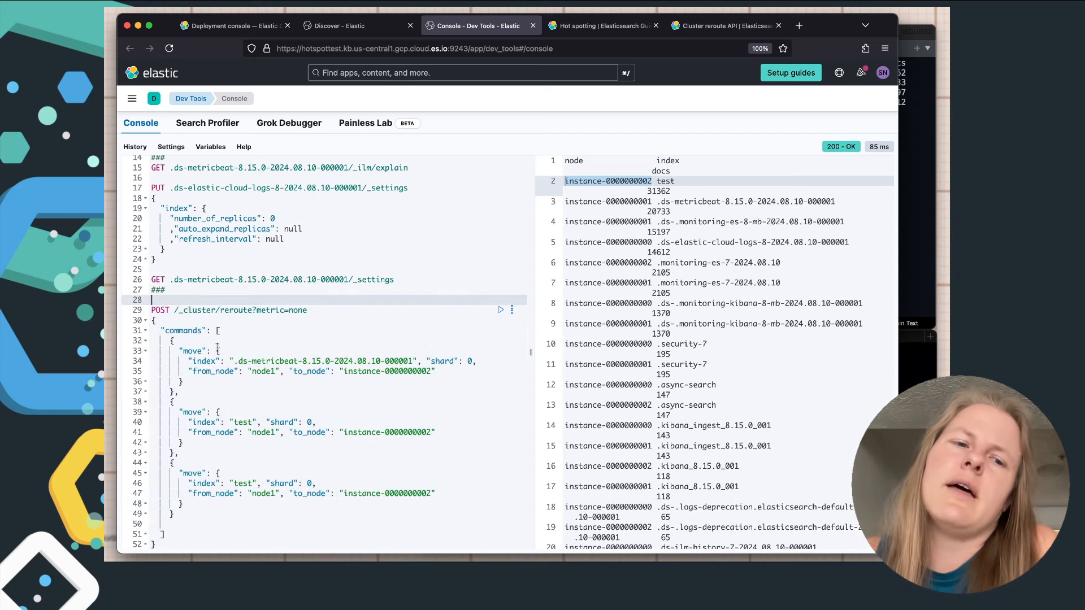
pyautogui.press('Return')
pyautogui.press('Return')
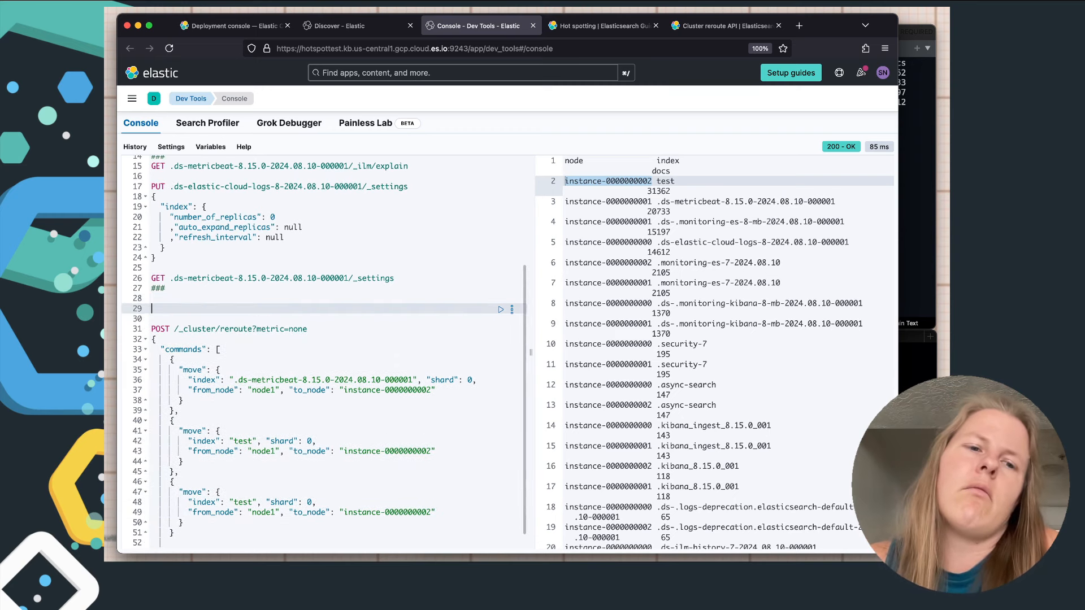
# - Search 'disable allocation rebalance elasticsearch' and open the cluster-level shard allocation docs
pyautogui.click(719, 24)
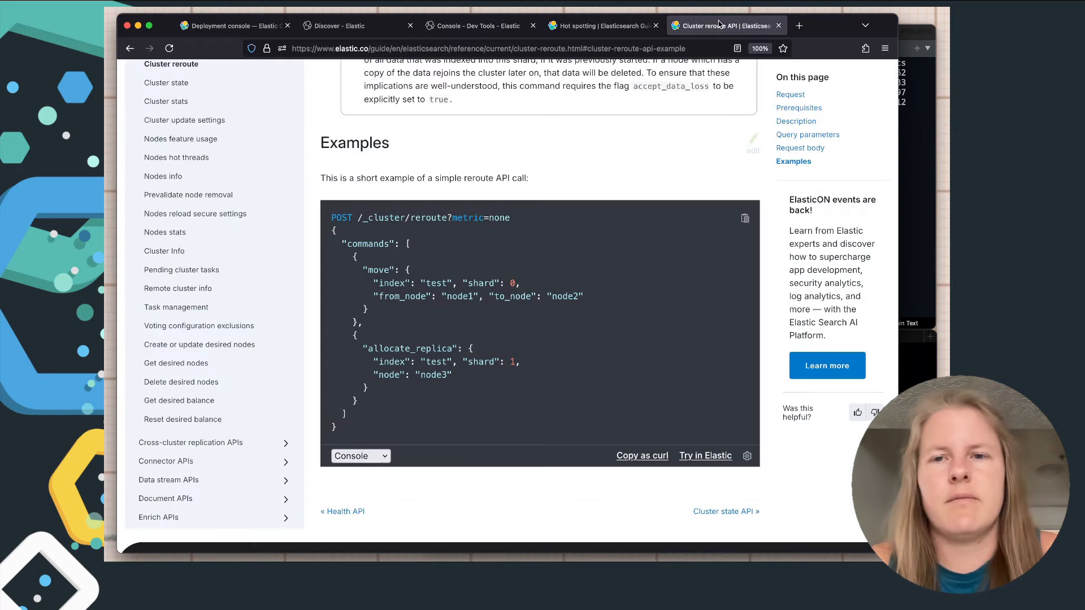
pyautogui.click(799, 26)
pyautogui.write('dis')
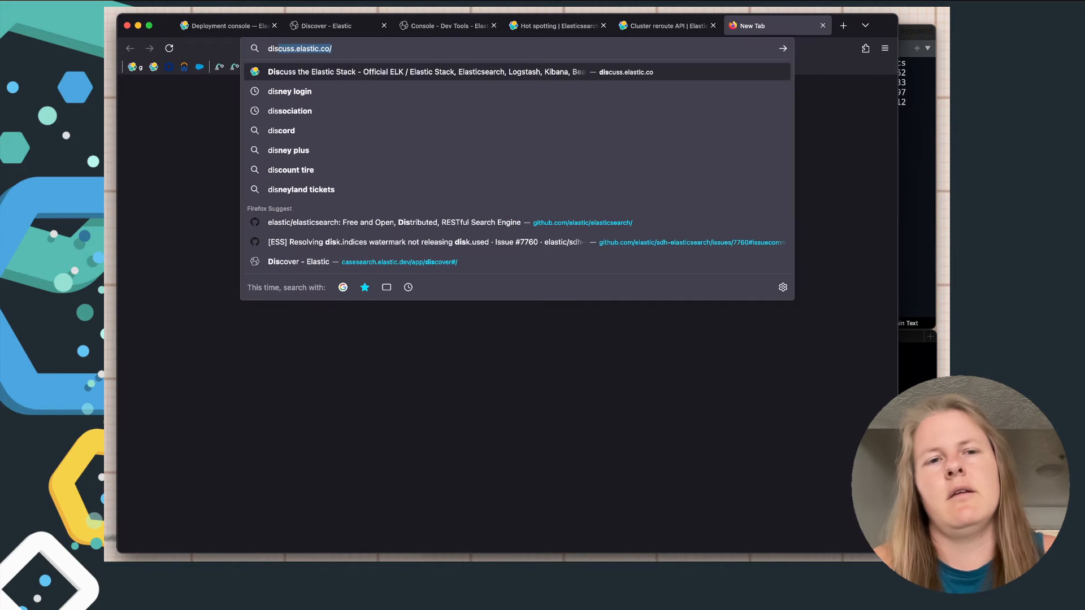
pyautogui.write('able allocation')
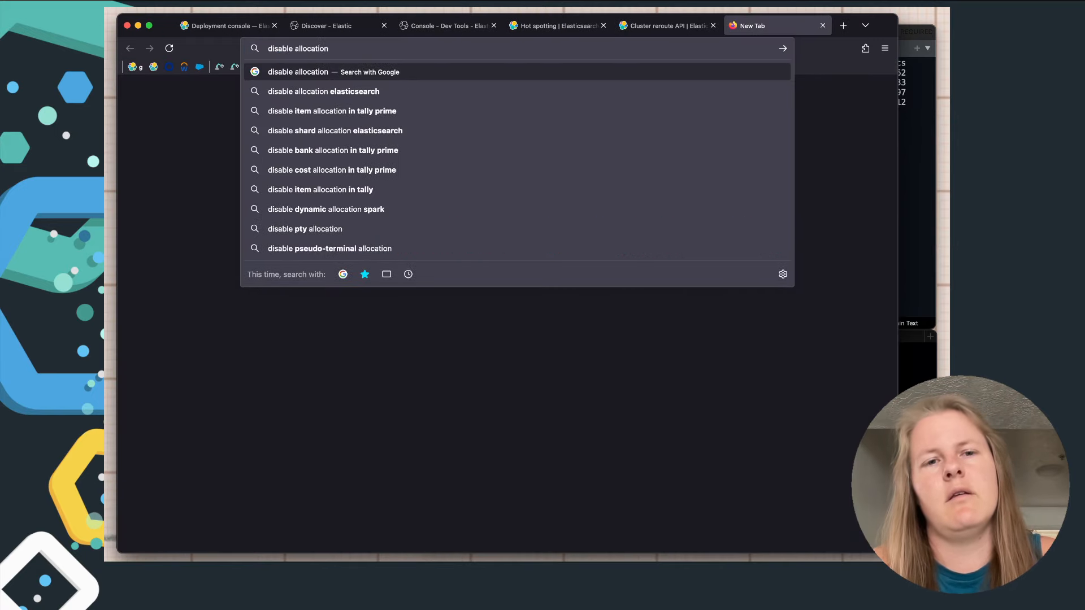
pyautogui.write(' rebalance elastic')
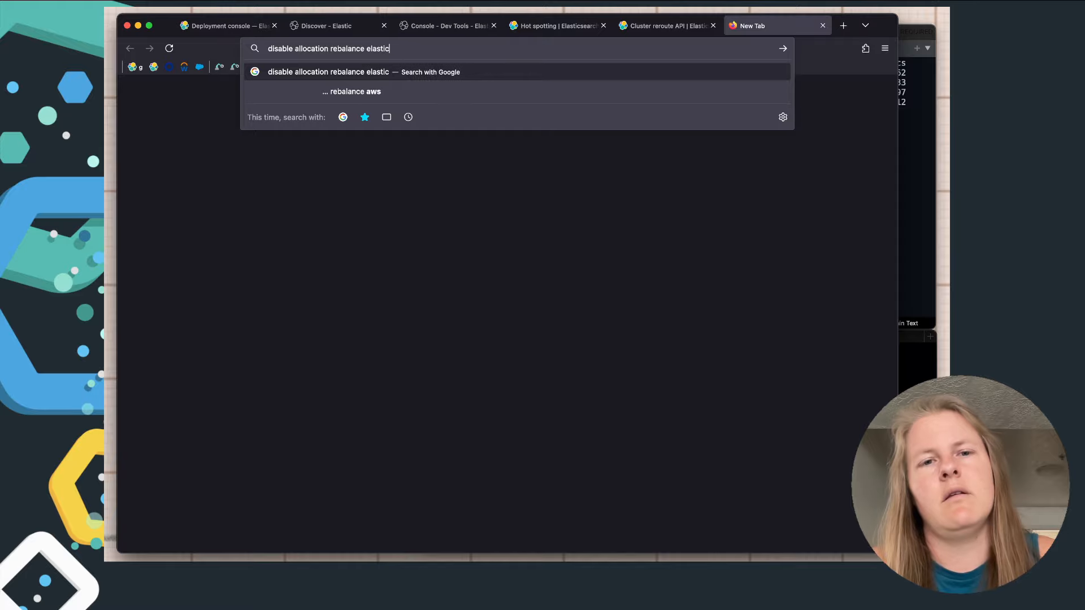
pyautogui.write('search')
pyautogui.press('Return')
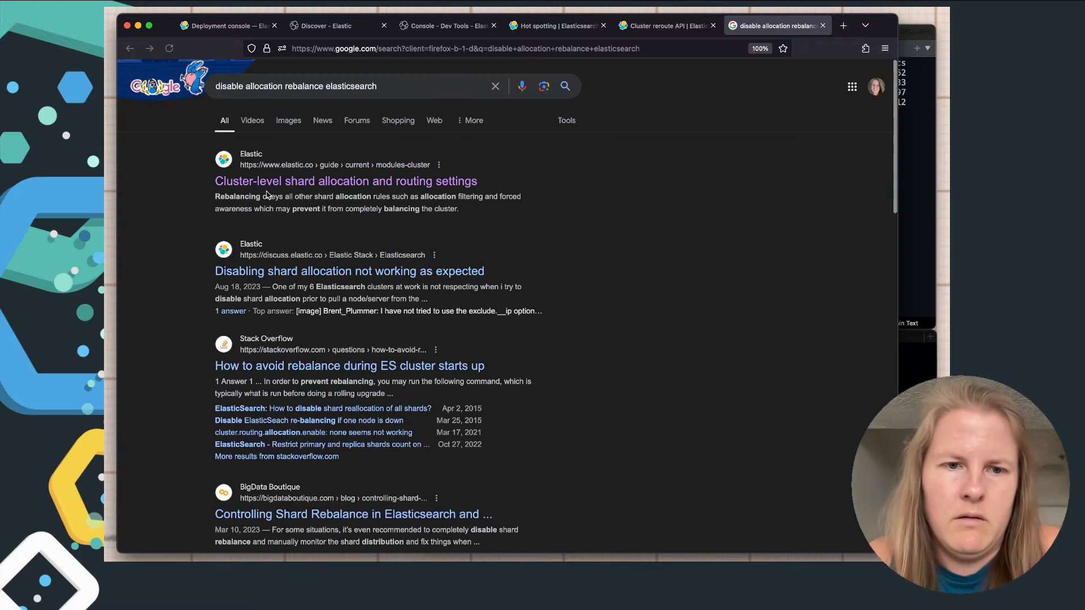
pyautogui.click(268, 189)
# - Read the allow_rebalance and cluster.routing.rebalance.enable settings and their value options
pyautogui.scroll(-5, 430, 312)
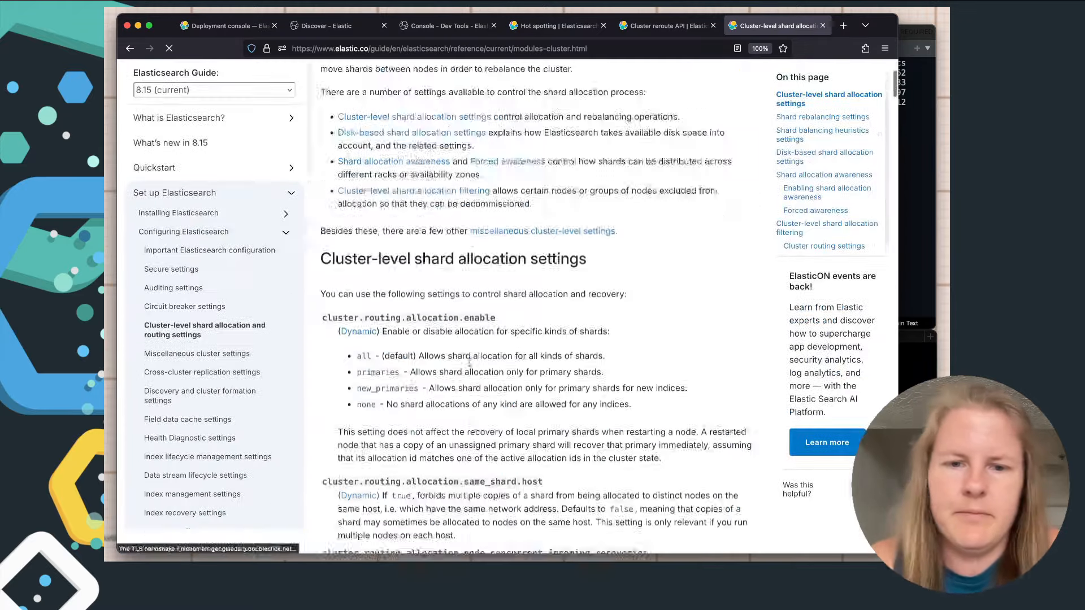
pyautogui.scroll(-7, 430, 312)
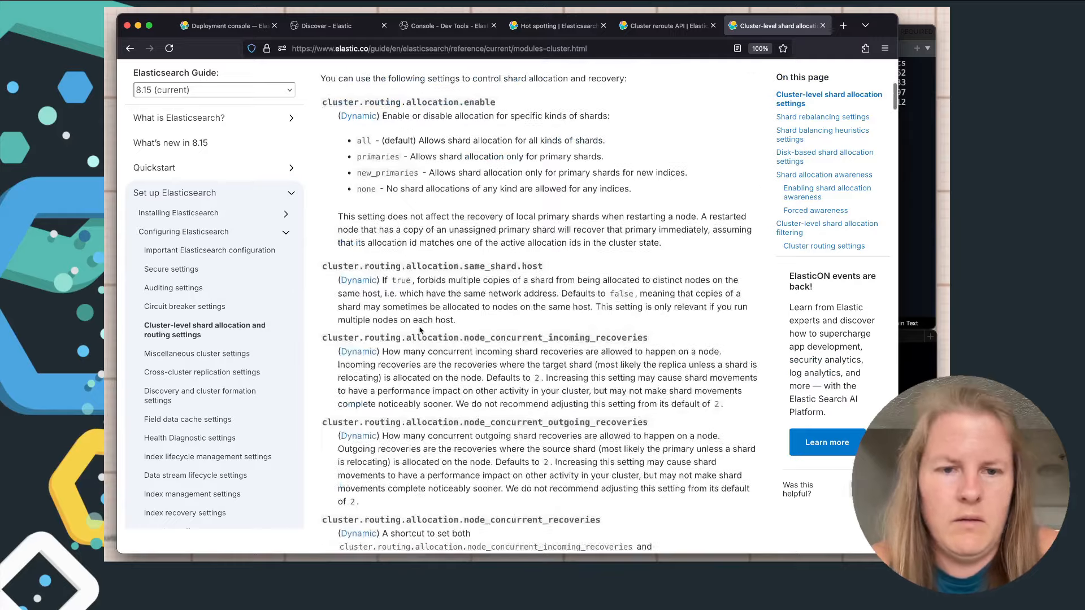
pyautogui.scroll(-7, 421, 352)
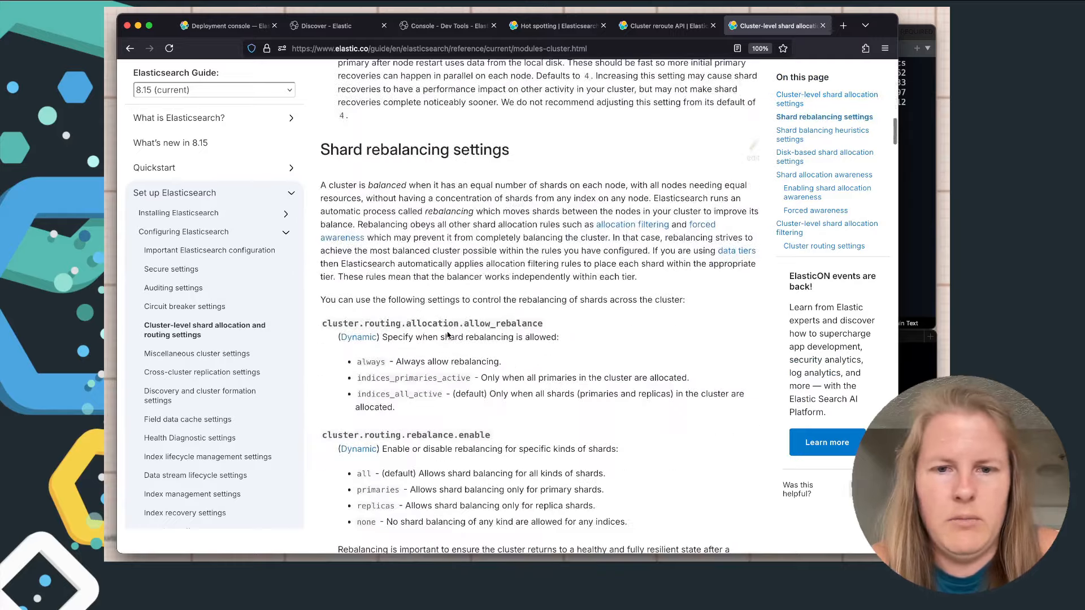
pyautogui.tripleClick(430, 321)
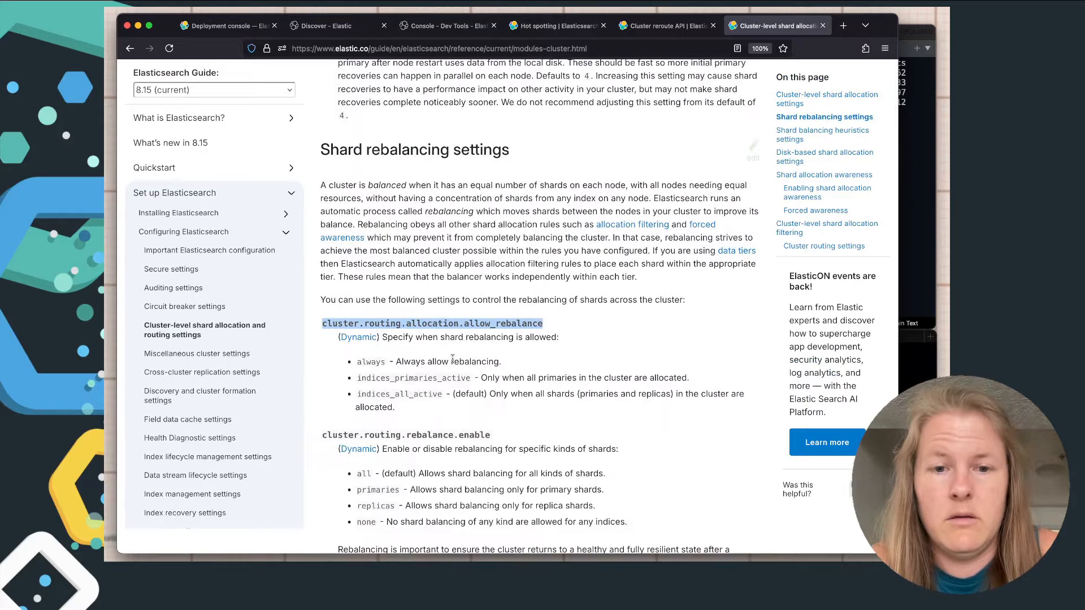
pyautogui.moveTo(404, 362); pyautogui.dragTo(433, 378)
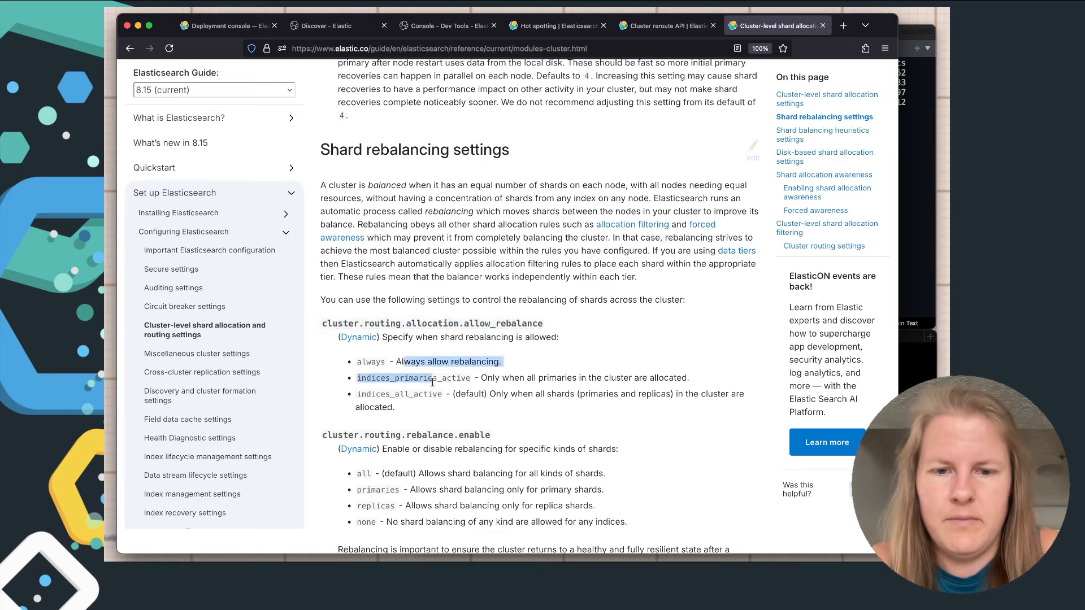
pyautogui.scroll(-2, 432, 382)
pyautogui.tripleClick(426, 309)
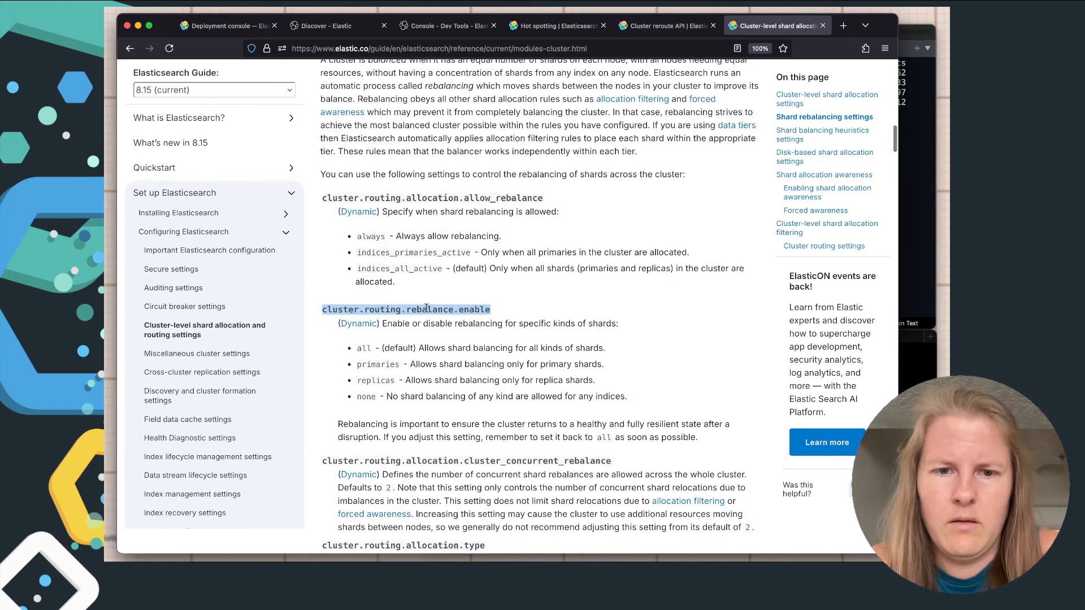
pyautogui.moveTo(435, 323); pyautogui.dragTo(484, 398)
pyautogui.click(638, 32)
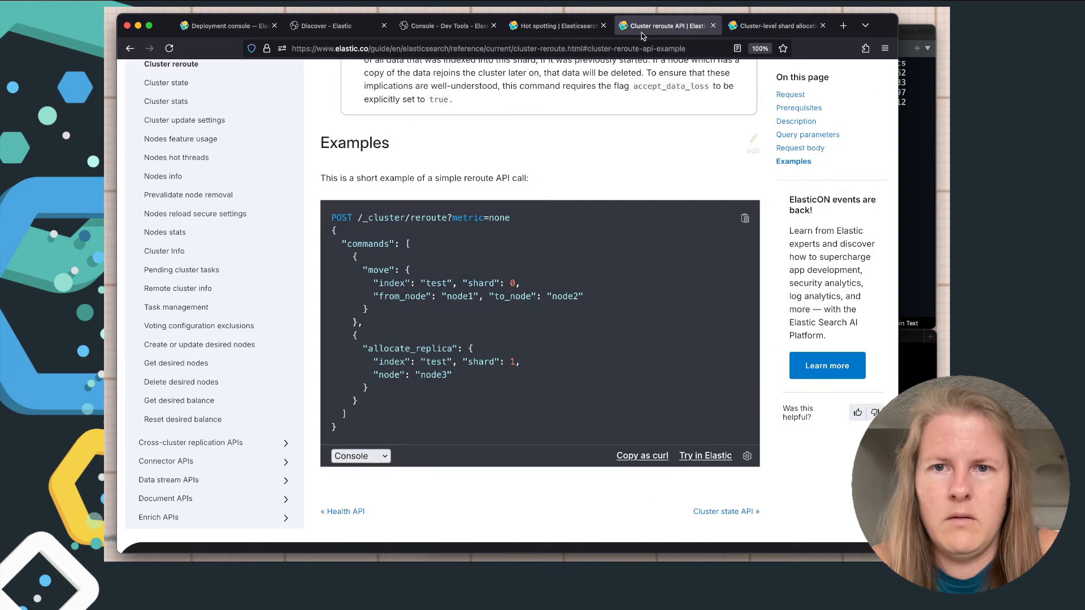
pyautogui.click(429, 28)
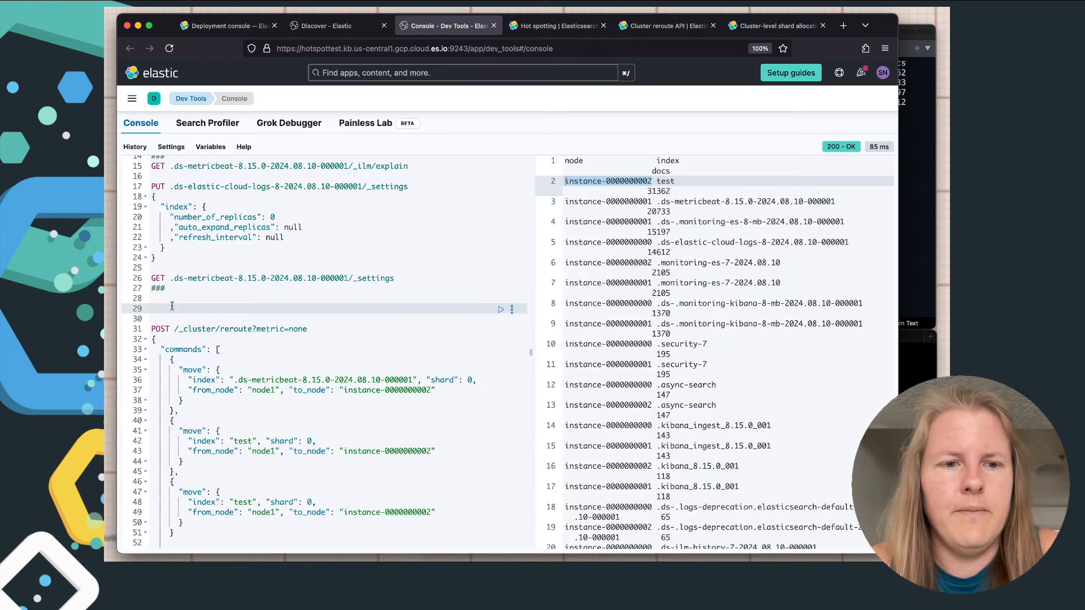
# - Write a plain PUT _cluster/settings request and open its transient settings body
pyautogui.write('PUT _cluster/settings?include_defaults&flat_settings')
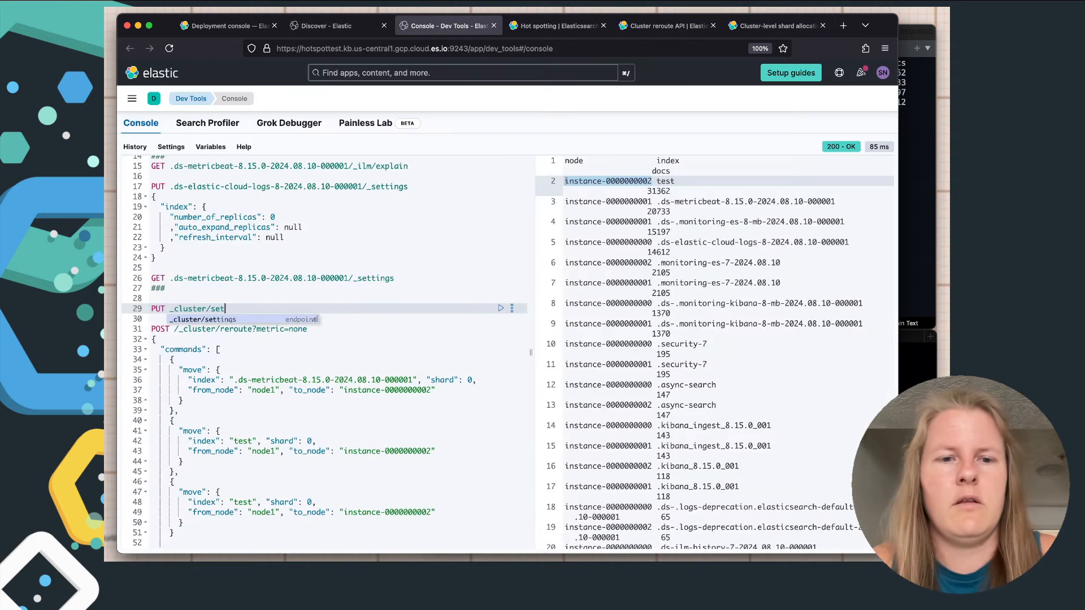
pyautogui.hotkey('alt', 'shift', 'Left')
pyautogui.hotkey('alt', 'shift', 'Left')
pyautogui.hotkey('alt', 'shift', 'Left')
pyautogui.press('BackSpace')
pyautogui.press('BackSpace')
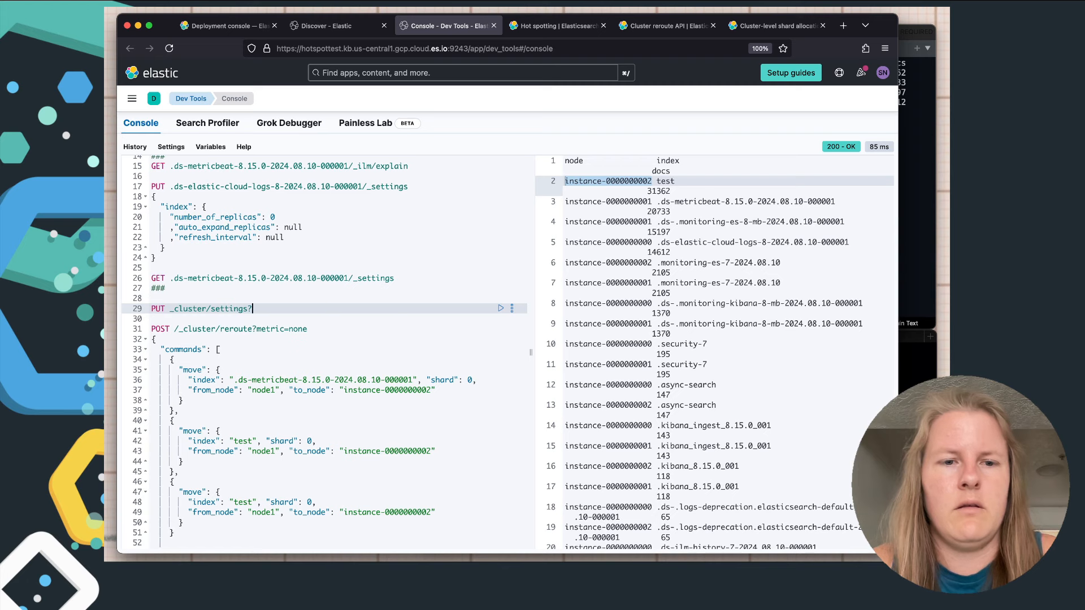
pyautogui.press('Return')
pyautogui.write('{')
pyautogui.press('Return')
pyautogui.write('"')
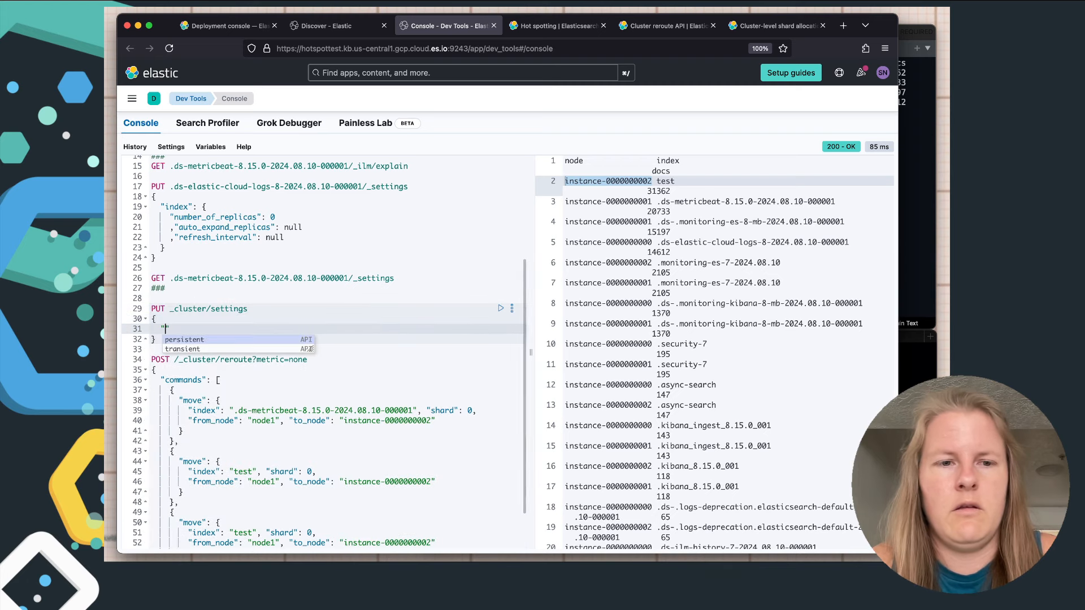
pyautogui.write('transie')
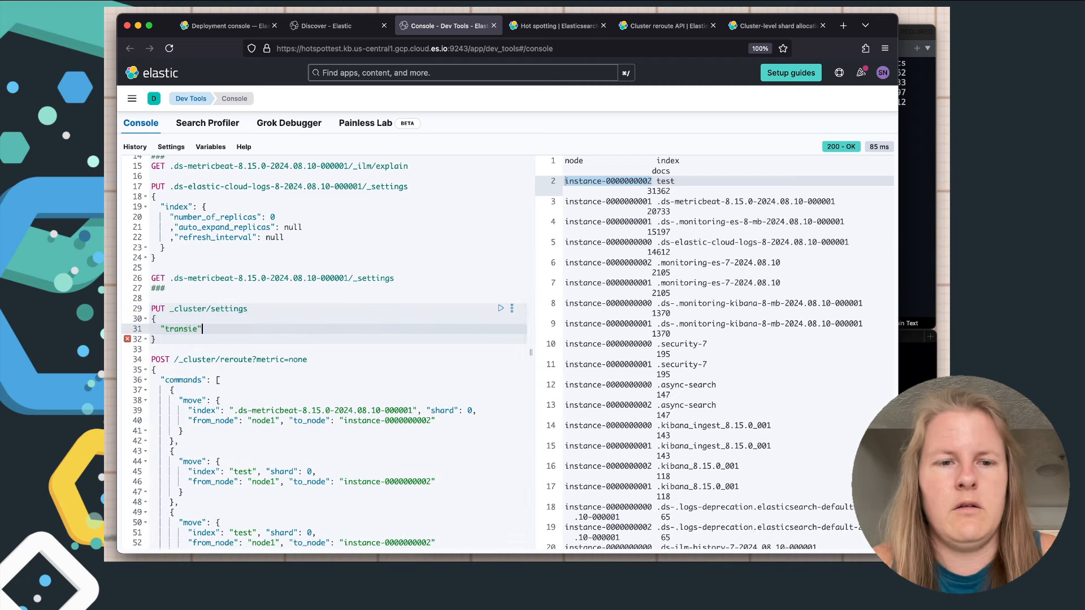
pyautogui.write('nt')
# - Set transient cluster.routing.rebalance.enable to "none" after checking the docs, and send it
pyautogui.press('Return')
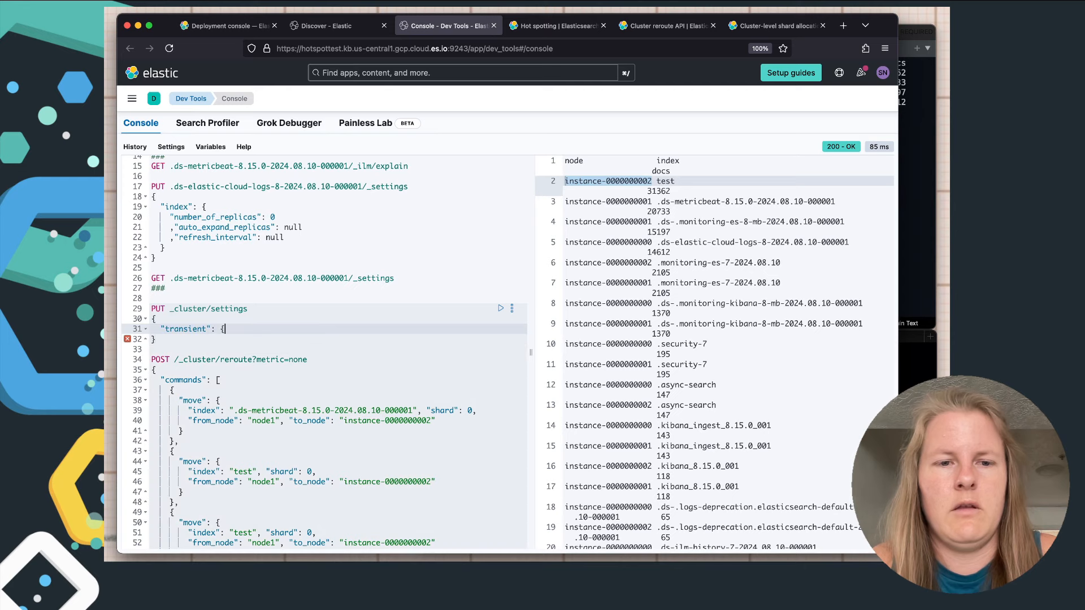
pyautogui.press('Return')
pyautogui.write('" cluster.routing.rebalance.enable')
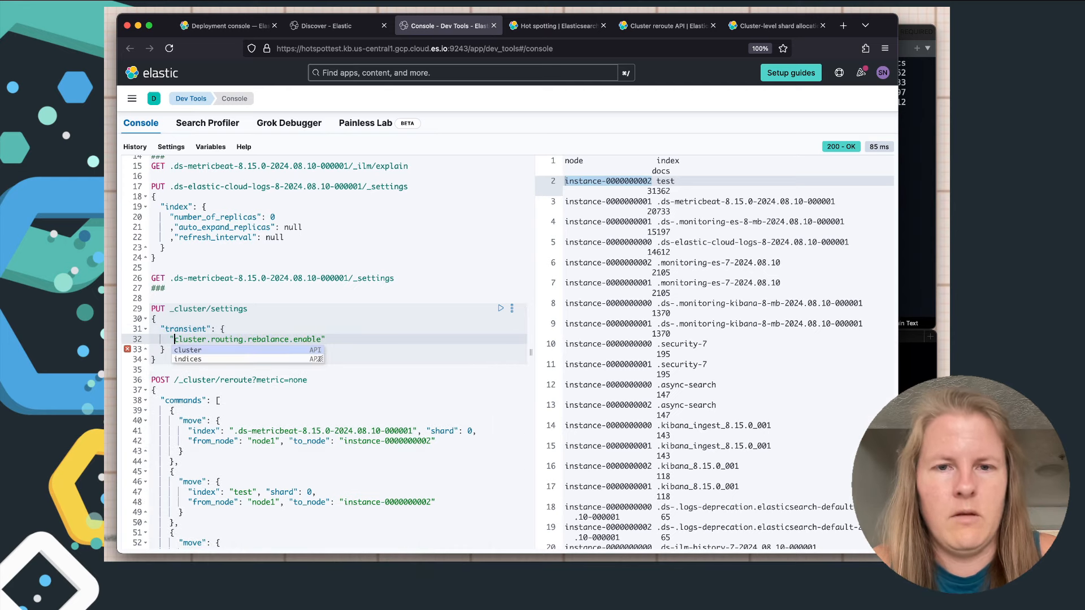
pyautogui.click(762, 32)
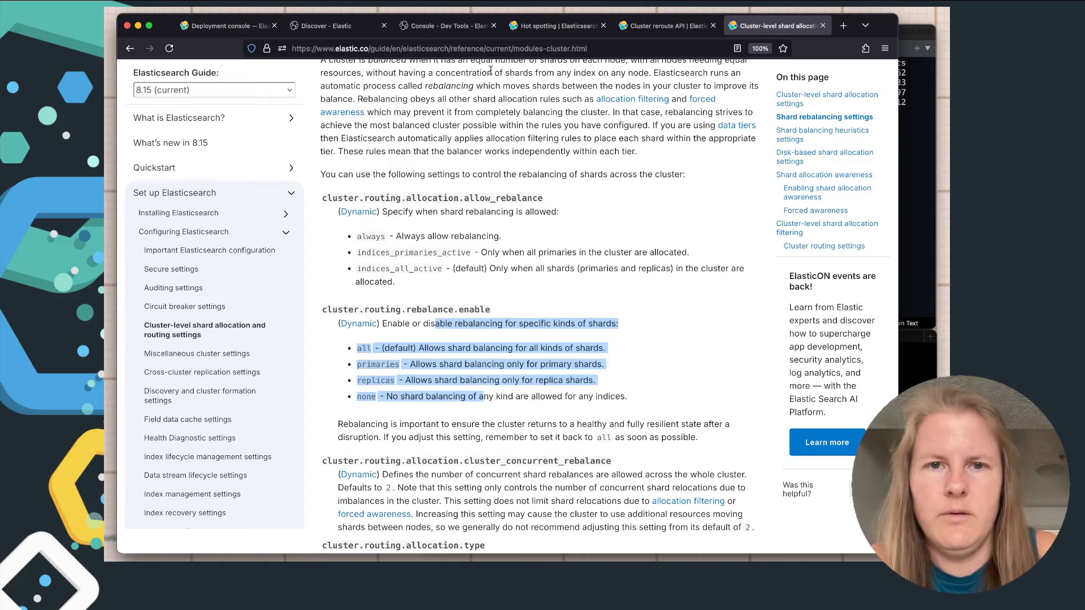
pyautogui.click(449, 27)
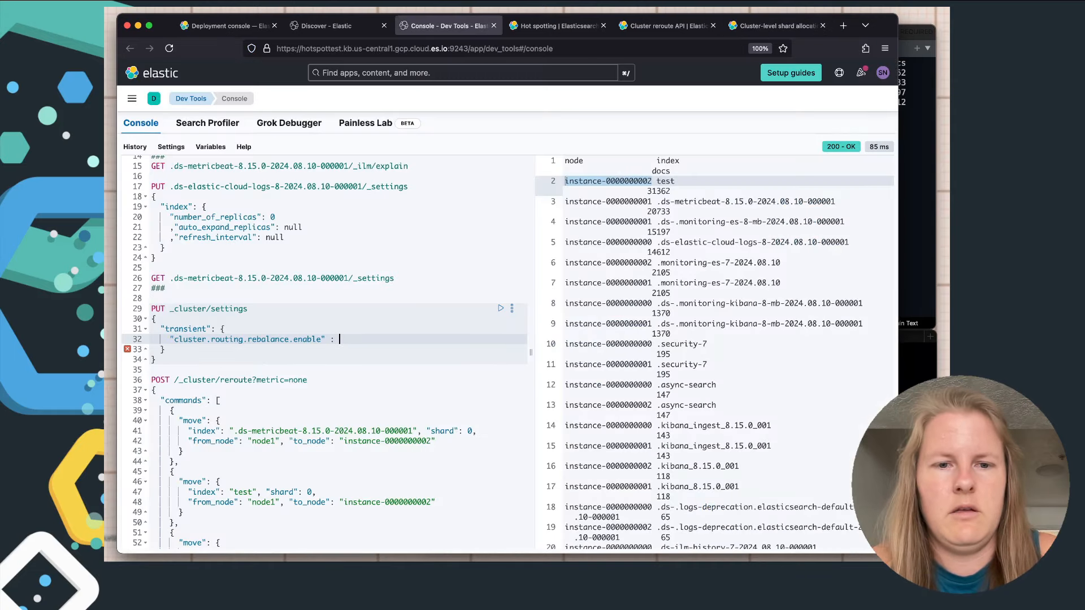
pyautogui.write('" : "none')
pyautogui.press('super+Return')
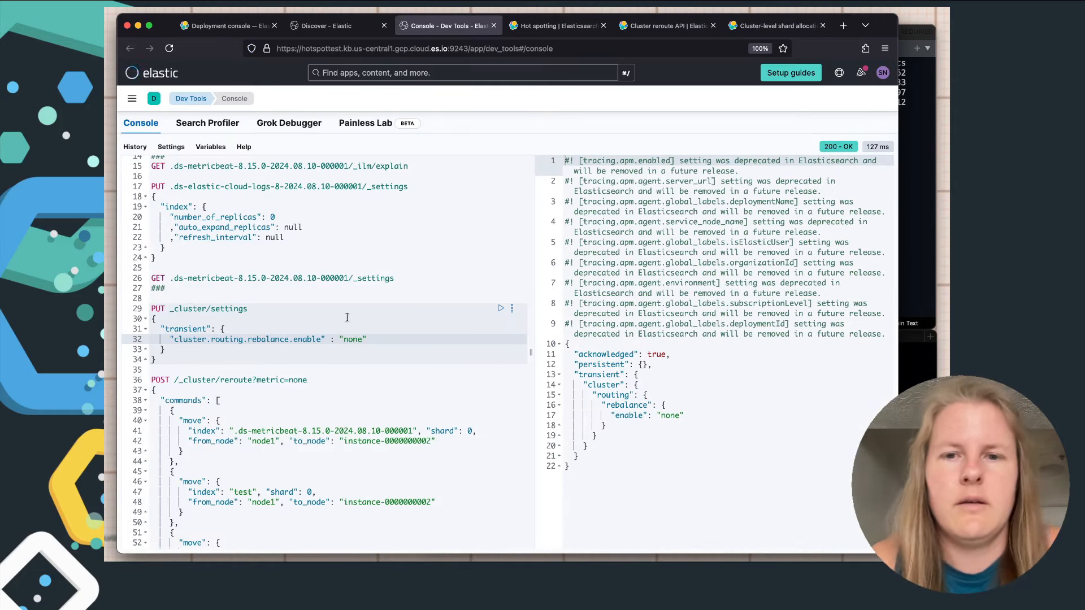
pyautogui.moveTo(536, 350); pyautogui.dragTo(513, 352)
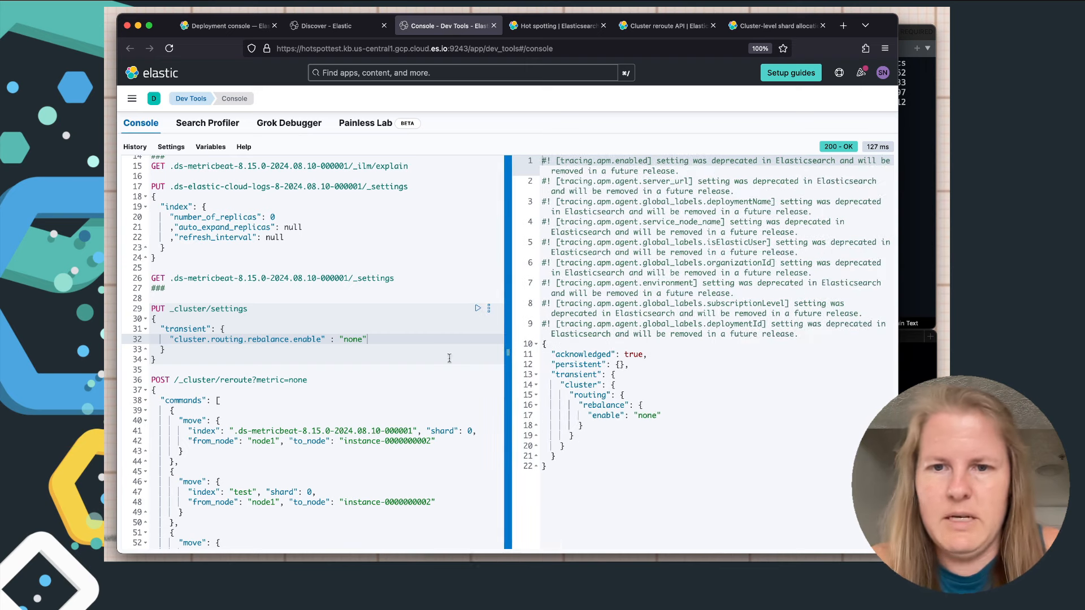
pyautogui.scroll(-3, 304, 386)
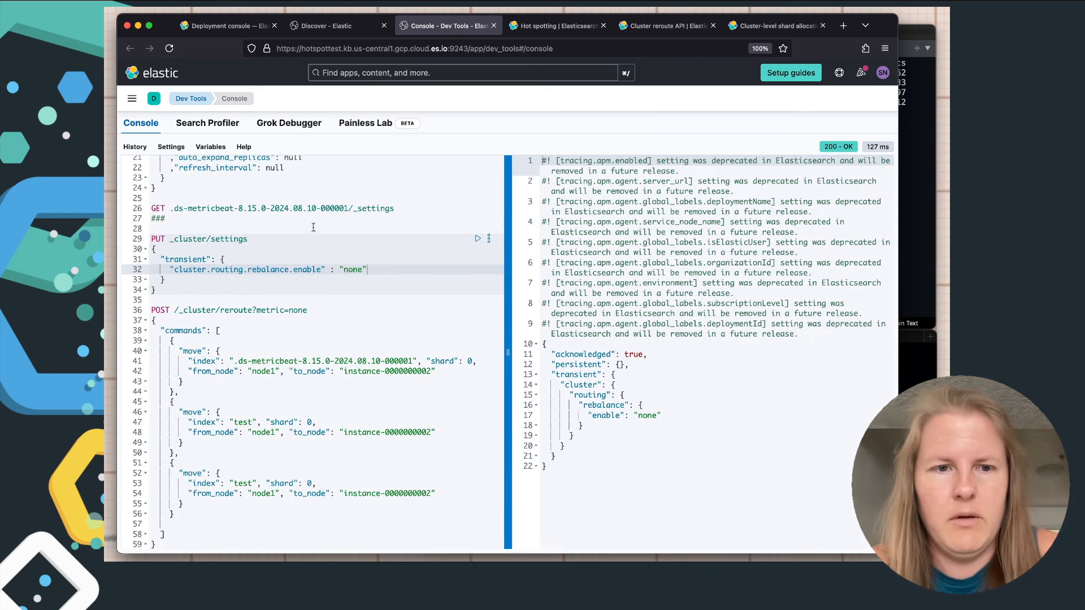
pyautogui.click(918, 144)
pyautogui.click(547, 83)
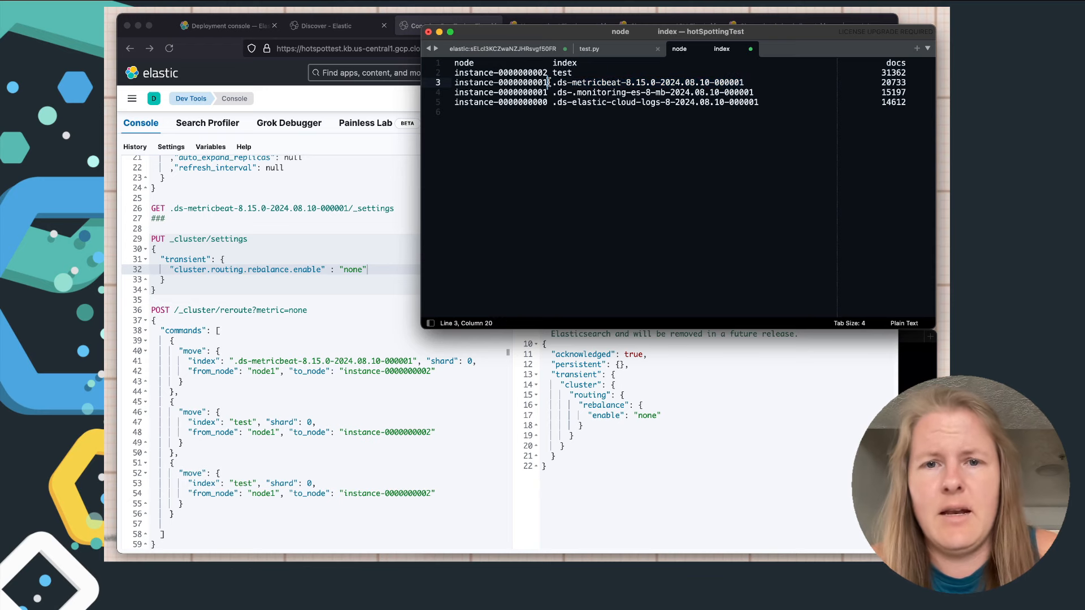
pyautogui.press('shift+super+Left')
pyautogui.press('super+c')
pyautogui.click(254, 370)
pyautogui.doubleClick(255, 371)
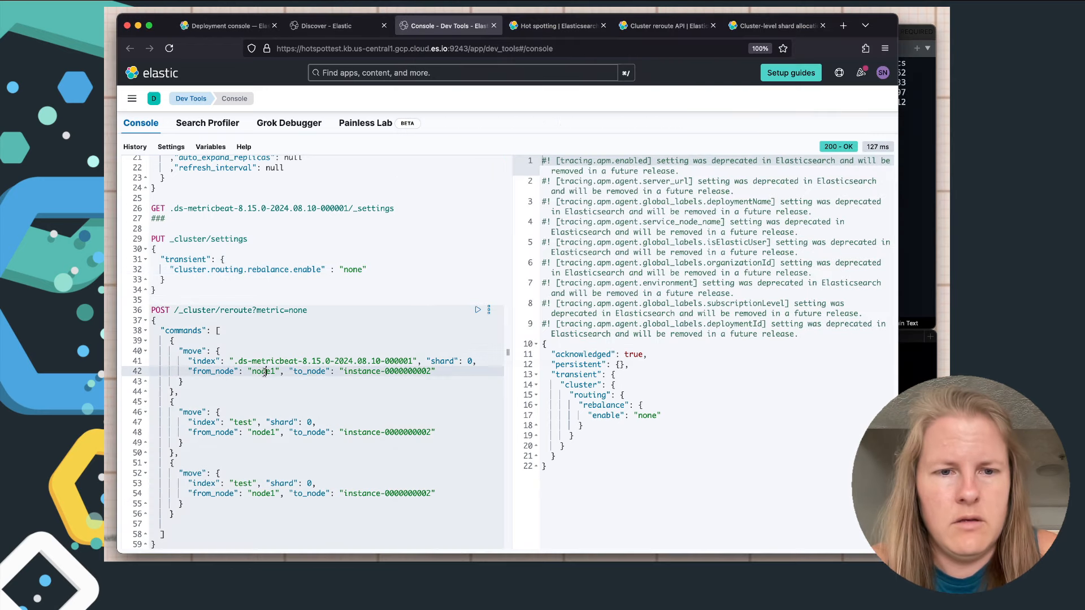
pyautogui.press('super+v')
pyautogui.click(925, 192)
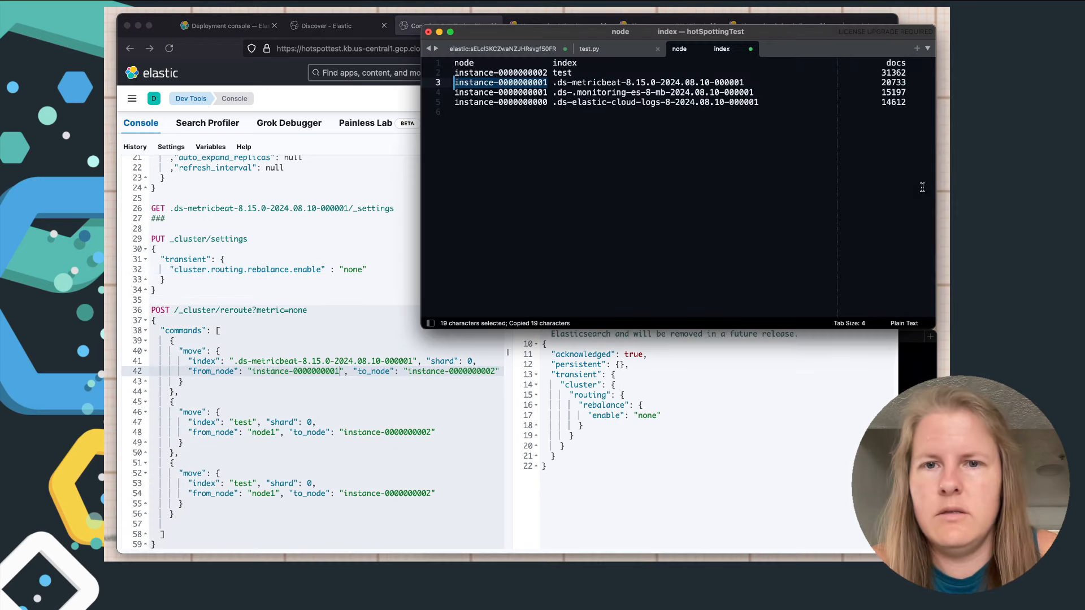
pyautogui.click(553, 92)
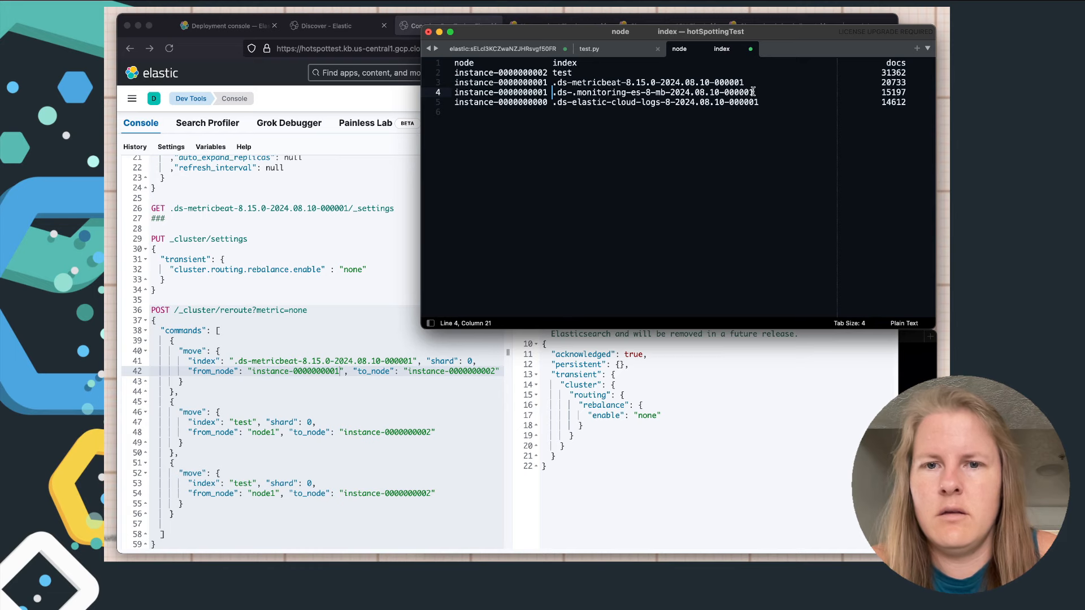
pyautogui.click(253, 431)
pyautogui.doubleClick(256, 431)
pyautogui.press('super+v')
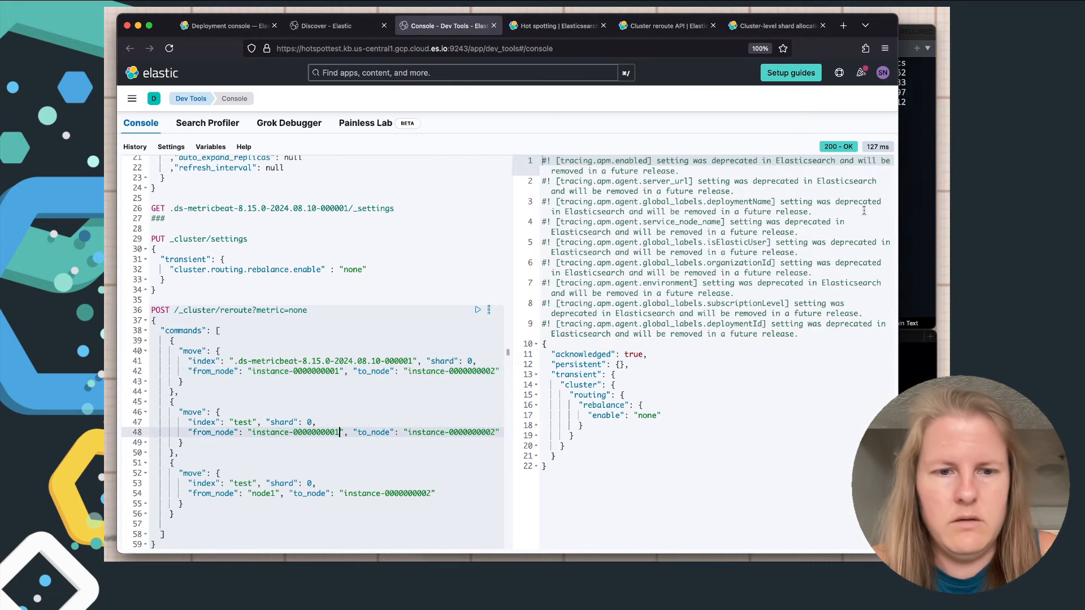
# - Replace test with the monitoring index name in the second move command
pyautogui.click(929, 148)
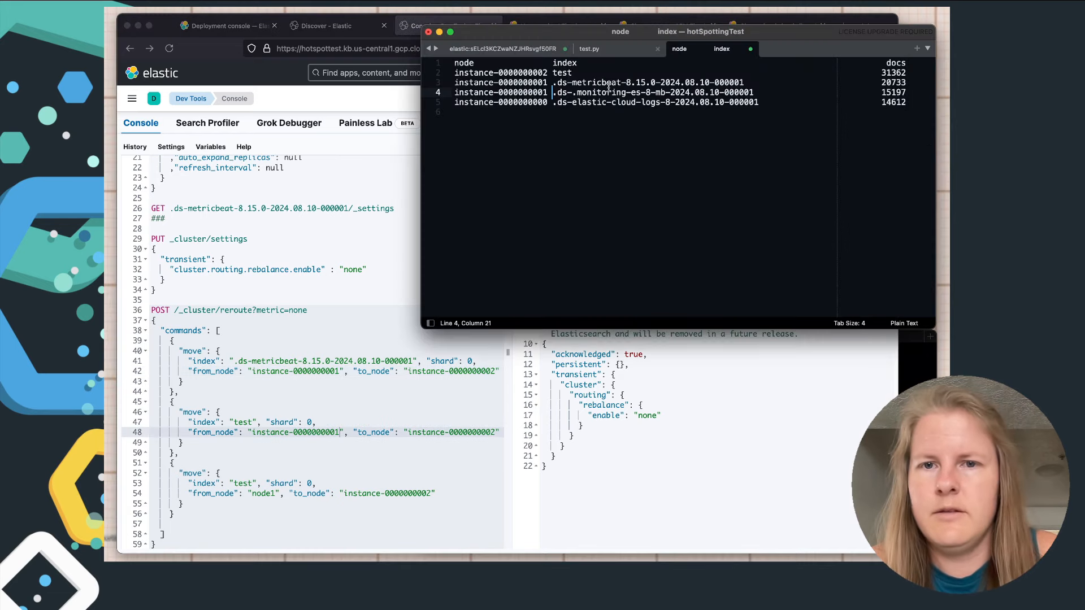
pyautogui.keyDown('shift'); pyautogui.click(752, 92); pyautogui.keyUp('shift')
pyautogui.press('super+c')
pyautogui.click(263, 418)
pyautogui.doubleClick(242, 422)
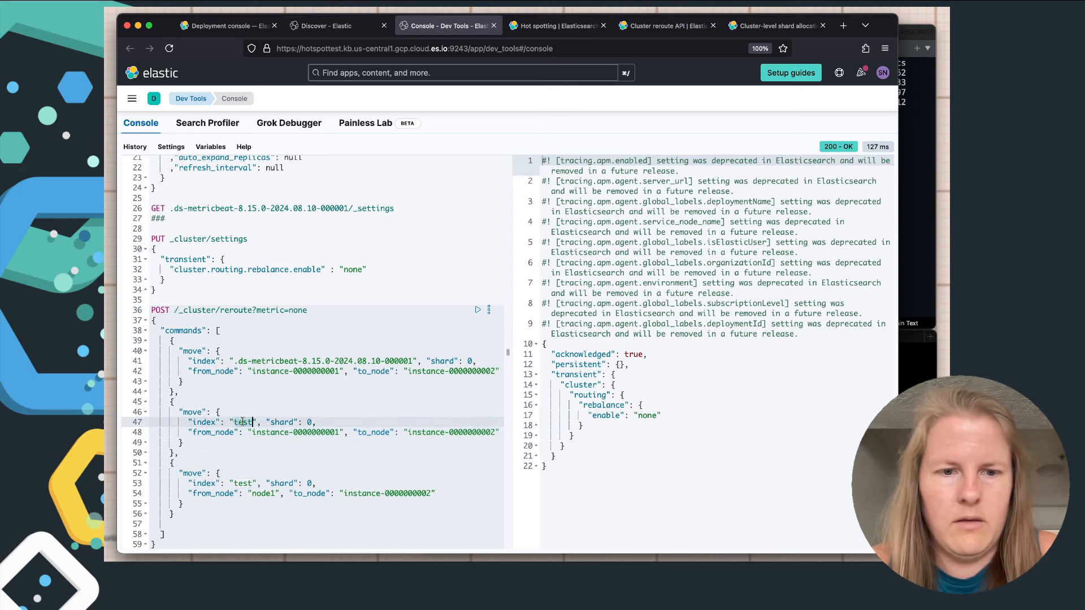
pyautogui.press('super+v')
# - Put the cloud-logs index name in place of test in the third move command
pyautogui.click(915, 150)
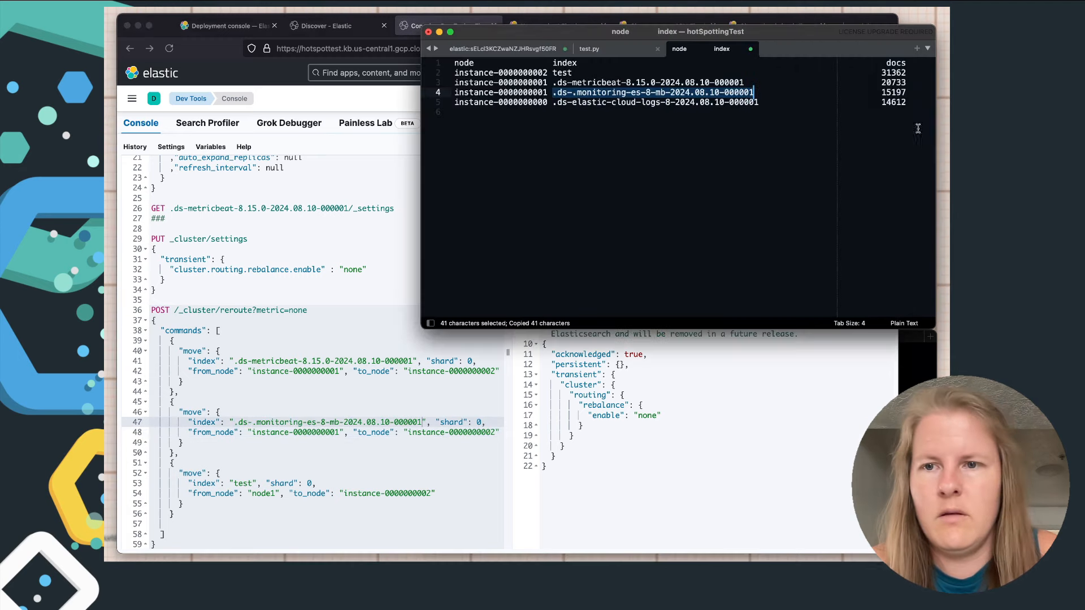
pyautogui.click(555, 102)
pyautogui.keyDown('shift'); pyautogui.click(759, 102); pyautogui.keyUp('shift')
pyautogui.press('super+c')
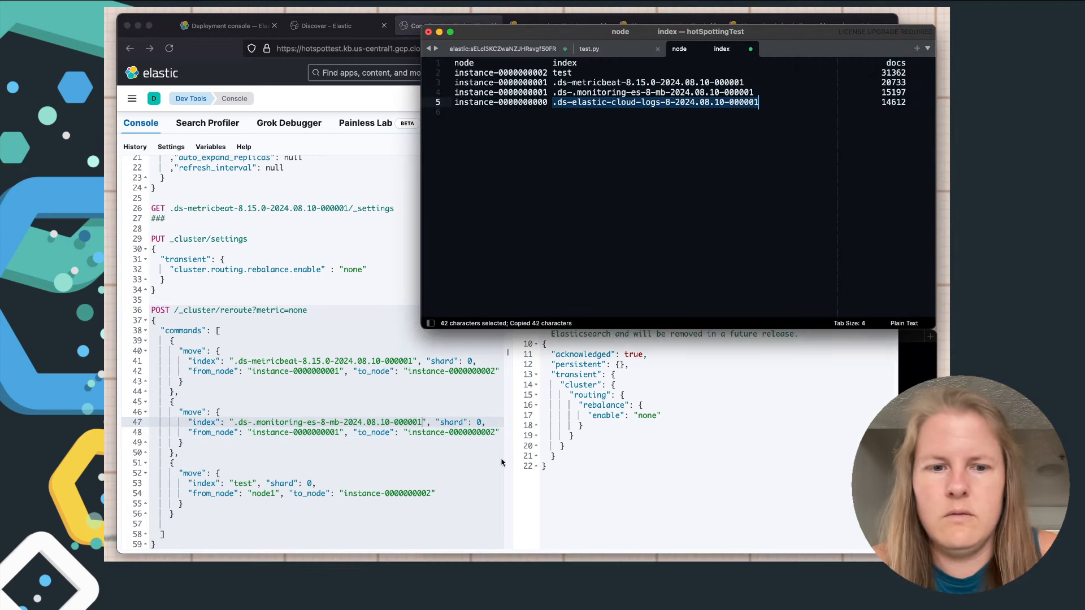
pyautogui.click(247, 483)
pyautogui.doubleClick(243, 483)
pyautogui.press('super+v')
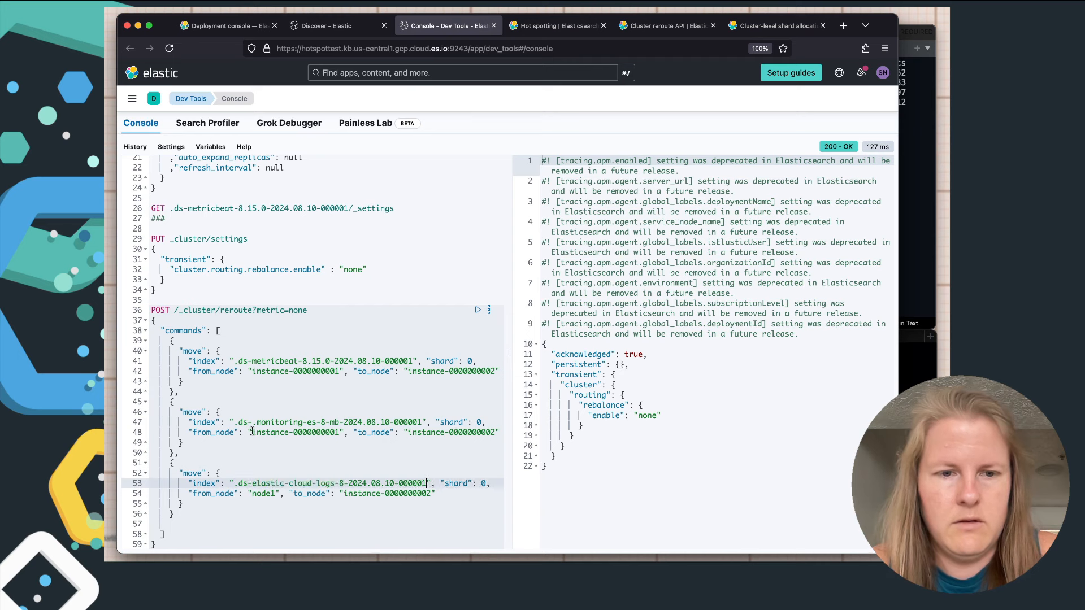
pyautogui.click(251, 432)
pyautogui.keyDown('shift'); pyautogui.click(339, 432); pyautogui.keyUp('shift')
pyautogui.press('super+c')
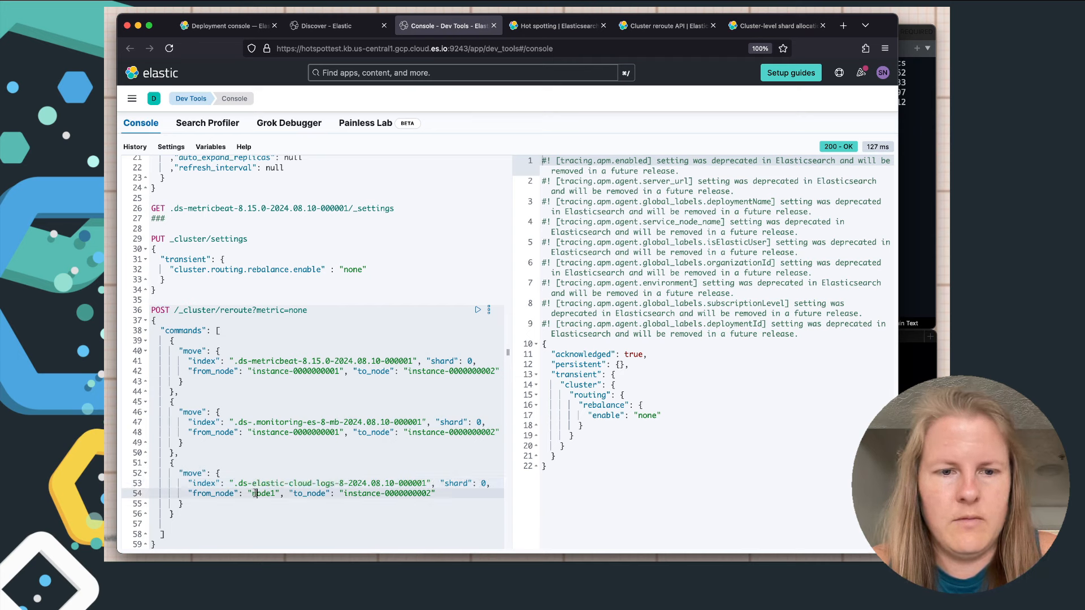
pyautogui.doubleClick(255, 493)
pyautogui.press('super+v')
pyautogui.press('BackSpace')
pyautogui.write('0')
pyautogui.click(343, 312)
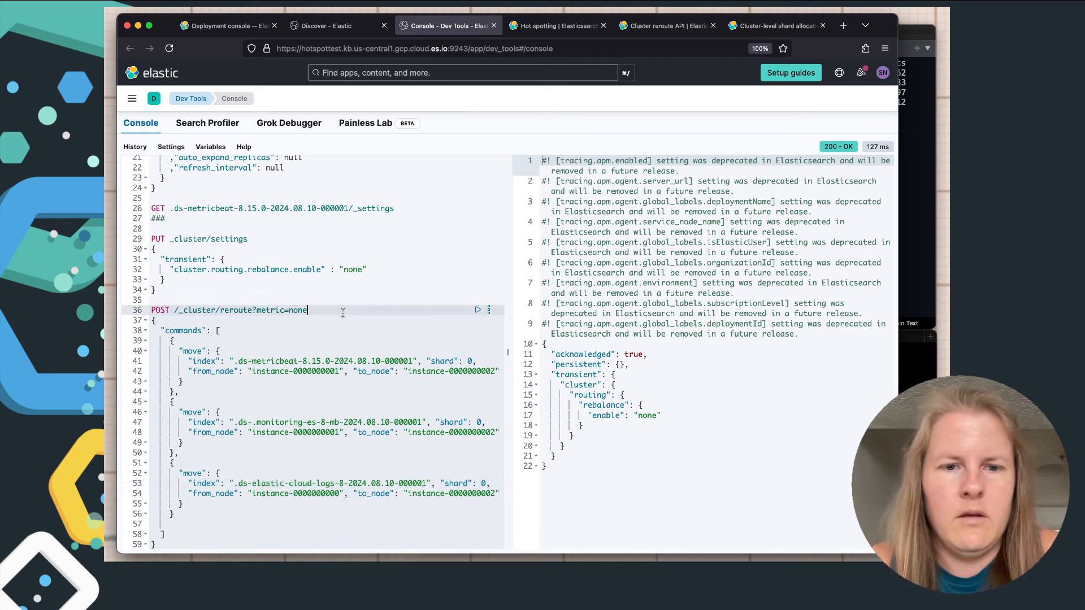
pyautogui.press('BackSpace')
pyautogui.press('BackSpace')
pyautogui.press('BackSpace')
pyautogui.press('BackSpace')
pyautogui.press('BackSpace')
pyautogui.press('BackSpace')
pyautogui.press('BackSpace')
pyautogui.press('BackSpace')
pyautogui.press('BackSpace')
pyautogui.press('BackSpace')
pyautogui.press('BackSpace')
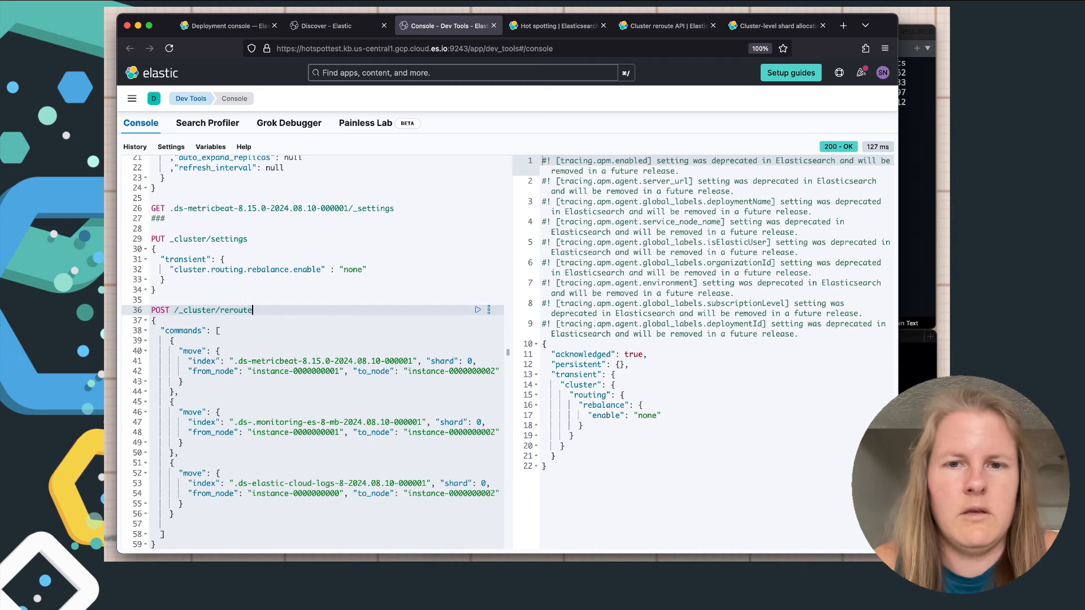
# - Send the three-move POST _cluster/reroute request and review its acknowledgement
pyautogui.press('super+Return')
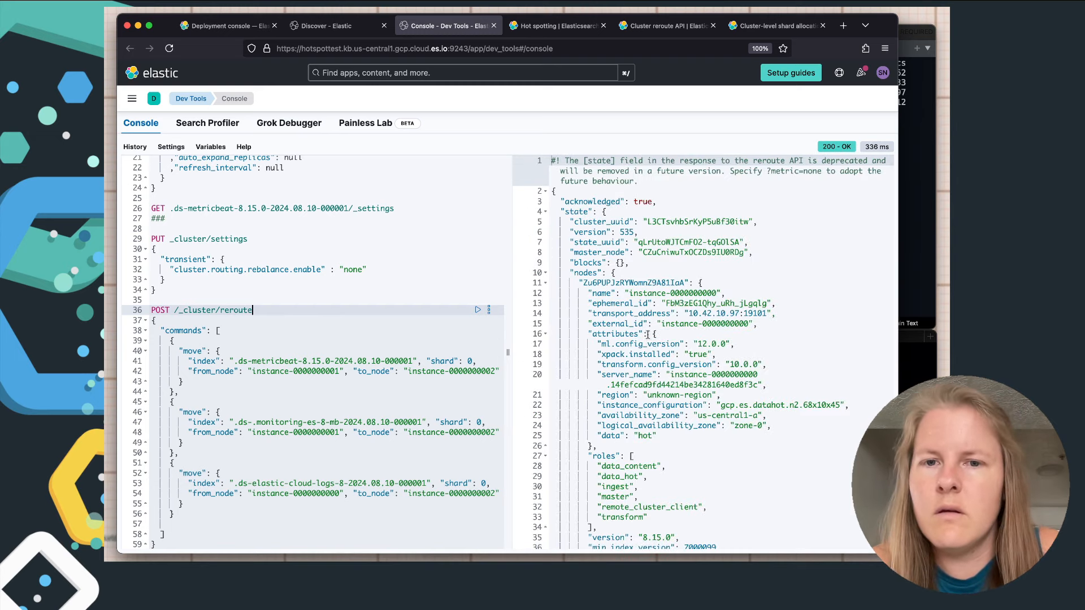
pyautogui.scroll(-10, 615, 367)
pyautogui.scroll(10, 615, 367)
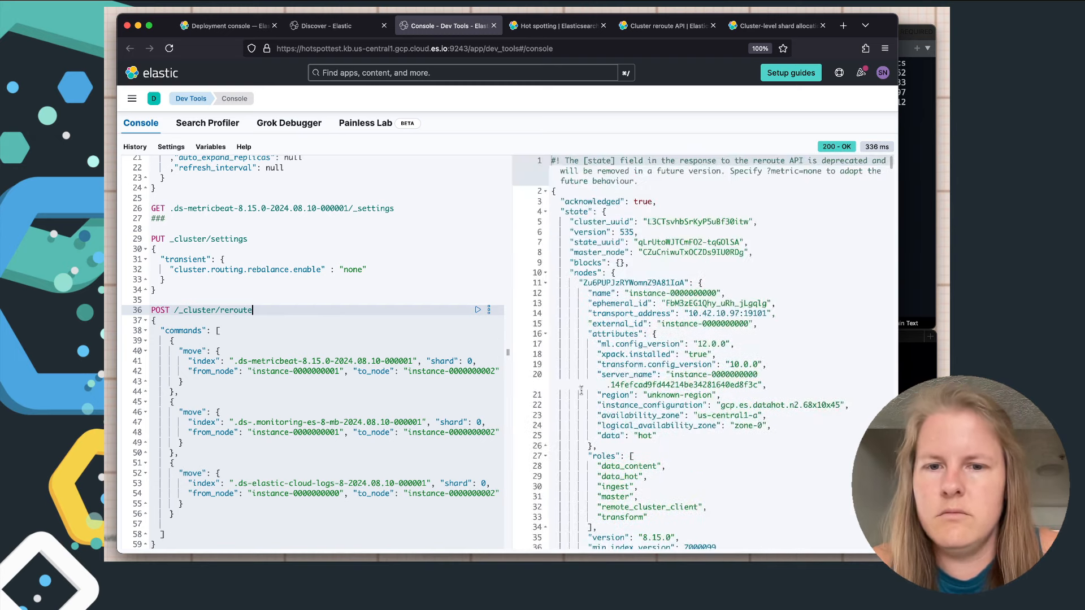
pyautogui.click(503, 349)
pyautogui.moveTo(507, 352); pyautogui.dragTo(568, 352)
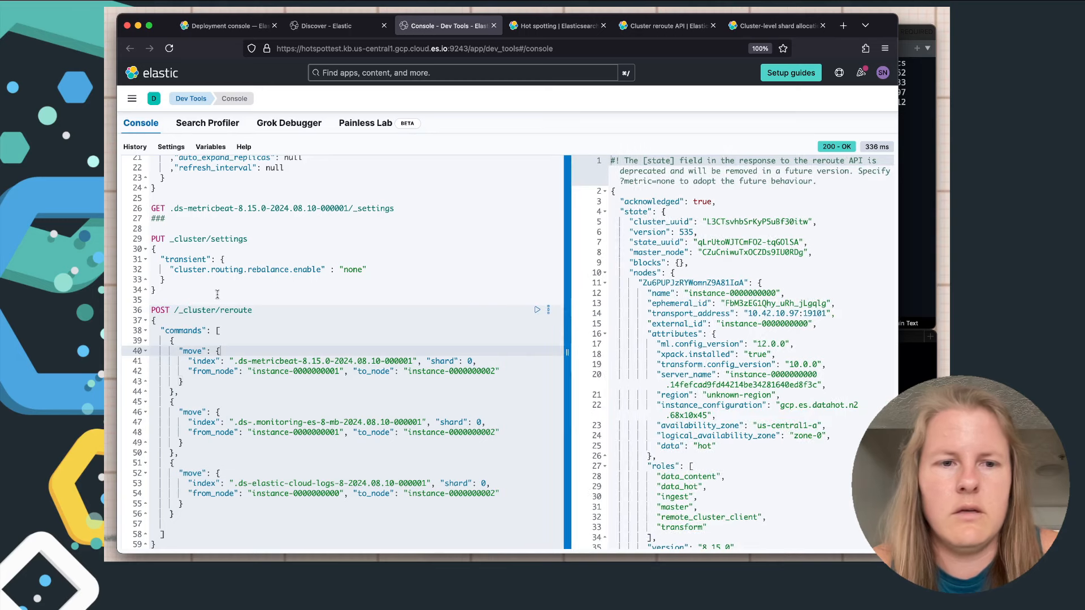
# - Add a GET _cat/recovery query from the cat_recovery alias and run it, showing no active recoveries
pyautogui.click(190, 297)
pyautogui.press('Return')
pyautogui.press('Return')
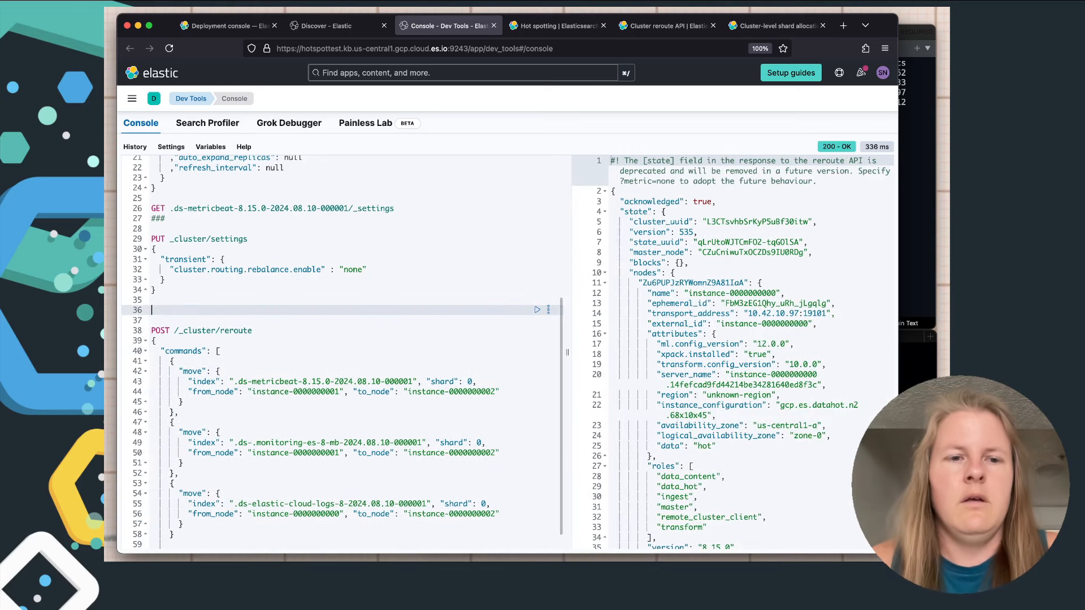
pyautogui.click(934, 378)
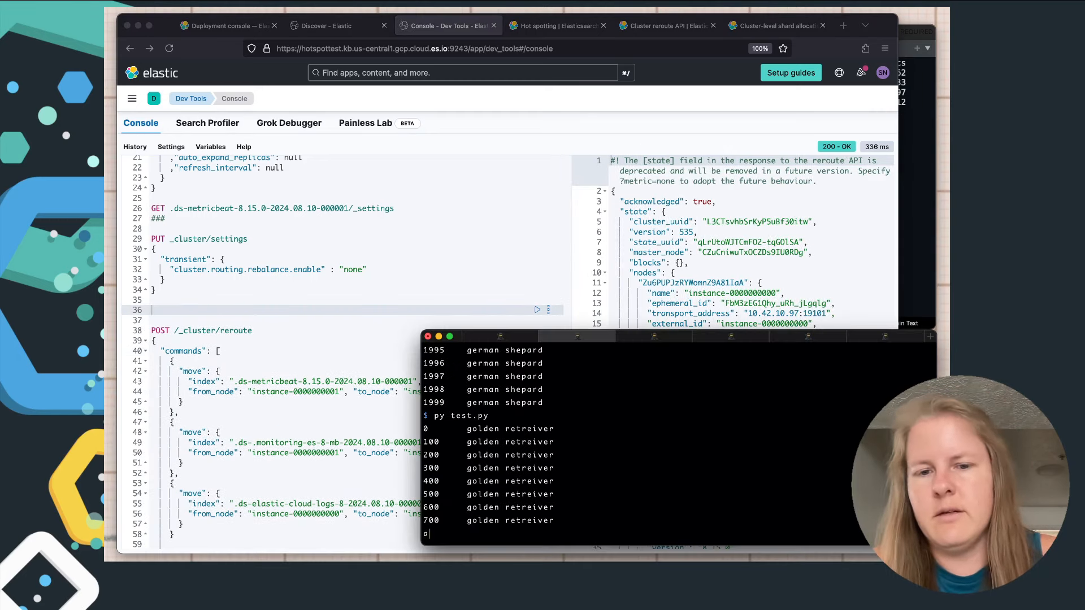
pyautogui.press('super+Left')
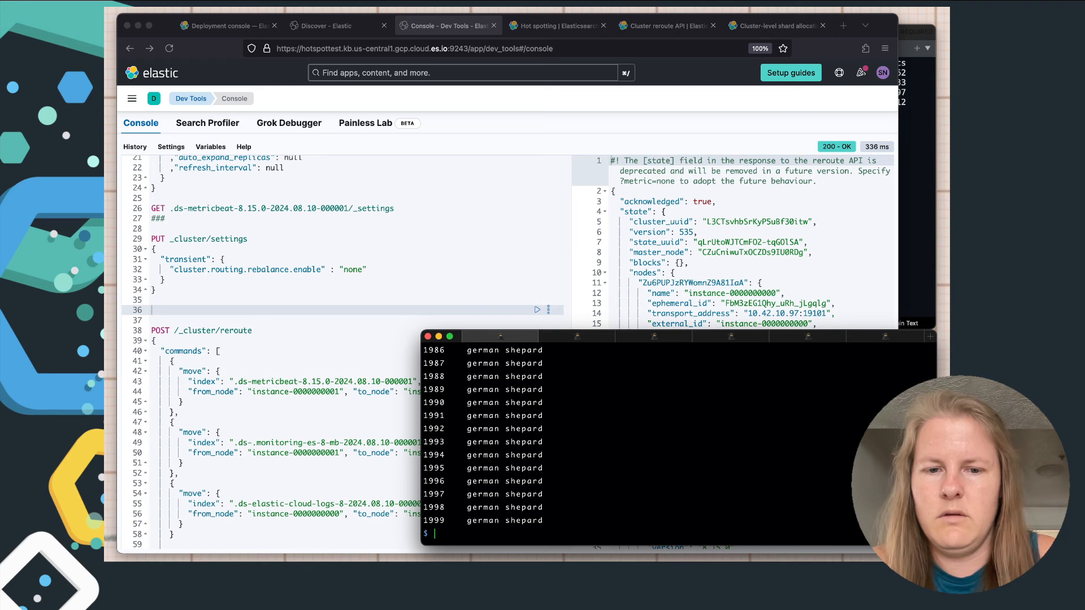
pyautogui.write('alias cat_rec')
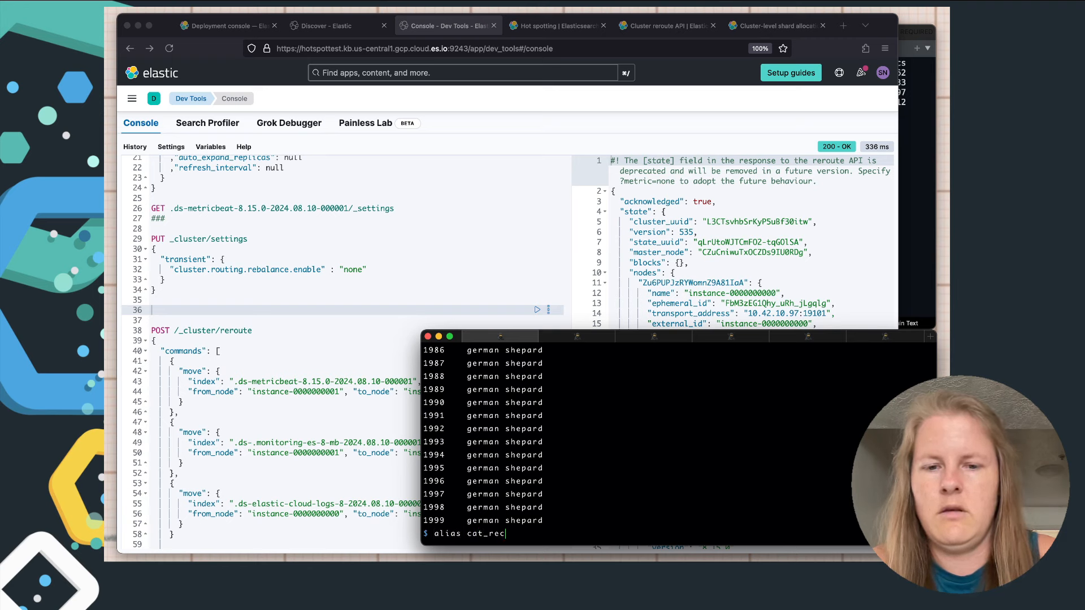
pyautogui.write('overy')
pyautogui.press('Return')
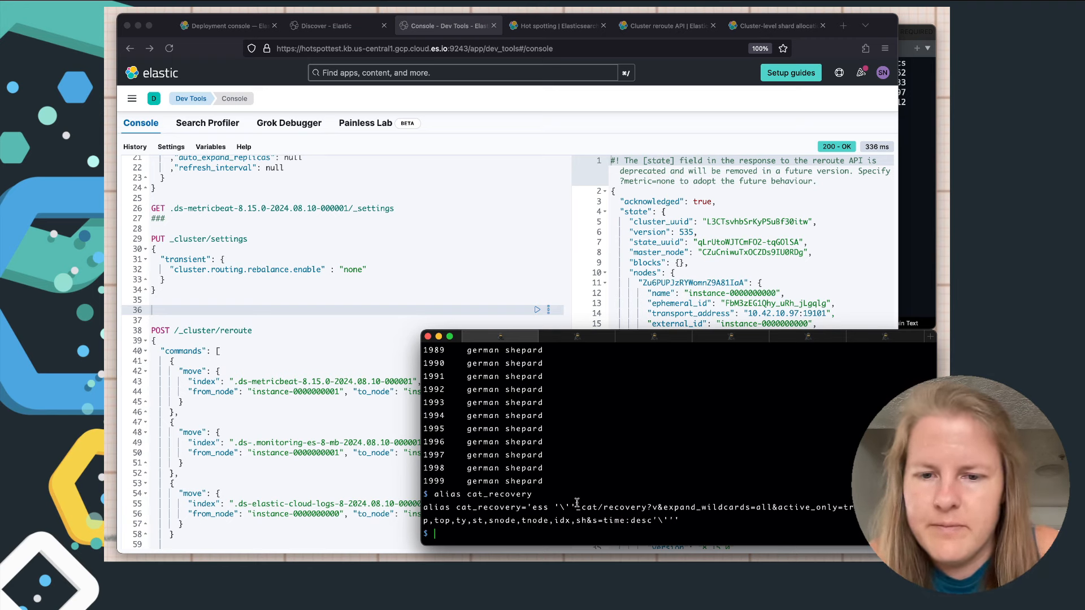
pyautogui.moveTo(576, 503); pyautogui.dragTo(654, 518)
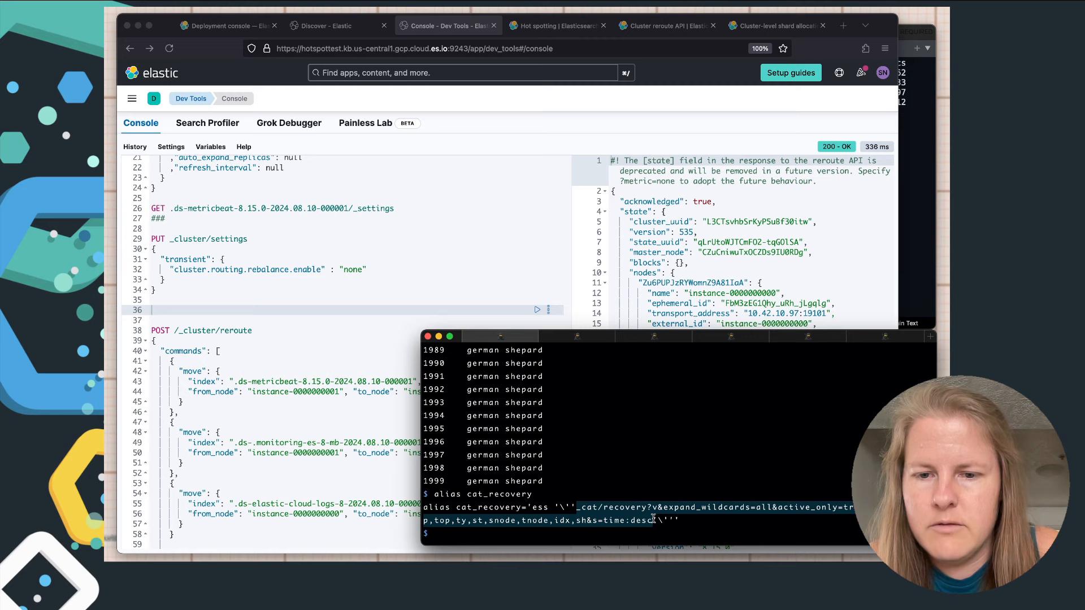
pyautogui.click(343, 431)
pyautogui.scroll(-1, 316, 458)
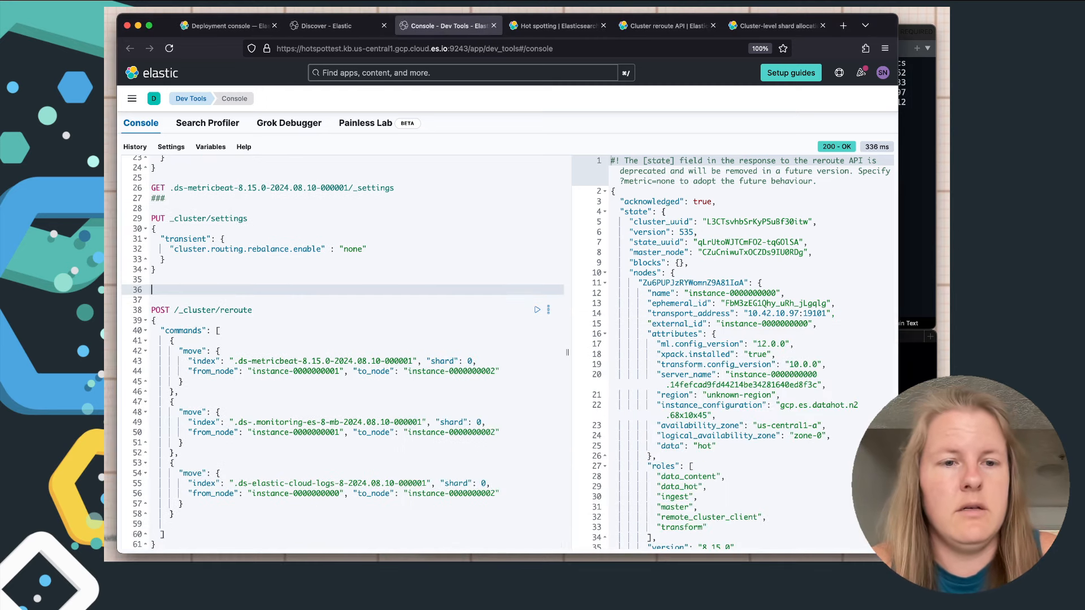
pyautogui.write('GET')
pyautogui.press('super+v')
pyautogui.press('super+Return')
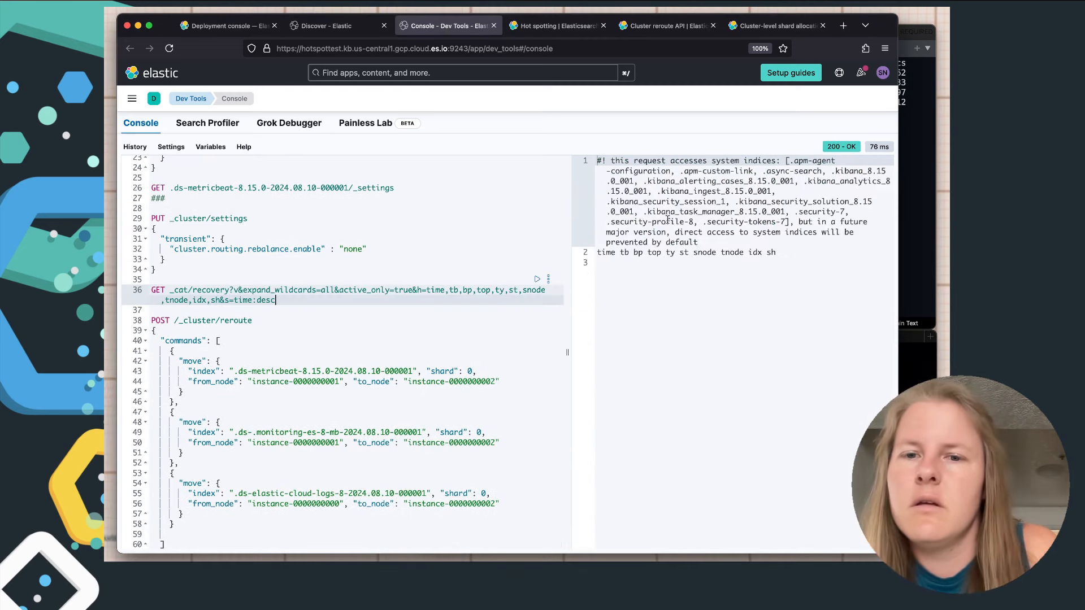
pyautogui.scroll(10, 281, 302)
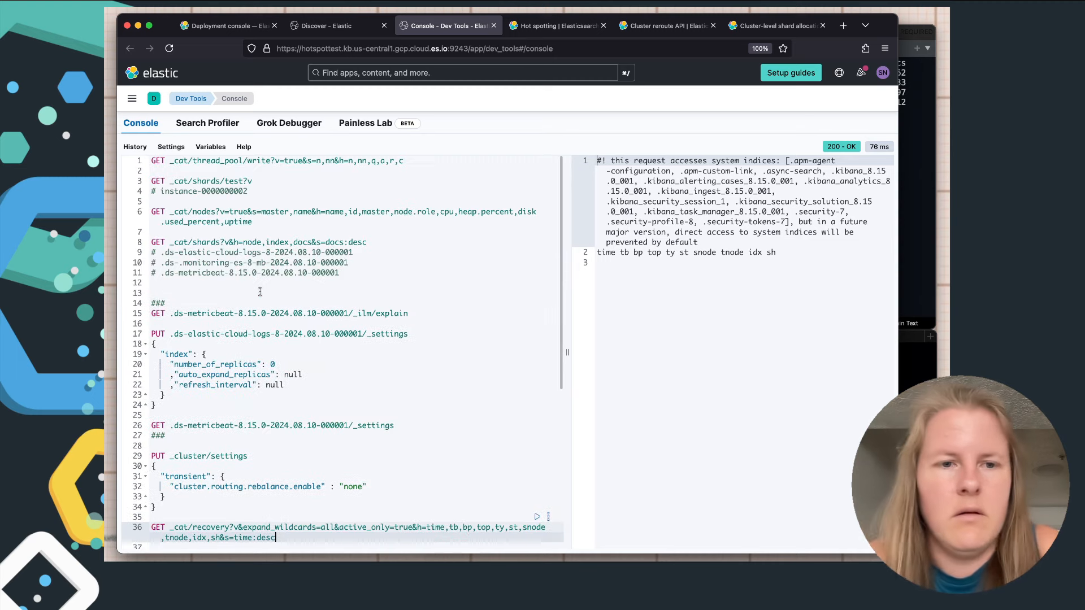
pyautogui.click(235, 242)
pyautogui.press('super+Return')
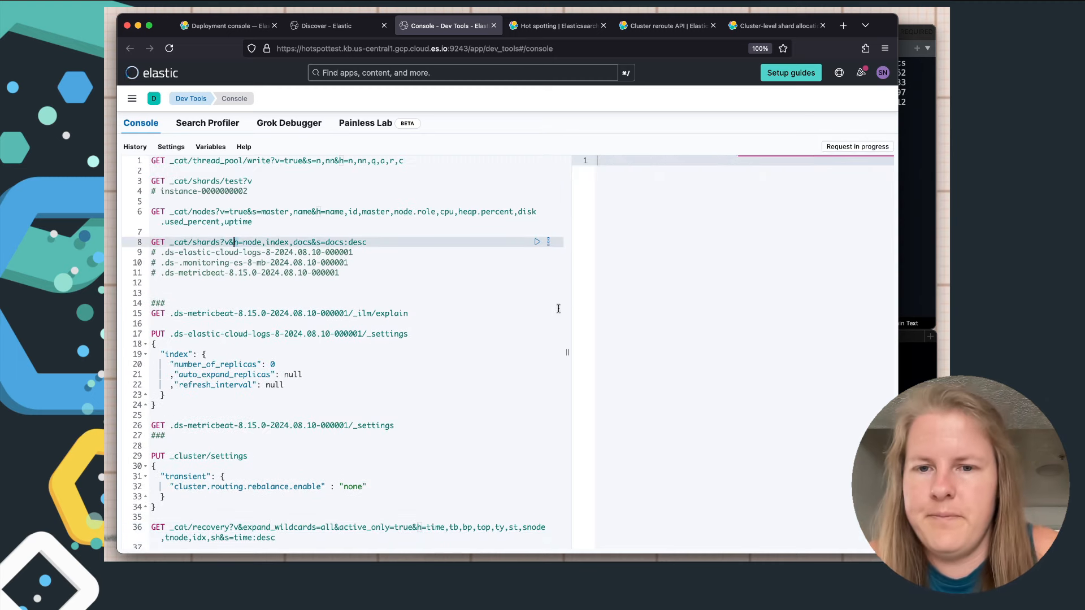
pyautogui.moveTo(567, 352); pyautogui.dragTo(425, 352)
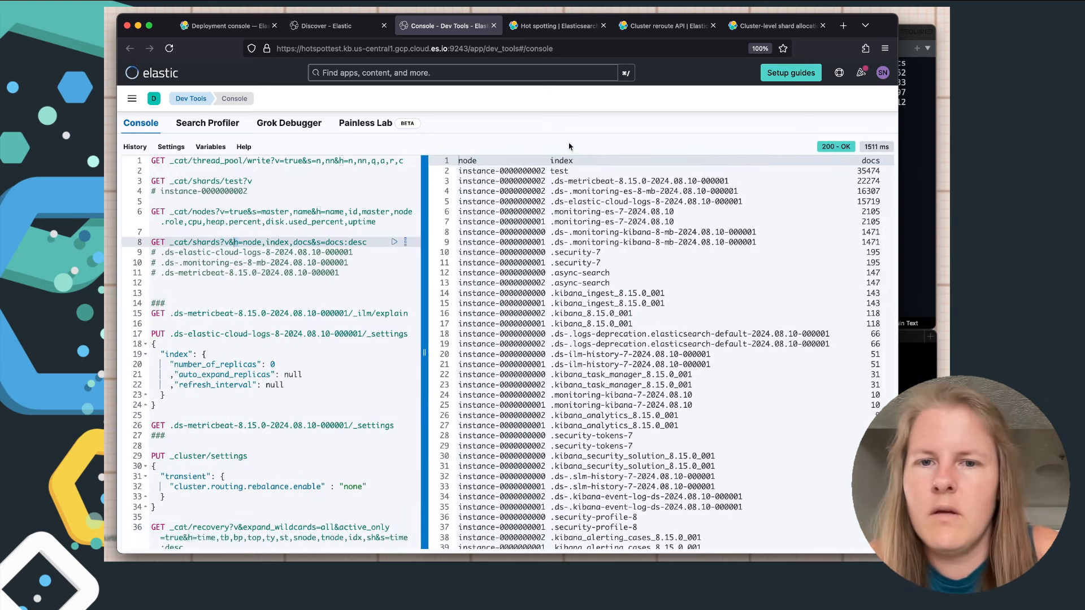
pyautogui.moveTo(518, 170); pyautogui.dragTo(668, 212)
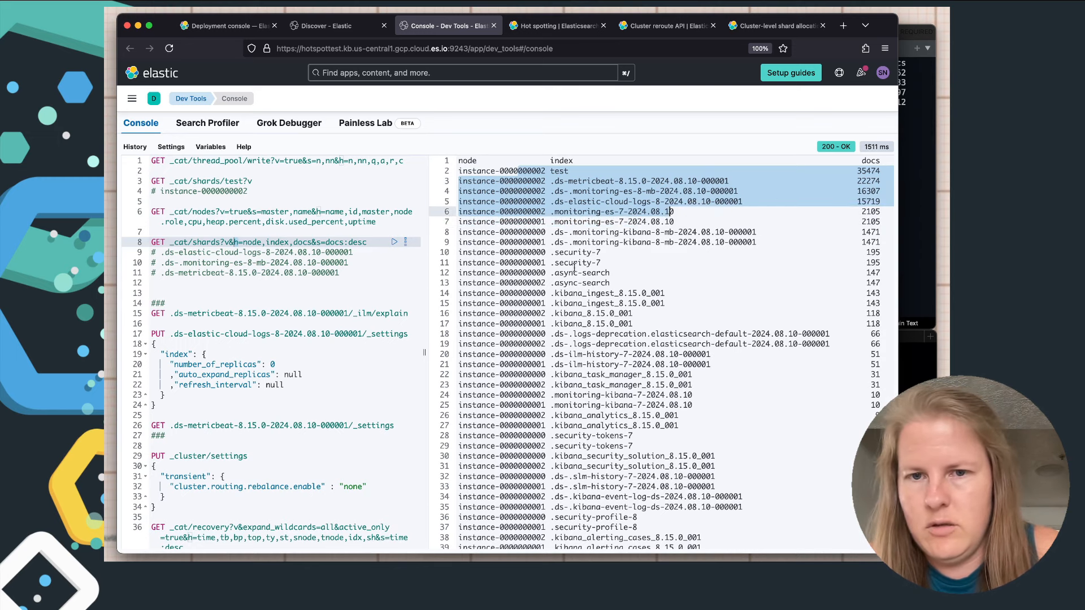
# - Run GET _cat/nodes and check the new node's 0.28 disk usage
pyautogui.moveTo(425, 352); pyautogui.dragTo(556, 352)
pyautogui.click(281, 217)
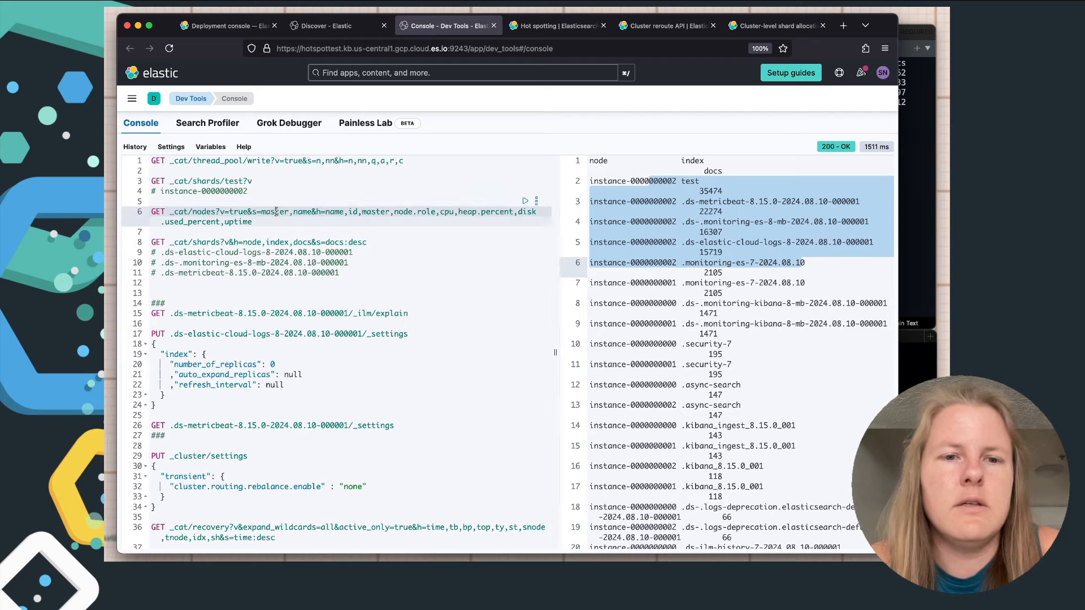
pyautogui.press('super+Return')
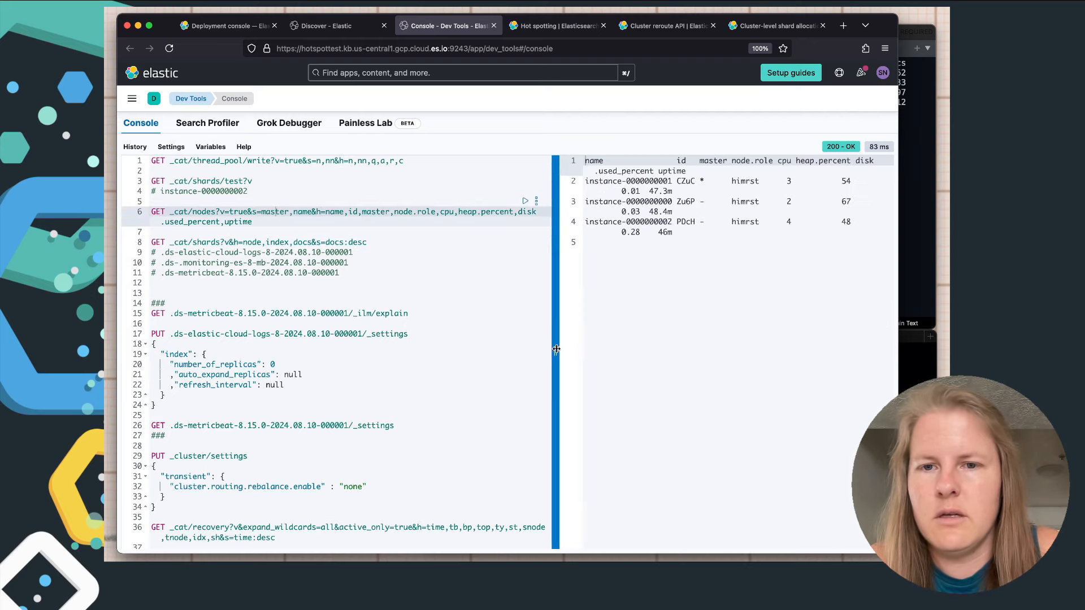
pyautogui.moveTo(558, 353); pyautogui.dragTo(455, 345)
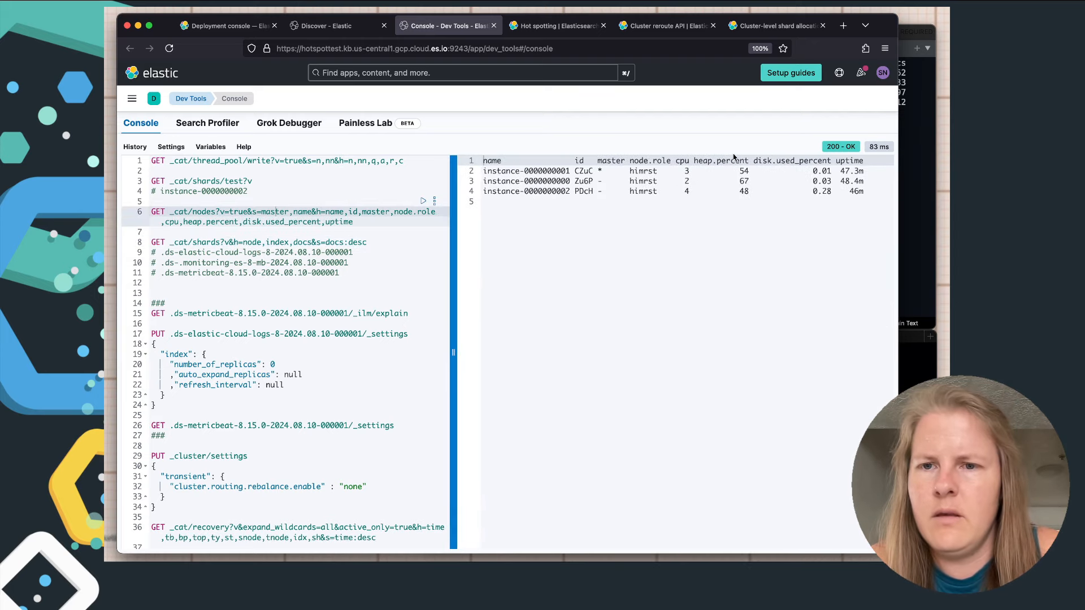
pyautogui.moveTo(808, 191); pyautogui.dragTo(839, 192)
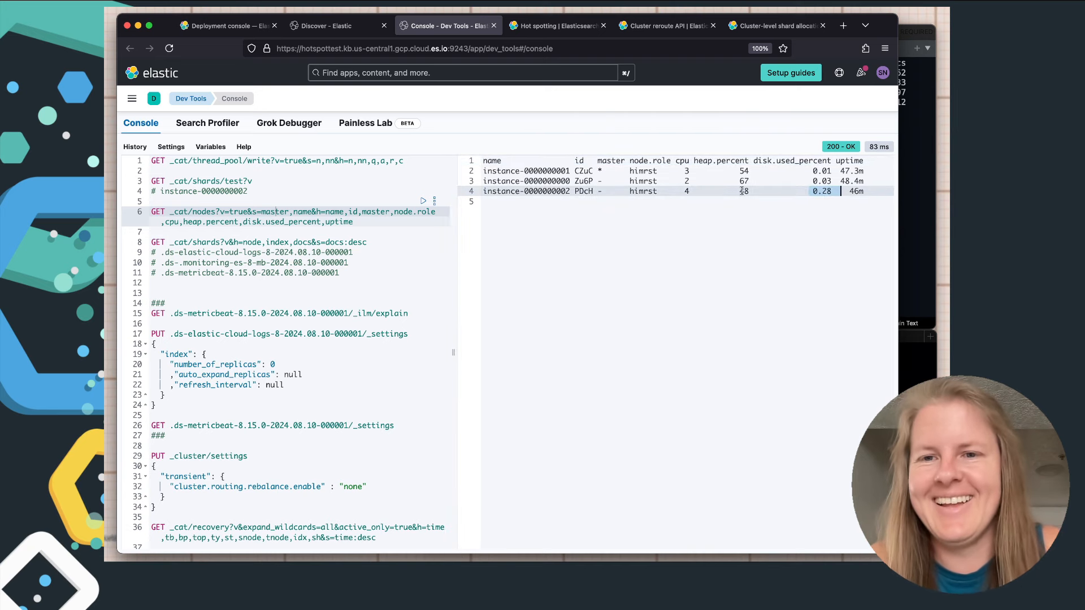
pyautogui.click(267, 161)
# - Run the write thread pool request, then run ./test.sh in the last terminal tab
pyautogui.press('super+Return')
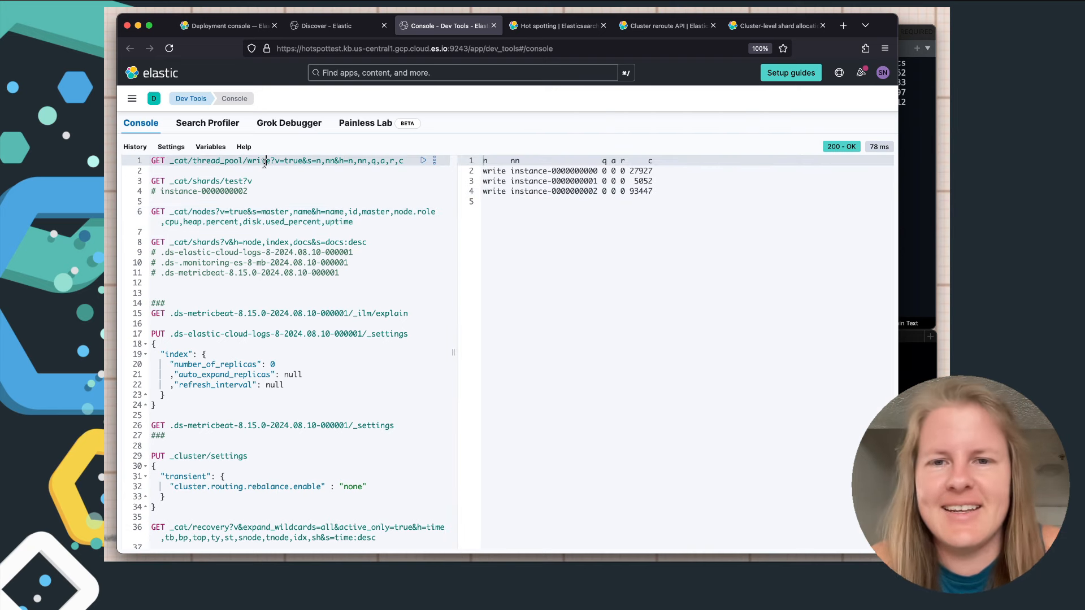
pyautogui.click(915, 362)
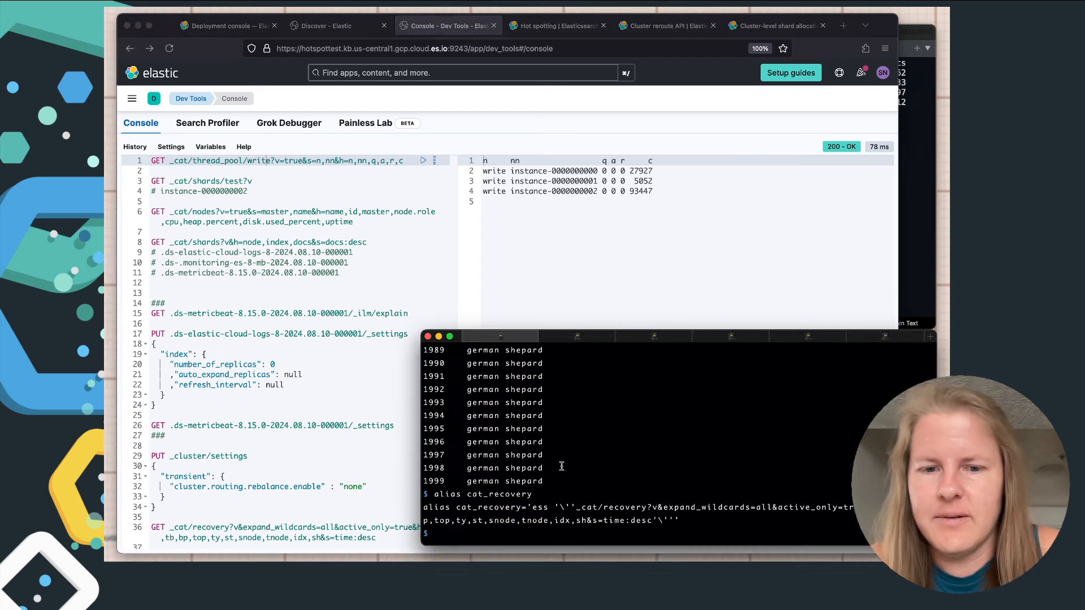
pyautogui.press('super+shift+bracketright')
pyautogui.press('super+shift+bracketright')
pyautogui.press('super+shift+bracketright')
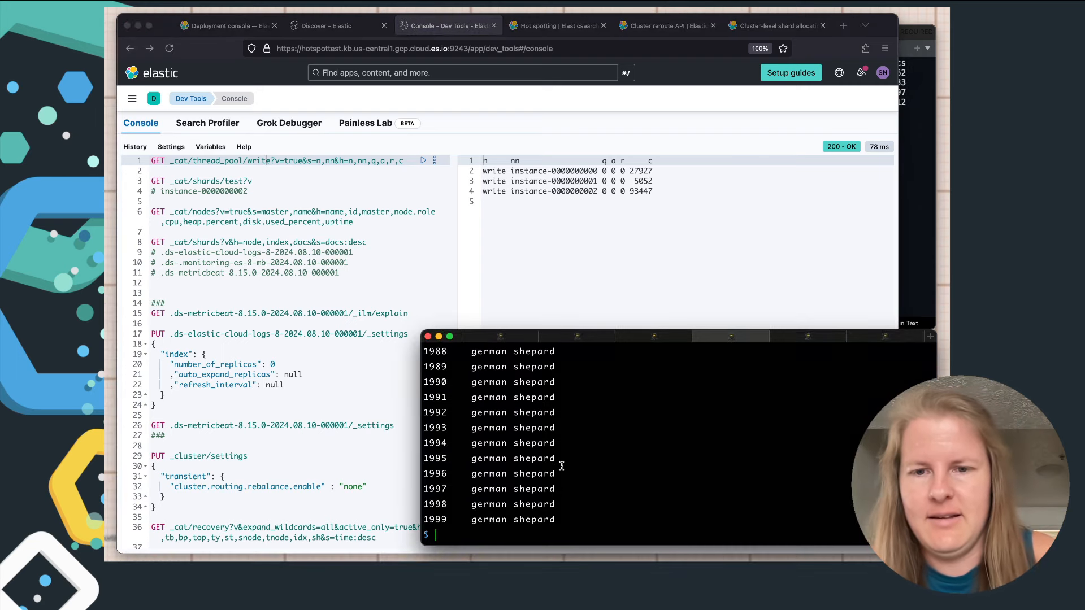
pyautogui.press('super+shift+bracketright')
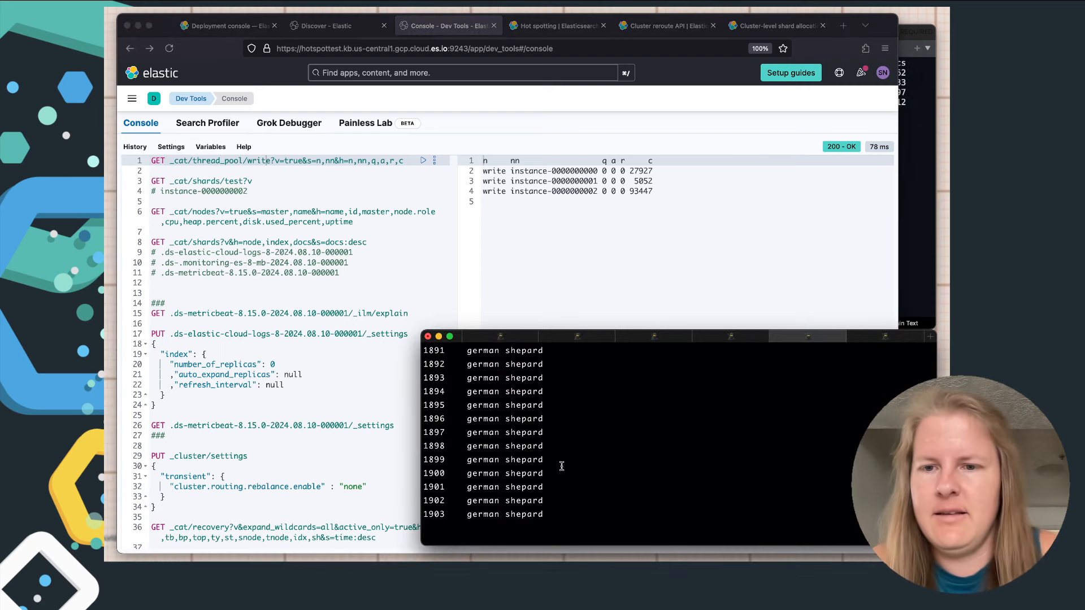
pyautogui.press('super+shift+bracketright')
pyautogui.write('./test.sh')
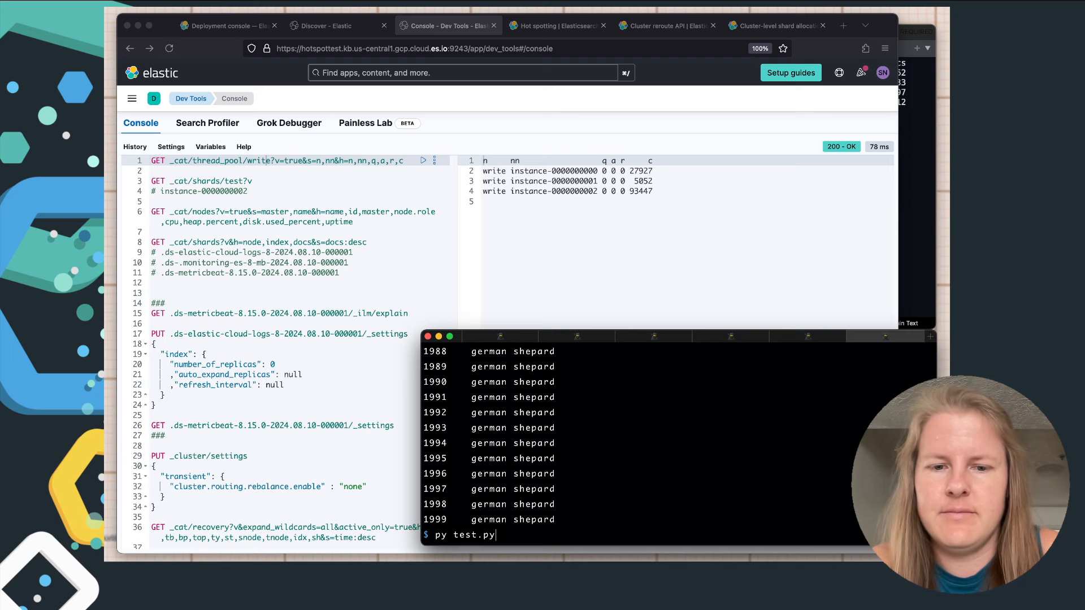
pyautogui.press('Return')
pyautogui.press('super+shift+bracketright')
pyautogui.press('super+shift+bracketright')
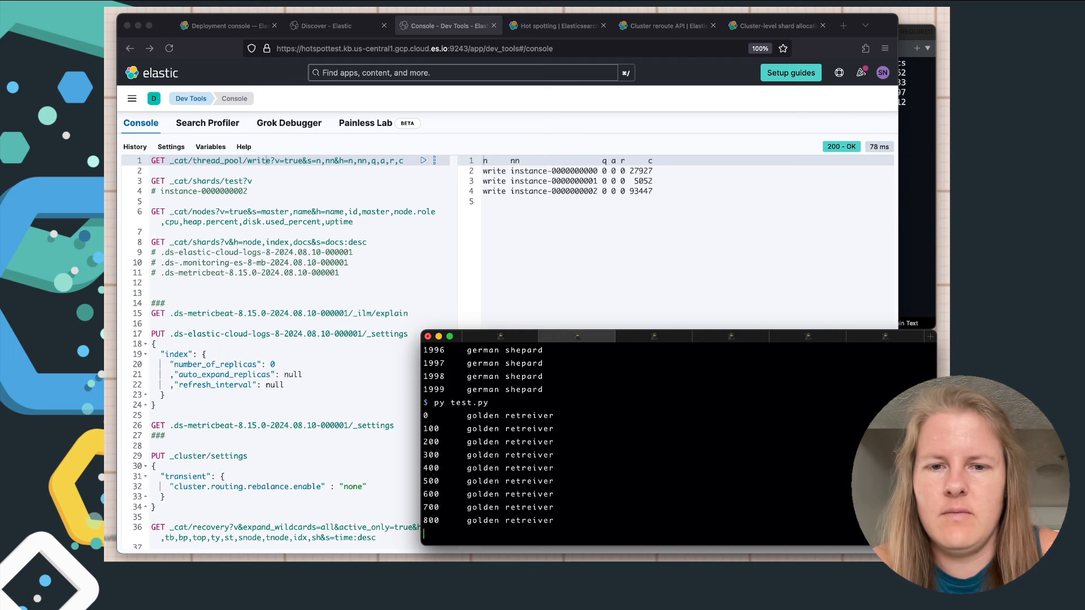
# - Recall and restart the test.py script in the first two terminal tabs
pyautogui.press('Up')
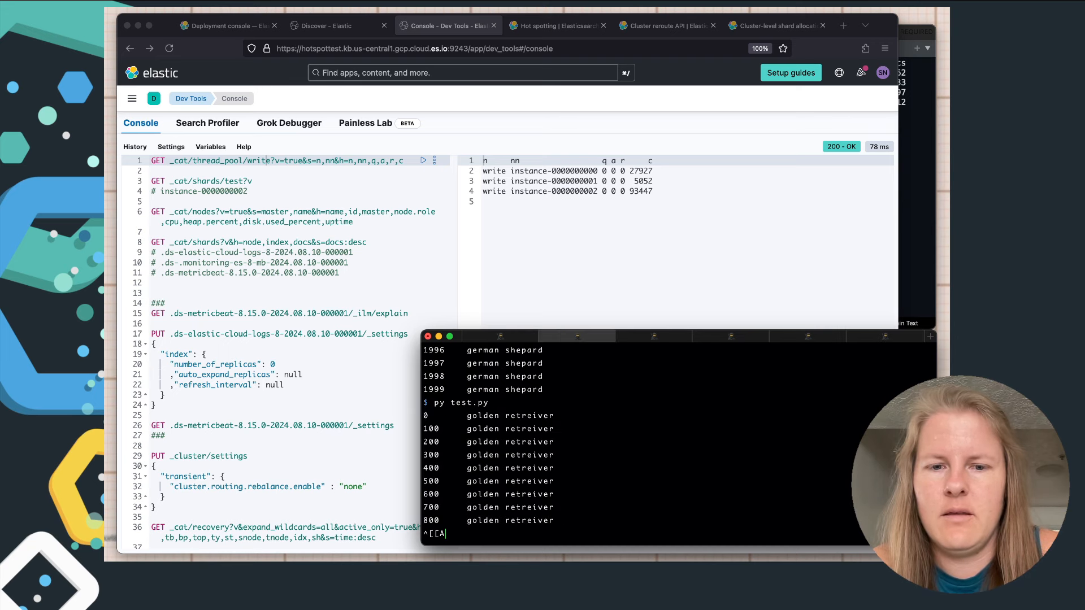
pyautogui.press('super+shift+bracketleft')
pyautogui.press('Up')
pyautogui.press('Return')
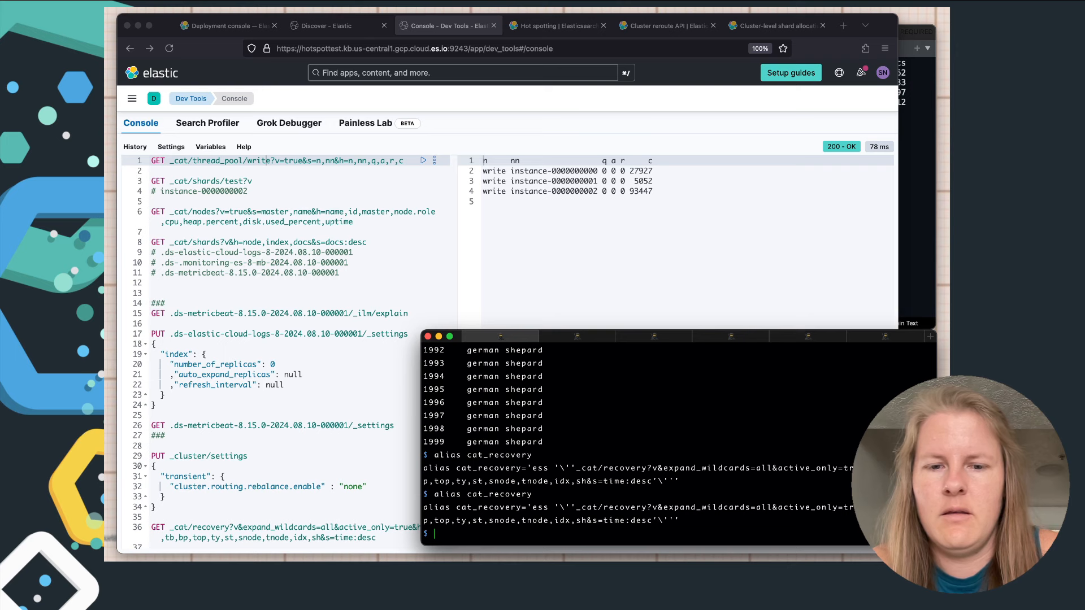
pyautogui.press('Up')
pyautogui.press('Up')
pyautogui.press('Return')
pyautogui.press('super+shift+bracketright')
pyautogui.press('super+shift+bracketright')
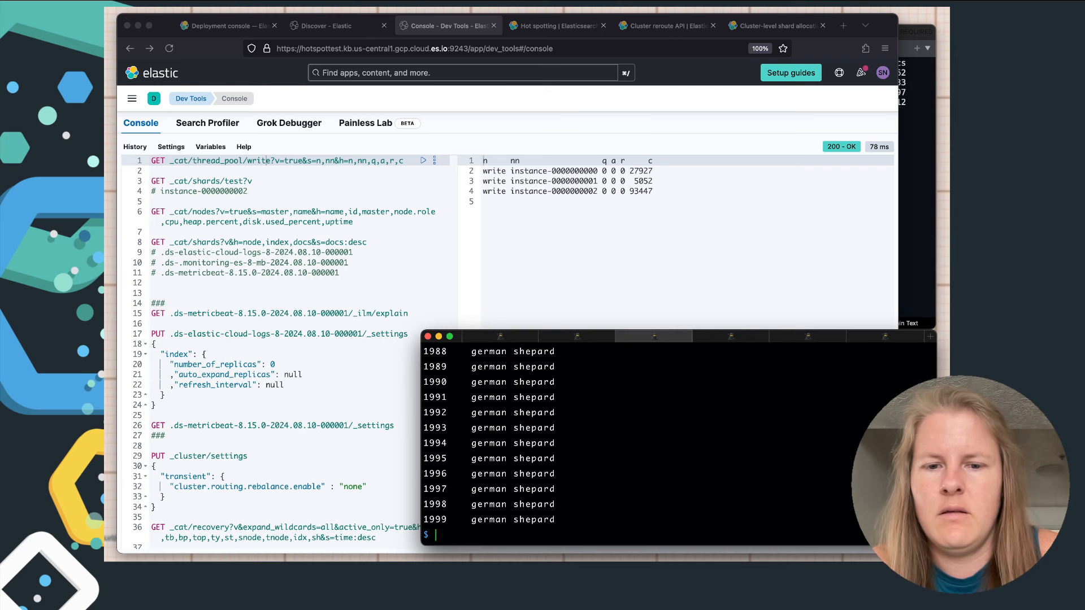
pyautogui.press('Up')
pyautogui.press('Return')
# - Restart test.py in the remaining tabs and confirm it prints golden retriever rows
pyautogui.press('super+shift+bracketright')
pyautogui.press('Up')
pyautogui.press('Return')
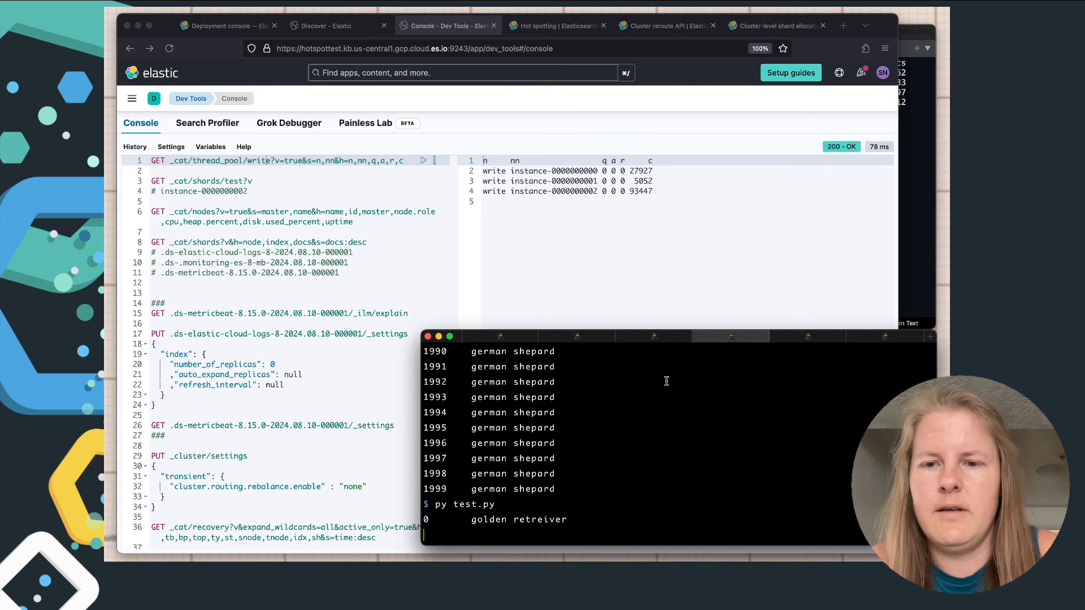
pyautogui.press('super+shift+bracketright')
pyautogui.press('Up')
pyautogui.press('Return')
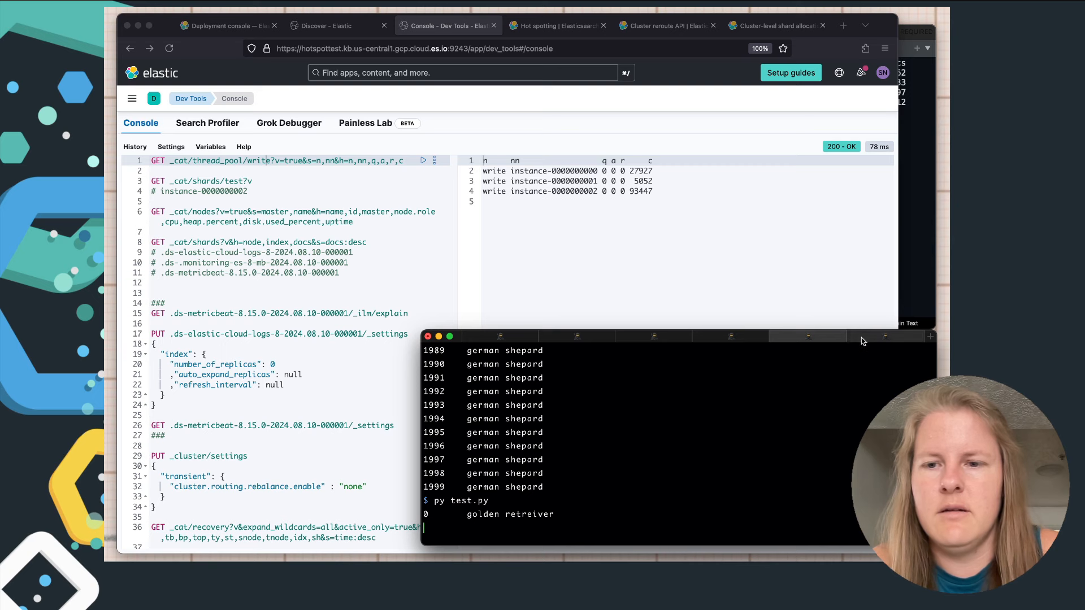
pyautogui.press('super+shift+bracketright')
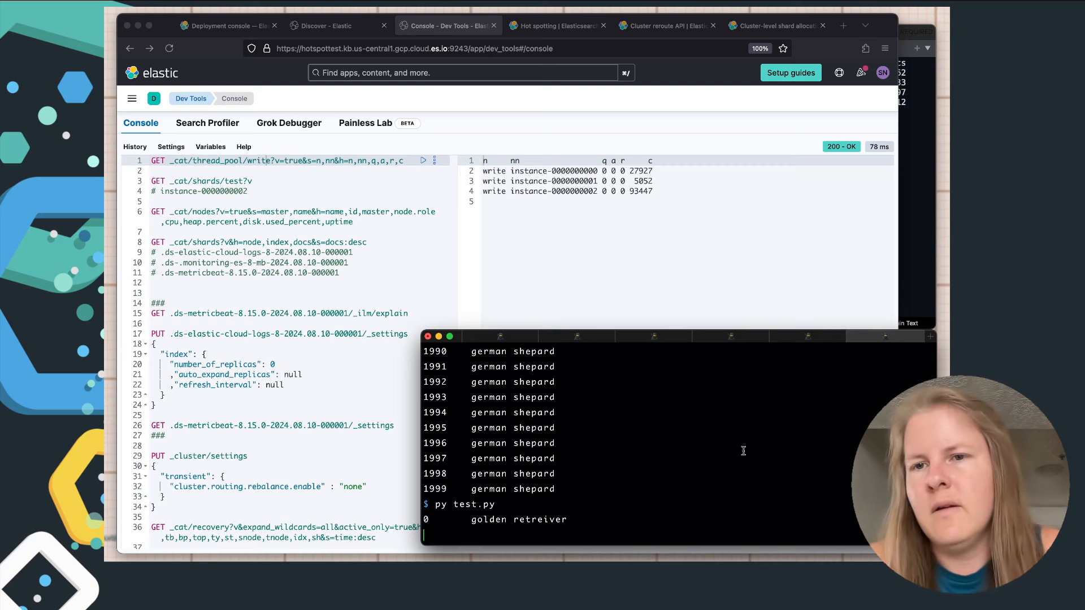
pyautogui.moveTo(500, 512); pyautogui.dragTo(537, 523)
pyautogui.press('super+shift+bracketright')
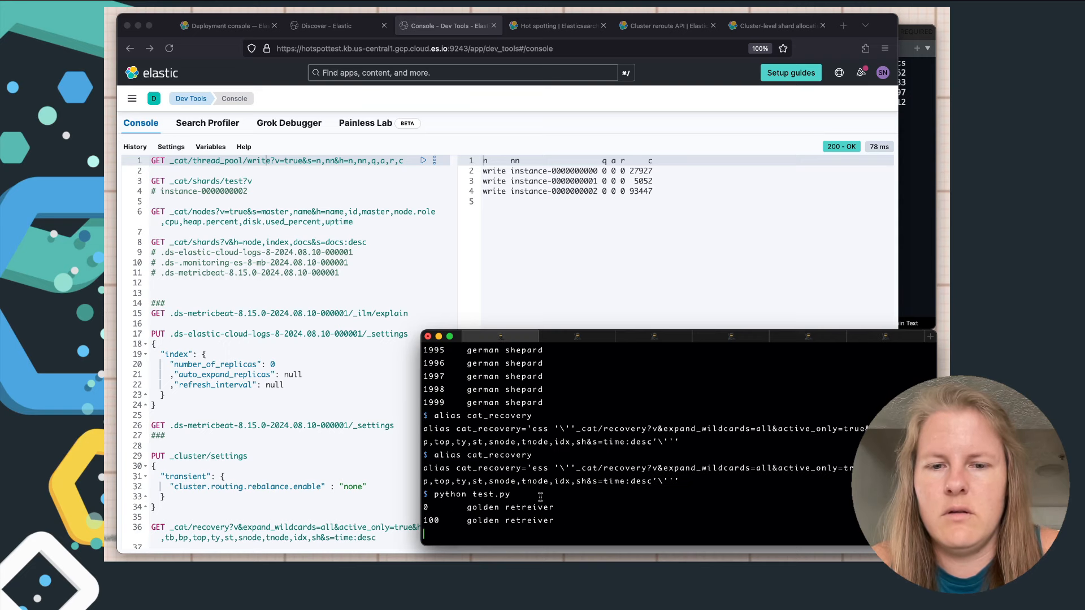
pyautogui.click(301, 205)
# - Rerun the write thread pool check repeatedly until completed counts climb past 95000
pyautogui.click(229, 170)
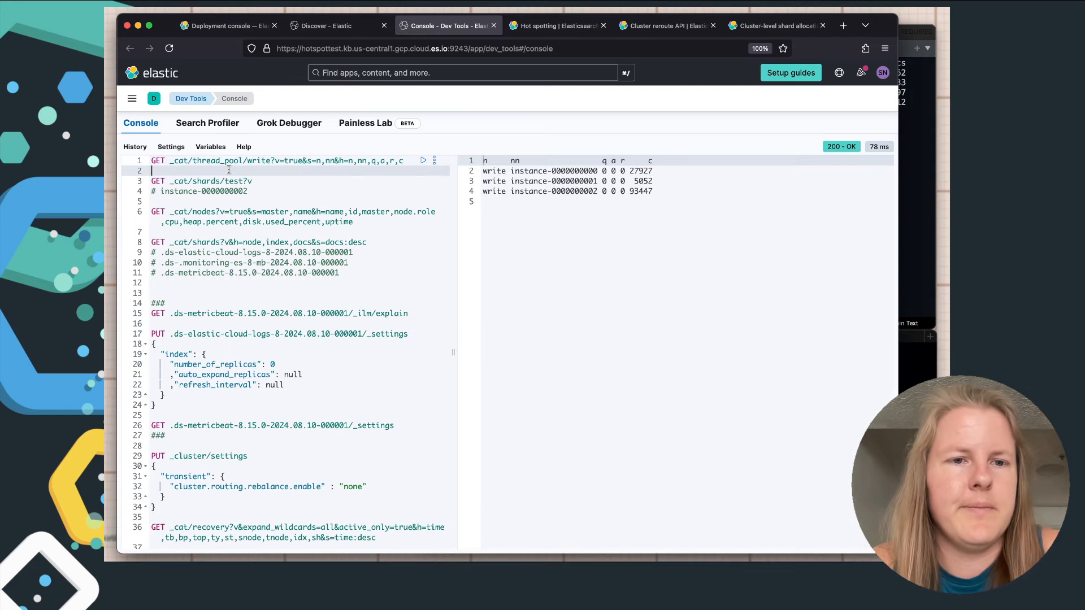
pyautogui.click(261, 161)
pyautogui.press('super+Return')
pyautogui.press('super+Return')
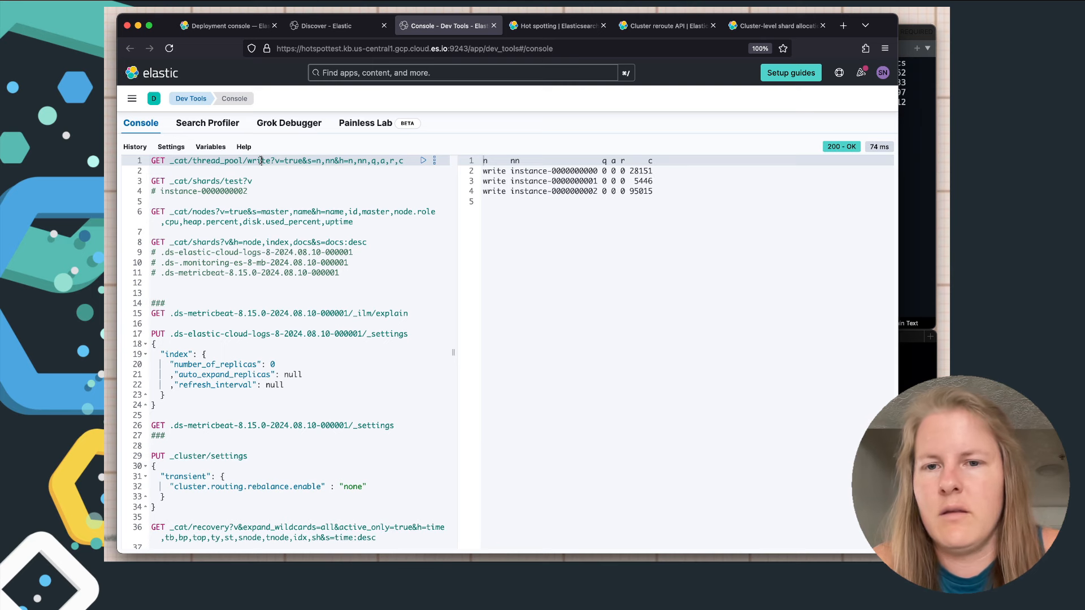
pyautogui.press('super+Return')
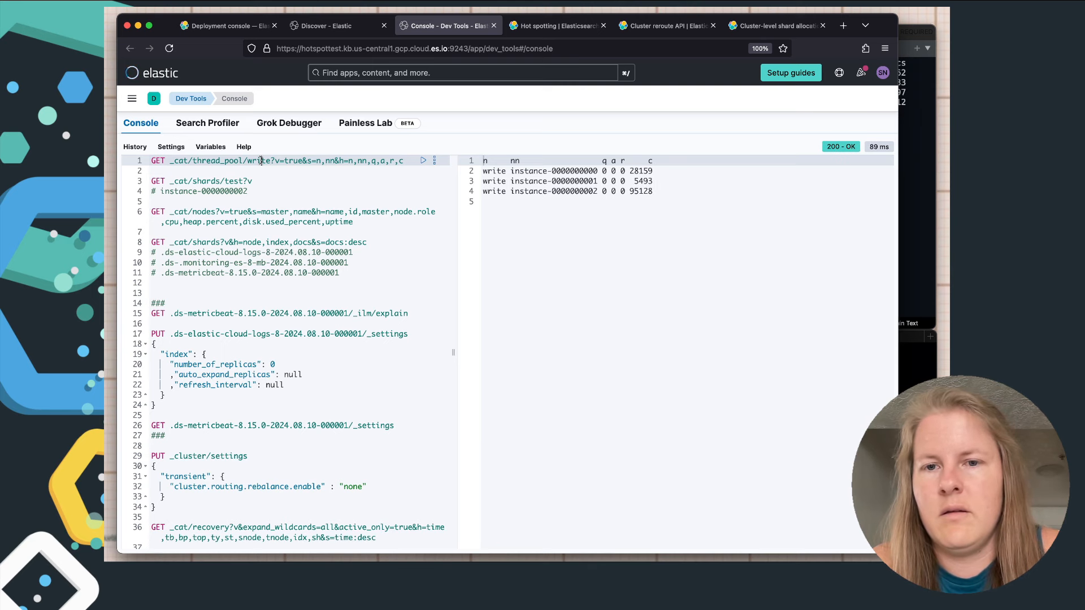
pyautogui.press('super+Return')
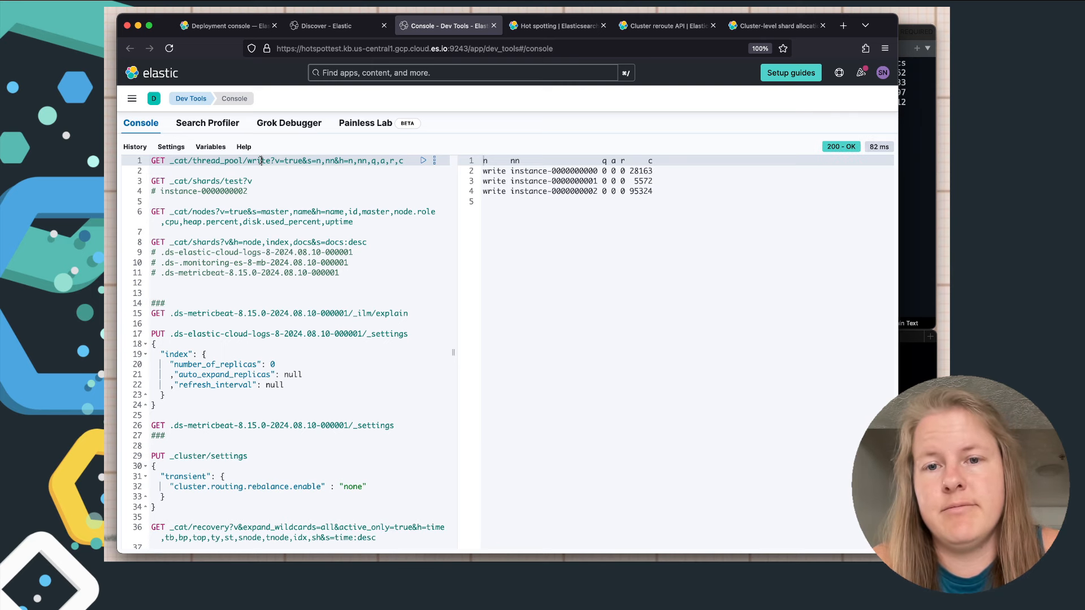
pyautogui.press('super+Return')
pyautogui.press('Down')
pyautogui.press('Down')
pyautogui.press('Down')
pyautogui.press('Down')
pyautogui.press('Down')
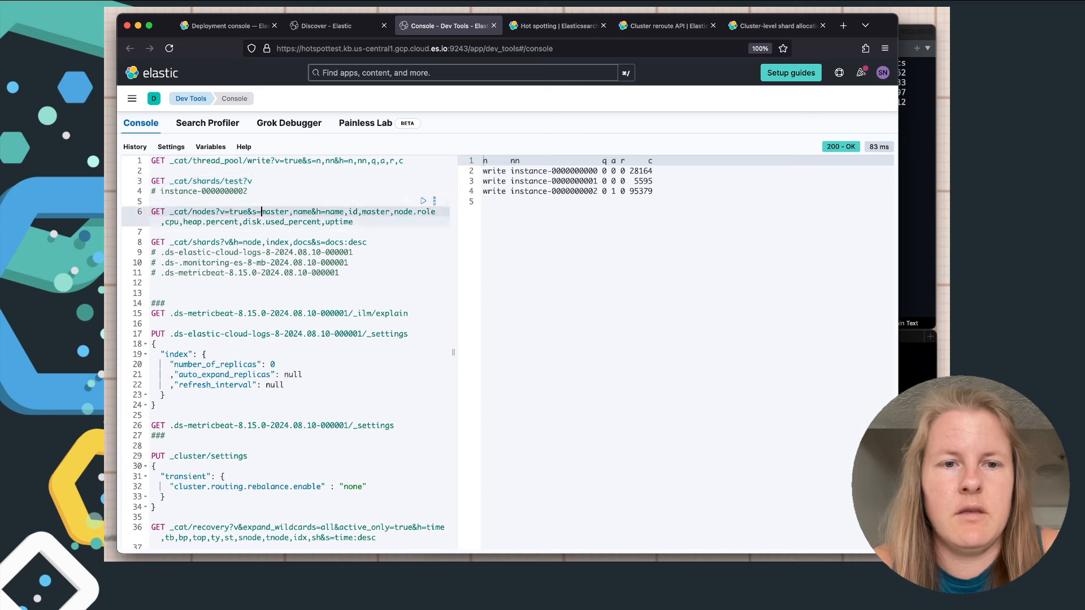
pyautogui.press('super+Return')
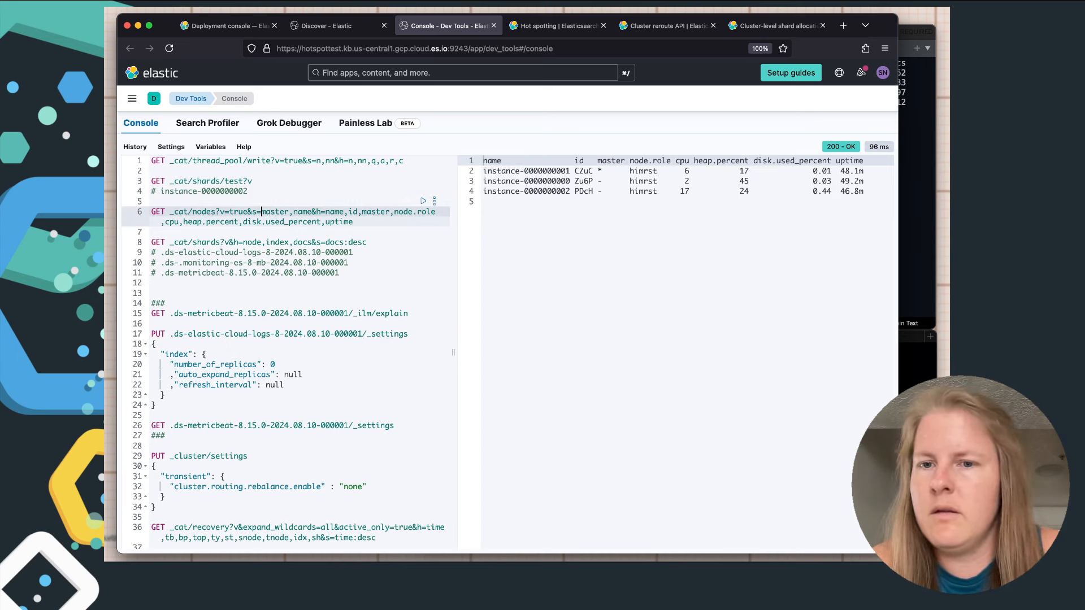
pyautogui.press('super+Return')
pyautogui.press('super+Return')
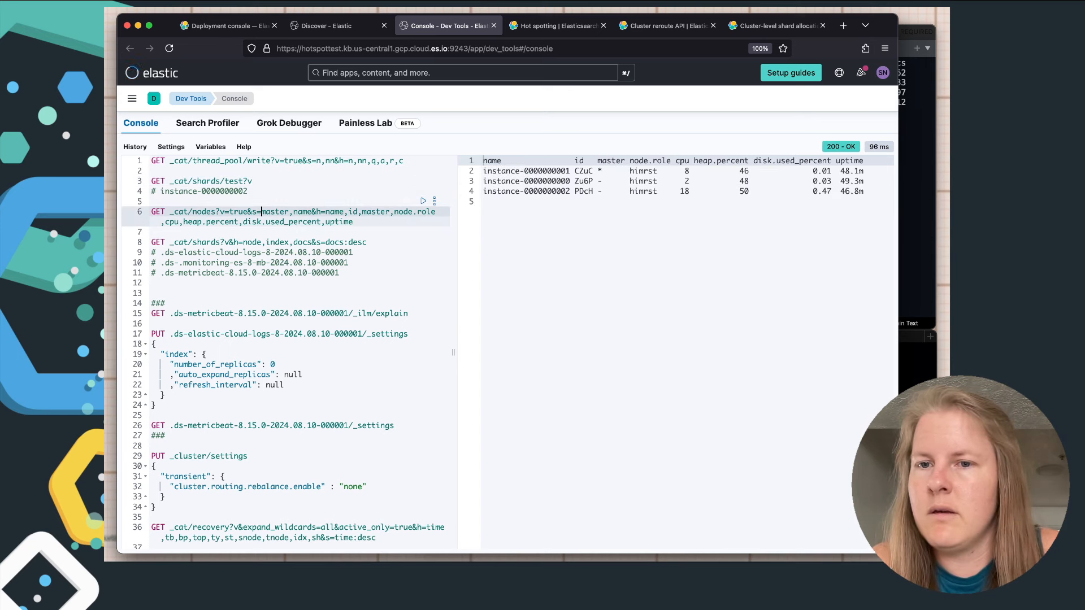
pyautogui.press('super+Return')
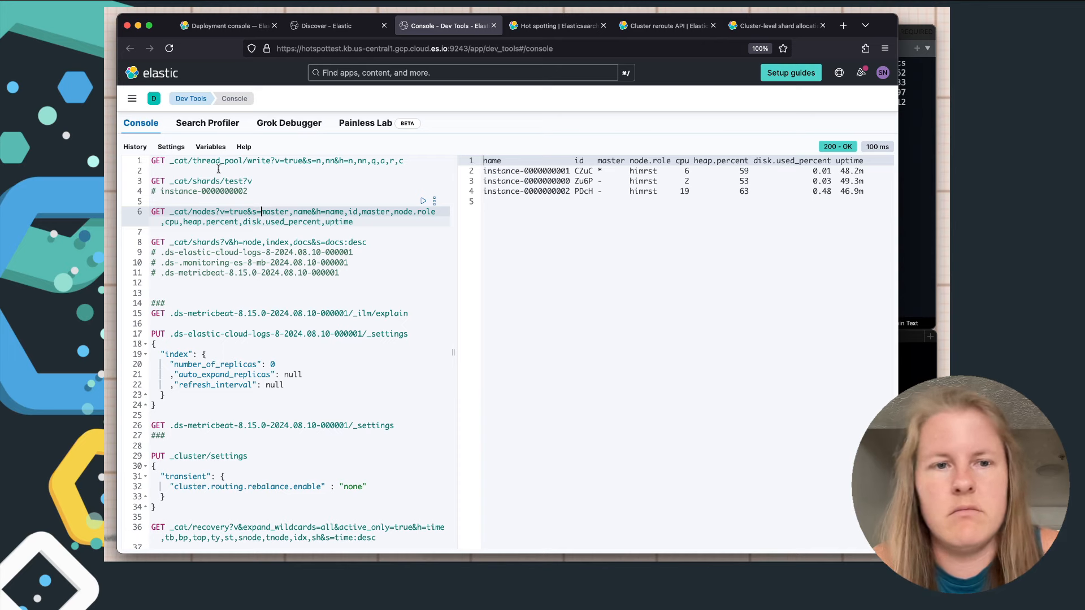
# - Edit the deployment, set hot tier to 45 GB storage | 1 GB RAM per zone, save and confirm
pyautogui.click(222, 25)
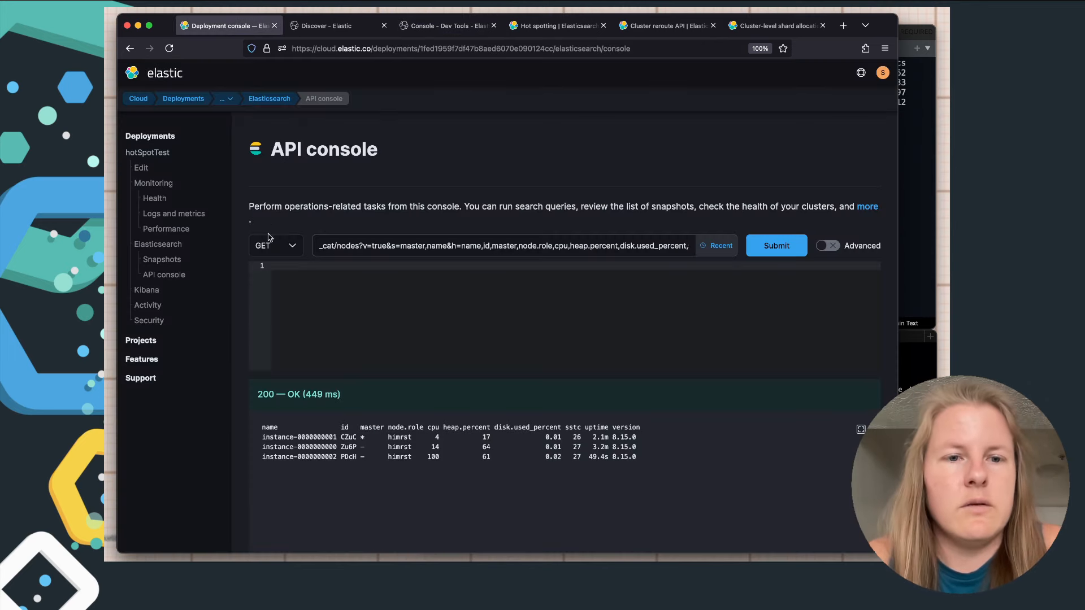
pyautogui.click(141, 168)
pyautogui.scroll(-1, 310, 306)
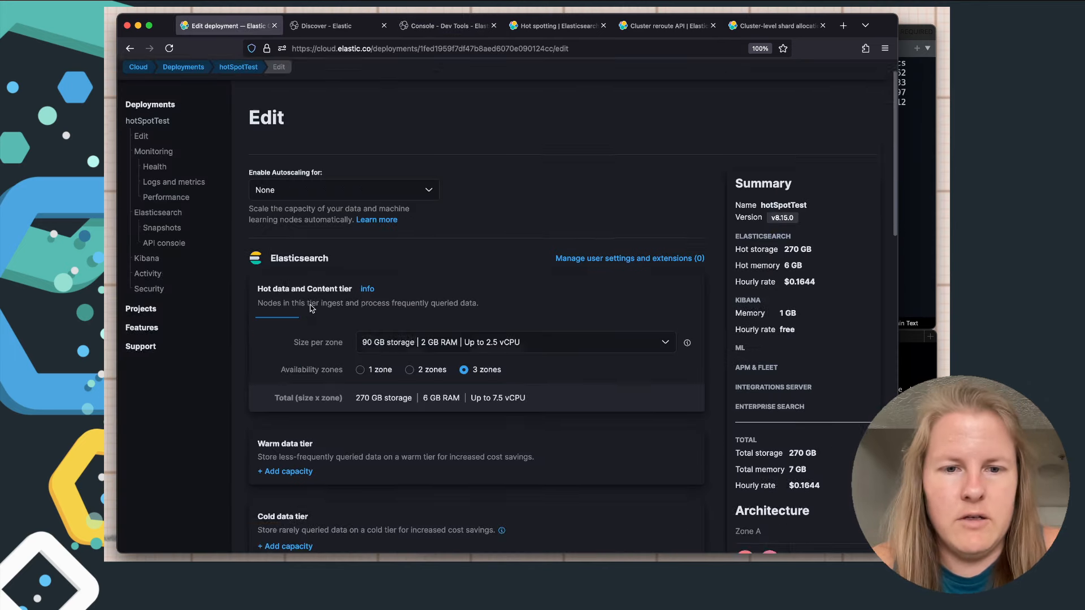
pyautogui.scroll(-3, 310, 307)
pyautogui.click(416, 233)
pyautogui.click(443, 249)
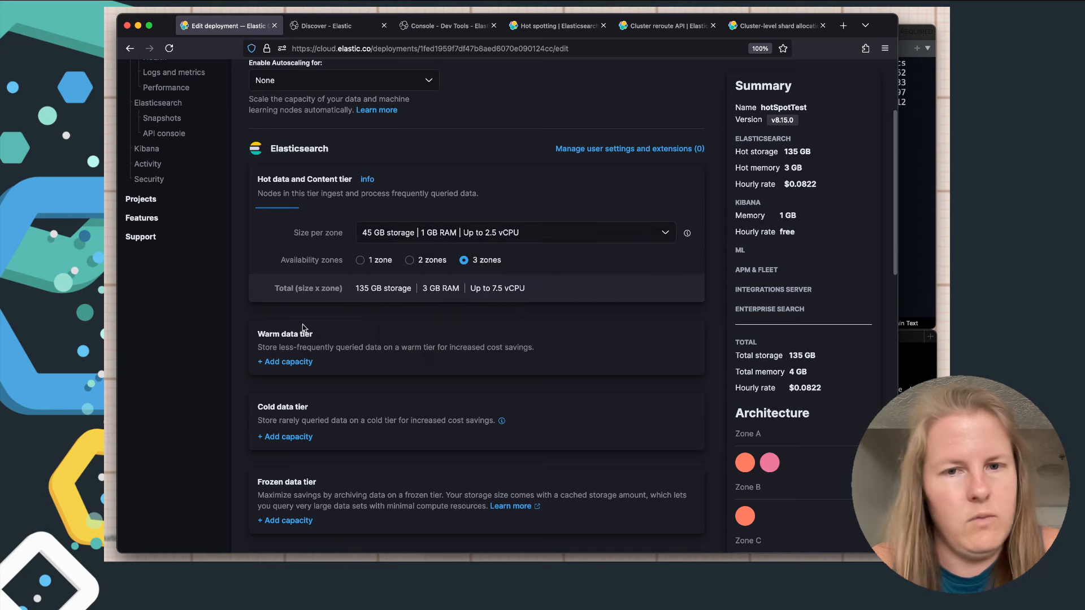
pyautogui.scroll(-10, 237, 408)
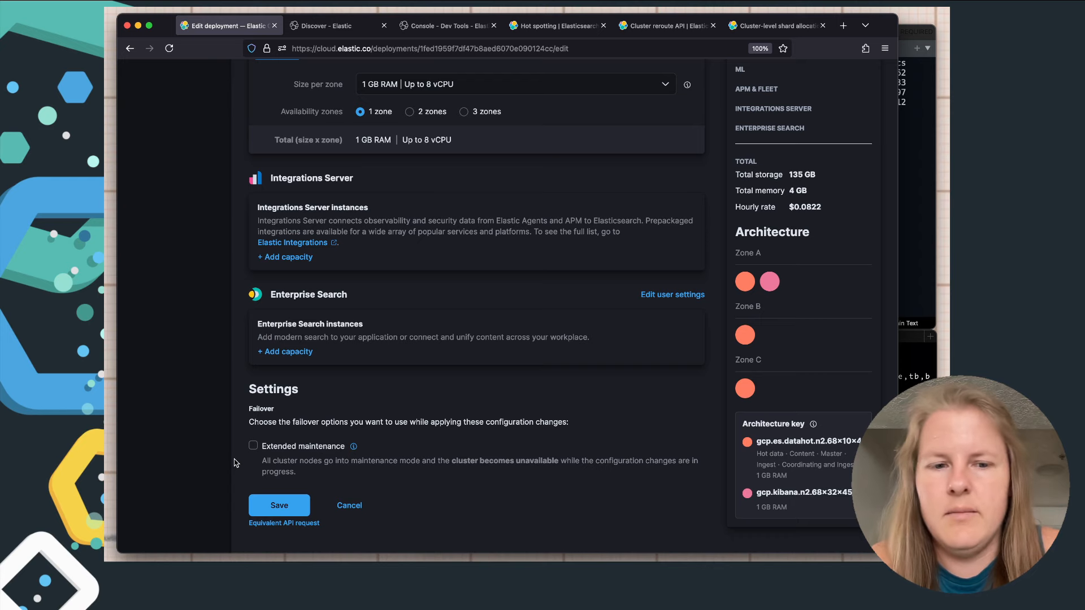
pyautogui.click(279, 505)
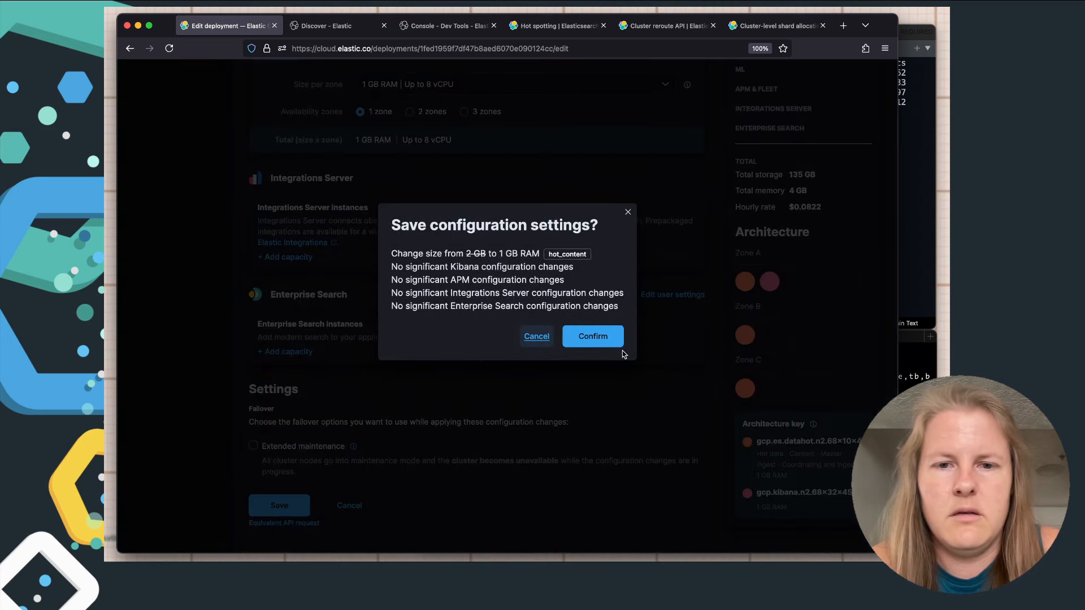
pyautogui.click(598, 338)
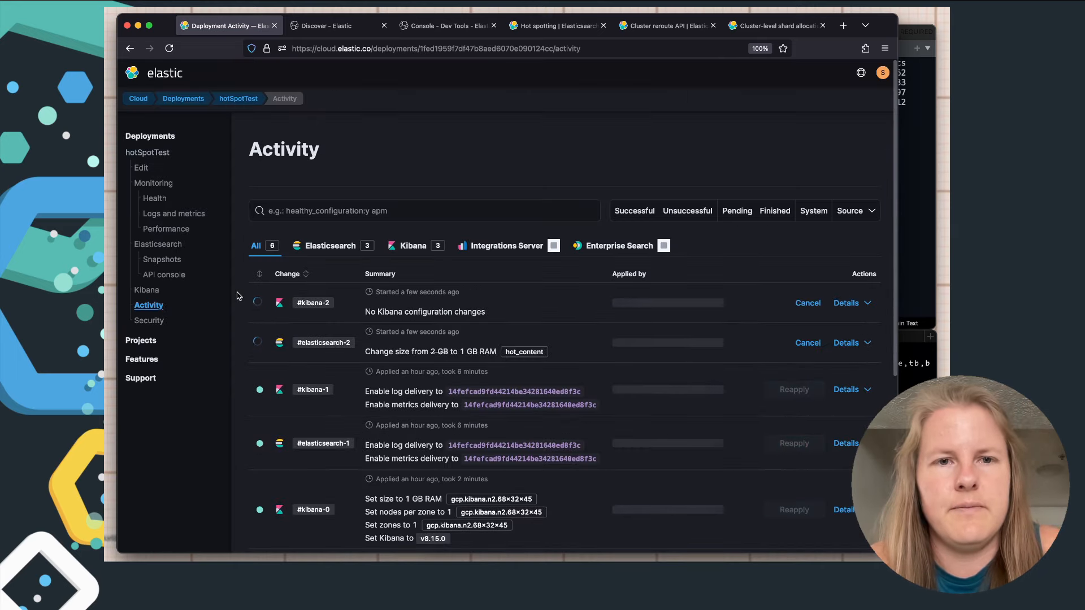
# - Compare Discover, the console and the deployment activity page, expanding the hot-tier resize steps
pyautogui.click(339, 25)
pyautogui.click(435, 25)
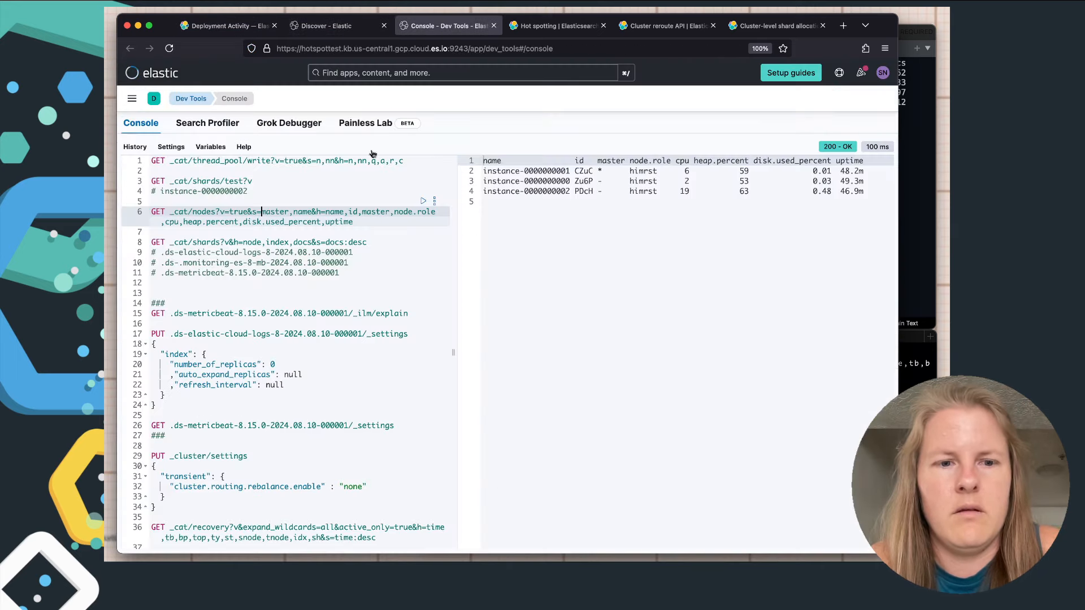
pyautogui.scroll(-5, 339, 254)
pyautogui.click(327, 25)
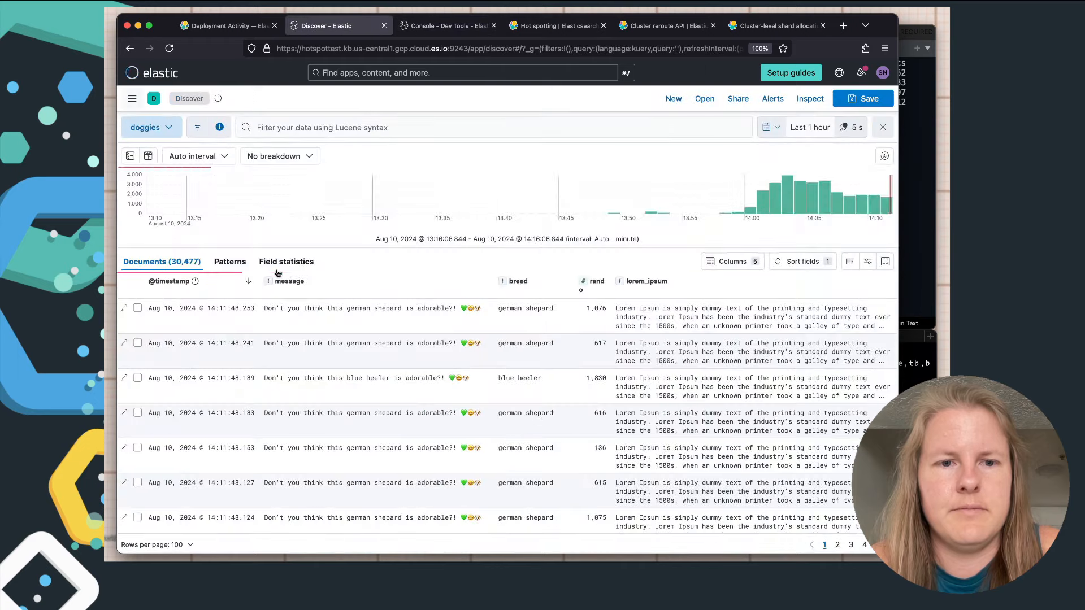
pyautogui.click(226, 25)
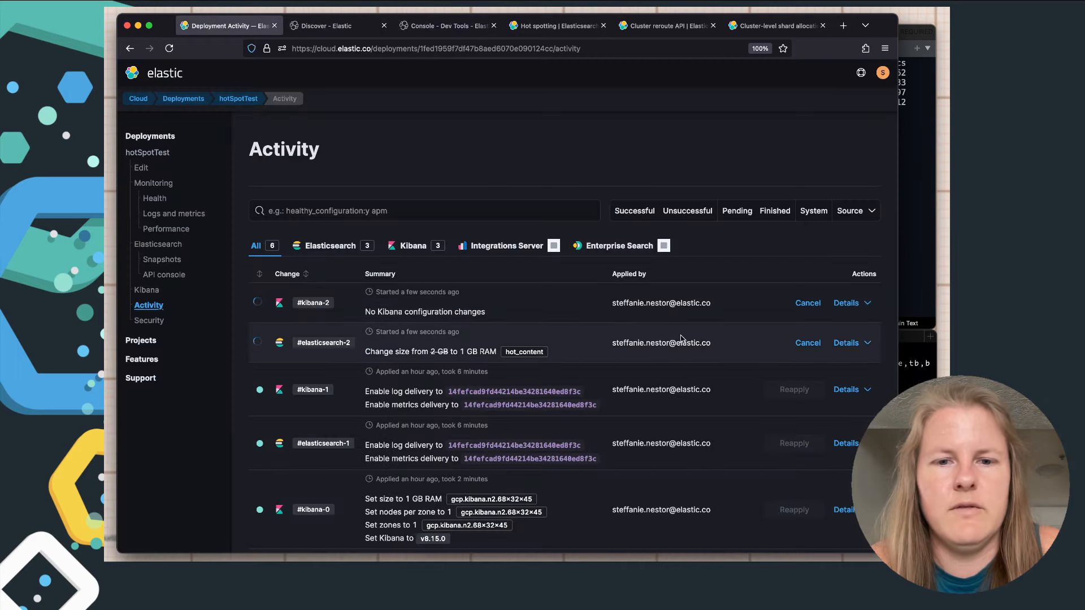
pyautogui.click(846, 343)
pyautogui.scroll(-3, 398, 294)
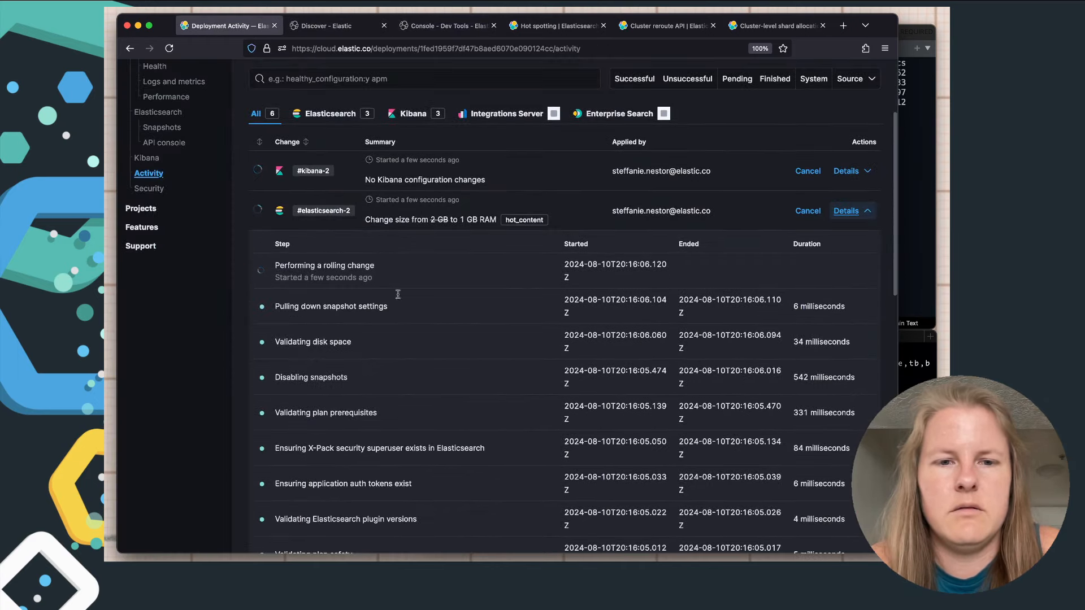
pyautogui.scroll(3, 737, 293)
# - Reload Discover and inspect the 'currently unavailable' search error details, then close them
pyautogui.click(333, 25)
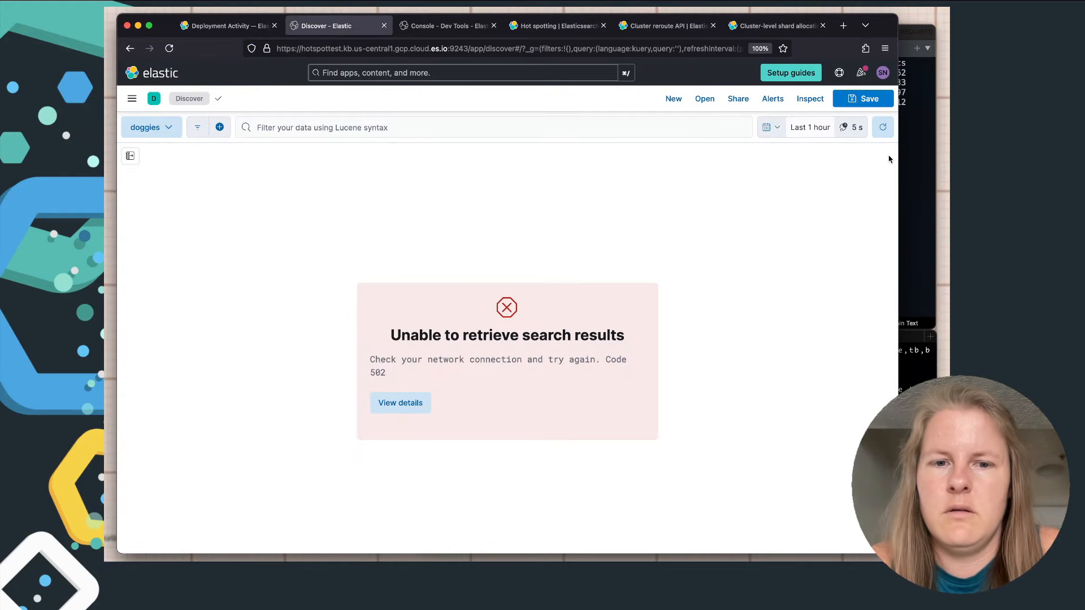
pyautogui.click(885, 127)
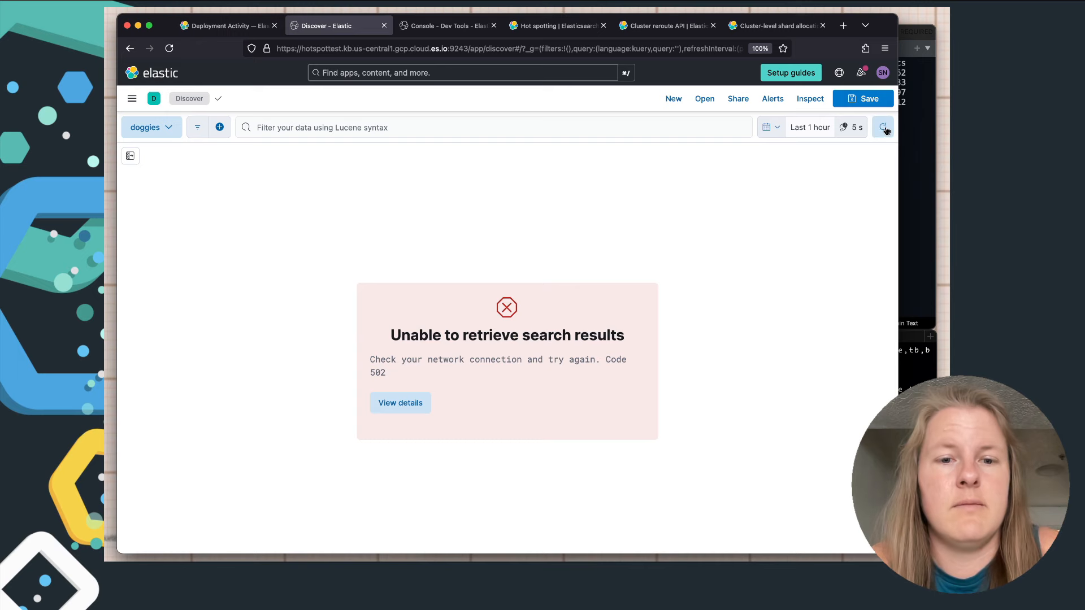
pyautogui.click(392, 411)
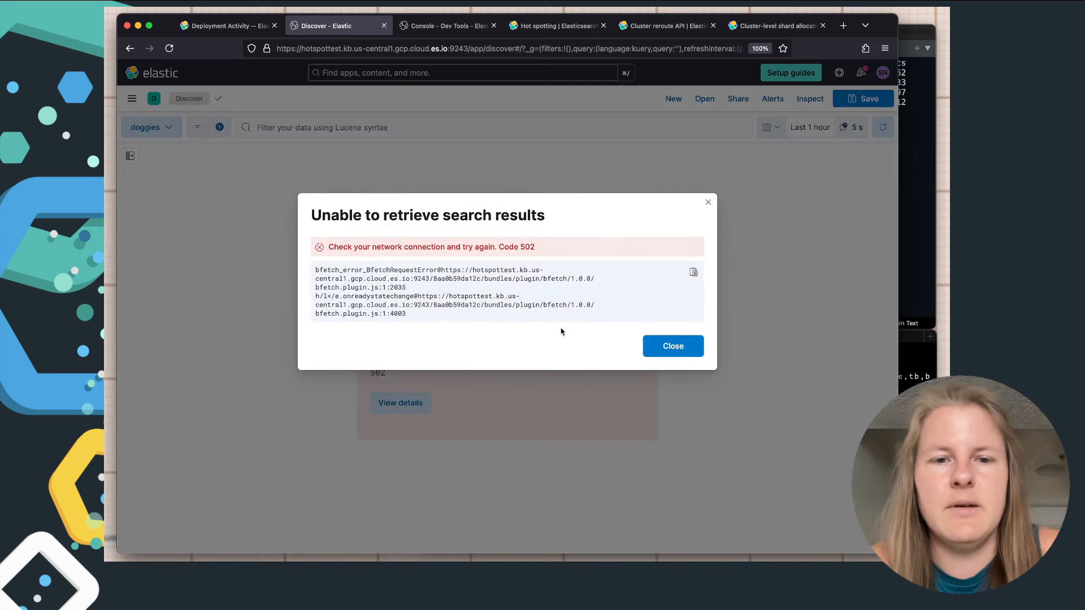
pyautogui.moveTo(380, 274); pyautogui.dragTo(427, 317)
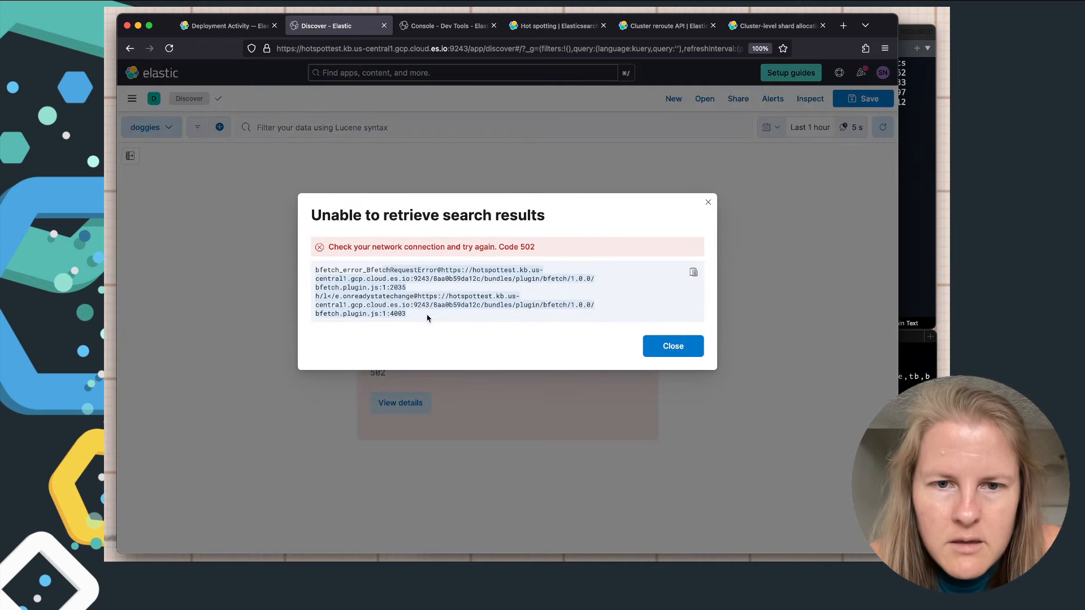
pyautogui.click(431, 320)
pyautogui.click(670, 349)
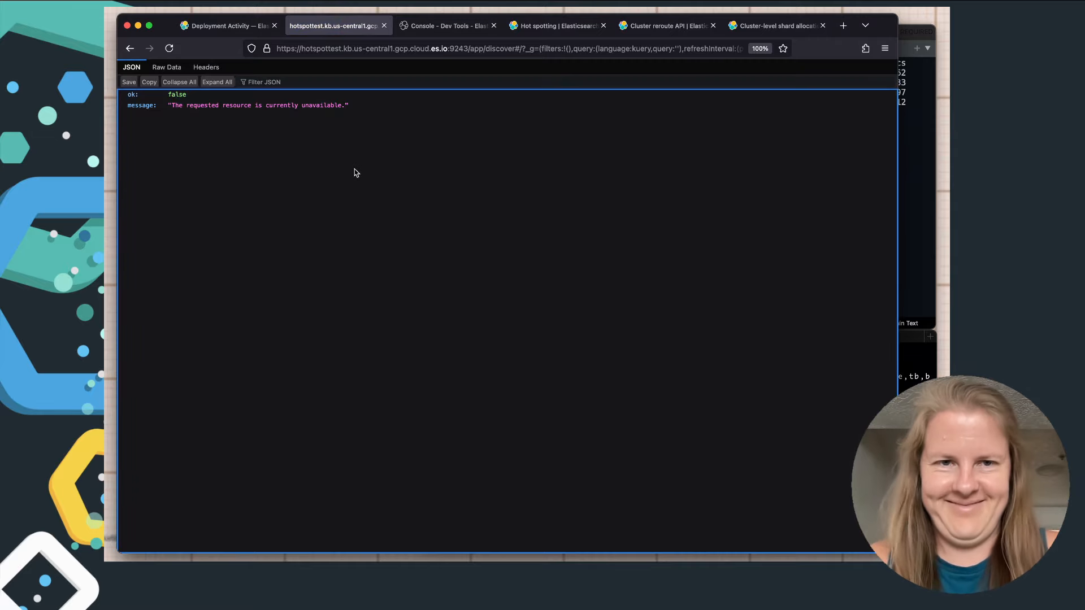
# - Check the hotSpotTest deployment overview, then return to Kibana Discover
pyautogui.hotkey('ctrl', 'shift', 'Tab')
pyautogui.scroll(2, 169, 96)
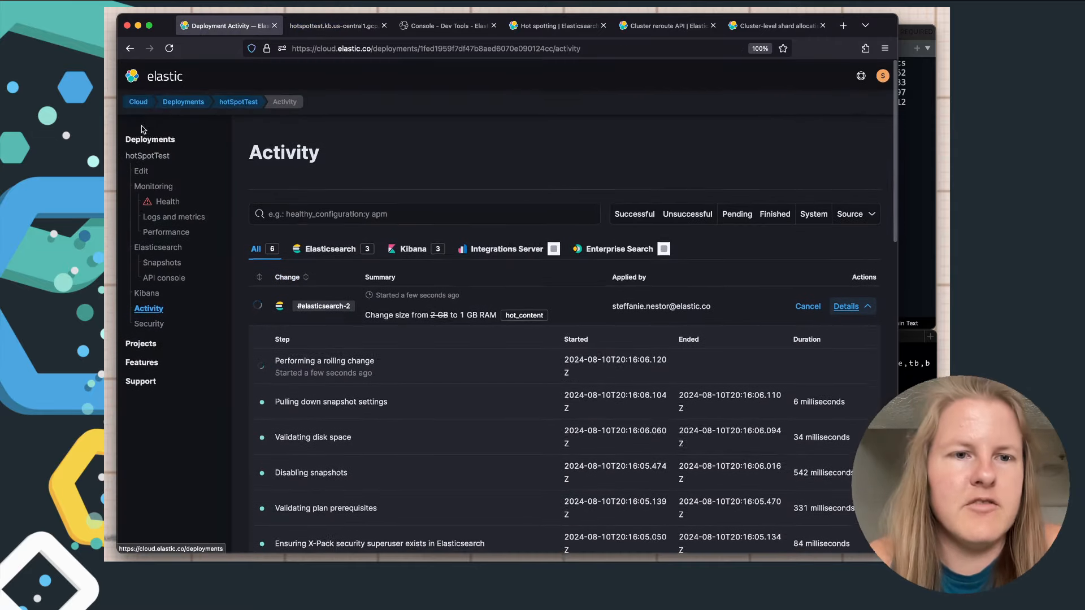
pyautogui.click(144, 154)
pyautogui.scroll(-2, 251, 385)
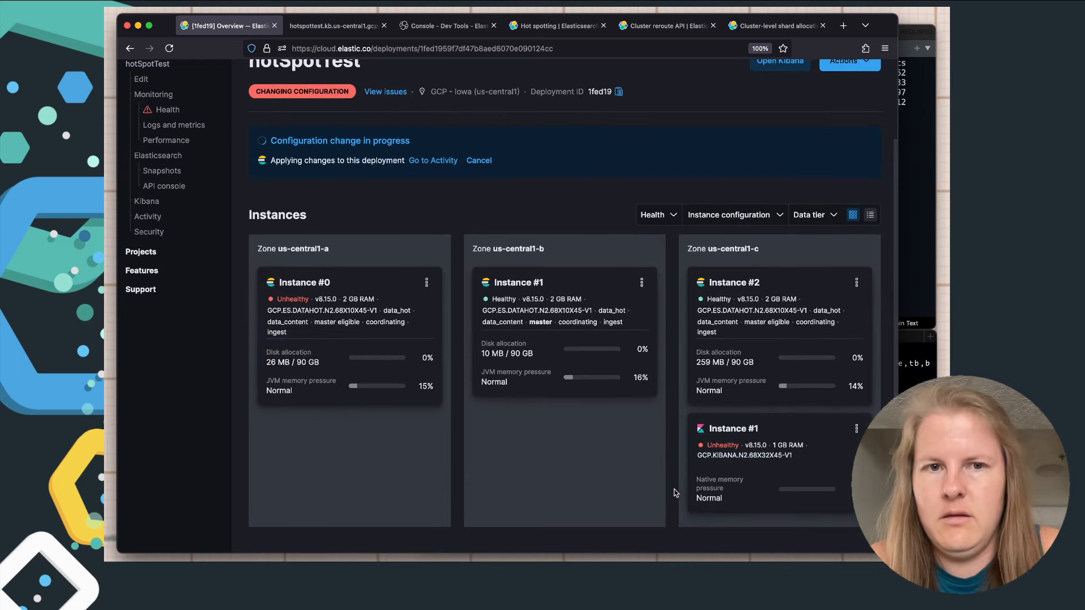
pyautogui.scroll(2, 674, 493)
pyautogui.click(334, 32)
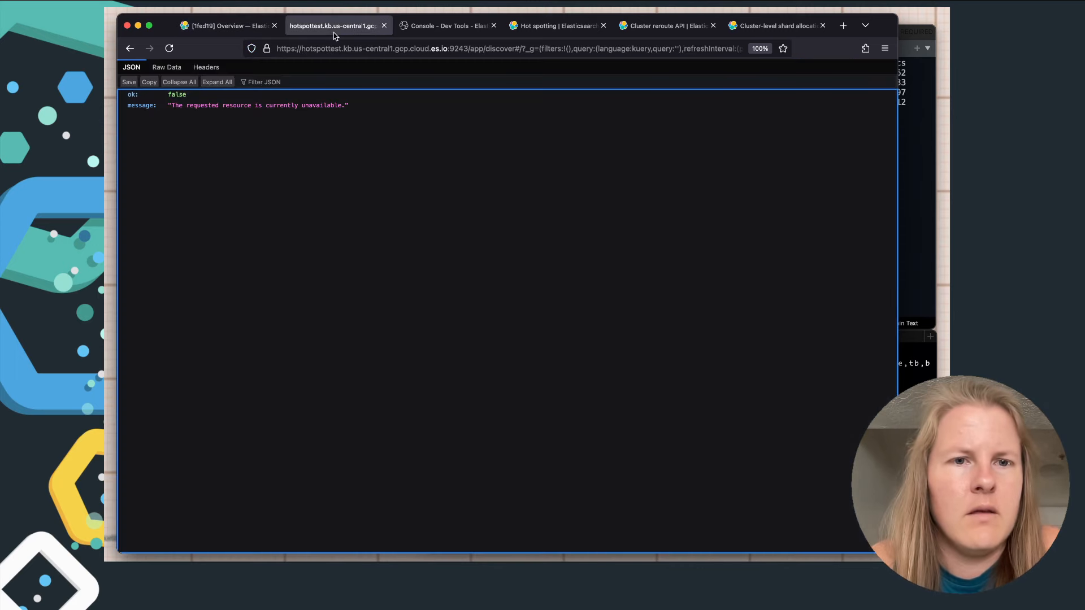
pyautogui.click(193, 32)
pyautogui.click(289, 28)
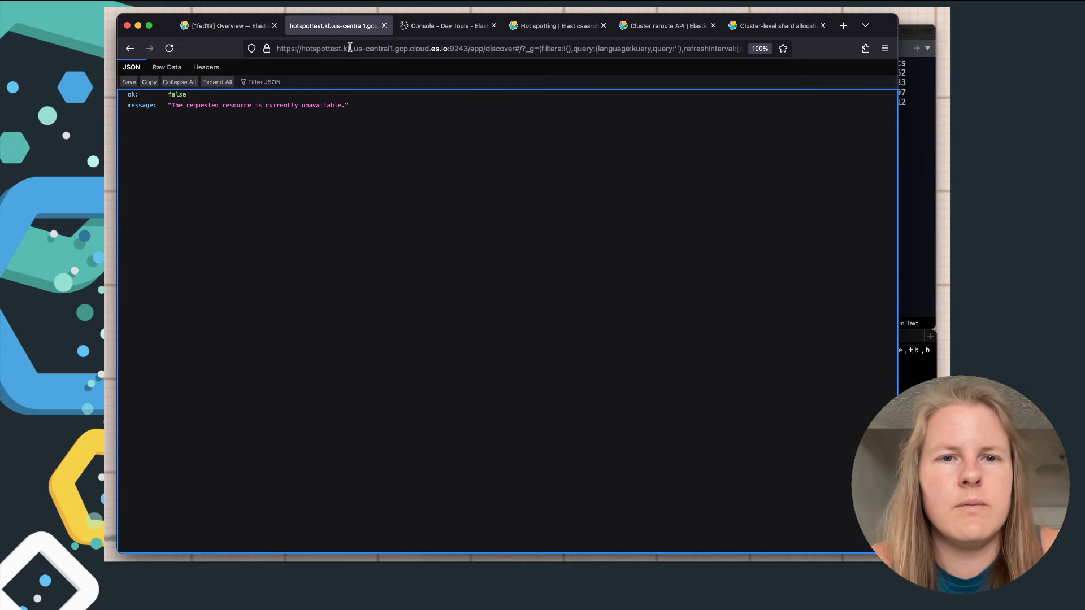
# - Open Kibana's api/status endpoint in a new tab, built from the Discover address
pyautogui.click(350, 48)
pyautogui.press('super+c')
pyautogui.press('super+t')
pyautogui.press('super+v')
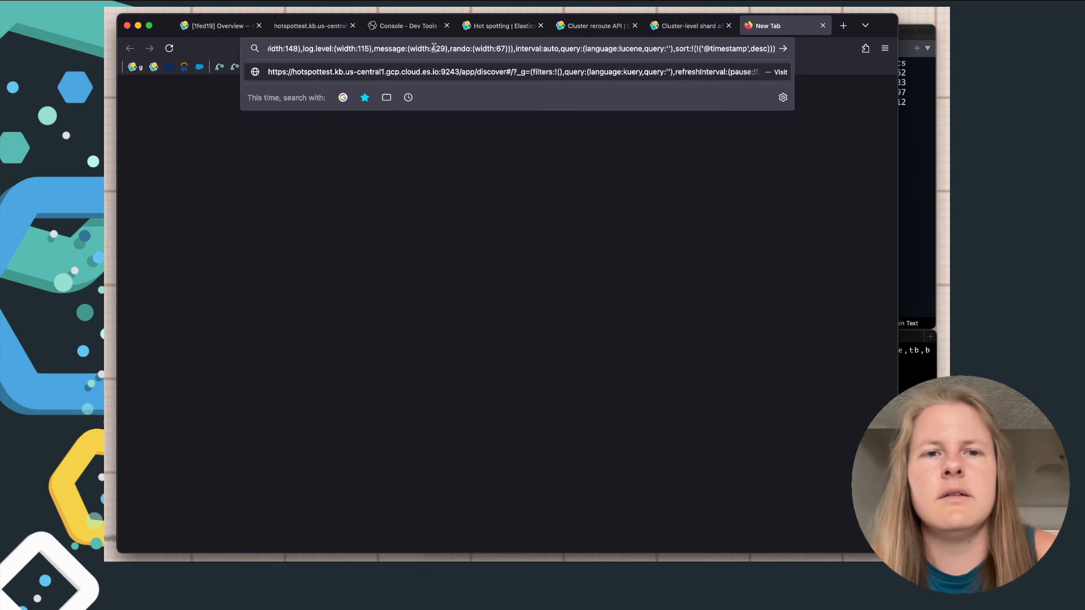
pyautogui.press('super+Left')
pyautogui.hotkey('alt', 'Right')
pyautogui.hotkey('alt', 'Right')
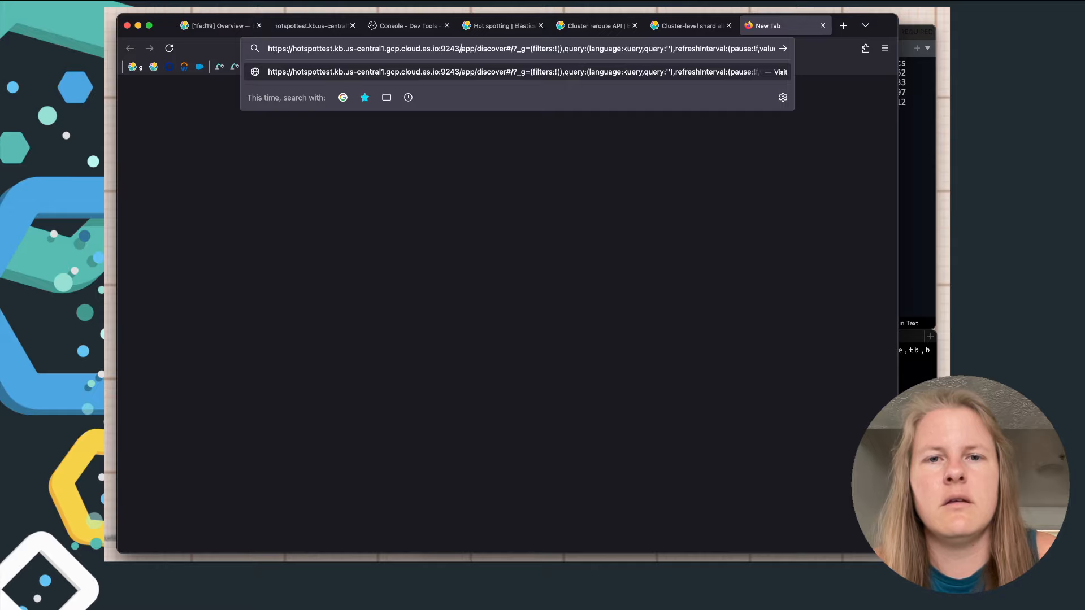
pyautogui.press('super+shift+Right')
pyautogui.press('BackSpace')
pyautogui.write('api/status')
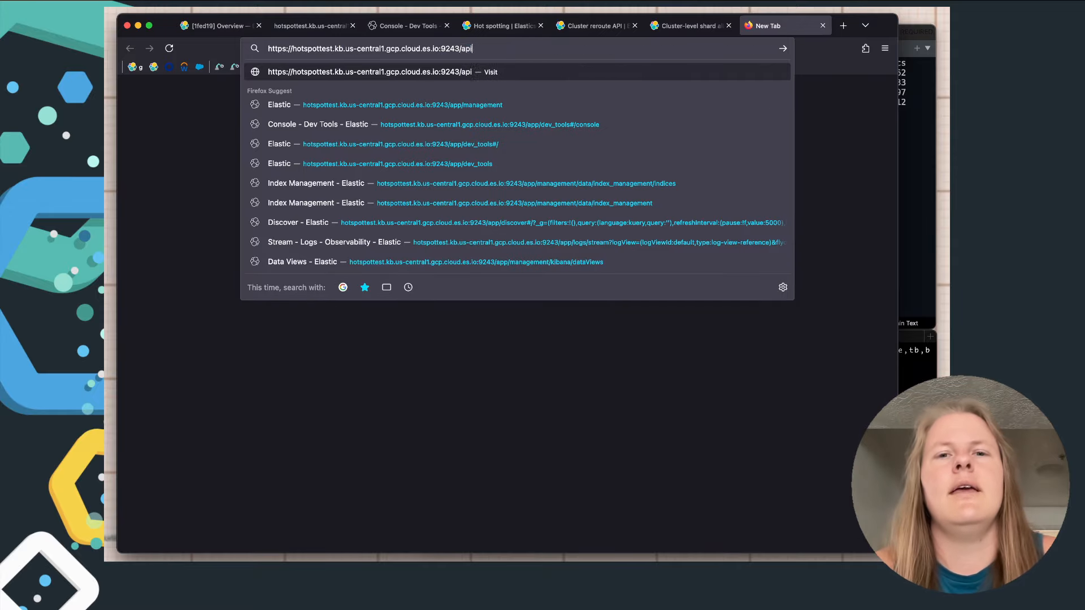
pyautogui.press('Return')
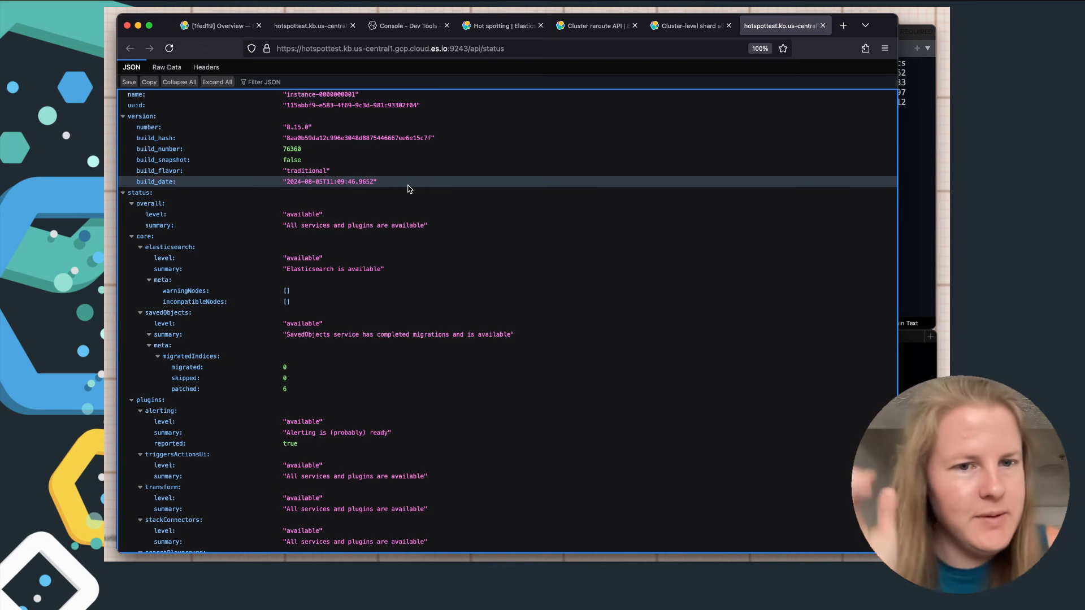
# - Collapse the plugins and metrics sections and confirm the overall status level is available
pyautogui.scroll(-4, 242, 290)
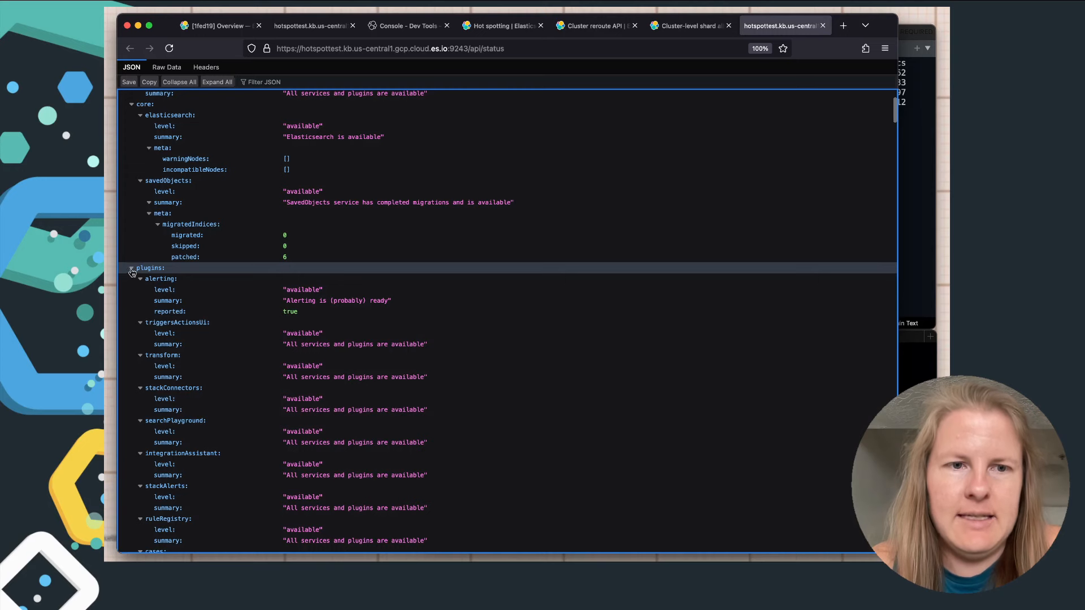
pyautogui.click(131, 269)
pyautogui.click(125, 280)
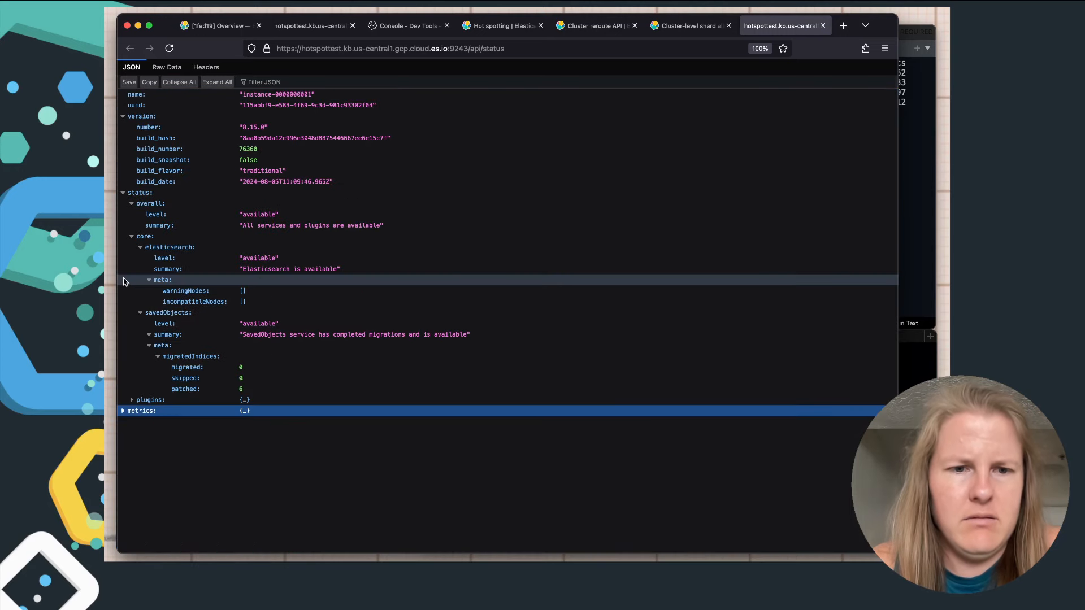
pyautogui.click(256, 215)
# - Load Kibana's /app/home, close that tab and reload the Discover page
pyautogui.click(464, 48)
pyautogui.click(464, 48)
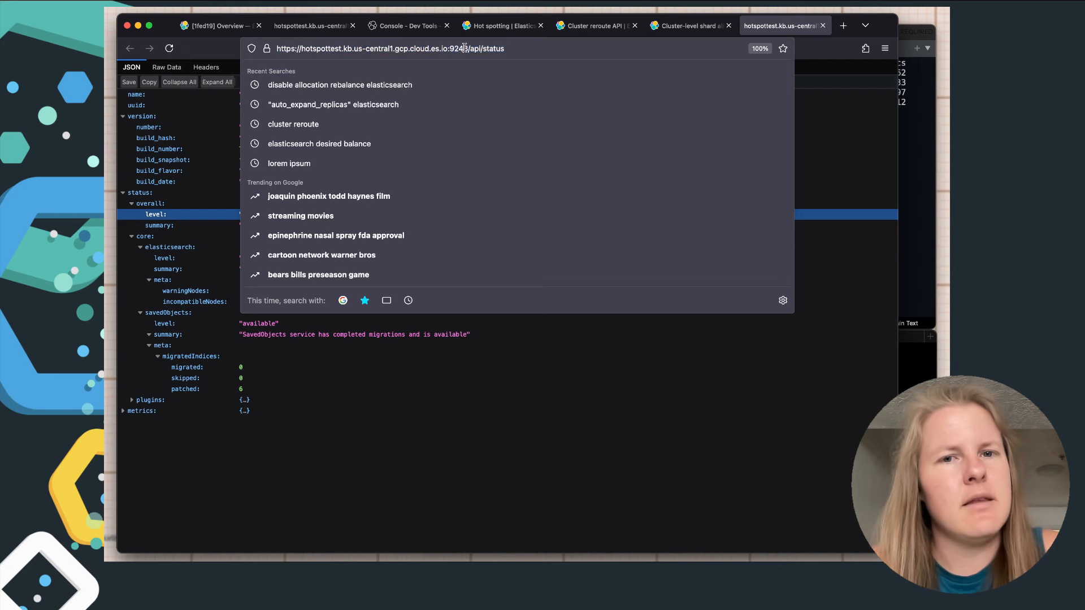
pyautogui.press('shift+super+Right')
pyautogui.press('Right')
pyautogui.hotkey('alt', 'shift', 'Left')
pyautogui.hotkey('alt', 'shift', 'Left')
pyautogui.press('BackSpace')
pyautogui.press('Return')
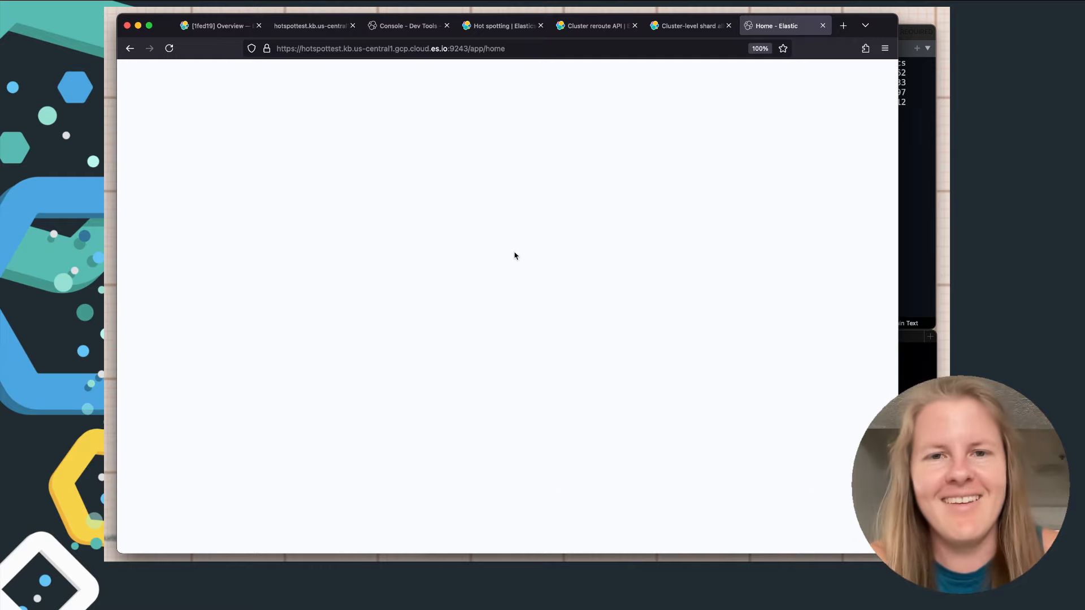
pyautogui.press('super+w')
pyautogui.click(334, 134)
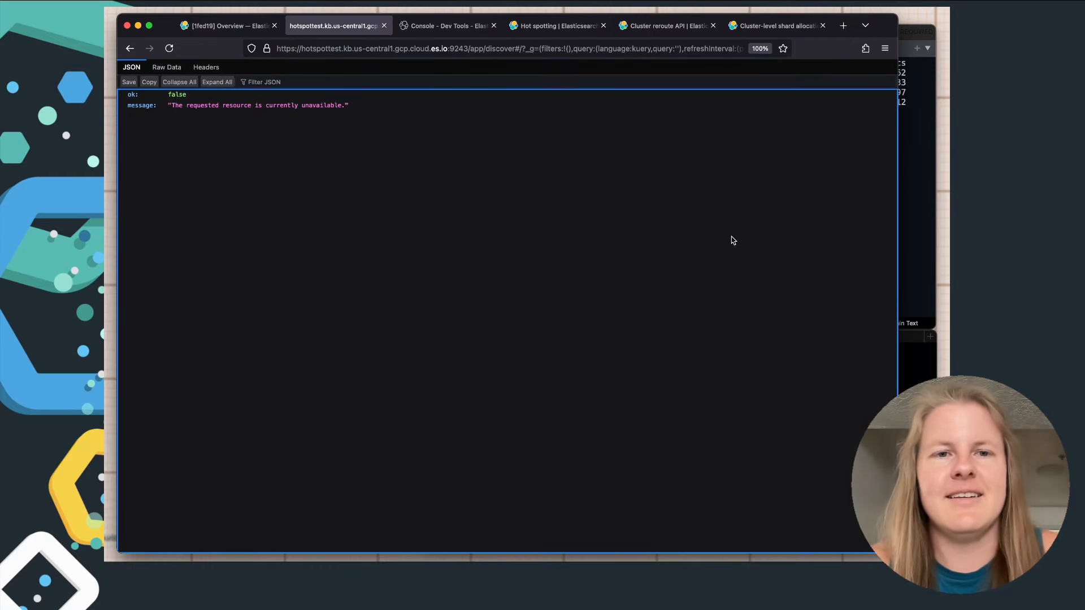
pyautogui.press('super+r')
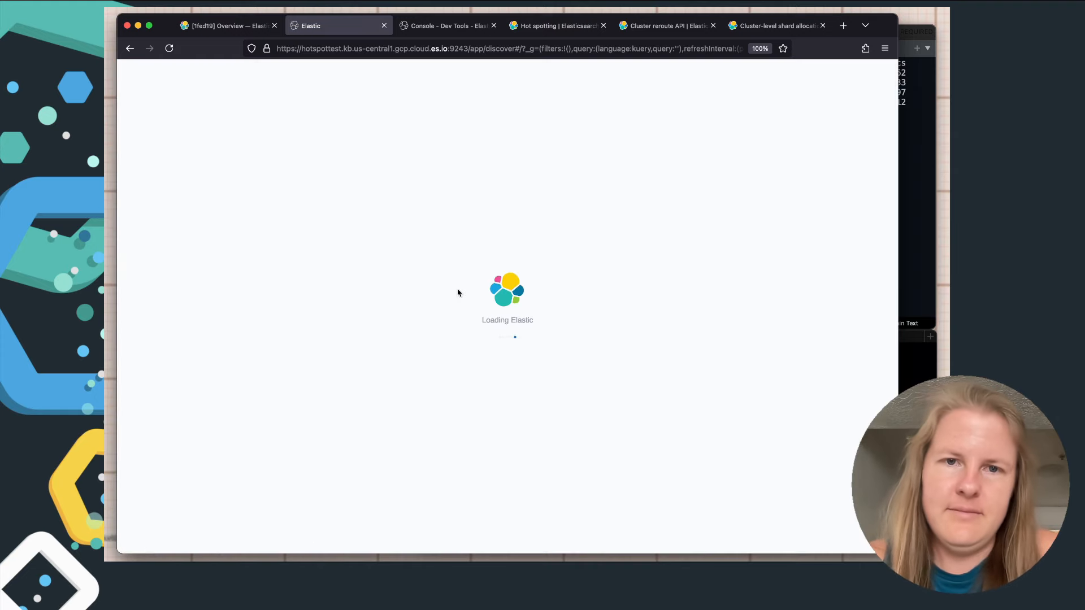
# - Run GET _cat/thread_pool/write and GET _cat/shards/test in the Dev Tools console
pyautogui.click(434, 26)
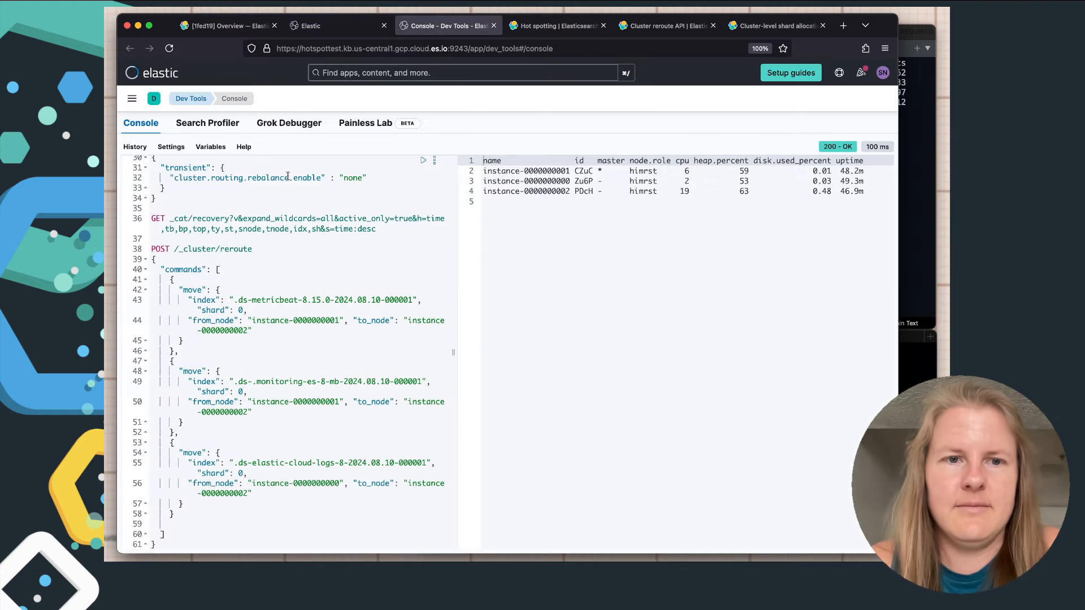
pyautogui.click(277, 167)
pyautogui.scroll(10, 276, 167)
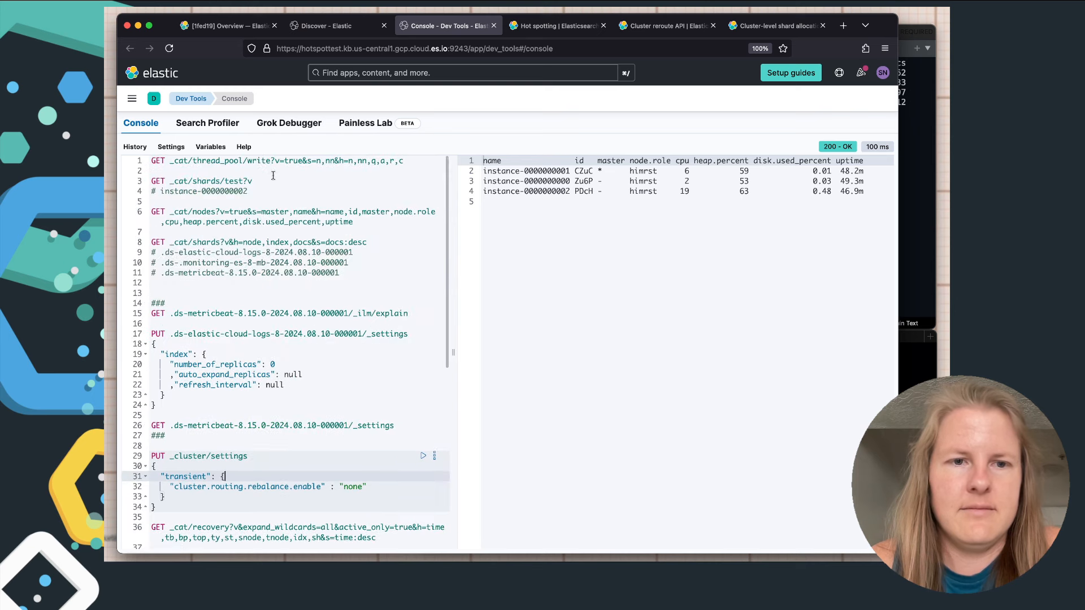
pyautogui.click(261, 161)
pyautogui.press('super+Return')
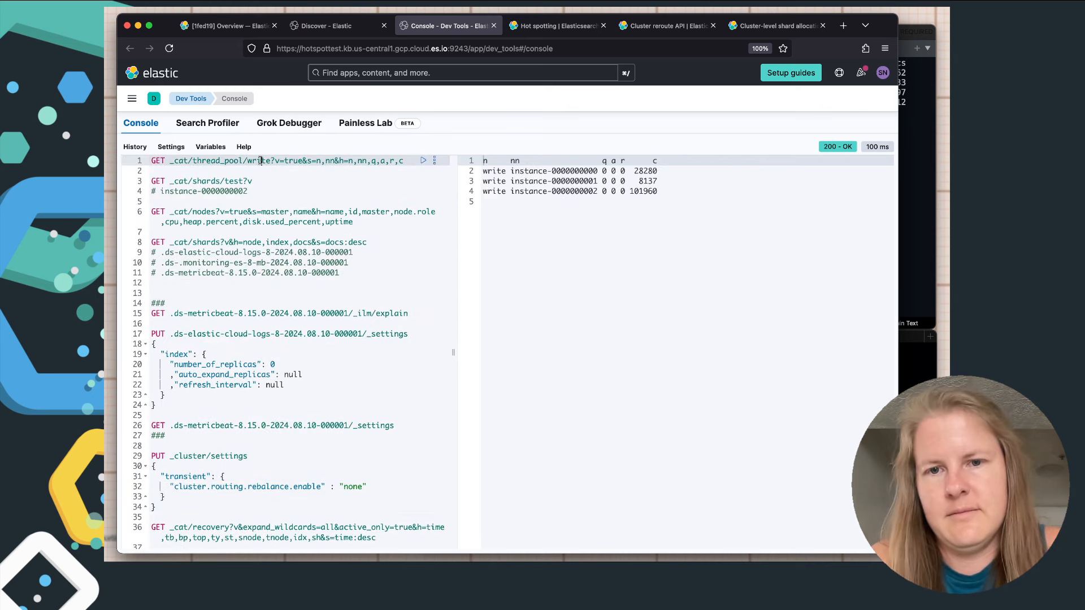
pyautogui.press('super+Return')
pyautogui.press('super+Return')
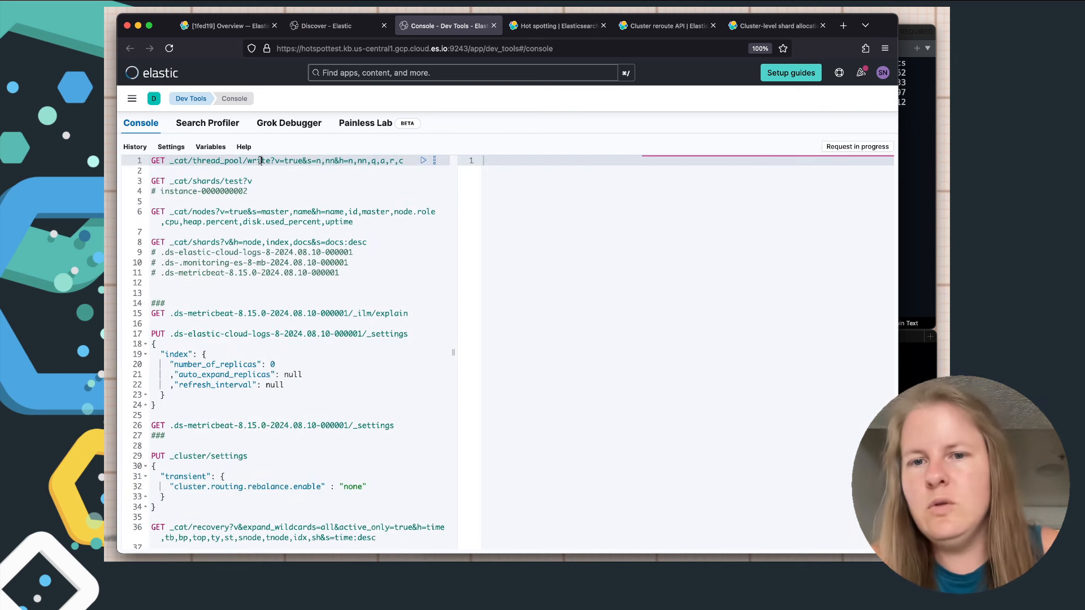
pyautogui.click(222, 181)
pyautogui.press('super+Return')
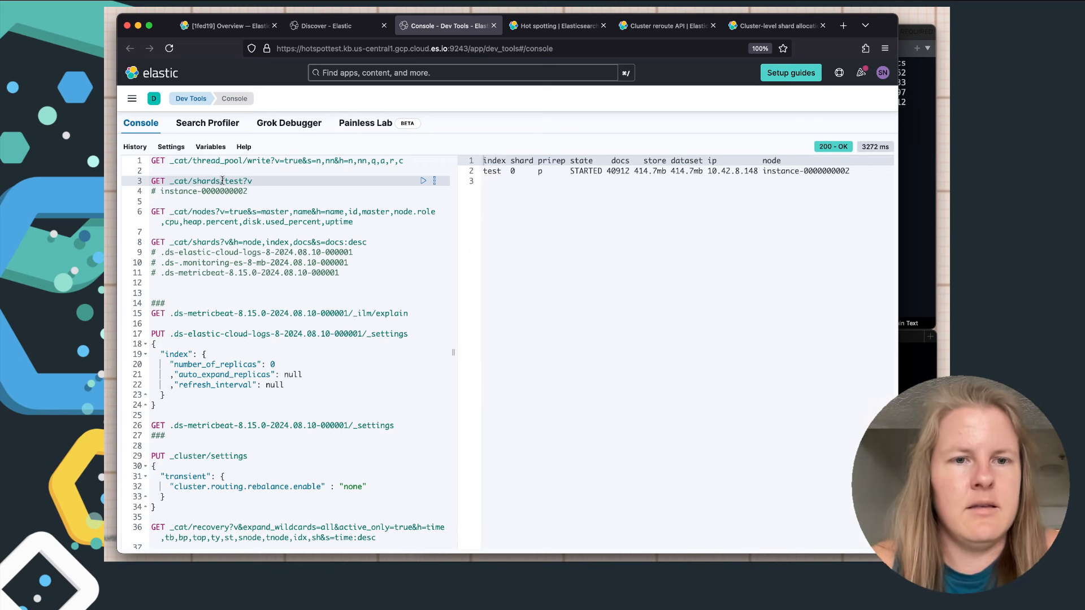
# - Add ,monitoring*,metricbeat* to the shards request and run it
pyautogui.moveTo(224, 181); pyautogui.dragTo(244, 180)
pyautogui.write(',mon')
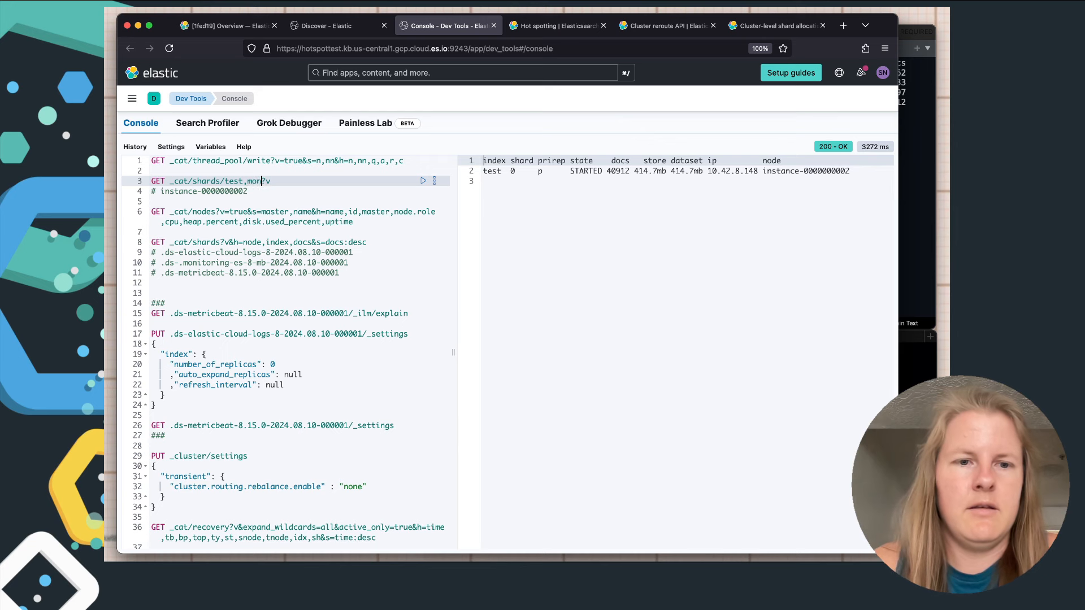
pyautogui.write('itoring*')
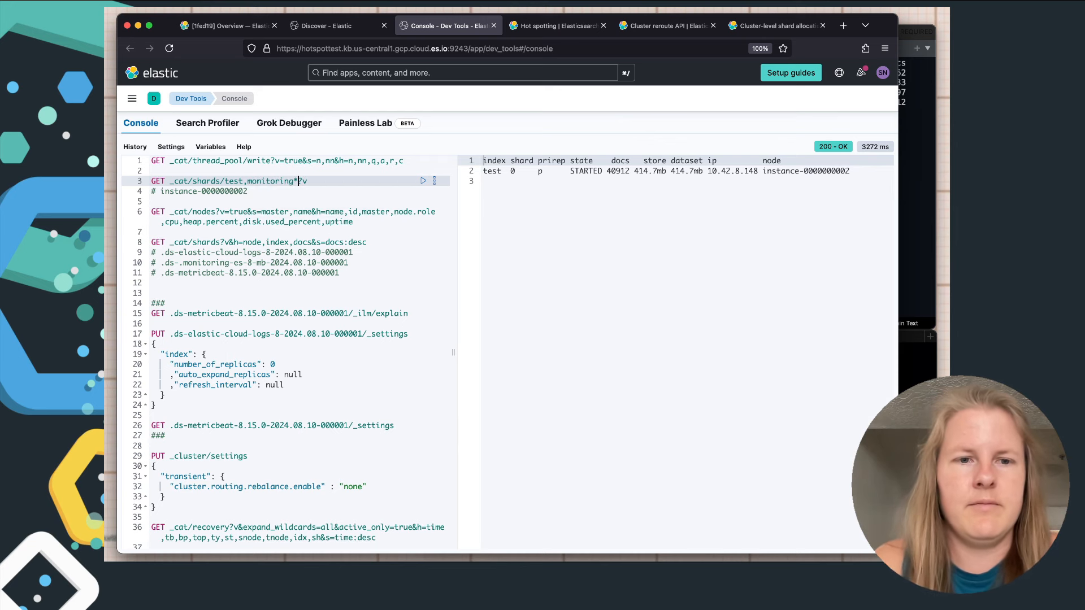
pyautogui.write(',metricbeat')
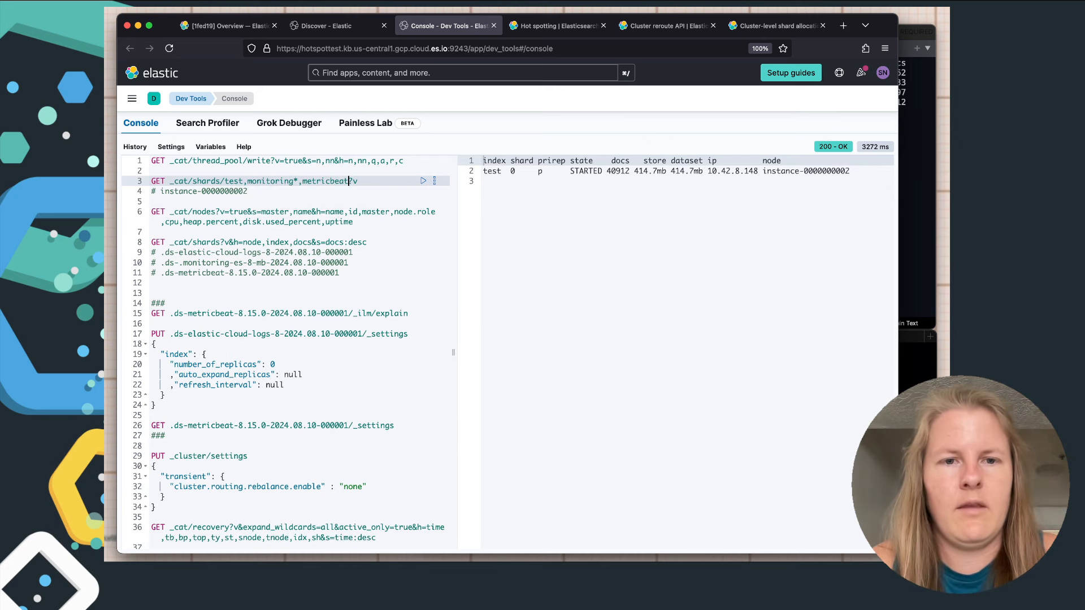
pyautogui.write('*')
pyautogui.hotkey('ctrl', 'Return')
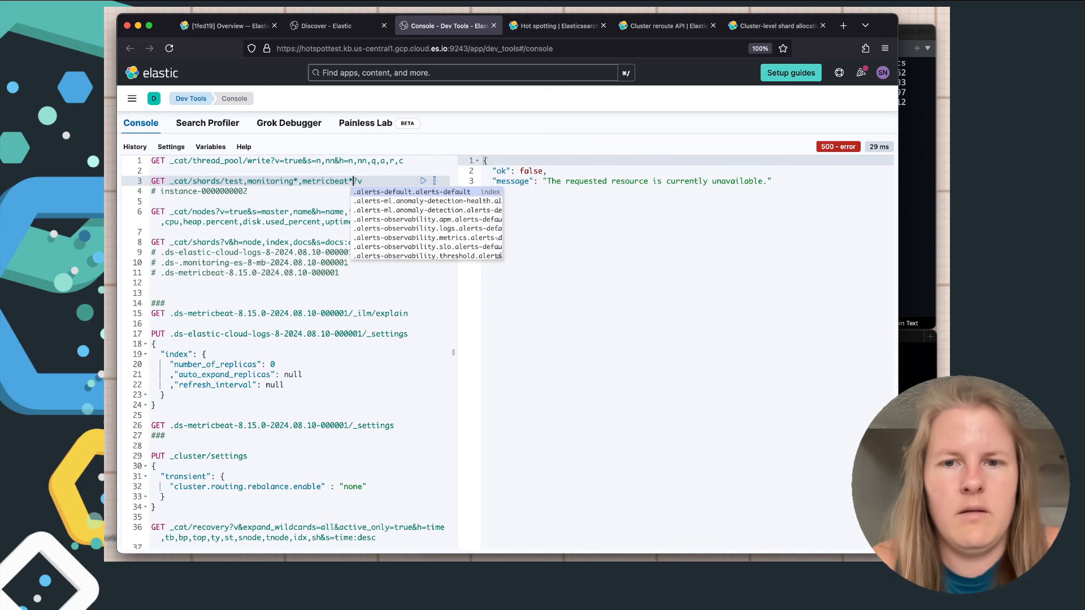
pyautogui.click(325, 26)
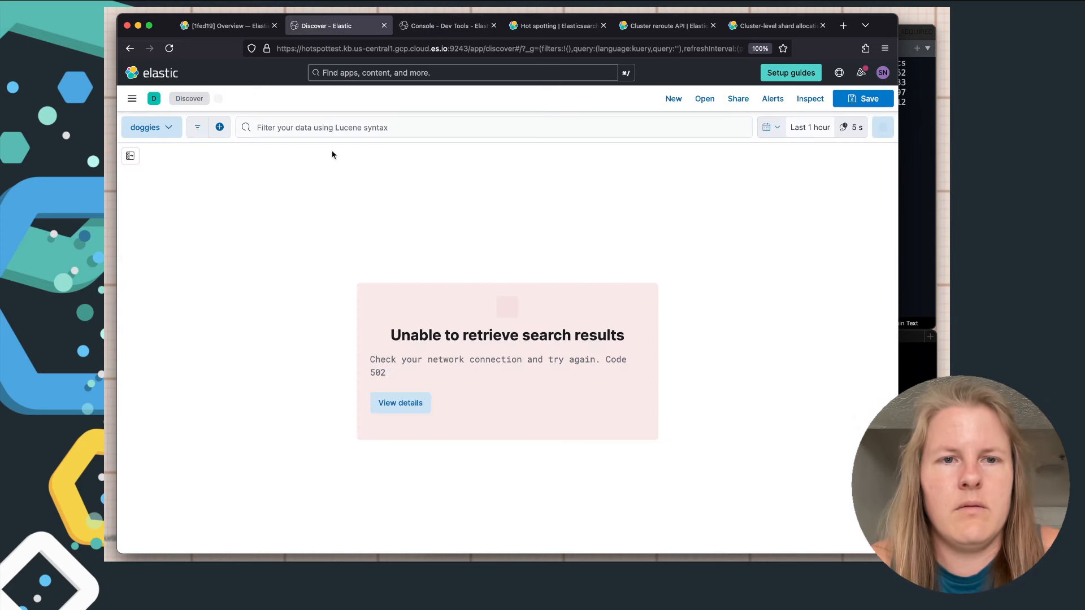
# - Re-submit the cat nodes request in the hotSpotTest API console and review the node stats
pyautogui.click(228, 29)
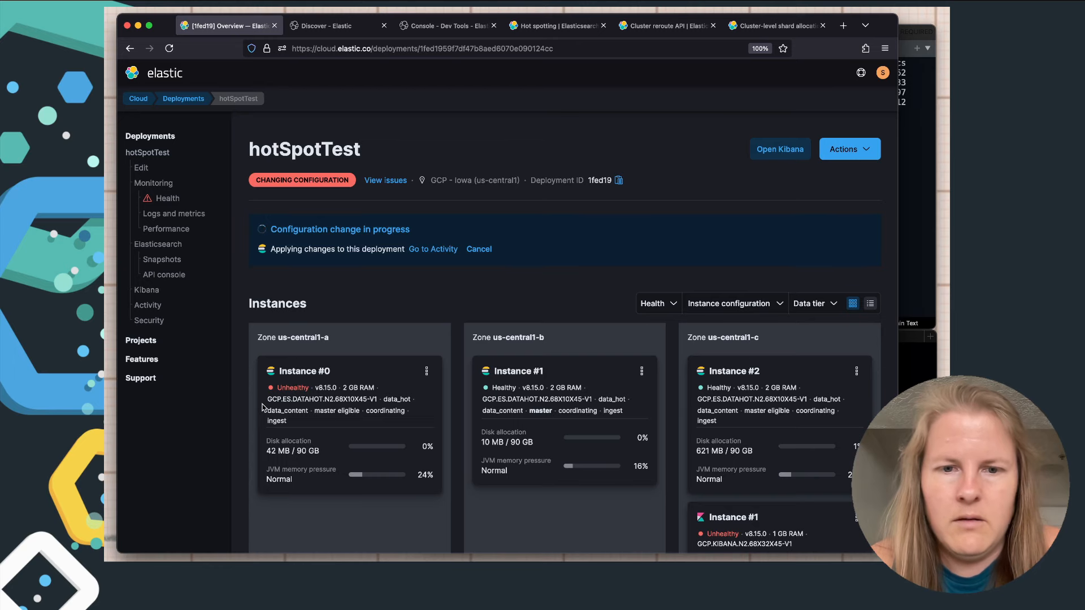
pyautogui.scroll(-3, 261, 406)
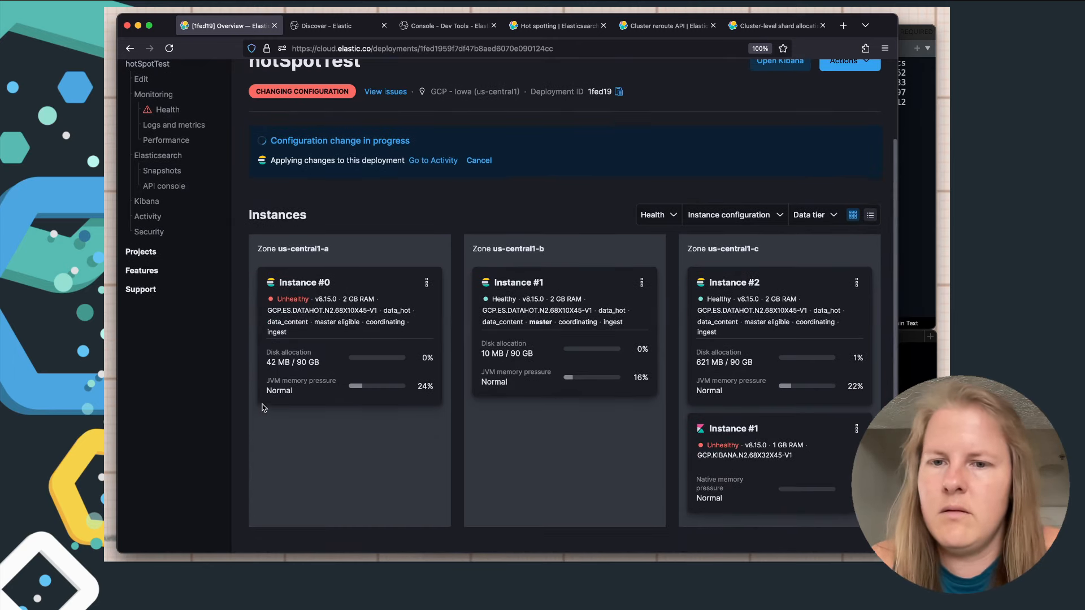
pyautogui.scroll(3, 222, 304)
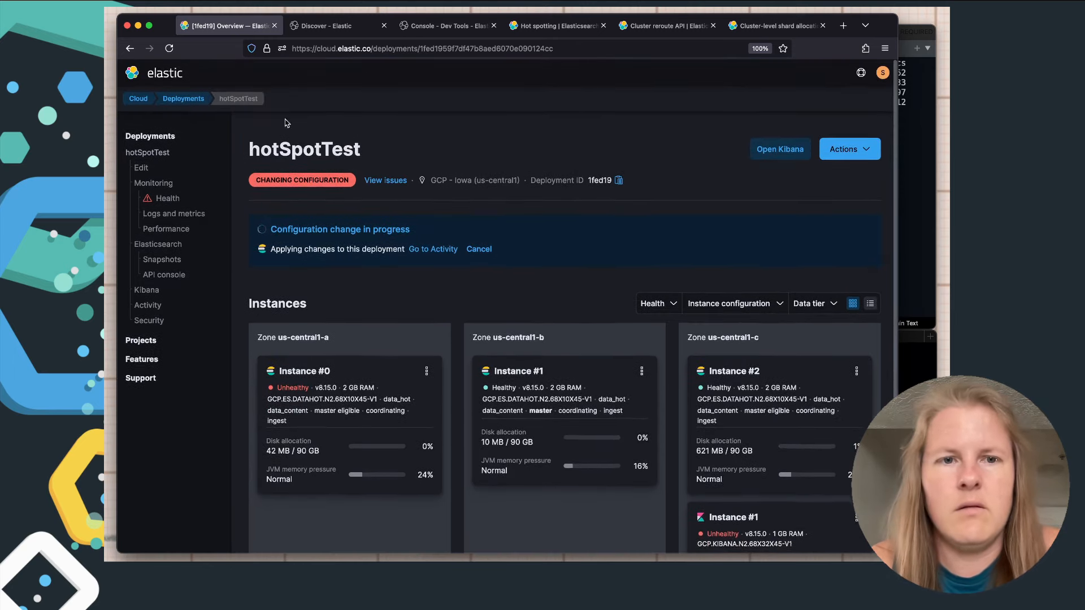
pyautogui.click(183, 274)
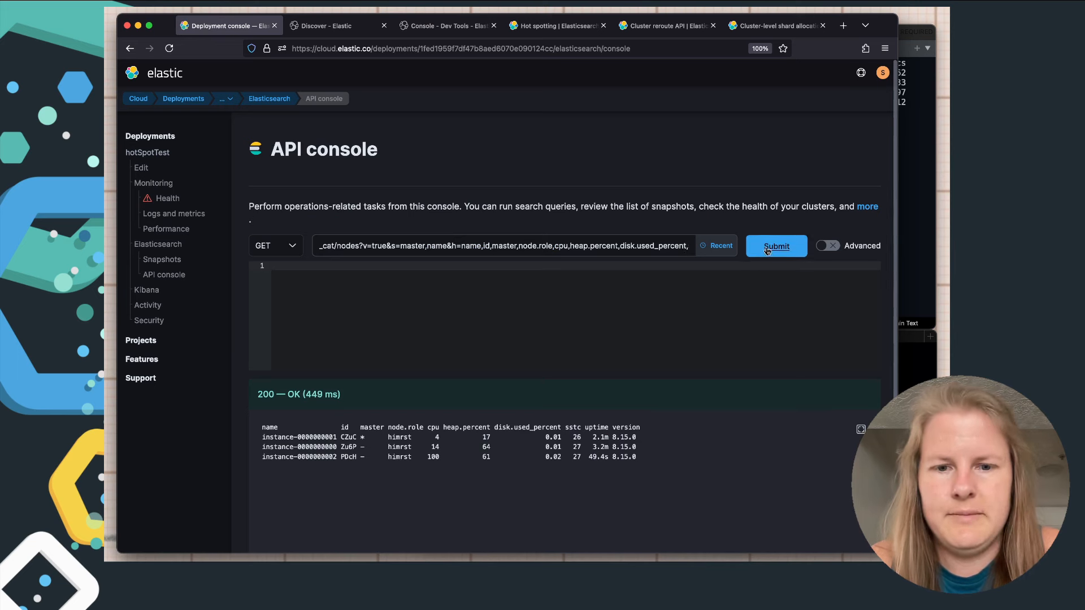
pyautogui.click(775, 246)
pyautogui.moveTo(474, 427); pyautogui.dragTo(562, 460)
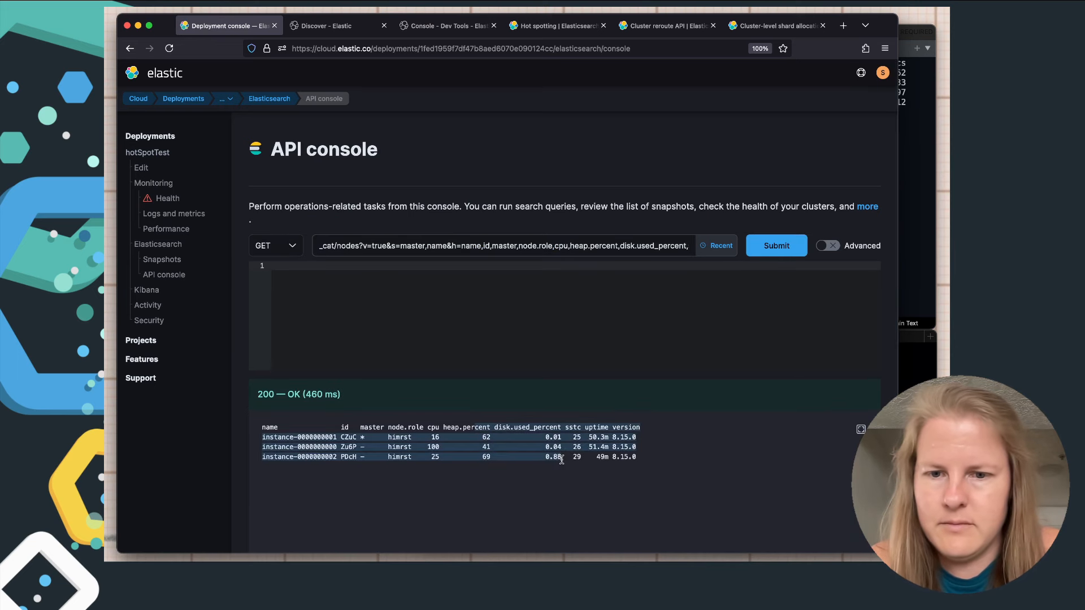
pyautogui.click(611, 473)
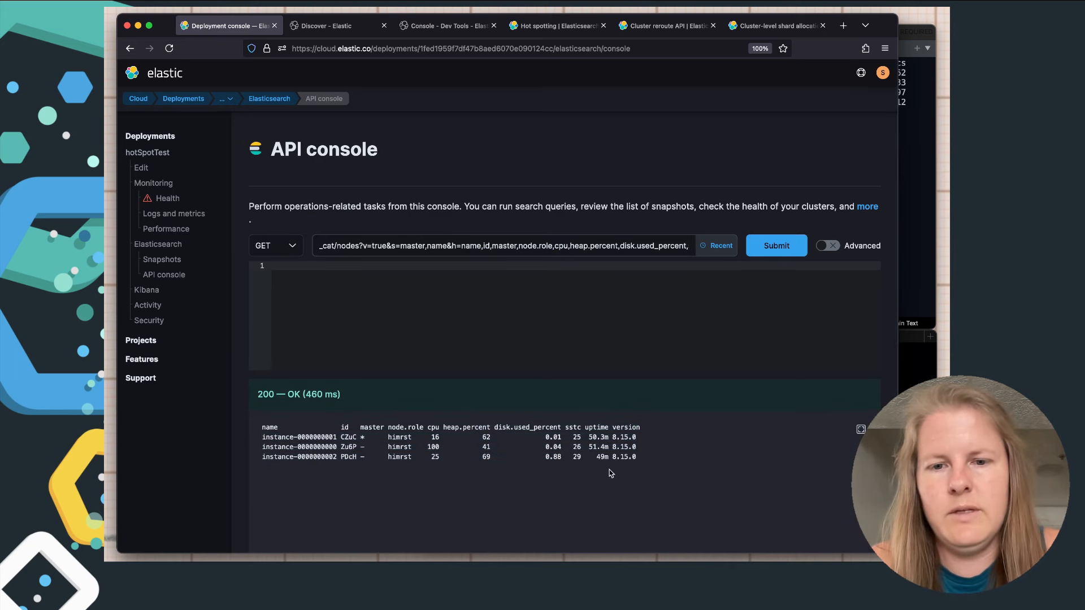
# - Expand the 2 GB to 1 GB resize steps in the activity log, then recheck the instance rows
pyautogui.click(147, 306)
pyautogui.click(838, 304)
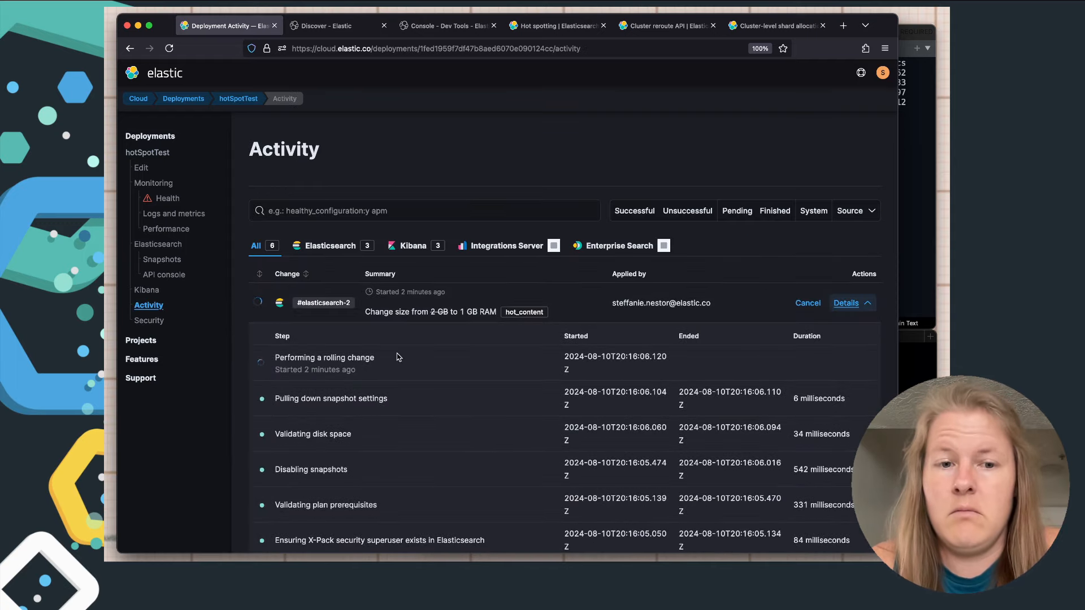
pyautogui.click(164, 275)
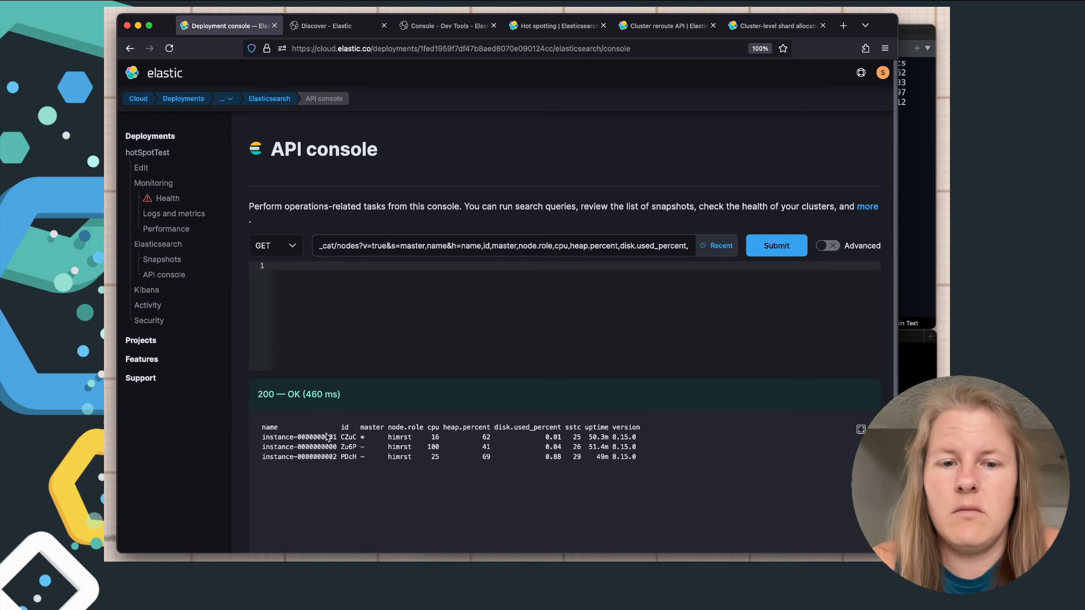
pyautogui.moveTo(326, 435); pyautogui.dragTo(409, 480)
# - Check the terminal's ingest output, then return to Kibana Discover
pyautogui.click(401, 247)
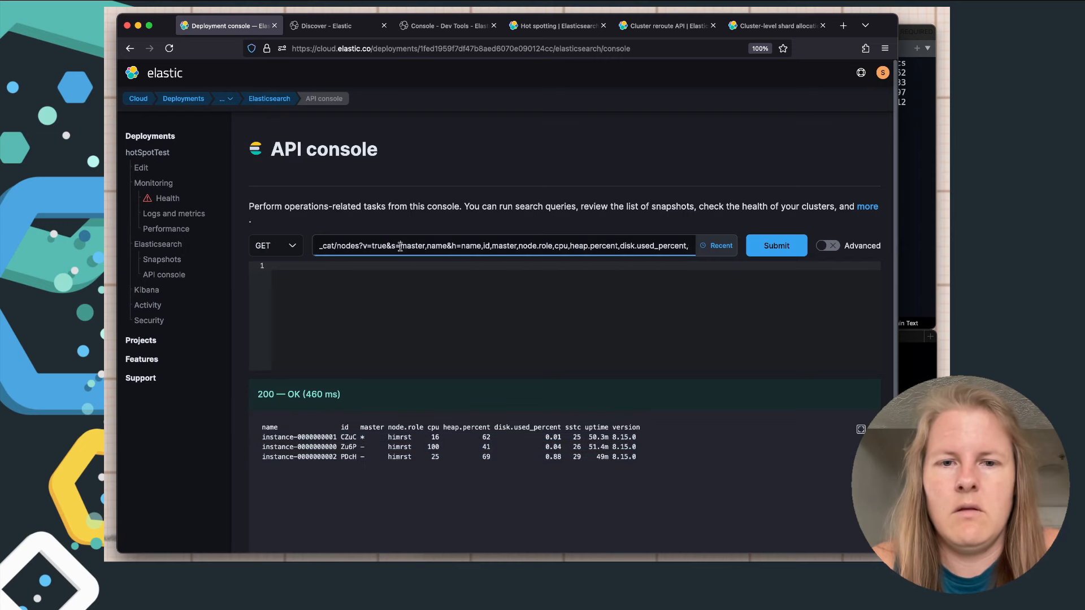
pyautogui.click(916, 390)
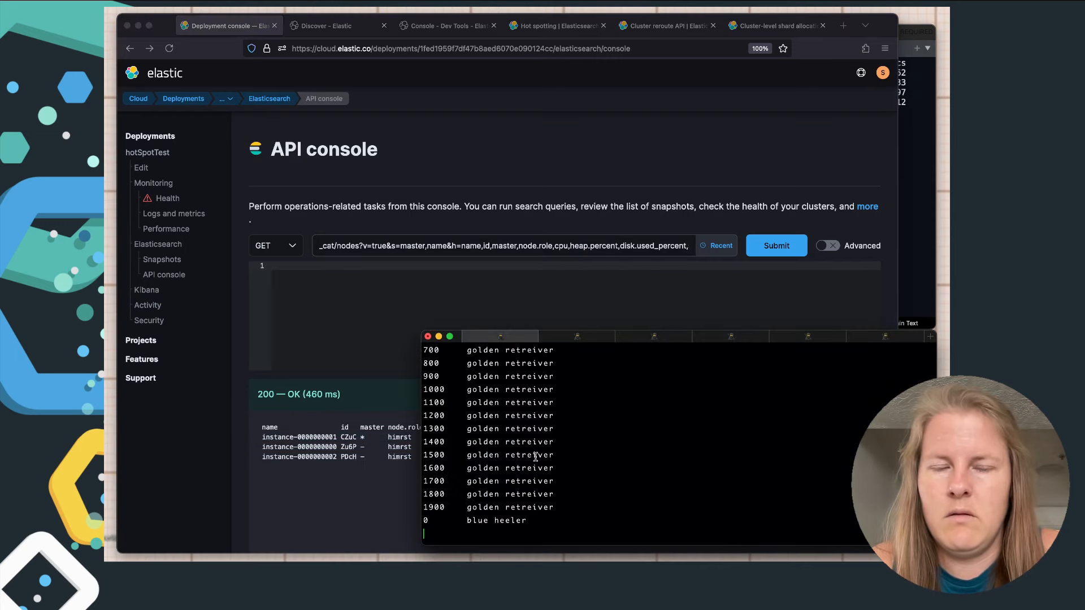
pyautogui.click(349, 315)
pyautogui.click(331, 26)
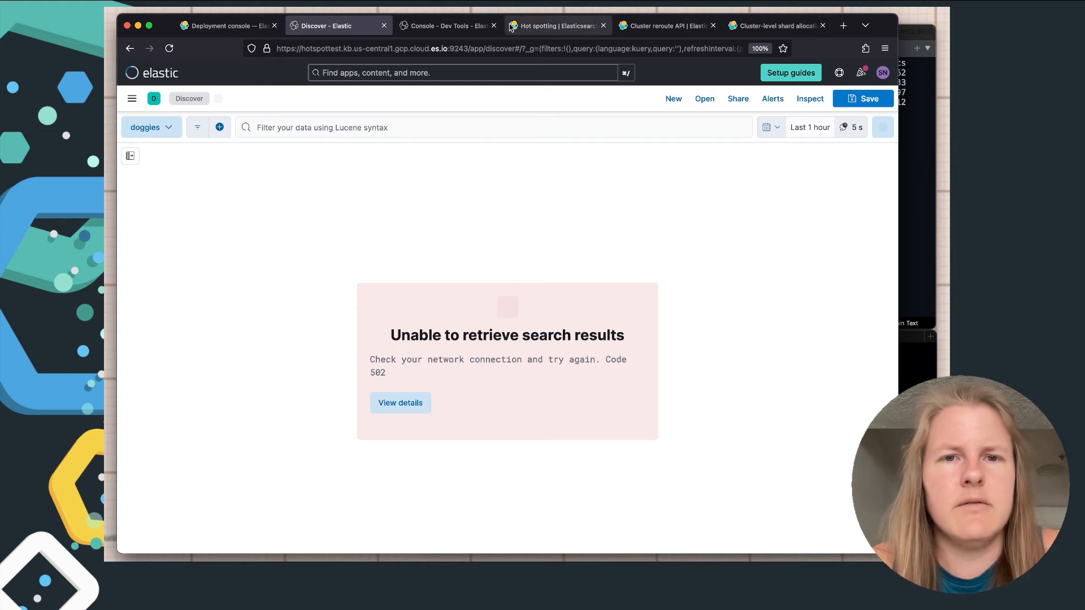
# - Run GET _cat/recovery in the Dev Tools console, showing no active shard recoveries
pyautogui.click(446, 25)
pyautogui.scroll(-5, 199, 376)
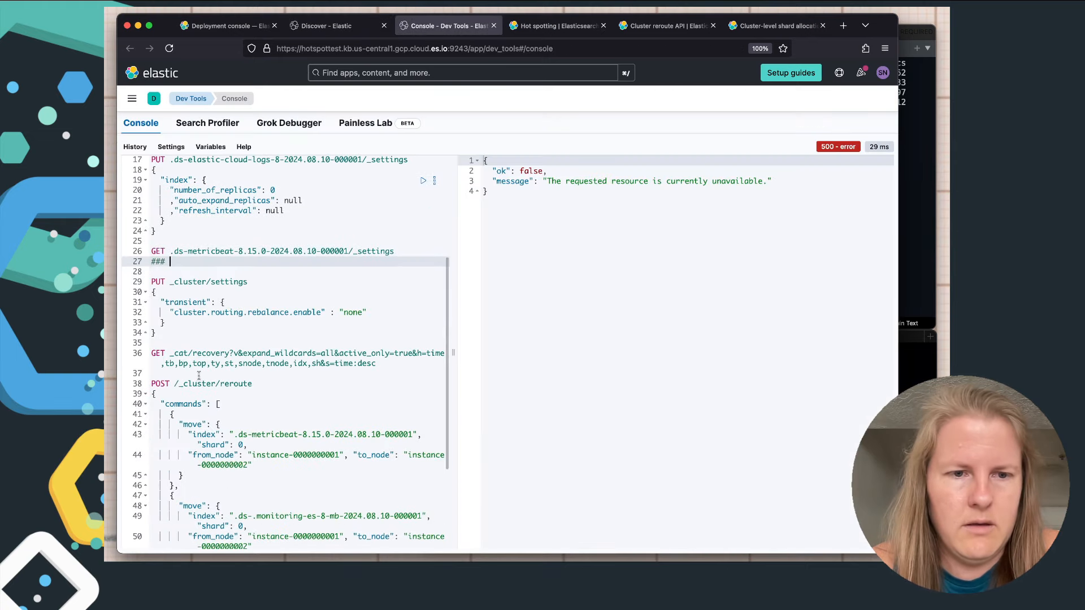
pyautogui.click(362, 360)
pyautogui.keyDown('shift'); pyautogui.click(392, 360); pyautogui.keyUp('shift')
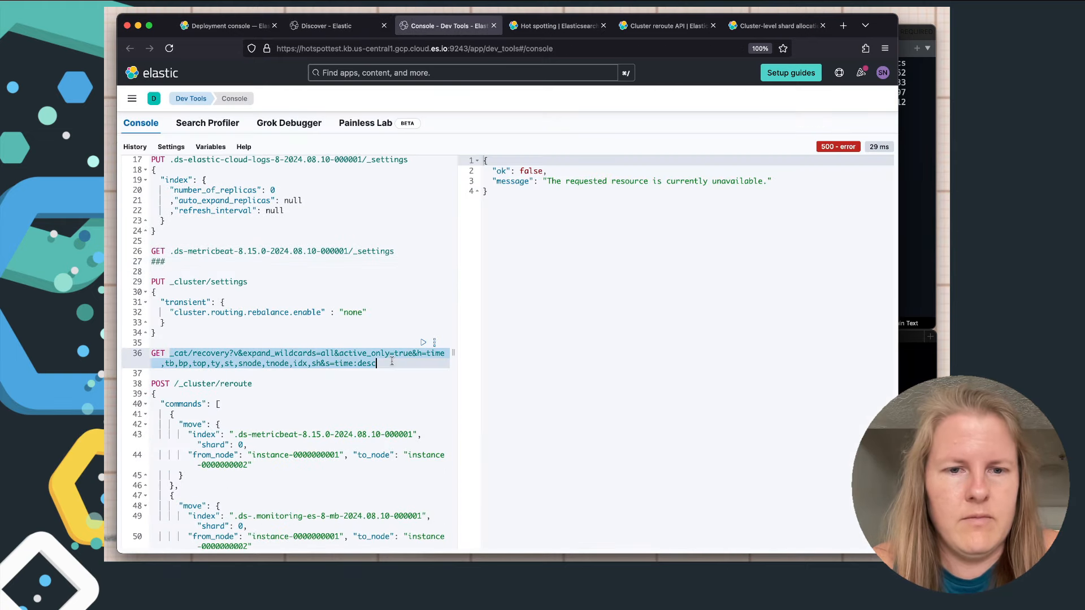
pyautogui.press('super+Return')
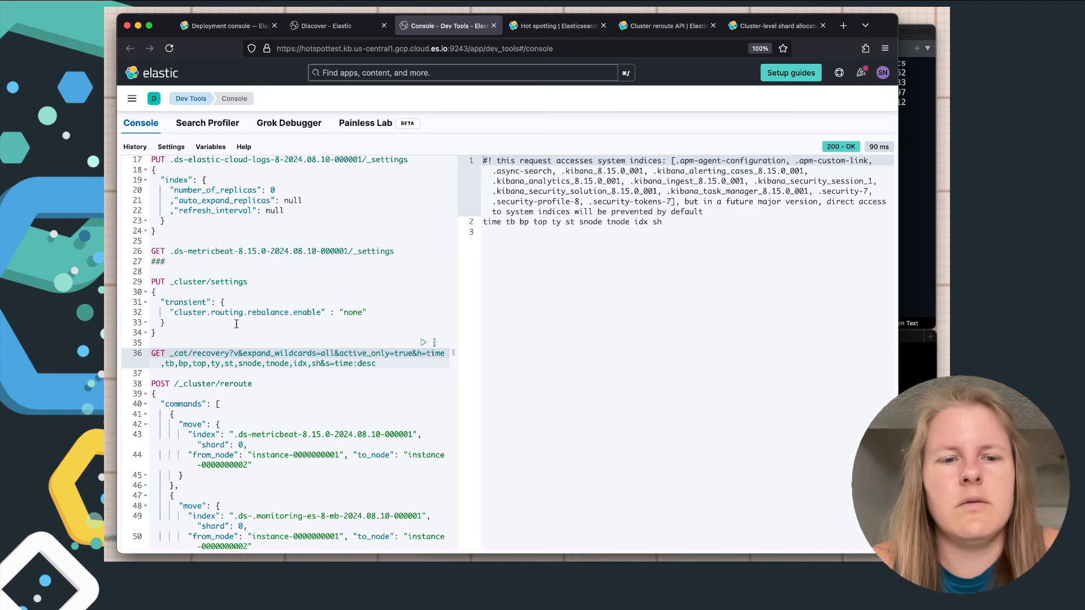
# - Re-run _cat/nodes in the Cloud API console, now two nodes, and check the overview's instances
pyautogui.click(223, 27)
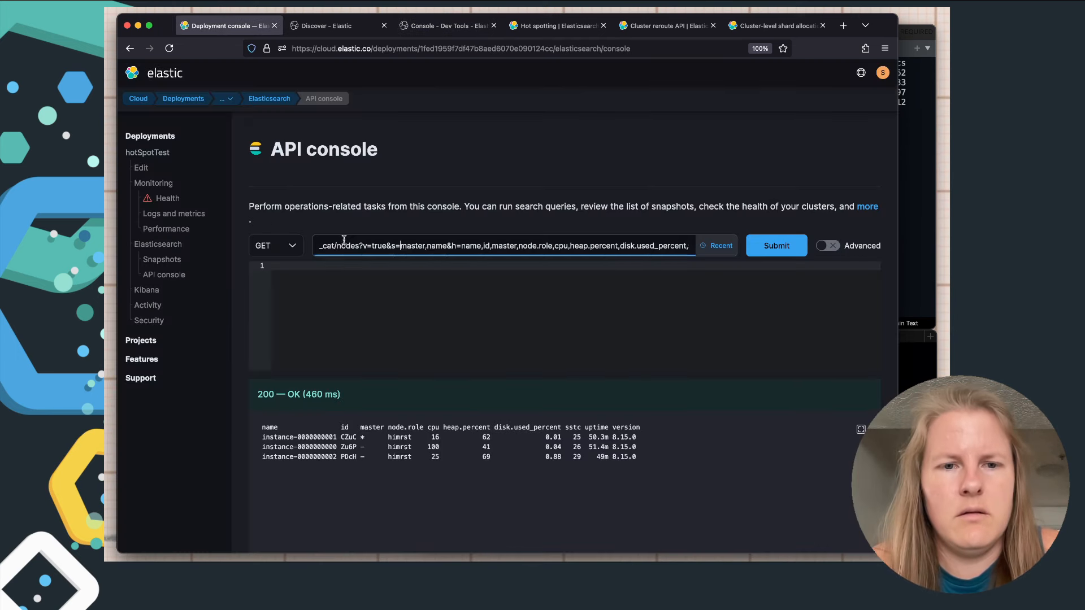
pyautogui.press('Return')
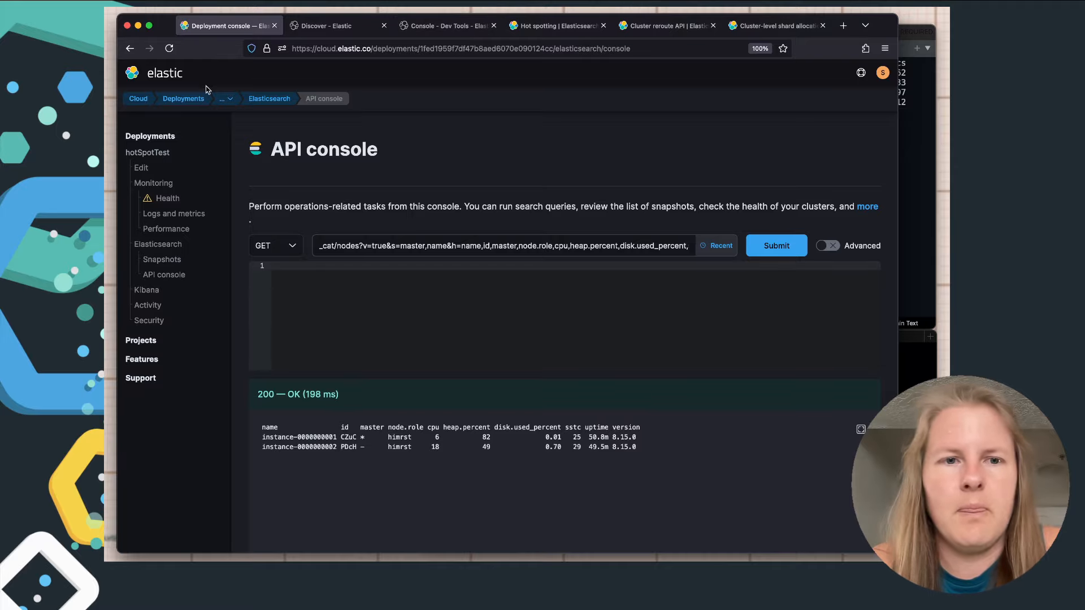
pyautogui.click(147, 152)
pyautogui.scroll(-5, 389, 304)
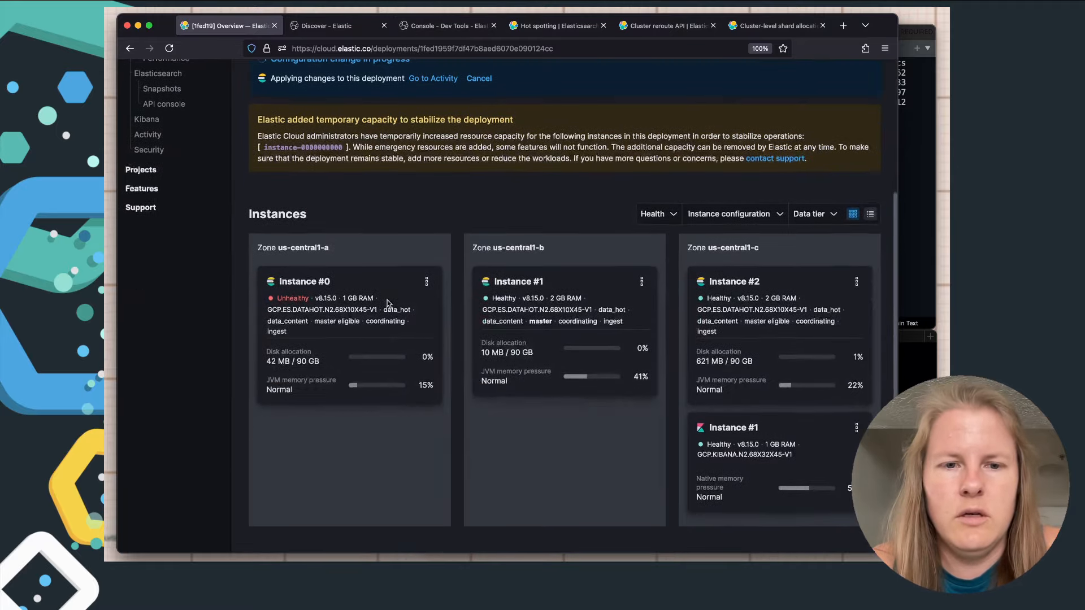
pyautogui.moveTo(388, 303); pyautogui.dragTo(390, 334)
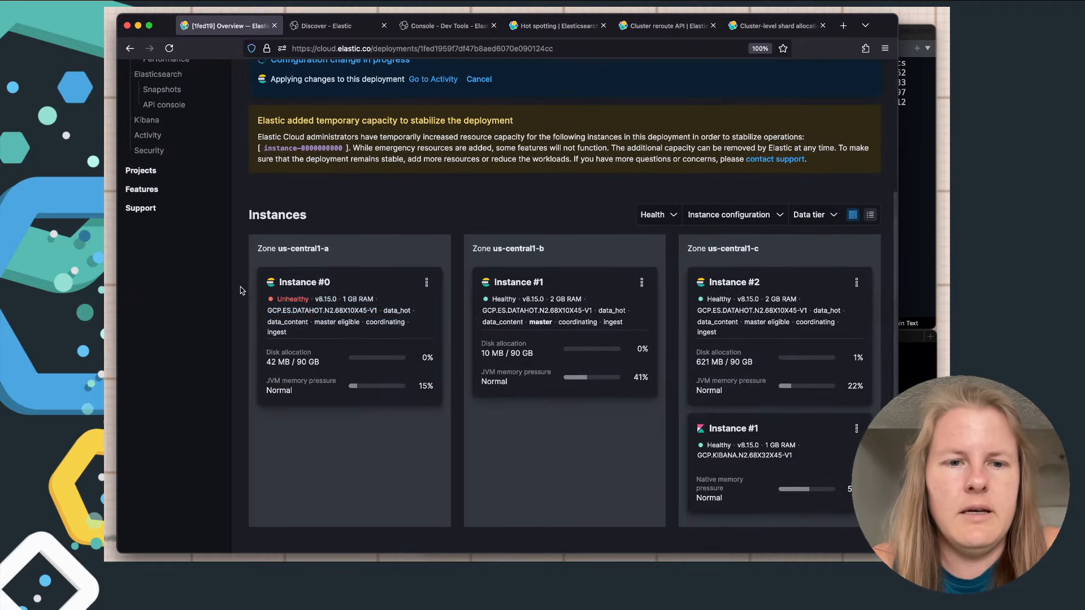
pyautogui.scroll(5, 240, 290)
pyautogui.click(328, 26)
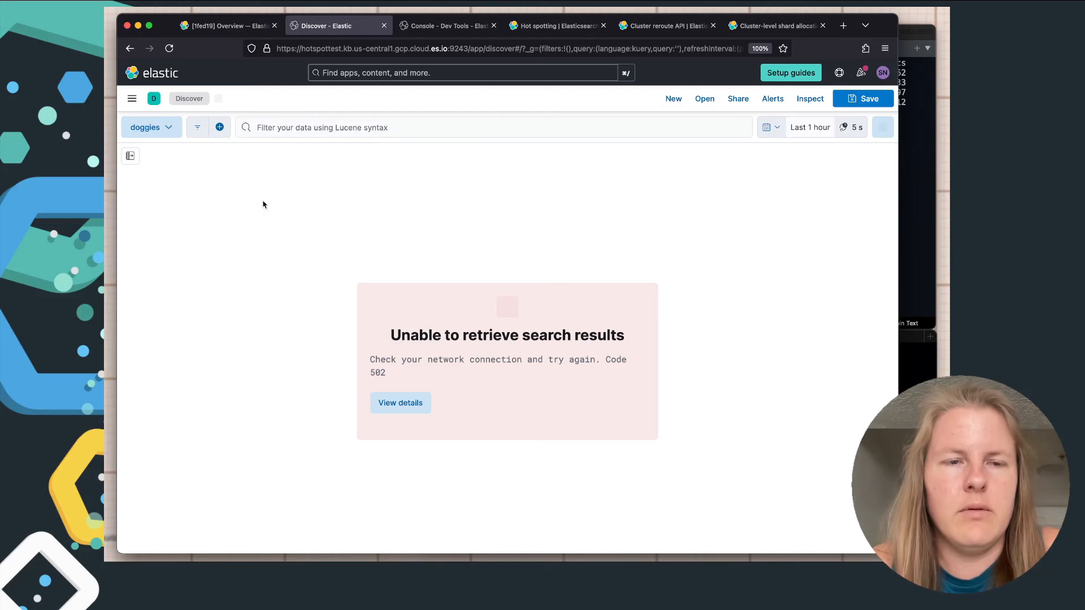
# - Switch Discover to the logs&Metrics data view over the last 1 minute
pyautogui.click(160, 127)
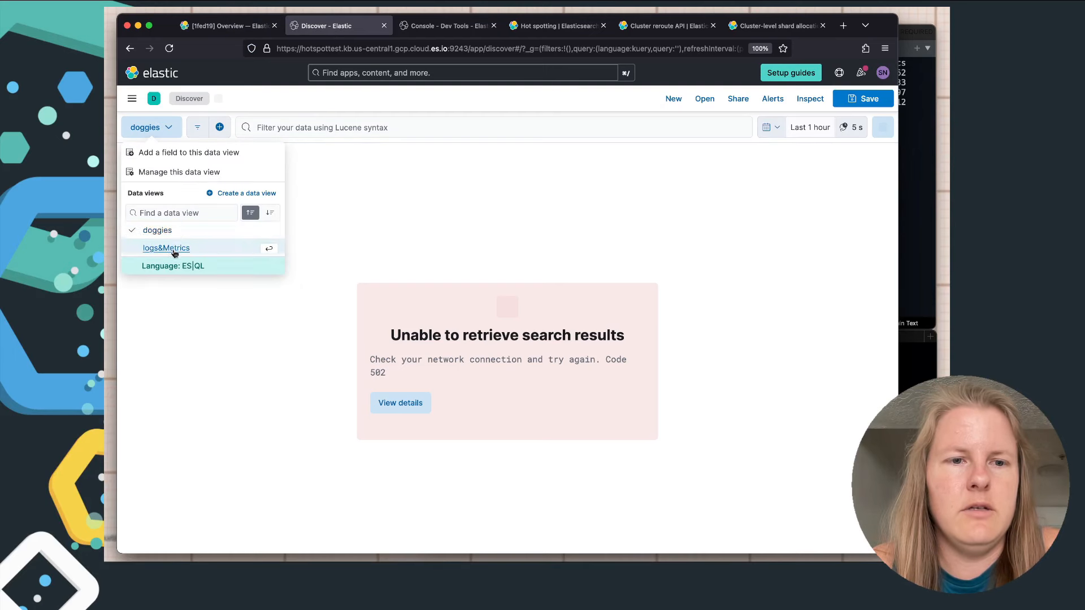
pyautogui.click(175, 253)
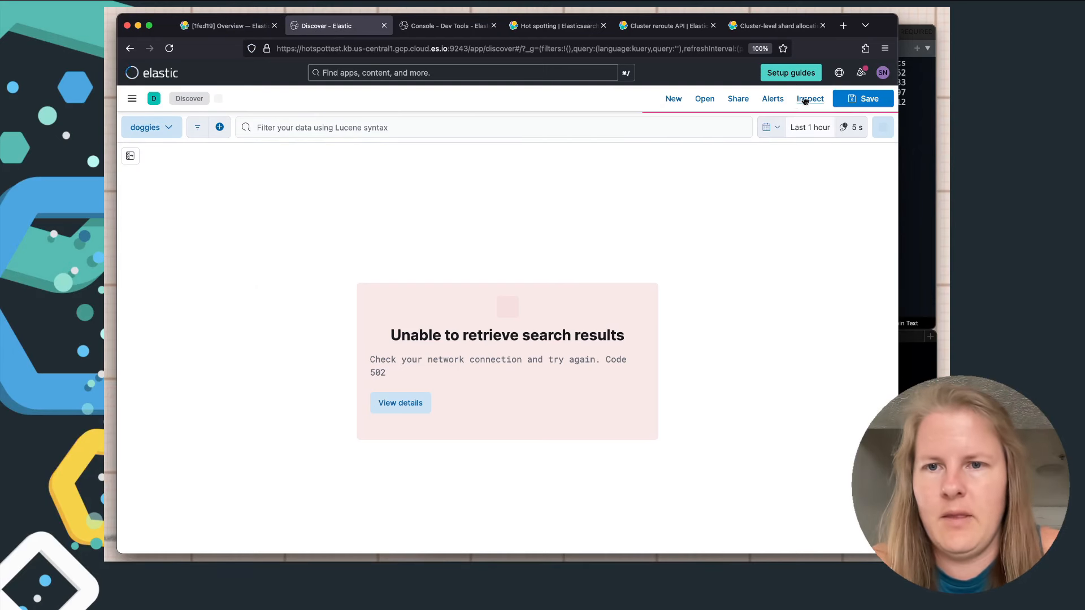
pyautogui.click(771, 128)
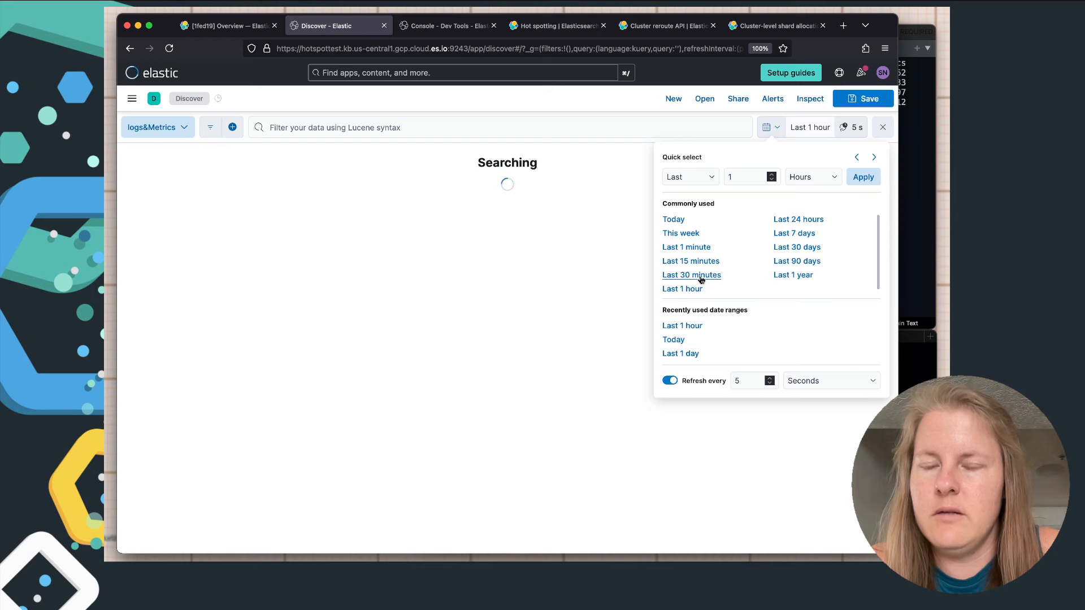
pyautogui.click(690, 248)
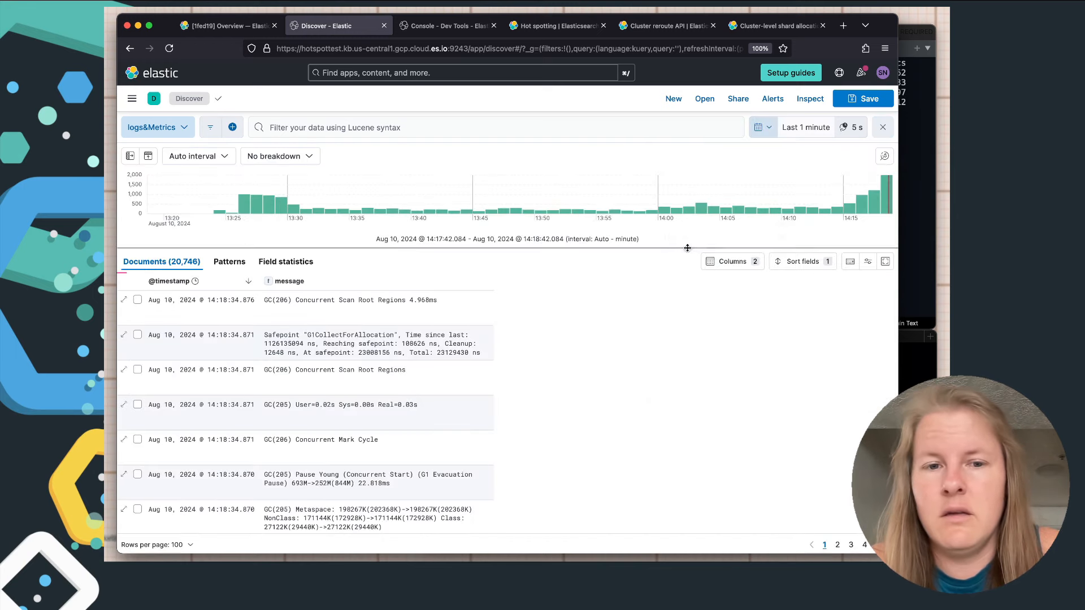
# - Query NOT ("GC" OR "Safepoint") and save the search as L&M
pyautogui.click(304, 126)
pyautogui.write('NOT')
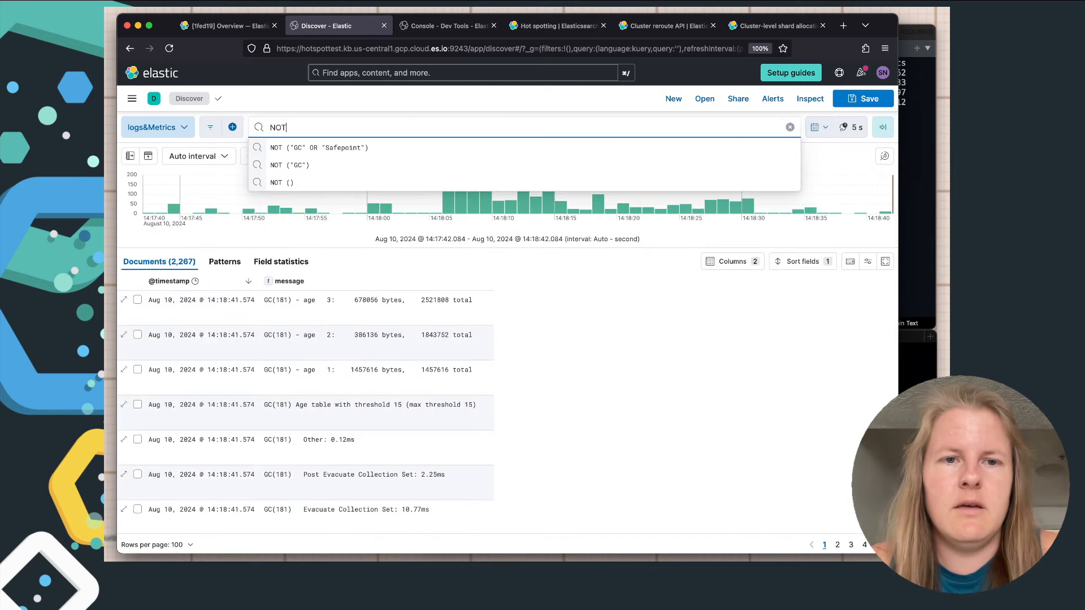
pyautogui.click(316, 148)
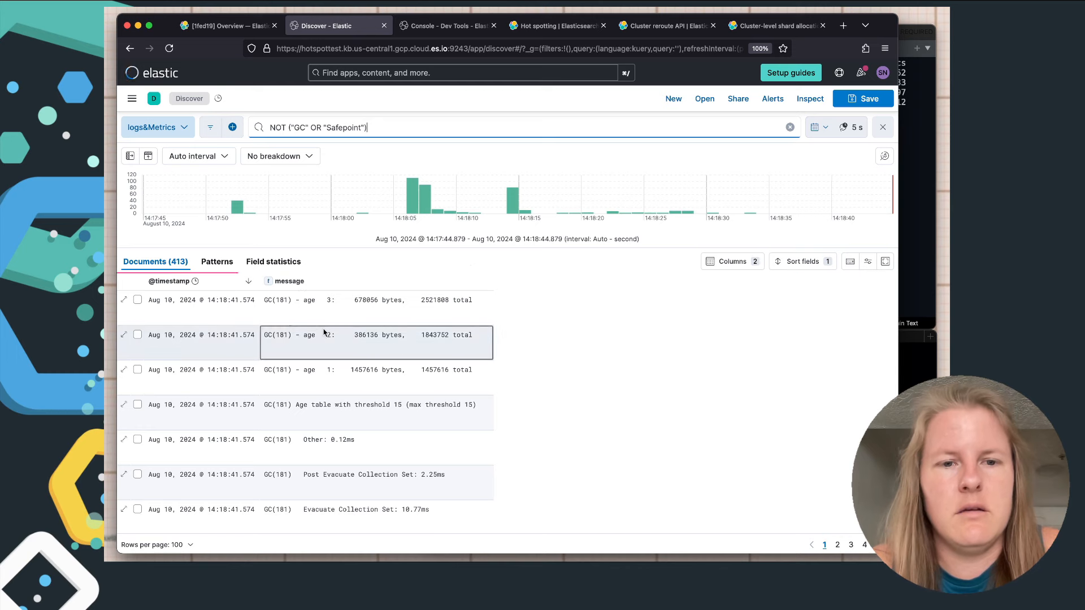
pyautogui.click(606, 100)
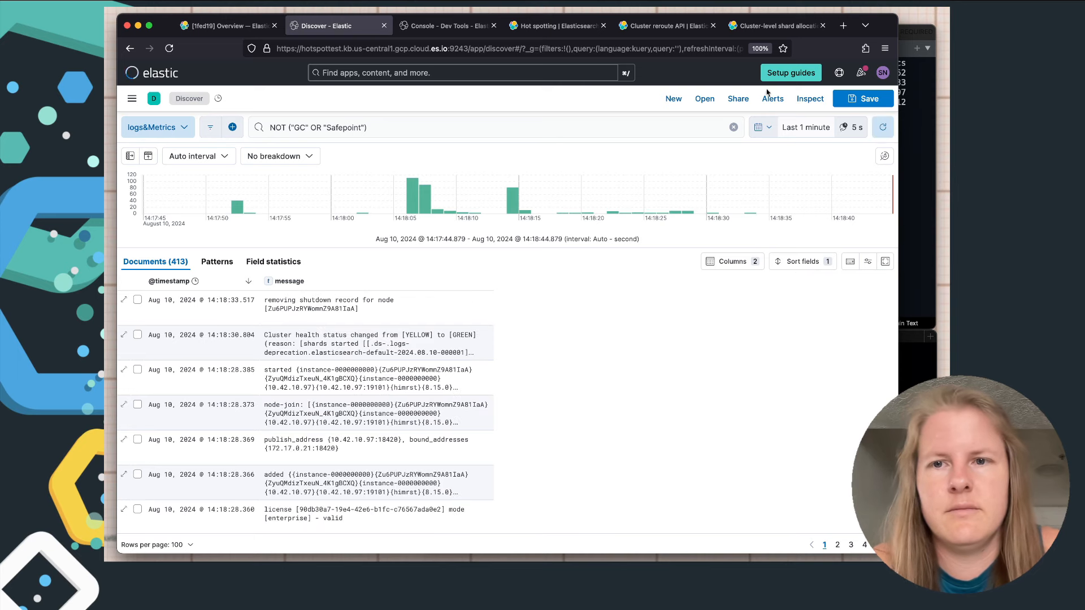
pyautogui.click(864, 99)
pyautogui.write('L&M')
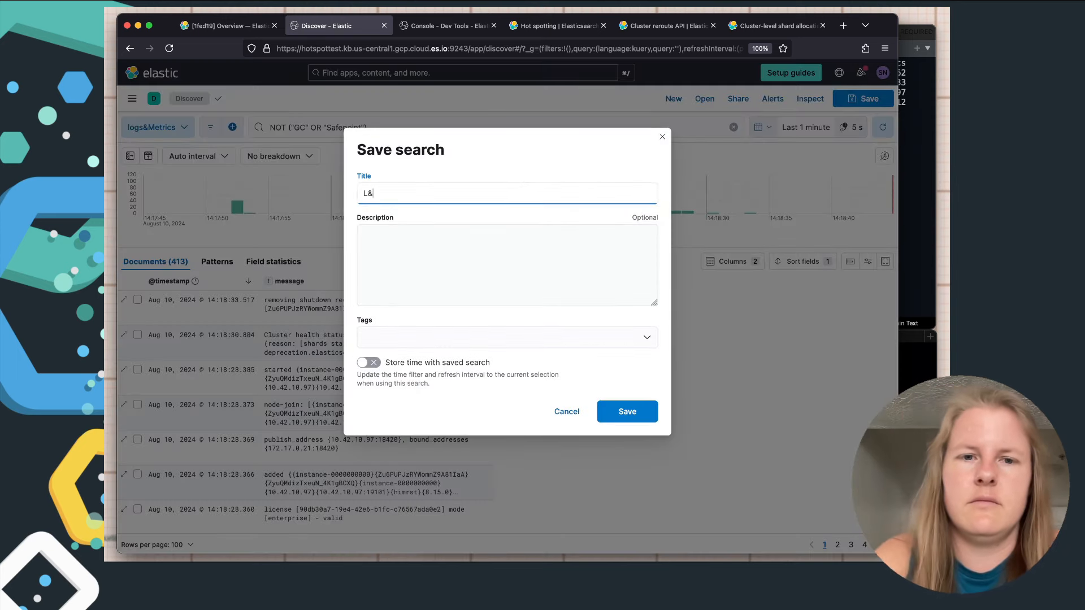
pyautogui.click(628, 411)
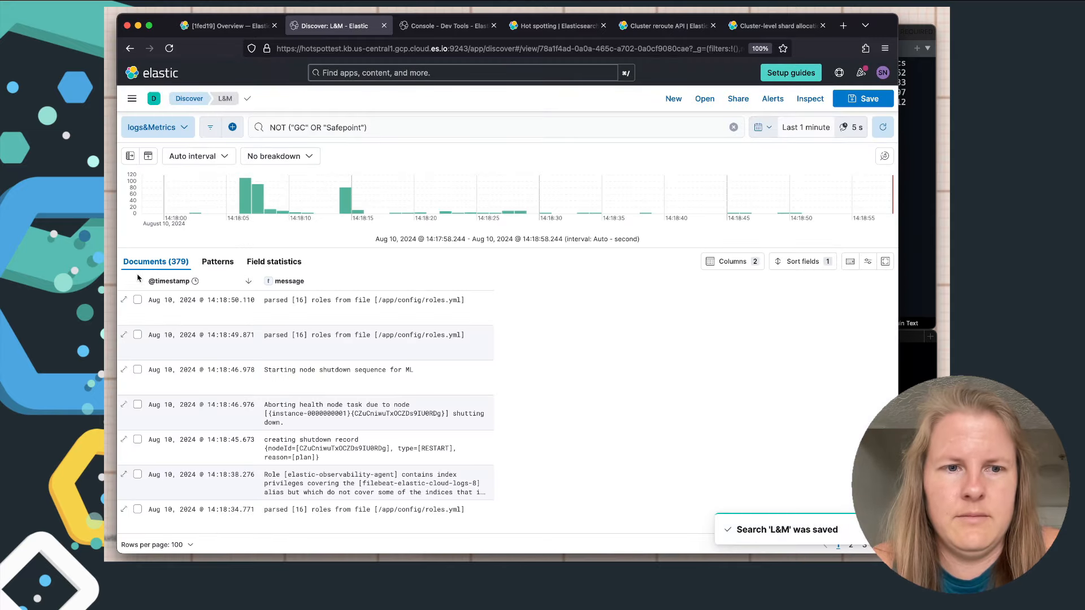
# - Filter the search to service.type: elasticsearch and widen the message column
pyautogui.click(129, 159)
pyautogui.click(179, 157)
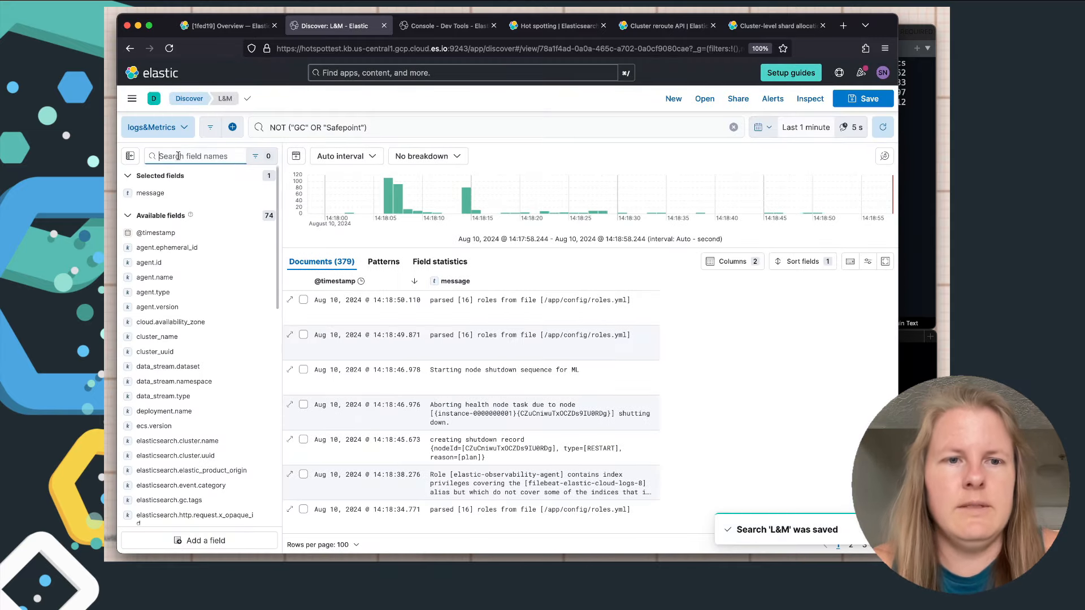
pyautogui.write('sever')
pyautogui.press('BackSpace')
pyautogui.press('BackSpace')
pyautogui.press('BackSpace')
pyautogui.press('BackSpace')
pyautogui.press('BackSpace')
pyautogui.write('esr')
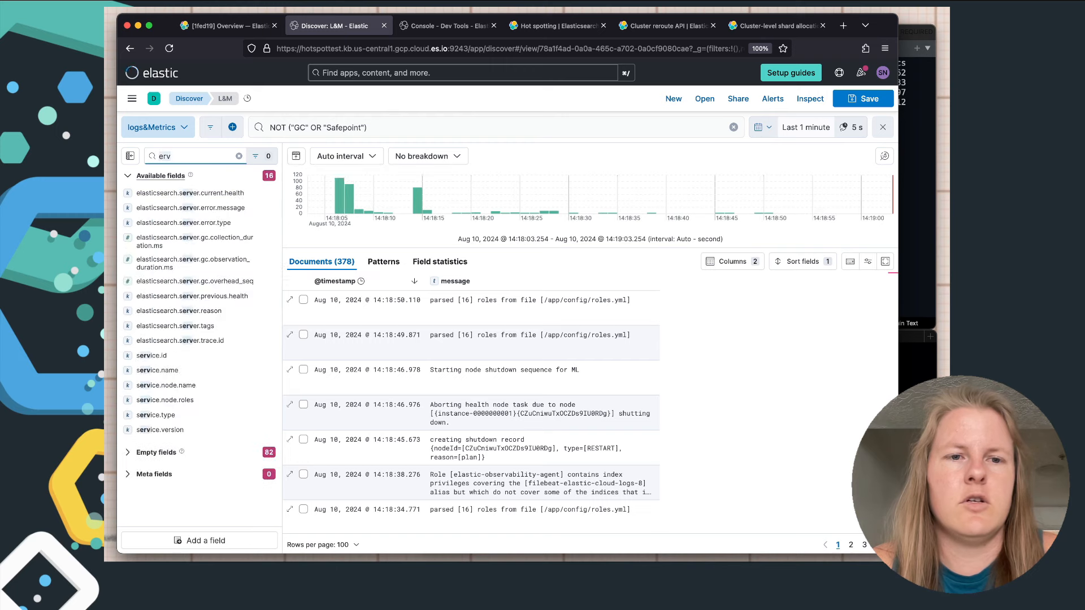
pyautogui.press('BackSpace')
pyautogui.press('BackSpace')
pyautogui.press('BackSpace')
pyautogui.write('service')
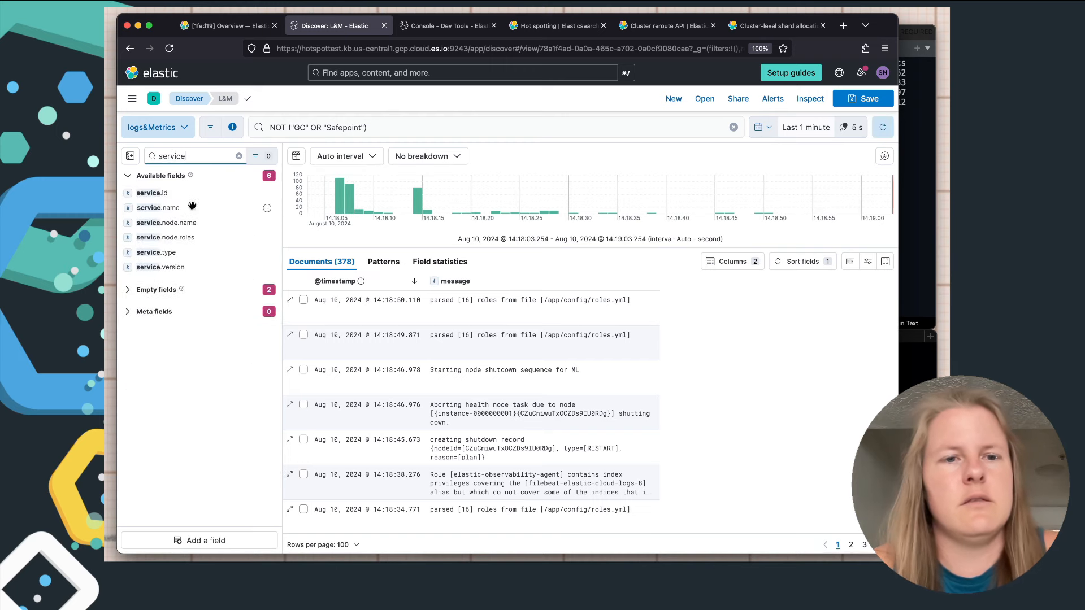
pyautogui.click(161, 252)
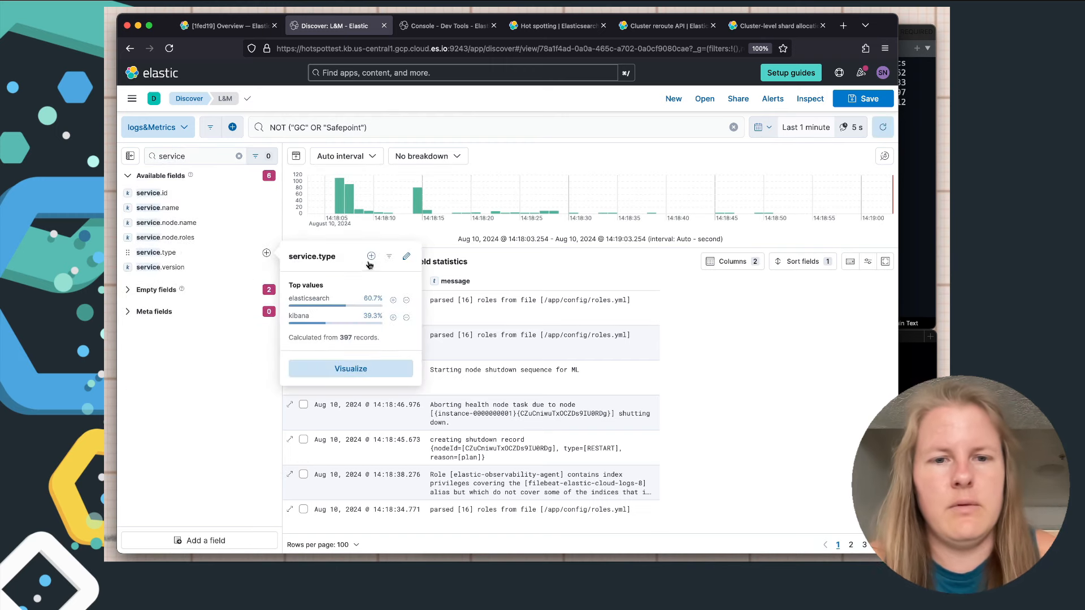
pyautogui.click(393, 300)
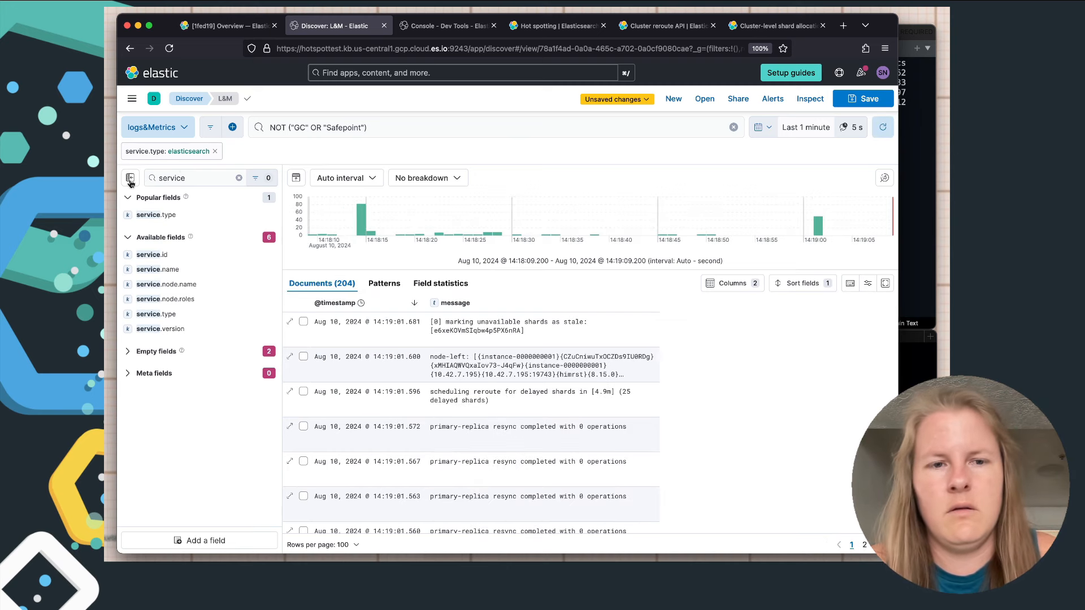
pyautogui.click(133, 178)
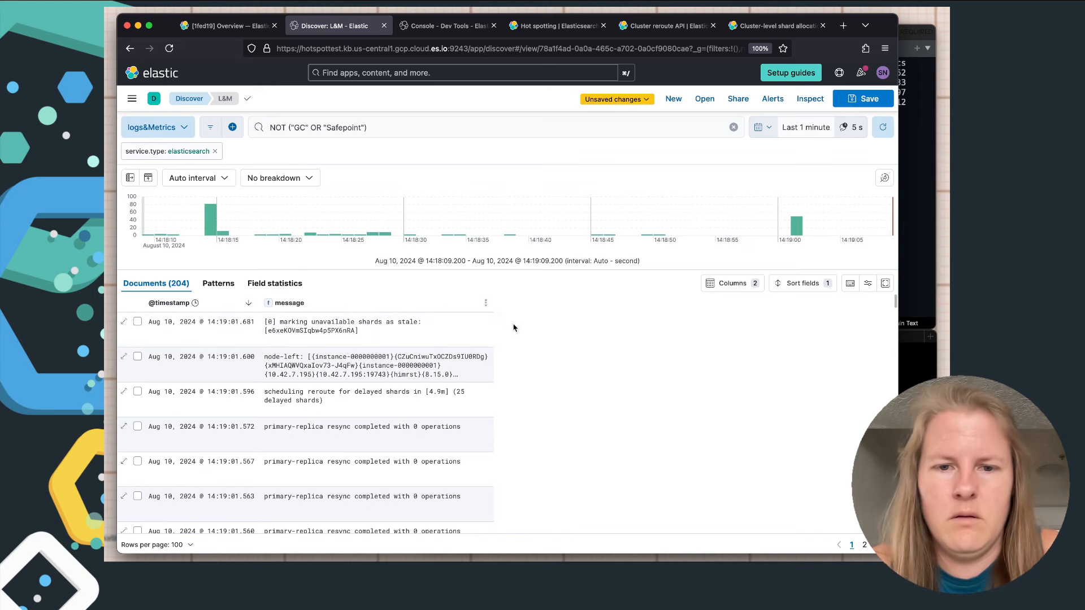
pyautogui.moveTo(491, 300); pyautogui.dragTo(755, 300)
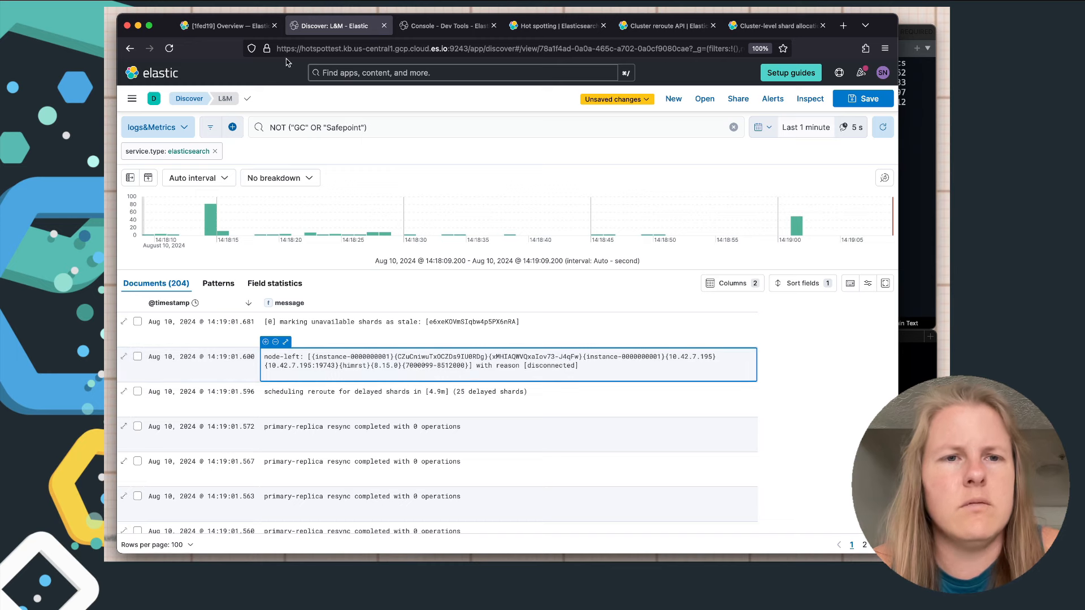
pyautogui.click(229, 25)
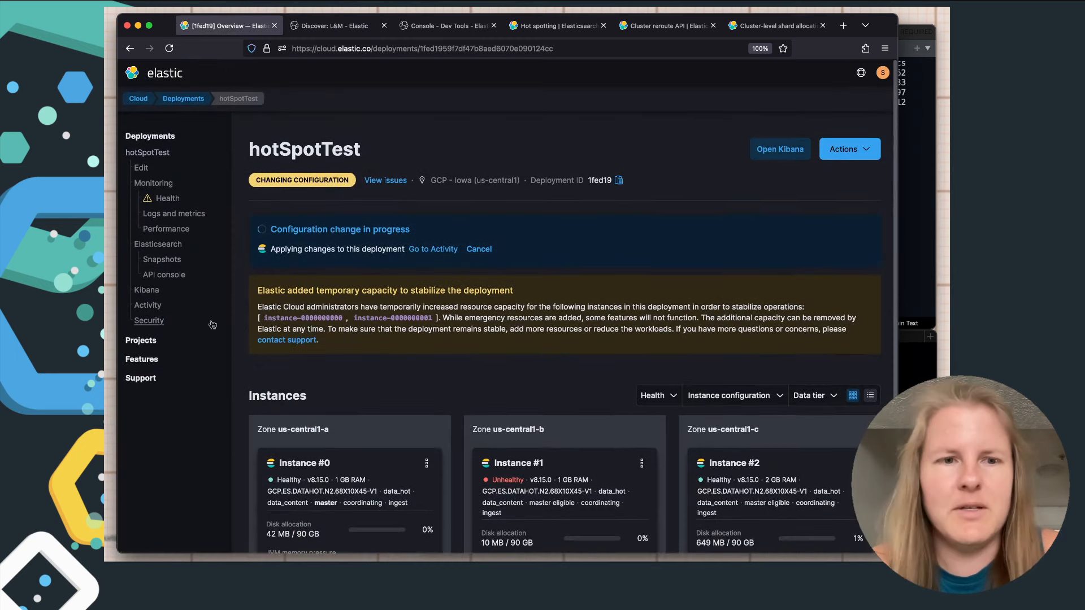
# - Re-run the node listing in the Cloud API console twice and review the terminal tabs' ingest output
pyautogui.click(164, 275)
pyautogui.click(777, 247)
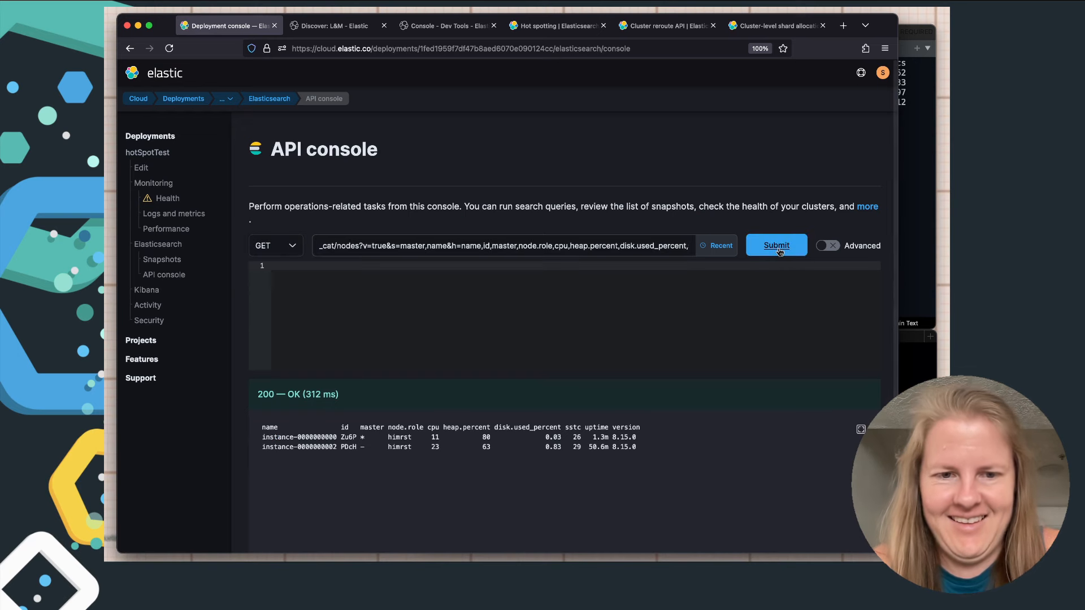
pyautogui.click(777, 246)
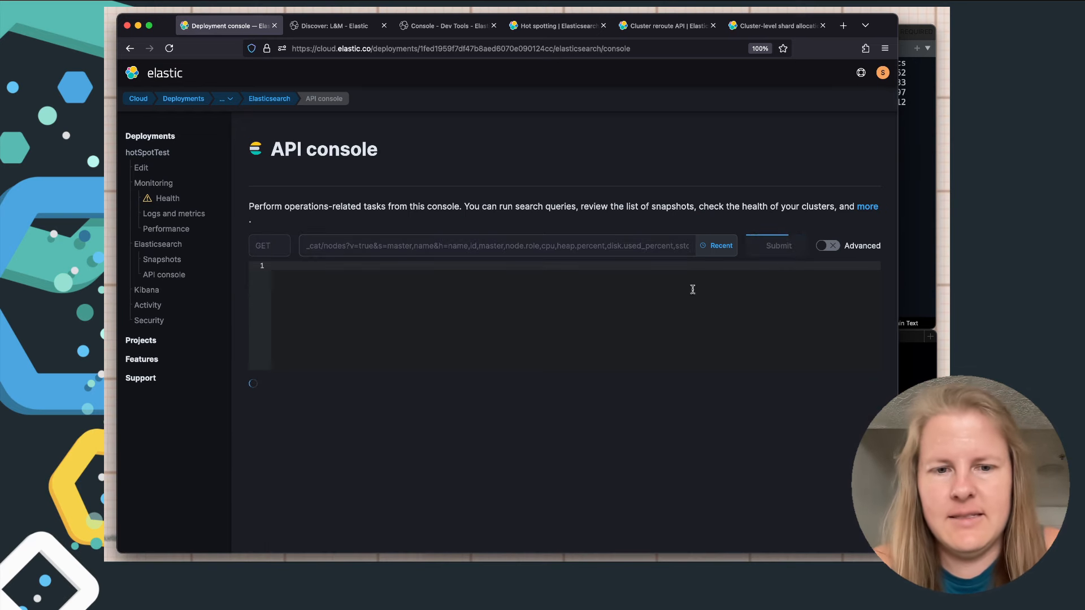
pyautogui.press('super+Tab')
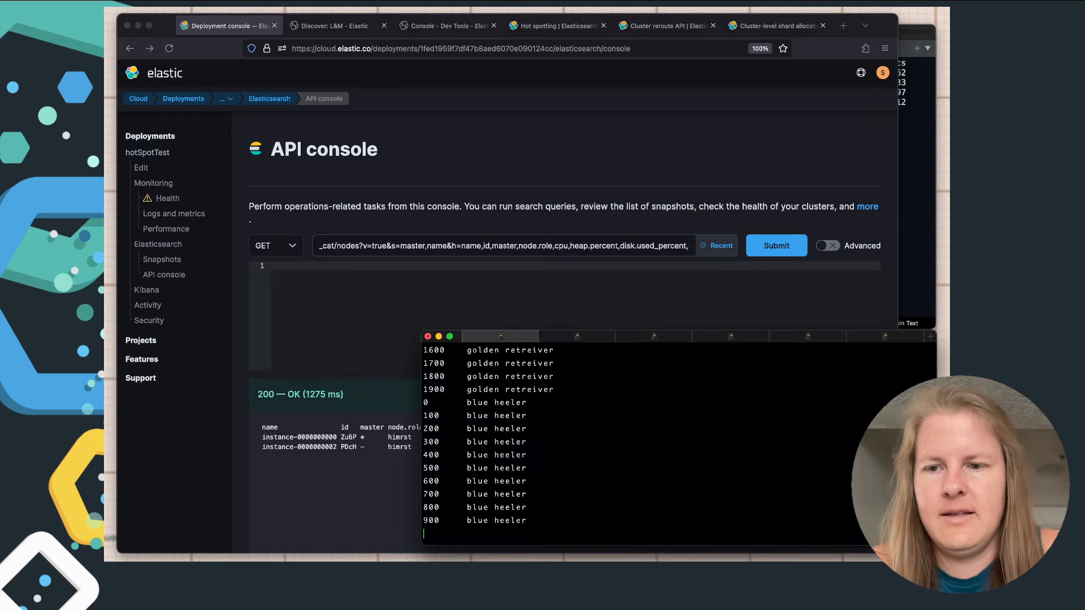
pyautogui.click(588, 336)
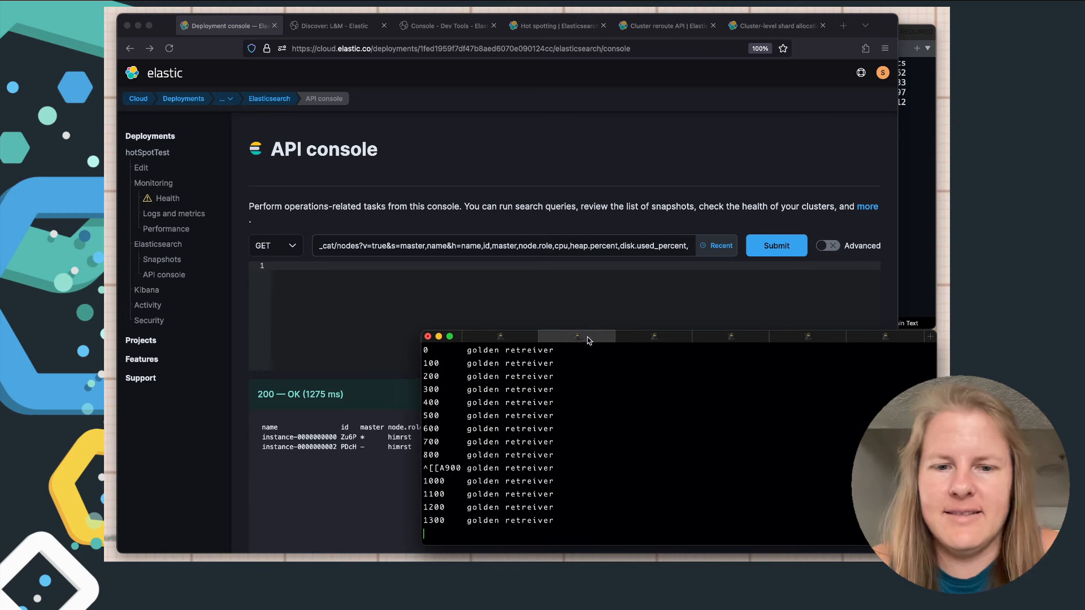
pyautogui.click(652, 336)
pyautogui.click(708, 338)
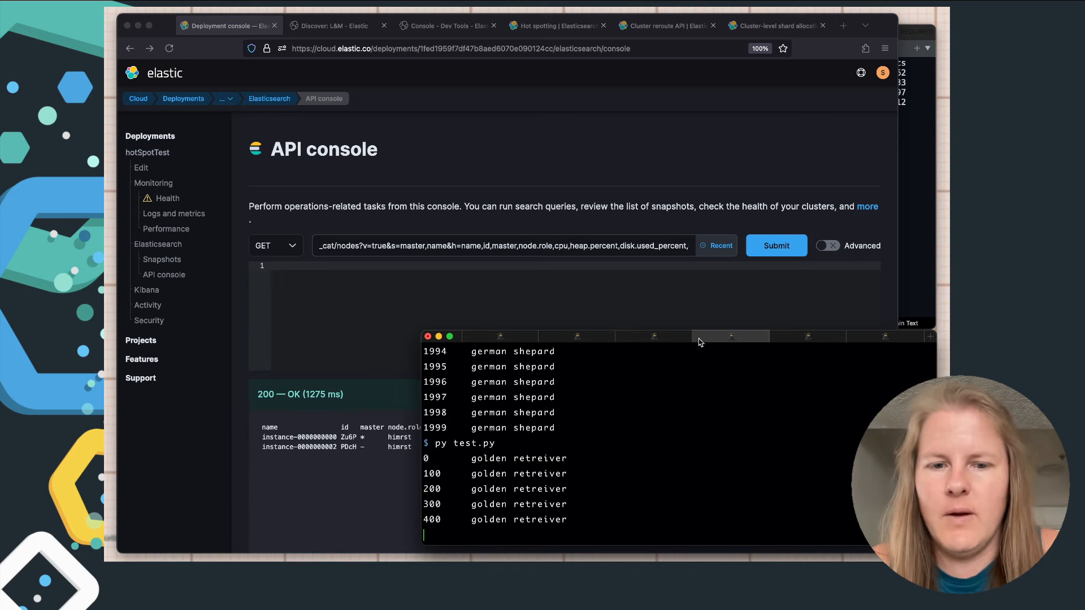
# - Rerun GET _cat/thread_pool/write repeatedly until the third node's write queue empties
pyautogui.click(446, 25)
pyautogui.scroll(5, 257, 226)
pyautogui.click(251, 161)
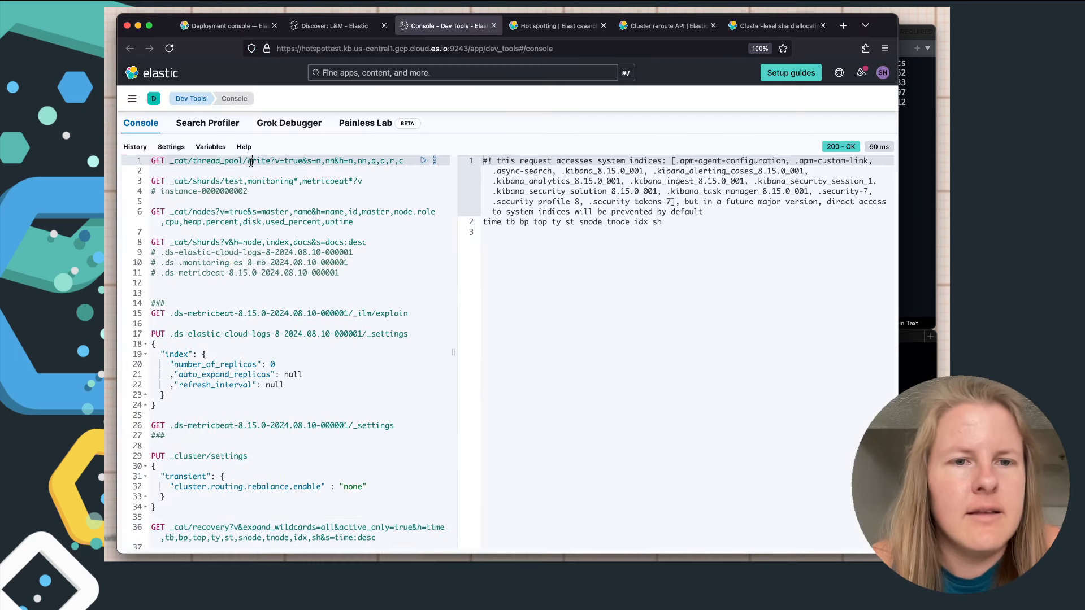
pyautogui.press('super+Return')
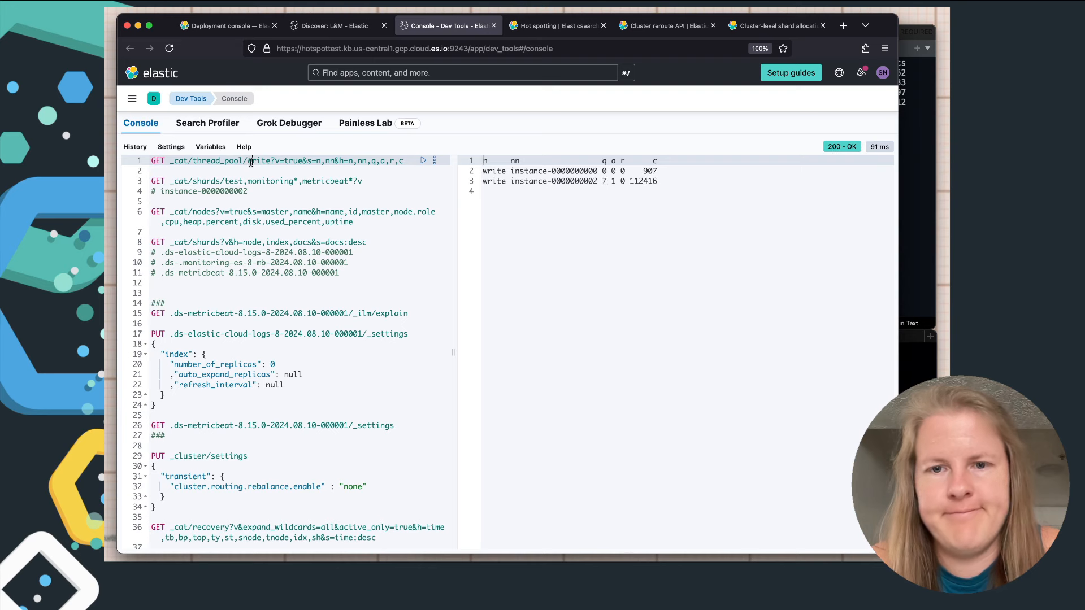
pyautogui.press('super+Return')
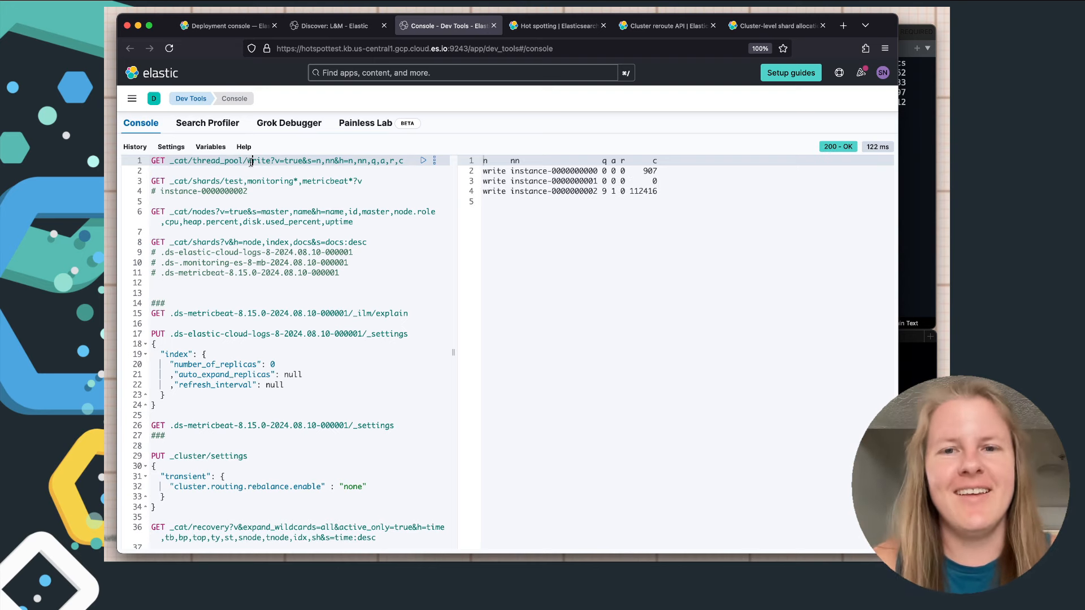
pyautogui.press('super+Return')
pyautogui.press('super+Return')
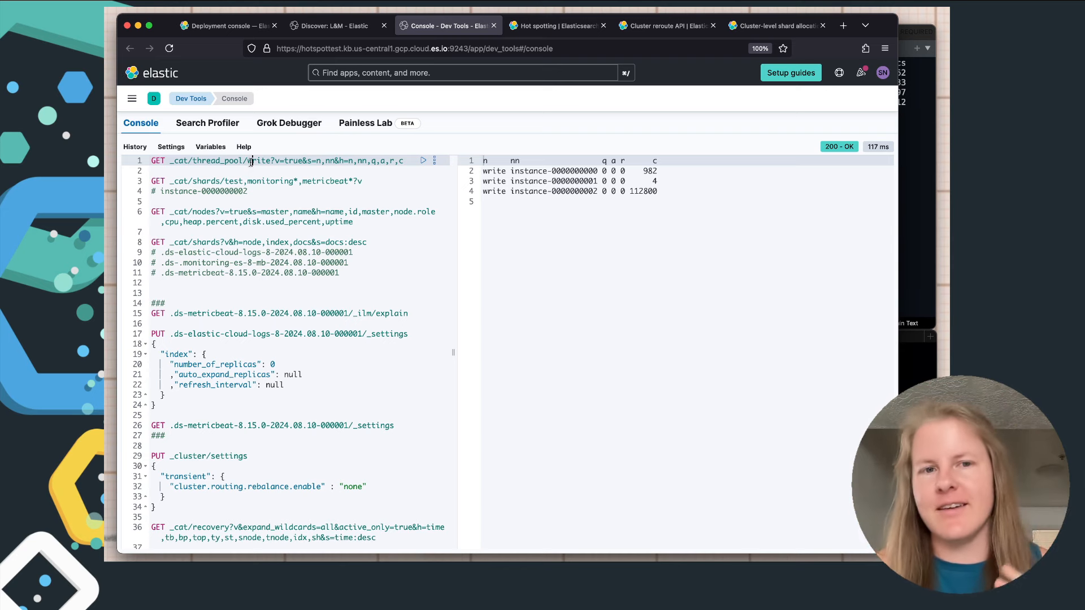
pyautogui.press('super+Return')
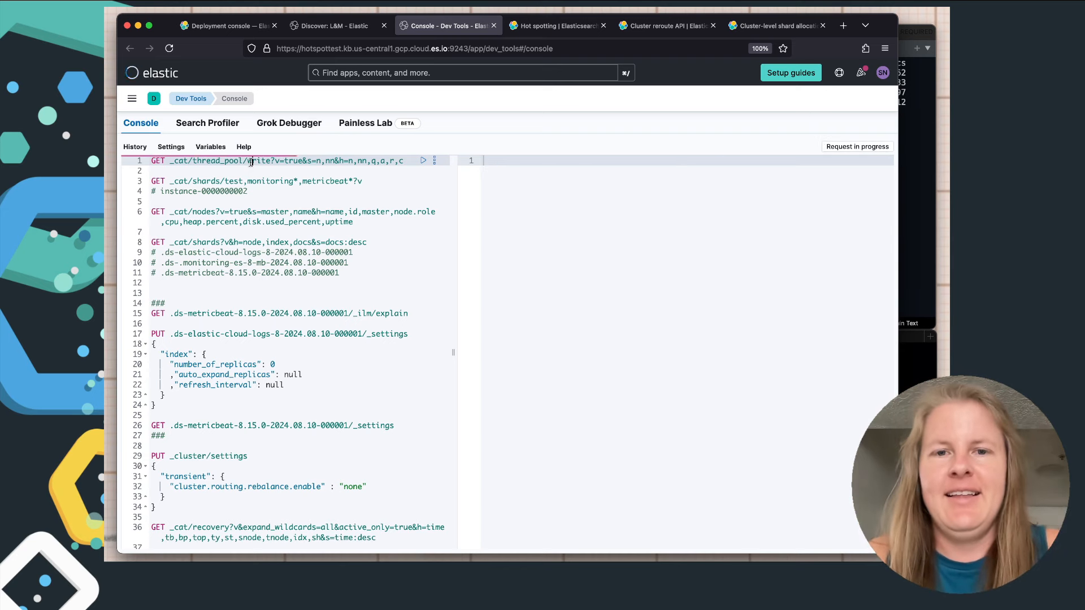
pyautogui.click(333, 26)
pyautogui.click(422, 27)
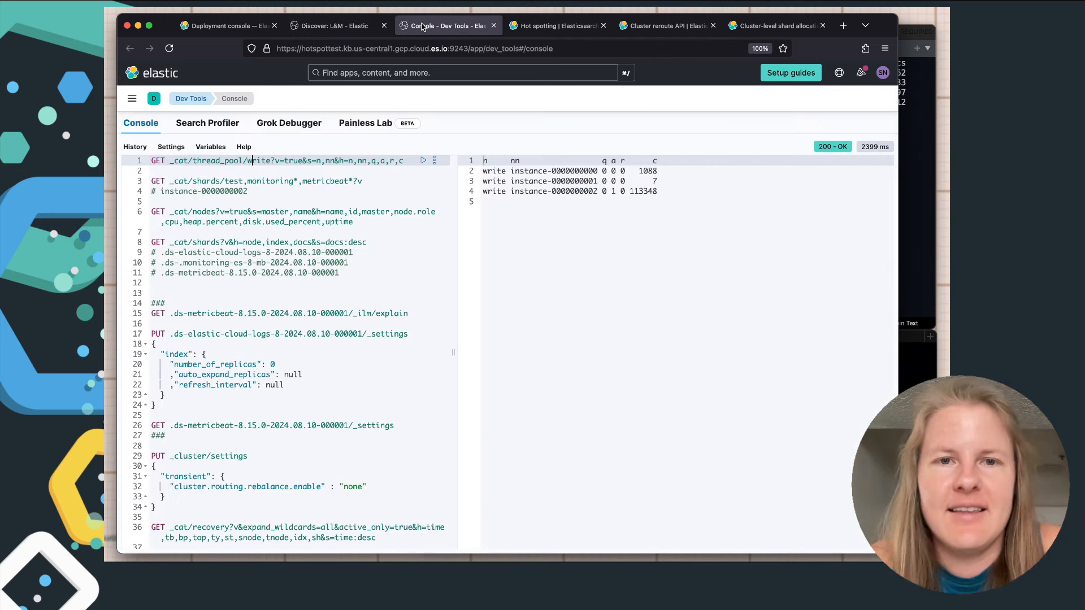
pyautogui.click(343, 31)
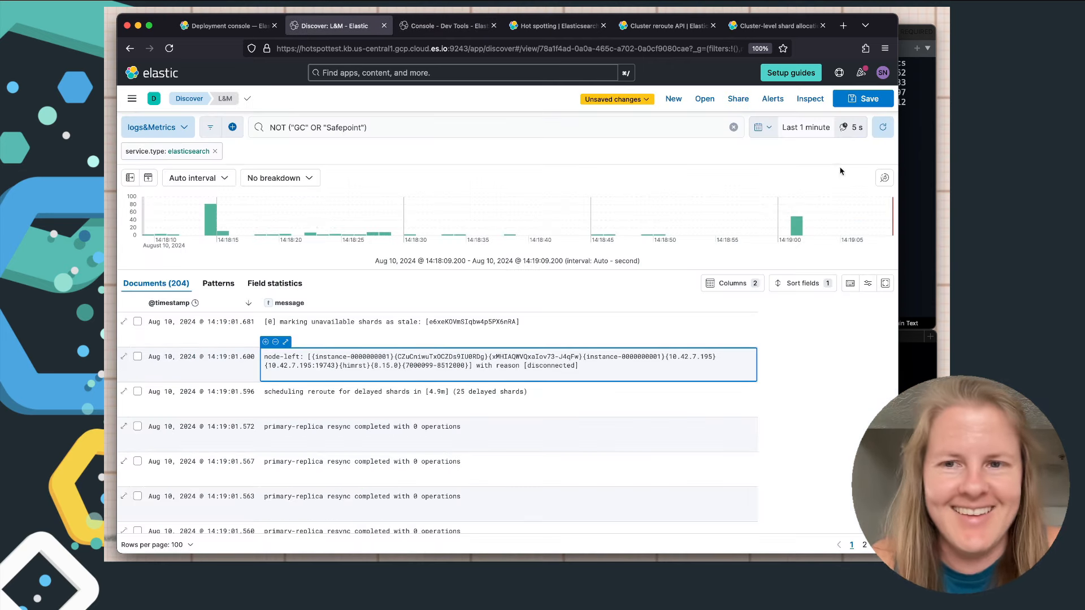
# - Filter out 'primary-replica resync completed' log messages, then resubmit _cat/nodes in the Cloud API console
pyautogui.click(883, 131)
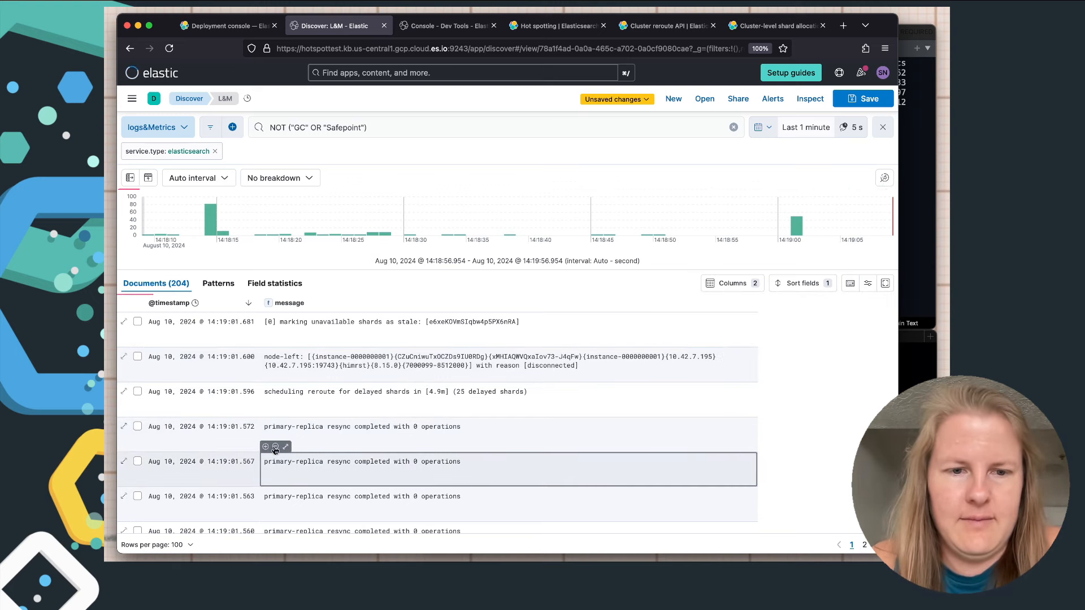
pyautogui.click(275, 447)
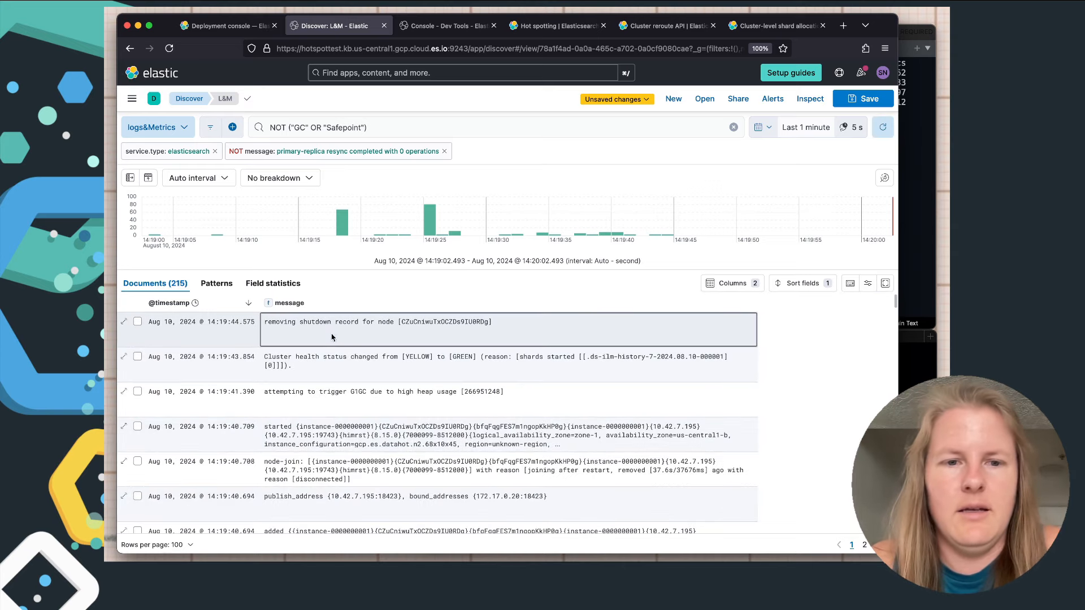
pyautogui.moveTo(382, 359); pyautogui.dragTo(436, 361)
pyautogui.click(223, 28)
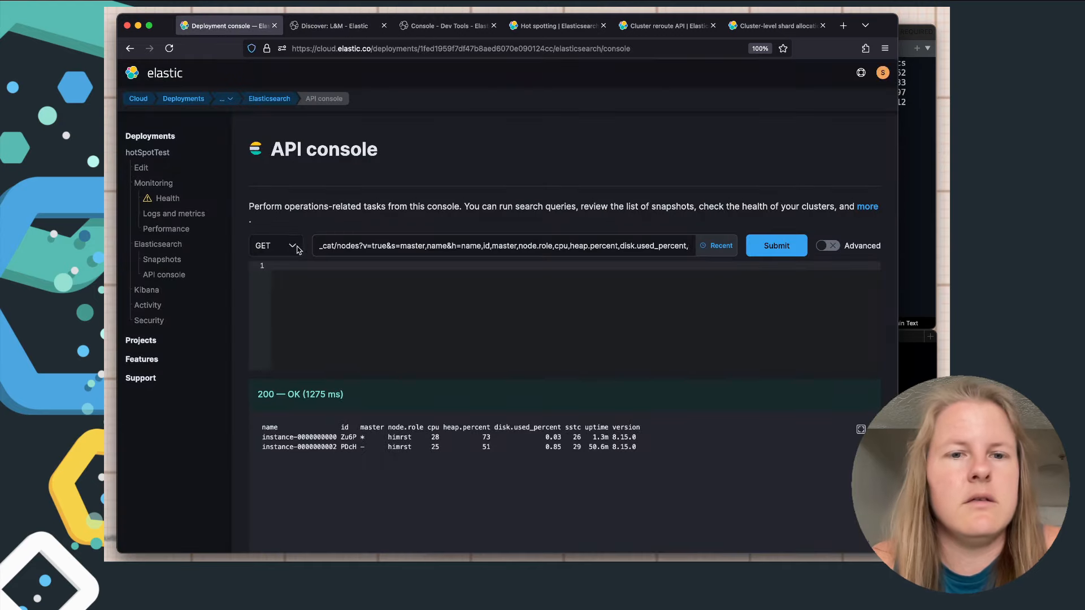
pyautogui.click(763, 246)
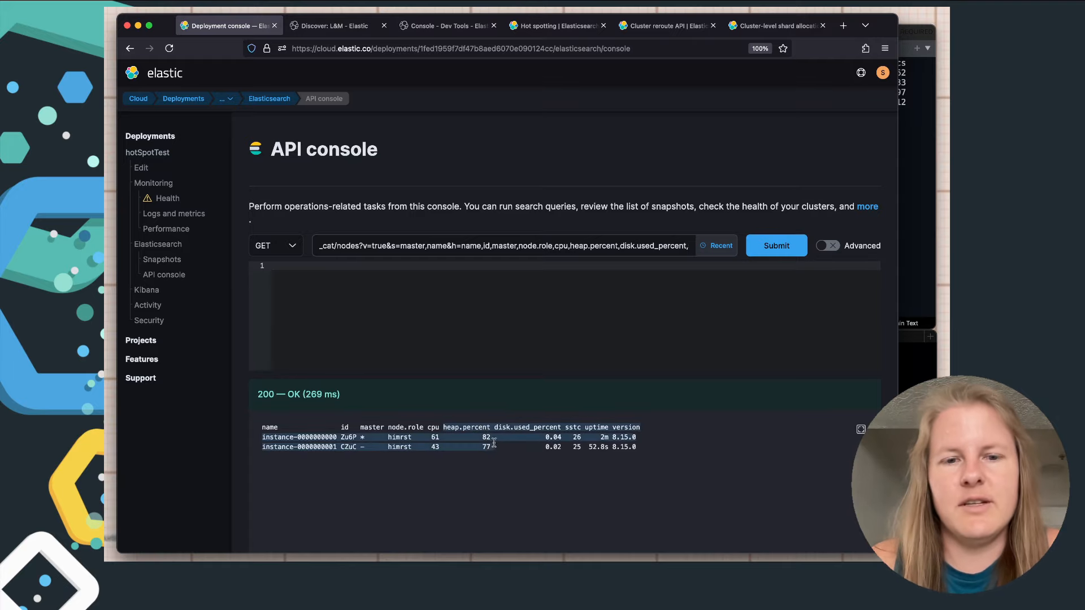
# - Review the Instances section of the hotSpotTest deployment overview while the resize runs
pyautogui.click(146, 152)
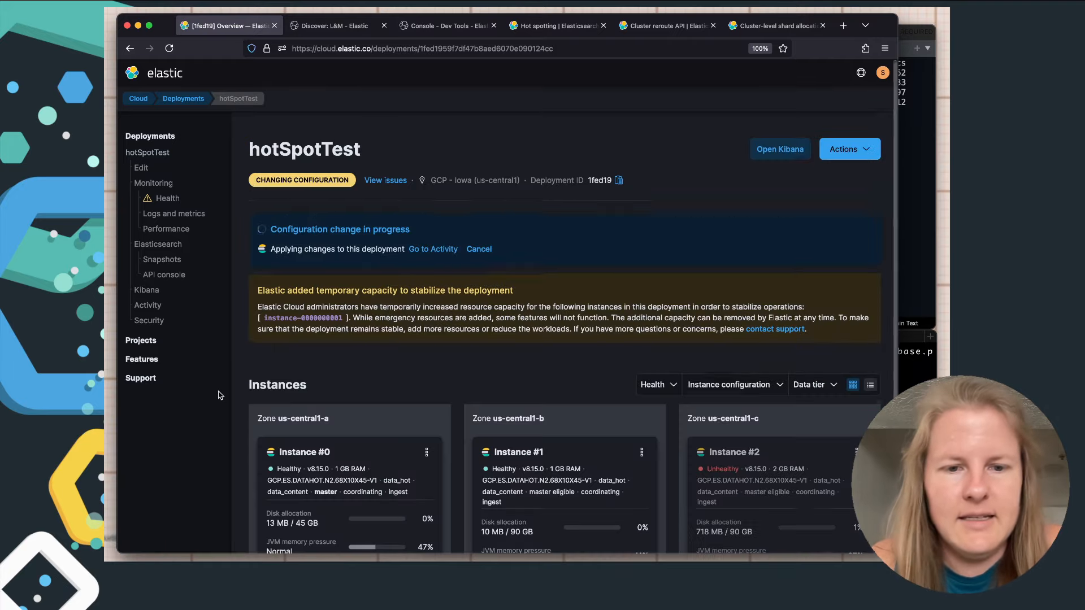
pyautogui.scroll(-3, 250, 429)
pyautogui.scroll(-1, 249, 430)
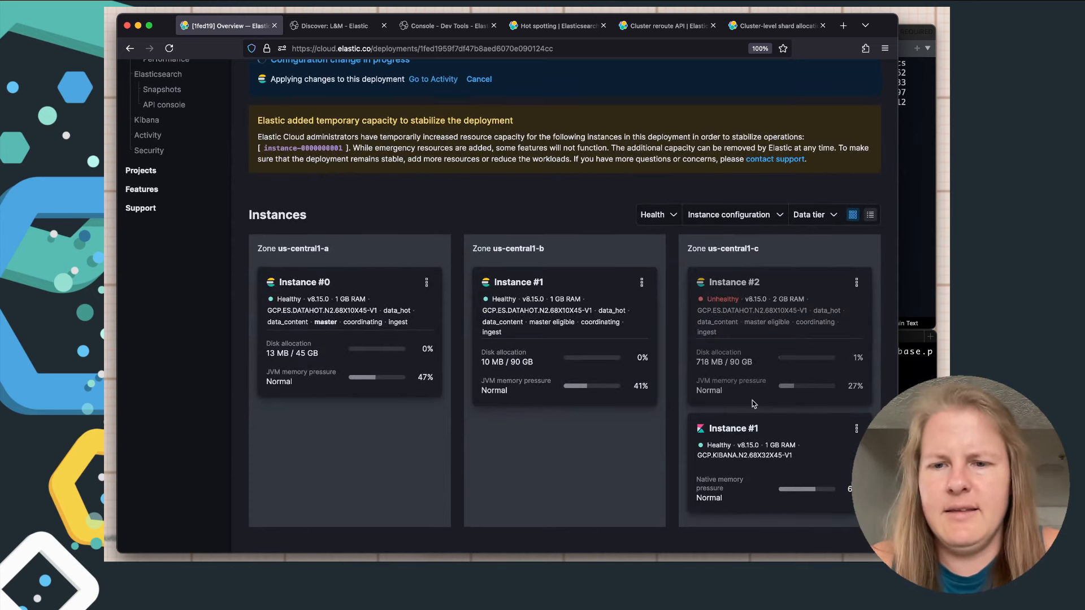
pyautogui.scroll(4, 332, 273)
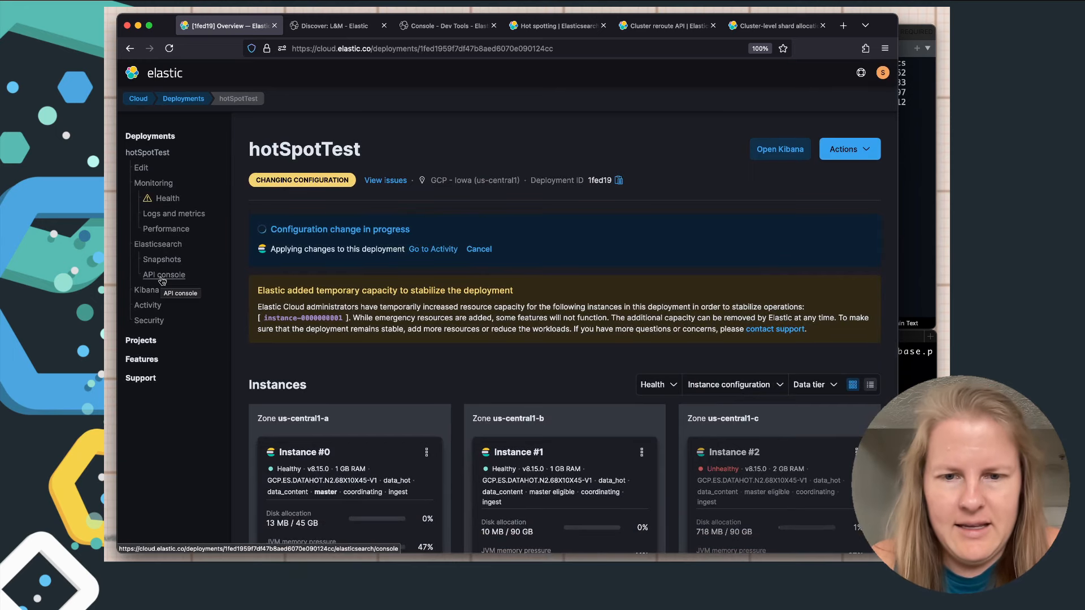
pyautogui.scroll(-2, 304, 361)
pyautogui.moveTo(337, 220); pyautogui.dragTo(373, 231)
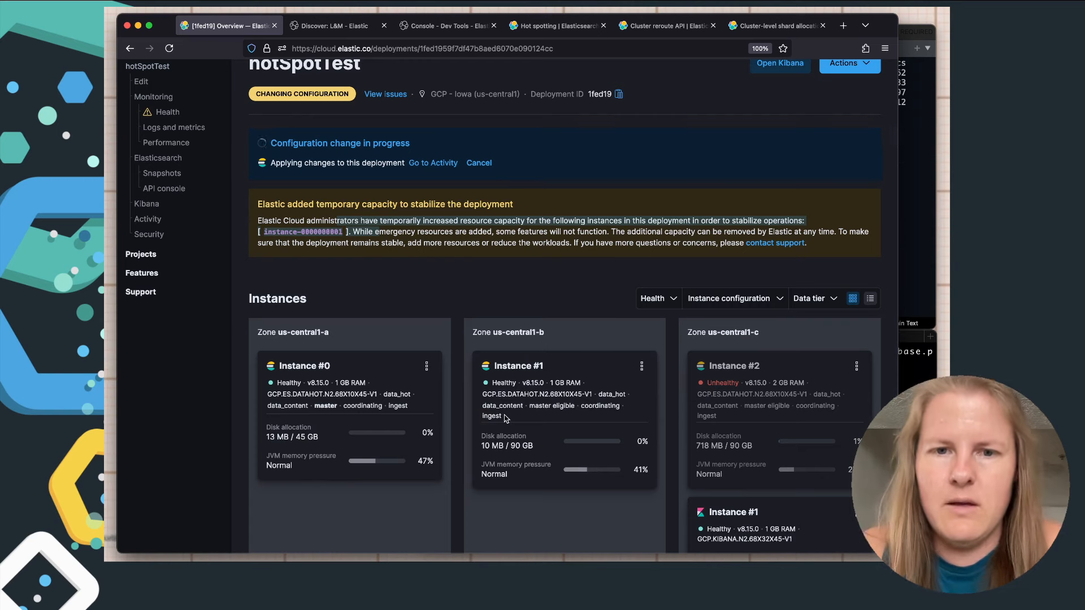
pyautogui.click(458, 231)
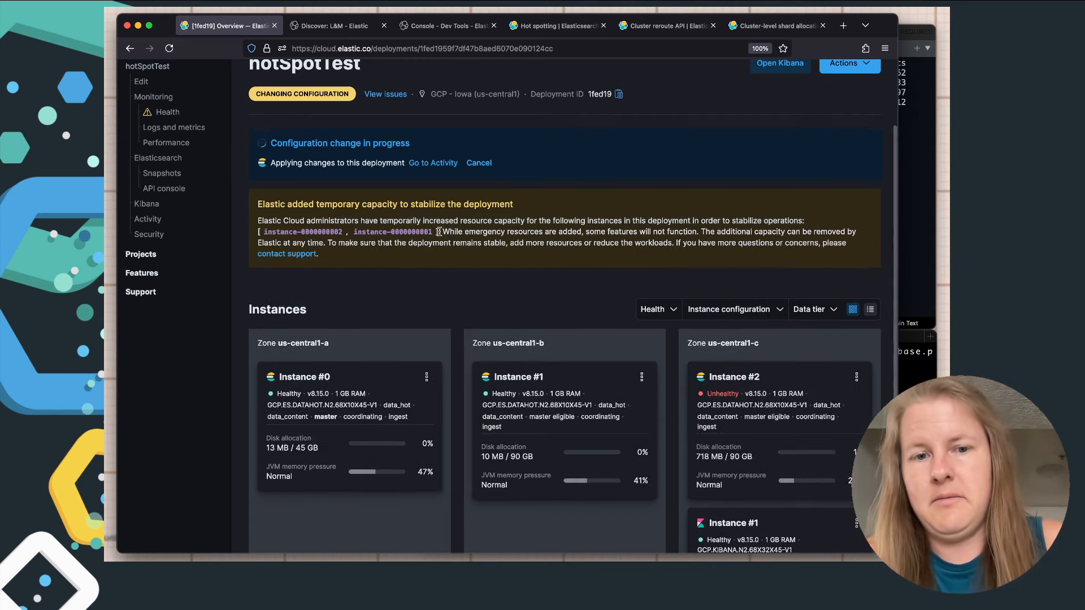
pyautogui.scroll(1, 440, 231)
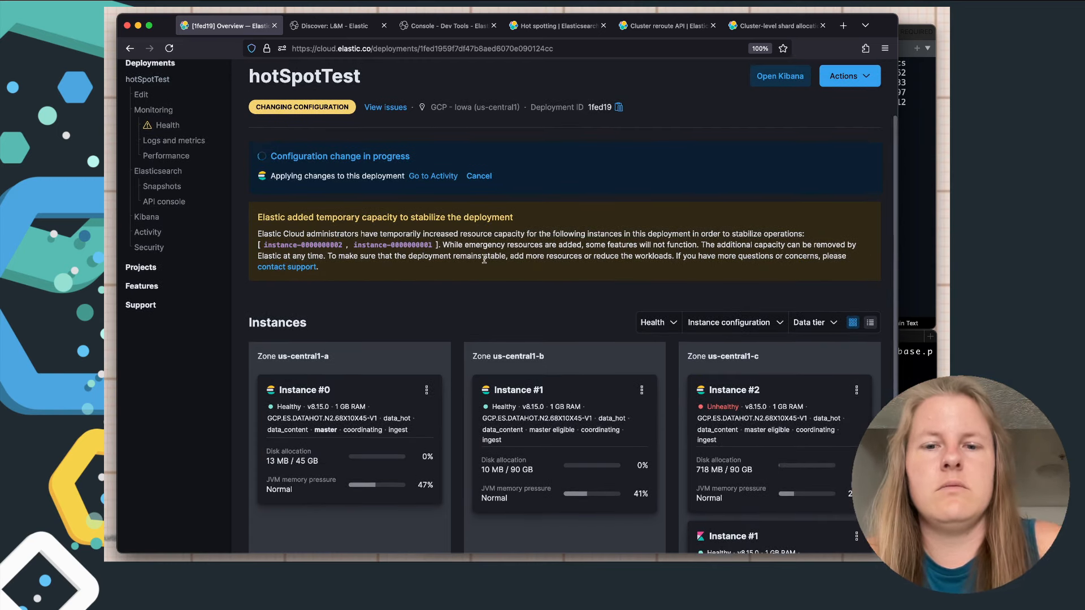
pyautogui.scroll(-1, 484, 259)
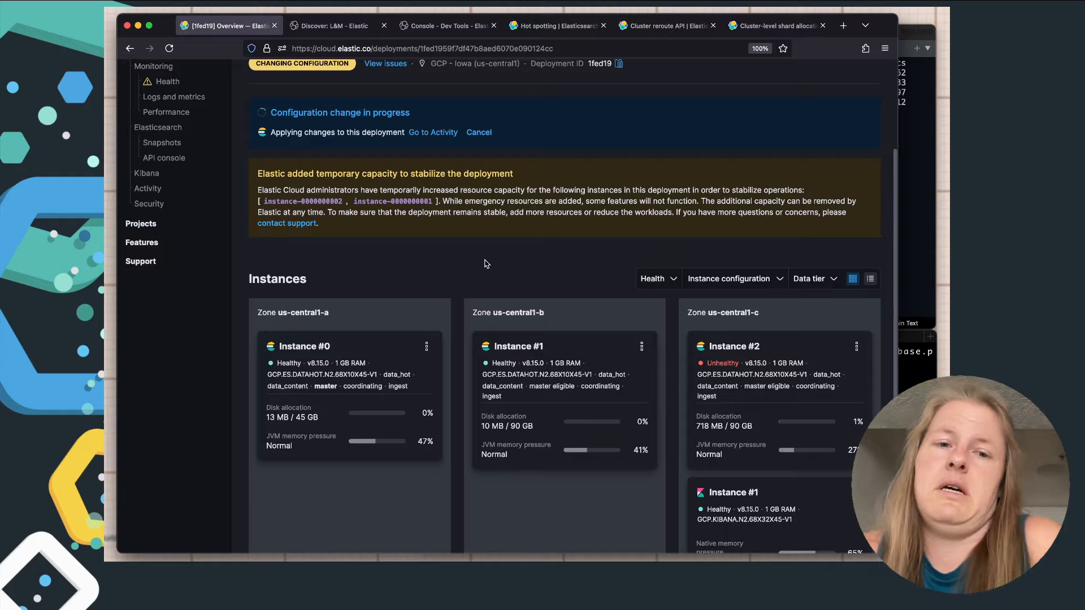
pyautogui.scroll(3, 486, 264)
# - Resubmit the node list request twice in the API console, then return to the Discover log view
pyautogui.click(164, 275)
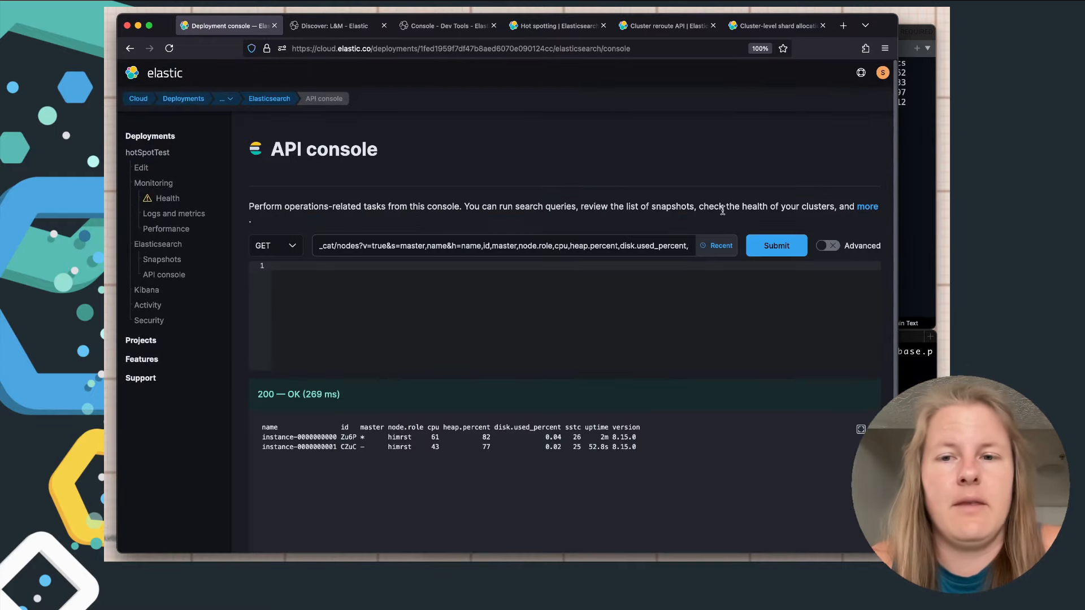
pyautogui.click(758, 243)
pyautogui.click(787, 253)
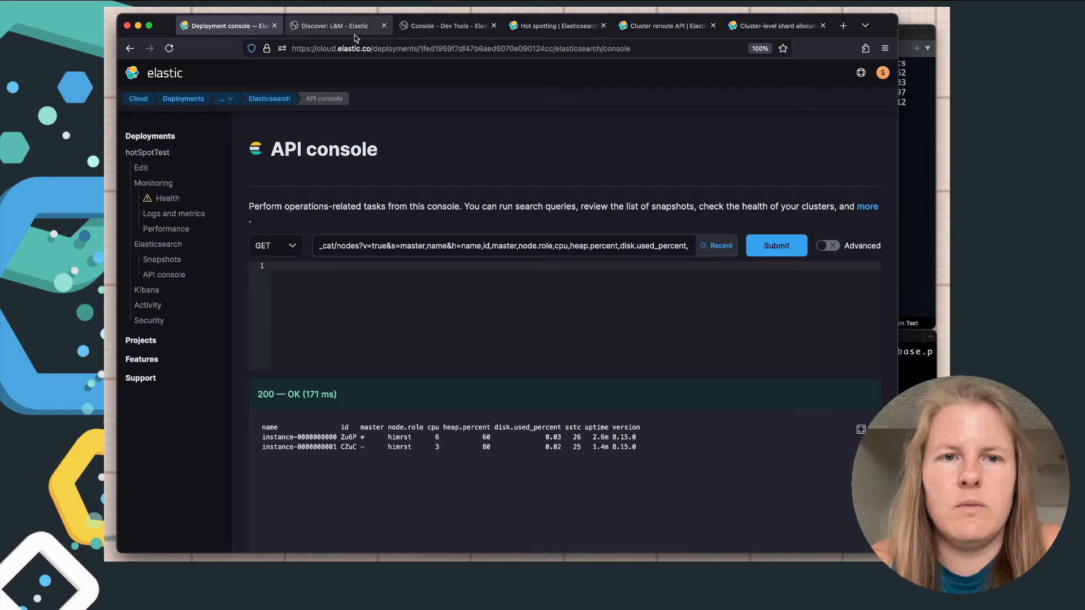
pyautogui.click(339, 26)
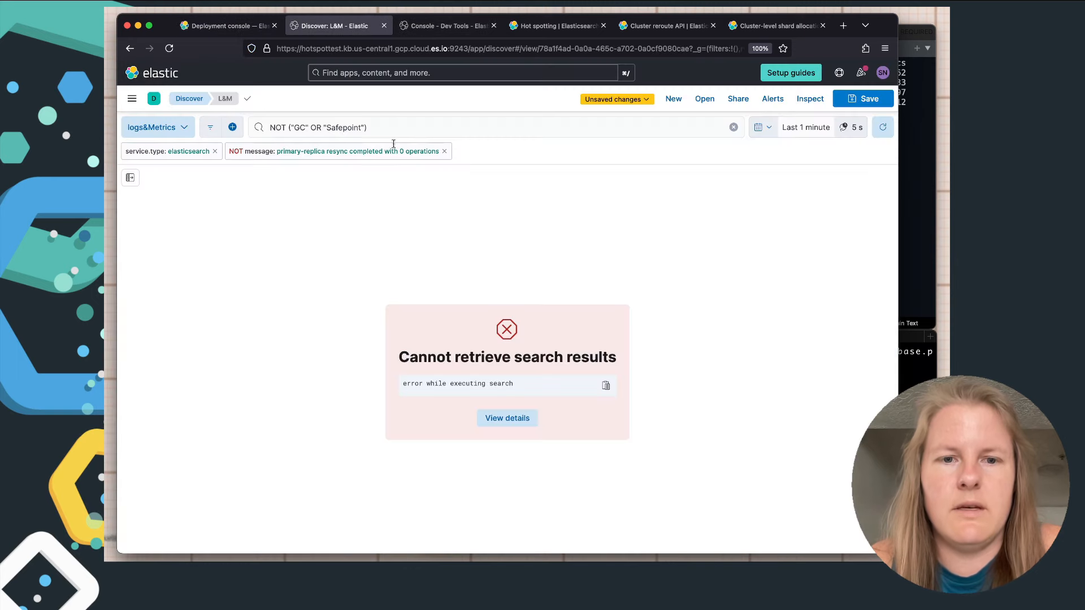
# - Rerun the Discover search and inspect the local cluster no_shard_available_action_exception failure details
pyautogui.click(882, 128)
pyautogui.click(505, 418)
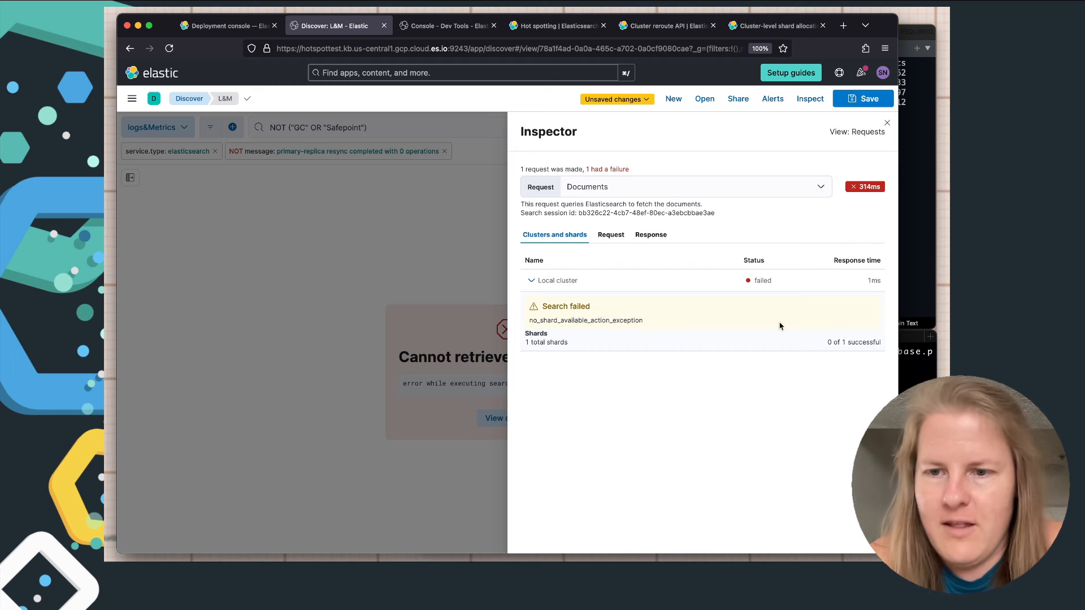
pyautogui.click(531, 282)
pyautogui.click(532, 281)
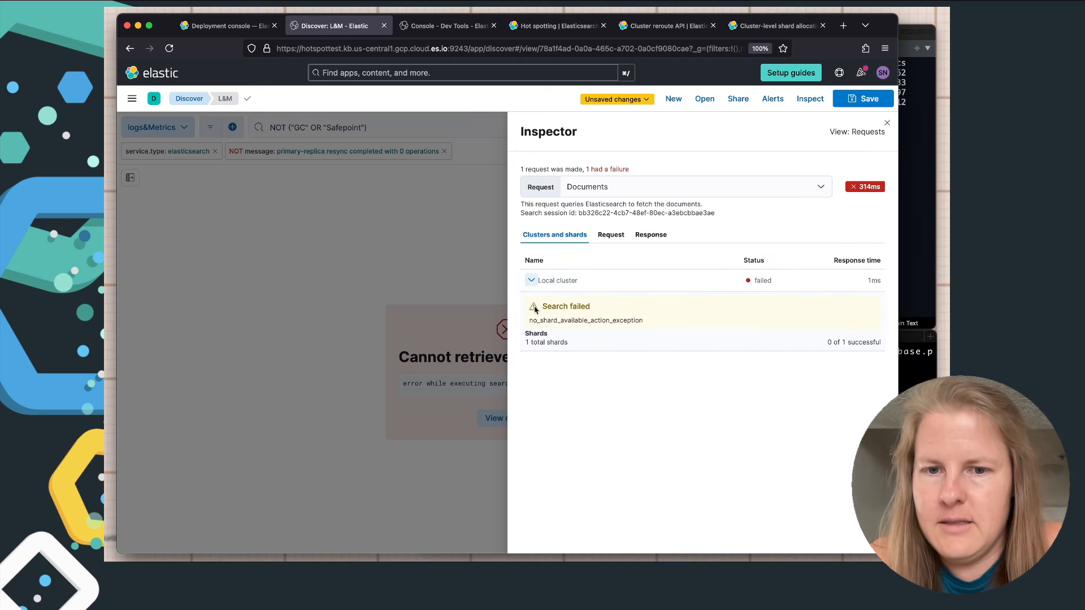
pyautogui.click(440, 215)
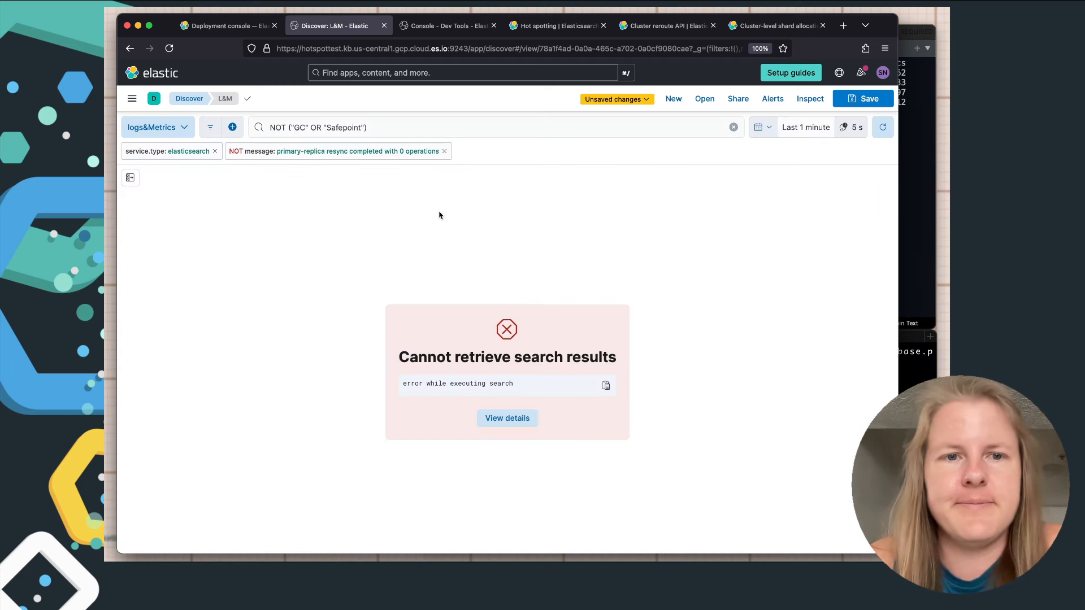
pyautogui.click(433, 32)
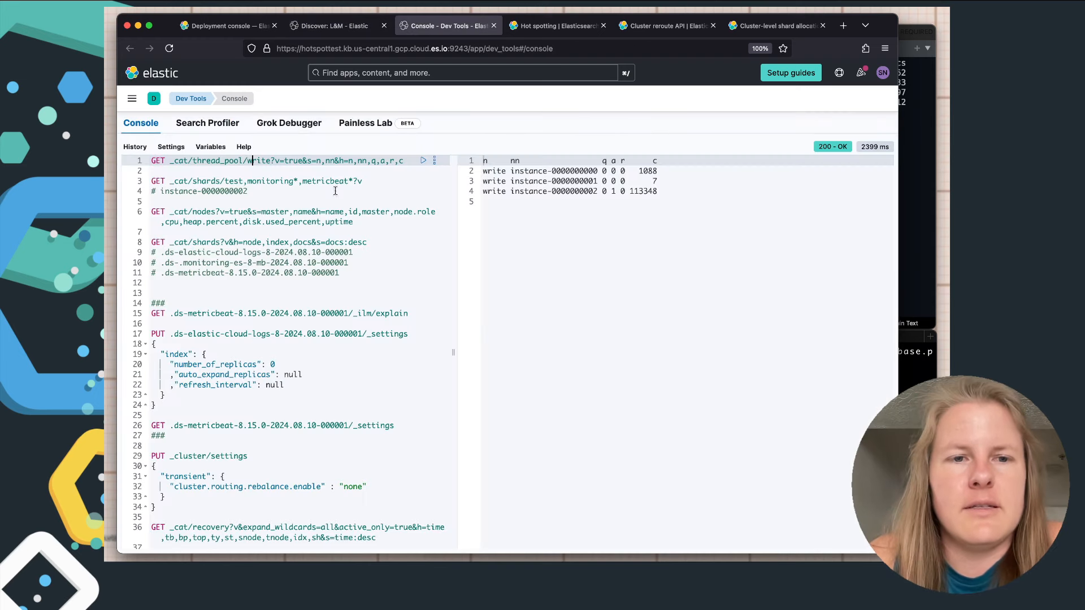
# - Rerun the write thread pool request twice, then send the GET _cat/nodes request
pyautogui.click(423, 161)
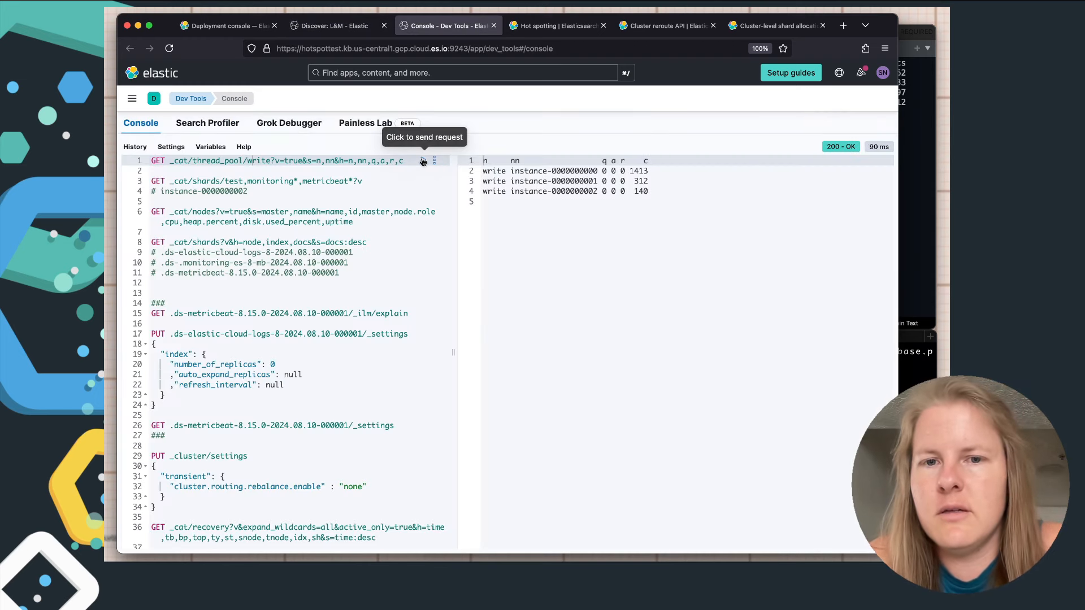
pyautogui.click(423, 161)
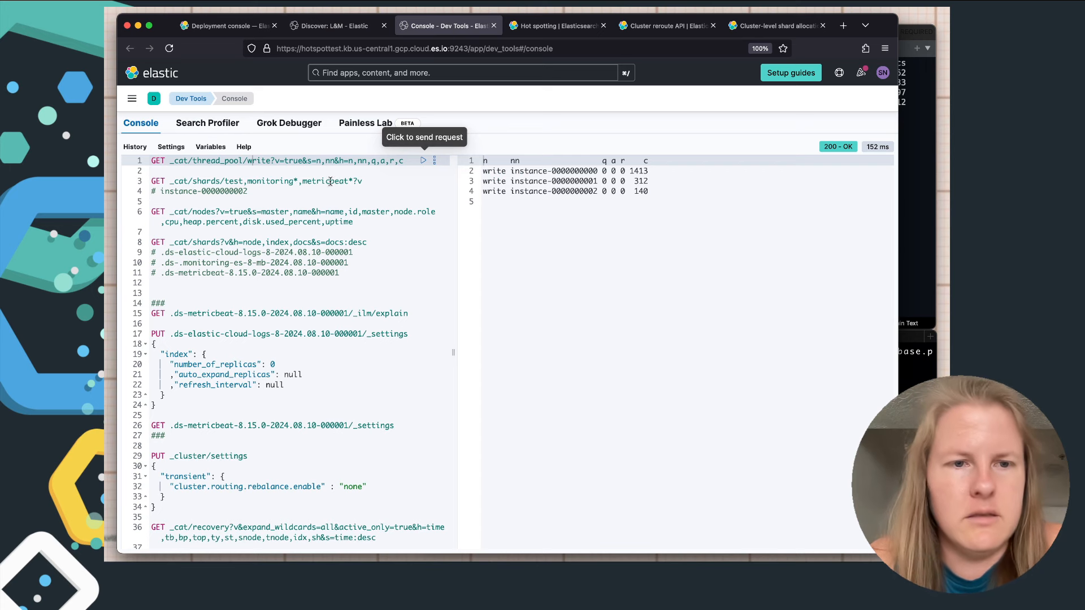
pyautogui.click(313, 208)
pyautogui.click(423, 201)
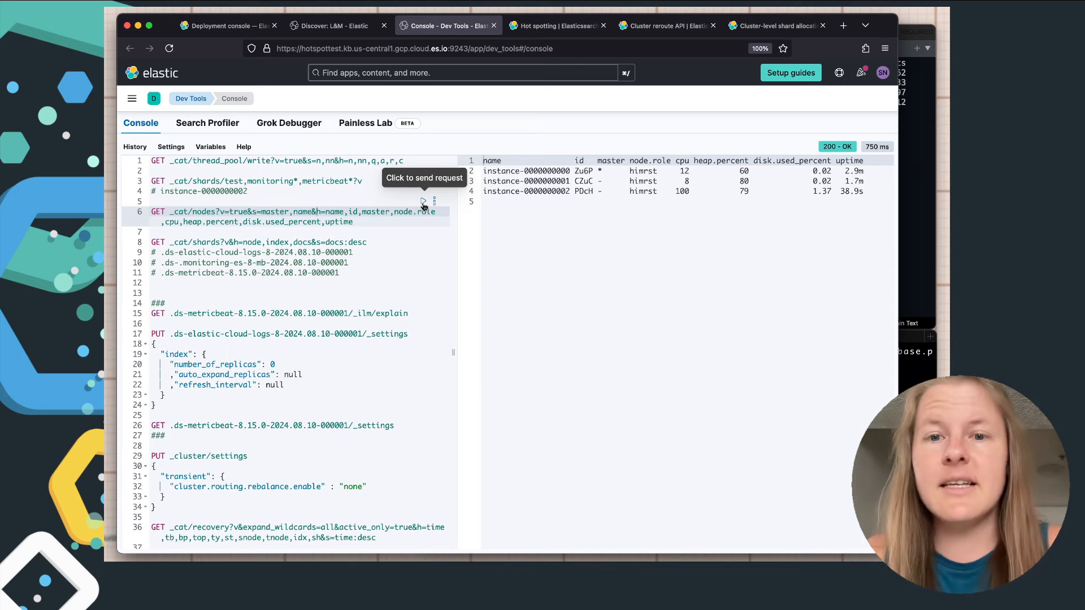
pyautogui.click(424, 202)
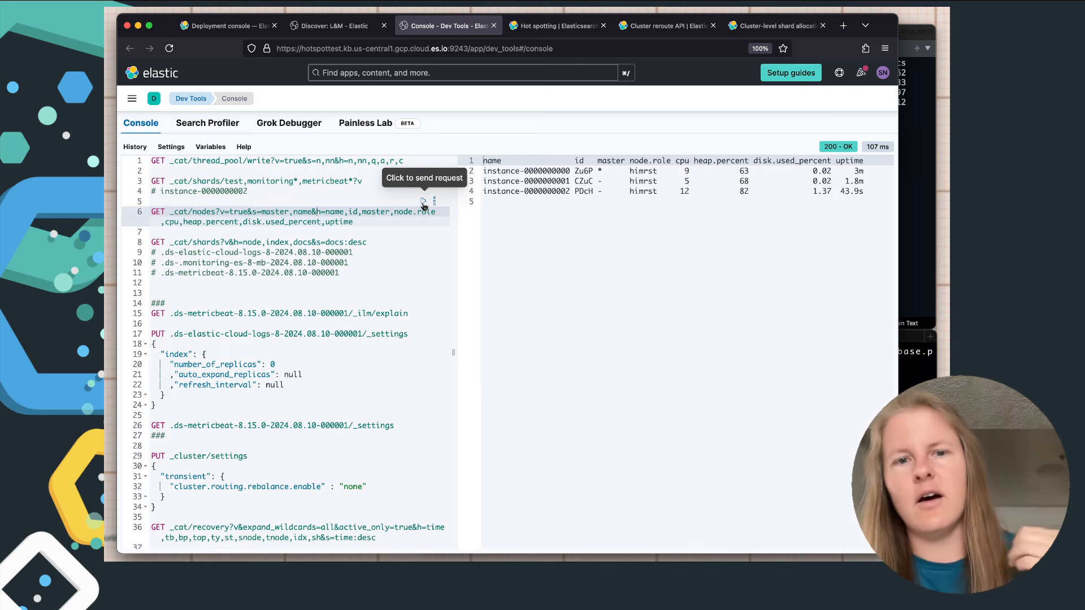
pyautogui.click(423, 202)
pyautogui.click(423, 202)
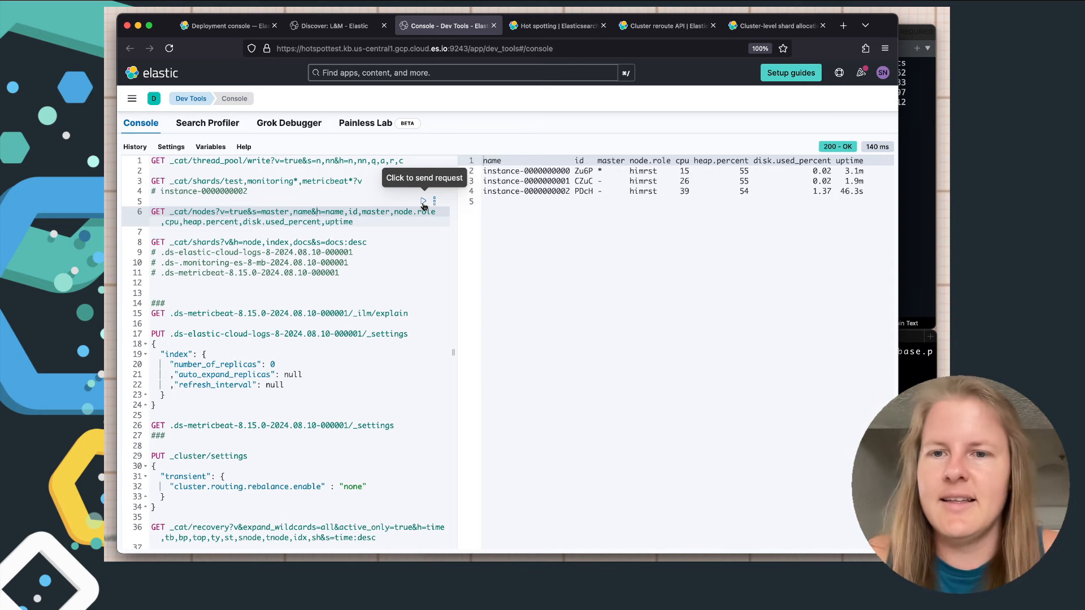
pyautogui.click(423, 202)
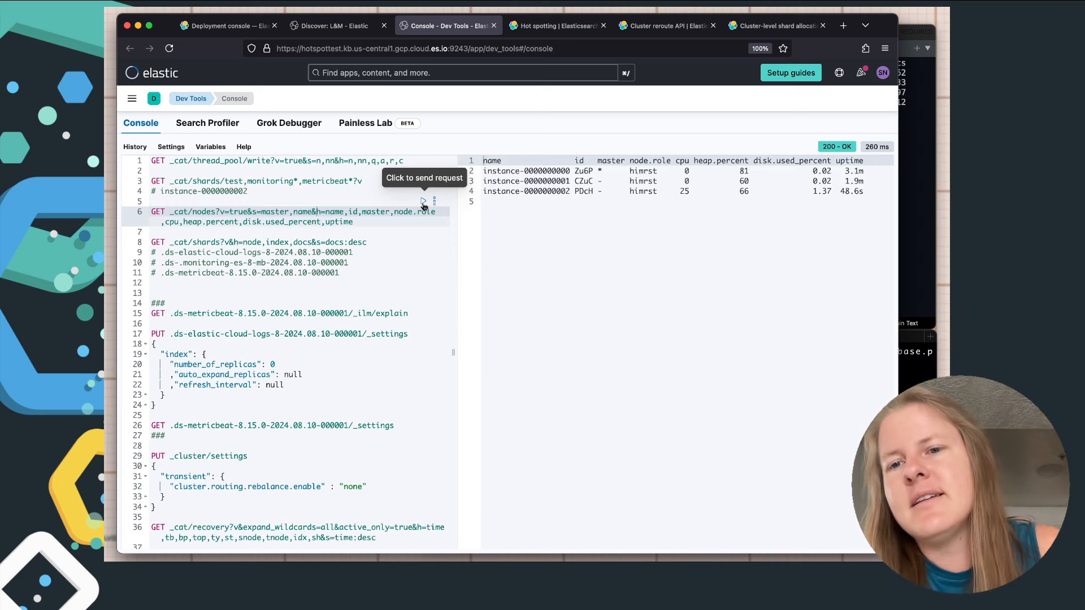
pyautogui.click(423, 203)
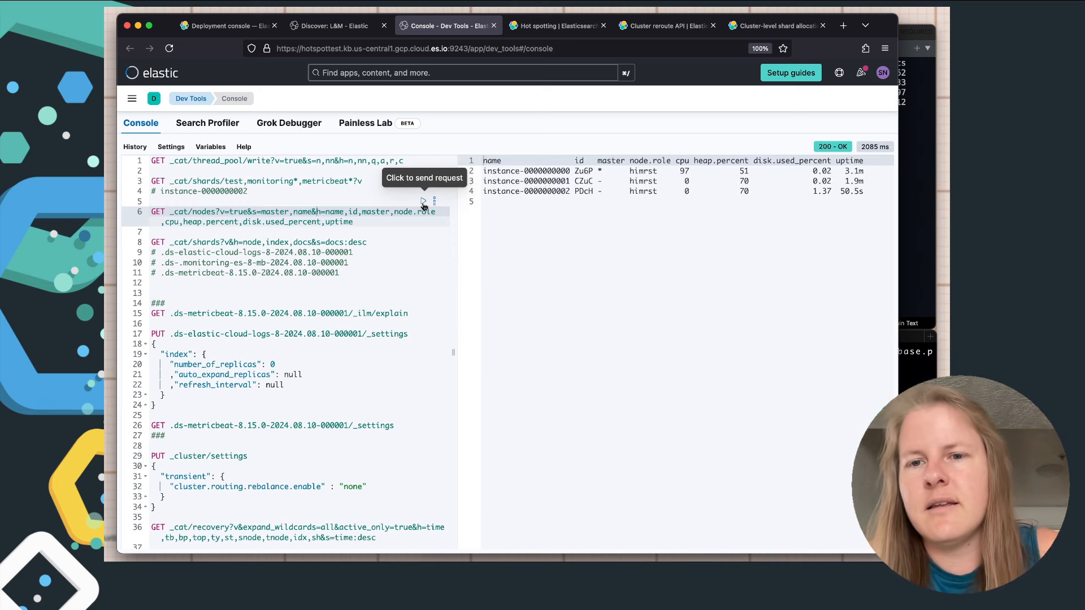
pyautogui.click(424, 203)
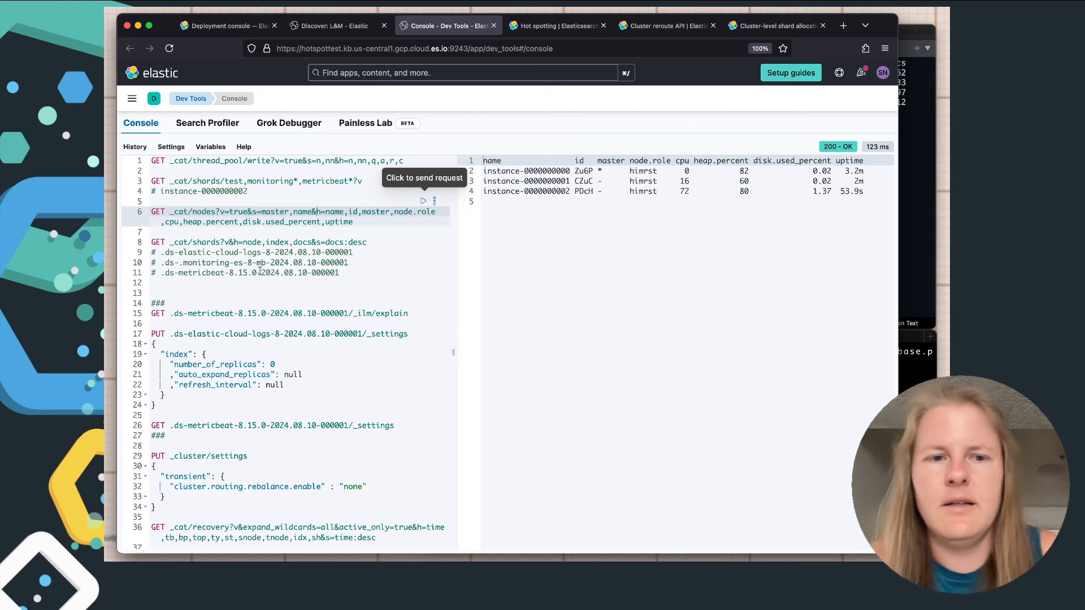
pyautogui.click(240, 180)
# - Run the GET _cat/shards request and adjust the results pane to read it
pyautogui.press('super+Return')
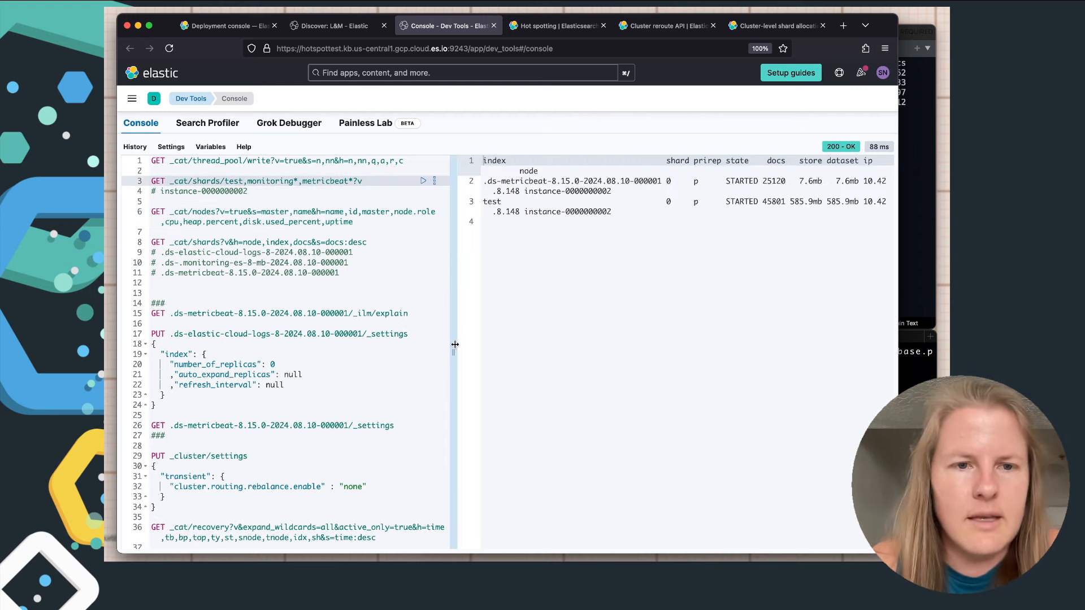
pyautogui.moveTo(454, 344); pyautogui.dragTo(329, 329)
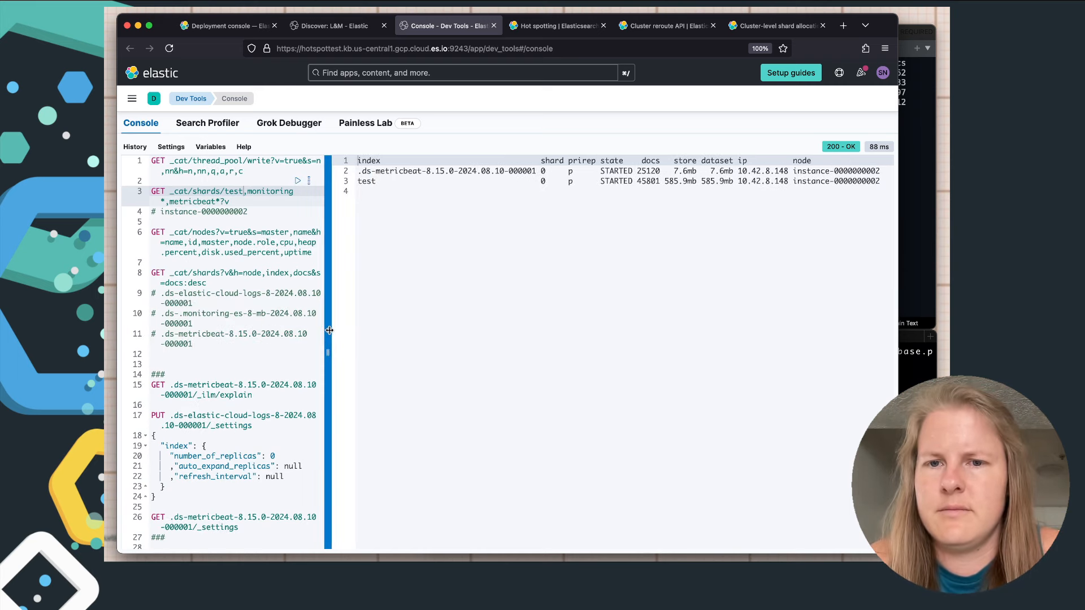
pyautogui.moveTo(330, 330); pyautogui.dragTo(479, 334)
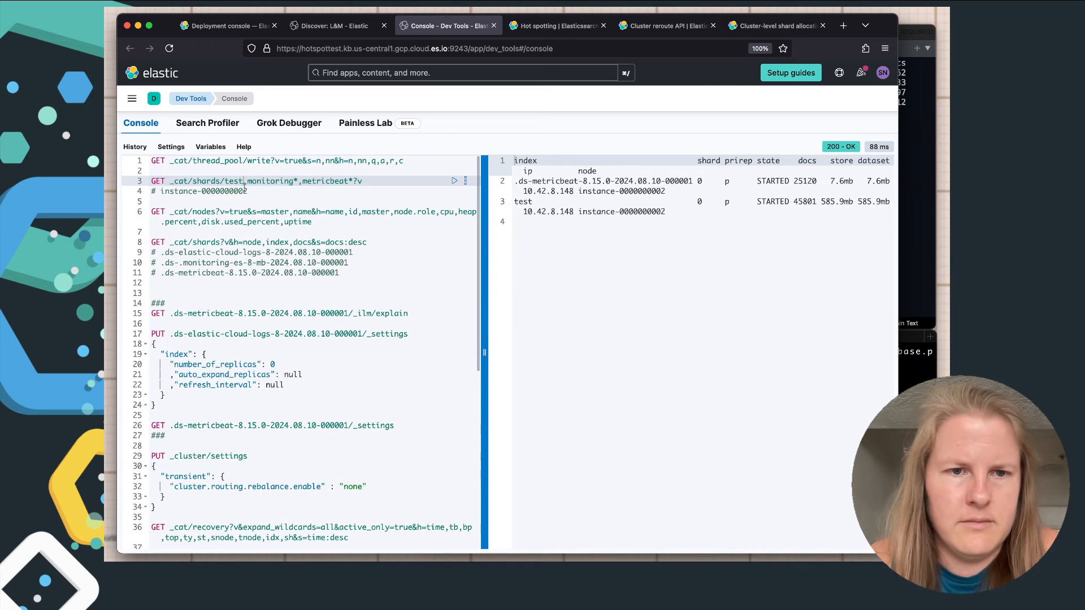
# - Add '.' before monitoring* and rerun, checking each .monitoring shard row is STARTED
pyautogui.write('.')
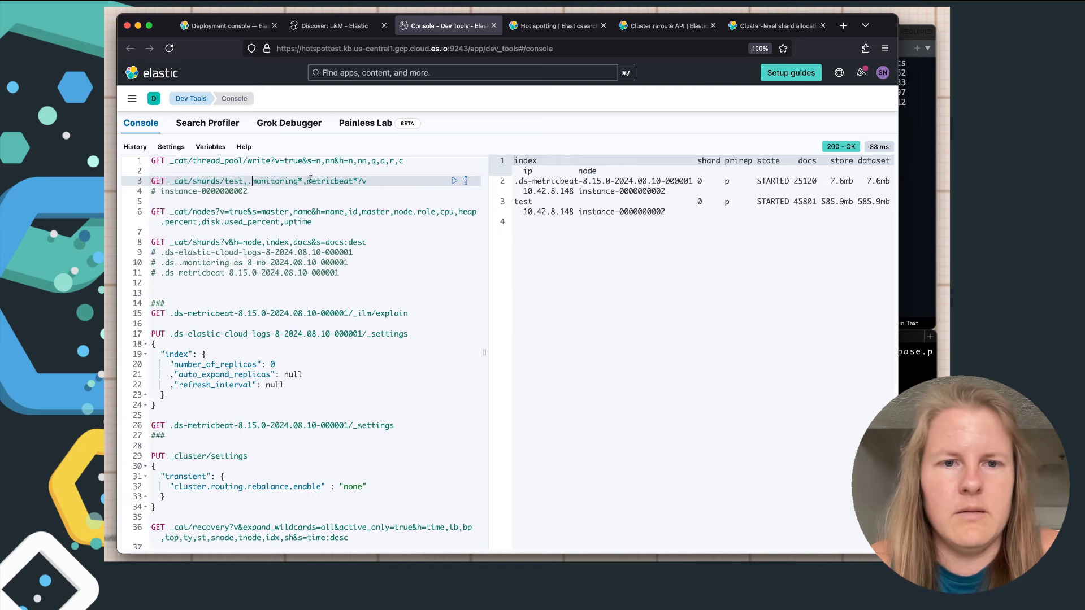
pyautogui.press('super+Return')
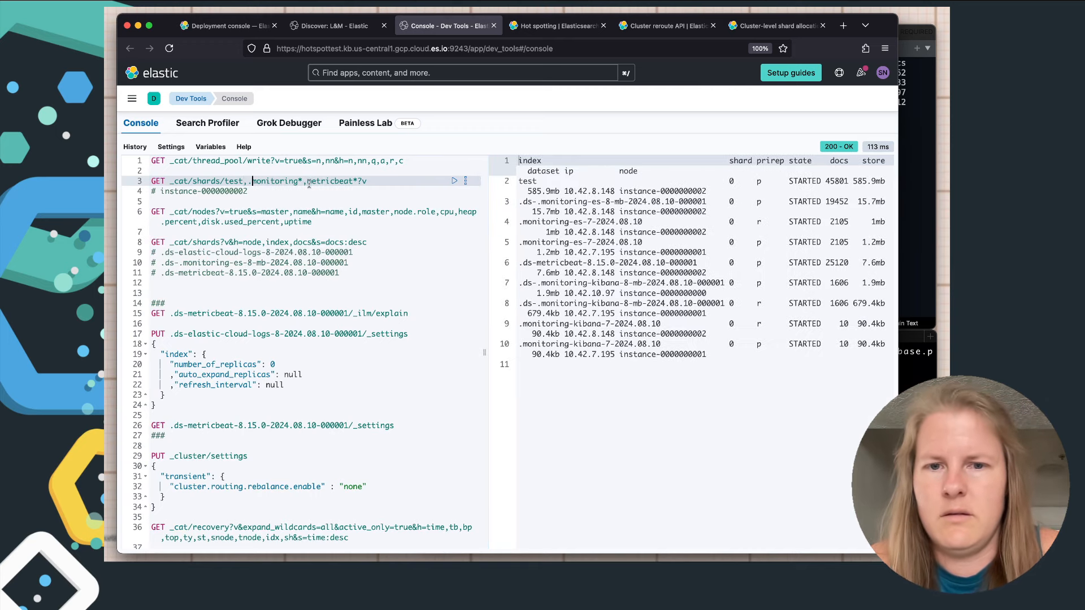
pyautogui.moveTo(485, 346); pyautogui.dragTo(234, 346)
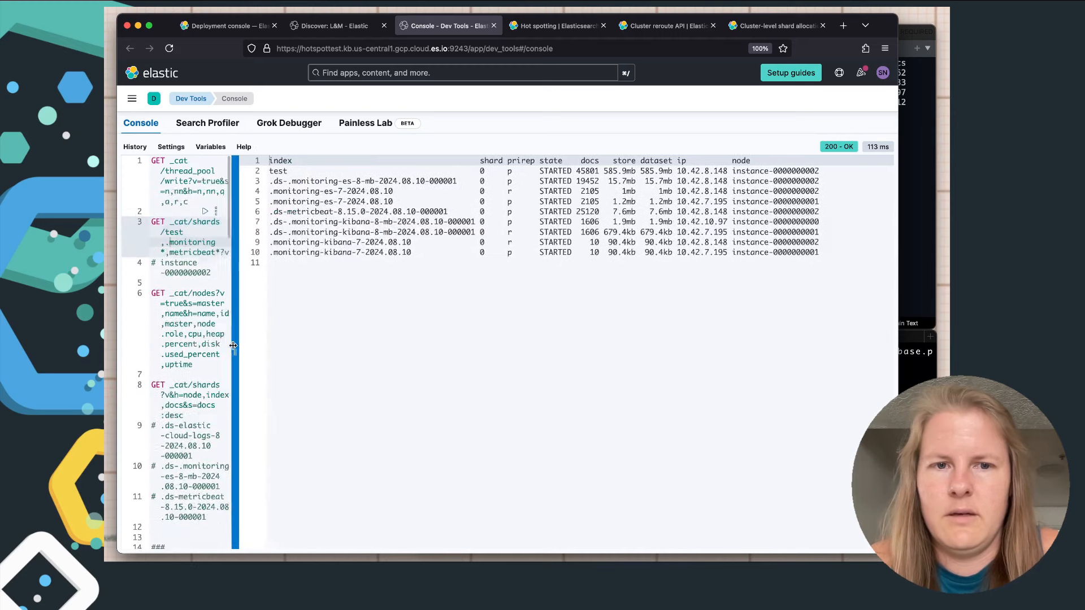
pyautogui.moveTo(314, 182); pyautogui.dragTo(487, 191)
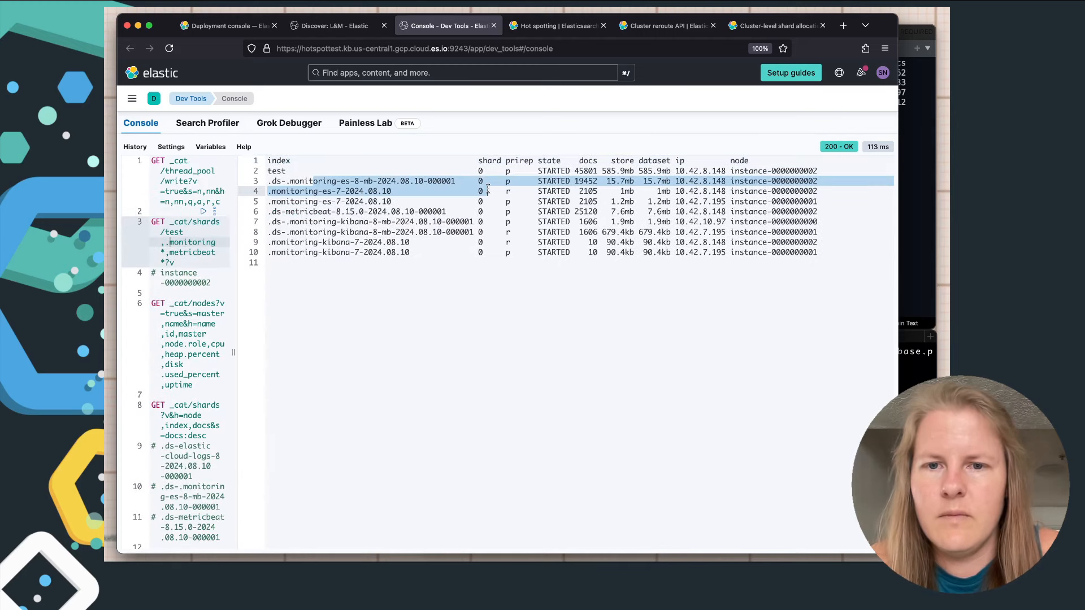
pyautogui.tripleClick(769, 201)
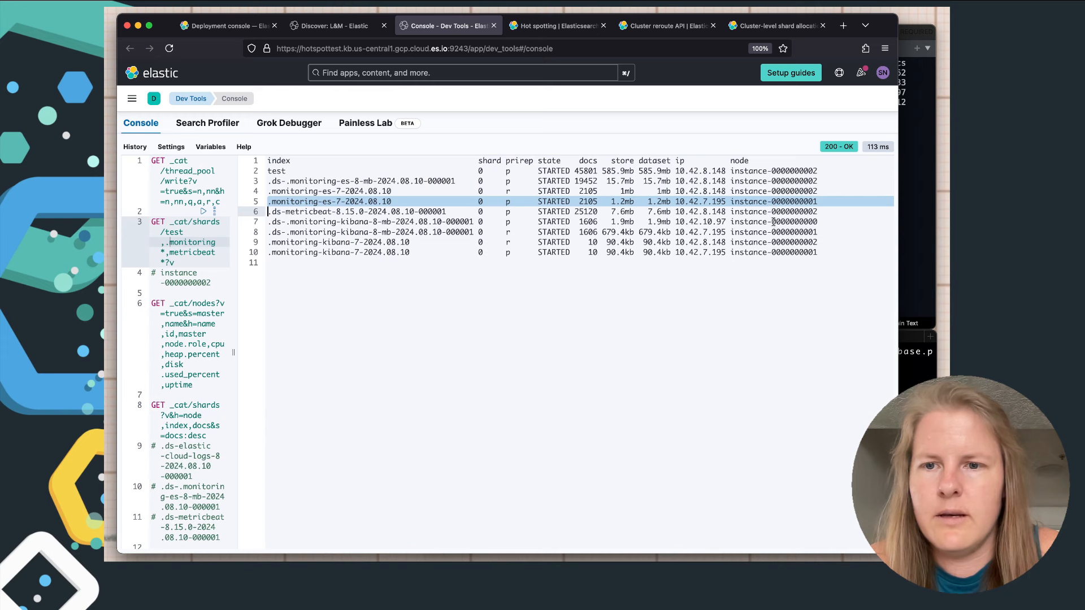
pyautogui.tripleClick(774, 222)
pyautogui.tripleClick(773, 231)
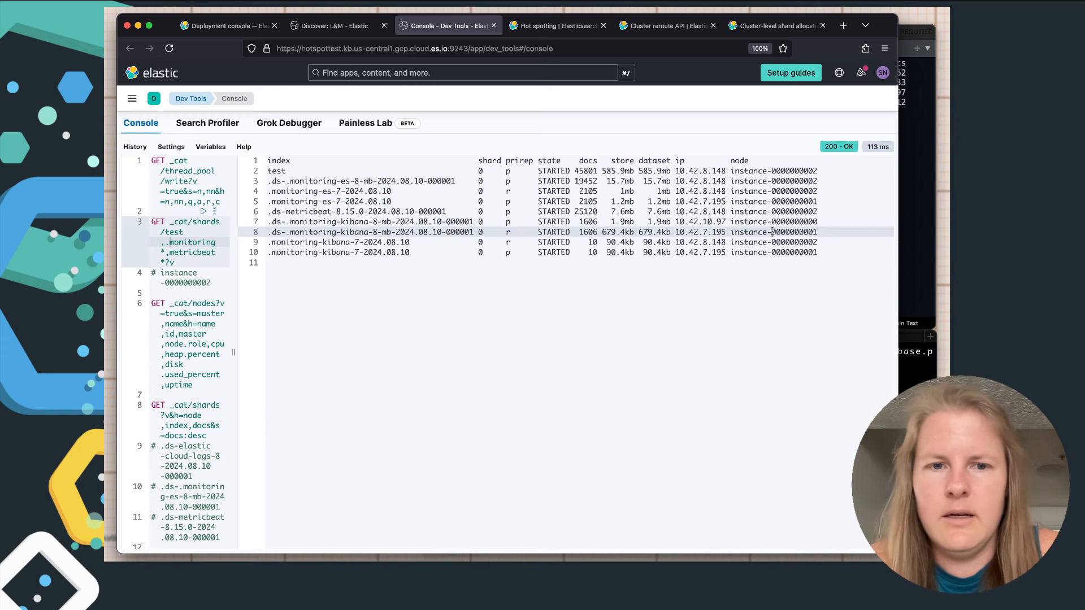
pyautogui.tripleClick(773, 252)
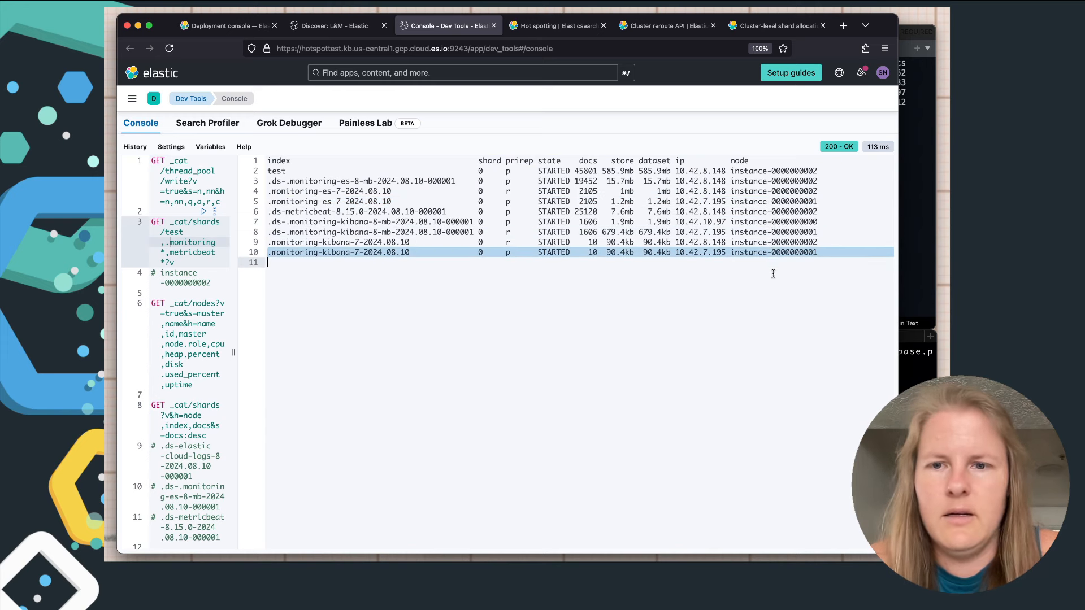
pyautogui.moveTo(237, 352); pyautogui.dragTo(541, 351)
# - Run GET _cat/thread_pool/write and widen the results pane slightly
pyautogui.click(420, 162)
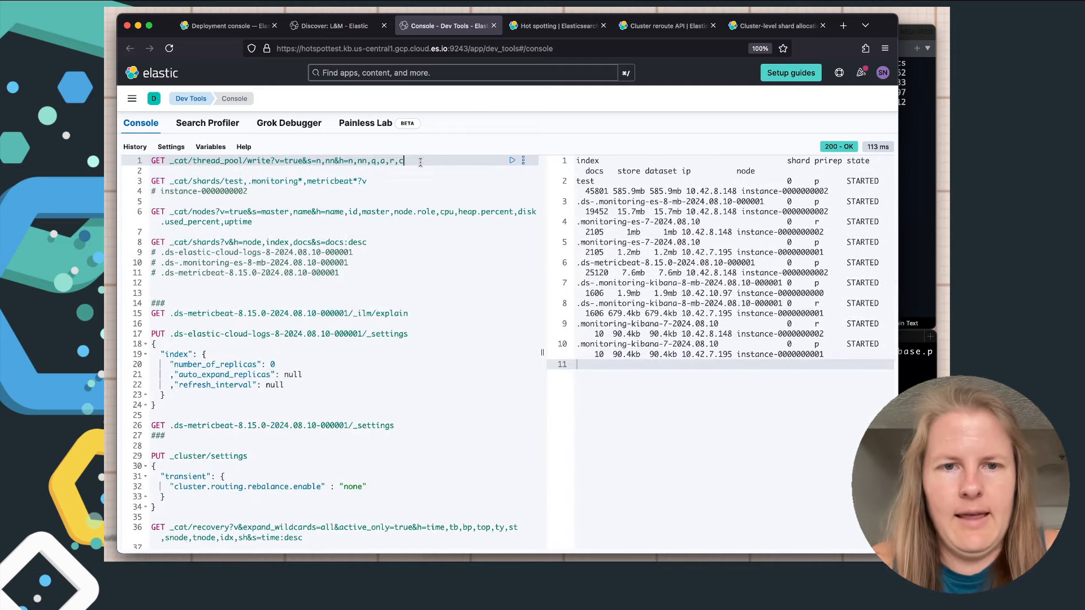
pyautogui.press('super+Return')
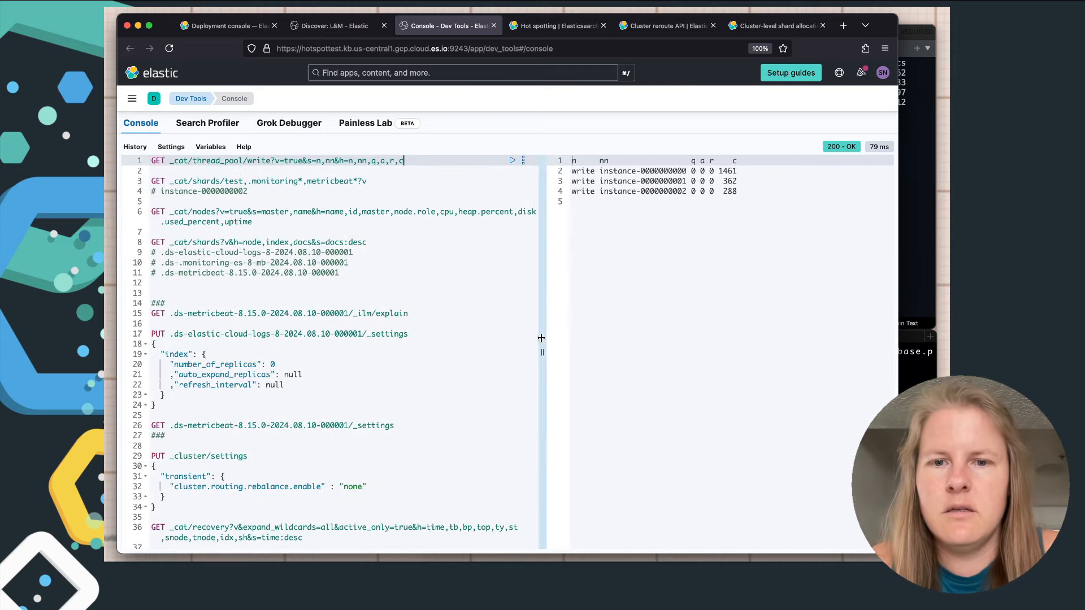
pyautogui.moveTo(543, 339); pyautogui.dragTo(468, 339)
# - Relaunch py test.py in all six terminal tabs, stopping the stuck script first
pyautogui.press('super+Tab')
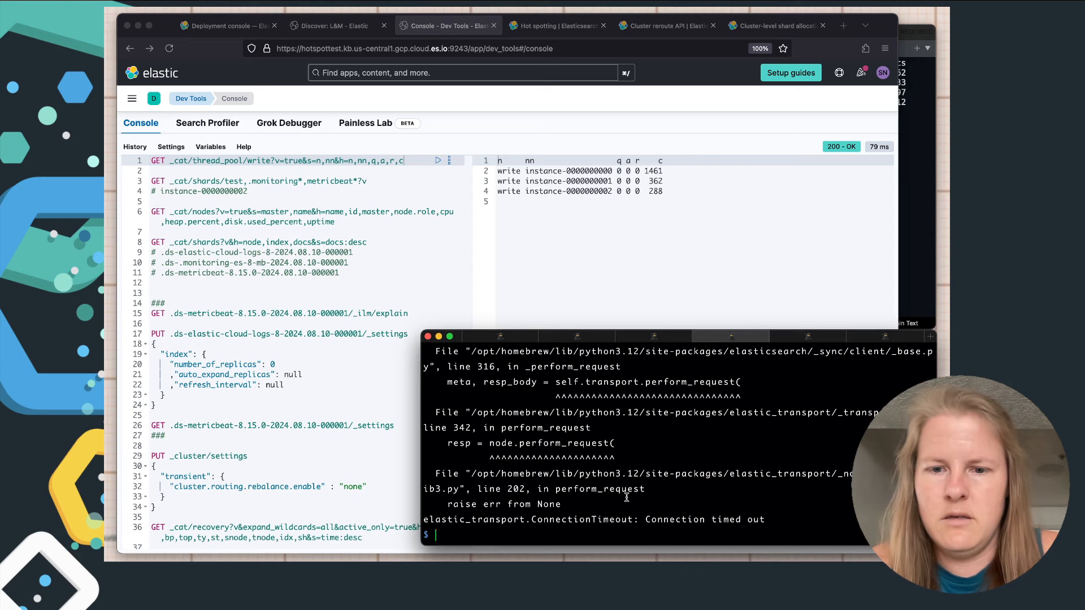
pyautogui.press('Up')
pyautogui.press('Return')
pyautogui.press('super+Left')
pyautogui.press('super+Left')
pyautogui.press('Up')
pyautogui.press('super+Left')
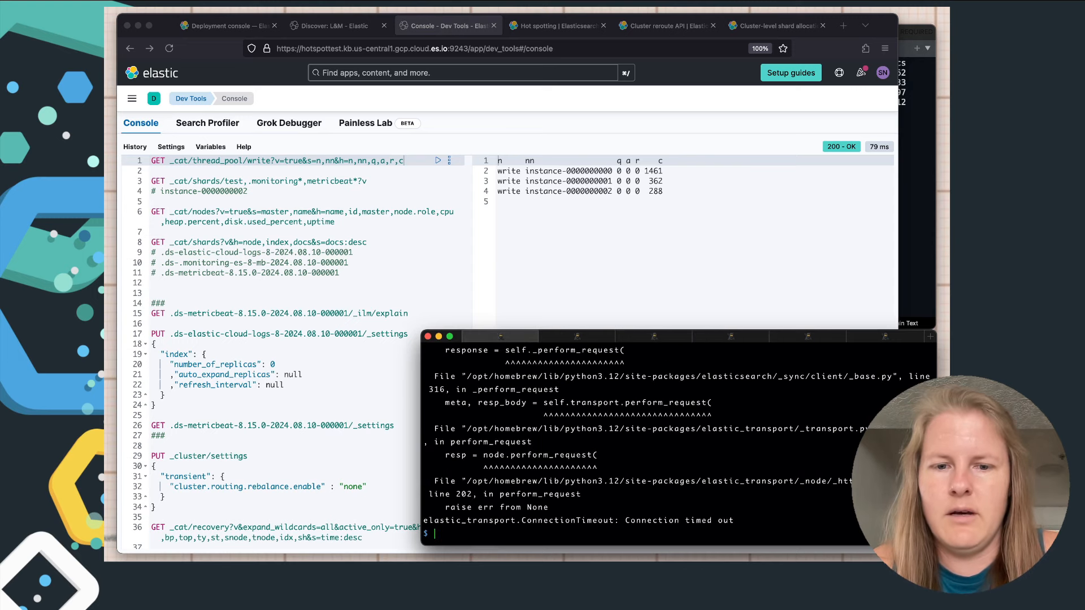
pyautogui.press('Up')
pyautogui.press('Return')
pyautogui.press('super+Right')
pyautogui.press('super+Right')
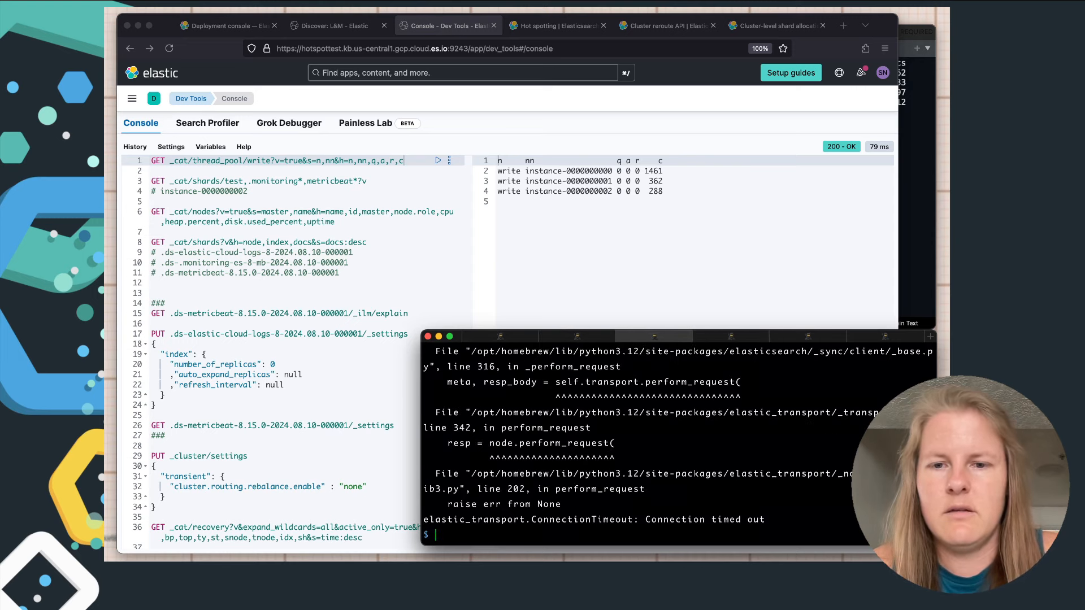
pyautogui.press('Up')
pyautogui.press('Return')
pyautogui.press('super+Right')
pyautogui.press('Up')
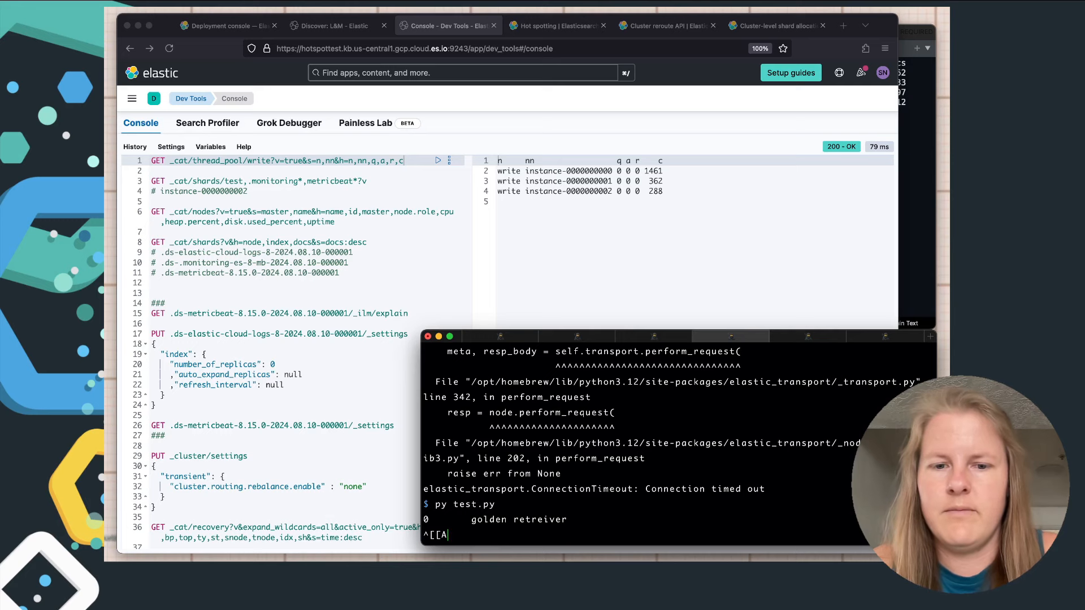
pyautogui.hotkey('ctrl', 'c')
pyautogui.press('Up')
pyautogui.press('Return')
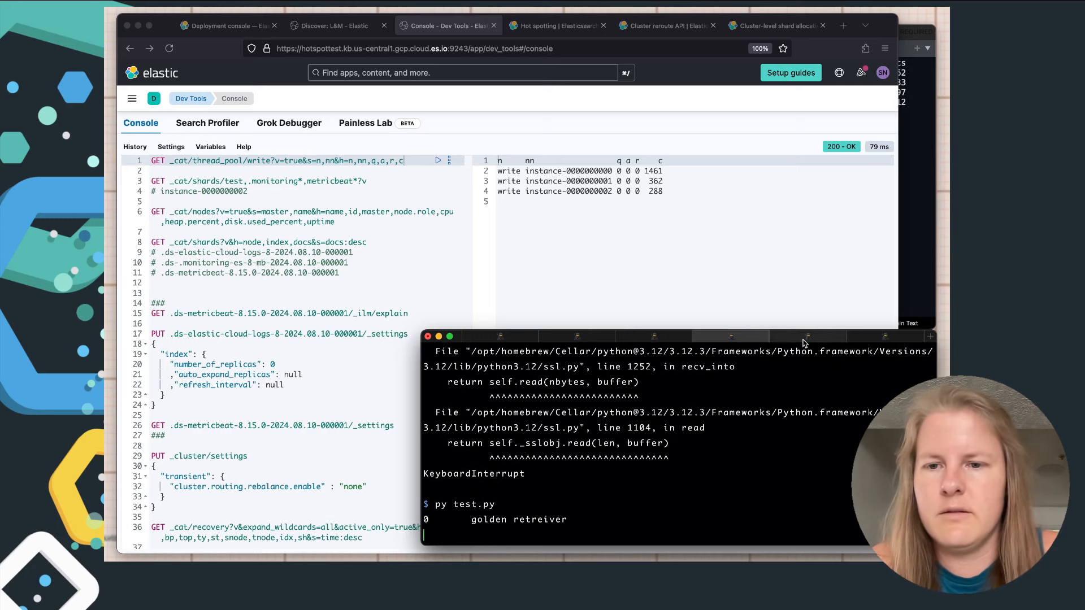
pyautogui.press('super+Right')
pyautogui.press('Up')
pyautogui.press('Return')
pyautogui.press('super+Right')
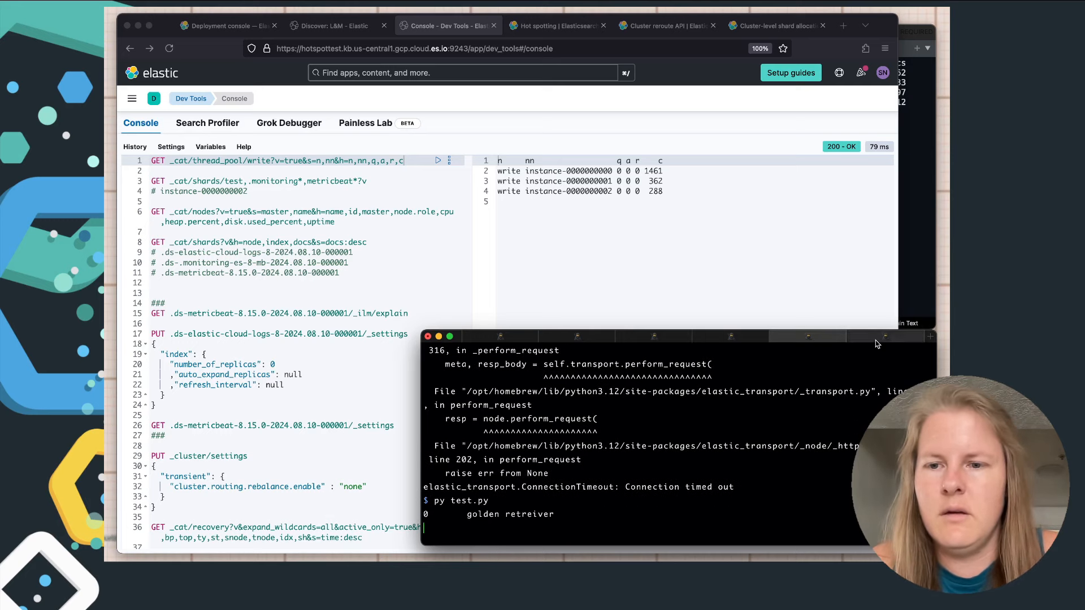
pyautogui.press('Up')
pyautogui.press('Return')
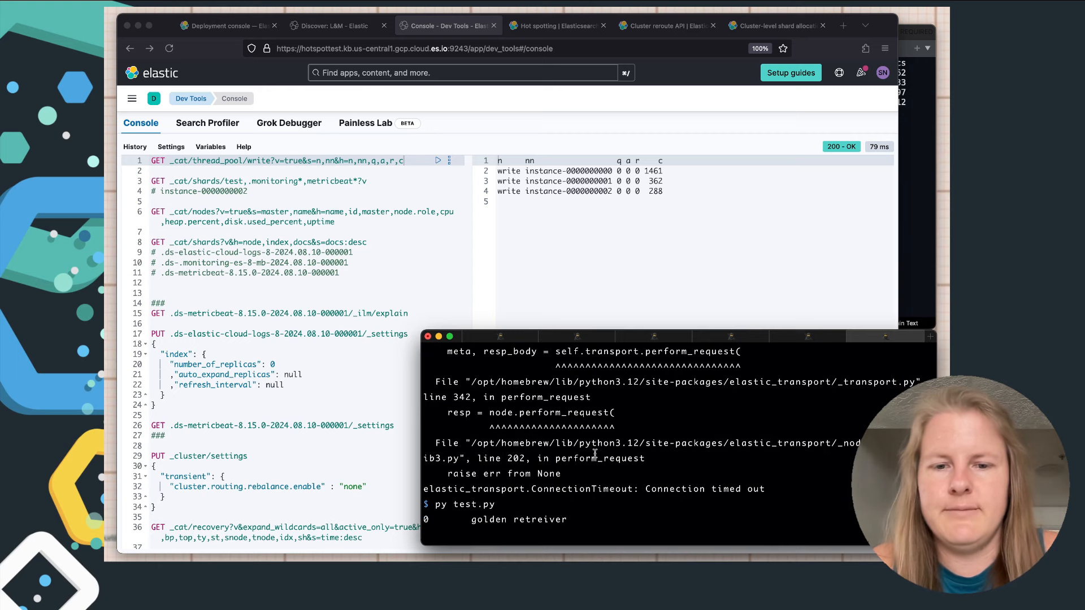
pyautogui.click(390, 285)
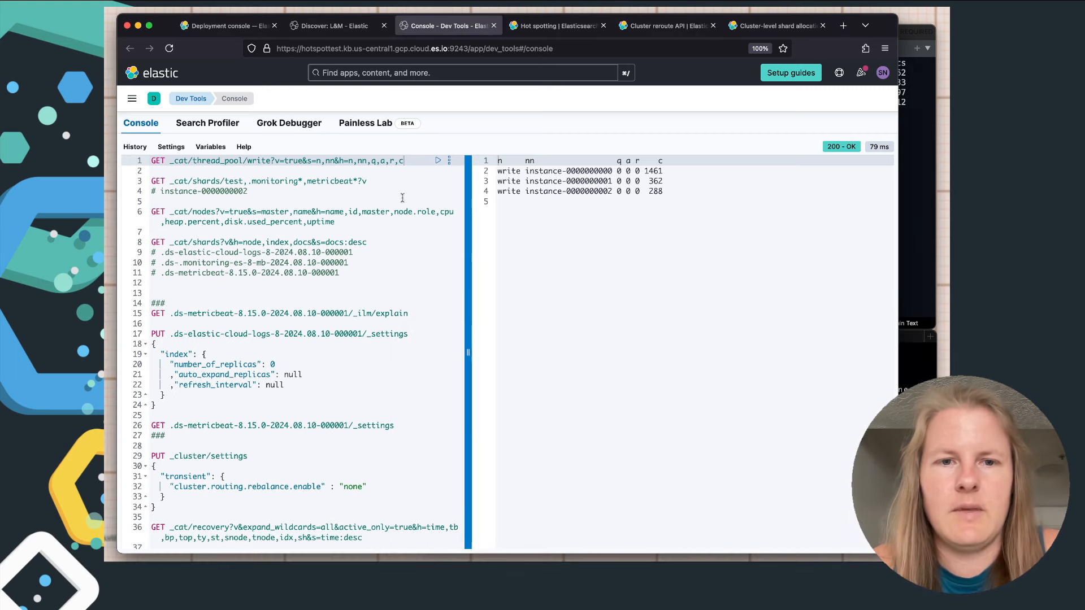
pyautogui.click(438, 161)
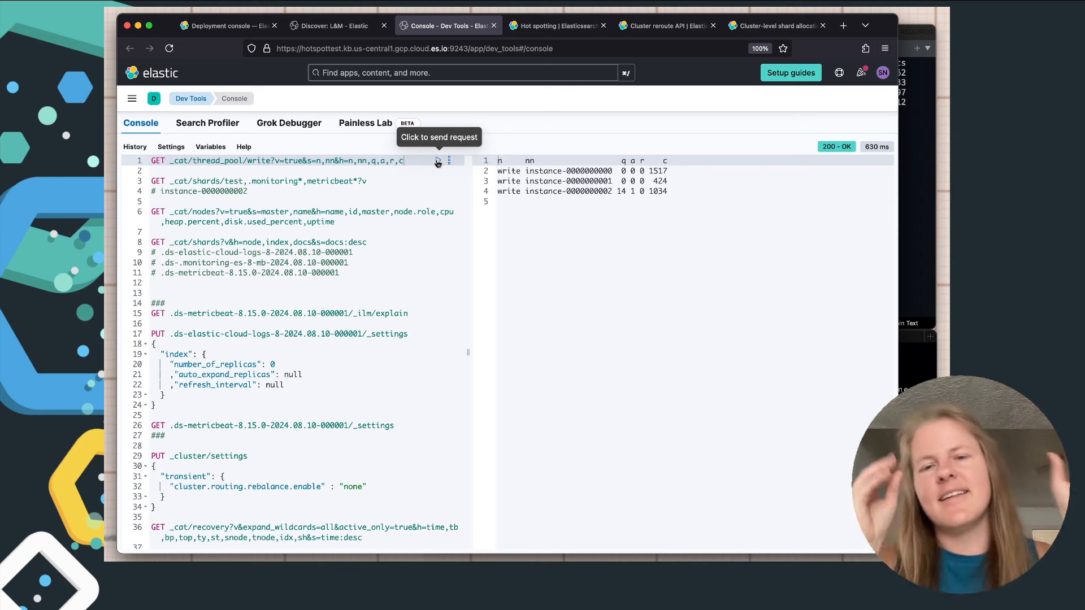
pyautogui.click(437, 162)
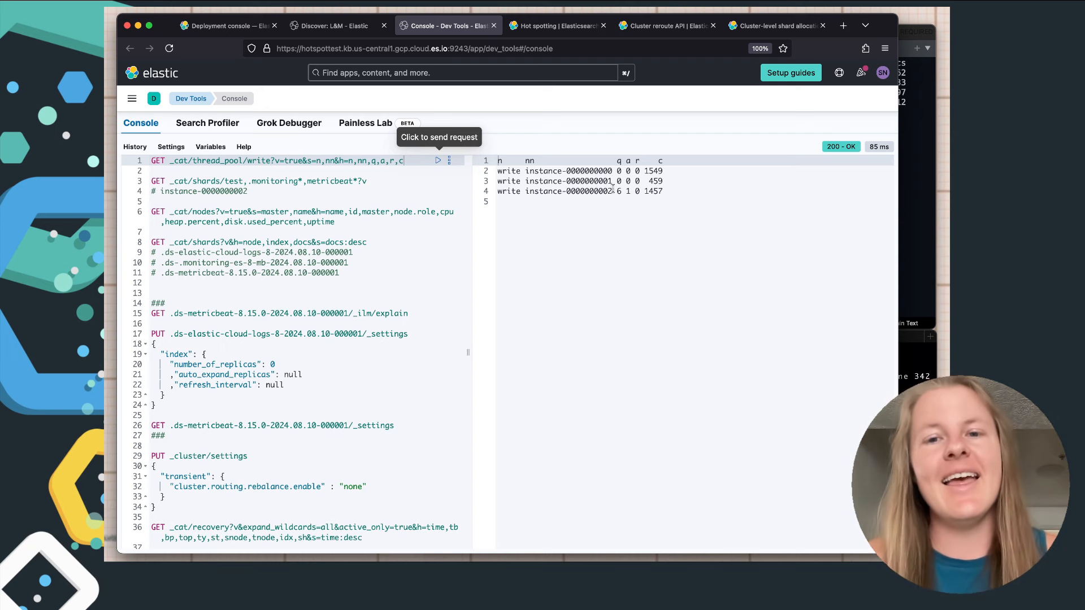
pyautogui.moveTo(622, 191); pyautogui.dragTo(606, 191)
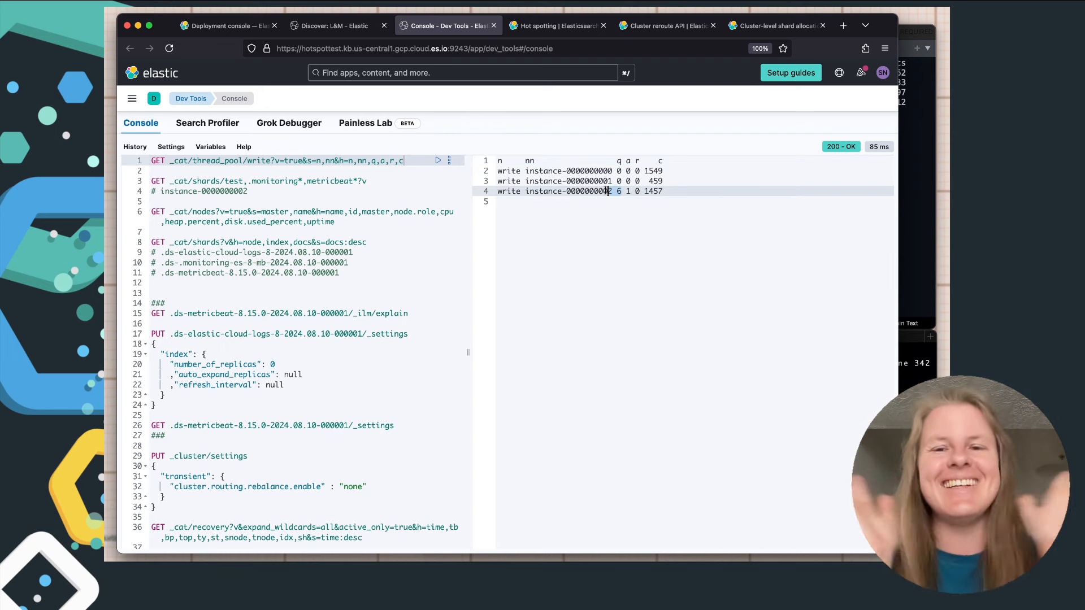
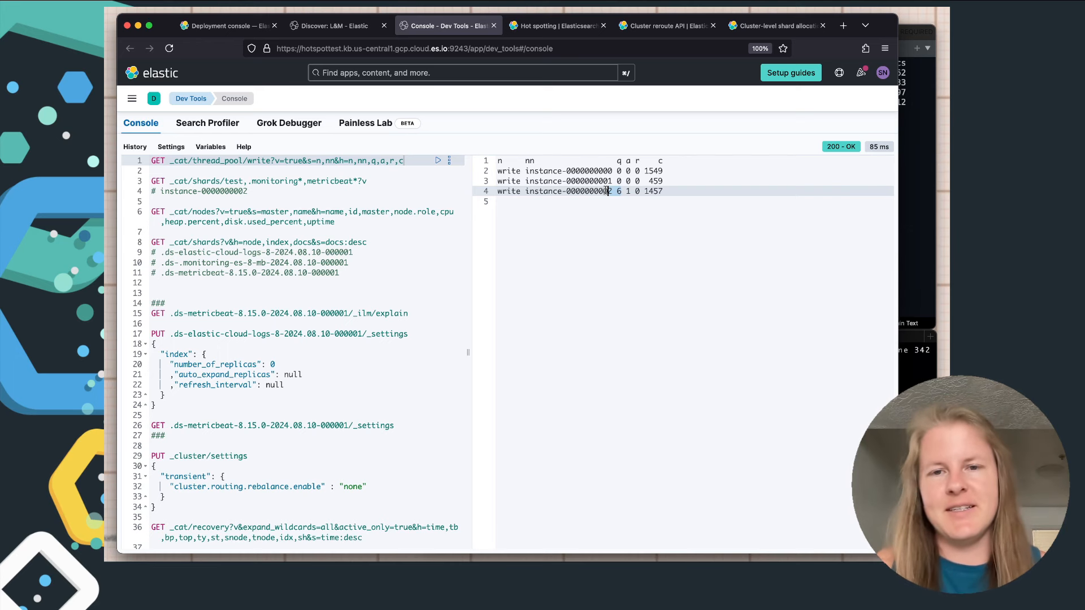
pyautogui.click(629, 191)
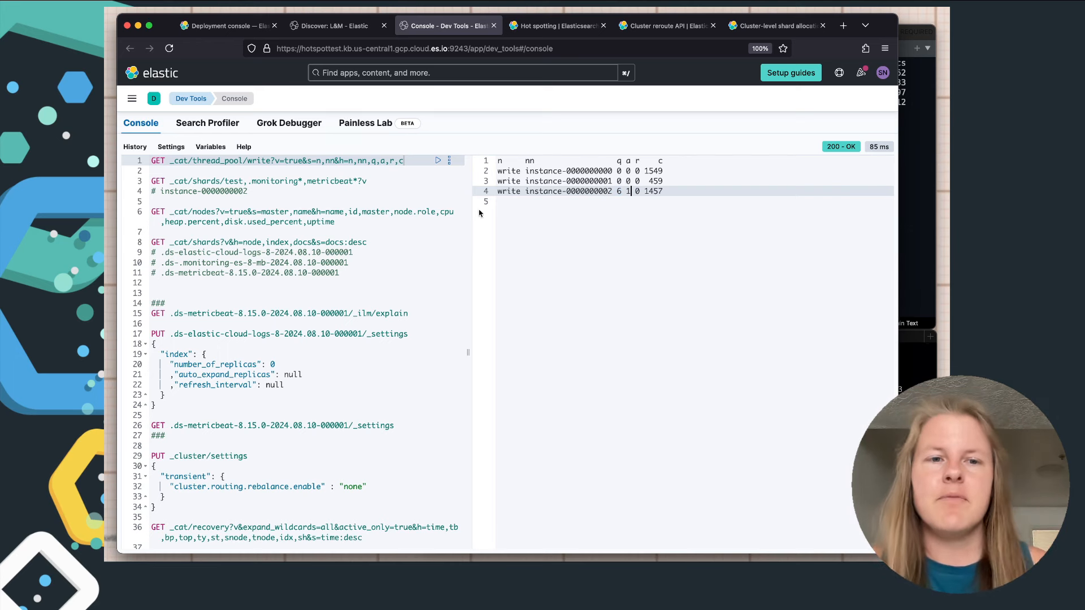
pyautogui.click(438, 161)
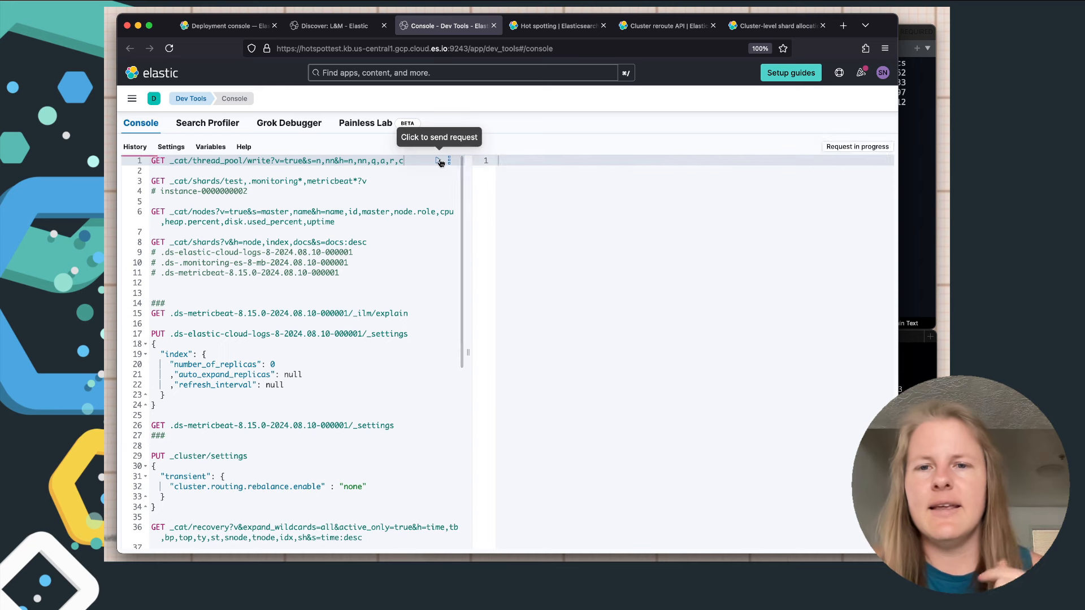
pyautogui.doubleClick(653, 191)
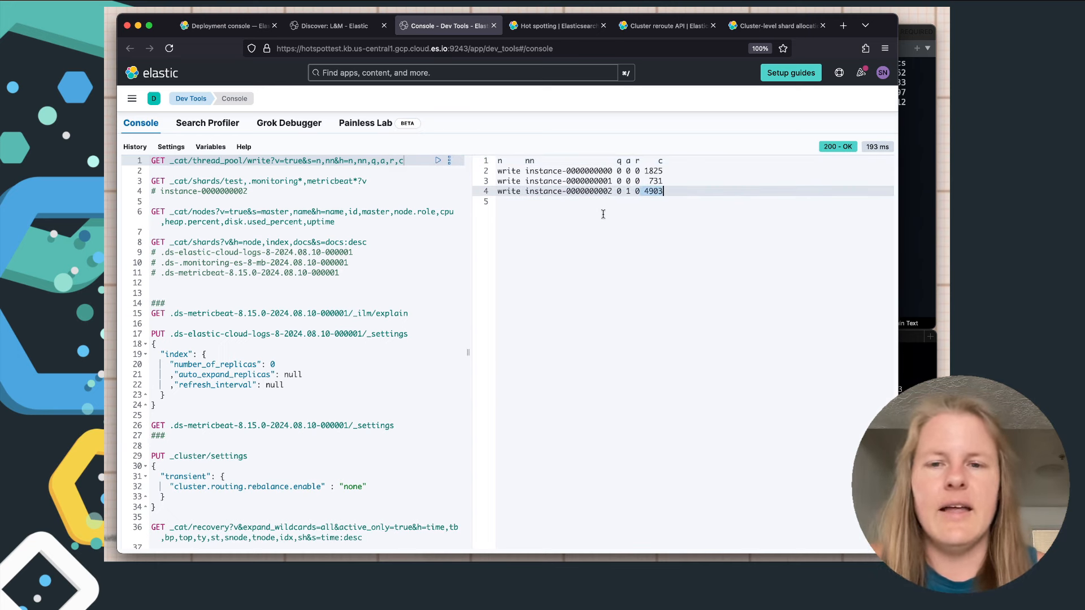
pyautogui.click(438, 161)
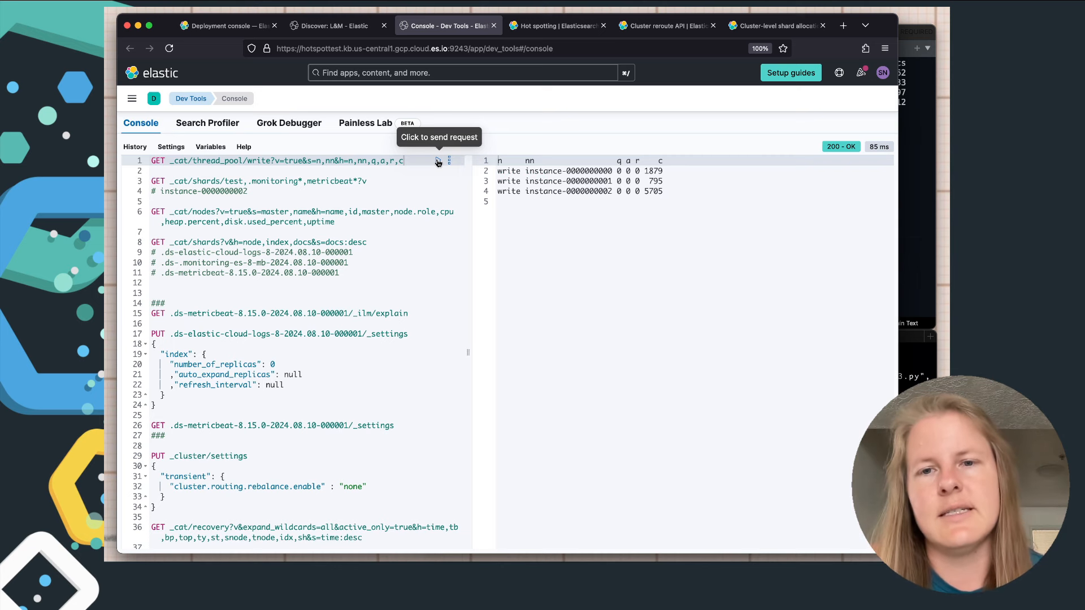
pyautogui.click(438, 161)
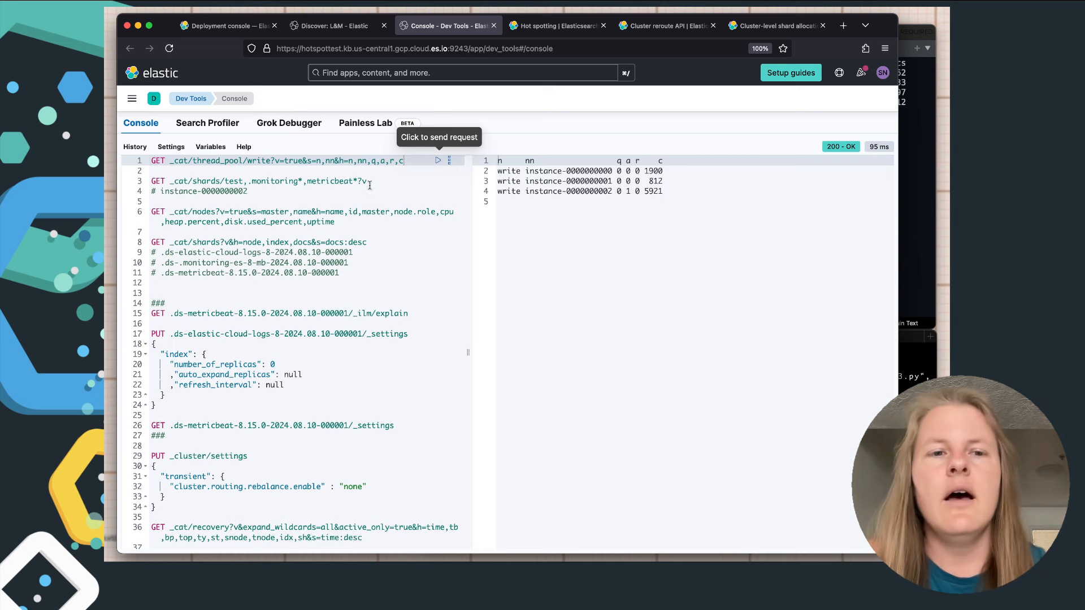
pyautogui.click(370, 183)
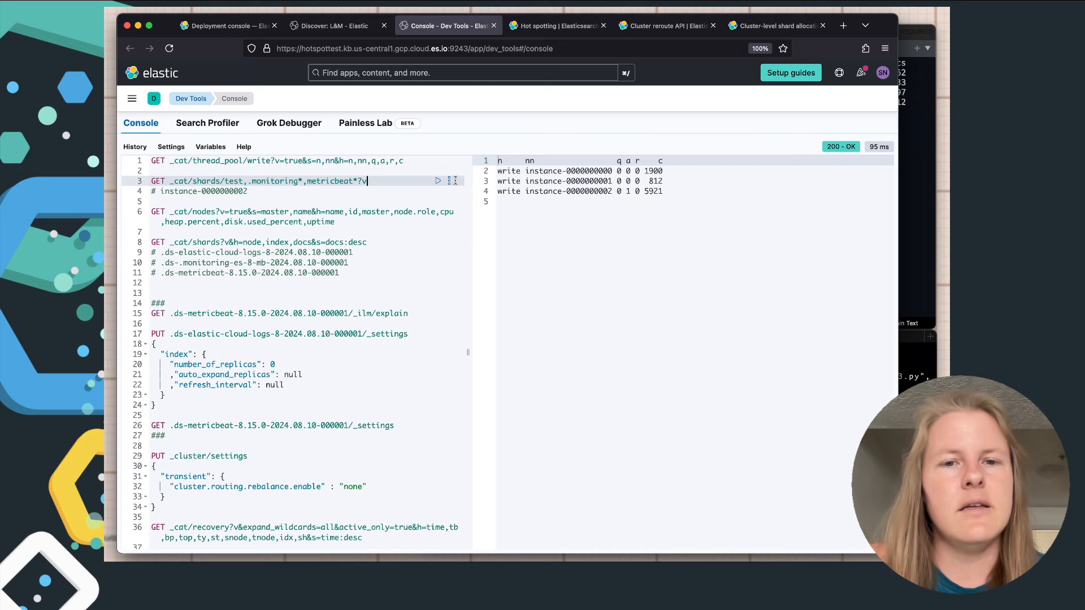
# - List the test and monitoring index shards with GET _cat/shards in a widened response pane
pyautogui.click(437, 181)
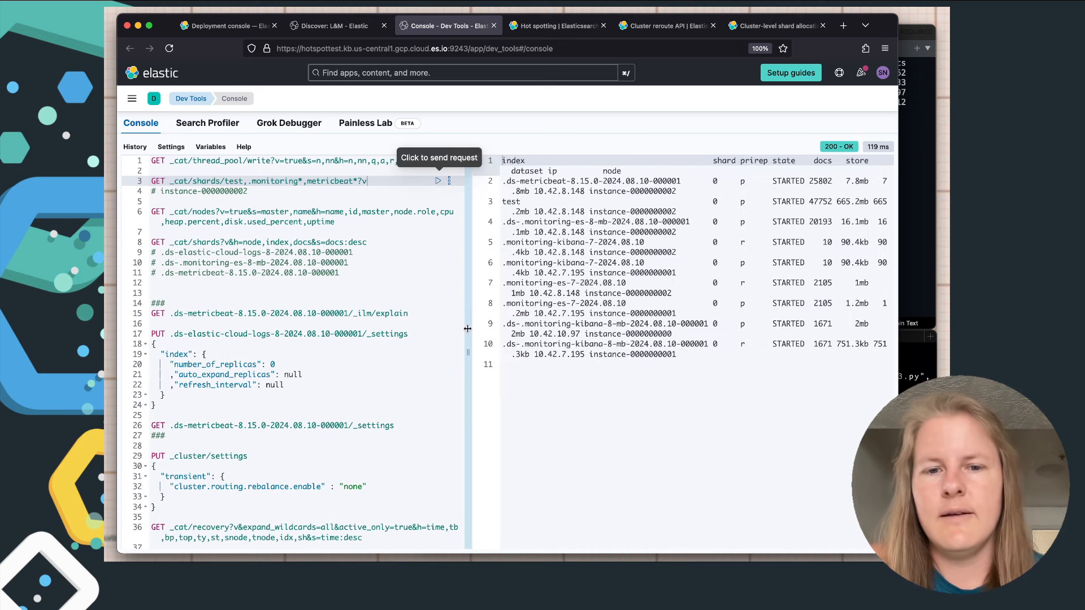
pyautogui.moveTo(467, 328); pyautogui.dragTo(580, 334)
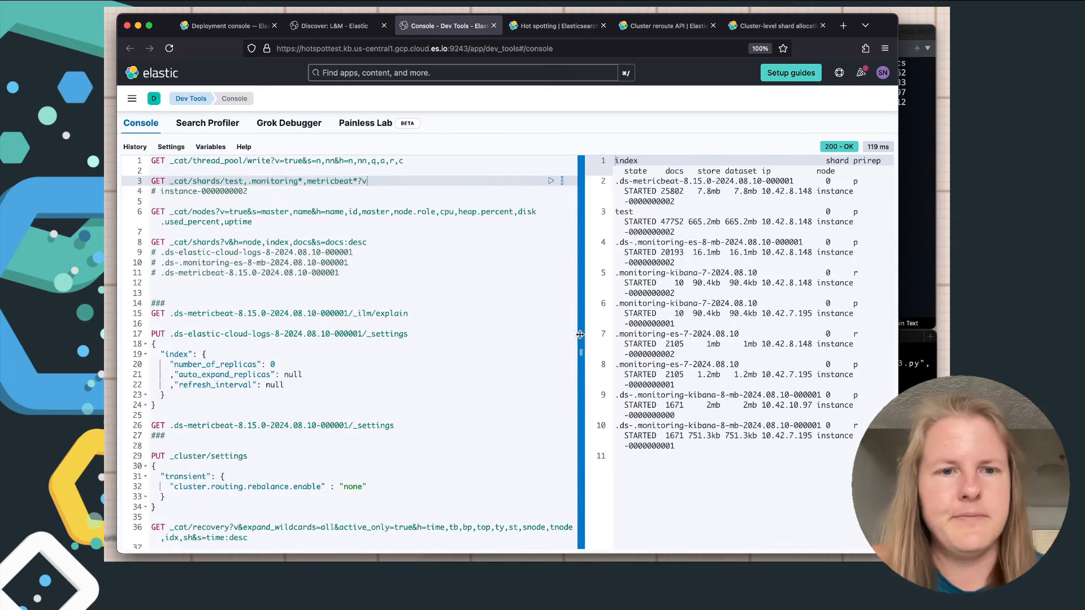
pyautogui.click(503, 212)
# - Run GET _cat/nodes repeatedly to track each node's CPU, heap and disk use
pyautogui.click(552, 202)
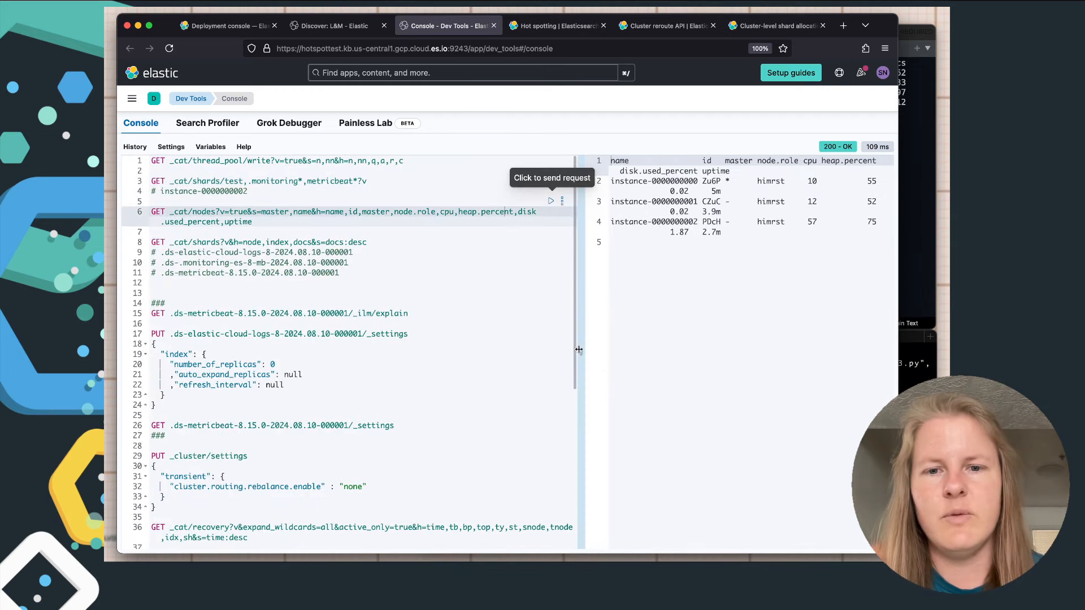
pyautogui.moveTo(581, 350); pyautogui.dragTo(415, 344)
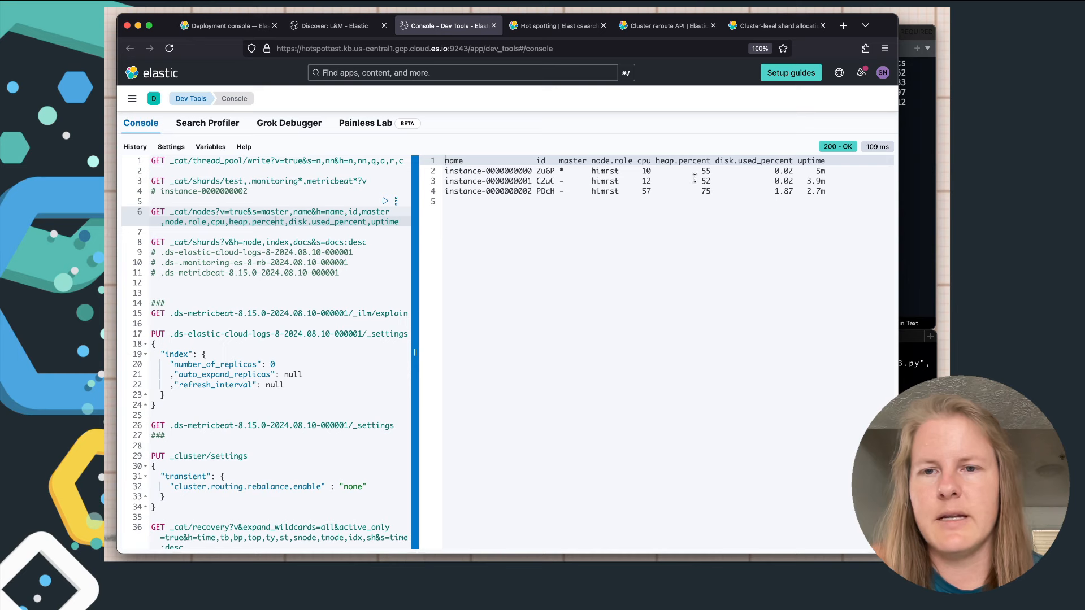
pyautogui.click(385, 201)
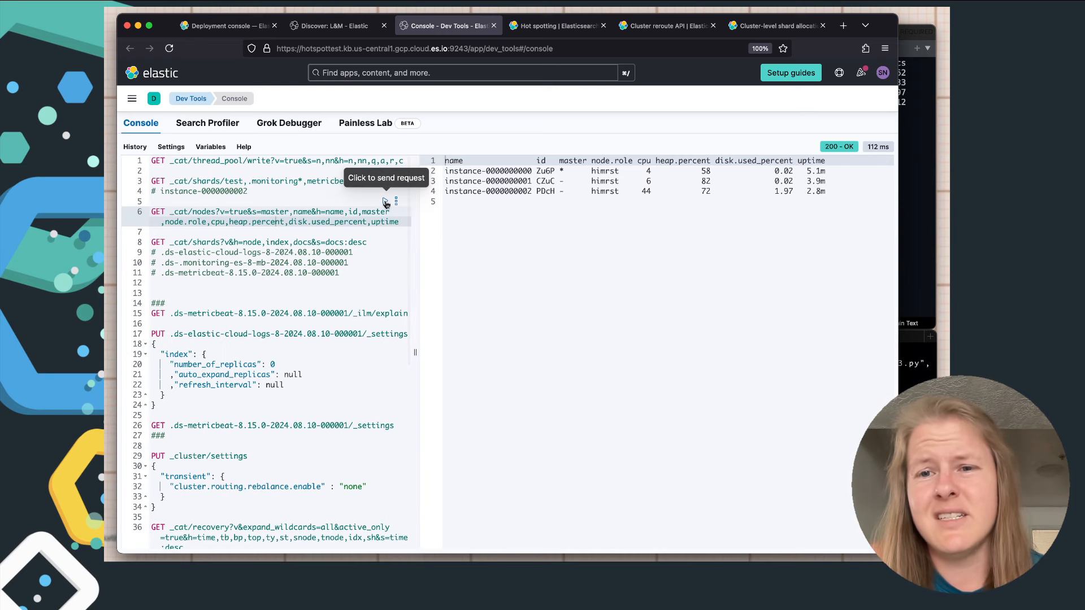
pyautogui.click(385, 202)
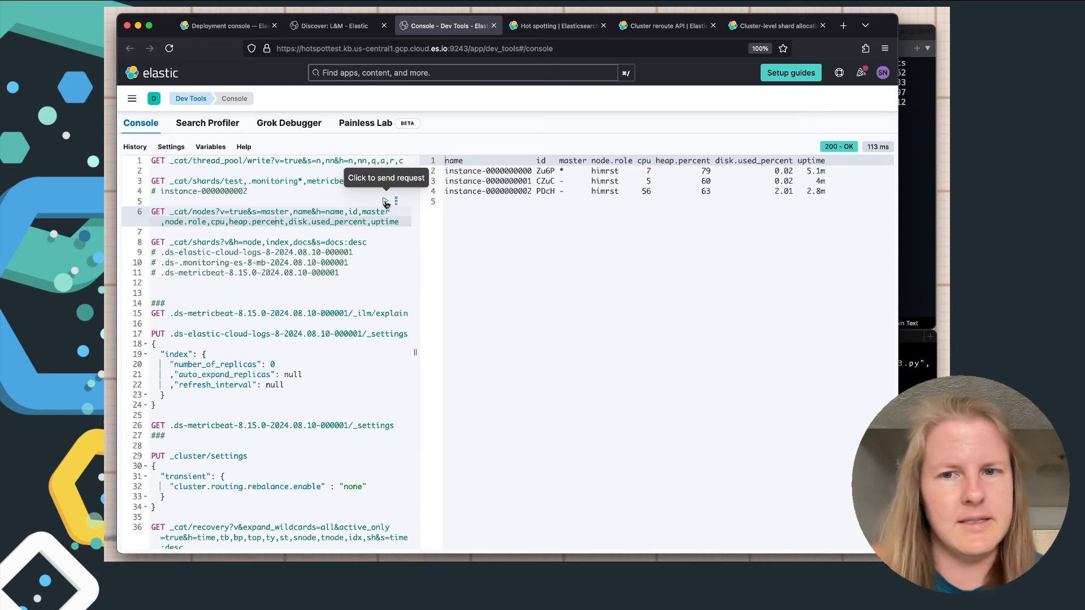
pyautogui.click(385, 202)
pyautogui.click(384, 201)
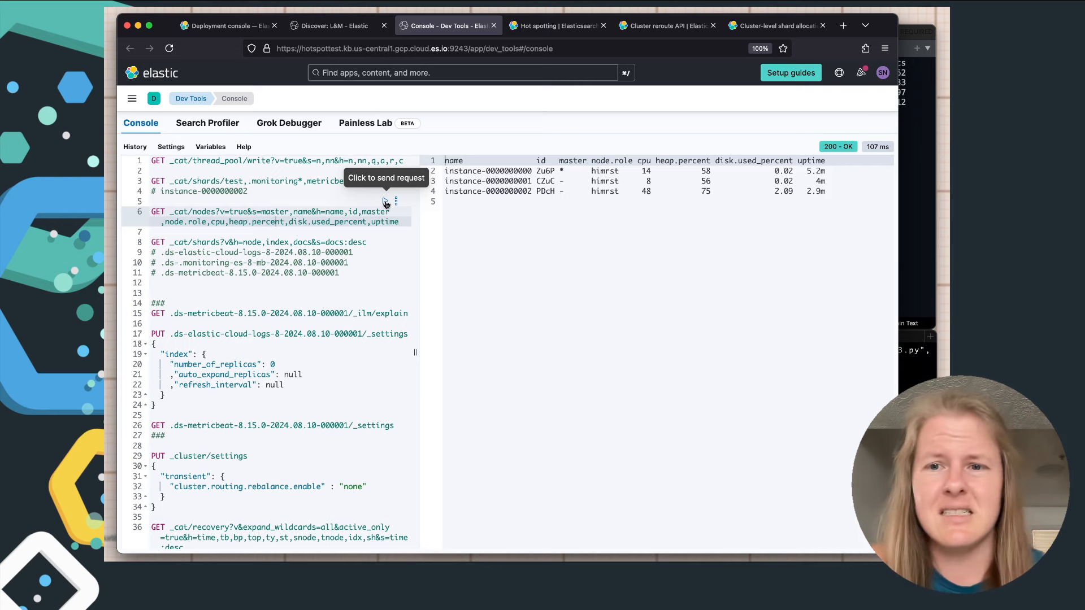
pyautogui.click(385, 201)
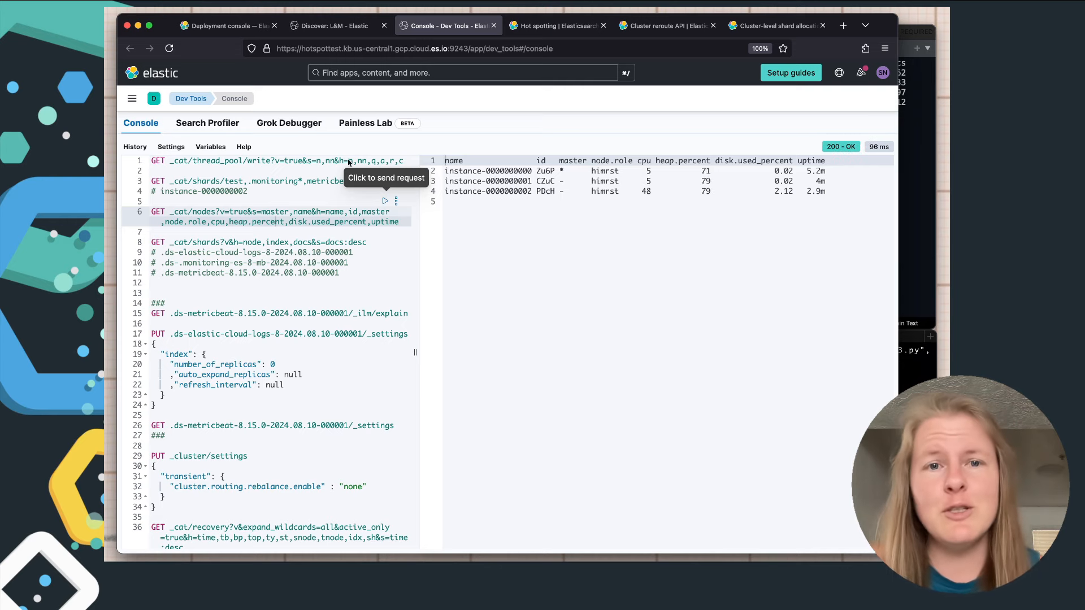
pyautogui.click(231, 23)
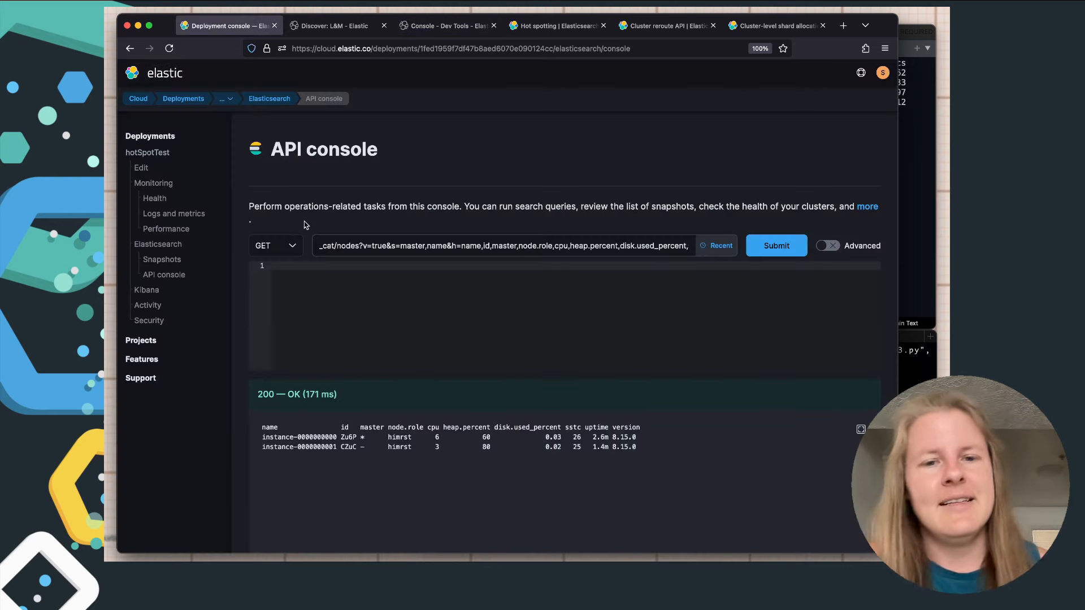
# - Review the three hot-tier instances on the hotSpotTest overview, then go back to Discover
pyautogui.click(147, 155)
pyautogui.scroll(-5, 286, 346)
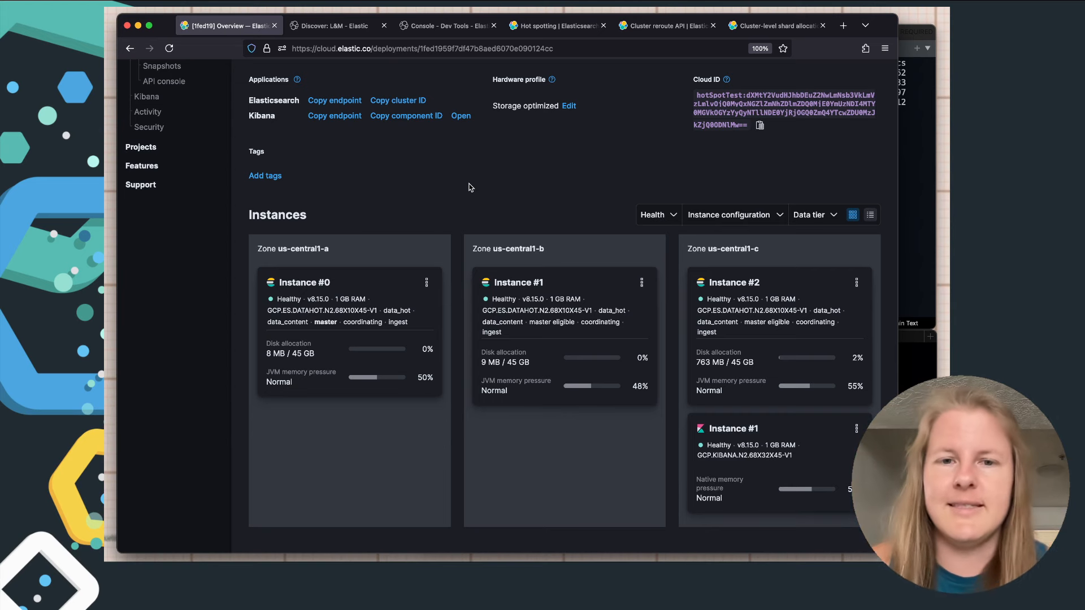
pyautogui.click(298, 31)
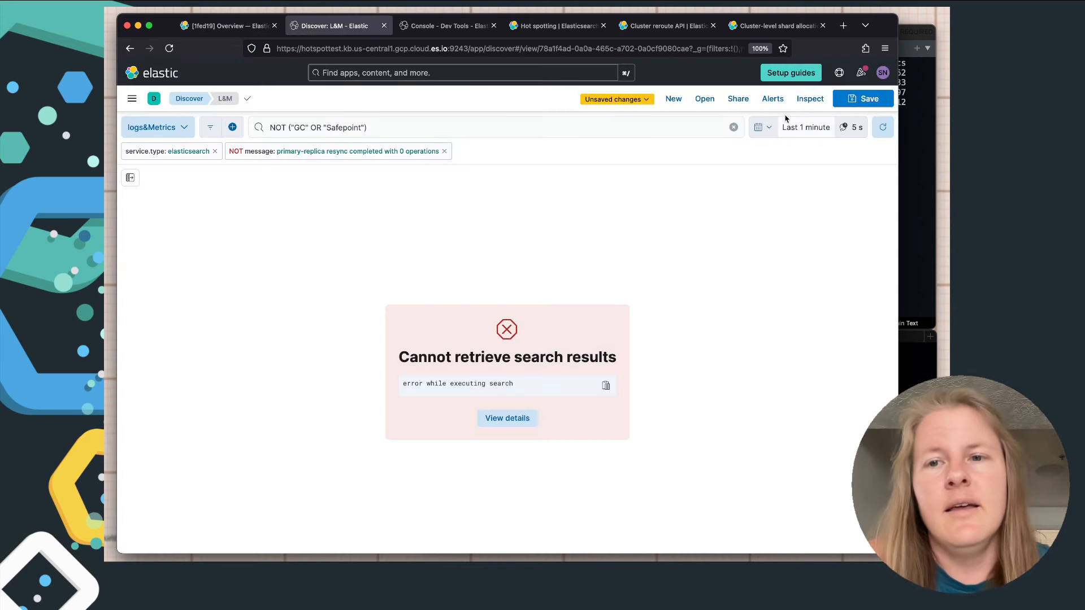
# - Show the doggies data view in Discover with the query and both filters removed
pyautogui.click(884, 129)
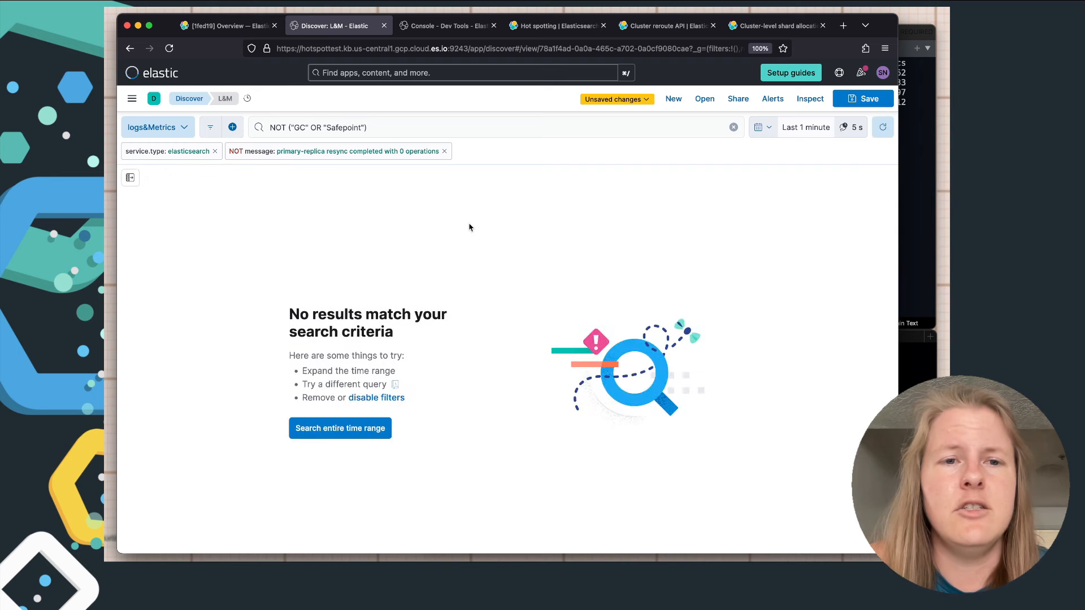
pyautogui.click(444, 152)
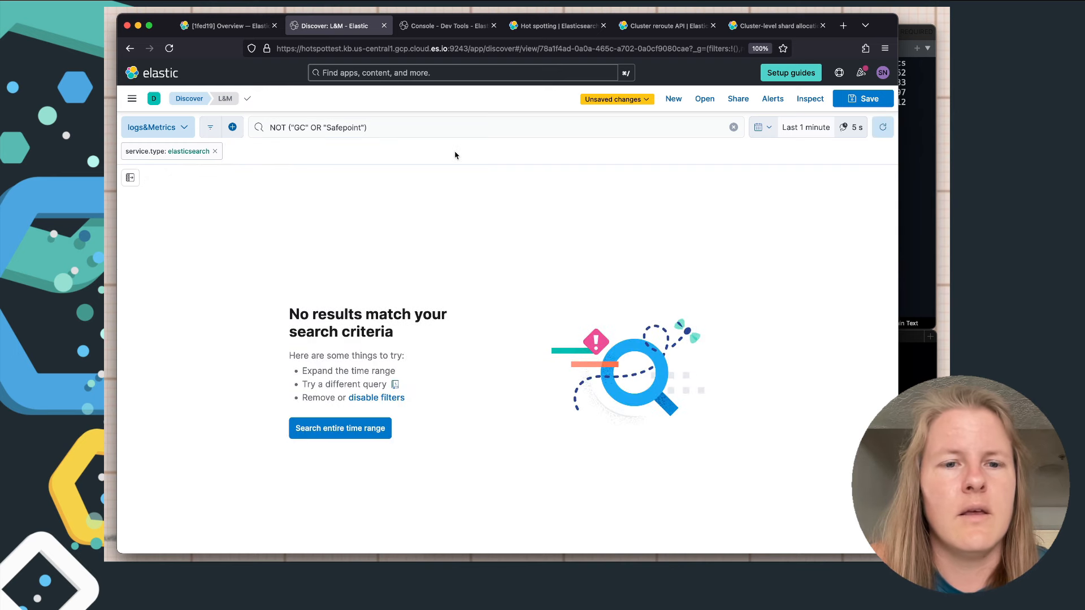
pyautogui.click(164, 127)
pyautogui.click(155, 230)
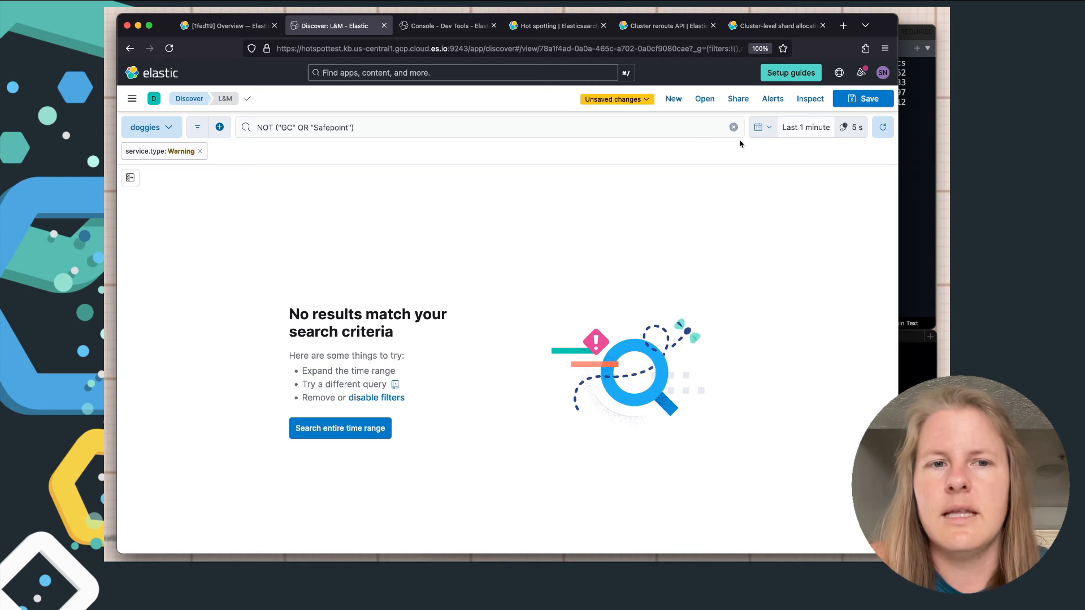
pyautogui.tripleClick(470, 122)
pyautogui.press('BackSpace')
pyautogui.press('Return')
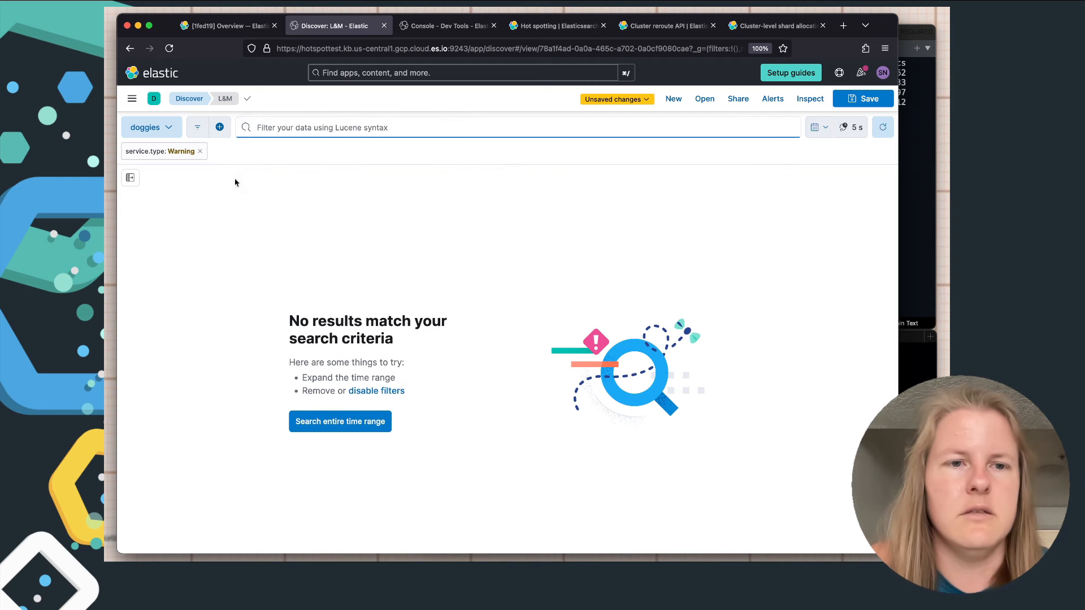
pyautogui.click(199, 152)
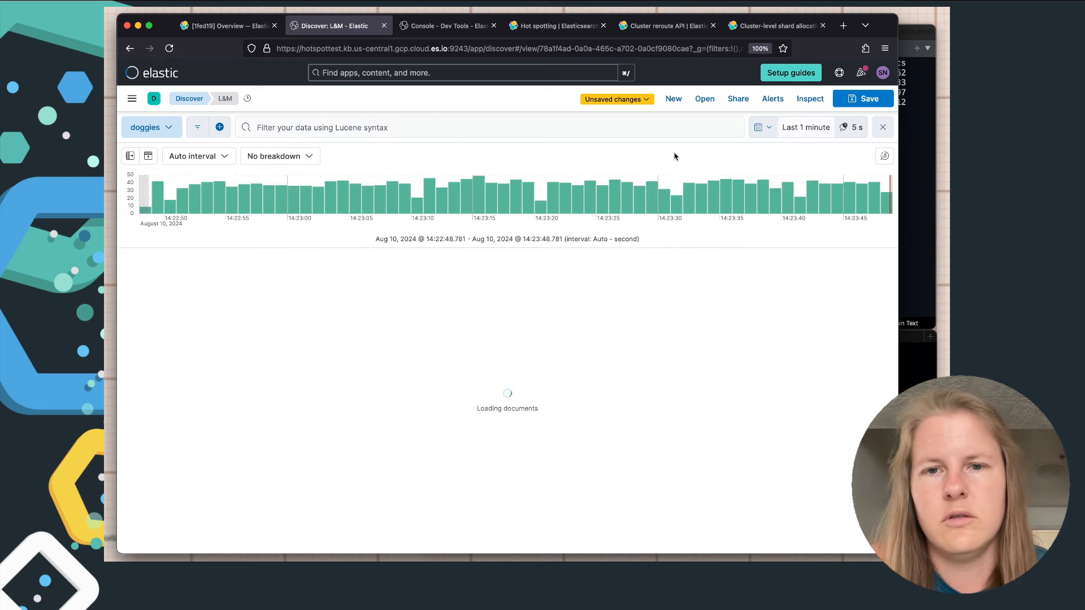
# - Set the time range to Last 1 hour, dismiss the slow-search notice and return to Dev Tools
pyautogui.click(763, 129)
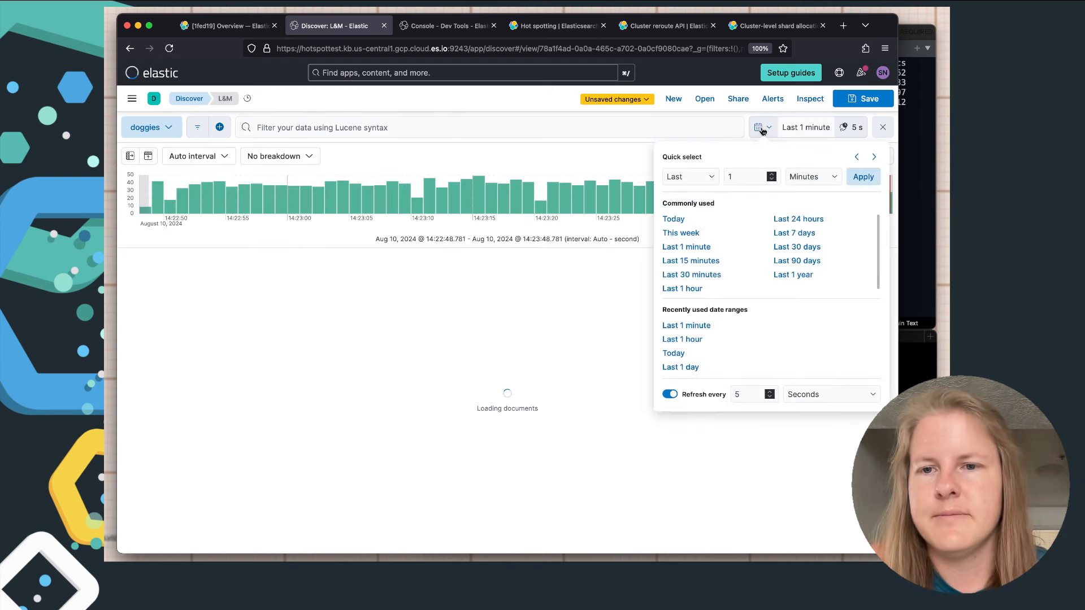
pyautogui.click(693, 291)
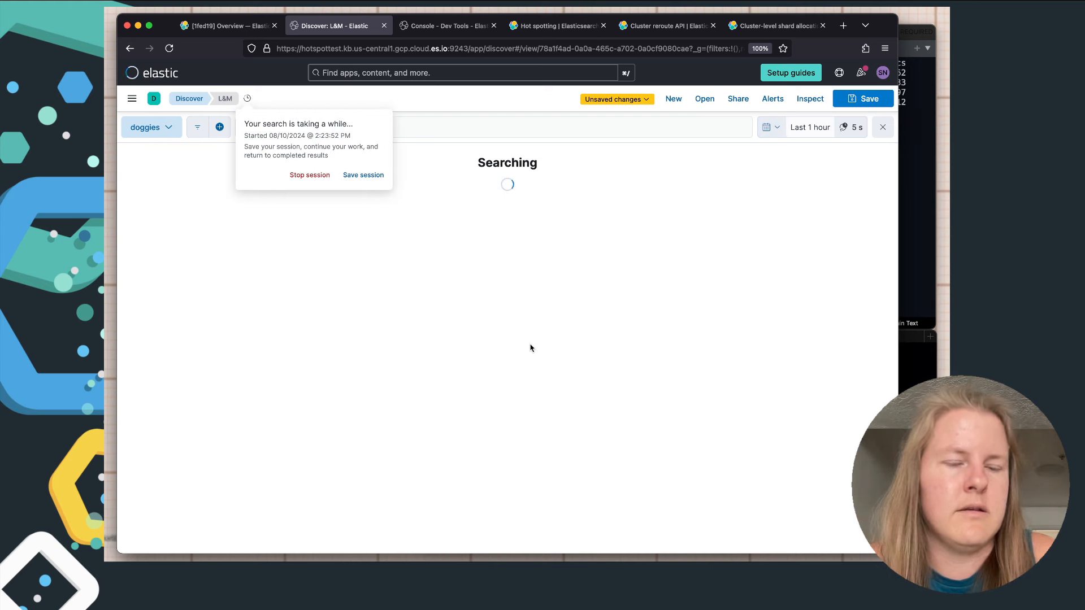
pyautogui.click(444, 101)
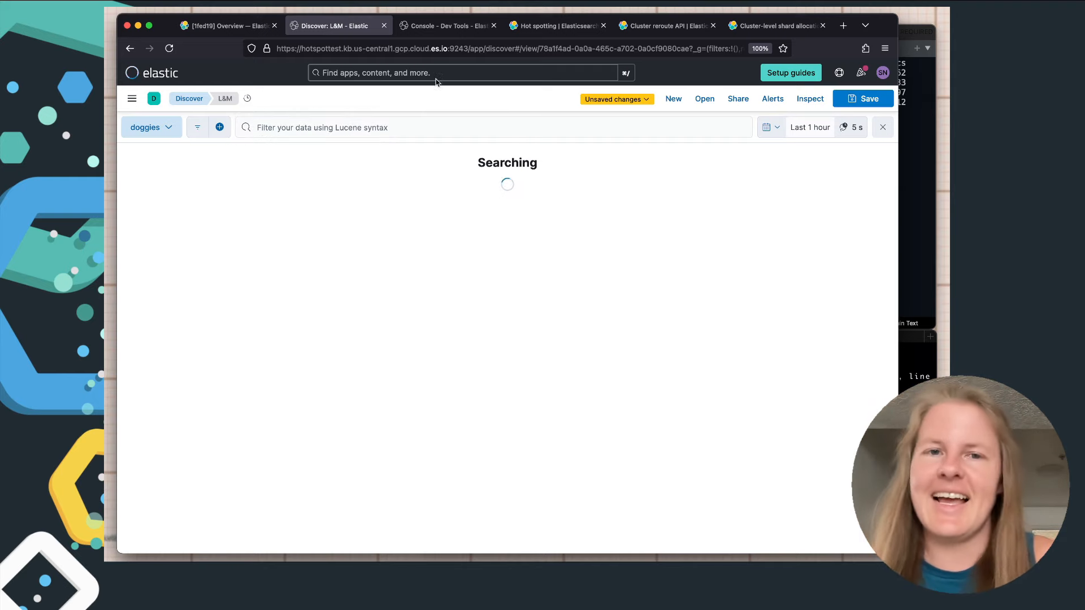
pyautogui.click(434, 27)
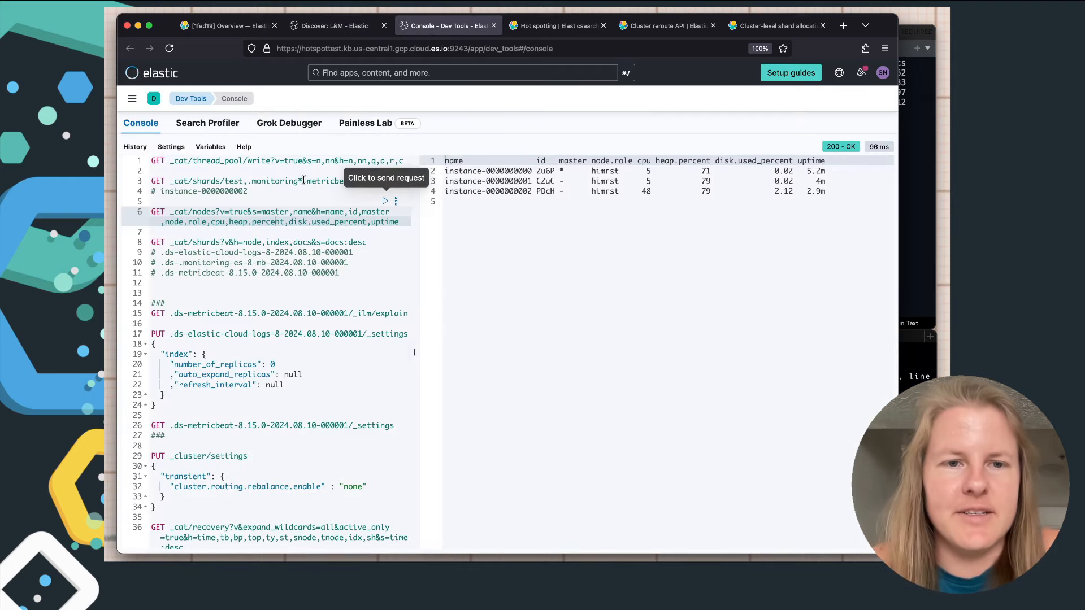
# - Rerun the write thread pool and _cat/nodes checks, which now list only two instances
pyautogui.click(300, 160)
pyautogui.press('super+Return')
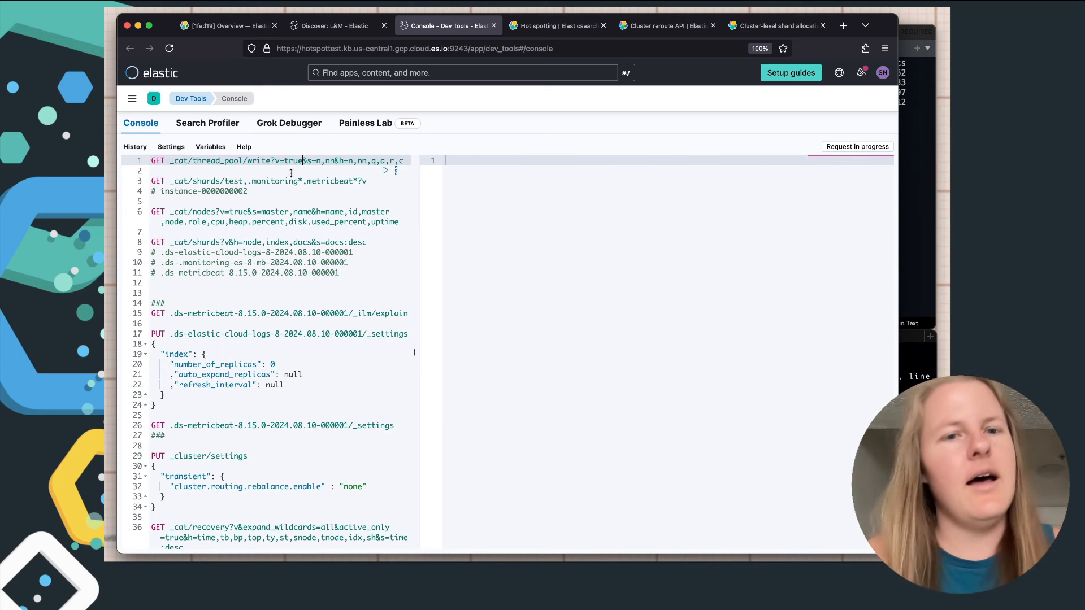
pyautogui.click(270, 210)
pyautogui.press('super+Return')
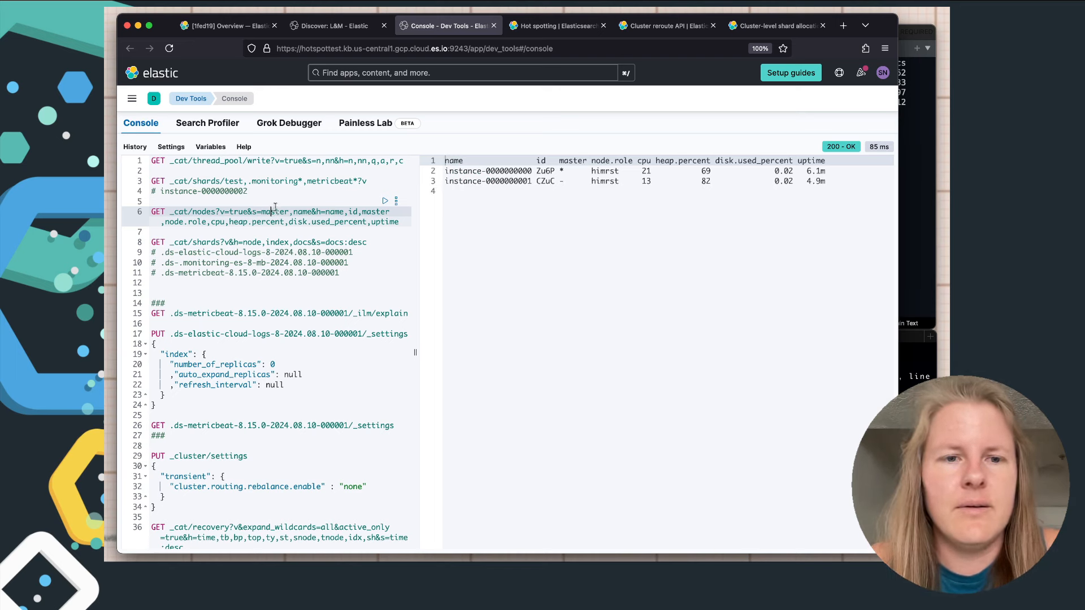
pyautogui.press('super+Return')
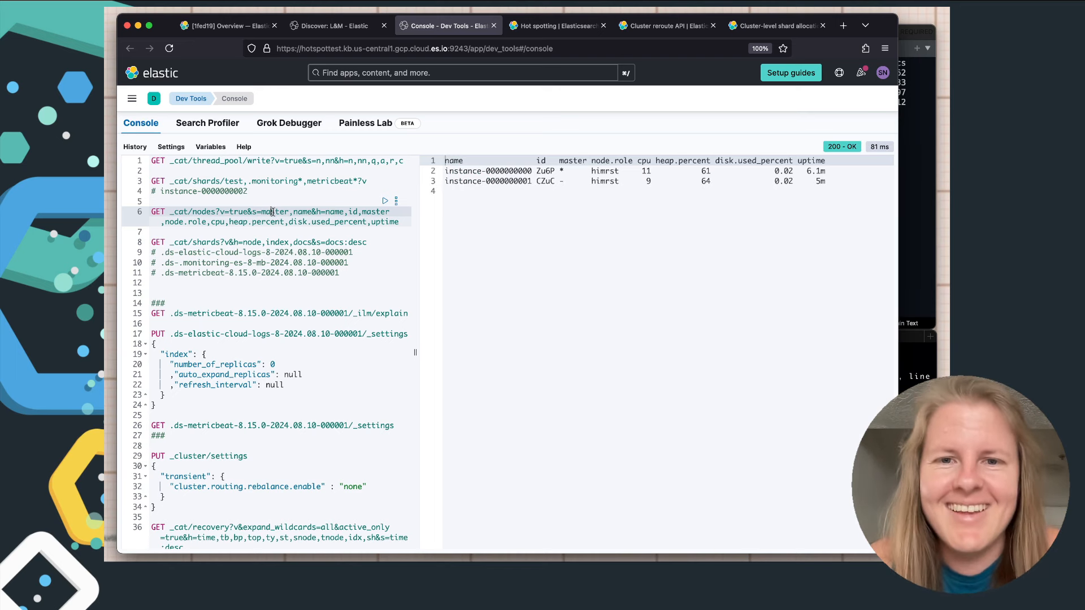
pyautogui.press('super+Return')
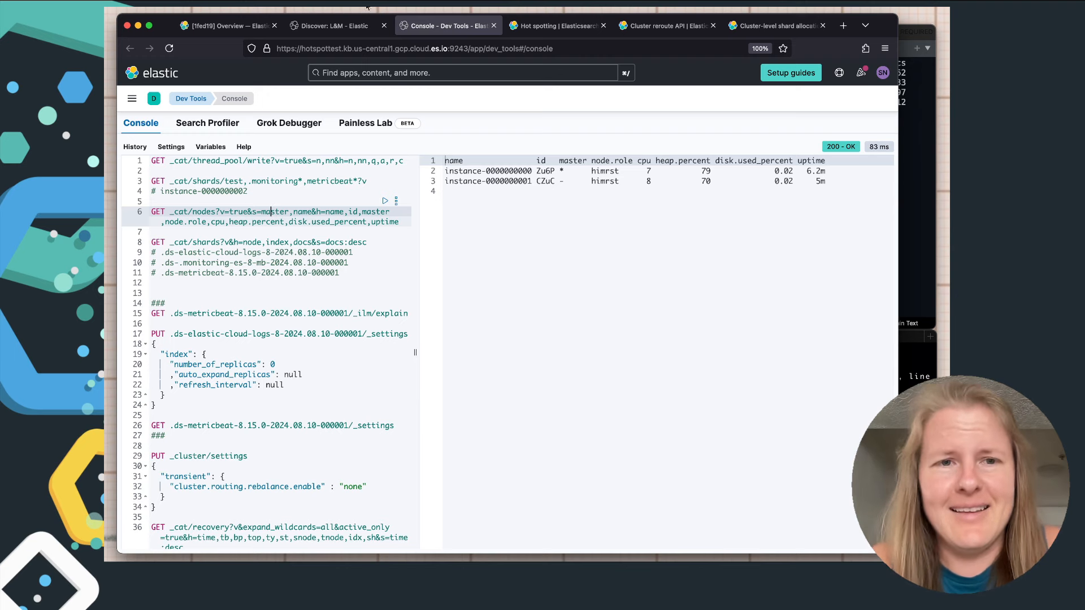
pyautogui.click(338, 25)
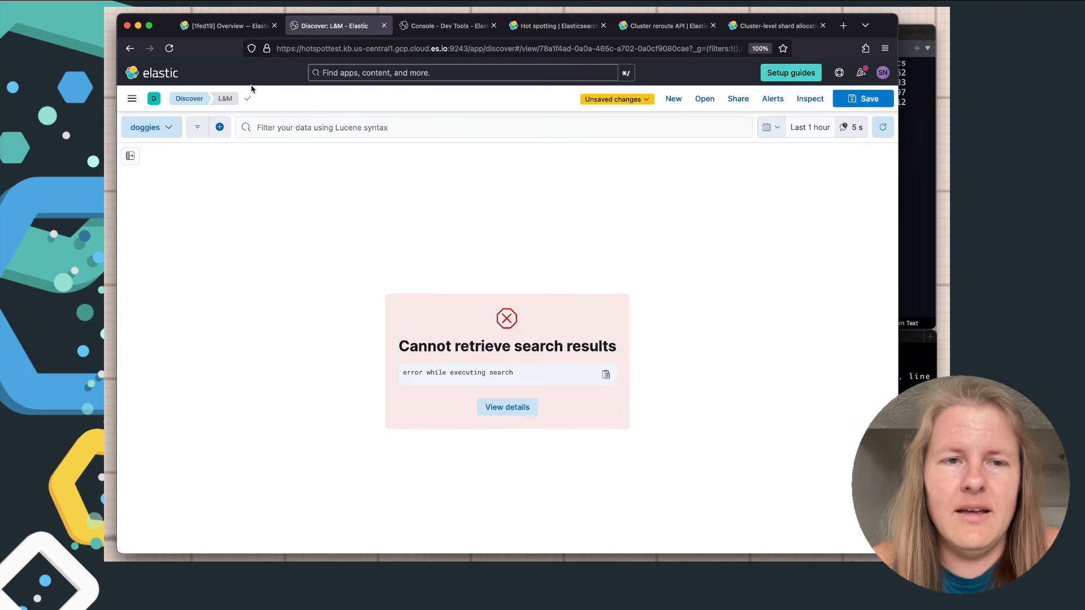
# - Check the three instances on the Overview, then switch Discover to the logs&Metrics data view
pyautogui.click(228, 25)
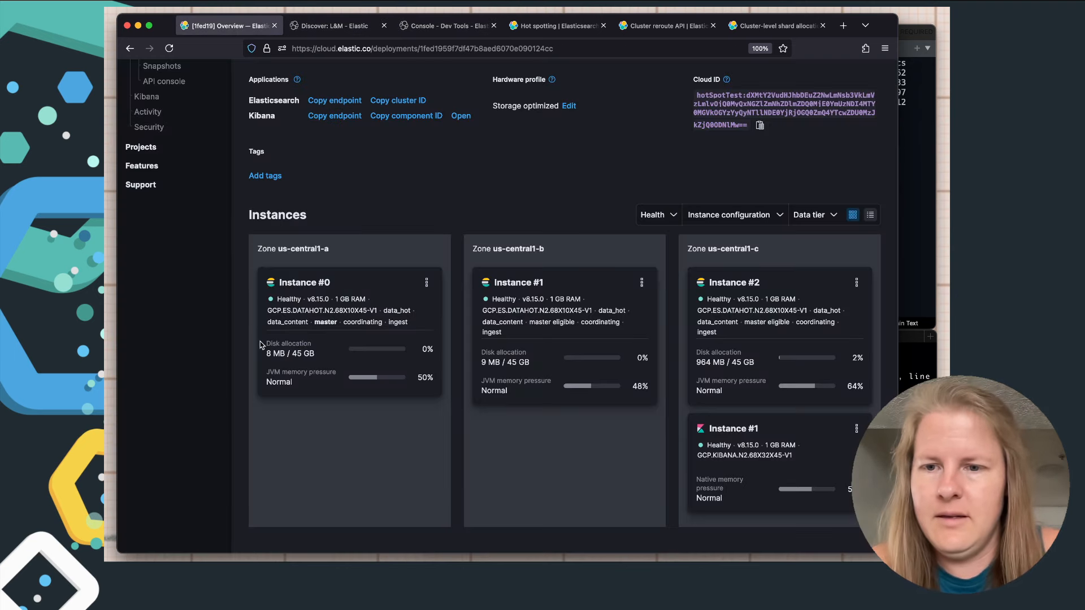
pyautogui.moveTo(714, 277); pyautogui.dragTo(767, 286)
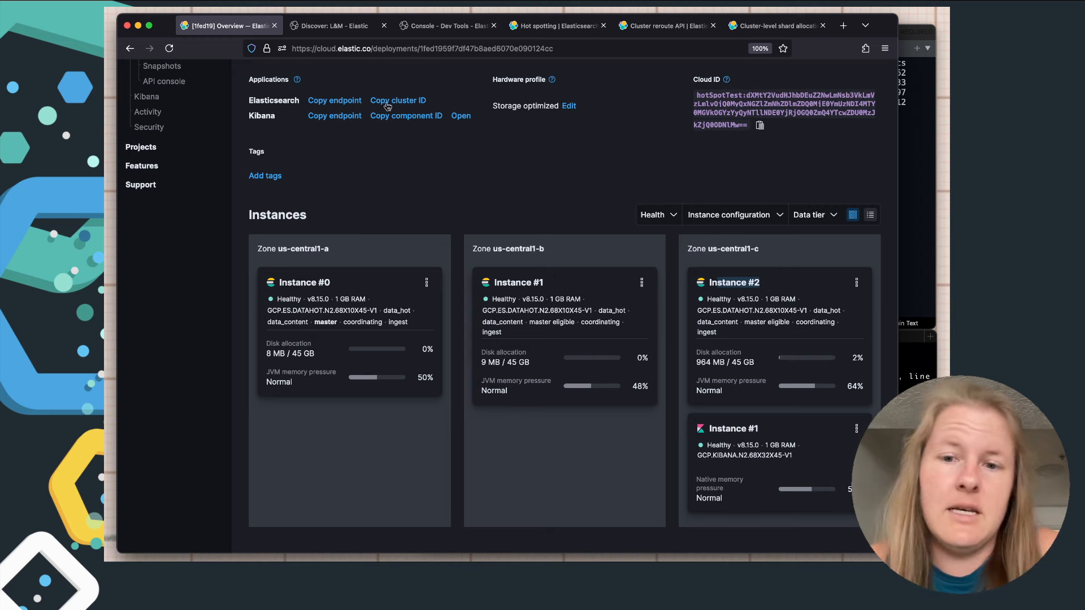
pyautogui.click(319, 29)
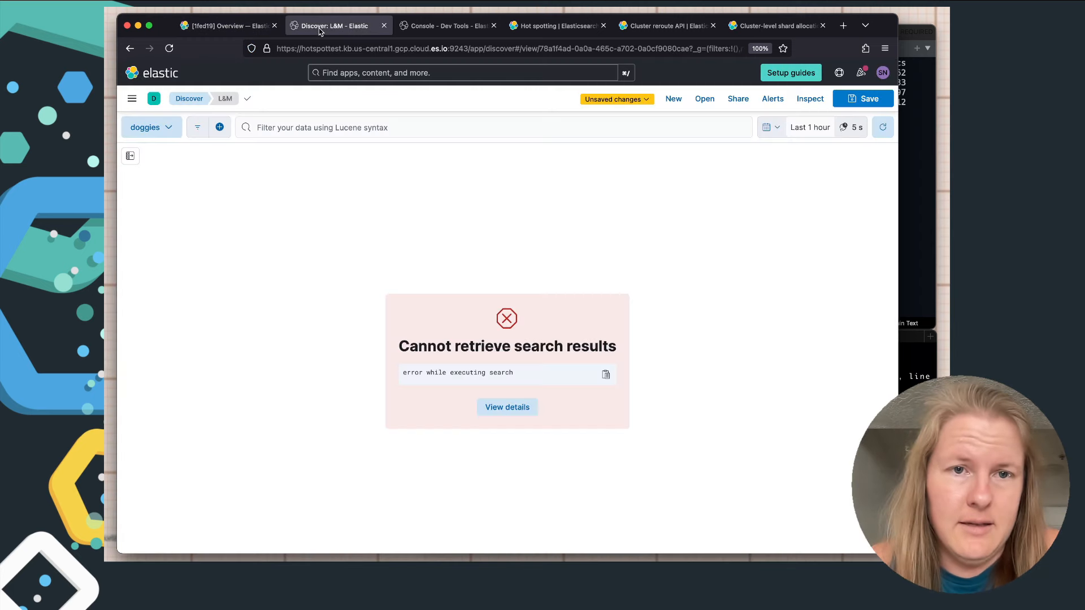
pyautogui.click(157, 121)
pyautogui.click(166, 246)
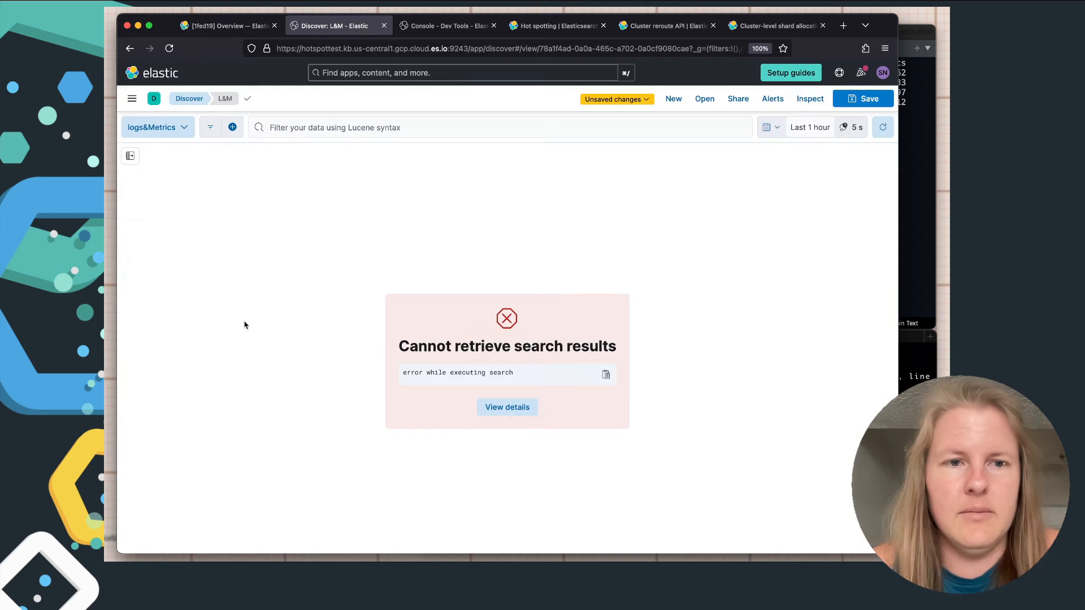
# - Inspect the failed search's JSON error response and pick out the failing index name
pyautogui.click(506, 406)
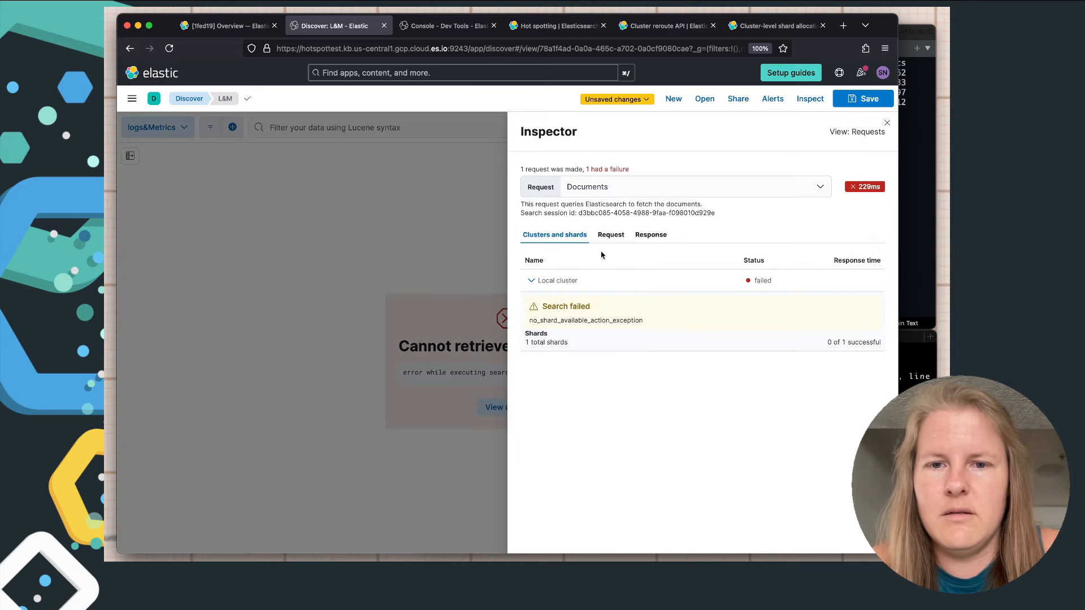
pyautogui.click(644, 238)
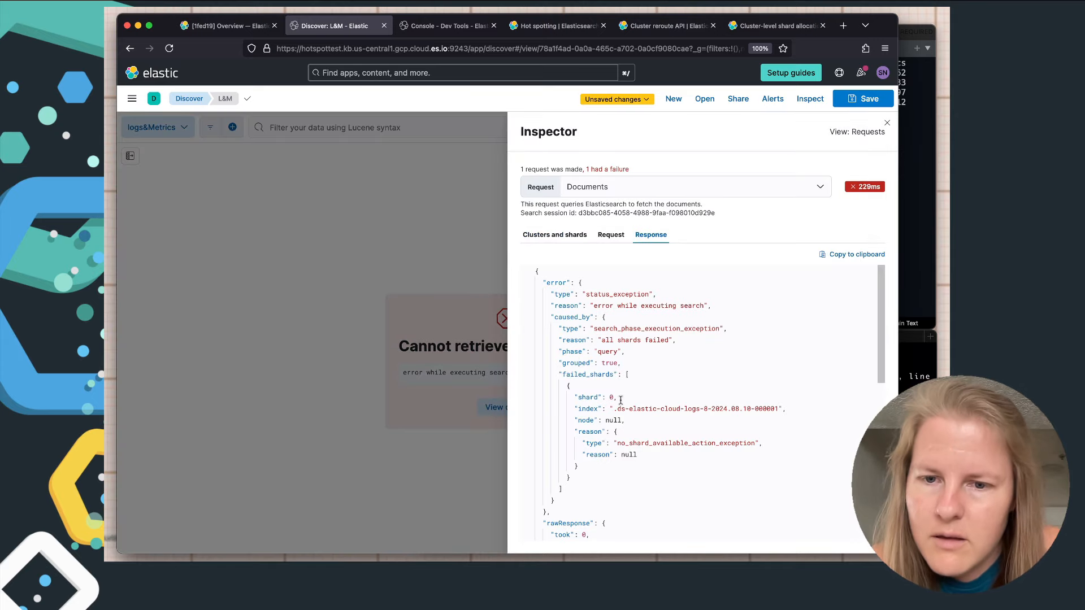
pyautogui.moveTo(612, 408); pyautogui.dragTo(776, 408)
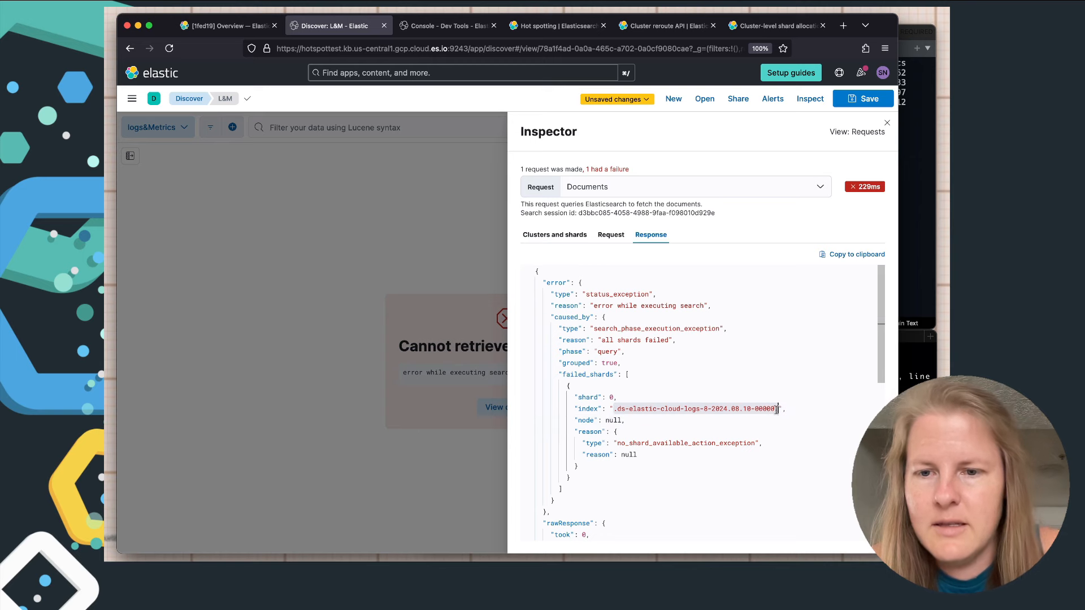
pyautogui.scroll(-3, 638, 412)
pyautogui.scroll(3, 638, 411)
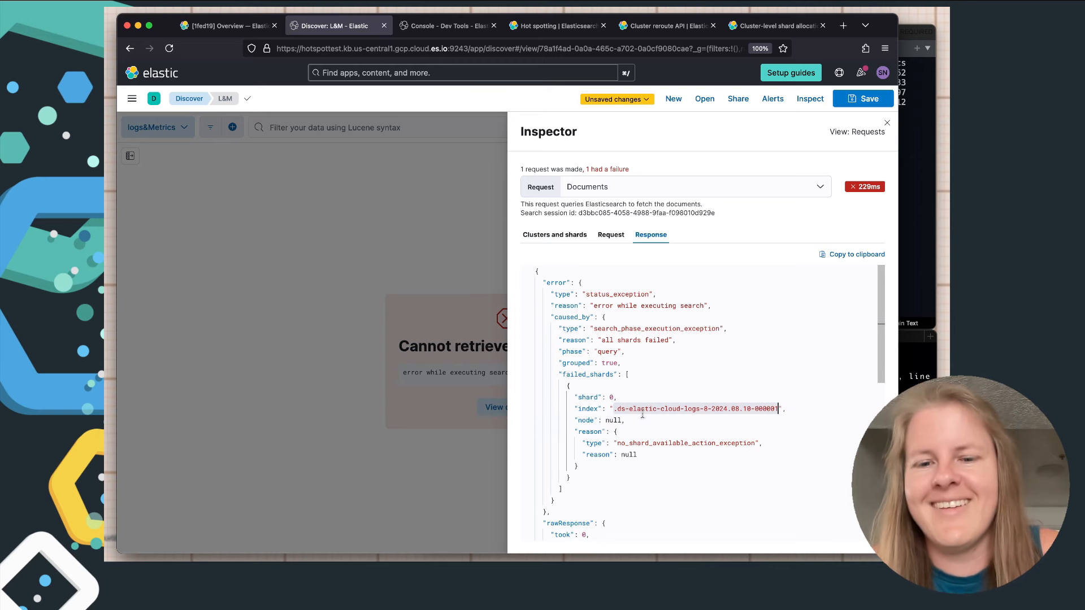
pyautogui.click(366, 176)
# - Rerun _cat/nodes twice in Dev Tools; two instances show 75% and 86% heap
pyautogui.click(449, 26)
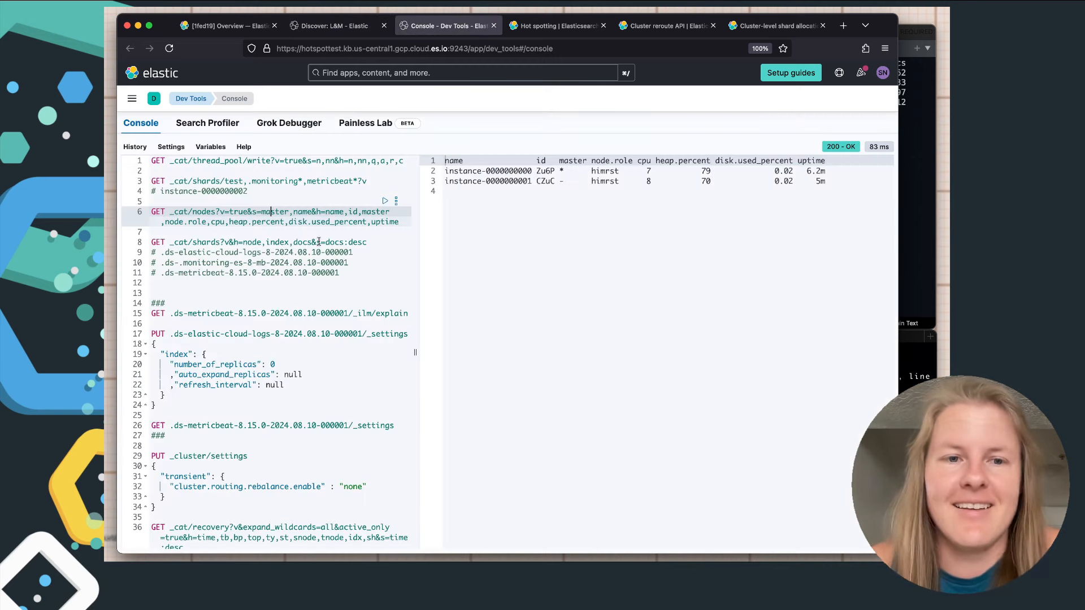
pyautogui.press('super+Return')
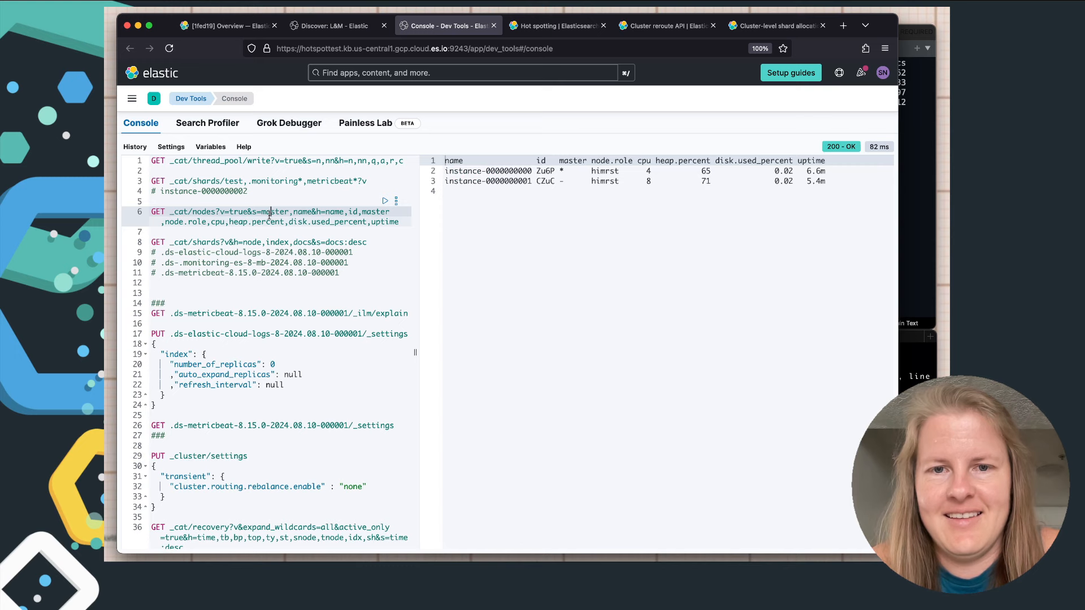
pyautogui.press('super+Return')
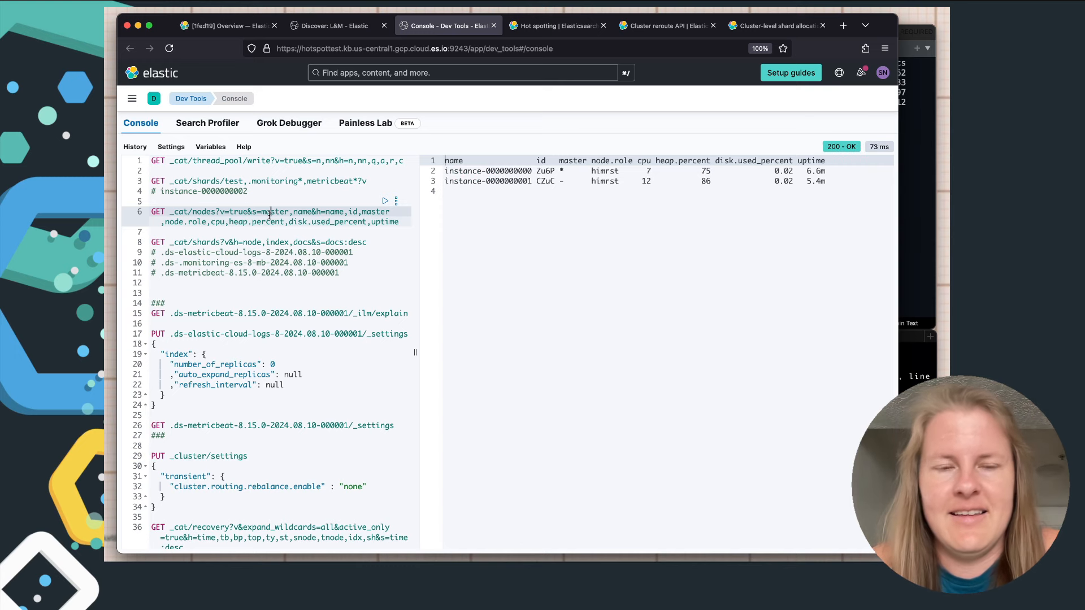
# - Rerun the line-6 _cat/nodes request after a brief look at the terminal
pyautogui.click(236, 199)
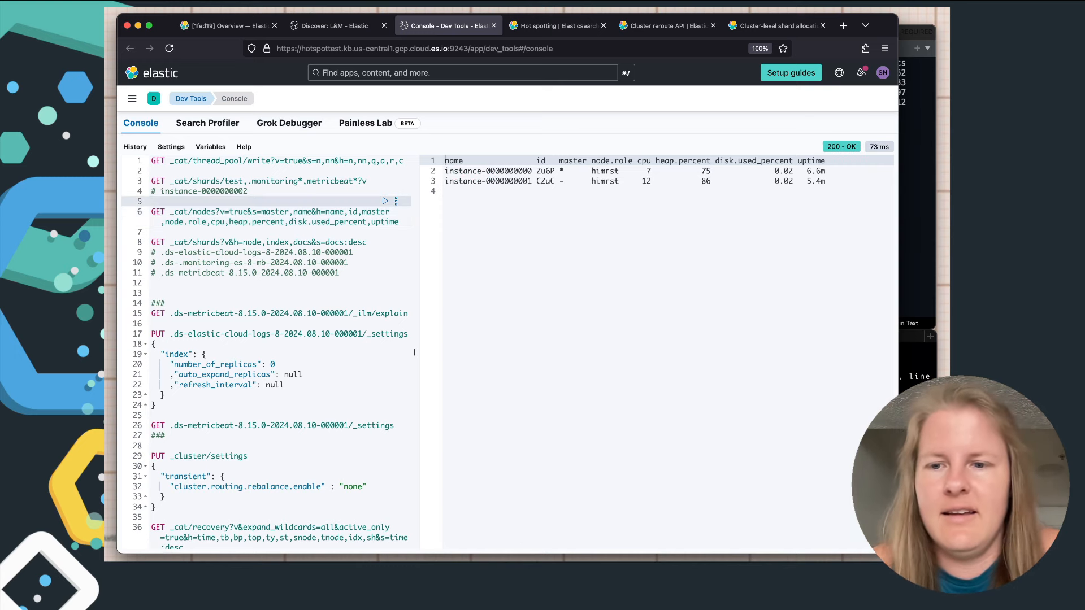
pyautogui.press('super+Tab')
pyautogui.press('super+Tab')
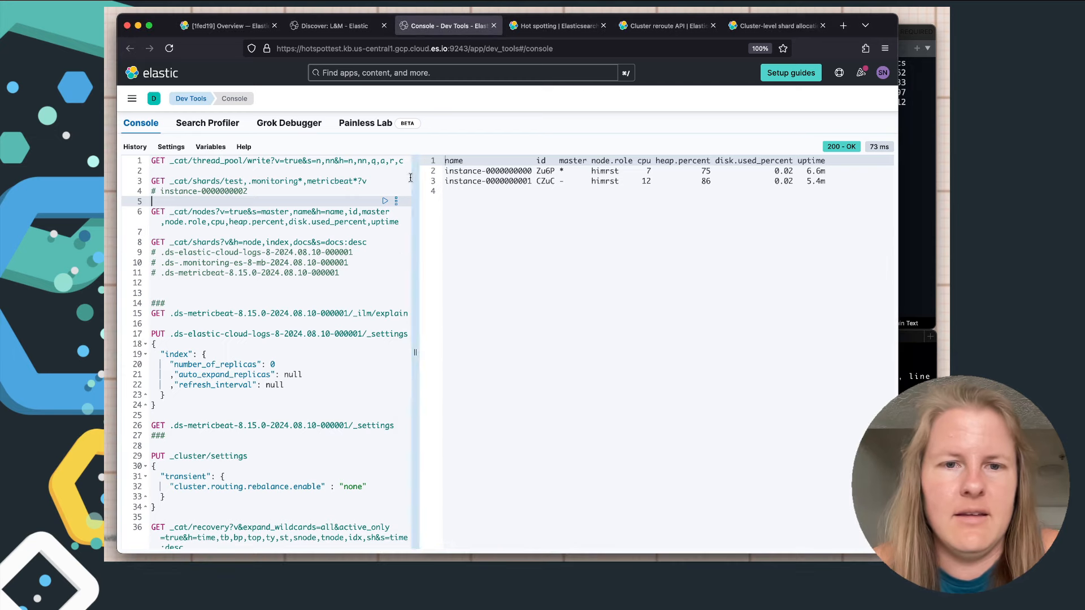
pyautogui.click(384, 202)
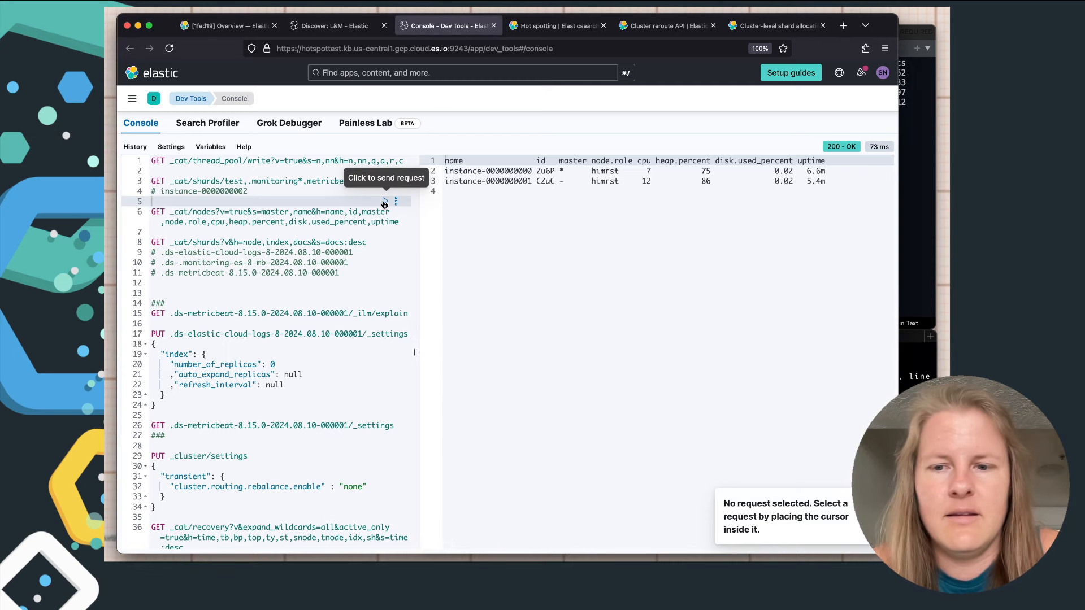
pyautogui.click(320, 212)
pyautogui.click(385, 201)
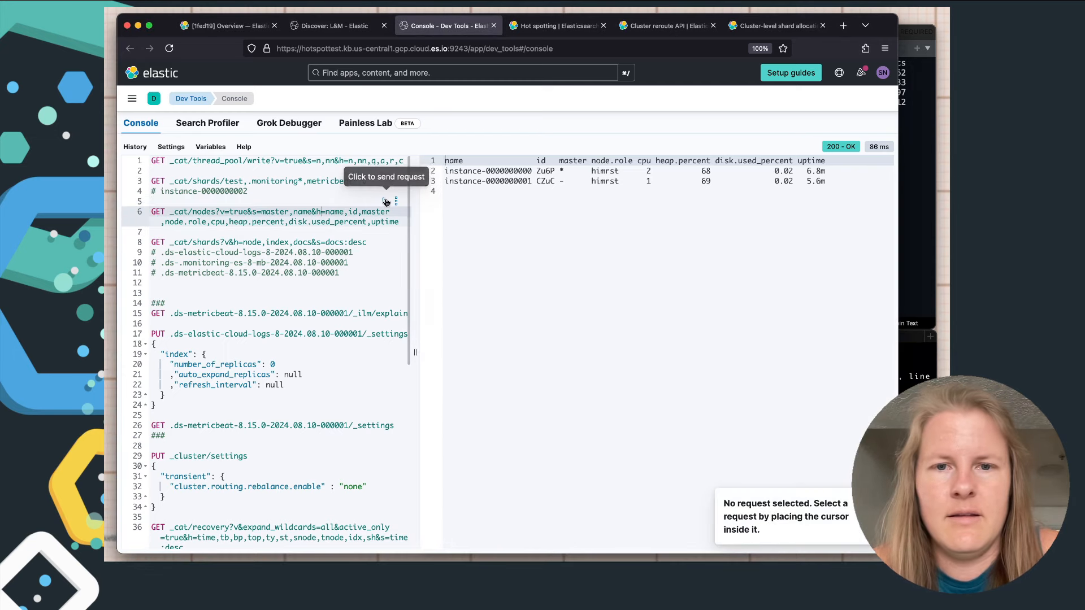
pyautogui.click(349, 26)
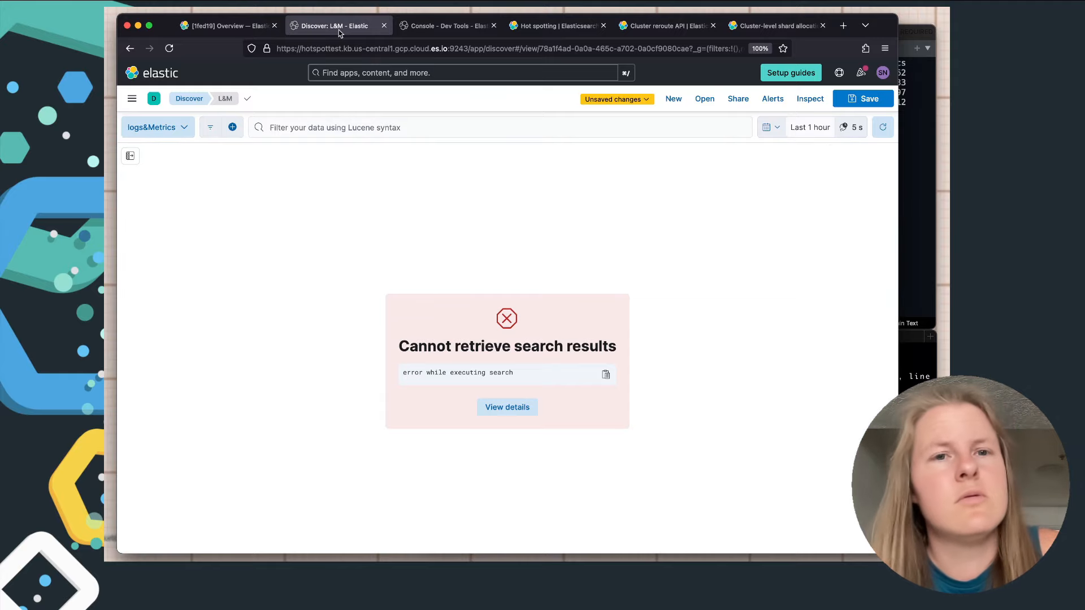
# - Check the hotSpotTest overview and its logs and metrics page, where Instance #2 is unhealthy
pyautogui.click(229, 28)
pyautogui.scroll(5, 168, 235)
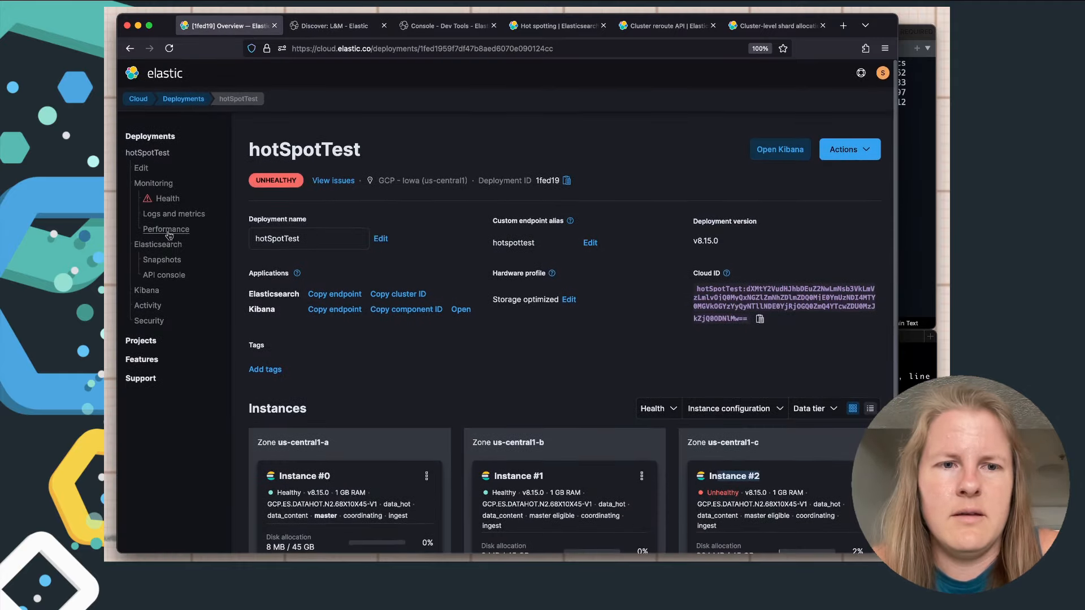
pyautogui.click(174, 215)
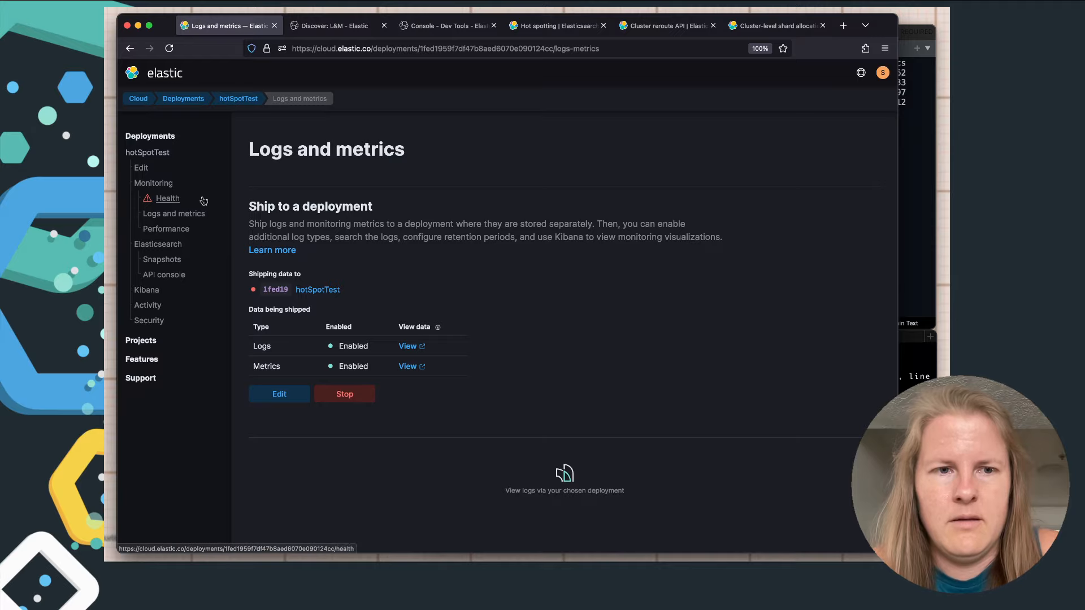
pyautogui.click(147, 153)
pyautogui.scroll(-5, 622, 346)
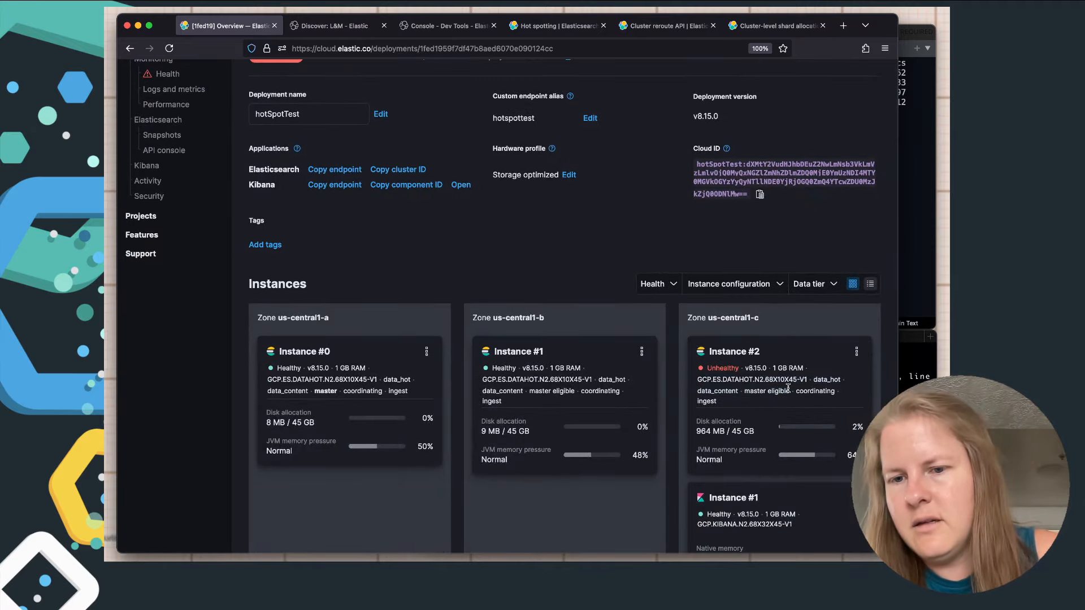
pyautogui.scroll(3, 787, 387)
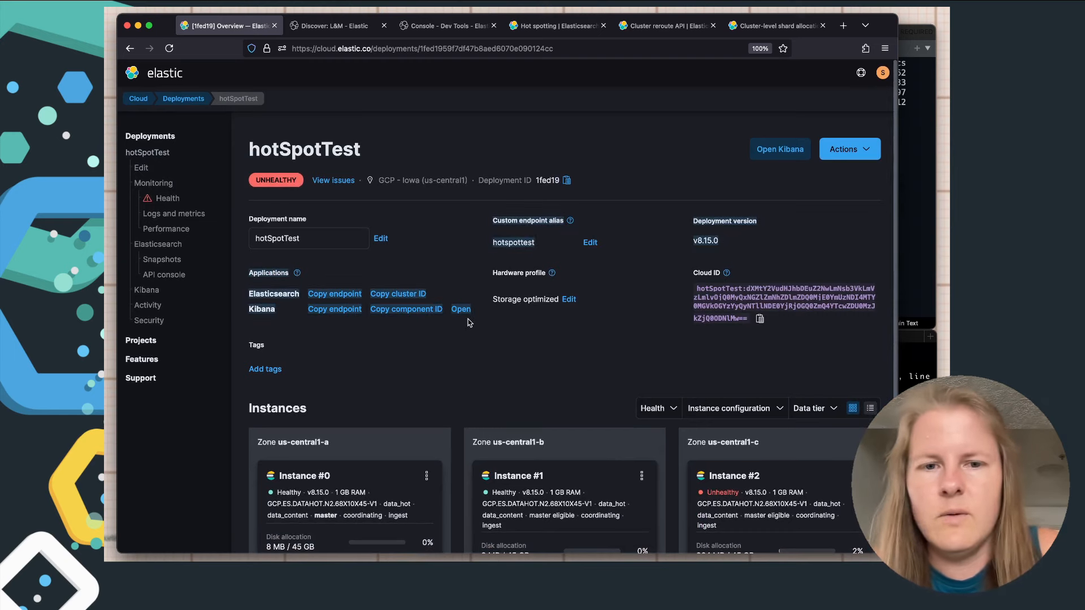
pyautogui.click(336, 34)
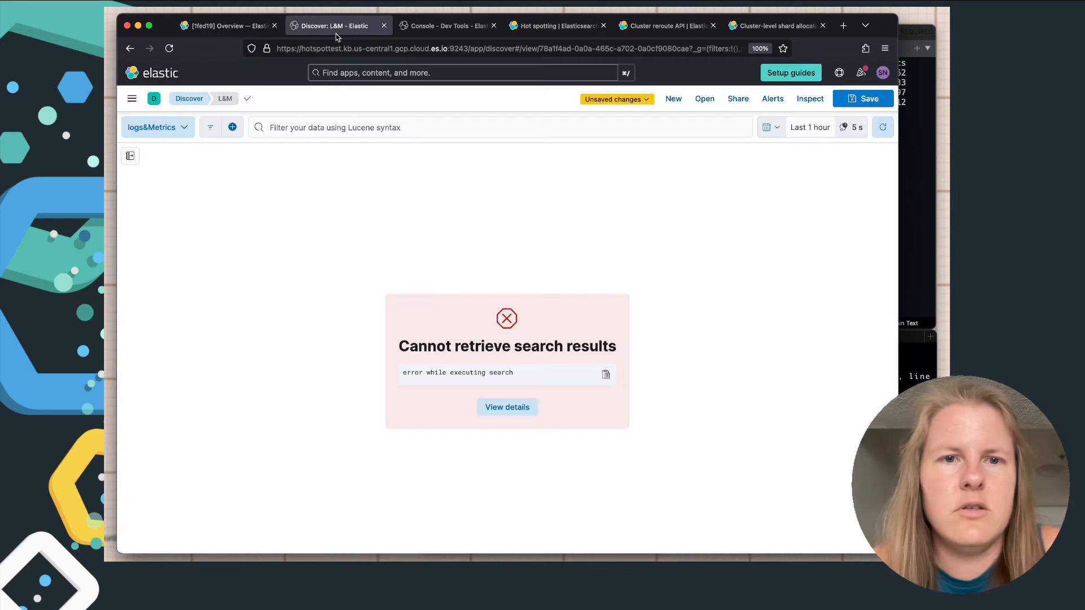
pyautogui.click(446, 25)
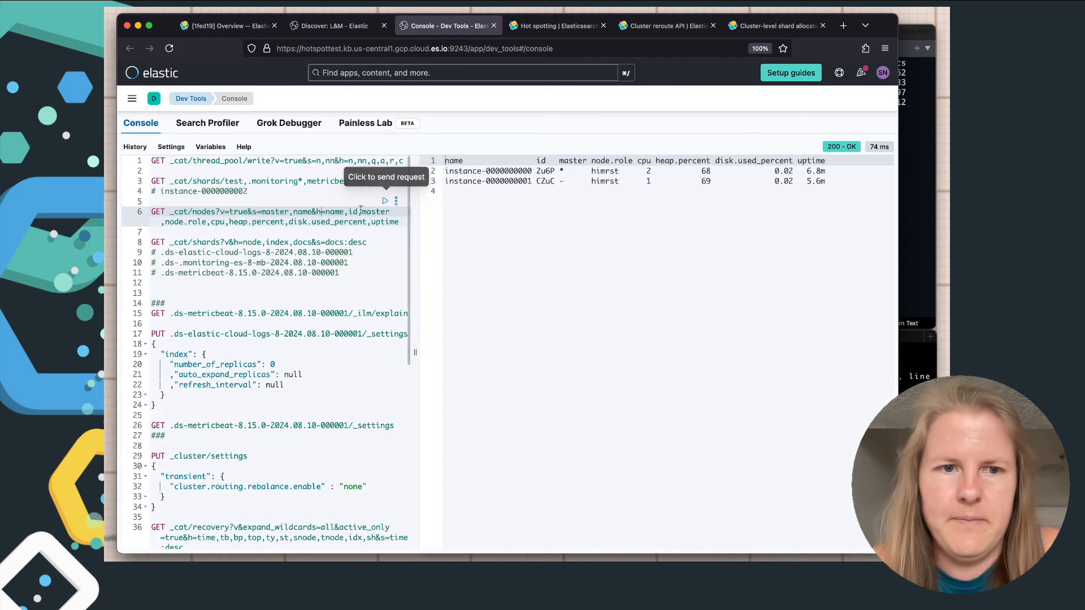
pyautogui.click(384, 202)
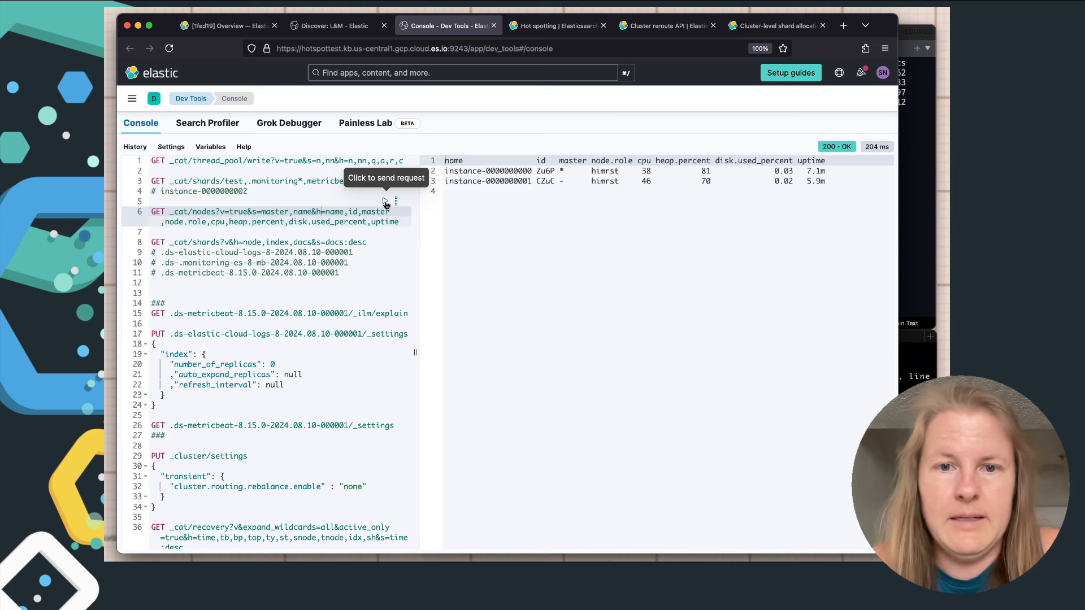
pyautogui.click(384, 202)
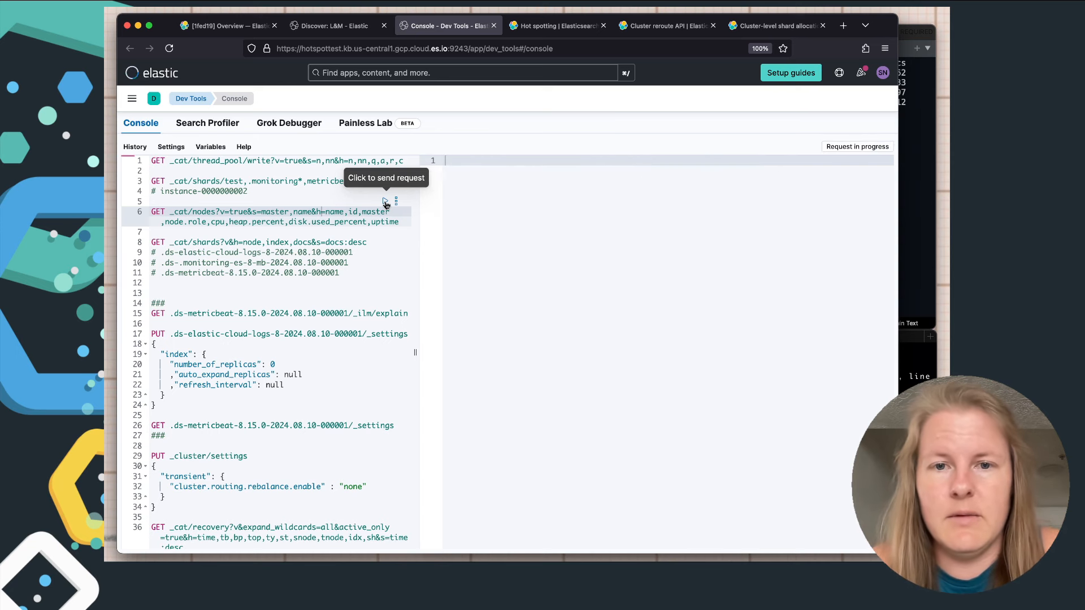
pyautogui.click(385, 201)
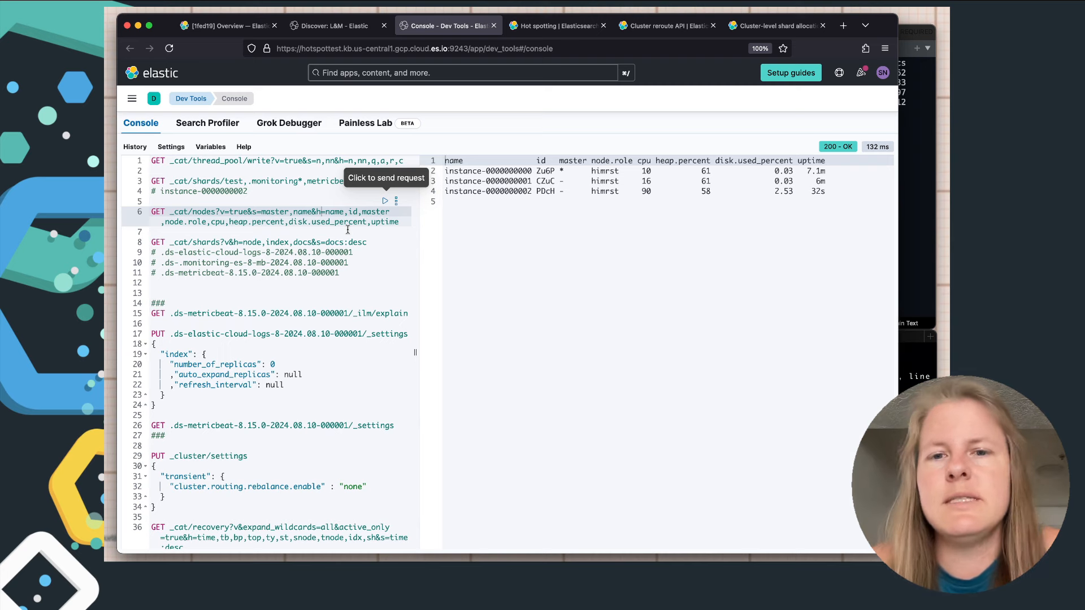
pyautogui.click(385, 201)
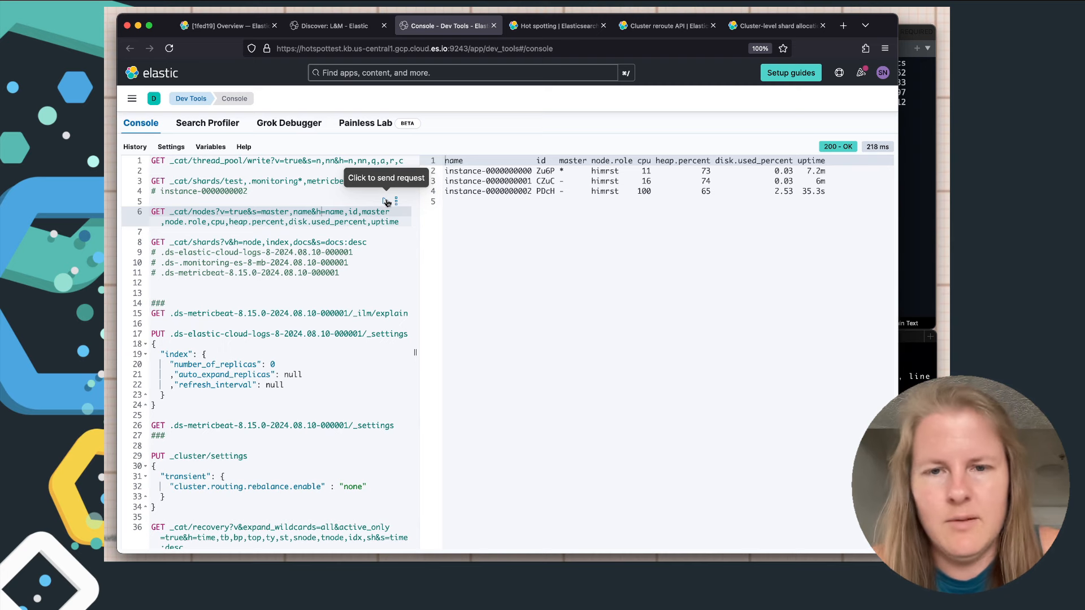
pyautogui.click(385, 202)
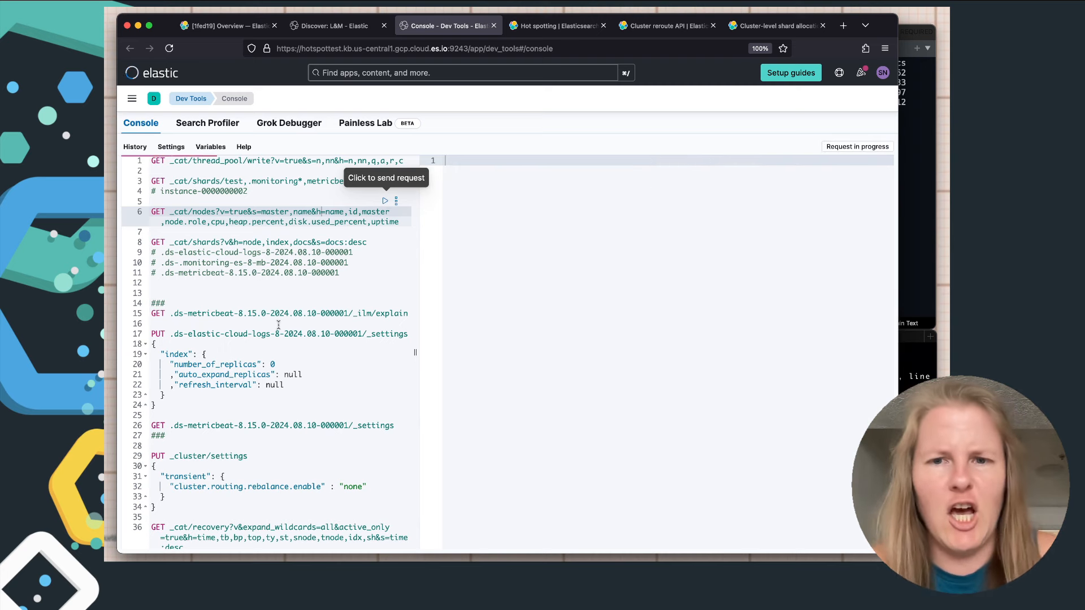
pyautogui.click(231, 230)
pyautogui.press('Return')
pyautogui.press('Up')
pyautogui.write('GE')
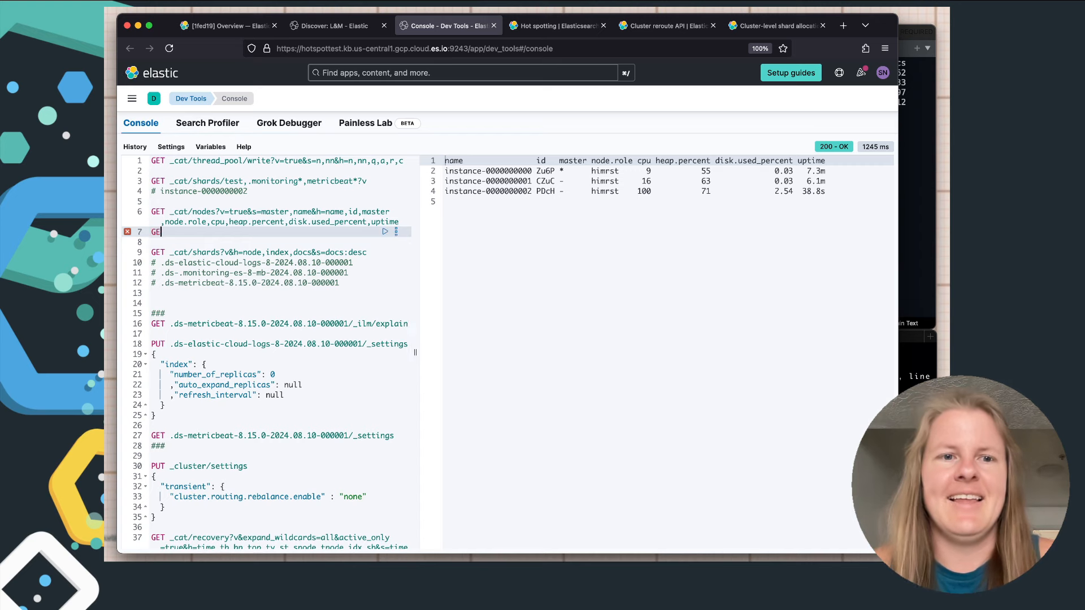
pyautogui.press('BackSpace')
pyautogui.press('BackSpace')
pyautogui.press('Return')
pyautogui.write('GET _noc')
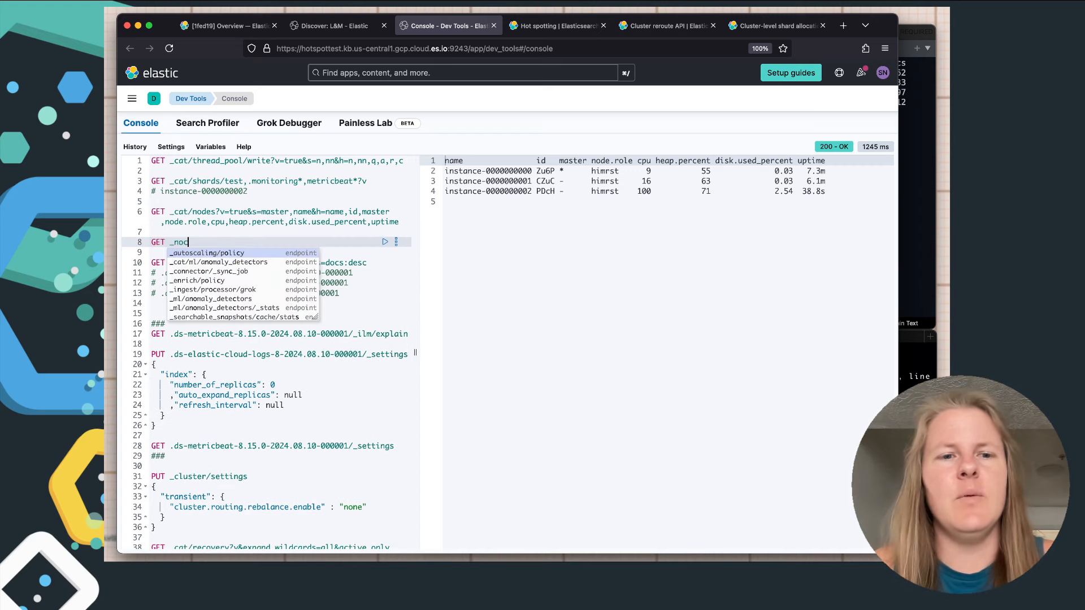
pyautogui.press('BackSpace')
pyautogui.write('des/hot_threads')
pyautogui.hotkey('ctrl', 'Return')
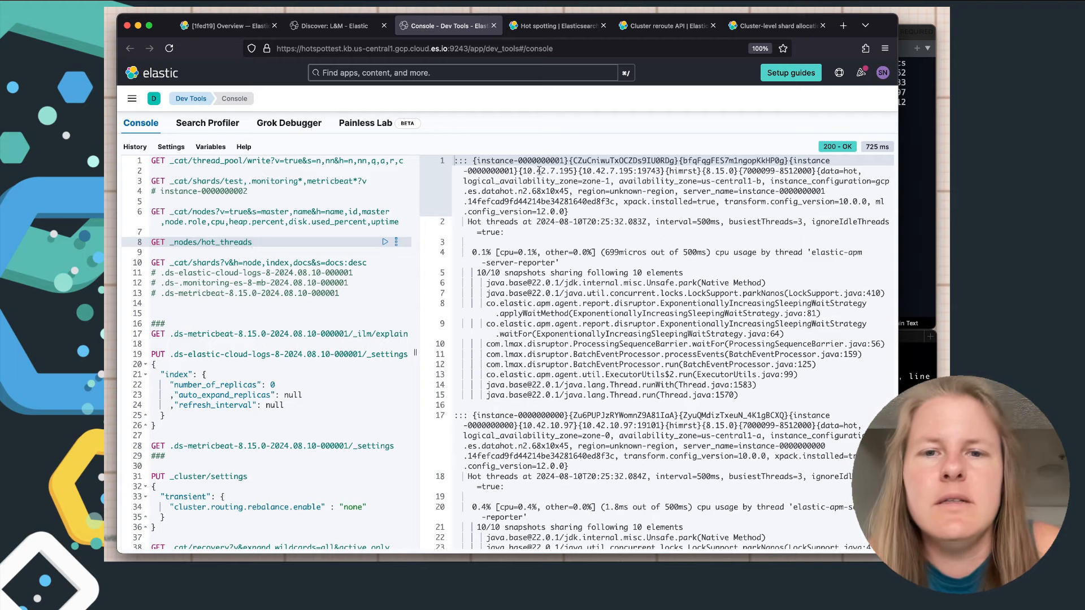
pyautogui.moveTo(563, 160); pyautogui.dragTo(455, 161)
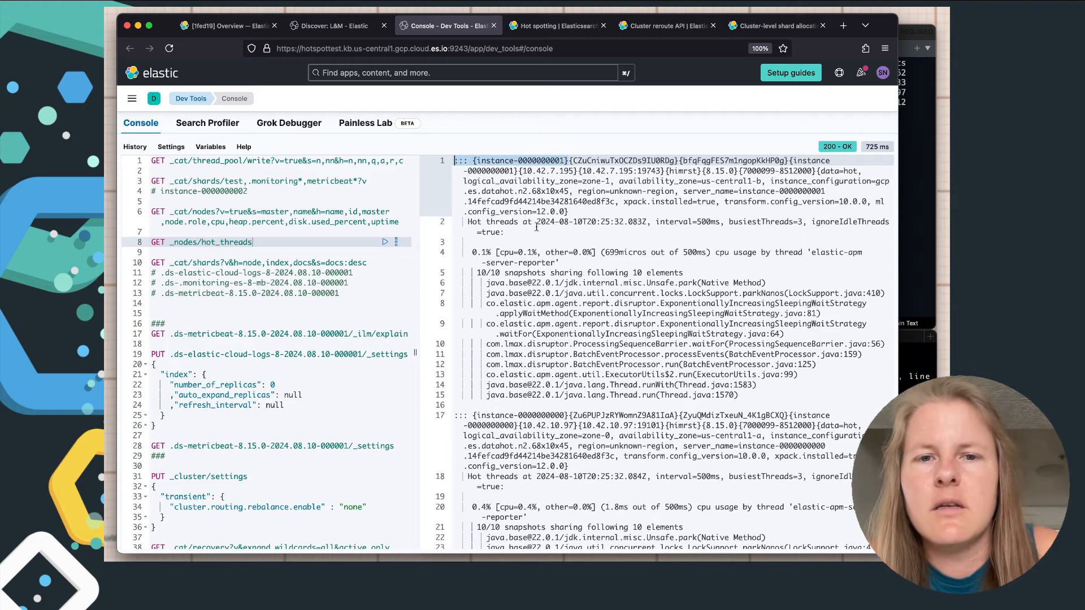
pyautogui.press('super+f')
pyautogui.press('BackSpace')
pyautogui.write('2')
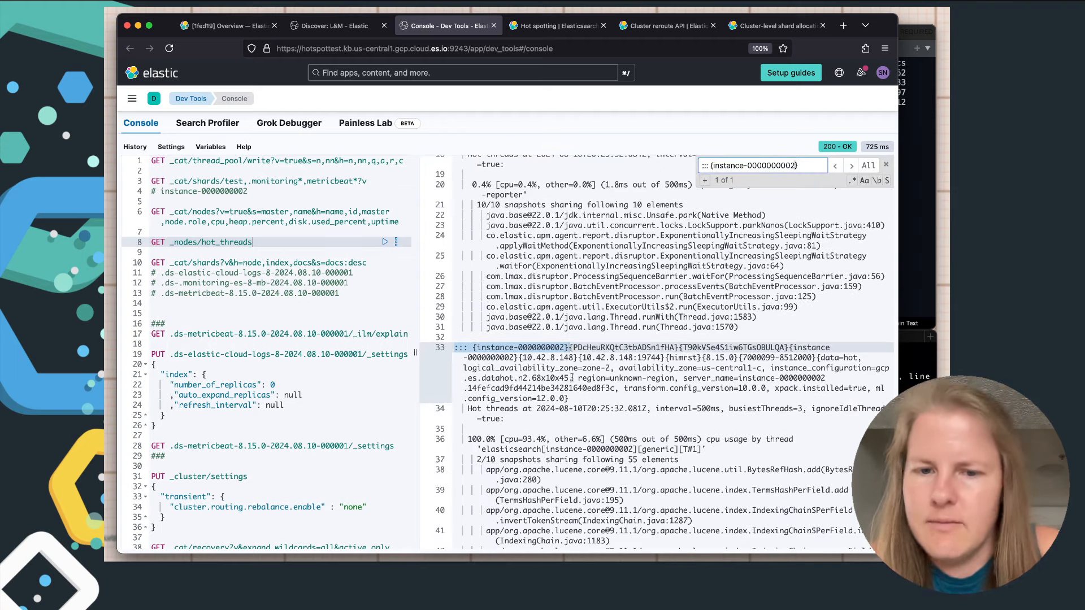
pyautogui.scroll(-3, 540, 405)
pyautogui.moveTo(530, 280); pyautogui.dragTo(671, 283)
pyautogui.moveTo(475, 273); pyautogui.dragTo(571, 280)
pyautogui.click(571, 281)
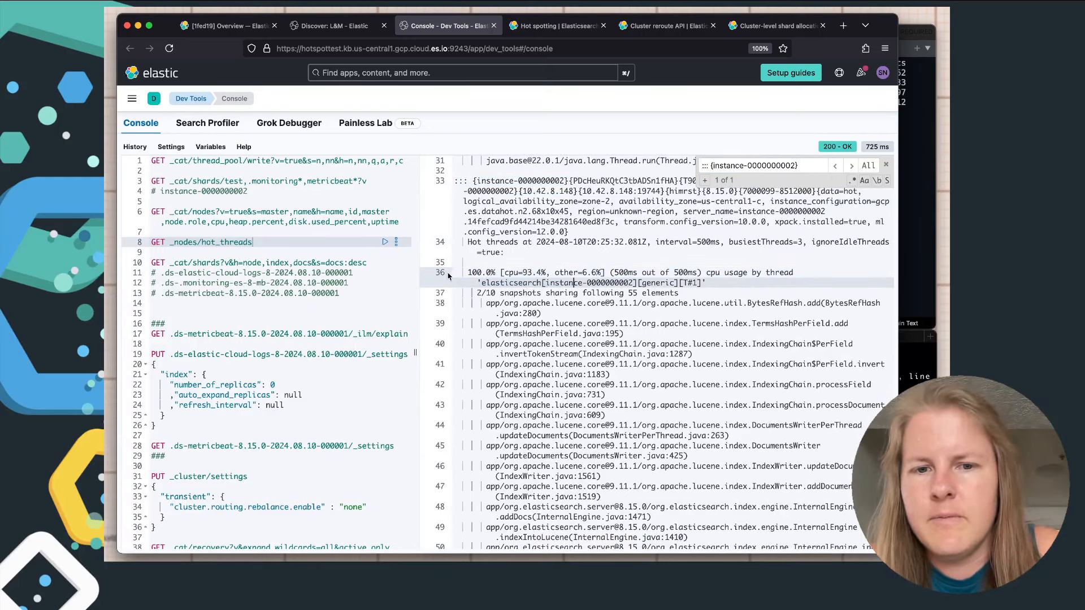
pyautogui.click(466, 273)
pyautogui.scroll(-10, 440, 276)
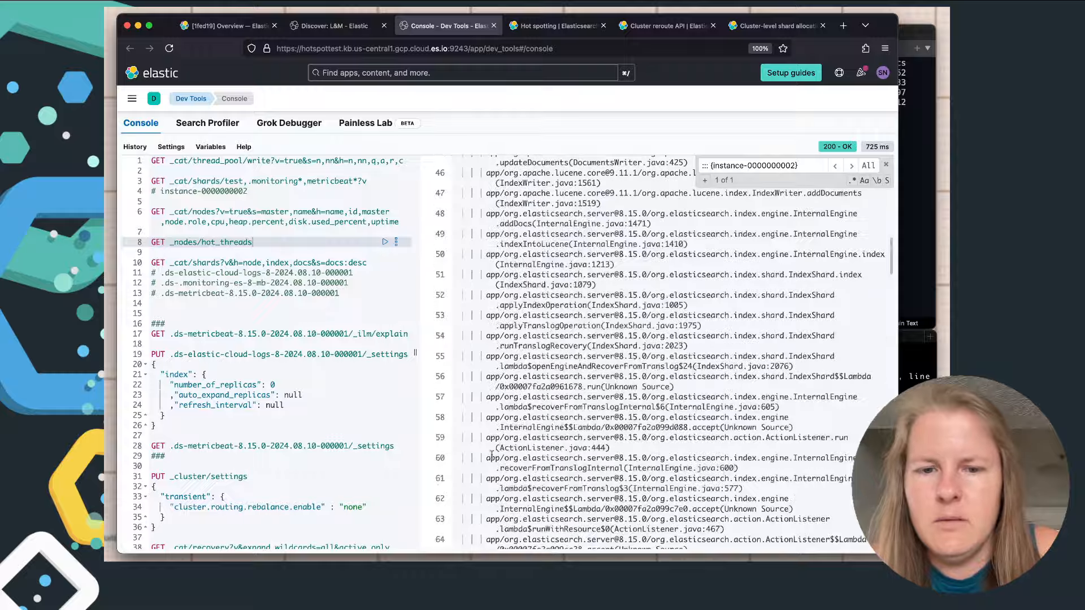
pyautogui.scroll(-10, 466, 458)
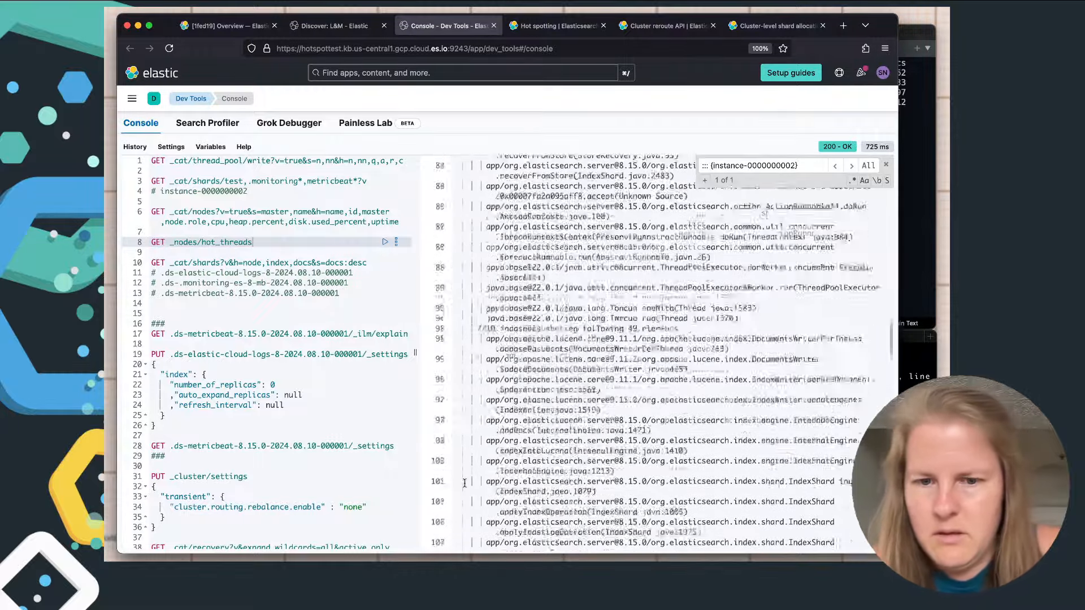
pyautogui.scroll(-15, 467, 458)
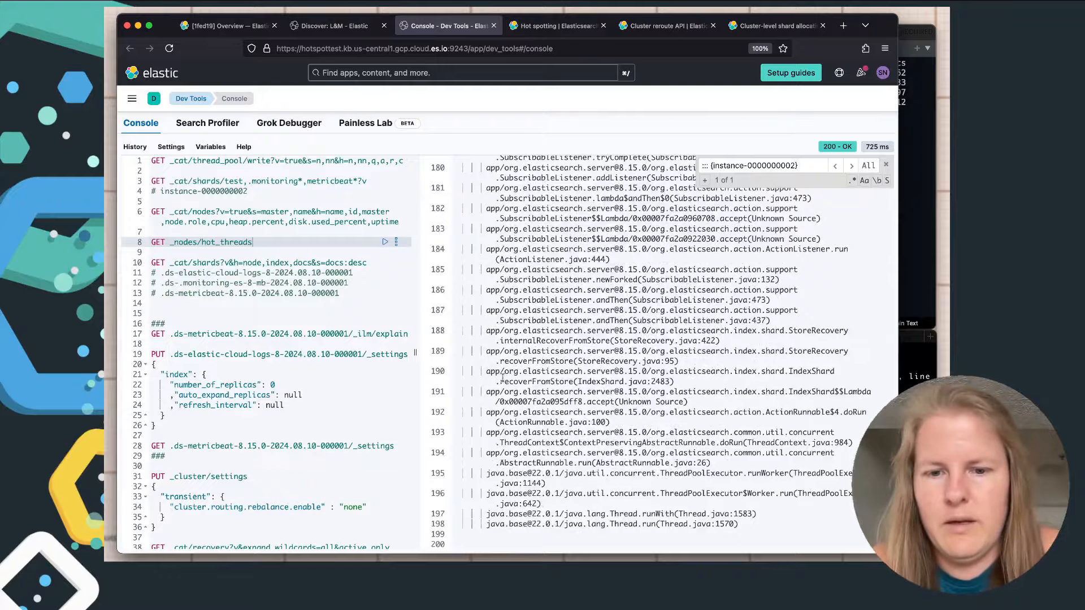
pyautogui.scroll(20, 502, 378)
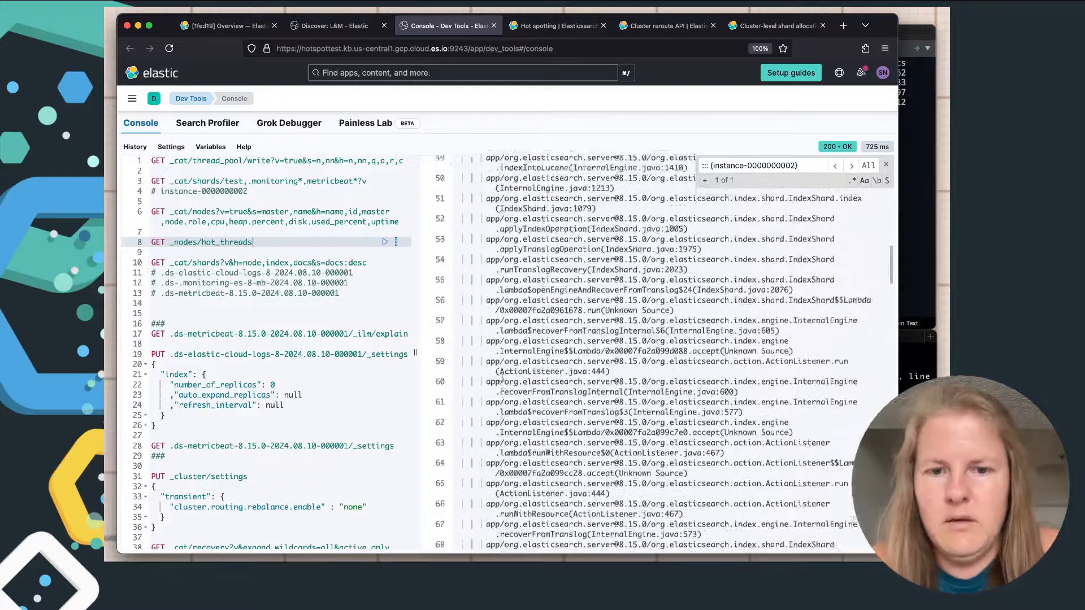
pyautogui.scroll(10, 502, 378)
pyautogui.click(231, 211)
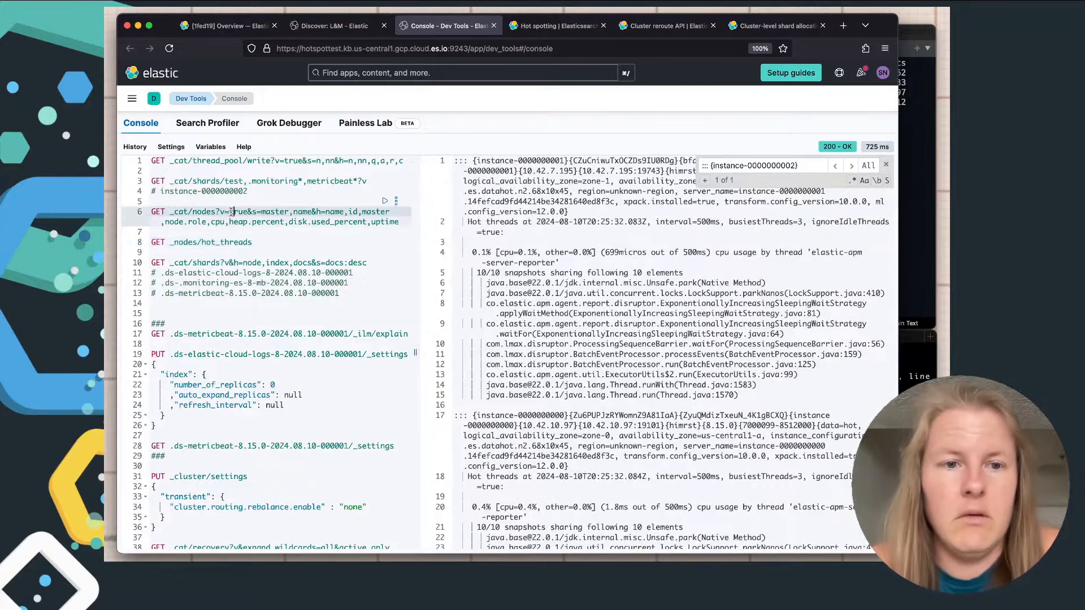
pyautogui.press('super+Return')
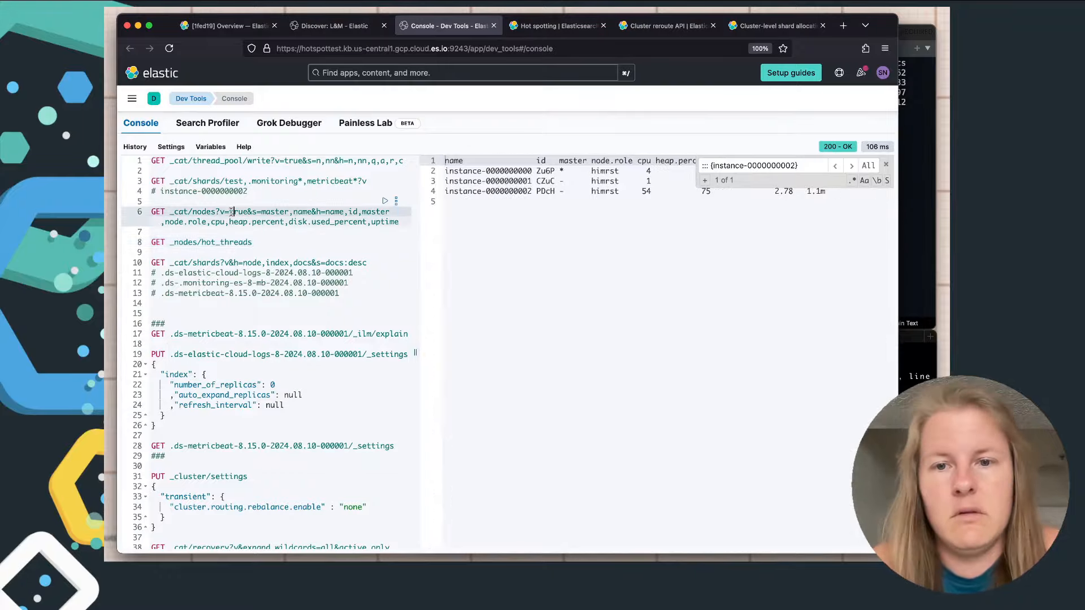
pyautogui.click(885, 164)
pyautogui.click(628, 215)
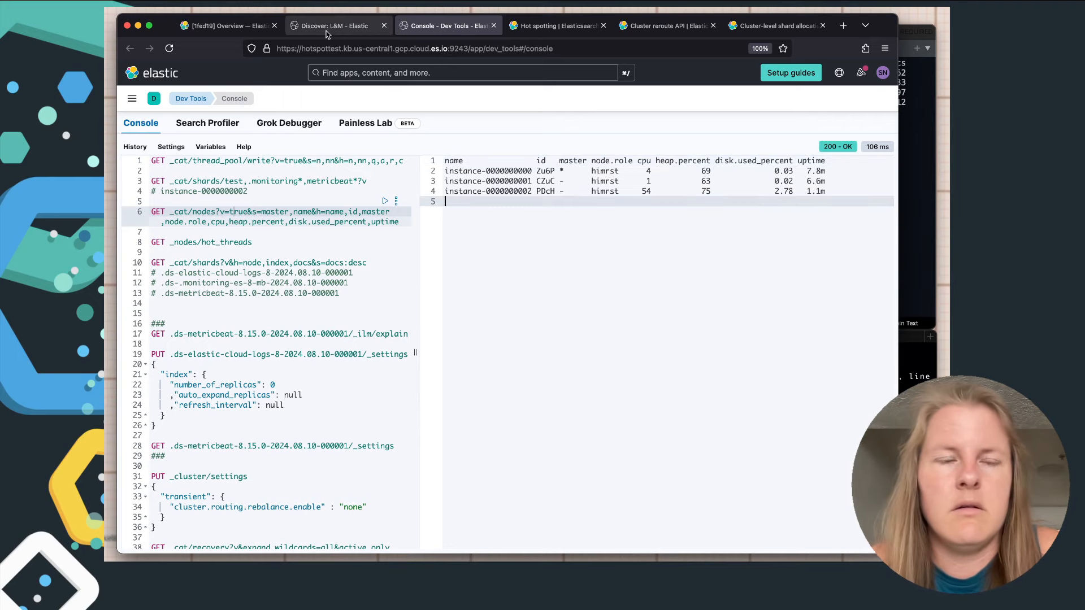
pyautogui.click(234, 27)
pyautogui.scroll(-3, 319, 325)
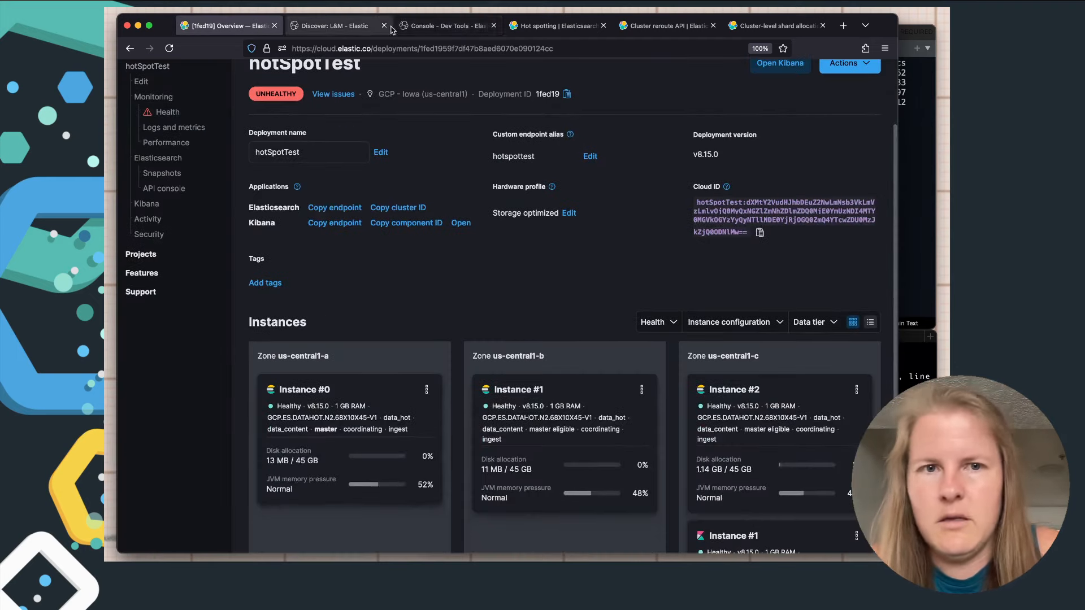
pyautogui.click(446, 26)
pyautogui.click(298, 242)
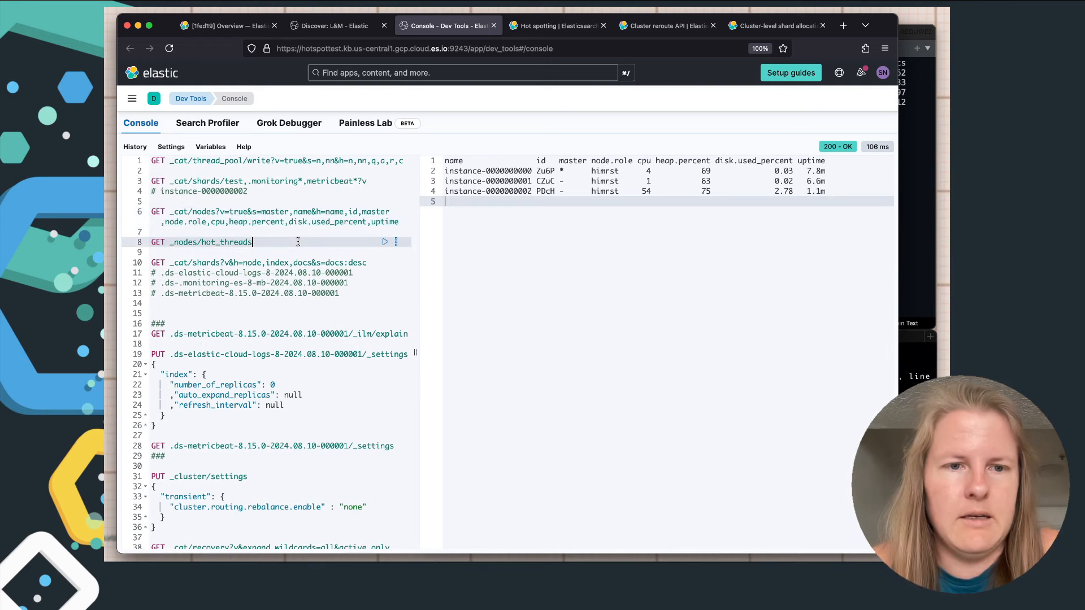
pyautogui.click(298, 211)
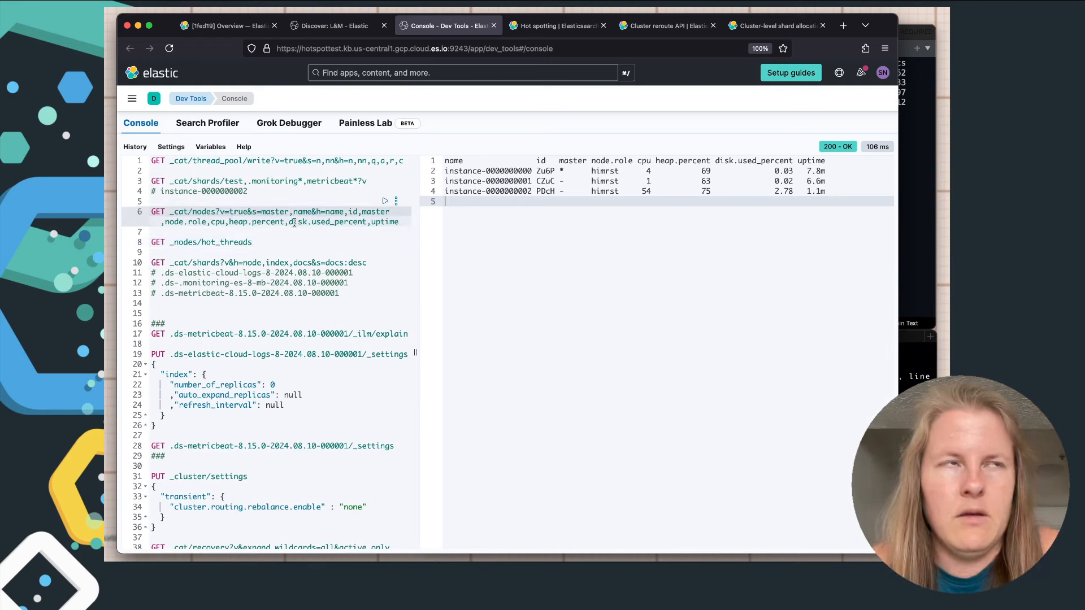
pyautogui.scroll(-10, 294, 223)
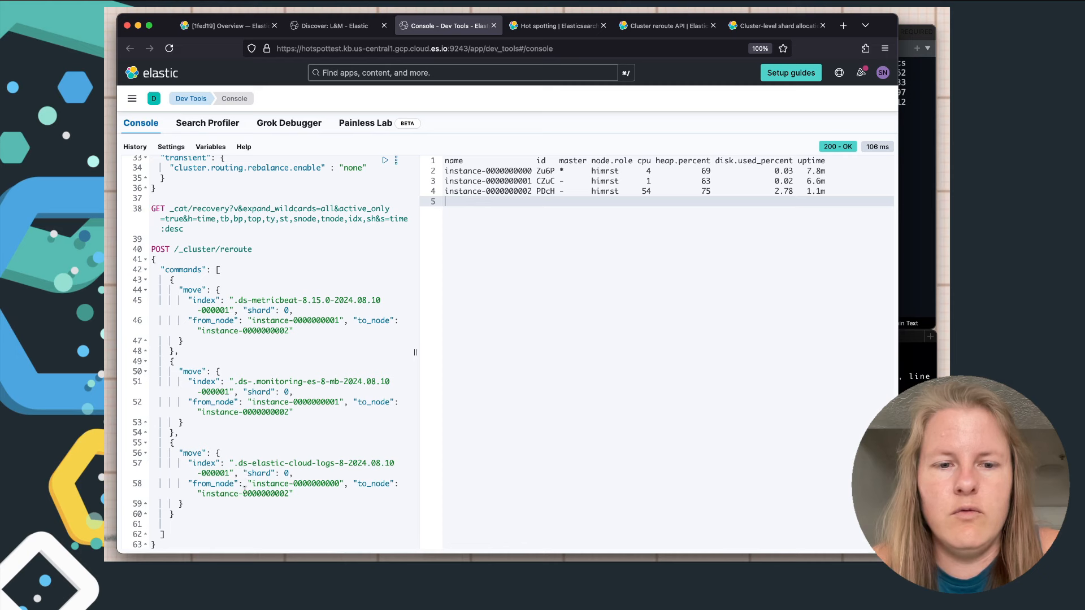
pyautogui.click(289, 494)
pyautogui.keyDown('shift'); pyautogui.click(201, 494); pyautogui.keyUp('shift')
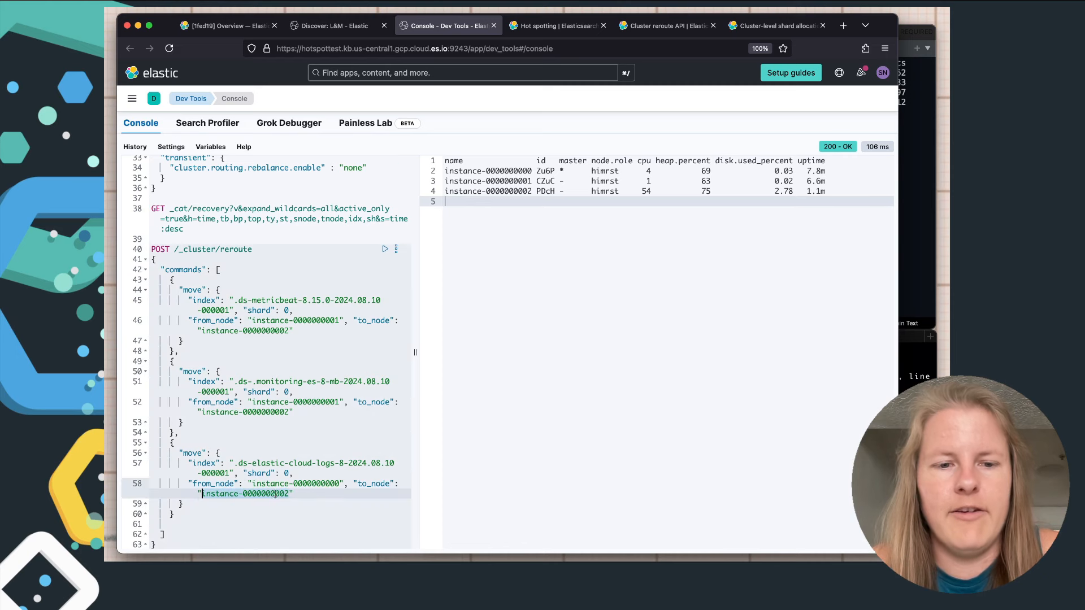
pyautogui.press('BackSpace')
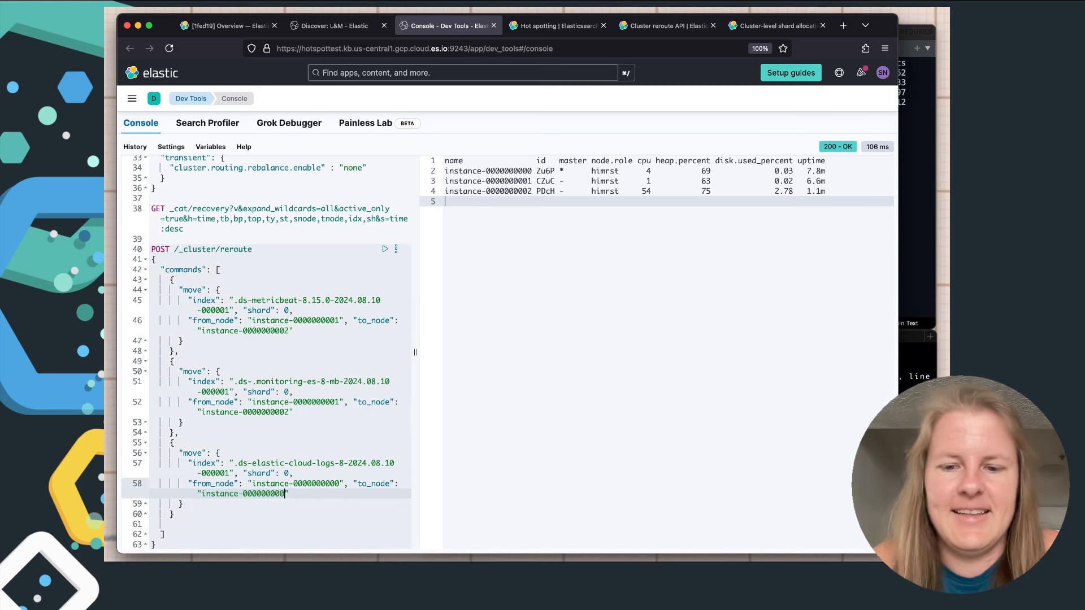
pyautogui.write('0')
pyautogui.press('Up')
pyautogui.press('Right')
pyautogui.press('Right')
pyautogui.press('Right')
pyautogui.press('Right')
pyautogui.press('Right')
pyautogui.press('Right')
pyautogui.press('Right')
pyautogui.press('Right')
pyautogui.press('Right')
pyautogui.press('Right')
pyautogui.press('BackSpace')
pyautogui.write('2')
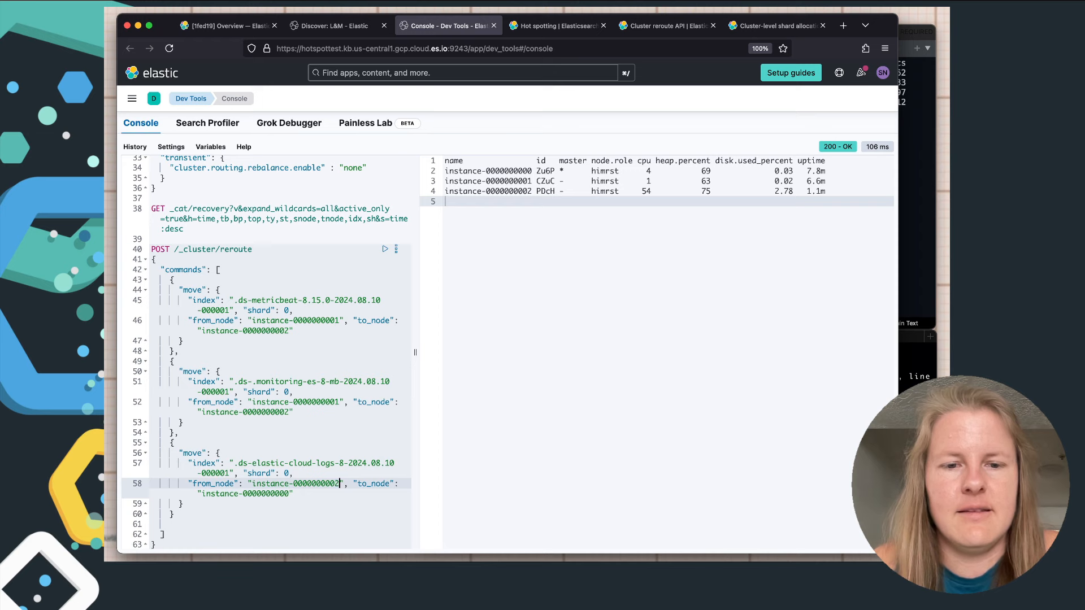
# - Delete the first two move blocks and send the POST /_cluster/reroute request
pyautogui.click(197, 434)
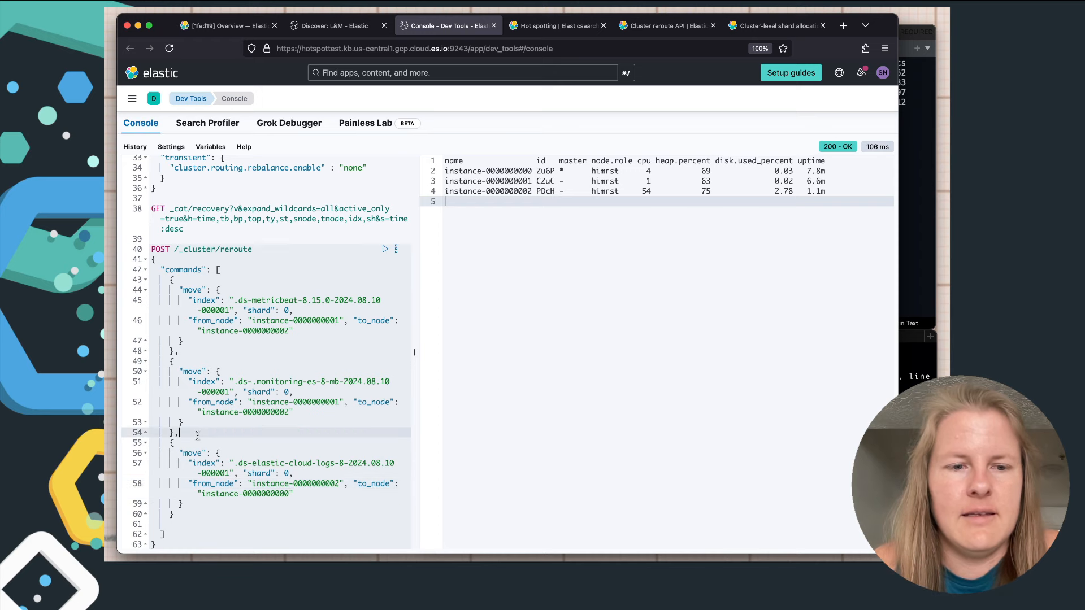
pyautogui.keyDown('shift'); pyautogui.click(170, 279); pyautogui.keyUp('shift')
pyautogui.press('Delete')
pyautogui.scroll(1, 311, 370)
pyautogui.hotkey('ctrl', 'Return')
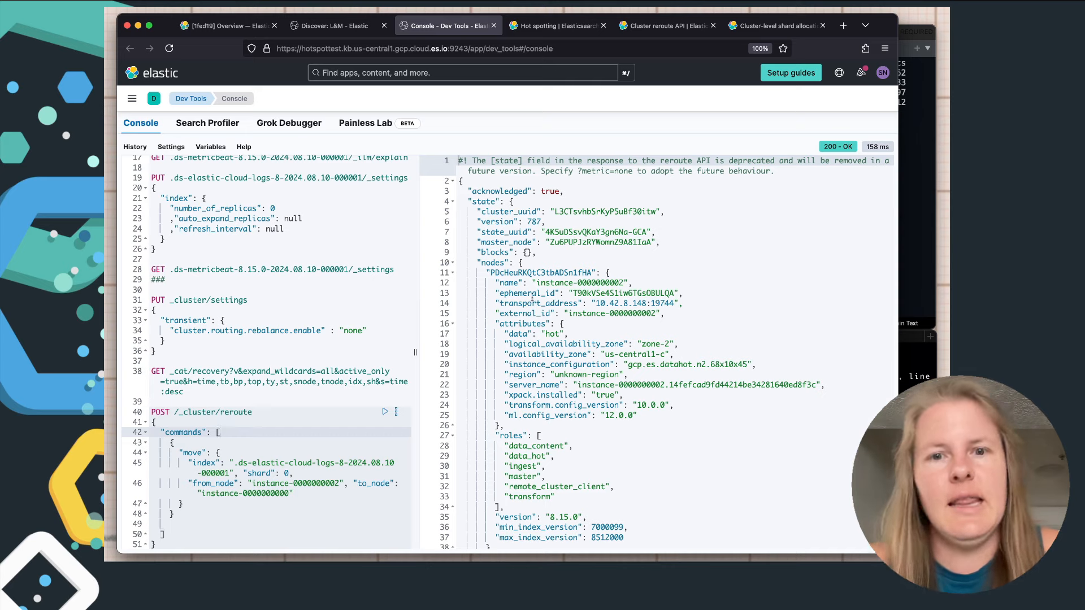
pyautogui.click(533, 293)
pyautogui.scroll(5, 242, 227)
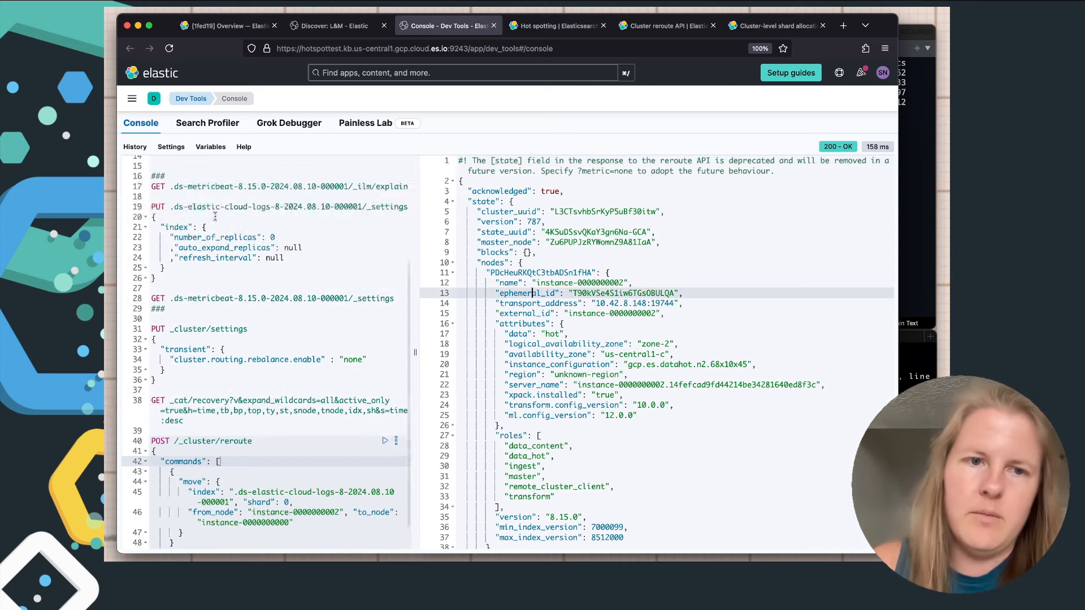
pyautogui.click(252, 189)
pyautogui.click(262, 181)
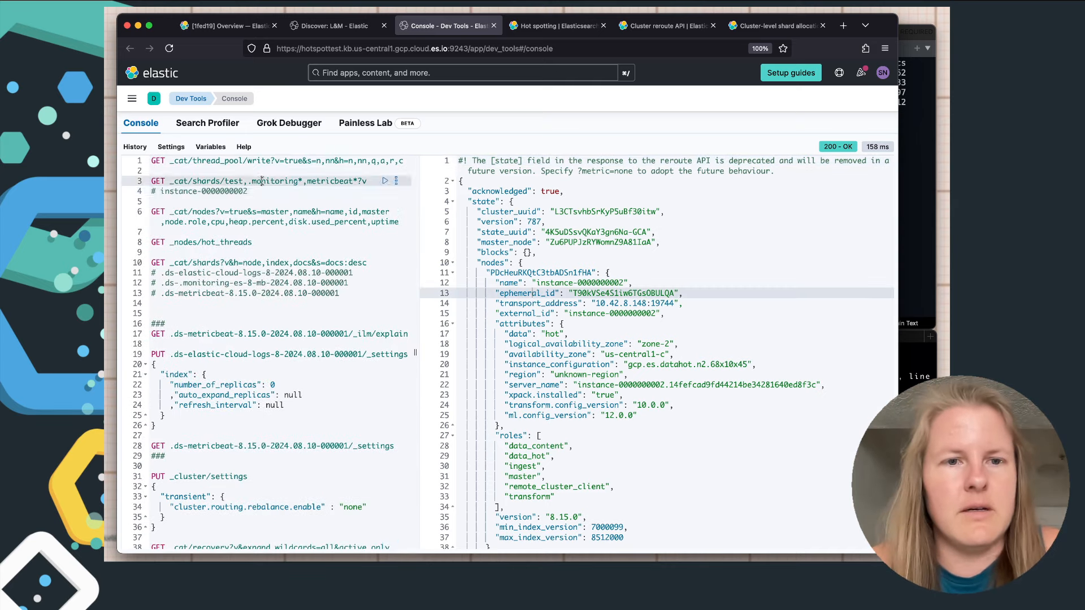
pyautogui.press('super+Return')
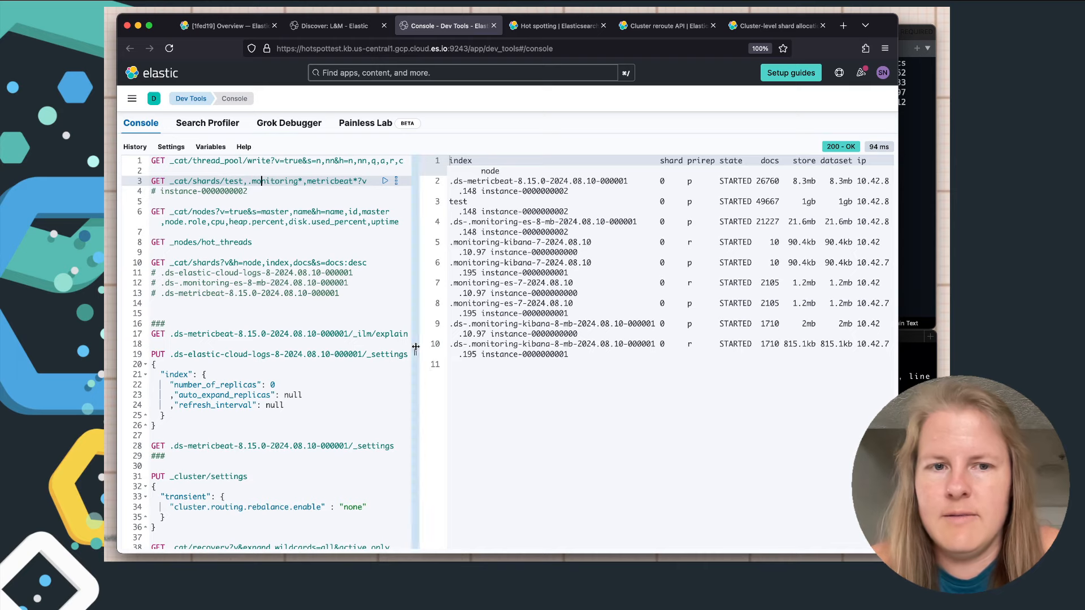
pyautogui.moveTo(415, 352); pyautogui.dragTo(264, 353)
pyautogui.moveTo(824, 188); pyautogui.dragTo(859, 166)
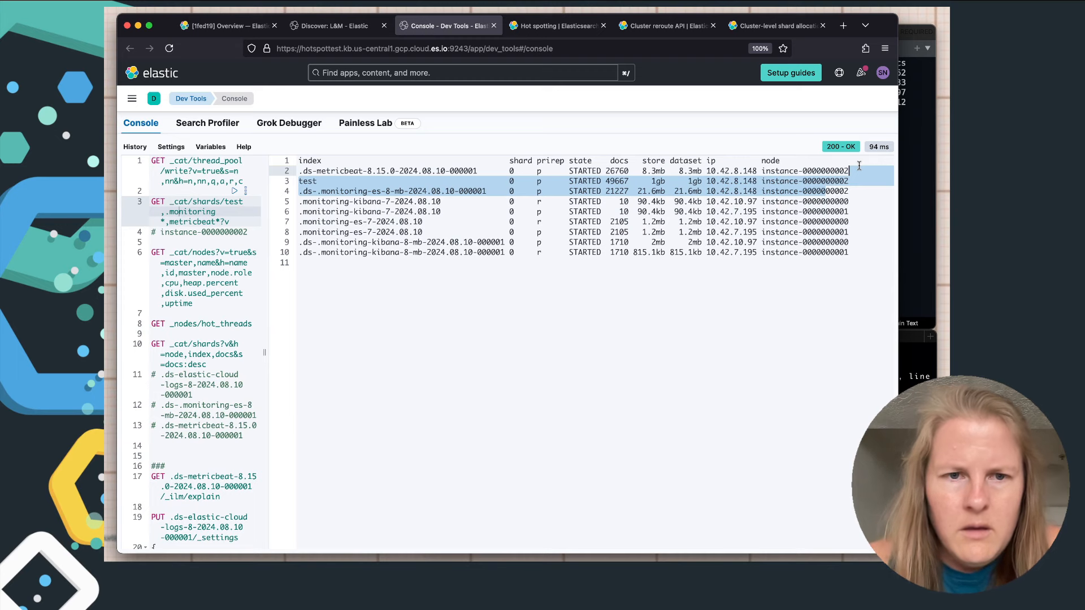
# - Add elastic* to the _cat/shards index list, rerun it, and locate the elastic-cloud-logs shard
pyautogui.moveTo(264, 352); pyautogui.dragTo(423, 352)
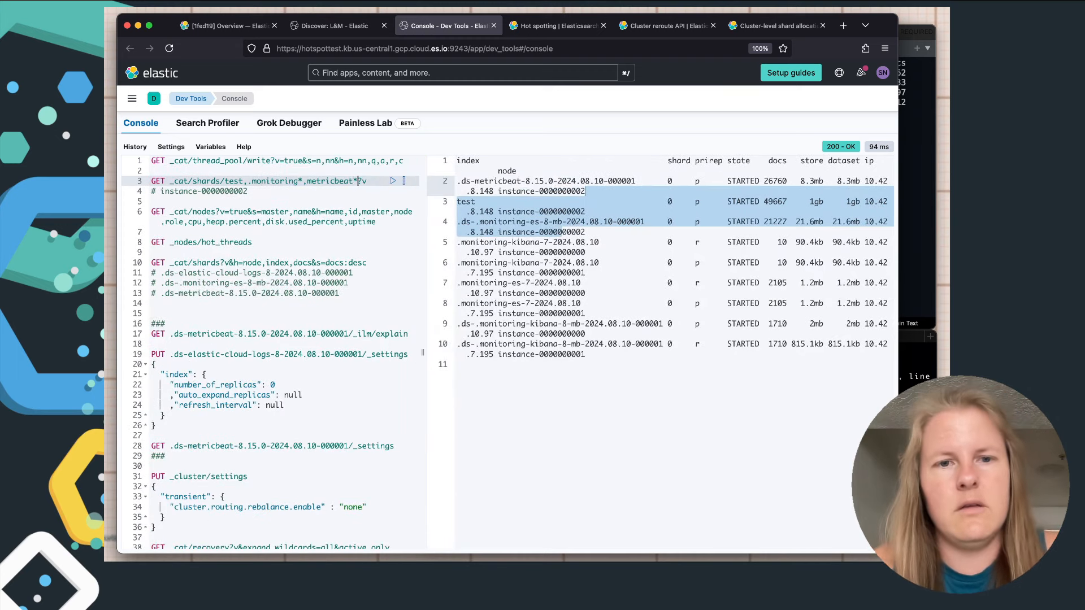
pyautogui.write('lastic*')
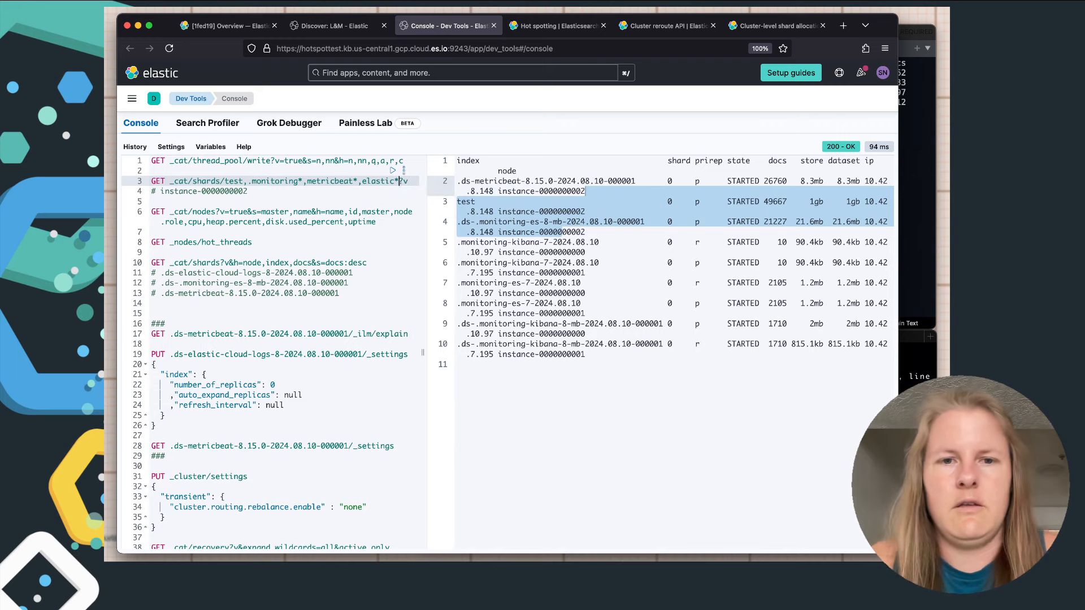
pyautogui.hotkey('ctrl', 'Return')
pyautogui.moveTo(423, 353); pyautogui.dragTo(223, 352)
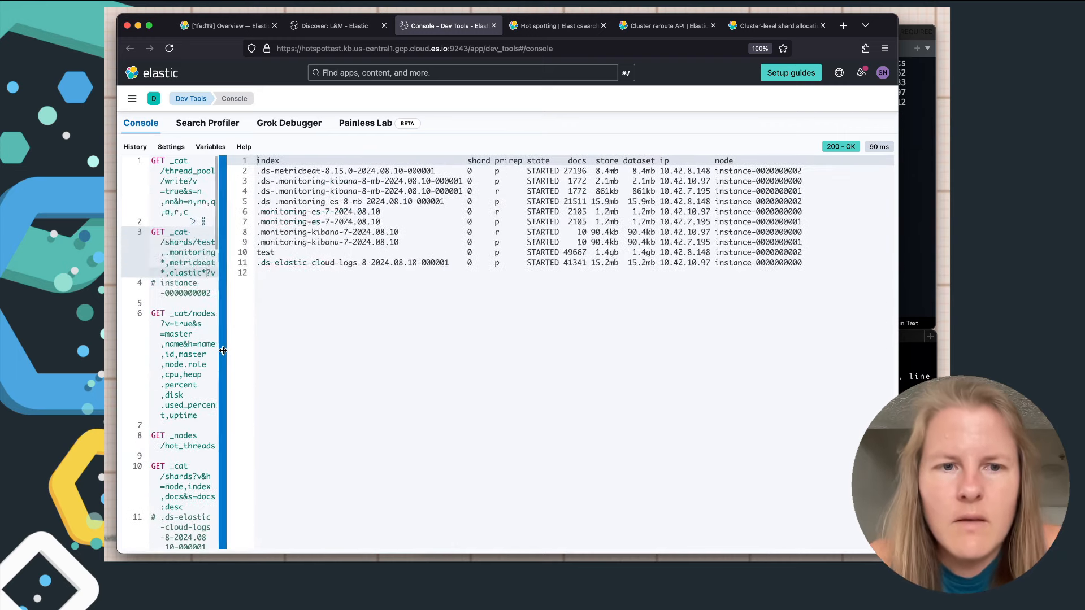
pyautogui.moveTo(287, 266); pyautogui.dragTo(453, 263)
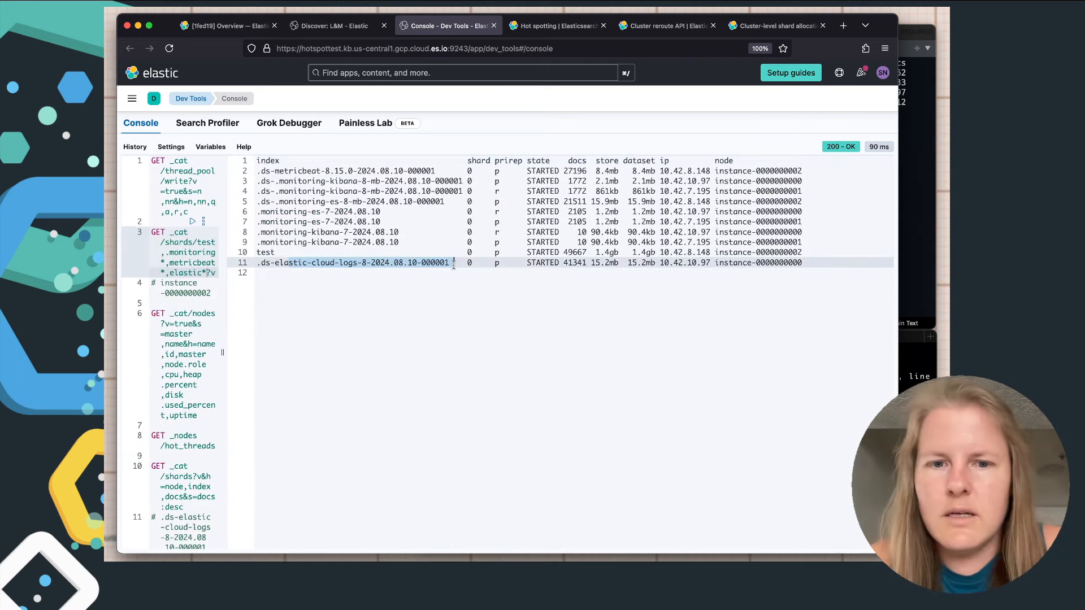
pyautogui.click(297, 294)
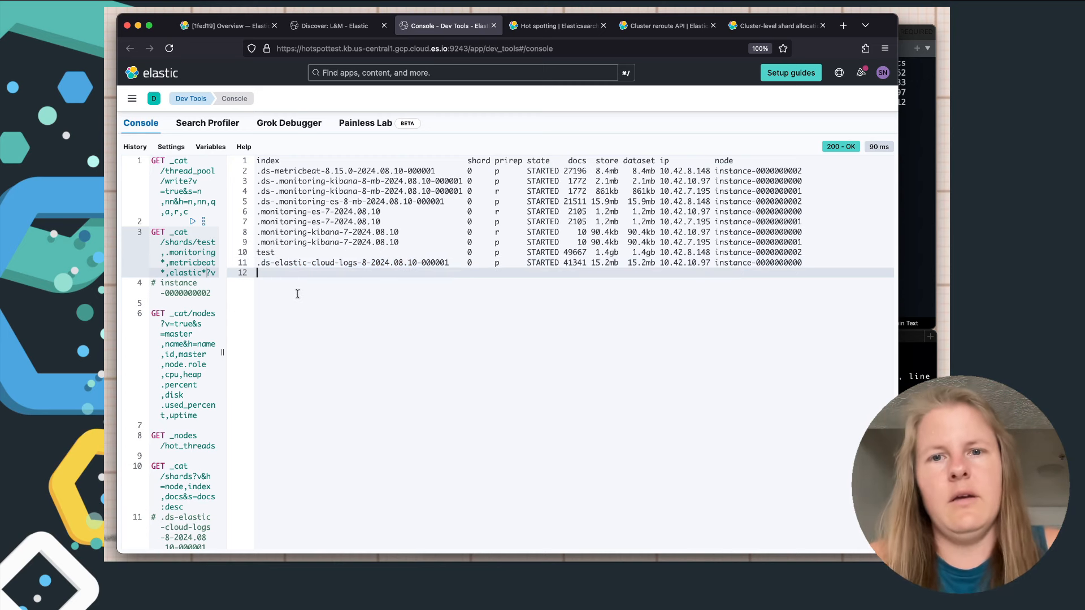
pyautogui.moveTo(224, 274); pyautogui.dragTo(497, 319)
pyautogui.press('super+Return')
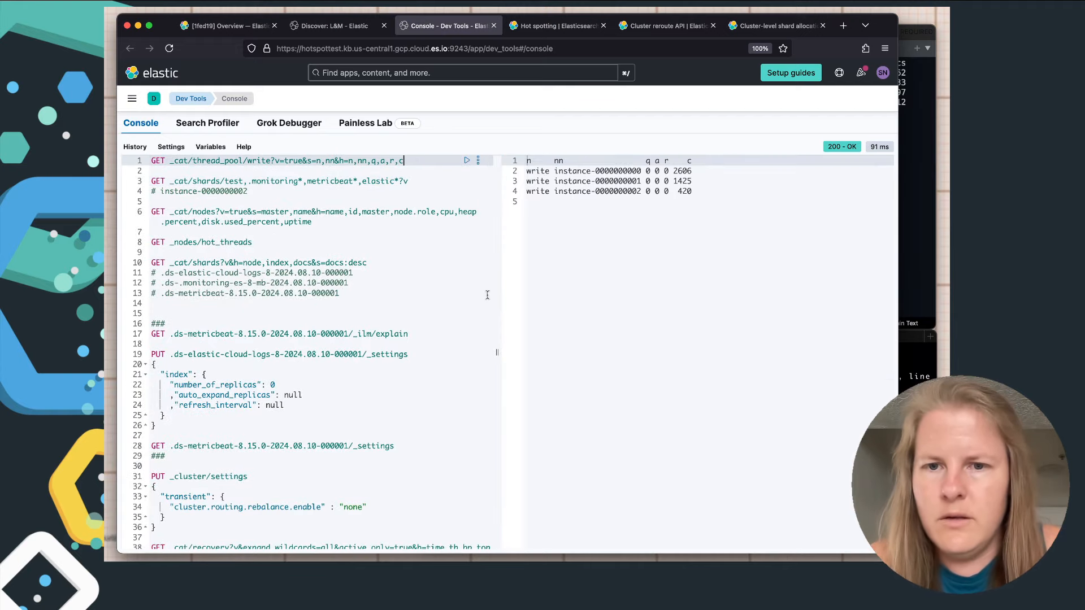
pyautogui.moveTo(496, 351); pyautogui.dragTo(461, 351)
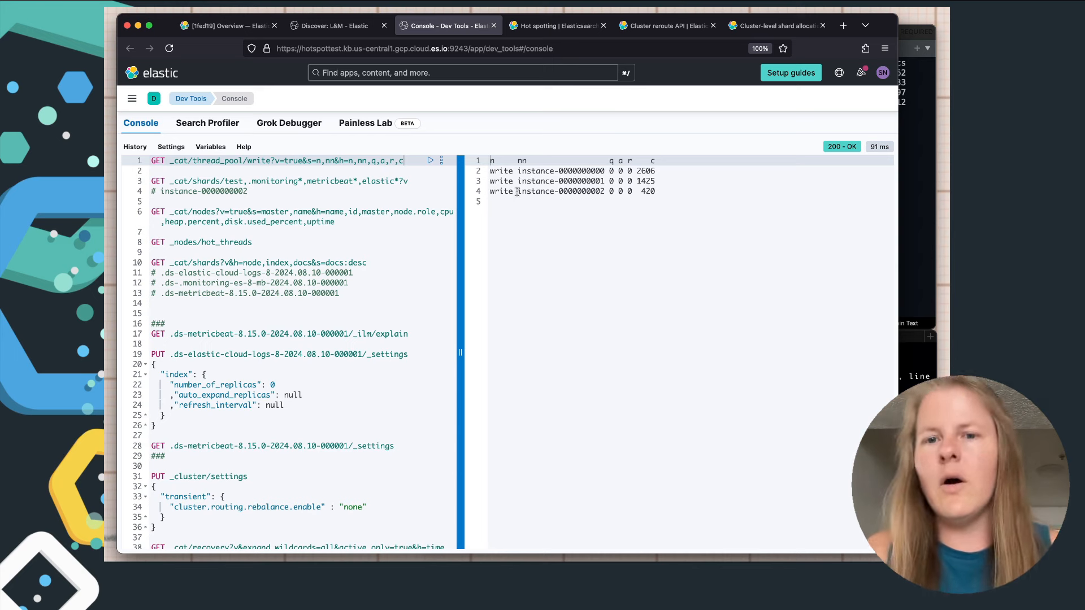
pyautogui.moveTo(517, 192); pyautogui.dragTo(604, 193)
pyautogui.click(647, 194)
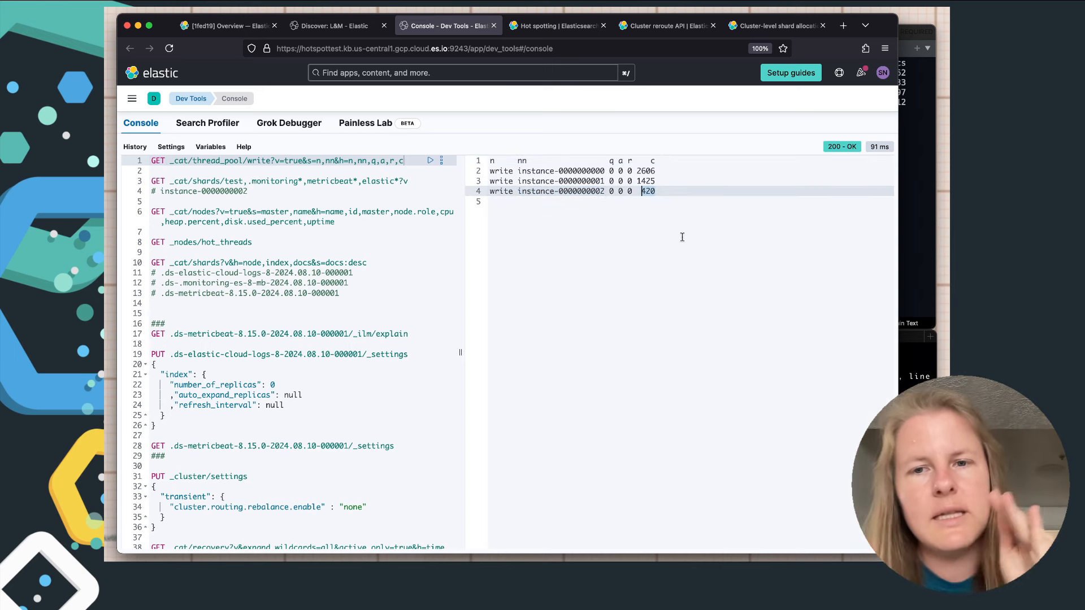
pyautogui.click(313, 222)
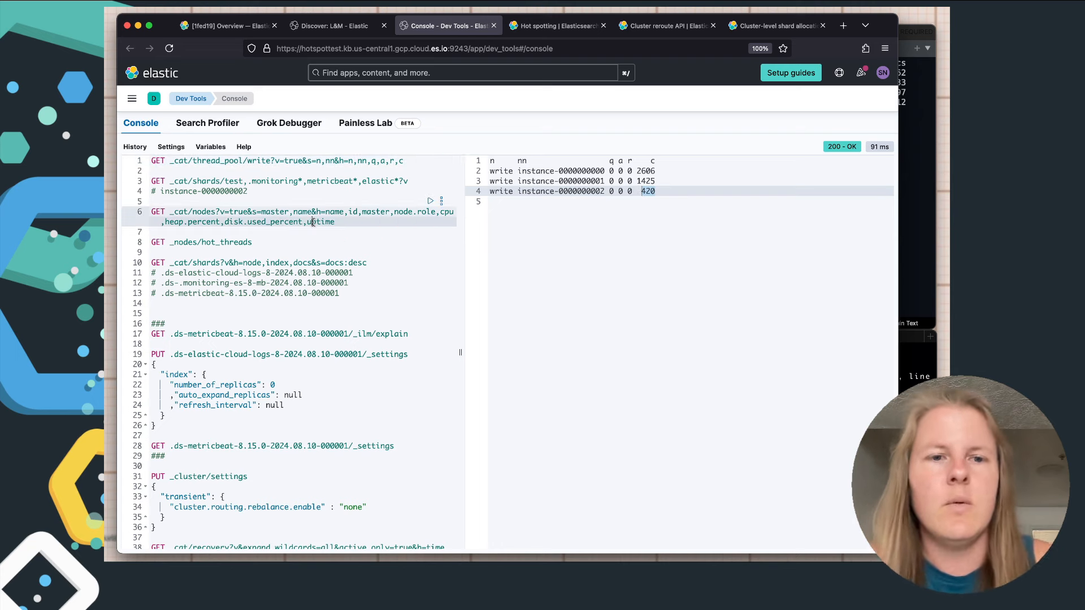
pyautogui.press('super+Return')
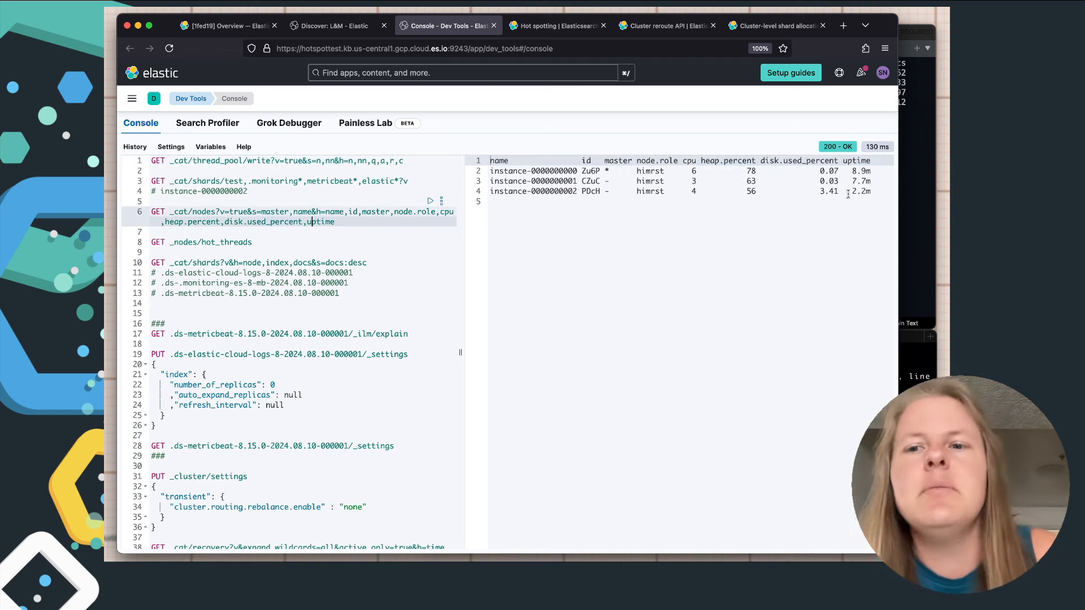
pyautogui.moveTo(850, 194); pyautogui.dragTo(872, 193)
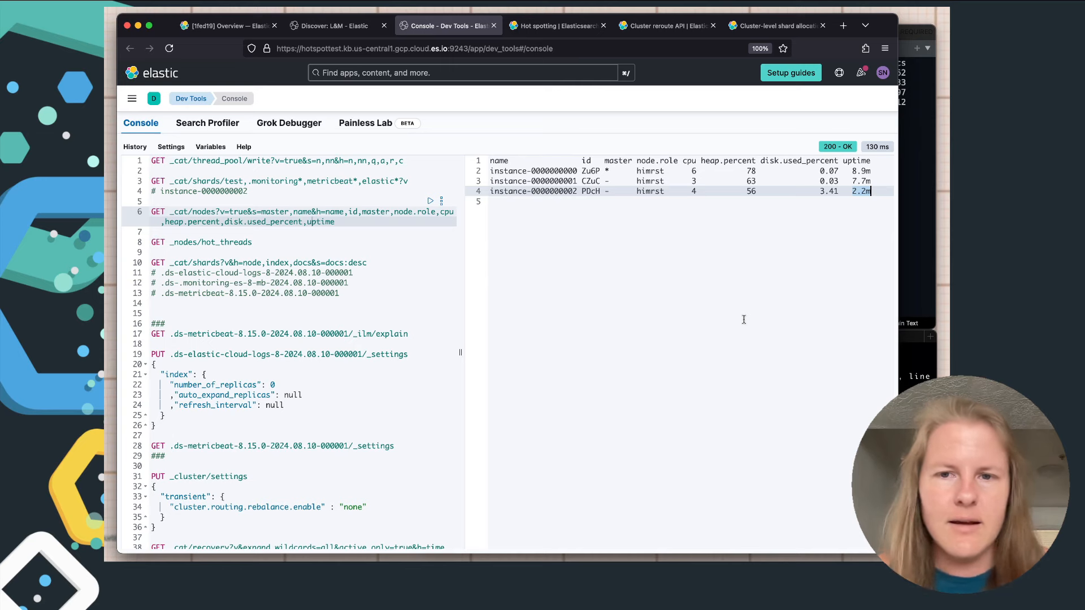
# - Refresh the failed Discover search and show the field sidebar
pyautogui.click(319, 31)
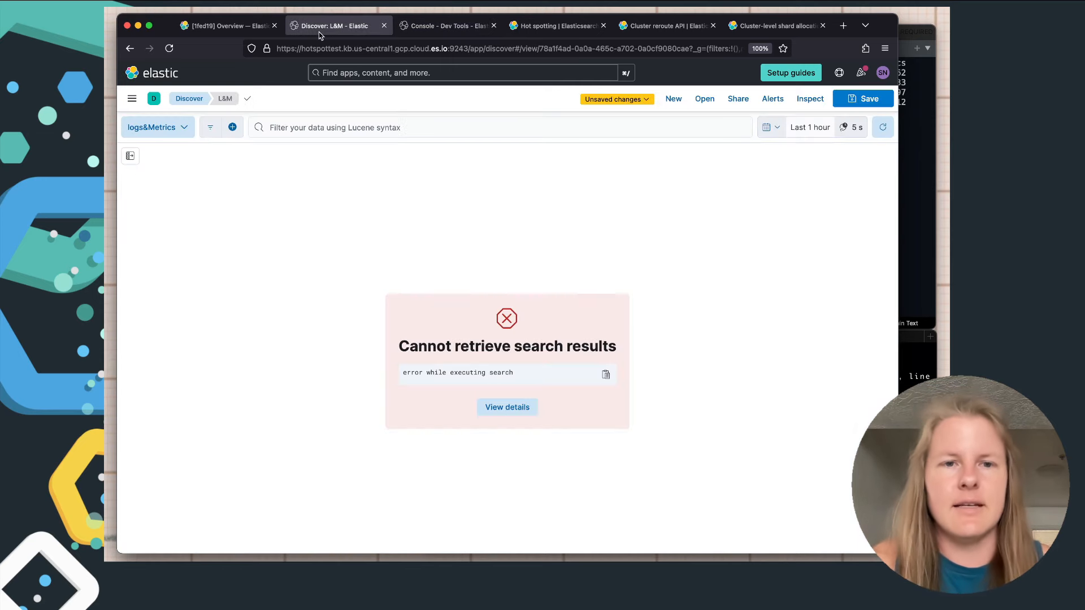
pyautogui.click(878, 127)
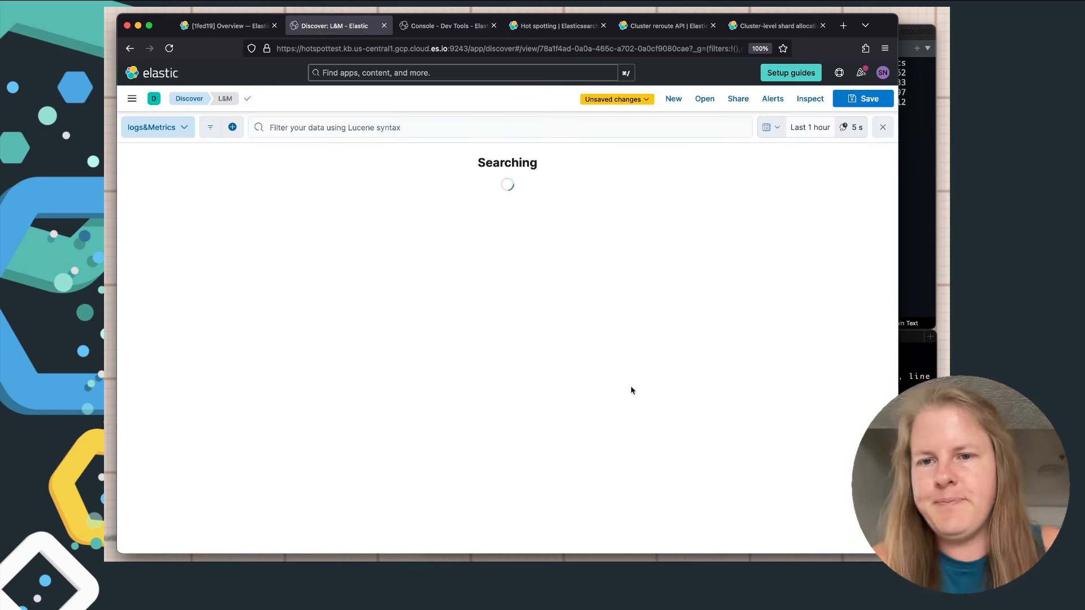
pyautogui.moveTo(314, 349)
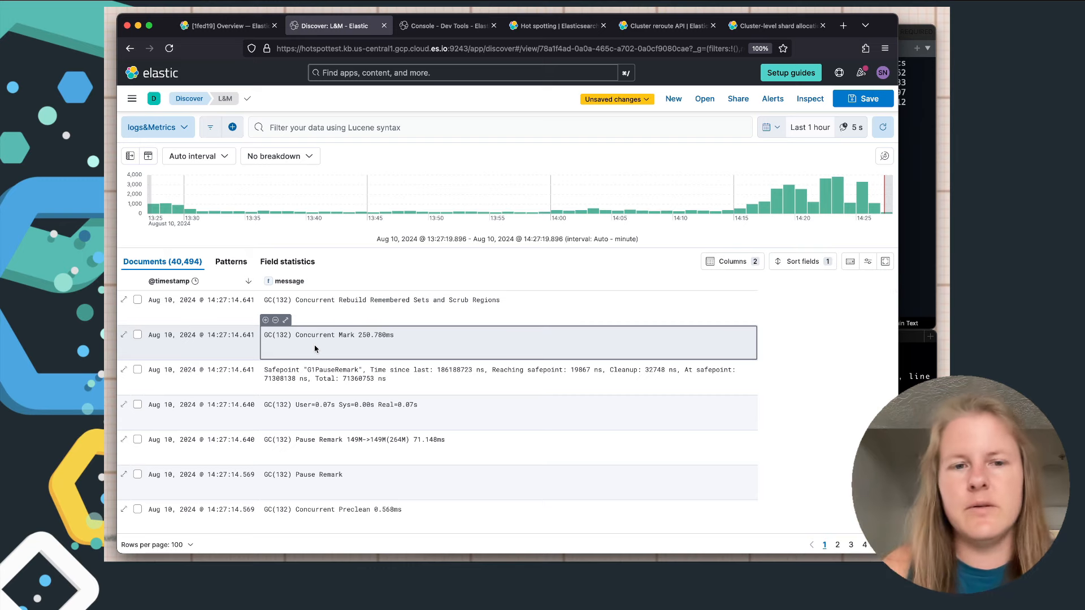
pyautogui.click(130, 156)
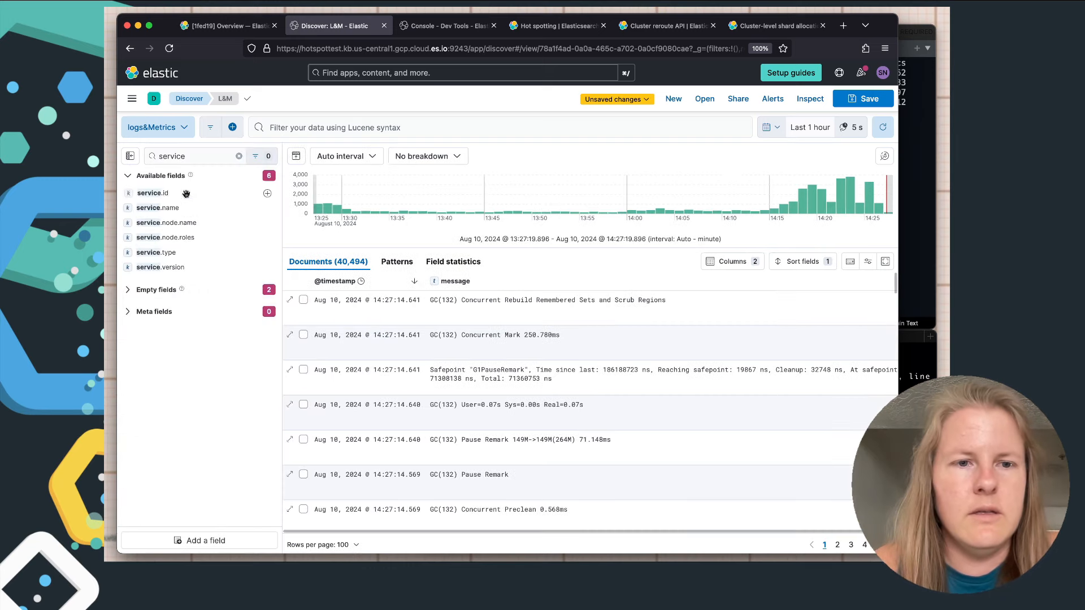
pyautogui.doubleClick(187, 157)
pyautogui.write('ece.instance')
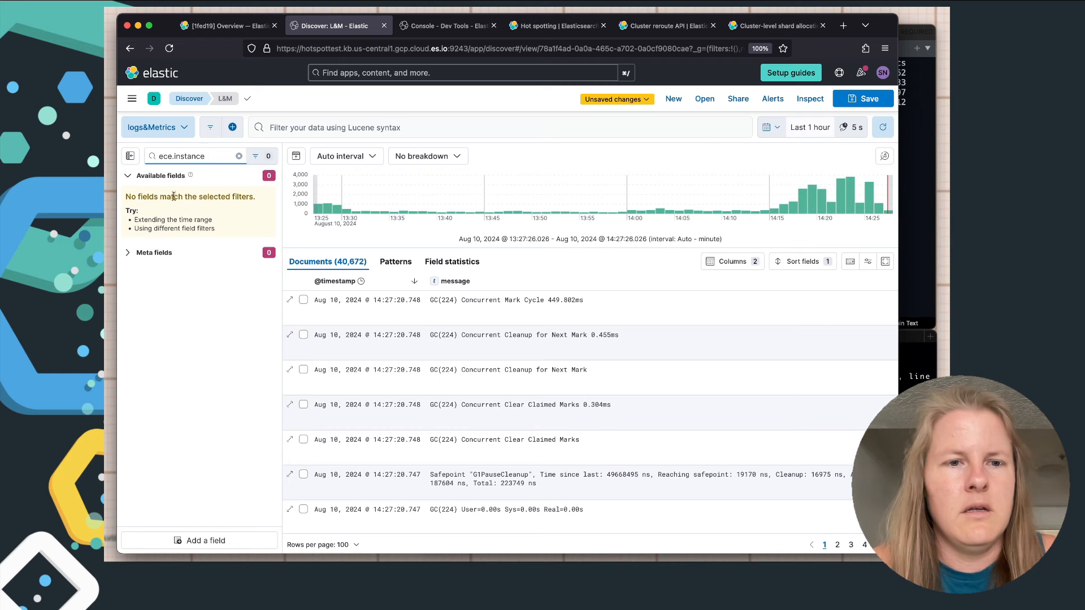
pyautogui.doubleClick(195, 156)
pyautogui.write('instanc')
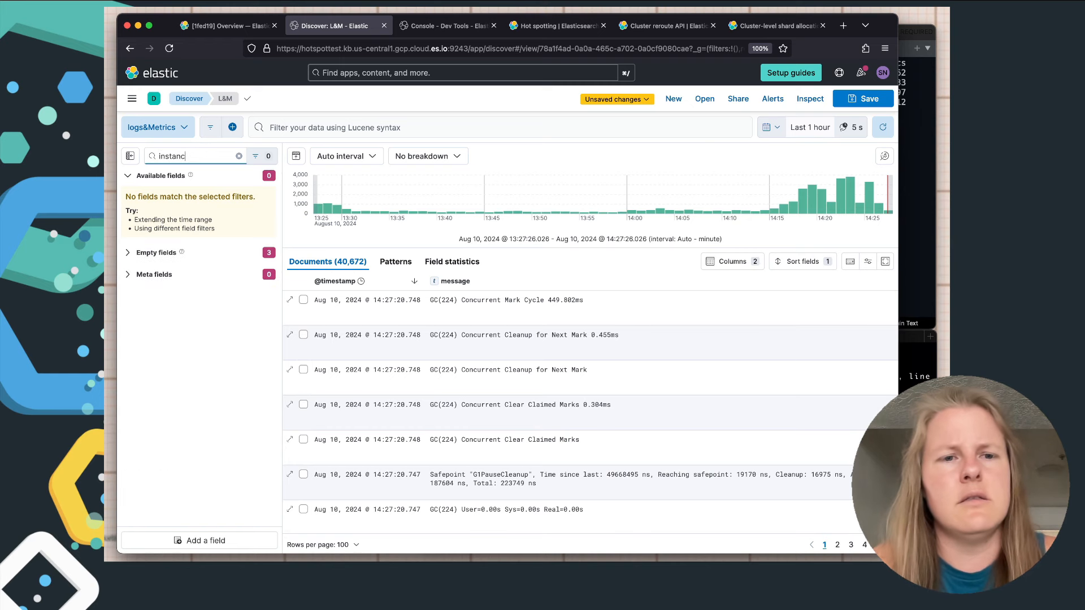
pyautogui.write('e')
pyautogui.doubleClick(195, 156)
pyautogui.write('name')
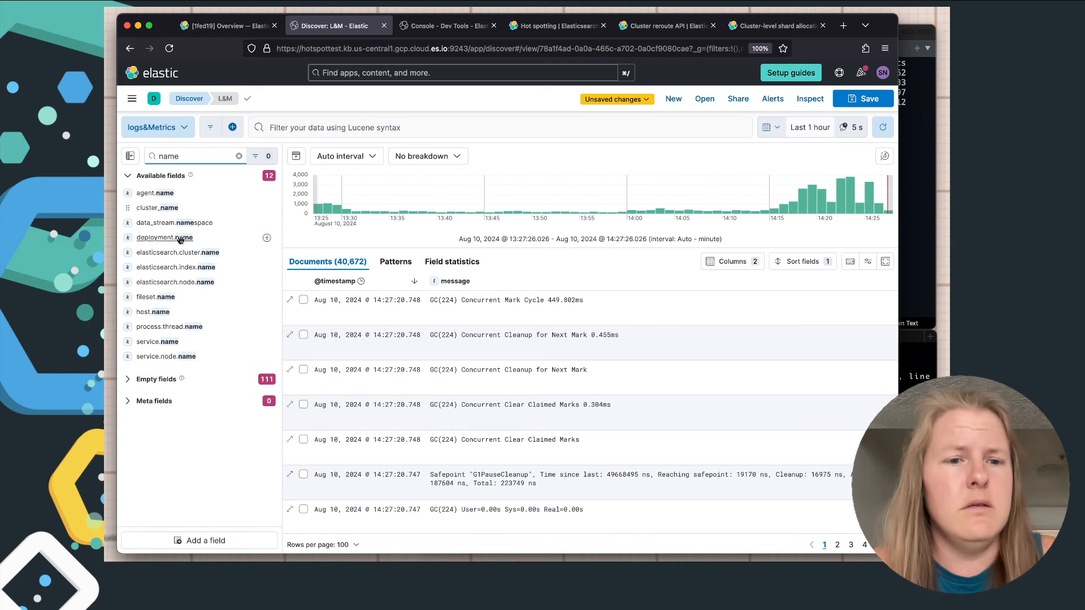
pyautogui.press('BackSpace')
pyautogui.press('BackSpace')
pyautogui.press('BackSpace')
pyautogui.press('BackSpace')
pyautogui.write('node')
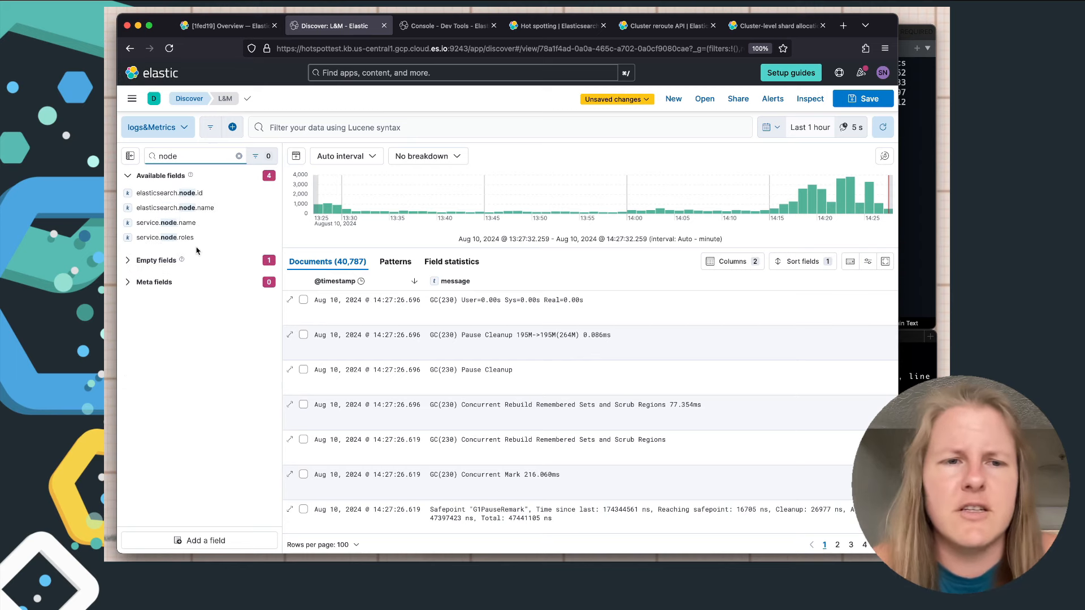
pyautogui.click(195, 208)
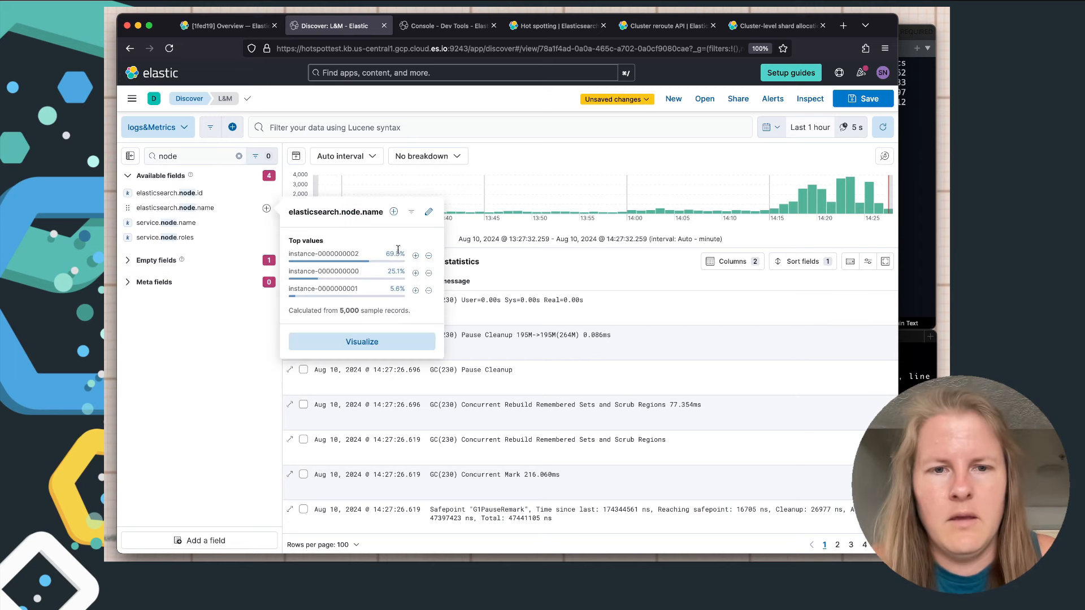
pyautogui.click(415, 255)
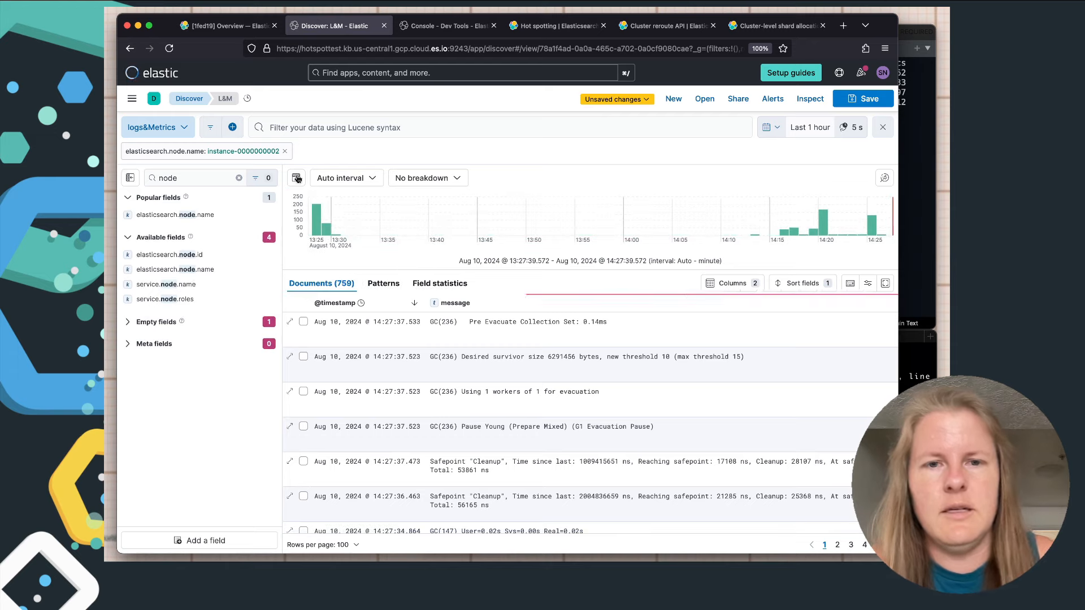
# - Set the time range to Last 15 minutes with auto-refresh turned off
pyautogui.click(770, 127)
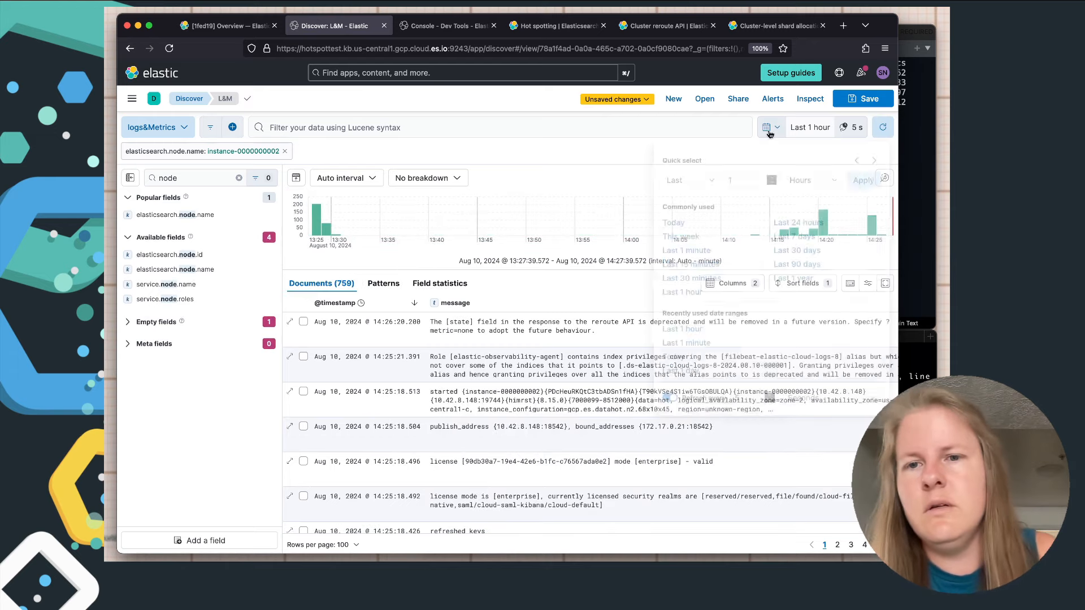
pyautogui.click(690, 261)
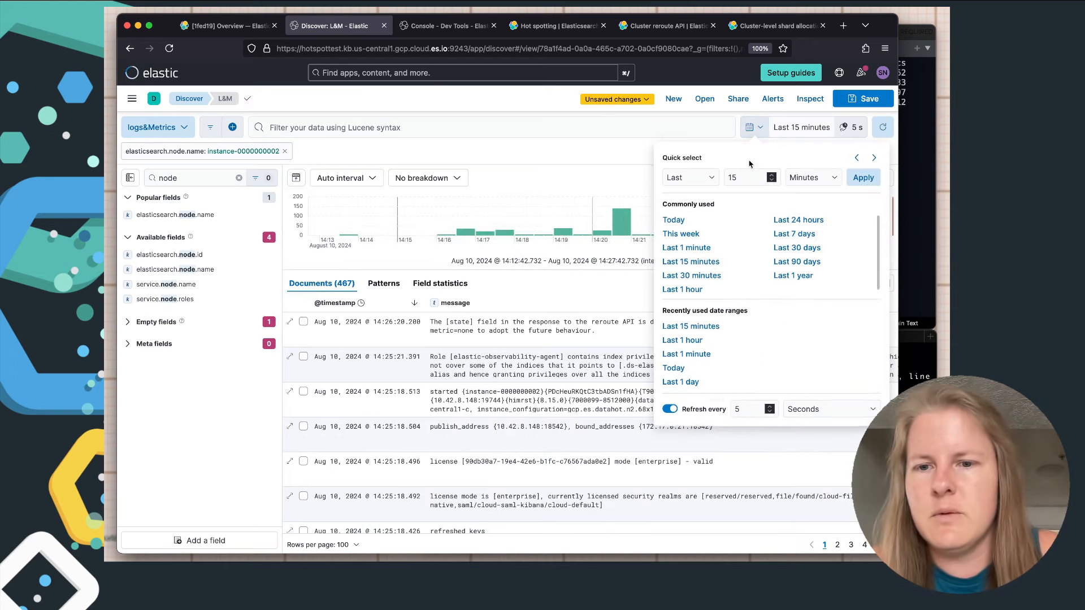
pyautogui.click(670, 409)
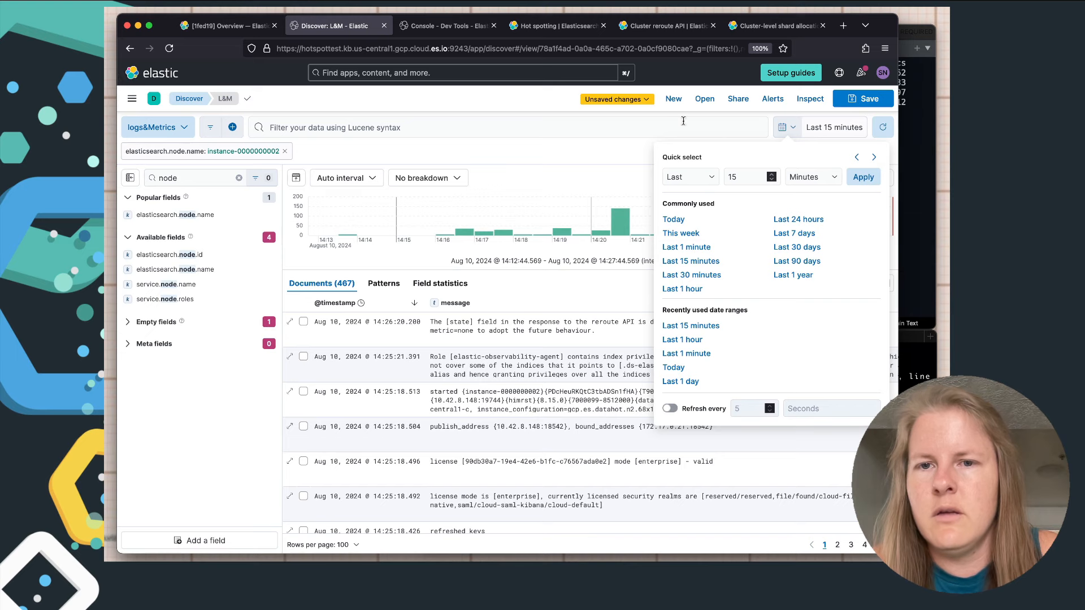
pyautogui.click(570, 102)
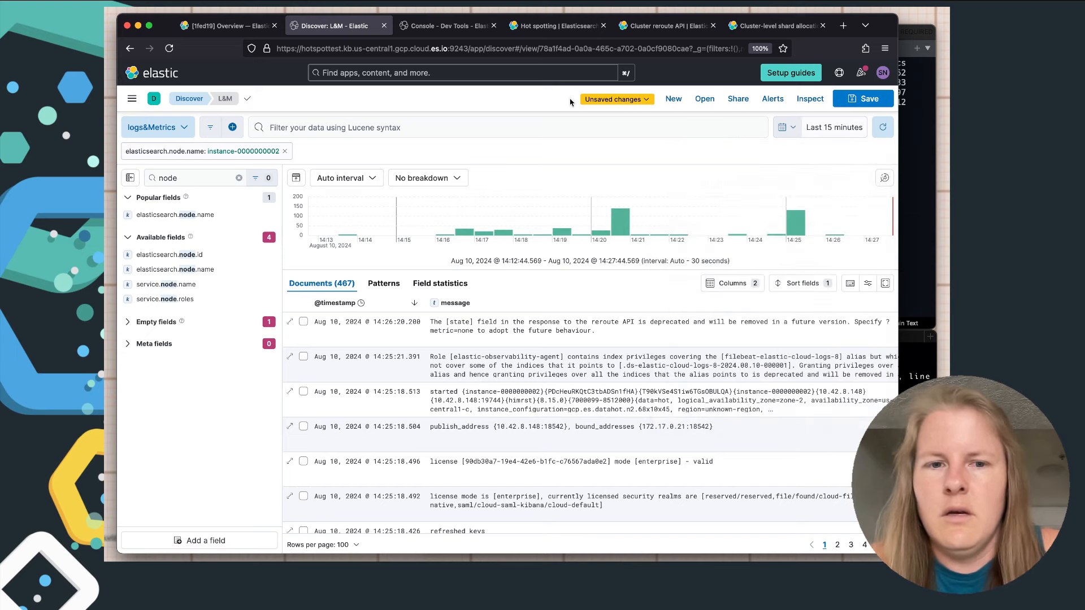
pyautogui.click(131, 178)
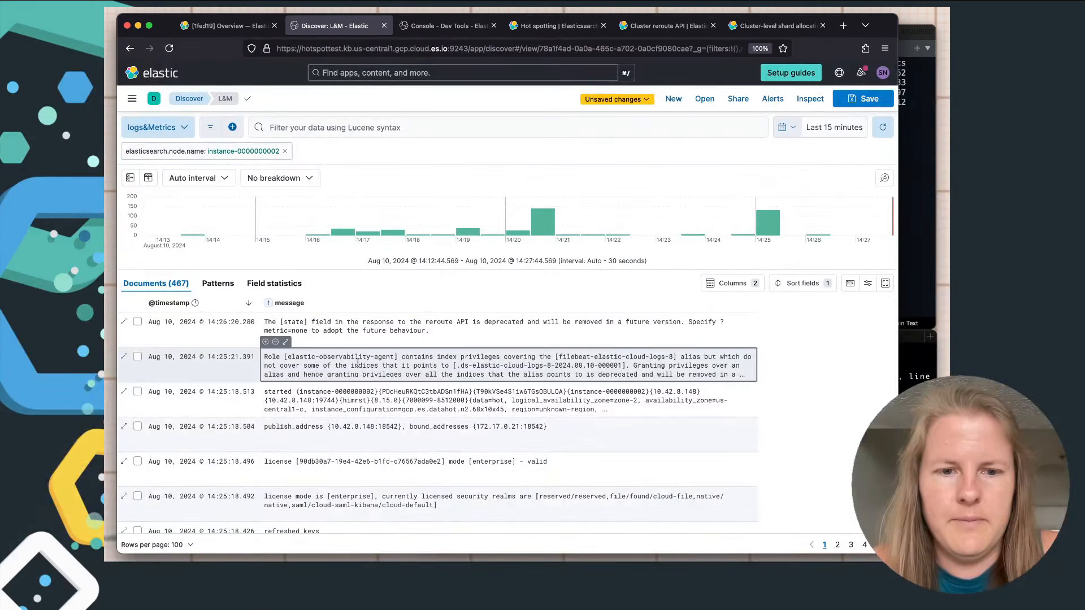
# - Add log.level as a table column and filter out INFO-level entries
pyautogui.click(129, 180)
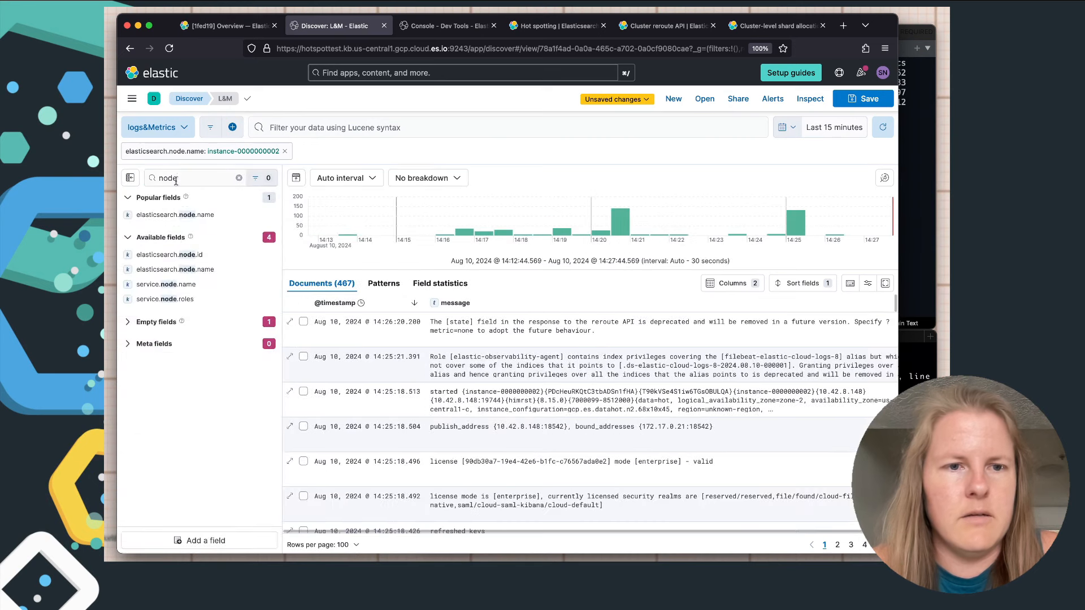
pyautogui.click(176, 180)
pyautogui.write('leve')
pyautogui.press('super+a')
pyautogui.write('level')
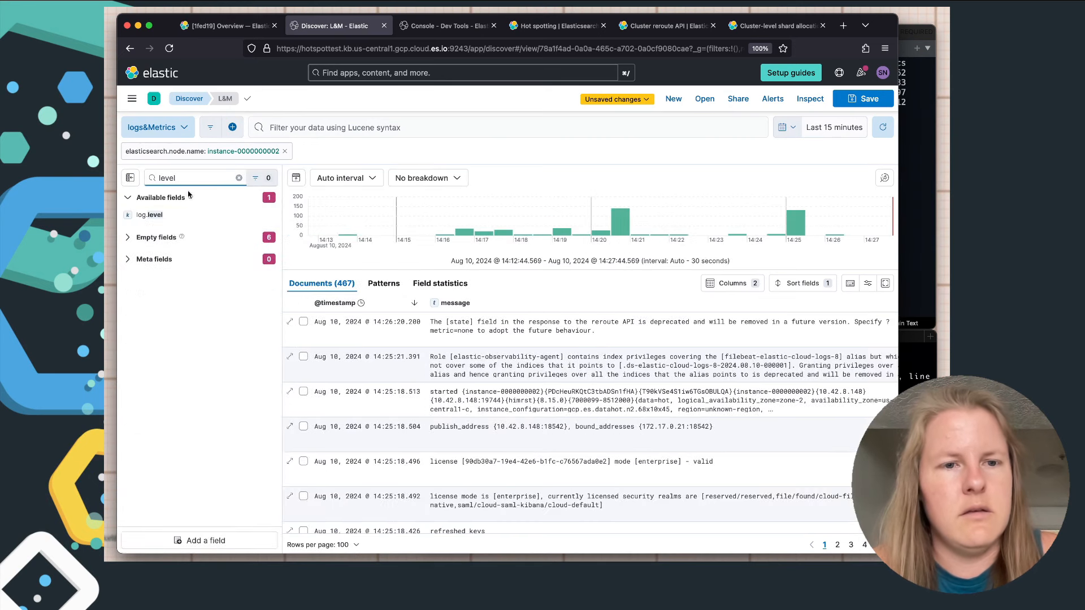
pyautogui.click(268, 215)
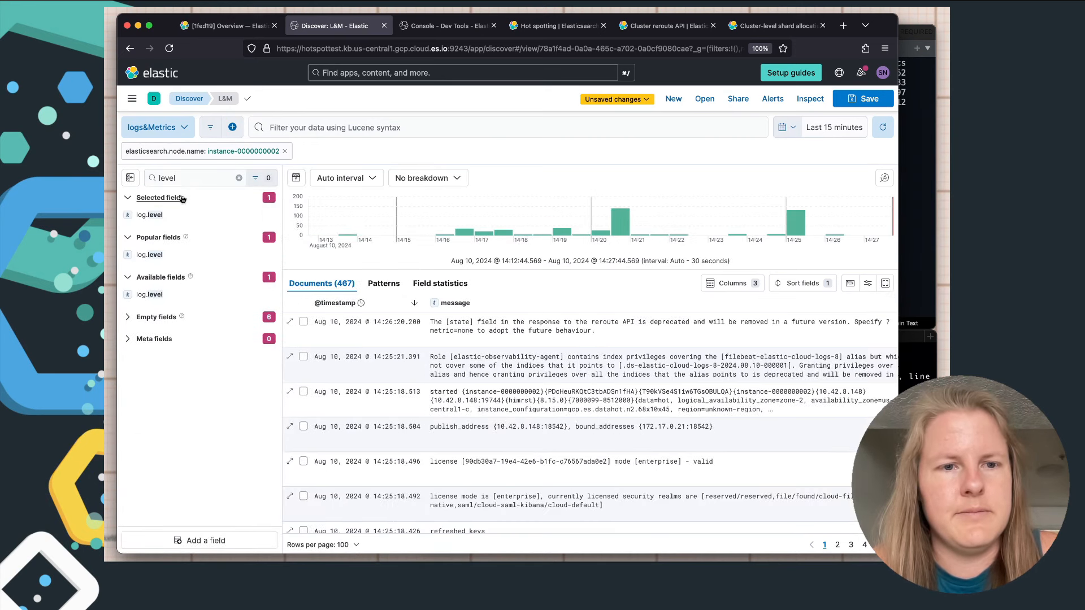
pyautogui.click(149, 215)
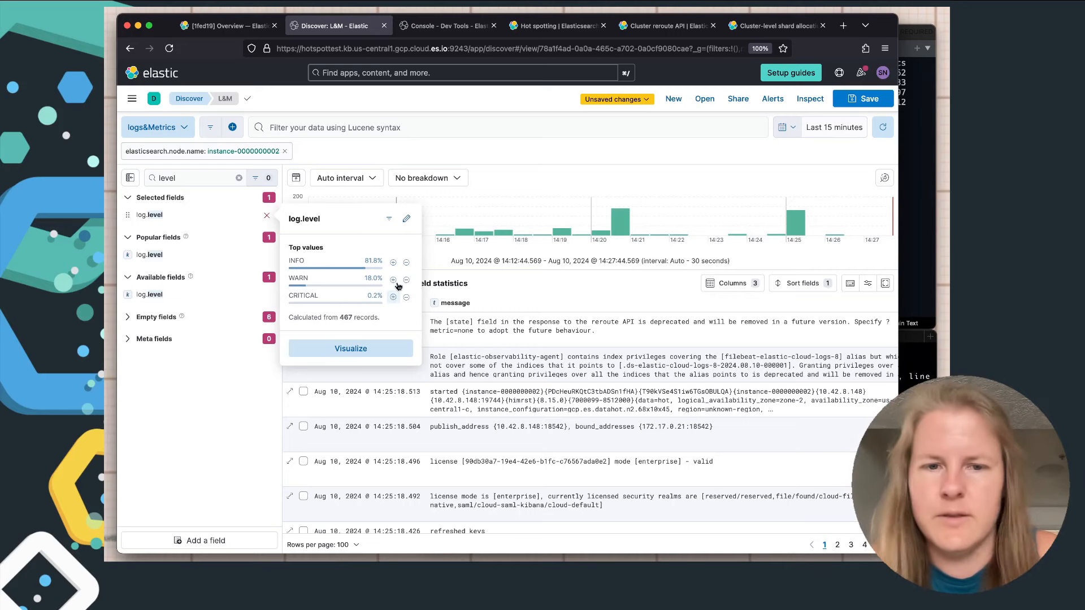
pyautogui.click(406, 263)
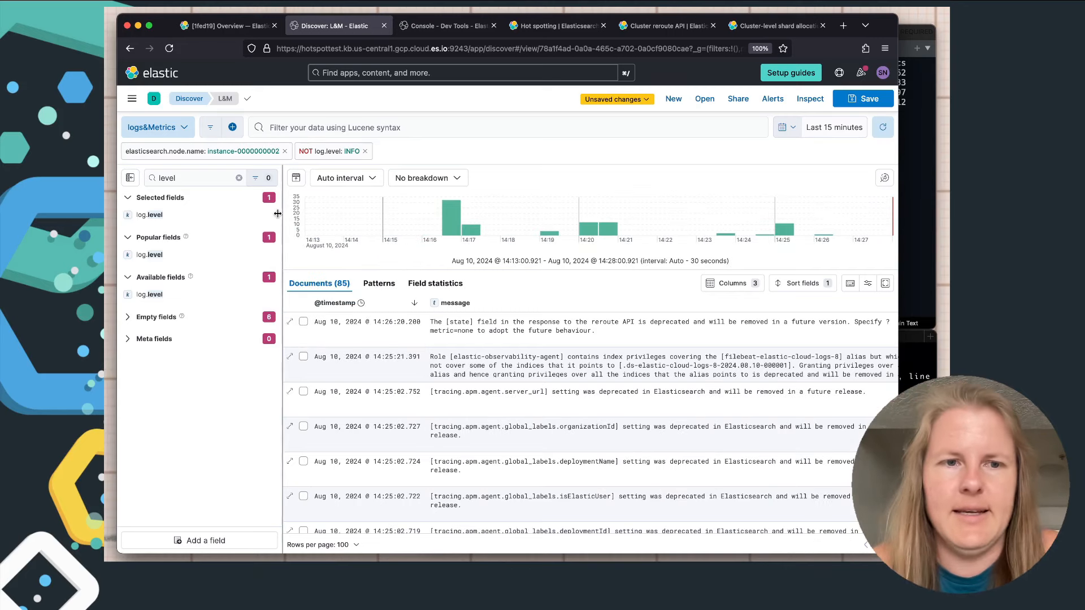
pyautogui.click(130, 178)
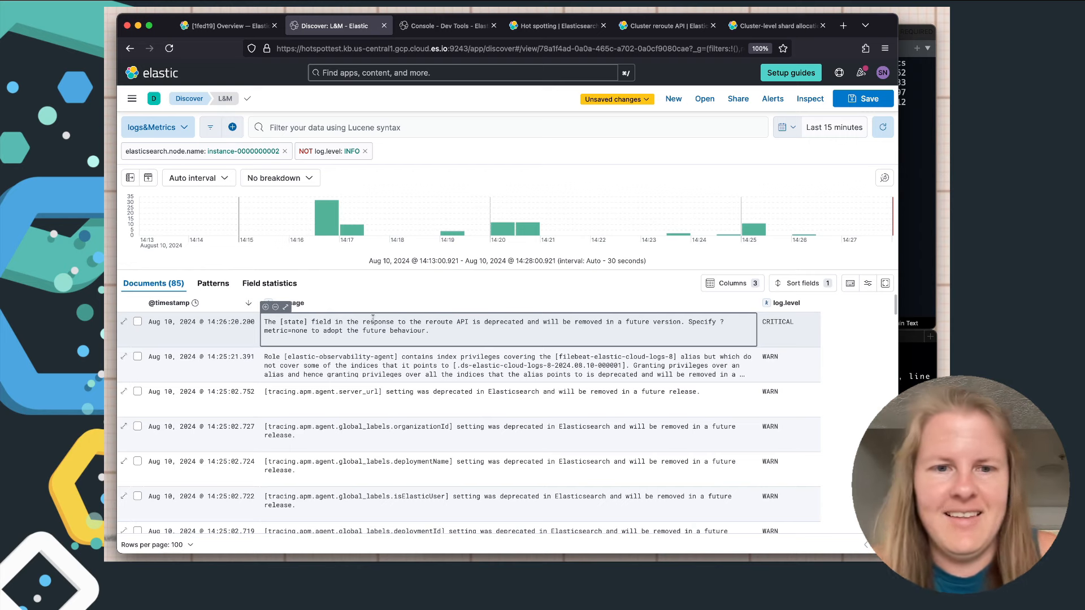
# - Reuse the NOT ("GC" OR "Safepoint") query and add OR "deprecated" to it
pyautogui.moveTo(363, 322); pyautogui.dragTo(598, 324)
pyautogui.doubleClick(500, 320)
pyautogui.press('super+c')
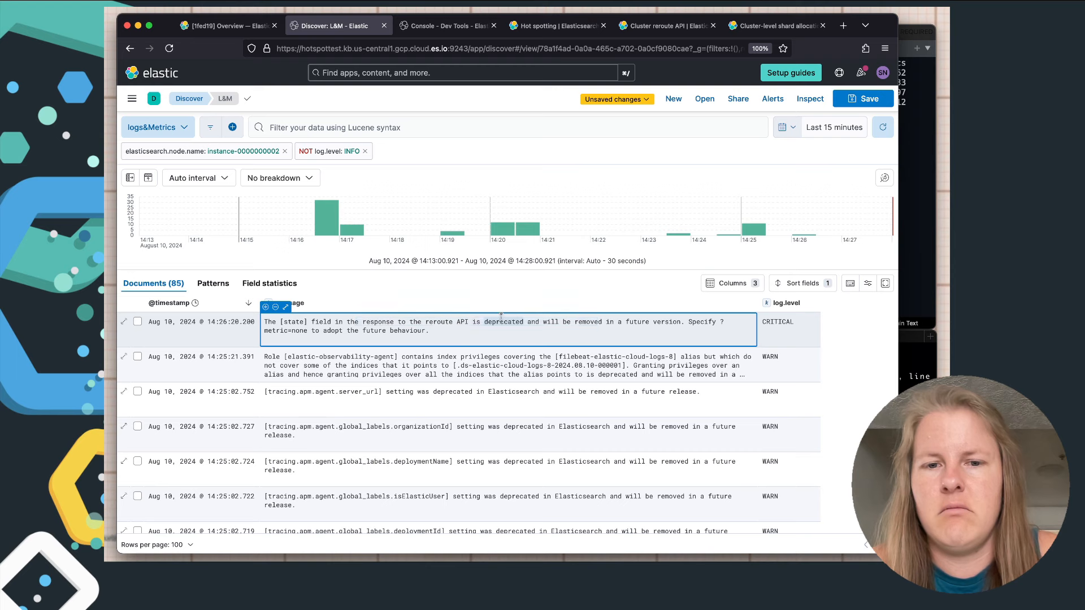
pyautogui.click(398, 128)
pyautogui.click(363, 145)
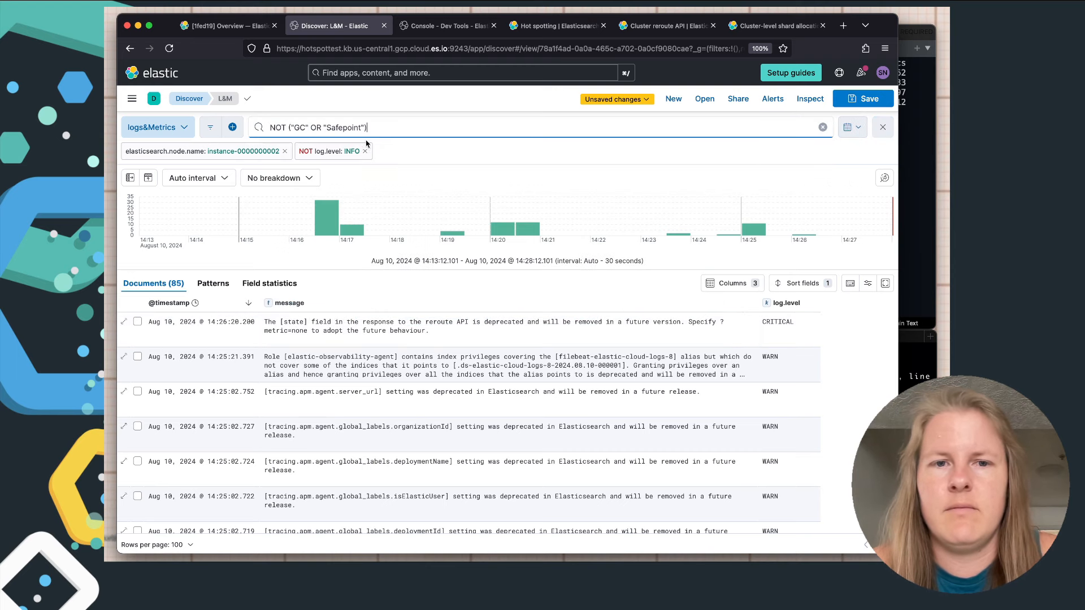
pyautogui.press('Left')
pyautogui.write('OR "')
pyautogui.press('super+v')
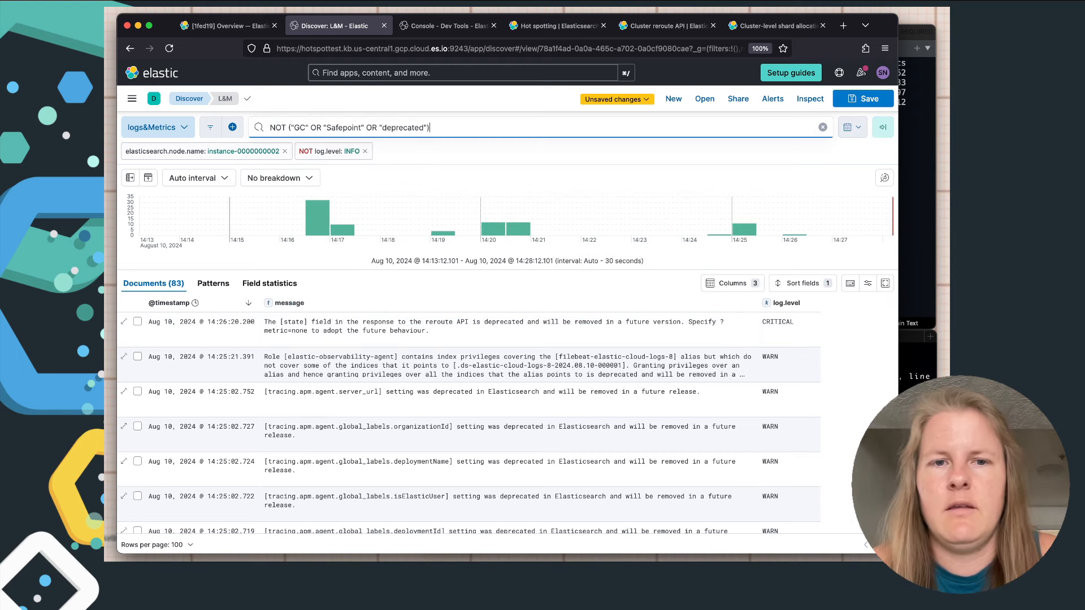
pyautogui.press('Return')
# - Also exclude "send message failed" messages in the NOT query
pyautogui.moveTo(311, 322); pyautogui.dragTo(382, 322)
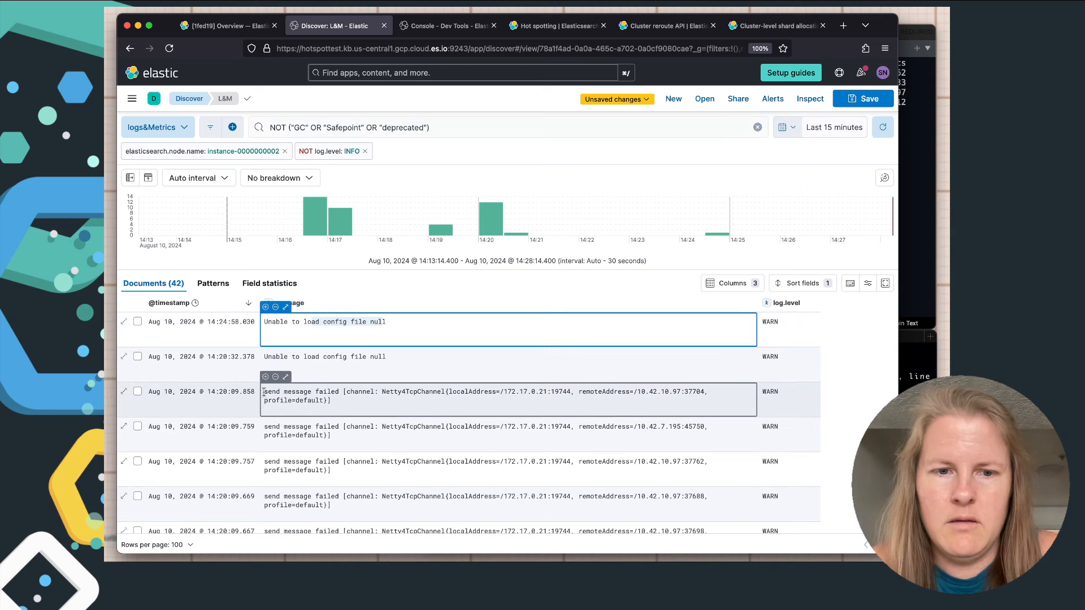
pyautogui.moveTo(264, 391); pyautogui.dragTo(337, 395)
pyautogui.press('super+c')
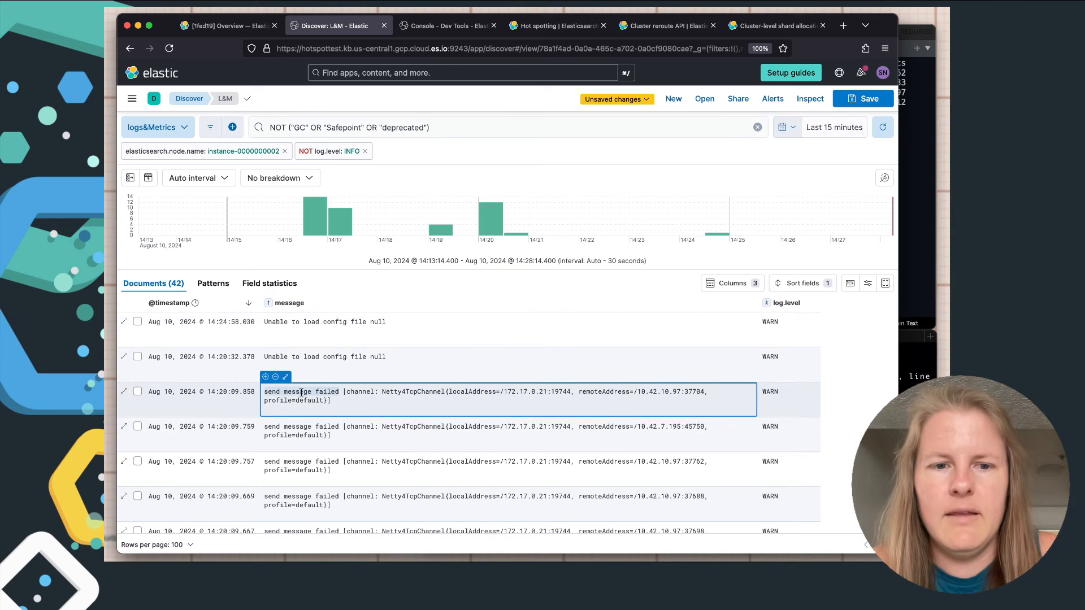
pyautogui.click(423, 129)
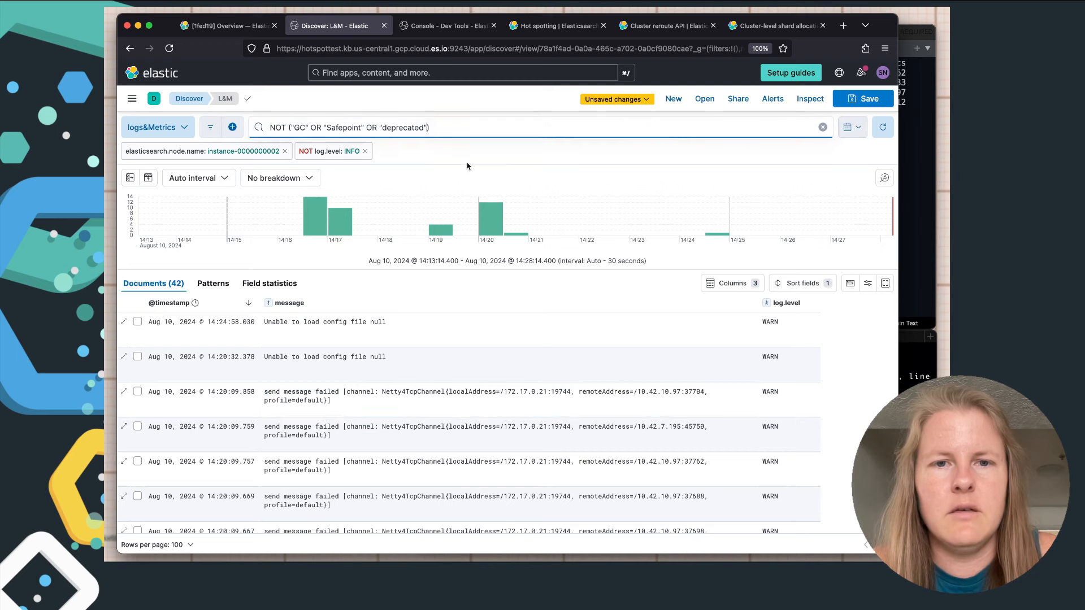
pyautogui.write('"')
pyautogui.press('super+v')
pyautogui.write('"')
pyautogui.press('Return')
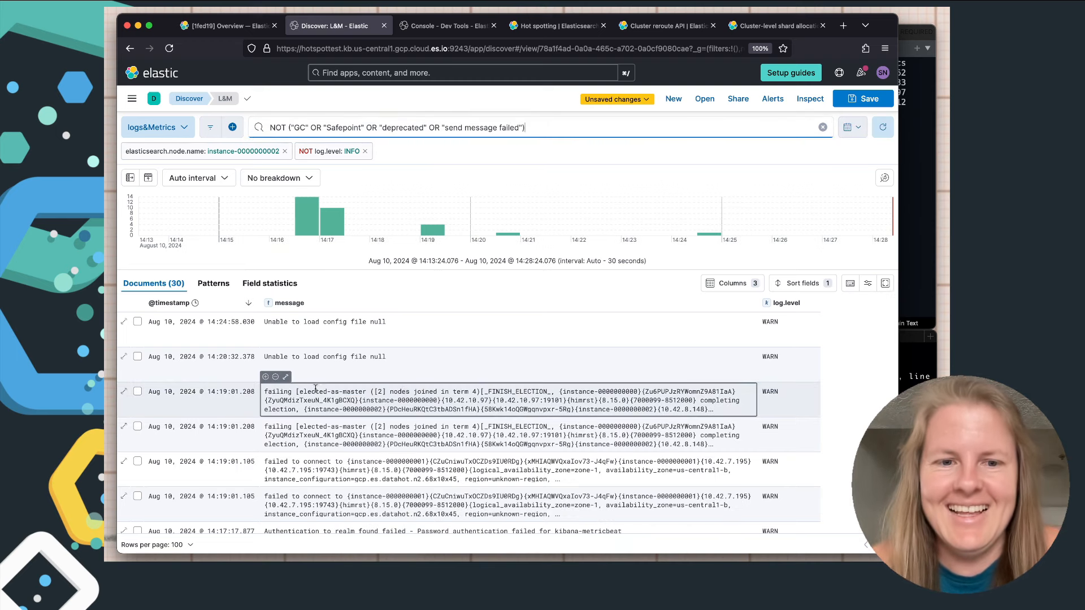
# - Also exclude "authentication failed" messages, leaving six WARN log entries
pyautogui.moveTo(298, 391); pyautogui.dragTo(368, 393)
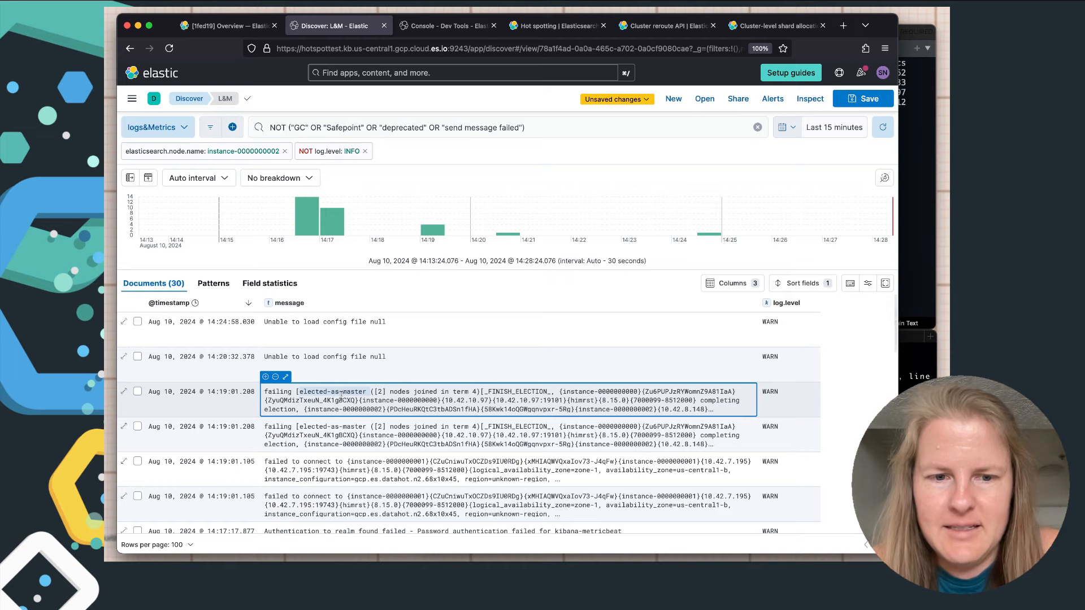
pyautogui.scroll(-5, 342, 401)
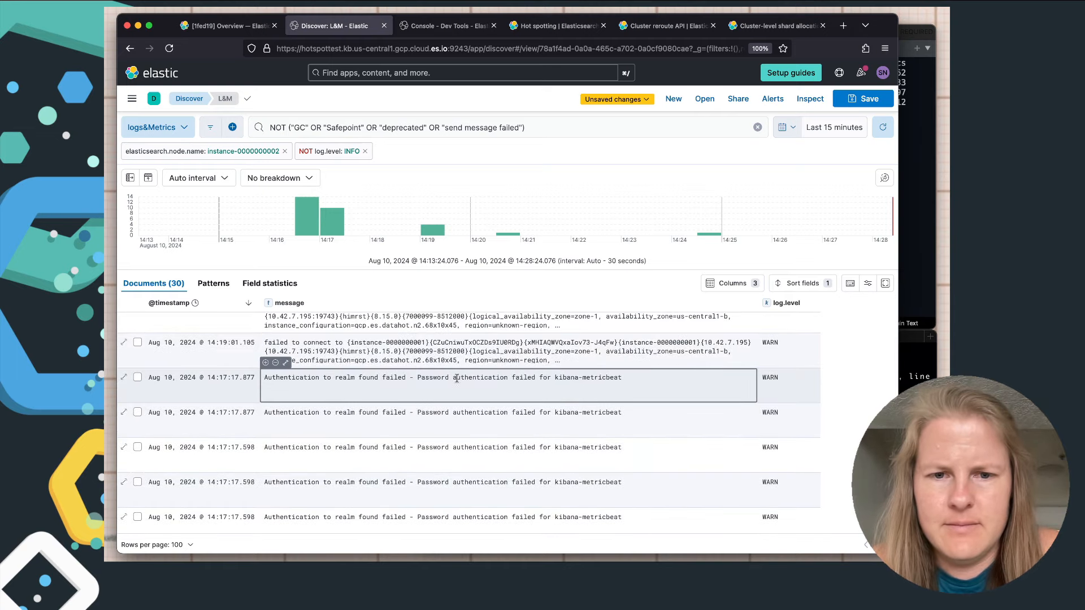
pyautogui.moveTo(452, 379); pyautogui.dragTo(535, 377)
pyautogui.press('super+c')
pyautogui.click(520, 128)
pyautogui.write('OR ')
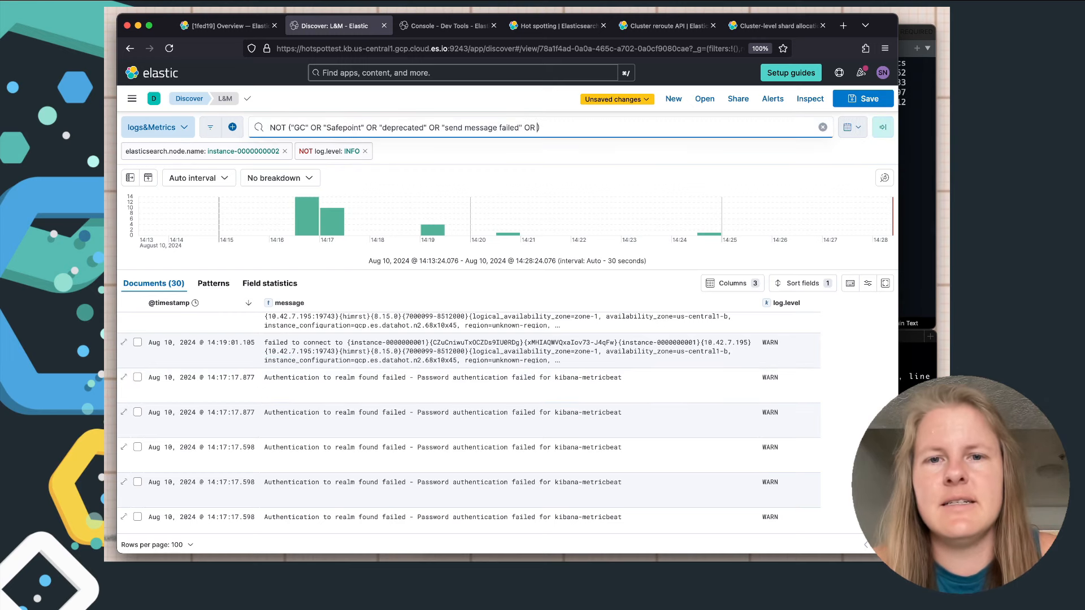
pyautogui.write('"')
pyautogui.press('super+v')
pyautogui.write('"')
pyautogui.press('Return')
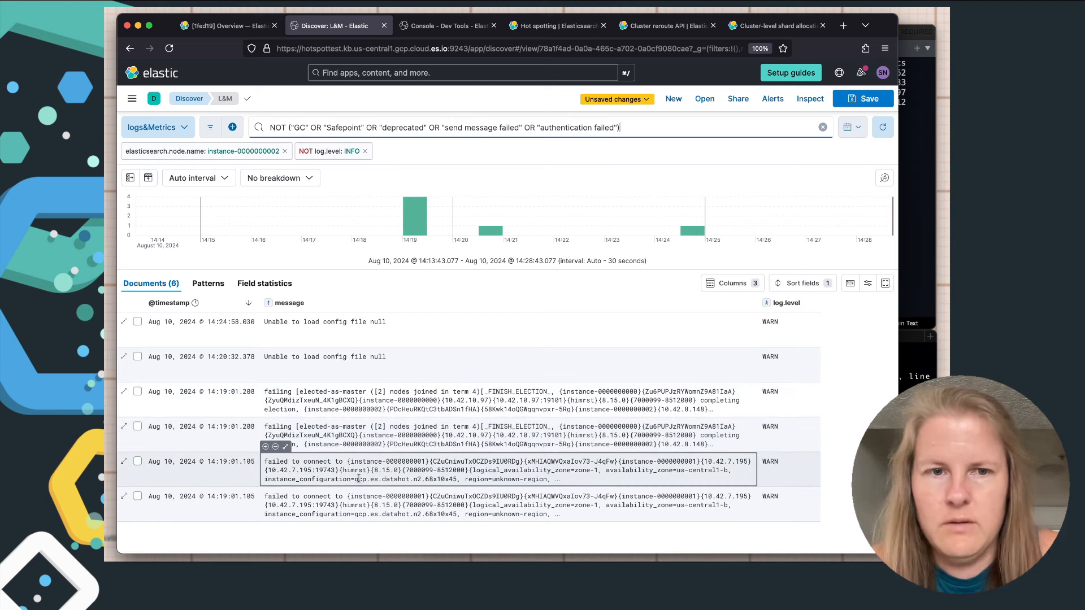
pyautogui.click(694, 148)
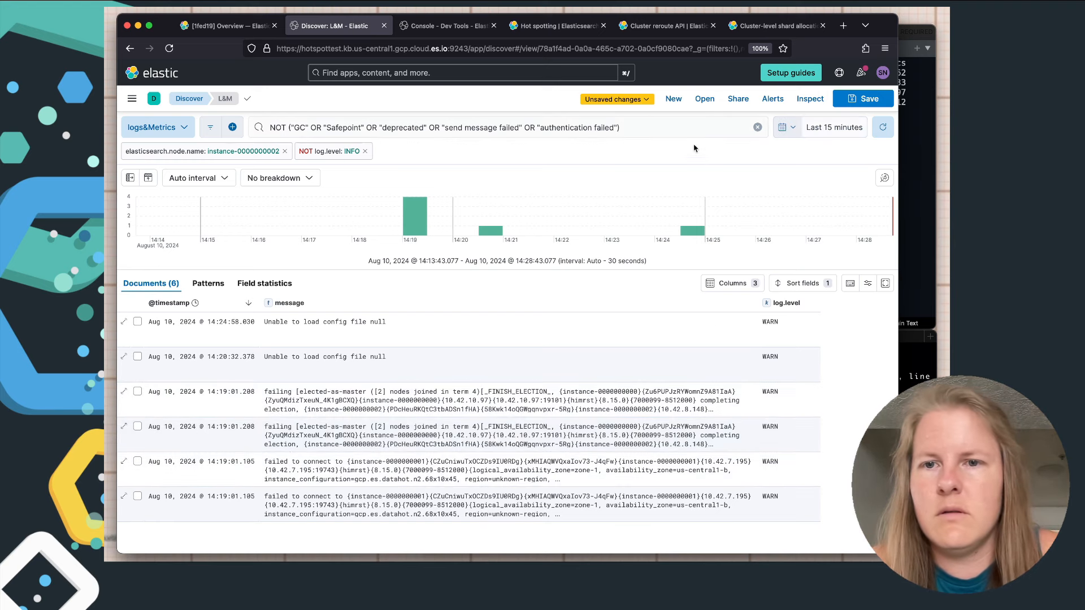
# - Set the time range to Last 30 minutes and remove the NOT log.level: INFO filter
pyautogui.click(780, 129)
pyautogui.click(686, 281)
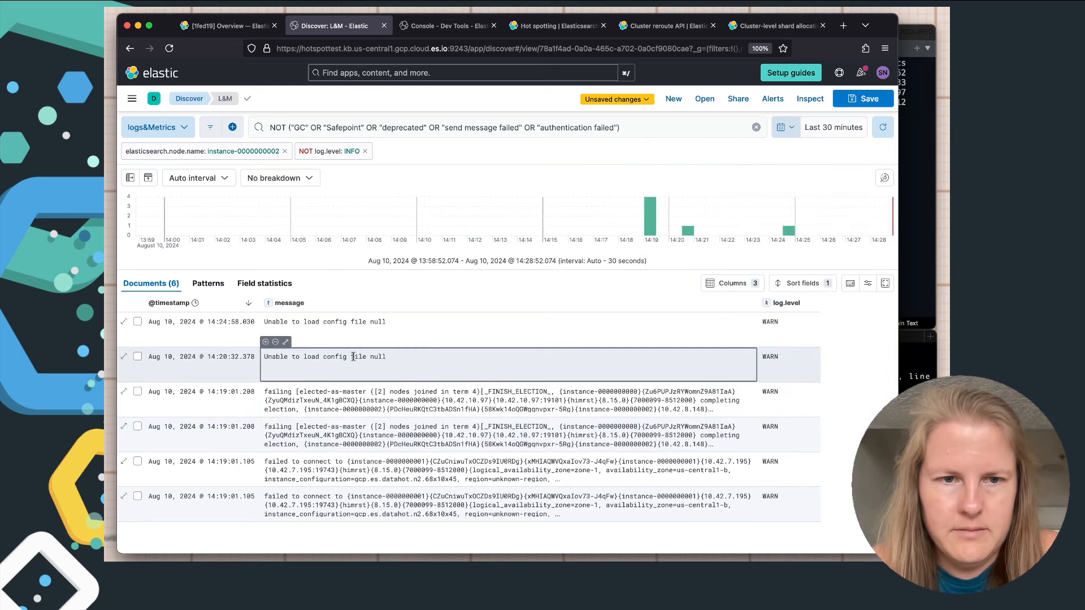
pyautogui.click(364, 152)
# - Scroll through the 383 INFO log rows to review their messages
pyautogui.scroll(-2, 359, 430)
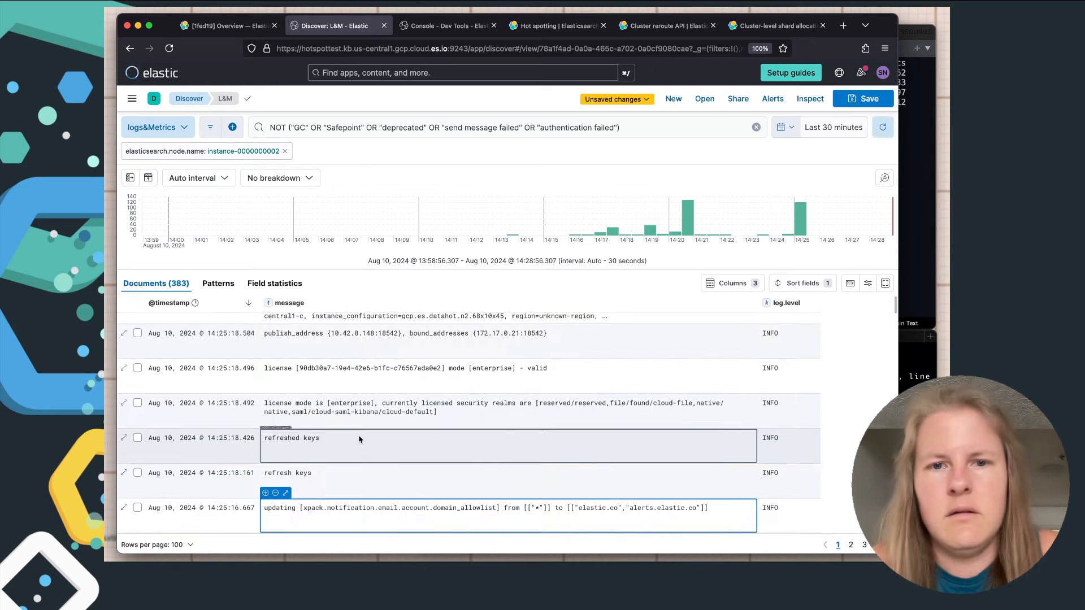
pyautogui.scroll(-5, 360, 440)
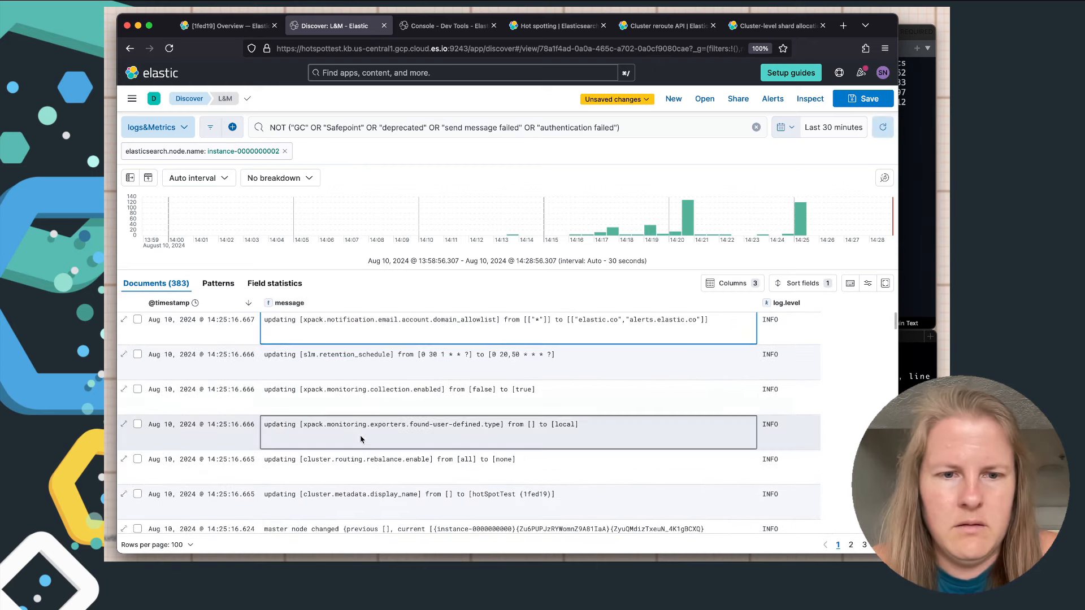
pyautogui.scroll(-5, 433, 484)
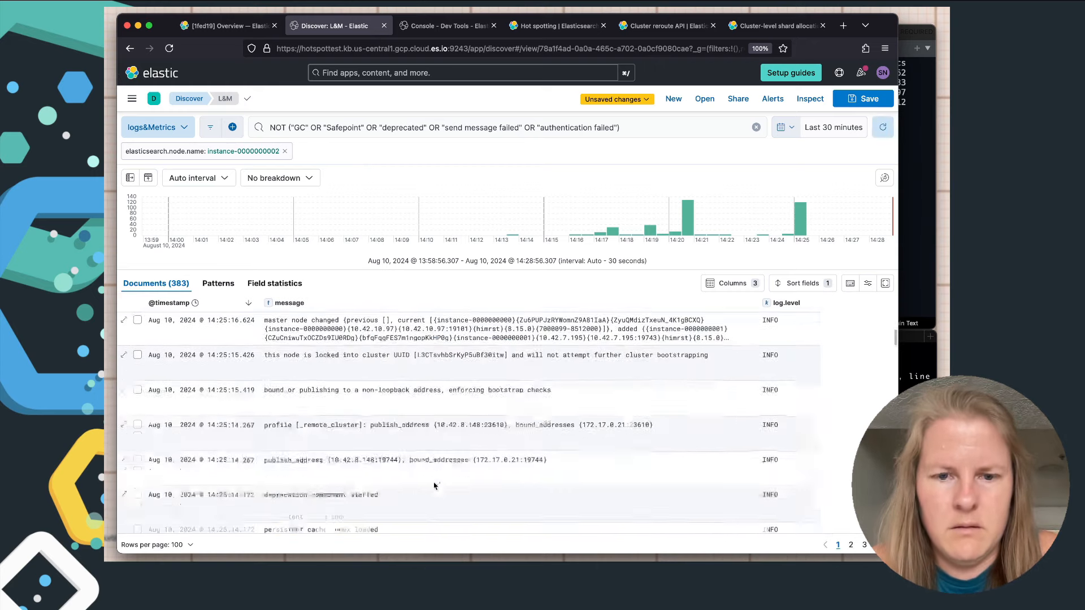
pyautogui.scroll(-5, 434, 485)
pyautogui.click(436, 484)
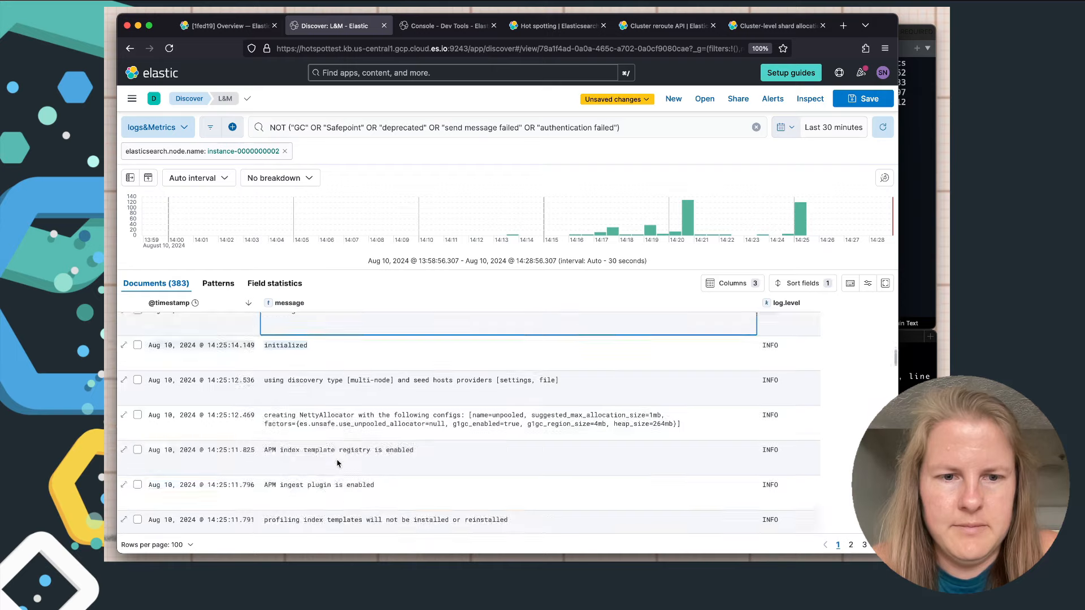
pyautogui.scroll(-1, 337, 463)
pyautogui.moveTo(310, 375); pyautogui.dragTo(339, 404)
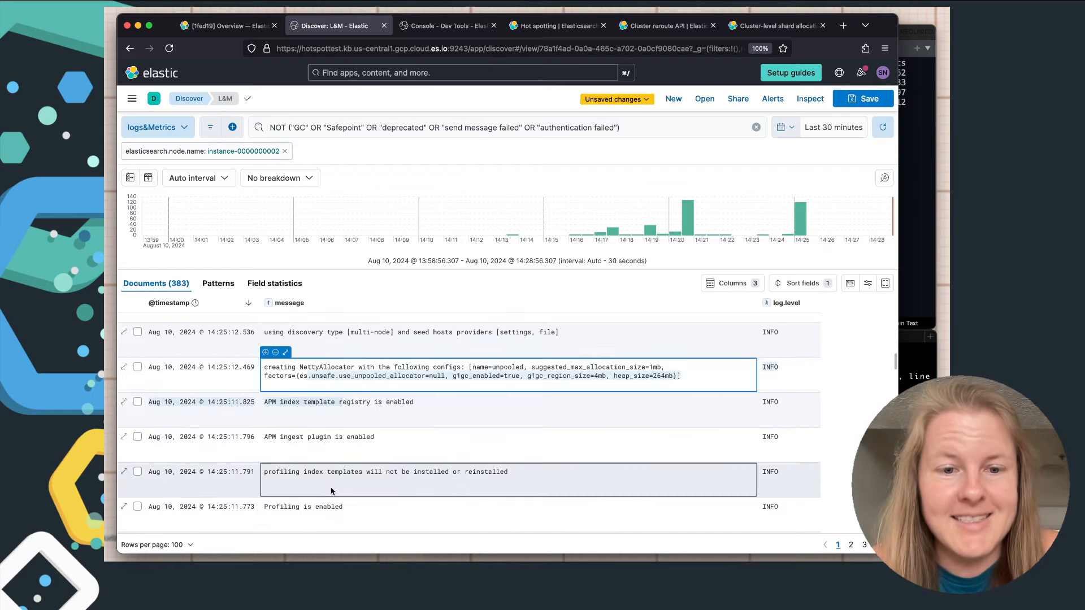
pyautogui.scroll(-10, 331, 491)
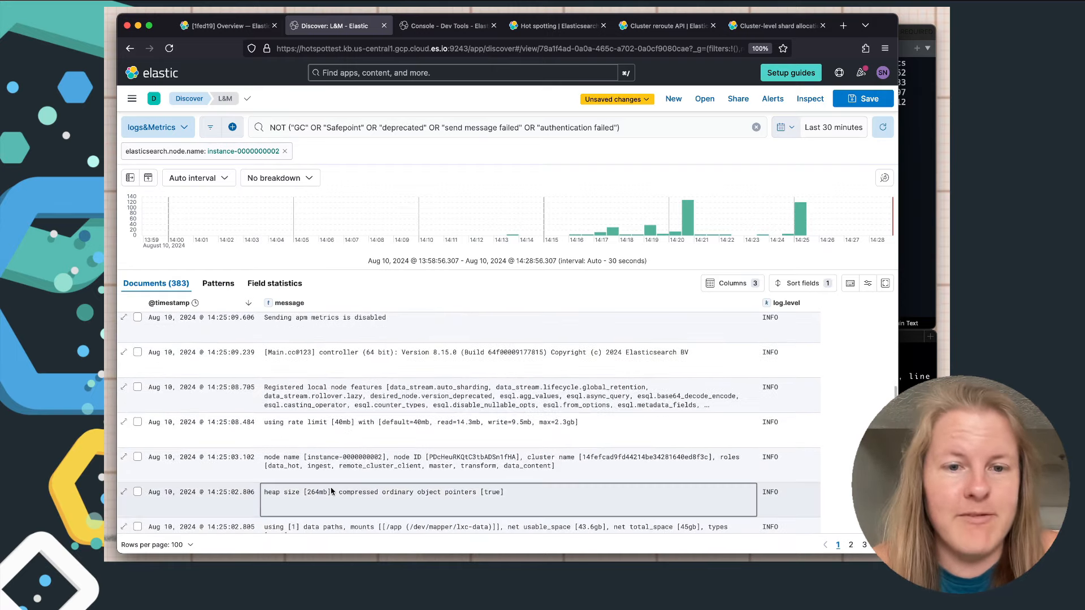
pyautogui.scroll(-3, 331, 490)
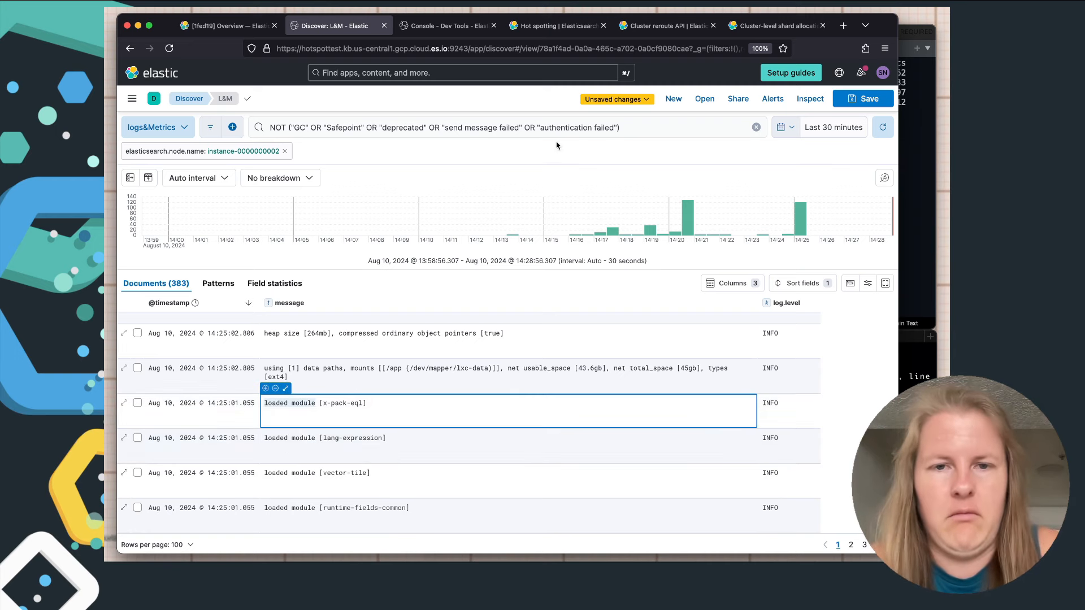
pyautogui.click(593, 128)
# - Also exclude "loaded module" messages from the log query and scan the remaining rows
pyautogui.write('OR "loaded module')
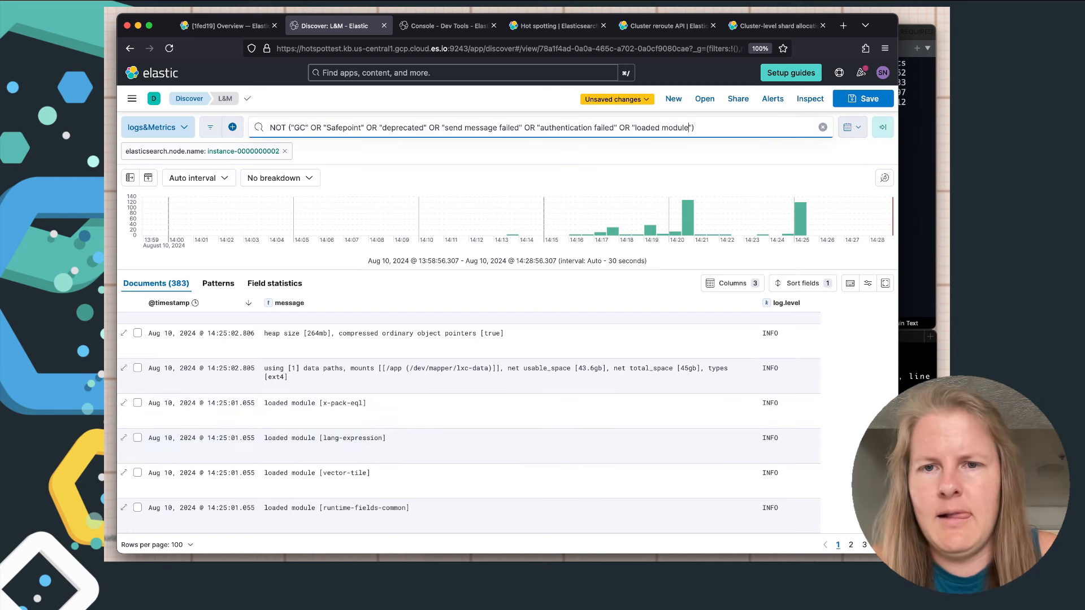
pyautogui.press('Return')
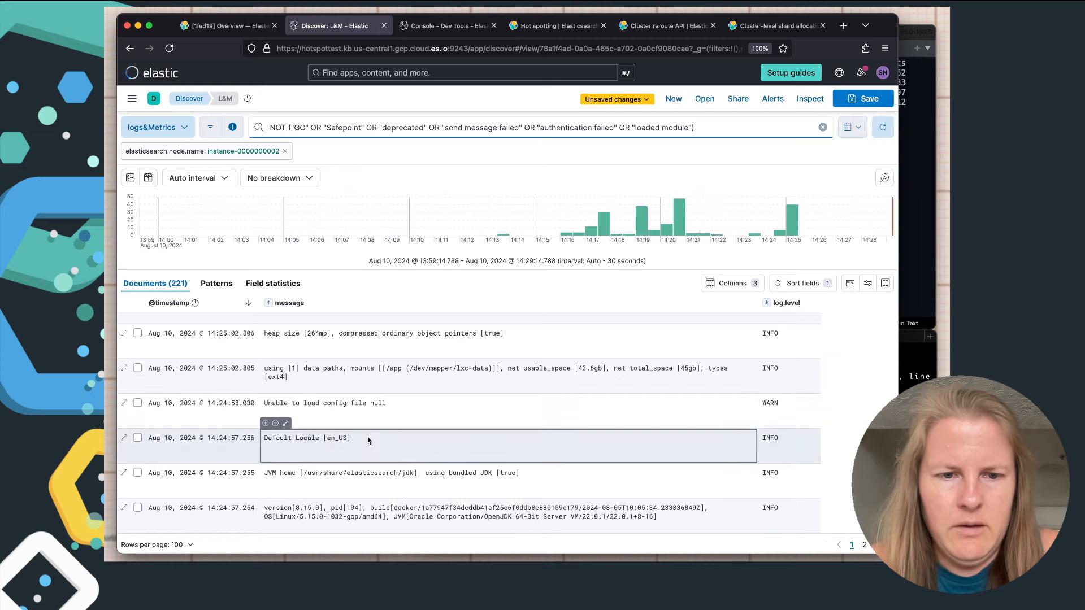
pyautogui.scroll(-3, 367, 441)
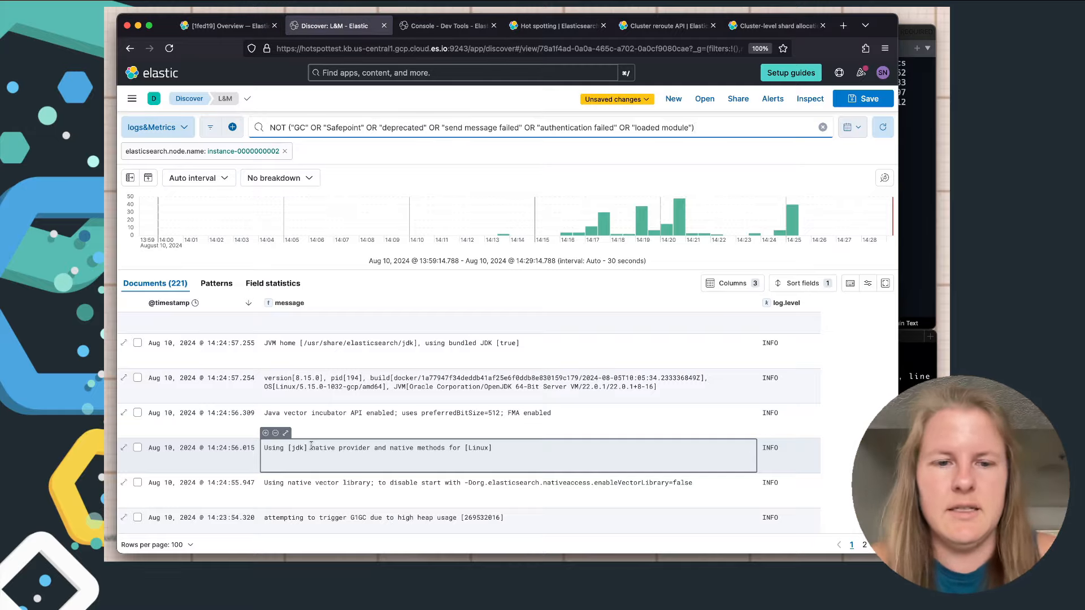
pyautogui.scroll(-1, 312, 450)
pyautogui.click(312, 451)
pyautogui.scroll(-2, 312, 450)
pyautogui.scroll(15, 312, 450)
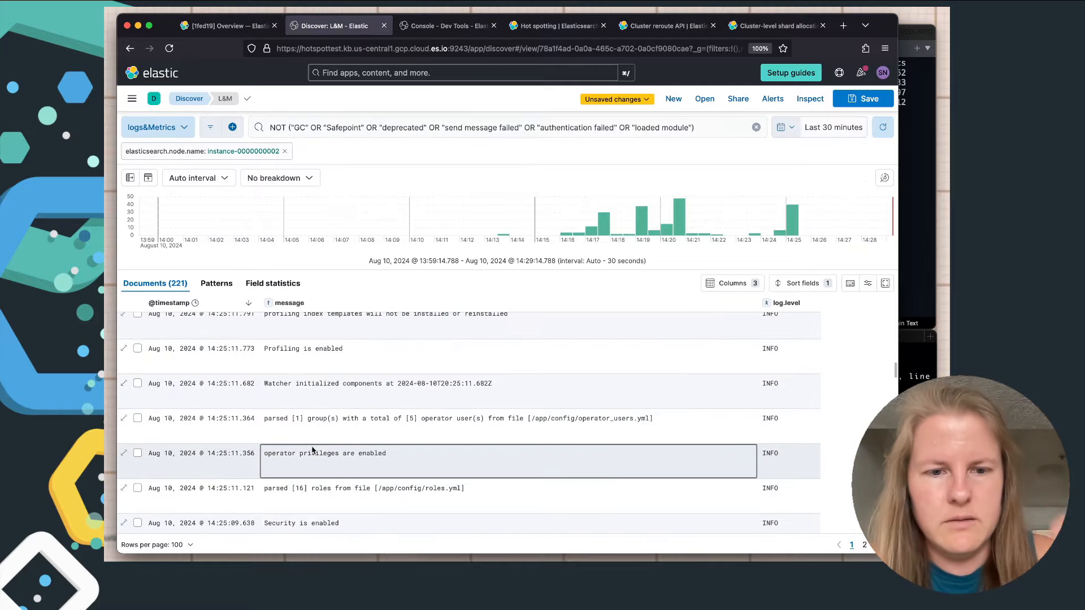
pyautogui.scroll(5, 312, 451)
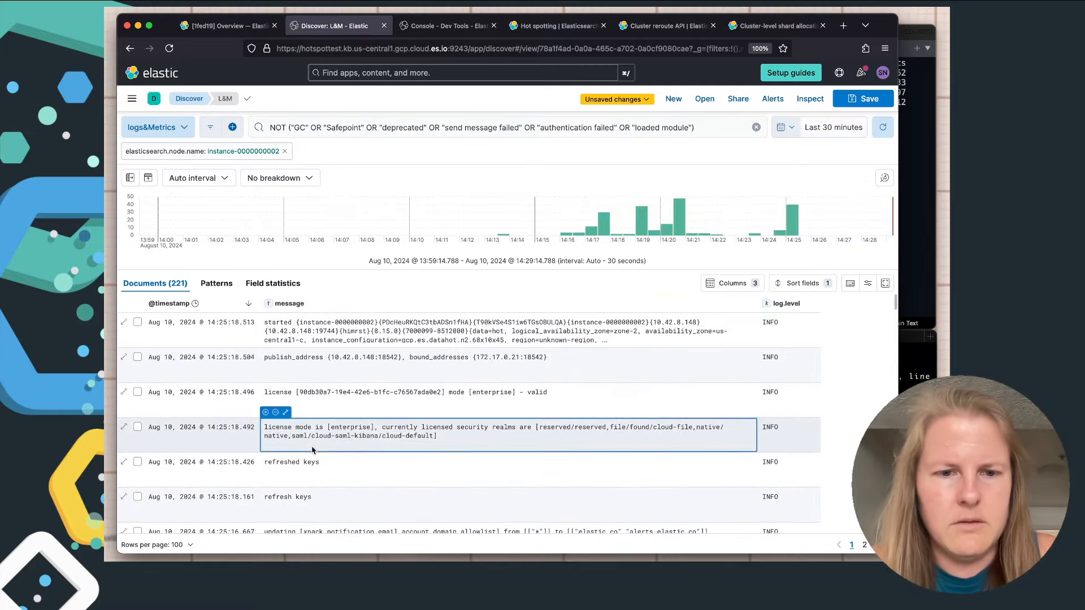
pyautogui.scroll(3, 312, 451)
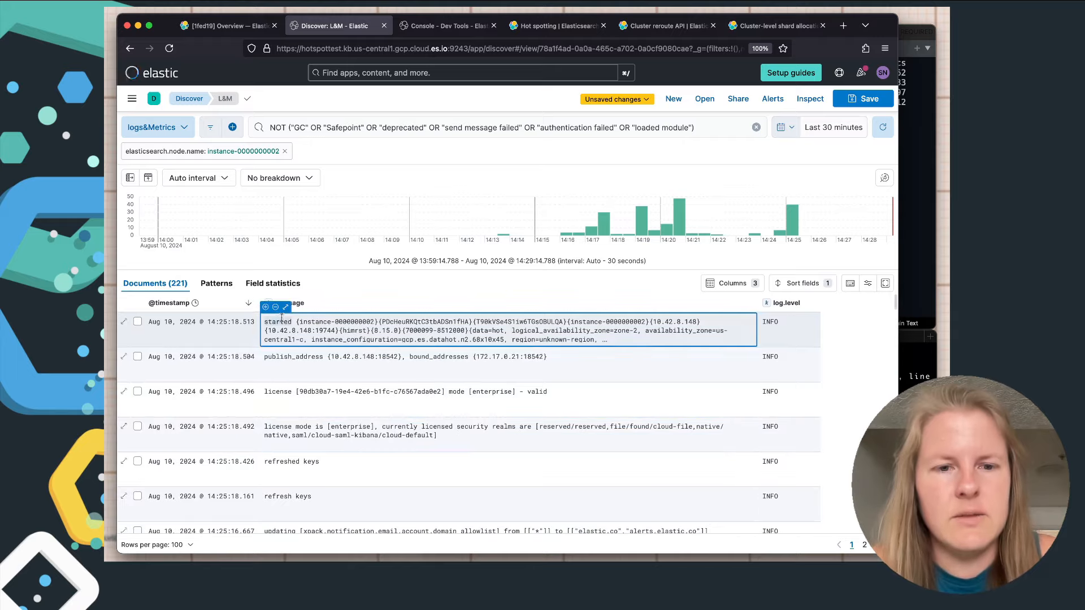
pyautogui.scroll(-2, 342, 461)
# - Search the page for "starting" and scroll through the matching log rows
pyautogui.press('super+f')
pyautogui.write('starting')
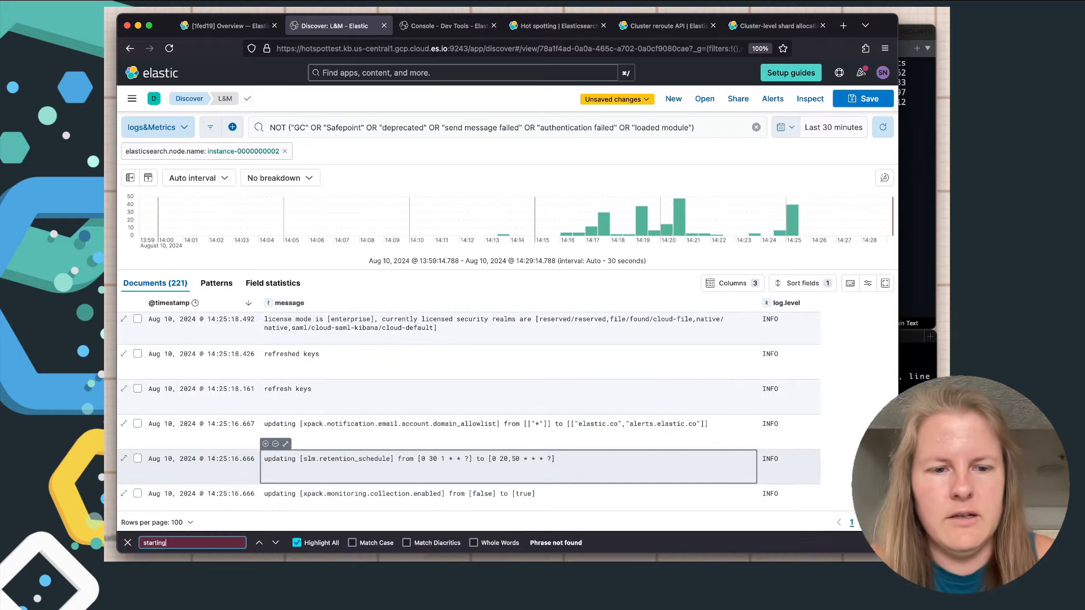
pyautogui.click(378, 411)
pyautogui.scroll(-15, 378, 410)
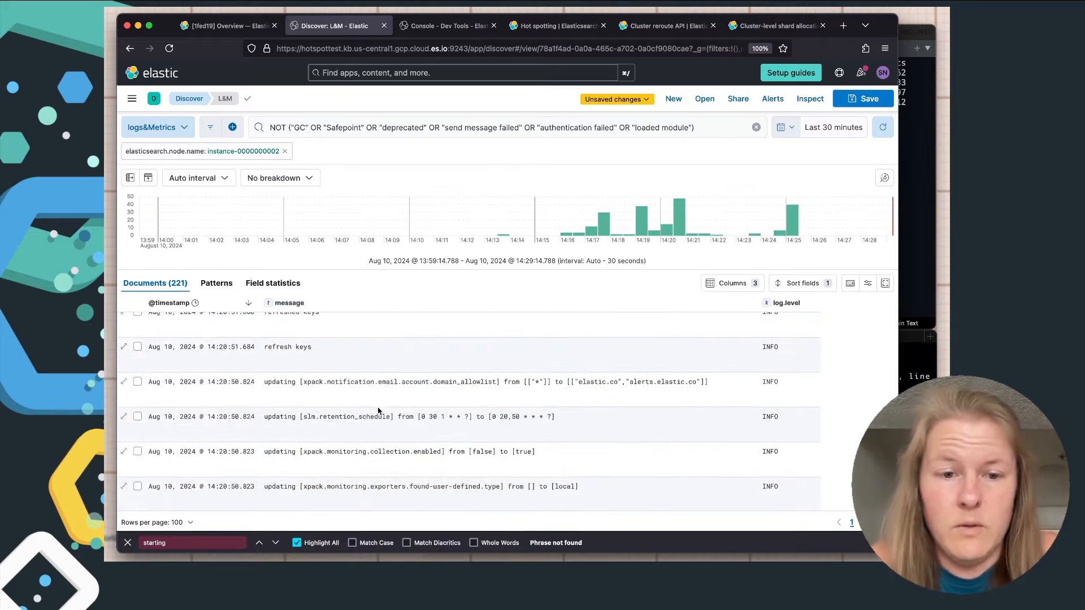
pyautogui.scroll(1, 378, 411)
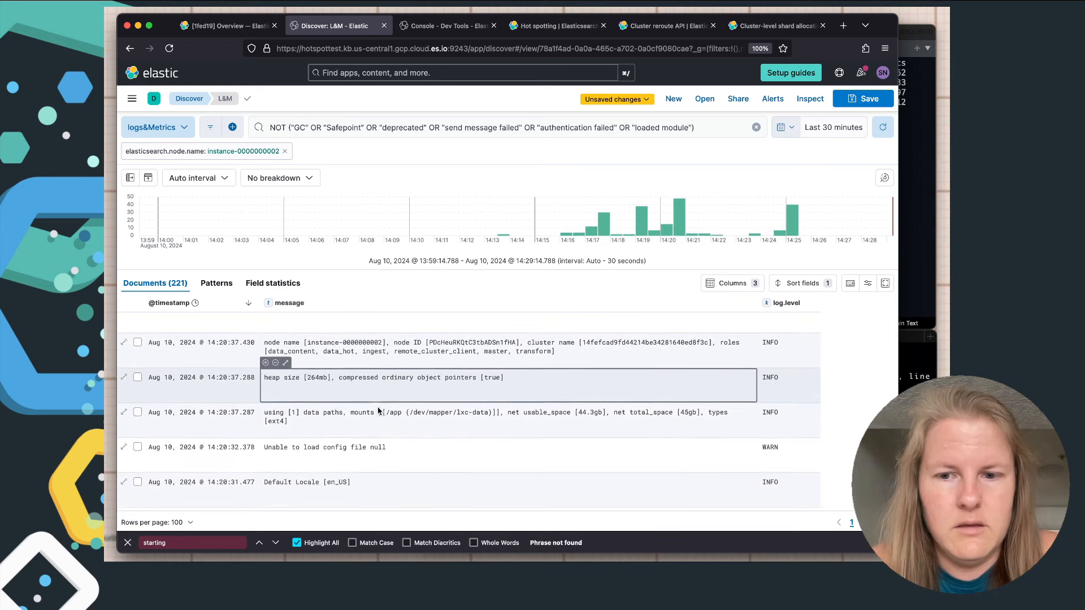
pyautogui.scroll(1, 509, 411)
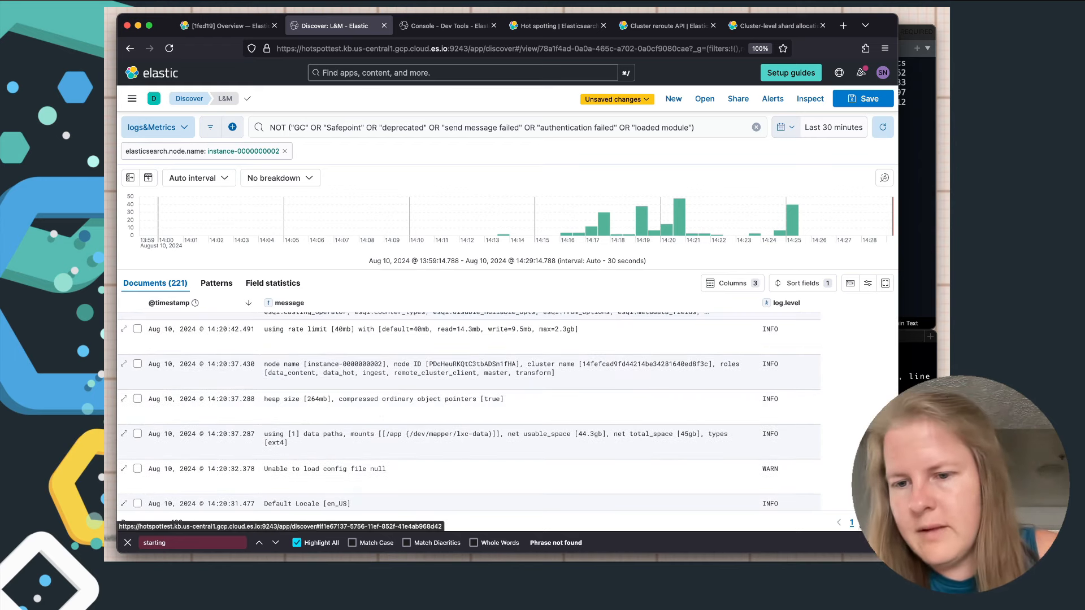
pyautogui.scroll(-7, 468, 409)
pyautogui.scroll(-3, 469, 411)
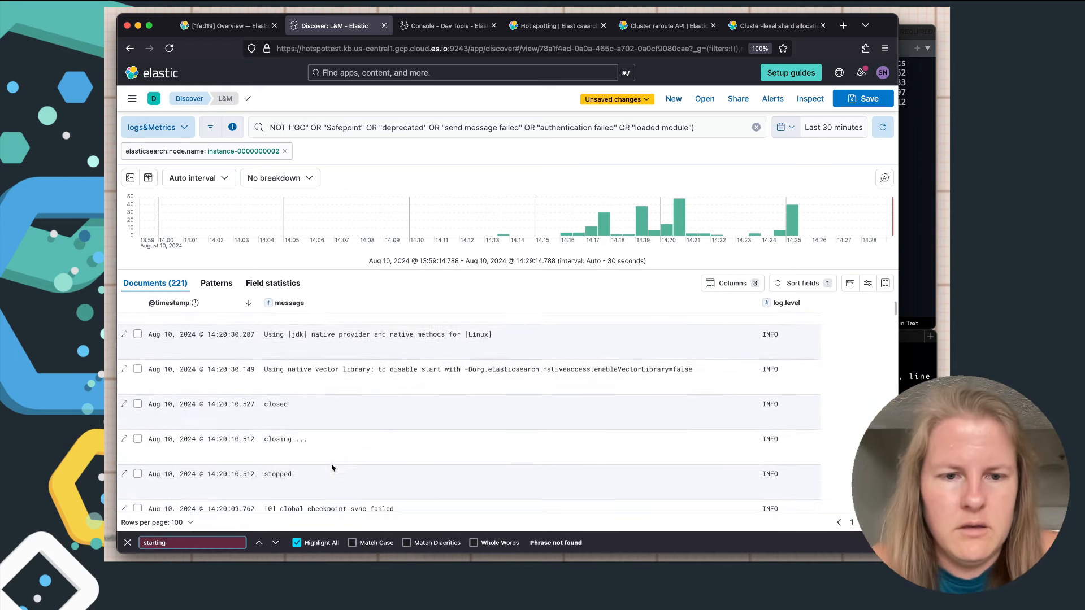
pyautogui.doubleClick(272, 395)
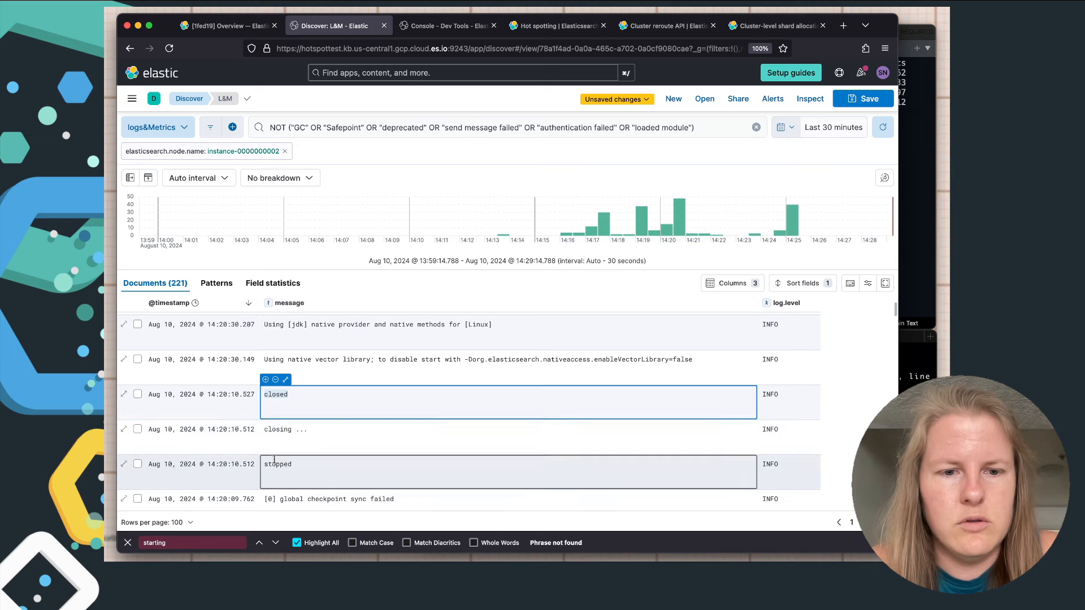
pyautogui.click(341, 471)
pyautogui.click(328, 435)
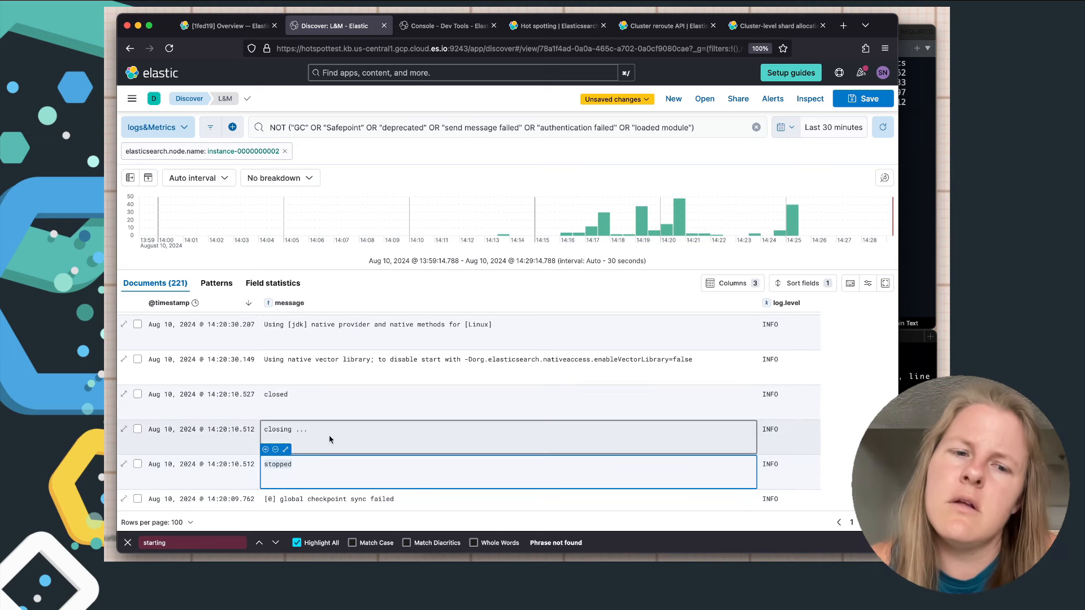
pyautogui.click(314, 401)
pyautogui.scroll(1, 314, 401)
pyautogui.scroll(2, 314, 401)
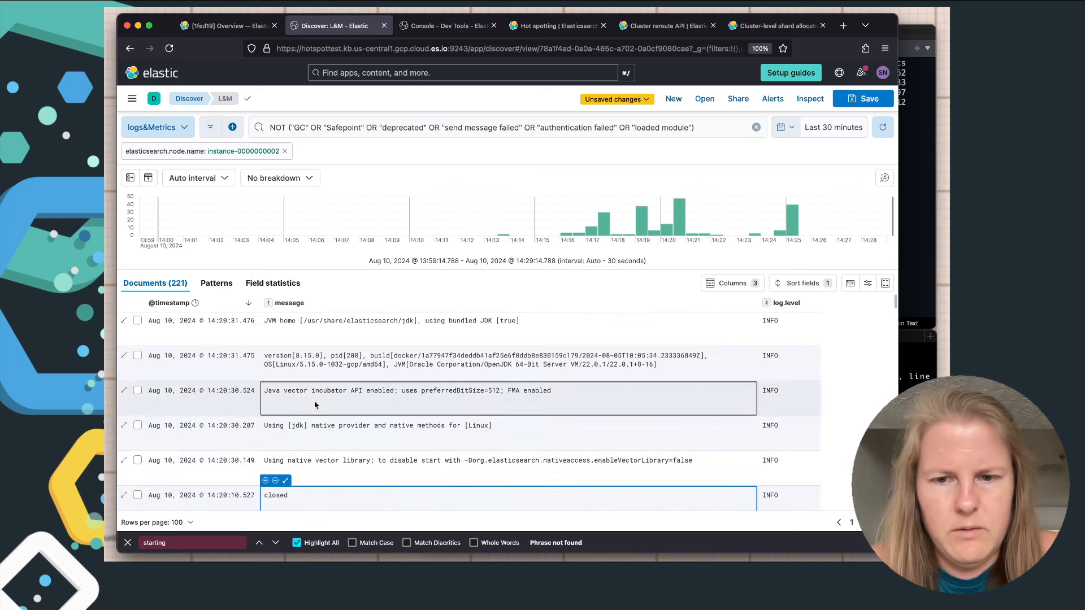
pyautogui.scroll(-2, 314, 401)
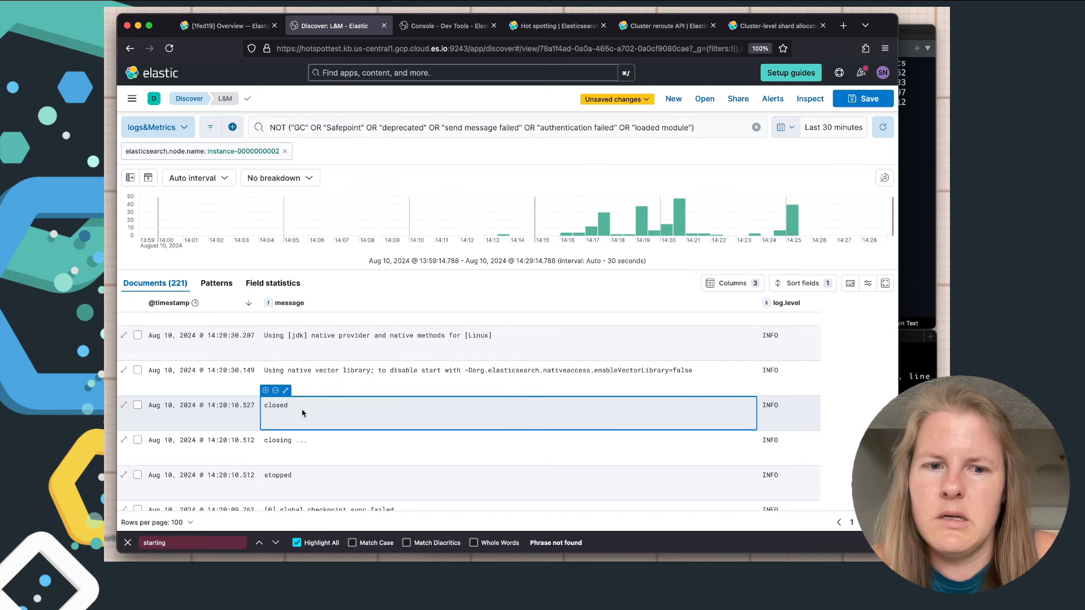
pyautogui.scroll(-5, 332, 423)
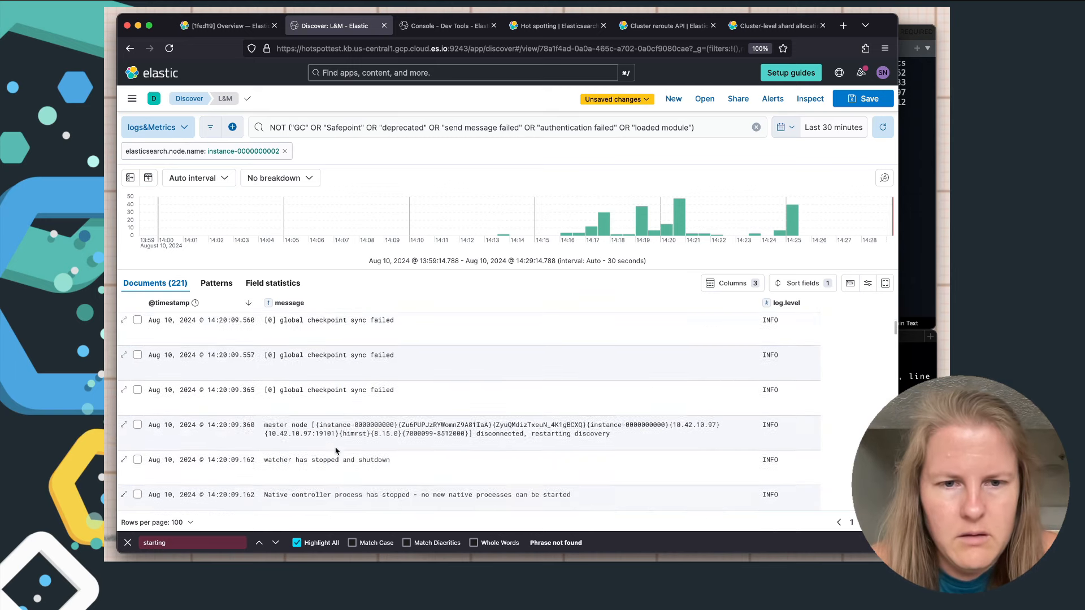
pyautogui.scroll(-1, 336, 451)
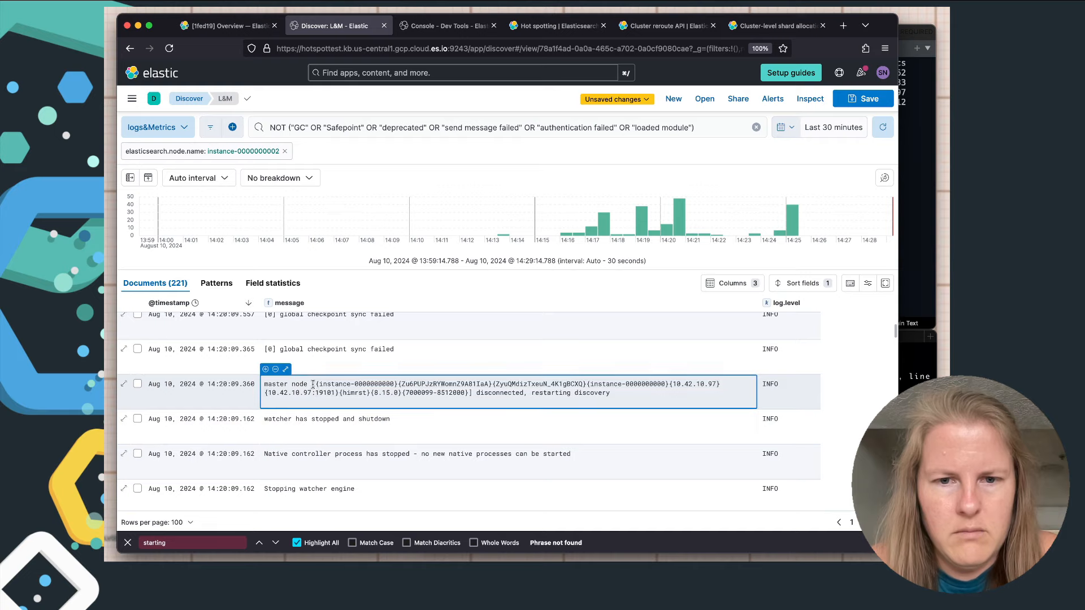
pyautogui.moveTo(312, 384); pyautogui.dragTo(422, 394)
pyautogui.scroll(-2, 394, 429)
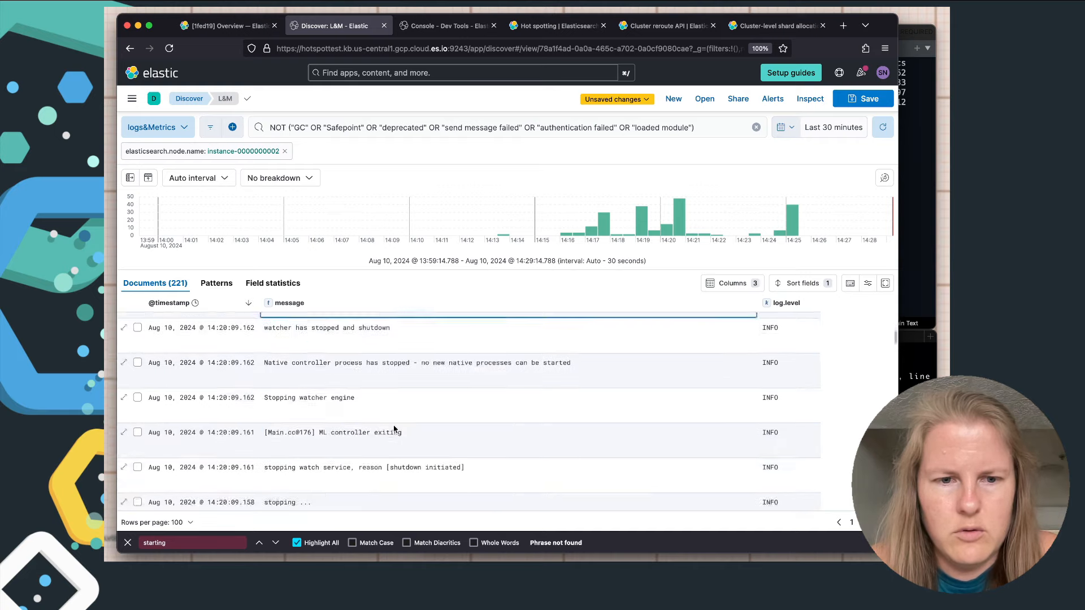
pyautogui.scroll(8, 394, 428)
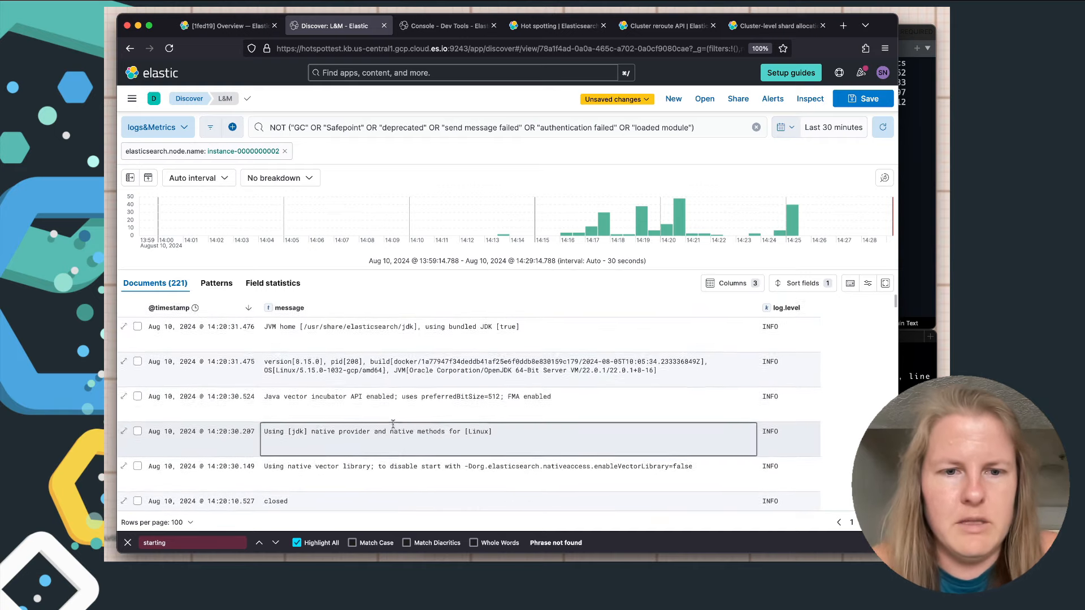
pyautogui.scroll(-3, 392, 423)
# - Jump back to the newest log entries and scroll through them
pyautogui.click(851, 522)
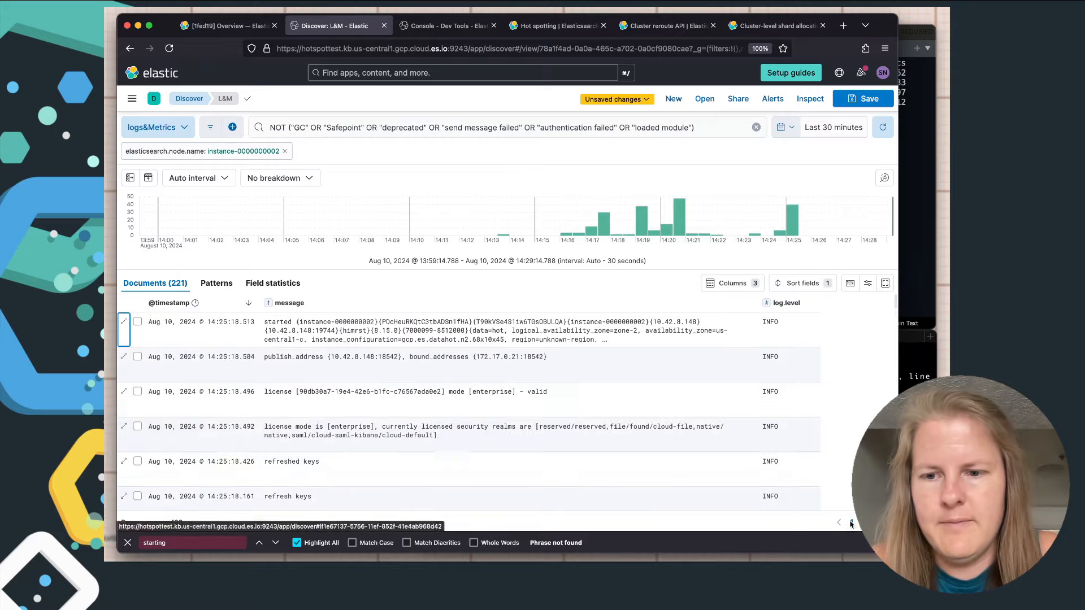
pyautogui.scroll(-10, 422, 431)
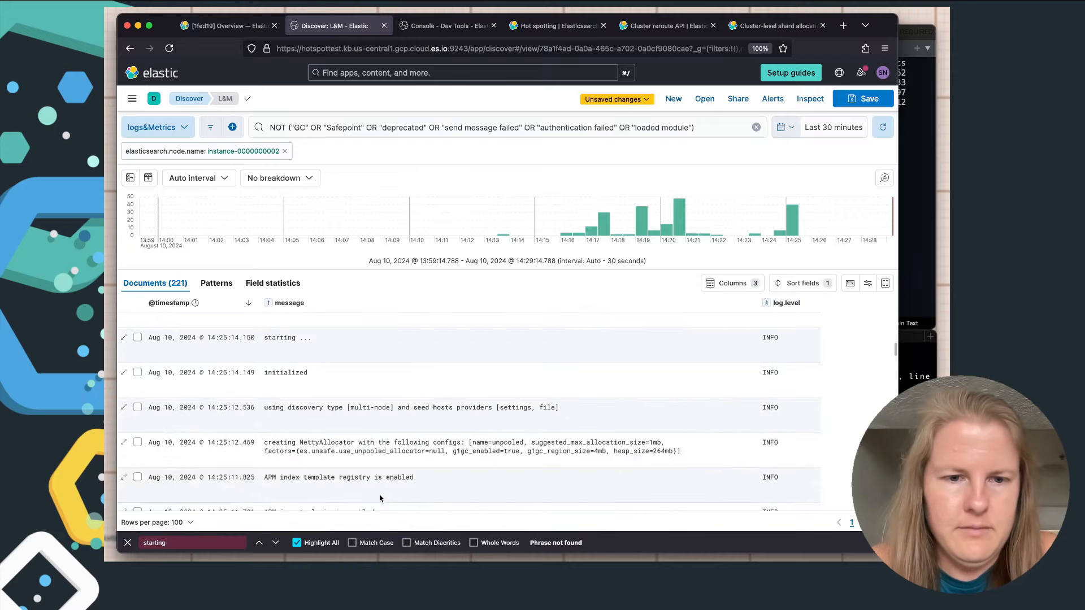
pyautogui.scroll(-10, 380, 498)
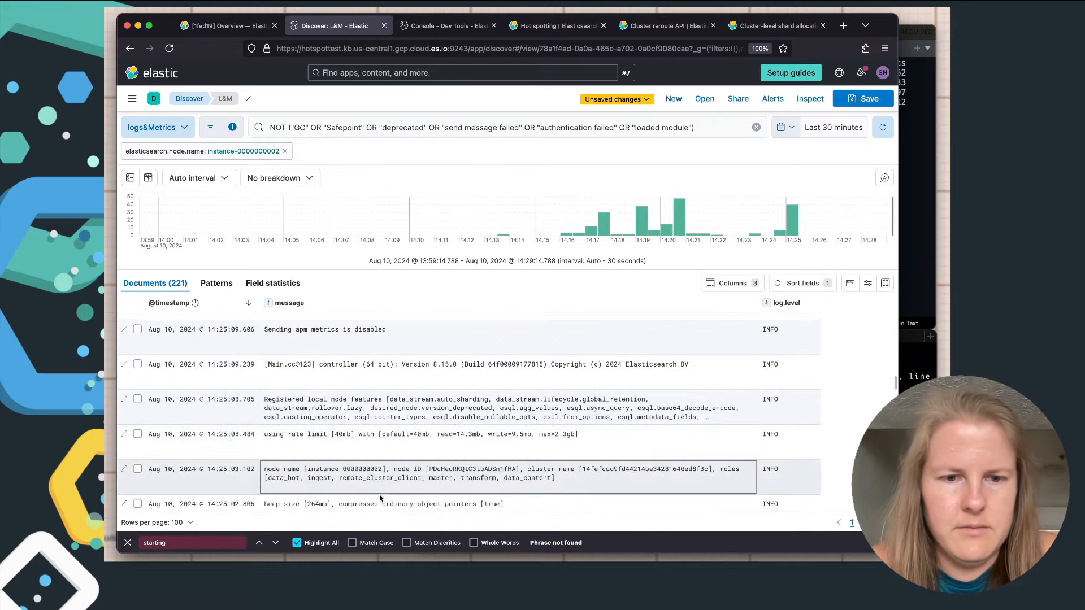
pyautogui.scroll(-5, 379, 498)
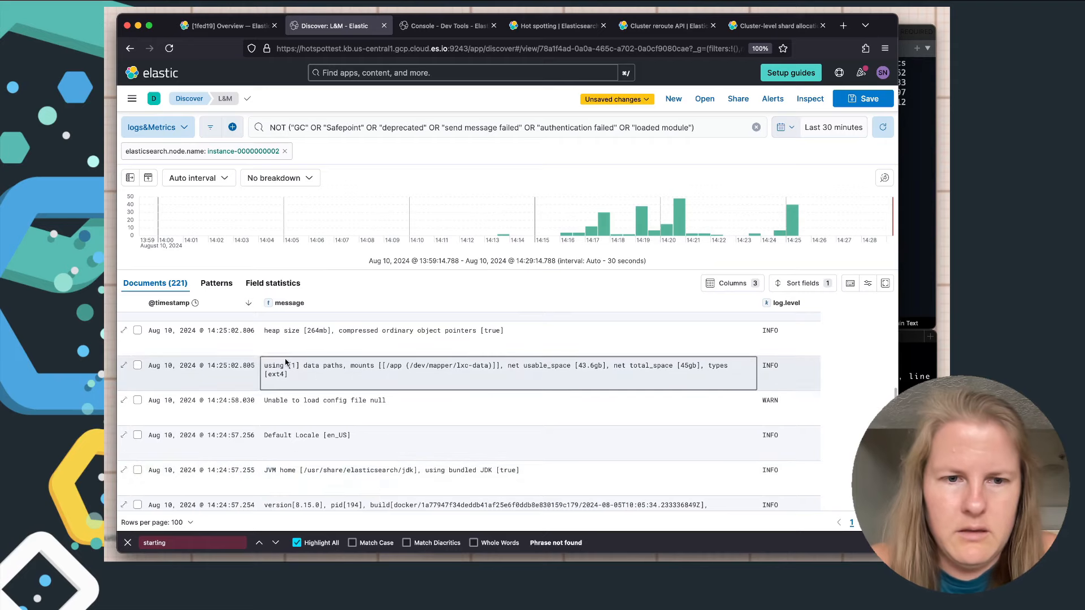
pyautogui.scroll(-5, 300, 407)
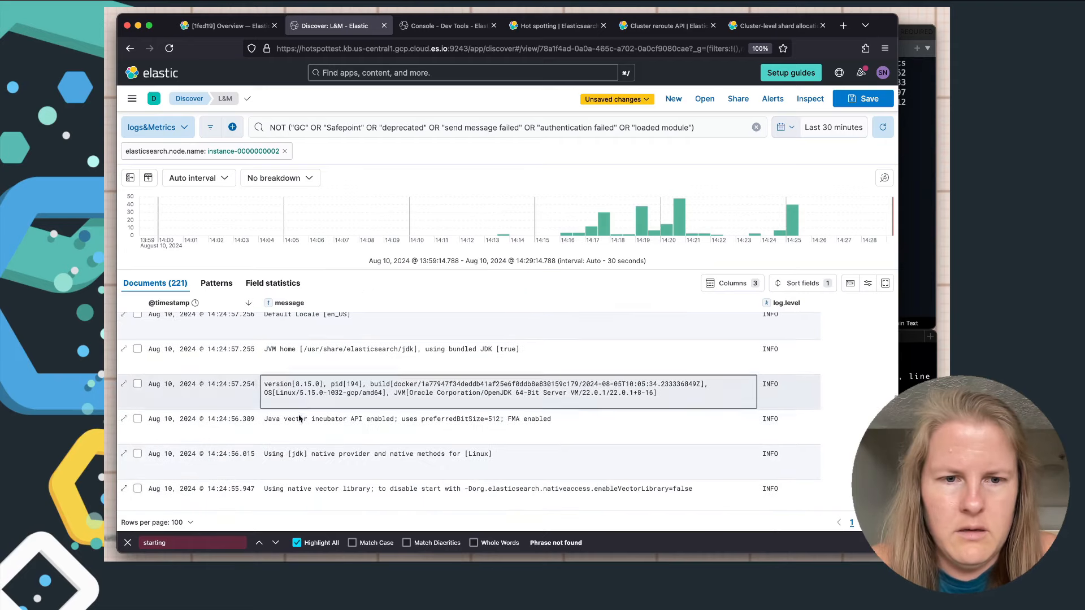
pyautogui.scroll(-8, 309, 449)
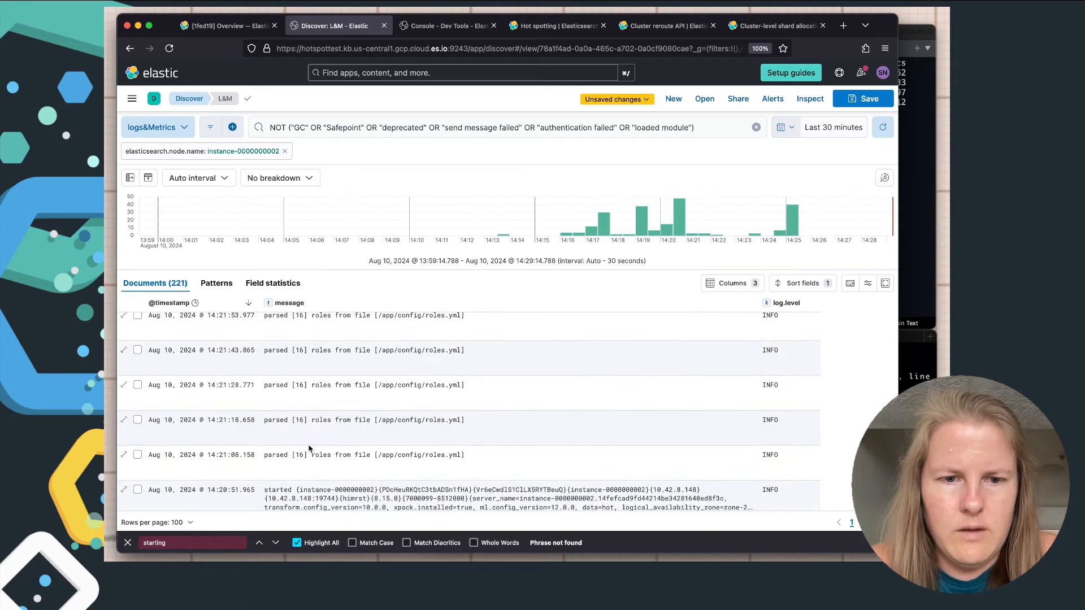
# - Mark the node details in the started message and scroll back up the log
pyautogui.moveTo(280, 384); pyautogui.dragTo(301, 393)
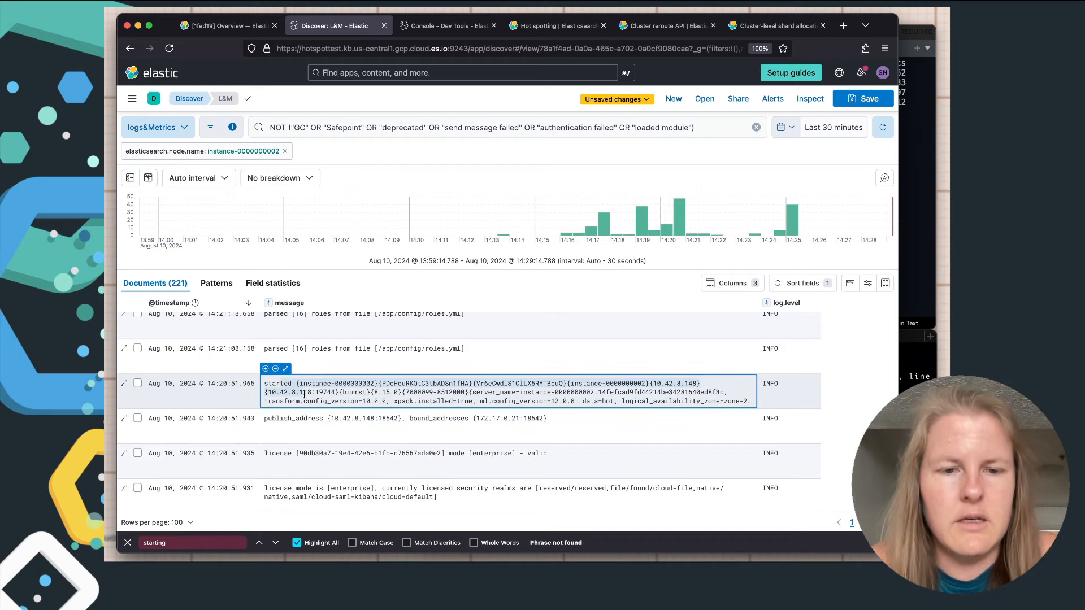
pyautogui.scroll(-3, 324, 418)
pyautogui.scroll(3, 293, 361)
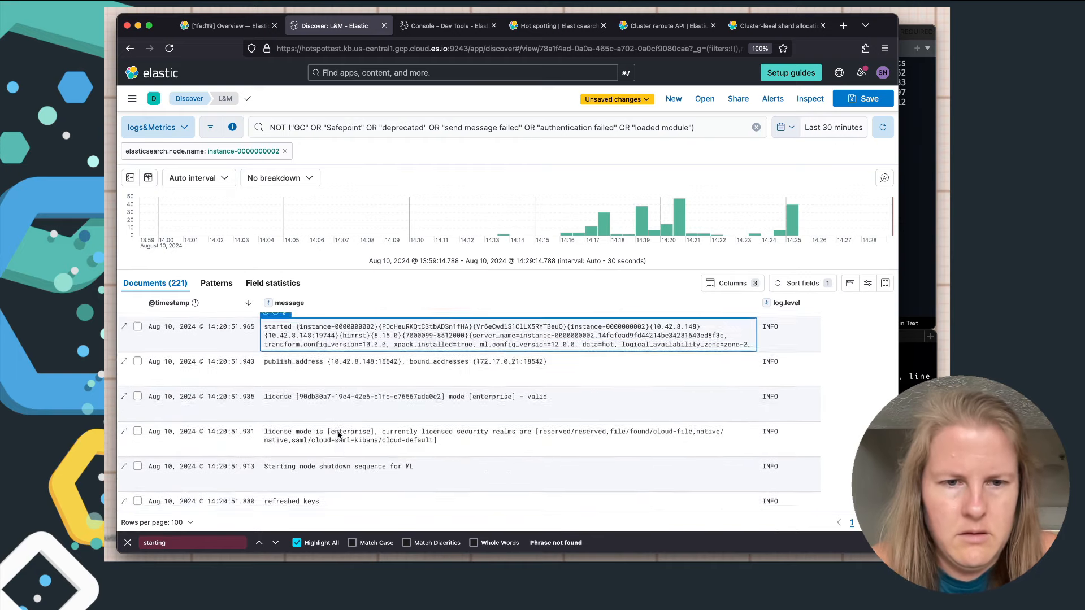
pyautogui.scroll(3, 293, 357)
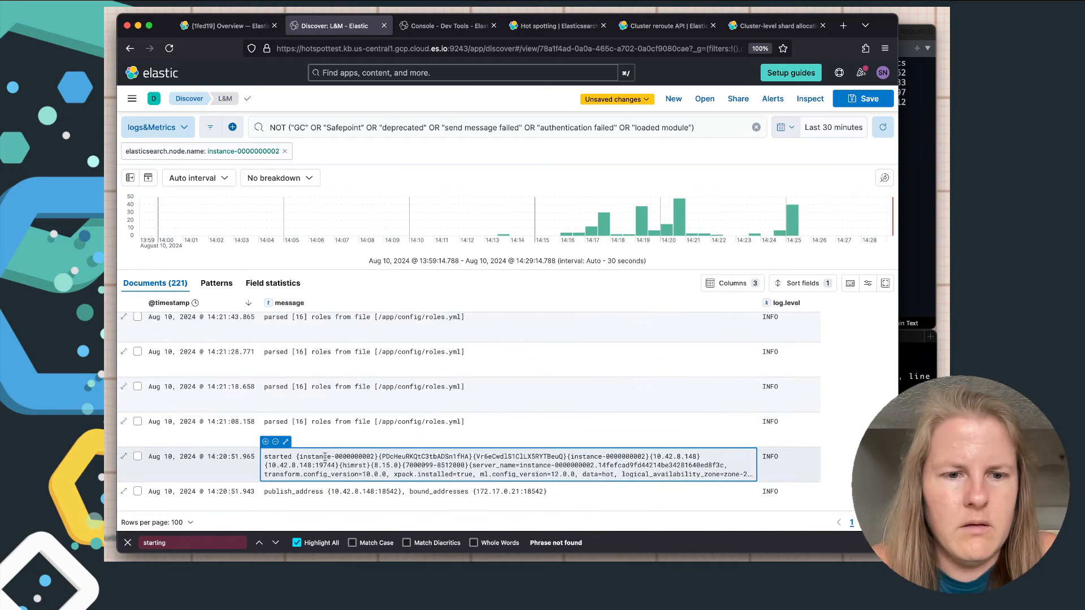
pyautogui.scroll(3, 330, 474)
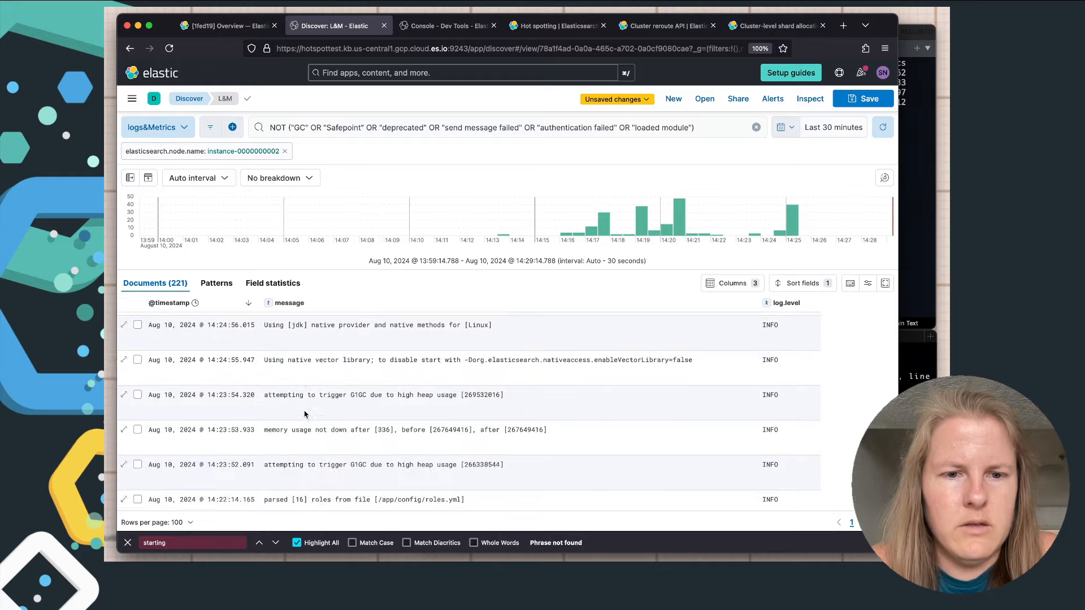
pyautogui.scroll(3, 304, 414)
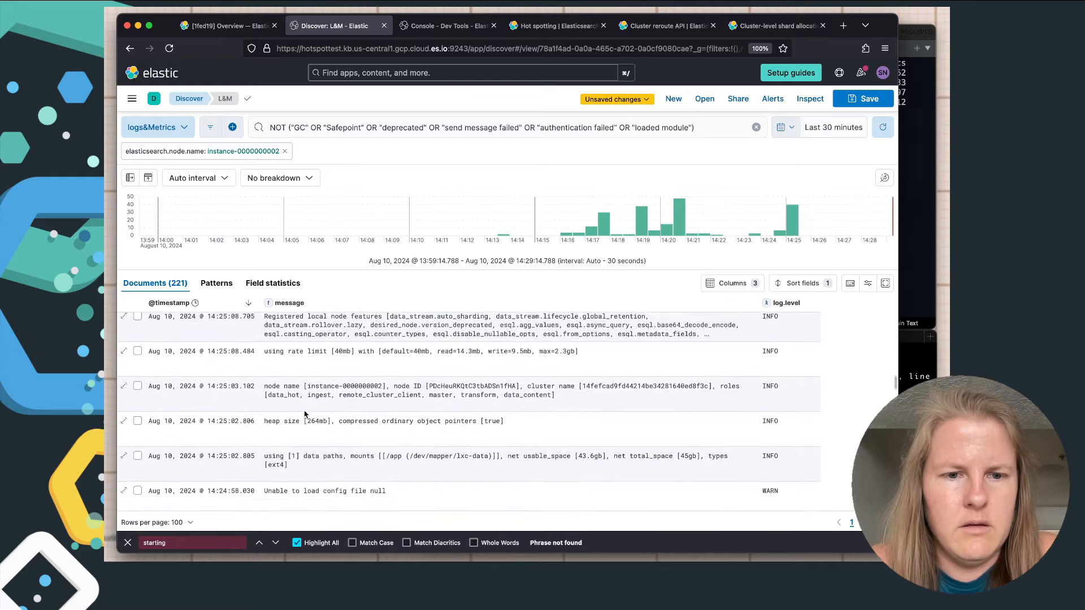
pyautogui.scroll(10, 310, 433)
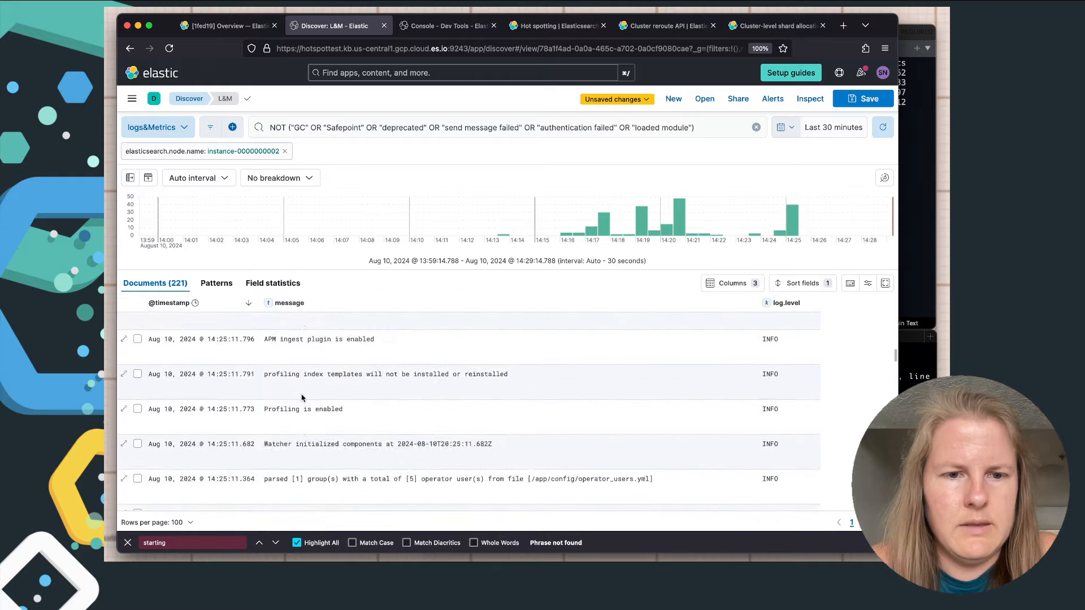
pyautogui.scroll(5, 299, 429)
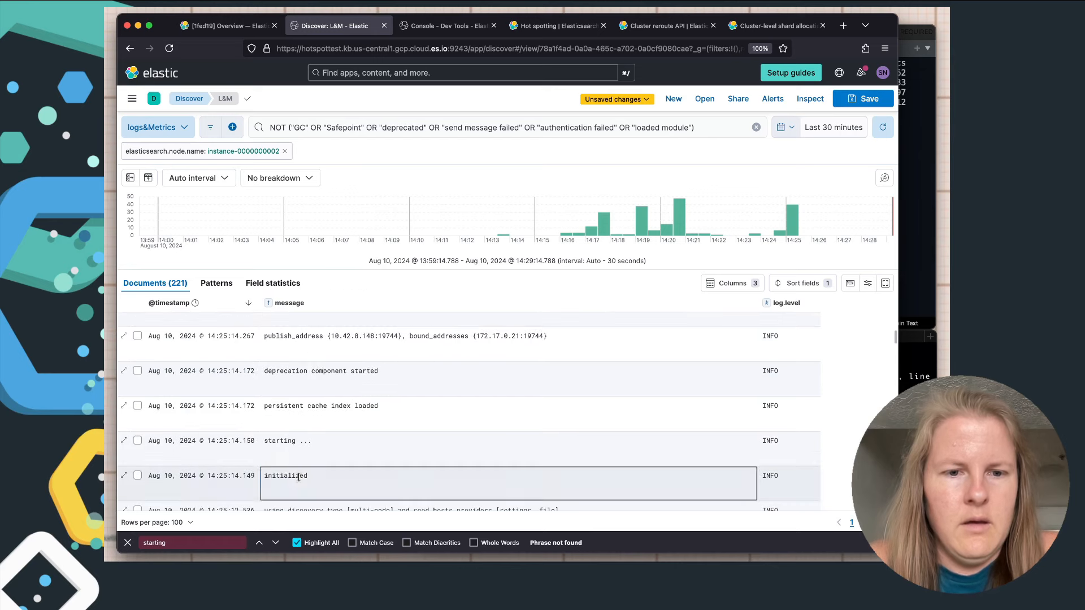
pyautogui.scroll(-2, 293, 452)
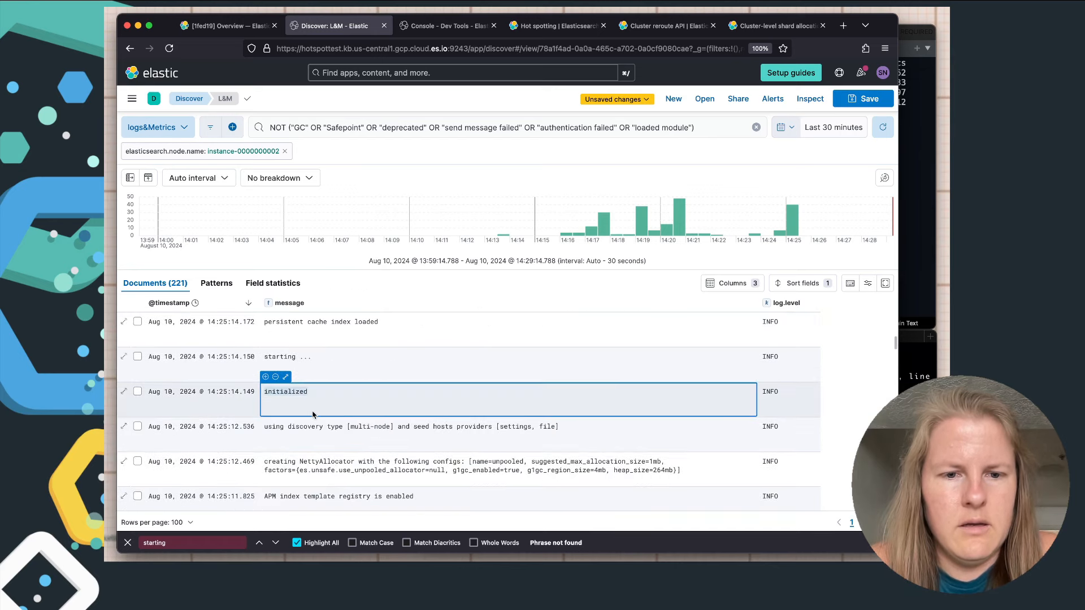
pyautogui.scroll(4, 308, 423)
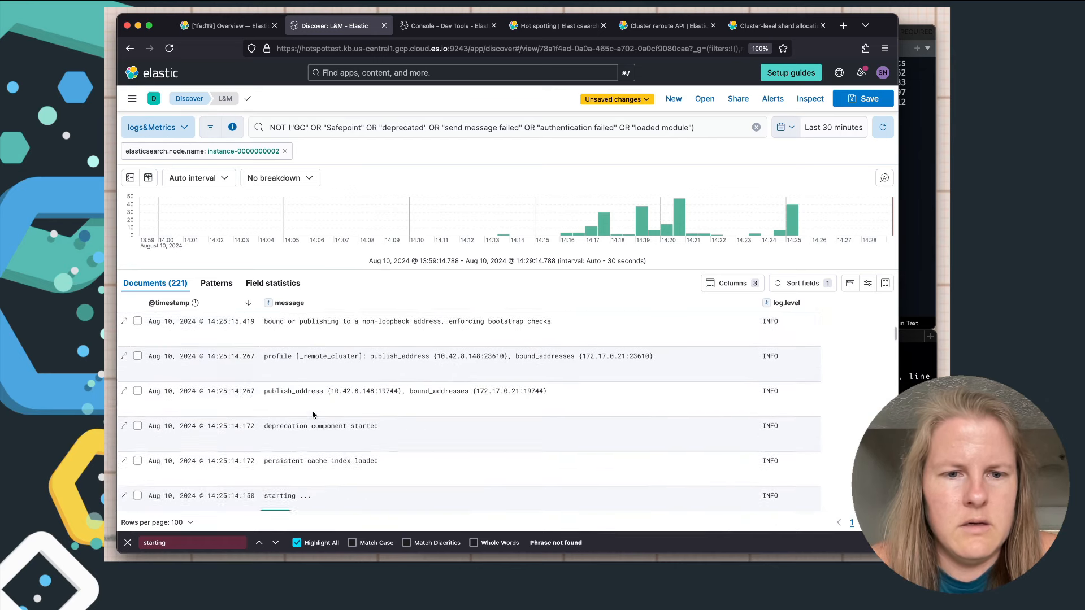
pyautogui.scroll(2, 300, 438)
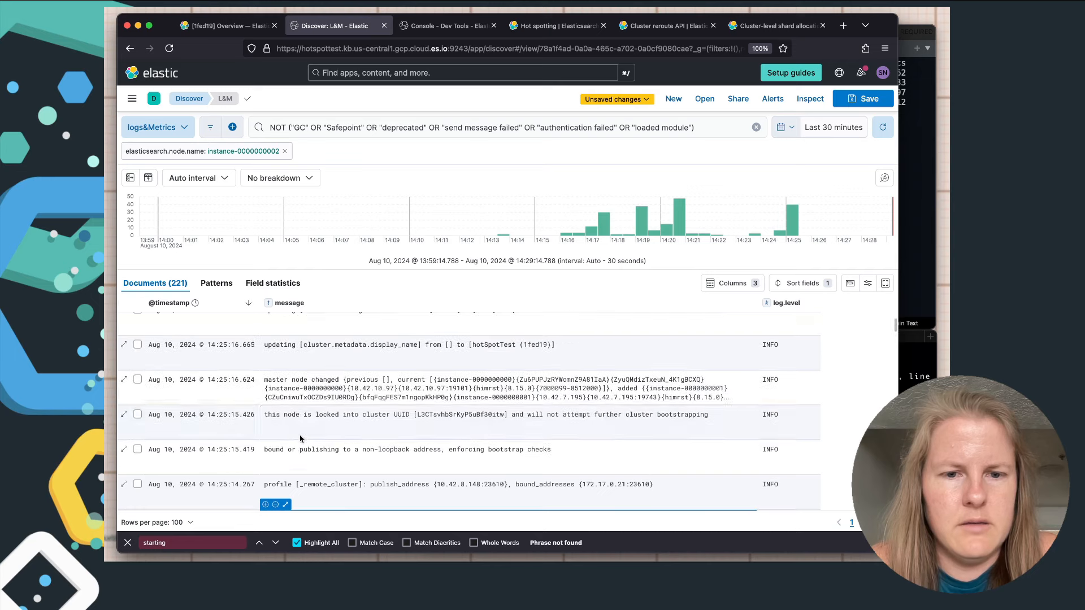
# - Inspect the master node changed and latest started messages, then close the "starting" search
pyautogui.click(326, 377)
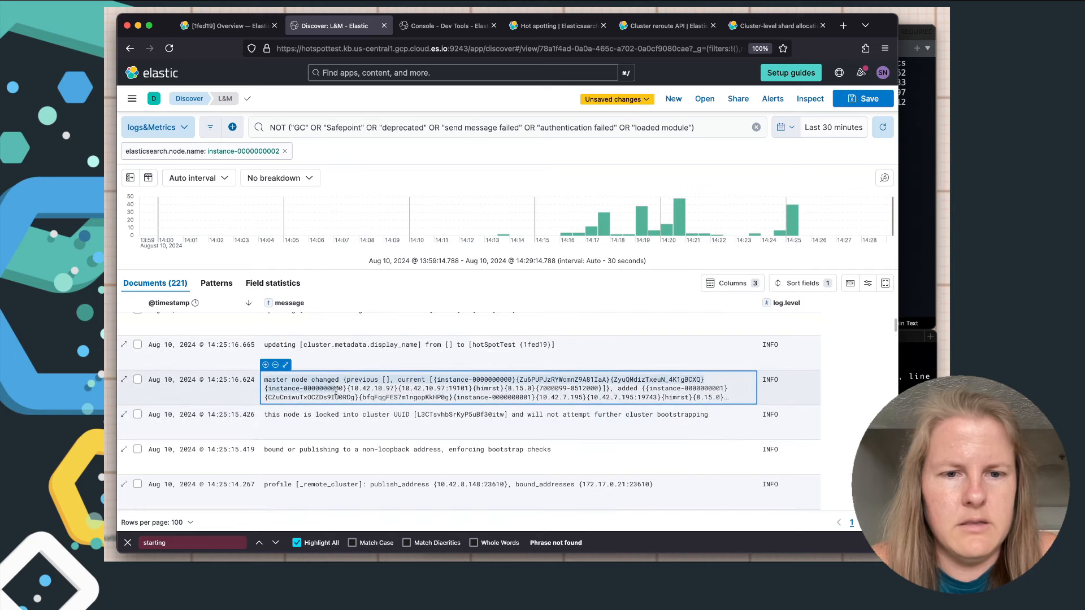
pyautogui.scroll(2, 327, 396)
pyautogui.scroll(8, 327, 420)
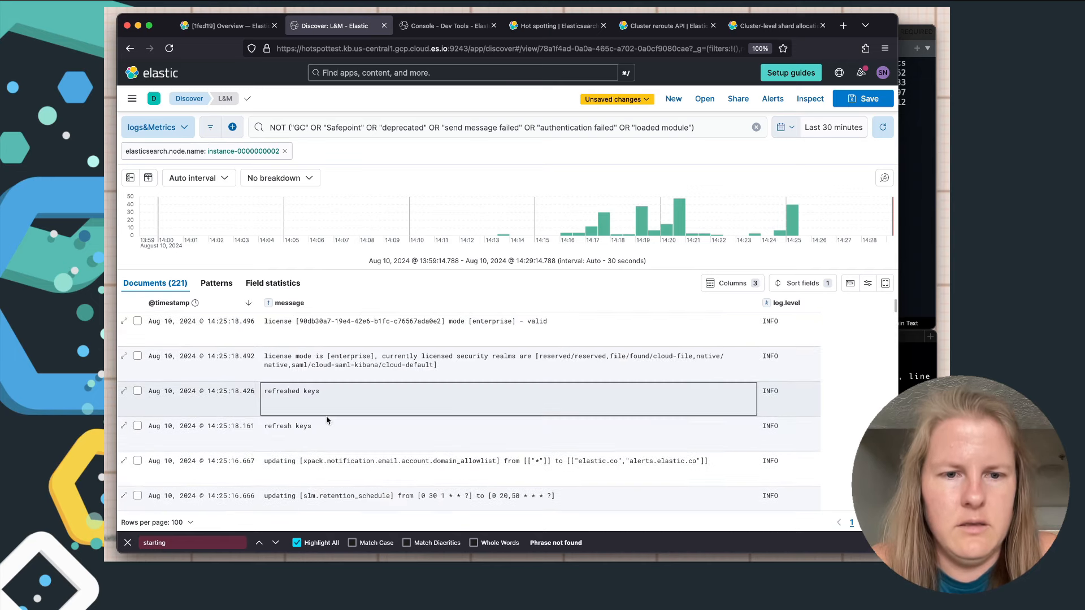
pyautogui.click(309, 332)
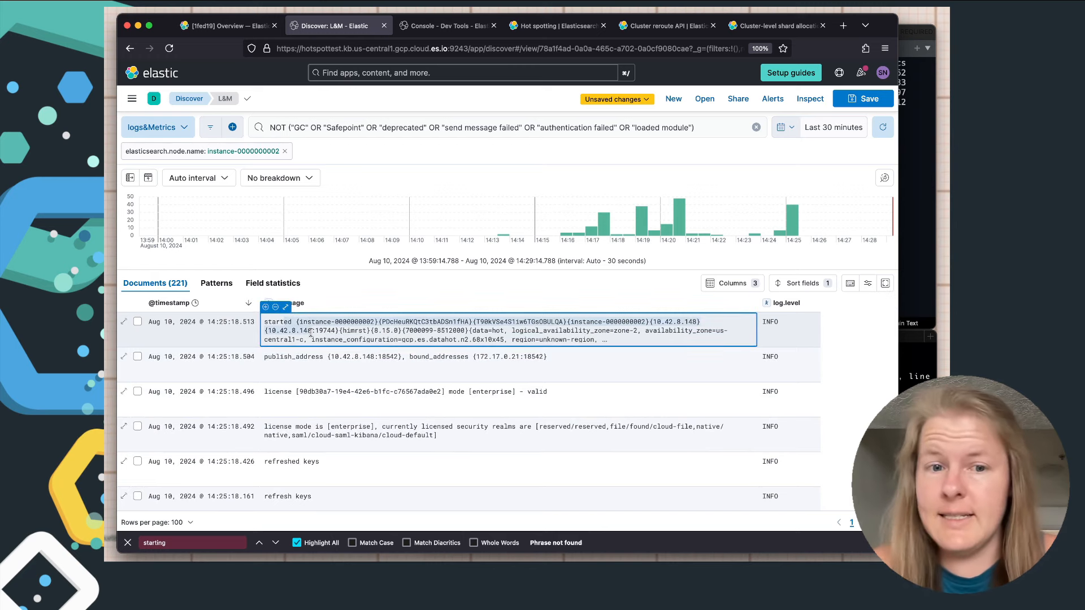
pyautogui.click(128, 542)
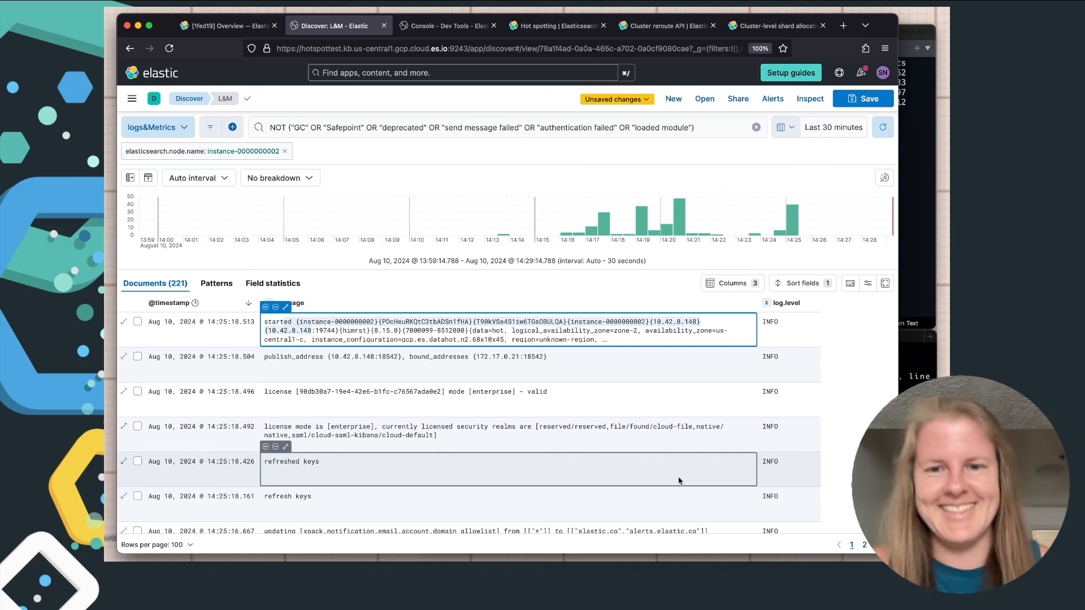
pyautogui.click(446, 34)
# - Rerun the _cat/nodes and _cat/shards requests to recheck node stats and shard placement
pyautogui.click(429, 202)
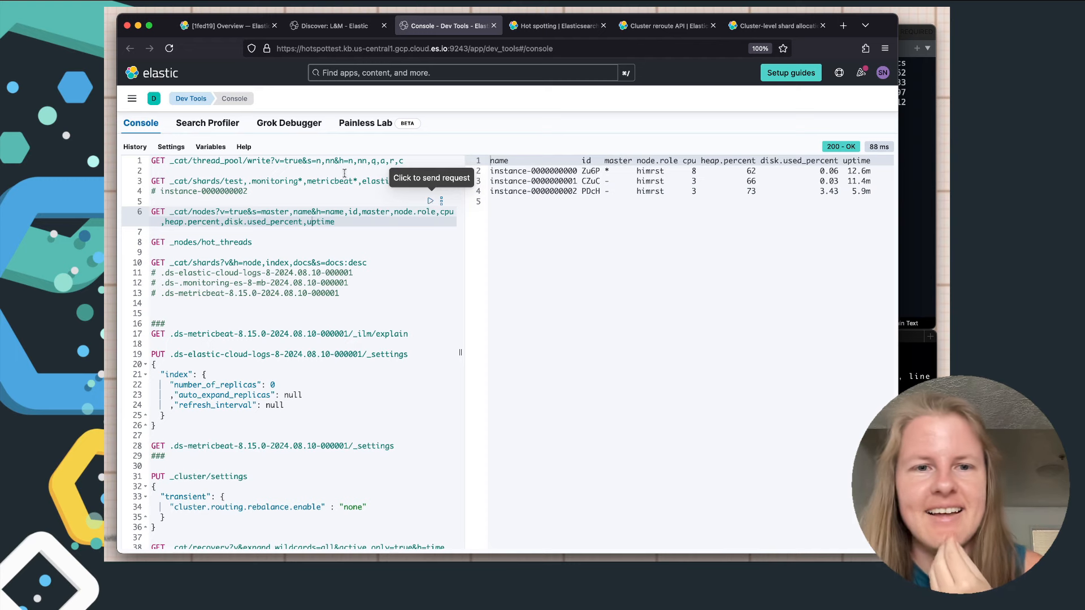
pyautogui.click(351, 181)
pyautogui.click(432, 181)
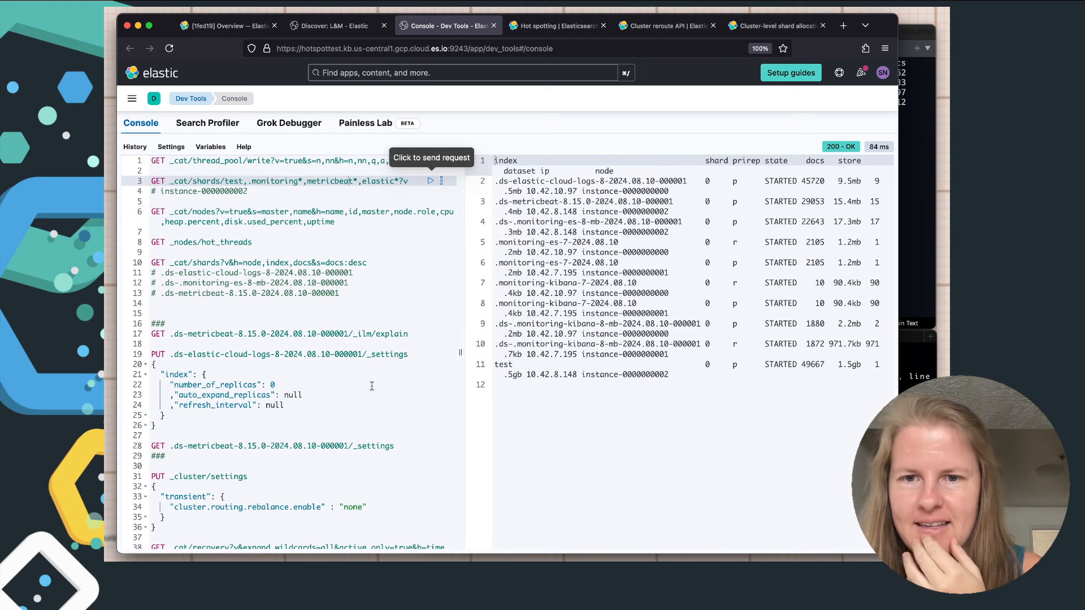
pyautogui.scroll(-5, 372, 386)
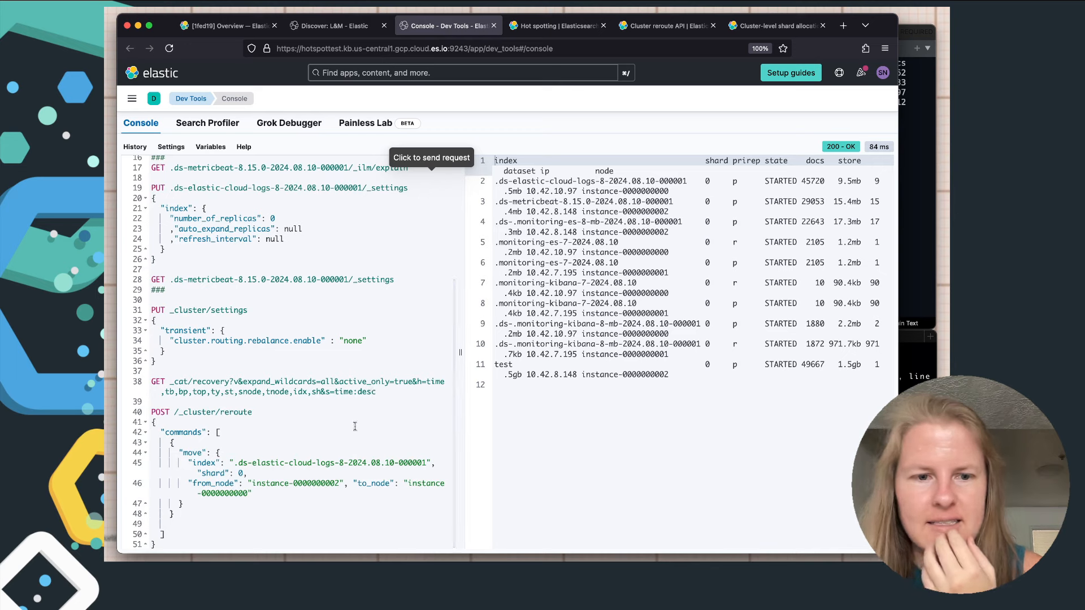
# - Set transient cluster.routing.rebalance.enable to "none" via PUT _cluster/settings
pyautogui.click(353, 332)
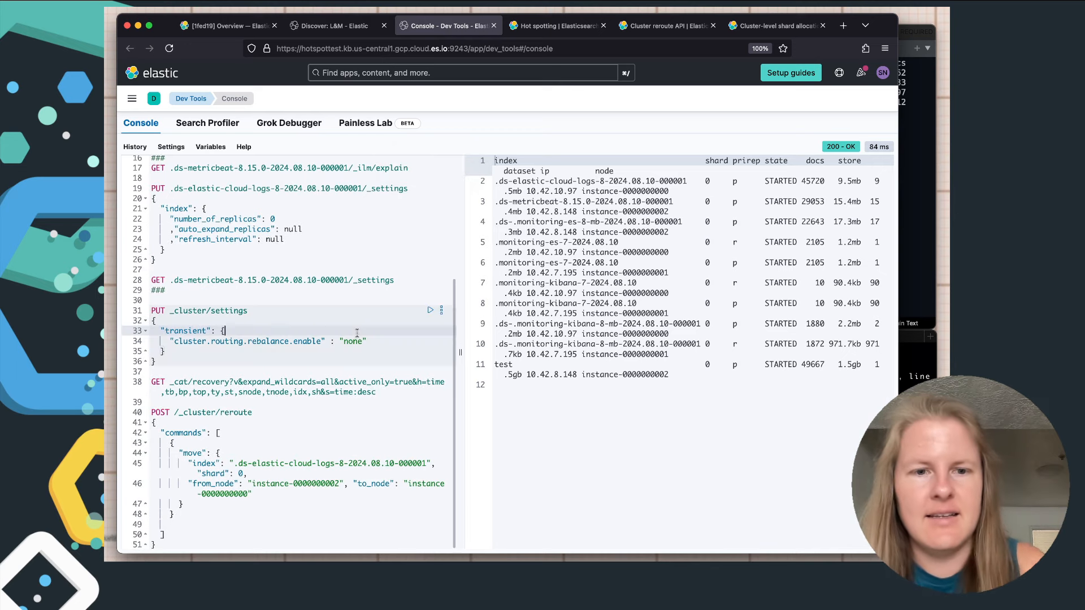
pyautogui.press('super+Return')
pyautogui.scroll(5, 369, 310)
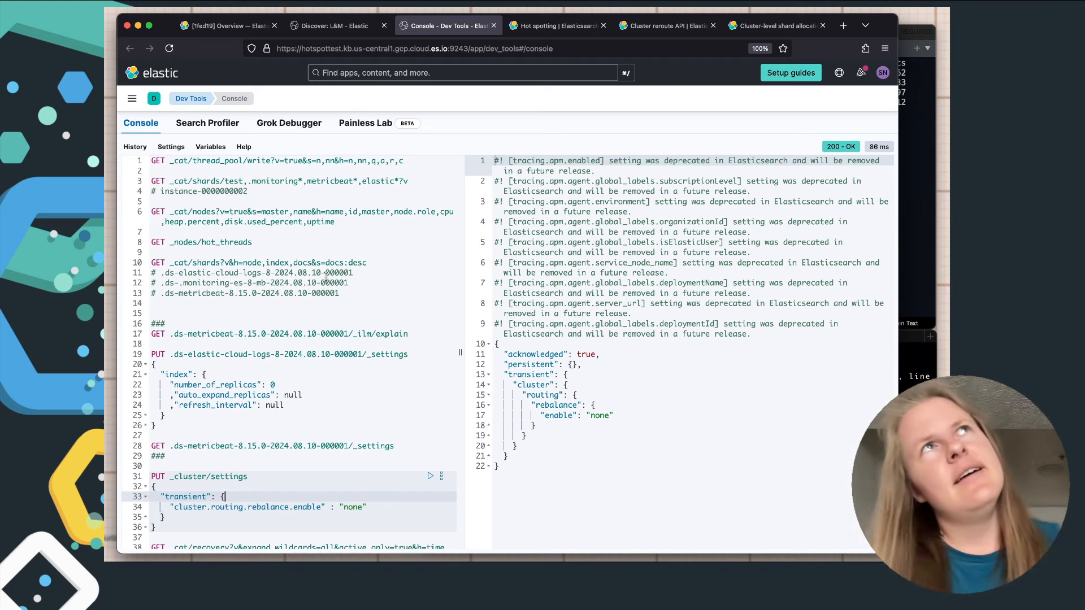
pyautogui.click(902, 352)
# - Rerun py test.py, which times out again, and clear the recalled command from the prompt
pyautogui.press('Up')
pyautogui.press('Return')
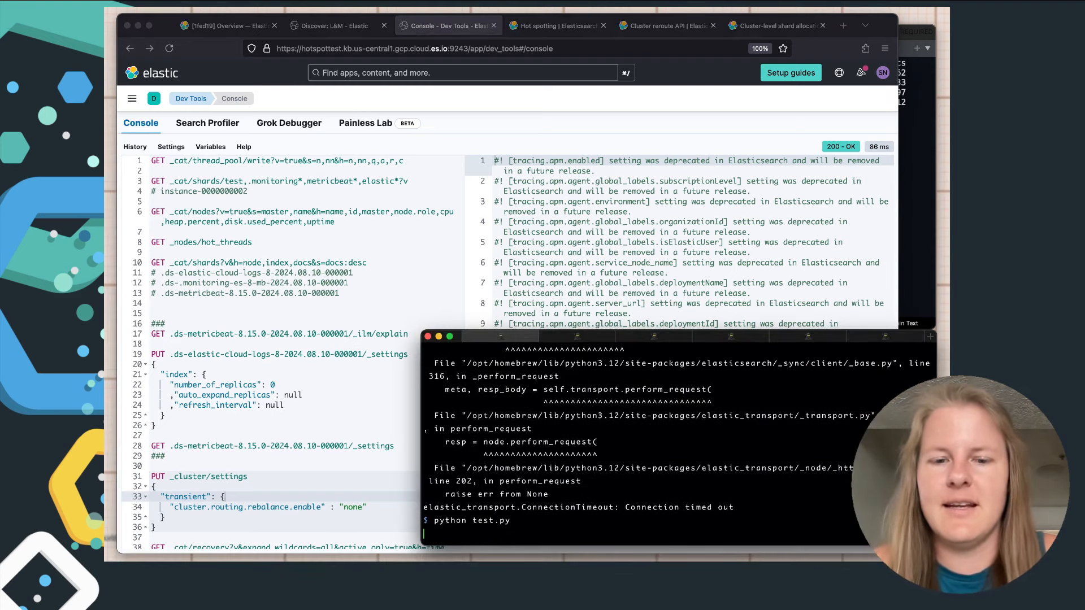
pyautogui.press('Up')
pyautogui.press('Return')
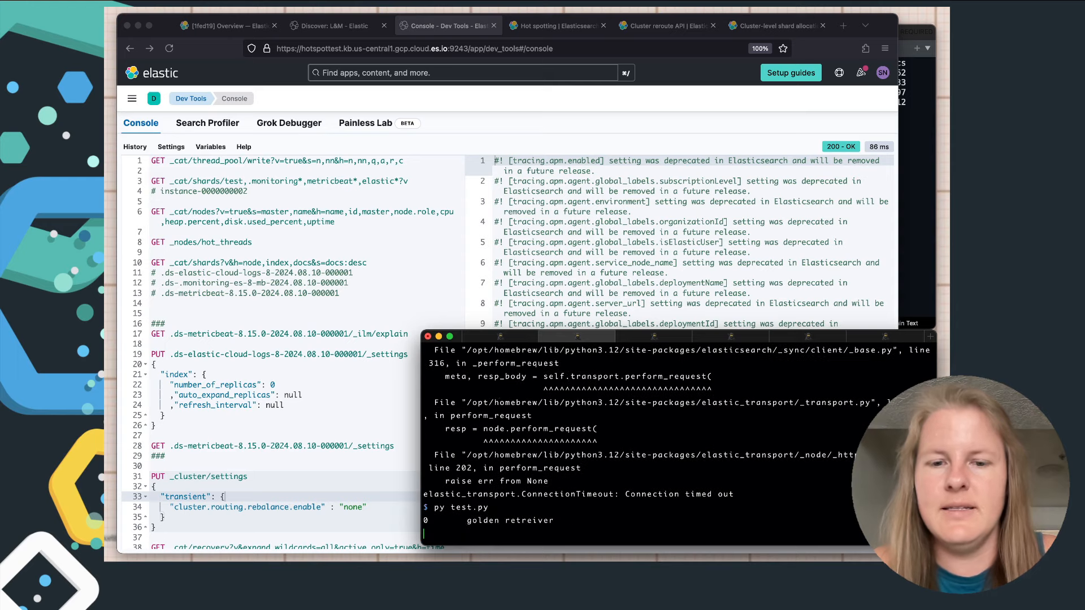
pyautogui.press('Up')
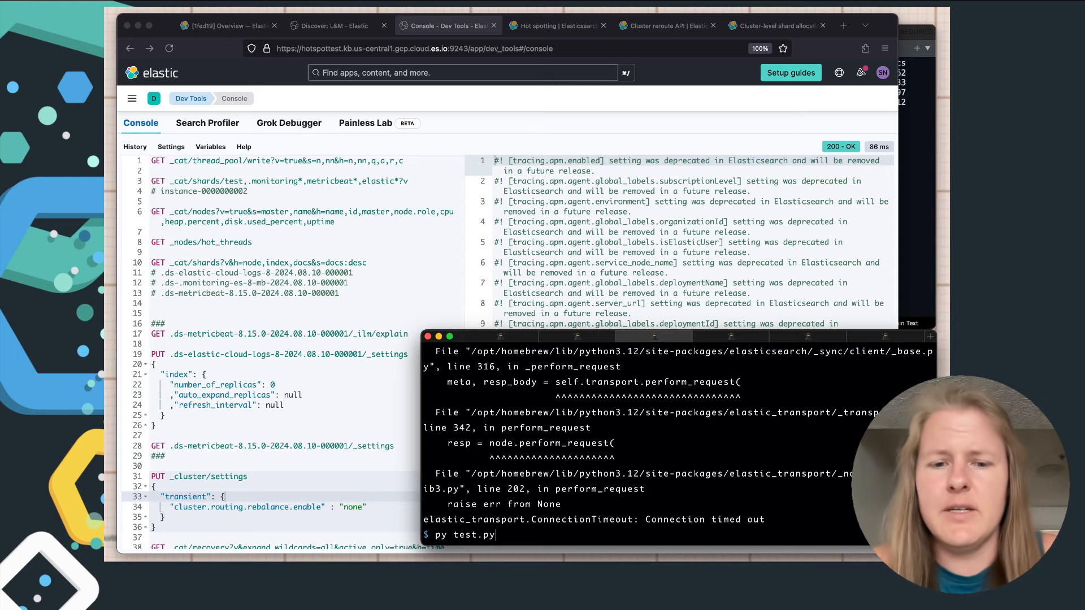
pyautogui.press('Down')
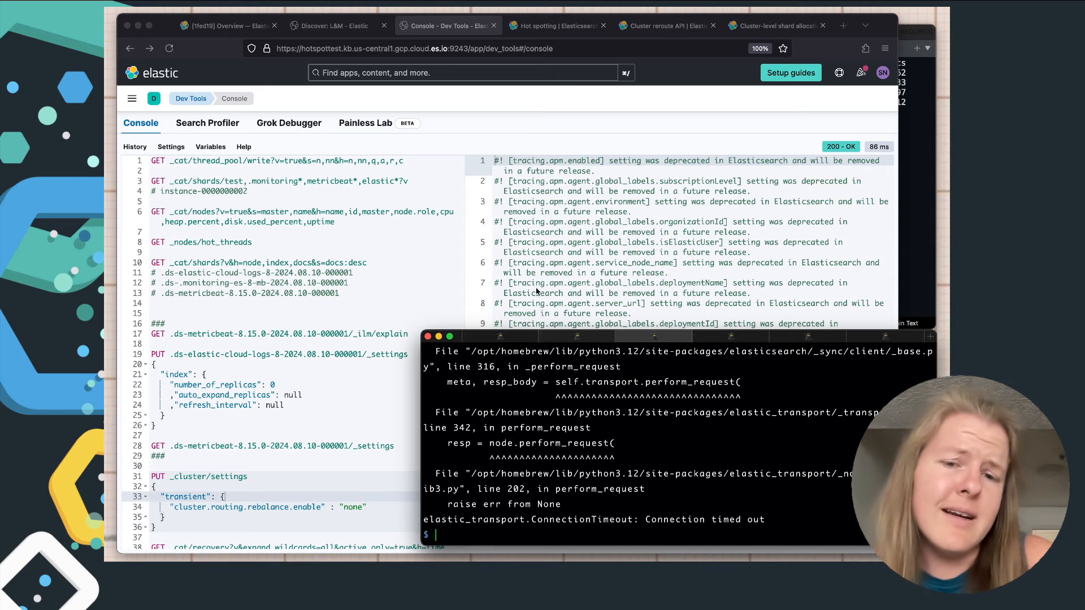
pyautogui.click(508, 333)
pyautogui.click(334, 181)
# - Run the thread_pool write request twice and mark the instance name in the results
pyautogui.click(312, 161)
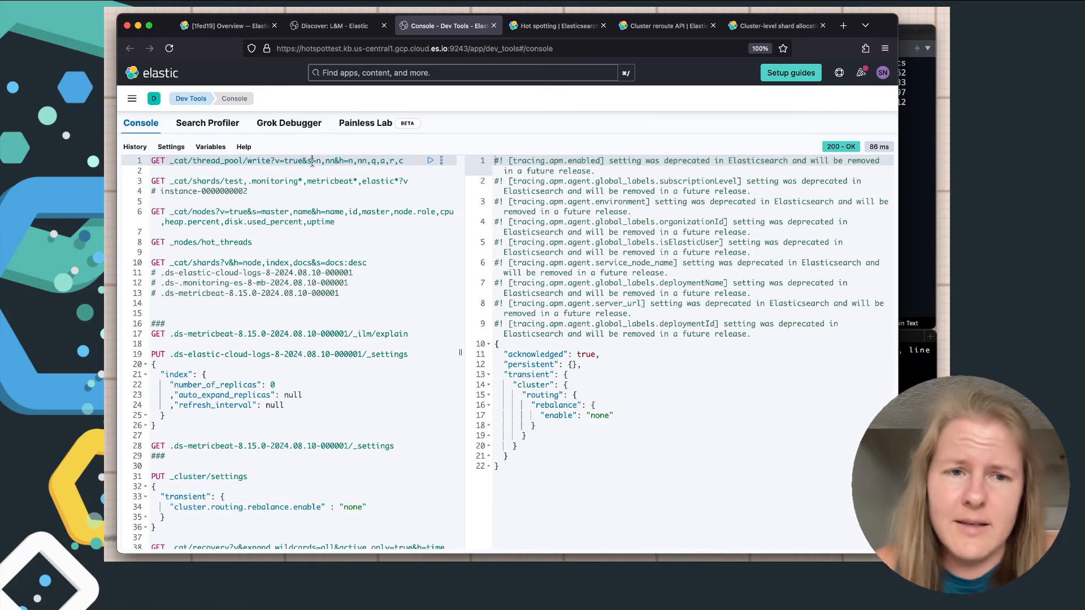
pyautogui.press('super+Return')
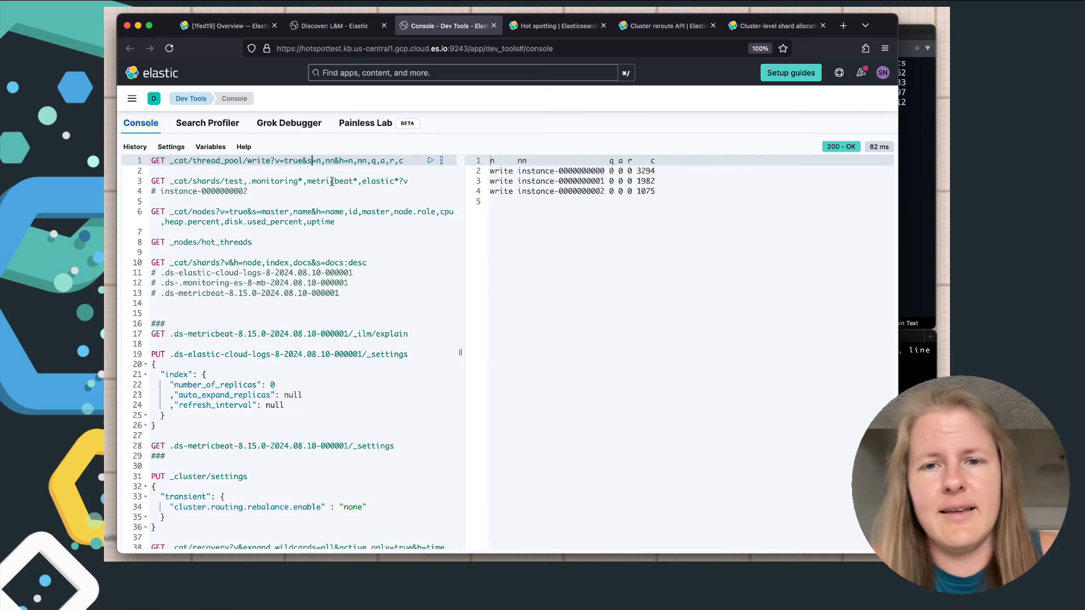
pyautogui.press('super+Return')
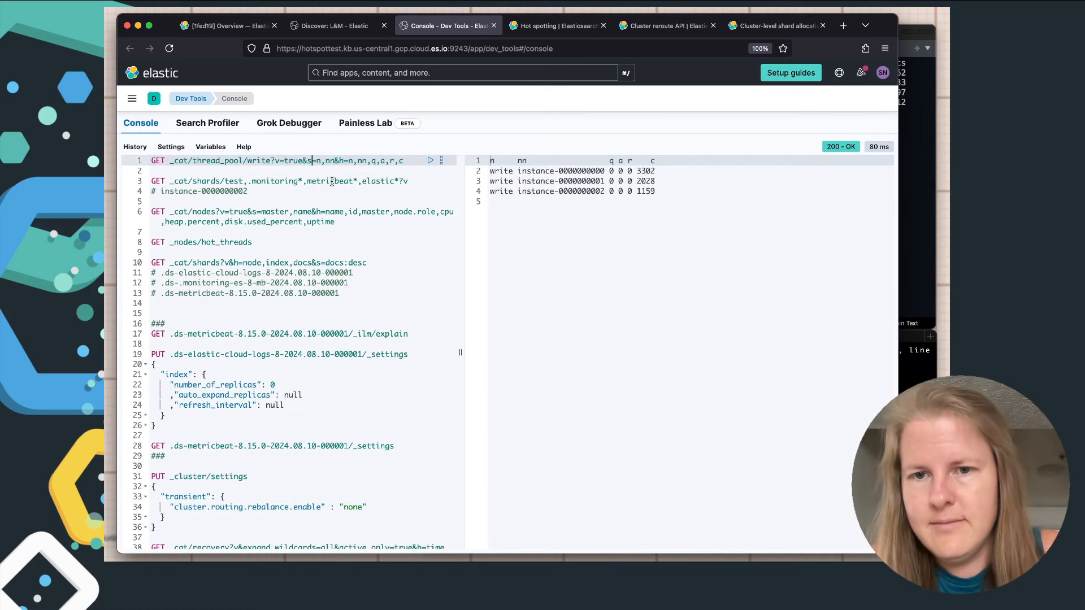
pyautogui.moveTo(536, 191); pyautogui.dragTo(603, 191)
pyautogui.click(352, 218)
pyautogui.press('super+Return')
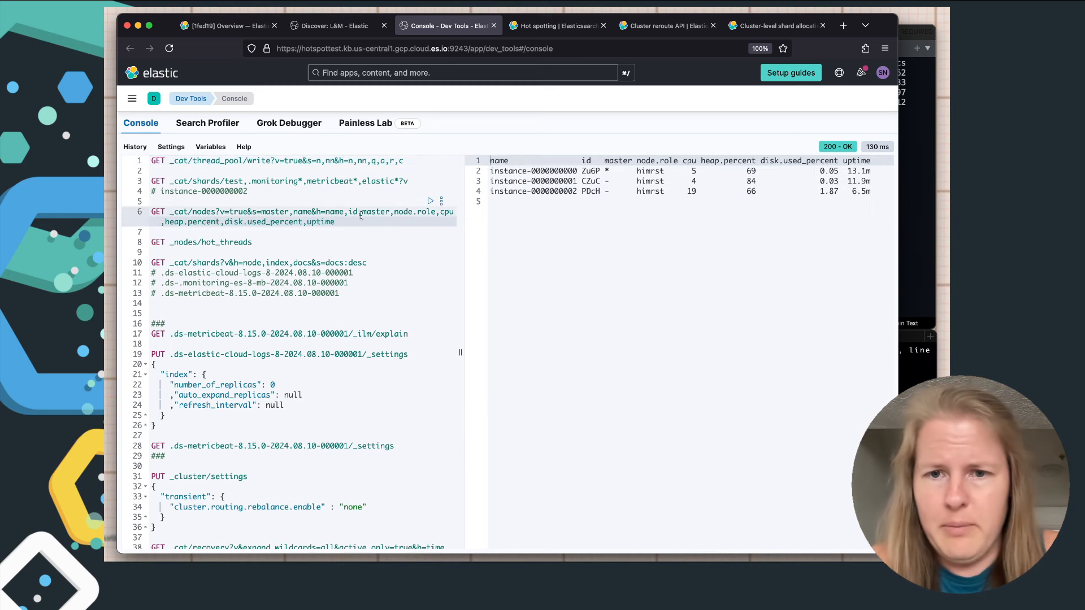
pyautogui.press('super+Return')
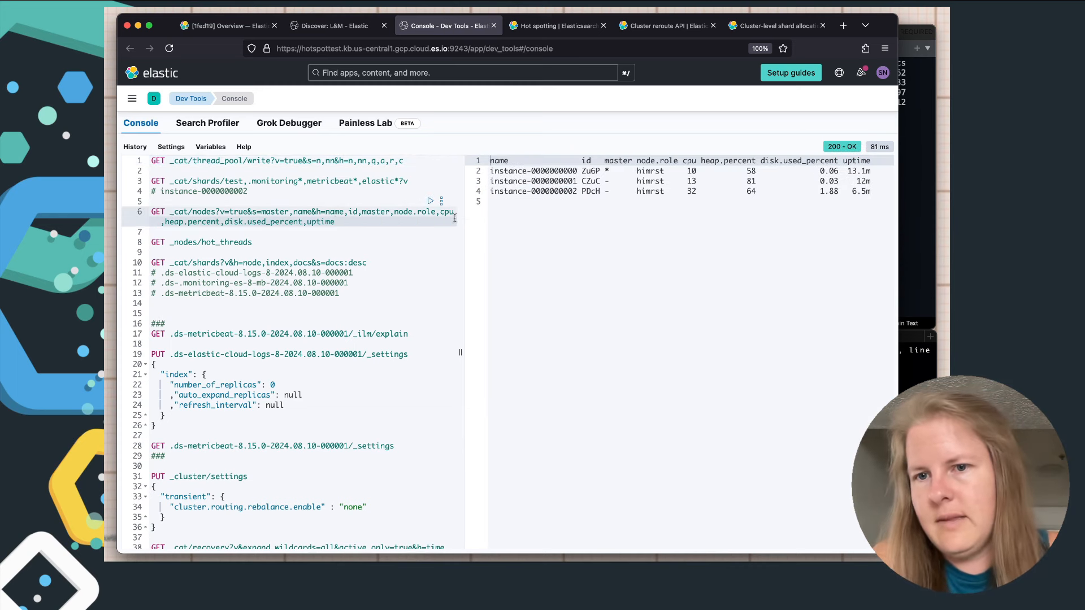
pyautogui.press('super+Return')
pyautogui.press('super+Return')
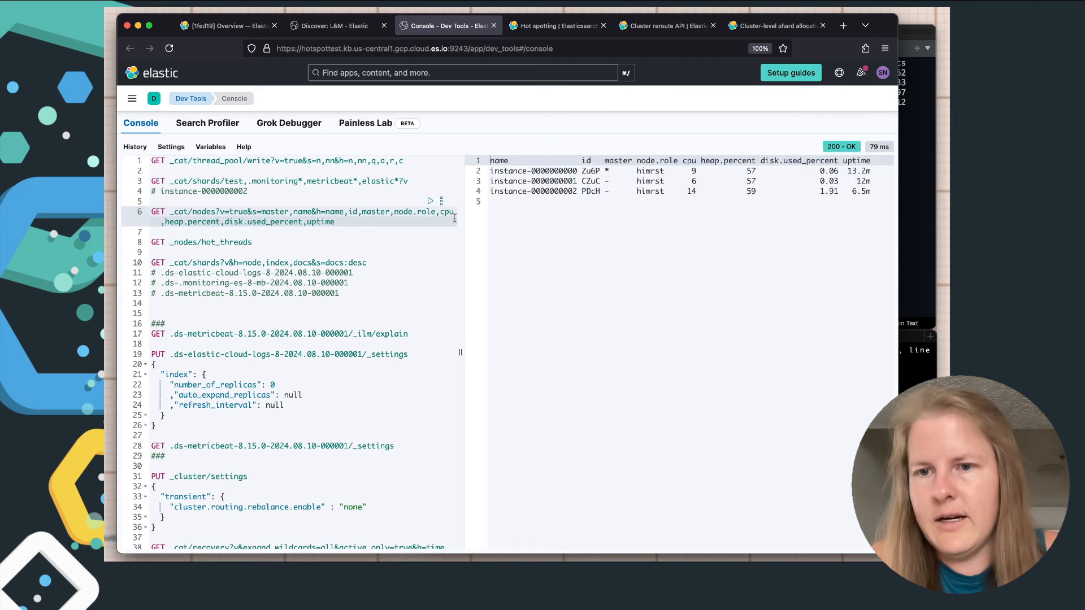
pyautogui.press('super+Return')
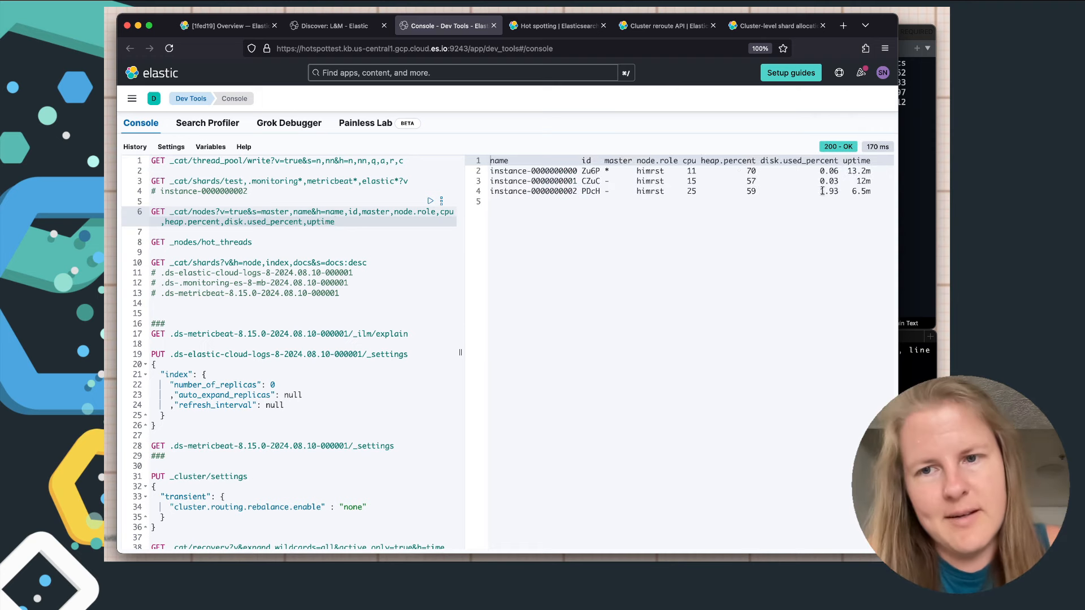
pyautogui.moveTo(822, 191); pyautogui.dragTo(842, 192)
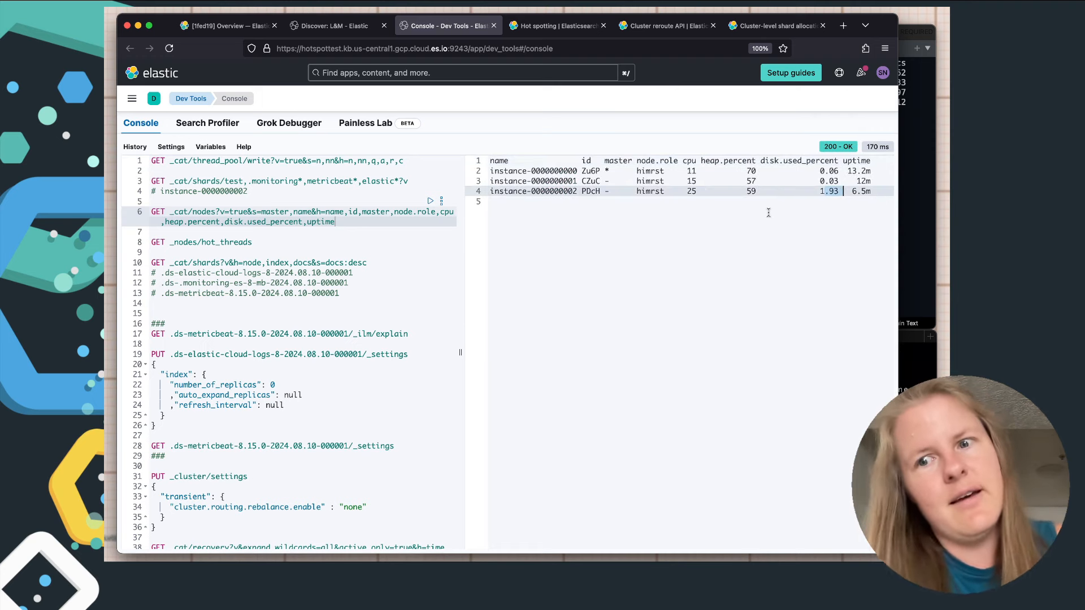
pyautogui.click(551, 30)
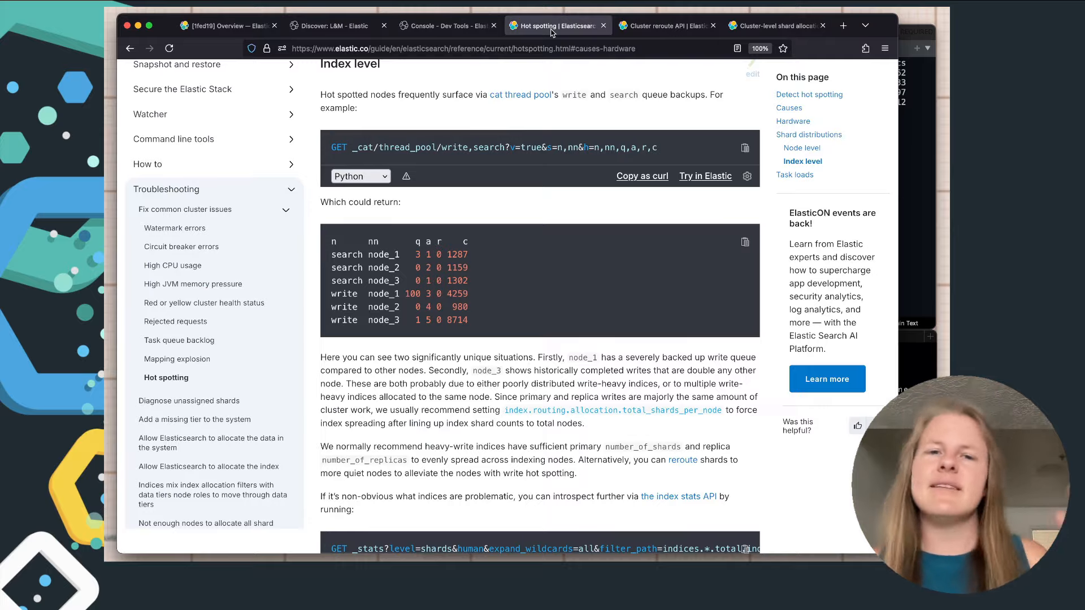
# - Highlight the heap.percent, disk.used_percent and cpu columns in the detection example, then open High CPU usage in a new tab
pyautogui.scroll(20, 530, 202)
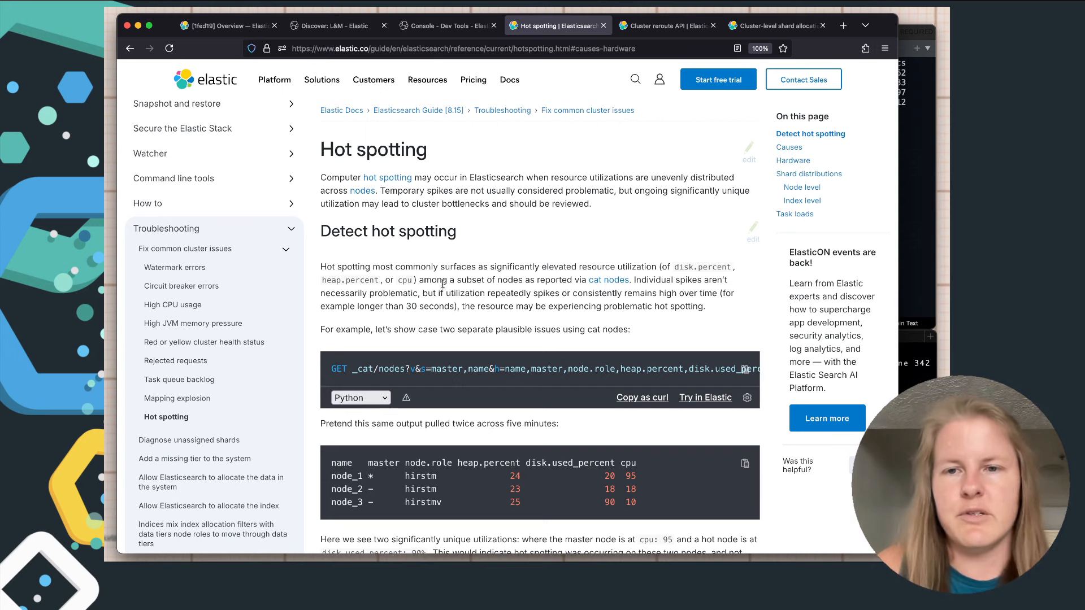
pyautogui.scroll(-3, 442, 284)
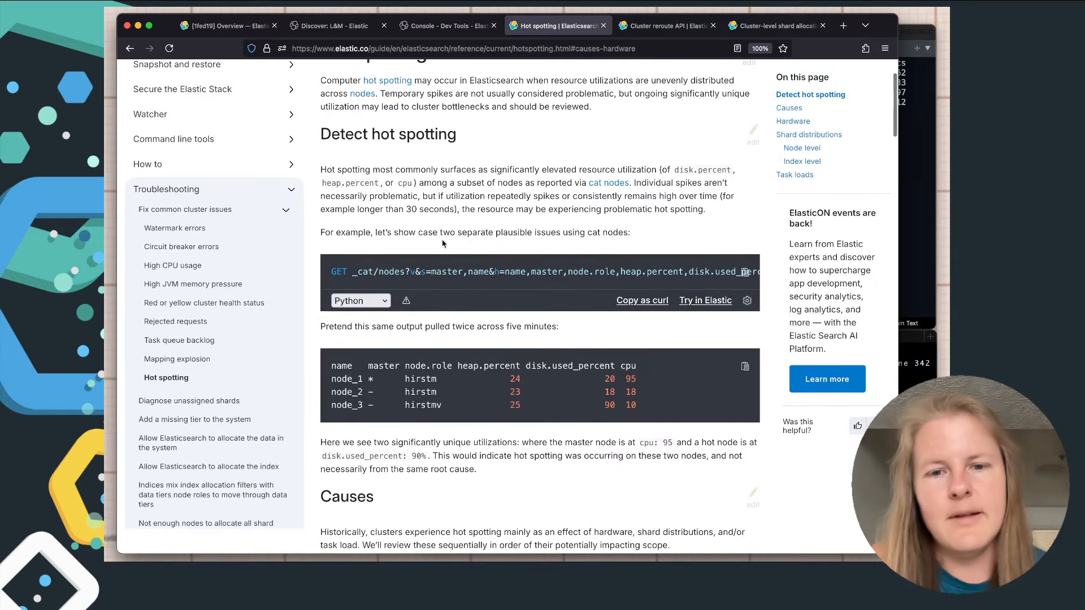
pyautogui.scroll(-3, 501, 293)
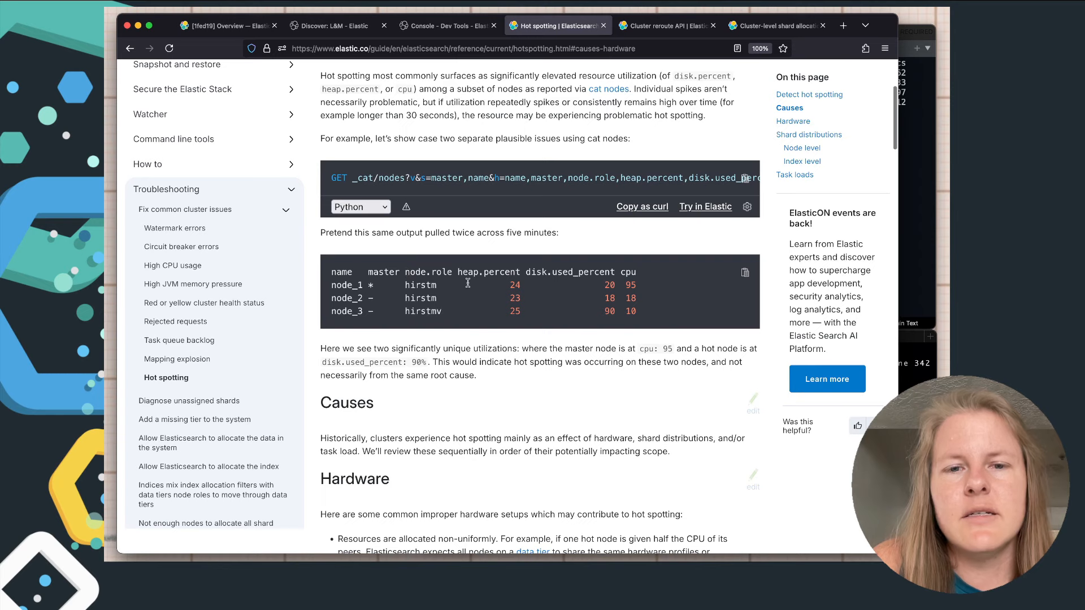
pyautogui.moveTo(458, 272); pyautogui.dragTo(520, 273)
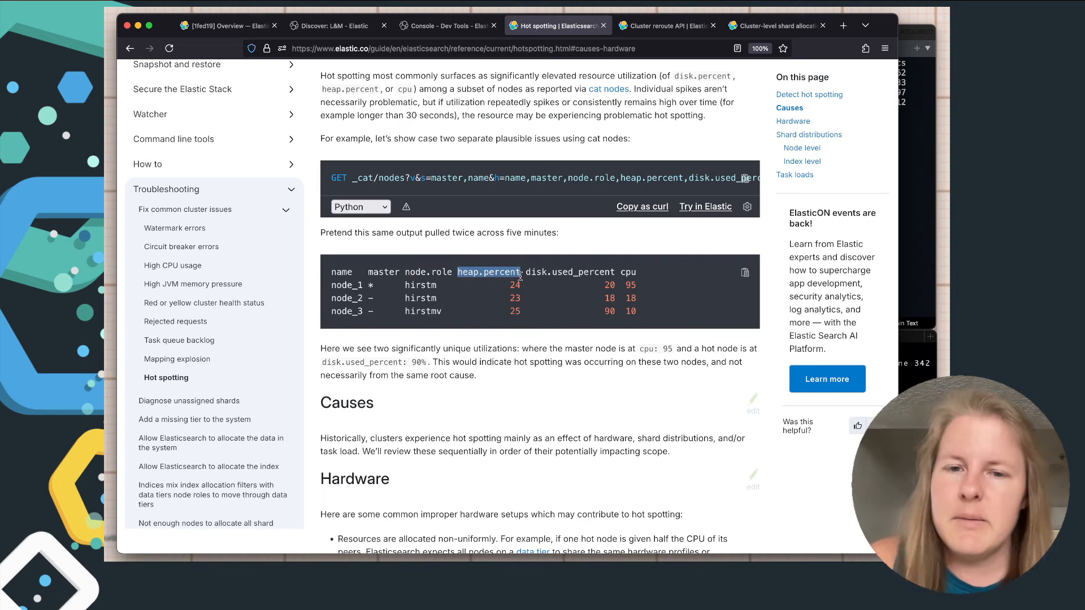
pyautogui.moveTo(525, 272); pyautogui.dragTo(614, 268)
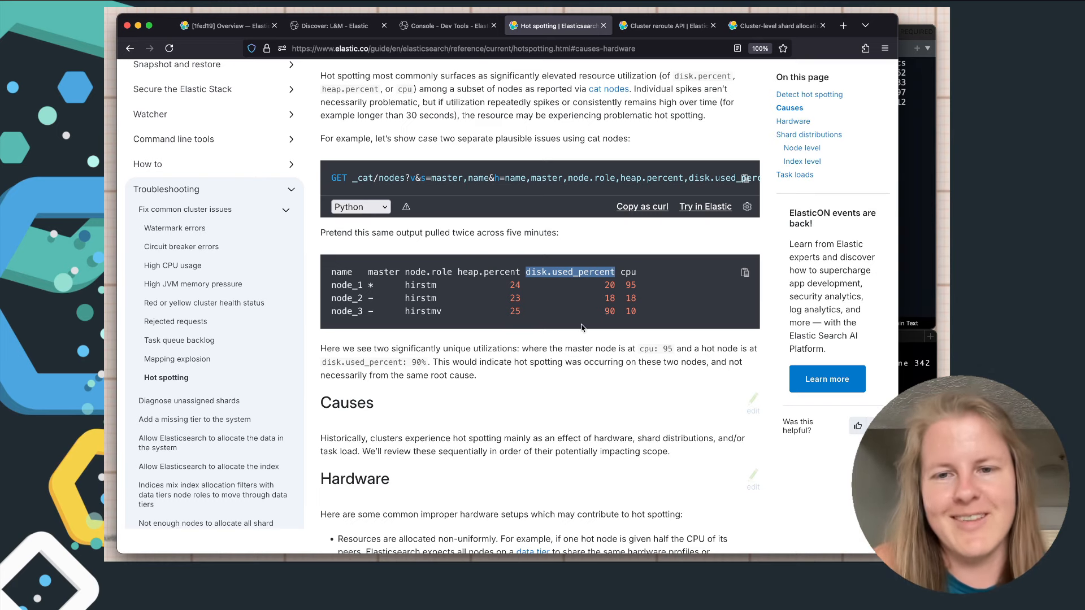
pyautogui.doubleClick(628, 272)
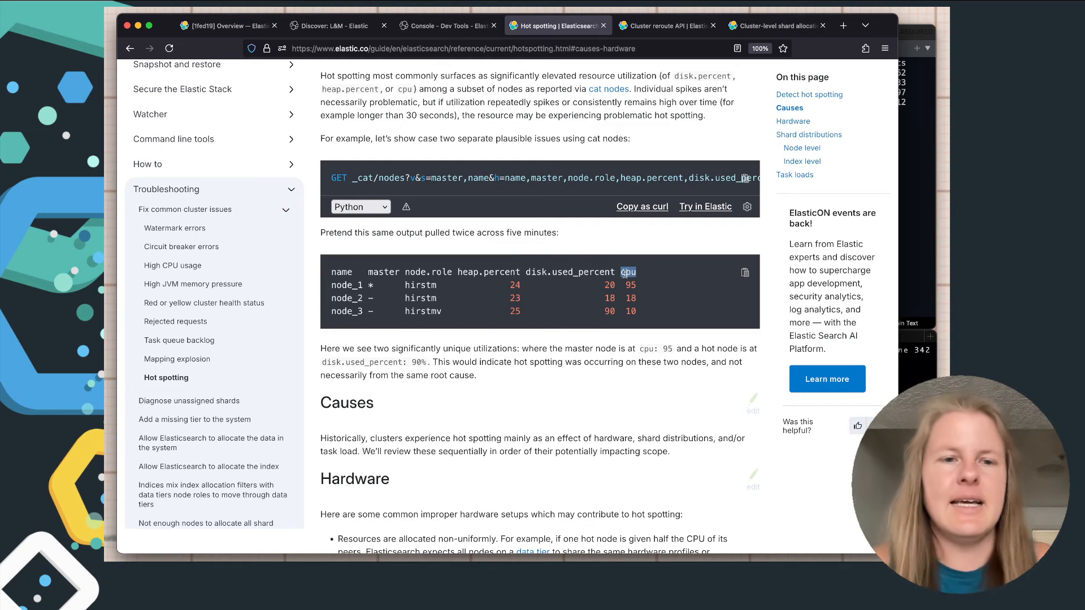
pyautogui.keyDown('super'); pyautogui.click(180, 266); pyautogui.keyUp('super')
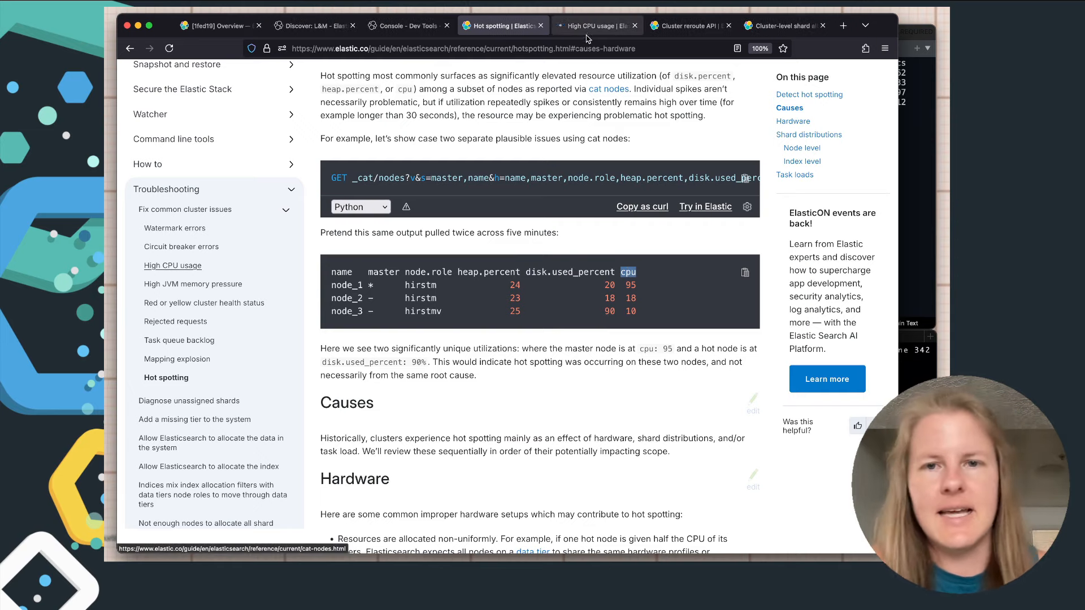
# - Read the High CPU usage guide's CPU credits paragraph and its hot_threads example request
pyautogui.hotkey('ctrl', 'Tab')
pyautogui.scroll(-4, 522, 287)
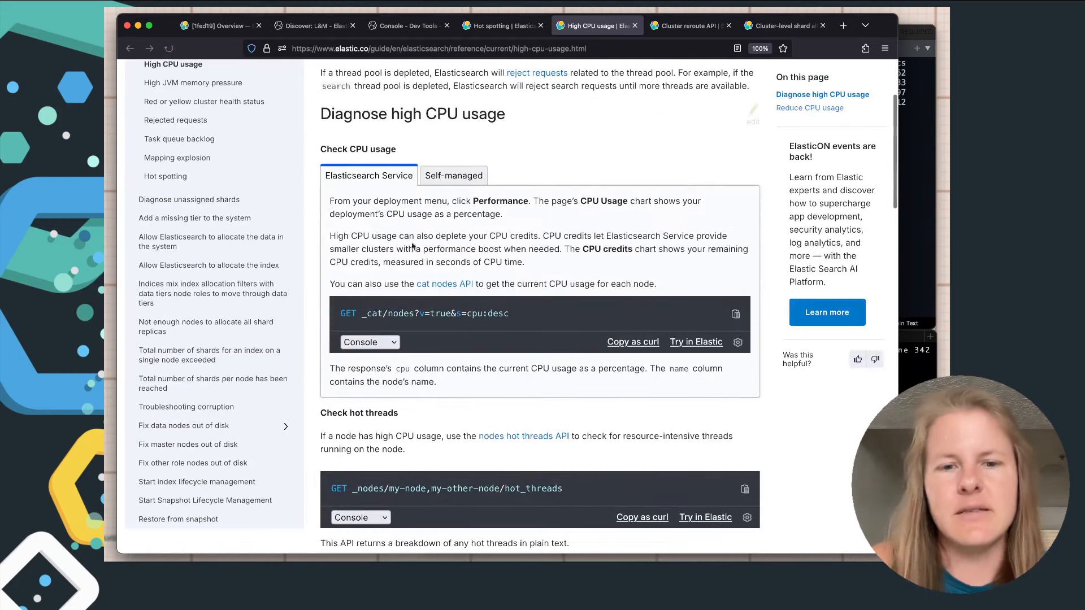
pyautogui.moveTo(330, 235); pyautogui.dragTo(442, 284)
pyautogui.scroll(-4, 466, 335)
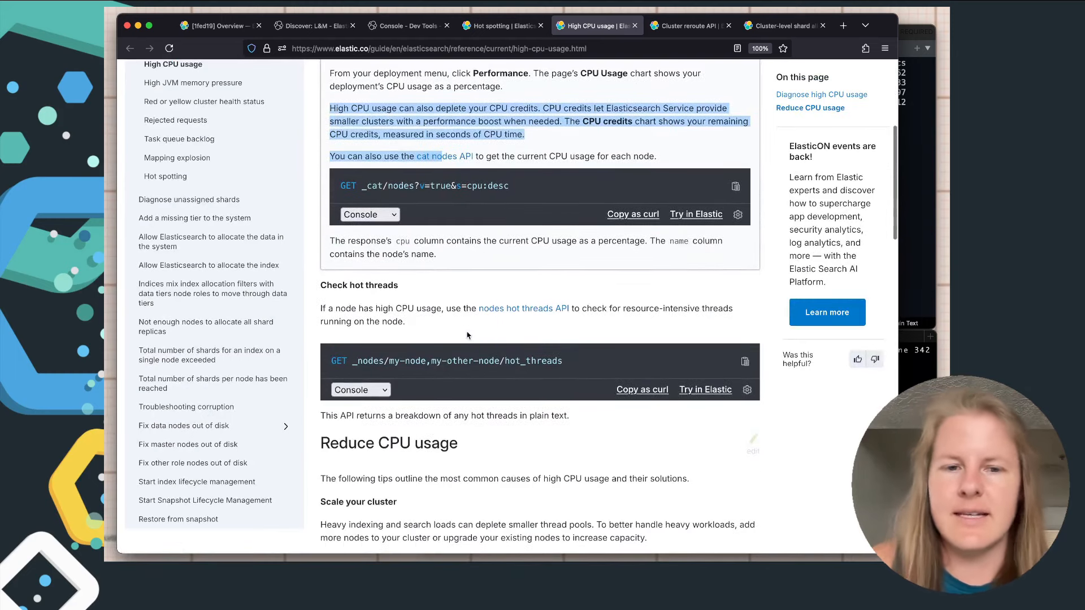
pyautogui.moveTo(368, 272); pyautogui.dragTo(542, 289)
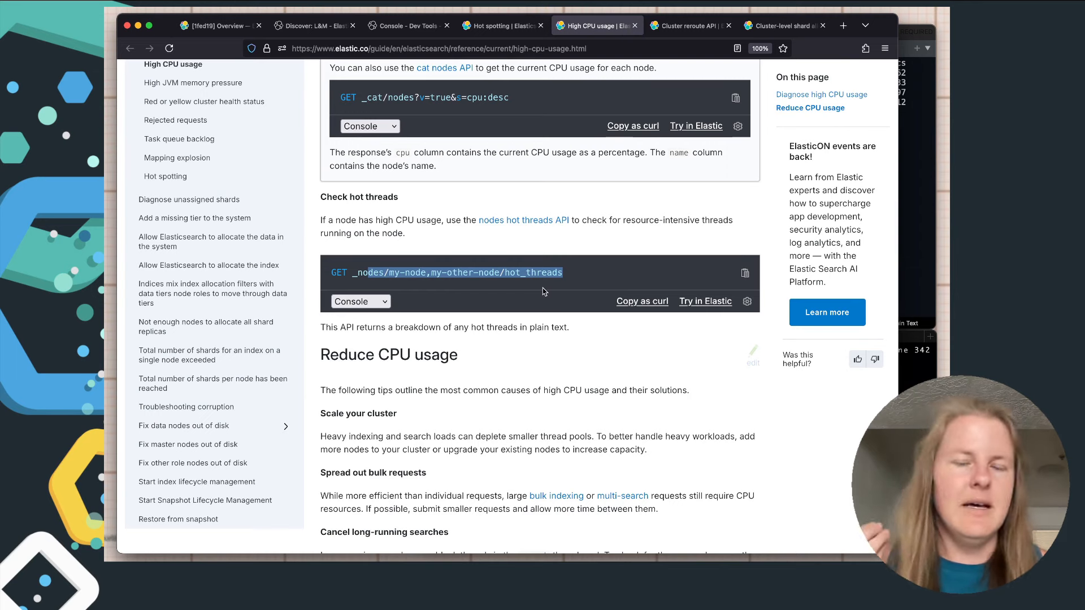
pyautogui.doubleClick(523, 273)
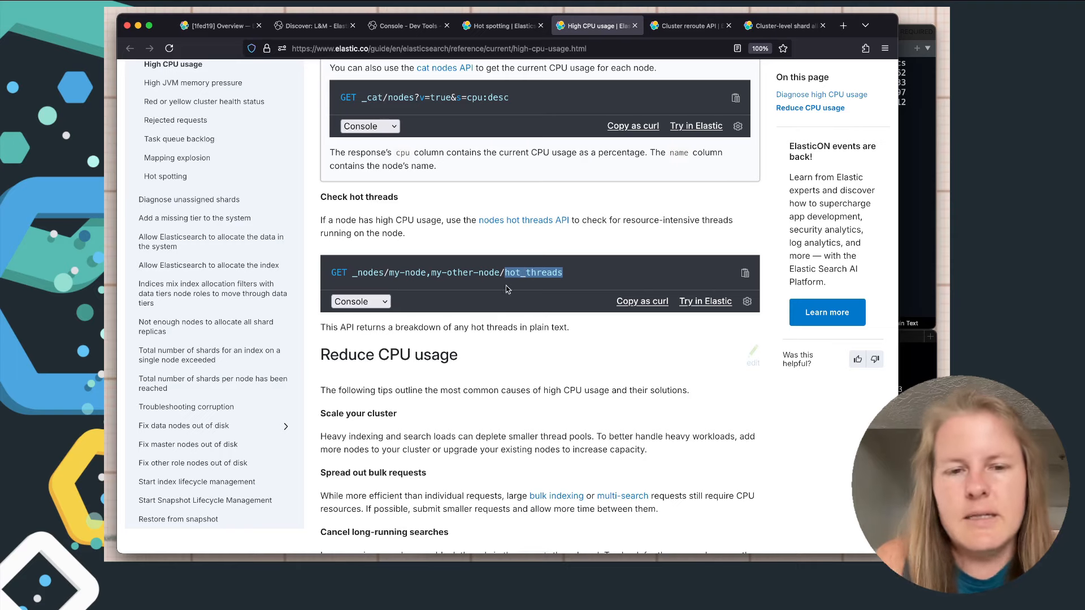
# - Go through the guide's tips for reducing CPU usage
pyautogui.scroll(-3, 398, 351)
pyautogui.moveTo(391, 318); pyautogui.dragTo(474, 432)
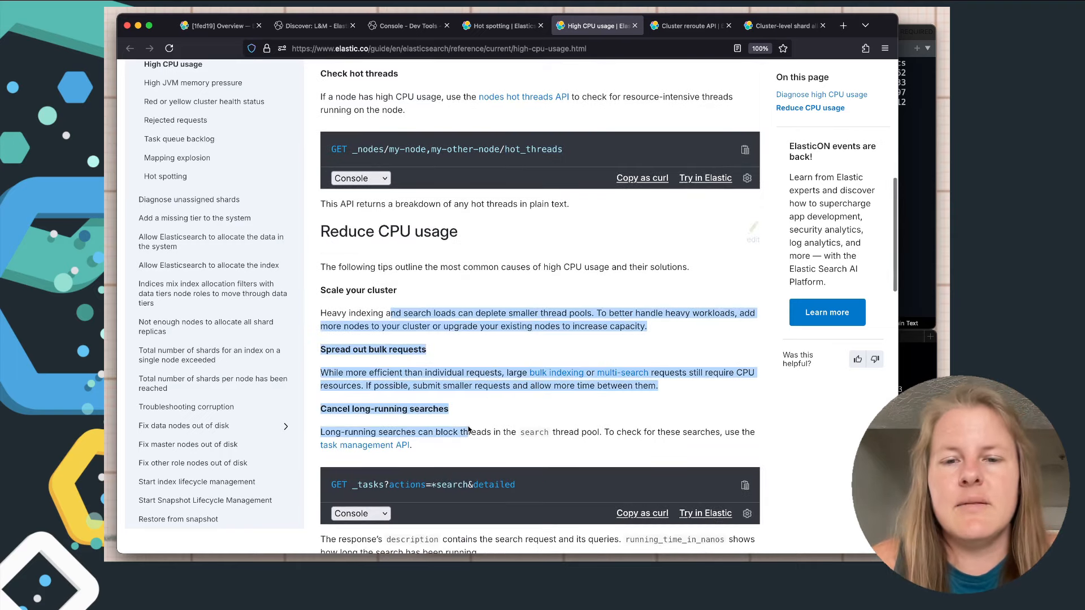
pyautogui.click(469, 431)
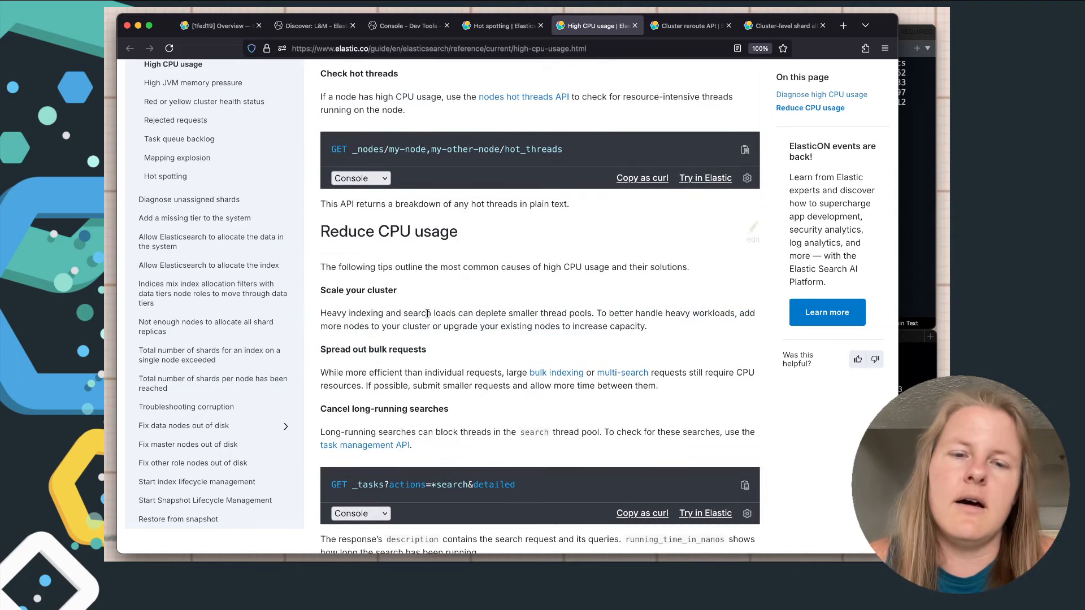
pyautogui.scroll(-1, 428, 314)
pyautogui.moveTo(404, 283); pyautogui.dragTo(436, 310)
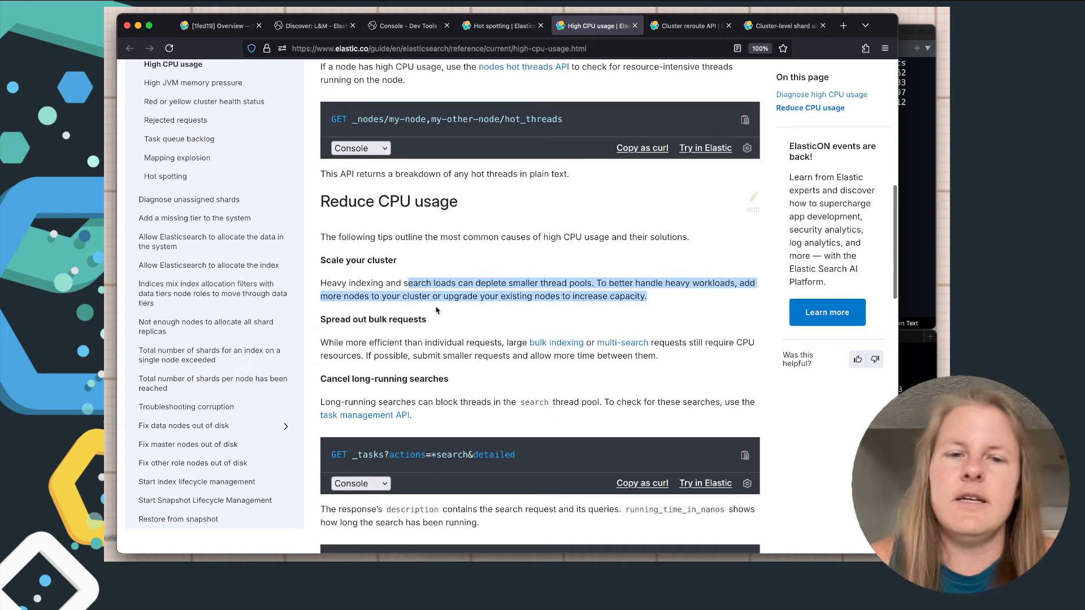
pyautogui.scroll(-5, 450, 370)
# - Load your own Elasticsearch pull requests on GitHub through SSO and open PR #111773
pyautogui.press('super+t')
pyautogui.write('g')
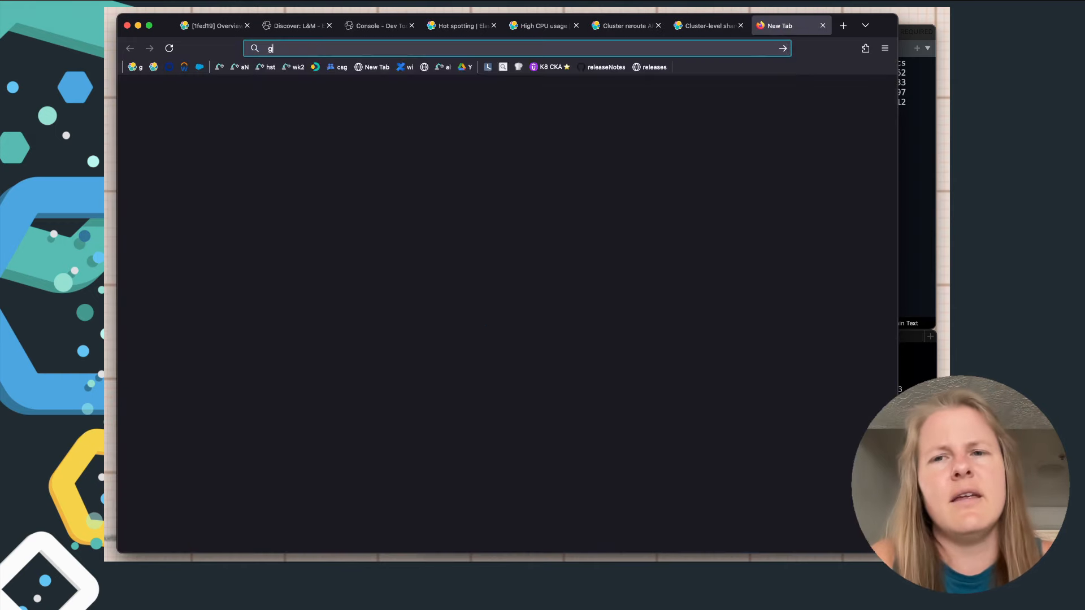
pyautogui.write('ithub.com/elastic/elasticsearch/')
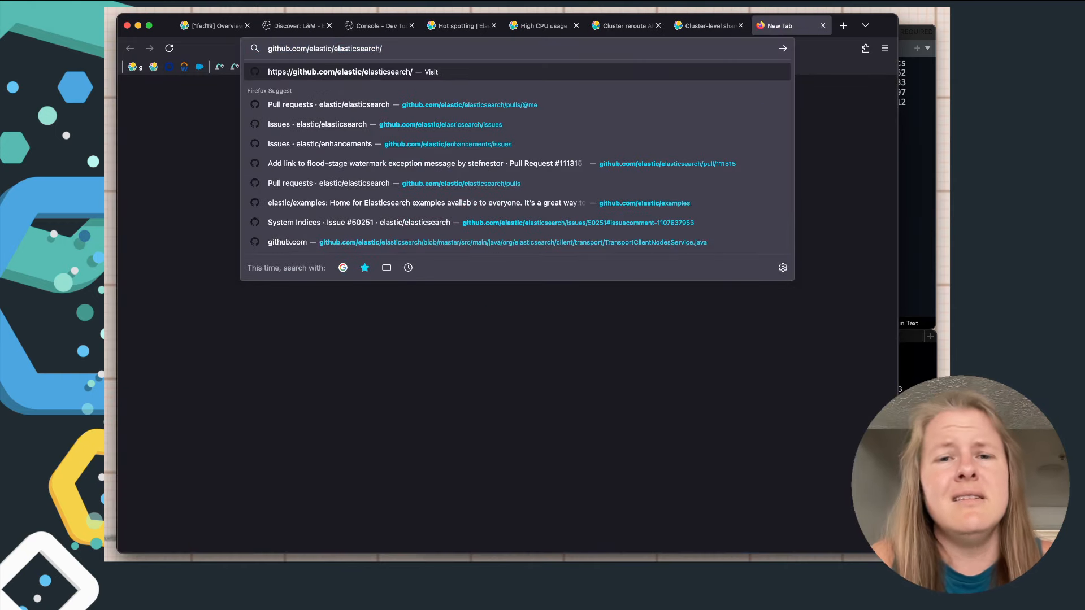
pyautogui.write('pu')
pyautogui.press('Down')
pyautogui.press('Return')
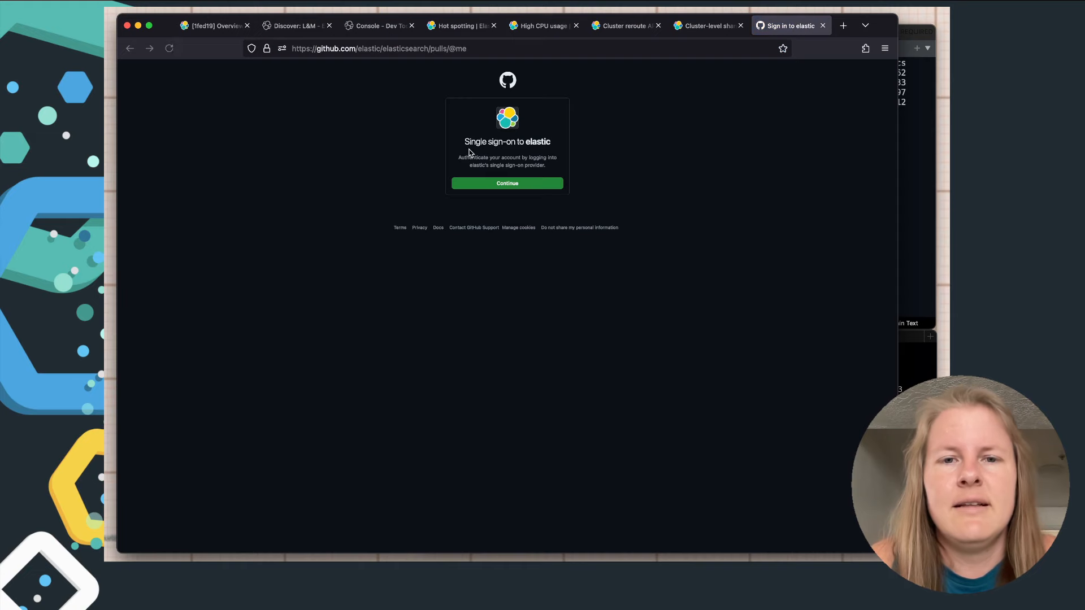
pyautogui.click(464, 184)
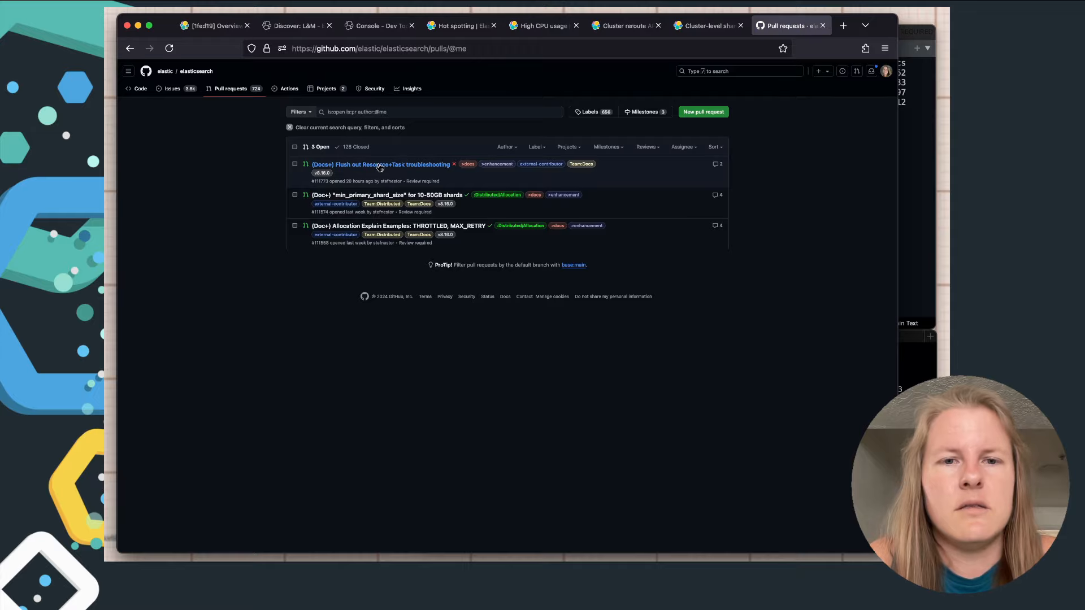
pyautogui.click(379, 166)
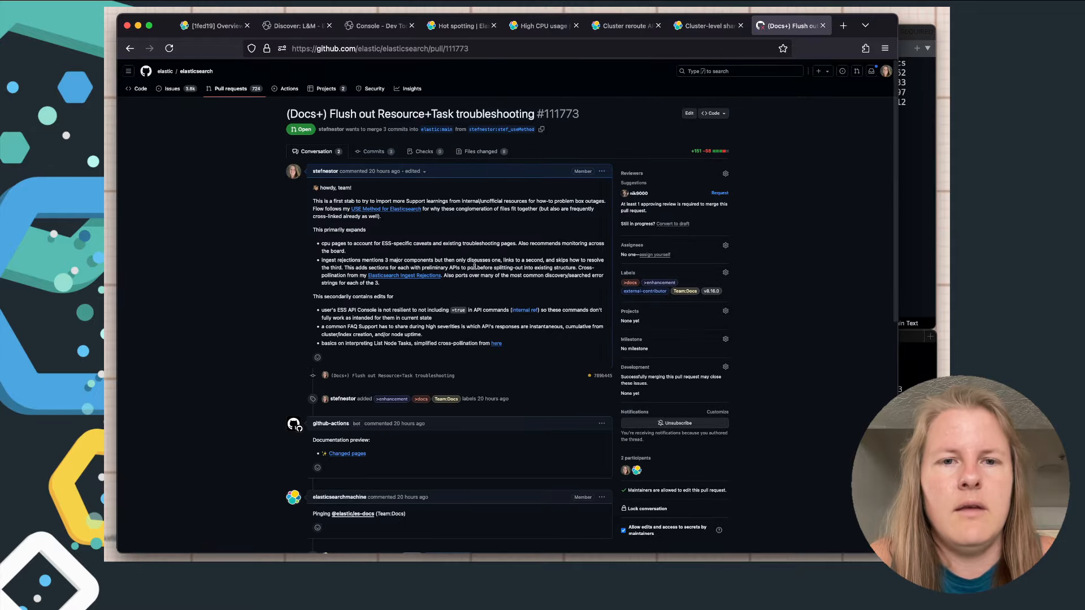
pyautogui.scroll(-3, 474, 265)
pyautogui.scroll(3, 474, 265)
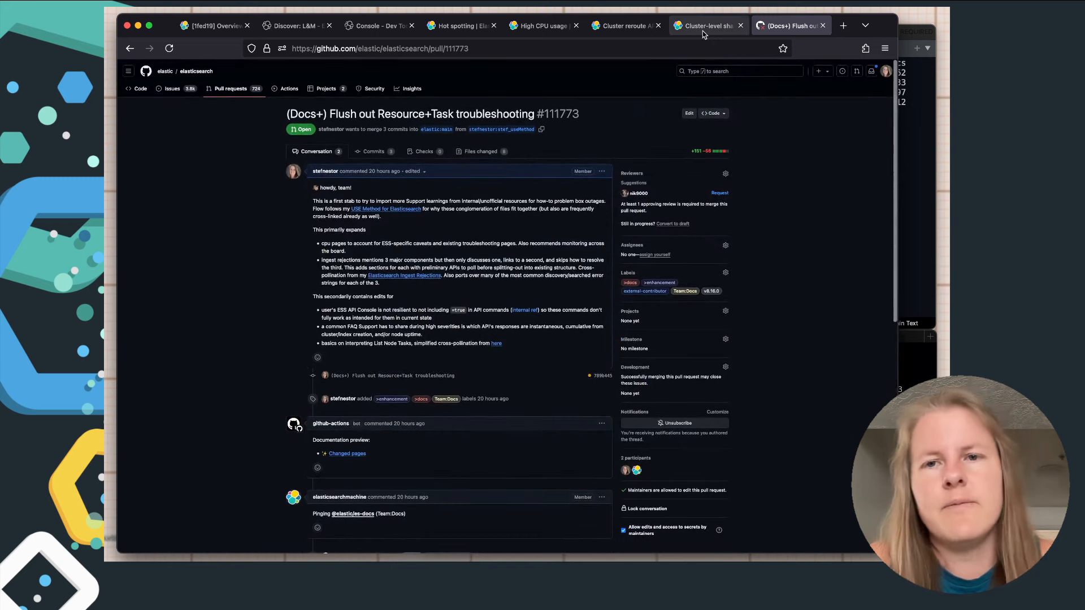
# - Review the cat allocation example, noting disk.percent 19 on node_1 and 52 on node_2
pyautogui.click(459, 27)
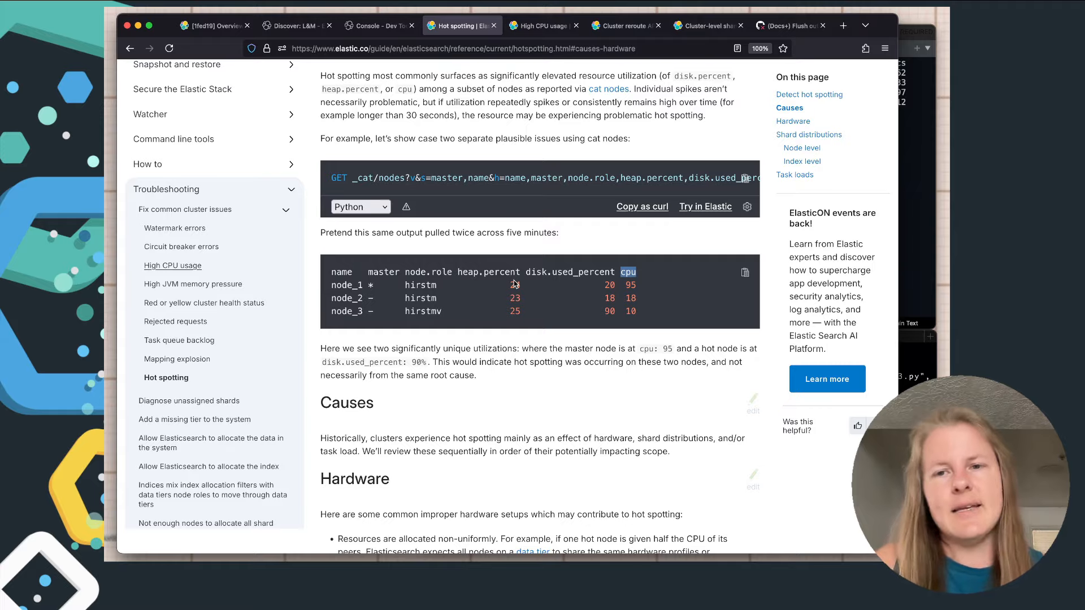
pyautogui.scroll(-15, 515, 283)
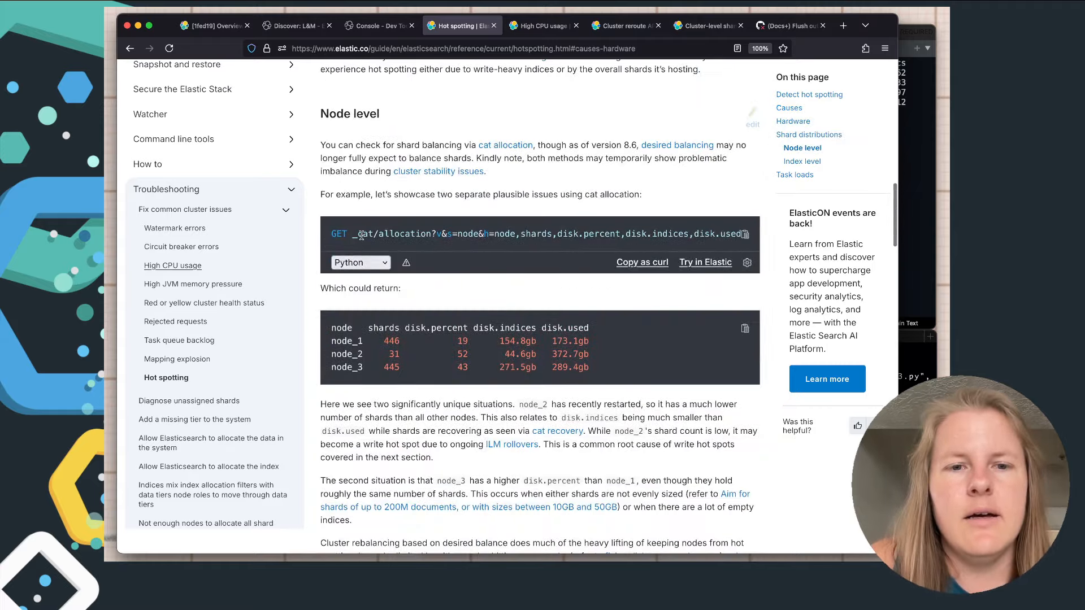
pyautogui.moveTo(360, 234); pyautogui.dragTo(428, 235)
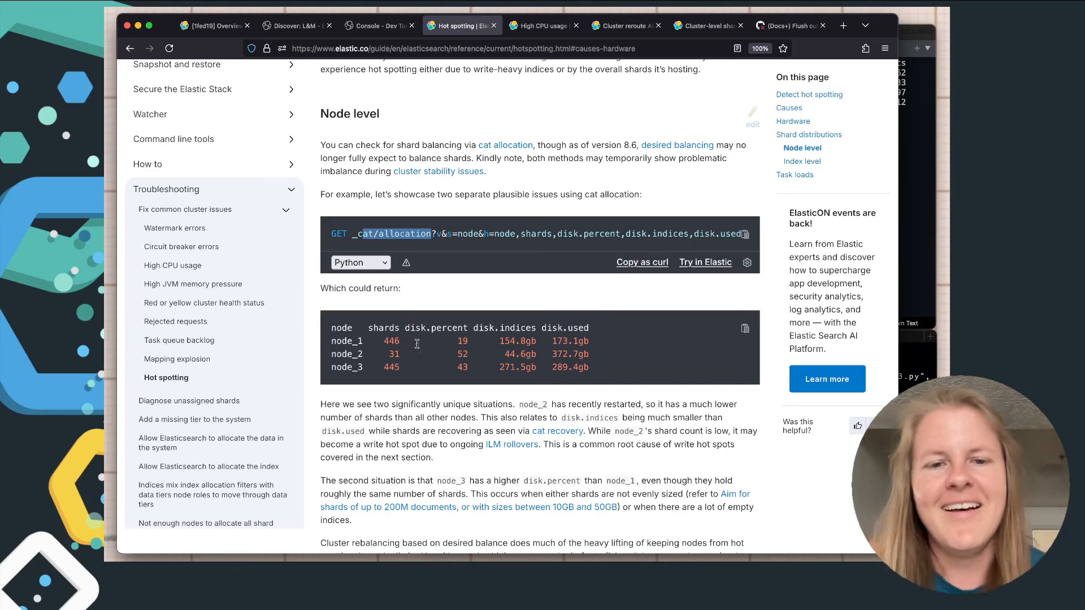
pyautogui.moveTo(372, 328); pyautogui.dragTo(588, 367)
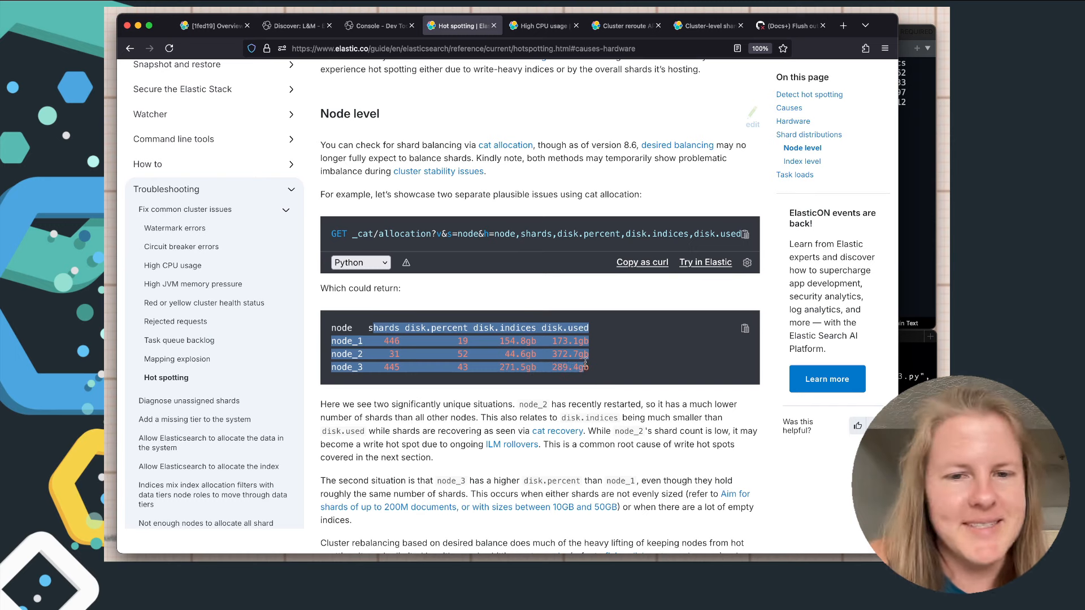
pyautogui.click(404, 326)
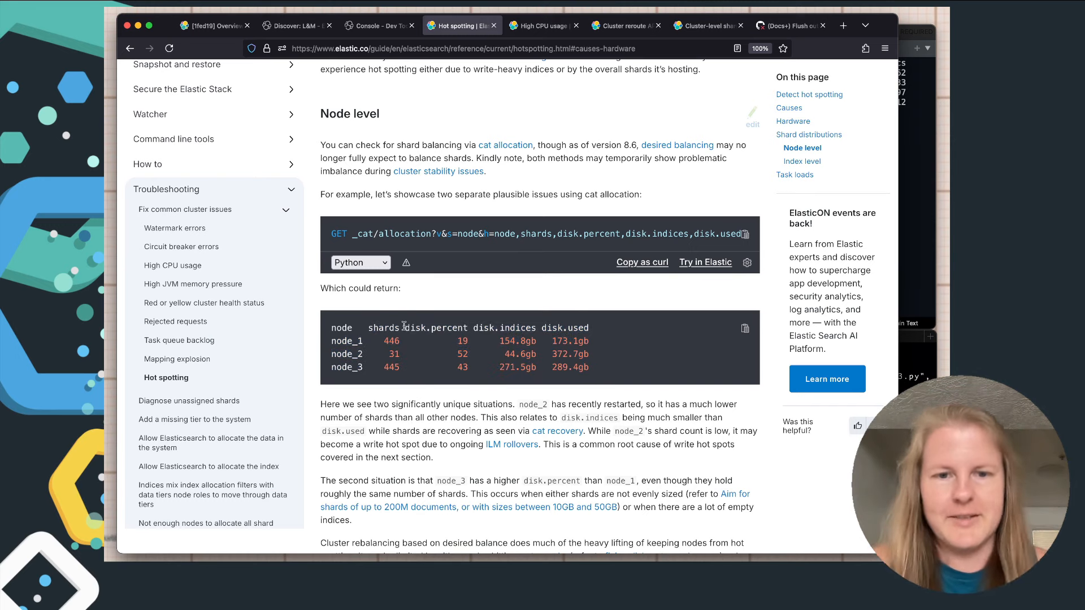
pyautogui.moveTo(404, 326); pyautogui.dragTo(468, 328)
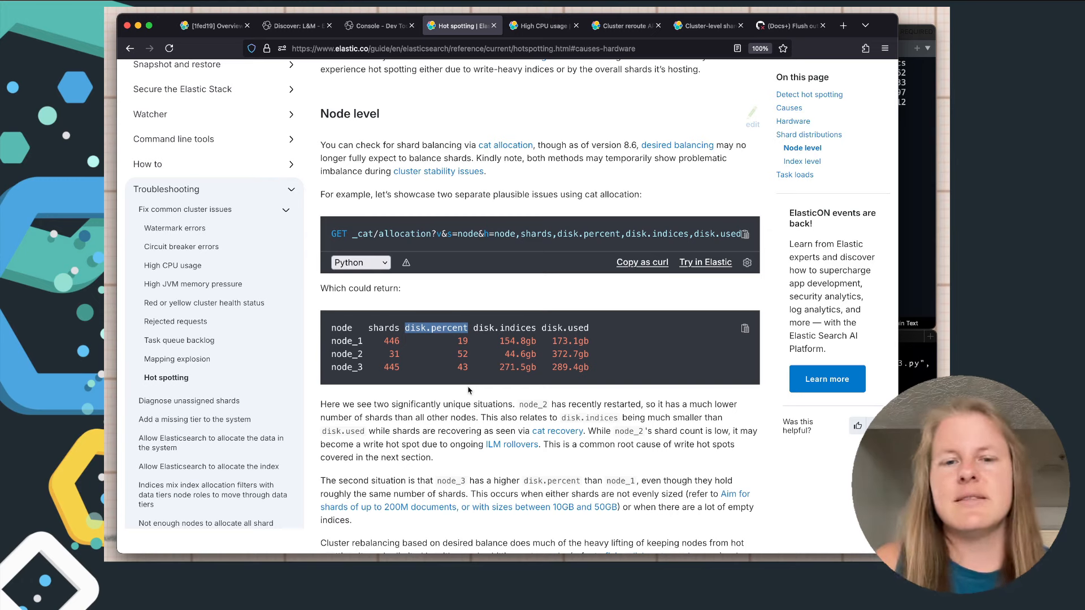
pyautogui.doubleClick(459, 341)
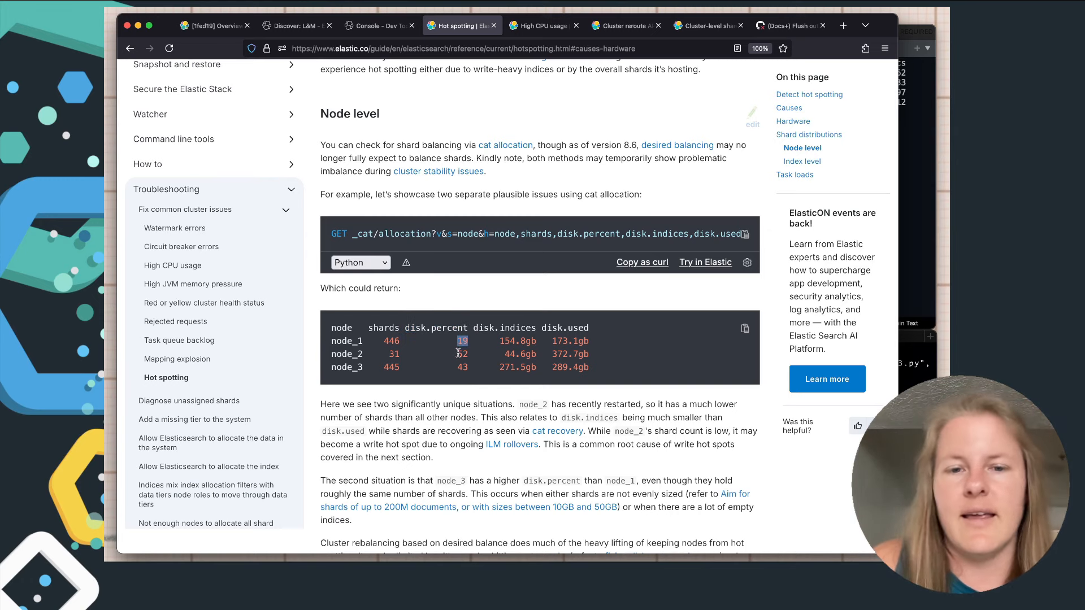
pyautogui.doubleClick(462, 354)
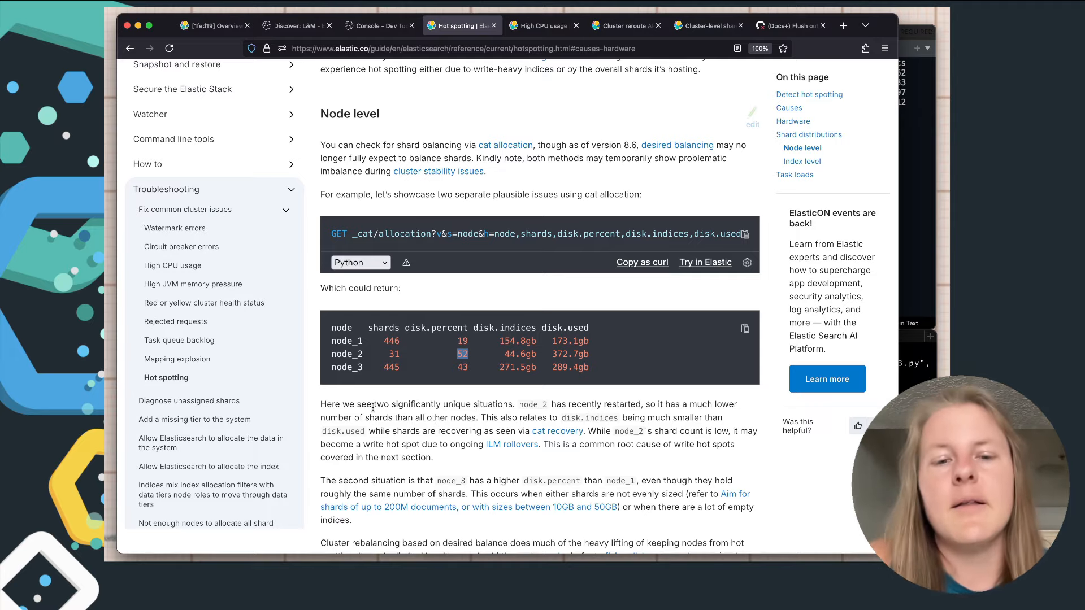
# - Review the cat thread_pool example, noting node_1's write queue of 100
pyautogui.scroll(-5, 373, 407)
pyautogui.scroll(-6, 373, 407)
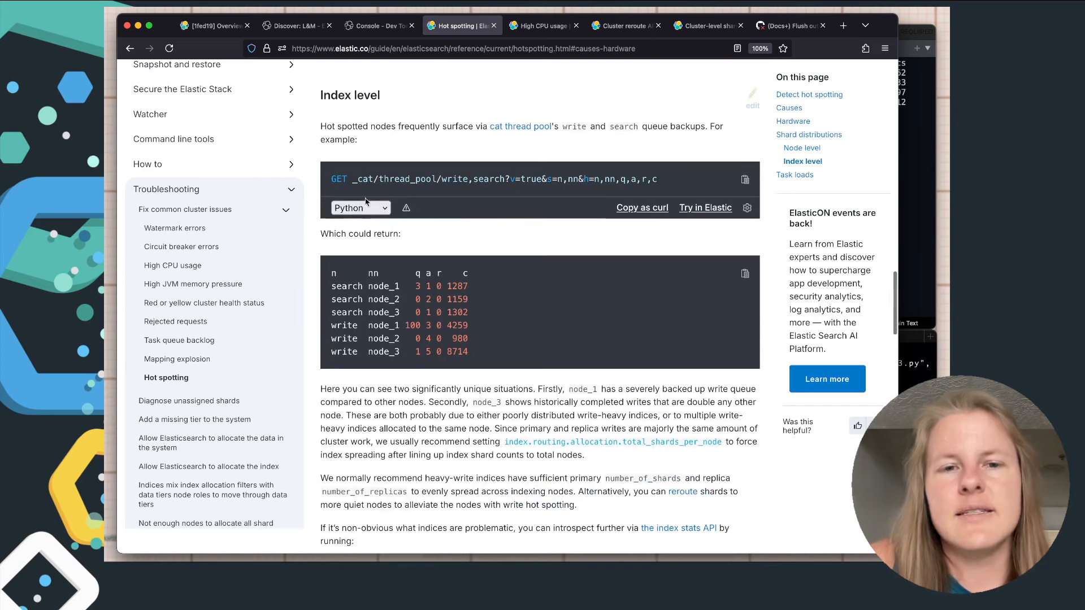
pyautogui.moveTo(352, 179); pyautogui.dragTo(484, 179)
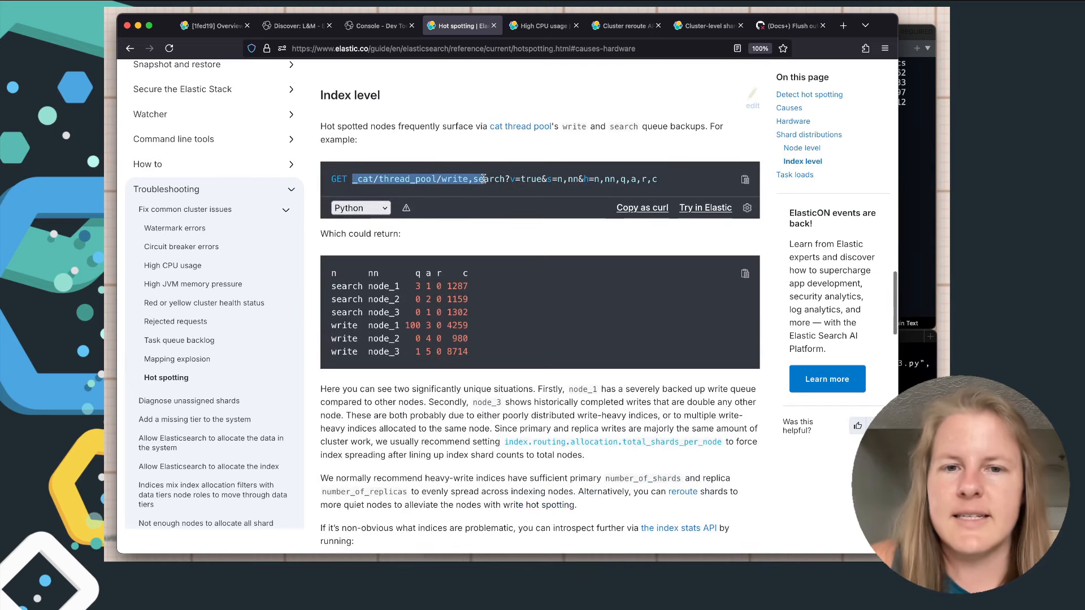
pyautogui.doubleClick(409, 326)
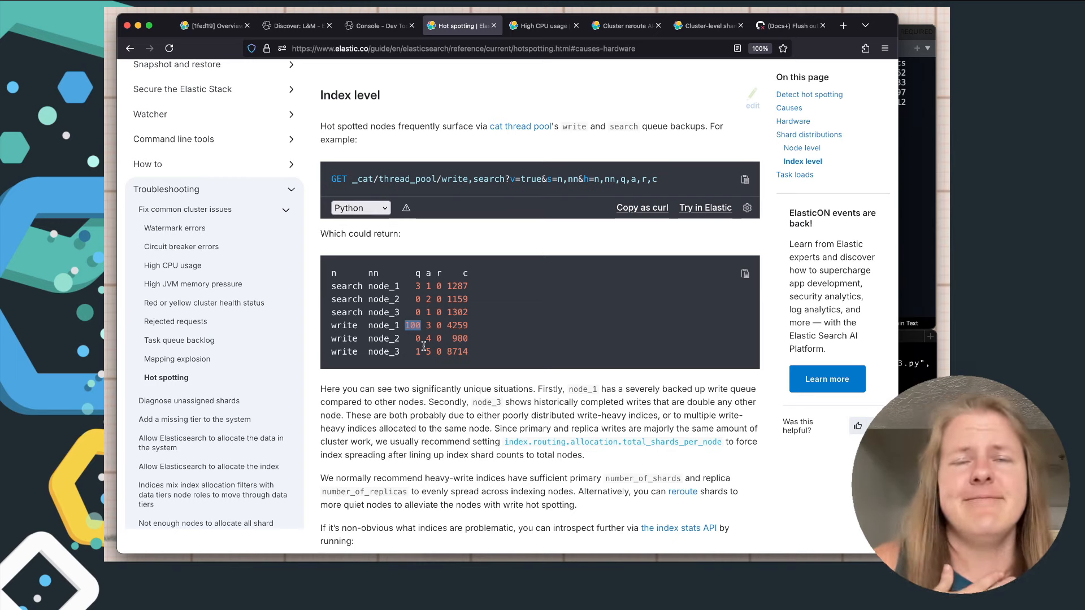
# - Rerun _cat/nodes for fresh CPU stats and refresh the _cat/thread_pool/write counts
pyautogui.click(376, 25)
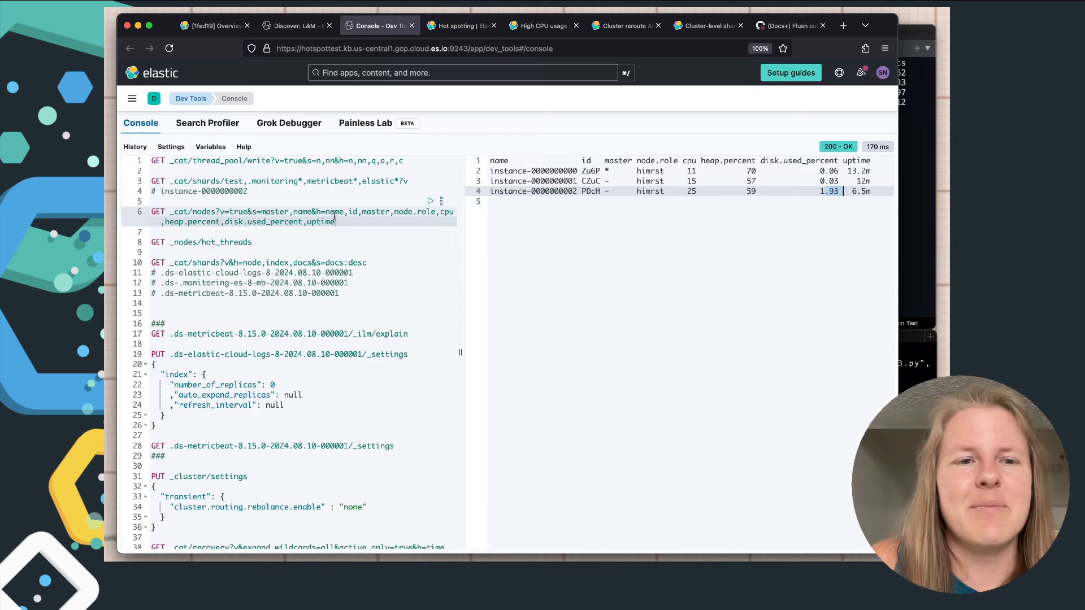
pyautogui.click(430, 200)
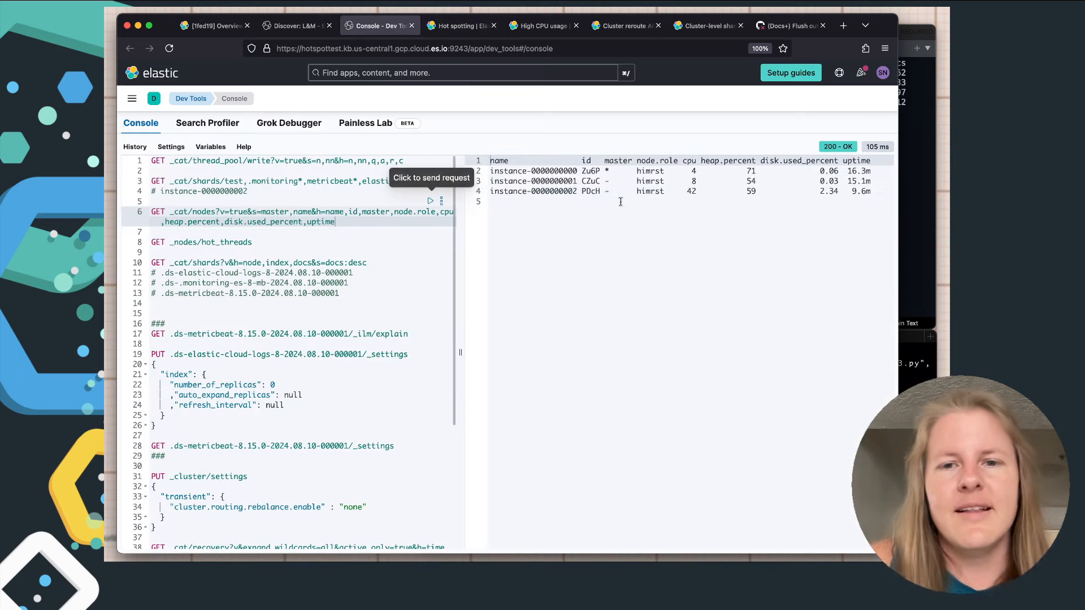
pyautogui.click(307, 161)
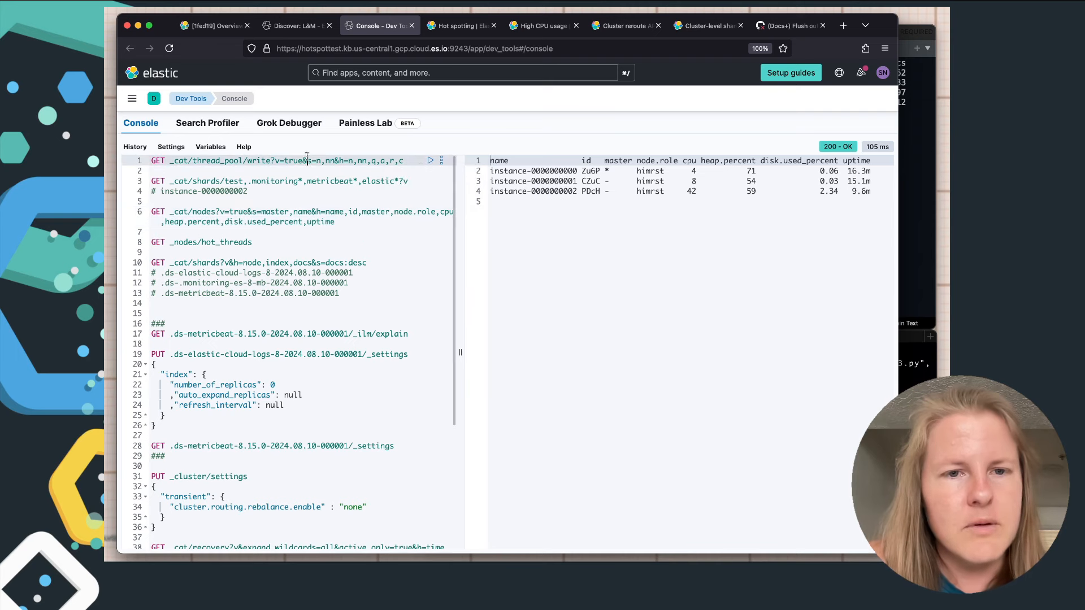
pyautogui.click(430, 161)
pyautogui.moveTo(656, 192); pyautogui.dragTo(637, 191)
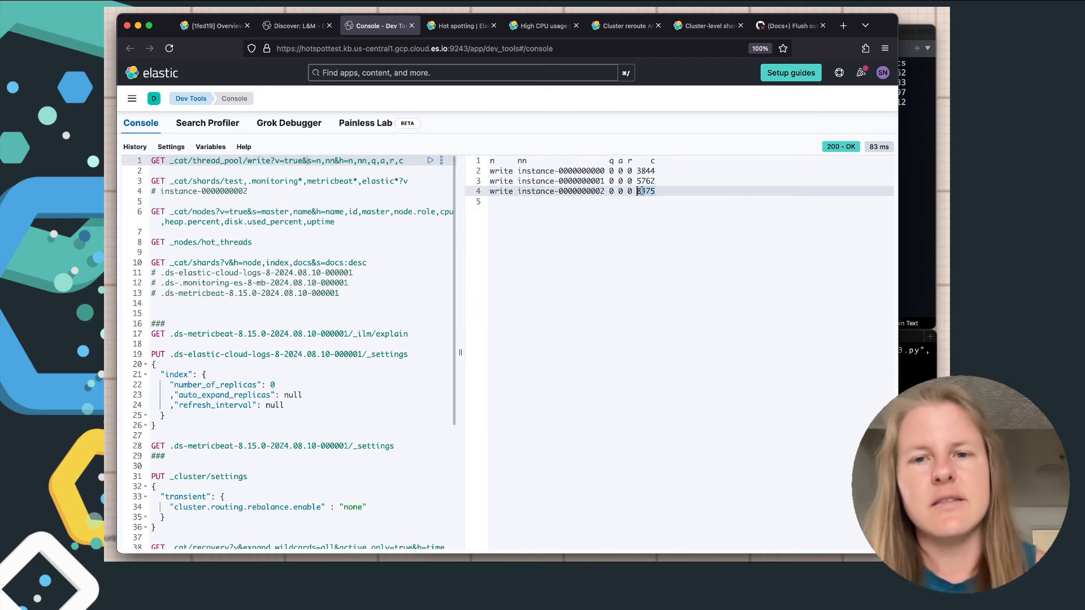
pyautogui.click(428, 163)
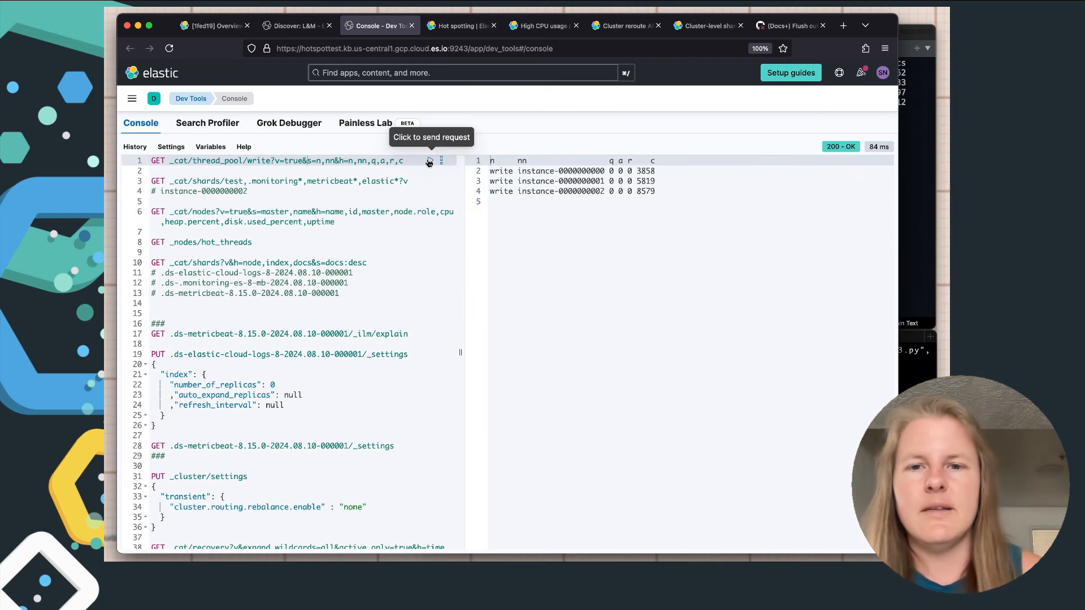
# - Start py test.py in two more Terminal sessions to generate write load
pyautogui.click(917, 424)
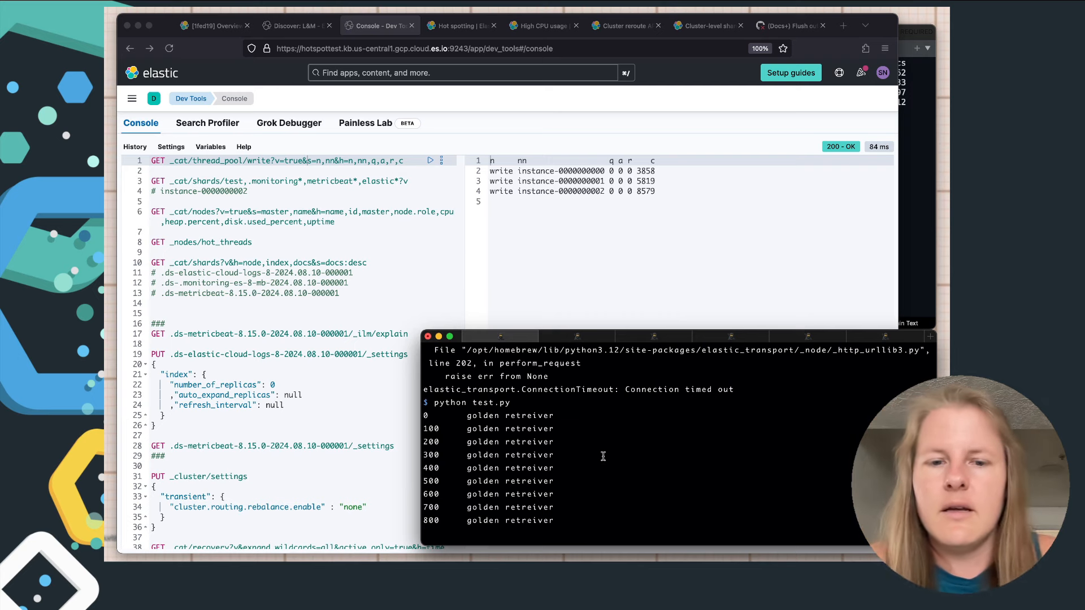
pyautogui.hotkey('ctrl', 'Tab')
pyautogui.hotkey('ctrl', 'Tab')
pyautogui.press('Up')
pyautogui.press('Return')
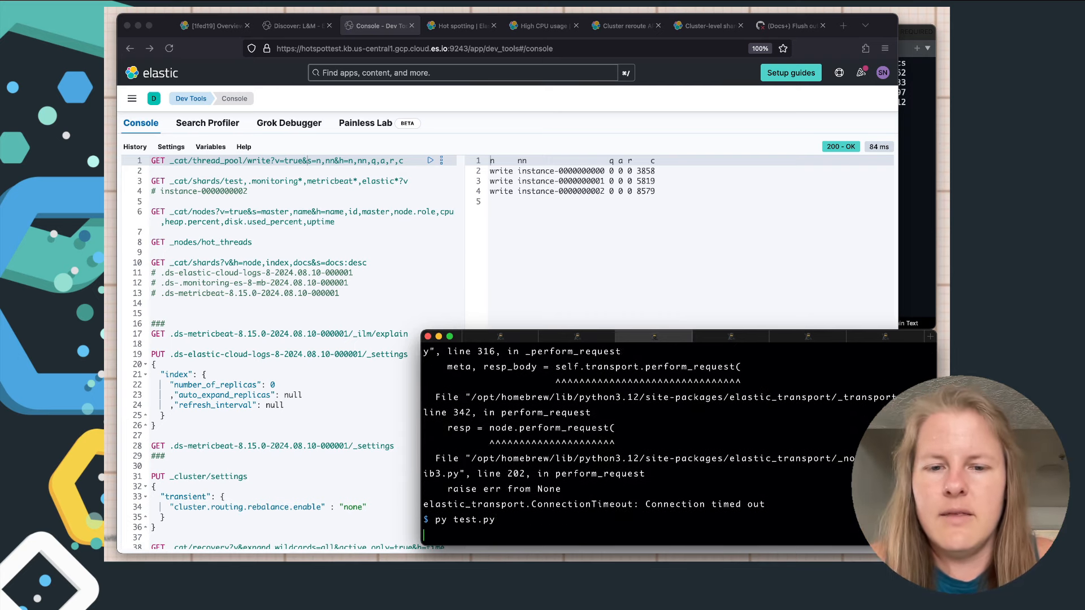
pyautogui.hotkey('ctrl', 'Tab')
pyautogui.press('Up')
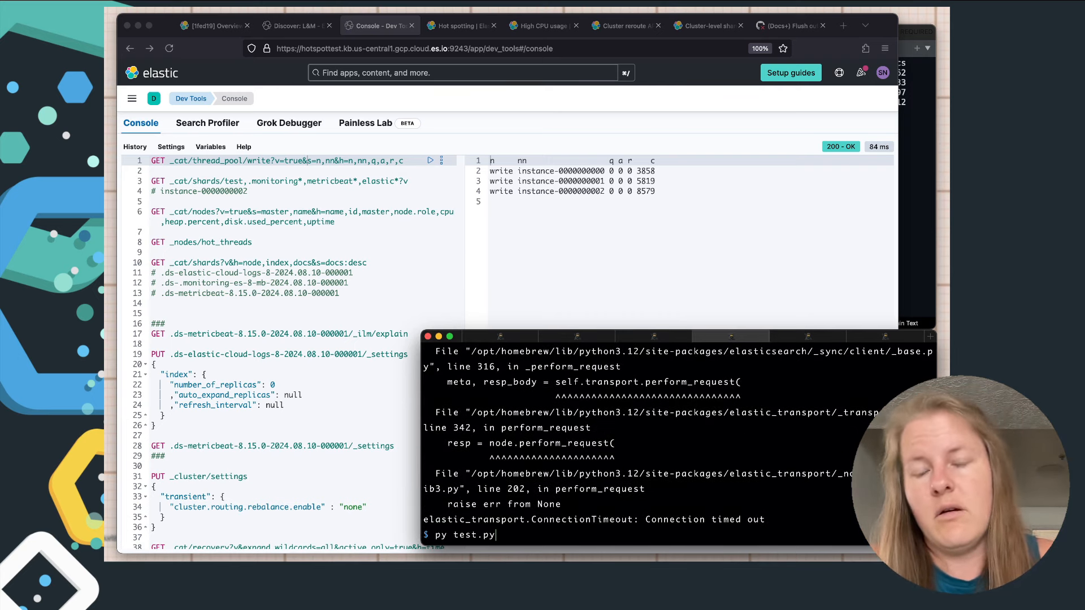
pyautogui.press('Return')
# - Rerun _cat/thread_pool/write several times to watch the write completion counts climb
pyautogui.click(410, 160)
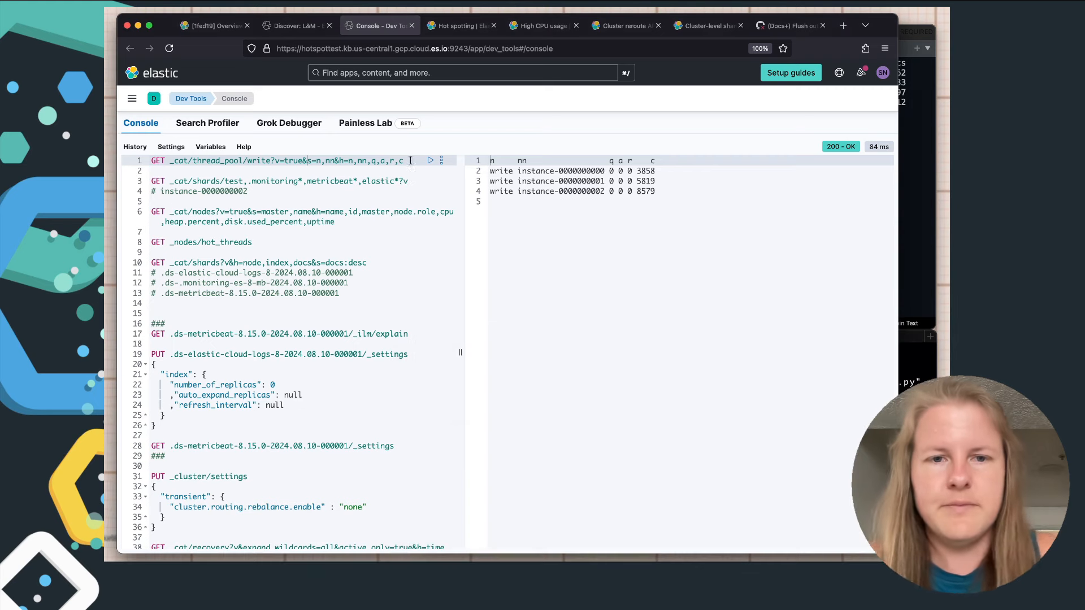
pyautogui.click(430, 161)
pyautogui.click(430, 162)
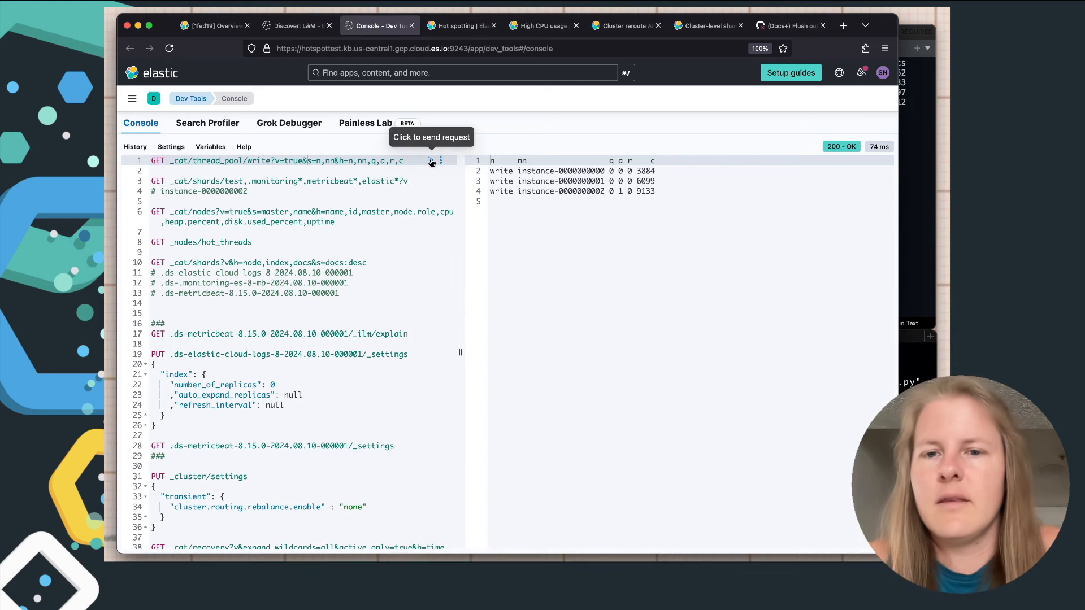
pyautogui.click(431, 161)
pyautogui.click(430, 161)
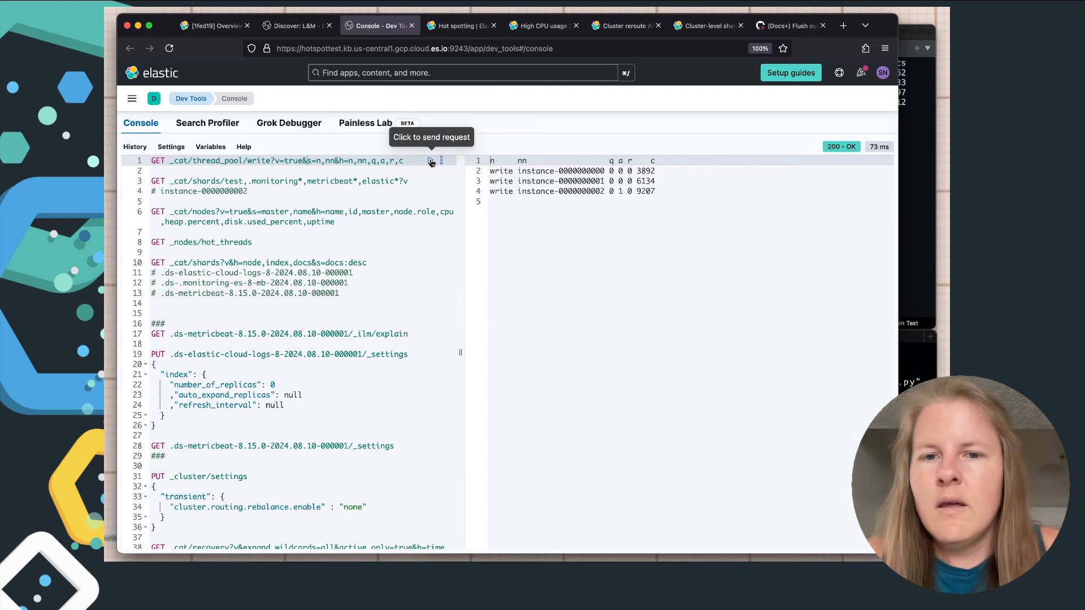
pyautogui.click(431, 162)
pyautogui.click(430, 162)
pyautogui.click(431, 162)
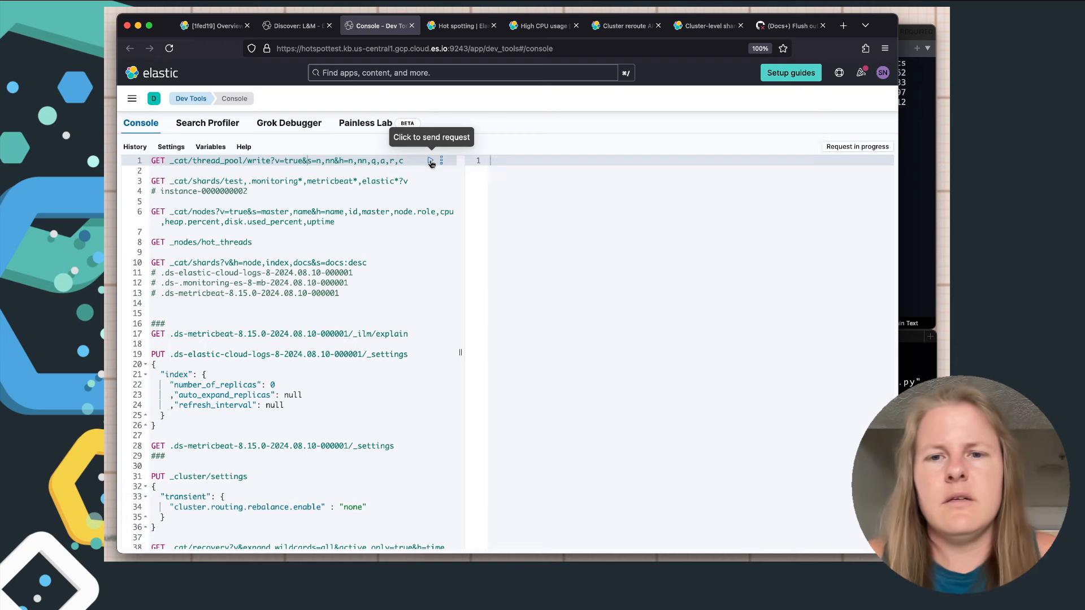
pyautogui.moveTo(461, 336); pyautogui.dragTo(565, 336)
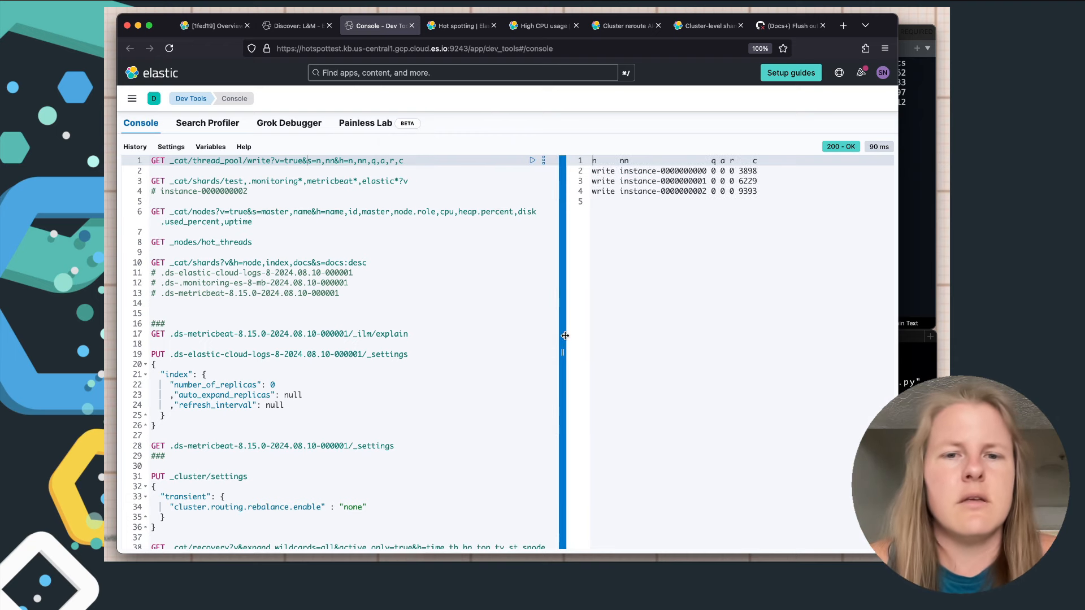
pyautogui.click(394, 213)
pyautogui.hotkey('ctrl', 'Return')
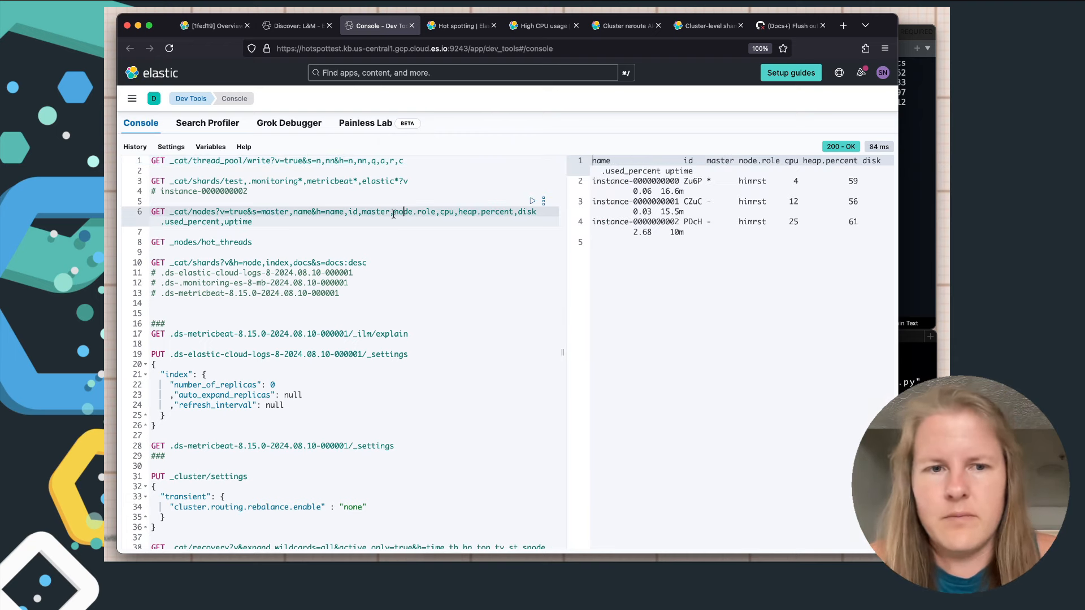
pyautogui.click(325, 180)
pyautogui.hotkey('ctrl', 'Return')
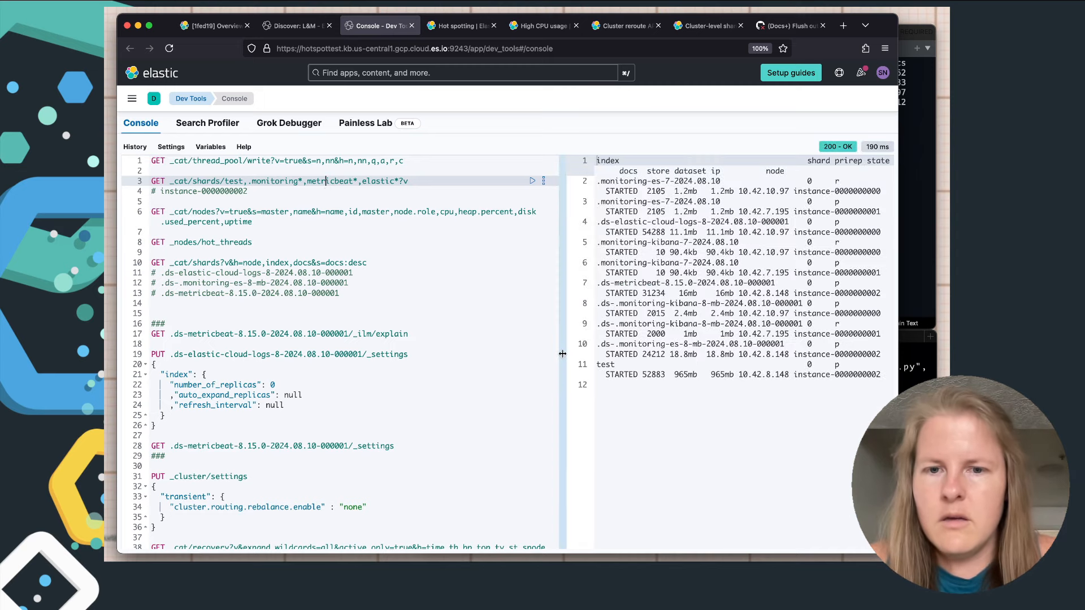
# - Inspect the .monitoring-es-7, test, and .monitoring-kibana-7 shard rows to see their node placement
pyautogui.moveTo(562, 353); pyautogui.dragTo(233, 354)
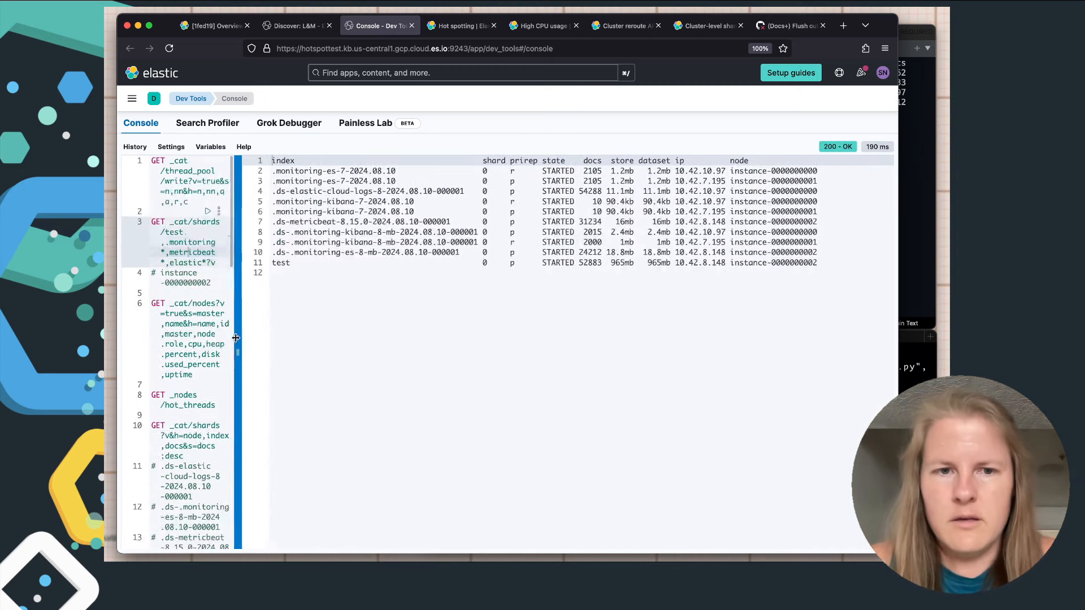
pyautogui.tripleClick(350, 180)
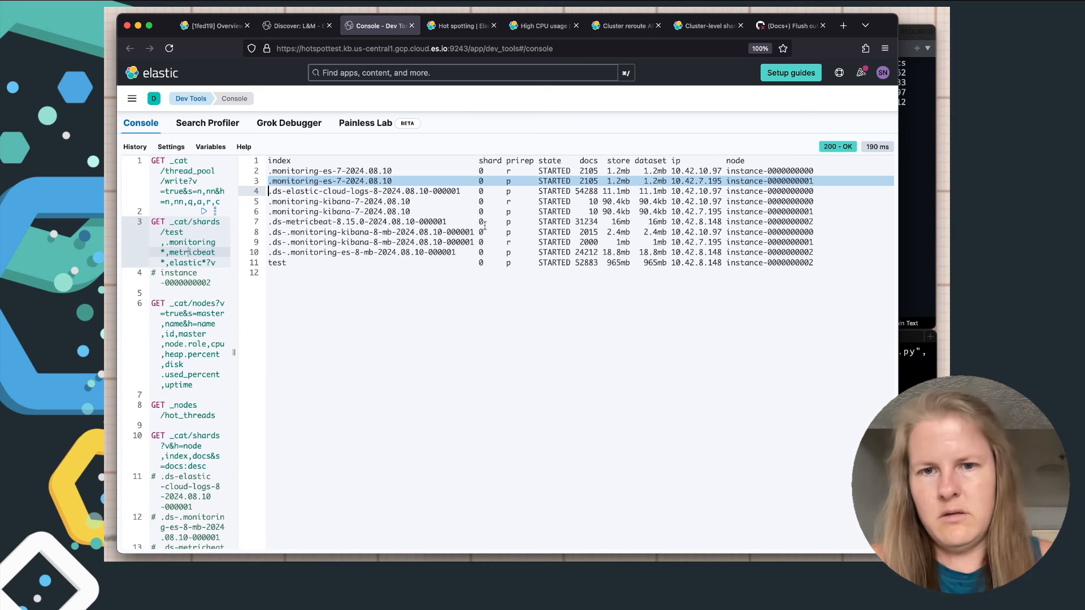
pyautogui.tripleClick(571, 262)
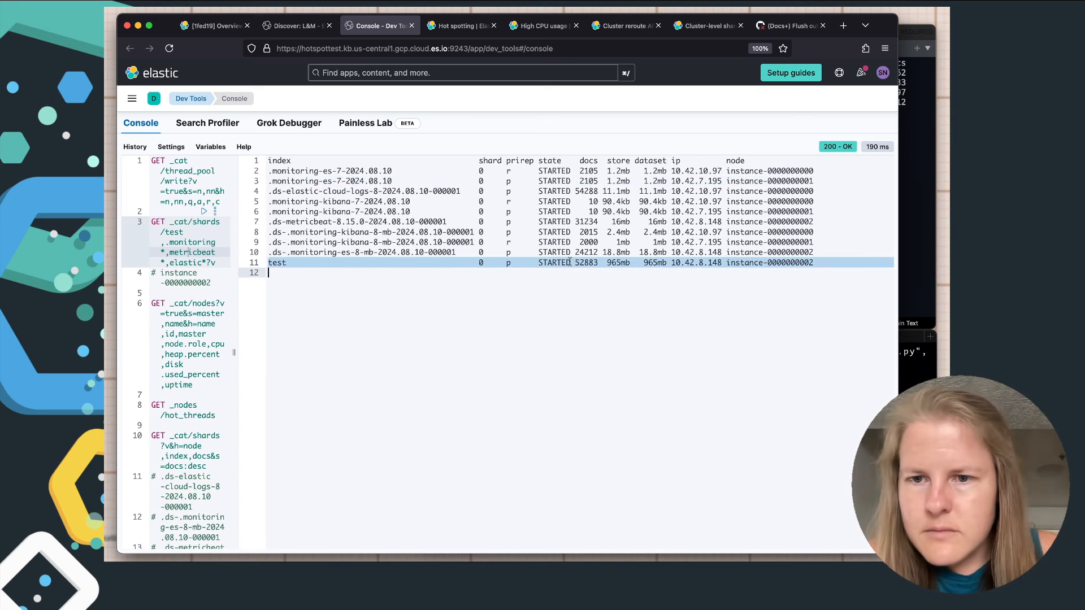
pyautogui.tripleClick(547, 244)
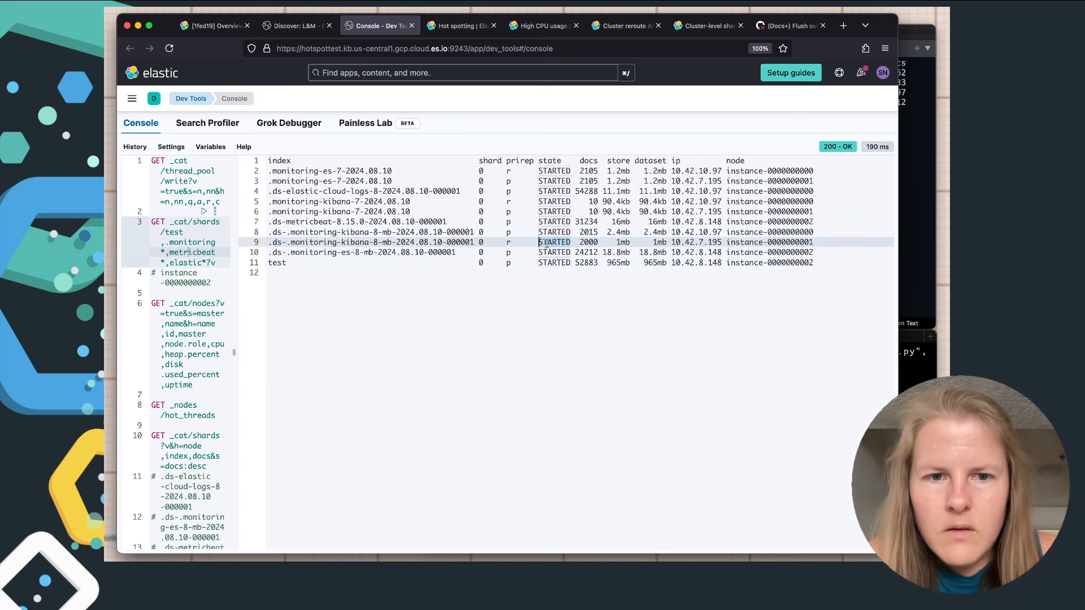
pyautogui.click(548, 211)
pyautogui.tripleClick(548, 211)
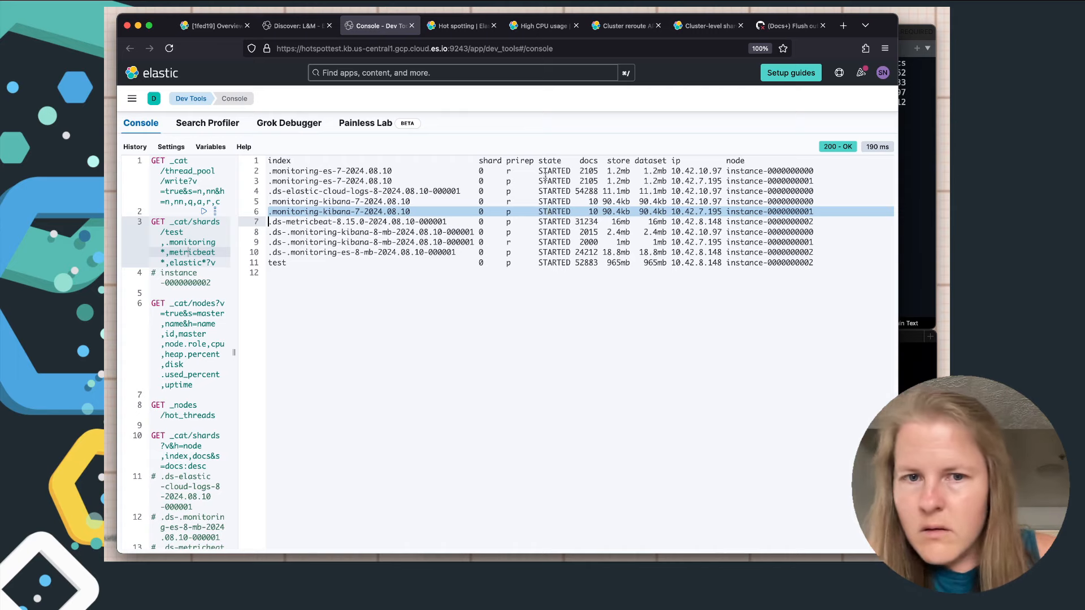
pyautogui.tripleClick(548, 181)
pyautogui.moveTo(233, 274); pyautogui.dragTo(493, 273)
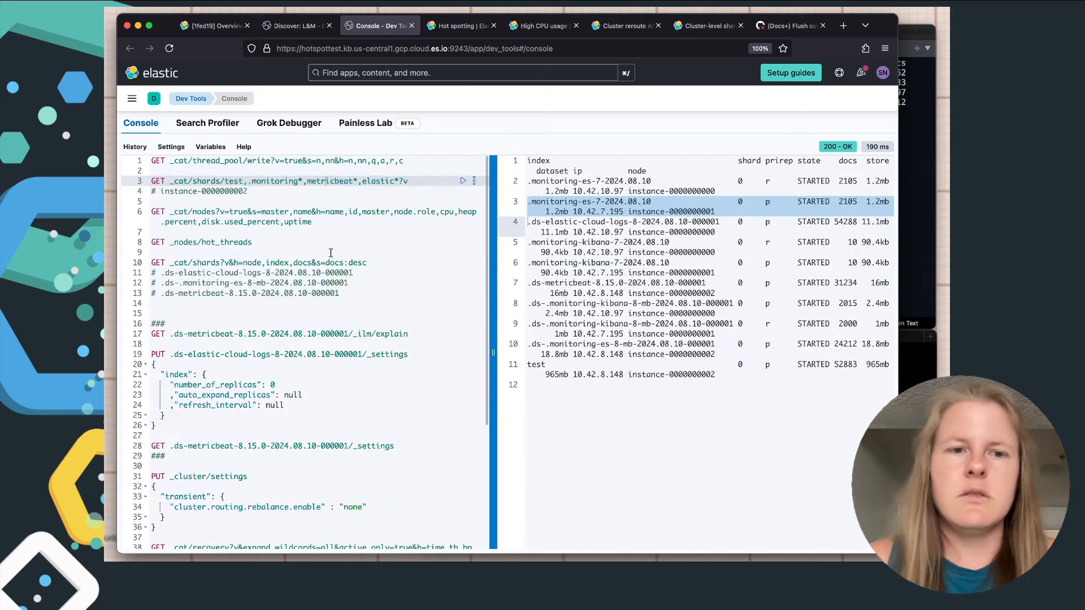
pyautogui.scroll(-5, 331, 253)
pyautogui.click(450, 34)
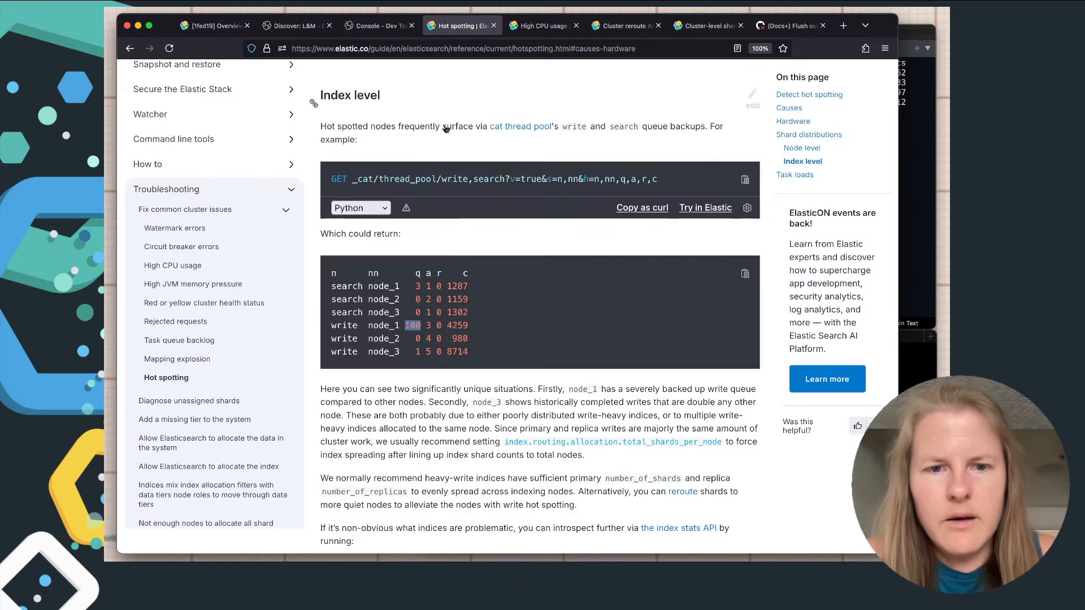
pyautogui.click(366, 28)
pyautogui.scroll(5, 335, 216)
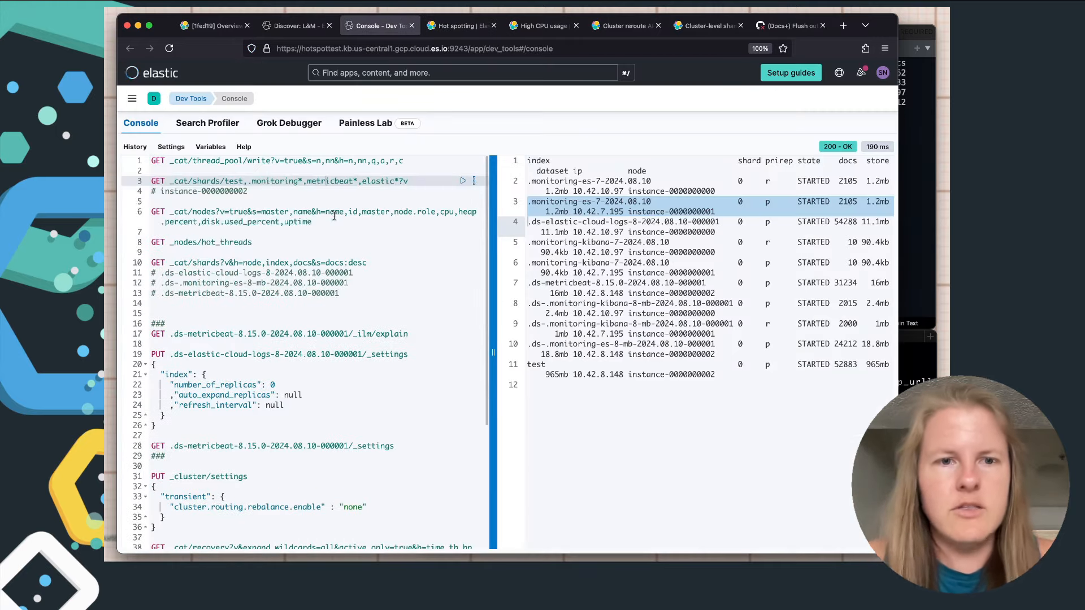
pyautogui.click(318, 161)
pyautogui.hotkey('ctrl', 'Return')
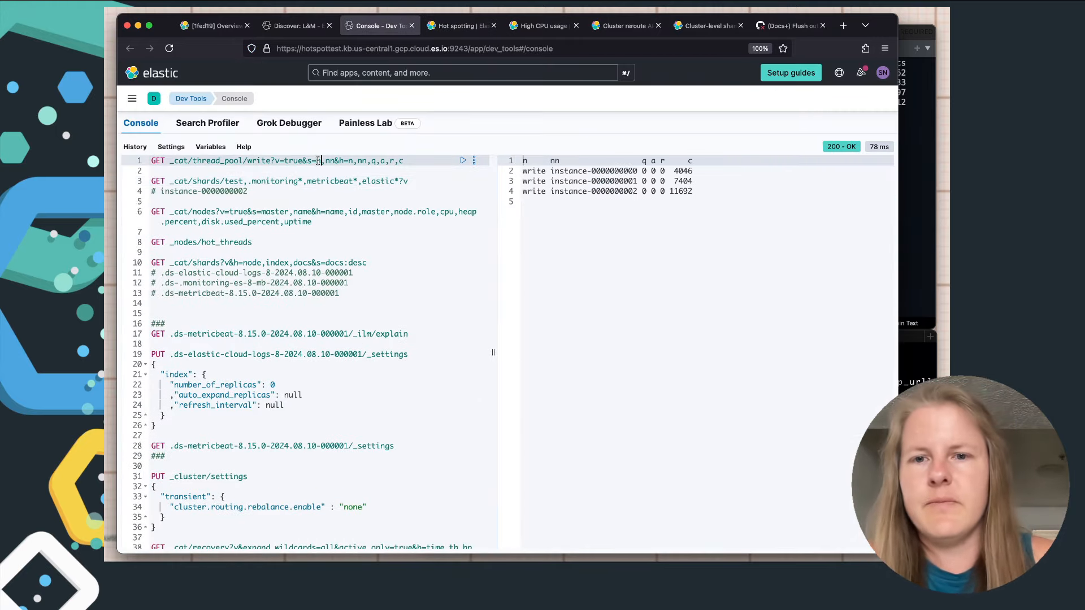
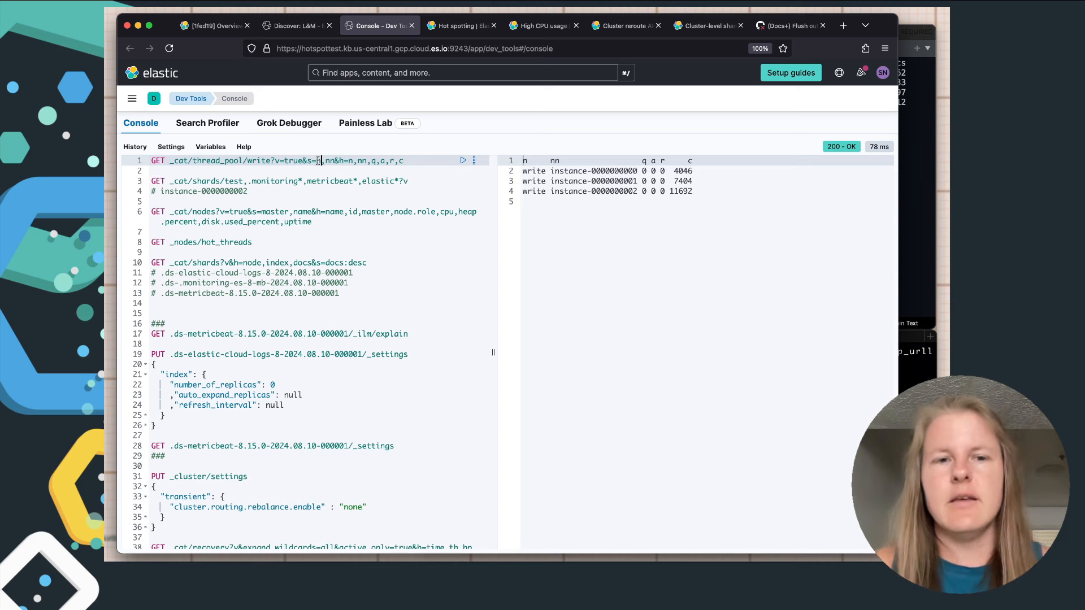
pyautogui.click(570, 191)
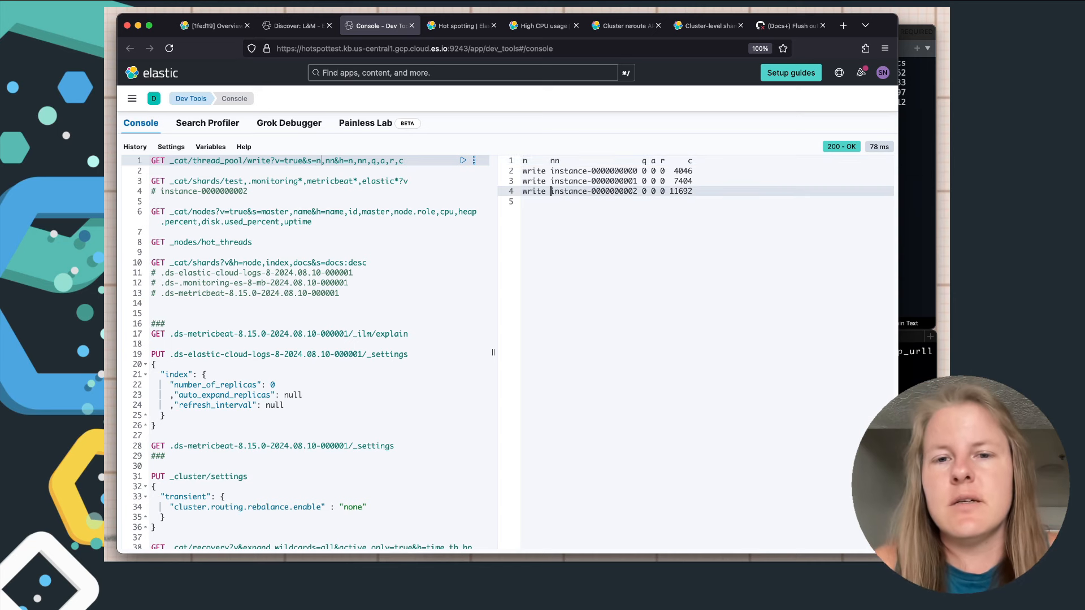
pyautogui.moveTo(550, 191); pyautogui.dragTo(638, 190)
pyautogui.hotkey('ctrl', 'c')
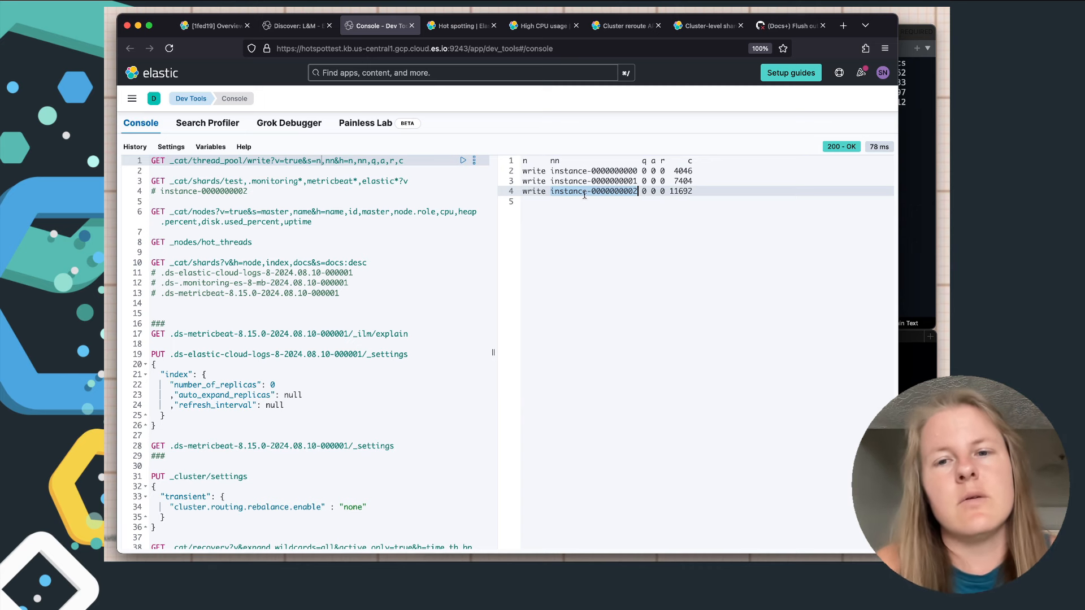
pyautogui.doubleClick(690, 191)
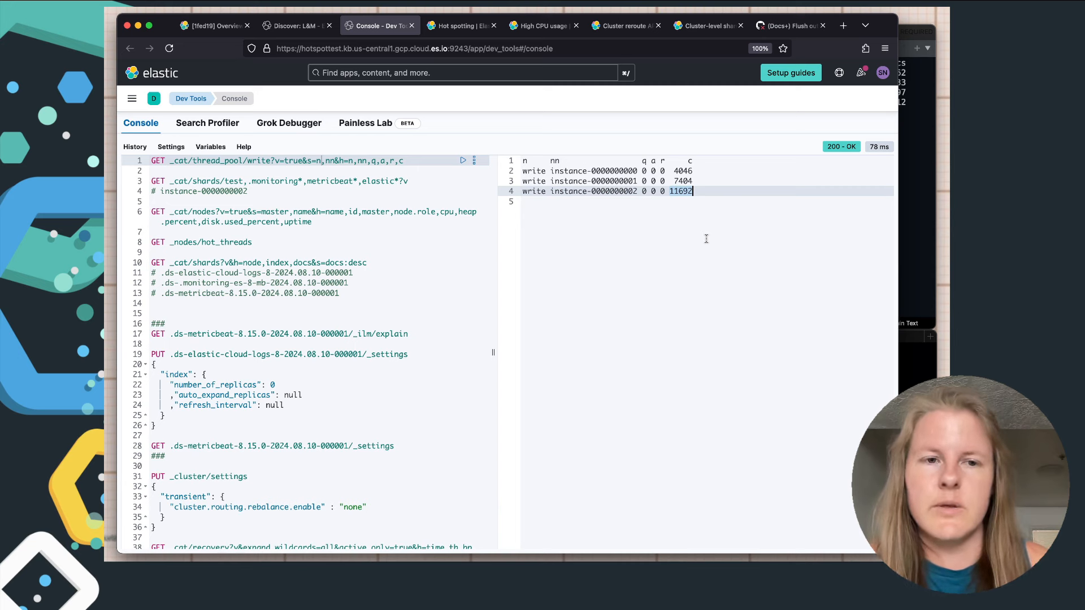
pyautogui.click(463, 161)
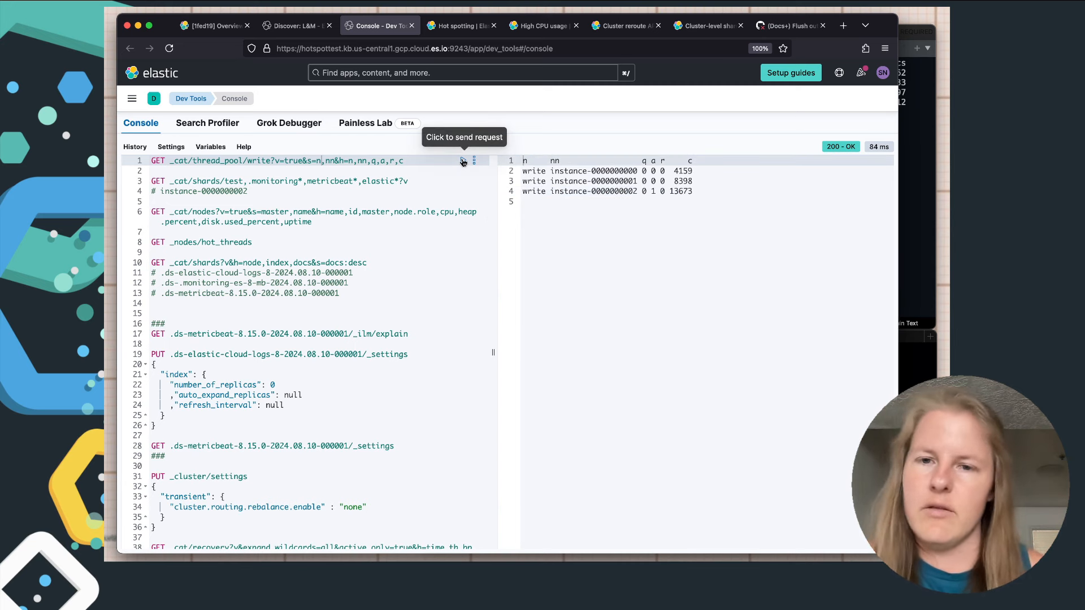
pyautogui.click(462, 161)
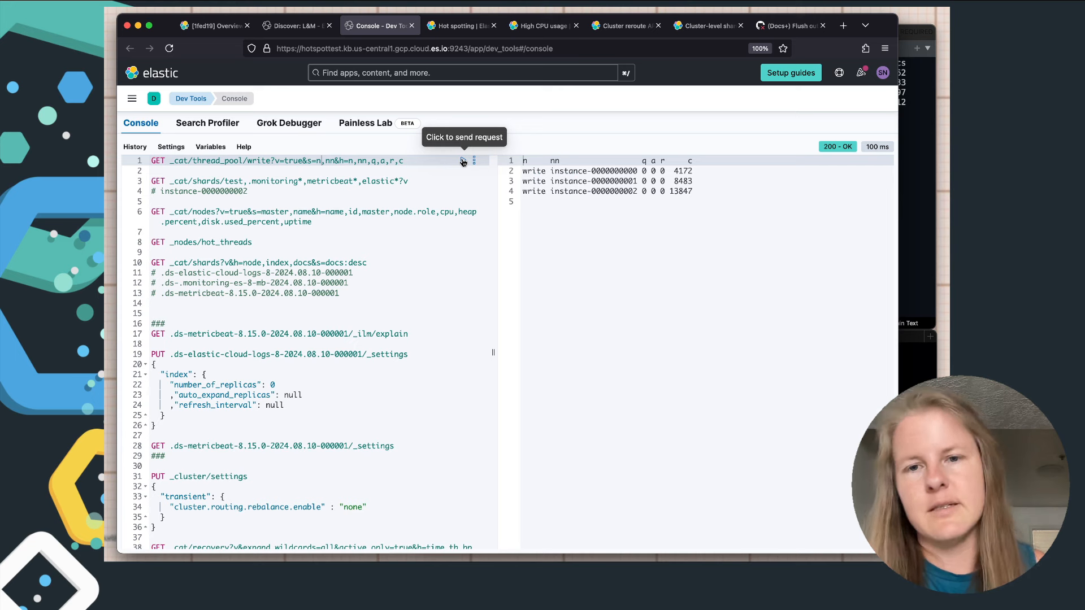
pyautogui.click(462, 162)
pyautogui.click(462, 162)
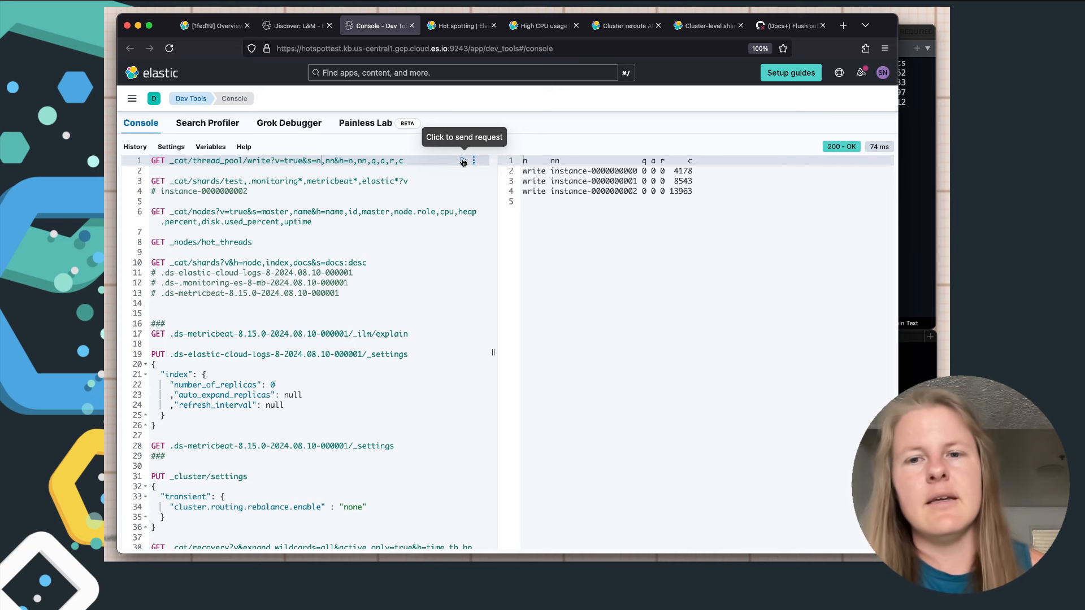
pyautogui.click(462, 162)
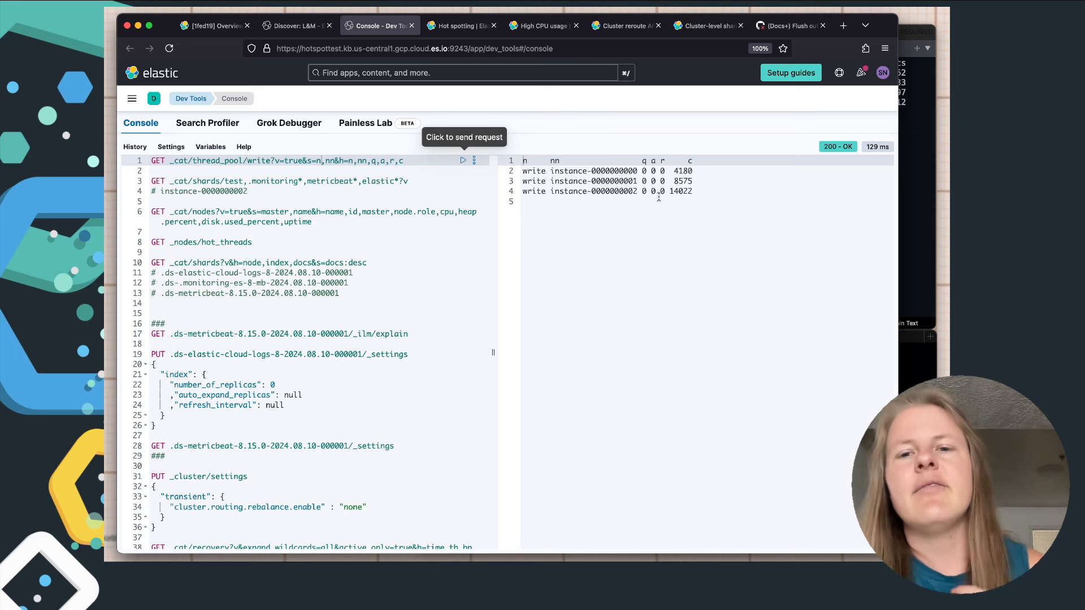
pyautogui.doubleClick(679, 192)
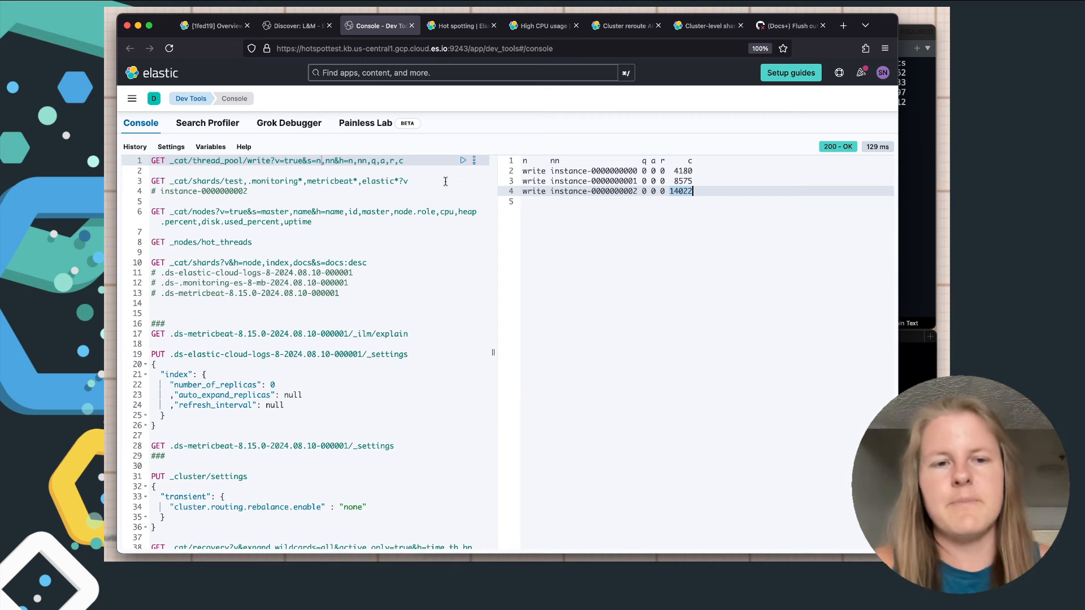
pyautogui.click(168, 182)
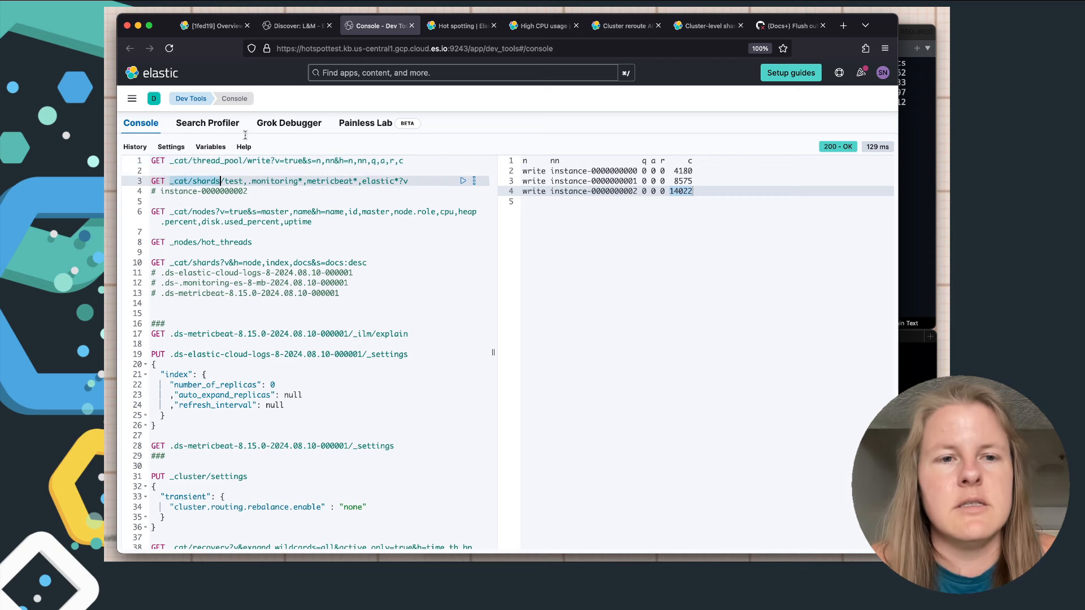
pyautogui.click(212, 29)
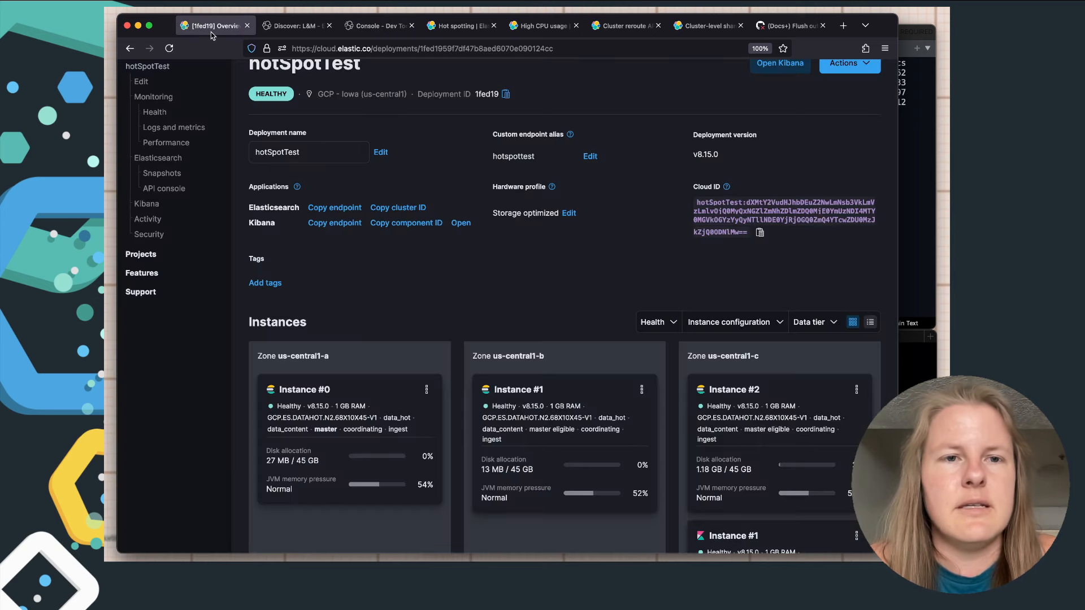
# - In the deployment's API console, request GET _cat/shards?v and reveal the Advanced response options
pyautogui.click(164, 188)
pyautogui.tripleClick(402, 245)
pyautogui.write('_cat/shards?v')
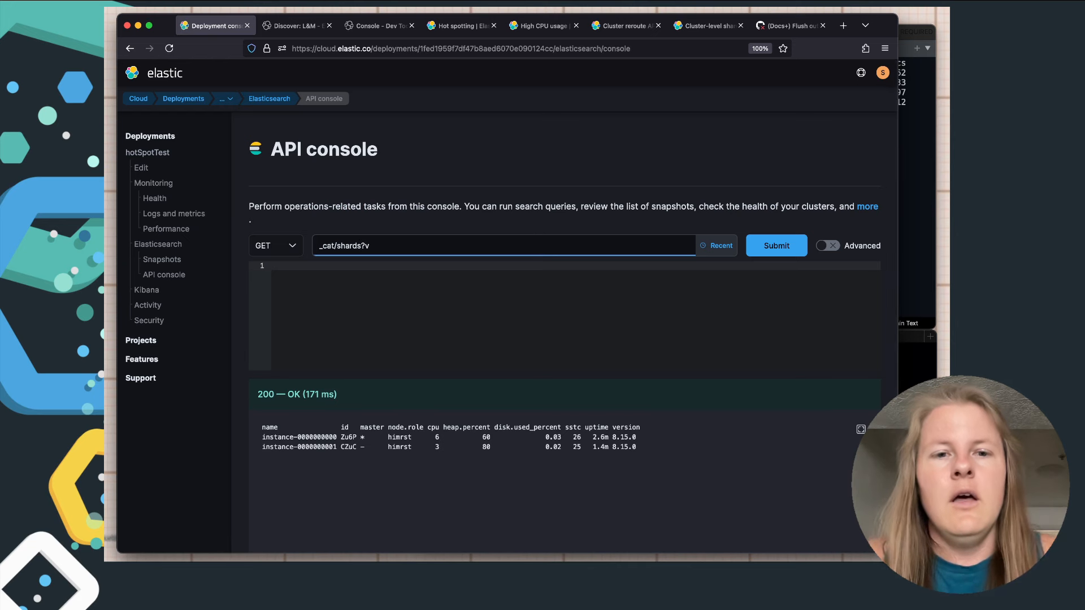
pyautogui.click(828, 245)
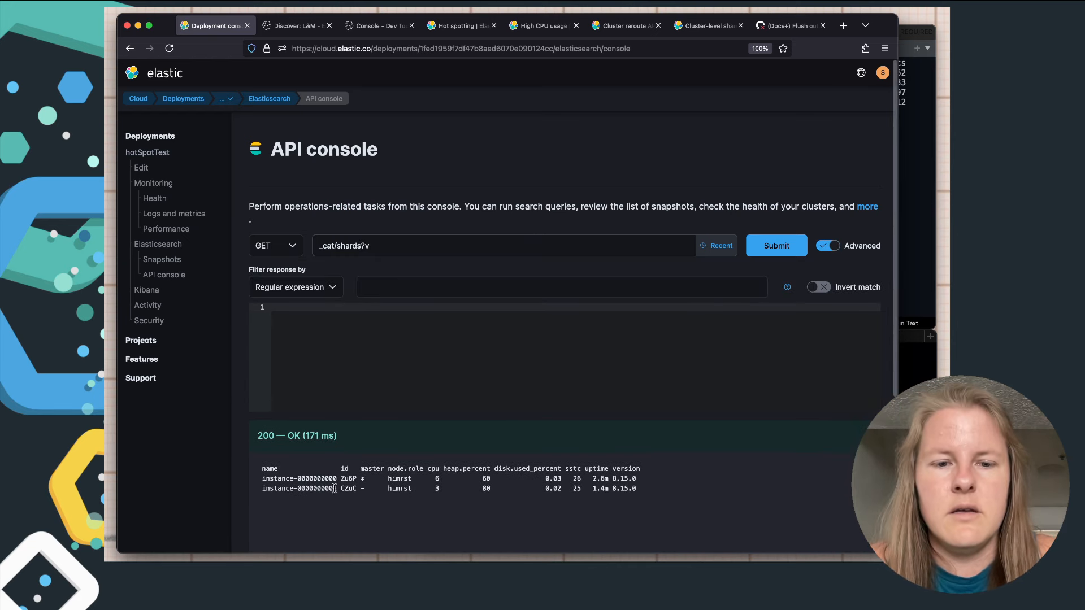
pyautogui.moveTo(334, 488); pyautogui.dragTo(261, 490)
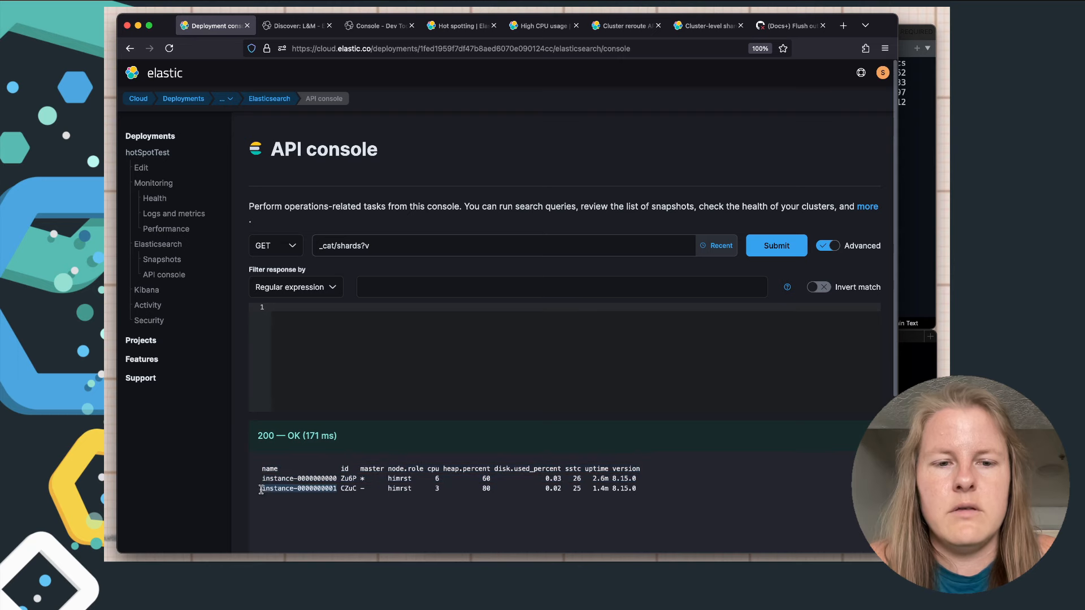
pyautogui.click(393, 278)
pyautogui.write('index|')
pyautogui.hotkey('ctrl', 'v')
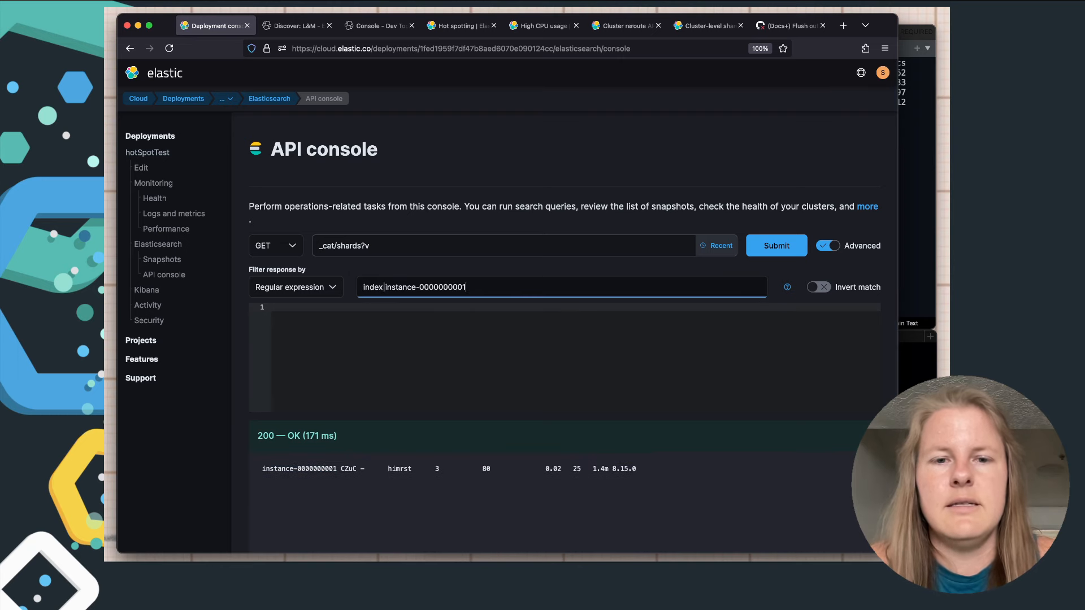
pyautogui.click(777, 246)
pyautogui.scroll(-3, 580, 222)
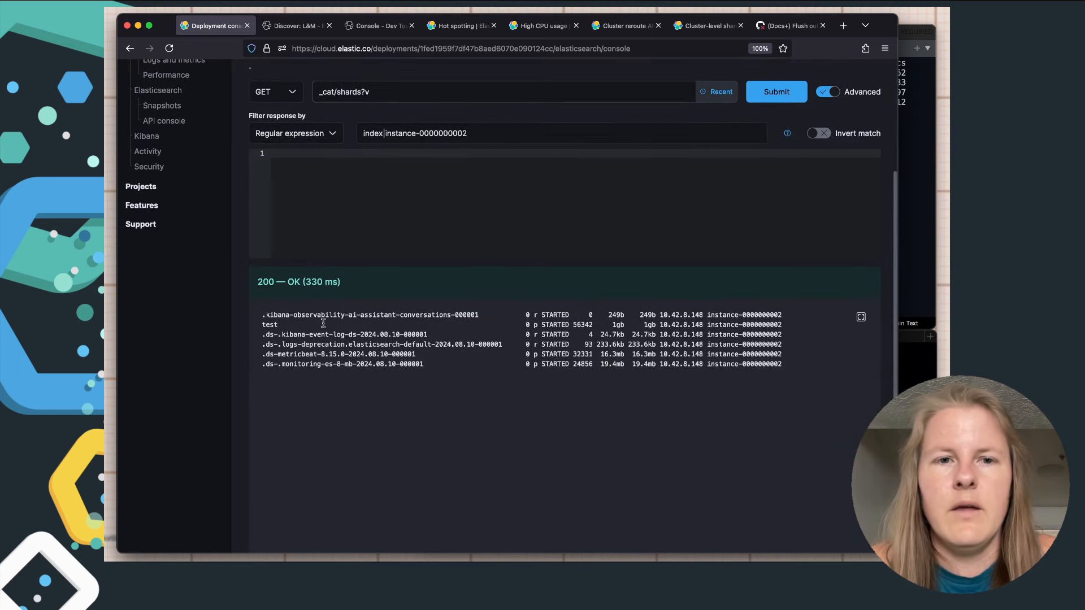
pyautogui.doubleClick(374, 134)
pyautogui.press('Right')
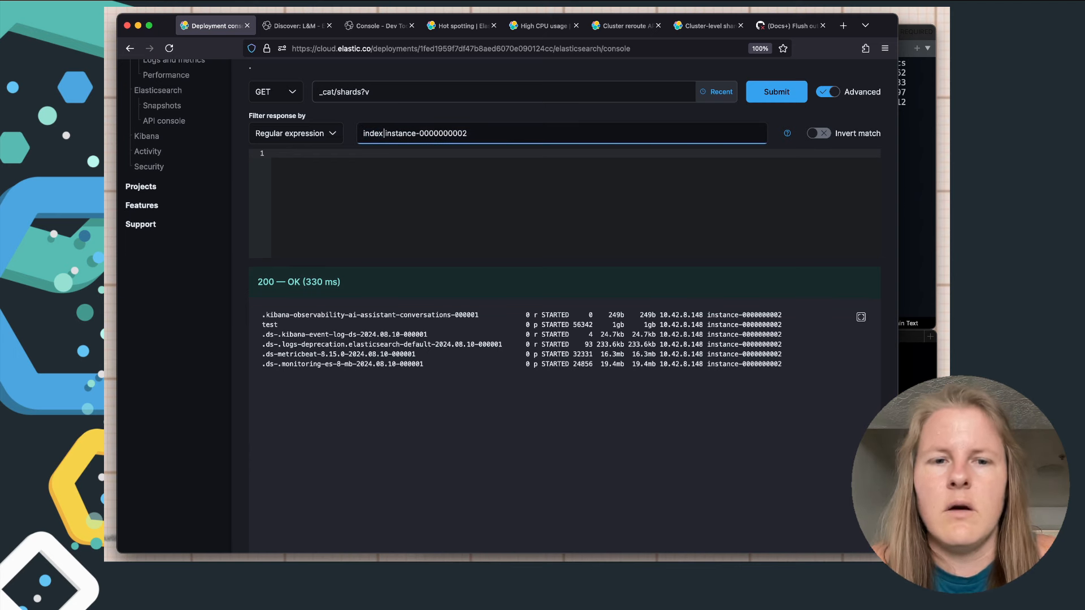
pyautogui.moveTo(280, 312); pyautogui.dragTo(342, 365)
pyautogui.click(344, 367)
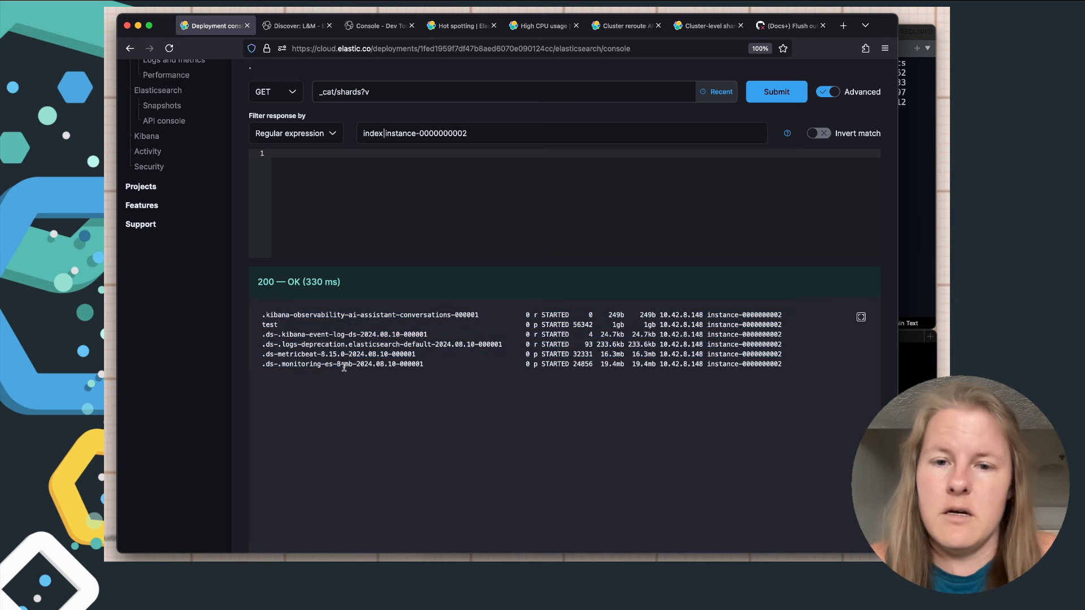
pyautogui.click(384, 87)
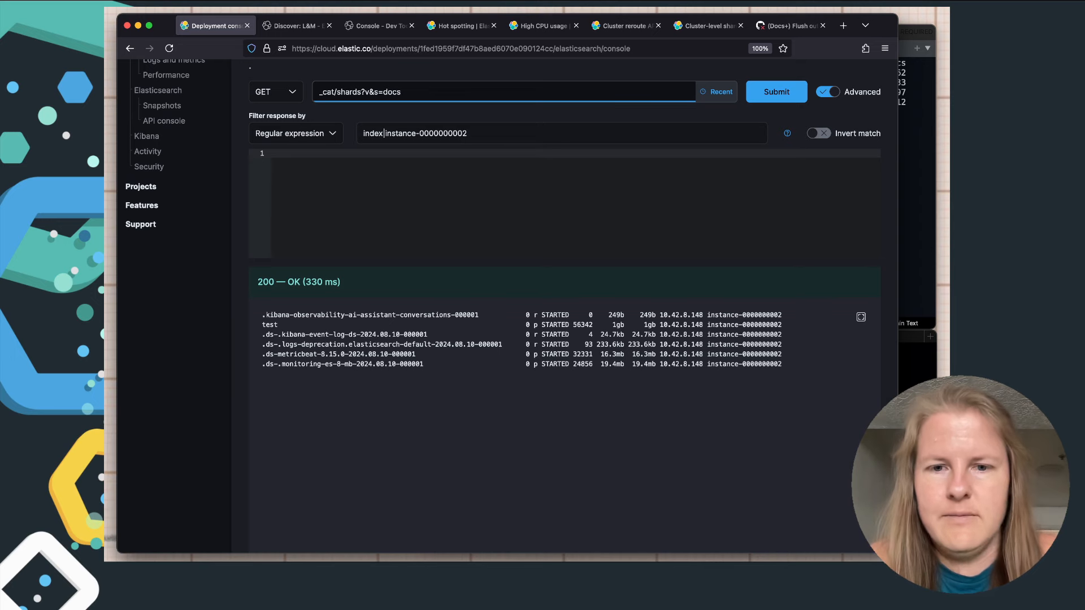
pyautogui.press('Return')
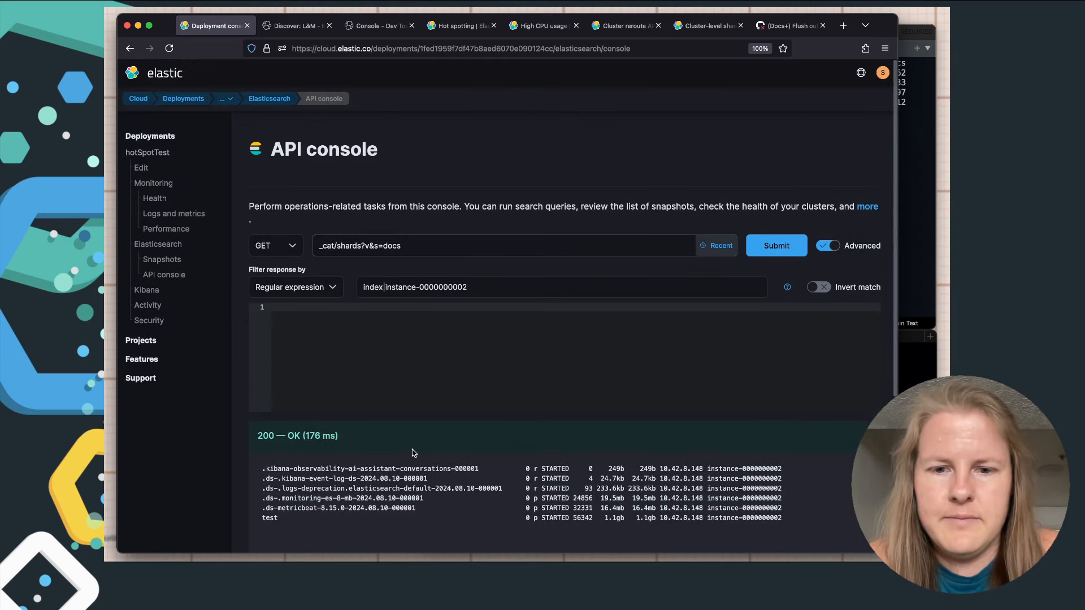
# - Resubmit the shard listing sorted by docs in descending order (:desc)
pyautogui.scroll(-1, 412, 448)
pyautogui.scroll(1, 412, 448)
pyautogui.click(419, 214)
pyautogui.write(':desc')
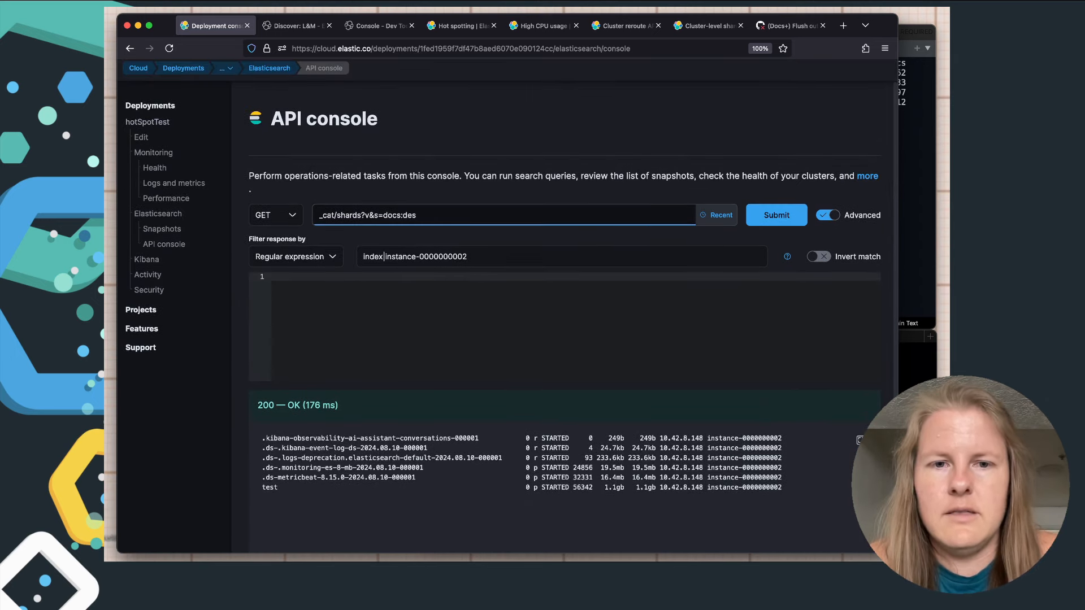
pyautogui.press('Return')
# - Briefly clear and restore the response filter, then resubmit with v=true for column headers
pyautogui.scroll(-1, 414, 367)
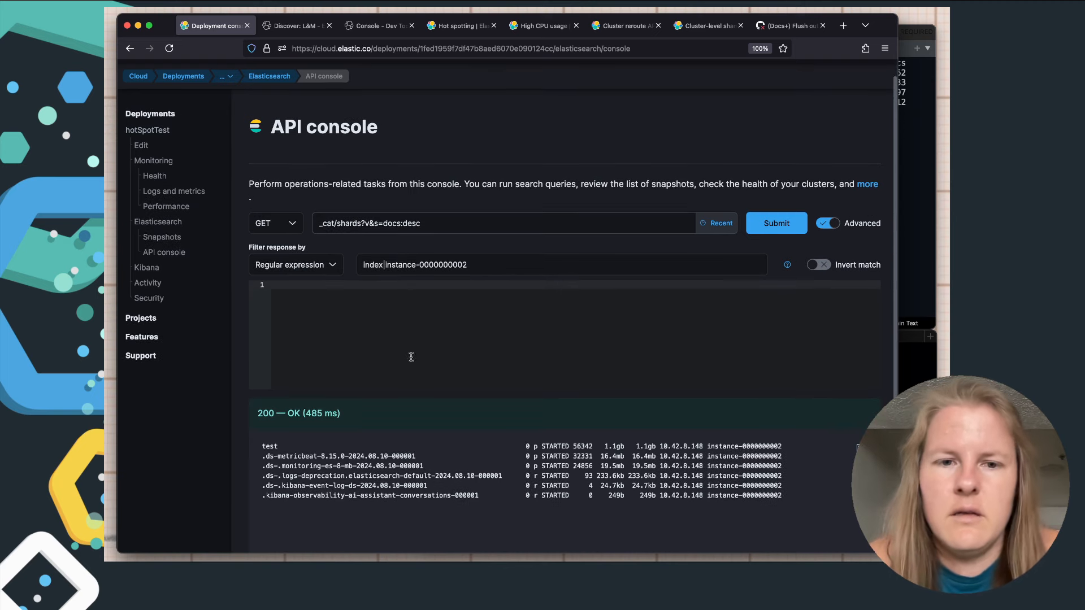
pyautogui.click(366, 269)
pyautogui.press('super+a')
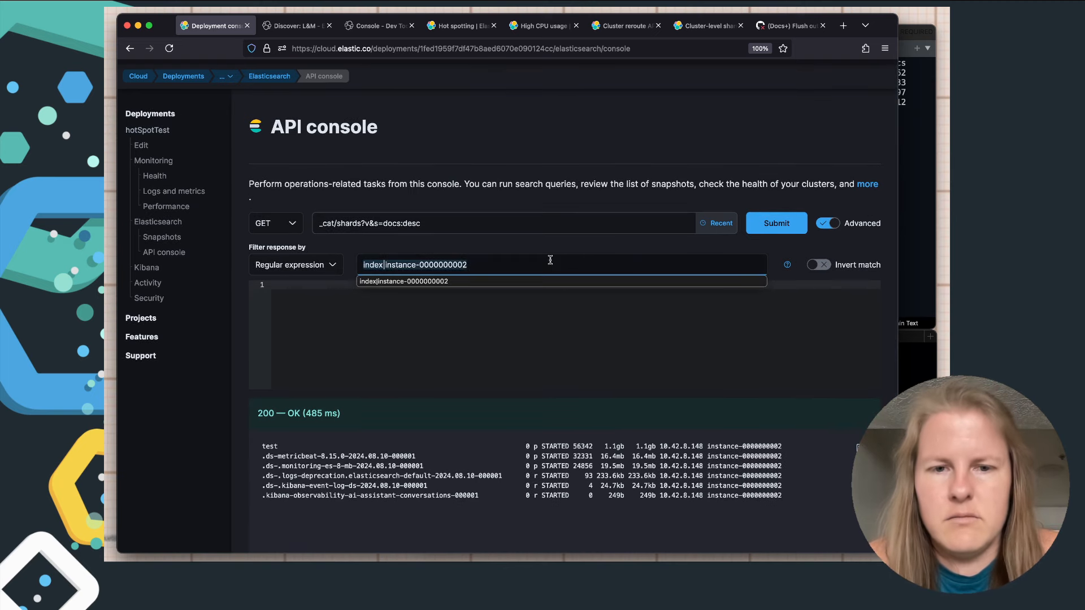
pyautogui.press('BackSpace')
pyautogui.press('super+z')
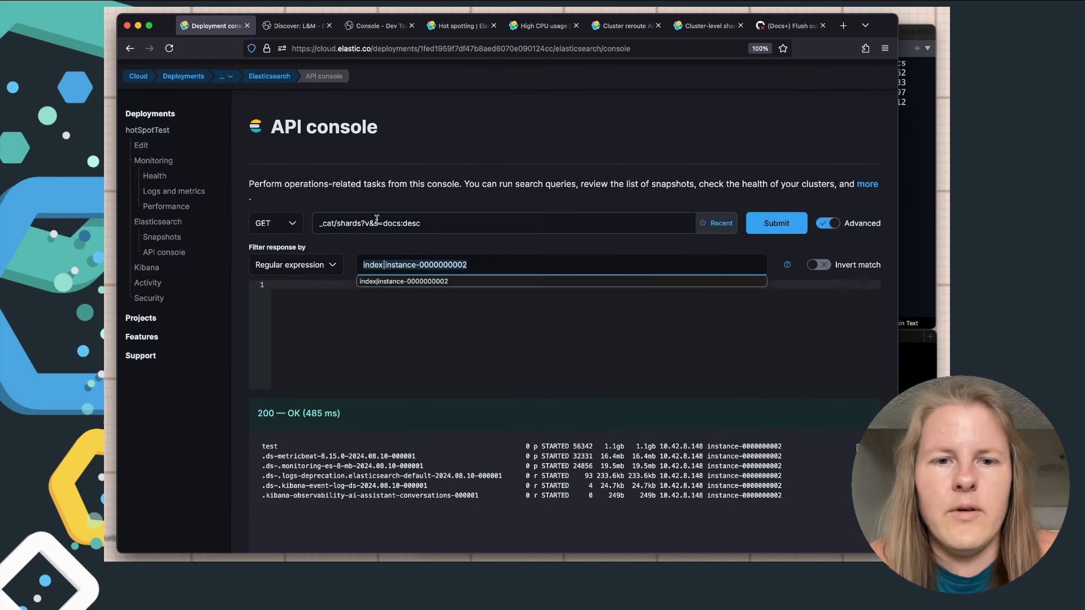
pyautogui.click(366, 224)
pyautogui.write('v=true')
pyautogui.press('Return')
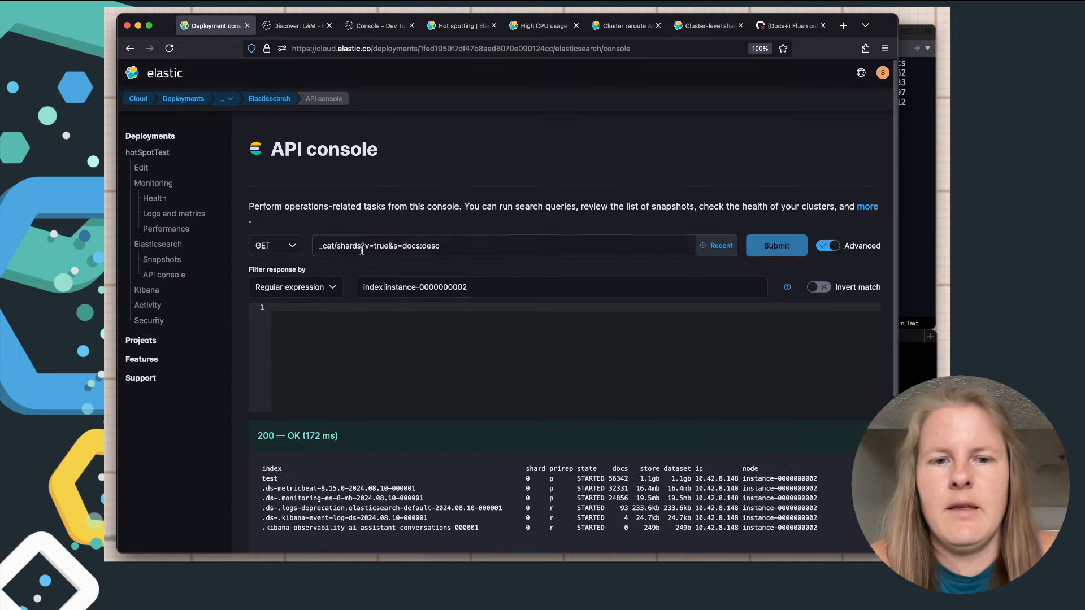
pyautogui.scroll(-3, 366, 434)
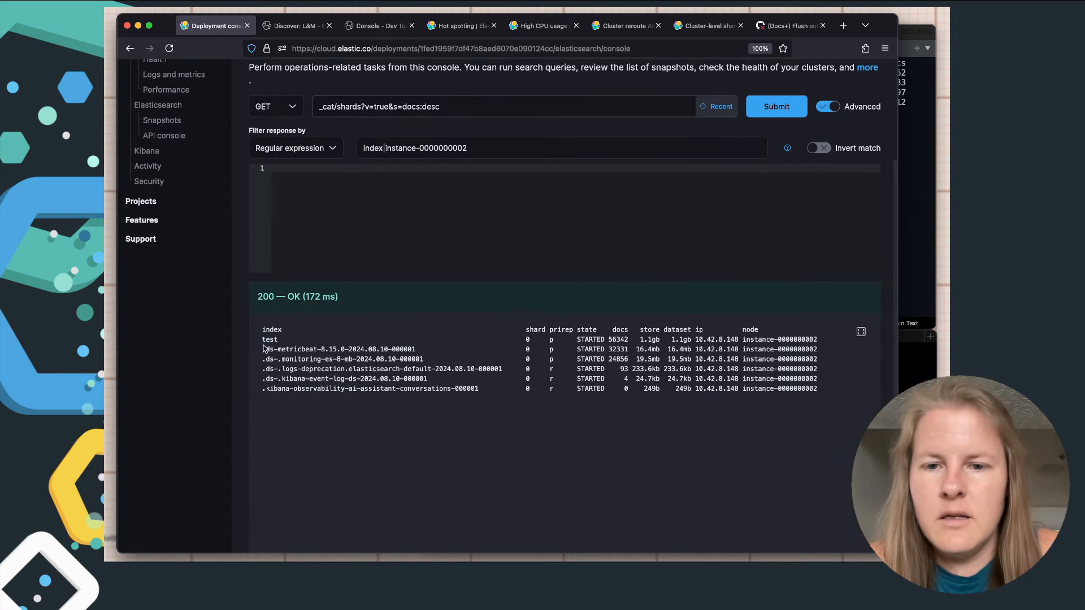
pyautogui.moveTo(261, 339); pyautogui.dragTo(263, 350)
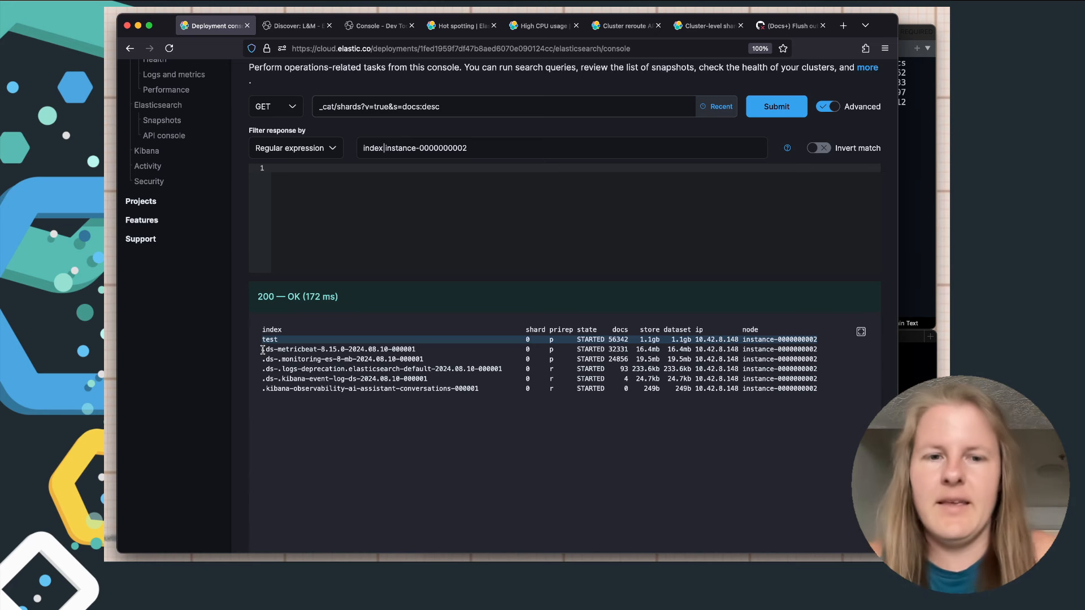
pyautogui.moveTo(263, 352); pyautogui.dragTo(262, 368)
pyautogui.click(265, 356)
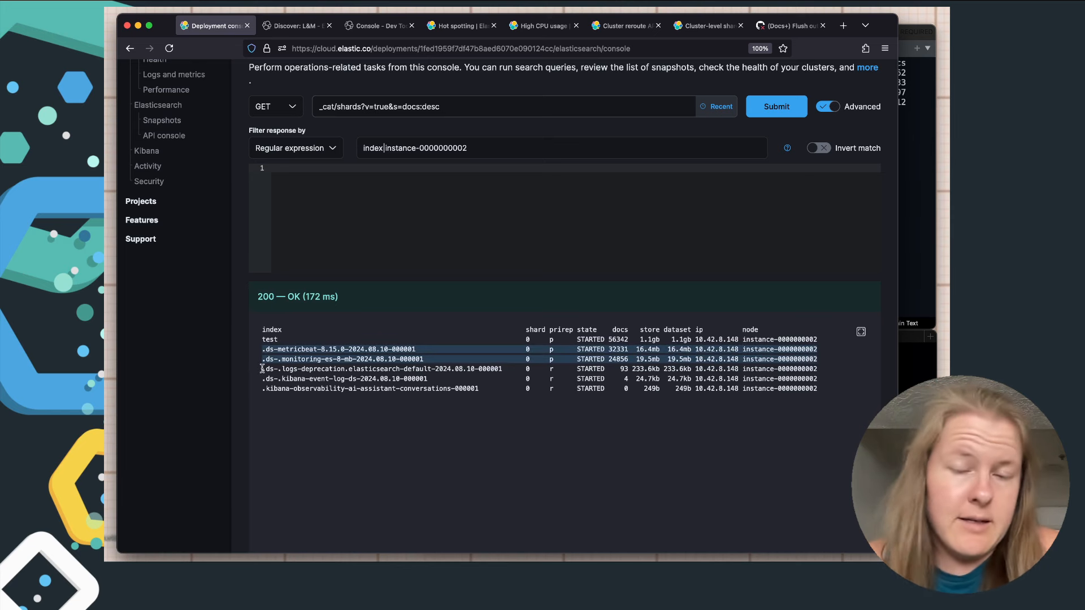
pyautogui.tripleClick(607, 339)
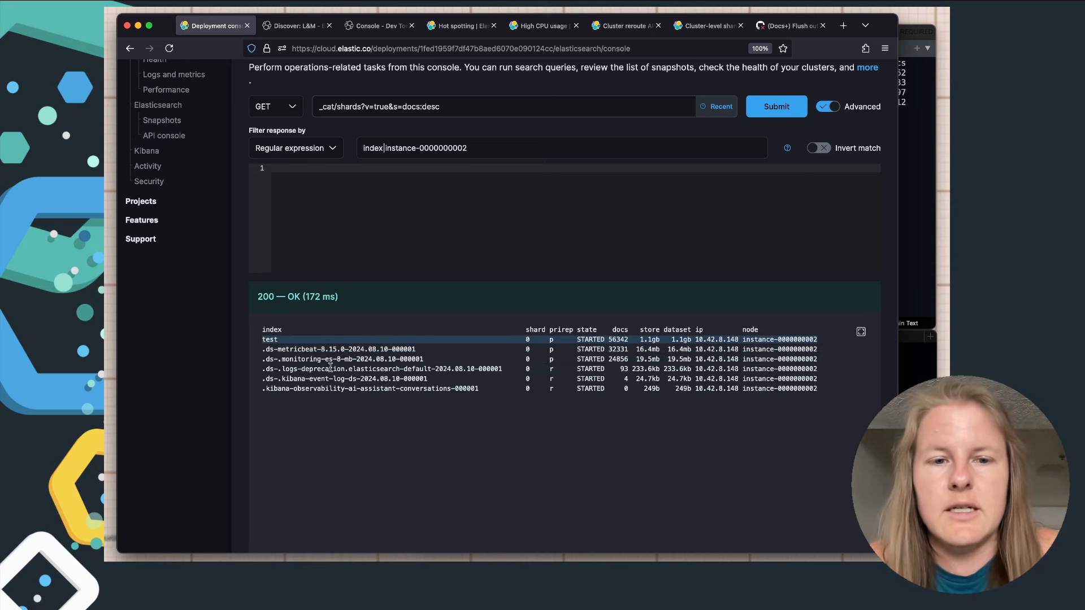
pyautogui.moveTo(263, 369); pyautogui.dragTo(604, 420)
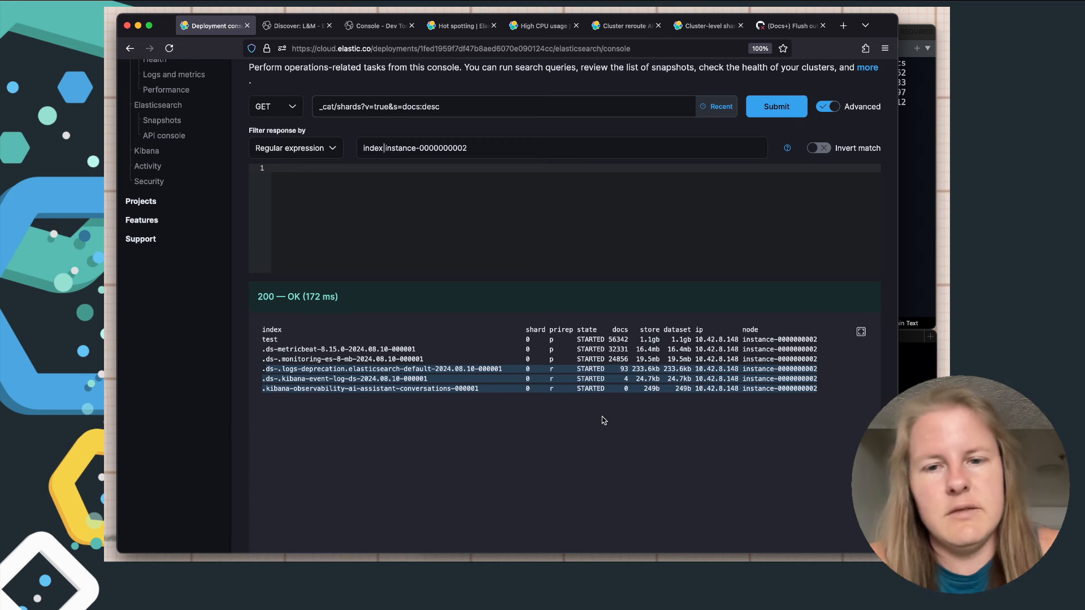
pyautogui.click(306, 351)
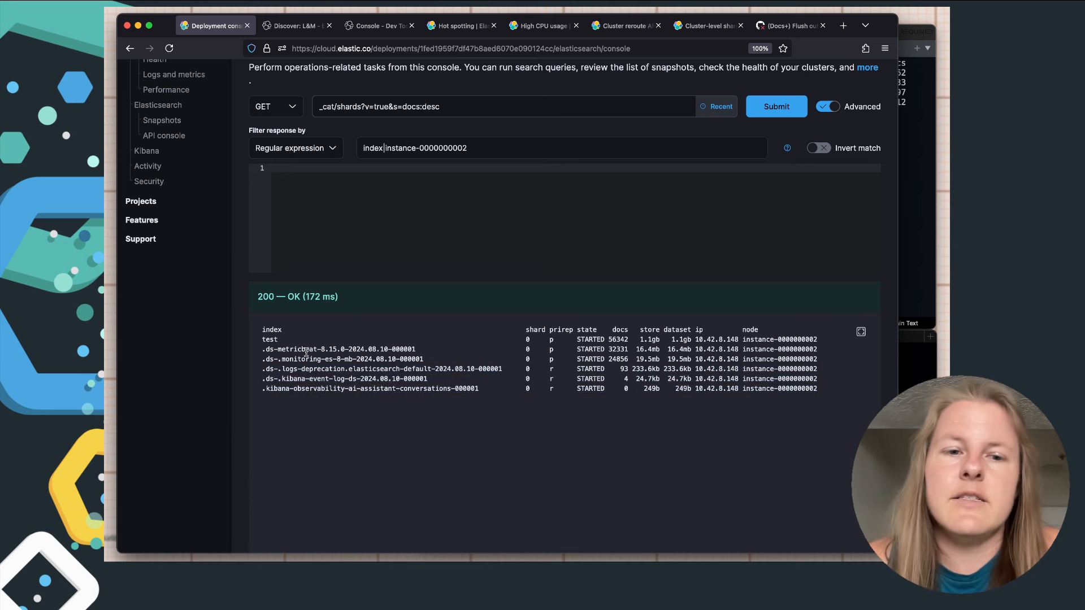
pyautogui.tripleClick(265, 339)
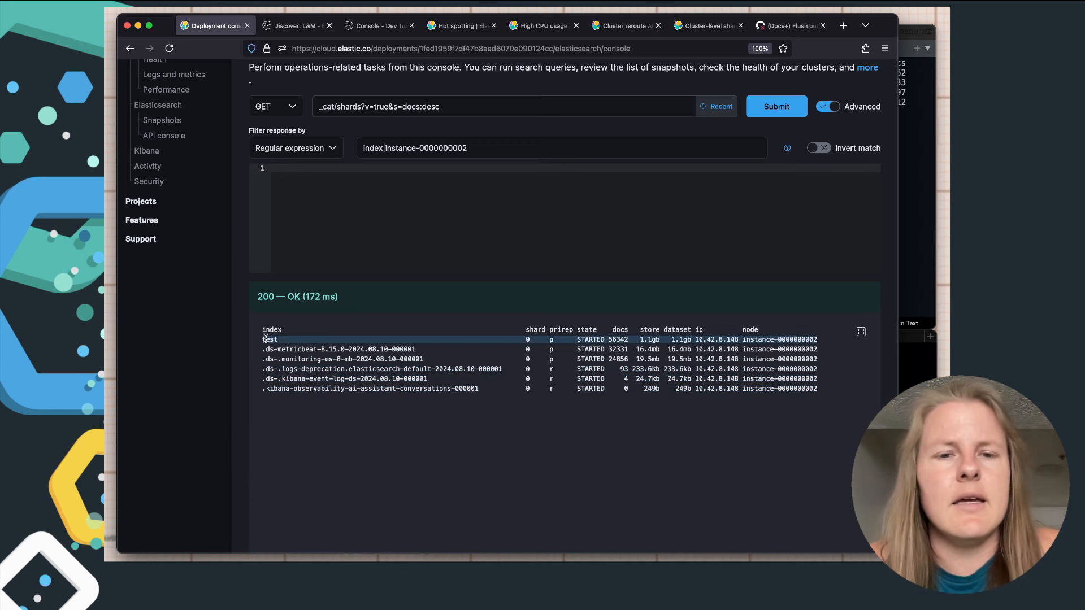
pyautogui.doubleClick(272, 340)
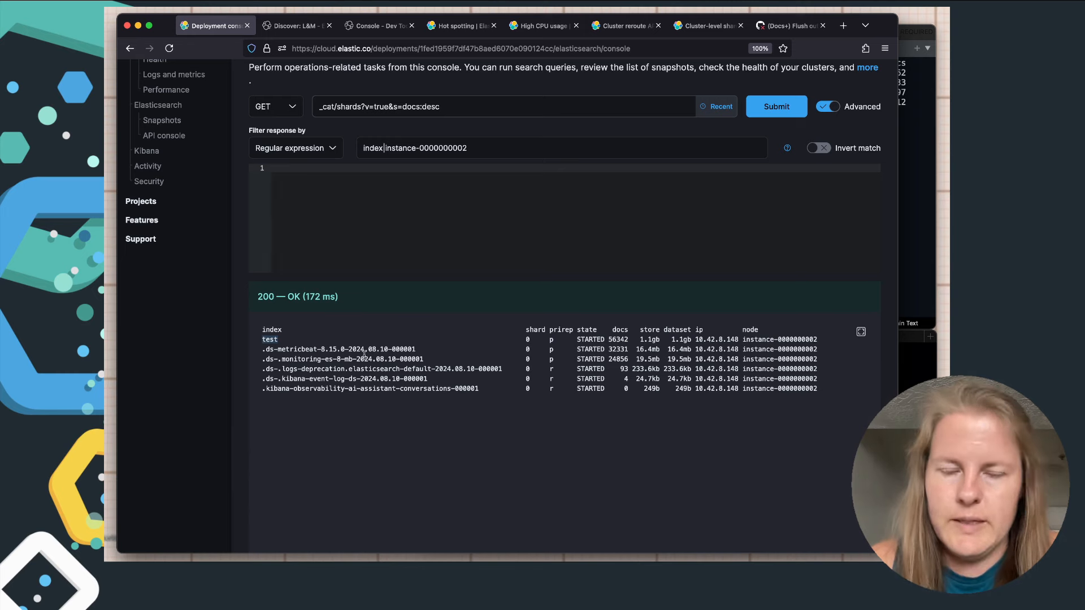
# - Return to the Kibana Dev Tools console showing write counts 4180, 8575 and 14022
pyautogui.scroll(3, 381, 407)
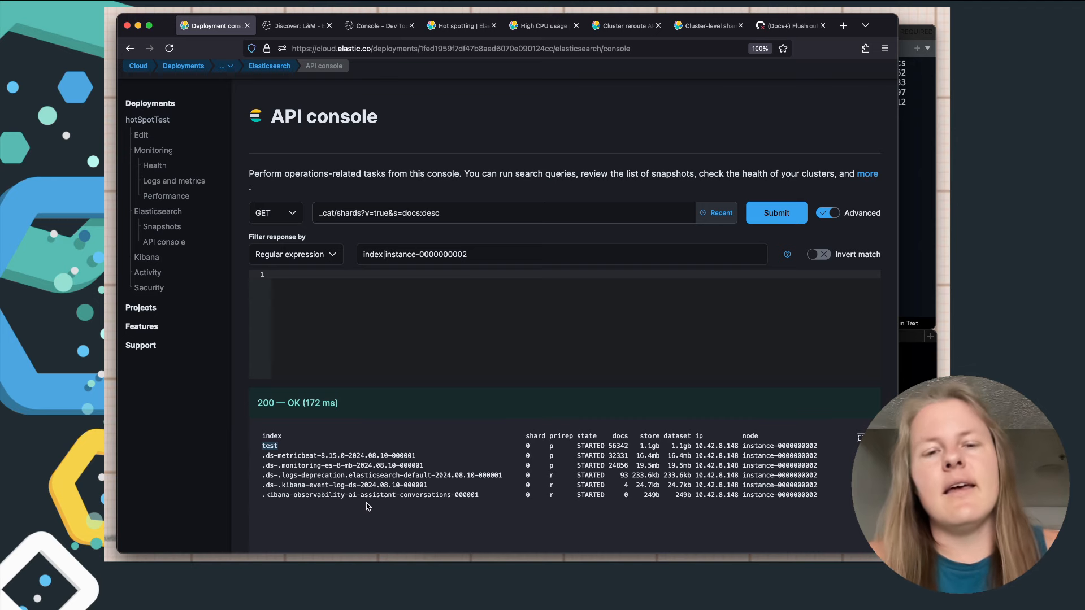
pyautogui.click(477, 255)
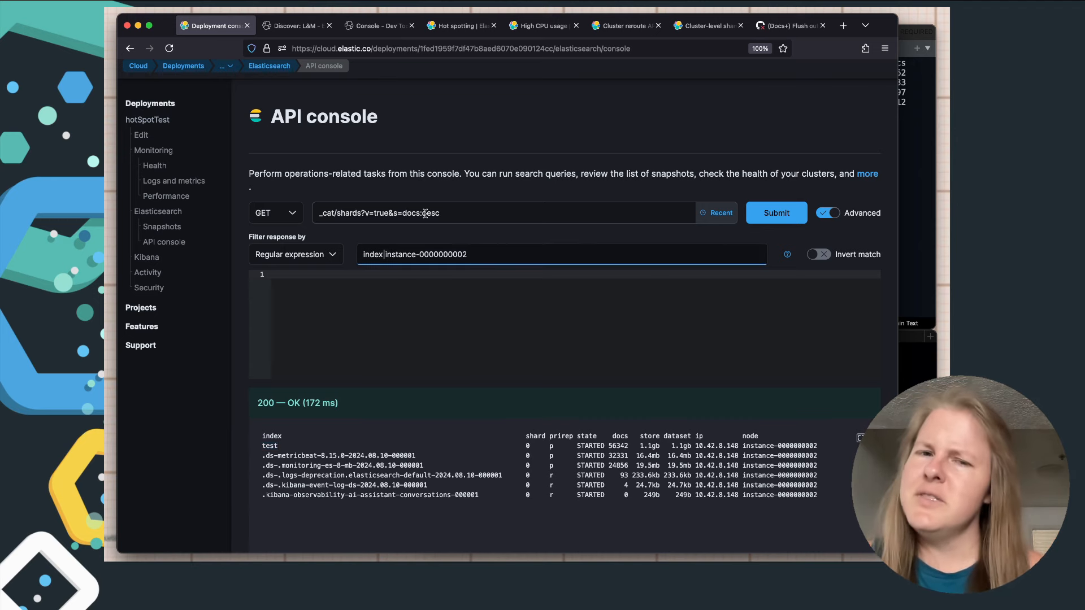
pyautogui.scroll(1, 409, 147)
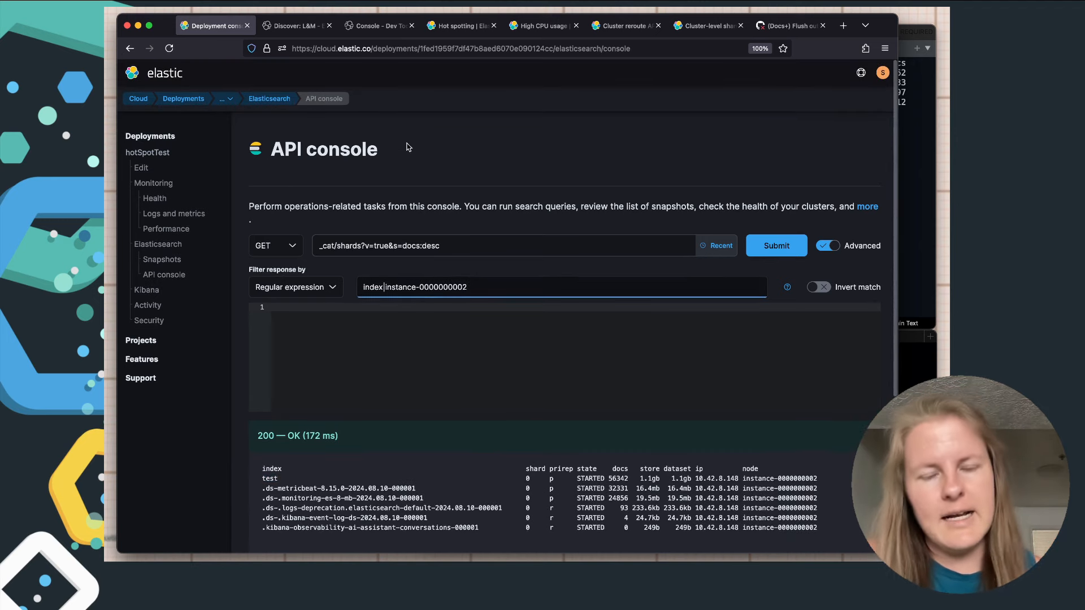
pyautogui.click(373, 30)
pyautogui.scroll(-2, 286, 471)
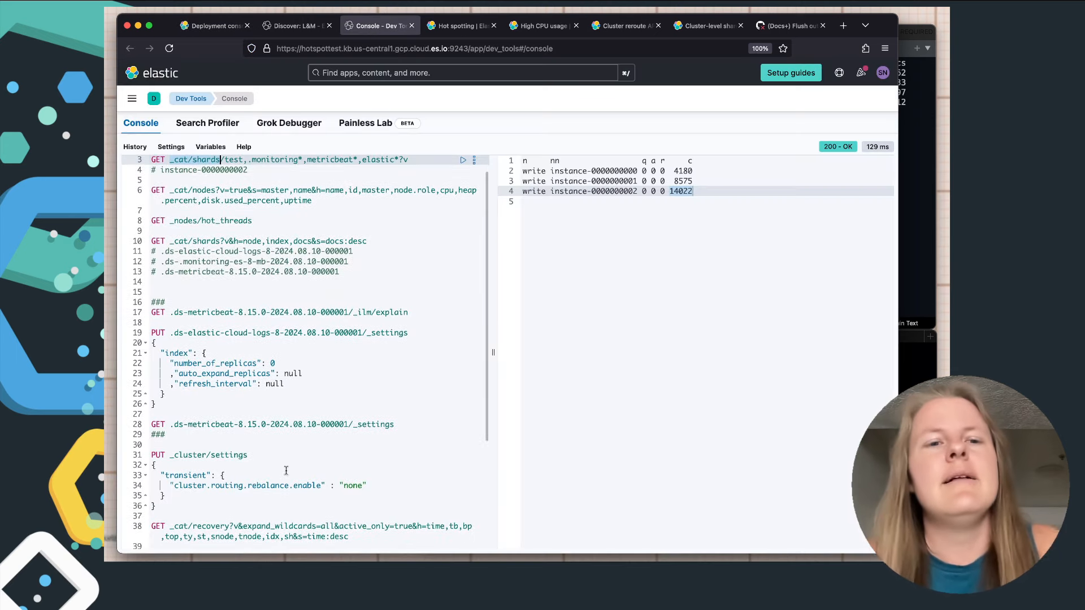
pyautogui.scroll(2, 237, 283)
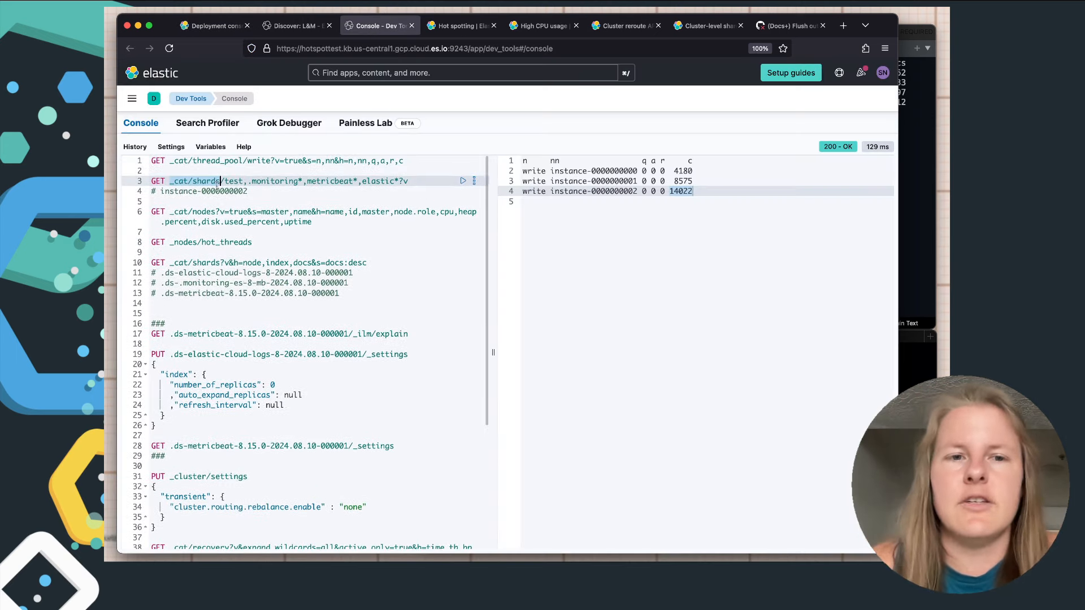
pyautogui.scroll(-6, 260, 360)
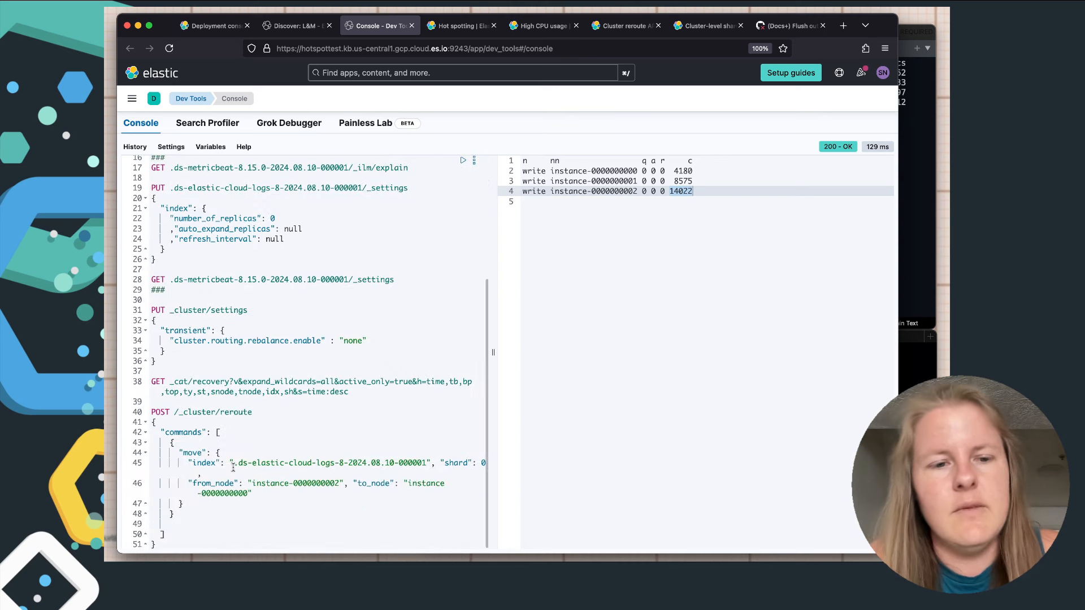
pyautogui.click(221, 541)
pyautogui.press('Return')
pyautogui.press('Return')
pyautogui.write('GE')
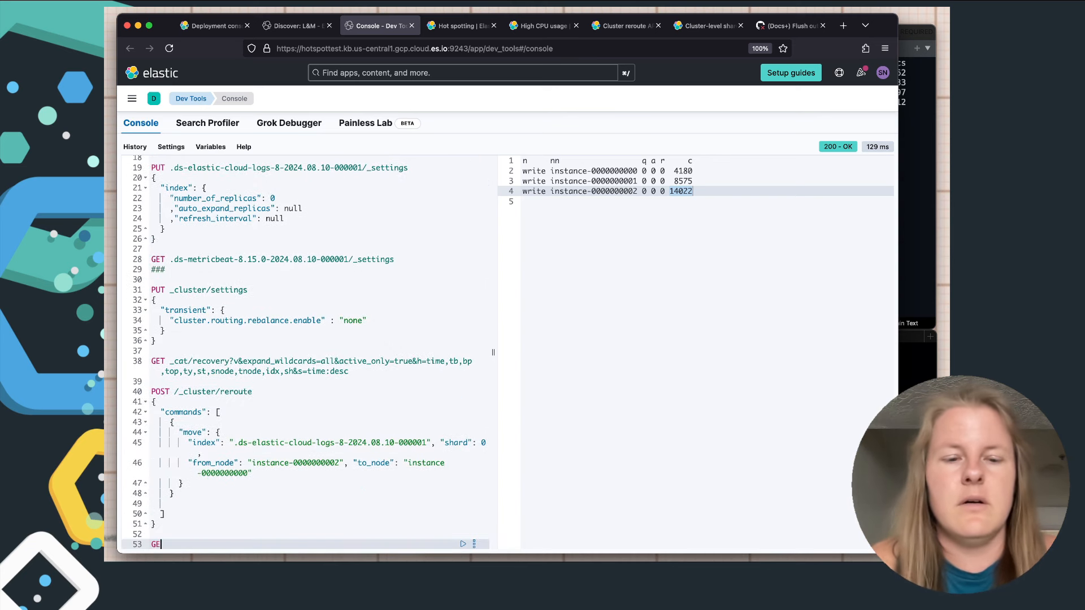
pyautogui.write('T test/_settings')
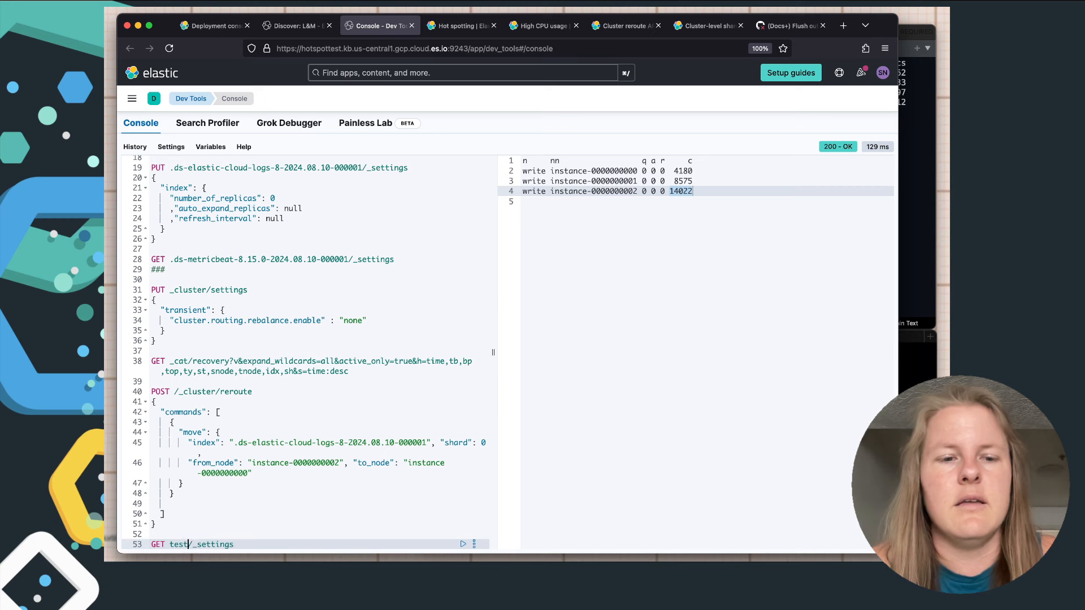
pyautogui.hotkey('alt', 'Left')
pyautogui.write('-ca')
pyautogui.press('BackSpace')
pyautogui.press('BackSpace')
pyautogui.press('BackSpace')
pyautogui.write('_ca')
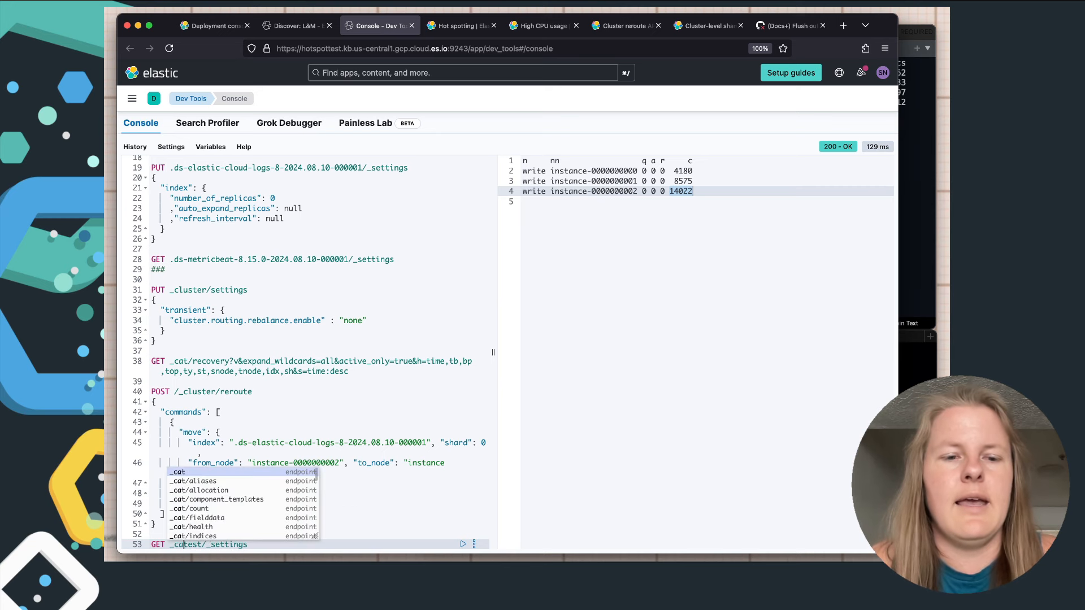
pyautogui.write('t/shards/')
pyautogui.press('Delete')
pyautogui.press('Delete')
pyautogui.press('Delete')
pyautogui.press('Delete')
pyautogui.press('Delete')
pyautogui.press('Delete')
pyautogui.press('Delete')
pyautogui.press('Delete')
pyautogui.press('Delete')
pyautogui.press('Delete')
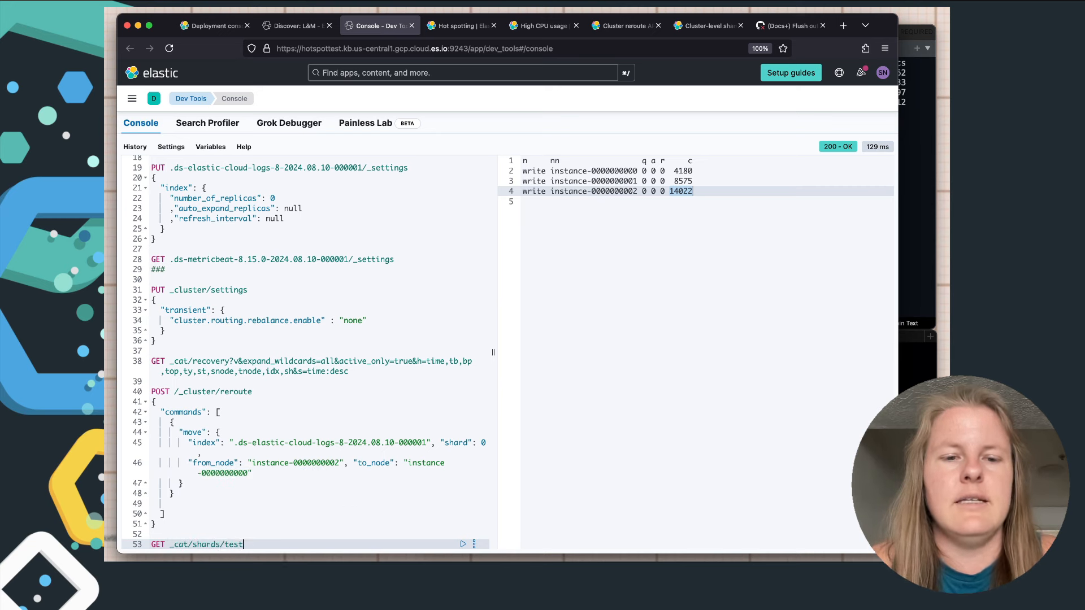
pyautogui.write('?v=true')
pyautogui.press('super+Return')
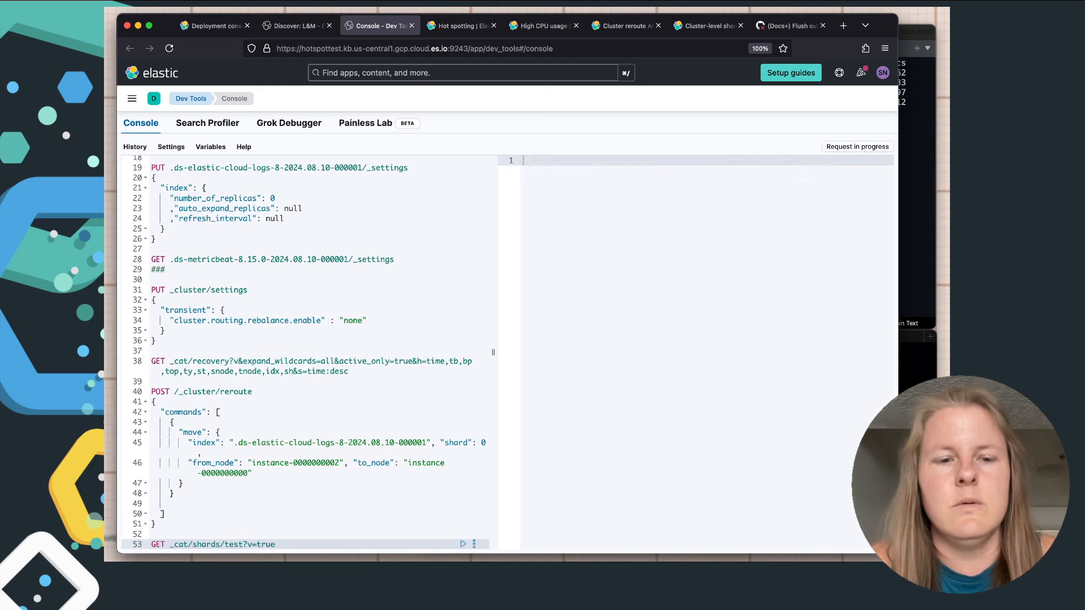
# - Widen the response panel and add a GET test/_settings request below the shard listing
pyautogui.moveTo(491, 354); pyautogui.dragTo(431, 354)
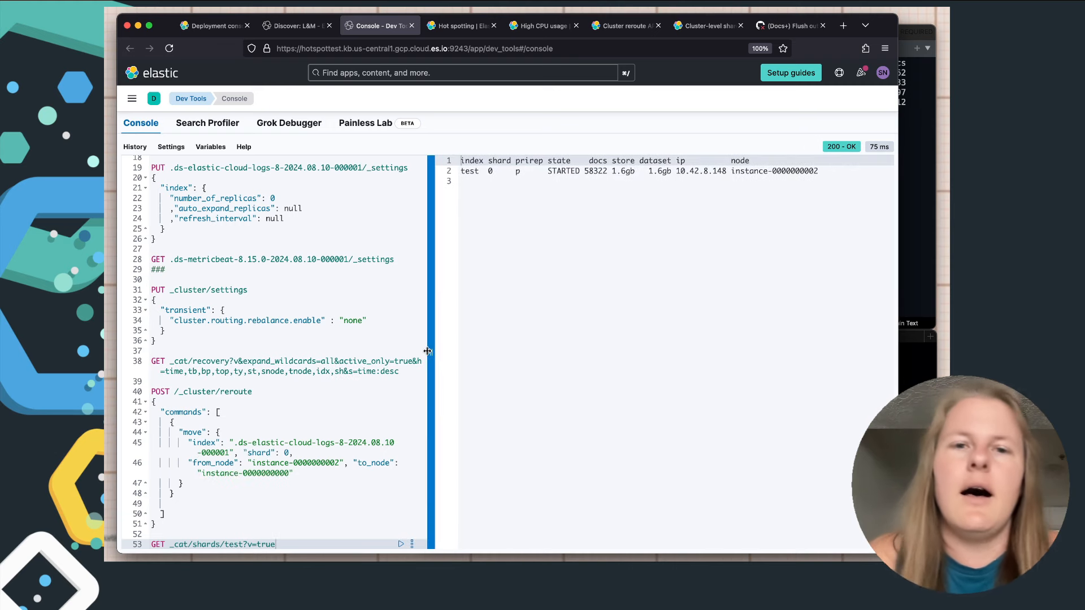
pyautogui.click(503, 182)
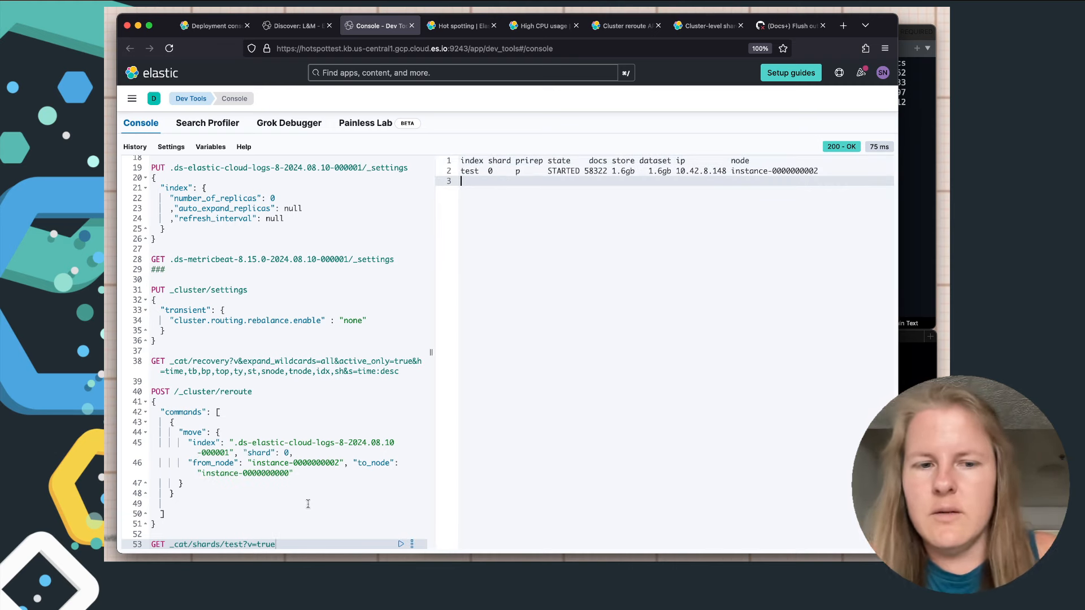
pyautogui.scroll(6, 266, 254)
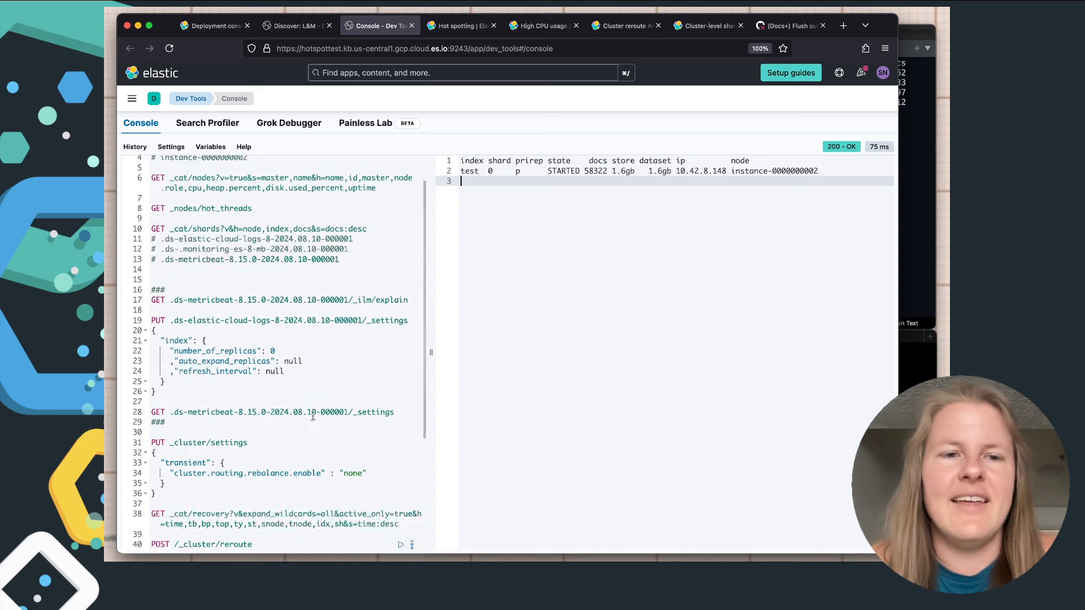
pyautogui.click(258, 211)
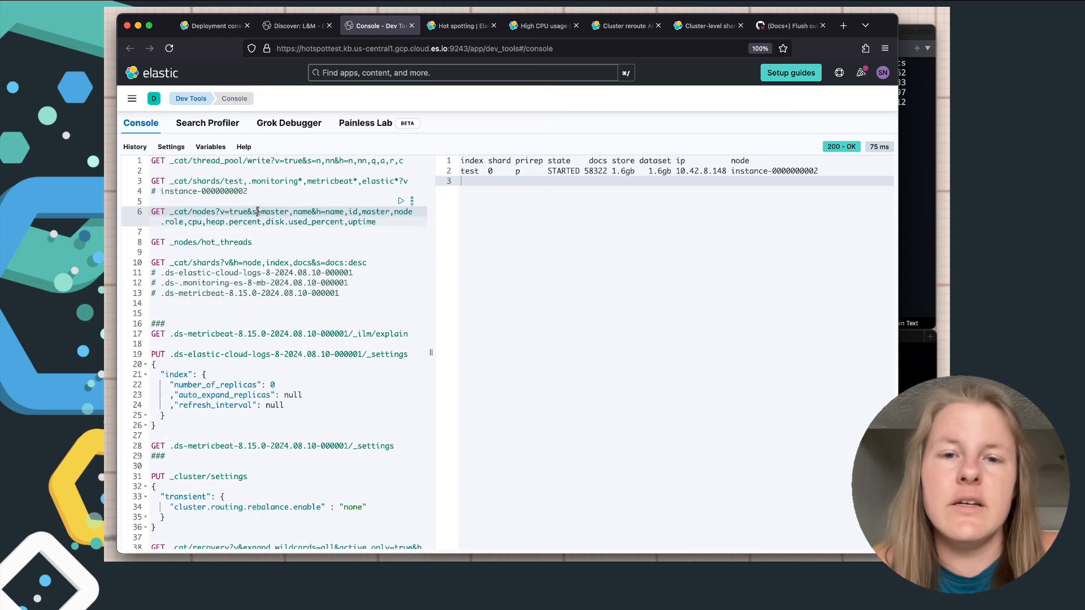
pyautogui.scroll(-5, 258, 212)
pyautogui.click(257, 544)
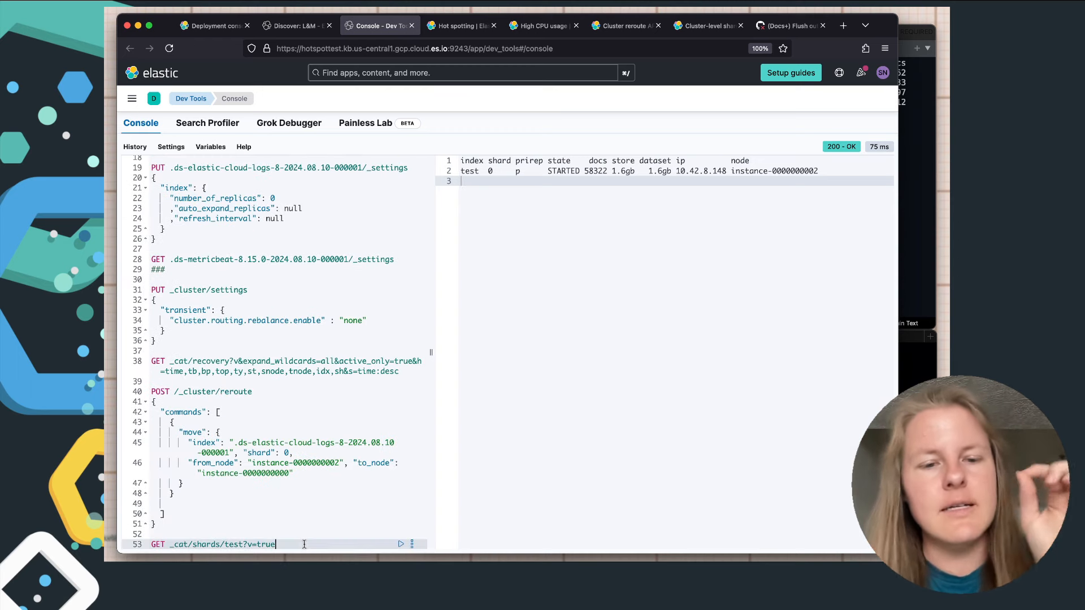
pyautogui.press('End')
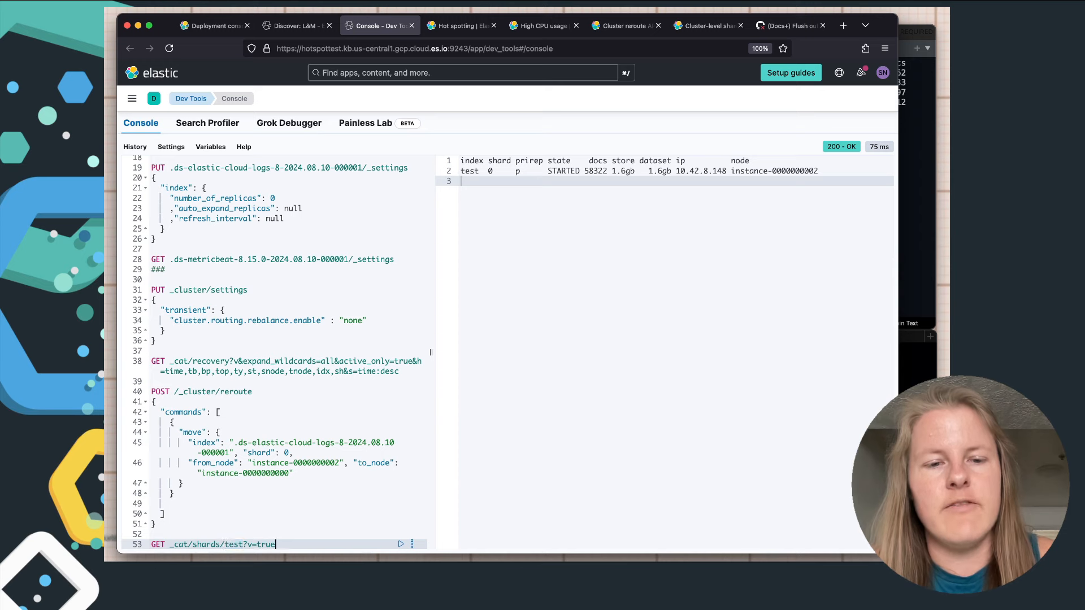
pyautogui.press('Return')
pyautogui.press('Return')
pyautogui.write('GET test/_settings')
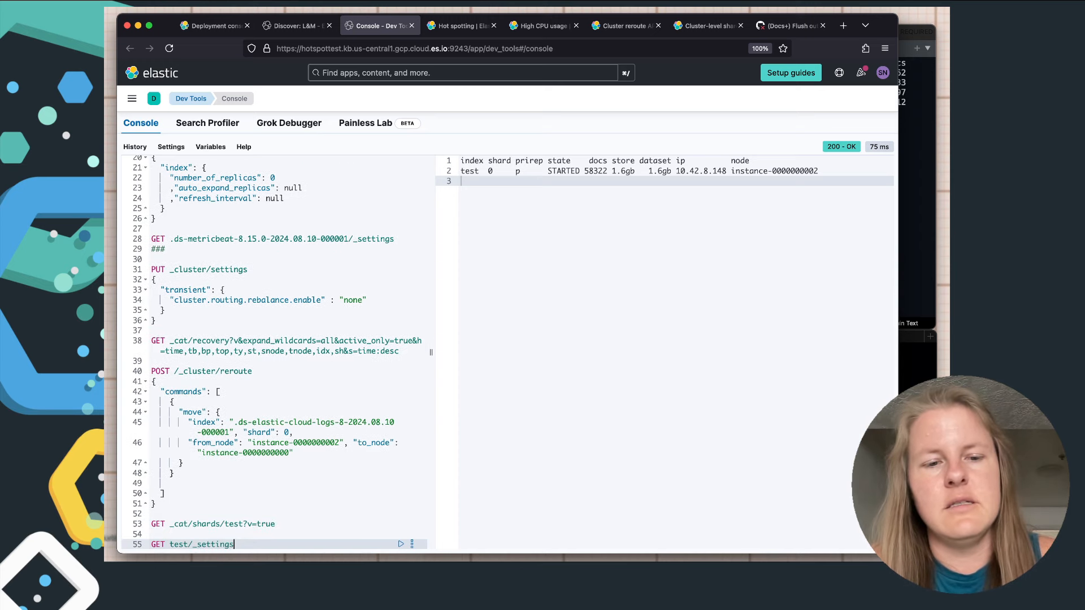
# - Run GET test/_settings, noting its data_content tier preference
pyautogui.press('super+Return')
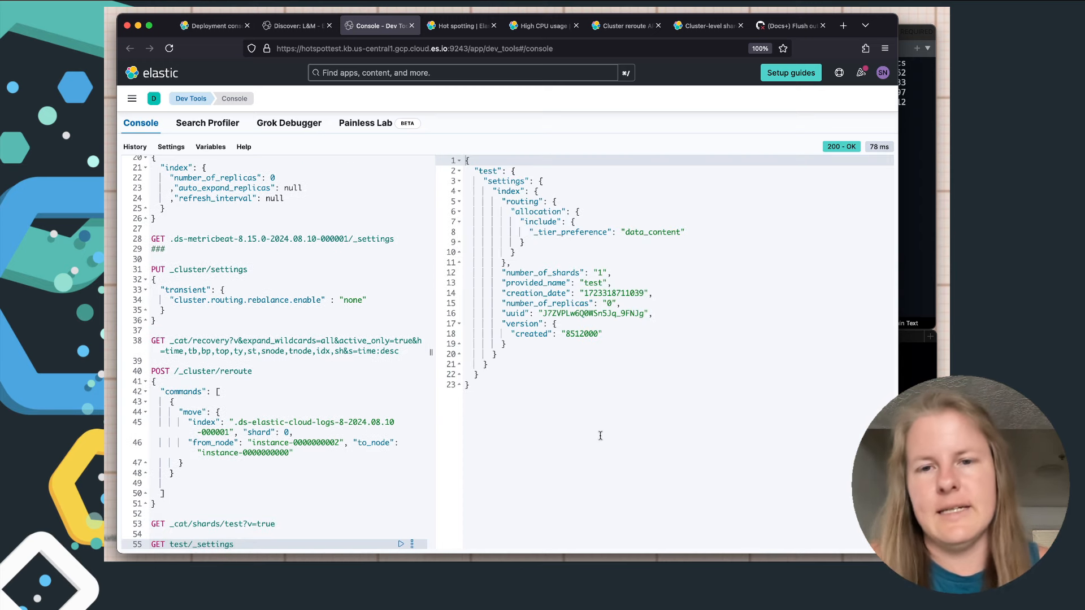
pyautogui.doubleClick(647, 232)
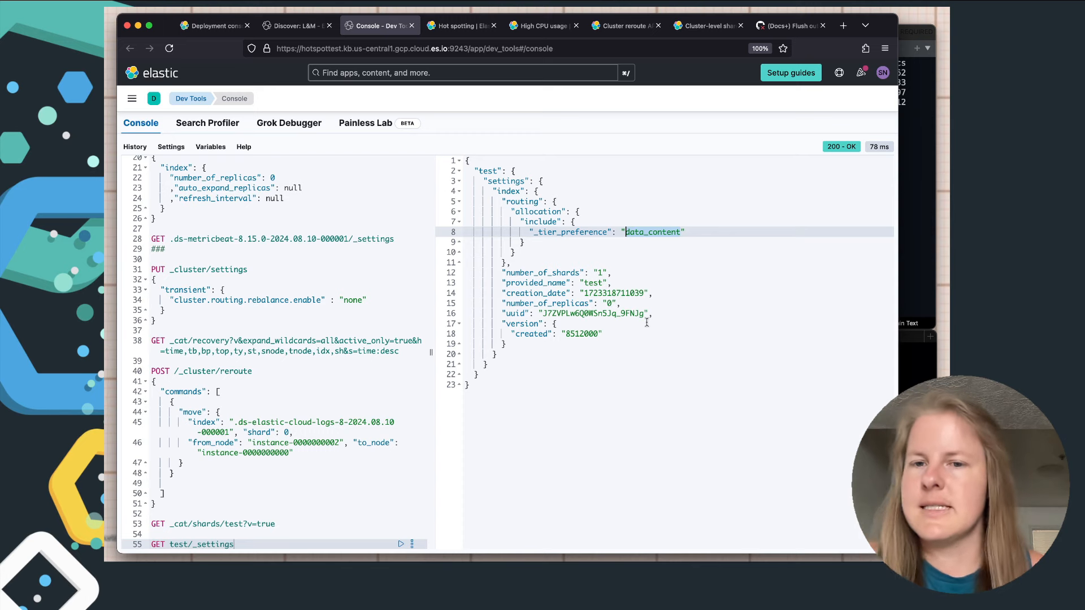
pyautogui.scroll(7, 330, 298)
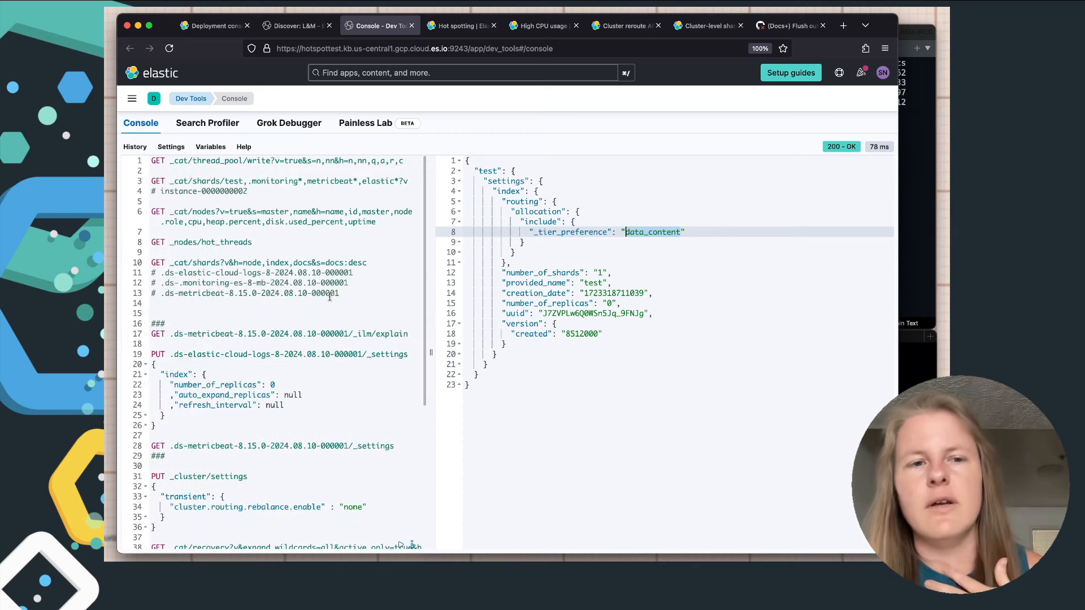
pyautogui.click(232, 211)
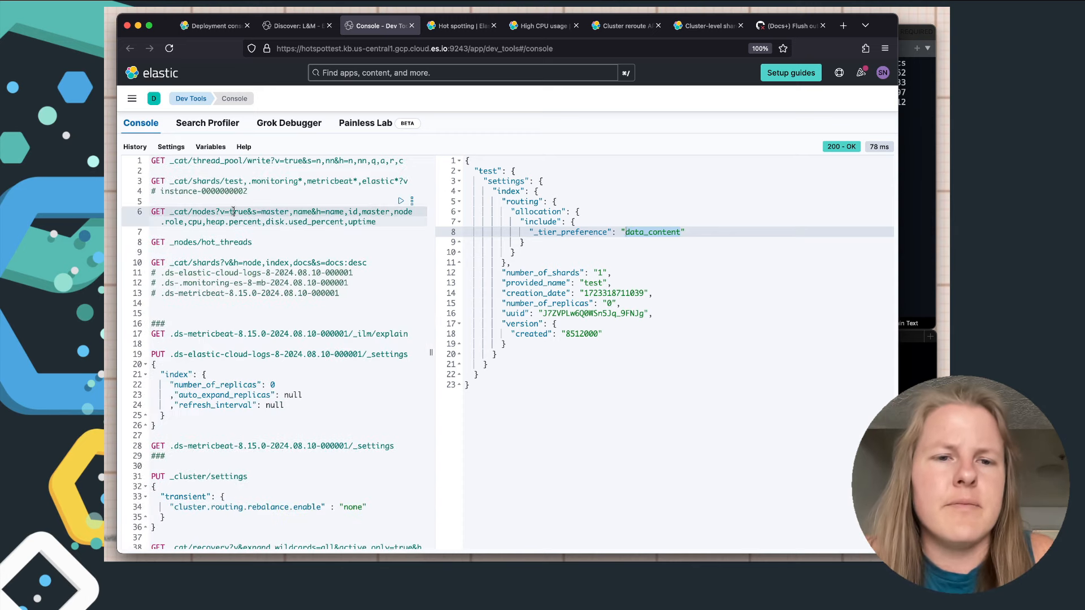
pyautogui.press('super+Return')
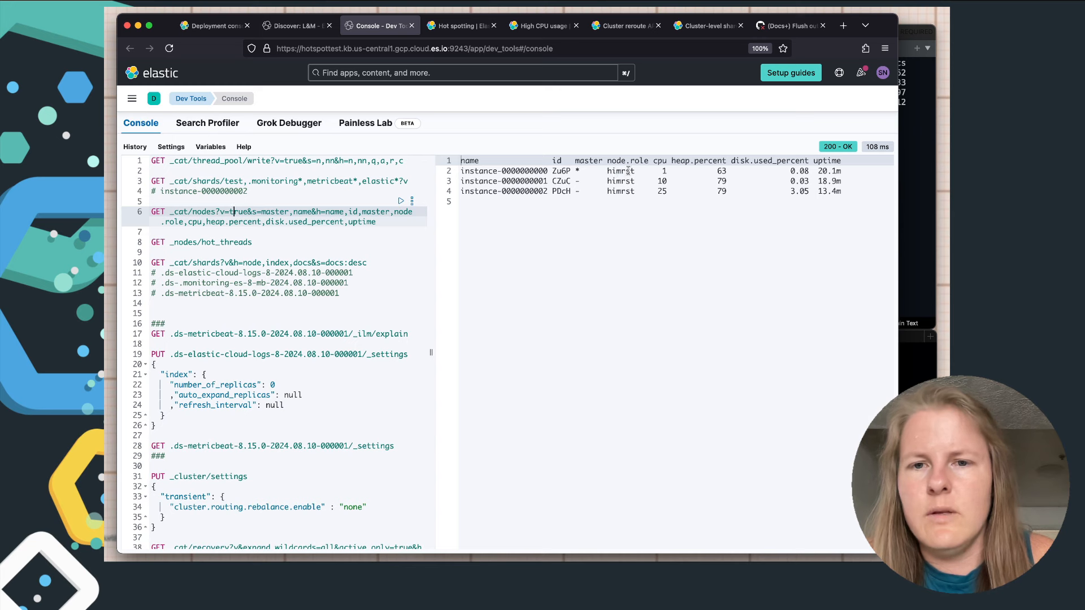
pyautogui.moveTo(628, 170); pyautogui.dragTo(622, 170)
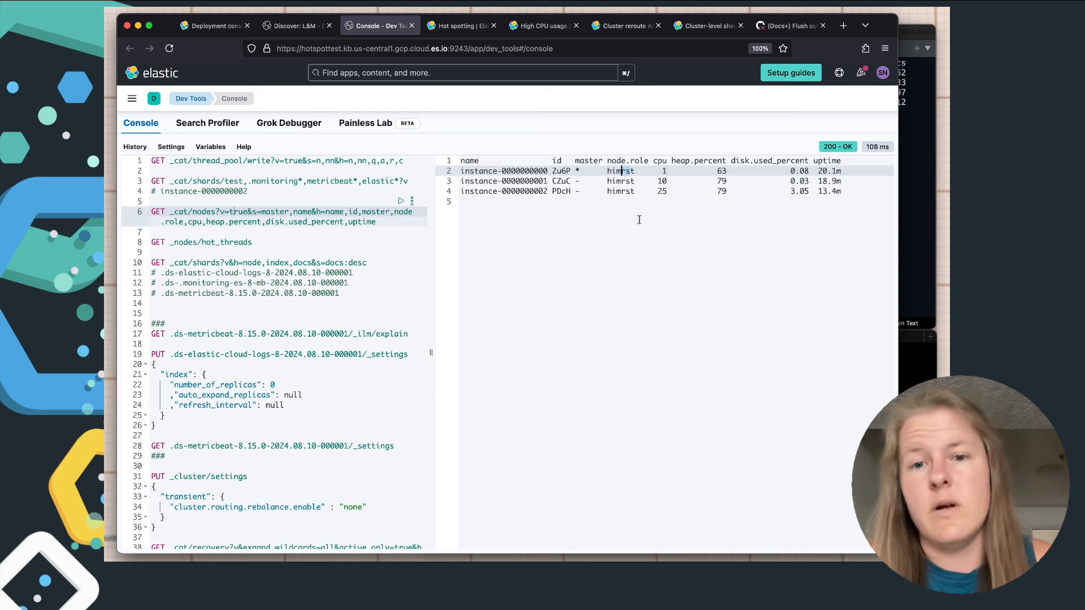
pyautogui.scroll(-7, 300, 389)
pyautogui.click(260, 543)
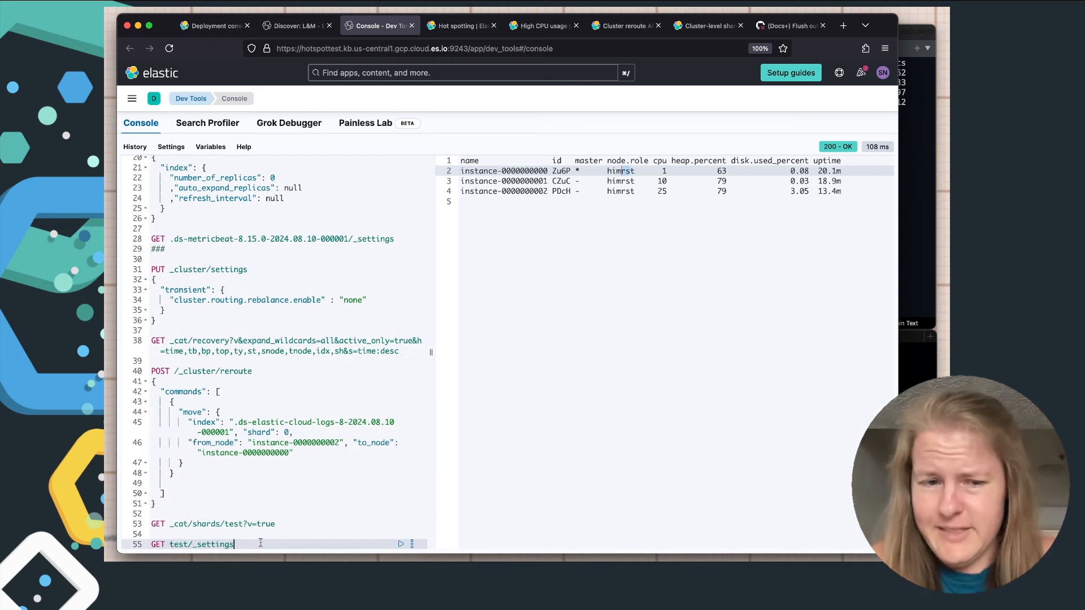
pyautogui.press('Up')
pyautogui.press('Up')
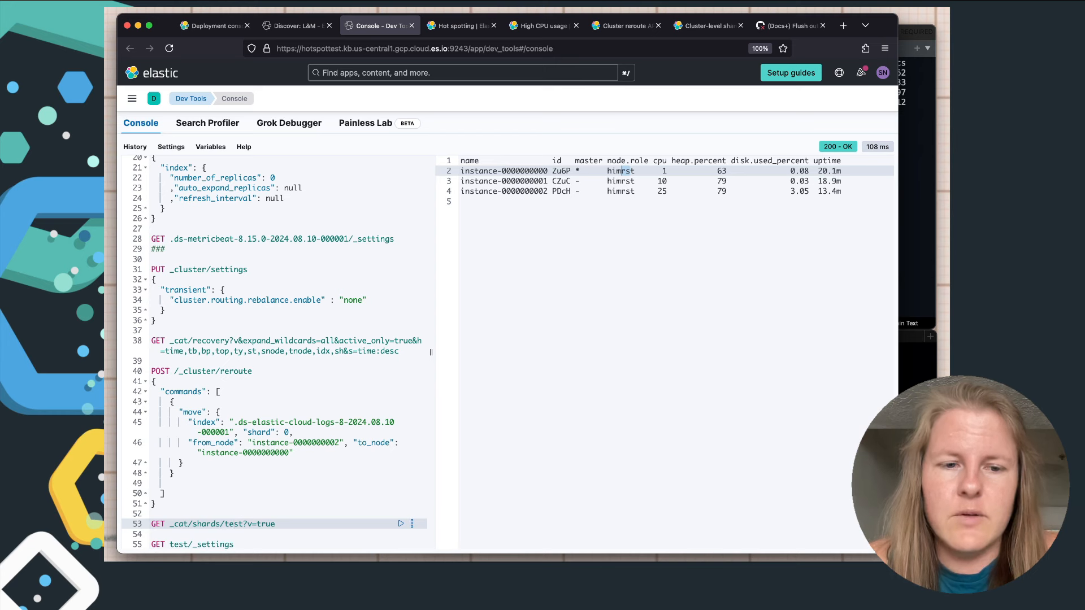
# - Change line 55 to PUT test/_settings and start a request body with an "index" object
pyautogui.press('Down')
pyautogui.press('Down')
pyautogui.doubleClick(157, 544)
pyautogui.press('BackSpace')
pyautogui.write('PUT')
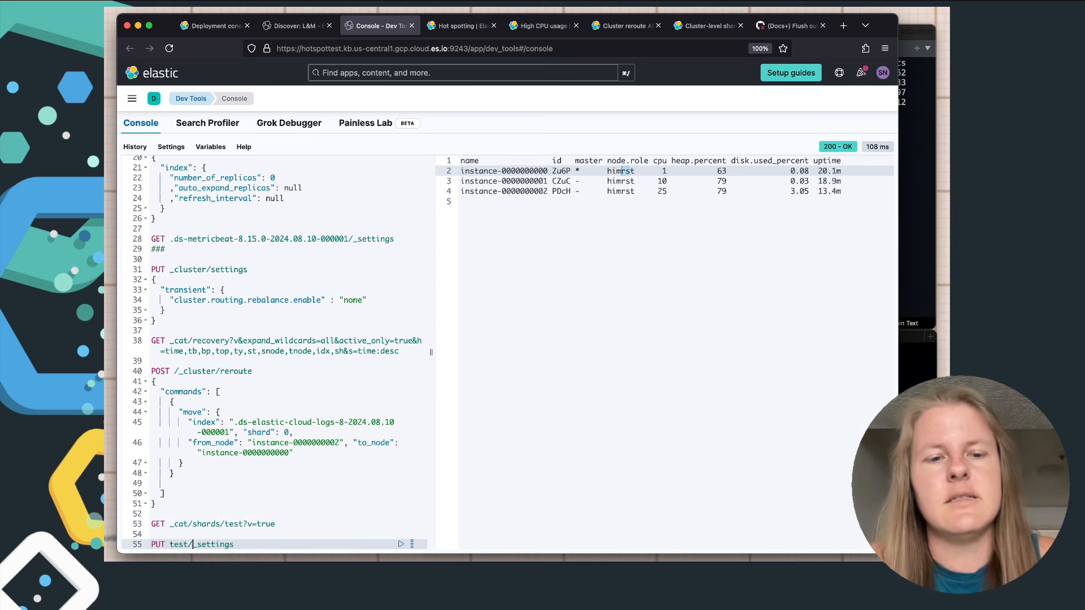
pyautogui.press('Return')
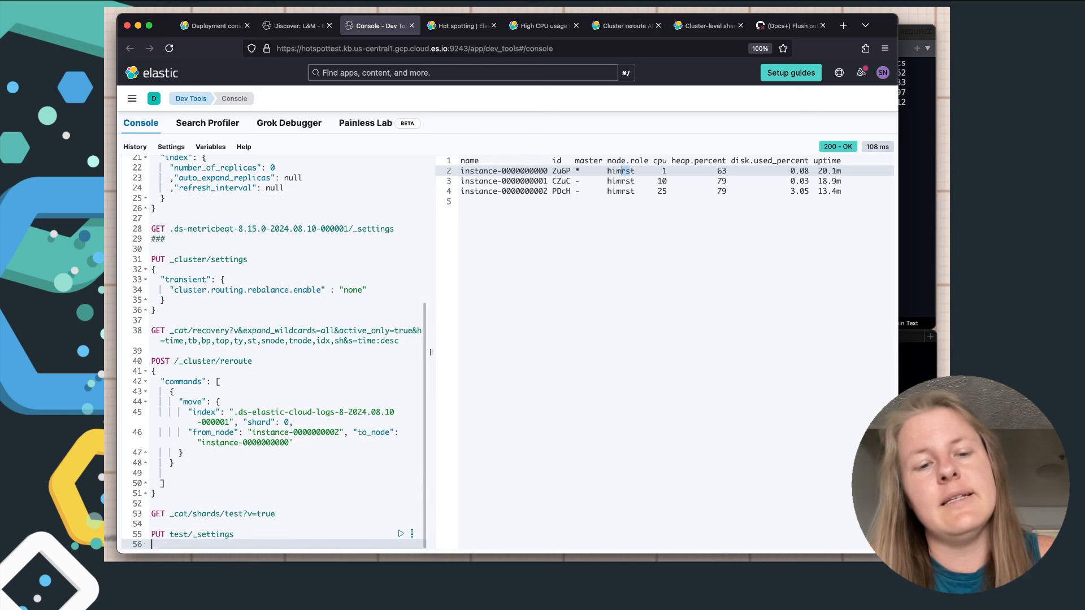
pyautogui.write('{')
pyautogui.press('Return')
pyautogui.write('"index": ')
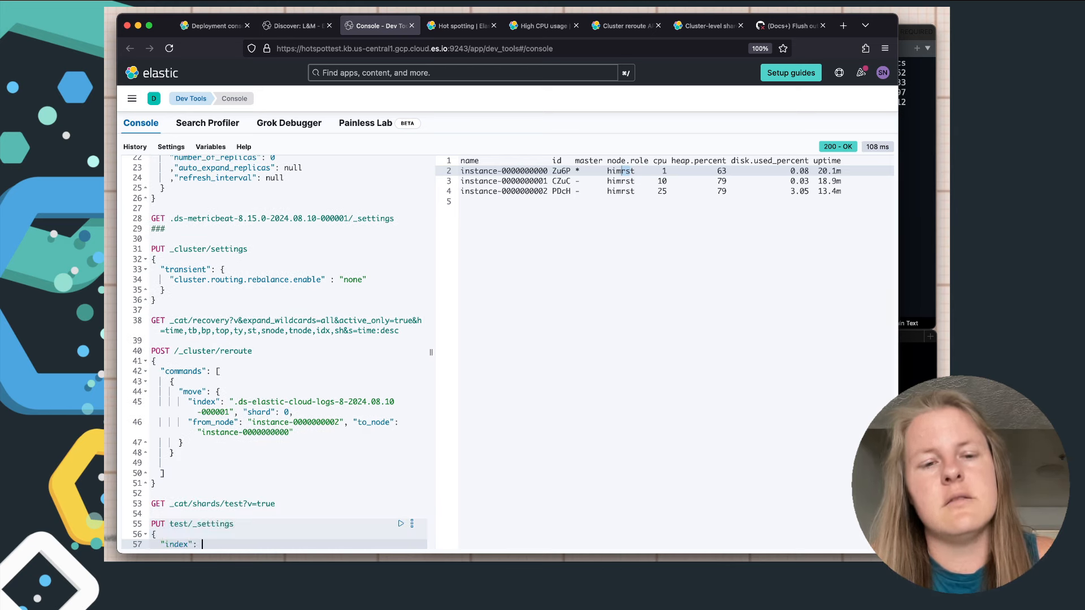
pyautogui.write('{')
# - Set "number_of_replicas": 2 in the body, tidy the blank lines, and open a new browser tab
pyautogui.press('Return')
pyautogui.write('"')
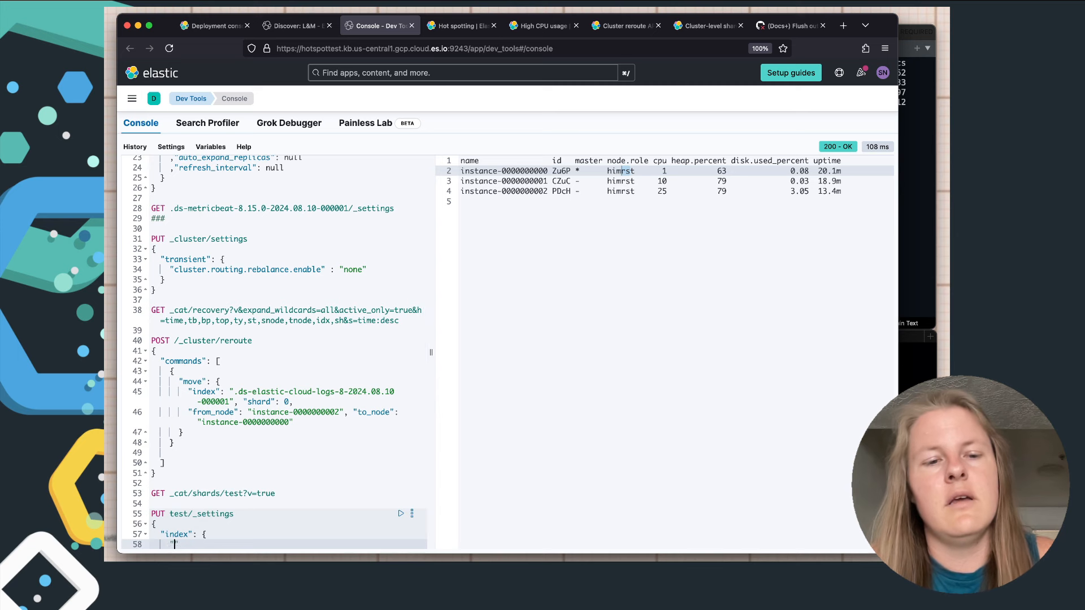
pyautogui.write('number_')
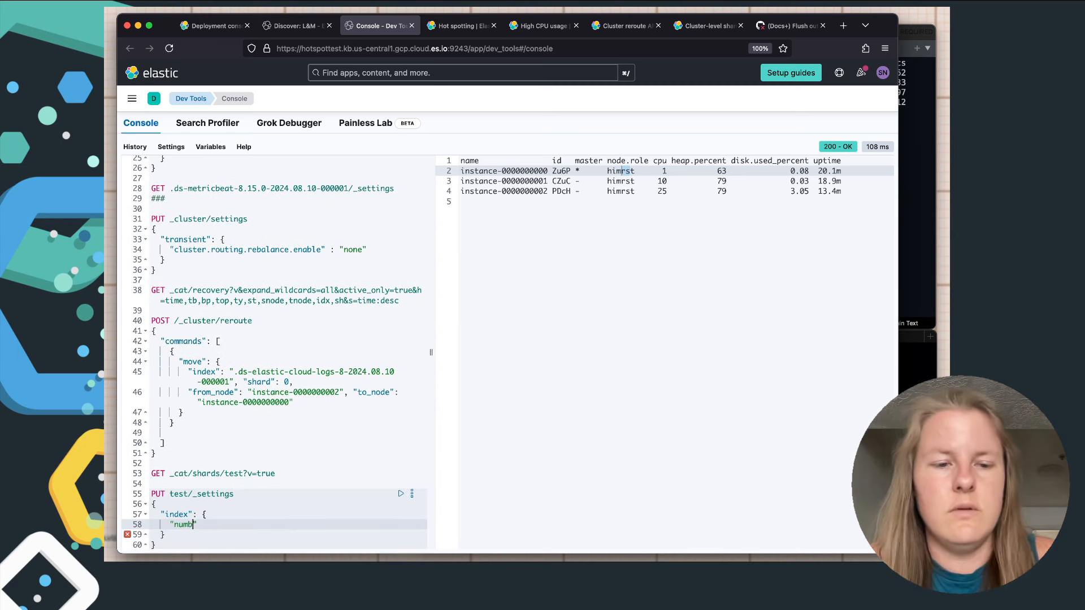
pyautogui.write('of_s')
pyautogui.press('BackSpace')
pyautogui.write('replicas')
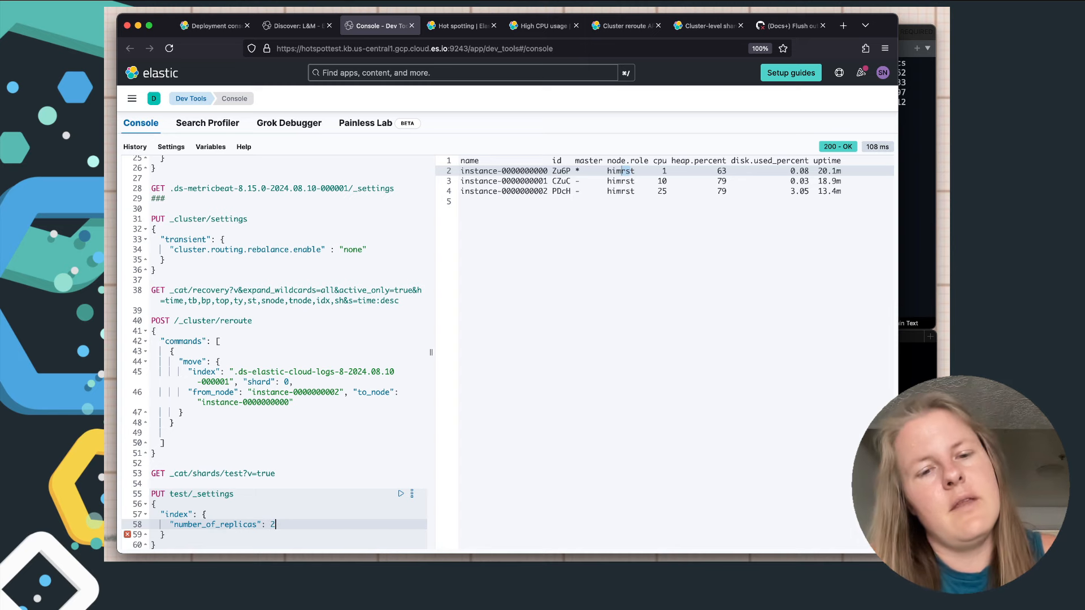
pyautogui.press('Down')
pyautogui.press('Down')
pyautogui.press('Up')
pyautogui.press('Return')
pyautogui.press('Return')
pyautogui.press('BackSpace')
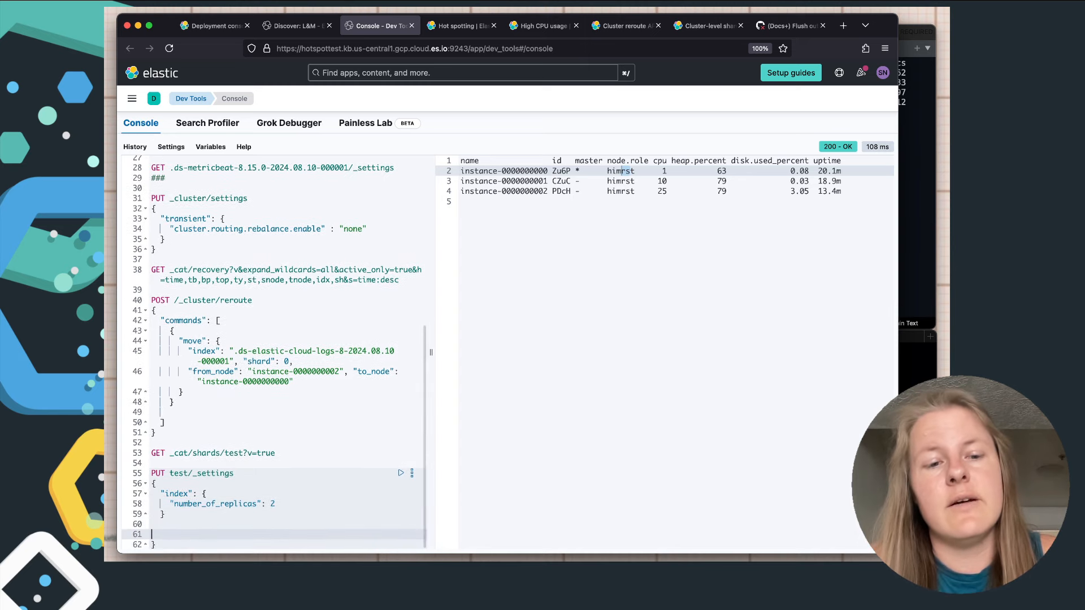
pyautogui.press('BackSpace')
pyautogui.press('BackSpace')
pyautogui.press('Down')
pyautogui.press('Return')
pyautogui.press('Return')
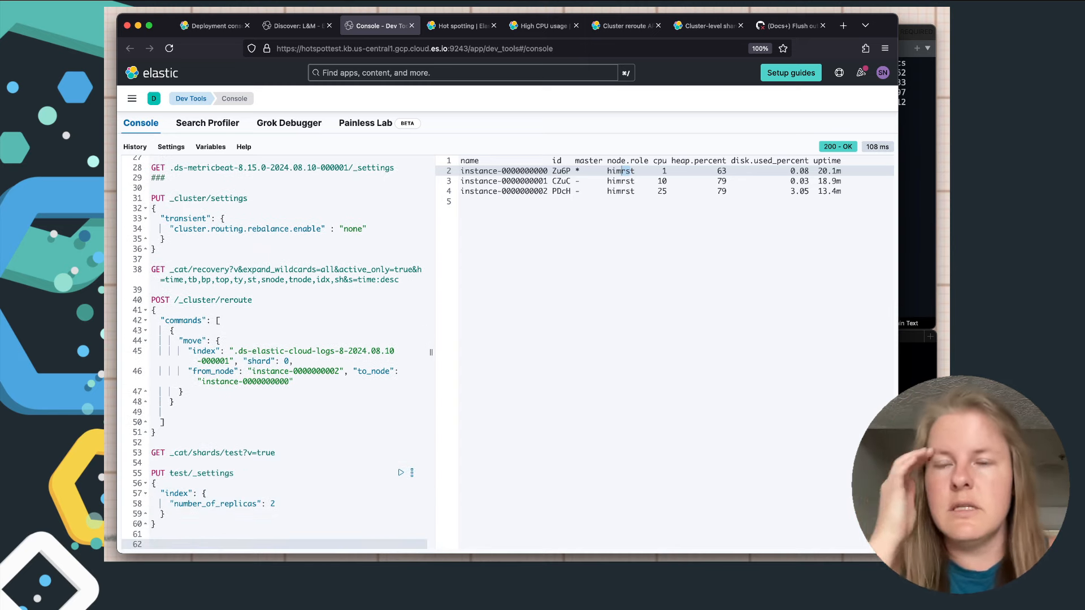
pyautogui.press('super+t')
# - Load the article author's Medium profile page in the new tab
pyautogui.write('medium.com/@stefnestor')
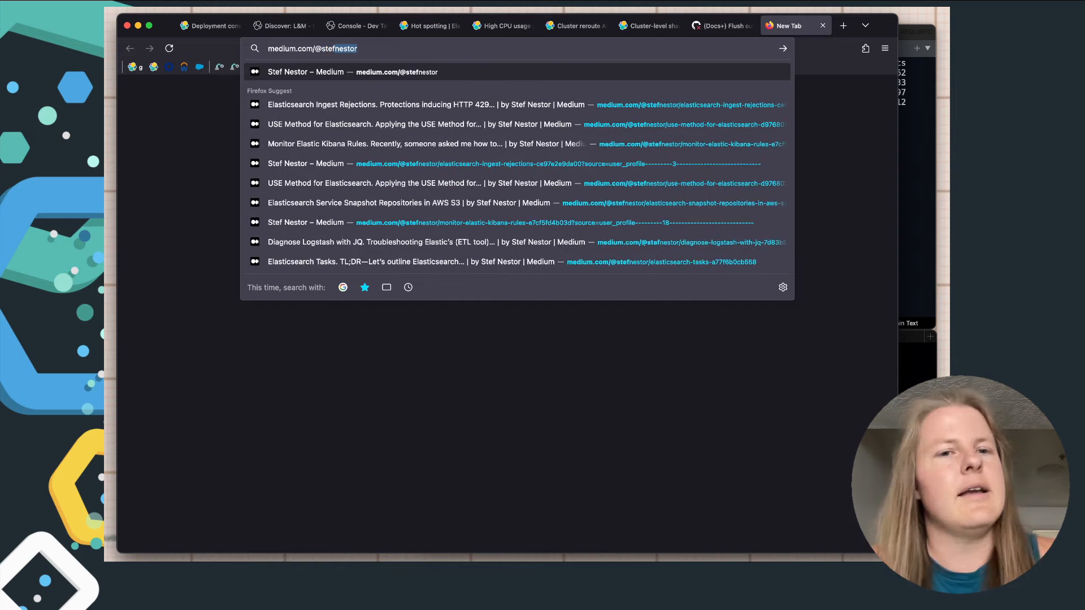
pyautogui.press('Right')
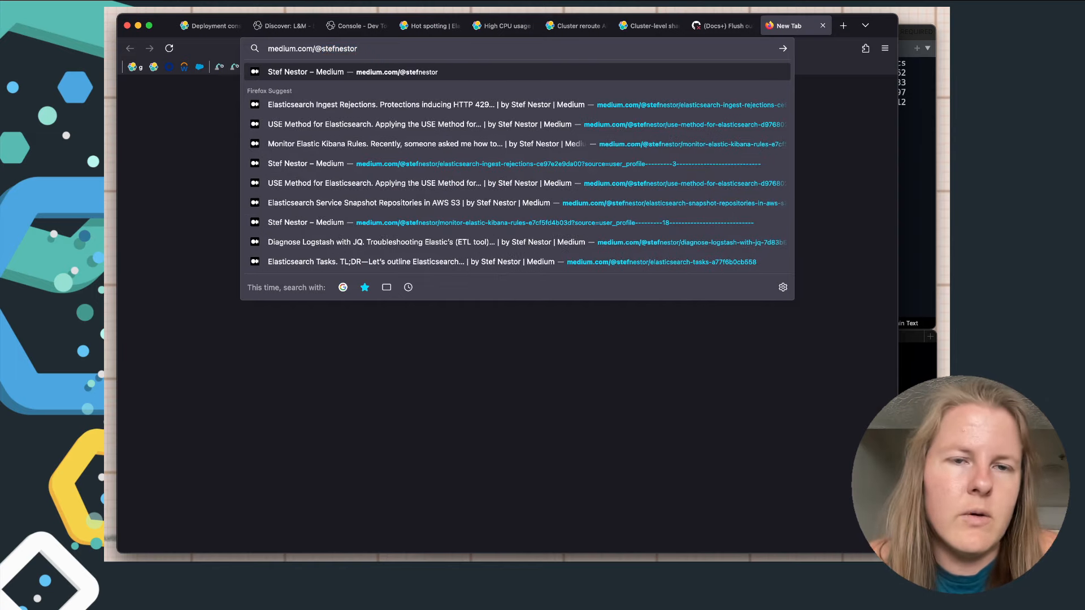
pyautogui.press('Return')
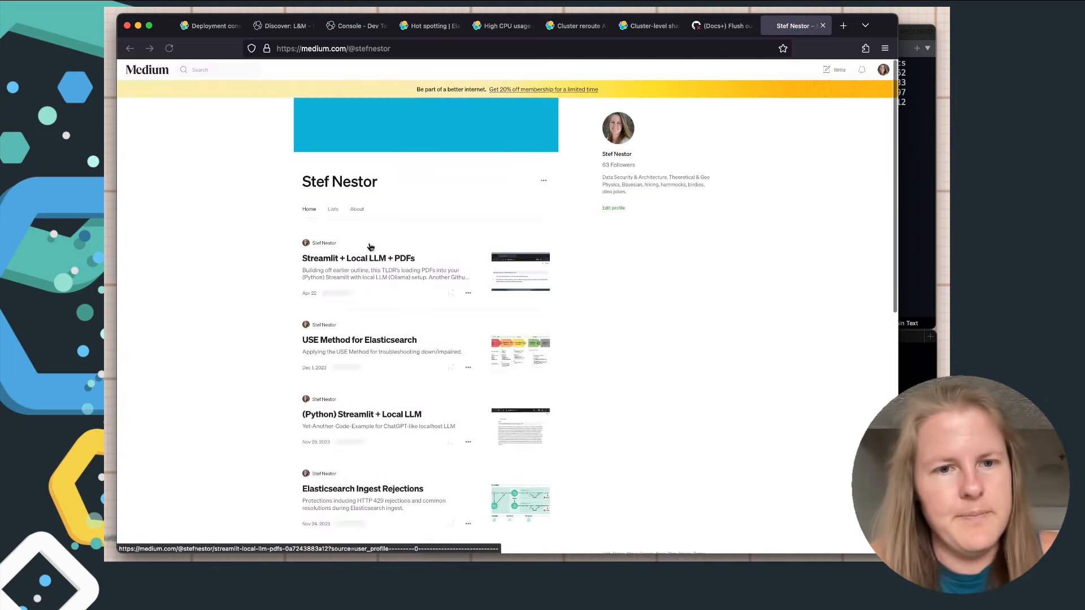
# - Open the 'Elasticsearch Ingest Rejections' article, enlarge the text, and scroll to the write-model diagram
pyautogui.scroll(-3, 418, 316)
pyautogui.click(409, 363)
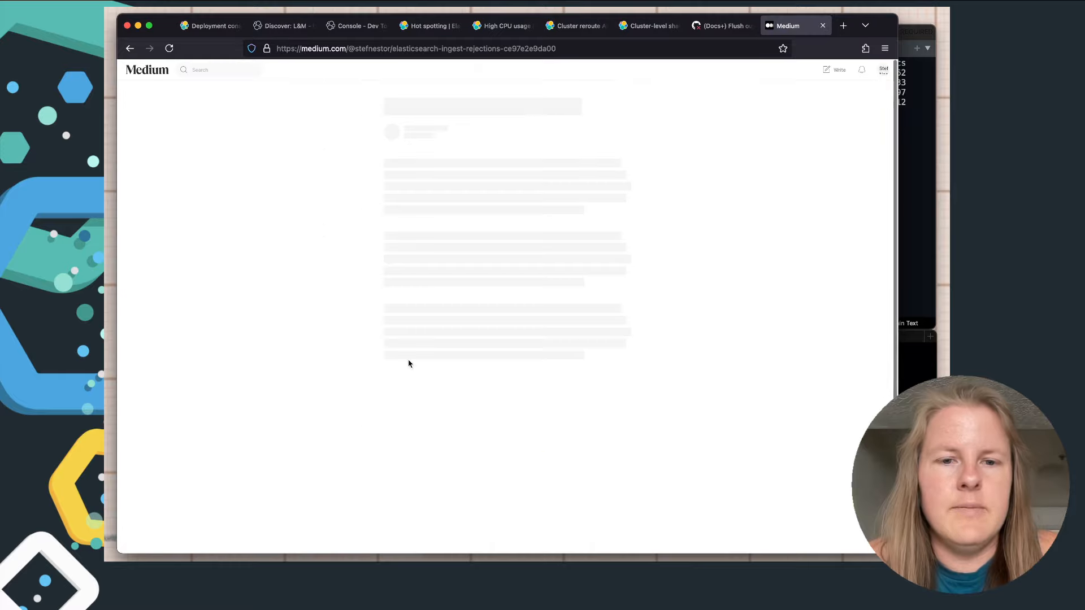
pyautogui.press('super+equal')
pyautogui.press('super+equal')
pyautogui.press('super+equal')
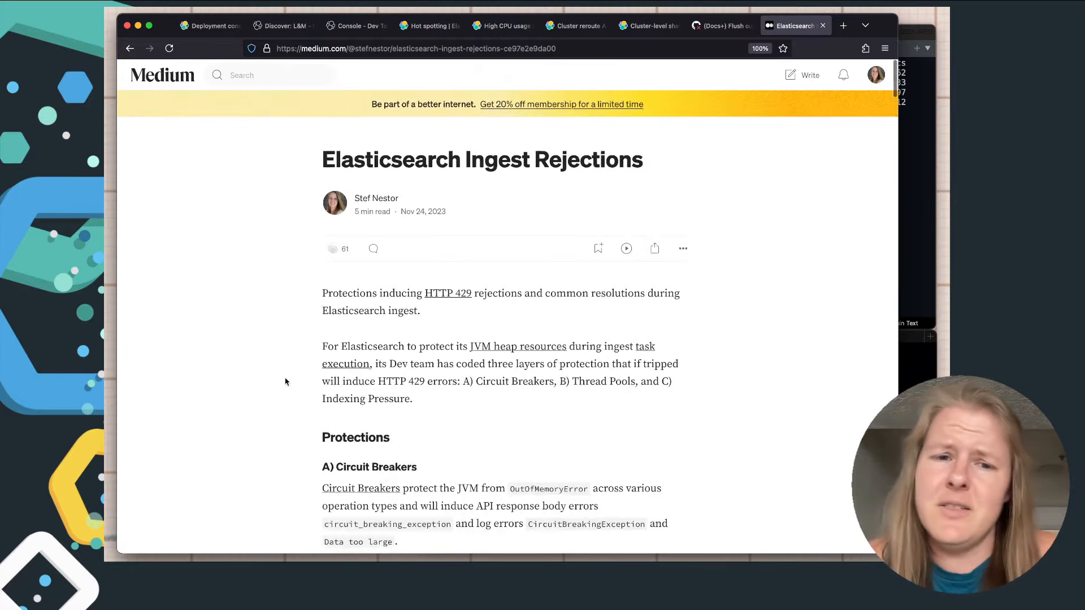
pyautogui.scroll(-3, 285, 382)
pyautogui.press('super+equal')
pyautogui.scroll(-5, 268, 426)
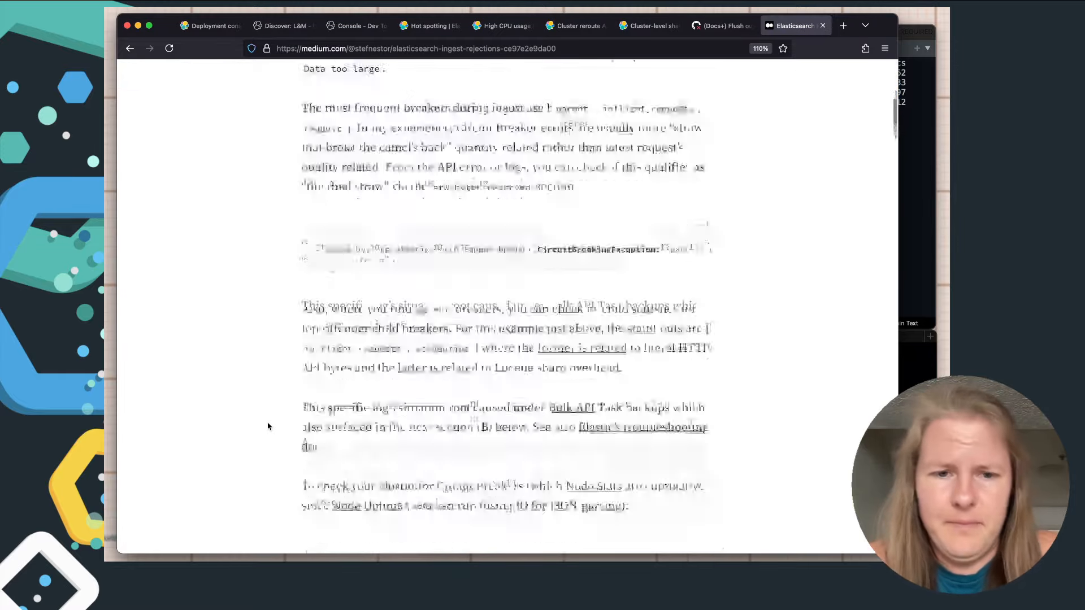
pyautogui.scroll(-15, 269, 426)
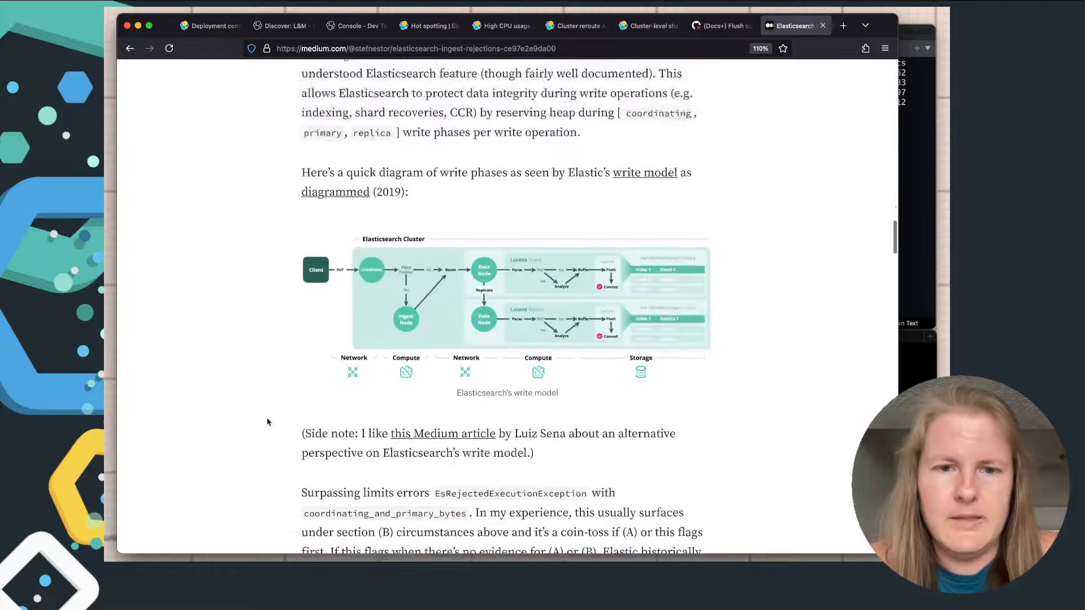
pyautogui.scroll(-2, 267, 421)
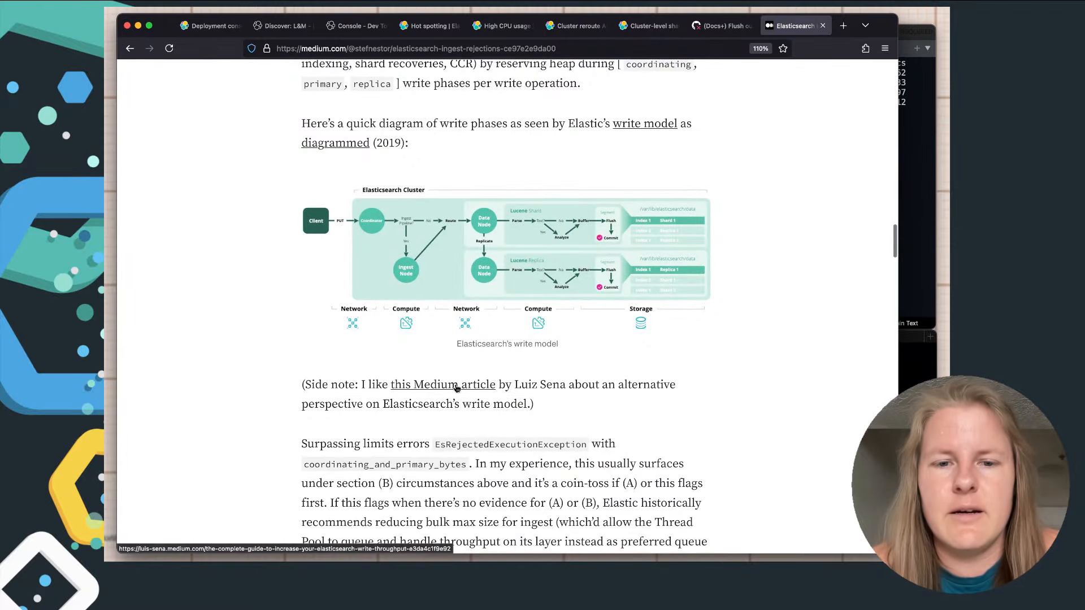
pyautogui.scroll(5, 533, 231)
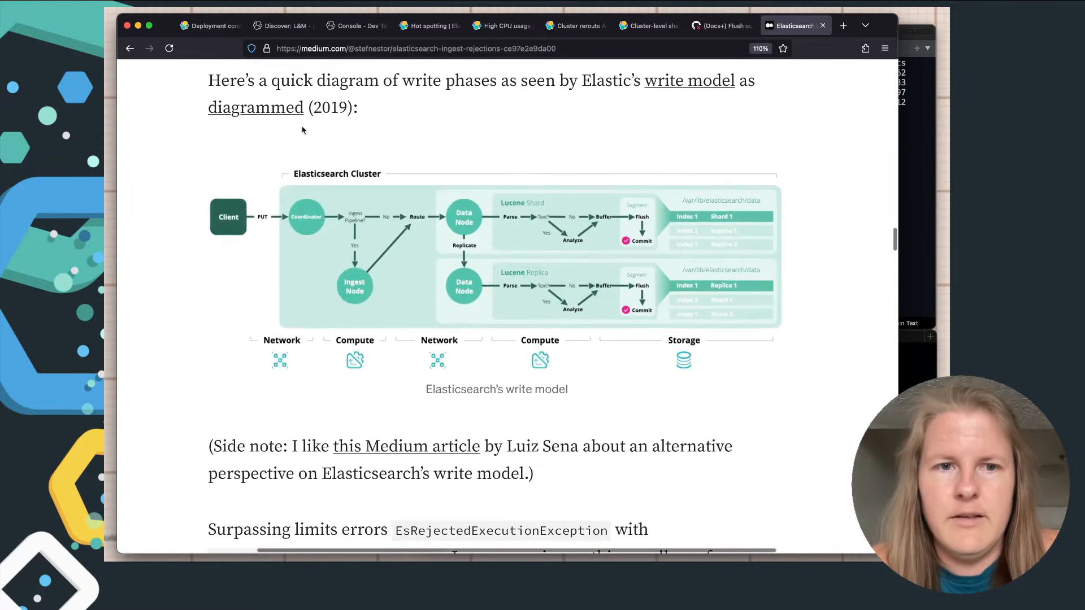
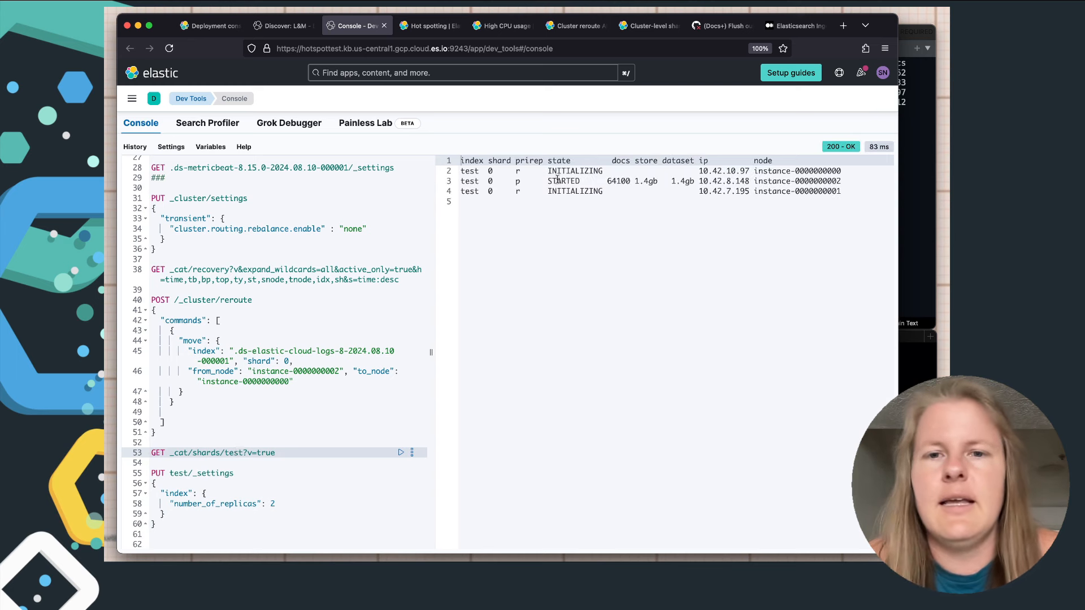
# - Check the test shard listing: primary STARTED, two new replicas INITIALIZING on other instances
pyautogui.moveTo(547, 171); pyautogui.dragTo(611, 192)
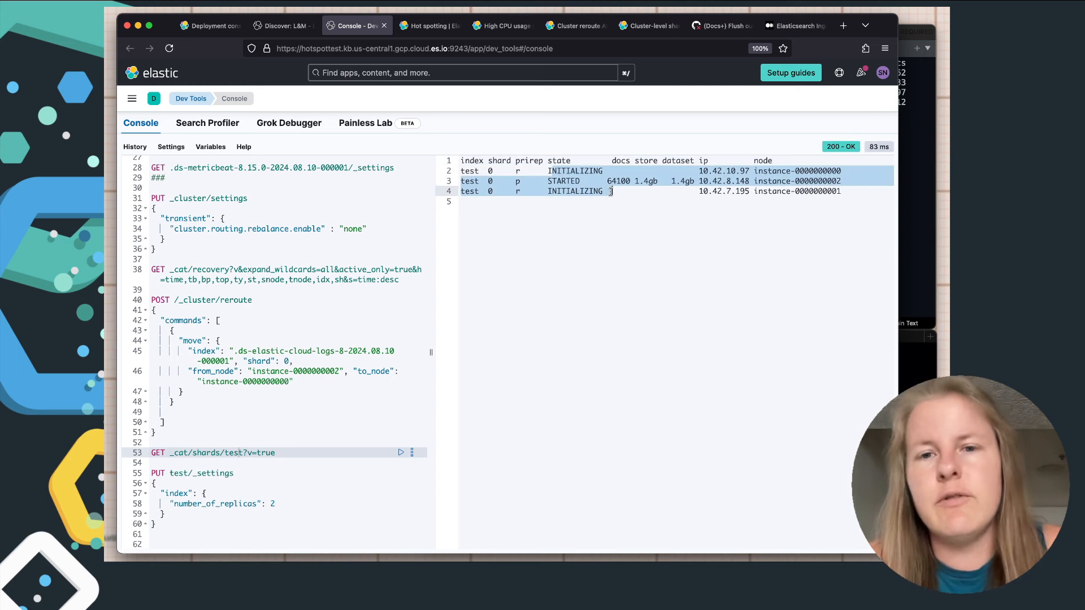
pyautogui.doubleClick(801, 171)
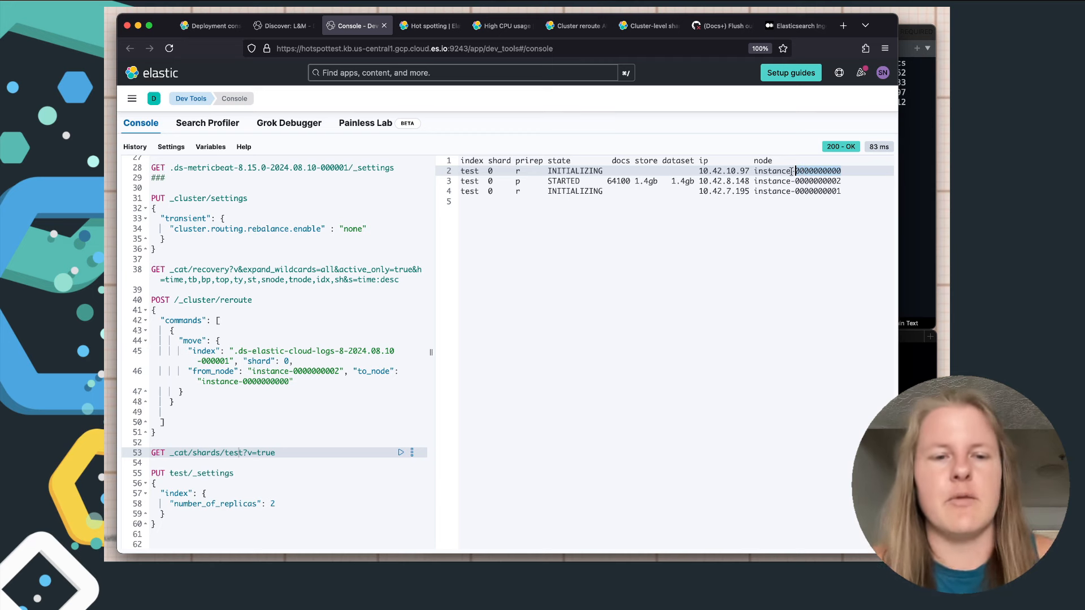
pyautogui.click(232, 526)
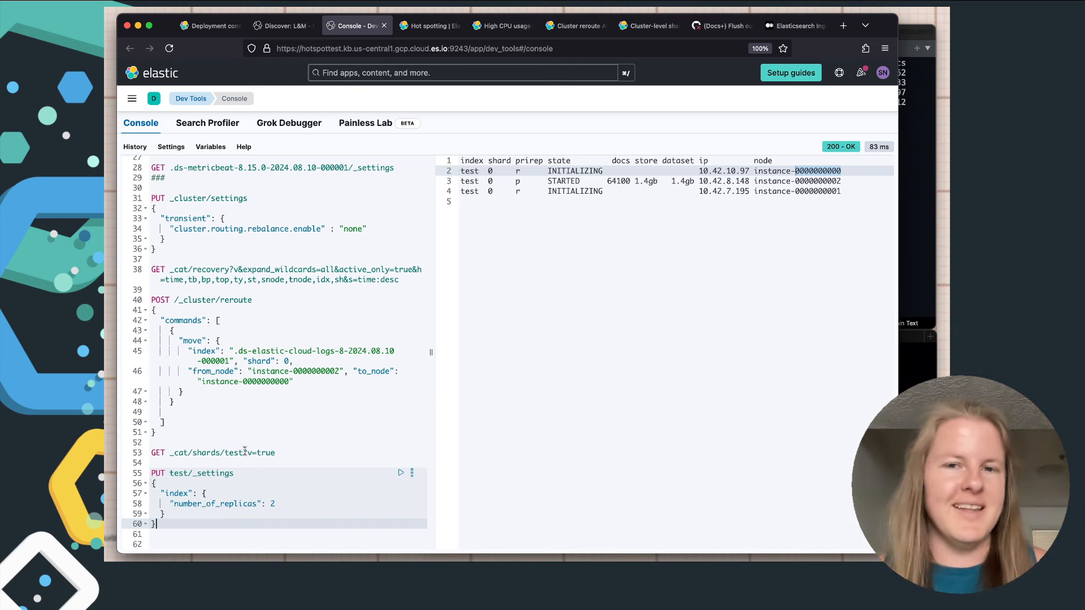
pyautogui.scroll(10, 244, 450)
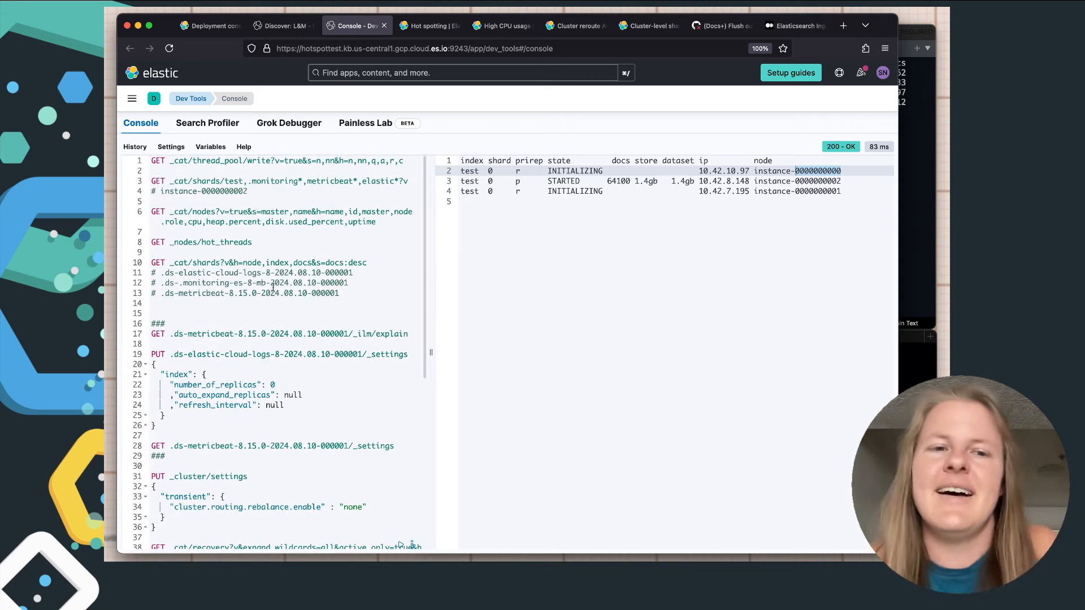
pyautogui.click(209, 26)
pyautogui.scroll(-2, 376, 442)
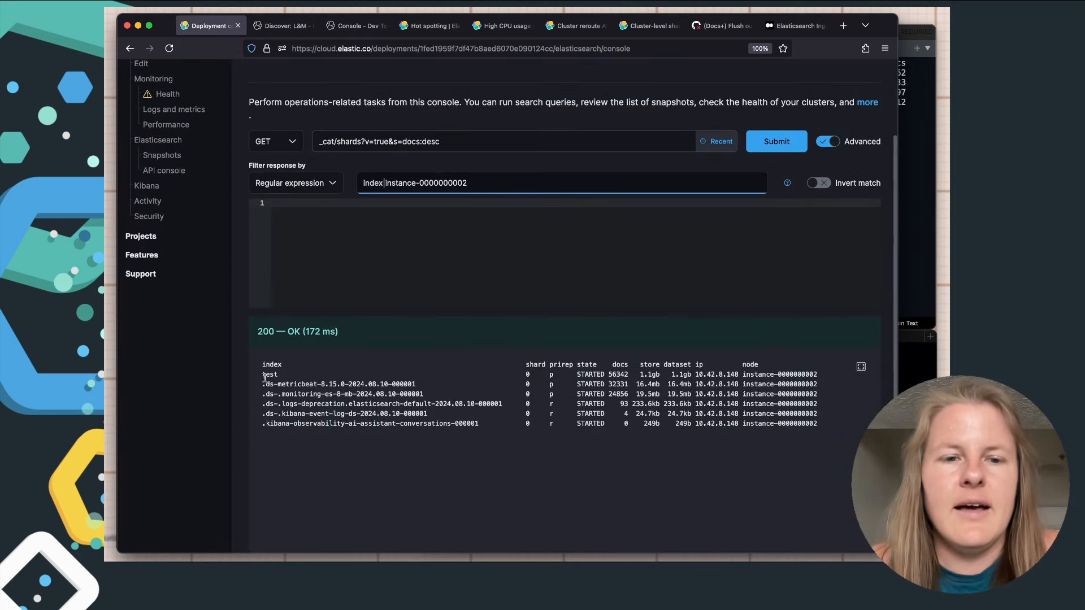
pyautogui.moveTo(260, 364); pyautogui.dragTo(418, 384)
pyautogui.moveTo(260, 388); pyautogui.dragTo(262, 384)
pyautogui.hotkey('ctrl', 'c')
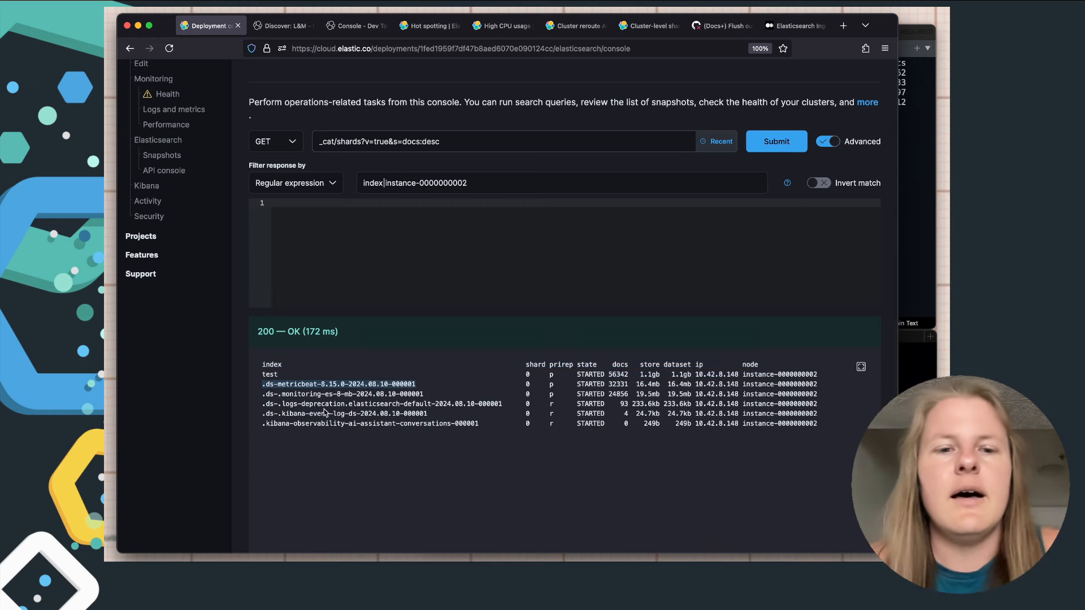
# - Add an empty line at the end of the Kibana console, then bring up the docs pull request
pyautogui.click(356, 26)
pyautogui.scroll(-5, 310, 449)
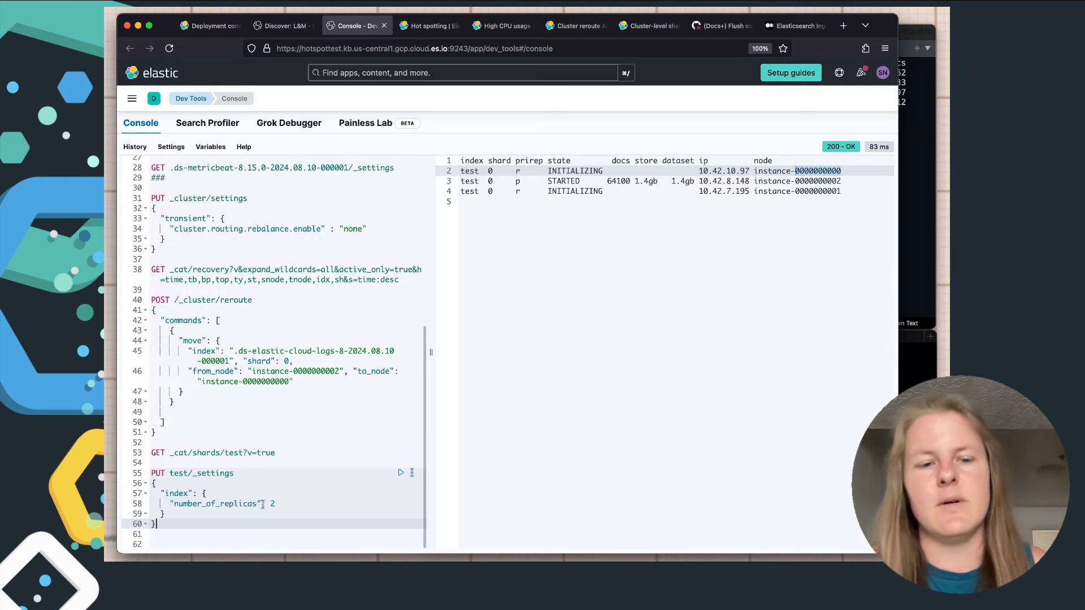
pyautogui.click(251, 534)
pyautogui.press('Return')
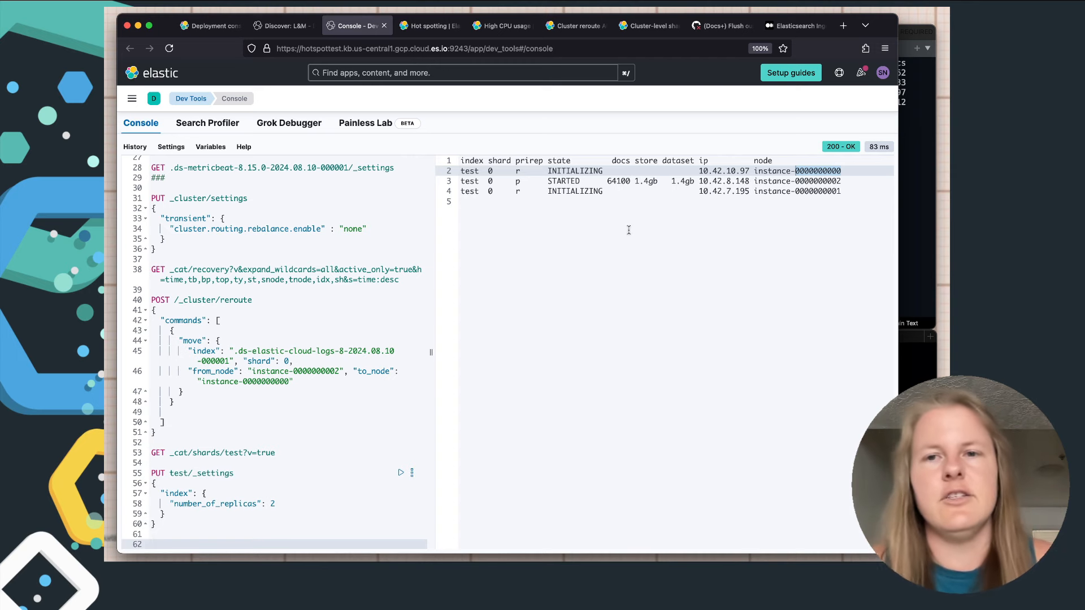
pyautogui.click(791, 26)
# - Search 'elasticsearch shard sizing' and open the 8.15 'Size your shards' guide
pyautogui.click(723, 26)
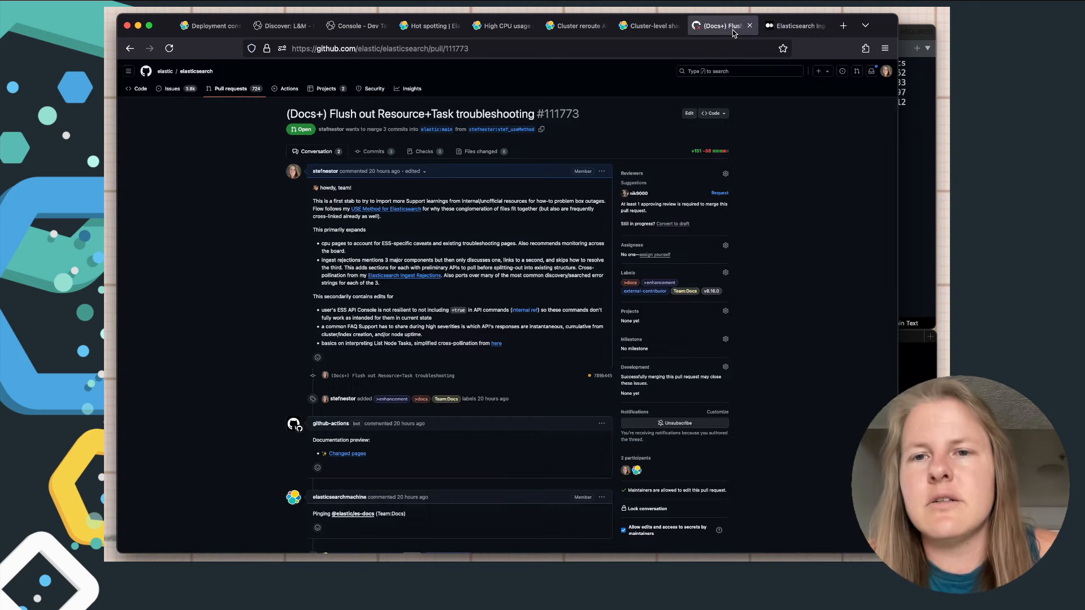
pyautogui.click(674, 46)
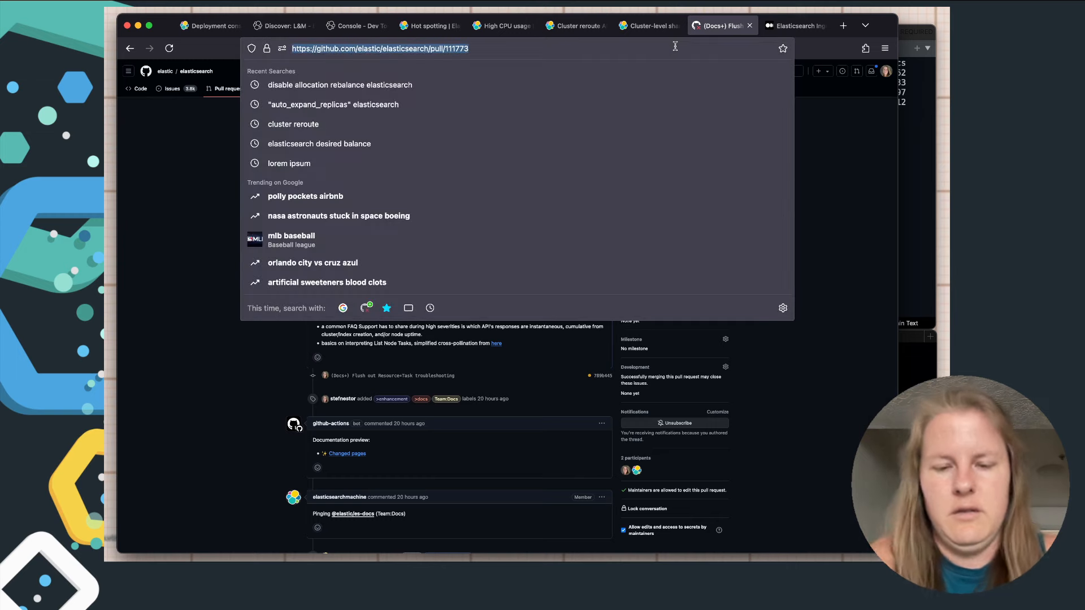
pyautogui.write('elastics')
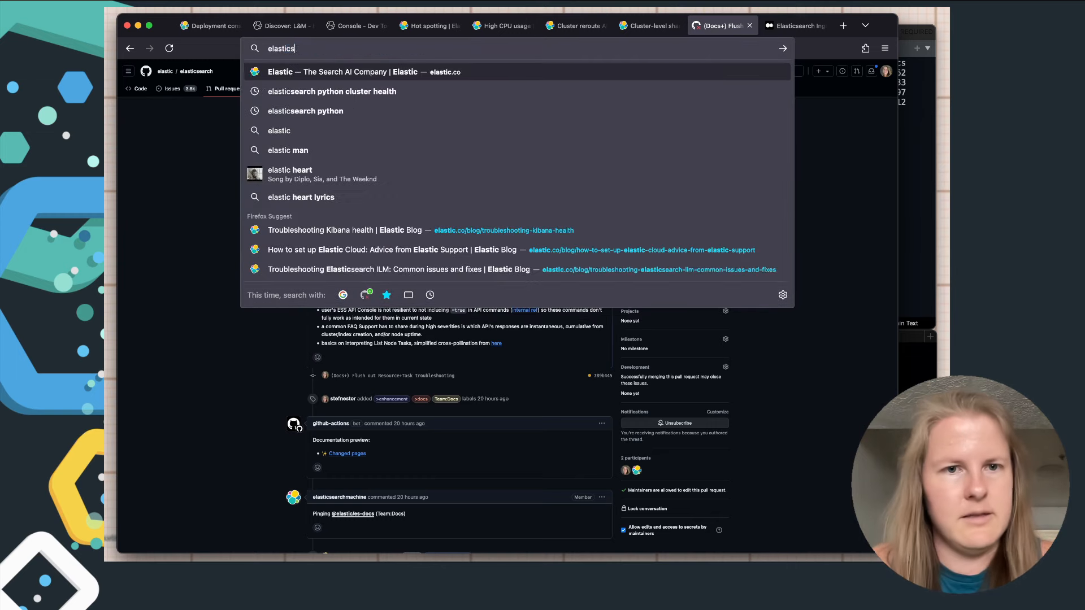
pyautogui.write('earch shard sizing')
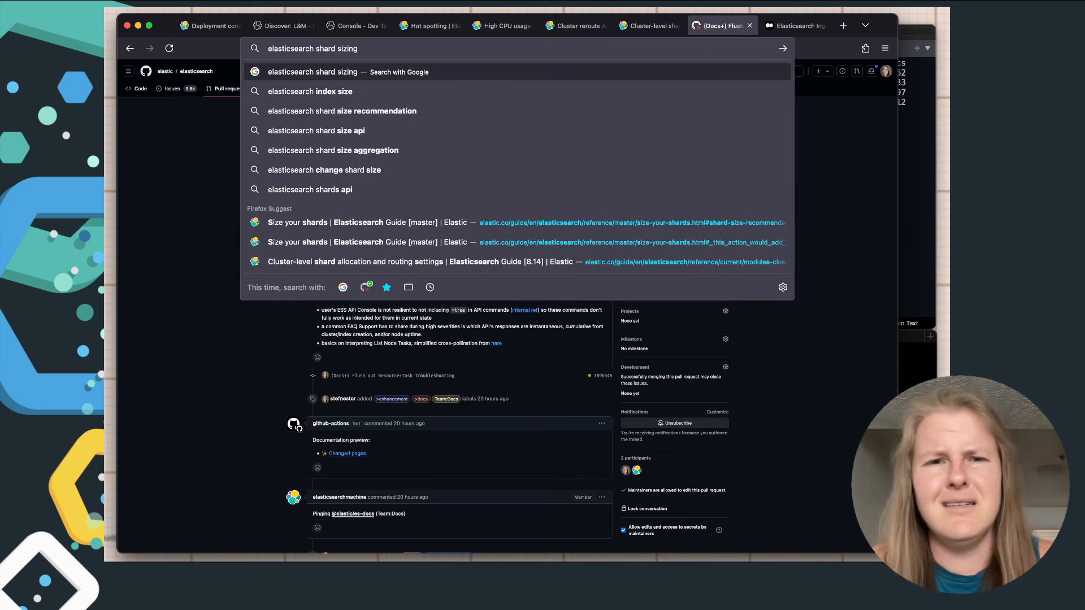
pyautogui.press('Return')
pyautogui.click(416, 211)
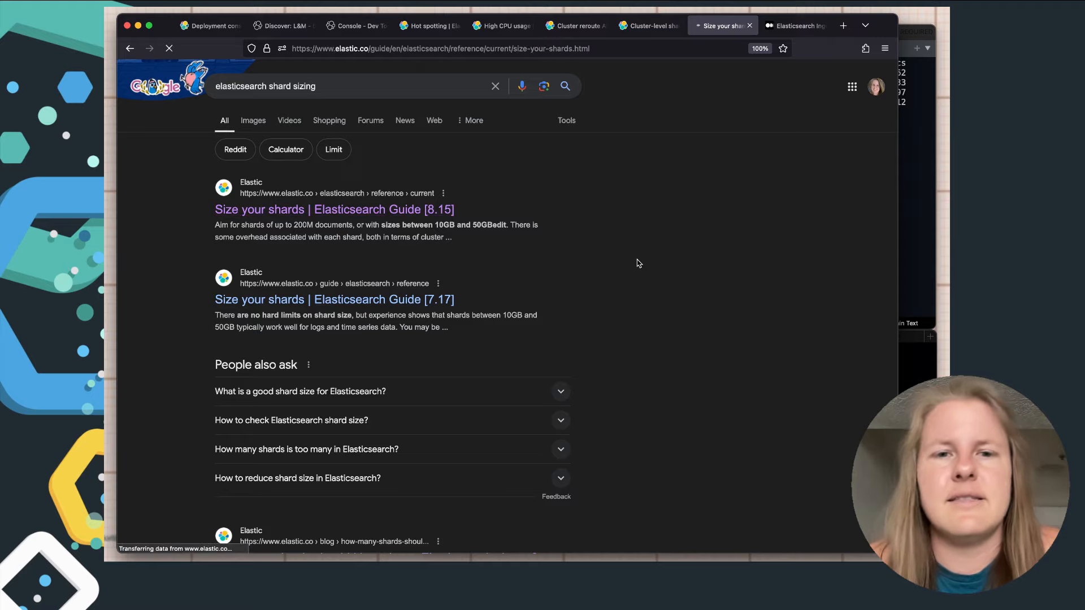
pyautogui.scroll(-3, 815, 221)
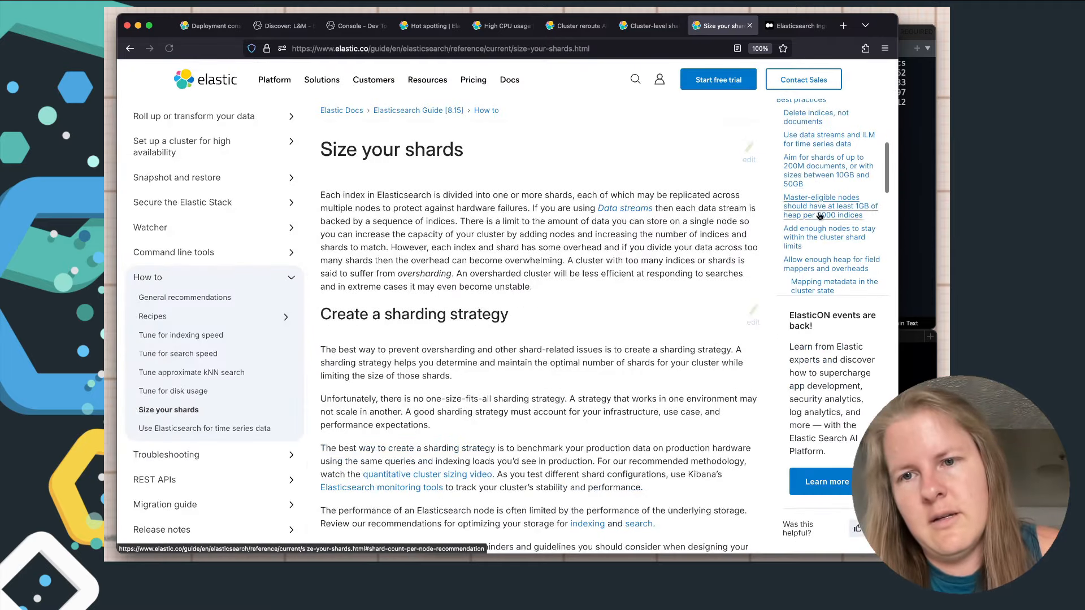
# - Read the per-shard size and document-count guidance and the Split Index or Reindex fixes
pyautogui.click(816, 171)
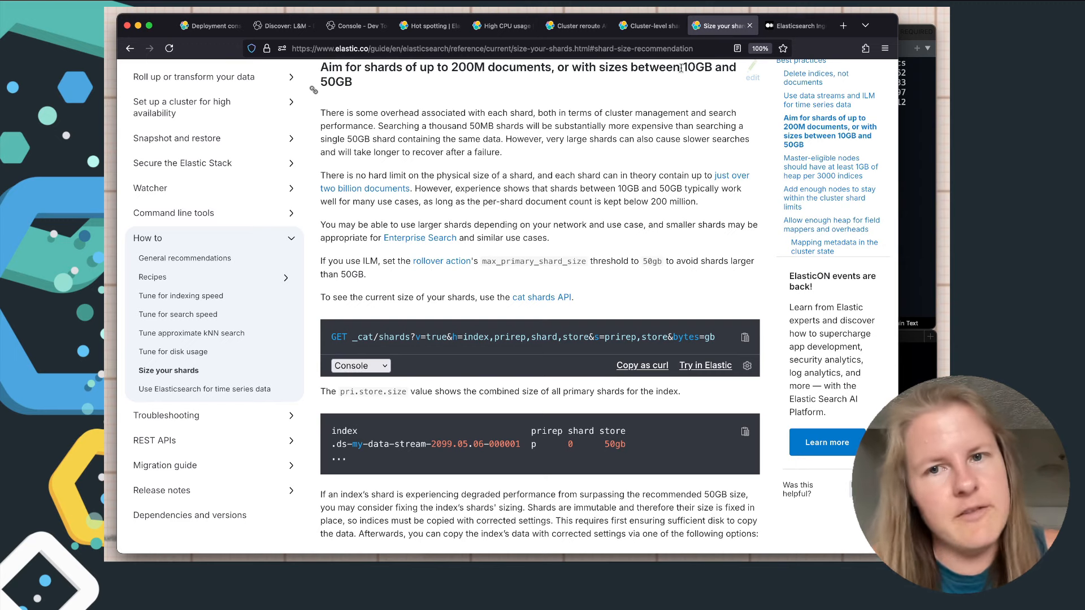
pyautogui.moveTo(687, 68); pyautogui.dragTo(320, 68)
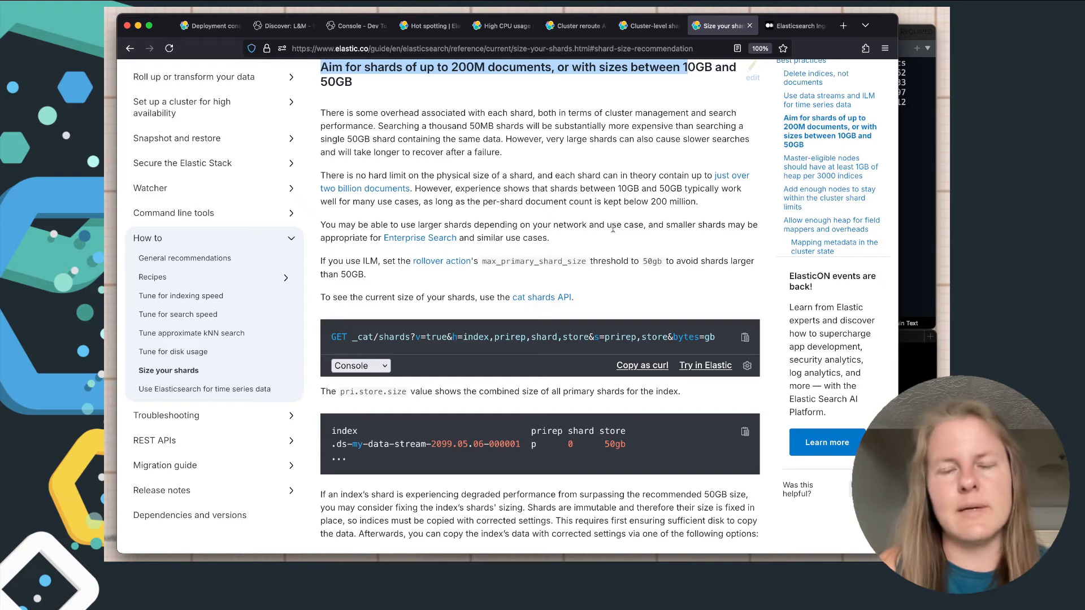
pyautogui.moveTo(435, 180); pyautogui.dragTo(460, 205)
pyautogui.click(460, 205)
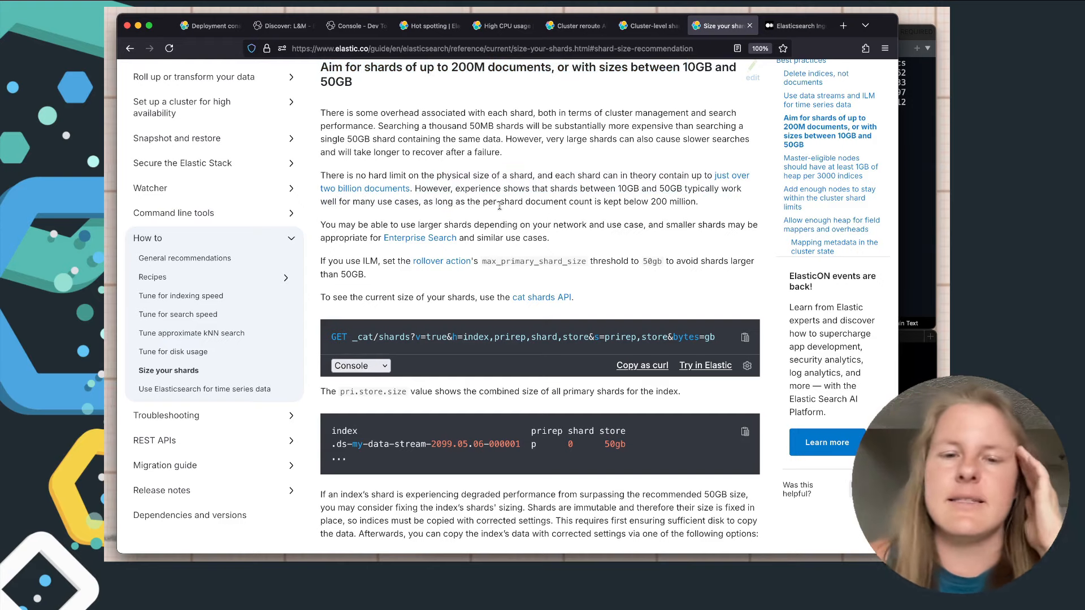
pyautogui.scroll(-5, 500, 206)
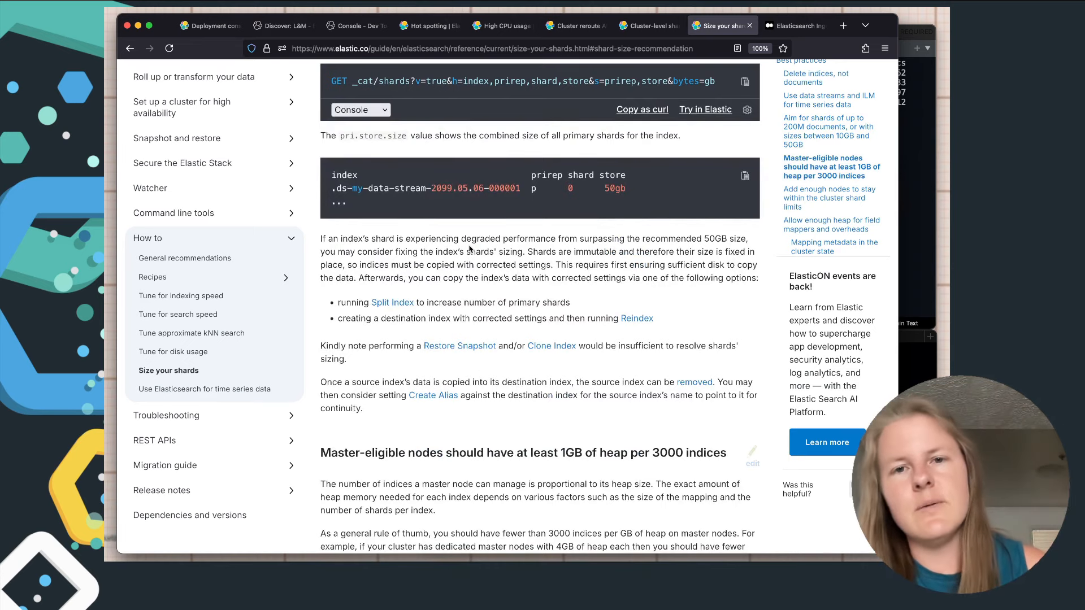
pyautogui.moveTo(362, 238); pyautogui.dragTo(489, 332)
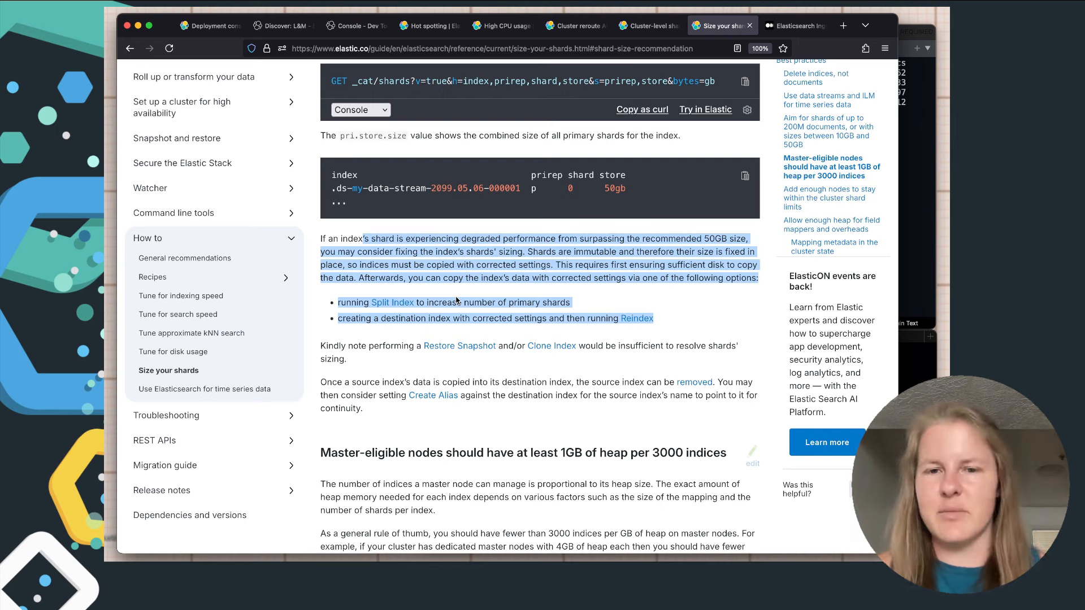
pyautogui.moveTo(390, 278); pyautogui.dragTo(491, 364)
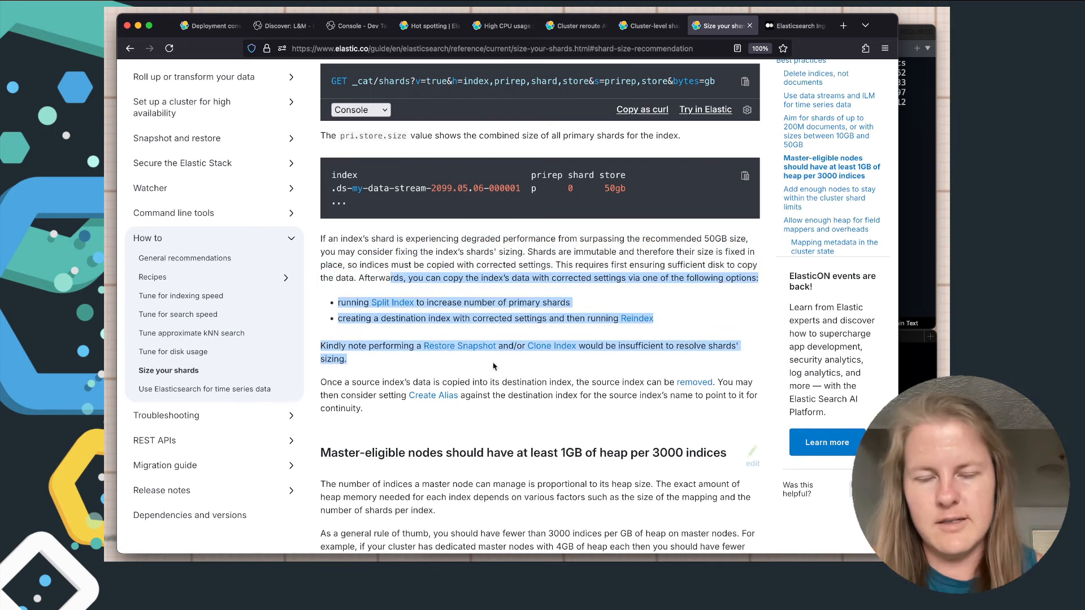
pyautogui.click(464, 278)
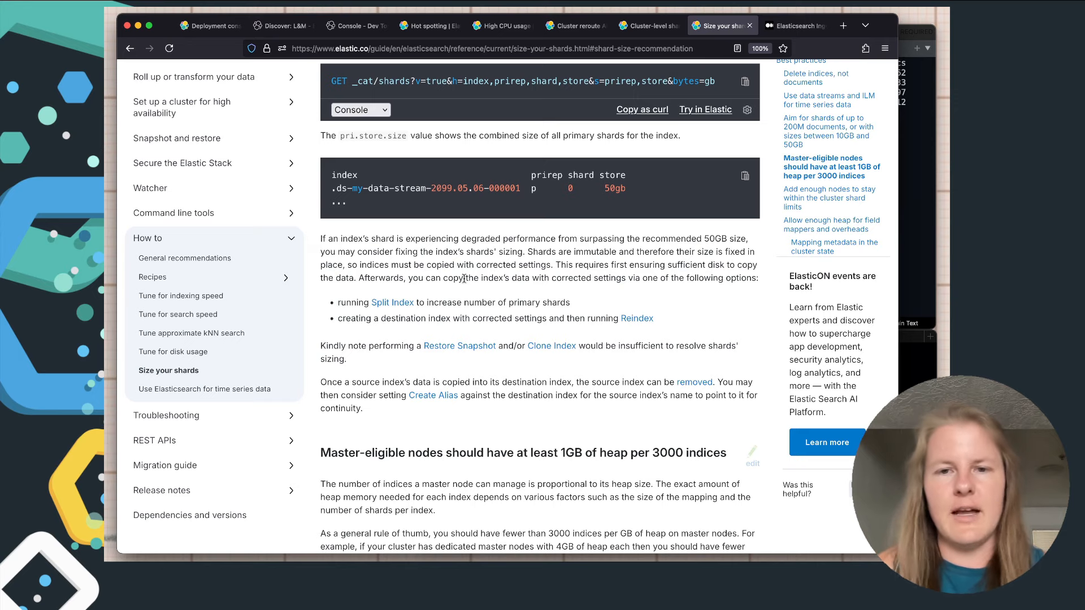
# - Paste the metricbeat backing index name as a # comment note in the console
pyautogui.click(346, 27)
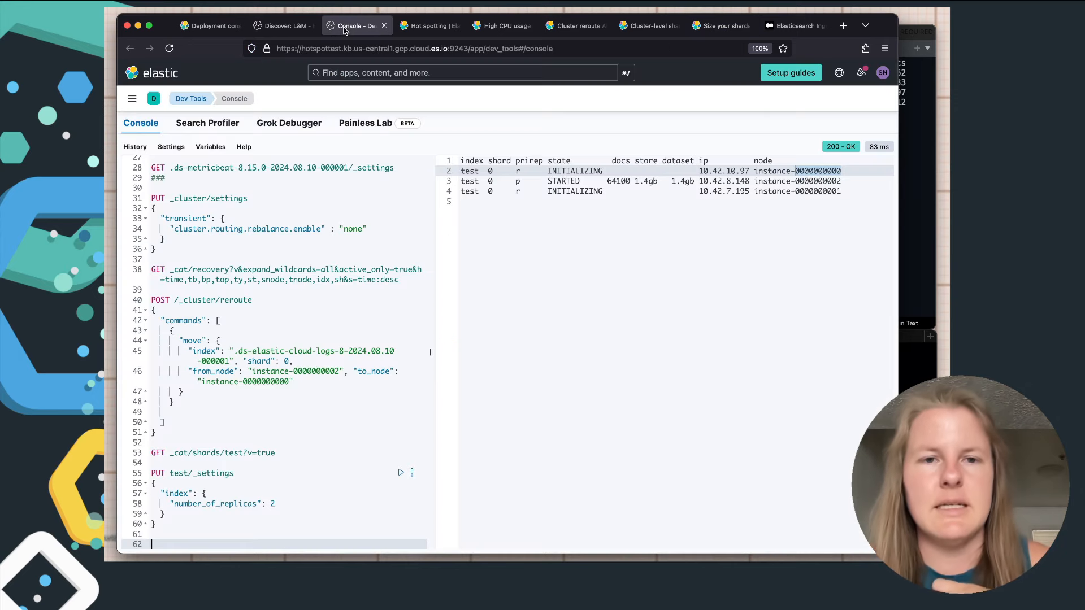
pyautogui.write('#')
pyautogui.hotkey('ctrl', 'v')
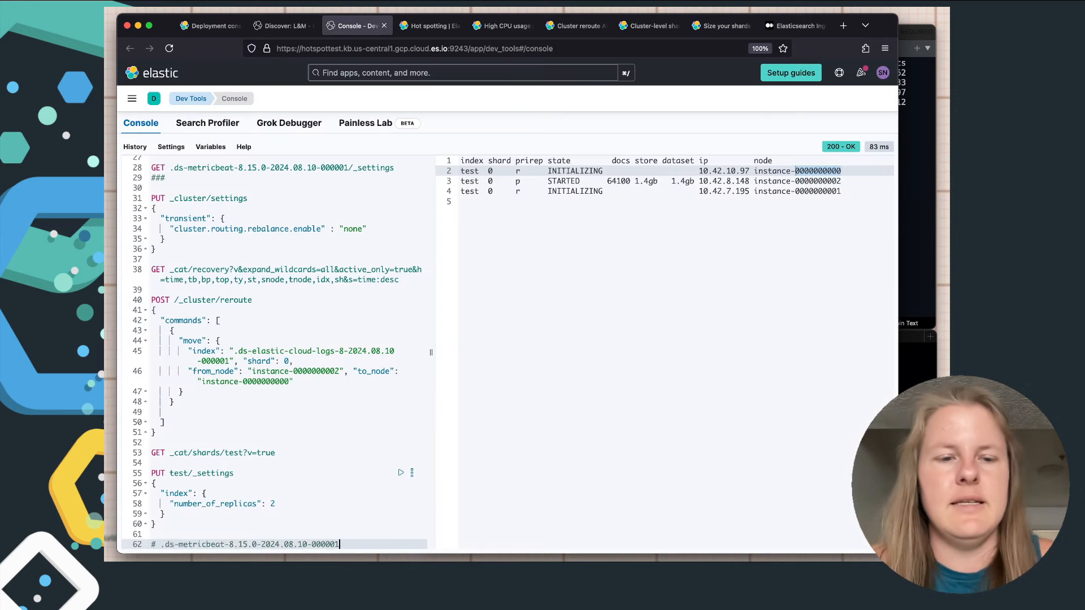
pyautogui.press('Return')
pyautogui.press('Return')
pyautogui.click(242, 524)
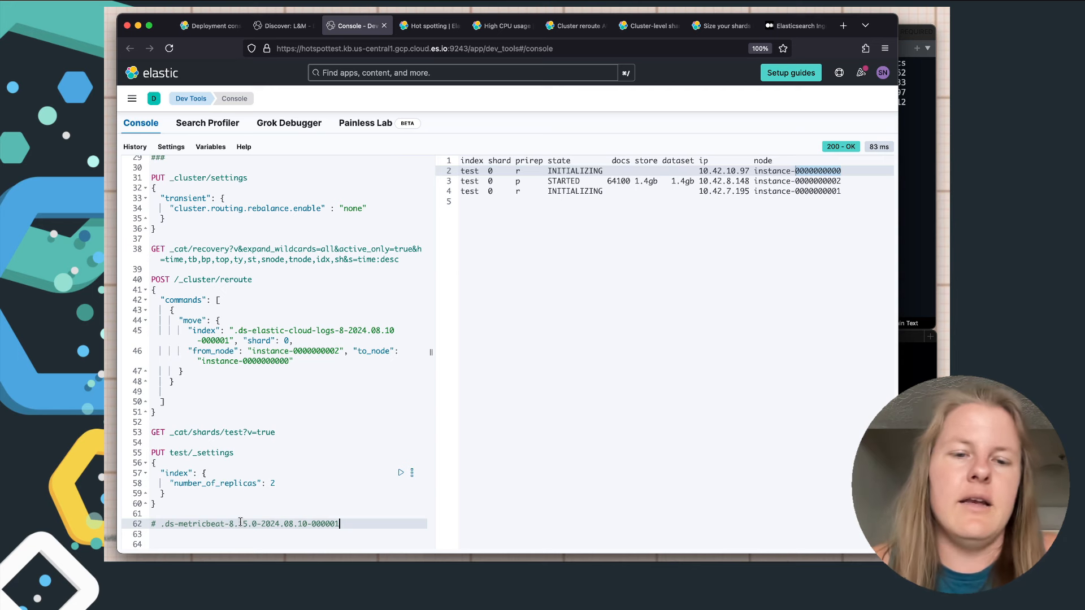
pyautogui.hotkey('shift', 'Home')
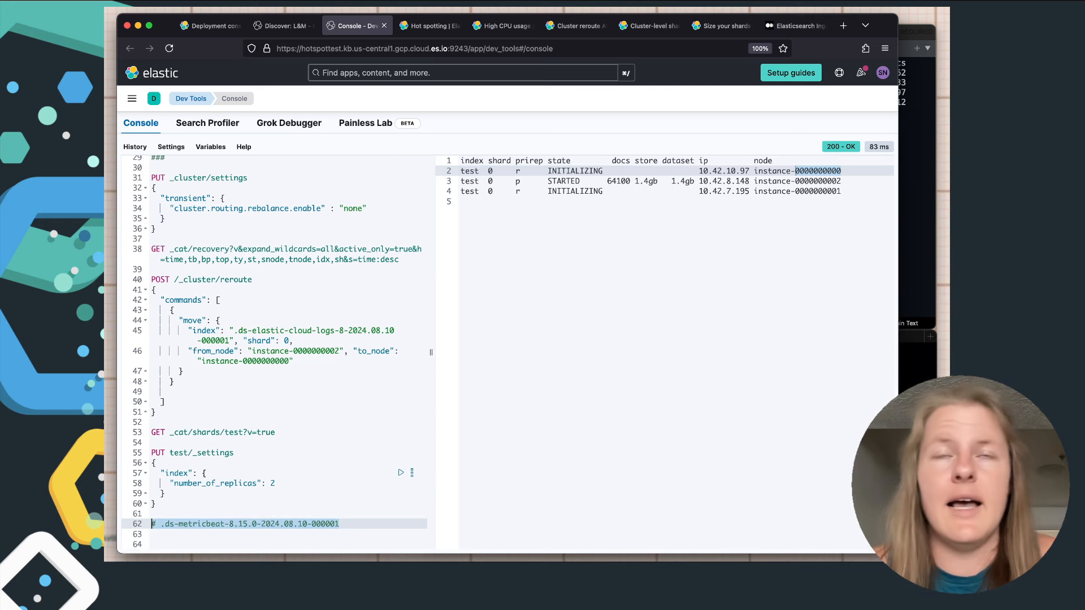
pyautogui.press('Down')
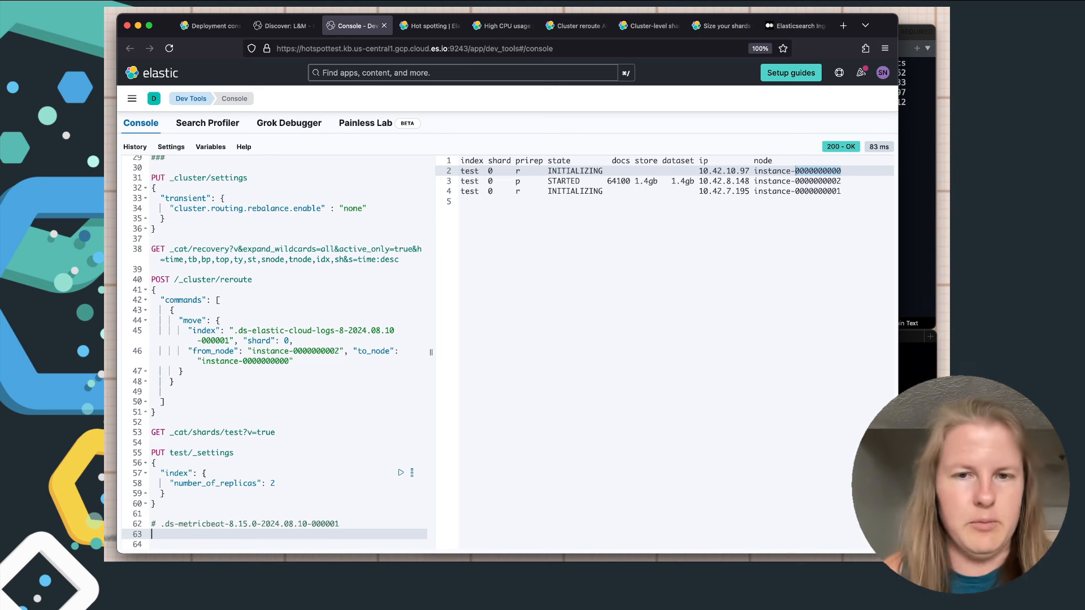
pyautogui.click(159, 523)
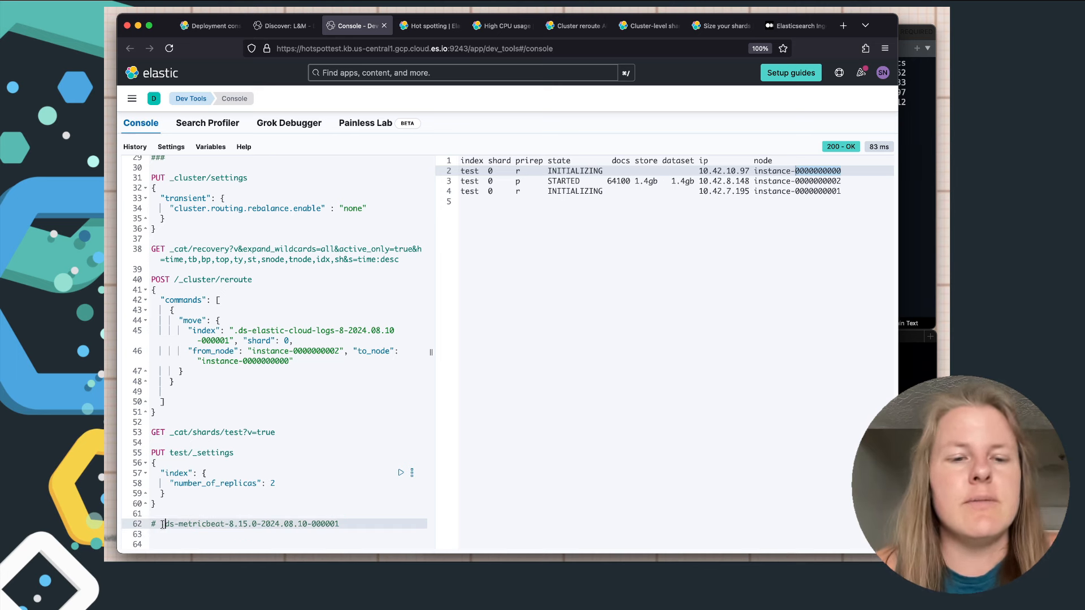
pyautogui.click(162, 546)
pyautogui.press('Return')
pyautogui.press('Return')
pyautogui.press('Return')
pyautogui.press('Return')
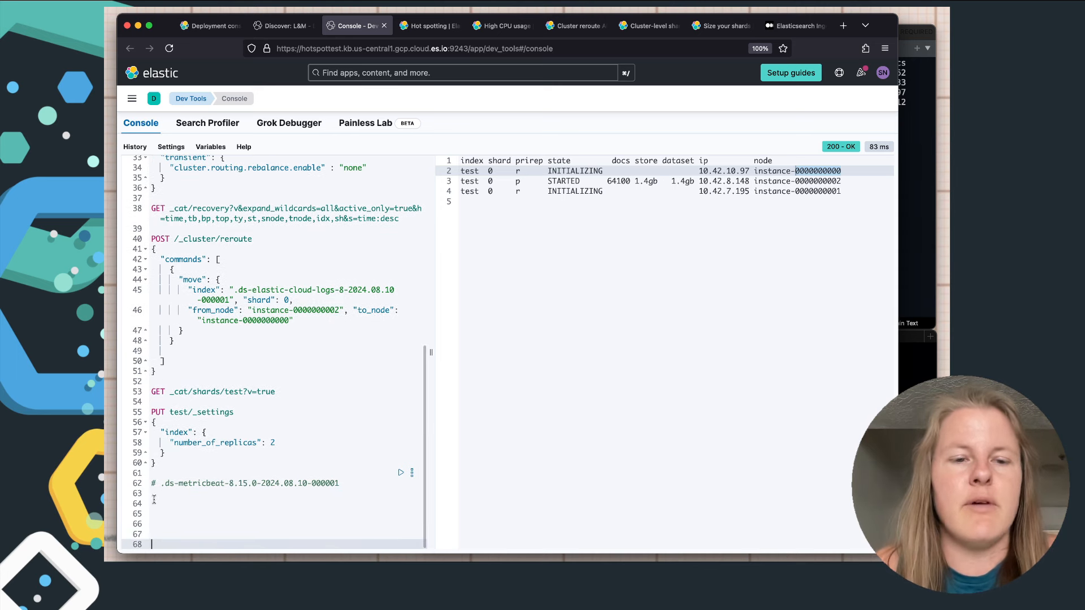
pyautogui.click(159, 483)
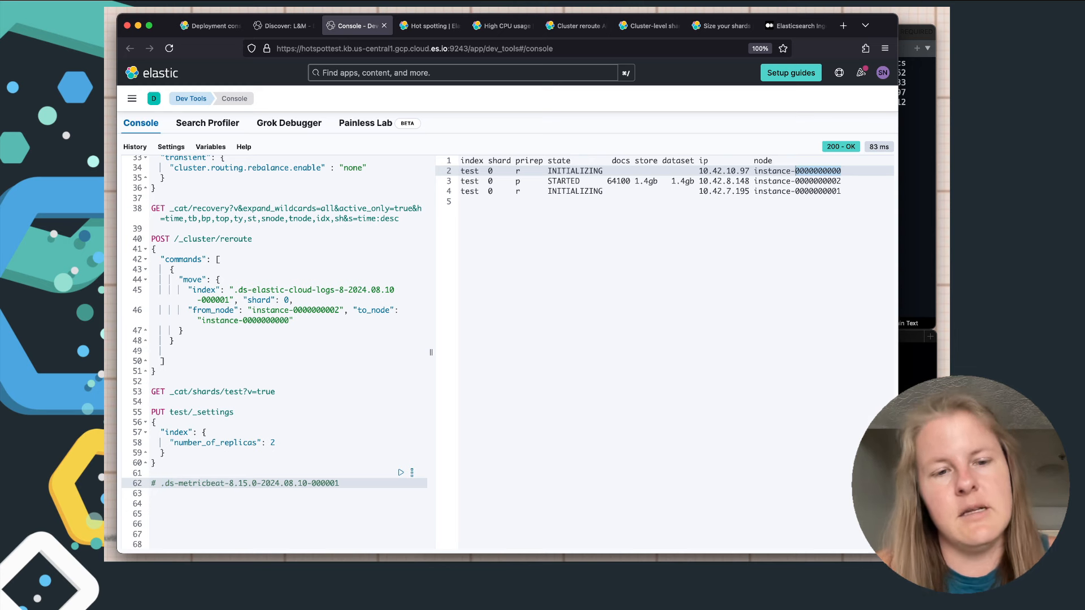
# - Try GET _data_stream with the full backing index name, then metricbeat, then metricbeat*
pyautogui.click(212, 536)
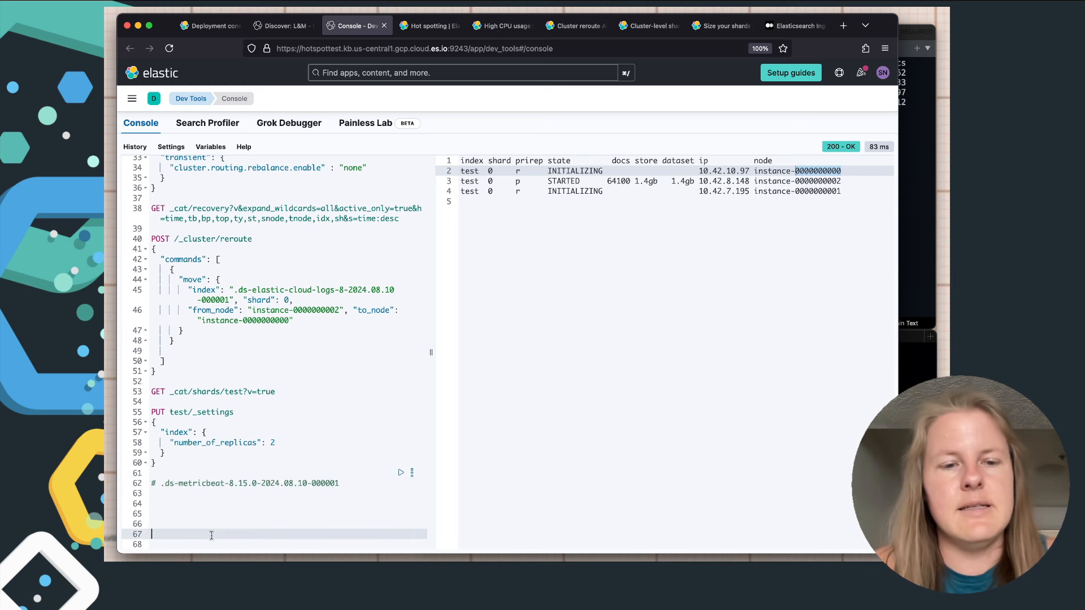
pyautogui.click(169, 494)
pyautogui.write('GET _data_stream/metricbeat-8.15.0-2024.08.10-000001')
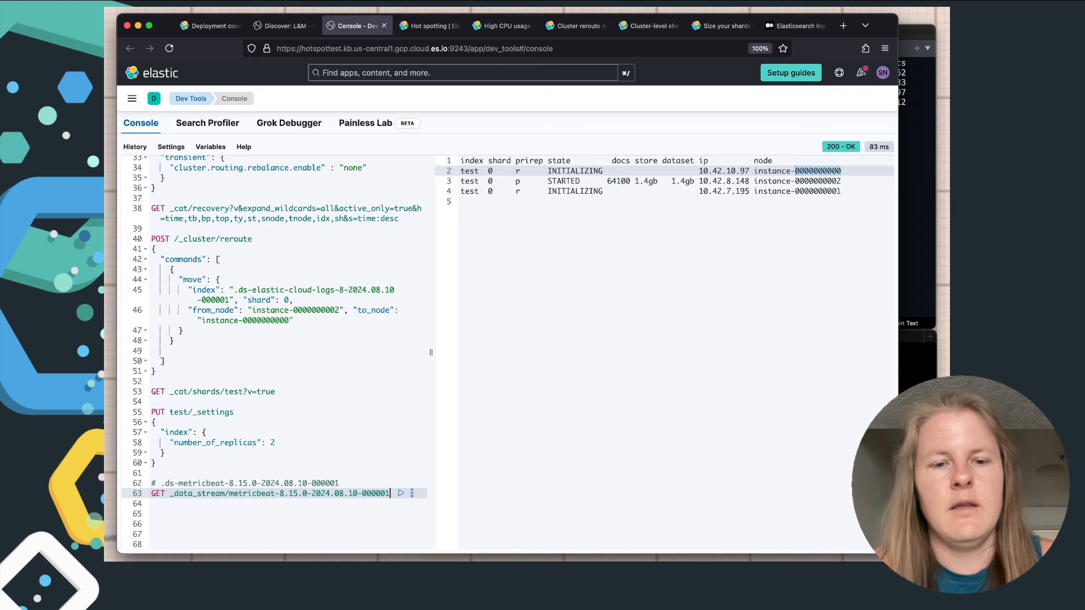
pyautogui.press('super+Return')
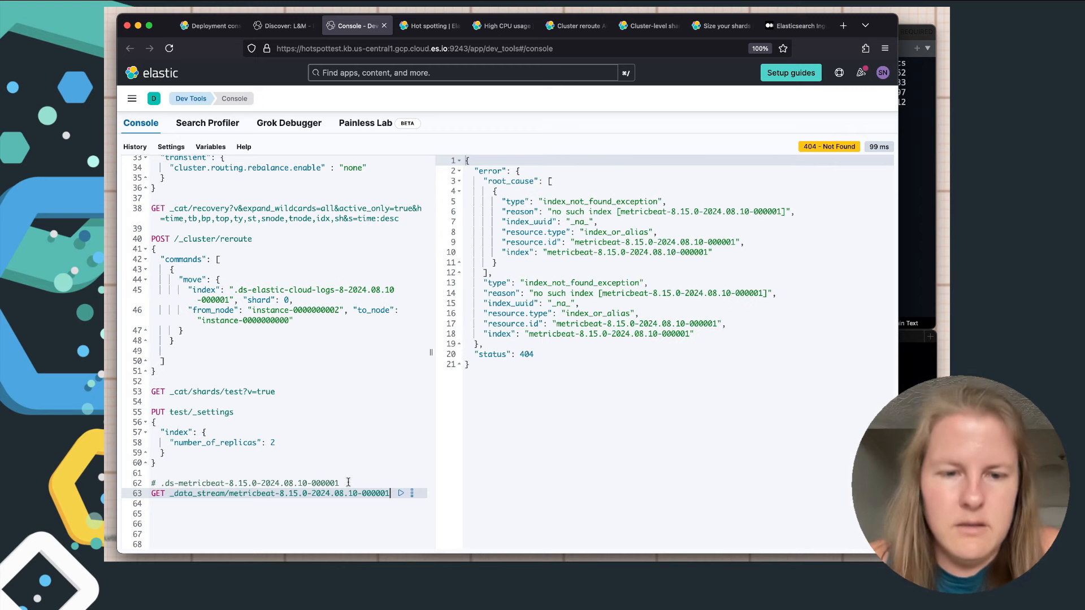
pyautogui.hotkey('shift', 'Left')
pyautogui.hotkey('shift', 'Left')
pyautogui.hotkey('shift', 'Left')
pyautogui.hotkey('shift', 'Left')
pyautogui.hotkey('shift', 'Left')
pyautogui.hotkey('shift', 'Left')
pyautogui.hotkey('shift', 'Left')
pyautogui.hotkey('shift', 'Left')
pyautogui.hotkey('shift', 'Left')
pyautogui.hotkey('shift', 'Left')
pyautogui.hotkey('shift', 'Left')
pyautogui.hotkey('shift', 'Left')
pyautogui.hotkey('shift', 'Left')
pyautogui.hotkey('shift', 'Left')
pyautogui.hotkey('shift', 'Left')
pyautogui.hotkey('shift', 'Left')
pyautogui.hotkey('shift', 'Left')
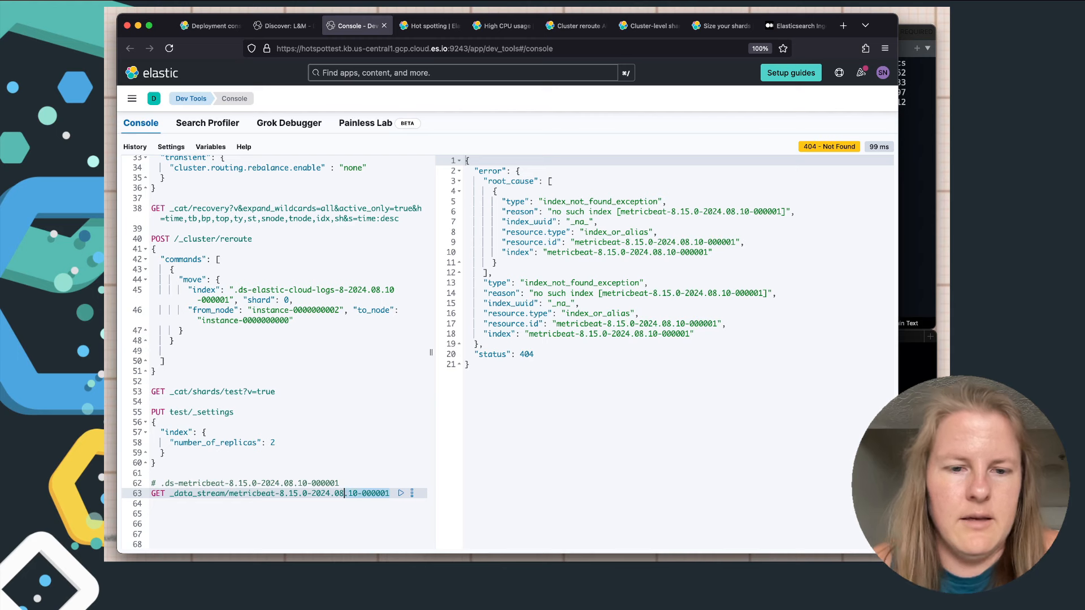
pyautogui.hotkey('shift', 'Left')
pyautogui.hotkey('shift', 'Left')
pyautogui.hotkey('shift', 'Left')
pyautogui.hotkey('shift', 'Left')
pyautogui.hotkey('shift', 'Left')
pyautogui.hotkey('shift', 'Left')
pyautogui.hotkey('shift', 'Left')
pyautogui.hotkey('shift', 'Left')
pyautogui.press('BackSpace')
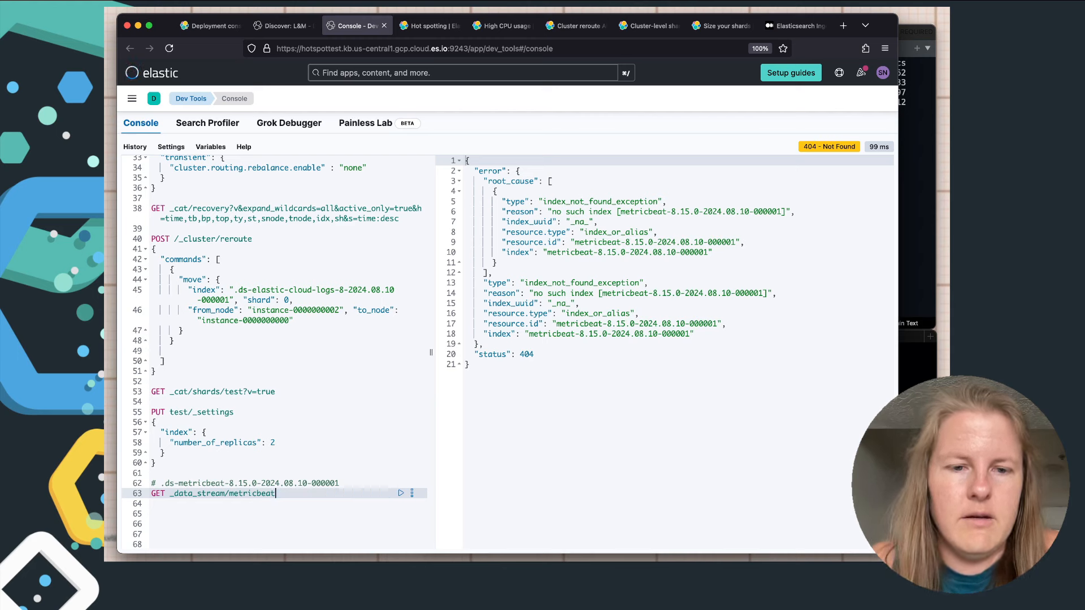
pyautogui.press('super+Return')
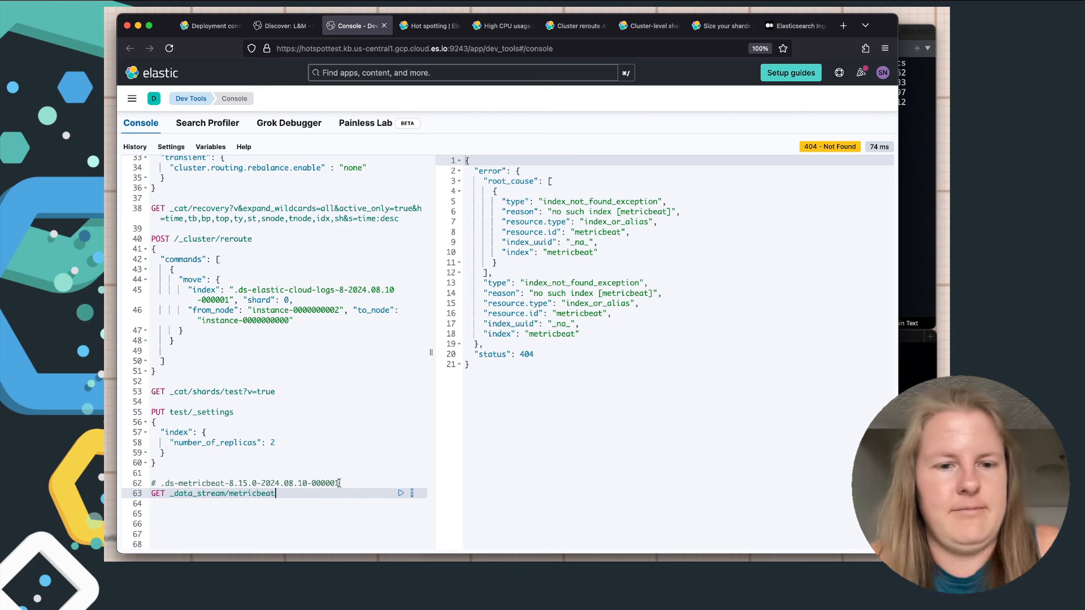
pyautogui.doubleClick(263, 492)
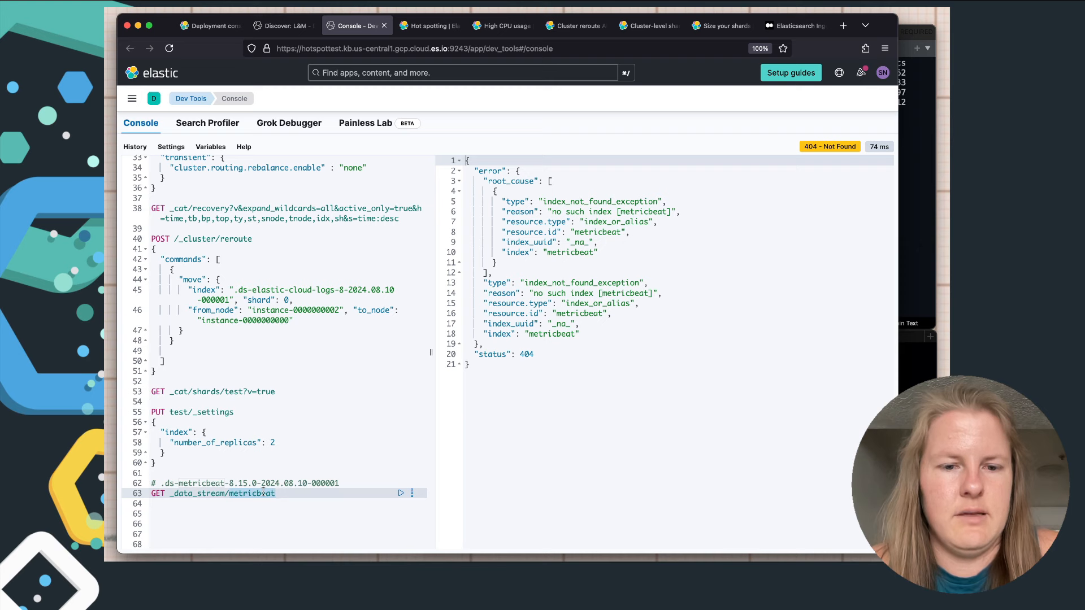
pyautogui.click(283, 495)
pyautogui.write('*')
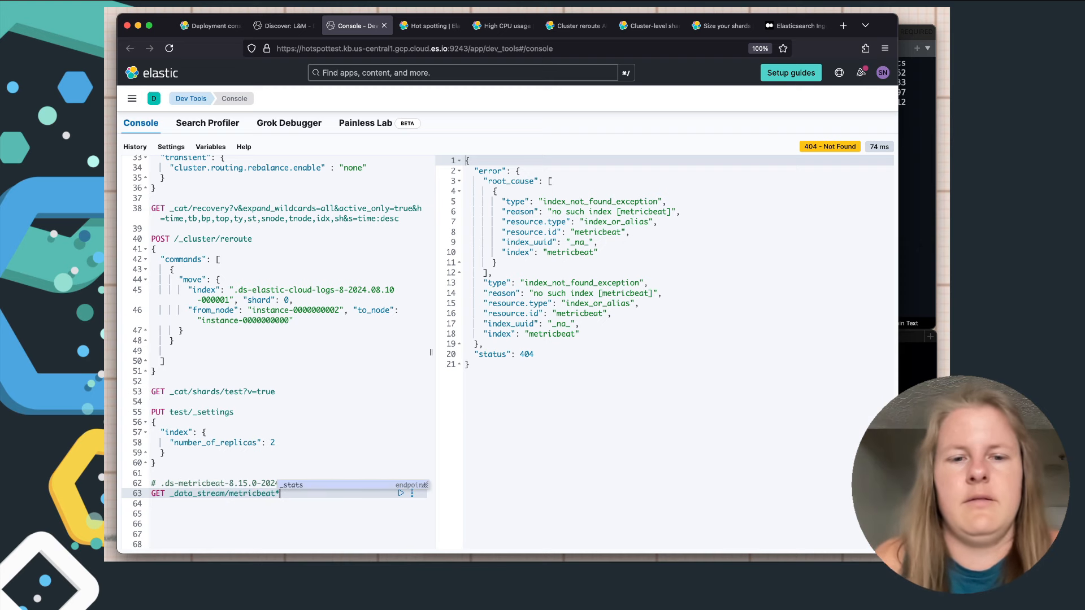
pyautogui.press('super+Return')
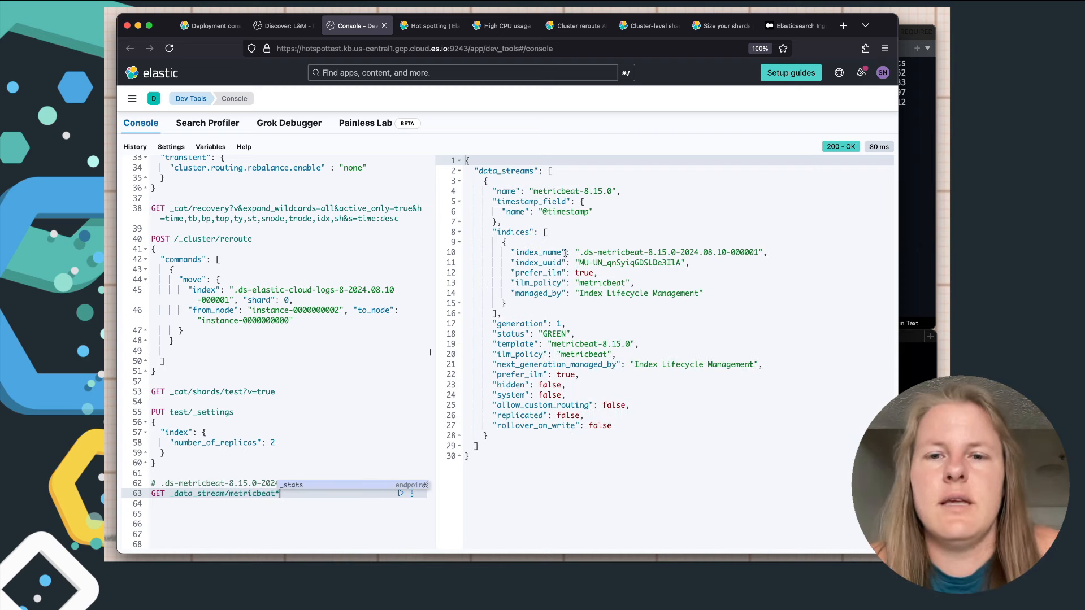
# - Correct the request to GET _data_stream/metricbeat-8.15.0 and run it
pyautogui.click(220, 483)
pyautogui.press('Right')
pyautogui.press('Right')
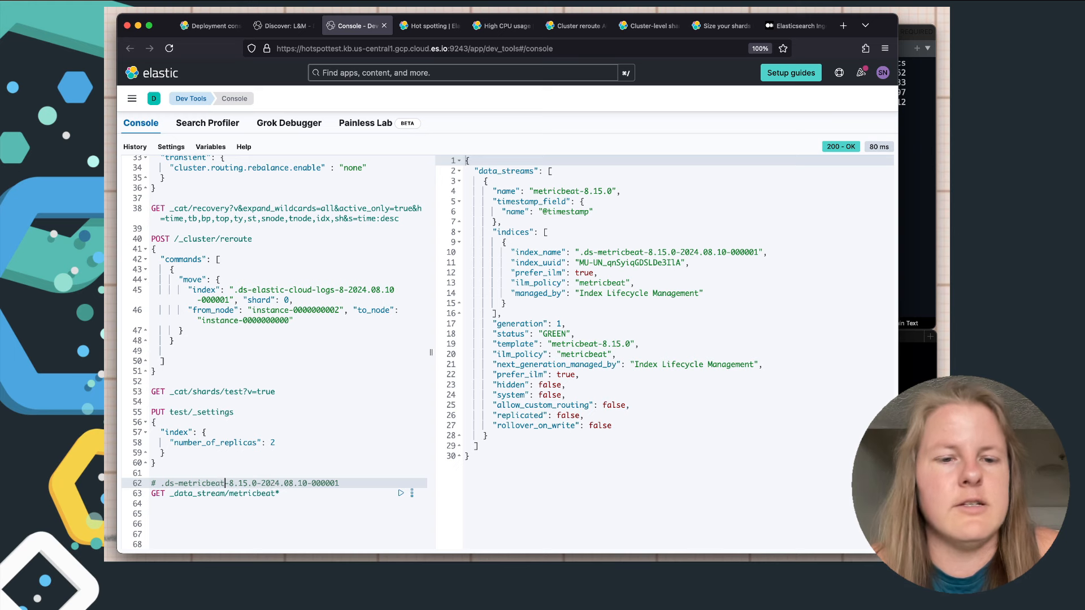
pyautogui.hotkey('shift', 'Right')
pyautogui.hotkey('shift', 'Right')
pyautogui.hotkey('shift', 'Right')
pyautogui.hotkey('shift', 'Right')
pyautogui.hotkey('shift', 'Right')
pyautogui.hotkey('shift', 'Right')
pyautogui.hotkey('shift', 'Right')
pyautogui.hotkey('shift', 'Right')
pyautogui.hotkey('shift', 'Right')
pyautogui.hotkey('shift', 'Right')
pyautogui.hotkey('shift', 'Right')
pyautogui.hotkey('shift', 'Right')
pyautogui.hotkey('shift', 'Right')
pyautogui.hotkey('shift', 'Right')
pyautogui.hotkey('shift', 'Right')
pyautogui.hotkey('shift', 'Right')
pyautogui.hotkey('shift', 'Right')
pyautogui.hotkey('shift', 'Right')
pyautogui.hotkey('shift', 'Right')
pyautogui.hotkey('shift', 'Right')
pyautogui.hotkey('shift', 'Right')
pyautogui.hotkey('shift', 'Right')
pyautogui.hotkey('shift', 'Right')
pyautogui.hotkey('shift', 'Right')
pyautogui.hotkey('shift', 'Right')
pyautogui.hotkey('shift', 'Right')
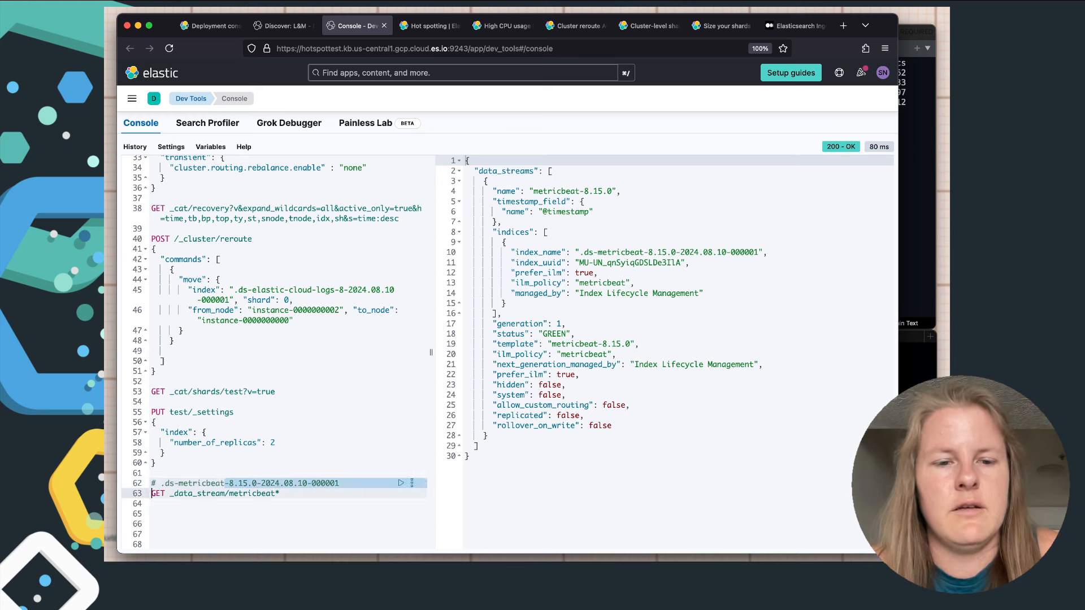
pyautogui.press('End')
pyautogui.press('BackSpace')
pyautogui.write('-8.15.0')
pyautogui.hotkey('ctrl', 'Return')
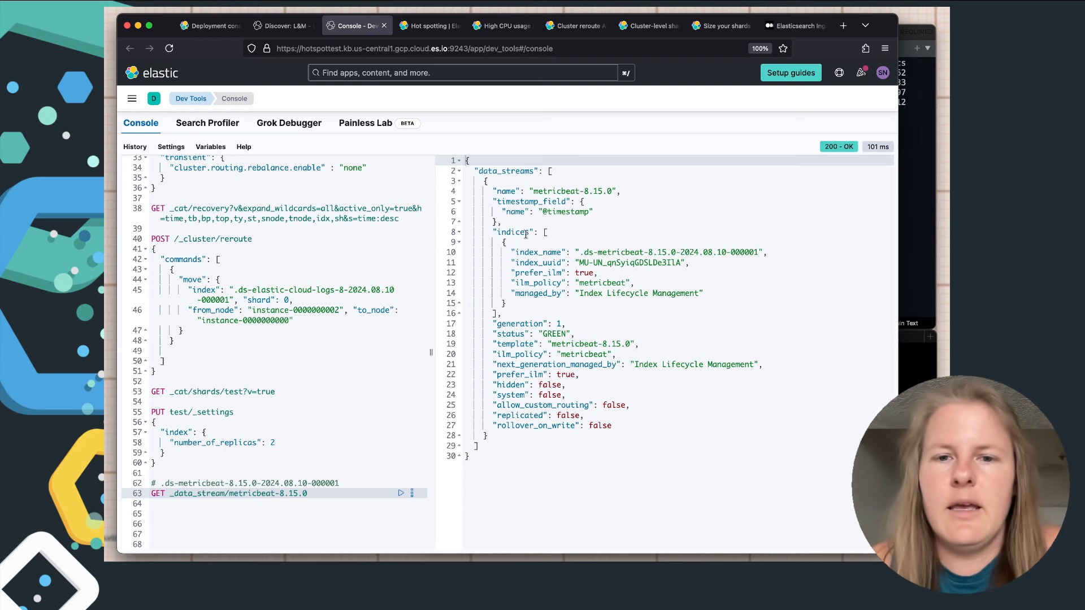
# - Examine the response: one backing index, ILM policy metricbeat, generation 1
pyautogui.moveTo(547, 252); pyautogui.dragTo(650, 302)
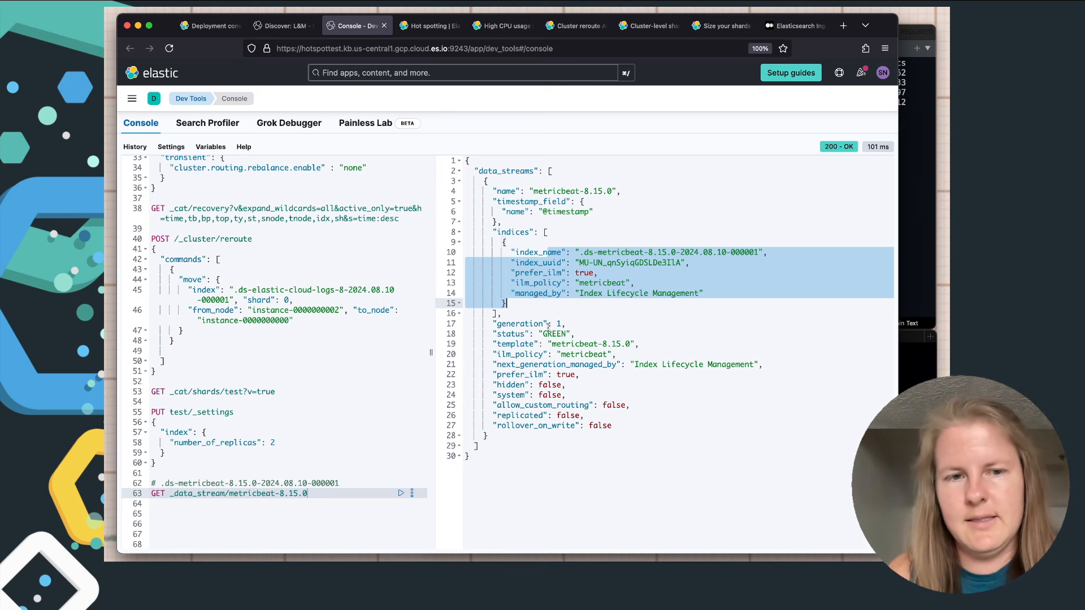
pyautogui.doubleClick(604, 283)
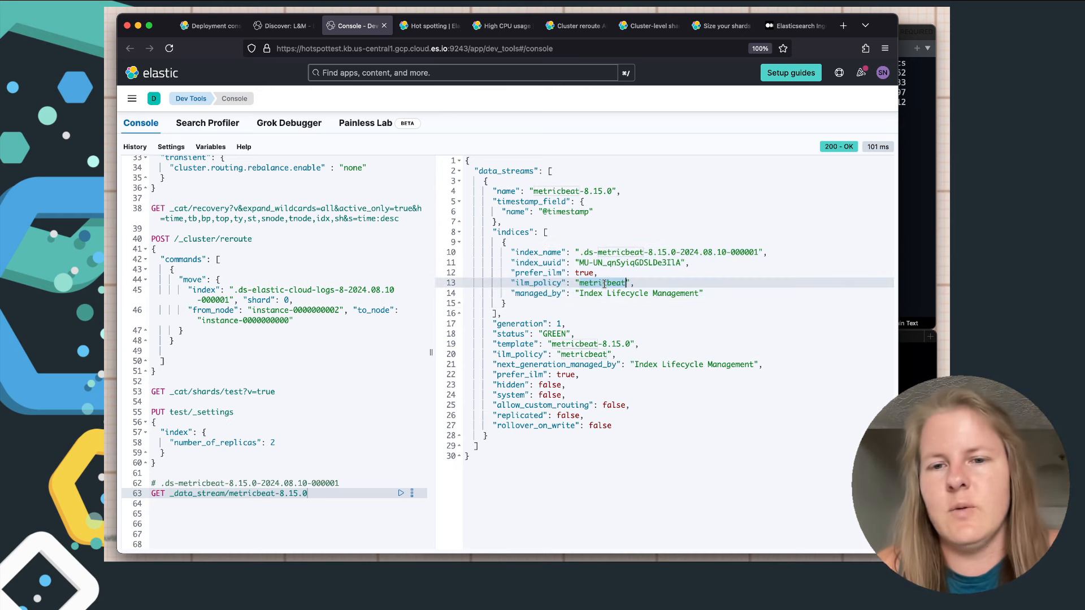
pyautogui.click(587, 324)
pyautogui.click(787, 27)
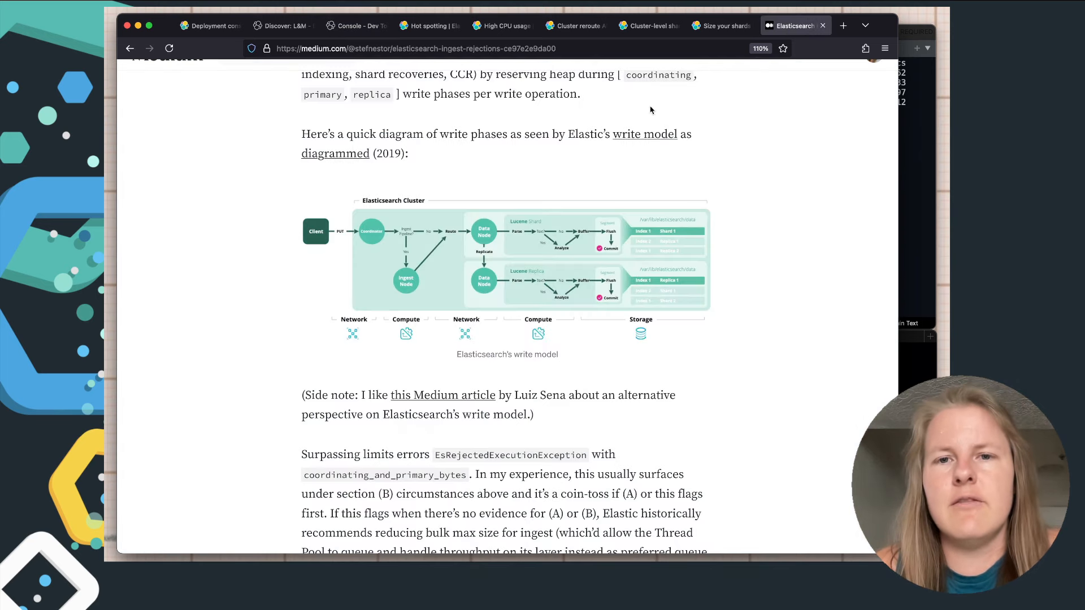
# - Search 'data stream static setting update' and open the 'Modify a data stream' docs page
pyautogui.press('super+l')
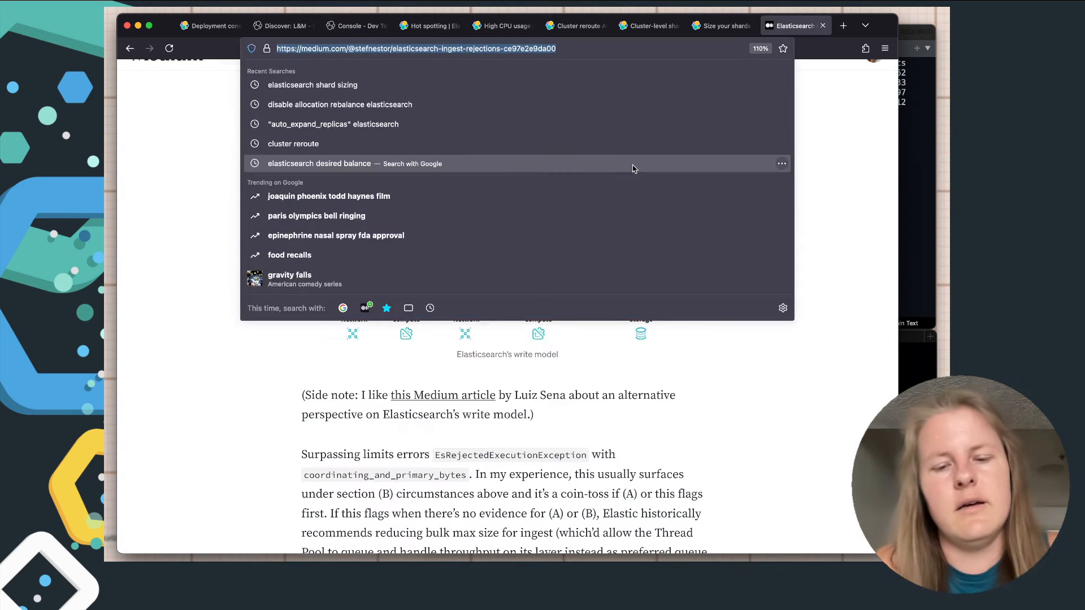
pyautogui.write('data stream ')
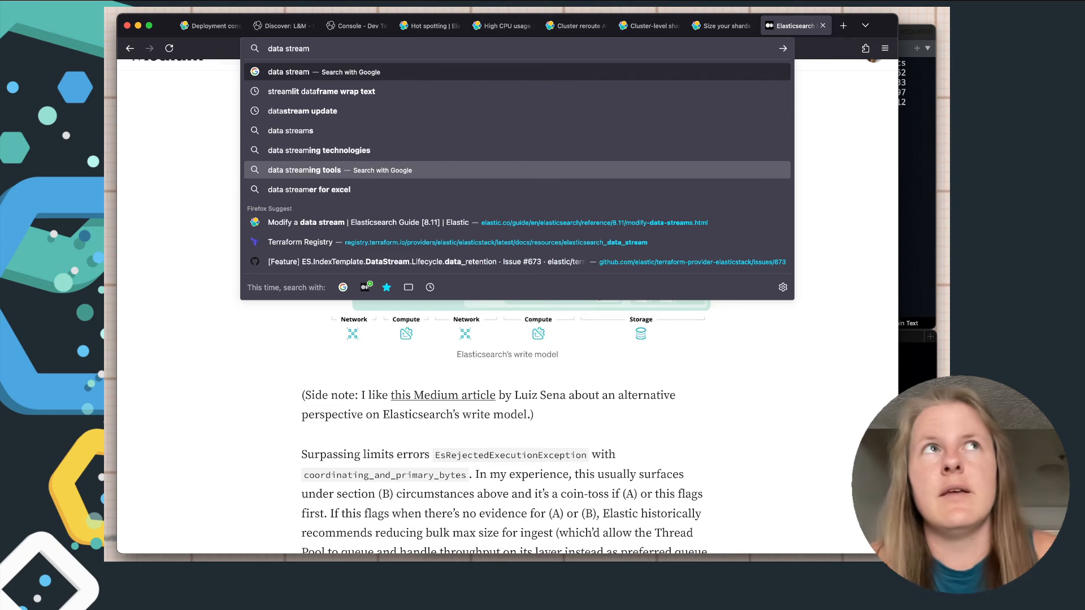
pyautogui.write('stat')
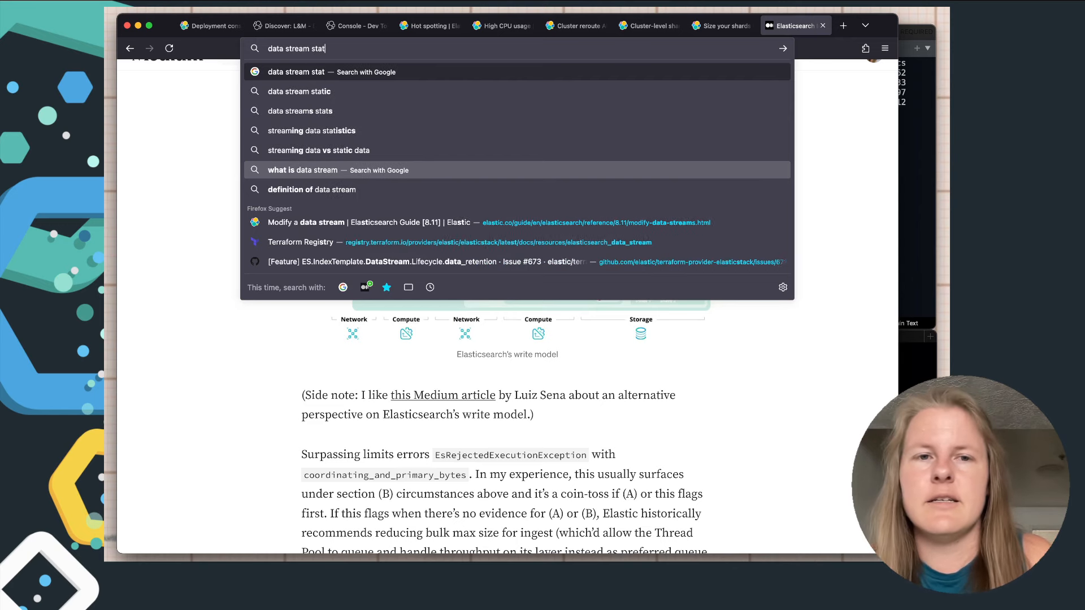
pyautogui.write('ic setting update')
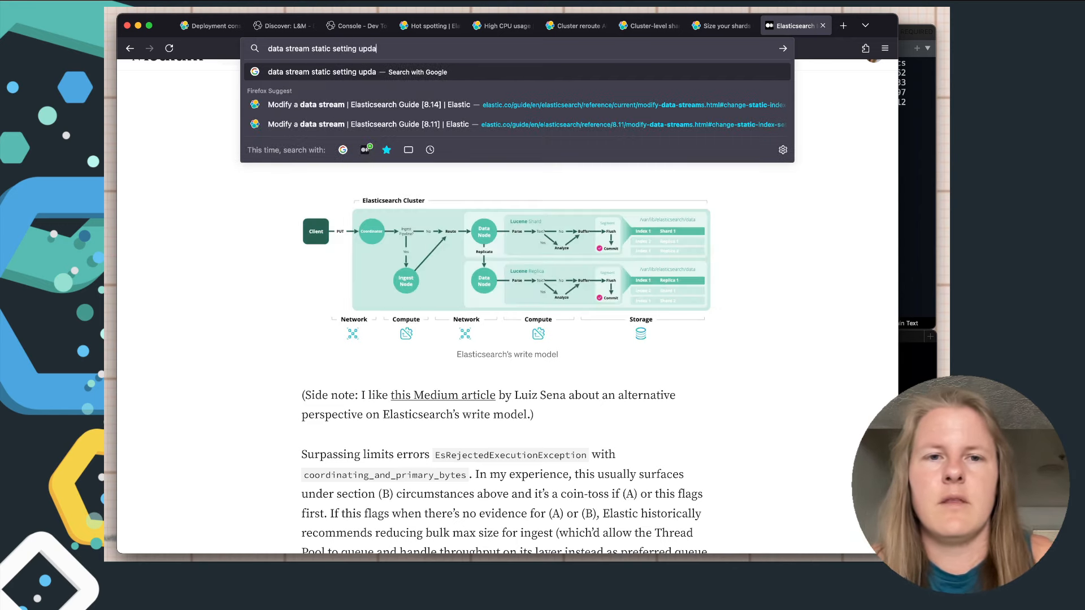
pyautogui.press('Return')
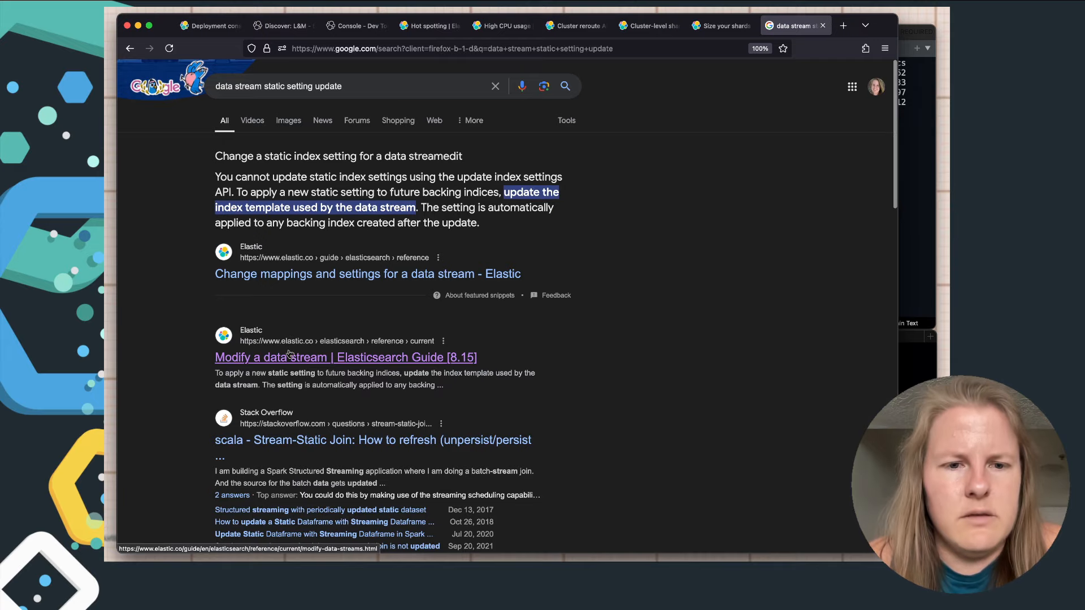
pyautogui.click(289, 357)
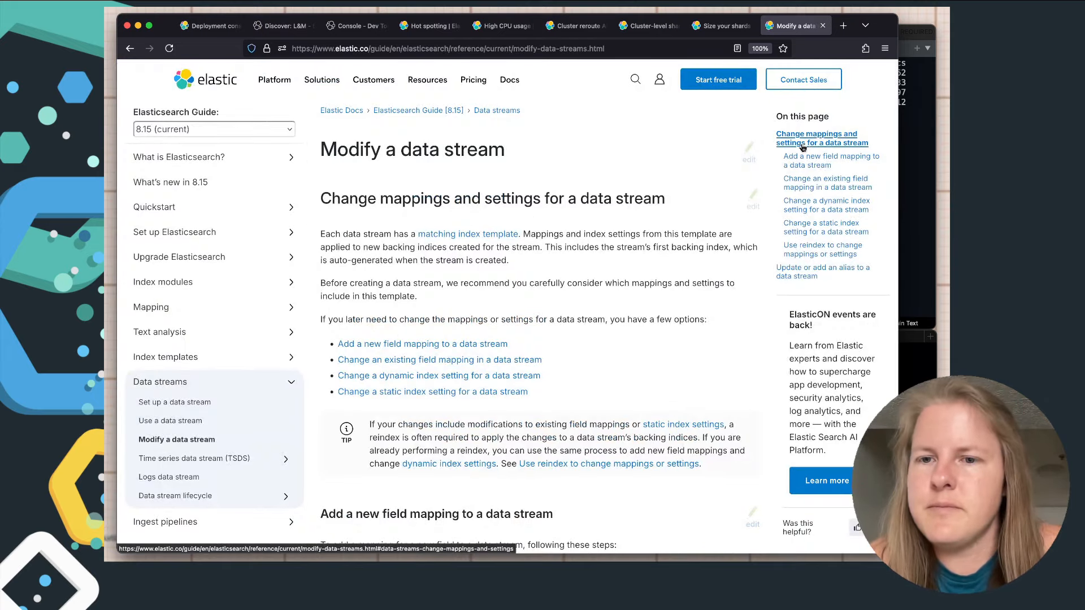
# - Read the 'Change a static index setting' section and move the docs tab beside the console
pyautogui.scroll(-1, 807, 150)
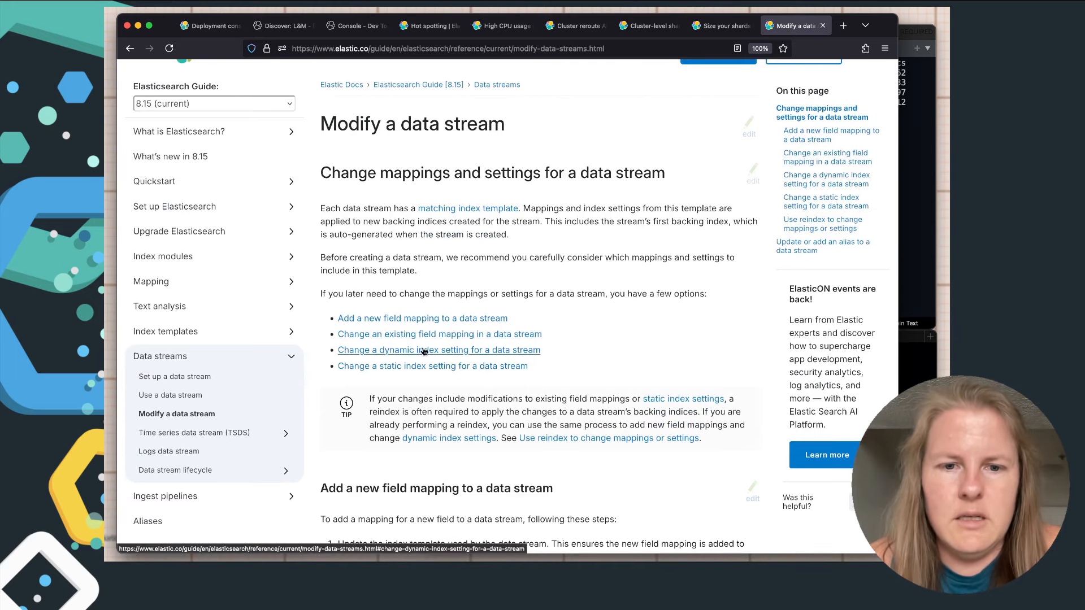
pyautogui.click(419, 367)
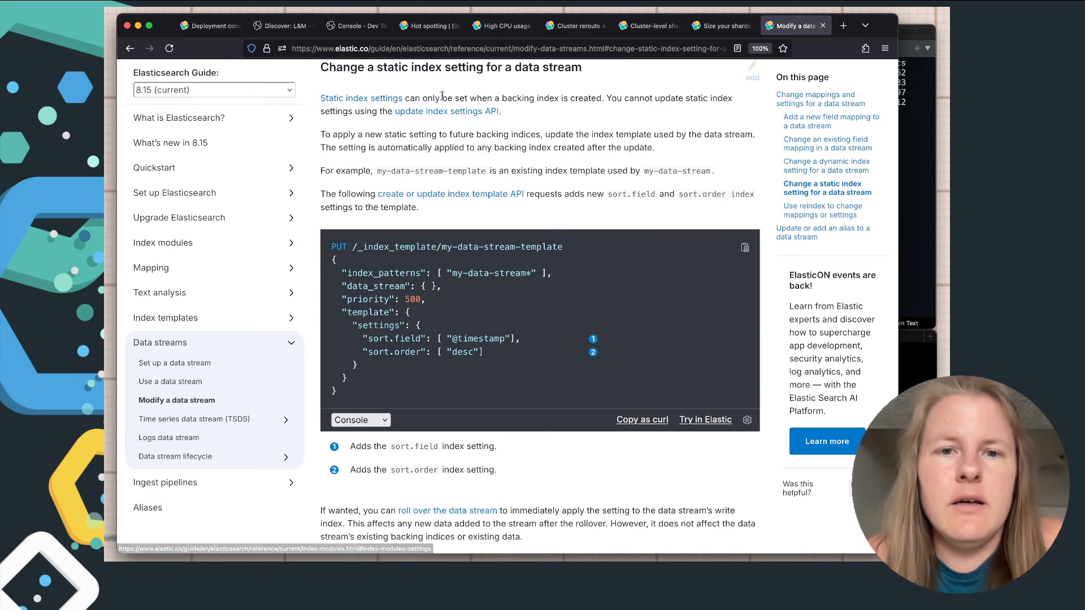
pyautogui.moveTo(416, 98); pyautogui.dragTo(577, 213)
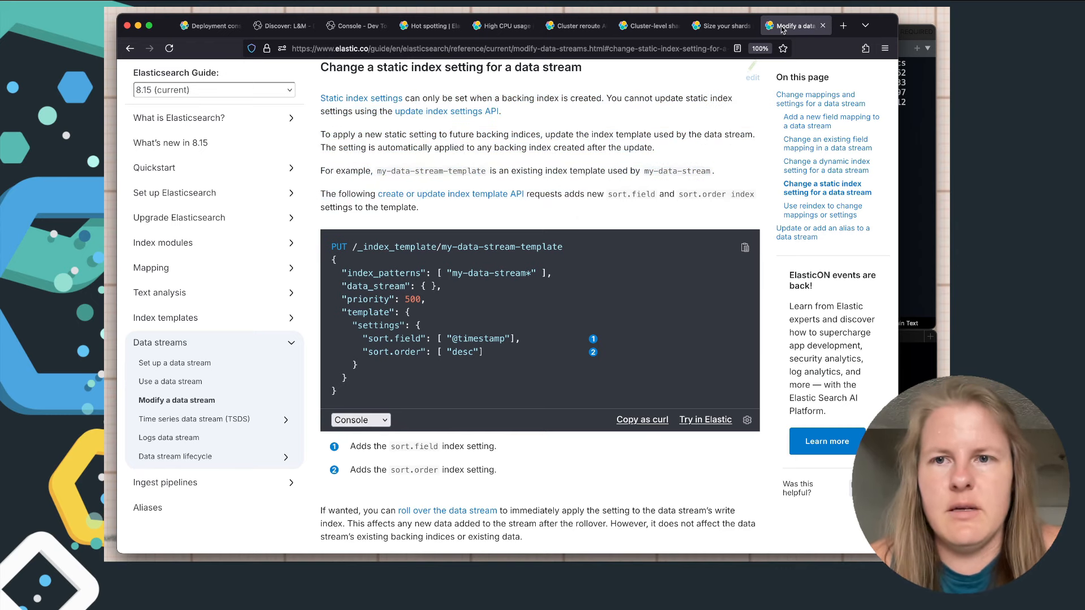
pyautogui.moveTo(791, 26); pyautogui.dragTo(358, 34)
pyautogui.click(358, 31)
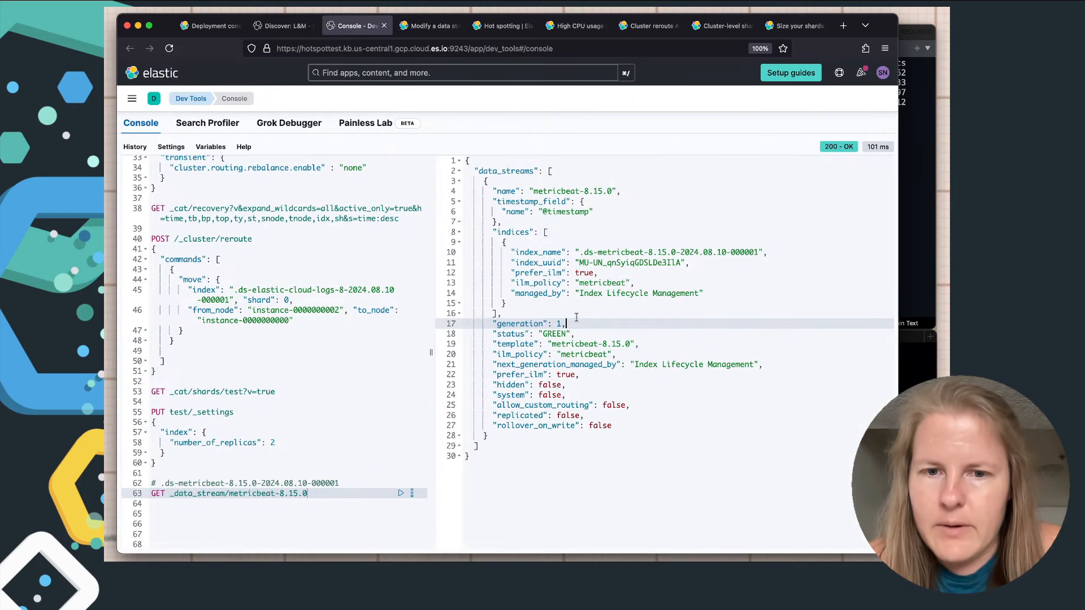
# - Run GET _index_template/metricbeat-8.15.0 to view the data stream's template
pyautogui.click(565, 344)
pyautogui.moveTo(552, 344); pyautogui.dragTo(627, 344)
pyautogui.click(314, 512)
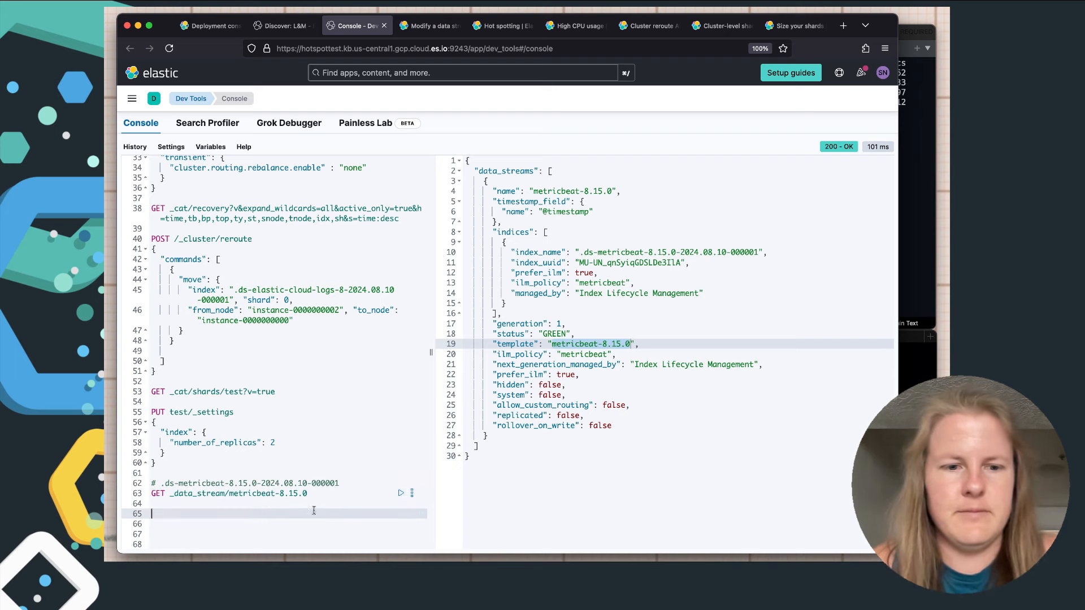
pyautogui.write('GET _index_template/')
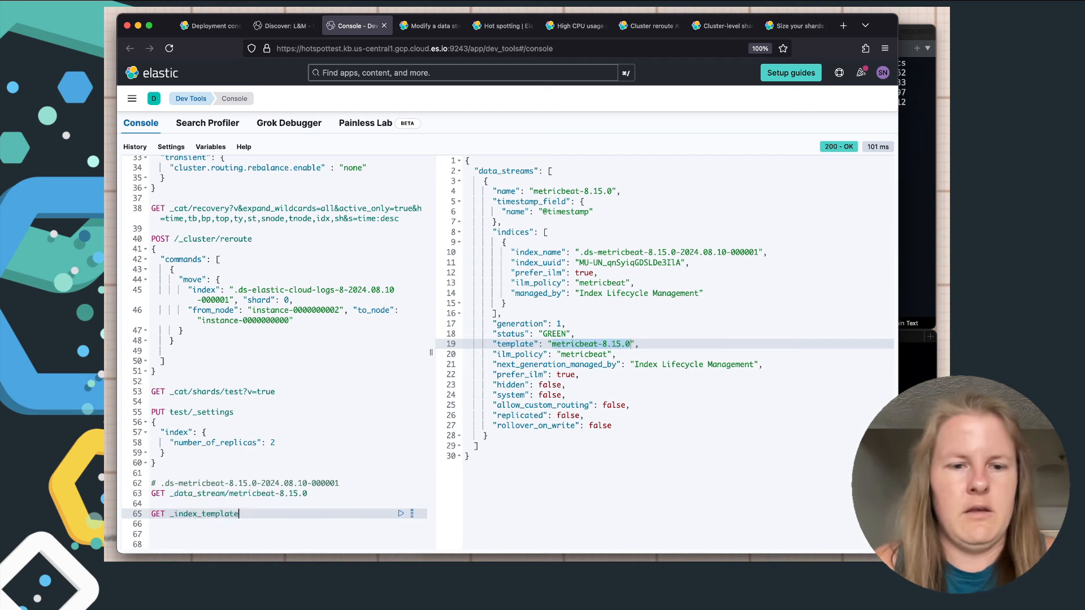
pyautogui.write('metricbeat-8.15.0')
pyautogui.press('super+Return')
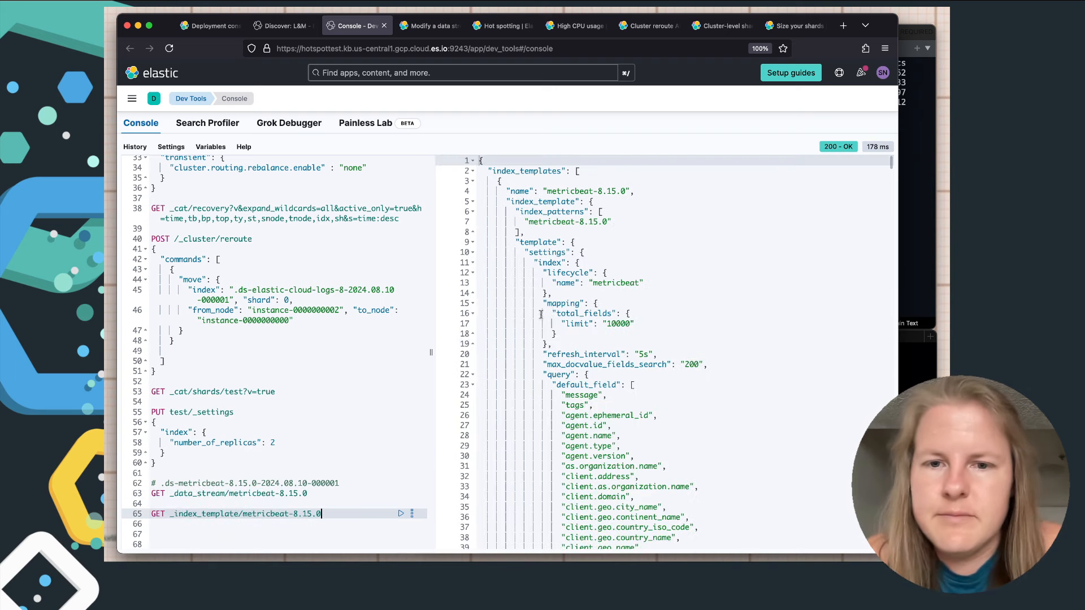
pyautogui.click(473, 374)
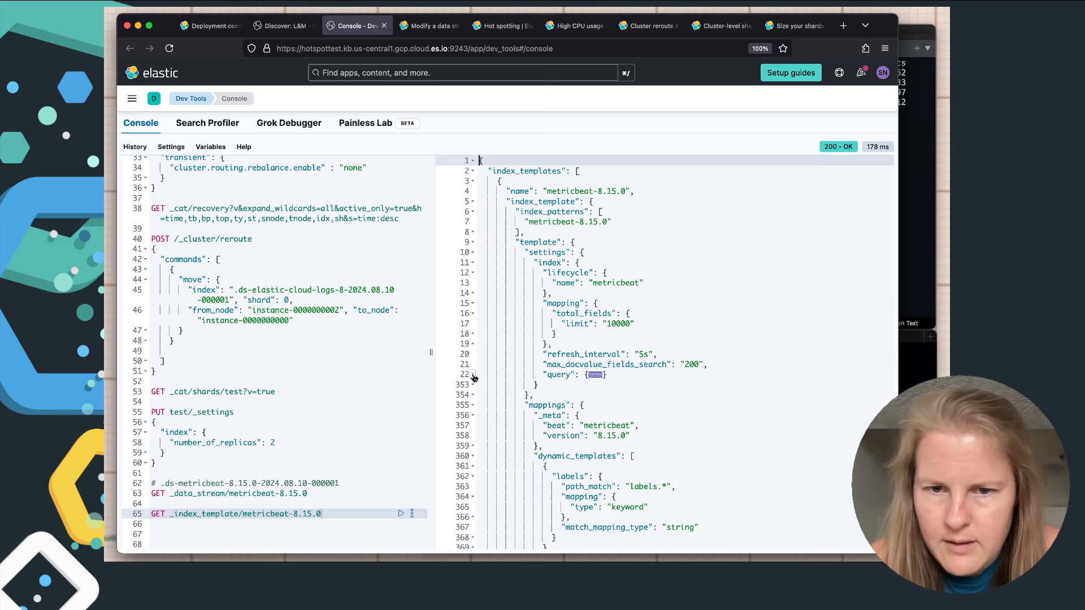
# - Copy the docs' PUT /_index_template example line onto line 67 of the console
pyautogui.click(431, 26)
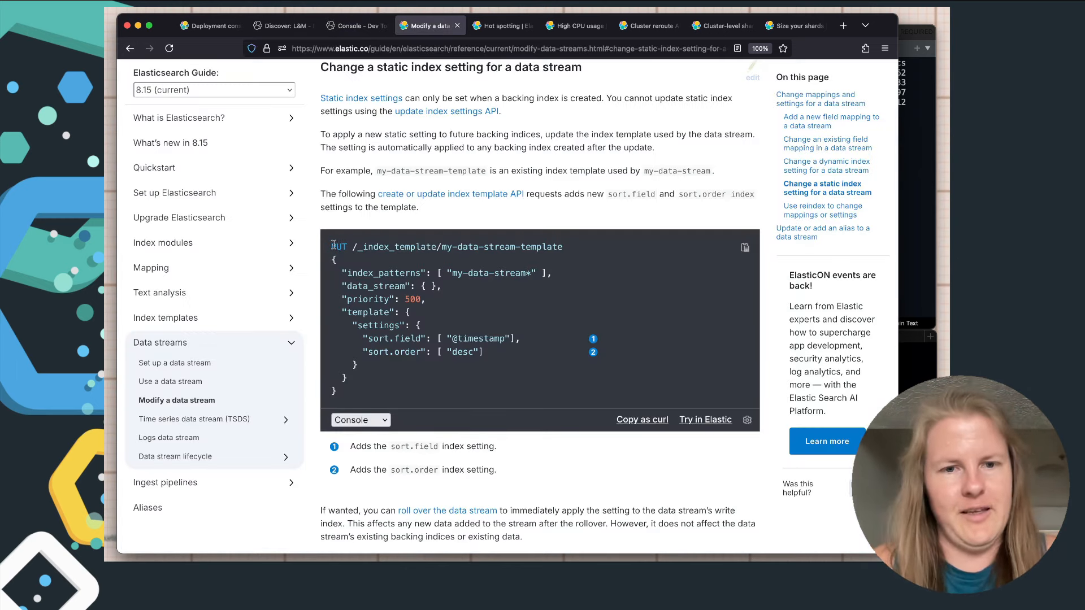
pyautogui.moveTo(333, 245); pyautogui.dragTo(386, 257)
pyautogui.click(386, 258)
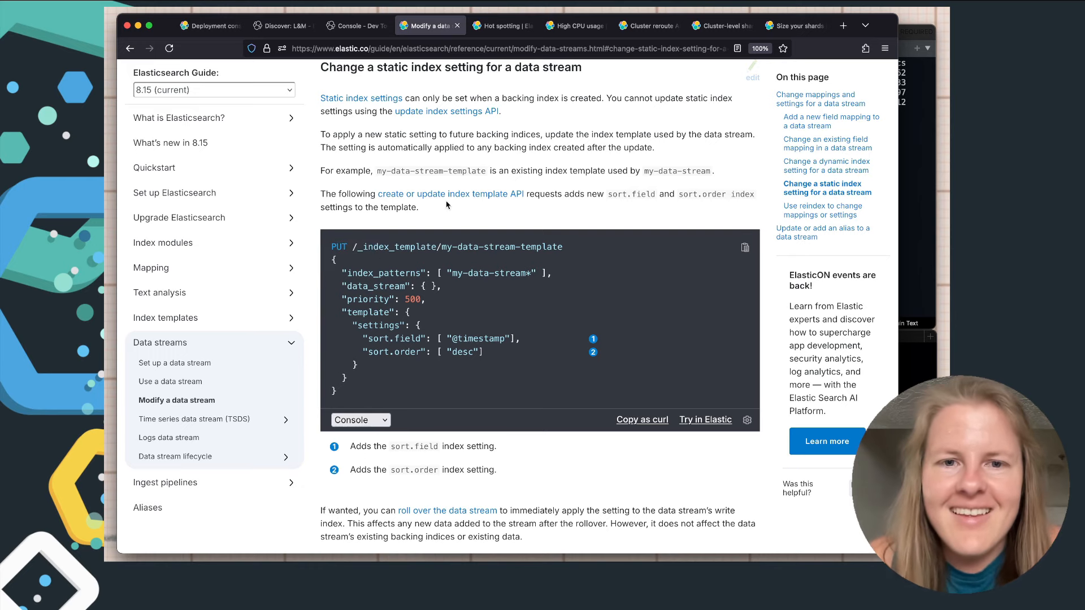
pyautogui.tripleClick(332, 247)
pyautogui.press('super+c')
pyautogui.click(356, 26)
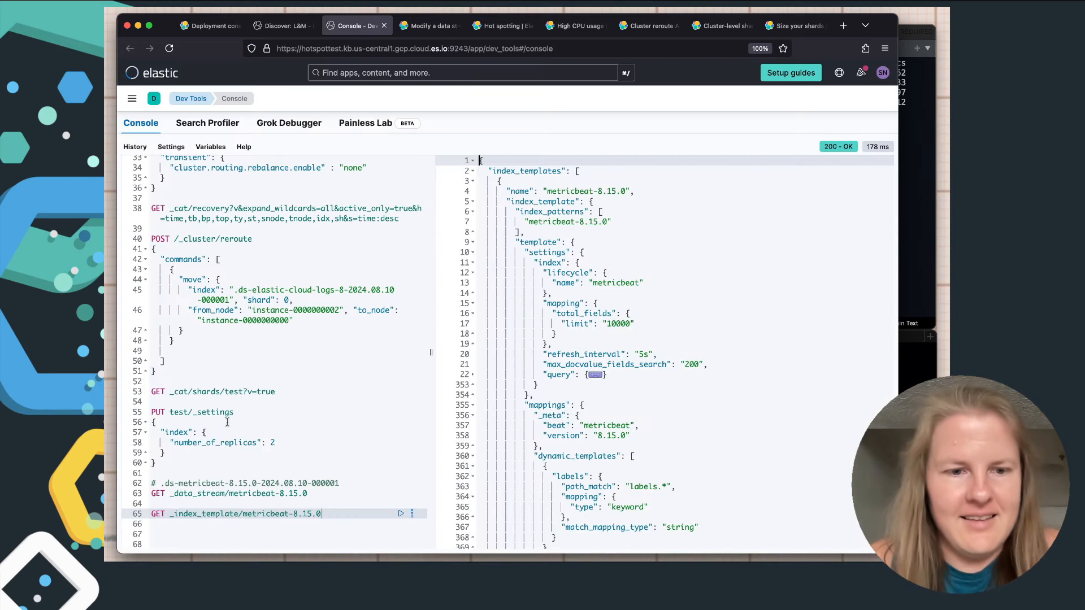
pyautogui.click(203, 534)
pyautogui.press('super+v')
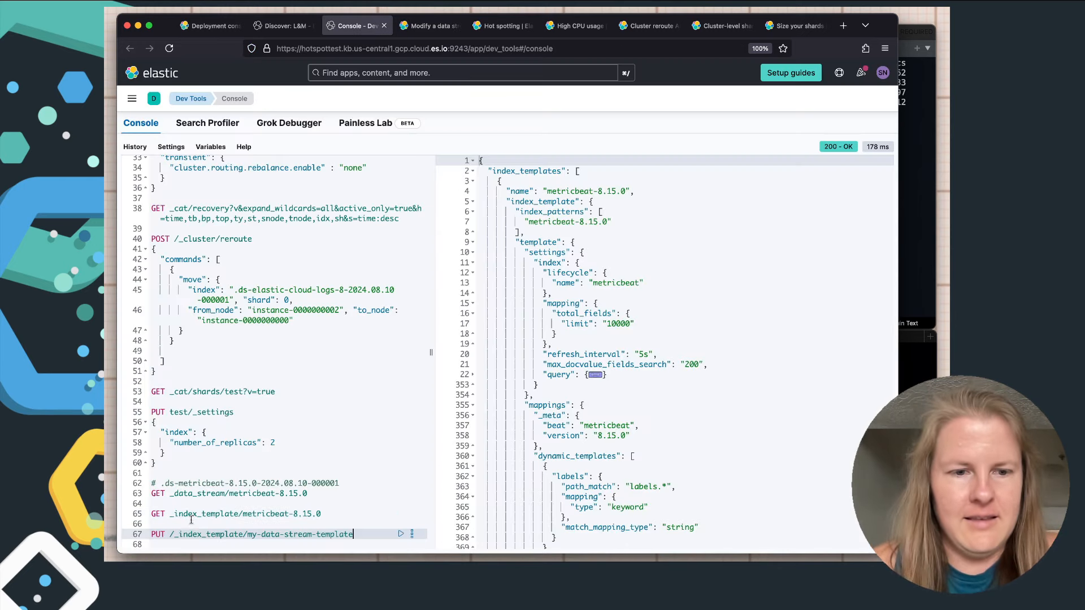
# - Rename the template in the PUT request to metricbeat-8.15.0 and open a { body
pyautogui.click(241, 513)
pyautogui.hotkey('shift', 'End')
pyautogui.press('super+c')
pyautogui.click(249, 534)
pyautogui.hotkey('shift', 'End')
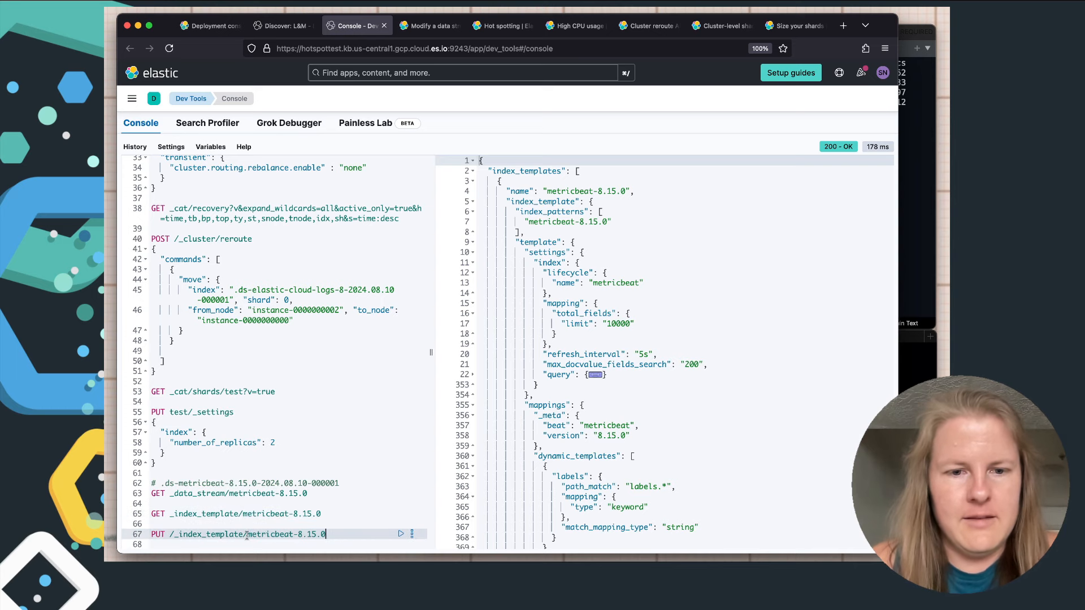
pyautogui.press('super+v')
pyautogui.press('Return')
pyautogui.write('{')
pyautogui.press('Return')
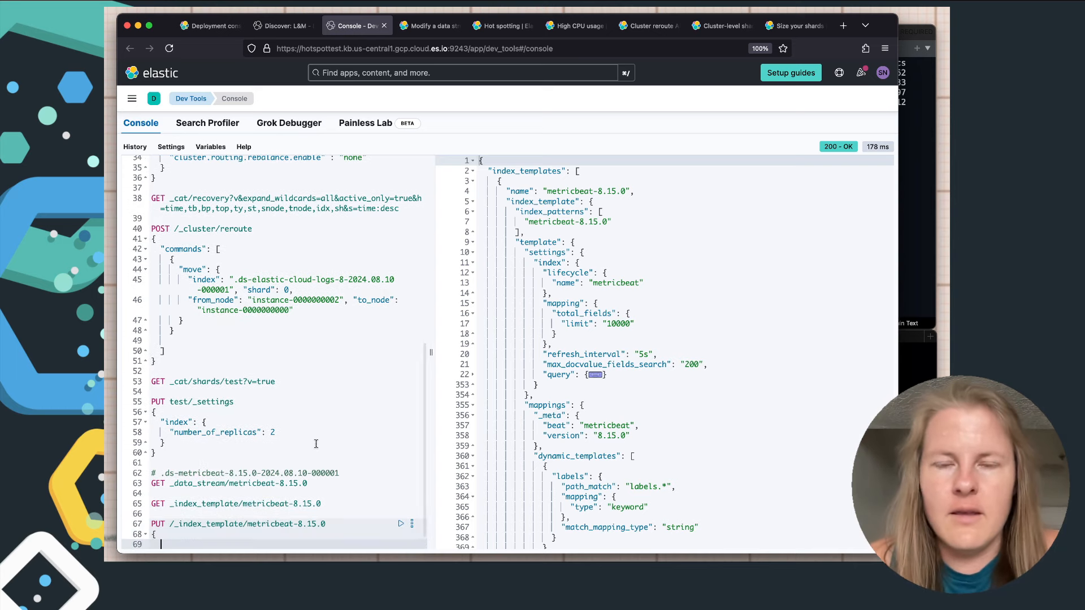
pyautogui.click(438, 33)
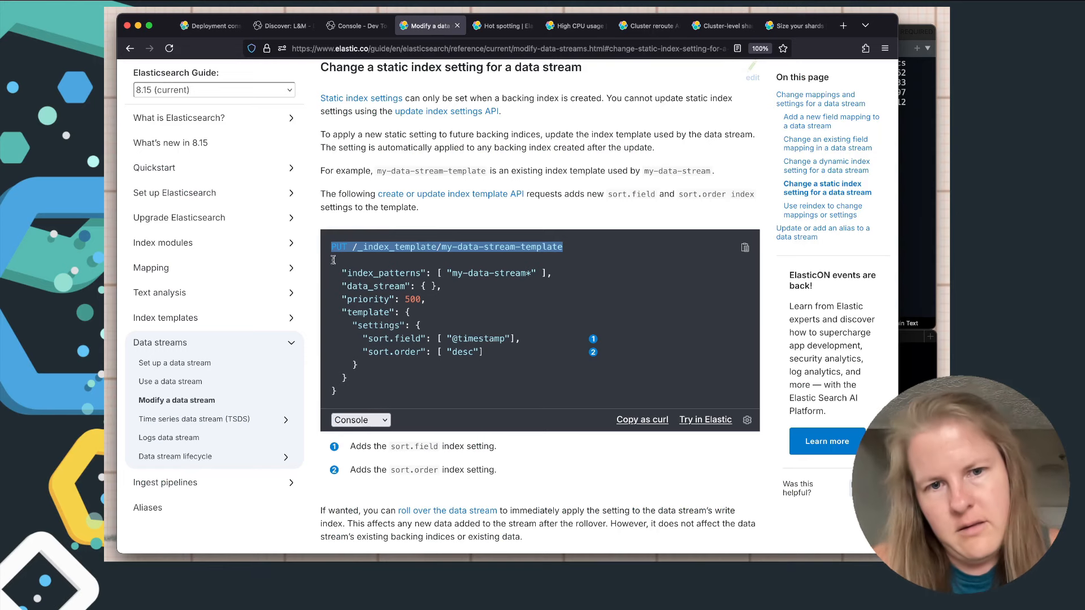
# - Paste the docs' template and settings lines into the PUT body and close the braces
pyautogui.moveTo(333, 260); pyautogui.dragTo(418, 316)
pyautogui.click(360, 335)
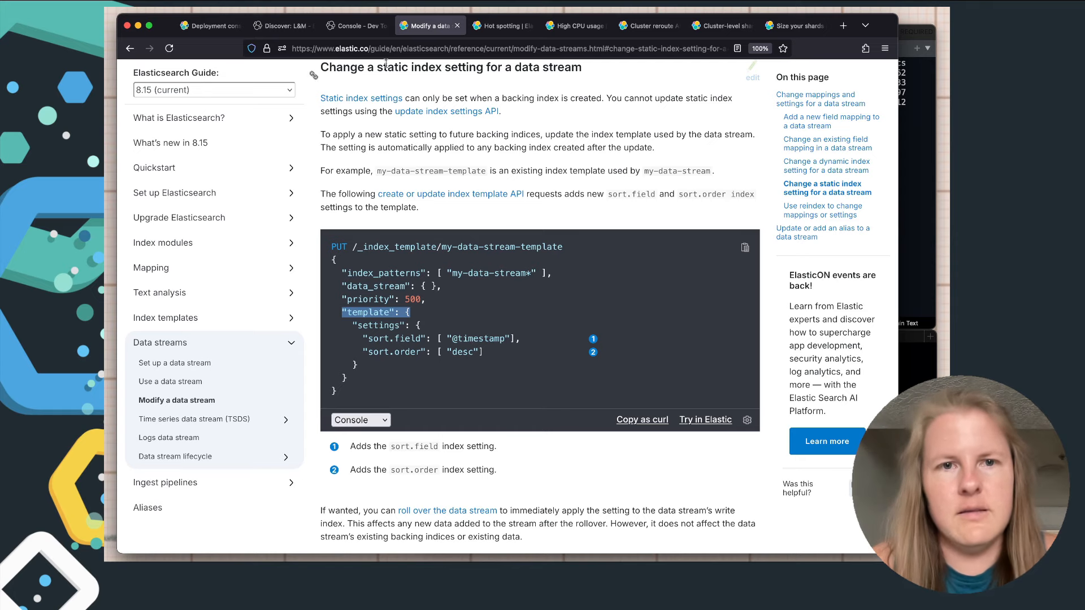
pyautogui.click(340, 343)
pyautogui.moveTo(341, 312); pyautogui.dragTo(434, 323)
pyautogui.hotkey('ctrl', 'c')
pyautogui.click(359, 25)
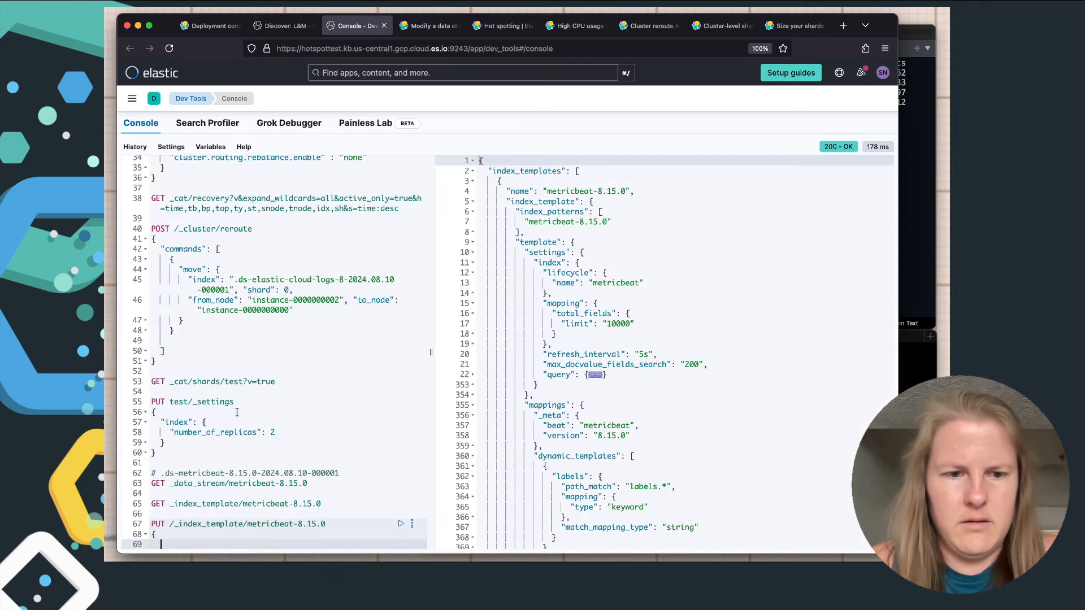
pyautogui.hotkey('ctrl', 'v')
pyautogui.press('Return')
pyautogui.write('}}')
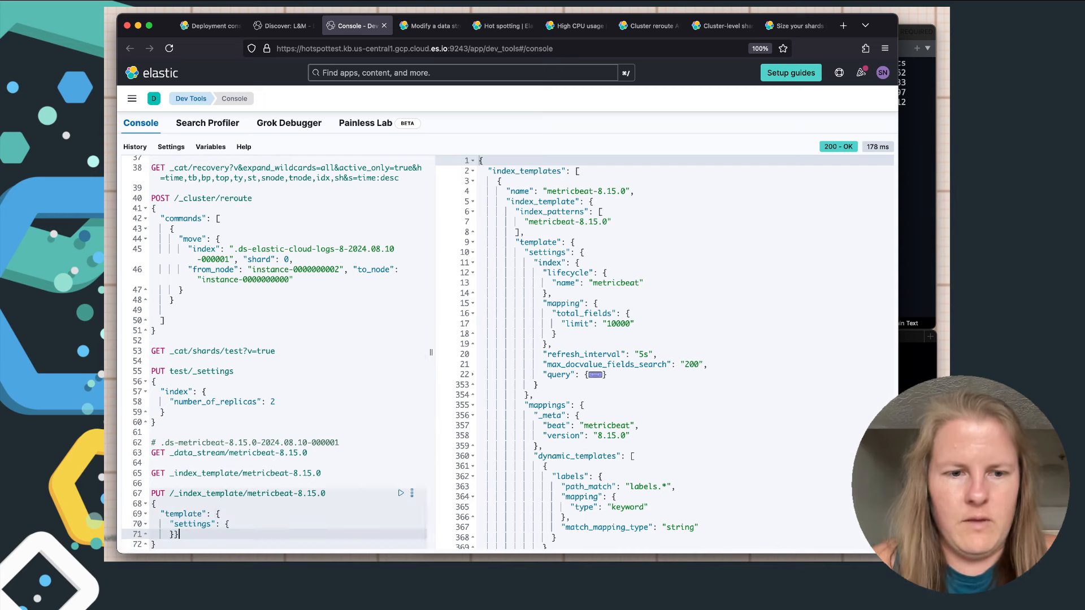
# - Add "number_of_shards": 3 to the template settings
pyautogui.click(176, 524)
pyautogui.press('End')
pyautogui.press('Return')
pyautogui.write('"')
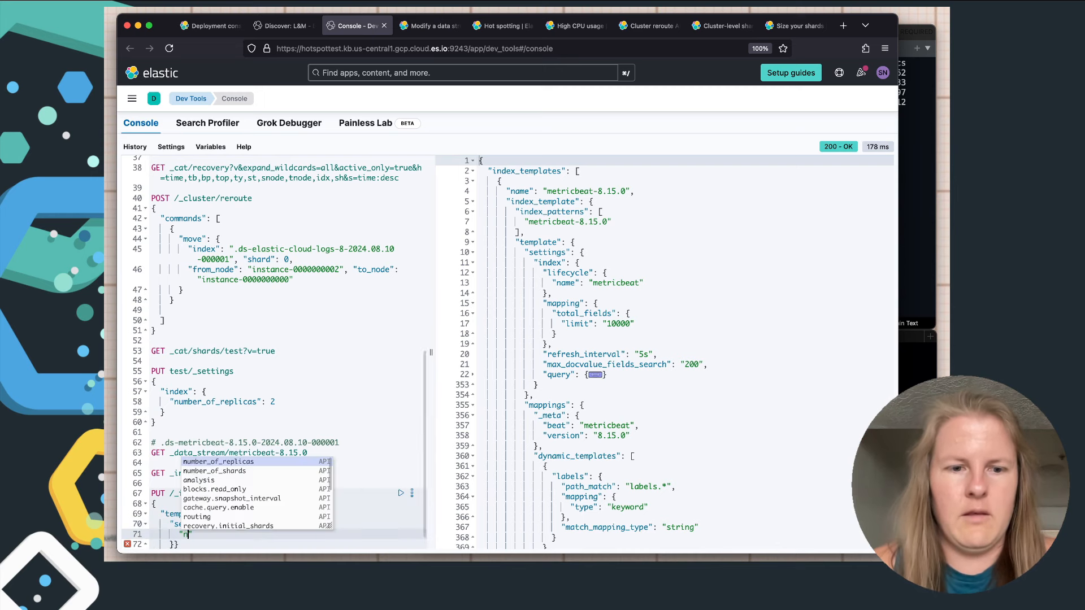
pyautogui.write('number_of')
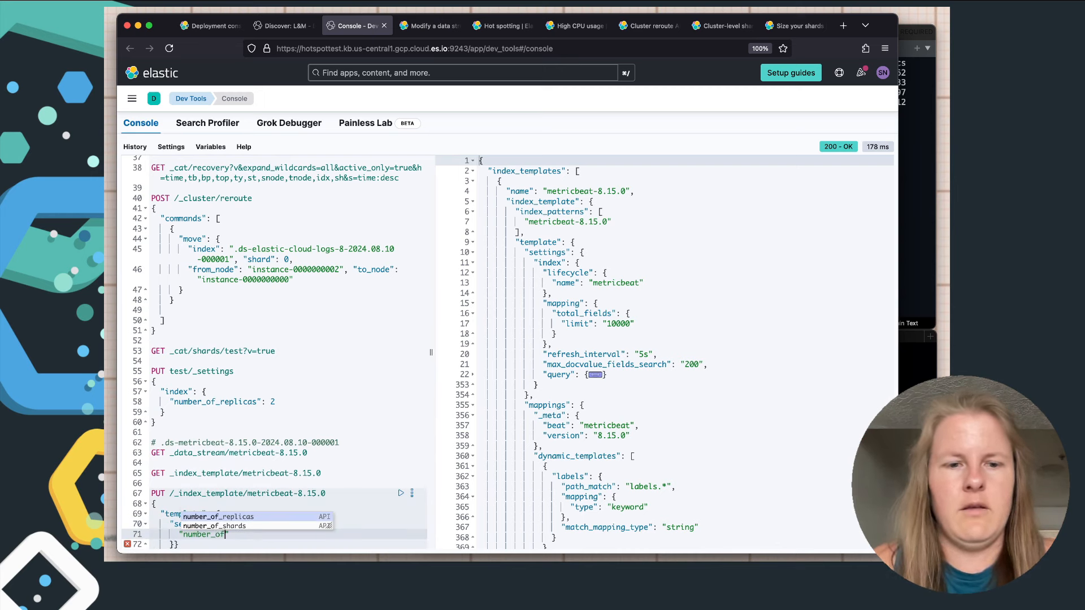
pyautogui.press('Down')
pyautogui.press('Return')
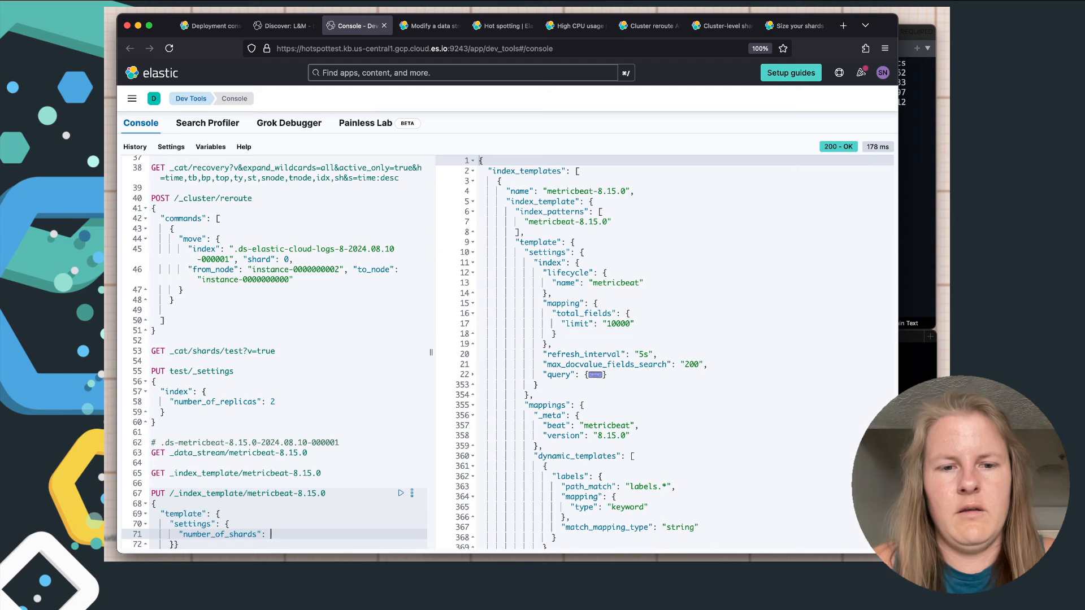
pyautogui.write('3')
# - Inspect the GET template response, collapsing mappings to see its data_stream section
pyautogui.scroll(-1, 334, 452)
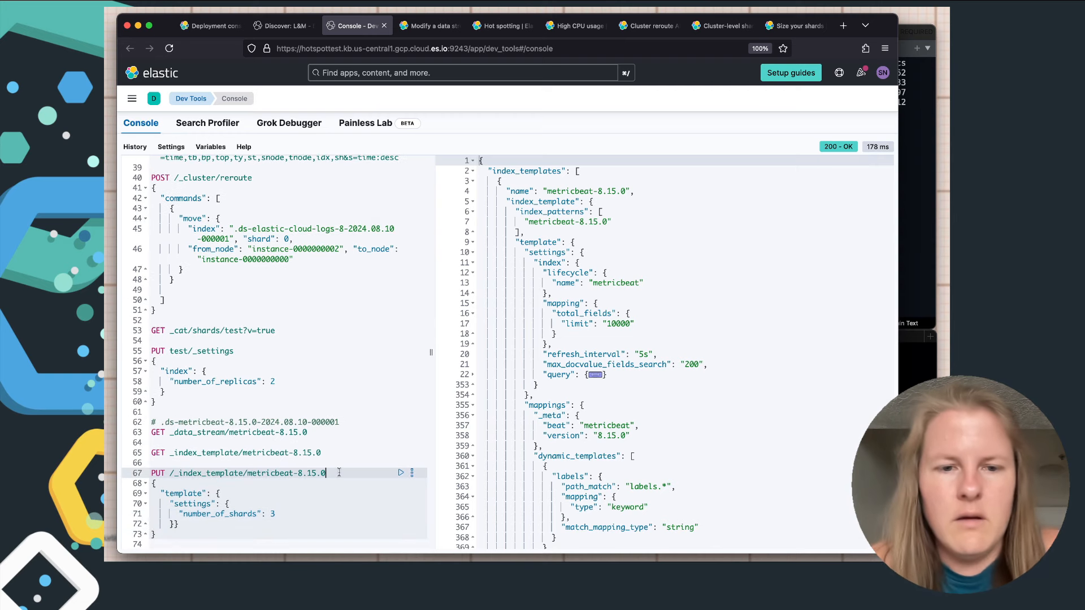
pyautogui.click(333, 452)
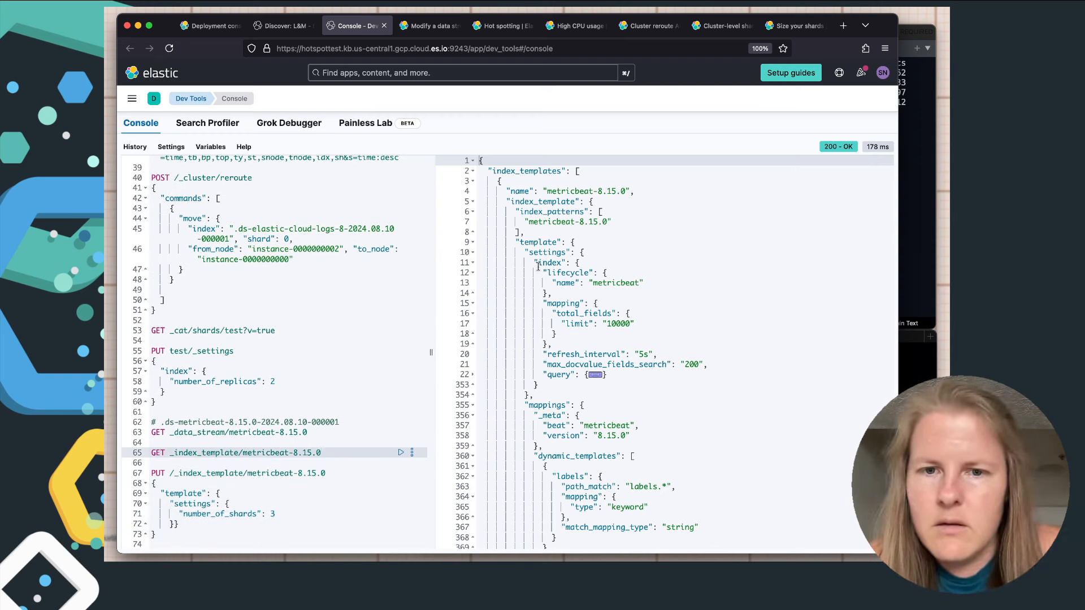
pyautogui.scroll(-3, 542, 364)
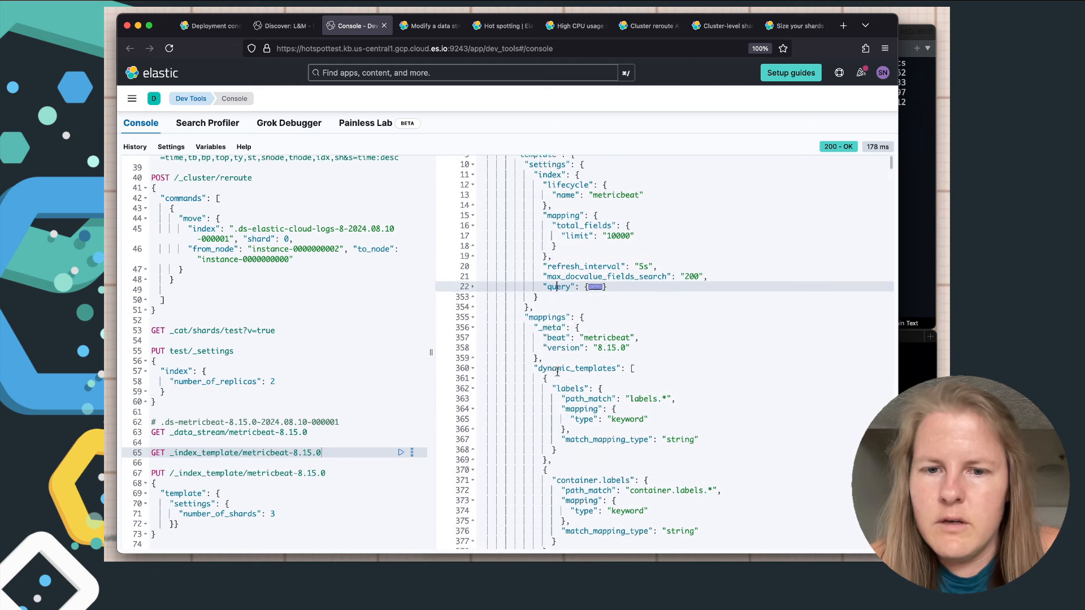
pyautogui.click(473, 317)
pyautogui.click(541, 446)
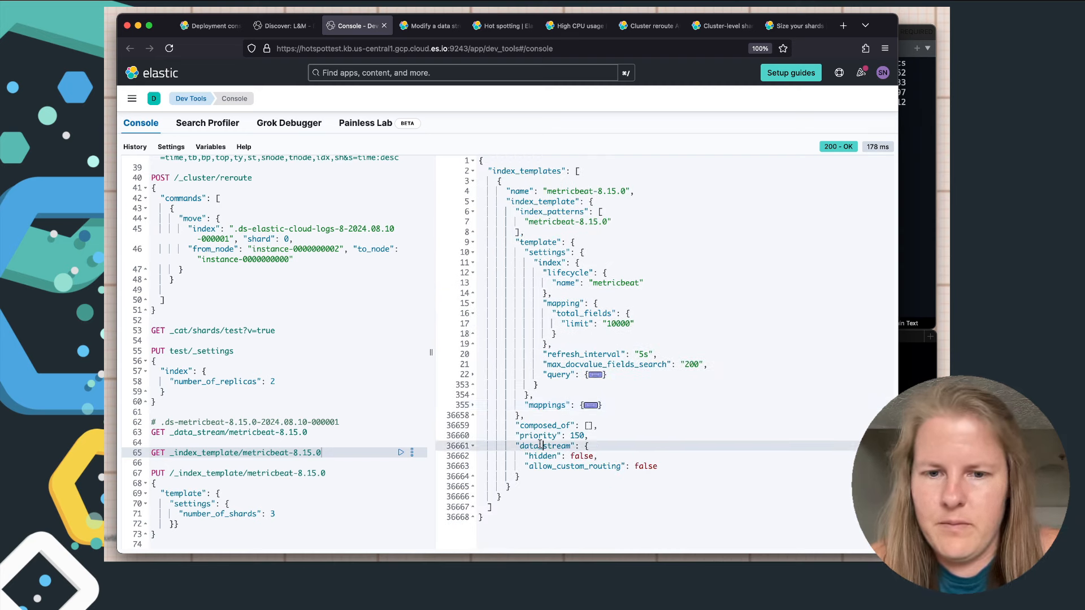
# - Send the PUT template update, then check the docs' index_patterns, data_stream and priority lines
pyautogui.click(263, 473)
pyautogui.press('super+Return')
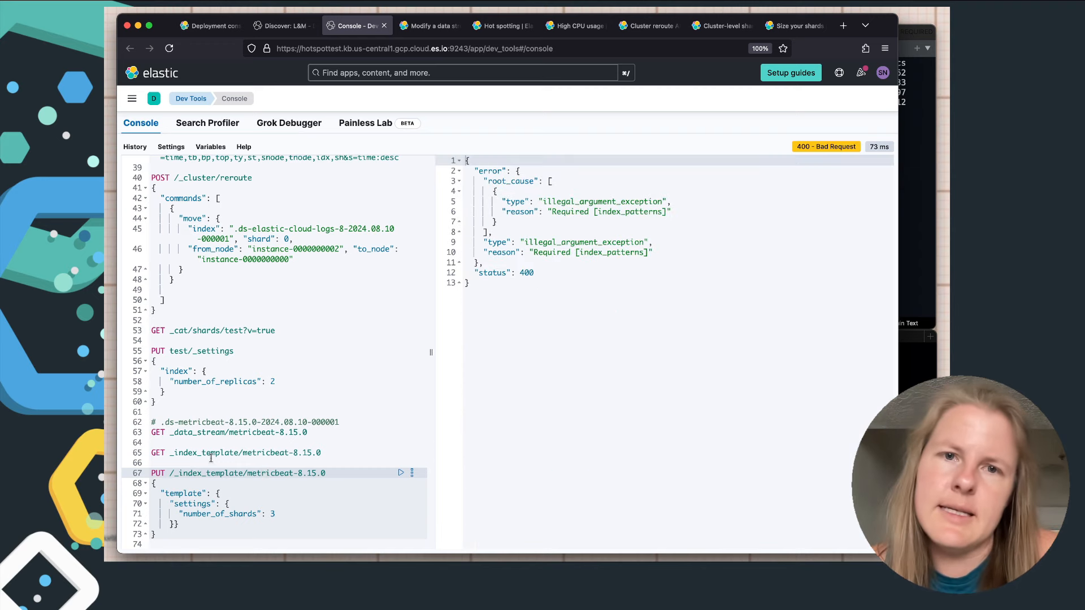
pyautogui.click(429, 26)
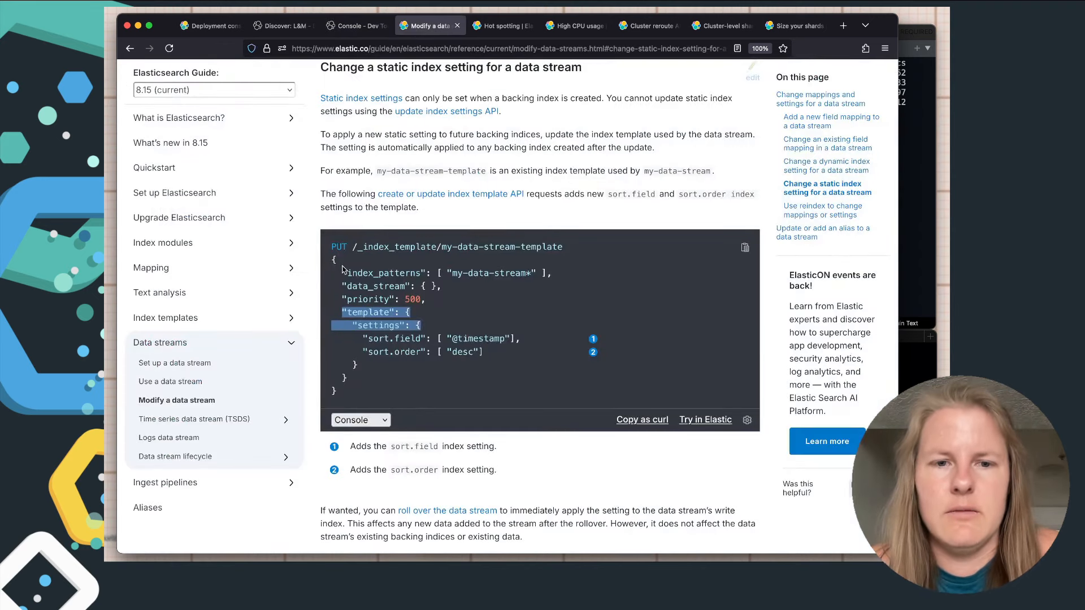
pyautogui.moveTo(342, 270); pyautogui.dragTo(440, 304)
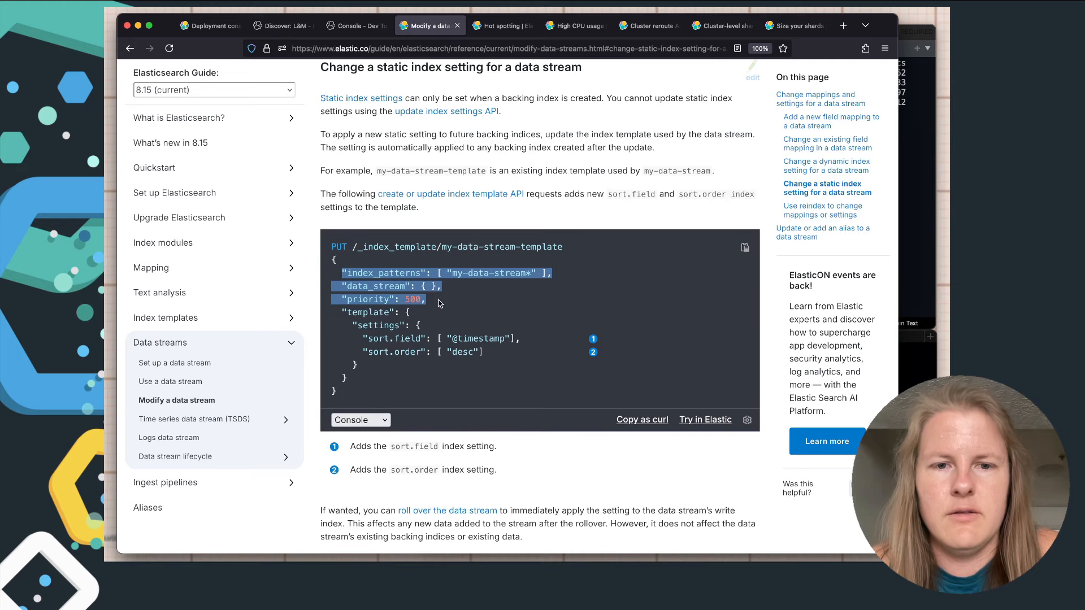
pyautogui.click(356, 25)
# - Re-run the GET _index_template request and inspect the metricbeat-8.15.0 template in the response
pyautogui.click(257, 453)
pyautogui.hotkey('ctrl', 'Return')
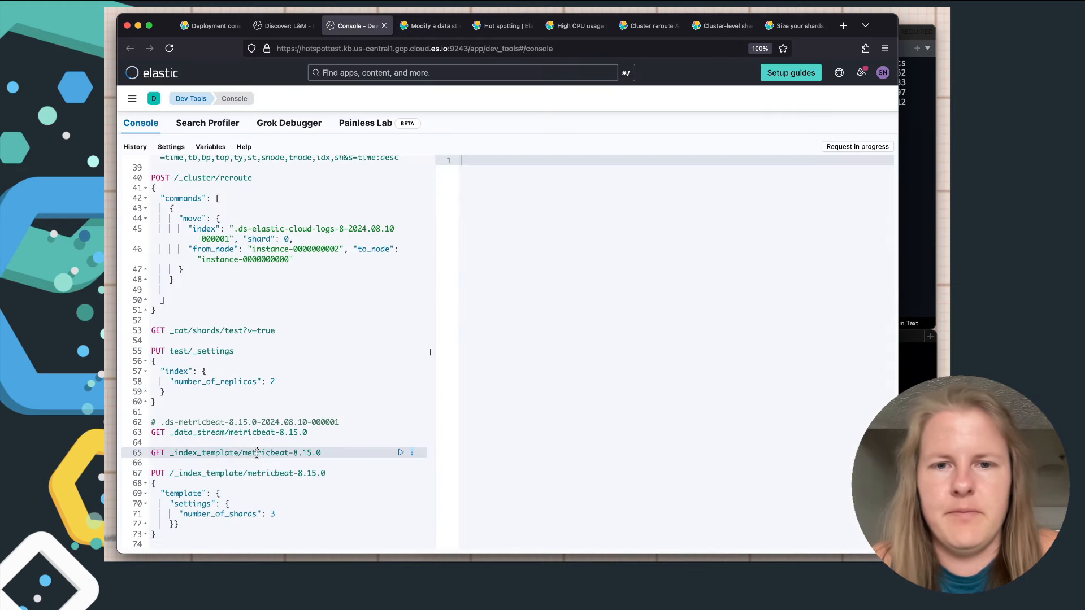
pyautogui.click(506, 191)
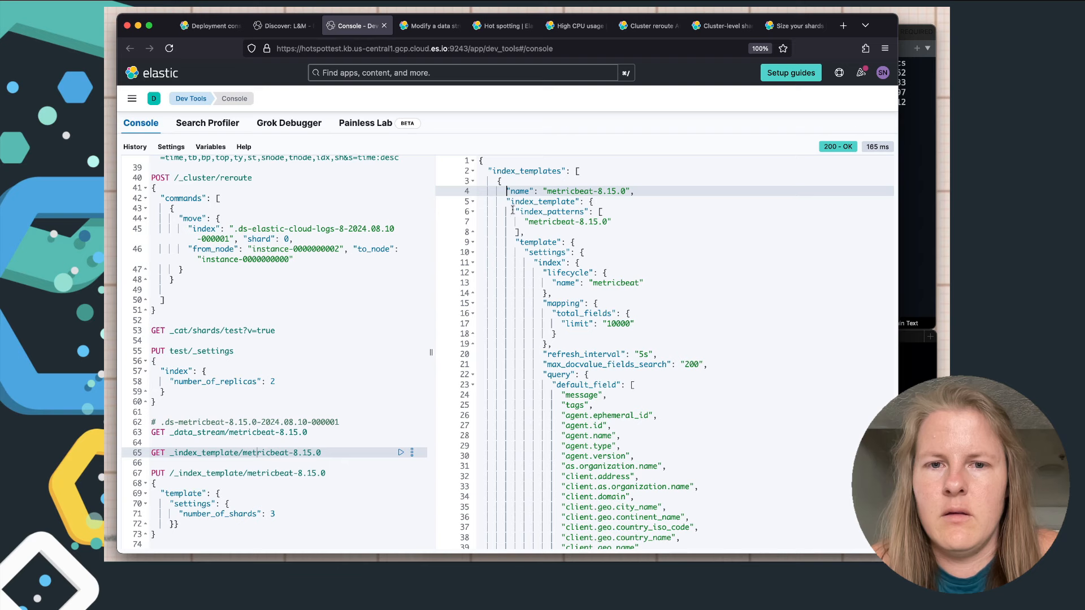
pyautogui.doubleClick(521, 200)
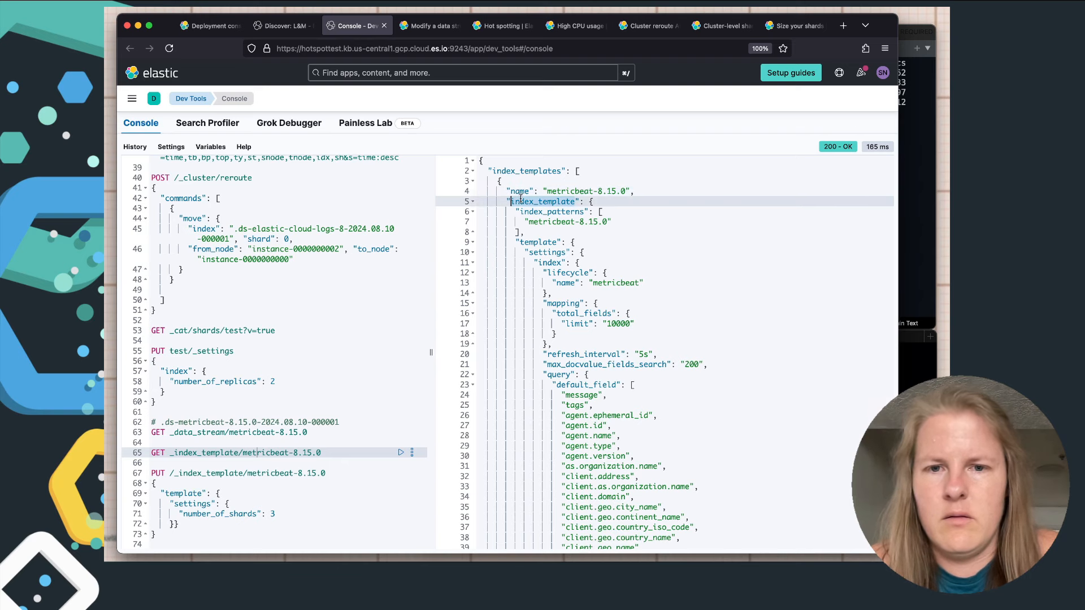
pyautogui.click(234, 453)
pyautogui.press('super+Return')
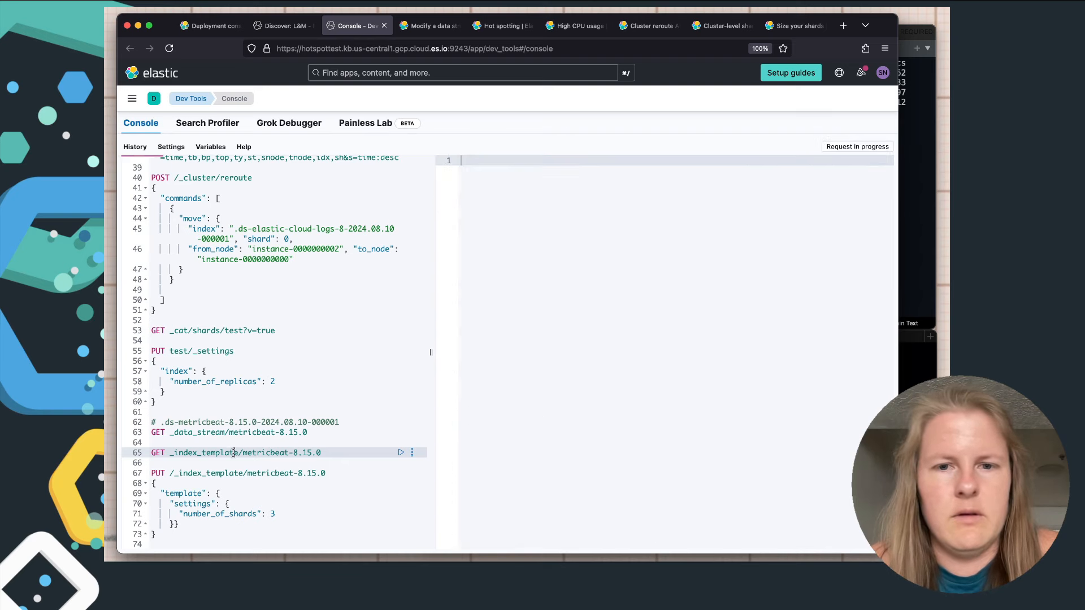
pyautogui.click(539, 242)
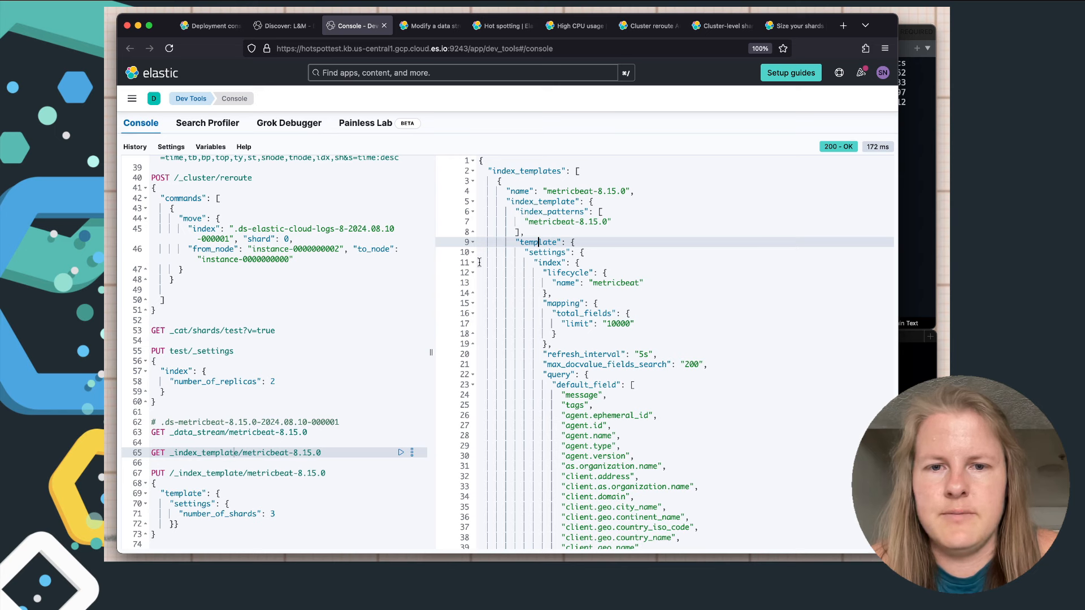
pyautogui.click(473, 375)
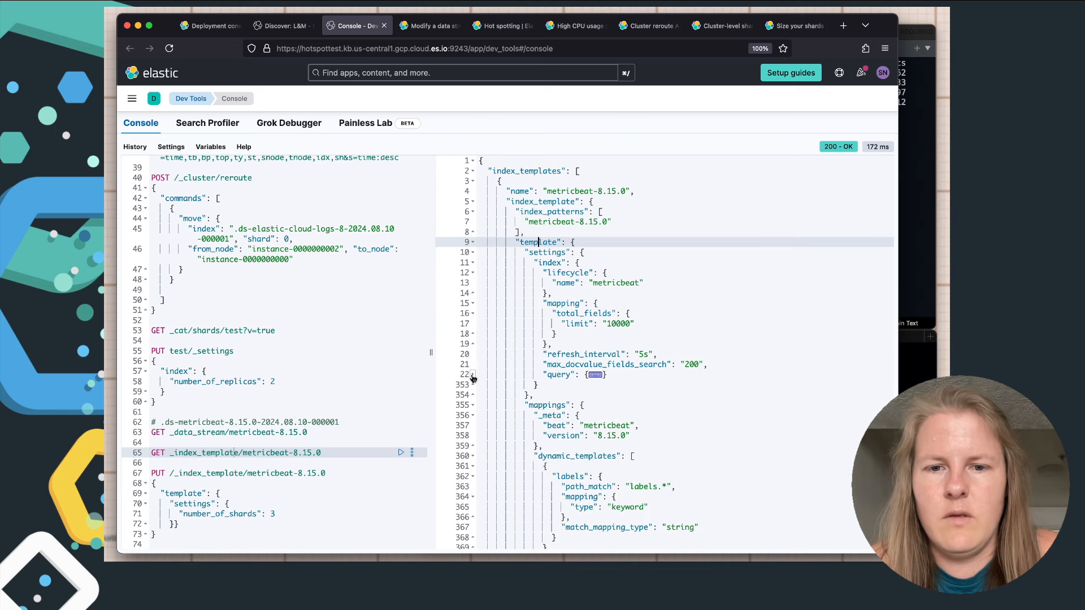
# - Copy the lifecycle block from the response into the template settings after the shard setting
pyautogui.moveTo(532, 261); pyautogui.dragTo(615, 355)
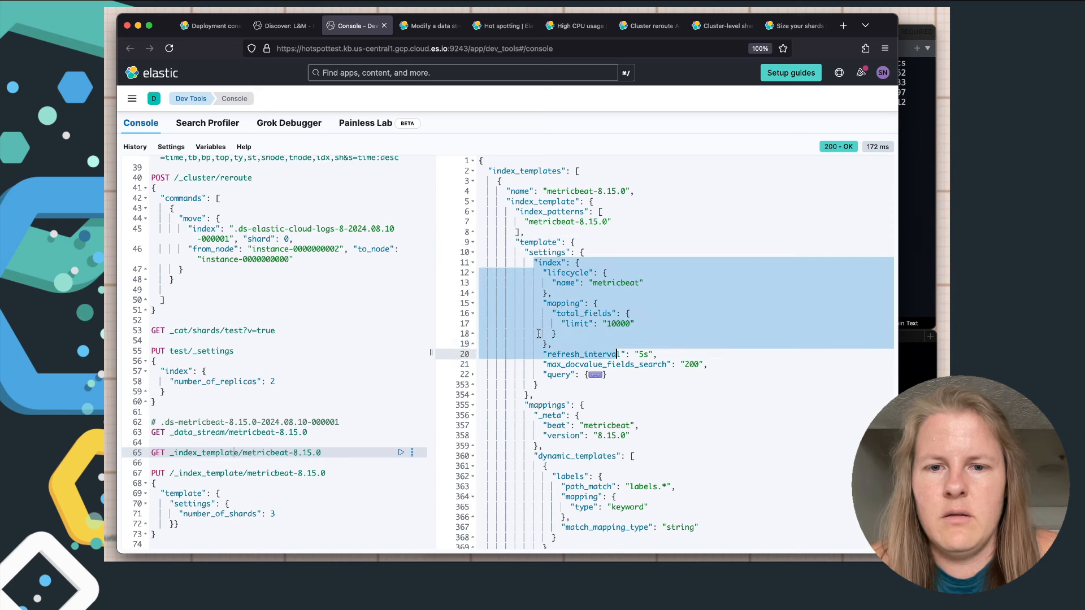
pyautogui.click(542, 280)
pyautogui.moveTo(541, 269); pyautogui.dragTo(553, 295)
pyautogui.hotkey('ctrl', 'c')
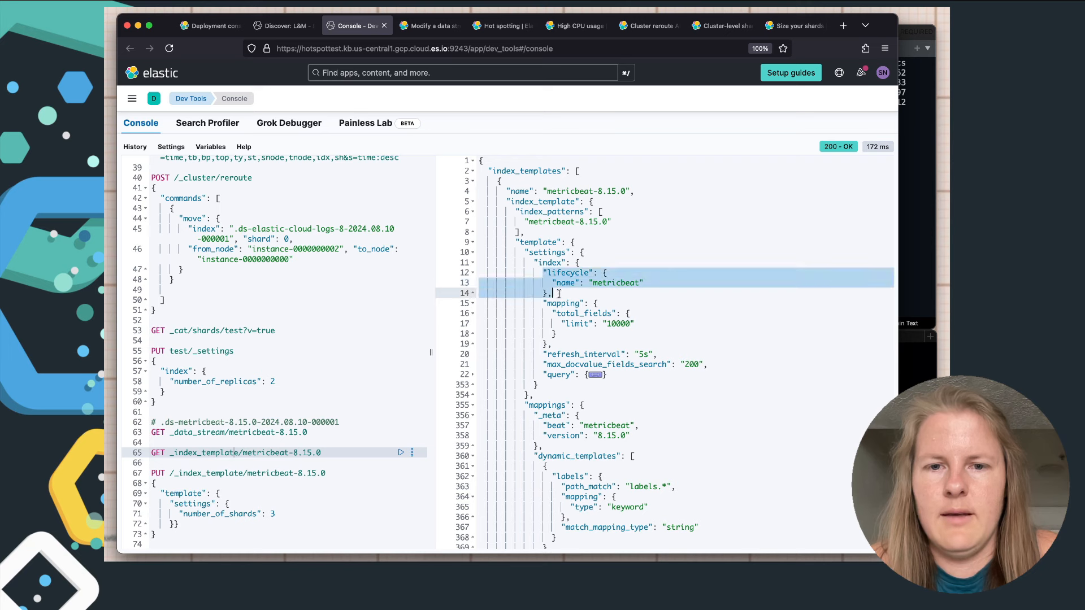
pyautogui.click(231, 511)
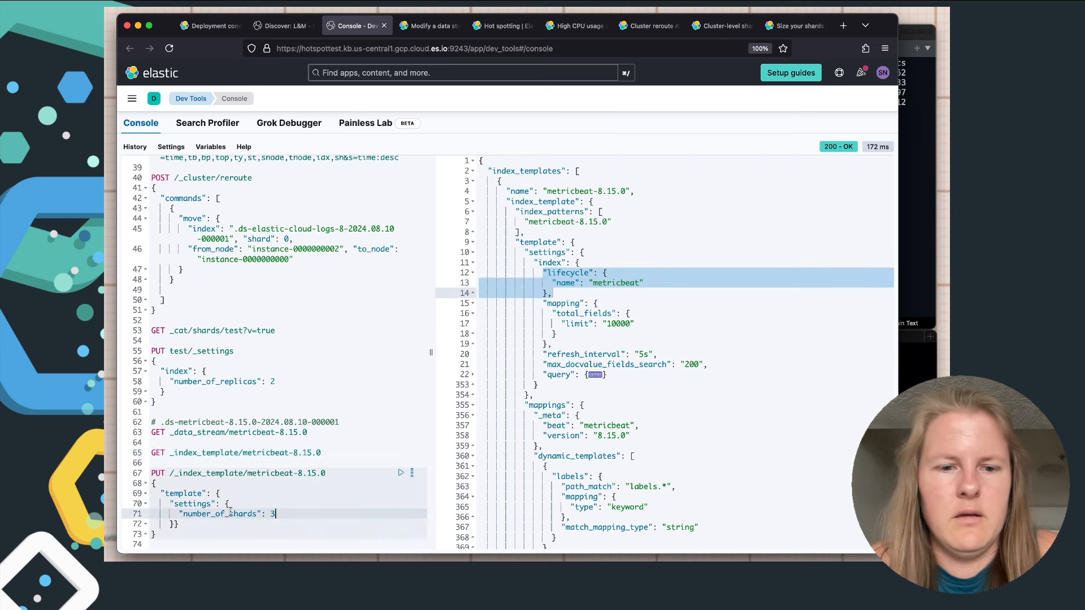
pyautogui.press('Return')
pyautogui.write(',"lifecycle": {')
pyautogui.hotkey('ctrl', 'v')
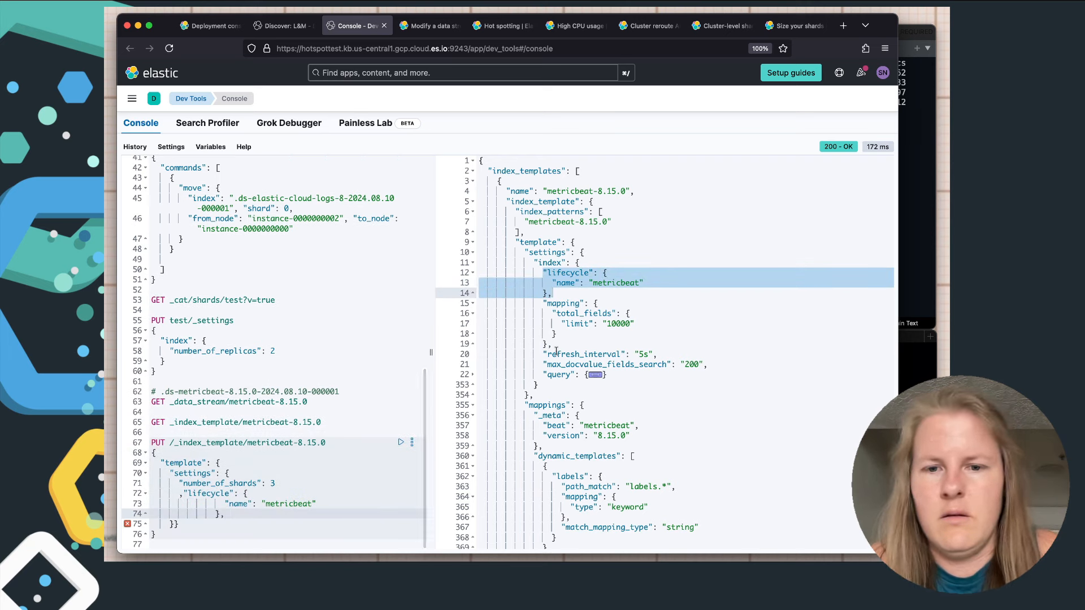
pyautogui.click(551, 374)
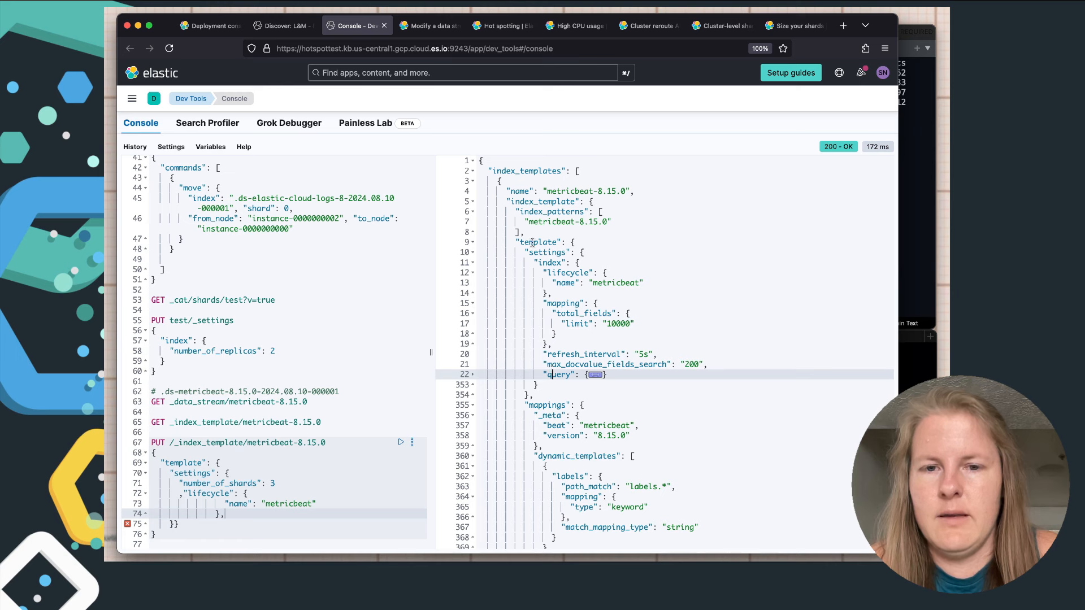
# - Copy the index_patterns block from the response into the PUT _index_template body
pyautogui.moveTo(514, 210); pyautogui.dragTo(525, 232)
pyautogui.hotkey('ctrl', 'c')
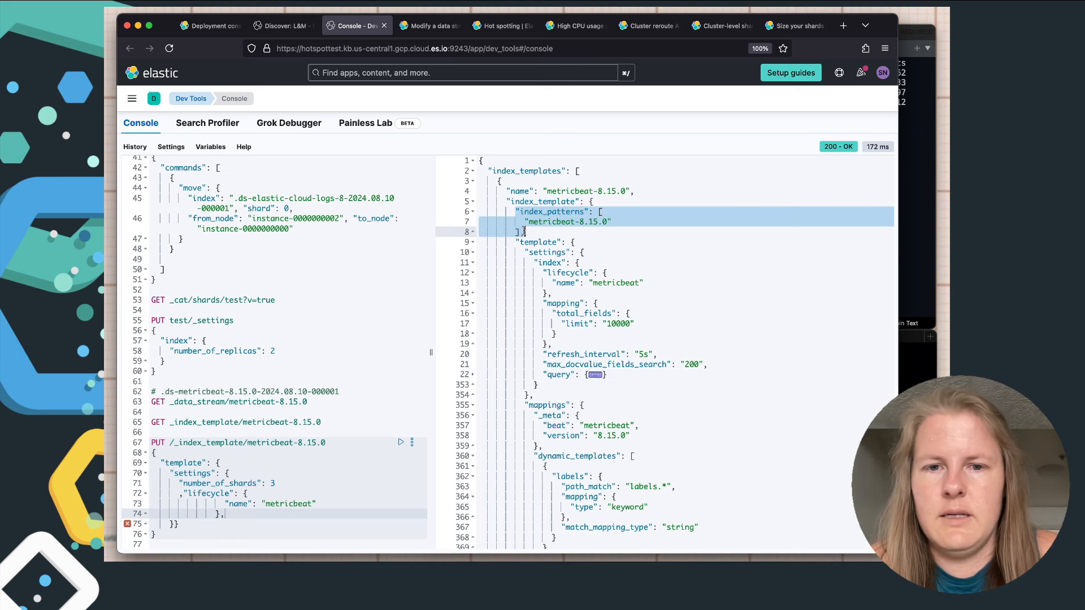
pyautogui.click(233, 463)
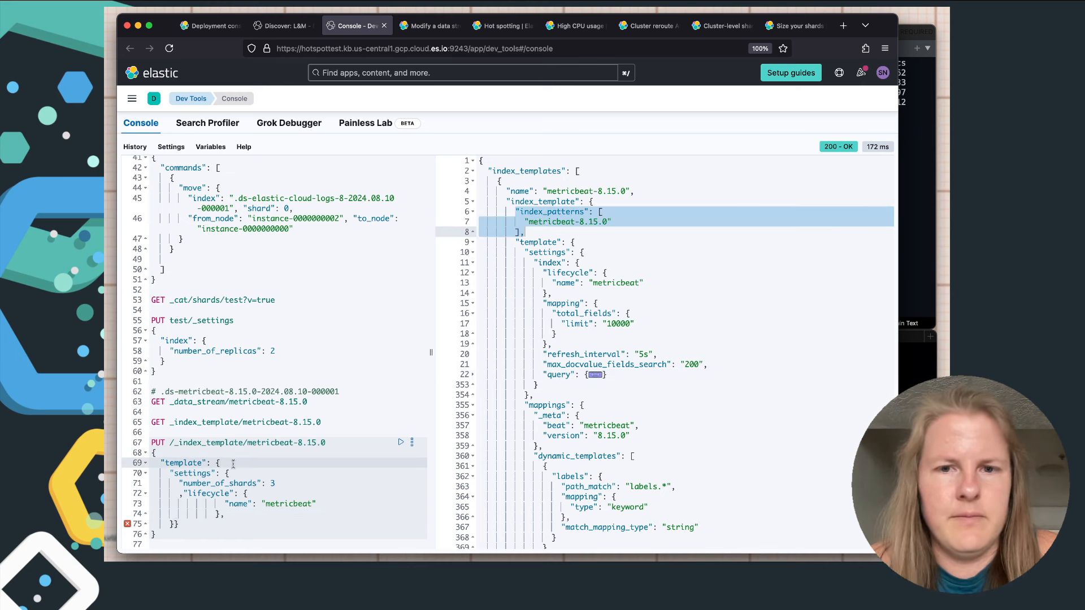
pyautogui.press('Up')
pyautogui.press('Return')
pyautogui.hotkey('ctrl', 'v')
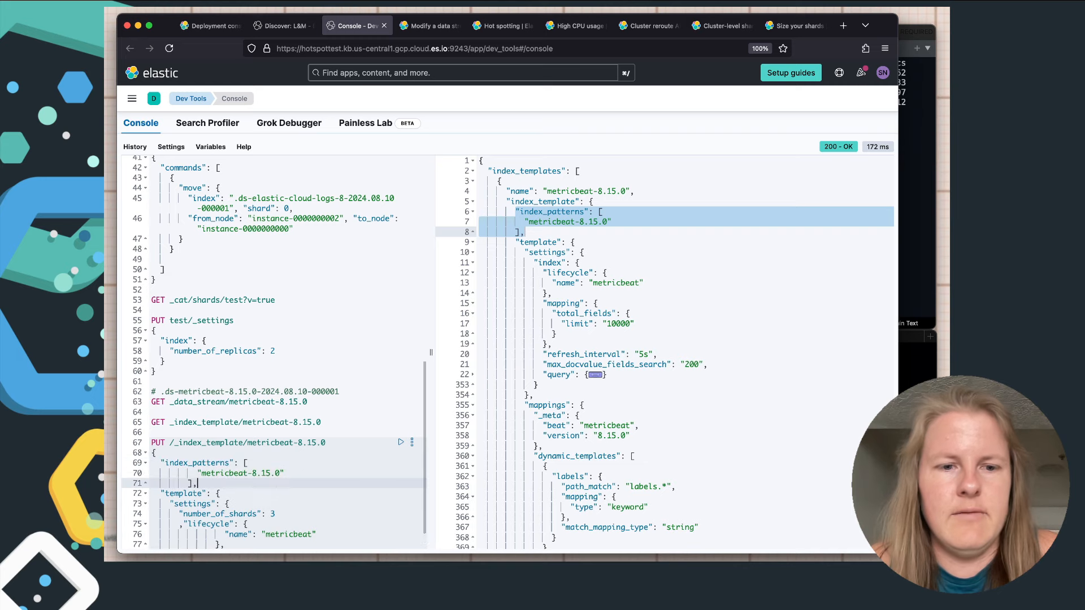
# - Delete the stray trailing comma and send the template update, which returns a 400 data-stream error
pyautogui.click(439, 33)
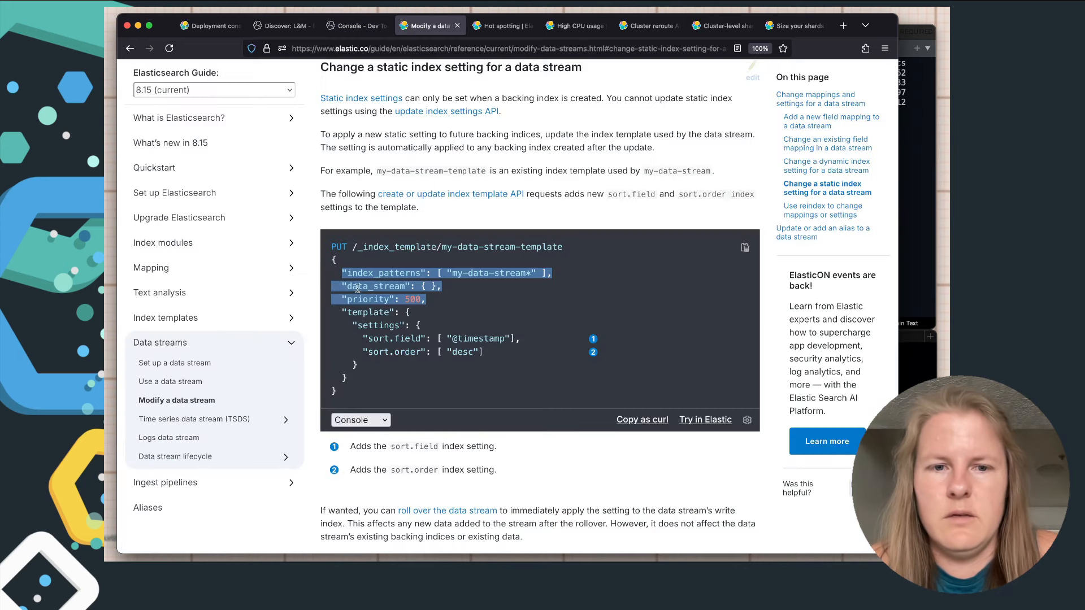
pyautogui.click(356, 26)
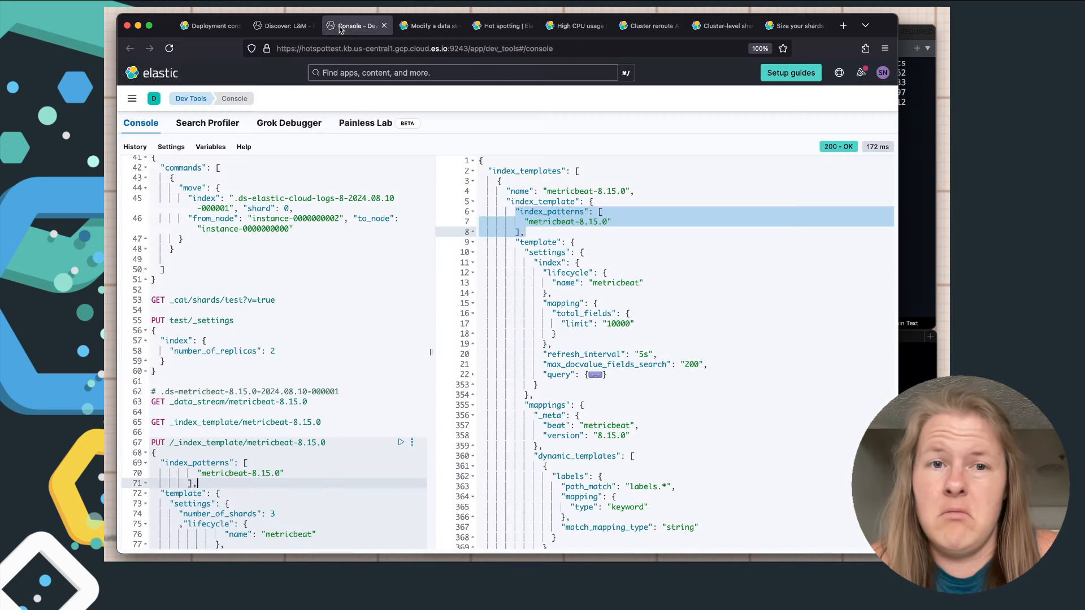
pyautogui.scroll(-2, 247, 485)
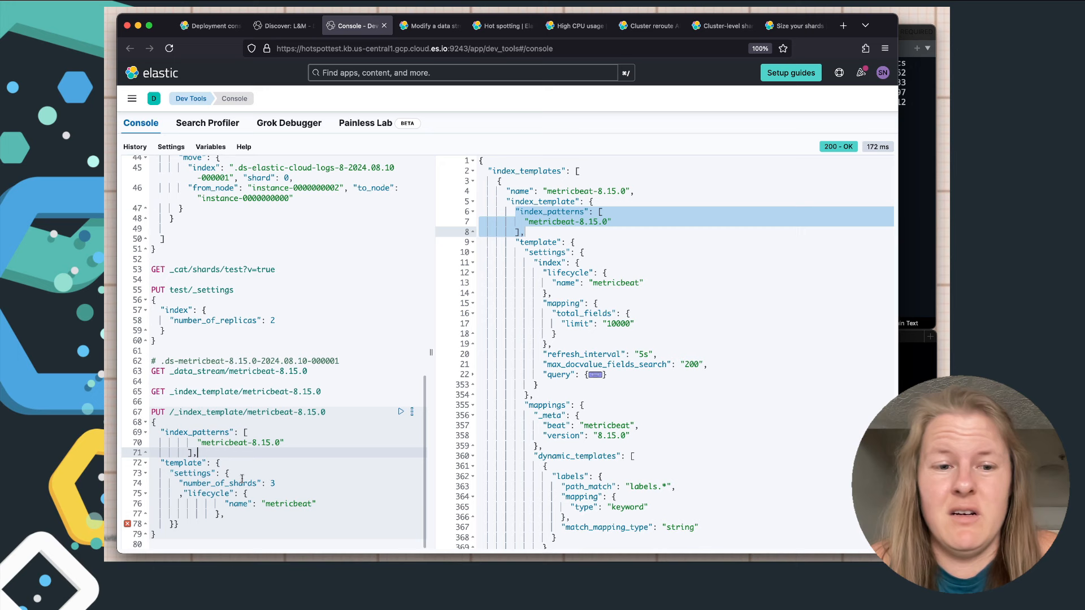
pyautogui.click(223, 513)
pyautogui.press('BackSpace')
pyautogui.press('super+Return')
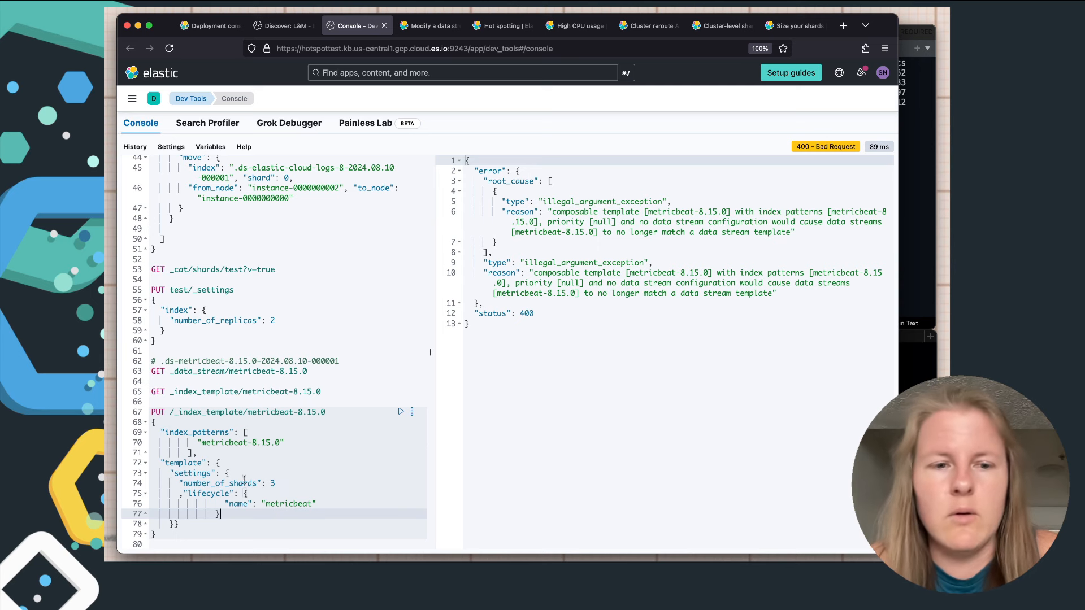
# - Add "priority": 100 after index_patterns and resend the template update, which still fails
pyautogui.click(237, 448)
pyautogui.press('Return')
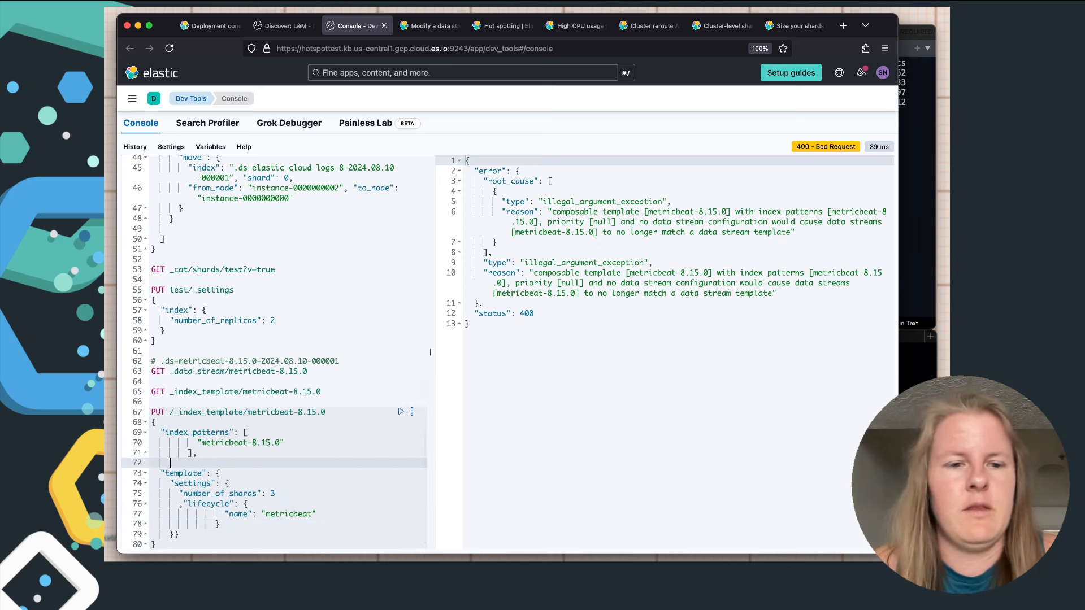
pyautogui.write('"priority": 100,')
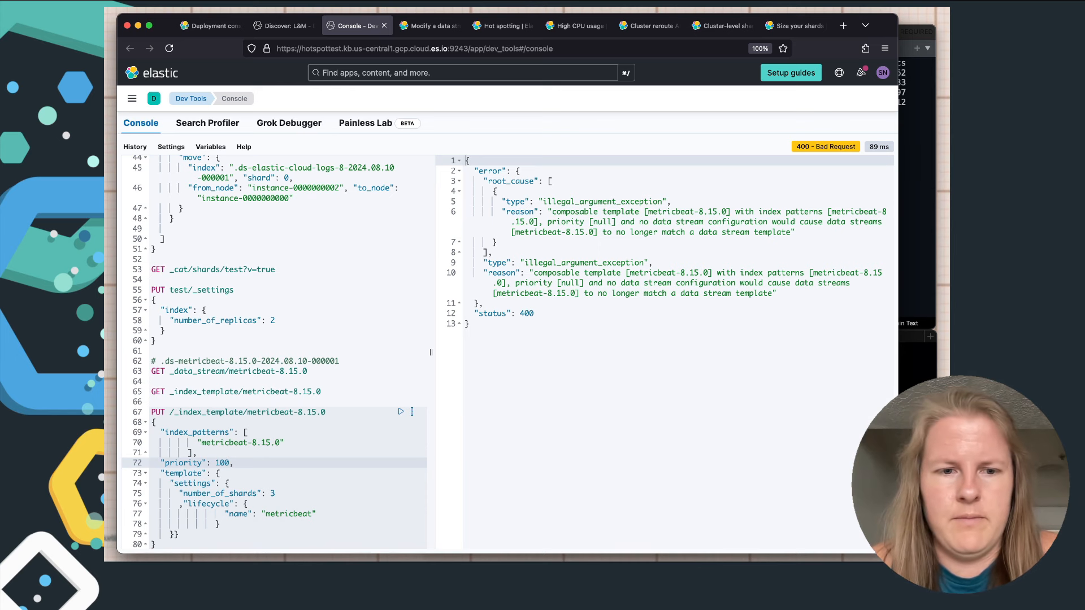
pyautogui.click(197, 452)
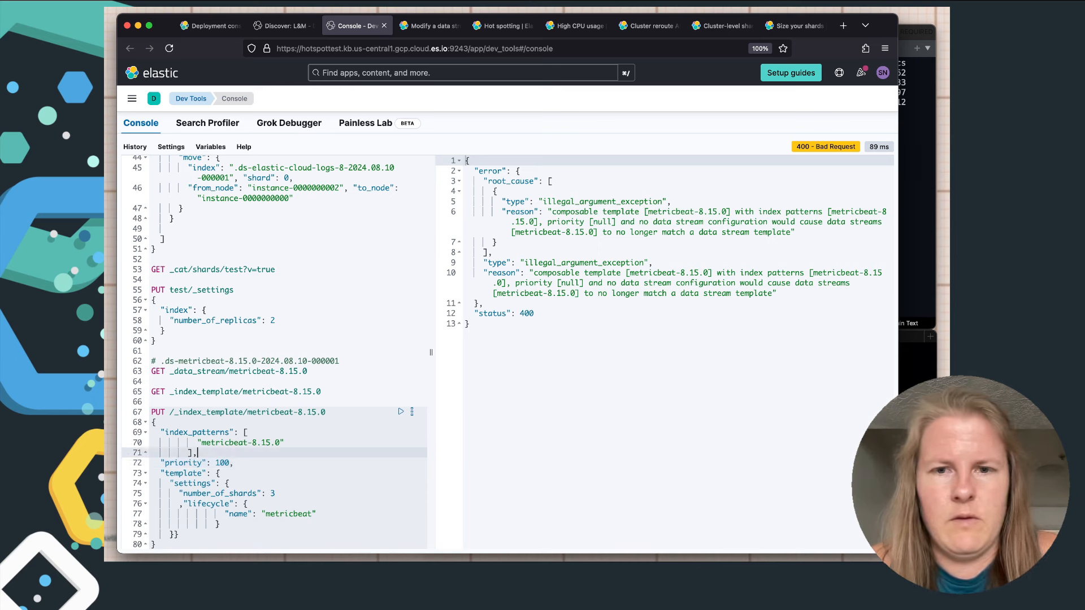
pyautogui.press('super+Return')
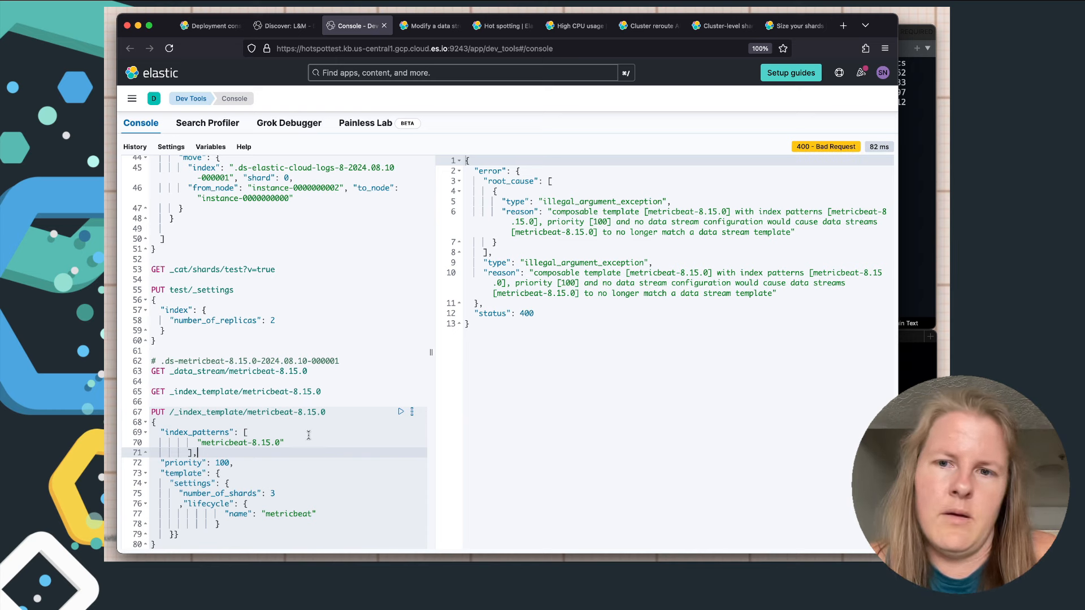
# - Look up the data_stream line in the Modify a data stream documentation example
pyautogui.click(435, 28)
pyautogui.tripleClick(380, 287)
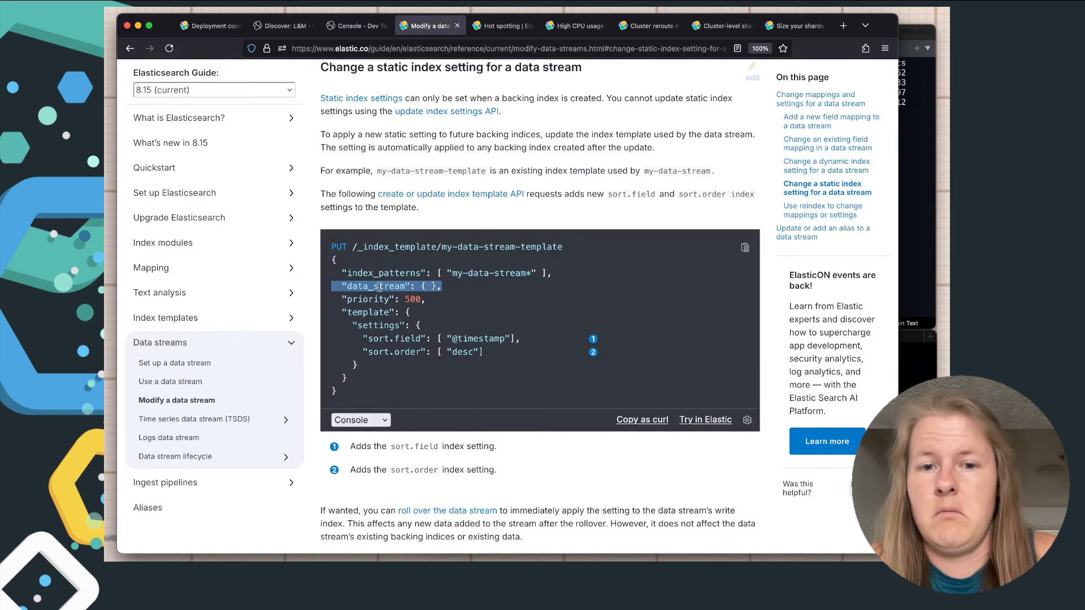
pyautogui.click(357, 26)
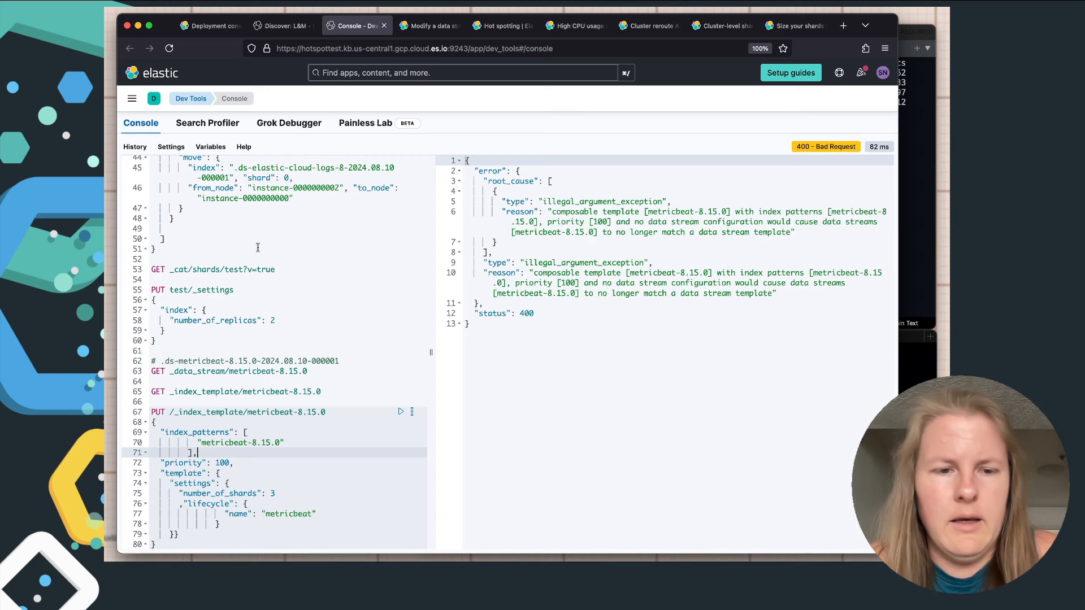
# - Rerun GET _index_template and paste its data_stream block after the priority line
pyautogui.click(218, 391)
pyautogui.press('super+Return')
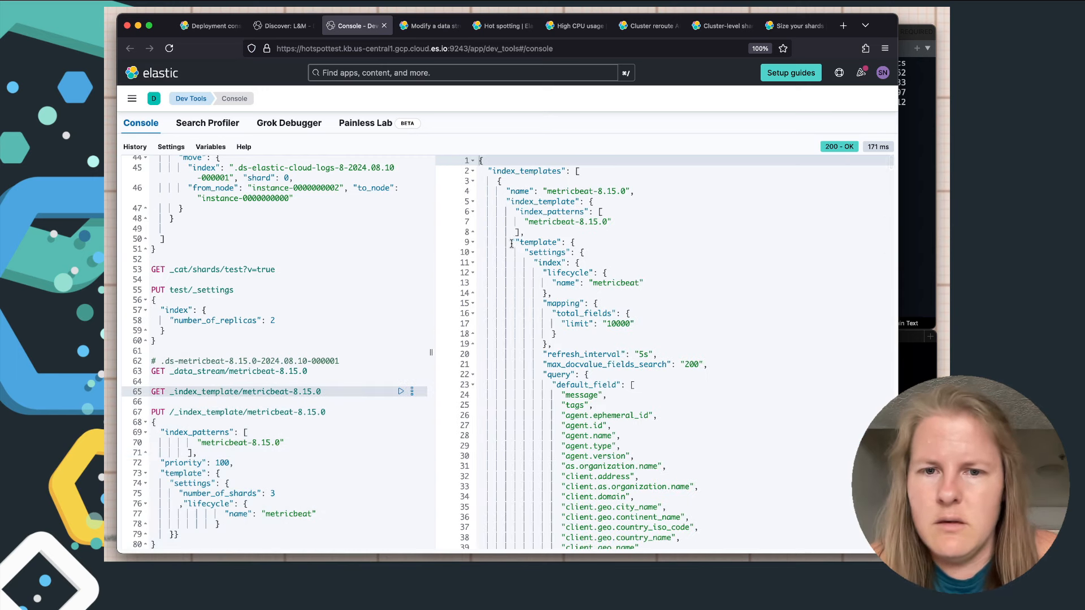
pyautogui.click(473, 242)
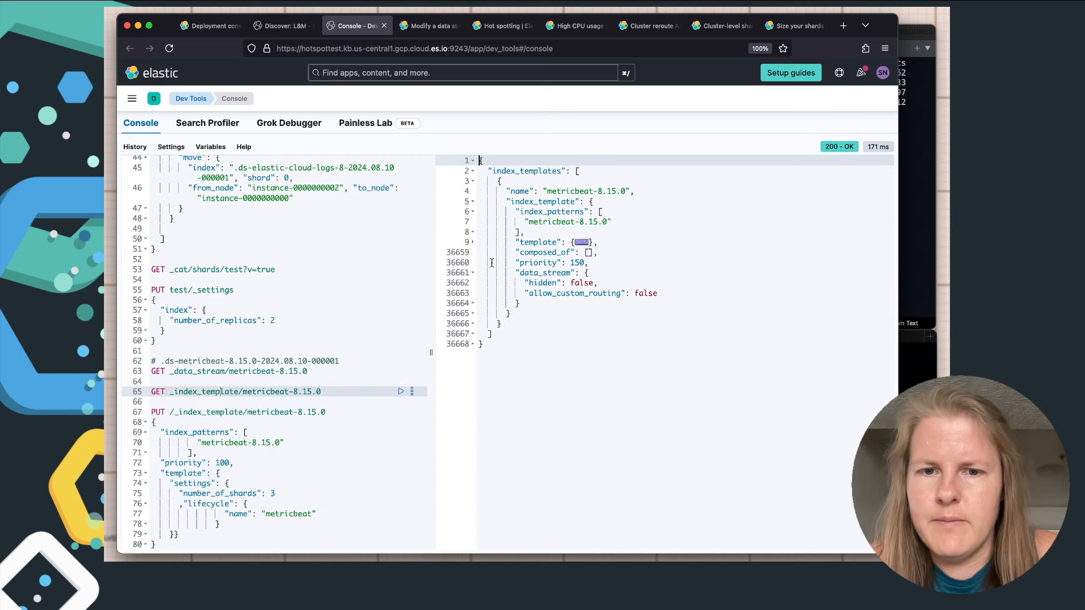
pyautogui.moveTo(513, 272); pyautogui.dragTo(520, 303)
pyautogui.press('super+c')
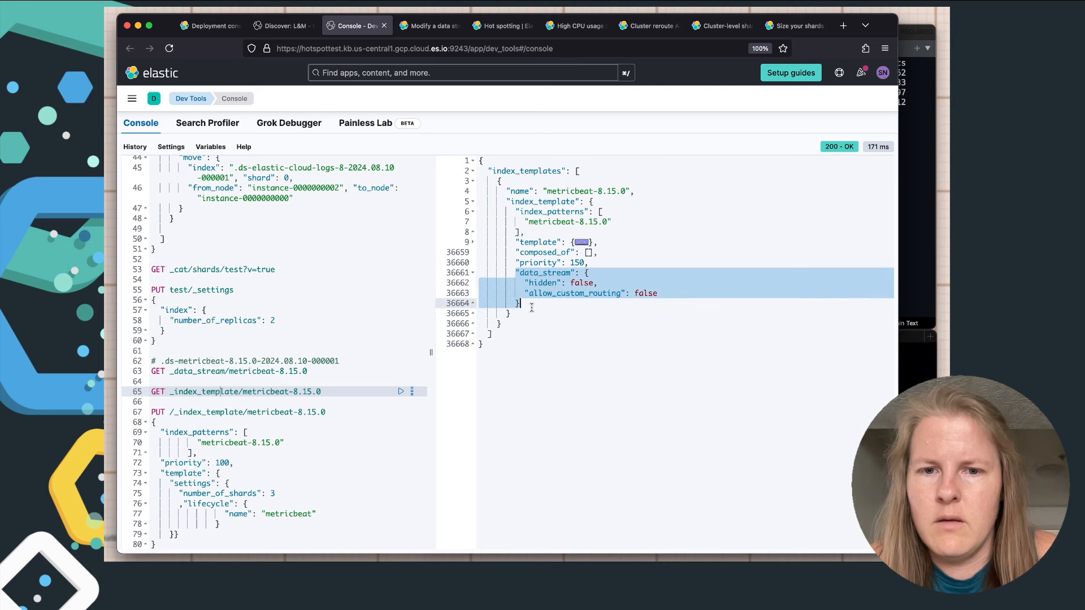
pyautogui.click(244, 463)
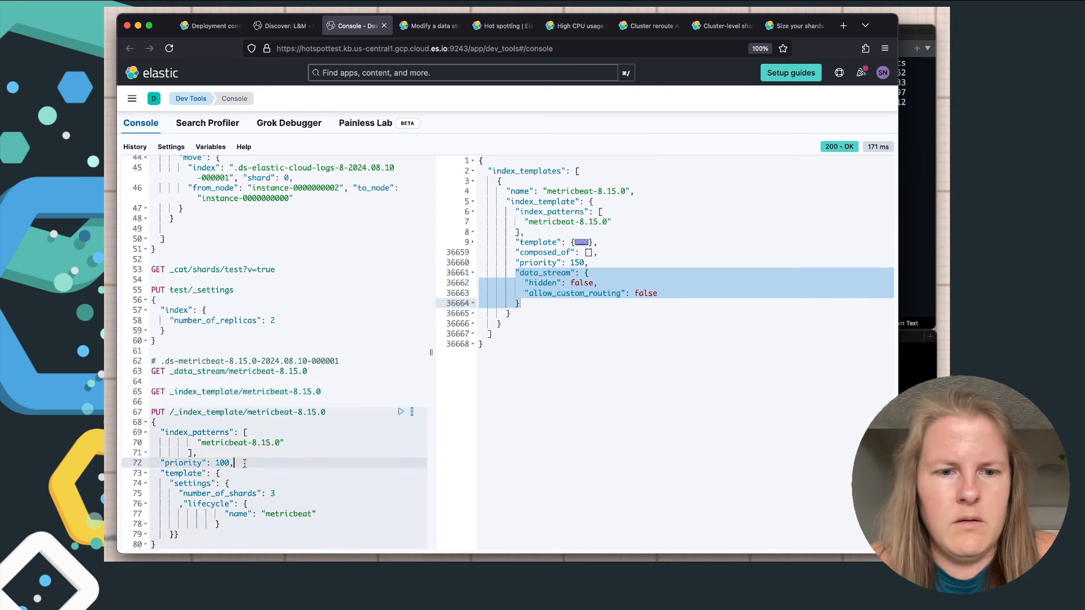
pyautogui.press('Return')
pyautogui.press('super+v')
# - Raise priority to 150, add the missing comma, and send the template update successfully
pyautogui.click(224, 463)
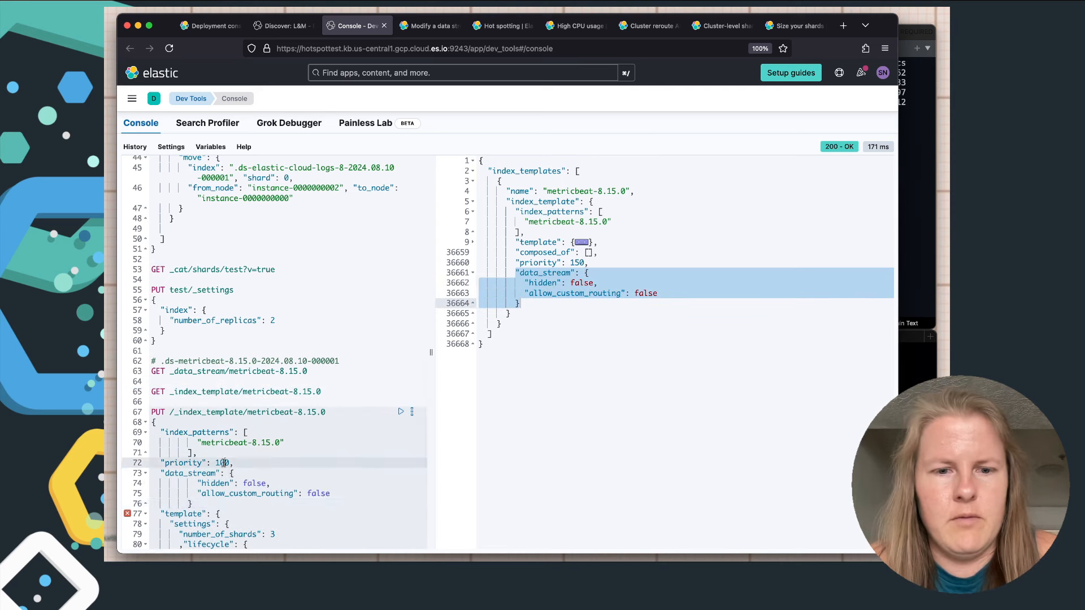
pyautogui.scroll(-2, 205, 491)
pyautogui.click(195, 456)
pyautogui.write(',')
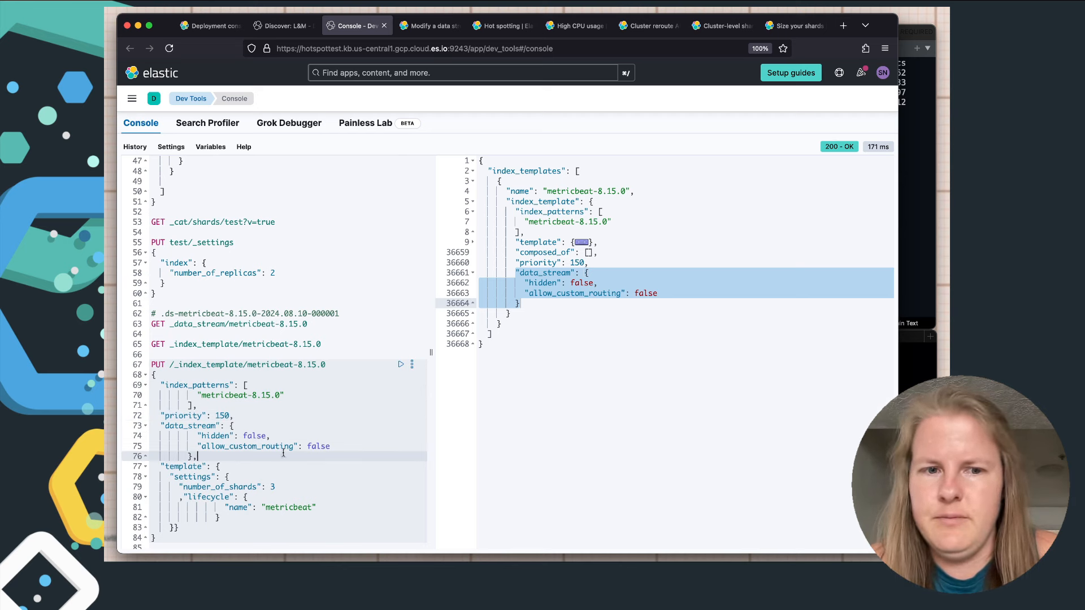
pyautogui.click(400, 365)
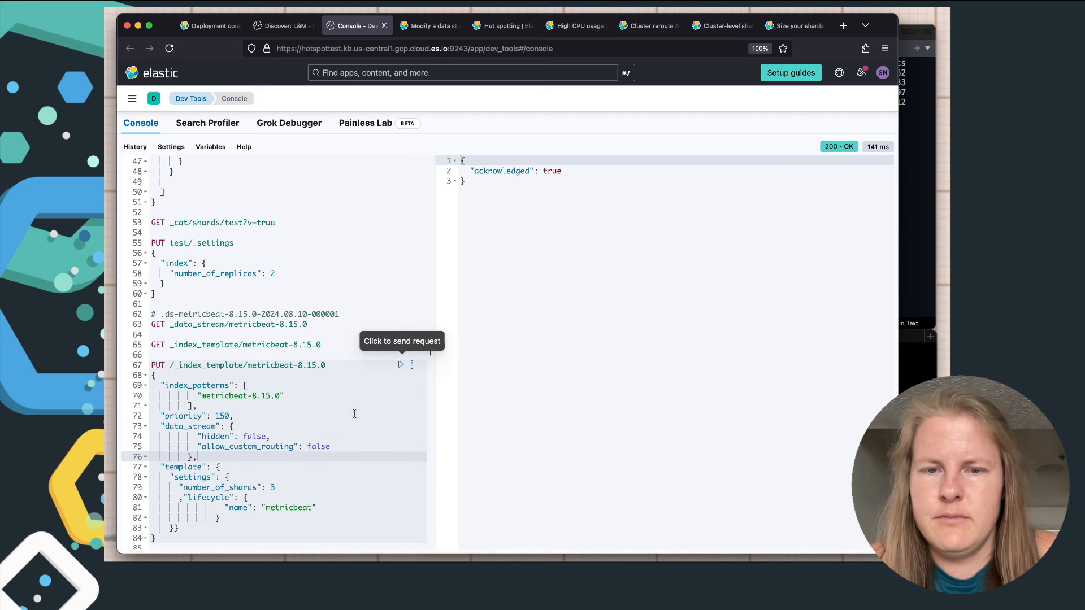
# - Add a new blank line below the GET index template request for another request
pyautogui.click(233, 344)
pyautogui.click(326, 343)
pyautogui.press('Return')
pyautogui.press('Return')
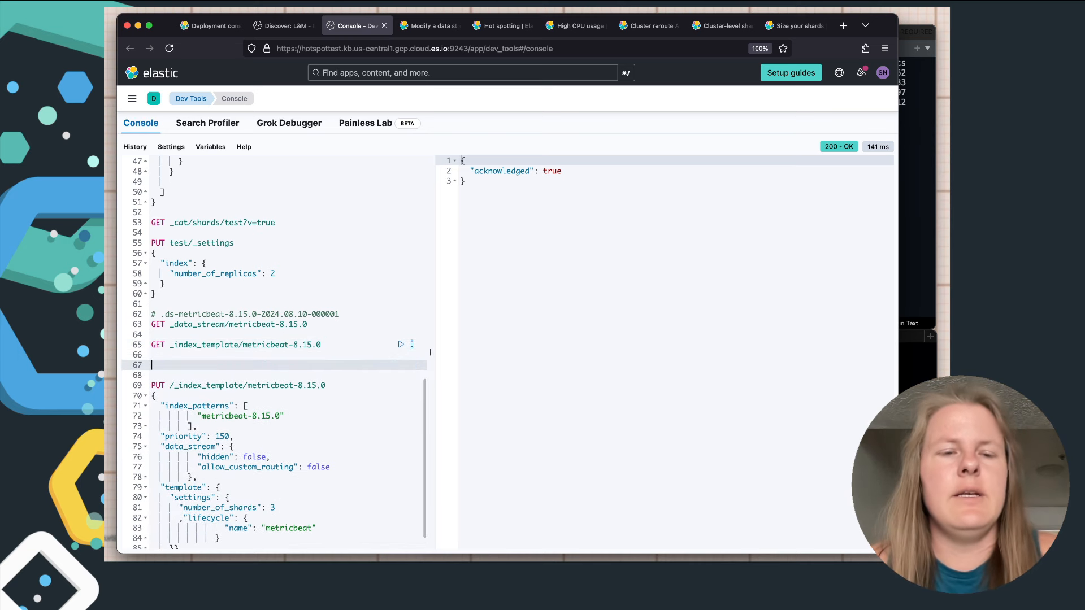
# - Roll over the data stream with POST metricbeat-8.15.0/_rollover
pyautogui.write('POST')
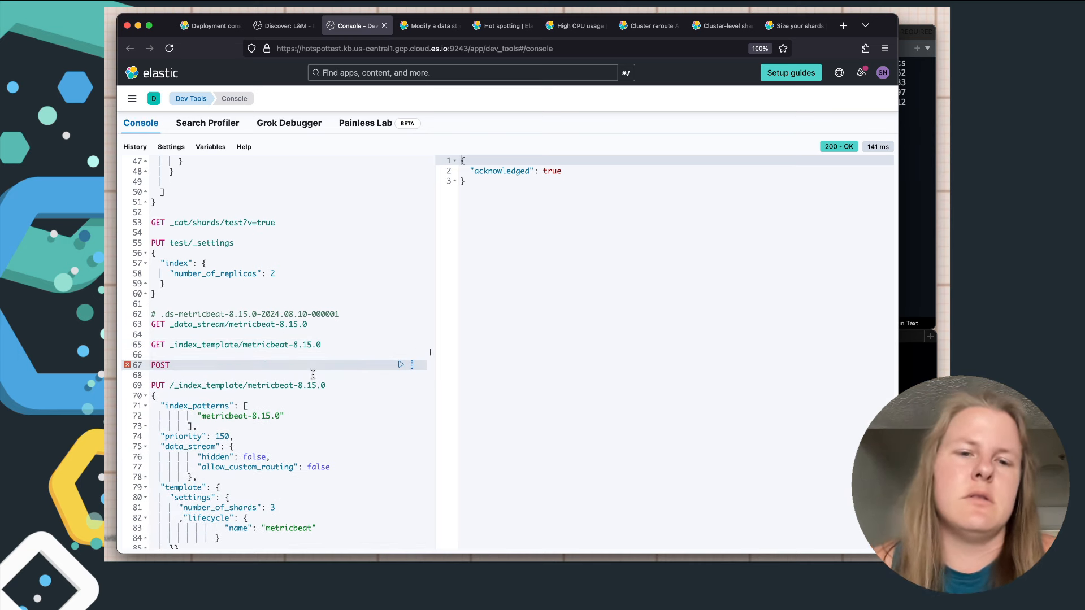
pyautogui.click(246, 386)
pyautogui.press('super+shift+Right')
pyautogui.press('super+c')
pyautogui.click(208, 361)
pyautogui.press('super+v')
pyautogui.write('/')
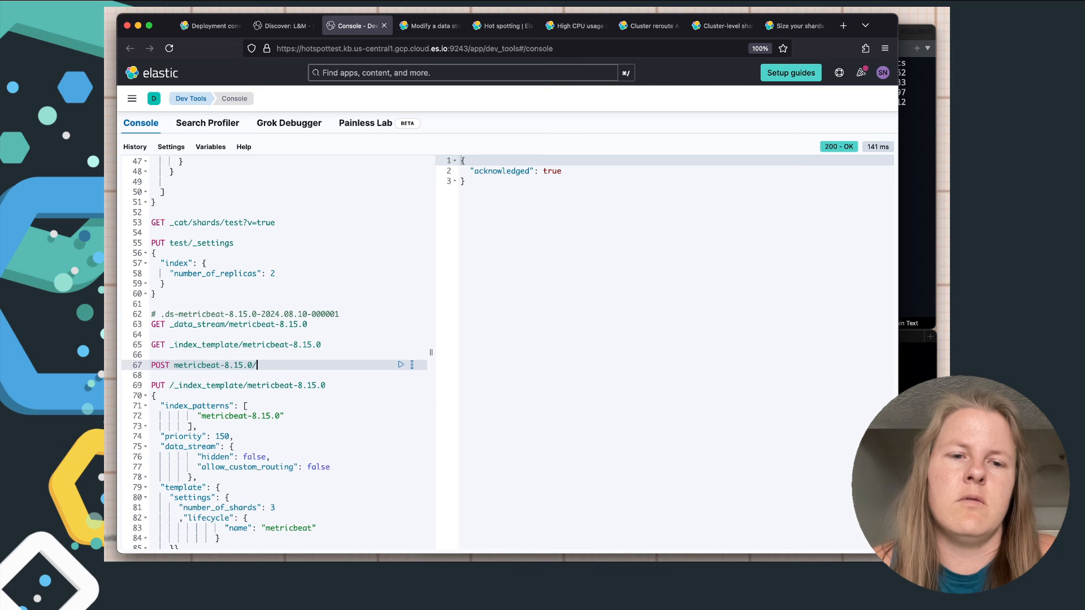
pyautogui.write('_rollover')
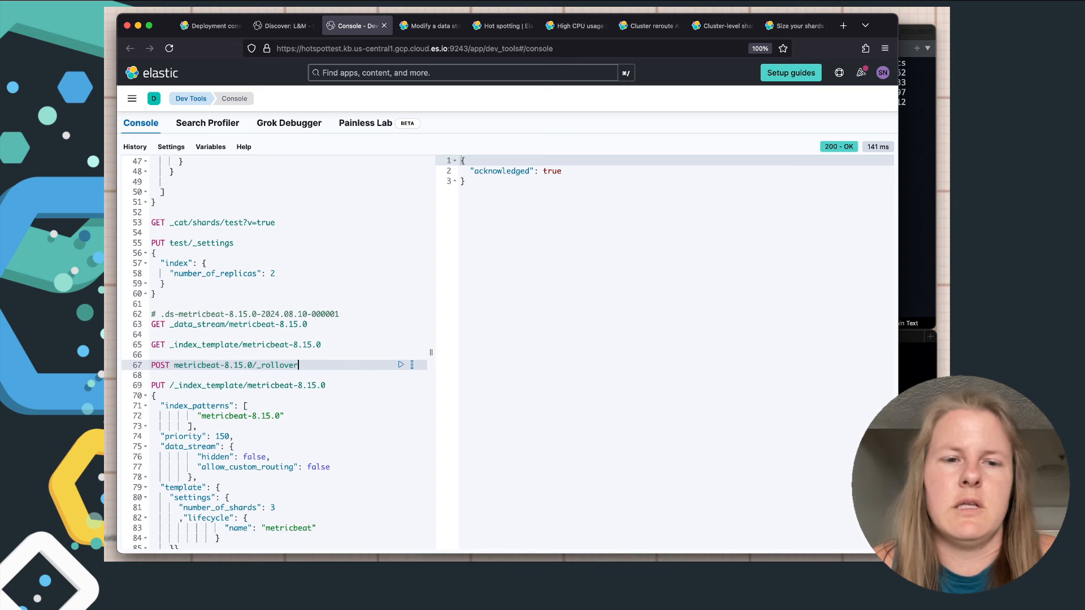
pyautogui.press('super+Return')
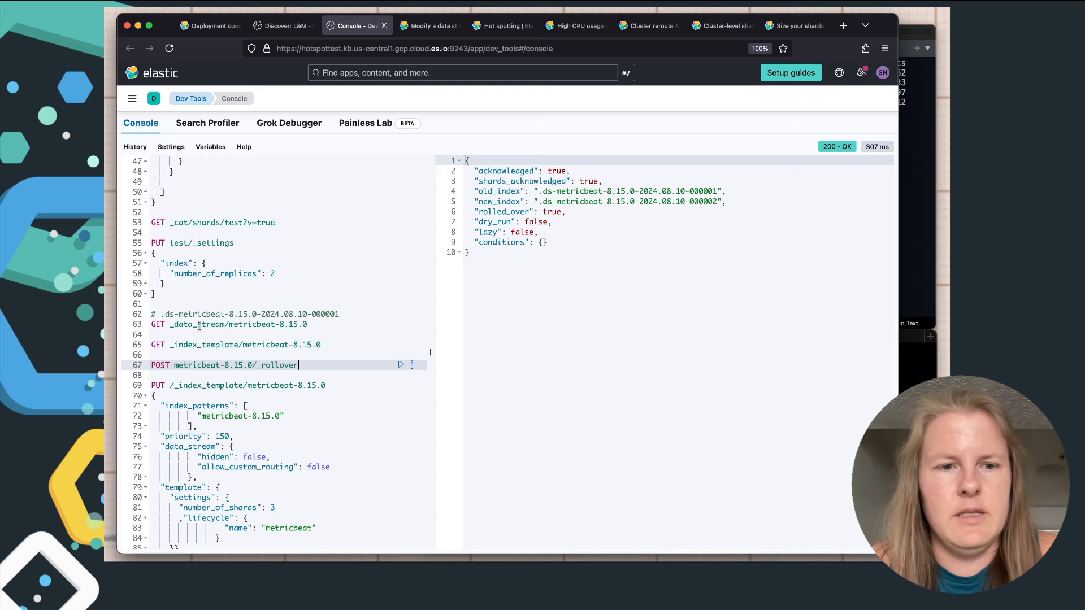
# - Run the GET data stream request and copy the new backing index name
pyautogui.click(199, 325)
pyautogui.press('super+Return')
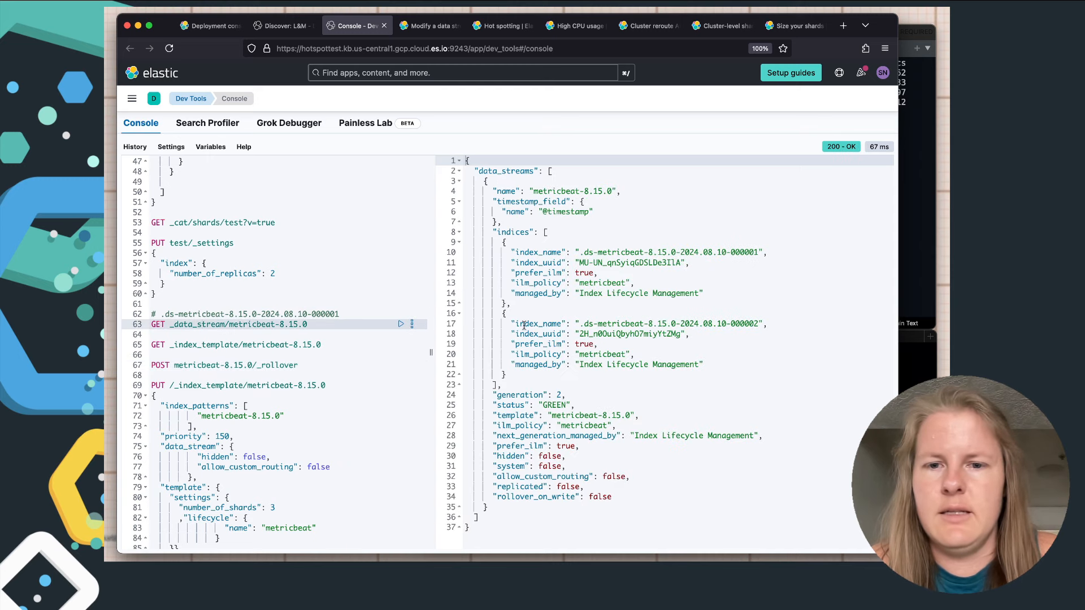
pyautogui.moveTo(524, 326); pyautogui.dragTo(649, 373)
pyautogui.click(649, 373)
pyautogui.moveTo(580, 323); pyautogui.dragTo(757, 323)
pyautogui.press('super+c')
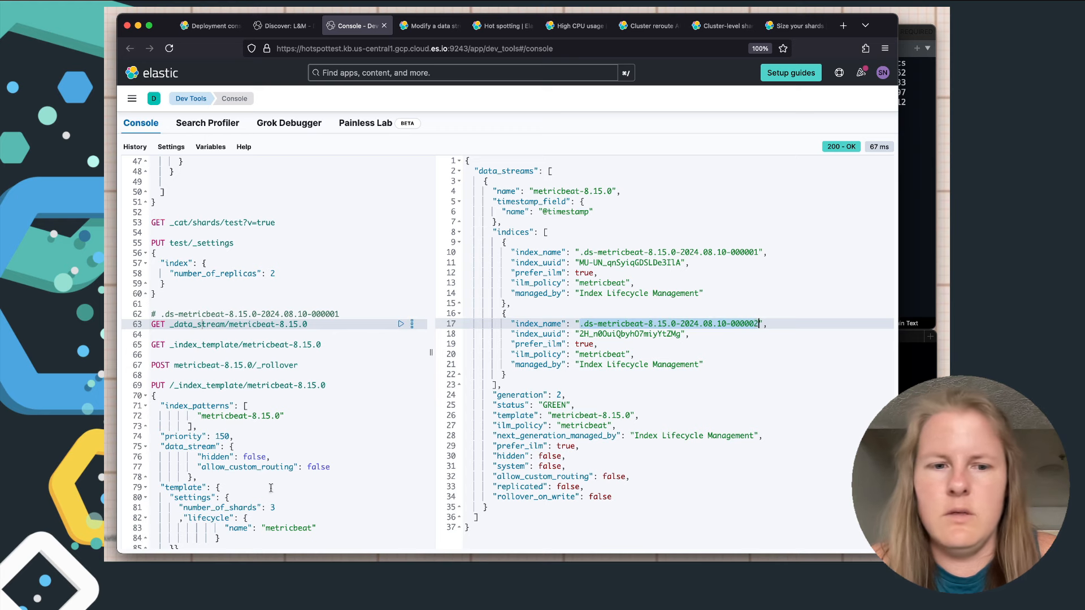
# - Run GET .ds-metricbeat-8.15.0-2024.08.10-000002/_settings and confirm number_of_shards is 3
pyautogui.click(271, 488)
pyautogui.scroll(-1, 271, 488)
pyautogui.click(212, 541)
pyautogui.press('Return')
pyautogui.write('GET')
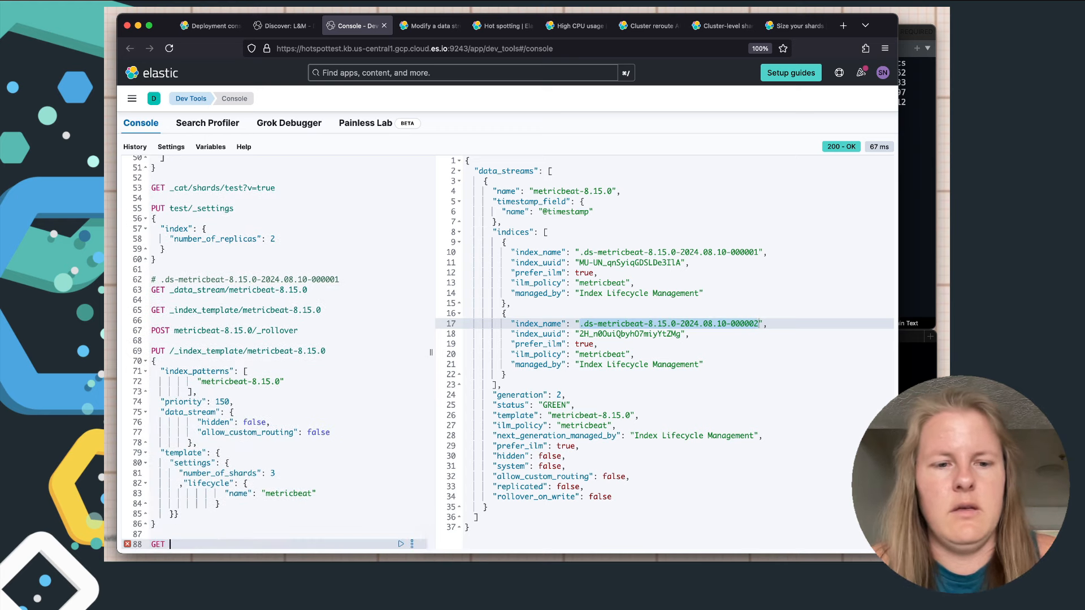
pyautogui.press('super+v')
pyautogui.write('/_settings')
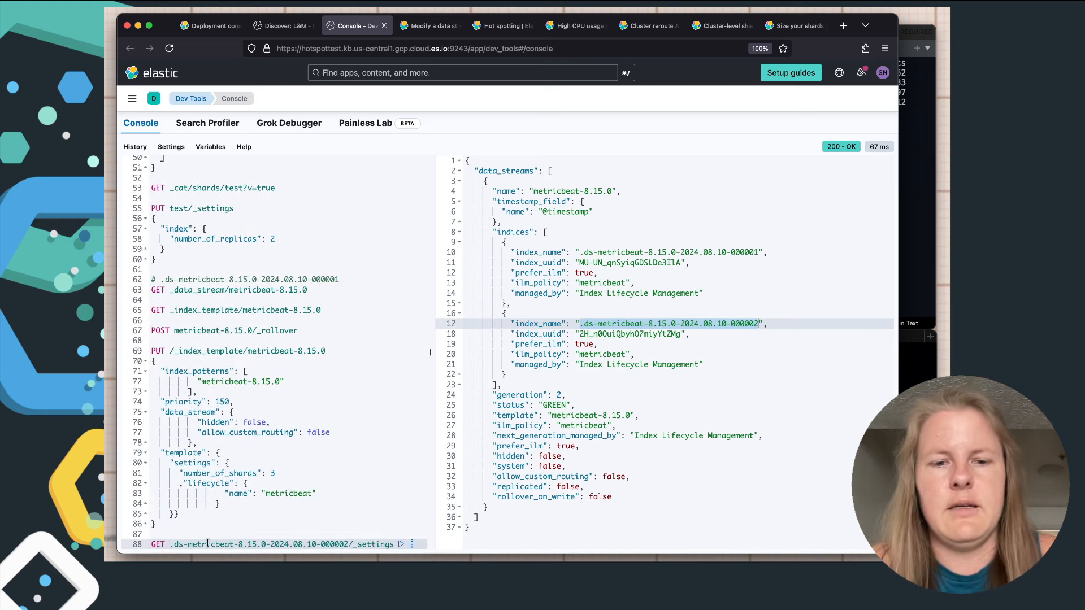
pyautogui.press('super+Return')
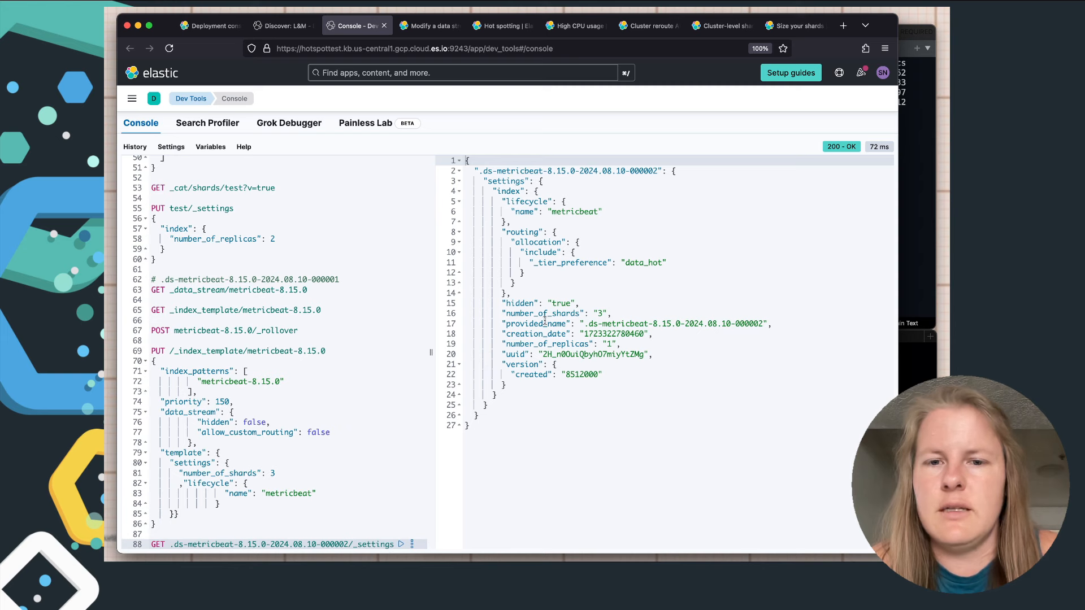
pyautogui.moveTo(534, 312); pyautogui.dragTo(636, 312)
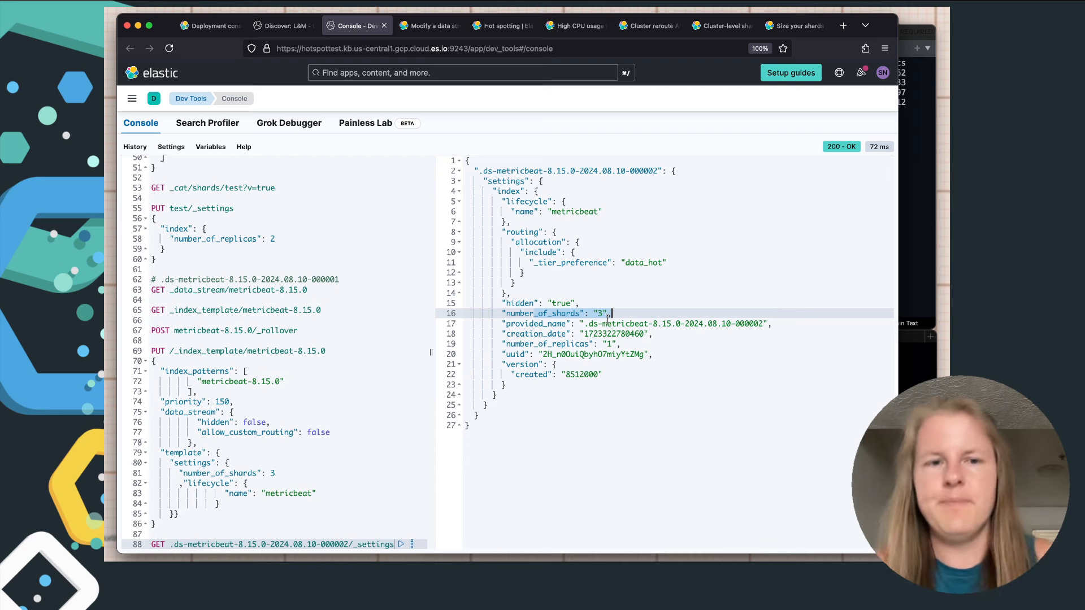
pyautogui.scroll(15, 310, 226)
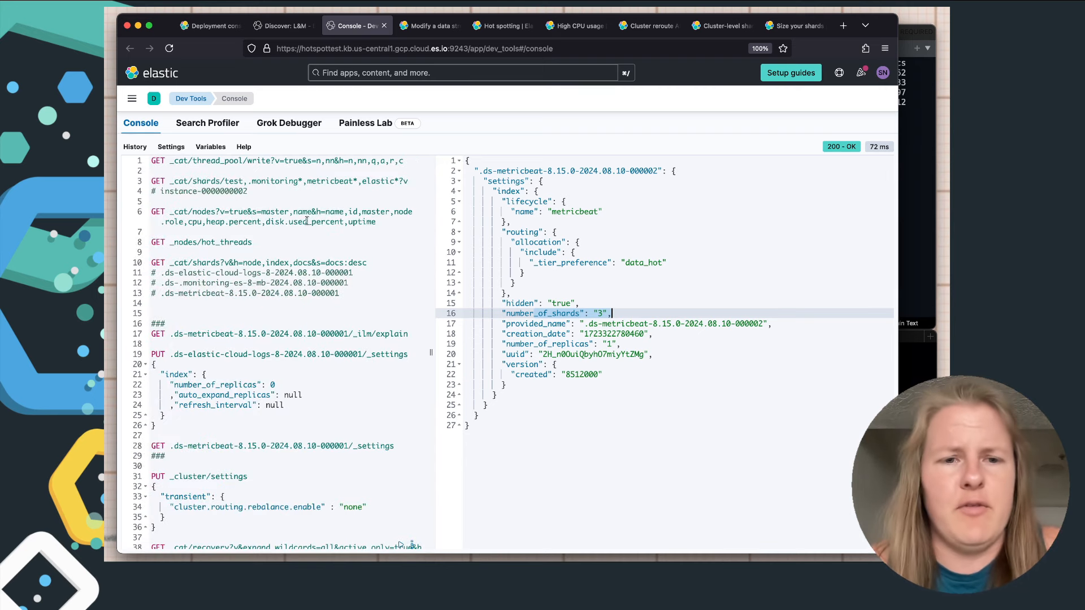
# - Run GET _cat/nodes showing three nodes with CPU 5/7/2% and heap 68/81/79%, plus disk usage
pyautogui.click(307, 220)
pyautogui.press('super+Return')
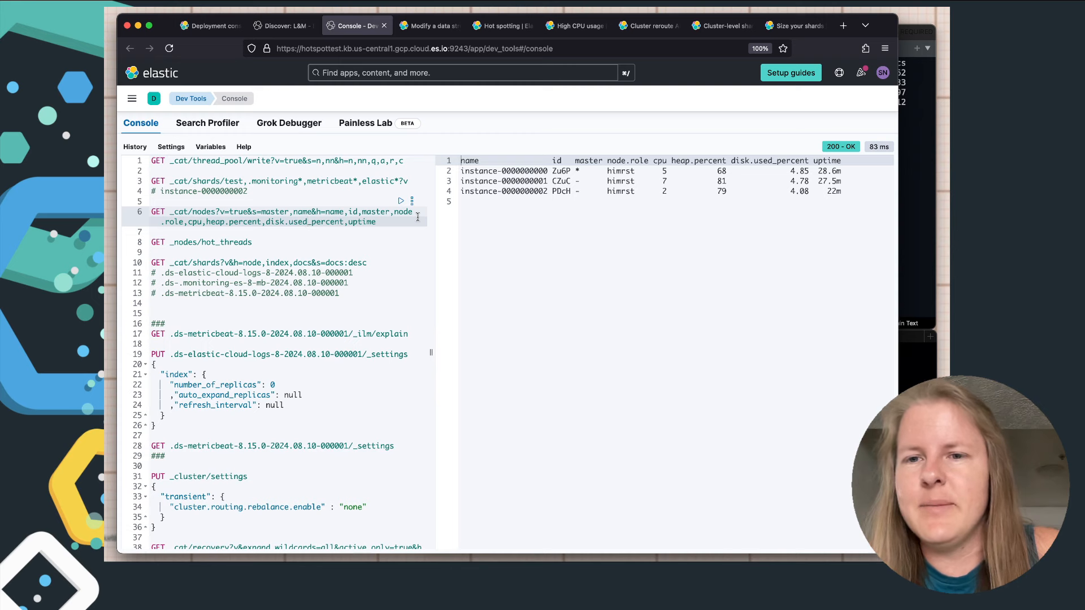
pyautogui.moveTo(786, 170); pyautogui.dragTo(817, 192)
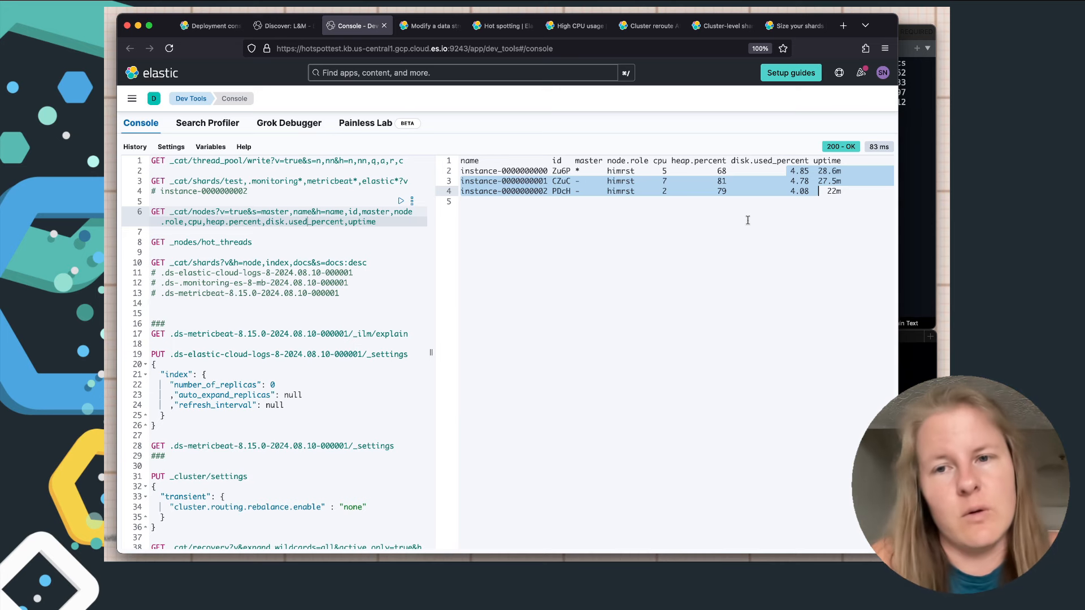
pyautogui.click(388, 226)
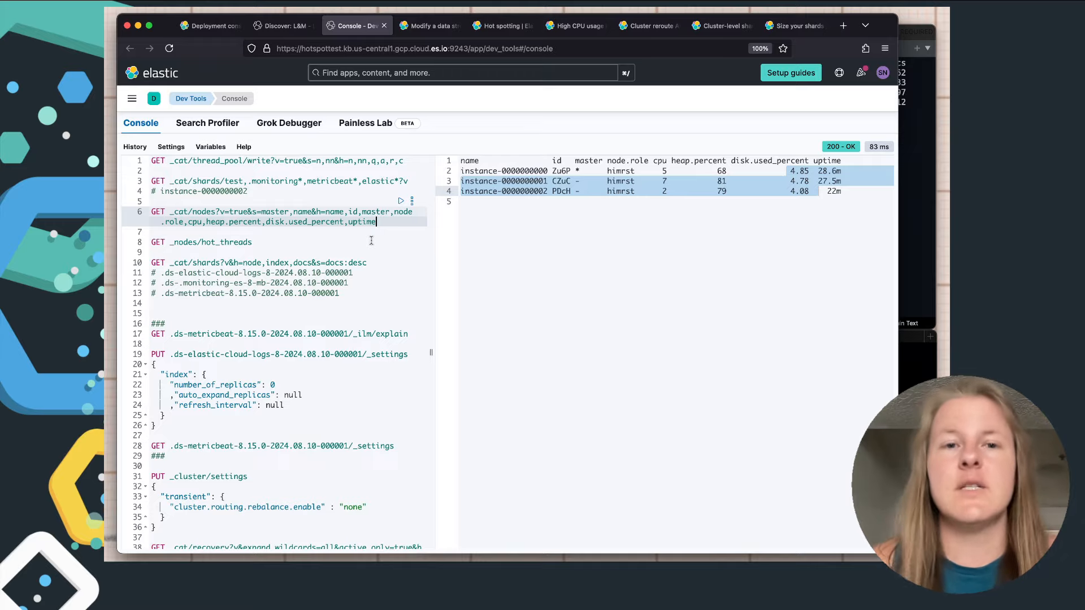
# - Read through the Hot spotting page's Task loads examples, then jump back to the Index level section
pyautogui.click(503, 26)
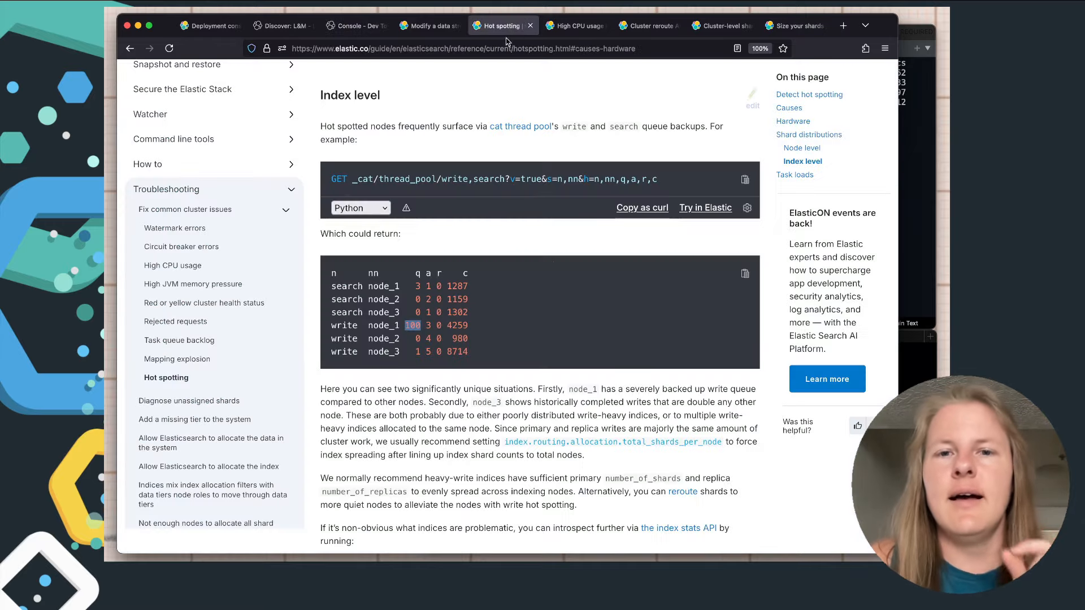
pyautogui.scroll(-5, 482, 312)
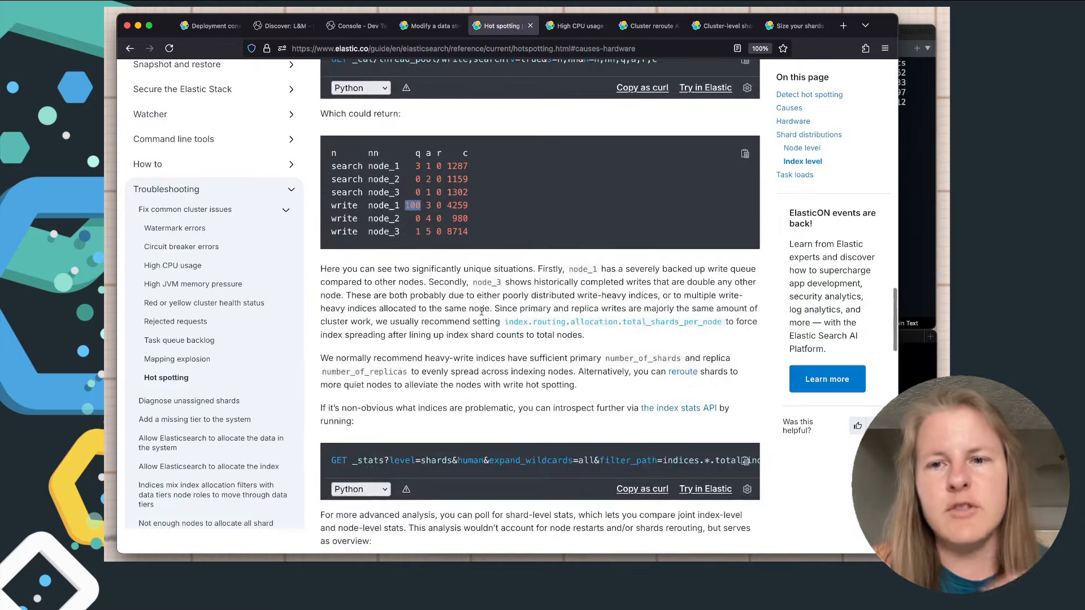
pyautogui.scroll(-5, 481, 311)
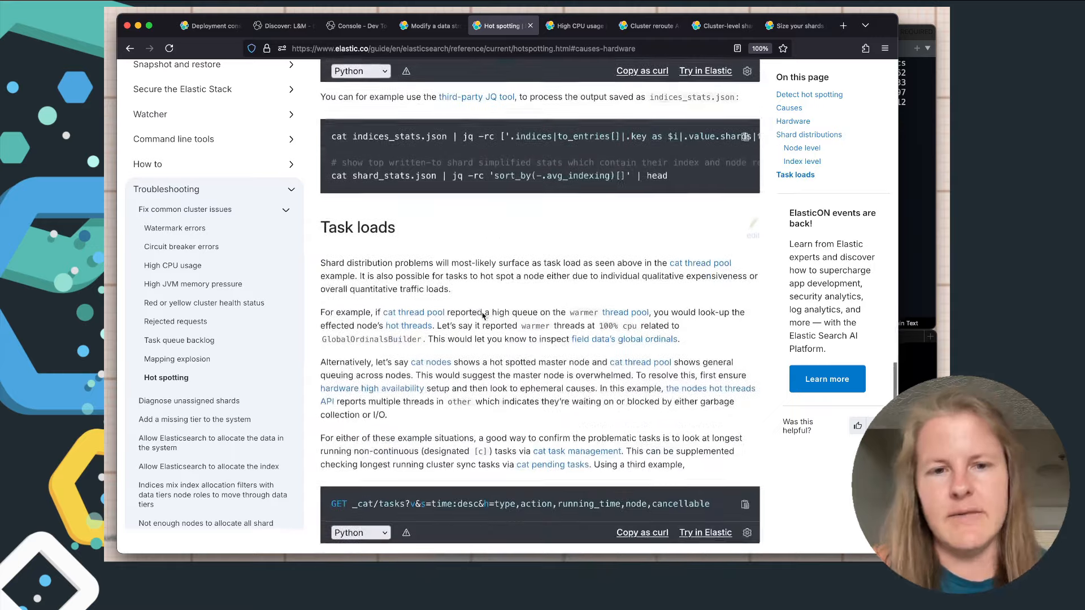
pyautogui.moveTo(363, 136); pyautogui.dragTo(436, 136)
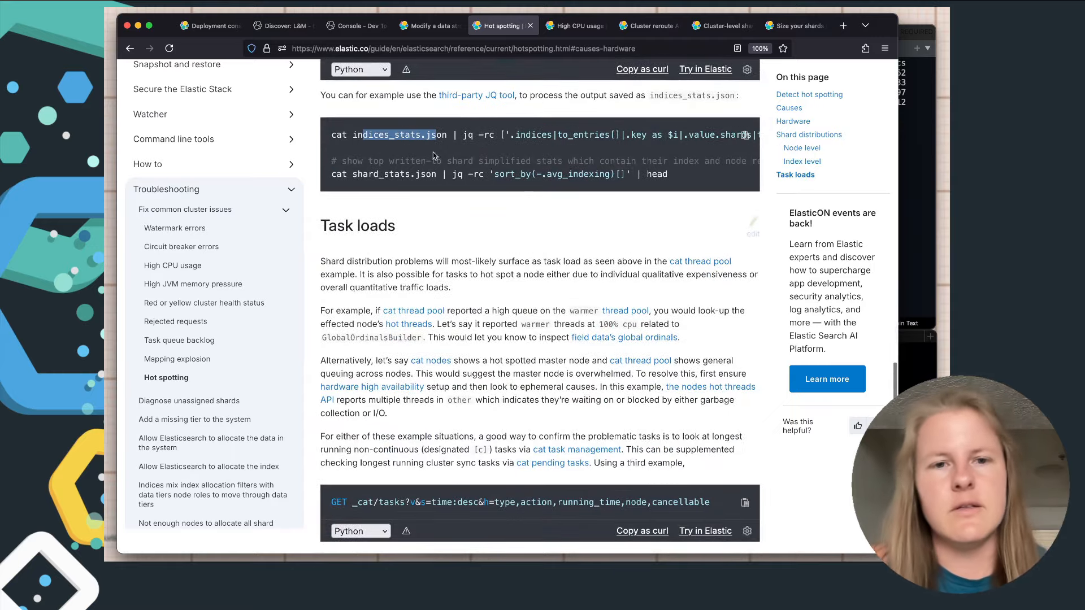
pyautogui.moveTo(373, 175); pyautogui.dragTo(437, 176)
pyautogui.scroll(-4, 452, 257)
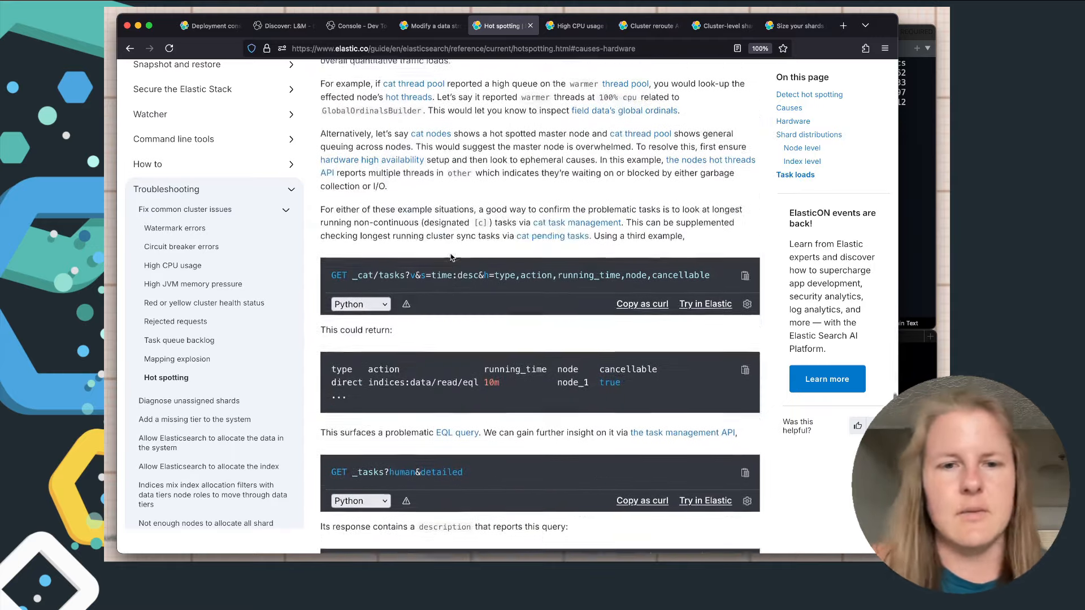
pyautogui.scroll(-1, 450, 257)
pyautogui.moveTo(353, 182); pyautogui.dragTo(416, 192)
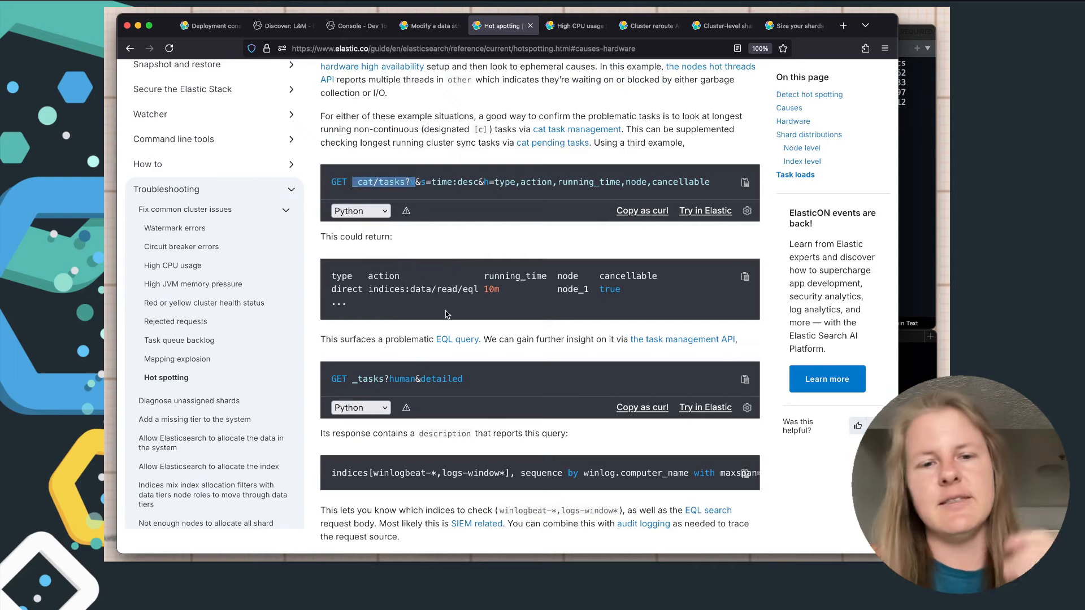
pyautogui.scroll(-3, 430, 305)
pyautogui.scroll(1, 430, 305)
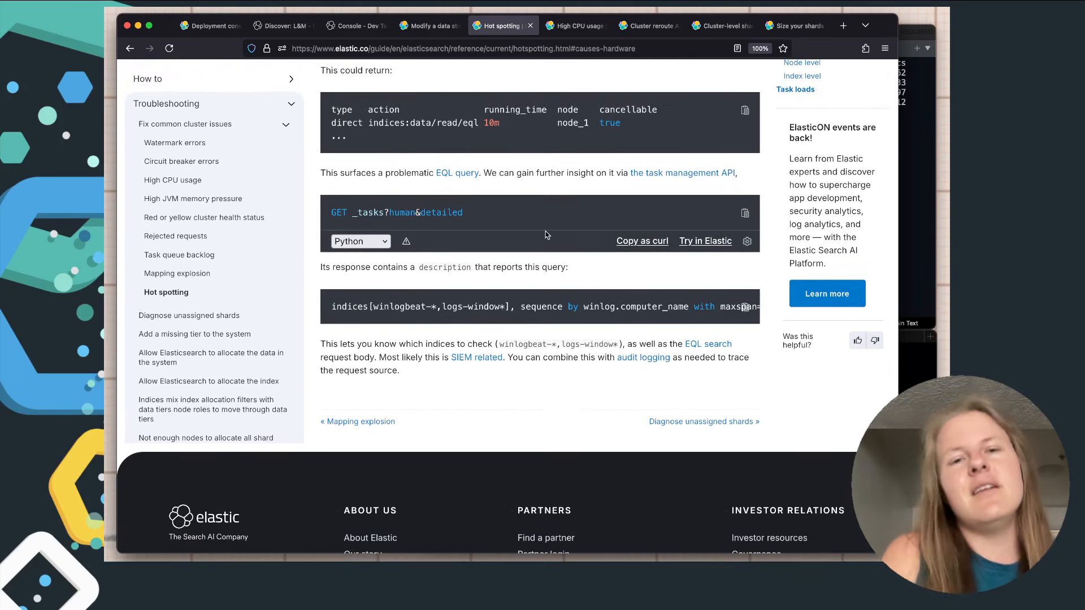
pyautogui.scroll(3, 546, 234)
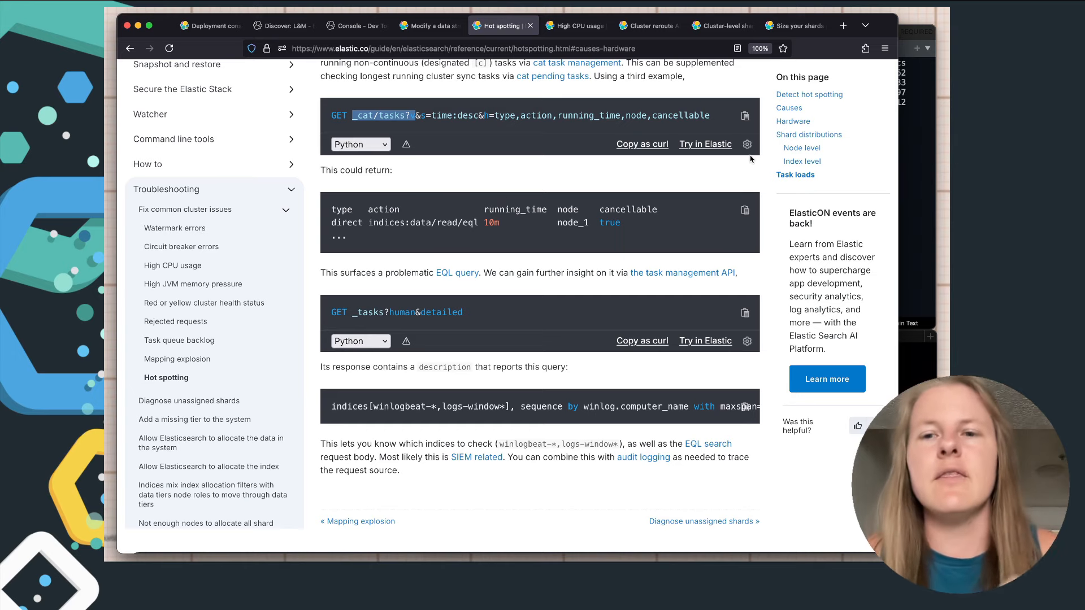
pyautogui.click(797, 162)
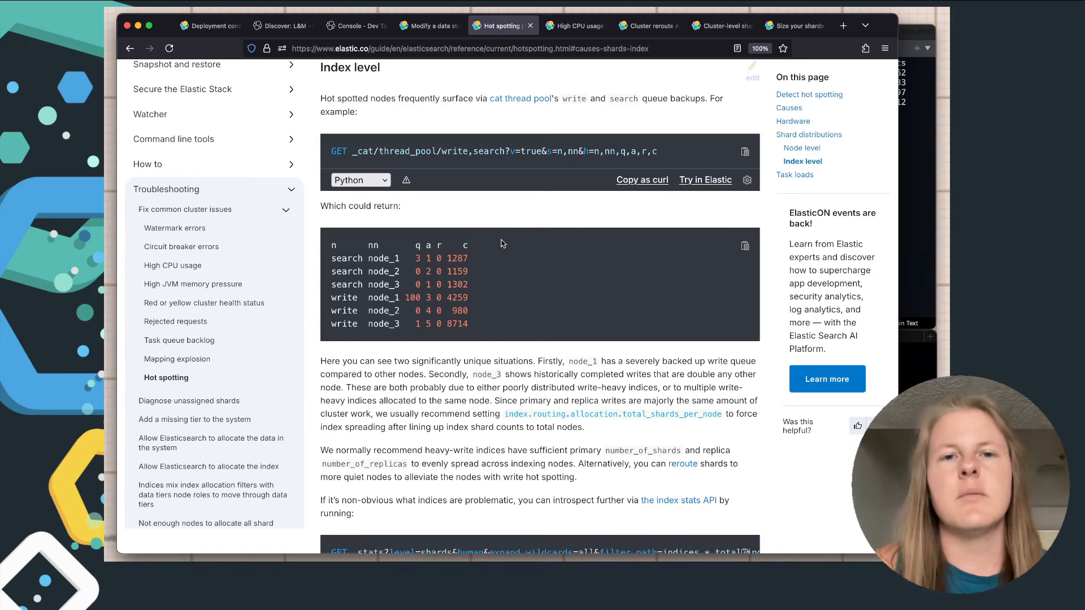
# - Return to the Console and revisit the requests on lines 4, 3 and 6
pyautogui.click(355, 27)
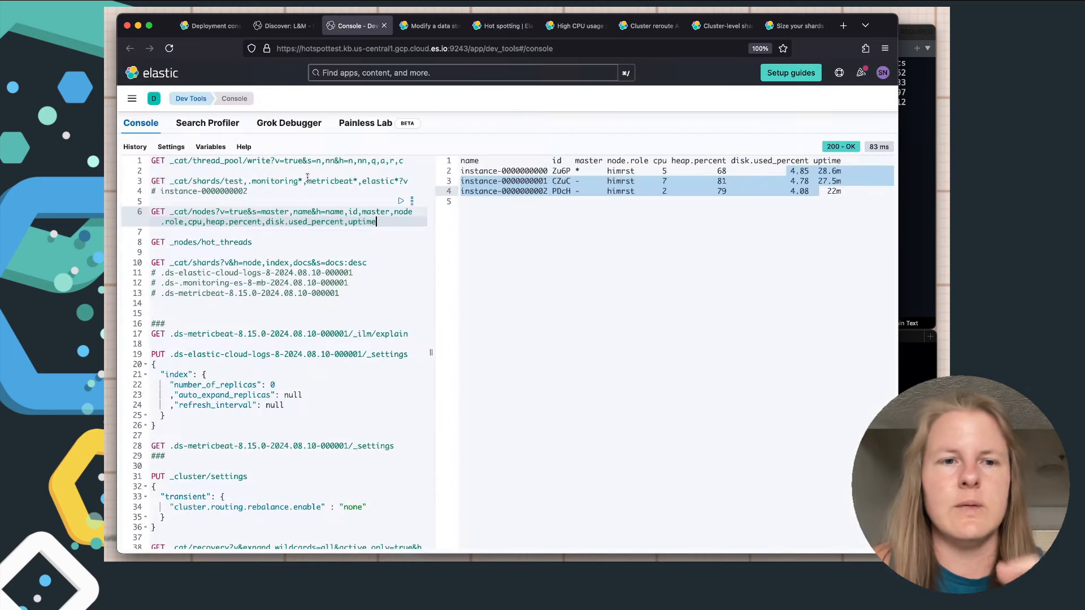
pyautogui.click(257, 191)
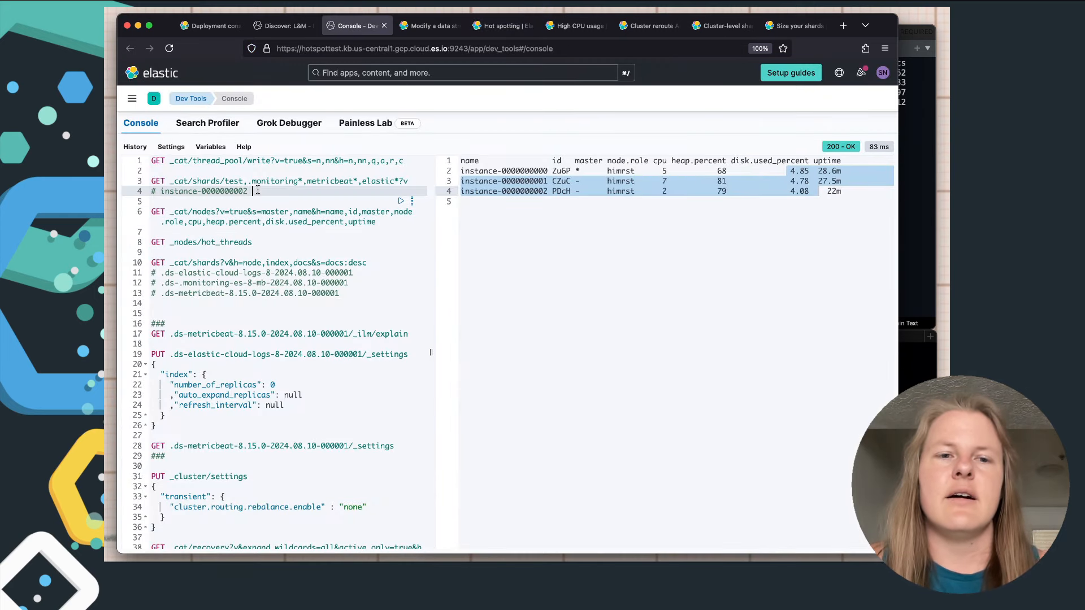
pyautogui.click(371, 181)
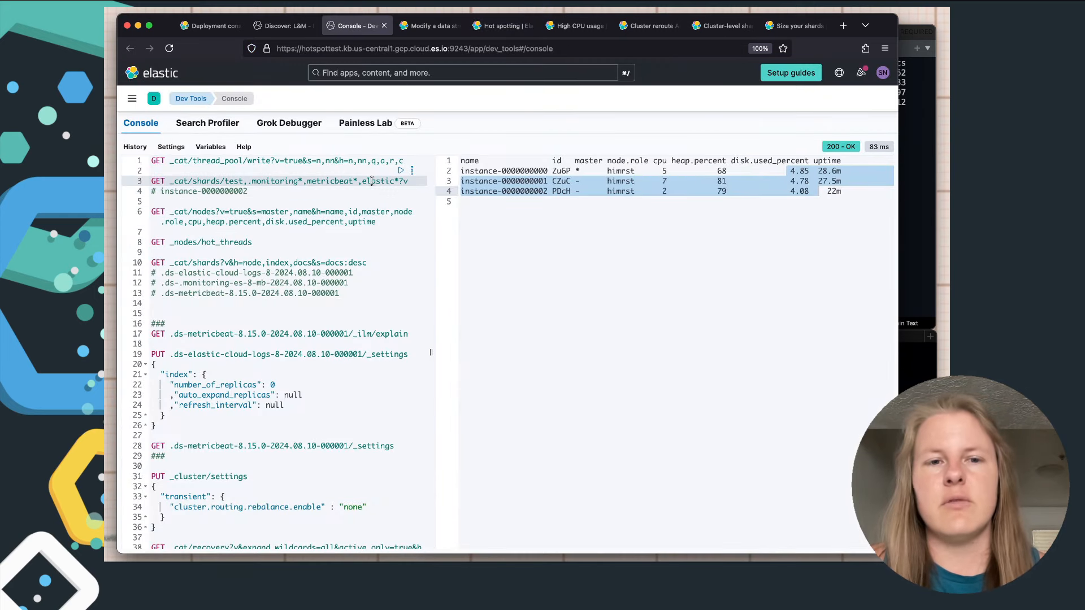
pyautogui.click(297, 213)
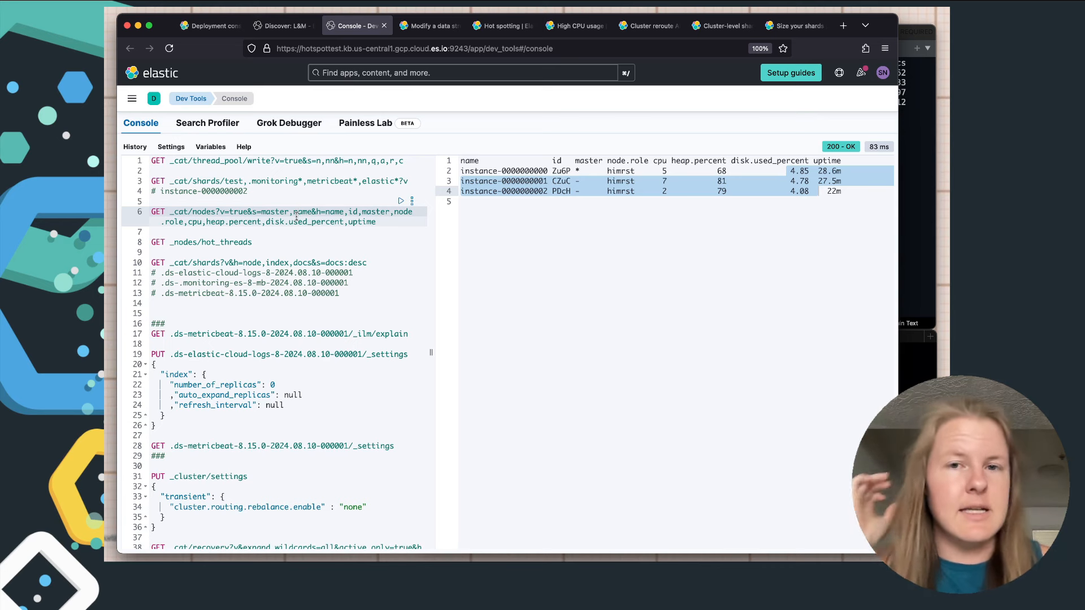
# - Search the web for 'elasticsearch 8.6 desired balance' and open the Elastic 8.6 release blog
pyautogui.press('super+t')
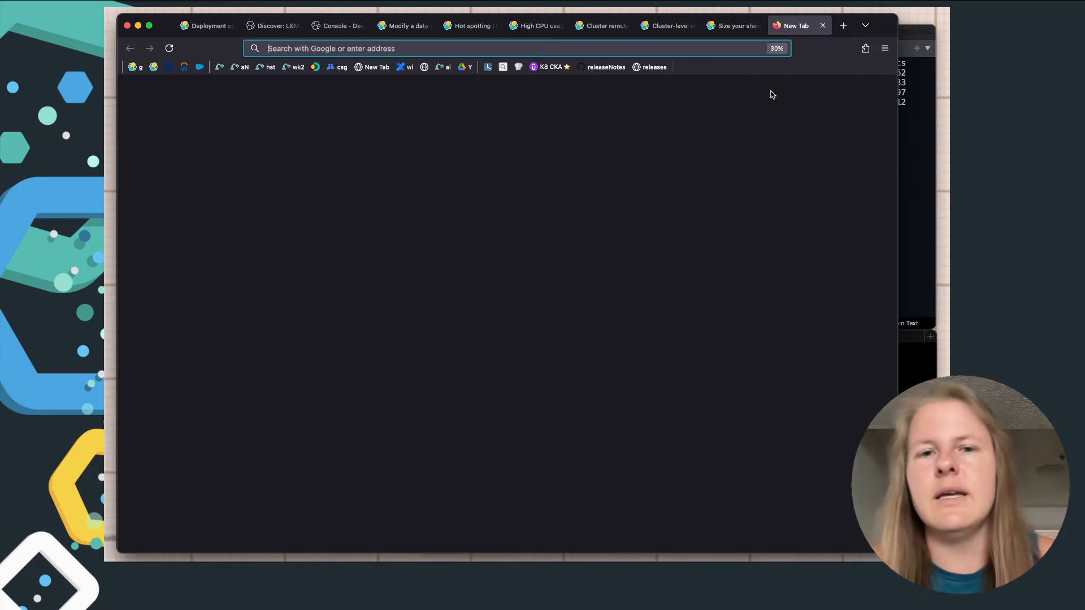
pyautogui.write('elasticsearch 8.5')
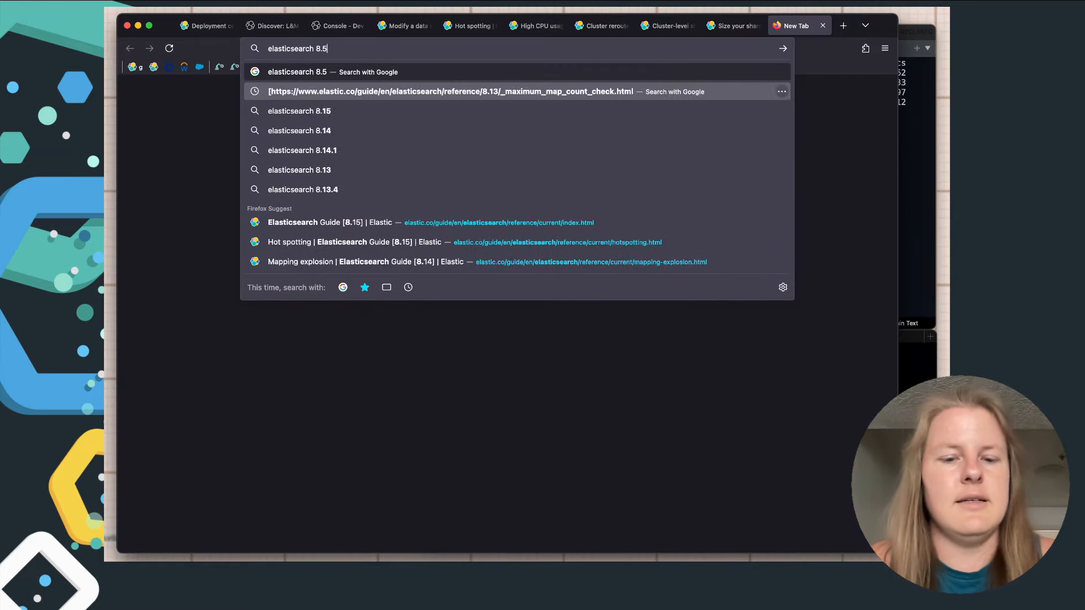
pyautogui.press('BackSpace')
pyautogui.write('6 desired ')
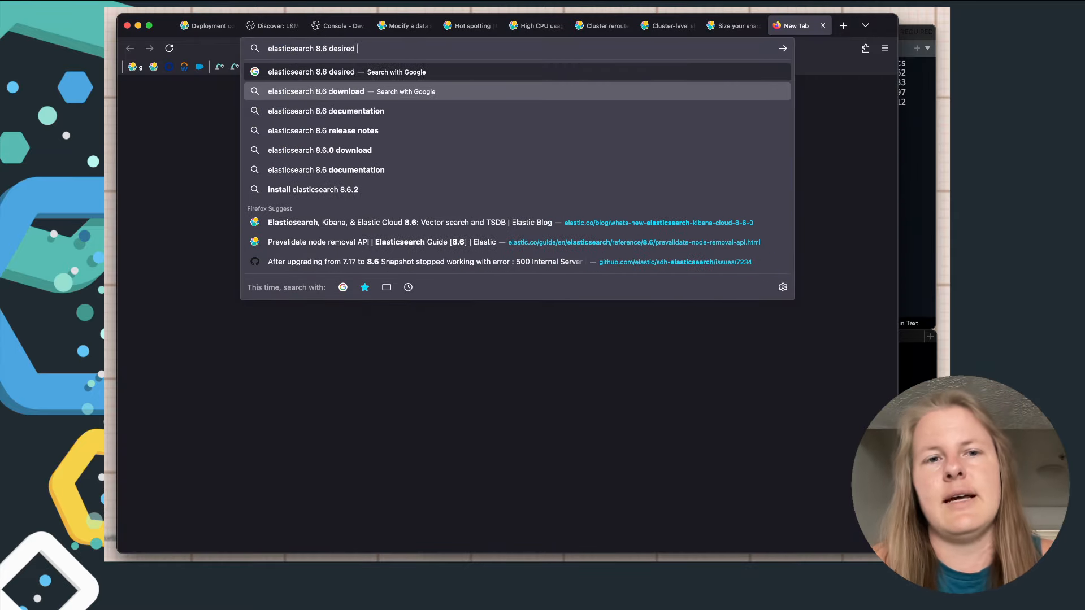
pyautogui.write('balance')
pyautogui.press('Return')
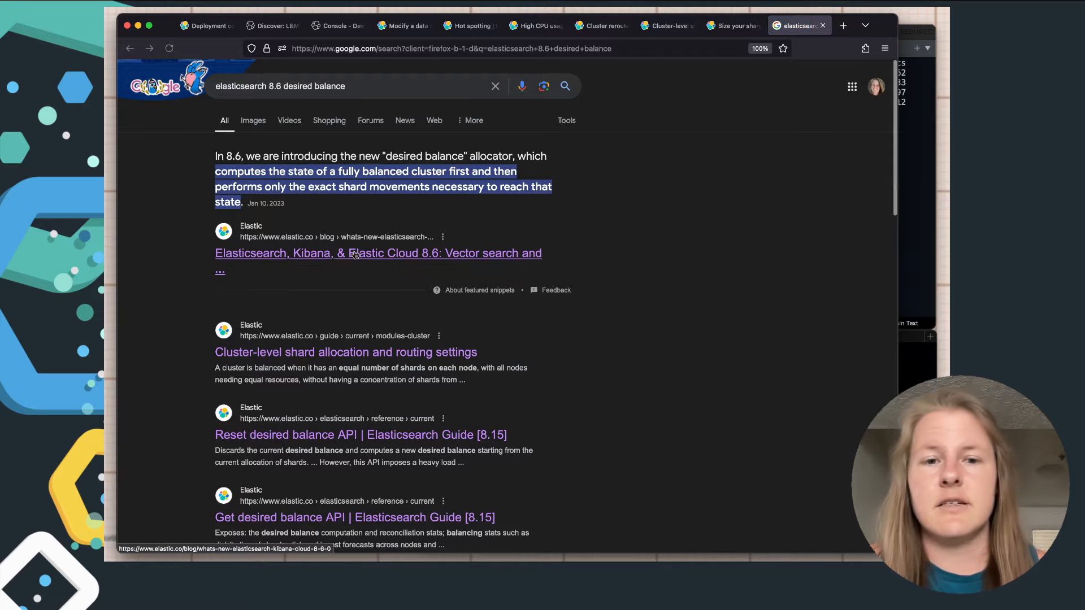
pyautogui.click(345, 262)
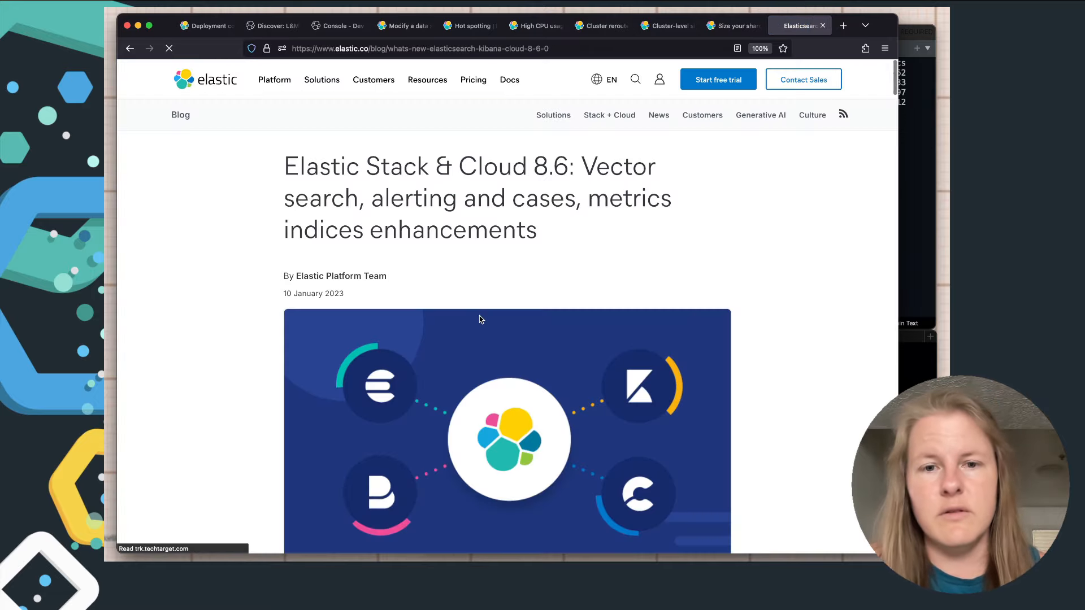
# - Find 'desired' on the blog page to reach the Better balancing of shards section
pyautogui.scroll(-10, 261, 382)
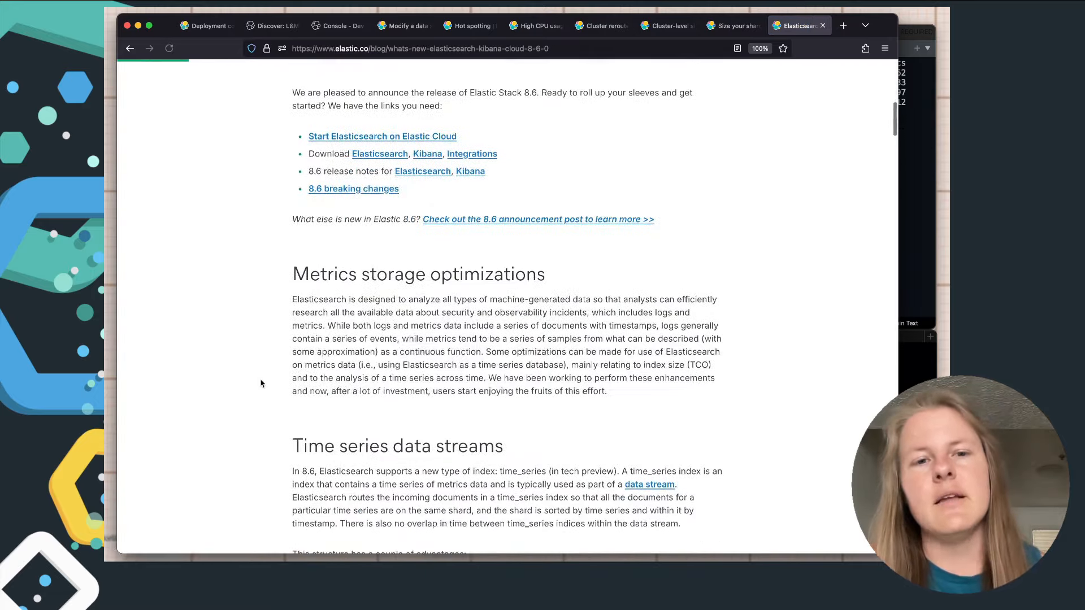
pyautogui.scroll(-6, 264, 306)
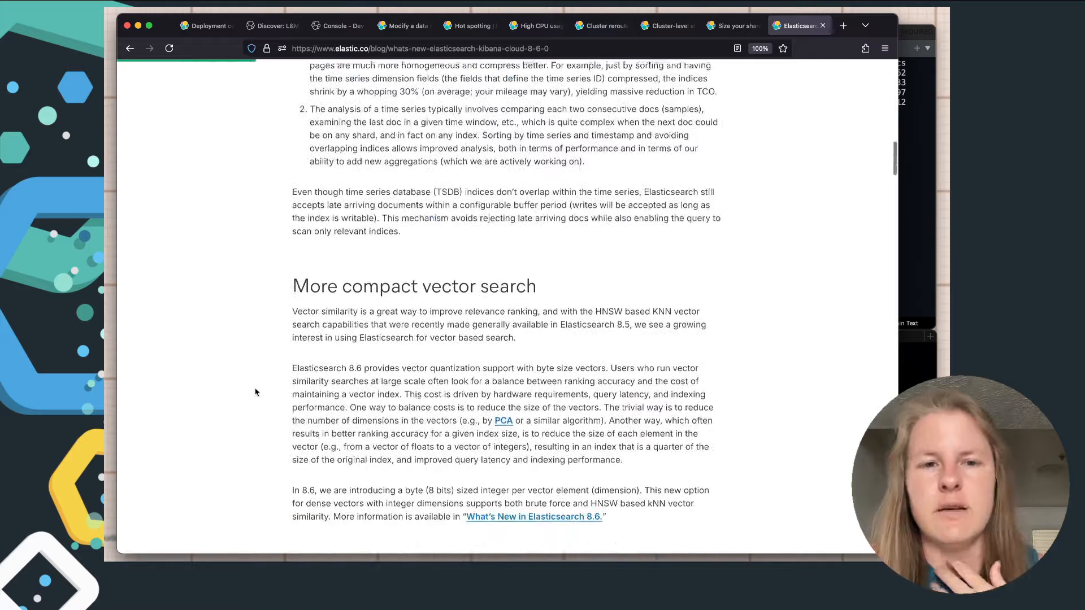
pyautogui.press('super+f')
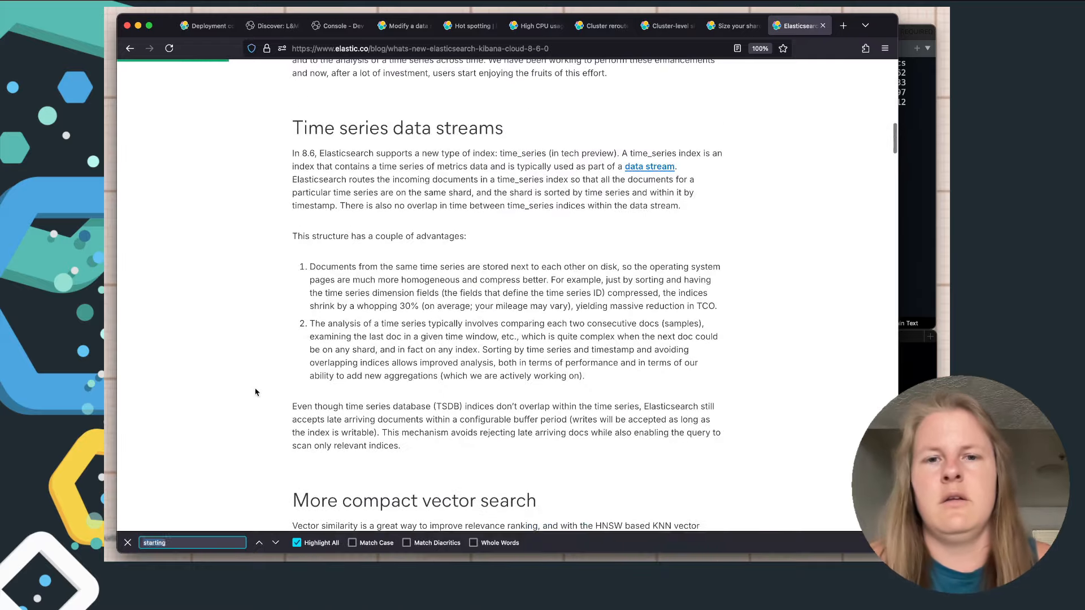
pyautogui.write('desired')
pyautogui.scroll(-2, 267, 340)
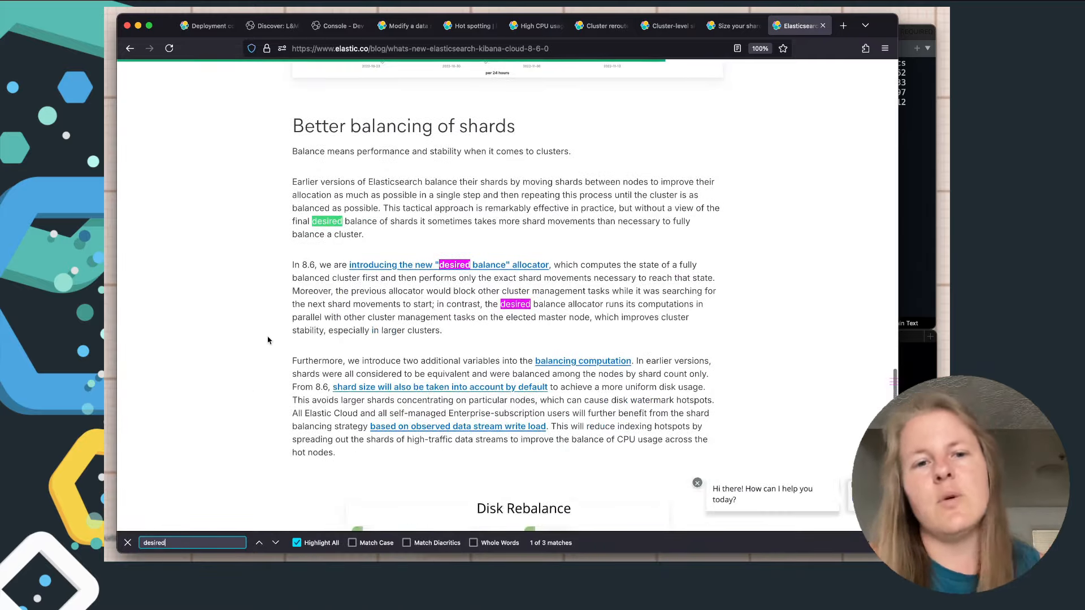
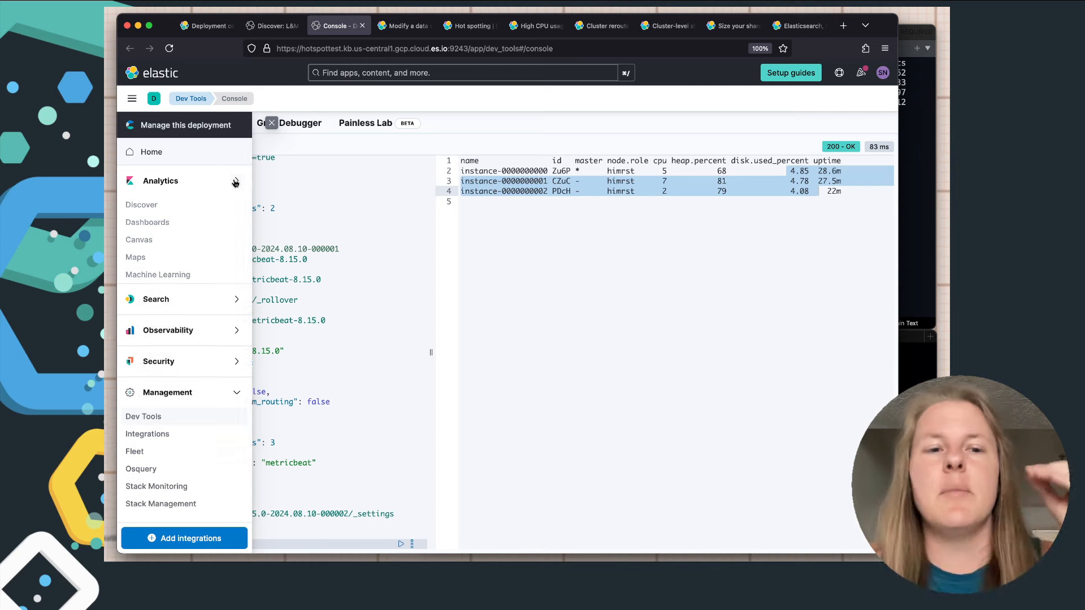
# - Visit the Search overview page, then the Observability overview page
pyautogui.click(212, 215)
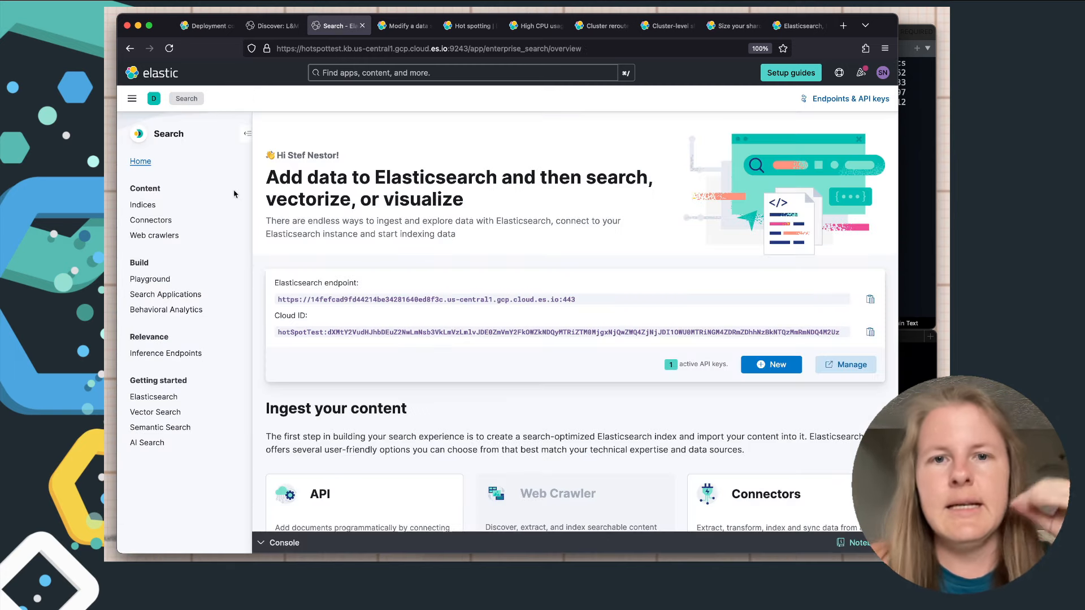
pyautogui.click(132, 98)
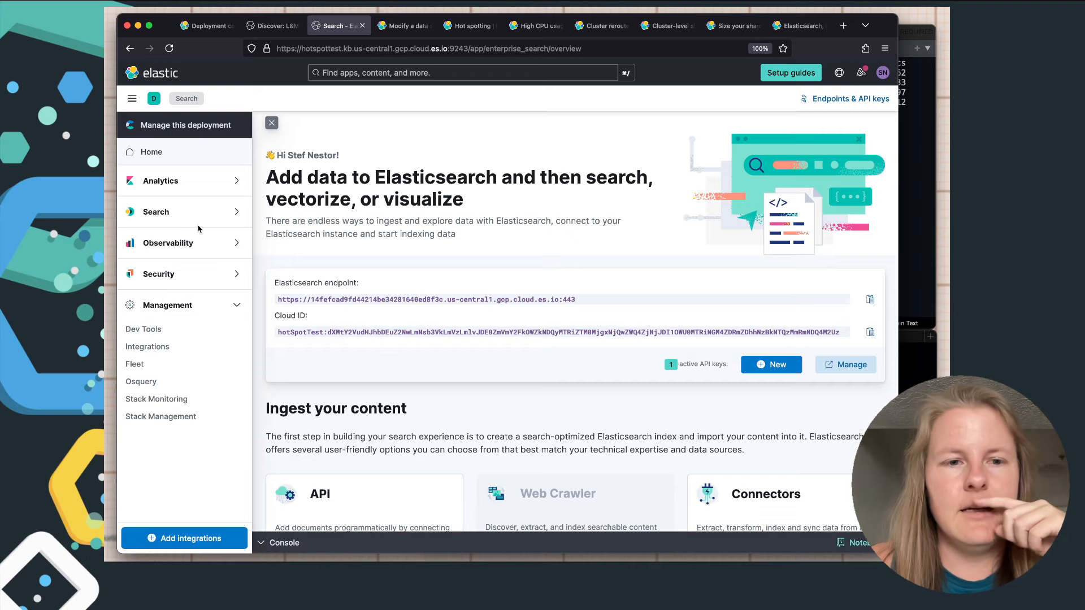
pyautogui.click(234, 242)
pyautogui.click(145, 272)
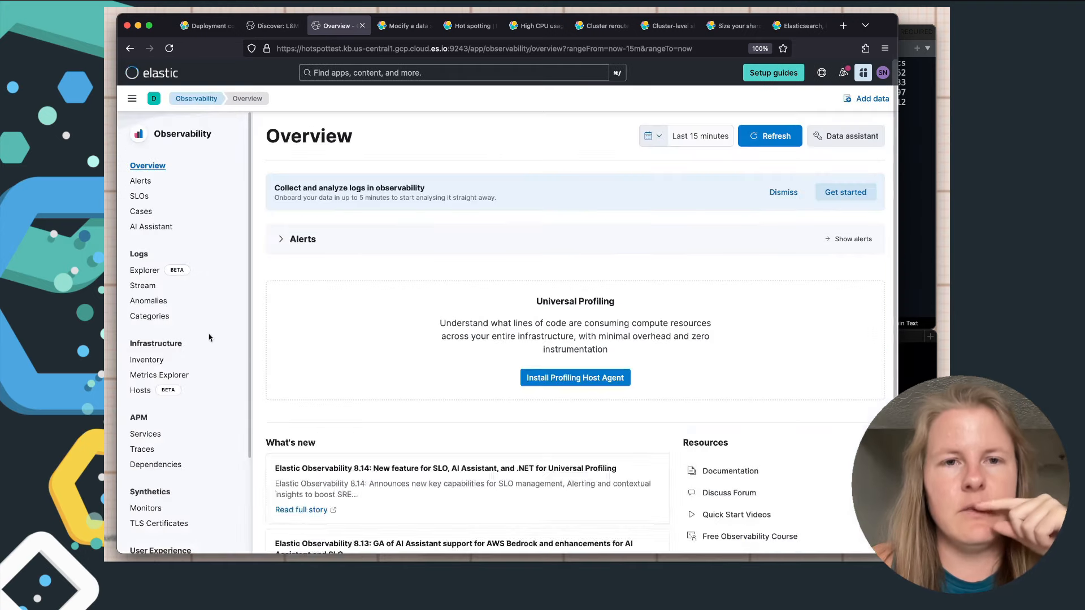
# - Go to the Security get started page, then scroll the main navigation menu toward Management
pyautogui.click(133, 100)
pyautogui.scroll(-3, 170, 288)
pyautogui.click(206, 369)
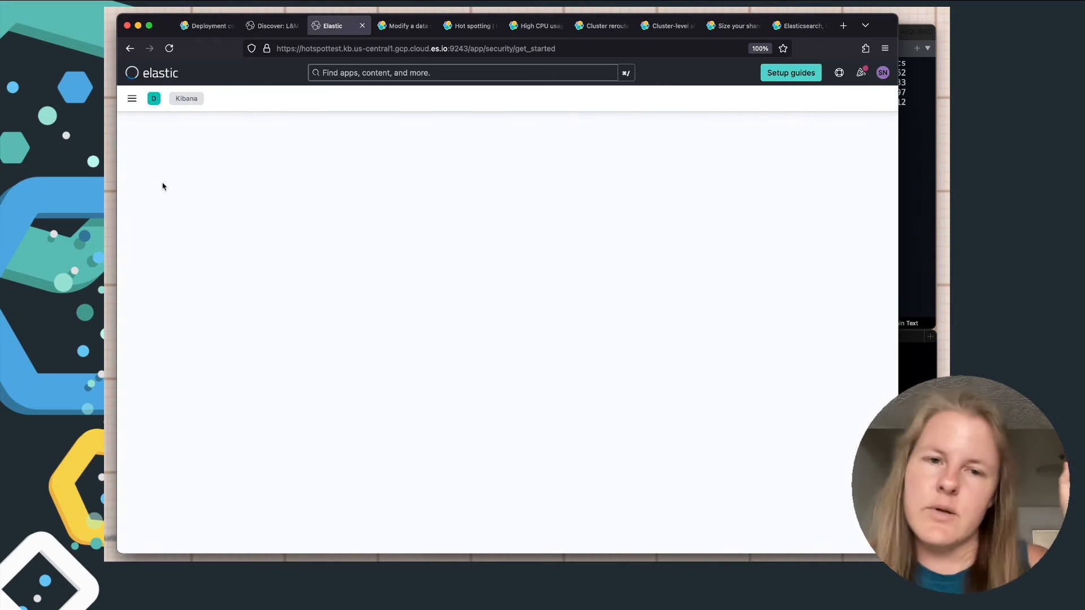
pyautogui.click(131, 99)
pyautogui.scroll(-3, 172, 389)
# - In the Dev Tools console, run GET _cat/indices?v from line 91 and widen the response pane
pyautogui.click(154, 430)
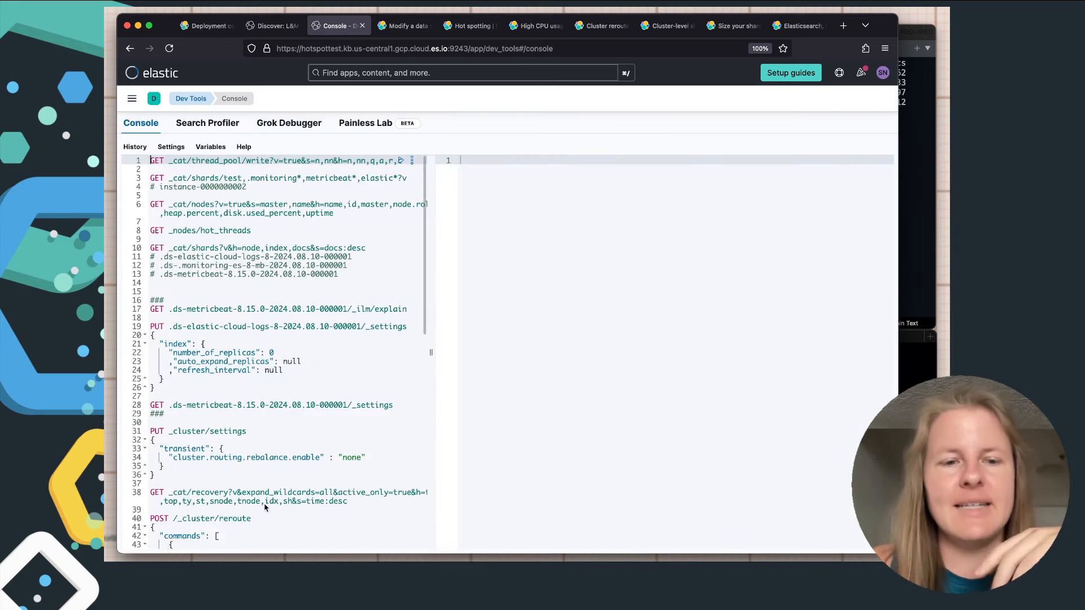
pyautogui.click(242, 546)
pyautogui.write('v')
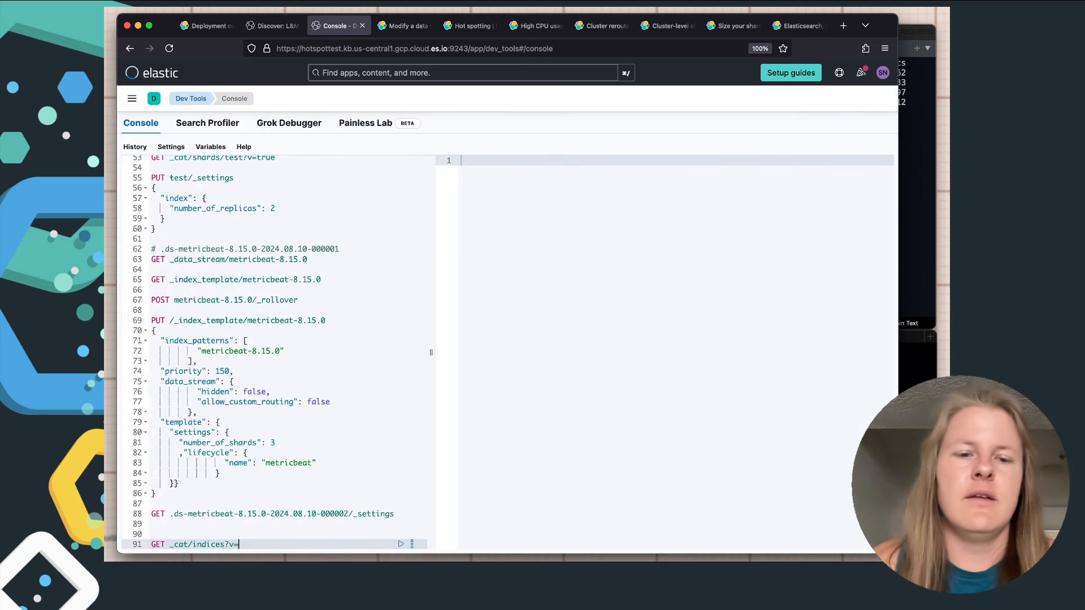
pyautogui.press('super+Return')
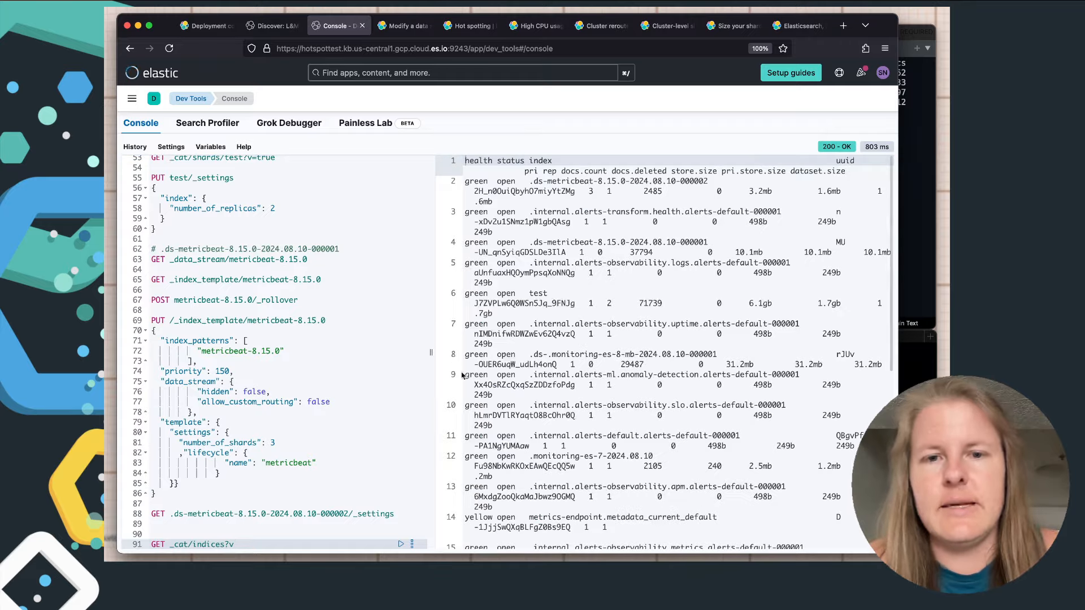
pyautogui.moveTo(427, 352); pyautogui.dragTo(360, 352)
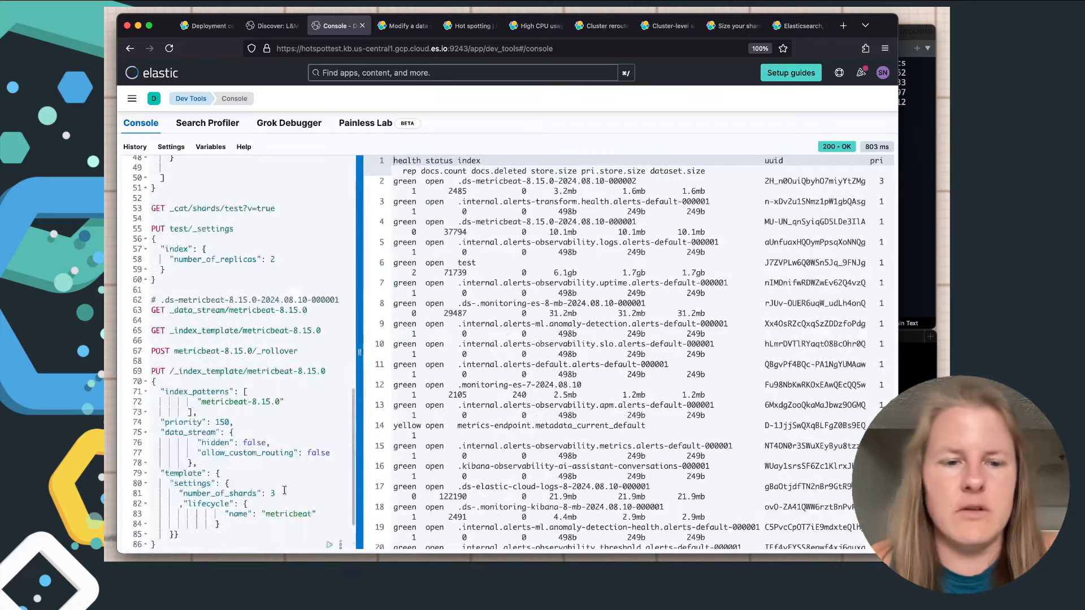
# - Refine the request with h=index,docs.count, s=index and expand_wildcards=all, and run it
pyautogui.write('&')
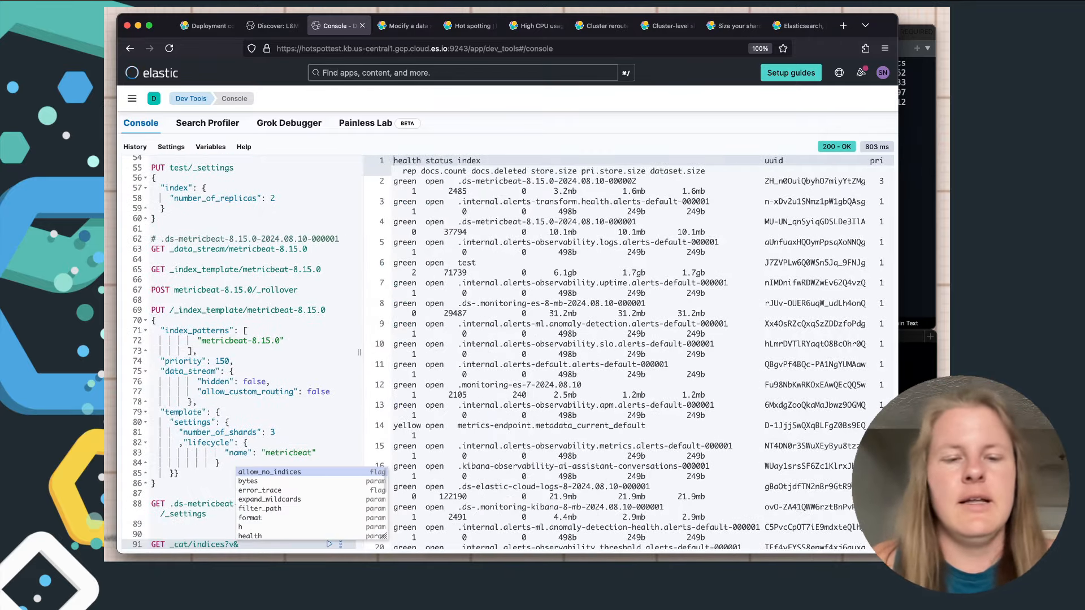
pyautogui.write('index,')
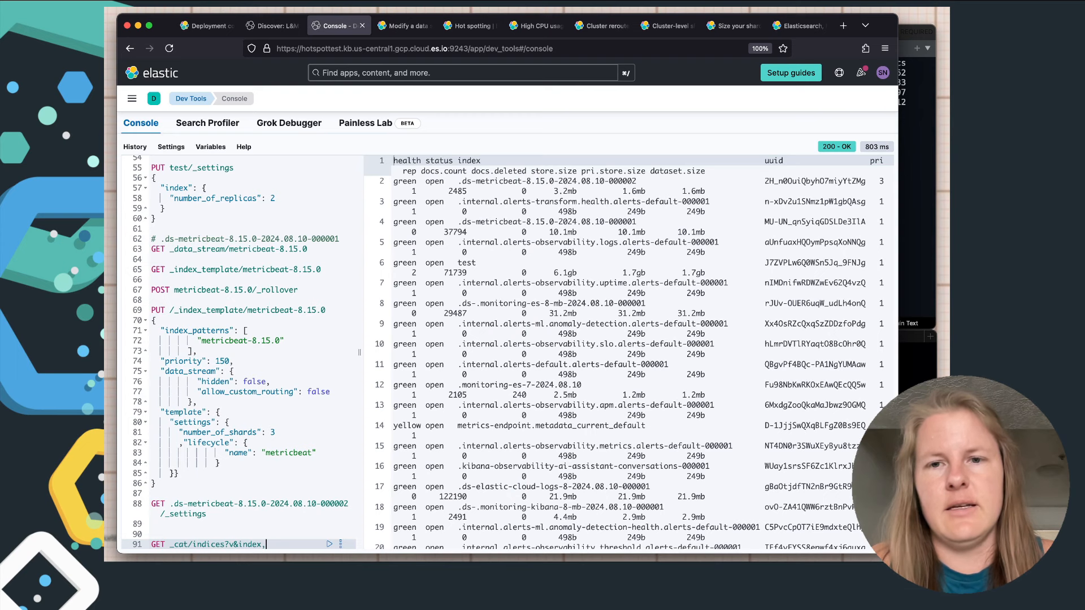
pyautogui.write('docs.count')
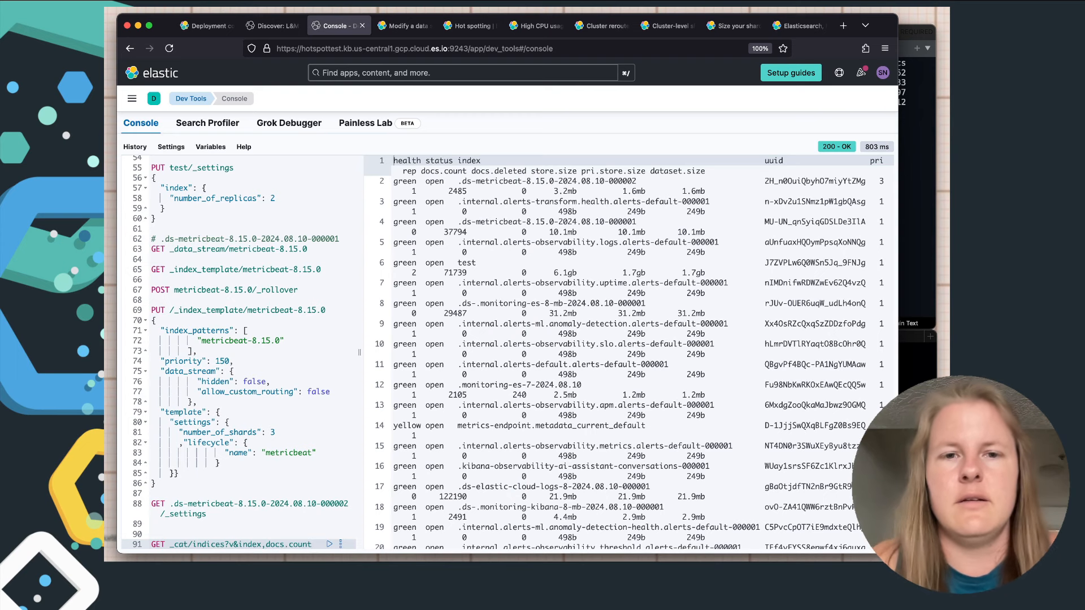
pyautogui.press('super+Return')
pyautogui.press('Left')
pyautogui.press('Left')
pyautogui.press('Left')
pyautogui.press('Left')
pyautogui.press('Left')
pyautogui.press('Left')
pyautogui.press('Left')
pyautogui.press('Left')
pyautogui.press('Left')
pyautogui.press('Left')
pyautogui.press('Left')
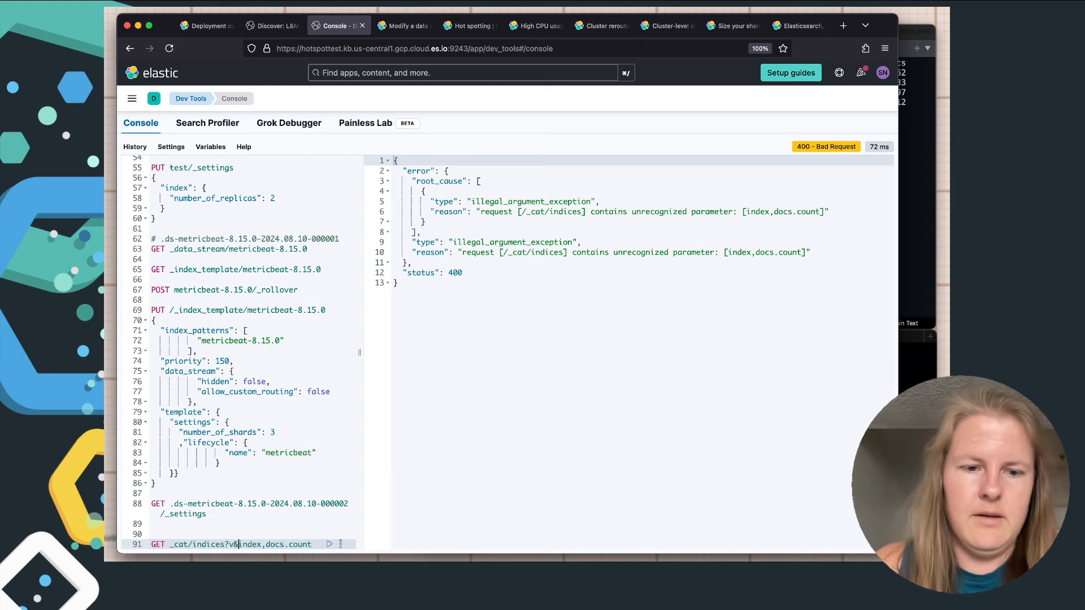
pyautogui.write('h=')
pyautogui.press('super+Return')
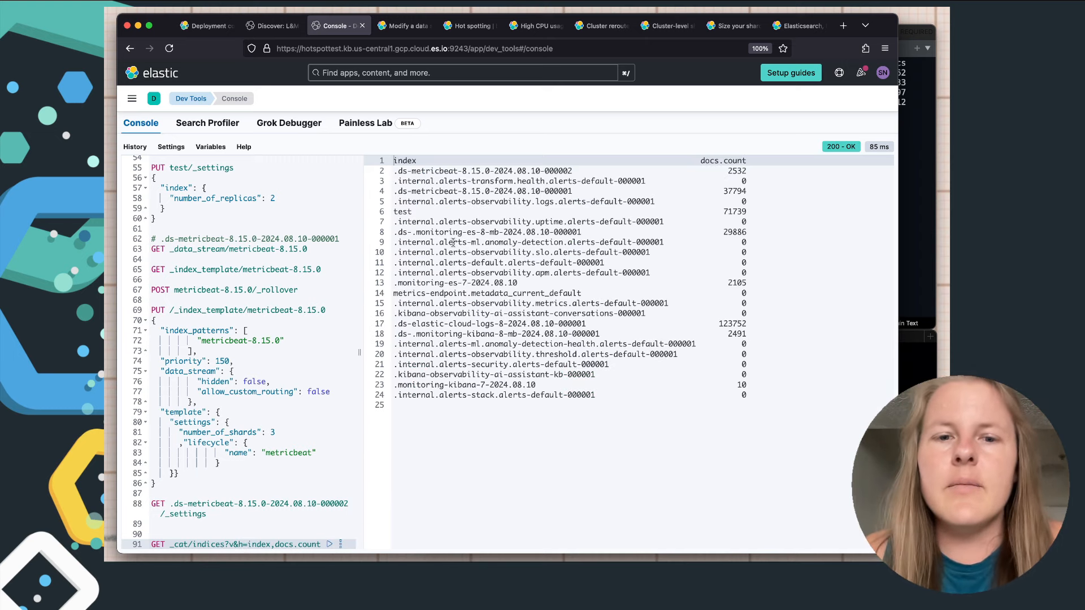
pyautogui.write('&')
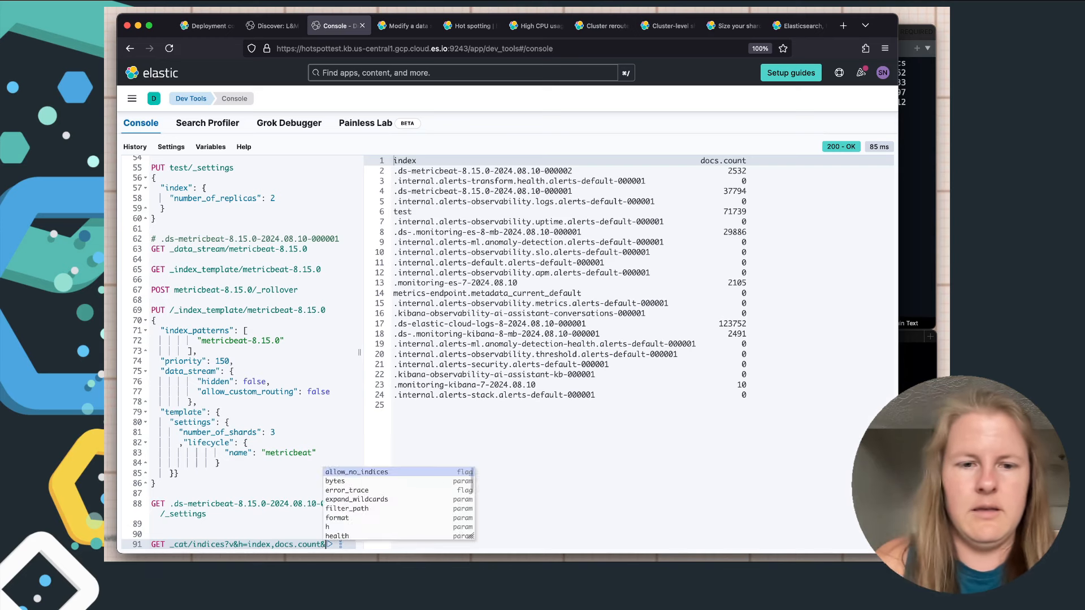
pyautogui.write('s=index')
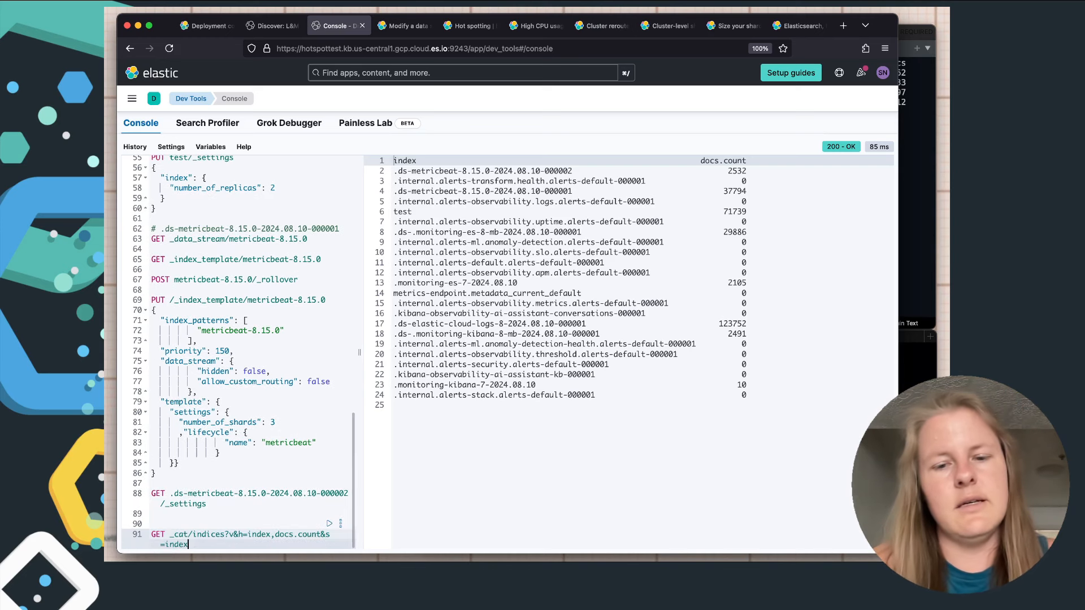
pyautogui.write('&expand_wil')
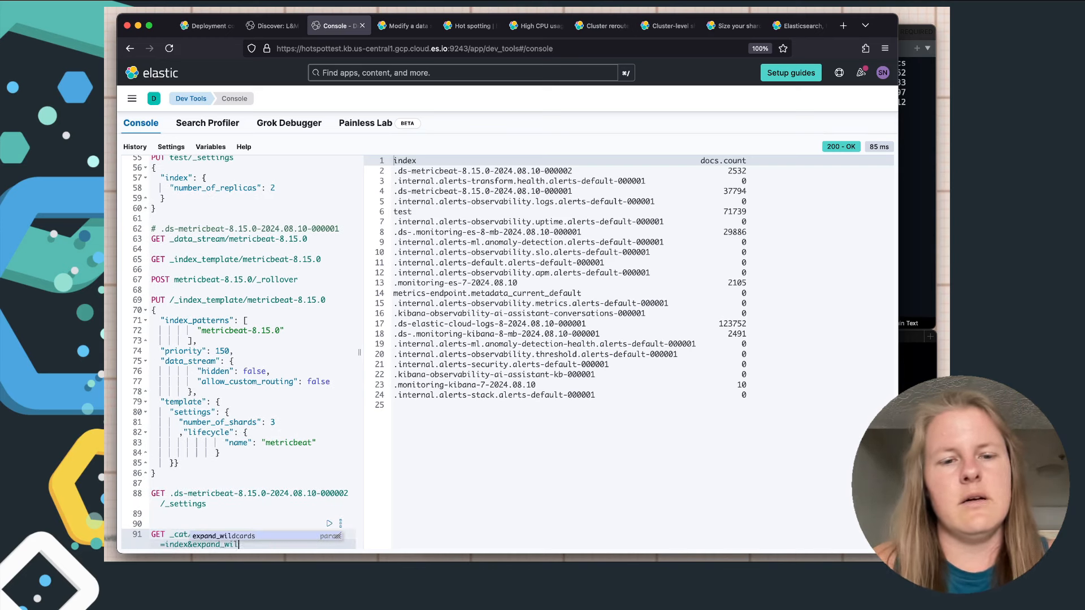
pyautogui.write('dcards=all')
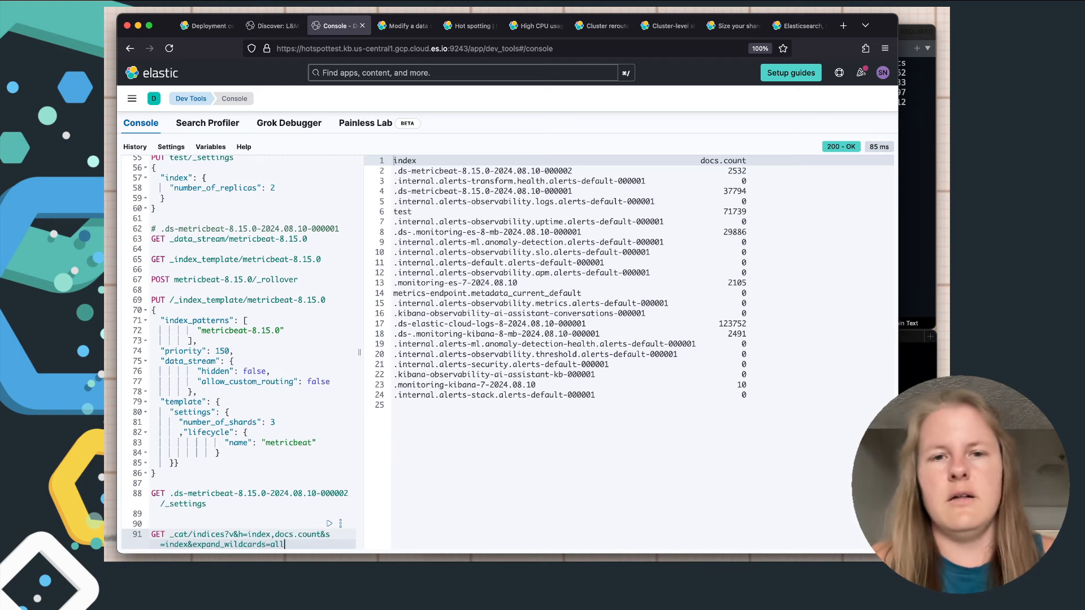
pyautogui.press('super+Return')
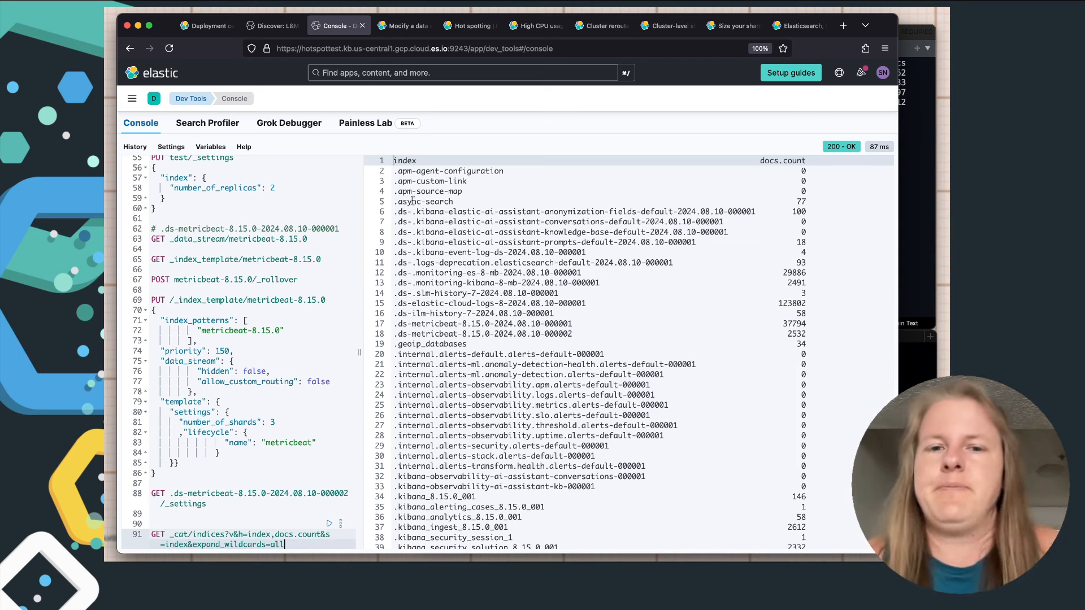
# - Highlight the four AI assistant index rows and the block of rows below them
pyautogui.moveTo(395, 209); pyautogui.dragTo(824, 241)
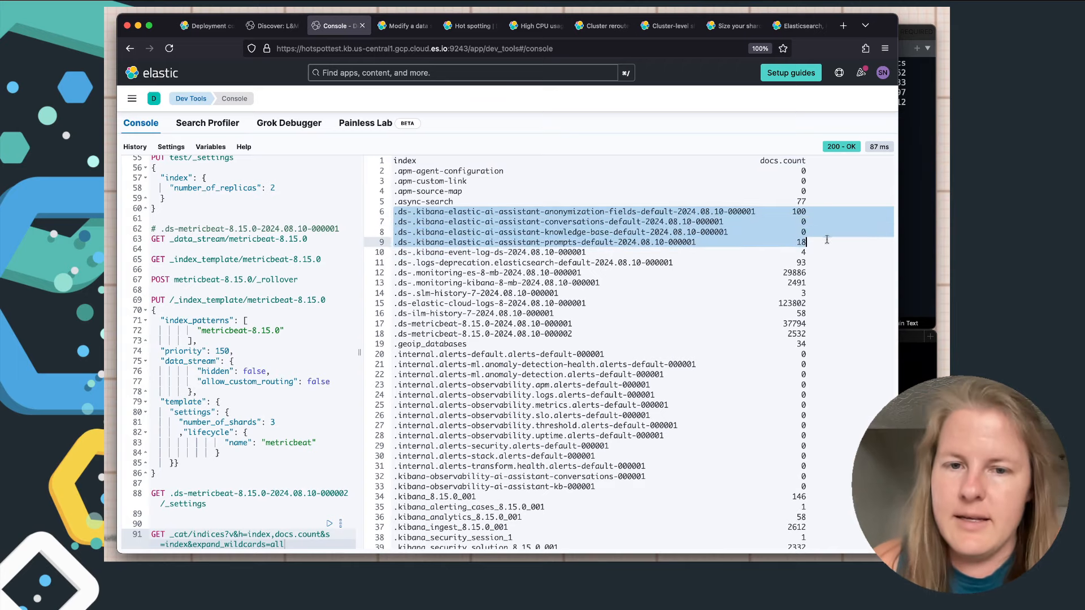
pyautogui.scroll(-1, 440, 294)
pyautogui.scroll(-4, 440, 294)
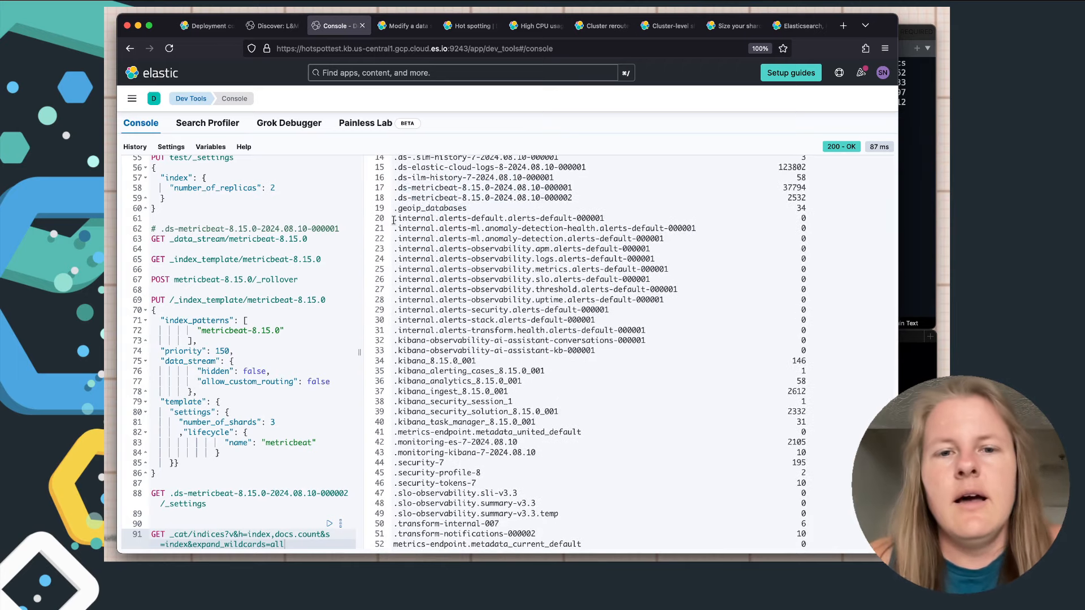
pyautogui.moveTo(395, 218); pyautogui.dragTo(852, 325)
# - Highlight the two observability AI assistant rows, then the .internal.alerts indices with 0 docs
pyautogui.scroll(-1, 553, 375)
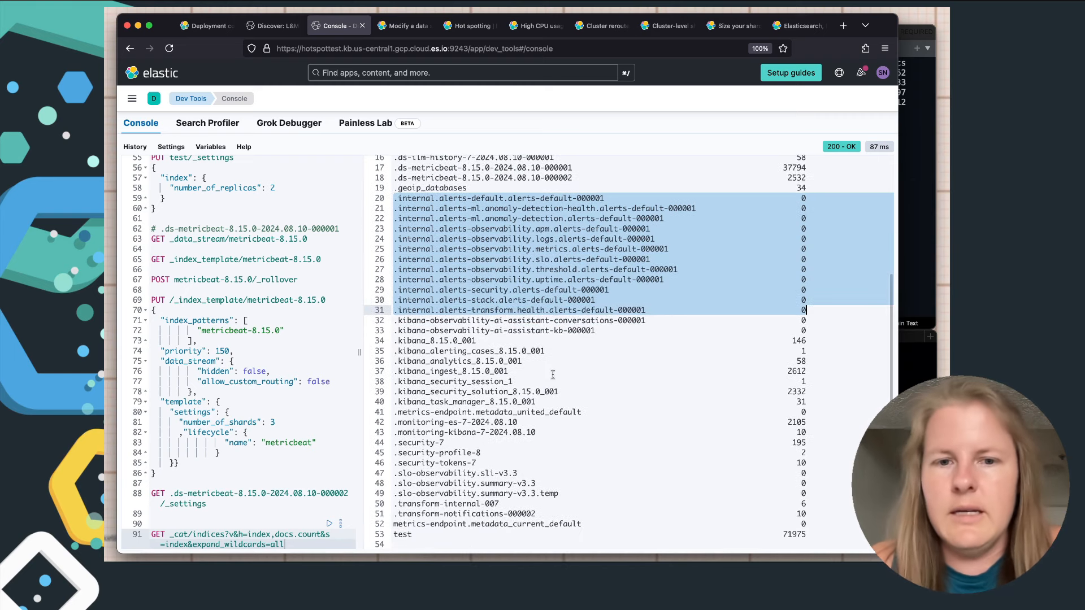
pyautogui.click(425, 321)
pyautogui.moveTo(393, 321); pyautogui.dragTo(804, 331)
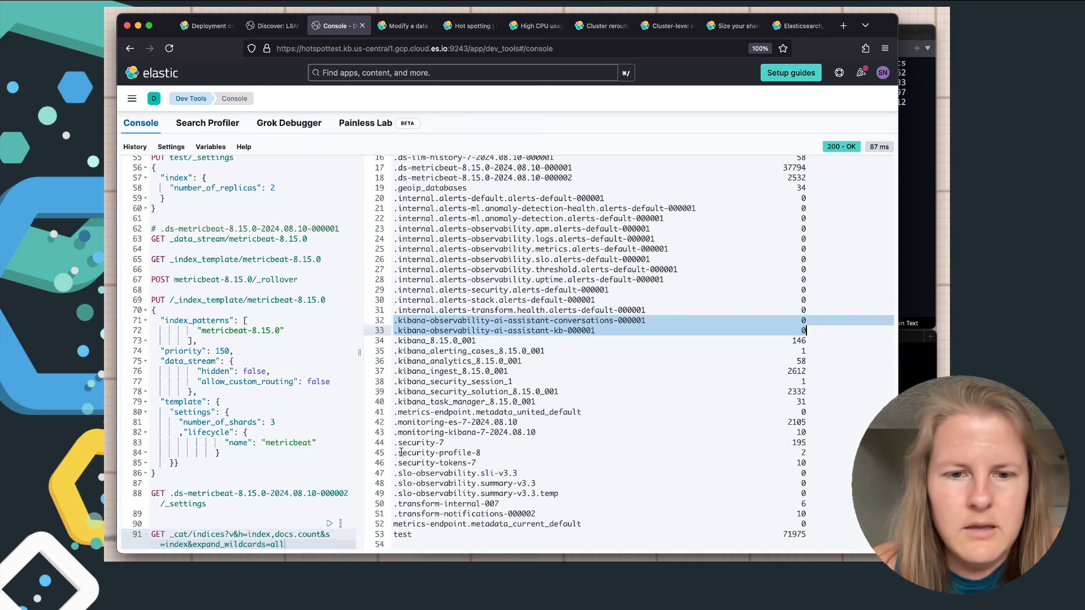
pyautogui.scroll(5, 453, 349)
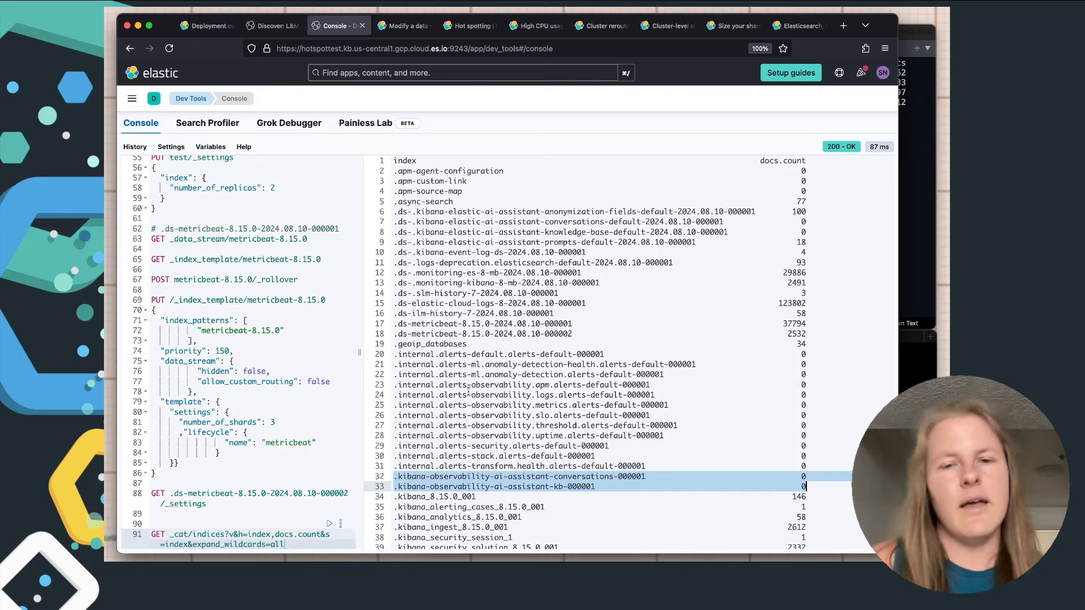
pyautogui.moveTo(447, 374); pyautogui.dragTo(529, 456)
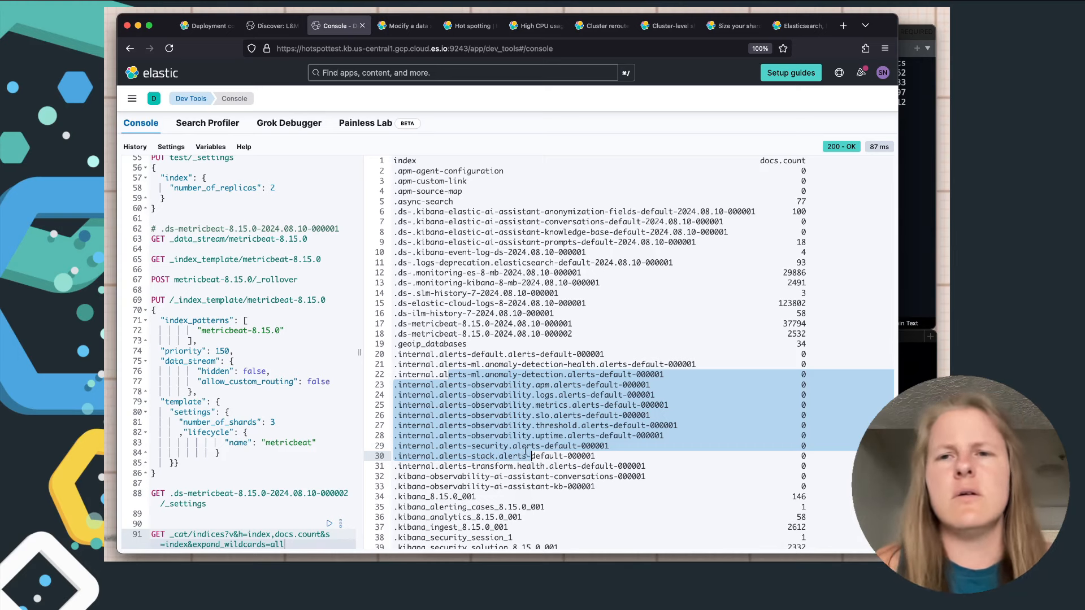
# - Search the web for 'ilm rollover elasticsearch' and open the Rollover Elasticsearch Guide 8.15
pyautogui.click(842, 25)
pyautogui.write('ilm r')
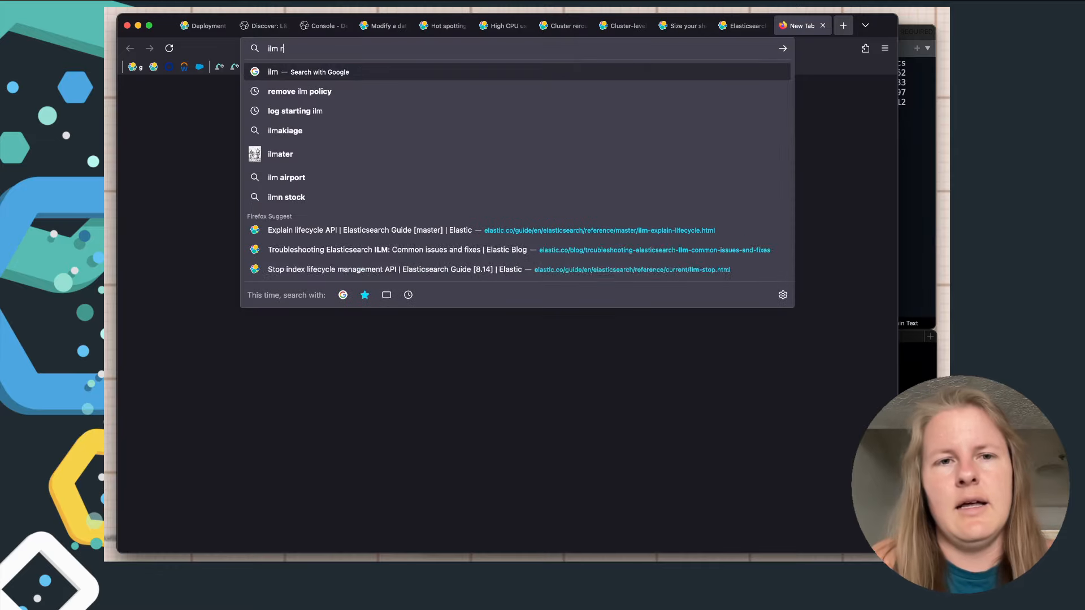
pyautogui.write('ollover elasticsearc h')
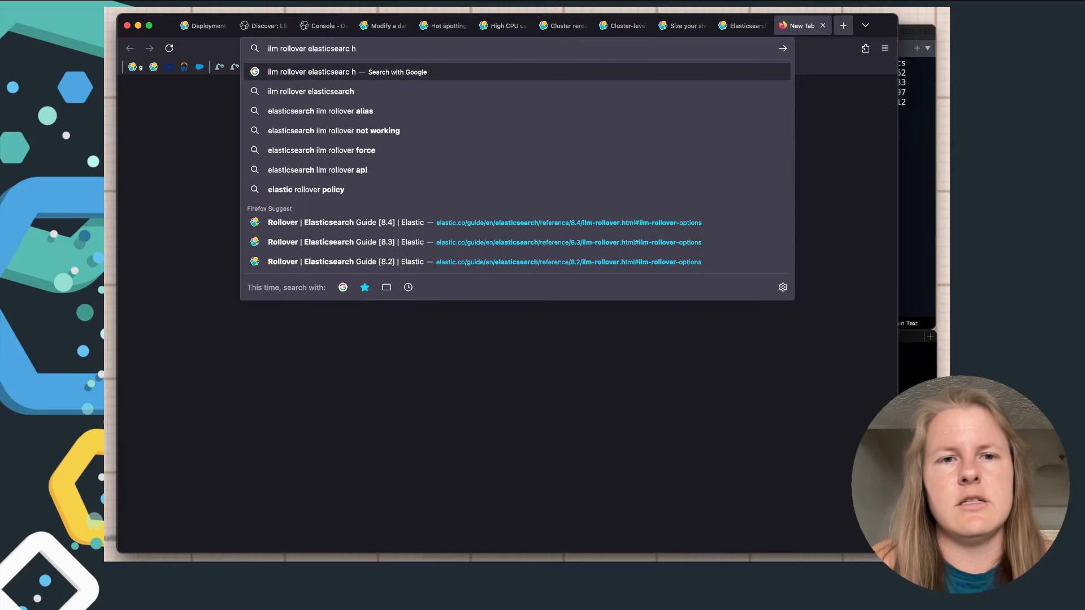
pyautogui.press('Return')
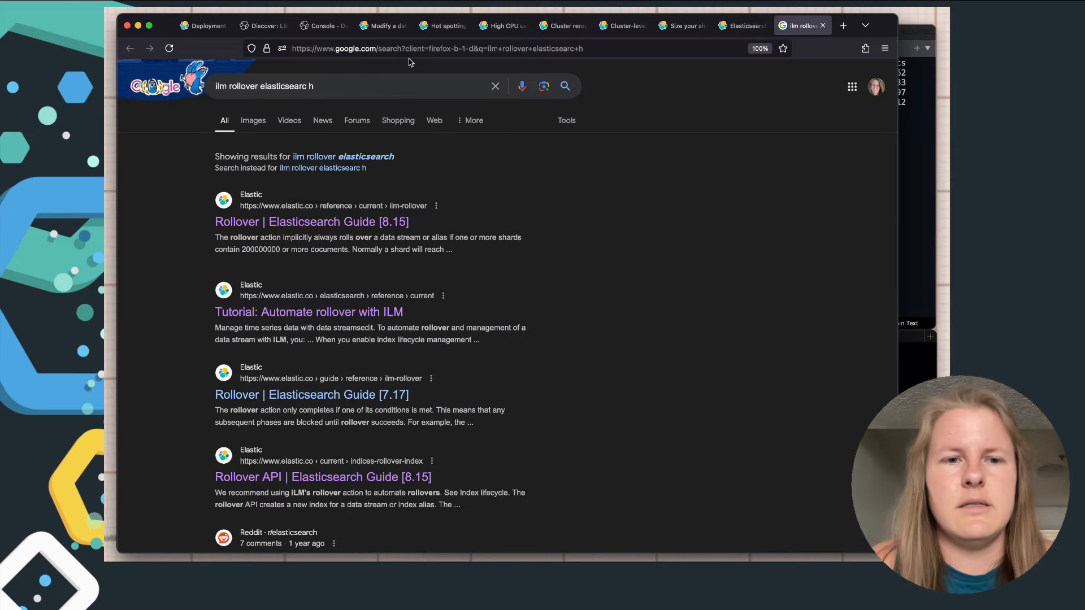
pyautogui.click(341, 225)
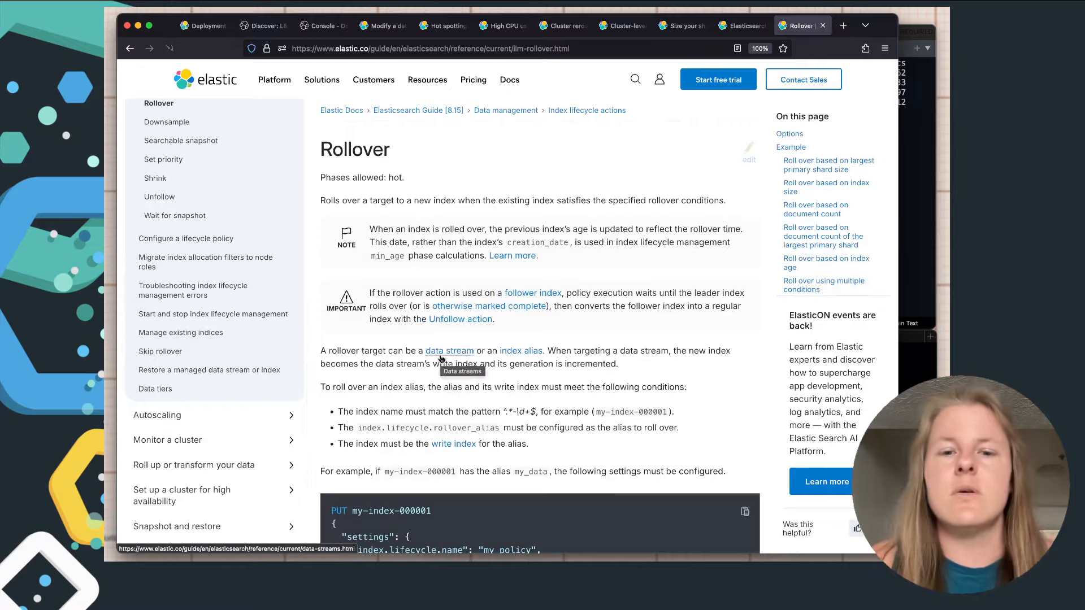
# - Highlight the min_age option and the note about adding a min_docs: 0 condition
pyautogui.scroll(-8, 458, 378)
pyautogui.scroll(-10, 472, 393)
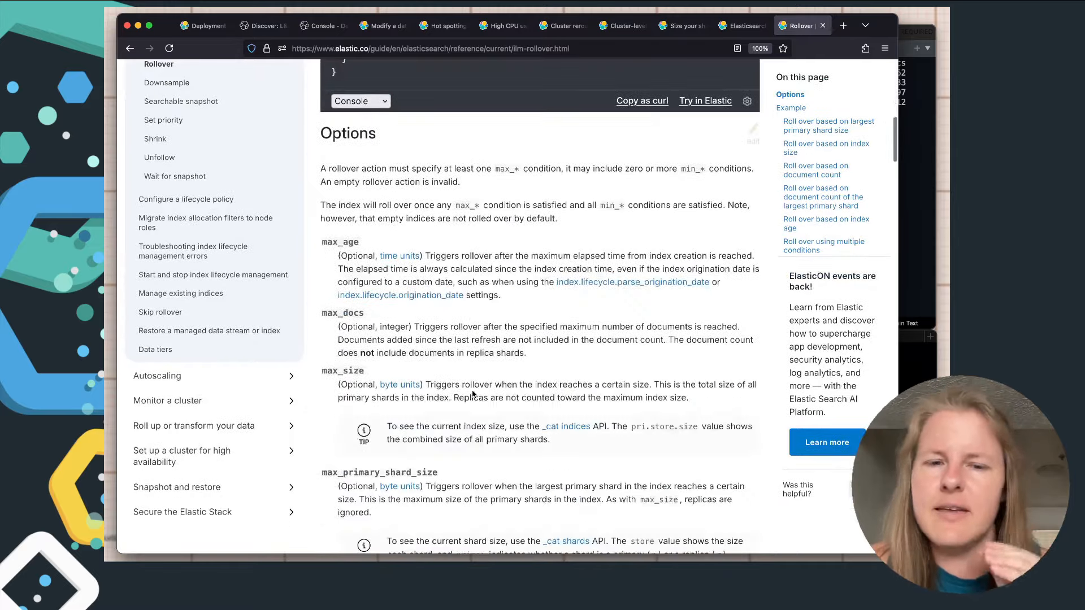
pyautogui.scroll(-3, 429, 394)
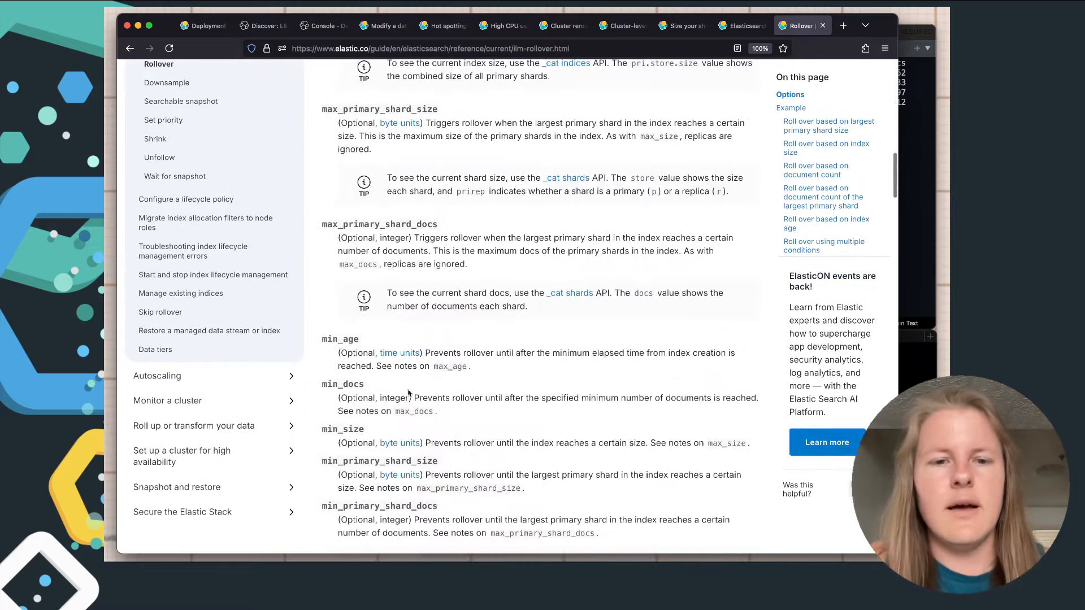
pyautogui.doubleClick(336, 340)
pyautogui.moveTo(438, 352); pyautogui.dragTo(464, 368)
pyautogui.scroll(-7, 464, 369)
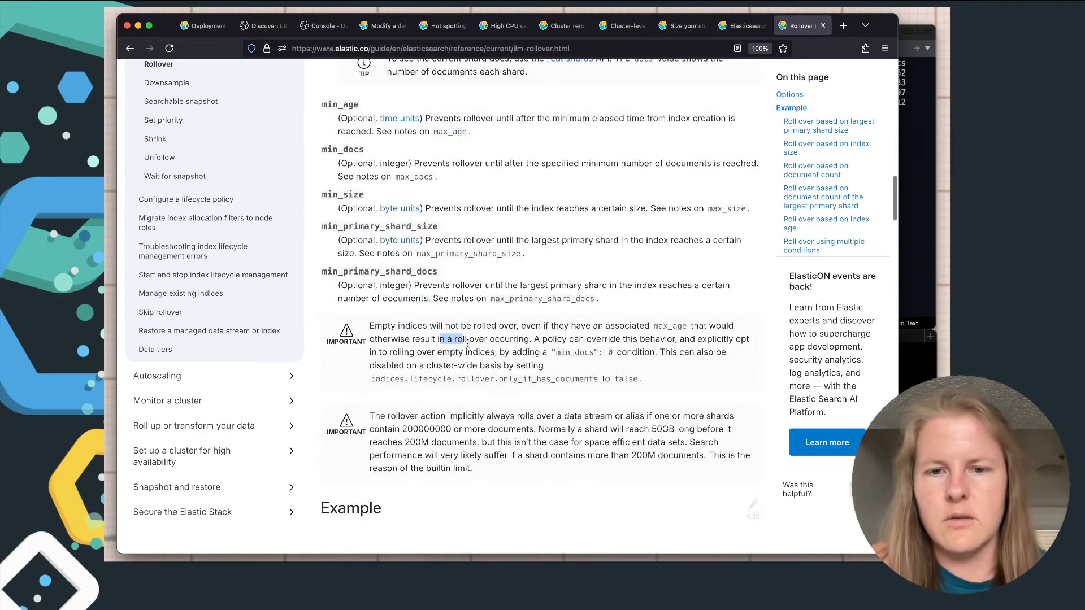
pyautogui.moveTo(439, 339); pyautogui.dragTo(615, 354)
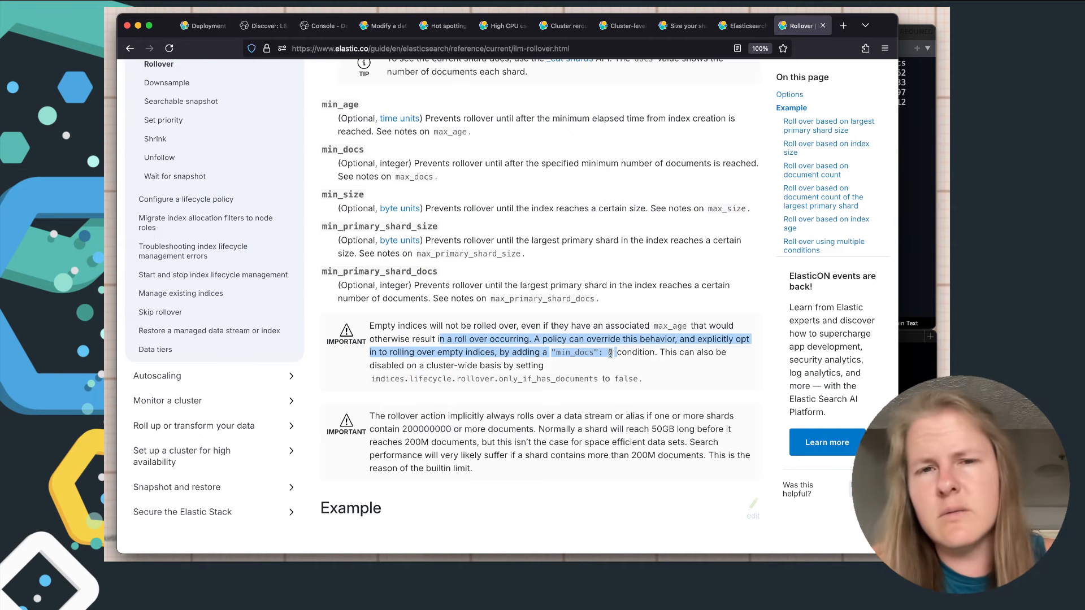
pyautogui.doubleClick(464, 48)
# - Load the 8.7 and 8.6 versions of the Rollover page and check their min_* options
pyautogui.write('8')
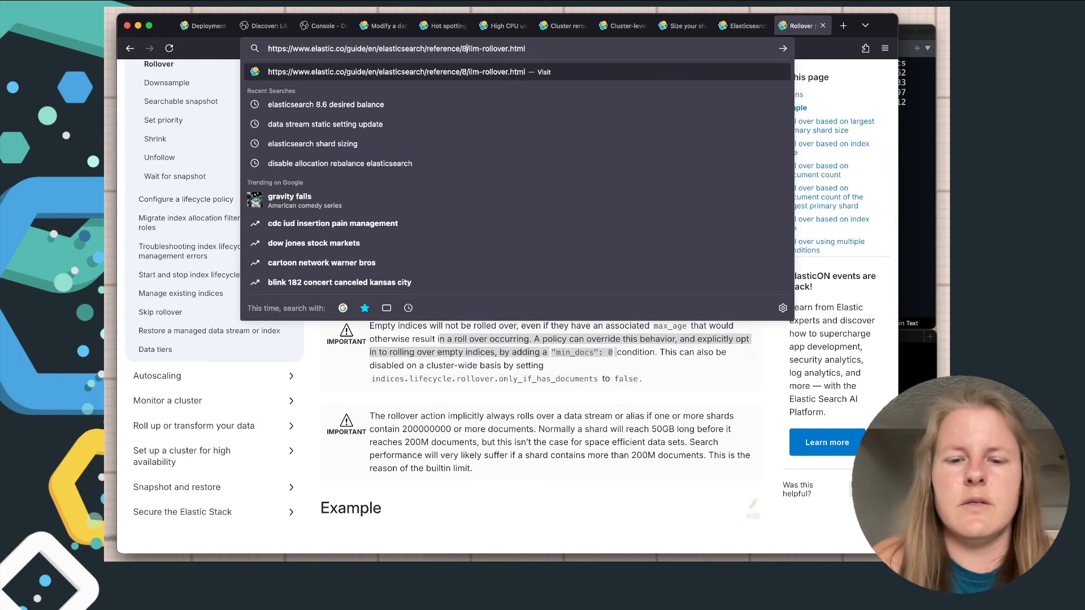
pyautogui.write('.7')
pyautogui.press('Return')
pyautogui.scroll(-10, 526, 315)
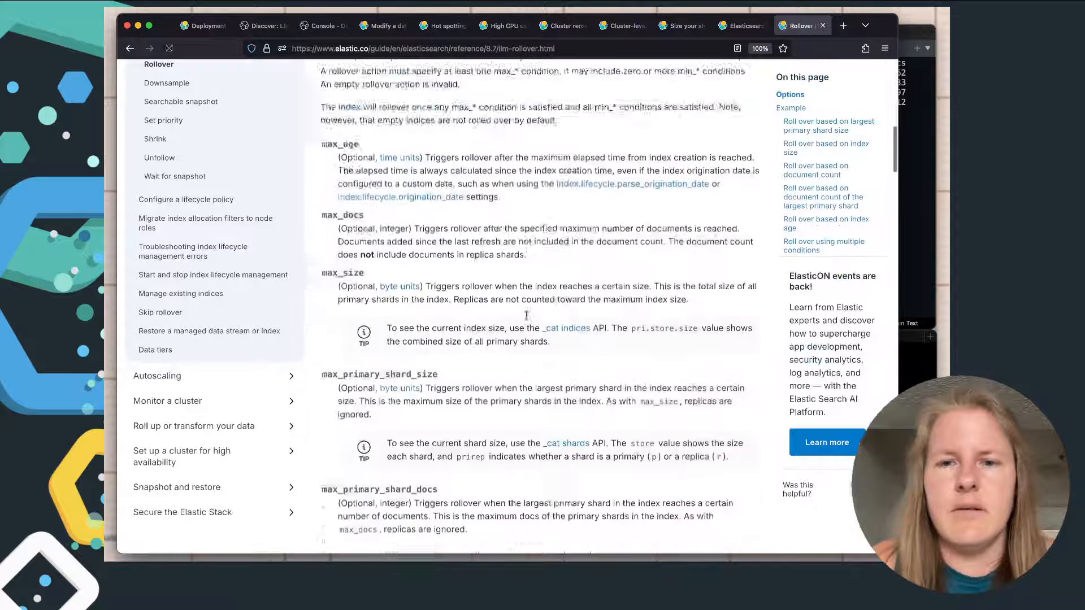
pyautogui.scroll(-7, 526, 315)
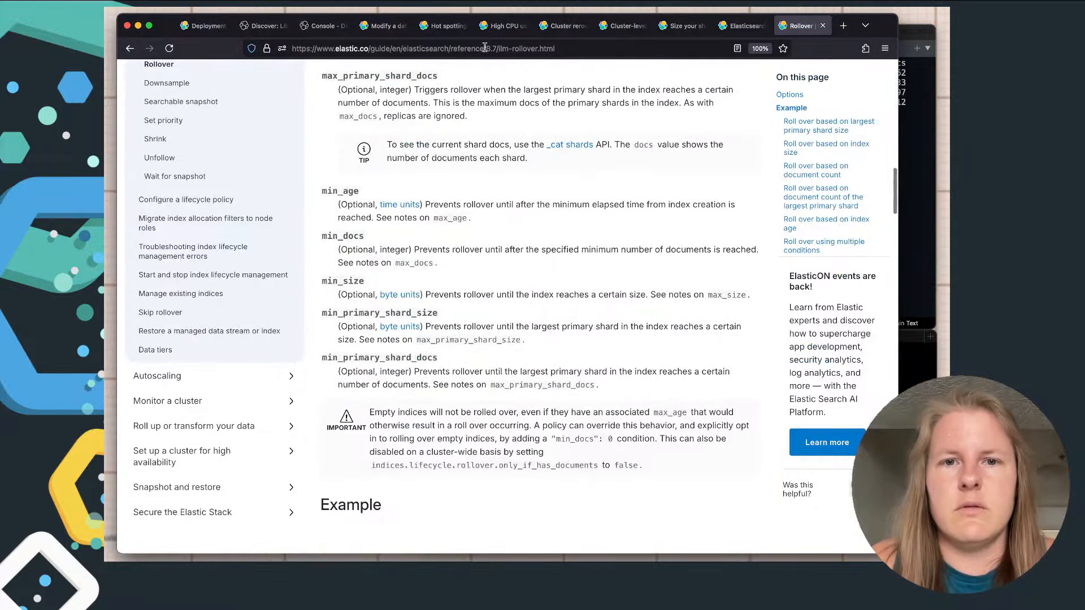
pyautogui.click(494, 48)
pyautogui.press('BackSpace')
pyautogui.write('6')
pyautogui.press('Return')
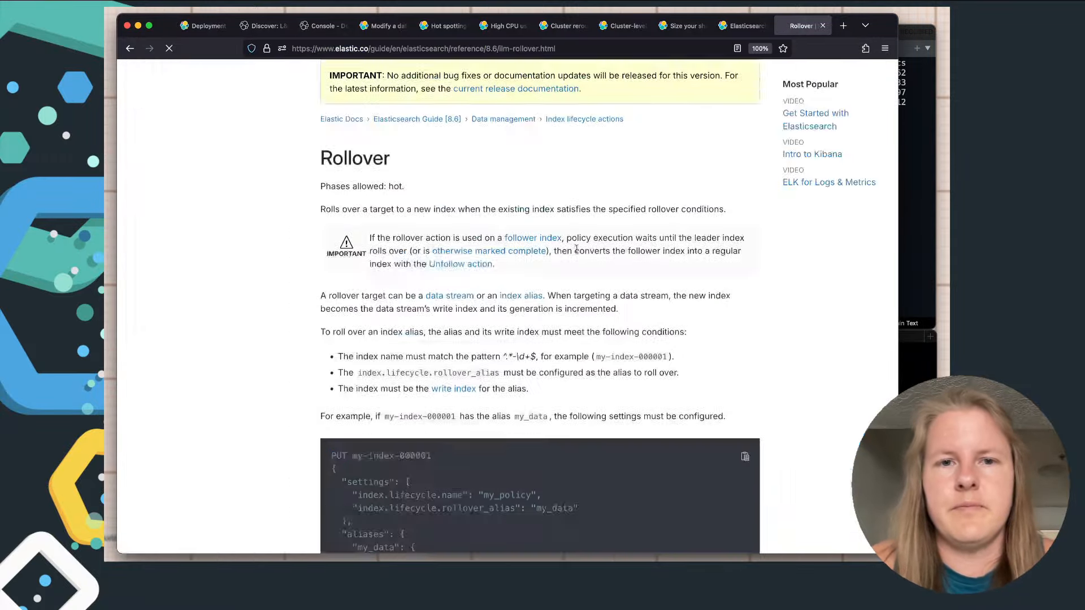
pyautogui.scroll(-10, 515, 332)
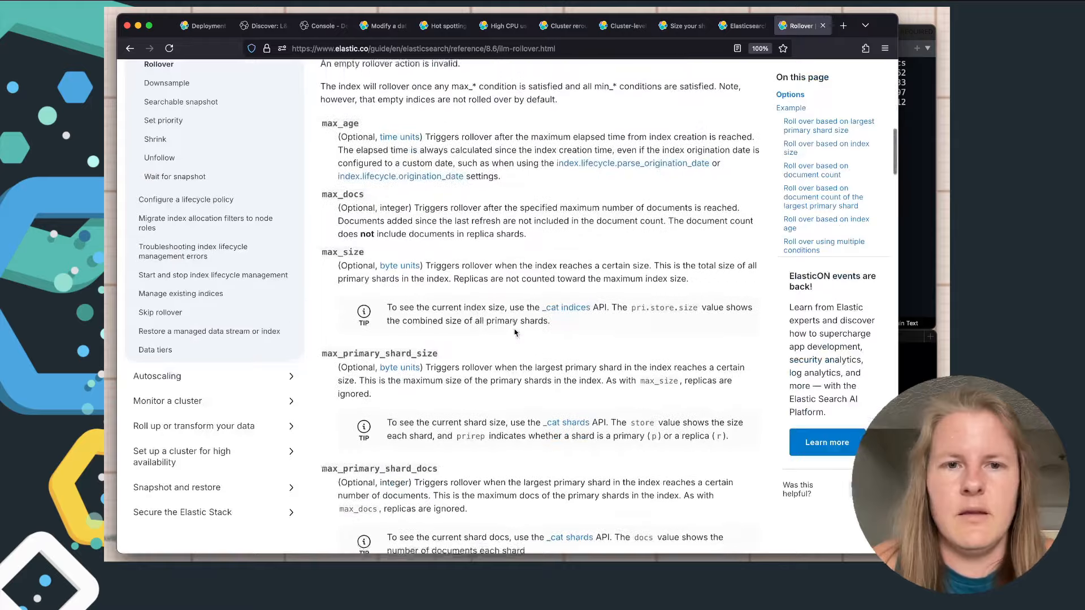
pyautogui.scroll(-5, 514, 332)
# - Load the 8.3, then 8.4 Rollover page, highlighting the min_age option on 8.4
pyautogui.click(498, 49)
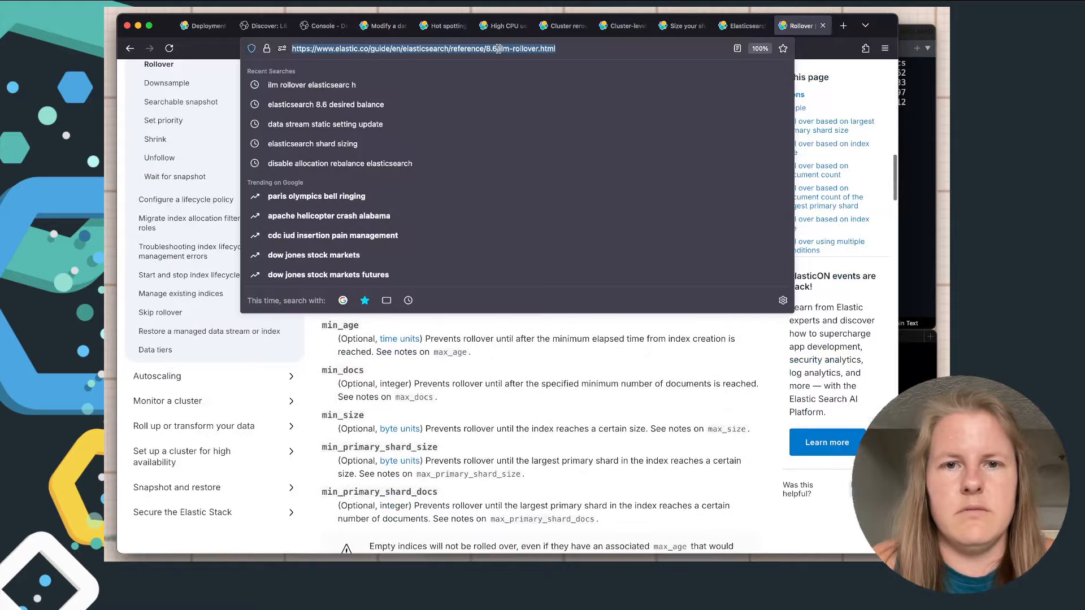
pyautogui.click(498, 49)
pyautogui.press('BackSpace')
pyautogui.write('3')
pyautogui.press('Return')
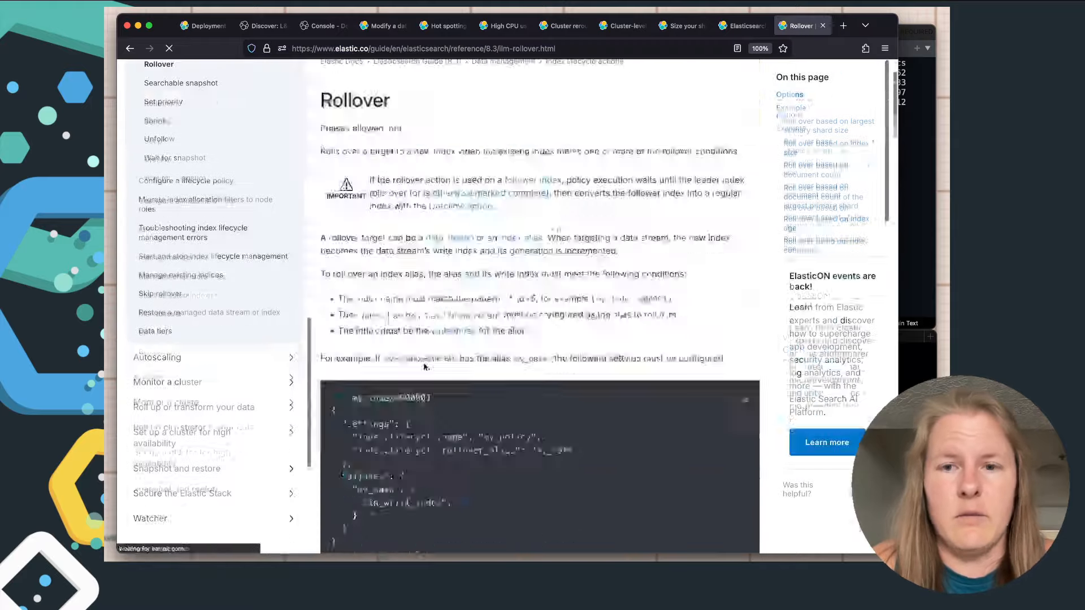
pyautogui.scroll(-17, 425, 367)
pyautogui.scroll(4, 425, 367)
pyautogui.click(498, 49)
pyautogui.press('BackSpace')
pyautogui.write('4')
pyautogui.press('Return')
pyautogui.scroll(-12, 418, 339)
pyautogui.moveTo(343, 269); pyautogui.dragTo(467, 298)
pyautogui.click(504, 294)
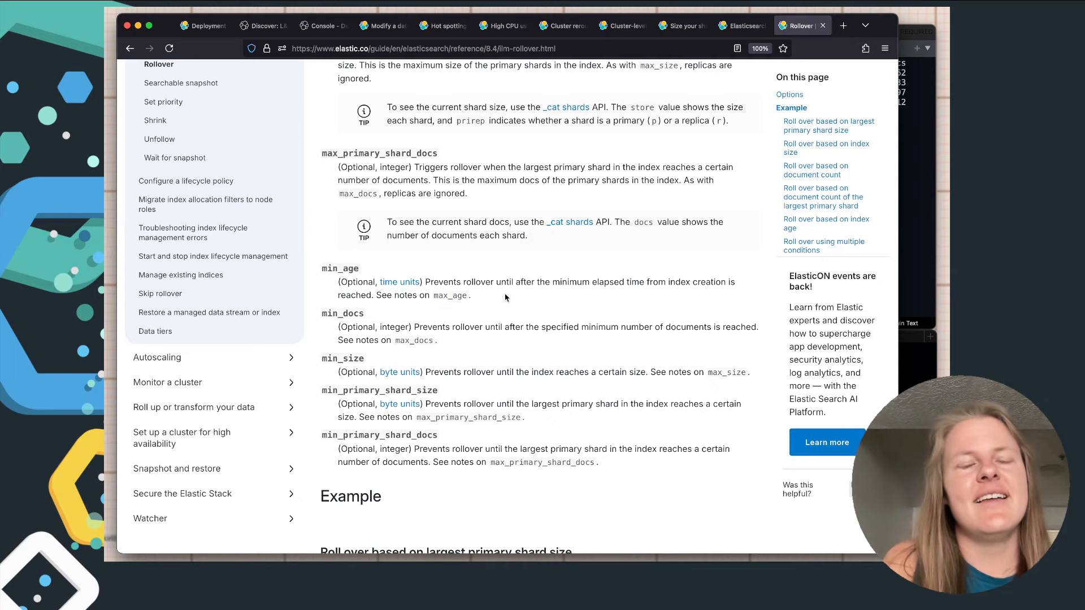
# - Highlight the .internal.alerts rows 20–28 in the Console, then view the Hot spotting troubleshooting page
pyautogui.click(323, 26)
pyautogui.moveTo(443, 355); pyautogui.dragTo(841, 432)
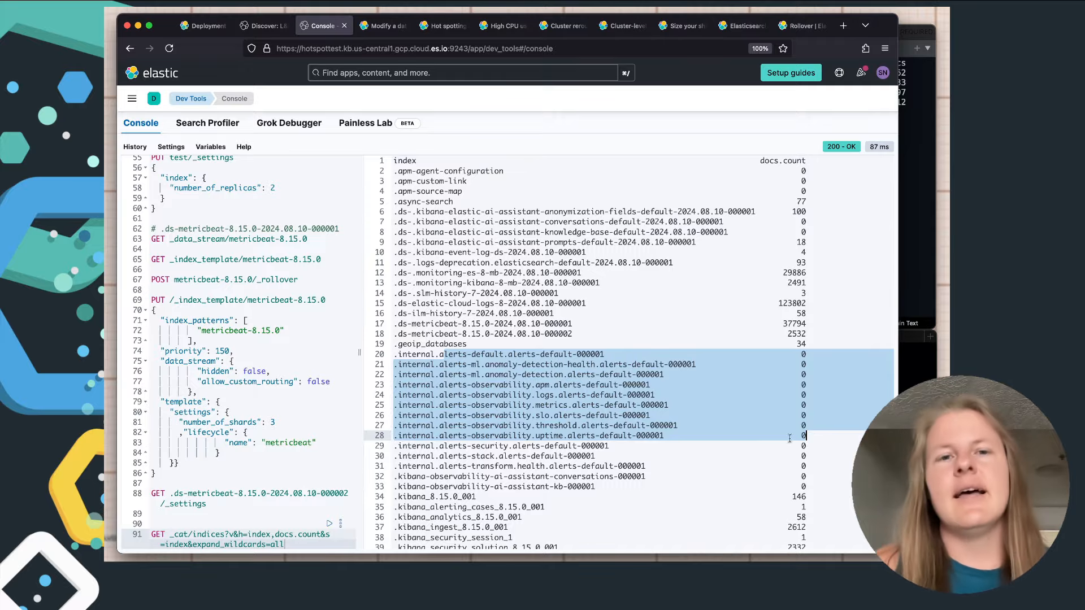
pyautogui.click(451, 29)
pyautogui.scroll(20, 466, 286)
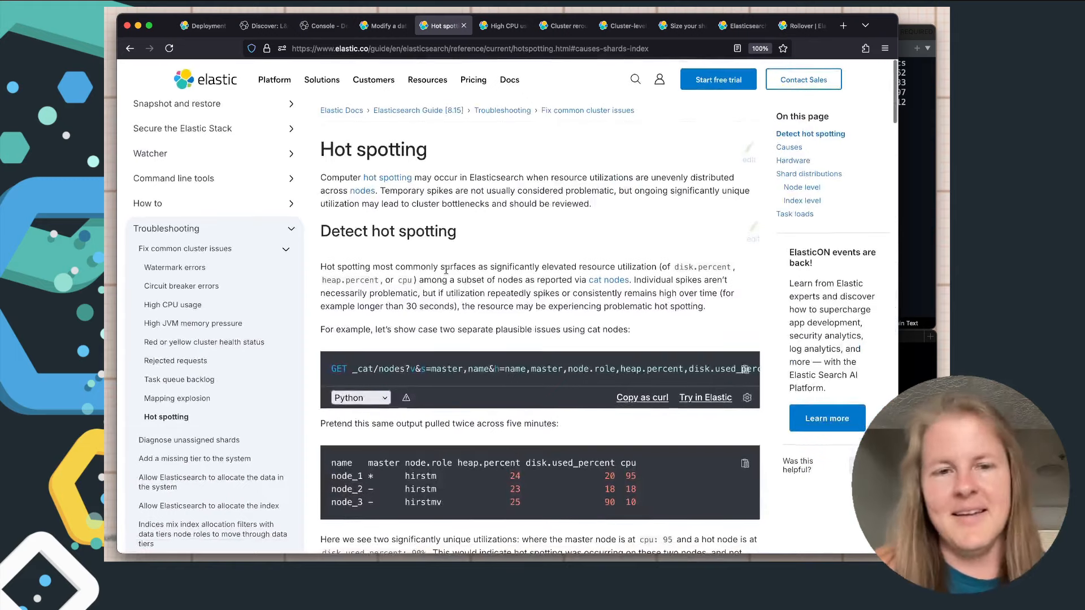
pyautogui.scroll(-3, 447, 275)
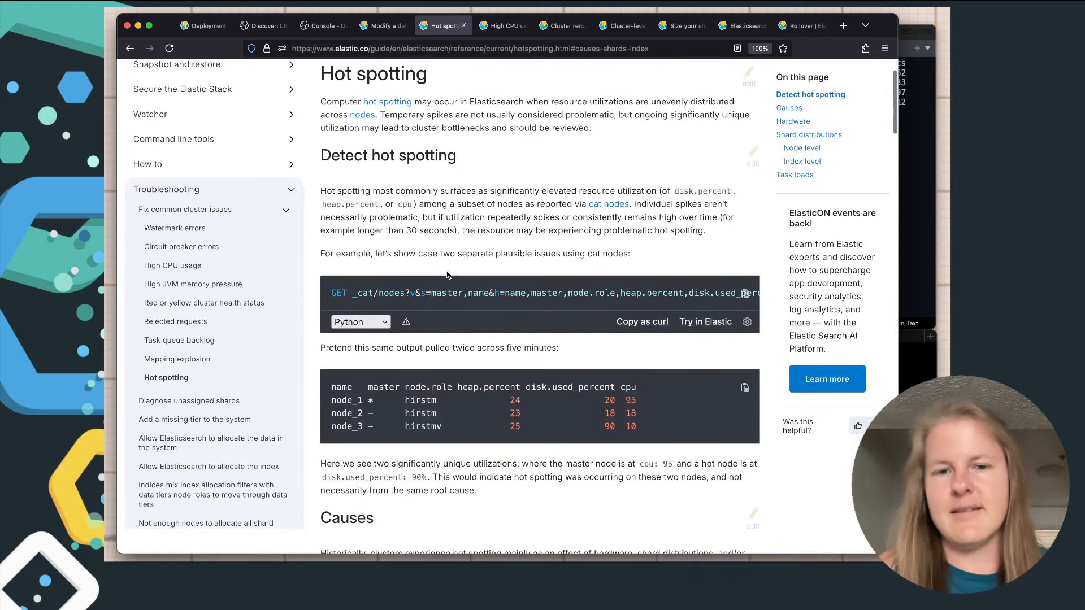